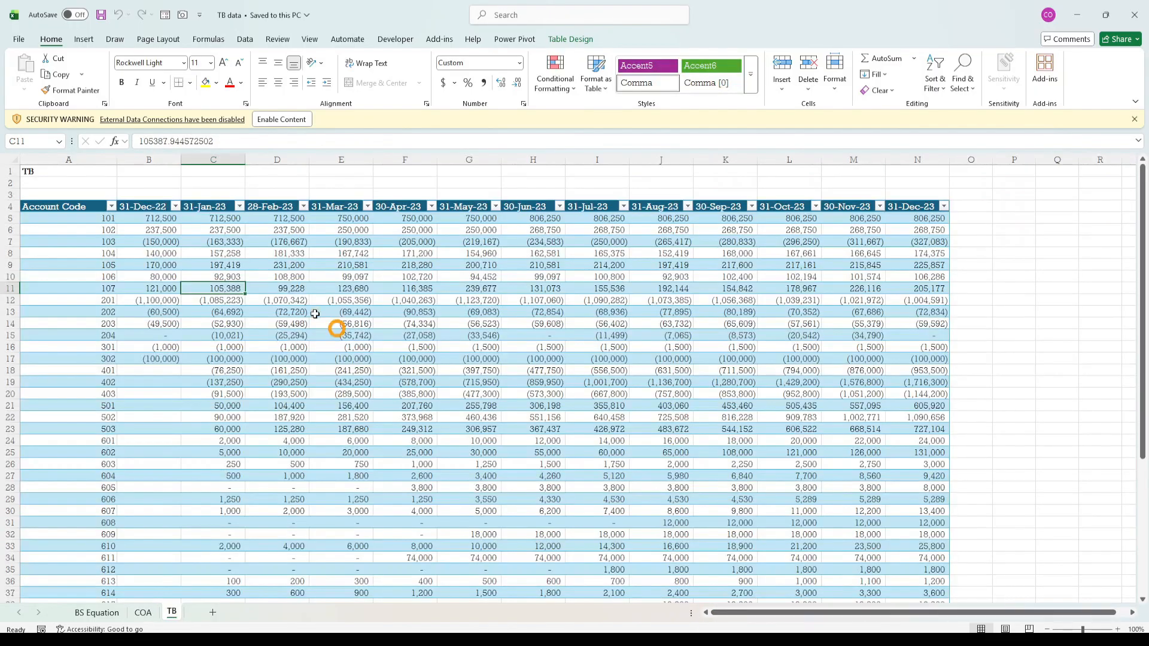
# - Examine the monthly account balances from December 2022 to December 2023 in the trial balance table
pyautogui.scroll(-5, 334, 326)
pyautogui.scroll(5, 318, 315)
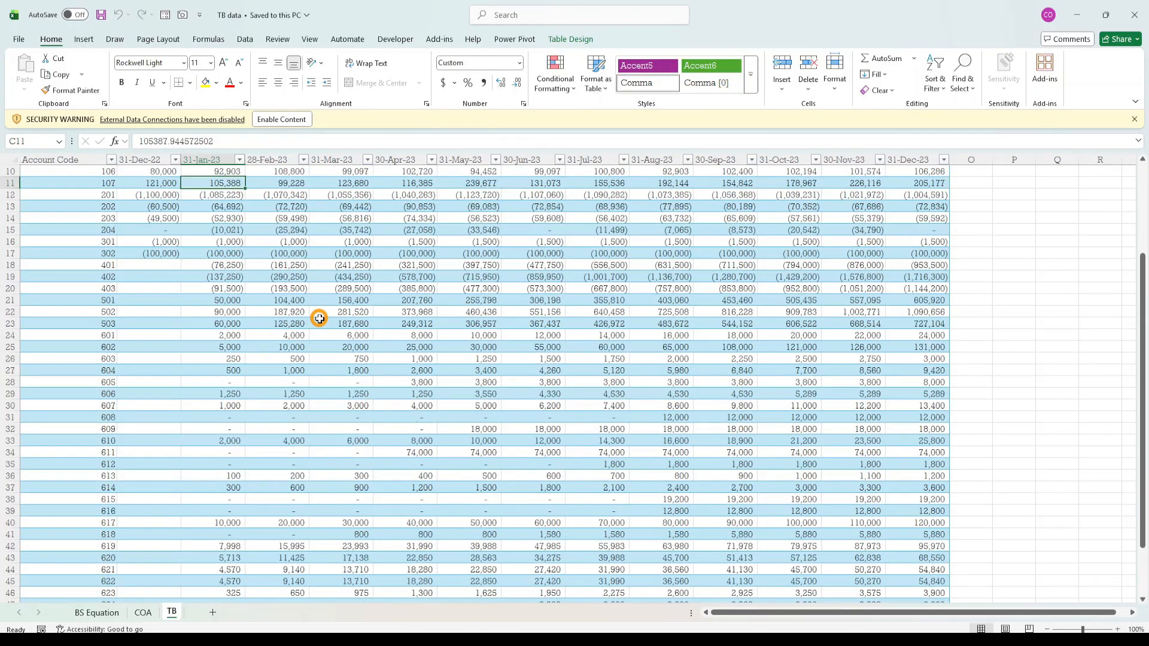
pyautogui.scroll(-6, 533, 299)
pyautogui.scroll(6, 764, 328)
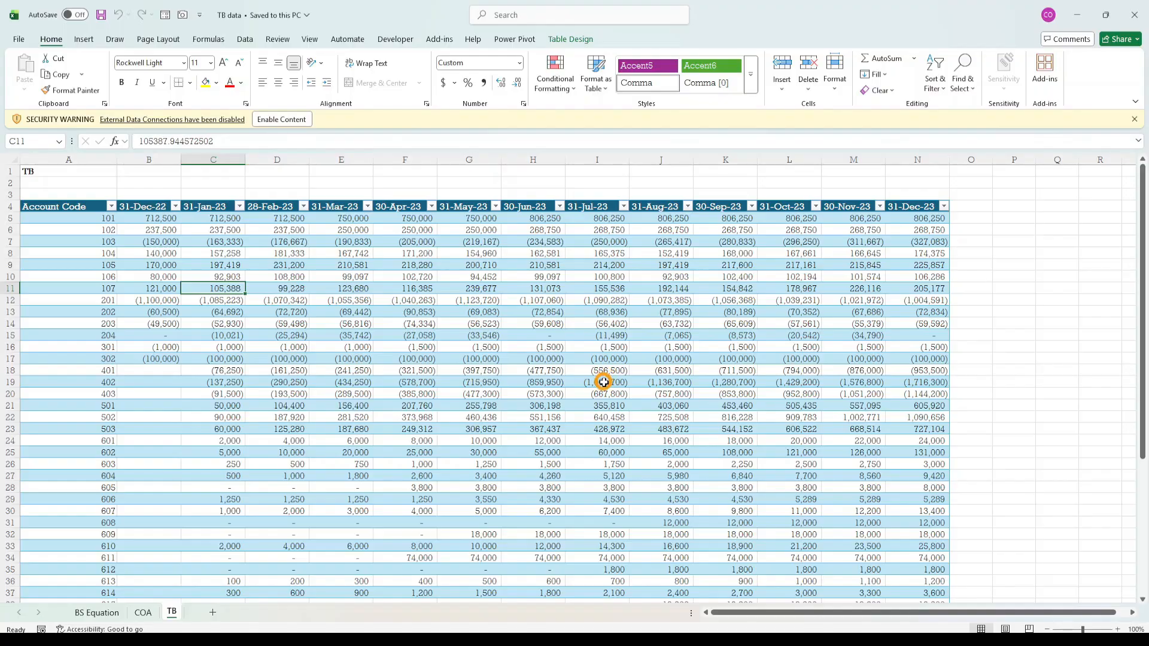
pyautogui.scroll(-5, 598, 380)
pyautogui.scroll(5, 593, 366)
# - Review the chart of accounts on the COA sheet and the equations on the BS Equation sheet, and return to the TB sheet
pyautogui.click(142, 613)
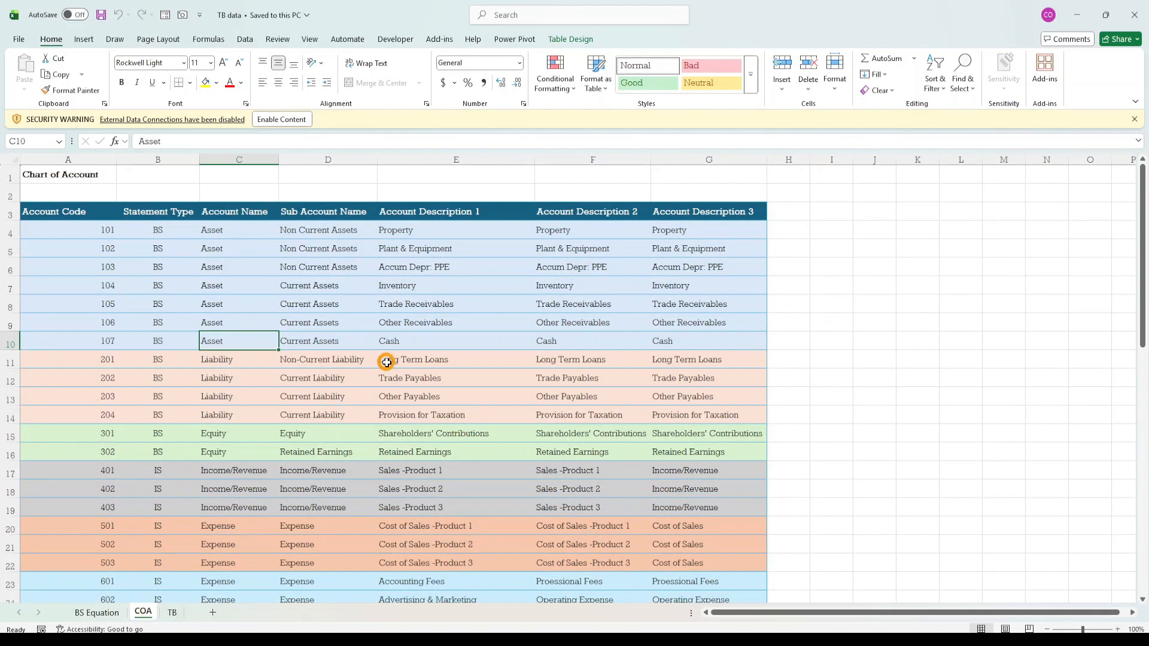
pyautogui.scroll(-7, 334, 362)
pyautogui.scroll(7, 334, 362)
pyautogui.scroll(-14, 640, 412)
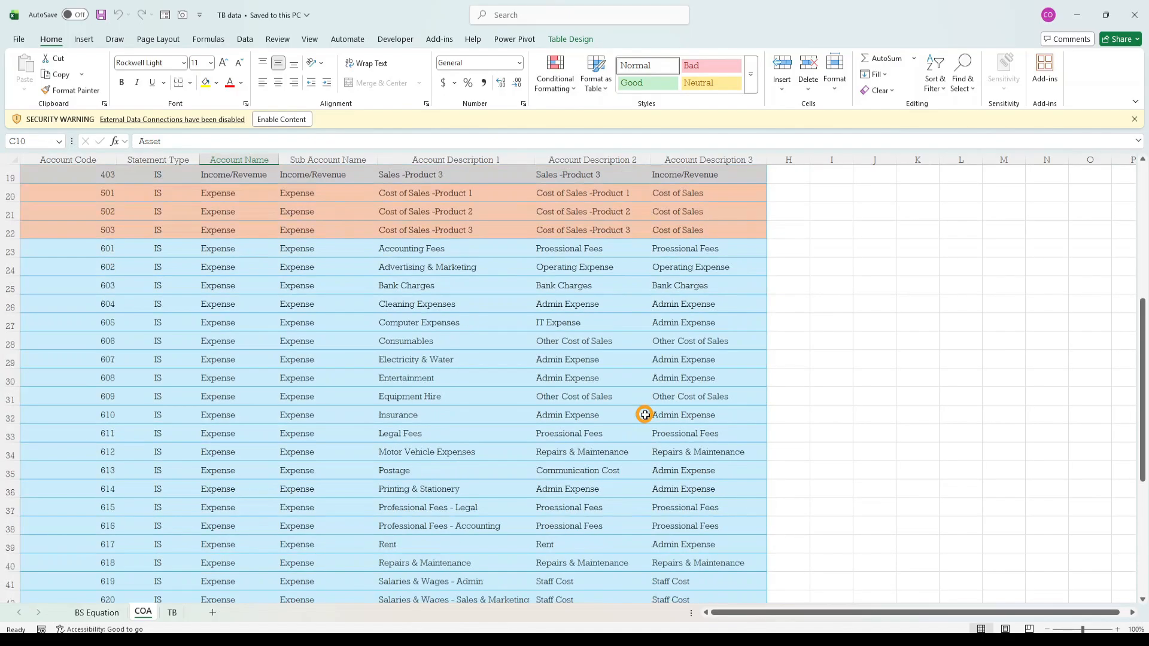
pyautogui.scroll(6, 604, 476)
pyautogui.scroll(8, 515, 451)
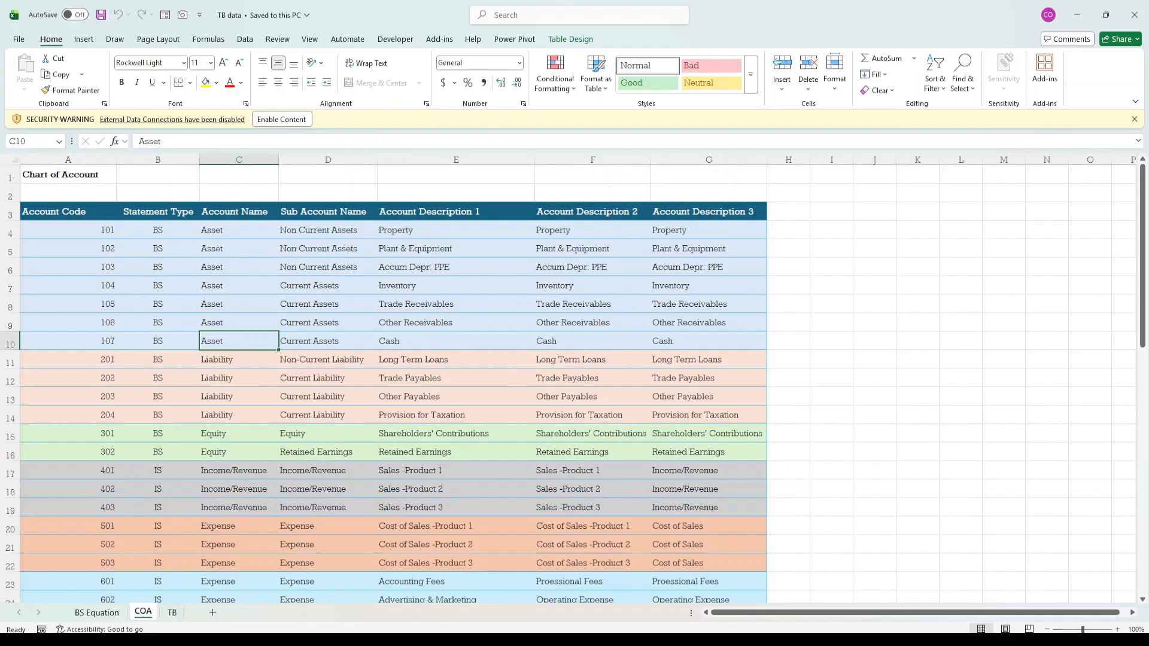
pyautogui.click(95, 613)
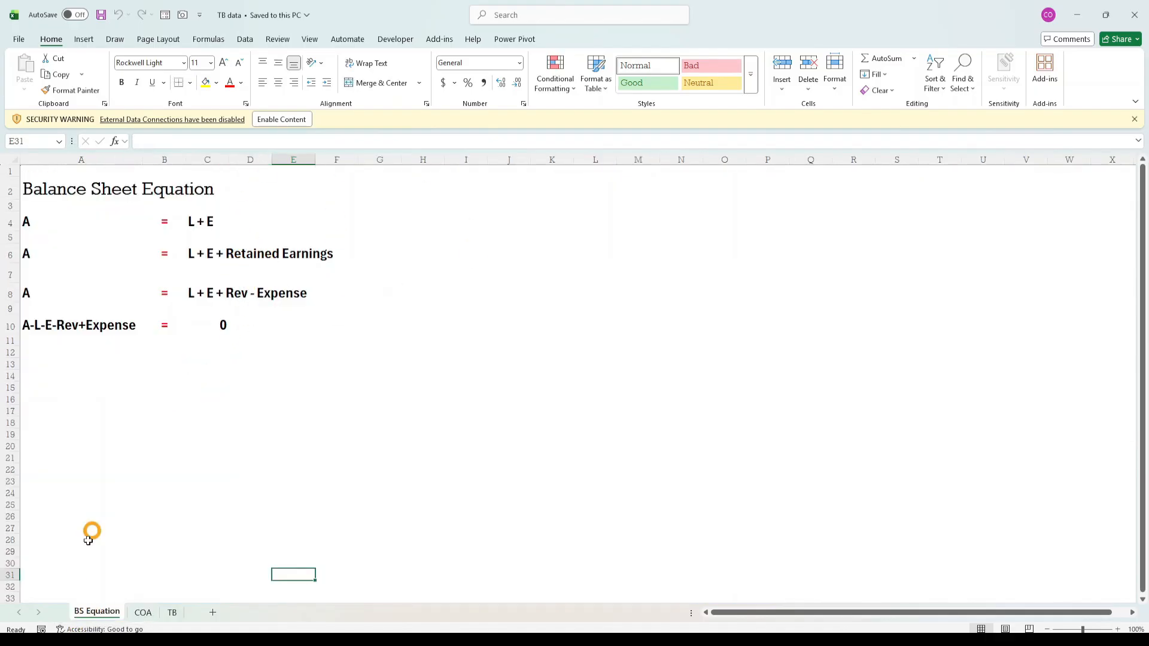
pyautogui.click(169, 614)
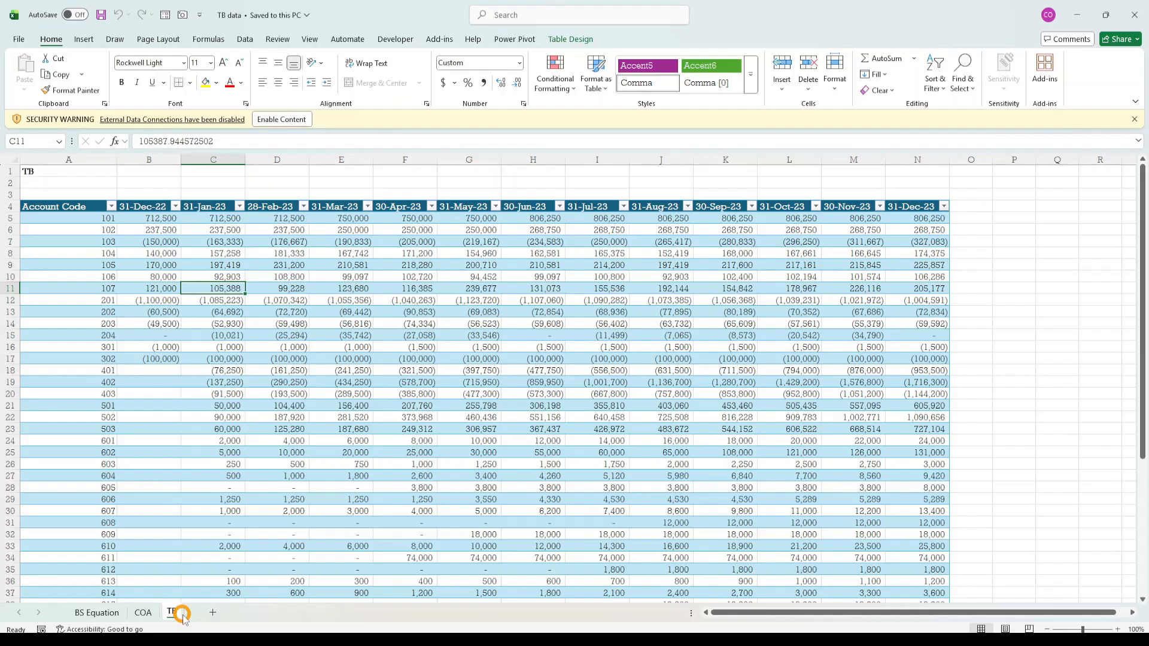
# - Switch to the TB Worked workbook and examine the income statement's revenue, cost of sales and Opex sections
pyautogui.moveTo(746, 639)
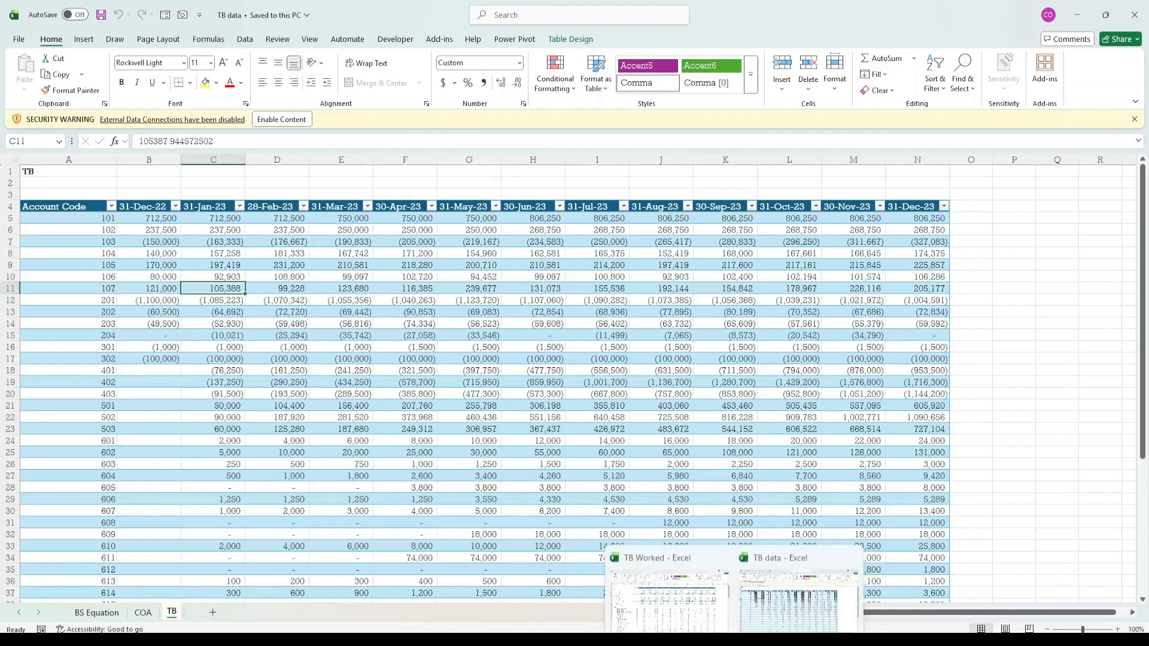
pyautogui.click(668, 592)
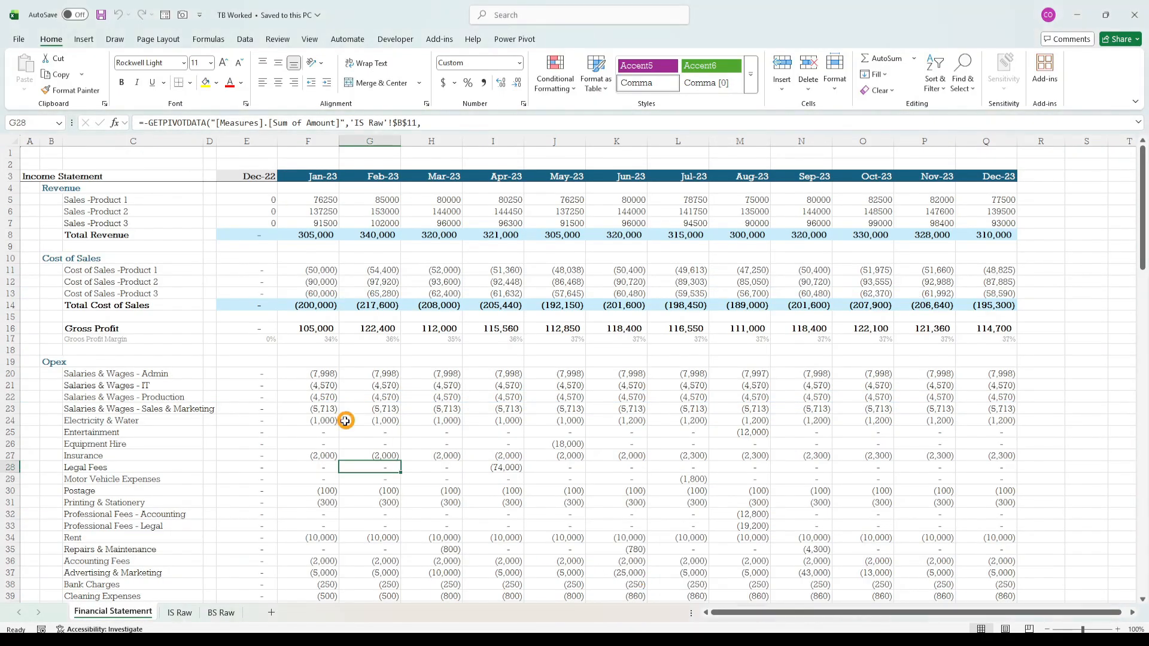
pyautogui.click(326, 420)
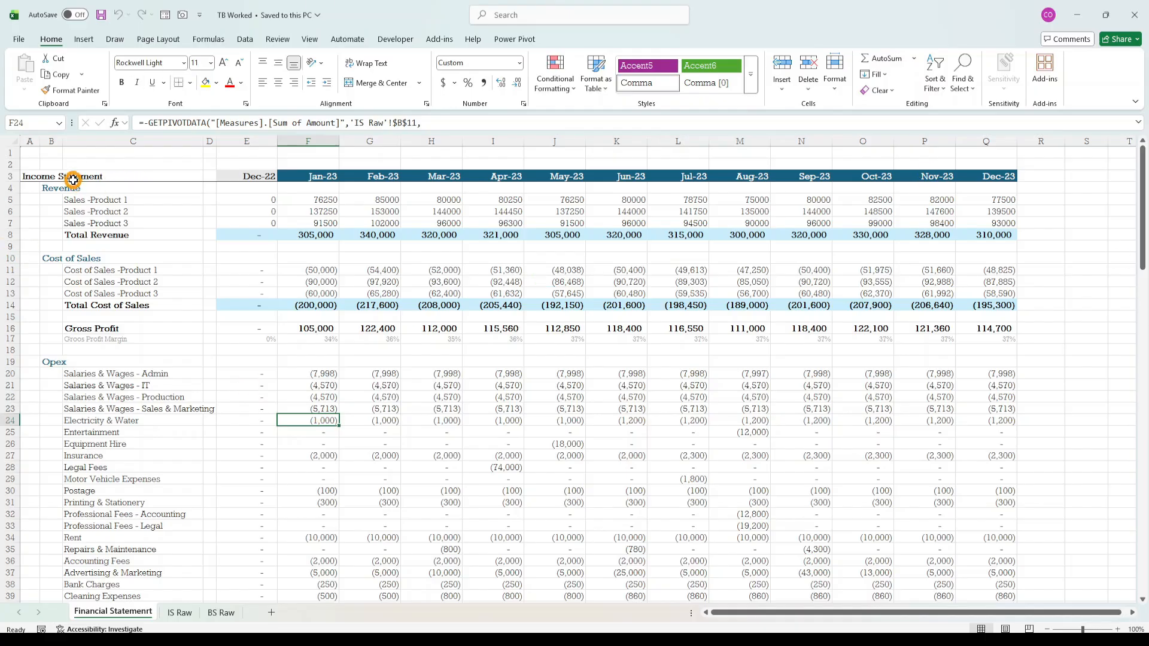
pyautogui.moveTo(23, 174); pyautogui.dragTo(999, 341)
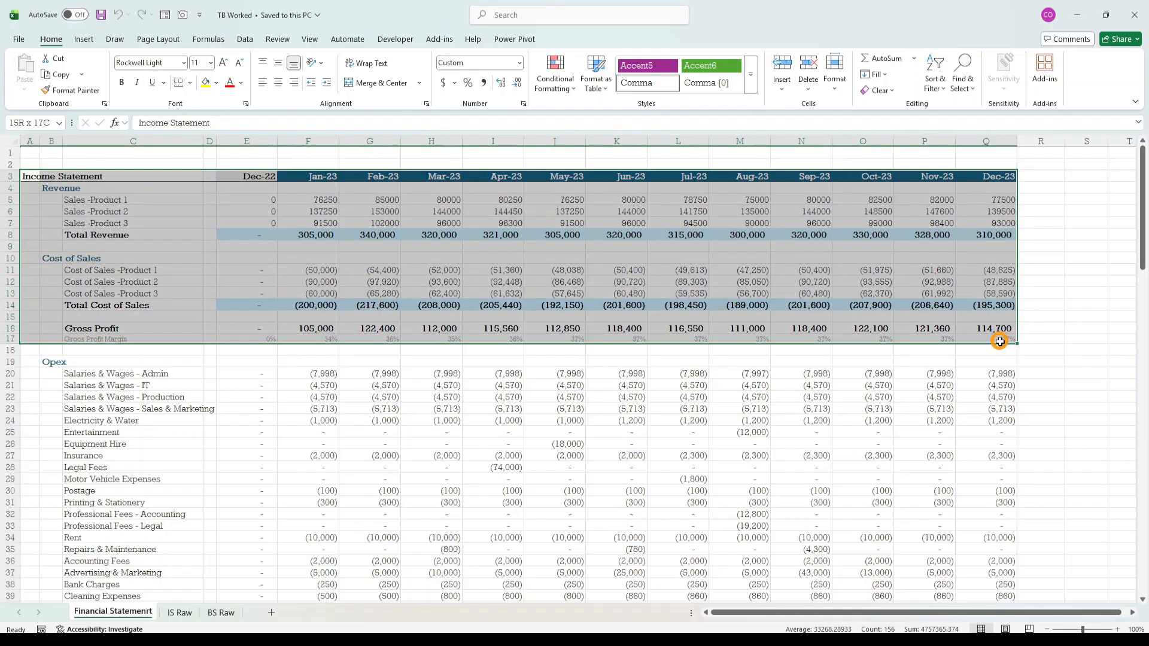
pyautogui.click(559, 432)
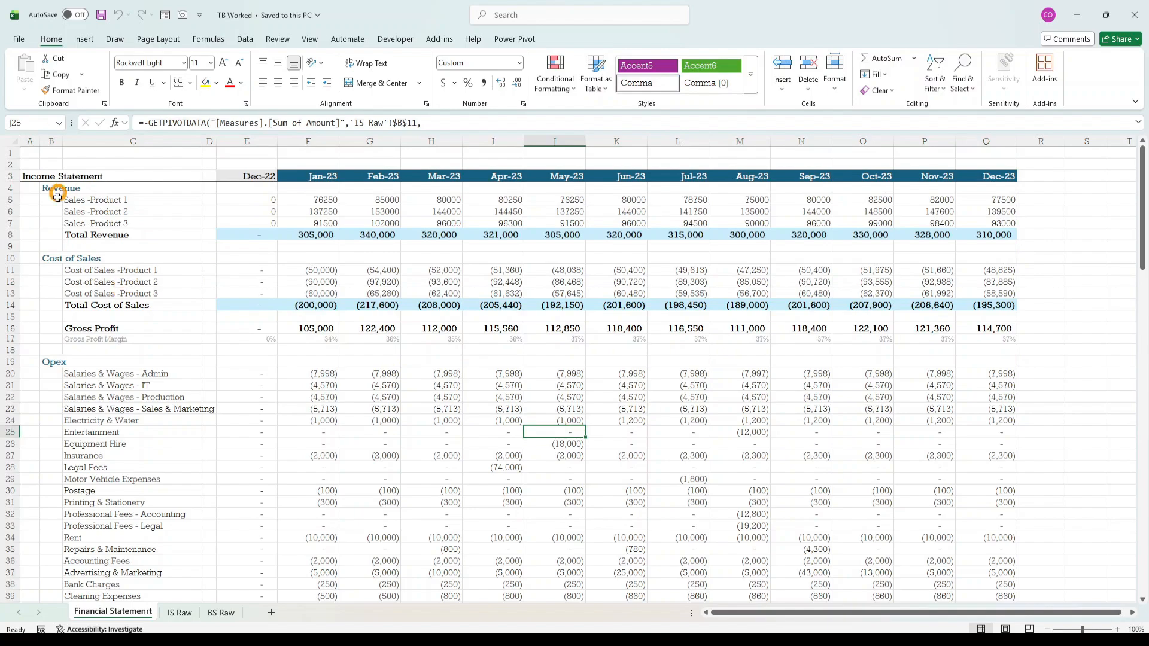
pyautogui.click(90, 212)
pyautogui.click(104, 293)
pyautogui.click(99, 374)
pyautogui.scroll(-3, 205, 375)
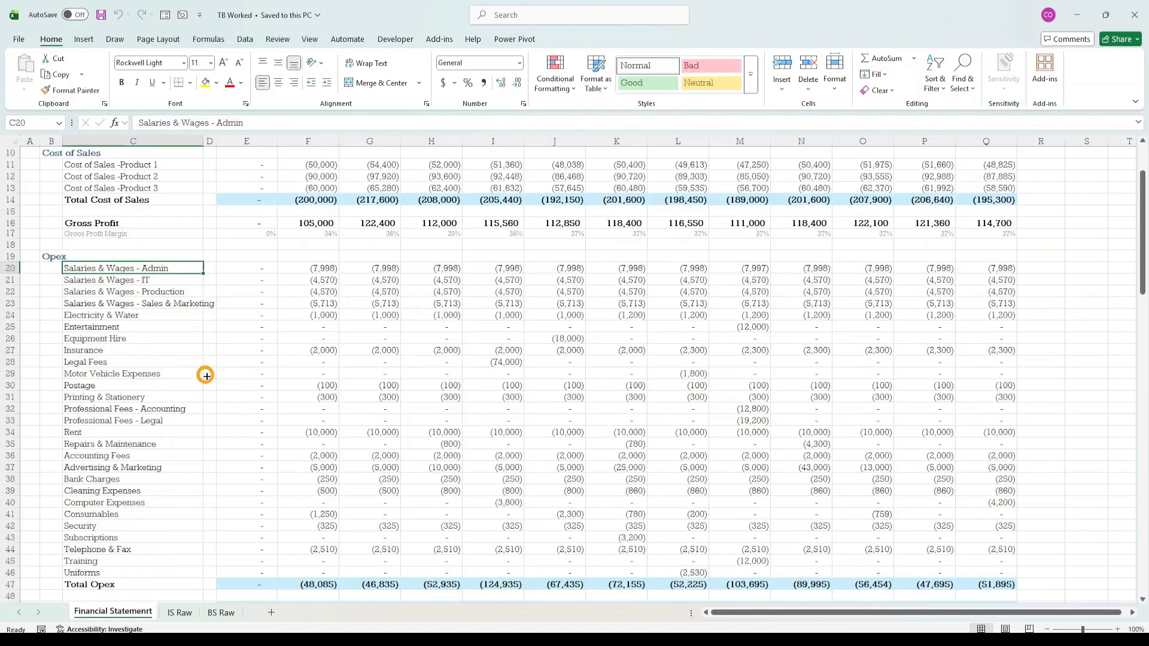
# - Examine the Statement of Financial Position and highlight the balance check rows comparing total assets with total liabilities and equity
pyautogui.scroll(-11, 205, 375)
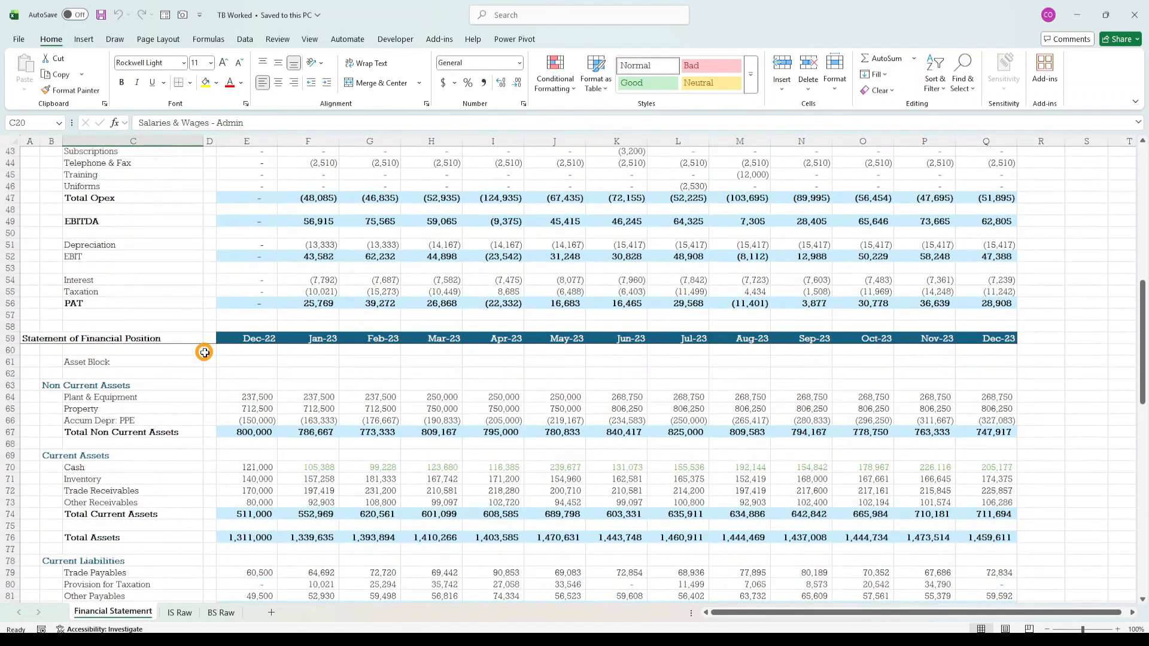
pyautogui.scroll(-2, 48, 335)
pyautogui.scroll(-3, 335, 431)
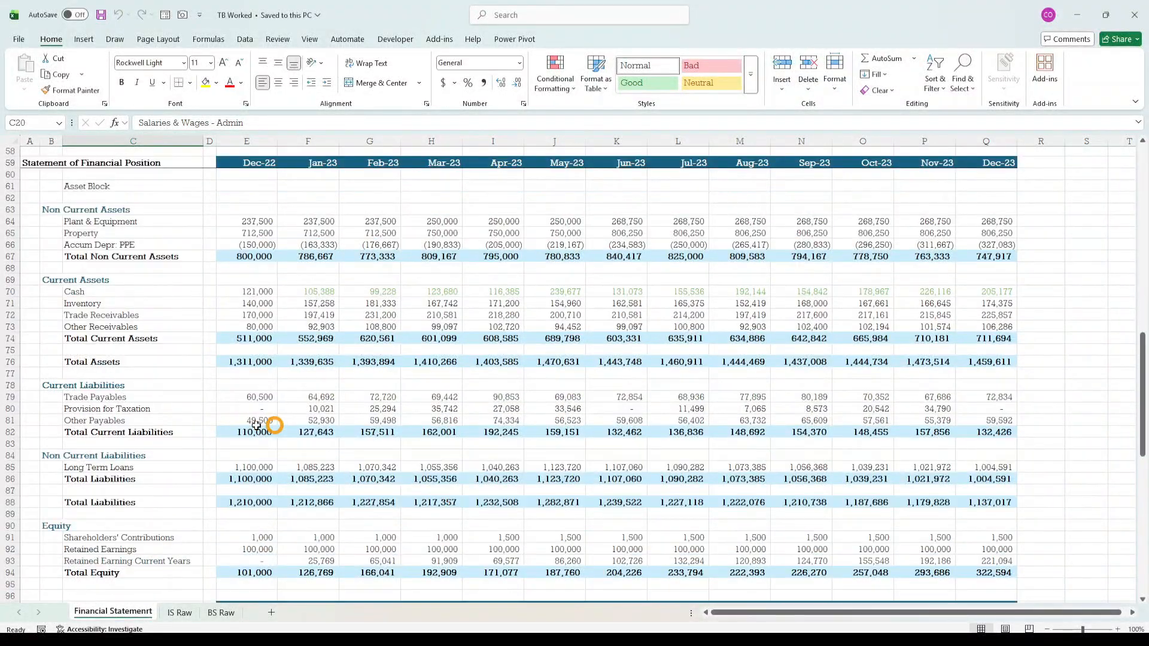
pyautogui.scroll(-3, 275, 428)
pyautogui.scroll(-2, 625, 485)
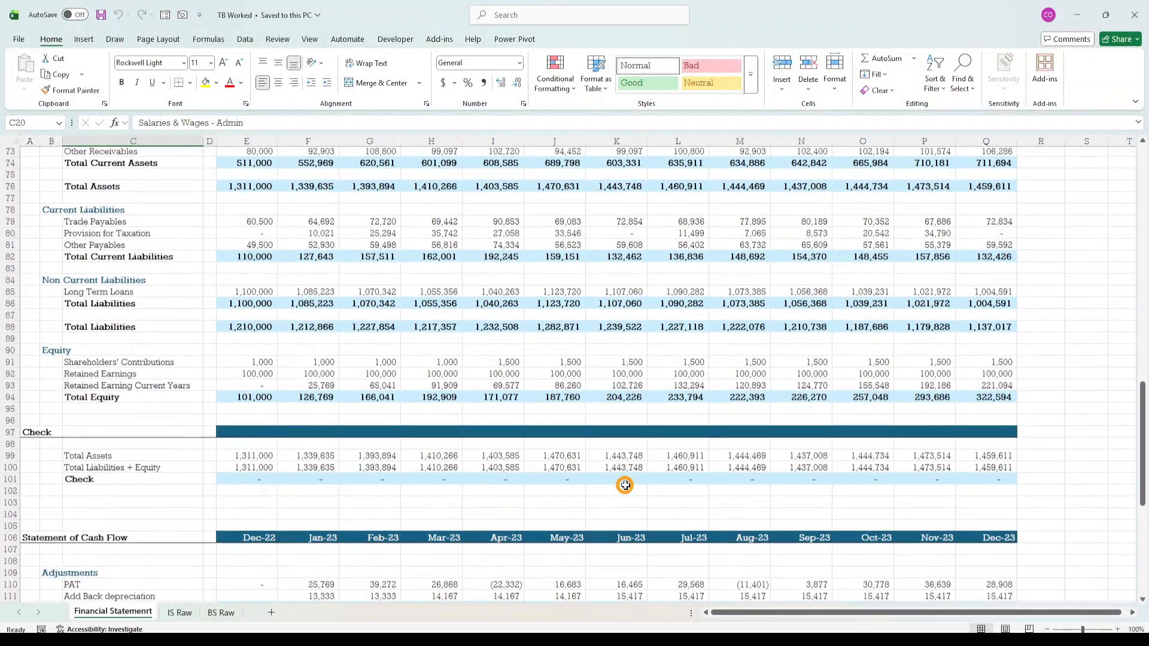
pyautogui.moveTo(223, 456); pyautogui.dragTo(993, 480)
# - Examine the Statement of Cash Flow from the adjustments section down to the closing cash balance
pyautogui.scroll(-9, 282, 382)
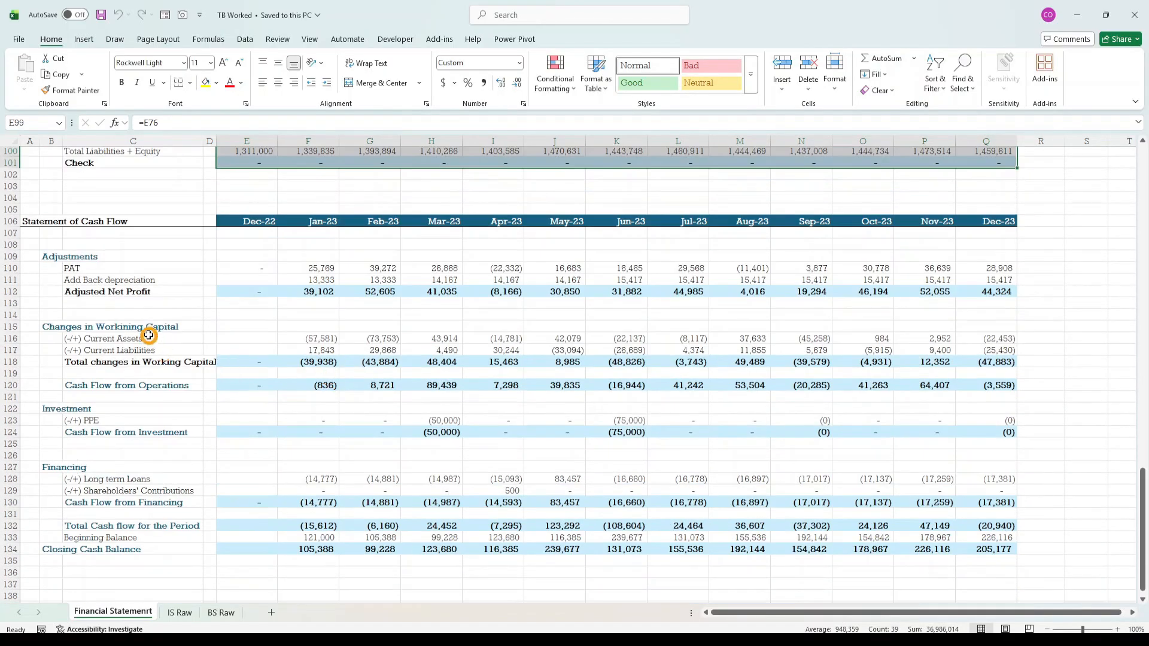
pyautogui.click(45, 225)
pyautogui.click(129, 245)
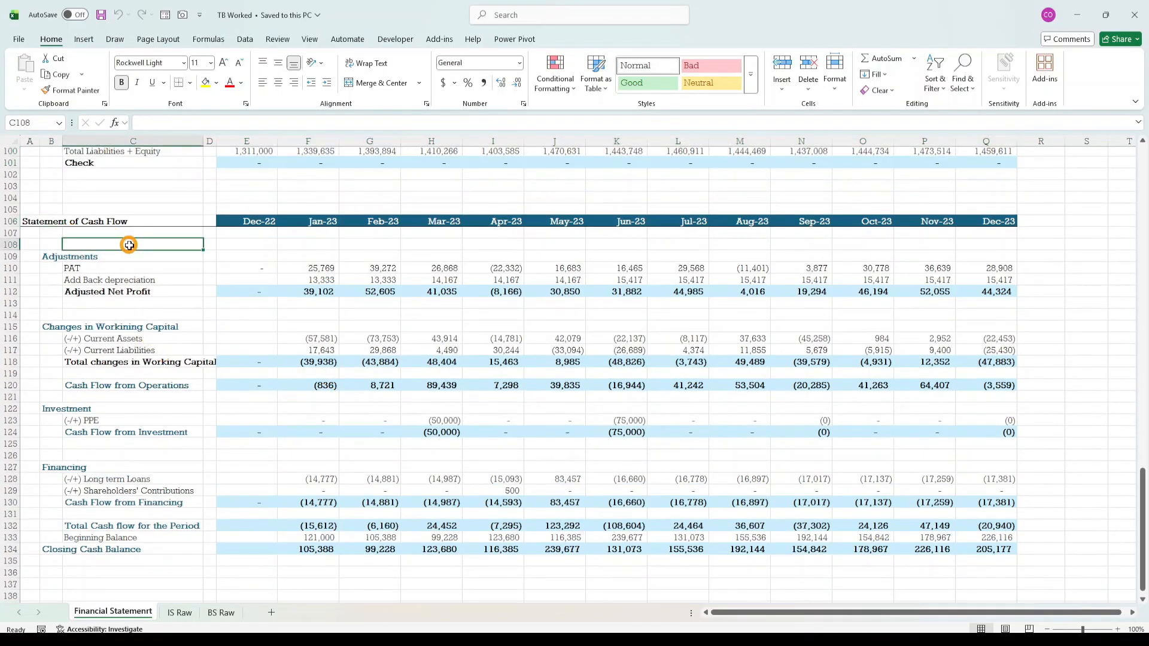
pyautogui.moveTo(156, 221); pyautogui.dragTo(1005, 573)
pyautogui.click(667, 506)
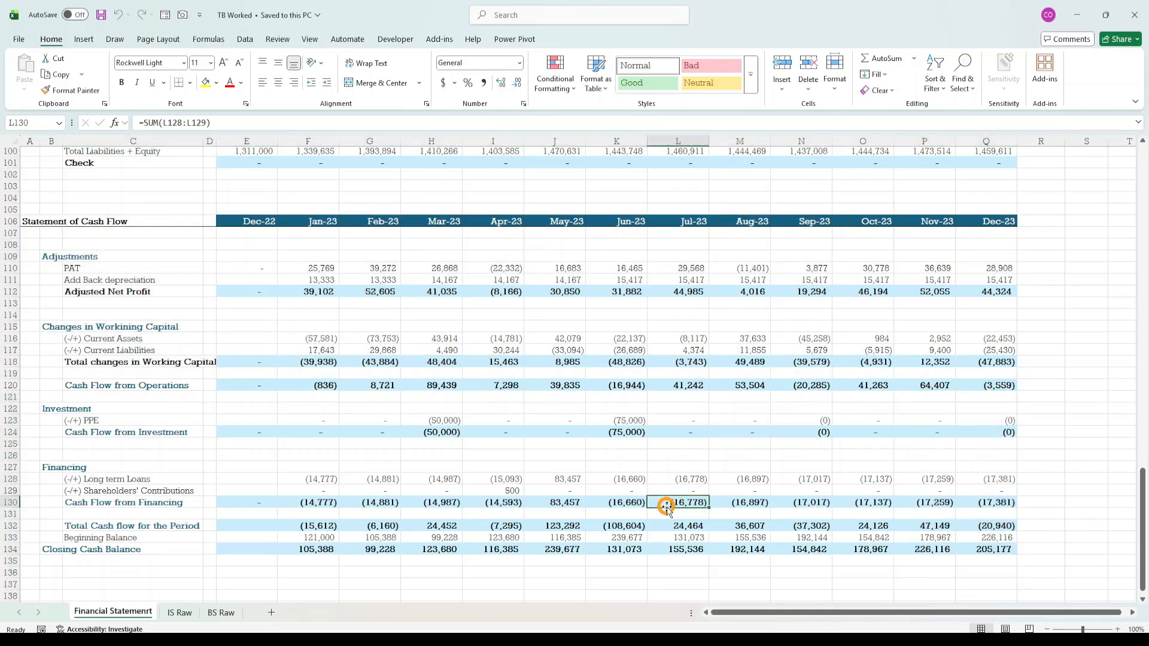
pyautogui.click(616, 560)
pyautogui.scroll(-5, 469, 566)
# - Skim through the income statement, financial position and cash flow sections again, ending at the start of the Financial Statement sheet
pyautogui.scroll(8, 372, 547)
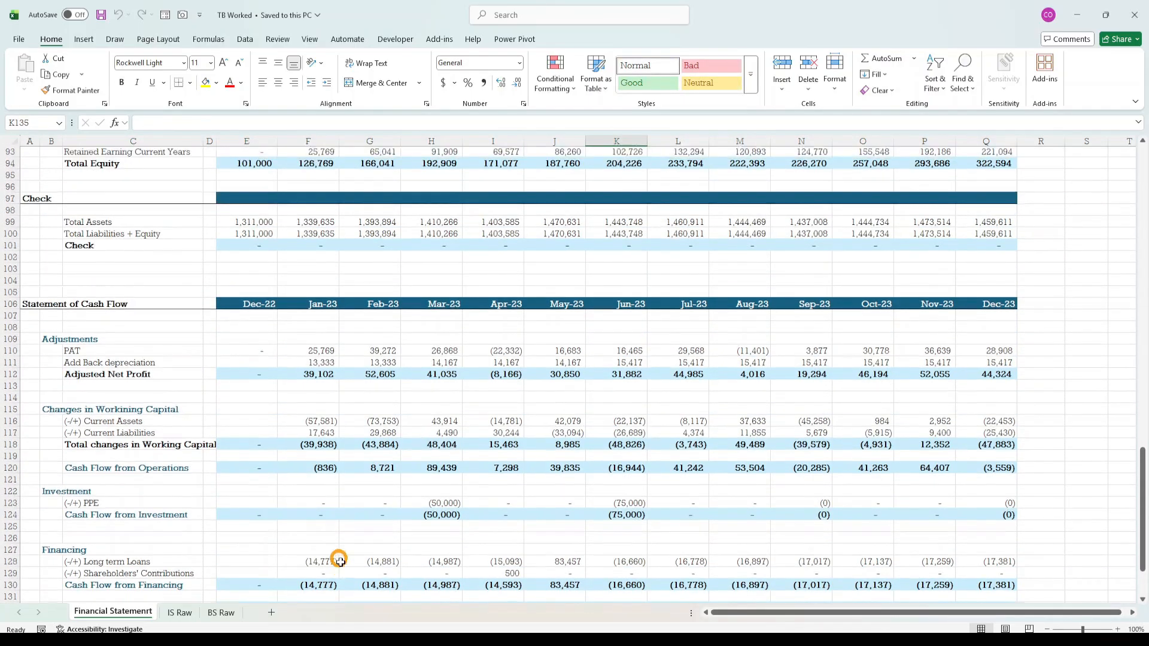
pyautogui.scroll(12, 339, 560)
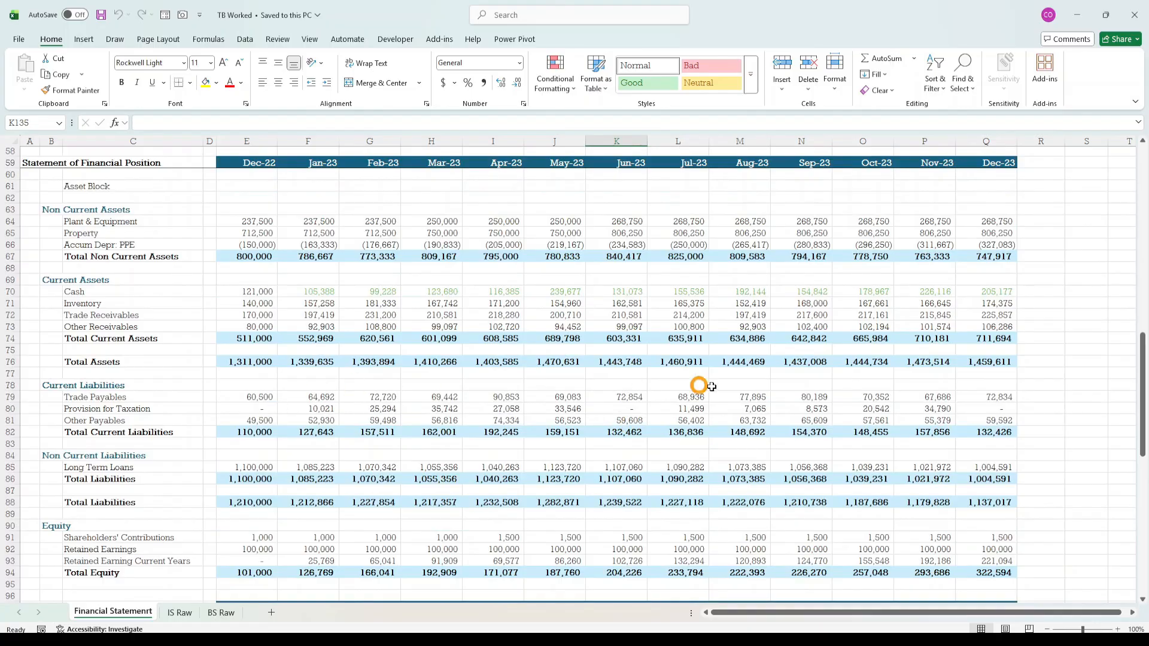
pyautogui.scroll(11, 628, 400)
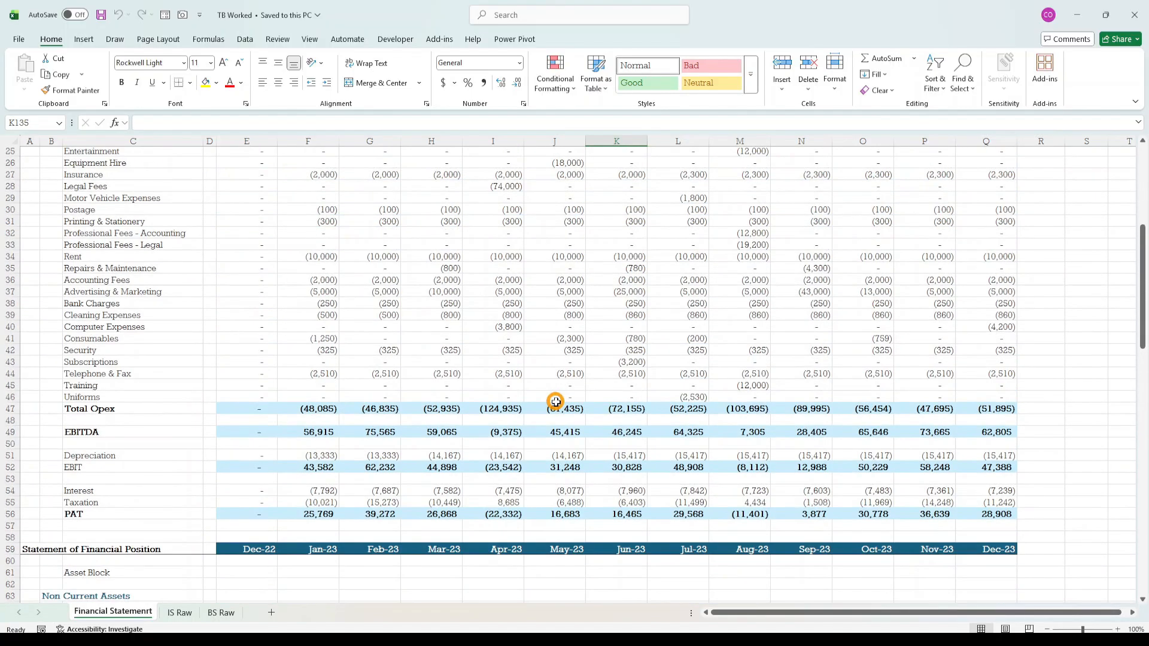
pyautogui.scroll(8, 555, 401)
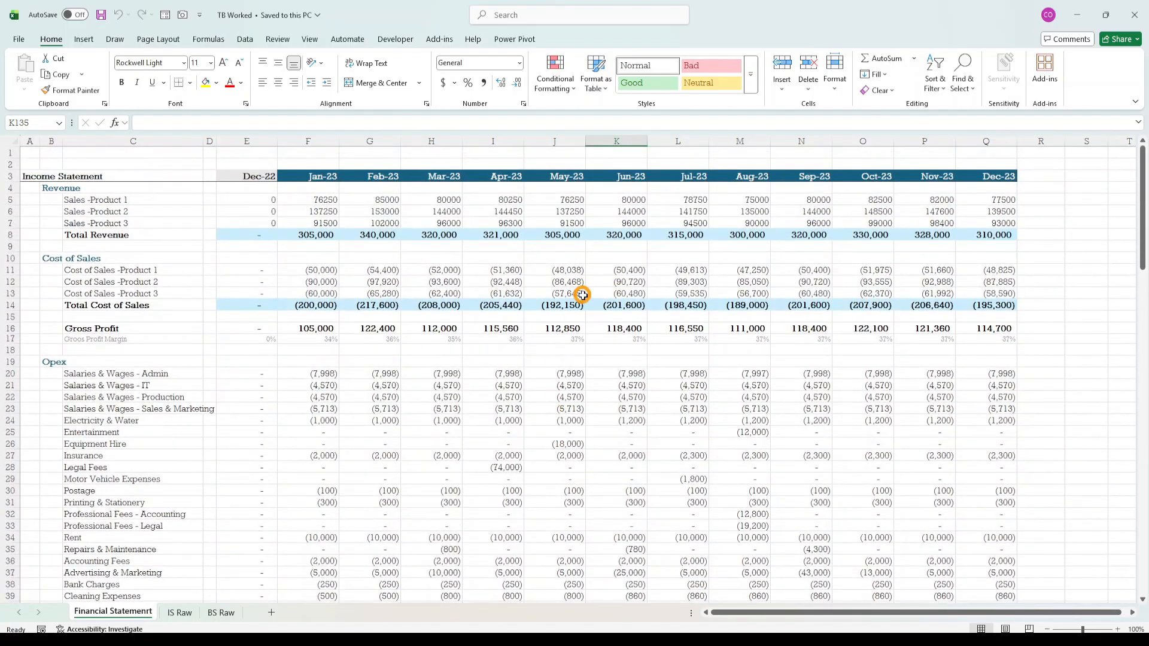
pyautogui.scroll(-13, 582, 294)
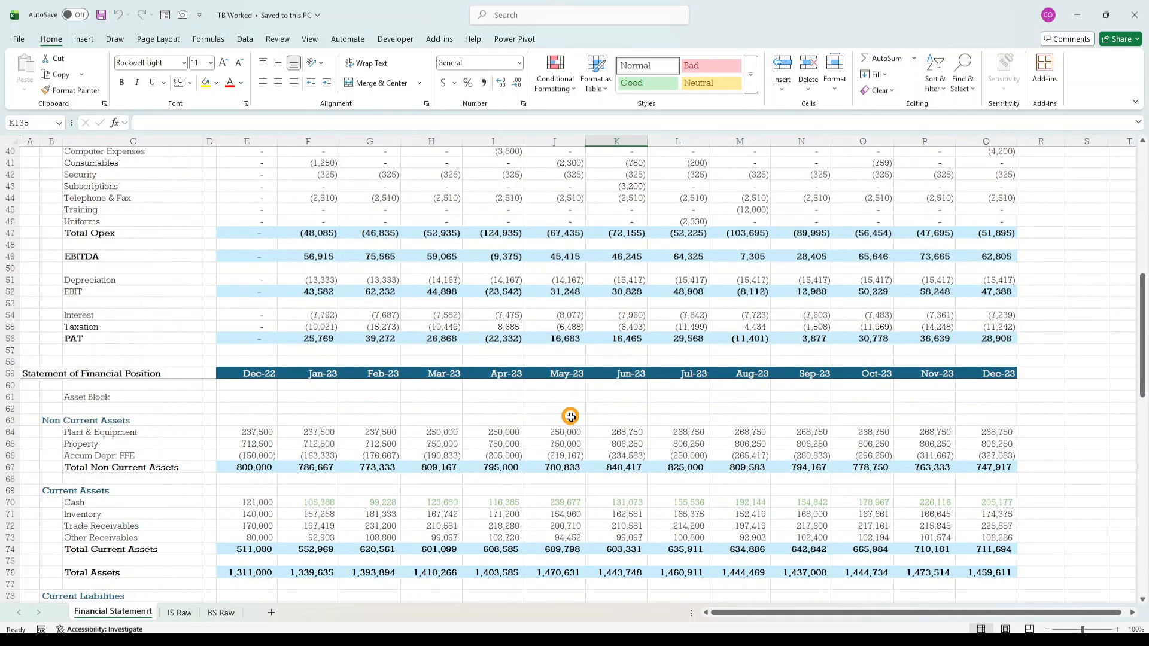
pyautogui.scroll(-15, 570, 417)
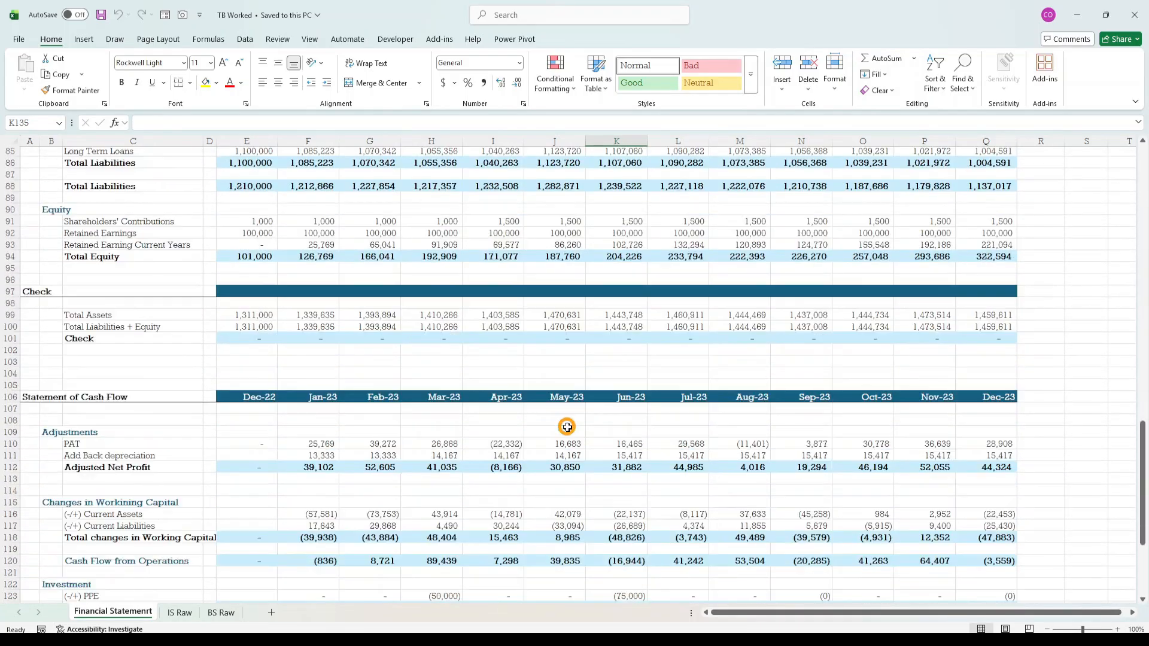
pyautogui.scroll(-6, 567, 427)
pyautogui.scroll(14, 568, 419)
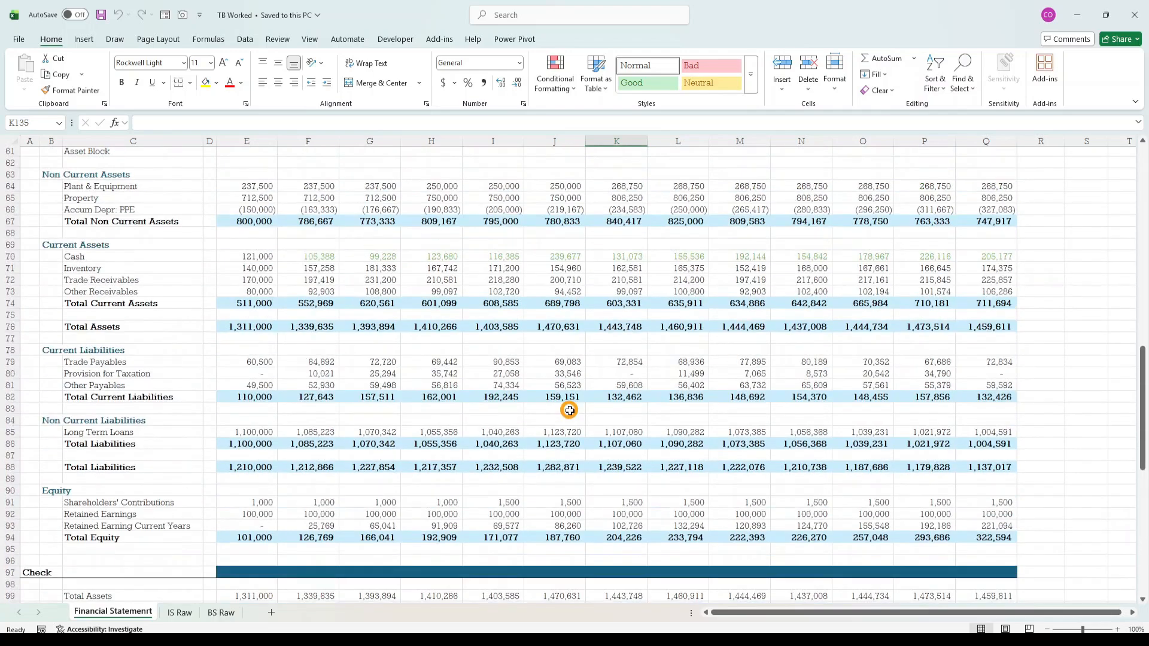
pyautogui.scroll(20, 569, 410)
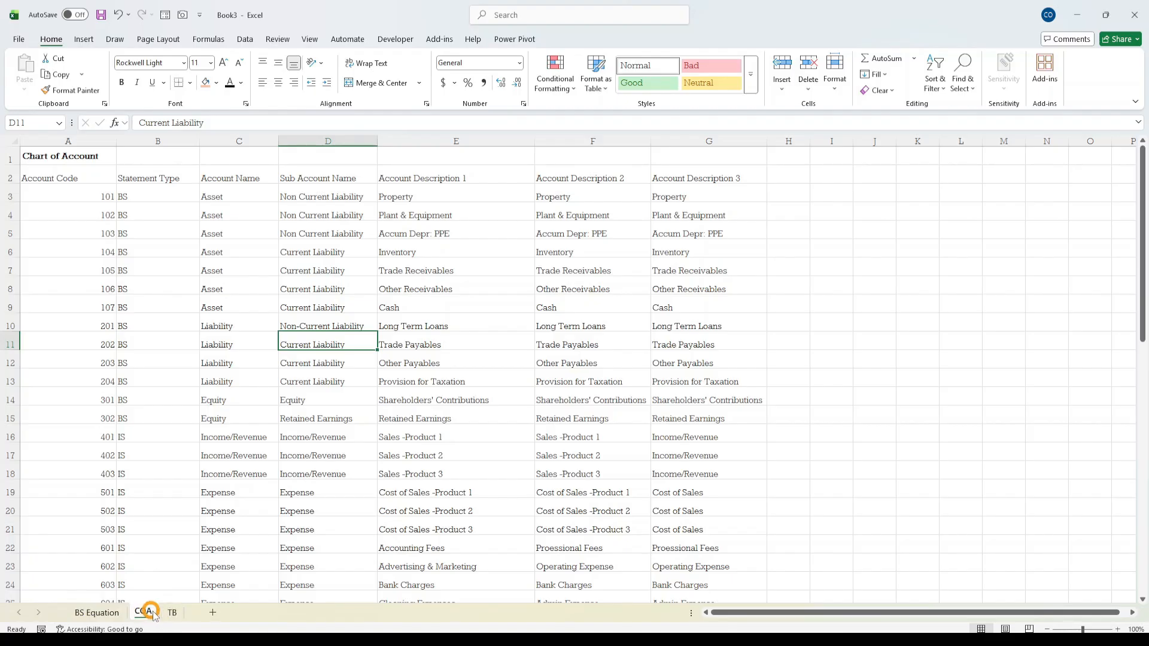
# - Inspect the unformatted chart of accounts in the Book3 workbook and view its TB sheet
pyautogui.click(141, 192)
pyautogui.click(408, 432)
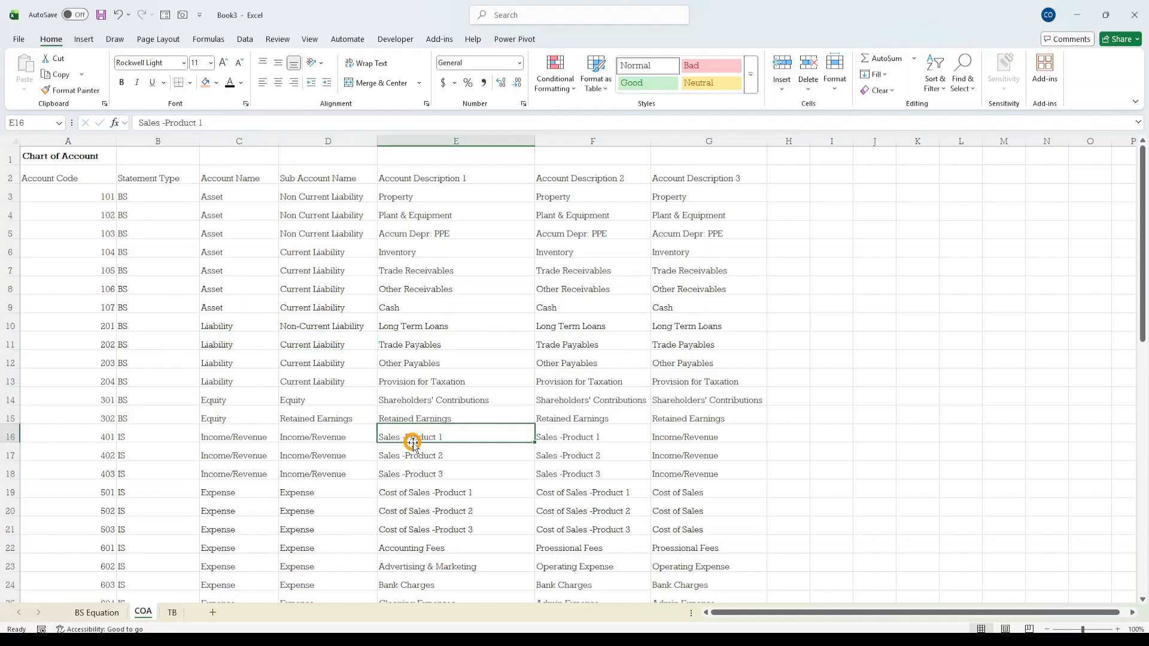
pyautogui.click(172, 612)
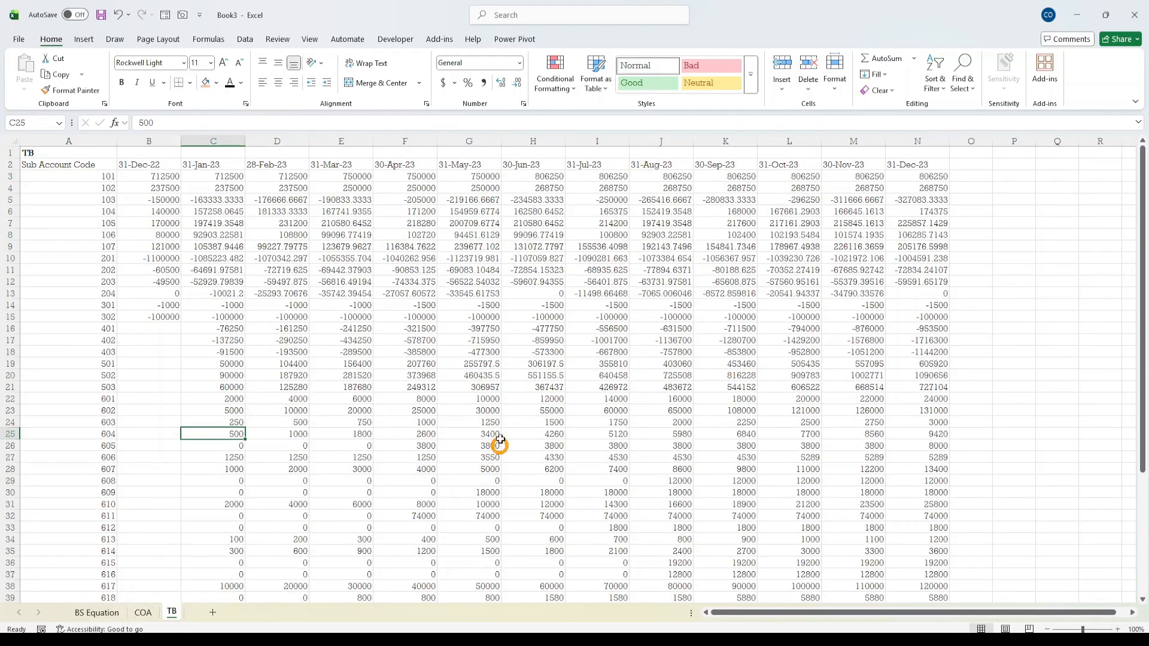
# - Center the Statement Type column horizontally on the COA sheet
pyautogui.click(143, 613)
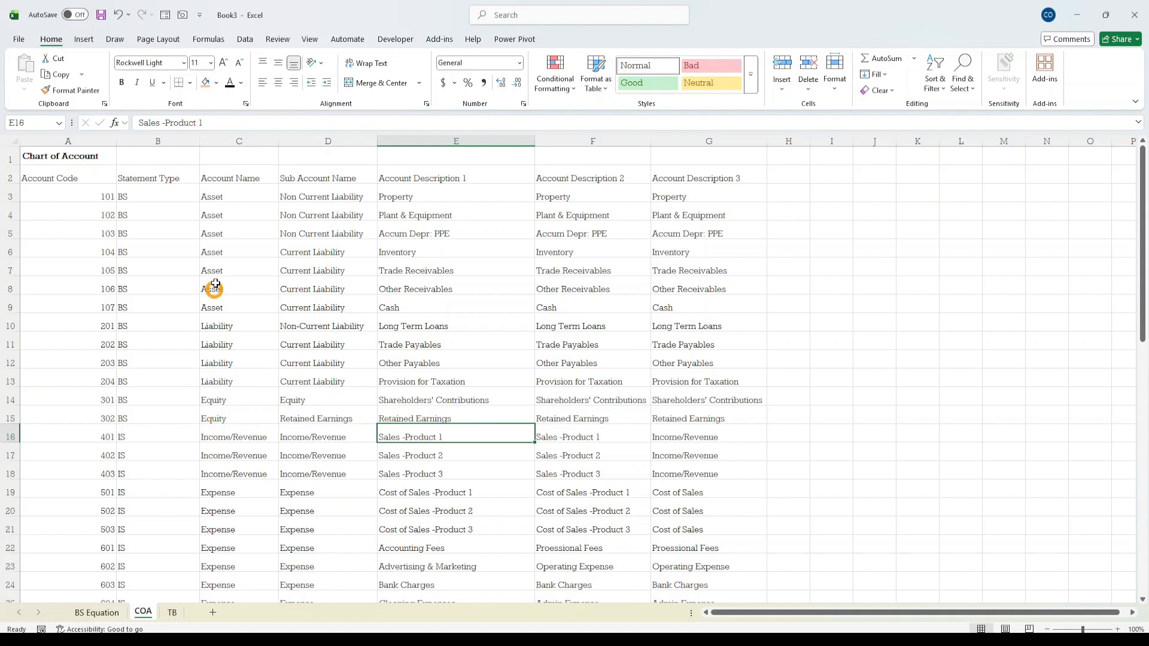
pyautogui.click(171, 138)
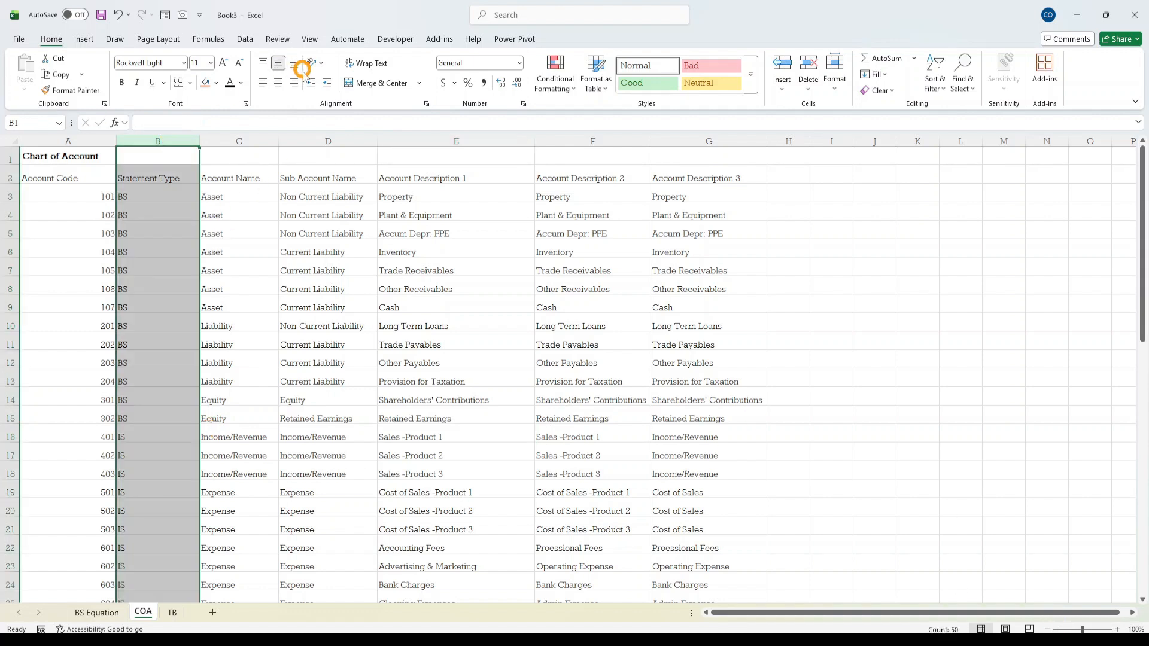
pyautogui.click(278, 83)
pyautogui.click(135, 346)
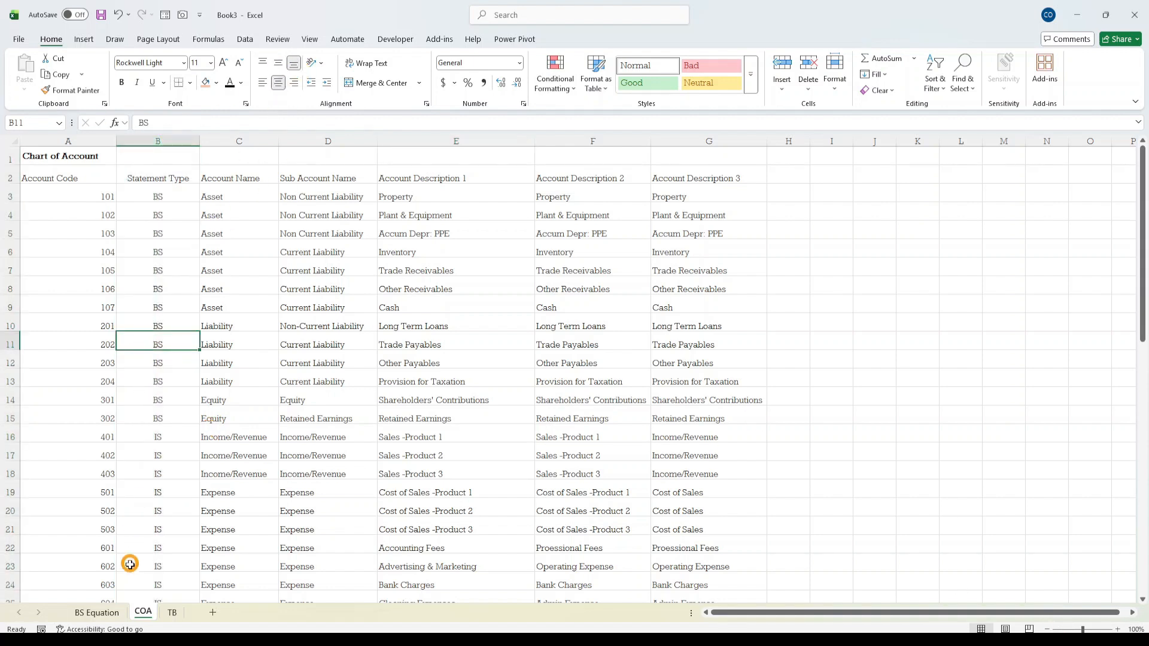
# - Open the BS Equation sheet and examine the first balance sheet equation, A = L + E
pyautogui.click(91, 613)
pyautogui.click(166, 425)
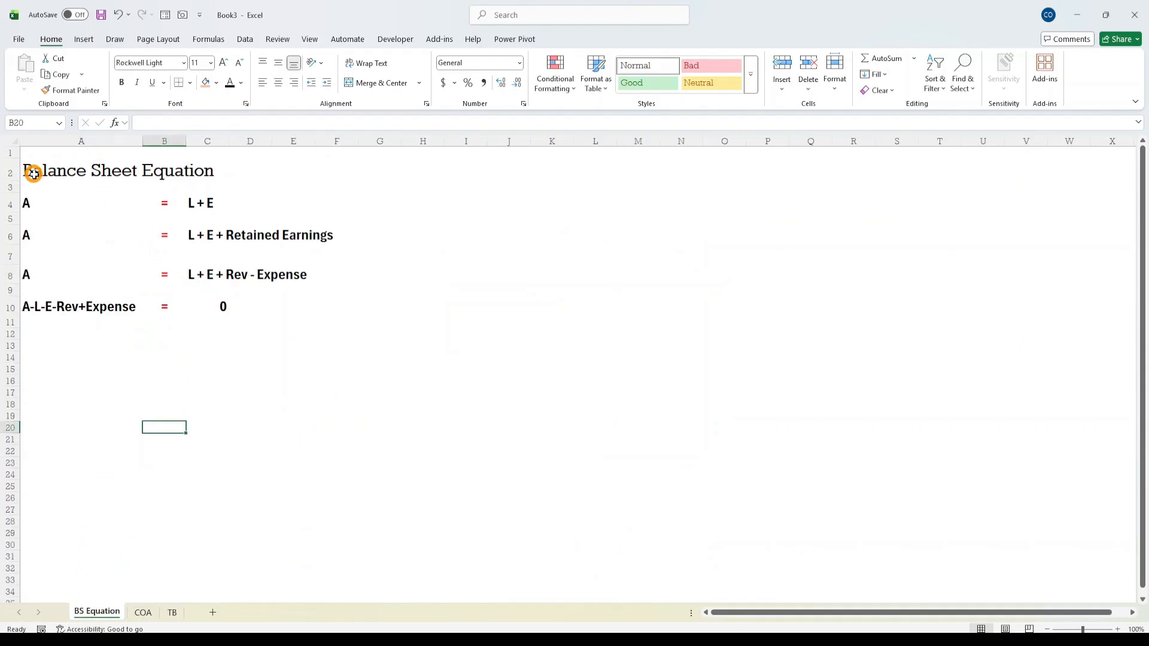
pyautogui.click(41, 205)
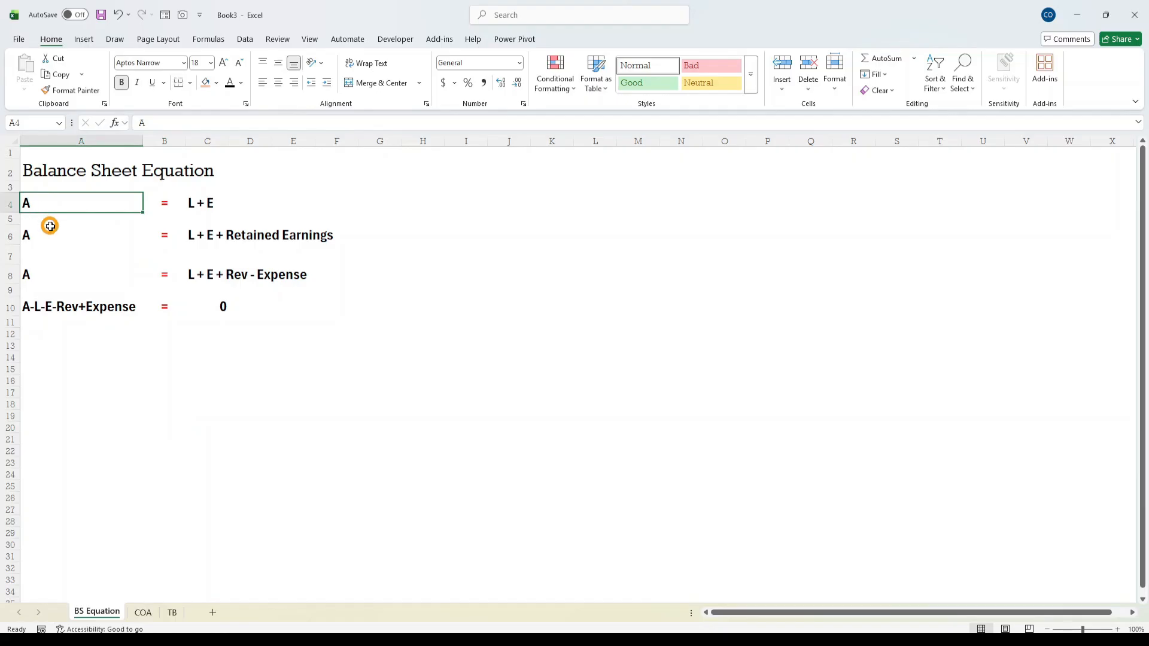
pyautogui.click(158, 208)
pyautogui.click(189, 208)
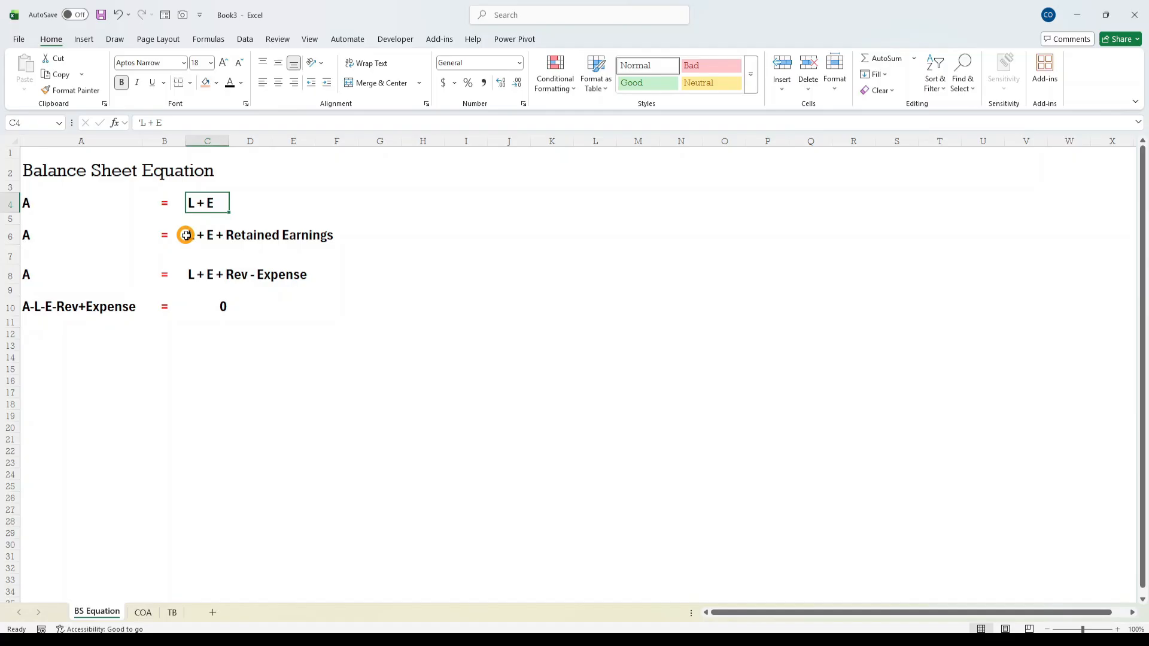
# - Examine the equation A = L + E and the row 6 version that adds Retained Earnings
pyautogui.click(59, 205)
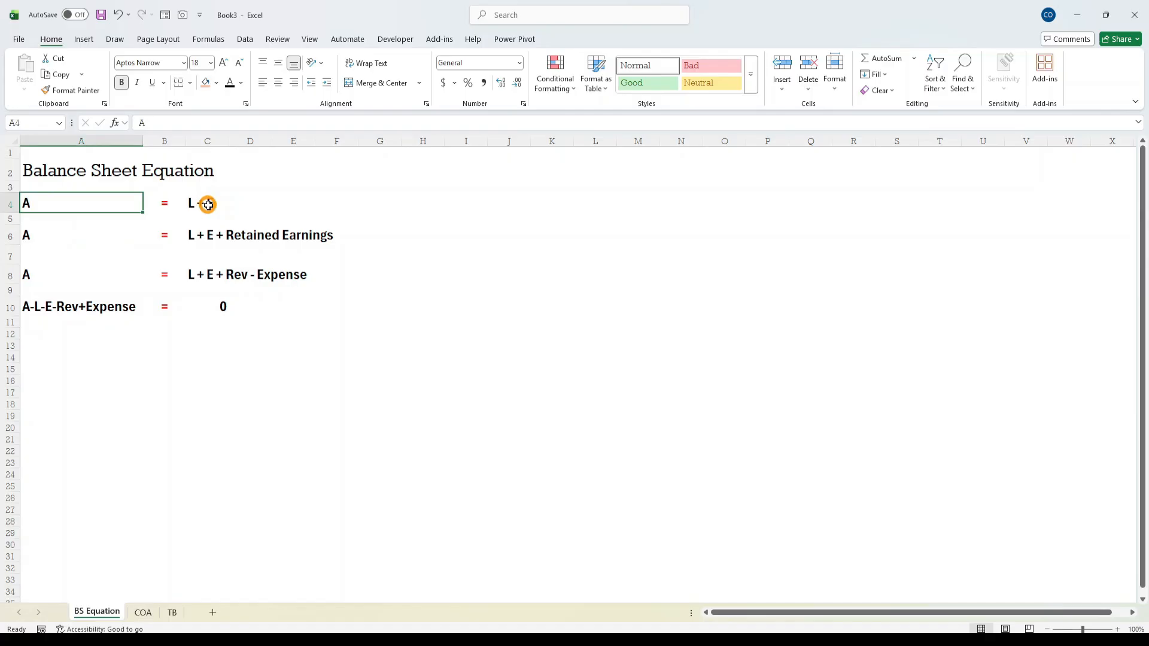
pyautogui.click(208, 205)
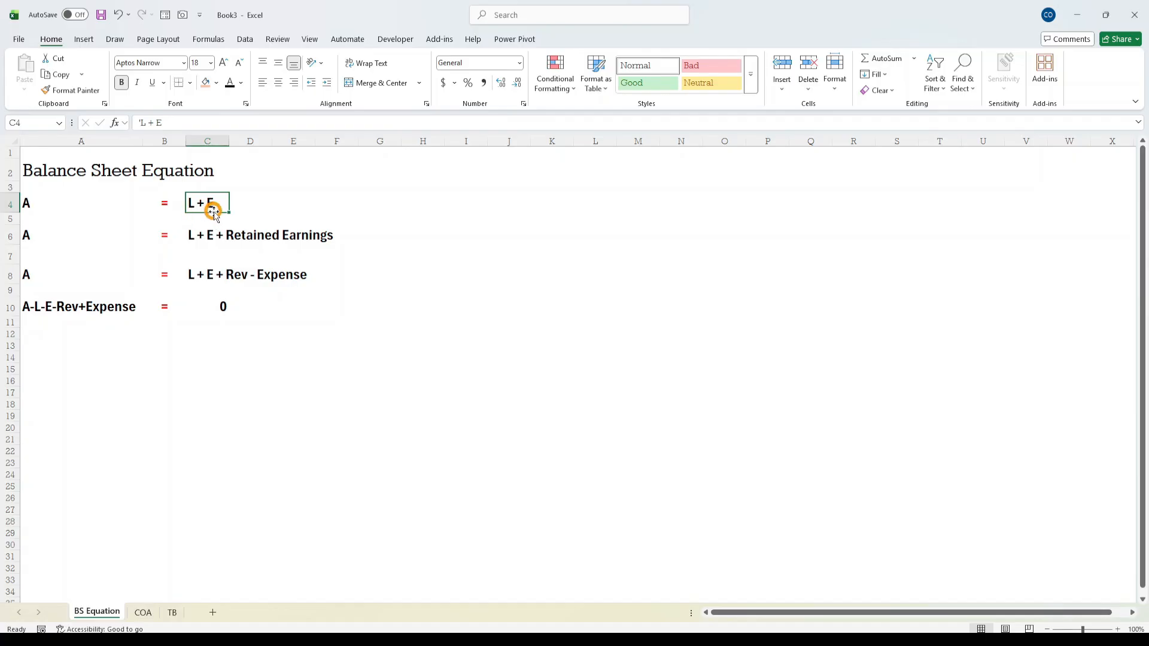
pyautogui.click(52, 205)
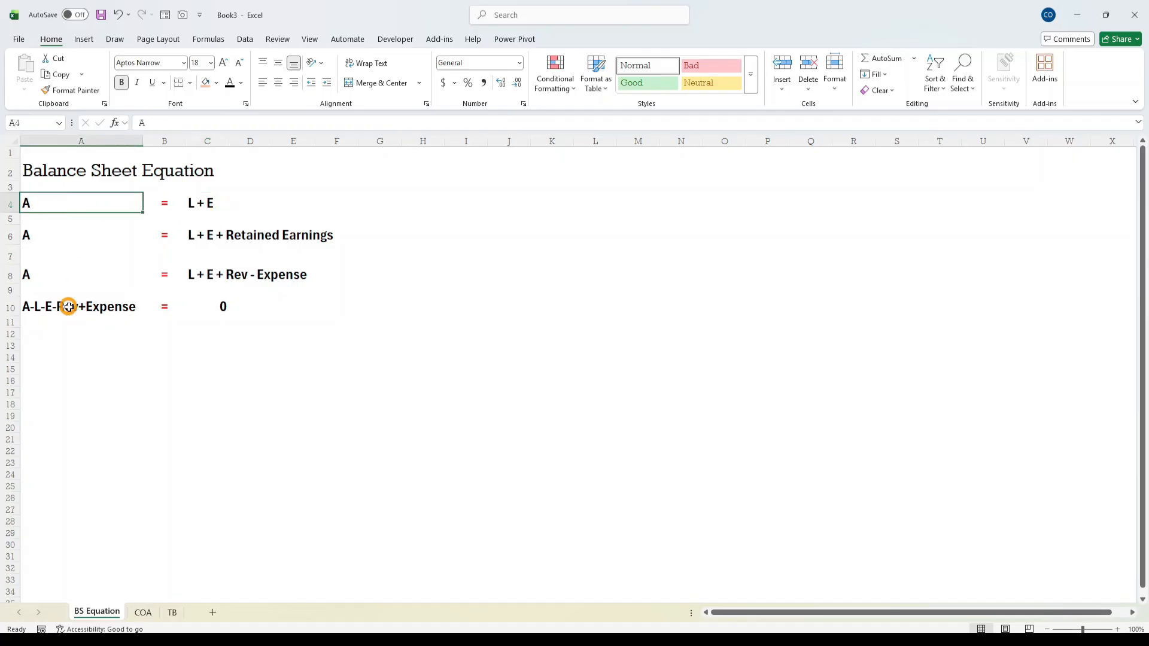
pyautogui.click(58, 236)
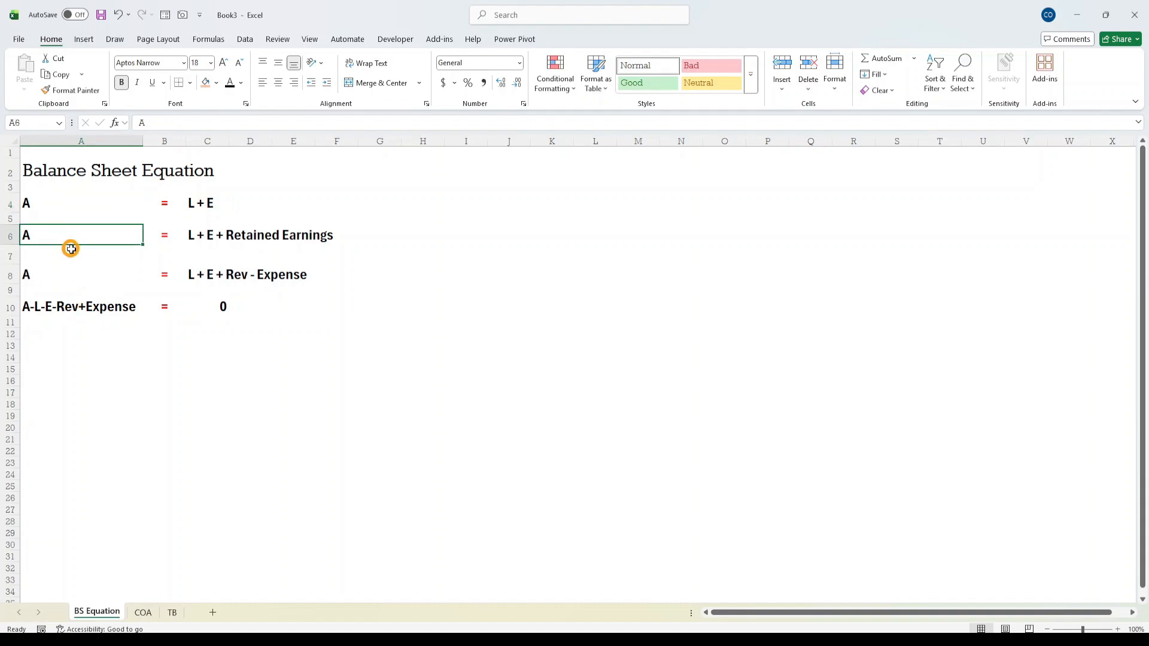
pyautogui.click(188, 238)
pyautogui.moveTo(56, 241); pyautogui.dragTo(360, 238)
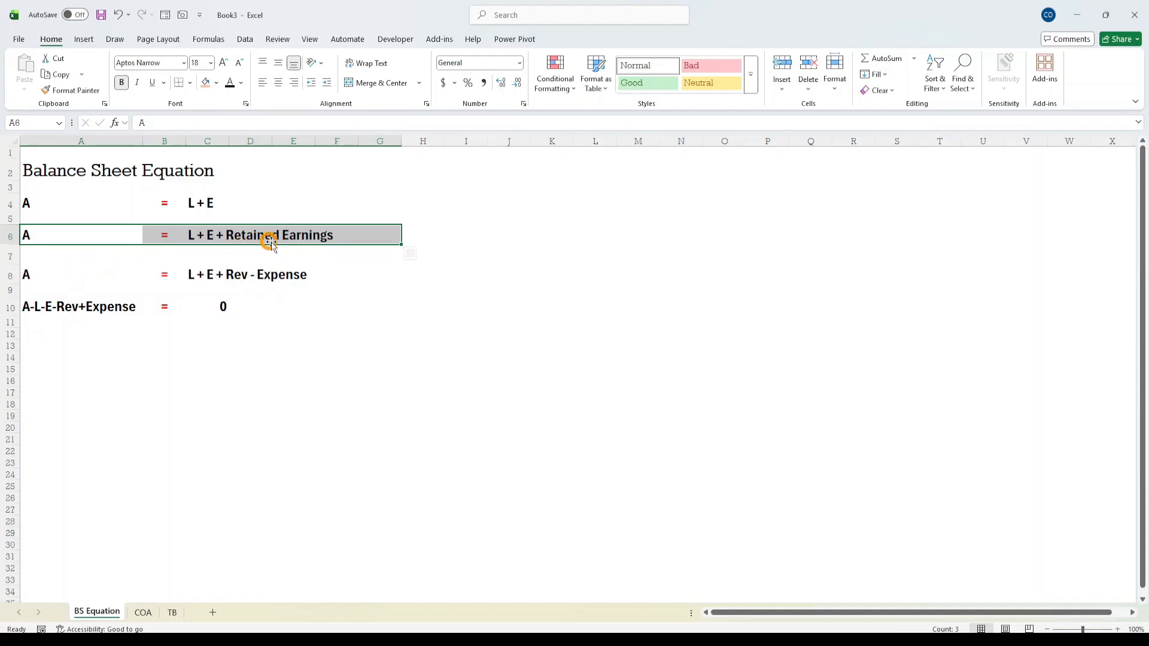
# - Compare the row 8 equation A = L + E + Rev - Expense with the two equations above it
pyautogui.click(65, 277)
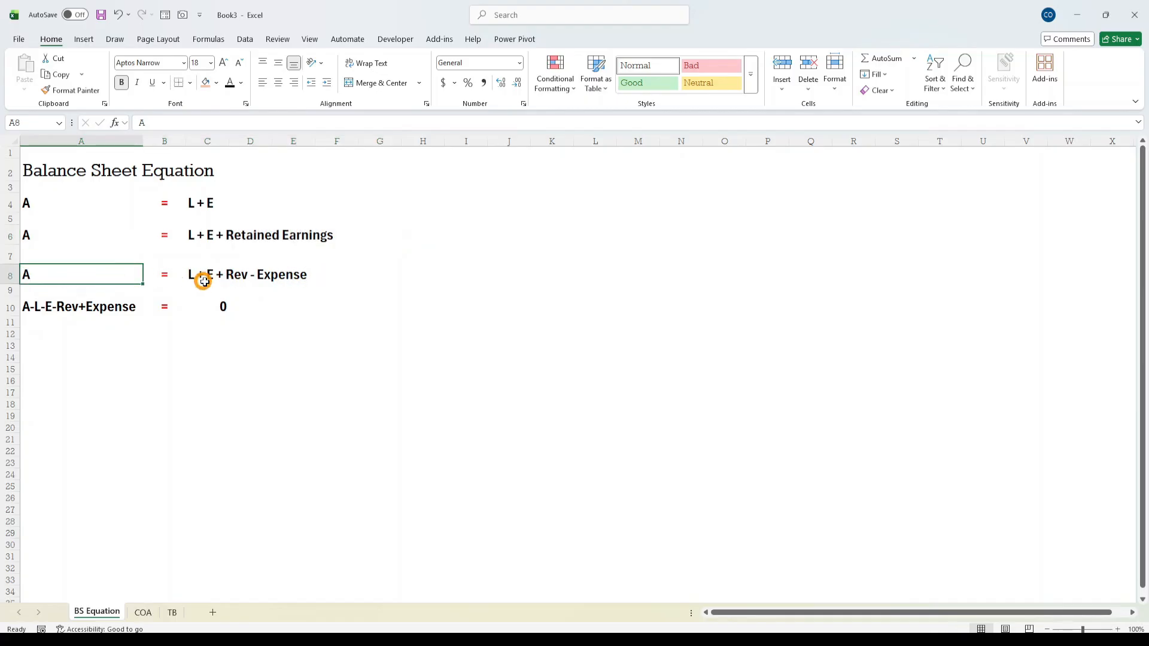
pyautogui.click(191, 273)
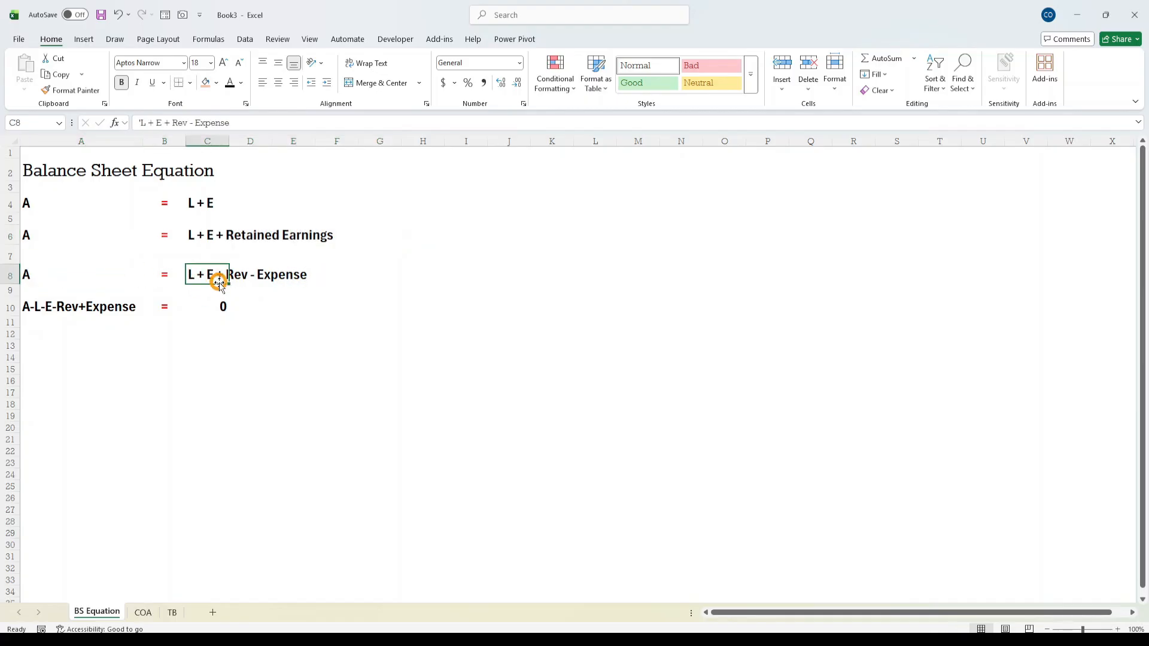
pyautogui.click(230, 236)
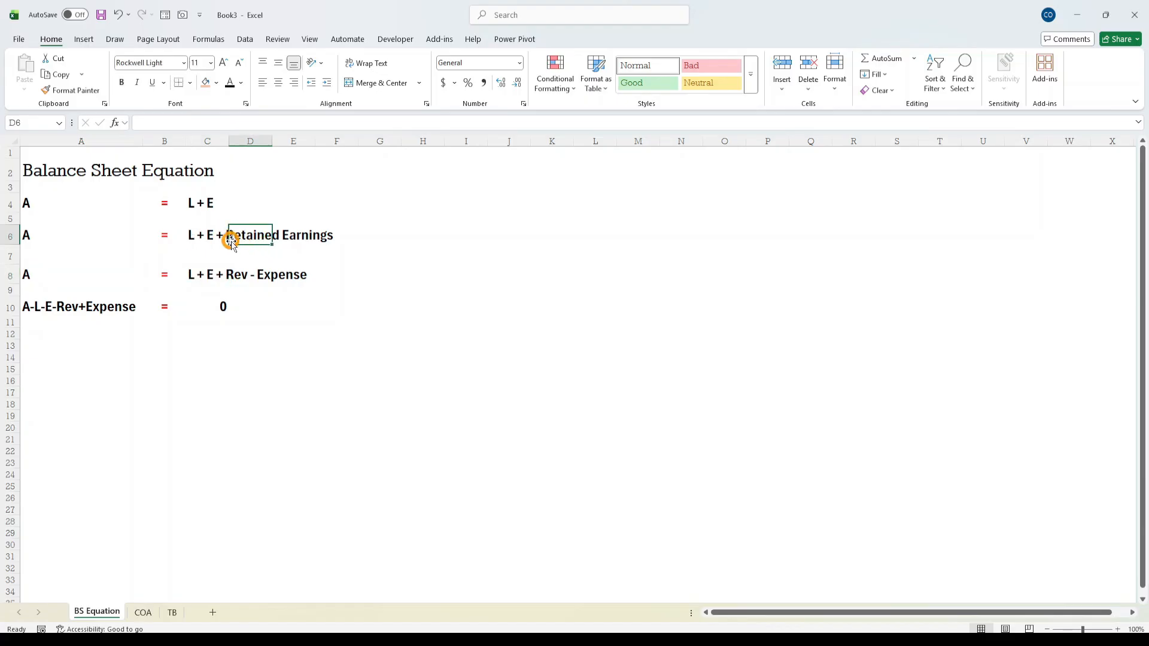
pyautogui.click(231, 277)
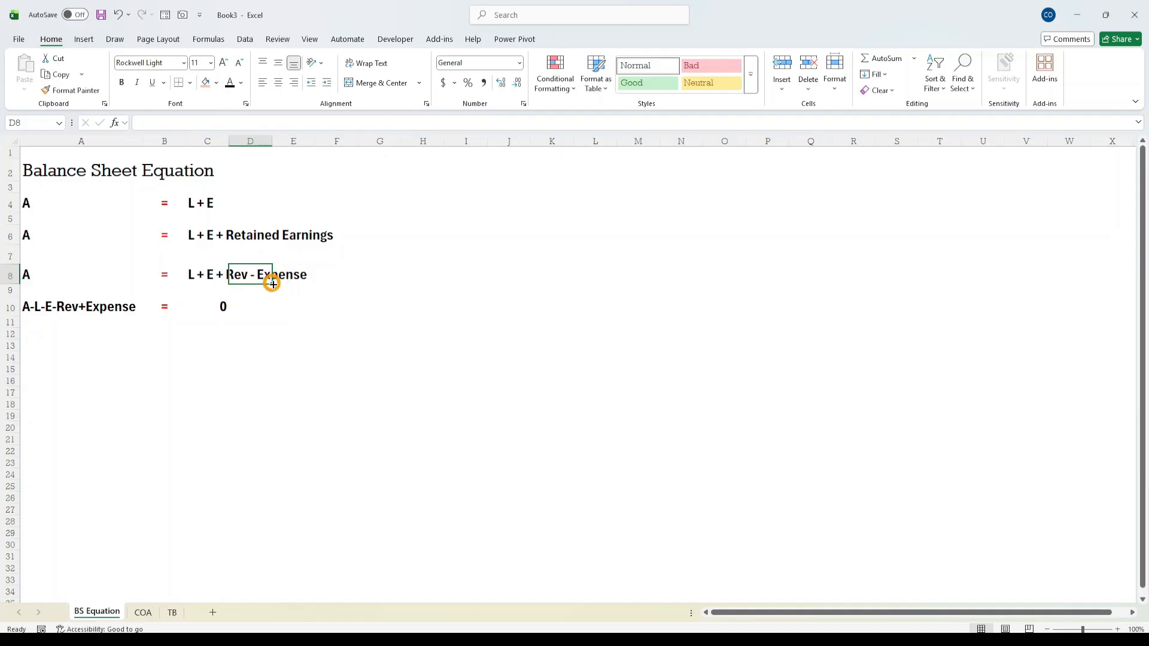
pyautogui.moveTo(31, 205); pyautogui.dragTo(227, 203)
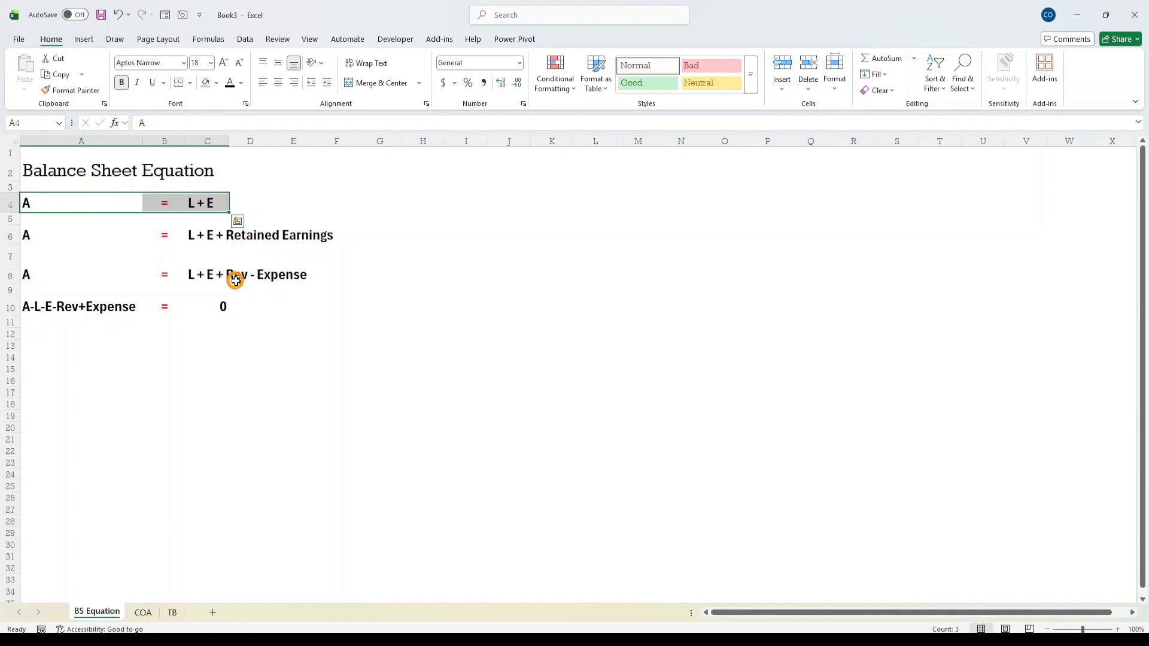
pyautogui.click(236, 277)
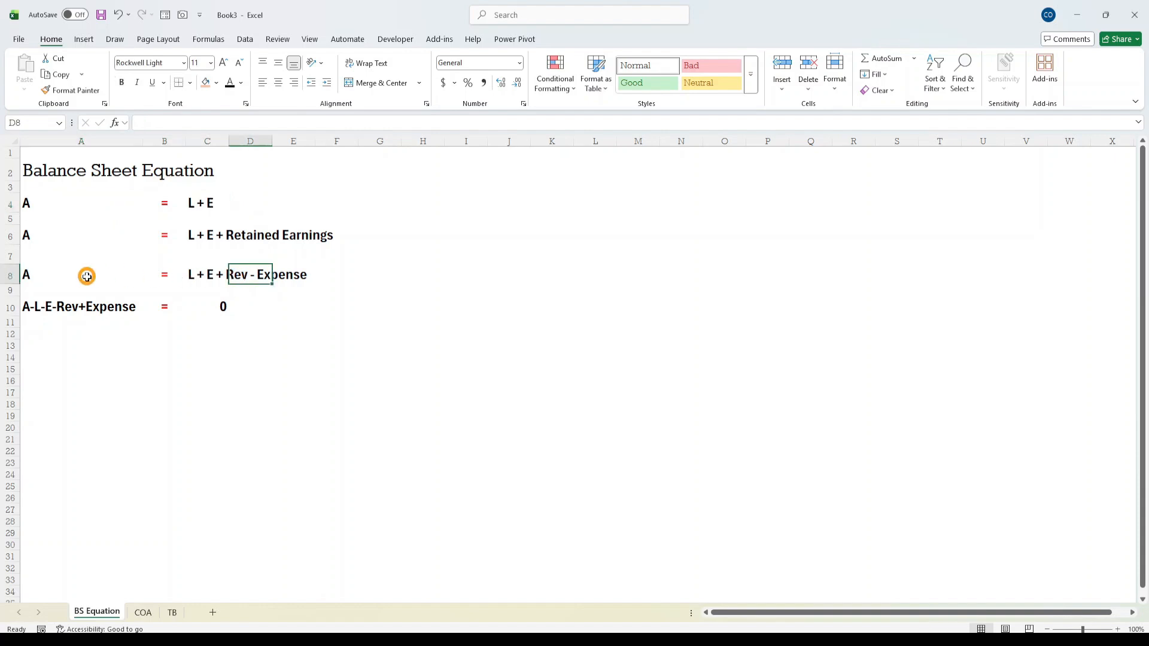
pyautogui.moveTo(85, 274); pyautogui.dragTo(204, 275)
pyautogui.click(239, 274)
# - Examine how the row 8 equation rearranges into A-L-E-Rev+Expense = 0 in row 10
pyautogui.click(95, 307)
pyautogui.moveTo(95, 307); pyautogui.dragTo(239, 305)
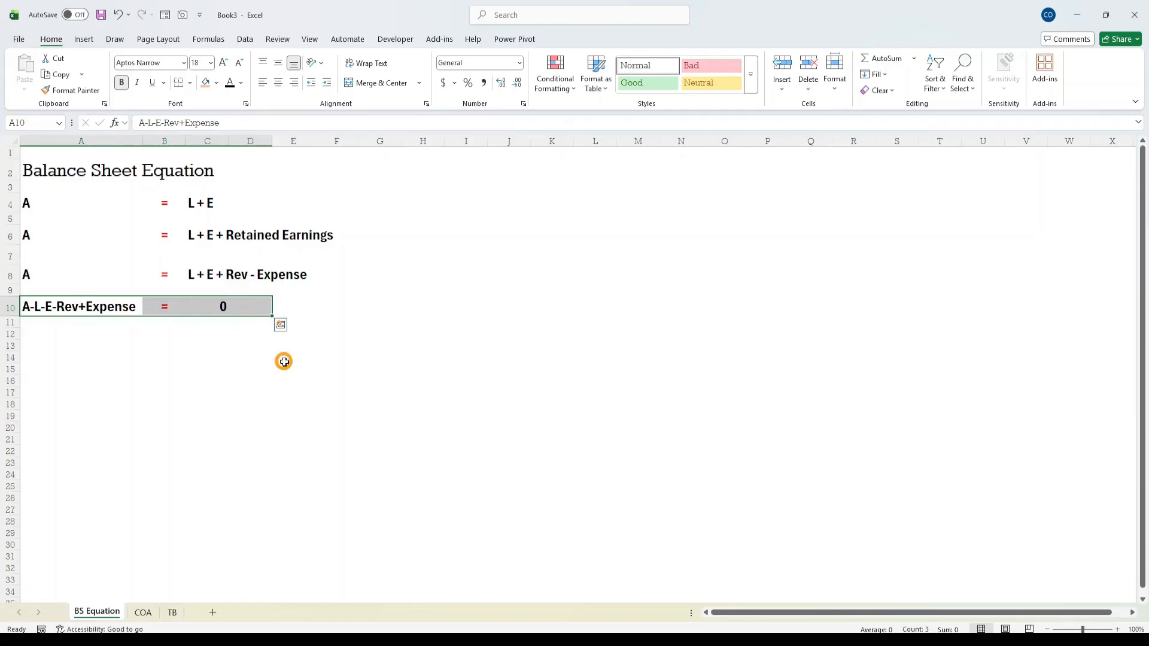
pyautogui.click(215, 335)
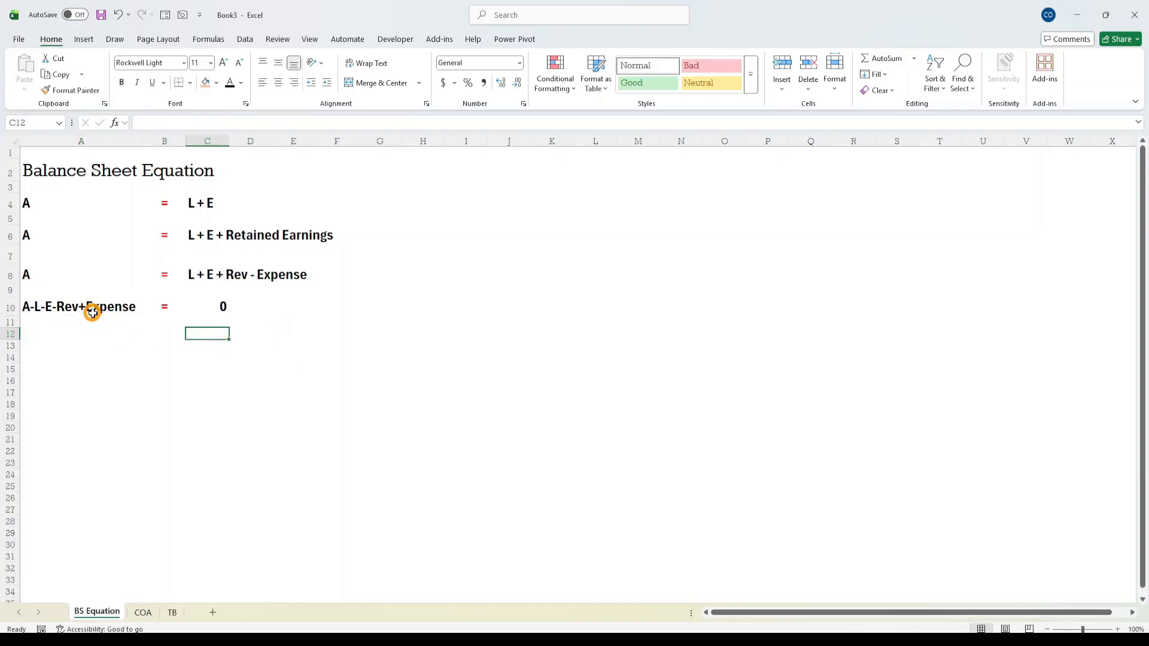
pyautogui.click(227, 308)
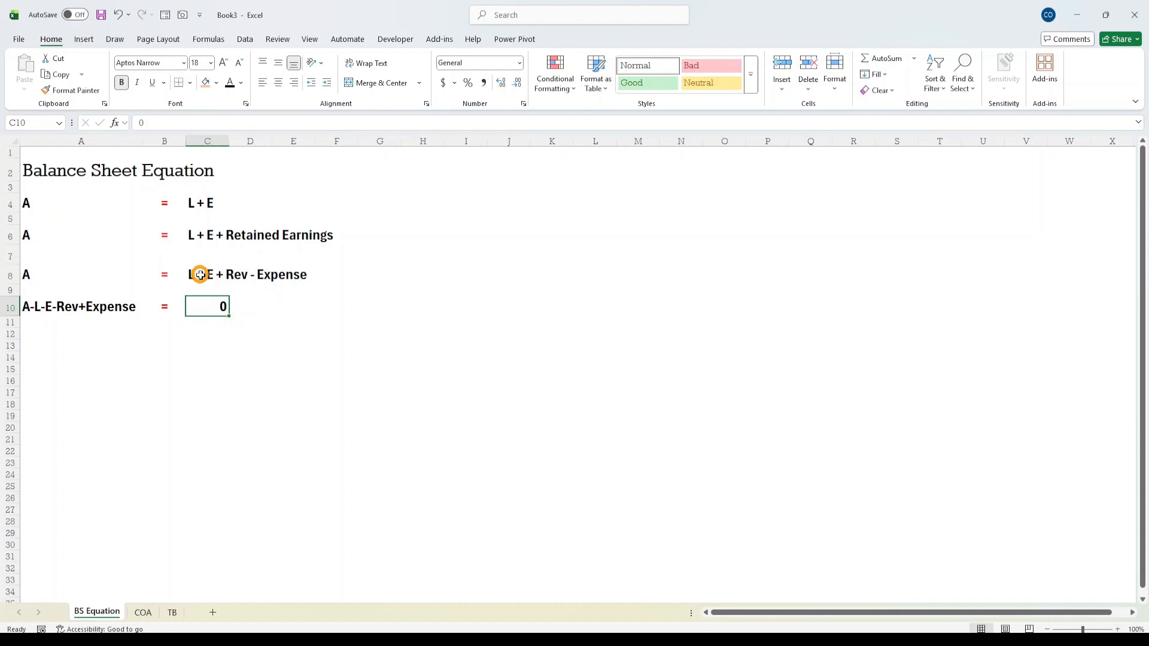
pyautogui.moveTo(203, 272); pyautogui.dragTo(293, 274)
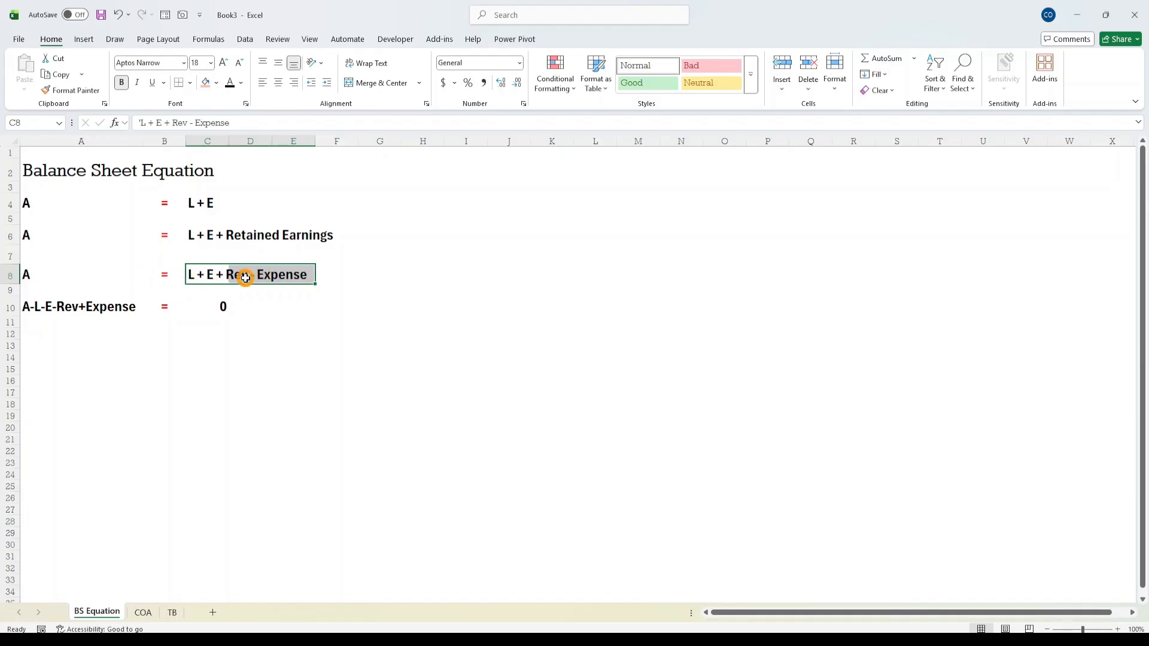
pyautogui.click(98, 316)
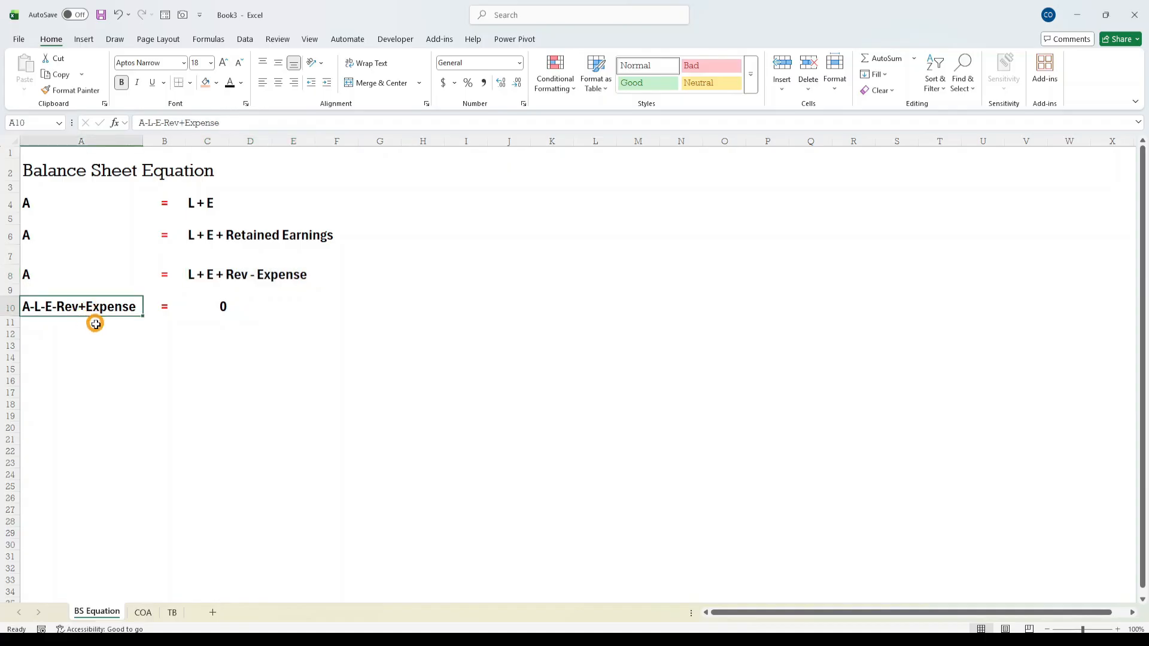
pyautogui.click(28, 274)
pyautogui.click(33, 312)
pyautogui.click(195, 273)
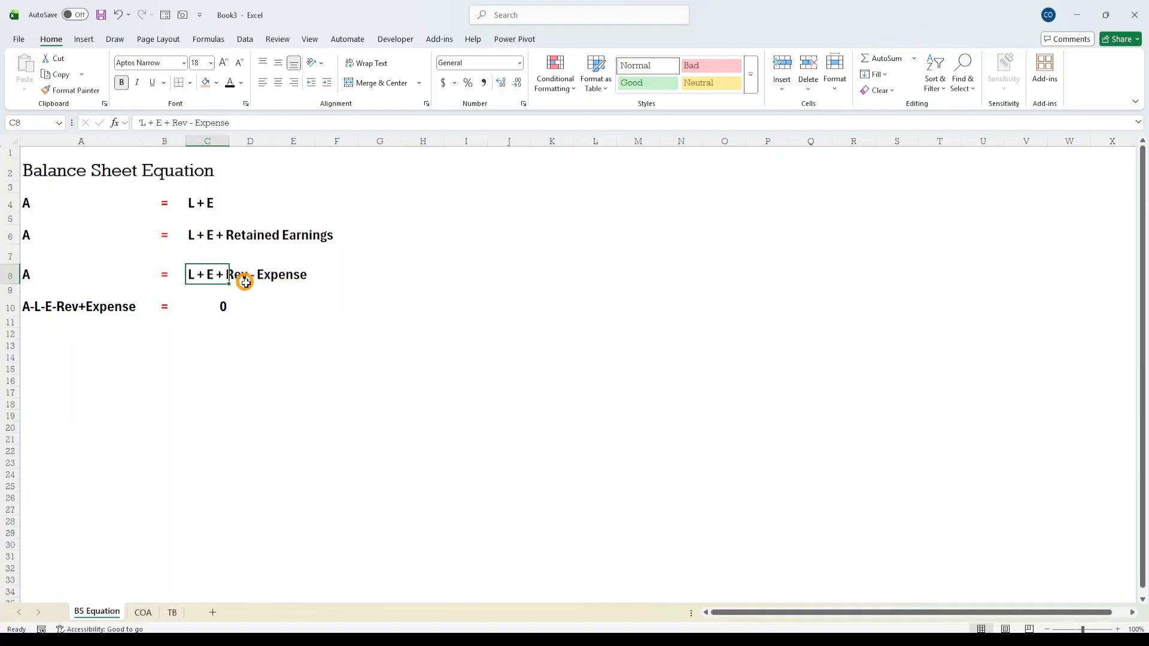
pyautogui.click(83, 305)
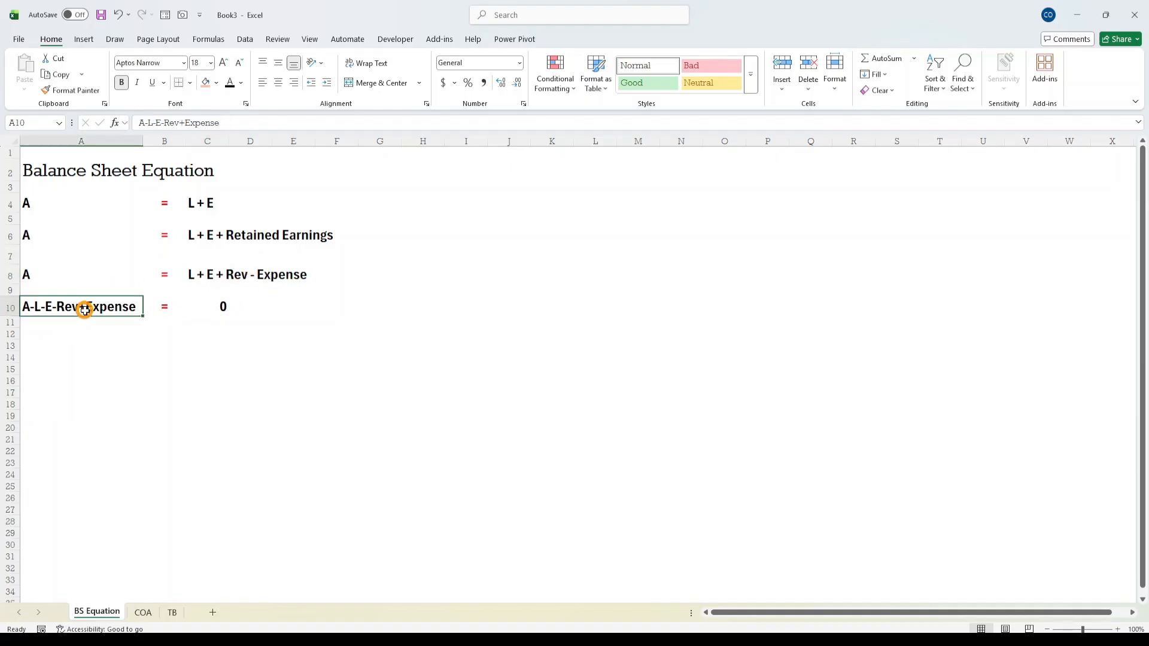
pyautogui.click(215, 303)
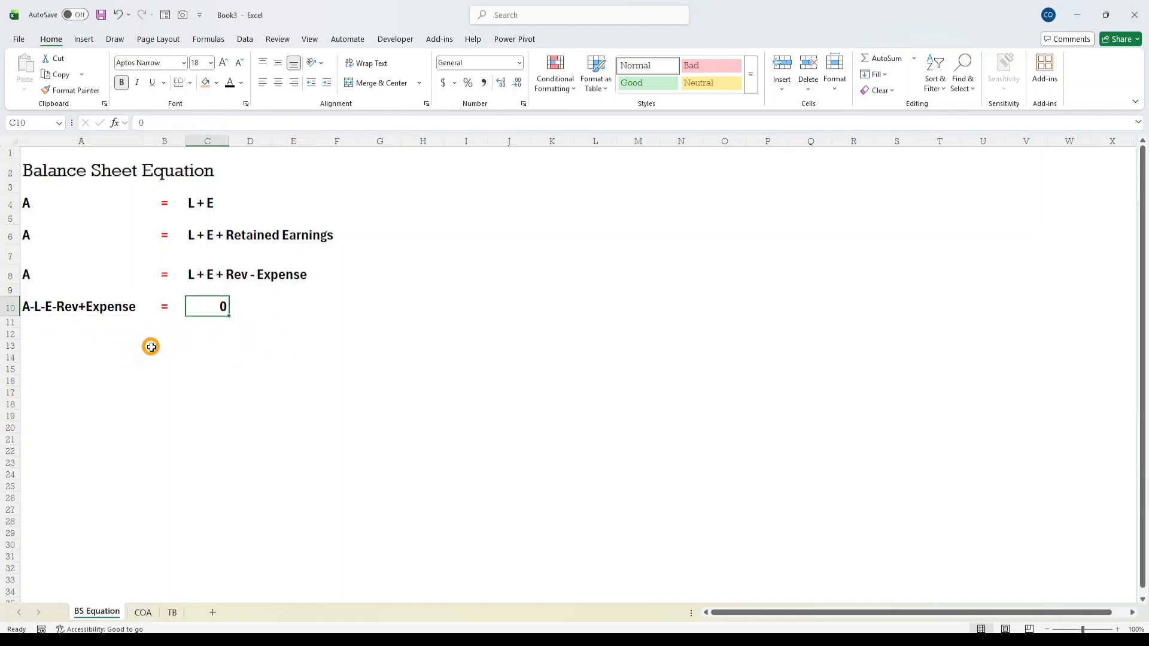
pyautogui.click(169, 344)
pyautogui.click(210, 305)
# - Open the COA sheet and review its account codes, statement types and account names against the BS Equation sheet
pyautogui.click(170, 613)
pyautogui.click(143, 612)
pyautogui.click(73, 489)
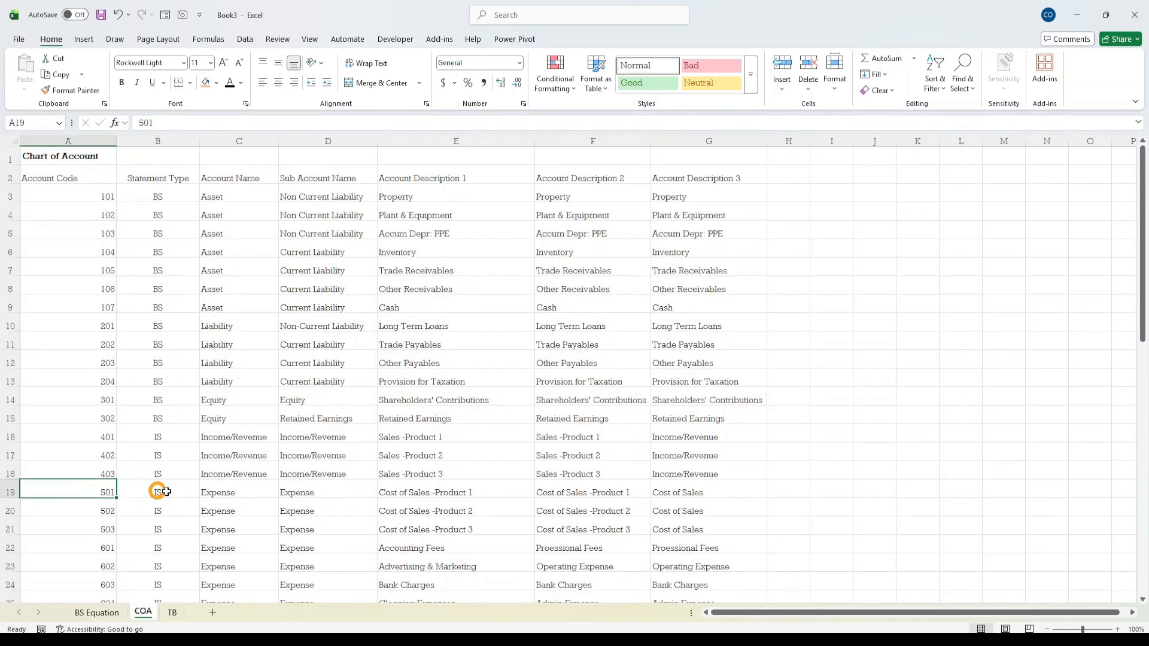
pyautogui.click(97, 613)
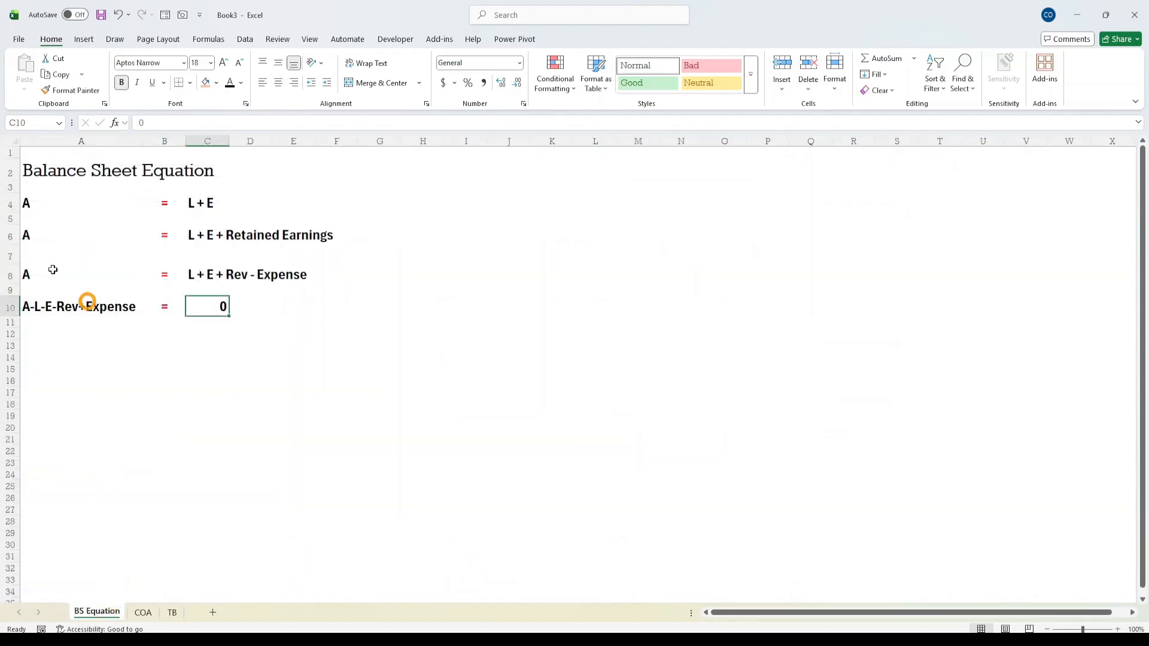
pyautogui.click(143, 612)
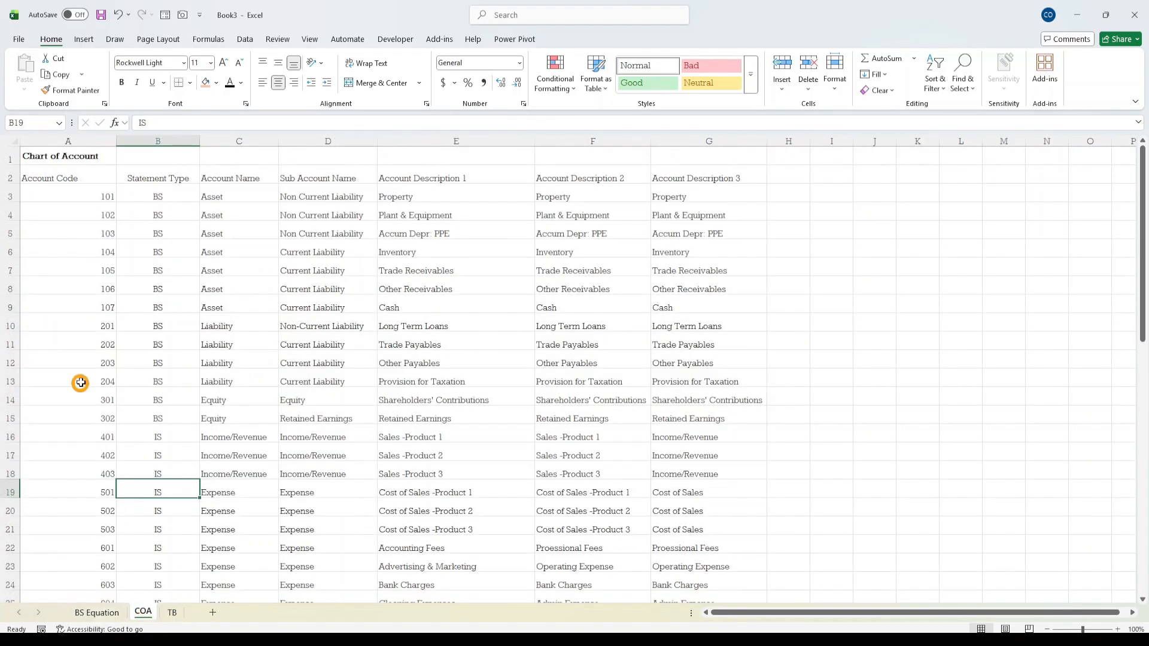
pyautogui.click(155, 365)
pyautogui.click(245, 345)
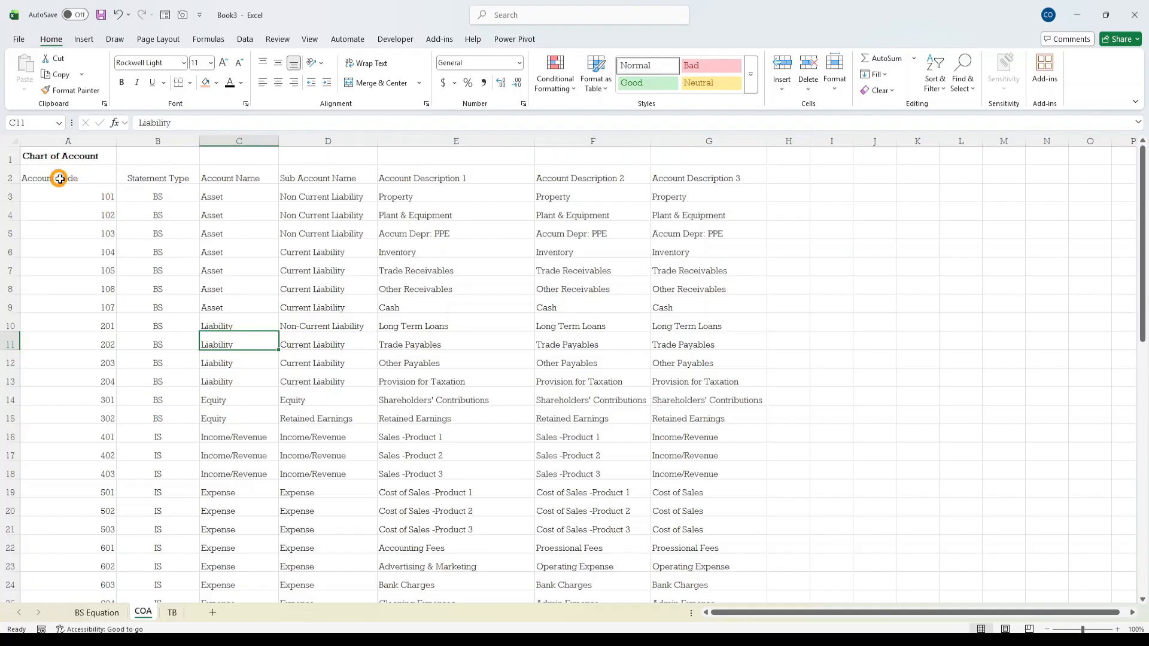
# - Format the chart of accounts header row A2:G2 with a dark blue fill and white text
pyautogui.moveTo(59, 179); pyautogui.dragTo(725, 180)
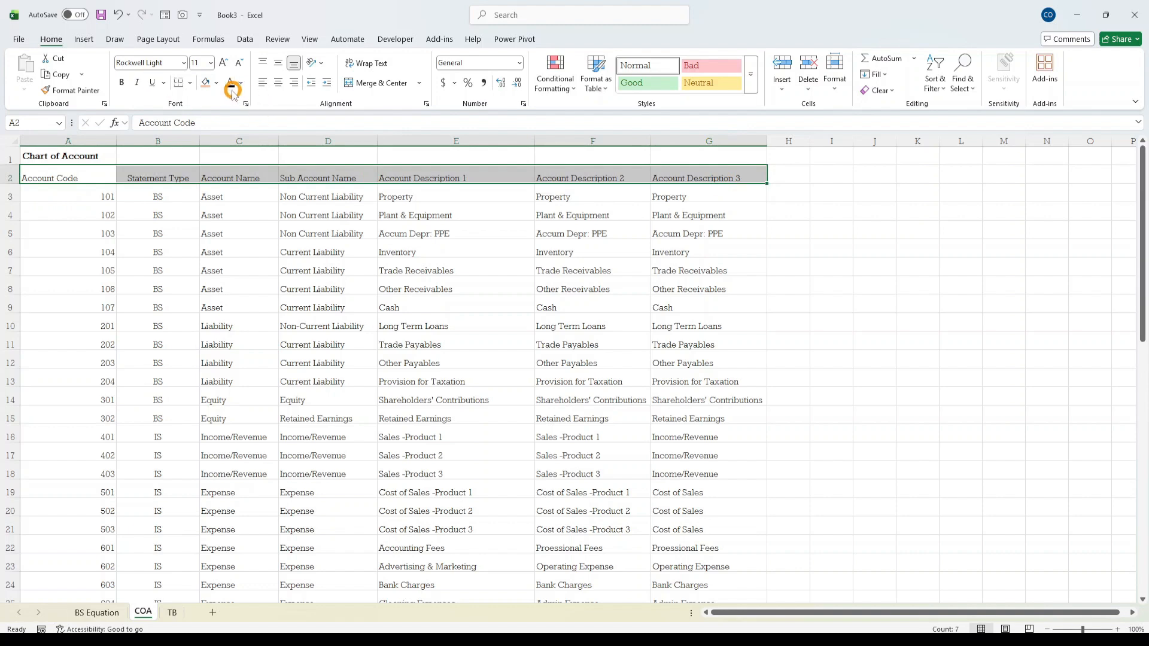
pyautogui.click(217, 83)
pyautogui.click(267, 115)
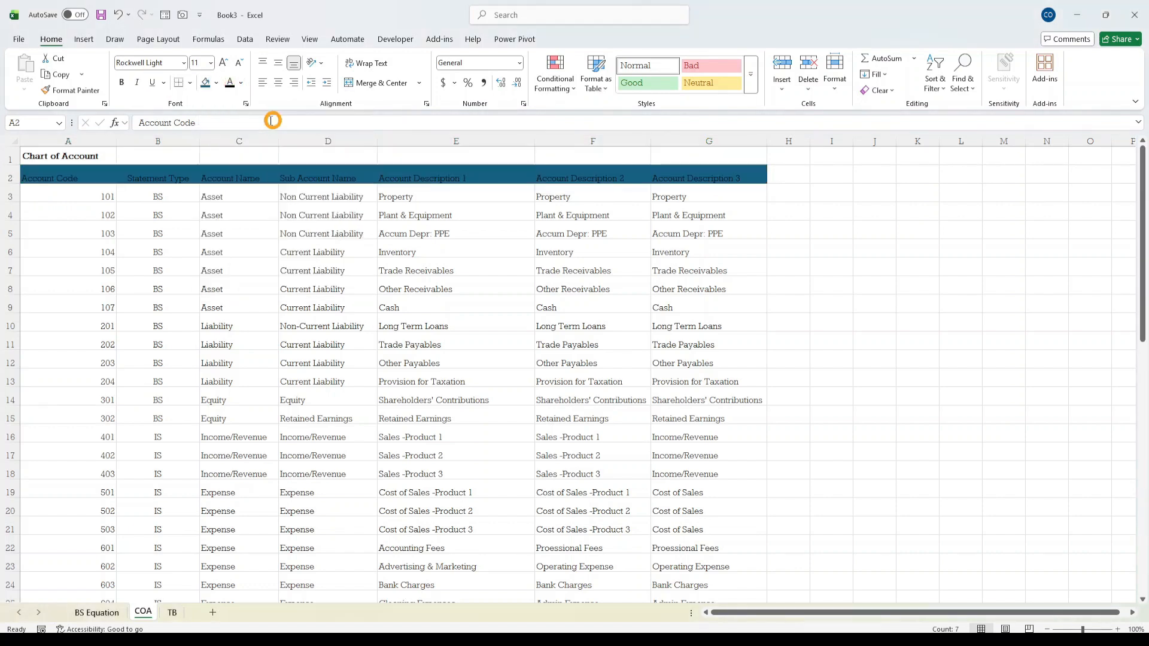
# - Middle-align all cells of the COA sheet vertically
pyautogui.click(15, 139)
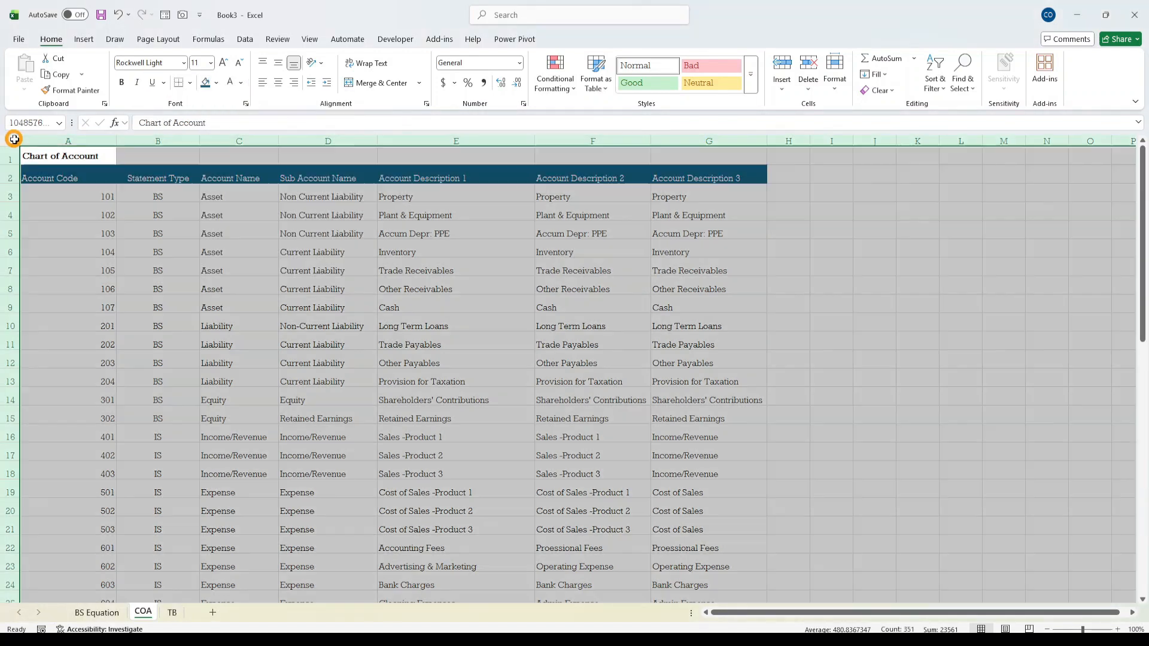
pyautogui.click(278, 62)
pyautogui.click(359, 267)
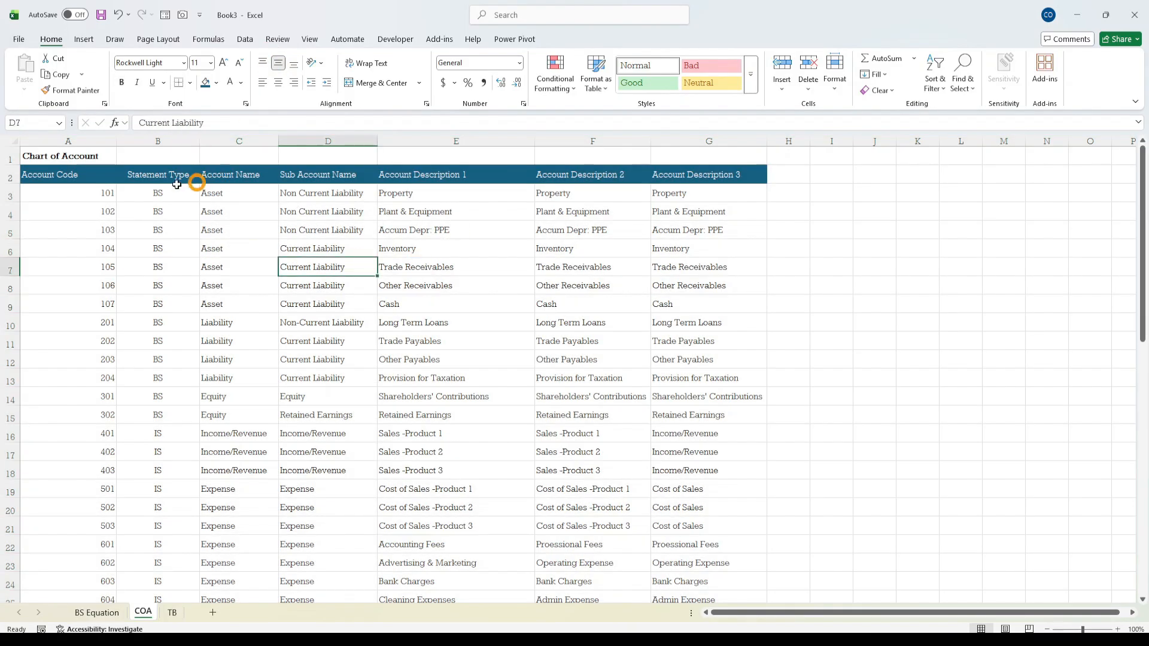
# - Make the header row text from Account Code to Account Description 3 bold
pyautogui.moveTo(67, 174); pyautogui.dragTo(732, 178)
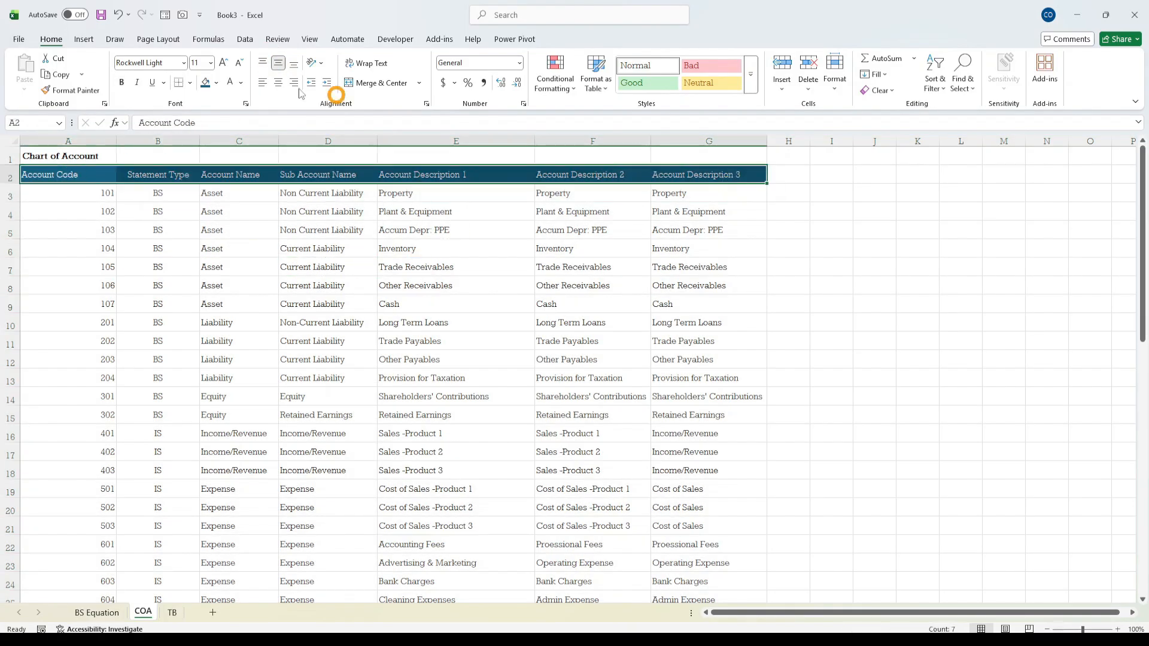
pyautogui.click(120, 79)
pyautogui.click(149, 269)
# - Shade the asset account rows 101 to 107 (A3:G9) with a light blue fill
pyautogui.moveTo(69, 190); pyautogui.dragTo(673, 300)
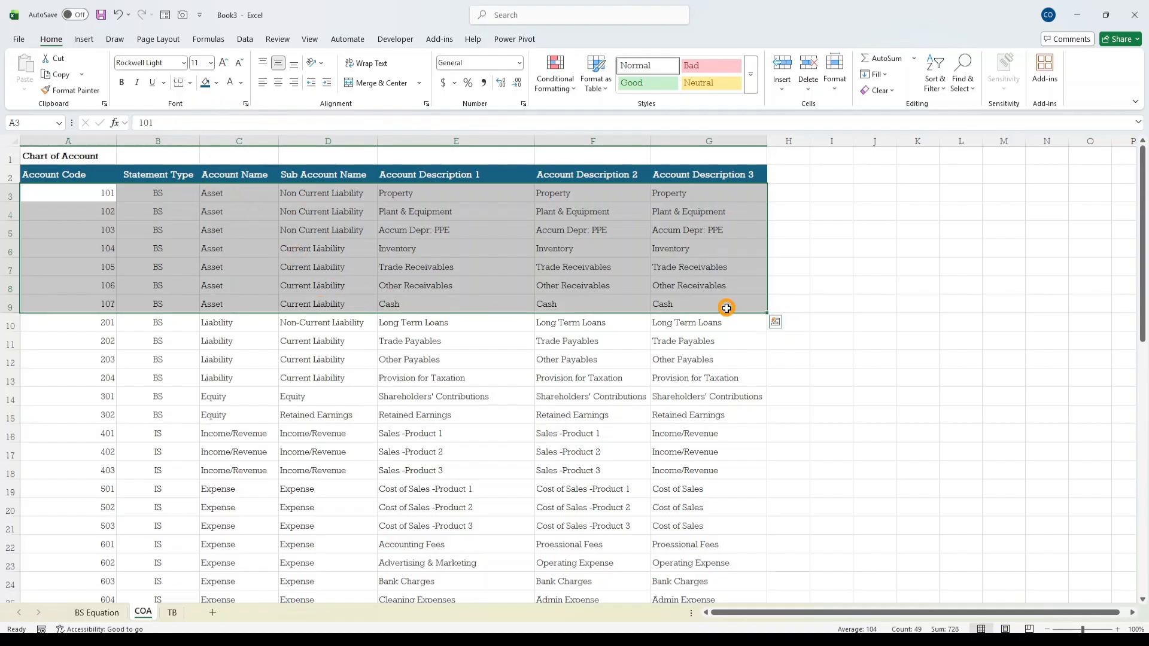
pyautogui.click(216, 82)
pyautogui.click(257, 125)
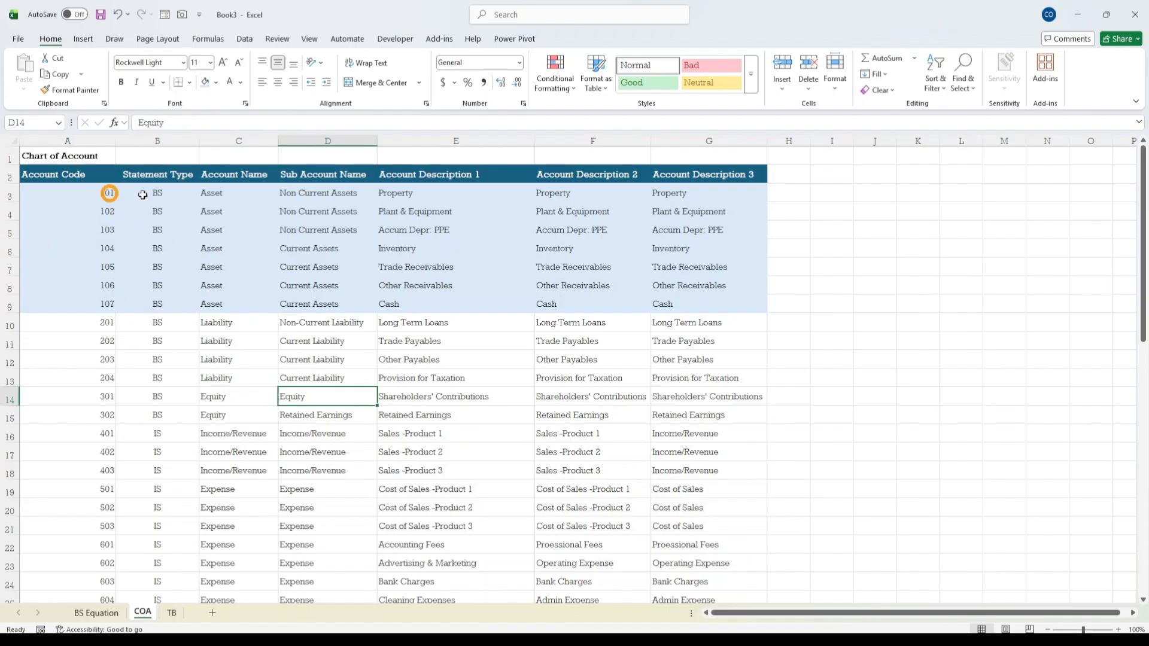
# - Examine the asset accounts, their non-current and current asset groups and the three account description columns
pyautogui.moveTo(72, 193); pyautogui.dragTo(698, 309)
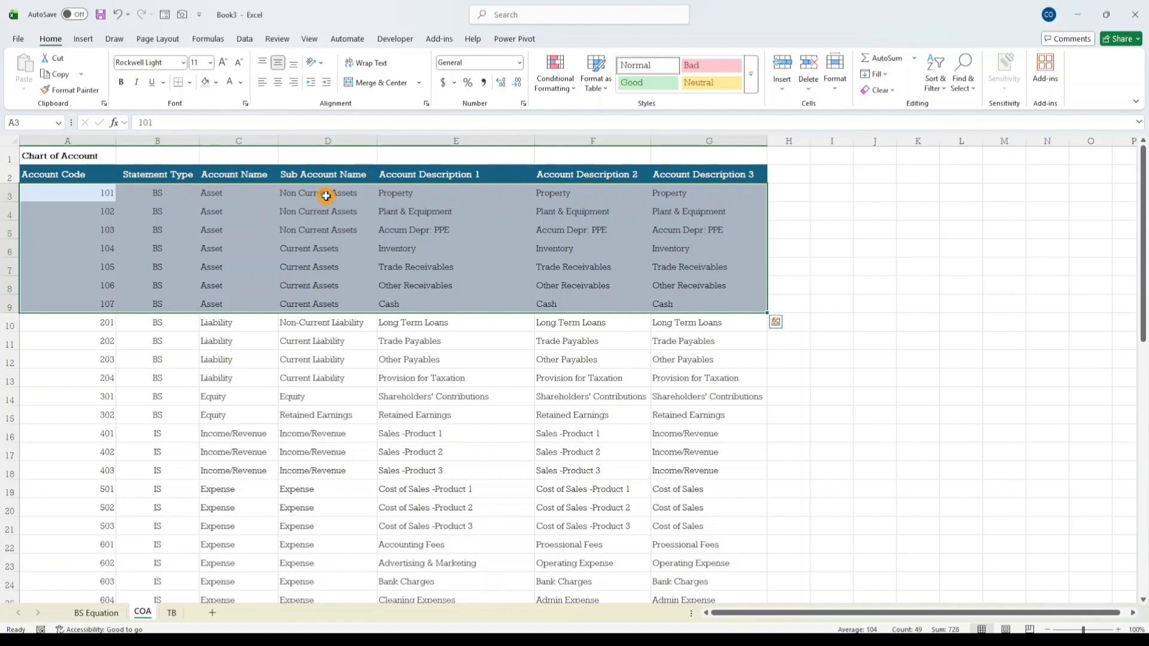
pyautogui.moveTo(325, 196); pyautogui.dragTo(737, 228)
pyautogui.moveTo(331, 249); pyautogui.dragTo(693, 307)
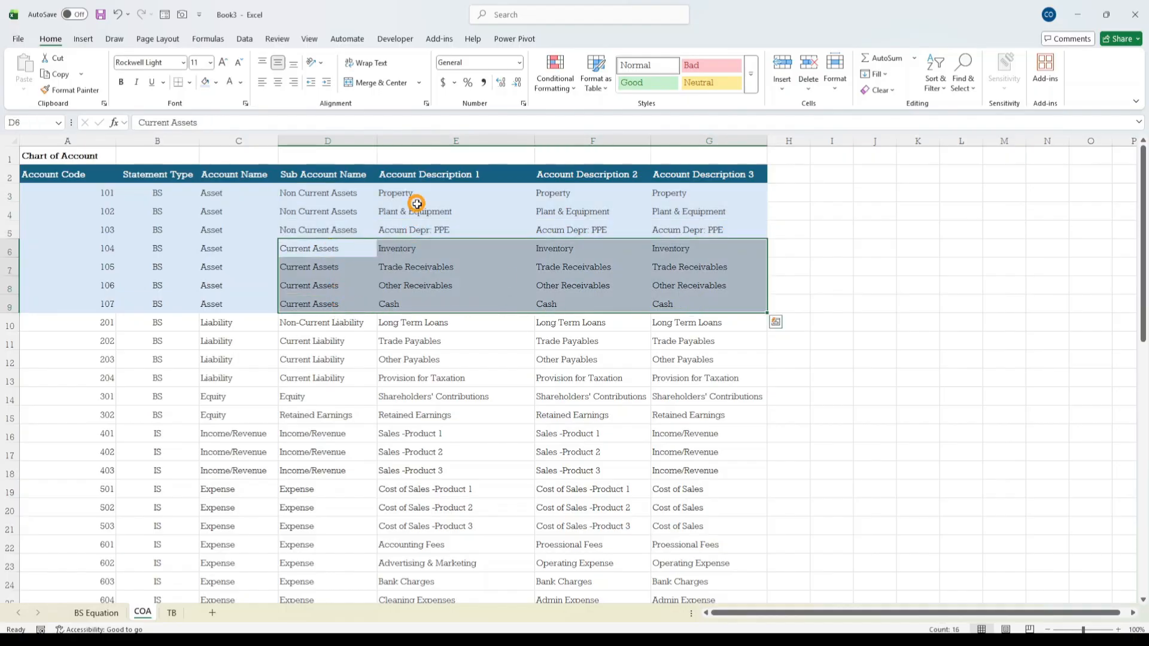
pyautogui.moveTo(411, 193); pyautogui.dragTo(423, 300)
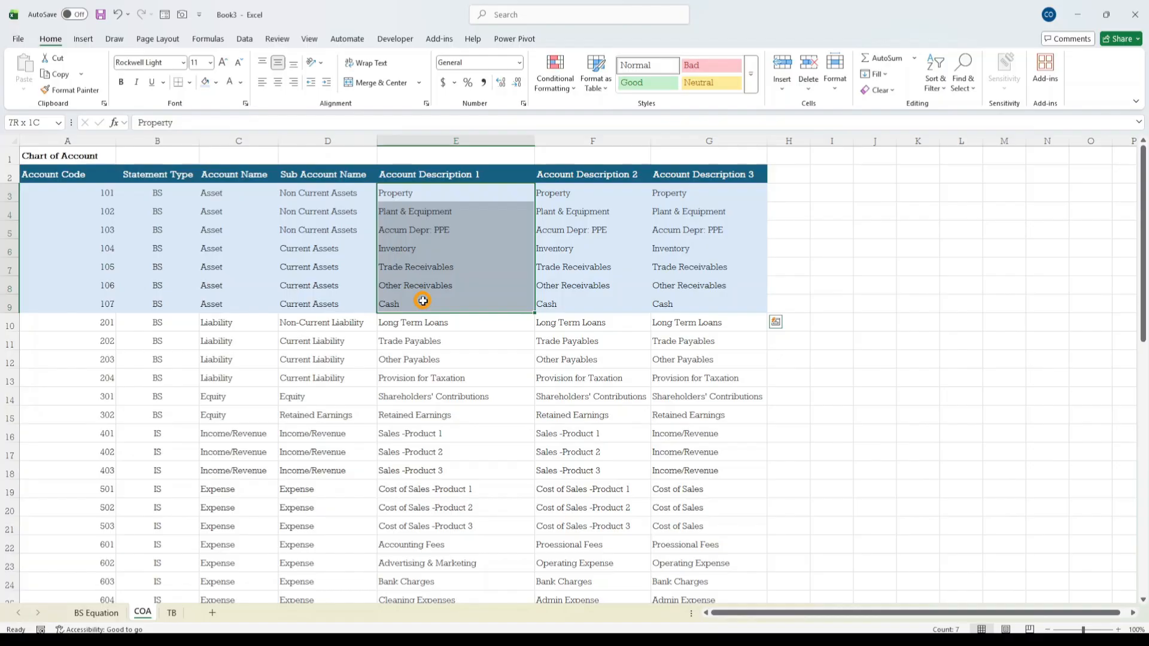
pyautogui.moveTo(546, 190); pyautogui.dragTo(551, 305)
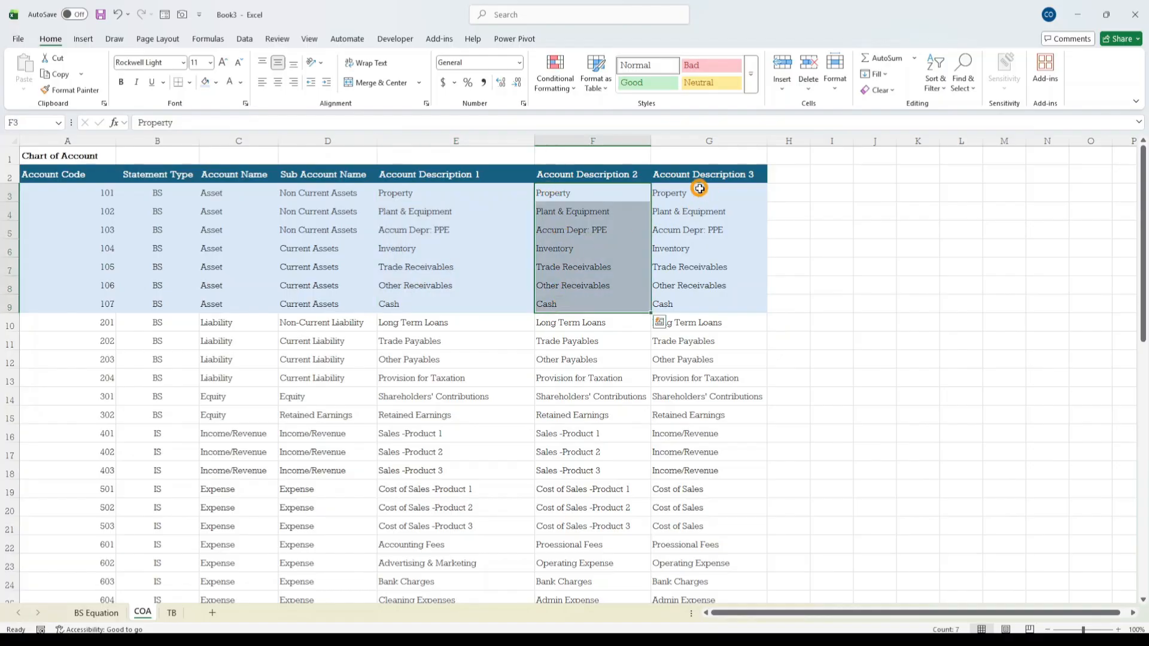
pyautogui.moveTo(700, 189); pyautogui.dragTo(707, 306)
pyautogui.click(157, 338)
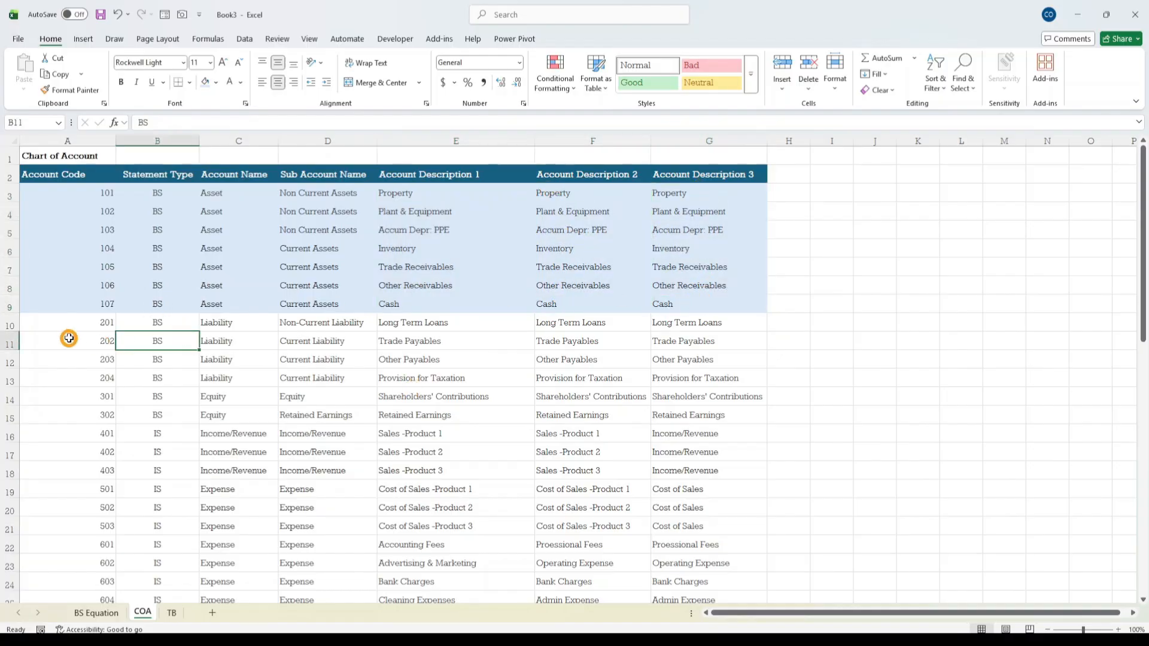
# - Shade the liability account rows 201 to 204 (A10:G13) with a light orange fill
pyautogui.moveTo(90, 325); pyautogui.dragTo(694, 378)
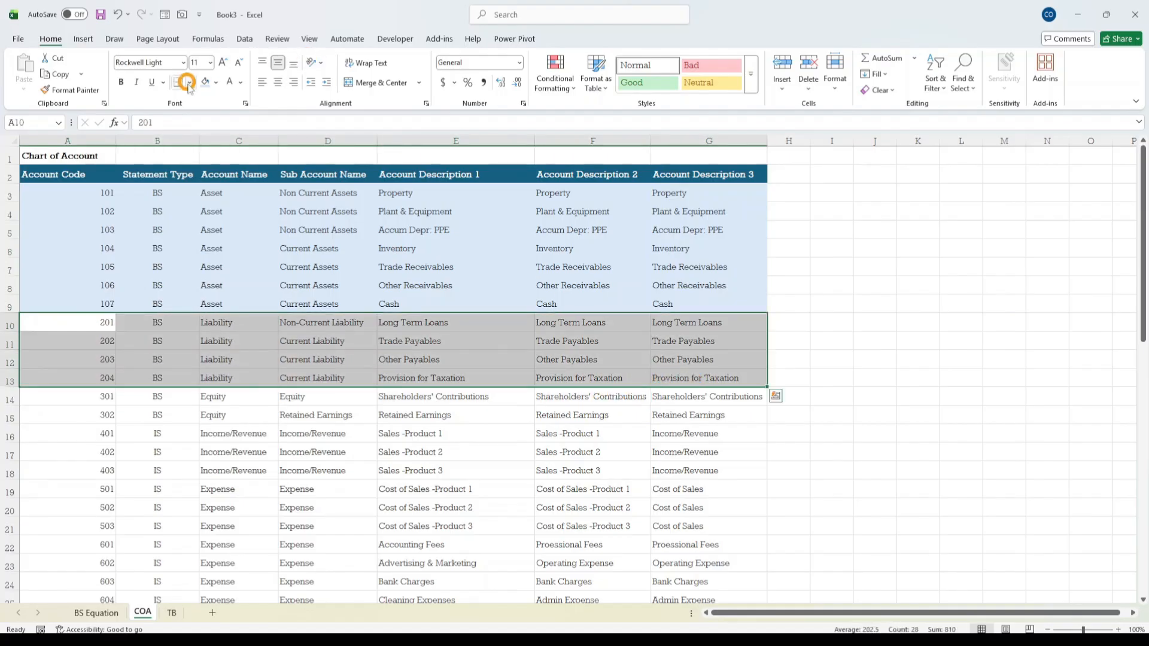
pyautogui.click(219, 85)
pyautogui.click(290, 136)
pyautogui.click(275, 359)
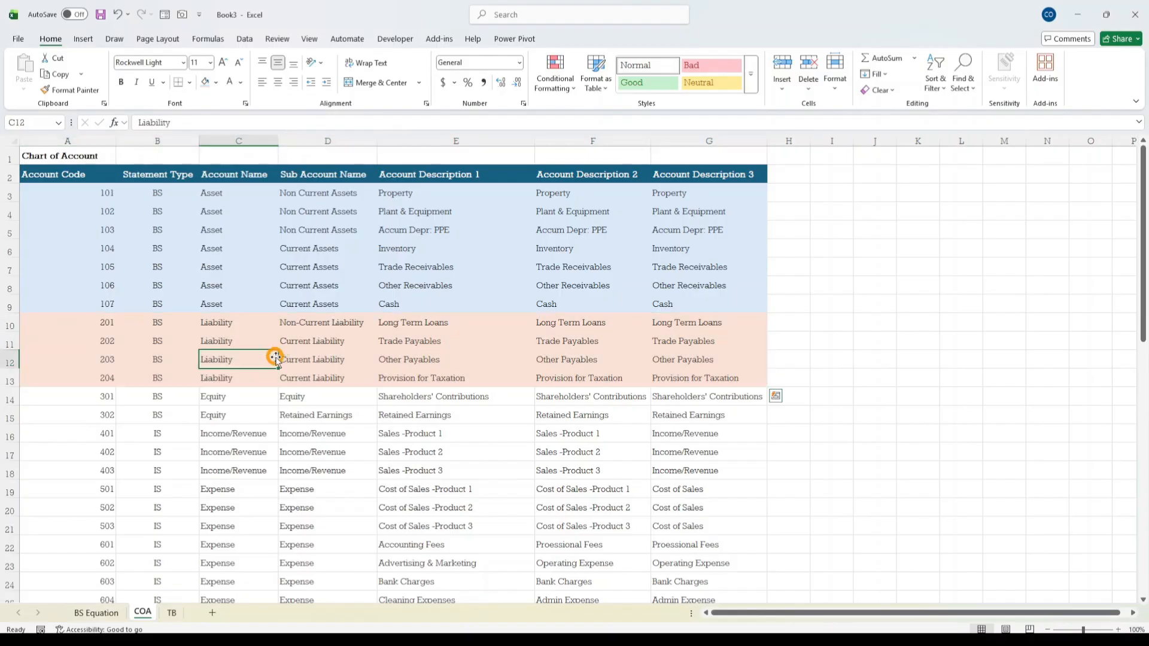
pyautogui.moveTo(236, 322); pyautogui.dragTo(235, 380)
pyautogui.click(322, 326)
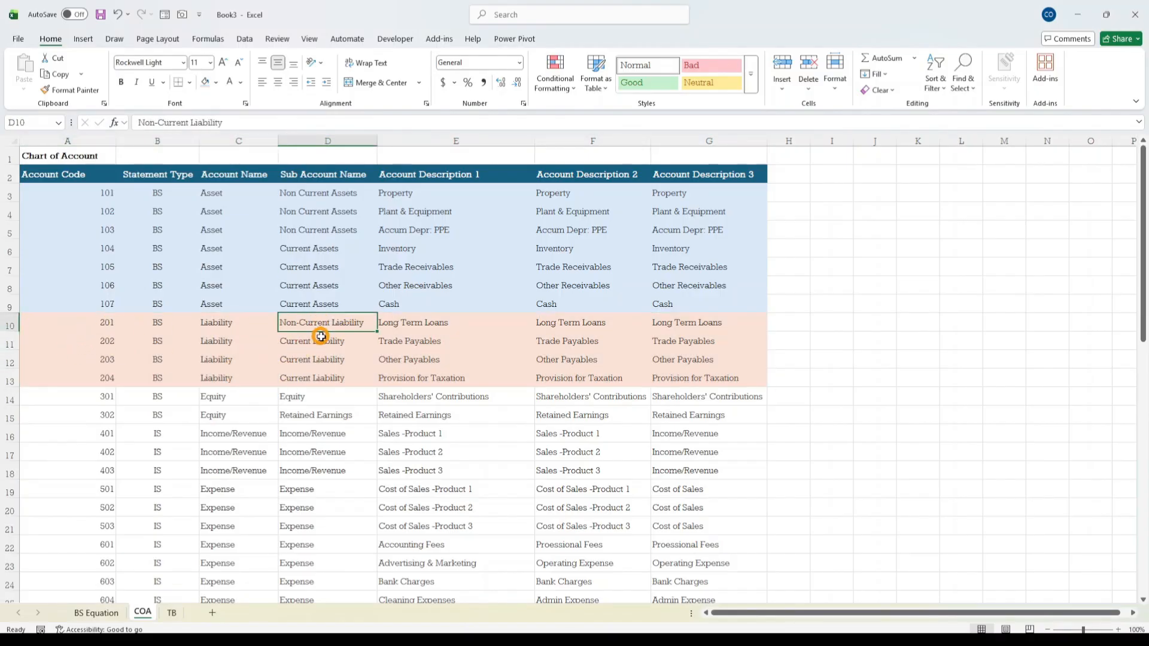
pyautogui.moveTo(341, 344); pyautogui.dragTo(340, 379)
pyautogui.click(320, 417)
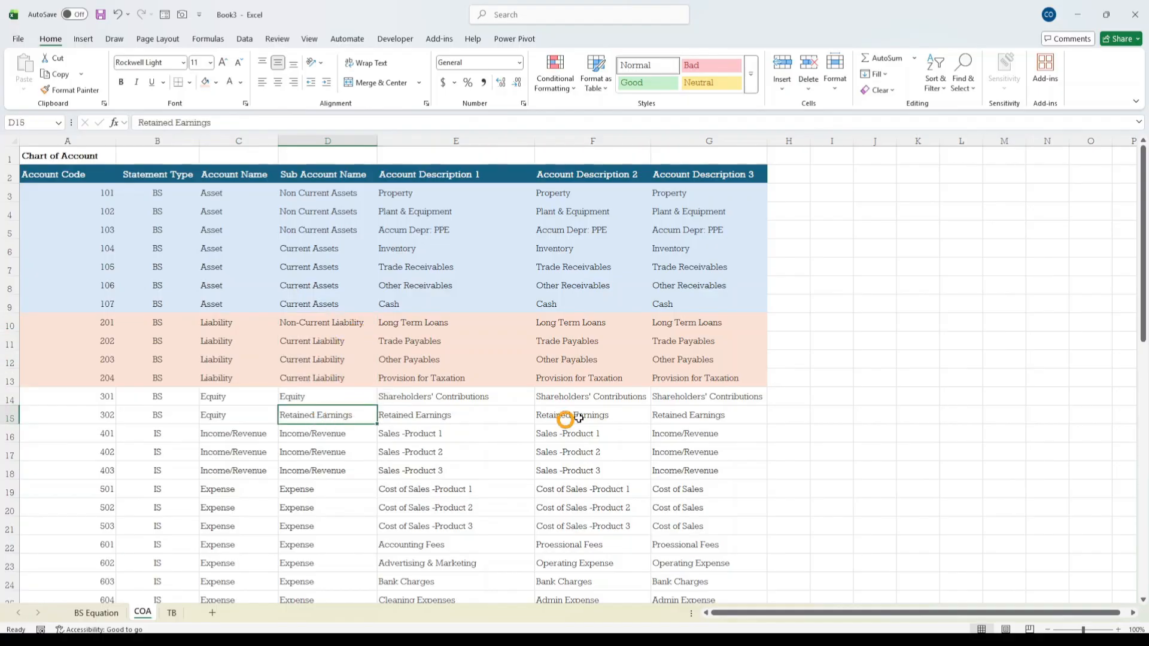
# - Shade the equity account rows 301 and 302 (A14:G15) with a light green fill
pyautogui.scroll(-4, 507, 407)
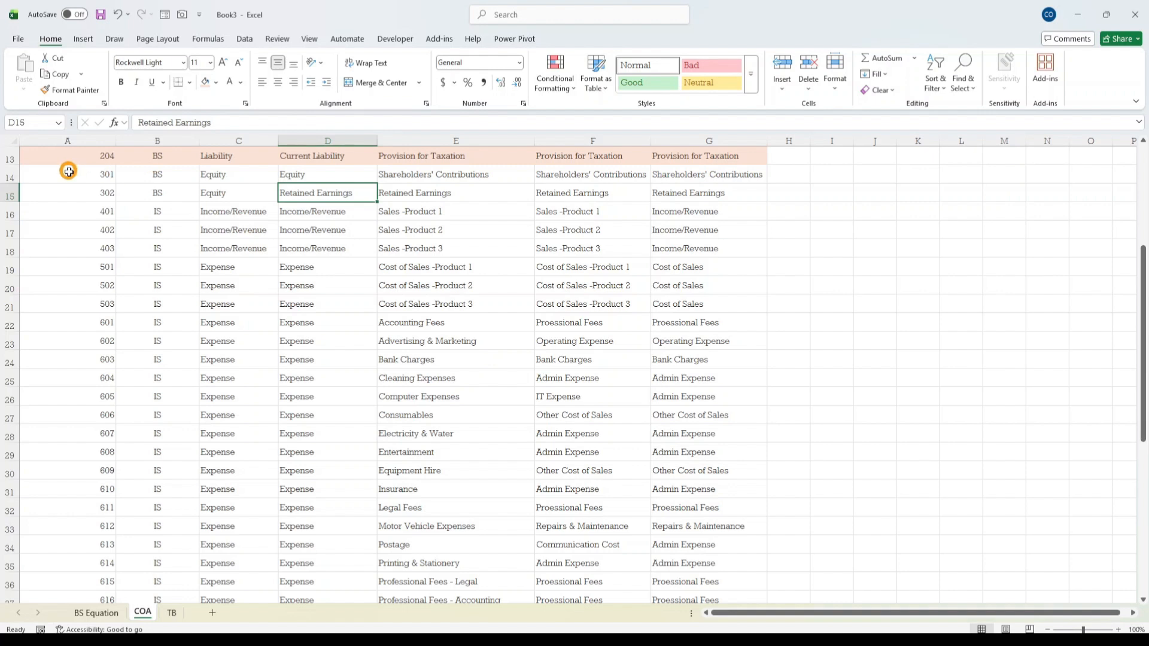
pyautogui.moveTo(70, 173); pyautogui.dragTo(697, 198)
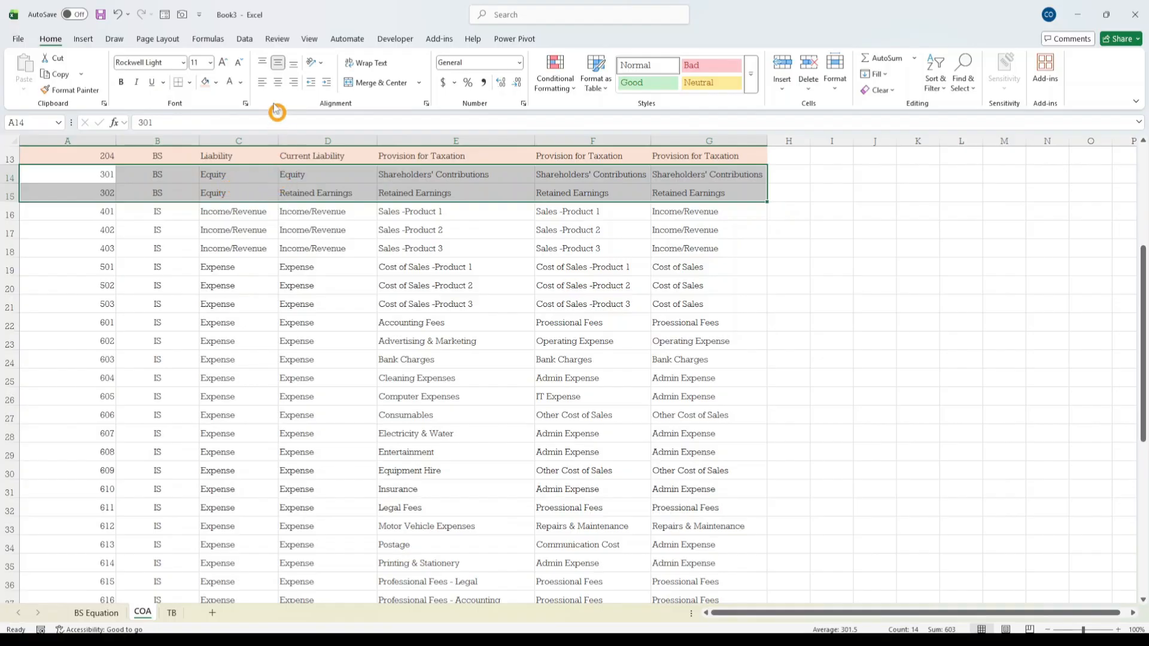
pyautogui.click(216, 84)
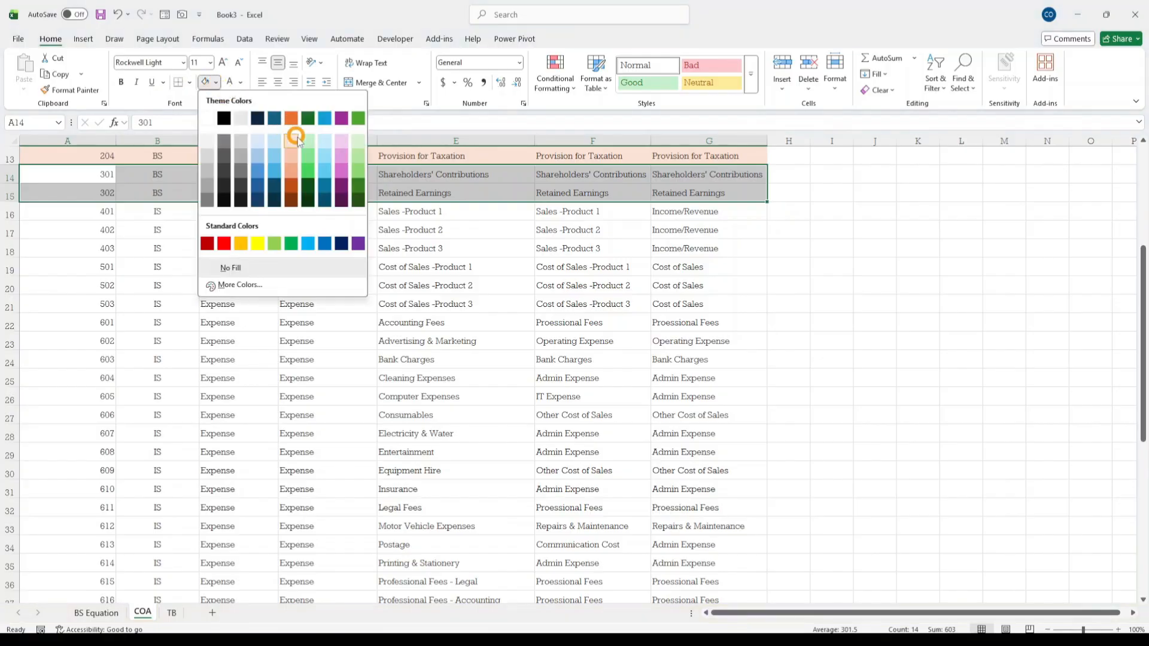
pyautogui.click(358, 142)
pyautogui.click(293, 269)
# - Shade the income/revenue account rows 401 to 403 (A16:G18) with a grey fill
pyautogui.moveTo(46, 213); pyautogui.dragTo(704, 247)
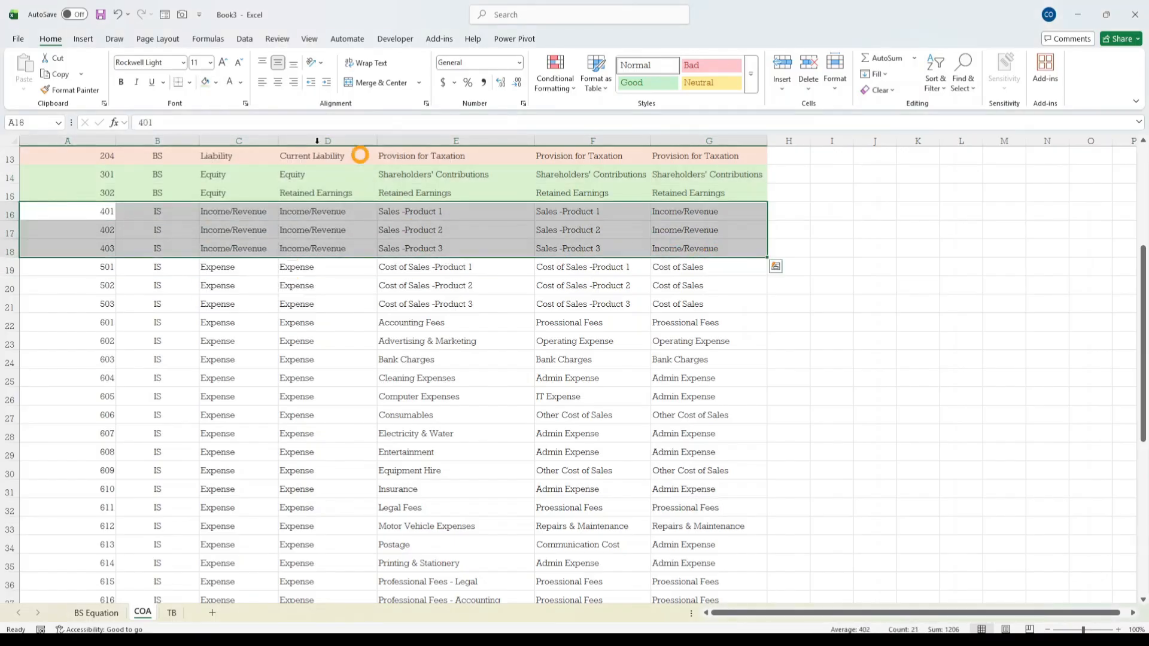
pyautogui.click(216, 84)
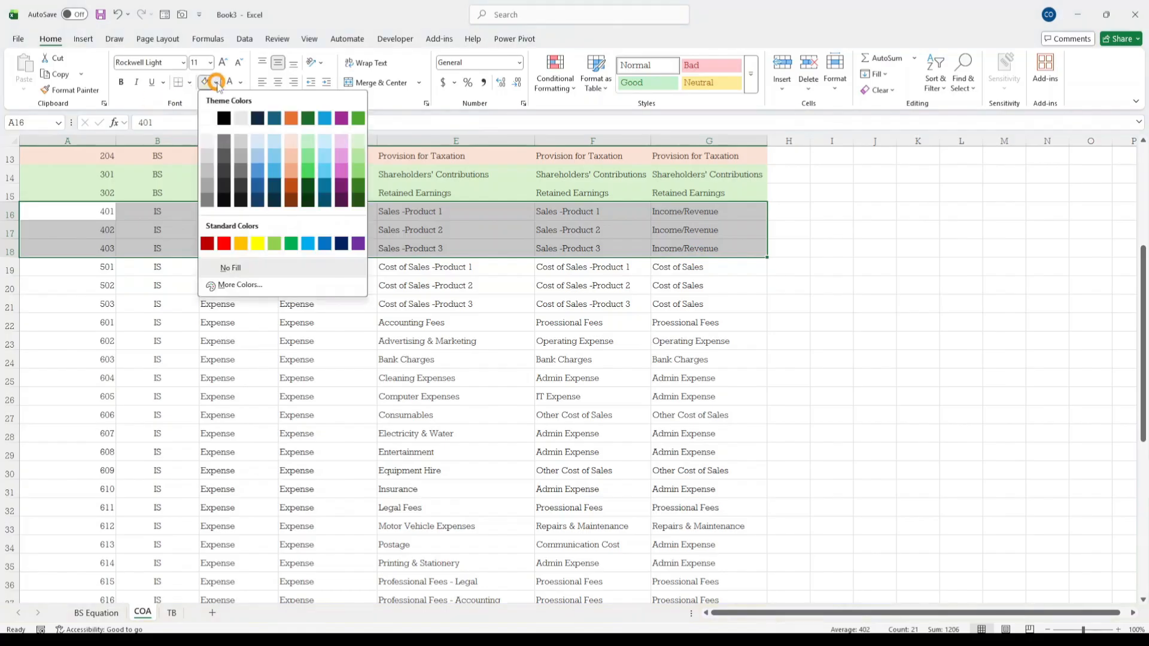
pyautogui.click(240, 143)
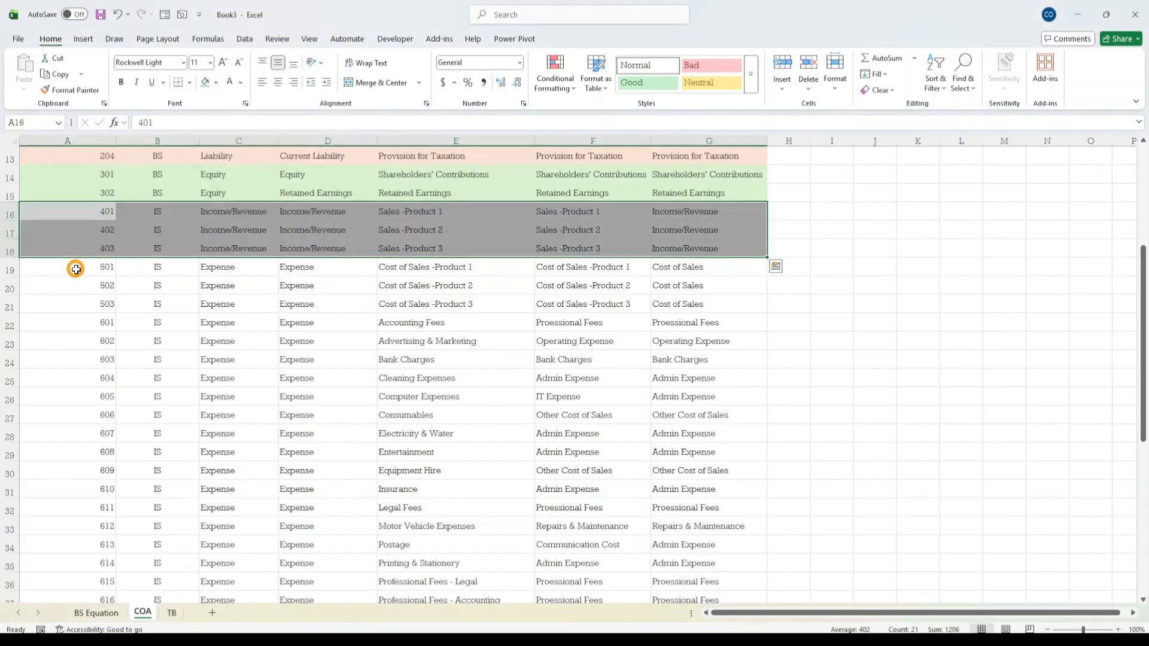
# - Shade the cost of sales account rows 501 to 503 (A19:G21) with a medium orange fill
pyautogui.moveTo(76, 269); pyautogui.dragTo(709, 295)
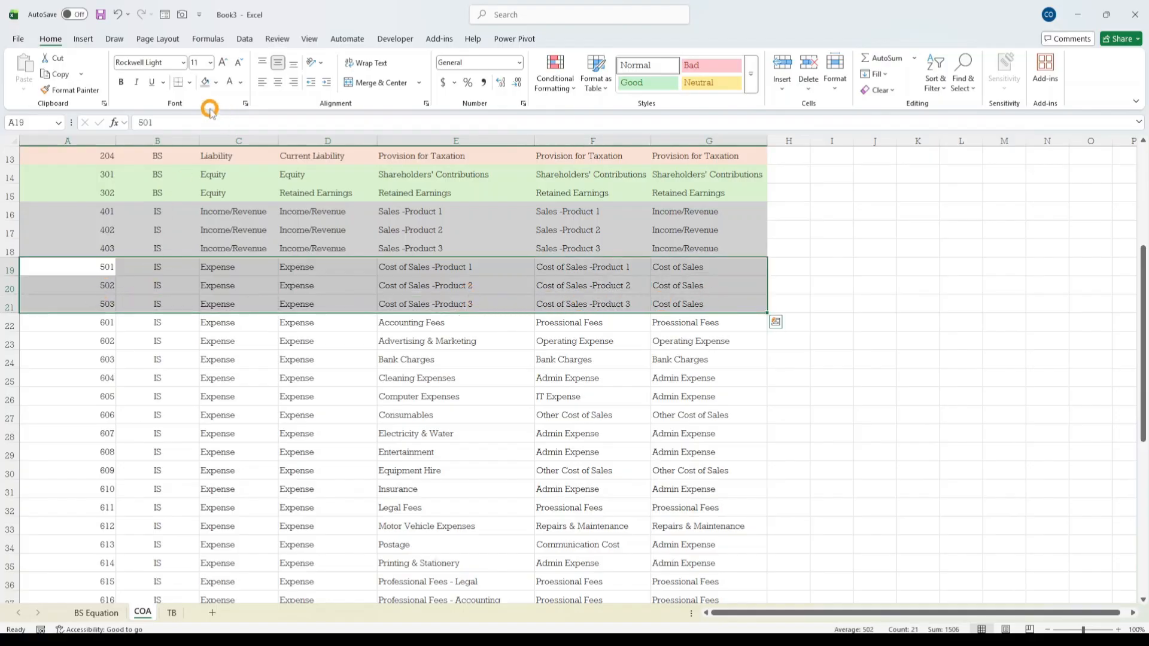
pyautogui.click(215, 82)
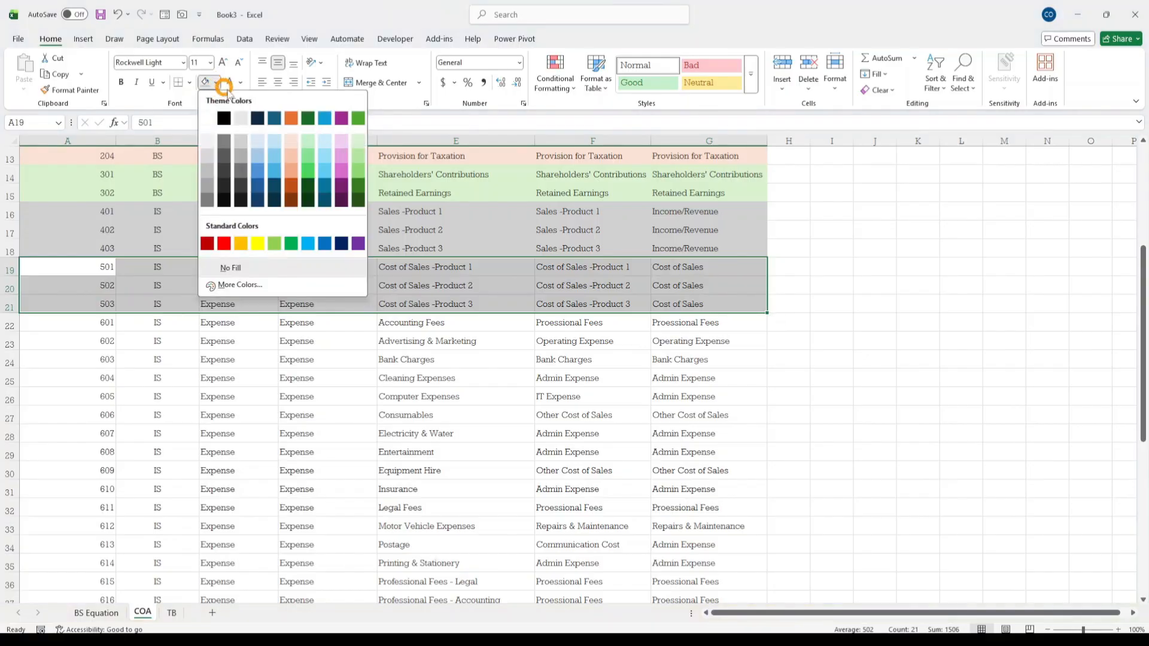
pyautogui.click(291, 159)
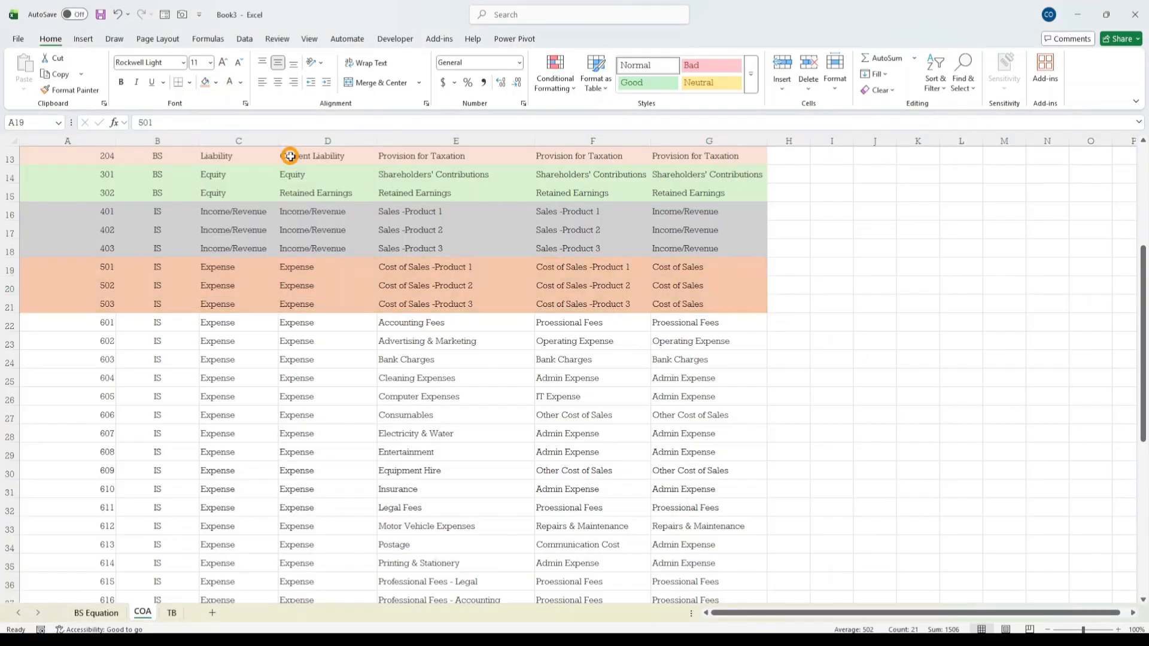
# - Shade the expense account rows 601 to 628 (A22:G49) with a light sky-blue fill
pyautogui.moveTo(72, 328); pyautogui.dragTo(677, 522)
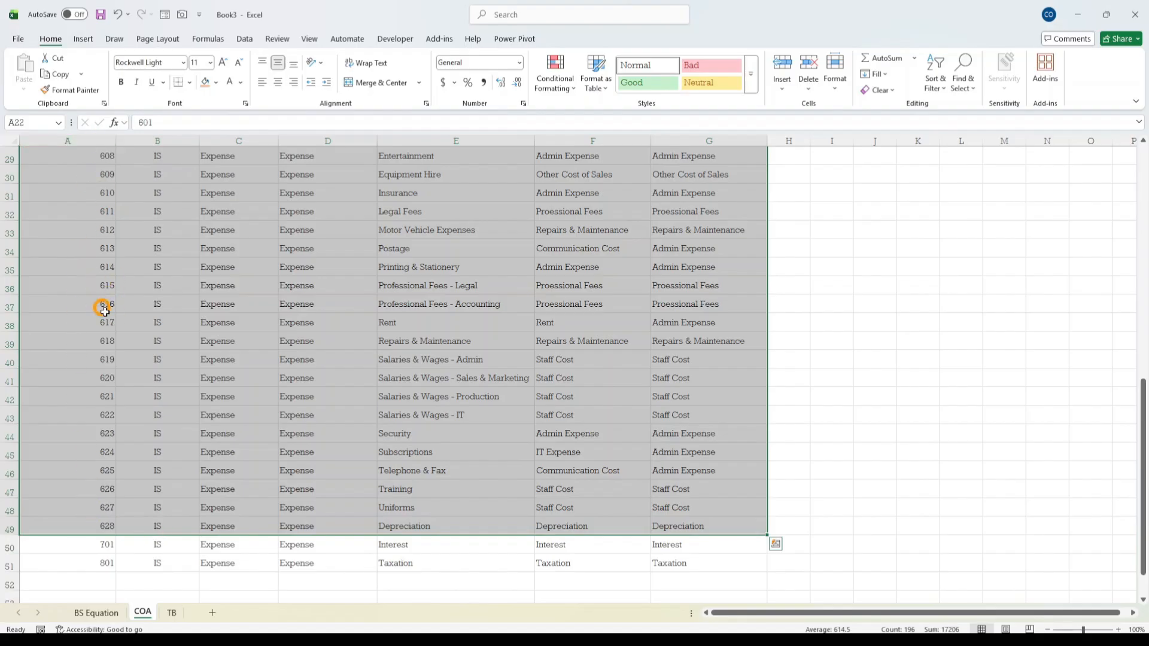
pyautogui.click(216, 82)
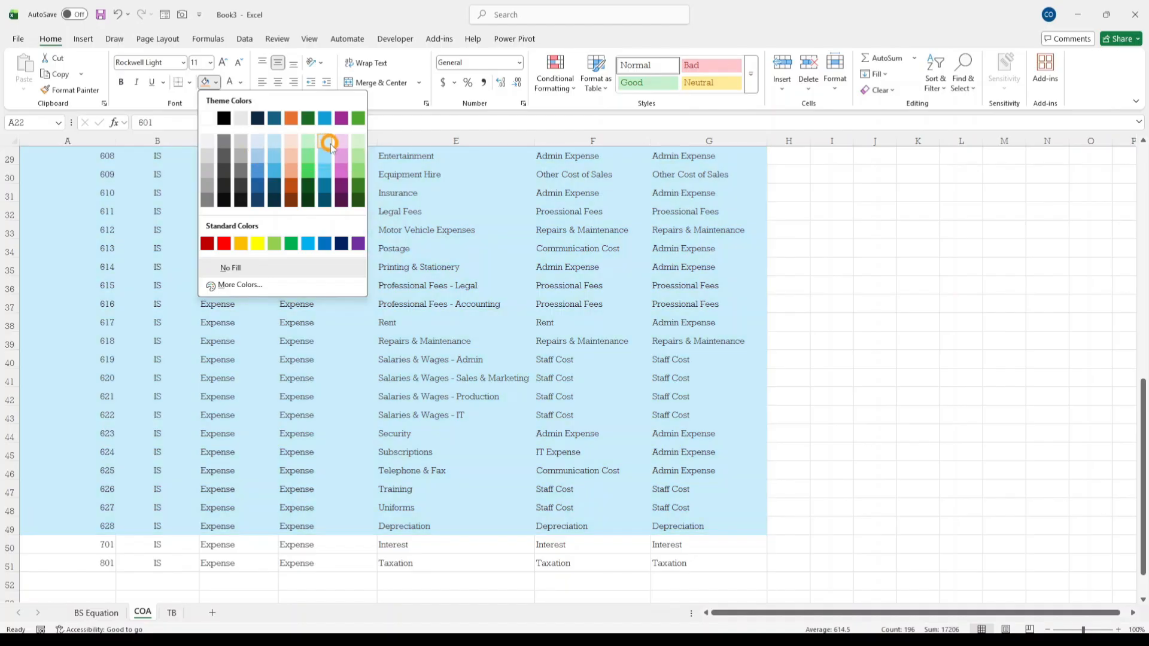
pyautogui.click(325, 145)
pyautogui.scroll(6, 328, 348)
pyautogui.scroll(-6, 211, 379)
pyautogui.click(210, 379)
pyautogui.scroll(-6, 307, 423)
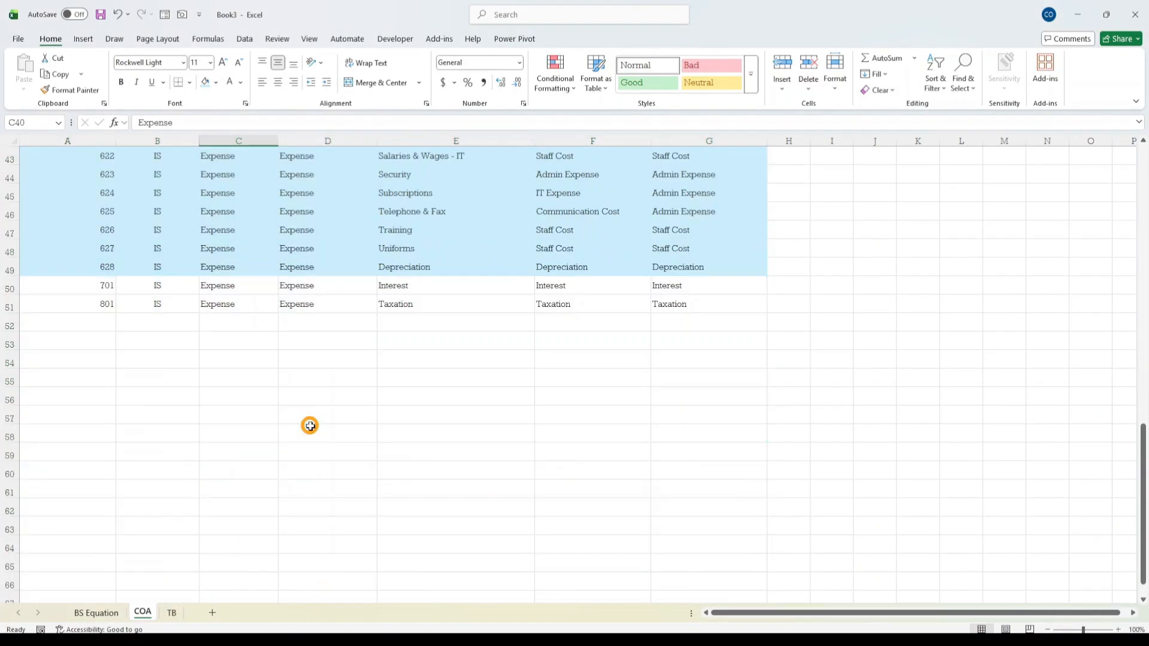
# - Shade the Interest row 701 (A50:G50) light grey and the Taxation row 801 (A51:G51) light pink
pyautogui.moveTo(96, 229); pyautogui.dragTo(704, 239)
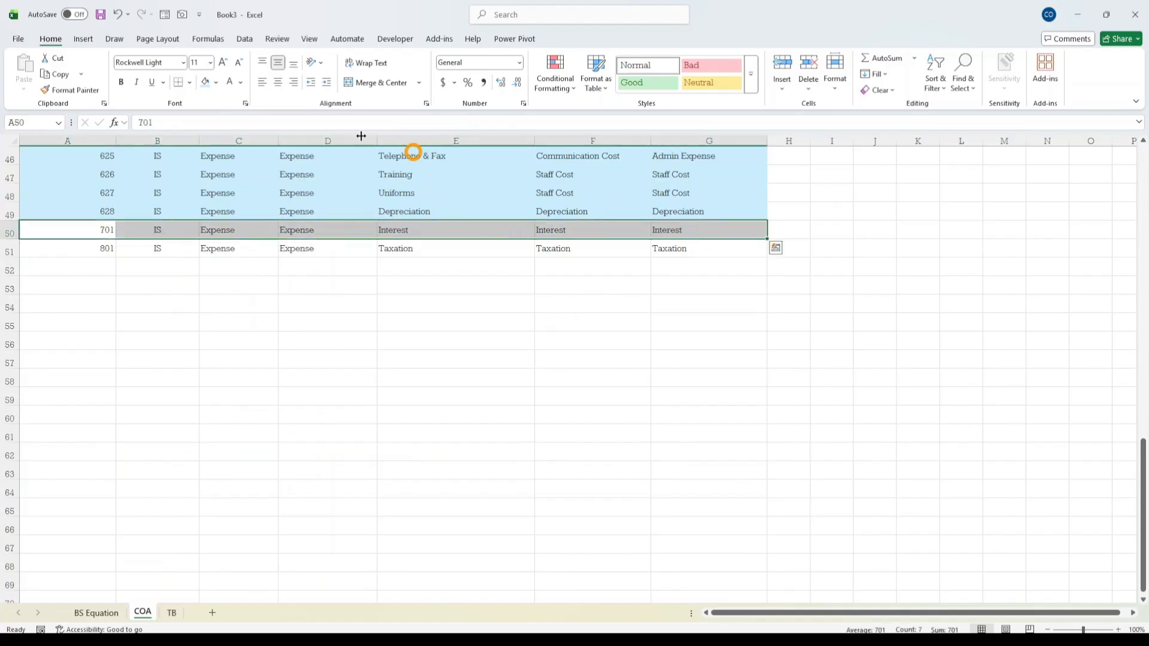
pyautogui.click(217, 82)
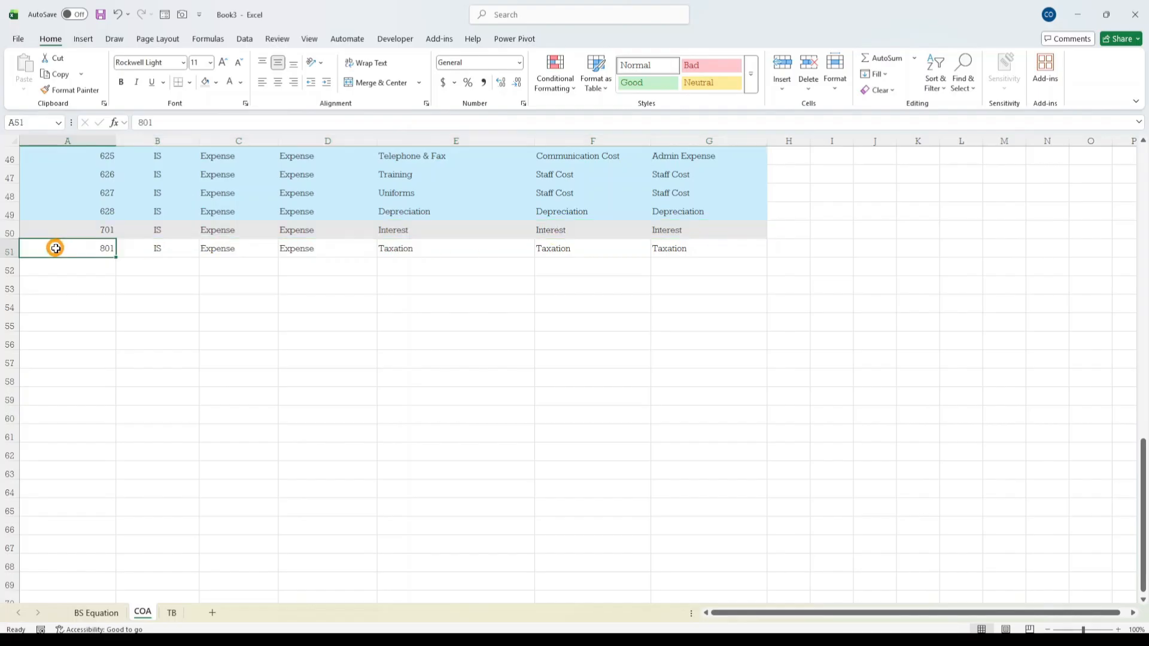
pyautogui.moveTo(51, 248); pyautogui.dragTo(749, 245)
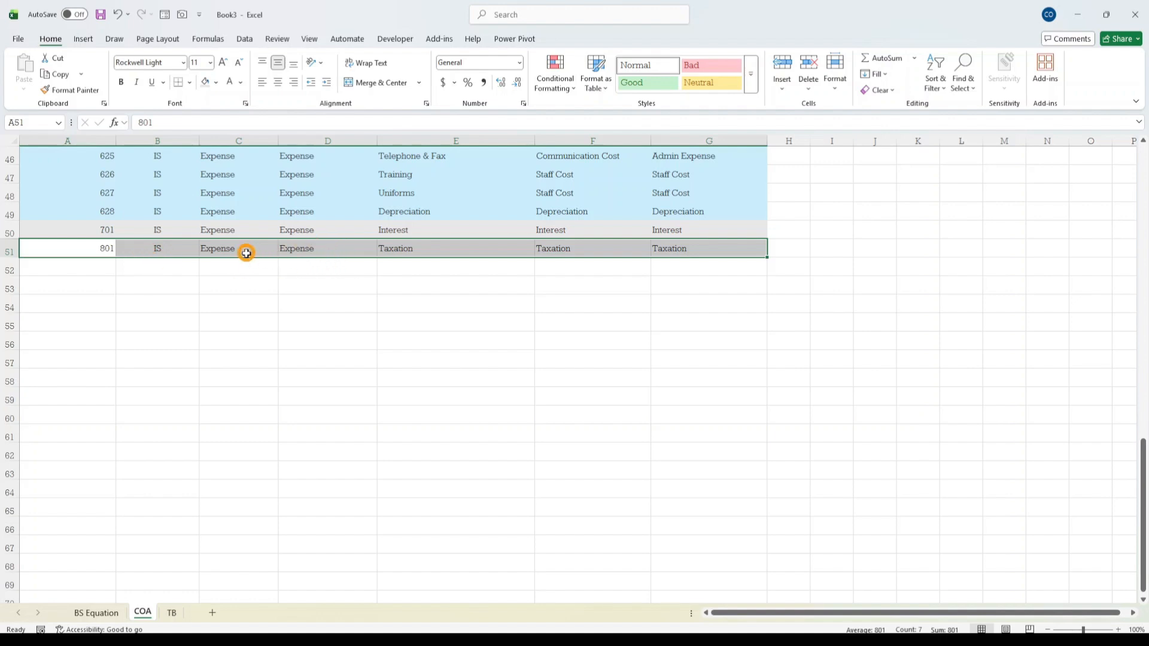
pyautogui.click(215, 84)
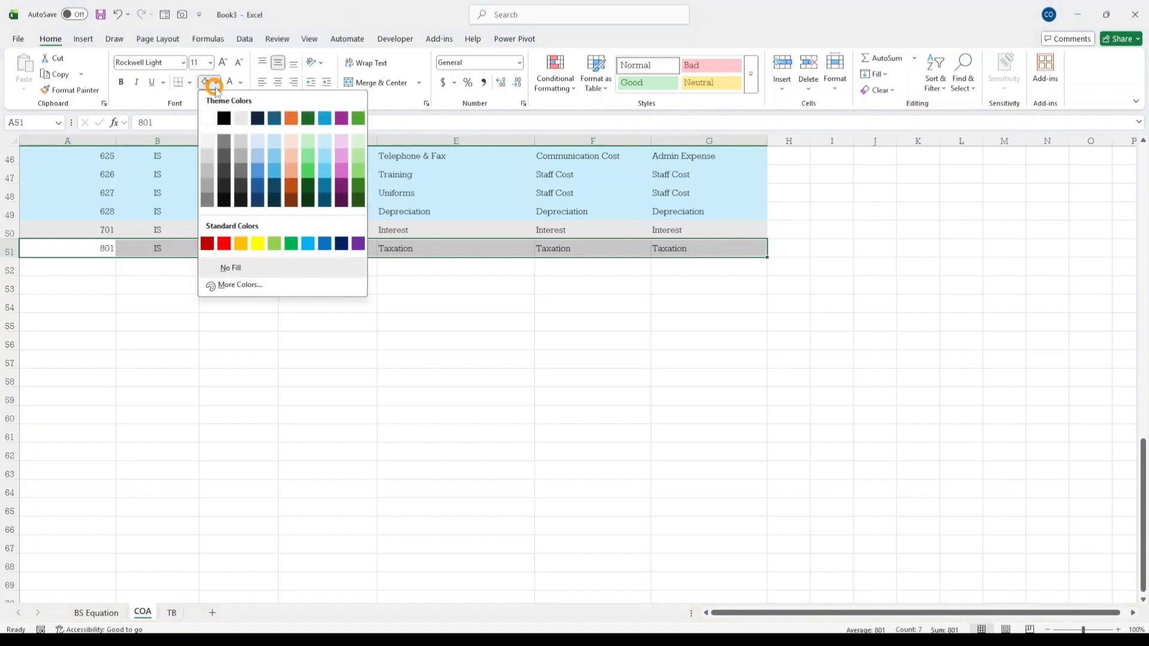
pyautogui.click(341, 143)
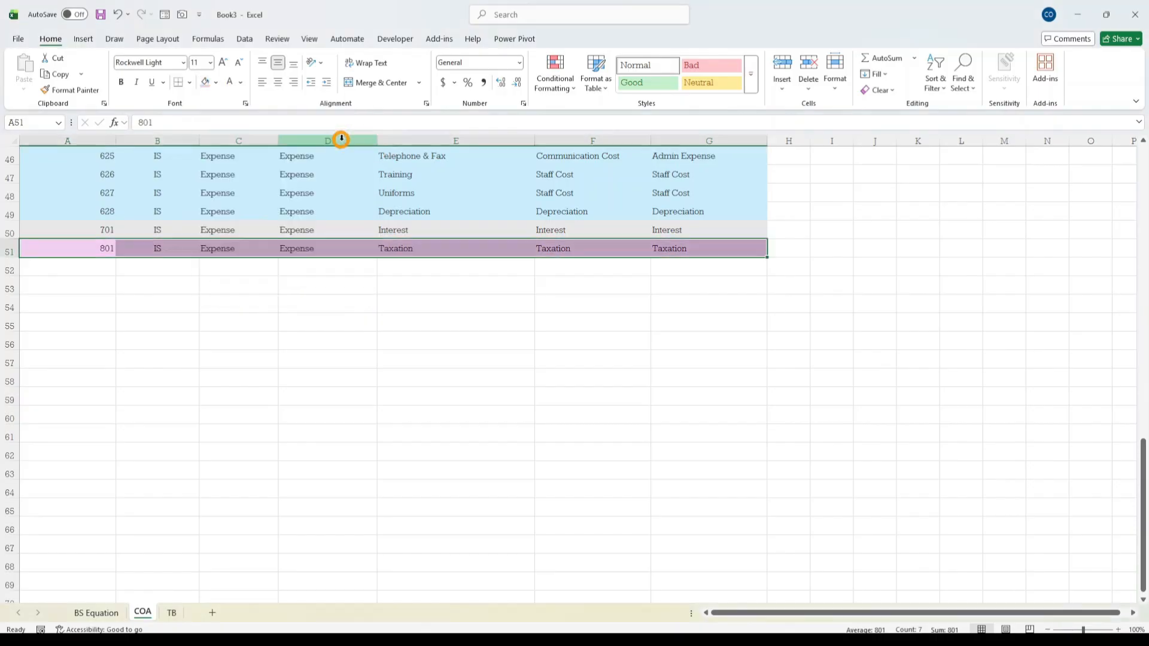
# - Examine the colour-coded account groups of the chart of accounts, including the liability, equity and revenue sub accounts
pyautogui.scroll(7, 383, 284)
pyautogui.scroll(8, 382, 284)
pyautogui.click(335, 284)
pyautogui.click(308, 412)
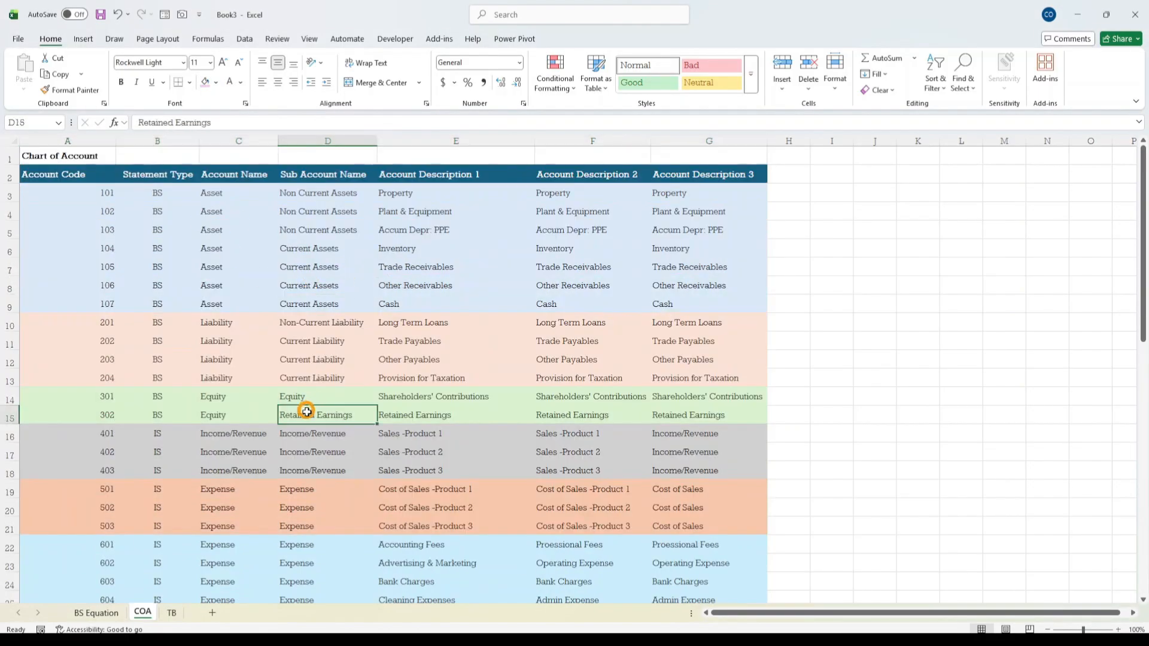
pyautogui.click(335, 468)
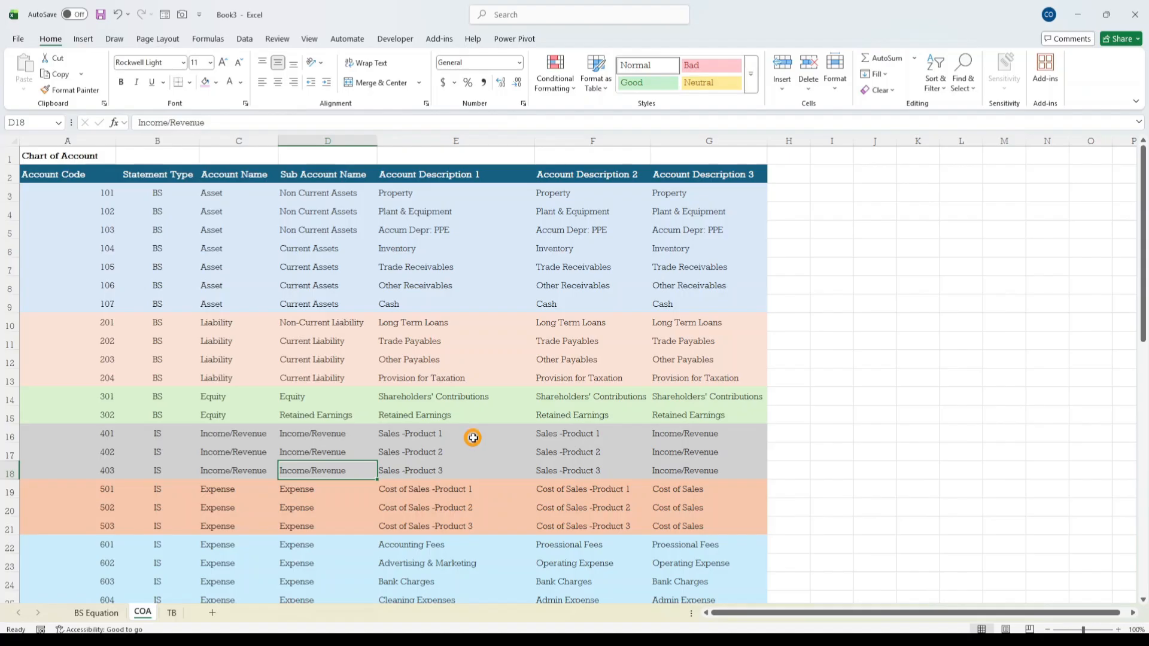
pyautogui.click(368, 338)
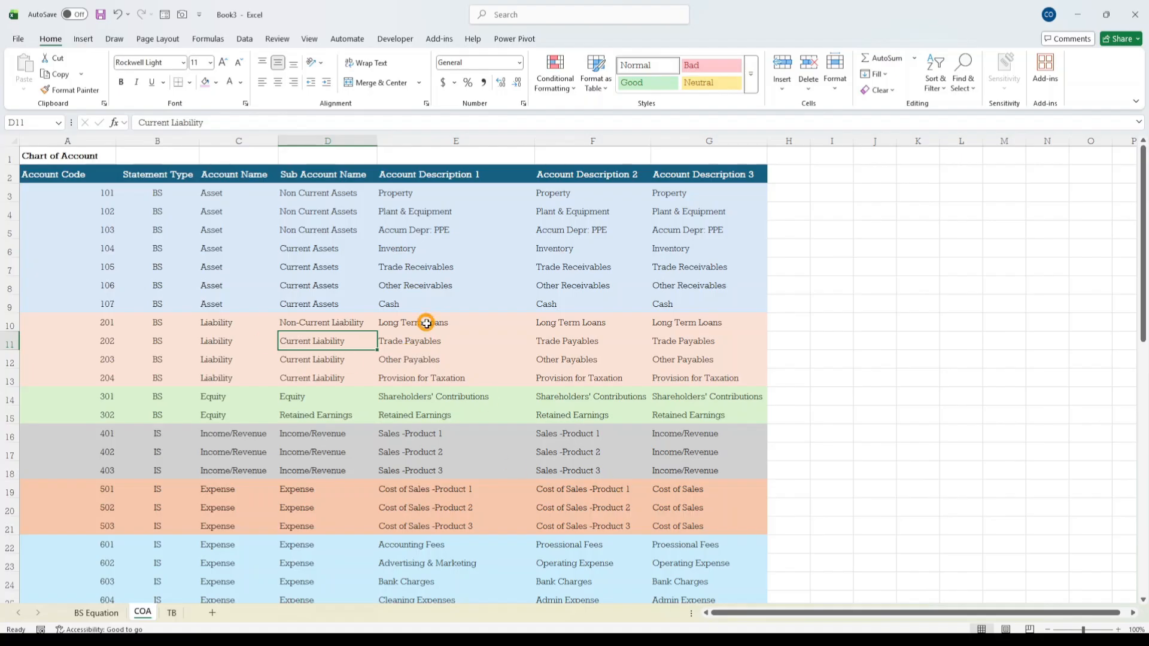
# - Format the TB sheet's header row A2:N2 with a dark teal-blue fill and bold white text
pyautogui.click(175, 611)
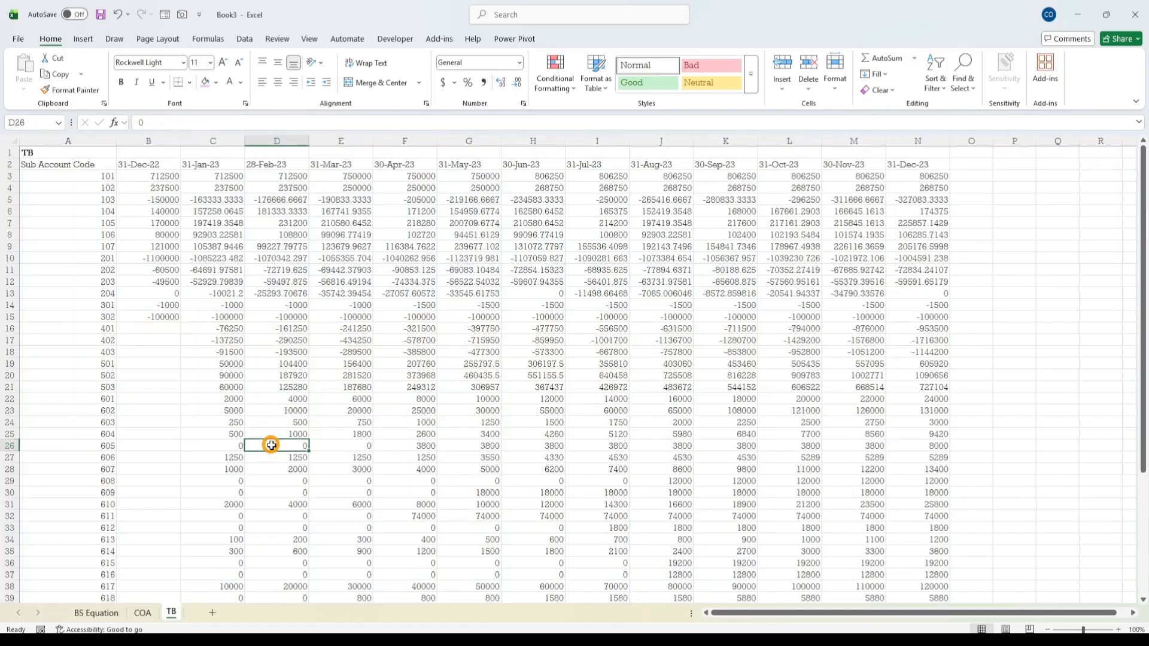
pyautogui.moveTo(55, 159); pyautogui.dragTo(928, 162)
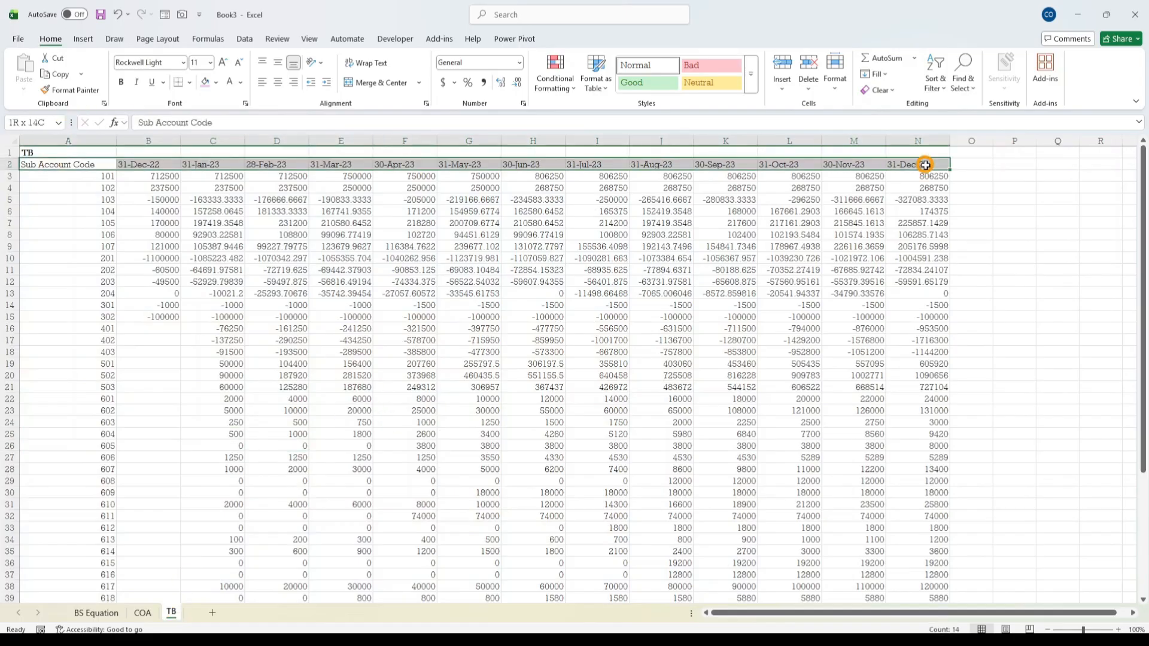
pyautogui.click(216, 82)
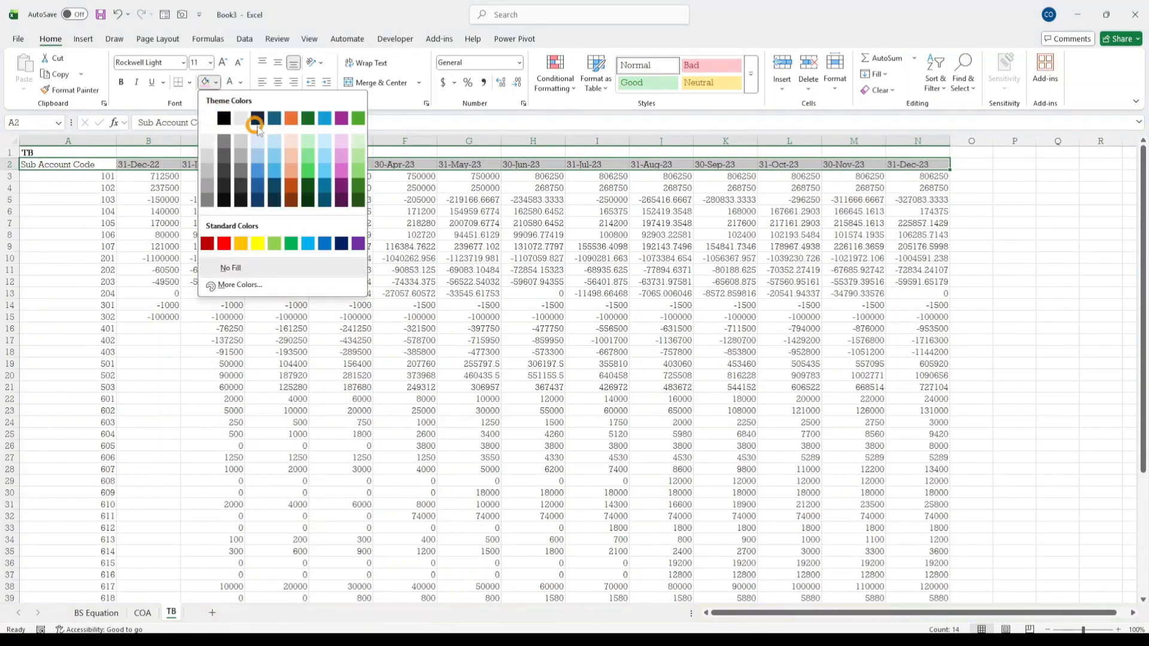
pyautogui.click(273, 117)
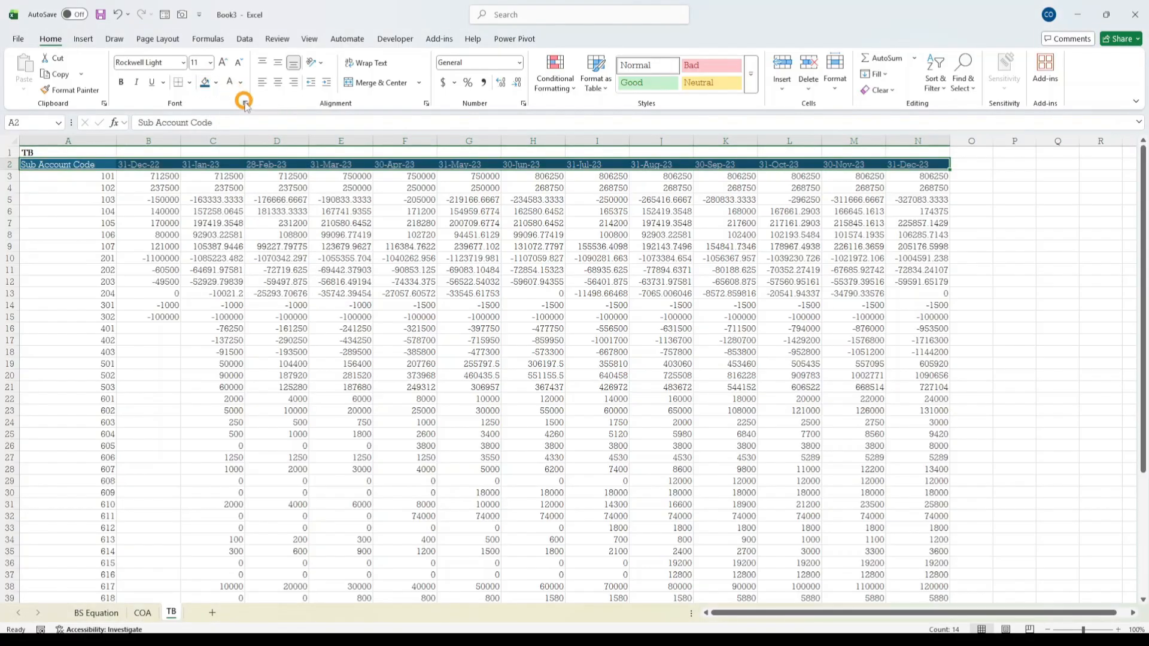
pyautogui.click(121, 82)
pyautogui.click(174, 299)
pyautogui.click(469, 361)
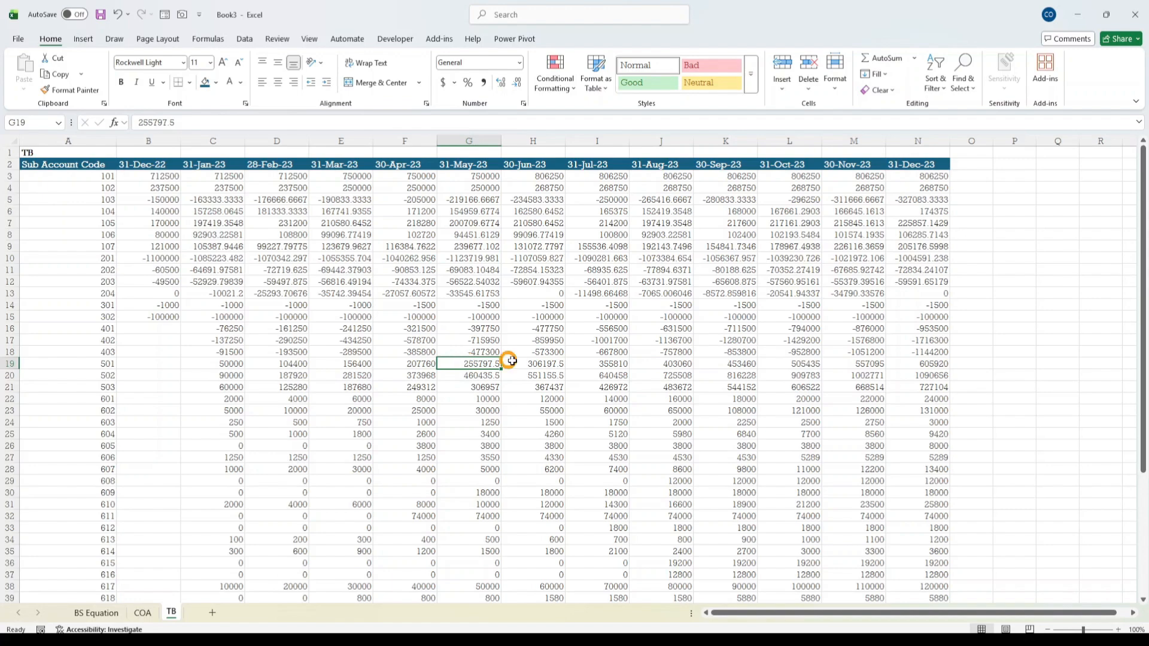
pyautogui.click(594, 421)
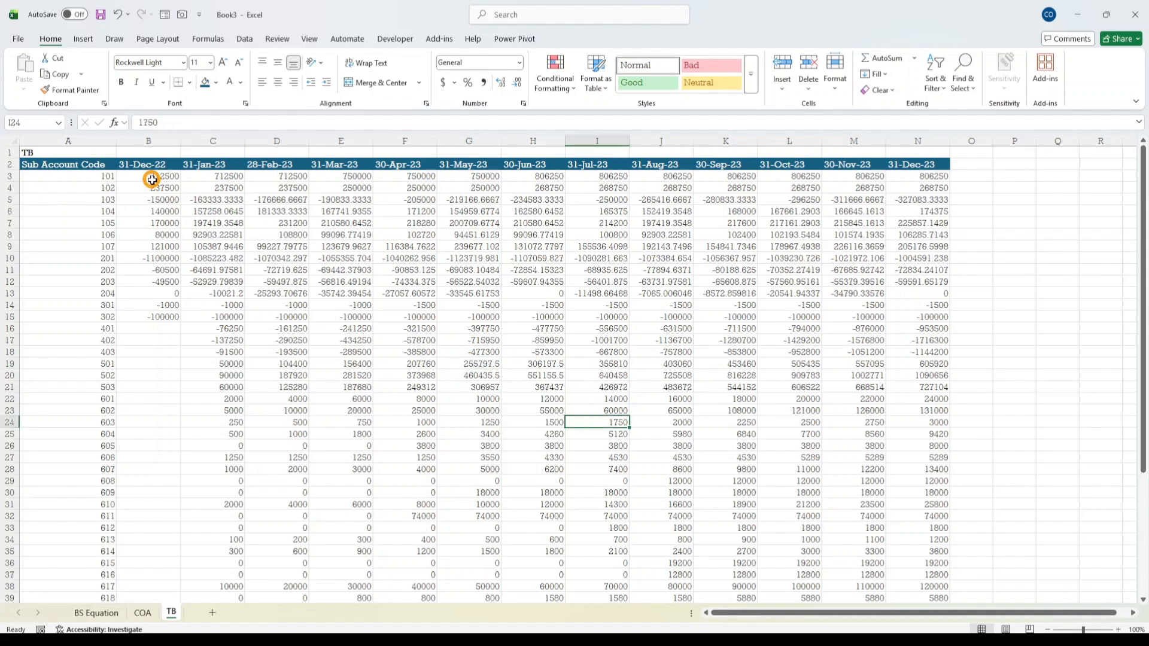
# - Format the trial balance amounts in B3:N51 in comma style with no decimal places
pyautogui.moveTo(154, 178); pyautogui.dragTo(916, 578)
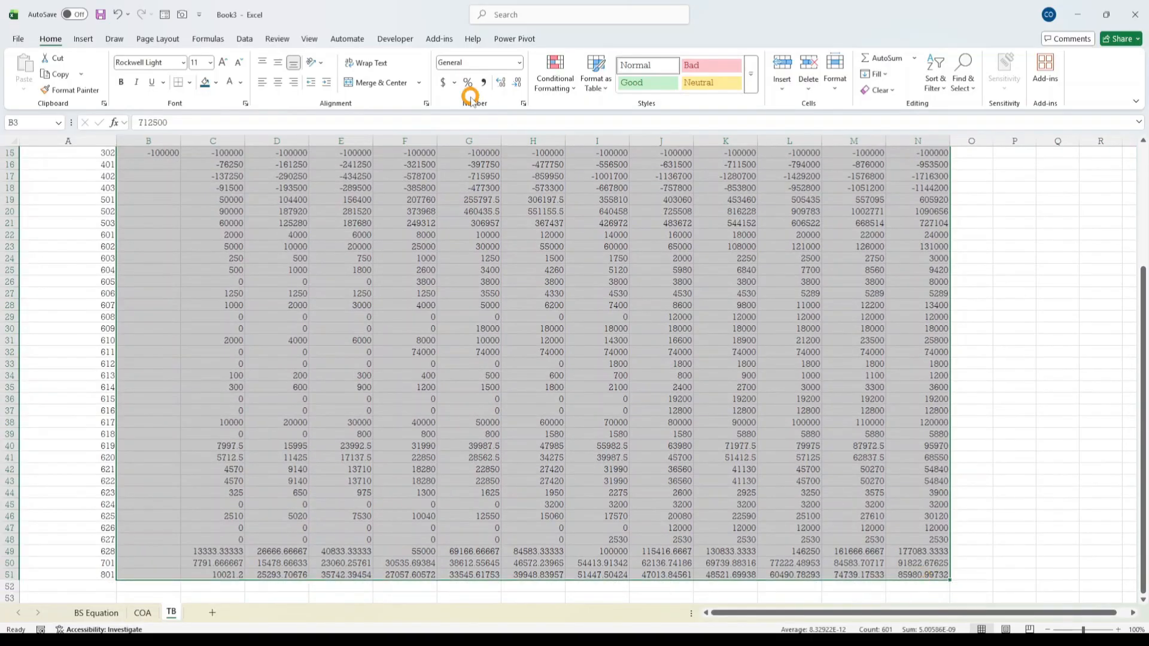
pyautogui.click(487, 81)
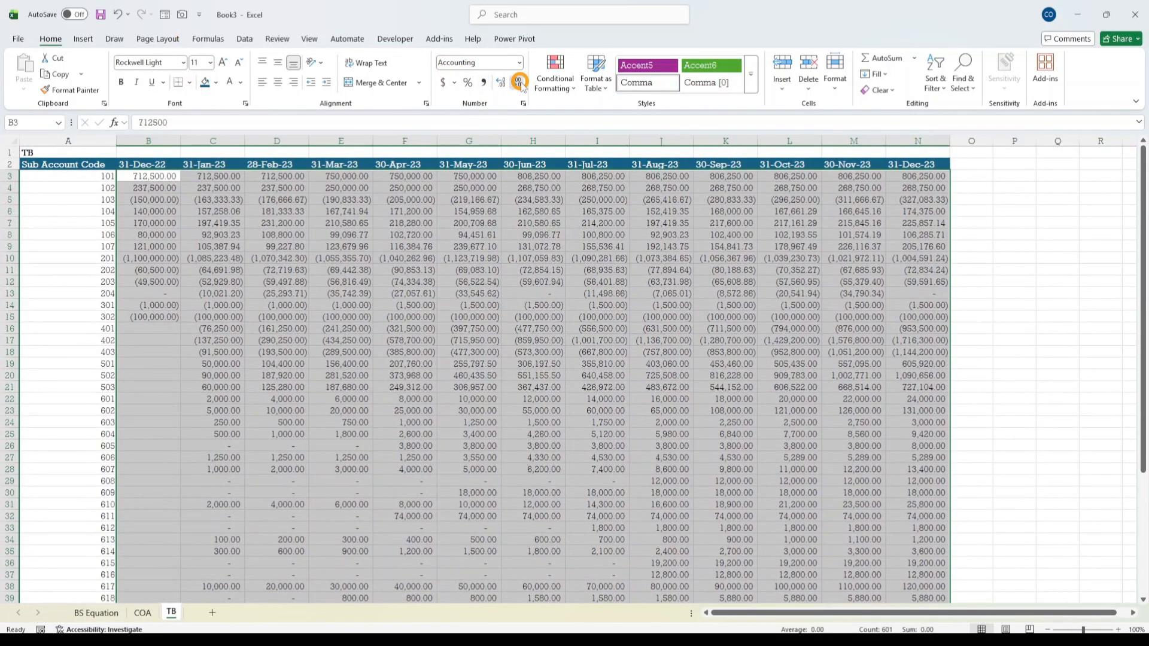
pyautogui.doubleClick(518, 82)
pyautogui.click(454, 269)
pyautogui.scroll(-8, 287, 269)
pyautogui.scroll(8, 293, 275)
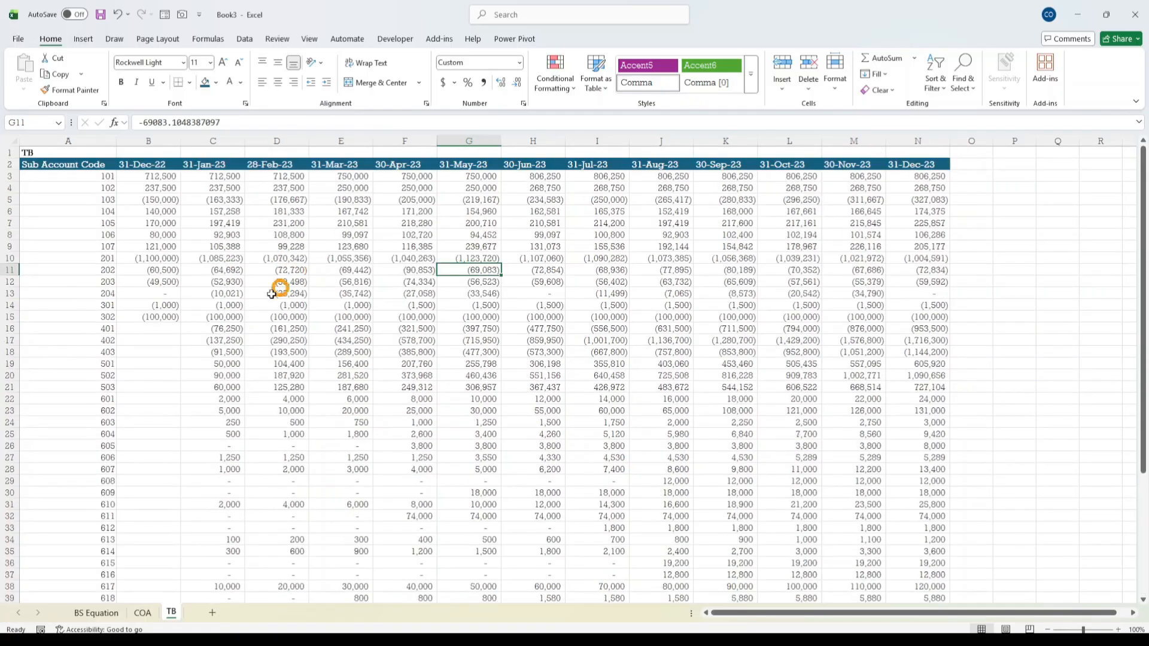
pyautogui.scroll(-7, 305, 314)
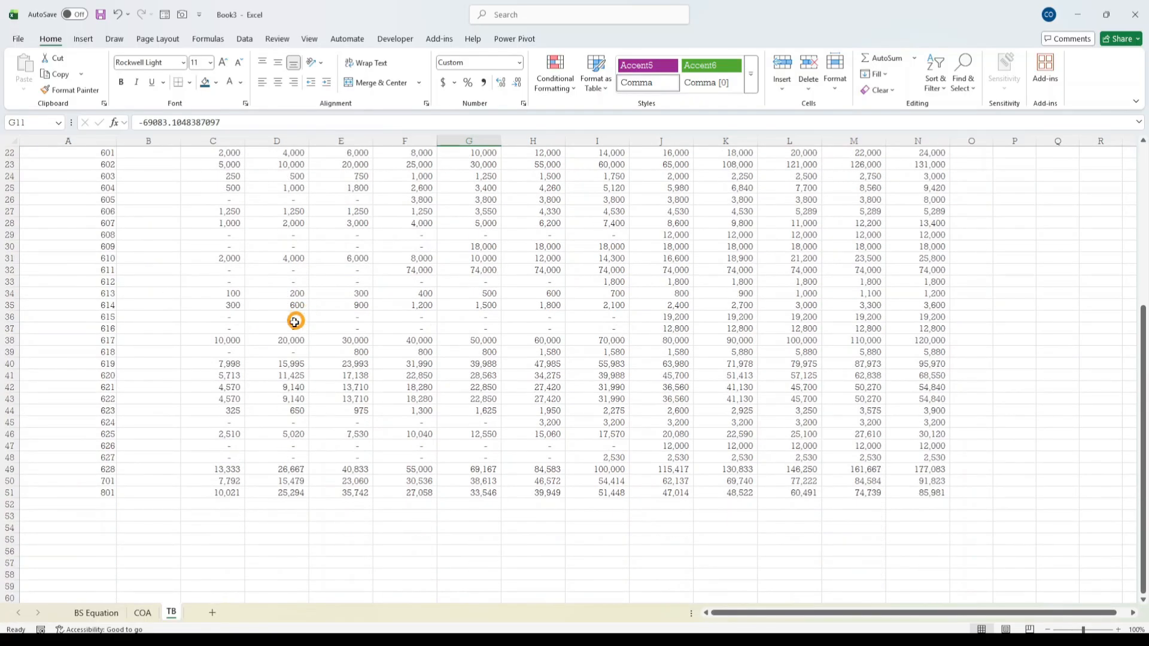
pyautogui.scroll(7, 291, 323)
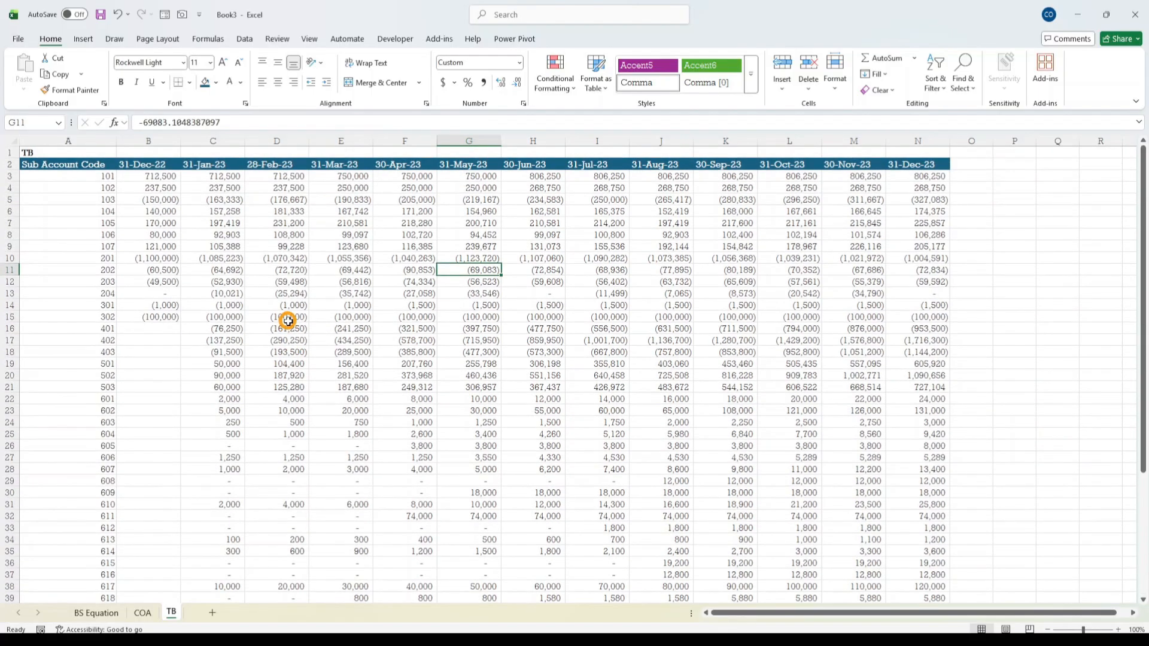
# - Insert a blank row above the trial balance's date header row
pyautogui.click(9, 164)
pyautogui.rightClick(8, 163)
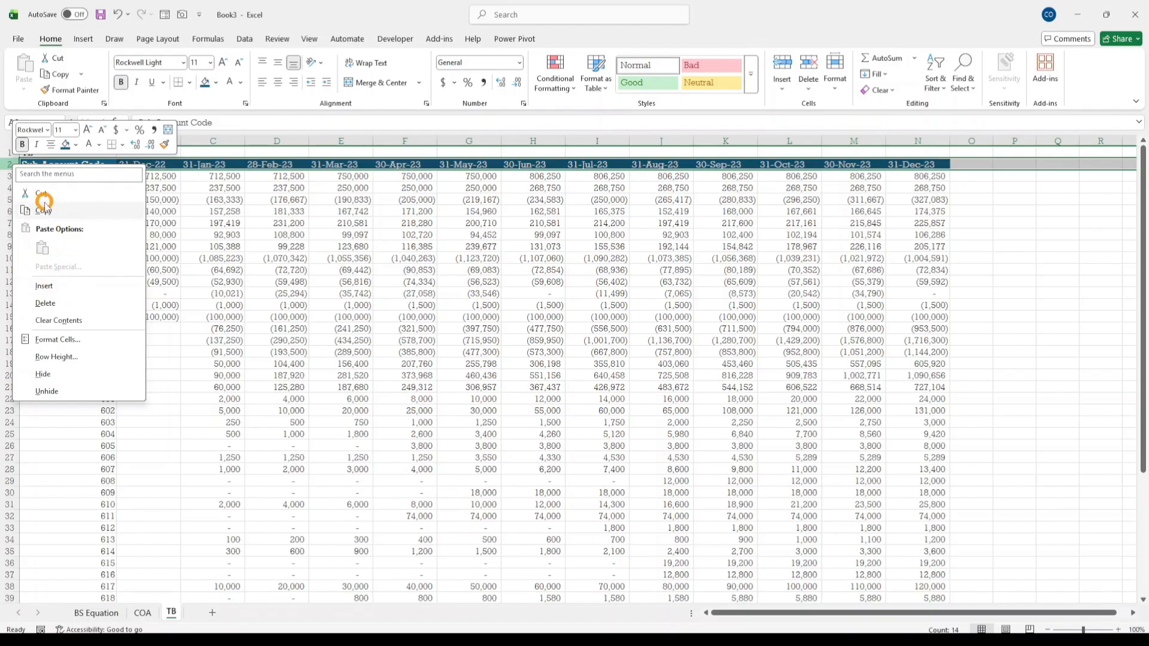
pyautogui.click(41, 286)
pyautogui.click(185, 176)
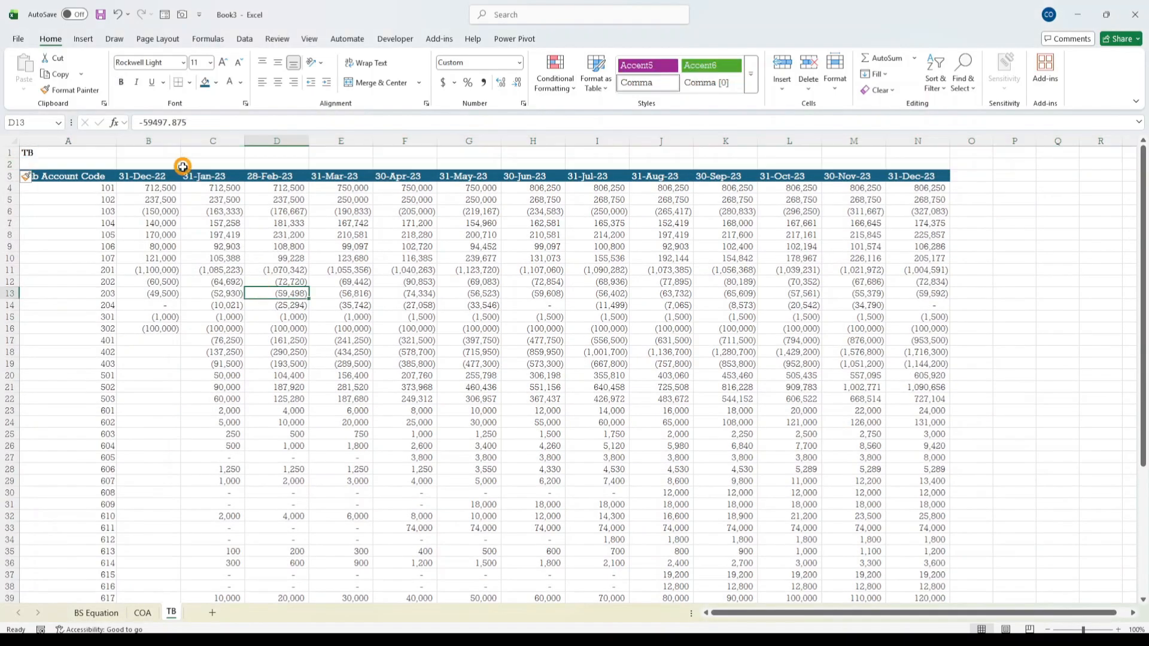
pyautogui.click(185, 163)
# - Enter =SUM(B4:B52) in B2 to total the 31-Dec-22 trial balance column
pyautogui.click(158, 166)
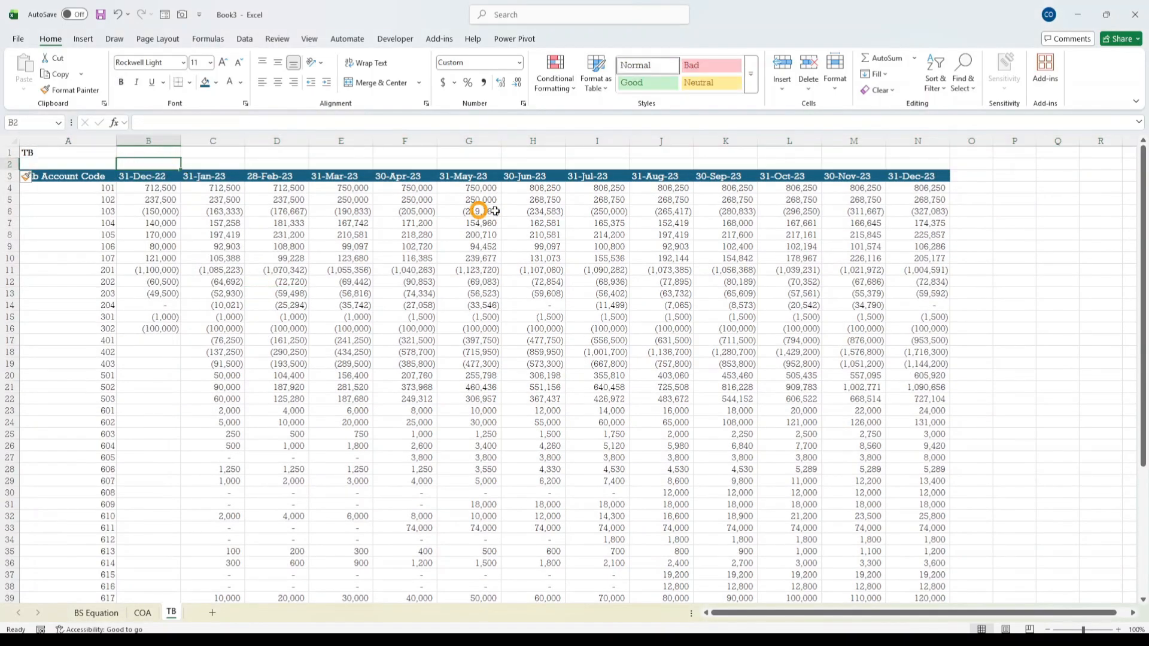
pyautogui.write('=sum(')
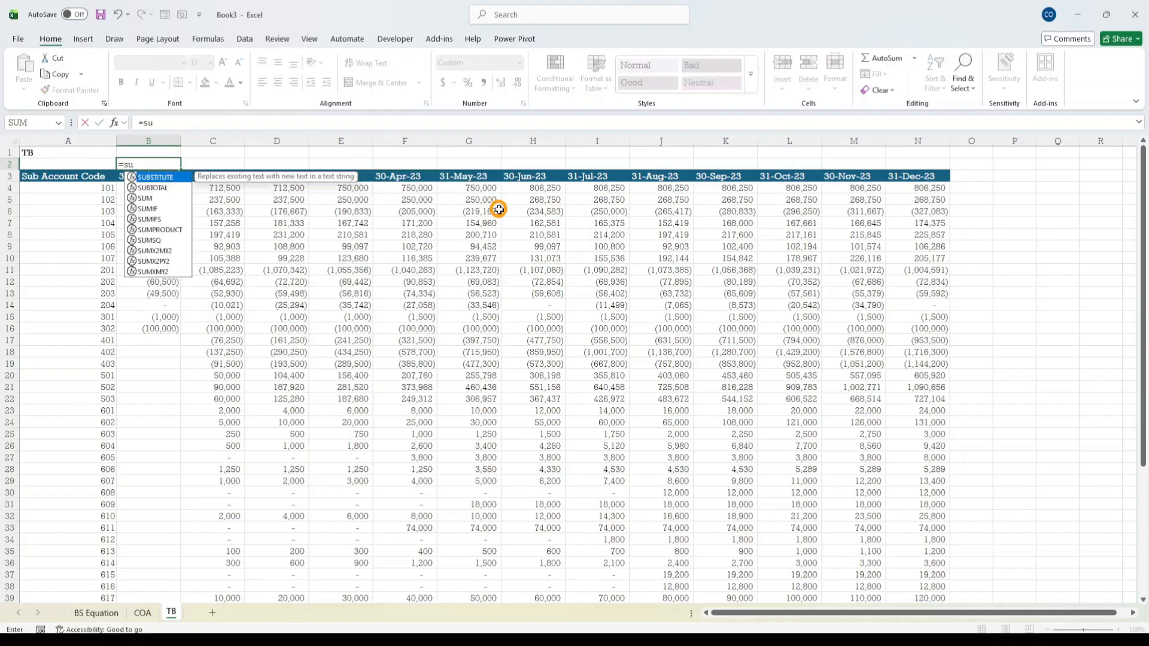
pyautogui.press('Down')
pyautogui.press('Down')
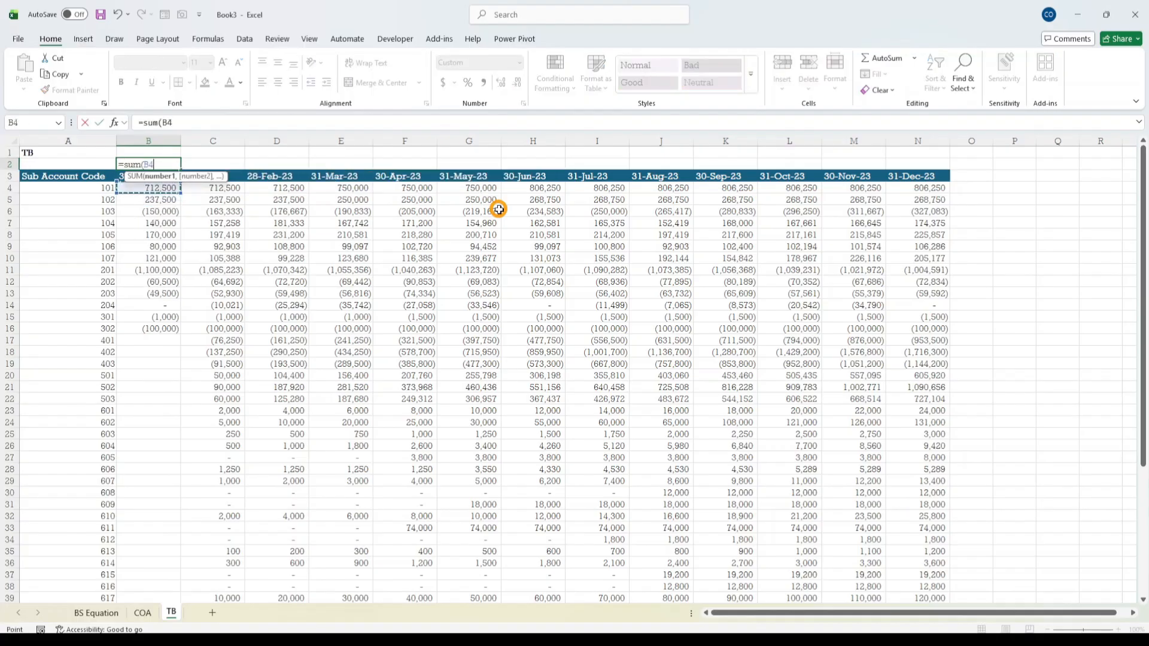
pyautogui.hotkey('shift', 'Down')
pyautogui.hotkey('shift', 'Down')
pyautogui.hotkey('shift', 'Down')
pyautogui.hotkey('shift', 'Down')
pyautogui.hotkey('shift', 'Down')
pyautogui.hotkey('shift', 'Down')
pyautogui.hotkey('shift', 'Down')
pyautogui.hotkey('shift', 'Down')
pyautogui.hotkey('shift', 'Down')
pyautogui.hotkey('shift', 'Down')
pyautogui.hotkey('shift', 'Down')
pyautogui.hotkey('shift', 'Down')
pyautogui.hotkey('shift', 'Down')
pyautogui.hotkey('shift', 'Down')
pyautogui.hotkey('shift', 'Down')
pyautogui.hotkey('shift', 'Down')
pyautogui.hotkey('shift', 'Down')
pyautogui.hotkey('shift', 'Down')
pyautogui.hotkey('shift', 'Down')
pyautogui.hotkey('shift', 'Down')
pyautogui.hotkey('shift', 'Down')
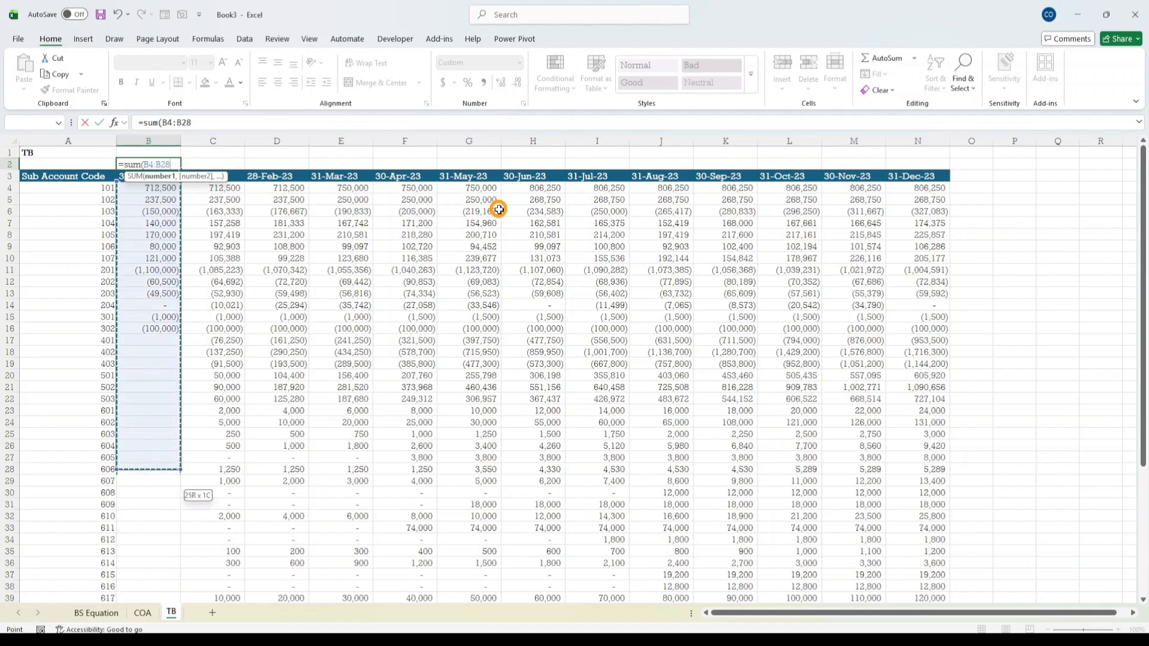
pyautogui.hotkey('shift', 'Up')
pyautogui.hotkey('shift', 'Up')
pyautogui.hotkey('shift', 'Up')
pyautogui.hotkey('shift', 'Up')
pyautogui.hotkey('shift', 'Up')
pyautogui.hotkey('shift', 'Up')
pyautogui.hotkey('shift', 'Up')
pyautogui.hotkey('shift', 'Up')
pyautogui.hotkey('shift', 'Up')
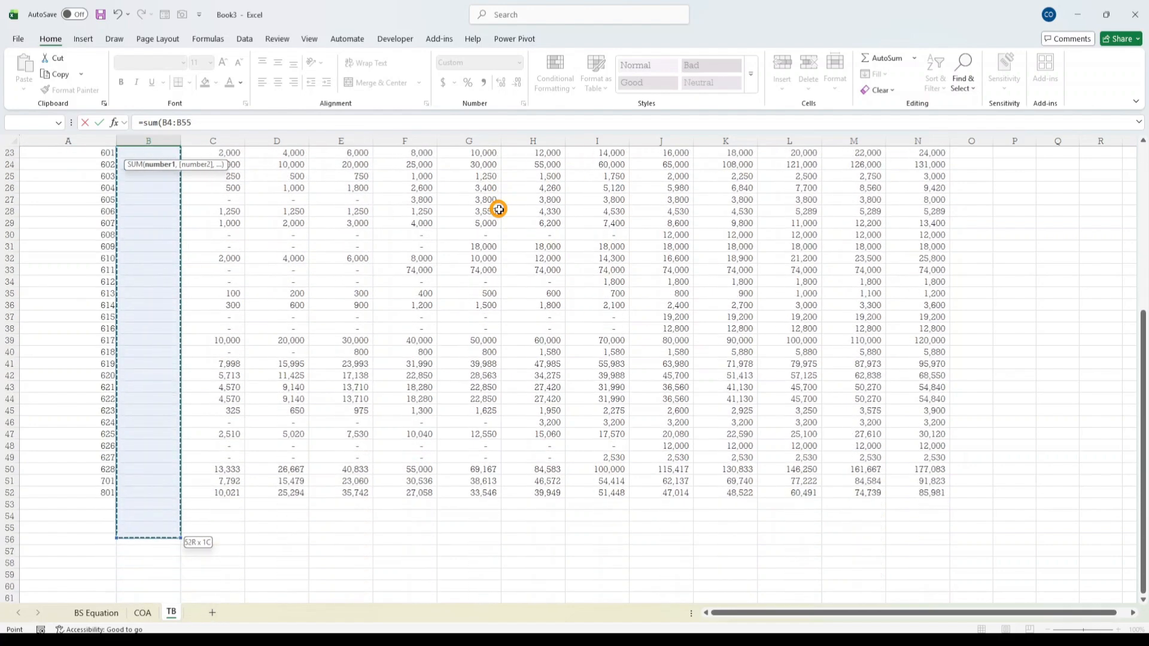
pyautogui.hotkey('ctrl', 'Return')
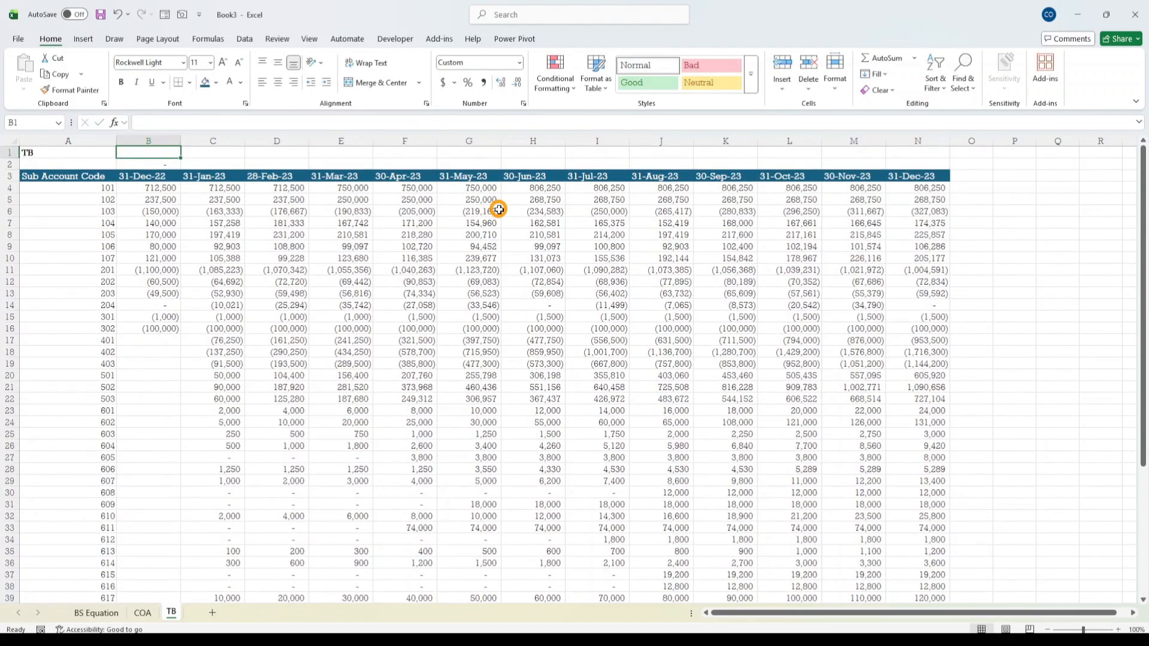
# - Fill the B2 total formula across to N2 so every month has a check total
pyautogui.hotkey('shift', 'Right')
pyautogui.hotkey('shift', 'Right')
pyautogui.hotkey('shift', 'Right')
pyautogui.hotkey('shift', 'Right')
pyautogui.hotkey('shift', 'Right')
pyautogui.hotkey('shift', 'Right')
pyautogui.hotkey('shift', 'Right')
pyautogui.hotkey('shift', 'Right')
pyautogui.hotkey('shift', 'Right')
pyautogui.hotkey('shift', 'Right')
pyautogui.hotkey('shift', 'Right')
pyautogui.hotkey('shift', 'Right')
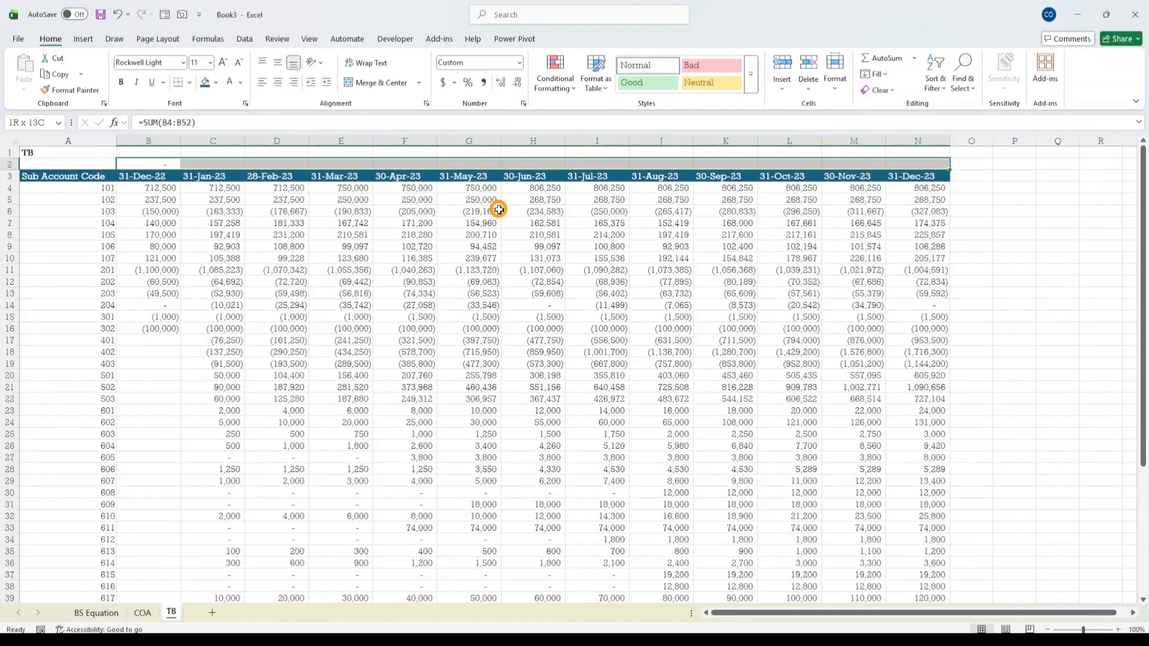
pyautogui.hotkey('ctrl', 'r')
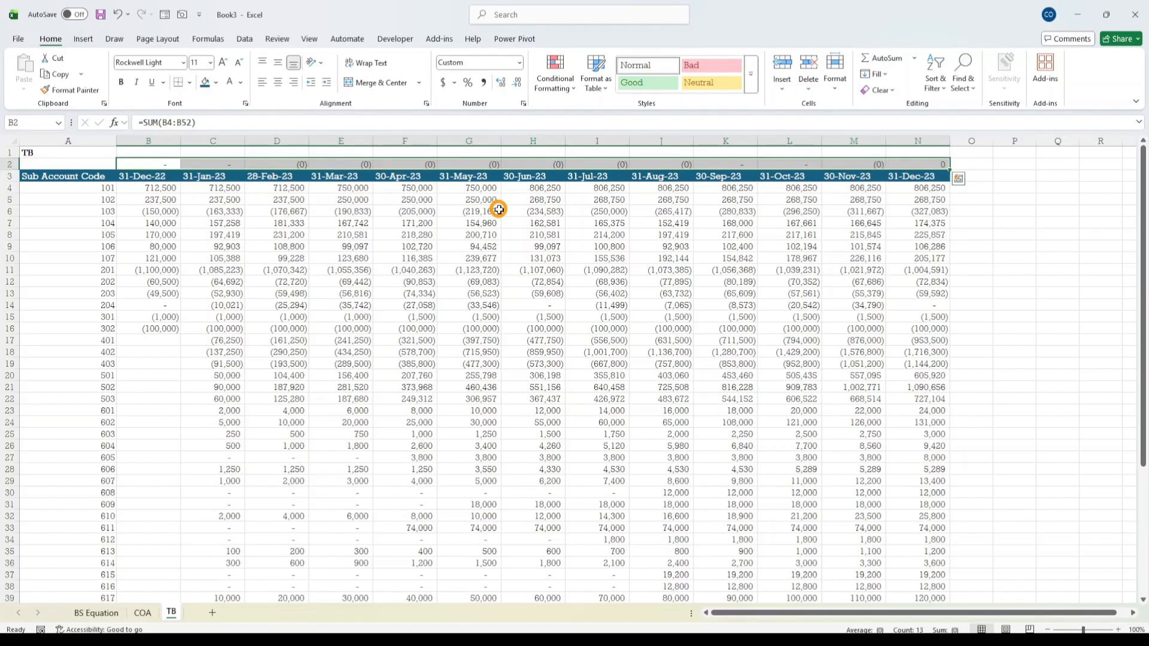
# - Check the column totals in row 2 for each period from 31-Dec-22 to 31-Dec-23
pyautogui.press('Down')
pyautogui.press('Down')
pyautogui.press('Up')
pyautogui.press('Up')
pyautogui.press('Up')
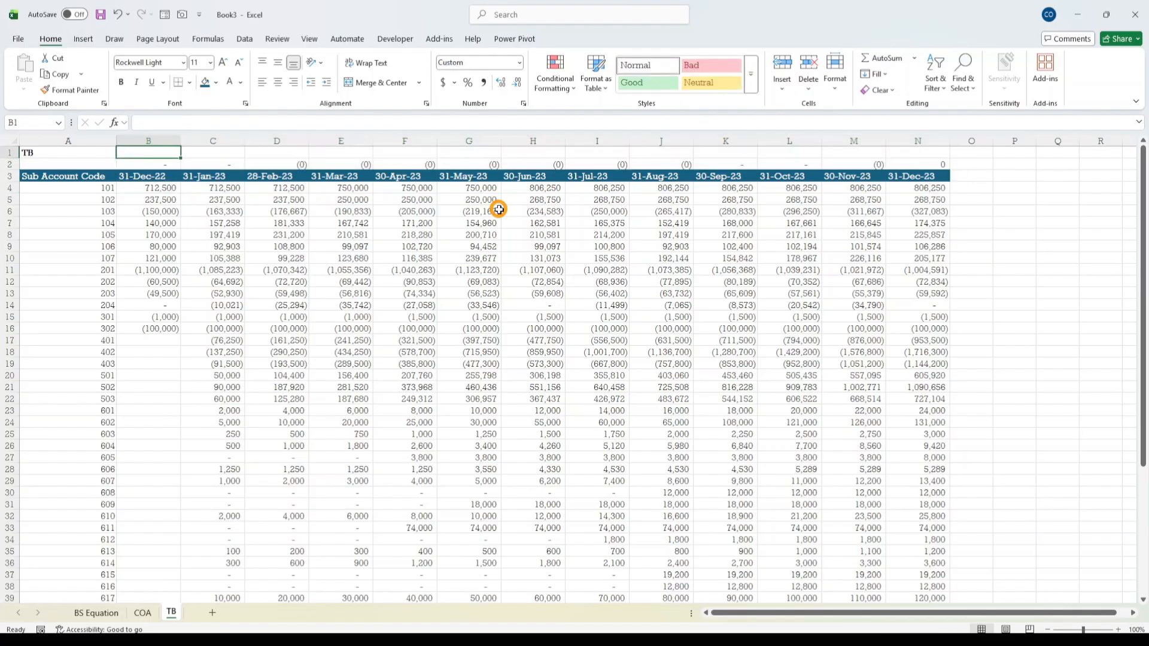
pyautogui.press('Right')
pyautogui.press('Down')
pyautogui.press('Down')
pyautogui.press('Right')
pyautogui.press('Right')
pyautogui.press('Up')
pyautogui.press('Right')
pyautogui.press('Right')
pyautogui.press('Right')
pyautogui.press('Right')
pyautogui.press('Right')
pyautogui.press('Right')
pyautogui.press('Right')
pyautogui.press('Right')
pyautogui.press('Right')
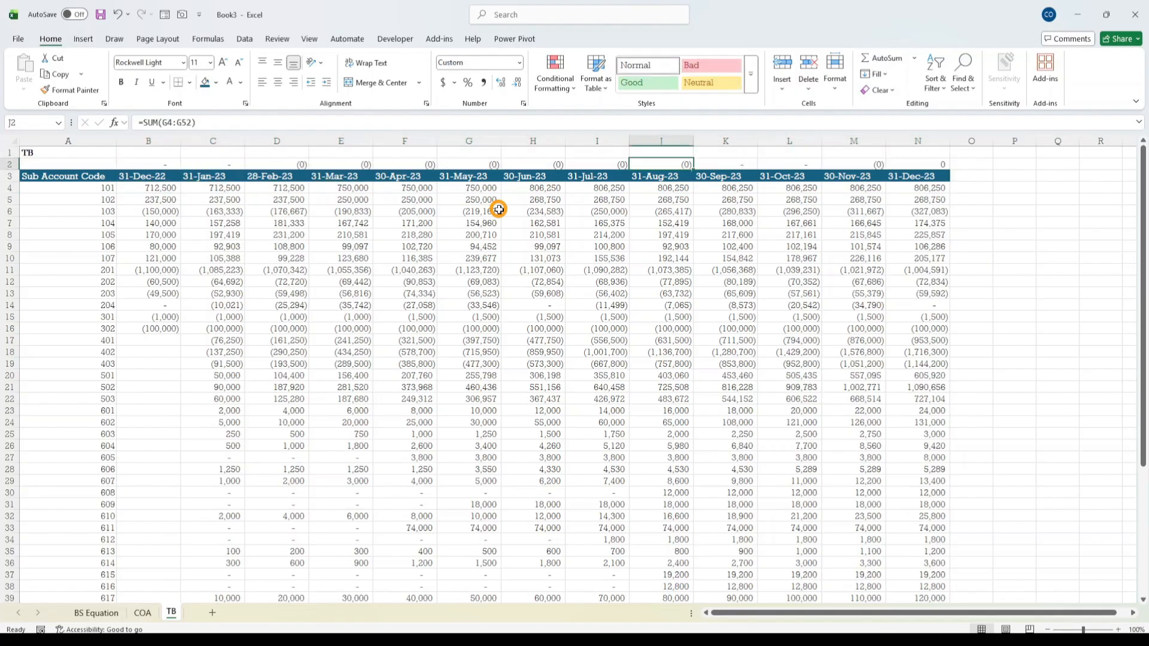
pyautogui.press('Down')
pyautogui.press('Down')
pyautogui.press('Down')
pyautogui.press('Down')
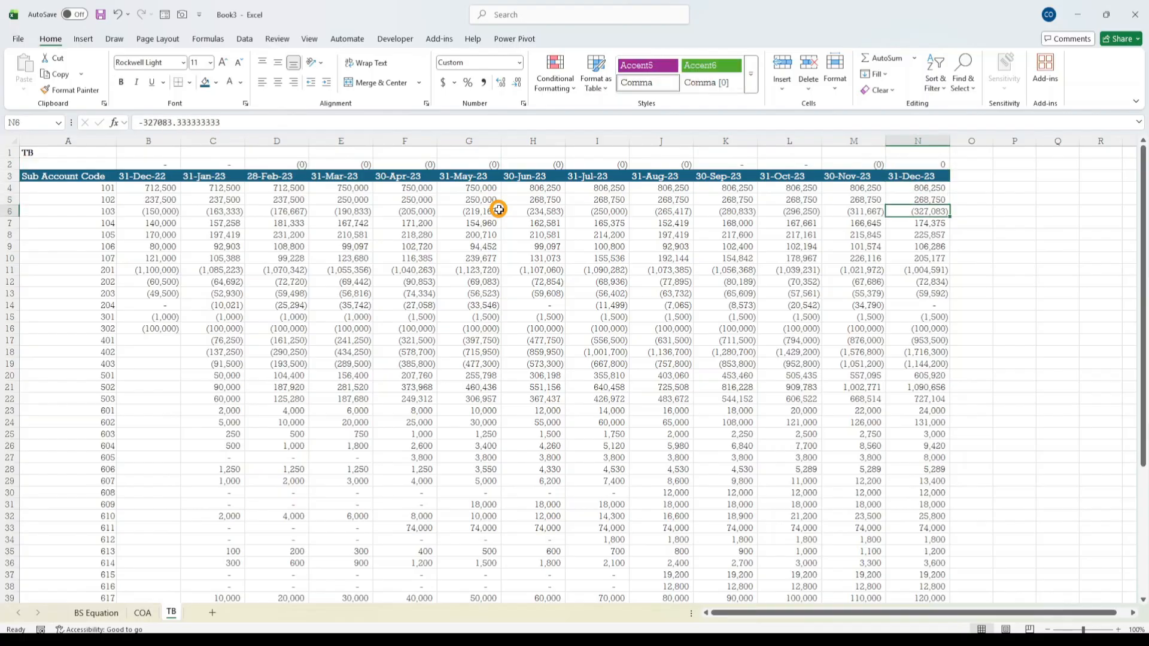
pyautogui.press('Up')
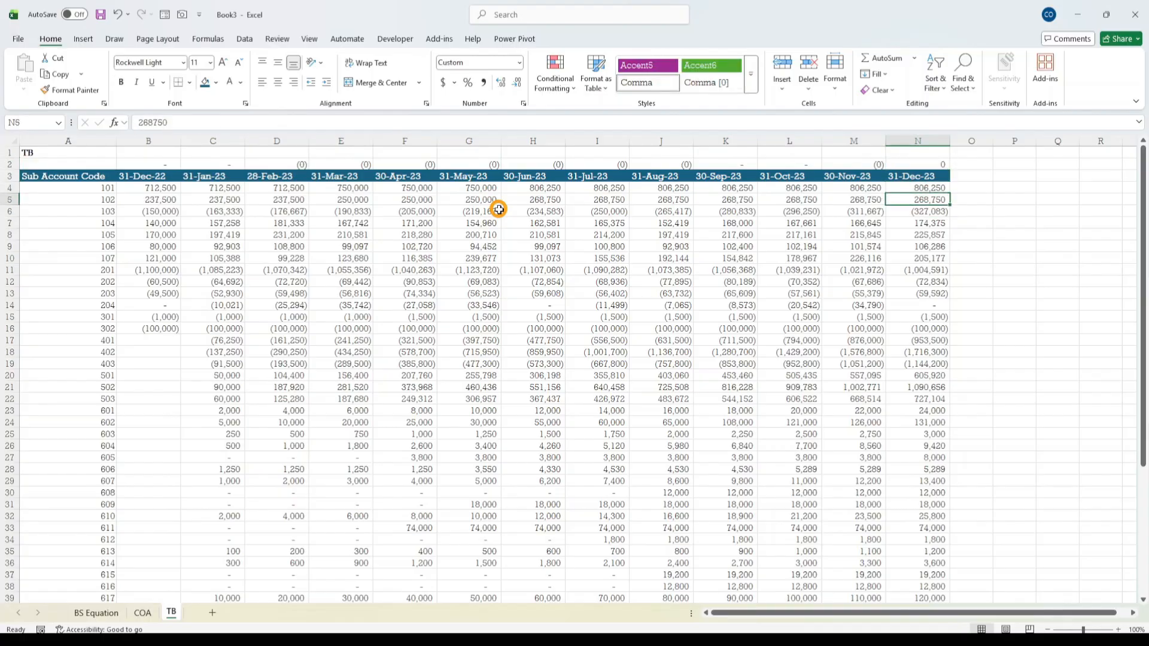
pyautogui.press('Up')
pyautogui.press('Up')
pyautogui.press('Up')
pyautogui.press('Left')
pyautogui.press('Left')
pyautogui.press('Left')
pyautogui.press('Left')
pyautogui.press('Left')
pyautogui.press('Left')
pyautogui.press('Left')
pyautogui.press('Left')
pyautogui.press('Left')
pyautogui.press('Left')
pyautogui.press('Left')
pyautogui.press('Left')
pyautogui.press('Left')
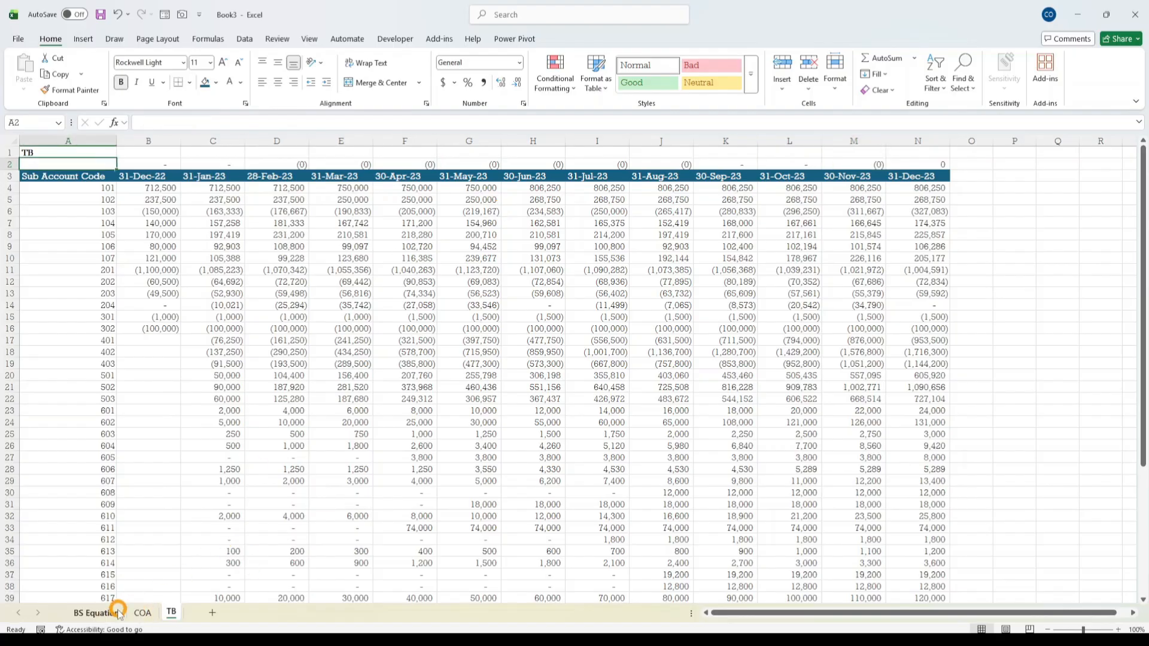
# - Compare the A-L-E-Rev+Expense equation on the BS Equation sheet with the trial balance totals in row 2
pyautogui.click(96, 613)
pyautogui.moveTo(51, 305); pyautogui.dragTo(213, 311)
pyautogui.click(171, 612)
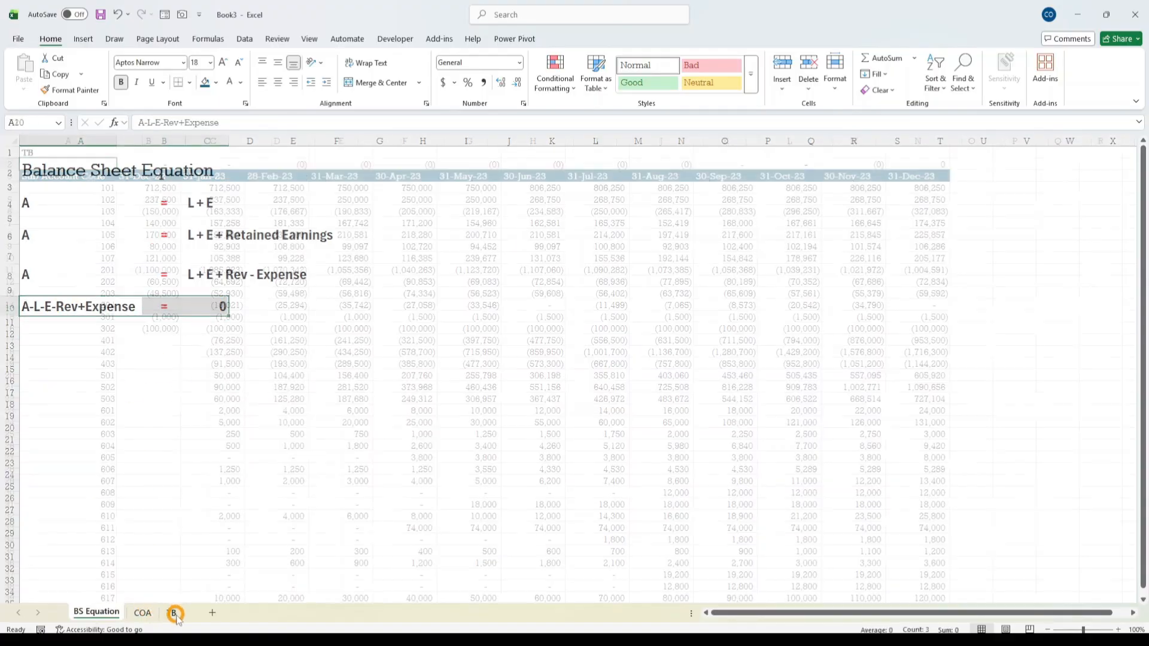
pyautogui.moveTo(159, 164); pyautogui.dragTo(933, 164)
pyautogui.click(352, 190)
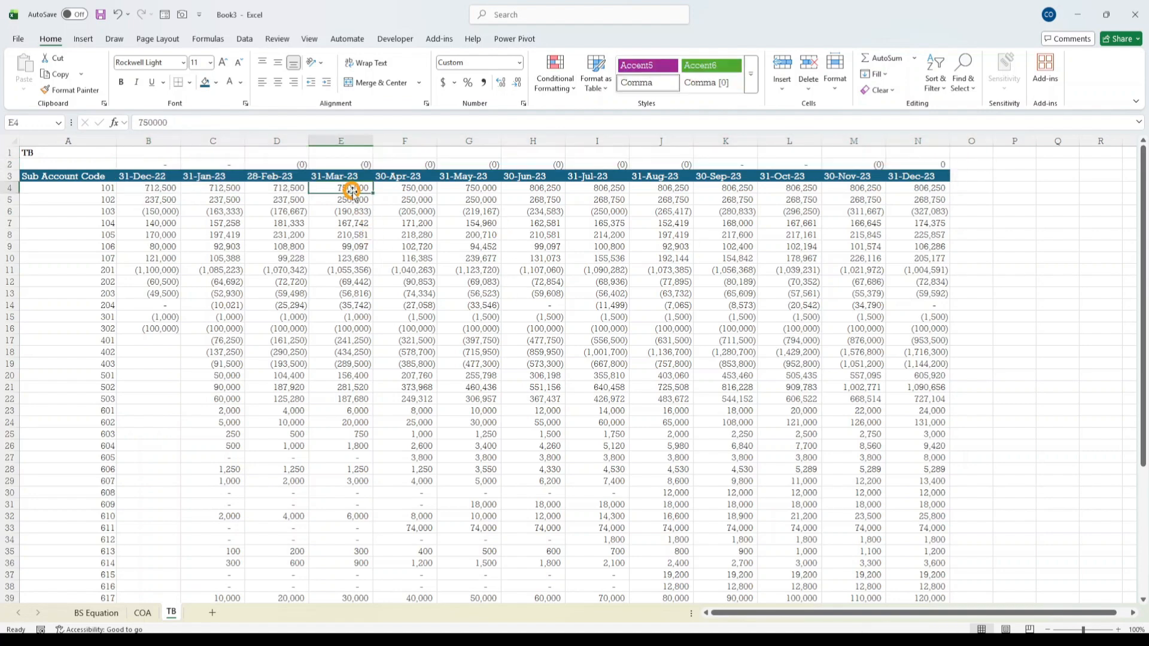
pyautogui.moveTo(358, 189); pyautogui.dragTo(348, 584)
pyautogui.scroll(5, 372, 372)
pyautogui.click(359, 165)
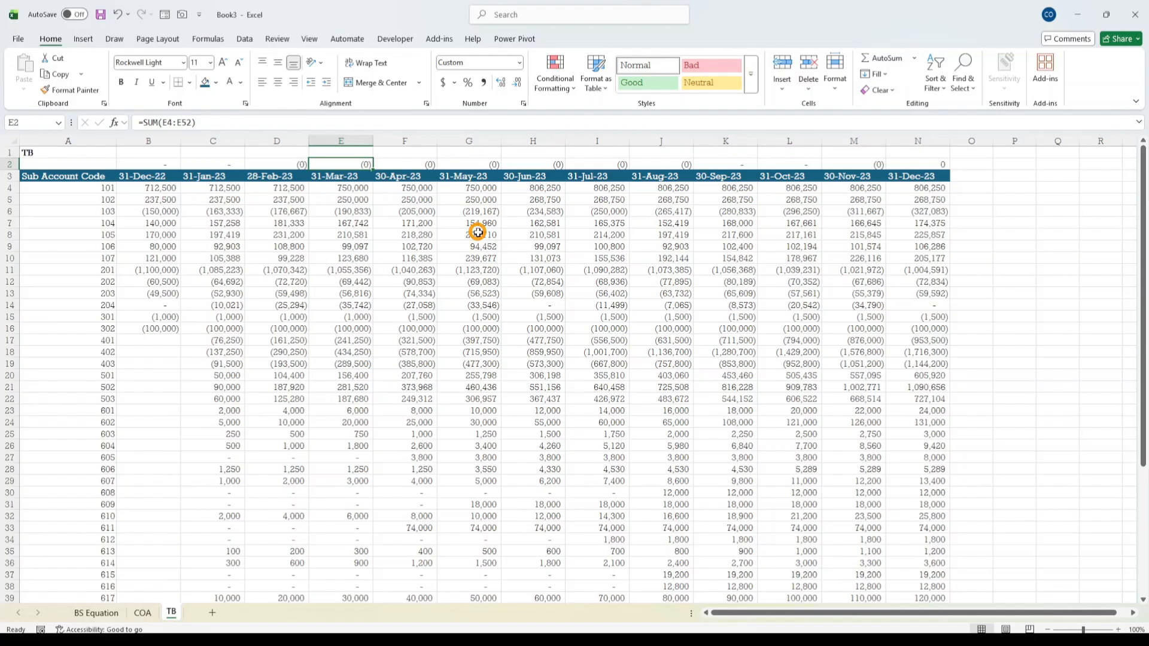
pyautogui.click(96, 612)
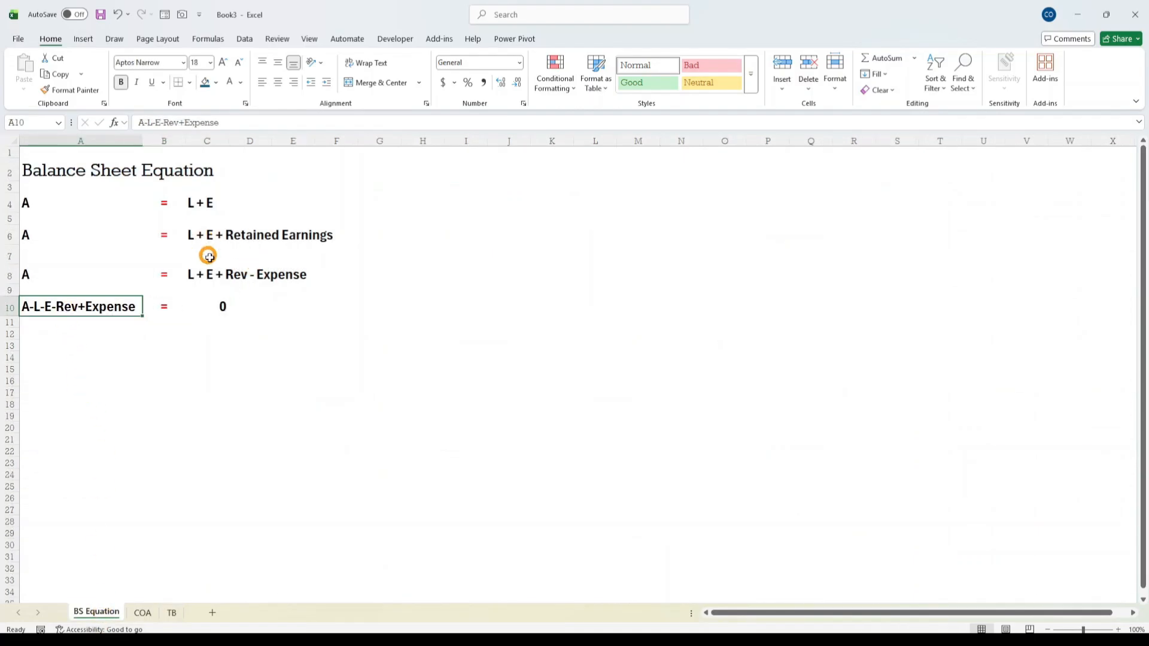
pyautogui.moveTo(200, 274); pyautogui.dragTo(288, 279)
pyautogui.click(64, 281)
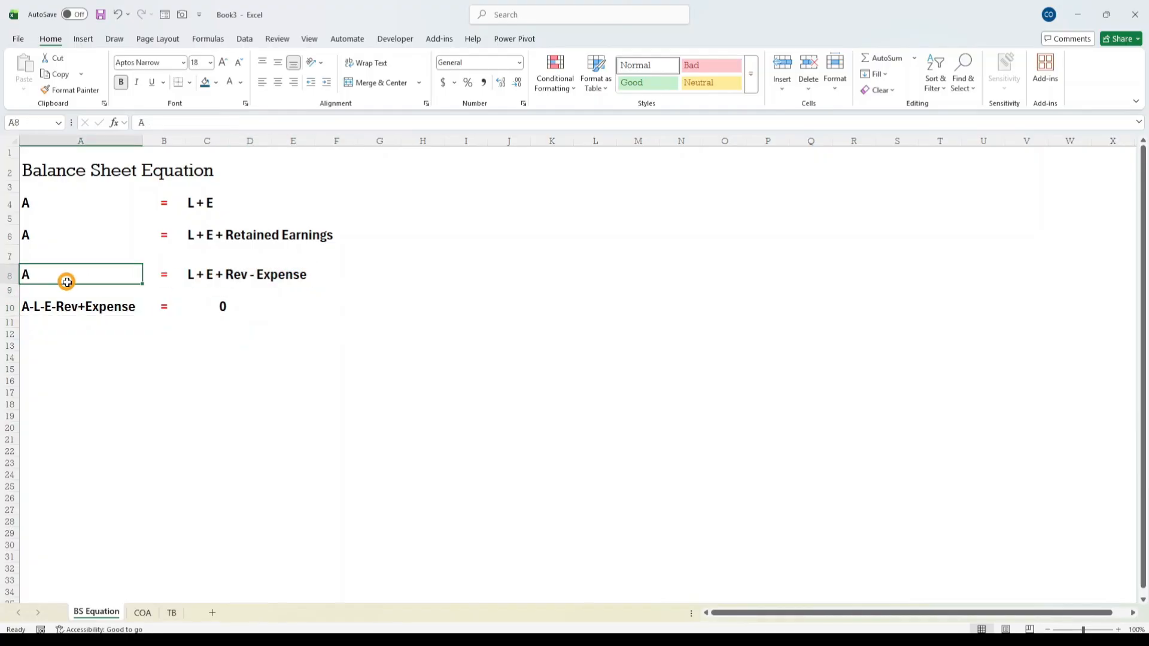
pyautogui.click(197, 308)
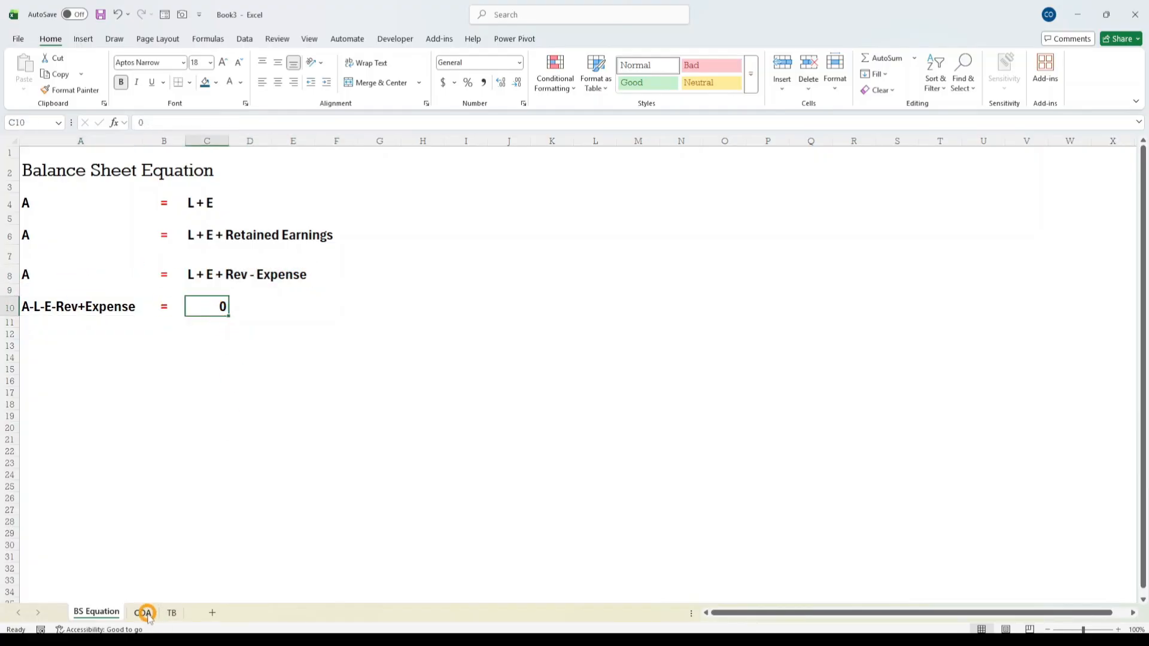
# - Examine the TB sheet's sub account rows from 101 down to 801
pyautogui.click(170, 613)
pyautogui.click(130, 527)
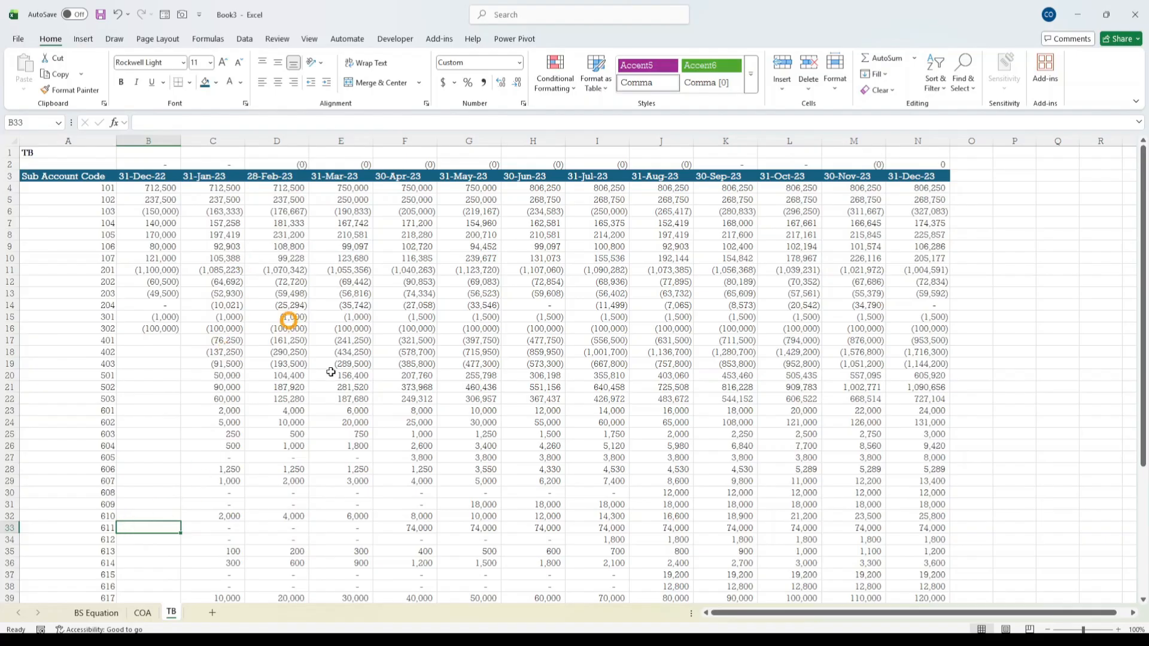
pyautogui.scroll(-11, 309, 454)
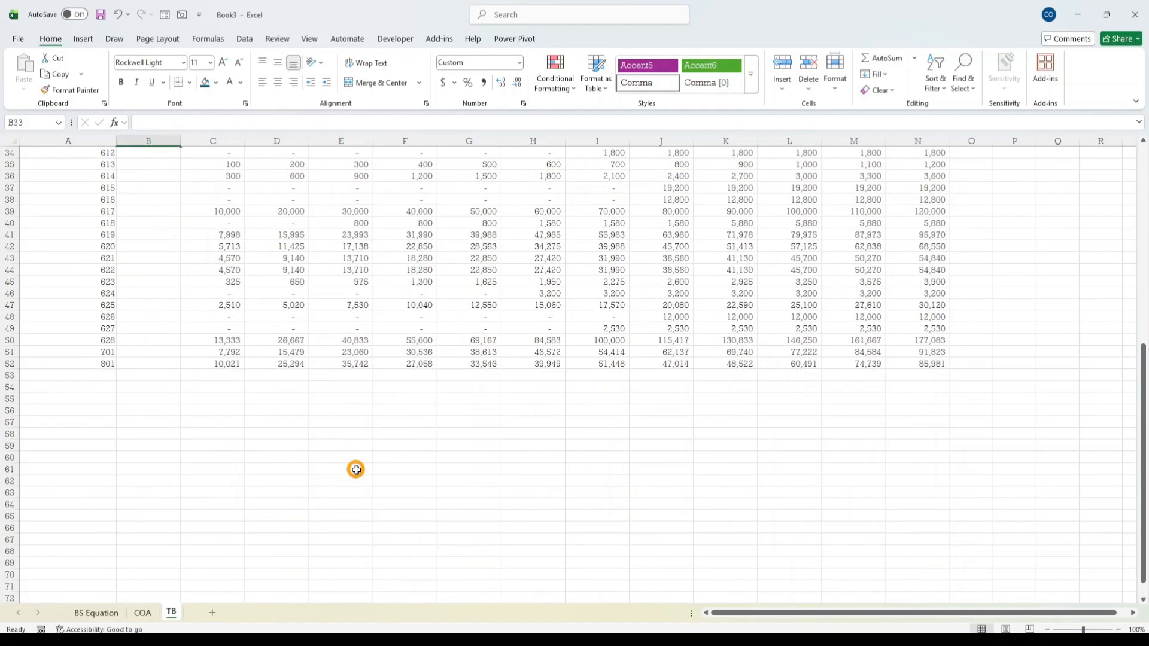
pyautogui.scroll(5, 354, 467)
pyautogui.scroll(-1, 329, 469)
pyautogui.scroll(7, 334, 468)
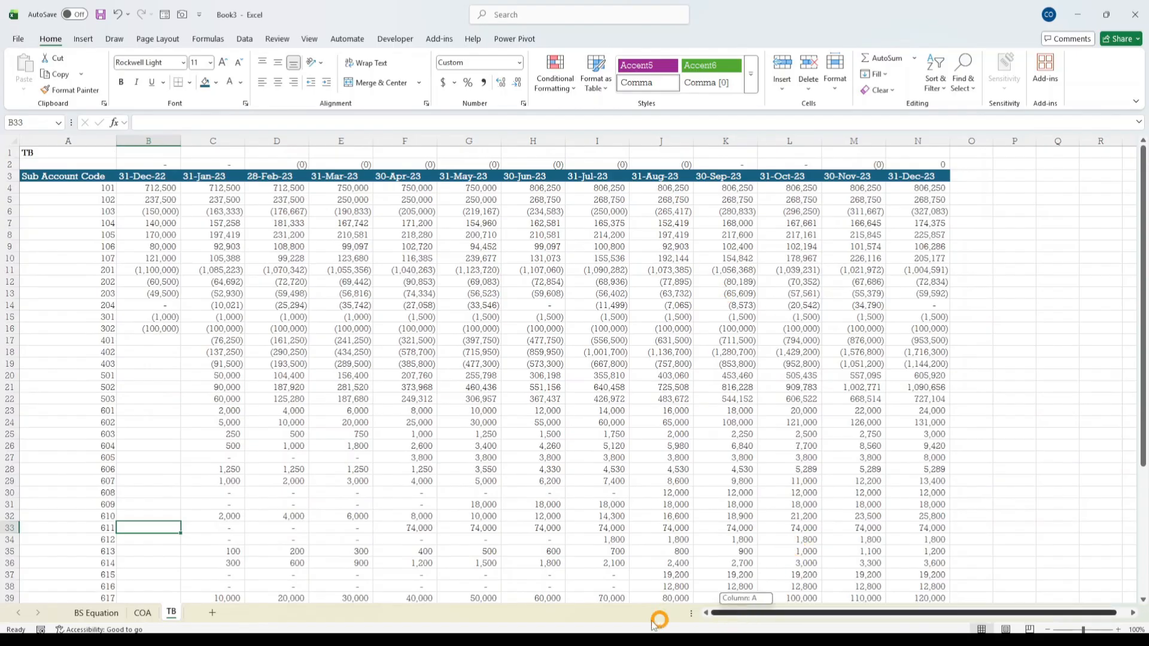
pyautogui.scroll(-7, 344, 505)
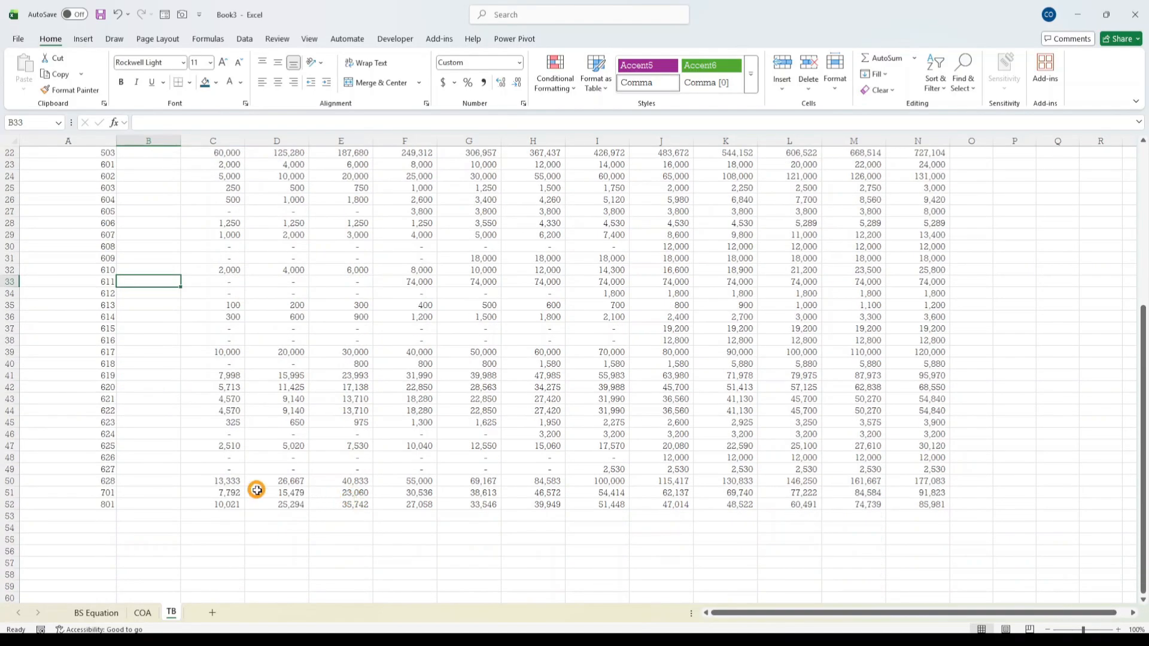
pyautogui.scroll(7, 209, 265)
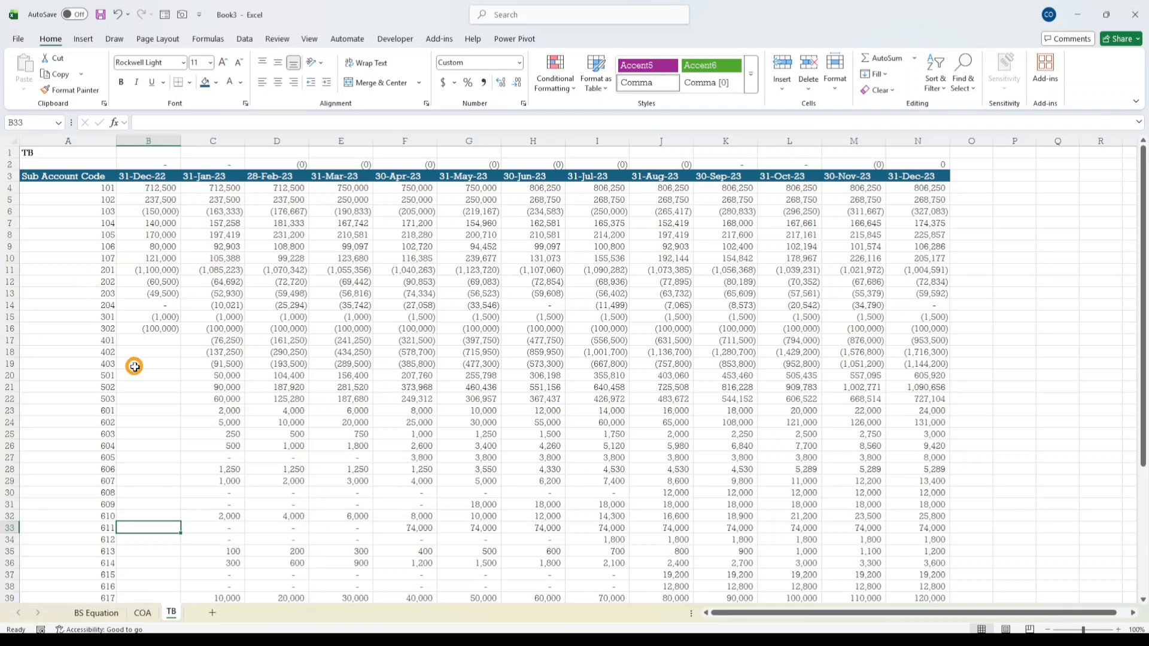
# - Shade the revenue accounts 401 to 403 (A17:N19) of the trial balance orange
pyautogui.moveTo(101, 341); pyautogui.dragTo(932, 368)
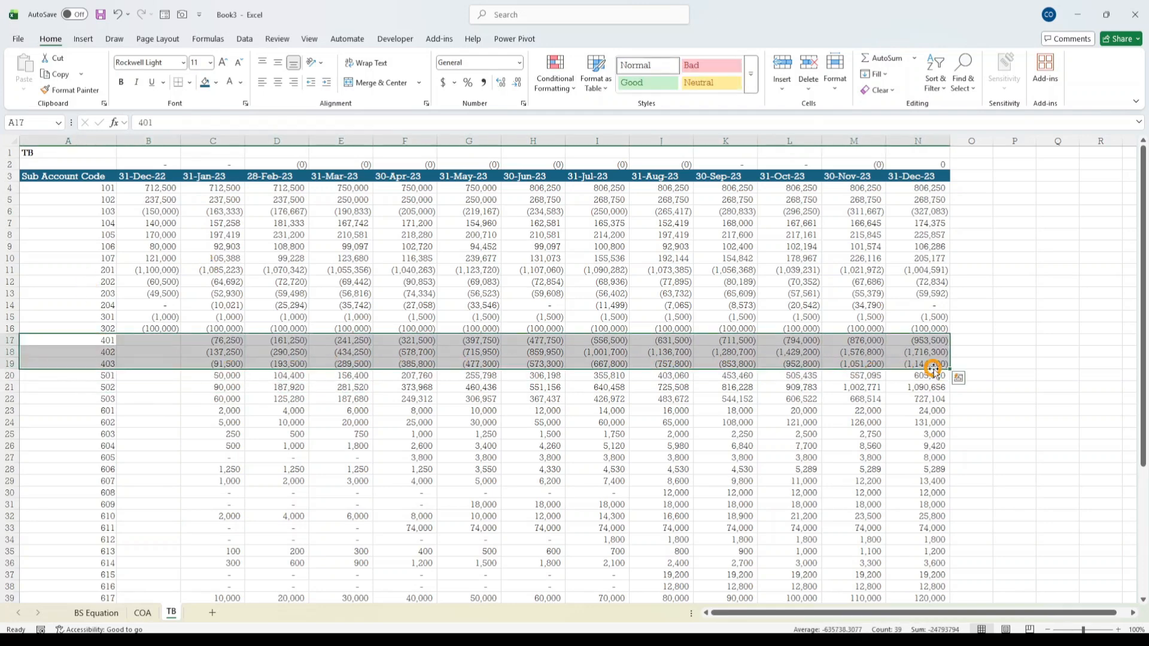
pyautogui.click(216, 82)
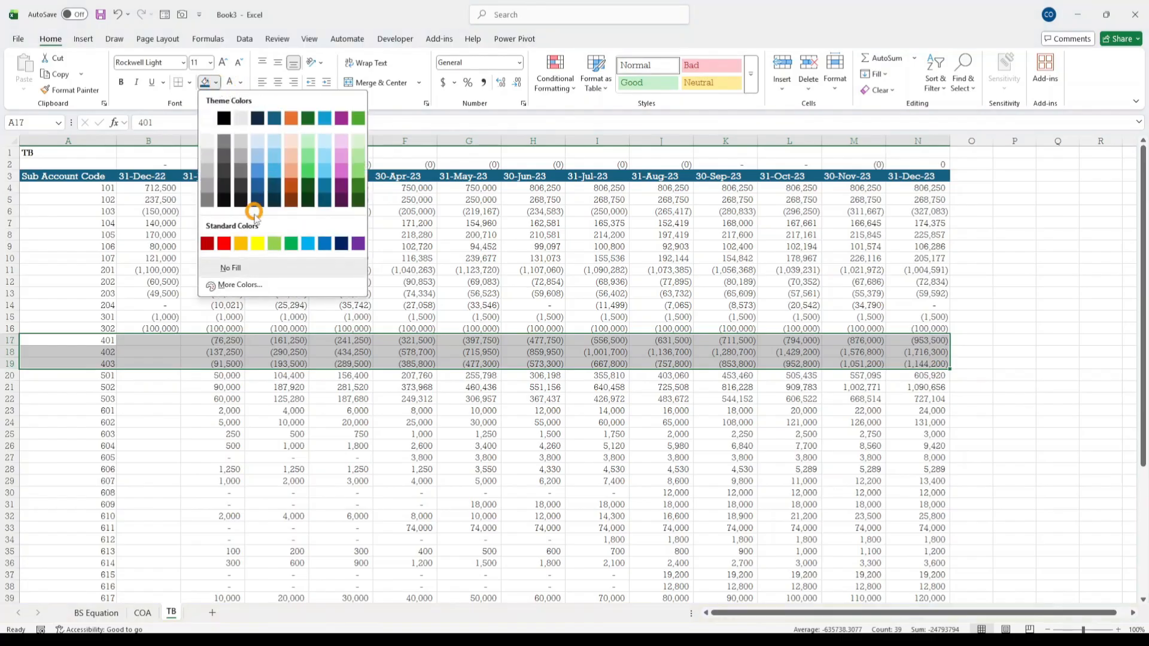
pyautogui.click(240, 244)
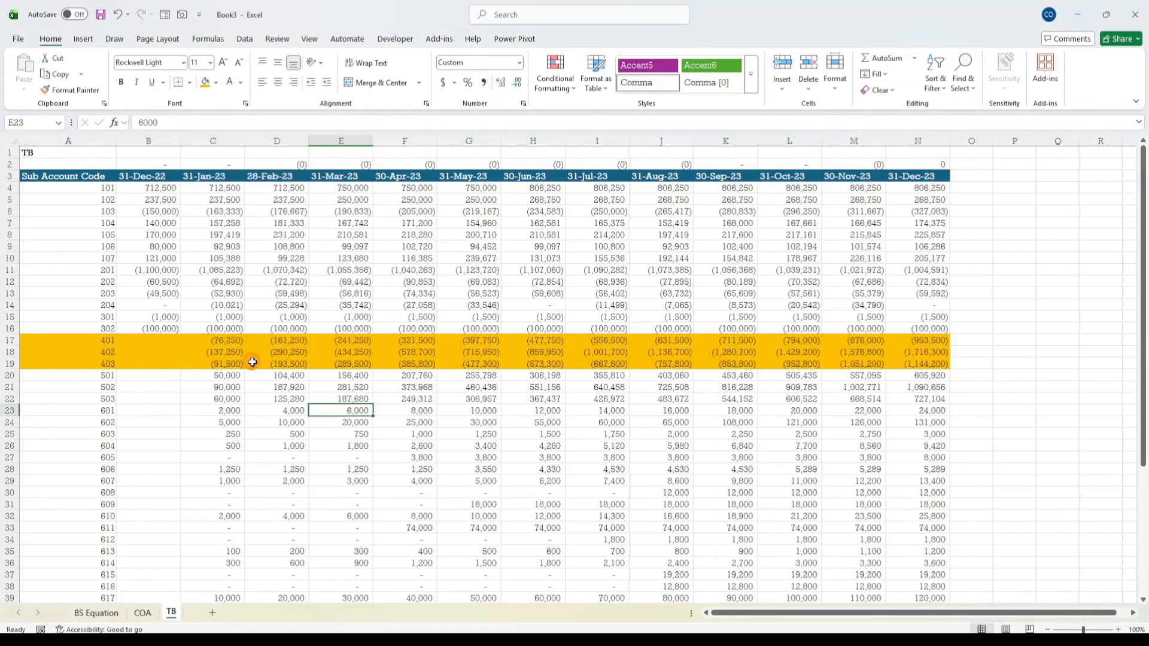
pyautogui.click(248, 354)
# - Insert another blank row above the trial balance's check totals, directly below the TB title
pyautogui.click(9, 163)
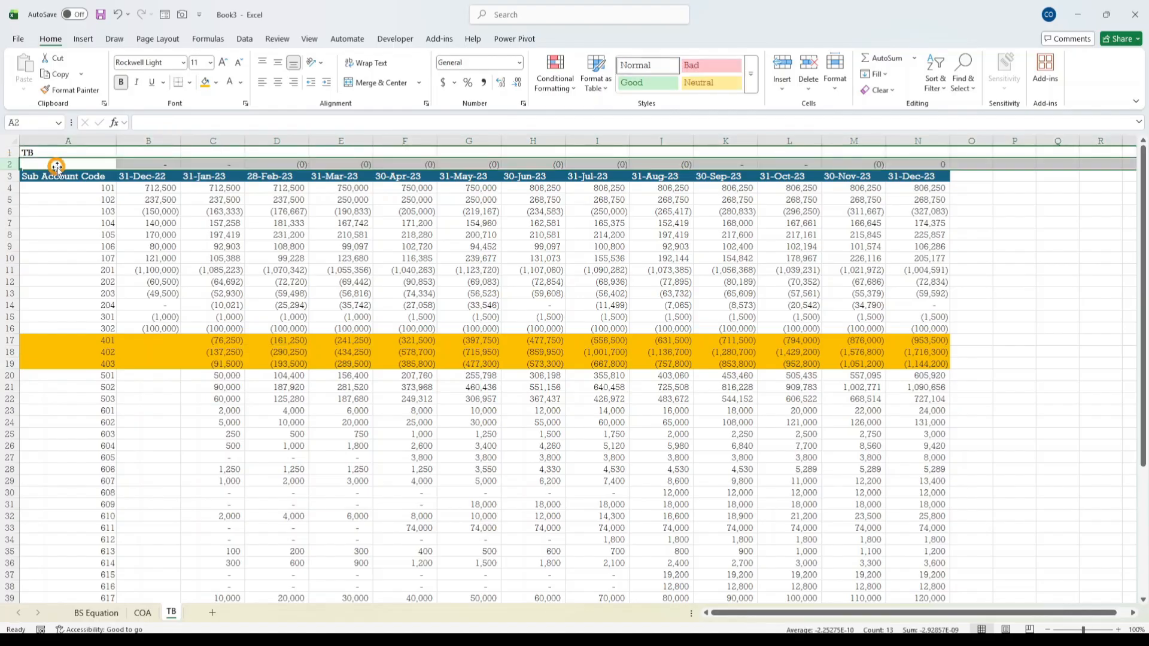
pyautogui.click(184, 178)
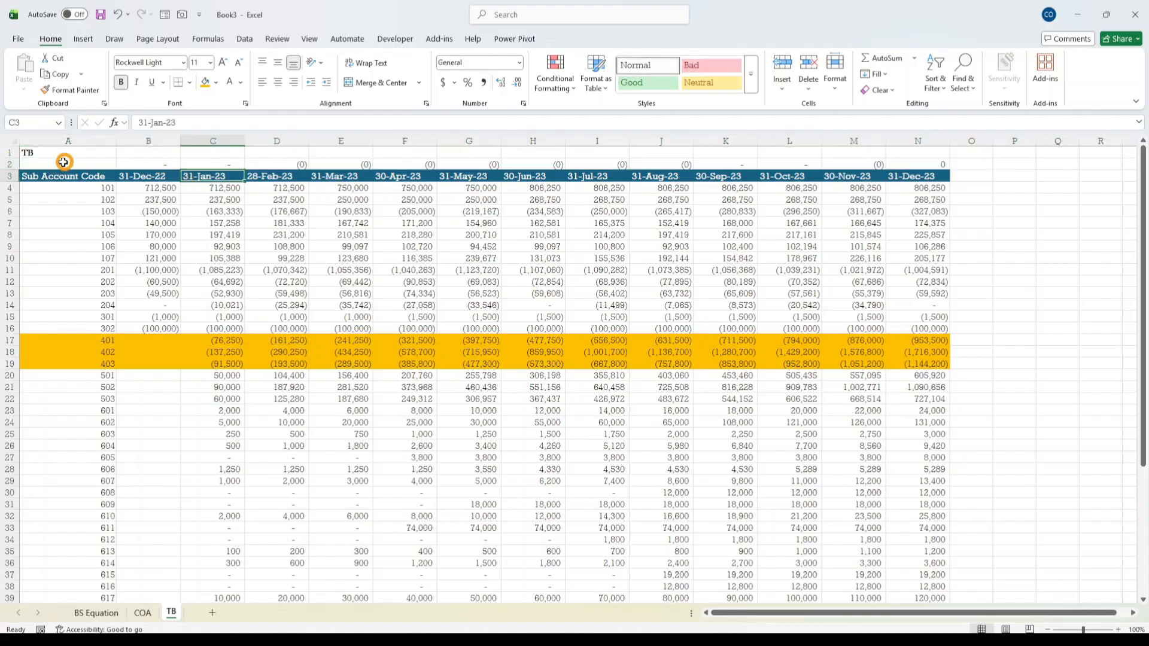
pyautogui.click(9, 163)
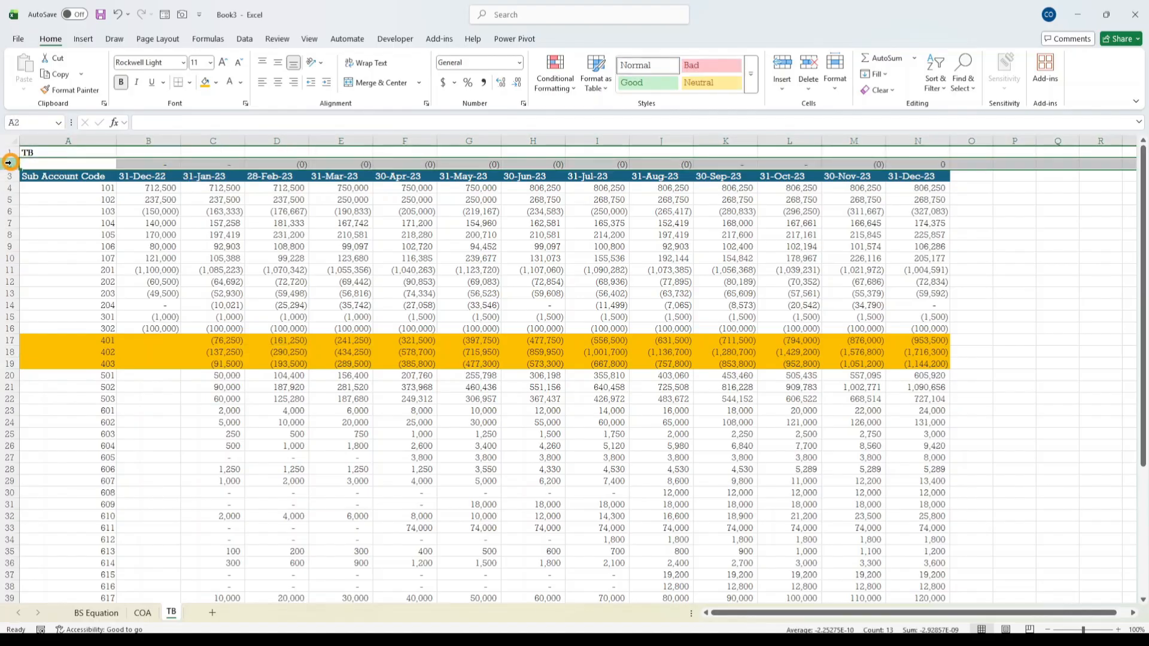
pyautogui.press('super')
pyautogui.press('super')
pyautogui.hotkey('ctrl', 'shift', '+')
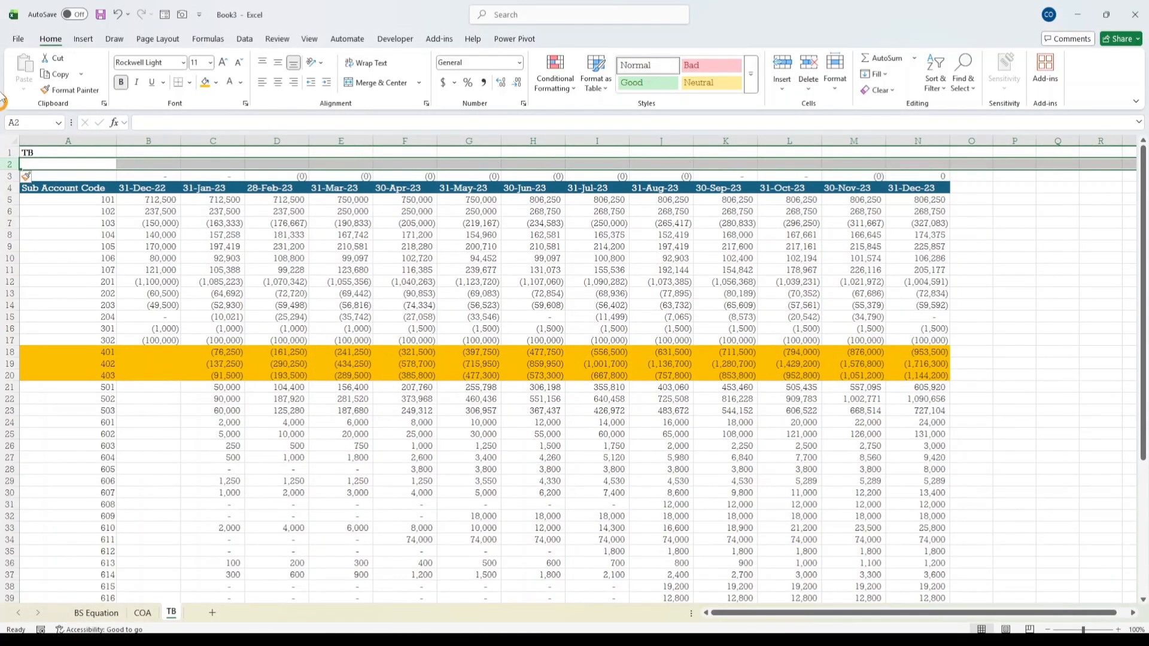
# - Examine the 31-Dec-22 column from B2 down to the orange revenue accounts
pyautogui.click(164, 164)
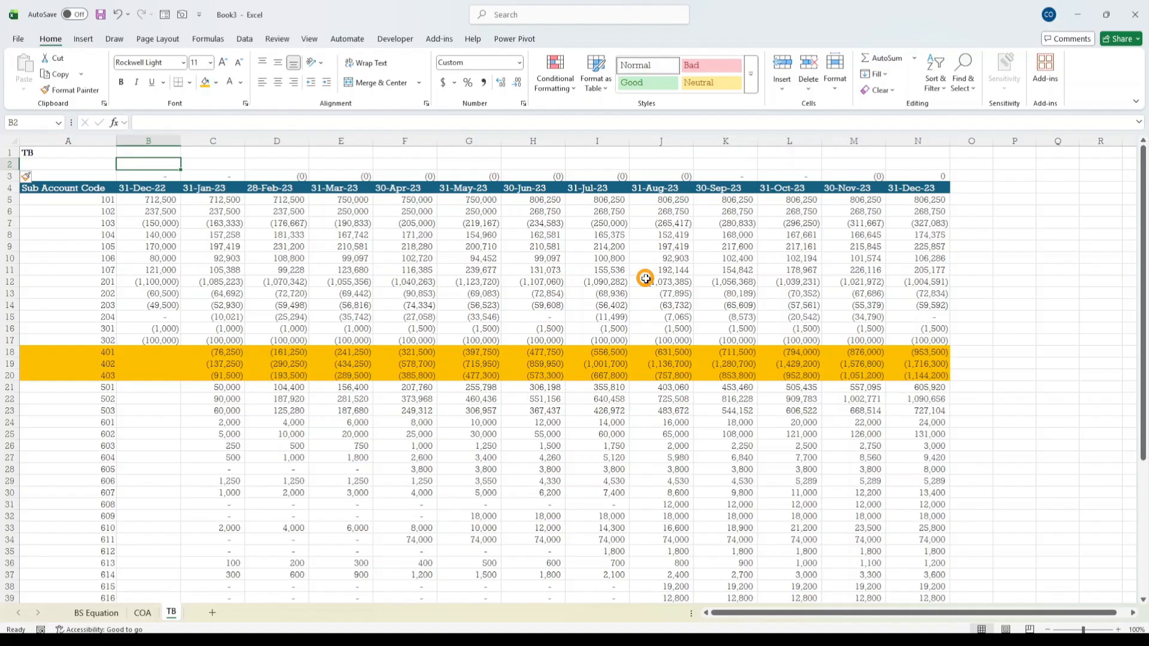
pyautogui.press('Down')
pyautogui.press('Down')
pyautogui.press('Down')
pyautogui.press('Down')
pyautogui.press('Down')
pyautogui.press('Down')
pyautogui.press('Down')
pyautogui.press('Down')
pyautogui.press('Down')
pyautogui.press('Down')
pyautogui.press('Down')
pyautogui.press('Down')
pyautogui.press('Down')
pyautogui.press('Down')
pyautogui.press('Down')
pyautogui.press('Down')
pyautogui.press('Down')
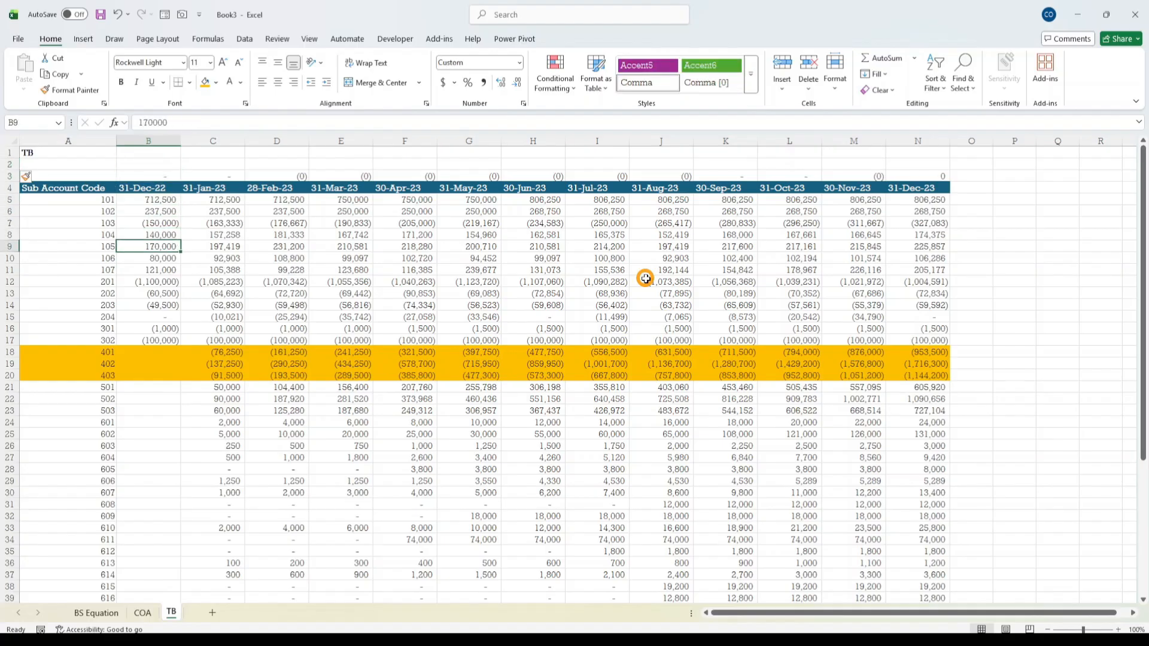
# - Examine the 31-Dec-22 column of the trial balance through the revenue rows and the expense accounts below them
pyautogui.press('Down')
pyautogui.press('Down')
pyautogui.press('Down')
pyautogui.press('Down')
pyautogui.press('Down')
pyautogui.press('Down')
pyautogui.press('Down')
pyautogui.press('Down')
pyautogui.press('Down')
pyautogui.press('Down')
pyautogui.press('Down')
pyautogui.press('Down')
pyautogui.press('Down')
pyautogui.press('Down')
pyautogui.press('Down')
pyautogui.press('Down')
pyautogui.press('Down')
pyautogui.press('Down')
pyautogui.press('Down')
pyautogui.press('Down')
pyautogui.press('Up')
pyautogui.press('Up')
pyautogui.press('Up')
pyautogui.press('Up')
pyautogui.press('Up')
pyautogui.press('Up')
pyautogui.press('Up')
pyautogui.press('Up')
pyautogui.press('Up')
pyautogui.press('Up')
pyautogui.press('Up')
pyautogui.press('Up')
pyautogui.press('Up')
pyautogui.press('Up')
pyautogui.press('Up')
pyautogui.press('Up')
pyautogui.press('Up')
pyautogui.press('Up')
pyautogui.press('Up')
pyautogui.press('Up')
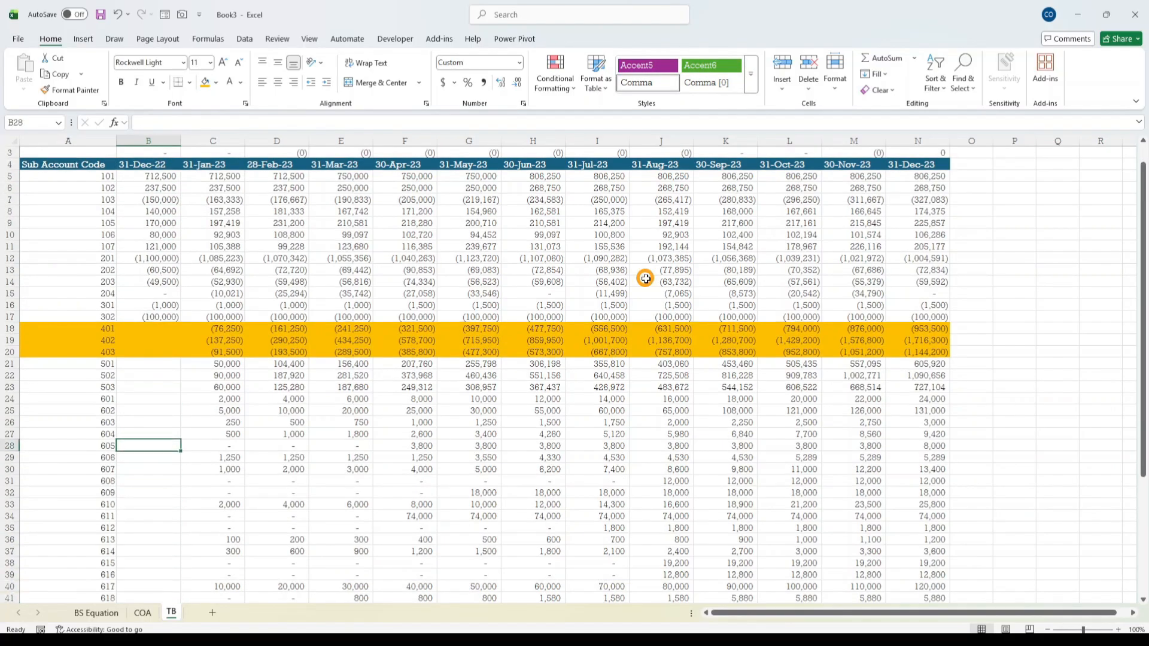
pyautogui.press('Up')
pyautogui.press('Up')
pyautogui.press('Up')
pyautogui.press('Up')
pyautogui.press('Up')
pyautogui.press('Up')
pyautogui.press('Up')
pyautogui.press('Up')
# - Calculate account 401's January movement in C2 with =ABS(C18)-ABS(B18)
pyautogui.press('Right')
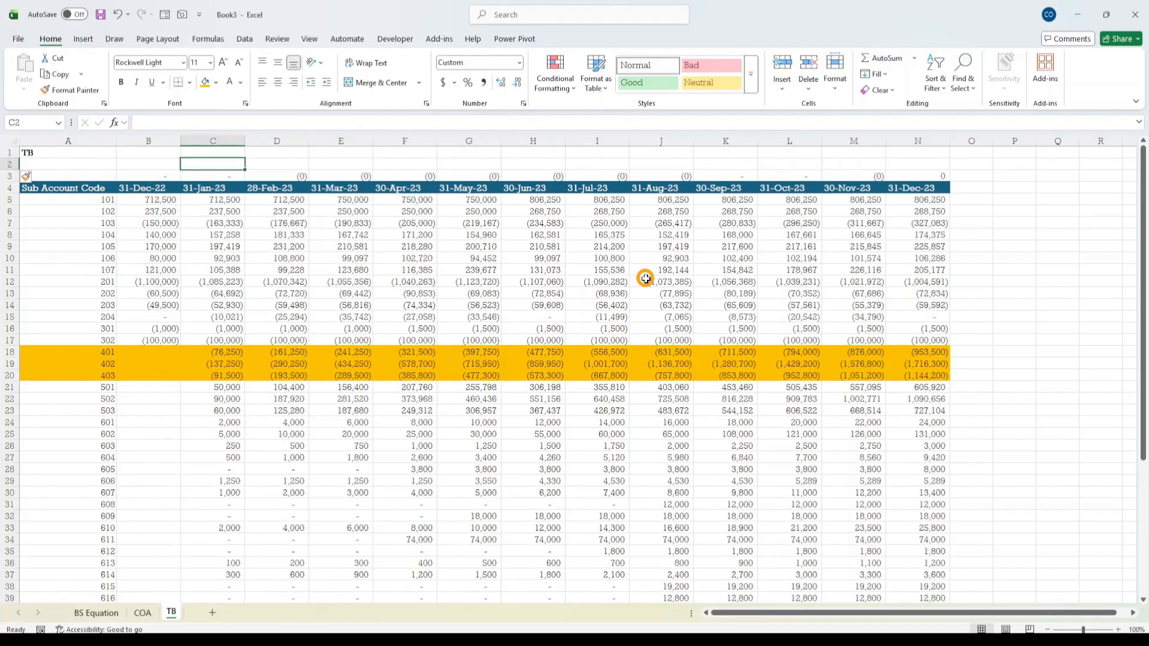
pyautogui.write('=')
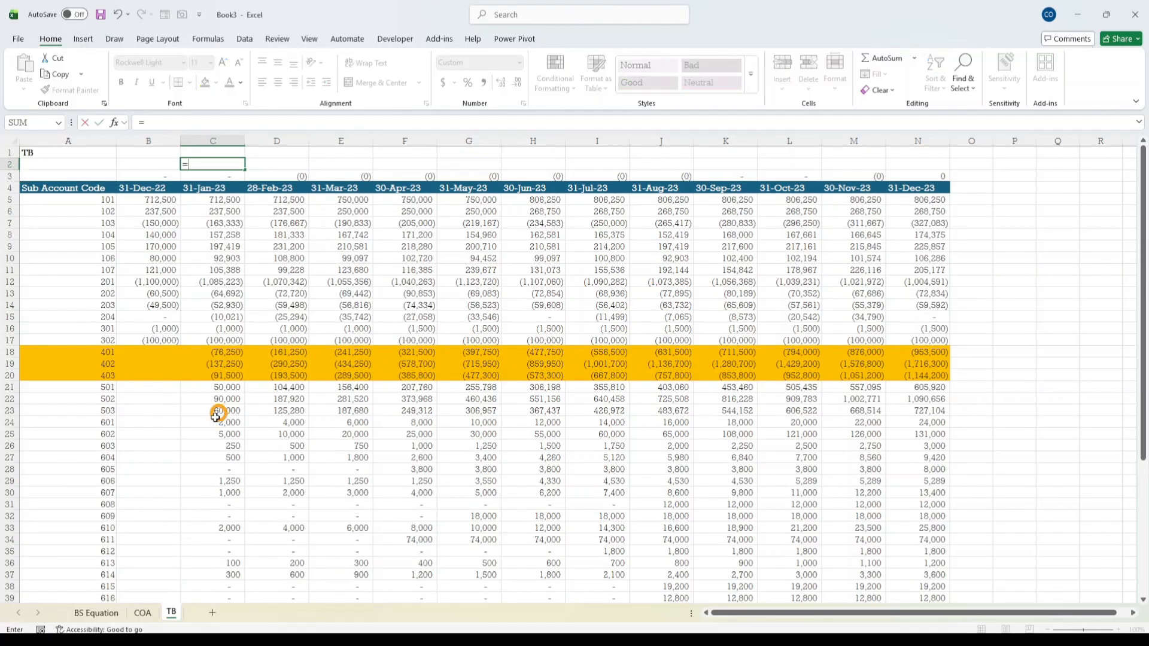
pyautogui.click(226, 353)
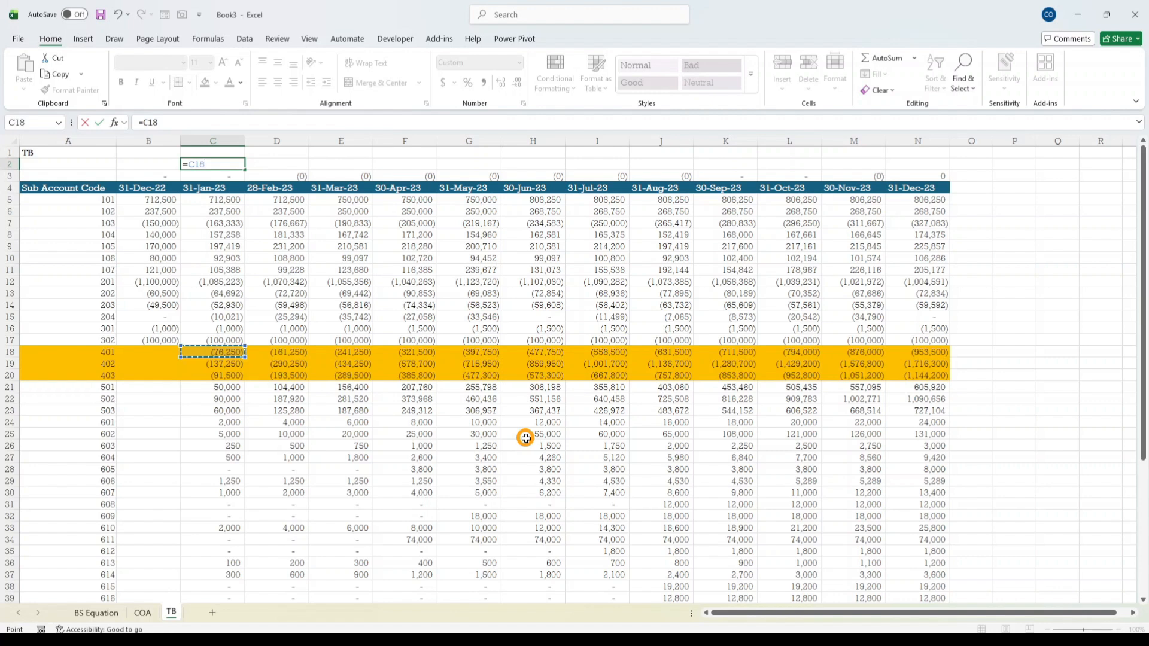
pyautogui.click(143, 121)
pyautogui.write('abs(C18')
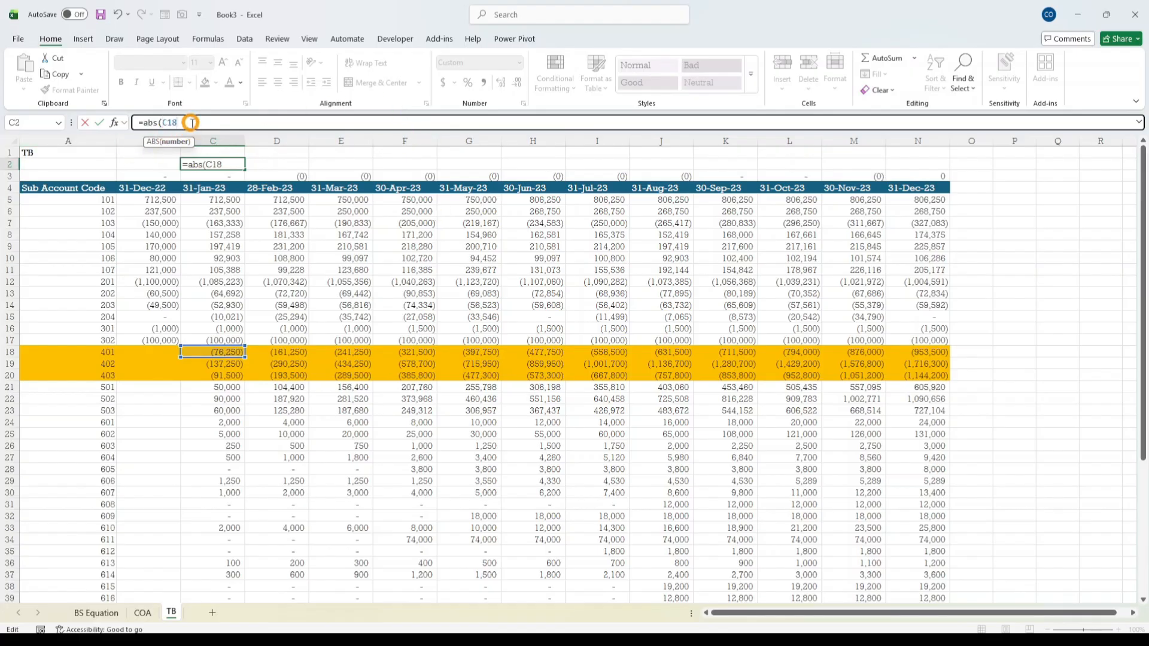
pyautogui.write(')-')
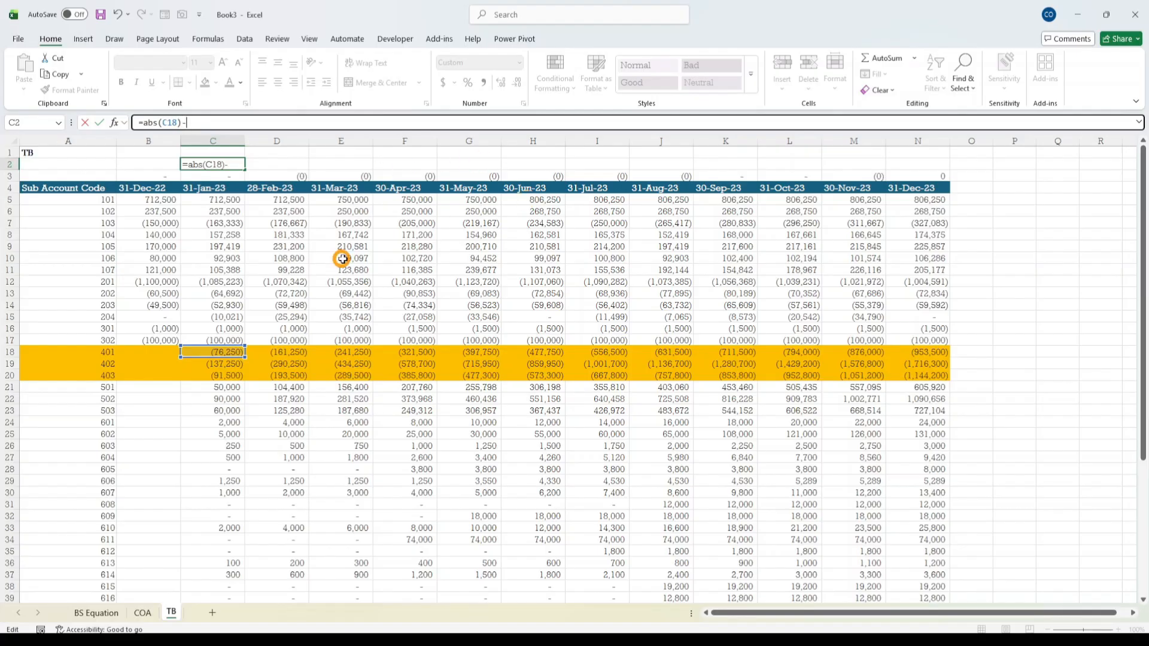
pyautogui.write('abs(')
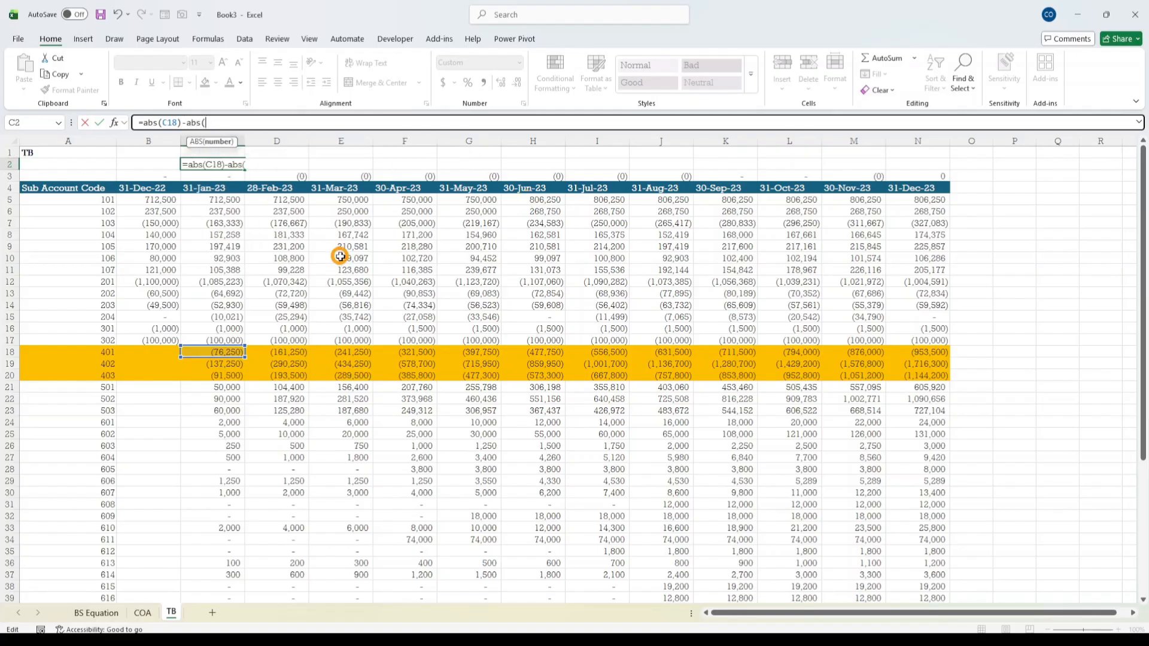
pyautogui.click(152, 352)
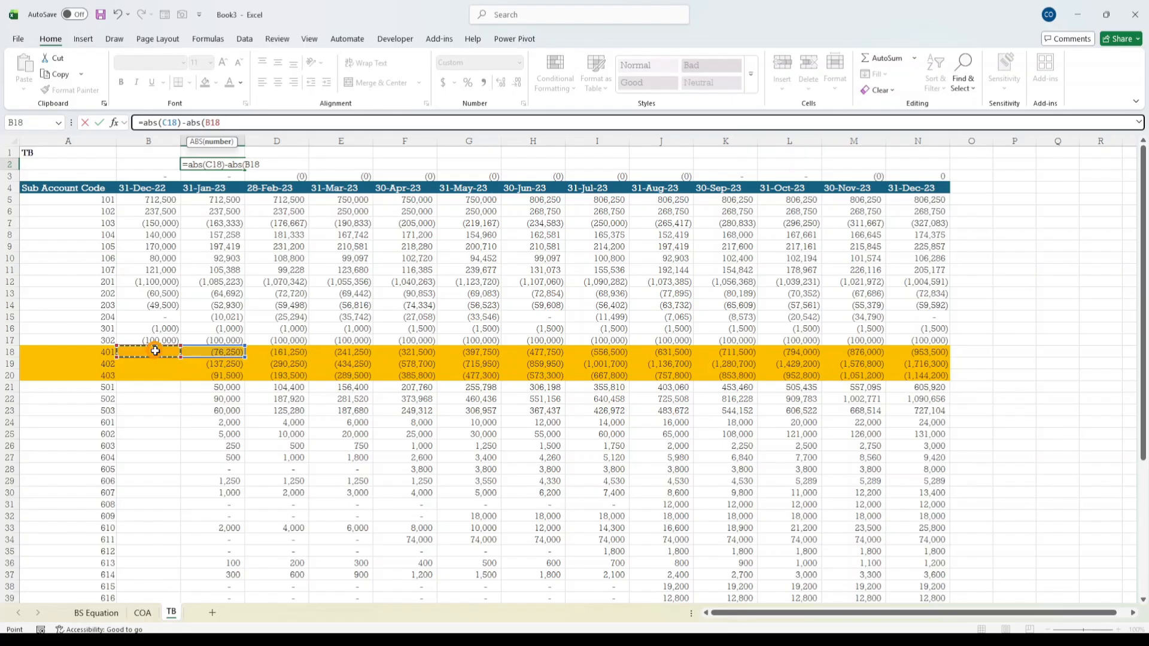
pyautogui.write(')')
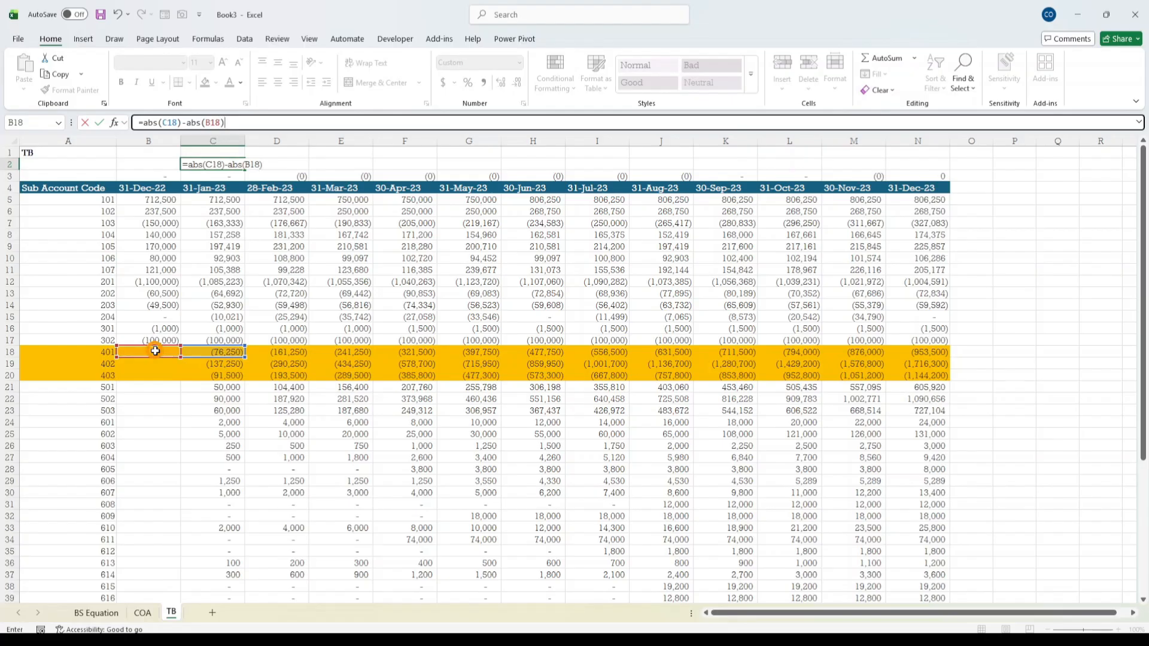
pyautogui.hotkey('ctrl', 'Return')
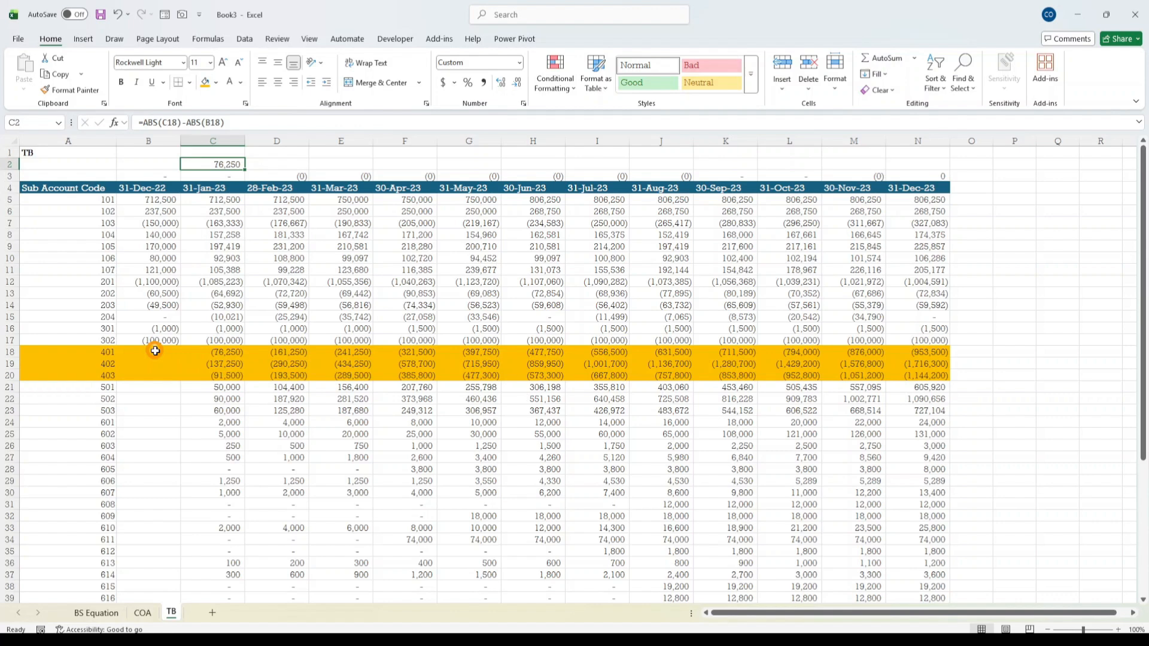
# - Copy the account 401 monthly movement formula from C2 across to the 31-Dec-23 column (N2)
pyautogui.hotkey('shift', 'Right')
pyautogui.hotkey('shift', 'Right')
pyautogui.hotkey('shift', 'Right')
pyautogui.hotkey('shift', 'Right')
pyautogui.hotkey('shift', 'Right')
pyautogui.hotkey('shift', 'Right')
pyautogui.hotkey('shift', 'Right')
pyautogui.hotkey('shift', 'Right')
pyautogui.hotkey('shift', 'Right')
pyautogui.hotkey('shift', 'Right')
pyautogui.hotkey('shift', 'Right')
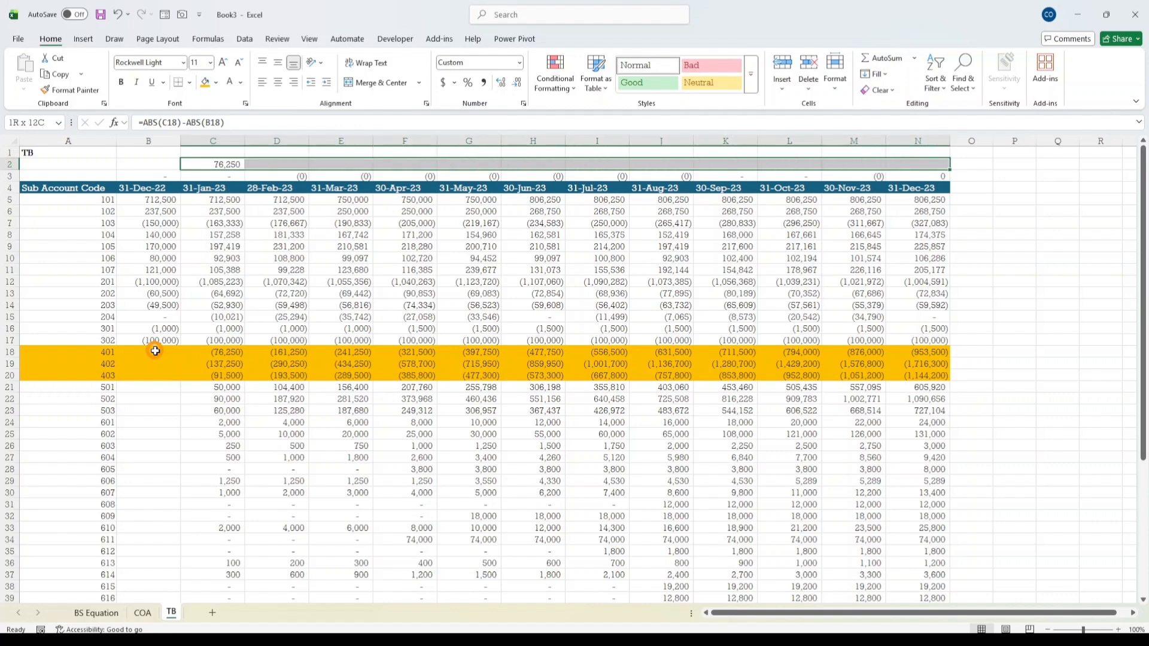
pyautogui.hotkey('ctrl', 'v')
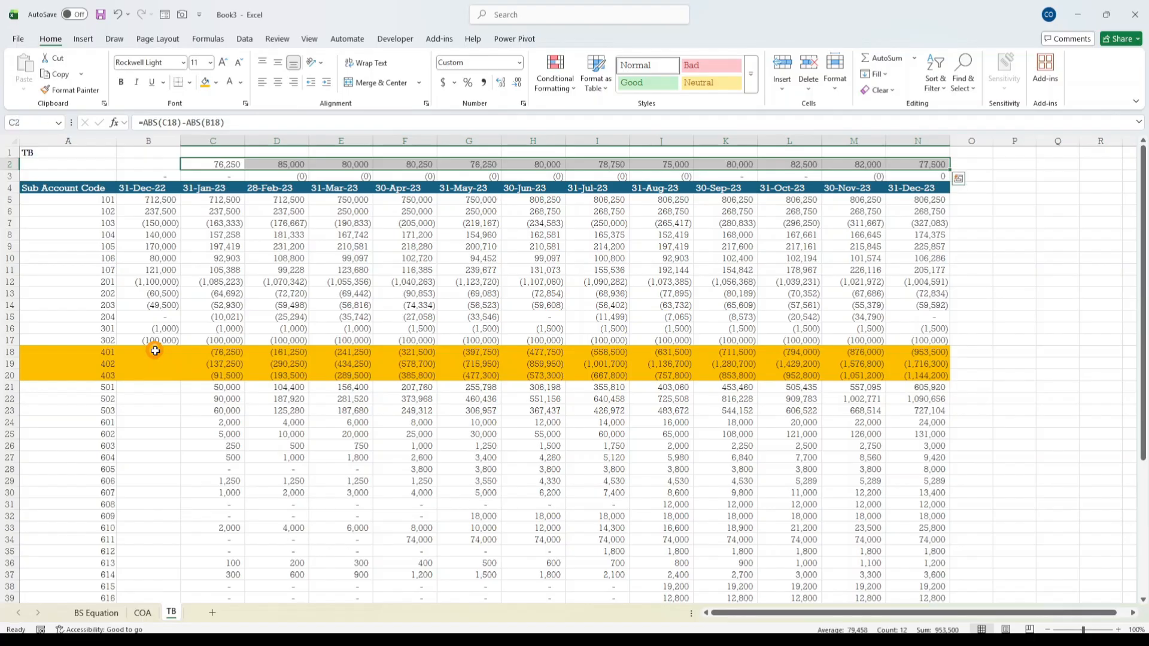
# - Compare the monthly sales movements in row 2 with account 401's cumulative balances in row 18
pyautogui.click(344, 314)
pyautogui.click(236, 164)
pyautogui.click(303, 162)
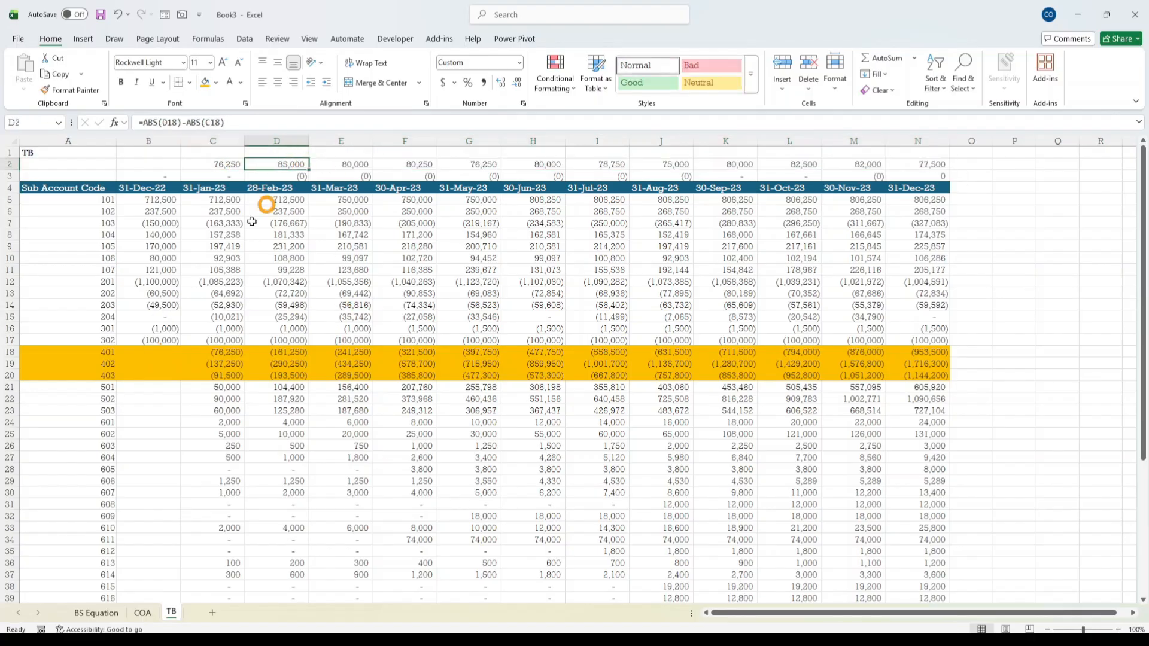
pyautogui.moveTo(75, 352); pyautogui.dragTo(262, 349)
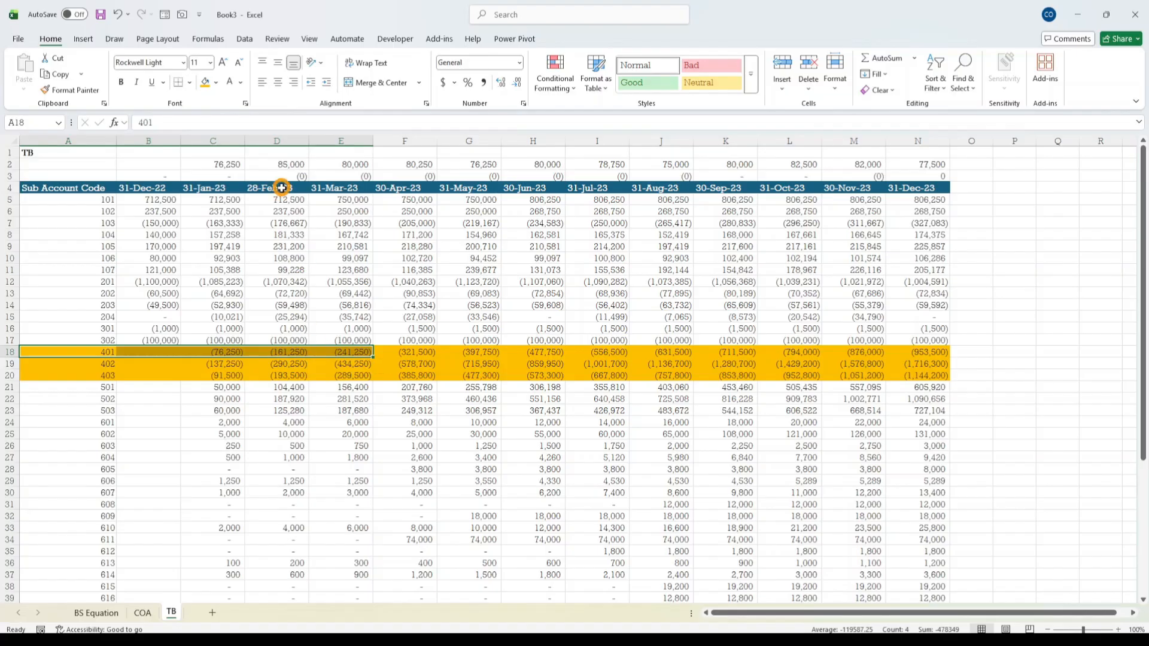
pyautogui.click(267, 165)
pyautogui.click(231, 163)
pyautogui.click(288, 164)
pyautogui.click(376, 164)
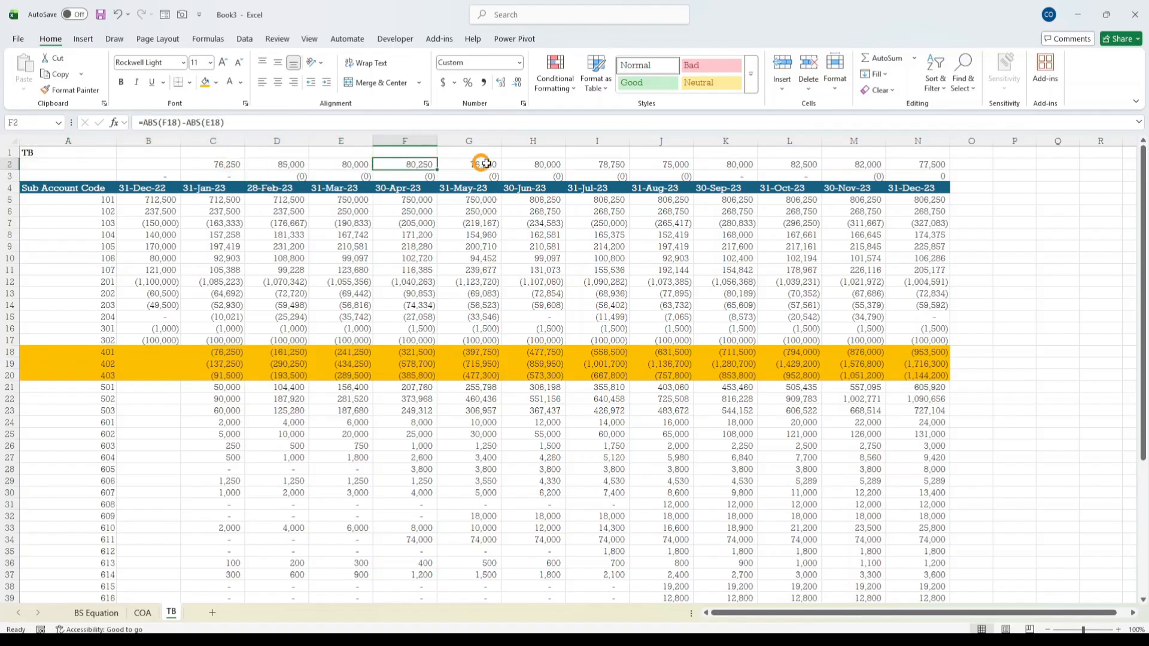
pyautogui.click(947, 163)
pyautogui.moveTo(947, 164); pyautogui.dragTo(149, 164)
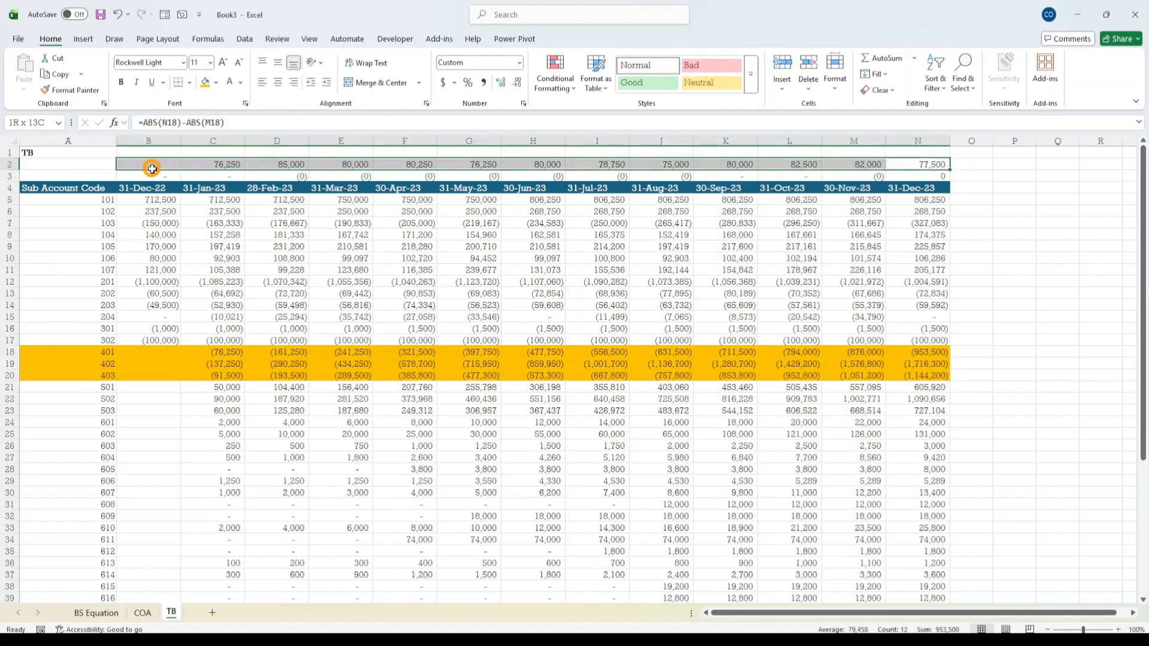
pyautogui.click(307, 356)
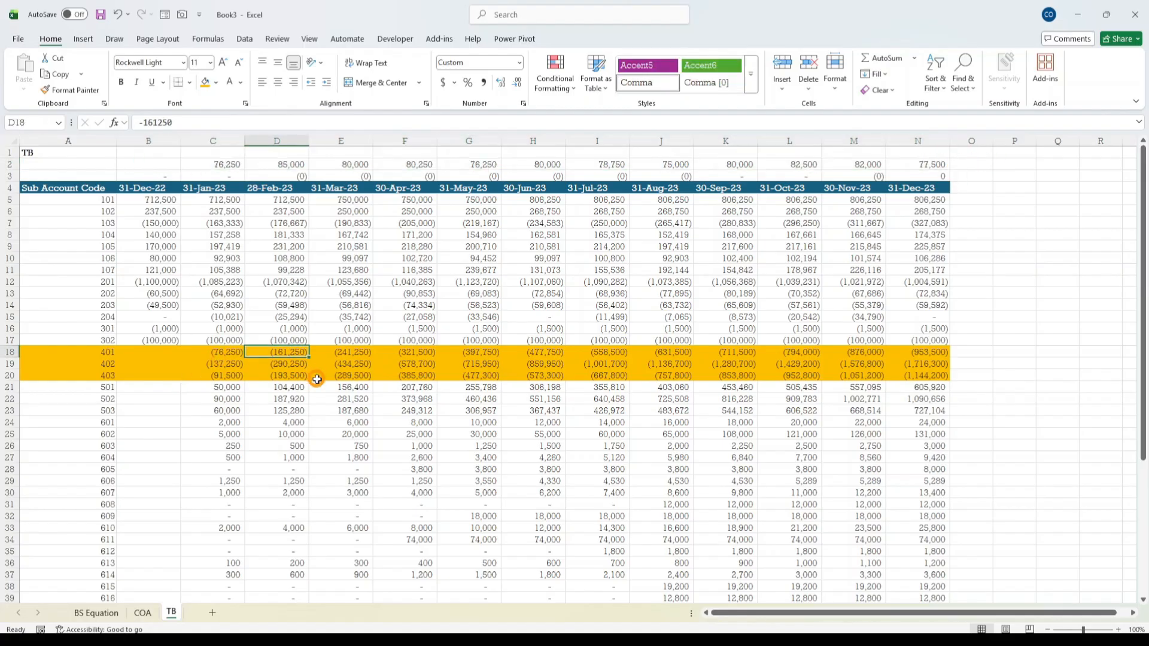
pyautogui.click(290, 163)
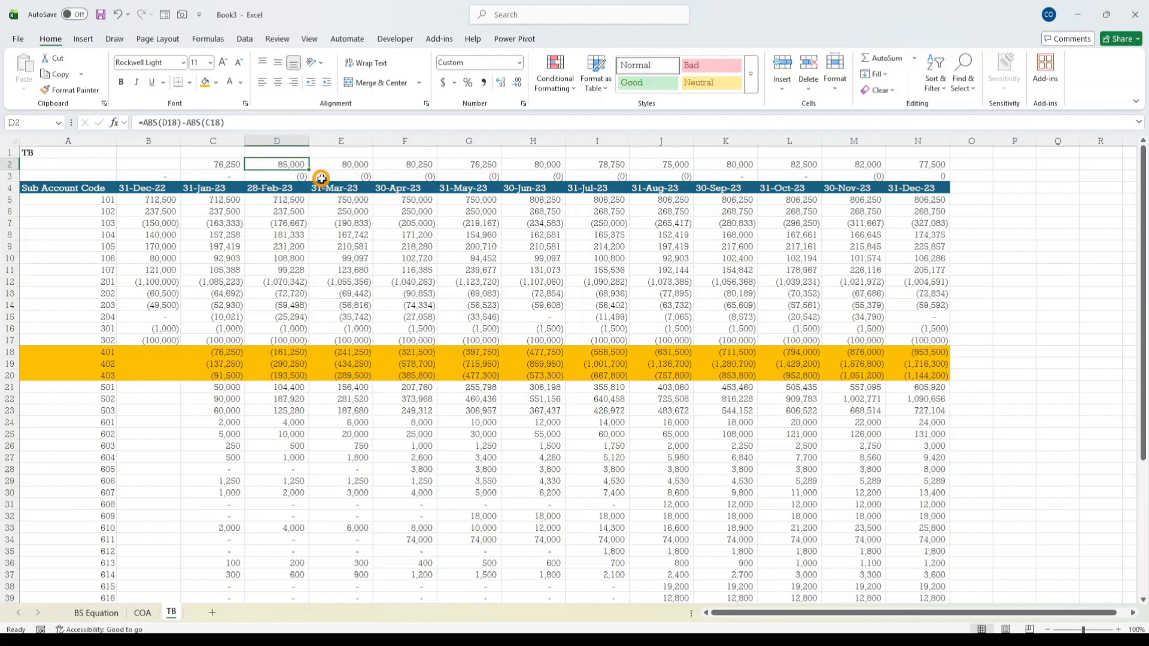
pyautogui.click(298, 349)
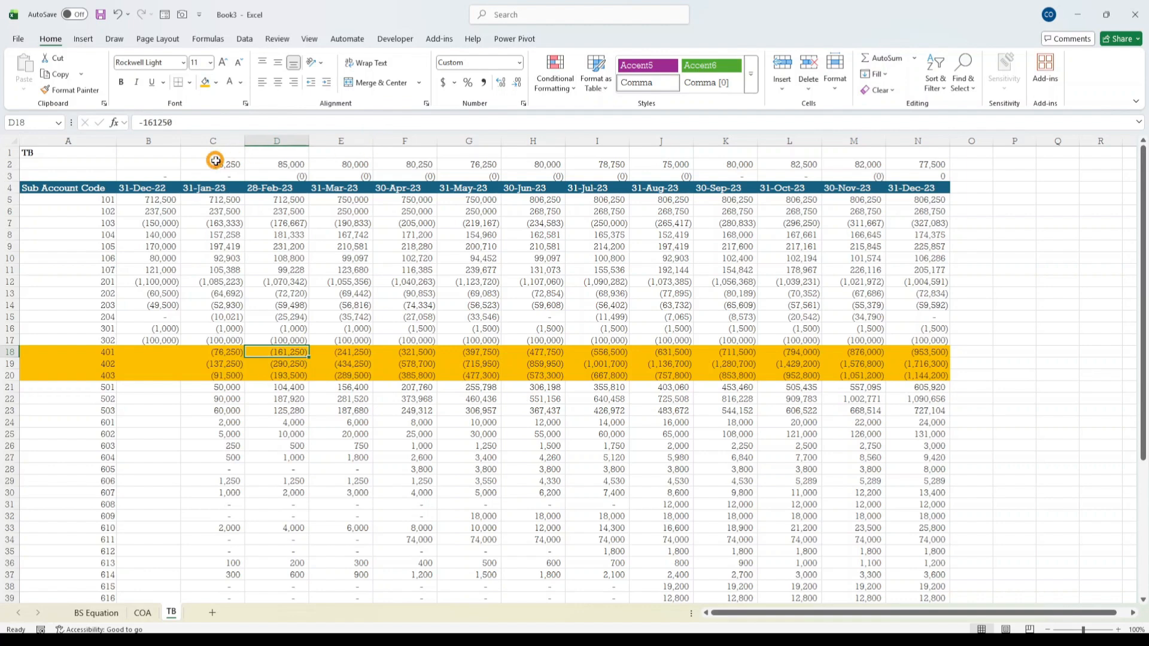
# - Clear the monthly sales movement formulas from C2:N2 above the trial balance
pyautogui.moveTo(214, 161); pyautogui.dragTo(933, 163)
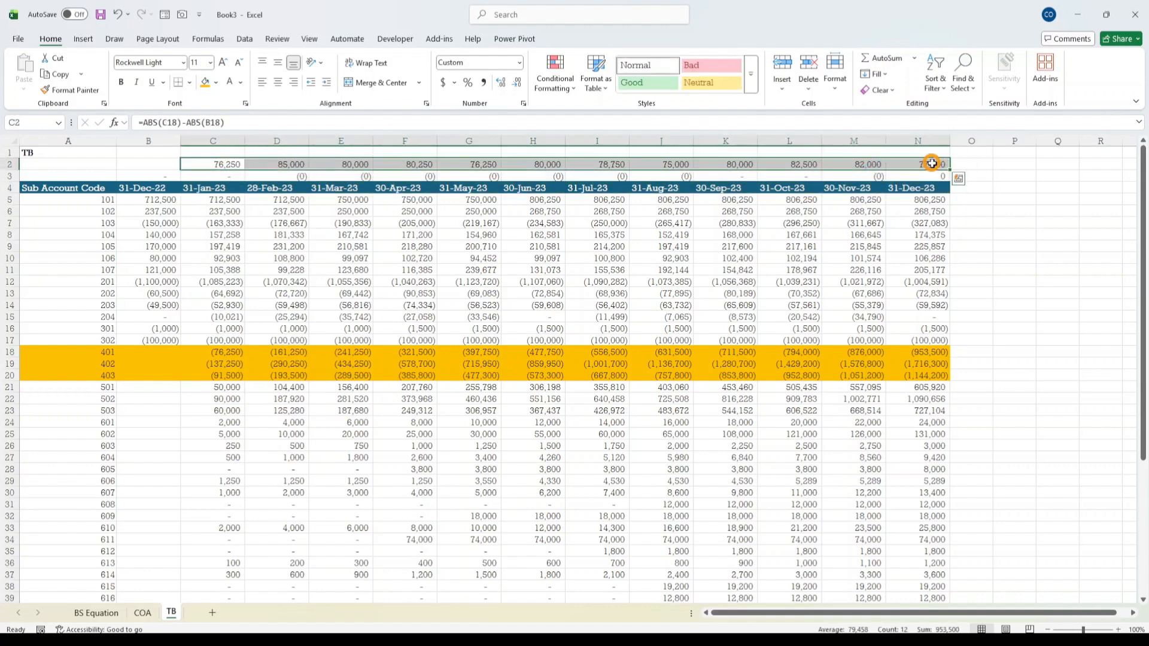
pyautogui.press('Delete')
pyautogui.press('Down')
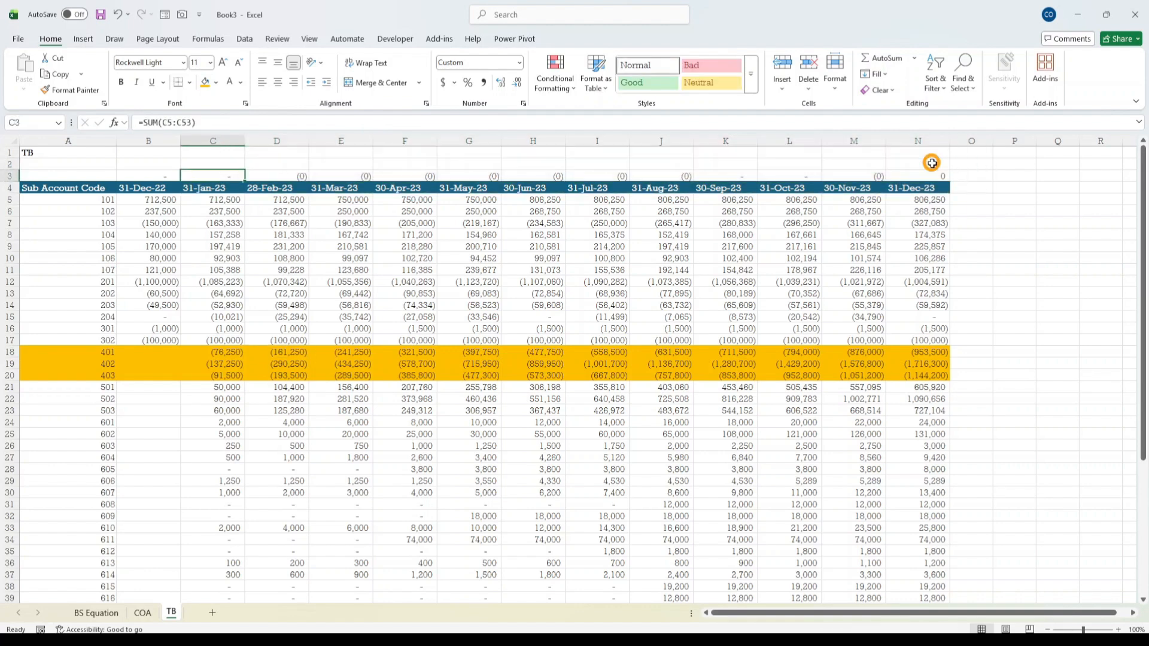
# - Clear the check totals in row 3 above the trial balance's date headers, from B3 to O3
pyautogui.press('Left')
pyautogui.hotkey('shift', 'Right')
pyautogui.hotkey('shift', 'Right')
pyautogui.hotkey('shift', 'Right')
pyautogui.hotkey('shift', 'Right')
pyautogui.hotkey('shift', 'Right')
pyautogui.hotkey('shift', 'Right')
pyautogui.hotkey('shift', 'Right')
pyautogui.hotkey('shift', 'Right')
pyautogui.hotkey('shift', 'Right')
pyautogui.hotkey('shift', 'Right')
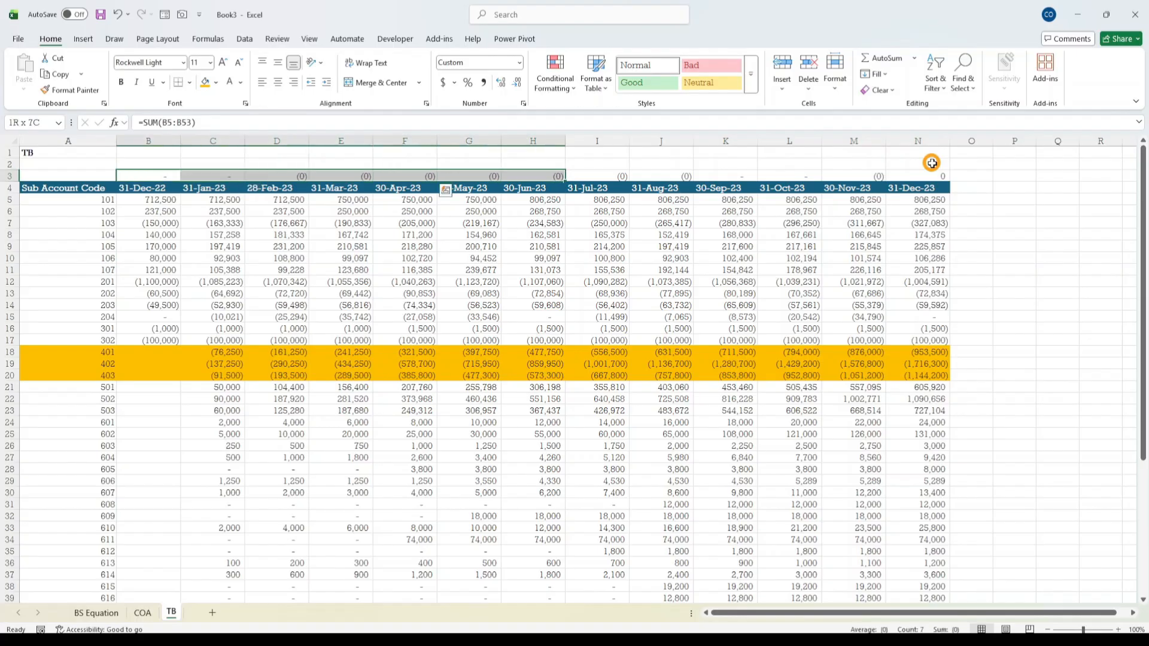
pyautogui.hotkey('shift', 'Right')
pyautogui.hotkey('shift', 'Right')
pyautogui.hotkey('shift', 'Right')
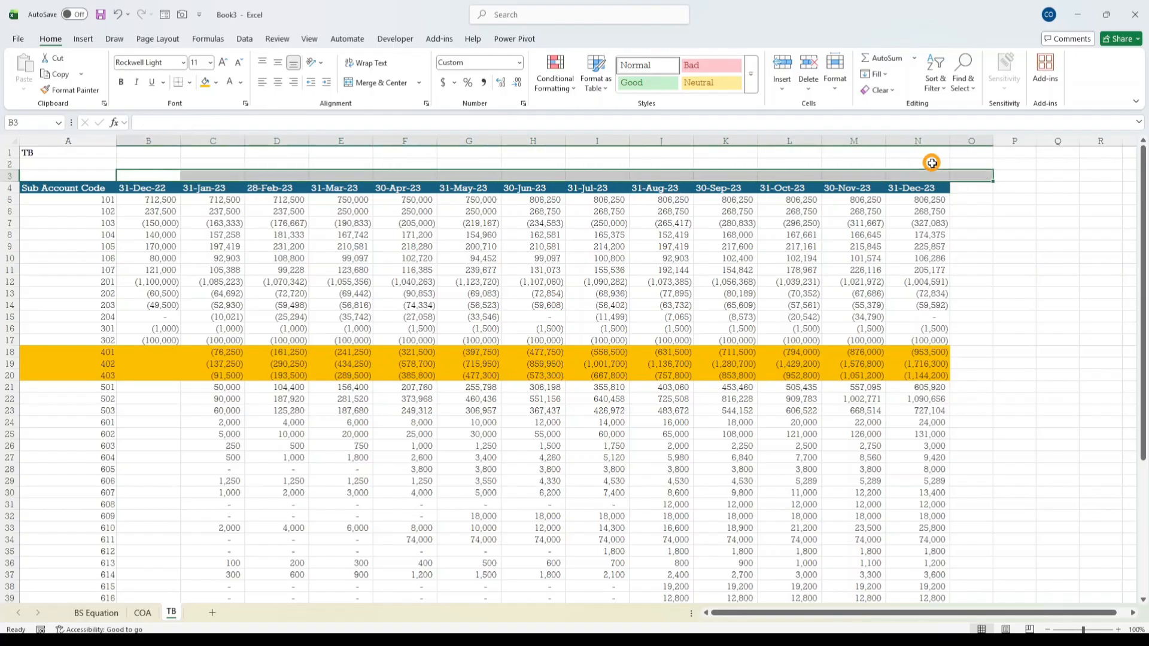
pyautogui.press('Delete')
pyautogui.click(550, 457)
# - Review the BS Equation and COA sheets, ending back on the TB sheet
pyautogui.click(96, 614)
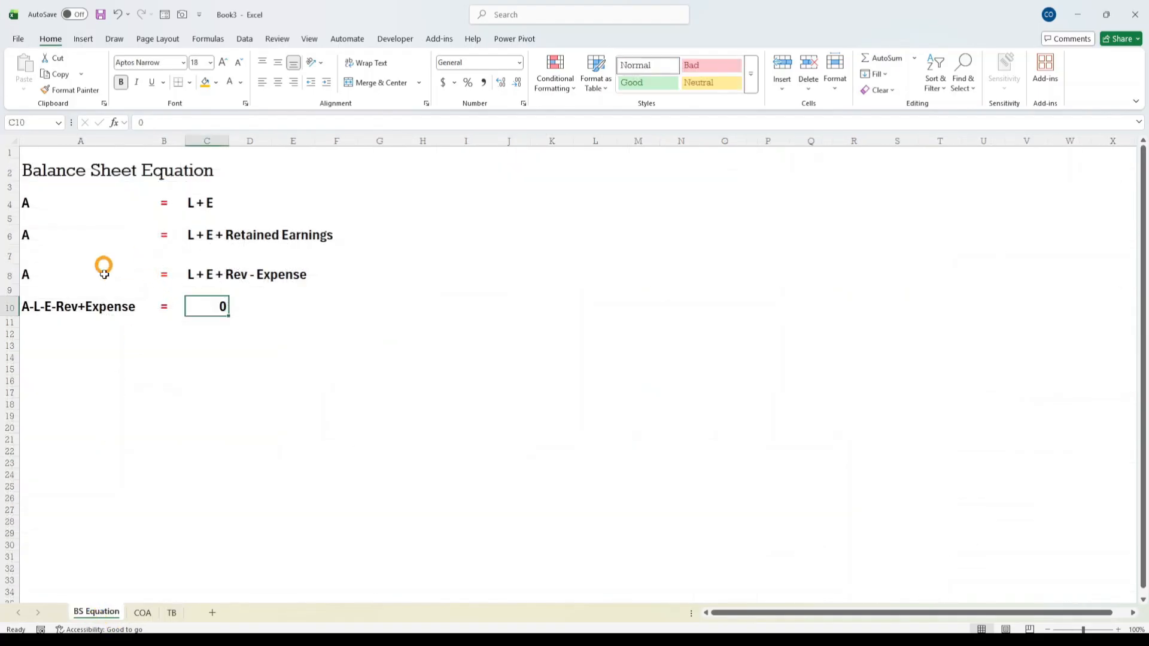
pyautogui.click(143, 610)
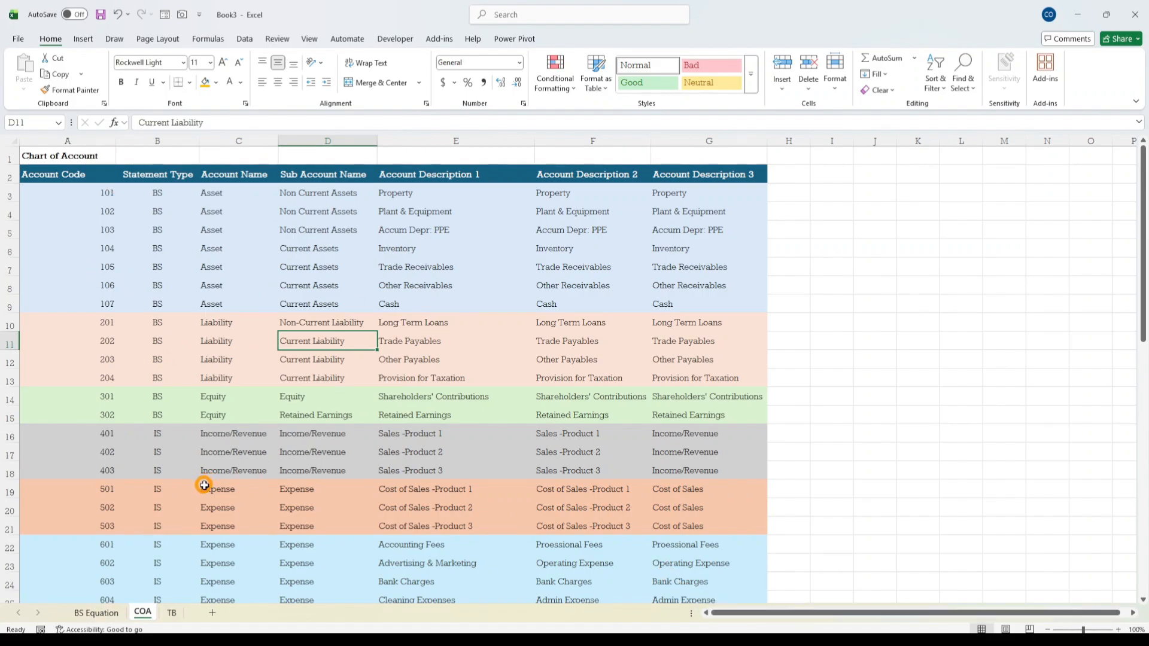
pyautogui.click(170, 612)
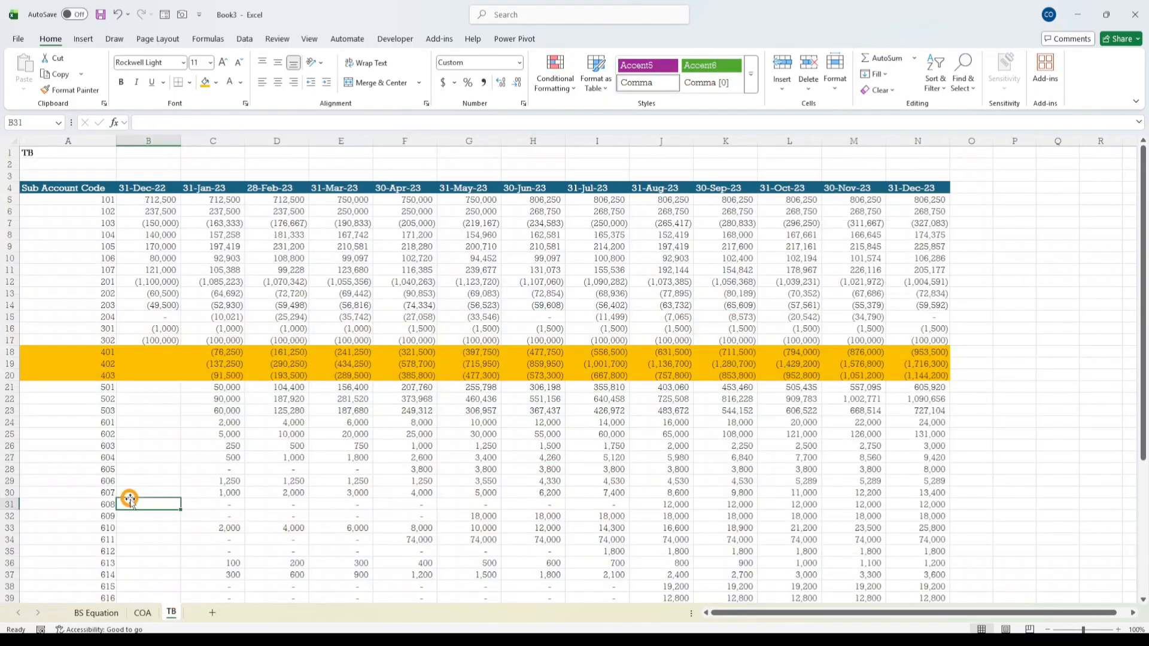
# - Examine the trial balance's sub account codes from 101 down to 801 and the expense balances beside them
pyautogui.scroll(-6, 162, 451)
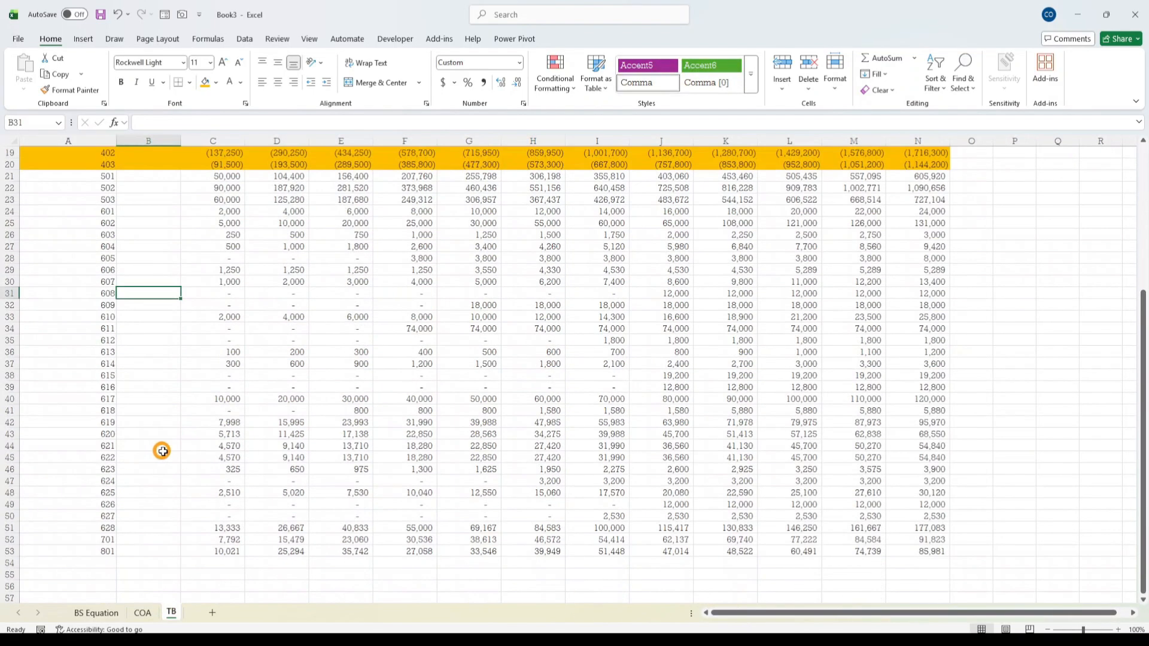
pyautogui.scroll(6, 162, 450)
pyautogui.moveTo(111, 200); pyautogui.dragTo(92, 586)
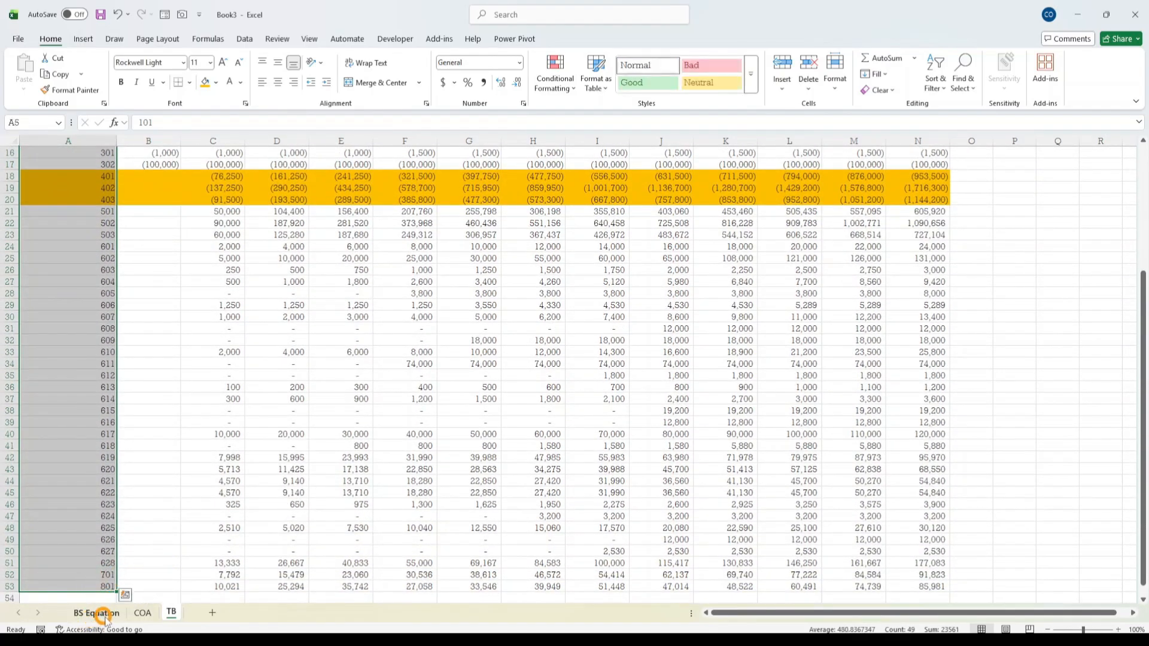
pyautogui.click(187, 525)
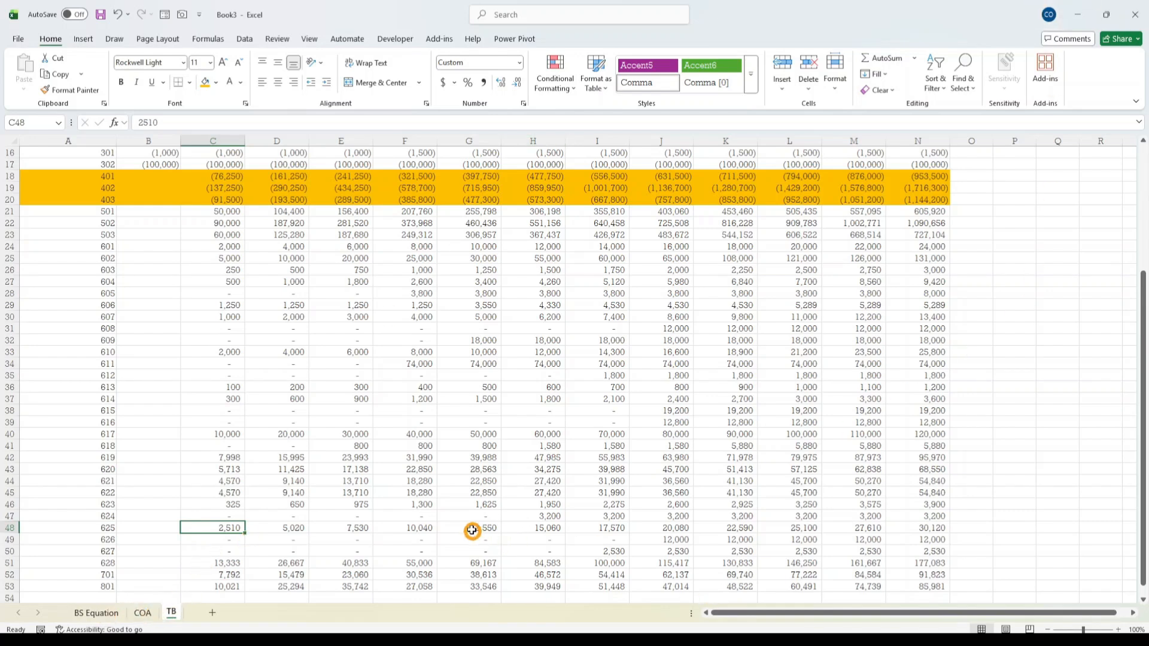
pyautogui.click(531, 493)
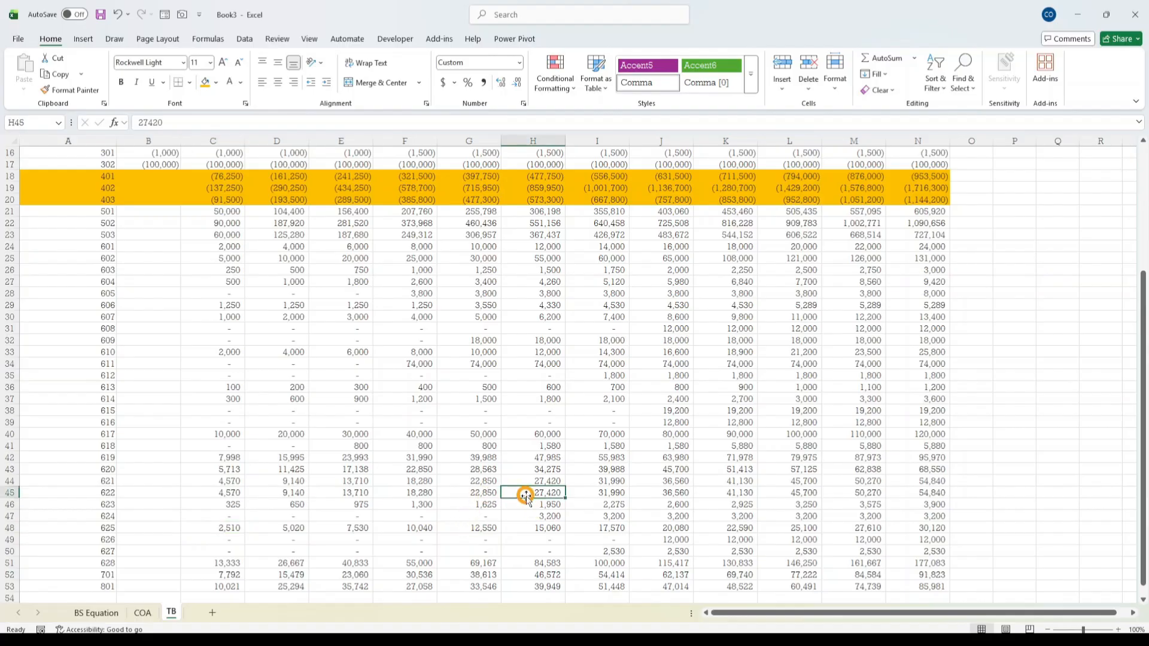
pyautogui.click(353, 516)
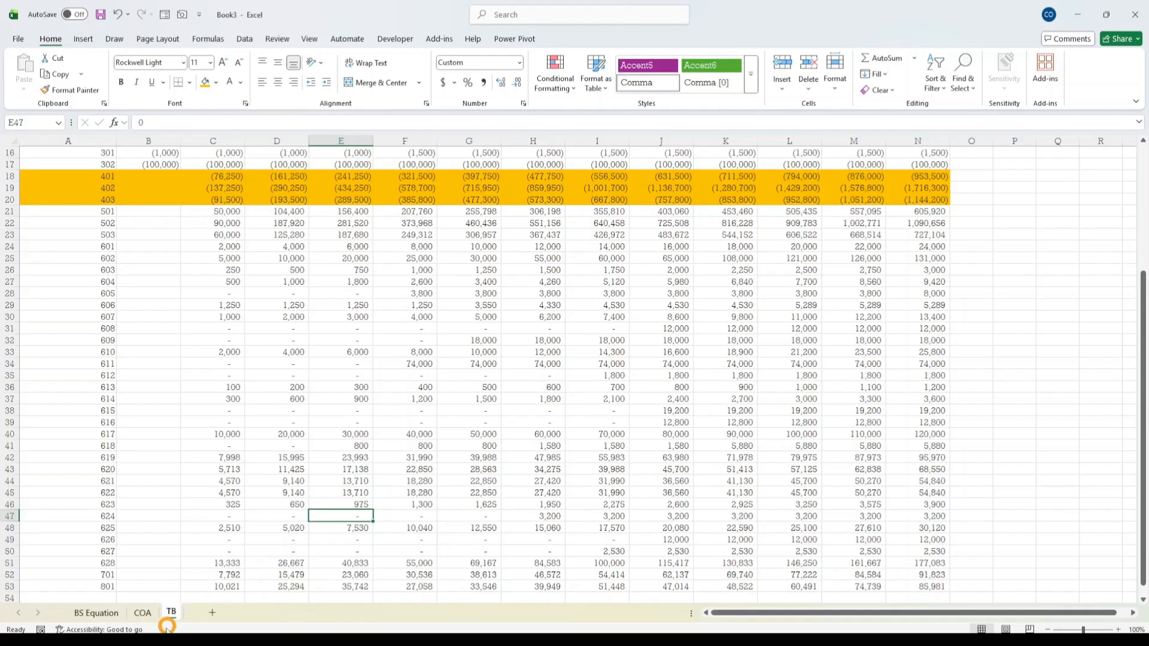
# - Revisit the BS Equation and TB sheets and examine the cost of sales and expense descriptions in the chart of accounts
pyautogui.click(103, 612)
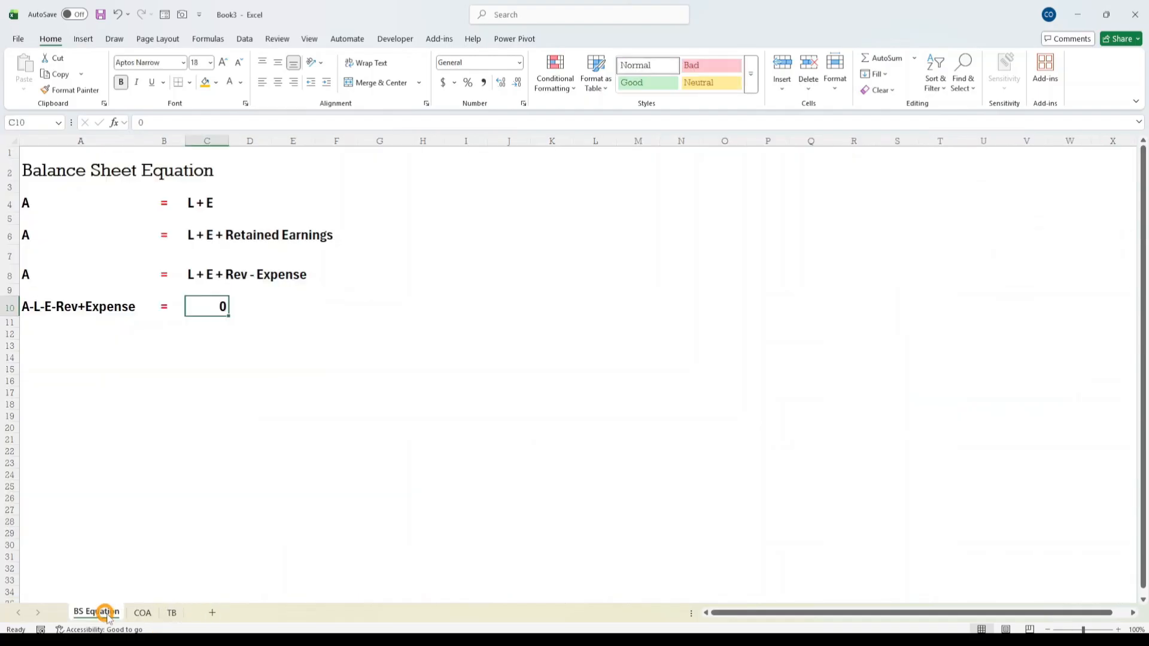
pyautogui.click(139, 612)
pyautogui.click(172, 613)
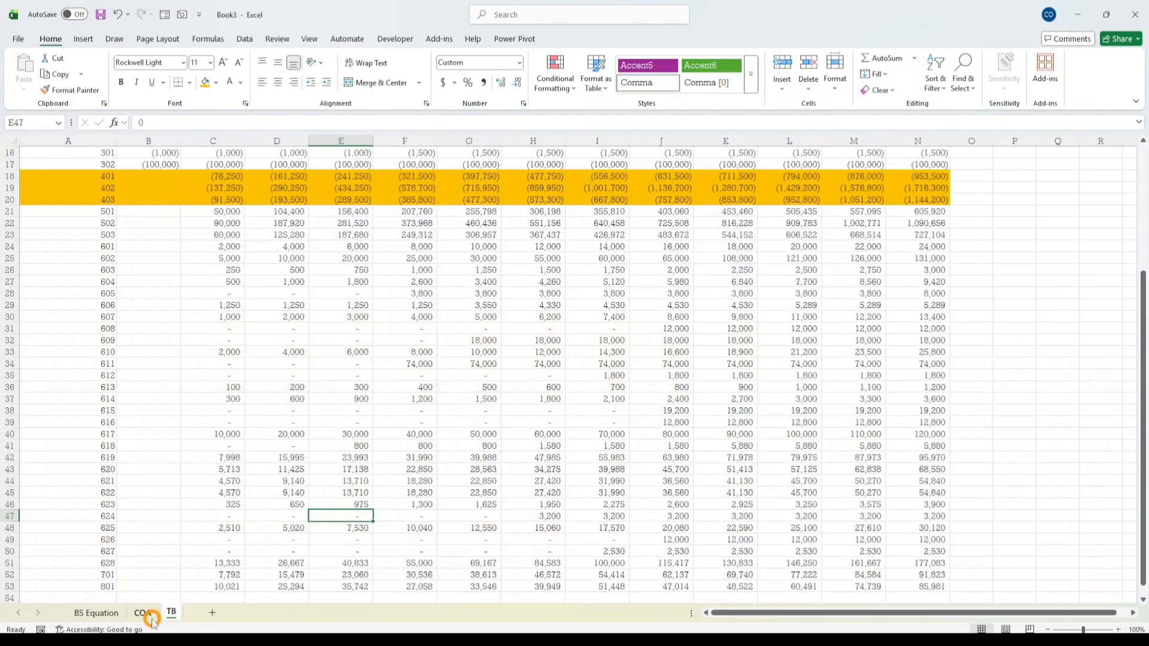
pyautogui.click(146, 614)
pyautogui.click(289, 490)
pyautogui.click(419, 490)
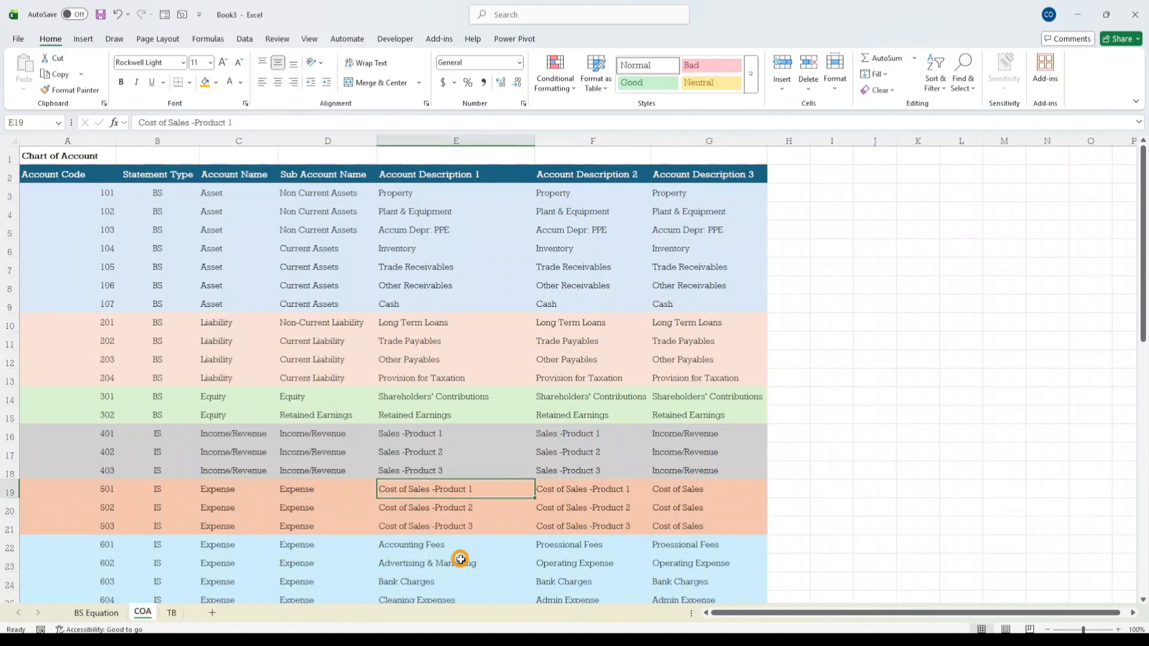
pyautogui.click(457, 556)
pyautogui.click(636, 529)
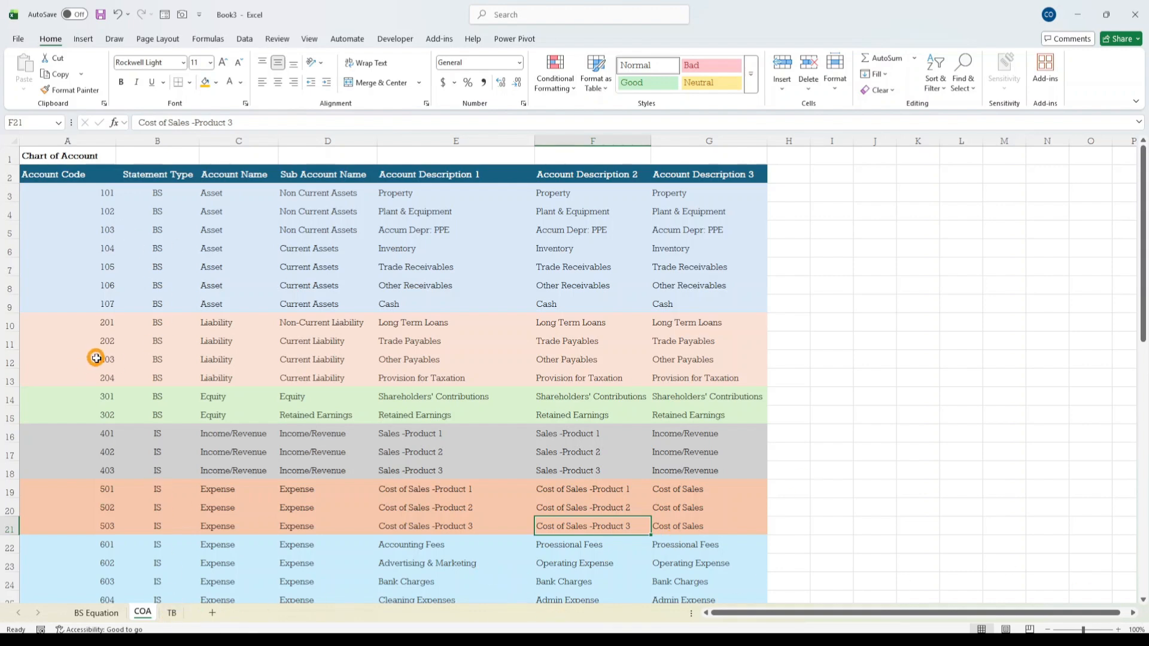
# - Examine the income/revenue and expense accounts in the chart of accounts and the matching balances on the TB sheet
pyautogui.click(108, 470)
pyautogui.scroll(-11, 448, 526)
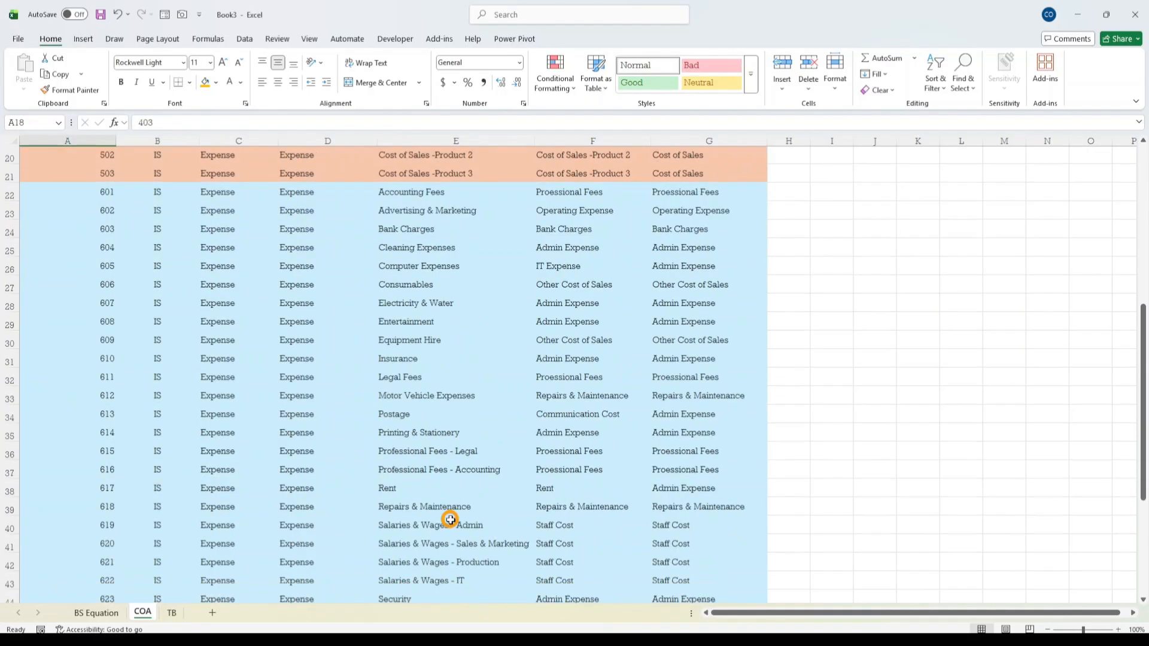
pyautogui.scroll(8, 449, 518)
pyautogui.scroll(3, 449, 518)
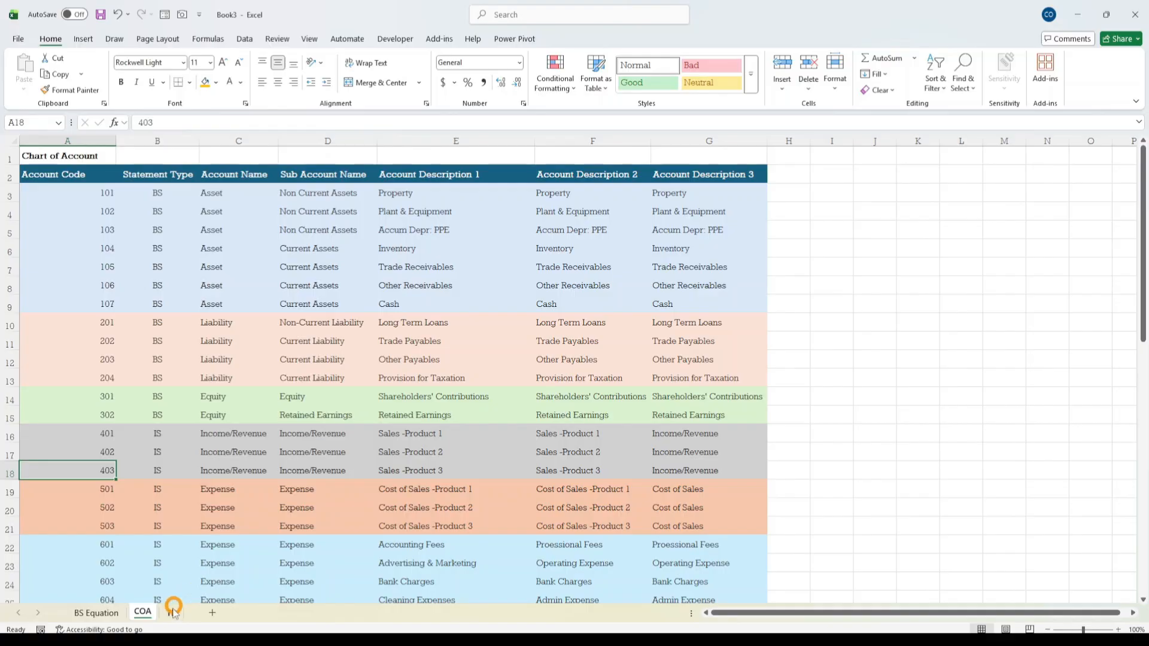
pyautogui.click(282, 564)
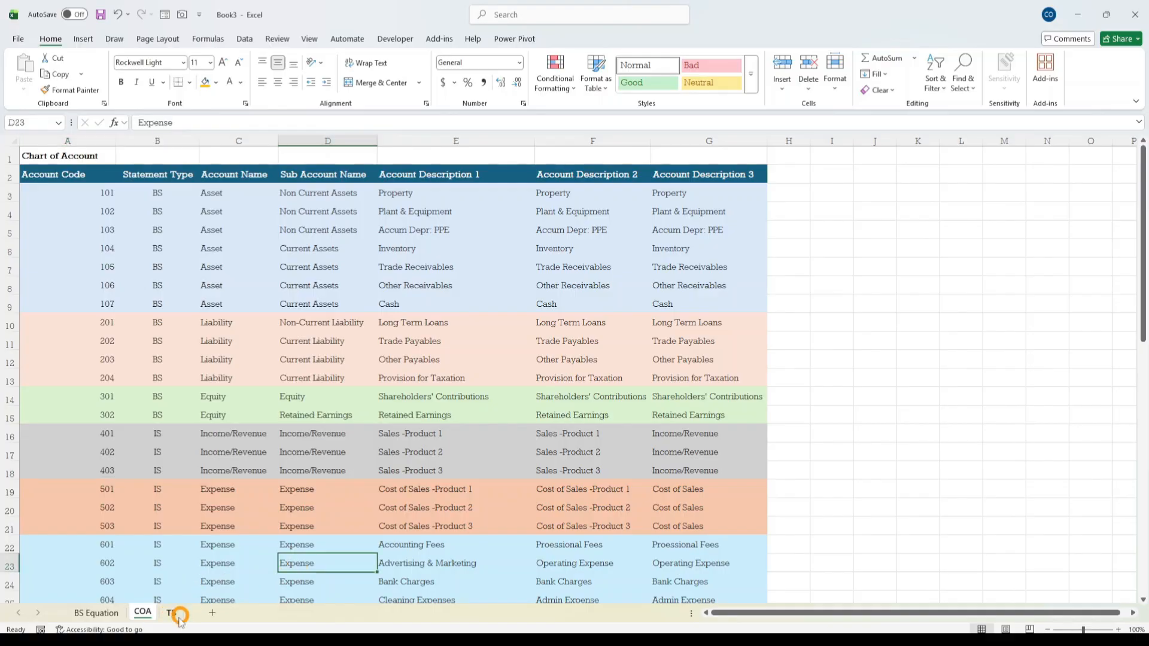
pyautogui.click(280, 453)
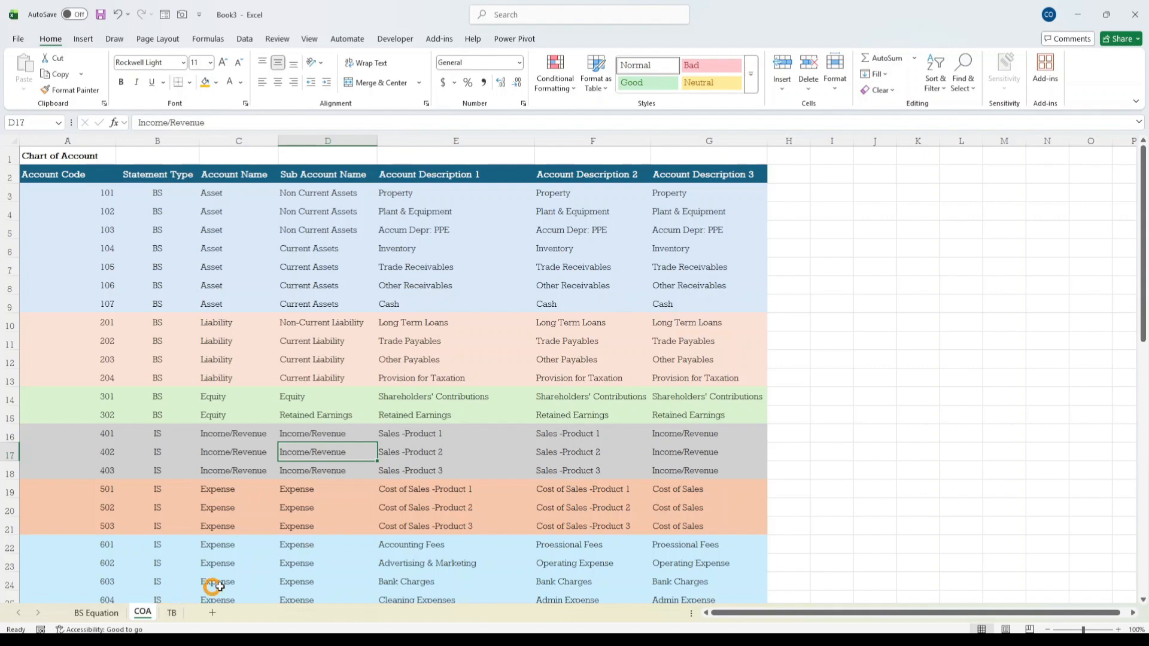
pyautogui.click(234, 433)
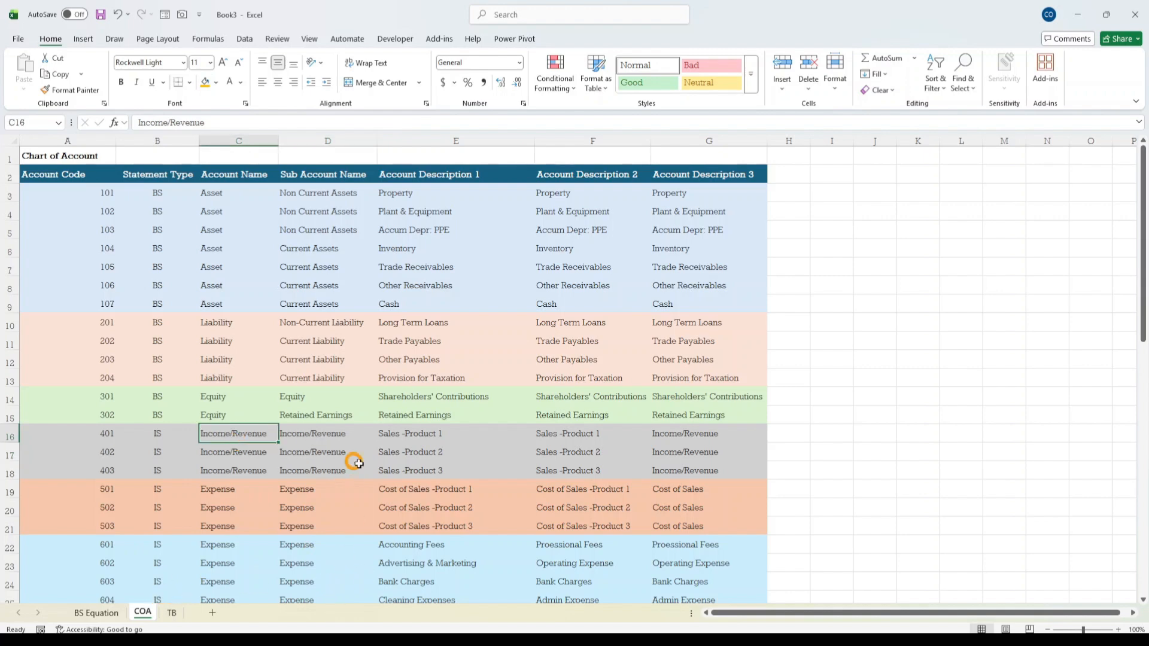
pyautogui.click(225, 544)
pyautogui.click(179, 612)
pyautogui.click(343, 412)
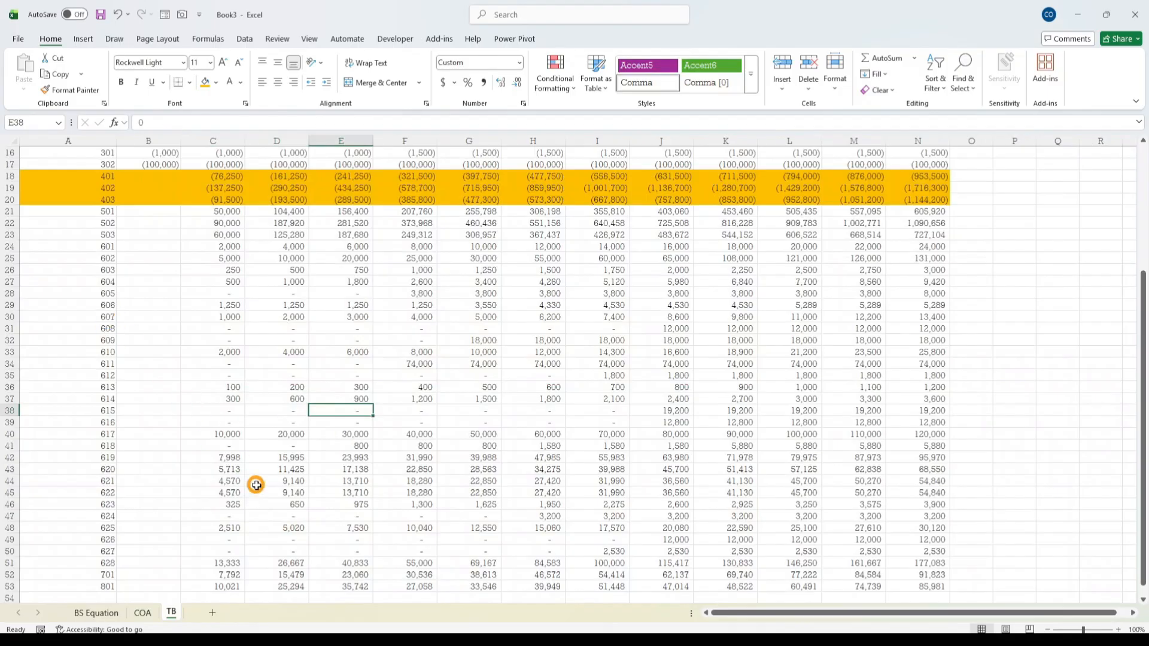
pyautogui.scroll(5, 255, 481)
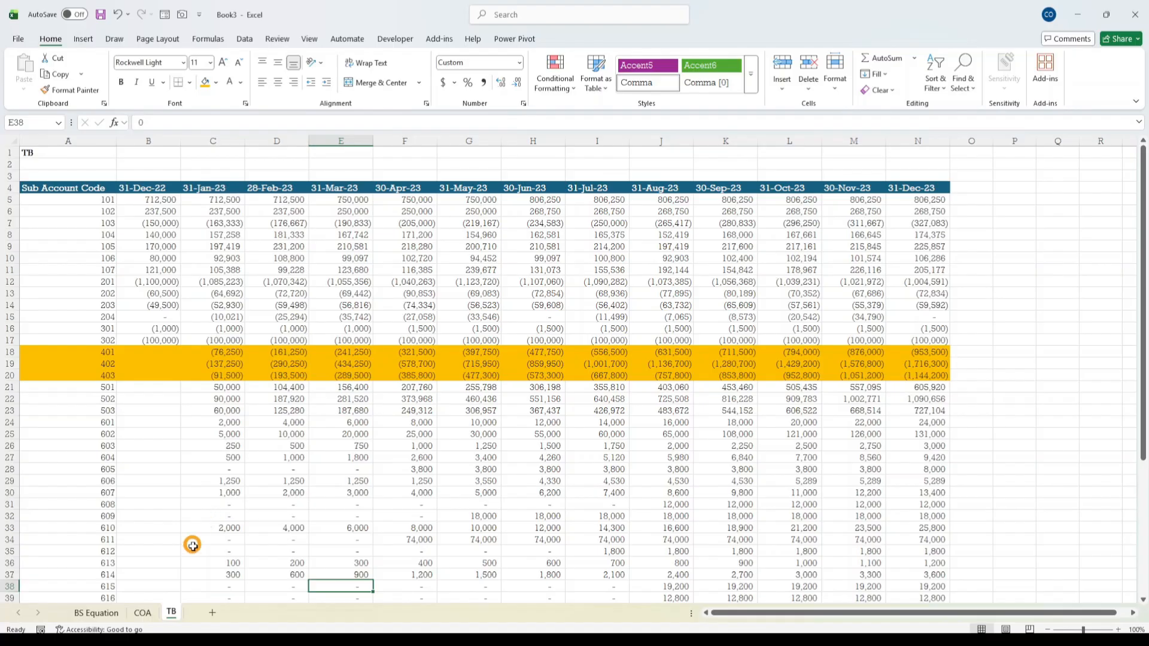
# - Start saving the workbook through the full Save As dialog, with the Desktop folder as its location
pyautogui.click(100, 14)
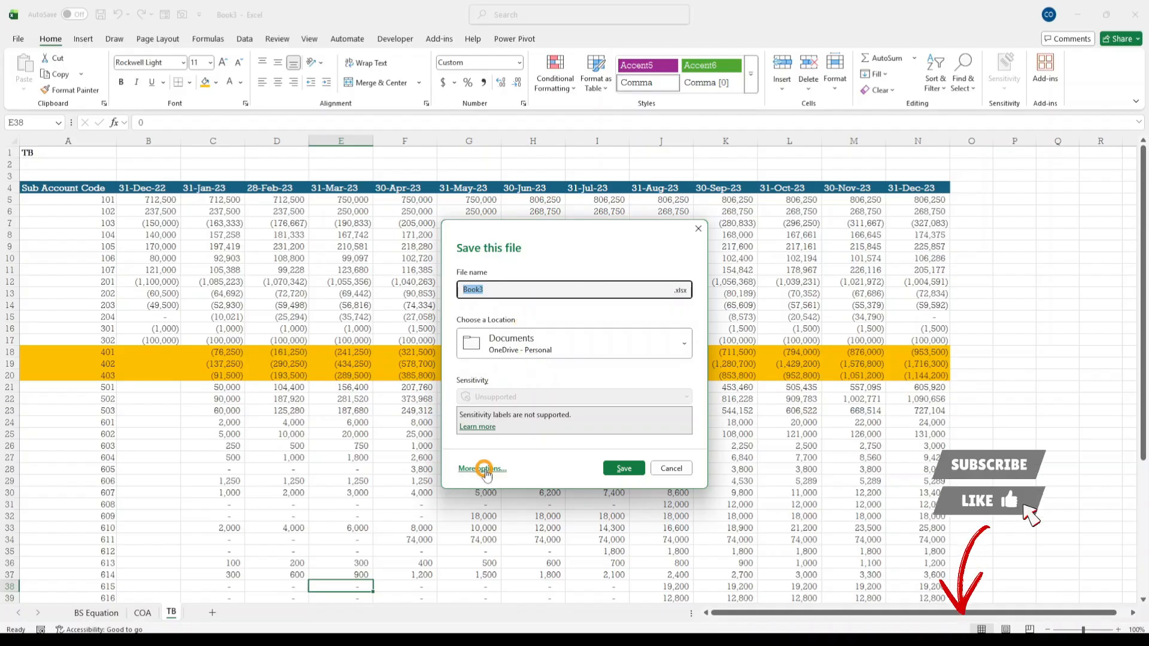
pyautogui.click(480, 468)
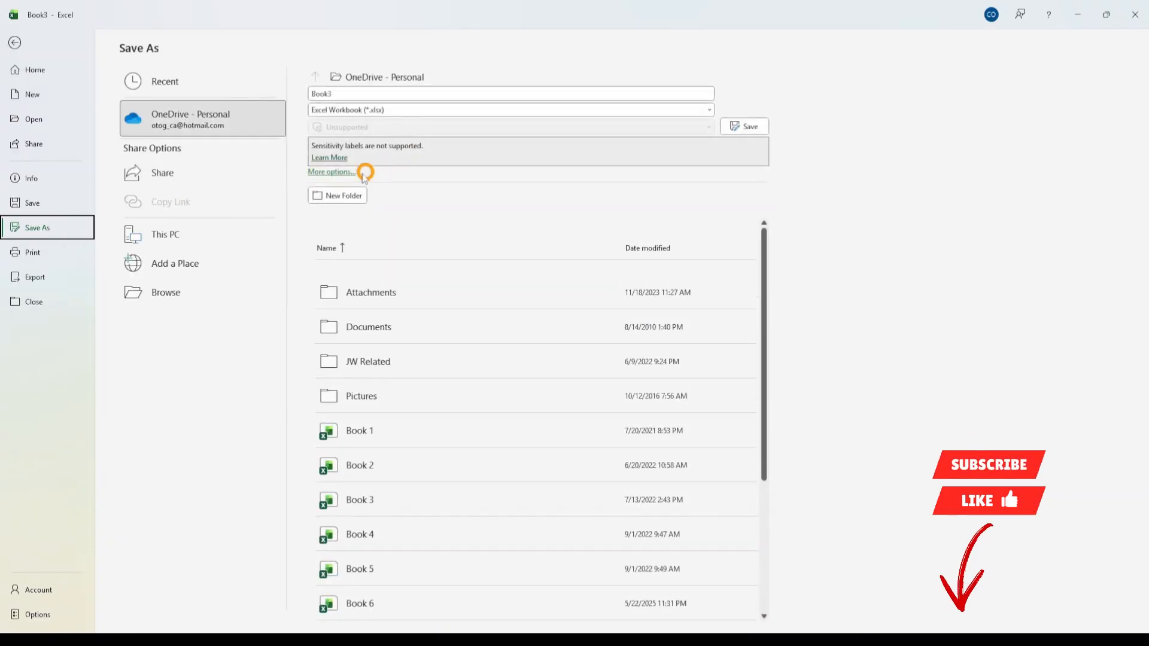
pyautogui.click(179, 234)
pyautogui.click(331, 172)
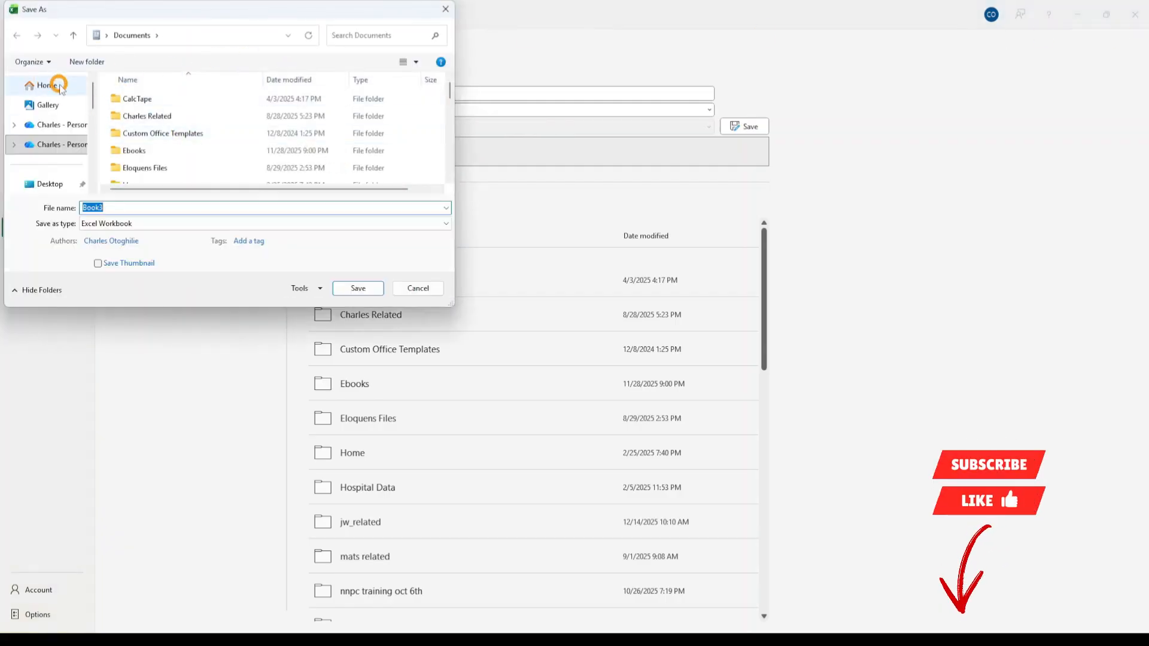
pyautogui.click(45, 184)
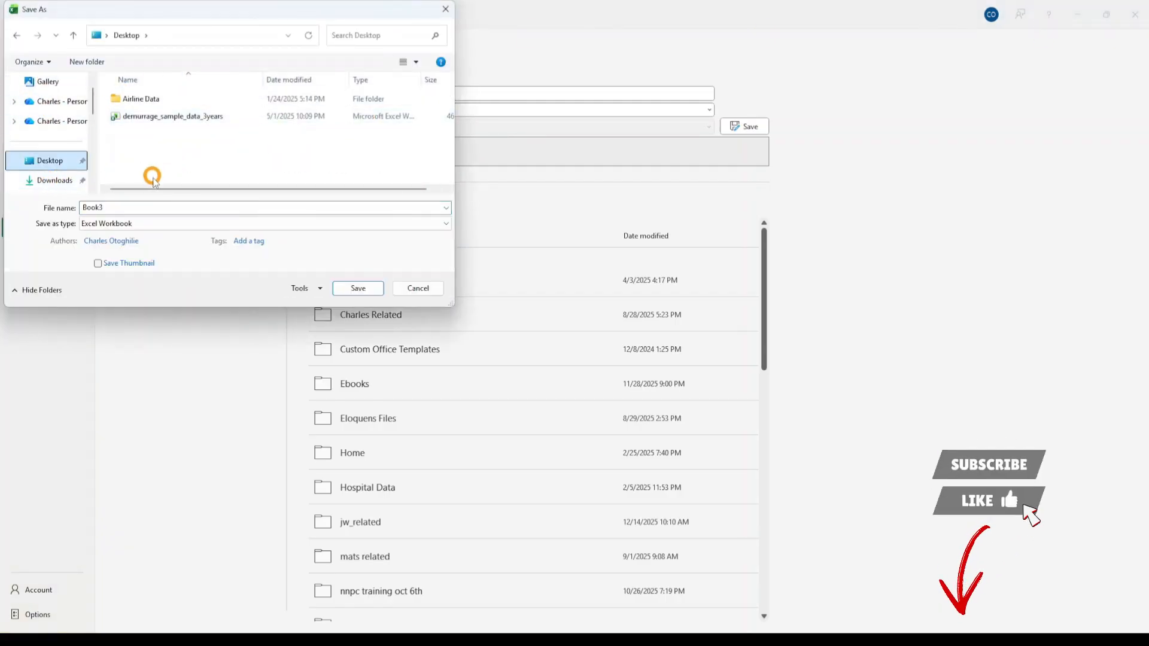
# - Name the workbook "TB data" and save it as an Excel Workbook
pyautogui.doubleClick(117, 207)
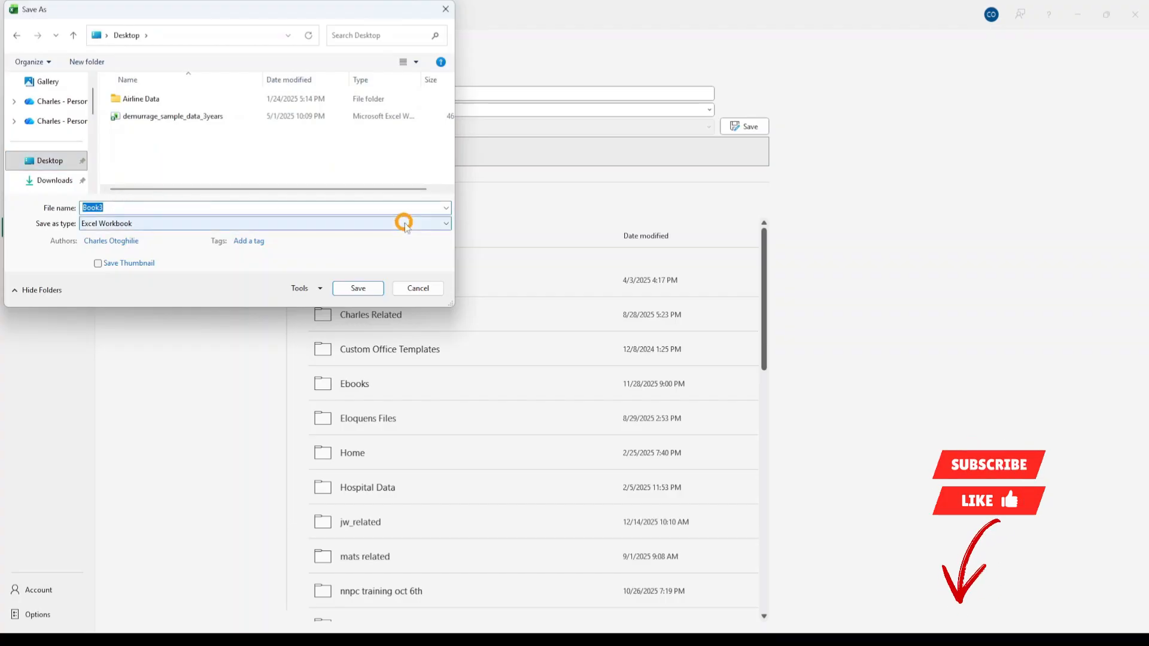
pyautogui.write('t')
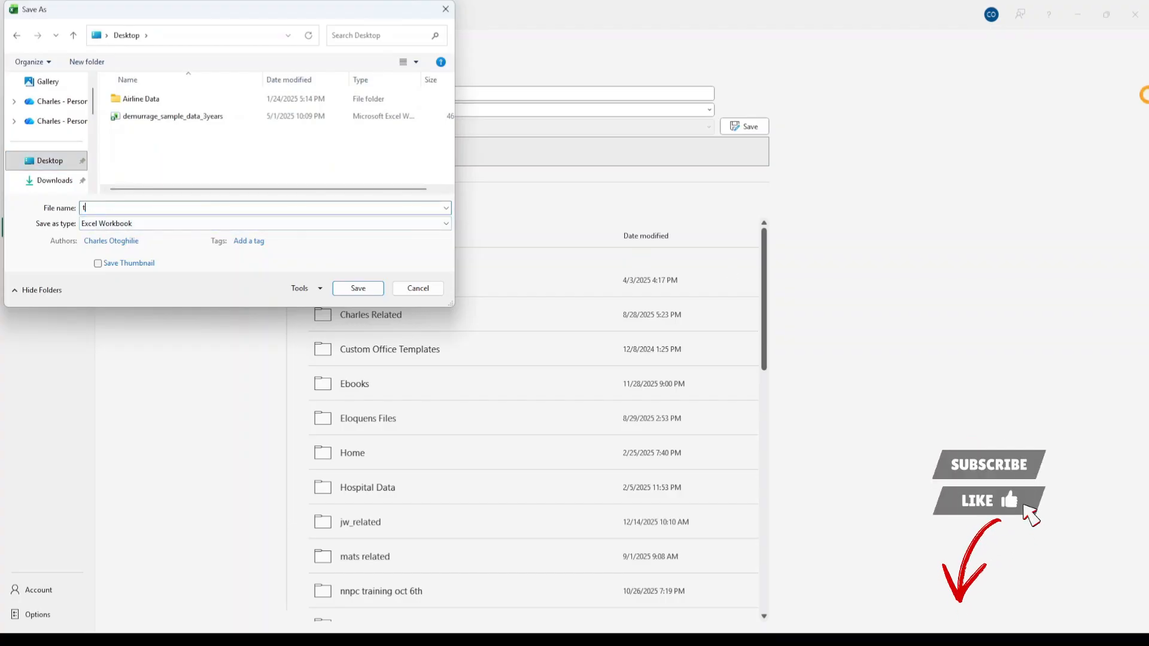
pyautogui.write('b')
pyautogui.press('BackSpace')
pyautogui.press('BackSpace')
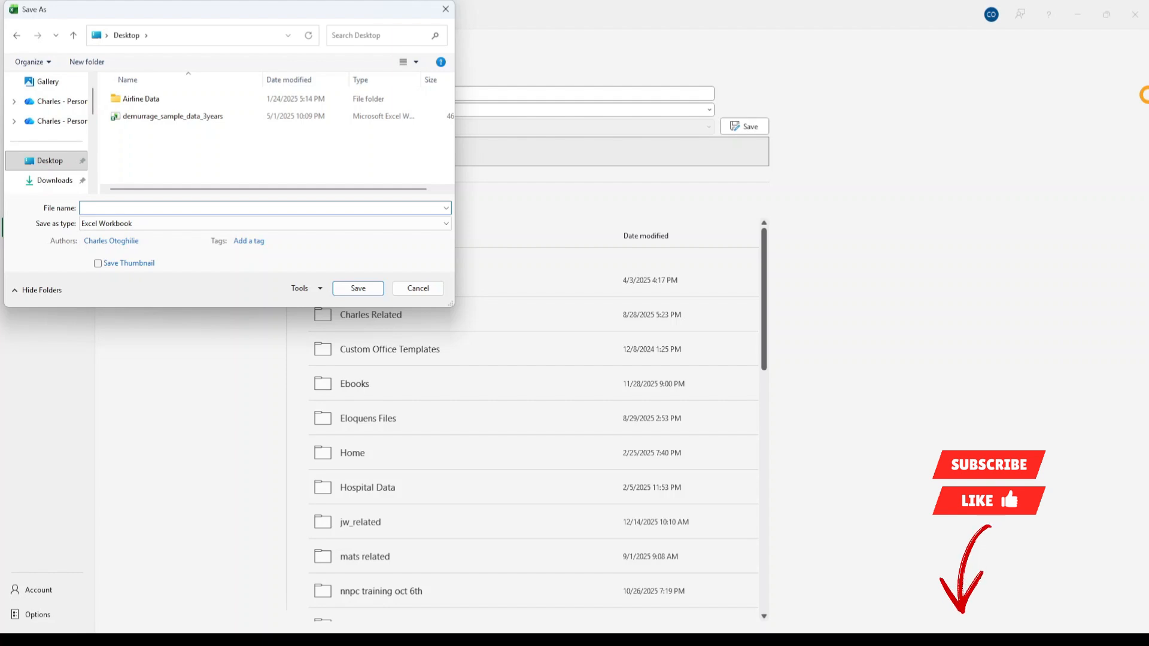
pyautogui.write('TB')
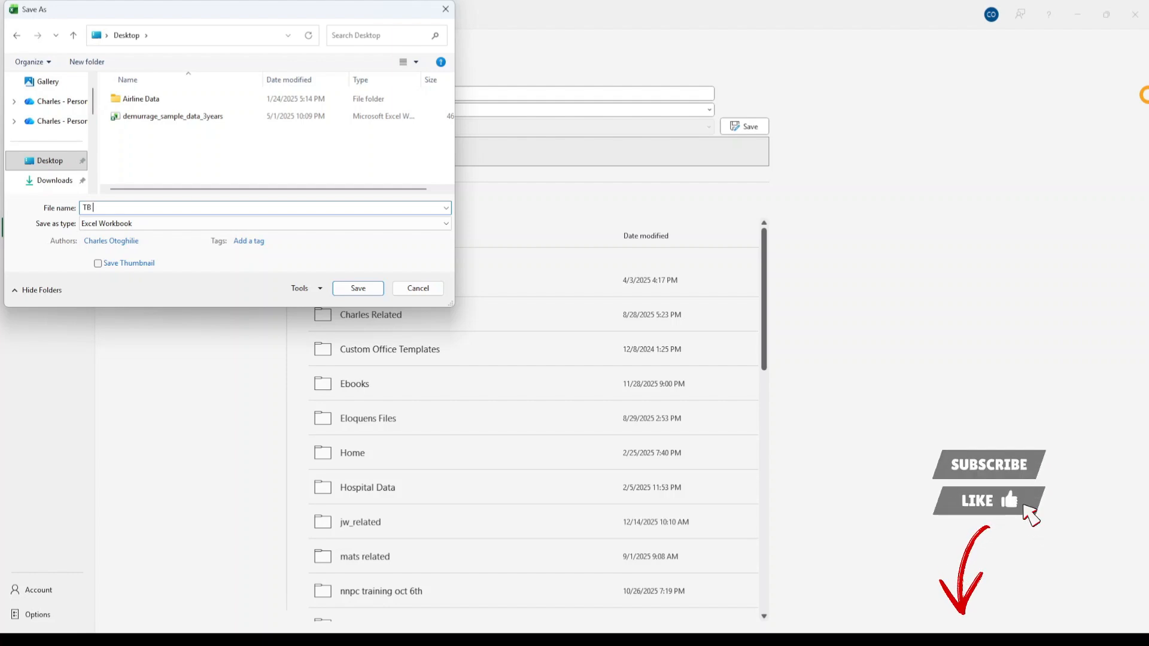
pyautogui.write(' data')
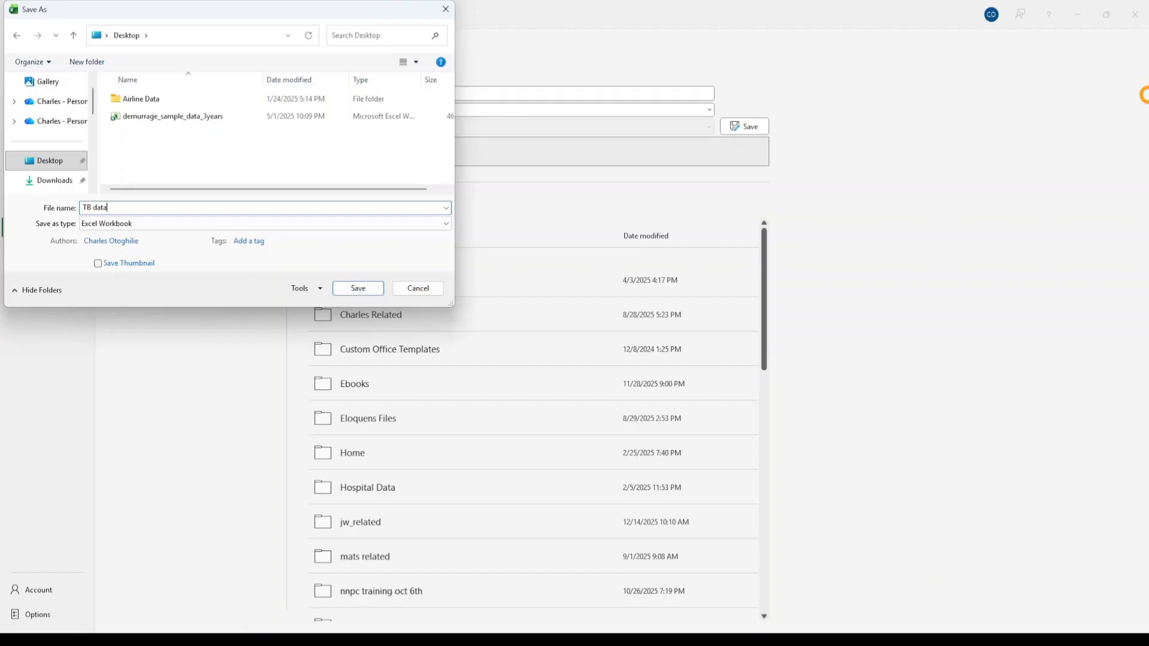
pyautogui.press('Return')
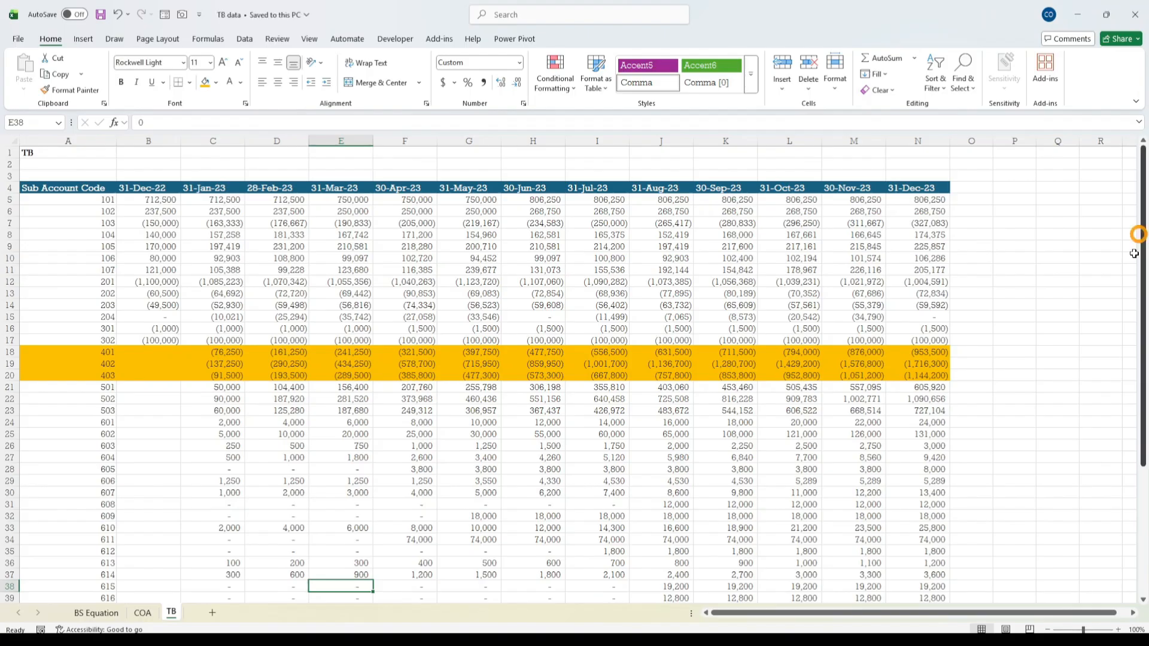
# - Create a new blank workbook and show its data import commands
pyautogui.click(341, 374)
pyautogui.click(412, 469)
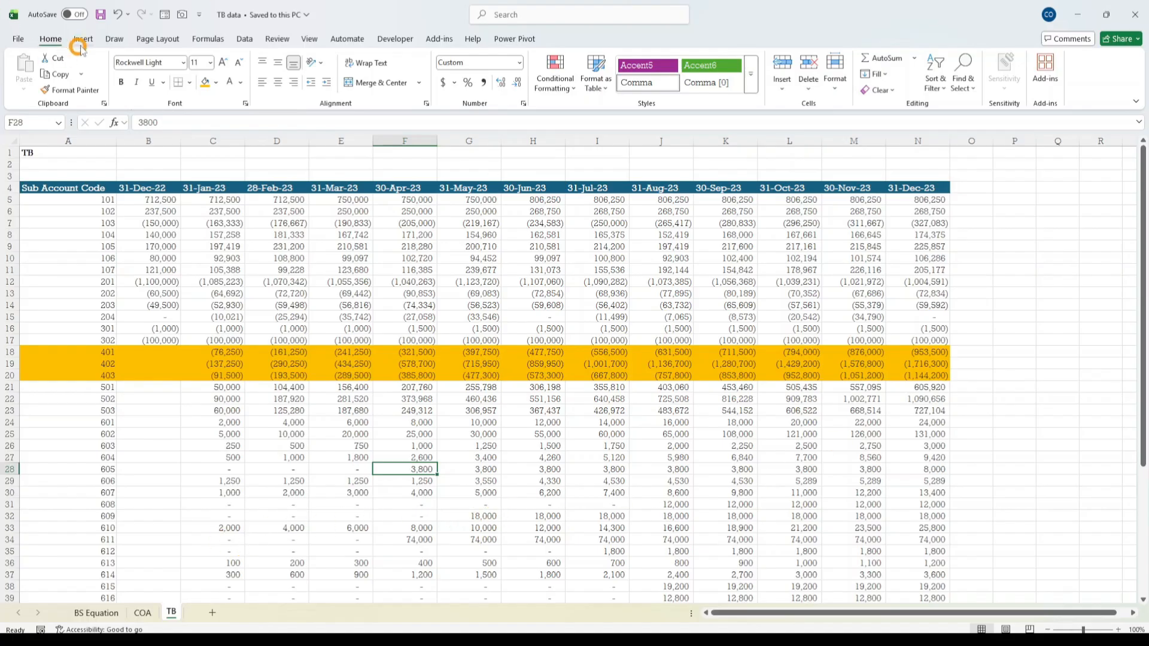
pyautogui.click(19, 40)
pyautogui.click(178, 126)
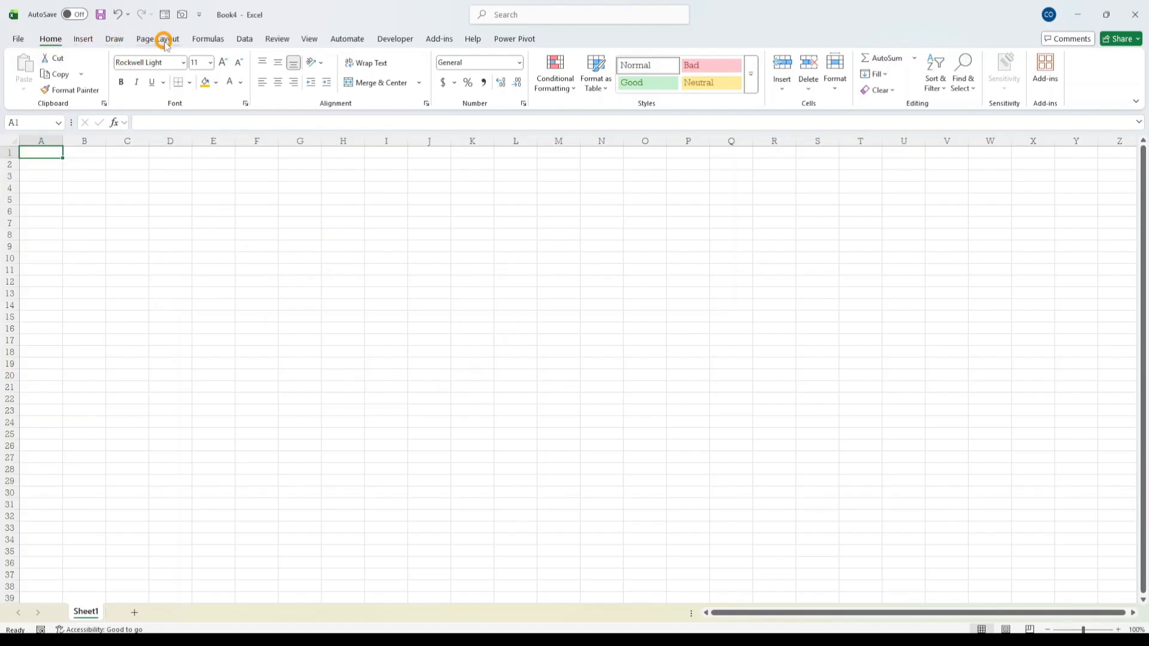
pyautogui.click(245, 39)
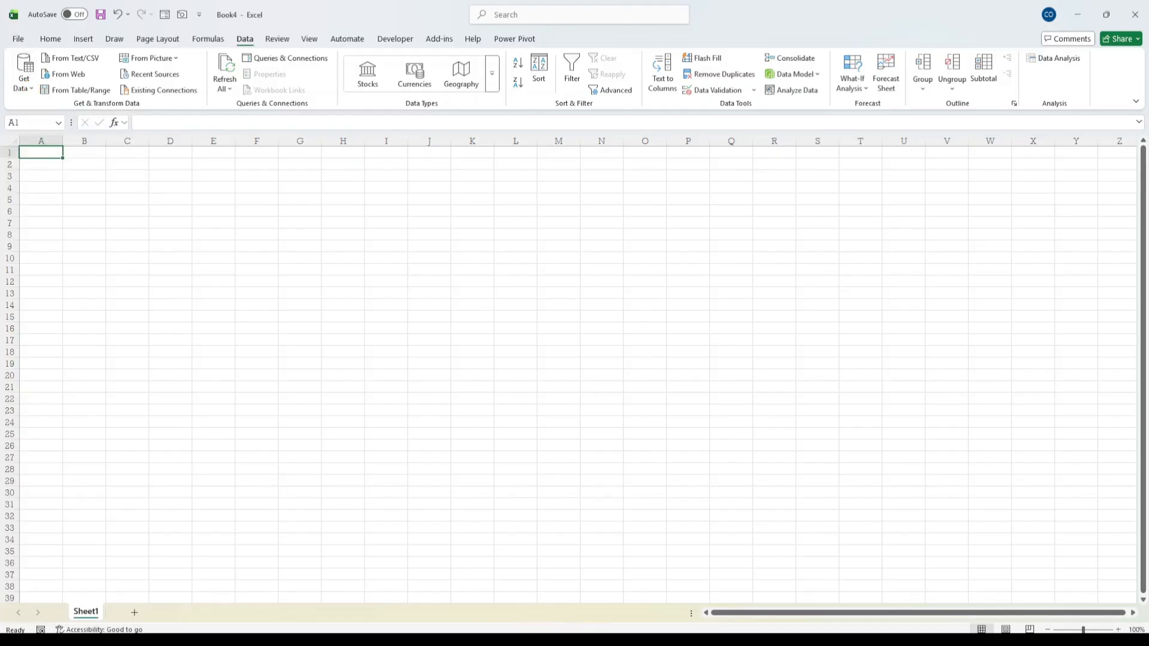
# - Switch back to the TB data workbook and examine the chart of accounts' title, header row, account classifications and descriptions
pyautogui.moveTo(708, 639)
pyautogui.click(718, 603)
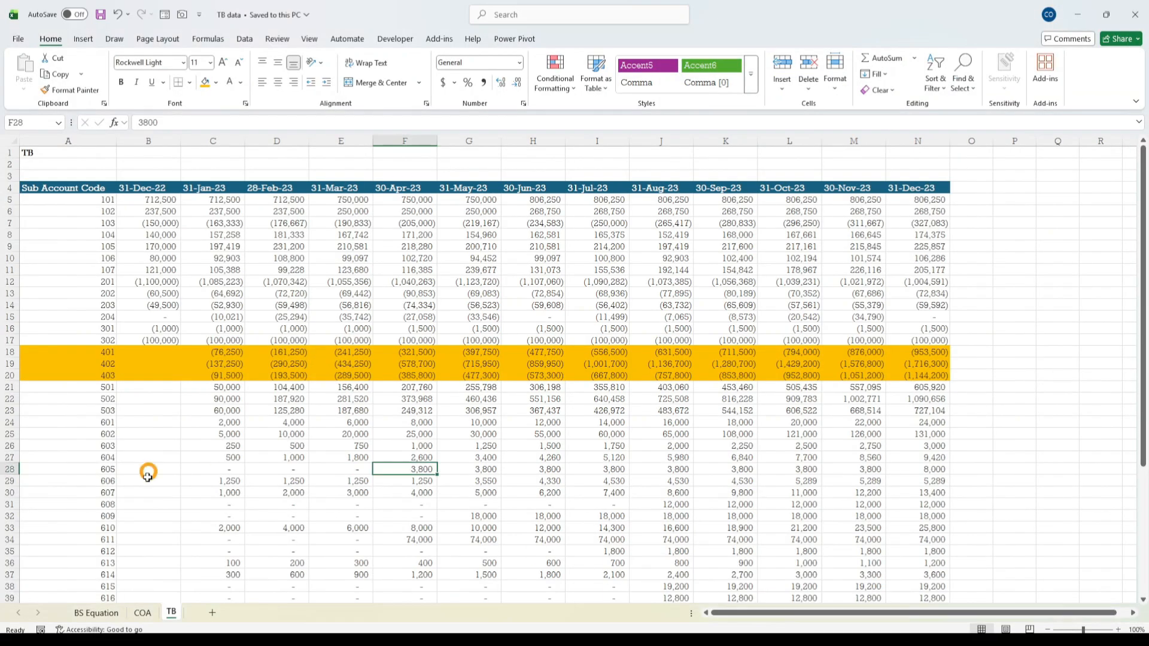
pyautogui.click(96, 610)
pyautogui.click(141, 613)
pyautogui.click(231, 323)
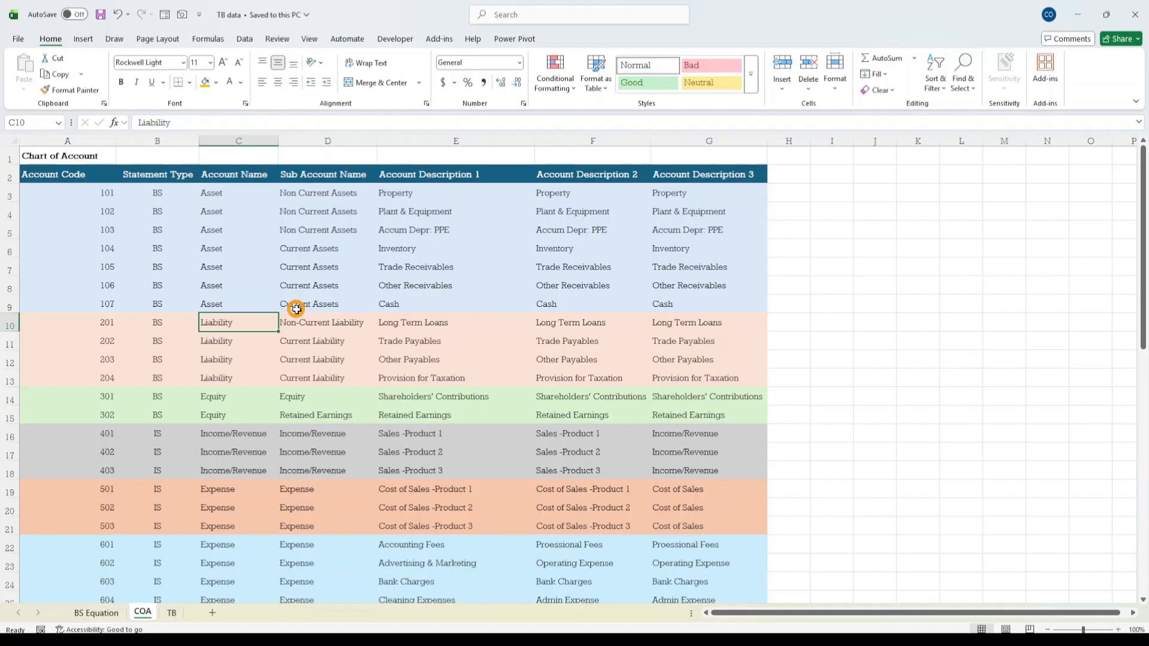
pyautogui.click(297, 232)
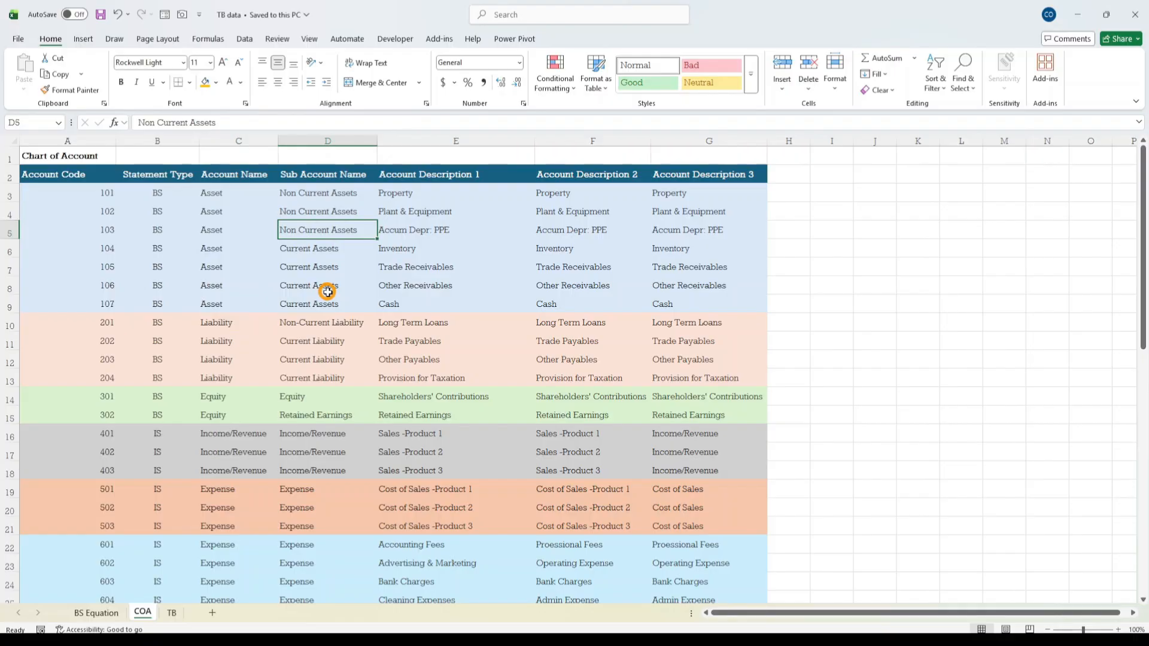
pyautogui.click(133, 227)
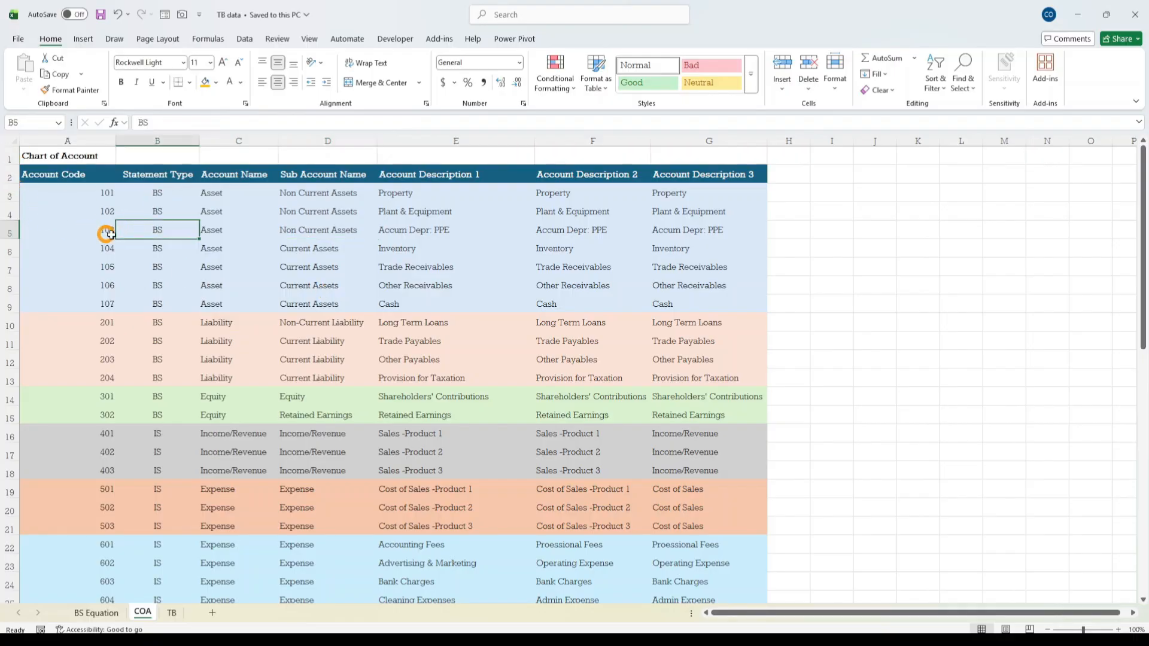
pyautogui.click(231, 244)
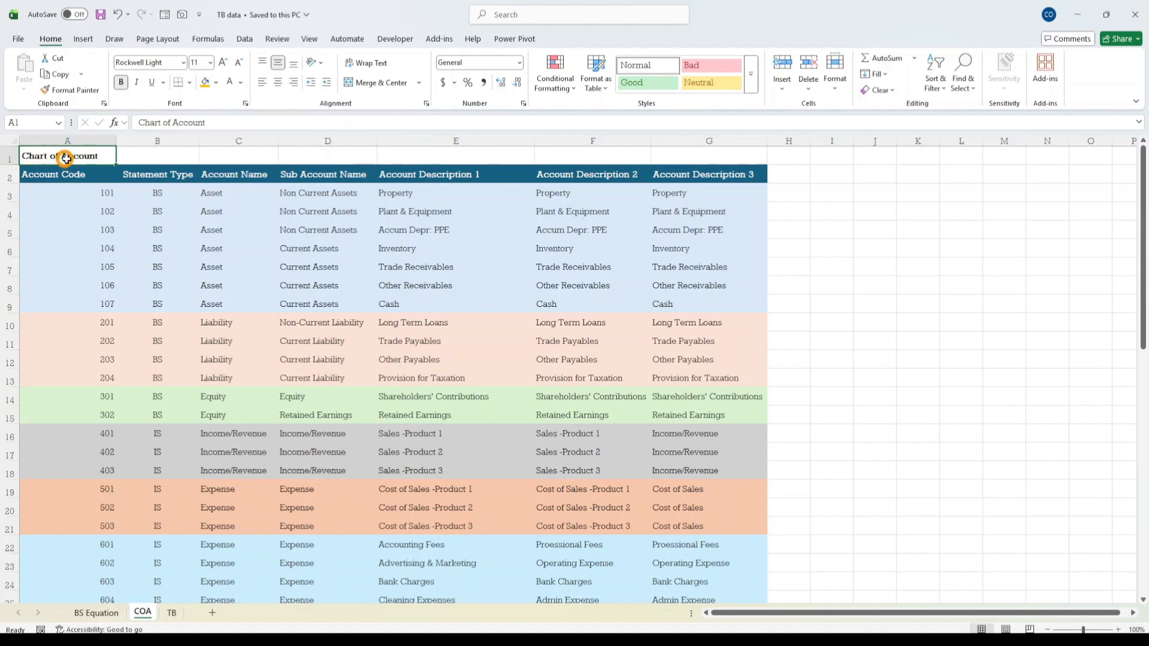
pyautogui.click(4, 172)
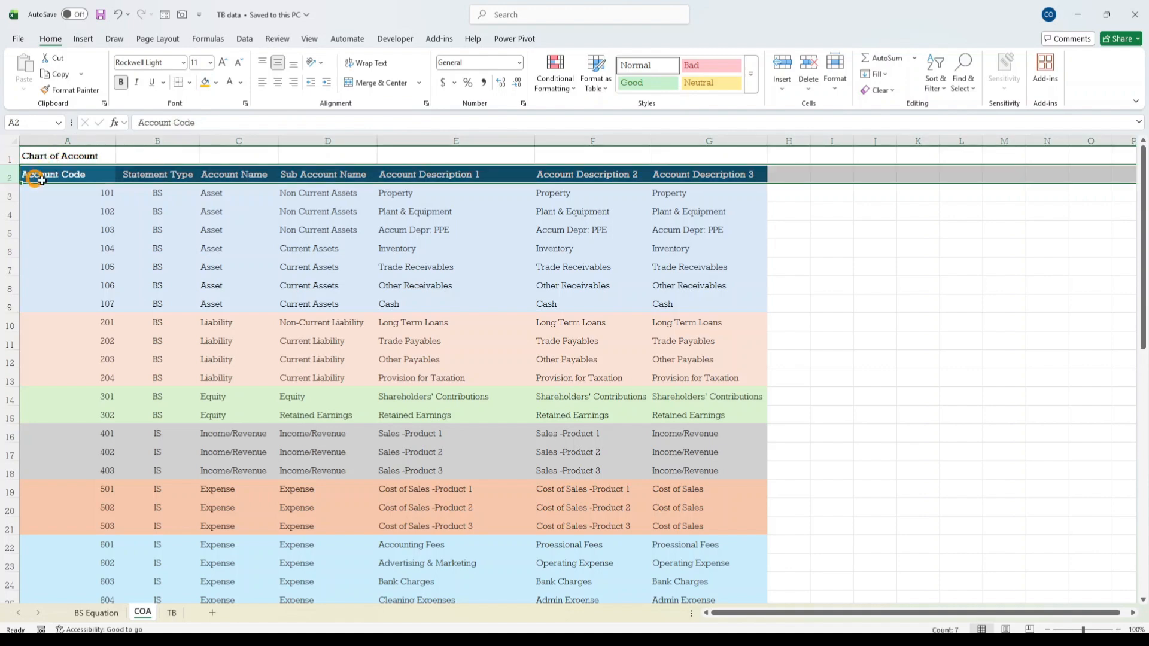
pyautogui.click(150, 245)
pyautogui.click(157, 361)
pyautogui.click(389, 512)
pyautogui.scroll(-3, 220, 566)
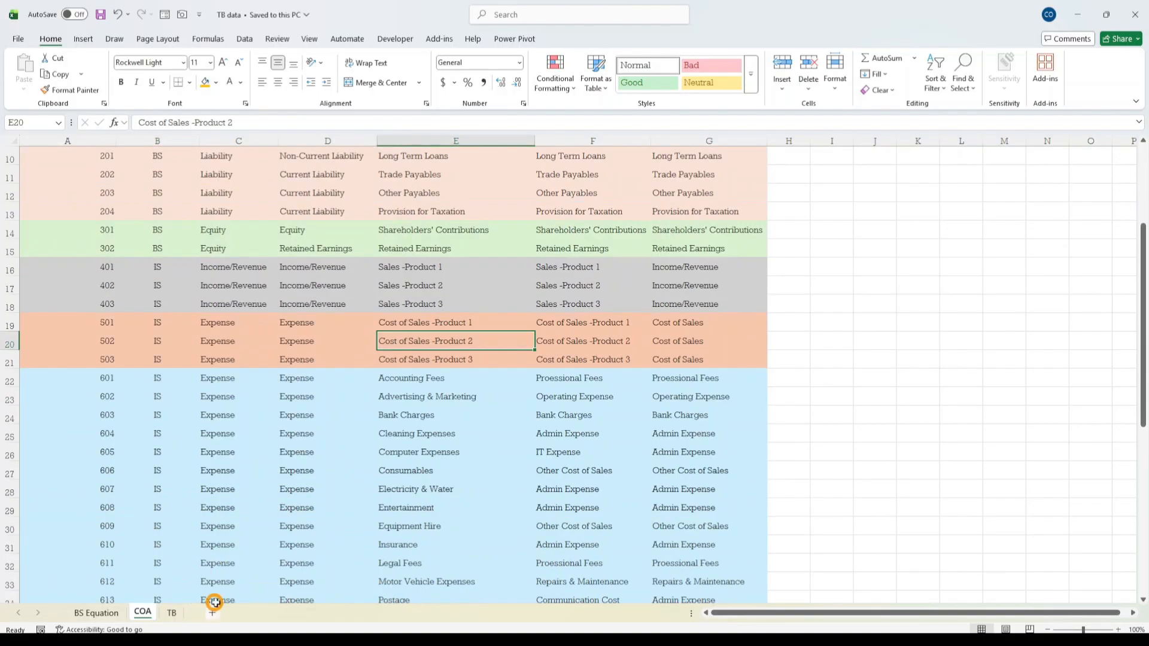
pyautogui.scroll(3, 198, 601)
# - Change the trial balance header in A4 on the TB sheet to "Account Code"
pyautogui.click(171, 613)
pyautogui.click(165, 502)
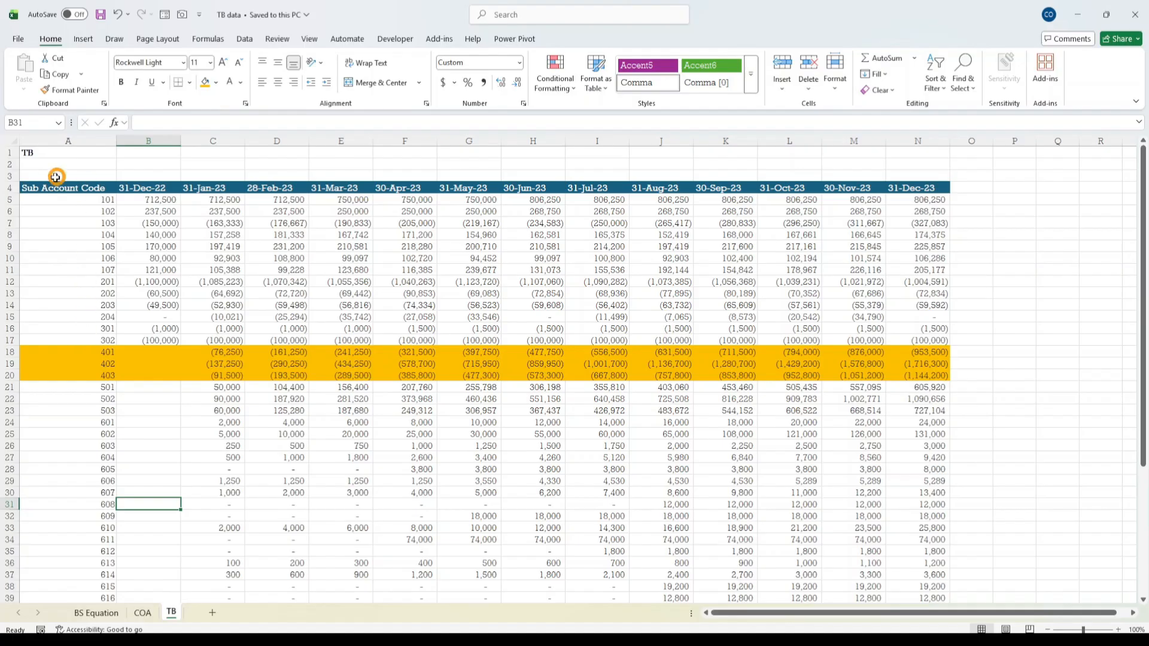
pyautogui.click(29, 189)
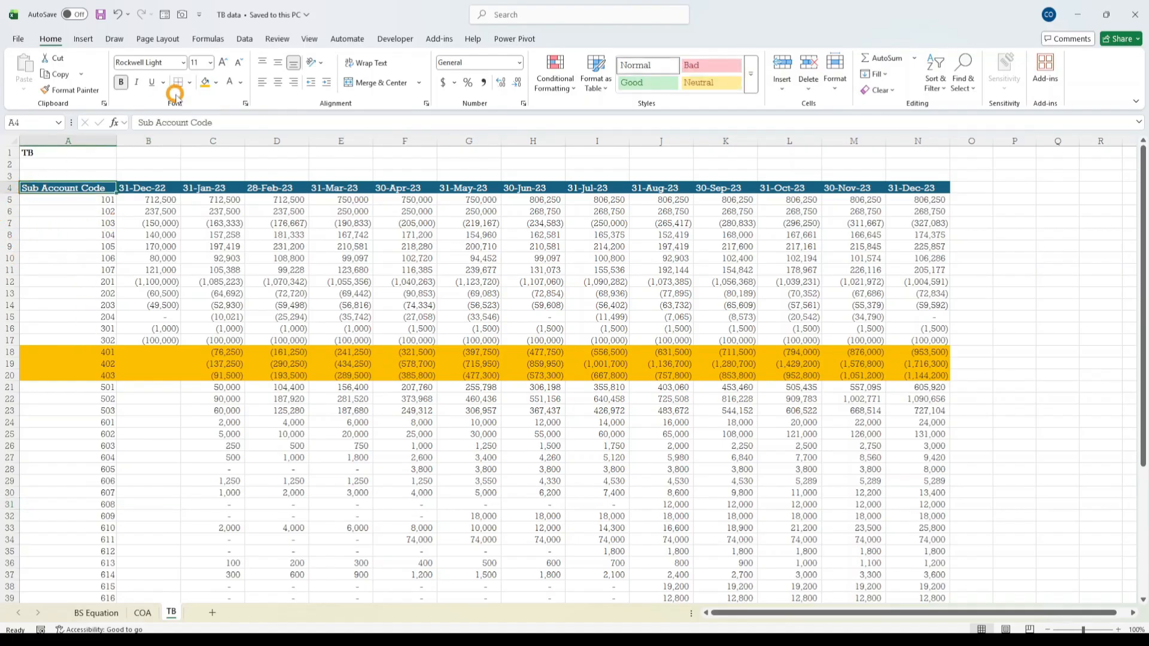
pyautogui.click(157, 122)
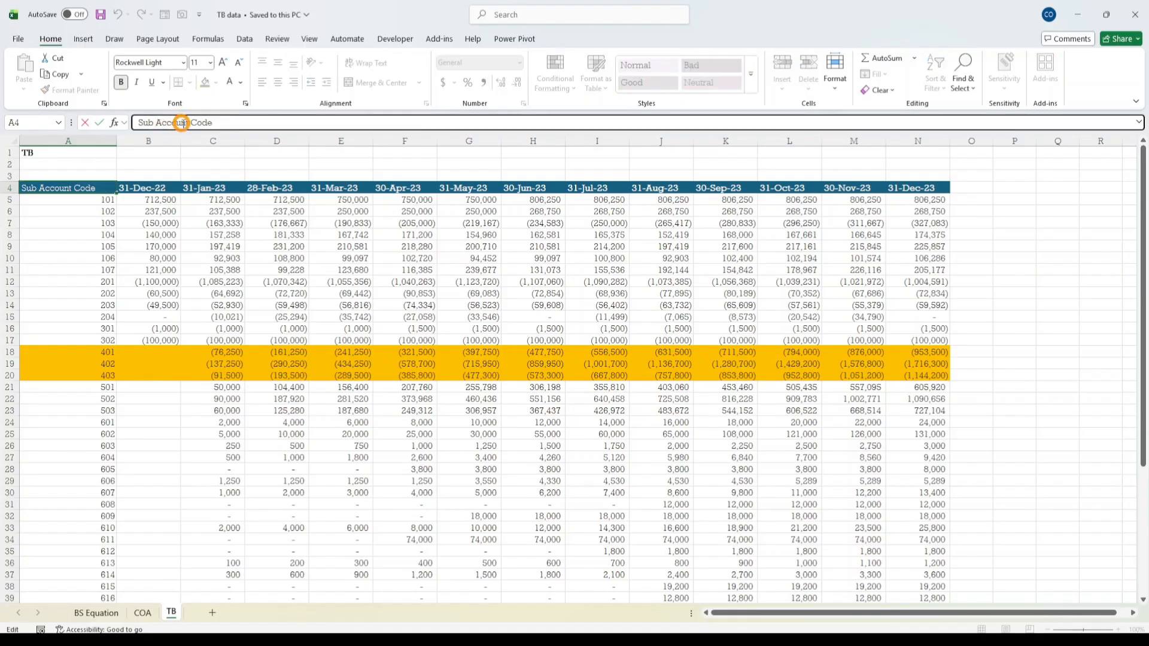
pyautogui.press('BackSpace')
pyautogui.press('BackSpace')
pyautogui.press('BackSpace')
pyautogui.hotkey('ctrl', 'Return')
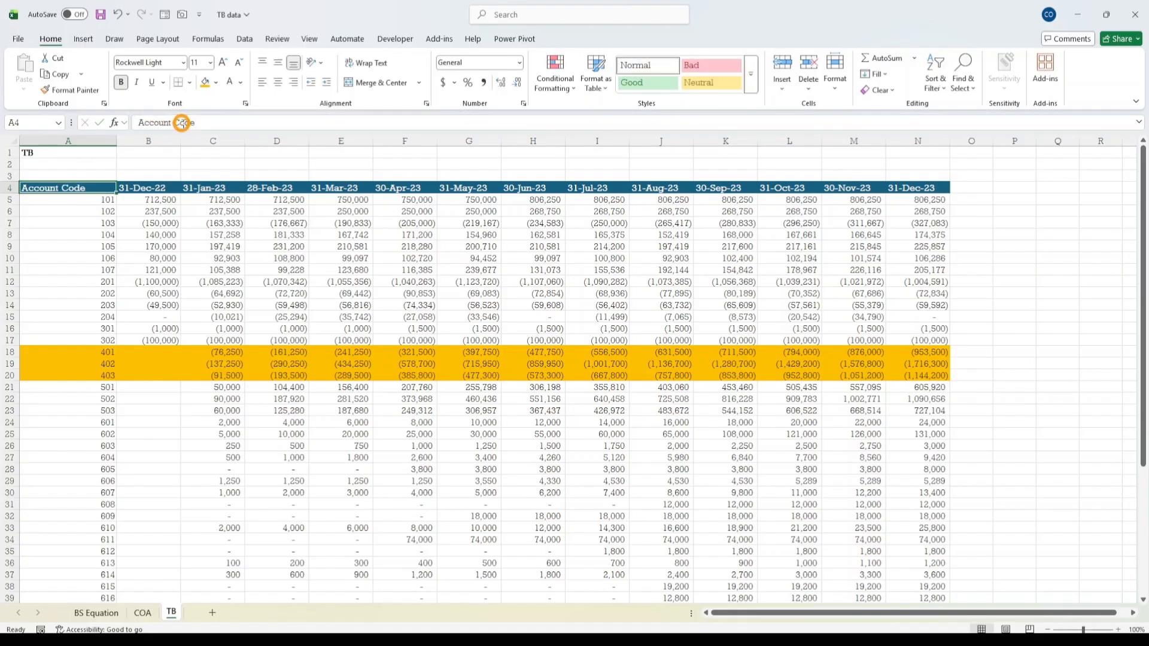
# - Examine the trial balance's header row and the empty columns O and P beside the data, ending on the COA sheet
pyautogui.click(128, 337)
pyautogui.click(30, 188)
pyautogui.click(976, 190)
pyautogui.moveTo(977, 191); pyautogui.dragTo(971, 583)
pyautogui.click(1026, 256)
pyautogui.scroll(3, 1026, 256)
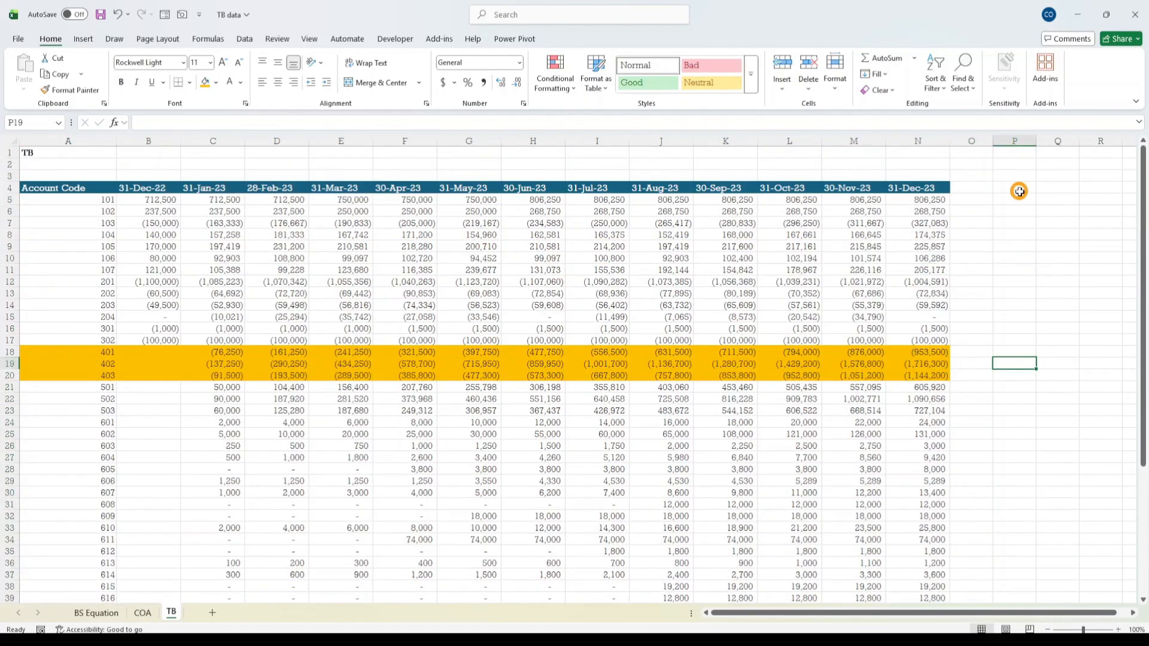
pyautogui.moveTo(1018, 187); pyautogui.dragTo(1018, 603)
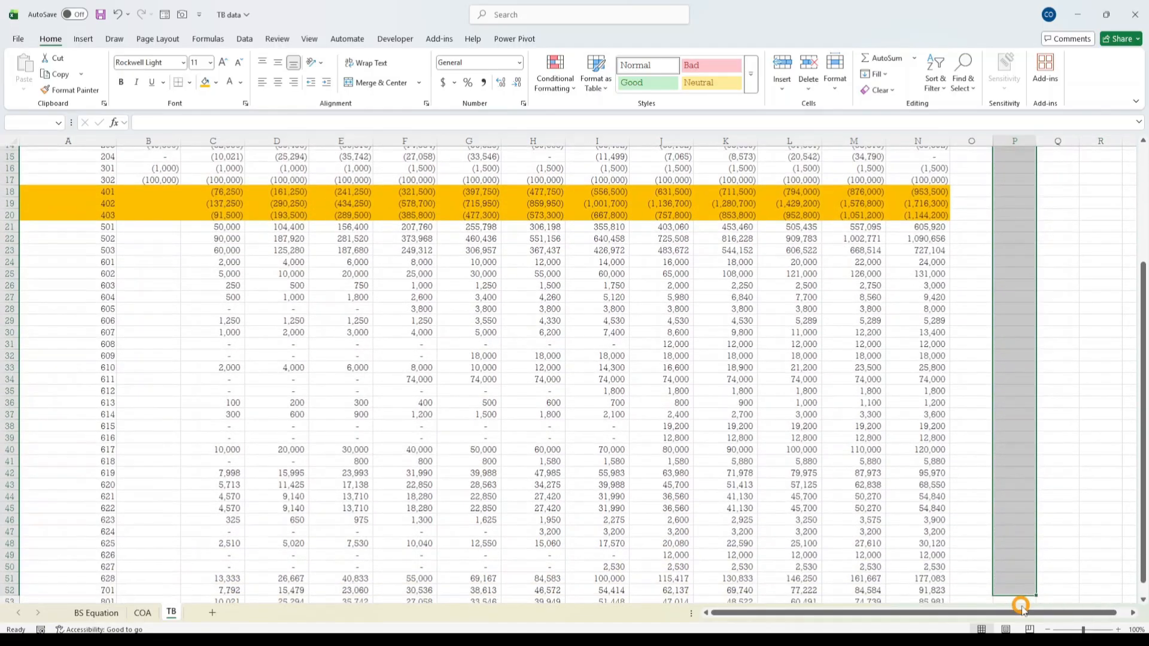
pyautogui.click(469, 457)
pyautogui.scroll(5, 192, 423)
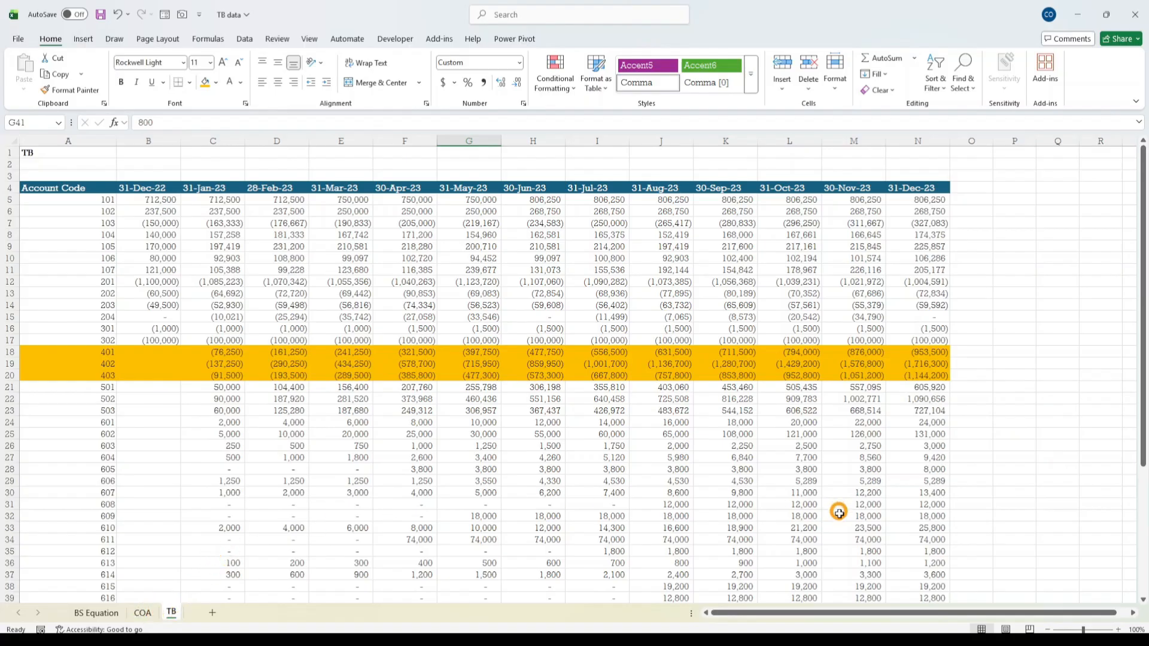
pyautogui.click(142, 613)
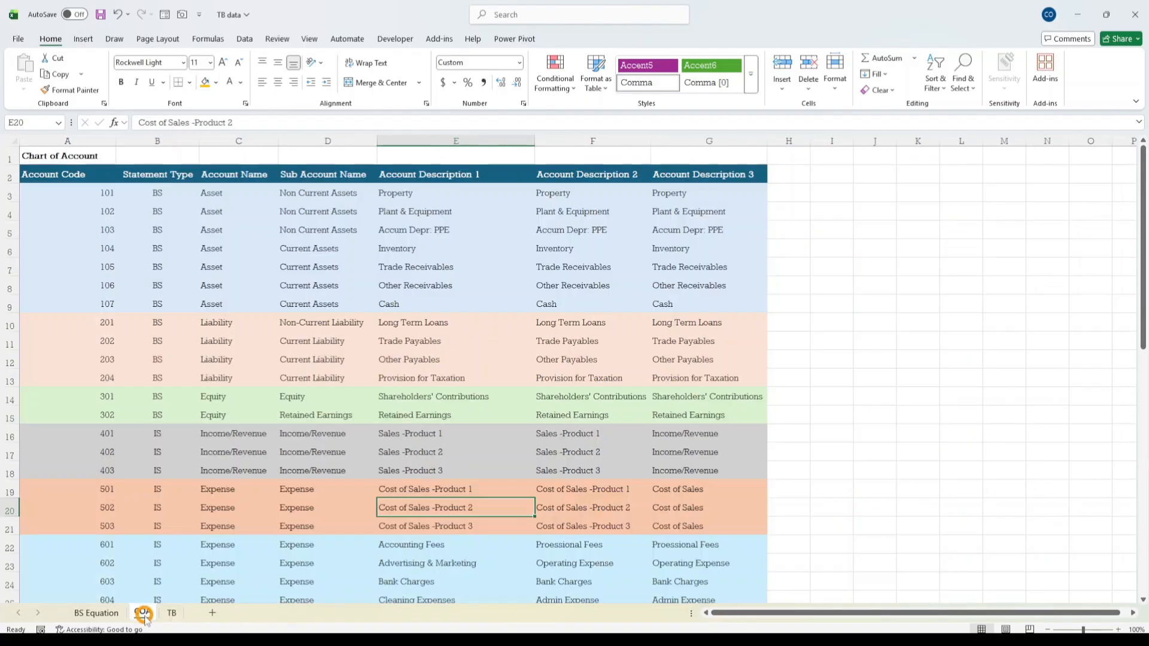
# - Examine the chart of accounts' header row, account codes, names and description columns
pyautogui.click(65, 171)
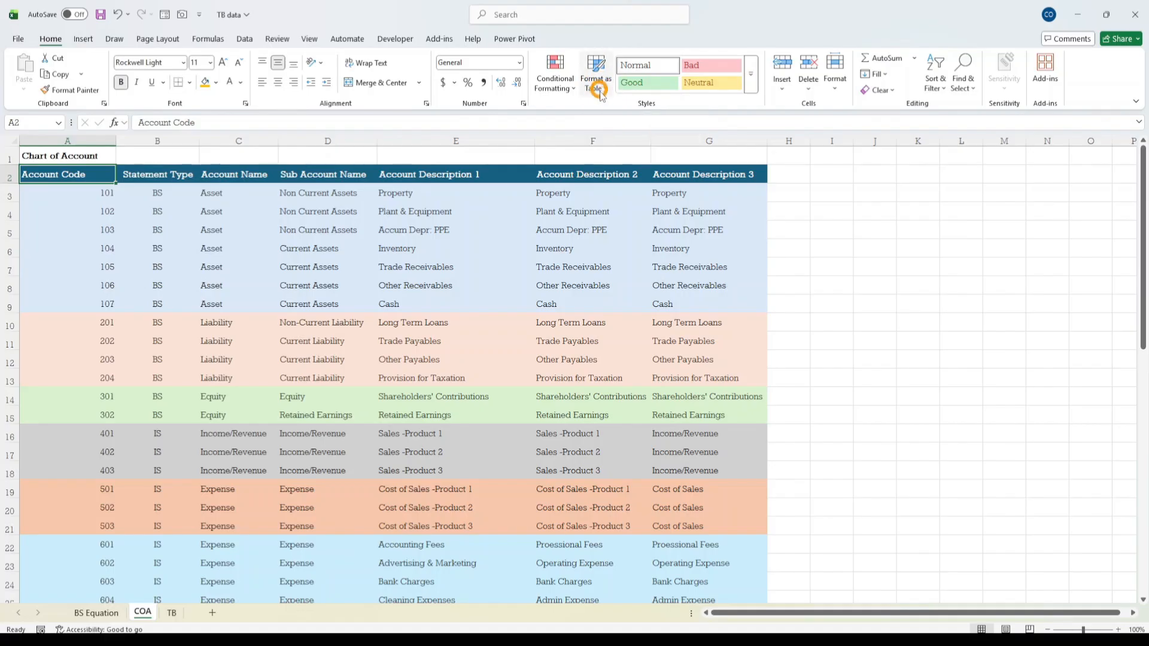
pyautogui.click(82, 279)
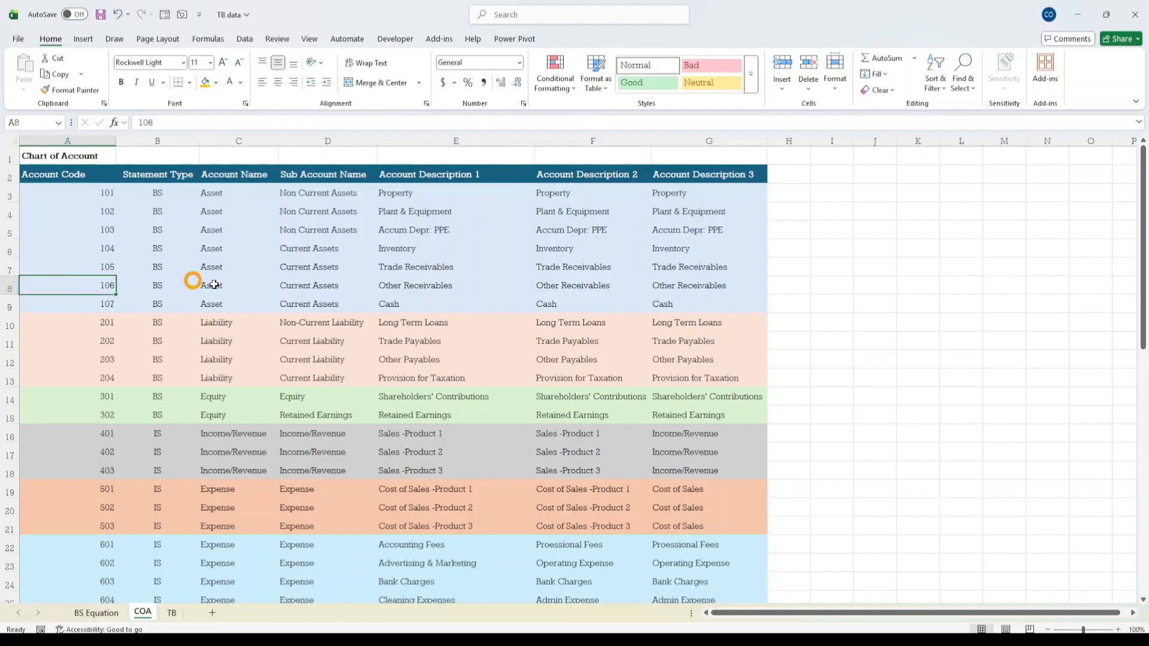
pyautogui.click(455, 328)
pyautogui.click(677, 262)
pyautogui.click(239, 279)
pyautogui.click(523, 562)
pyautogui.click(605, 345)
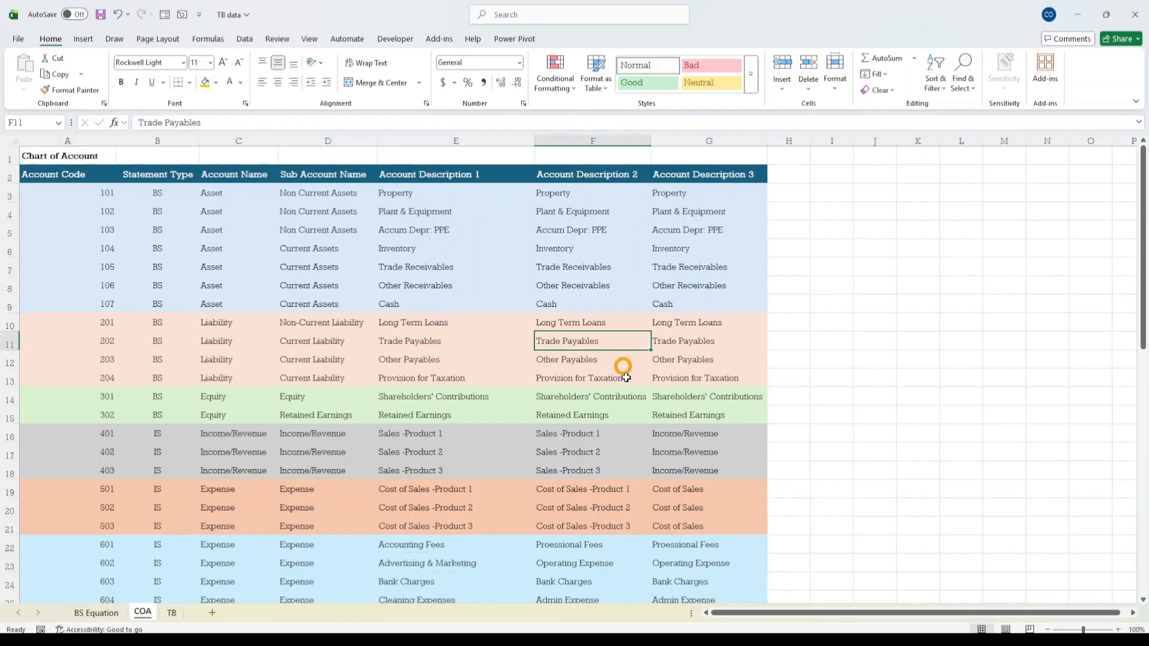
pyautogui.click(583, 464)
pyautogui.click(720, 321)
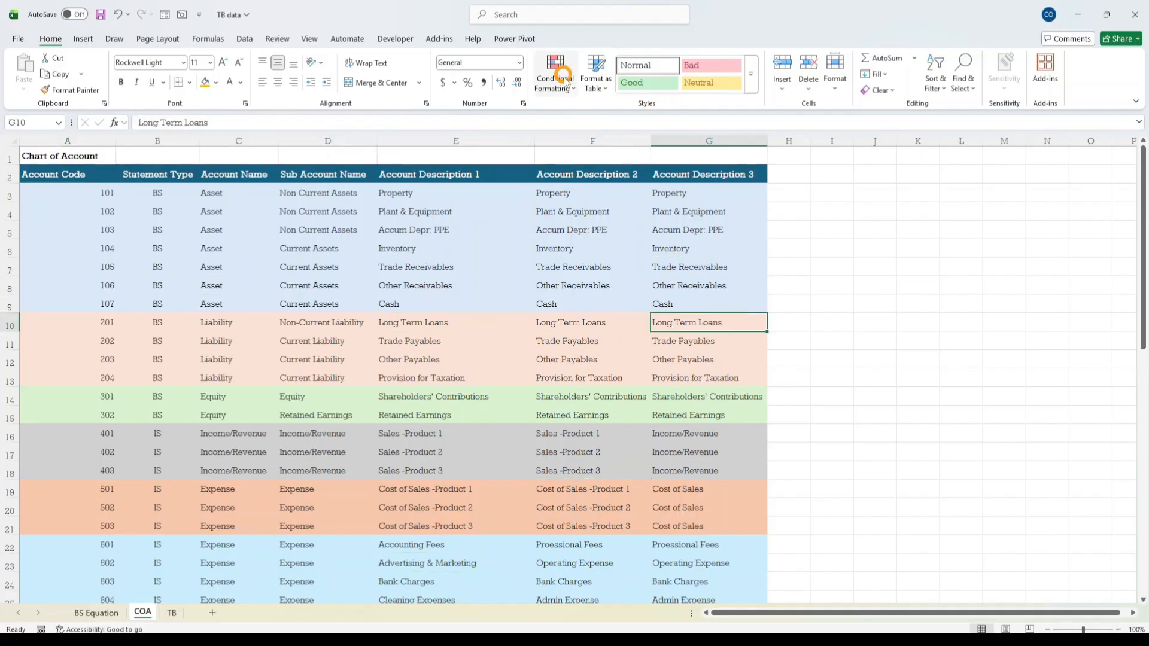
# - Try to format the whole chart of accounts, including its title row, as a blue medium-style table with headers, and undo it
pyautogui.click(611, 80)
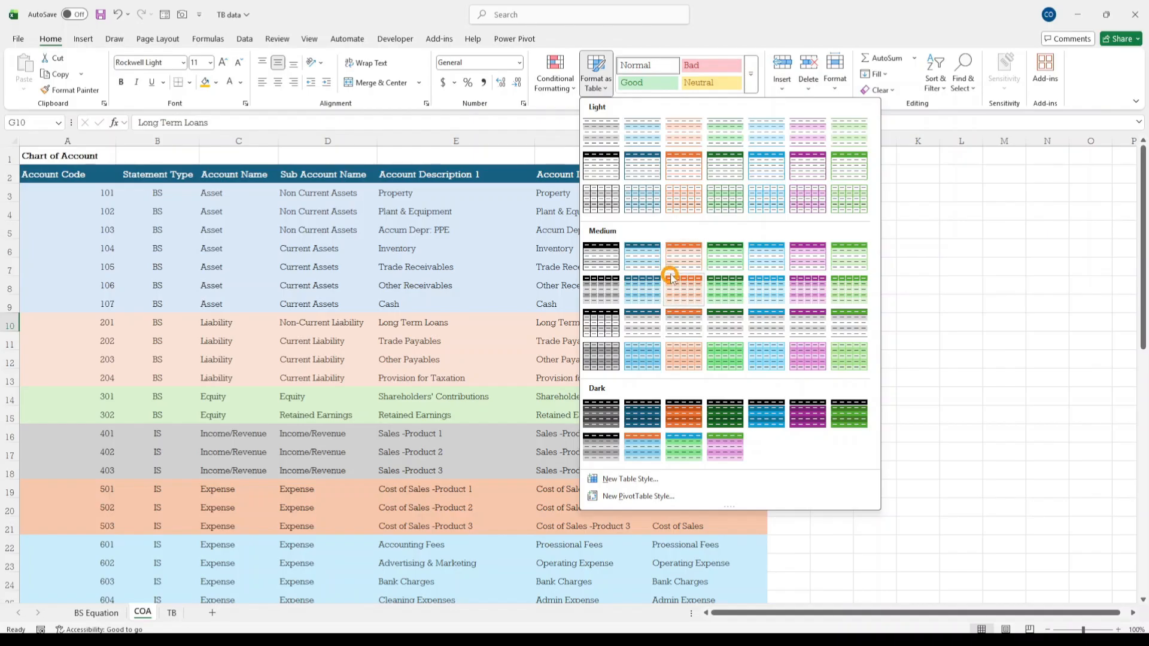
pyautogui.click(641, 255)
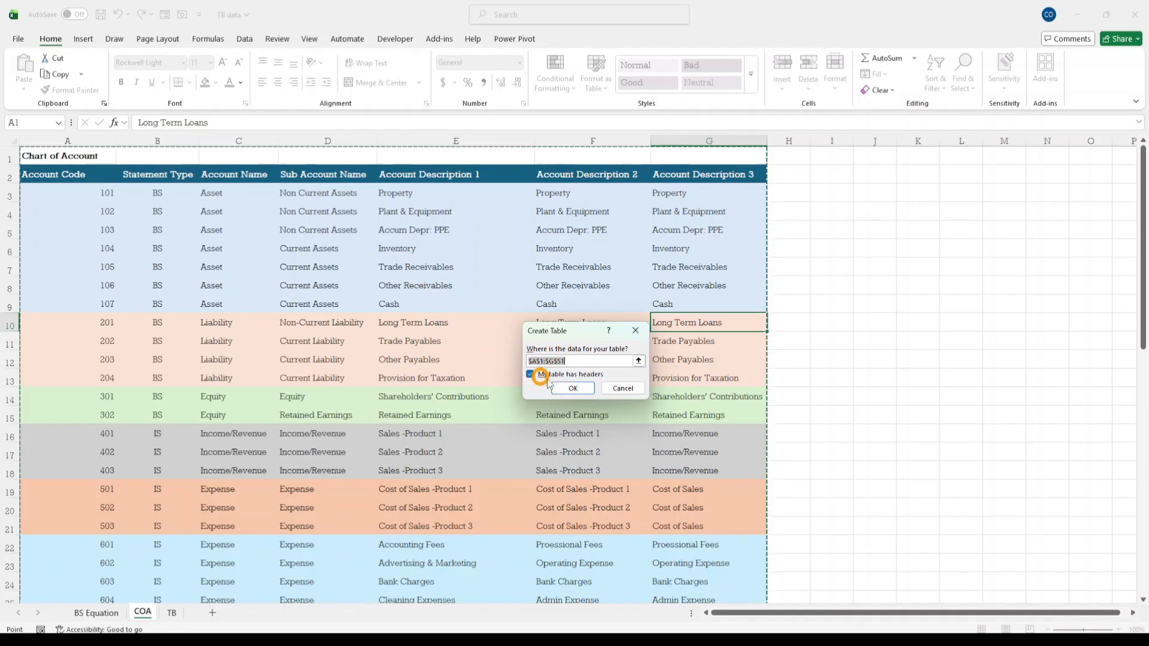
pyautogui.click(573, 388)
pyautogui.click(369, 377)
pyautogui.click(353, 509)
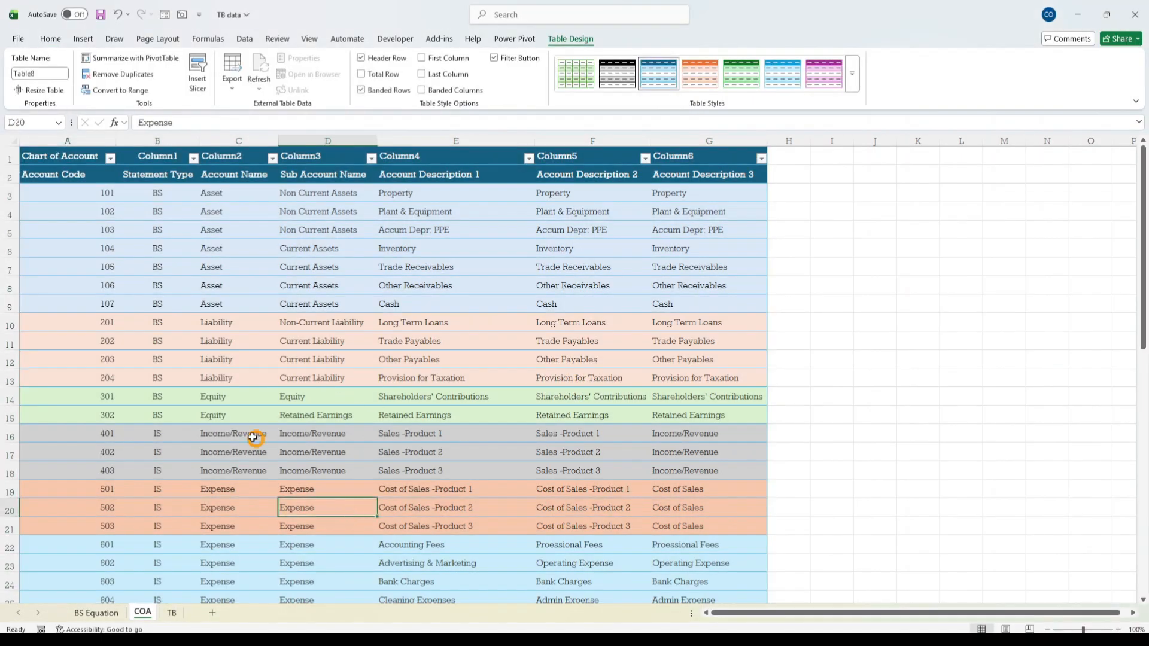
pyautogui.scroll(-5, 492, 431)
pyautogui.scroll(5, 483, 414)
pyautogui.hotkey('ctrl', 'z')
# - Insert a blank row between the Chart of Account title and the column header row
pyautogui.click(388, 261)
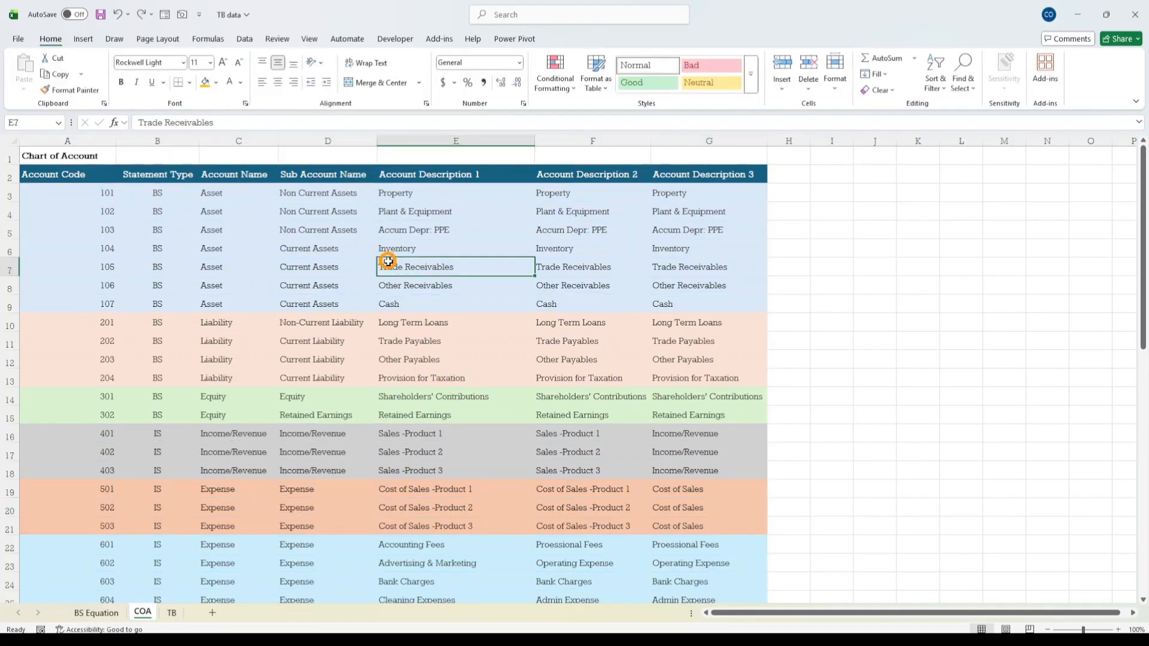
pyautogui.click(63, 155)
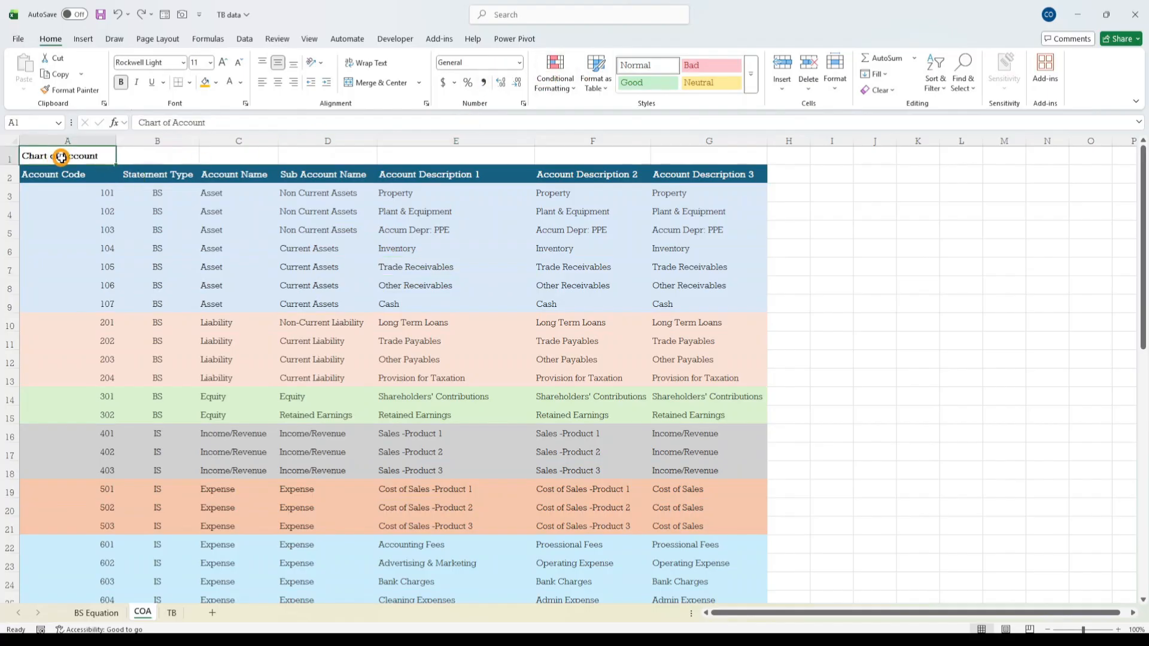
pyautogui.click(4, 172)
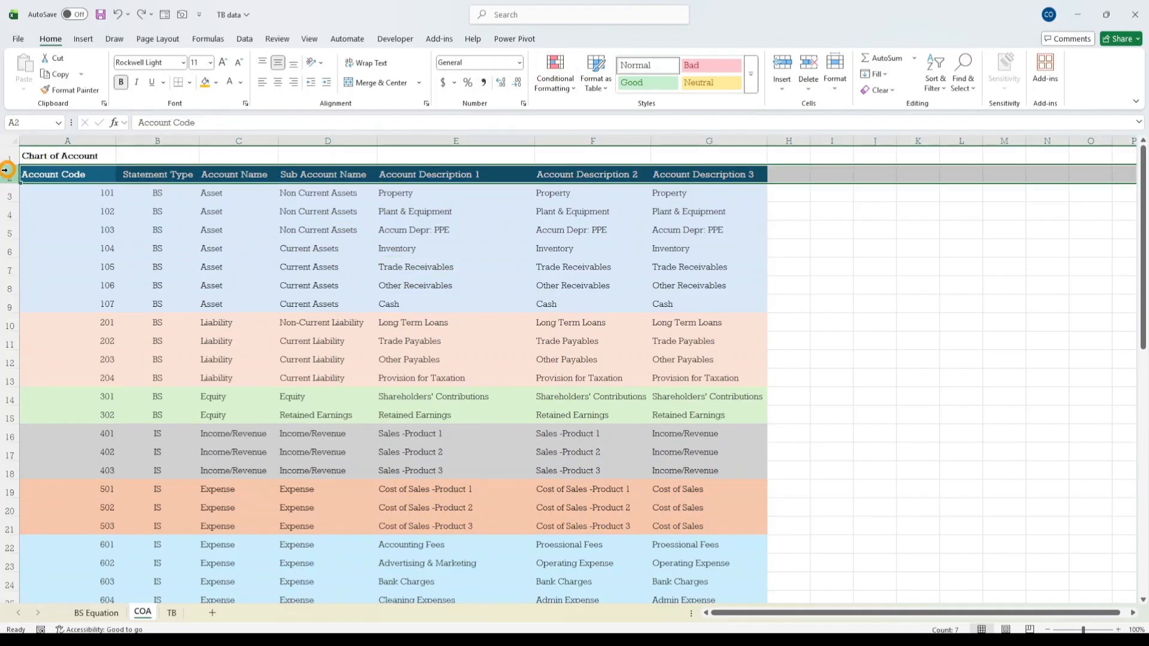
pyautogui.rightClick(5, 173)
pyautogui.click(66, 290)
pyautogui.click(110, 160)
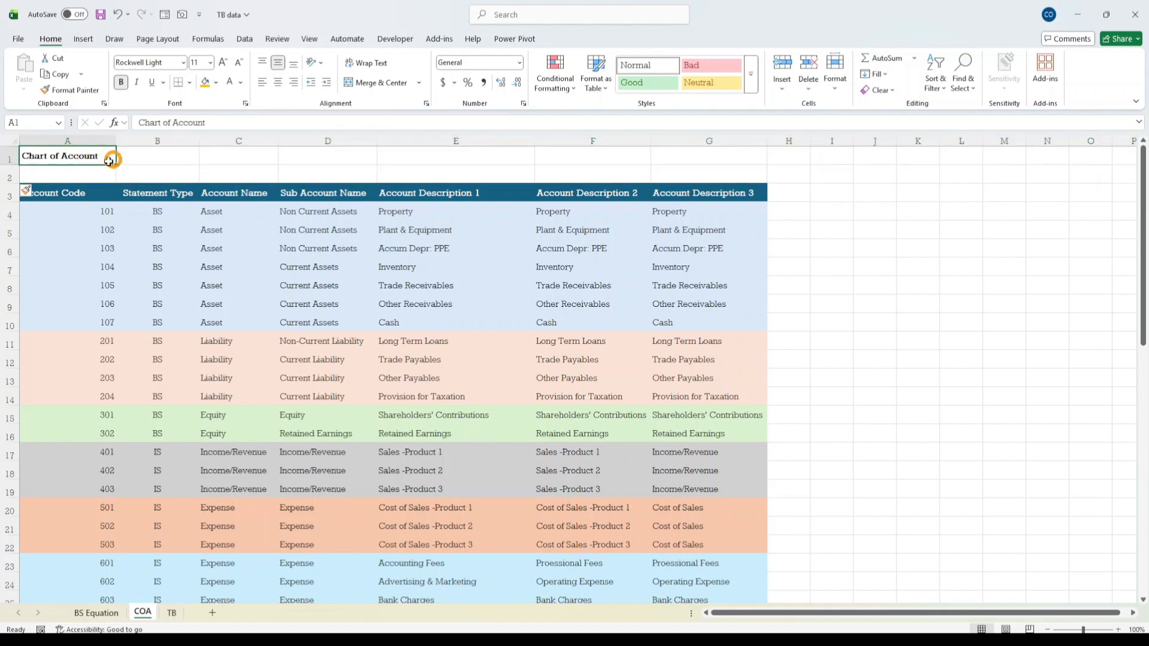
pyautogui.click(210, 168)
pyautogui.click(83, 168)
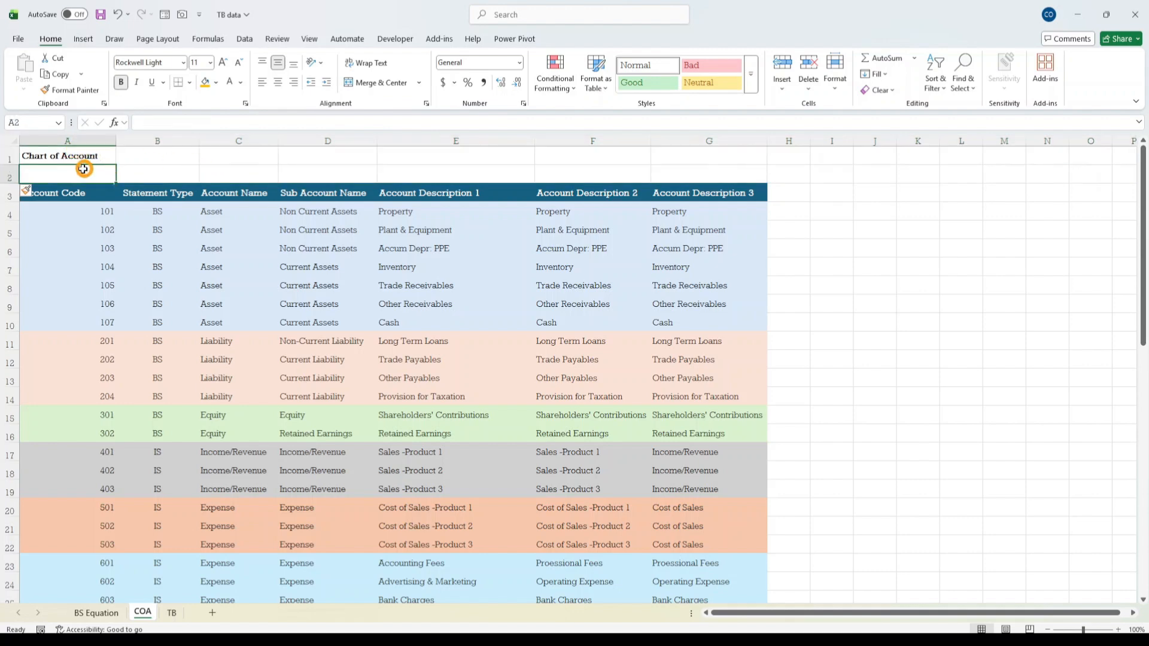
pyautogui.moveTo(84, 173); pyautogui.dragTo(694, 173)
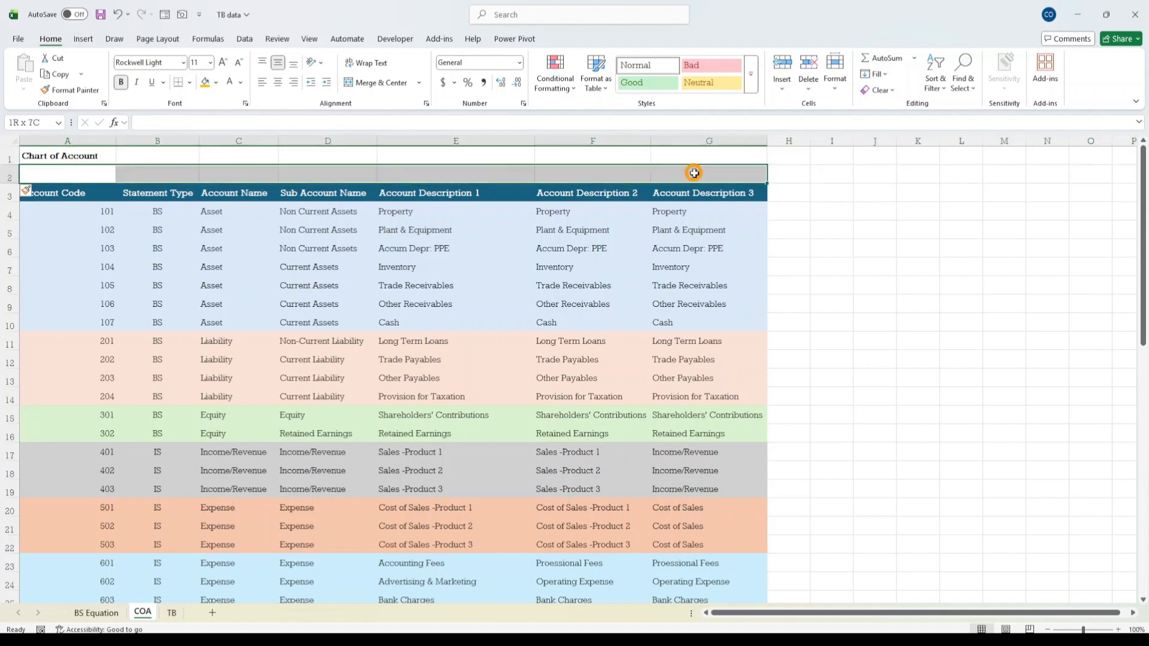
# - Format the chart of accounts from the header row in row 3 down as a blue medium-style table with headers
pyautogui.click(384, 245)
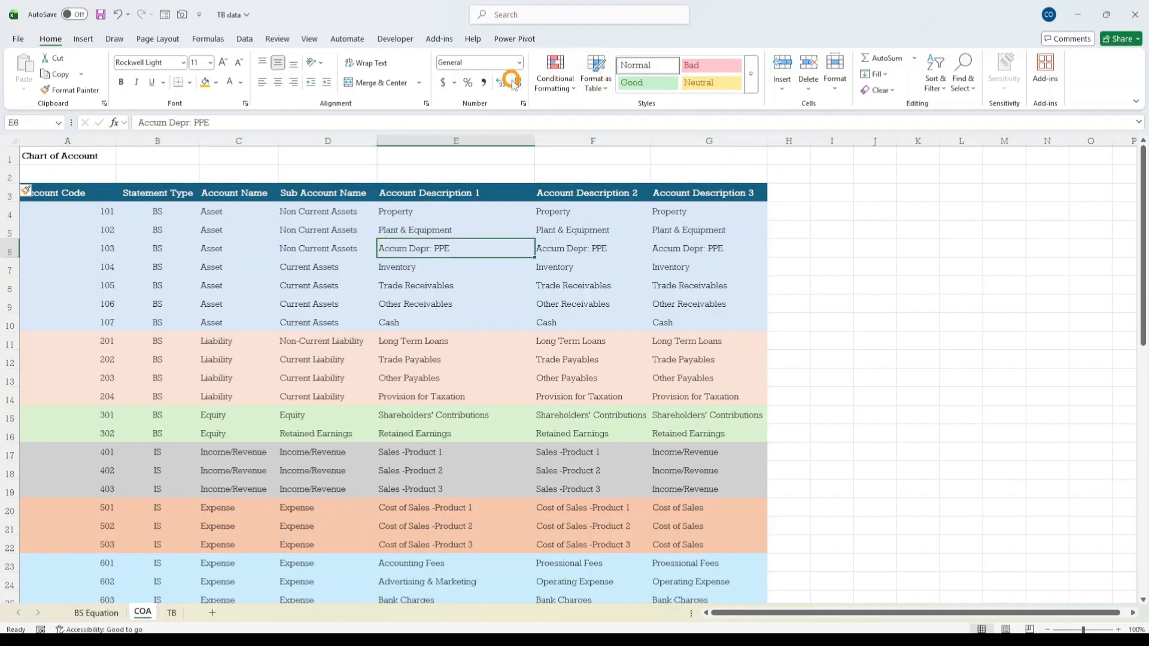
pyautogui.click(595, 81)
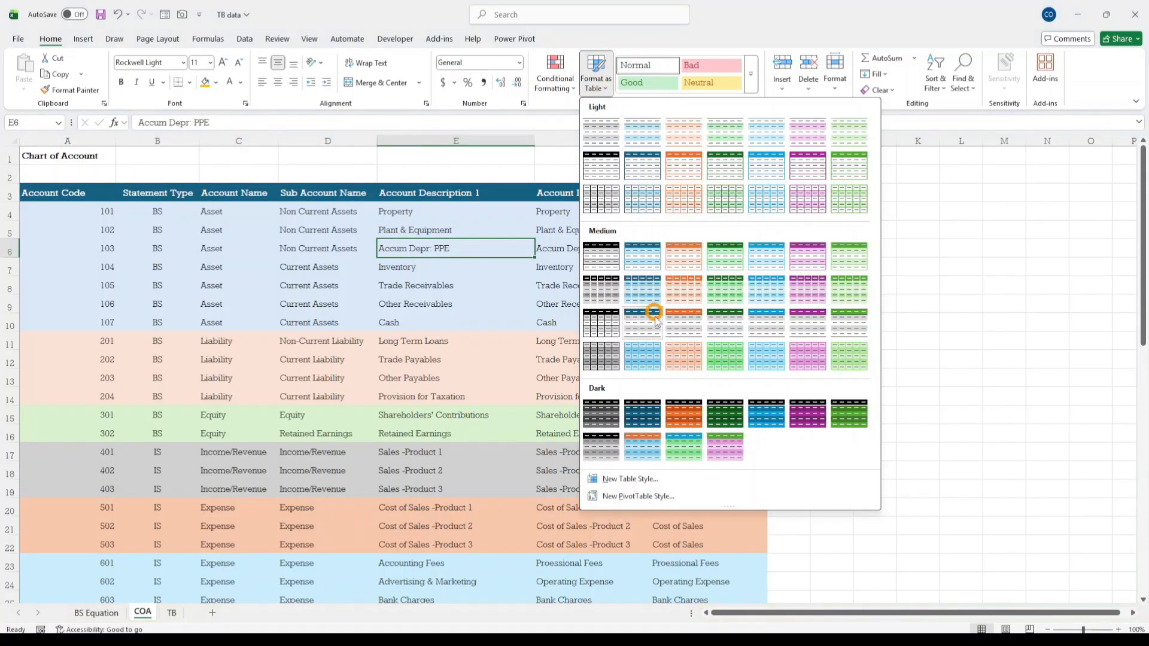
pyautogui.click(637, 256)
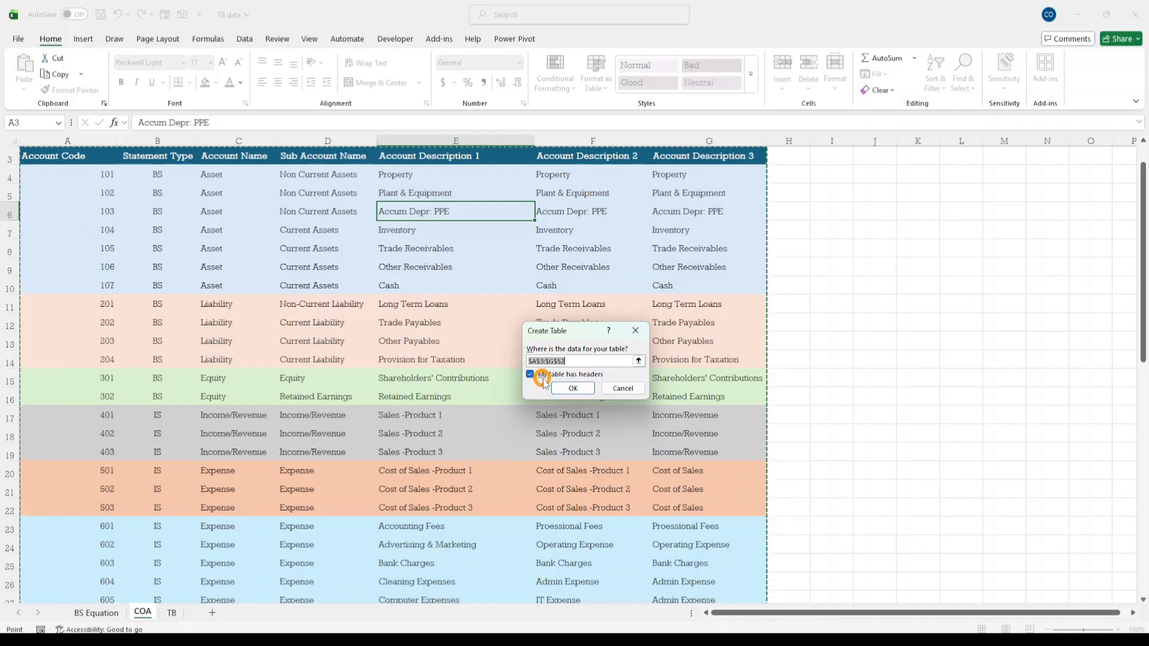
pyautogui.click(572, 388)
pyautogui.moveTo(327, 340); pyautogui.dragTo(367, 353)
pyautogui.scroll(1, 426, 269)
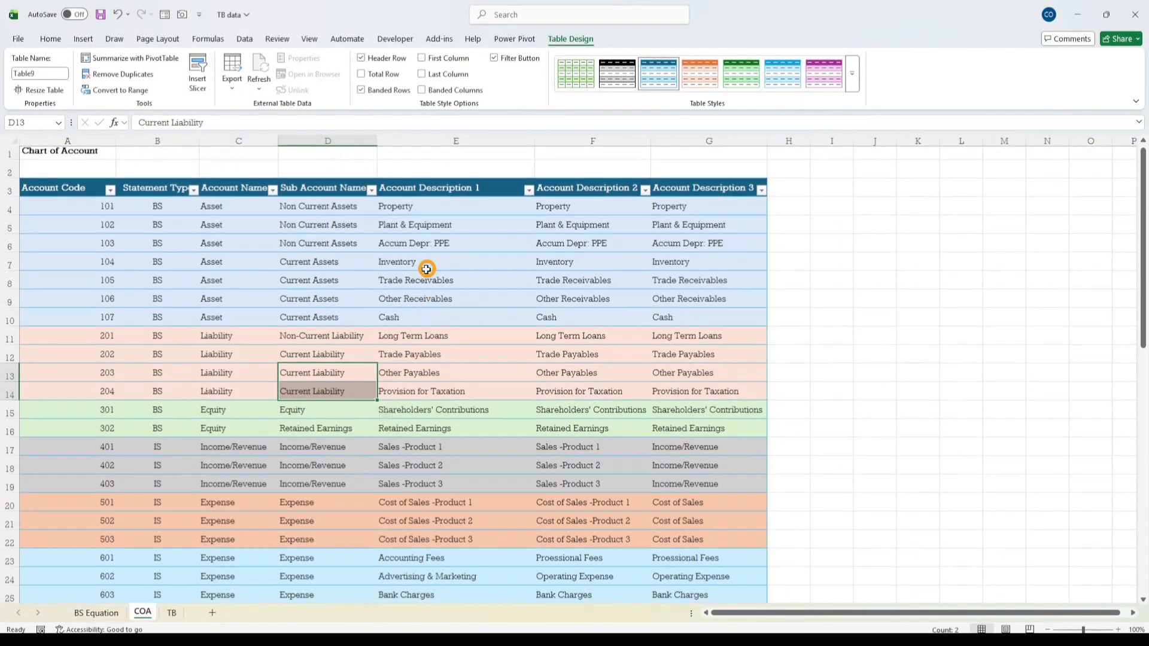
# - Turn off the filter buttons in the chart of accounts table's header row
pyautogui.click(137, 173)
pyautogui.click(166, 195)
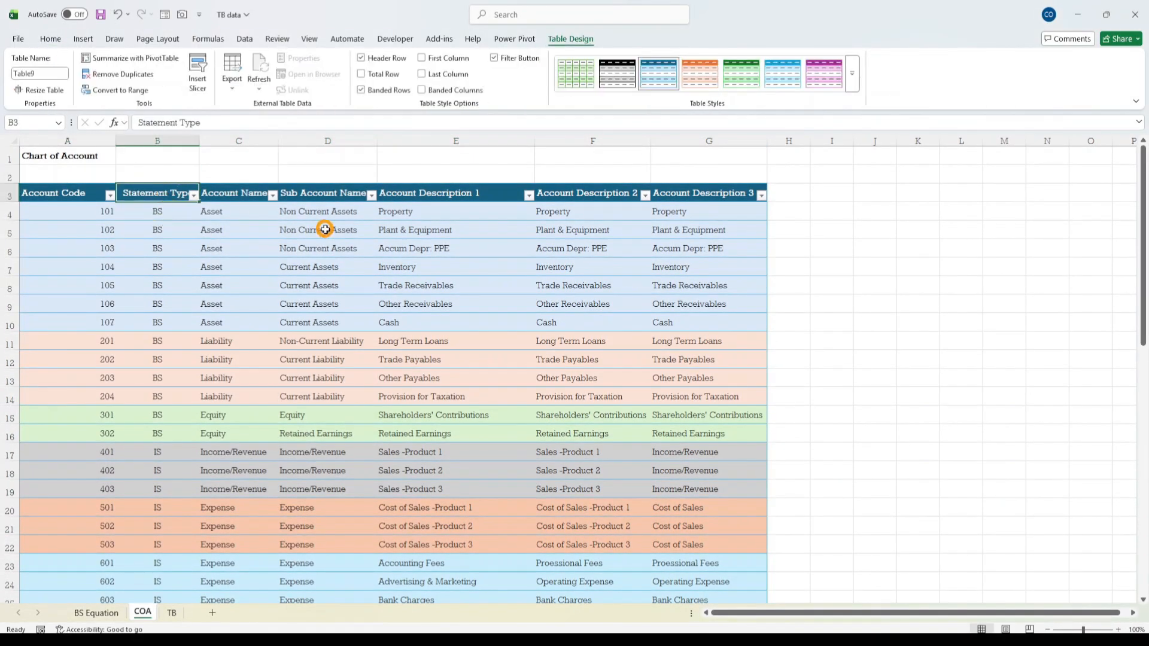
pyautogui.hotkey('ctrl', 'shift', 'l')
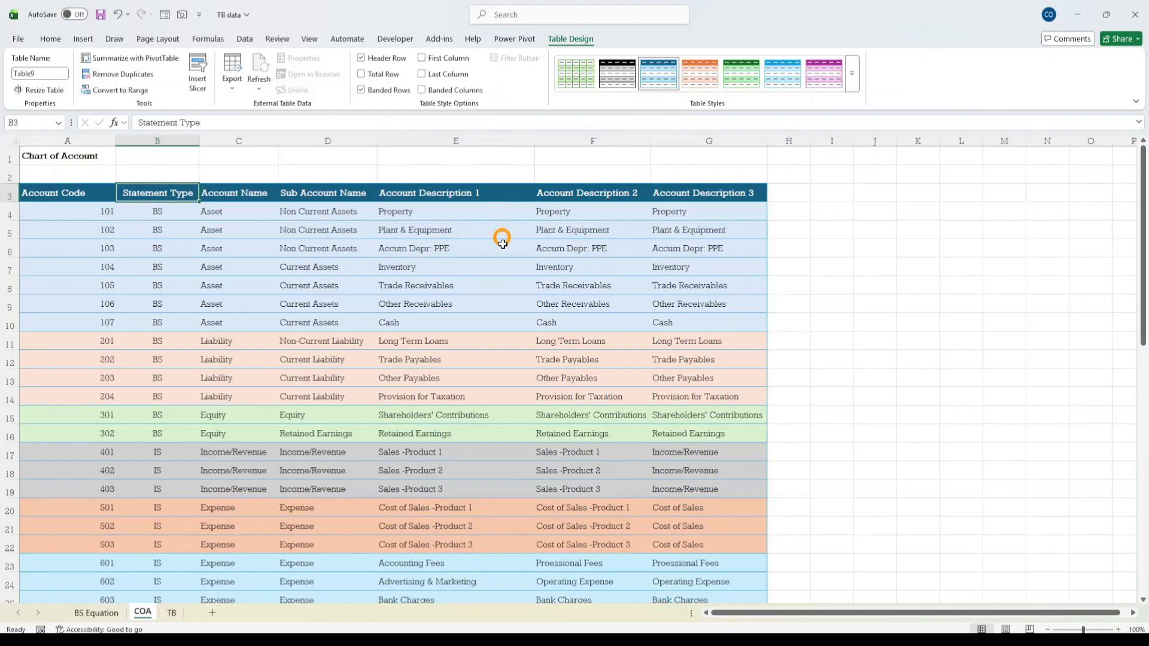
# - Examine the chart of accounts table from its header row down through the expense accounts
pyautogui.click(500, 265)
pyautogui.click(552, 347)
pyautogui.click(645, 401)
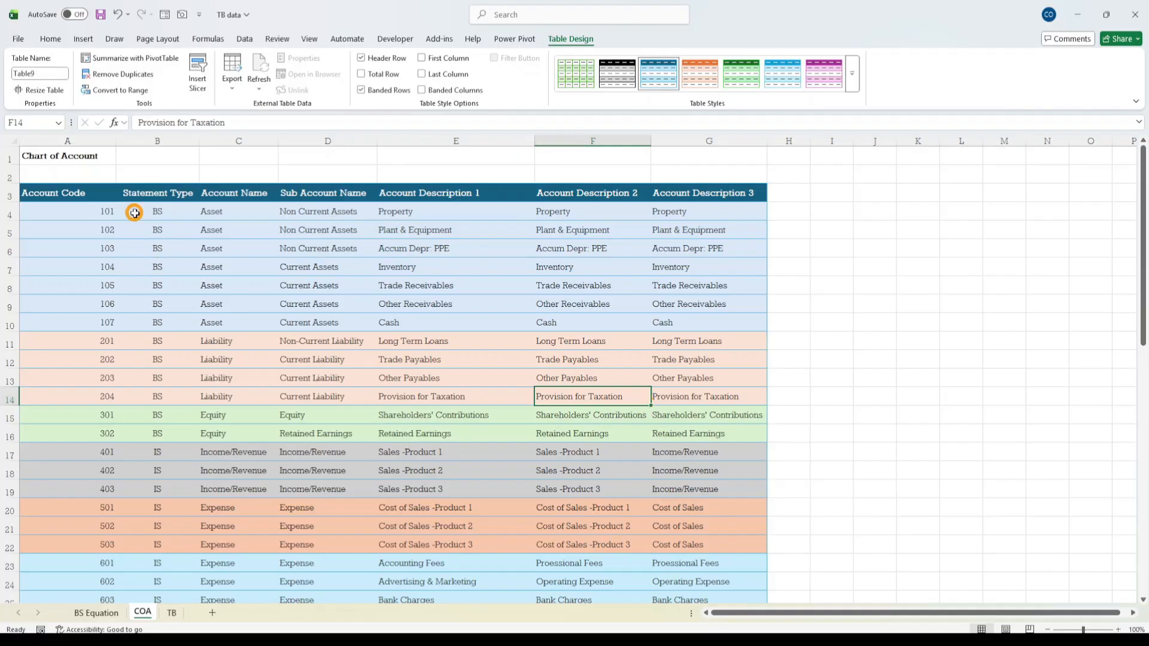
pyautogui.moveTo(98, 192); pyautogui.dragTo(694, 601)
pyautogui.click(727, 508)
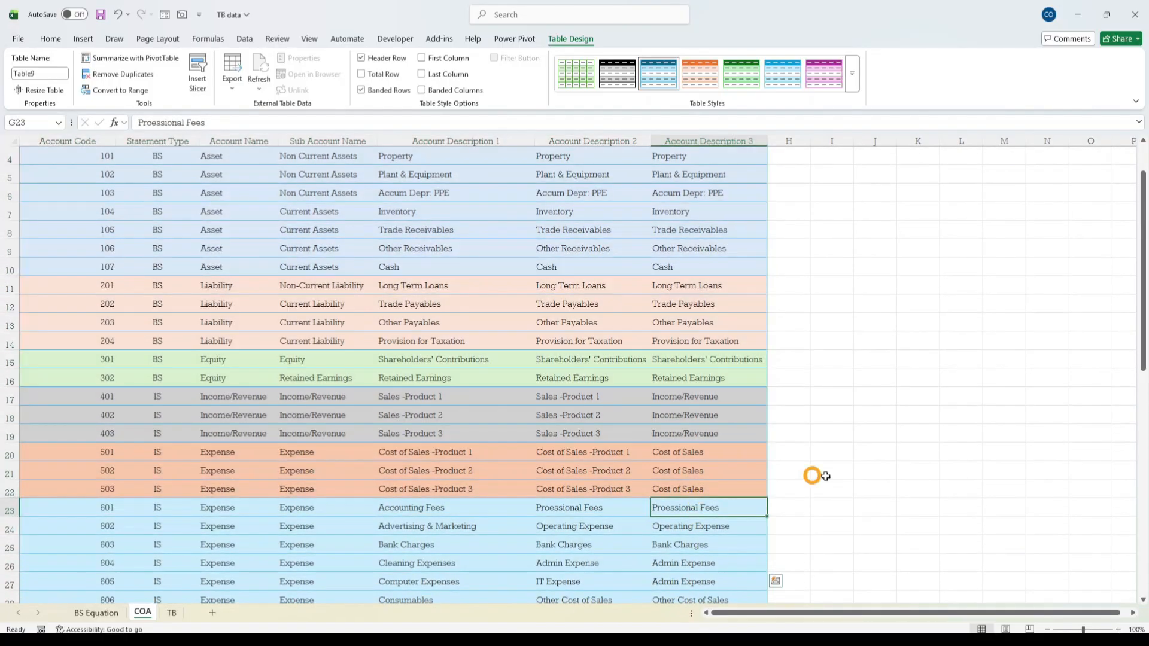
pyautogui.click(912, 471)
pyautogui.scroll(1, 801, 224)
pyautogui.moveTo(798, 196); pyautogui.dragTo(826, 565)
pyautogui.click(636, 483)
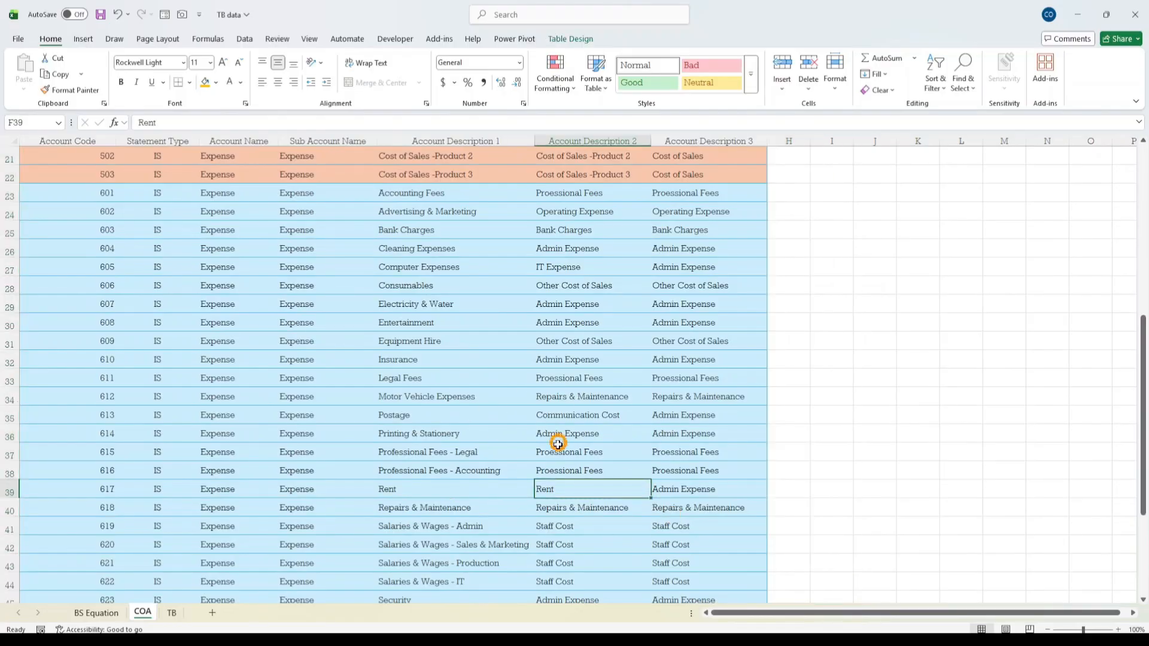
pyautogui.scroll(7, 560, 452)
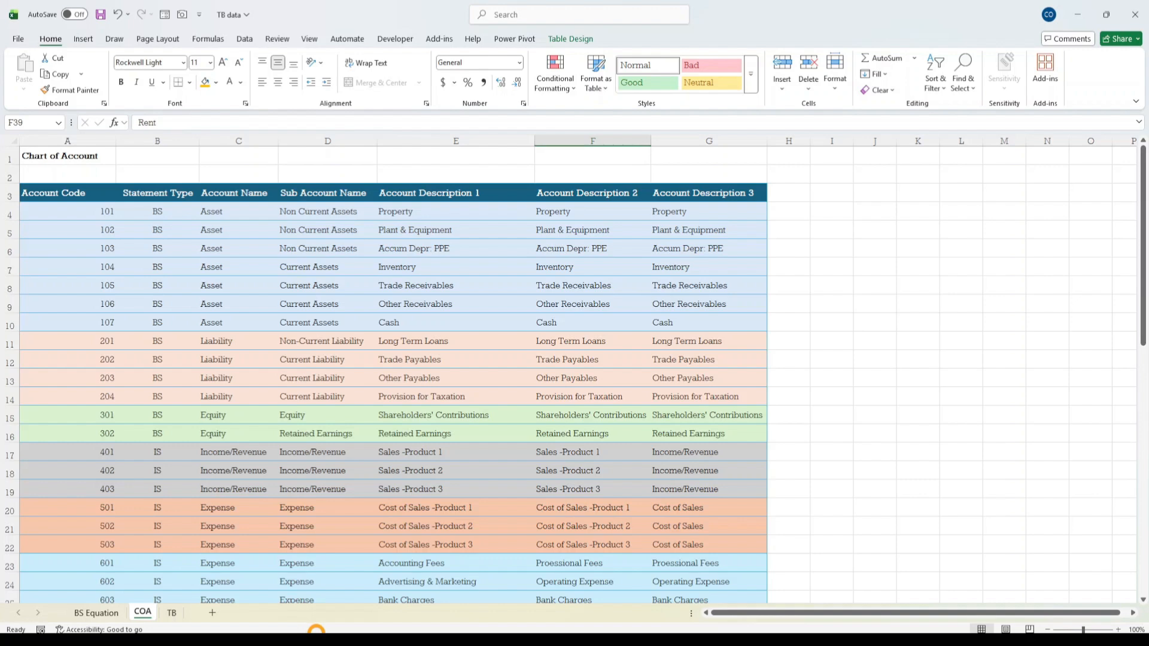
# - Format the trial balance on the TB sheet as an orange medium-style table with headers, starting from header row 4
pyautogui.click(170, 613)
pyautogui.click(515, 489)
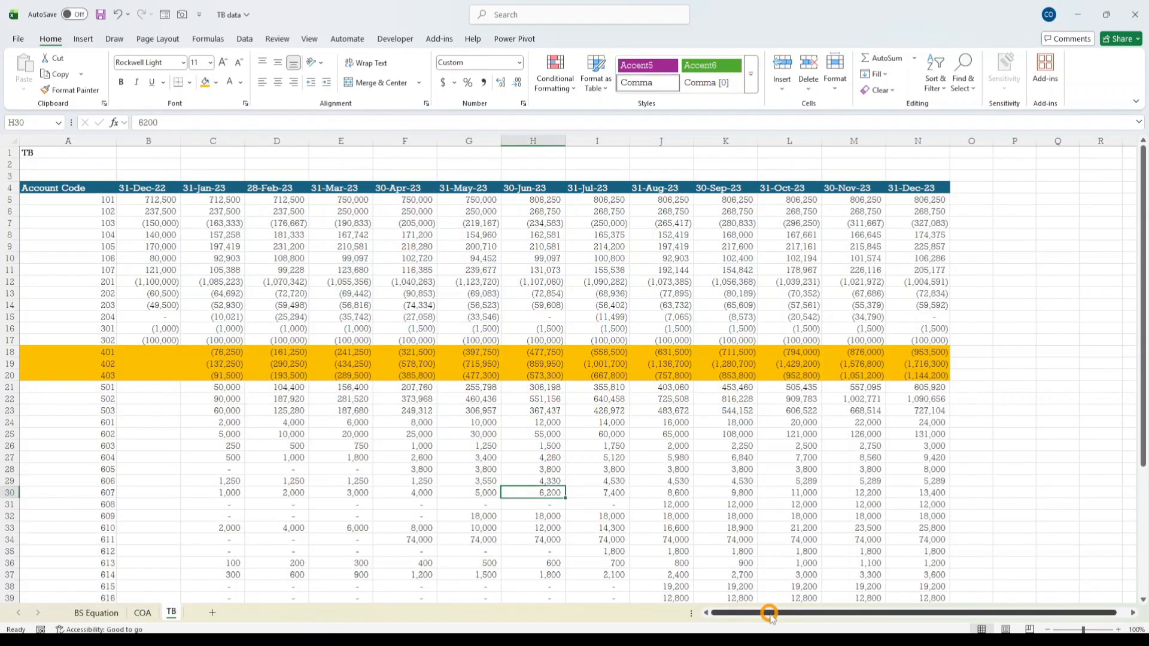
pyautogui.click(479, 269)
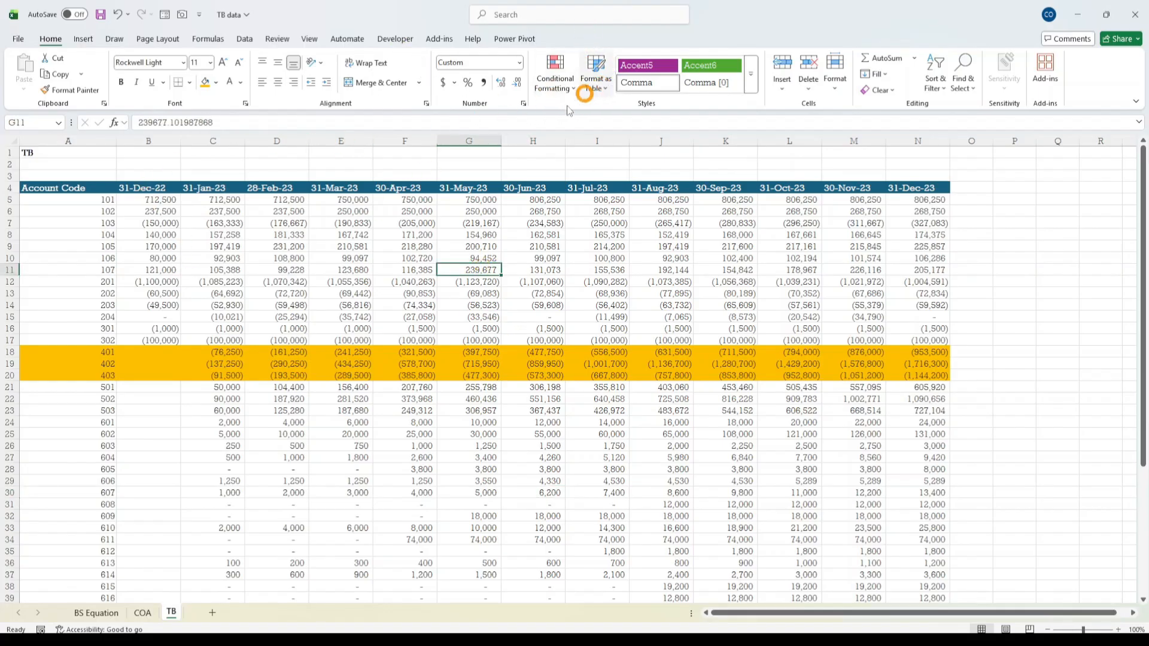
pyautogui.click(596, 83)
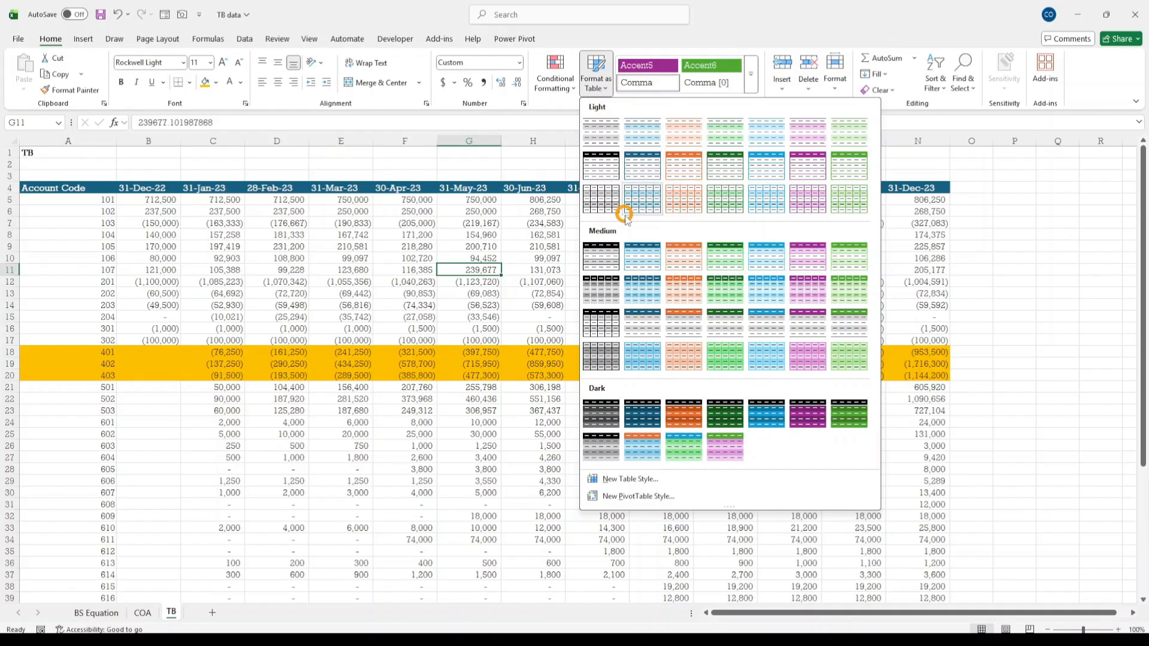
pyautogui.click(713, 252)
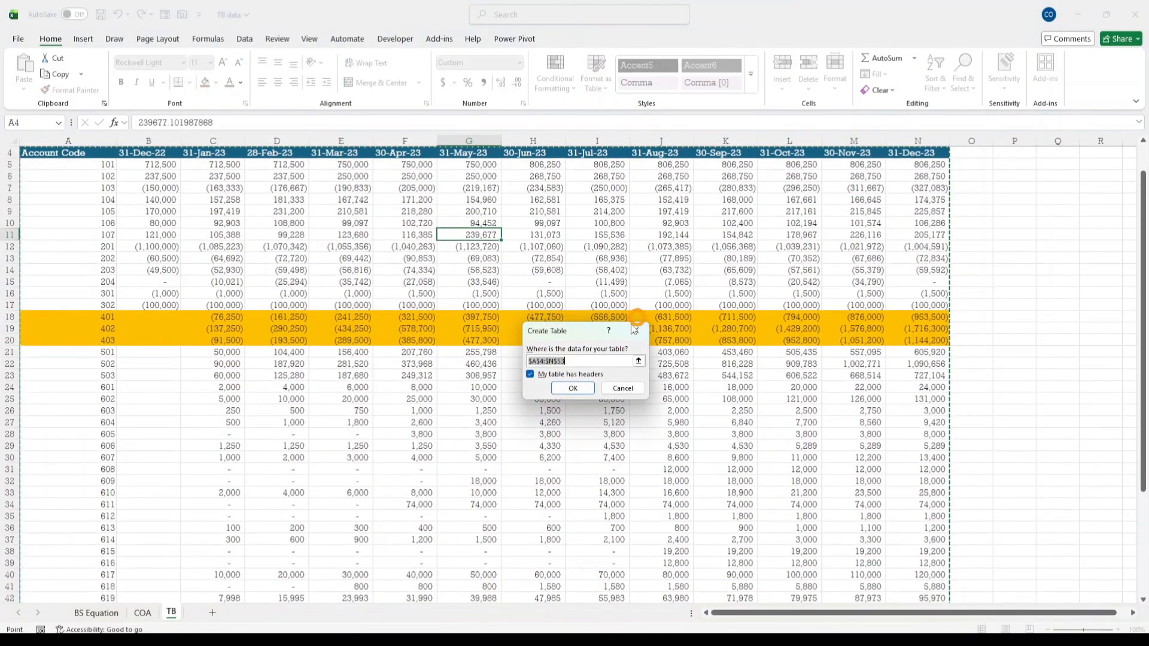
pyautogui.click(577, 382)
pyautogui.click(458, 363)
pyautogui.click(725, 375)
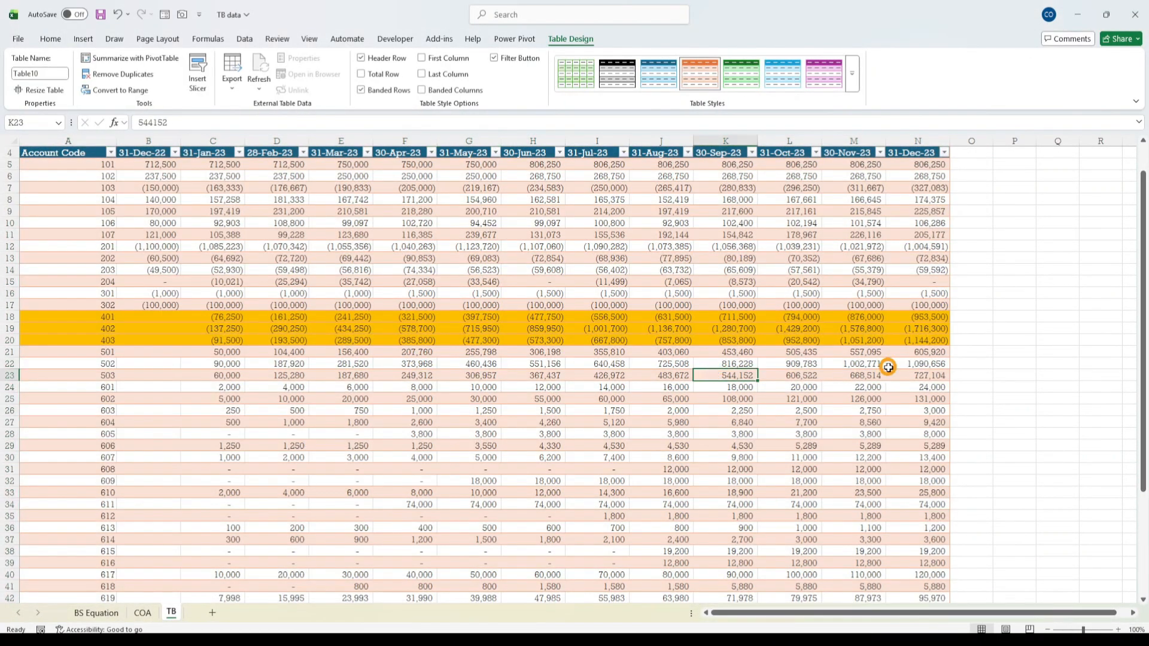
# - Change the trial balance table's style to the blue medium style with banded rows
pyautogui.click(616, 209)
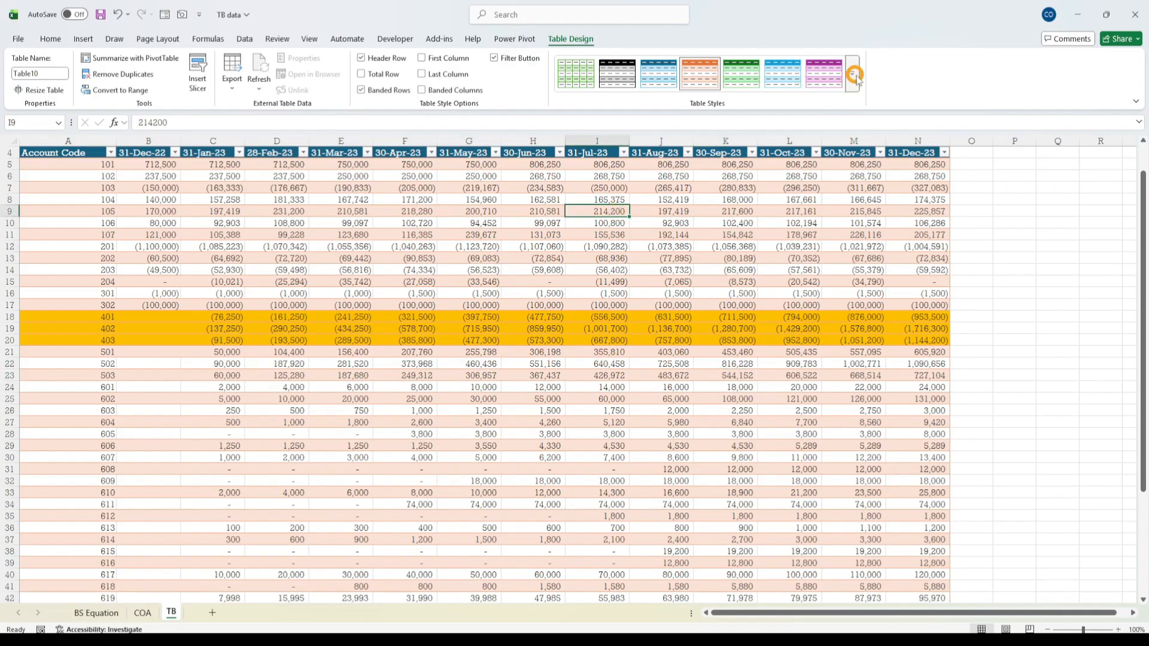
pyautogui.click(854, 77)
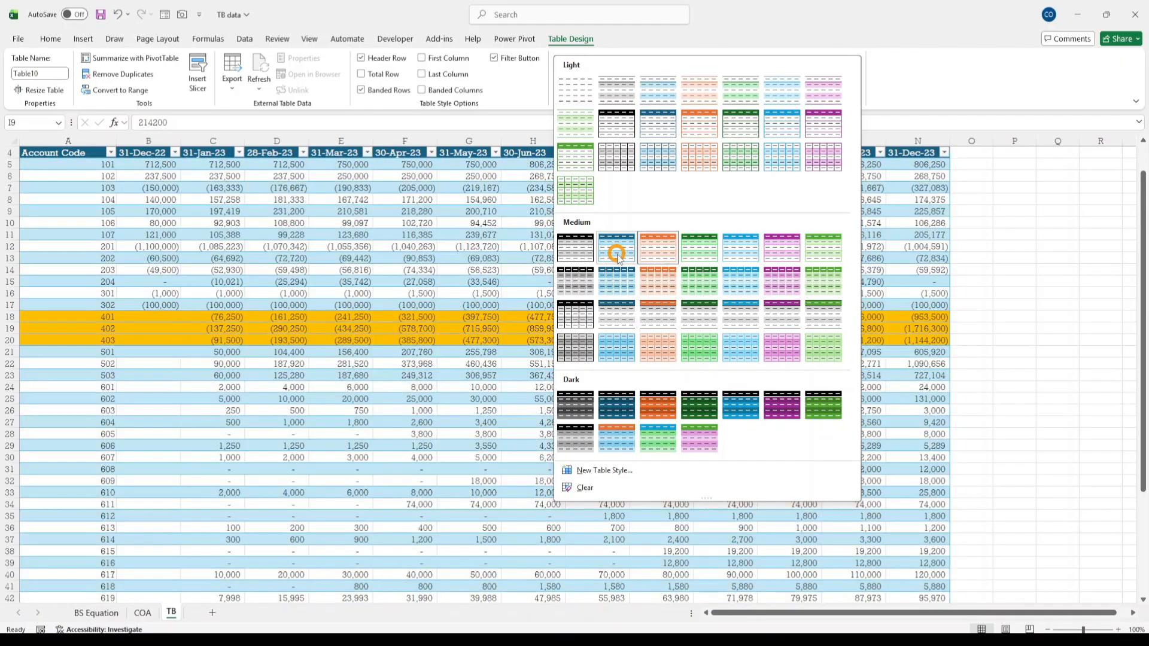
pyautogui.click(616, 247)
pyautogui.click(258, 469)
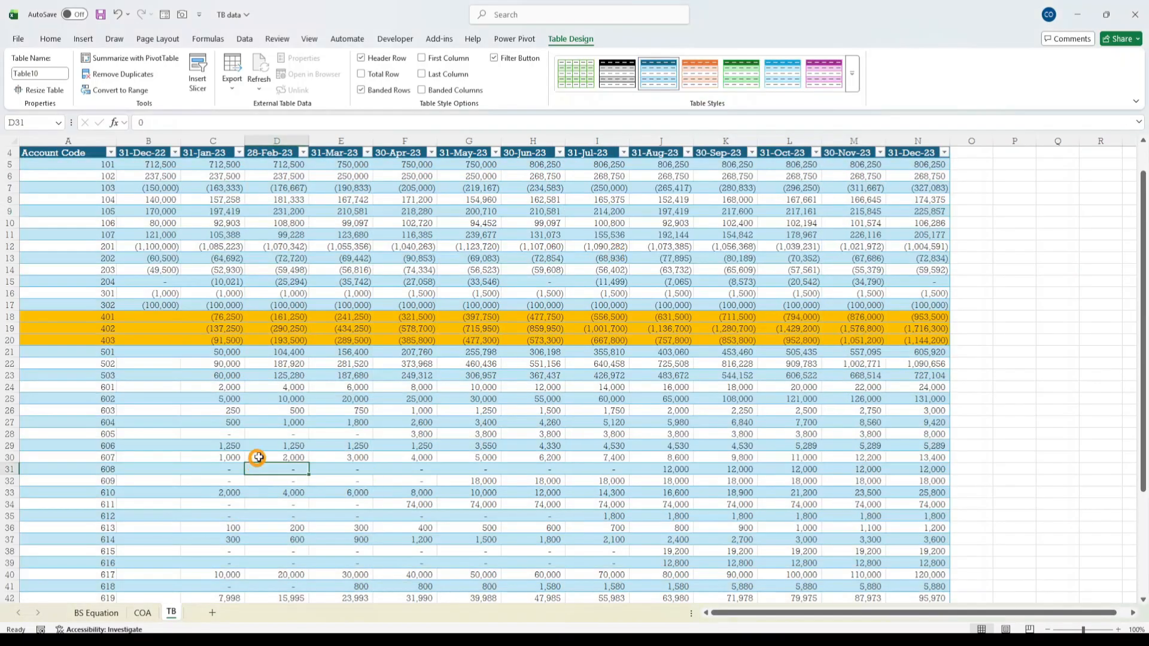
pyautogui.click(269, 362)
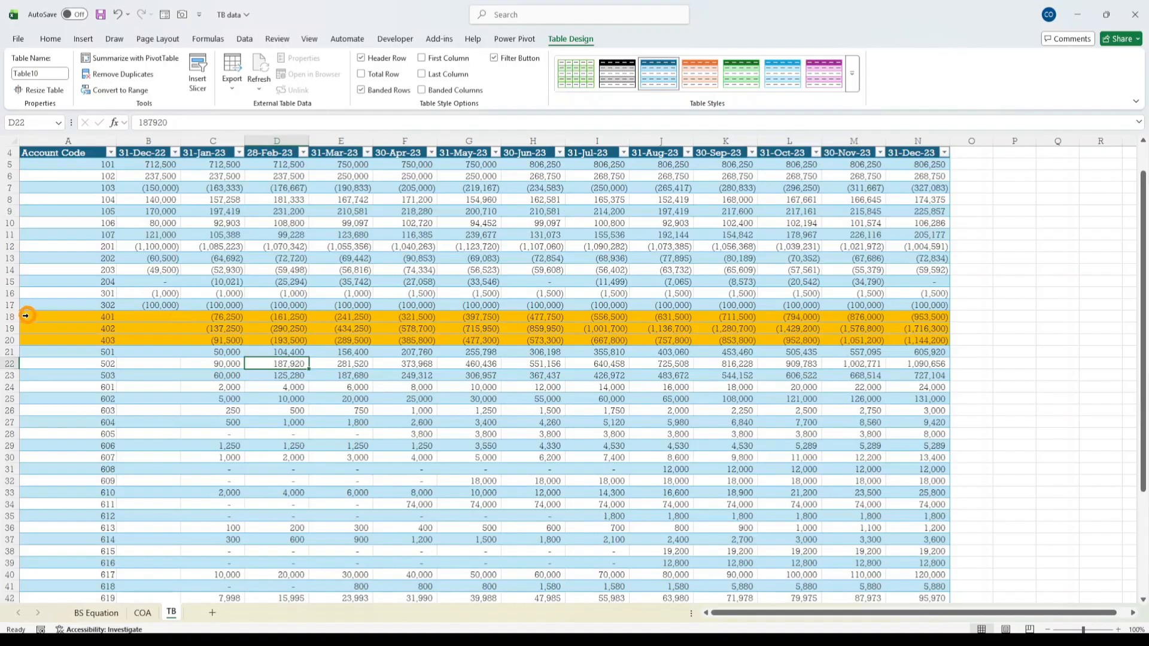
# - Clear the fill colour from the trial balance rows for account codes 401 to 501
pyautogui.moveTo(26, 316); pyautogui.dragTo(26, 354)
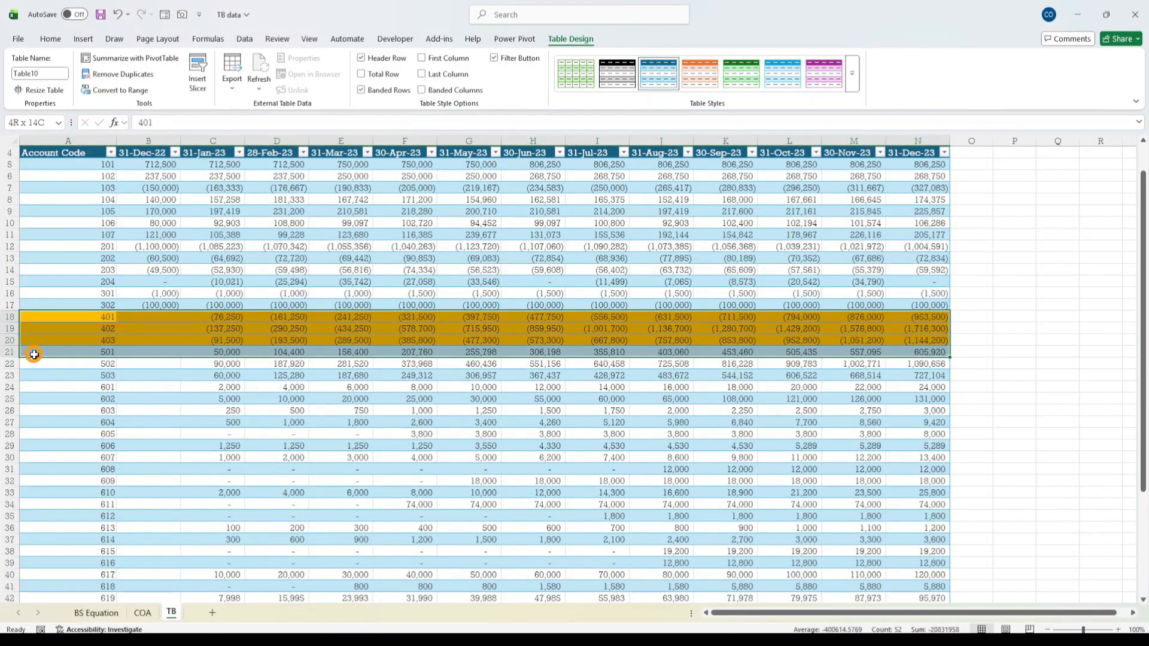
pyautogui.click(50, 38)
pyautogui.click(217, 84)
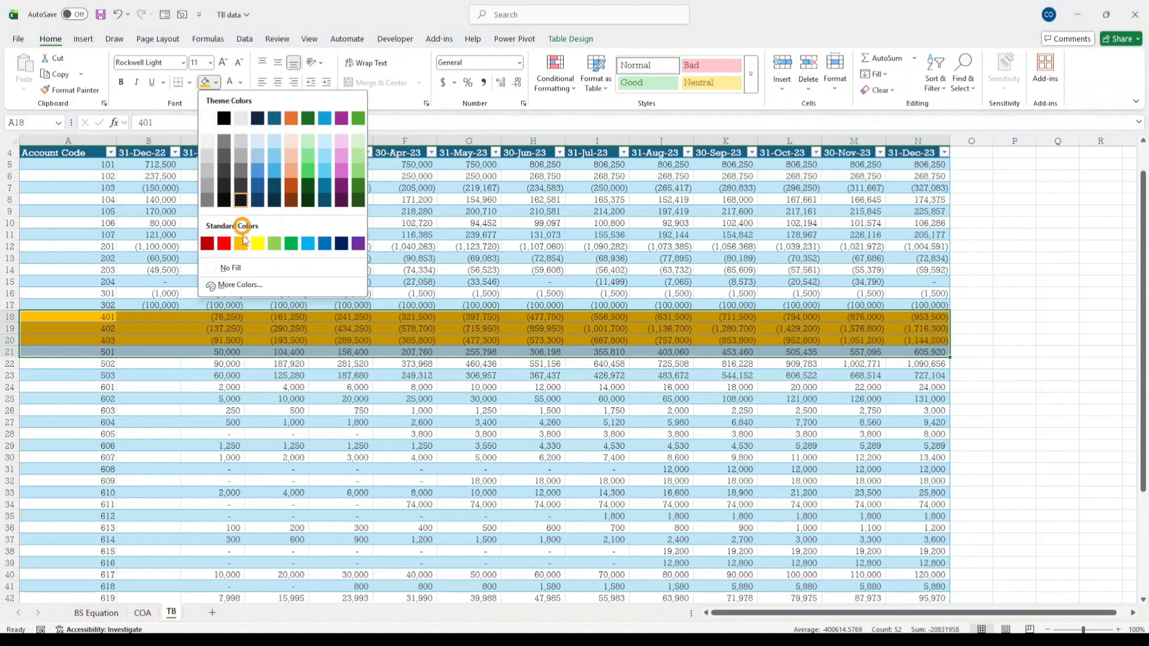
pyautogui.click(239, 267)
pyautogui.click(353, 400)
pyautogui.click(515, 513)
pyautogui.scroll(1, 757, 428)
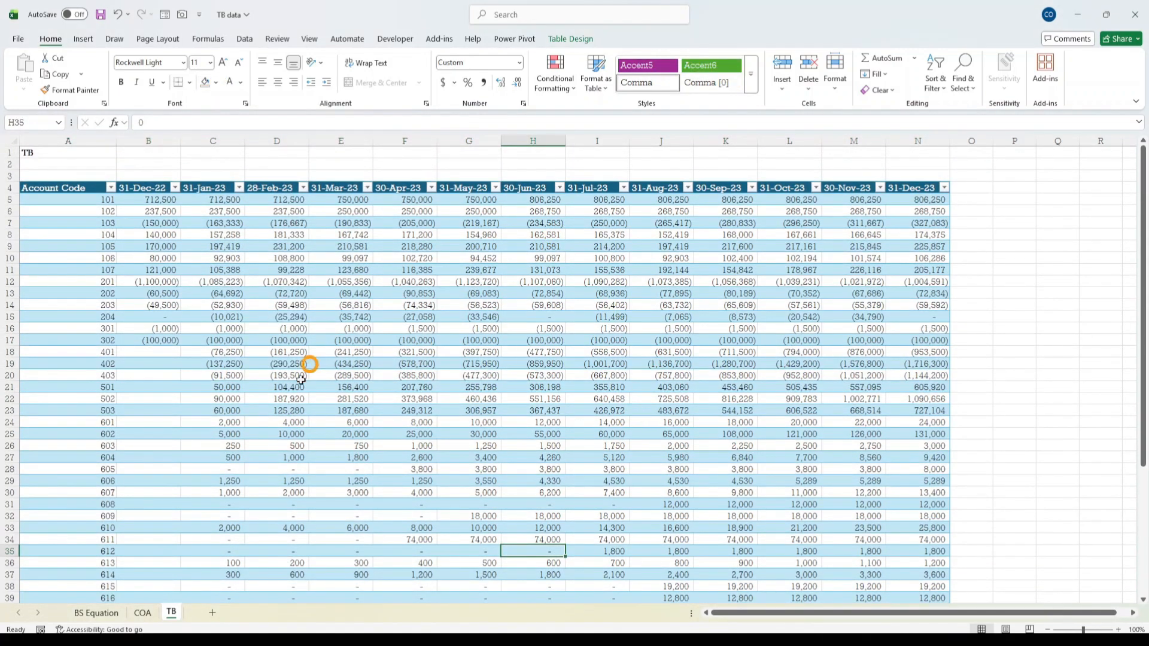
# - Rename the trial balance table as TB in the Name Manager
pyautogui.click(389, 501)
pyautogui.click(818, 481)
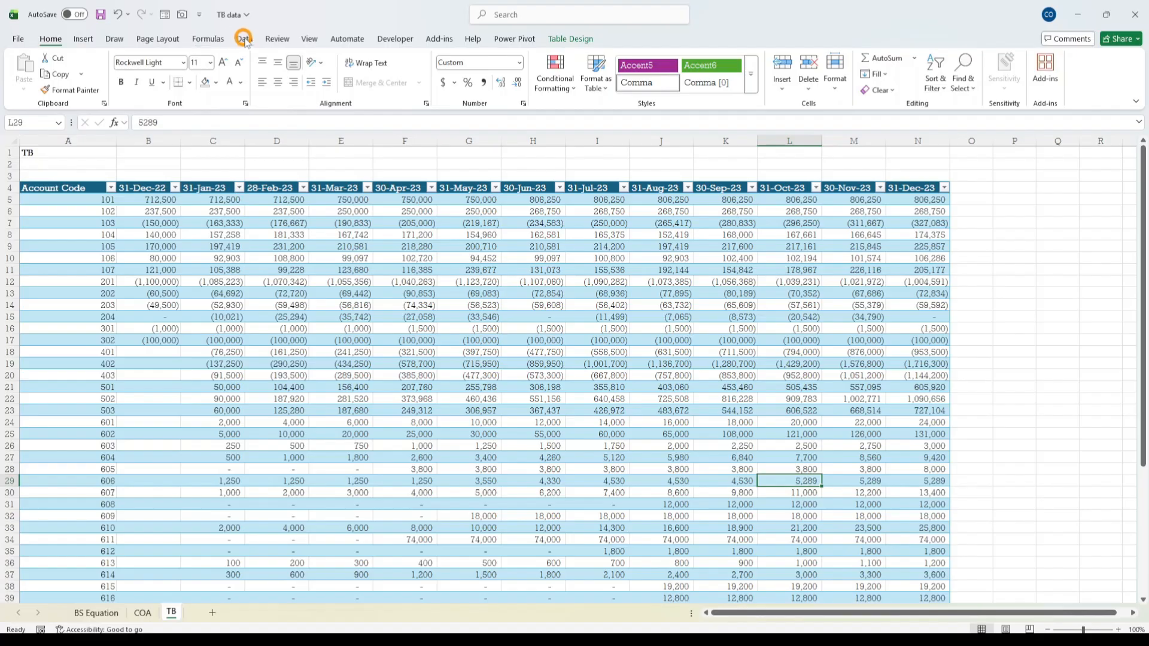
pyautogui.click(207, 39)
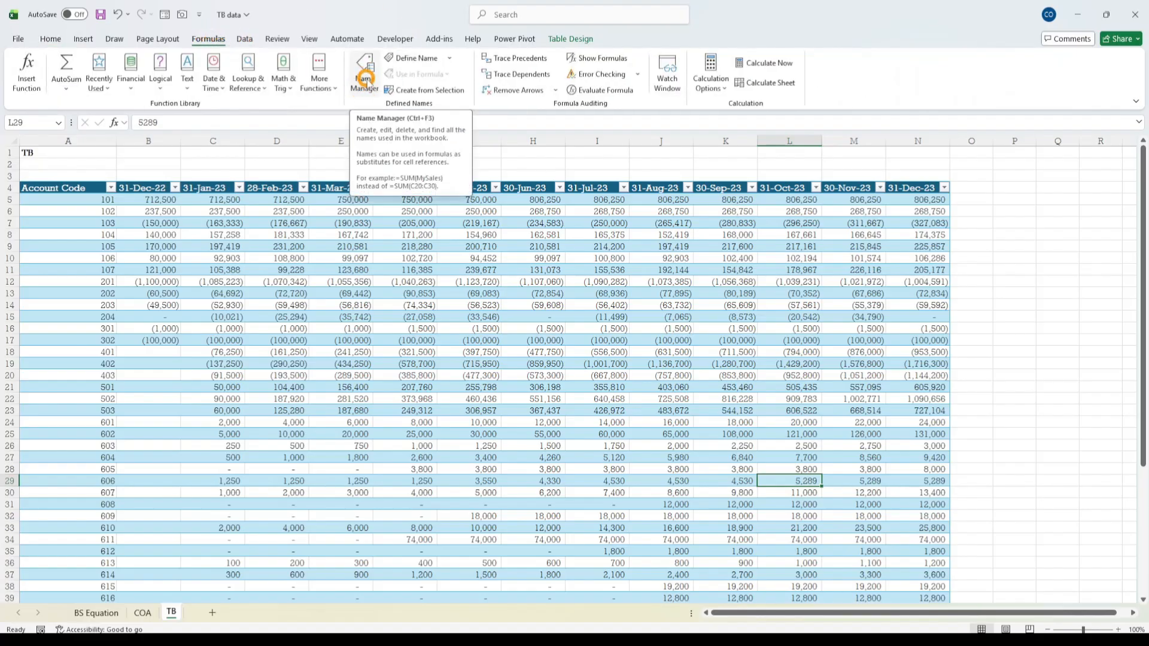
pyautogui.click(364, 77)
pyautogui.click(434, 280)
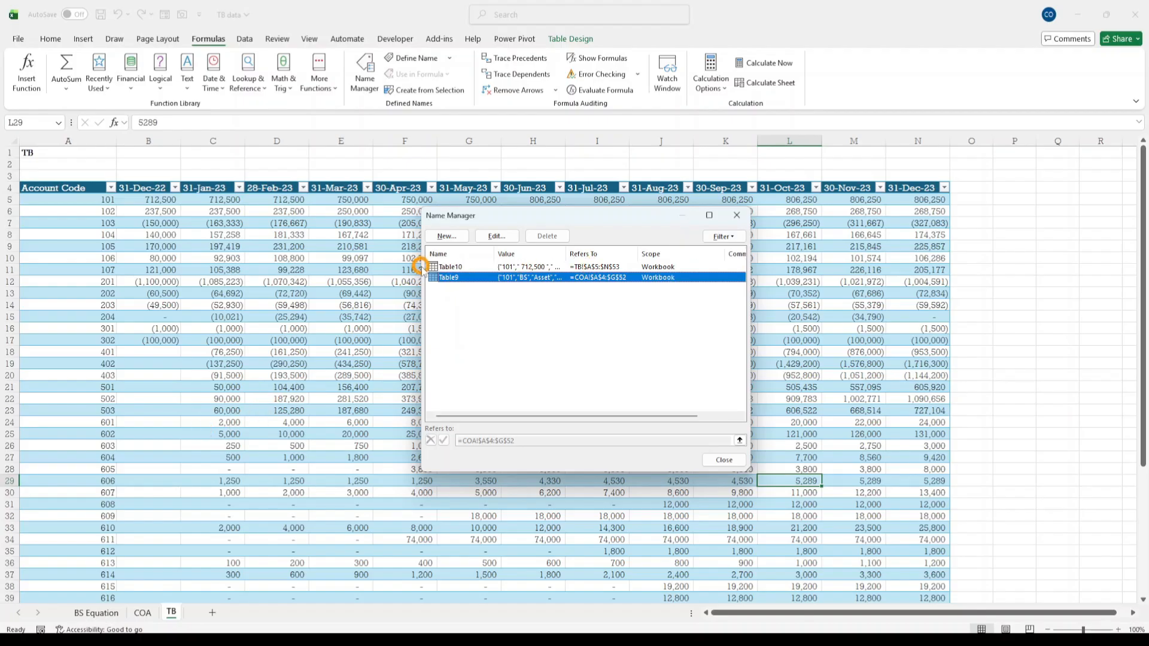
pyautogui.moveTo(416, 270); pyautogui.dragTo(205, 283)
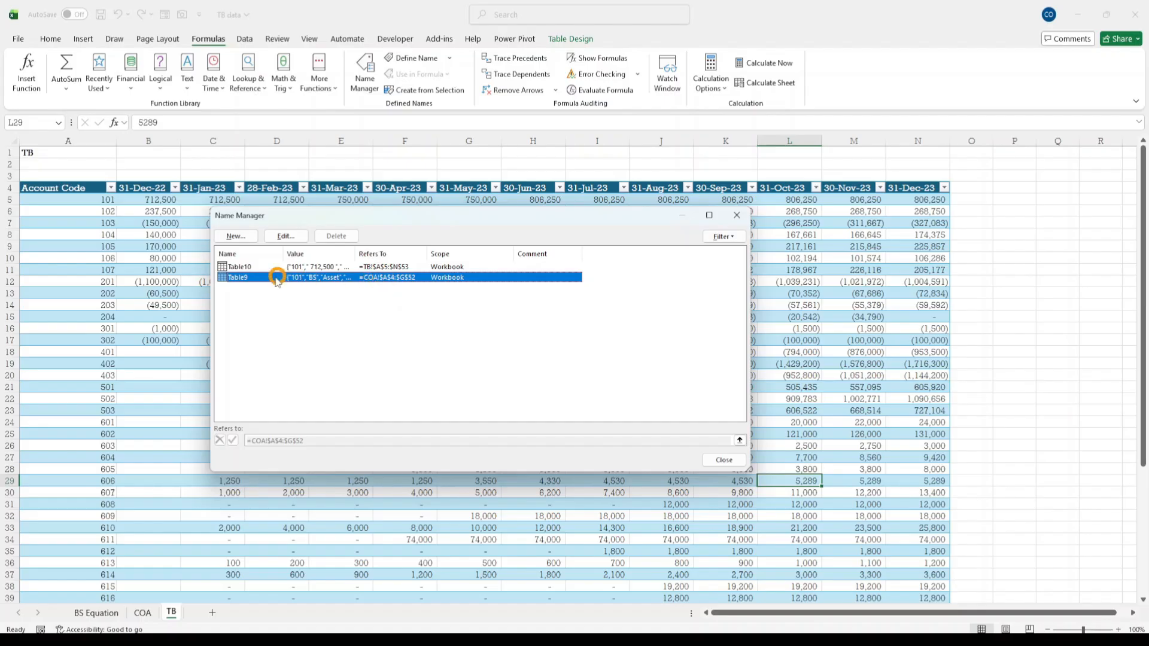
pyautogui.click(246, 267)
pyautogui.click(311, 237)
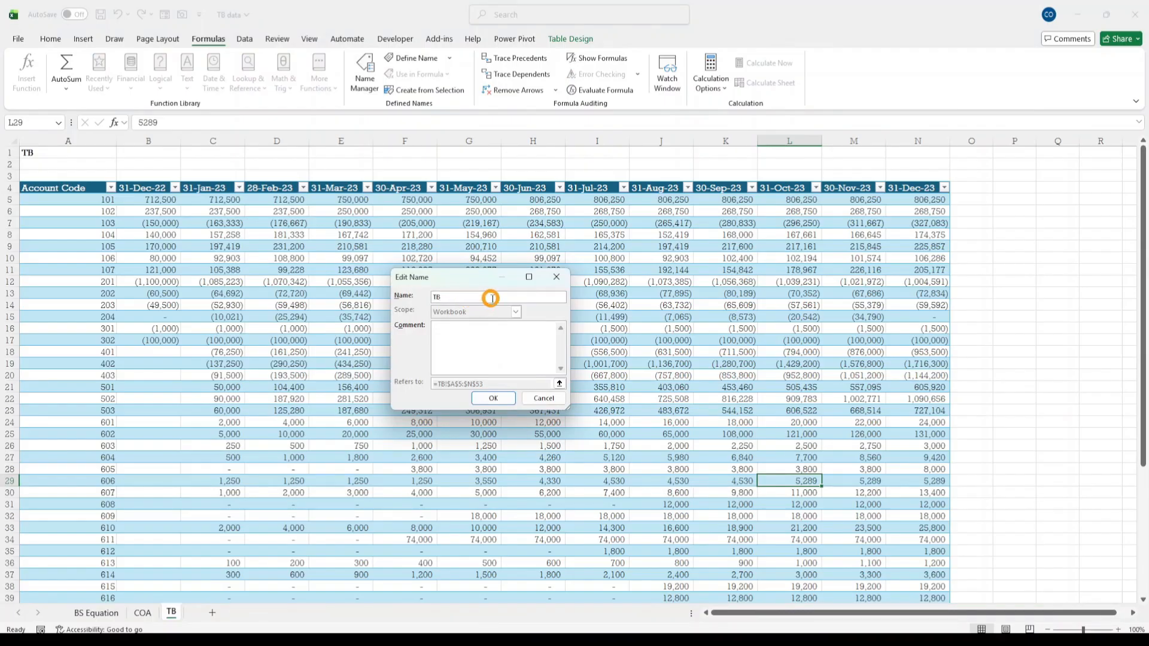
pyautogui.click(493, 398)
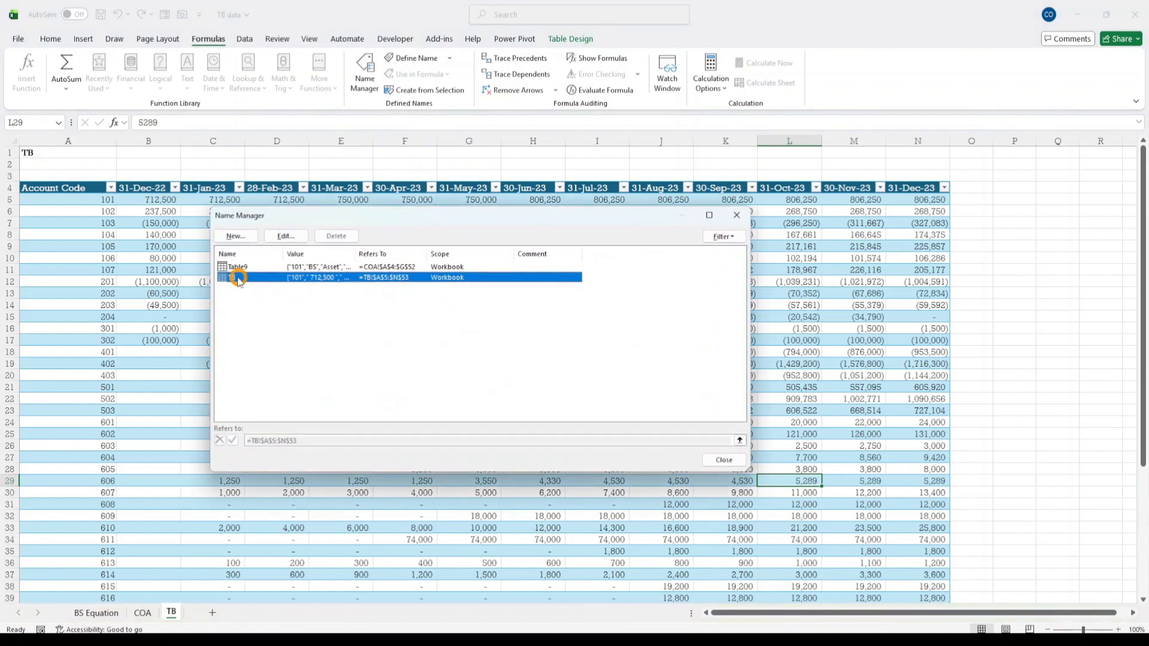
# - Rename the chart of accounts table as COA and close the Name Manager
pyautogui.click(249, 267)
pyautogui.click(285, 236)
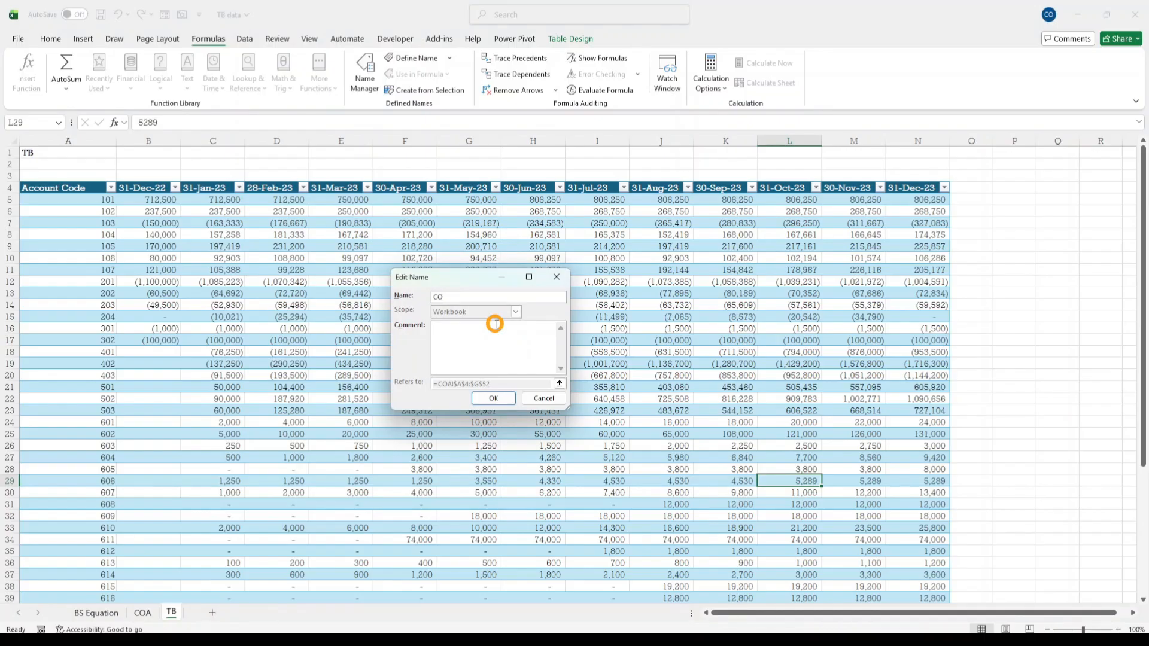
pyautogui.click(493, 397)
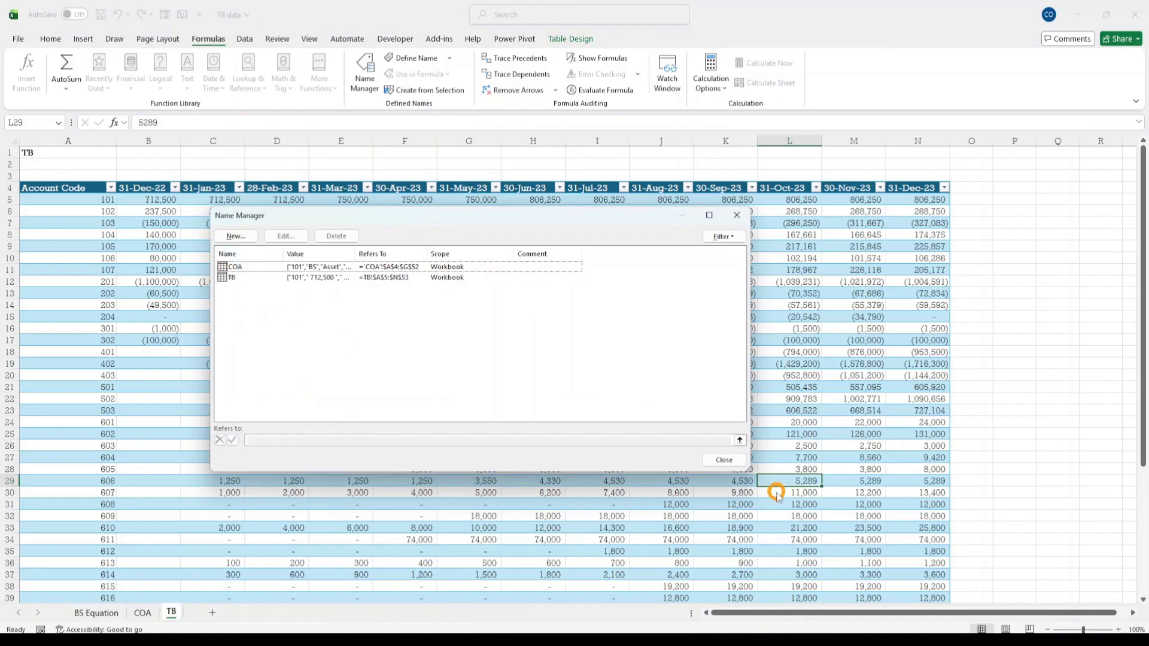
pyautogui.click(737, 215)
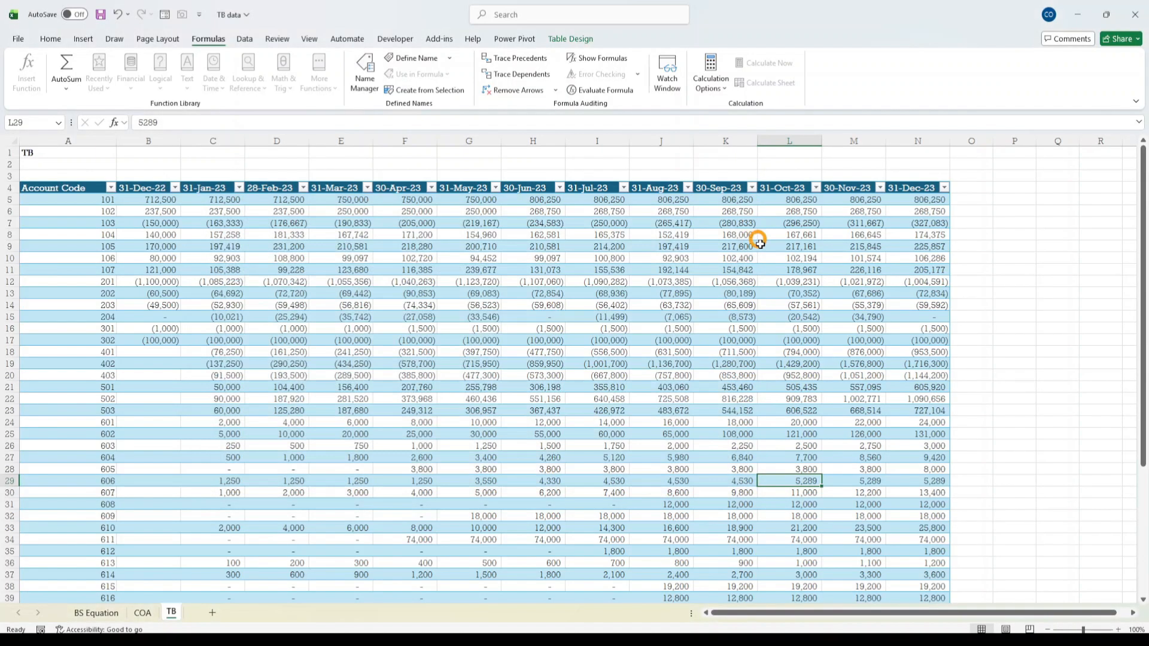
pyautogui.click(96, 305)
pyautogui.scroll(-9, 293, 484)
pyautogui.scroll(9, 293, 484)
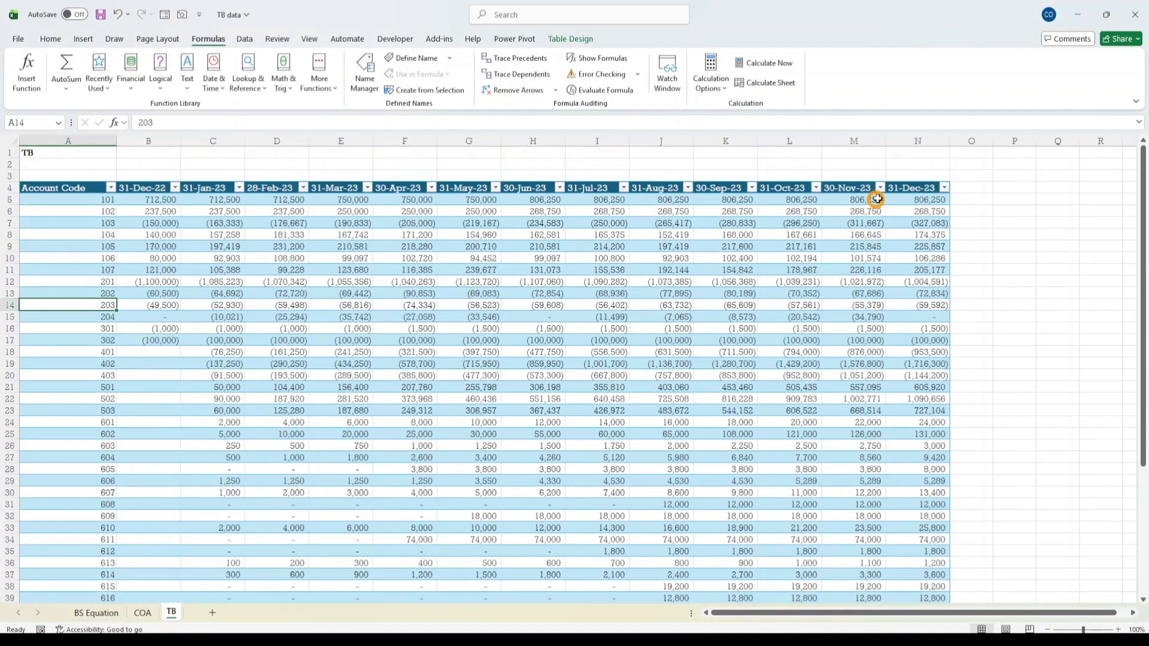
pyautogui.moveTo(970, 189); pyautogui.dragTo(977, 585)
pyautogui.click(663, 514)
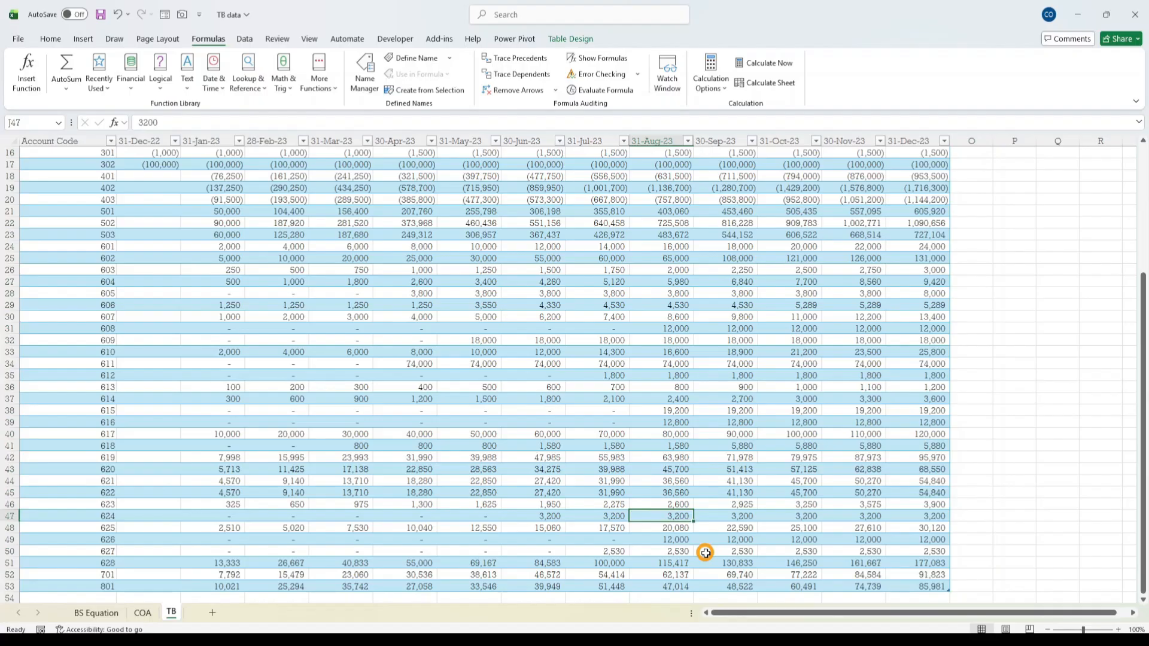
pyautogui.scroll(5, 523, 371)
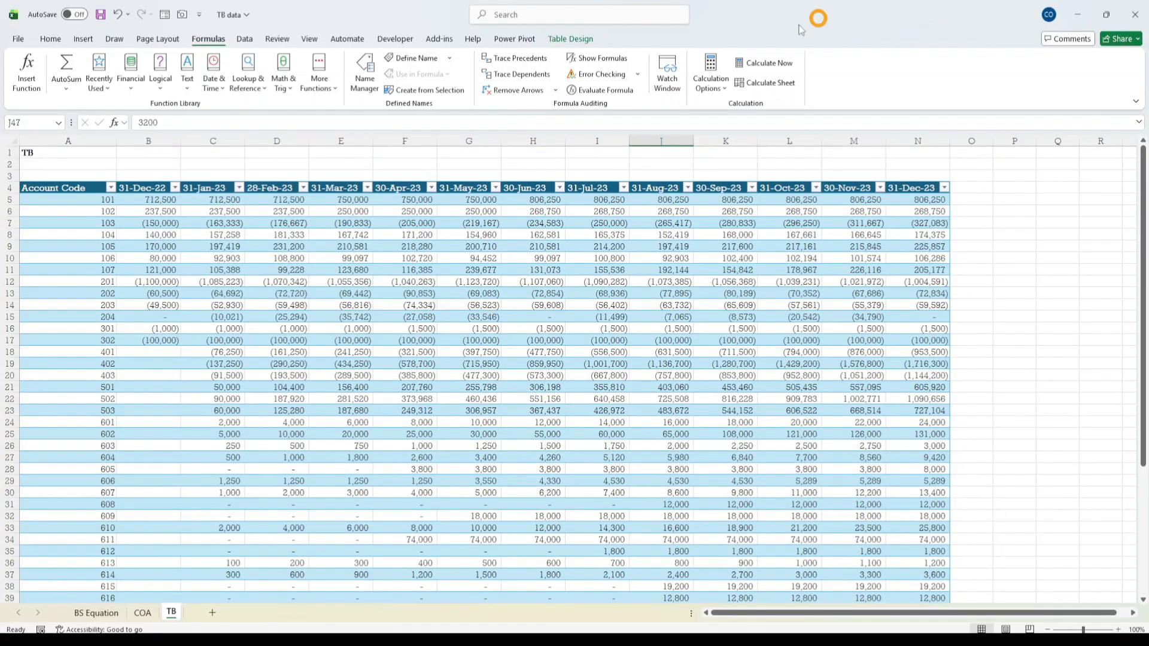
# - Save the TB data workbook and close it
pyautogui.click(105, 15)
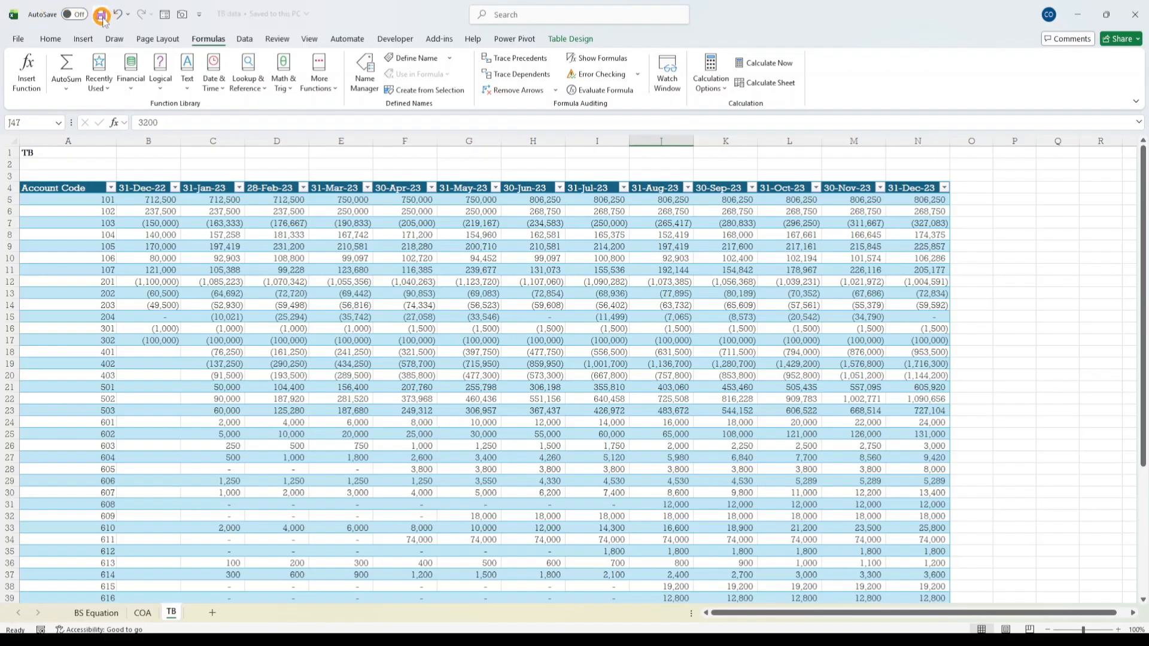
pyautogui.click(1136, 17)
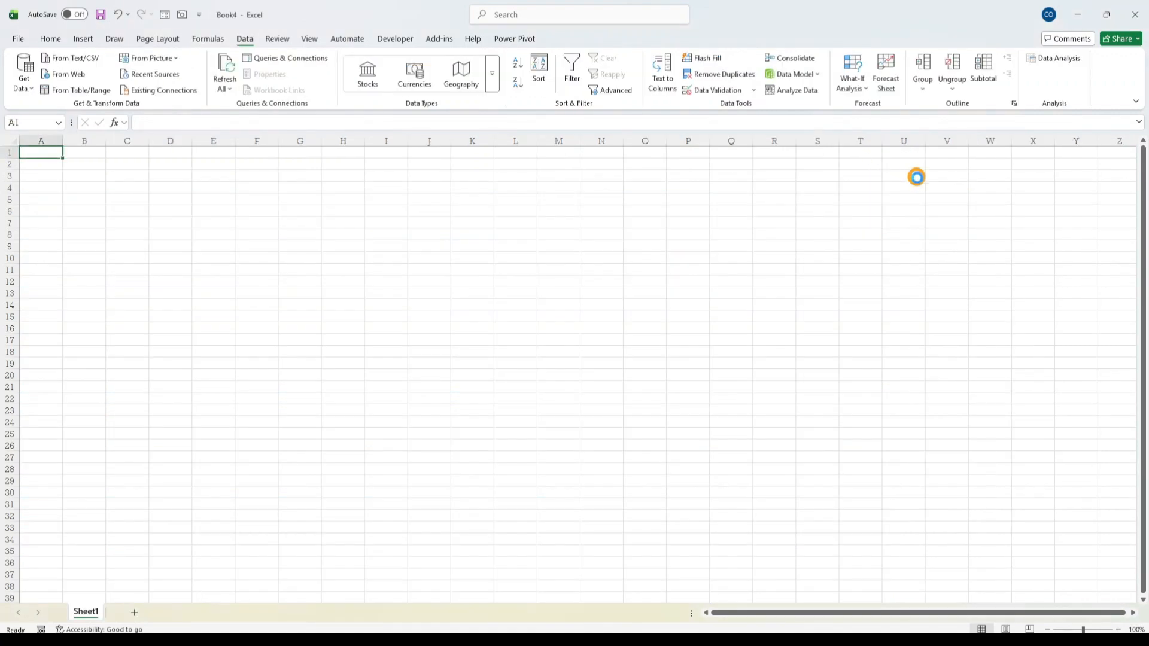
# - Import the TB data file from the Desktop into the blank workbook as an Excel workbook data source
pyautogui.click(283, 331)
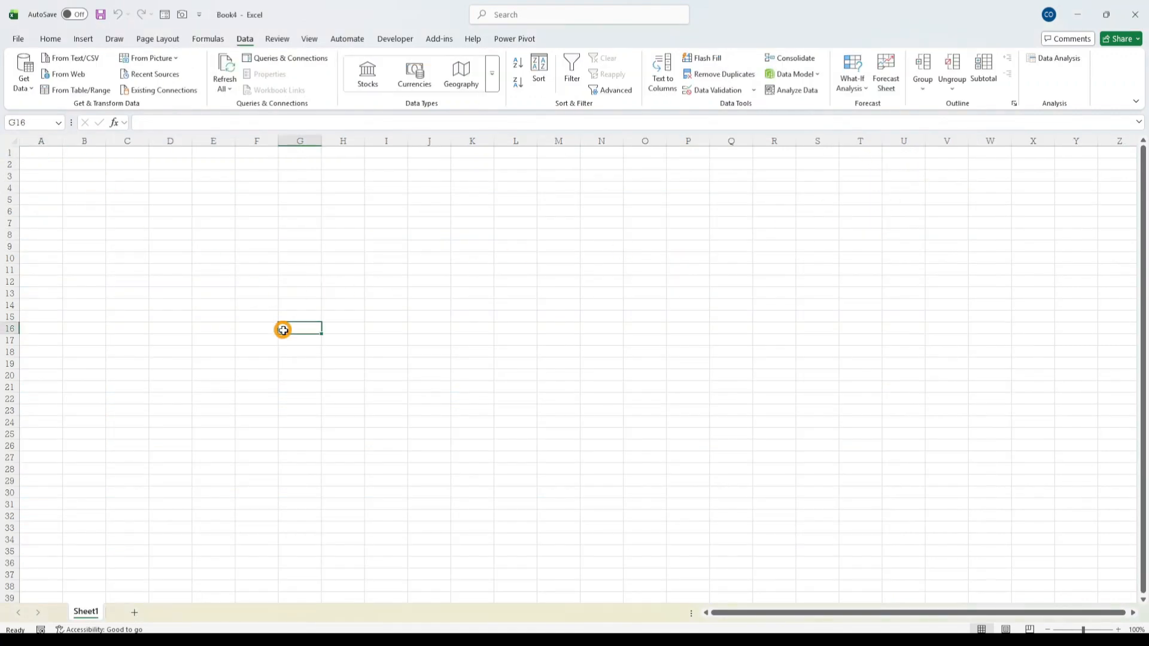
pyautogui.click(103, 182)
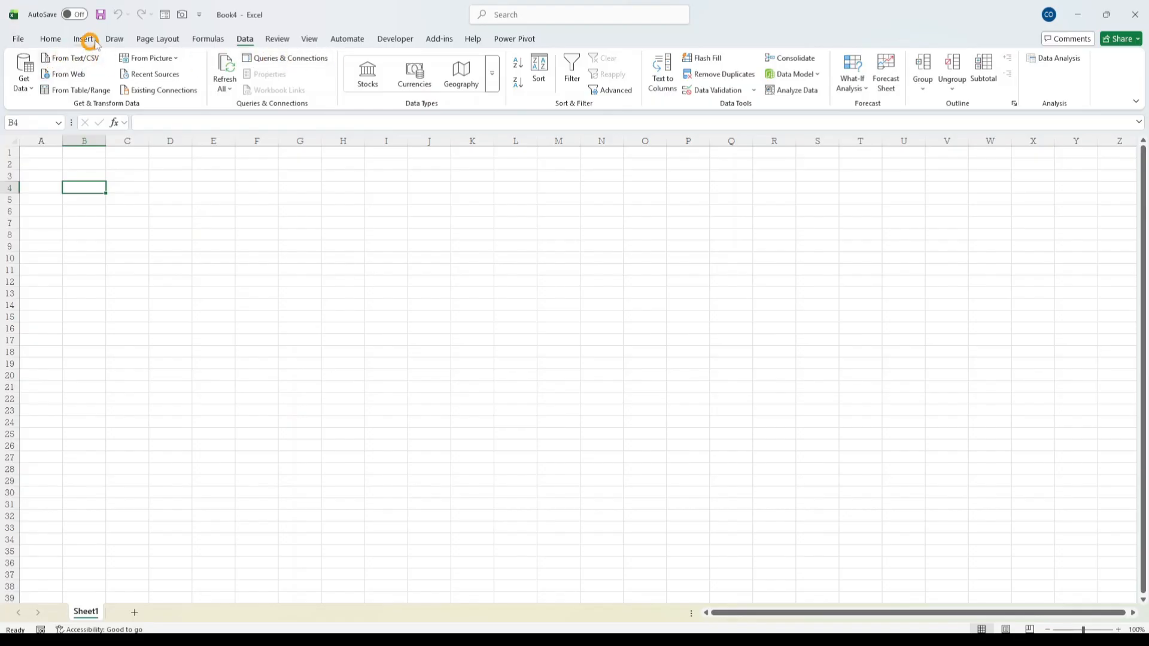
pyautogui.click(30, 89)
pyautogui.click(56, 136)
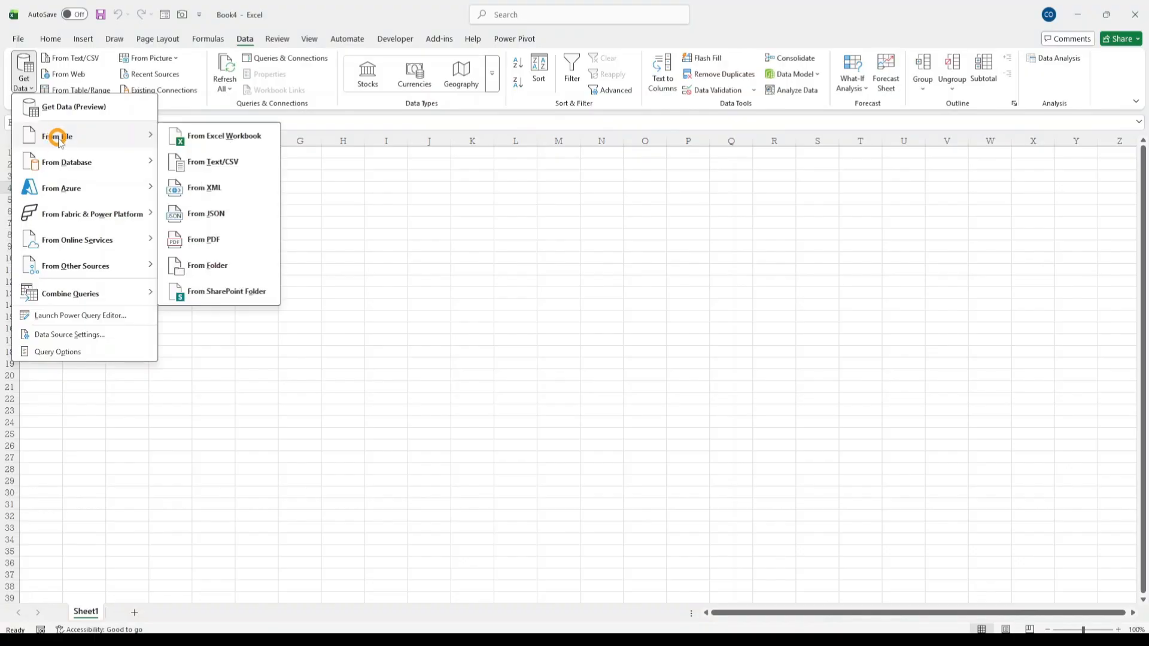
pyautogui.click(239, 136)
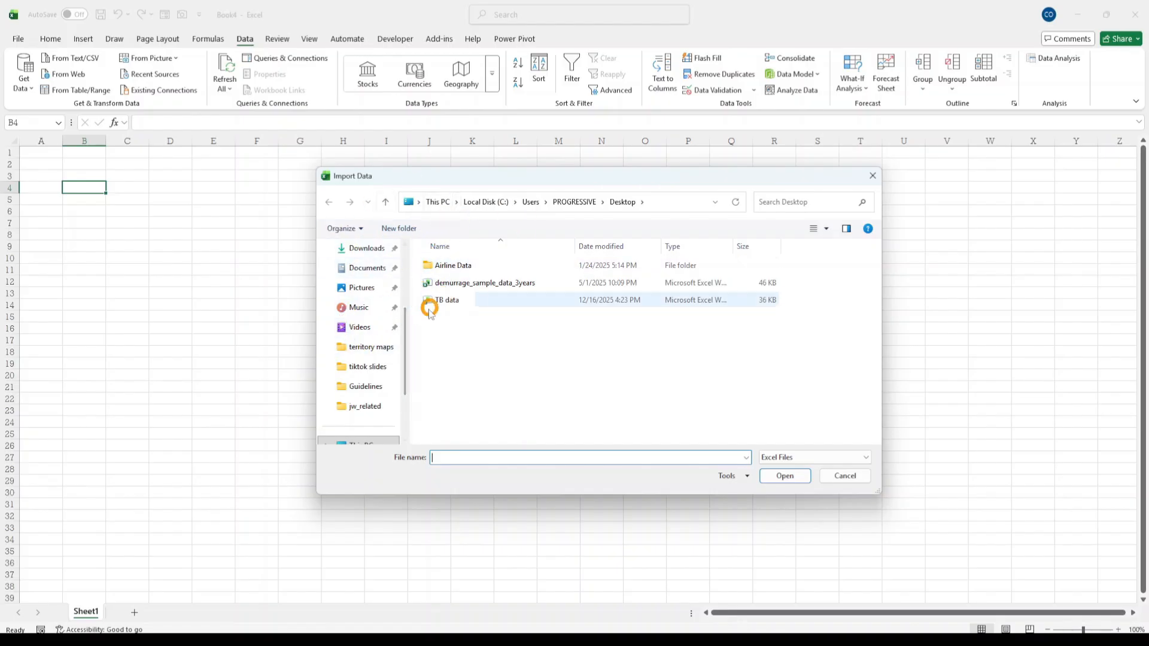
pyautogui.click(478, 304)
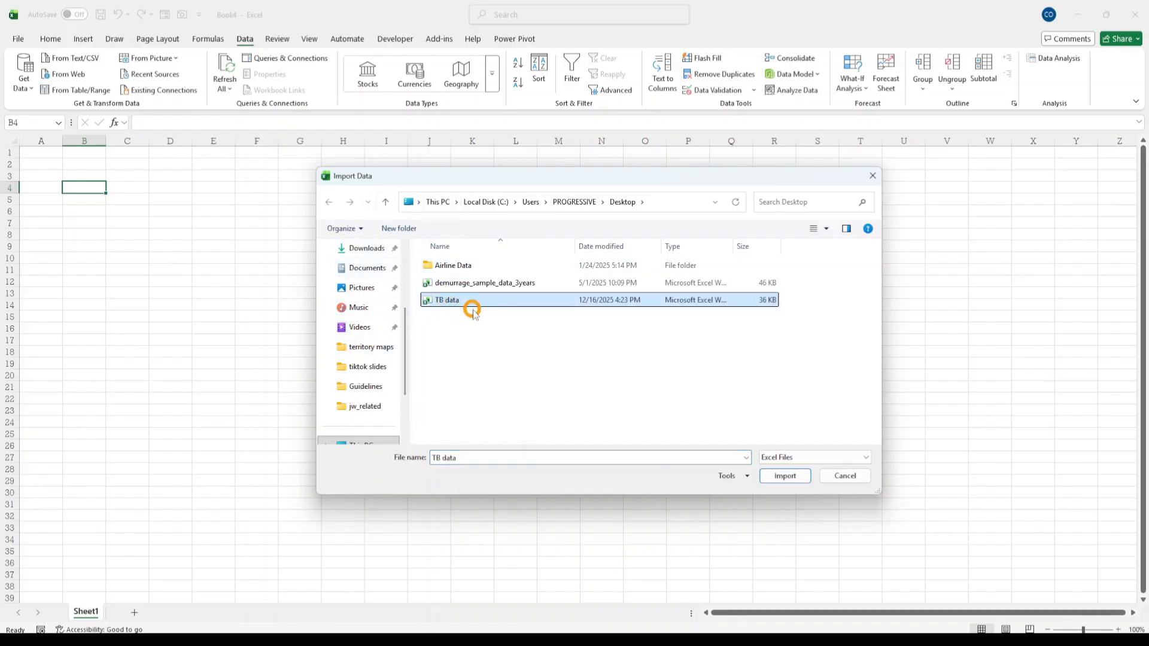
pyautogui.click(784, 476)
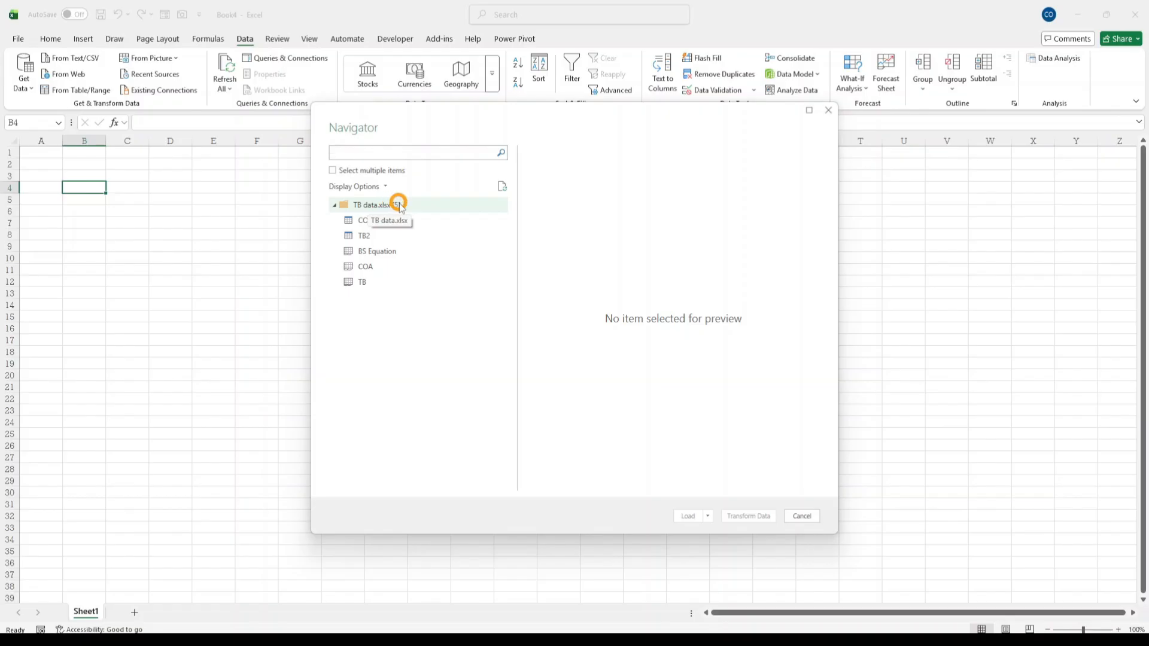
# - Select both the TB and COA sheets for import and open them for transformation in Power Query Editor
pyautogui.click(339, 282)
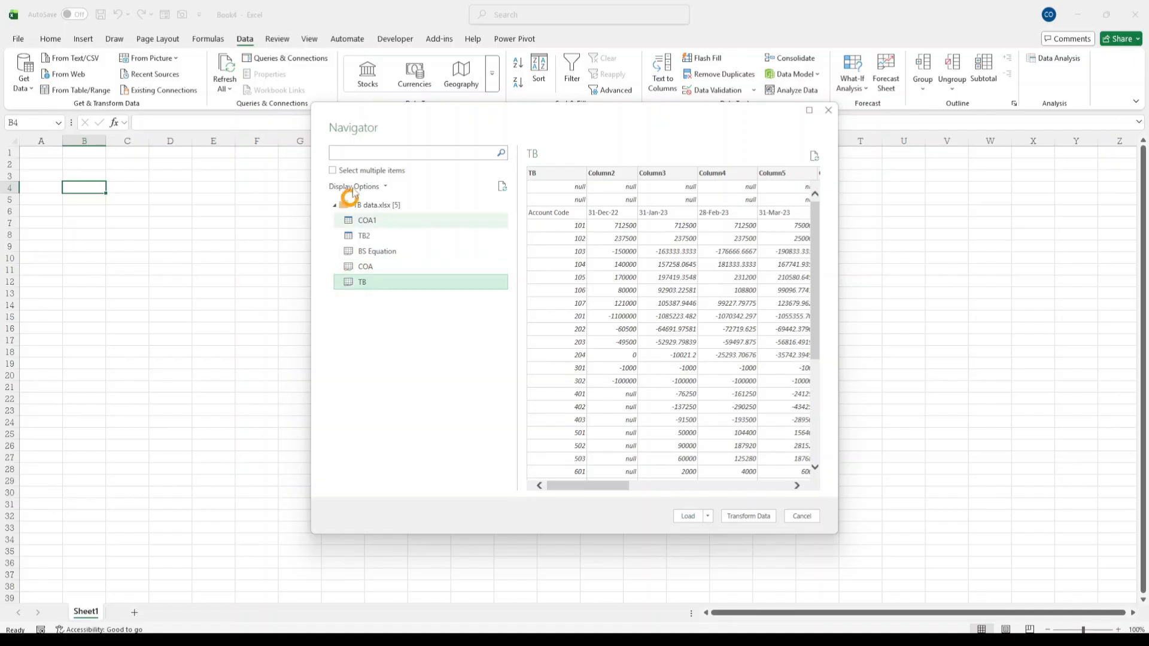
pyautogui.click(333, 170)
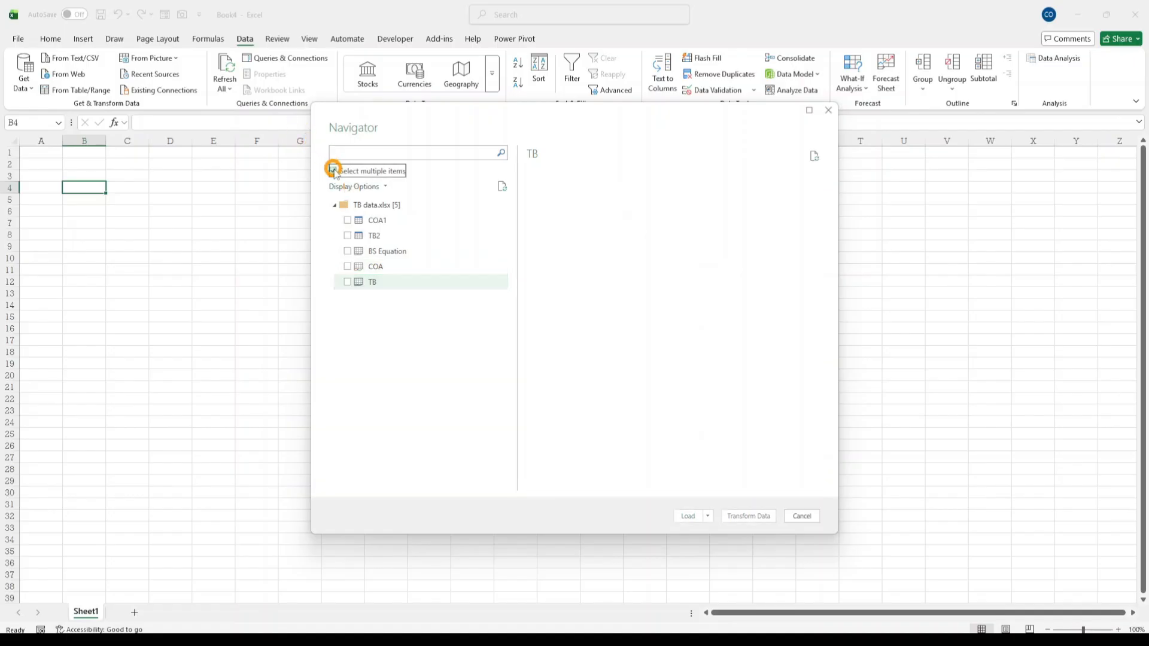
pyautogui.click(346, 282)
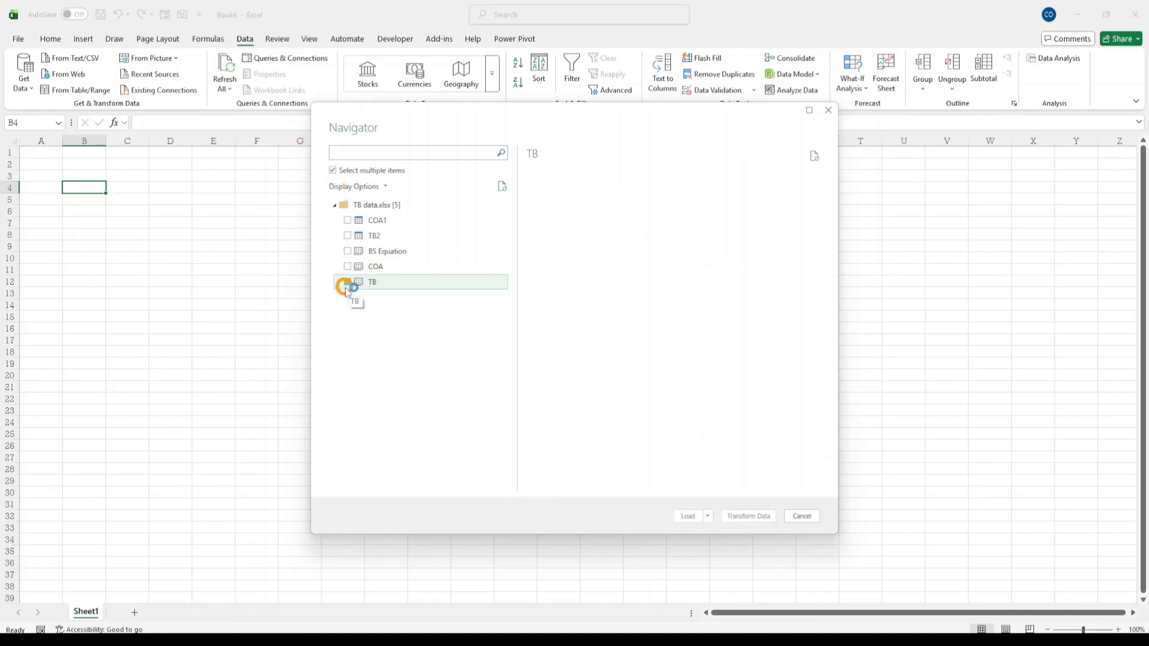
pyautogui.click(347, 266)
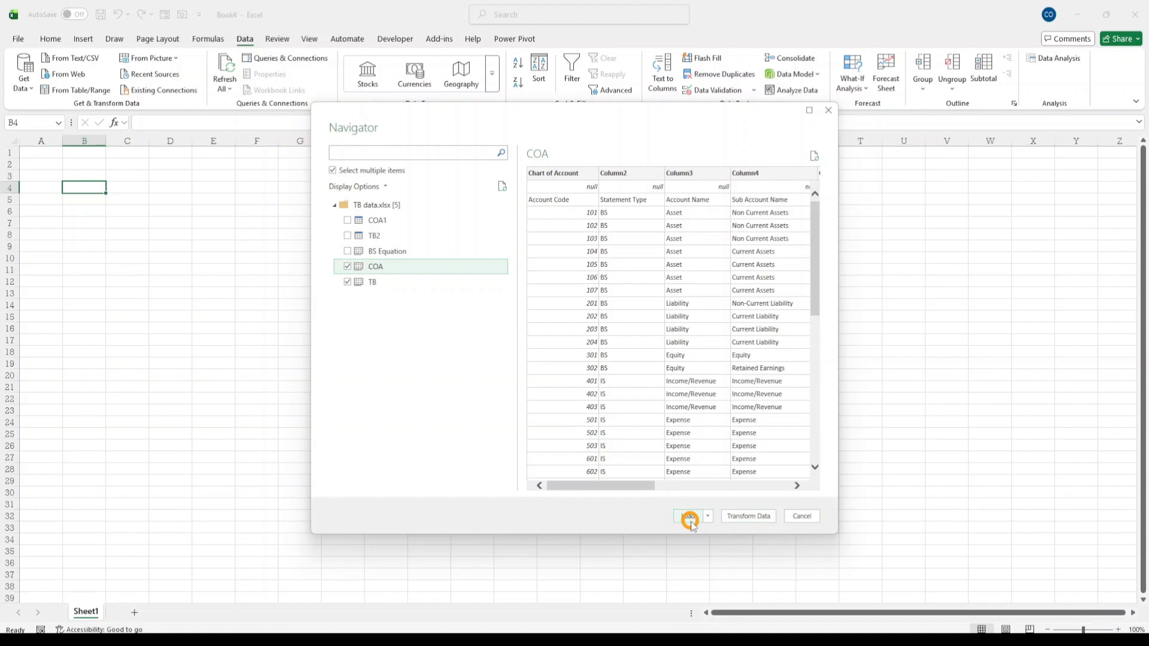
pyautogui.click(742, 517)
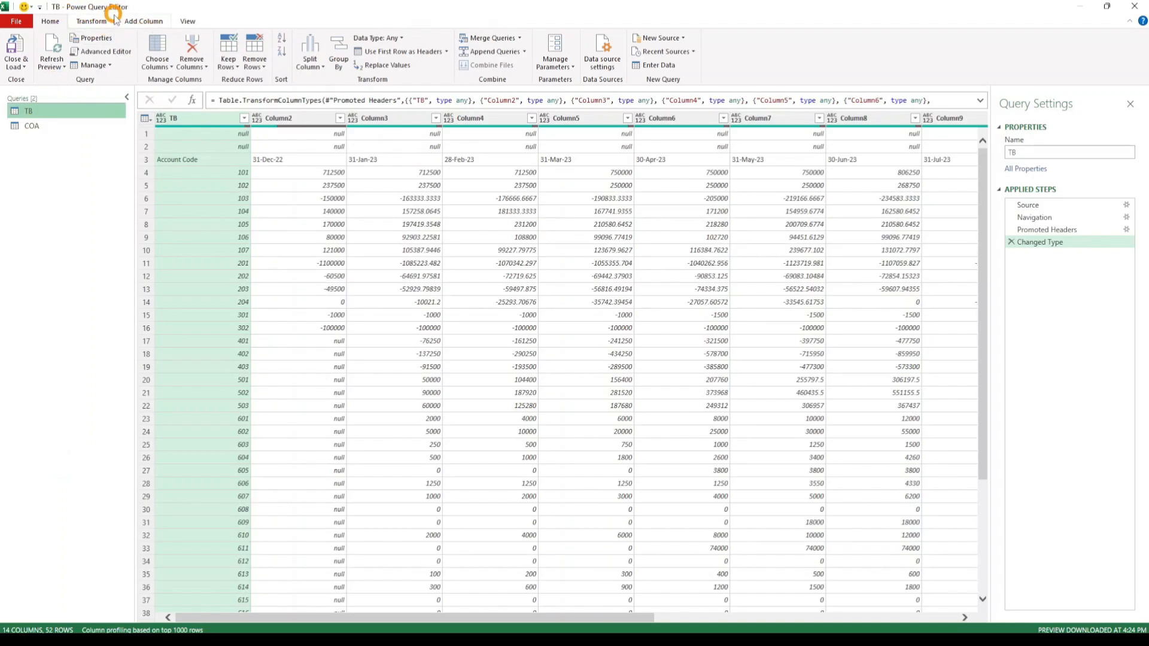
# - In the COA query, filter null values out of the Chart of Account column and use the first row as headers
pyautogui.click(34, 127)
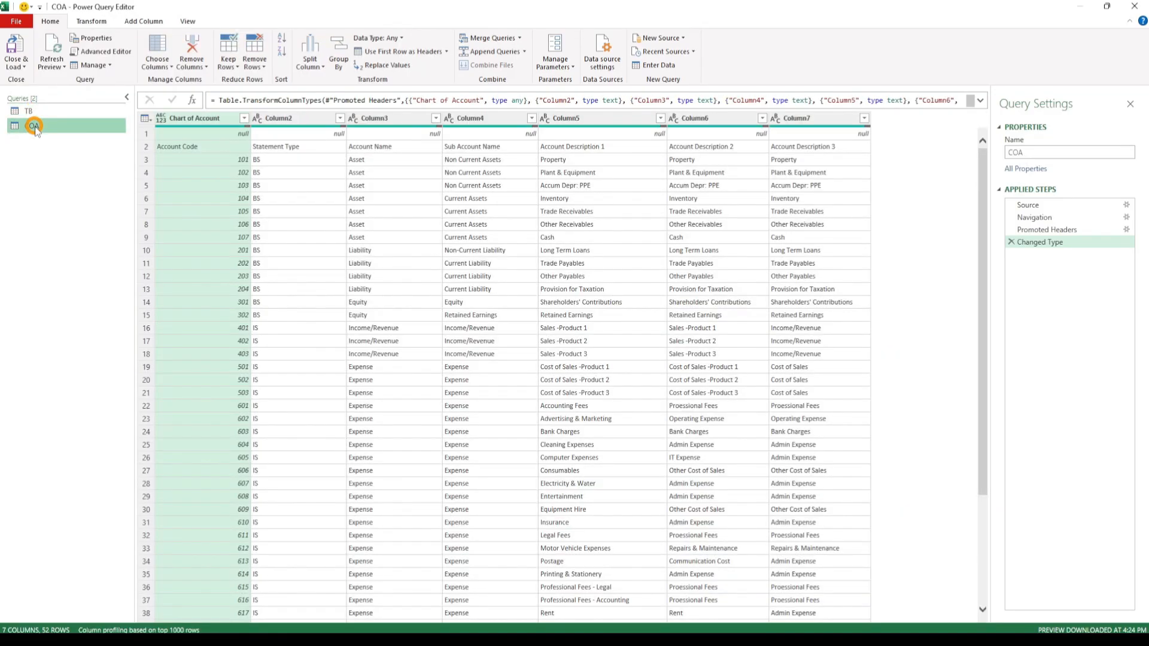
pyautogui.click(29, 111)
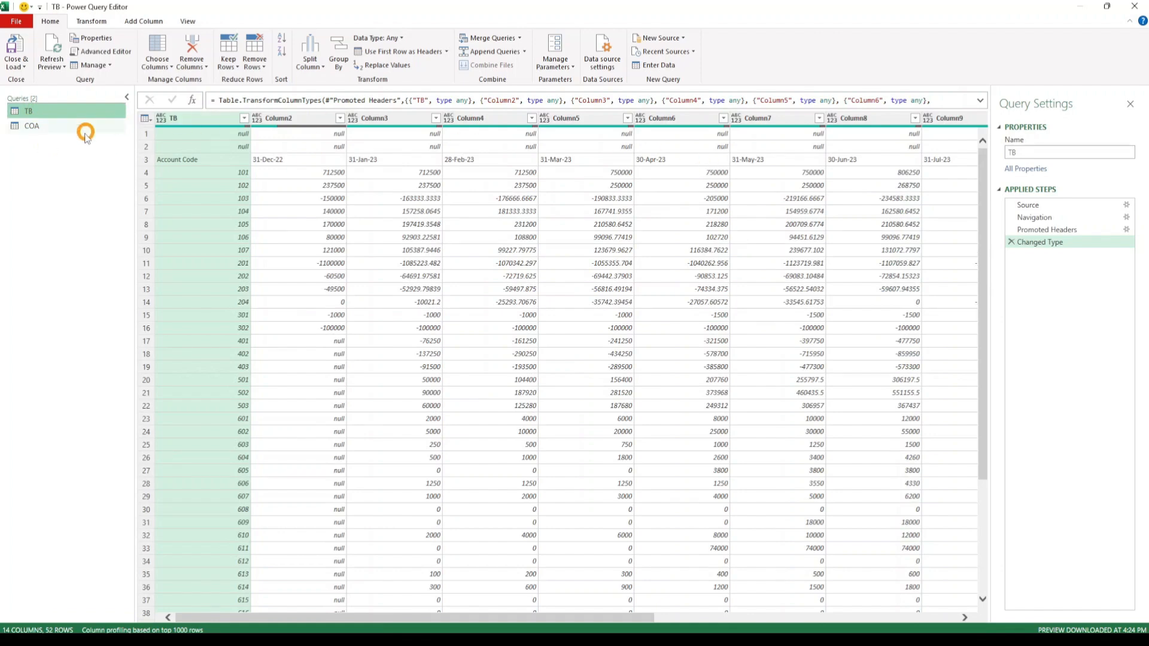
pyautogui.click(55, 126)
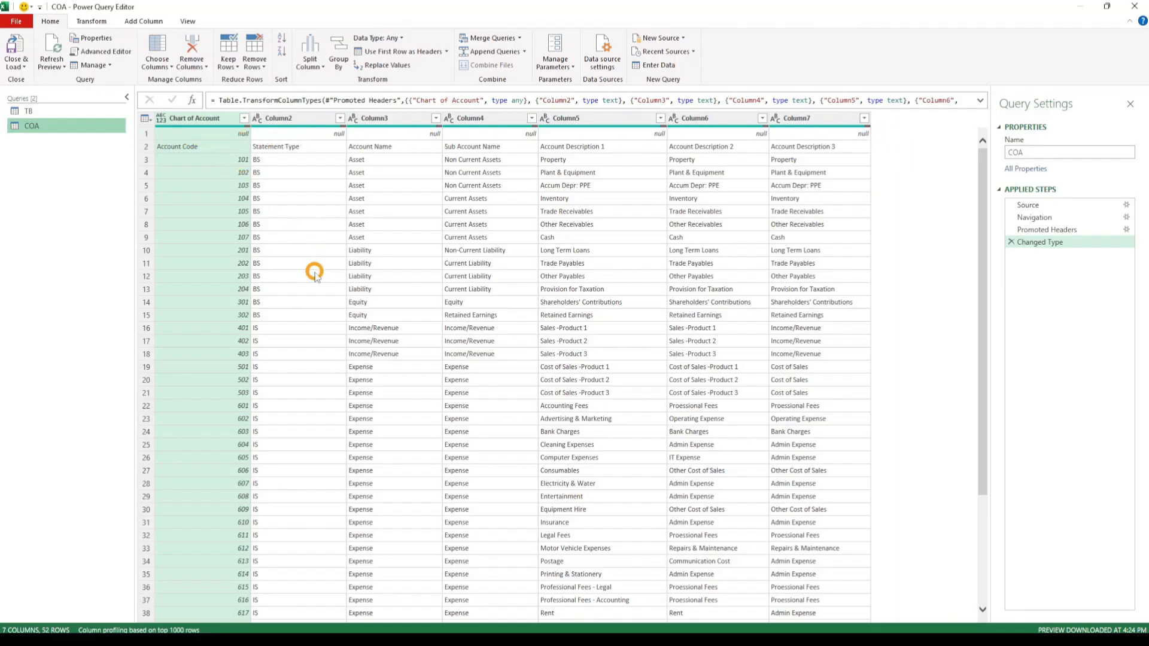
pyautogui.click(244, 119)
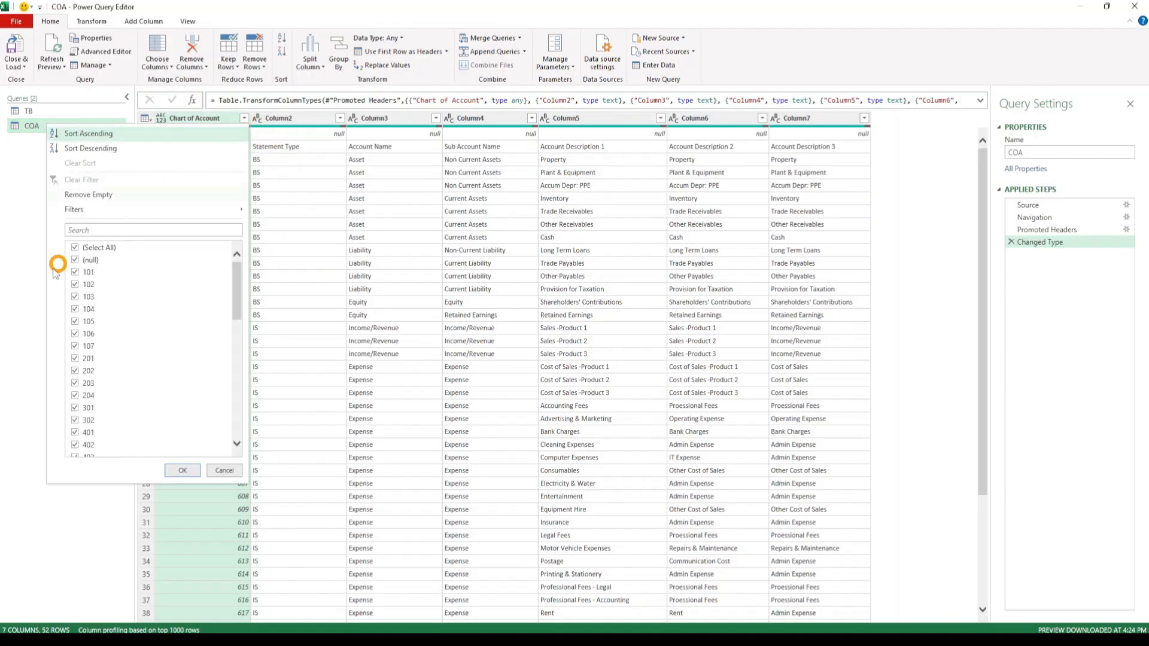
pyautogui.click(76, 261)
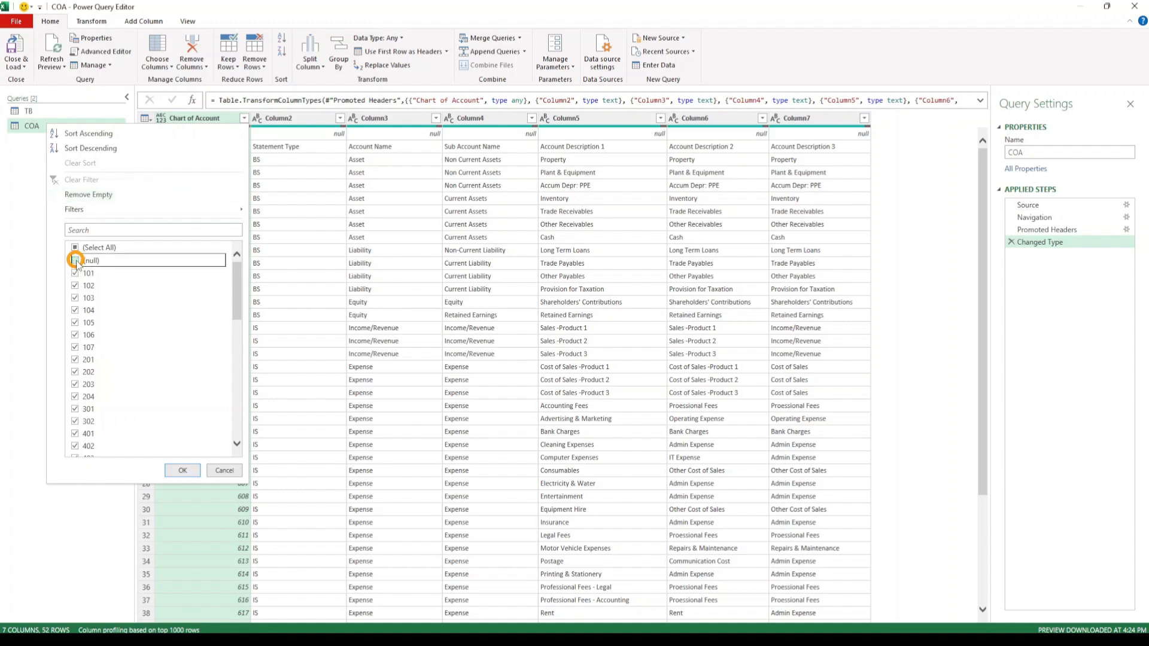
pyautogui.click(183, 470)
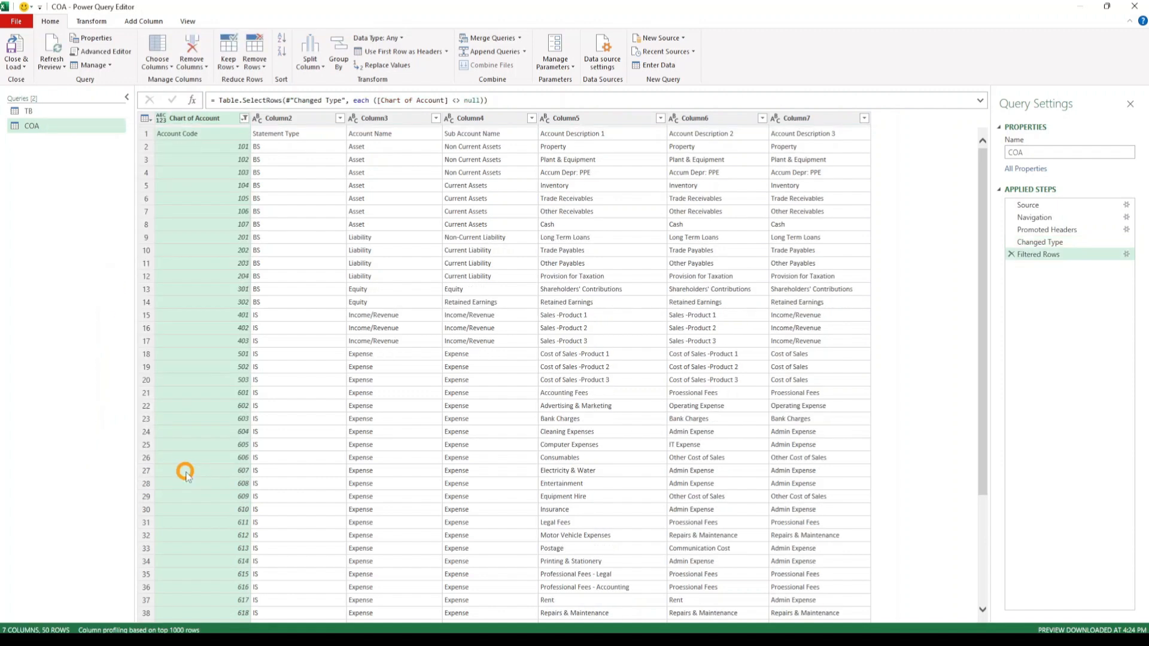
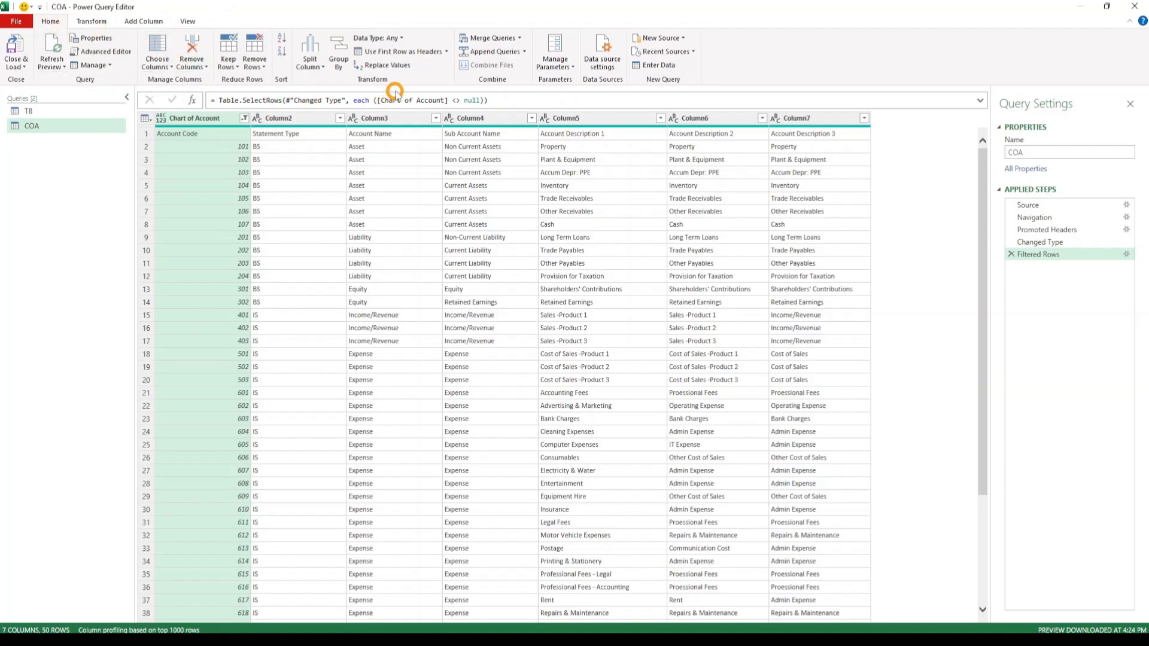
pyautogui.click(447, 52)
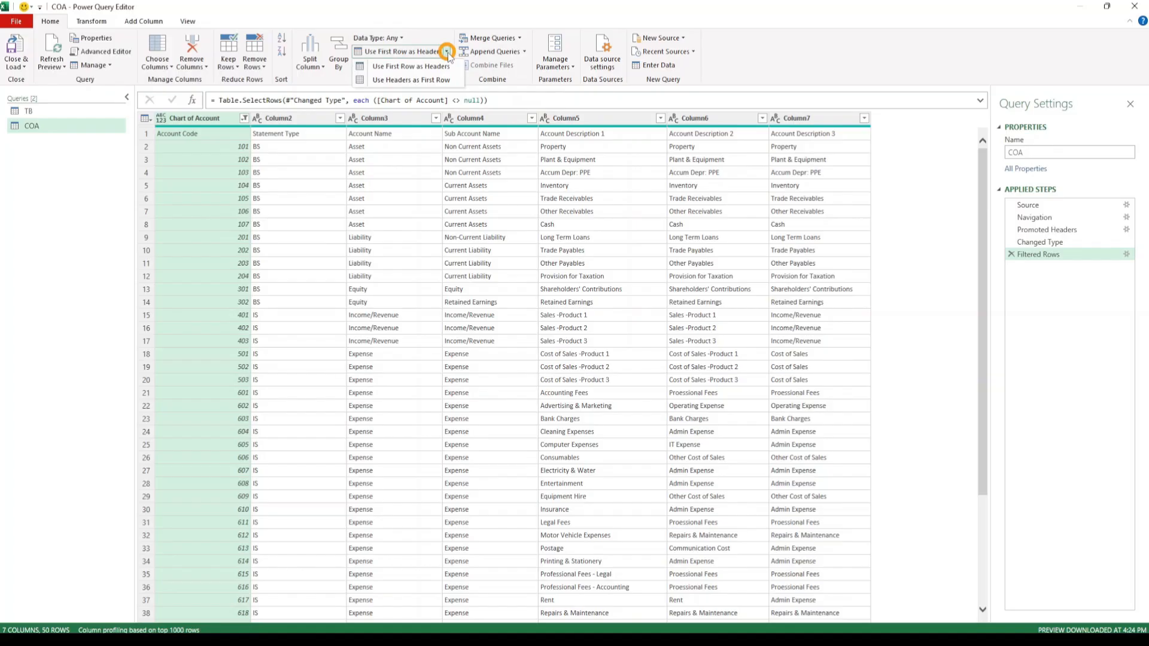
pyautogui.click(428, 66)
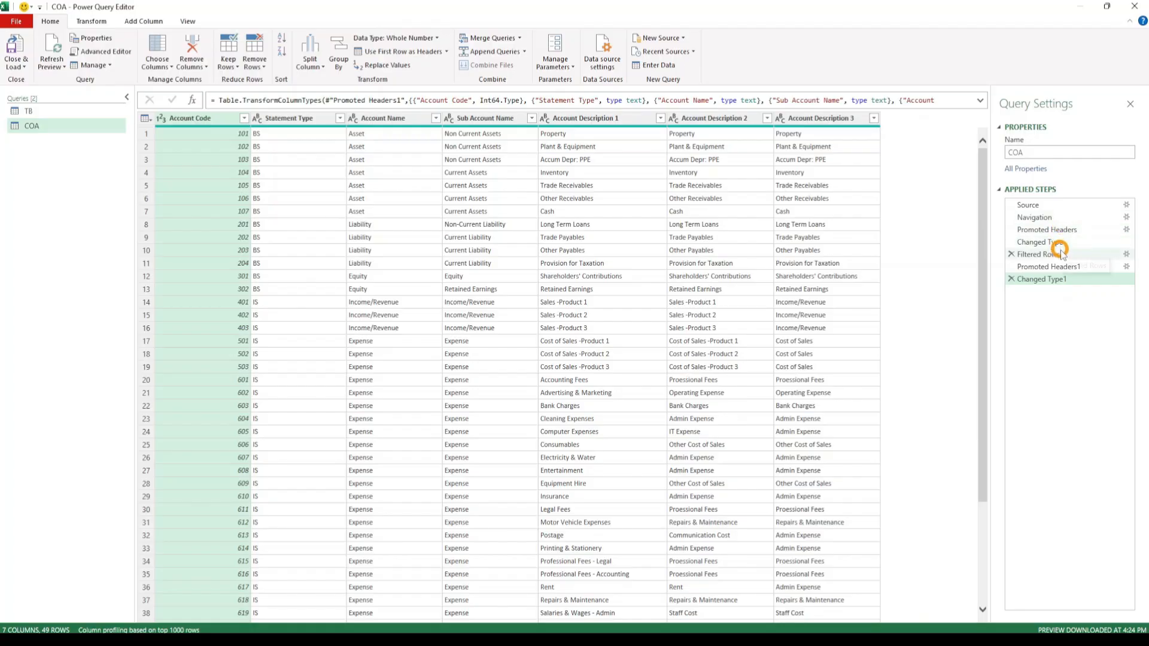
# - Review the COA query's applied steps and delete every one after Navigation, from Promoted Headers through Changed Type1
pyautogui.click(1035, 206)
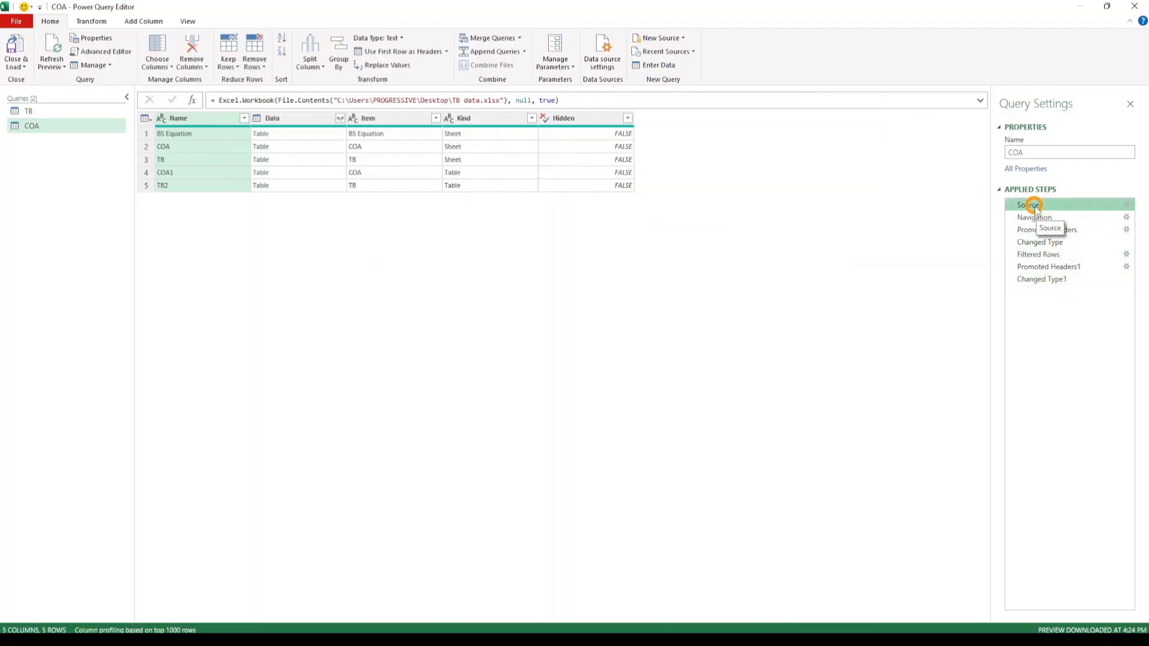
pyautogui.click(1039, 218)
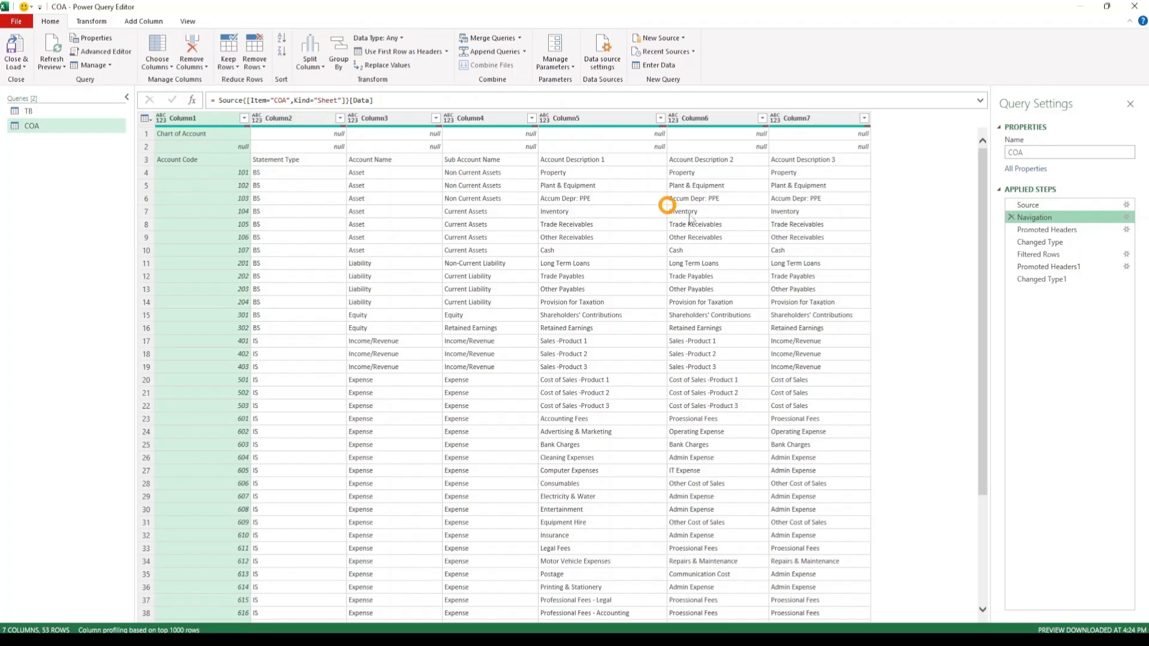
pyautogui.click(1044, 231)
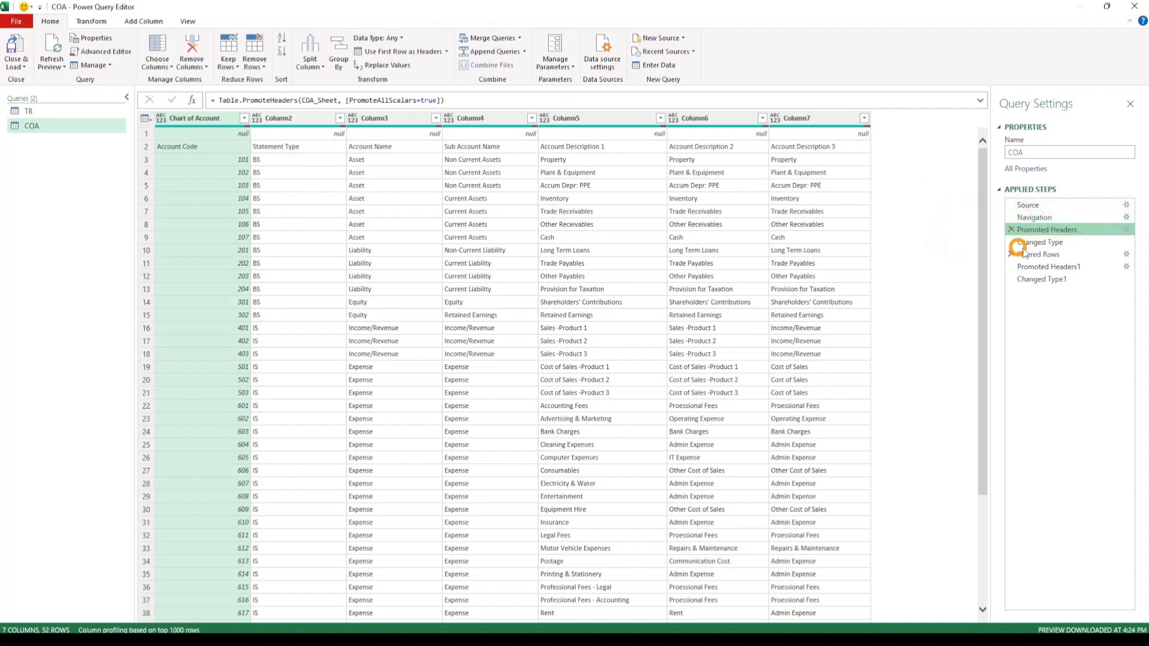
pyautogui.moveTo(1020, 241); pyautogui.dragTo(1030, 296)
pyautogui.click(1010, 279)
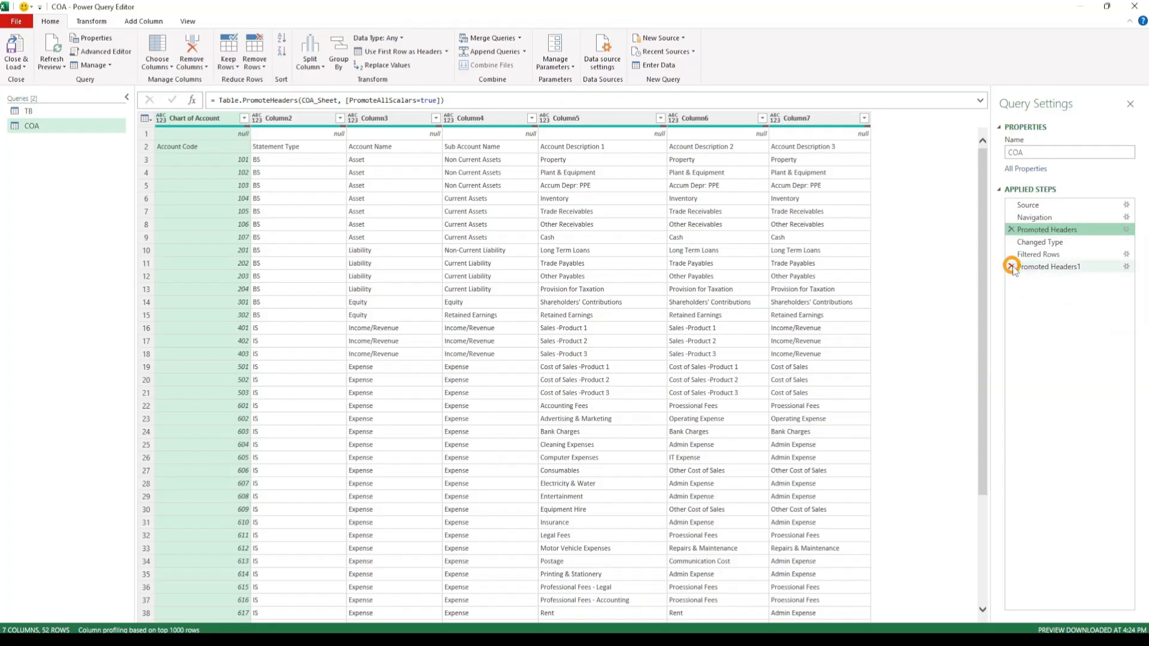
pyautogui.click(1011, 267)
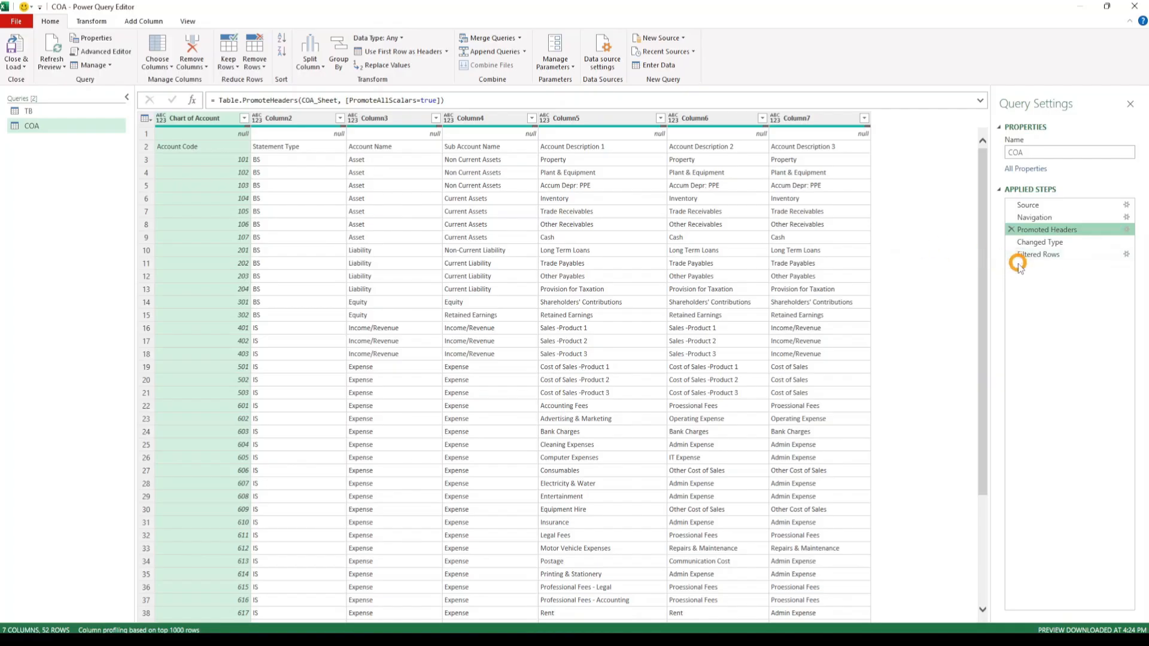
pyautogui.click(1010, 254)
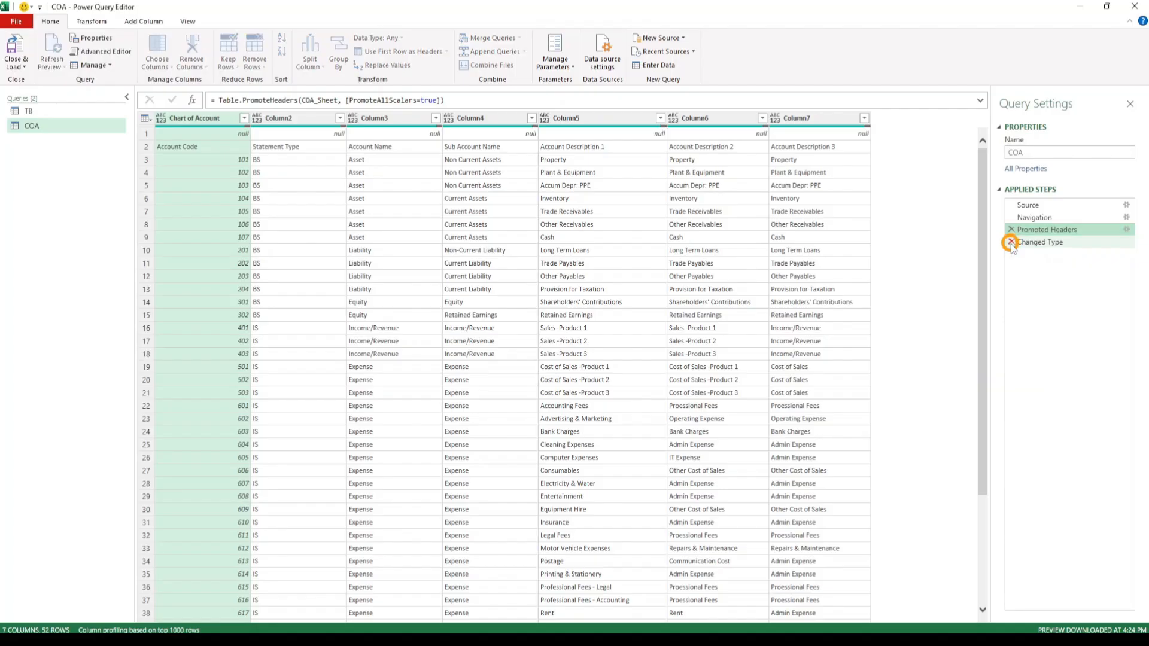
pyautogui.click(1010, 242)
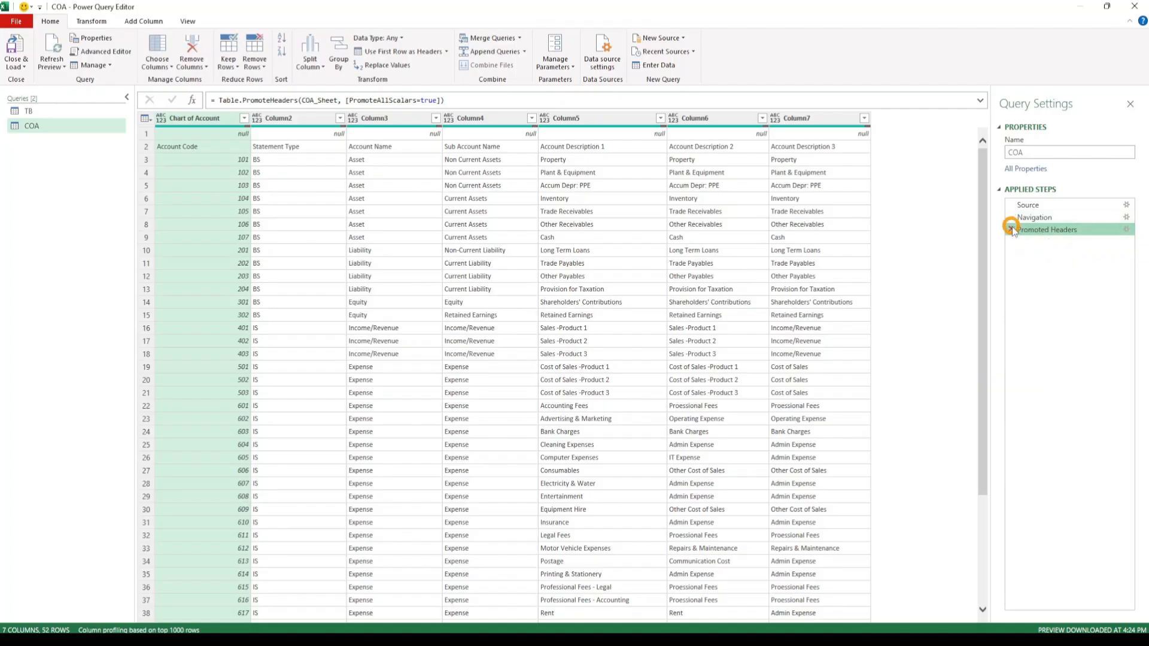
pyautogui.click(1010, 229)
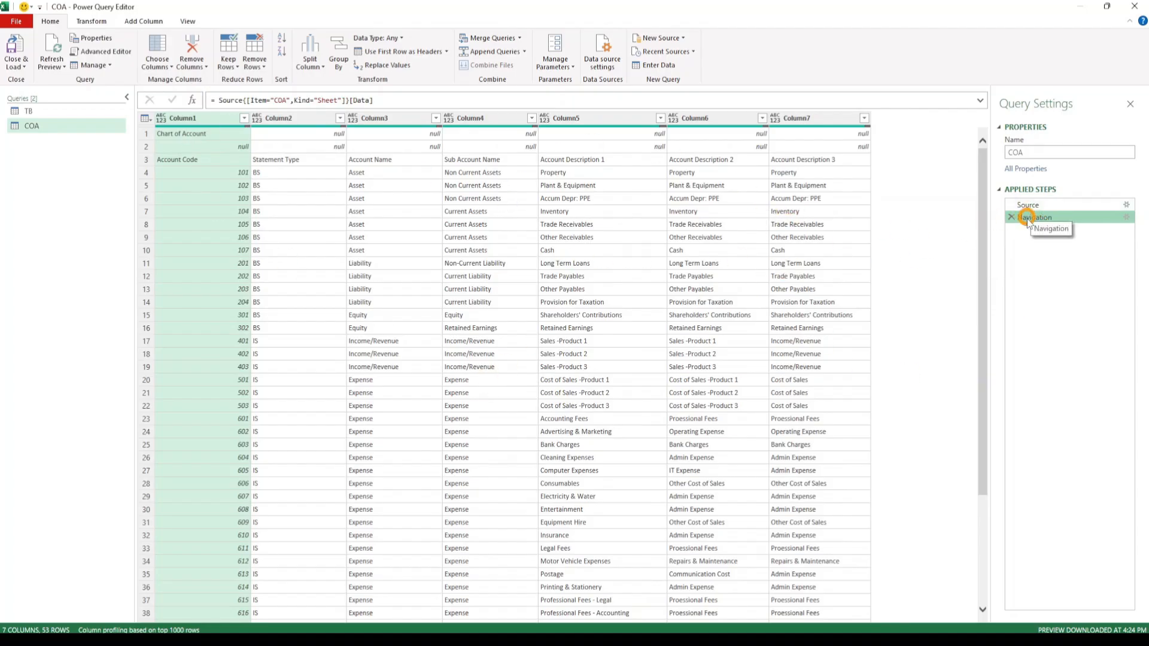
# - Examine the raw COA rows for null values in the first two rows and at the end of the table
pyautogui.click(799, 251)
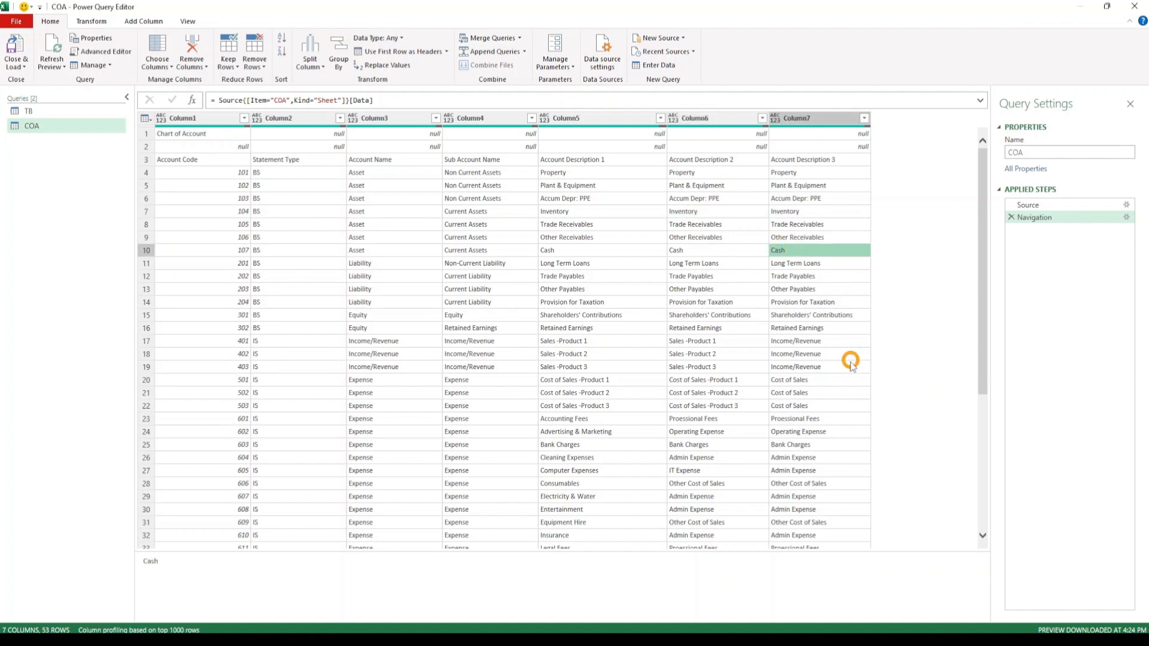
pyautogui.click(622, 432)
pyautogui.click(295, 173)
pyautogui.click(523, 342)
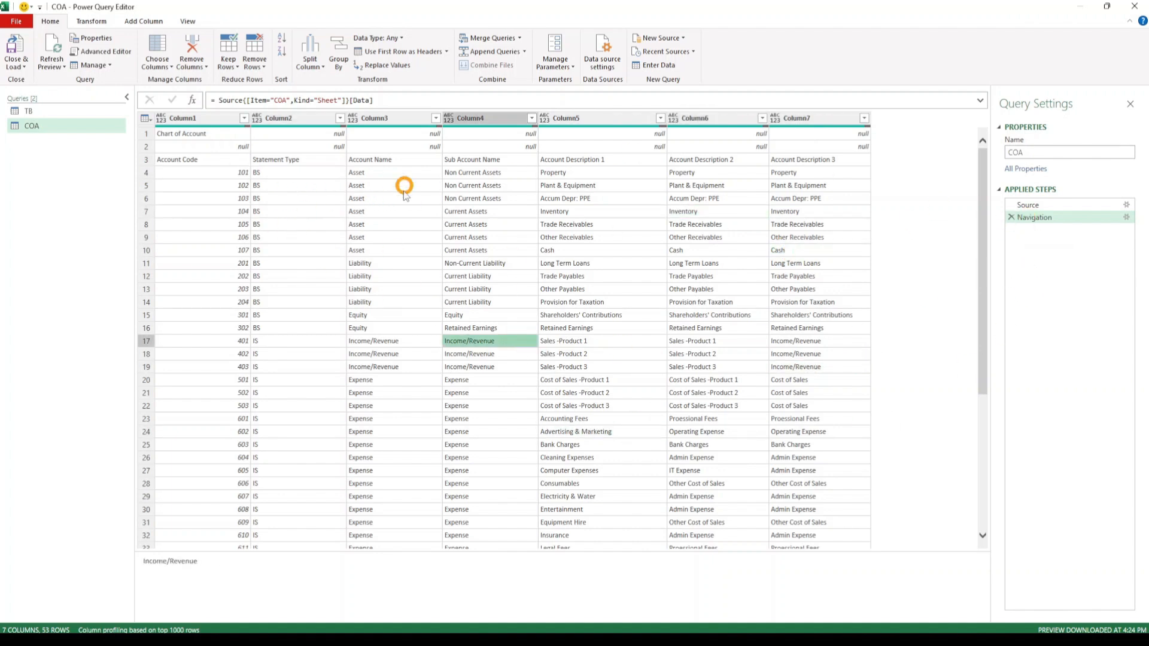
pyautogui.click(222, 133)
pyautogui.click(243, 147)
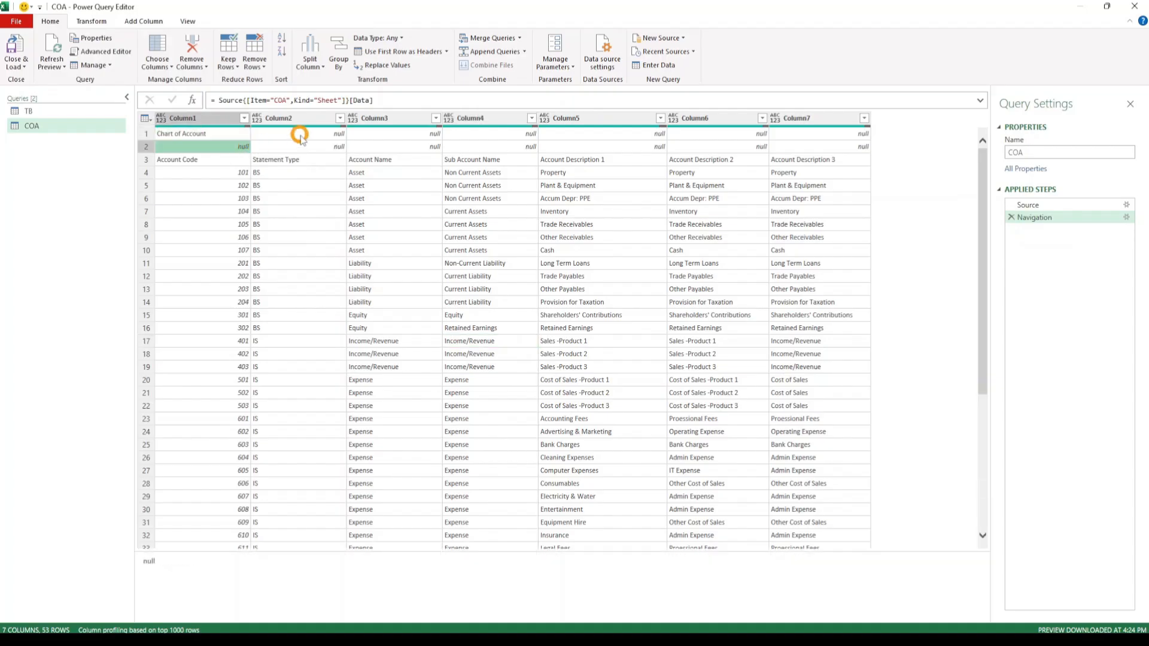
pyautogui.click(300, 134)
pyautogui.click(297, 149)
pyautogui.click(311, 132)
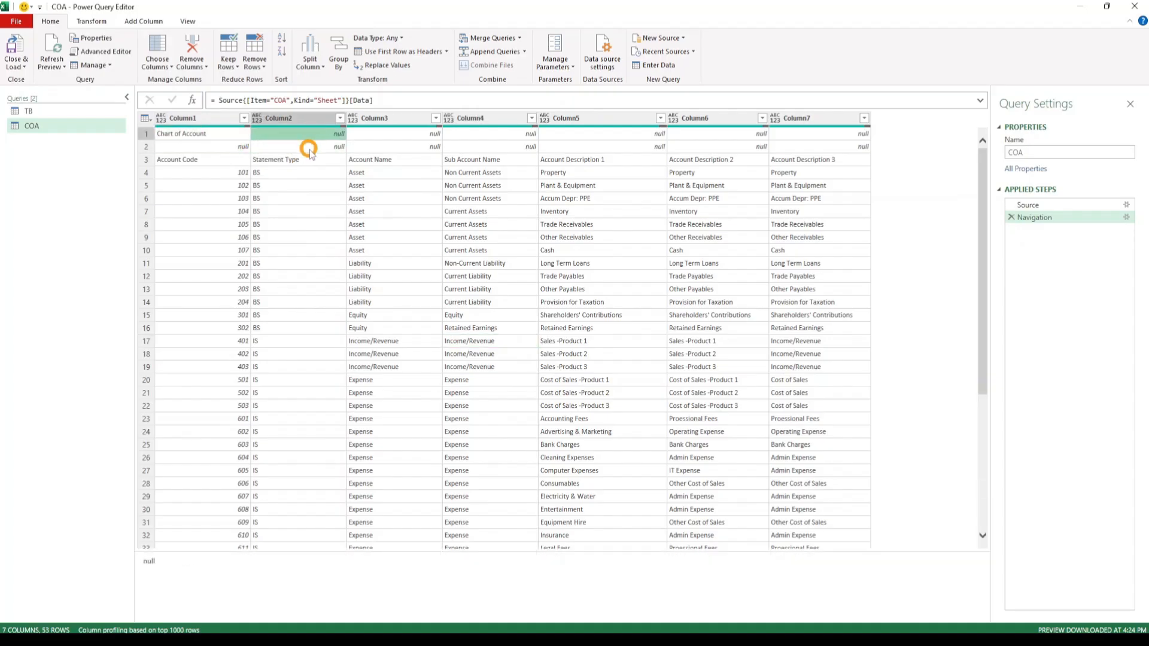
pyautogui.click(308, 147)
pyautogui.click(321, 133)
pyautogui.click(326, 147)
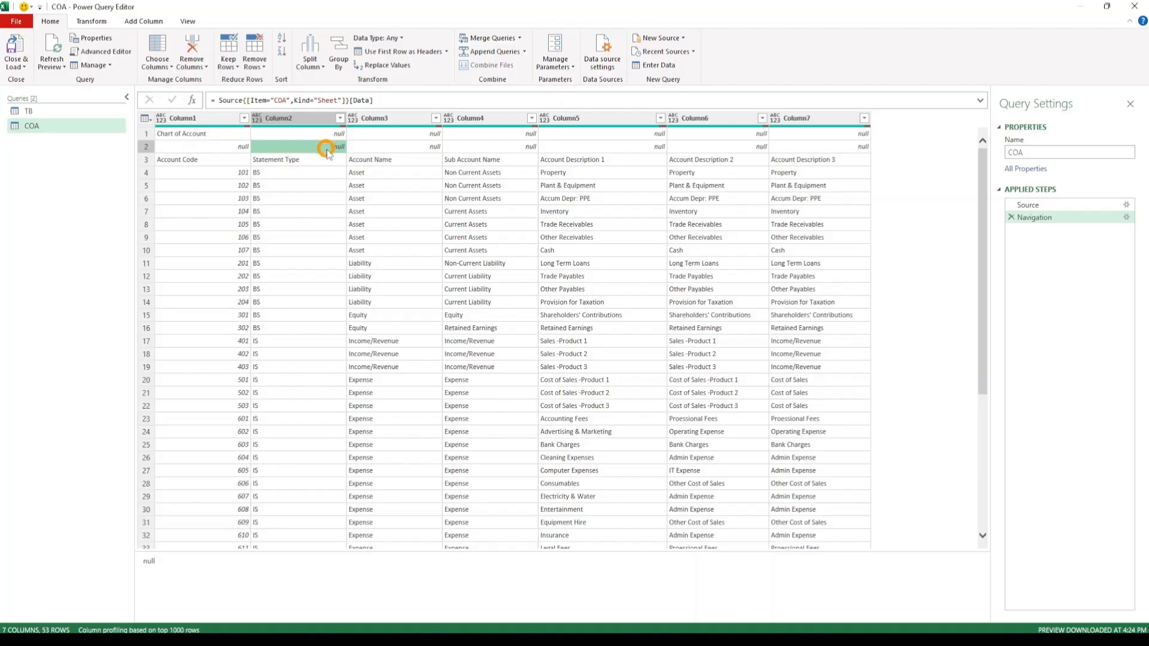
pyautogui.scroll(-7, 317, 240)
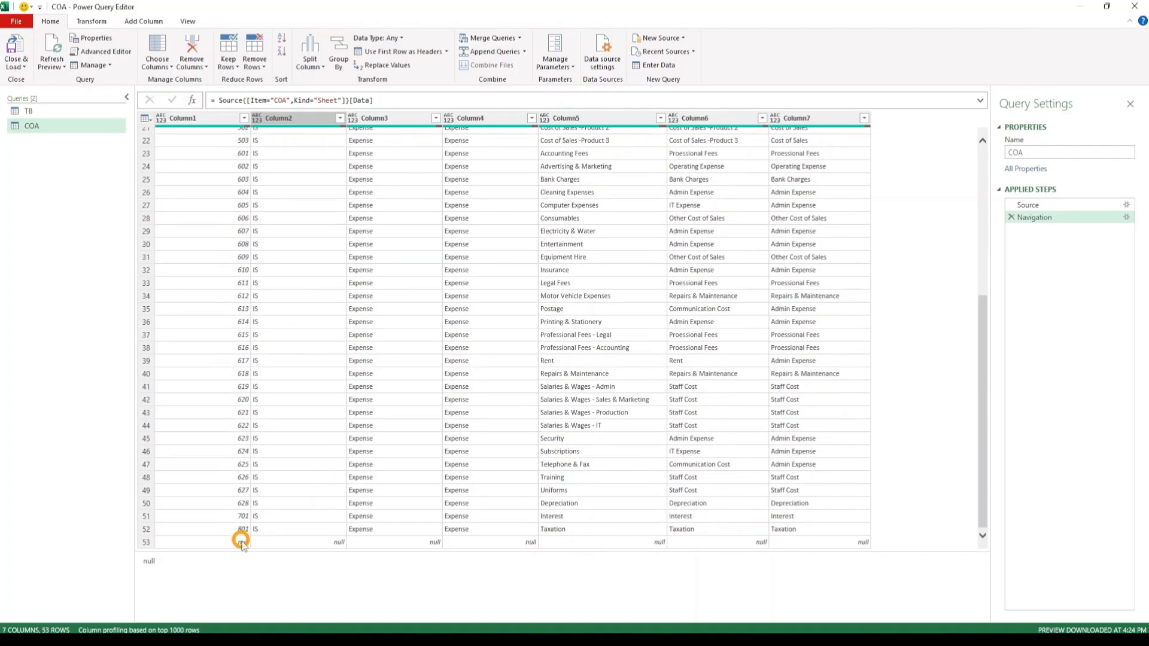
pyautogui.scroll(7, 474, 367)
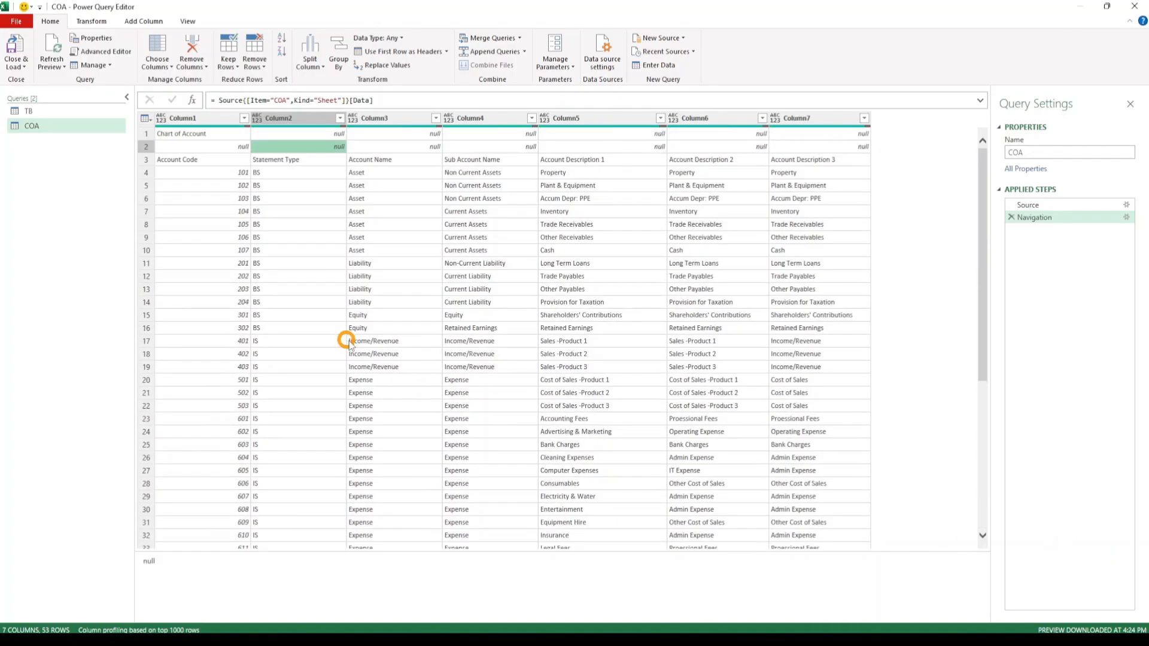
# - Filter null values out of Column2 in the COA query and use the first row as headers
pyautogui.click(339, 118)
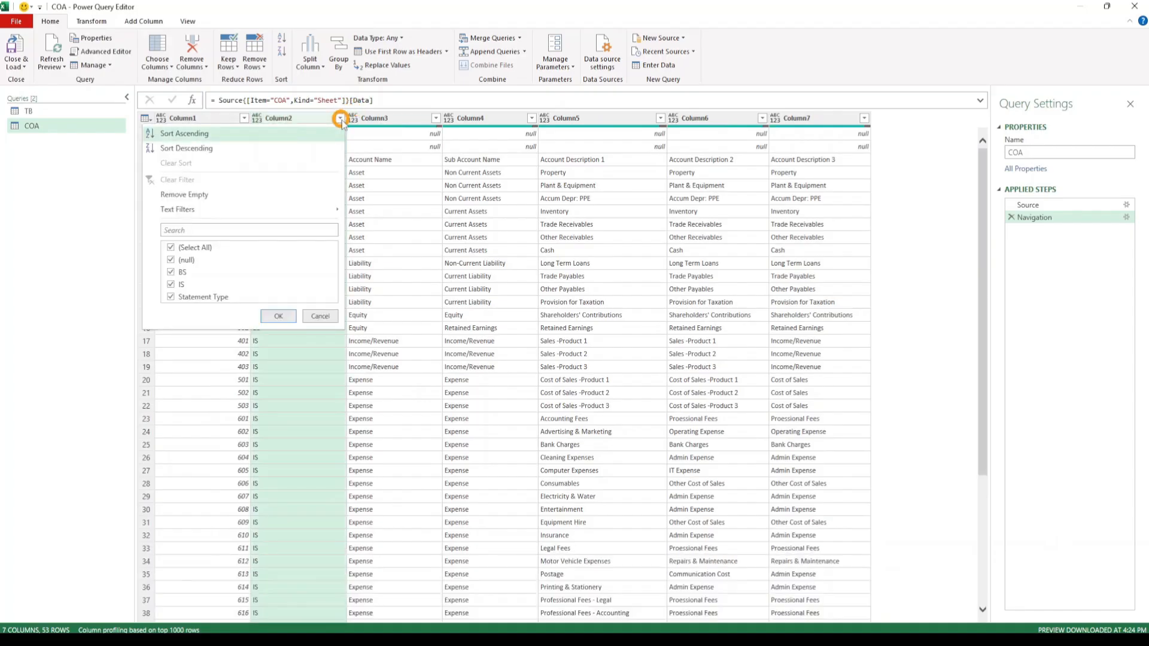
pyautogui.click(172, 258)
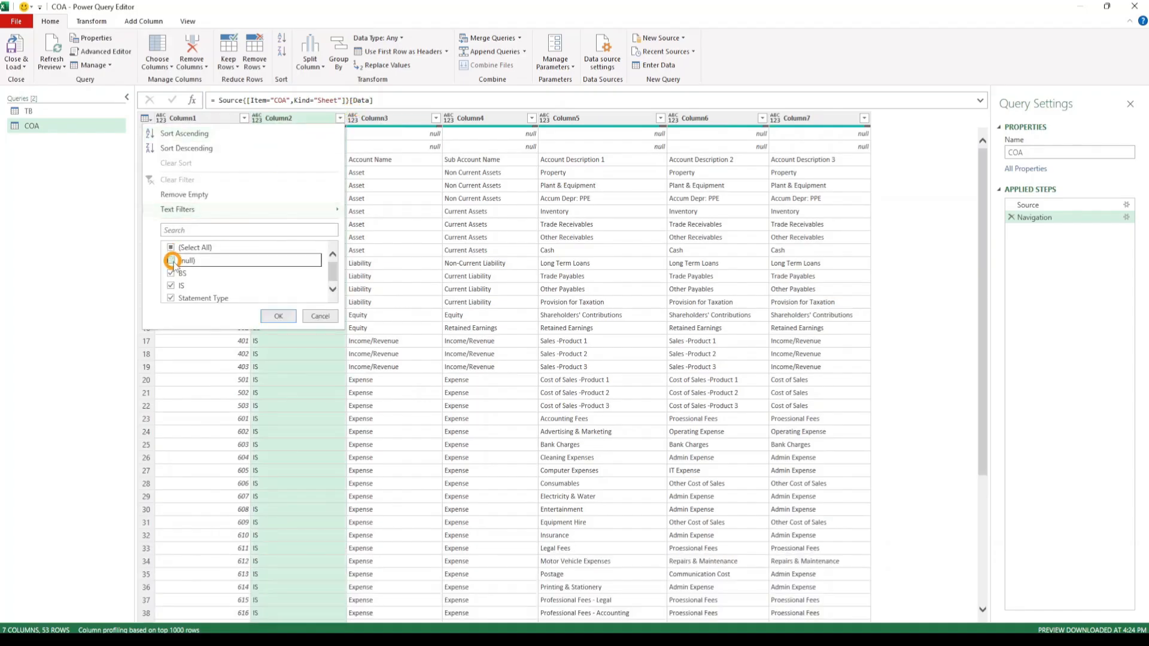
pyautogui.click(278, 316)
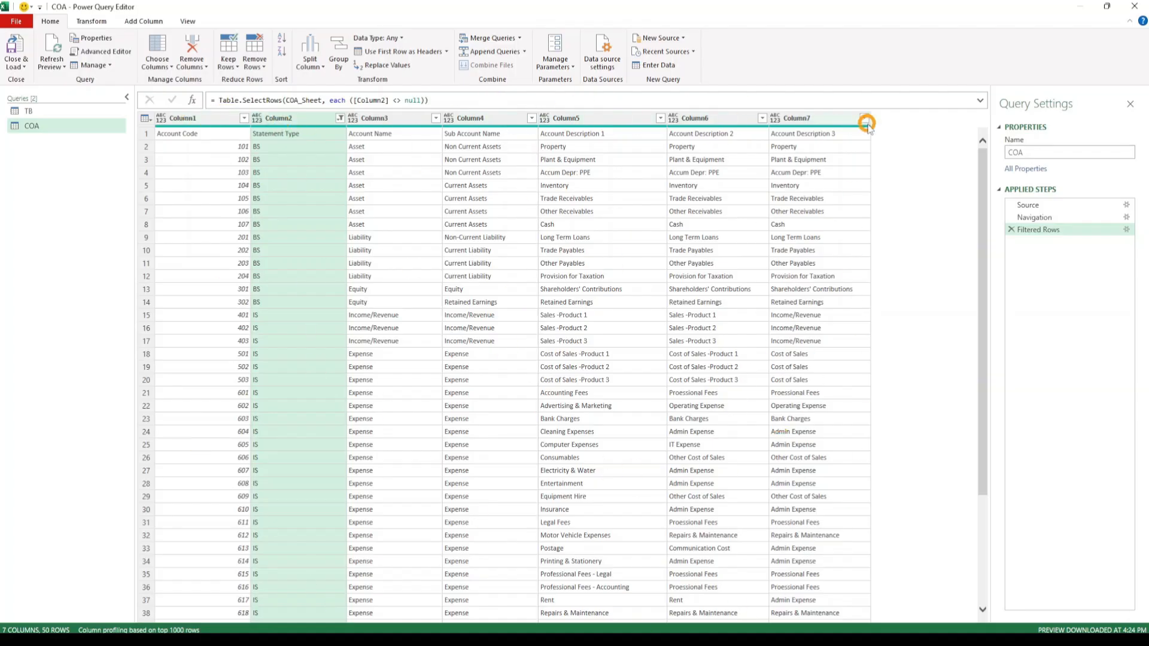
pyautogui.click(445, 51)
pyautogui.click(439, 66)
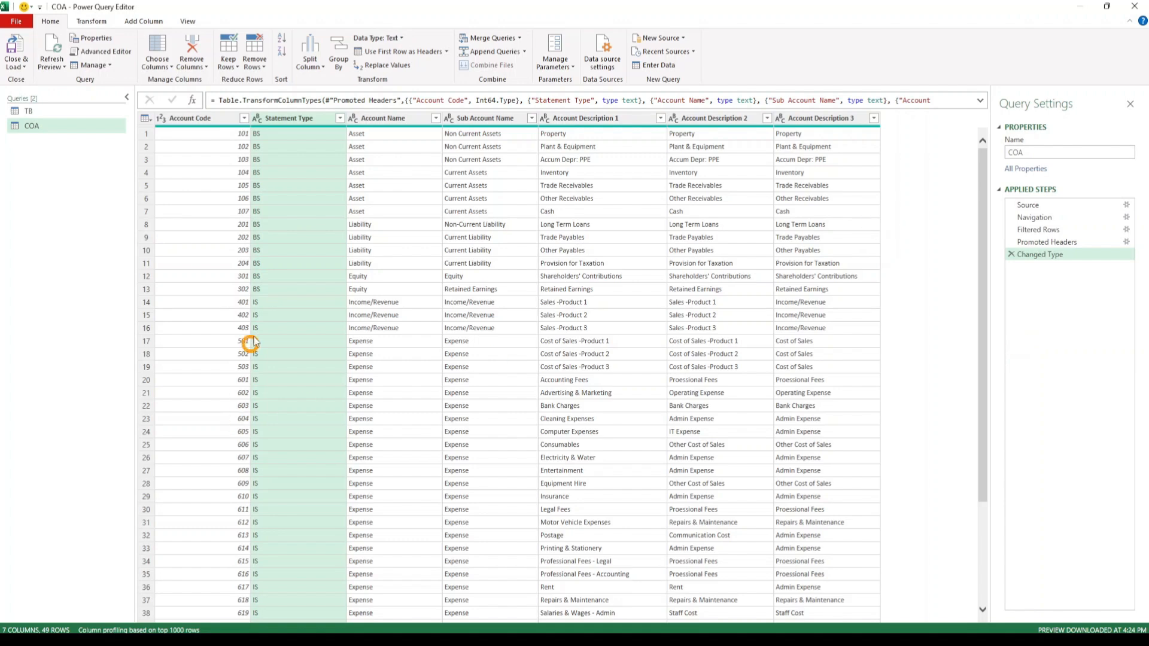
pyautogui.scroll(-5, 299, 359)
pyautogui.scroll(4, 531, 496)
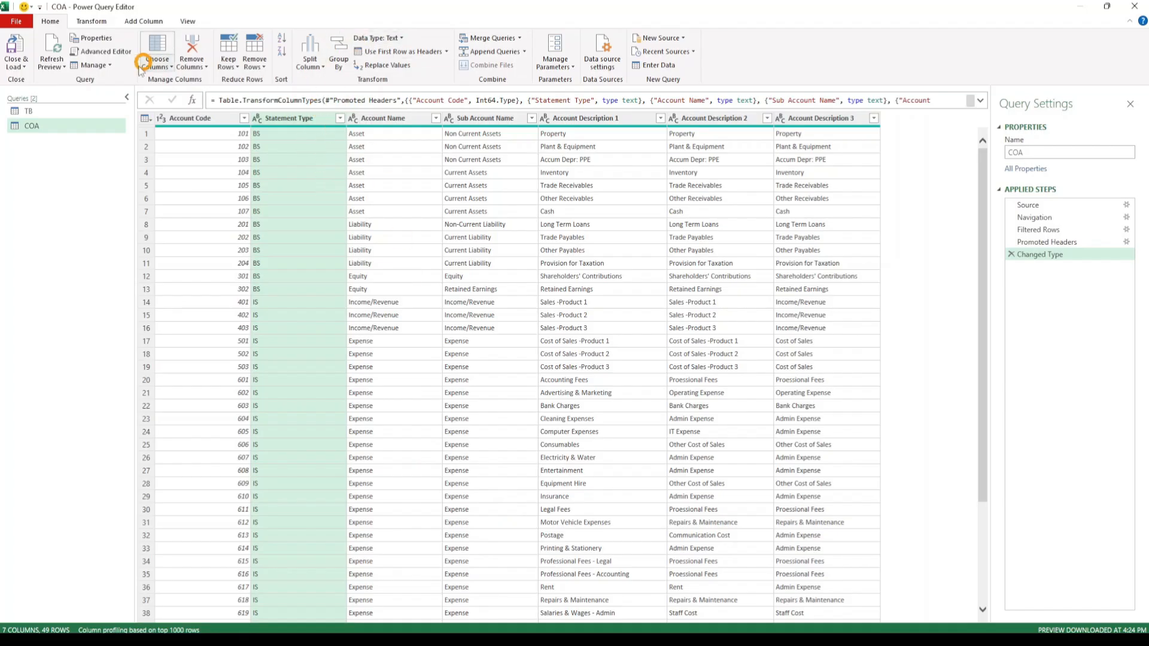
# - Turn on the column quality display and check the COA columns for valid, error and empty values
pyautogui.click(189, 22)
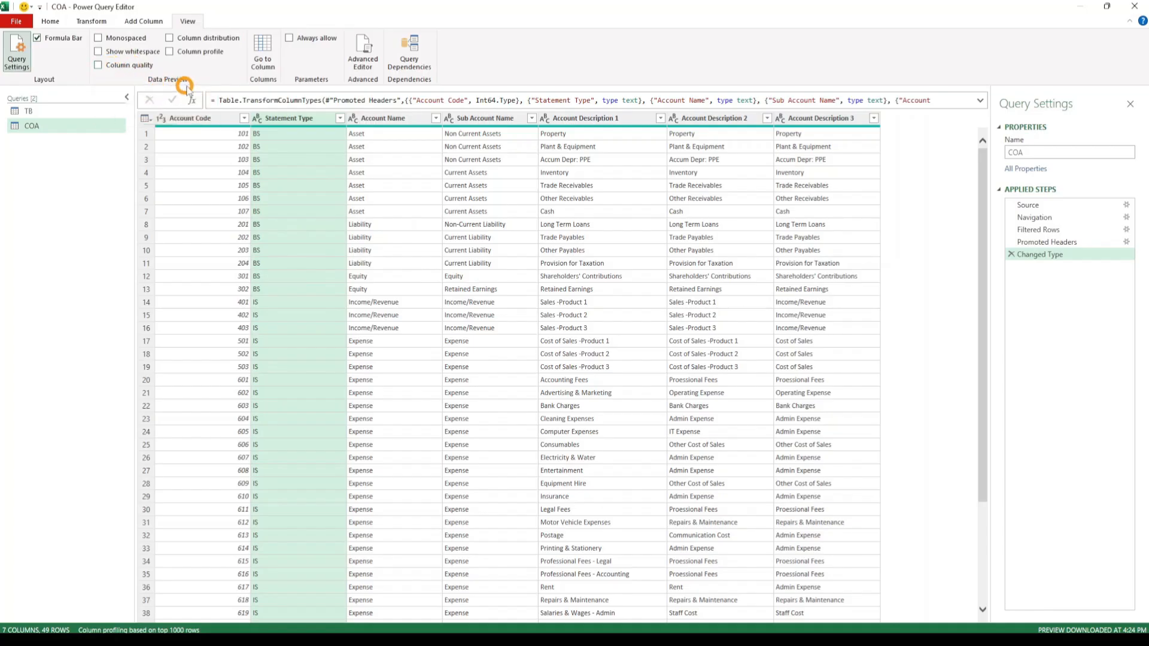
pyautogui.click(99, 66)
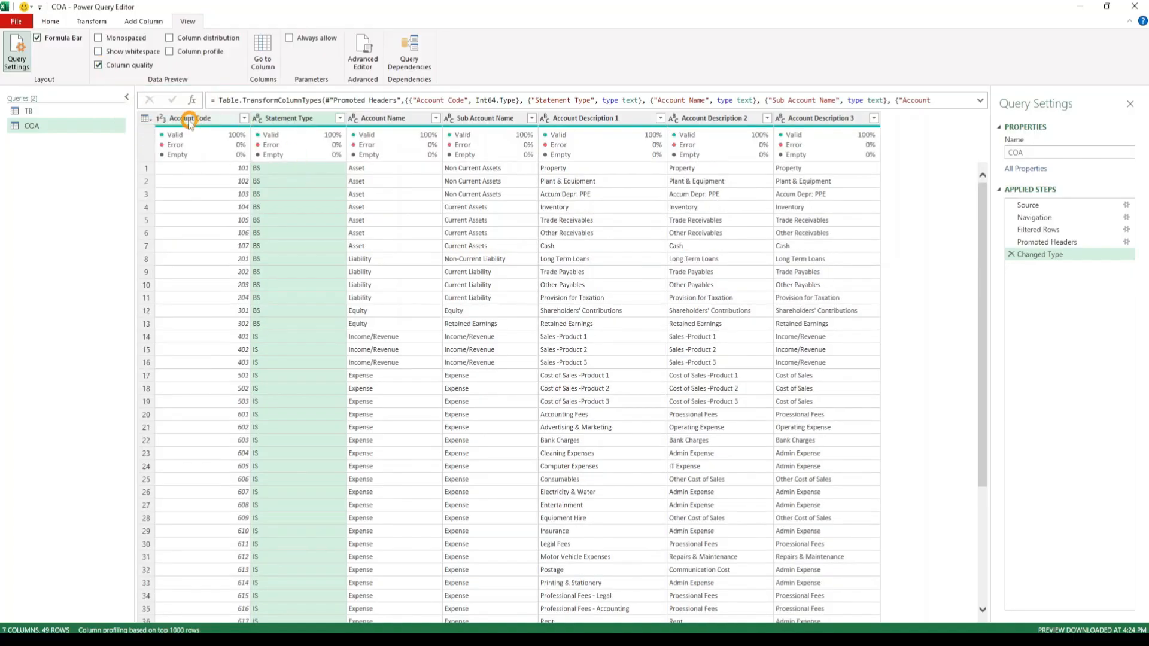
pyautogui.moveTo(182, 138)
pyautogui.scroll(-5, 608, 510)
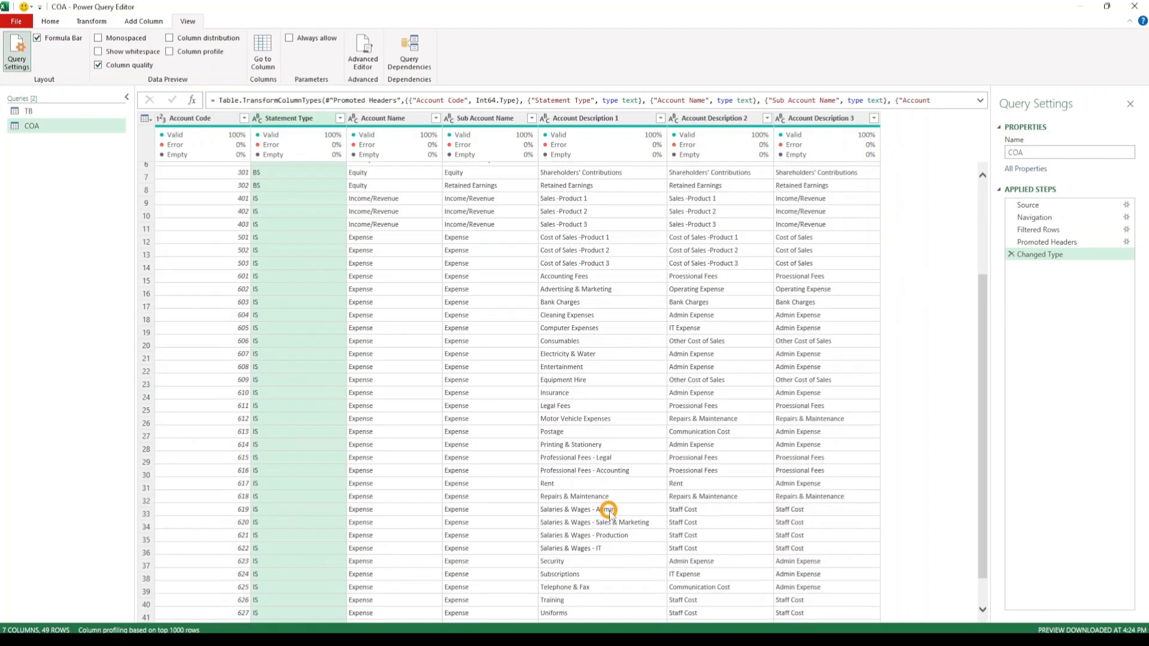
pyautogui.scroll(5, 416, 481)
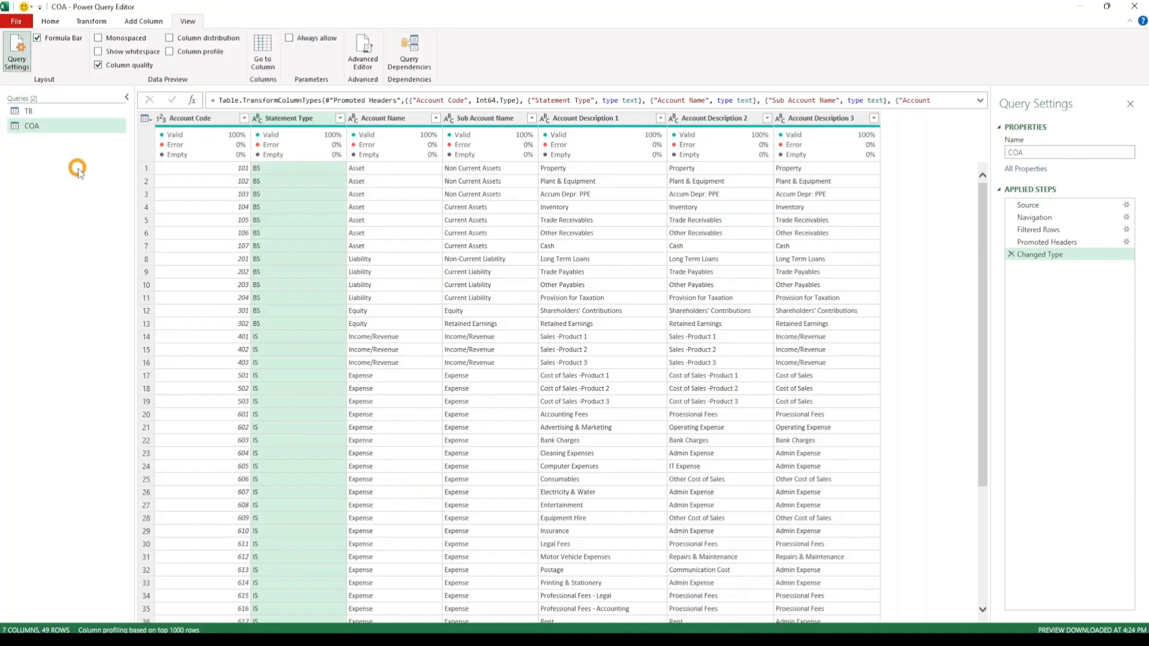
# - In the TB query, delete the Changed Type and Promoted Headers applied steps
pyautogui.click(30, 112)
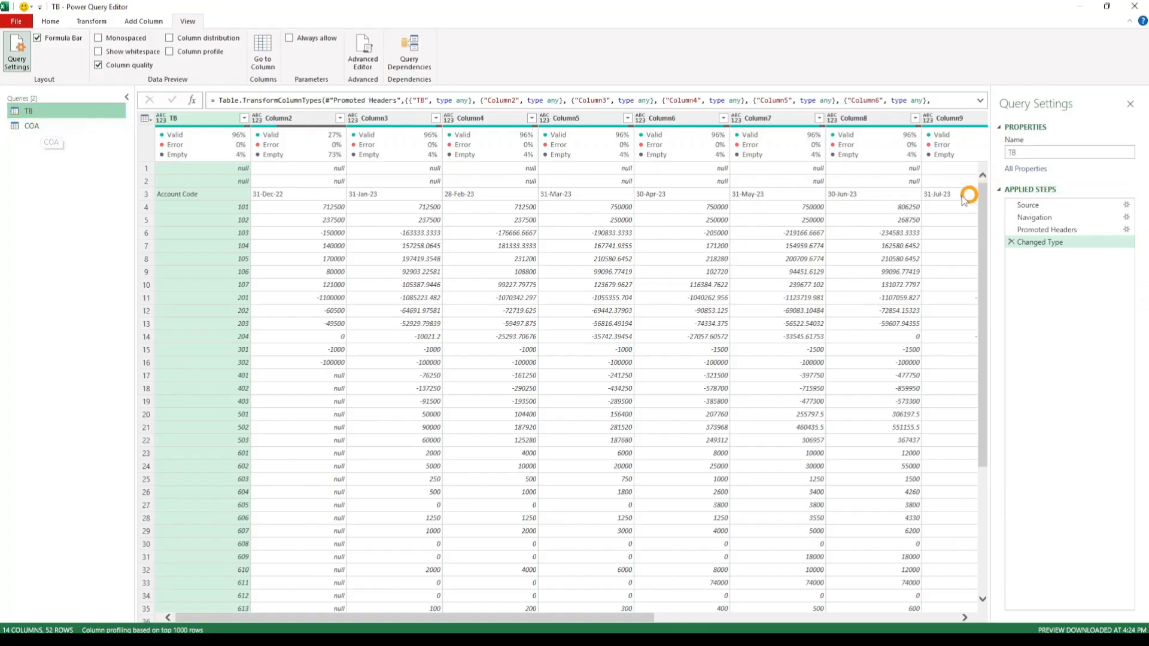
pyautogui.click(1010, 241)
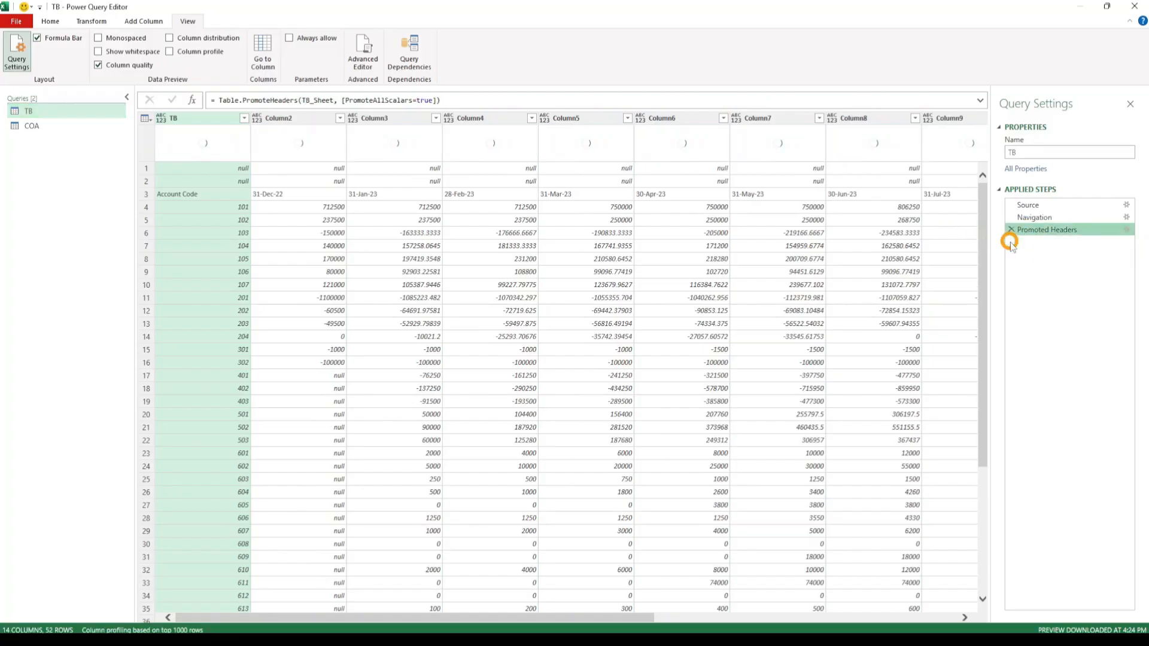
pyautogui.click(1010, 229)
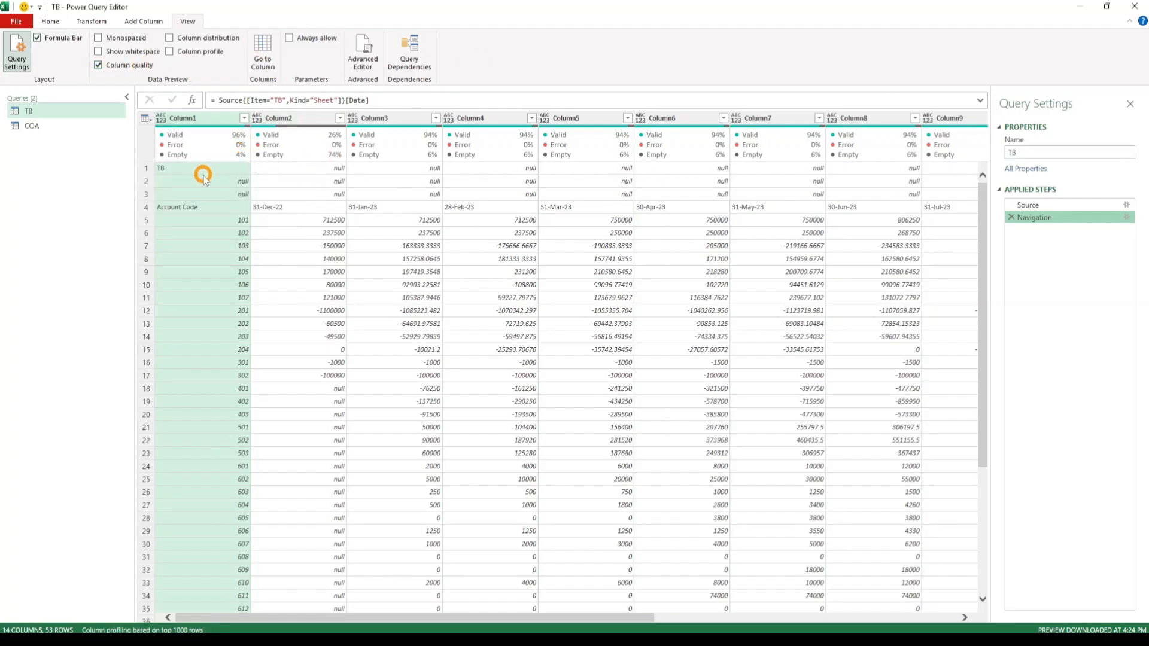
# - Check the TB query's rows for nulls and filter null values out of Column1
pyautogui.moveTo(176, 158)
pyautogui.moveTo(343, 160)
pyautogui.scroll(-6, 203, 431)
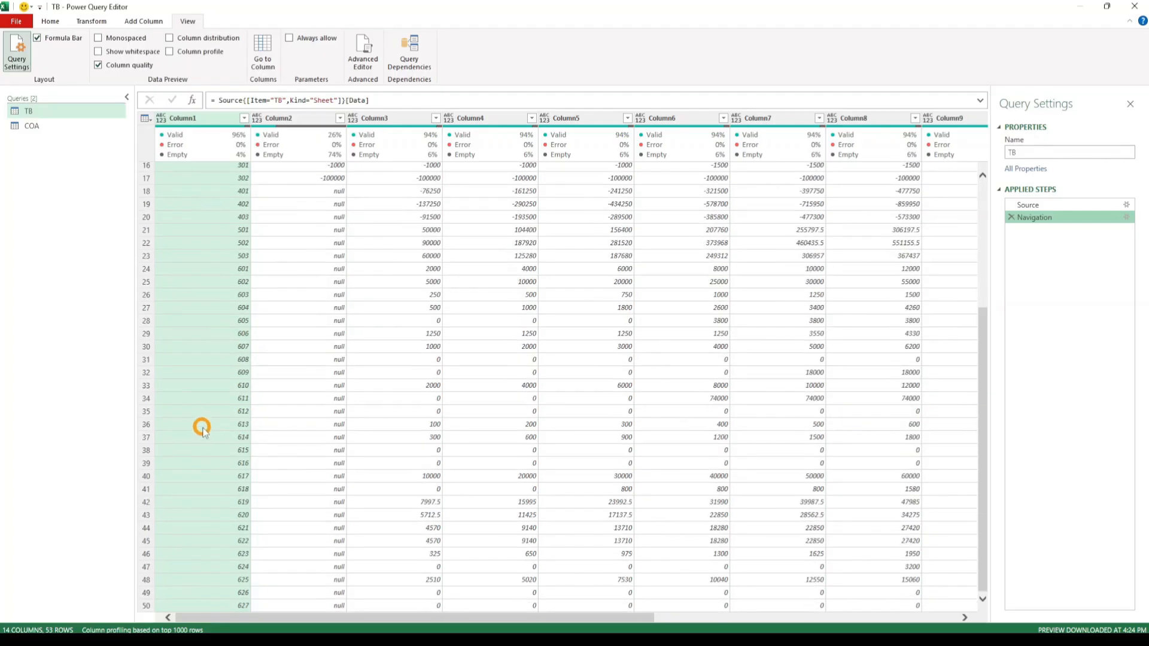
pyautogui.scroll(6, 222, 456)
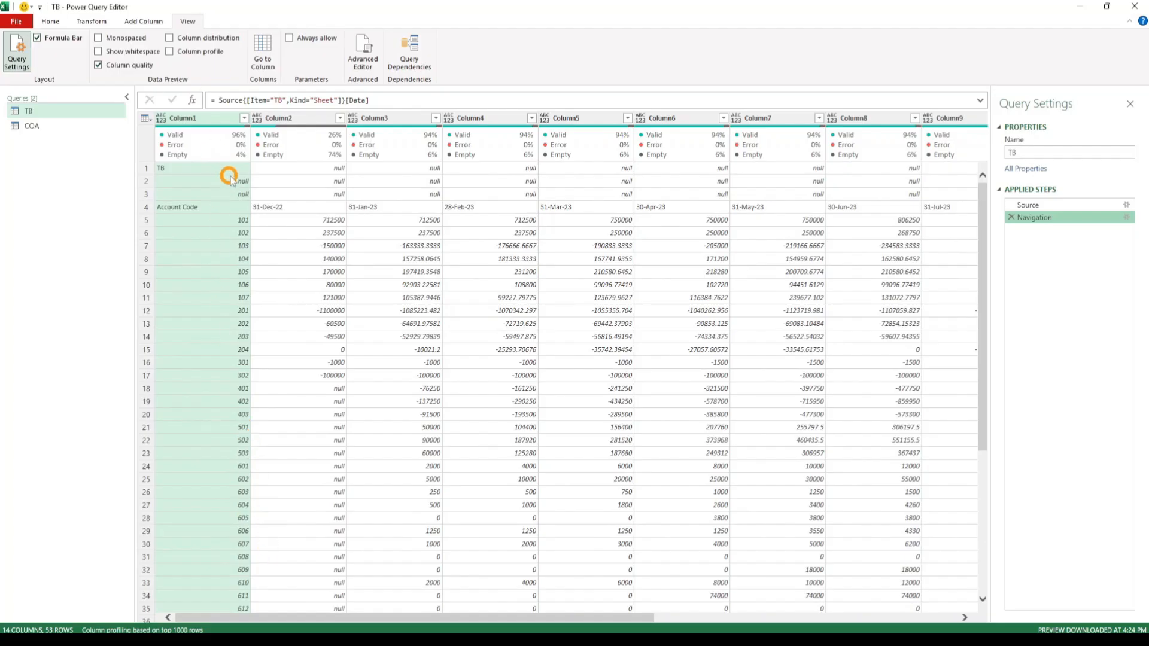
pyautogui.scroll(-6, 230, 563)
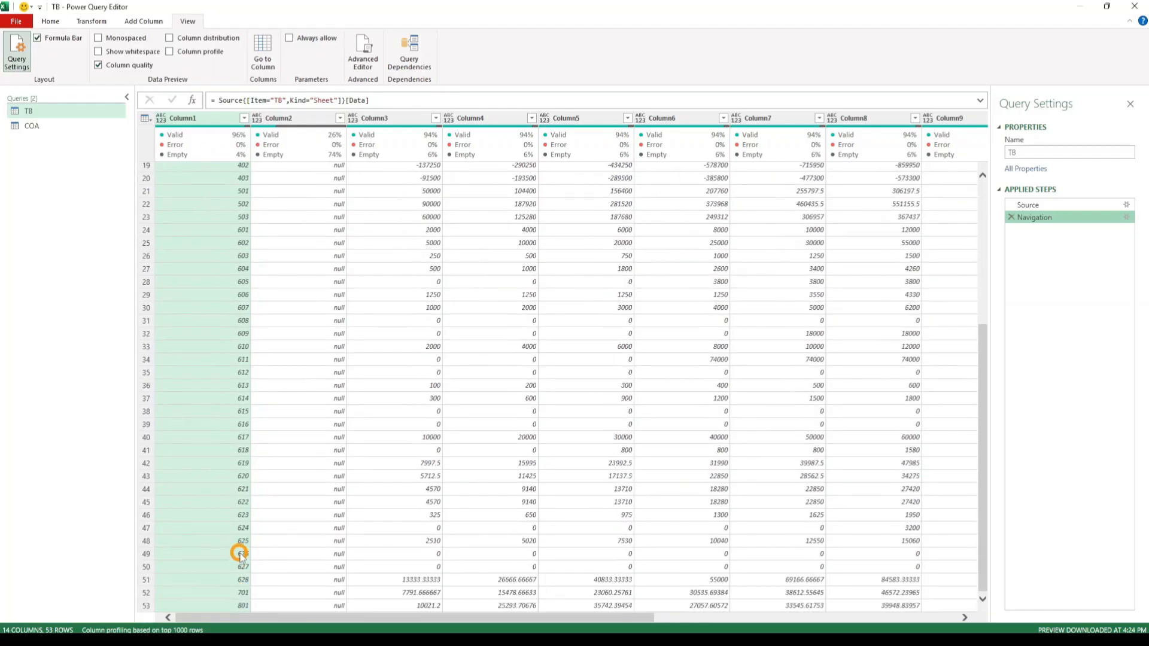
pyautogui.scroll(6, 239, 554)
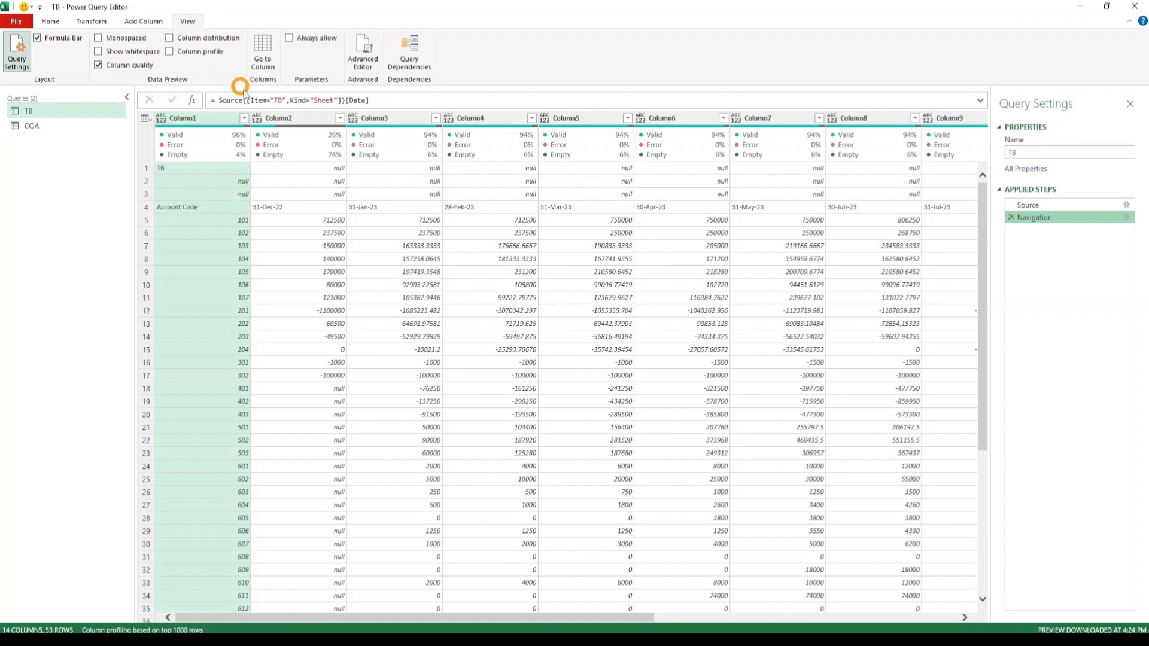
pyautogui.click(244, 118)
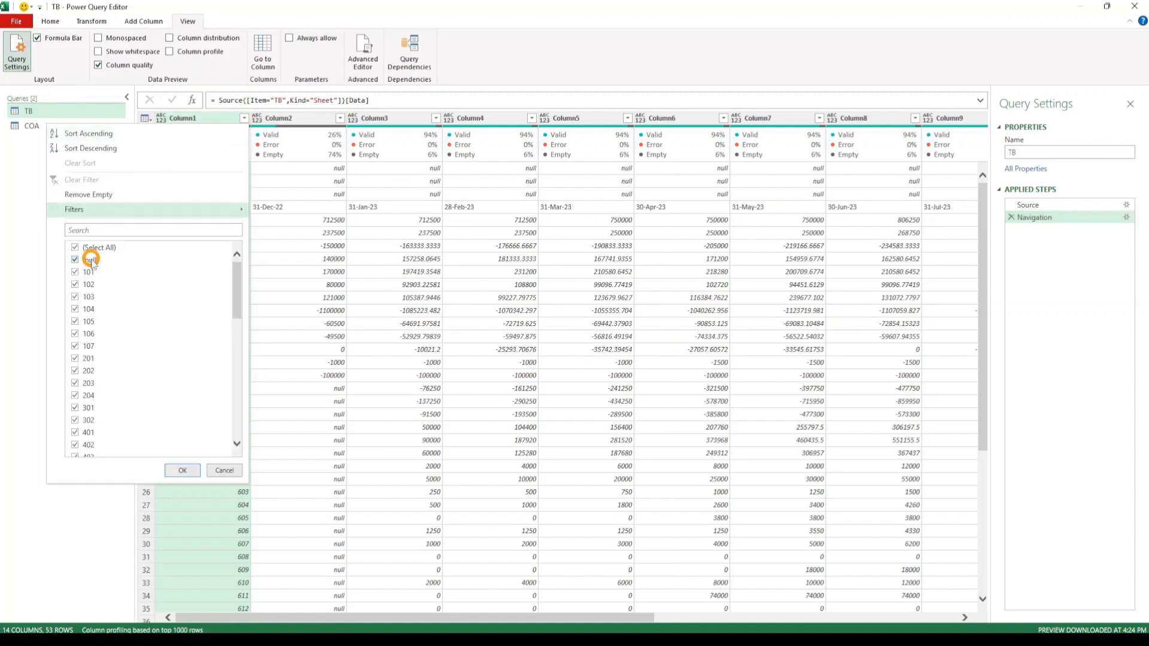
pyautogui.click(182, 470)
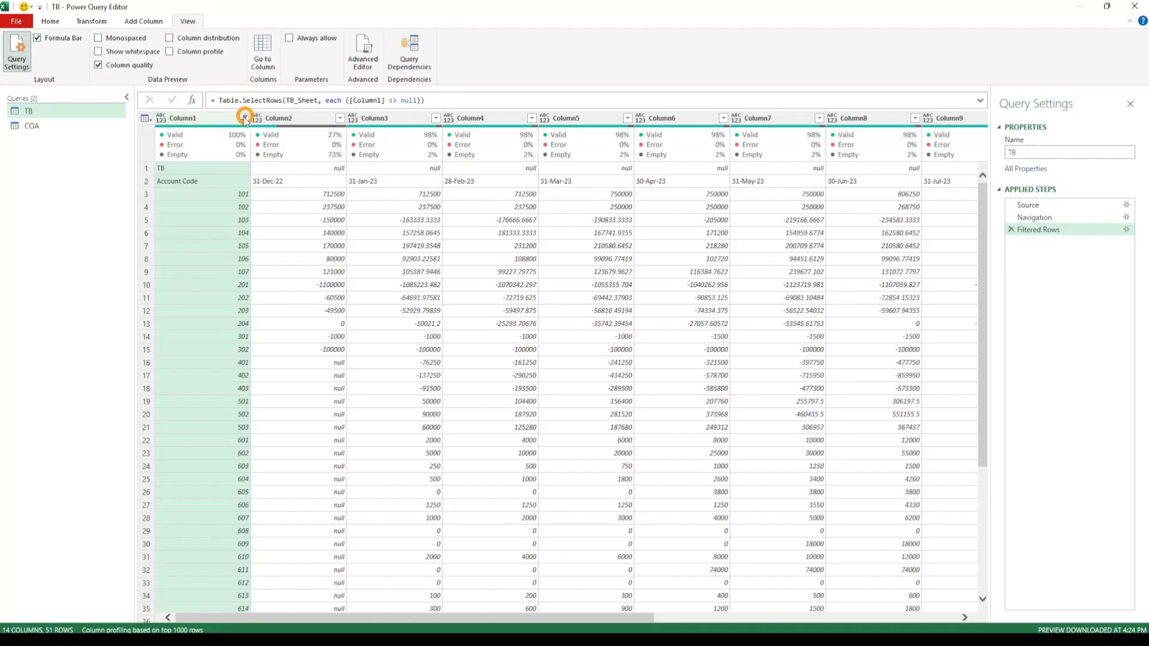
# - Filter the TB value out of Column1 in the TB query and check the remaining rows
pyautogui.click(243, 118)
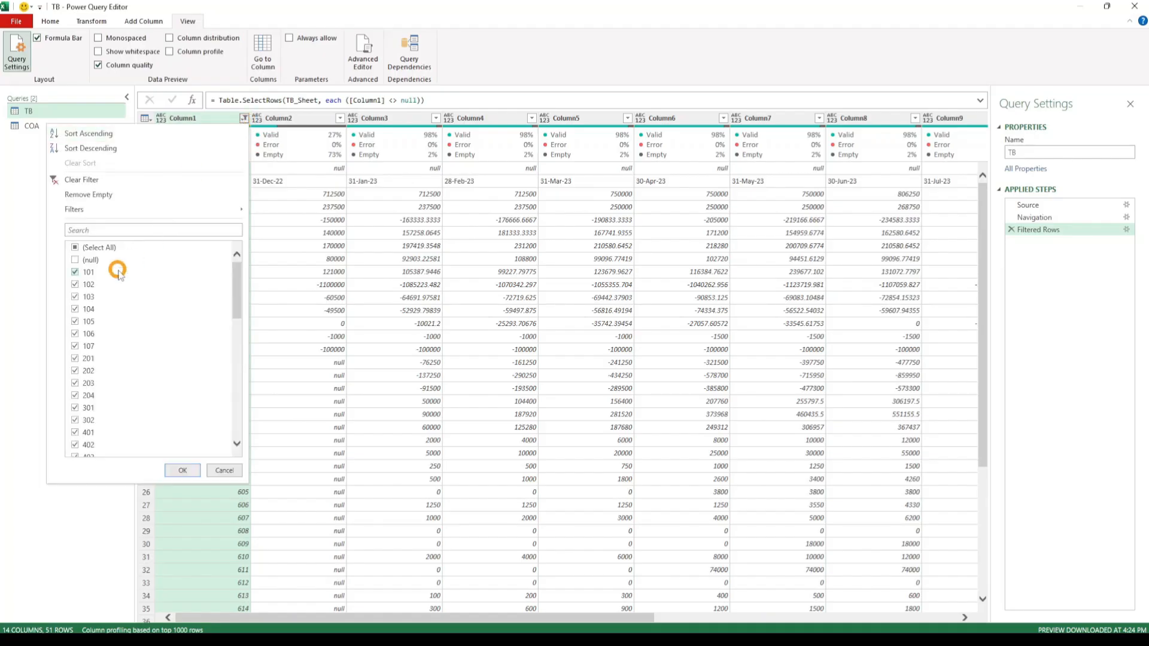
pyautogui.scroll(-10, 128, 362)
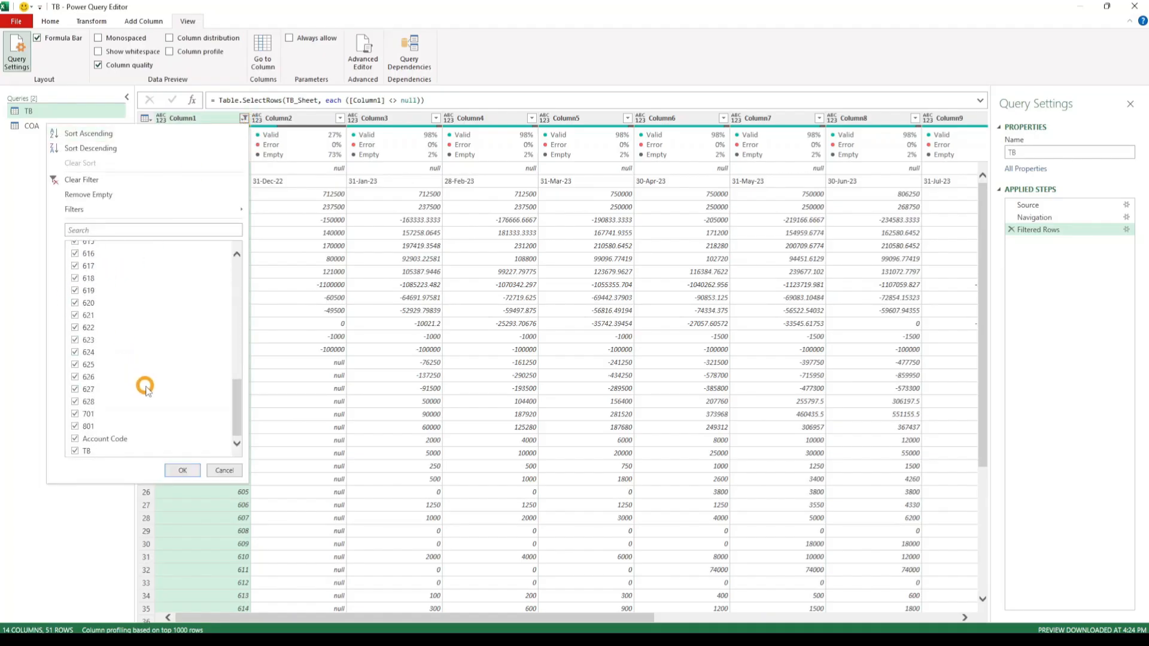
pyautogui.click(75, 451)
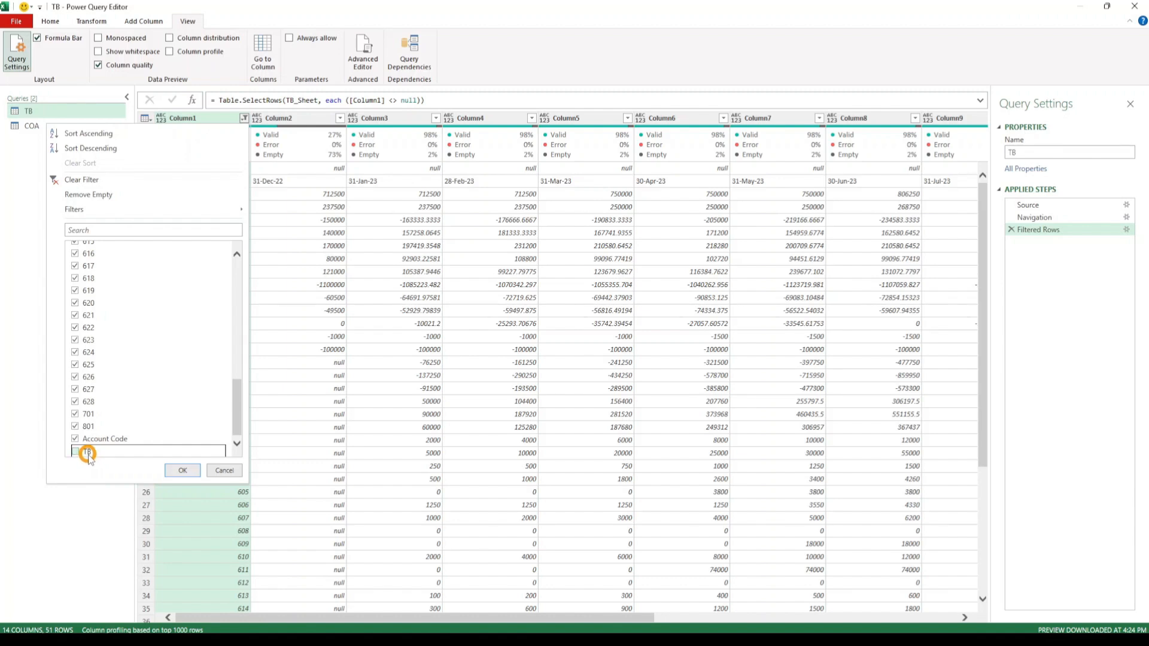
pyautogui.click(182, 469)
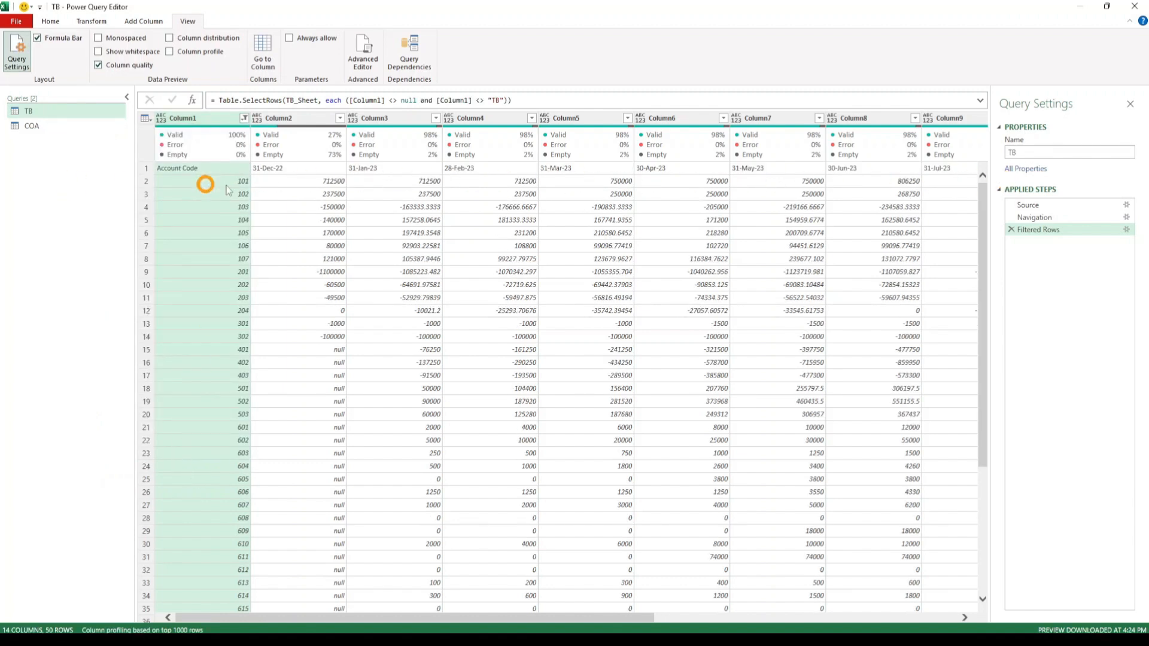
pyautogui.moveTo(234, 159)
pyautogui.scroll(-5, 357, 499)
pyautogui.scroll(5, 358, 499)
pyautogui.click(50, 21)
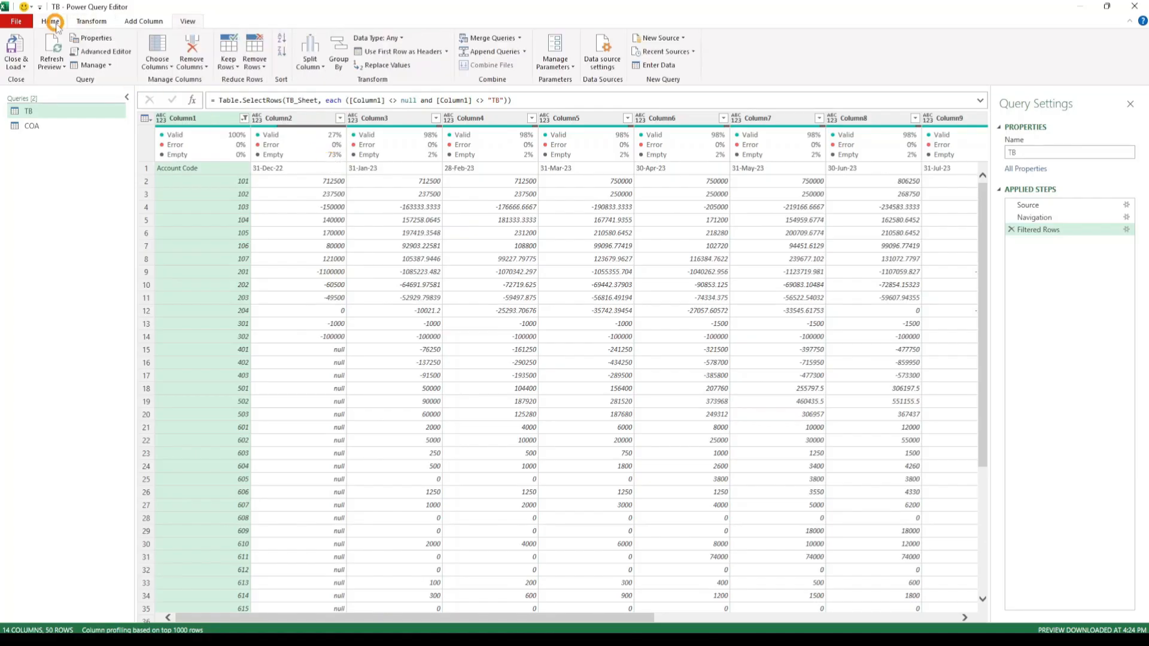
pyautogui.click(130, 24)
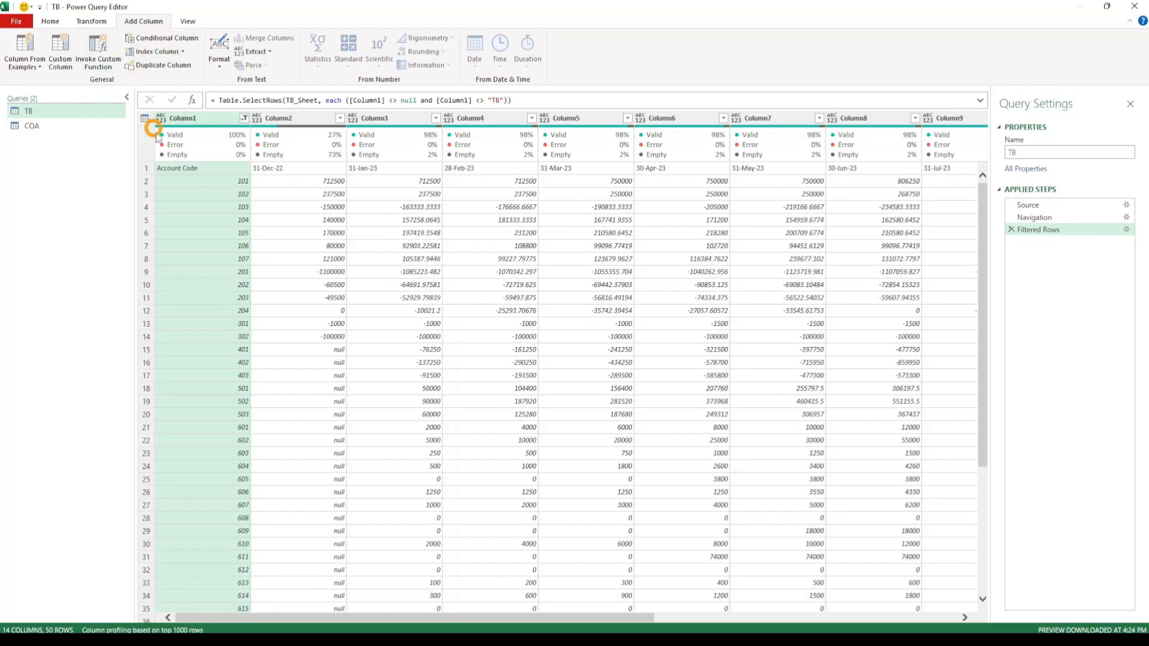
pyautogui.click(306, 118)
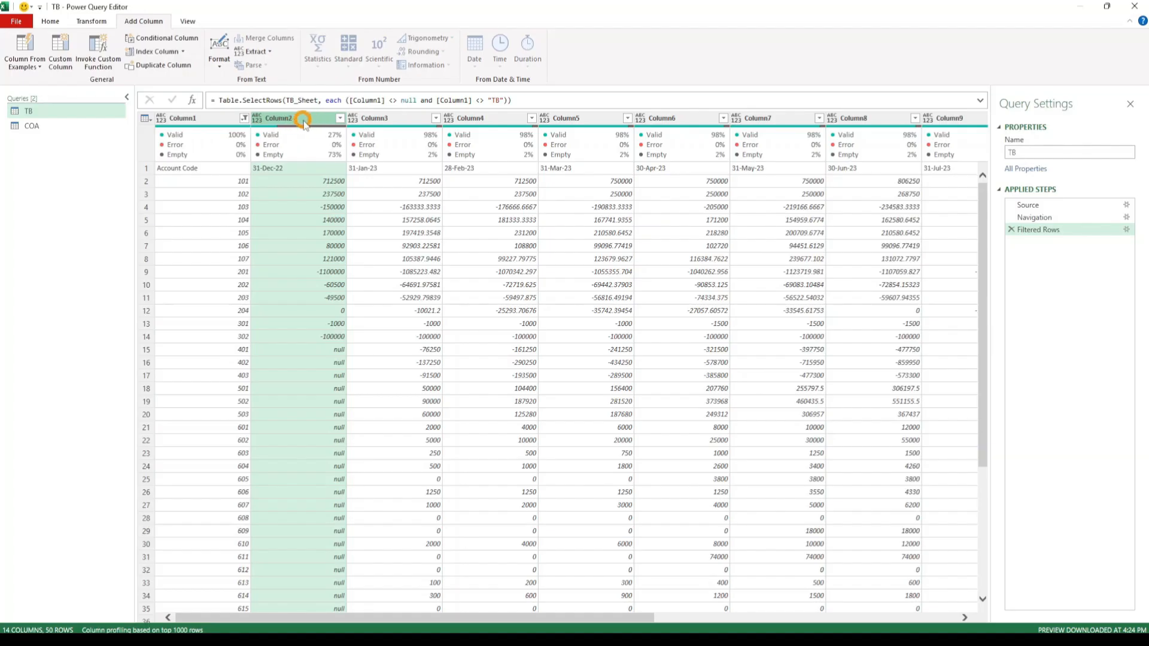
pyautogui.rightClick(303, 121)
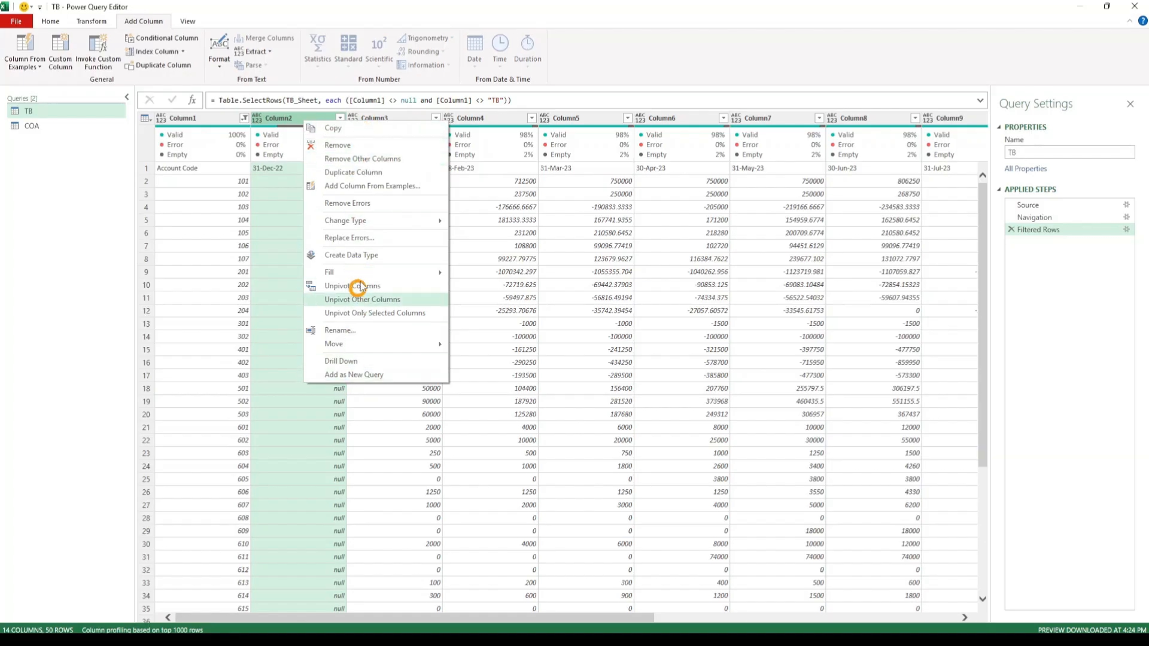
pyautogui.click(357, 238)
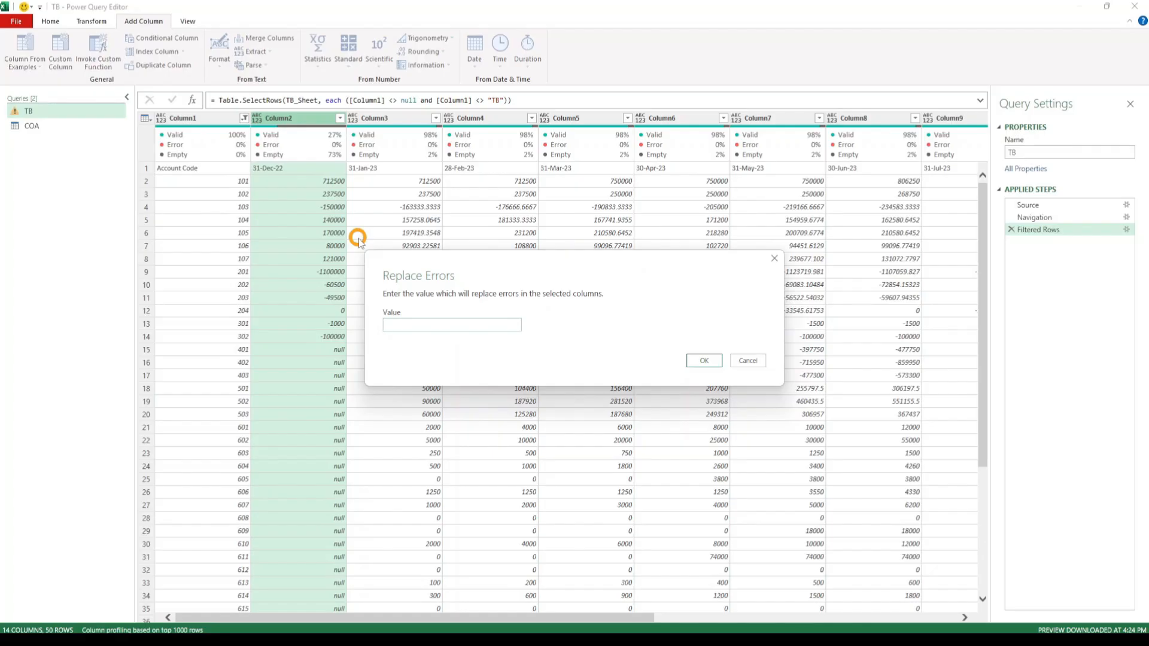
pyautogui.click(747, 360)
pyautogui.rightClick(295, 117)
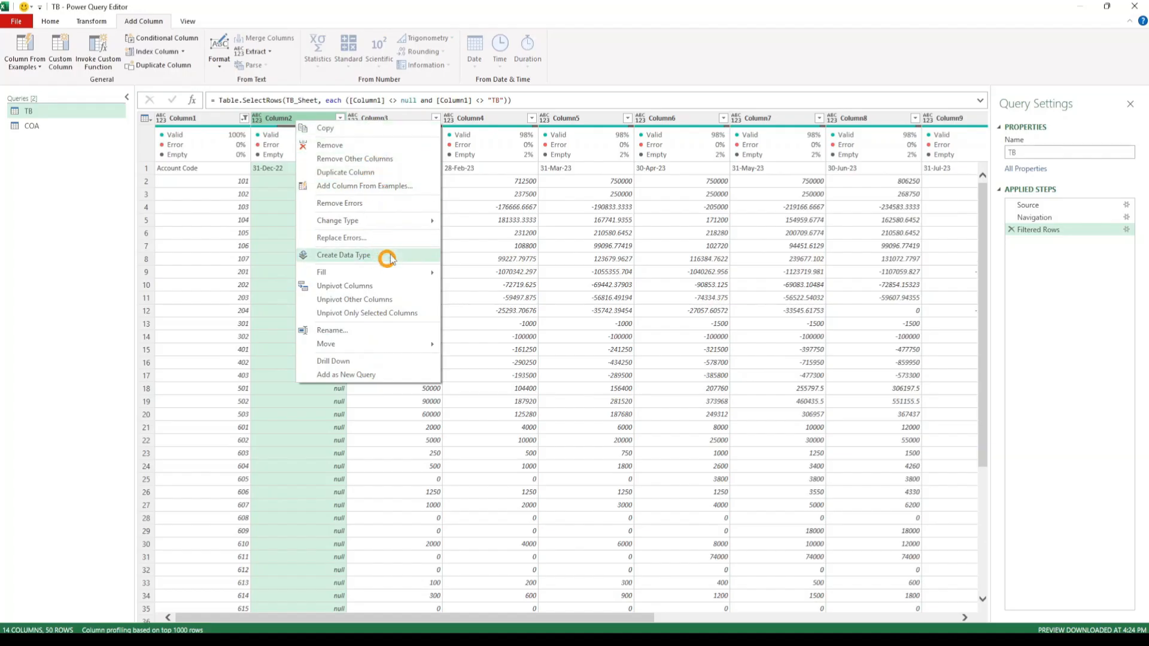
pyautogui.click(639, 50)
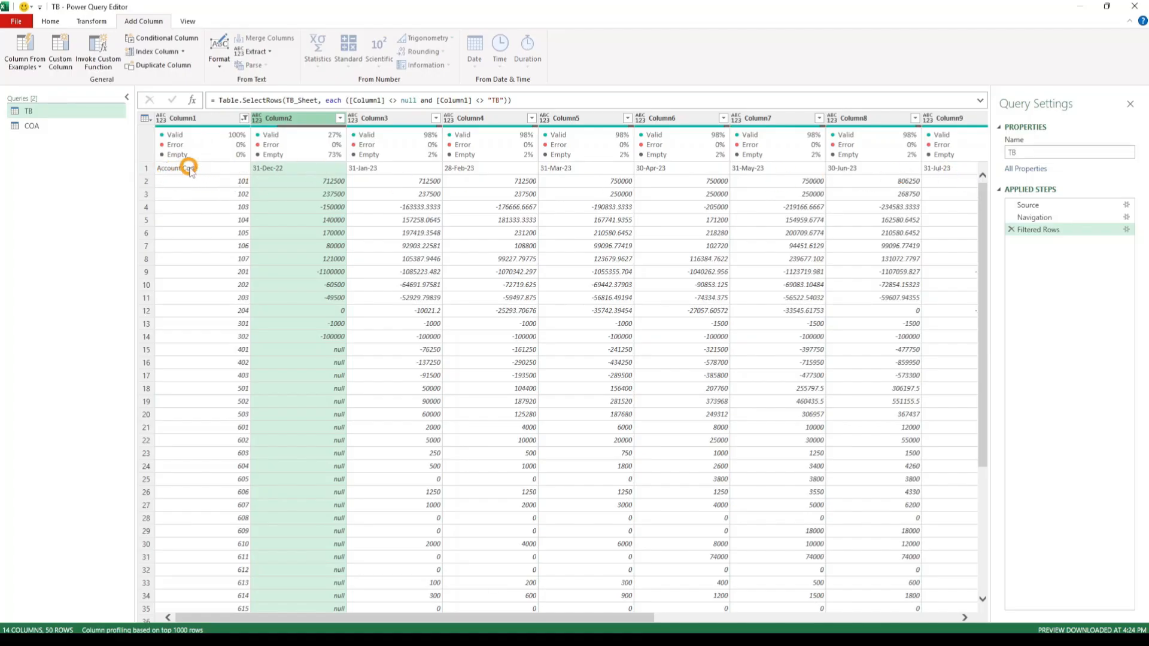
# - Turn off the column quality display and use the first row as headers in the TB query
pyautogui.click(187, 21)
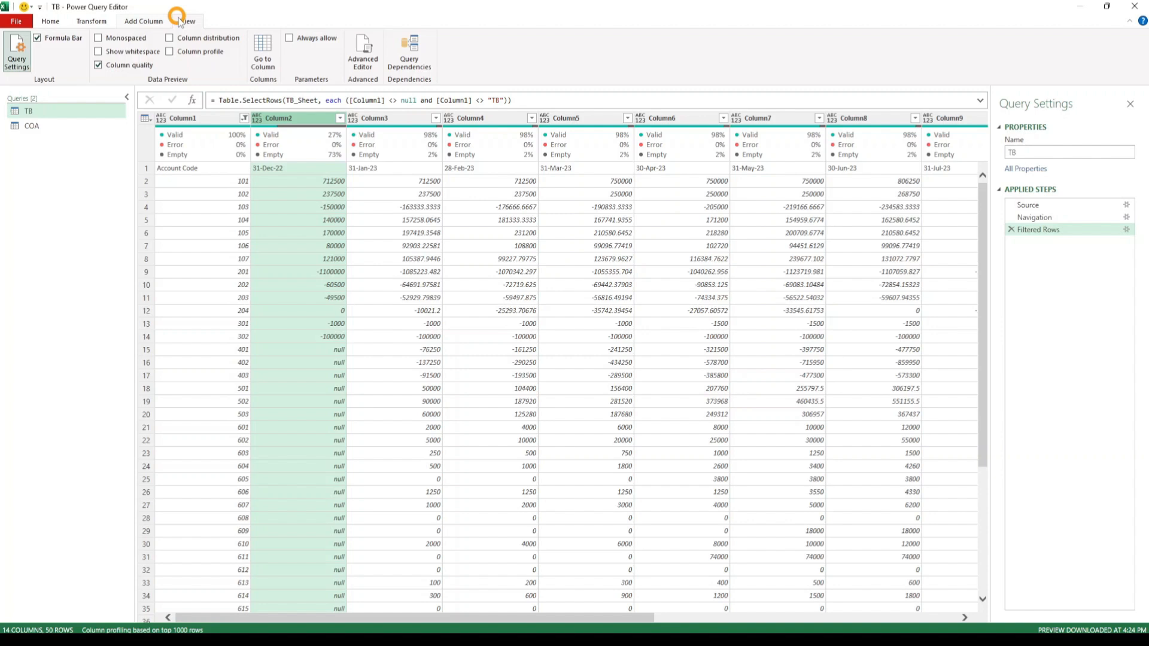
pyautogui.click(99, 65)
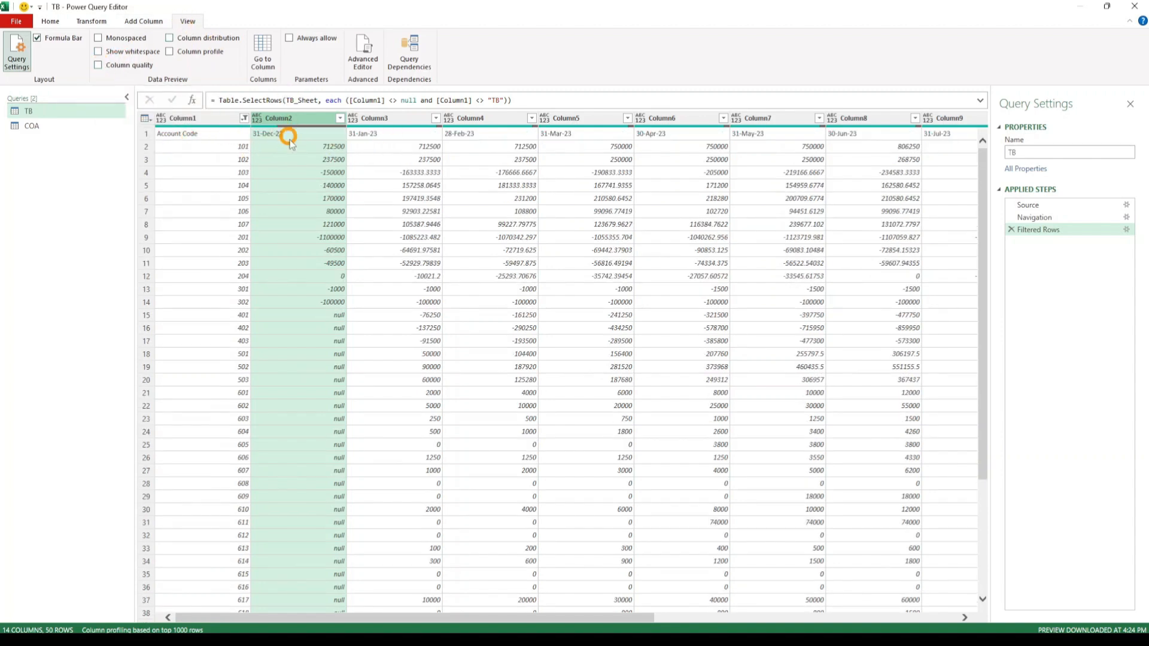
pyautogui.click(50, 21)
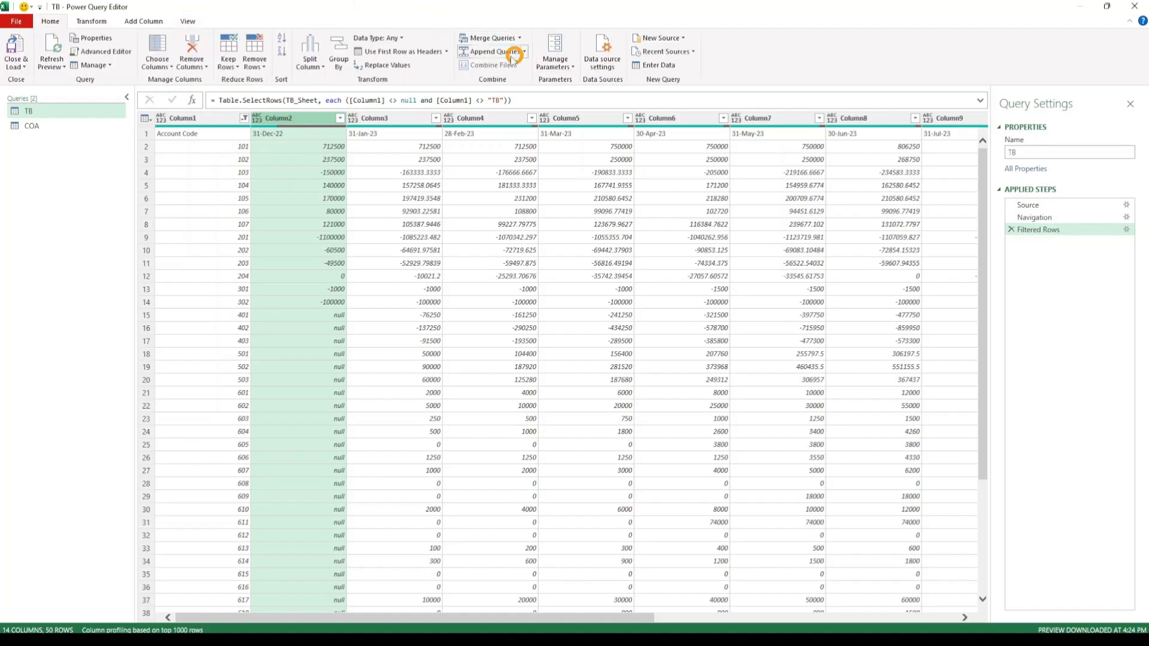
pyautogui.click(446, 52)
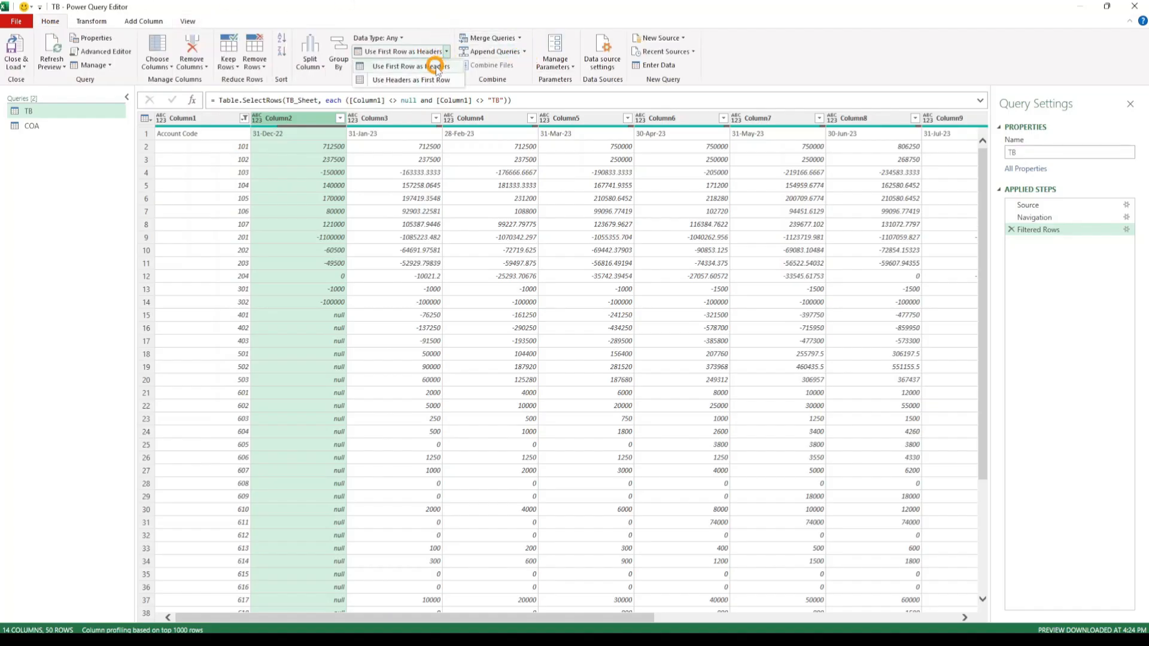
pyautogui.click(435, 67)
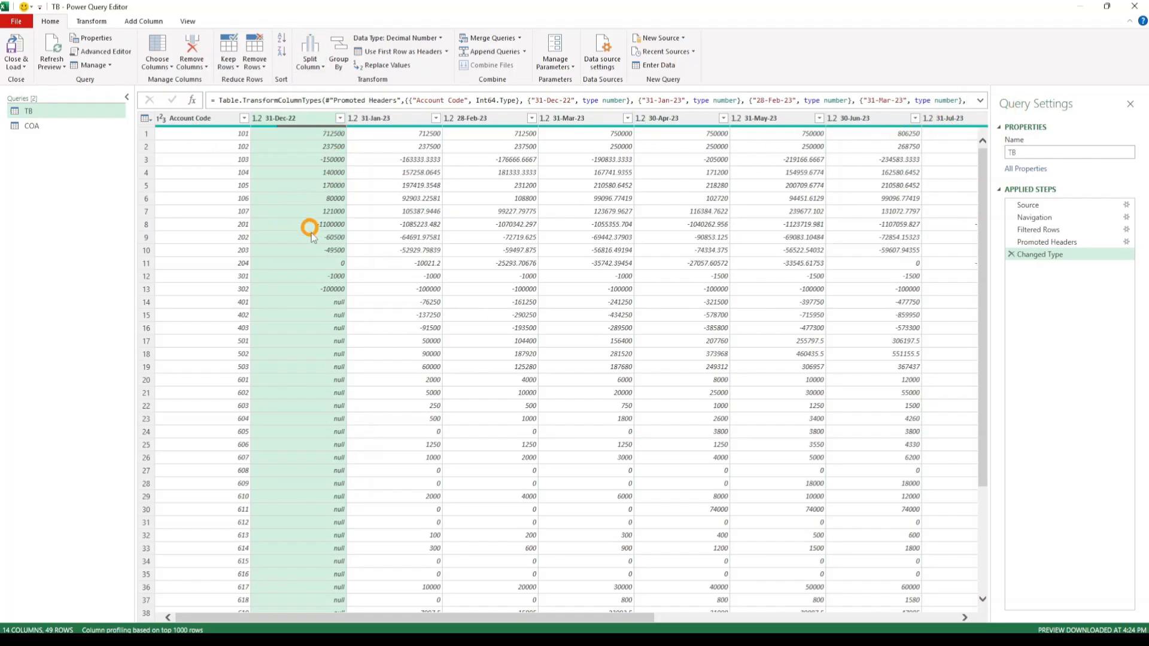
# - Replace the null values in the 31-Dec-22 column with 0
pyautogui.rightClick(309, 120)
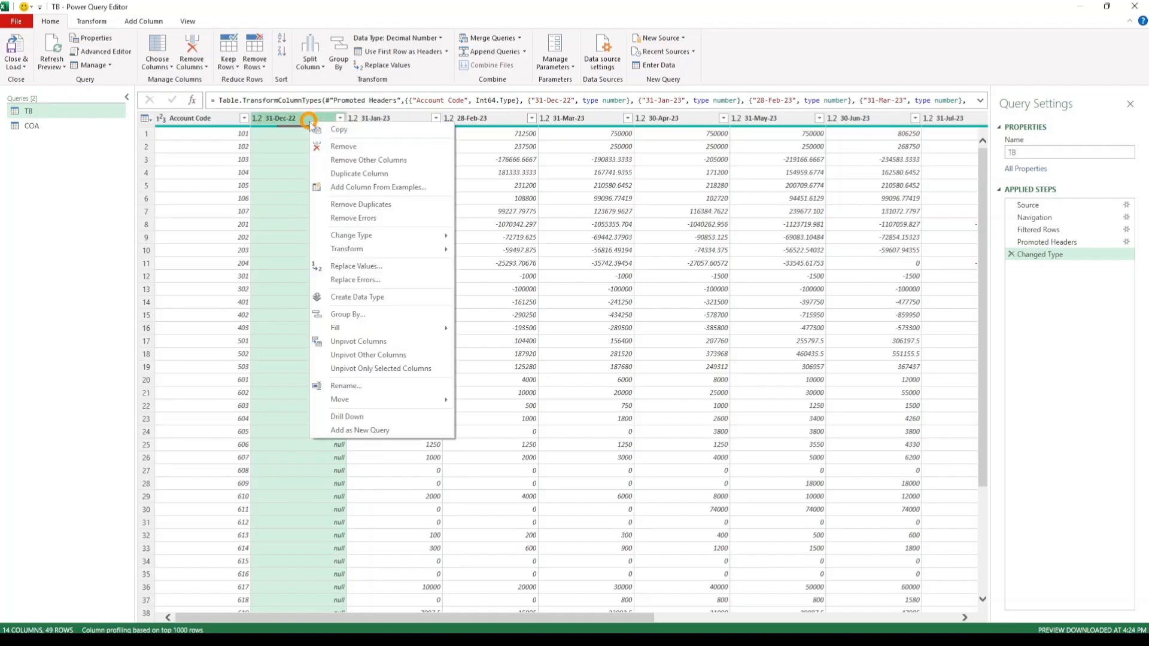
pyautogui.click(365, 267)
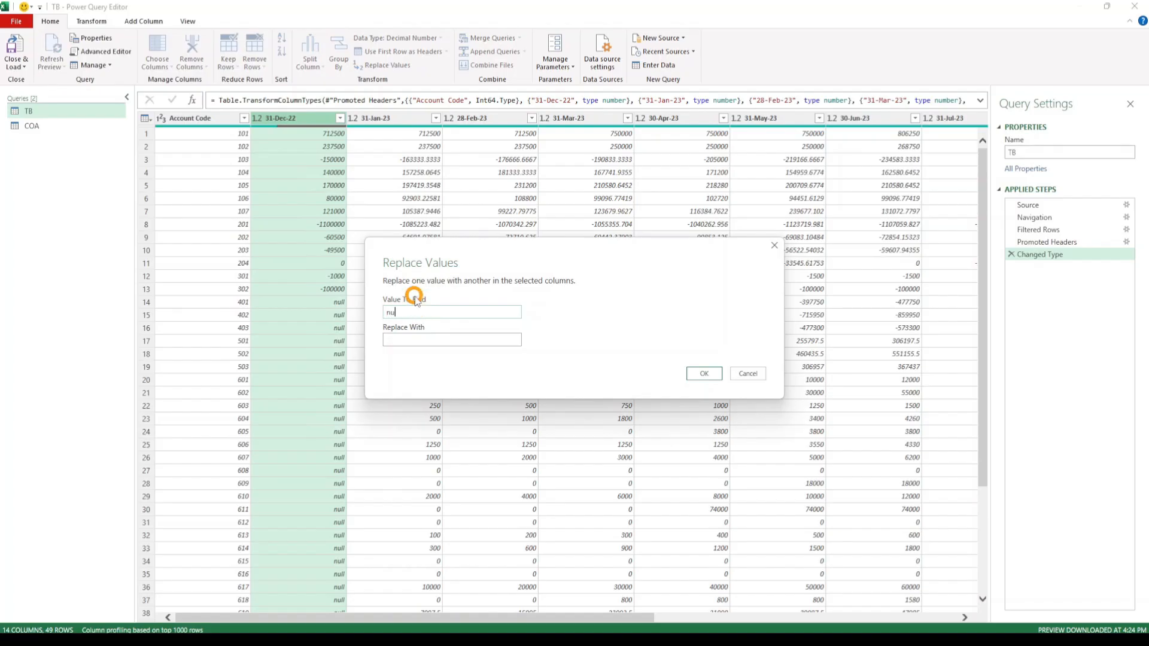
pyautogui.click(423, 341)
pyautogui.click(704, 373)
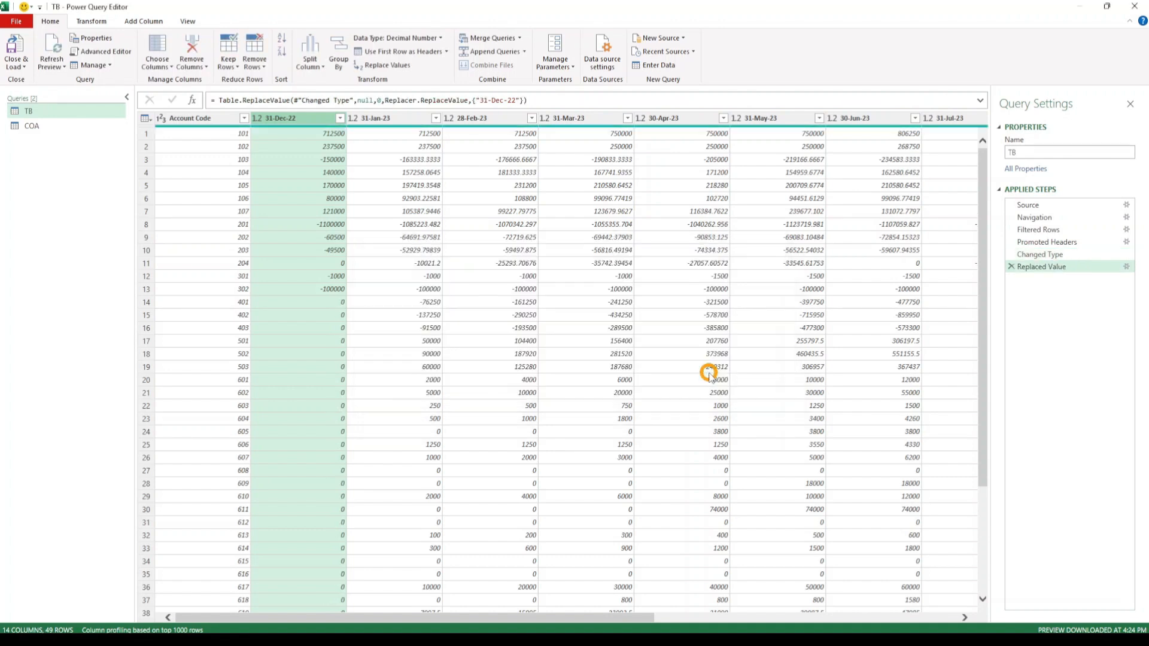
# - Check the TB columns for error and empty values using the column quality display, and hide it again
pyautogui.click(186, 20)
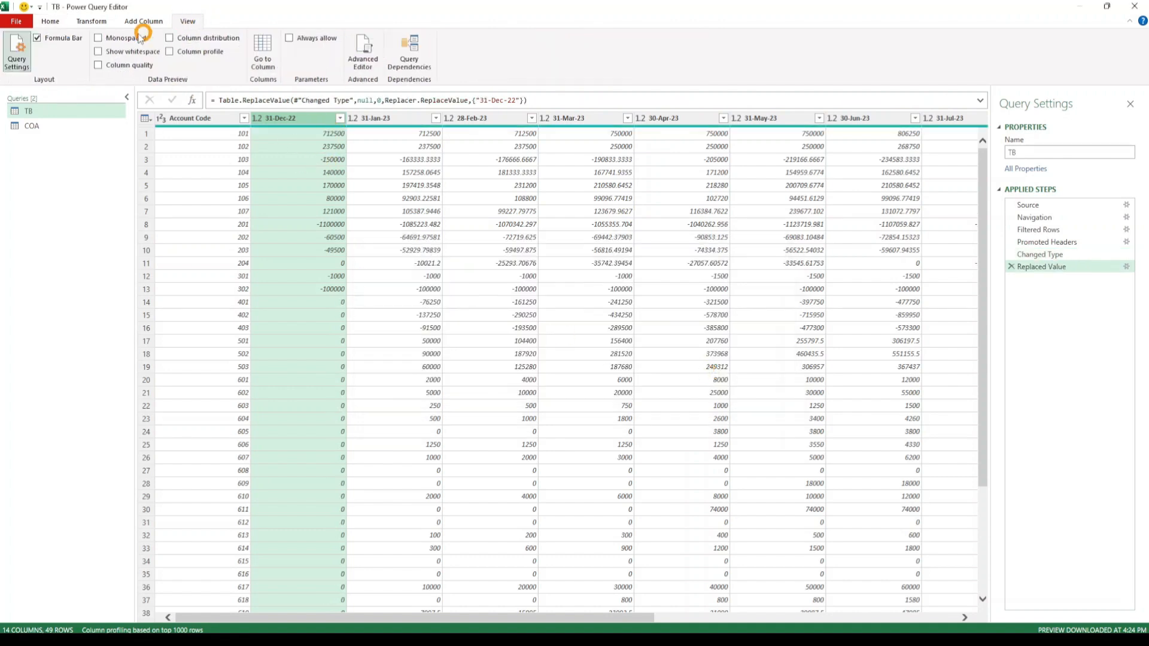
pyautogui.click(100, 66)
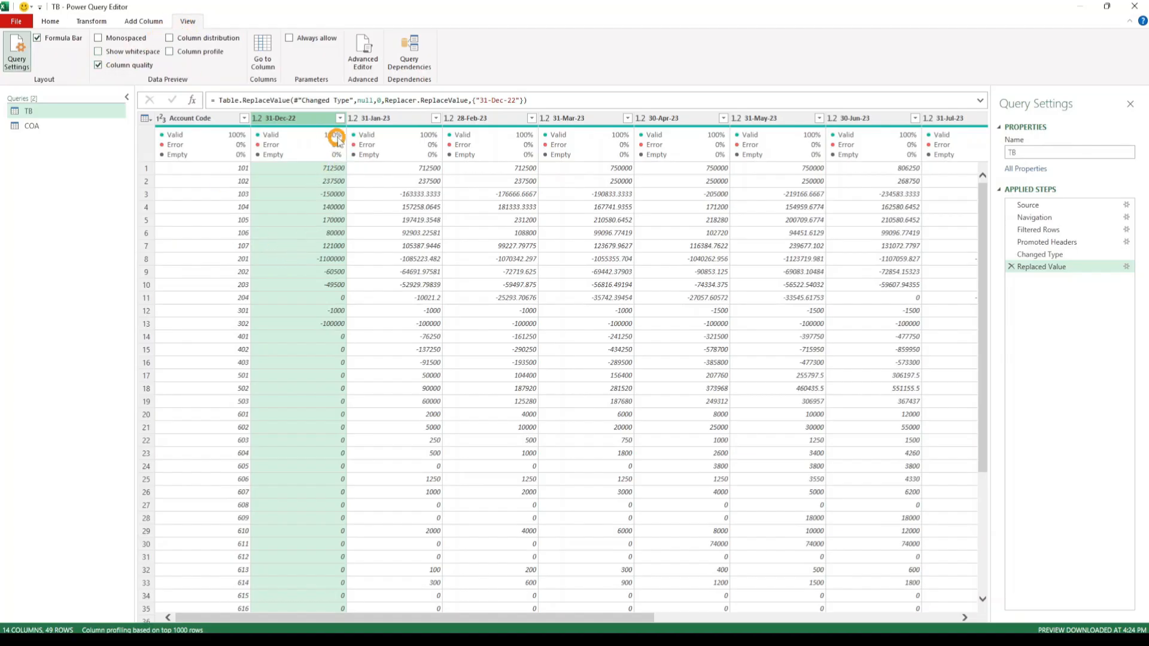
pyautogui.moveTo(332, 141)
pyautogui.moveTo(600, 622); pyautogui.dragTo(441, 595)
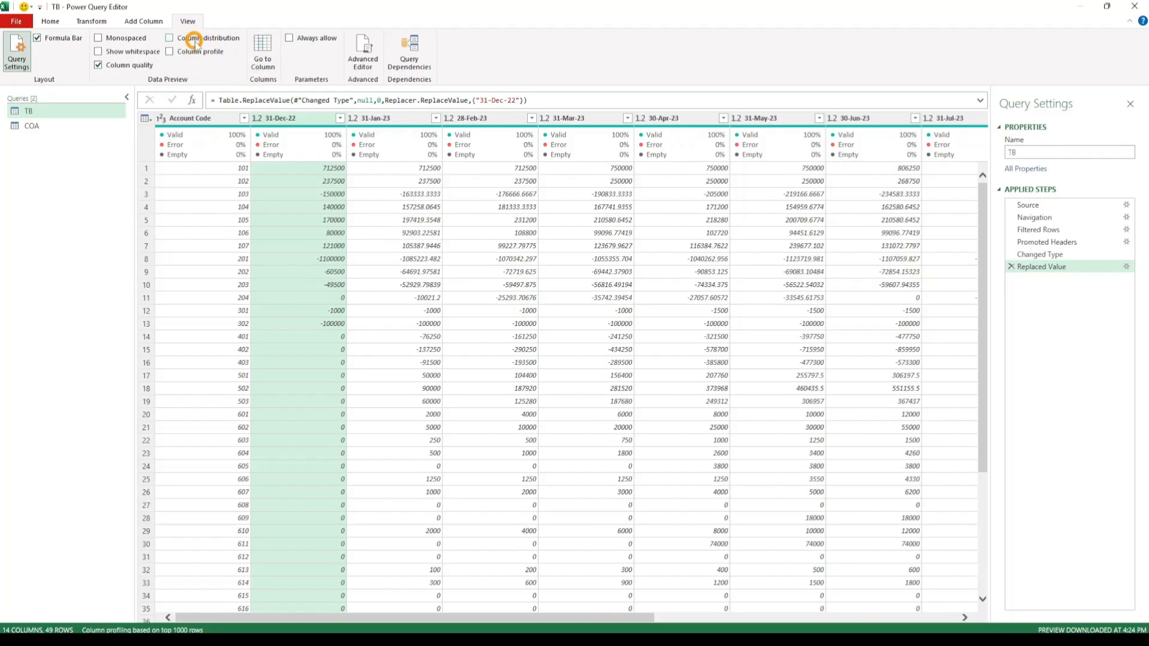
pyautogui.click(98, 65)
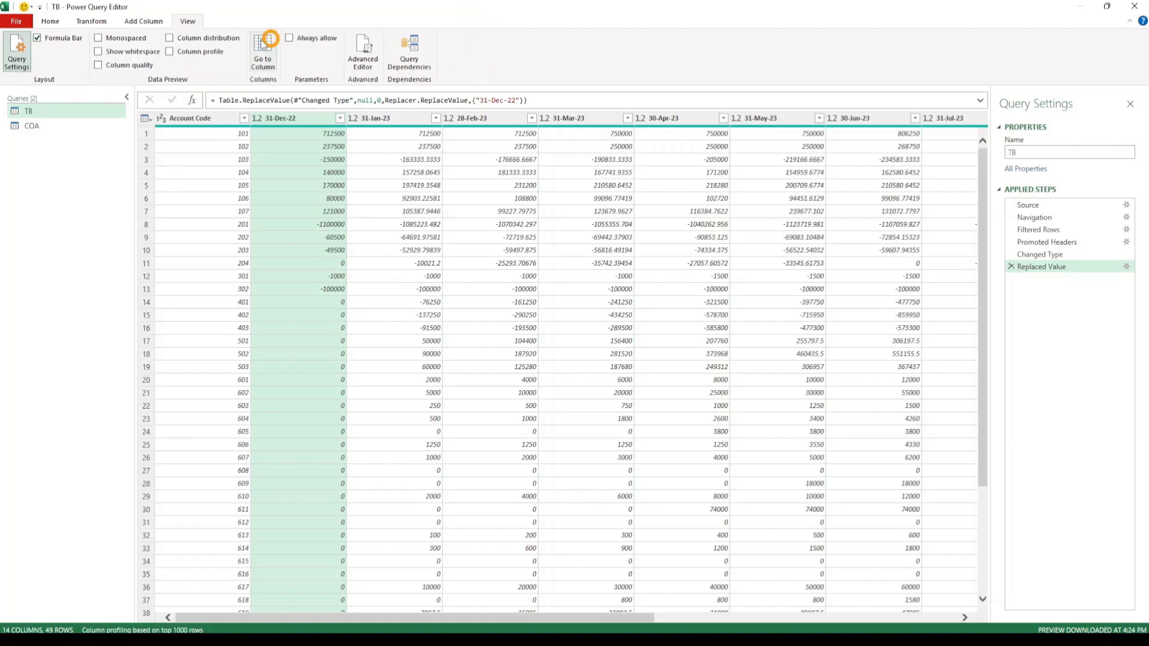
# - Unpivot the month-end columns from 31-Dec-22 through 31-Dec-23 in the TB query
pyautogui.click(300, 119)
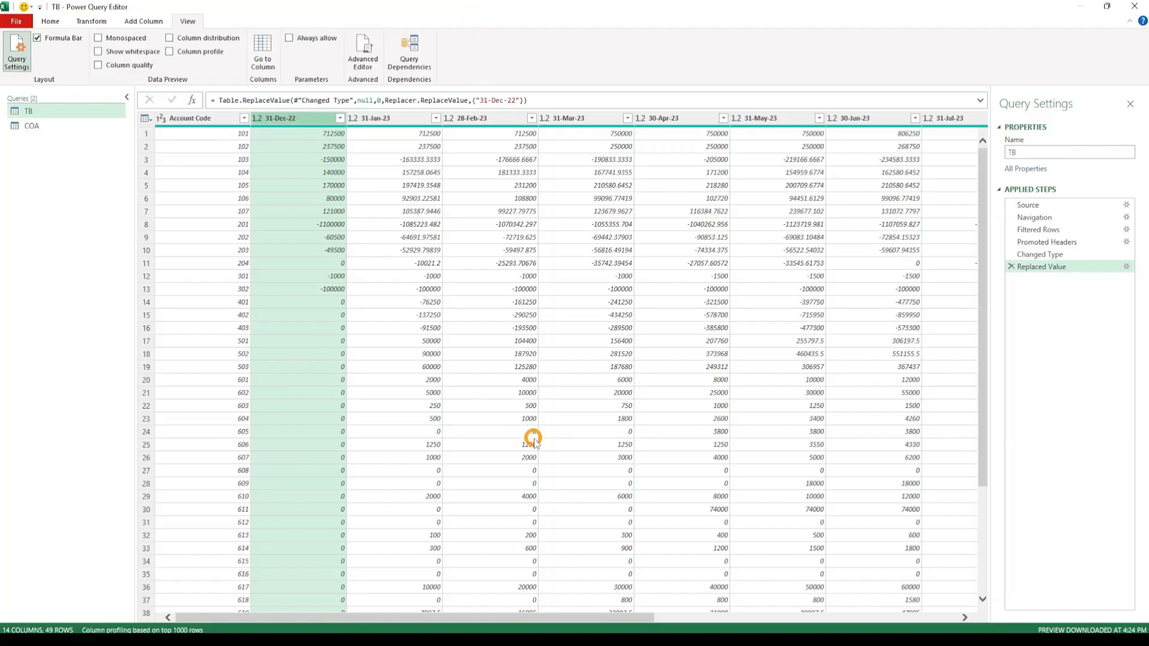
pyautogui.moveTo(544, 616); pyautogui.dragTo(871, 608)
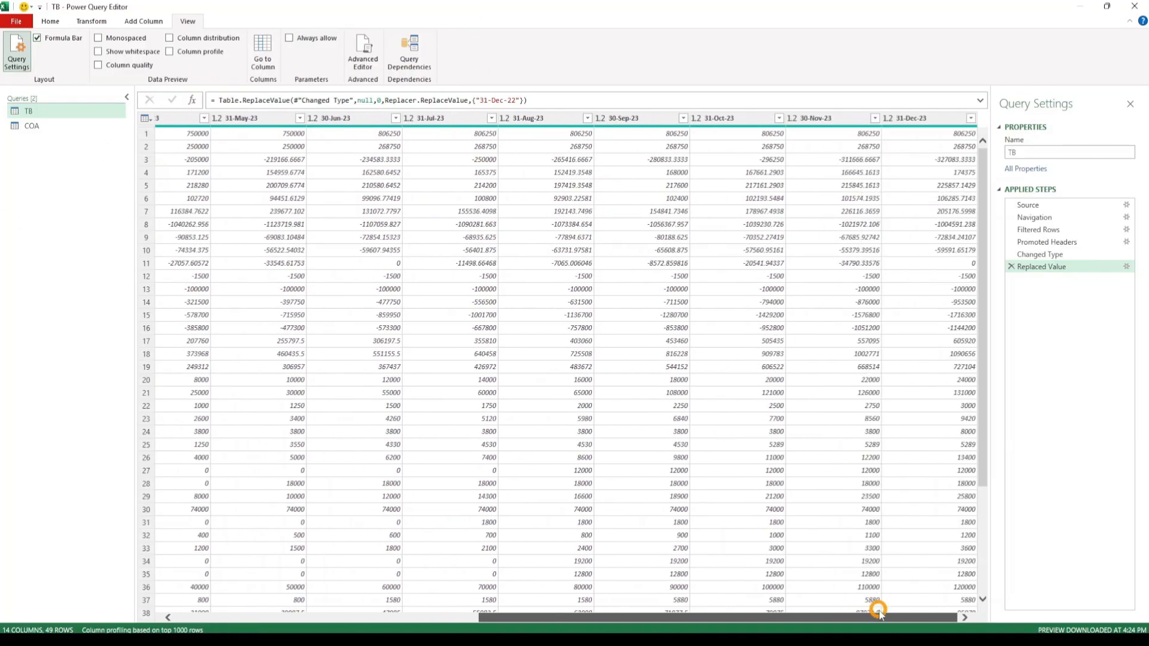
pyautogui.keyDown('shift'); pyautogui.click(948, 118); pyautogui.keyUp('shift')
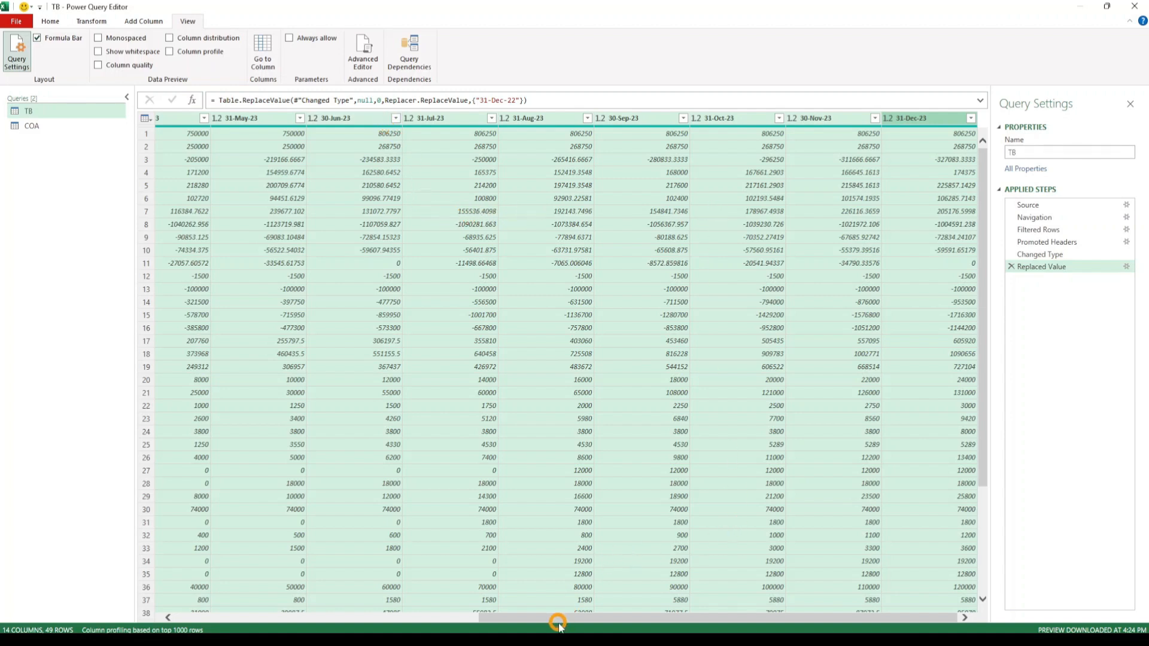
pyautogui.moveTo(476, 616); pyautogui.dragTo(173, 616)
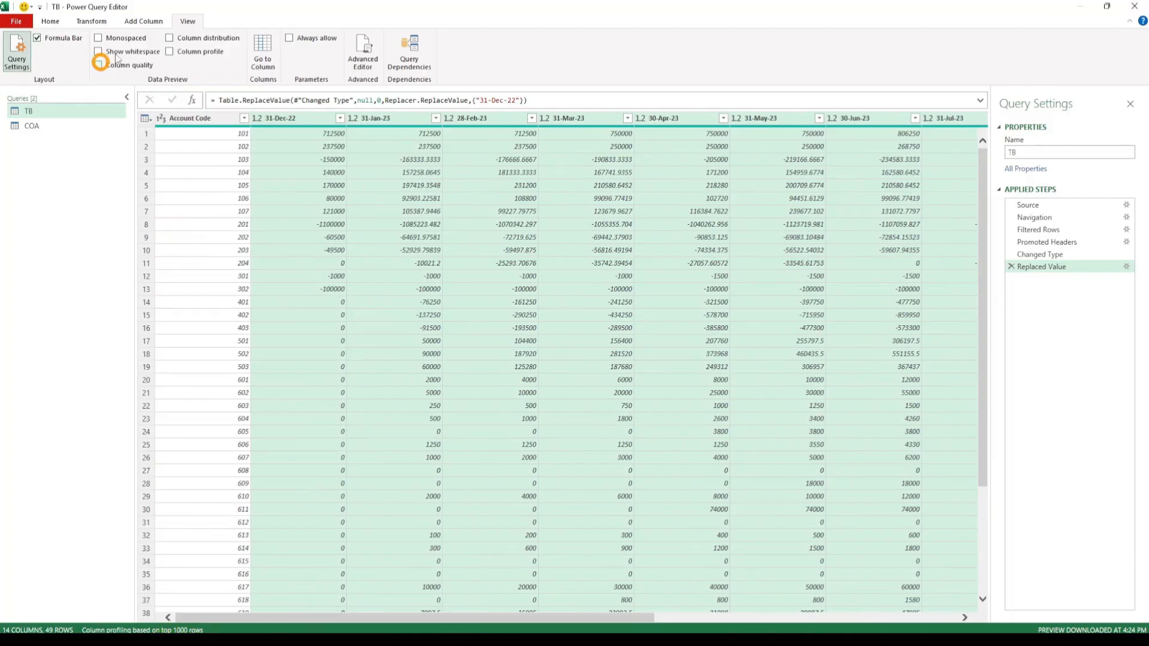
pyautogui.click(90, 21)
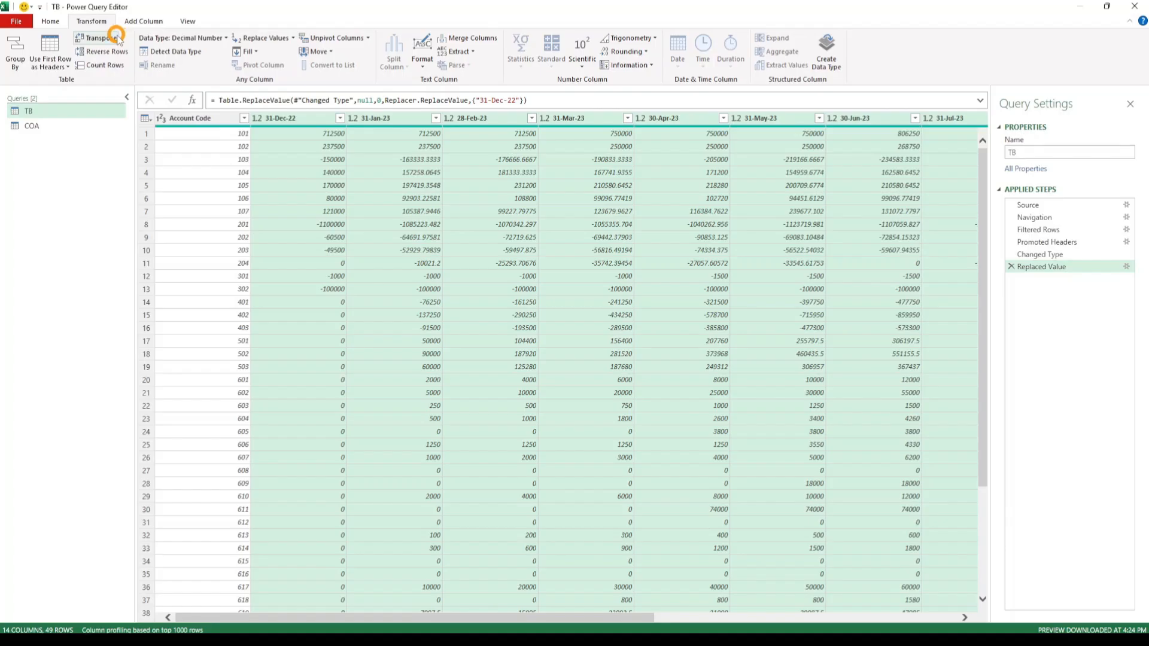
pyautogui.click(50, 21)
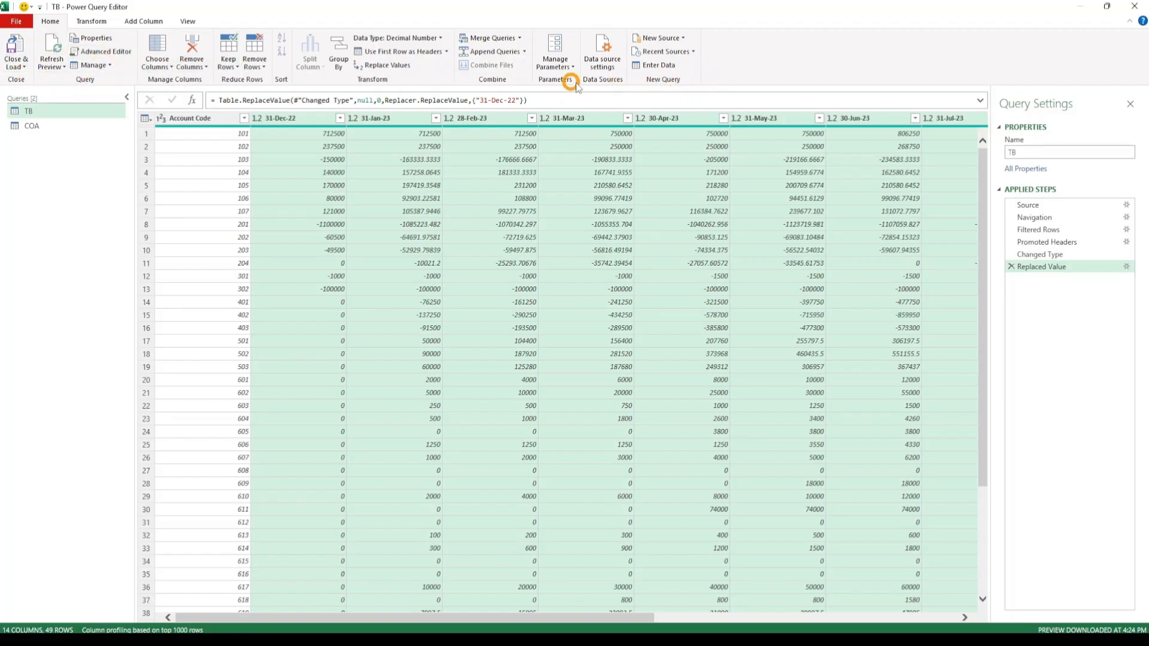
pyautogui.click(87, 22)
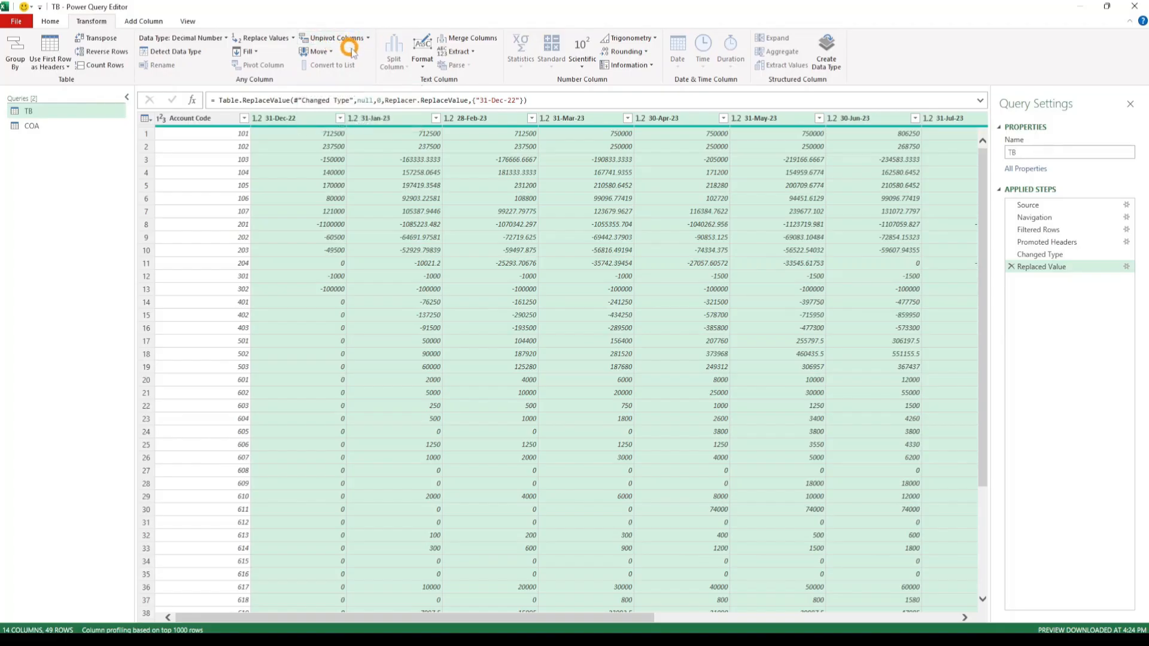
pyautogui.click(369, 38)
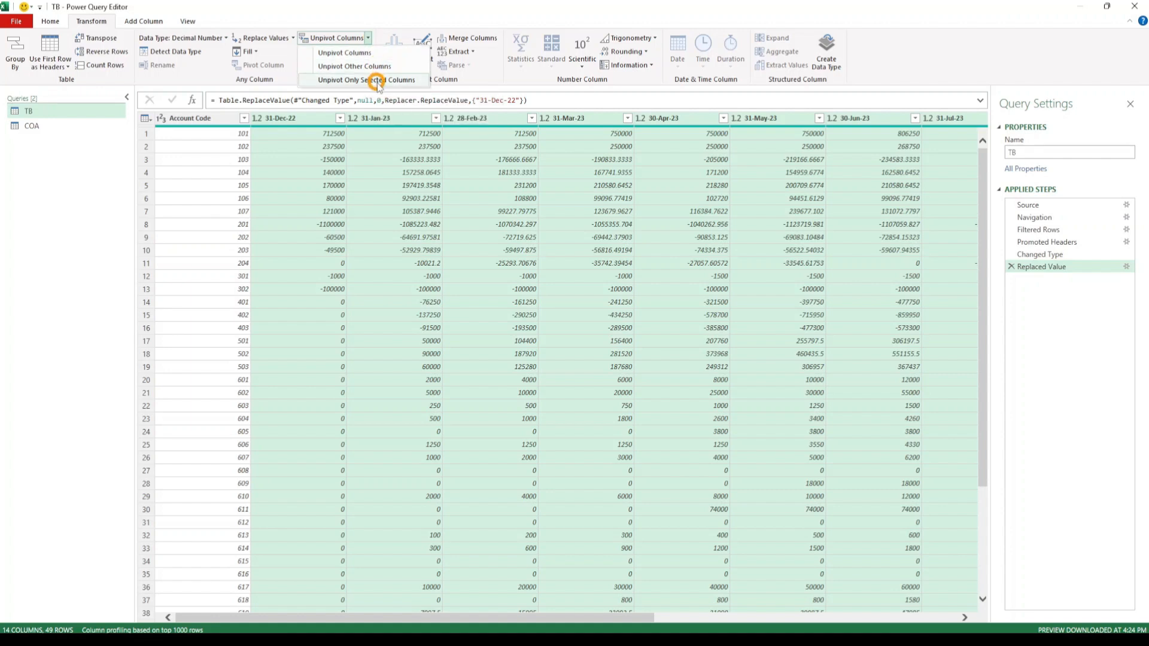
pyautogui.click(355, 57)
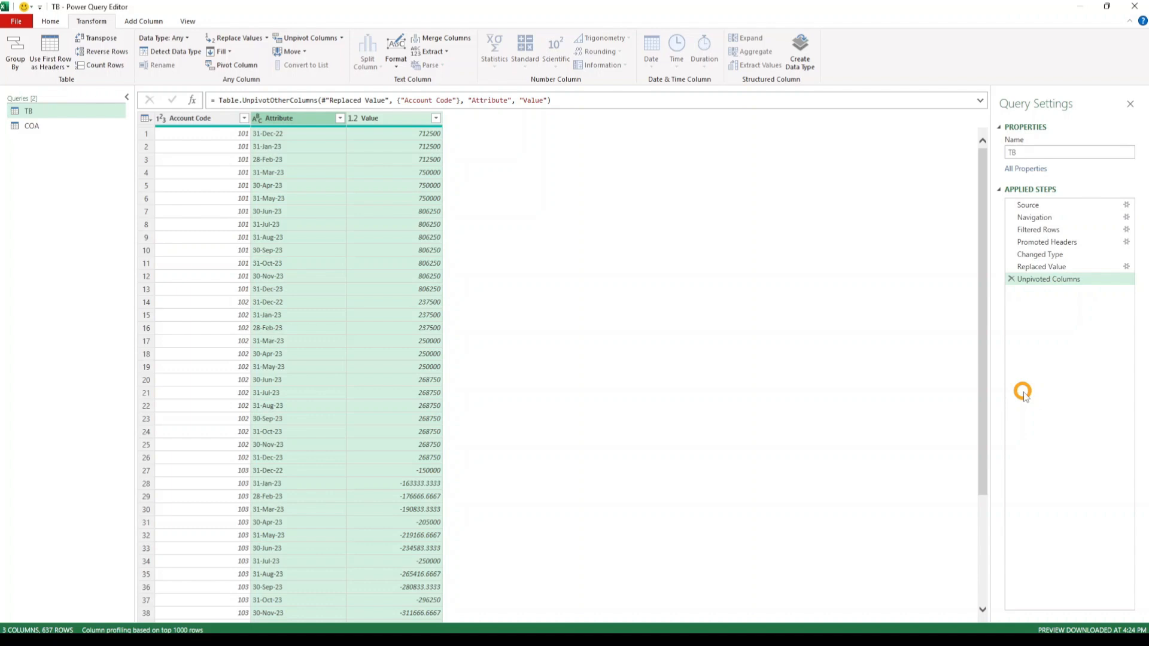
# - Rename the Value column to Amount and the Attribute column to Periods
pyautogui.doubleClick(382, 119)
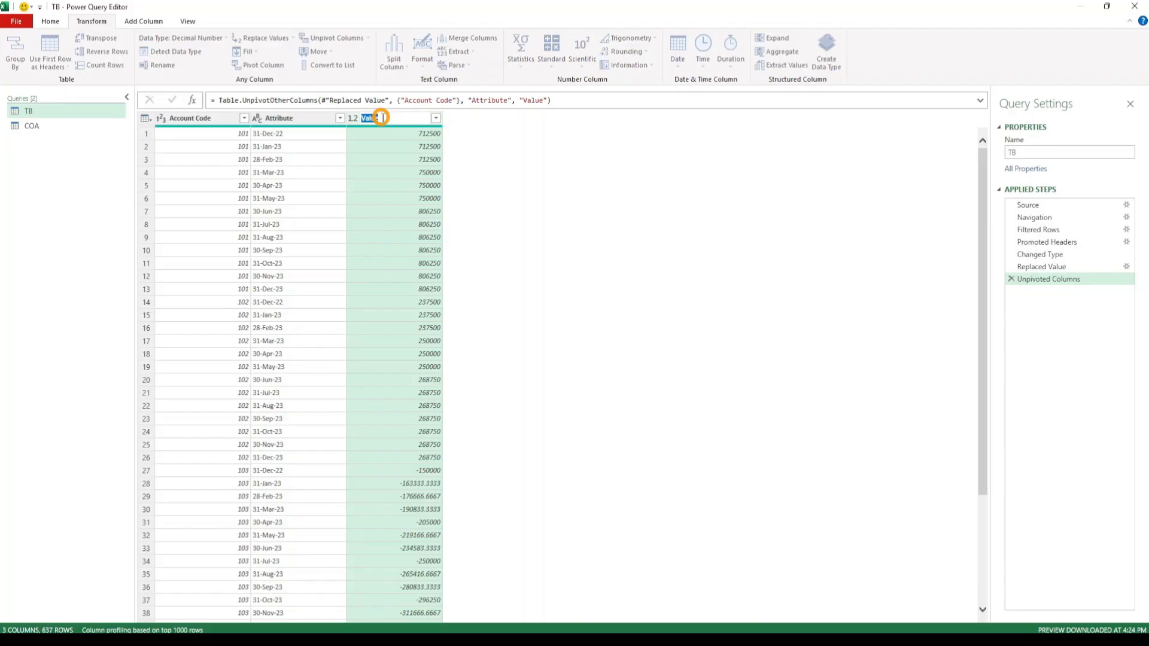
pyautogui.click(630, 184)
pyautogui.doubleClick(289, 118)
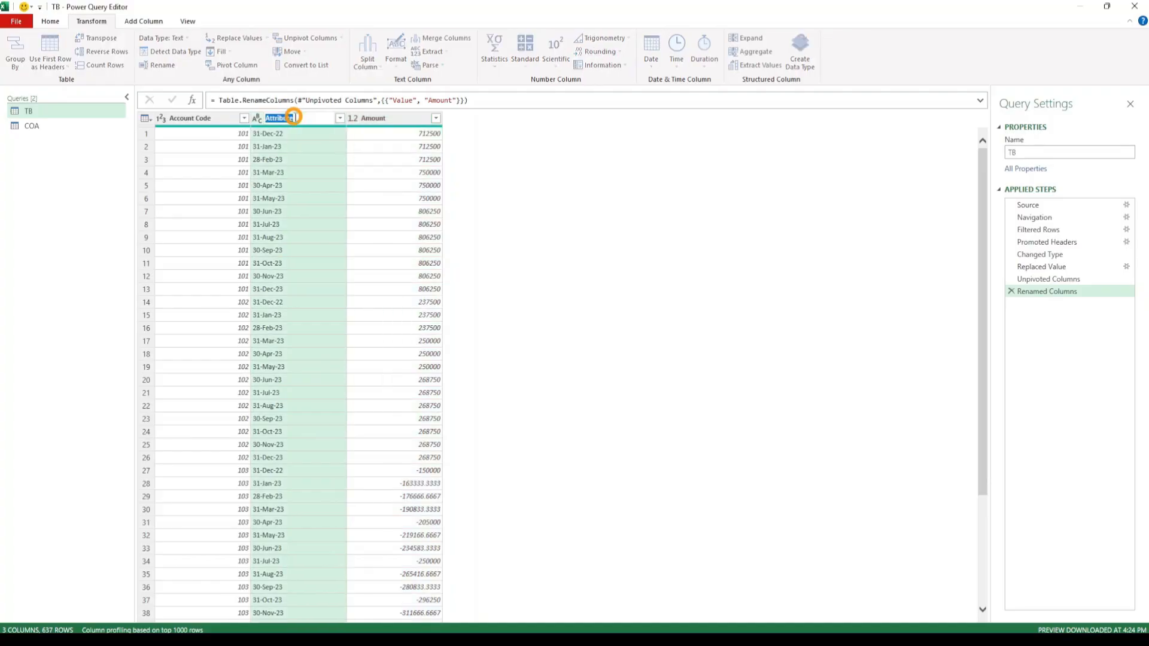
pyautogui.write('Periods')
pyautogui.press('Return')
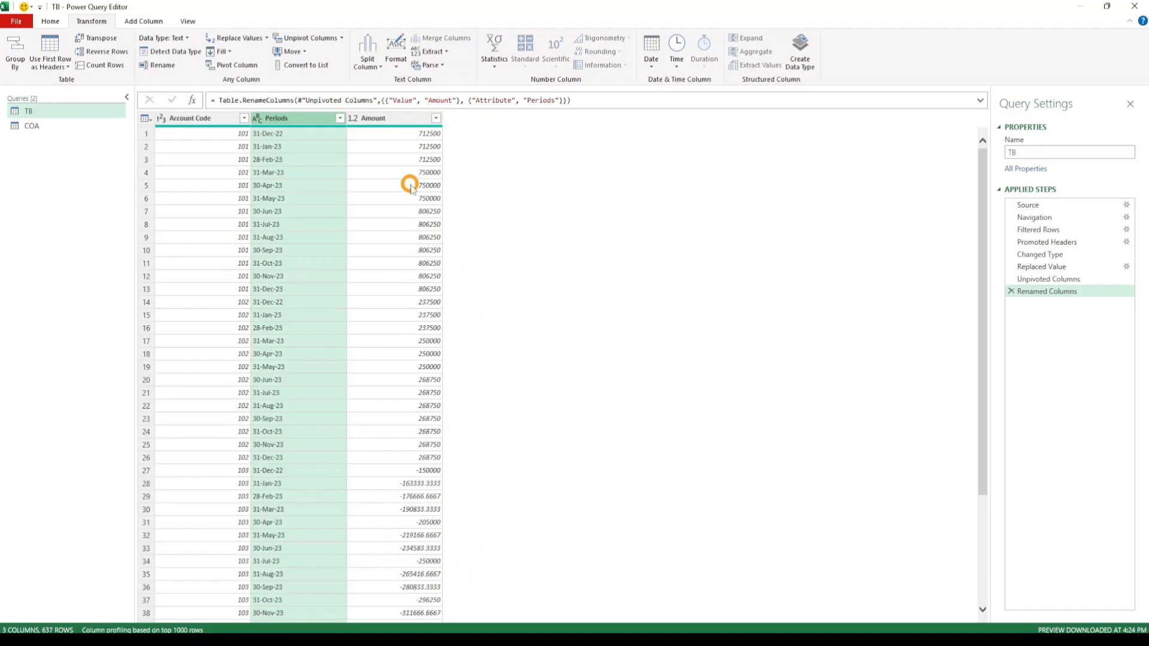
# - Review the unpivoted TB rows to check the periods and amounts listed for each account code
pyautogui.scroll(-20, 343, 436)
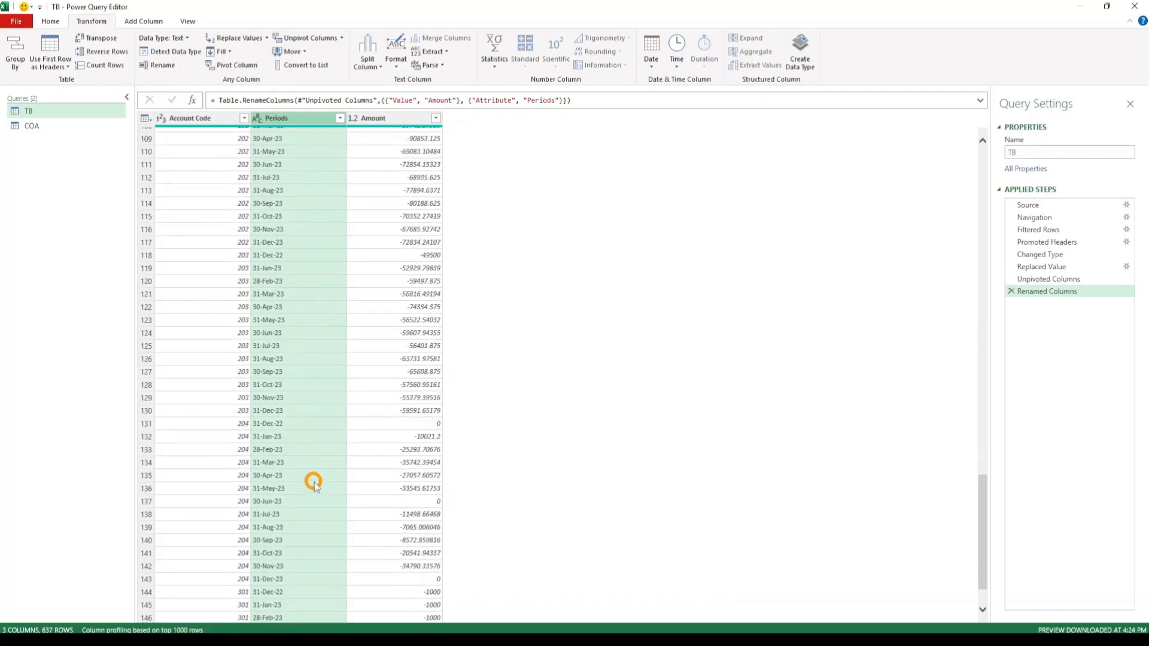
pyautogui.scroll(-20, 333, 527)
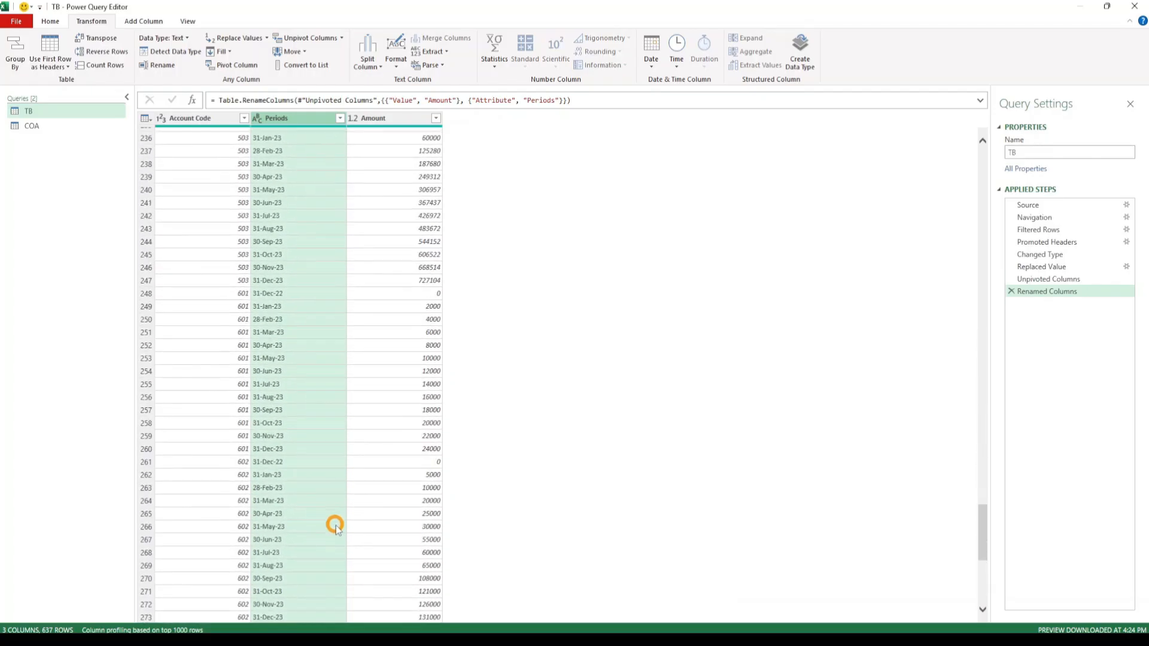
pyautogui.scroll(-20, 393, 525)
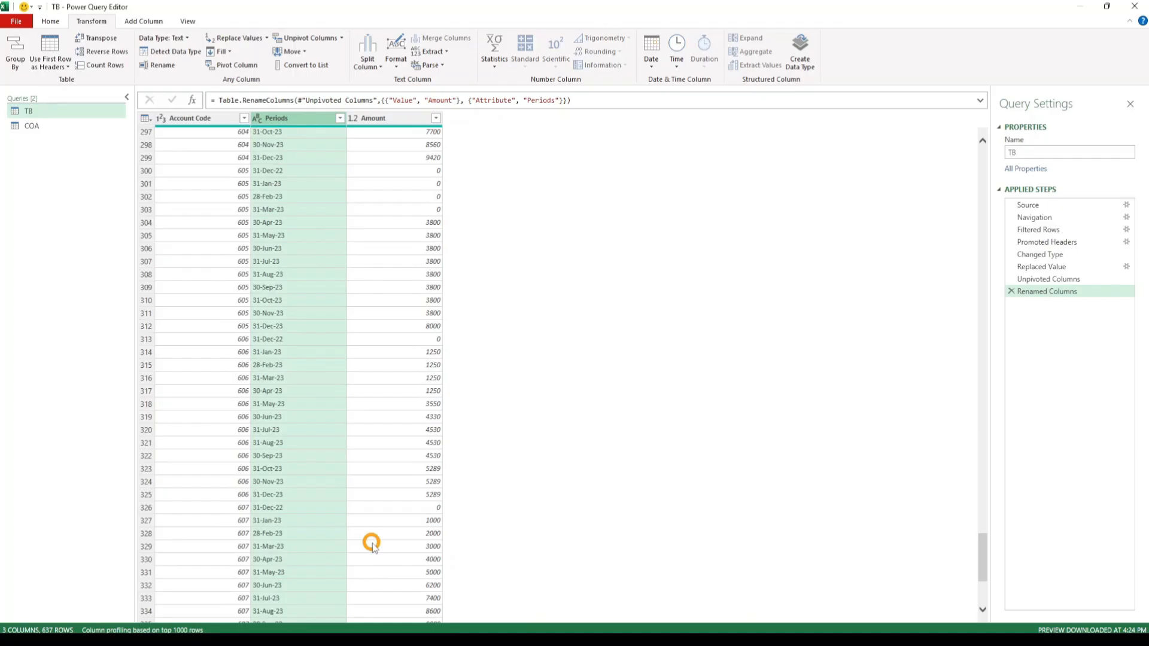
pyautogui.scroll(-15, 367, 553)
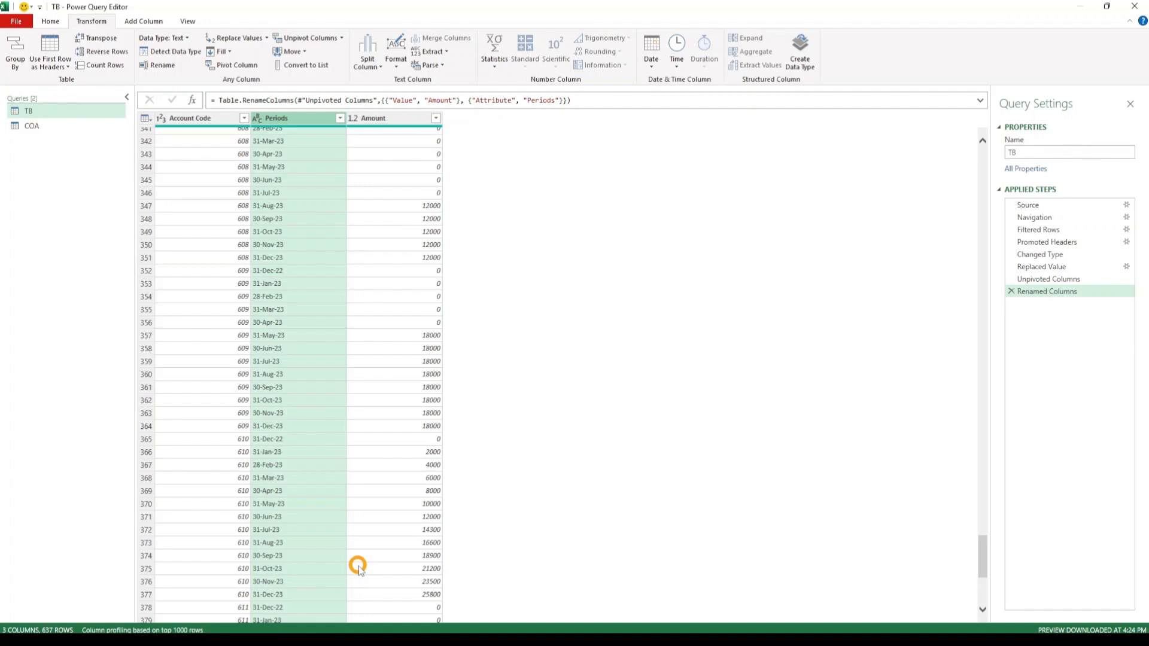
pyautogui.scroll(20, 256, 363)
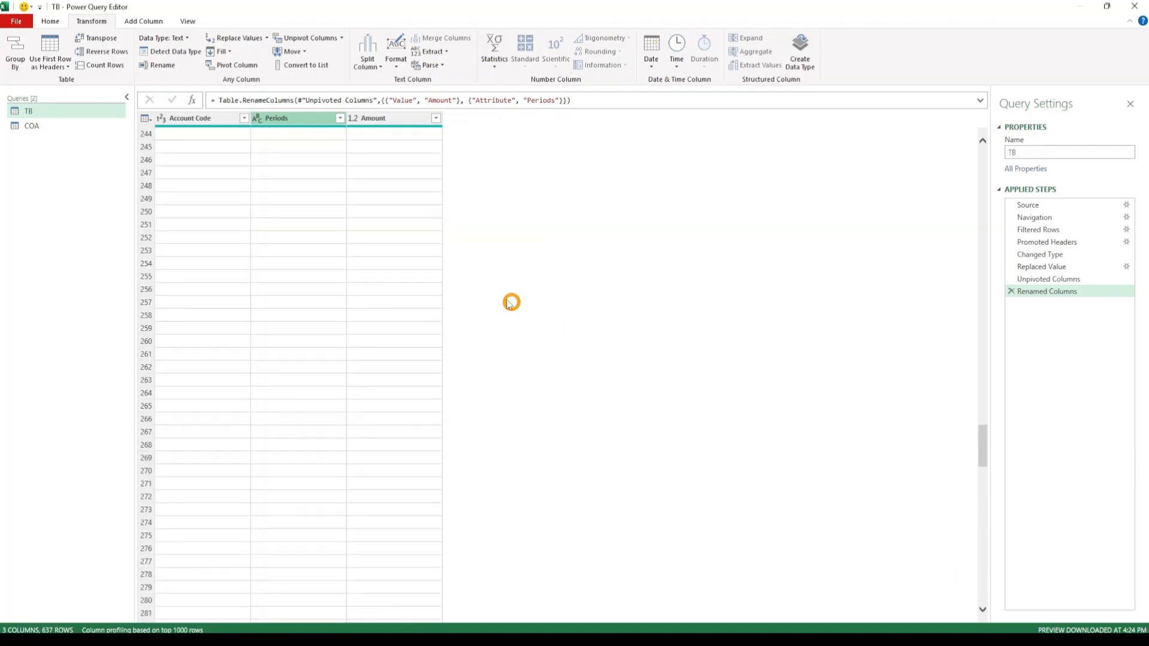
pyautogui.scroll(20, 422, 249)
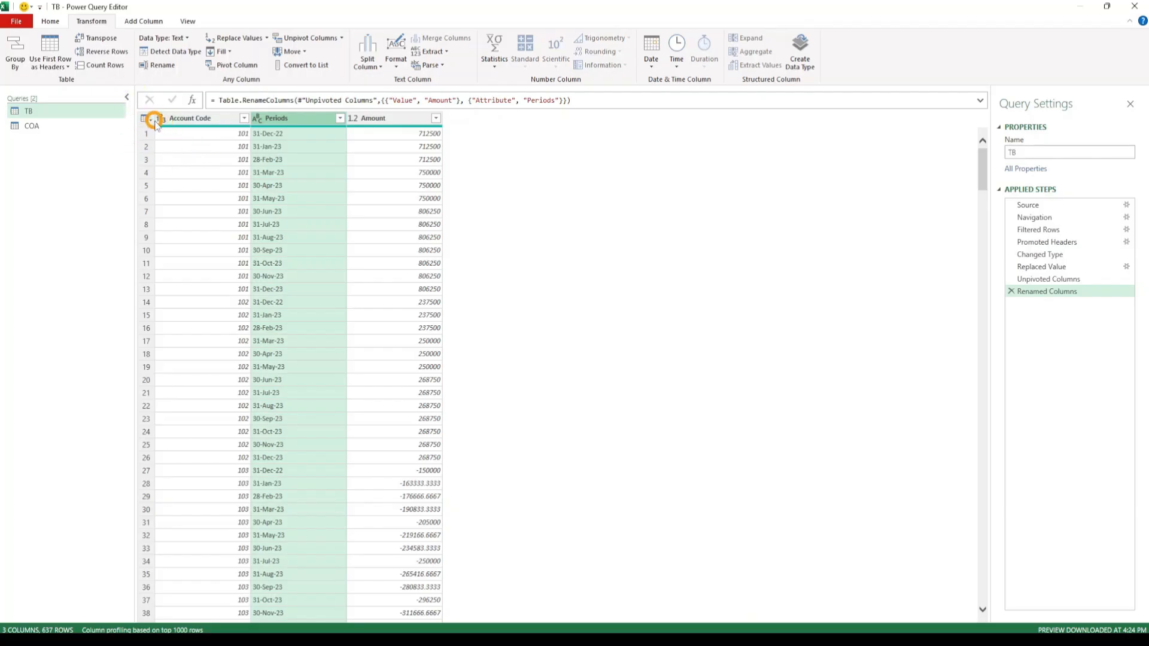
pyautogui.click(225, 120)
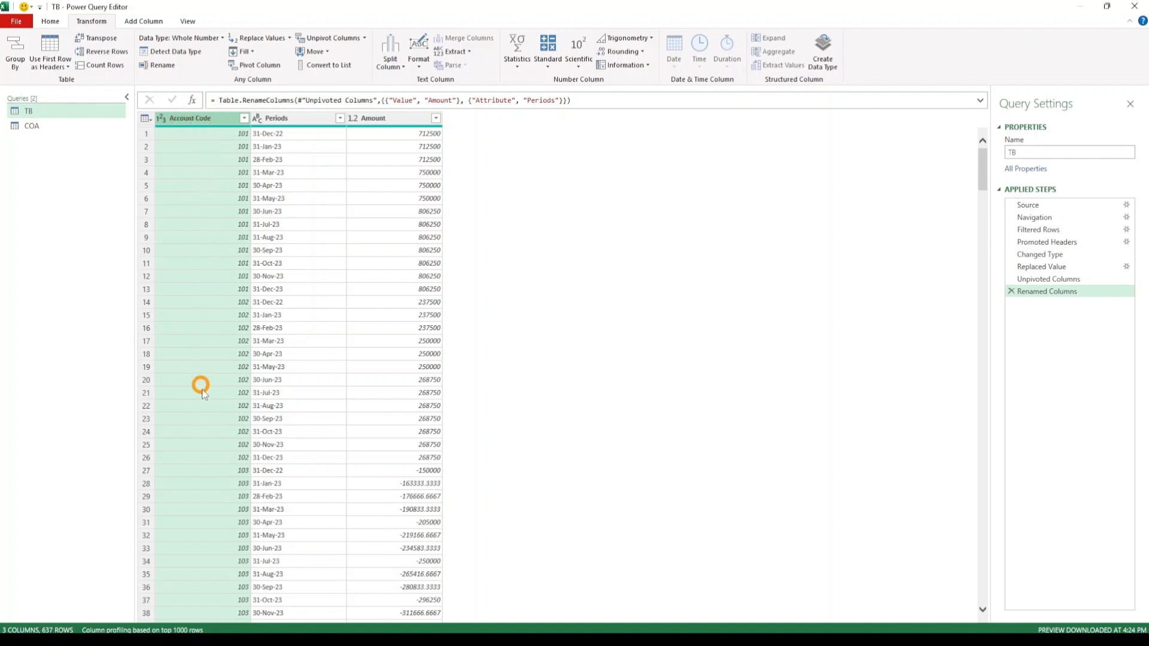
# - Change the data type of the Periods column to Date and check the converted rows
pyautogui.click(295, 118)
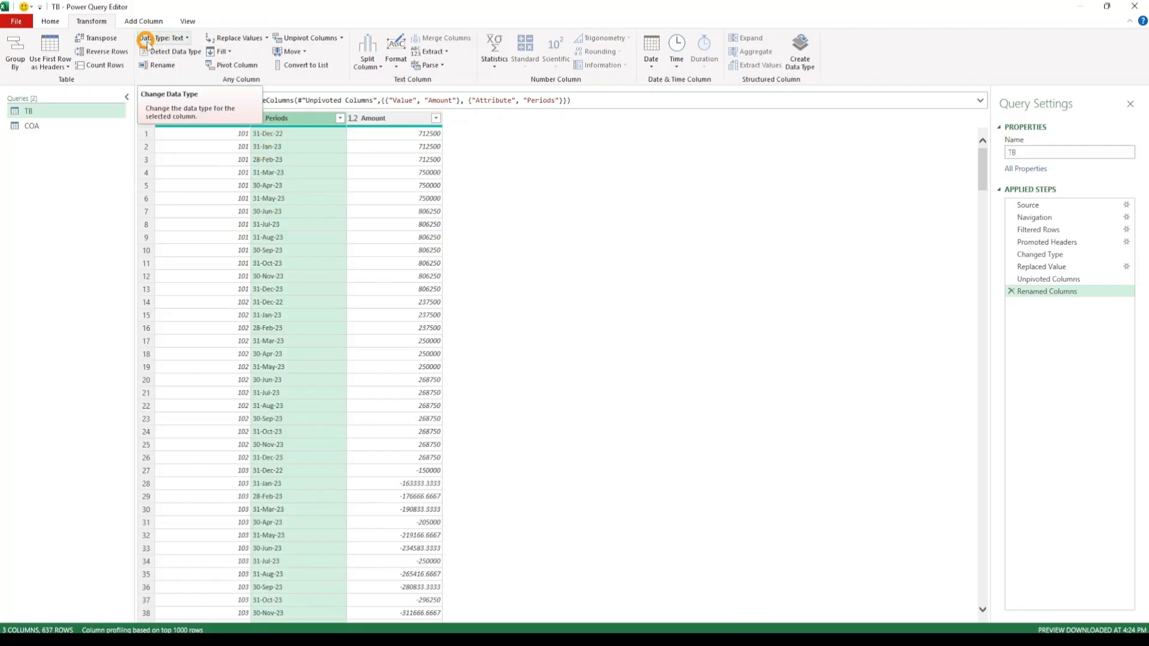
pyautogui.click(186, 38)
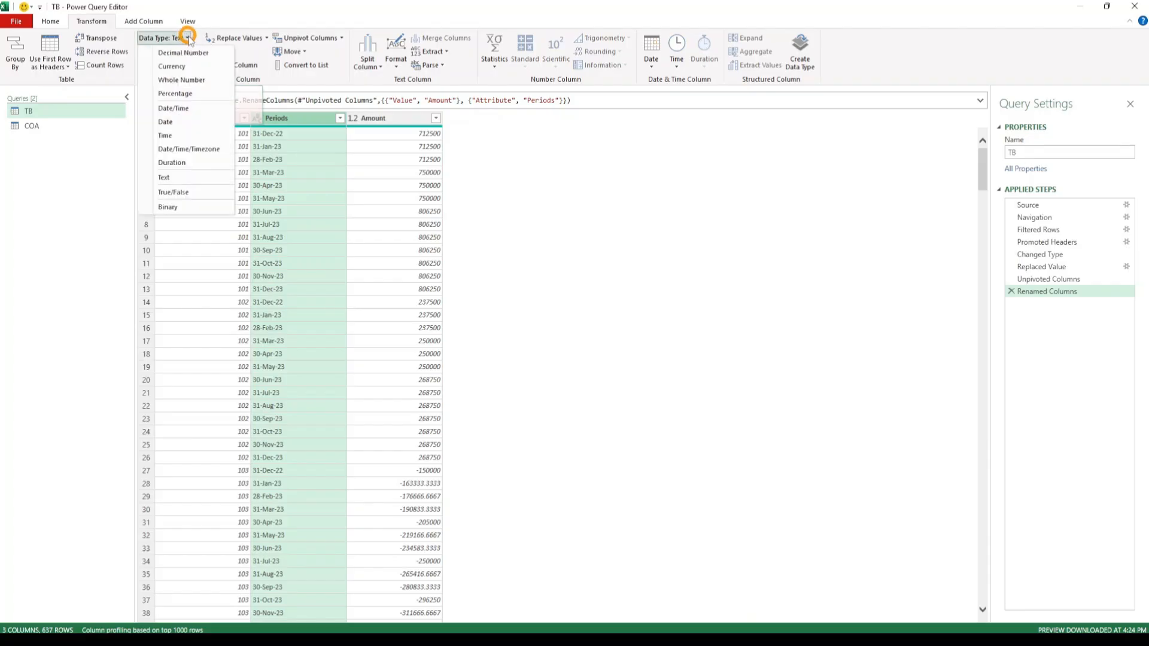
pyautogui.click(182, 122)
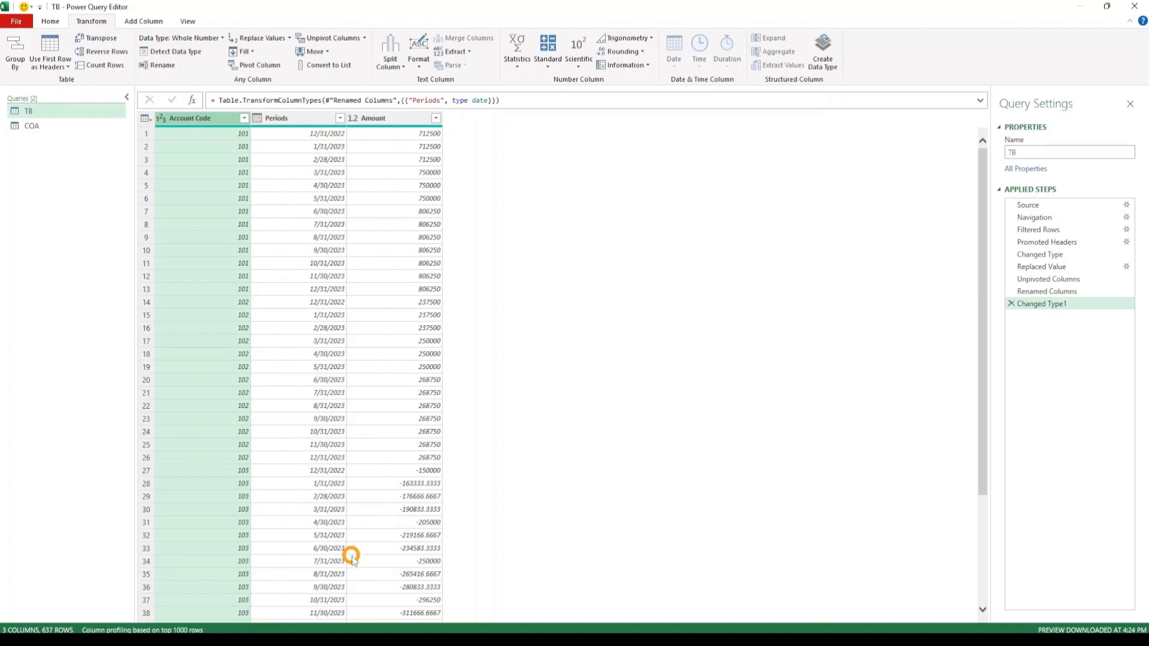
pyautogui.scroll(-15, 320, 571)
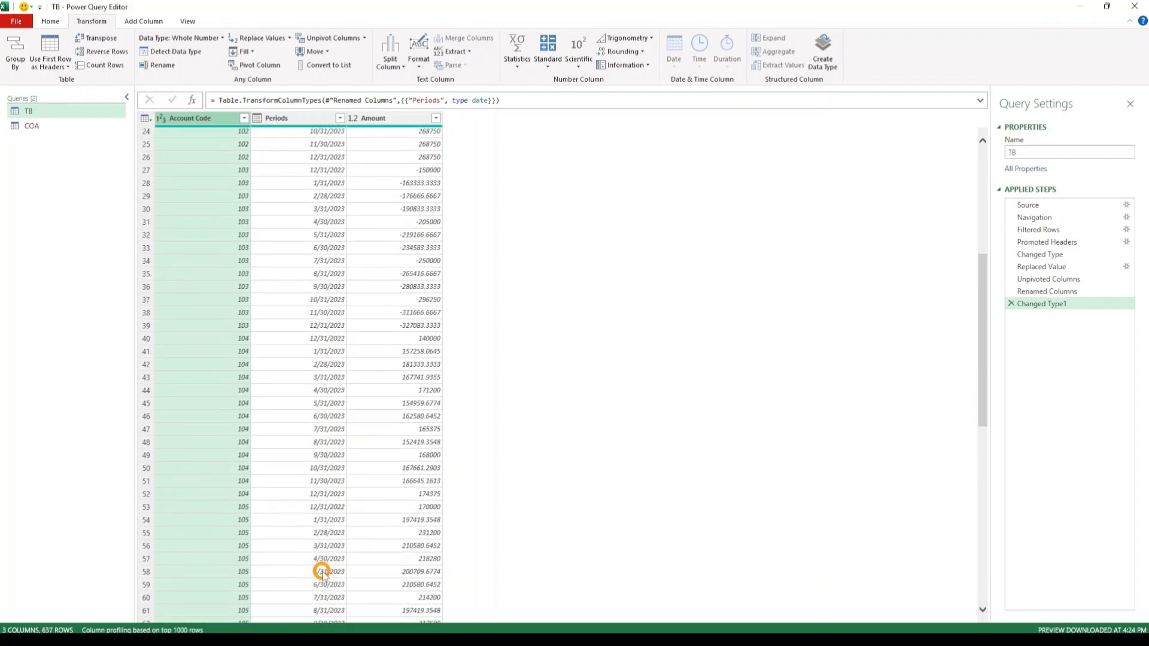
pyautogui.scroll(15, 320, 565)
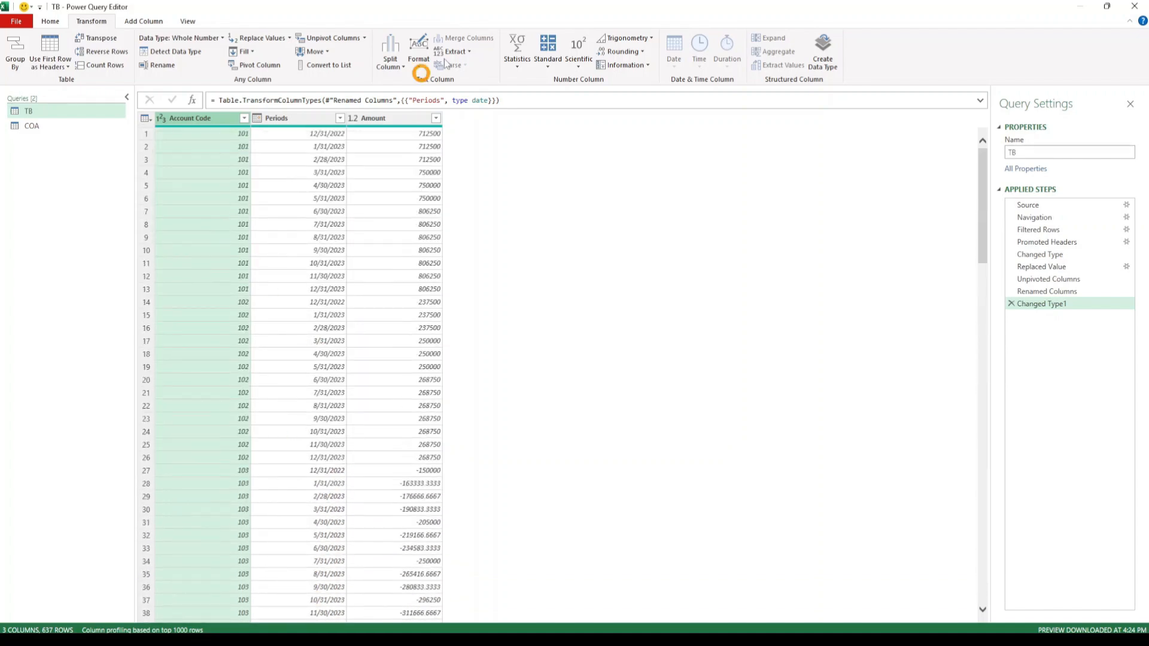
# - Check the column quality of the TB query for errors and empty values, and hide the quality indicators again
pyautogui.click(188, 22)
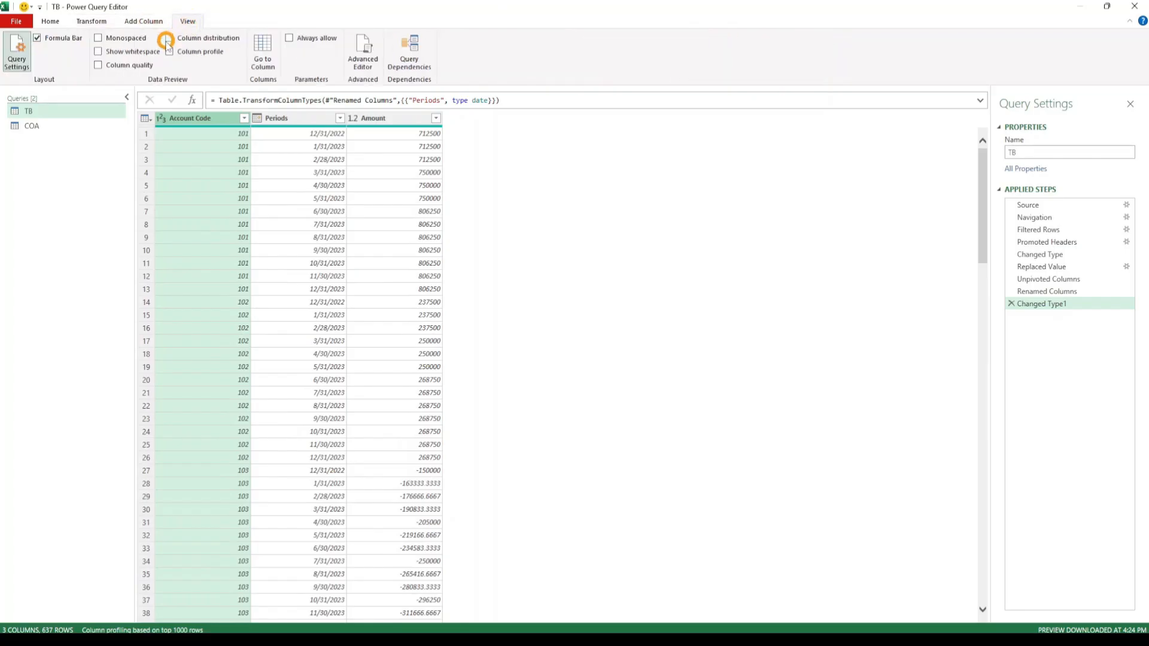
pyautogui.click(115, 64)
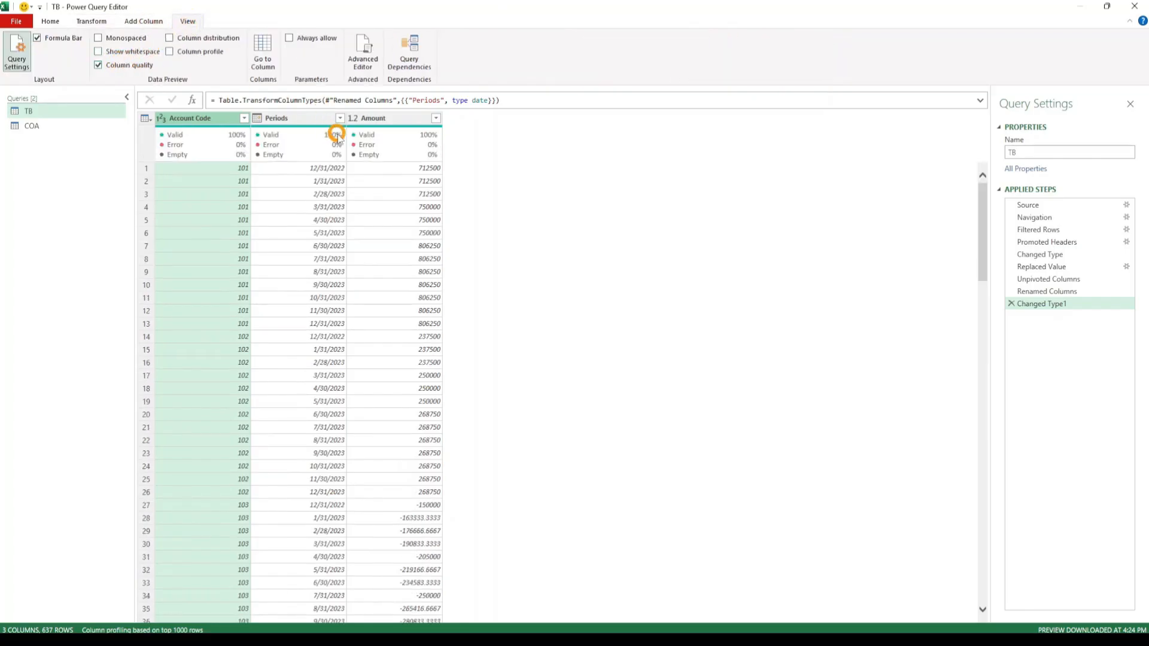
pyautogui.moveTo(339, 160)
pyautogui.click(99, 65)
pyautogui.click(91, 21)
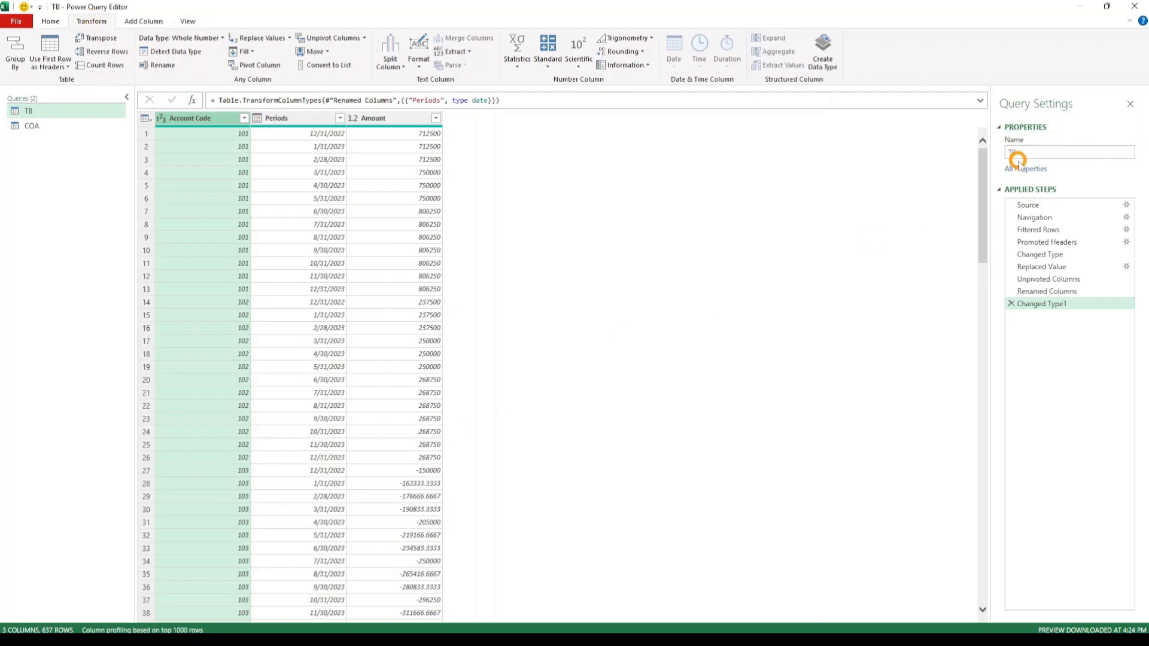
# - Close and load the TB and COA queries as connections only, adding their data to the Data Model
pyautogui.click(31, 125)
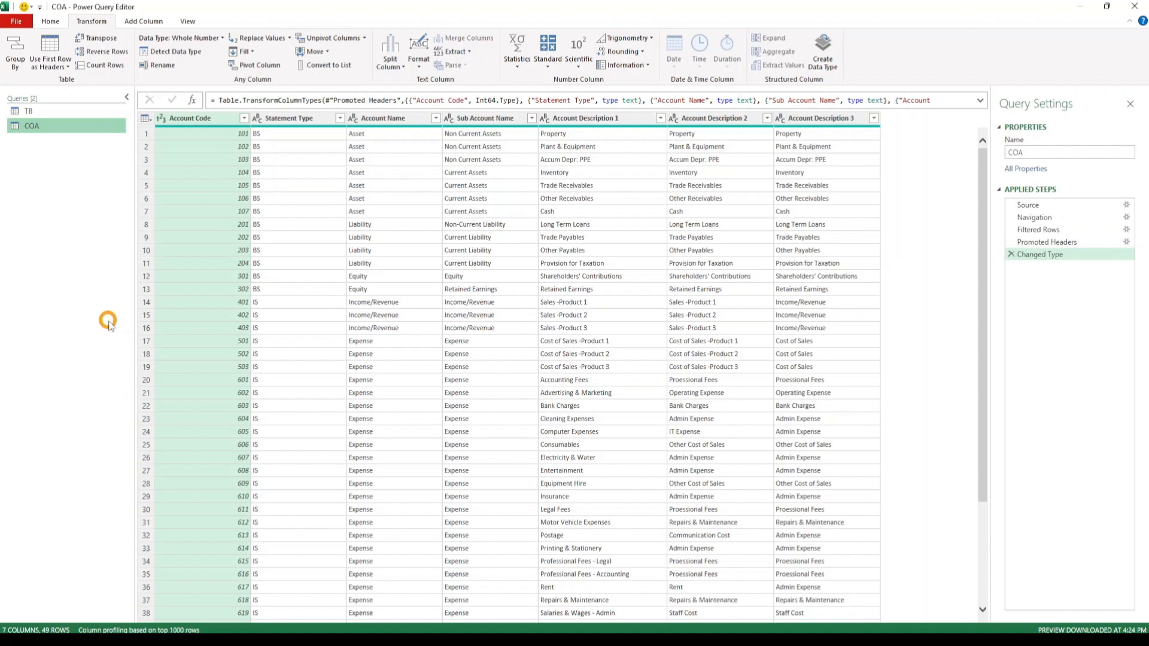
pyautogui.click(51, 21)
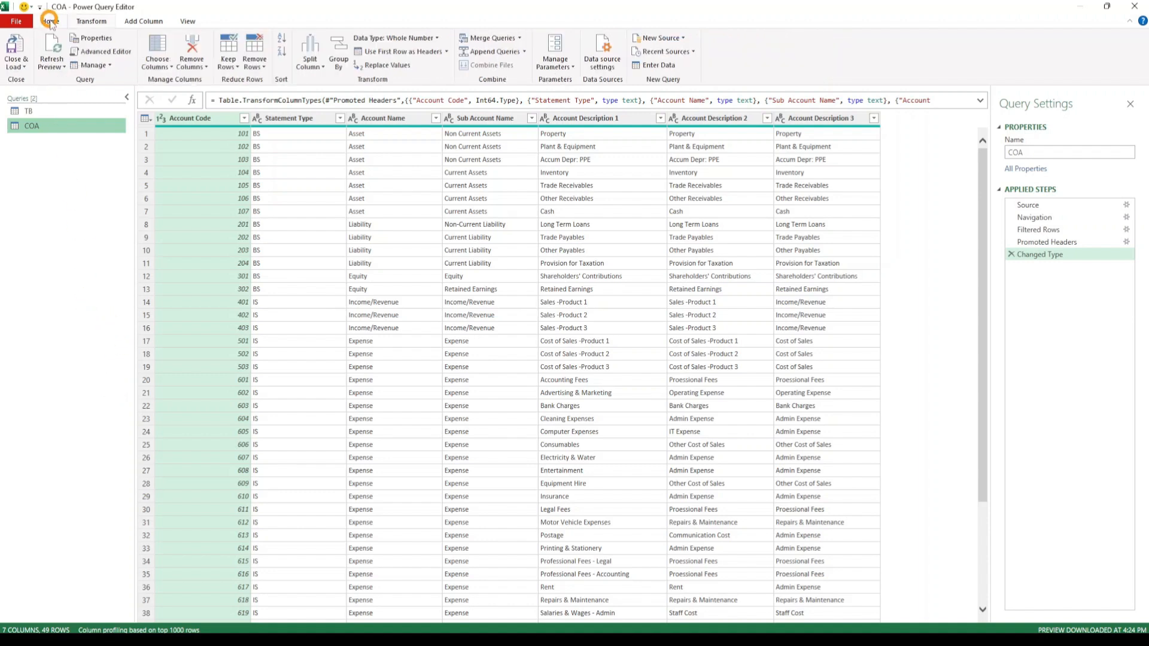
pyautogui.click(24, 65)
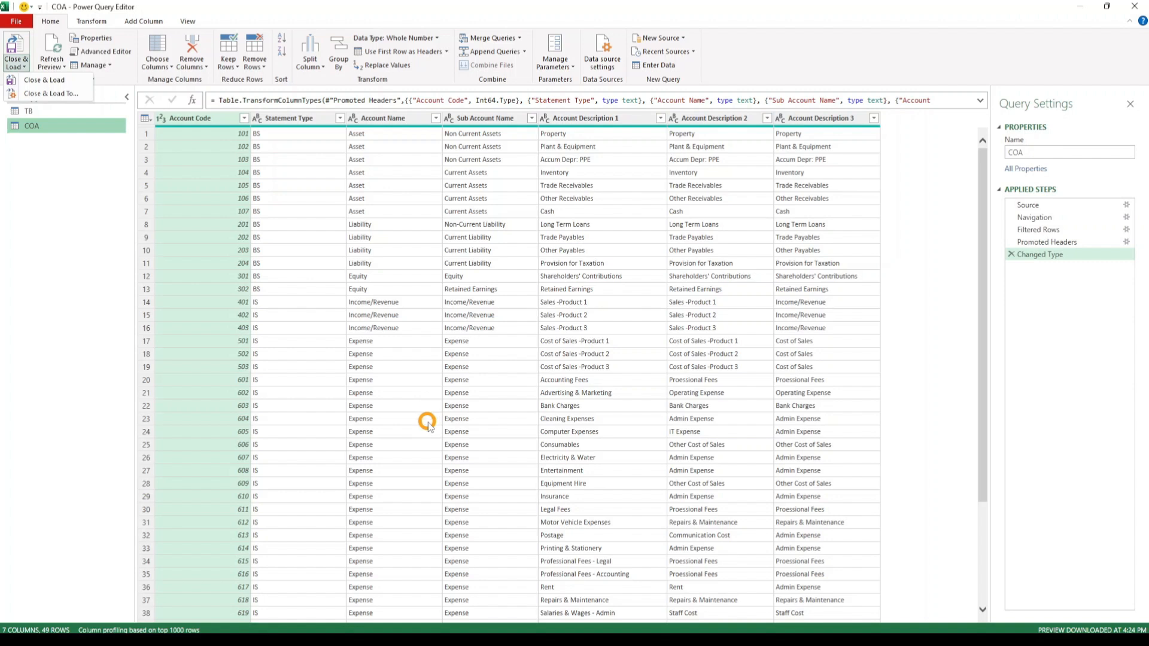
pyautogui.click(66, 95)
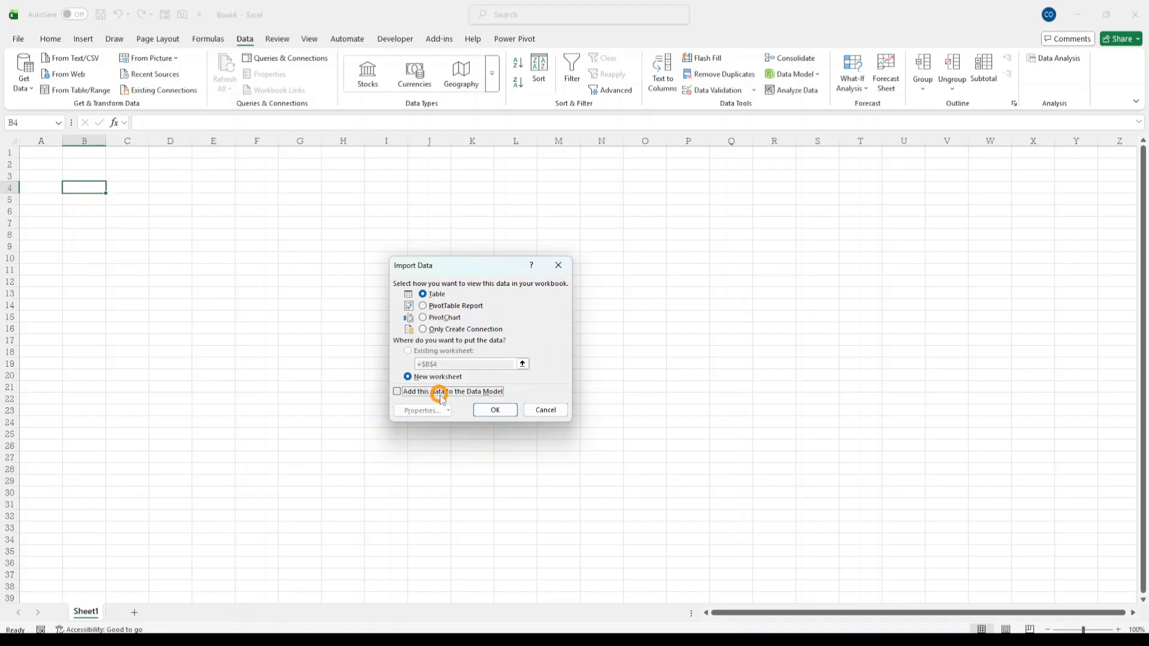
pyautogui.click(397, 391)
pyautogui.click(423, 329)
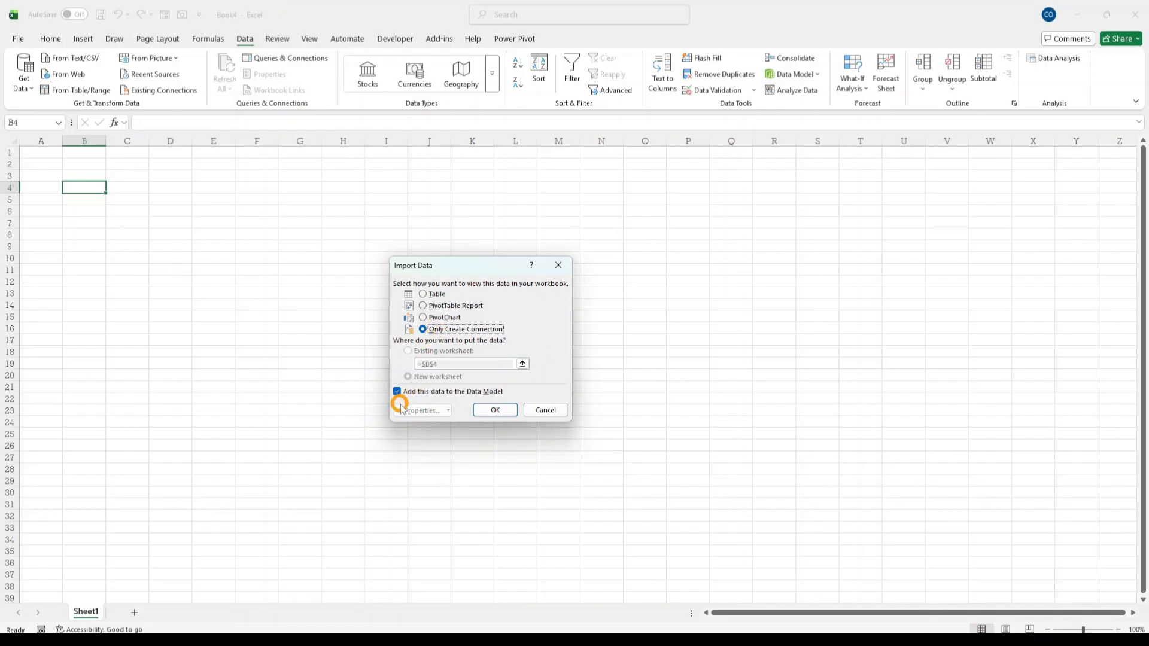
pyautogui.click(496, 410)
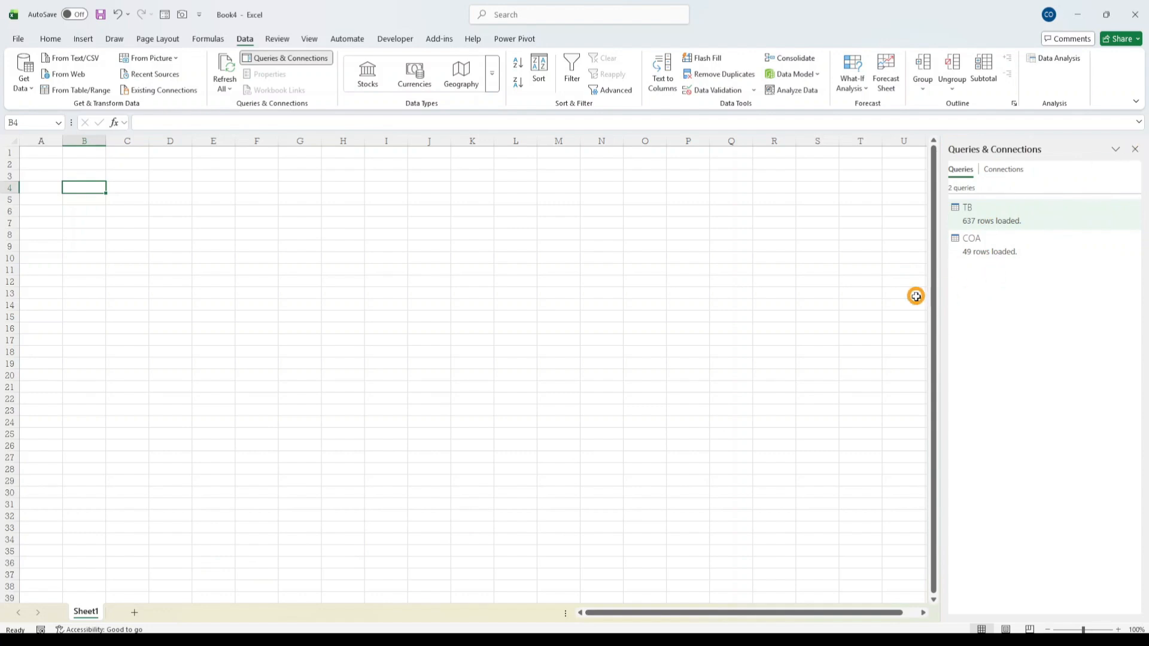
# - Narrow the Queries & Connections pane and select cell C23 in the empty worksheet
pyautogui.moveTo(938, 303); pyautogui.dragTo(1012, 302)
pyautogui.click(229, 361)
pyautogui.click(125, 409)
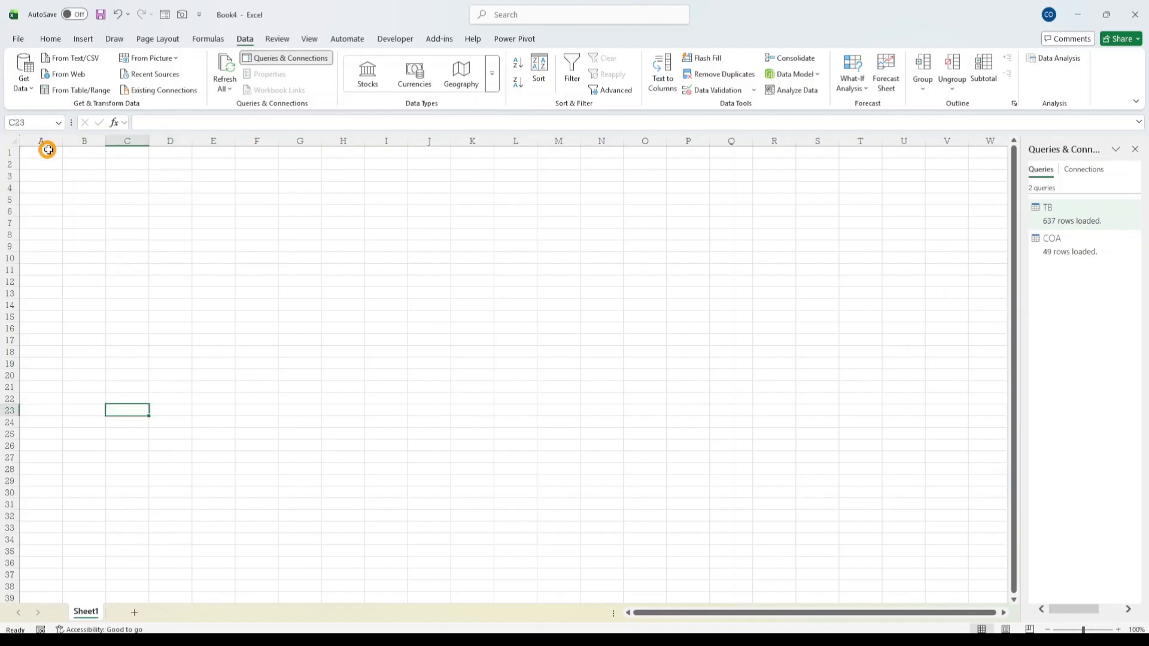
# - Insert a PivotTable from the Data Model at cell B2 of Sheet1 and expand the fields of the COA and TB tables
pyautogui.click(84, 38)
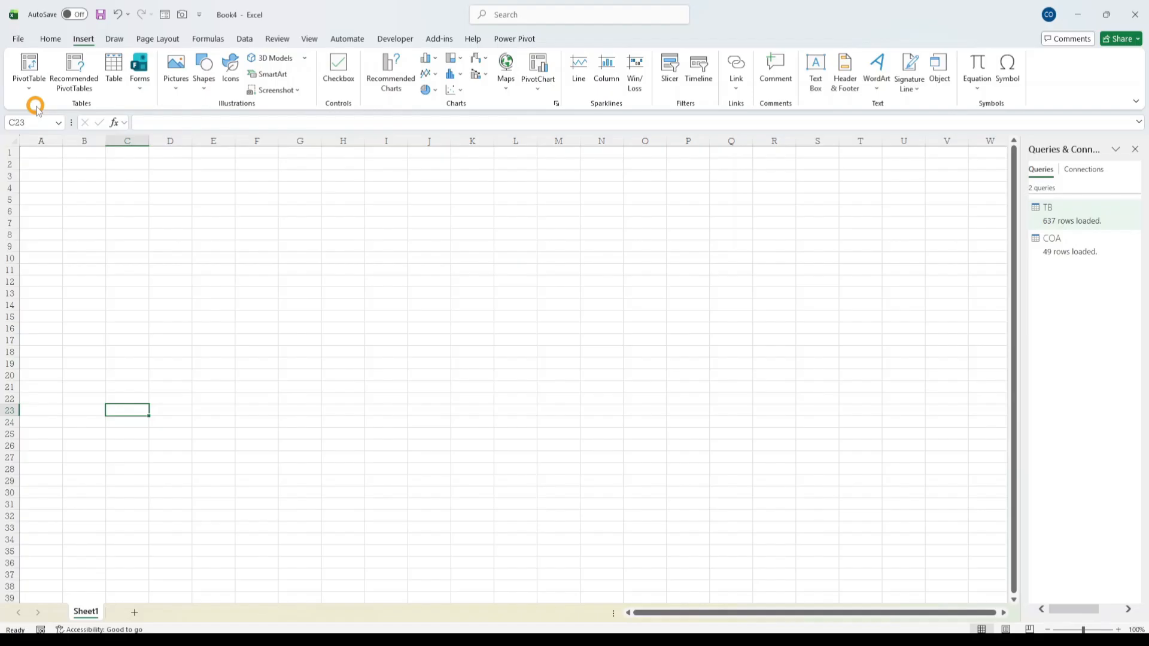
pyautogui.click(35, 89)
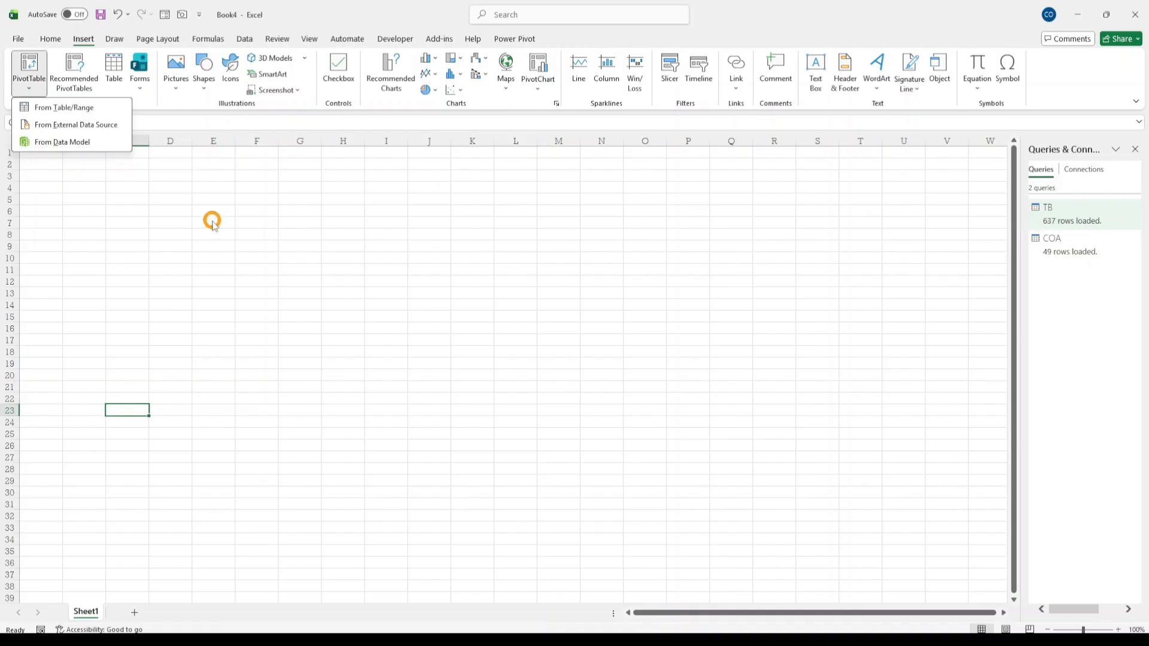
pyautogui.click(59, 143)
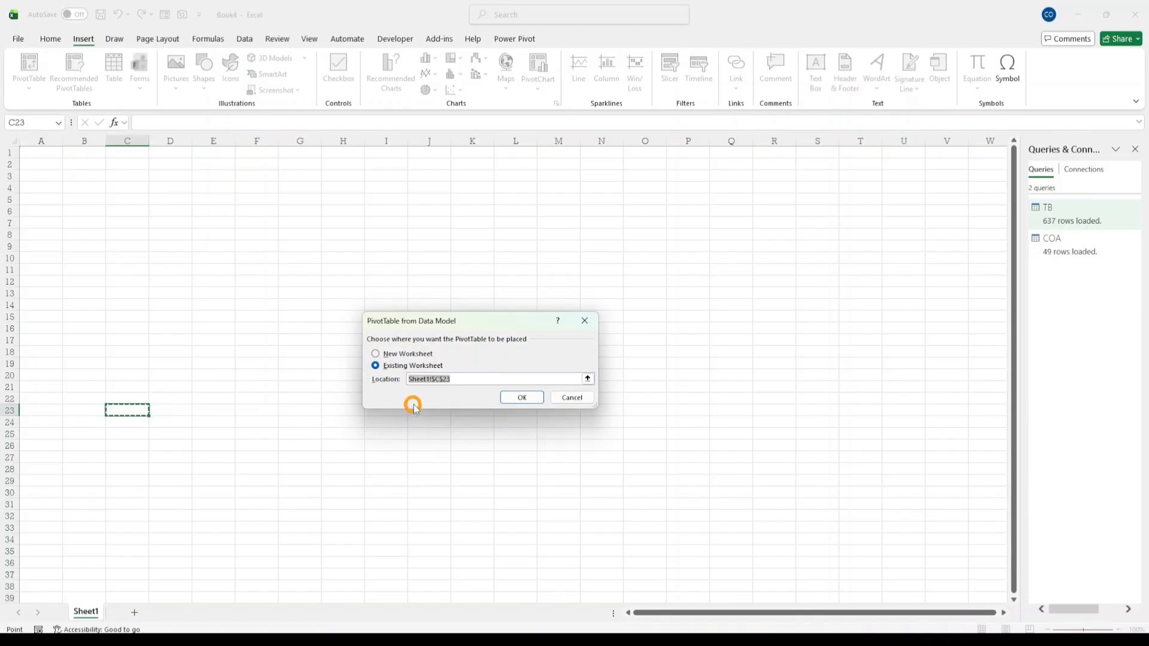
pyautogui.click(55, 174)
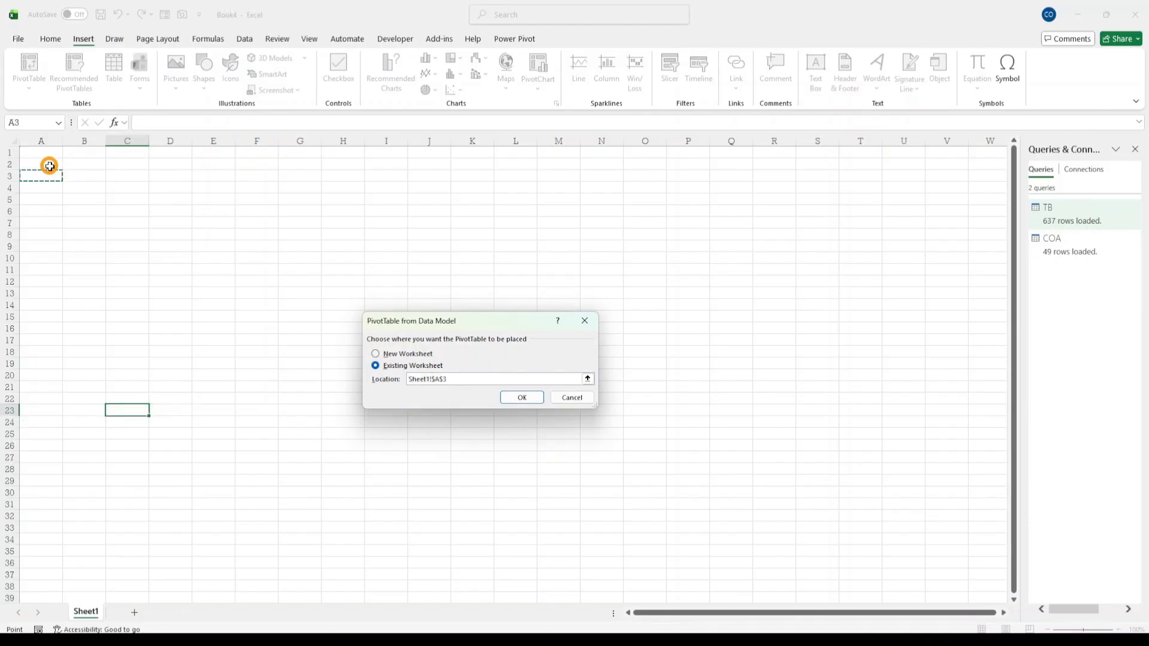
pyautogui.click(77, 165)
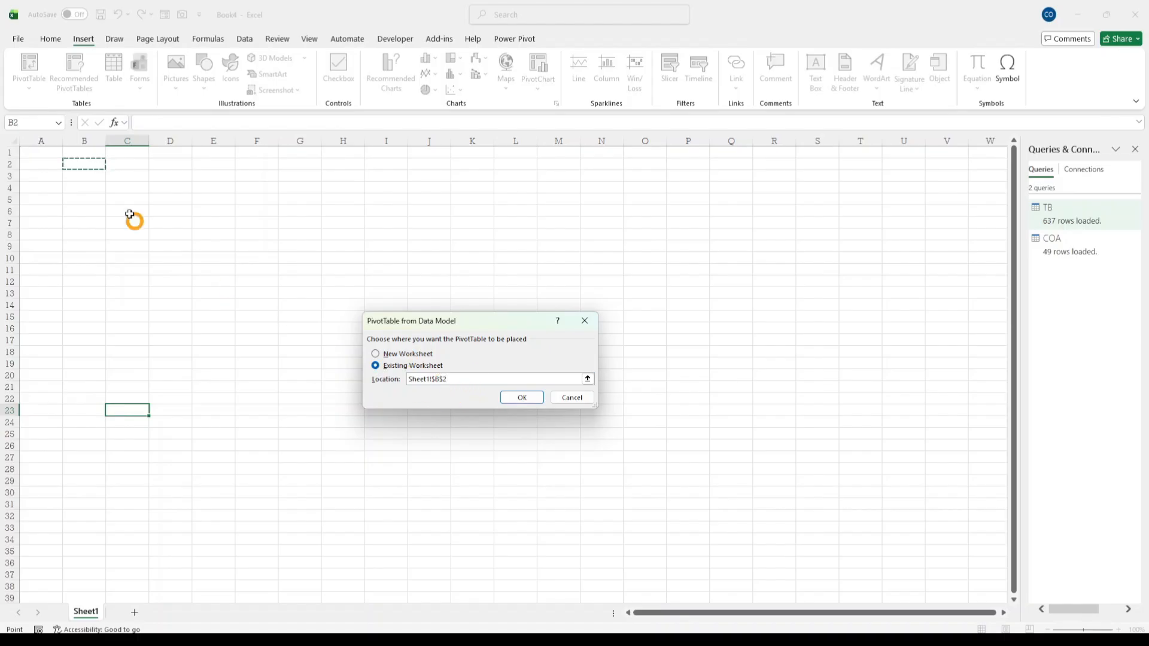
pyautogui.click(529, 397)
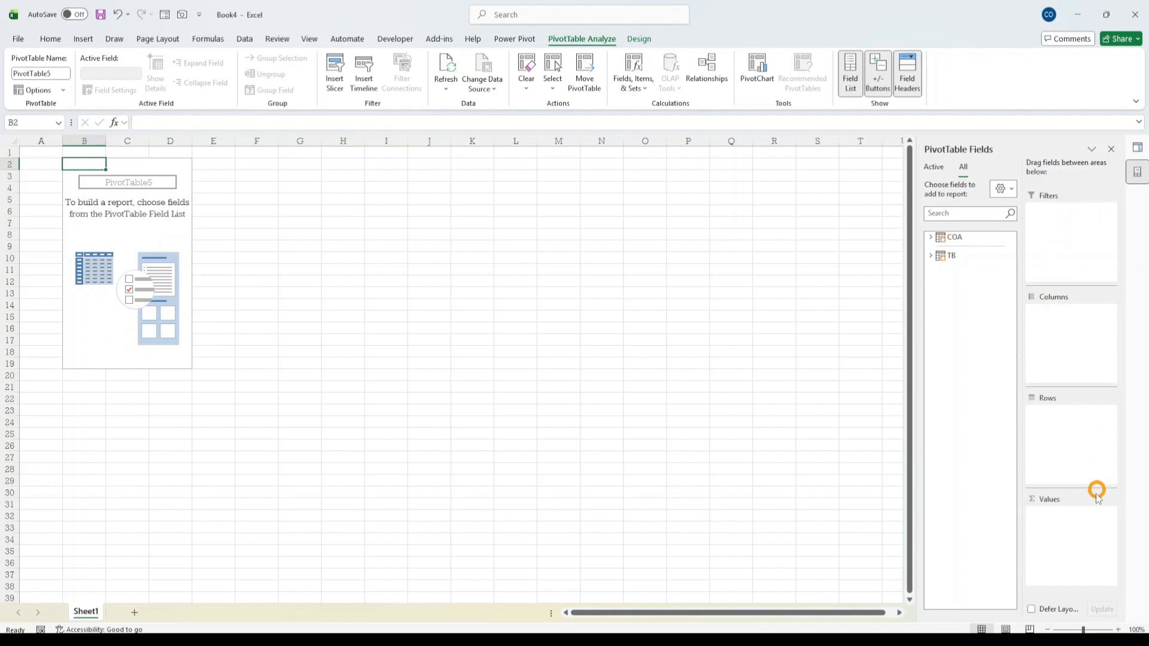
pyautogui.click(931, 238)
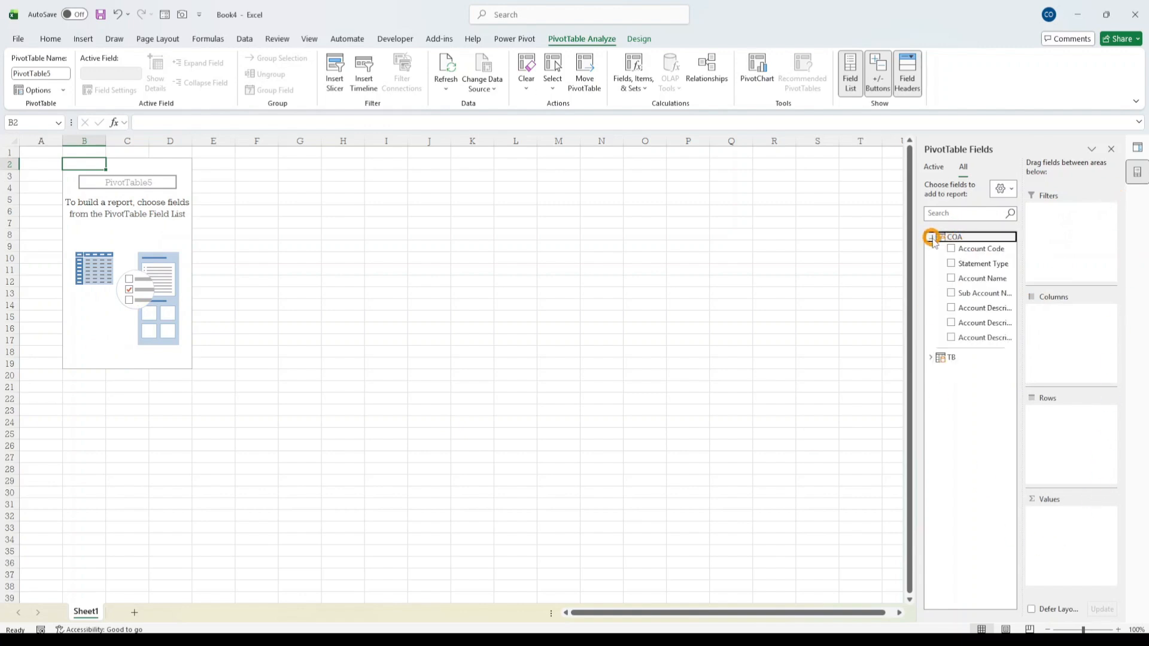
pyautogui.click(931, 357)
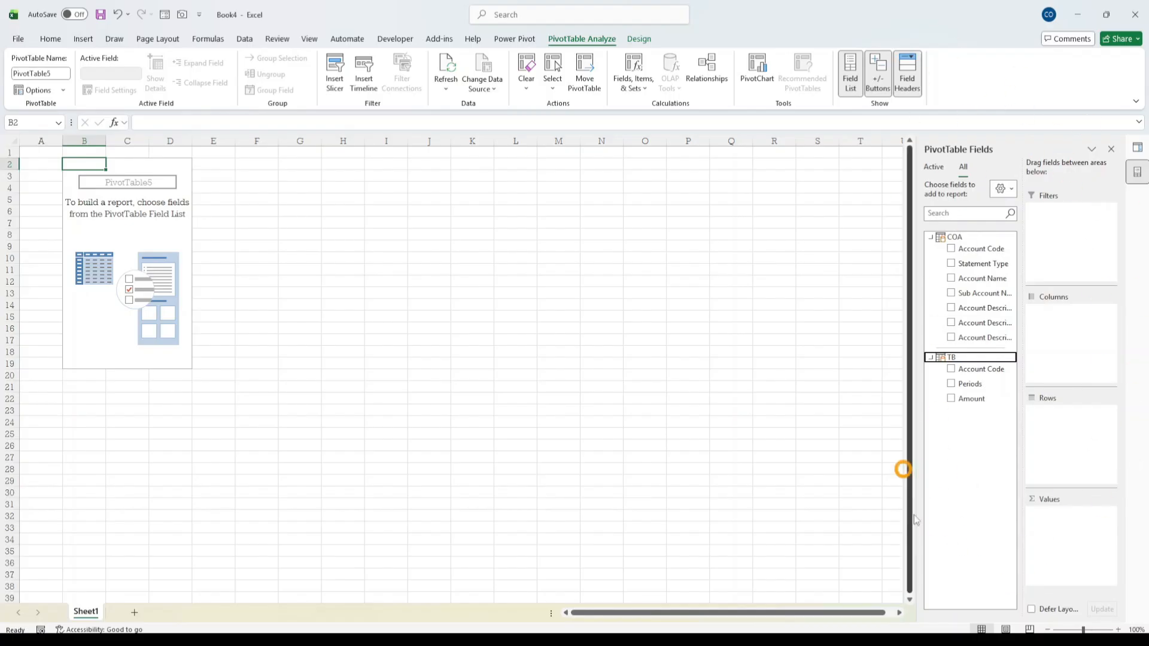
# - Try the stacked layout of the PivotTable field list and return to the side-by-side layout
pyautogui.click(1010, 189)
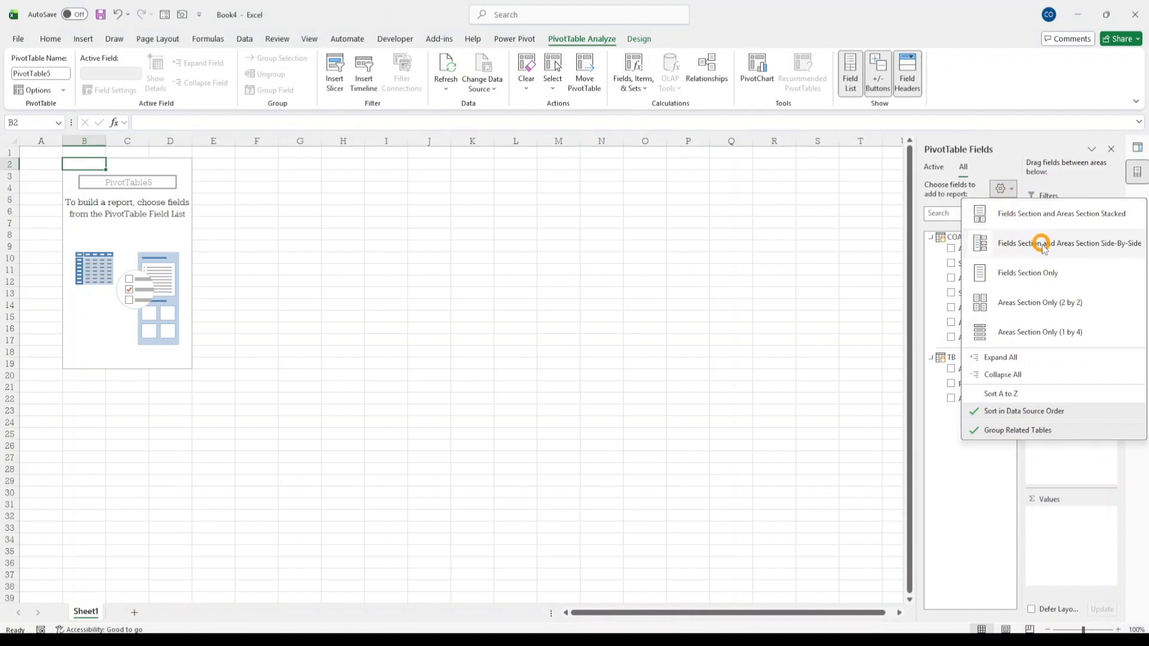
pyautogui.click(989, 215)
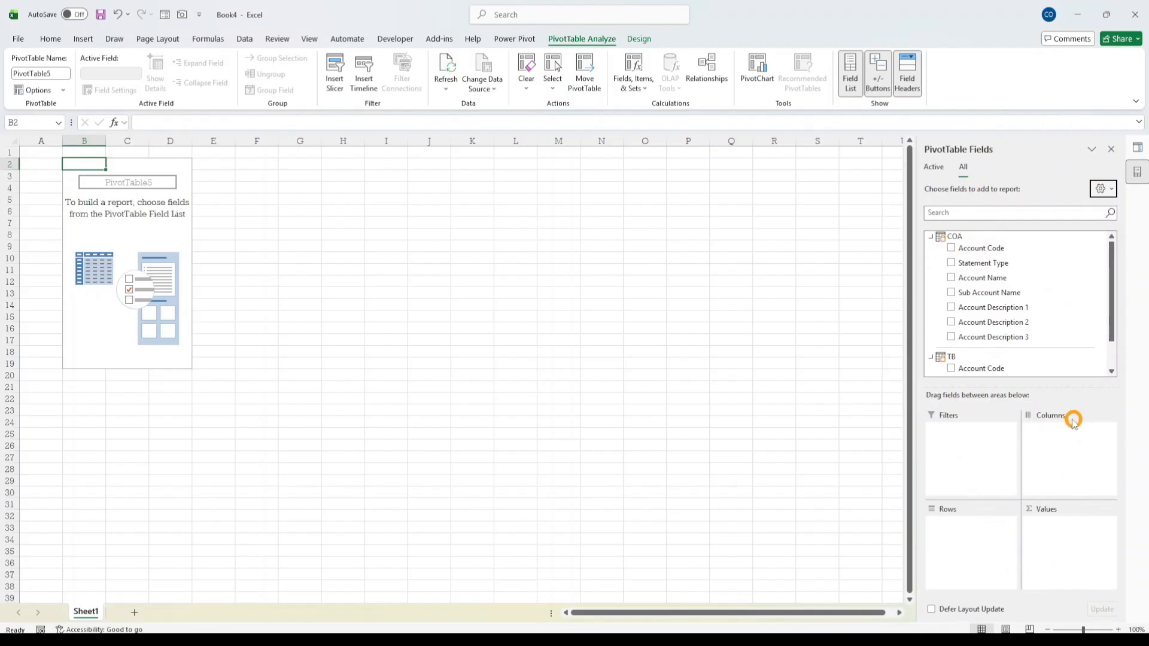
pyautogui.click(1111, 188)
pyautogui.click(1024, 242)
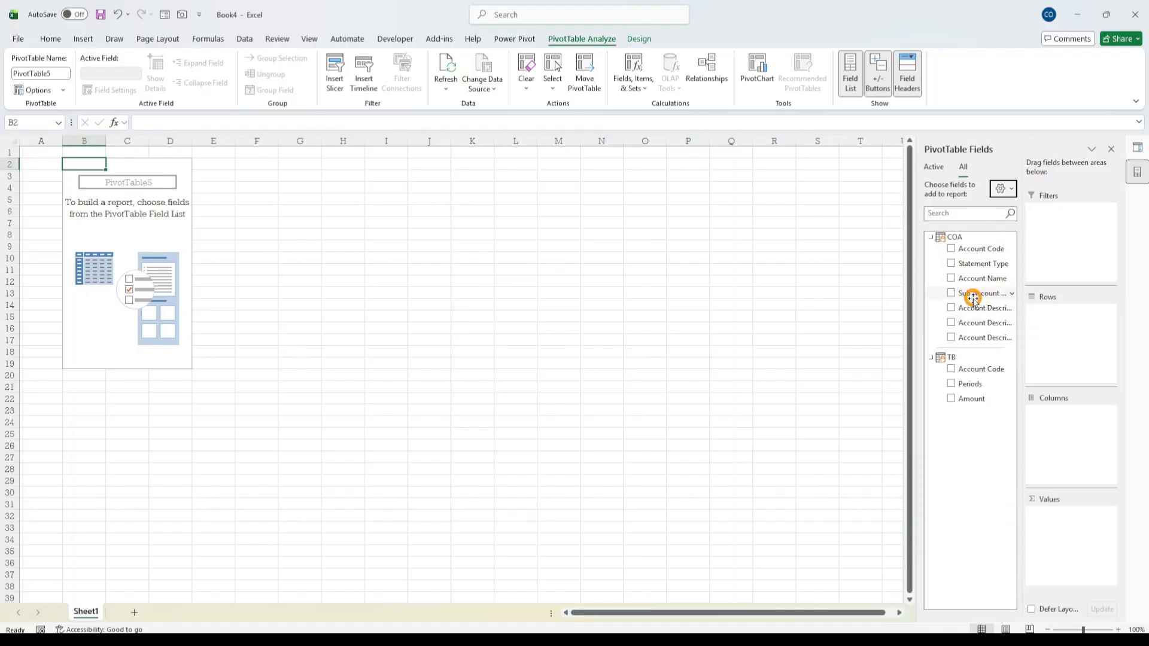
# - Add the COA table's Account Name field to the PivotTable rows and go through the resulting row labels
pyautogui.click(976, 279)
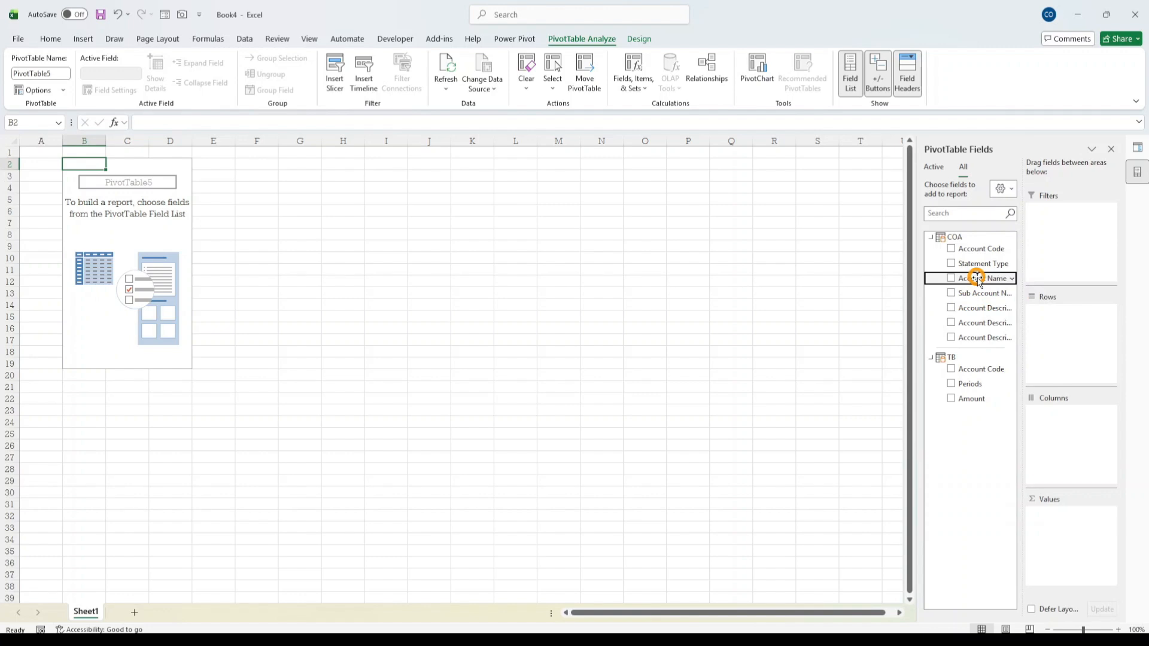
pyautogui.moveTo(976, 279); pyautogui.dragTo(1090, 335)
pyautogui.click(87, 175)
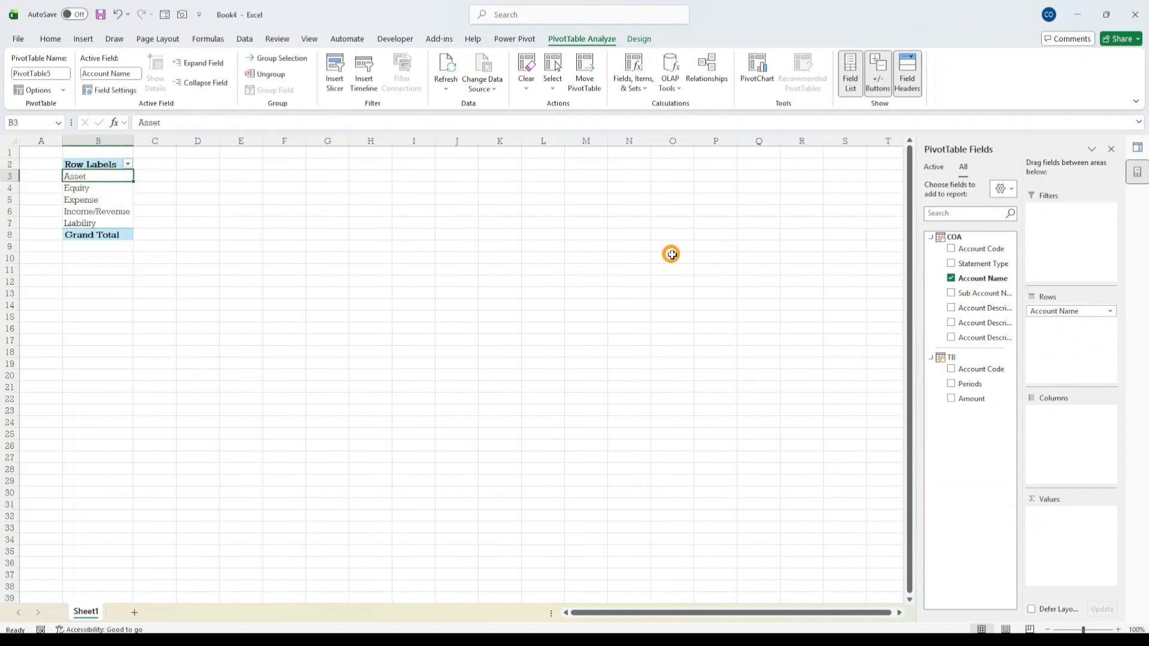
pyautogui.press('Down')
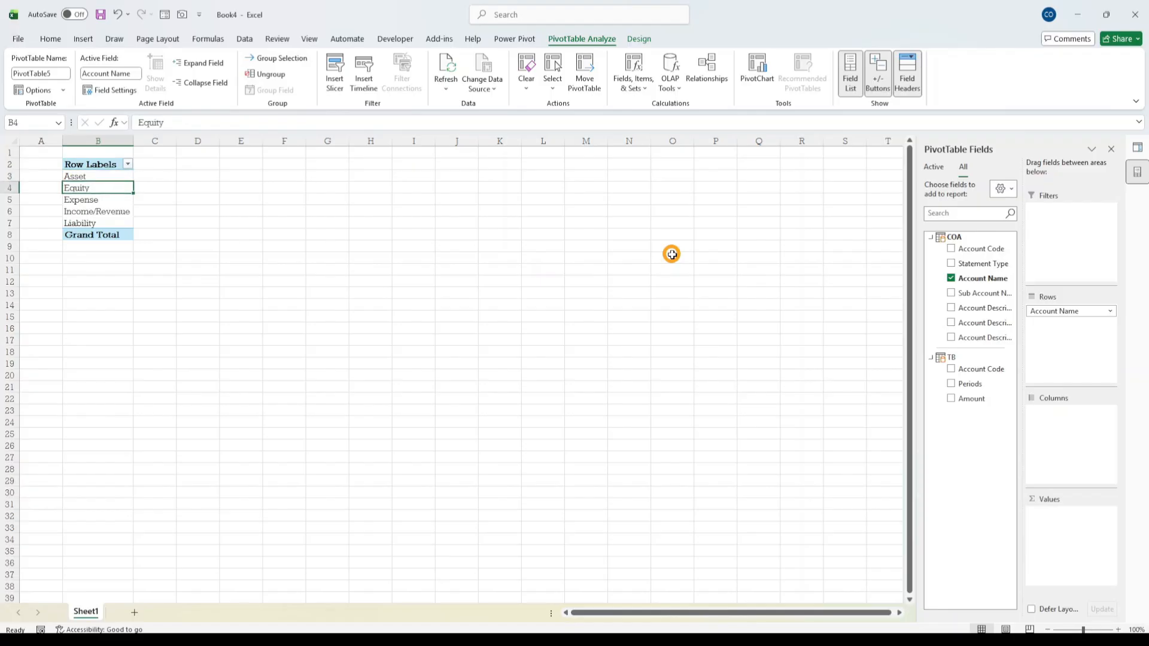
pyautogui.press('Down')
pyautogui.press('Down')
pyautogui.press('Down')
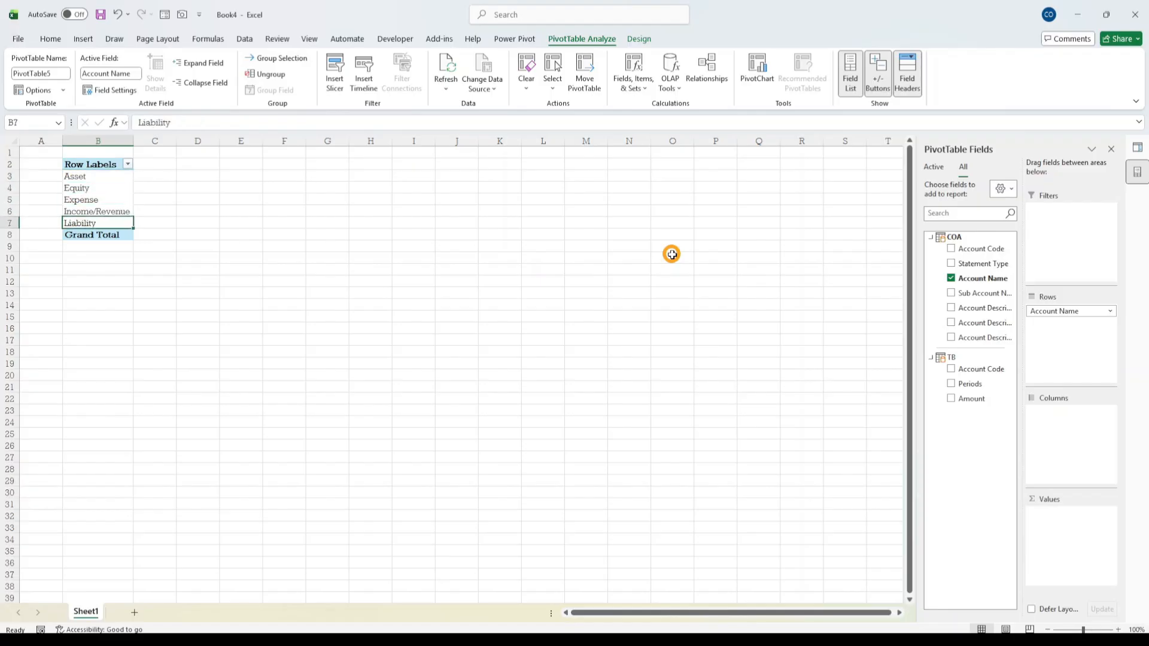
pyautogui.press('Up')
pyautogui.press('Up')
pyautogui.press('Up')
pyautogui.press('Up')
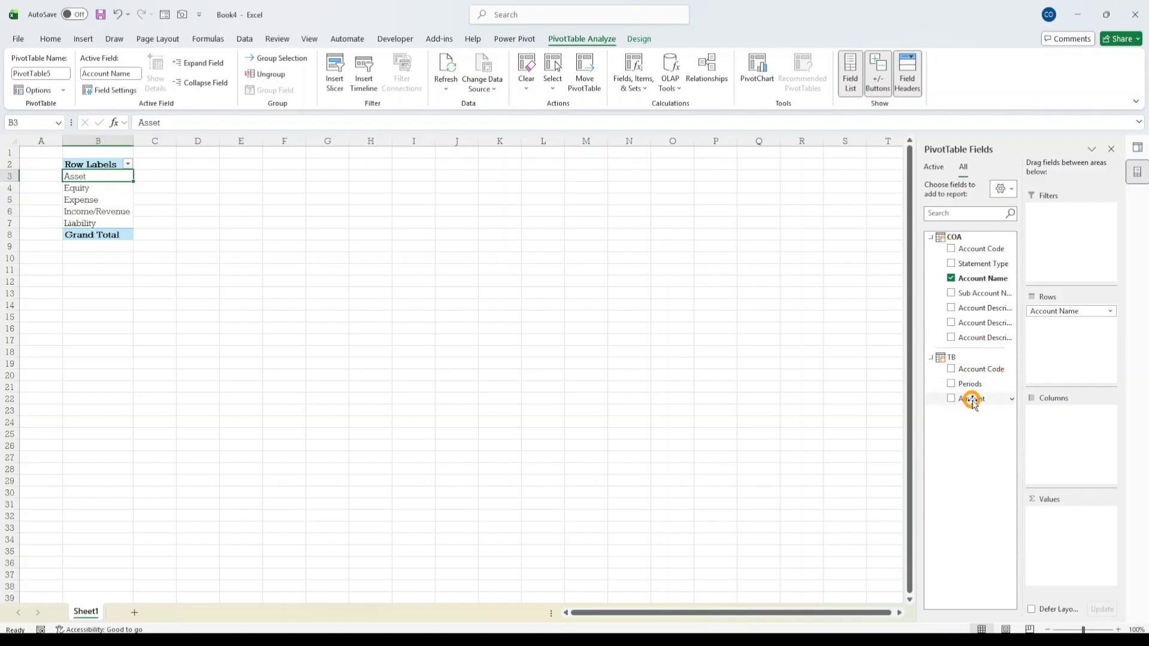
# - Add the TB table's Amount field to the PivotTable values and examine the sums for each account name and the grand total
pyautogui.moveTo(973, 402); pyautogui.dragTo(1066, 523)
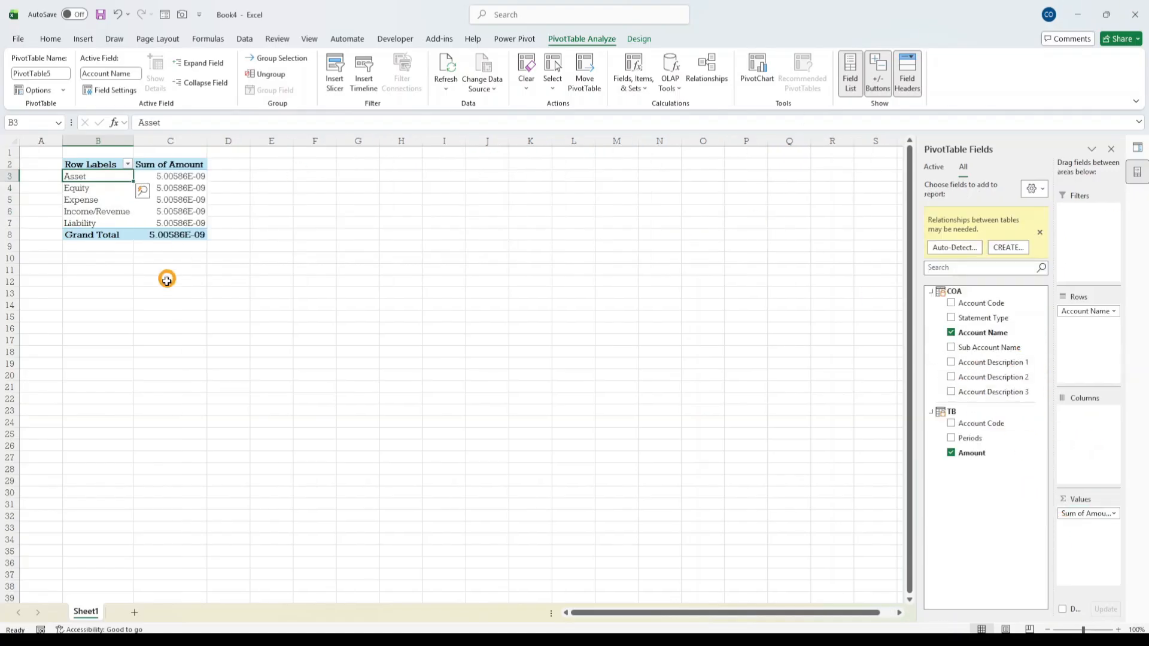
pyautogui.click(182, 179)
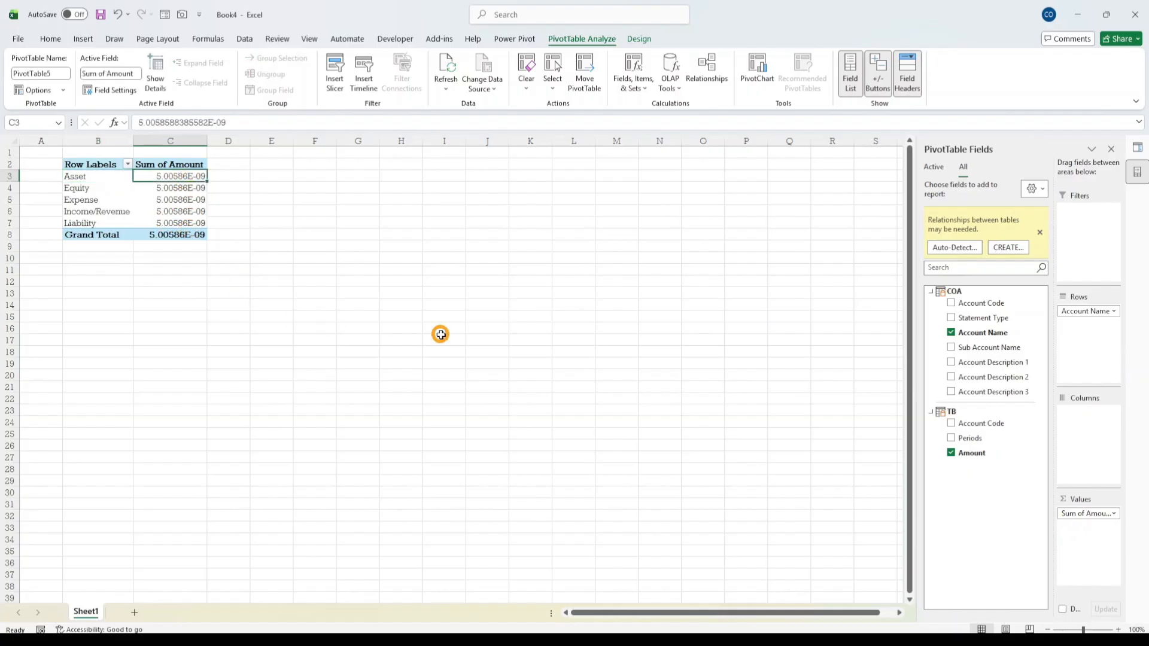
pyautogui.hotkey('shift', 'Down')
pyautogui.hotkey('shift', 'Down')
pyautogui.hotkey('shift', 'Down')
pyautogui.hotkey('shift', 'Down')
pyautogui.hotkey('shift', 'Down')
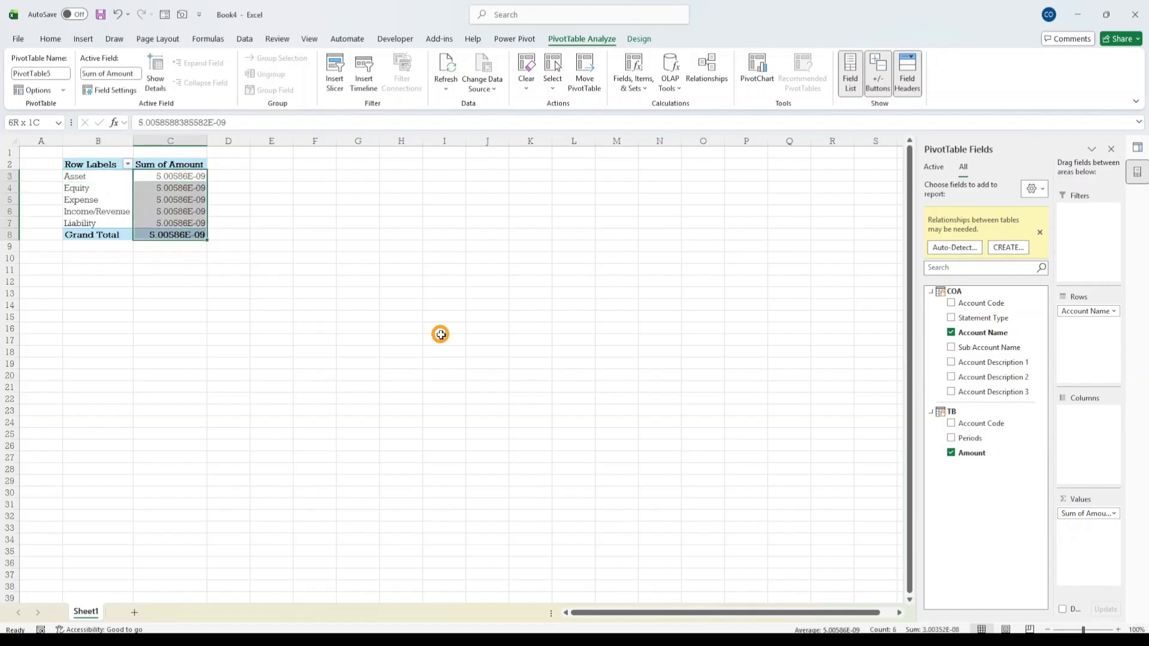
pyautogui.hotkey('shift', 'Up')
pyautogui.hotkey('shift', 'Up')
pyautogui.hotkey('shift', 'Up')
pyautogui.hotkey('shift', 'Up')
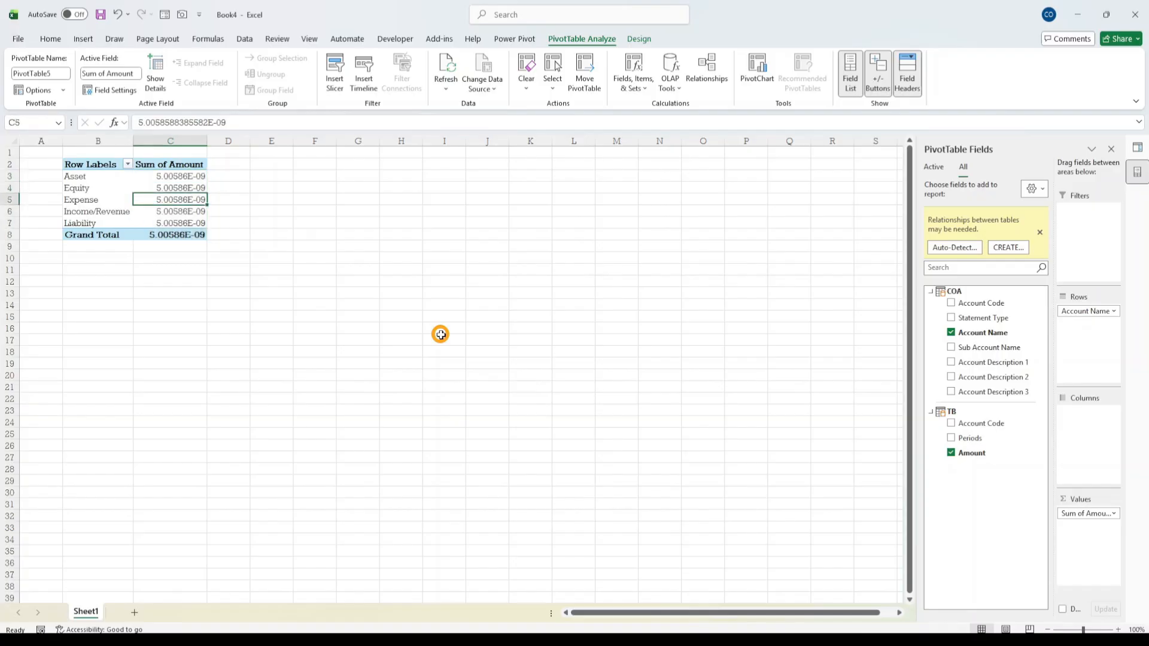
pyautogui.press('Up')
pyautogui.press('Down')
pyautogui.press('Down')
pyautogui.press('Down')
pyautogui.press('Down')
pyautogui.press('Down')
pyautogui.press('Down')
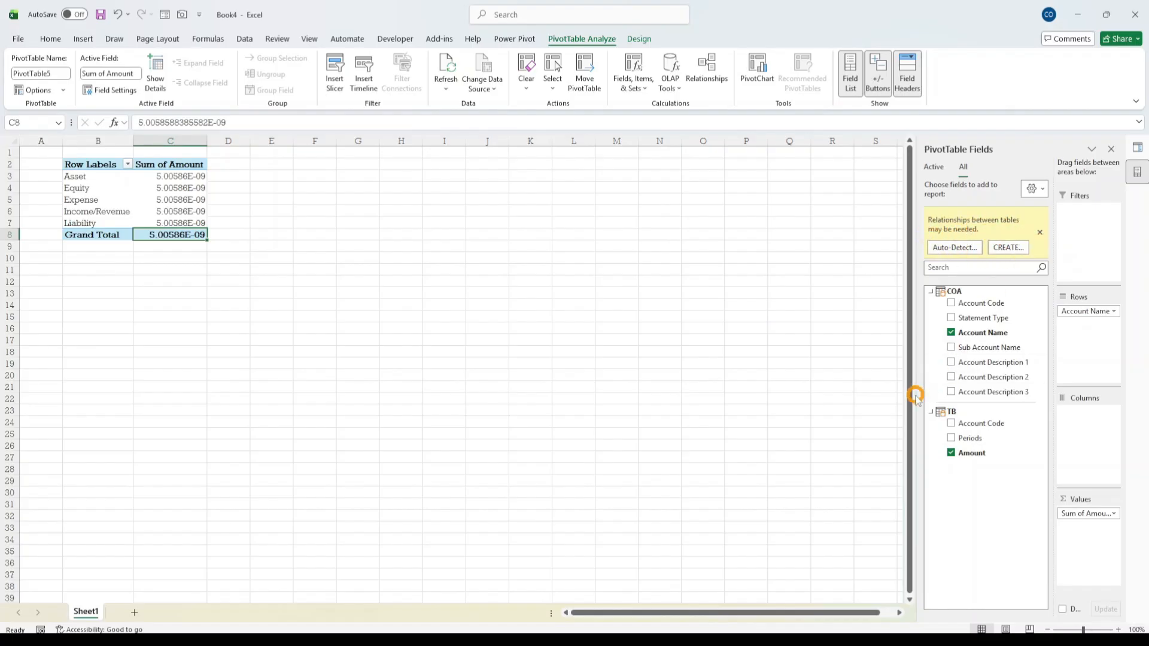
# - Open the Data Model's Manage Relationships dialog and move it clear of the PivotTable
pyautogui.click(1010, 248)
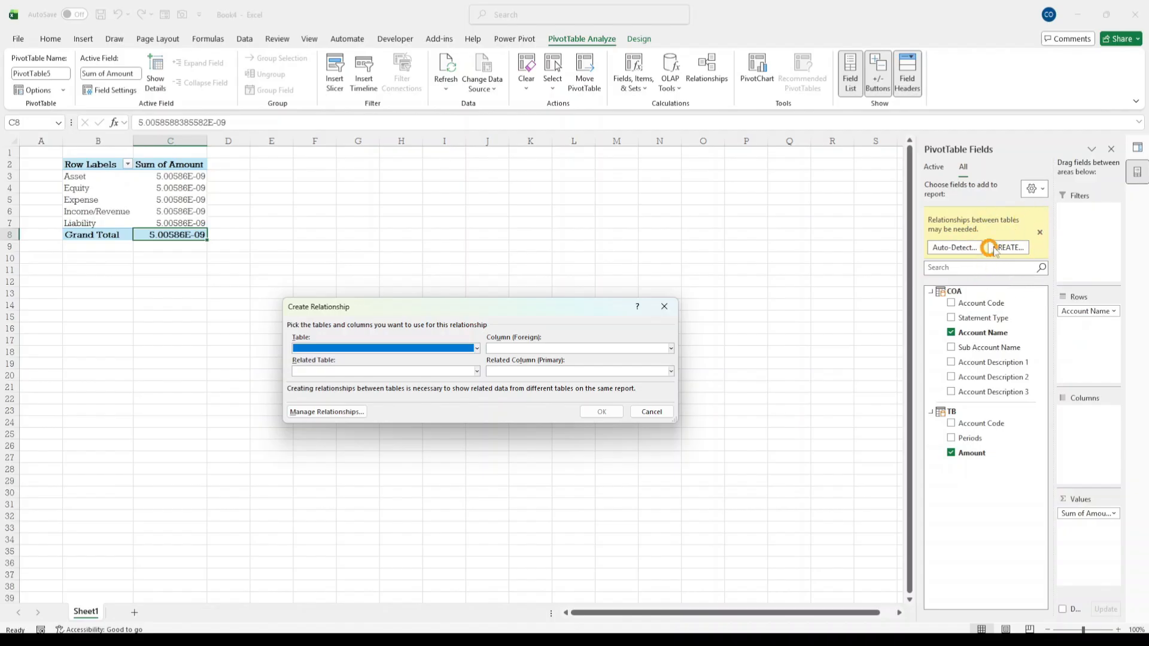
pyautogui.click(666, 307)
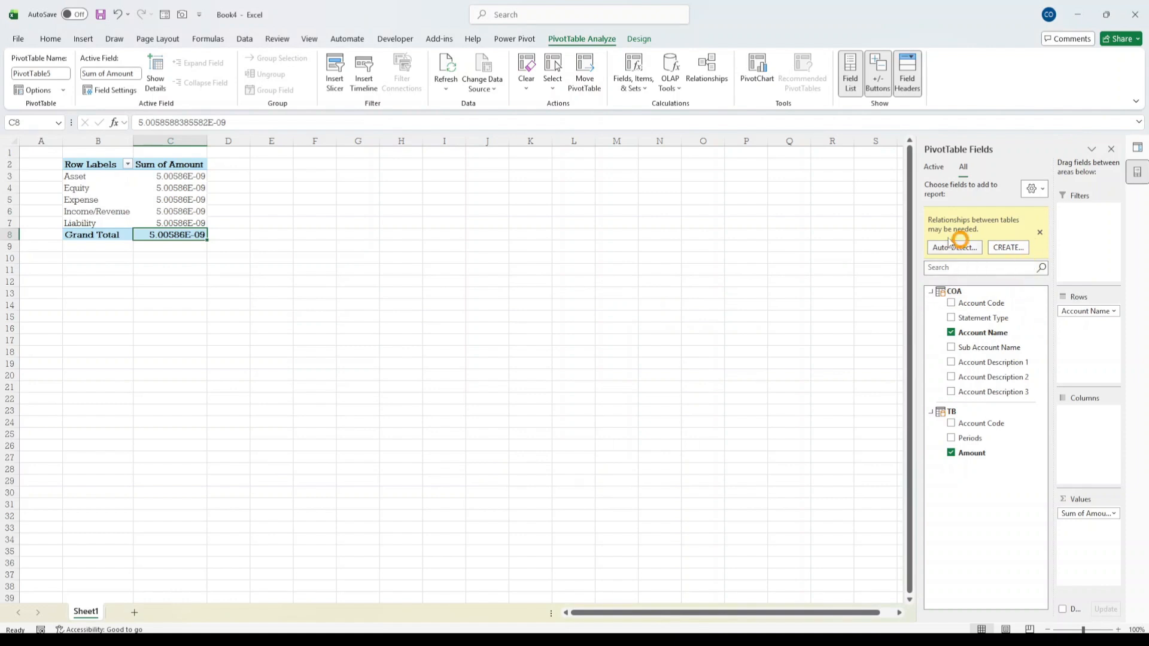
pyautogui.click(246, 39)
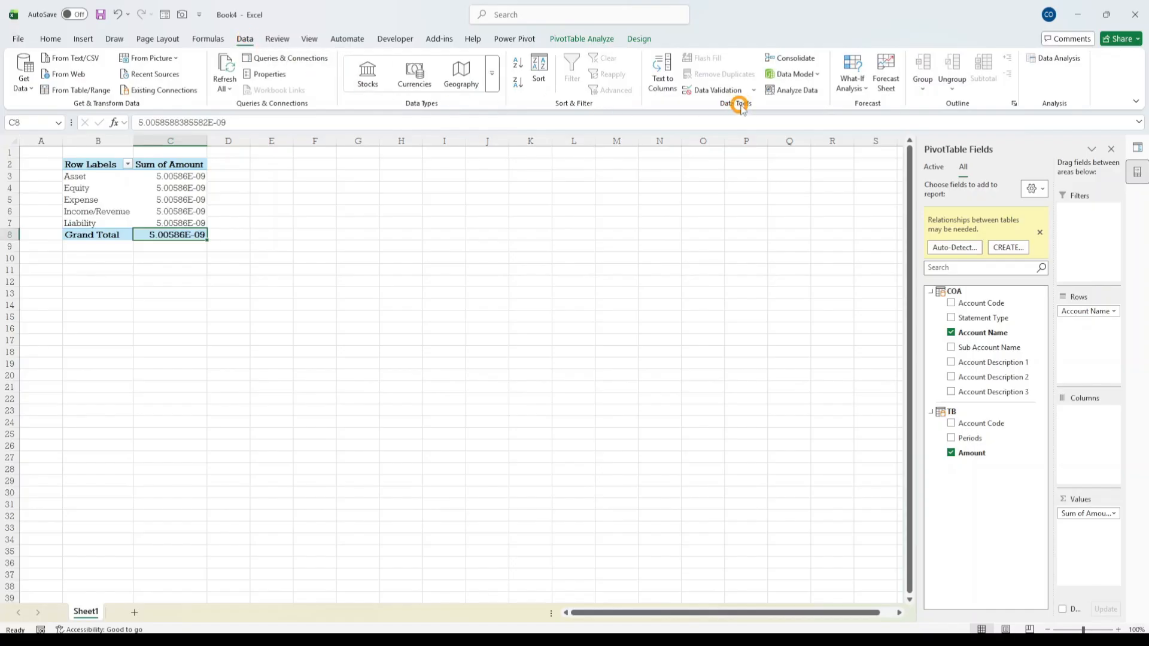
pyautogui.click(817, 74)
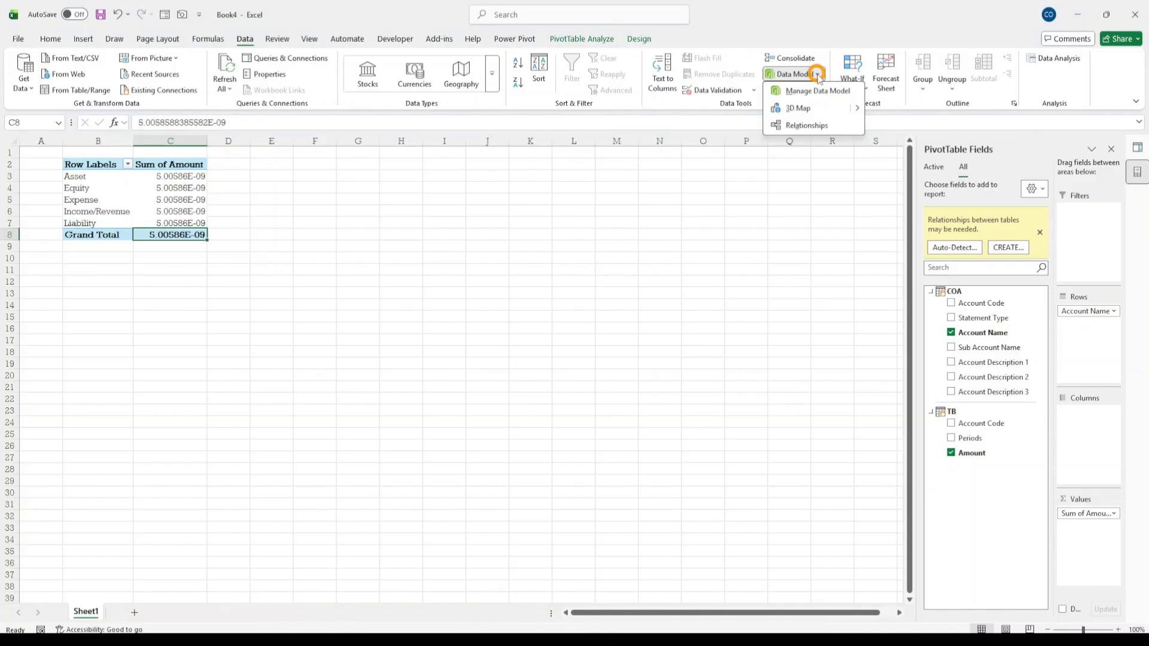
pyautogui.click(801, 125)
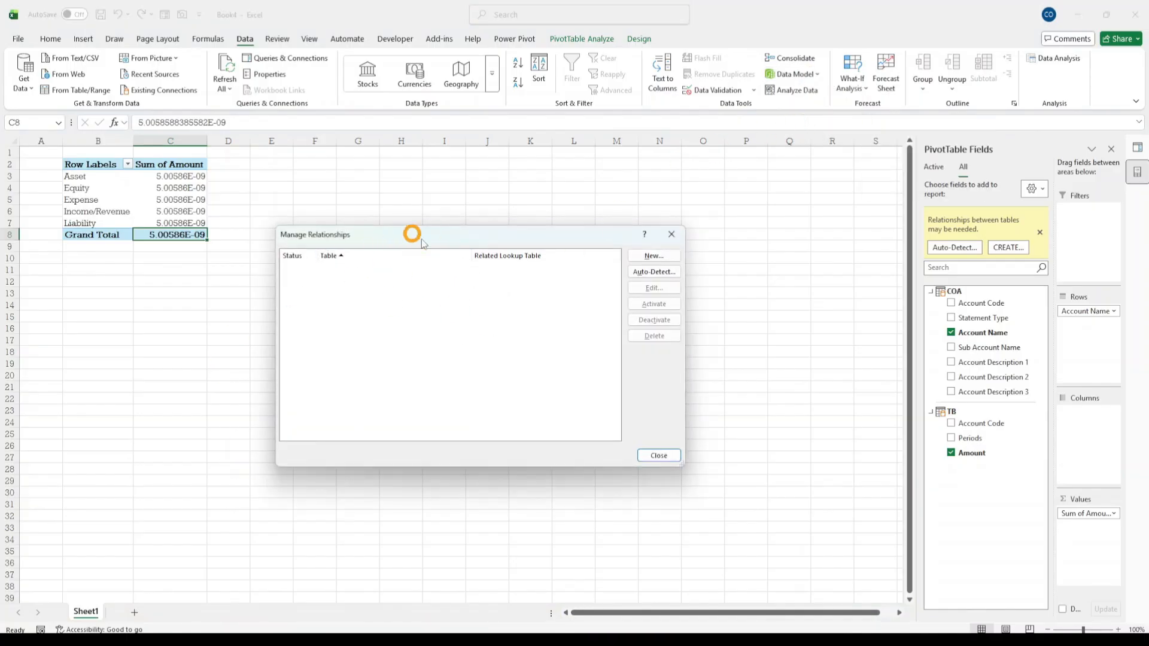
pyautogui.moveTo(546, 233); pyautogui.dragTo(626, 205)
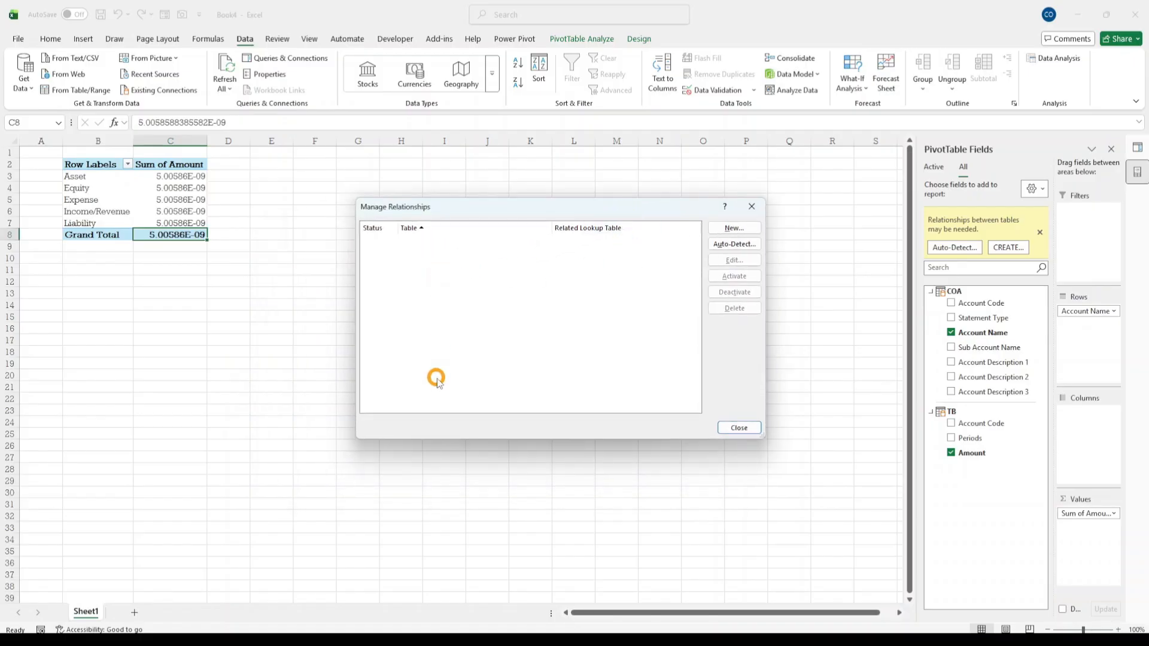
# - Create a relationship from TB's Account Code as the foreign column to COA's Account Code as the primary column
pyautogui.click(733, 228)
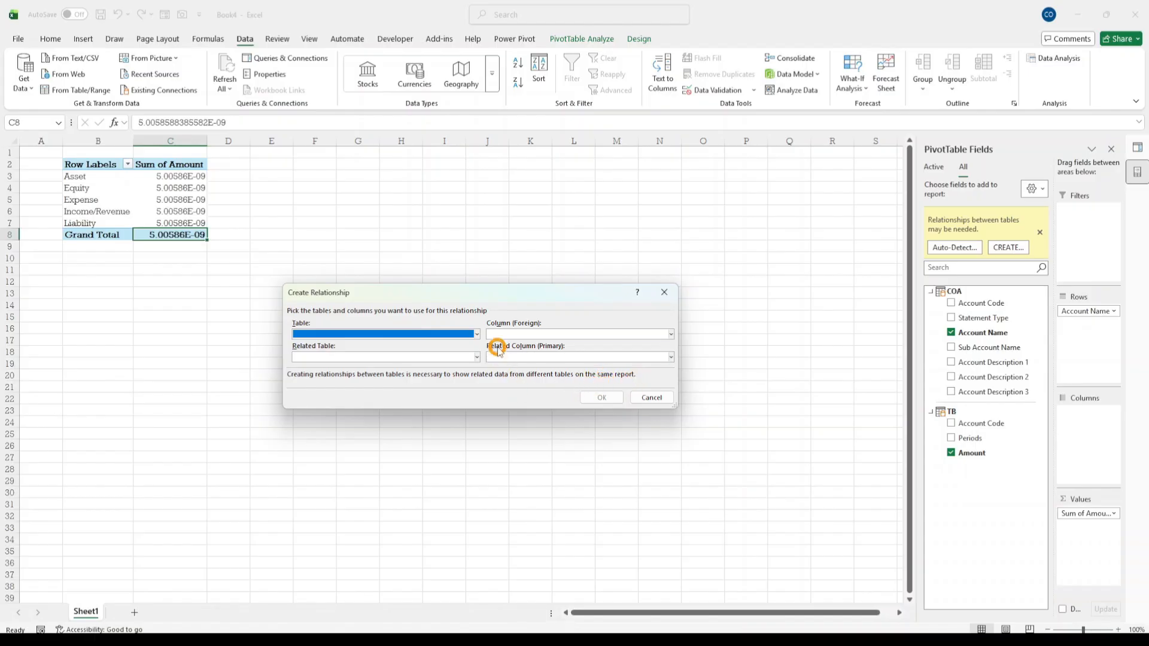
pyautogui.click(477, 334)
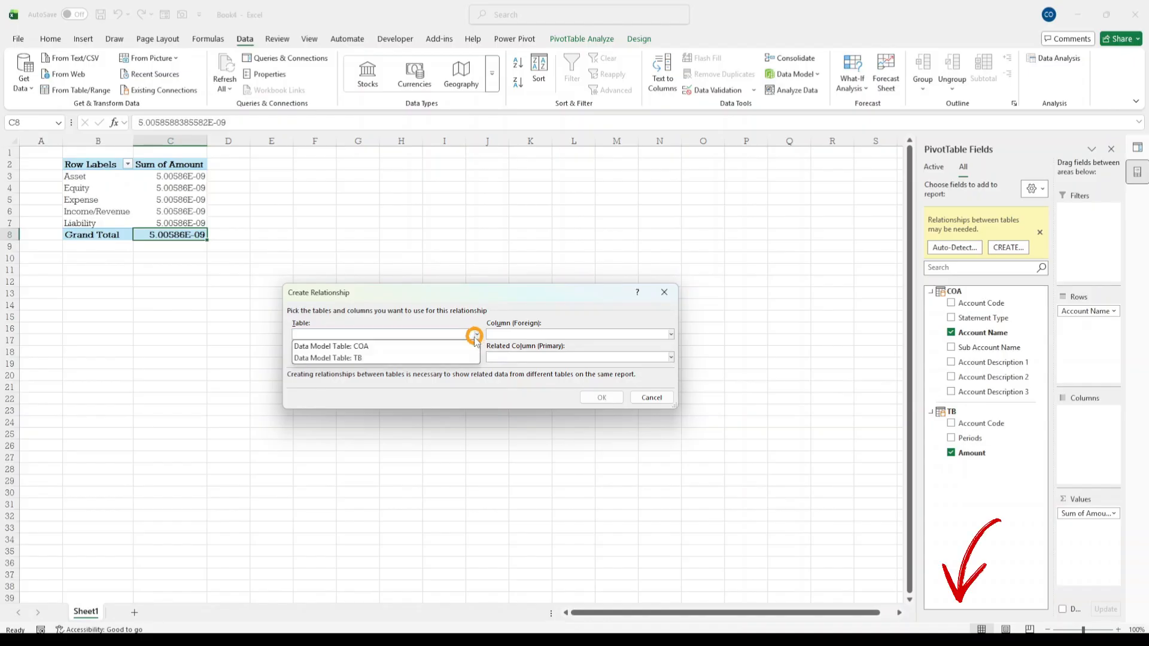
pyautogui.click(390, 359)
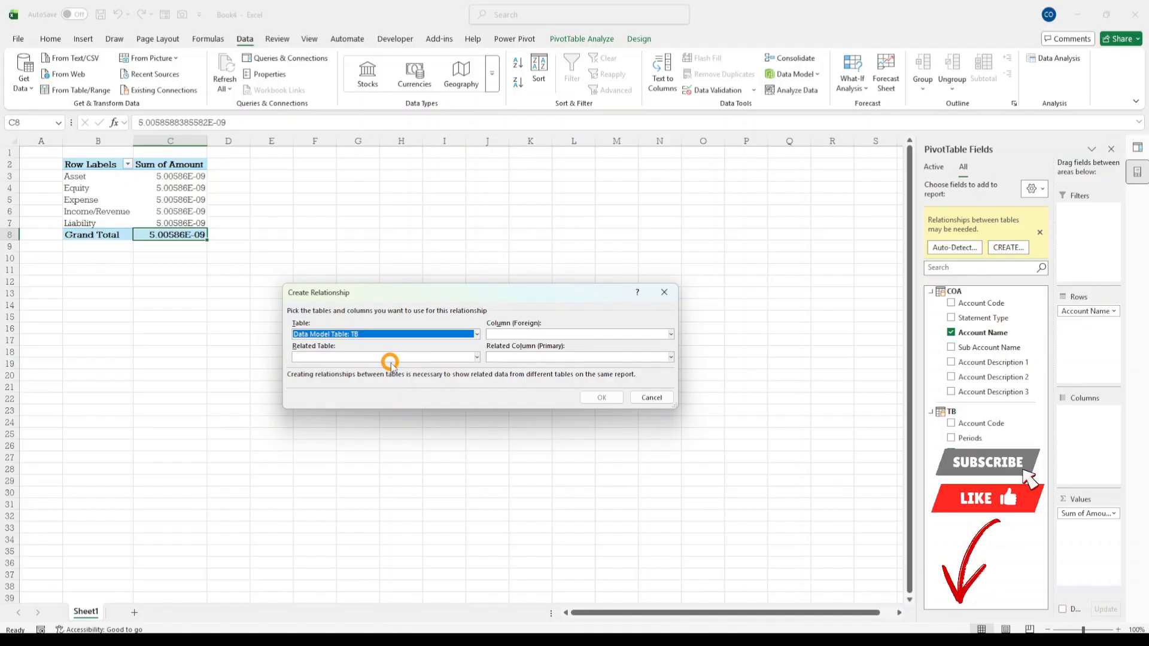
pyautogui.click(476, 357)
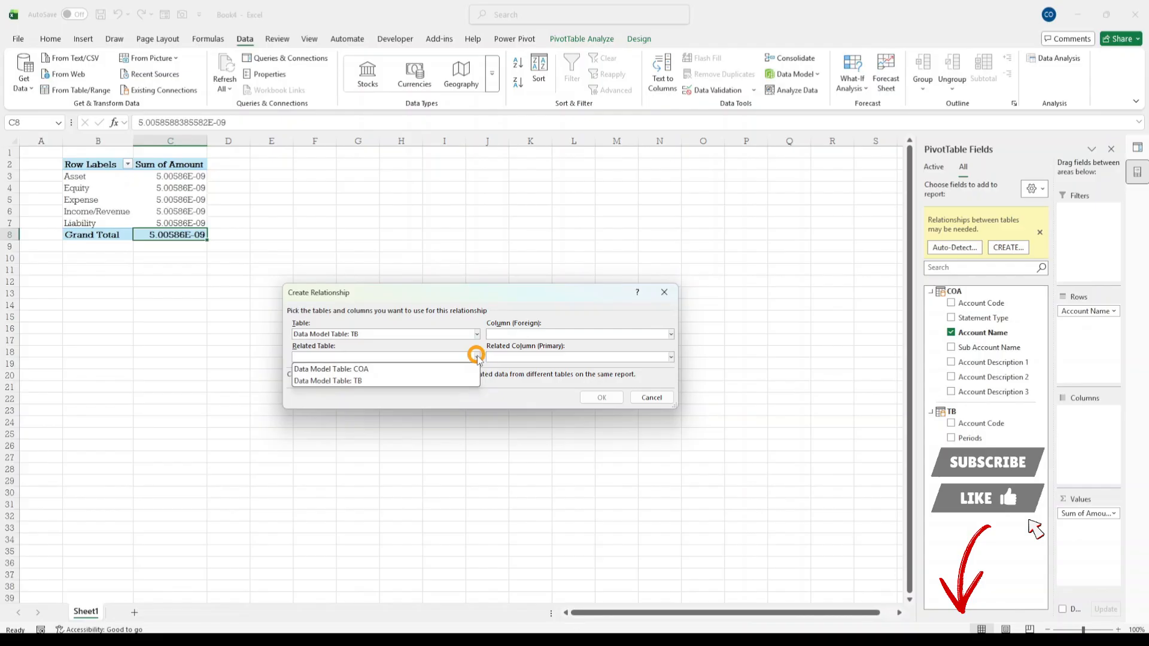
pyautogui.click(363, 369)
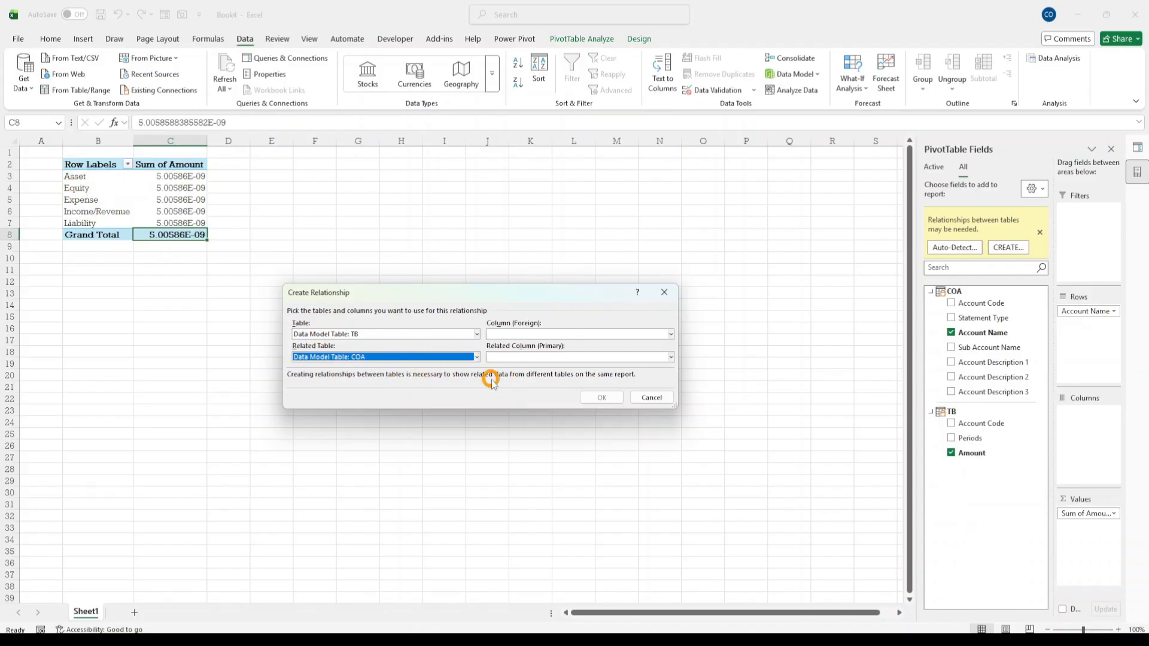
pyautogui.click(671, 334)
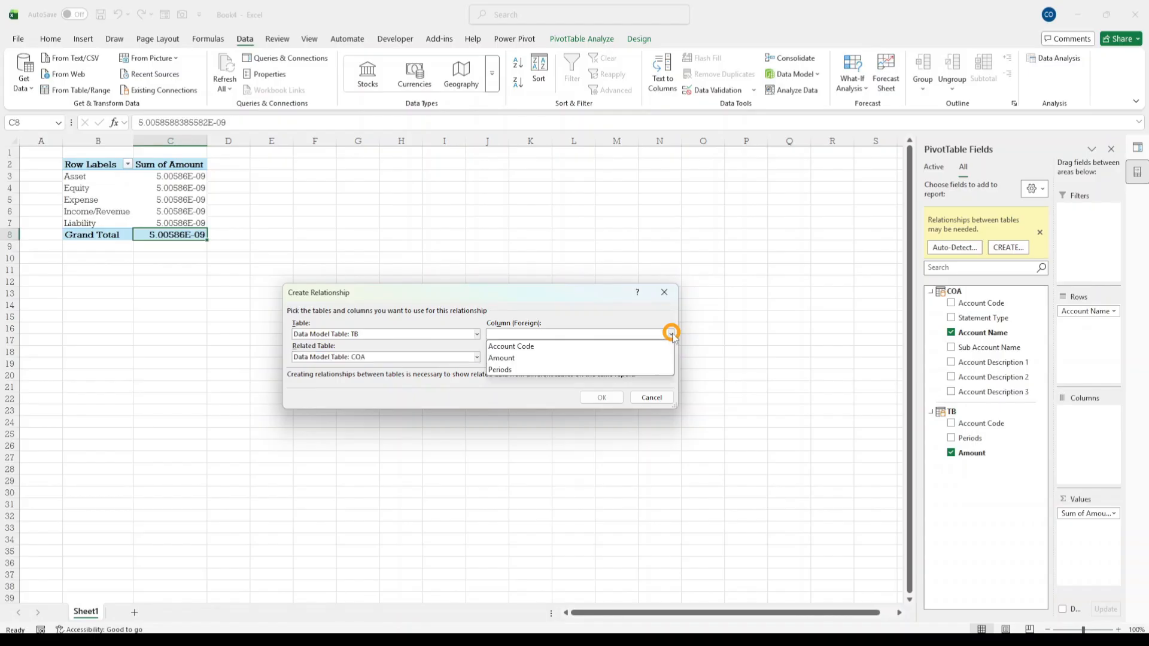
pyautogui.click(538, 349)
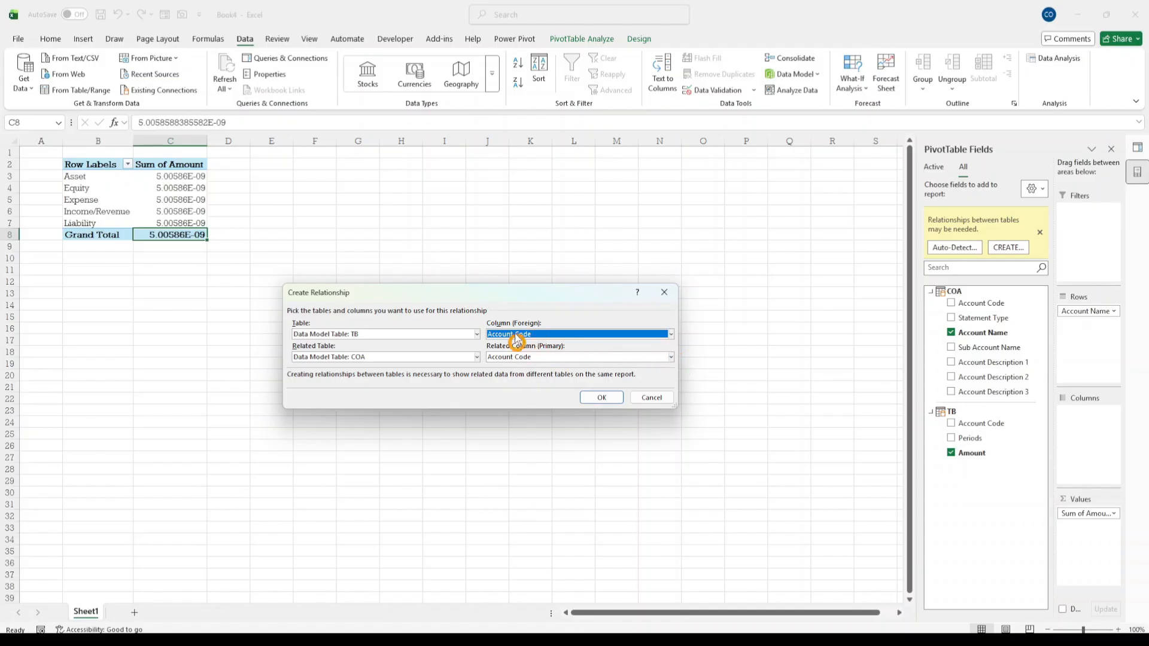
pyautogui.click(602, 398)
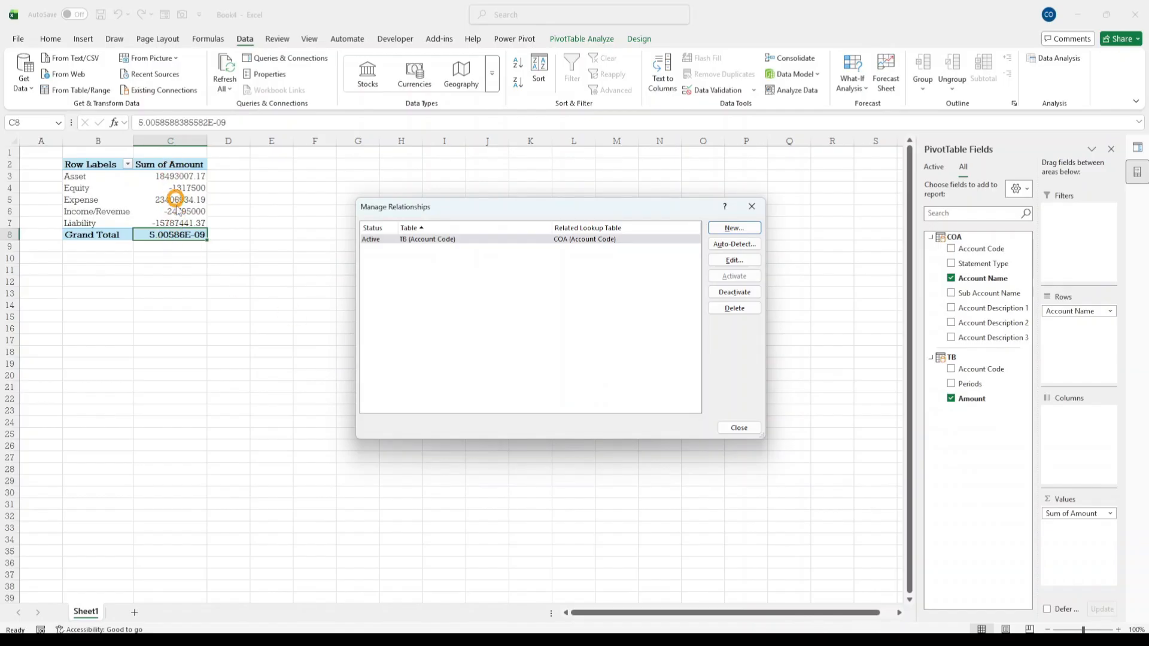
# - Close the Manage Relationships dialog and format the PivotTable's Sum of Amount values in comma style with no decimal places
pyautogui.click(739, 427)
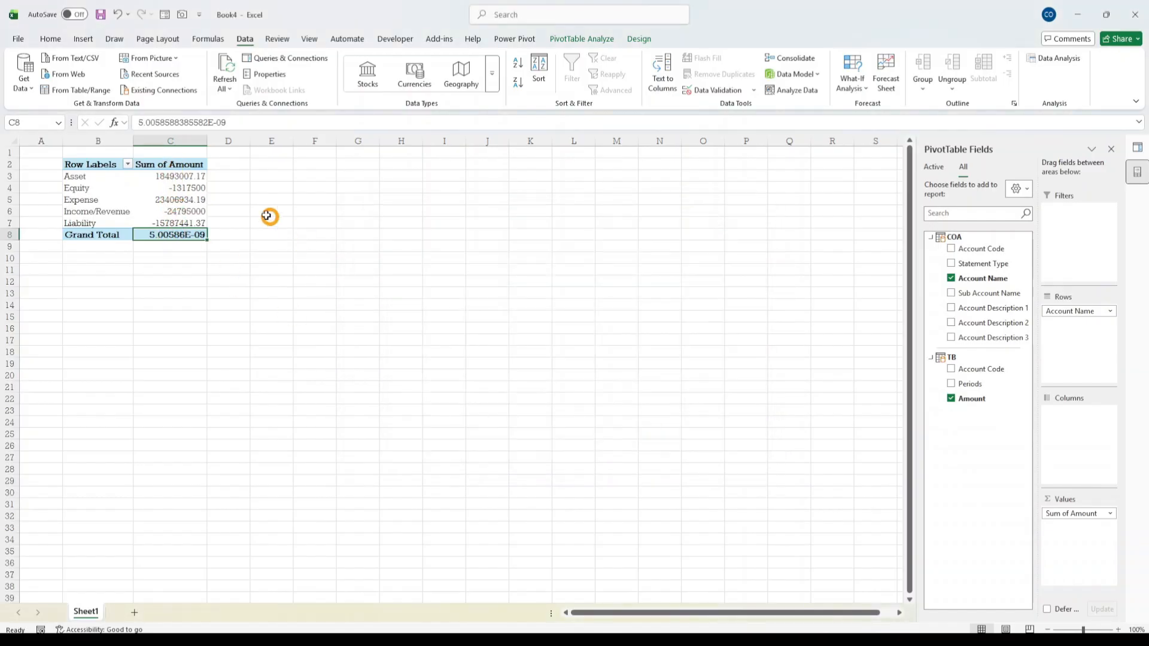
pyautogui.moveTo(192, 175); pyautogui.dragTo(193, 234)
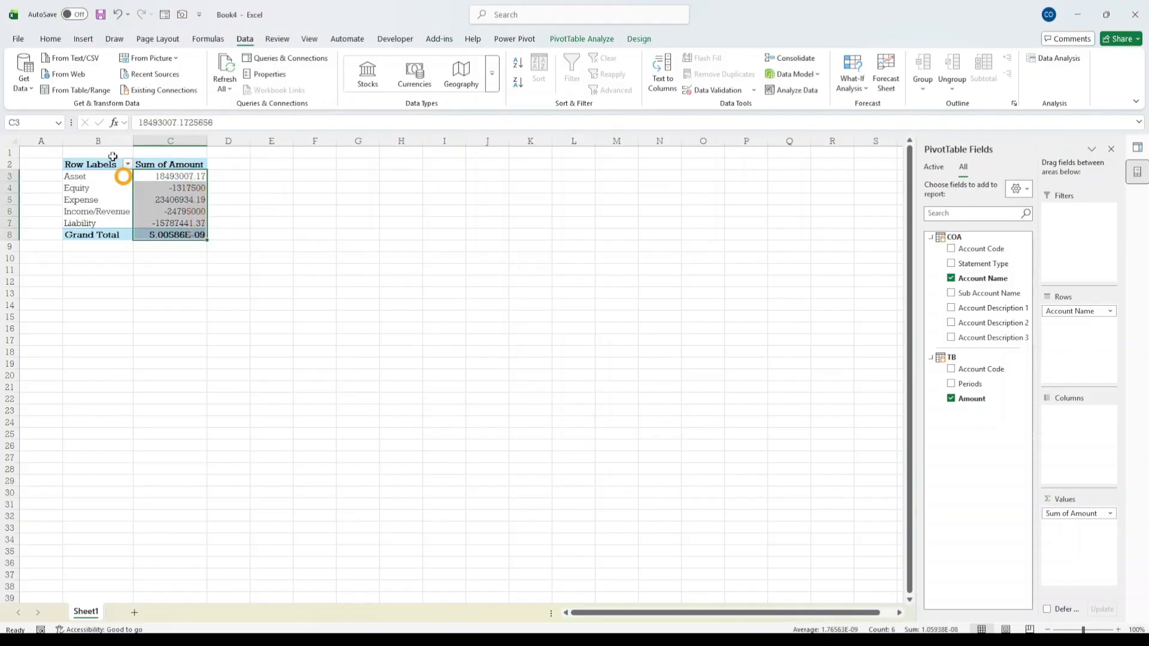
pyautogui.click(50, 38)
pyautogui.click(487, 84)
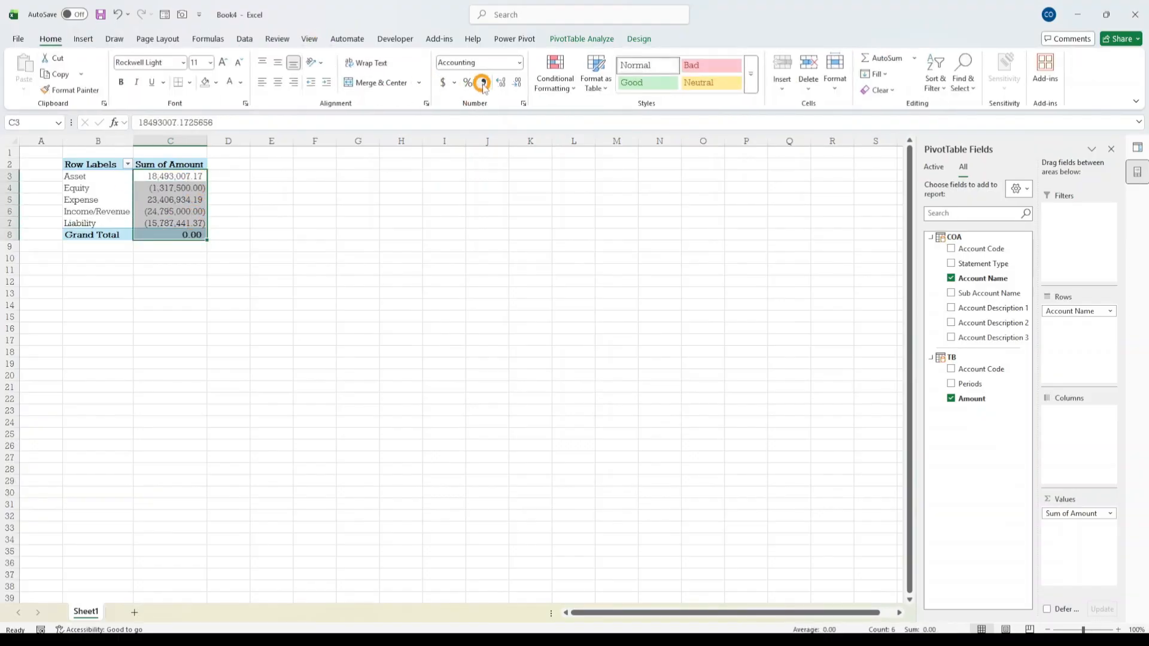
pyautogui.click(522, 105)
pyautogui.click(515, 87)
pyautogui.click(515, 88)
pyautogui.click(211, 257)
# - Check the PivotTable's grand total and the formatted sums of the individual account names
pyautogui.click(165, 234)
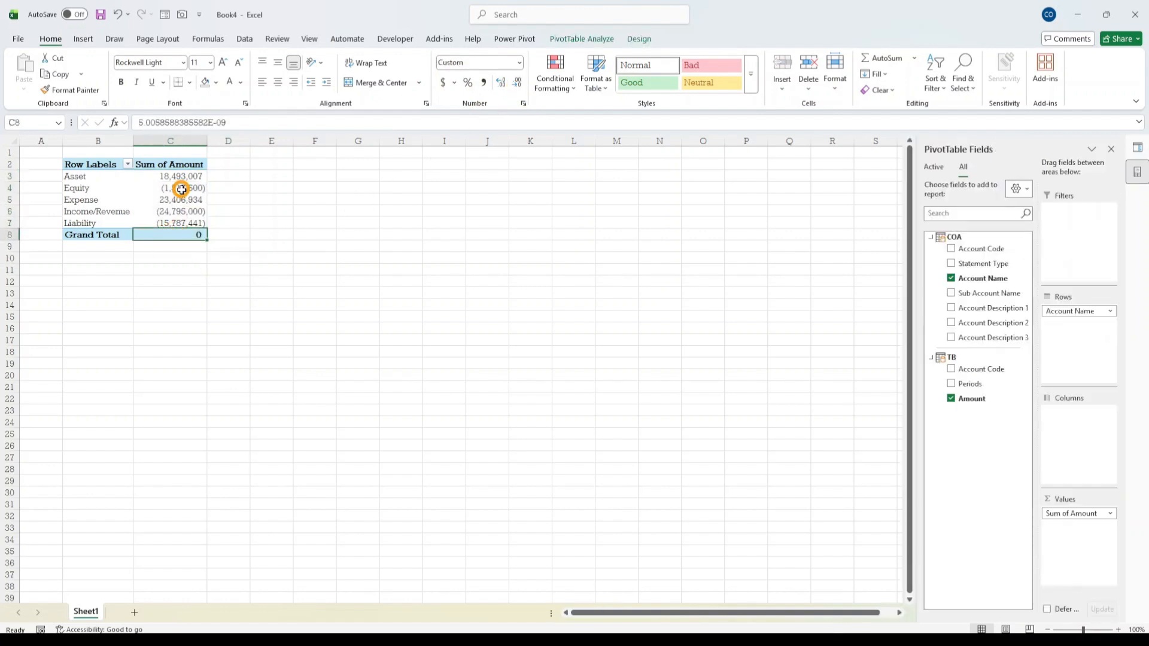
pyautogui.moveTo(181, 177); pyautogui.dragTo(184, 223)
pyautogui.click(191, 235)
pyautogui.moveTo(79, 174); pyautogui.dragTo(97, 216)
pyautogui.click(195, 198)
pyautogui.click(182, 213)
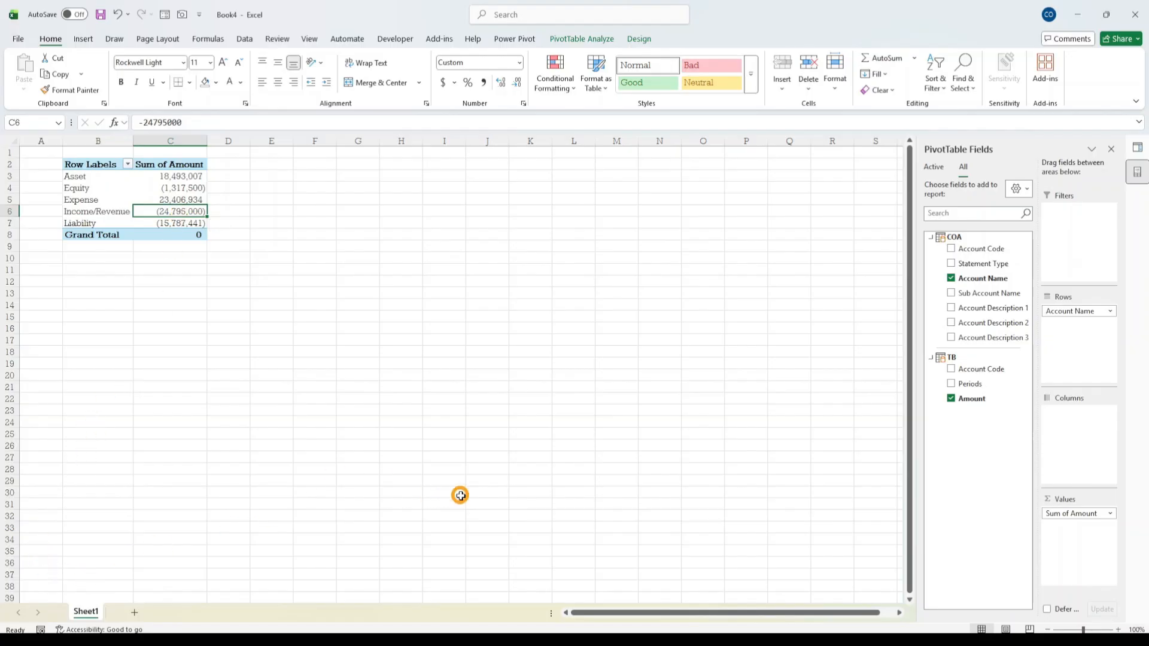
# - Open the TB data workbook and review the rearranged balance sheet equation on the BS Equation sheet
pyautogui.click(18, 39)
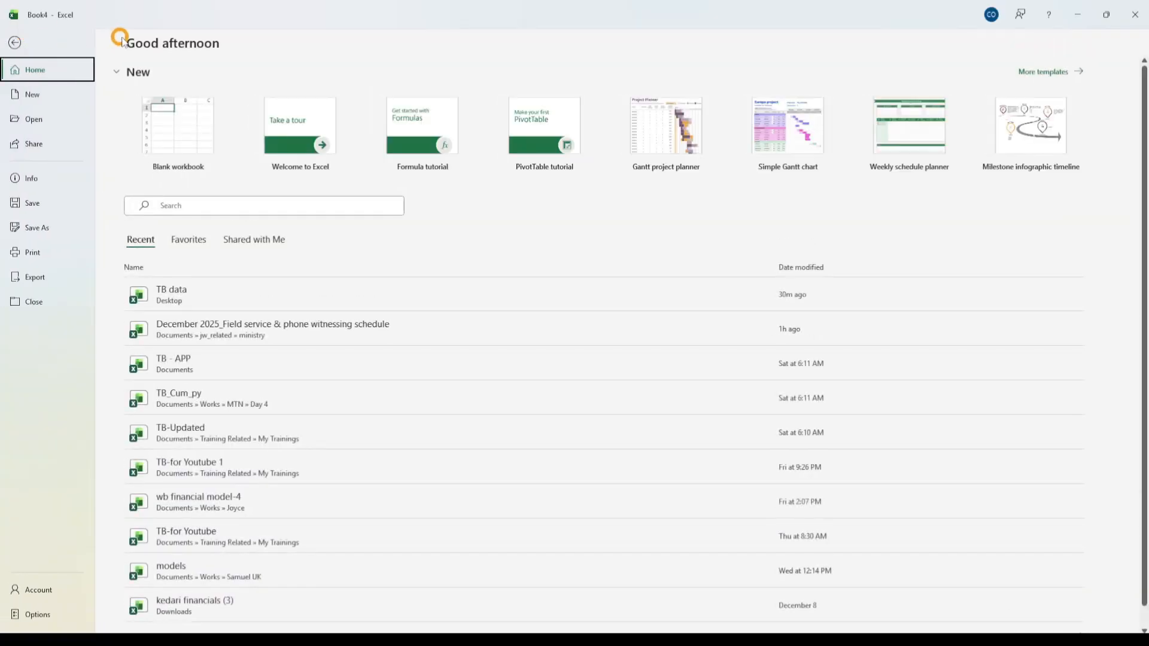
pyautogui.click(161, 280)
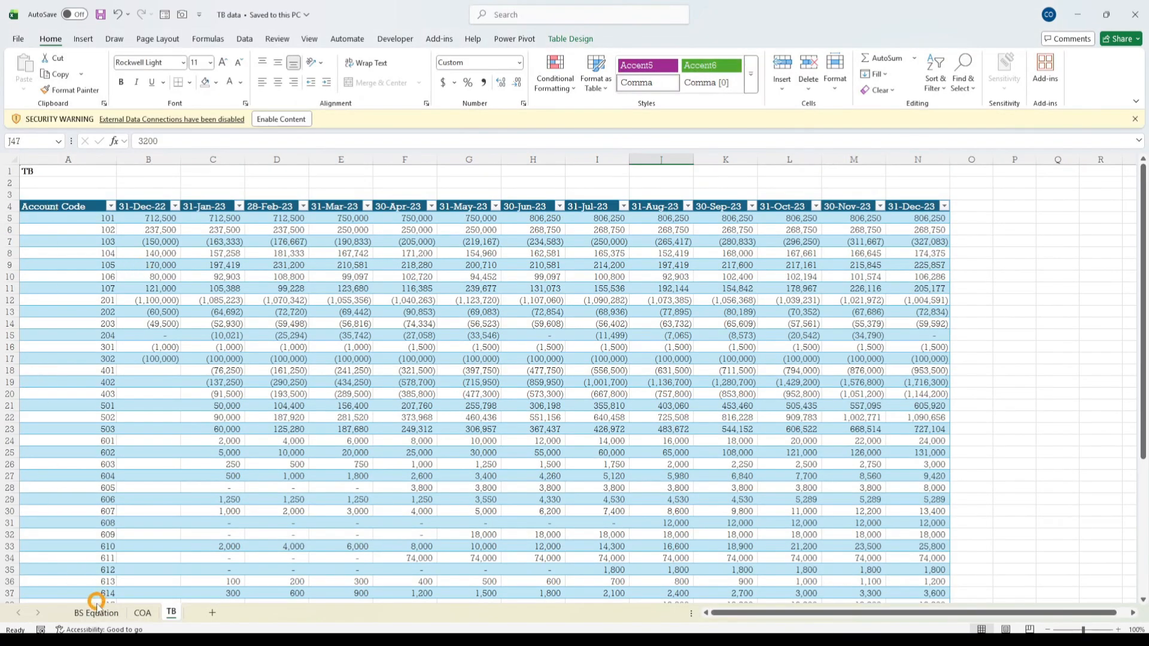
pyautogui.click(96, 605)
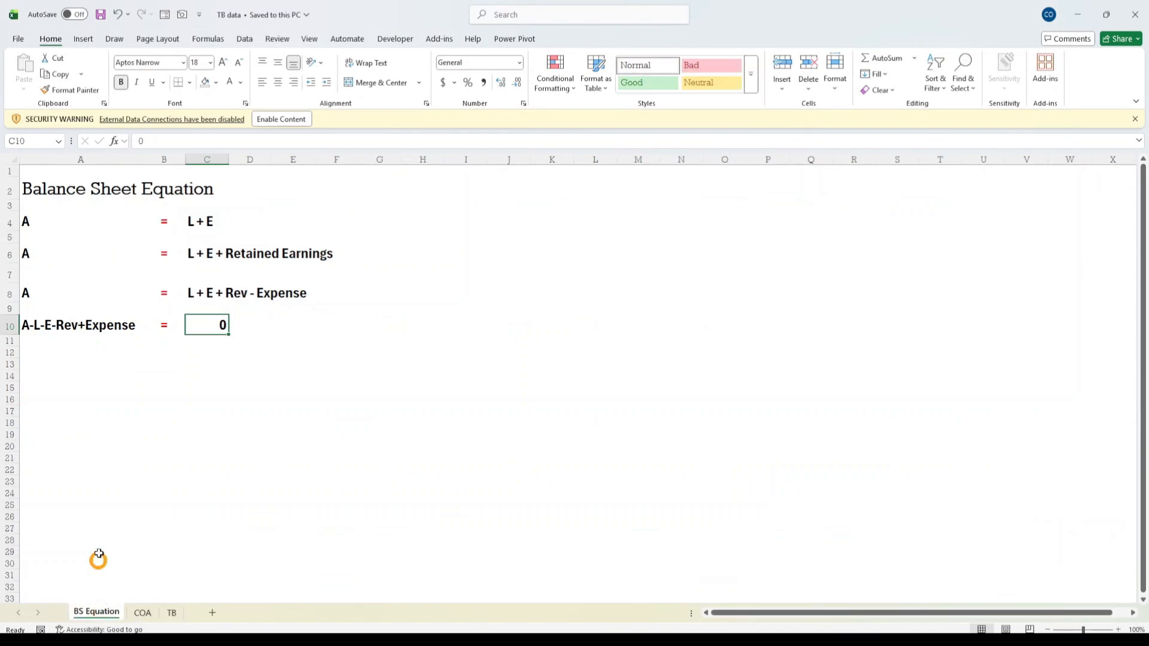
pyautogui.click(239, 385)
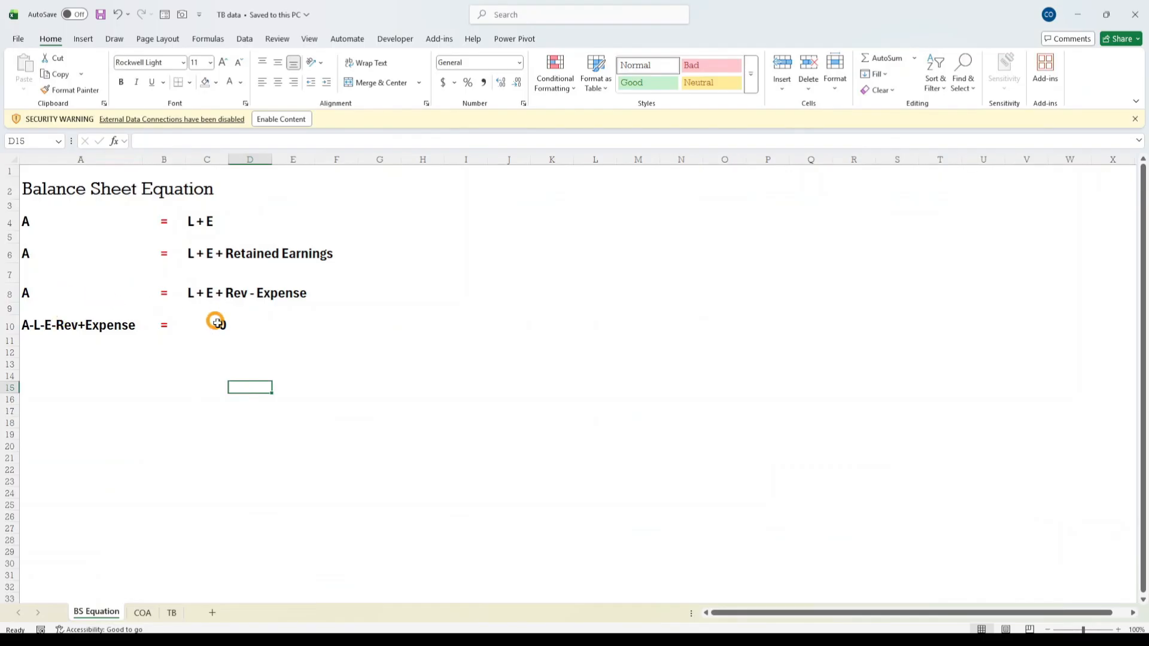
pyautogui.click(96, 323)
pyautogui.click(206, 326)
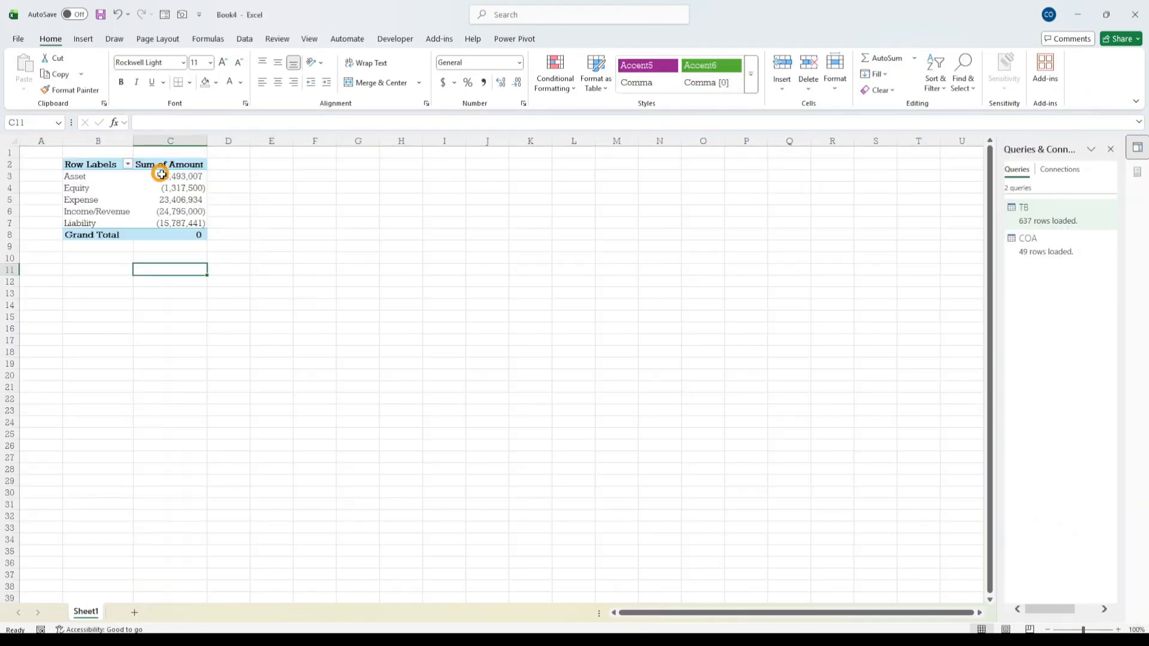
# - Compare the account sums and grand total of the Book4 PivotTable with the right-hand side of the equation in TB data
pyautogui.click(179, 212)
pyautogui.click(188, 234)
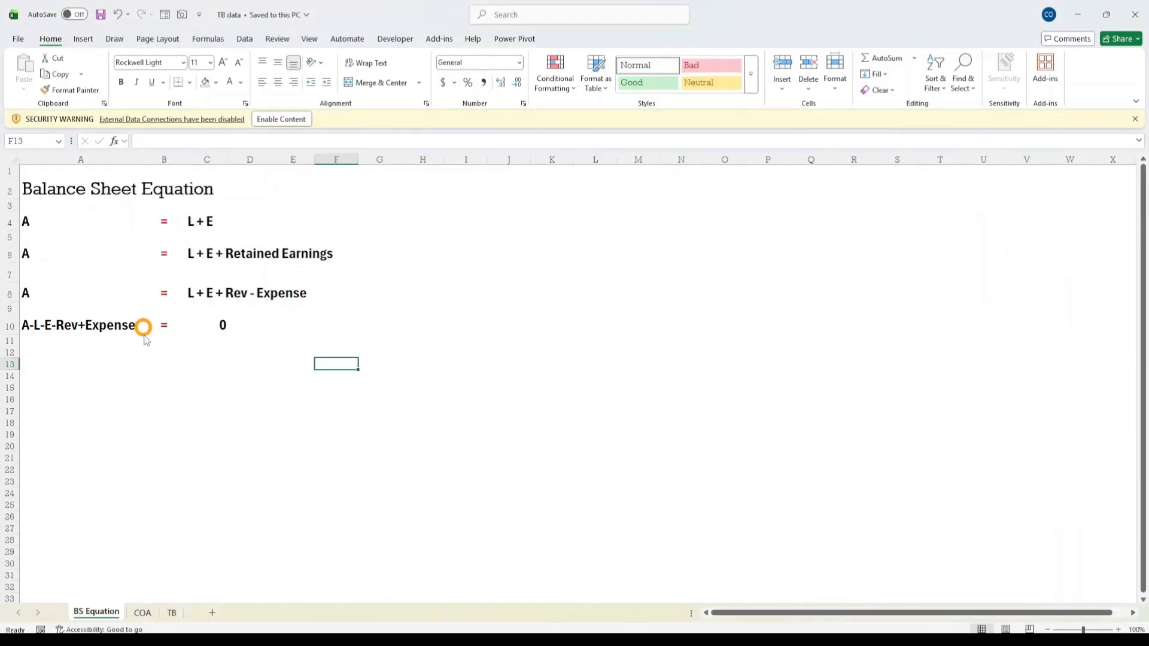
pyautogui.click(217, 323)
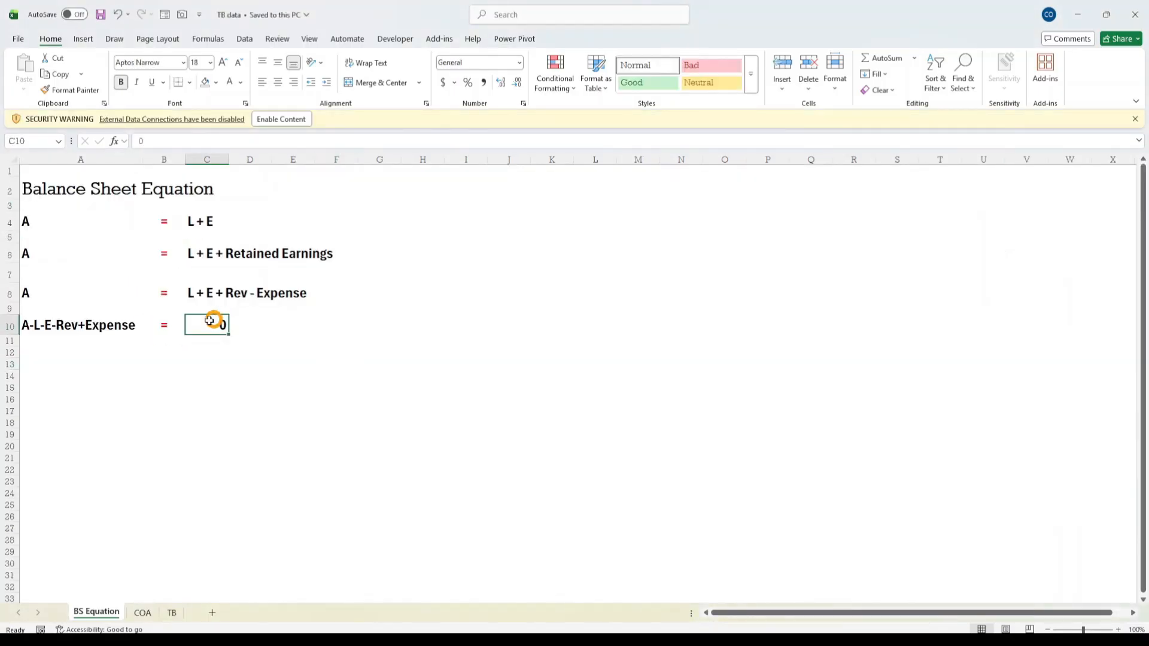
pyautogui.hotkey('alt', 'Tab')
pyautogui.click(181, 211)
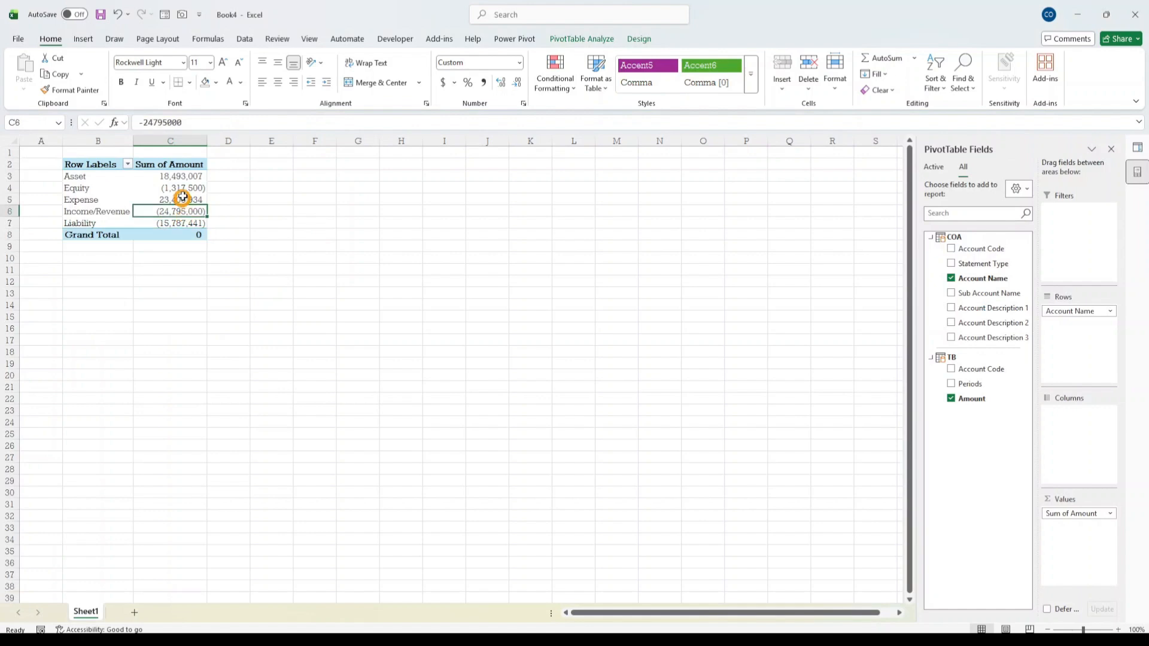
pyautogui.click(183, 200)
pyautogui.click(191, 177)
pyautogui.click(185, 233)
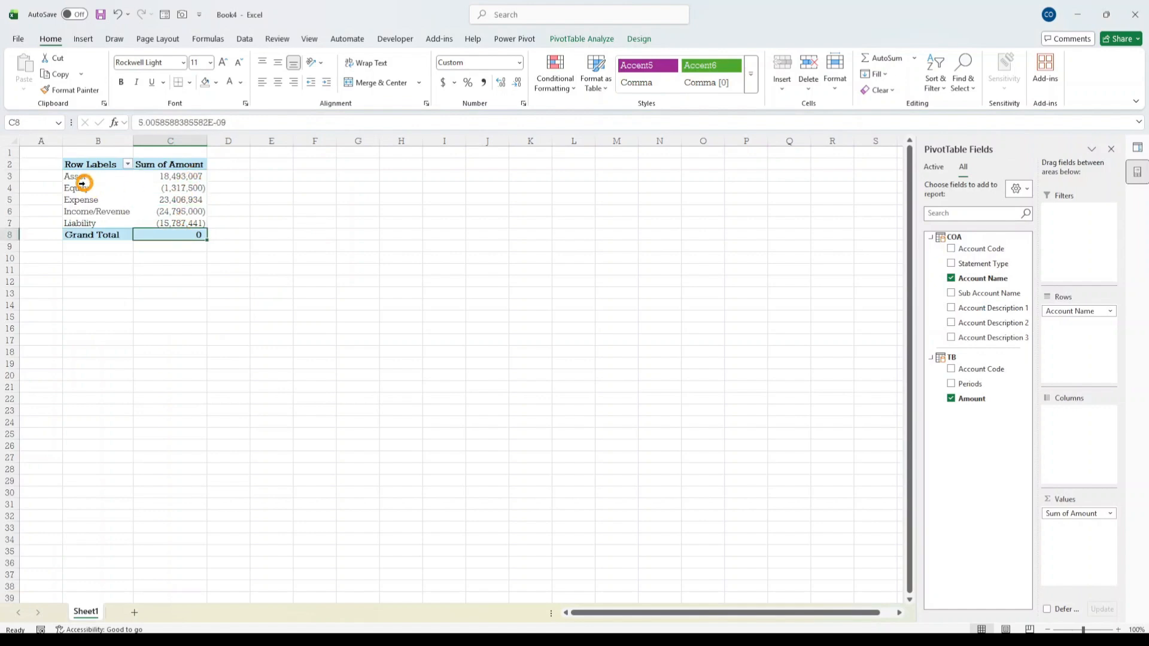
pyautogui.moveTo(83, 180); pyautogui.dragTo(188, 190)
pyautogui.click(198, 234)
# - Check the signs of the PivotTable's Asset and Equity sums against the equation A-L-E-Rev+Expense in TB data
pyautogui.hotkey('alt', 'Tab')
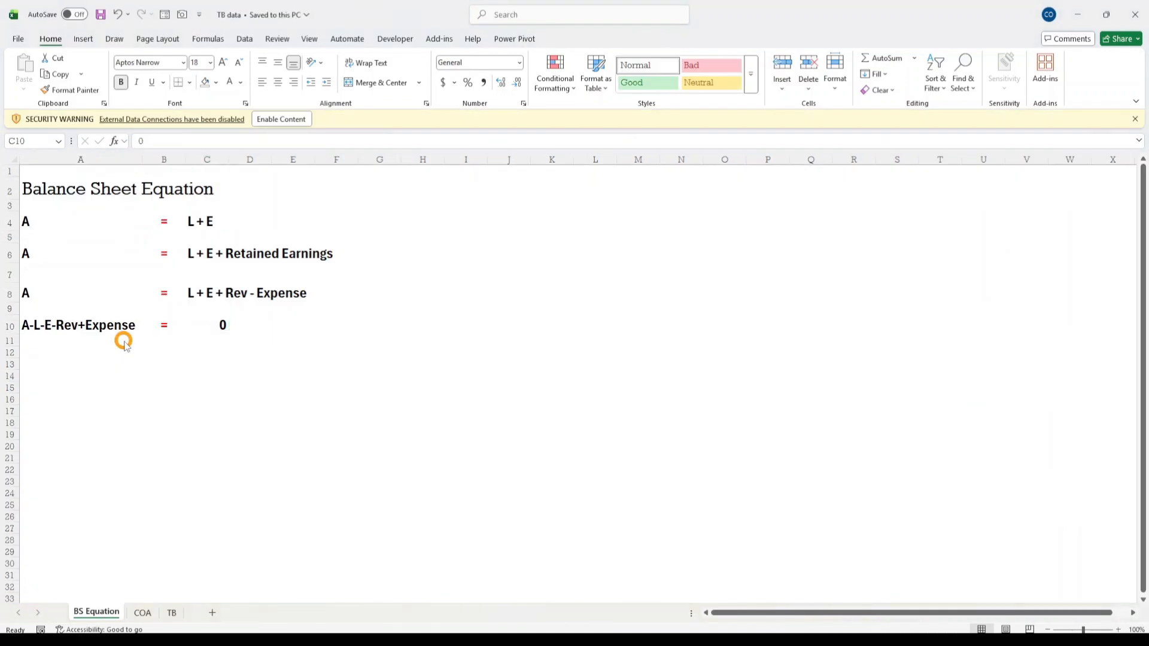
pyautogui.click(33, 295)
pyautogui.click(26, 322)
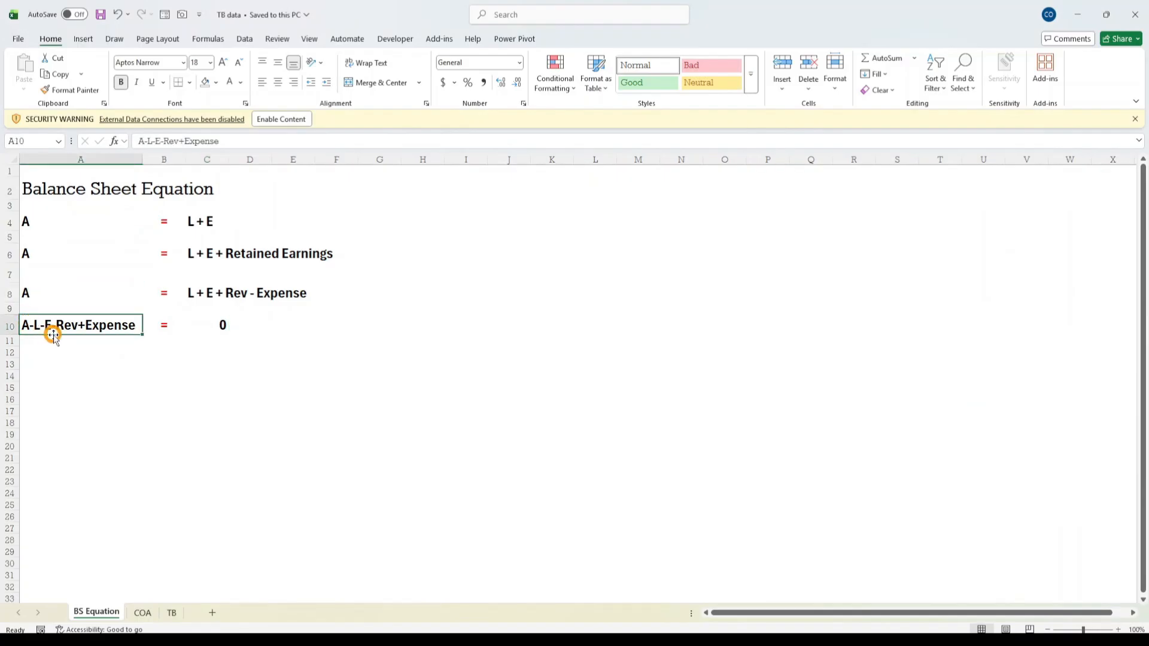
pyautogui.hotkey('alt', 'Tab')
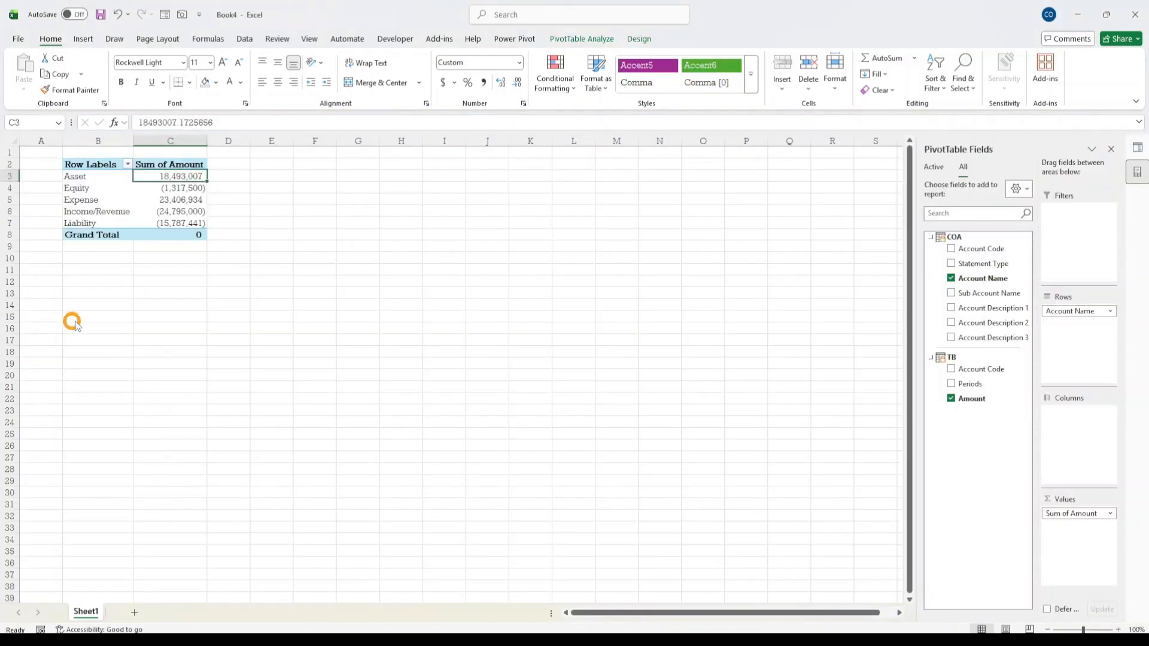
pyautogui.click(94, 190)
pyautogui.click(165, 189)
# - Check the signs of the PivotTable's Expense and Income/Revenue sums against the equation in TB data
pyautogui.hotkey('alt', 'Tab')
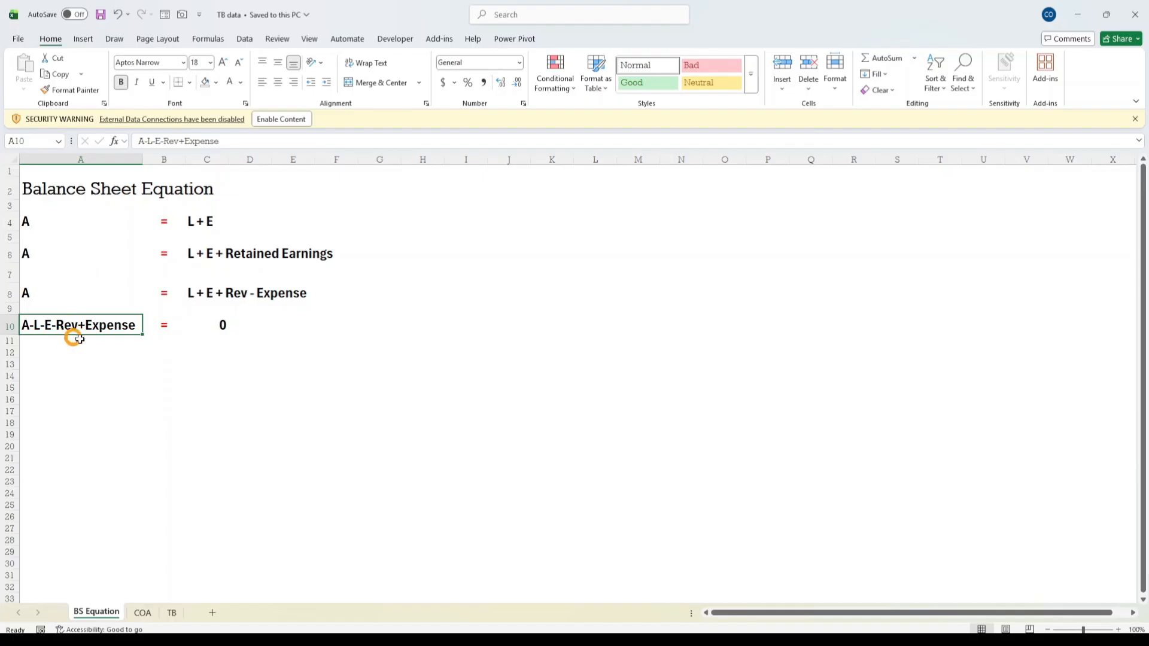
pyautogui.hotkey('alt', 'Tab')
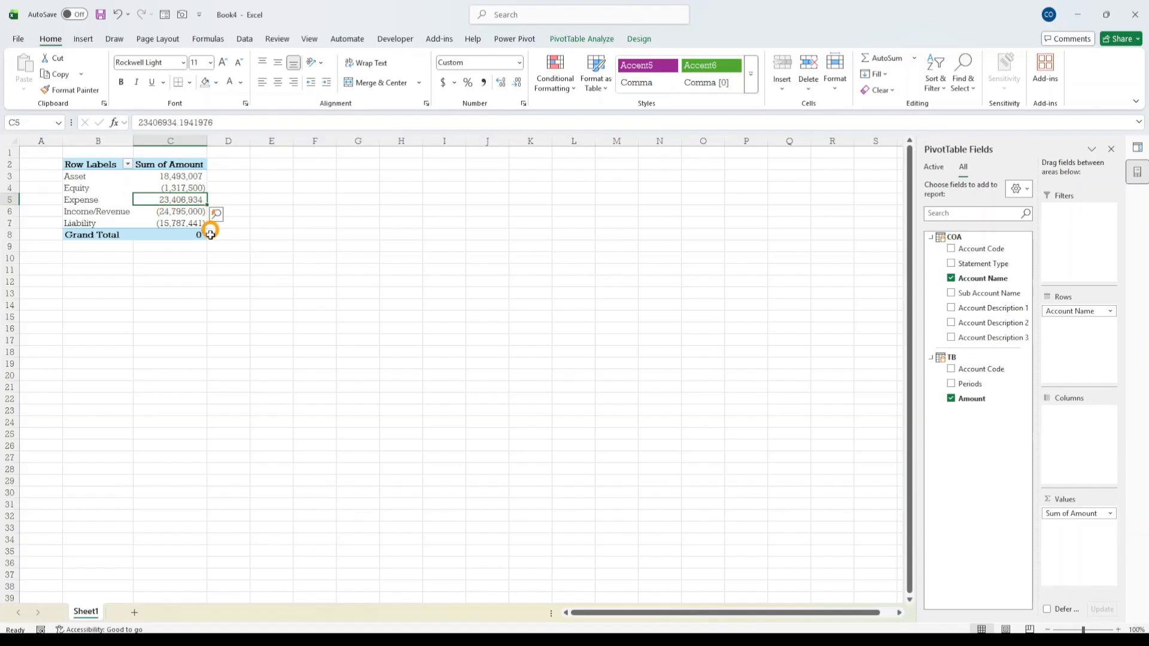
pyautogui.hotkey('alt', 'Tab')
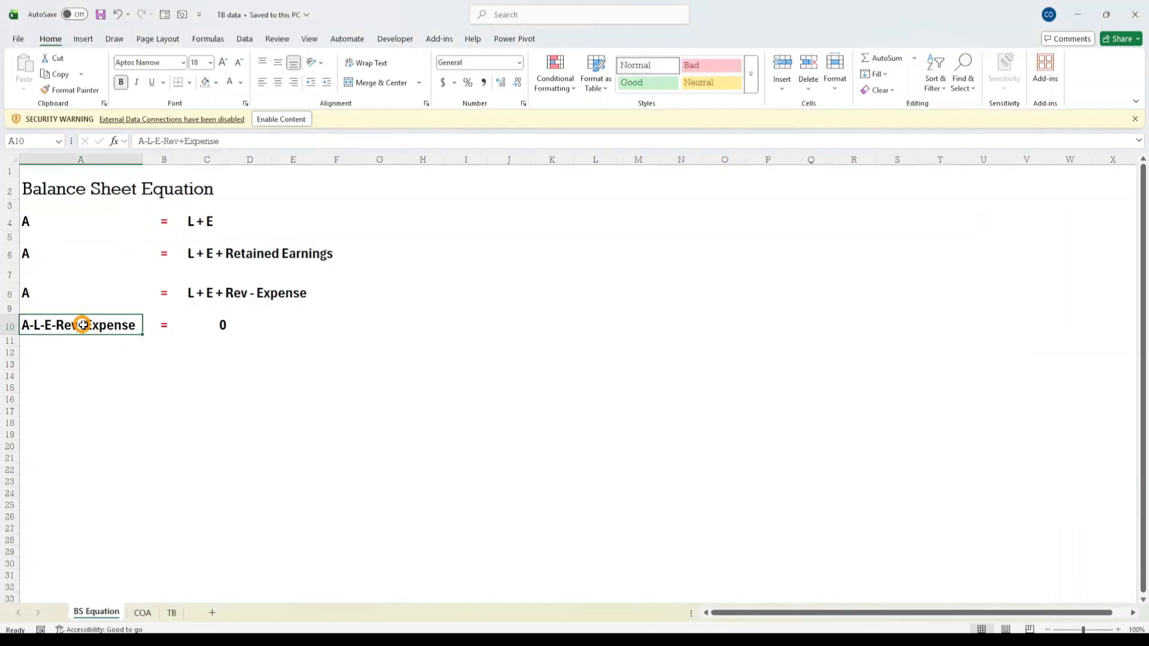
pyautogui.hotkey('alt', 'Tab')
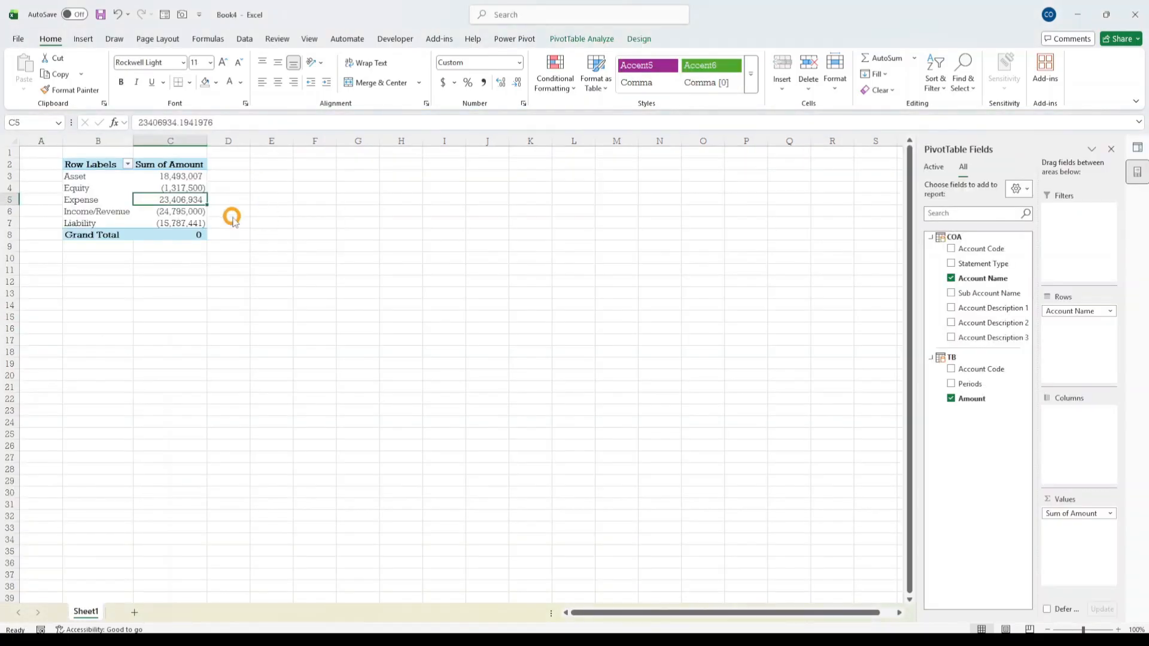
pyautogui.click(180, 213)
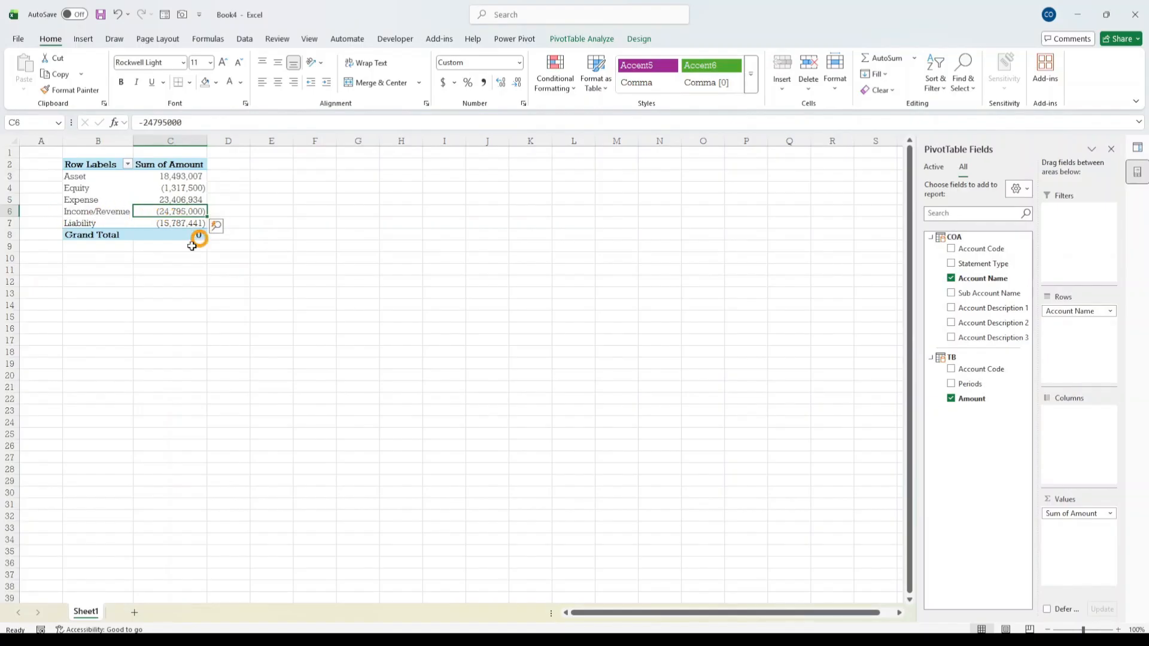
pyautogui.hotkey('alt', 'Tab')
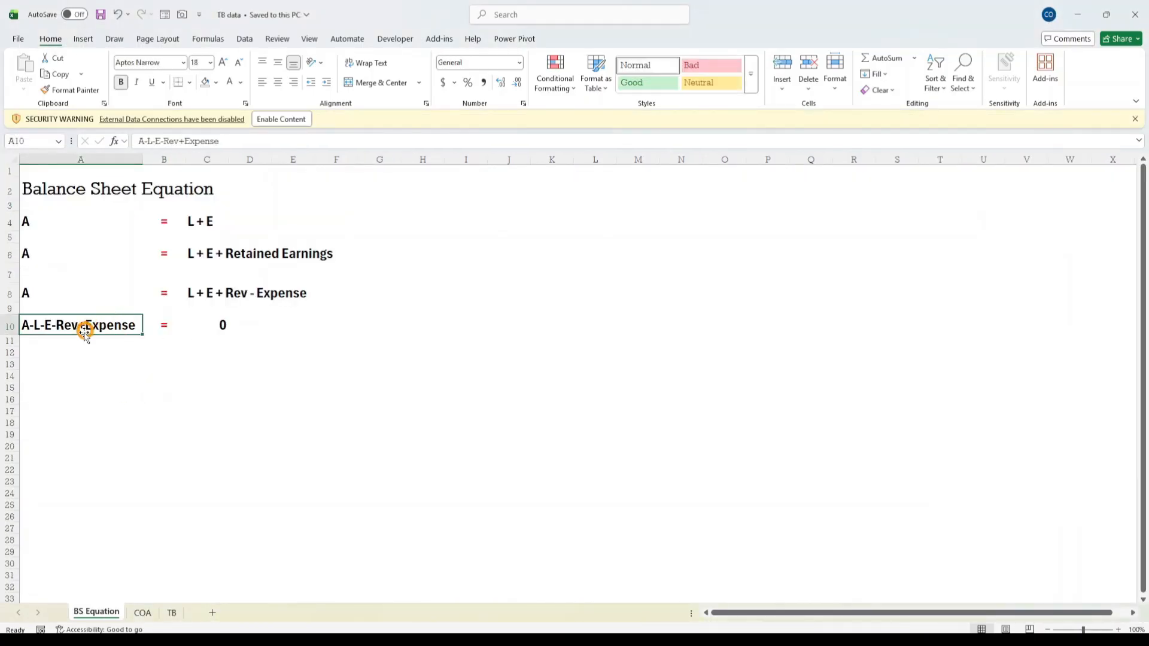
pyautogui.hotkey('alt', 'Tab')
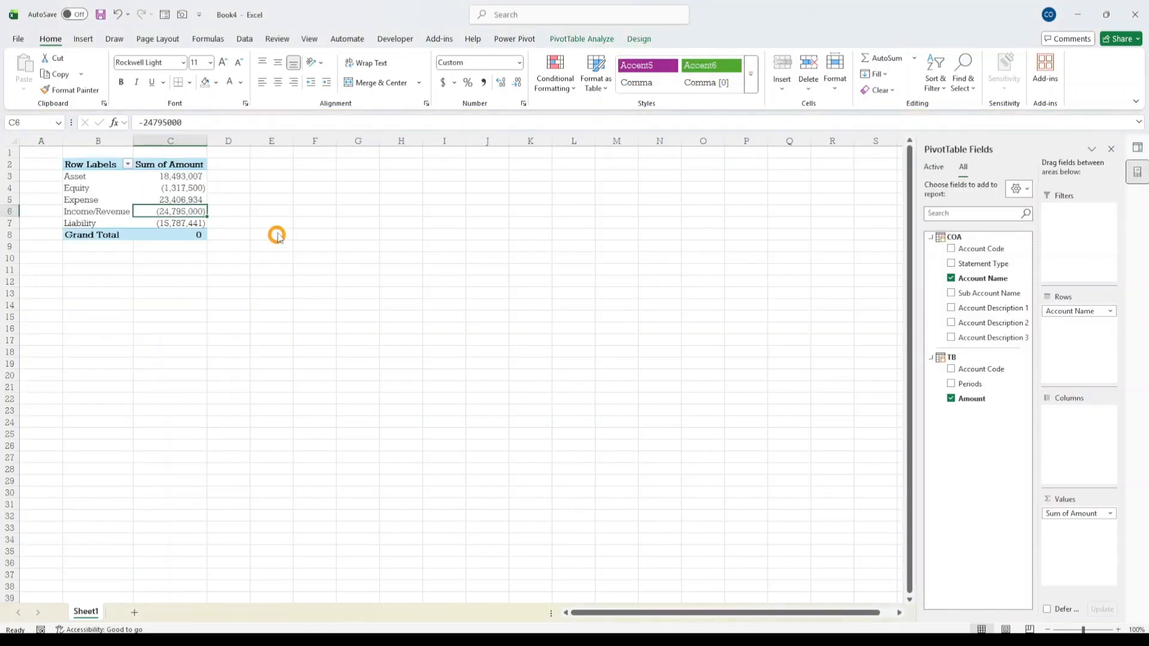
# - Check the sign of the Liability sum against the equation in TB data and return to the Book4 PivotTable
pyautogui.click(164, 226)
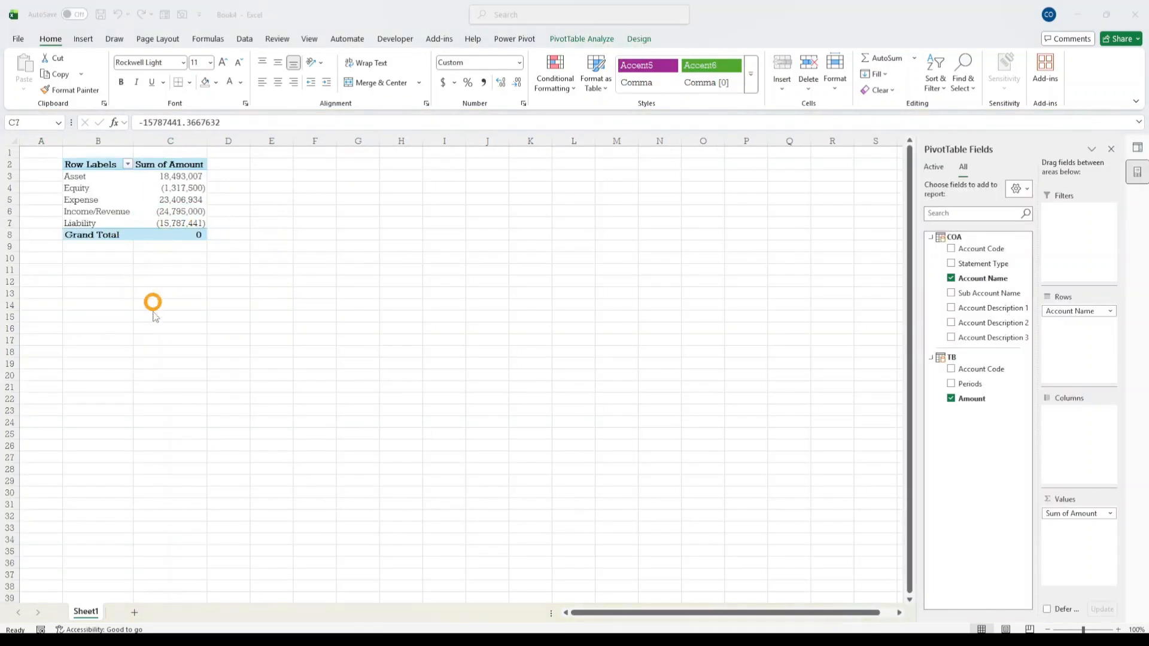
pyautogui.hotkey('alt', 'Tab')
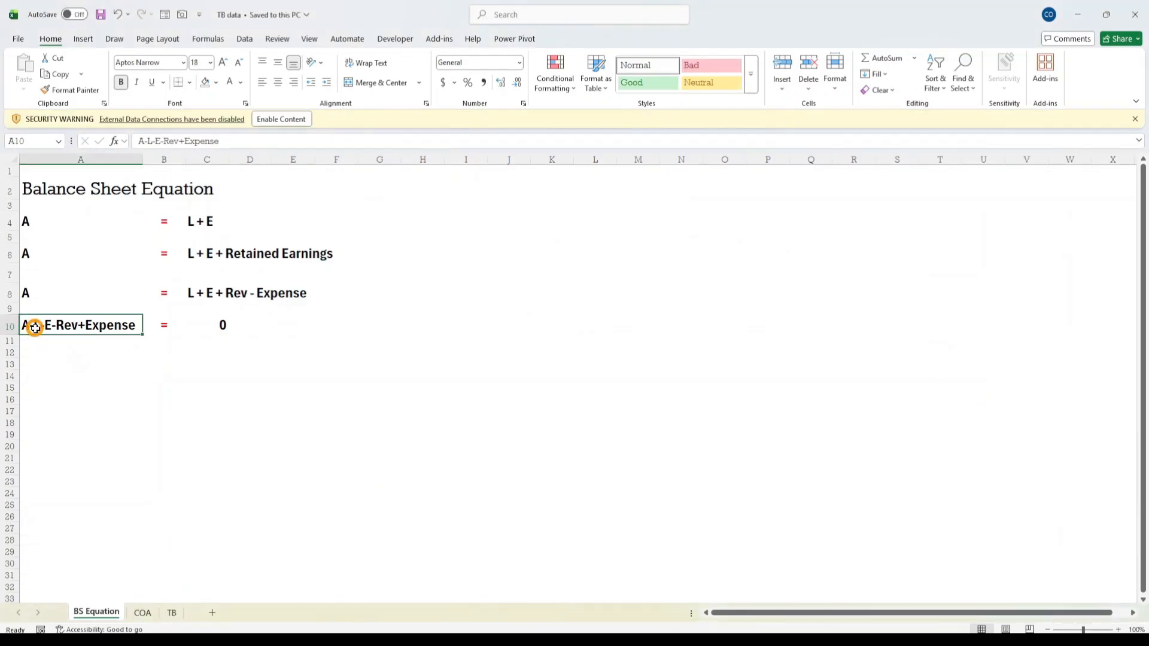
pyautogui.click(224, 328)
pyautogui.hotkey('alt', 'Tab')
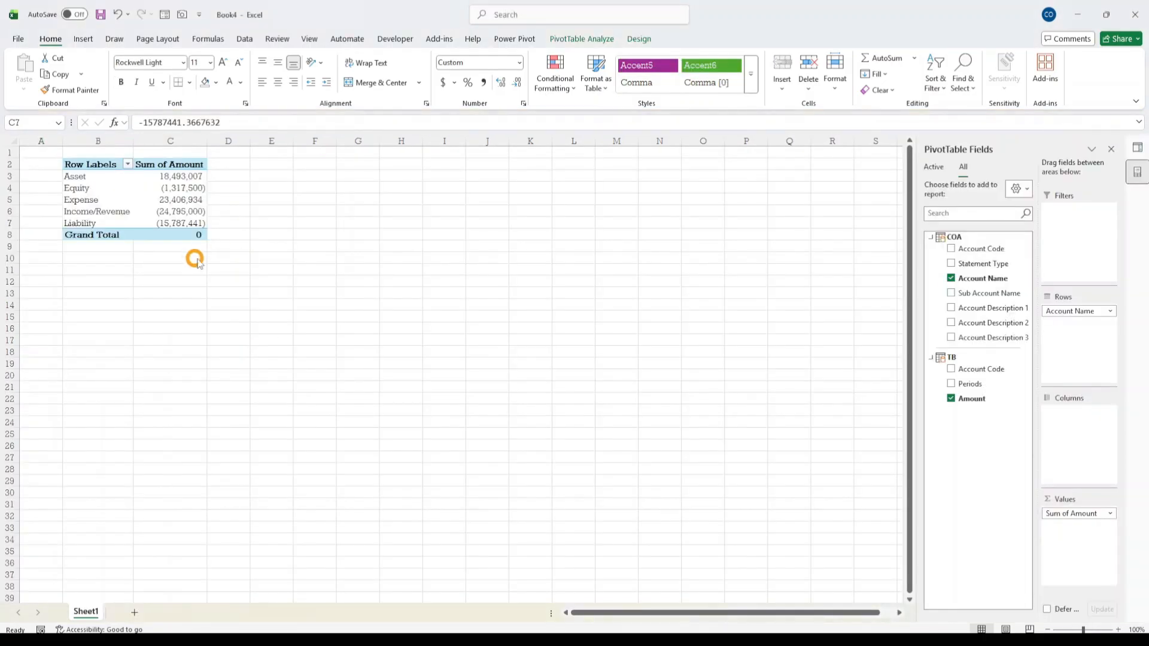
pyautogui.click(299, 257)
pyautogui.click(207, 200)
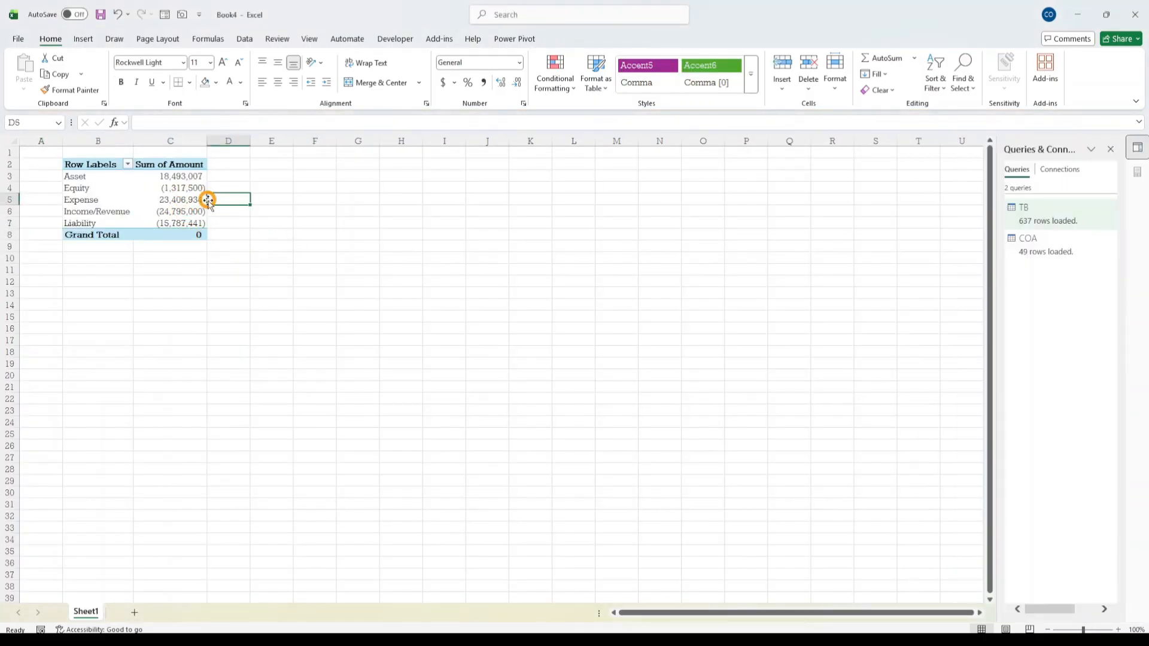
# - Replace Account Name with the COA table's Account Description 1 field in the PivotTable rows
pyautogui.click(194, 199)
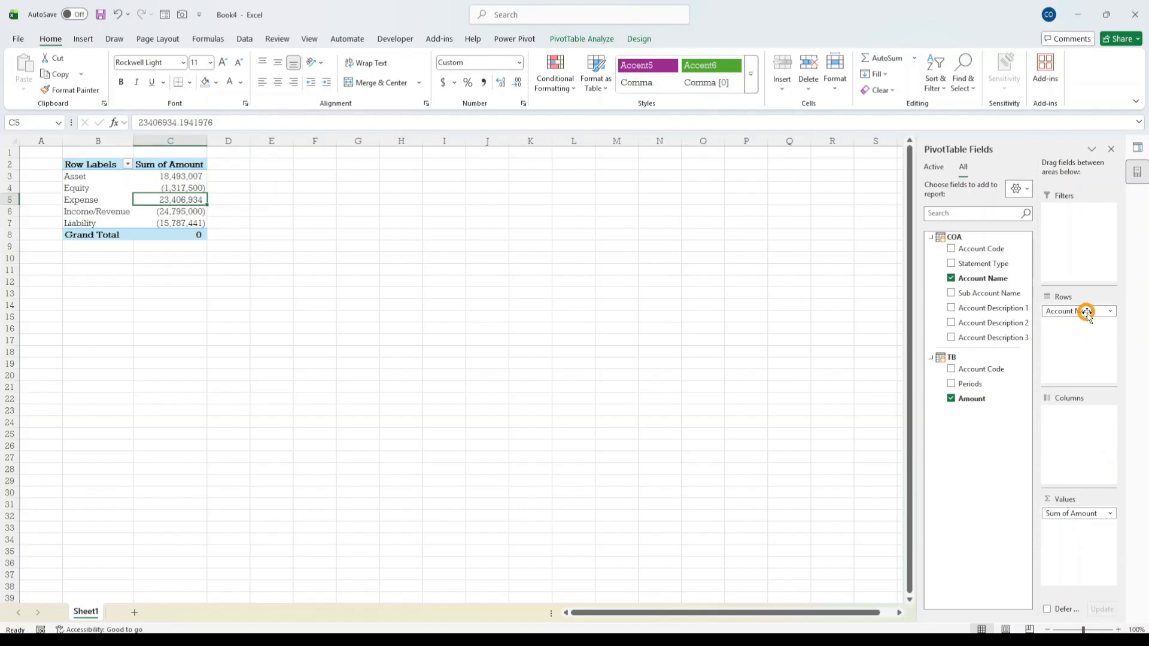
pyautogui.moveTo(1088, 311); pyautogui.dragTo(990, 441)
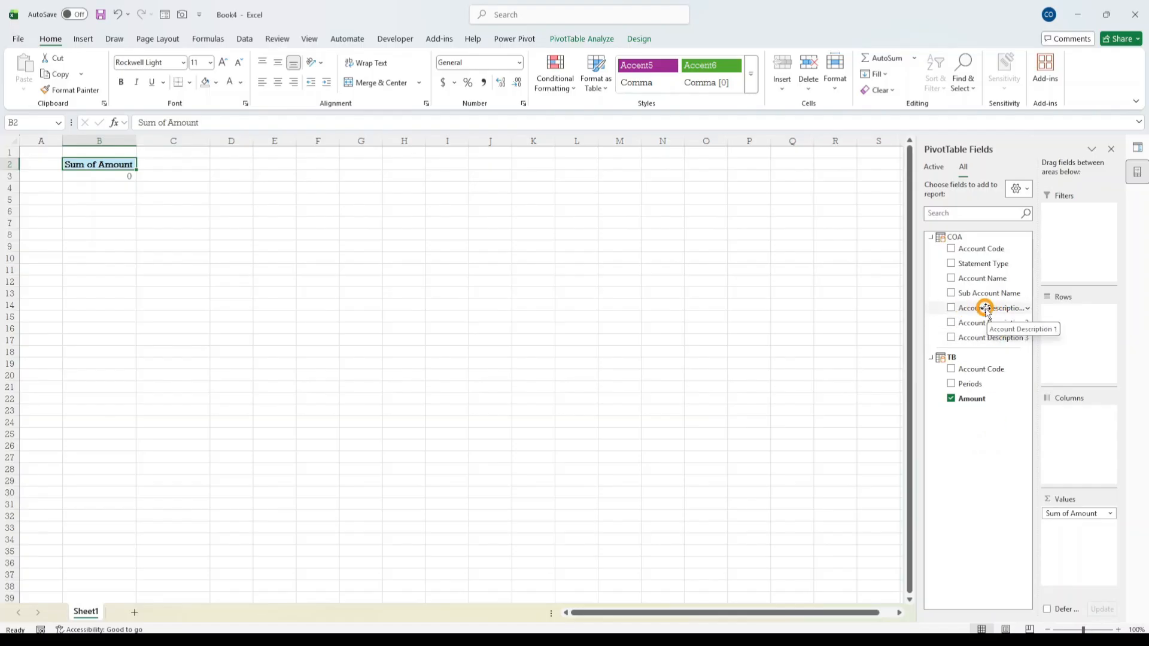
pyautogui.moveTo(985, 306); pyautogui.dragTo(1085, 317)
# - Examine the amounts listed for each account description and the grand total at the end of the PivotTable
pyautogui.scroll(-7, 192, 410)
pyautogui.scroll(7, 162, 428)
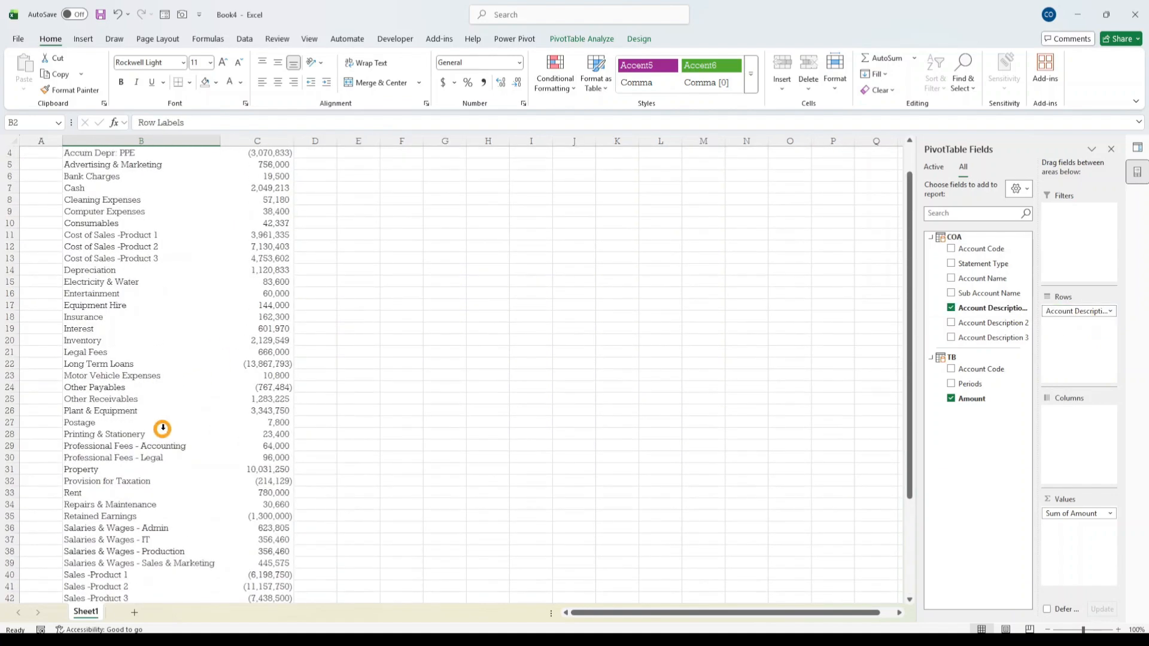
pyautogui.scroll(-8, 115, 203)
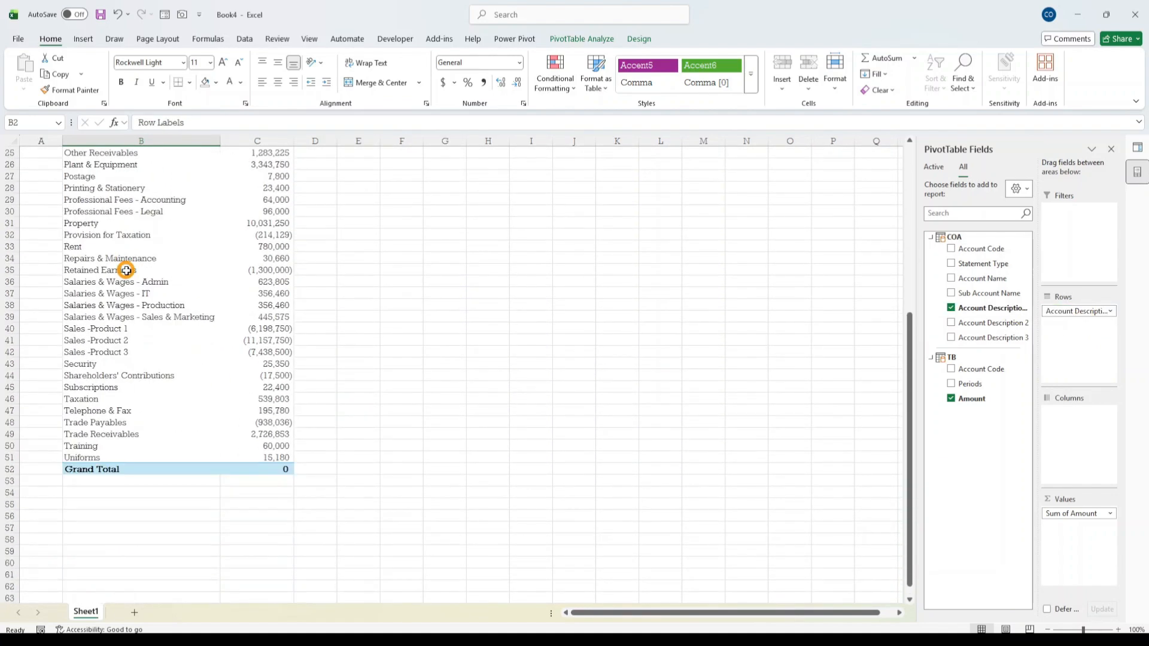
pyautogui.click(282, 469)
pyautogui.scroll(8, 70, 394)
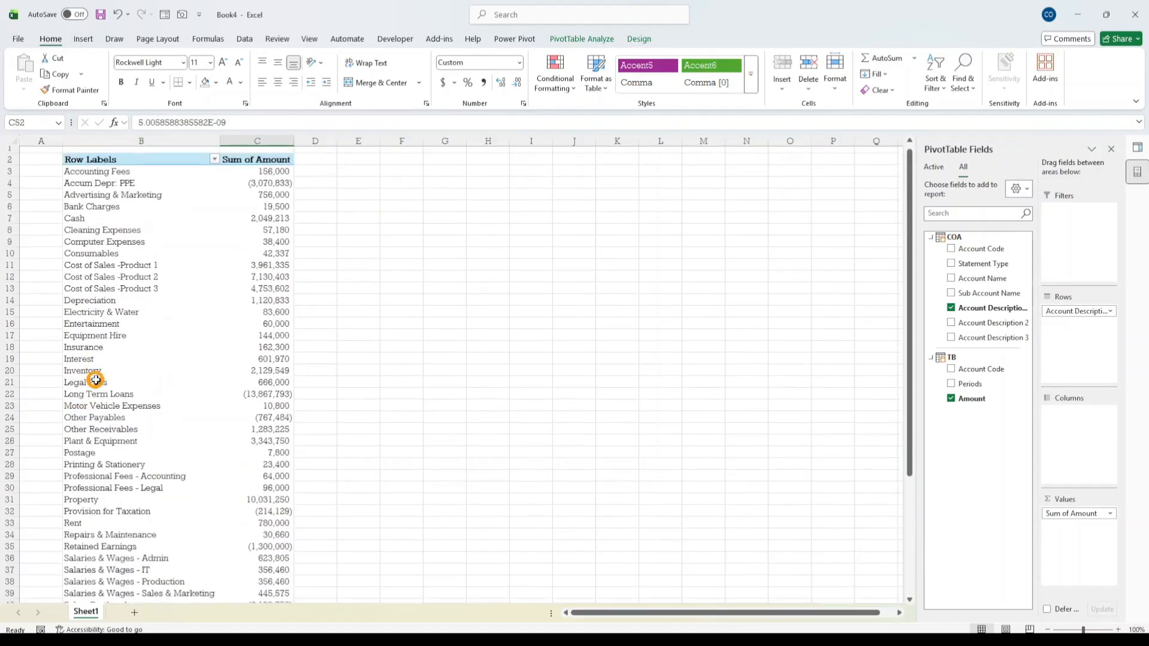
pyautogui.scroll(-8, 111, 293)
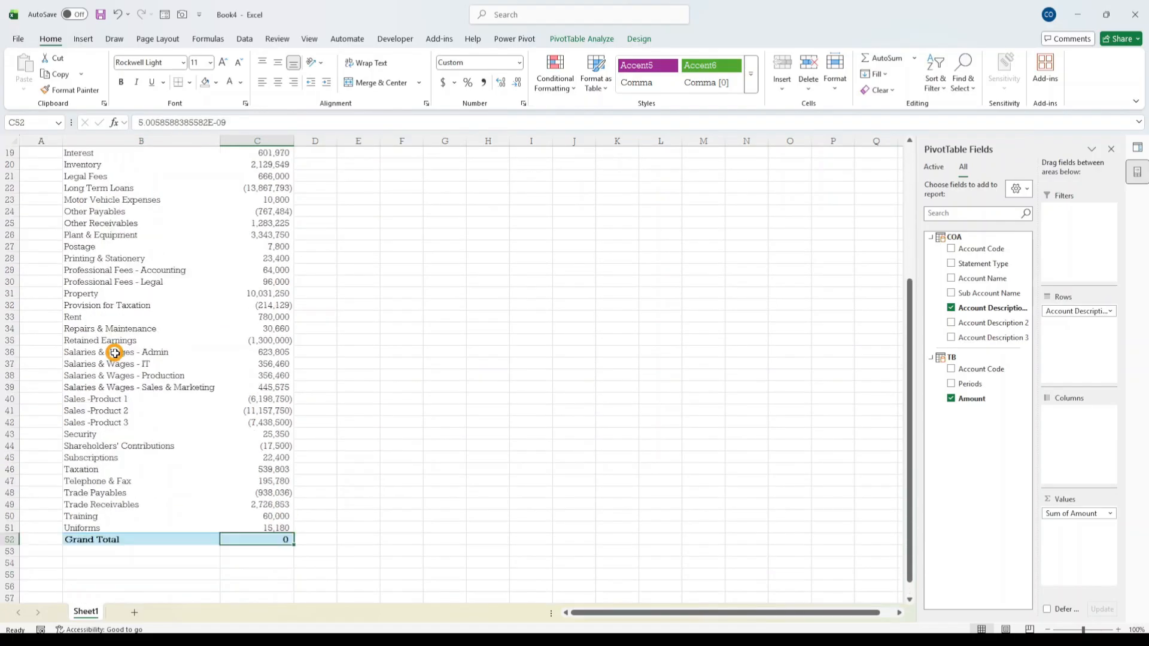
pyautogui.scroll(1, 150, 431)
pyautogui.scroll(5, 154, 427)
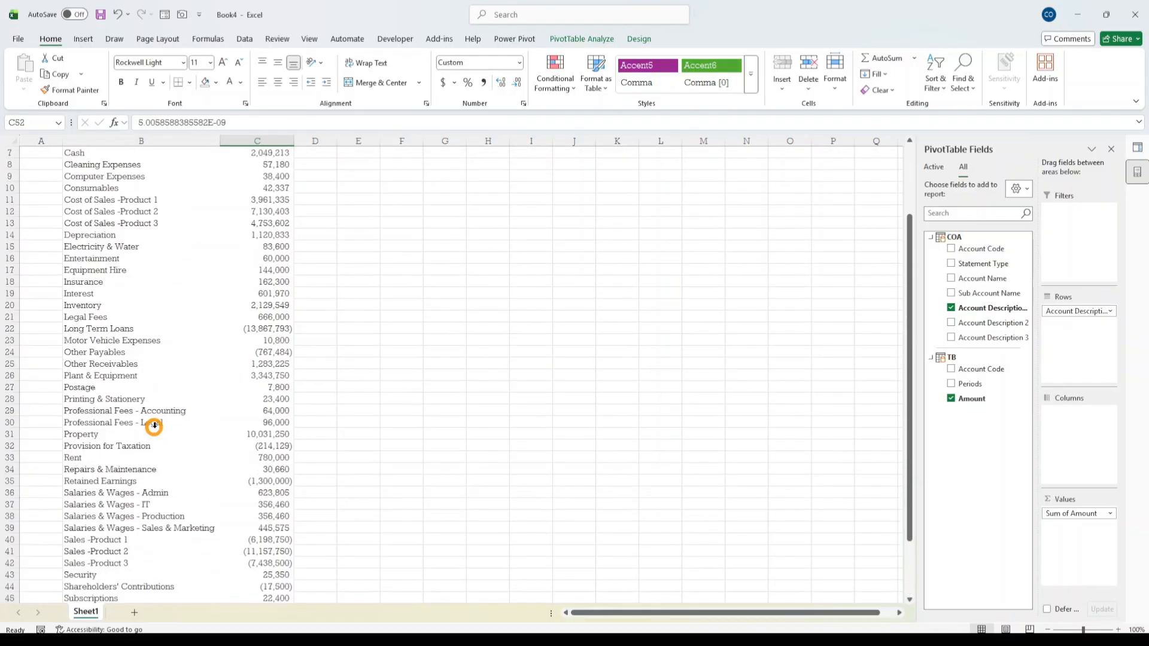
# - Review the PivotTable's full list of account descriptions and amounts from the first row down to the grand total
pyautogui.scroll(2, 155, 333)
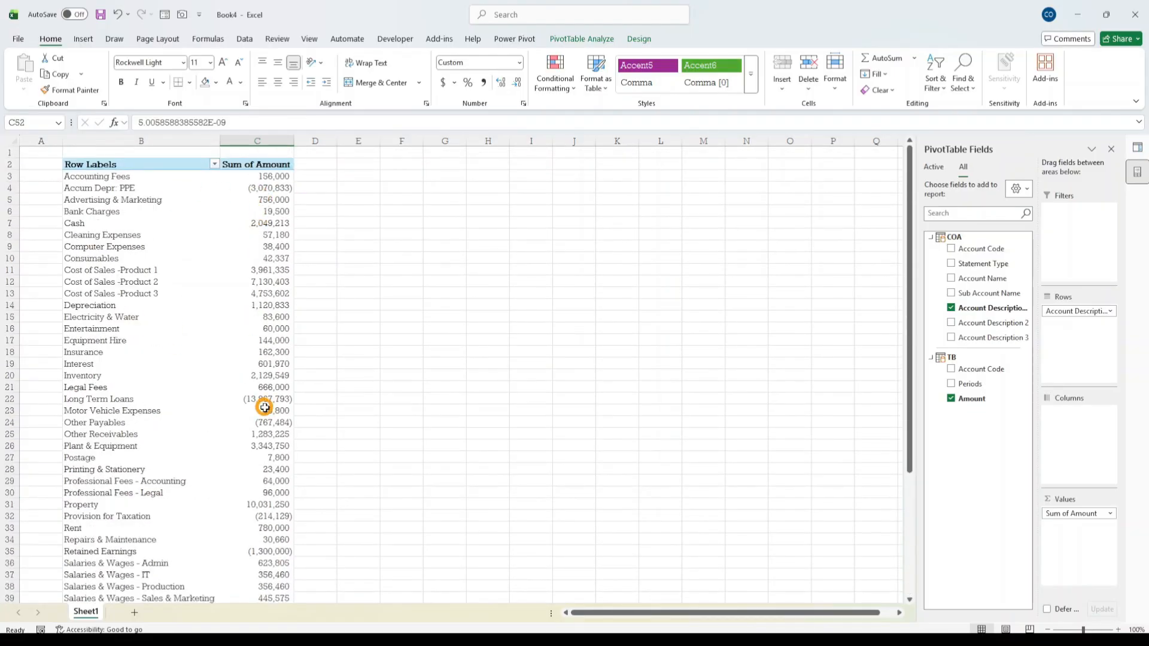
pyautogui.scroll(-4, 263, 407)
pyautogui.scroll(4, 269, 400)
pyautogui.scroll(-6, 238, 372)
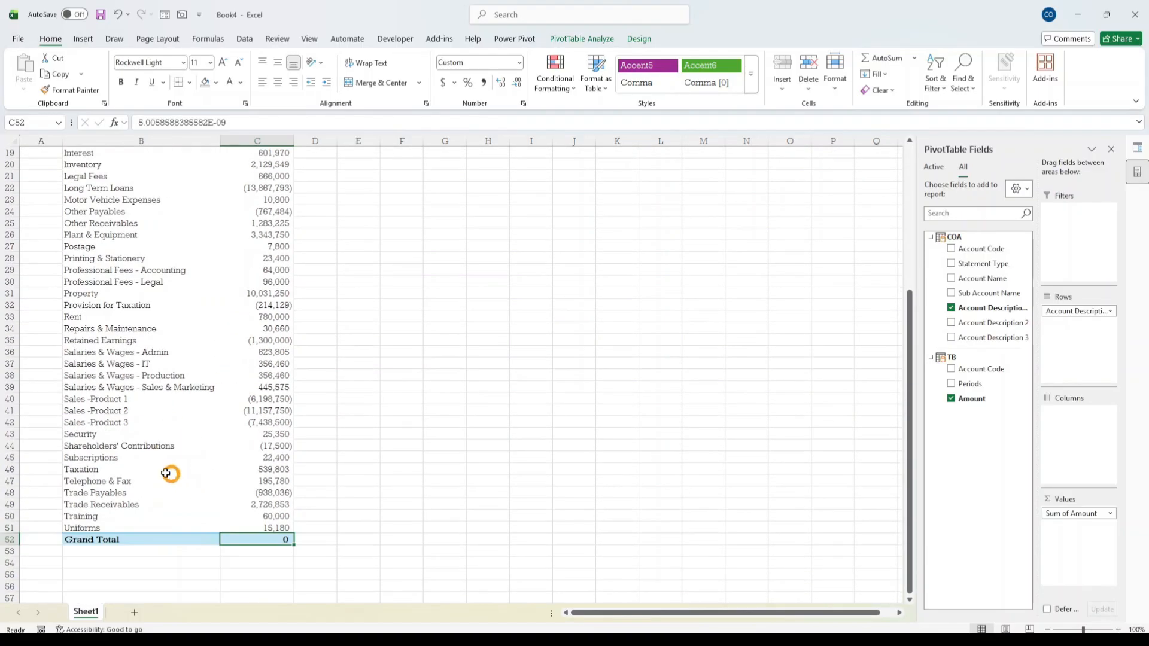
pyautogui.scroll(6, 251, 455)
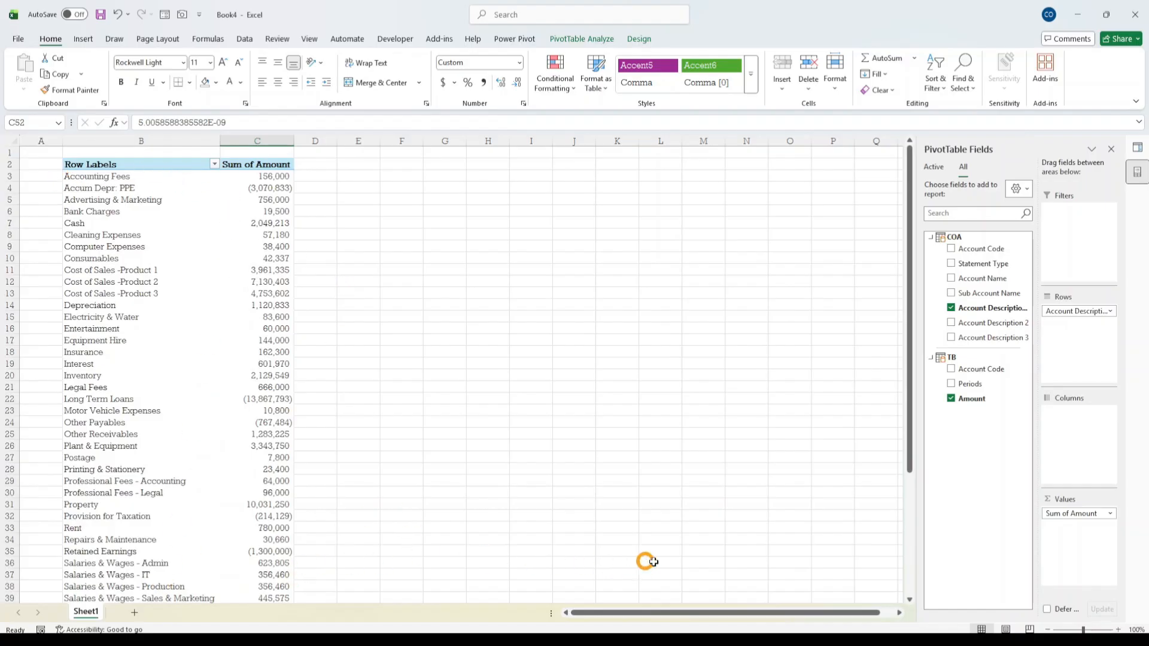
pyautogui.scroll(-9, 295, 307)
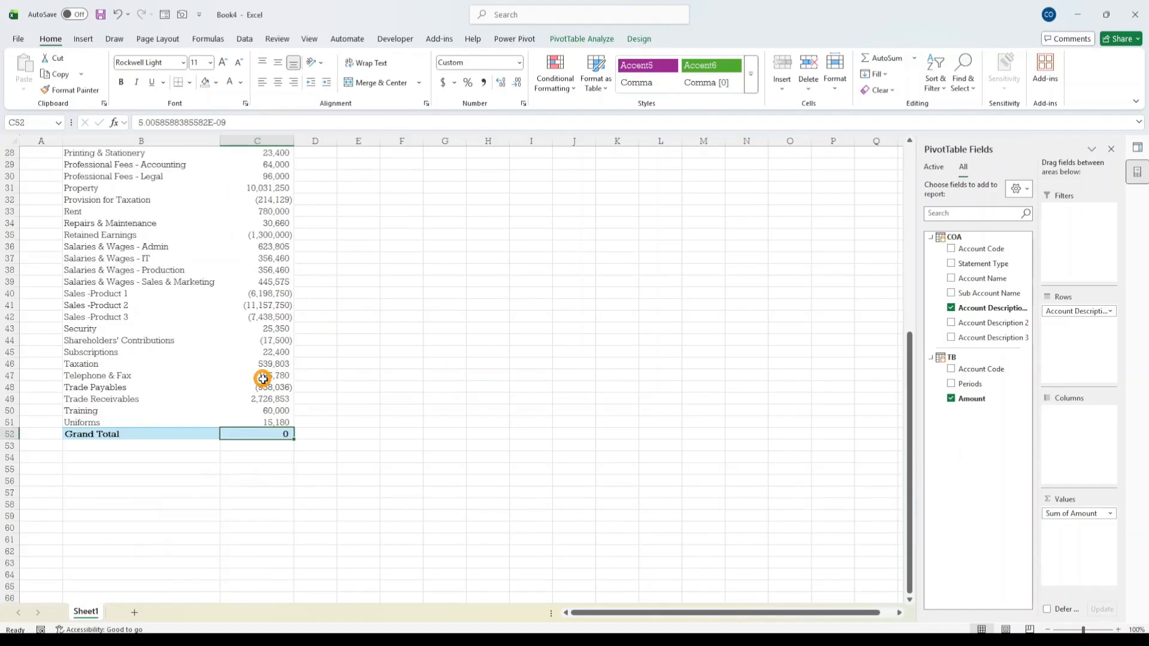
pyautogui.scroll(9, 335, 445)
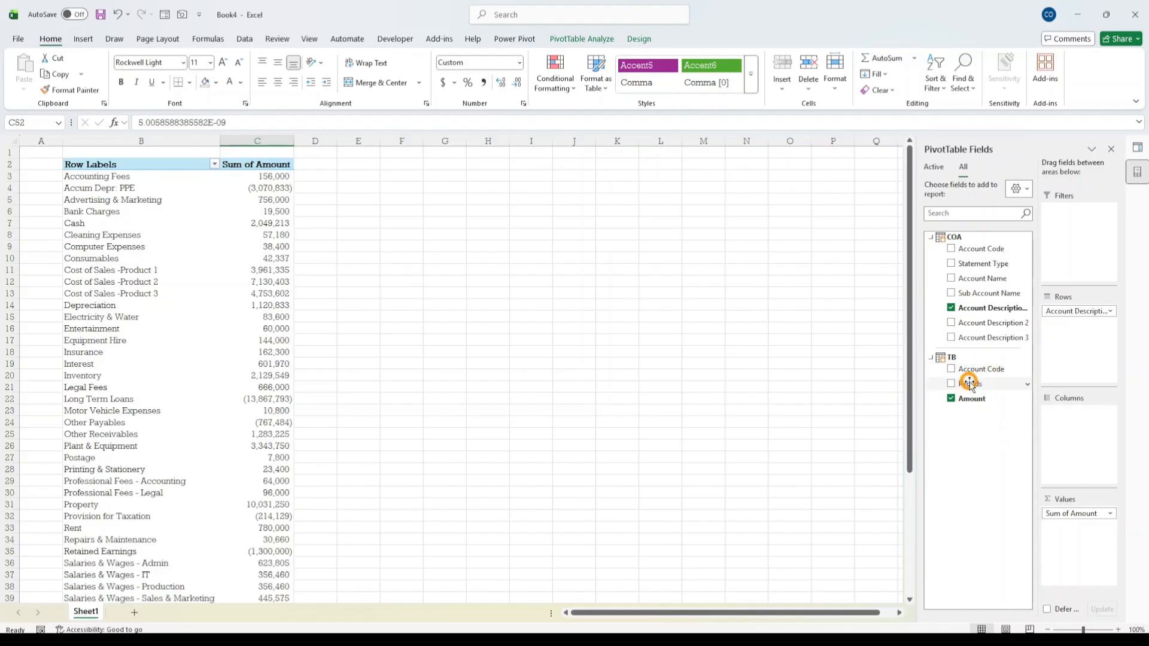
# - Add the TB table's Periods field to the PivotTable columns and remove the Year, Quarter and Month groupings
pyautogui.moveTo(967, 384); pyautogui.dragTo(1071, 424)
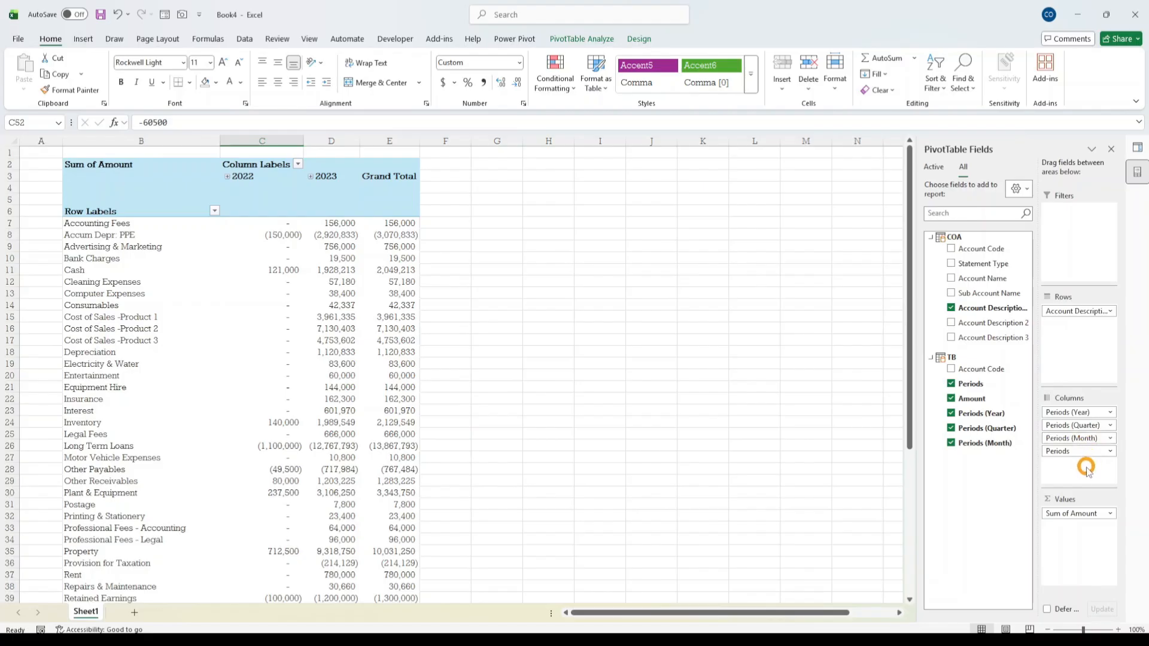
pyautogui.click(1086, 412)
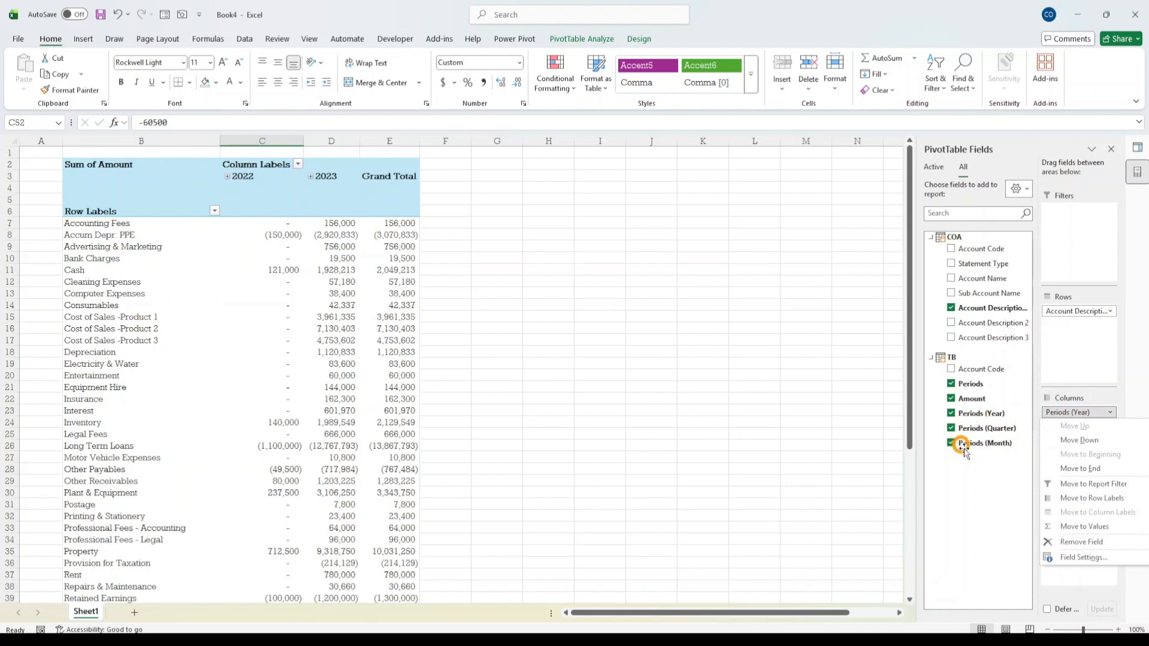
pyautogui.click(954, 417)
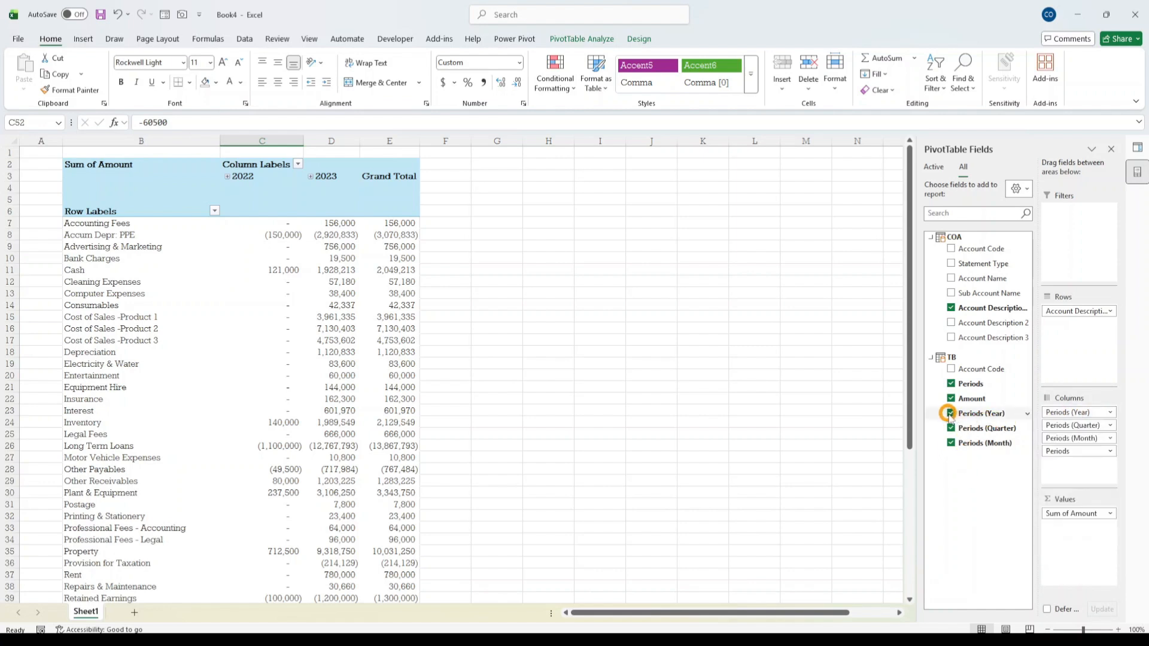
pyautogui.click(951, 413)
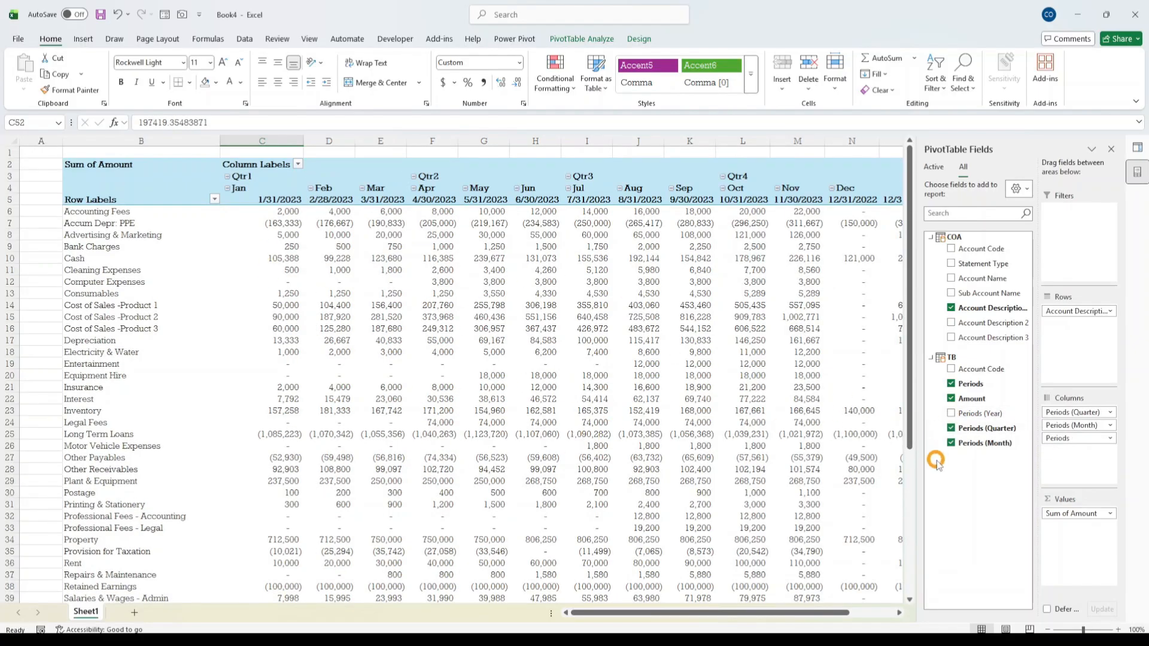
pyautogui.click(951, 428)
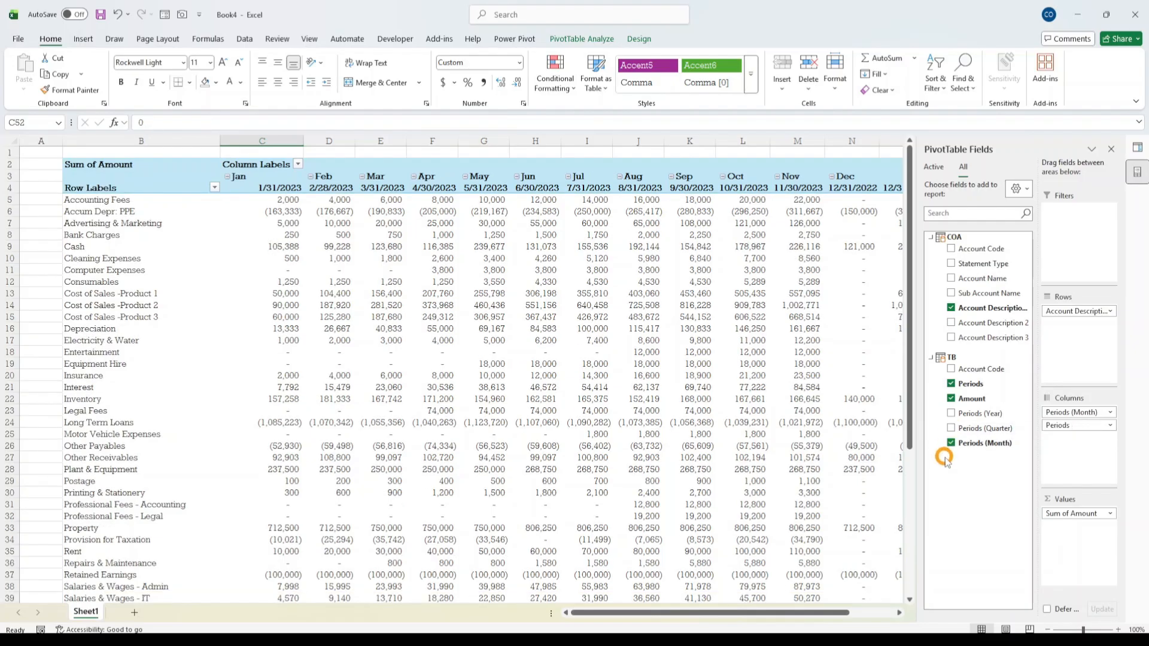
pyautogui.click(950, 443)
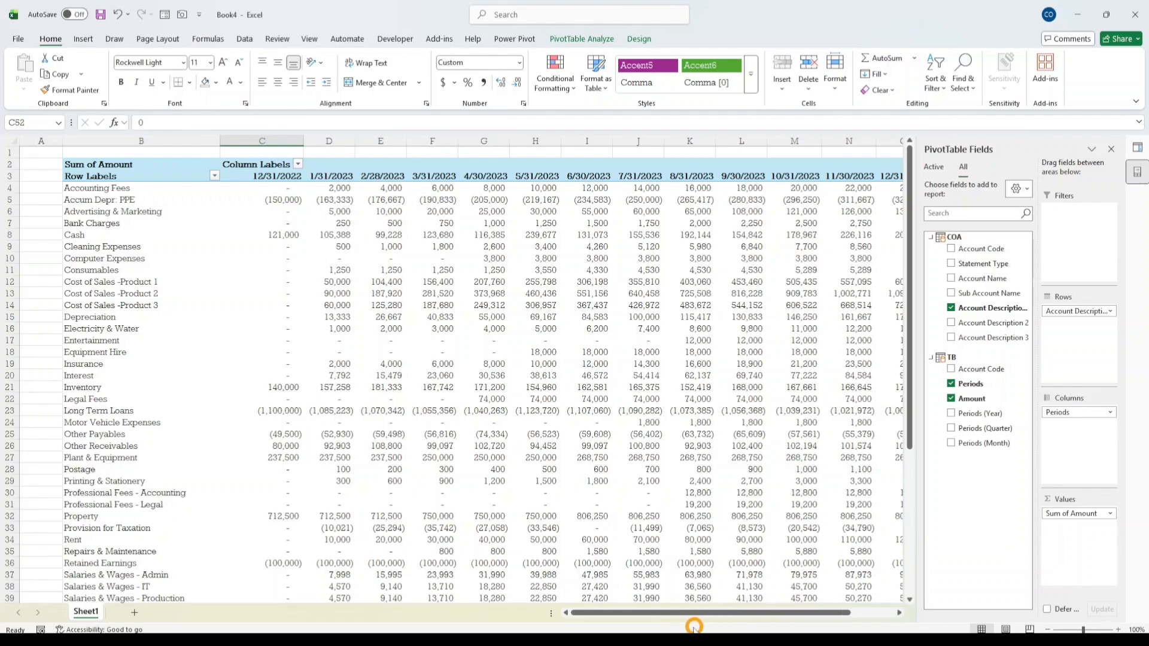
# - Examine the monthly amounts from 12/31/2022 to 12/31/2023 and check each period's grand total
pyautogui.moveTo(719, 614); pyautogui.dragTo(867, 614)
pyautogui.scroll(-6, 479, 430)
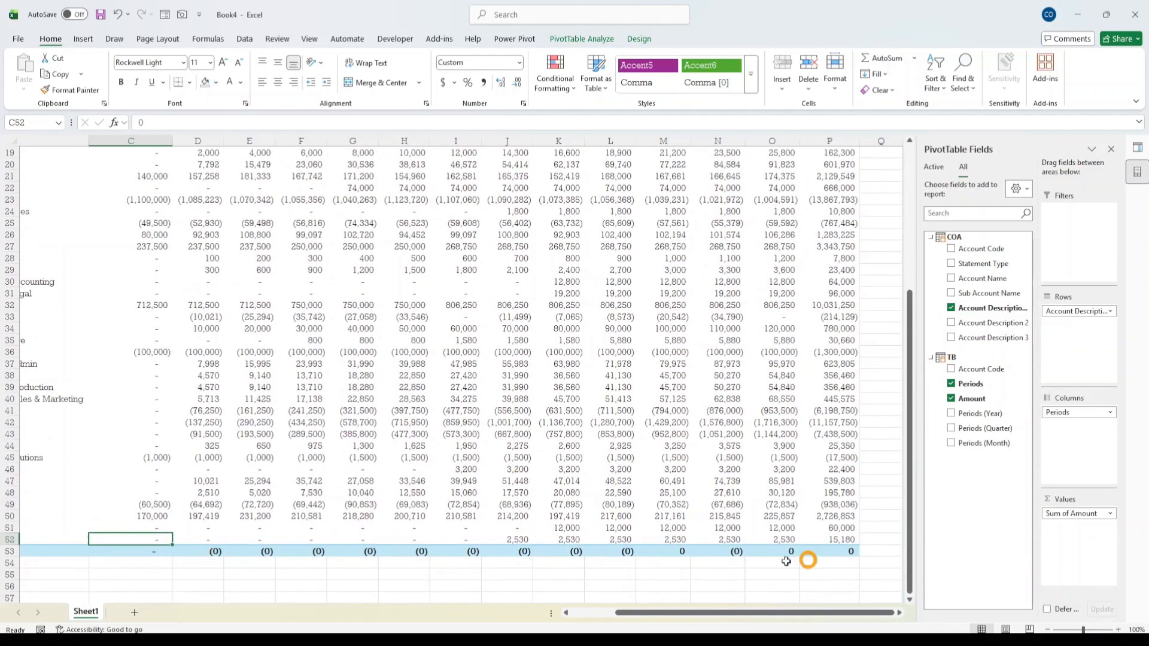
pyautogui.moveTo(743, 614); pyautogui.dragTo(622, 612)
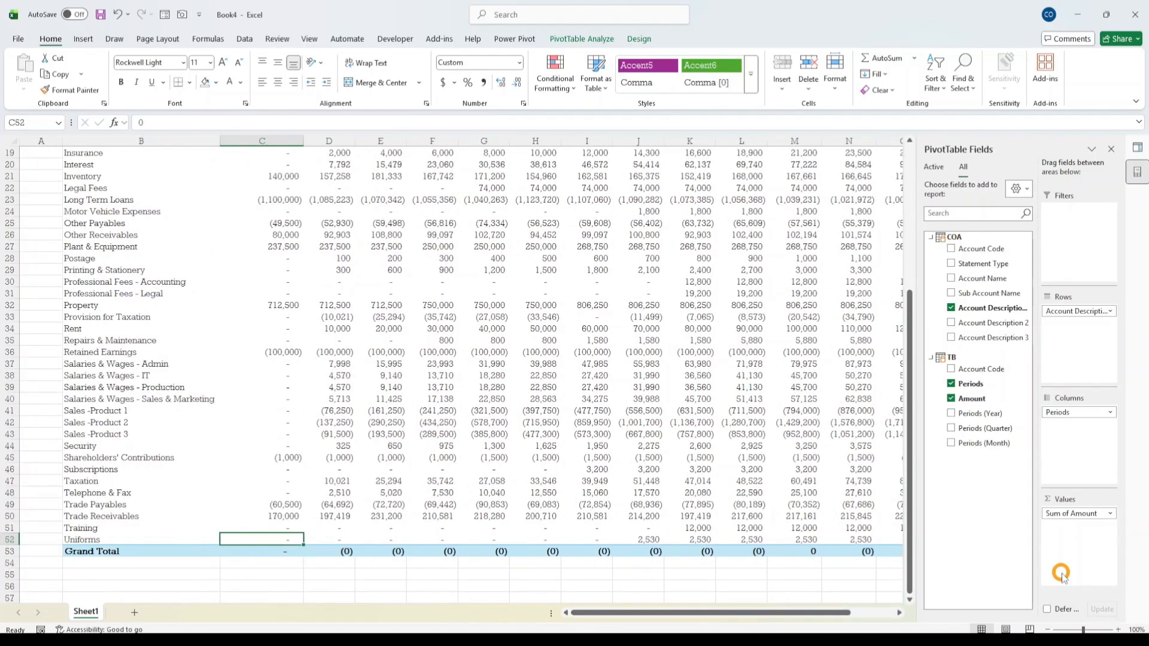
pyautogui.scroll(6, 312, 454)
pyautogui.click(576, 361)
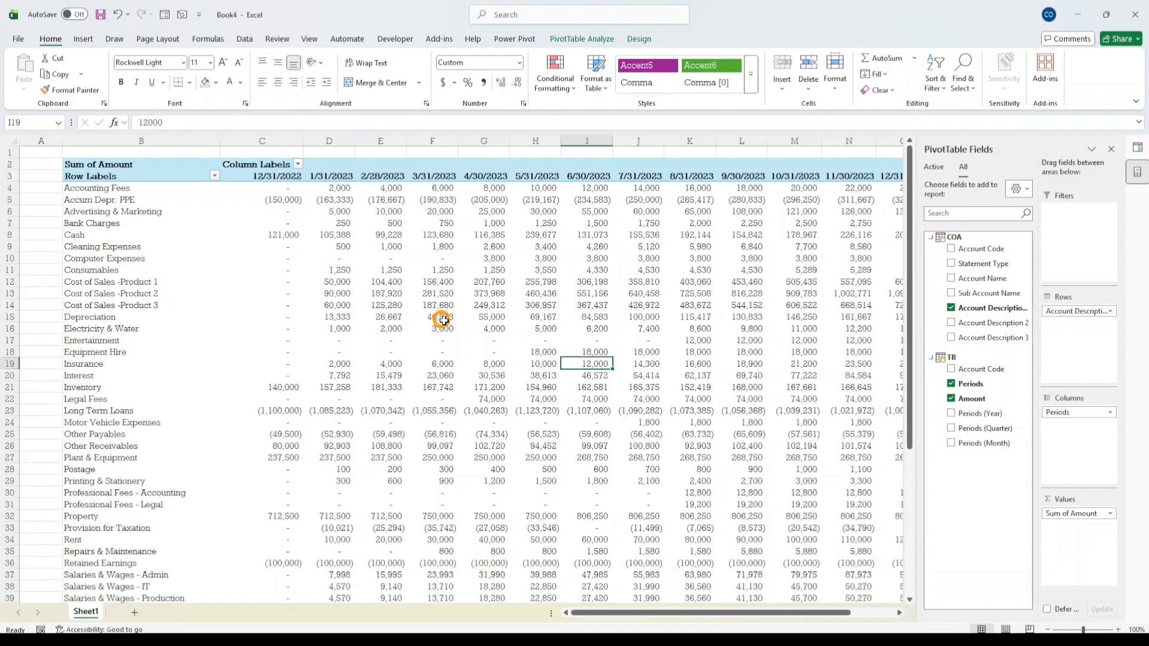
pyautogui.moveTo(536, 364)
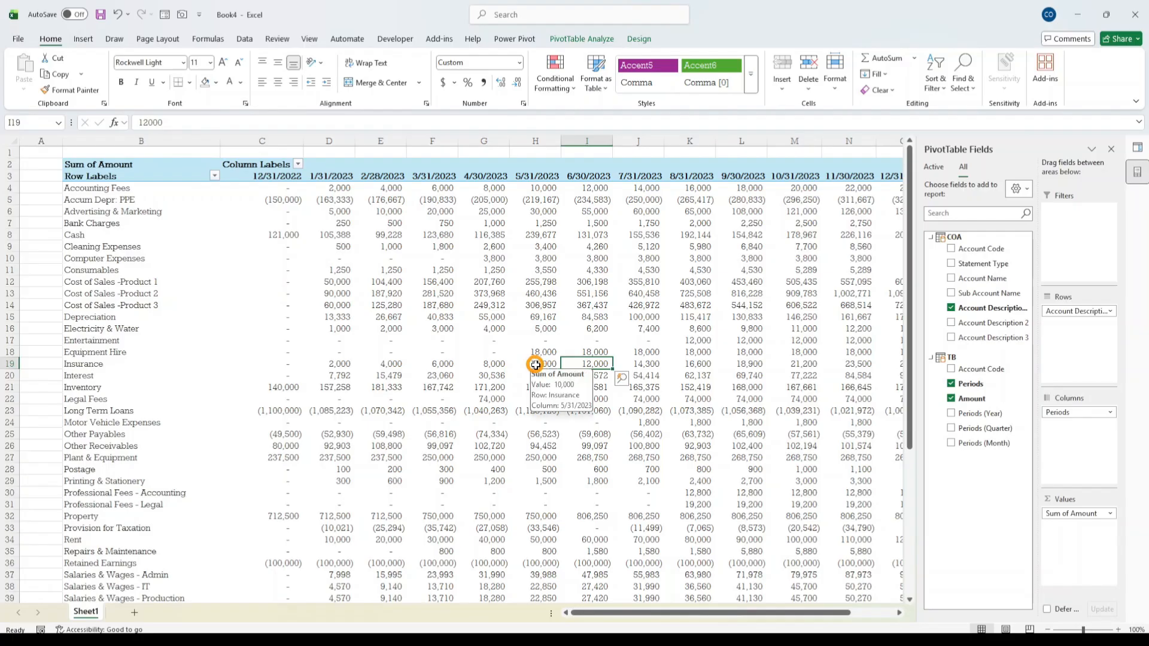
pyautogui.click(376, 291)
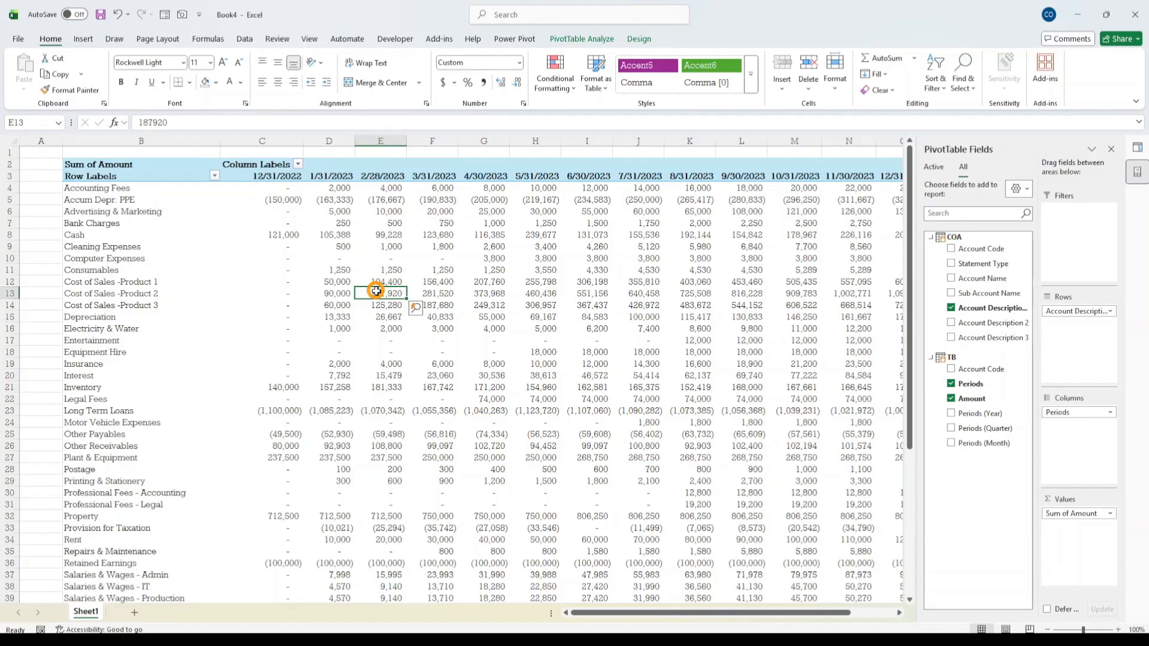
pyautogui.click(382, 248)
pyautogui.scroll(-5, 389, 353)
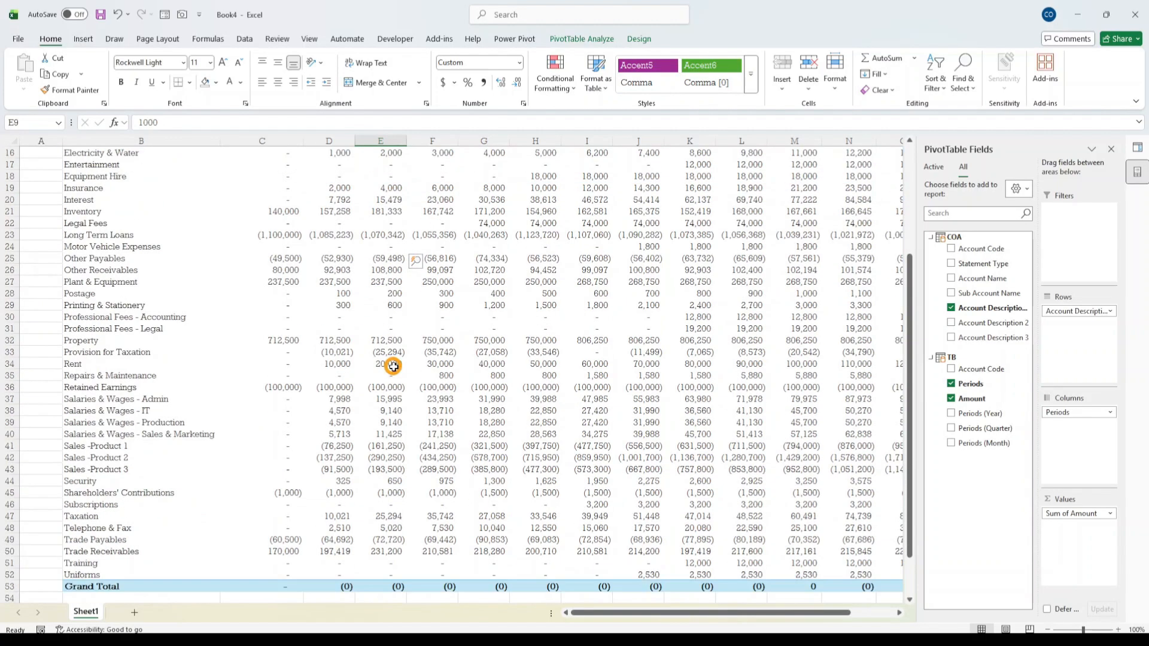
pyautogui.scroll(-4, 392, 367)
pyautogui.scroll(9, 392, 377)
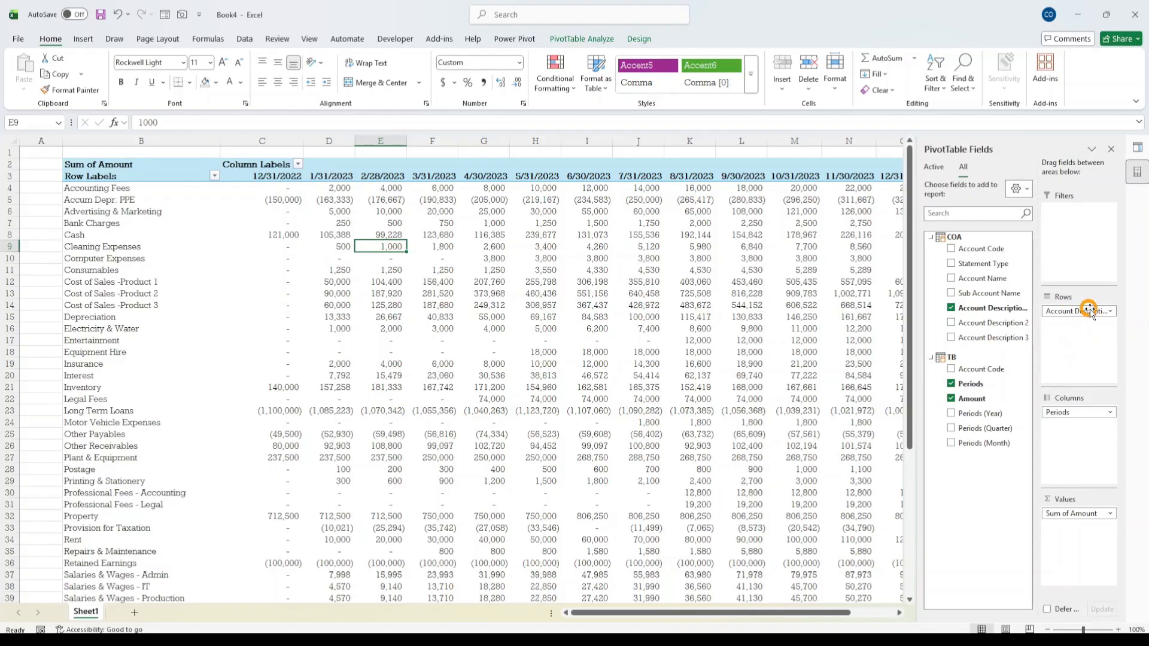
# - Replace Account Description 1 with the COA table's Account Description 2 field in the PivotTable rows
pyautogui.moveTo(1071, 310); pyautogui.dragTo(979, 262)
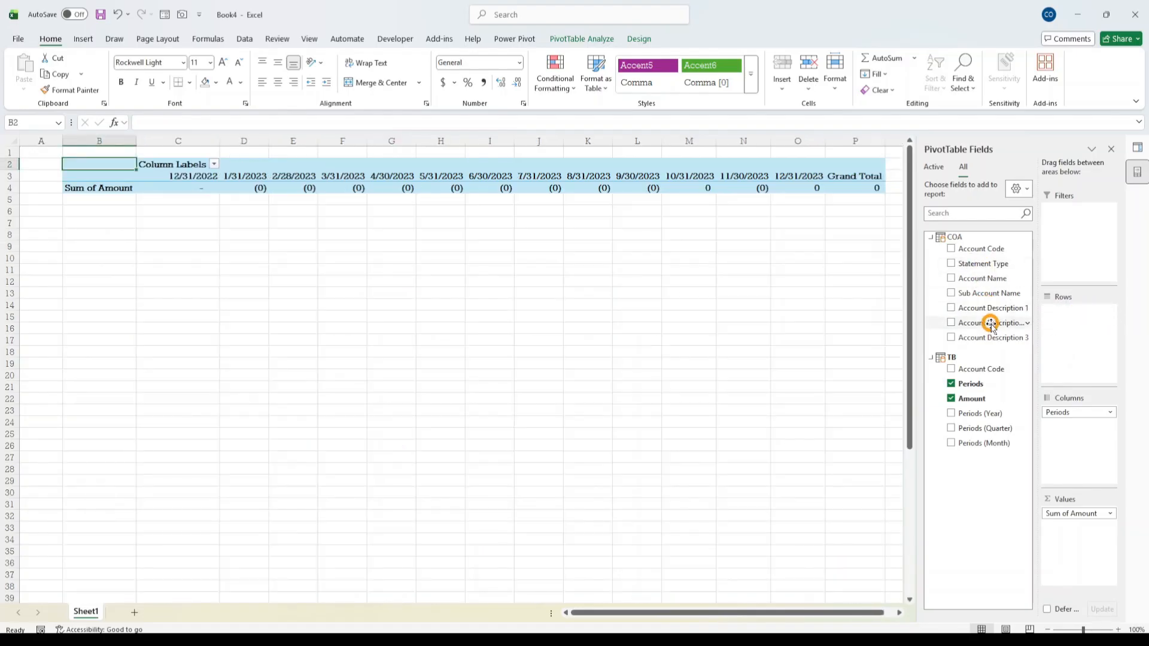
pyautogui.moveTo(993, 326); pyautogui.dragTo(1092, 326)
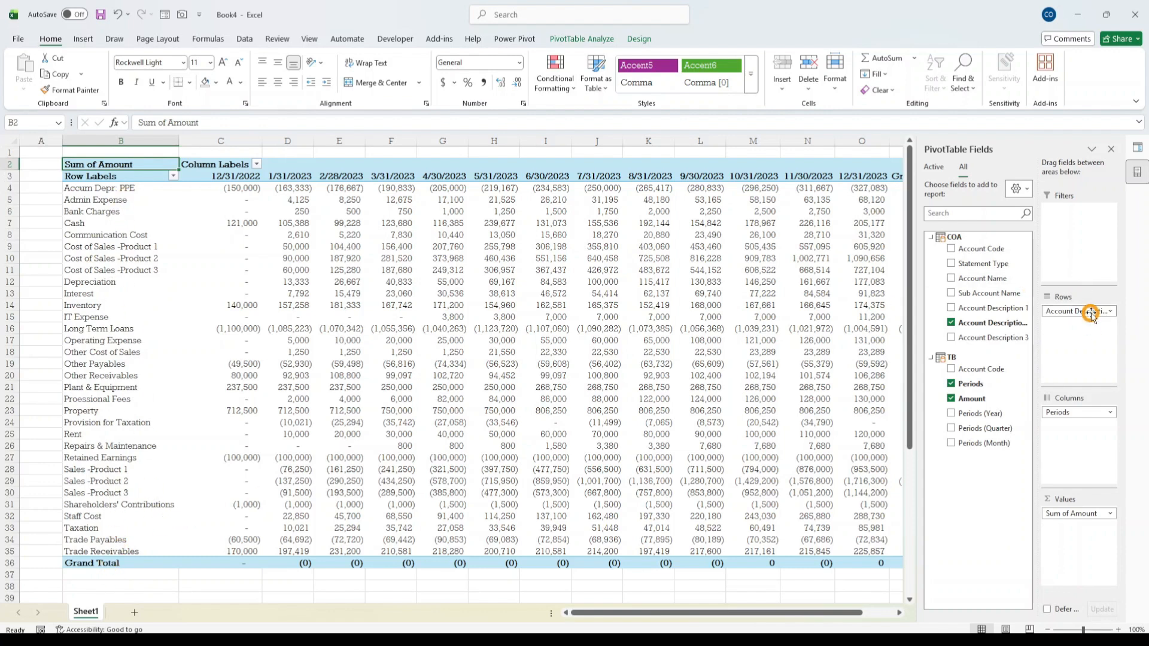
# - Replace Account Description 2 with Account Description 3 in the PivotTable rows and inspect the Staff Cost row
pyautogui.moveTo(1089, 311); pyautogui.dragTo(987, 299)
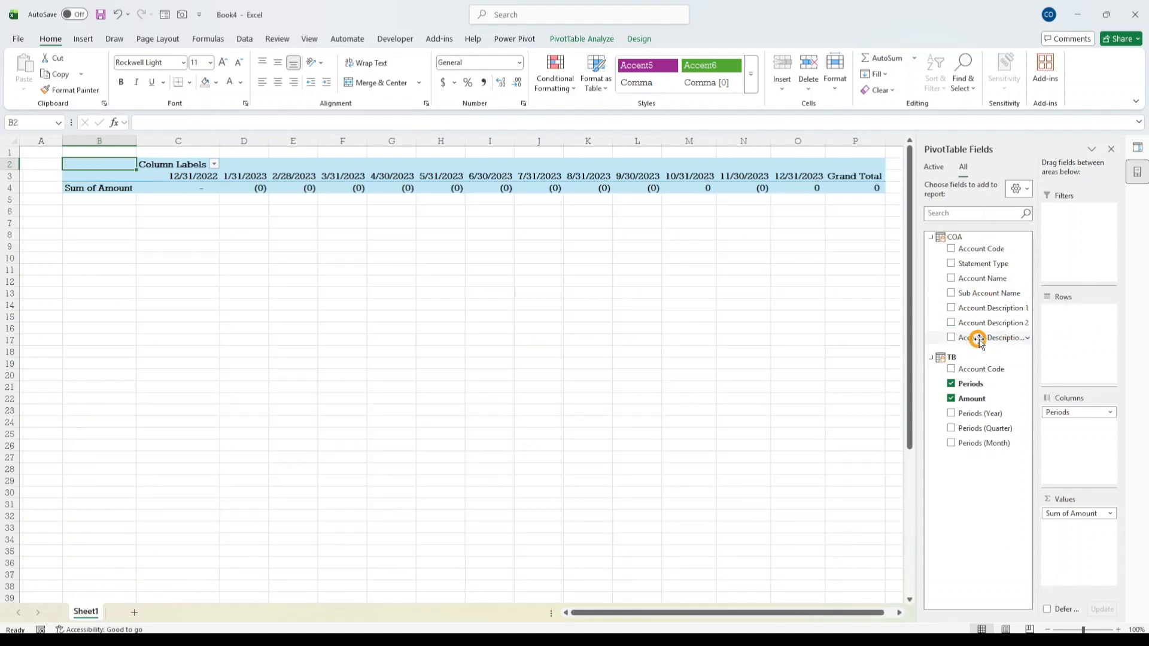
pyautogui.moveTo(987, 340); pyautogui.dragTo(1080, 314)
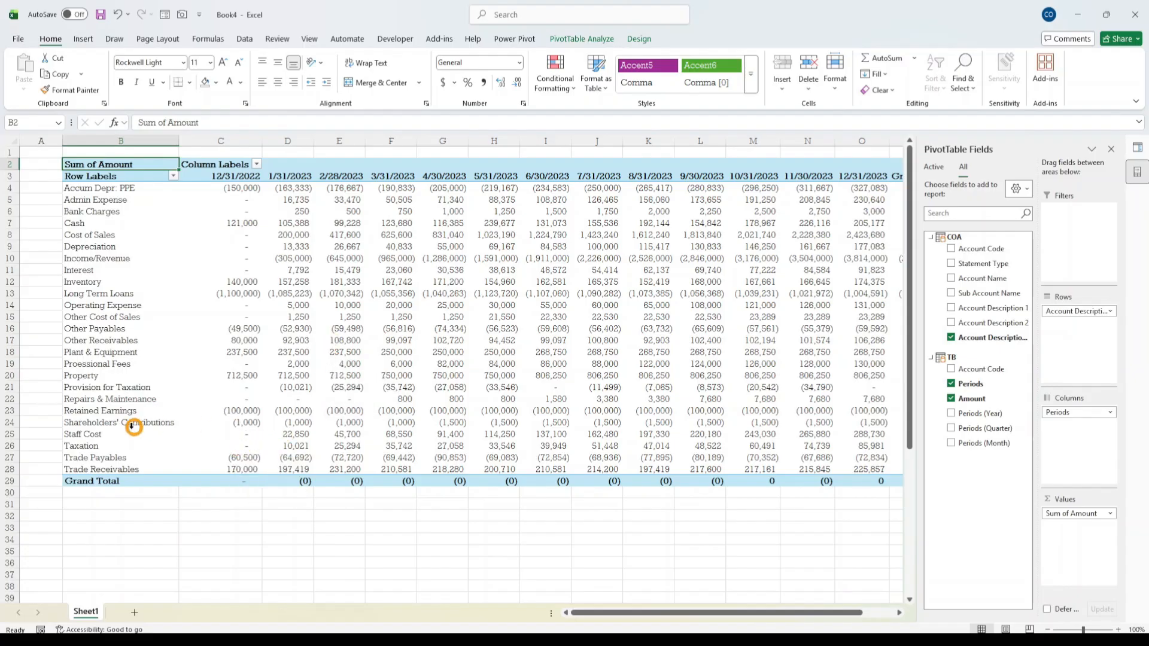
pyautogui.click(89, 437)
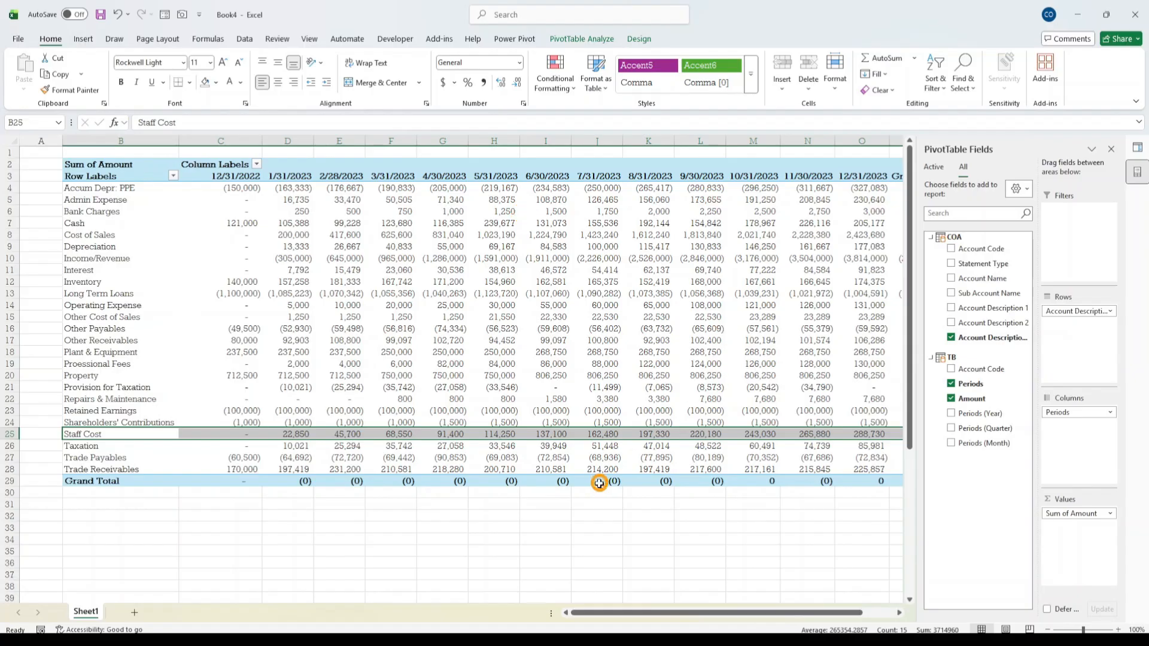
pyautogui.click(648, 328)
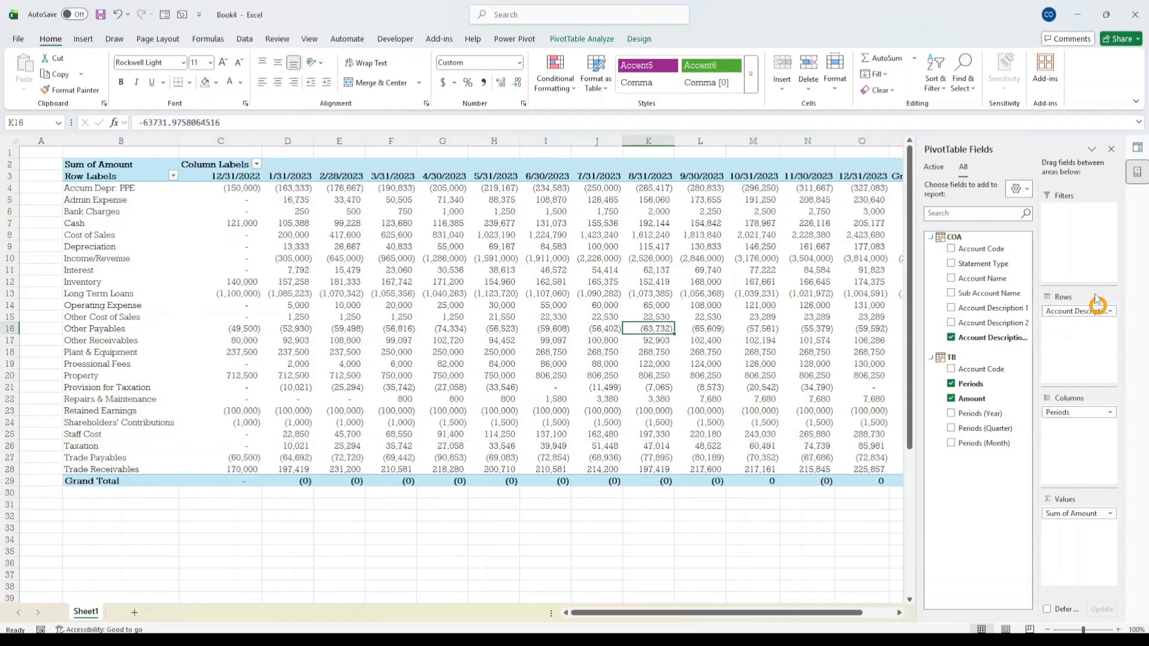
# - Switch the PivotTable's row field from Account Description 3 back to Account Description 1
pyautogui.moveTo(1071, 319)
pyautogui.mouseDown()
pyautogui.moveTo(1087, 306)
pyautogui.moveTo(972, 313)
pyautogui.moveTo(1085, 333)
pyautogui.mouseUp()
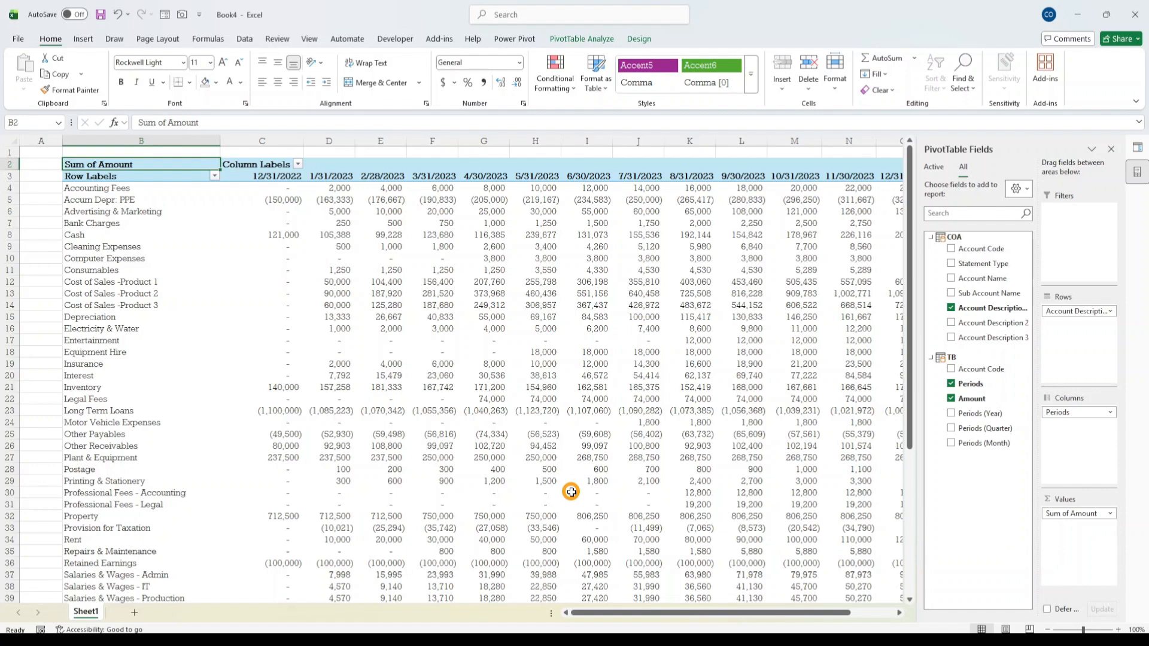
pyautogui.moveTo(571, 491)
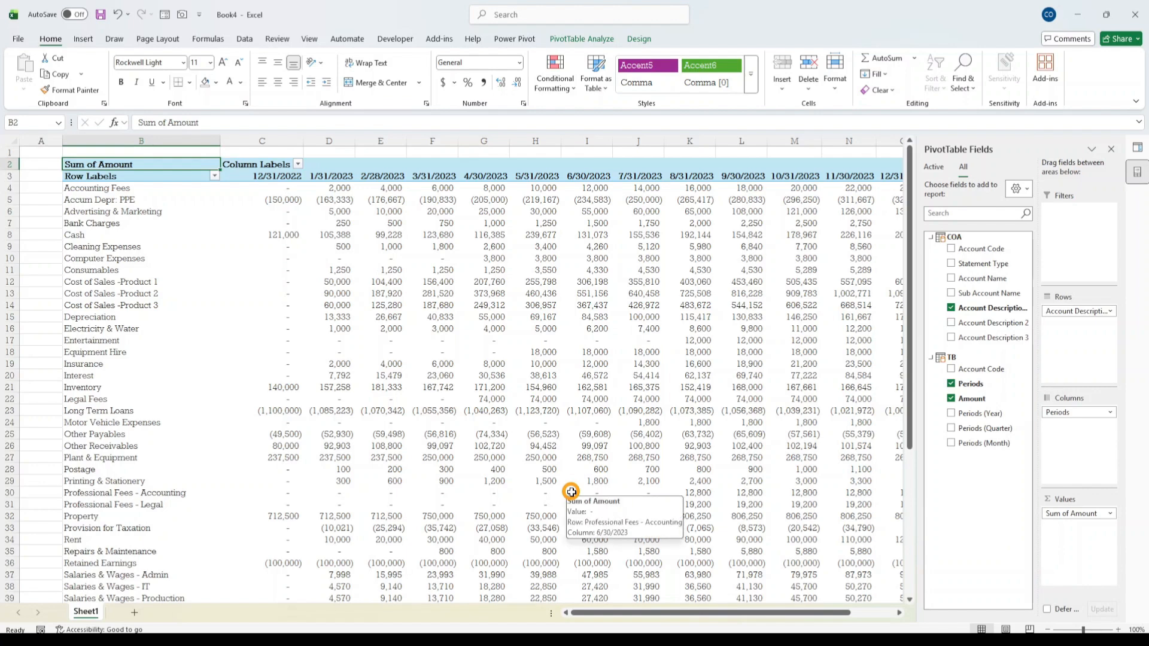
pyautogui.click(463, 422)
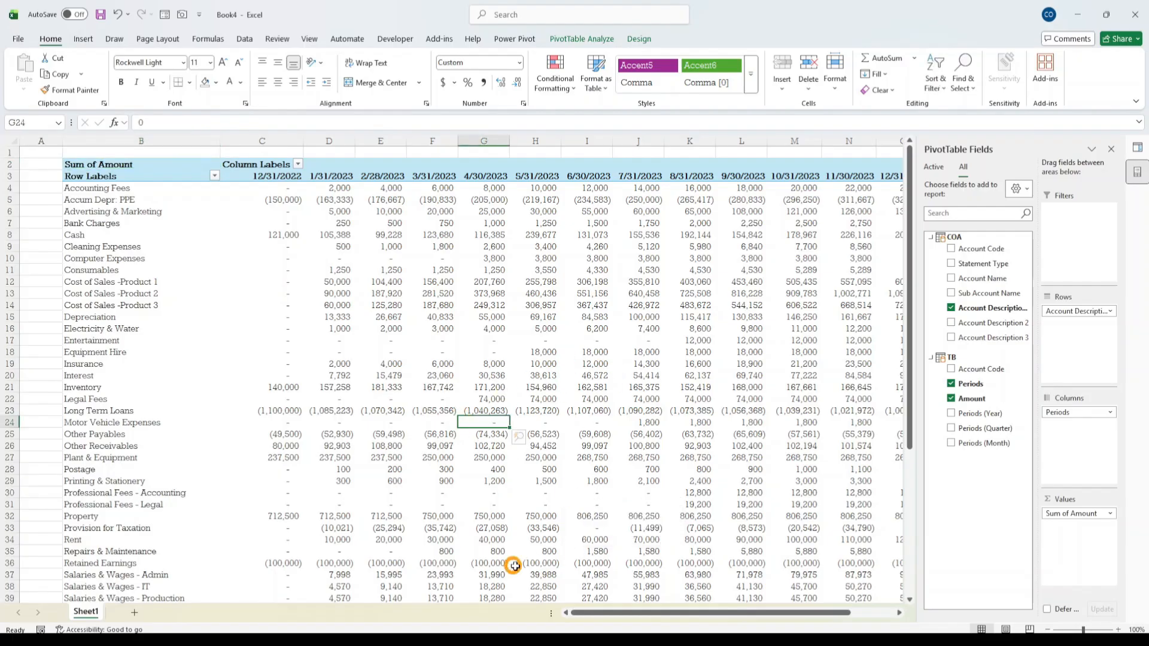
# - Check the detailed account rows across all period columns, including the grand total row and the Grand Total column
pyautogui.moveTo(621, 621); pyautogui.dragTo(294, 618)
pyautogui.click(352, 200)
pyautogui.scroll(-2, 392, 251)
pyautogui.scroll(-3, 395, 275)
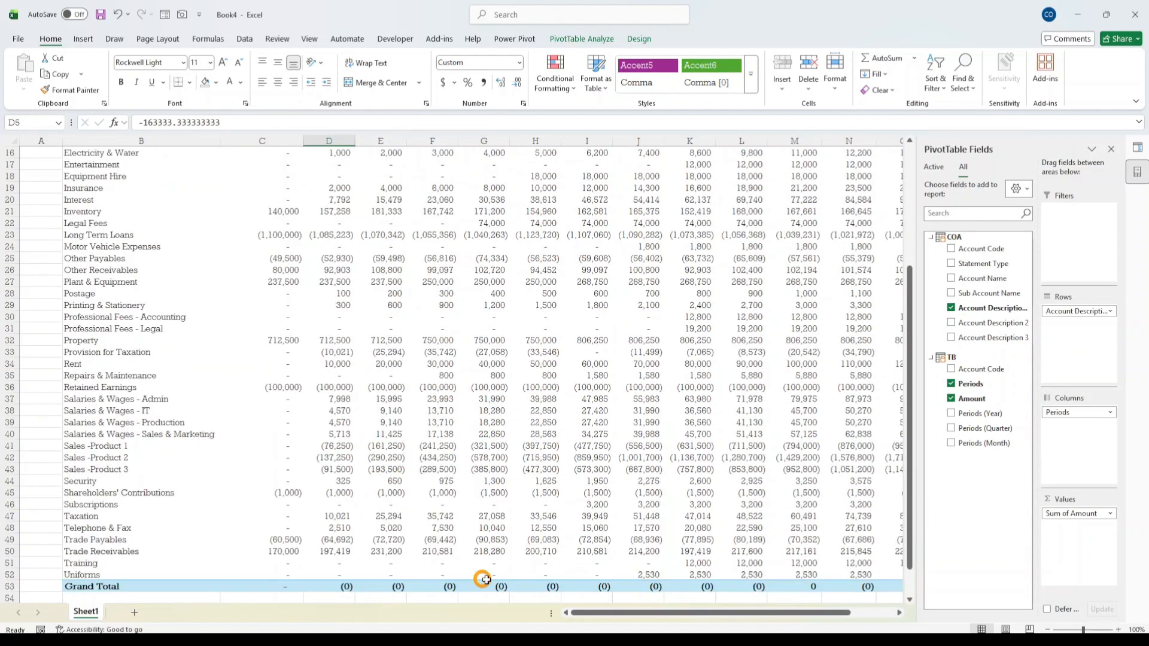
pyautogui.moveTo(683, 611); pyautogui.dragTo(796, 612)
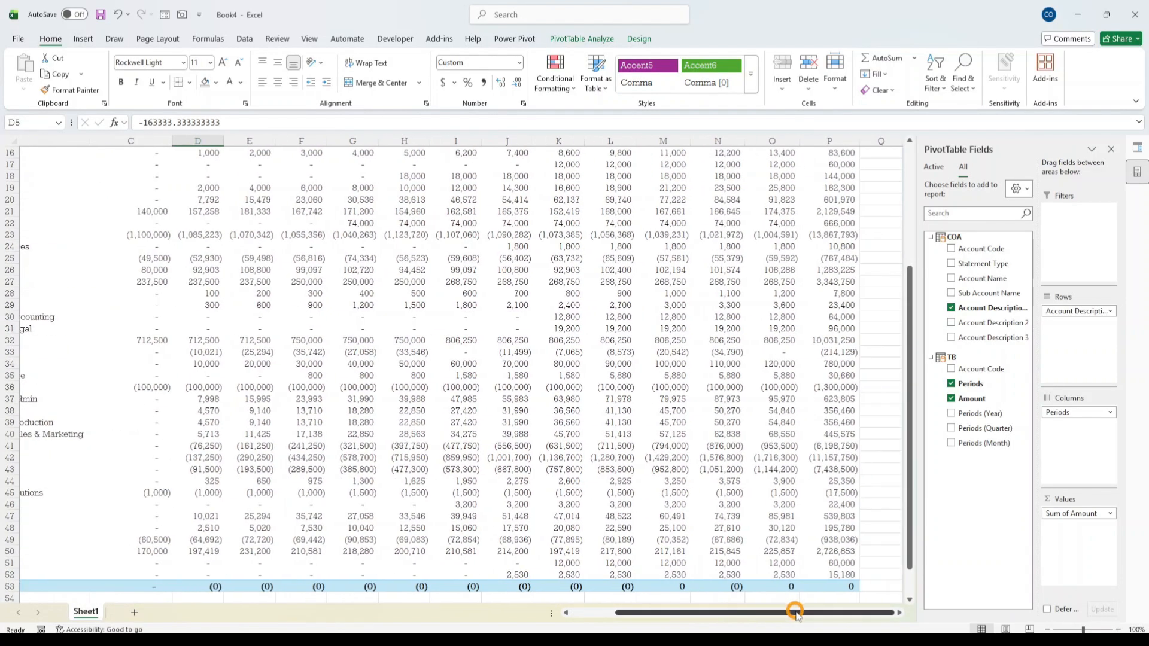
pyautogui.scroll(5, 379, 471)
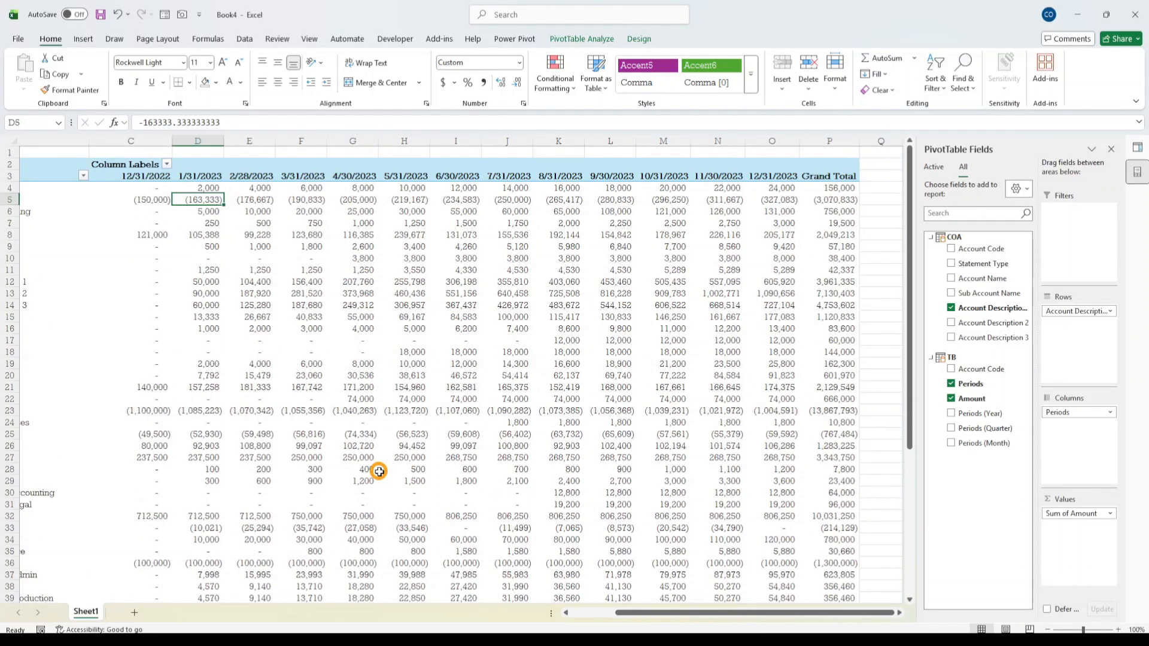
pyautogui.moveTo(379, 471)
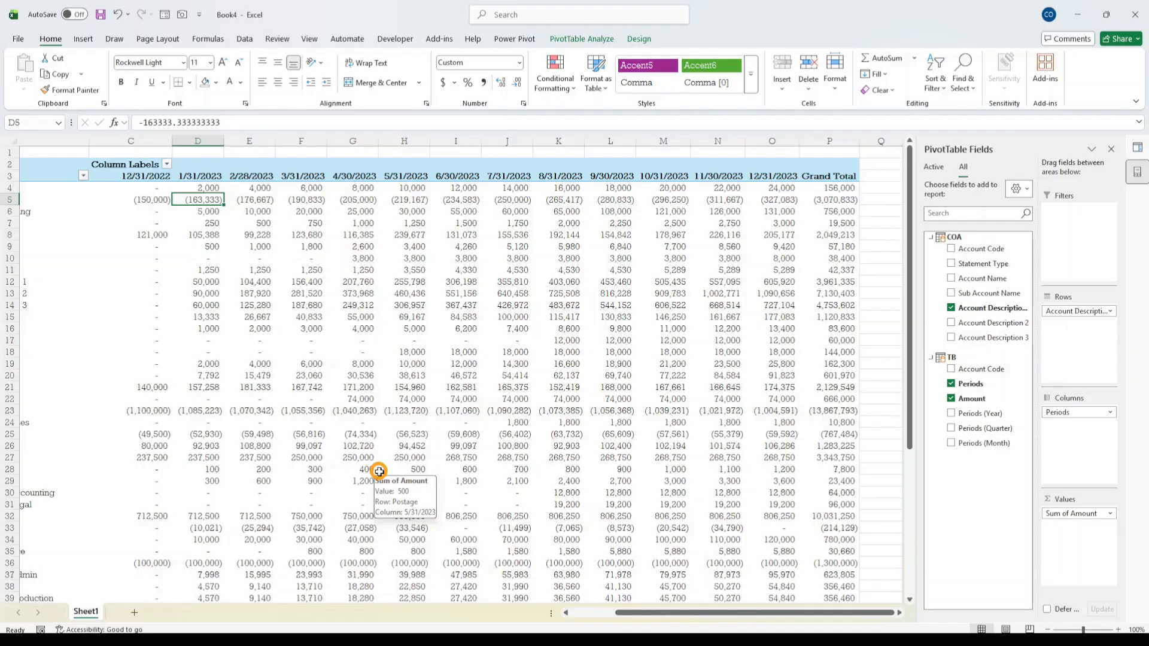
pyautogui.scroll(-5, 334, 481)
pyautogui.scroll(5, 585, 492)
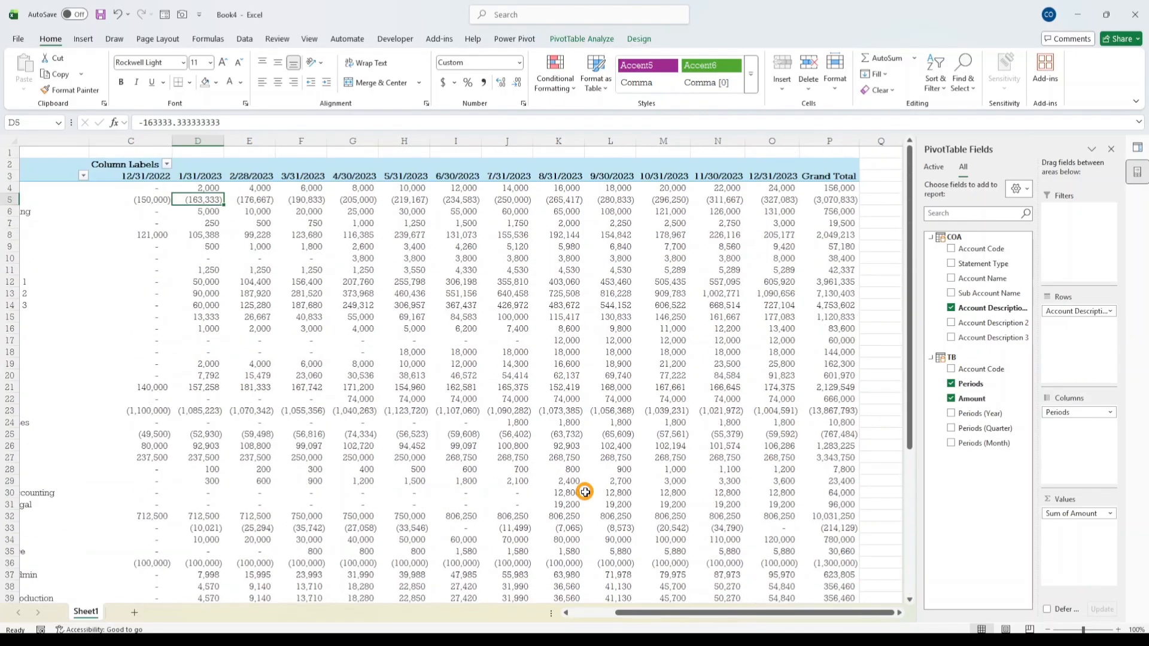
pyautogui.moveTo(720, 611); pyautogui.dragTo(676, 612)
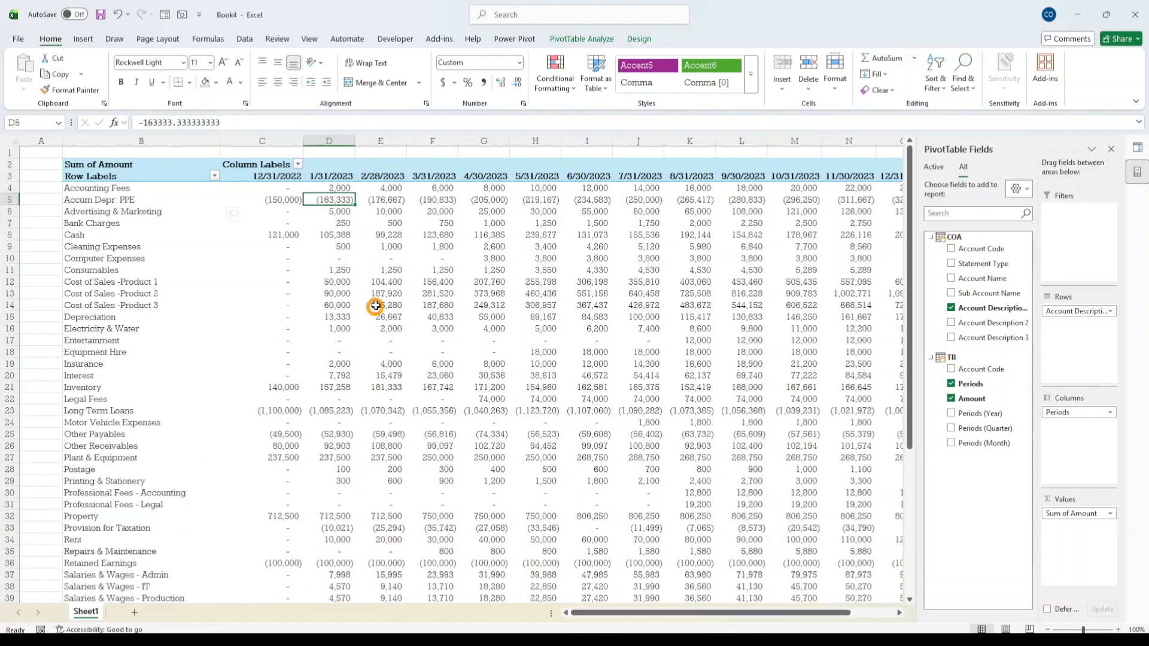
pyautogui.click(375, 306)
pyautogui.click(435, 331)
pyautogui.click(431, 444)
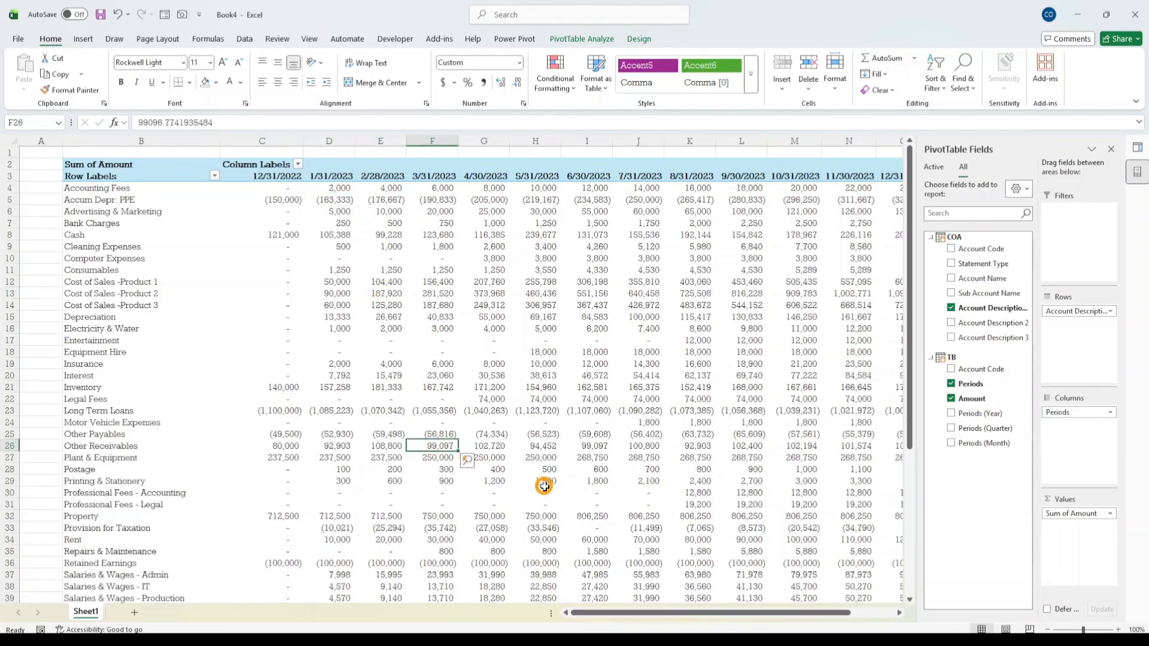
pyautogui.moveTo(543, 486)
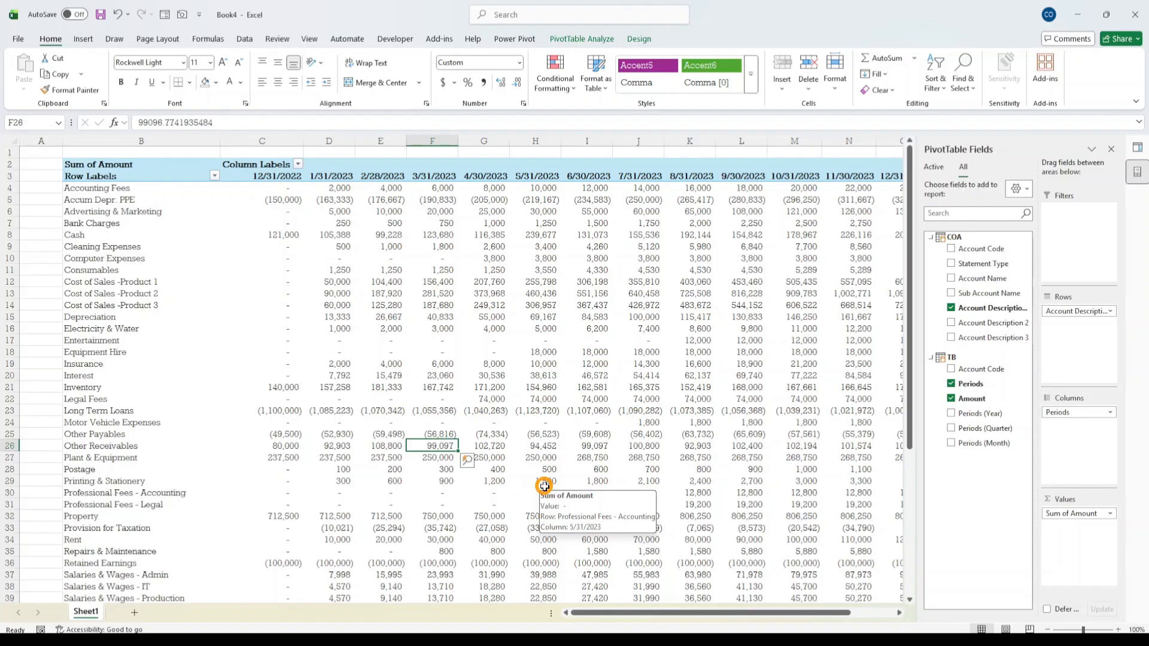
# - Insert five blank rows above the PivotTable, starting at row 2
pyautogui.click(362, 398)
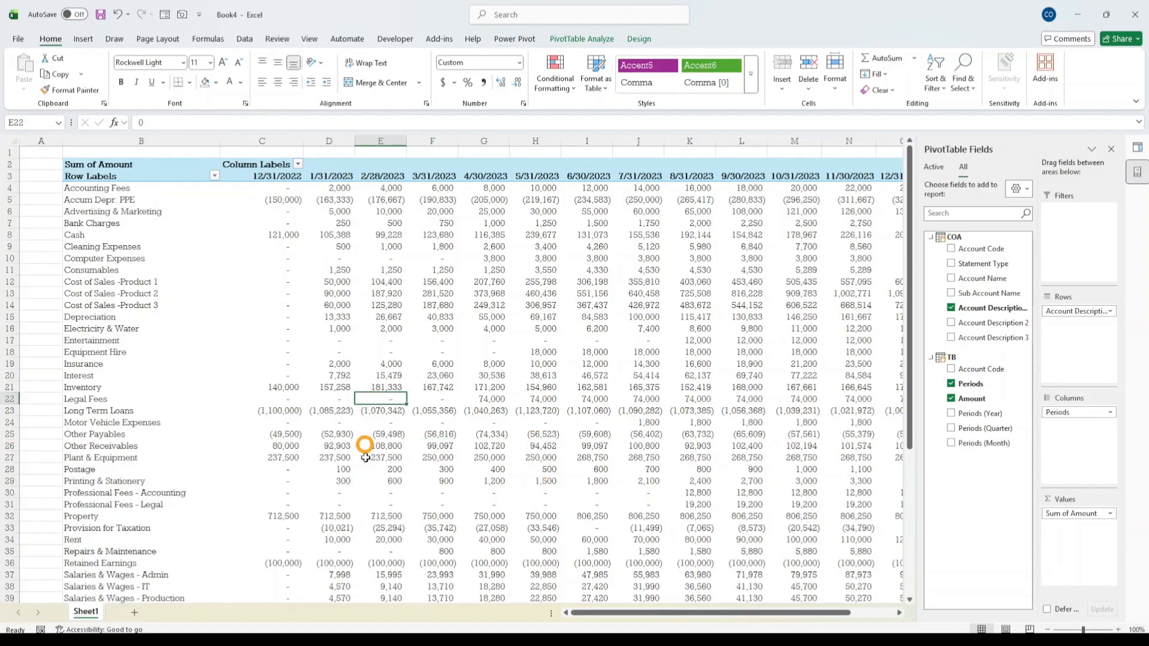
pyautogui.click(6, 163)
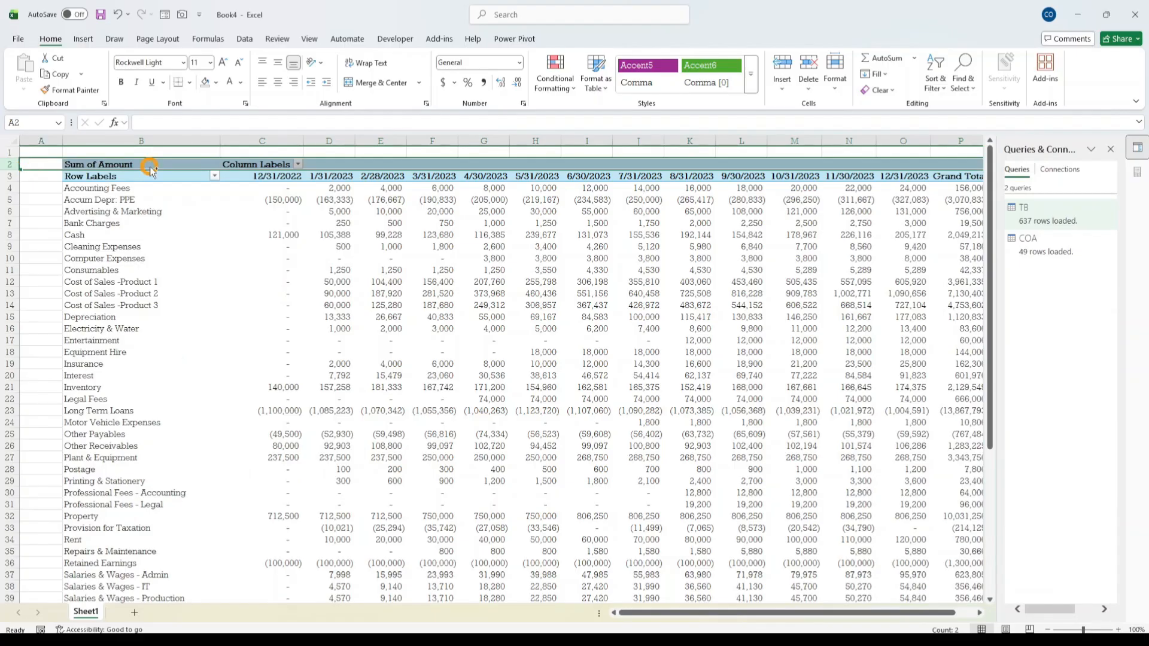
pyautogui.hotkey('ctrl', 'shift', '+')
pyautogui.hotkey('ctrl', 'shift', '+')
pyautogui.hotkey('ctrl', 'shift', '+')
pyautogui.hotkey('ctrl', 'shift', '+')
pyautogui.hotkey('ctrl', 'shift', '+')
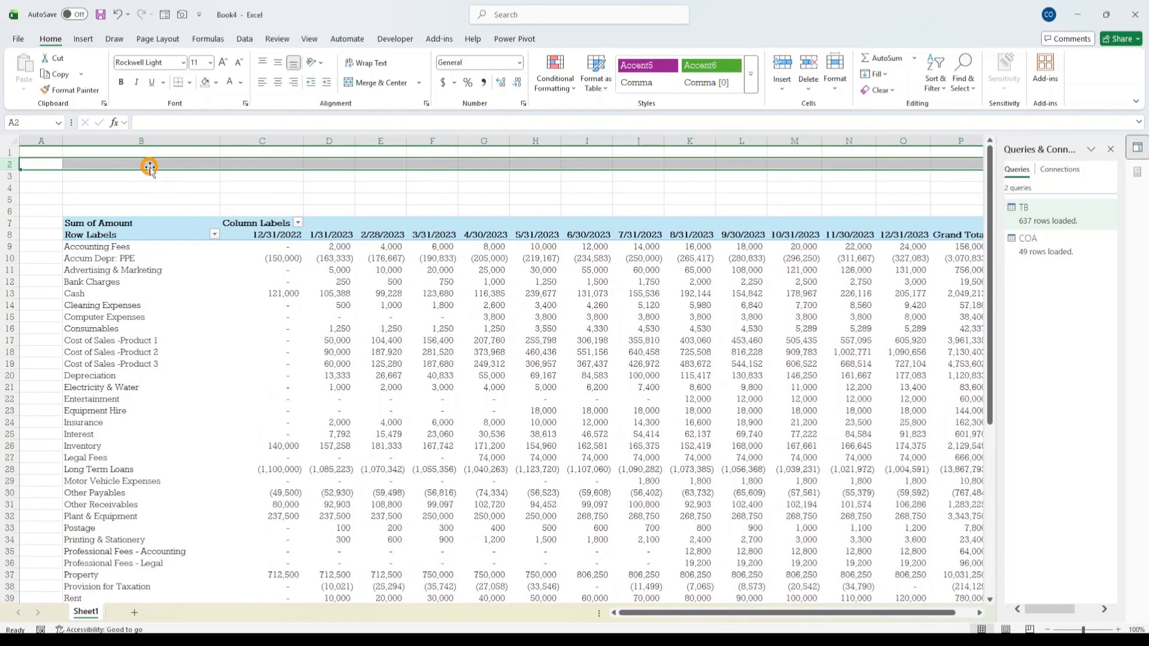
pyautogui.click(185, 180)
pyautogui.click(380, 339)
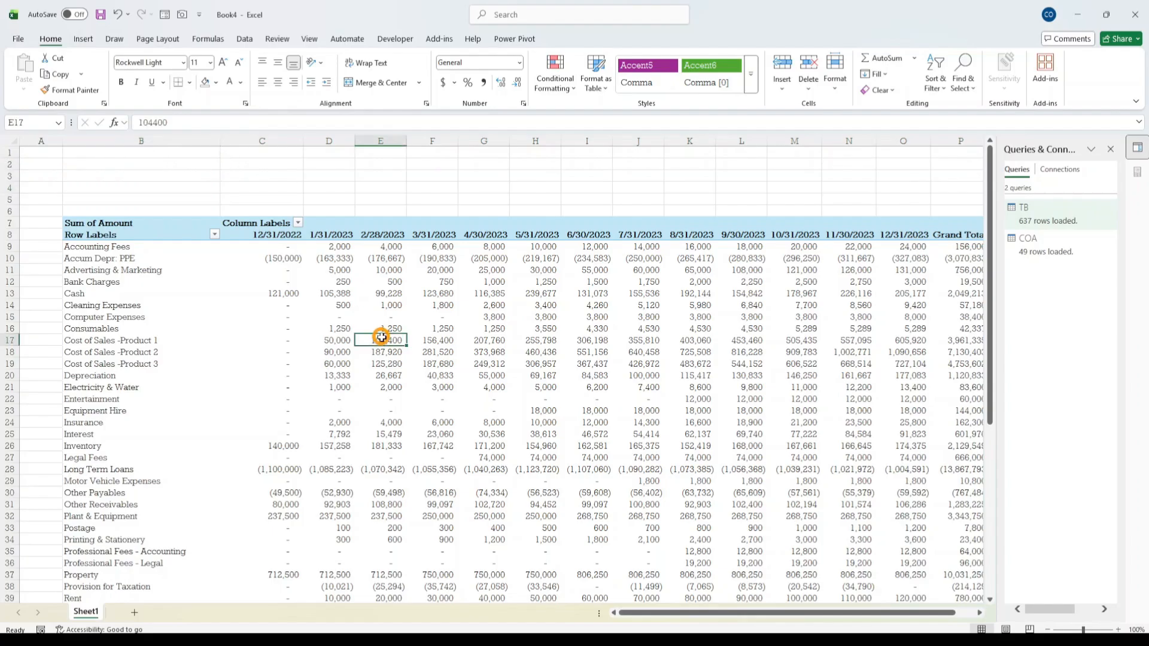
pyautogui.click(432, 278)
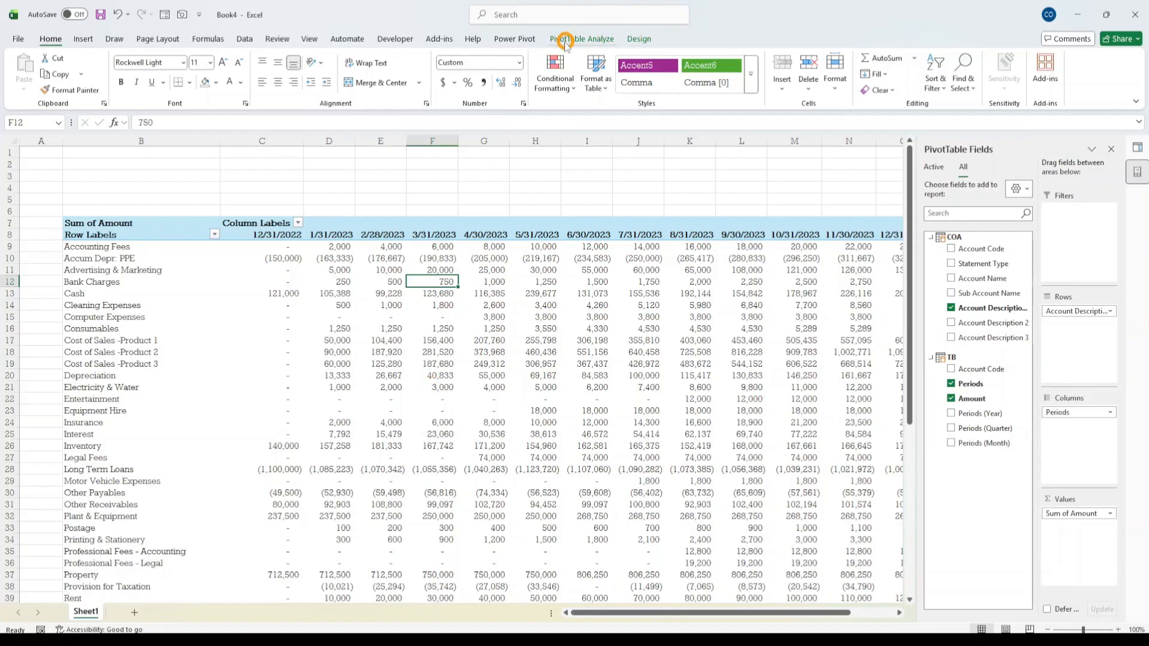
pyautogui.click(526, 167)
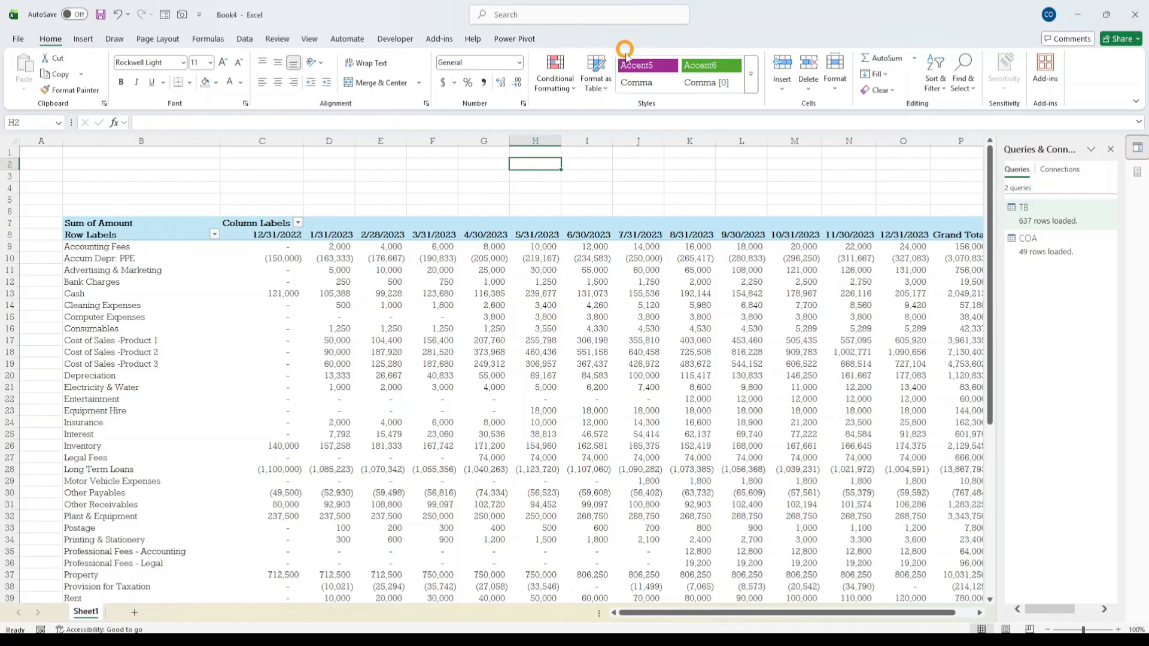
pyautogui.click(600, 277)
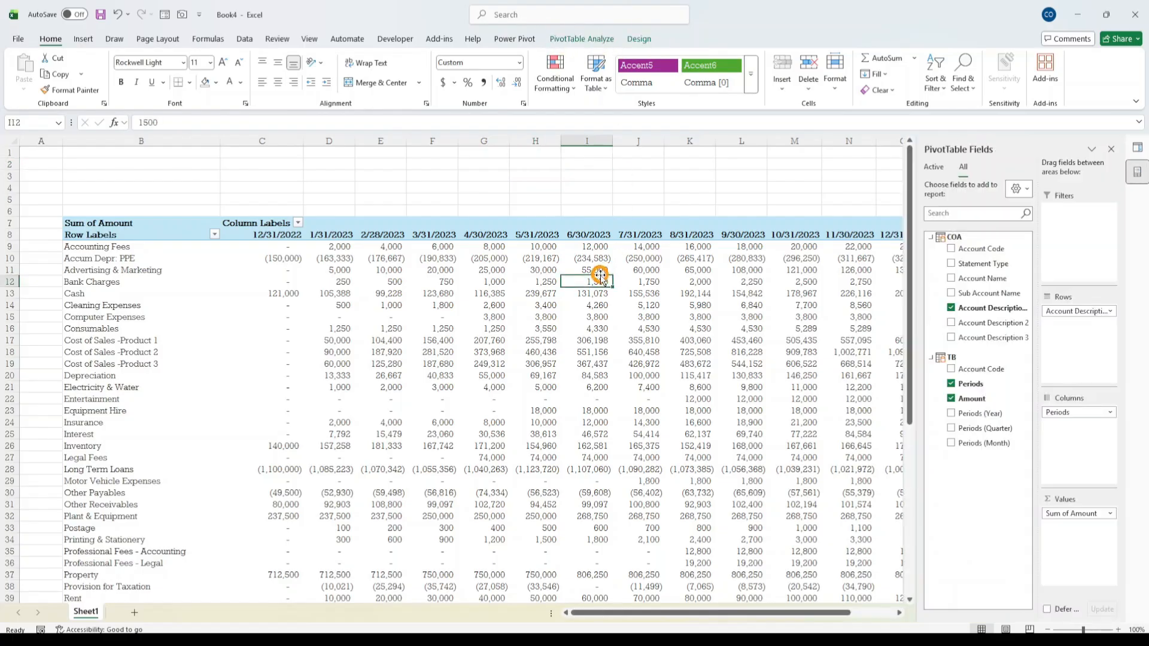
pyautogui.click(589, 187)
# - Insert a slicer for the COA table's Account Name field on the PivotTable
pyautogui.click(546, 267)
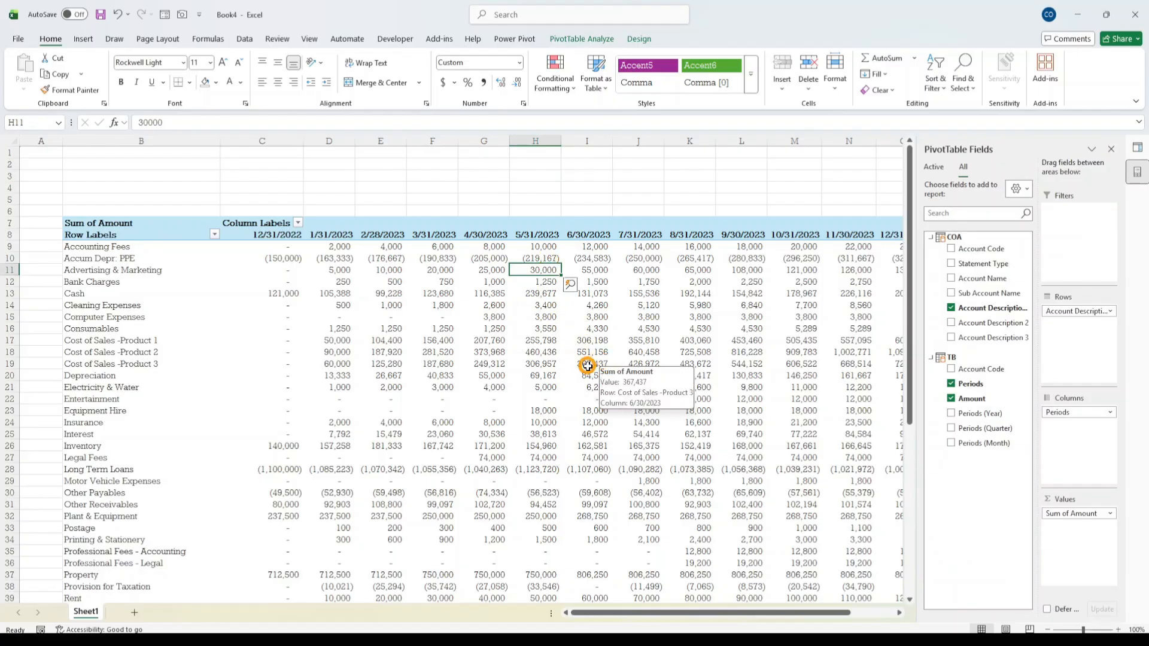
pyautogui.click(599, 40)
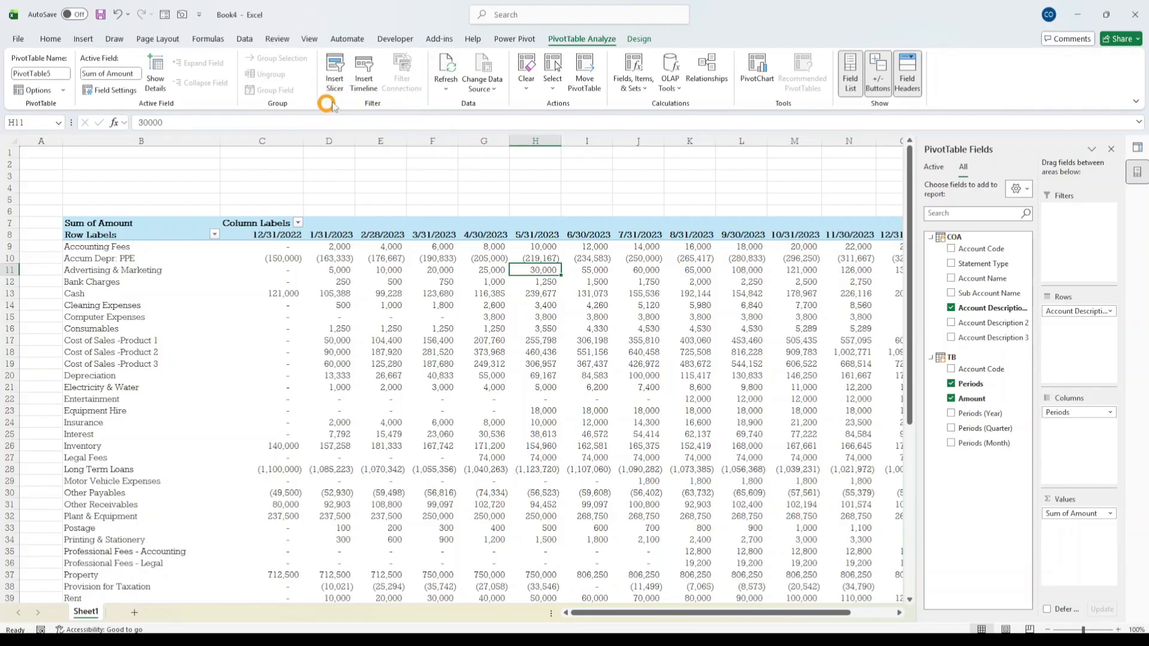
pyautogui.click(335, 69)
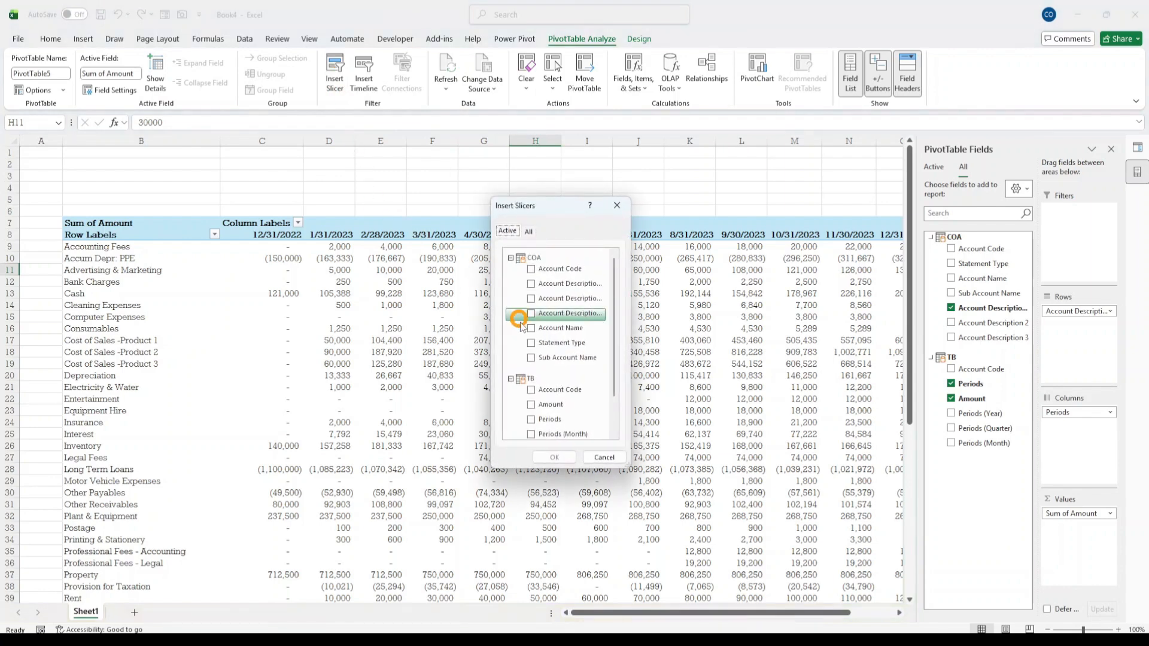
pyautogui.moveTo(532, 205); pyautogui.dragTo(378, 189)
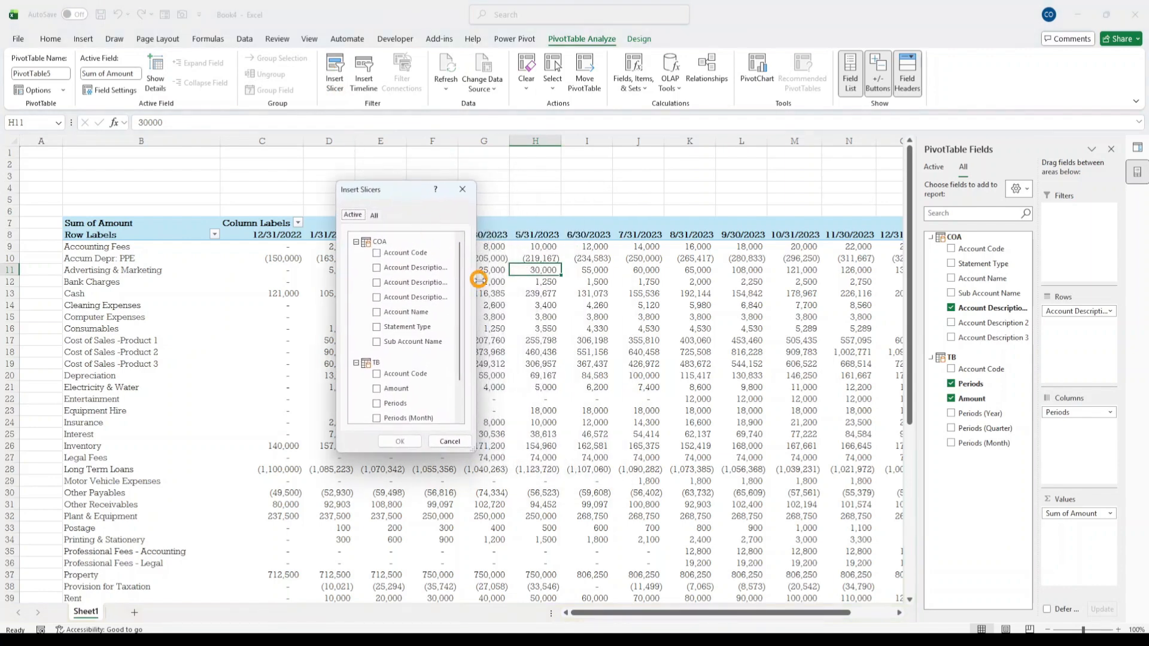
pyautogui.moveTo(478, 308); pyautogui.dragTo(576, 306)
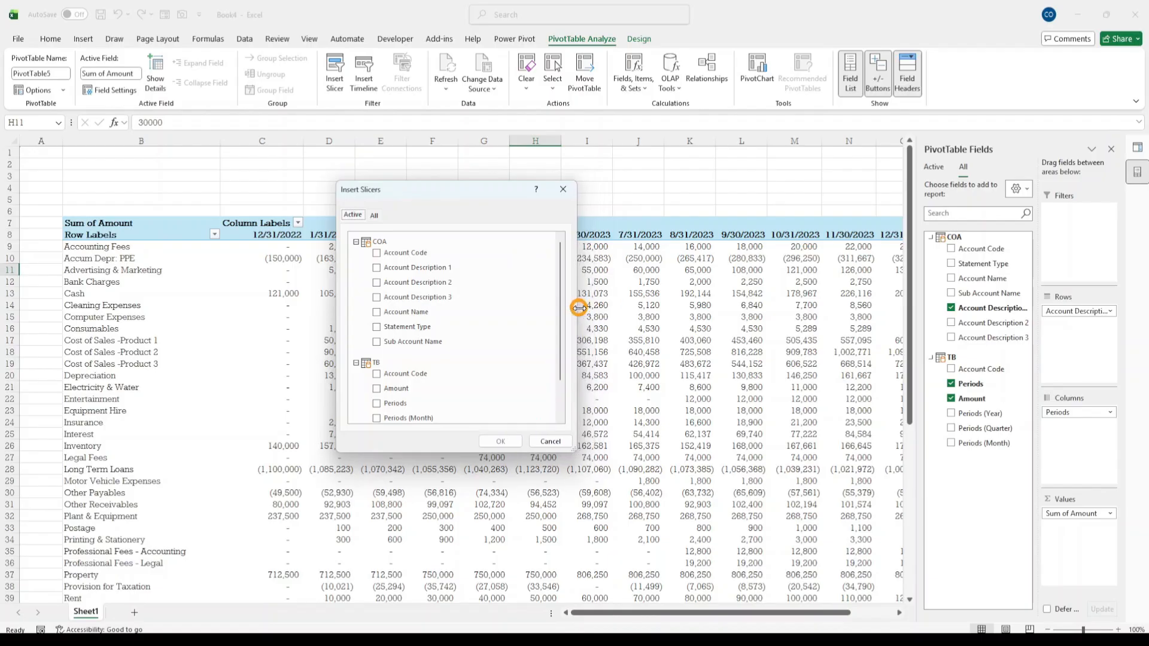
pyautogui.click(376, 312)
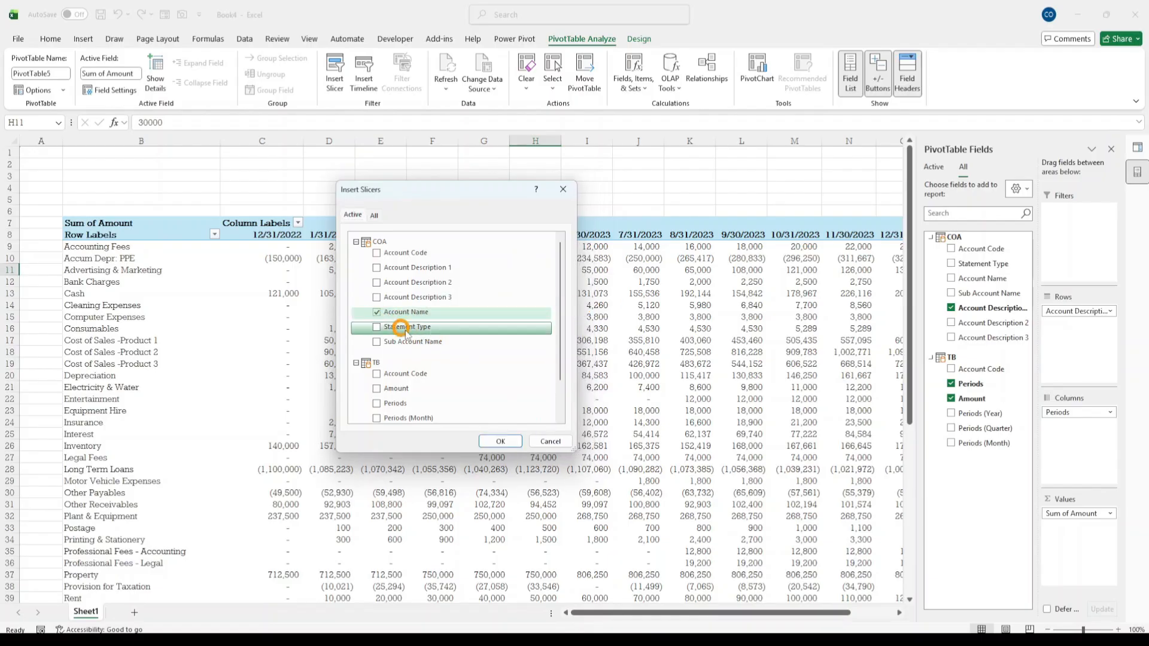
pyautogui.click(501, 441)
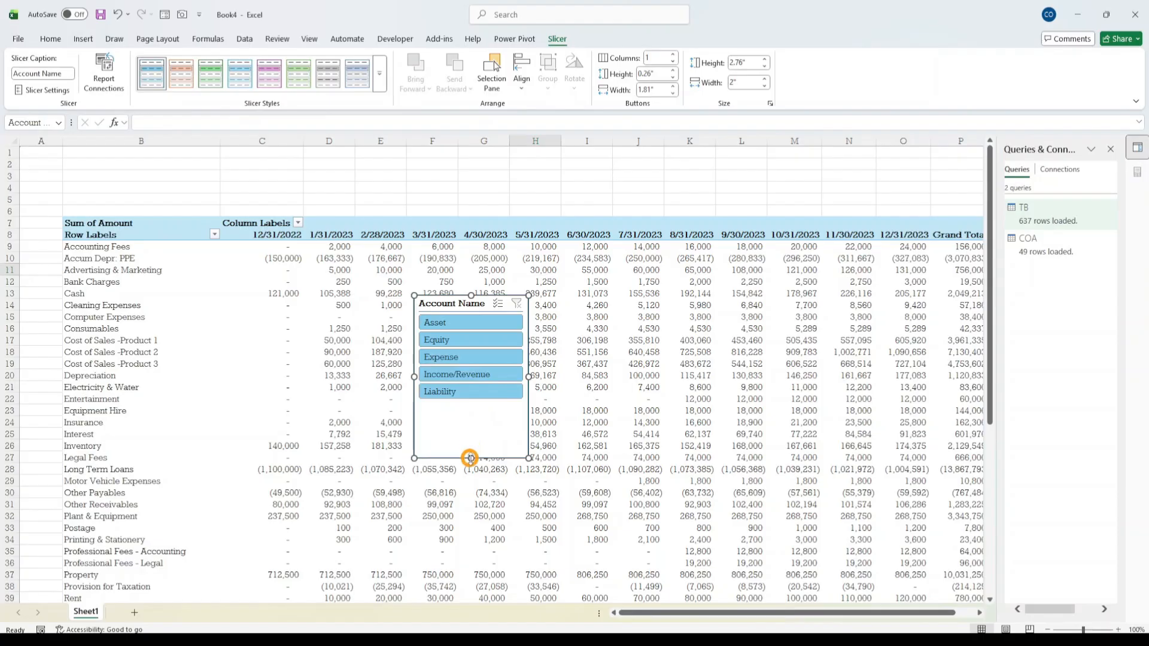
# - Shorten the Account Name slicer to 1.85" and fit it above the PivotTable in column B, inserting four more blank rows at row 6
pyautogui.moveTo(470, 458); pyautogui.dragTo(470, 405)
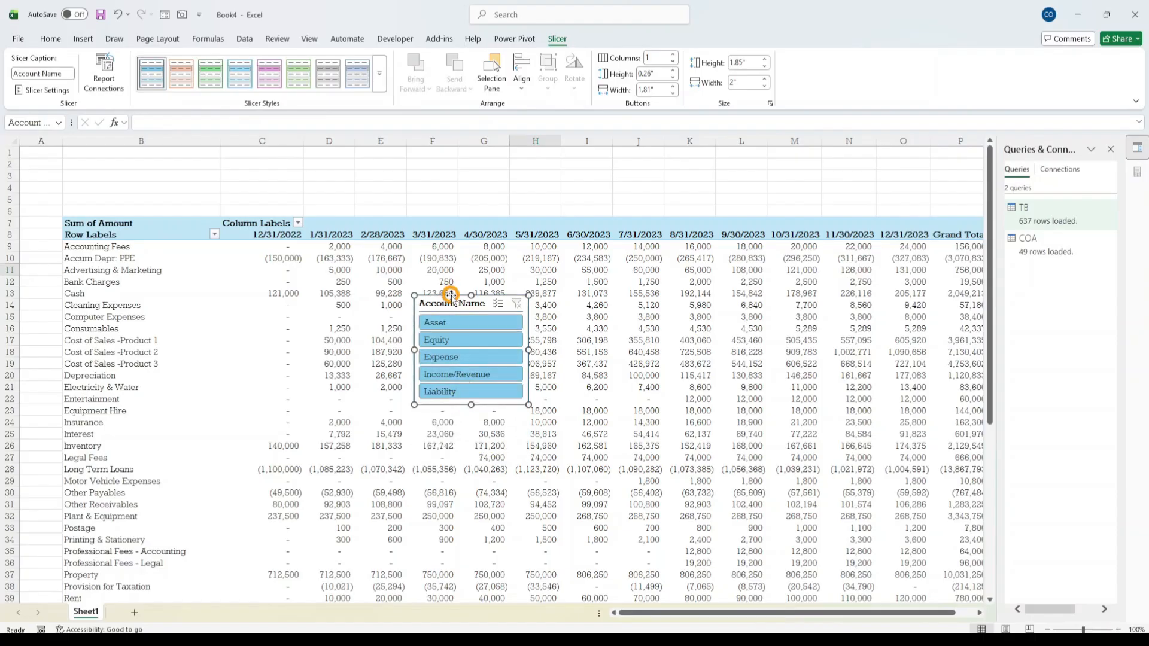
pyautogui.moveTo(450, 295); pyautogui.dragTo(197, 151)
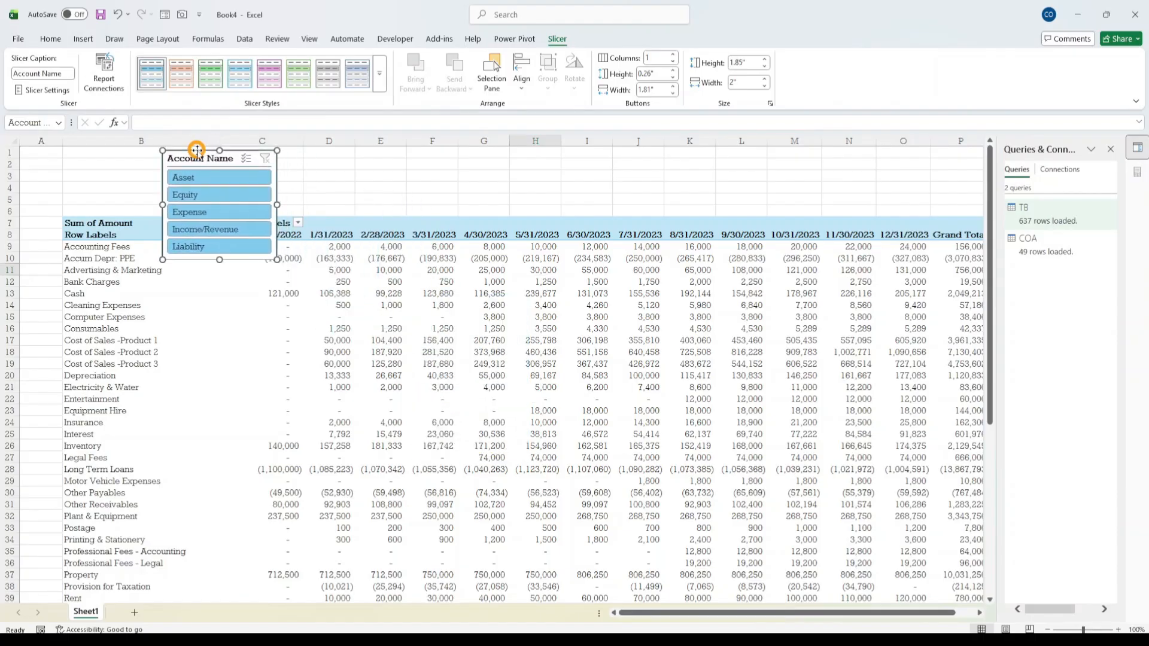
pyautogui.click(11, 211)
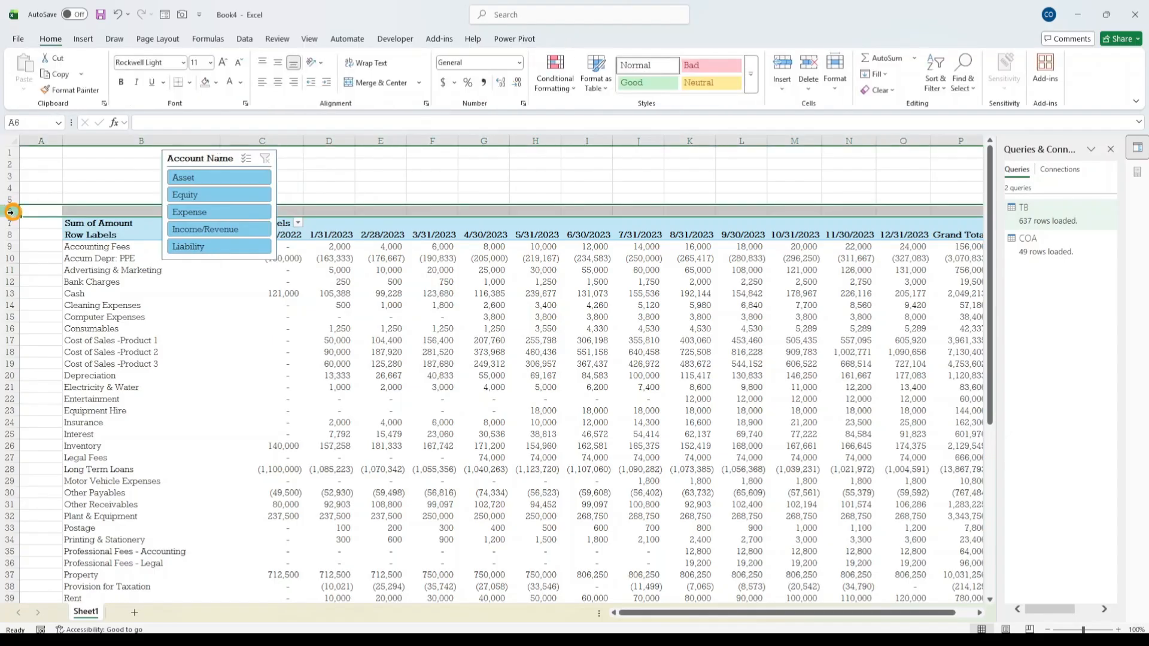
pyautogui.hotkey('ctrl', 'shift', '+')
pyautogui.hotkey('ctrl', 'shift', '+')
pyautogui.hotkey('ctrl', 'shift', '+')
pyautogui.hotkey('ctrl', 'shift', '+')
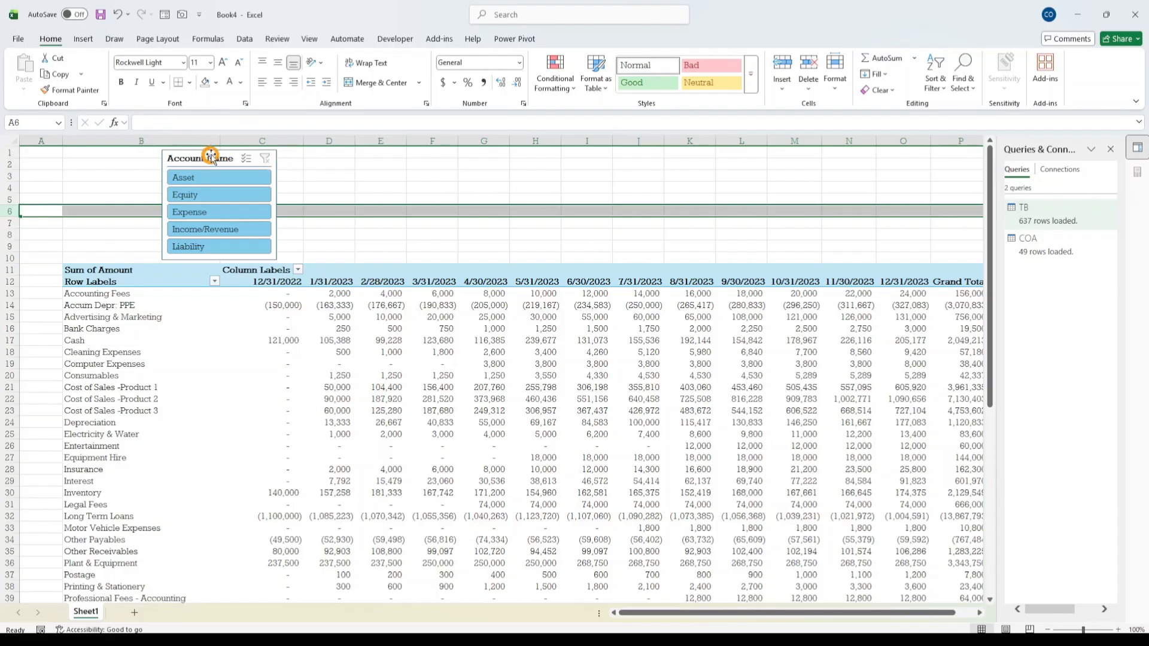
pyautogui.moveTo(211, 156); pyautogui.dragTo(114, 157)
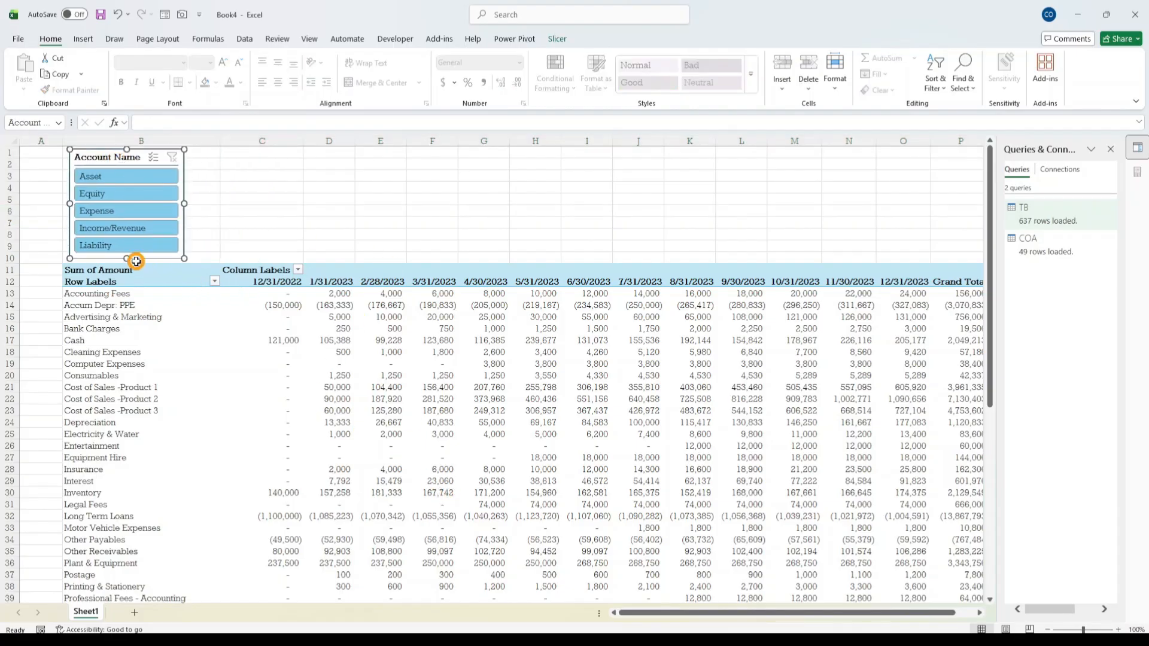
pyautogui.click(311, 259)
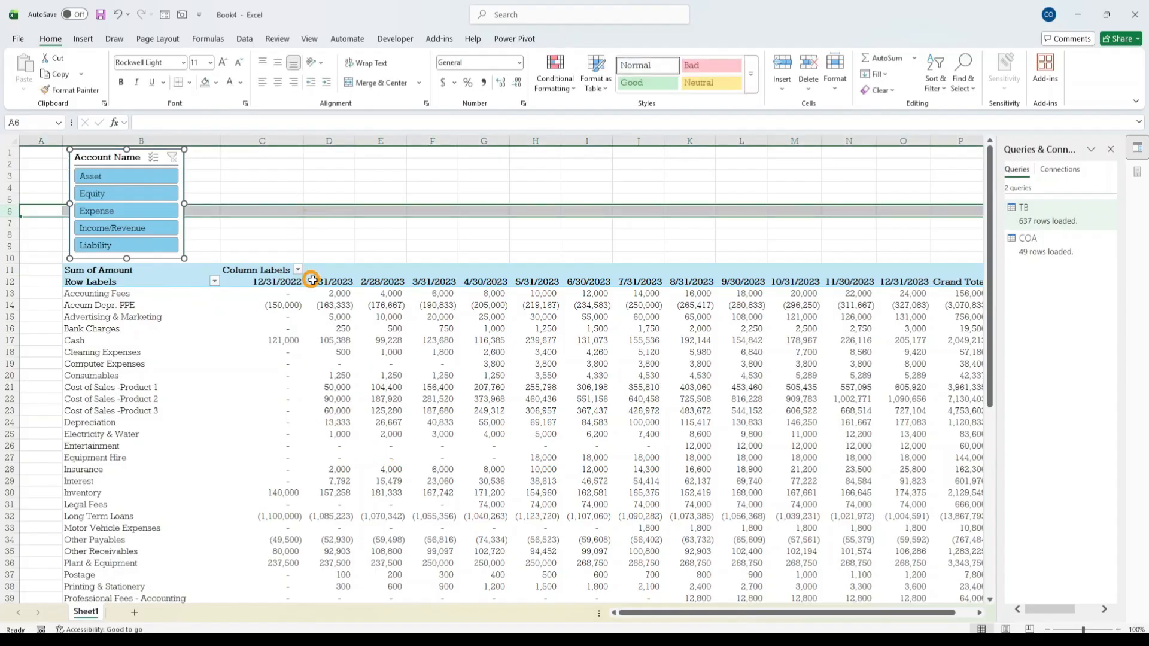
# - Try out the Account Name slicer by filtering the PivotTable for Income/Revenue, Expense and Equity in turn
pyautogui.scroll(-13, 443, 476)
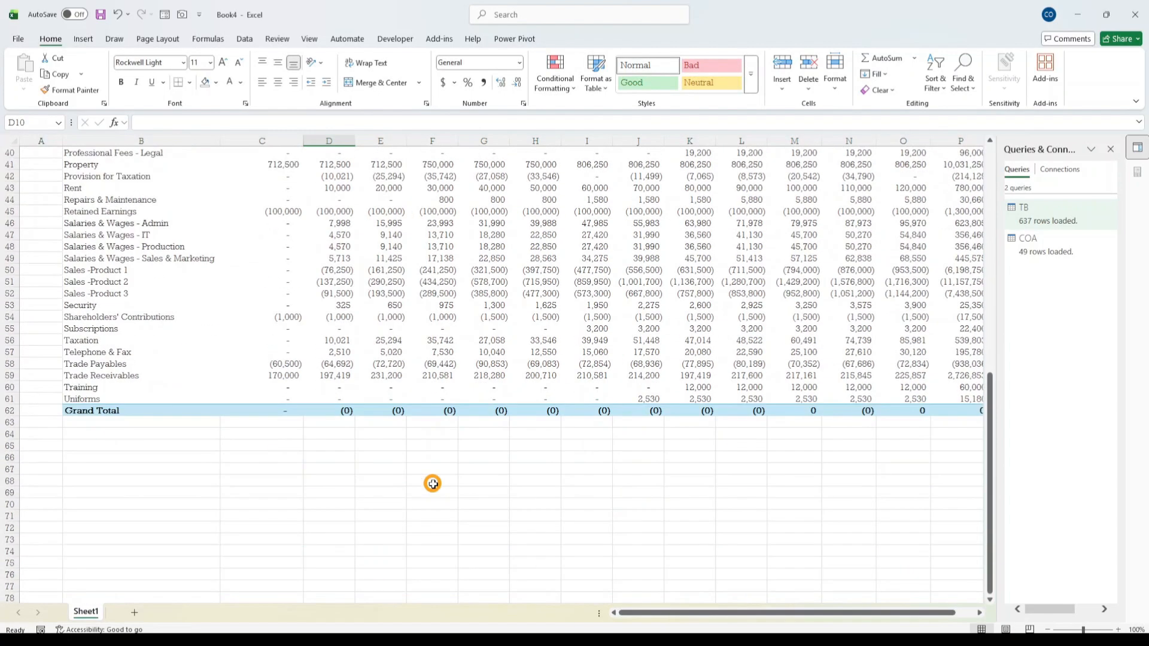
pyautogui.scroll(13, 433, 479)
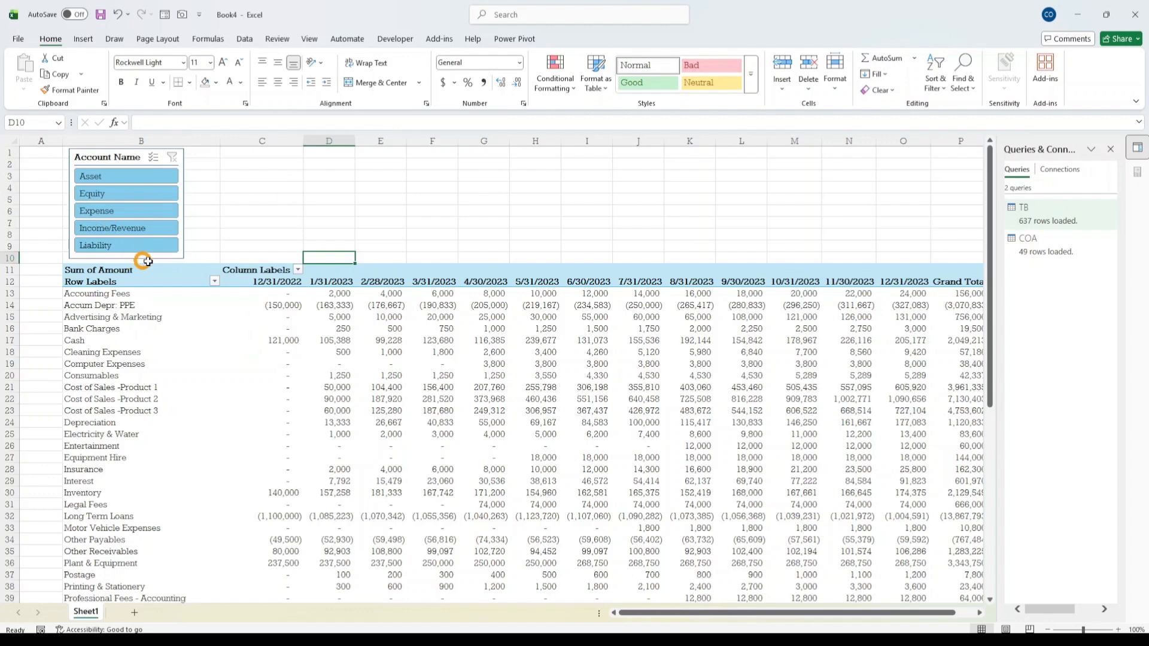
pyautogui.click(108, 231)
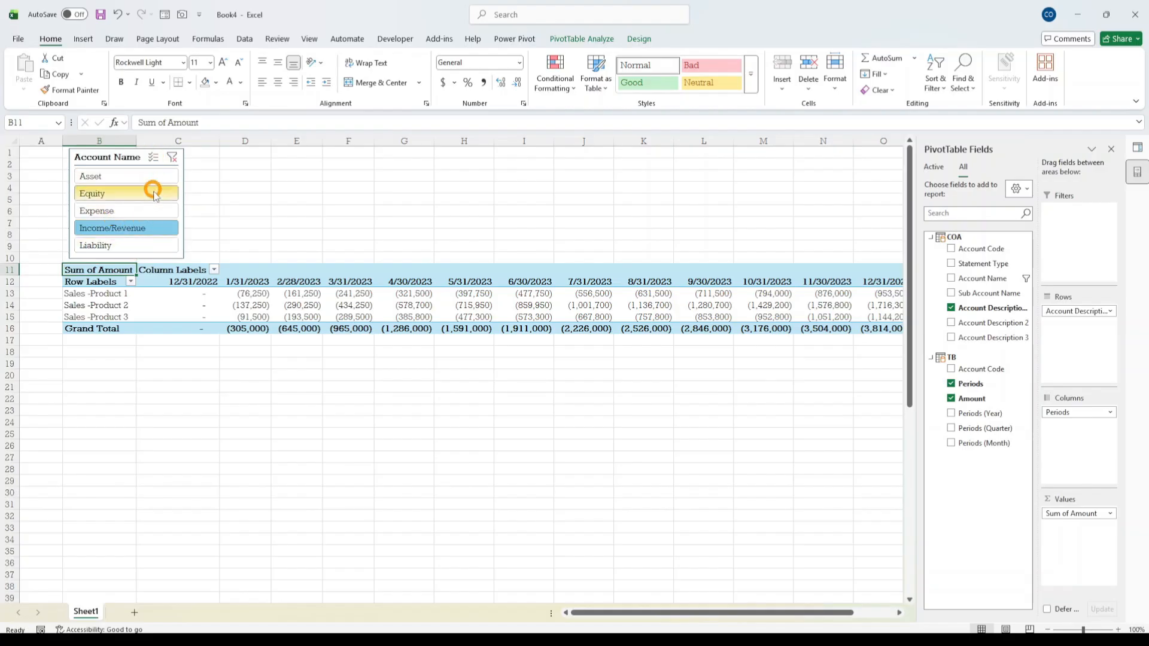
pyautogui.click(133, 208)
pyautogui.click(133, 194)
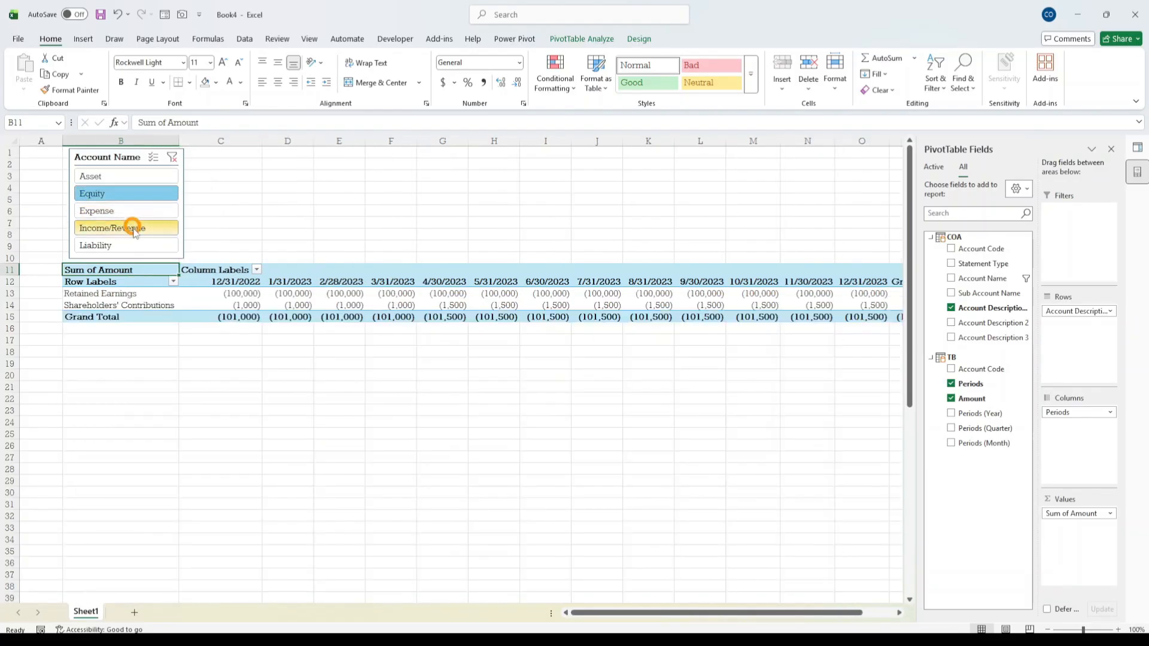
# - Filter the PivotTable to both the Income/Revenue and Expense account names, using multi-select in the slicer
pyautogui.click(133, 227)
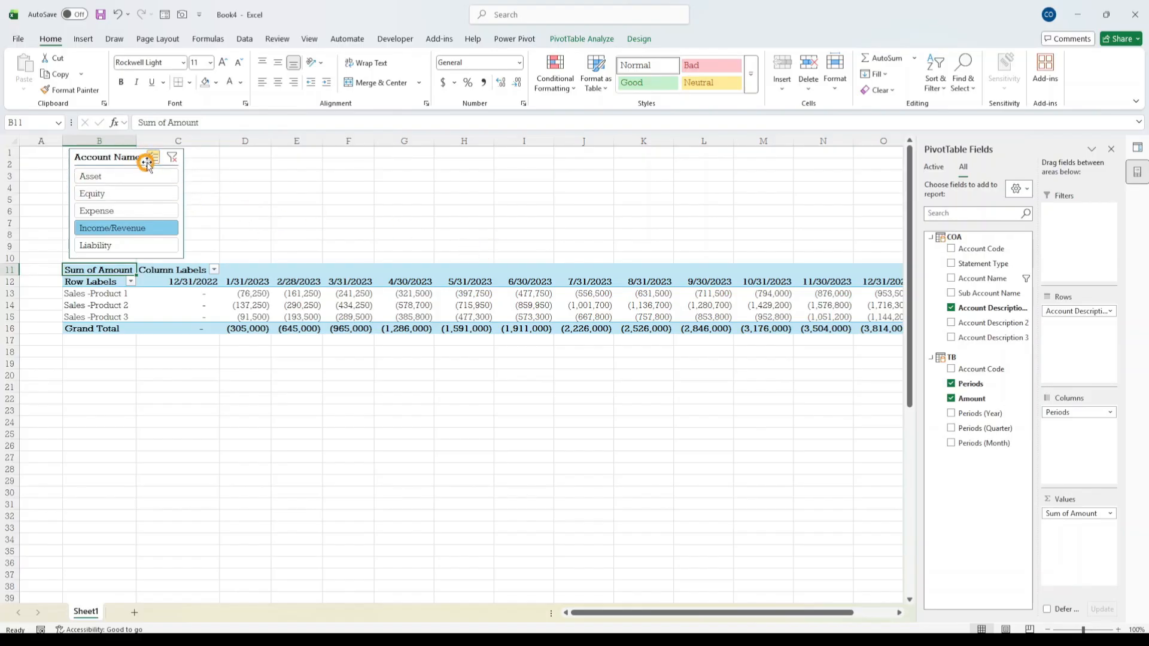
pyautogui.click(126, 212)
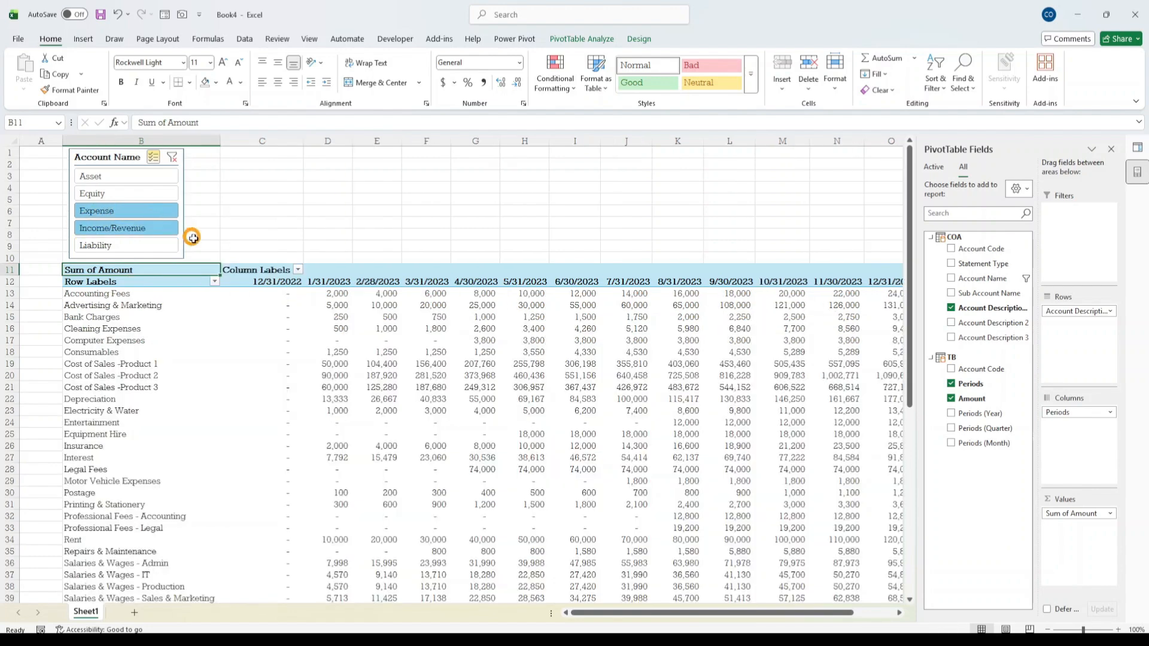
pyautogui.click(123, 227)
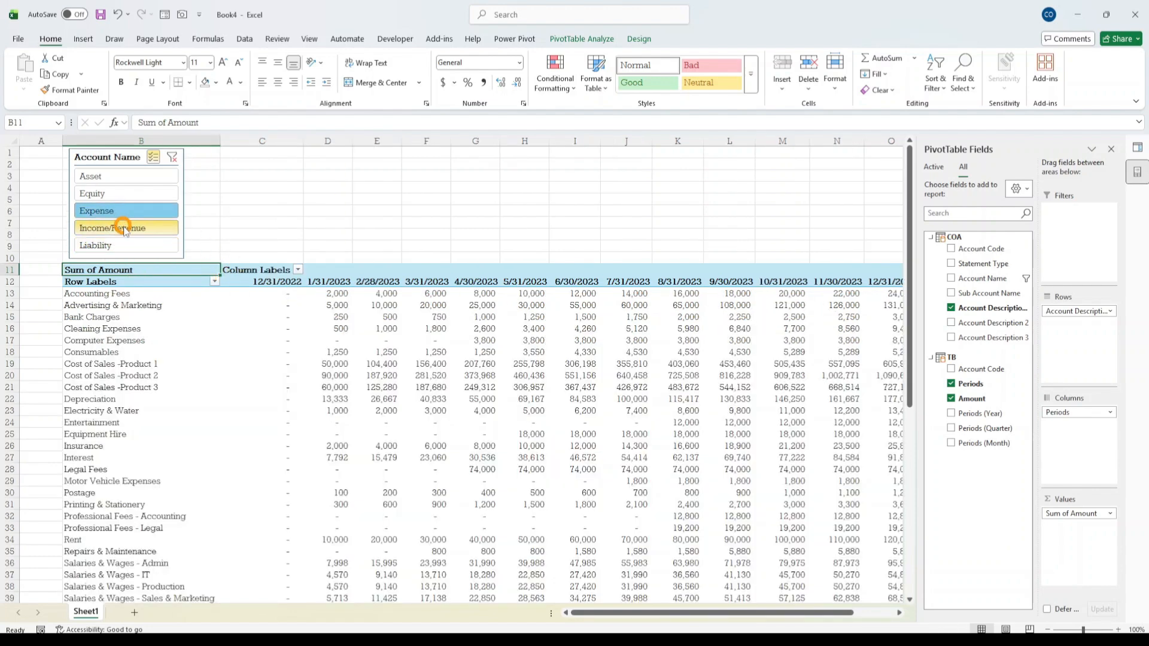
pyautogui.click(124, 230)
# - Look through the filtered income and expense account rows and the period columns
pyautogui.scroll(-7, 213, 329)
pyautogui.scroll(7, 234, 338)
pyautogui.scroll(-1, 166, 366)
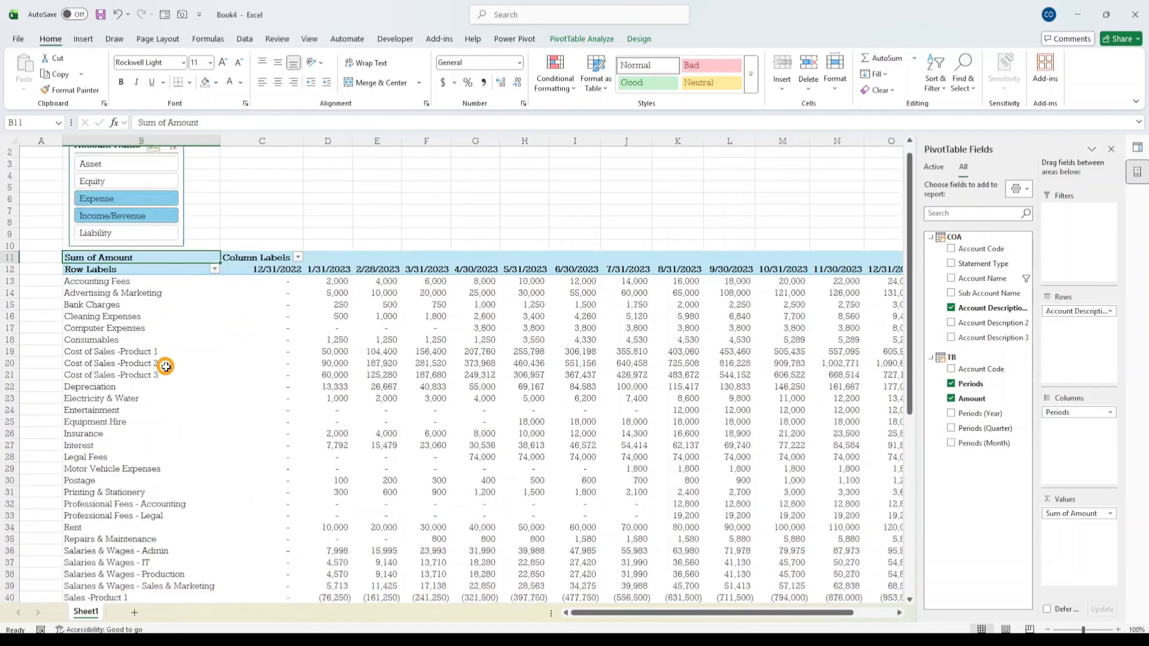
pyautogui.scroll(-3, 166, 366)
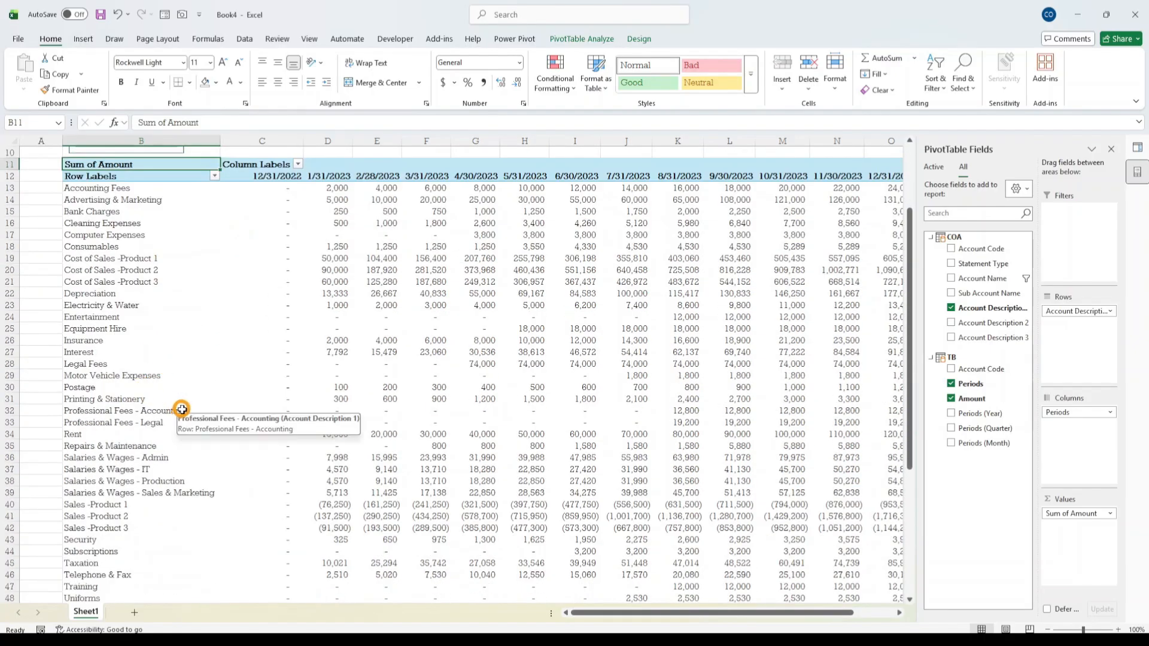
pyautogui.scroll(-1, 290, 402)
pyautogui.scroll(4, 298, 396)
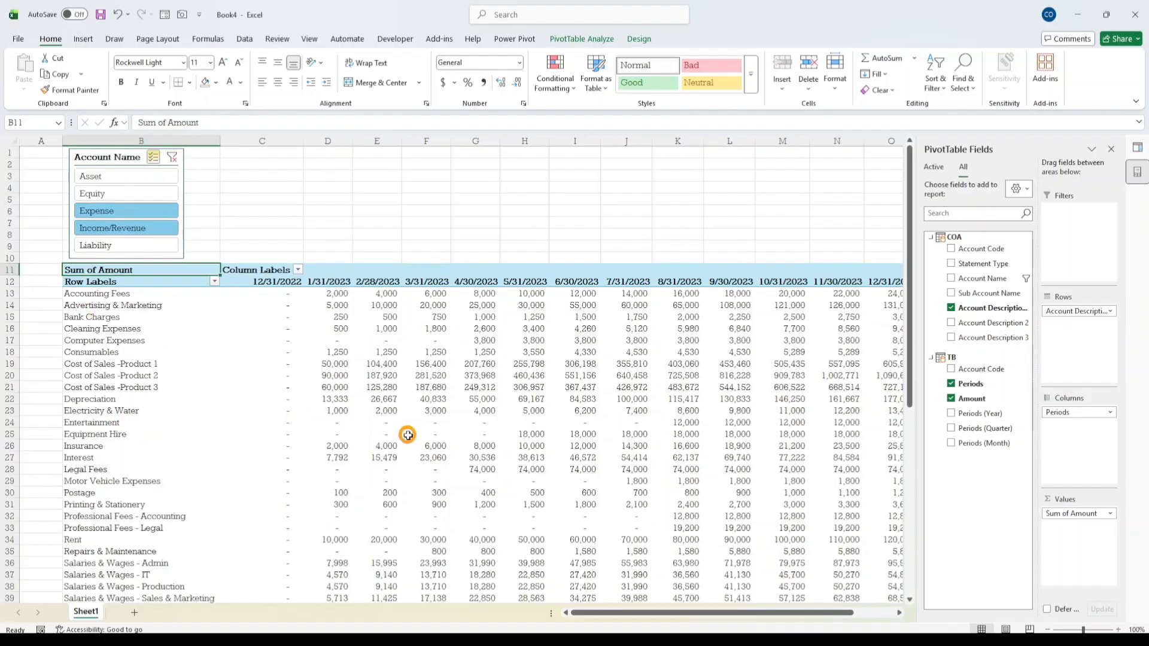
pyautogui.moveTo(640, 610); pyautogui.dragTo(773, 610)
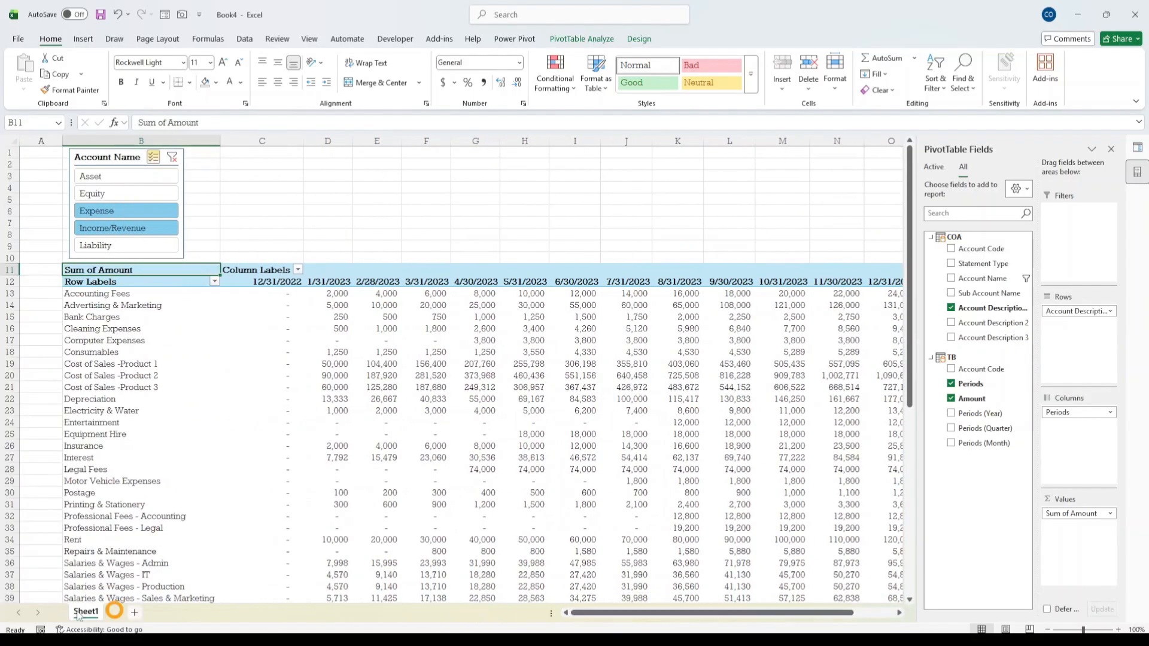
# - Rename the Sheet1 worksheet as IS Raw
pyautogui.rightClick(85, 611)
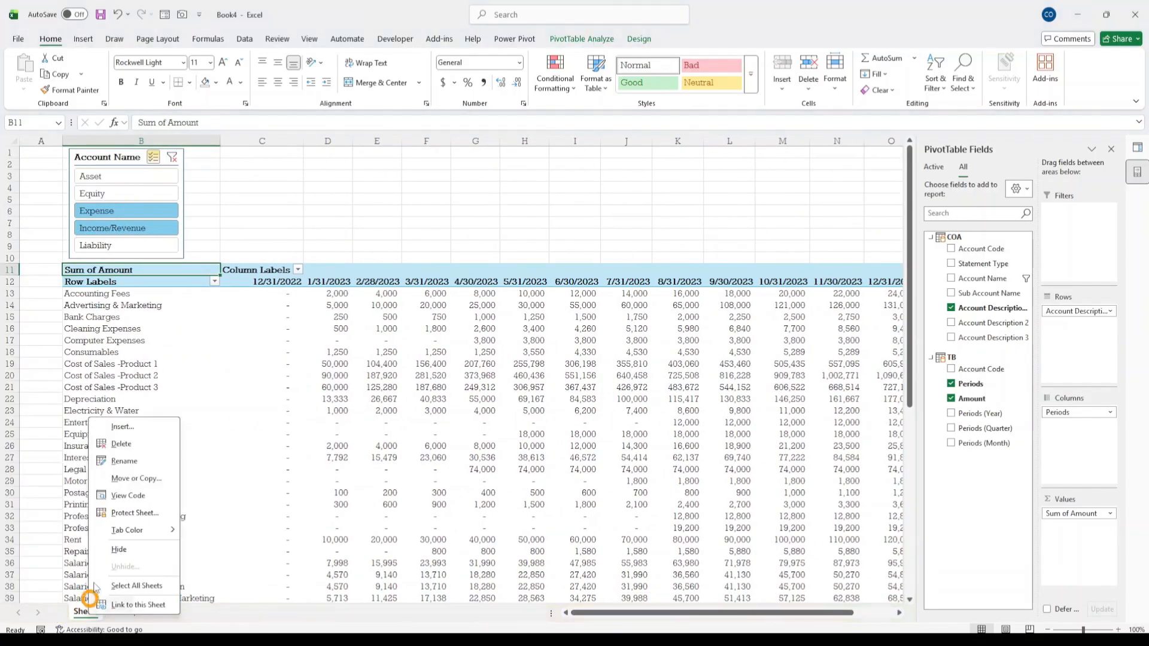
pyautogui.click(124, 461)
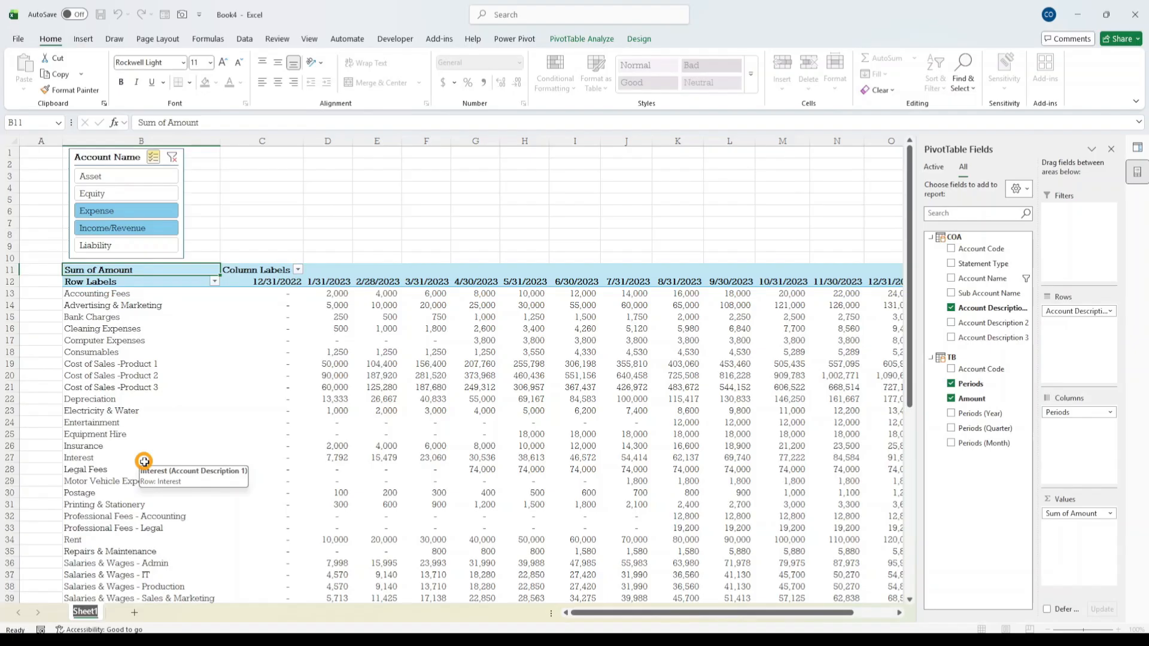
pyautogui.press('BackSpace')
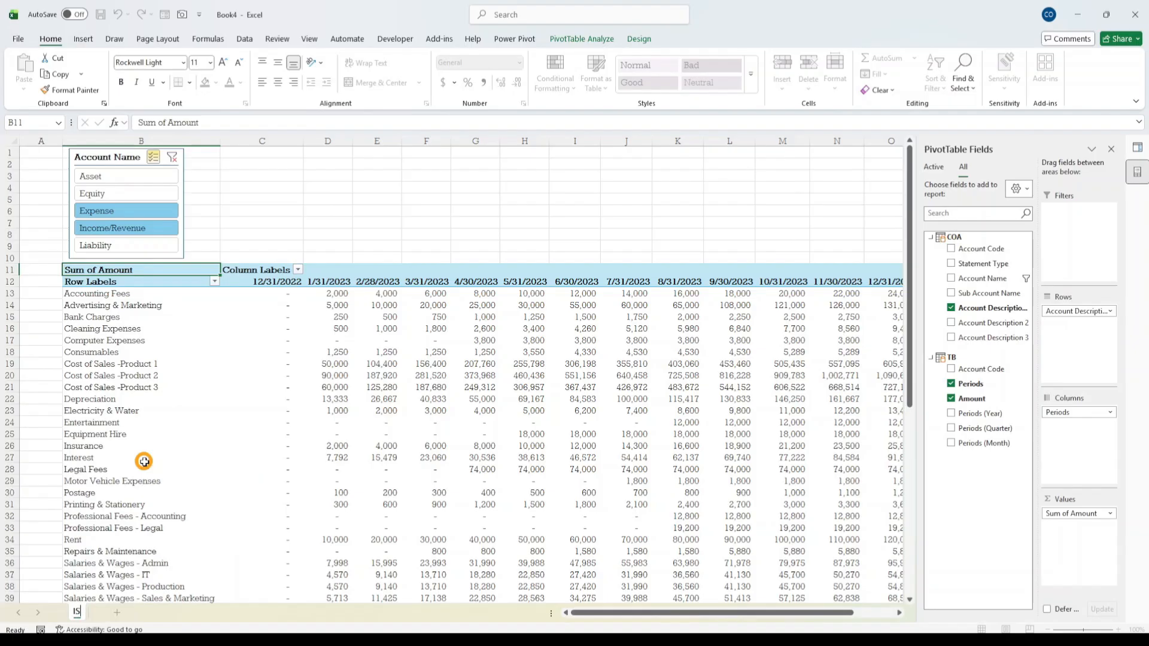
pyautogui.press('Return')
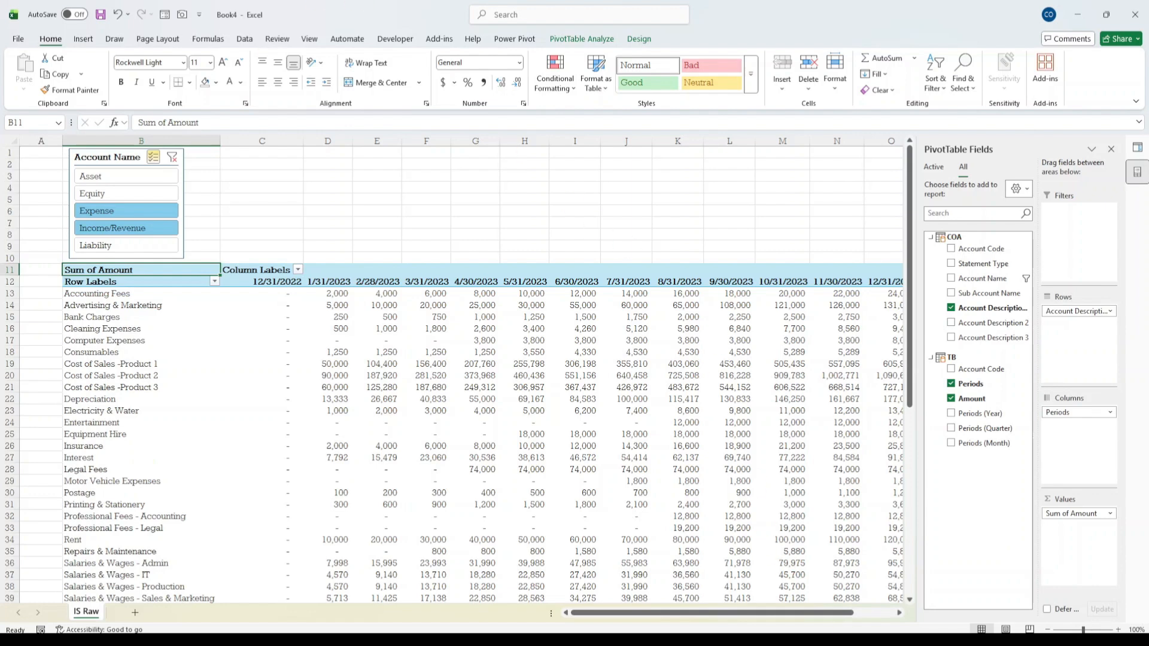
# - Look through the cumulative income and expense amounts down to the Grand Total row
pyautogui.click(261, 246)
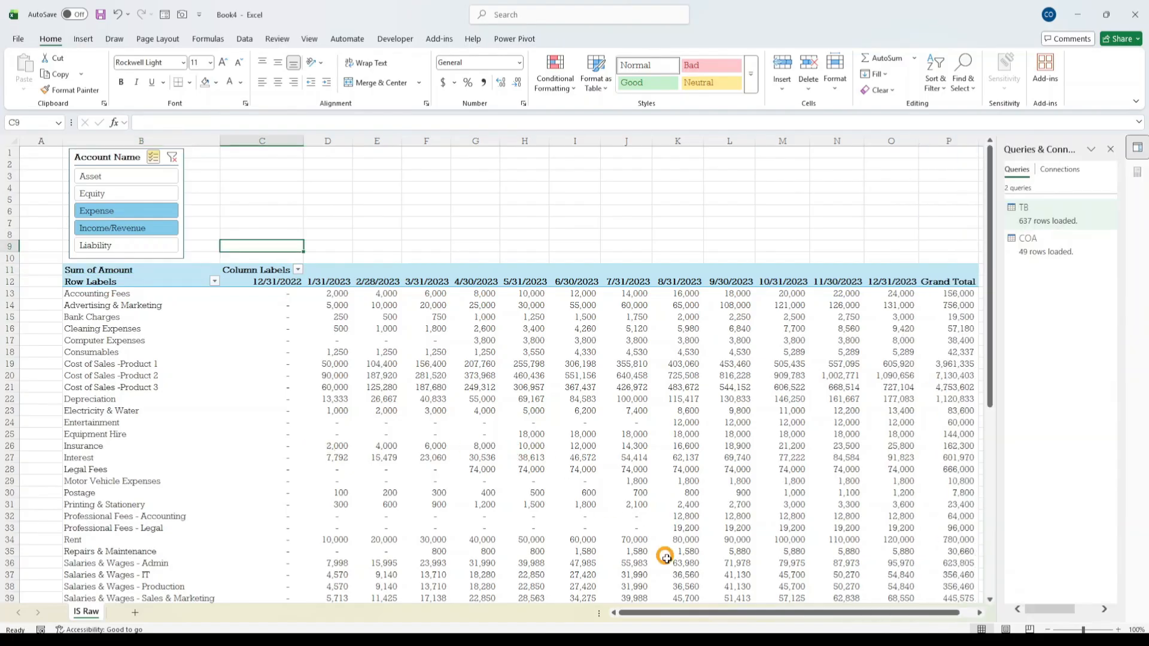
pyautogui.scroll(-5, 738, 561)
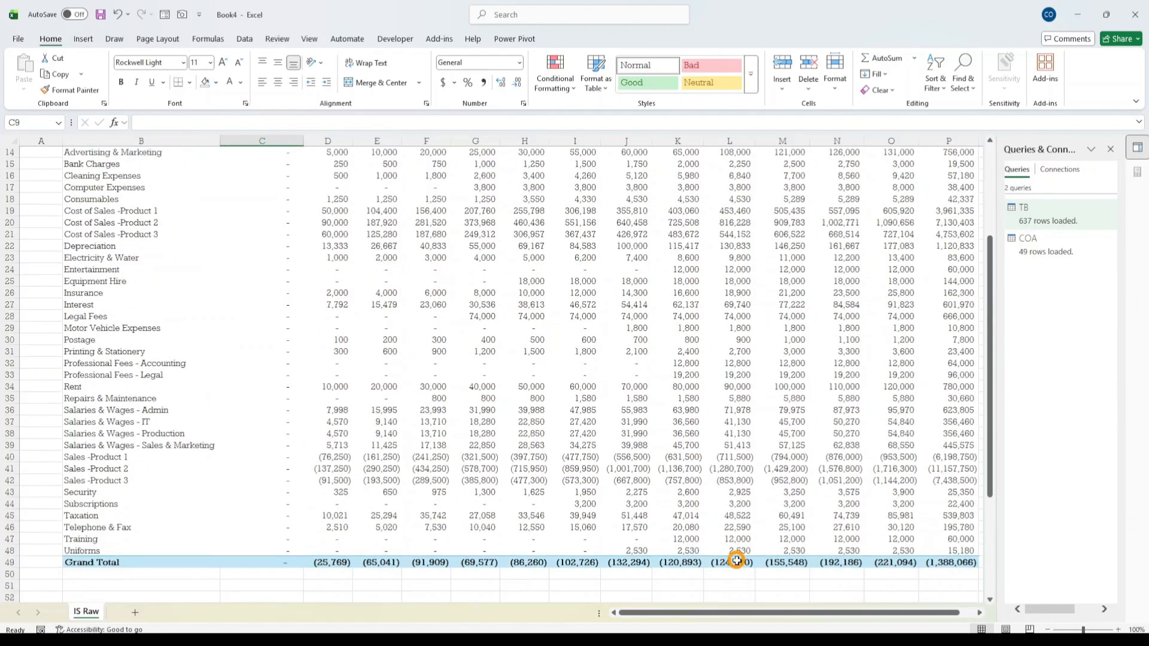
pyautogui.scroll(1, 426, 517)
pyautogui.scroll(3, 426, 517)
pyautogui.scroll(-2, 562, 422)
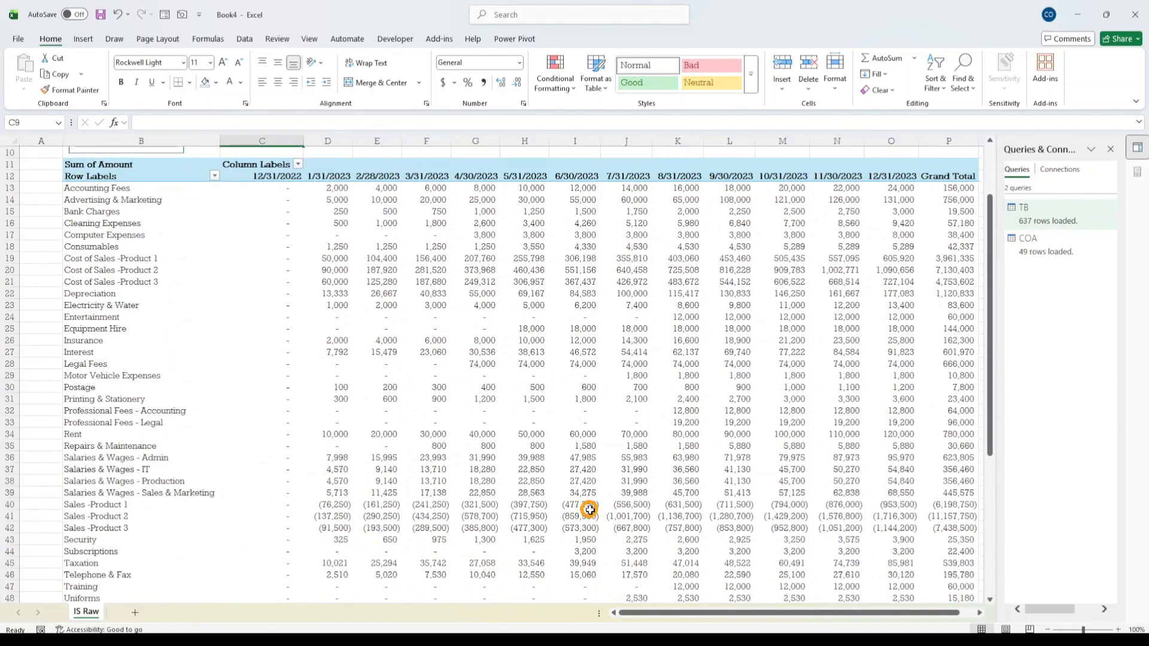
pyautogui.moveTo(569, 513)
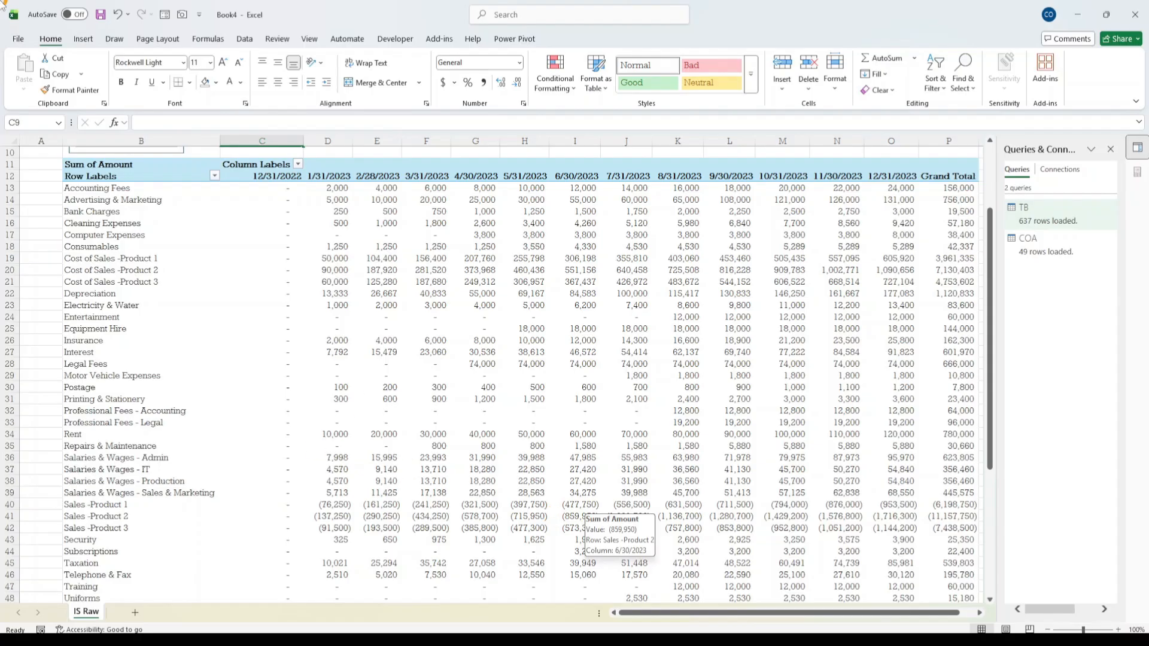
pyautogui.scroll(3, 489, 349)
# - Show the Sum of Amount values as Difference From, with Periods as base field and (previous) as base item
pyautogui.click(436, 364)
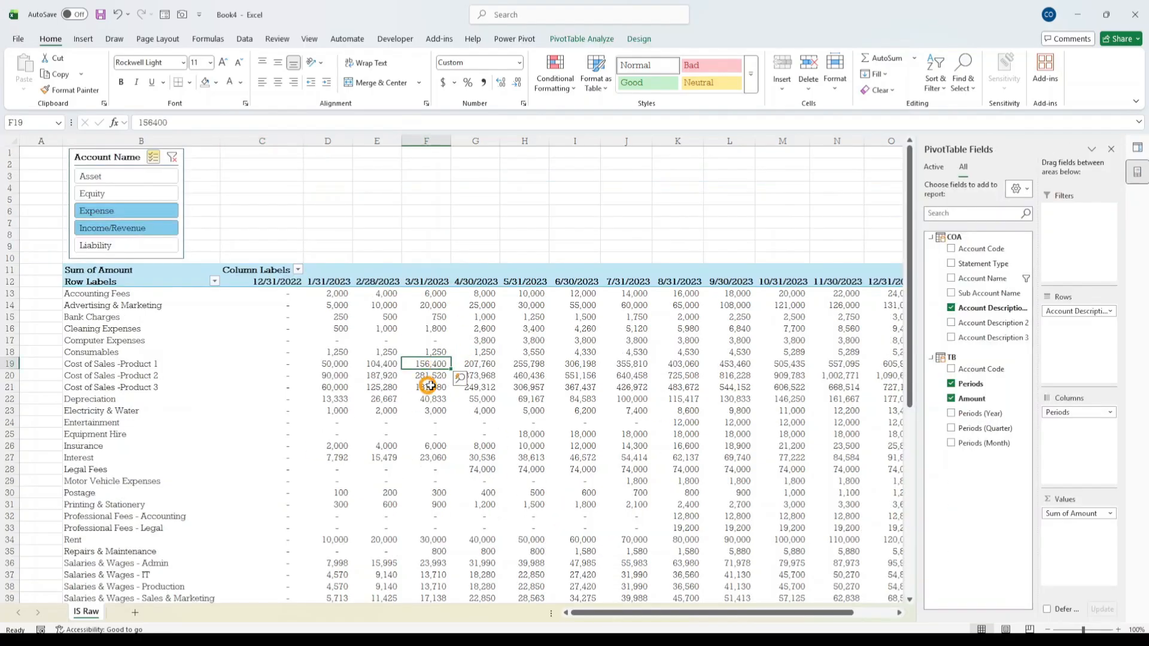
pyautogui.rightClick(434, 367)
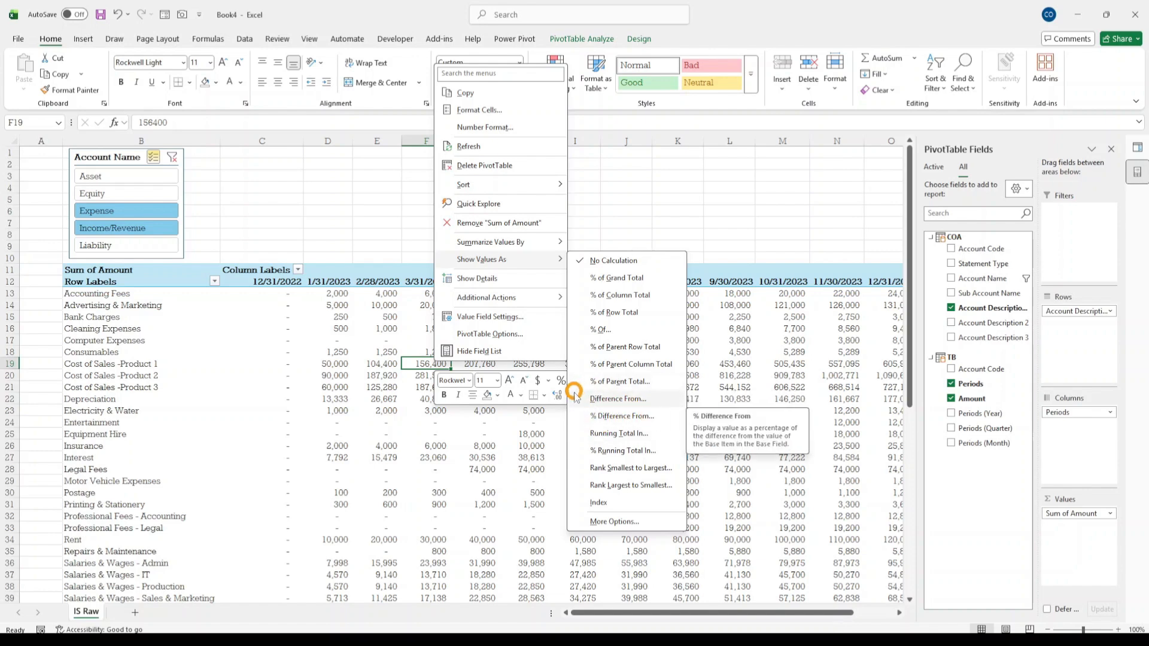
pyautogui.click(632, 400)
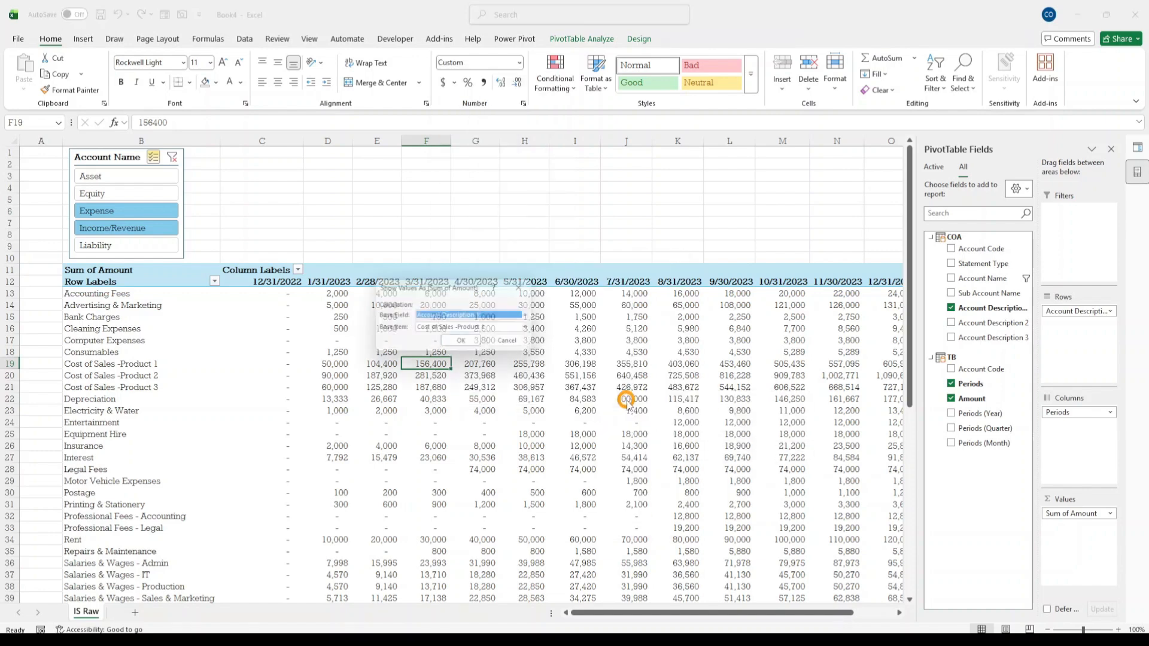
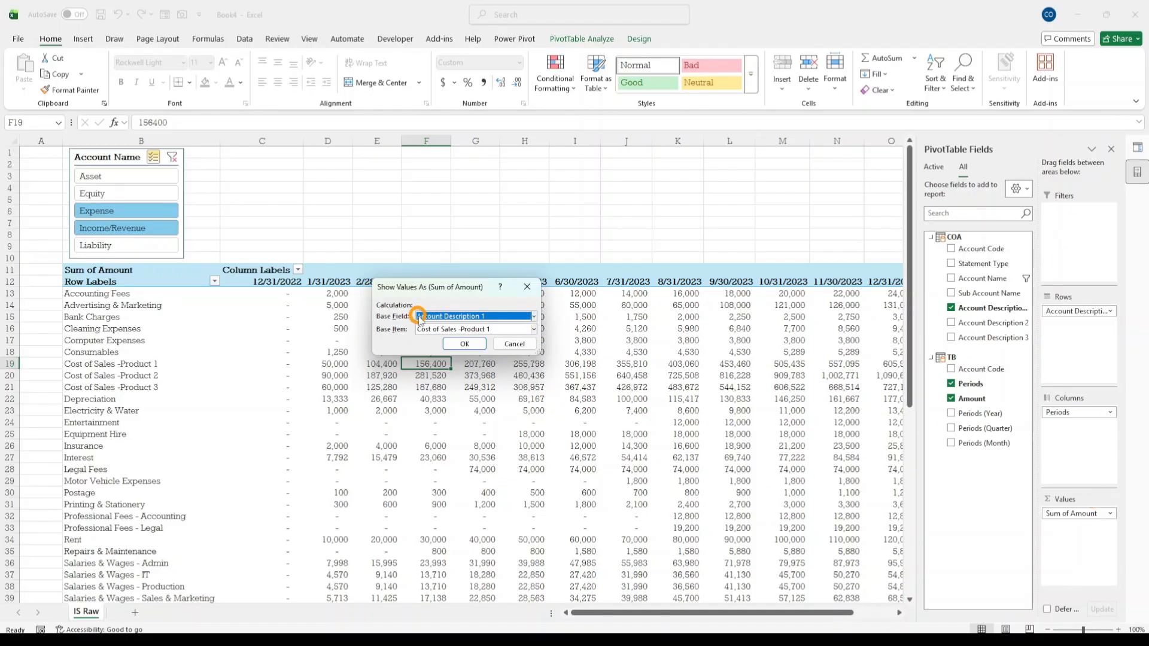
pyautogui.click(533, 317)
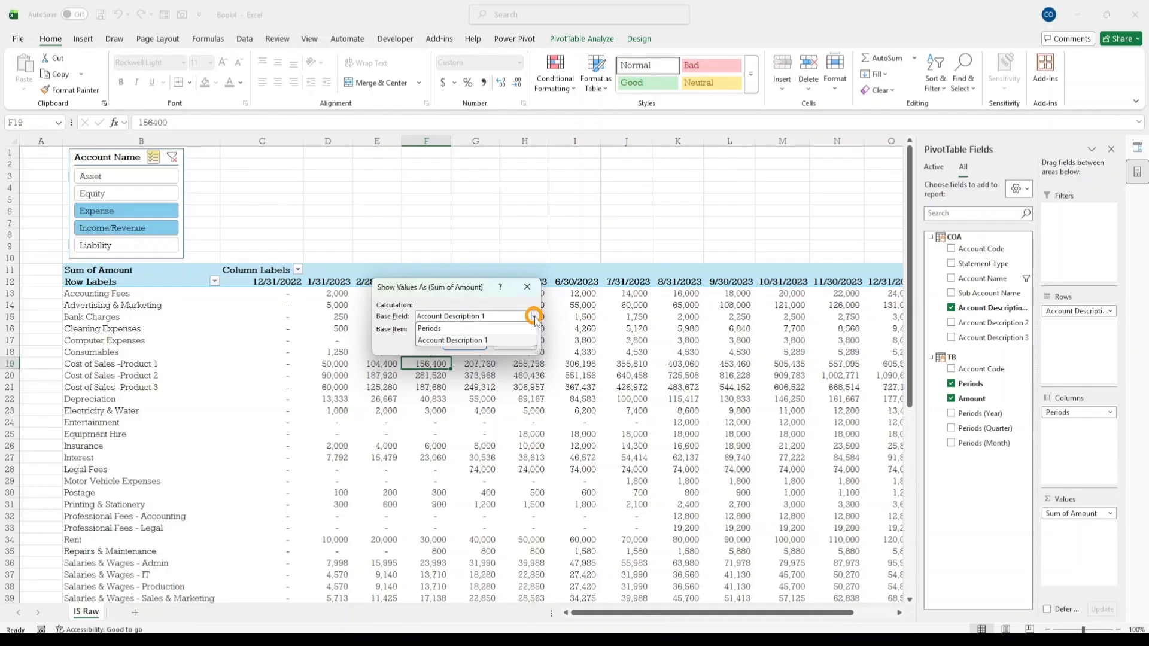
pyautogui.click(454, 329)
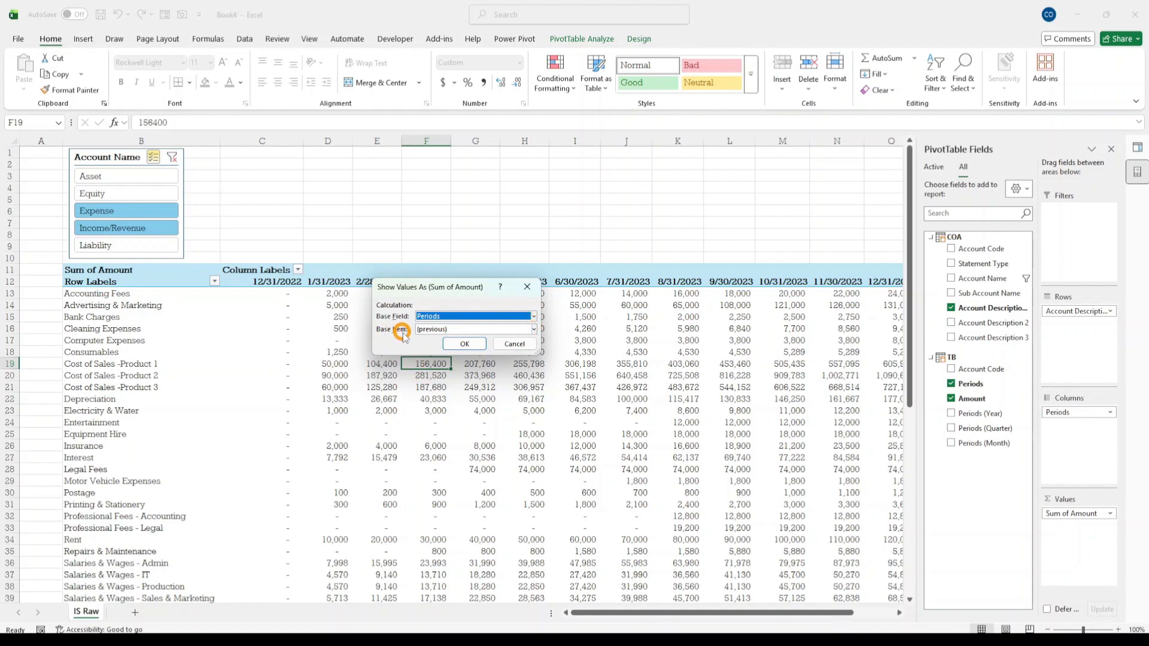
pyautogui.click(532, 329)
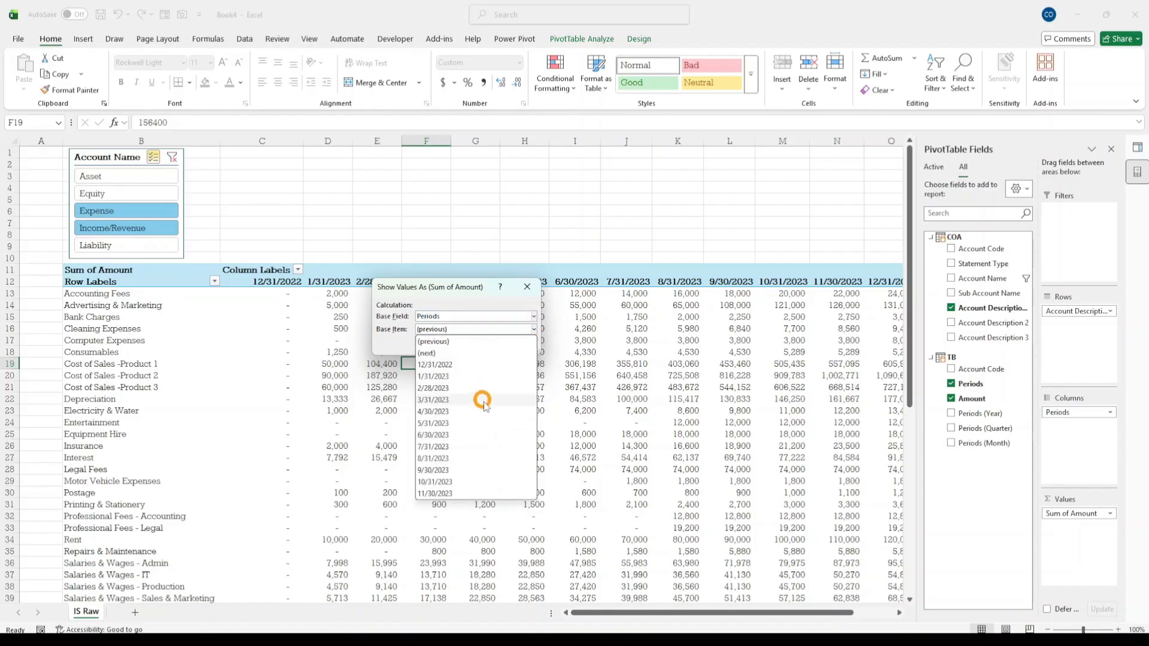
pyautogui.click(435, 342)
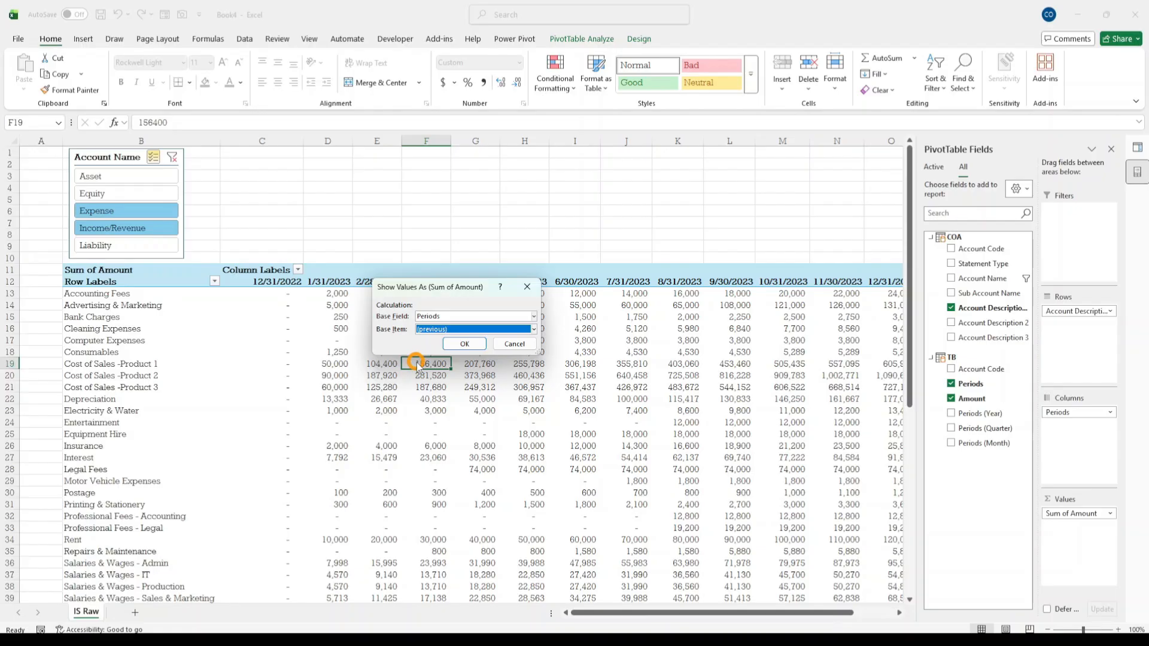
pyautogui.click(464, 343)
# - Examine the monthly amounts across all periods, including the Sales -Product 1 row and the Grand Total row
pyautogui.scroll(-6, 372, 329)
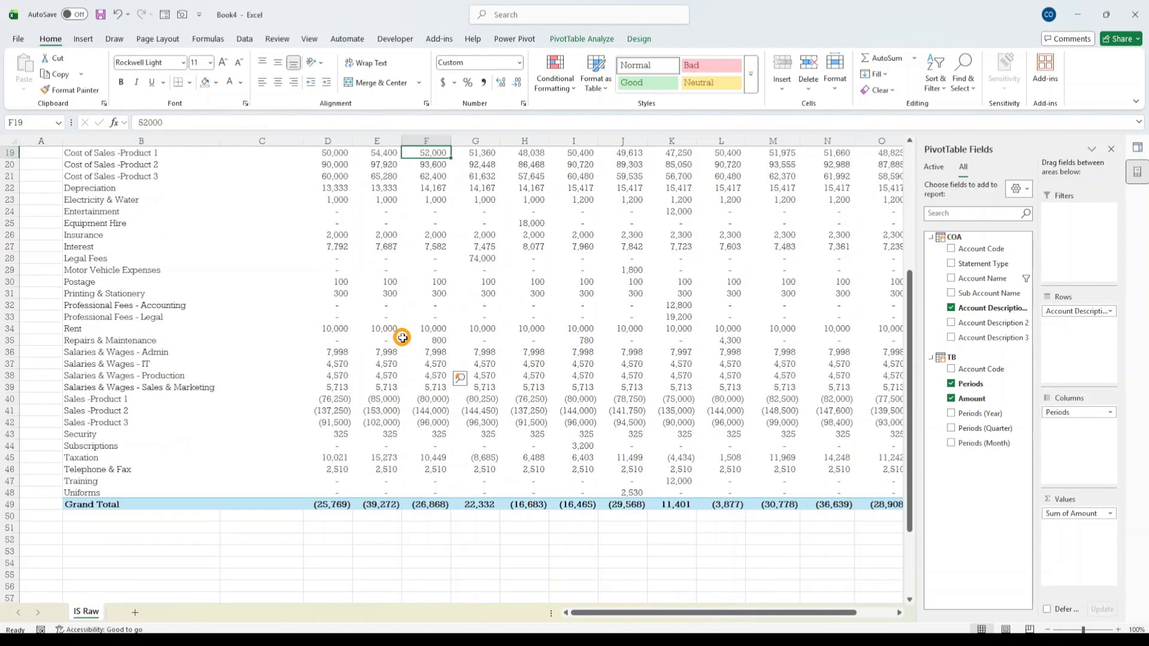
pyautogui.click(505, 353)
pyautogui.scroll(6, 599, 437)
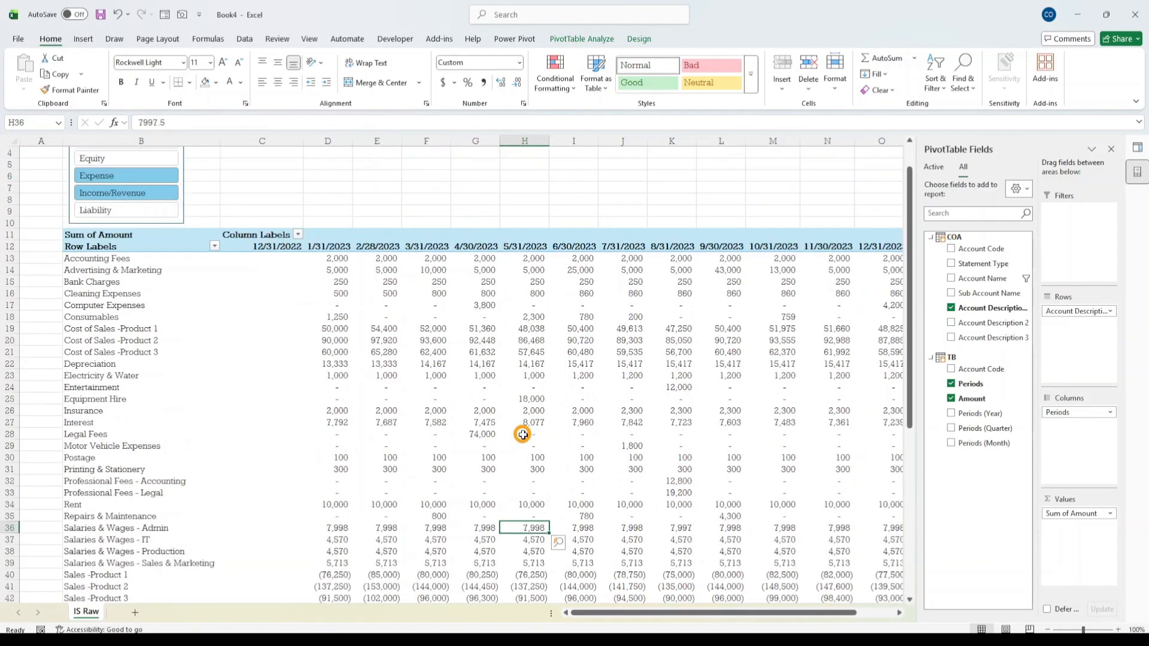
pyautogui.moveTo(669, 613); pyautogui.dragTo(773, 614)
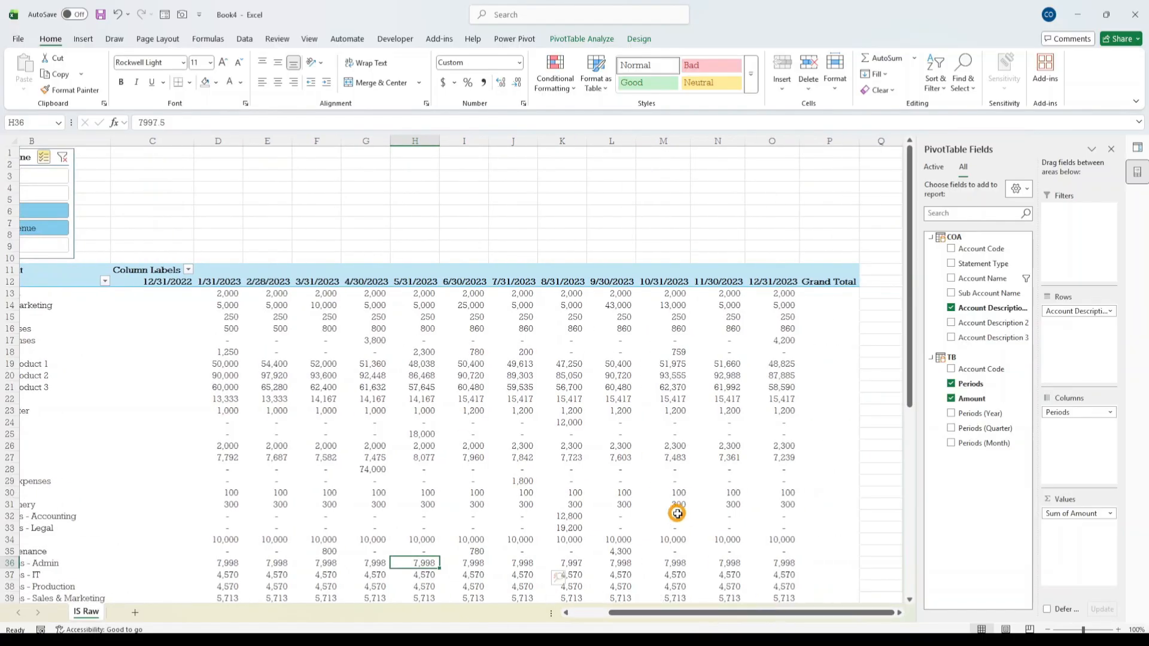
pyautogui.scroll(-5, 664, 509)
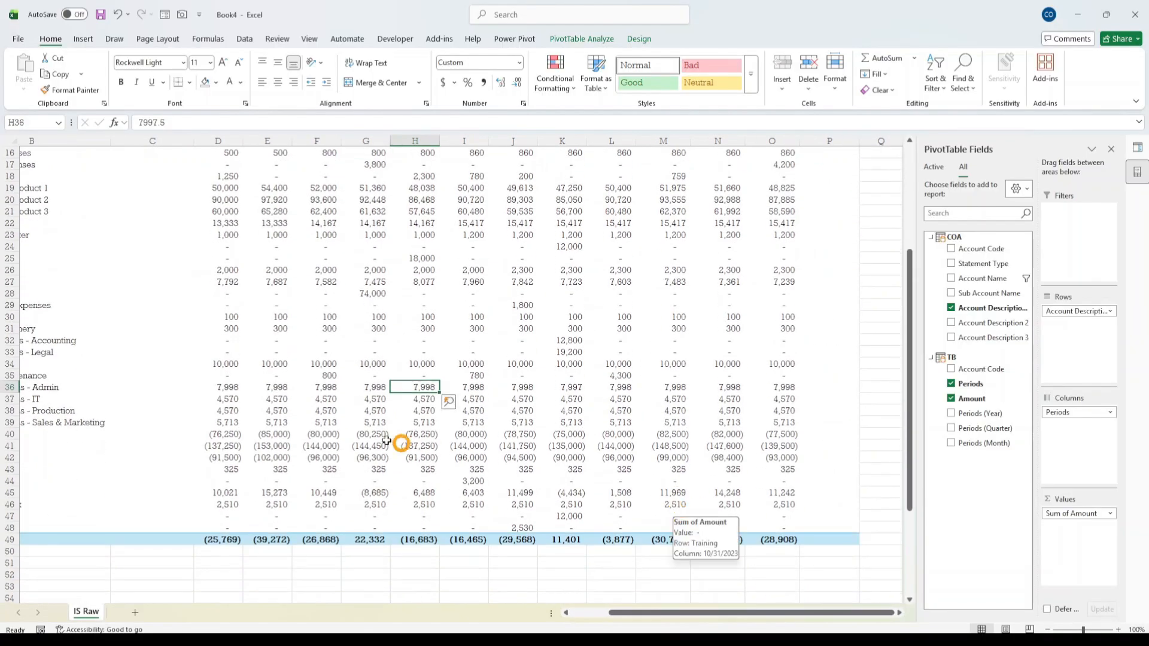
pyautogui.moveTo(220, 434); pyautogui.dragTo(724, 437)
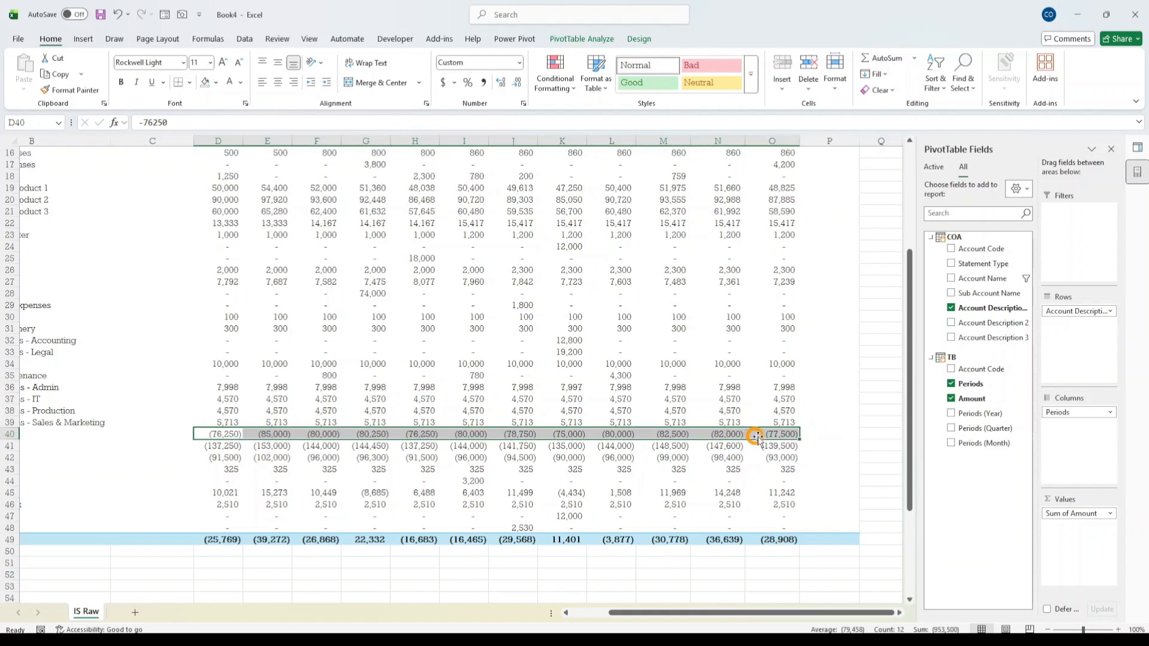
pyautogui.click(782, 434)
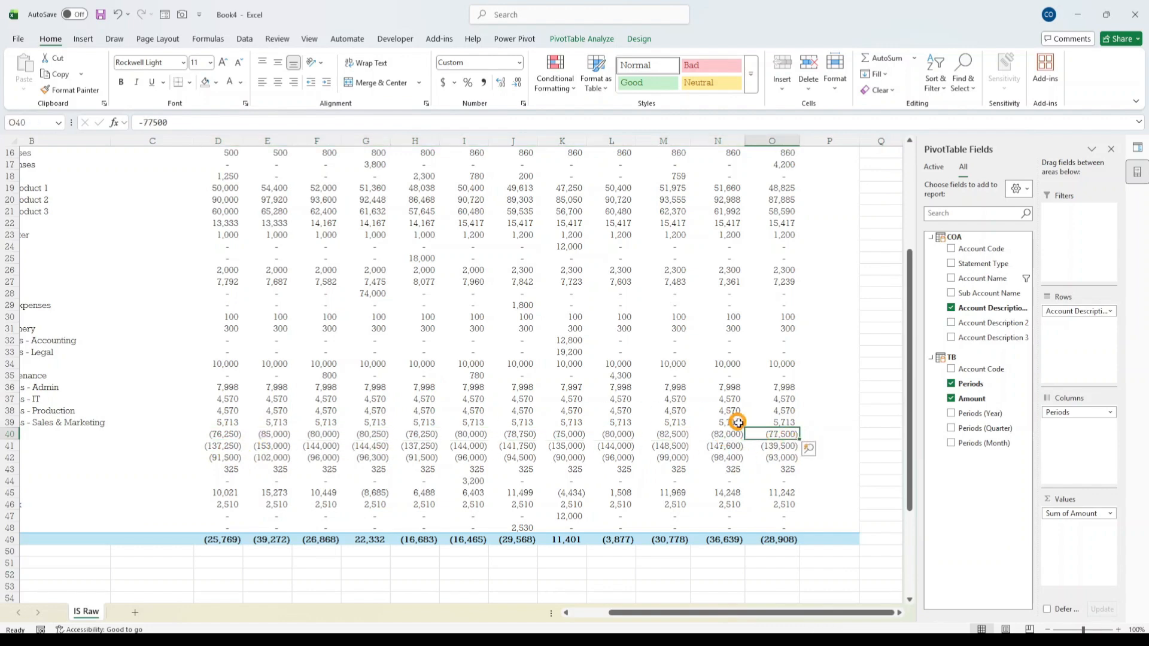
pyautogui.click(217, 435)
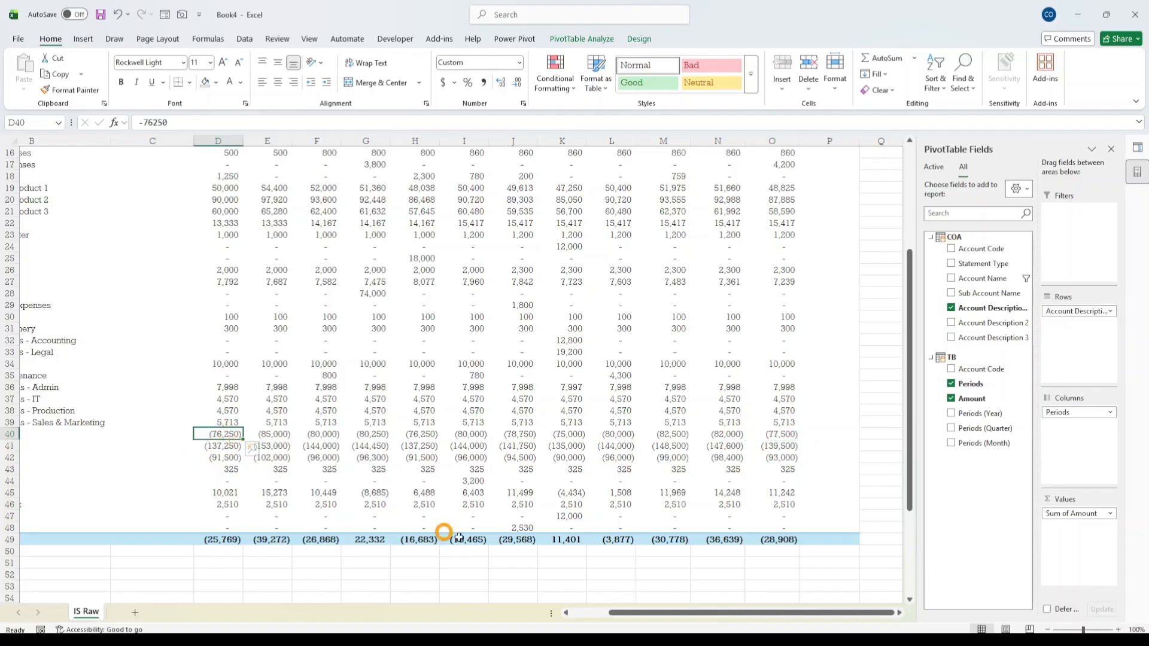
pyautogui.moveTo(780, 614); pyautogui.dragTo(651, 616)
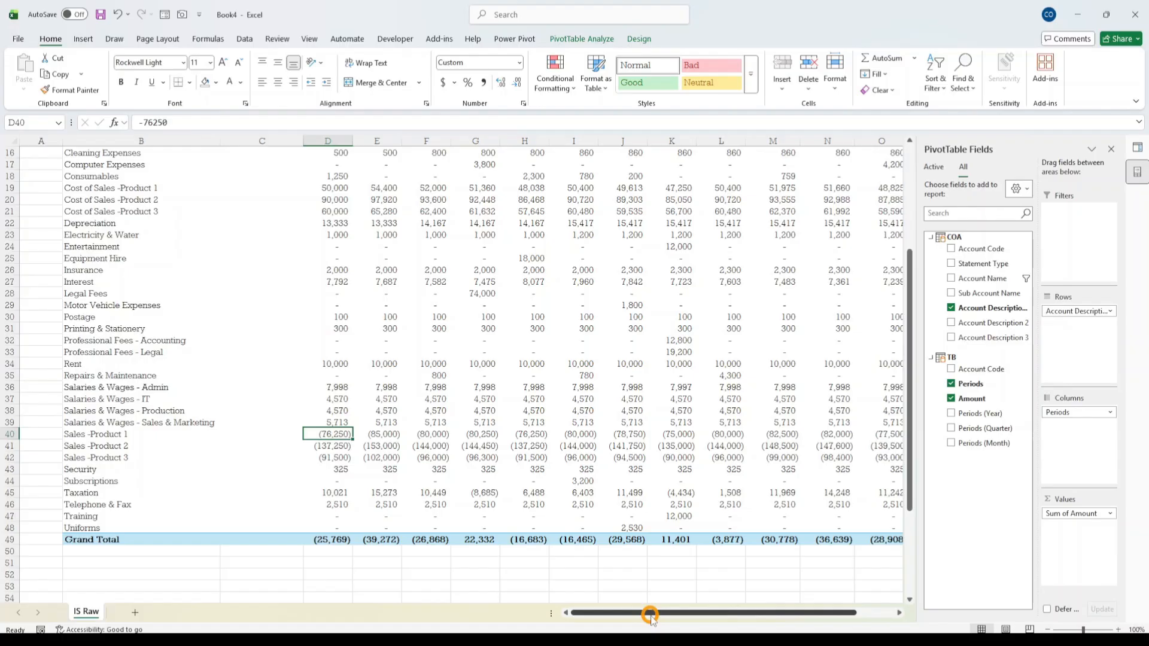
pyautogui.click(131, 441)
pyautogui.click(295, 457)
pyautogui.click(342, 502)
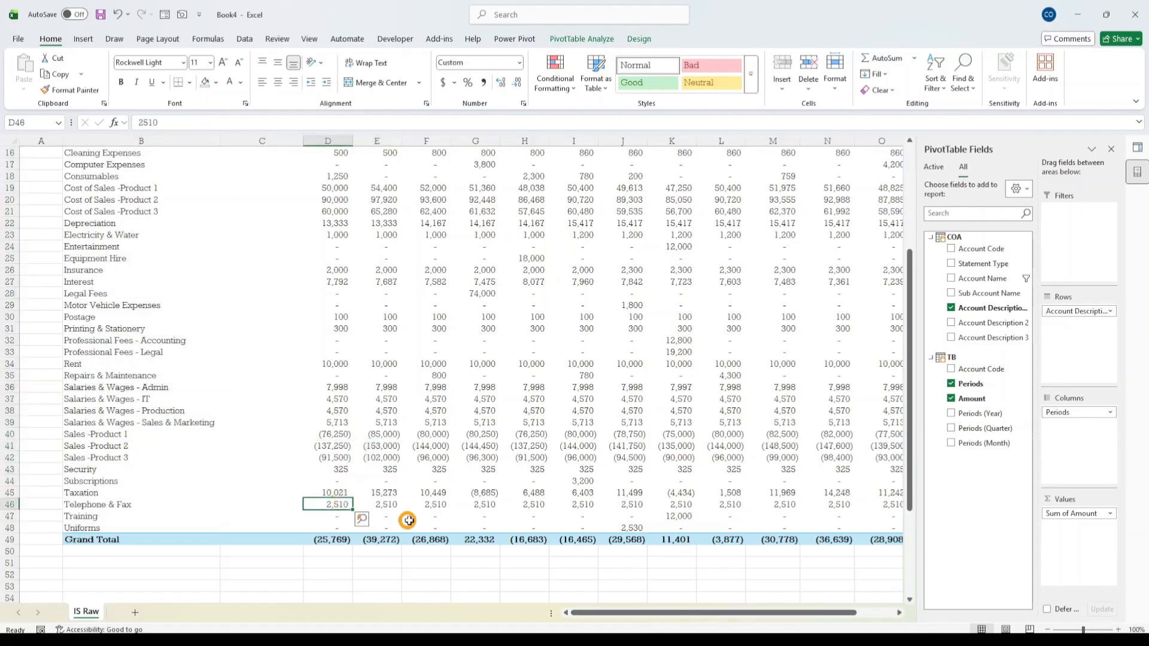
pyautogui.scroll(5, 419, 516)
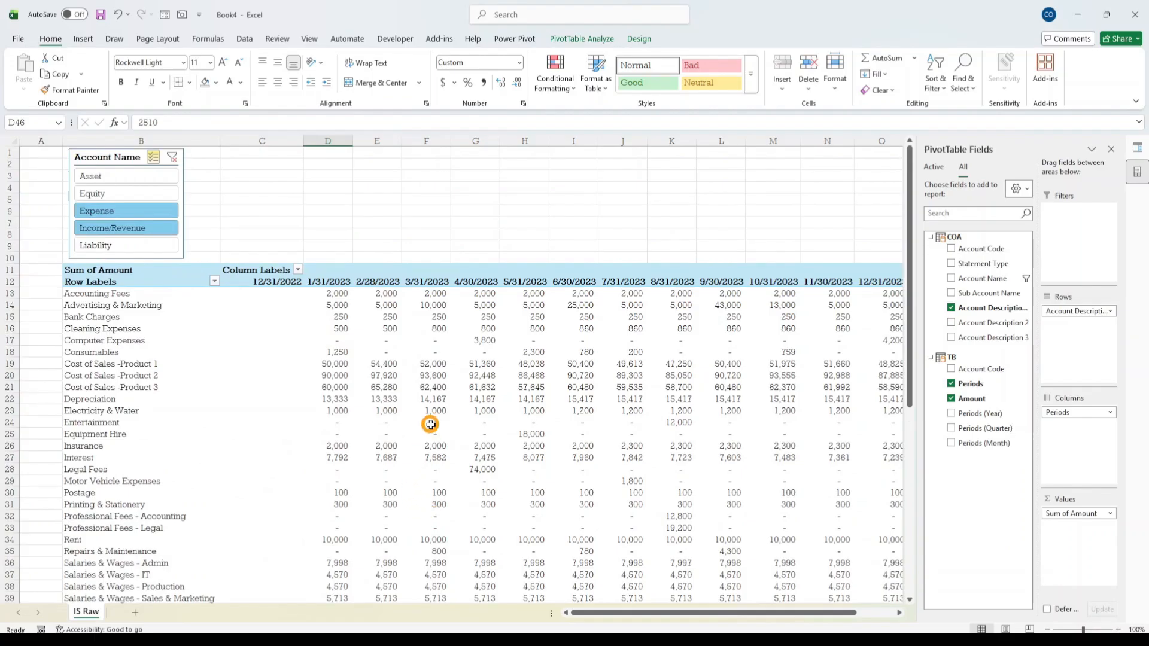
# - Turn the PivotTable's grand totals off for both rows and columns
pyautogui.moveTo(430, 425)
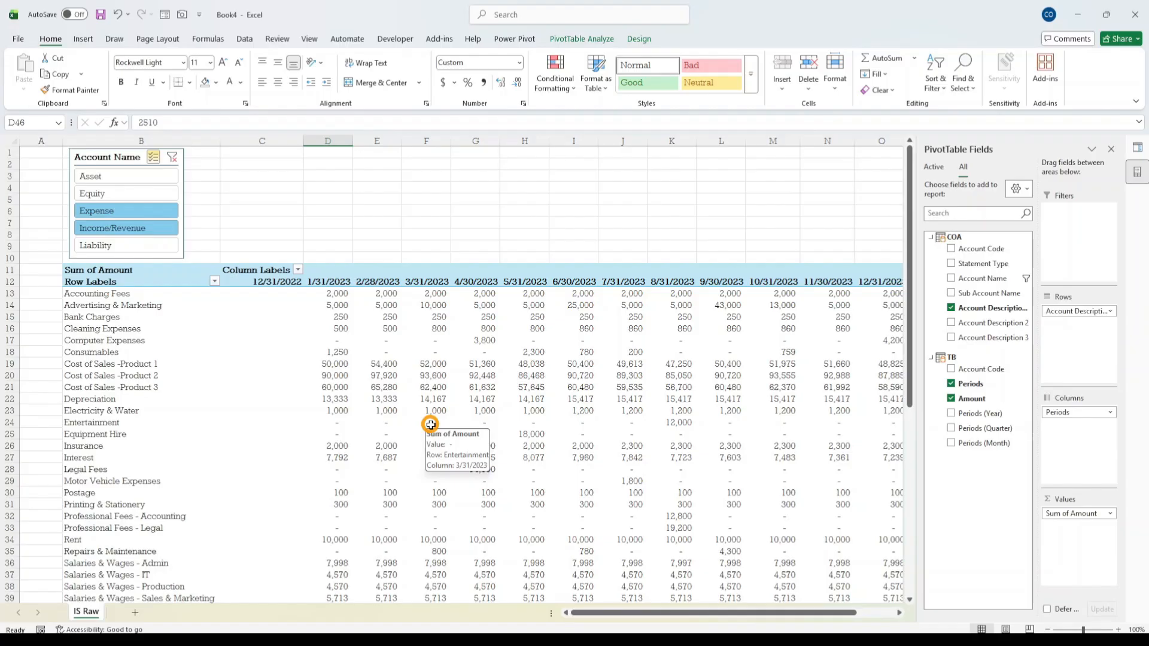
pyautogui.moveTo(633, 612); pyautogui.dragTo(812, 611)
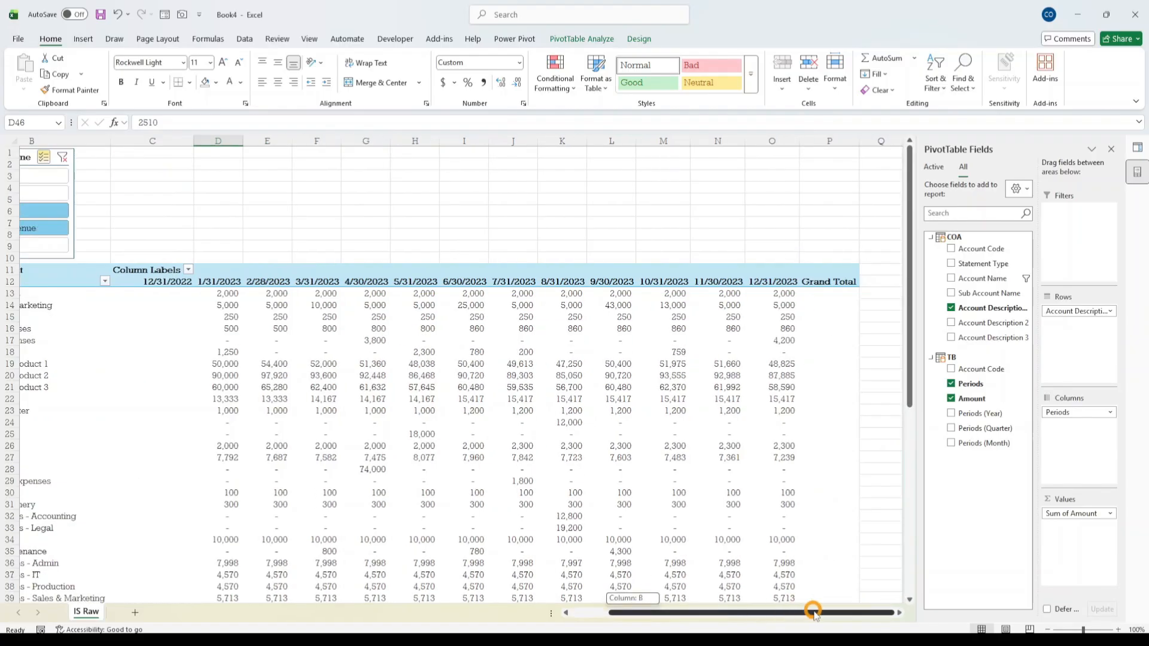
pyautogui.scroll(-6, 585, 527)
pyautogui.scroll(6, 397, 522)
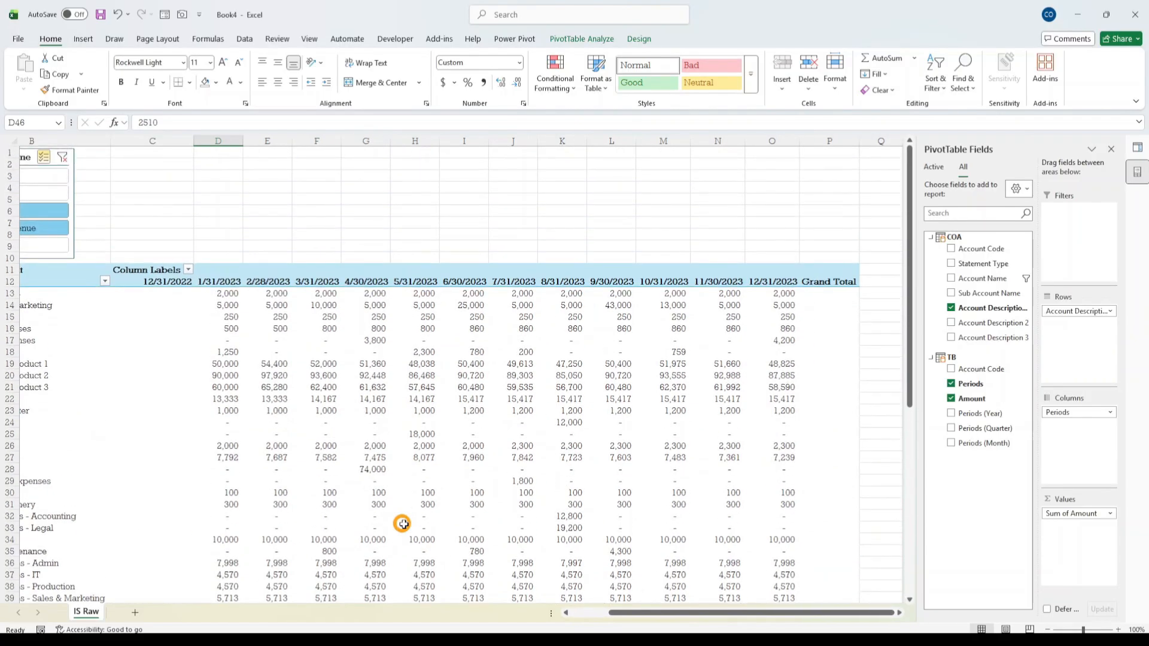
pyautogui.click(862, 315)
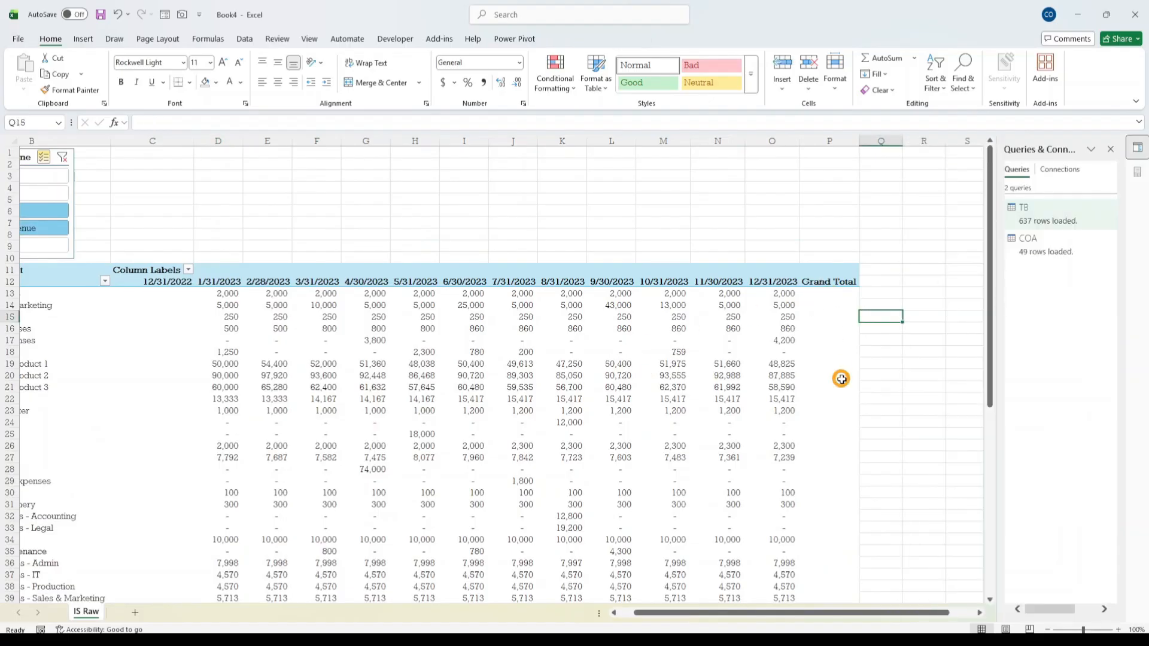
pyautogui.click(817, 410)
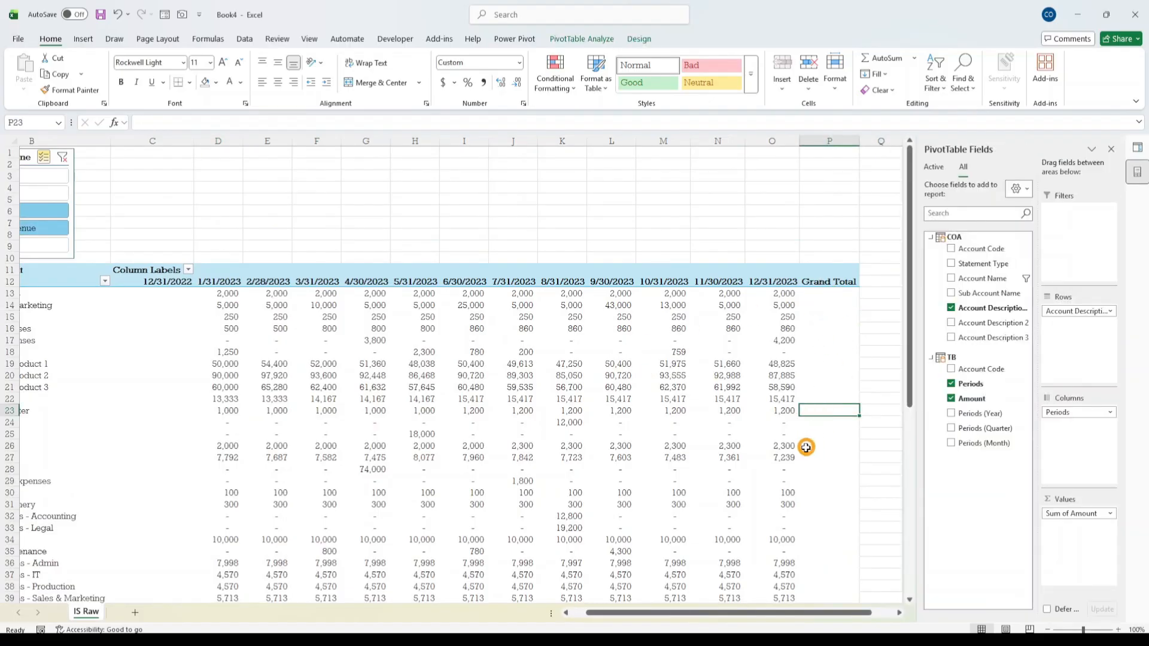
pyautogui.click(638, 40)
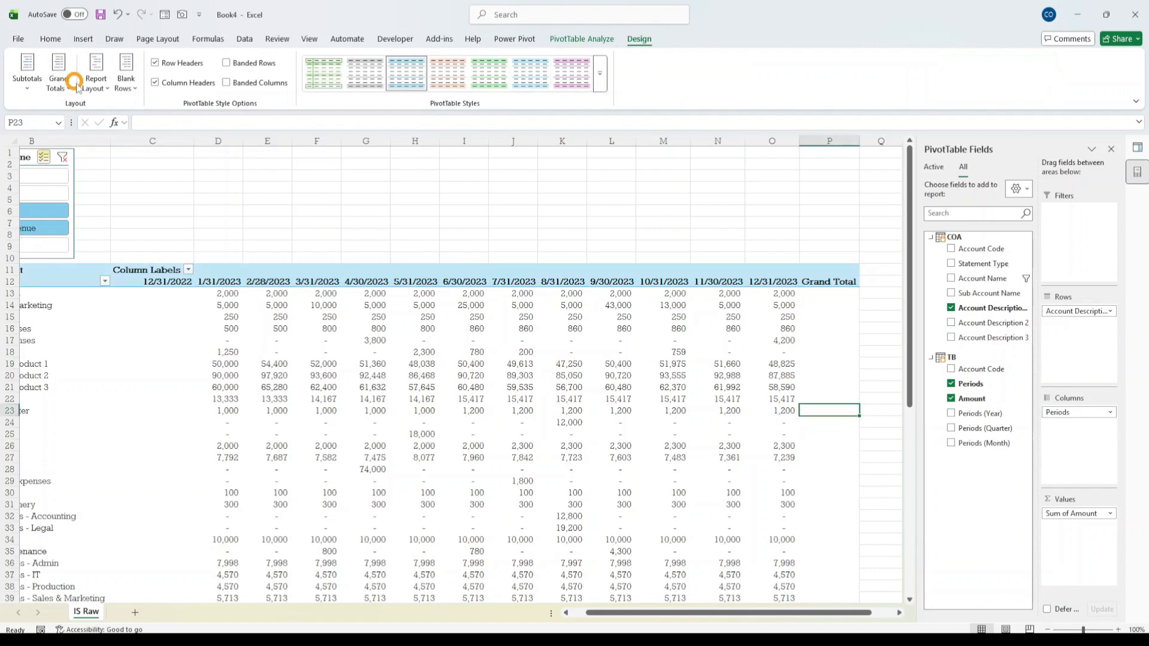
pyautogui.click(59, 81)
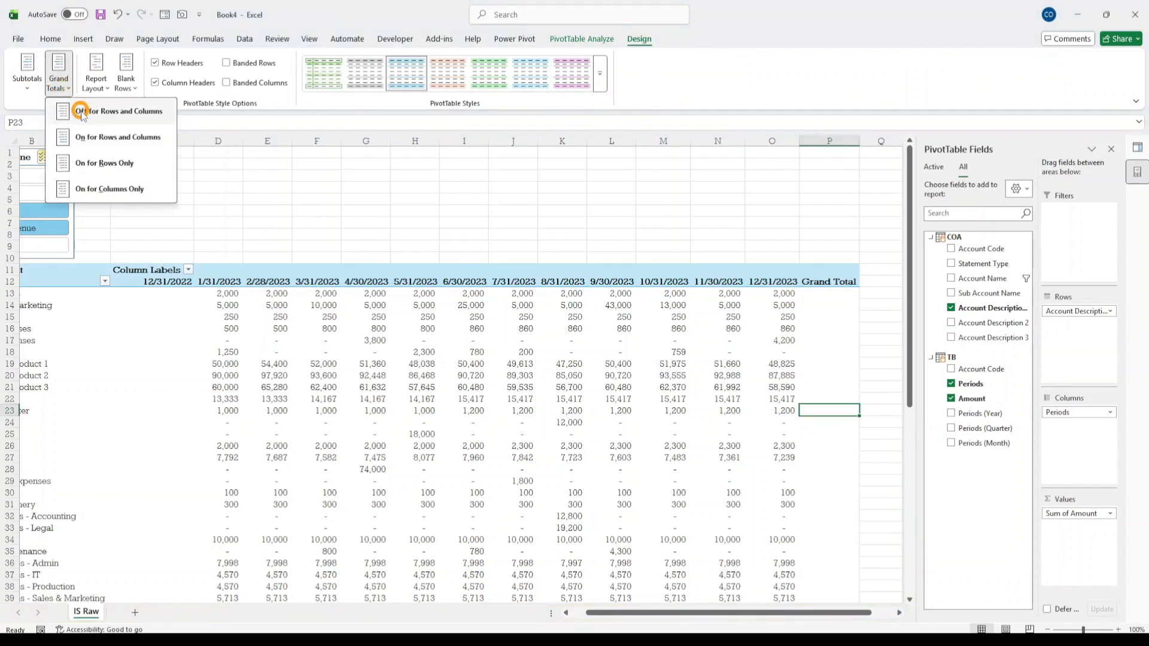
pyautogui.click(102, 113)
pyautogui.scroll(-11, 102, 182)
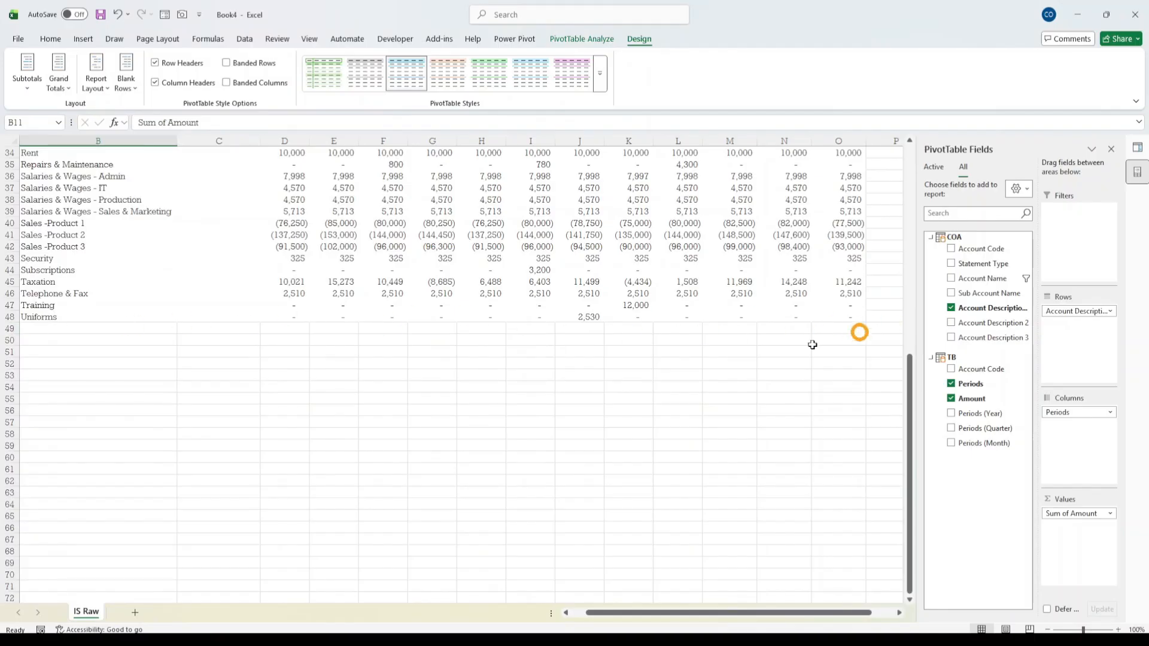
pyautogui.scroll(5, 395, 320)
# - Set the PivotTable's grand totals to on for columns only
pyautogui.click(59, 81)
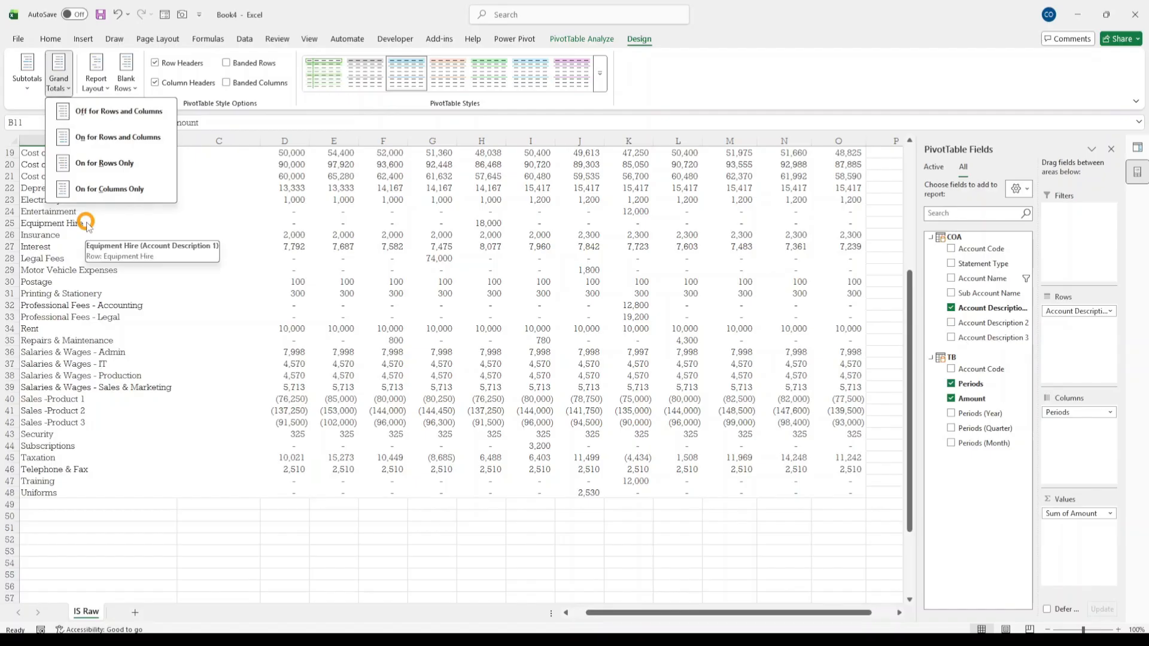
pyautogui.click(110, 188)
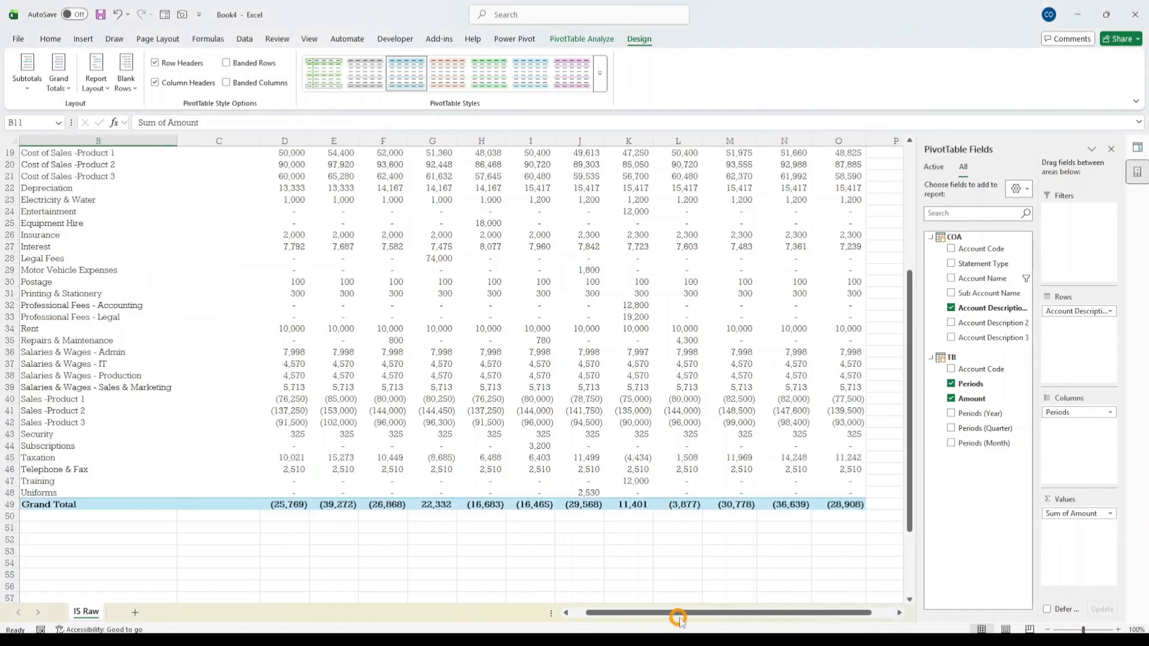
pyautogui.moveTo(676, 613); pyautogui.dragTo(419, 613)
pyautogui.scroll(6, 657, 557)
pyautogui.scroll(-4, 231, 492)
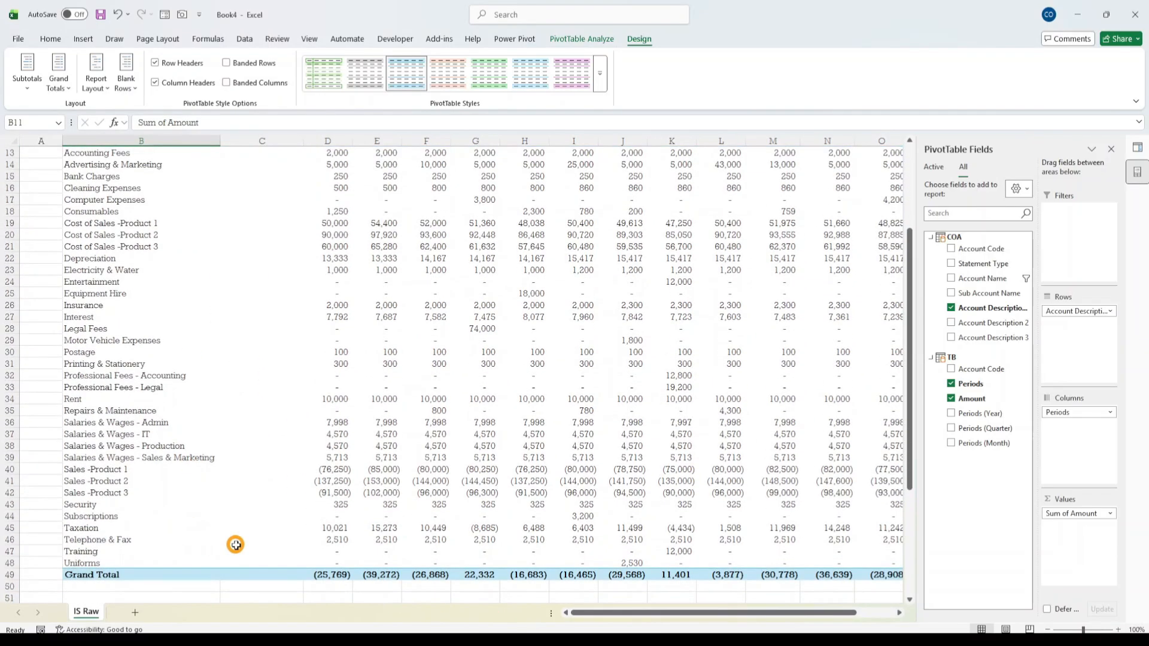
pyautogui.scroll(4, 261, 531)
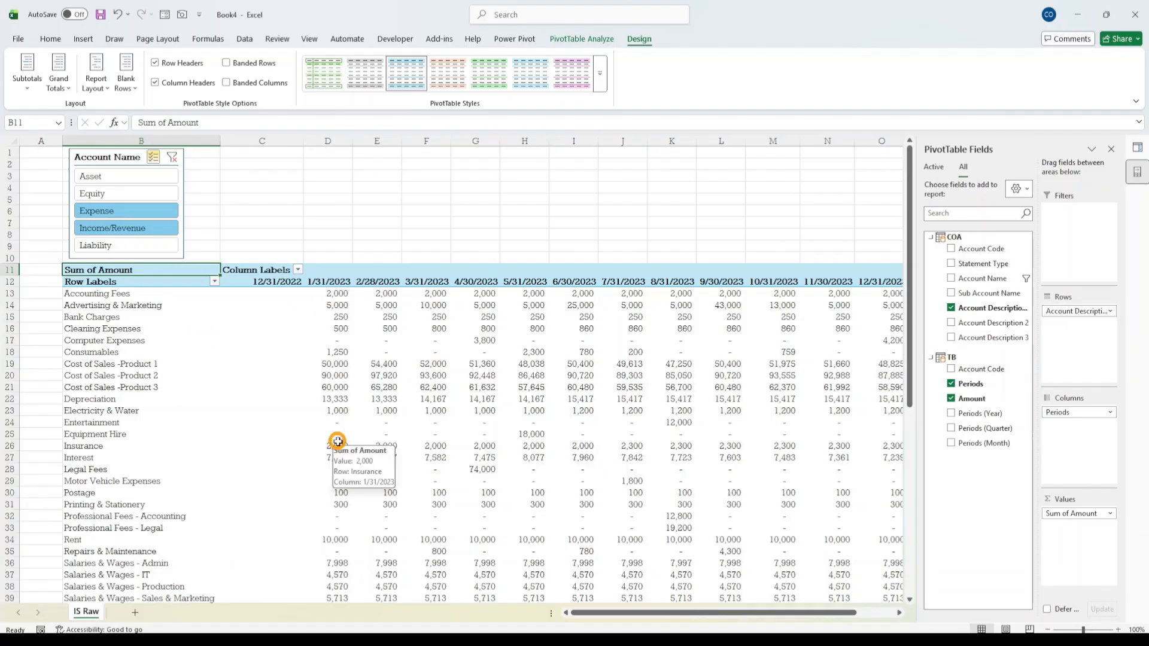
# - Create a copy of the IS Raw sheet at the end of the workbook
pyautogui.rightClick(86, 611)
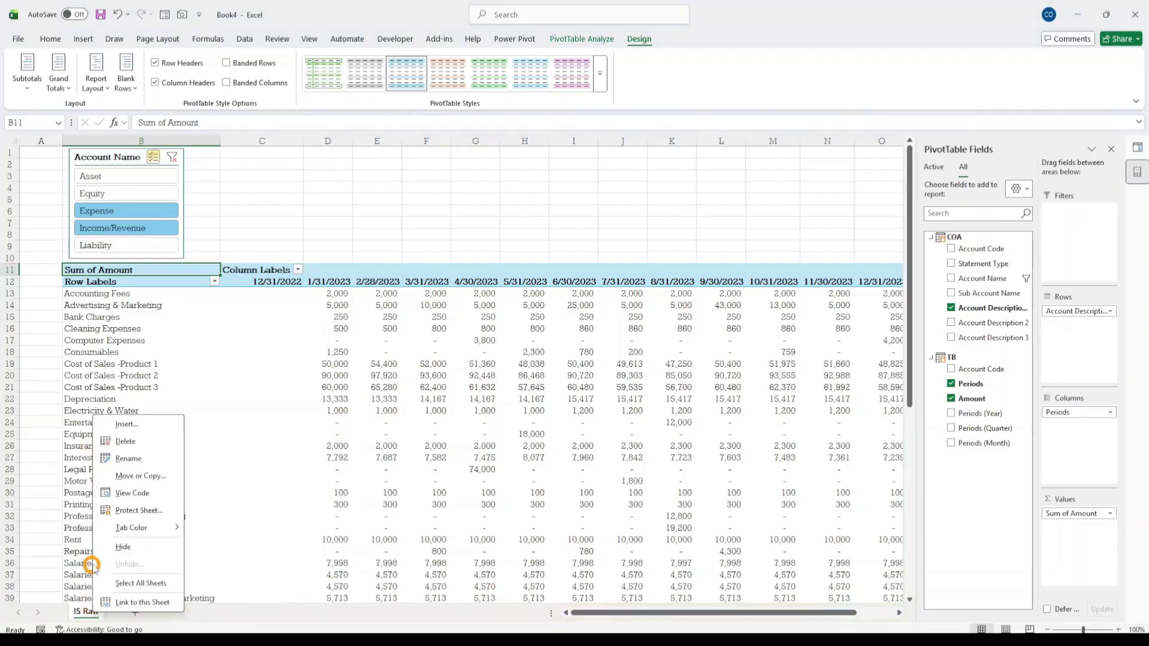
pyautogui.click(139, 476)
pyautogui.click(55, 560)
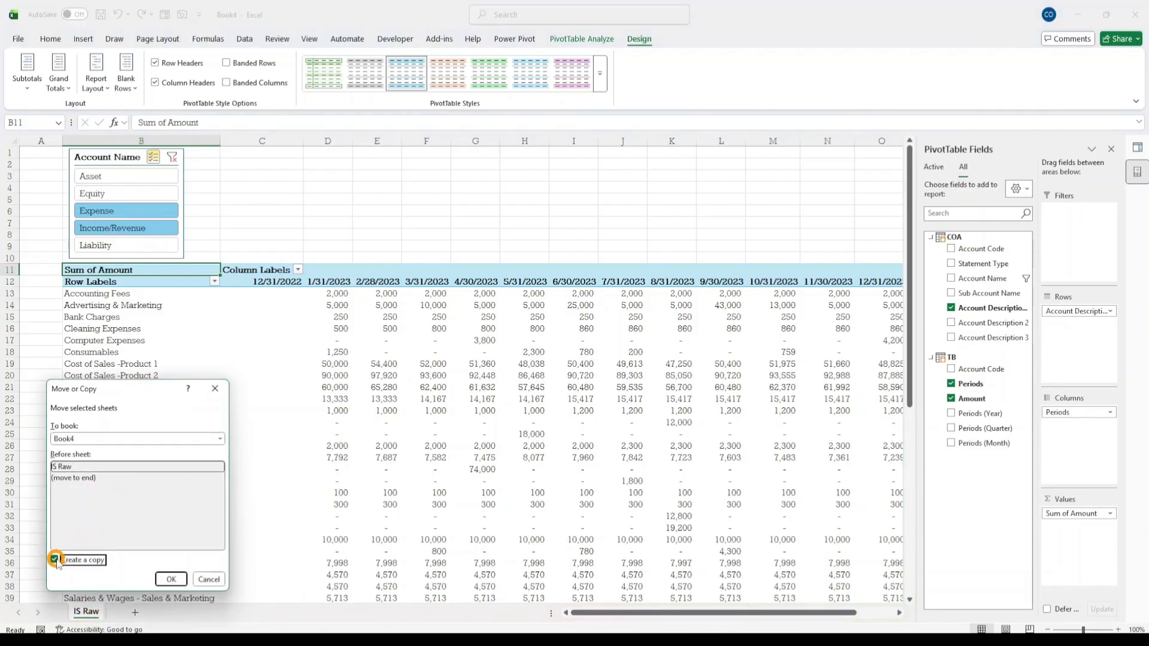
pyautogui.click(76, 478)
pyautogui.click(170, 579)
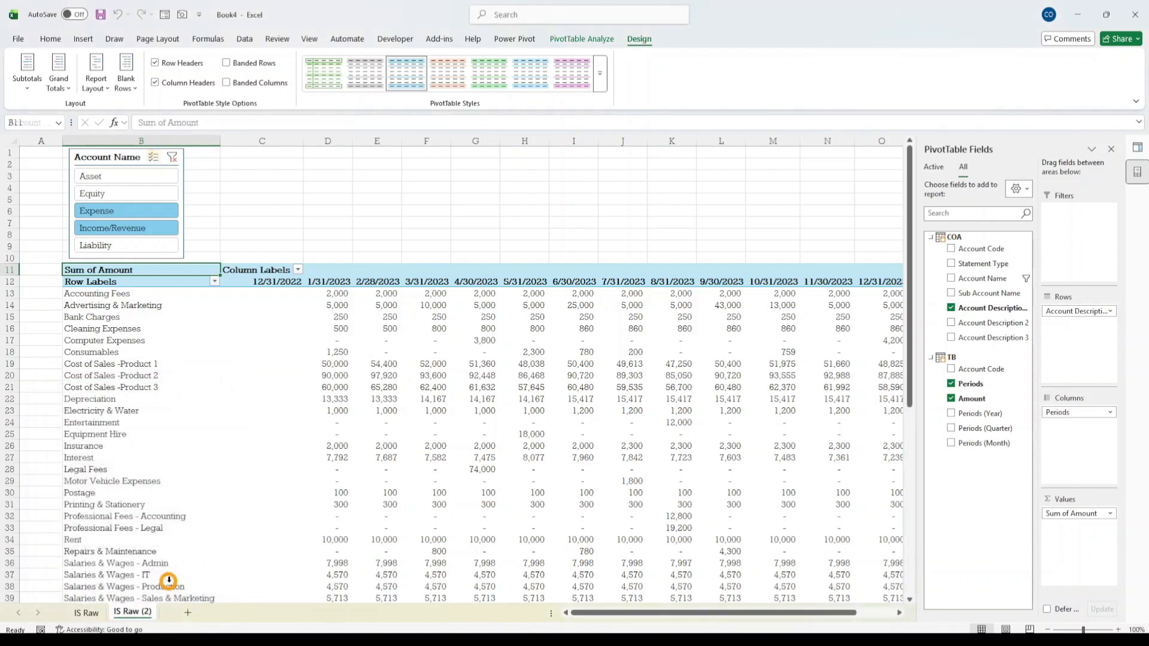
# - Rename the copied sheet as BS Raw
pyautogui.doubleClick(139, 614)
pyautogui.click(145, 610)
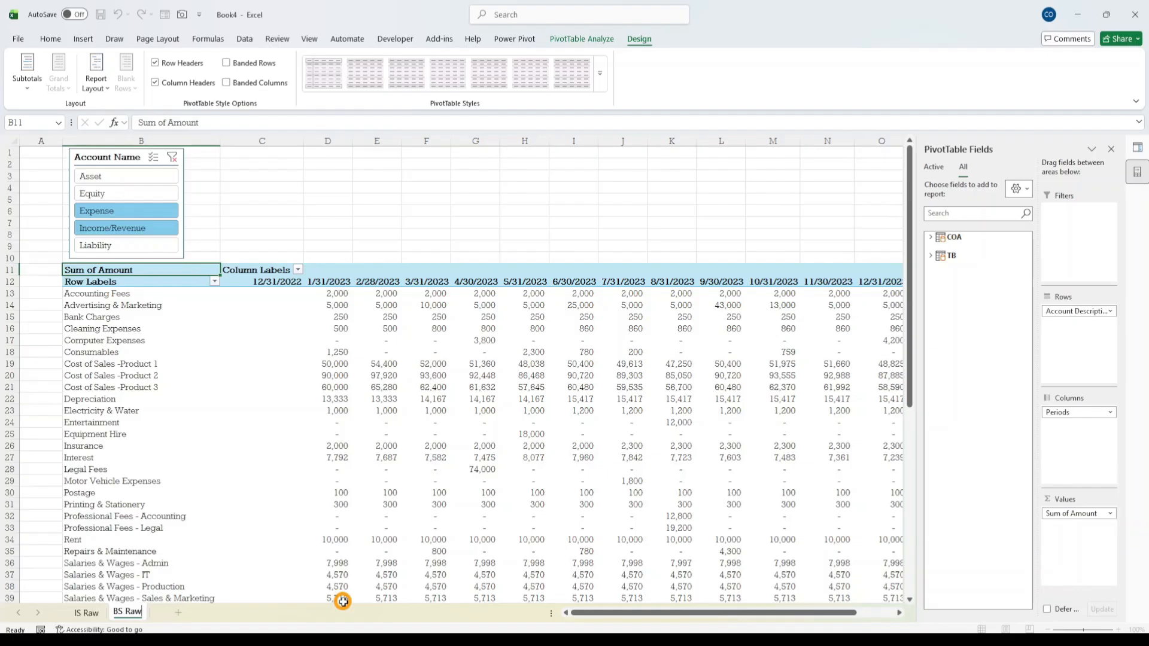
pyautogui.click(359, 377)
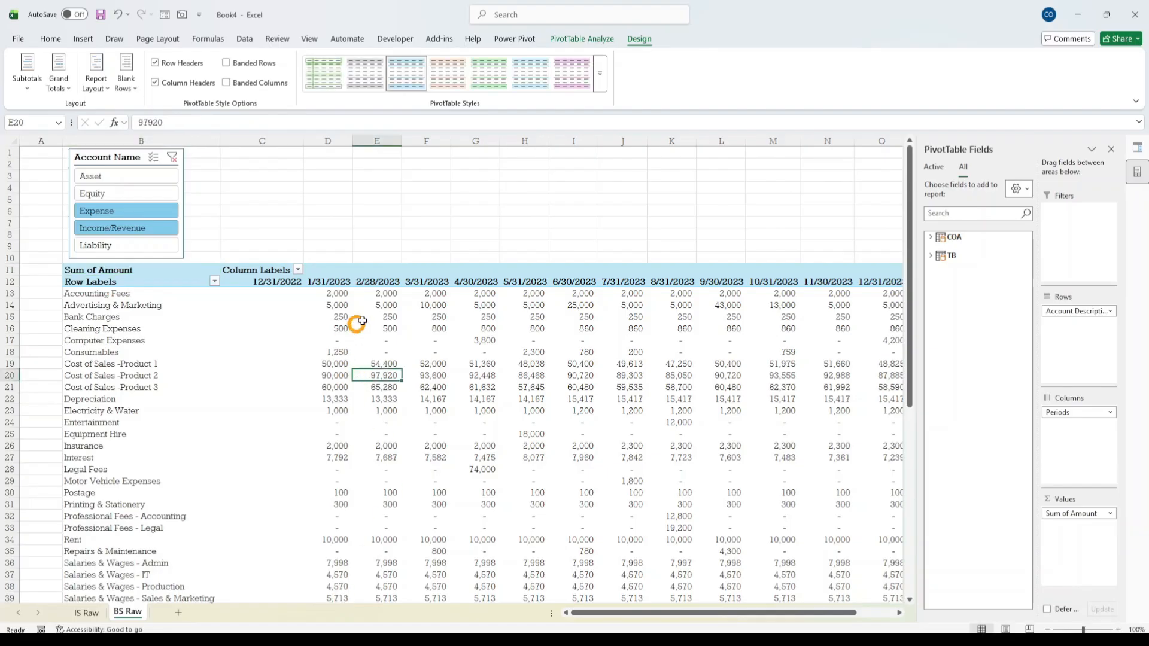
# - Set the Account Name slicer on the BS Raw sheet to multi-select and filter it to Asset, Equity and Liability
pyautogui.scroll(-7, 413, 392)
pyautogui.scroll(7, 433, 375)
pyautogui.click(173, 157)
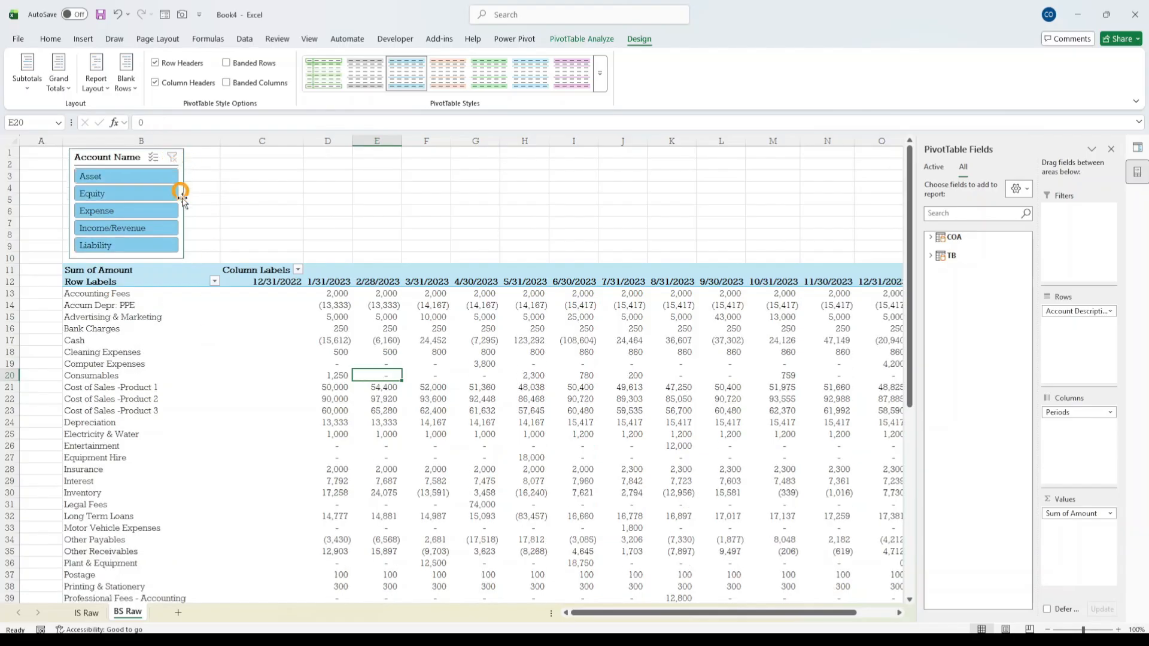
pyautogui.click(153, 158)
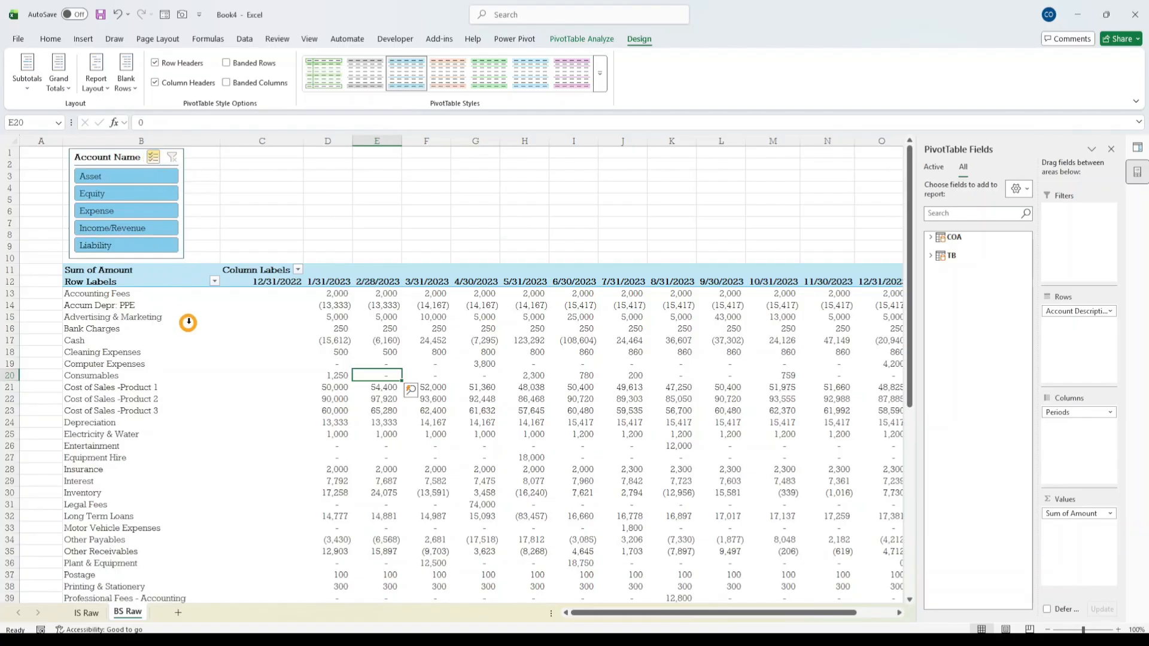
pyautogui.click(99, 177)
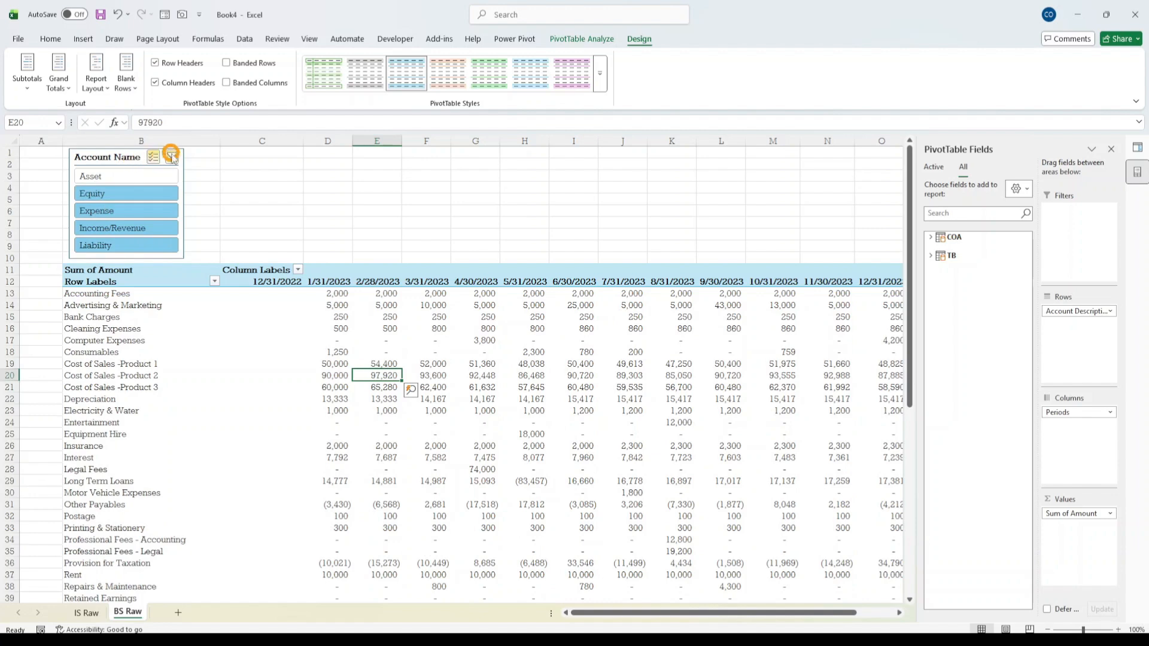
pyautogui.click(172, 157)
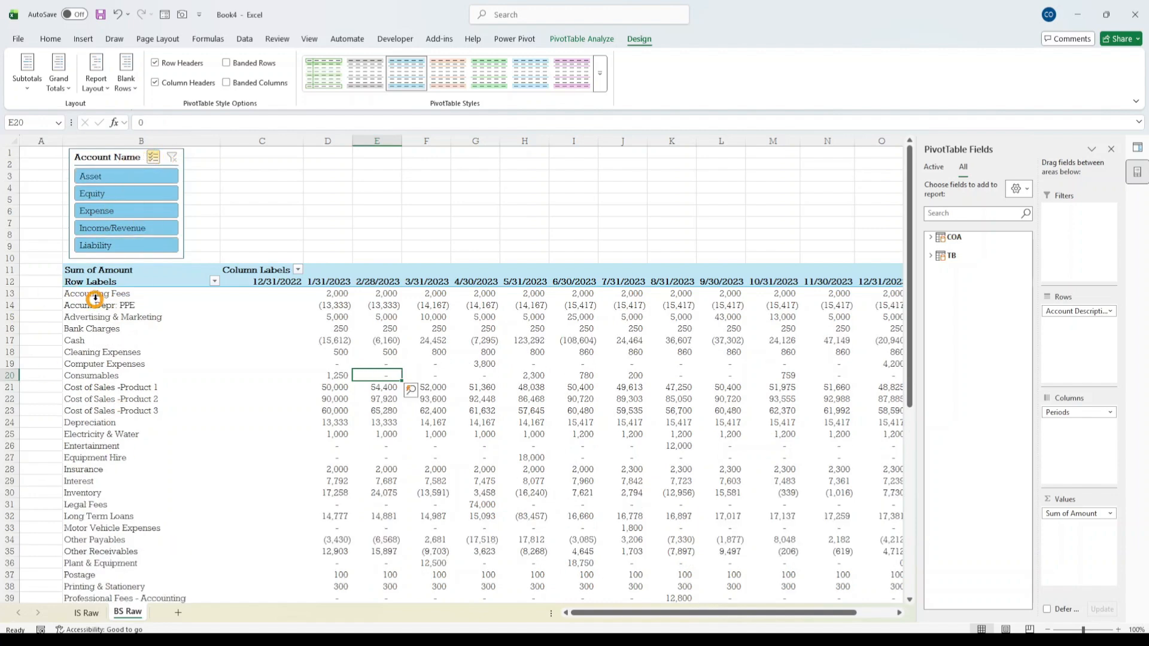
pyautogui.click(169, 159)
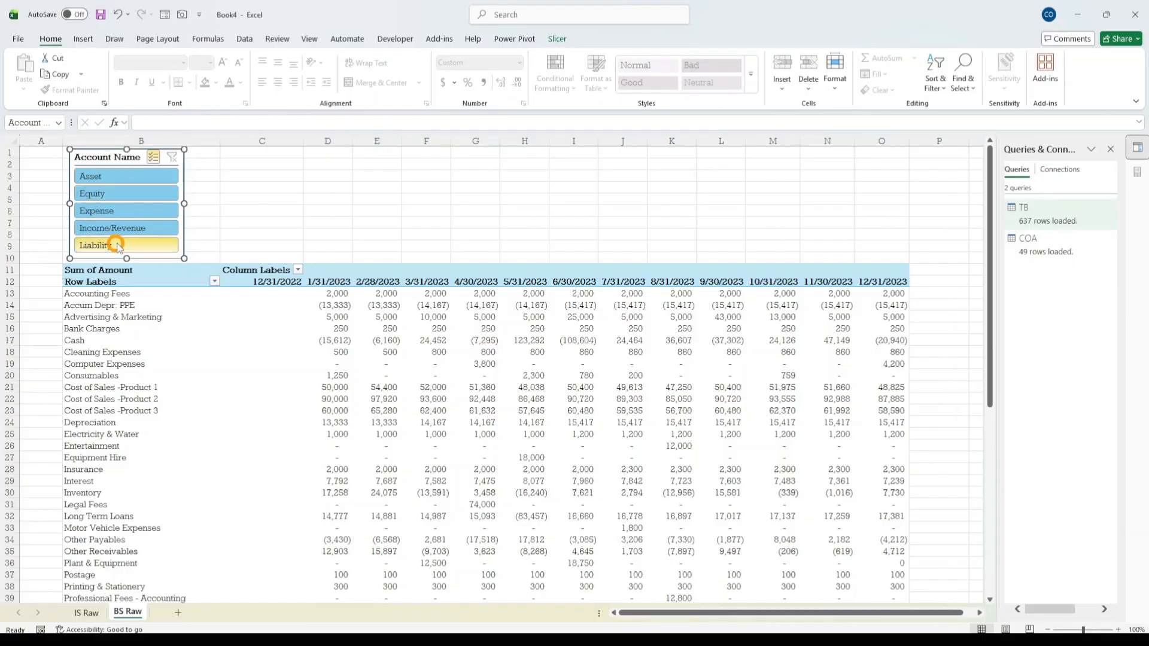
pyautogui.click(100, 212)
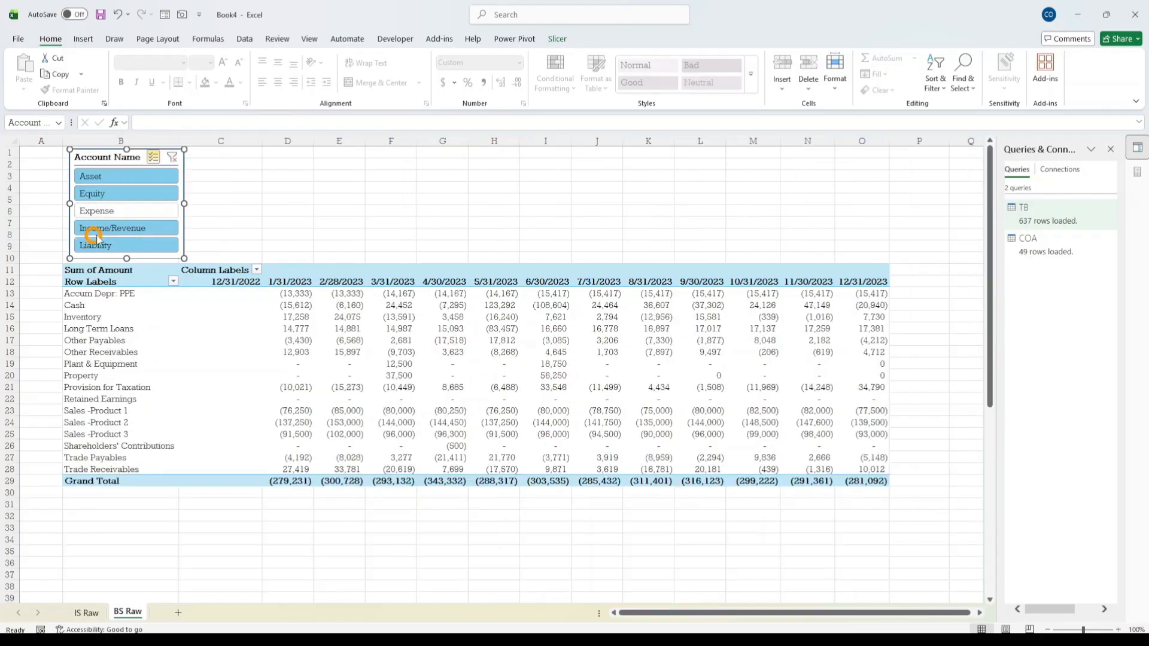
pyautogui.click(114, 230)
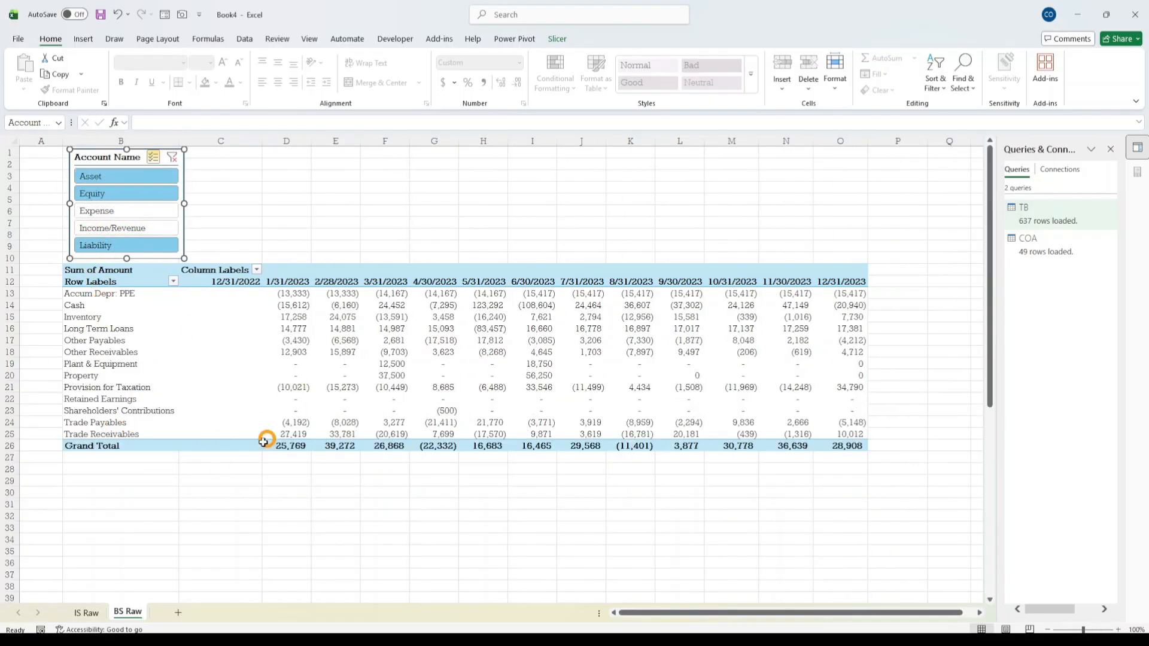
pyautogui.click(233, 513)
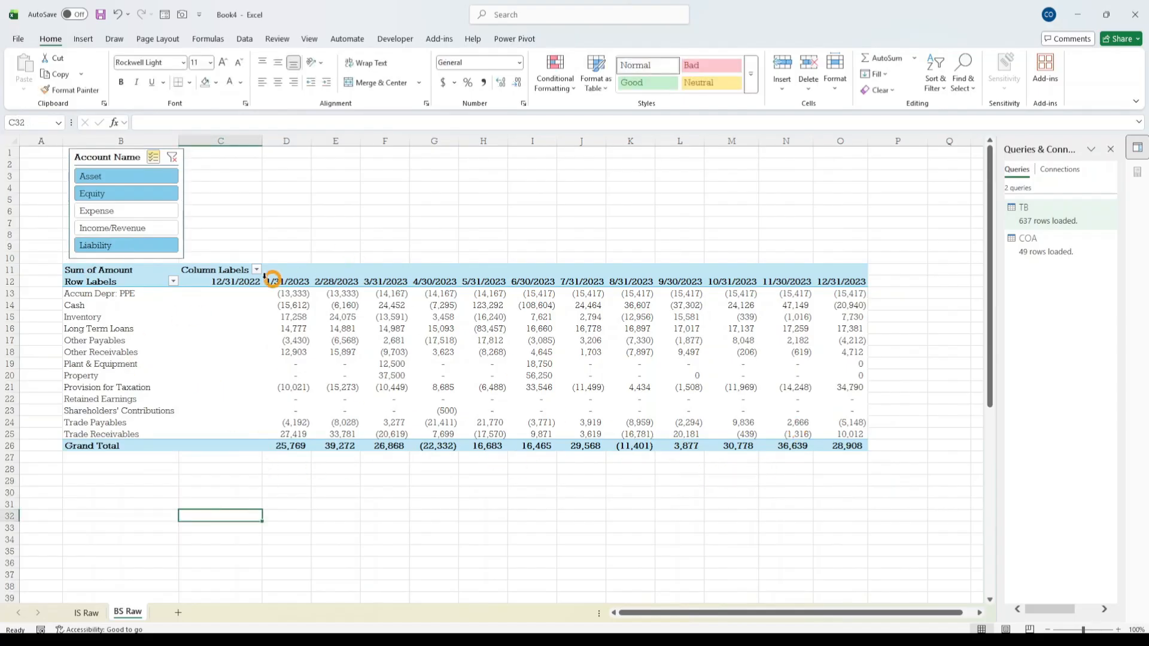
# - Show the BS Raw PivotTable's Sum of Amount values with No Calculation and check the Cash and Retained Earnings balances
pyautogui.moveTo(384, 343)
pyautogui.moveTo(293, 294); pyautogui.dragTo(851, 447)
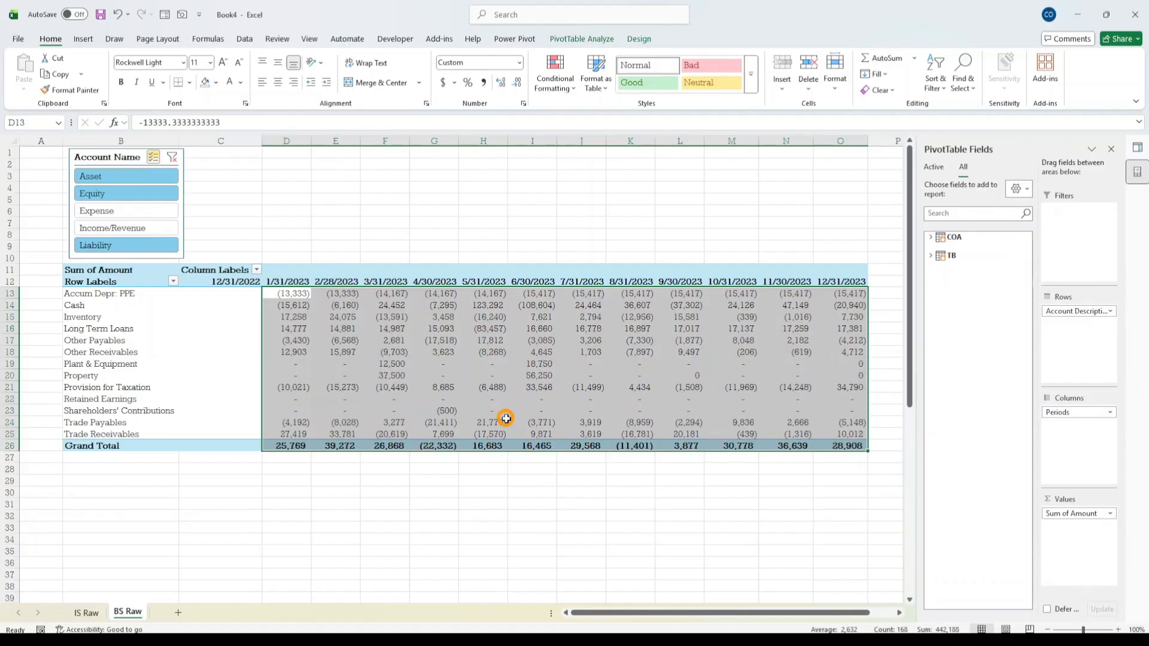
pyautogui.moveTo(506, 418)
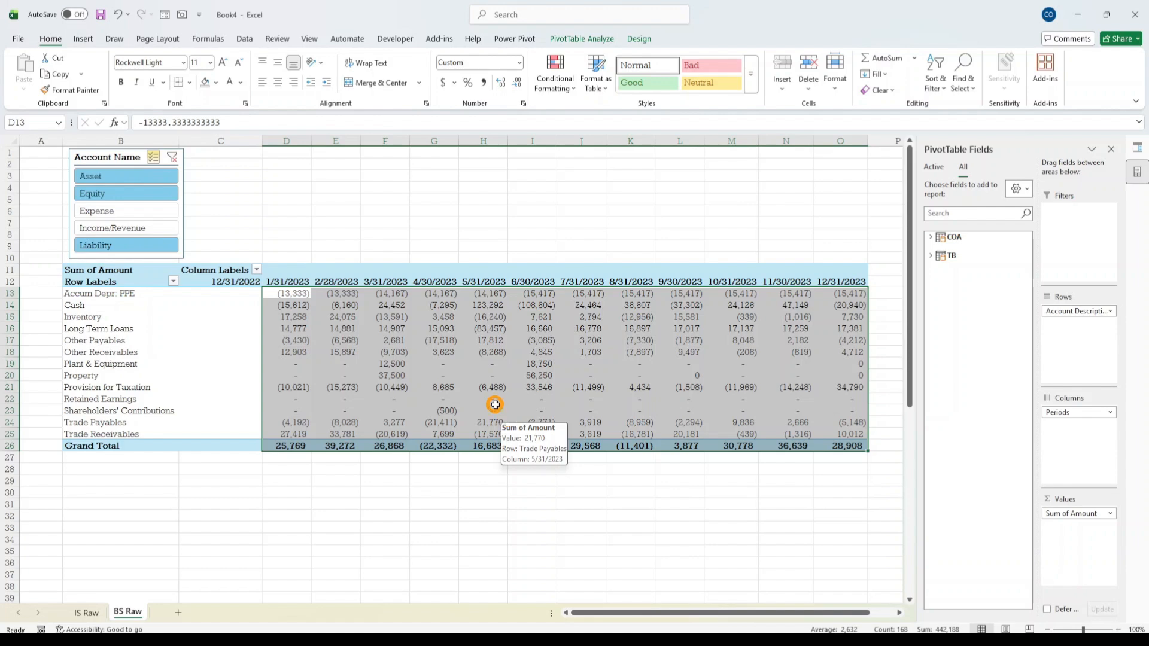
pyautogui.click(384, 329)
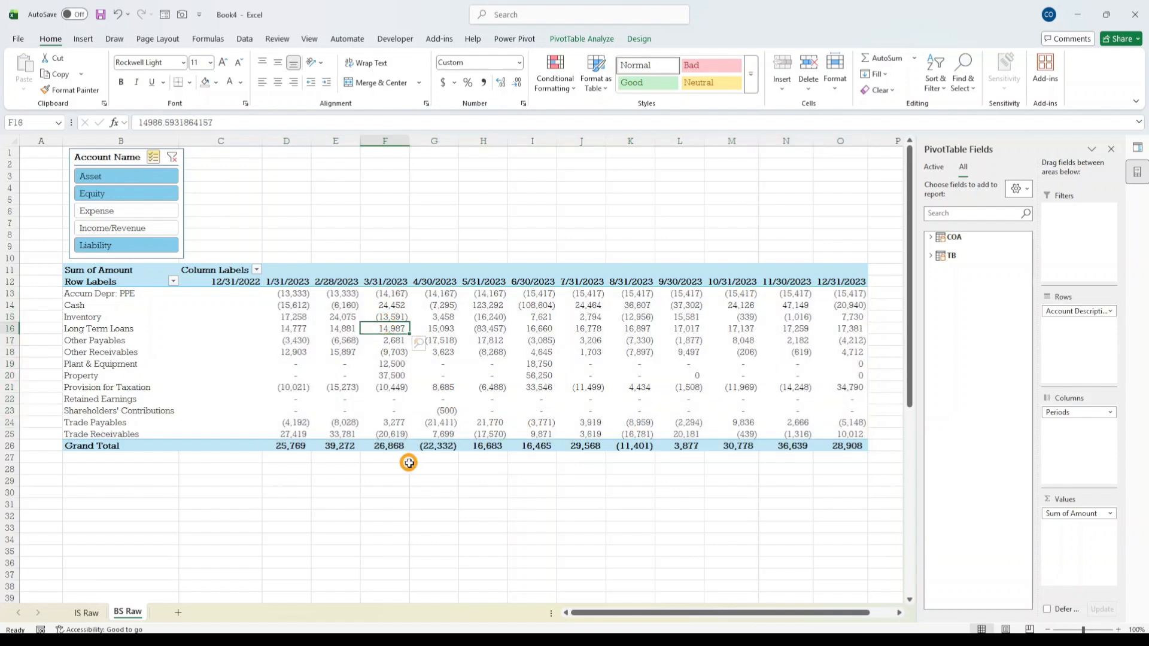
pyautogui.press('Up')
pyautogui.press('Left')
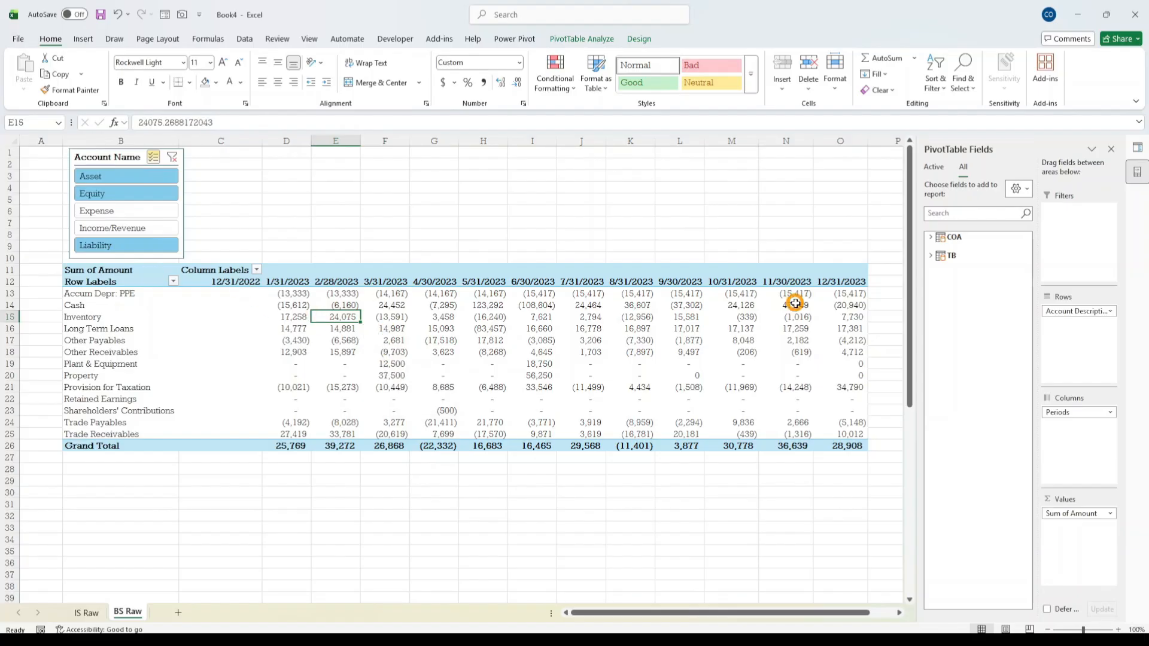
pyautogui.rightClick(333, 317)
pyautogui.moveTo(372, 500)
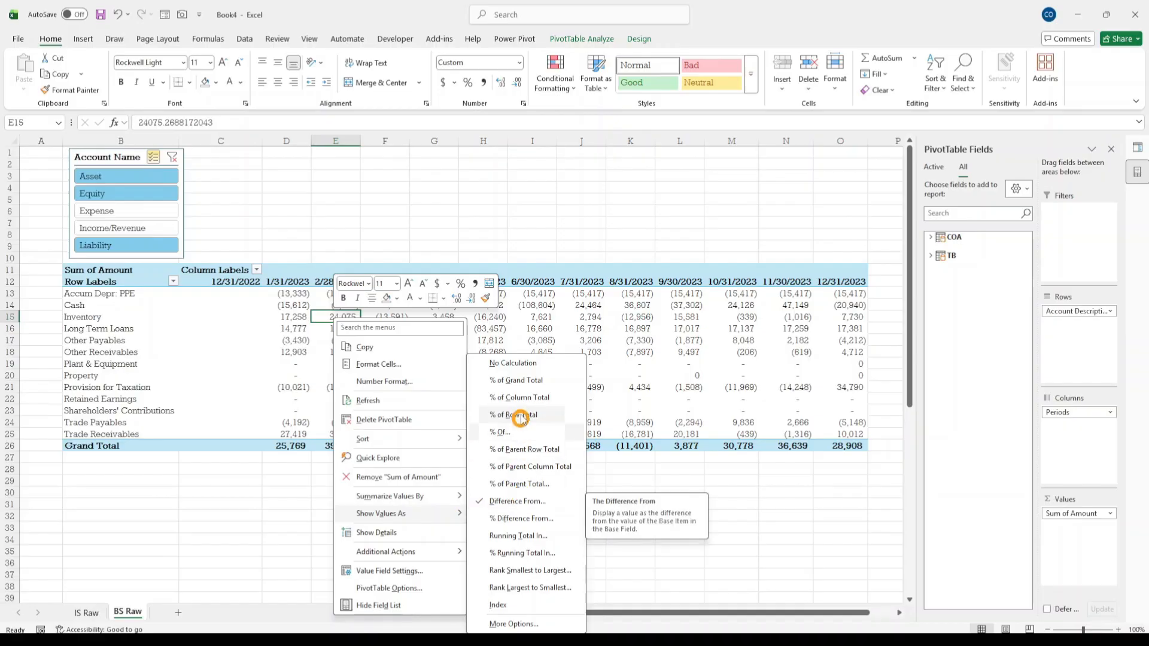
pyautogui.click(529, 363)
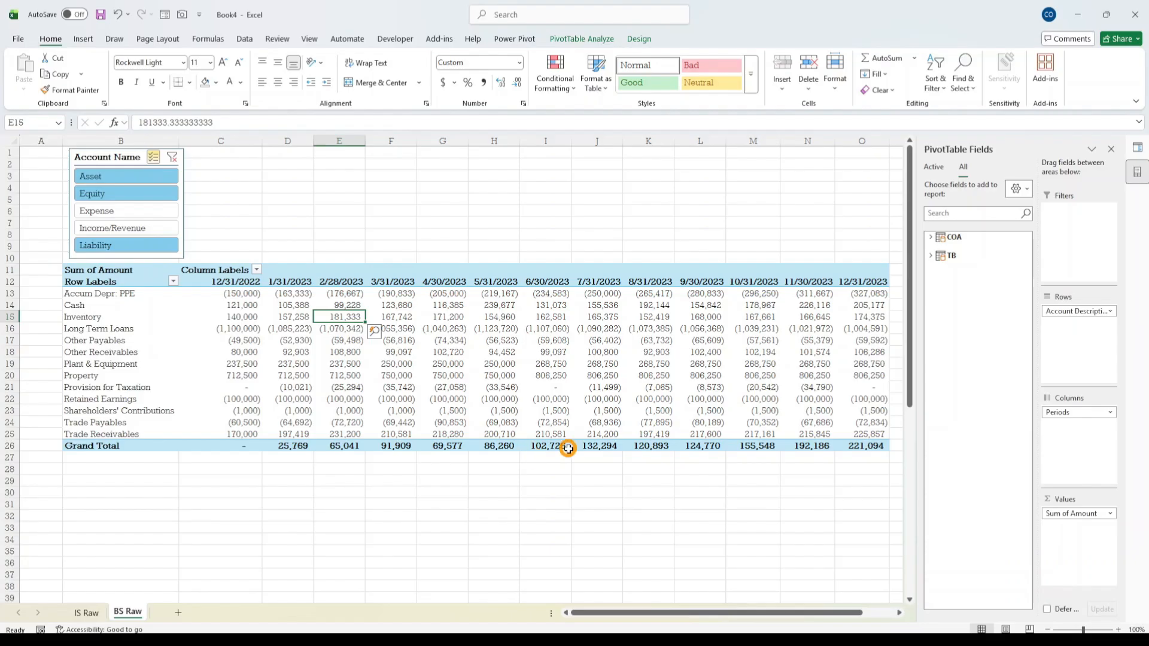
pyautogui.click(323, 304)
pyautogui.click(321, 400)
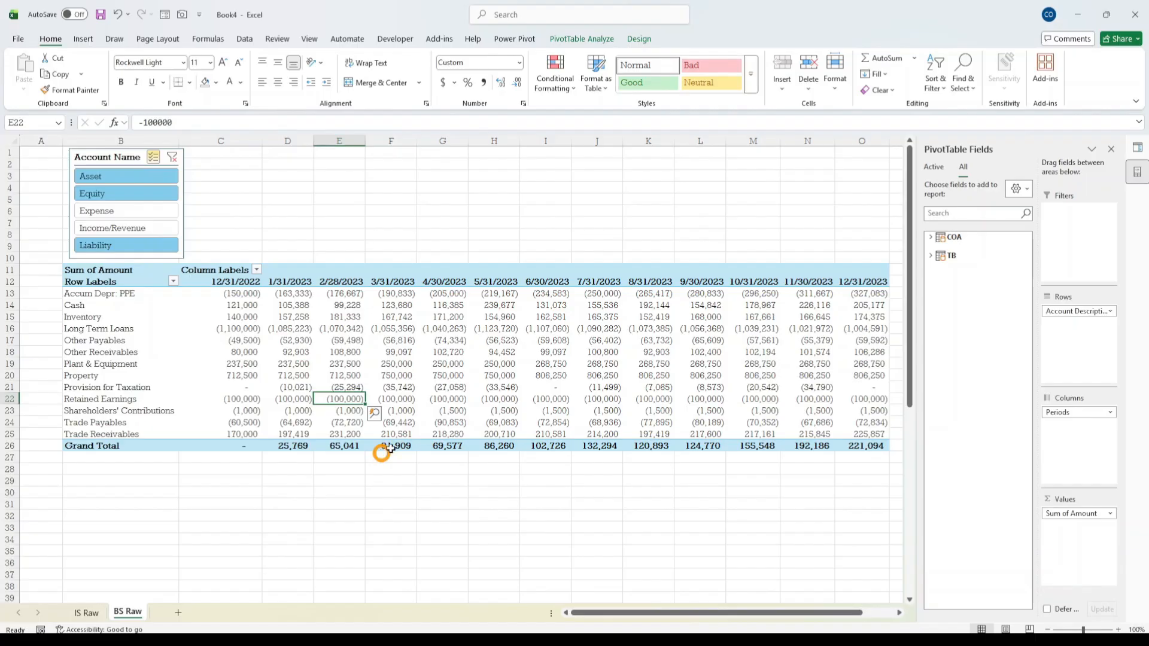
pyautogui.click(228, 400)
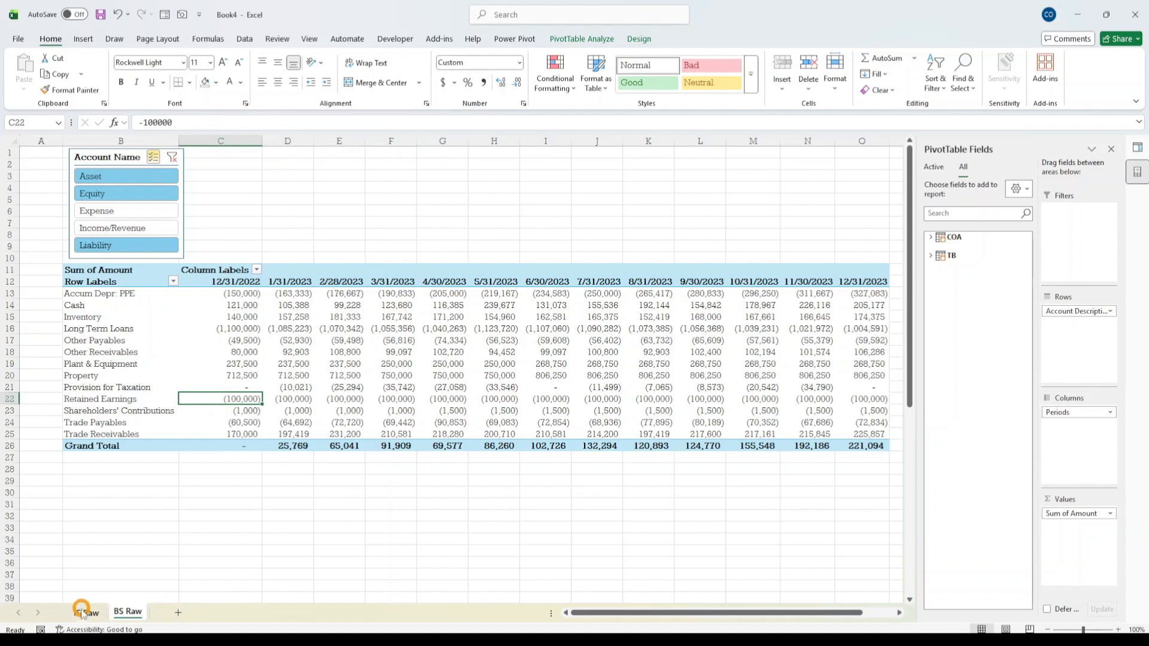
# - Add a new sheet named Financial Statemenrt and place it before the IS Raw sheet
pyautogui.click(179, 613)
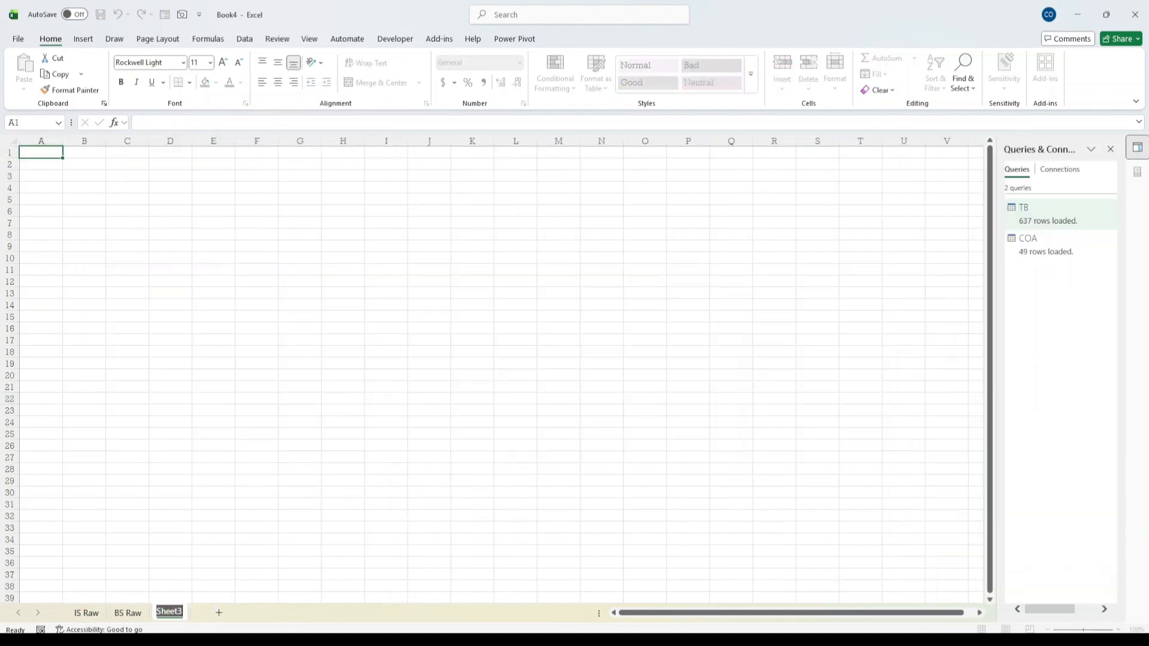
pyautogui.write('Financial Statemenr')
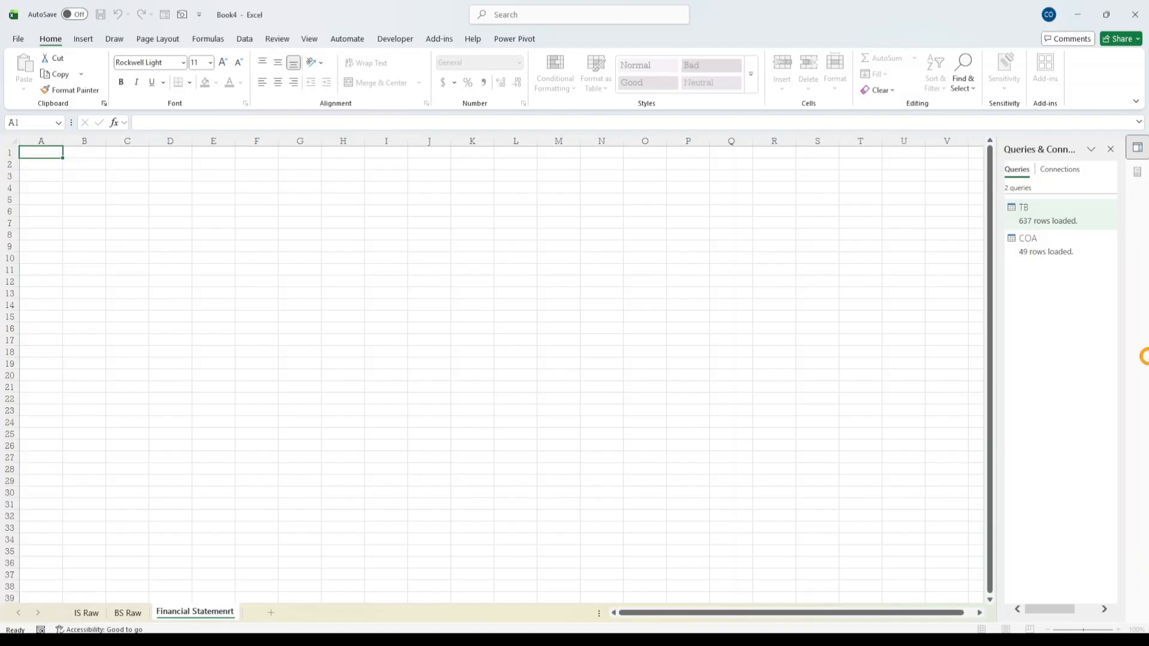
pyautogui.press('Return')
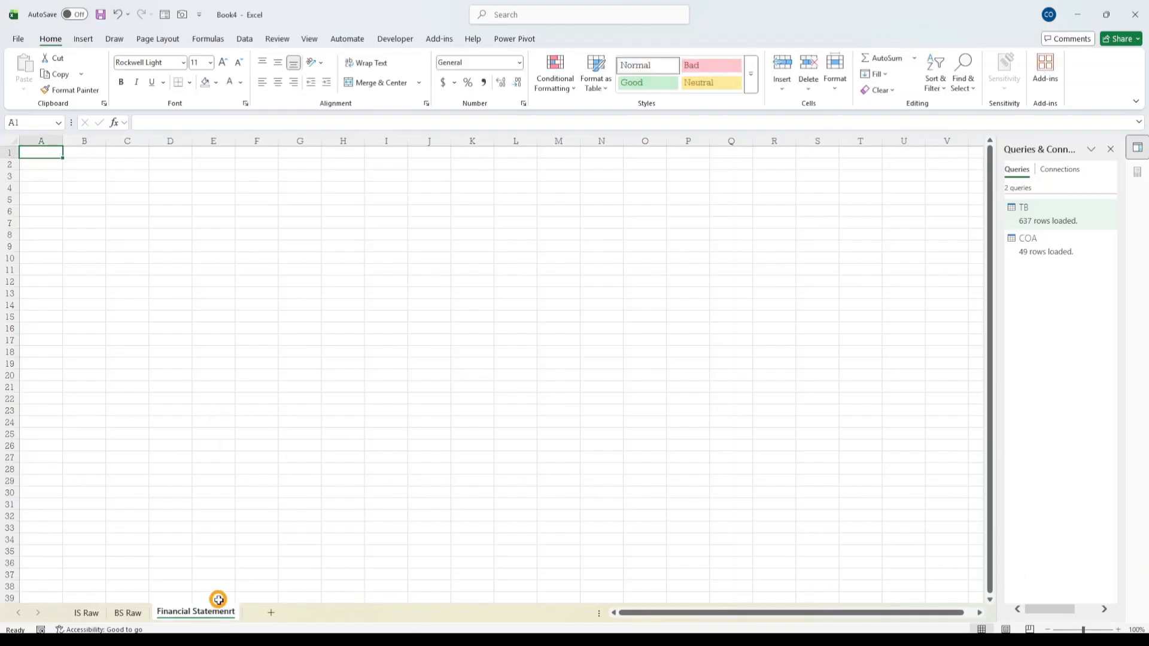
pyautogui.moveTo(94, 616); pyautogui.dragTo(58, 607)
pyautogui.click(182, 410)
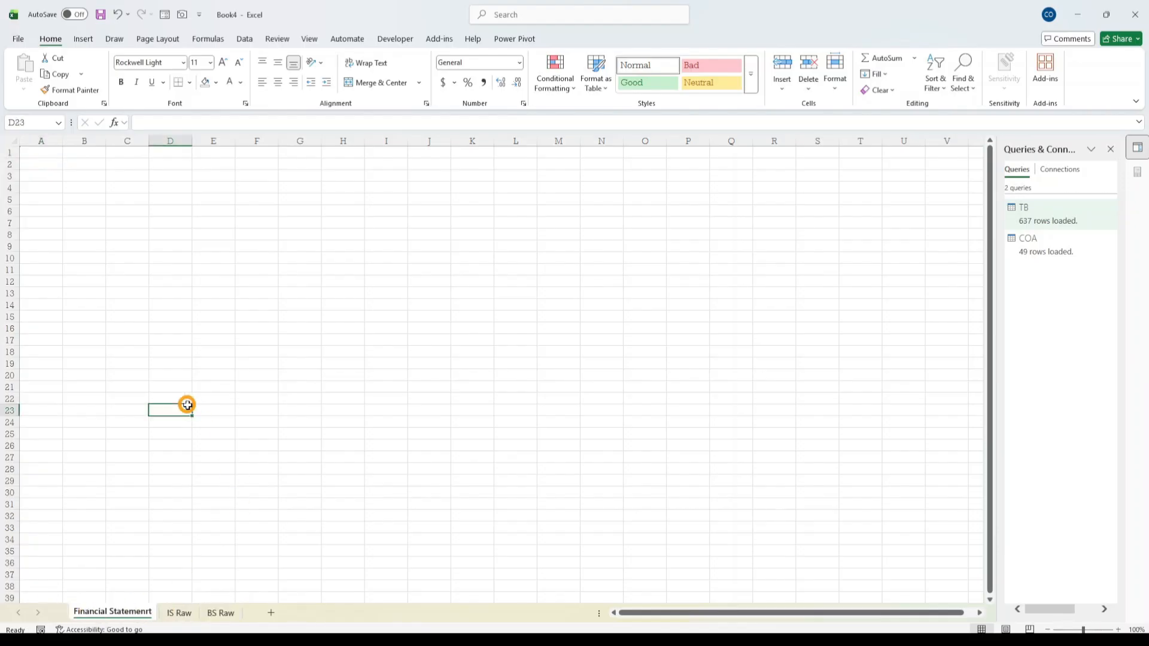
# - Enter the heading Income Statement in cell A3 and make all of column A bold
pyautogui.click(68, 178)
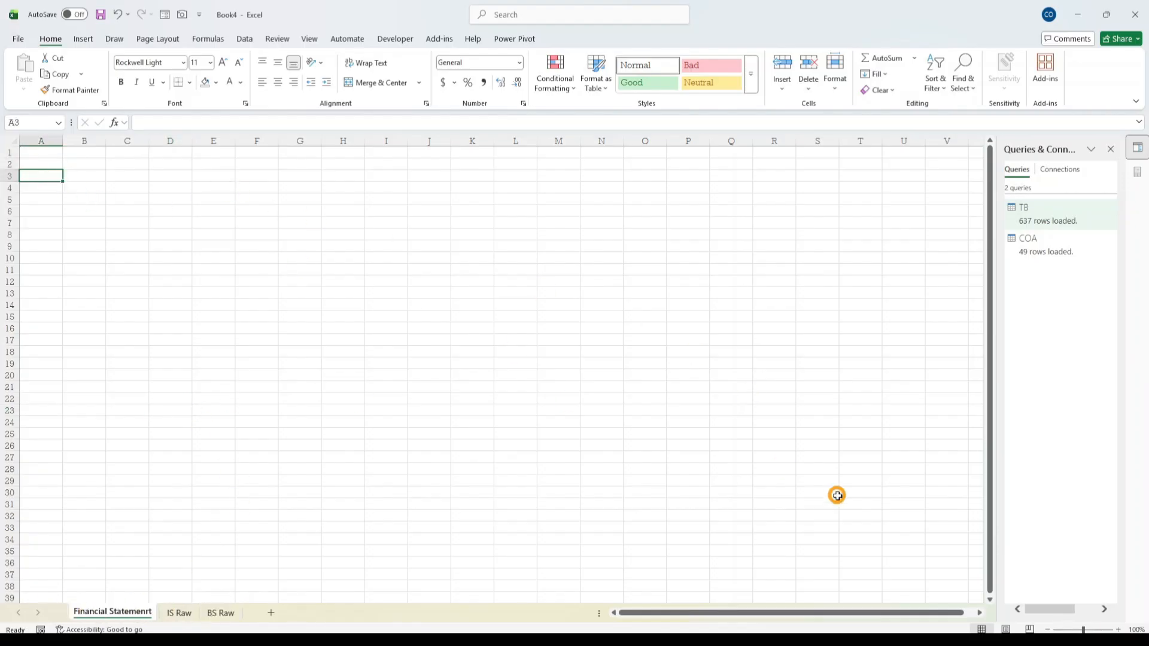
pyautogui.write('Income Statement')
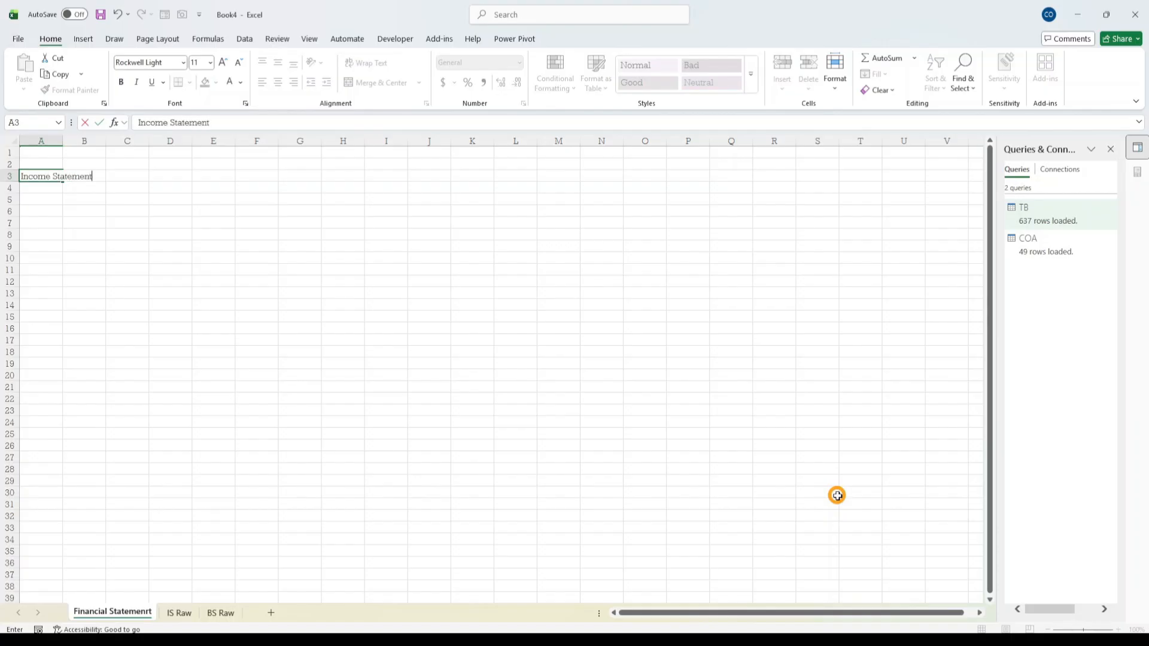
pyautogui.hotkey('ctrl', 'Return')
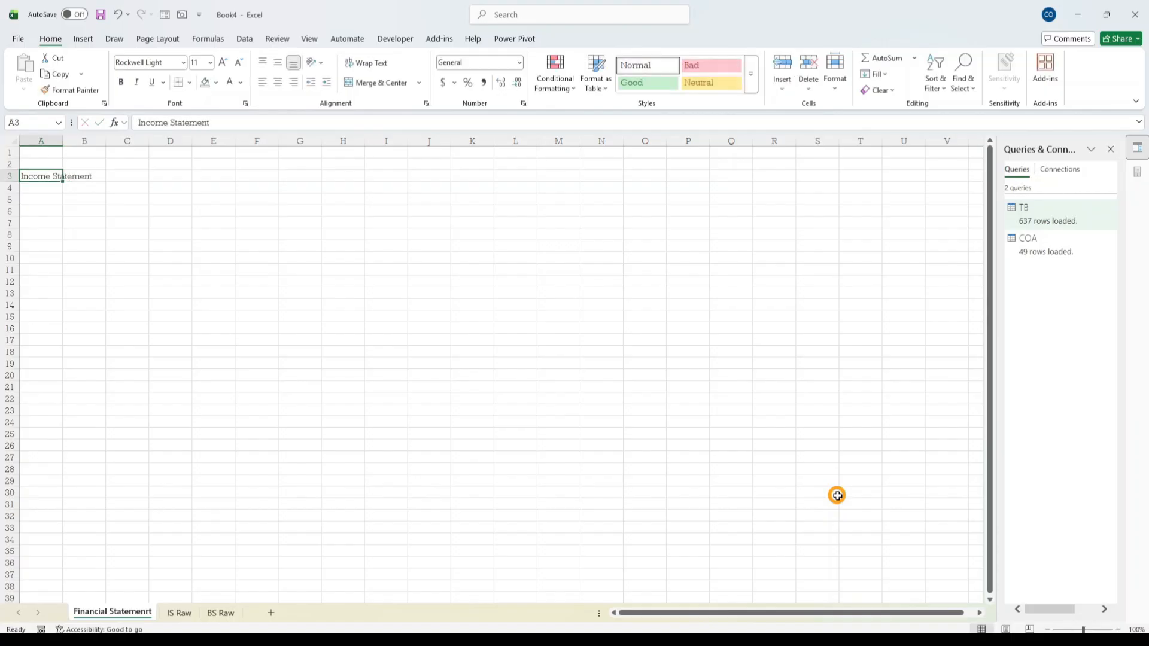
pyautogui.click(41, 140)
pyautogui.click(122, 81)
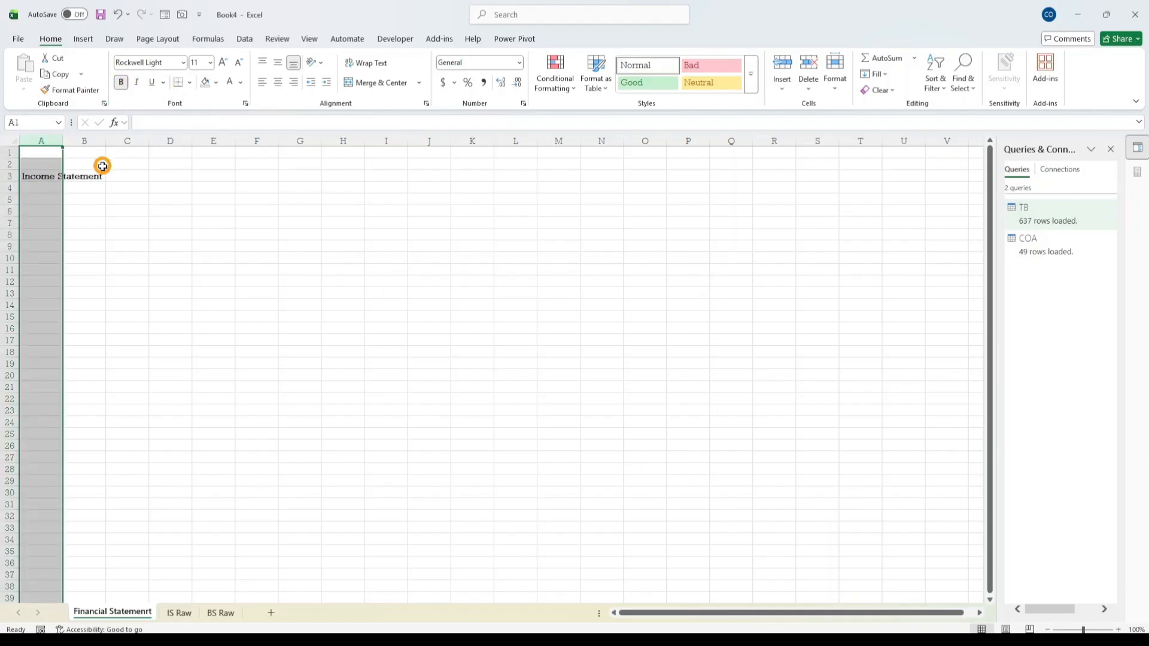
pyautogui.click(99, 234)
# - Narrow columns A and B and widen column C to make room for the statement's line items
pyautogui.click(226, 189)
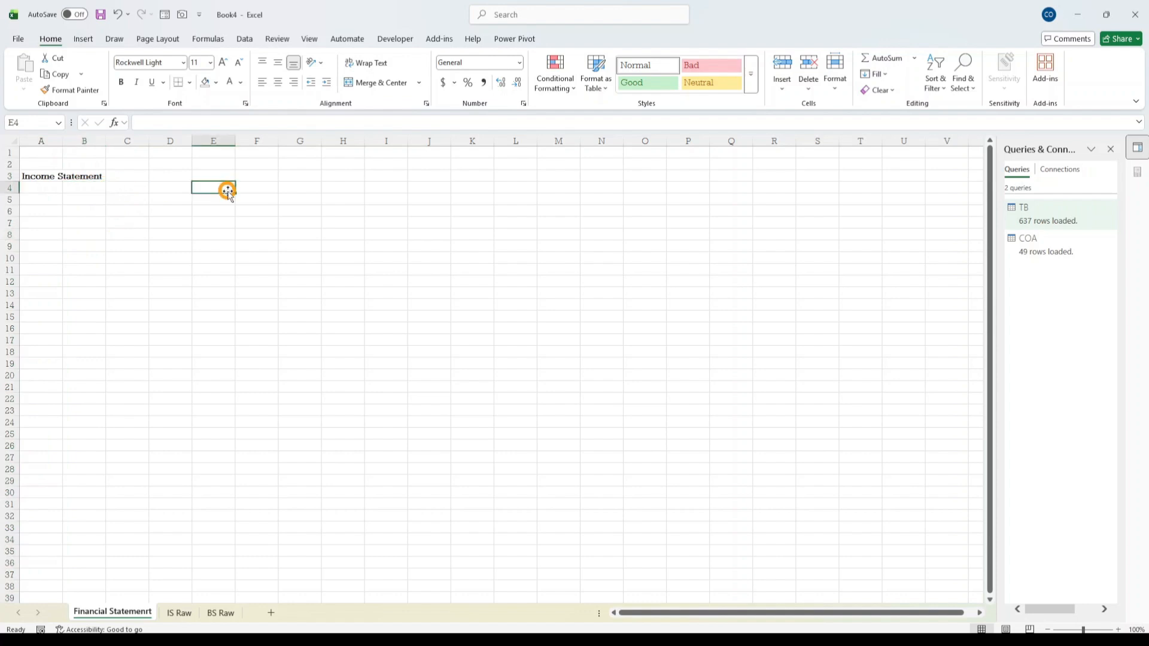
pyautogui.click(232, 183)
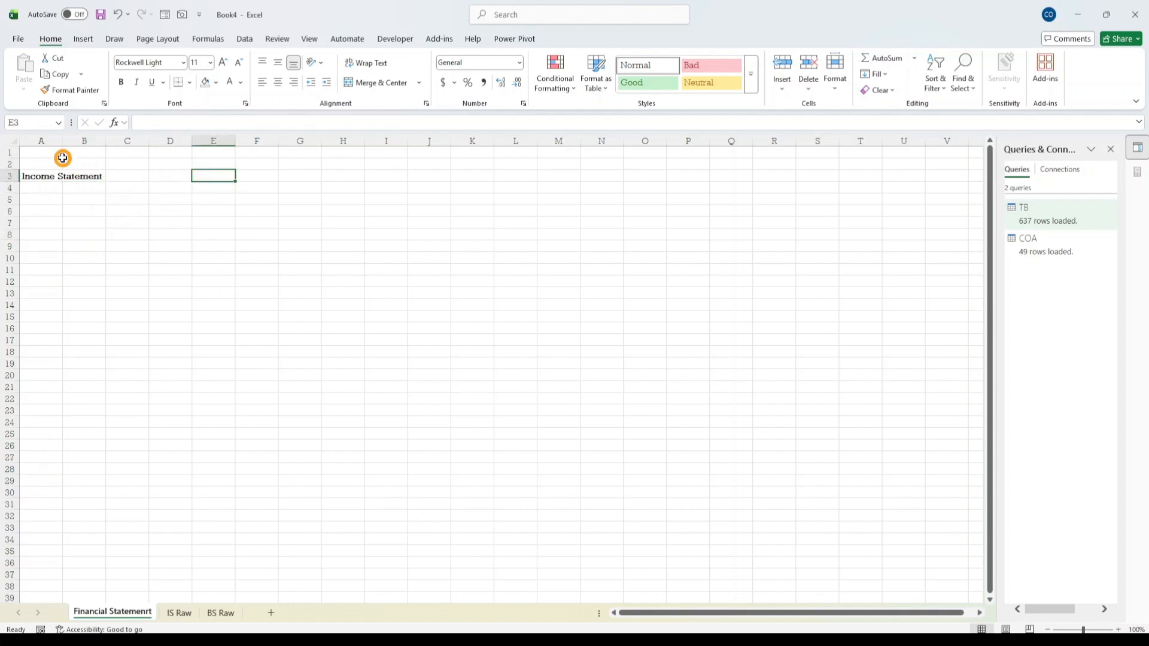
pyautogui.moveTo(69, 145); pyautogui.dragTo(238, 147)
pyautogui.click(98, 197)
pyautogui.click(98, 187)
pyautogui.click(152, 234)
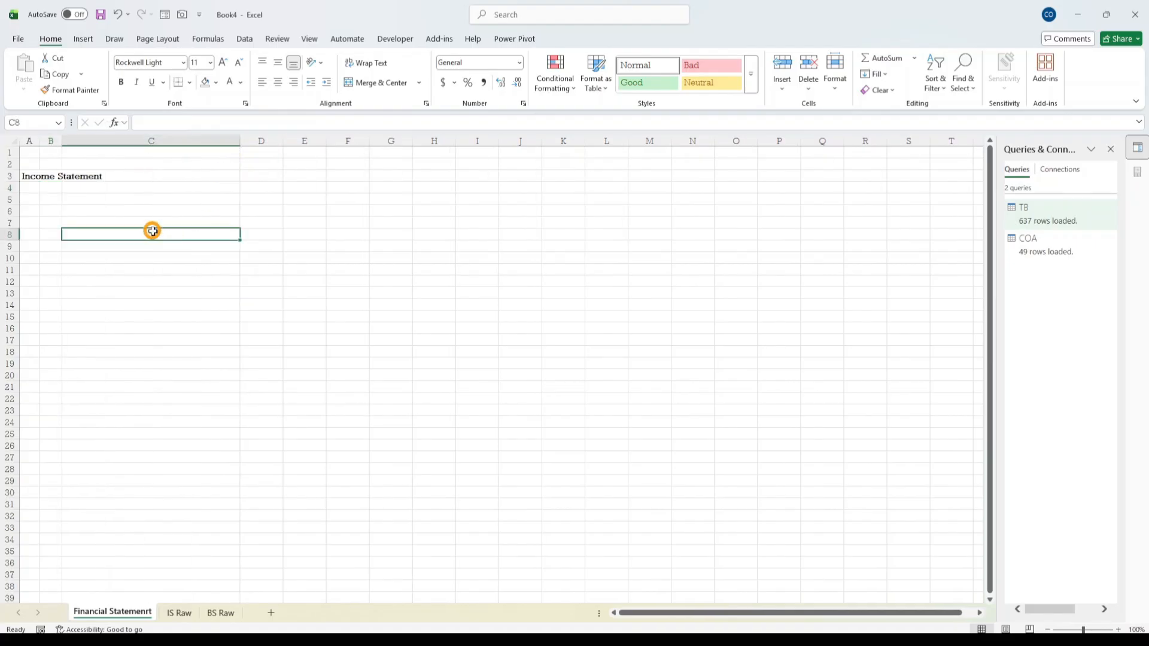
# - Enter the date 31-Dec-2022 in cell E3 as the first period heading of the income statement
pyautogui.click(197, 187)
pyautogui.click(268, 189)
pyautogui.click(308, 190)
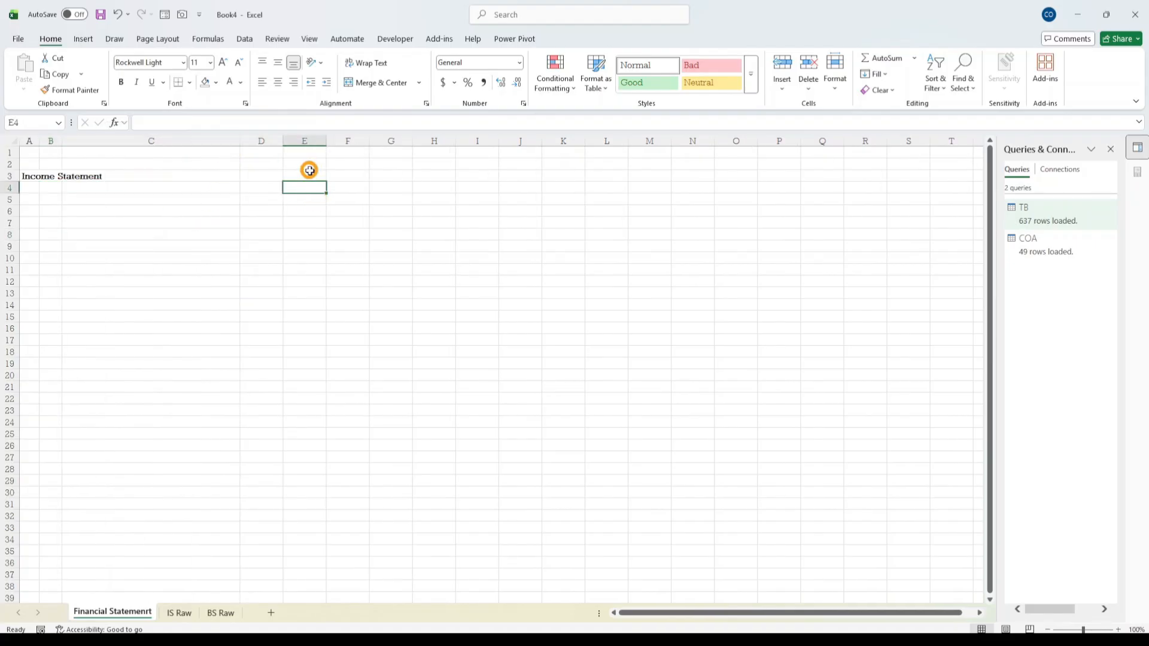
pyautogui.click(309, 174)
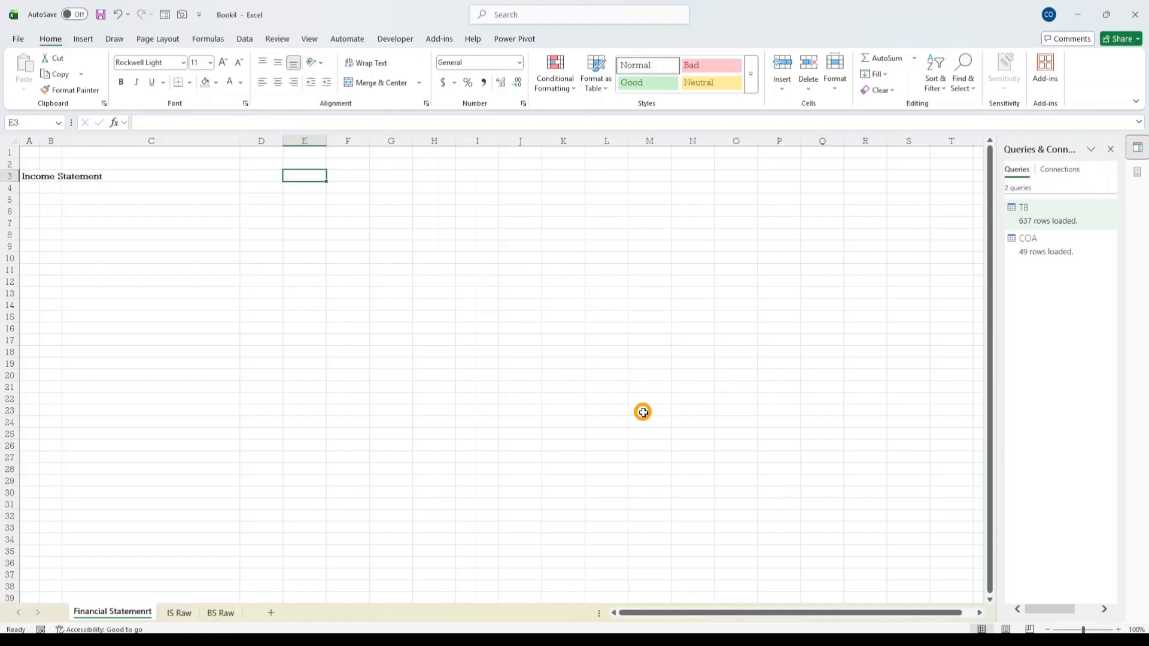
pyautogui.write('31-Dec-2022')
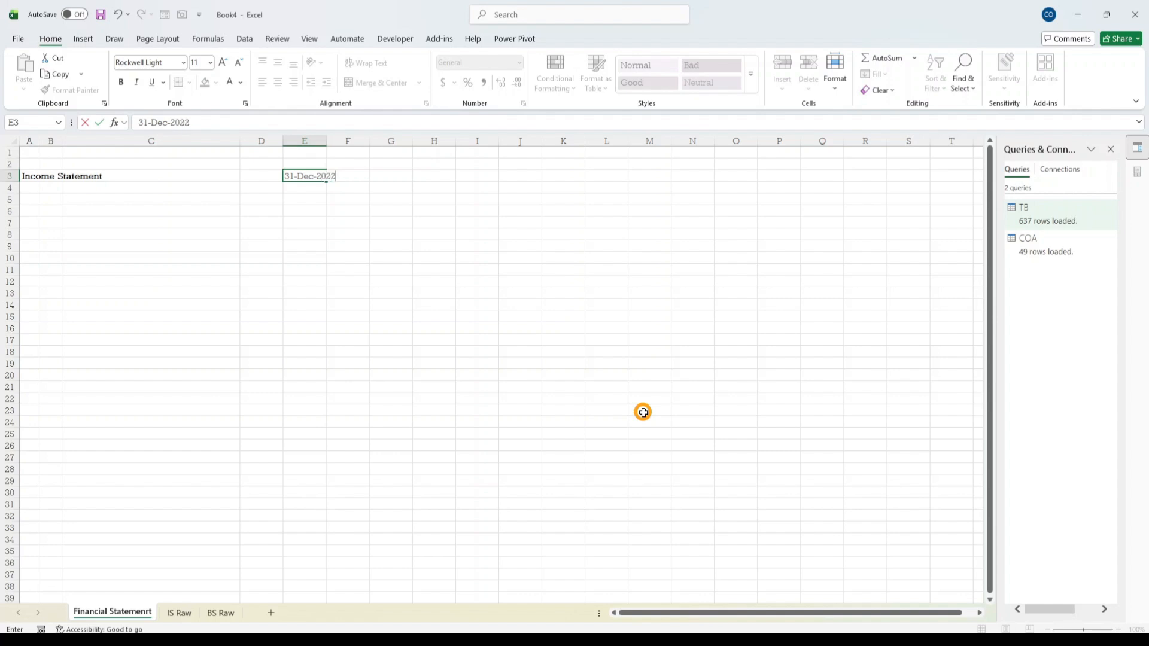
pyautogui.hotkey('ctrl', 'Return')
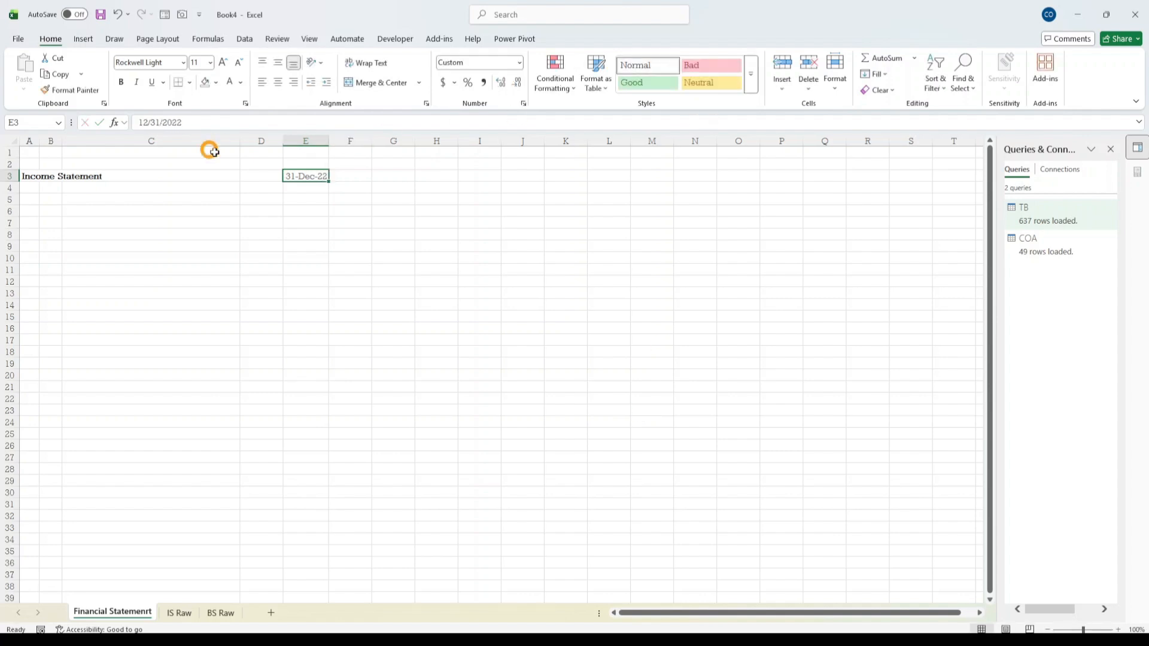
# - Give the date in E3 a light blue fill and bold text, and widen column E to fit it
pyautogui.click(348, 231)
pyautogui.click(316, 175)
pyautogui.click(216, 83)
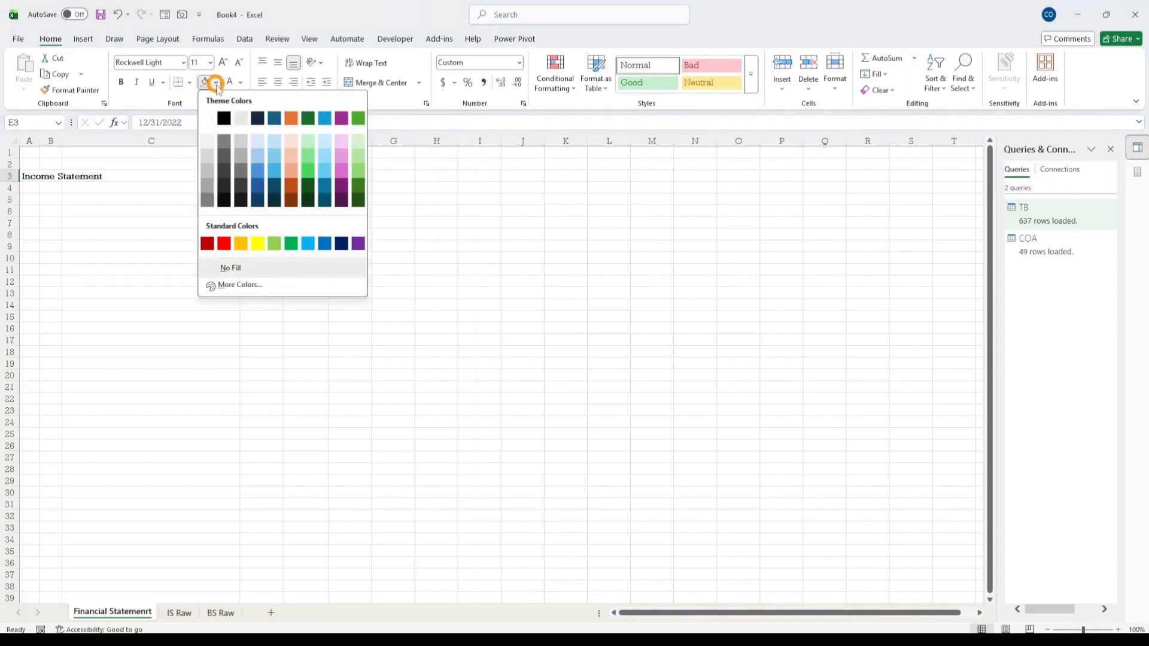
pyautogui.click(275, 142)
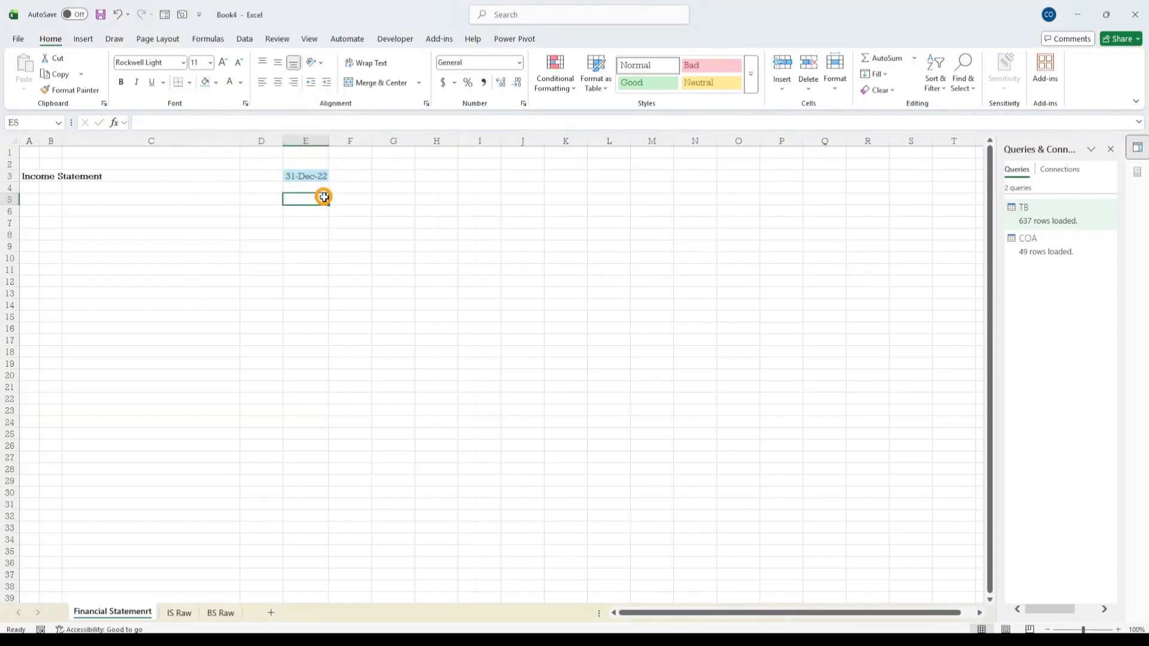
pyautogui.click(305, 166)
pyautogui.click(312, 178)
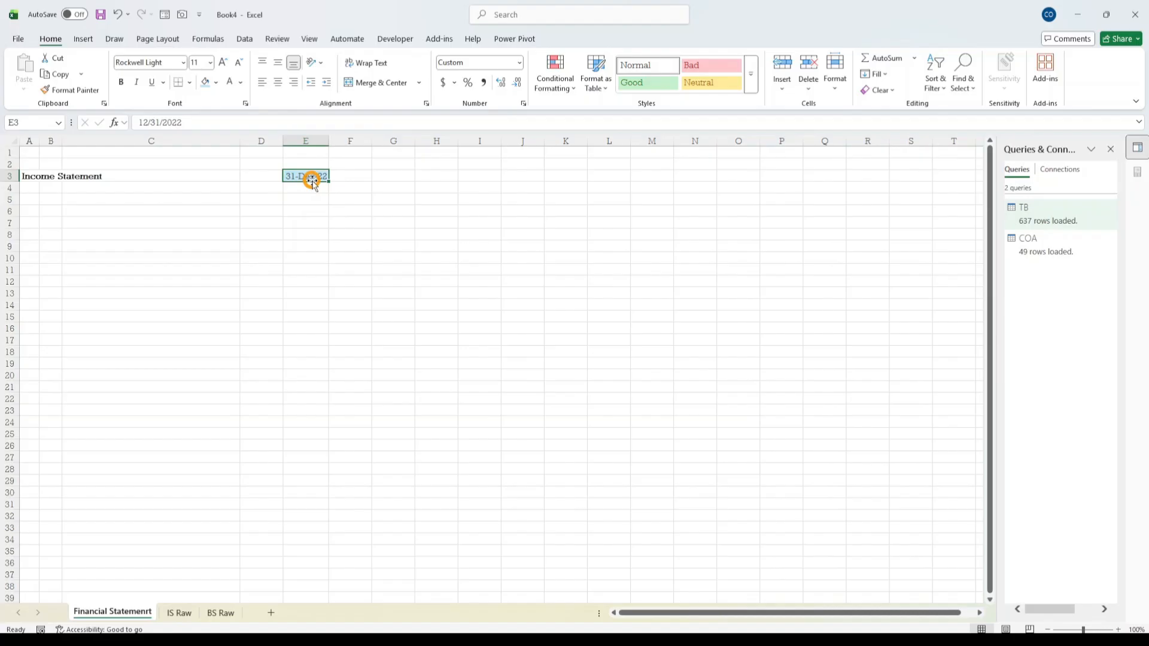
pyautogui.click(121, 82)
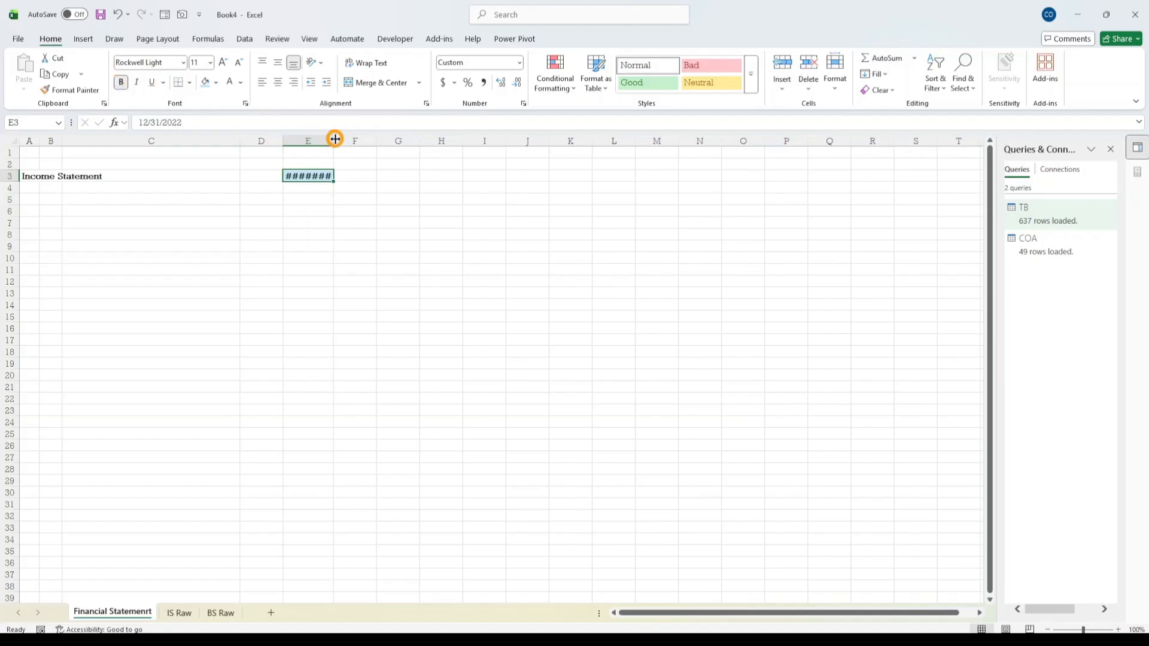
pyautogui.moveTo(330, 138); pyautogui.dragTo(344, 138)
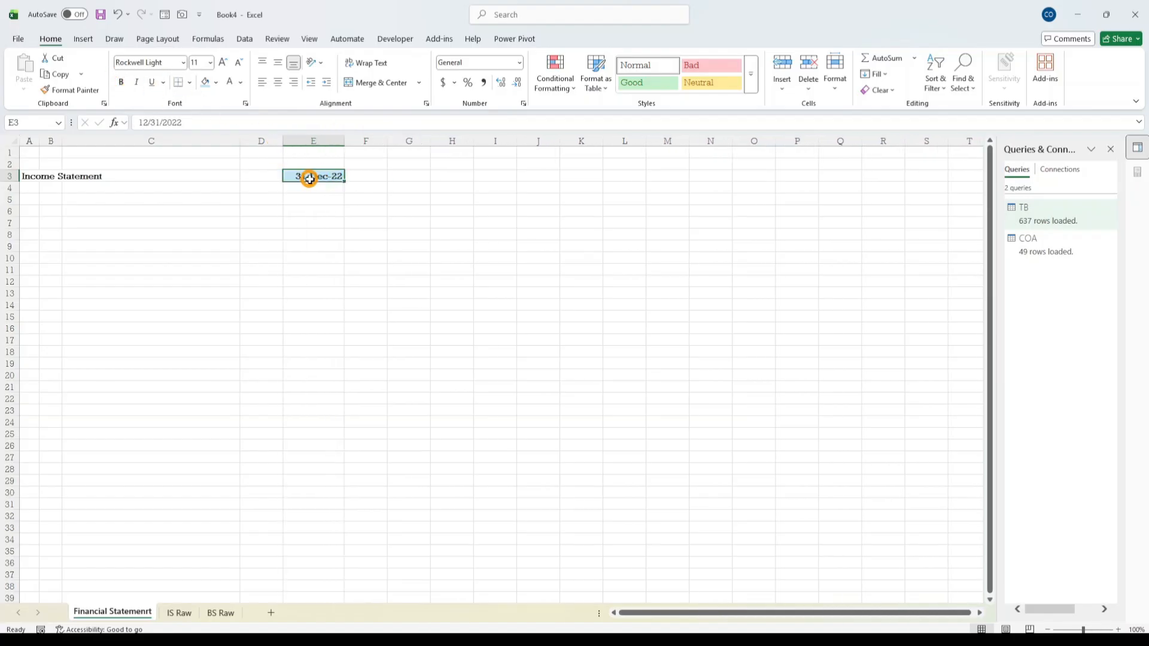
# - Calculate the following month-end in F3 with the formula =EOMONTH(E3,1)
pyautogui.click(362, 177)
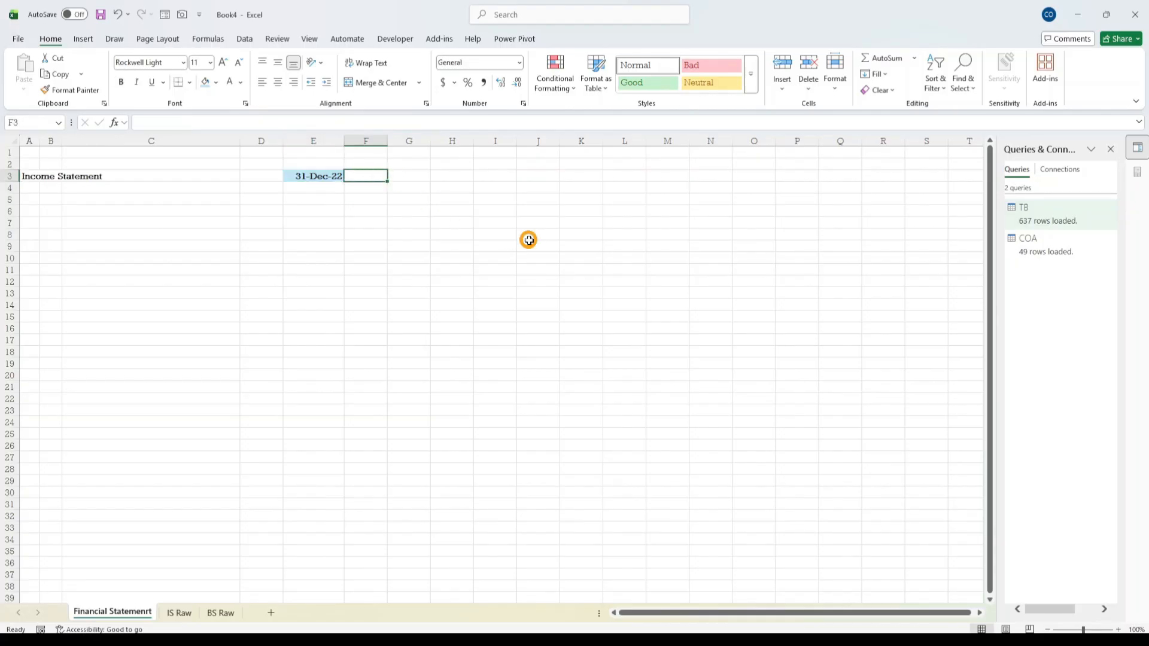
pyautogui.write('=eo')
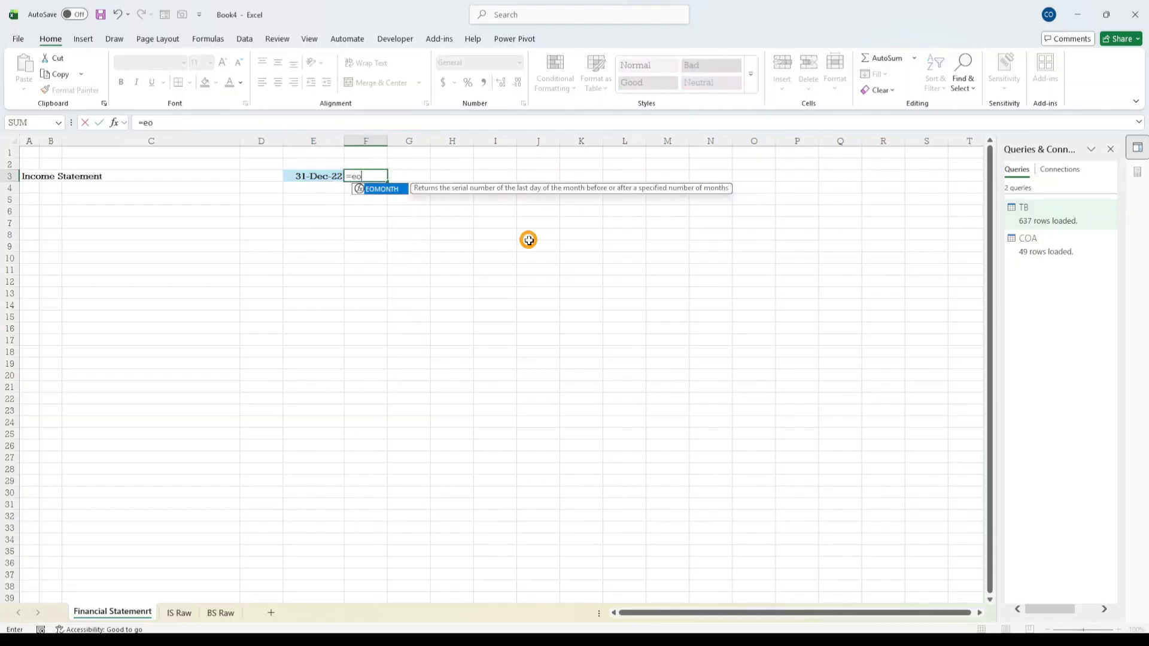
pyautogui.press('Tab')
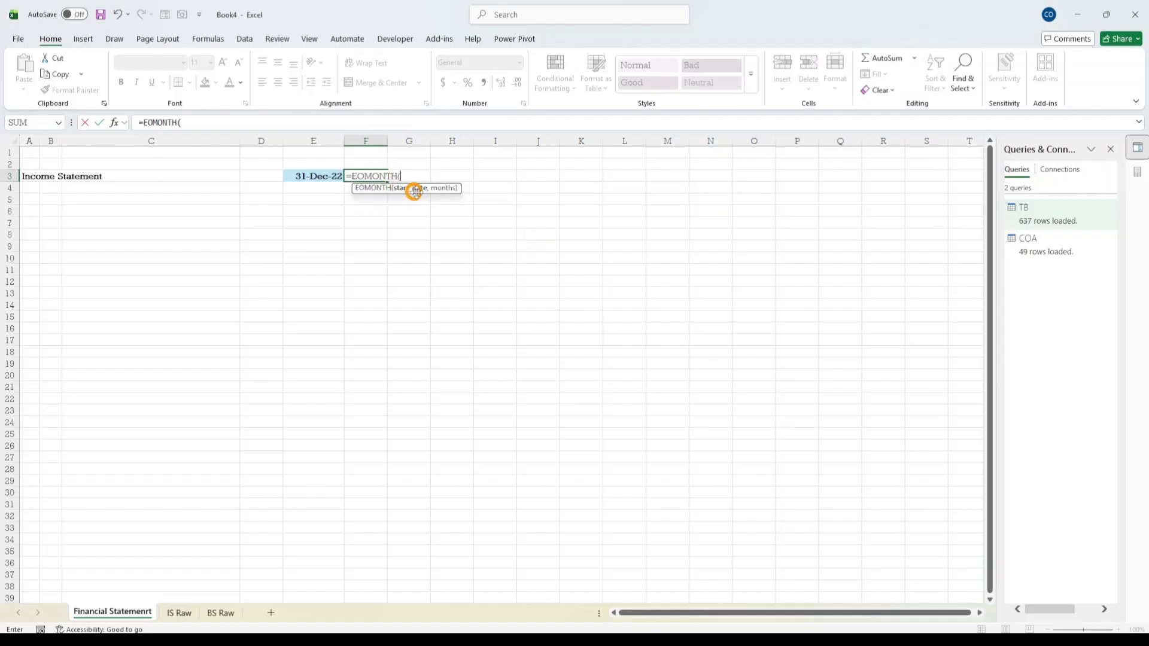
pyautogui.click(302, 175)
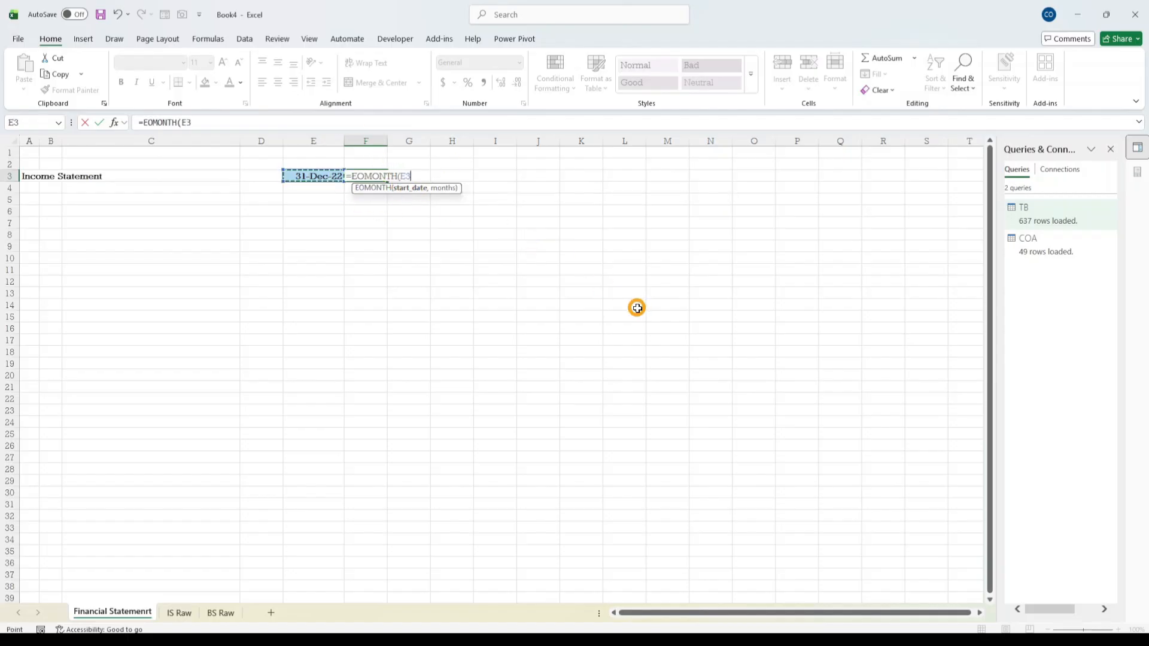
pyautogui.write(',')
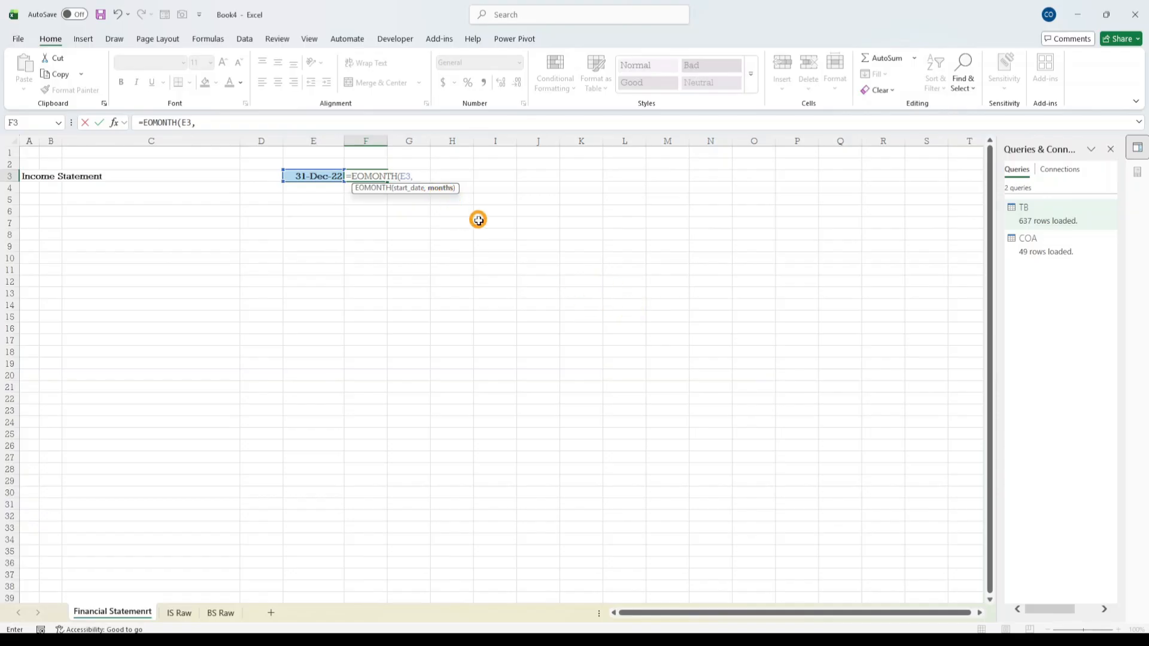
pyautogui.write('1)')
pyautogui.hotkey('ctrl', 'Return')
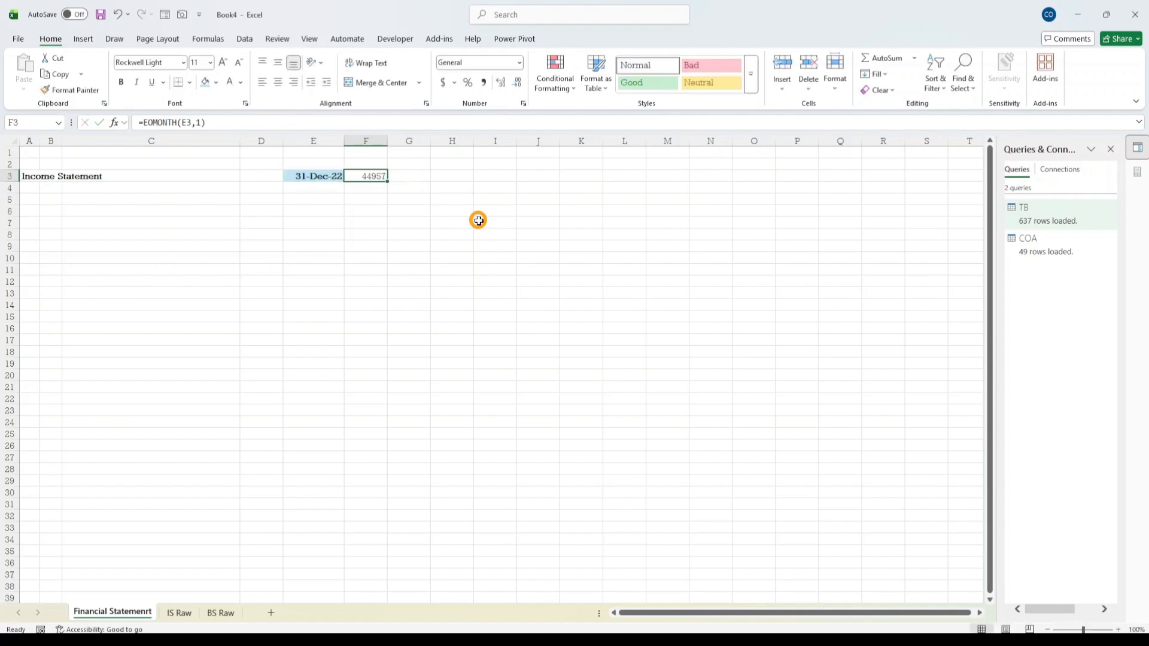
# - Copy the formatting of E3 to F3 but with no fill, and autofit column F
pyautogui.click(305, 176)
pyautogui.click(67, 90)
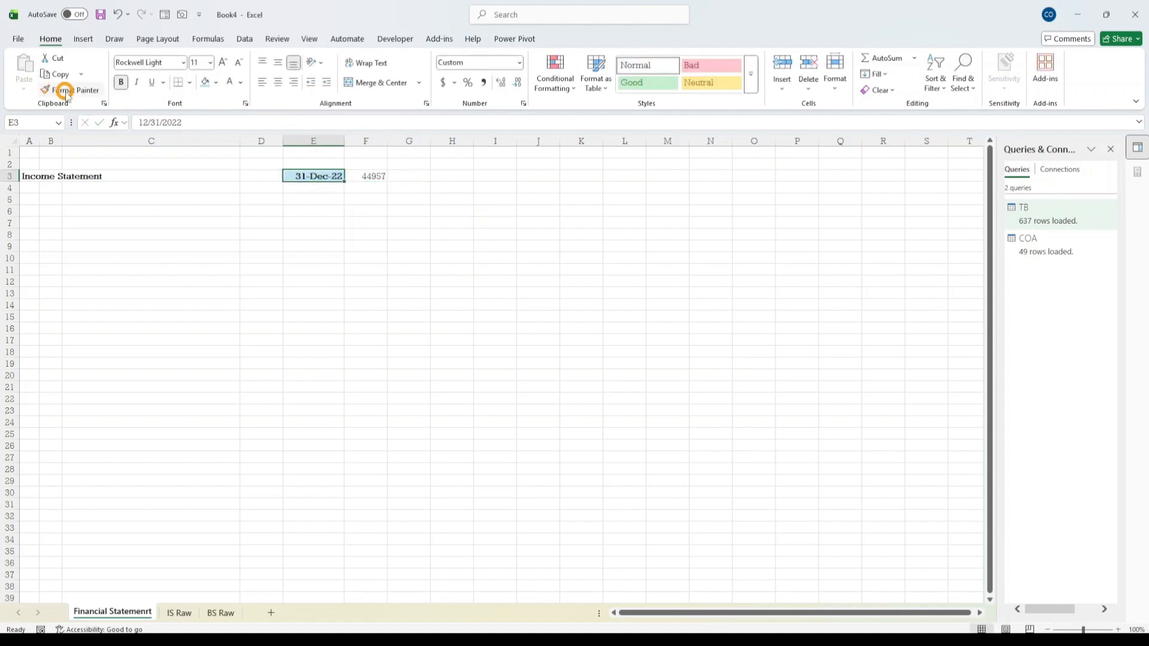
pyautogui.click(374, 175)
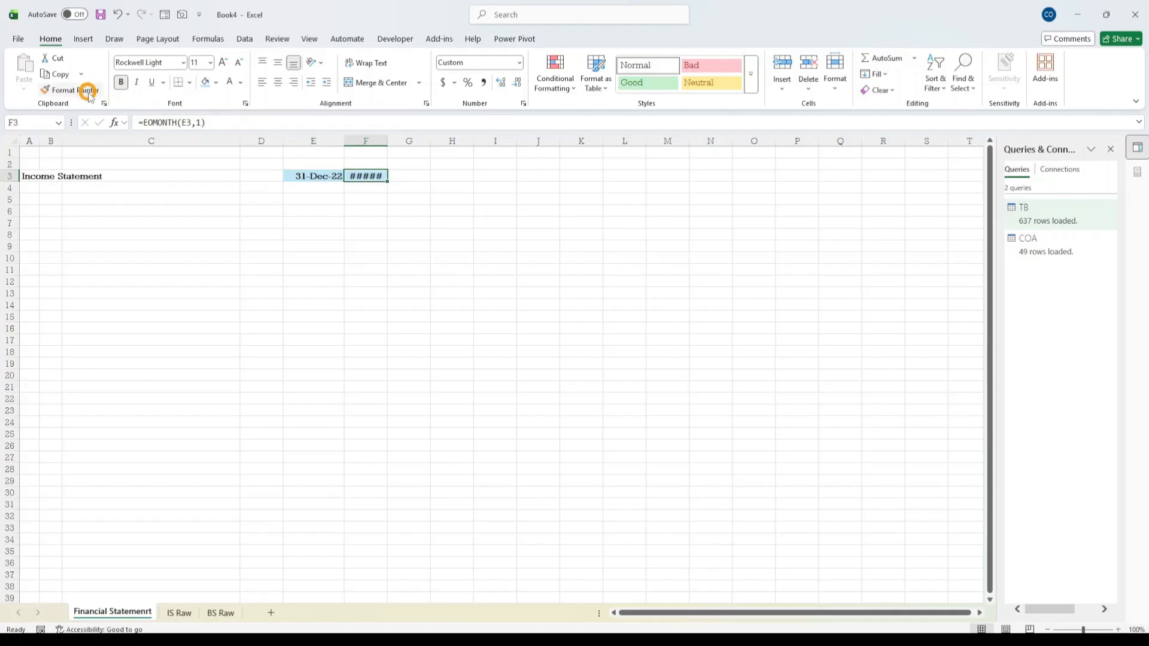
pyautogui.click(216, 82)
pyautogui.click(237, 265)
pyautogui.click(365, 258)
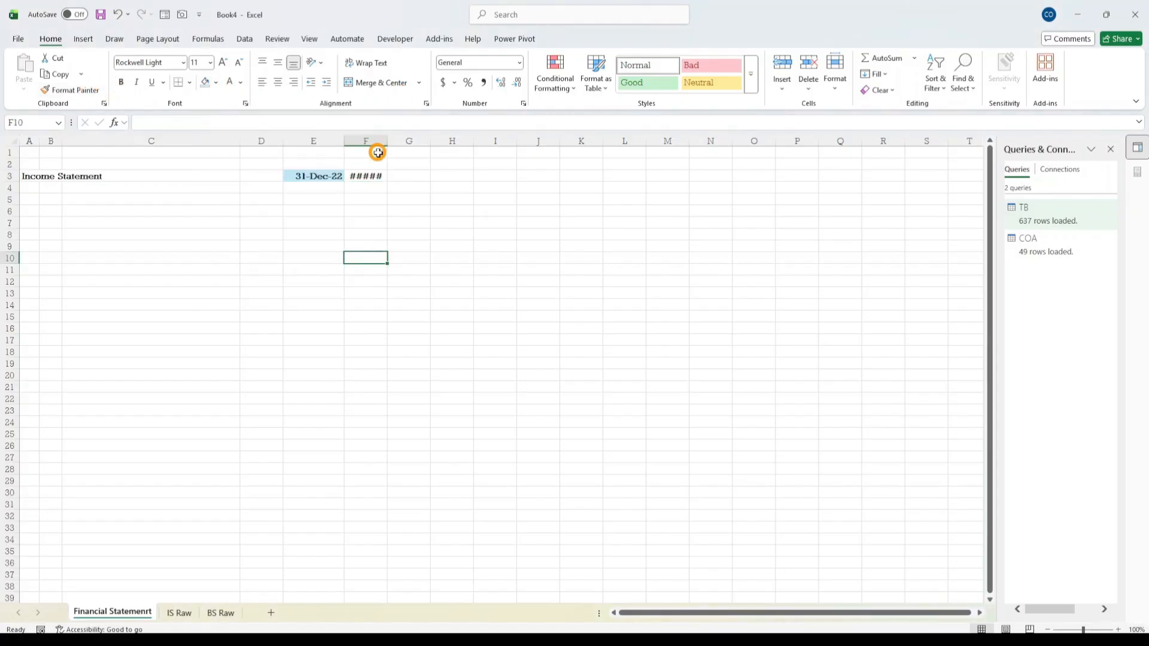
pyautogui.doubleClick(388, 142)
# - Fill the month-end formula from F3 across to R3 and autofit columns F to R
pyautogui.click(337, 179)
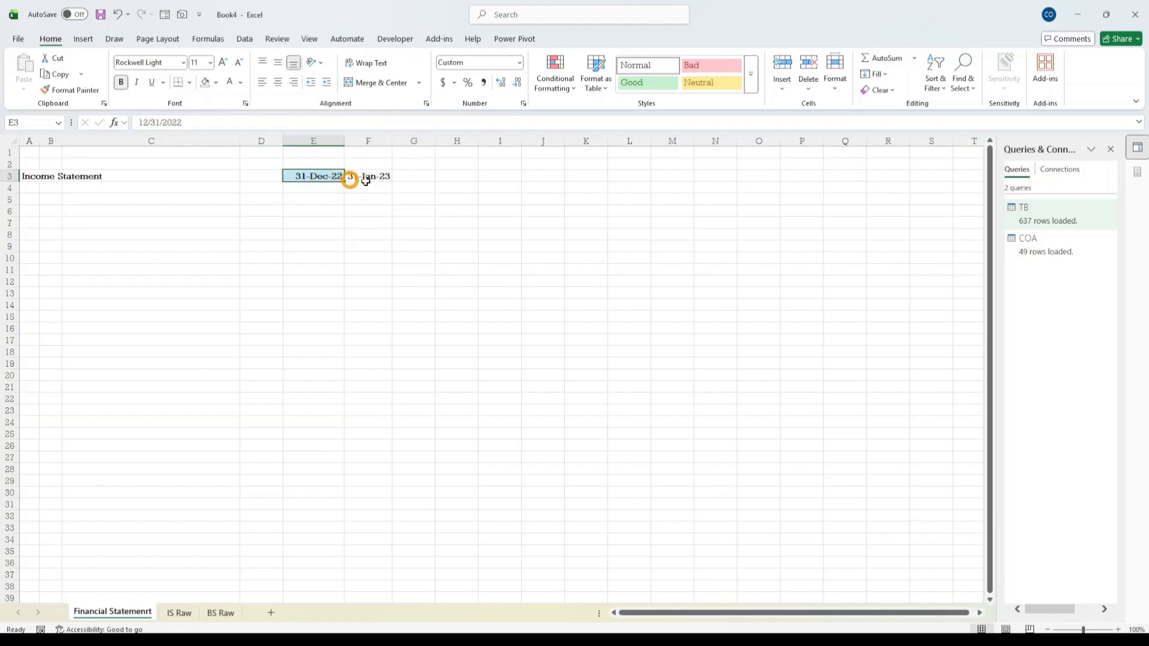
pyautogui.click(369, 175)
pyautogui.click(320, 174)
pyautogui.click(386, 176)
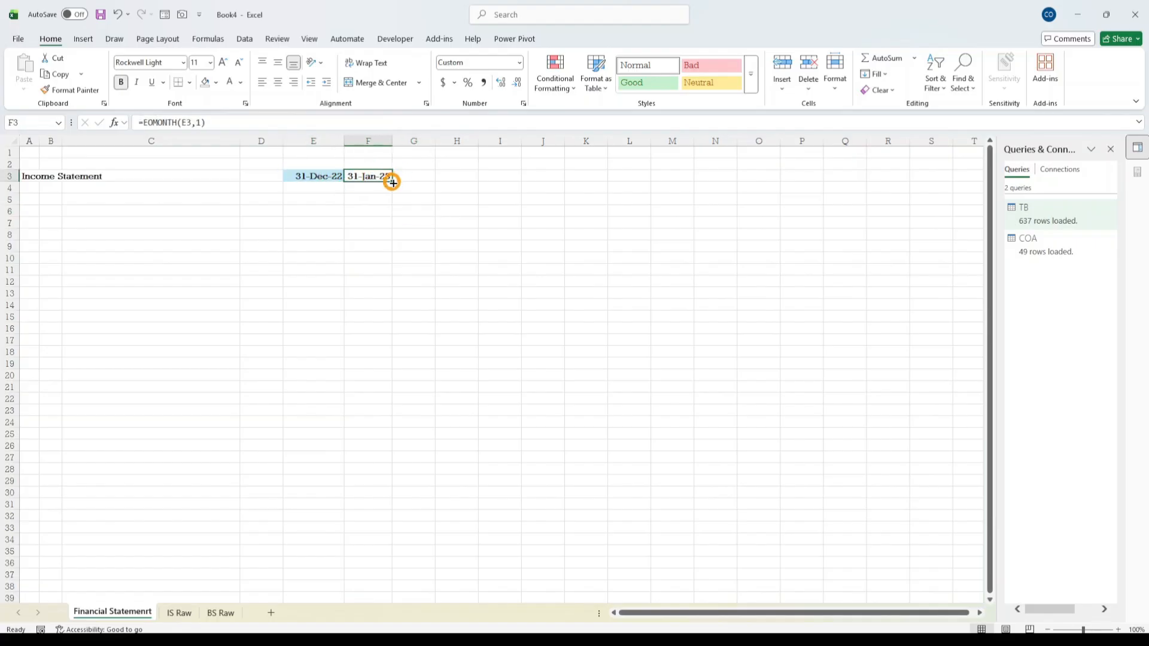
pyautogui.moveTo(391, 181); pyautogui.dragTo(894, 233)
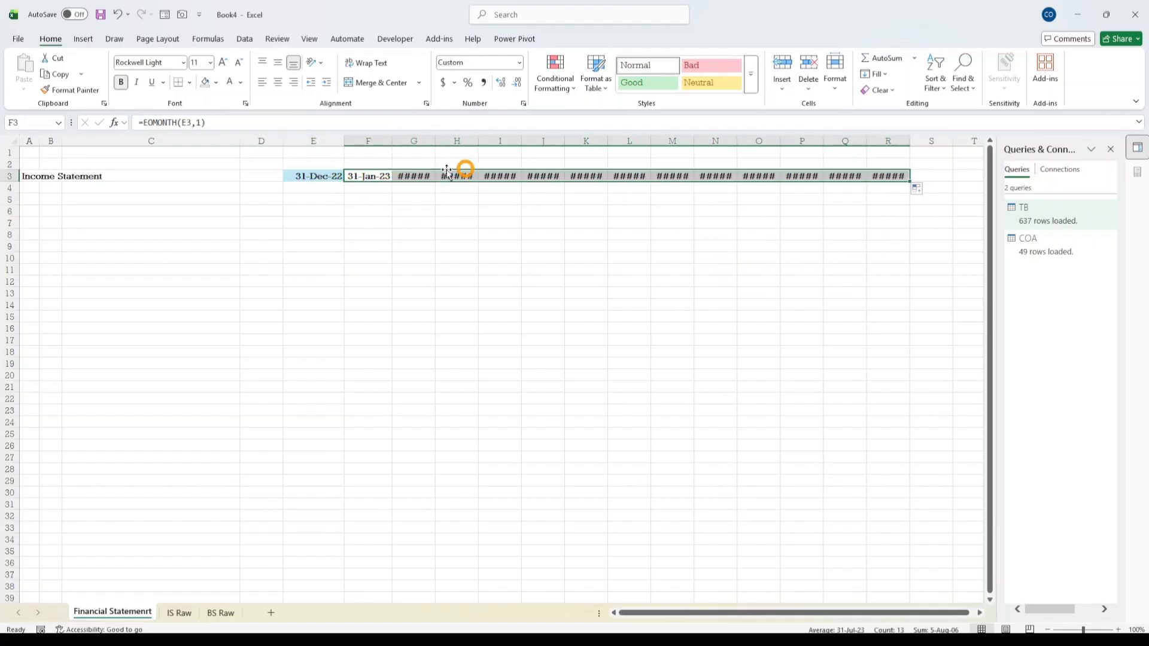
pyautogui.moveTo(374, 139); pyautogui.dragTo(890, 136)
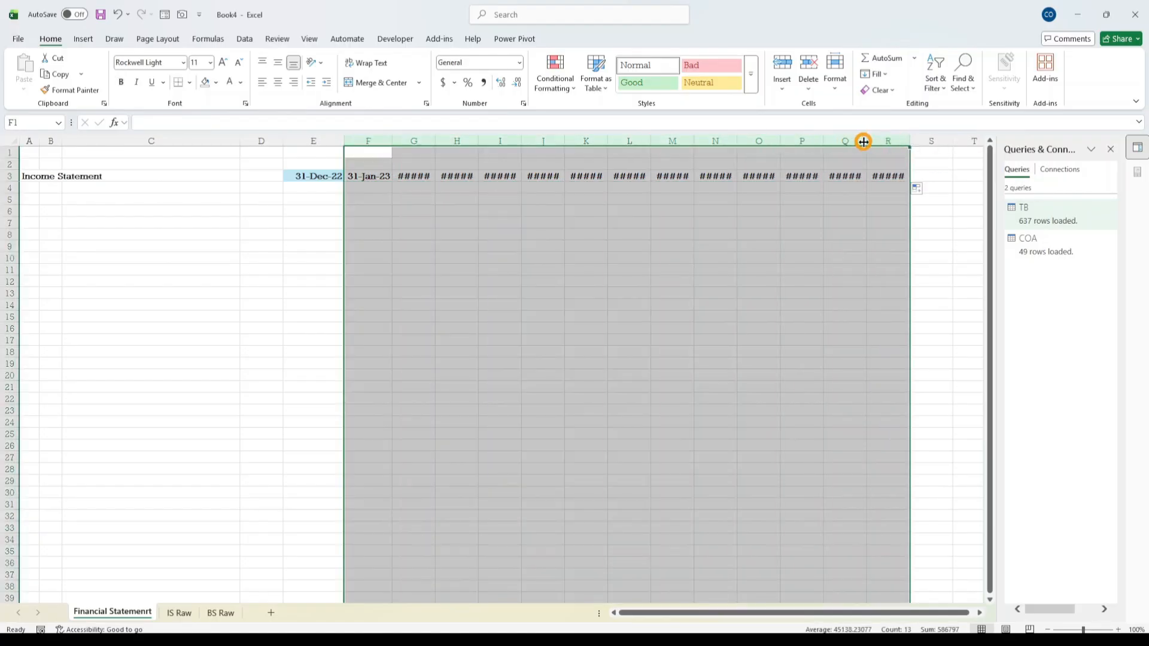
pyautogui.doubleClick(865, 141)
pyautogui.click(755, 226)
pyautogui.click(916, 175)
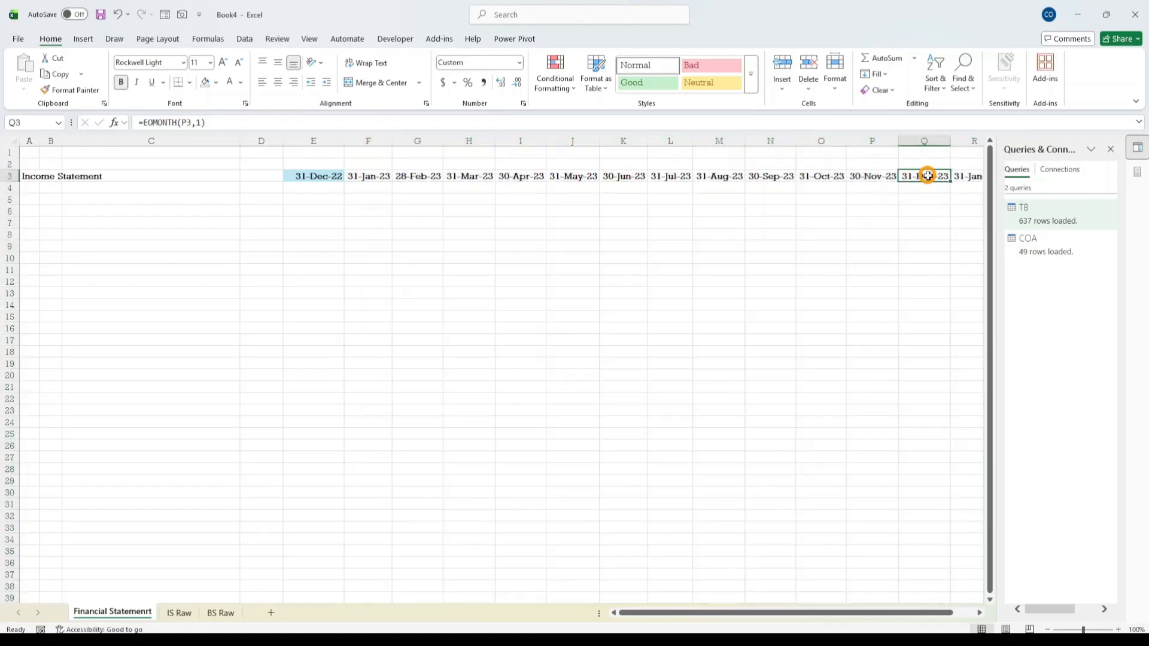
# - Clear the extra January 2024 date in R3 so the headings end at December 2023
pyautogui.press('Right')
pyautogui.press('Right')
pyautogui.press('Right')
pyautogui.press('Left')
pyautogui.press('Left')
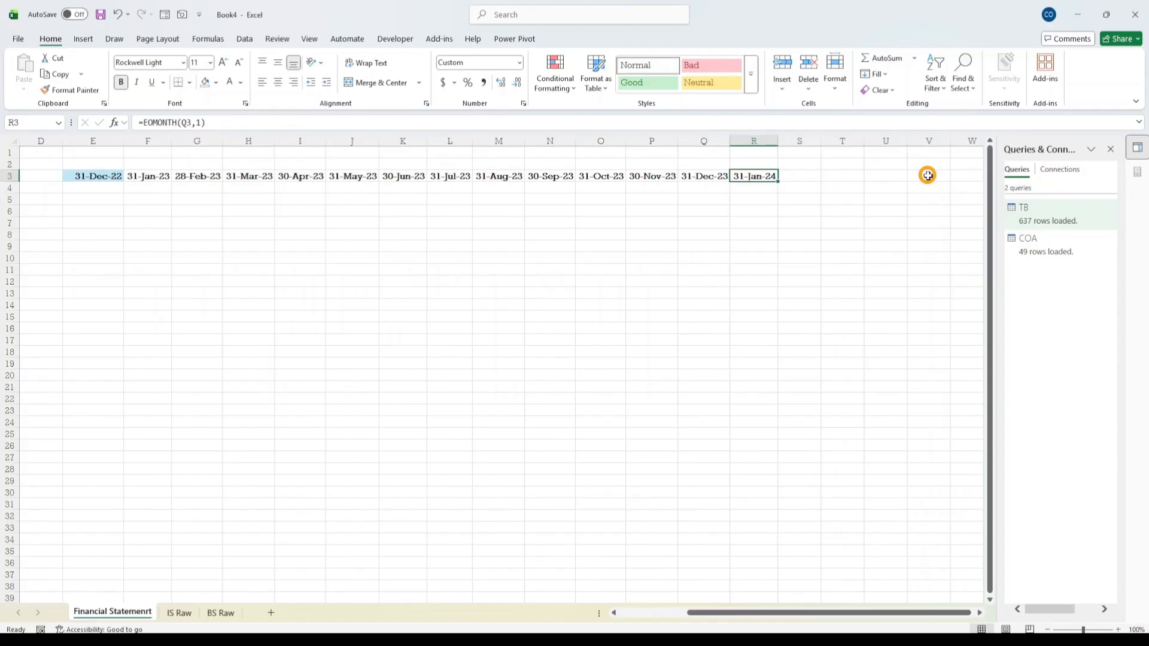
pyautogui.press('Left')
pyautogui.press('Left')
pyautogui.press('Left')
pyautogui.press('Left')
pyautogui.press('Left')
pyautogui.press('Left')
pyautogui.press('Left')
pyautogui.press('Left')
pyautogui.press('Left')
pyautogui.press('Left')
pyautogui.press('Left')
pyautogui.press('Left')
pyautogui.press('Left')
pyautogui.press('Left')
pyautogui.press('Left')
pyautogui.press('Left')
pyautogui.press('Left')
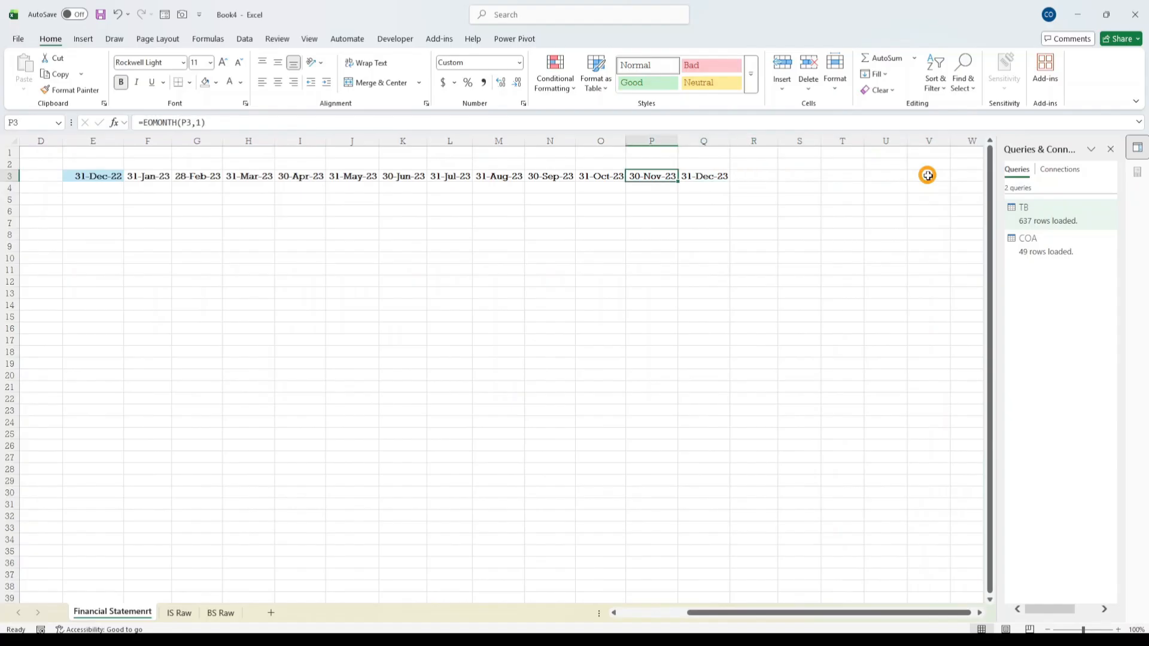
pyautogui.press('Right')
pyautogui.press('Right')
pyautogui.press('Right')
pyautogui.press('Right')
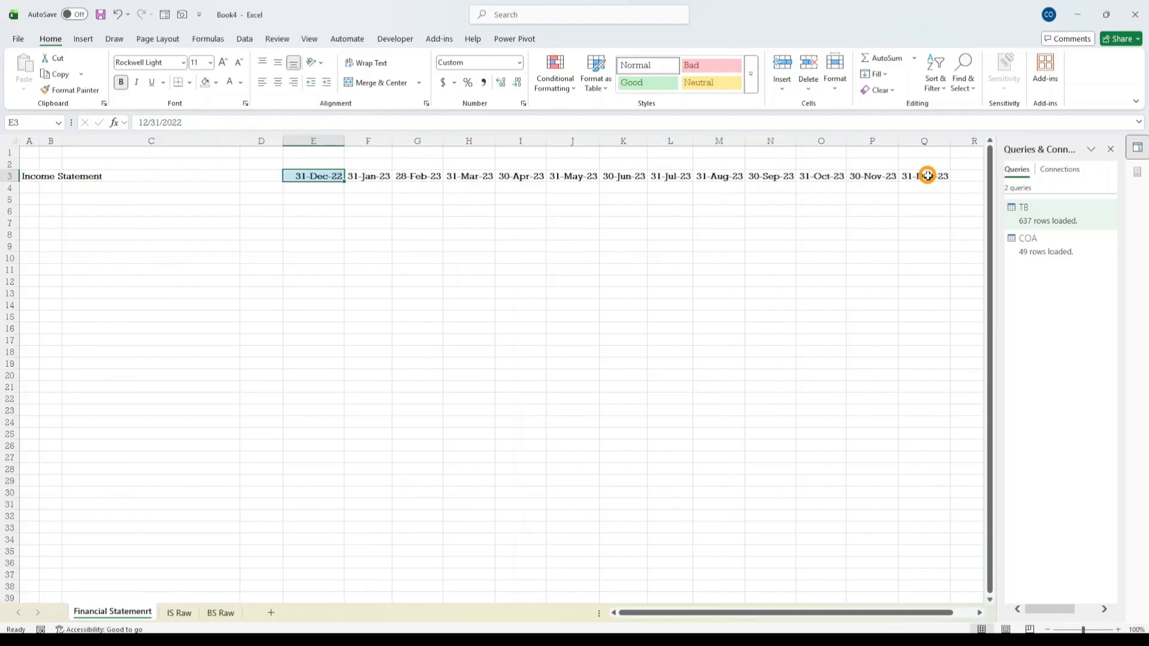
# - Format the period headings in E3:Q3 with the Mar-12 date type to show only month and year
pyautogui.hotkey('shift', 'Right')
pyautogui.hotkey('shift', 'Right')
pyautogui.hotkey('shift', 'Right')
pyautogui.hotkey('shift', 'Right')
pyautogui.hotkey('shift', 'Right')
pyautogui.hotkey('shift', 'Right')
pyautogui.hotkey('shift', 'Right')
pyautogui.hotkey('shift', 'Right')
pyautogui.hotkey('shift', 'Right')
pyautogui.hotkey('shift', 'Right')
pyautogui.hotkey('shift', 'Right')
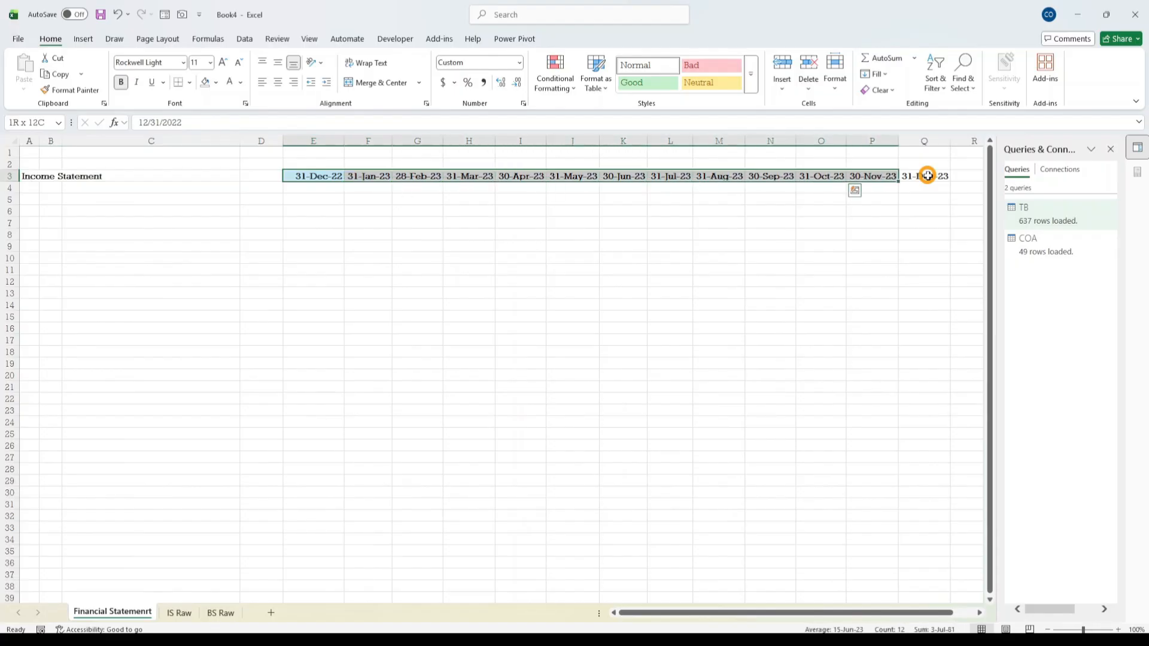
pyautogui.hotkey('shift', 'Right')
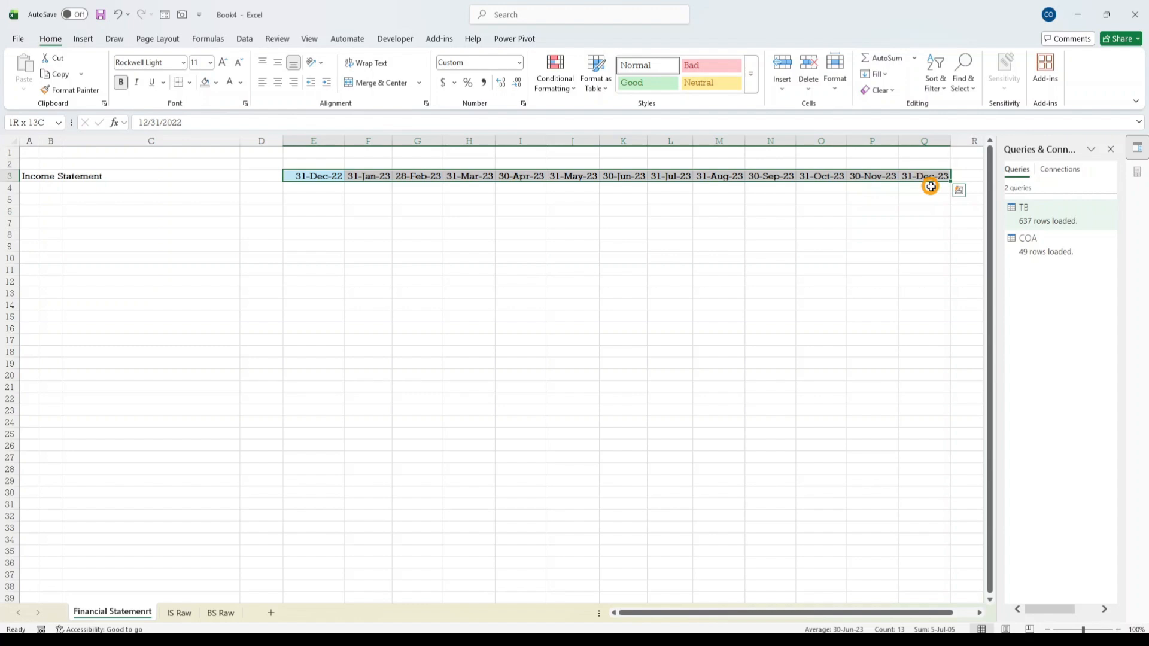
pyautogui.click(523, 104)
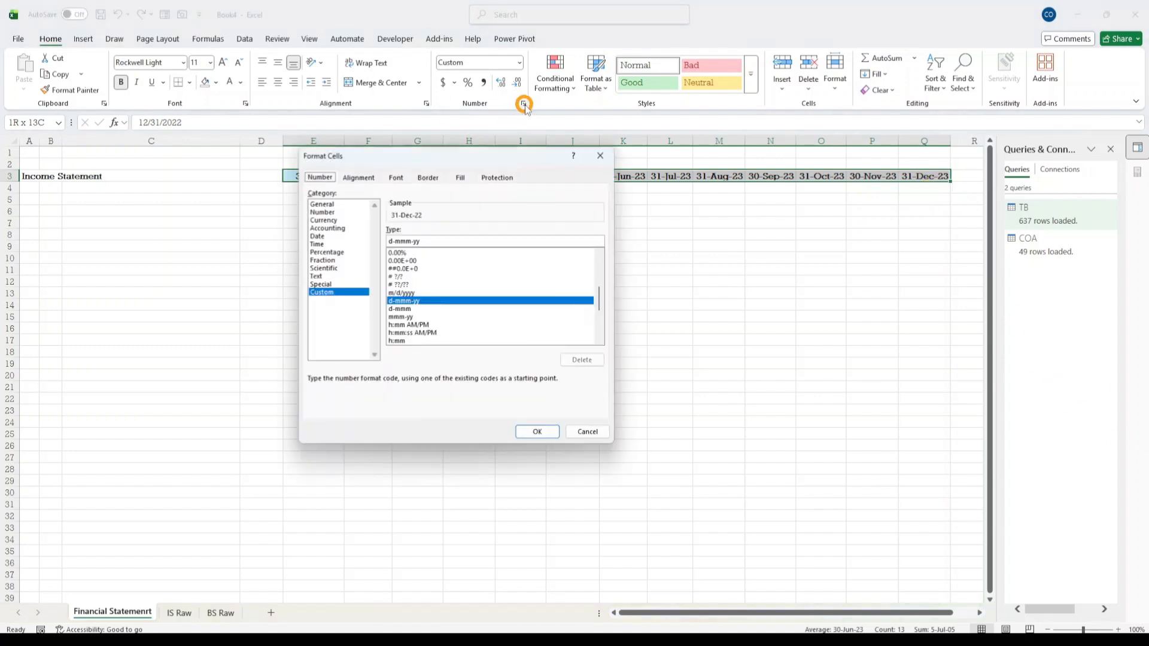
pyautogui.click(312, 236)
pyautogui.click(599, 287)
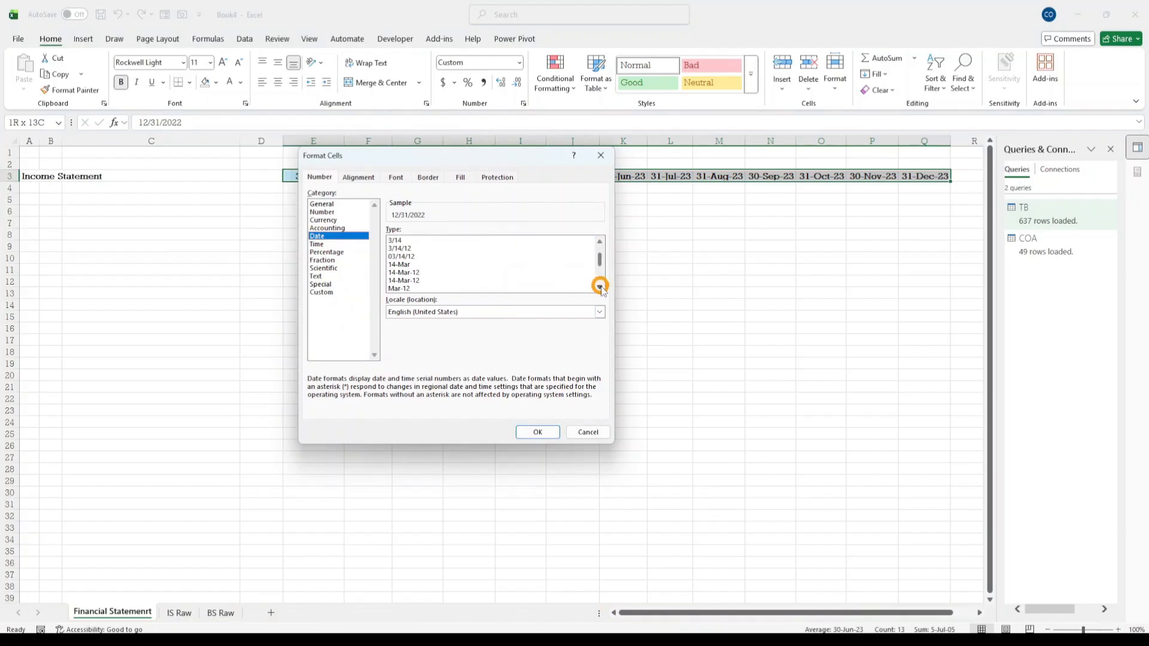
pyautogui.click(441, 279)
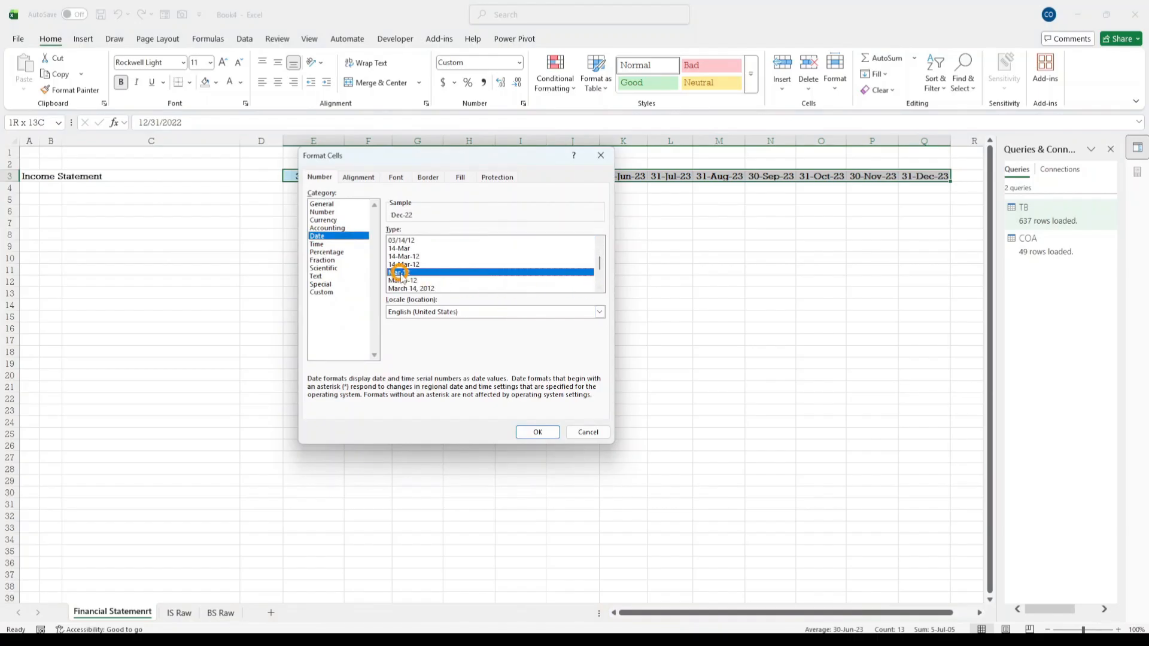
pyautogui.click(534, 431)
pyautogui.click(355, 211)
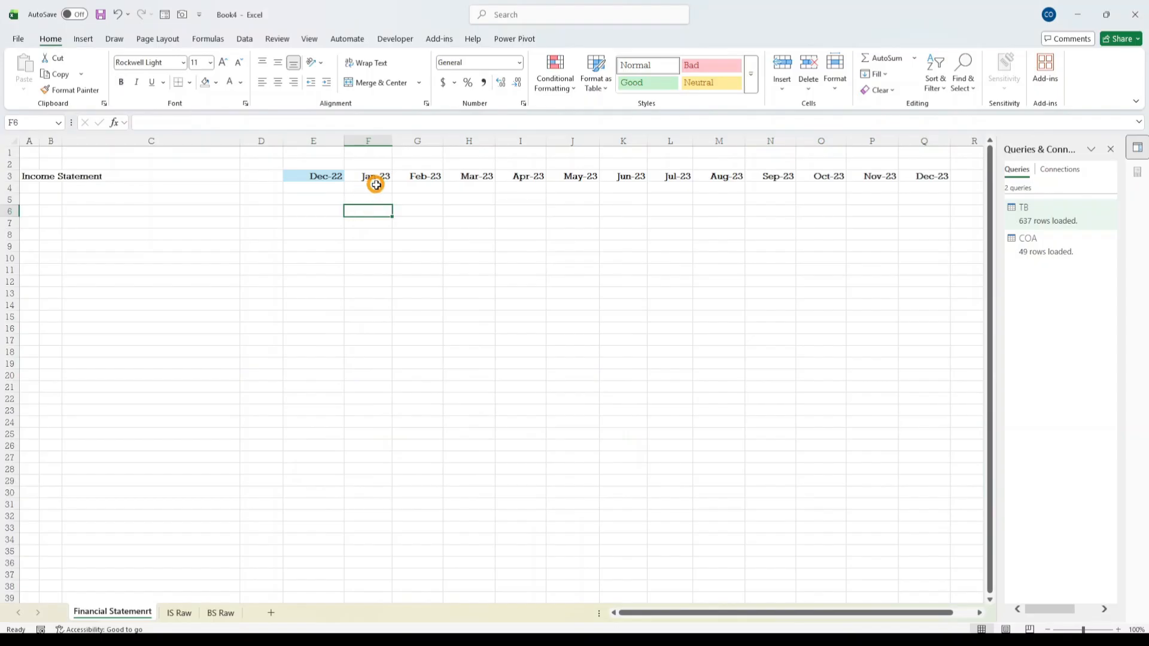
pyautogui.click(375, 177)
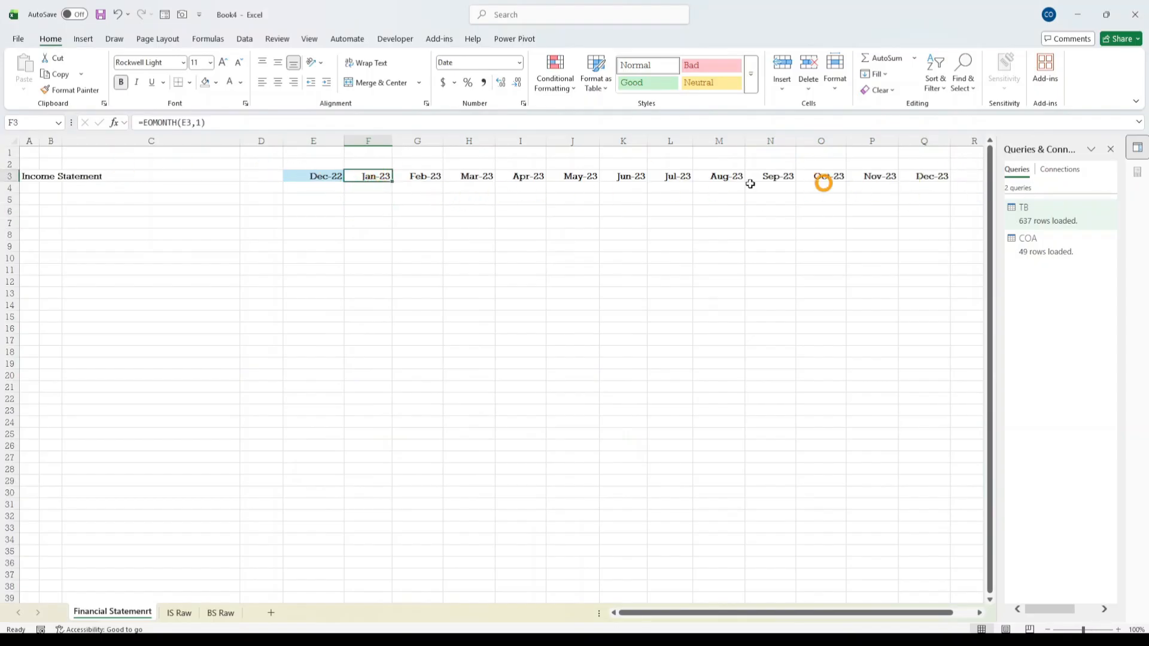
pyautogui.click(246, 246)
pyautogui.click(602, 259)
pyautogui.click(423, 248)
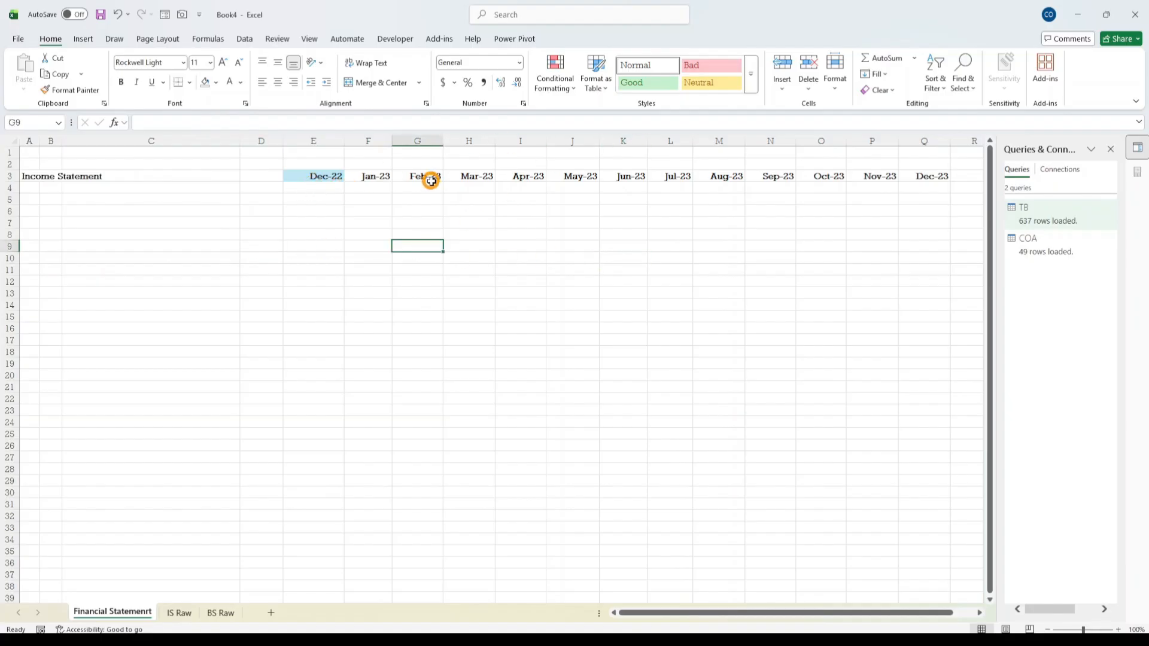
pyautogui.click(315, 175)
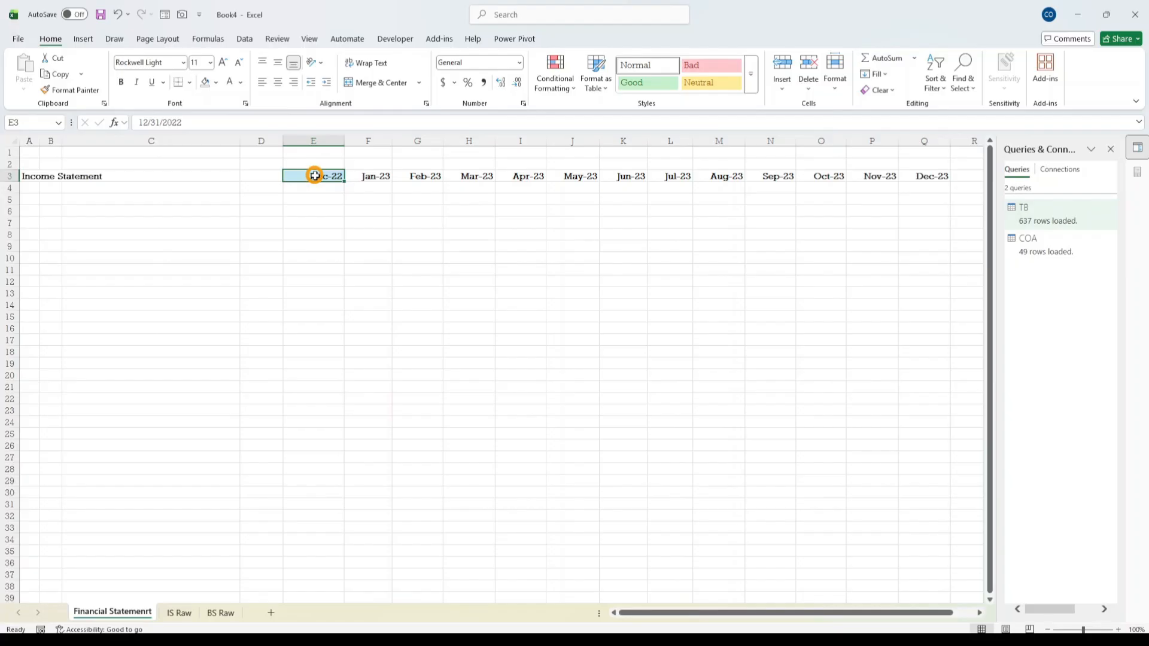
# - Fill the period headings in E3:Q3 with dark teal and set their font colour to white
pyautogui.moveTo(314, 175); pyautogui.dragTo(921, 170)
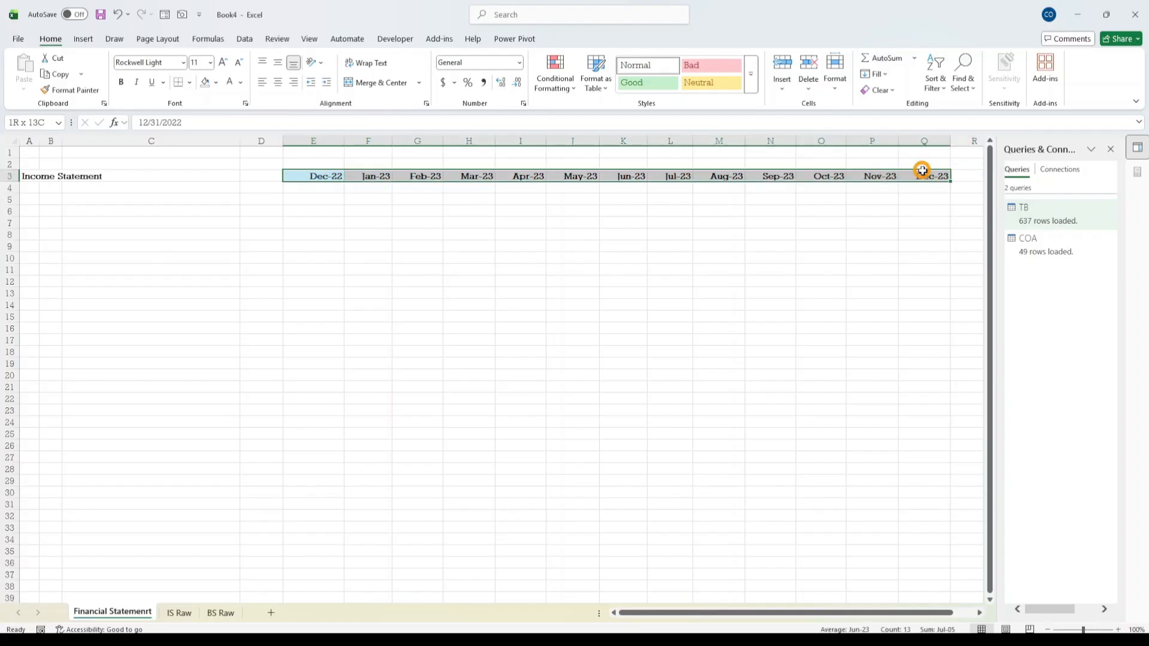
pyautogui.click(217, 83)
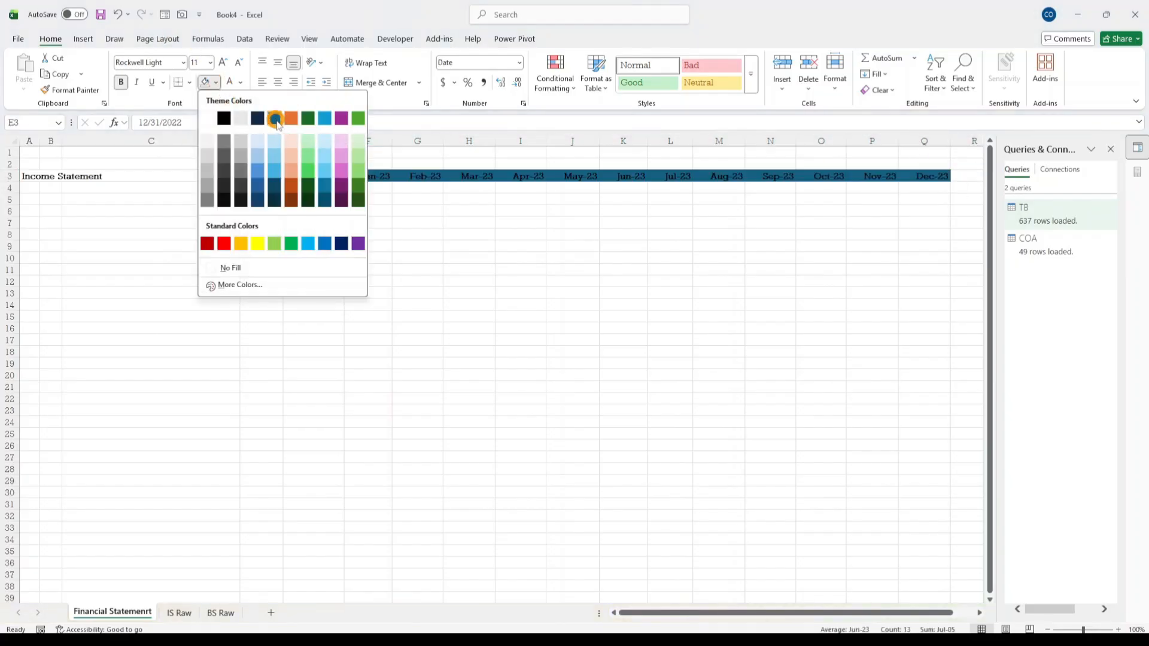
pyautogui.click(277, 116)
pyautogui.press('F2')
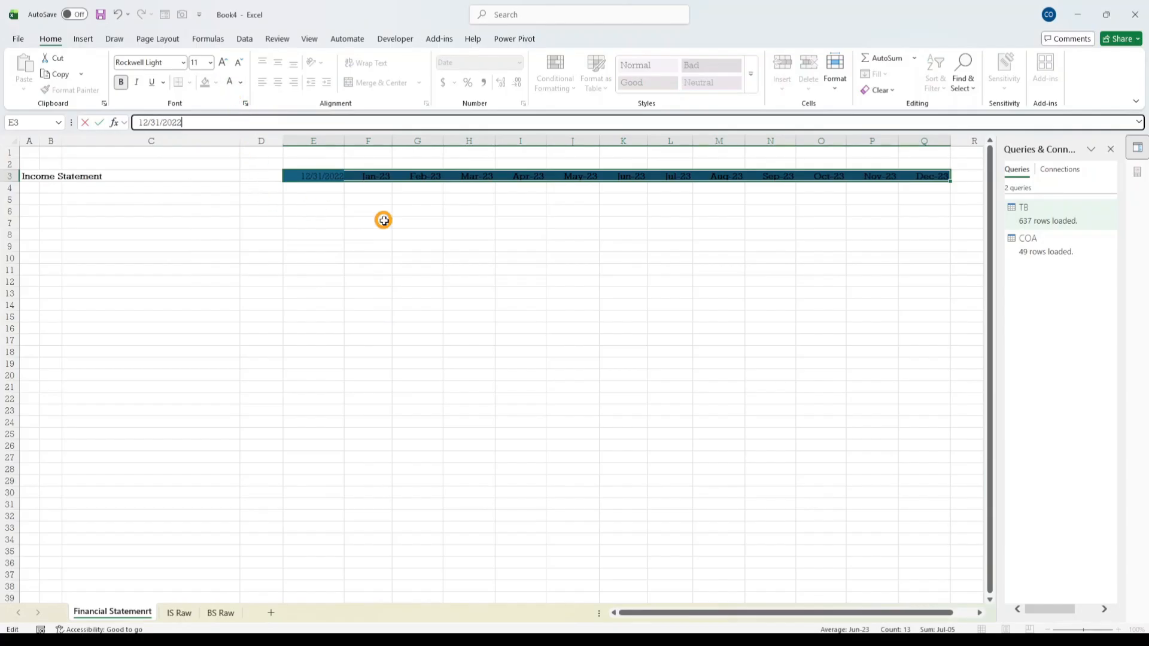
pyautogui.press('Return')
pyautogui.click(228, 82)
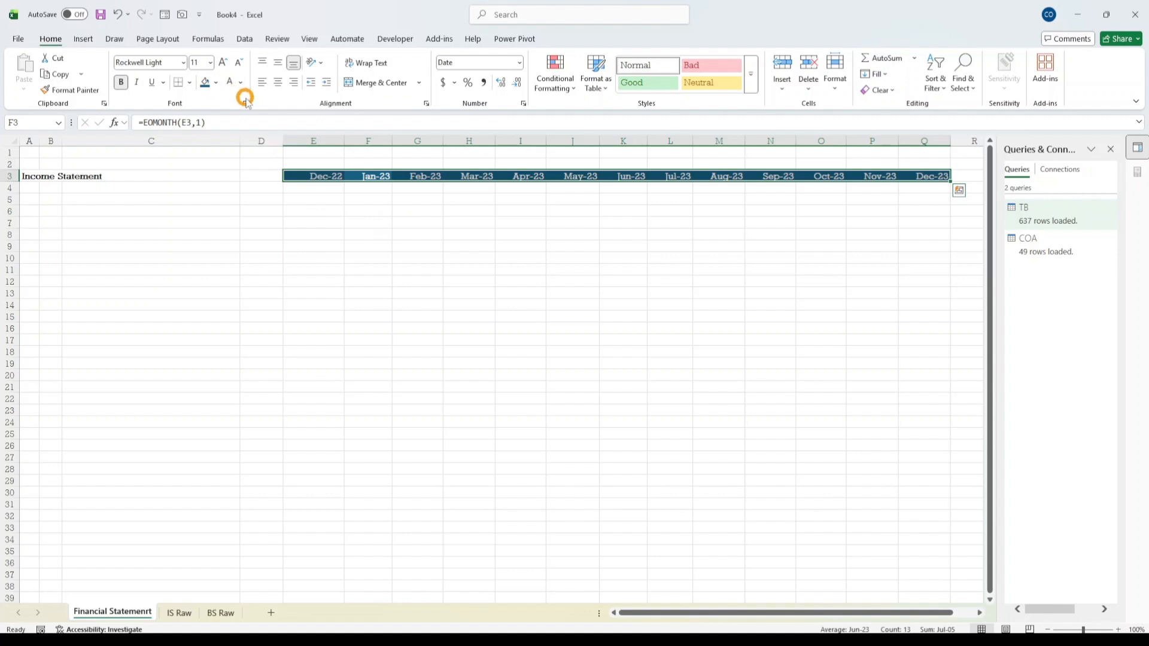
pyautogui.click(328, 245)
pyautogui.click(323, 293)
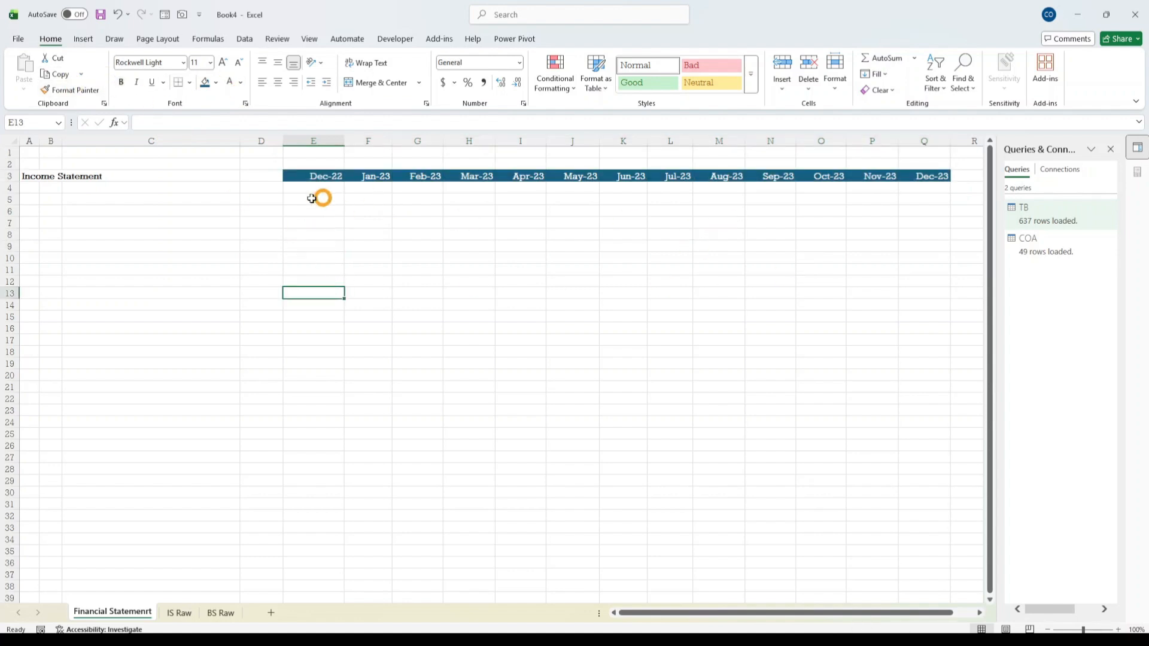
# - Give the Dec-22 heading in E3 a light gray fill with a black font
pyautogui.click(327, 177)
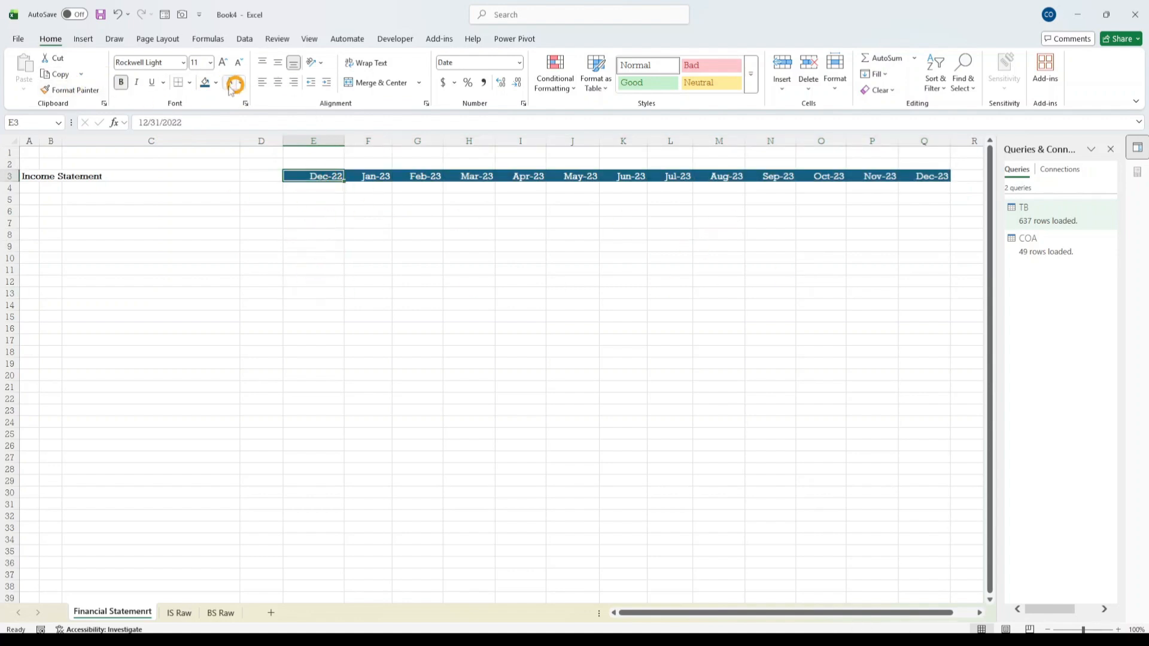
pyautogui.click(235, 84)
pyautogui.click(243, 127)
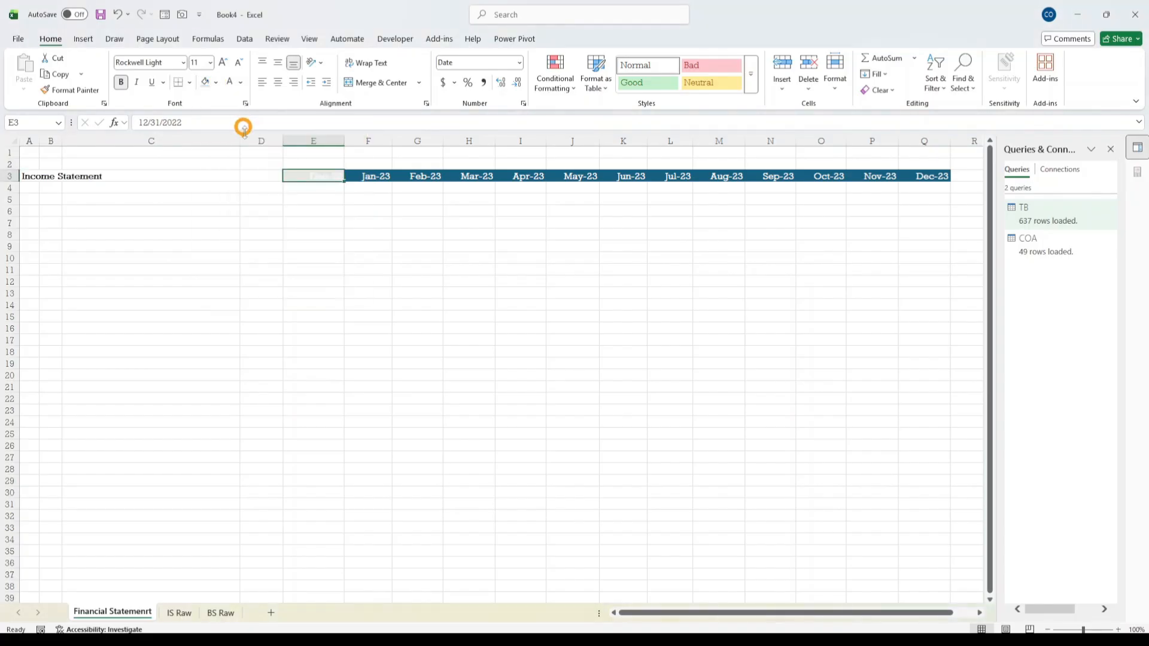
pyautogui.click(240, 84)
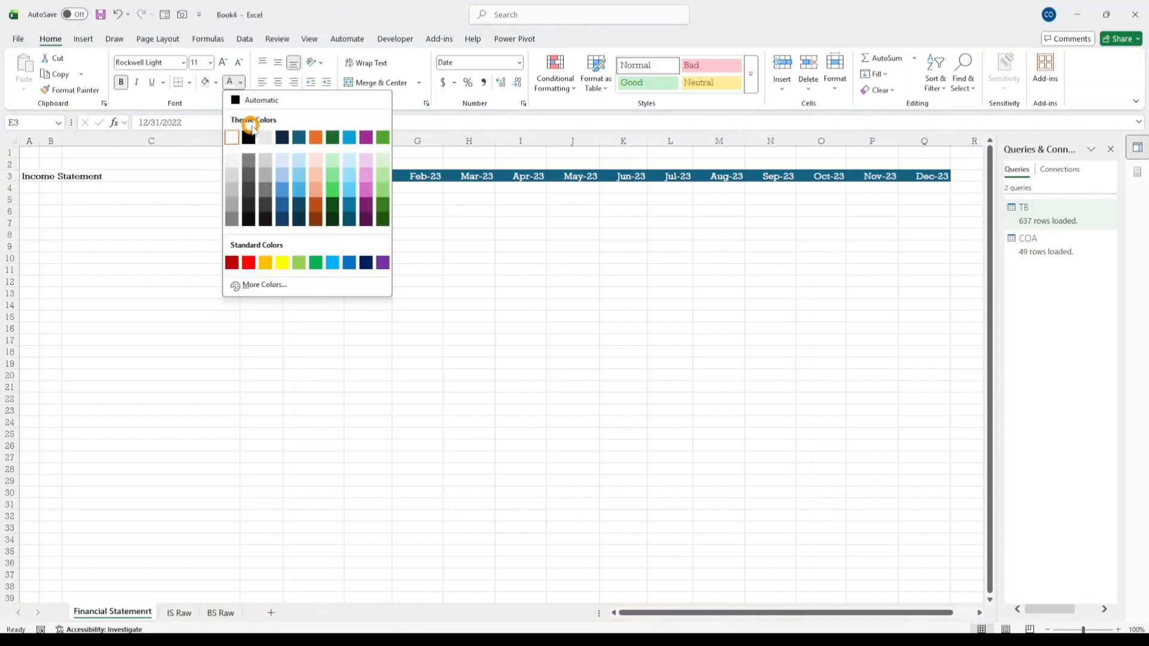
pyautogui.click(247, 133)
pyautogui.click(248, 264)
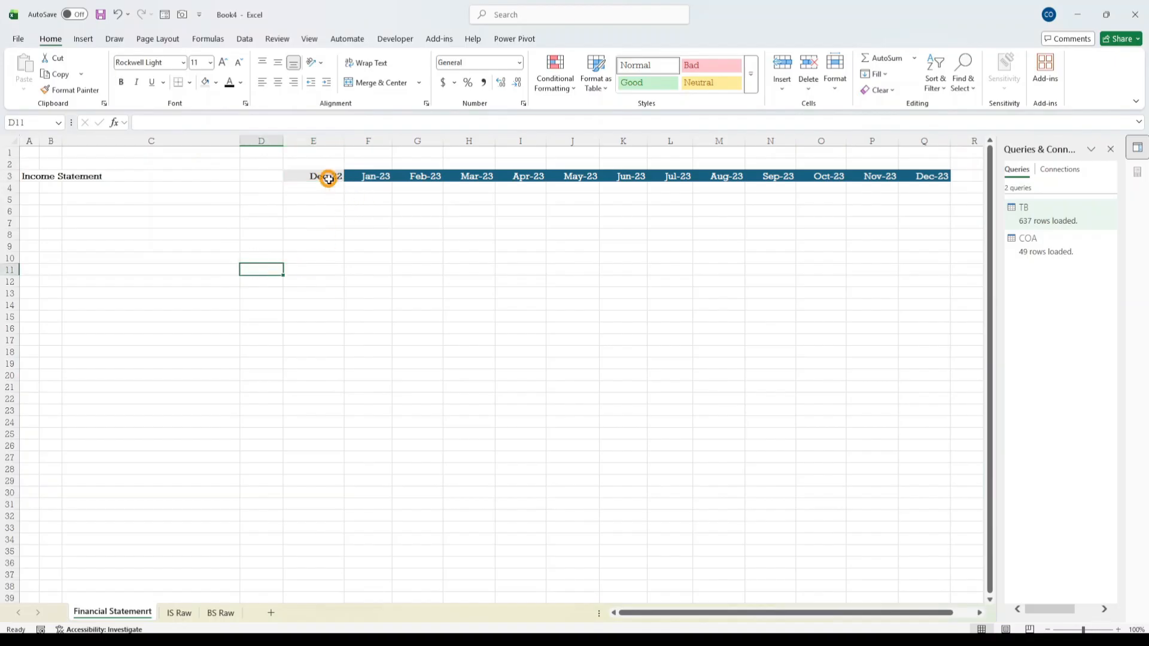
# - Enter the section label Revenue in B4 beneath the Income Statement title
pyautogui.click(326, 176)
pyautogui.click(97, 220)
pyautogui.click(71, 190)
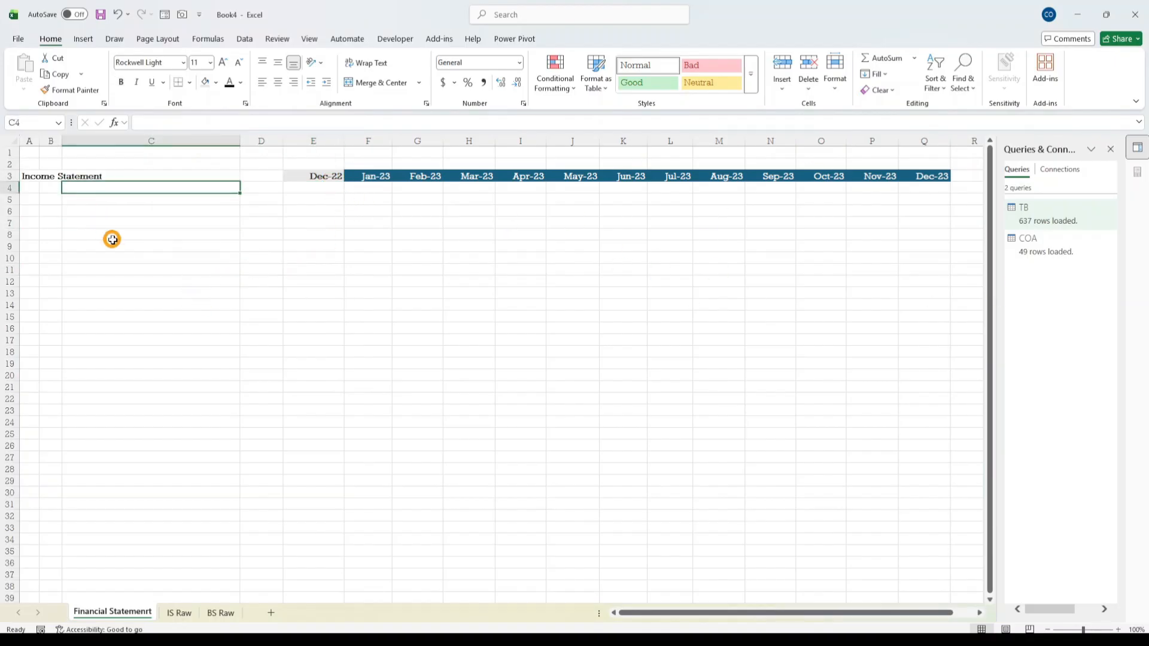
pyautogui.click(101, 221)
pyautogui.click(47, 197)
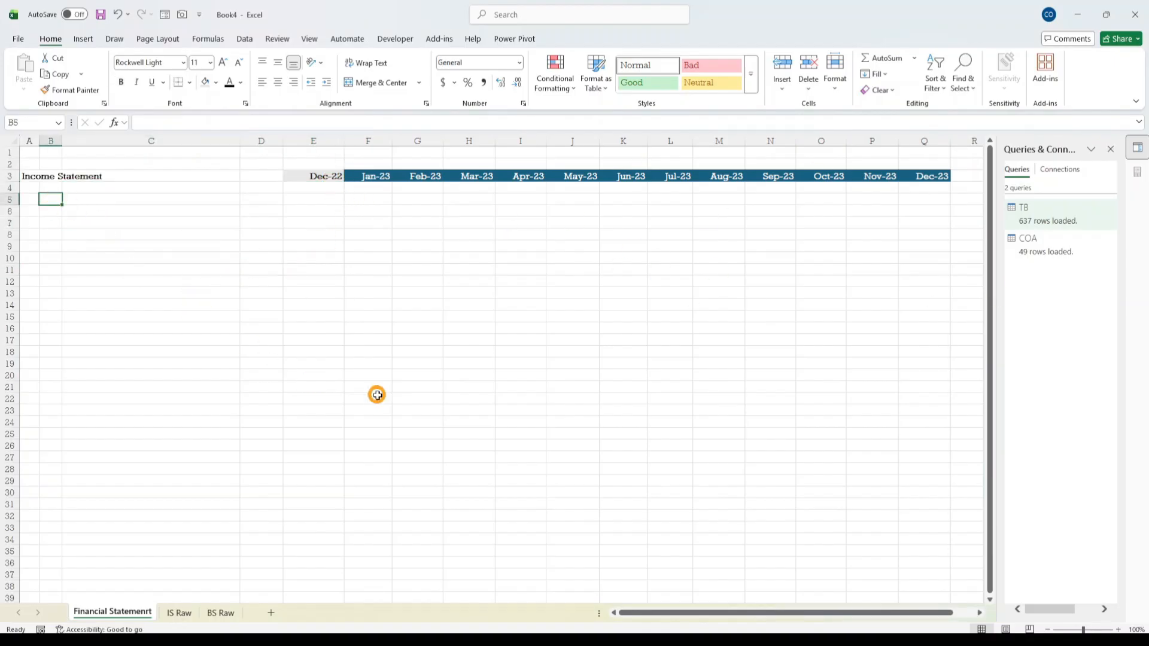
pyautogui.press('Up')
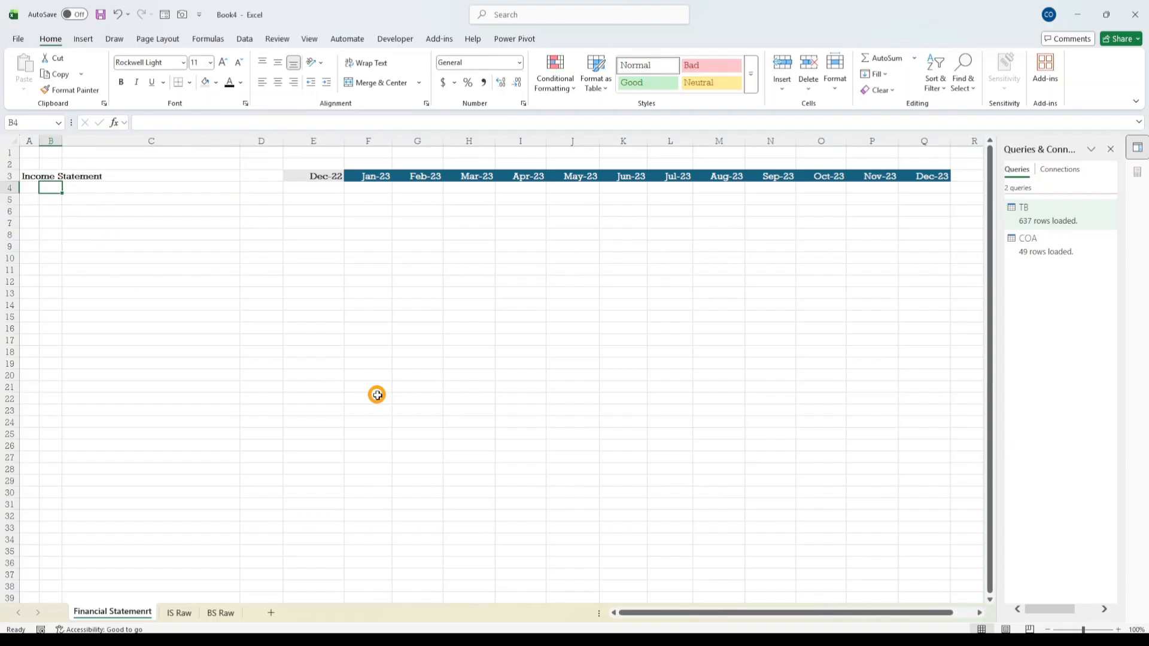
pyautogui.write('Re')
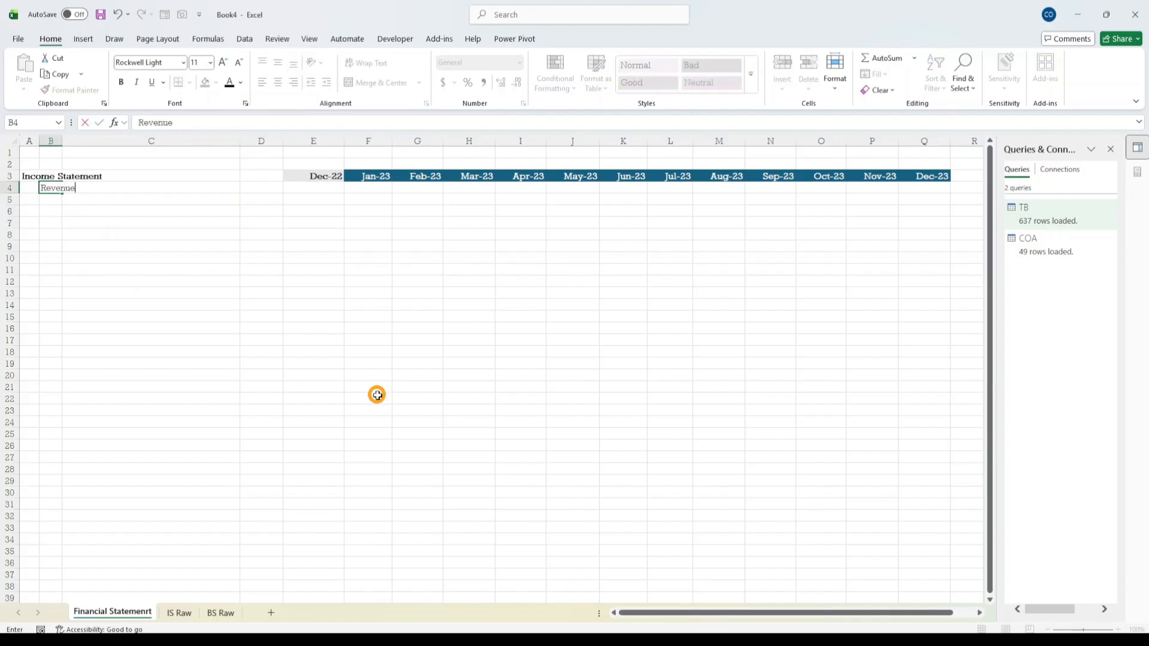
pyautogui.write('venue')
pyautogui.press('Return')
# - Format all of column B with an orange font in bold for the section labels
pyautogui.click(51, 140)
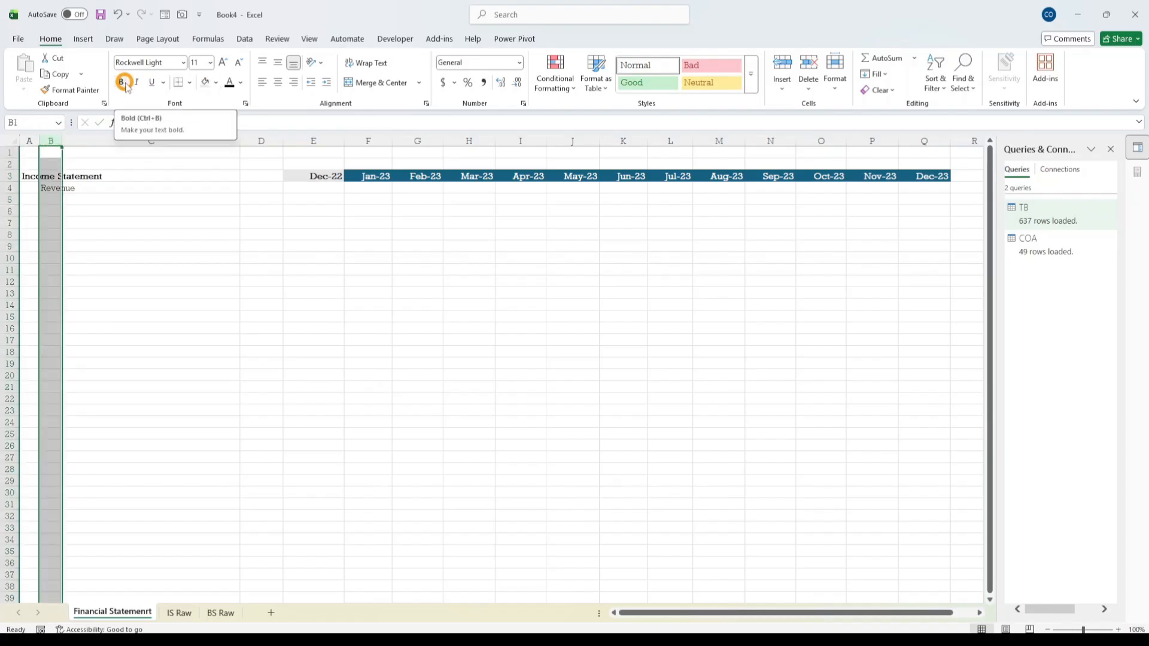
pyautogui.click(240, 82)
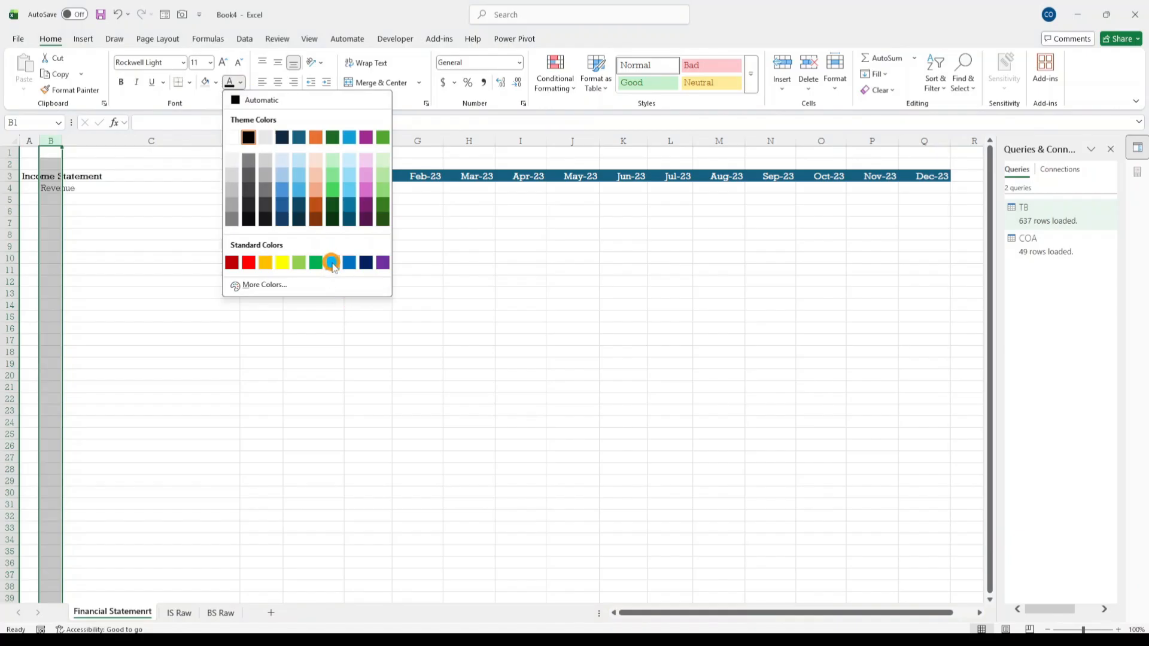
pyautogui.click(316, 138)
pyautogui.click(121, 82)
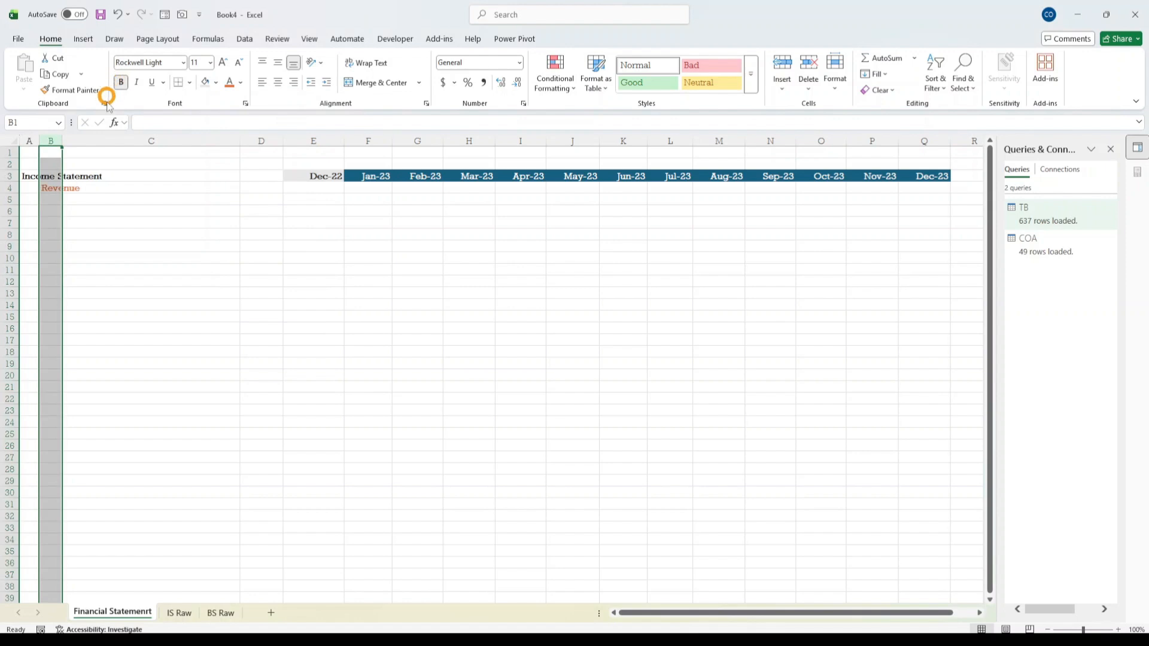
pyautogui.click(84, 274)
# - Copy the Sales -Product 1 to 3 account names from the IS Raw PivotTable into C5:C7 of the financial statement sheet
pyautogui.click(84, 201)
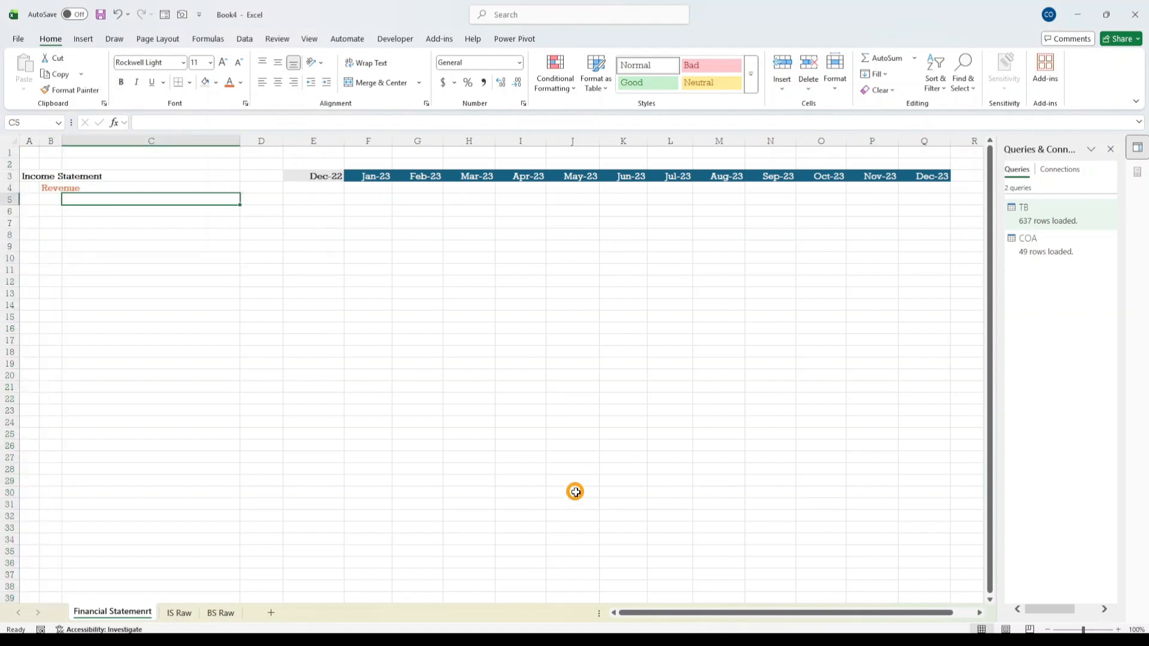
pyautogui.click(179, 613)
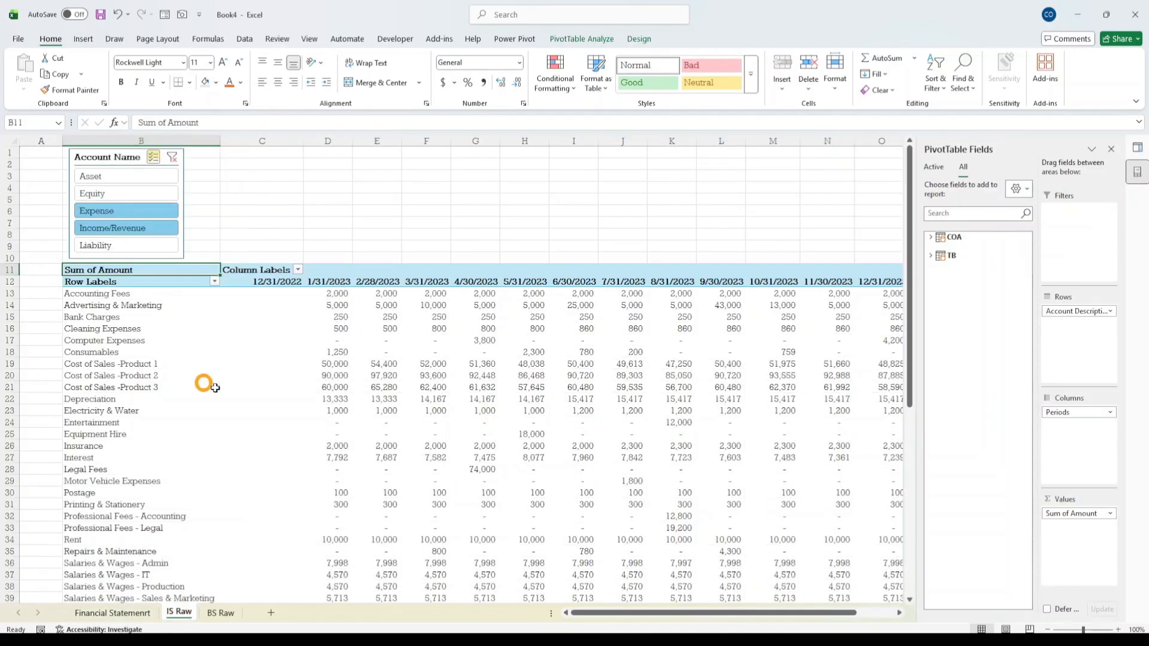
pyautogui.scroll(-6, 192, 454)
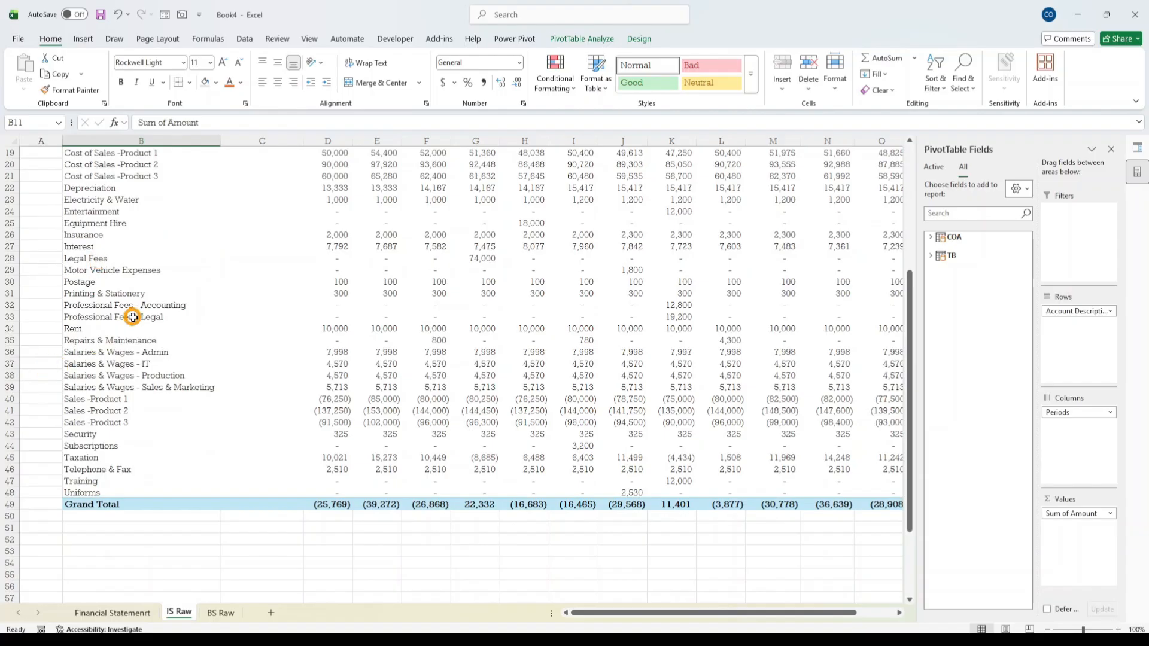
pyautogui.scroll(3, 126, 332)
pyautogui.scroll(-2, 123, 361)
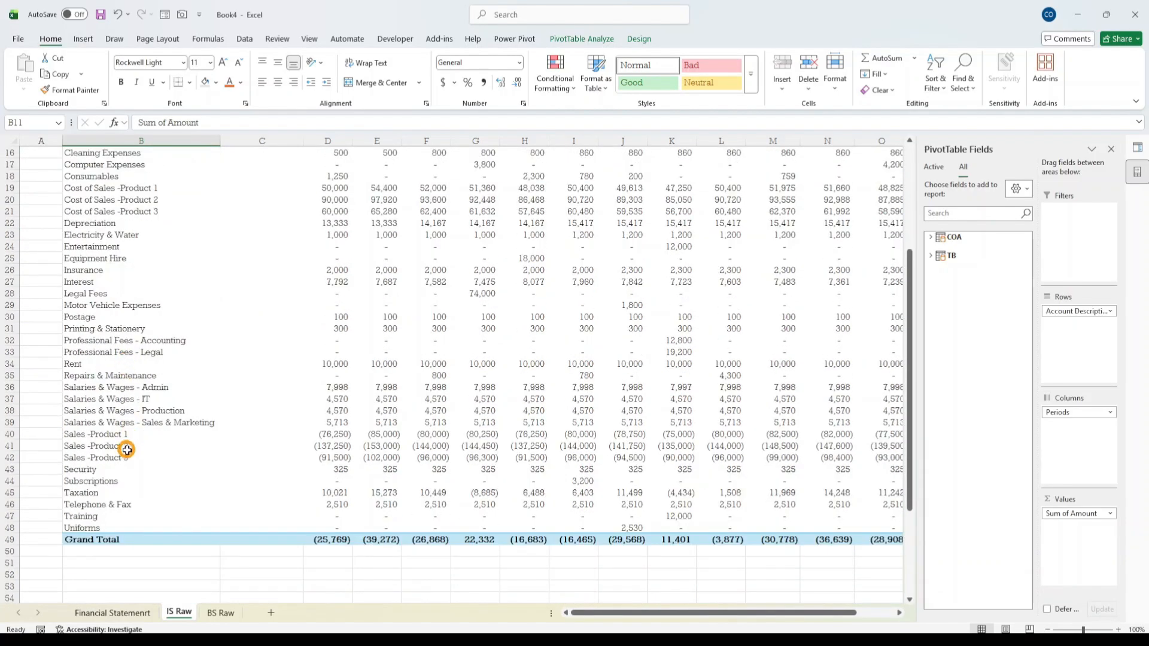
pyautogui.moveTo(89, 436); pyautogui.dragTo(90, 457)
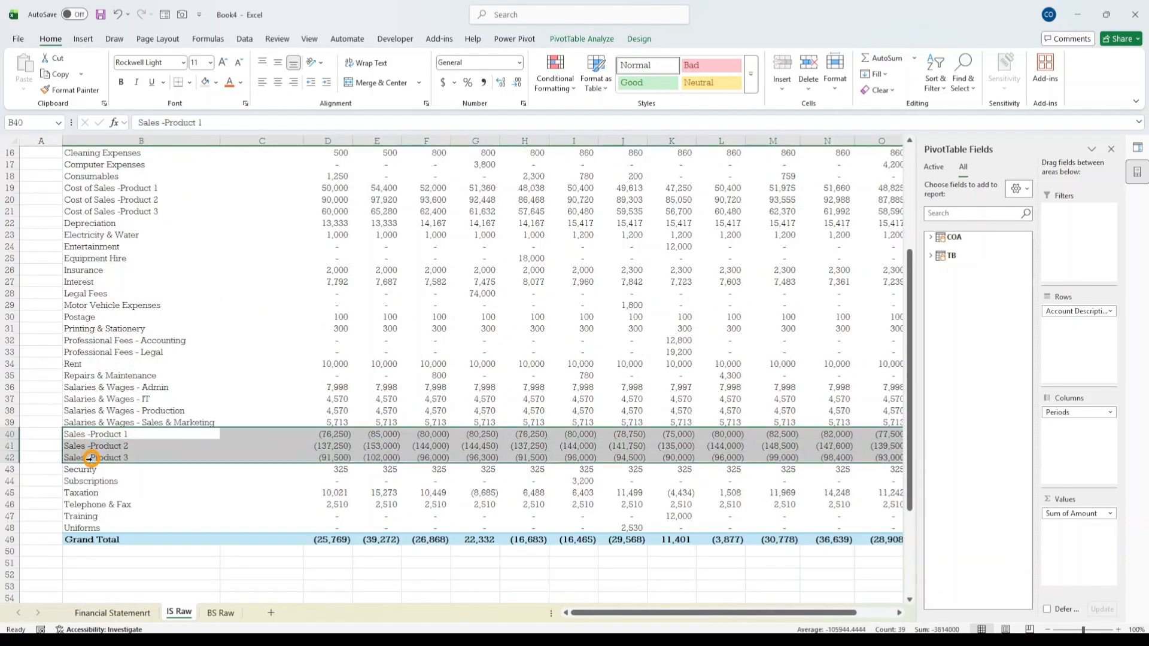
pyautogui.click(96, 435)
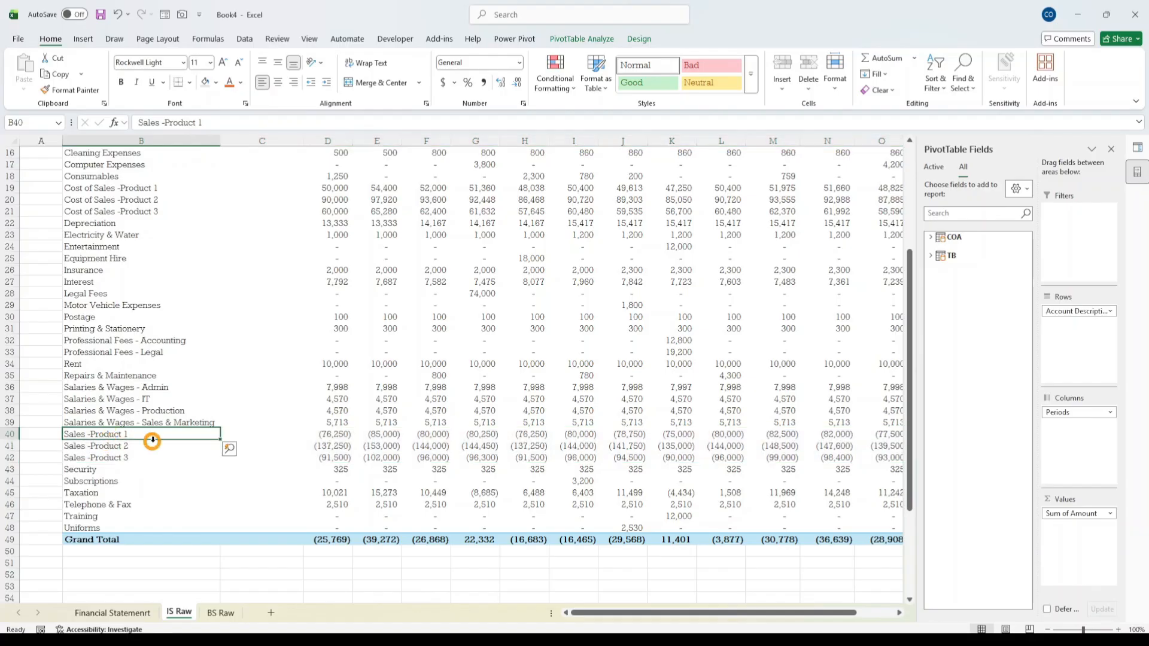
pyautogui.moveTo(152, 440); pyautogui.dragTo(153, 458)
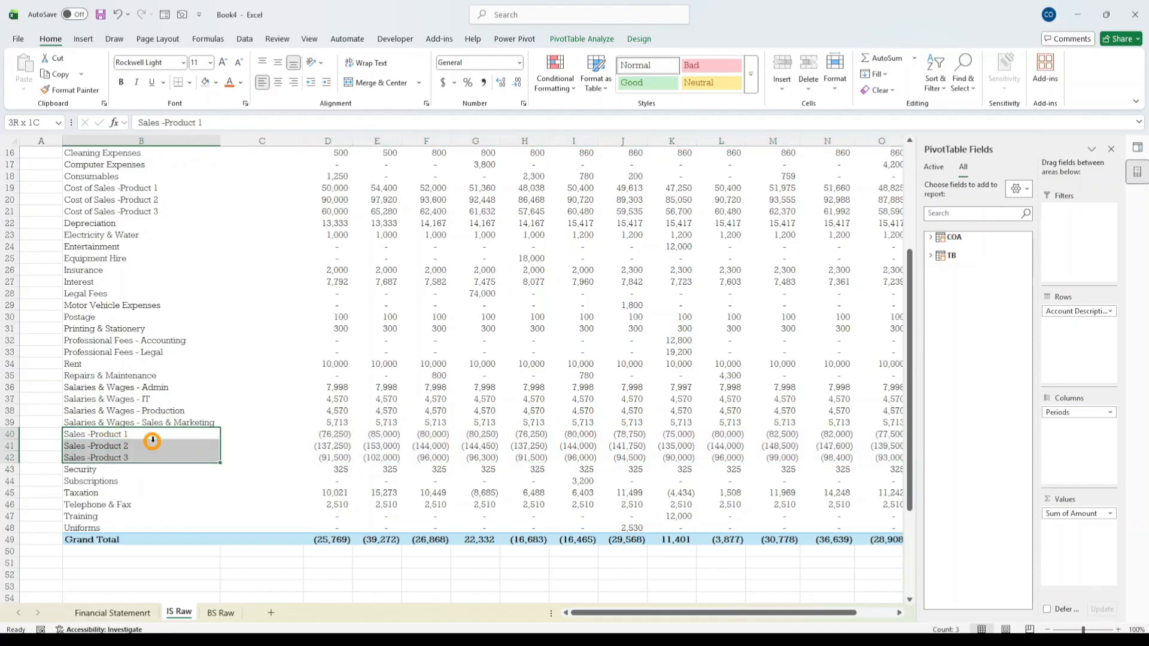
pyautogui.hotkey('ctrl', 'c')
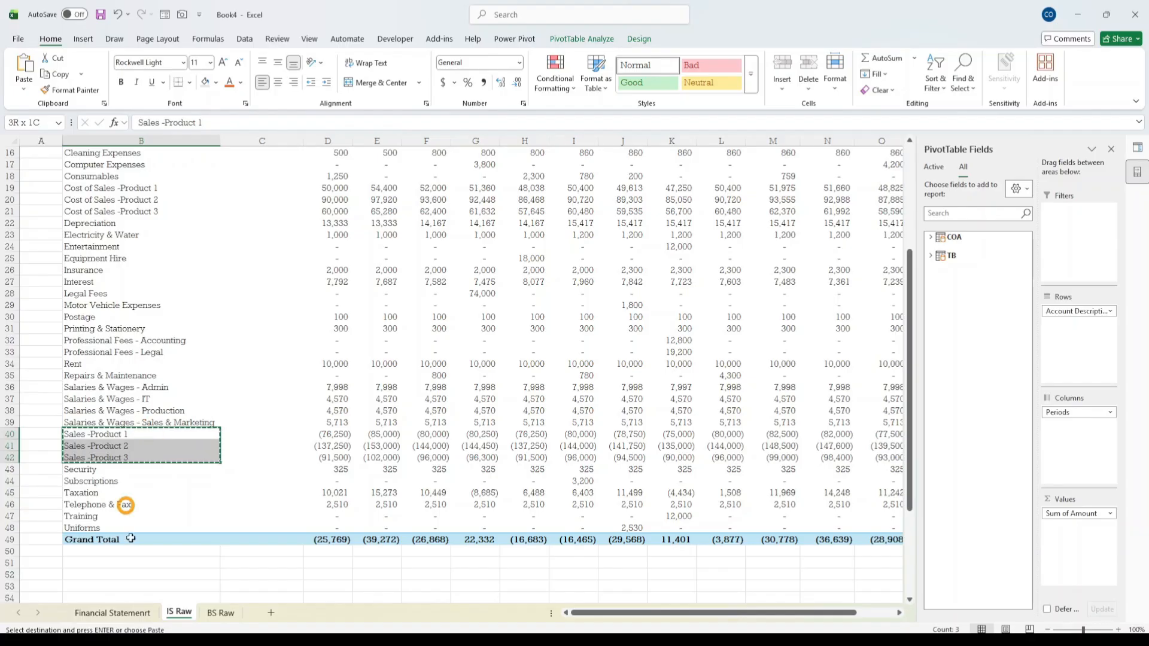
pyautogui.click(106, 610)
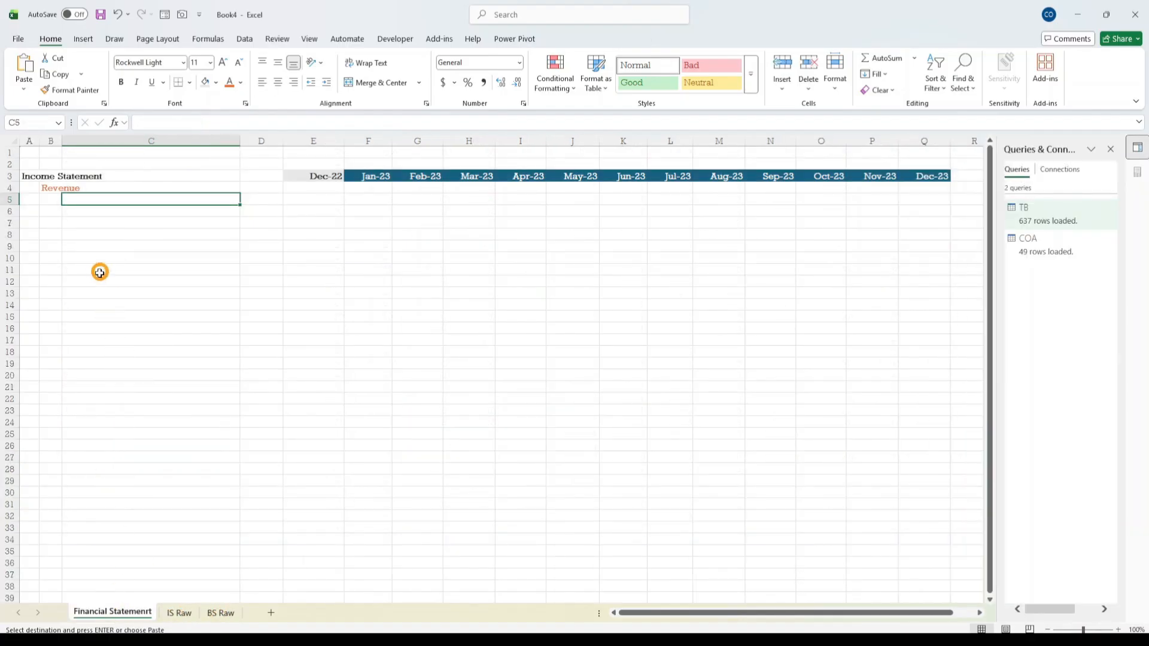
pyautogui.hotkey('ctrl', 'v')
pyautogui.click(234, 257)
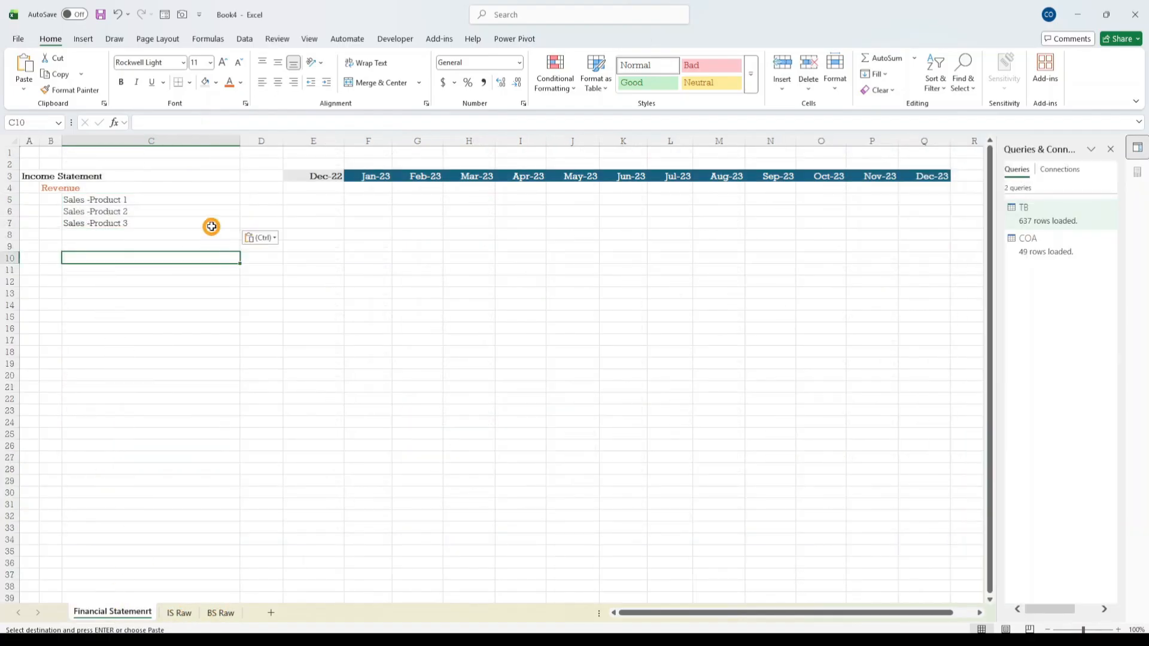
pyautogui.click(207, 200)
pyautogui.press('Up')
pyautogui.press('Up')
pyautogui.press('Up')
pyautogui.press('Up')
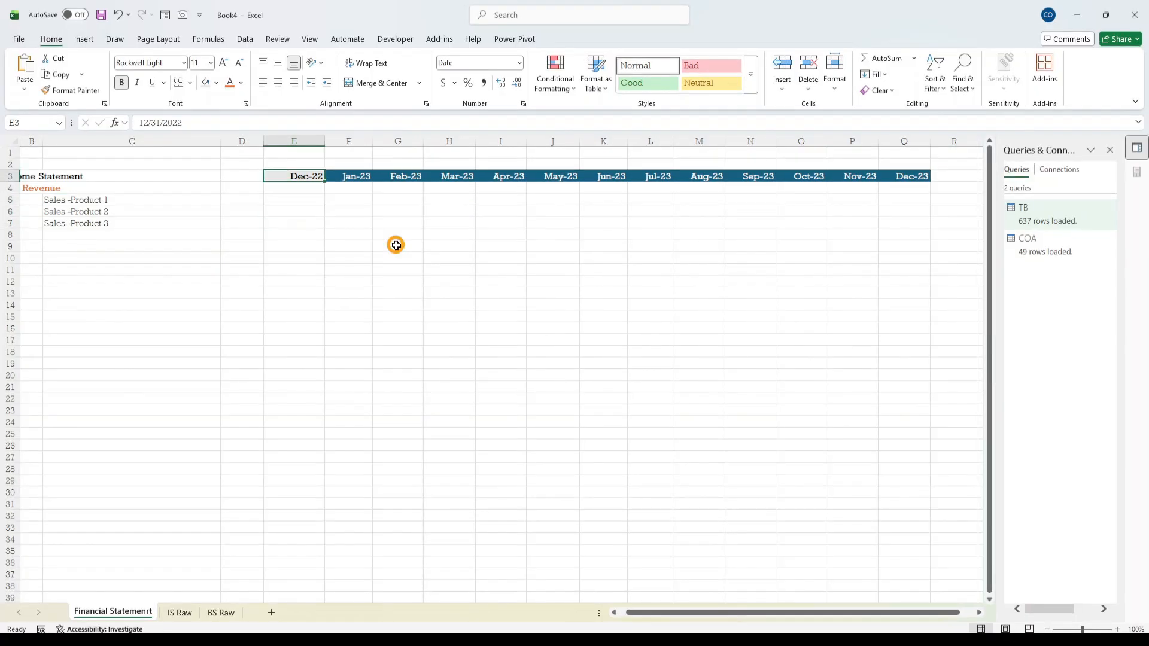
pyautogui.press('Down')
pyautogui.press('Down')
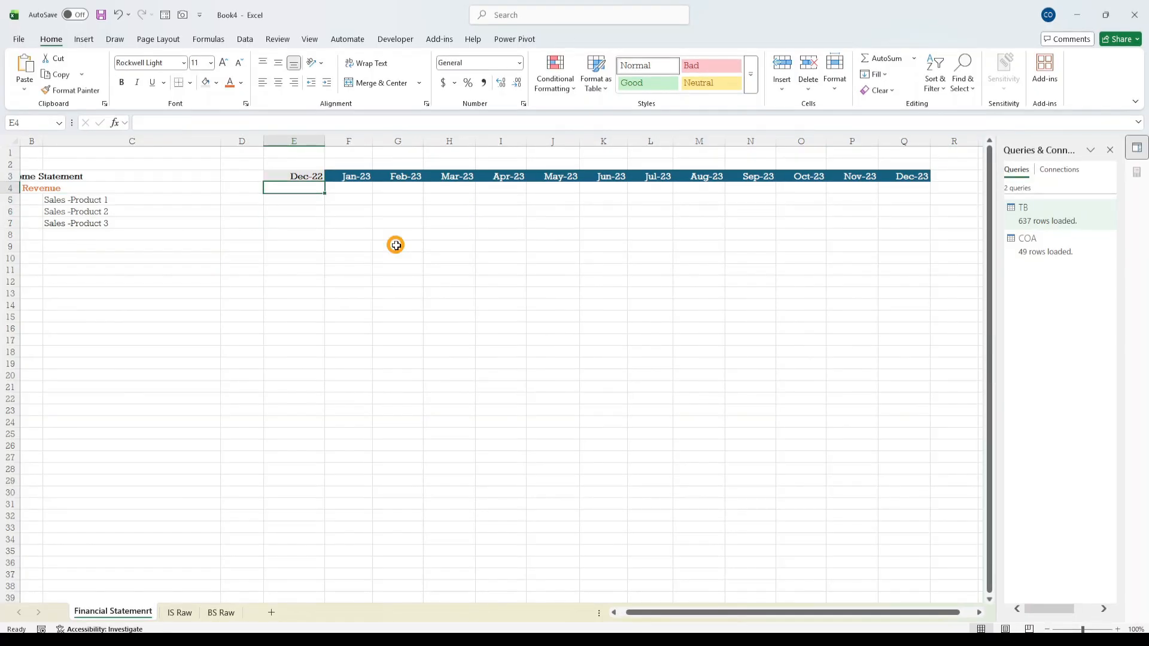
pyautogui.press('Left')
pyautogui.press('Left')
pyautogui.hotkey('shift', 'Down')
pyautogui.hotkey('shift', 'Down')
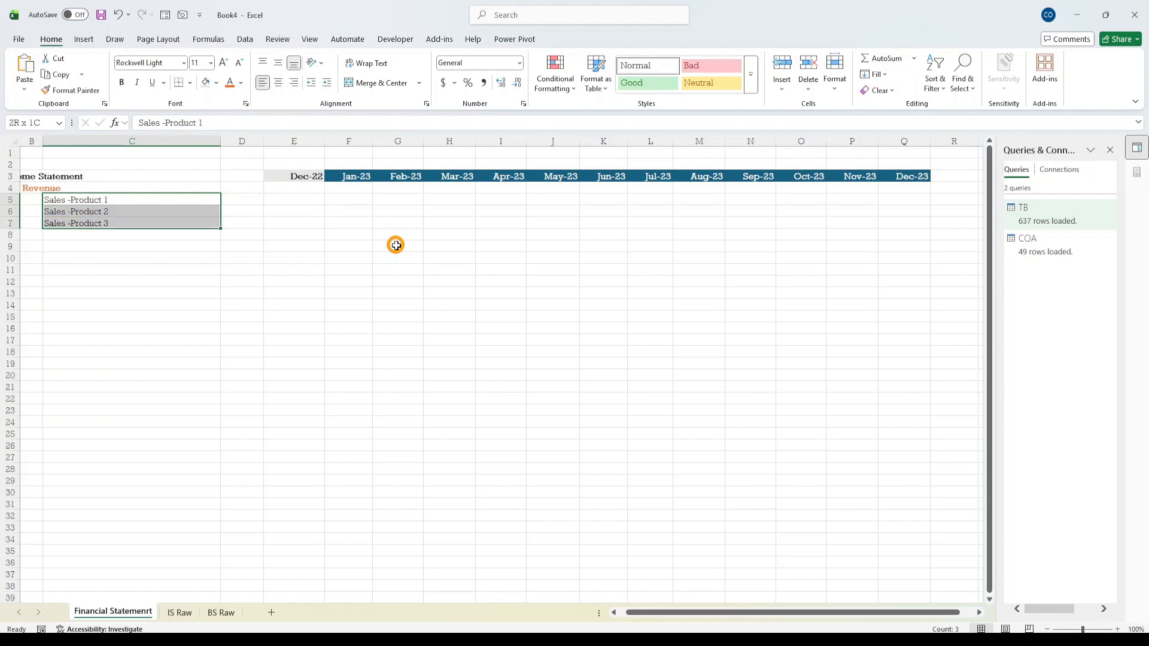
pyautogui.press('Right')
pyautogui.press('Right')
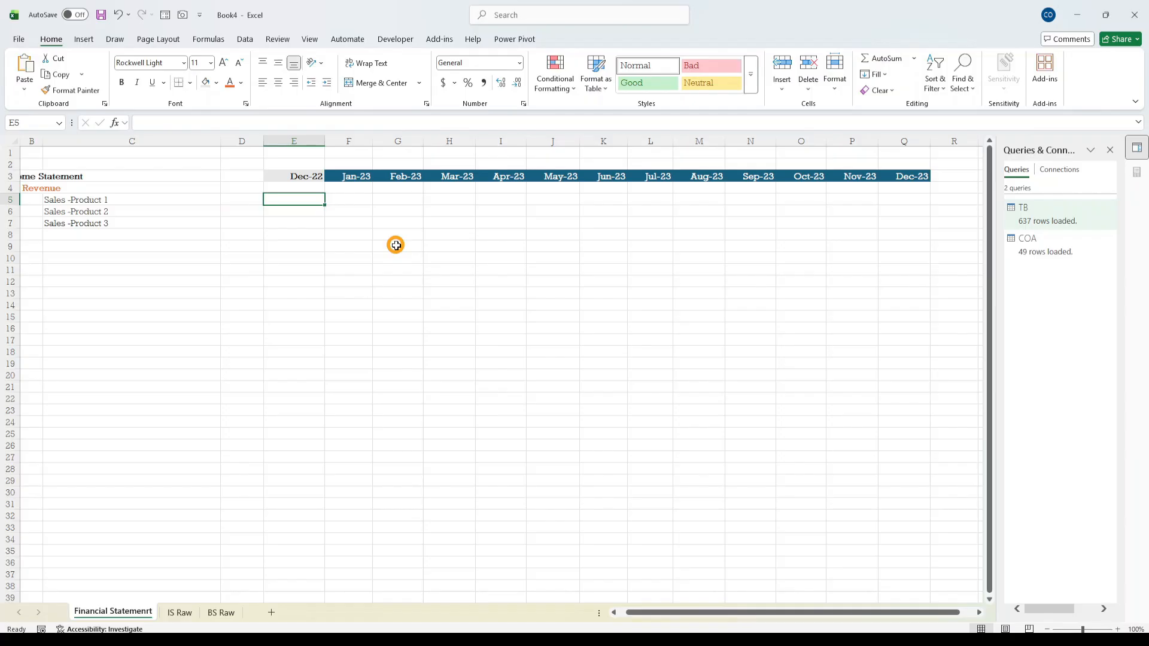
pyautogui.write('=')
pyautogui.write('GET')
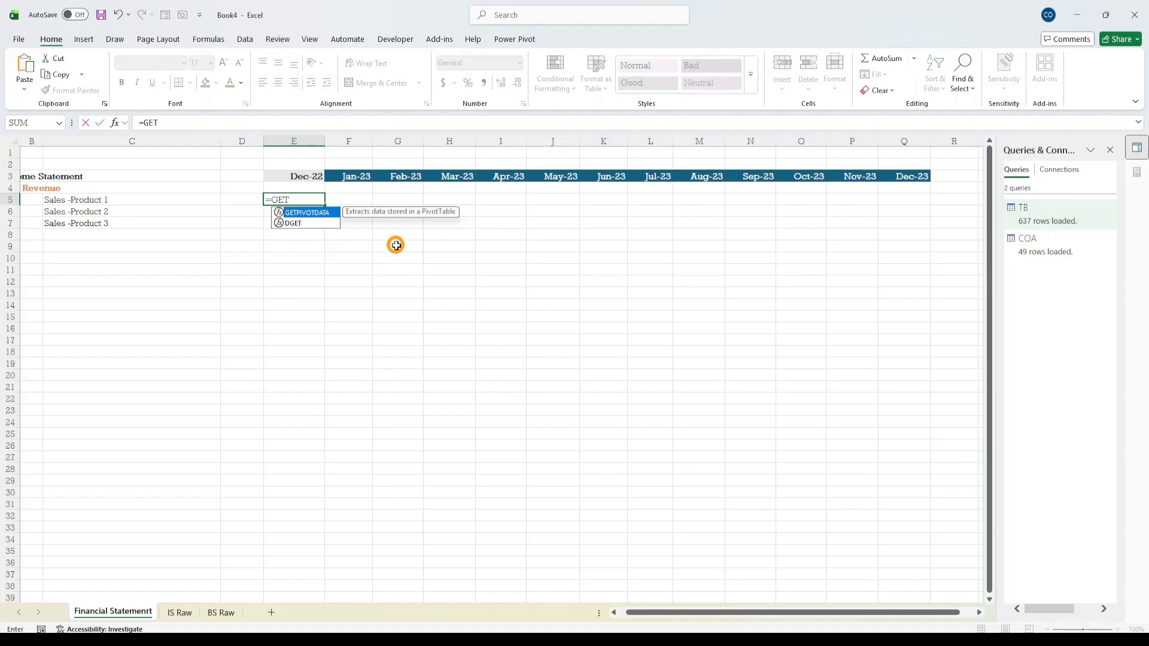
pyautogui.press('Tab')
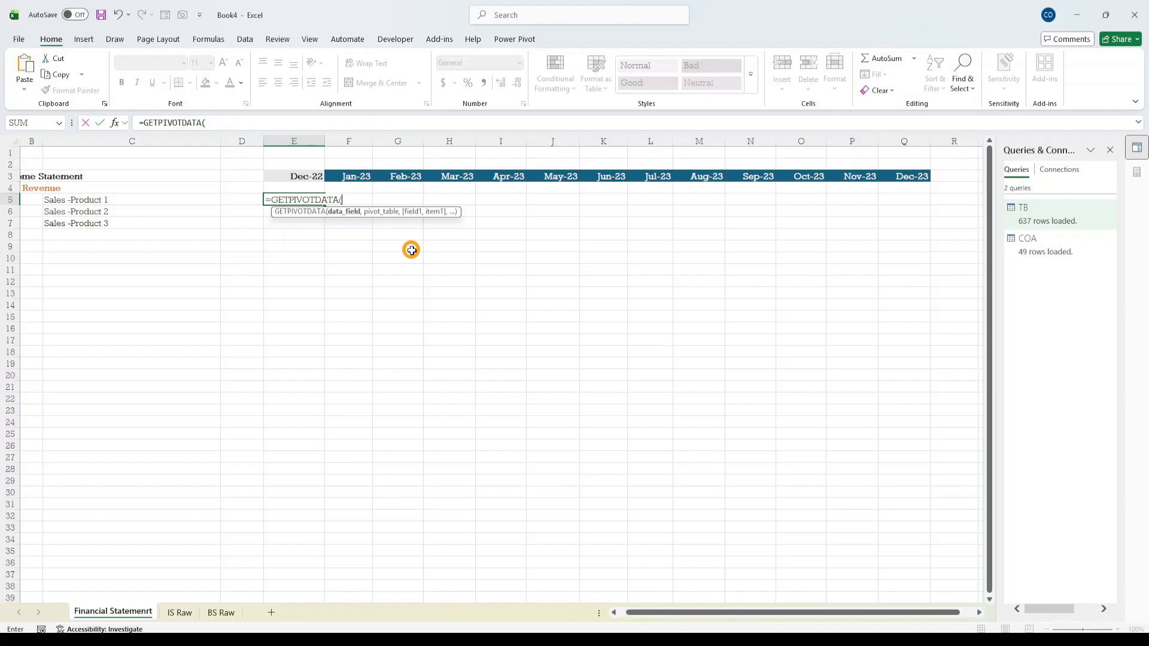
pyautogui.press('Escape')
# - Enter a GETPIVOTDATA formula in E5 that references the 4/30/2023 Depreciation amount in the IS Raw PivotTable
pyautogui.write('=')
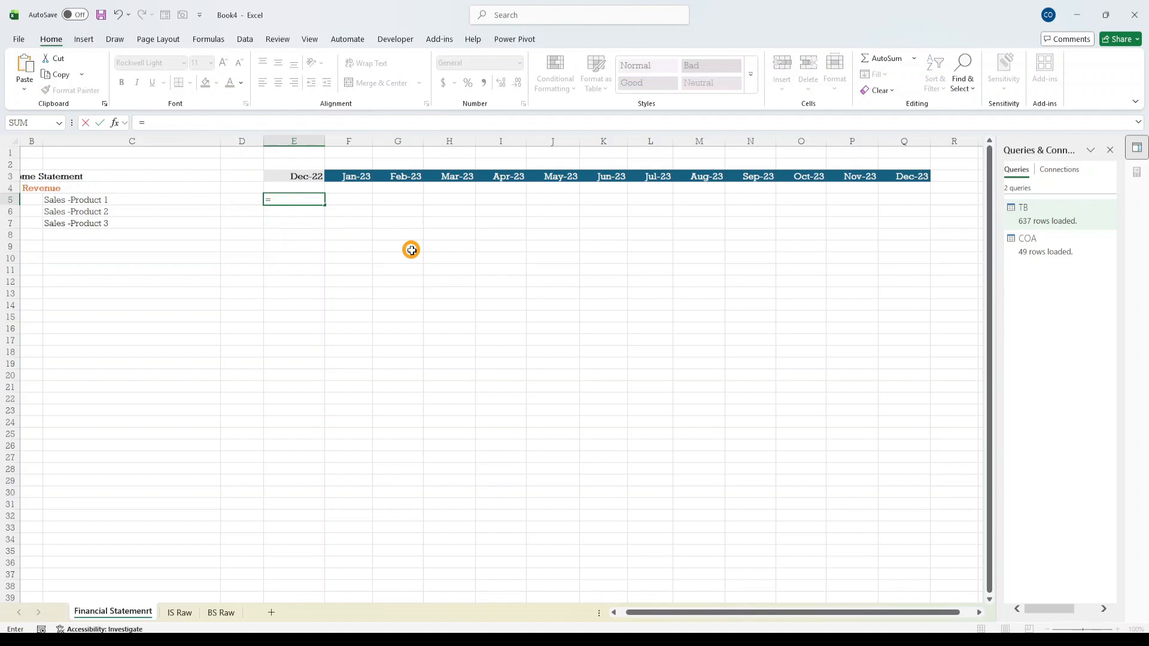
pyautogui.click(179, 613)
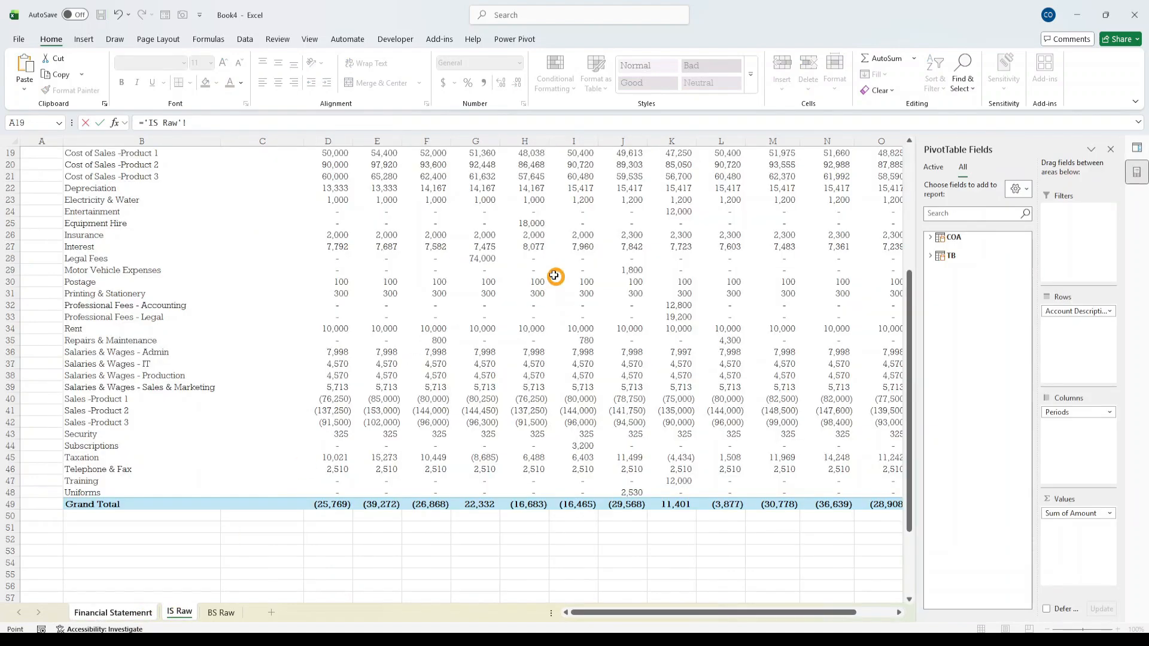
pyautogui.click(527, 223)
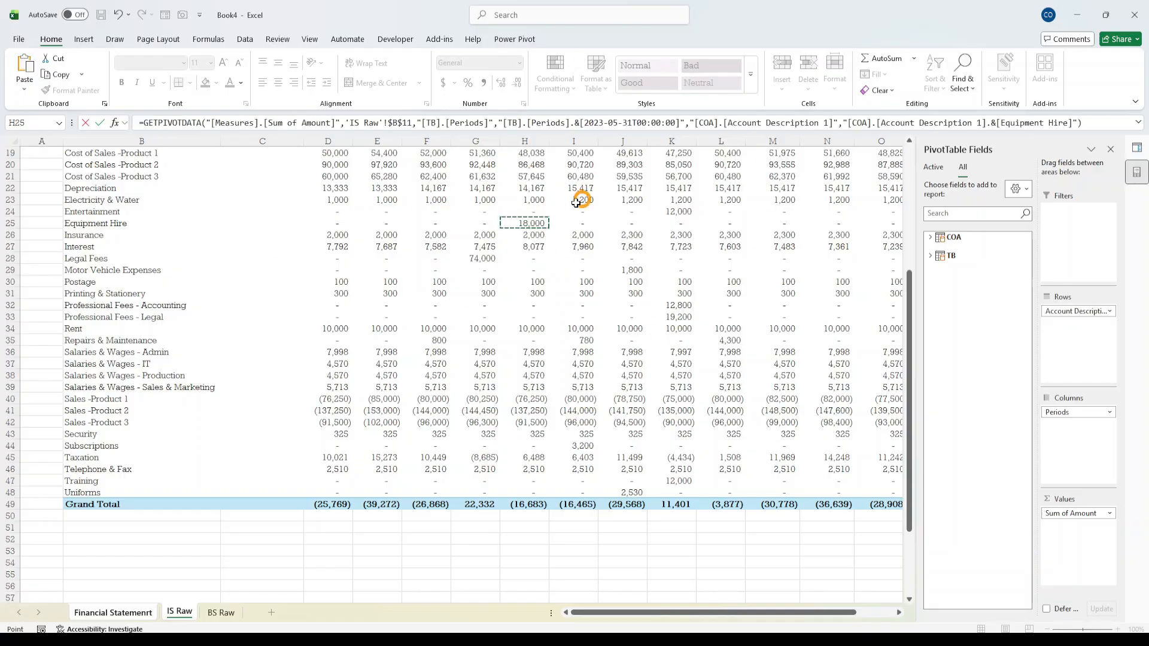
pyautogui.moveTo(527, 177); pyautogui.dragTo(527, 188)
pyautogui.click(482, 185)
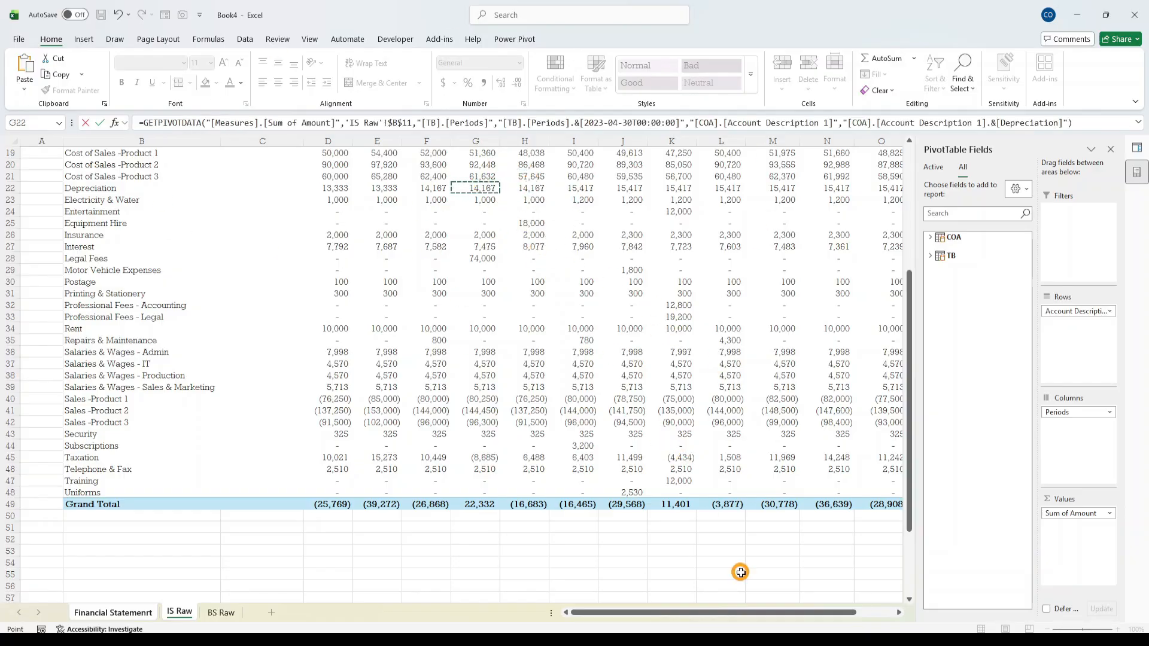
pyautogui.press('Return')
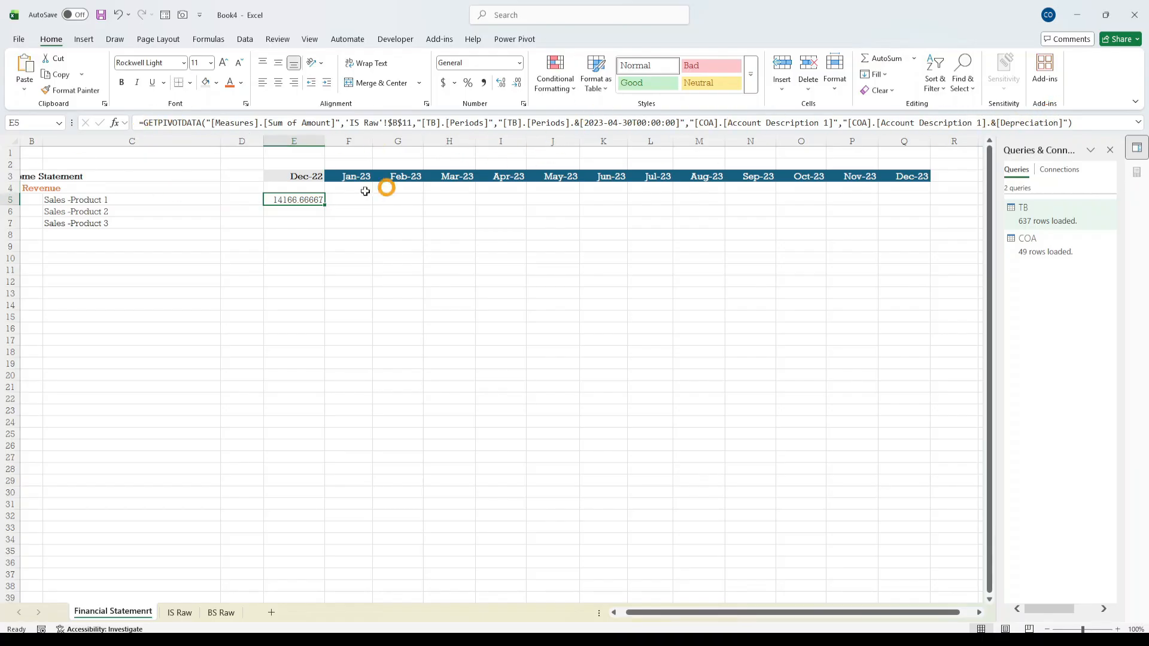
# - Fill the GETPIVOTDATA formula from E5 across the Sales -Product 1 row to the Dec-23 column
pyautogui.click(180, 612)
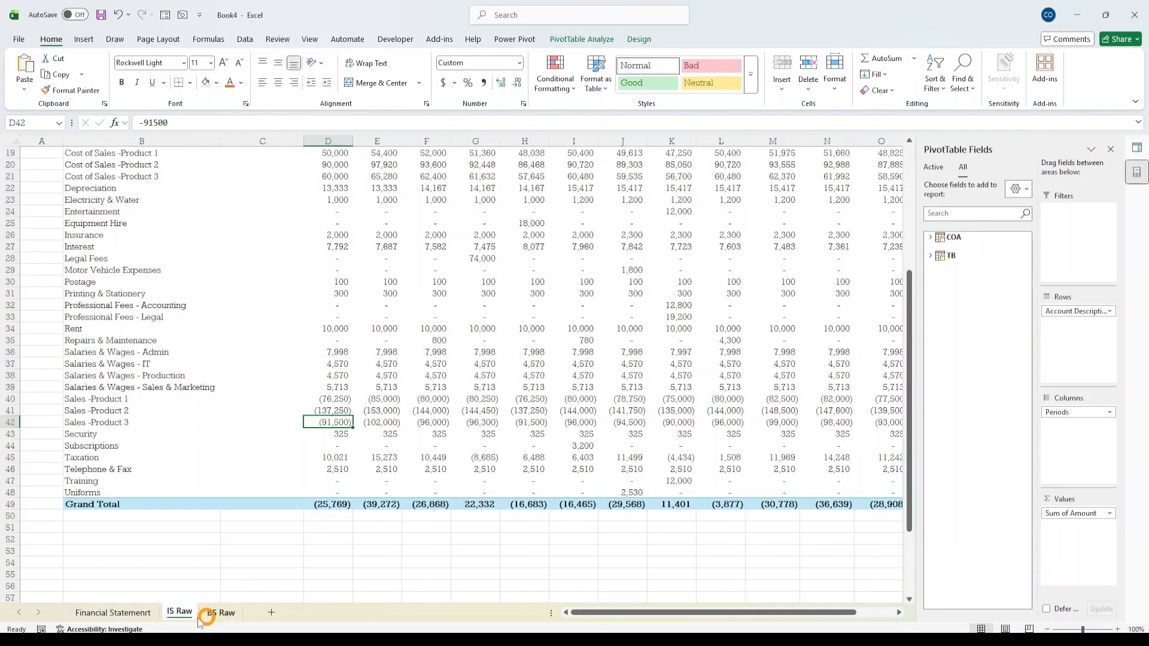
pyautogui.click(126, 613)
pyautogui.click(317, 212)
pyautogui.click(308, 198)
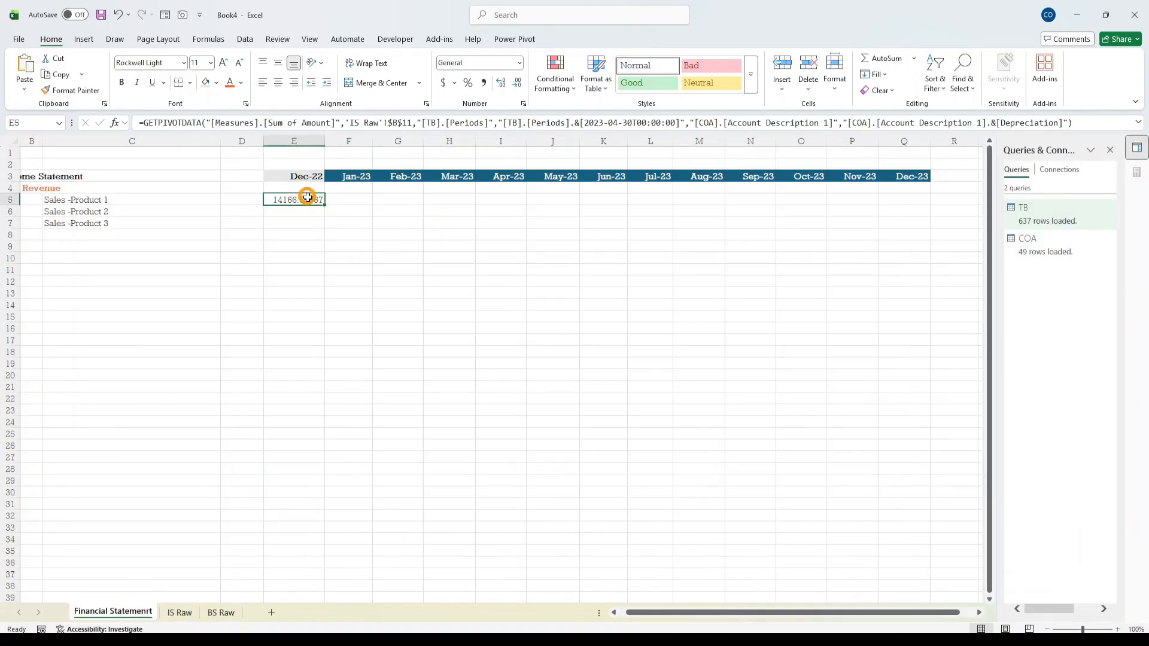
pyautogui.moveTo(323, 203); pyautogui.dragTo(906, 201)
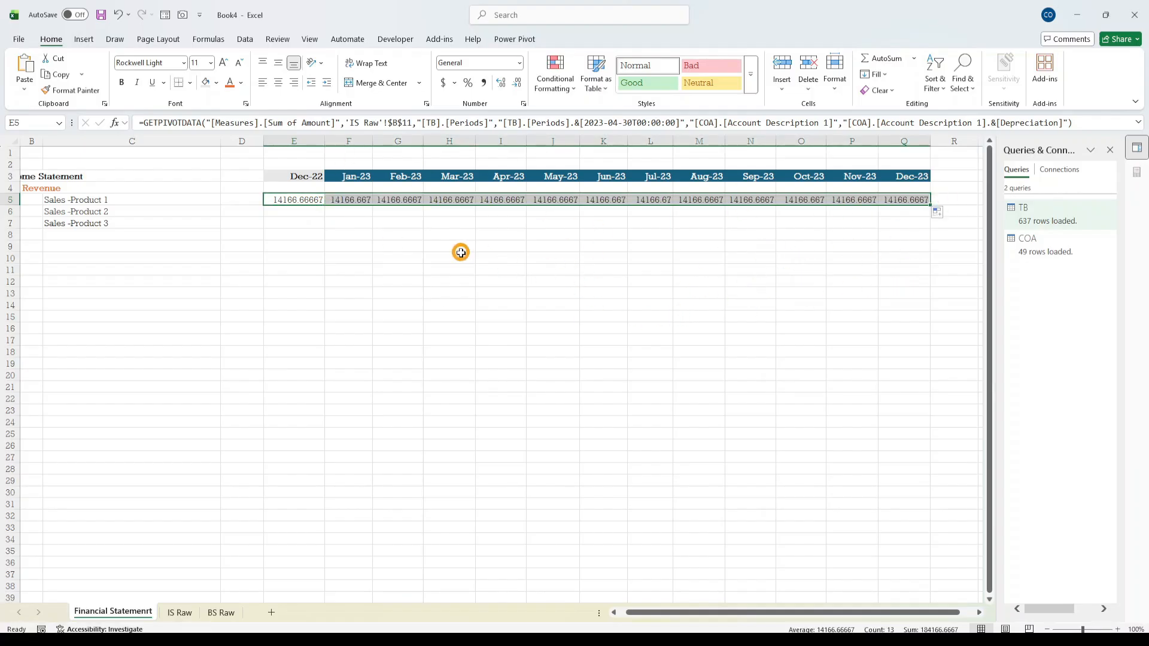
# - Enlarge the formula bar and insert a line break in E5's formula after the 'IS Raw'!$B$11 argument
pyautogui.click(308, 202)
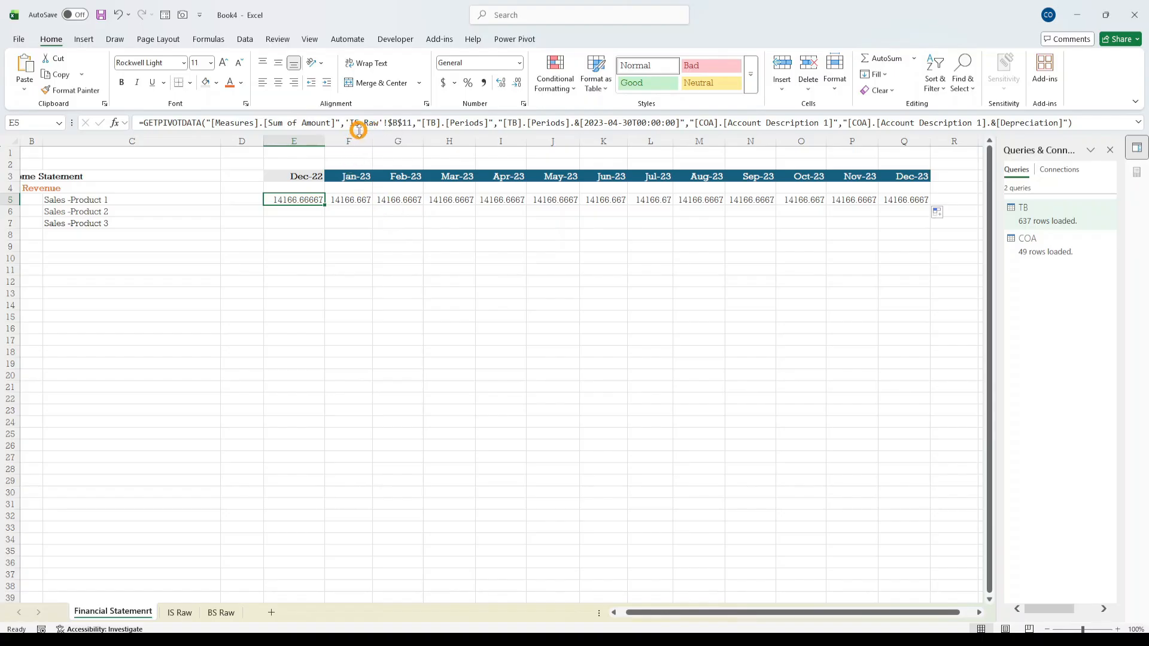
pyautogui.moveTo(359, 131)
pyautogui.mouseDown()
pyautogui.moveTo(356, 167)
pyautogui.moveTo(349, 141)
pyautogui.mouseUp()
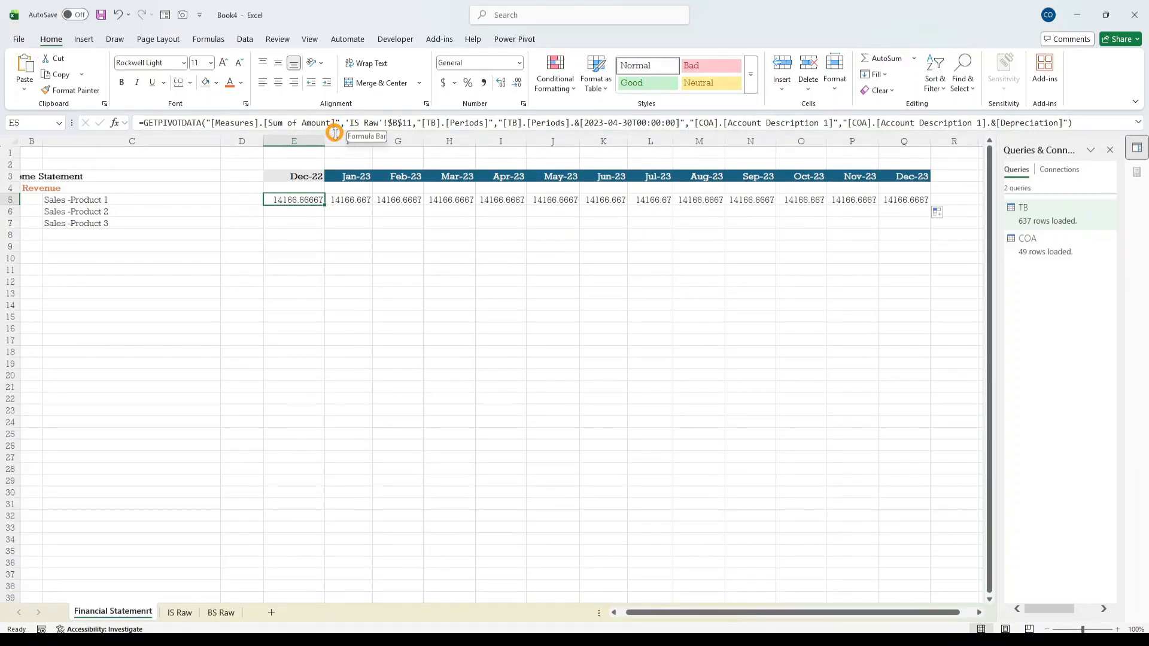
pyautogui.moveTo(335, 133); pyautogui.dragTo(343, 168)
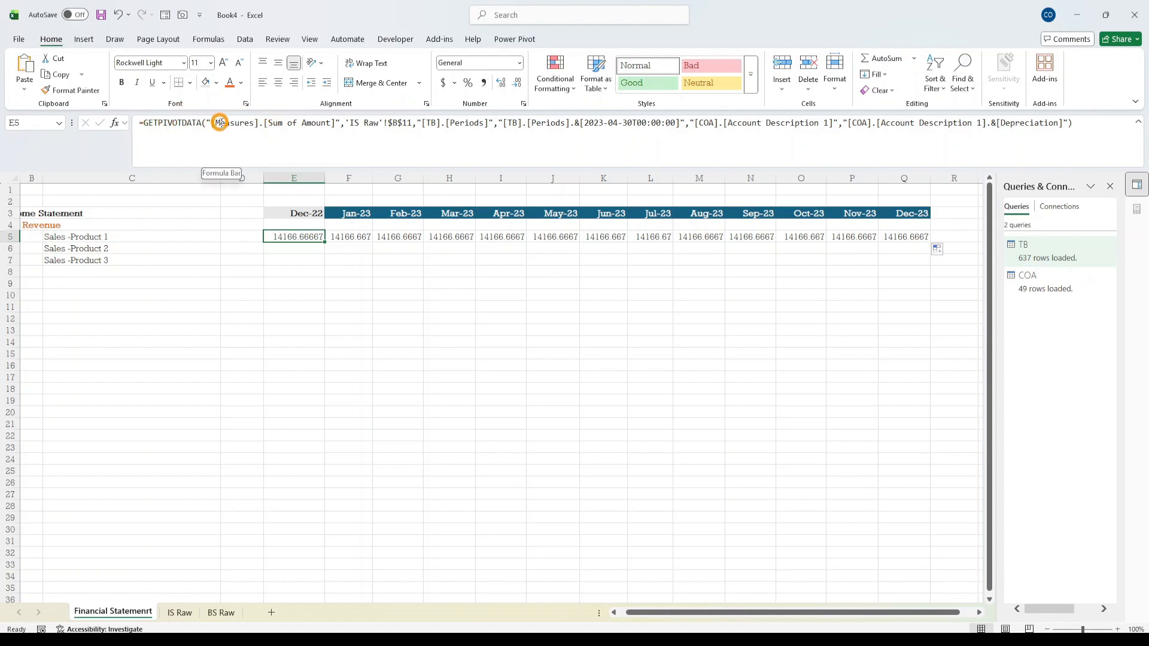
pyautogui.click(206, 124)
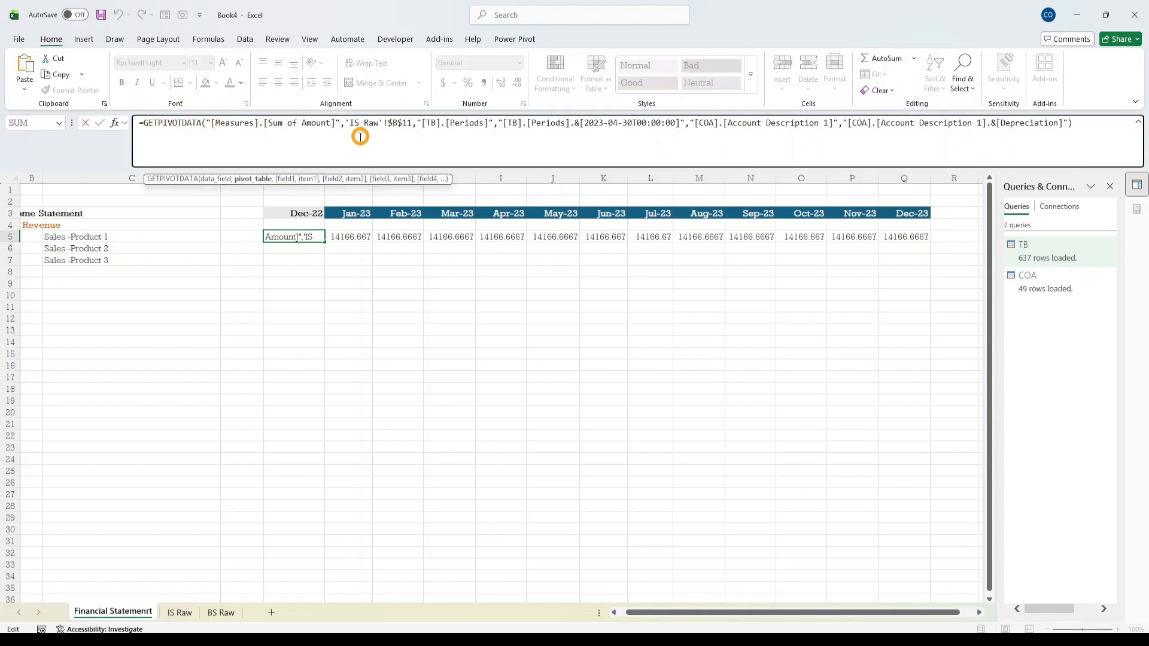
pyautogui.click(345, 124)
pyautogui.click(415, 124)
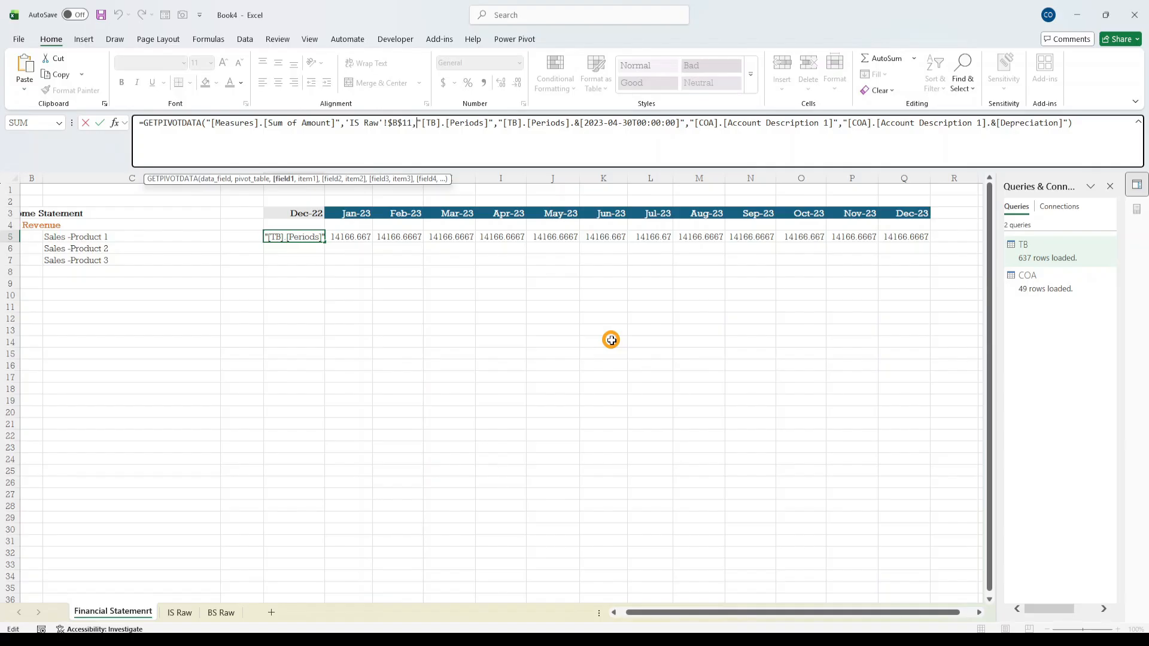
pyautogui.press('alt')
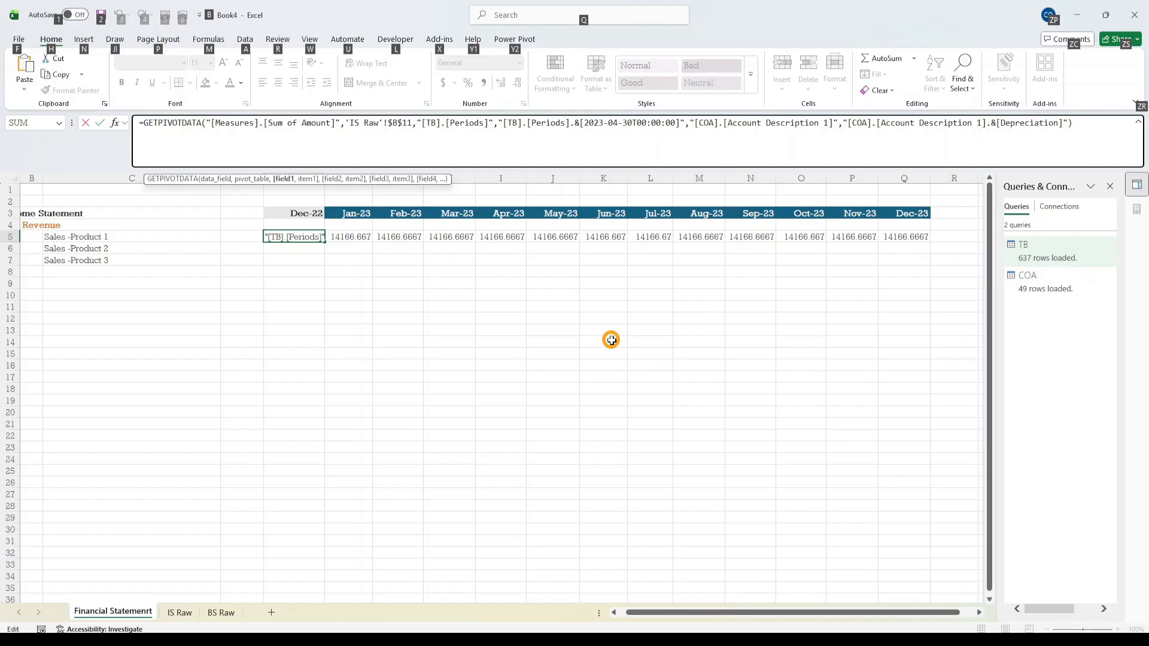
pyautogui.hotkey('alt', 'Return')
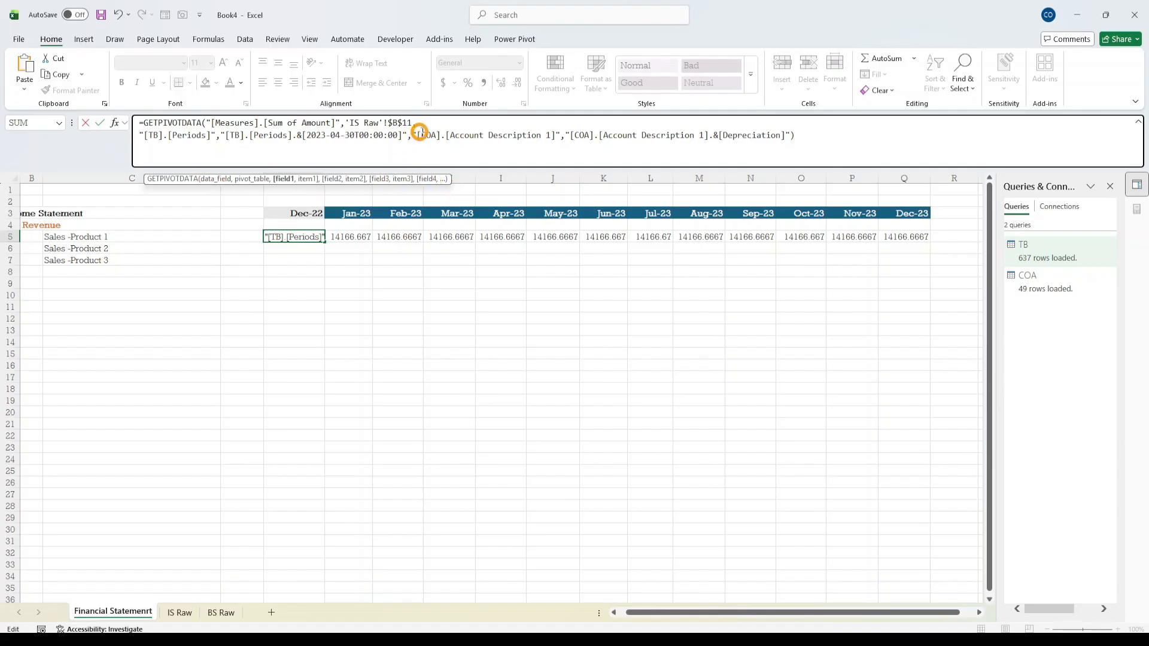
# - Insert a line break in E5's formula after the Periods item so the Account Description 1 arguments start a new line
pyautogui.moveTo(411, 137); pyautogui.dragTo(335, 136)
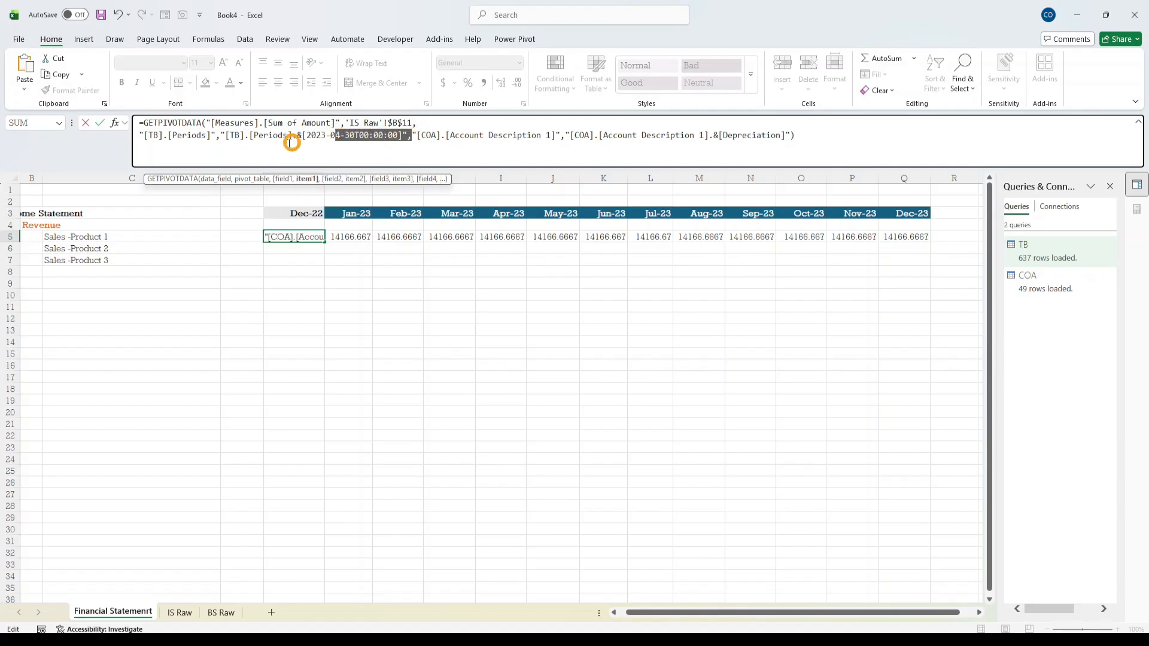
pyautogui.click(202, 136)
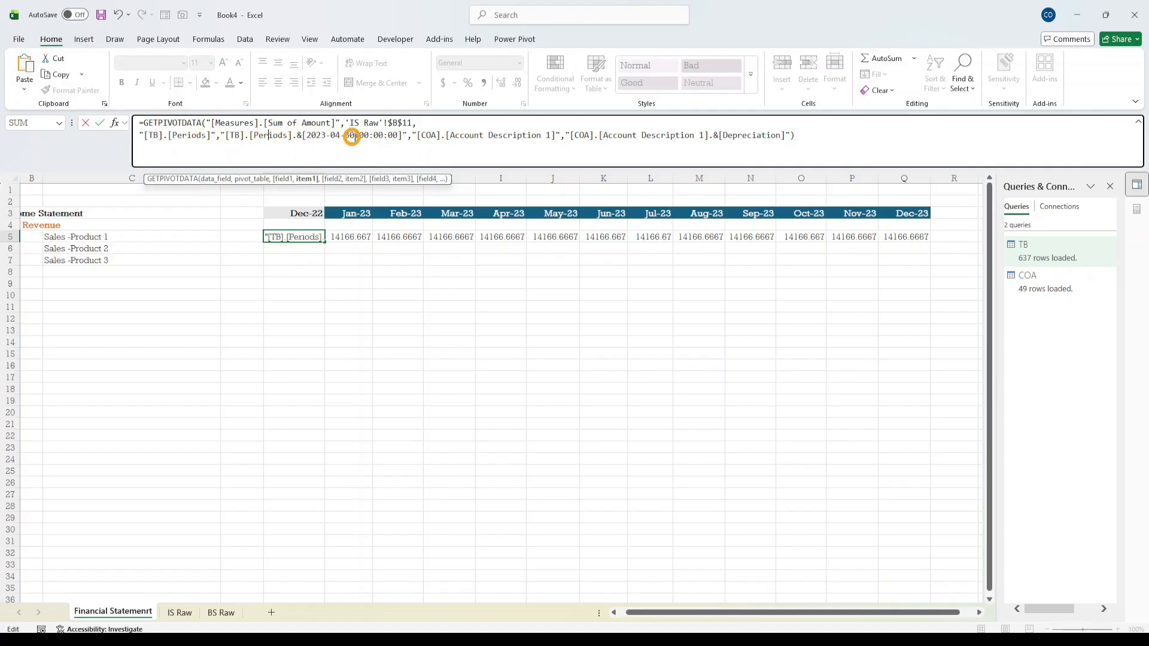
pyautogui.click(410, 136)
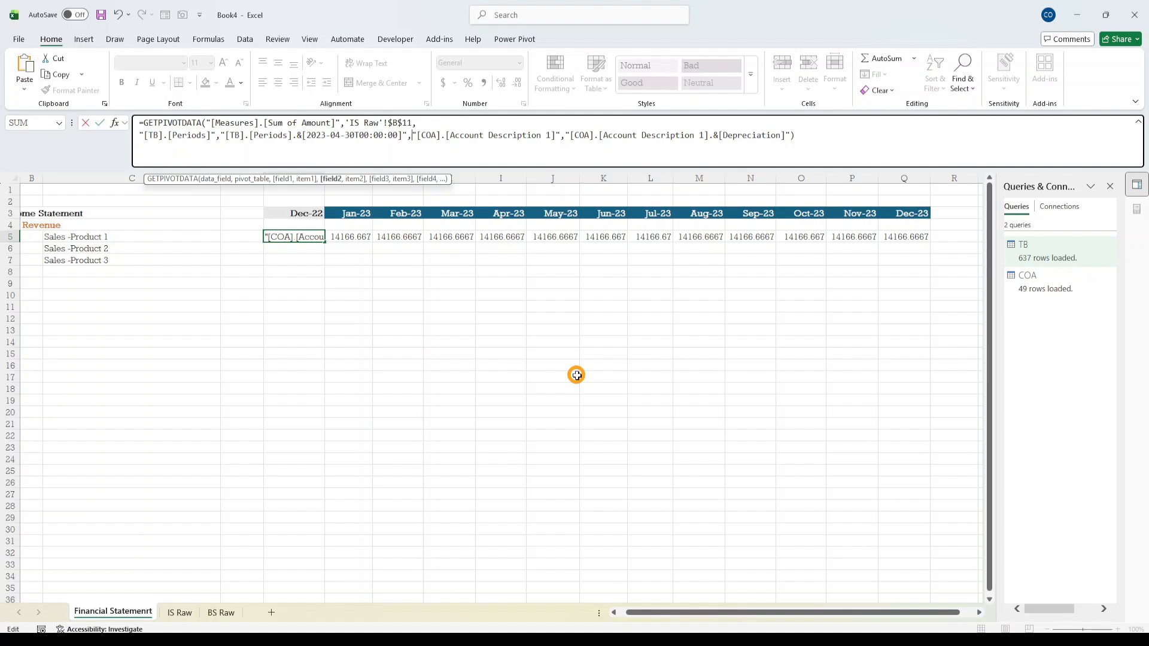
pyautogui.press('alt')
pyautogui.hotkey('alt', 'Return')
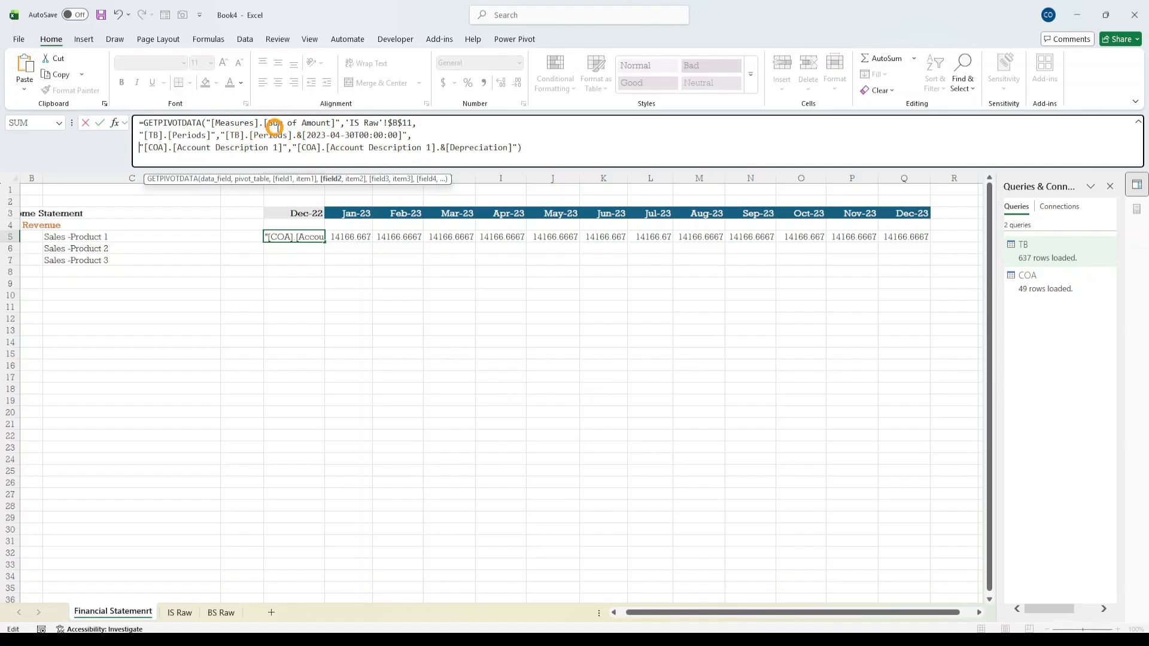
# - Compare the [Measures].[Sum of Amount] argument in E5's formula with the values of the IS Raw PivotTable
pyautogui.moveTo(333, 123); pyautogui.dragTo(225, 122)
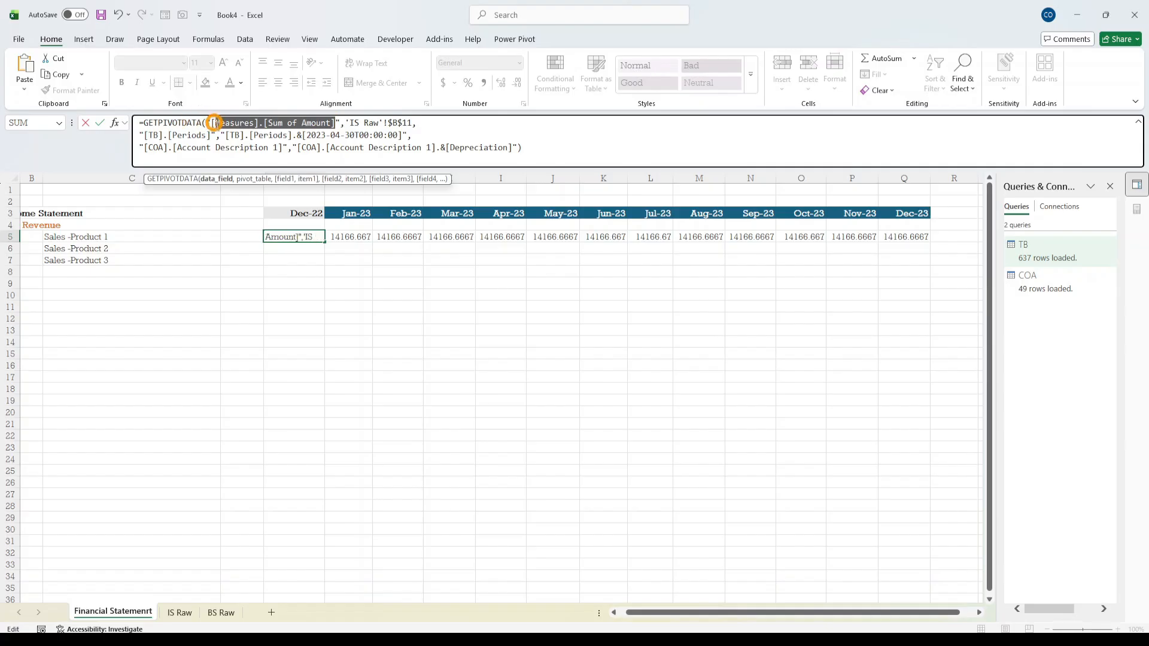
pyautogui.click(180, 612)
pyautogui.click(418, 332)
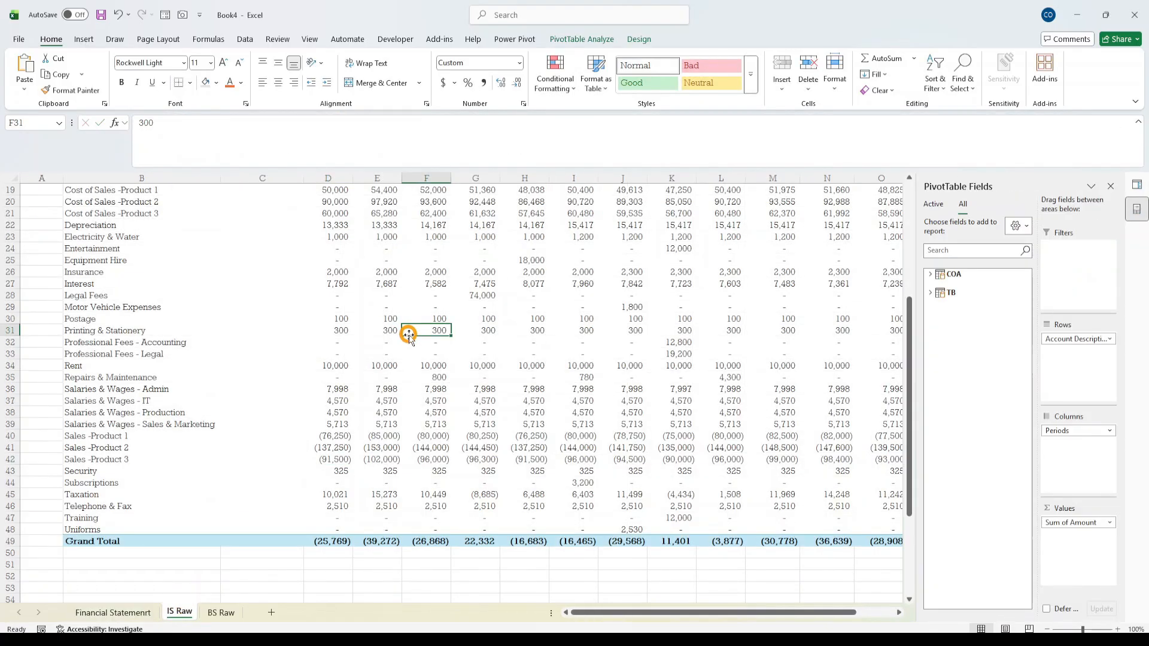
pyautogui.scroll(6, 436, 312)
pyautogui.click(359, 344)
pyautogui.click(655, 516)
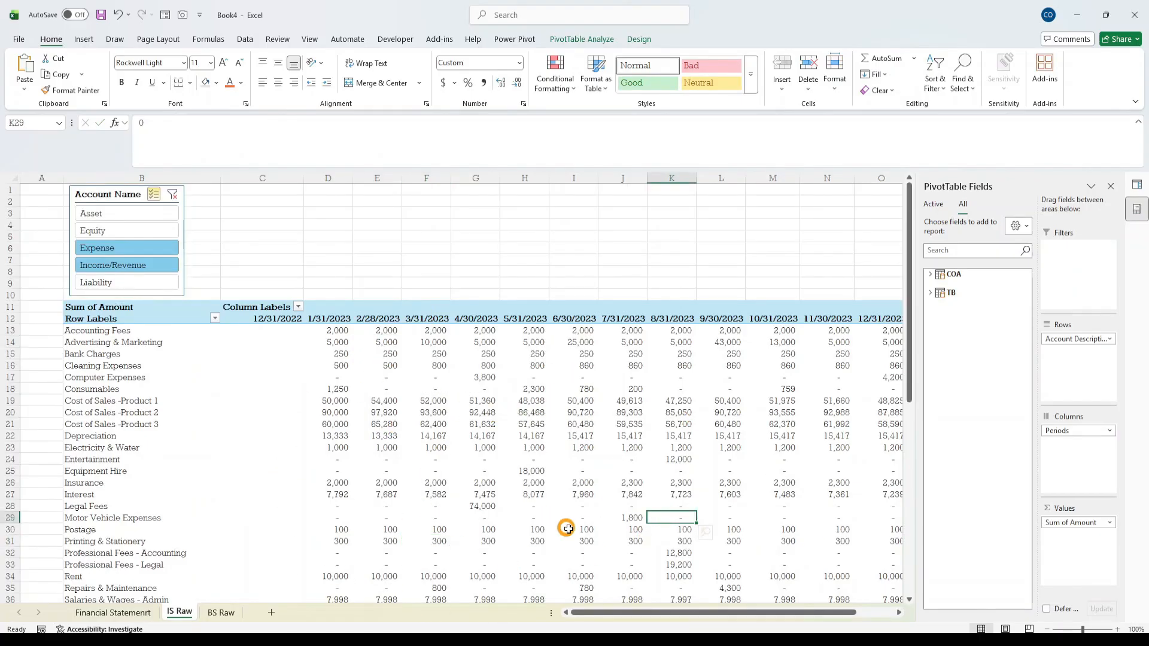
pyautogui.click(114, 613)
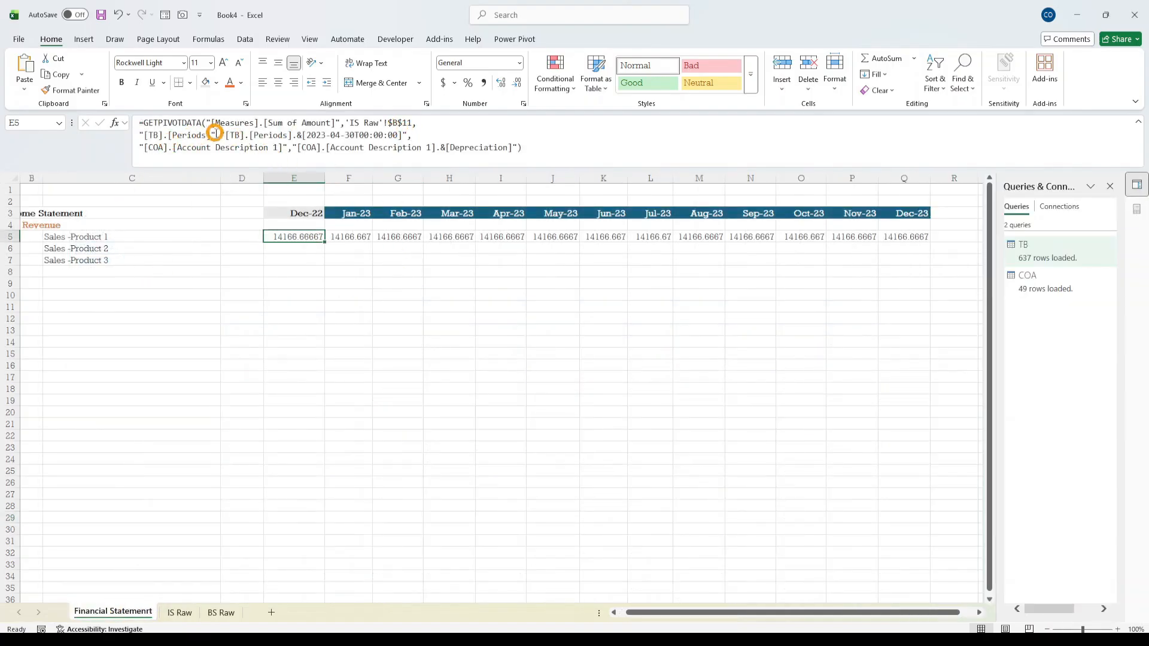
# - Trace the 'IS Raw'!$B$11 argument of E5's formula to cell B11 of the PivotTable and review the table's rows
pyautogui.click(353, 122)
pyautogui.moveTo(377, 122); pyautogui.dragTo(379, 123)
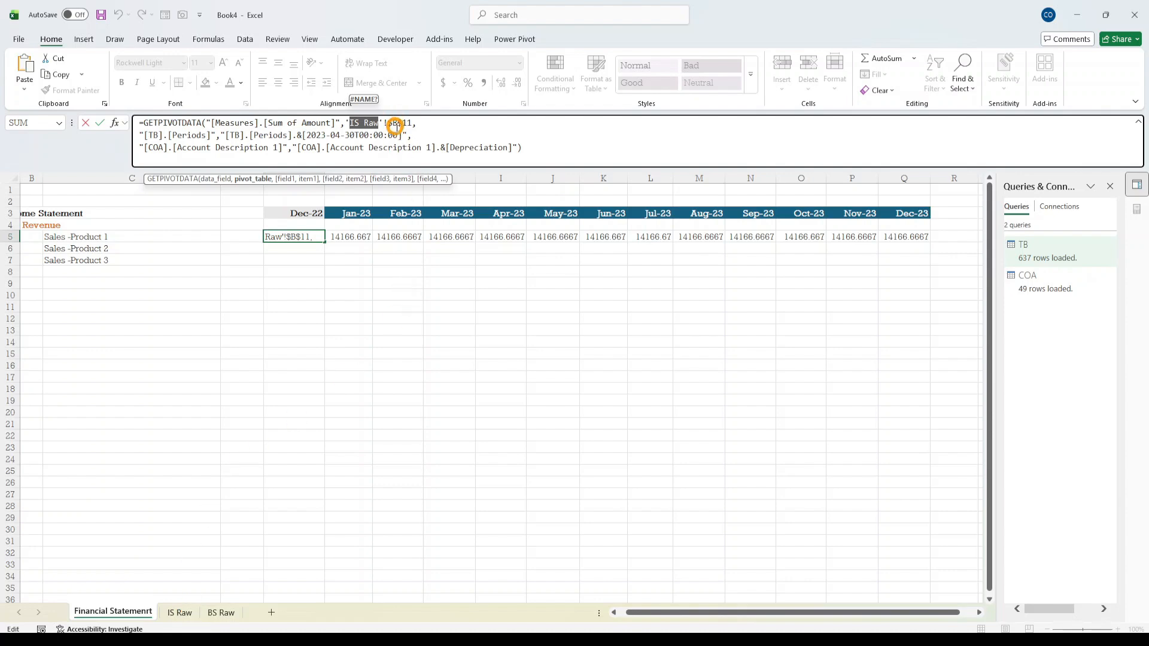
pyautogui.click(179, 612)
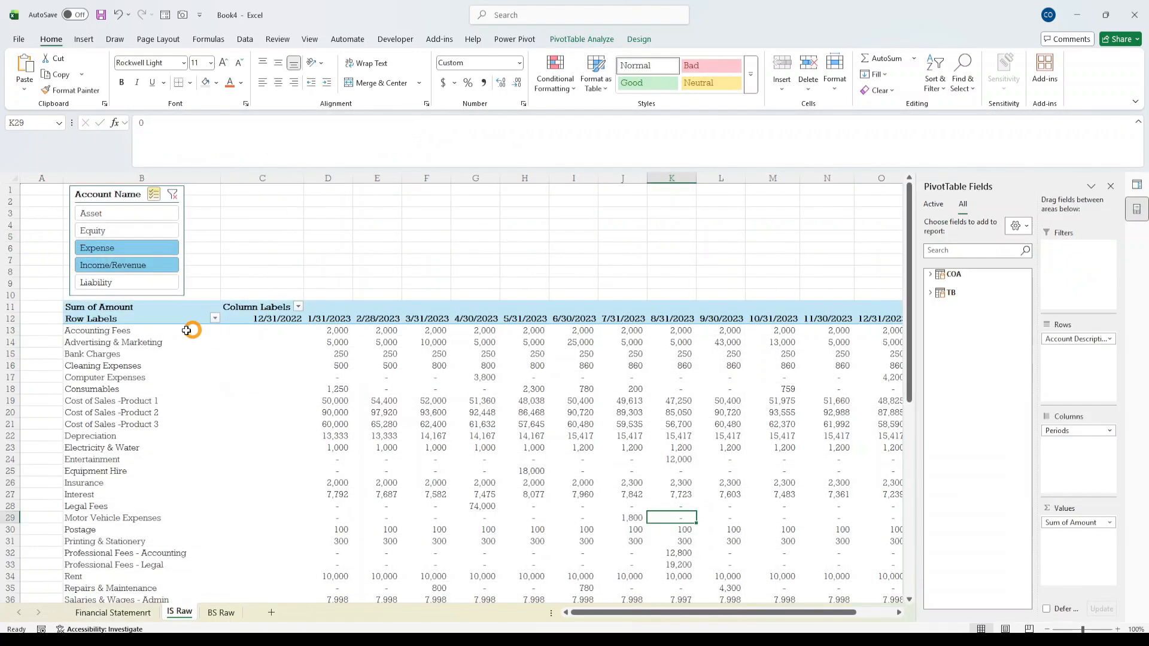
pyautogui.click(132, 310)
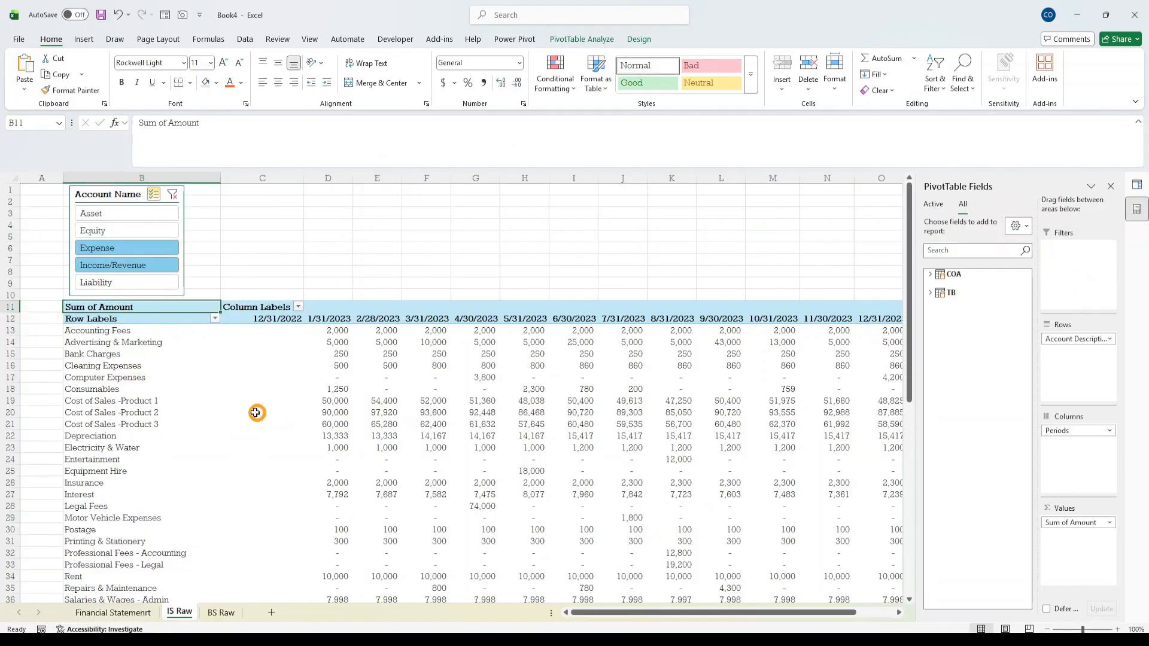
pyautogui.scroll(-4, 275, 444)
pyautogui.scroll(1, 274, 444)
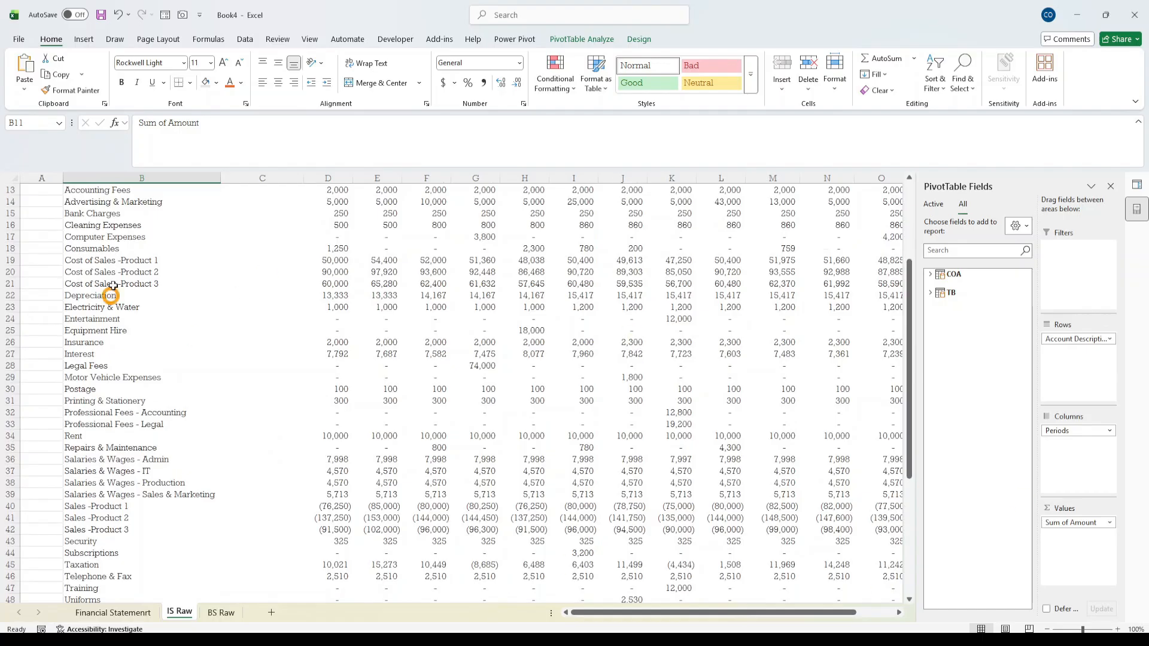
pyautogui.scroll(4, 419, 475)
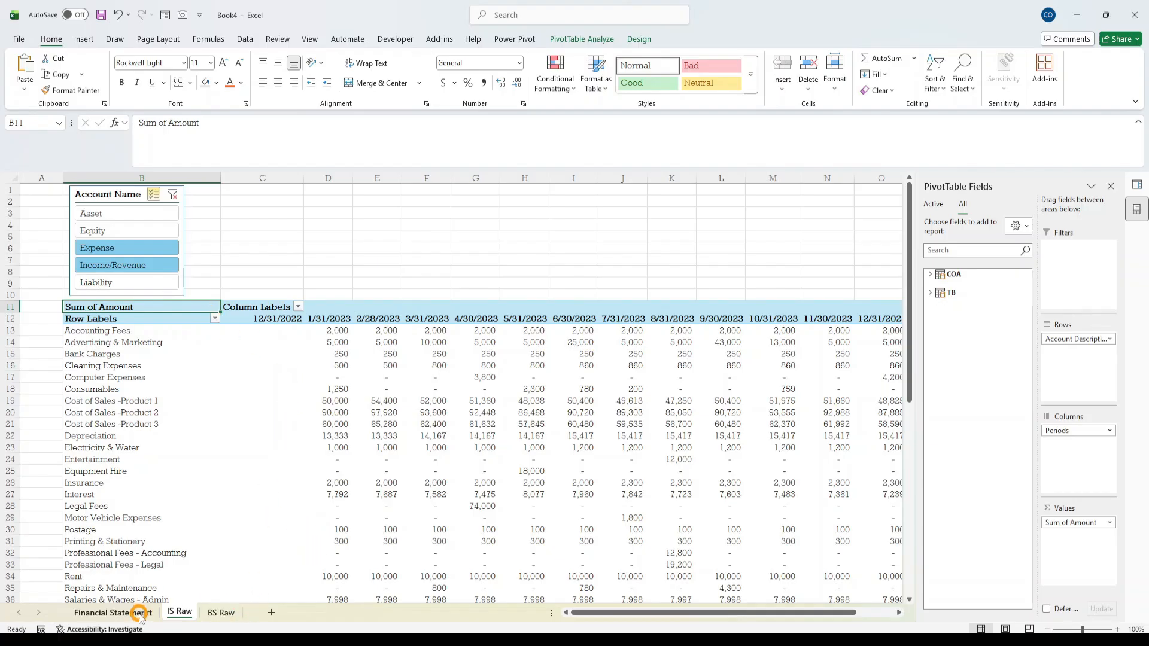
# - Examine the measure, pivot reference and field arguments of the GETPIVOTDATA formula in E5 against the COA and TB fields of the IS Raw pivot
pyautogui.click(116, 613)
pyautogui.moveTo(417, 123); pyautogui.dragTo(121, 124)
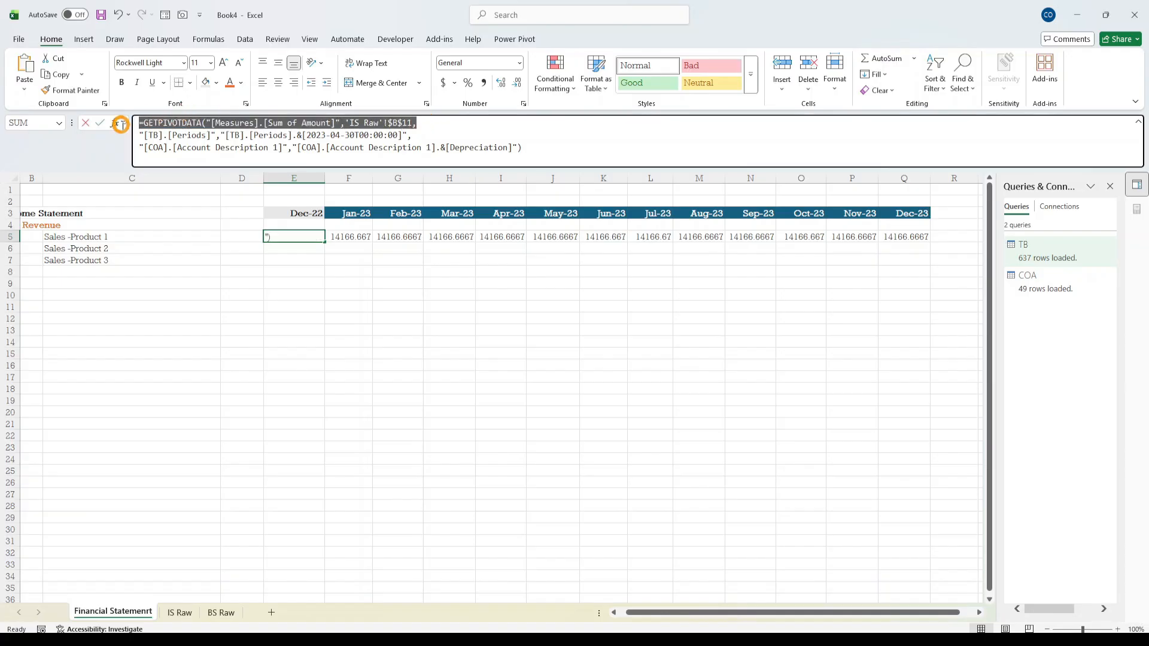
pyautogui.moveTo(410, 134); pyautogui.dragTo(125, 136)
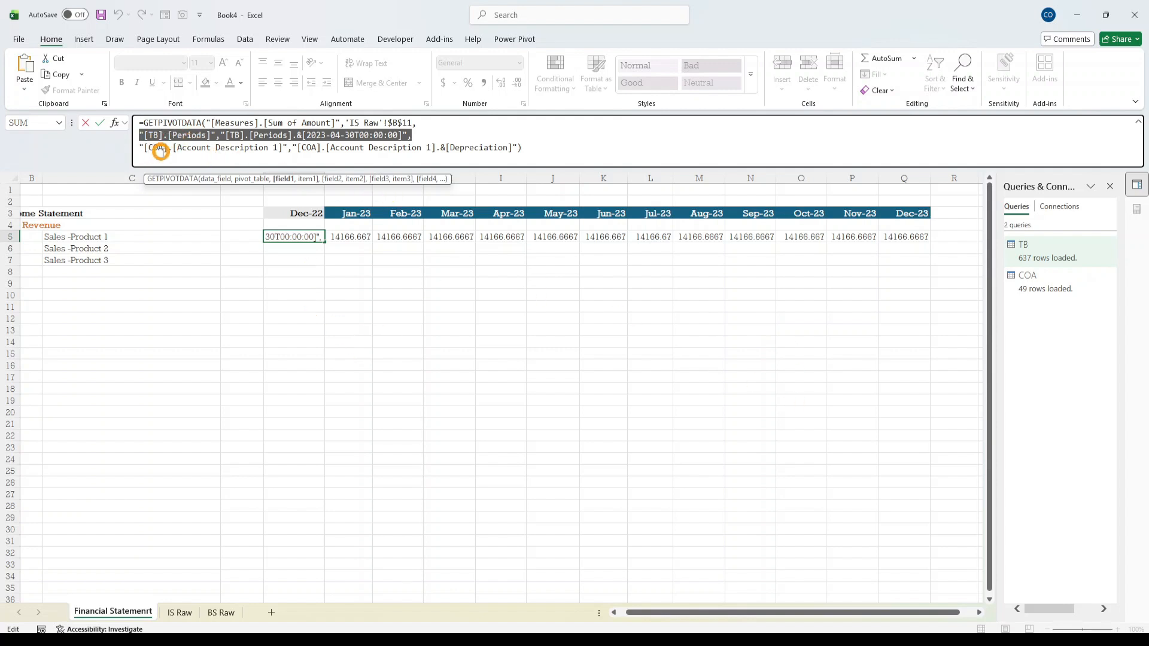
pyautogui.click(183, 615)
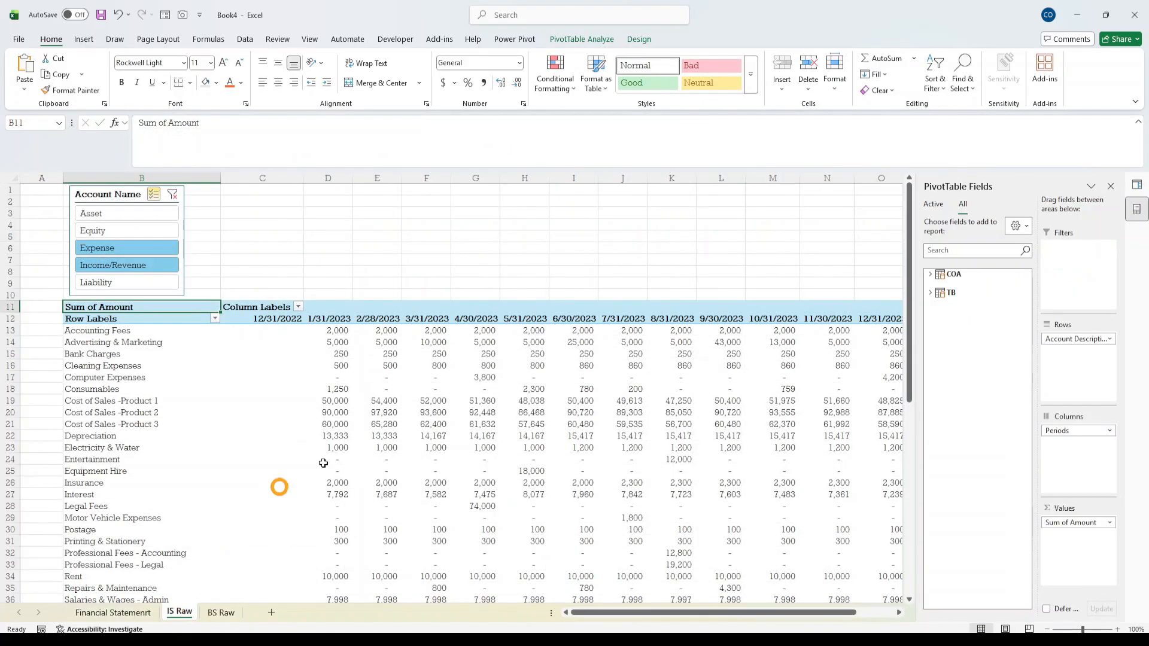
pyautogui.click(930, 274)
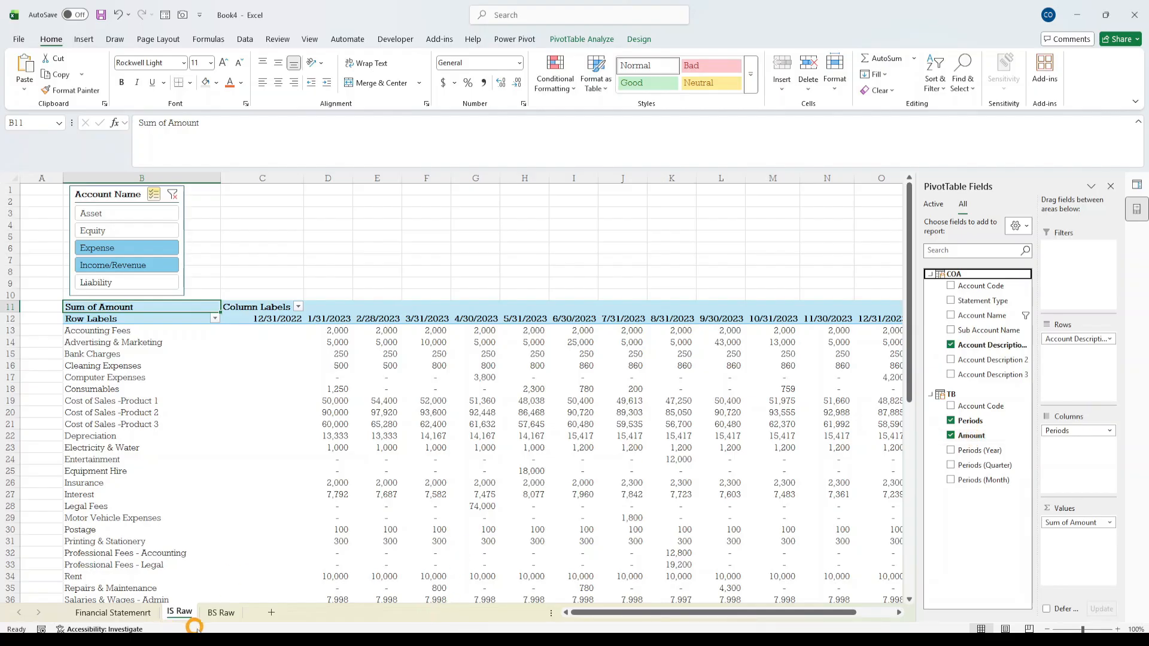
pyautogui.click(120, 613)
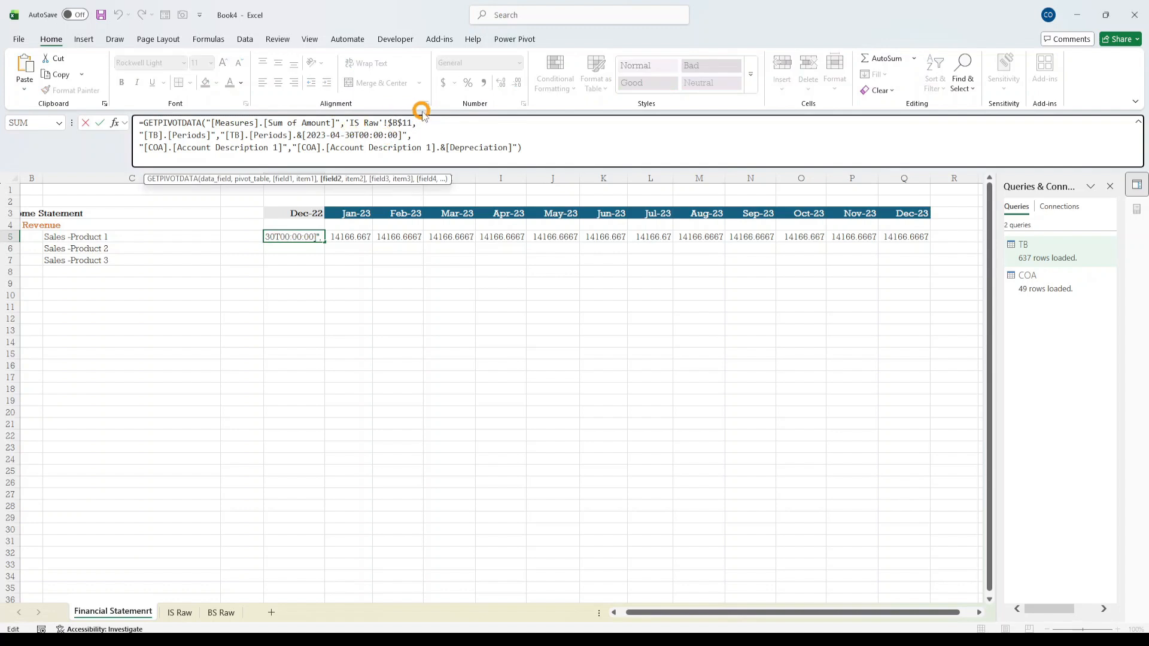
pyautogui.write(')')
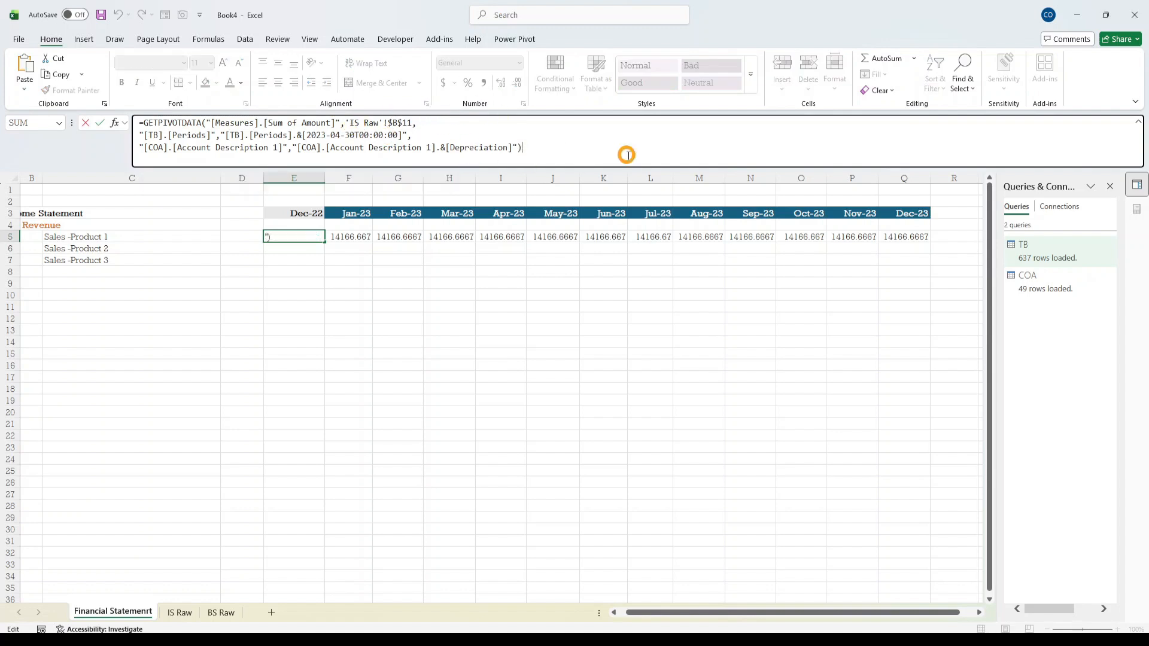
pyautogui.hotkey('ctrl', 'Return')
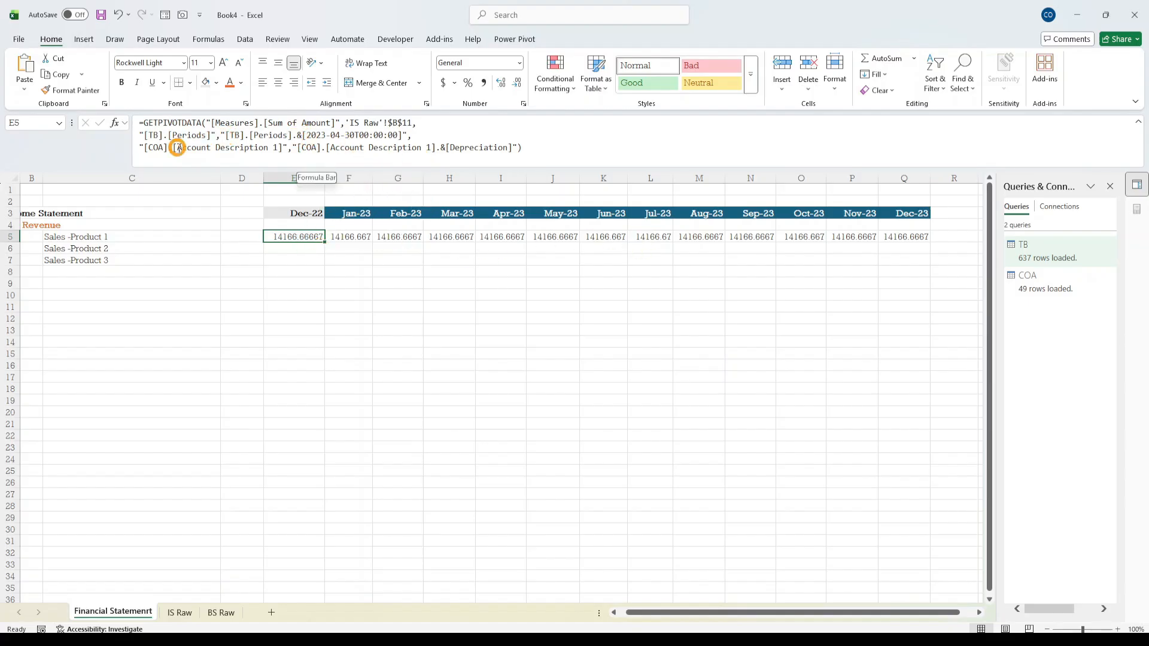
# - Compare the period and Depreciation items in the E5 formula with the 4/30/2023 Depreciation cell in the IS Raw pivot
pyautogui.moveTo(307, 134); pyautogui.dragTo(398, 135)
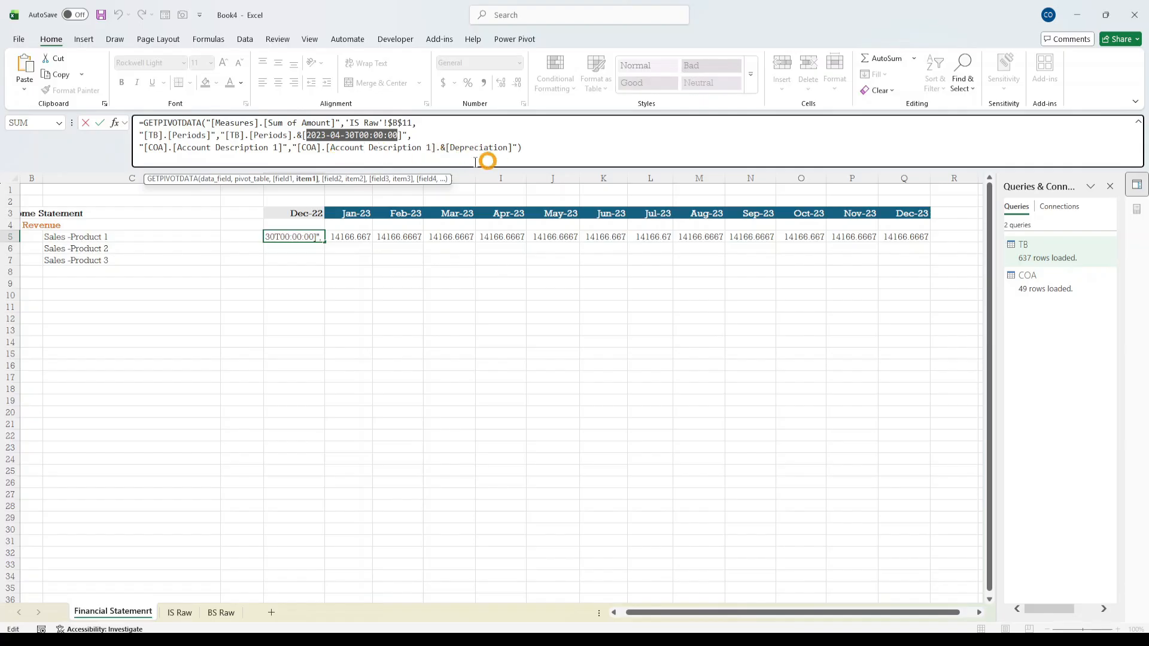
pyautogui.click(181, 613)
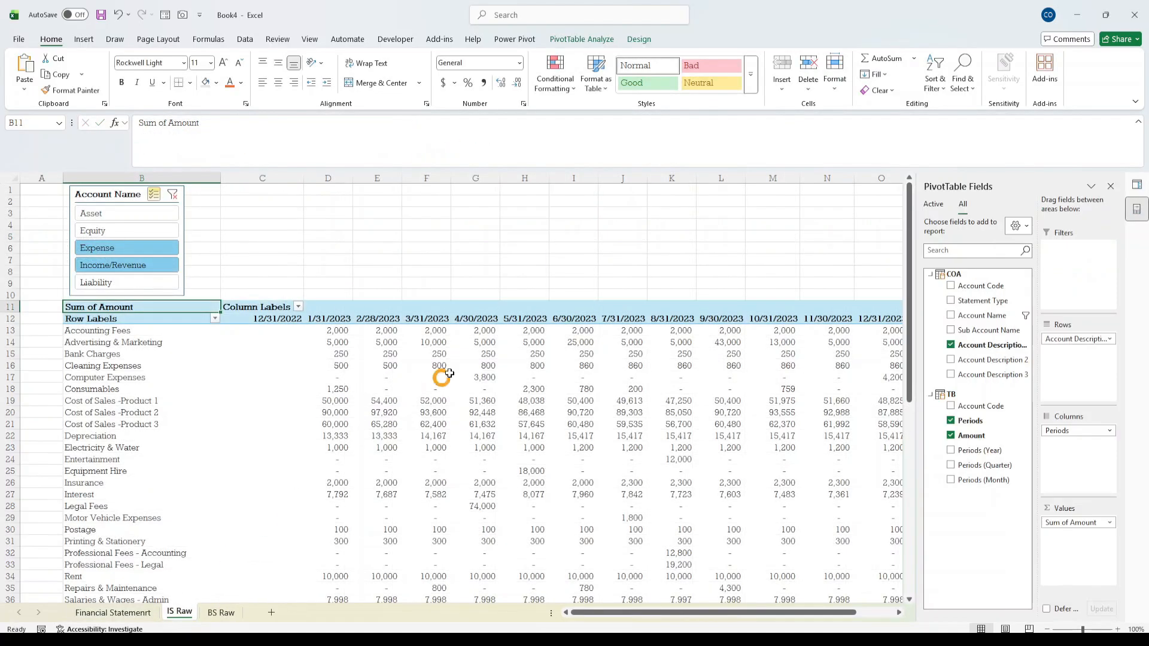
pyautogui.scroll(-1, 330, 400)
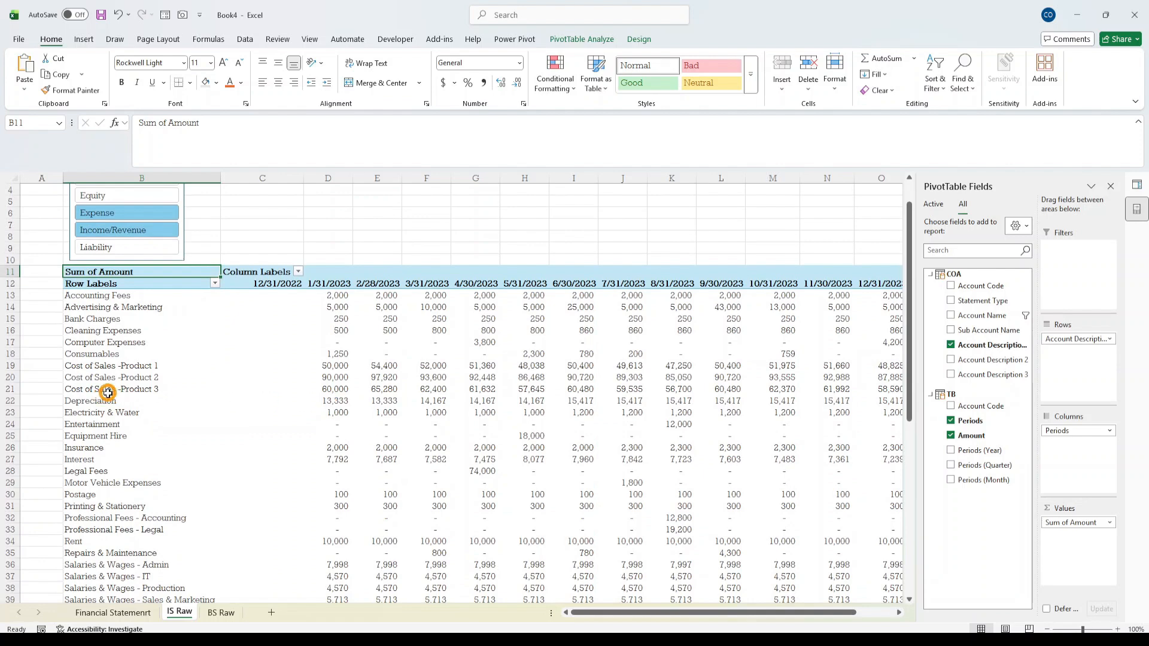
pyautogui.click(5, 401)
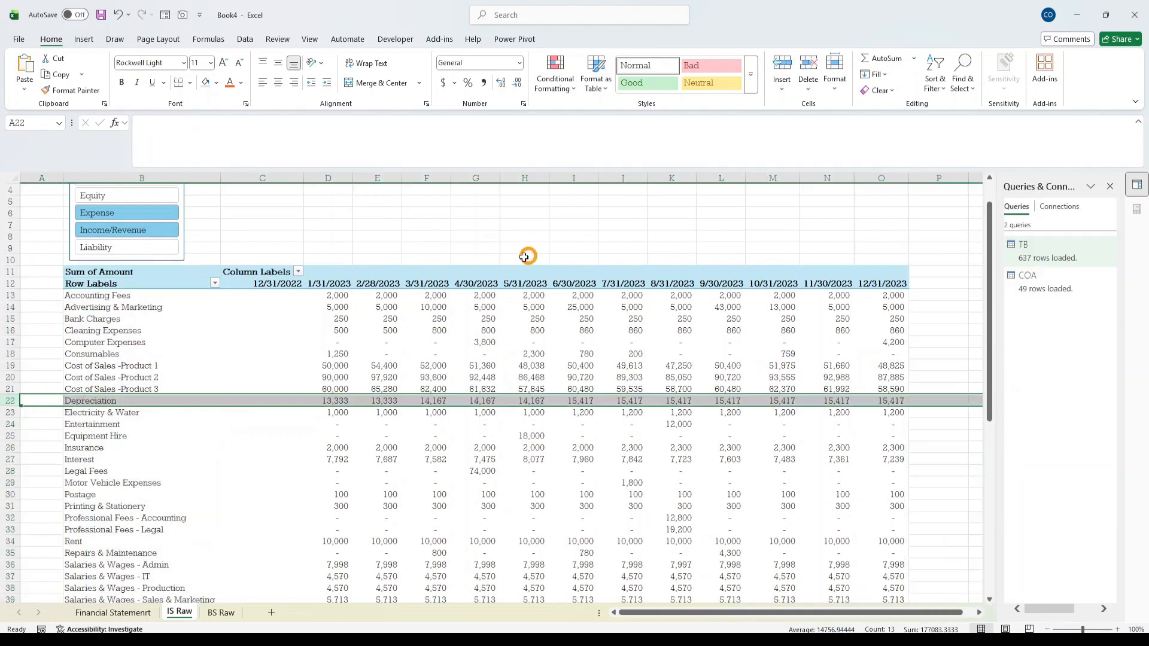
pyautogui.click(485, 400)
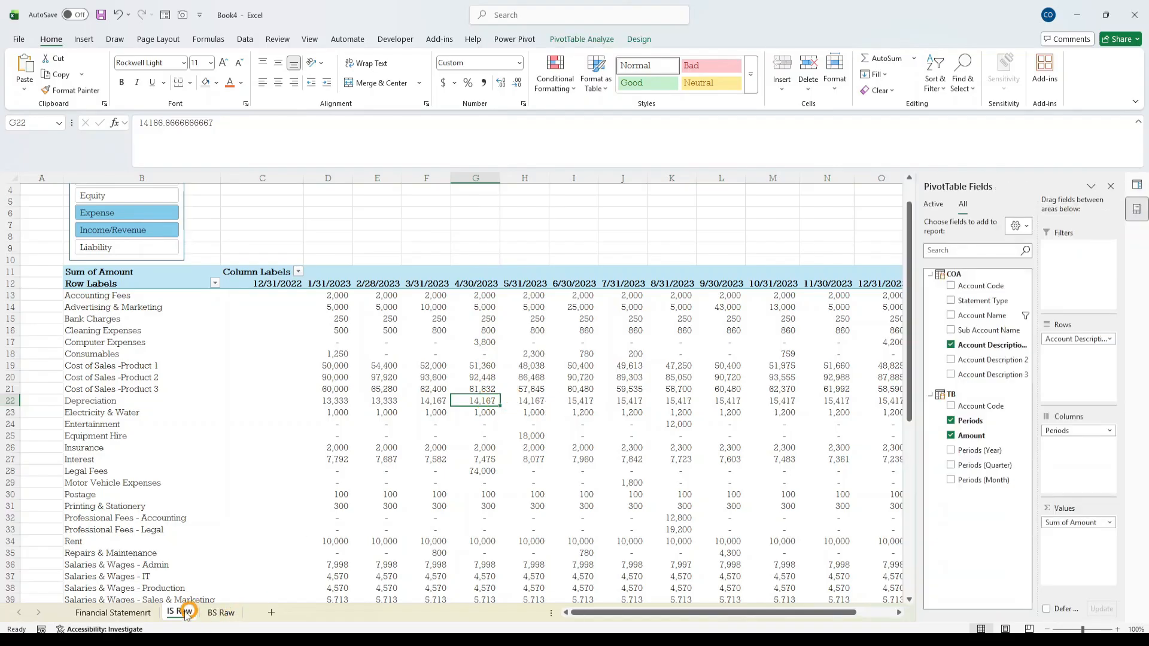
pyautogui.click(119, 612)
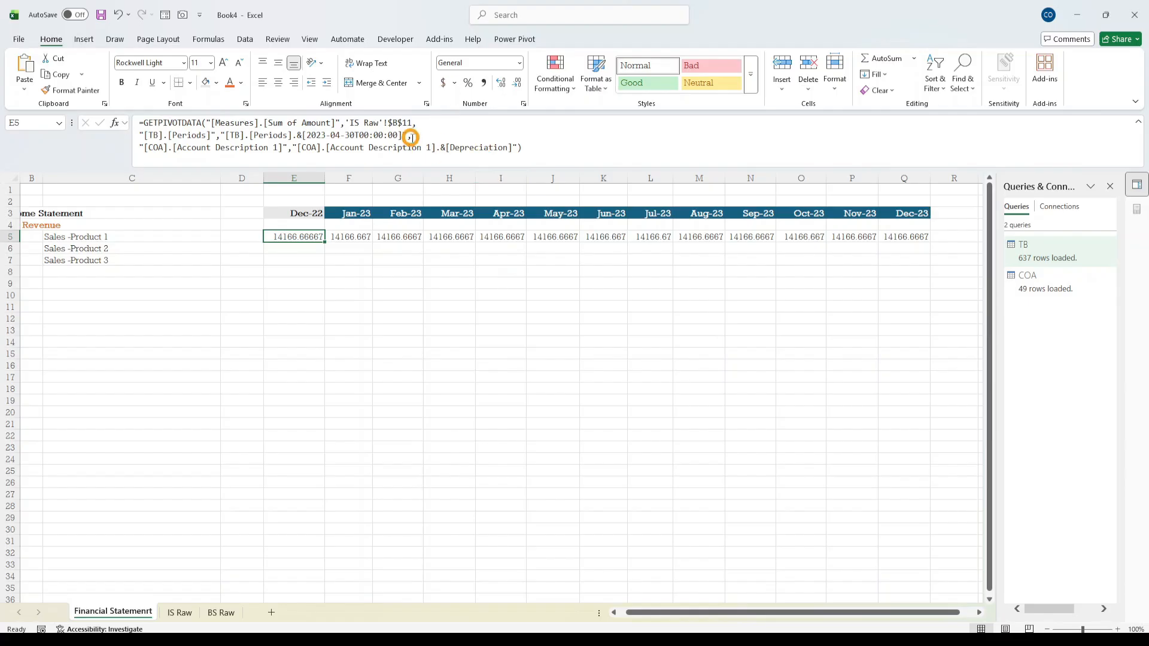
pyautogui.click(398, 136)
pyautogui.moveTo(397, 136); pyautogui.dragTo(301, 136)
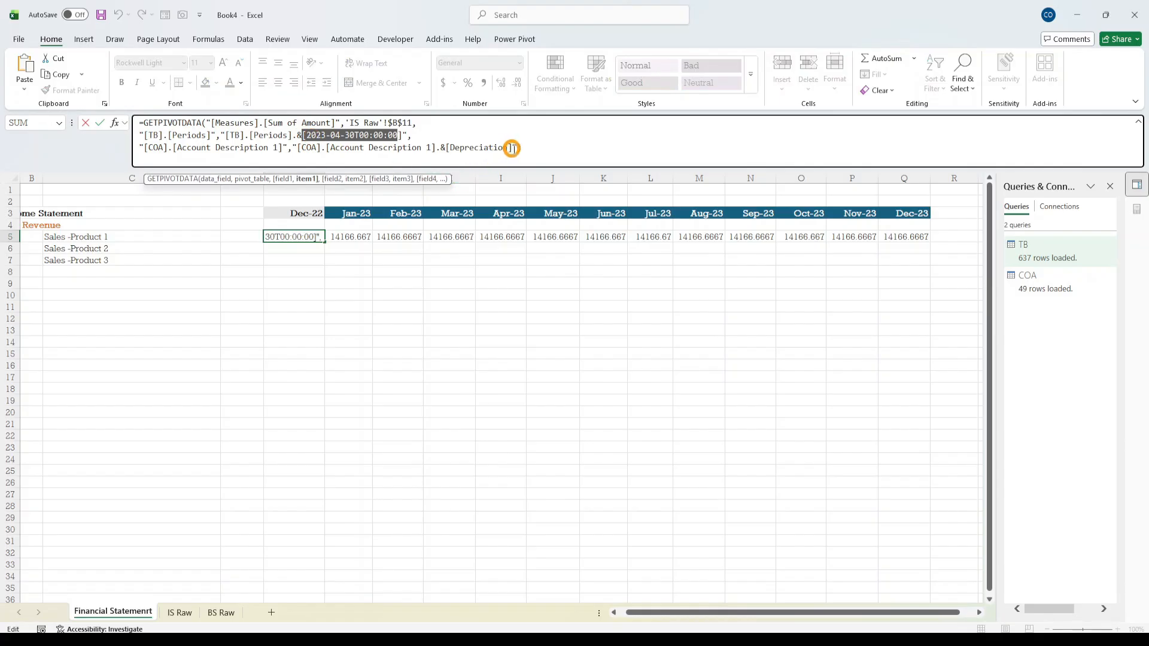
pyautogui.moveTo(511, 148); pyautogui.dragTo(446, 150)
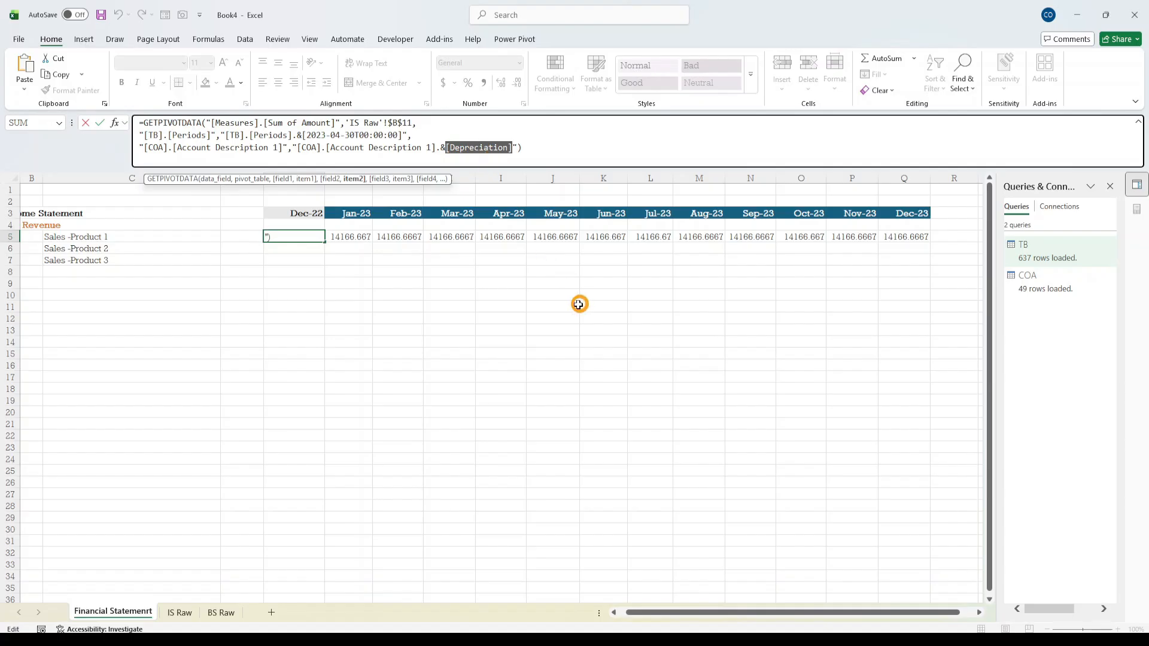
pyautogui.press('Escape')
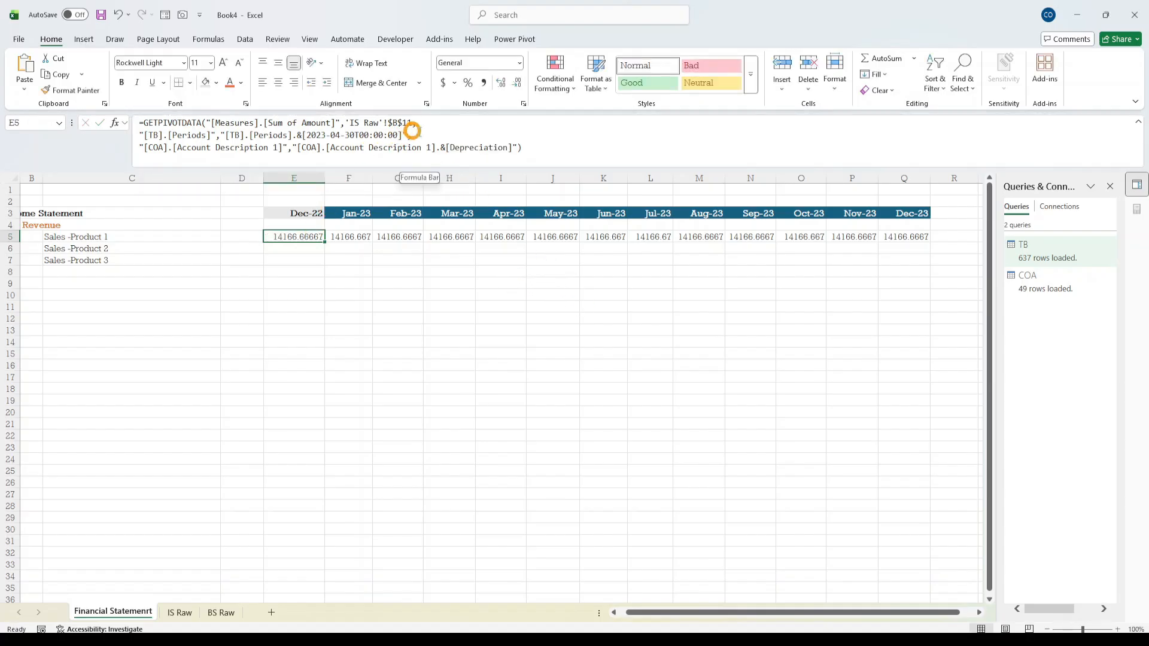
# - Copy the bracketed period item [2023-04-30T00:00:00] from the E5 formula and paste it as text into cell E11
pyautogui.click(402, 135)
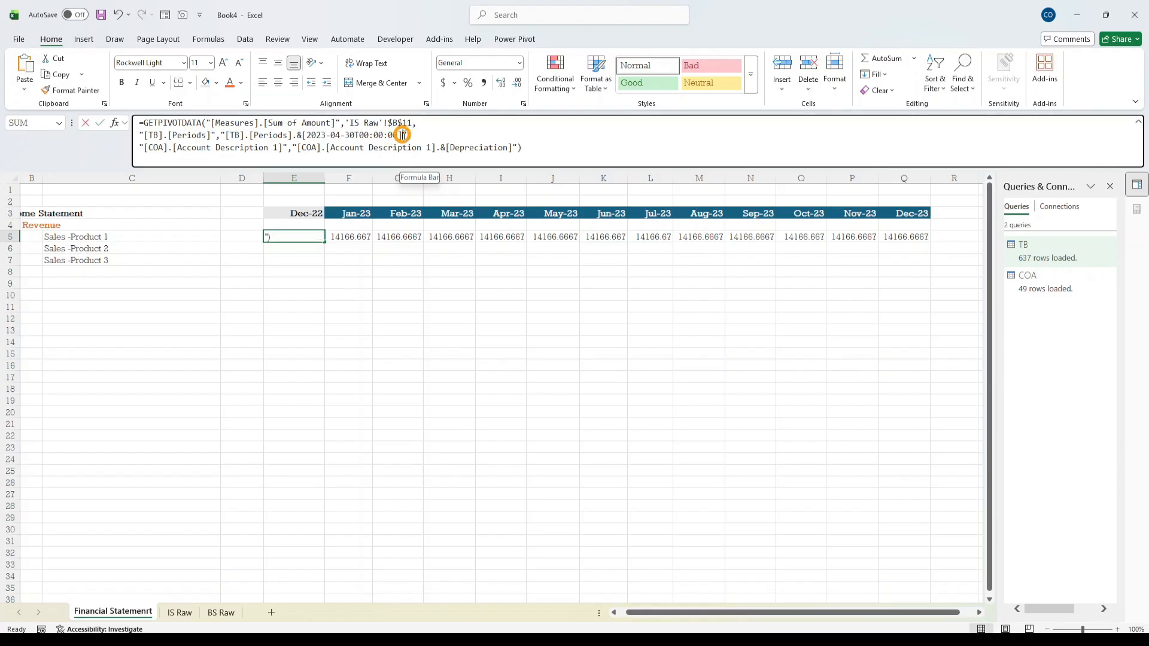
pyautogui.moveTo(401, 134); pyautogui.dragTo(312, 129)
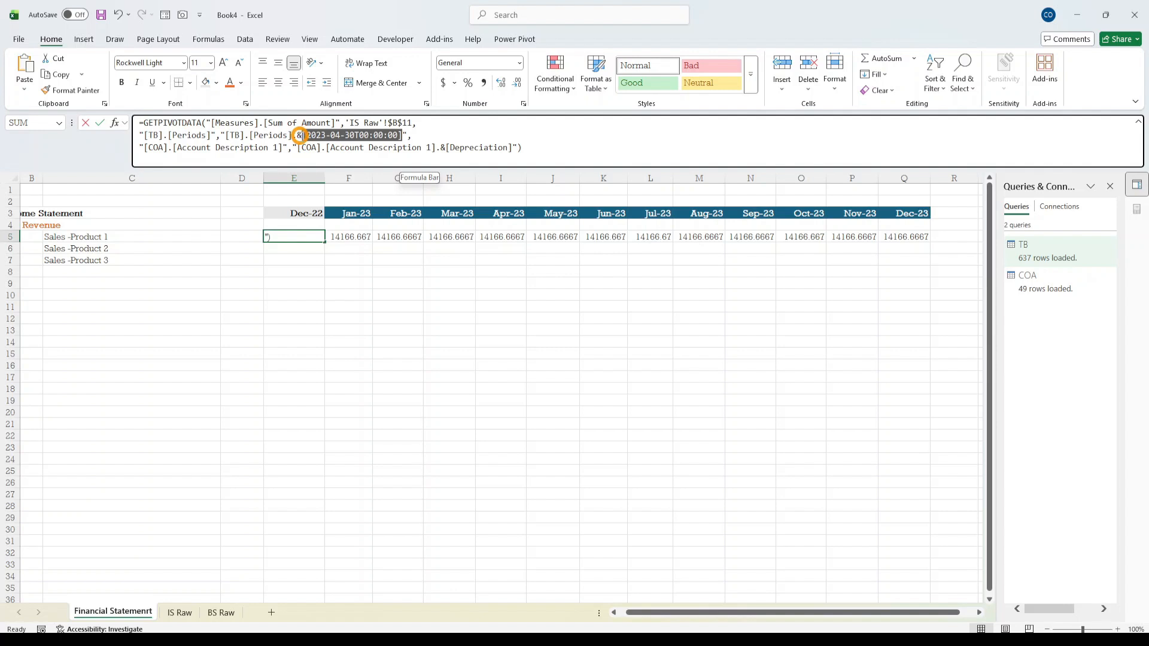
pyautogui.moveTo(300, 135); pyautogui.dragTo(301, 135)
pyautogui.hotkey('ctrl', 'c')
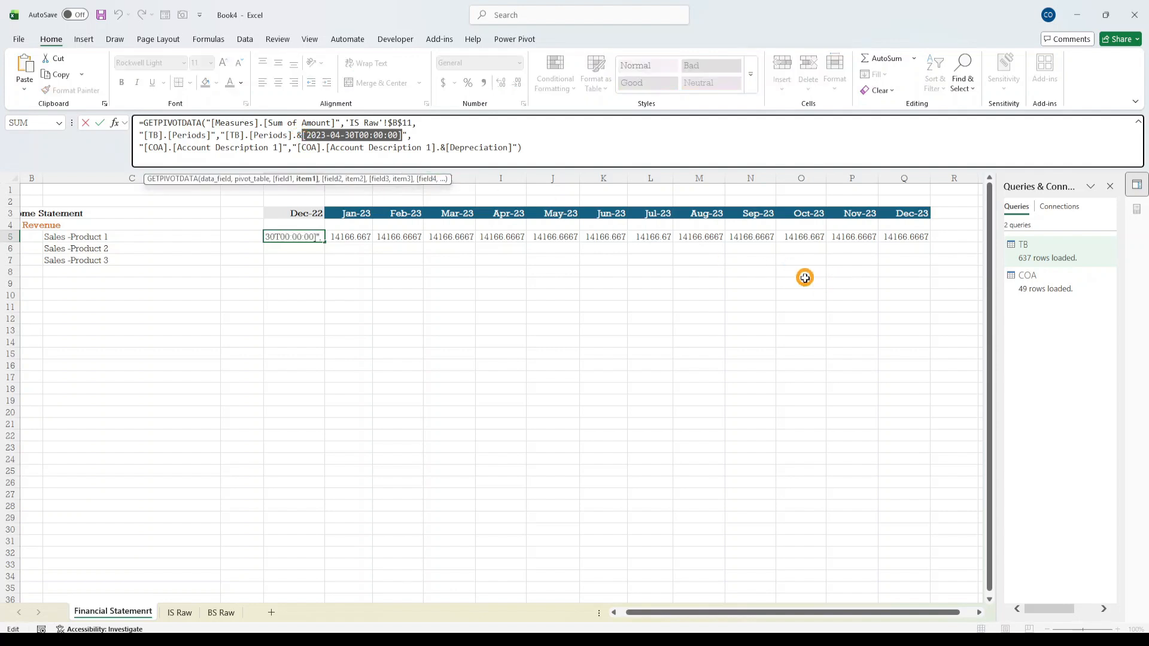
pyautogui.press('Escape')
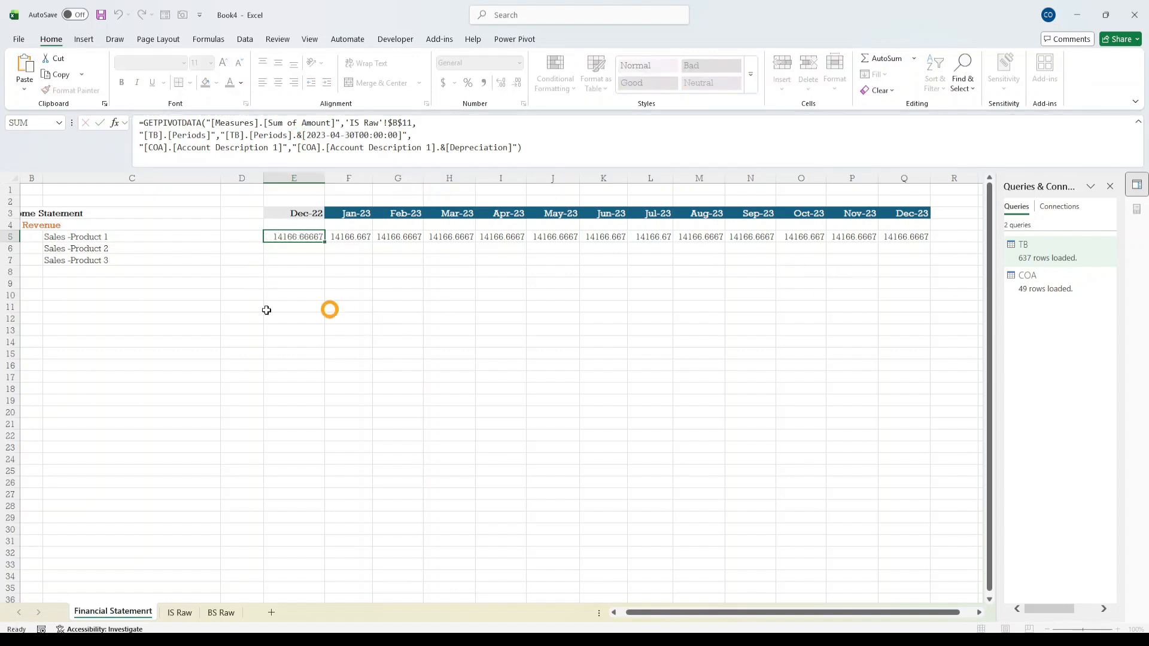
pyautogui.click(286, 308)
pyautogui.click(213, 142)
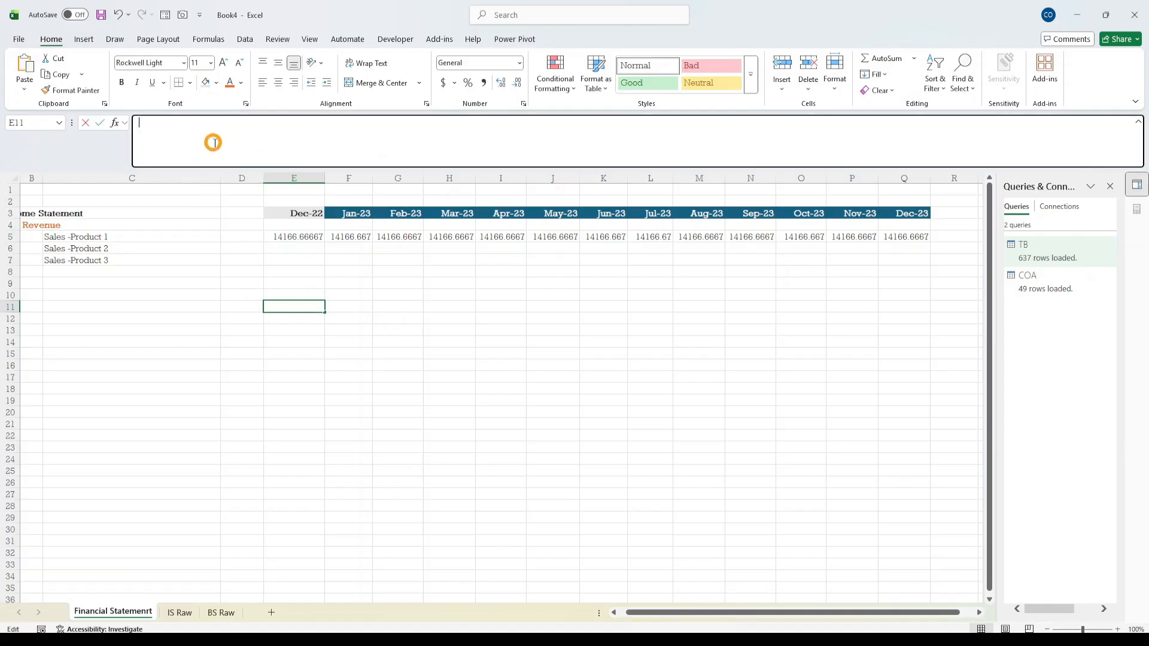
pyautogui.hotkey('ctrl', 'v')
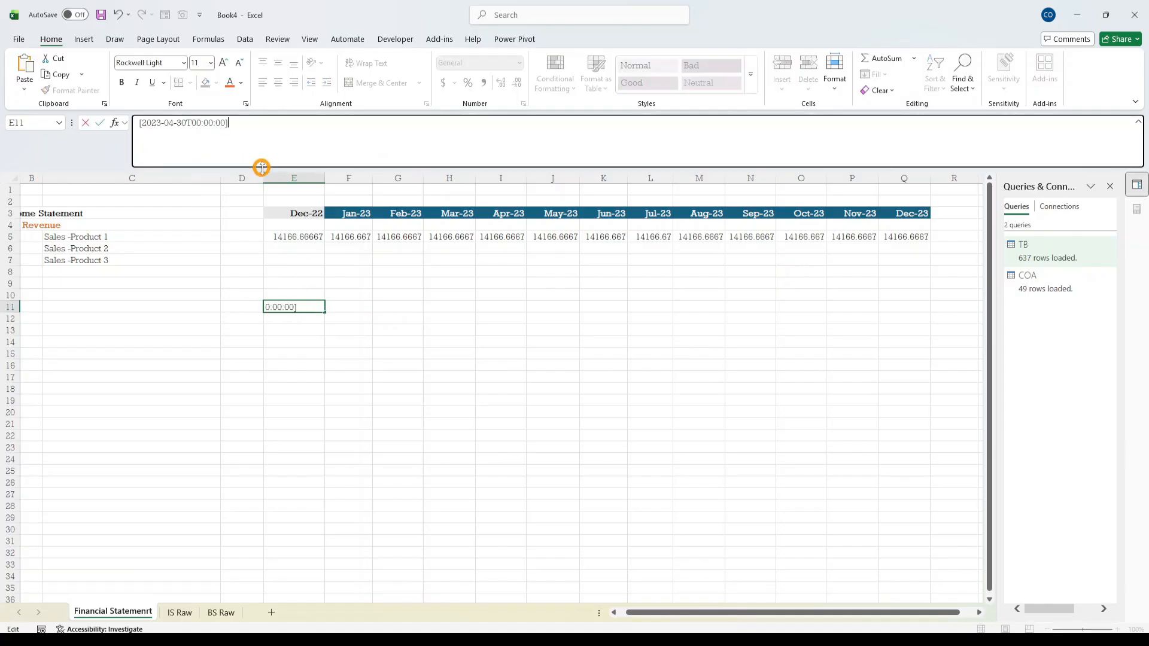
pyautogui.hotkey('ctrl', 'Return')
pyautogui.click(368, 402)
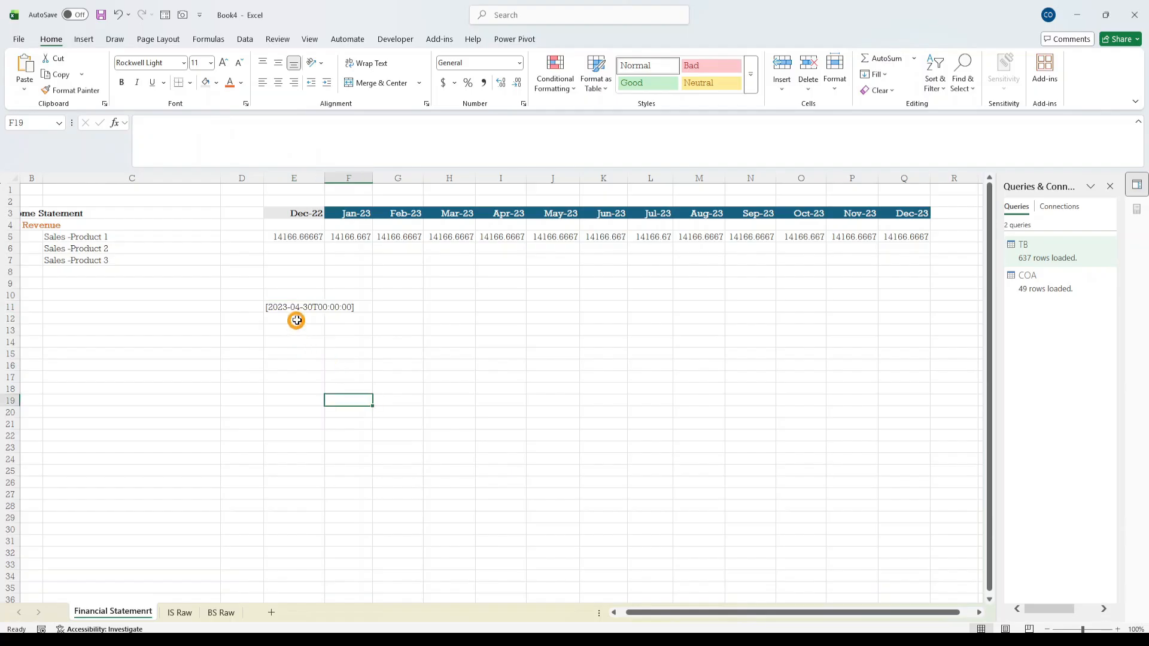
# - Compare the date text in E11 with the period item in the GETPIVOTDATA formula in E5
pyautogui.click(295, 320)
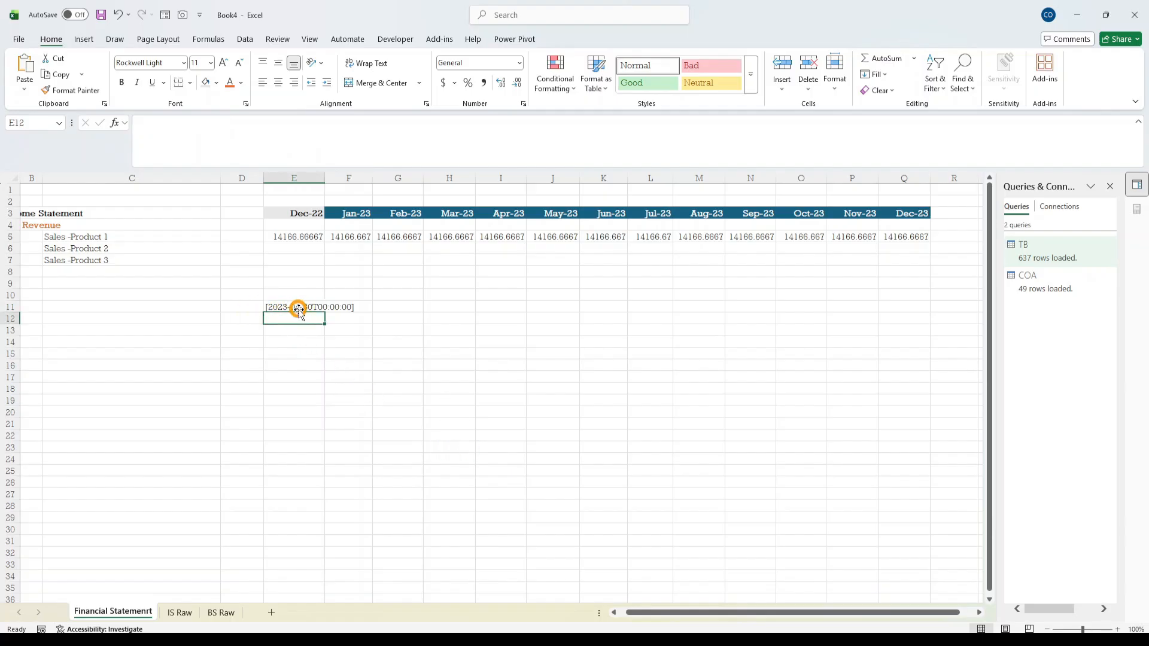
pyautogui.click(305, 237)
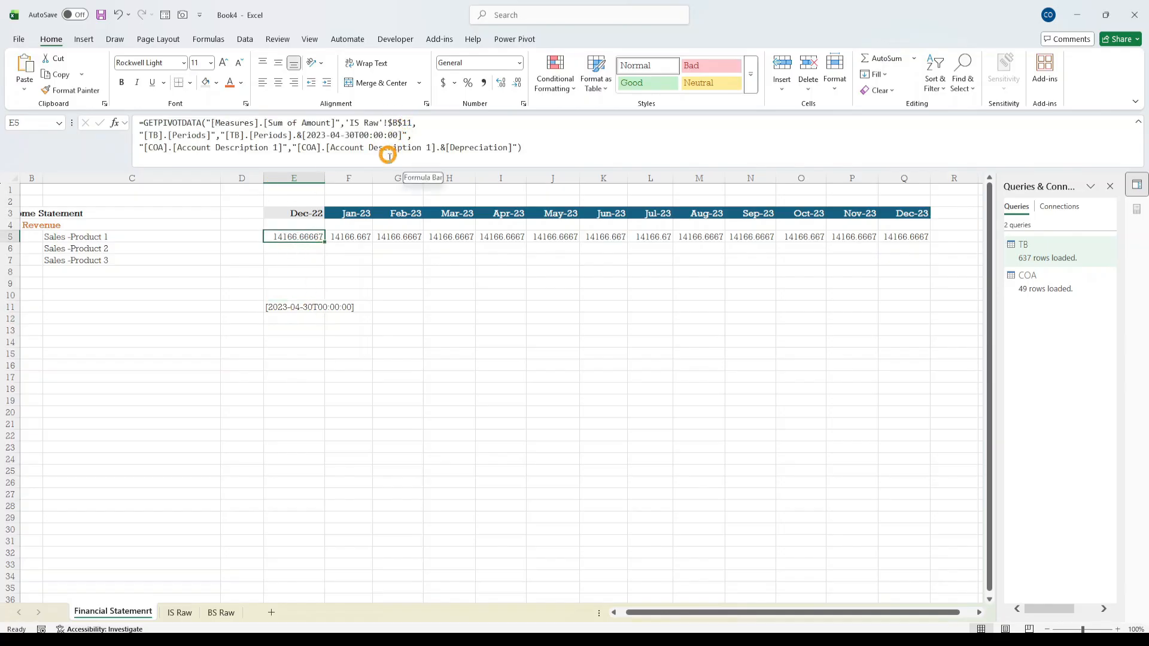
pyautogui.click(294, 333)
pyautogui.click(301, 316)
pyautogui.click(303, 295)
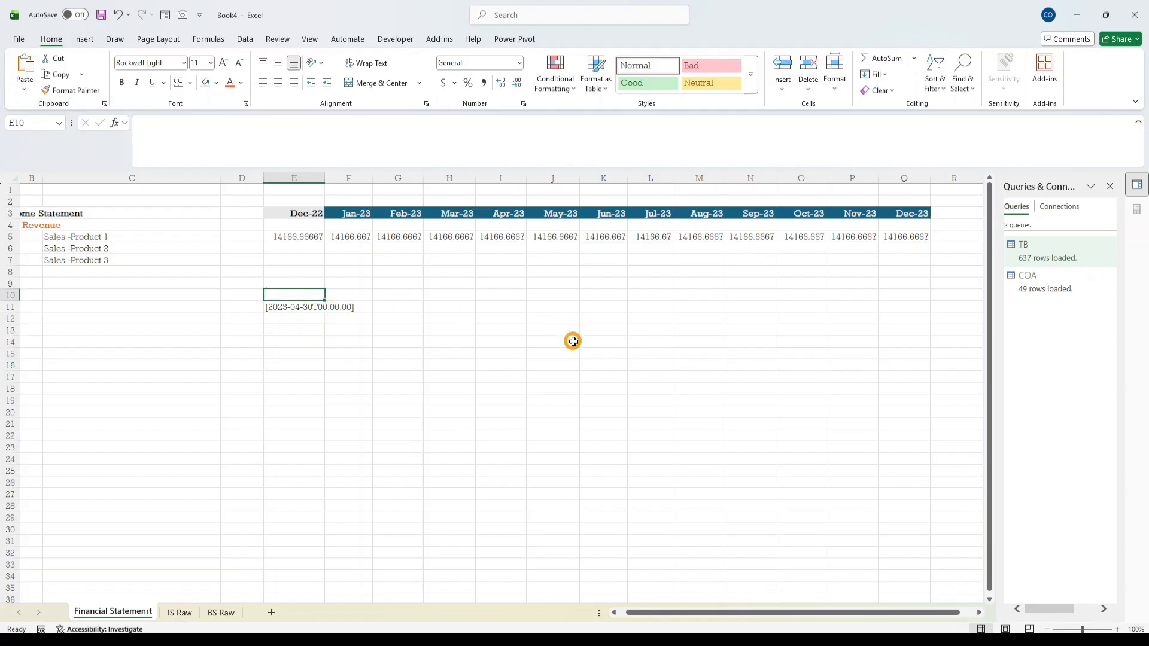
pyautogui.press('Down')
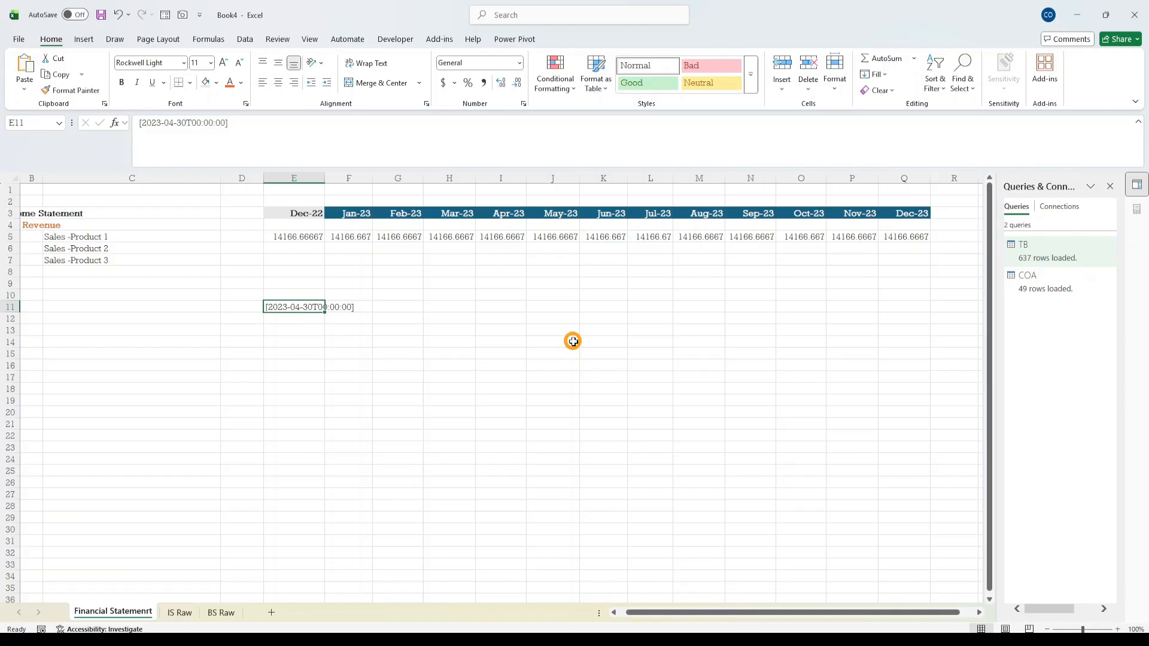
pyautogui.press('Up')
pyautogui.press('Up')
pyautogui.press('Up')
pyautogui.press('Up')
pyautogui.press('Up')
pyautogui.press('Up')
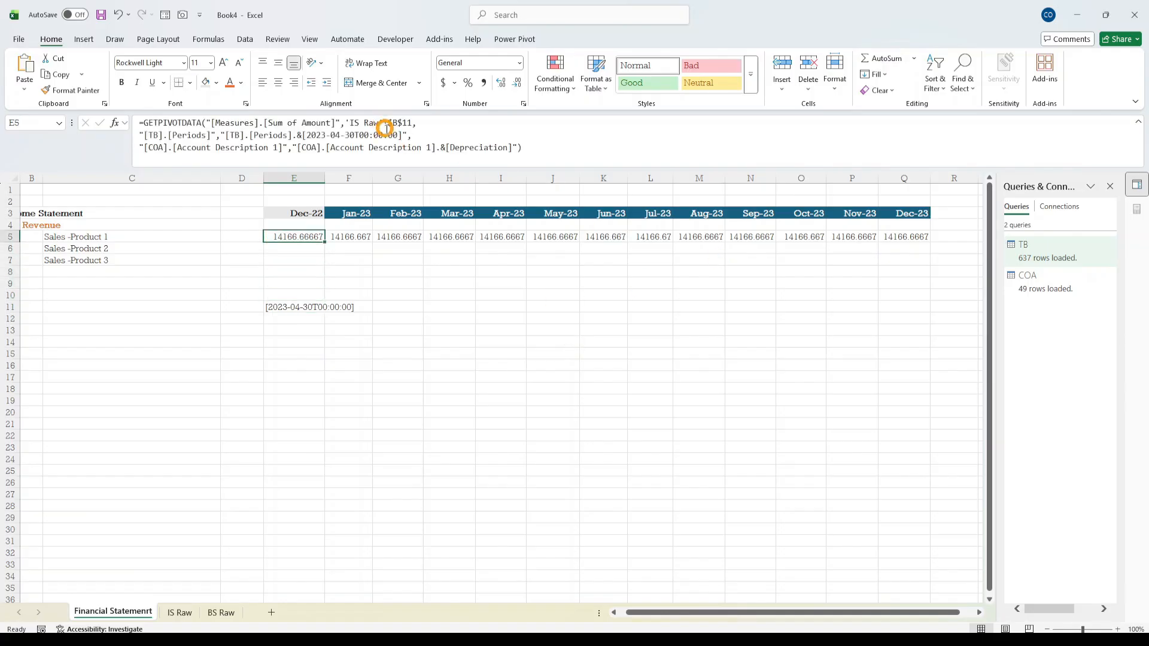
# - Inspect the quoted period arguments in the E5 formula and the underlying date of the Dec-22 header in E3
pyautogui.moveTo(405, 135); pyautogui.dragTo(303, 134)
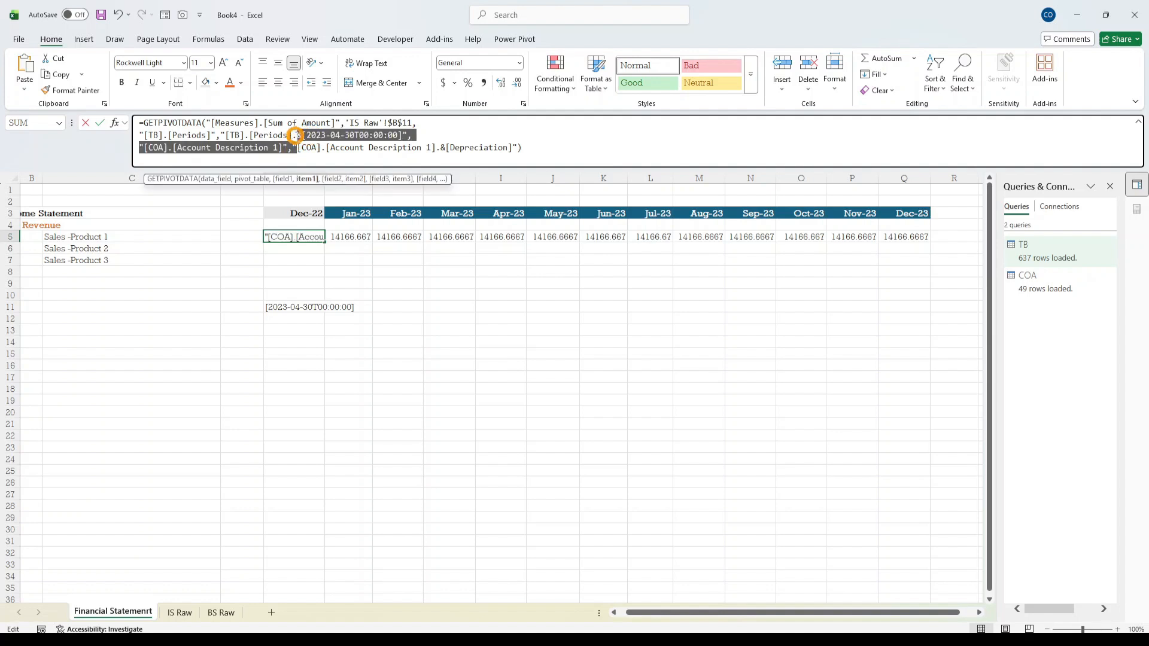
pyautogui.click(305, 283)
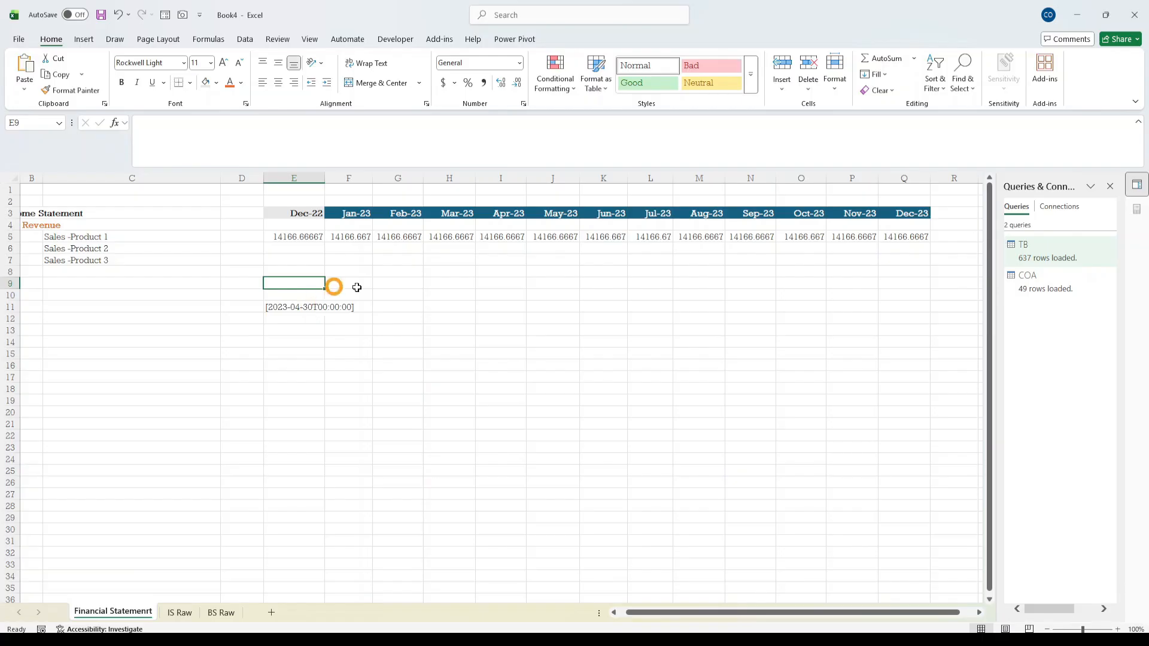
pyautogui.click(311, 229)
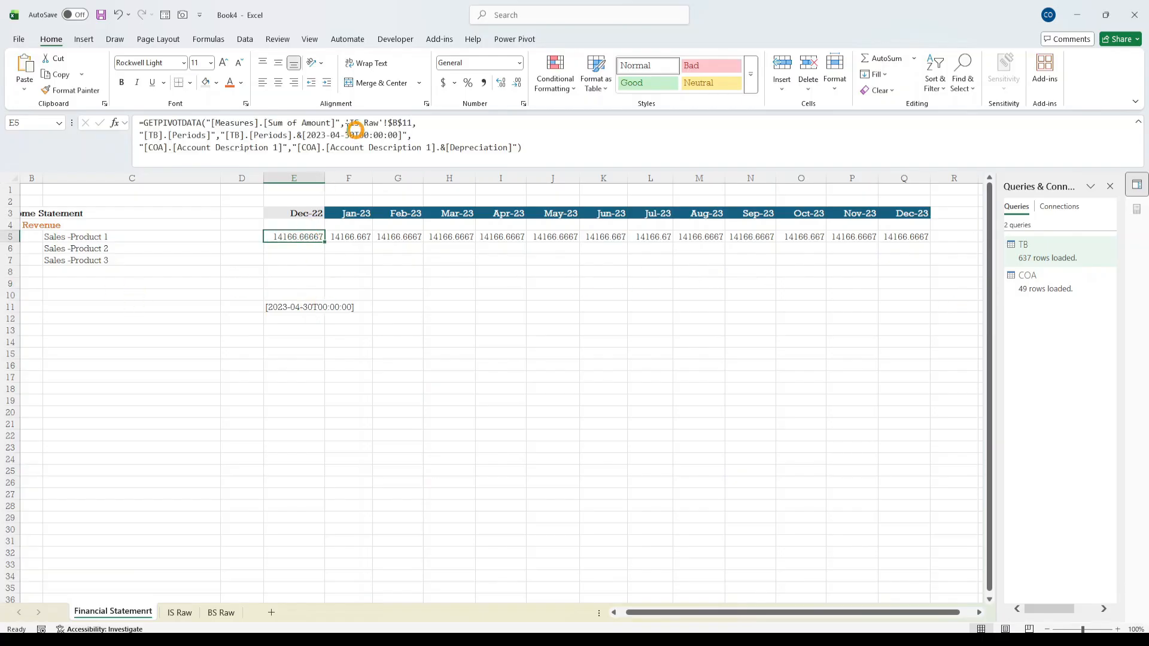
pyautogui.click(212, 135)
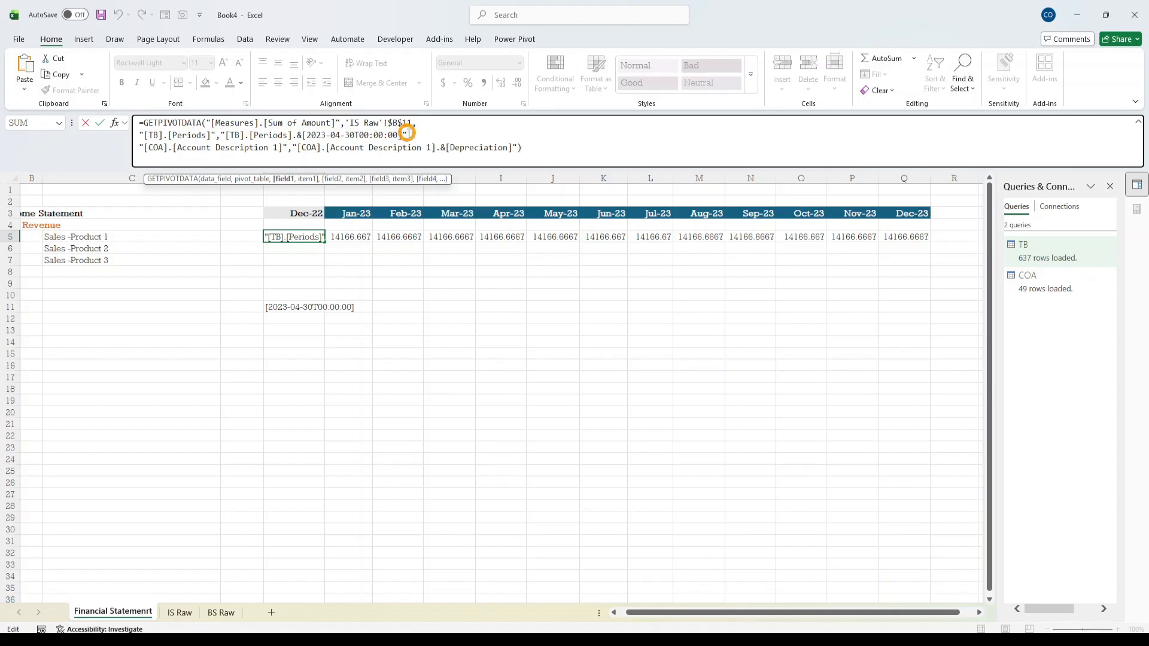
pyautogui.click(407, 132)
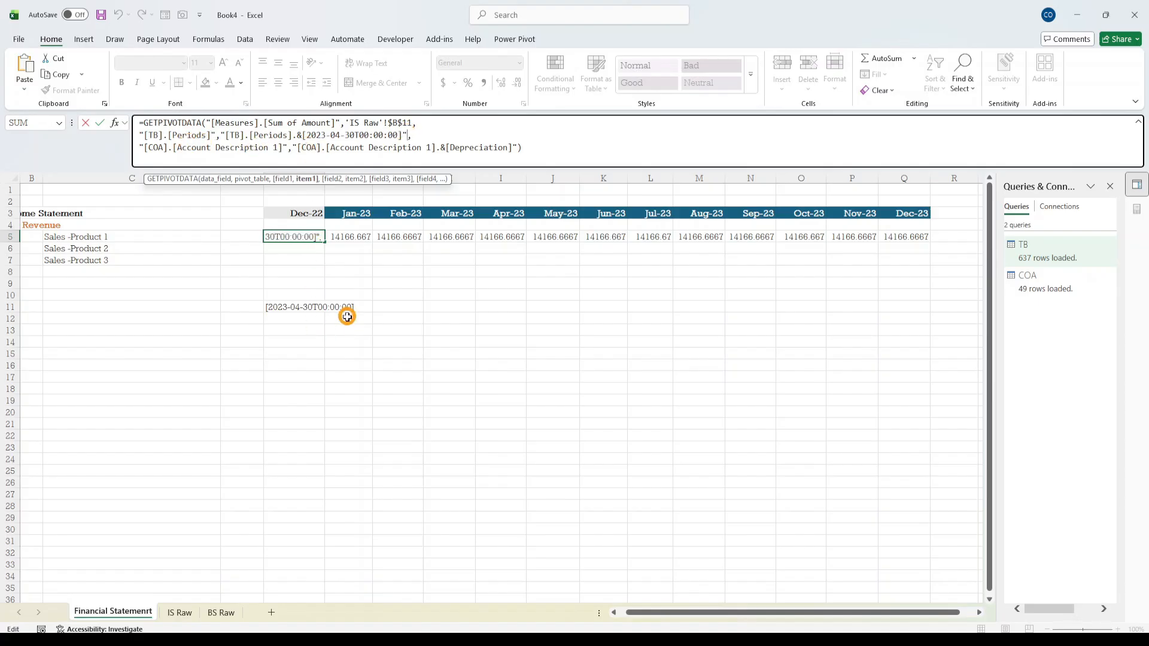
pyautogui.press('Escape')
pyautogui.click(309, 213)
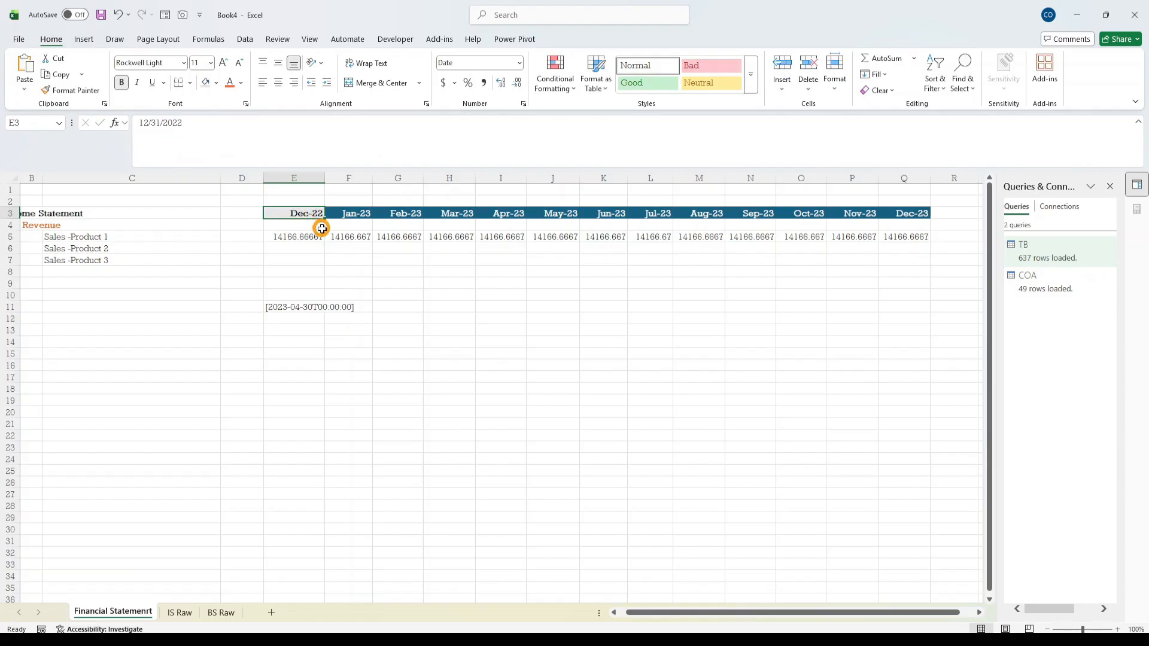
pyautogui.click(288, 281)
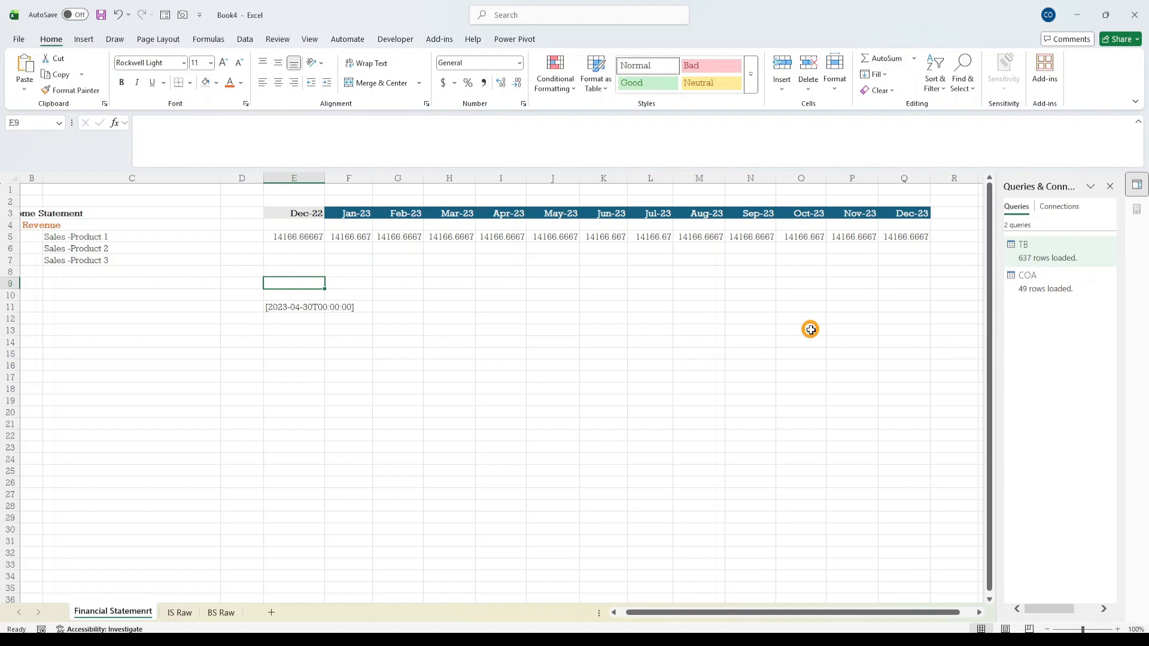
# - Enter =TEXT(E3,"YYYY-MM-DD") in cell E9 to convert the Dec-22 header date to text
pyautogui.write('=TE')
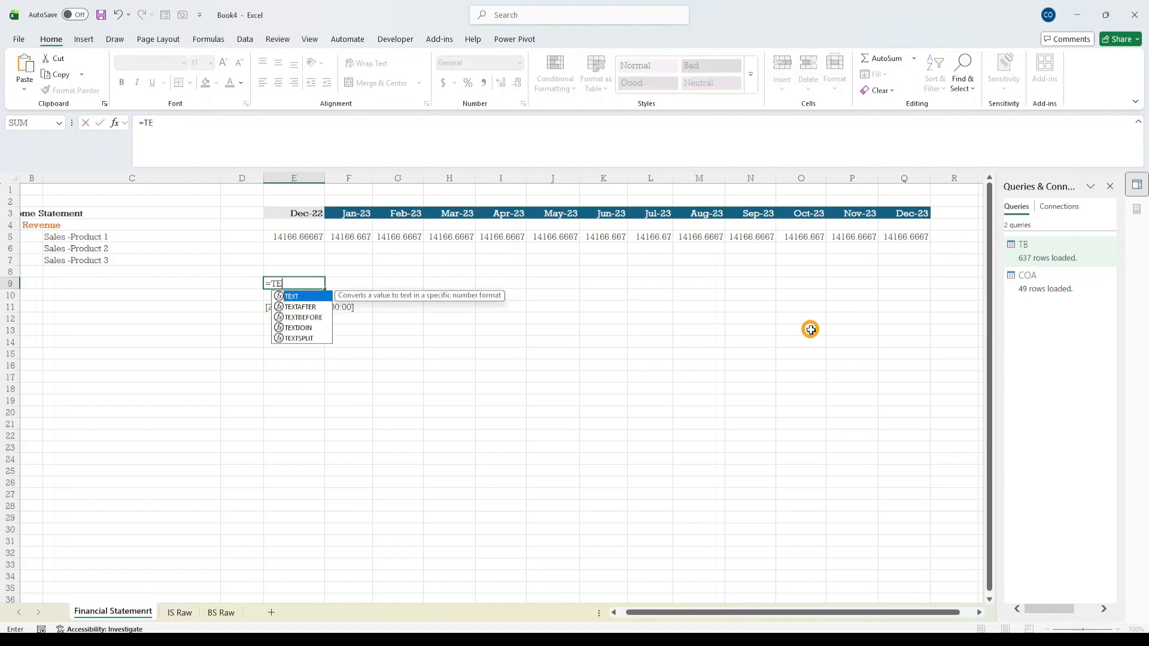
pyautogui.write('XT')
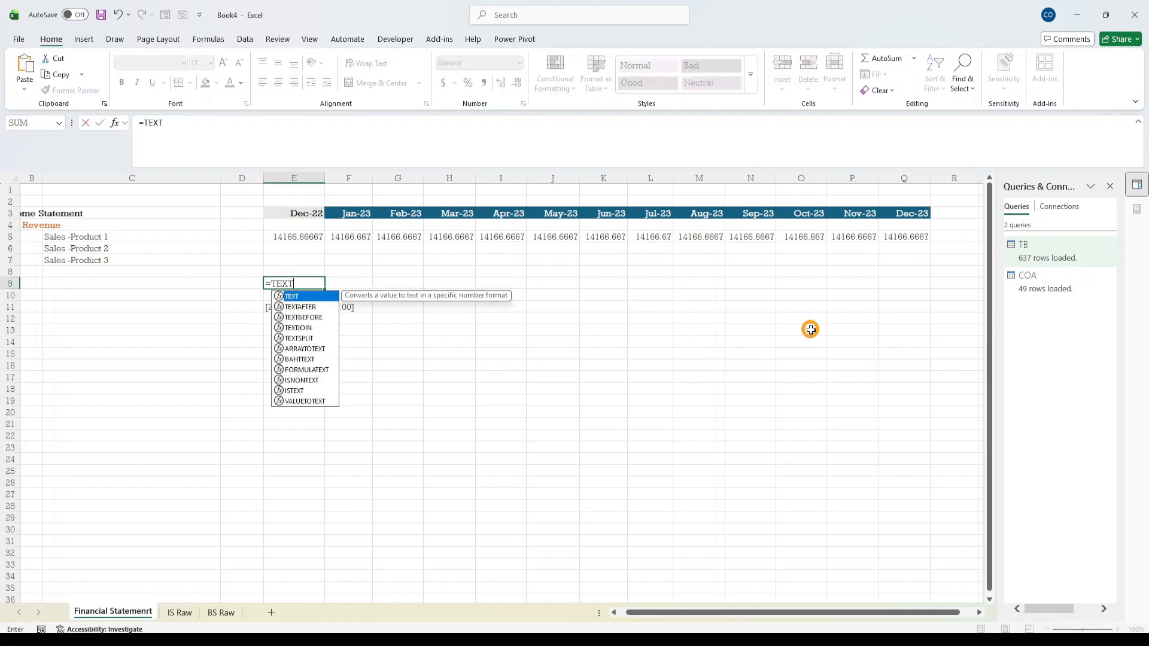
pyautogui.write('(')
pyautogui.click(306, 214)
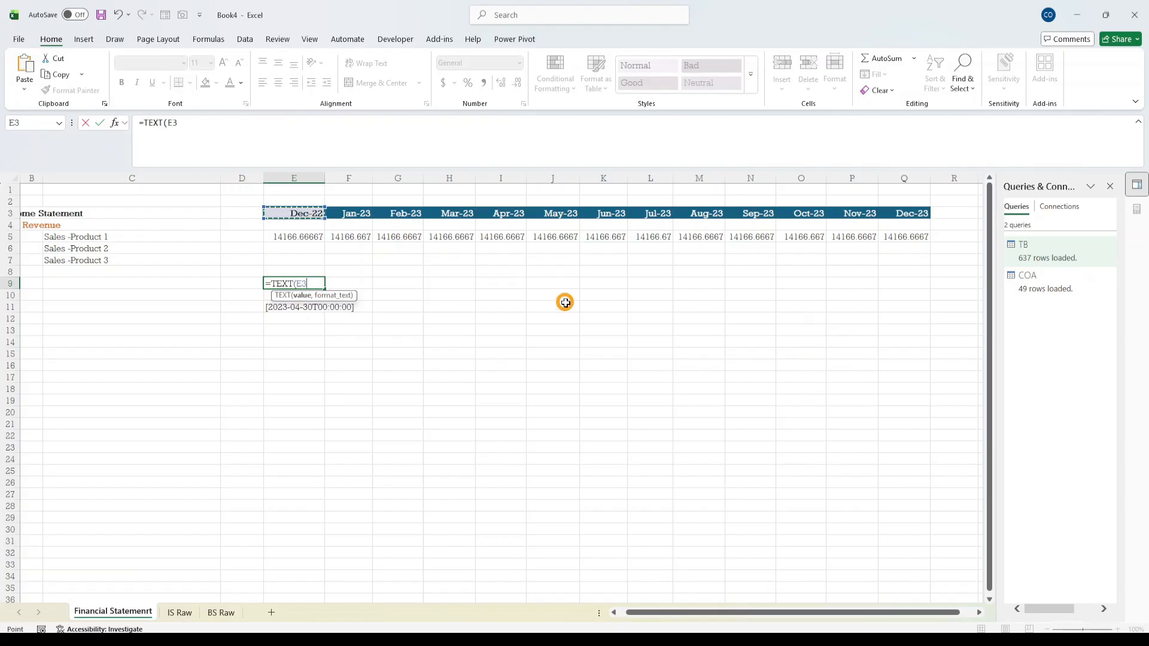
pyautogui.write(',')
pyautogui.write('YYYY-MM-DD')
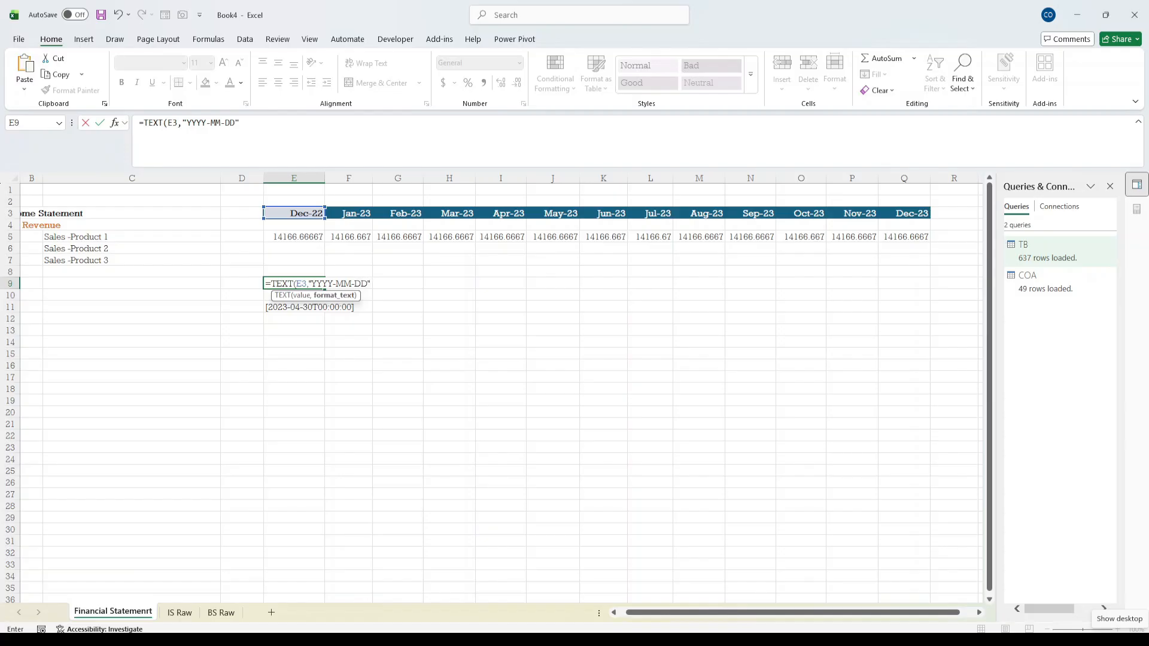
pyautogui.write(')')
pyautogui.hotkey('ctrl', 'Return')
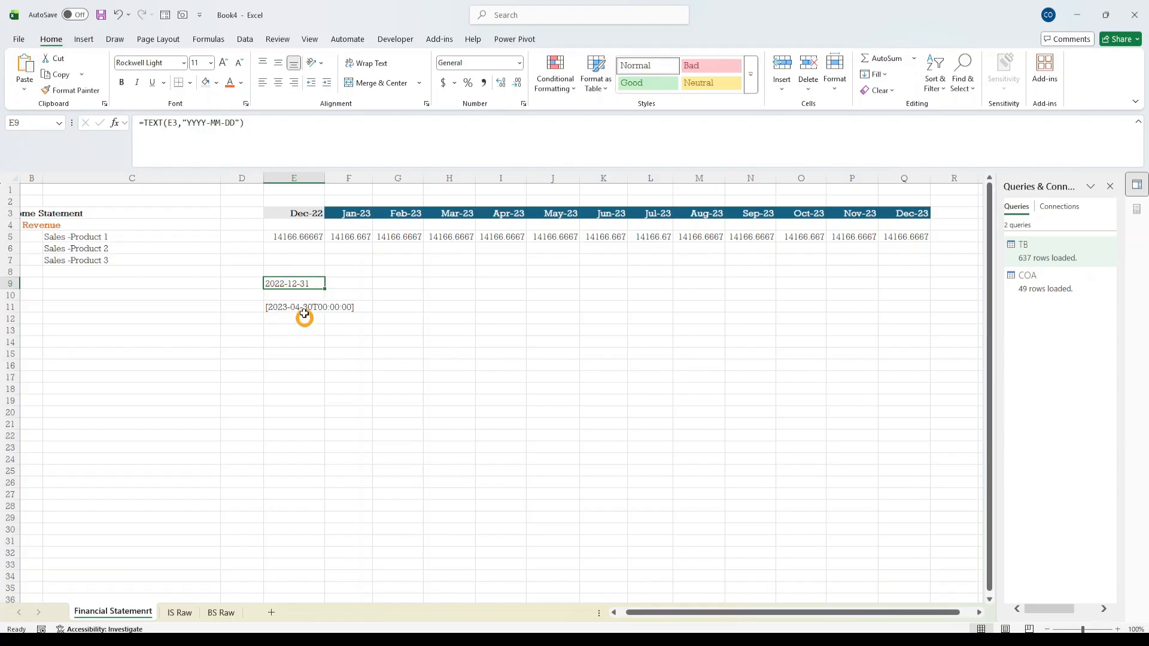
# - Compare the time suffix of the period text in E11 with the period item in the E5 GETPIVOTDATA formula
pyautogui.click(302, 314)
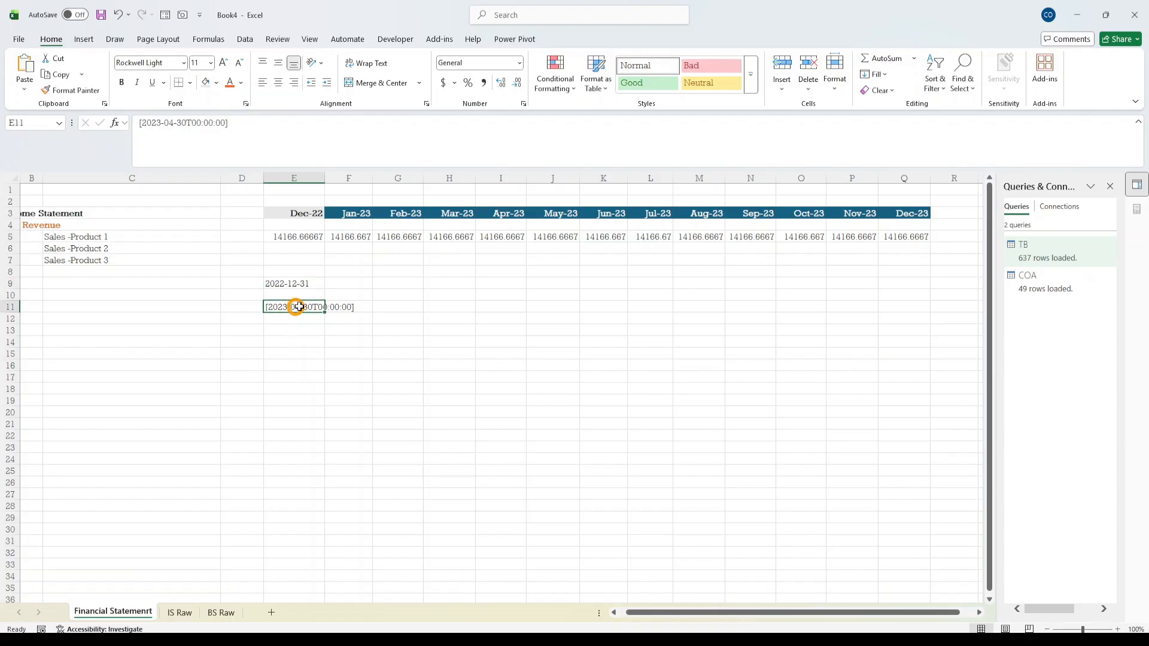
pyautogui.click(309, 236)
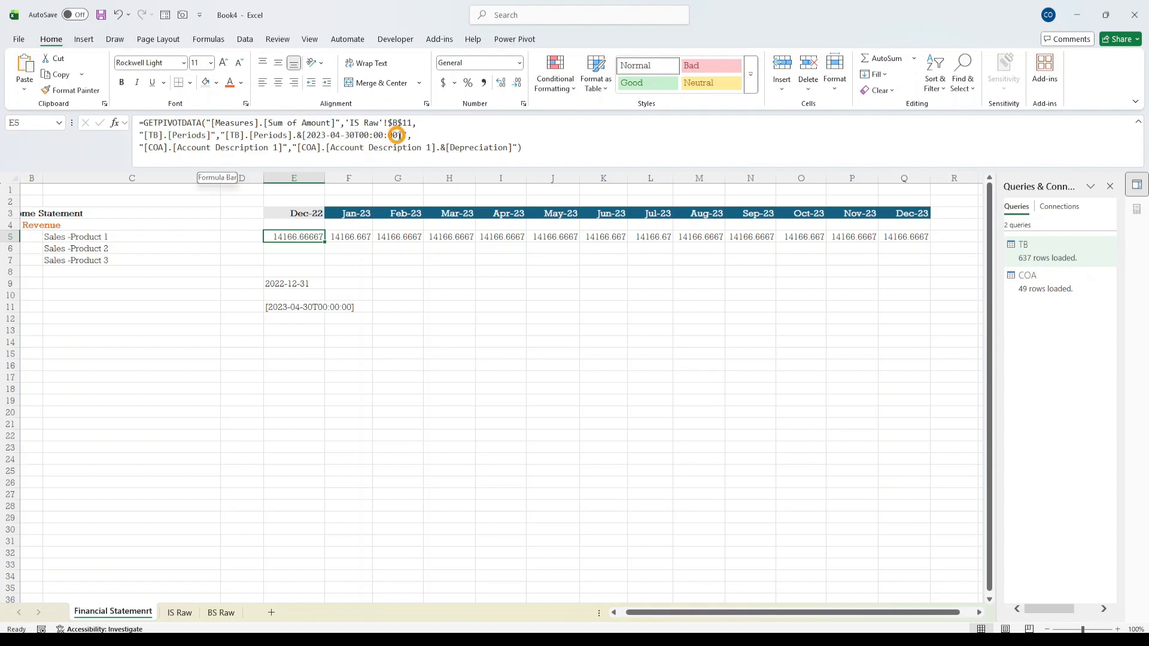
pyautogui.moveTo(397, 135); pyautogui.dragTo(345, 135)
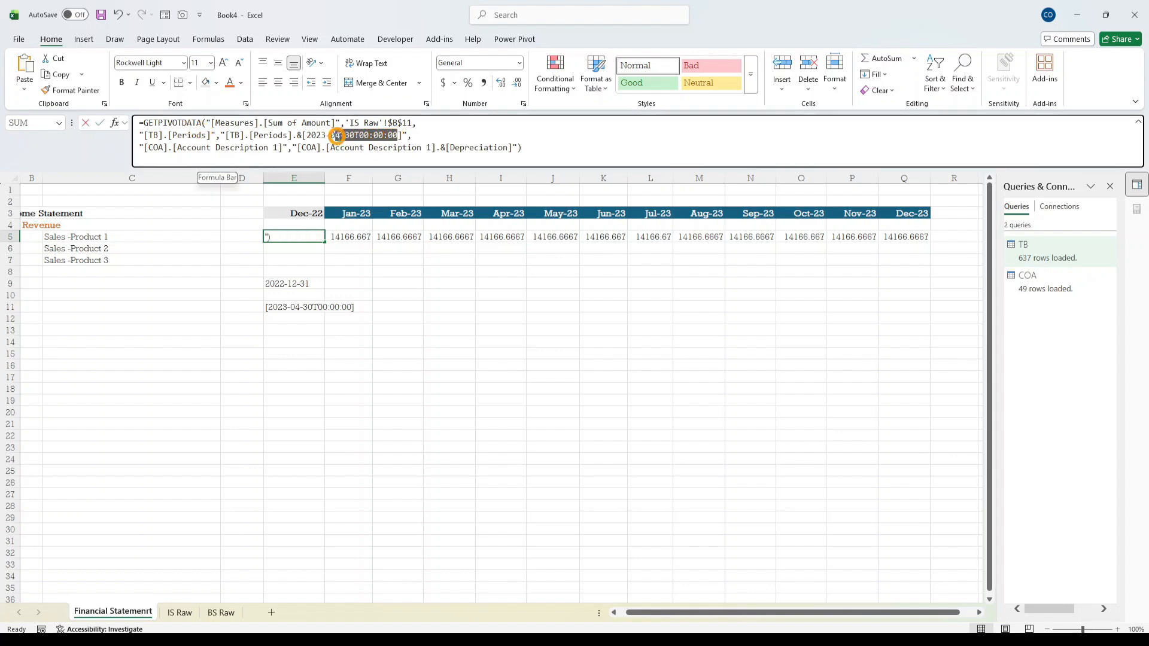
pyautogui.press('Escape')
pyautogui.click(293, 305)
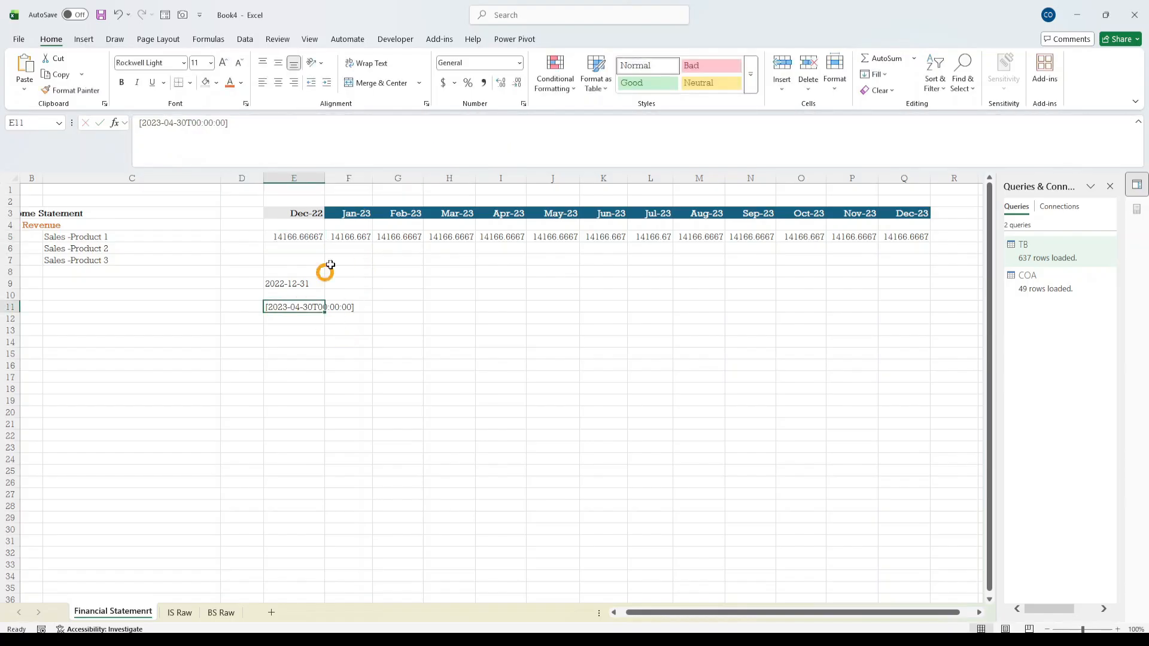
pyautogui.moveTo(228, 122); pyautogui.dragTo(183, 122)
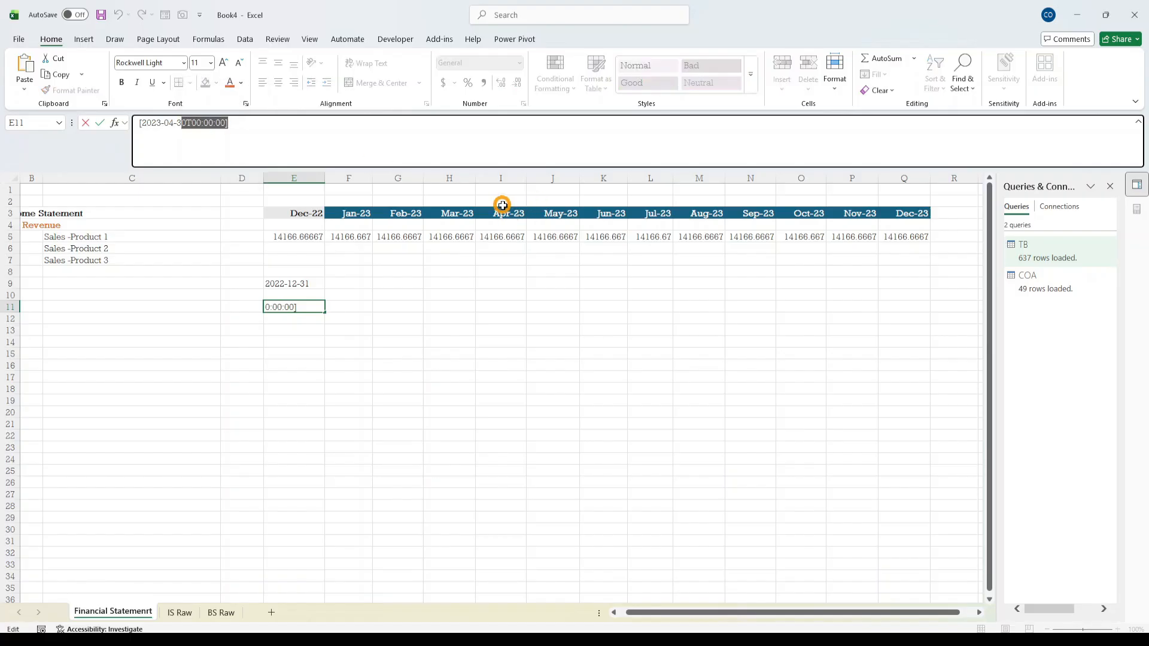
pyautogui.click(188, 121)
pyautogui.moveTo(185, 123); pyautogui.dragTo(615, 228)
pyautogui.press('Escape')
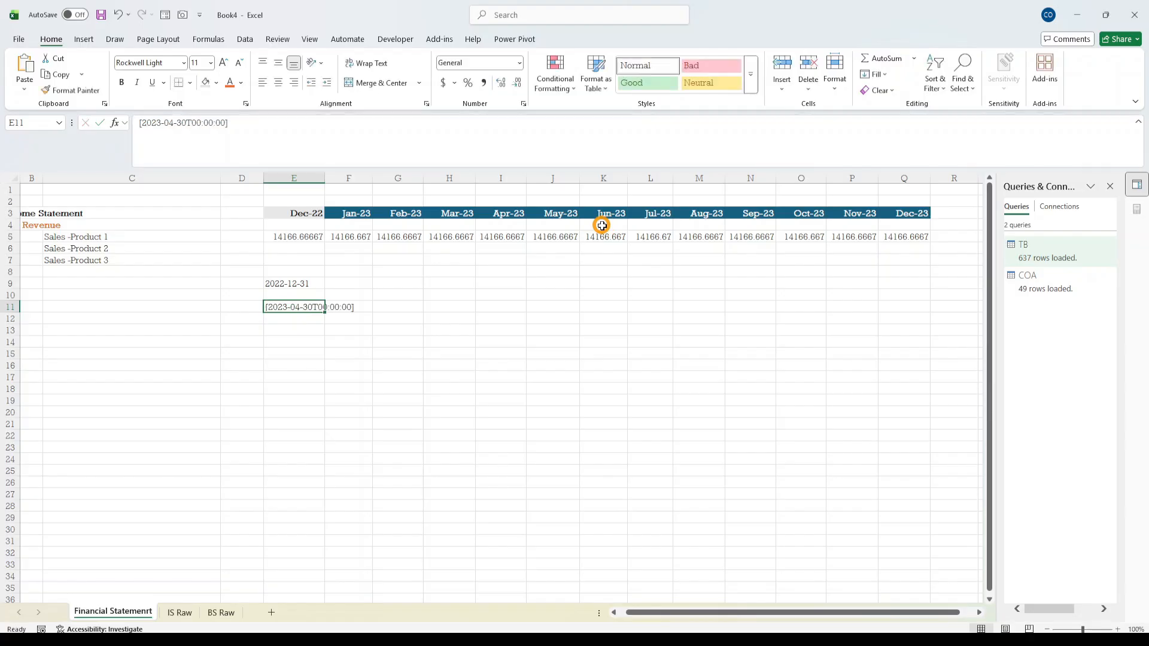
# - Append &"T00:00:00]" to the TEXT formula in cell E9
pyautogui.click(284, 285)
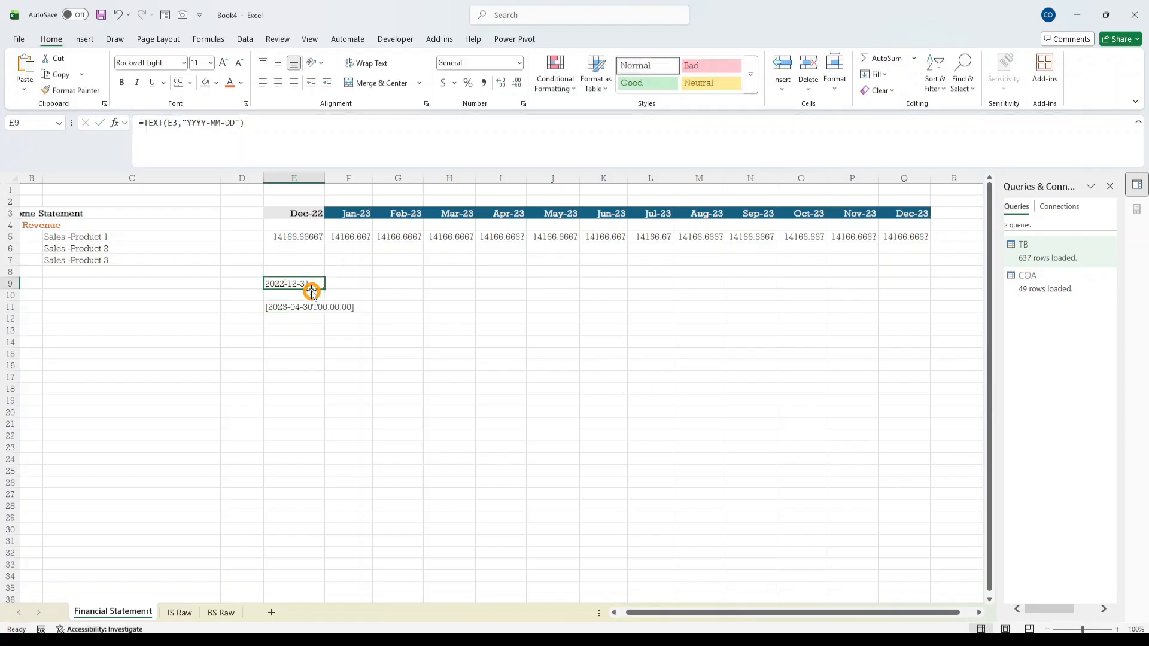
pyautogui.click(260, 123)
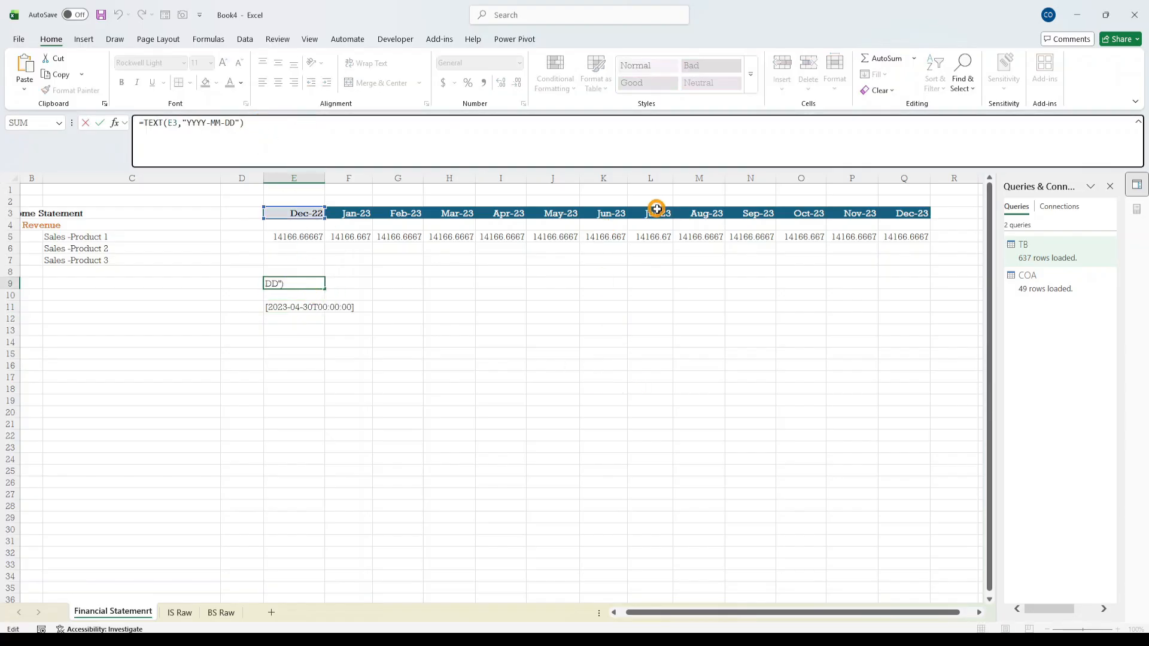
pyautogui.write('&"T00:00:00]')
pyautogui.hotkey('ctrl', 'Return')
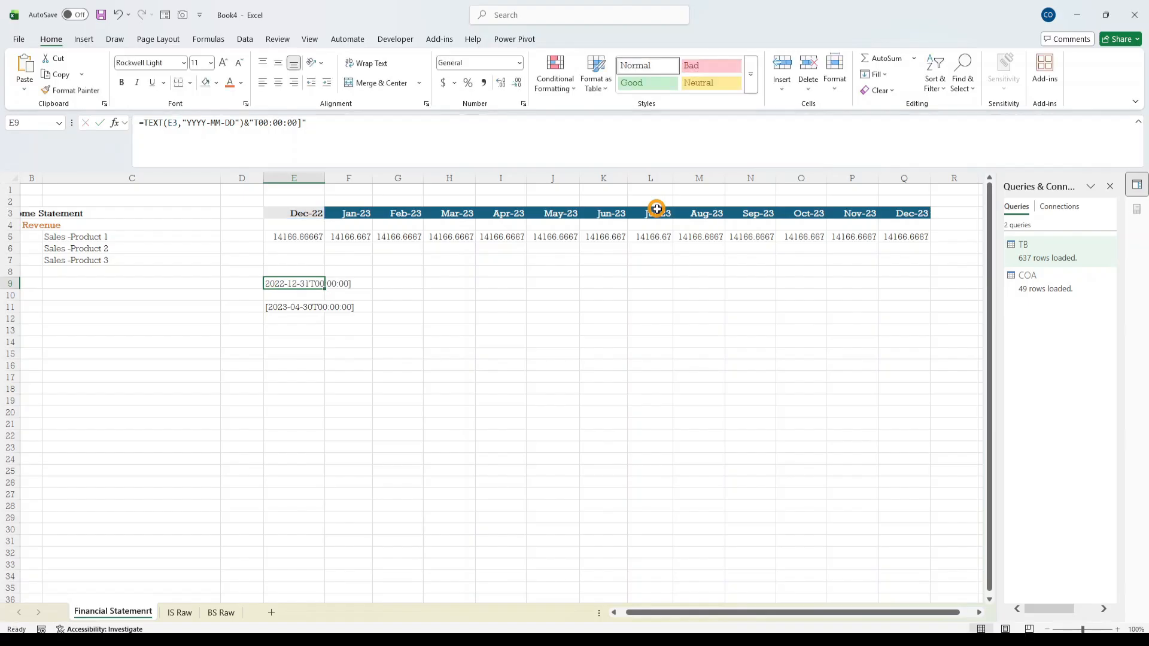
# - Check the period item's opening bracket in E11 and E5, and prefix the E9 formula with "["&
pyautogui.click(295, 307)
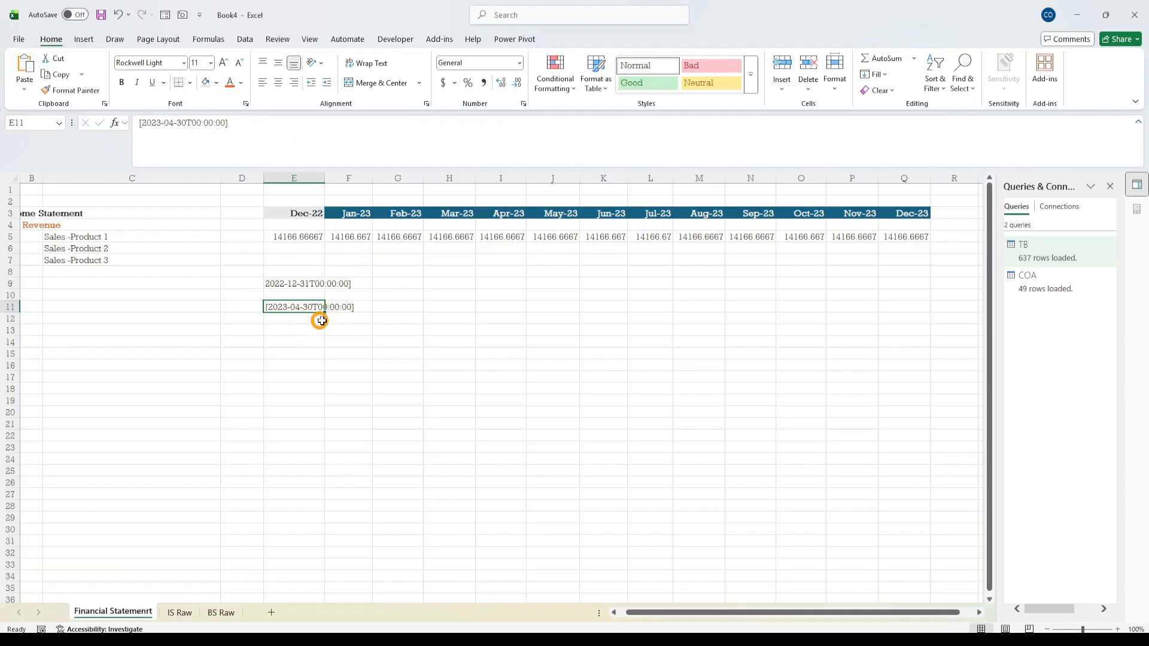
pyautogui.click(267, 286)
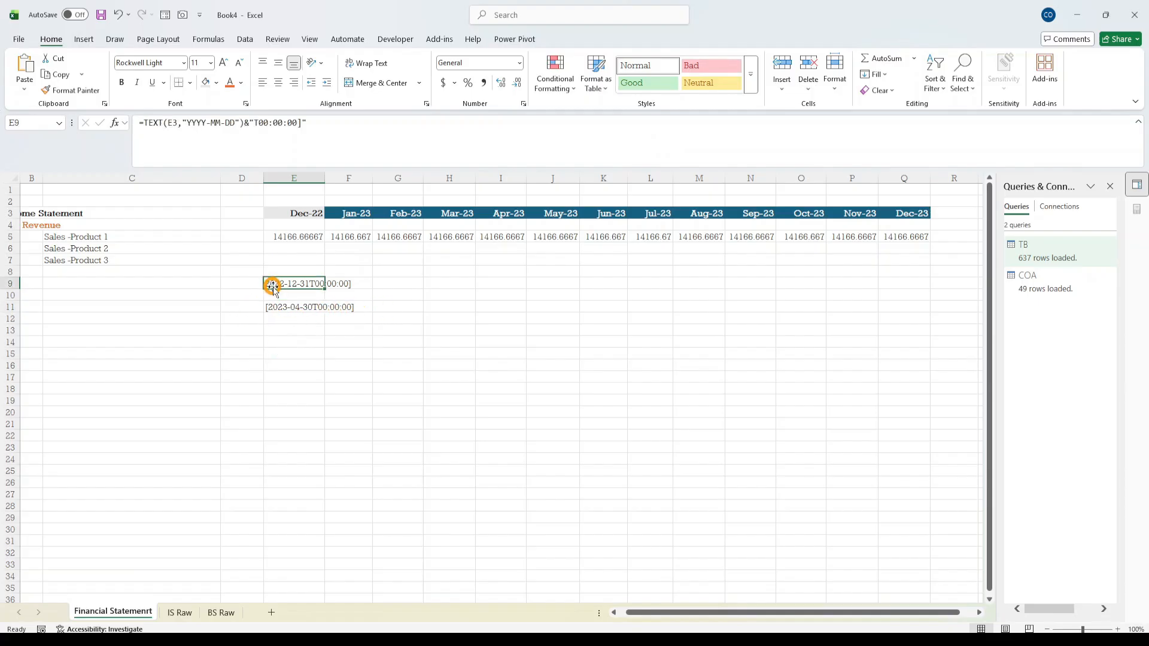
pyautogui.click(296, 233)
pyautogui.click(302, 136)
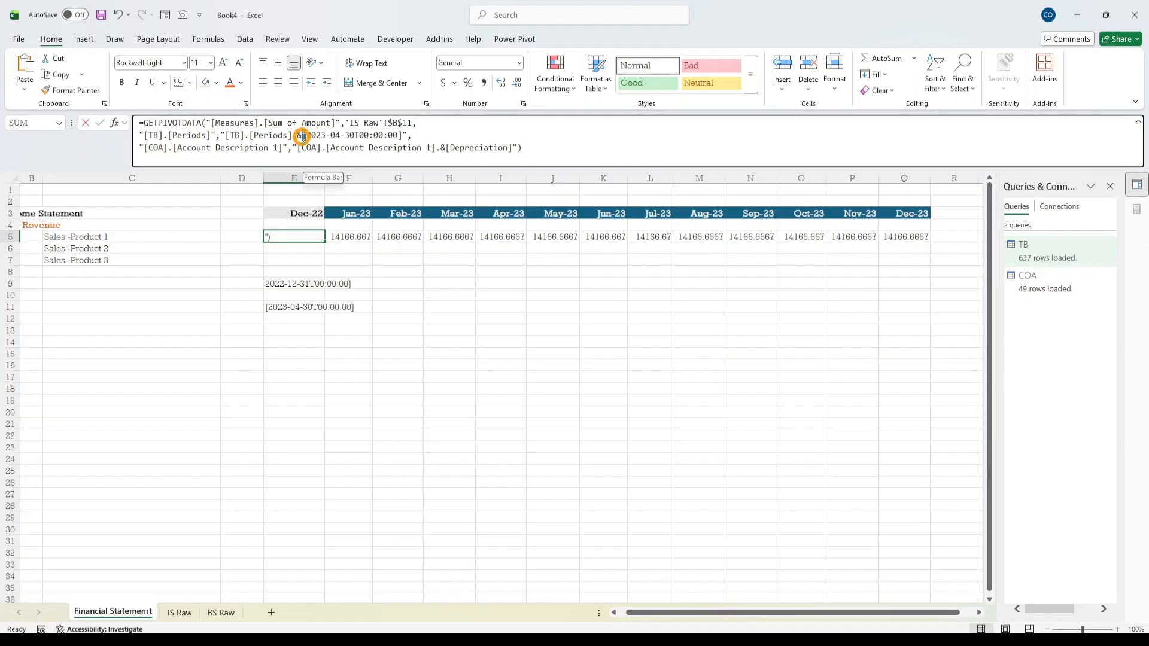
pyautogui.moveTo(302, 138); pyautogui.dragTo(299, 140)
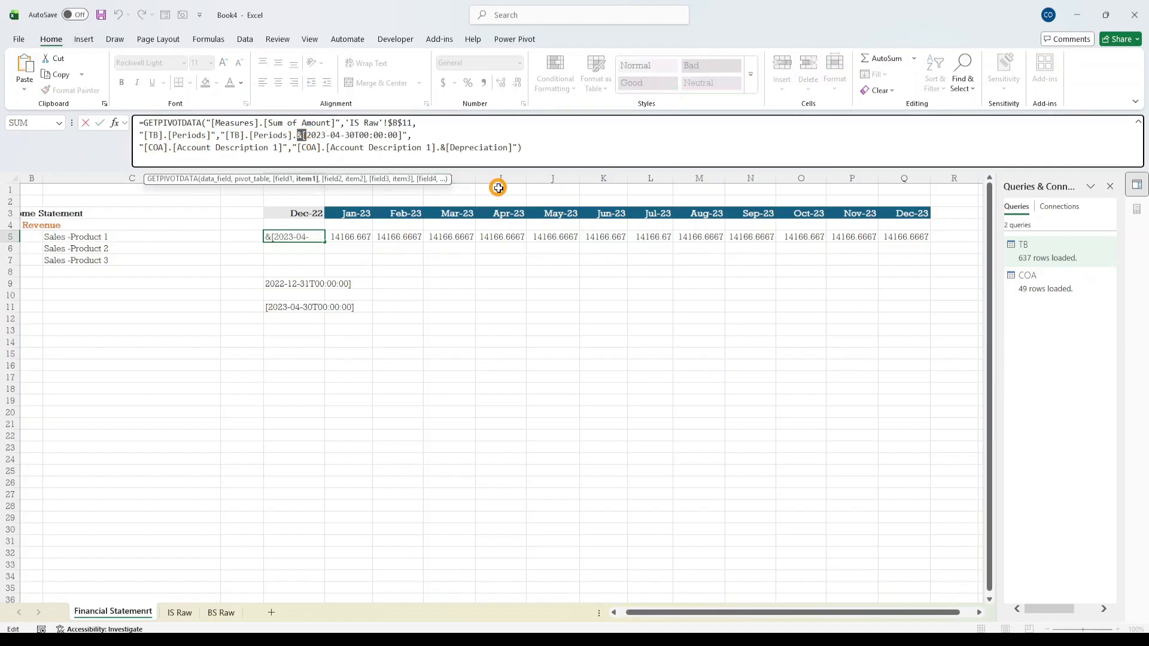
pyautogui.click(293, 284)
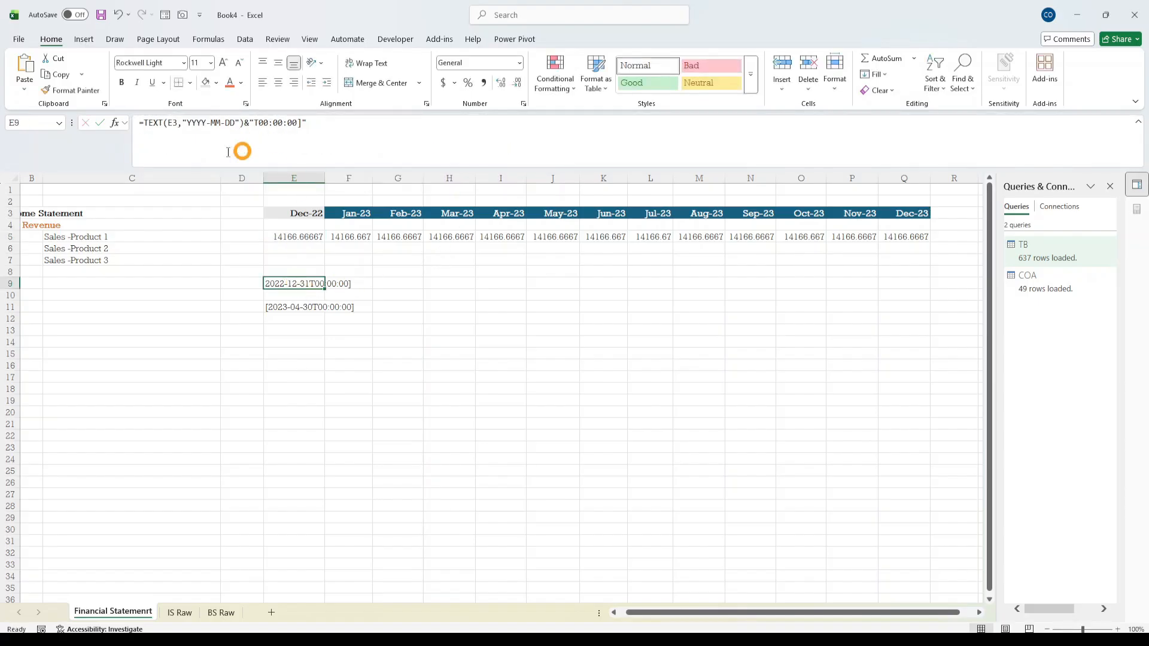
pyautogui.click(145, 120)
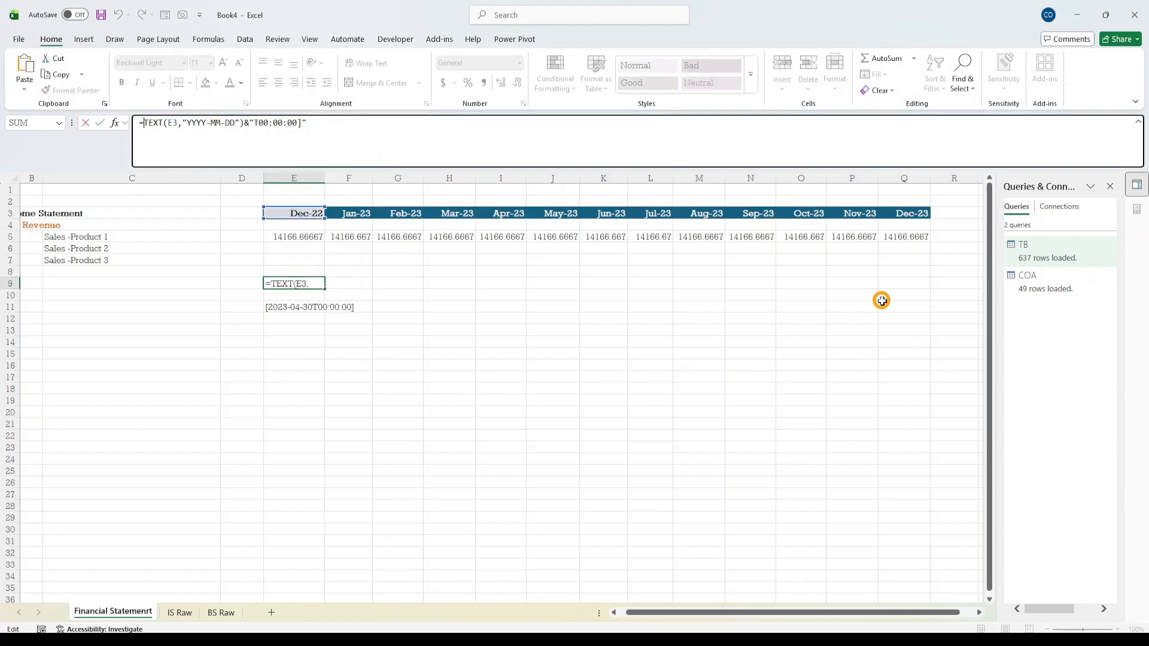
pyautogui.write('"')
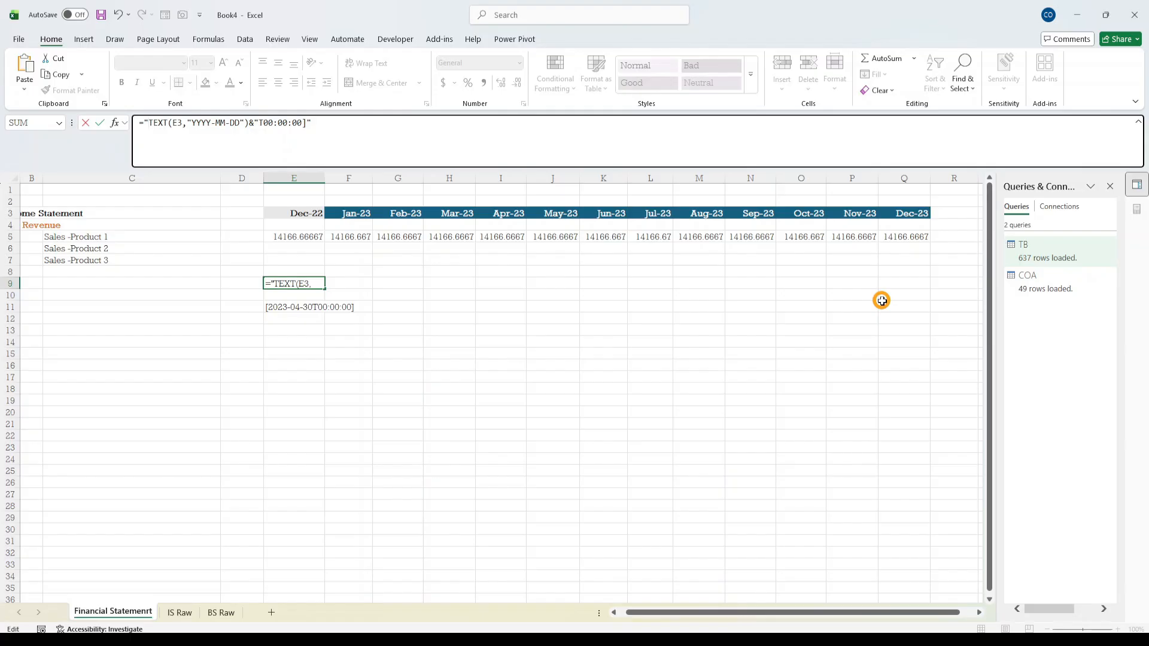
pyautogui.write('[')
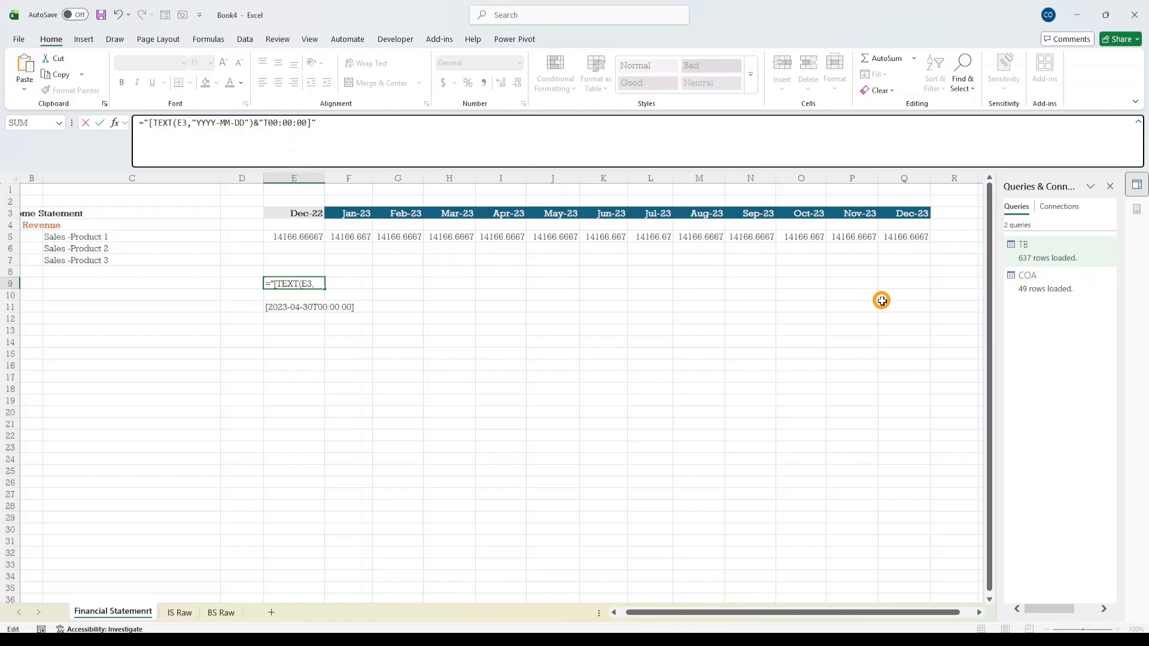
pyautogui.write('"')
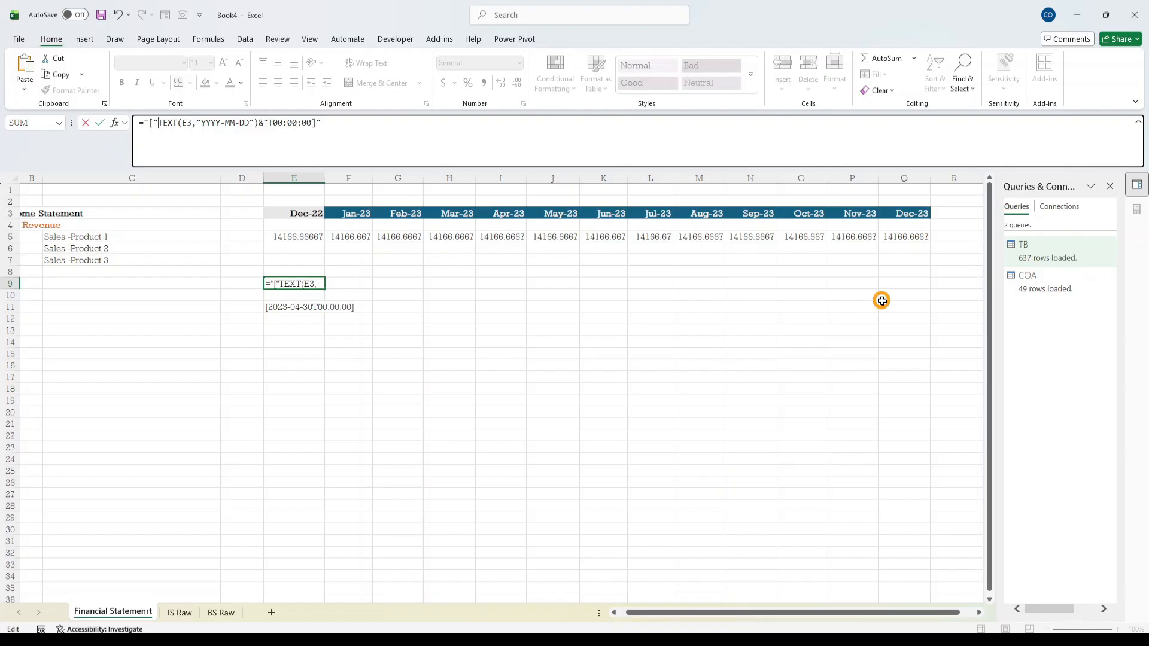
pyautogui.write('&')
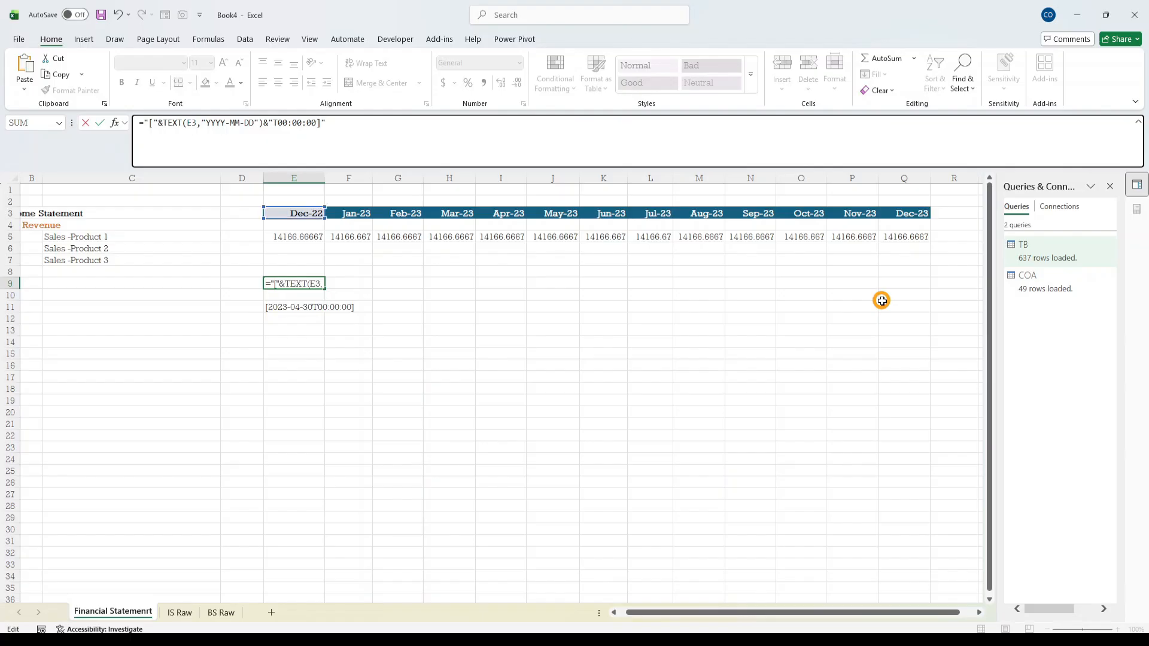
pyautogui.press('Return')
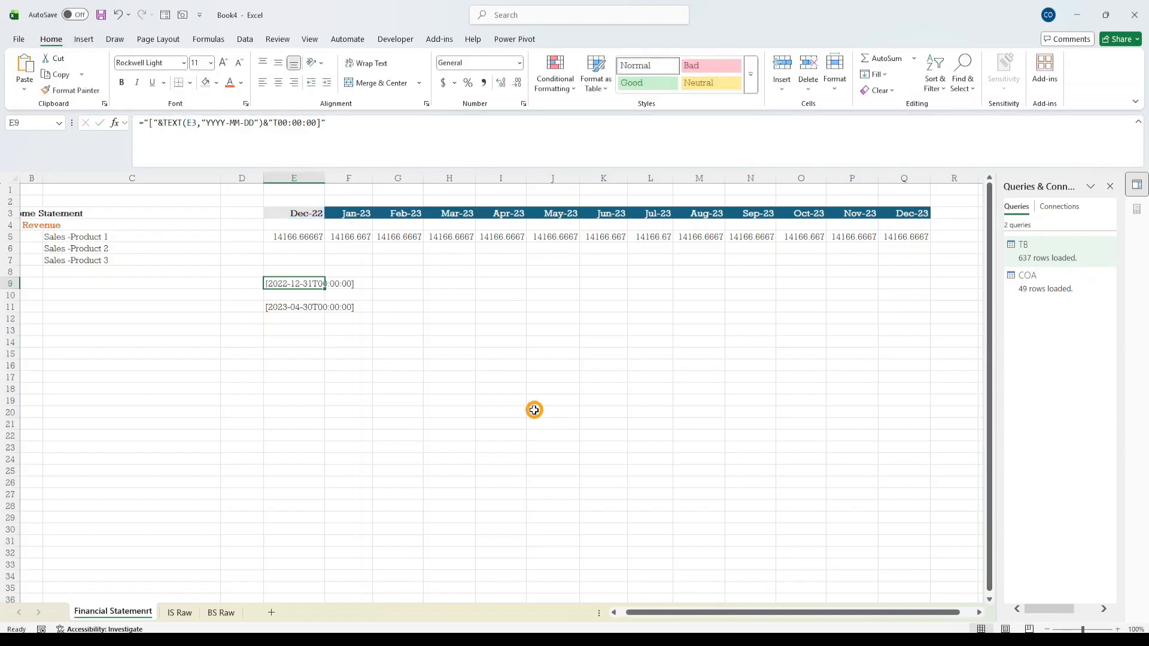
# - Compare the period text built in E9 with the pasted period item in E11
pyautogui.click(449, 399)
pyautogui.click(316, 281)
pyautogui.click(297, 320)
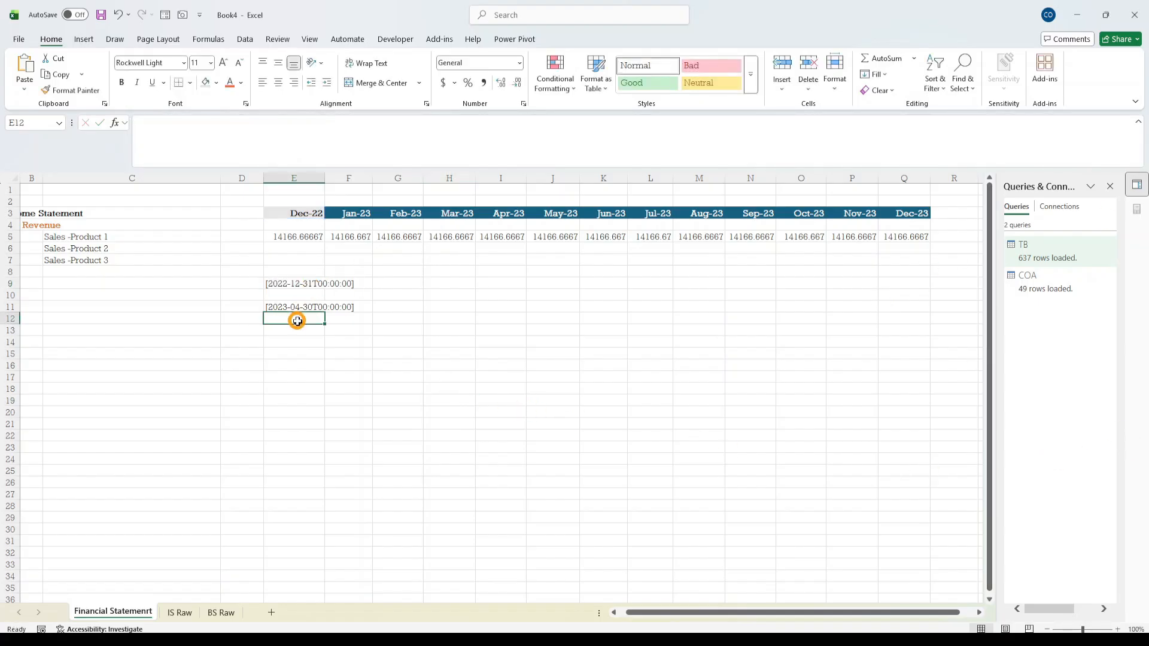
pyautogui.click(298, 283)
pyautogui.click(299, 305)
pyautogui.click(299, 282)
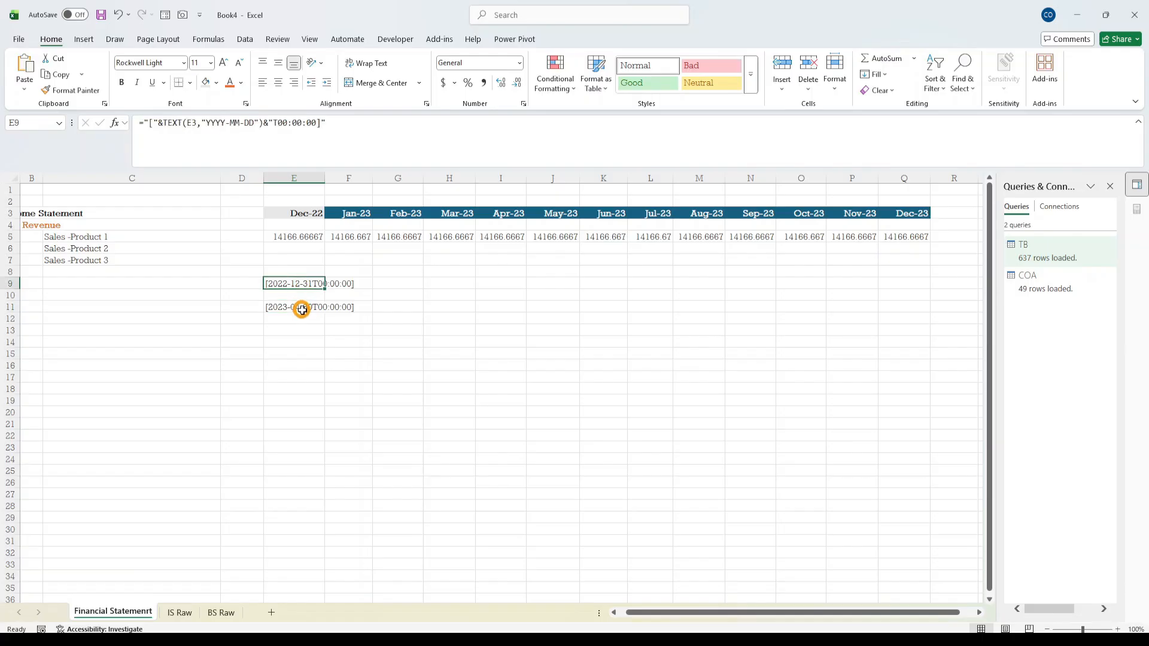
pyautogui.click(299, 305)
pyautogui.click(300, 282)
pyautogui.click(300, 312)
pyautogui.click(299, 281)
# - Copy E9's expression "["&TEXT(E3,"YYYY-MM-DD")&"T00:00:00]" over the hardcoded period item and closing quote in the E5 GETPIVOTDATA formula
pyautogui.moveTo(326, 122); pyautogui.dragTo(162, 73)
pyautogui.hotkey('ctrl', 'c')
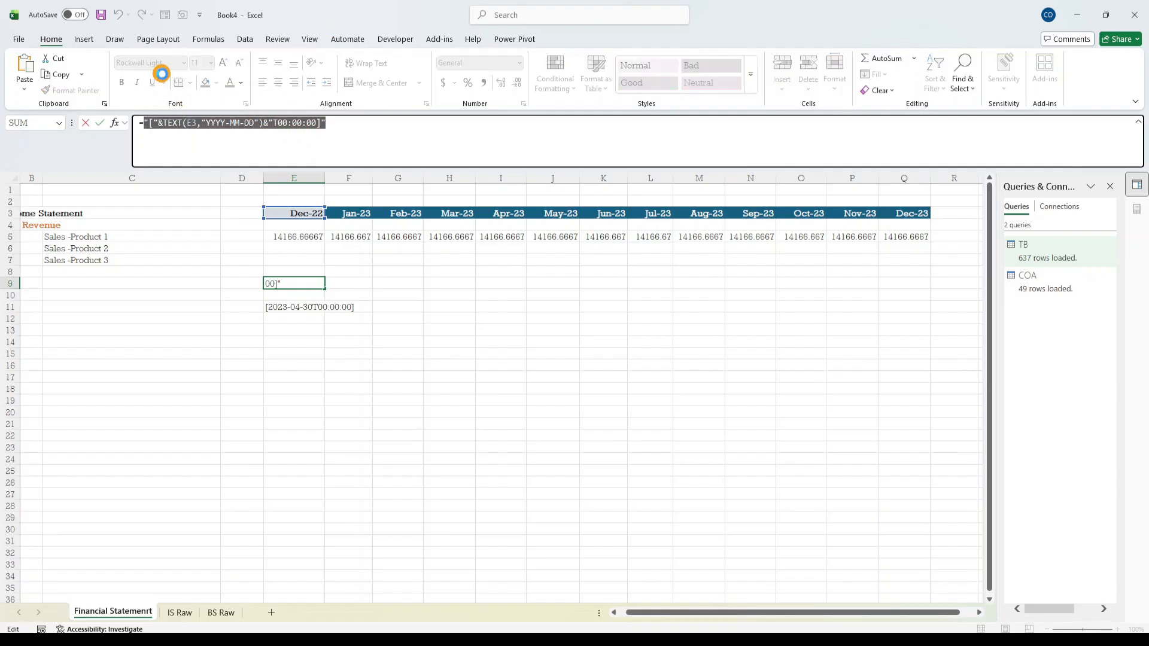
pyautogui.press('Escape')
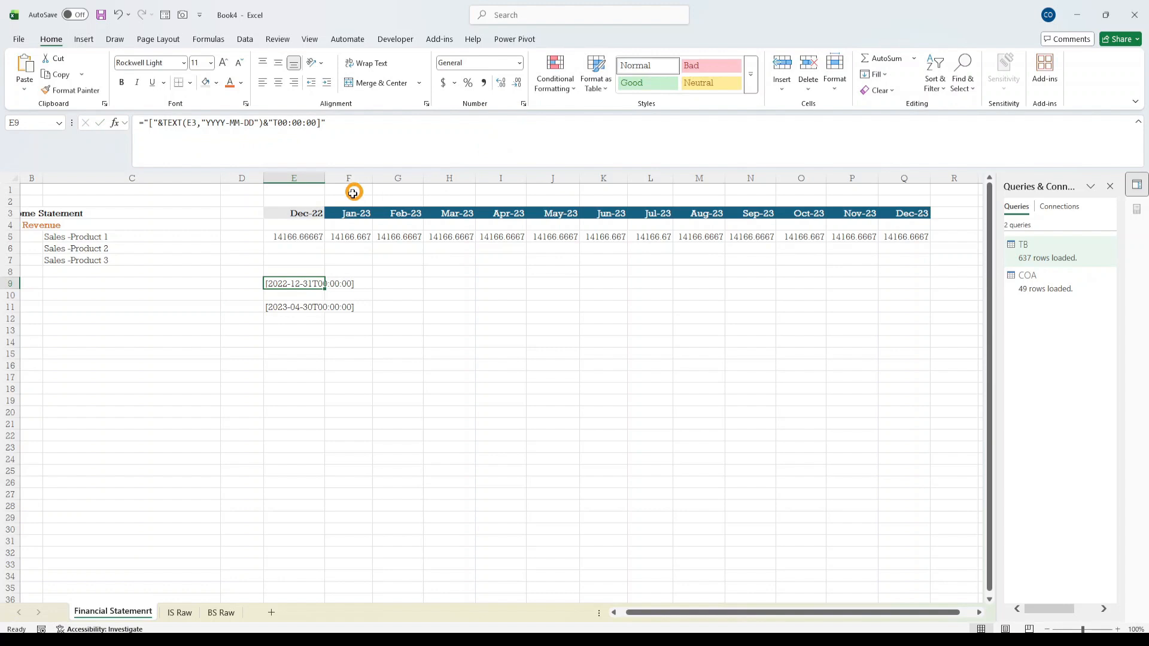
pyautogui.click(305, 236)
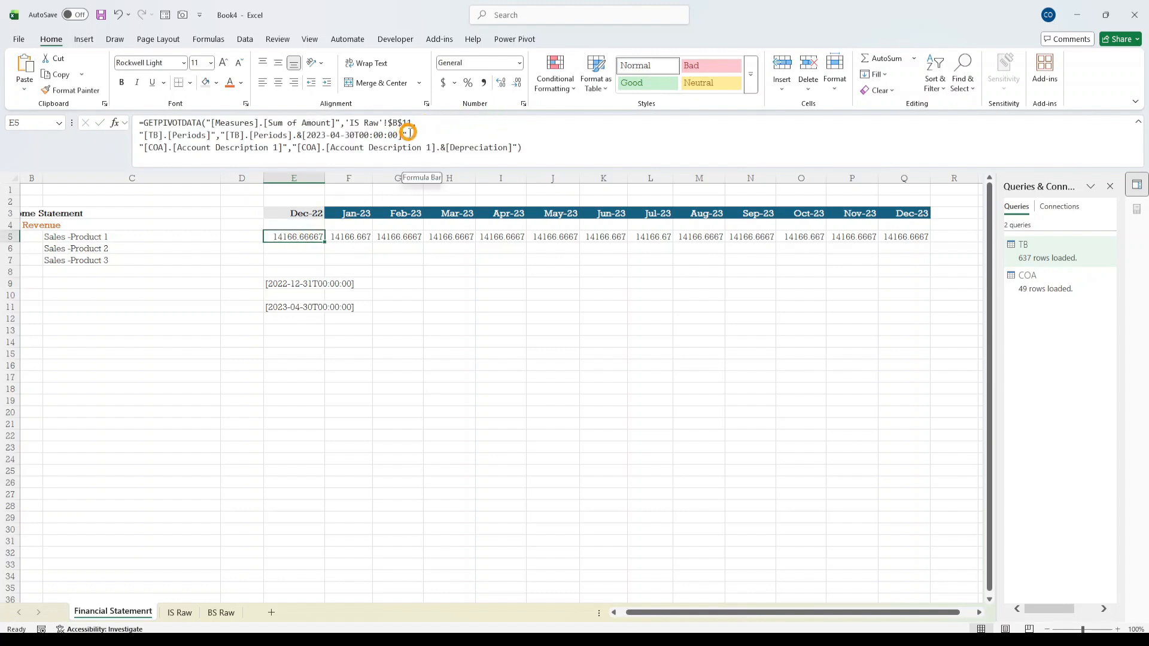
pyautogui.moveTo(405, 129); pyautogui.dragTo(295, 110)
pyautogui.hotkey('ctrl', 'v')
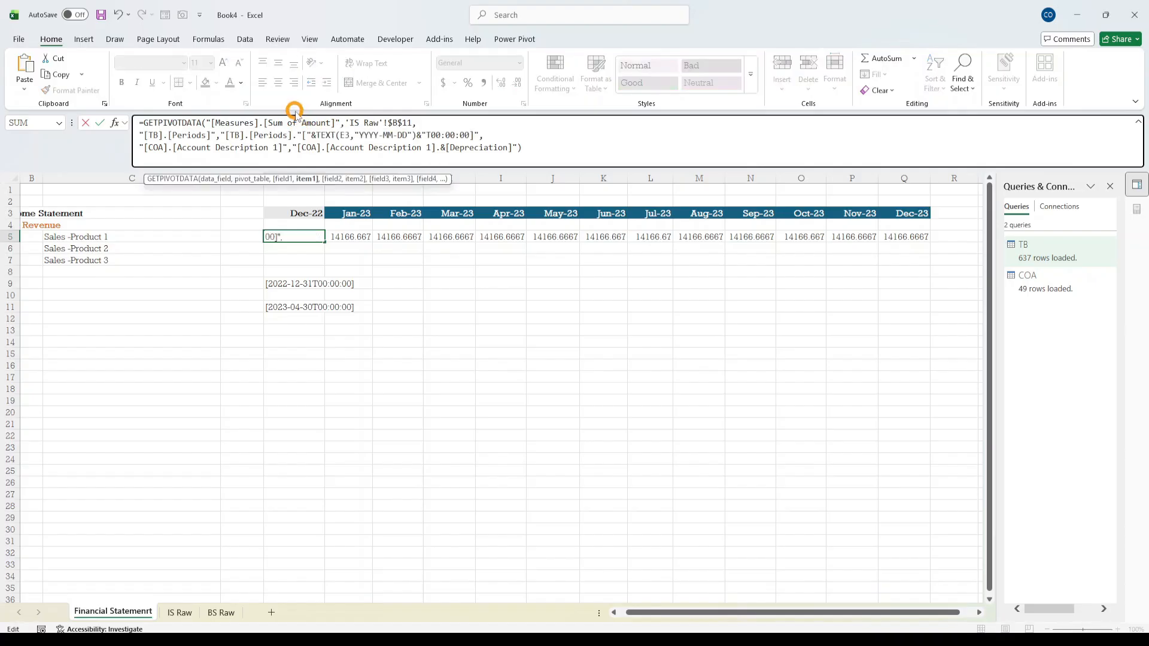
pyautogui.press('Return')
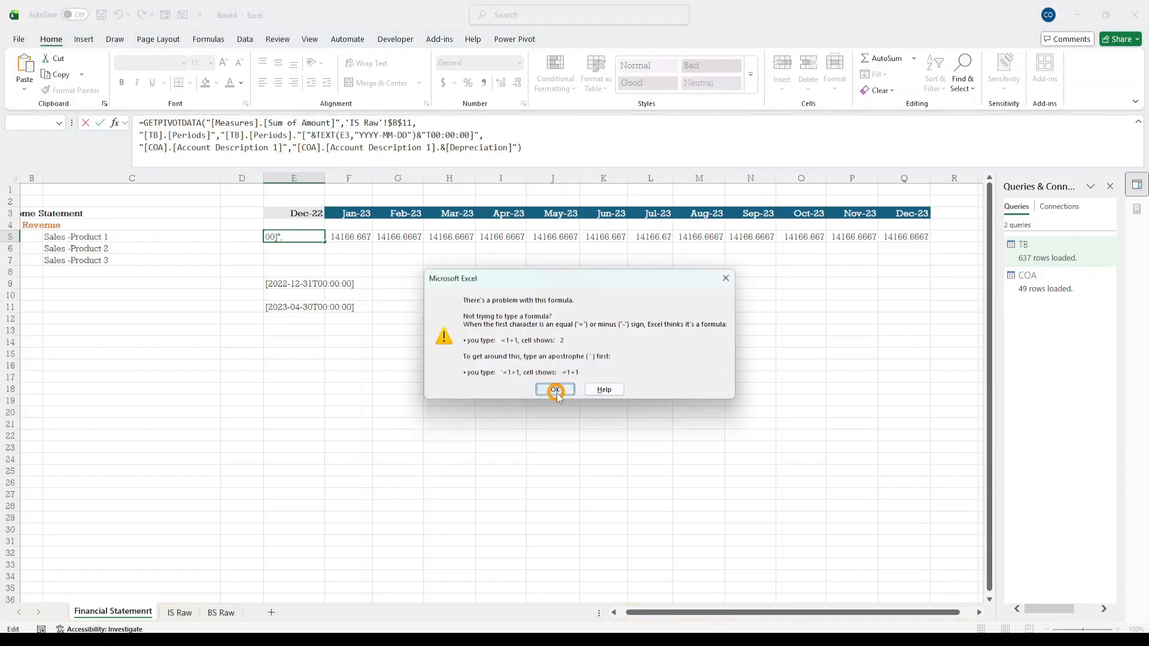
pyautogui.click(726, 278)
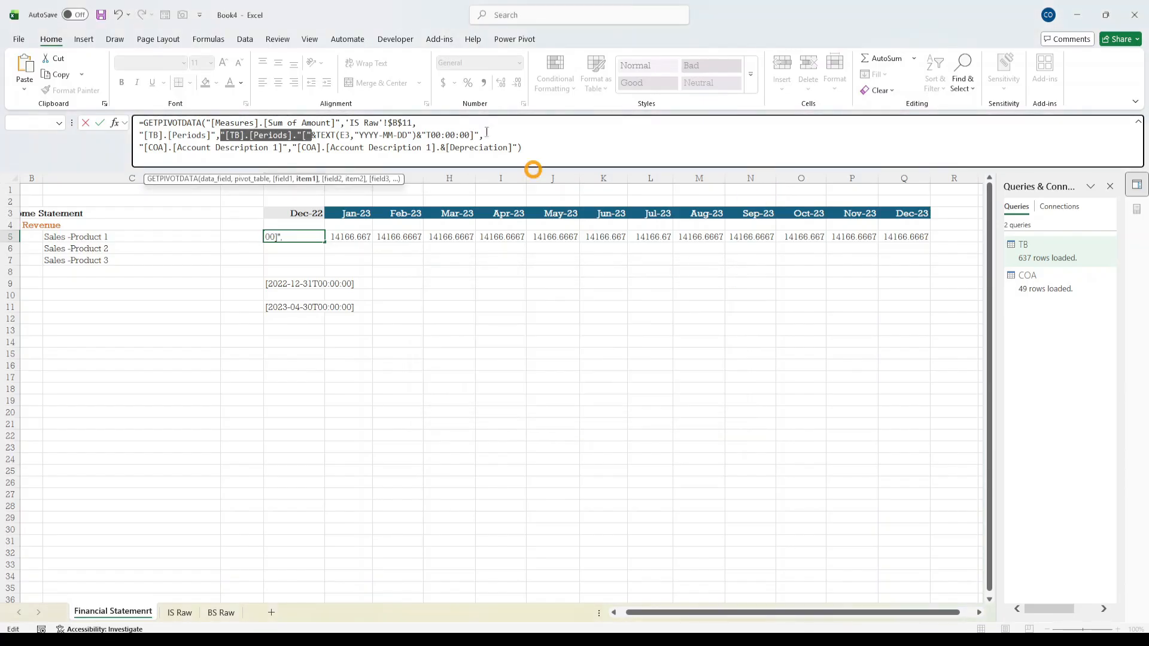
# - Fix the period item in E5's GETPIVOTDATA formula so it reads "[TB].[Periods].&["&TEXT(E3,"YYYY-MM-DD")&"T00:00:00]"
pyautogui.click(301, 135)
pyautogui.write('"')
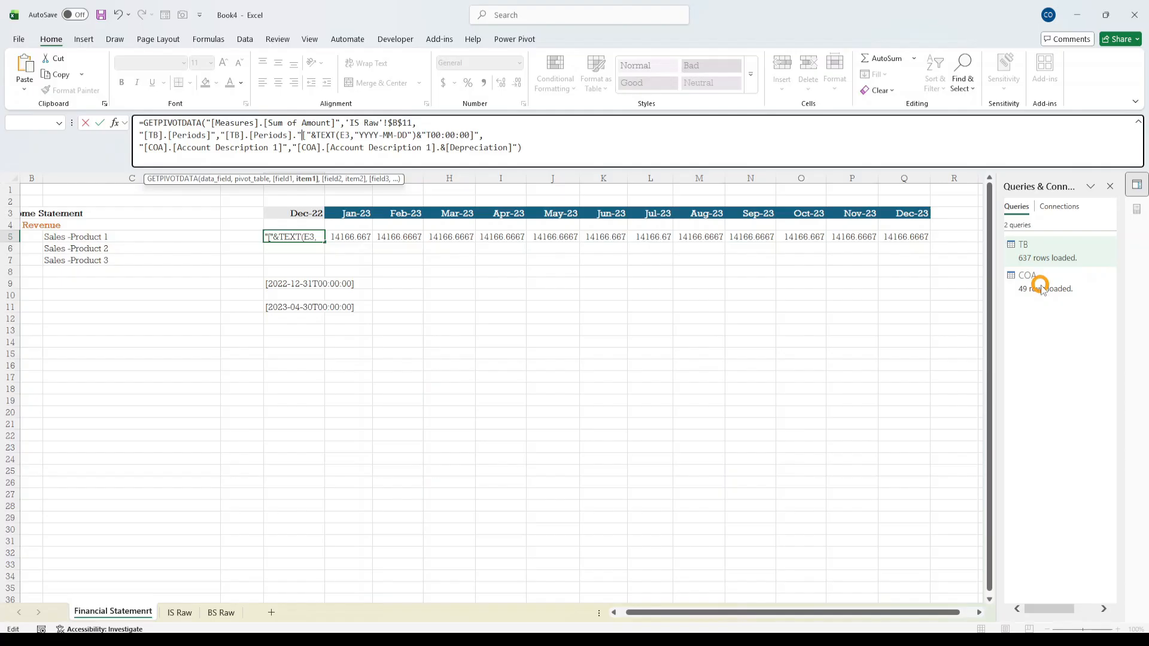
pyautogui.press('BackSpace')
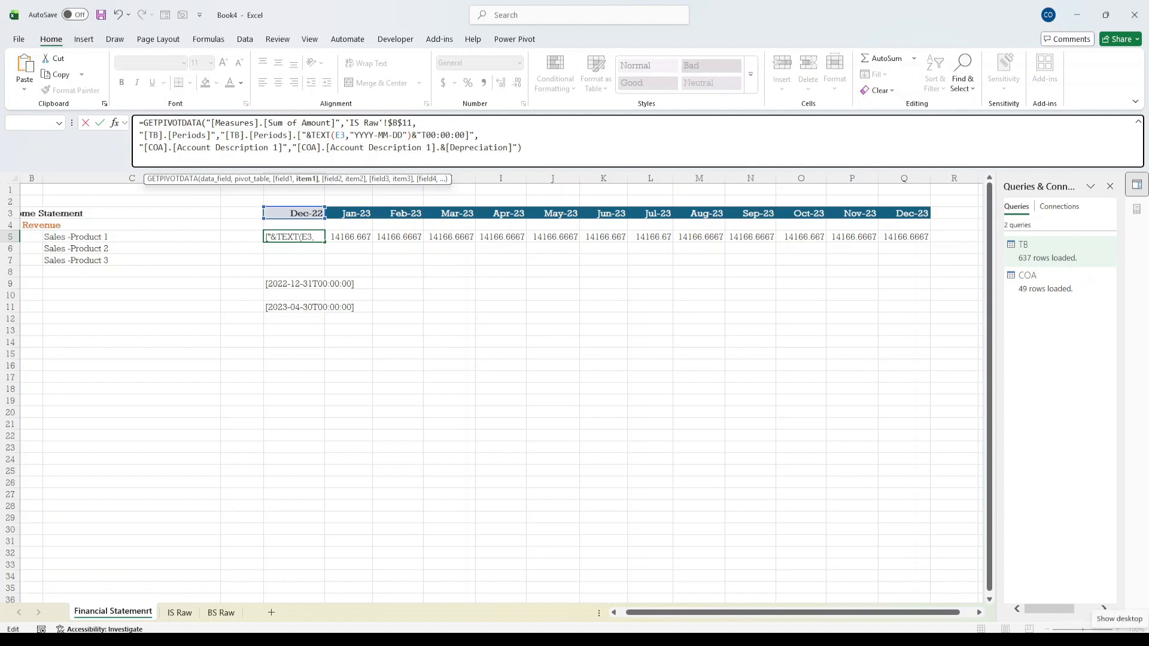
pyautogui.write('&')
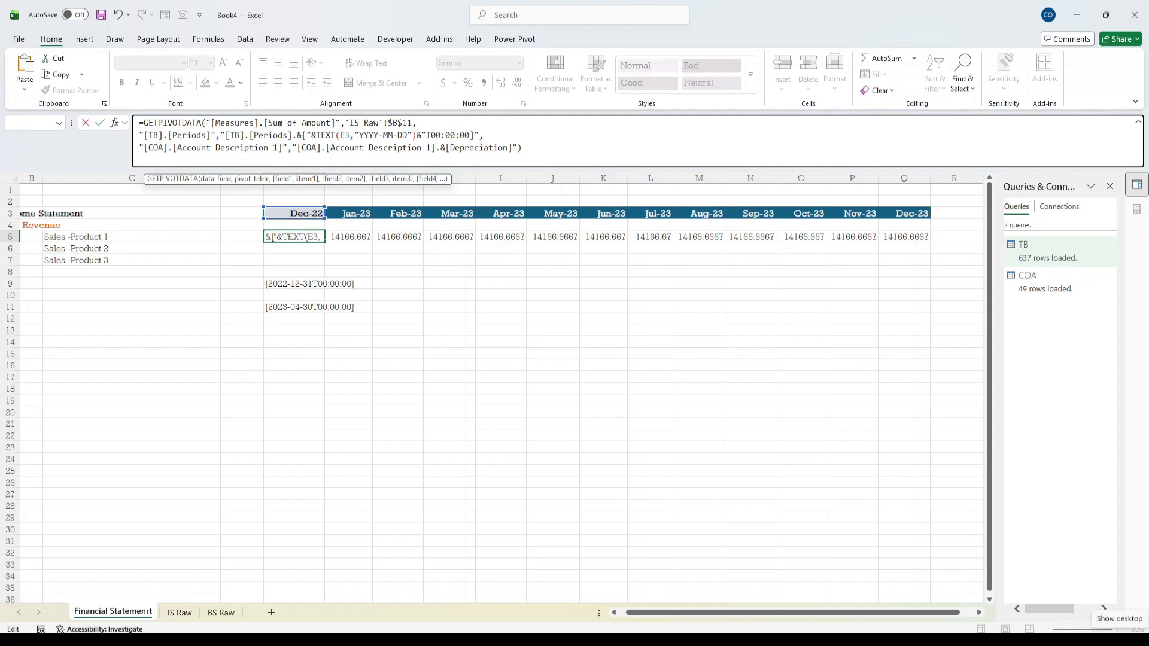
pyautogui.hotkey('ctrl', 'Return')
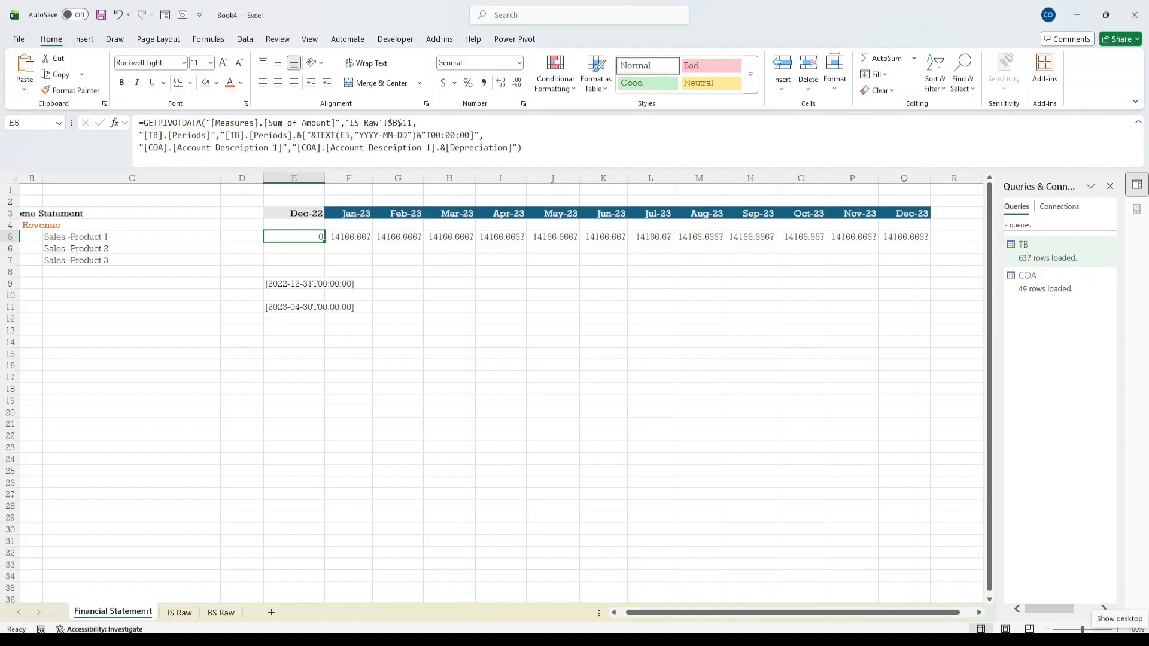
# - Fill the E5 formula across the Sales -Product 1 row through Dec-23 in Q5
pyautogui.hotkey('shift', 'Right')
pyautogui.hotkey('shift', 'Right')
pyautogui.hotkey('shift', 'Right')
pyautogui.hotkey('shift', 'Right')
pyautogui.hotkey('shift', 'Right')
pyautogui.hotkey('shift', 'Right')
pyautogui.hotkey('shift', 'Right')
pyautogui.hotkey('shift', 'Right')
pyautogui.hotkey('shift', 'Right')
pyautogui.hotkey('shift', 'Right')
pyautogui.hotkey('shift', 'Right')
pyautogui.hotkey('shift', 'Right')
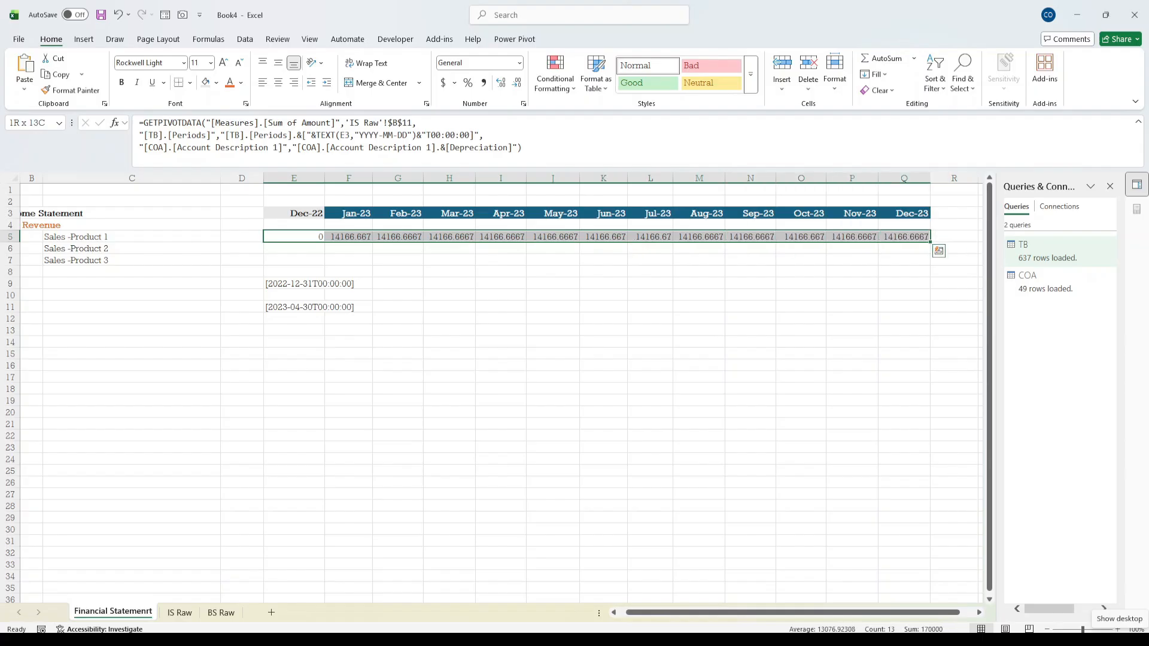
pyautogui.hotkey('ctrl', 'r')
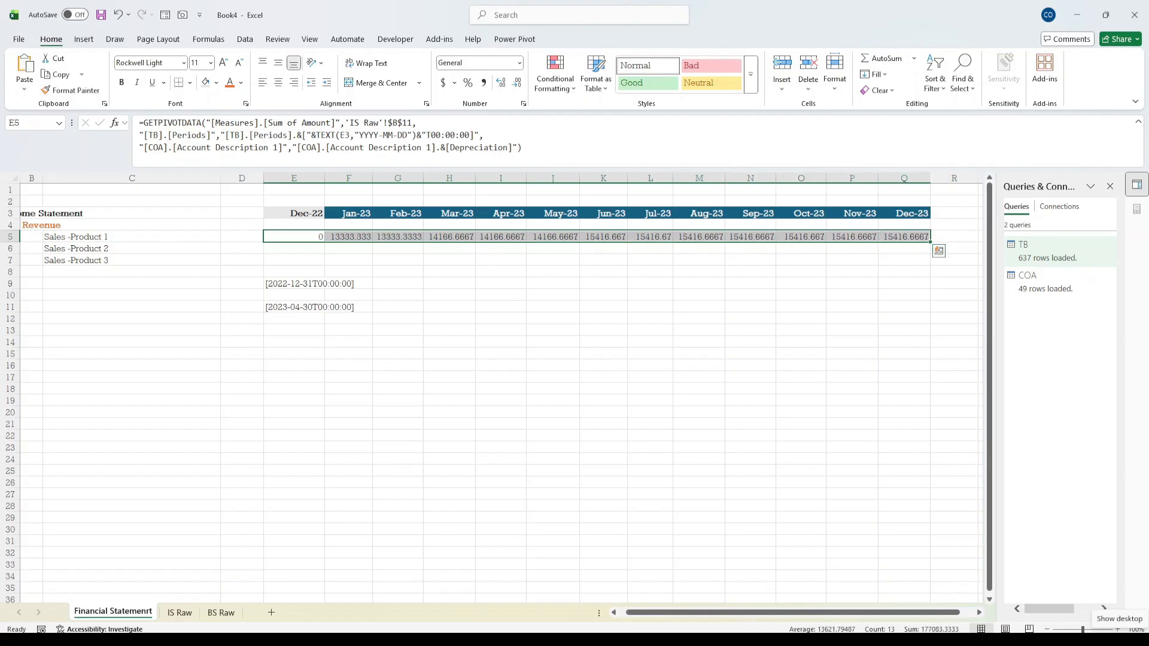
# - Check the month header reference in the filled formulas from F5 to Q5, looking closely at the May-23 cell
pyautogui.click(368, 284)
pyautogui.click(356, 238)
pyautogui.press('Right')
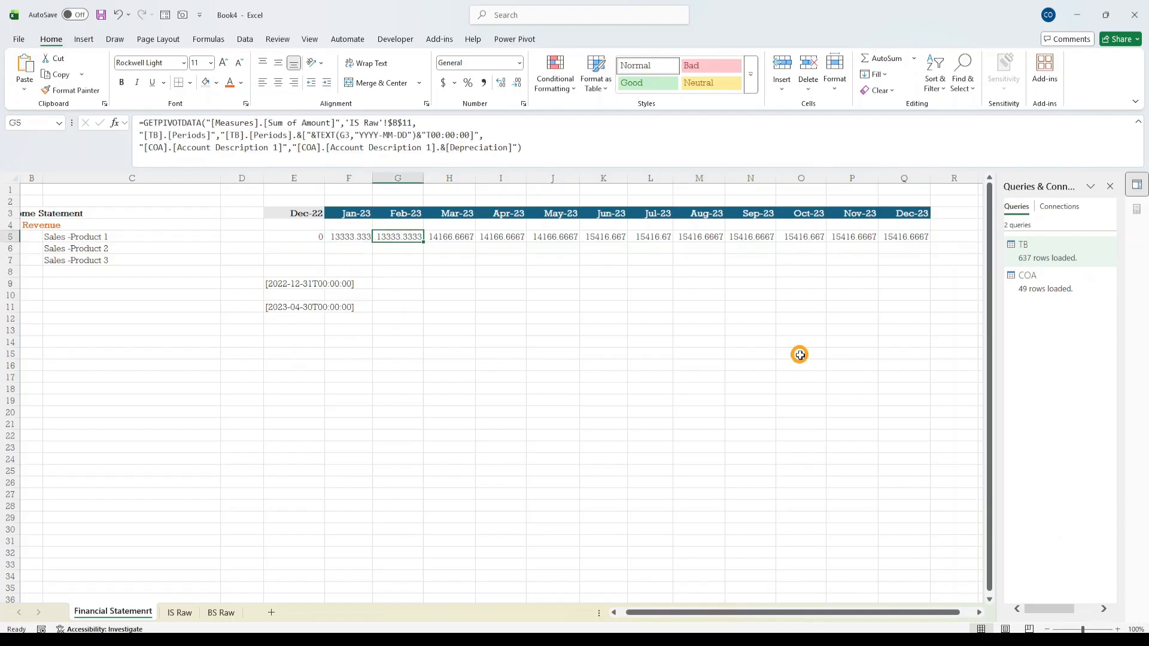
pyautogui.press('Right')
pyautogui.press('Right')
pyautogui.press('Right')
pyautogui.press('Right')
pyautogui.press('Right')
pyautogui.press('Right')
pyautogui.press('Right')
pyautogui.press('Right')
pyautogui.press('Right')
pyautogui.press('Right')
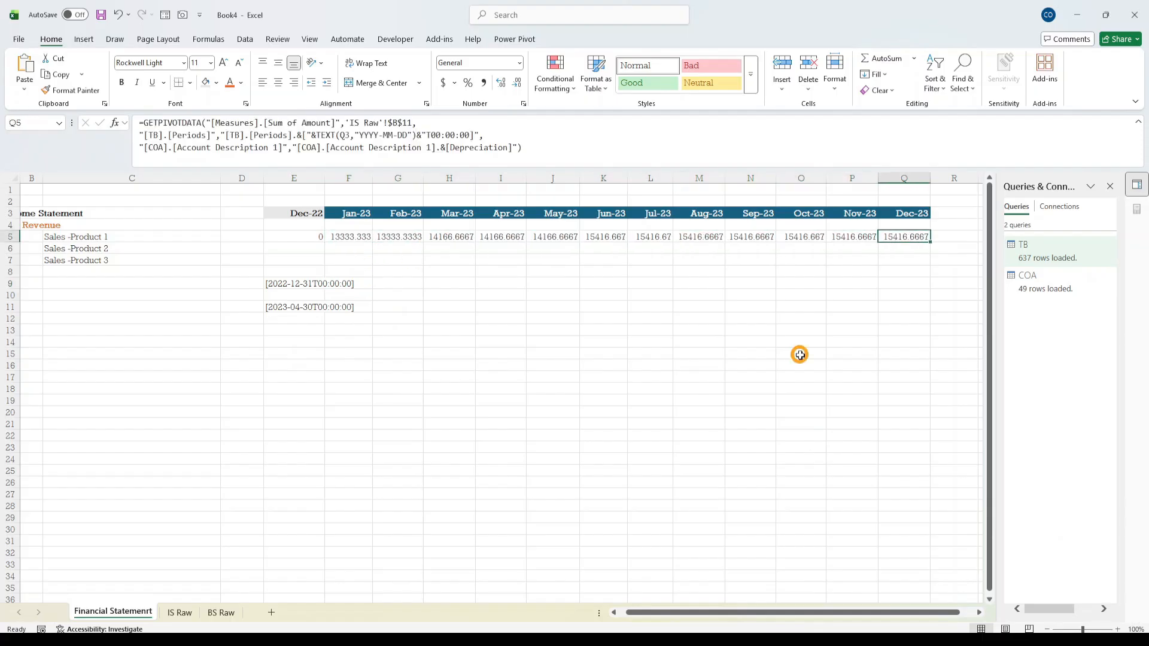
pyautogui.click(534, 237)
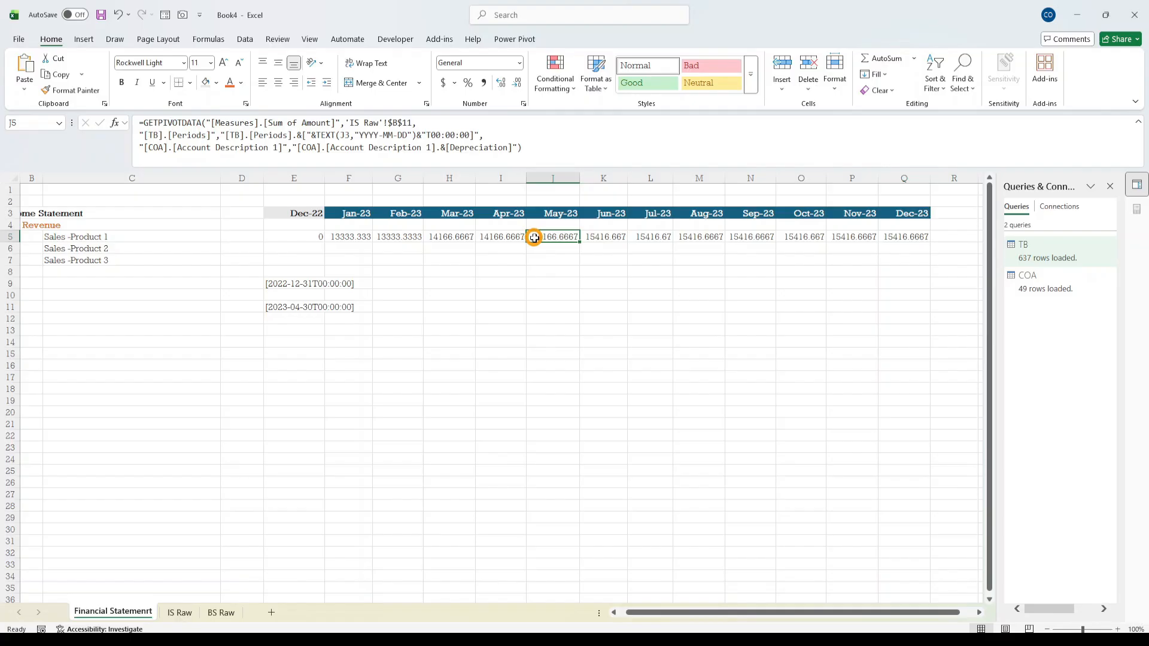
pyautogui.click(378, 138)
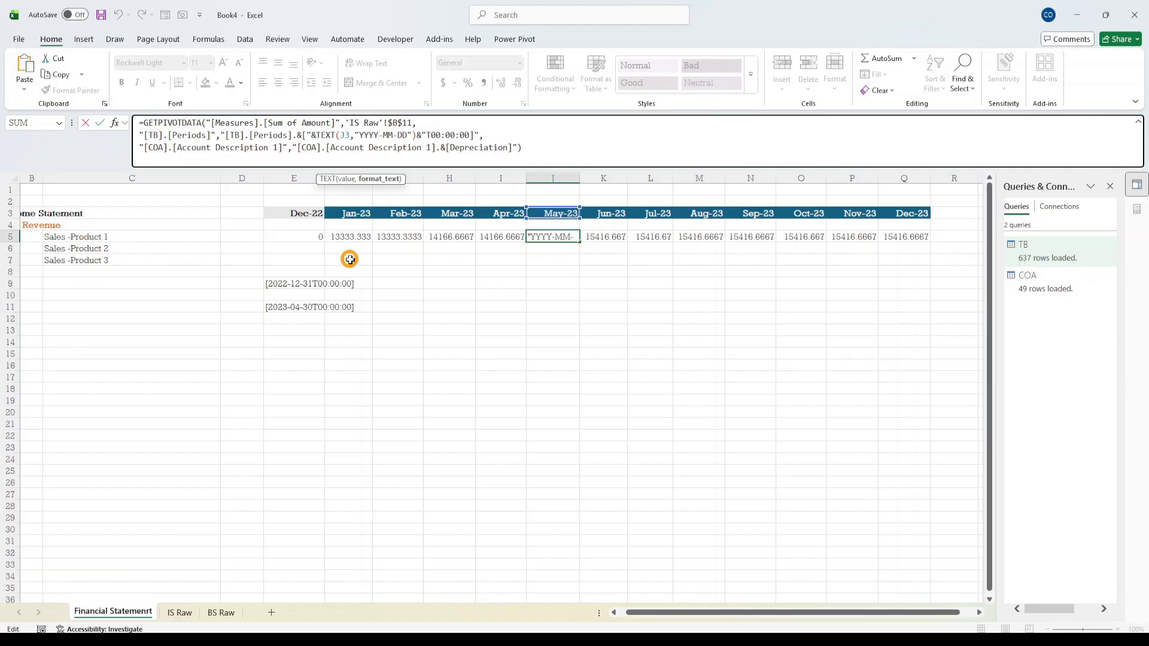
# - Replace the hardcoded Depreciation in E5's account item with "& and a reference to the account name in C5
pyautogui.click(293, 237)
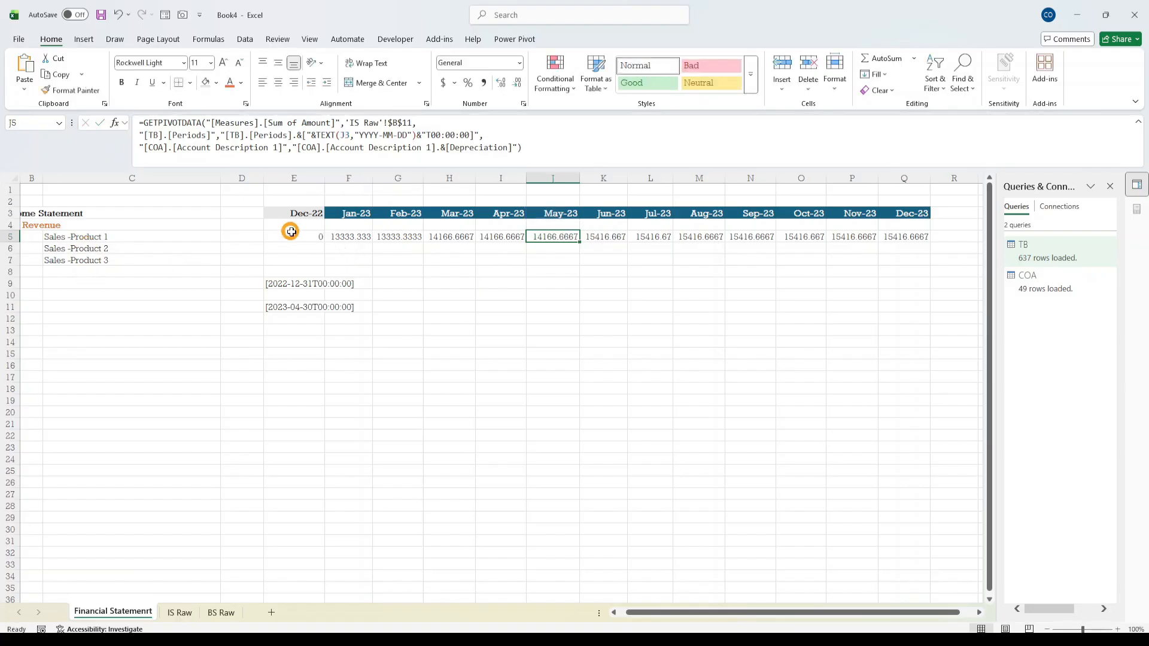
pyautogui.click(312, 149)
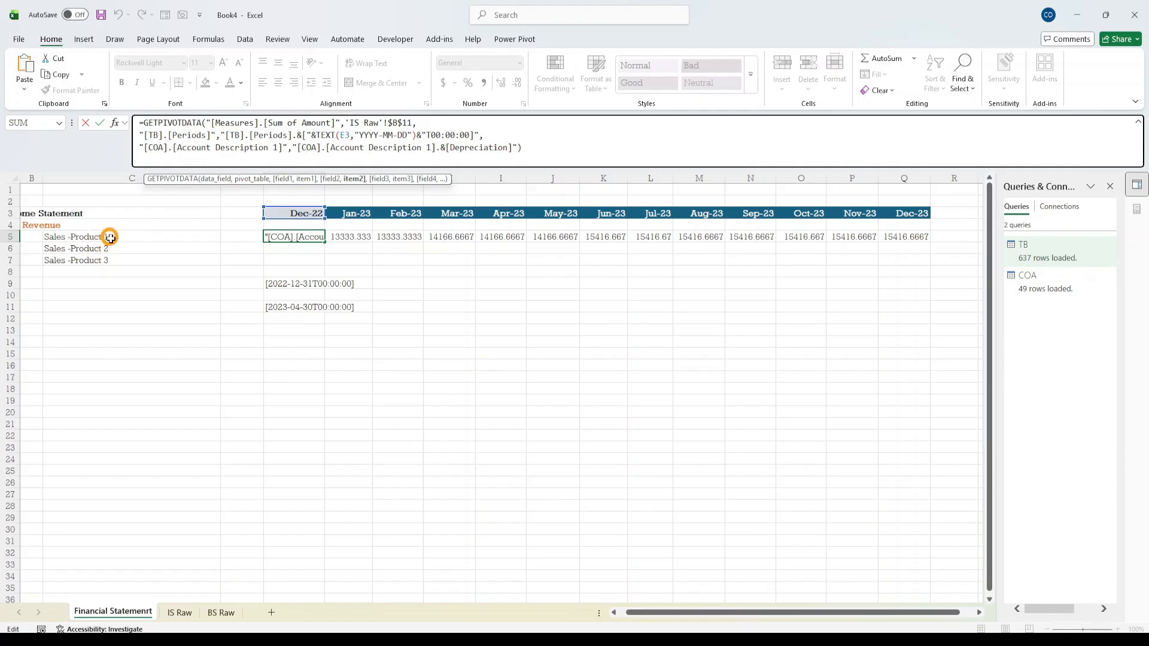
pyautogui.press('Escape')
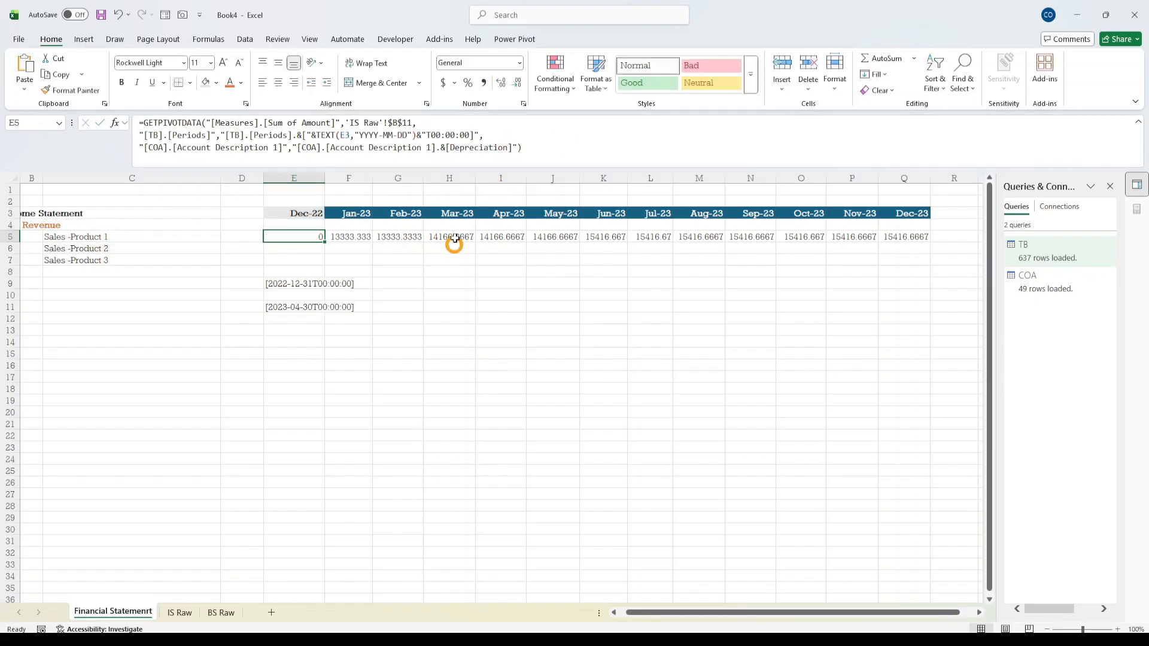
pyautogui.doubleClick(513, 157)
pyautogui.press('Delete')
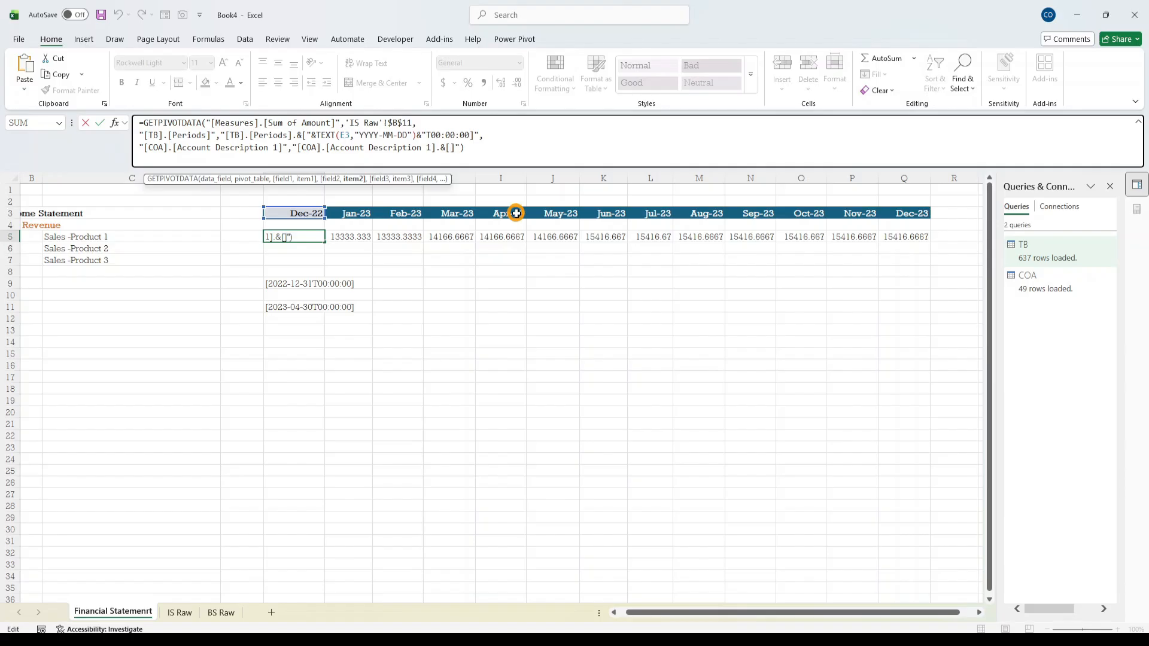
pyautogui.write('"')
pyautogui.write('&')
pyautogui.write('"')
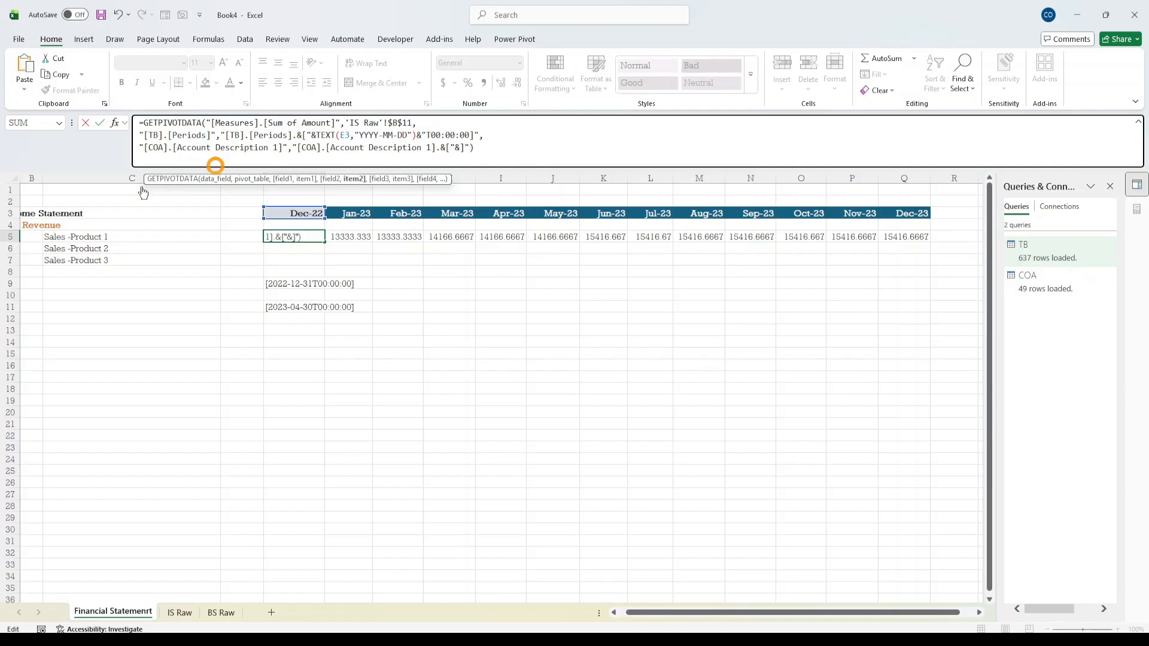
pyautogui.click(89, 240)
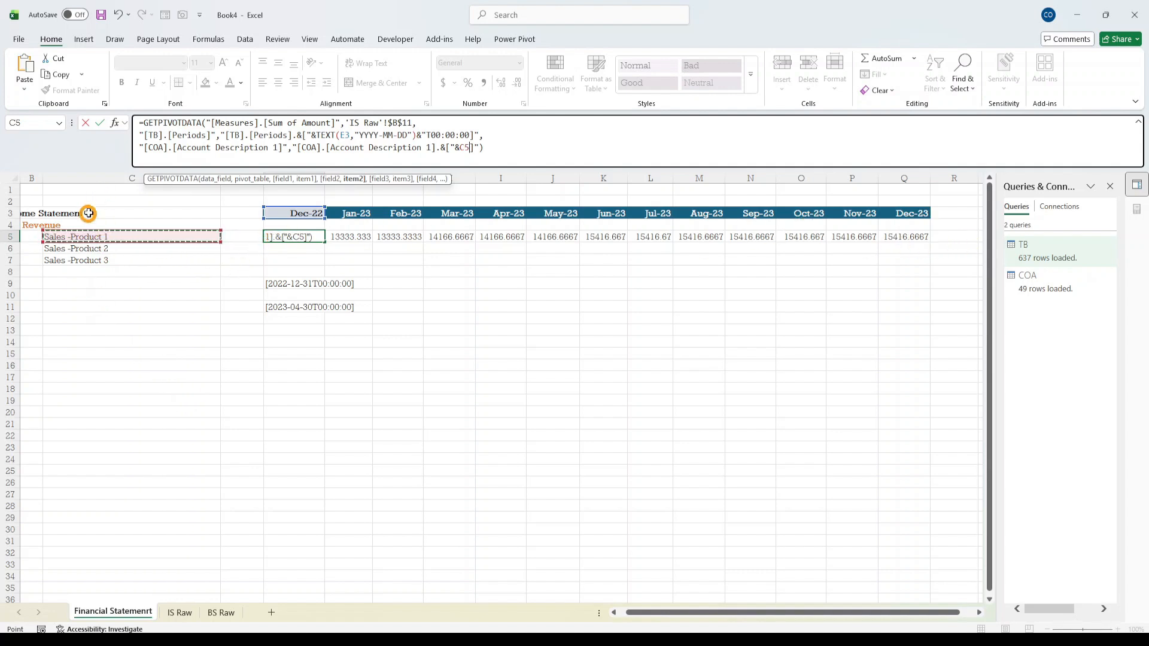
# - Lock the account reference's column as $C5 and join the closing bracket to it with &" in the E5 formula
pyautogui.click(462, 147)
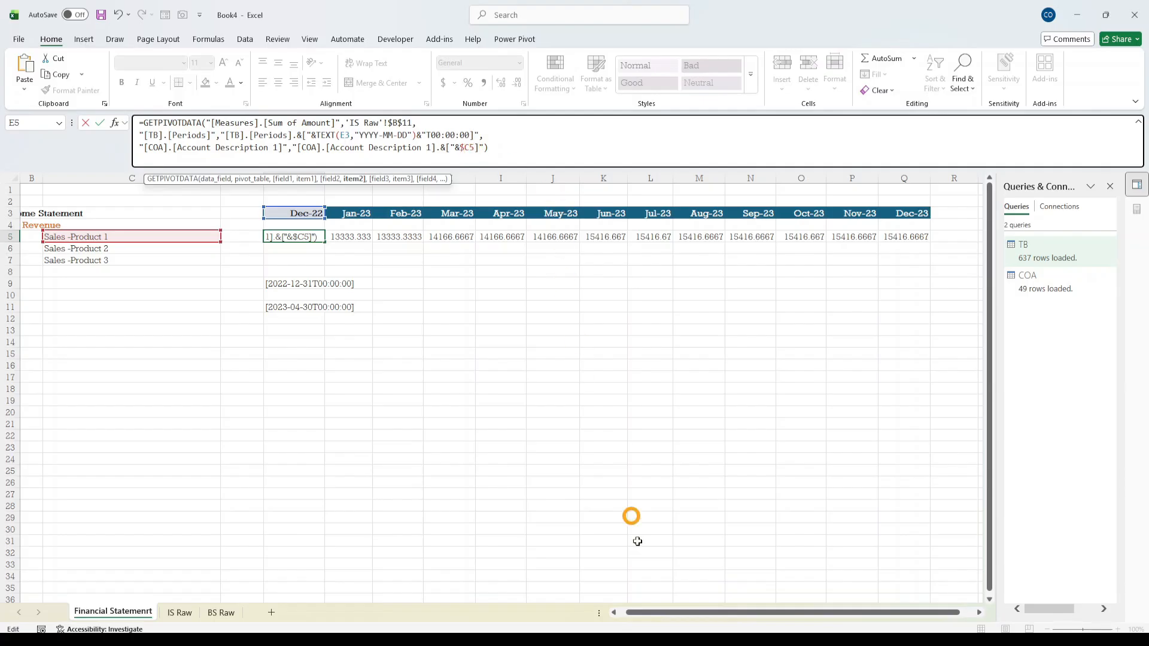
pyautogui.moveTo(634, 634)
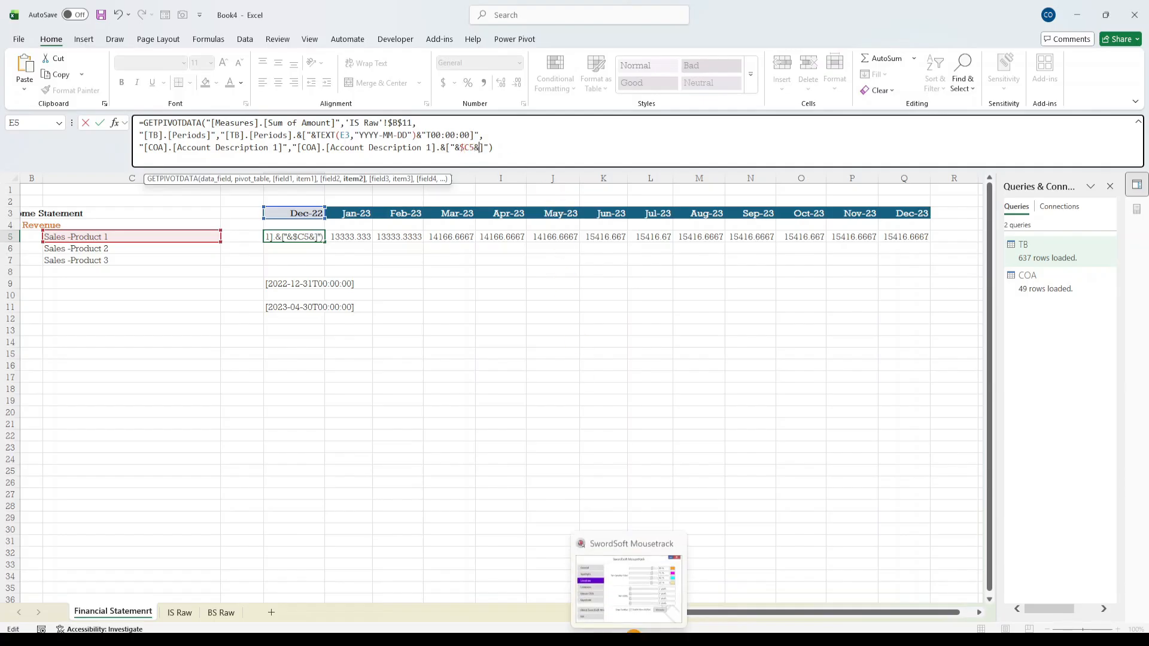
pyautogui.write('"')
pyautogui.click(490, 154)
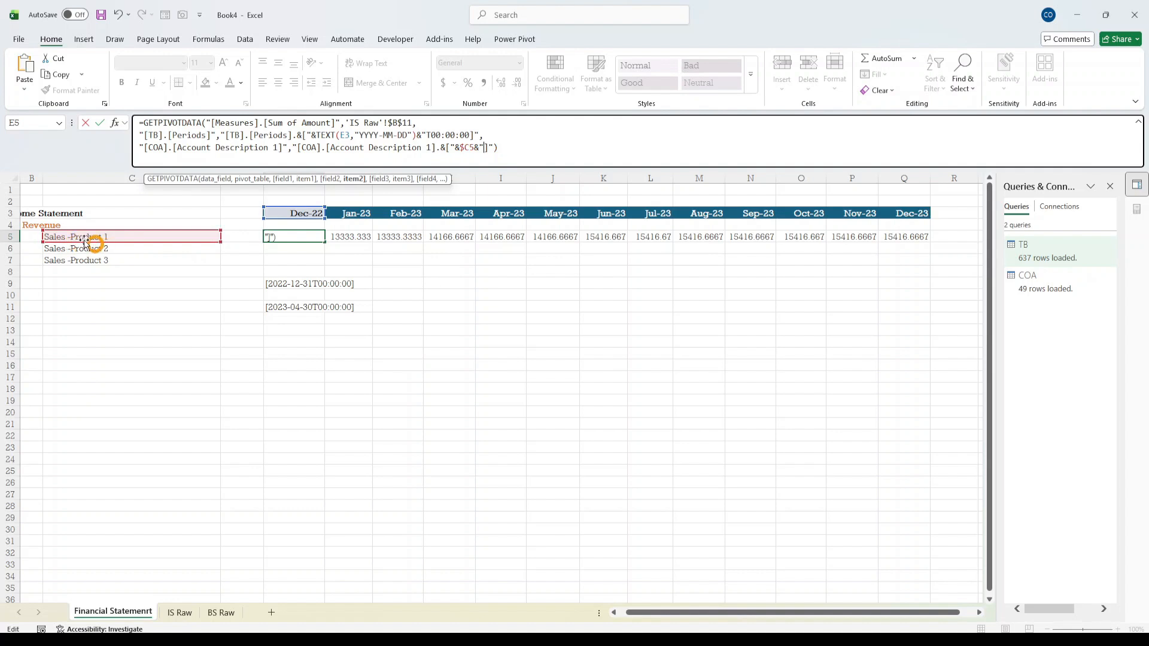
pyautogui.hotkey('ctrl', 'Return')
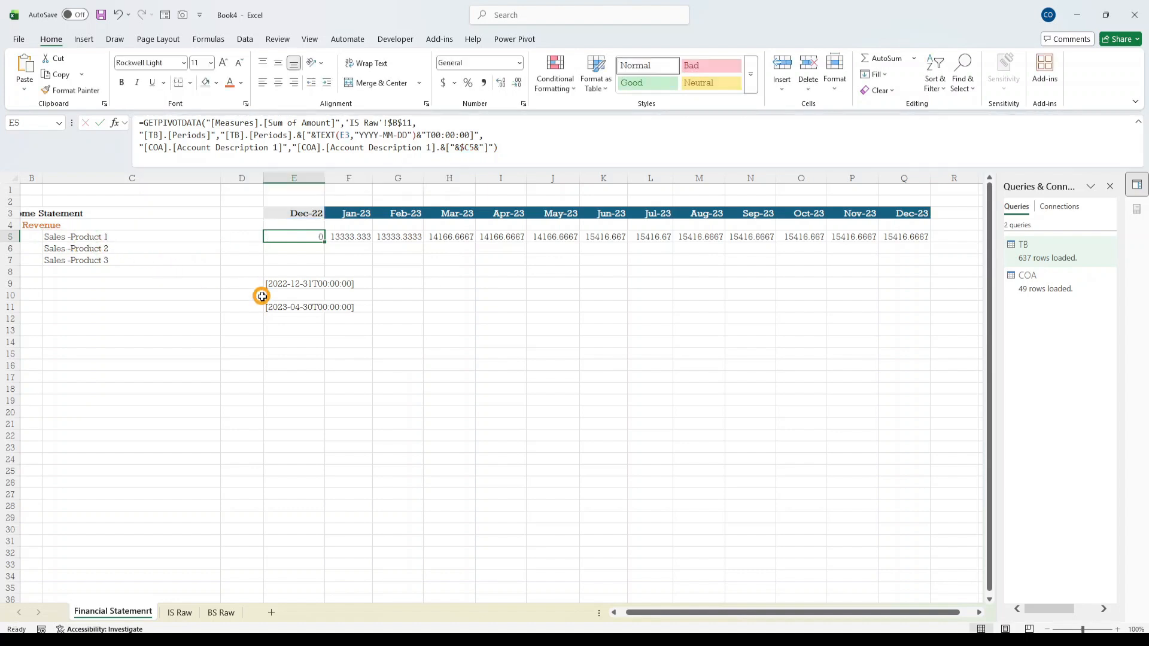
# - Fill the E5 formula with its $C5 account reference across the Sales -Product 1 row to Q5
pyautogui.hotkey('shift', 'Right')
pyautogui.hotkey('shift', 'Right')
pyautogui.hotkey('shift', 'Right')
pyautogui.hotkey('shift', 'Right')
pyautogui.hotkey('shift', 'Right')
pyautogui.hotkey('shift', 'Right')
pyautogui.hotkey('shift', 'Right')
pyautogui.hotkey('shift', 'Right')
pyautogui.hotkey('shift', 'Right')
pyautogui.hotkey('shift', 'Right')
pyautogui.hotkey('shift', 'Right')
pyautogui.hotkey('shift', 'Right')
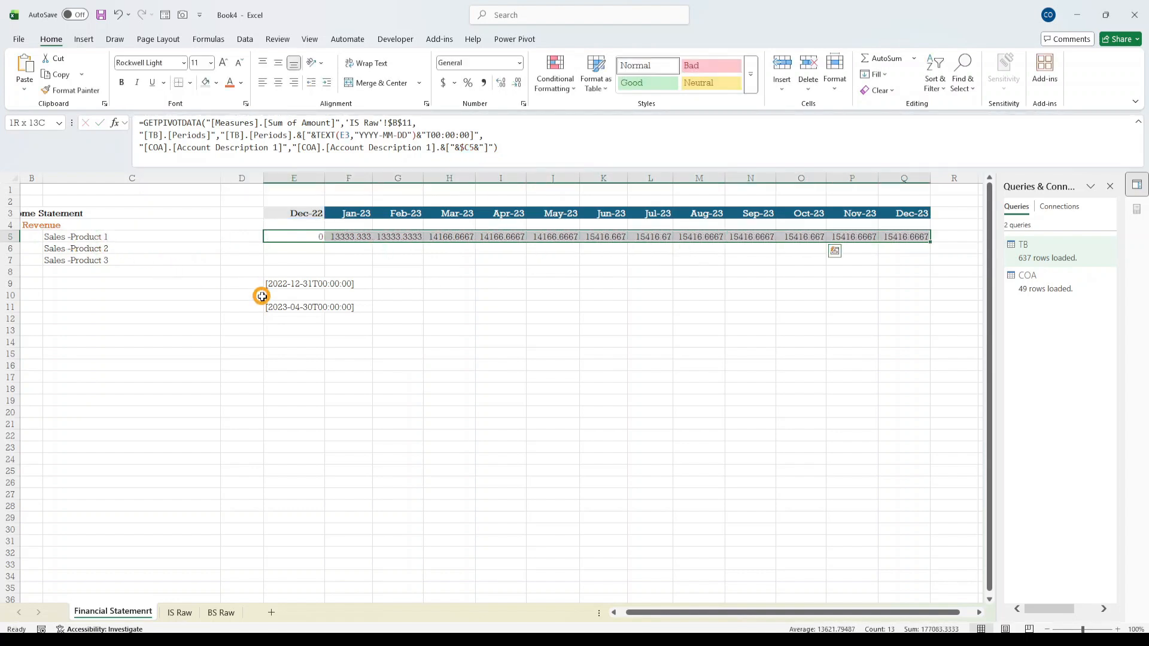
pyautogui.hotkey('ctrl', 'r')
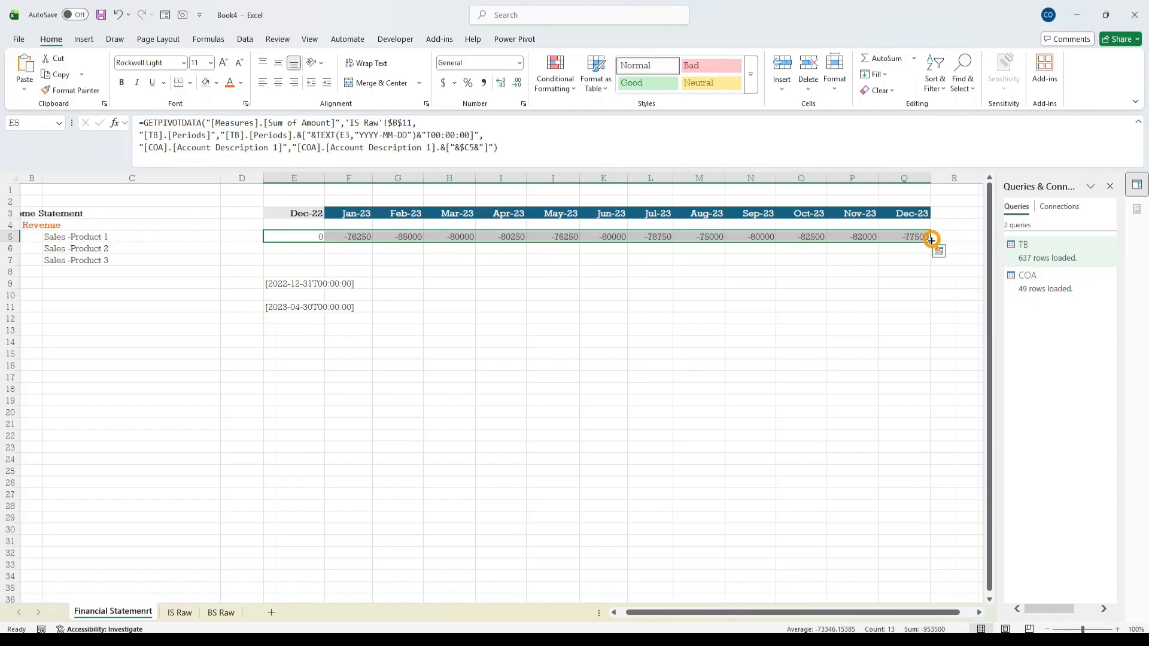
# - Compare the Sales -Product 1 monthly amounts with row 40 of the pivot table on the IS Raw sheet
pyautogui.click(79, 255)
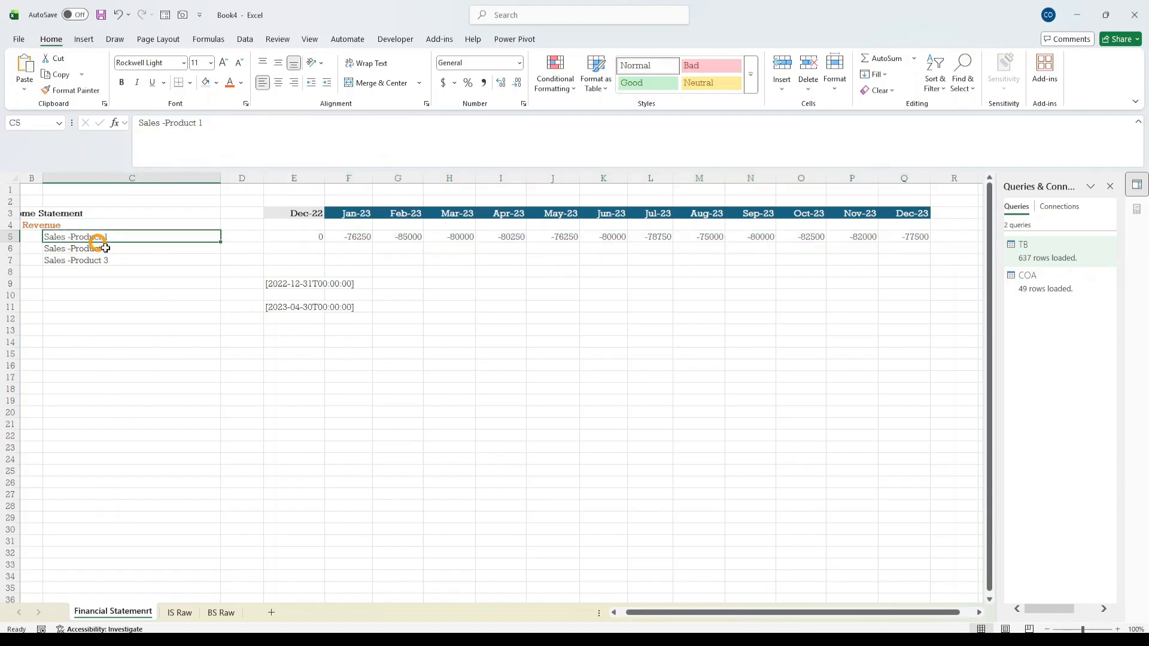
pyautogui.click(180, 612)
pyautogui.scroll(-8, 141, 428)
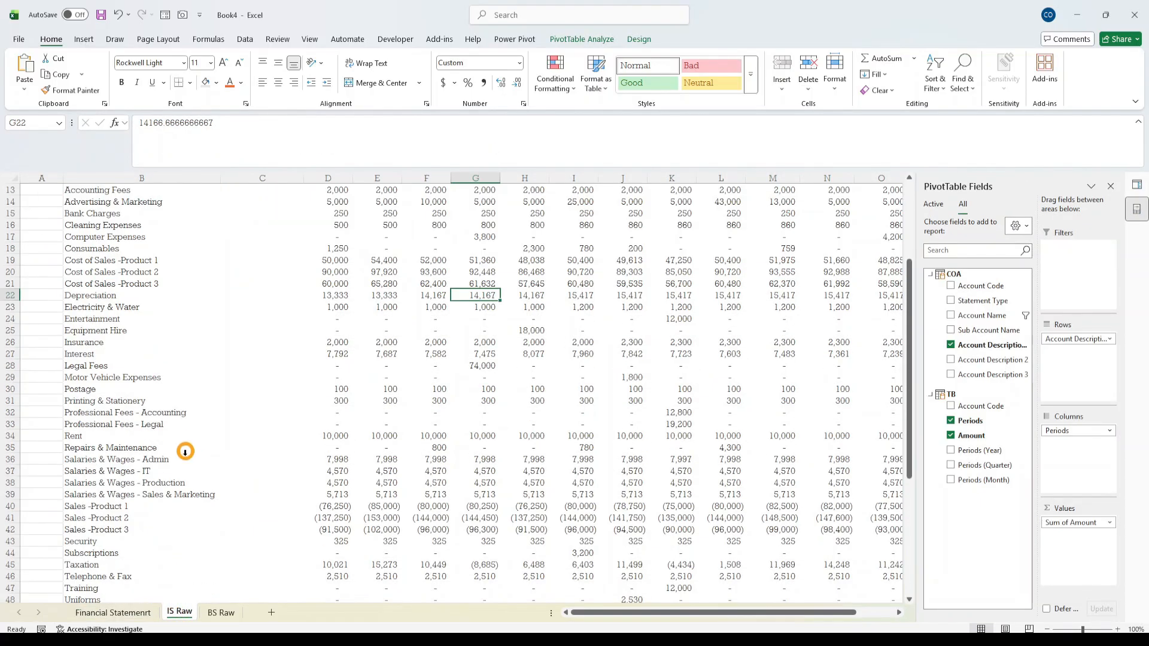
pyautogui.scroll(1, 137, 407)
pyautogui.click(174, 366)
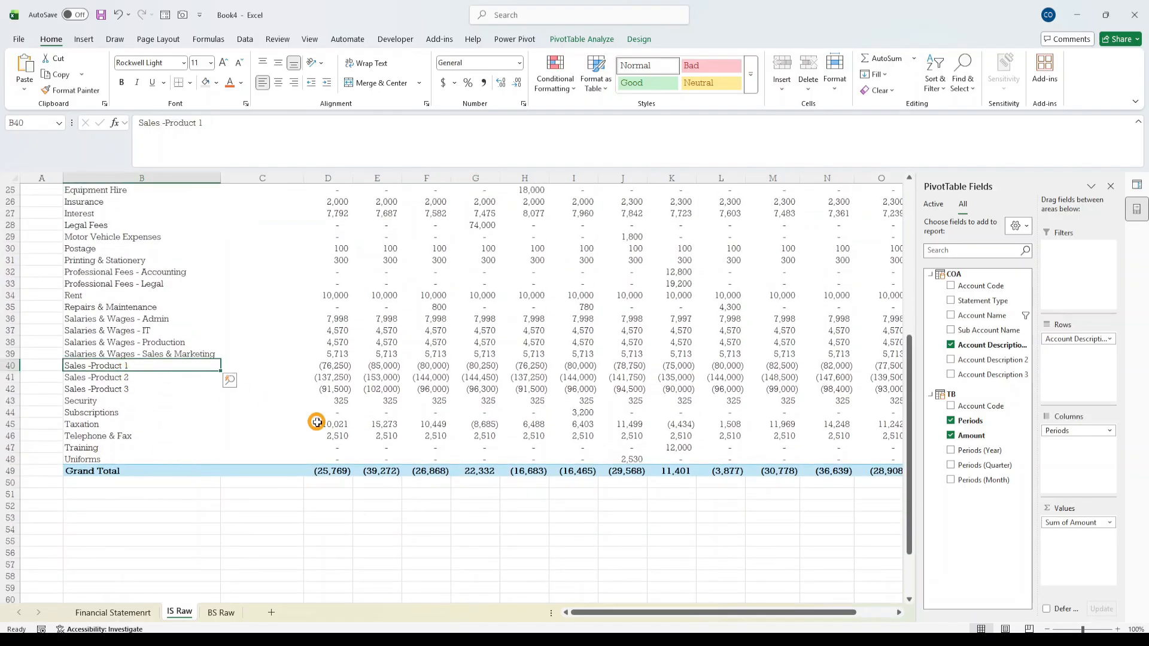
pyautogui.hotkey('ctrl', 'Right')
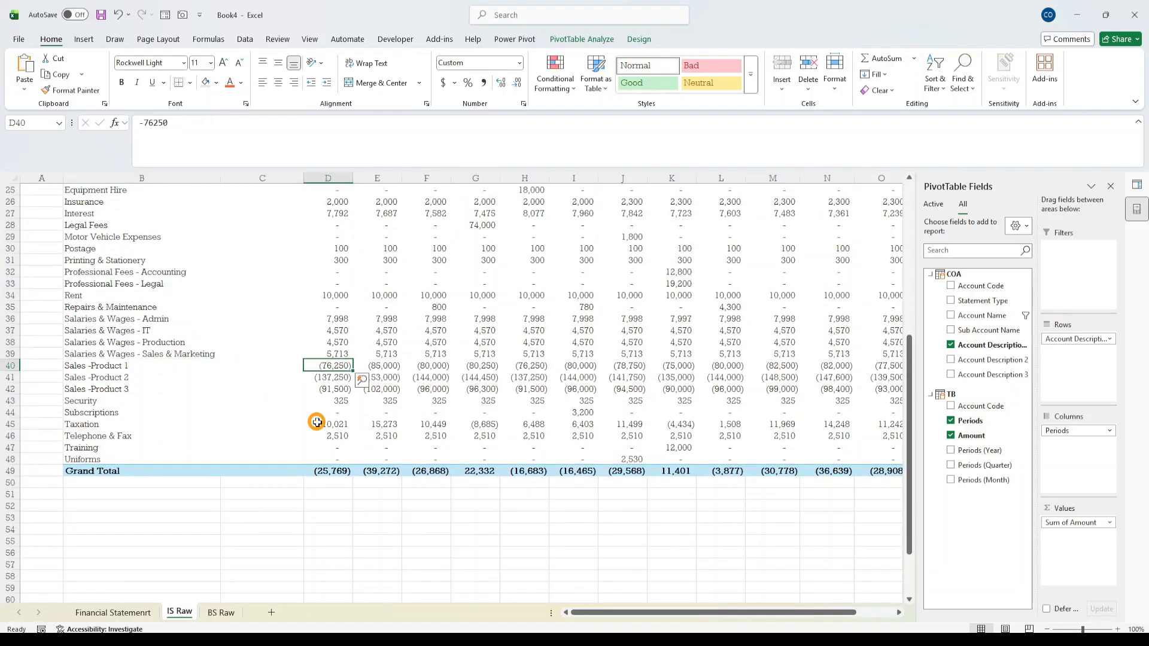
pyautogui.hotkey('shift', 'Right')
pyautogui.hotkey('shift', 'Right')
pyautogui.hotkey('shift', 'Right')
pyautogui.hotkey('shift', 'Right')
pyautogui.hotkey('shift', 'Right')
pyautogui.hotkey('shift', 'Right')
pyautogui.hotkey('shift', 'Right')
pyautogui.hotkey('shift', 'Right')
pyautogui.hotkey('shift', 'Right')
pyautogui.hotkey('shift', 'Right')
pyautogui.hotkey('shift', 'Right')
pyautogui.hotkey('shift', 'Right')
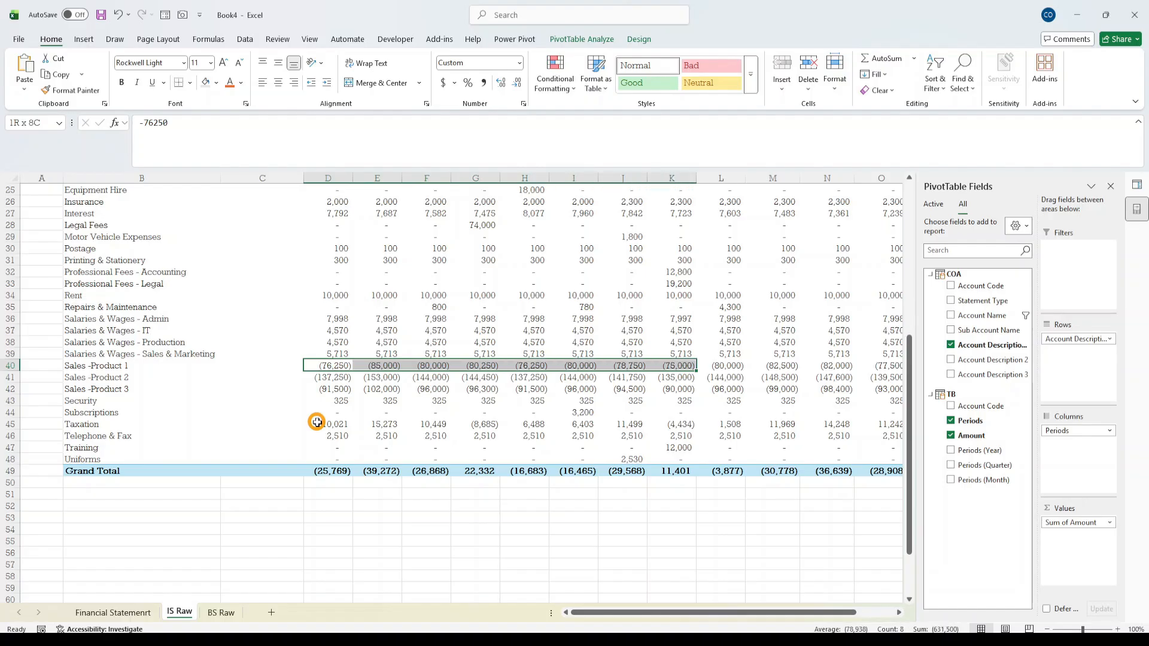
pyautogui.hotkey('shift', 'Left')
pyautogui.hotkey('shift', 'Left')
pyautogui.hotkey('shift', 'Right')
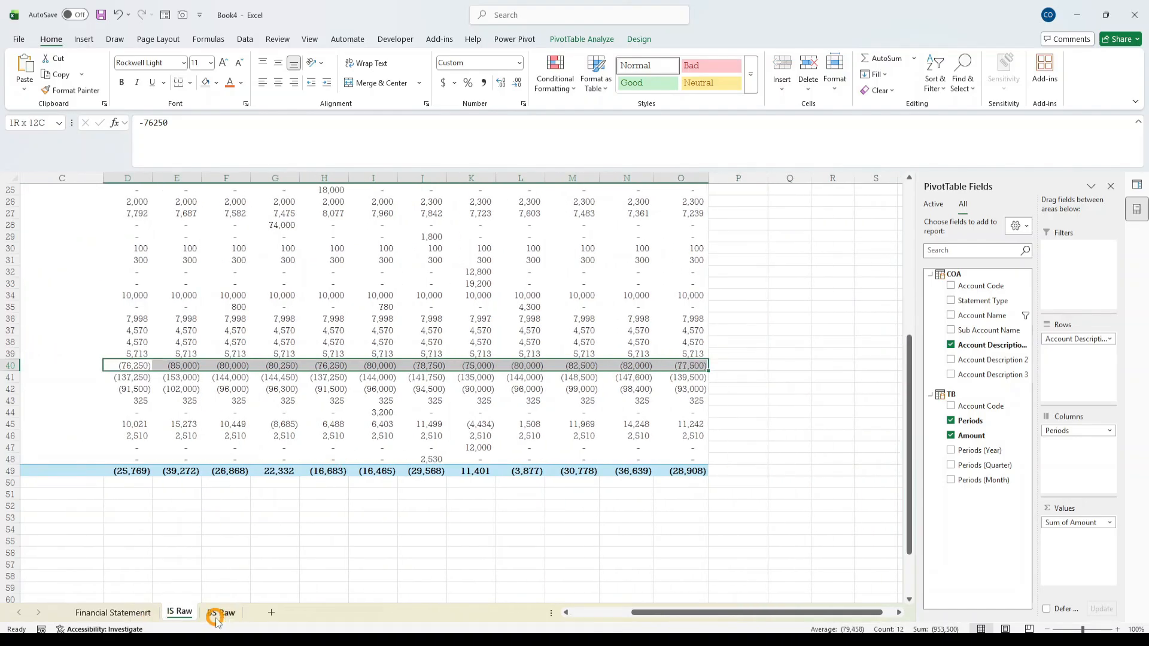
# - Clear the helper period texts in E9:E14 of the financial statement sheet
pyautogui.click(133, 613)
pyautogui.click(297, 232)
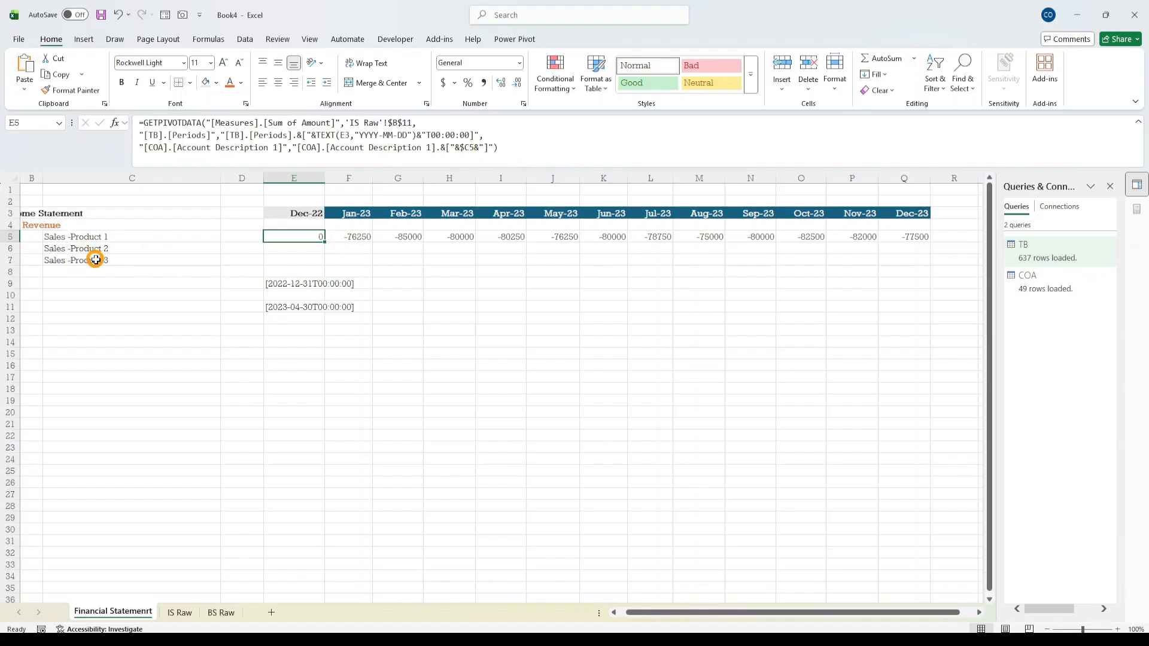
pyautogui.moveTo(282, 279); pyautogui.dragTo(295, 335)
pyautogui.press('Delete')
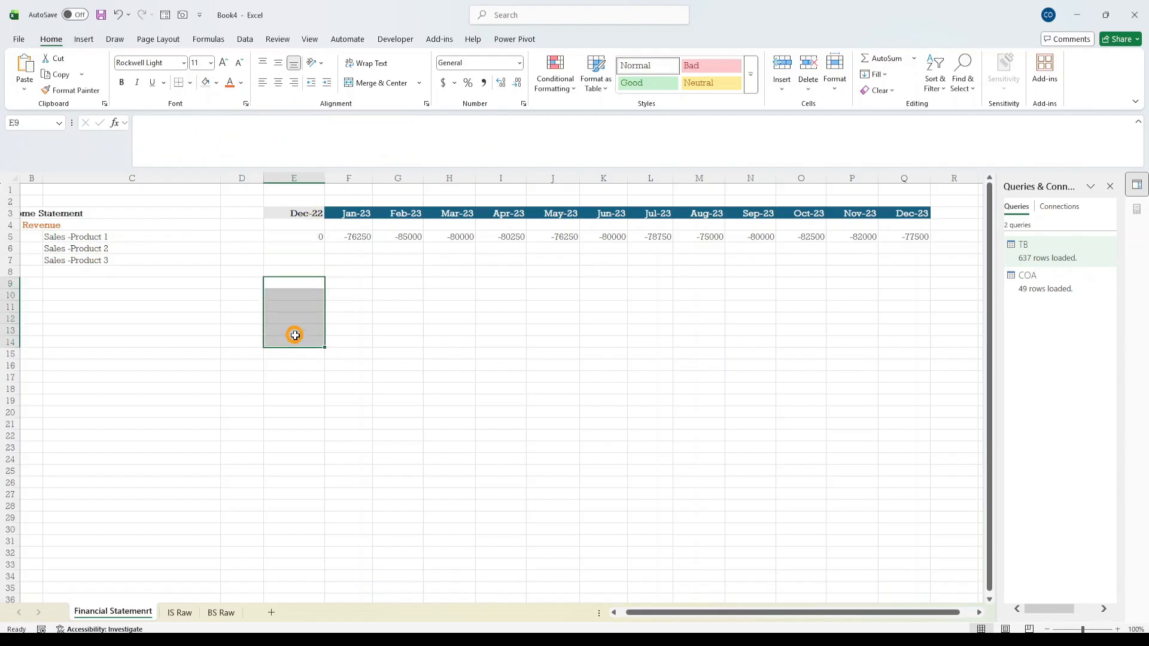
pyautogui.click(311, 234)
pyautogui.hotkey('shift', 'Right')
pyautogui.hotkey('shift', 'Right')
pyautogui.hotkey('shift', 'Right')
pyautogui.hotkey('shift', 'Right')
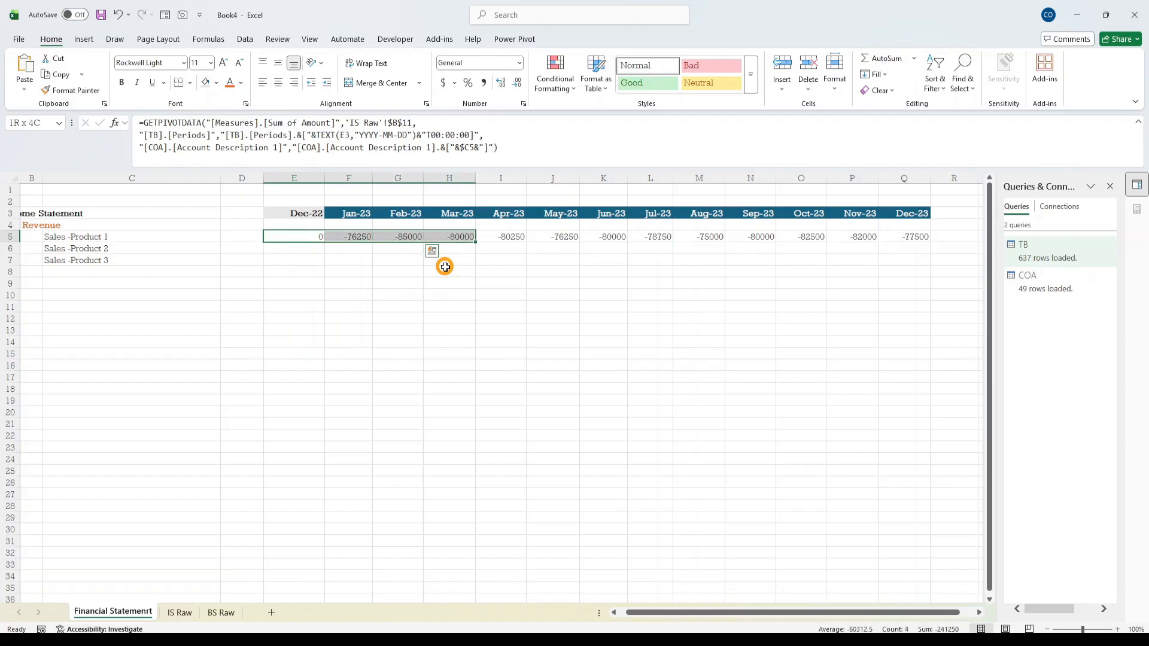
pyautogui.click(303, 258)
# - Lock the row of the month header reference as E$3 in the E5 formula's TEXT function
pyautogui.click(313, 239)
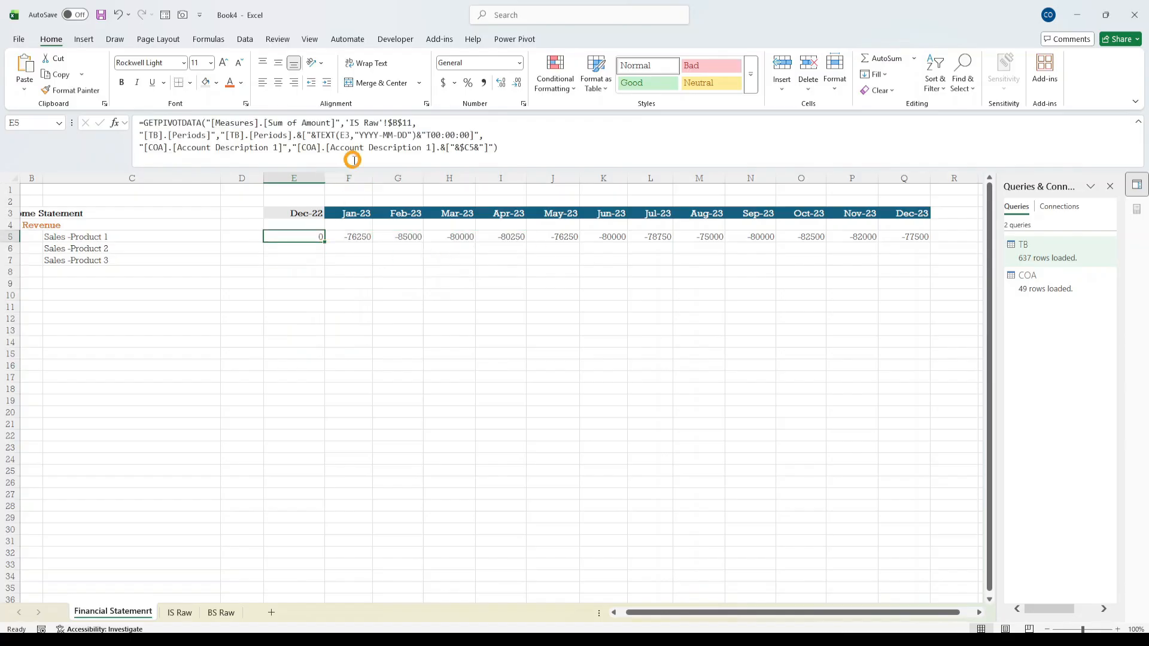
pyautogui.click(354, 137)
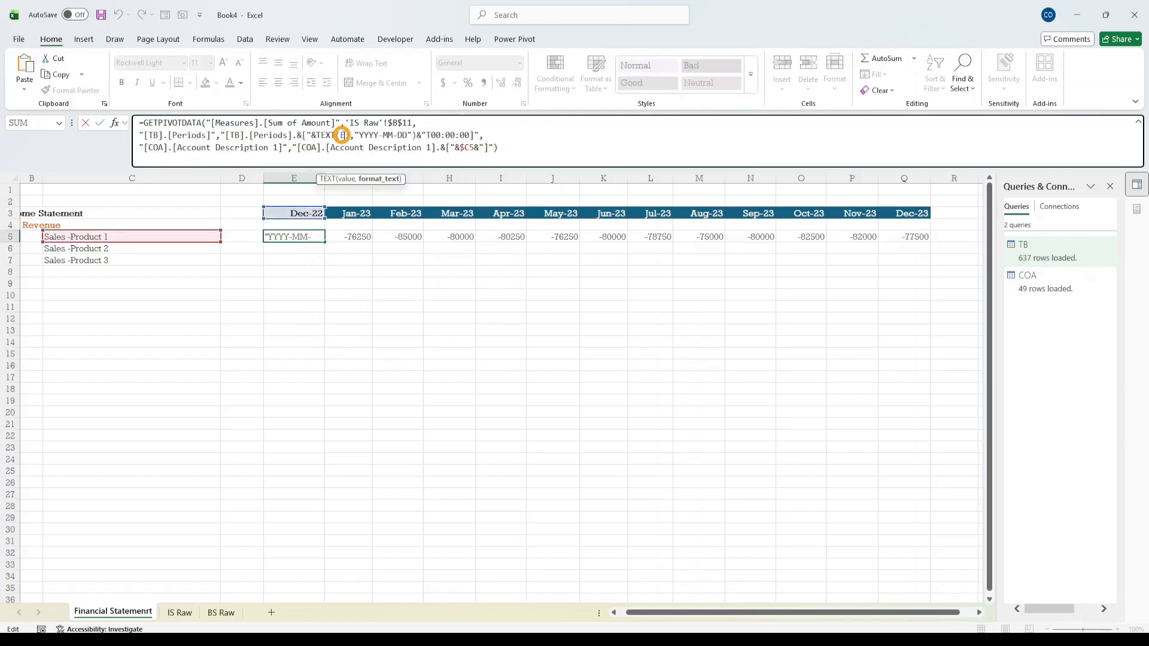
pyautogui.doubleClick(344, 136)
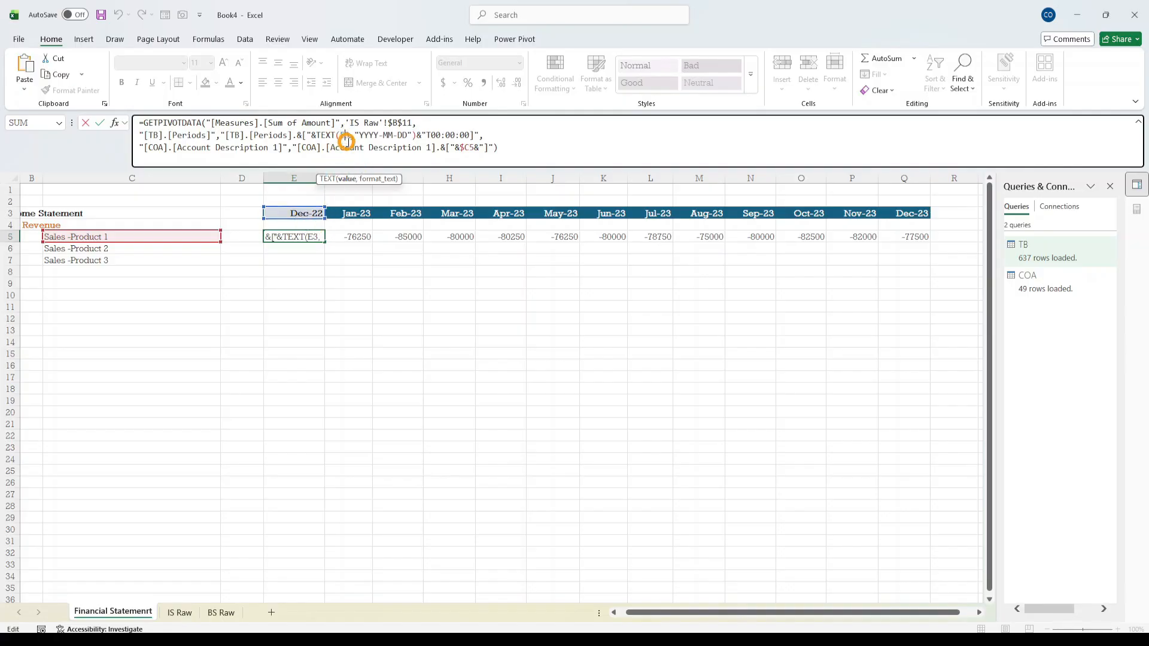
pyautogui.click(308, 217)
pyautogui.press('Left')
pyautogui.write('$')
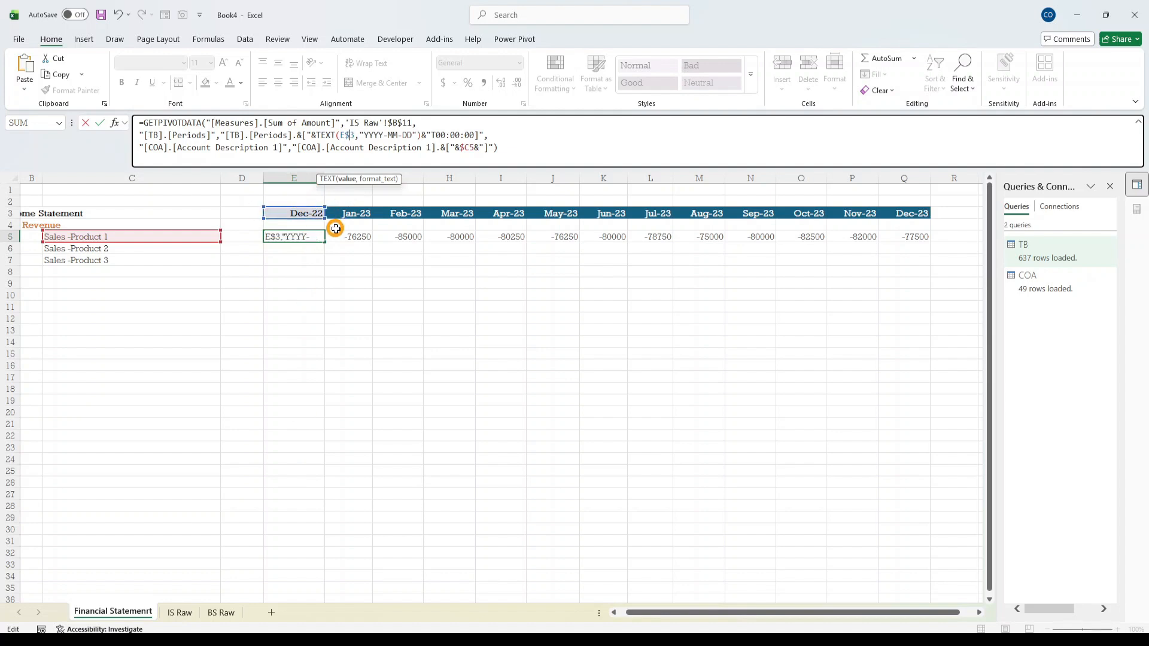
pyautogui.hotkey('ctrl', 'Return')
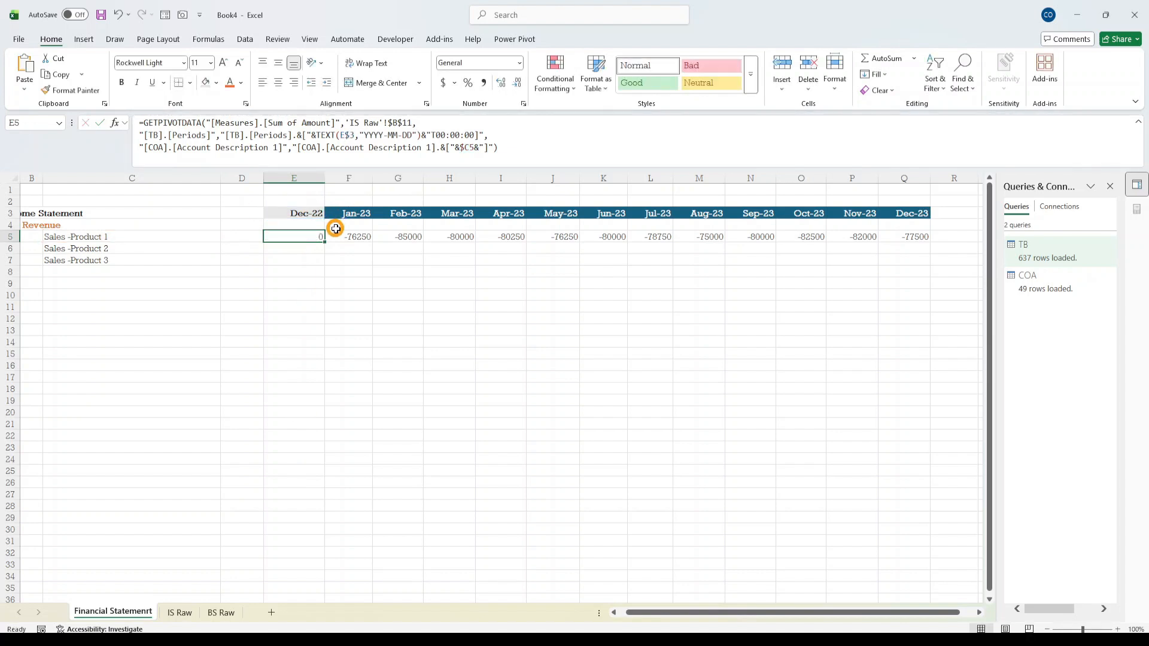
# - Fill the E5 formula through E5:Q7 for all three product rows and check the copied formulas in column E
pyautogui.hotkey('shift', 'Right')
pyautogui.hotkey('shift', 'Right')
pyautogui.hotkey('shift', 'Right')
pyautogui.hotkey('shift', 'Right')
pyautogui.hotkey('shift', 'Right')
pyautogui.hotkey('shift', 'Right')
pyautogui.hotkey('shift', 'Right')
pyautogui.hotkey('shift', 'Right')
pyautogui.hotkey('shift', 'Right')
pyautogui.hotkey('shift', 'Right')
pyautogui.hotkey('shift', 'Right')
pyautogui.hotkey('shift', 'Right')
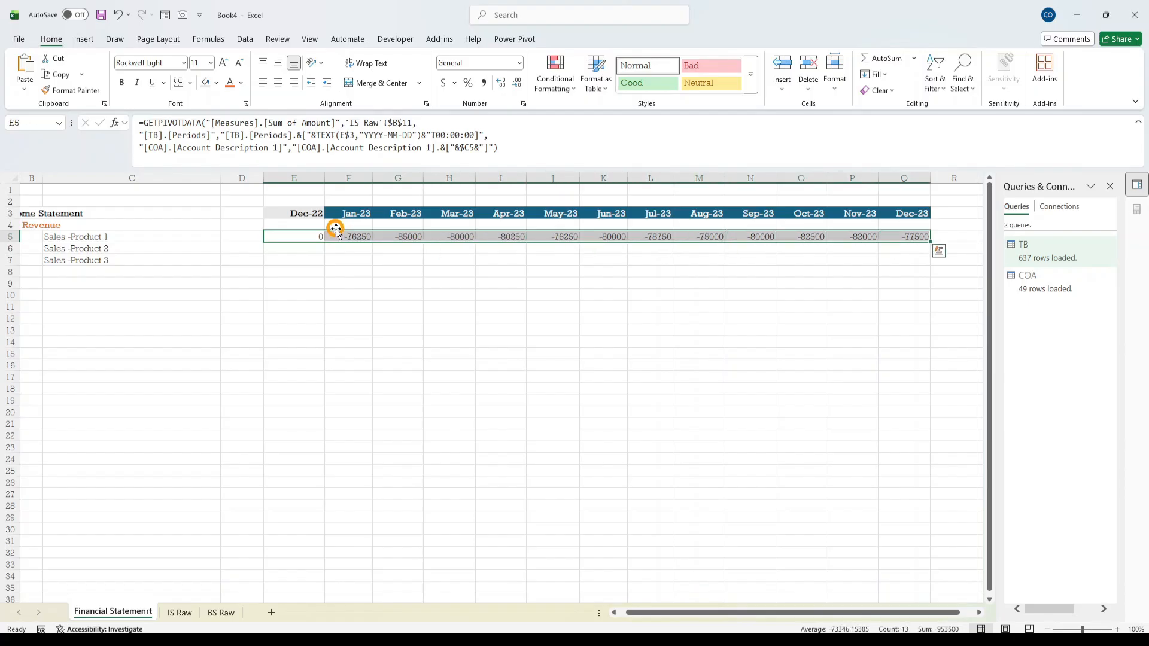
pyautogui.hotkey('shift', 'Down')
pyautogui.hotkey('shift', 'Down')
pyautogui.hotkey('shift', 'Down')
pyautogui.hotkey('shift', 'Up')
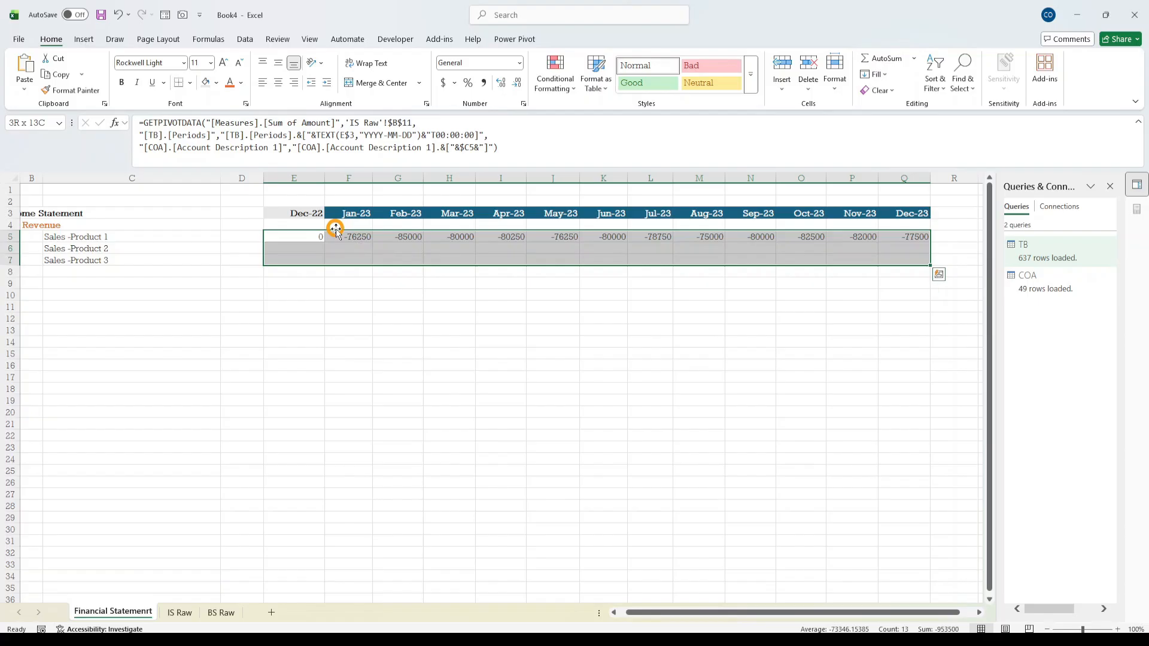
pyautogui.hotkey('ctrl', 'd')
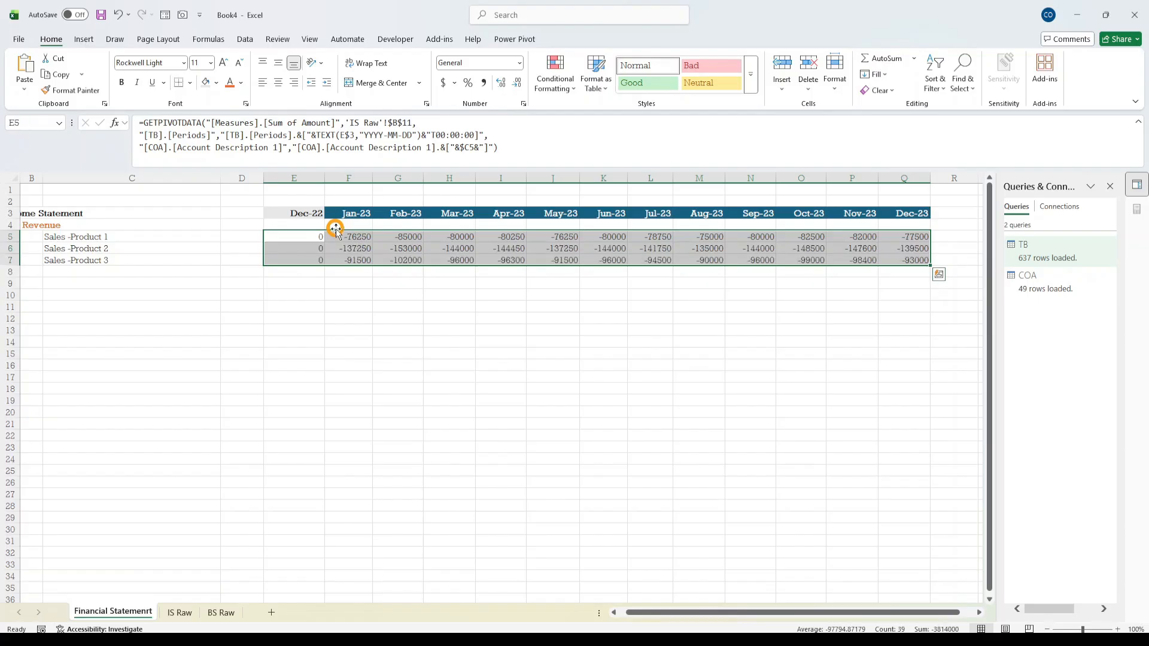
pyautogui.press('Down')
pyautogui.press('Down')
pyautogui.press('Down')
pyautogui.press('Up')
pyautogui.press('Up')
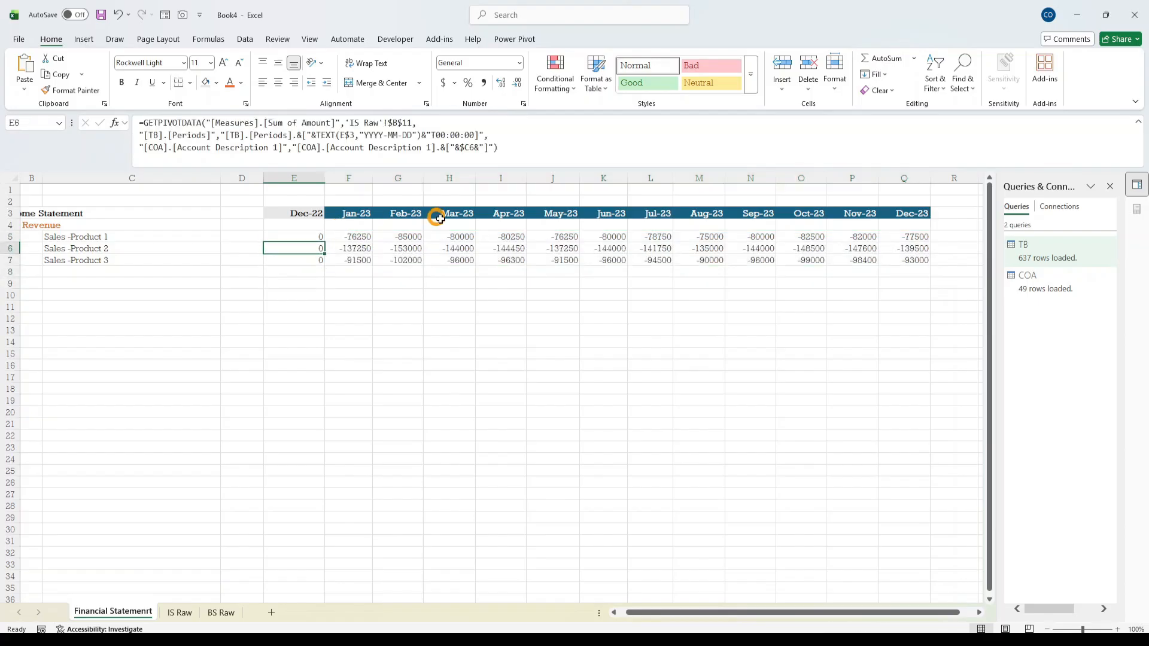
# - Switch to the TB data workbook and review the rearranged equation A-L-E-Rev+Expense = 0 on the BS Equation sheet
pyautogui.click(708, 640)
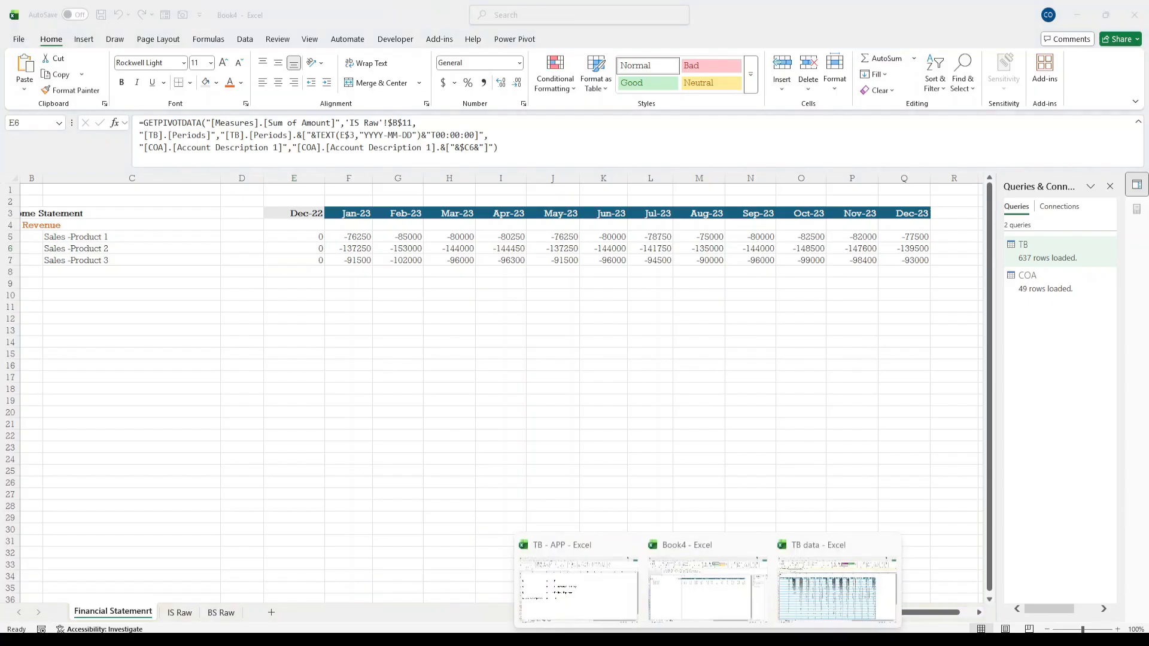
pyautogui.click(823, 599)
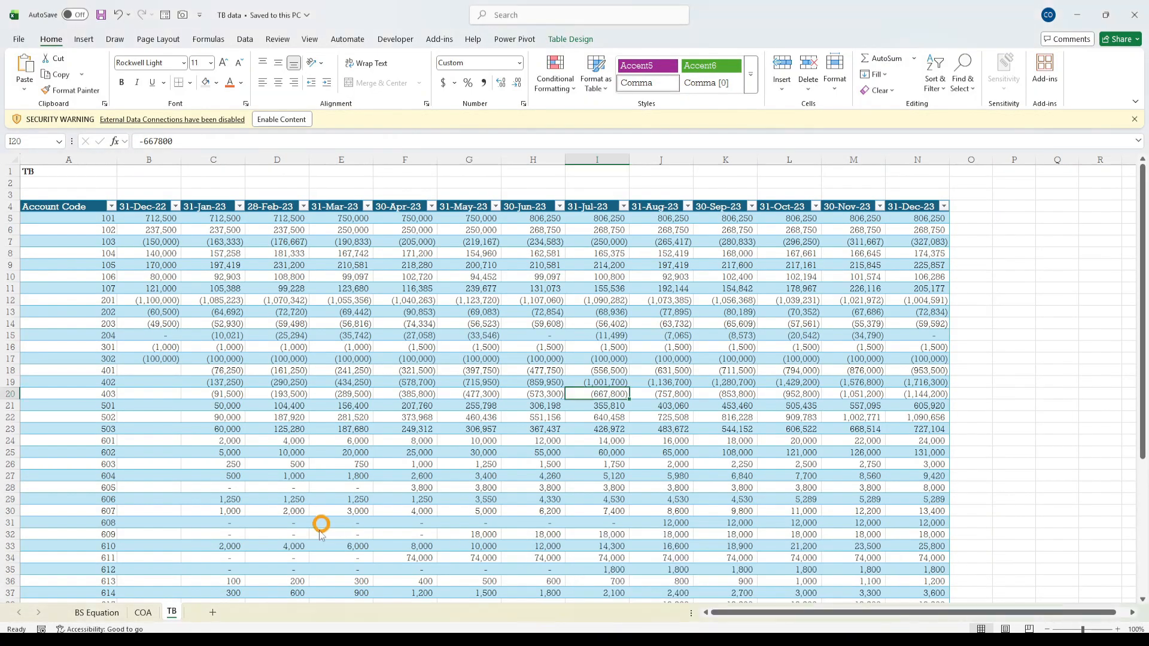
pyautogui.click(92, 612)
pyautogui.click(110, 309)
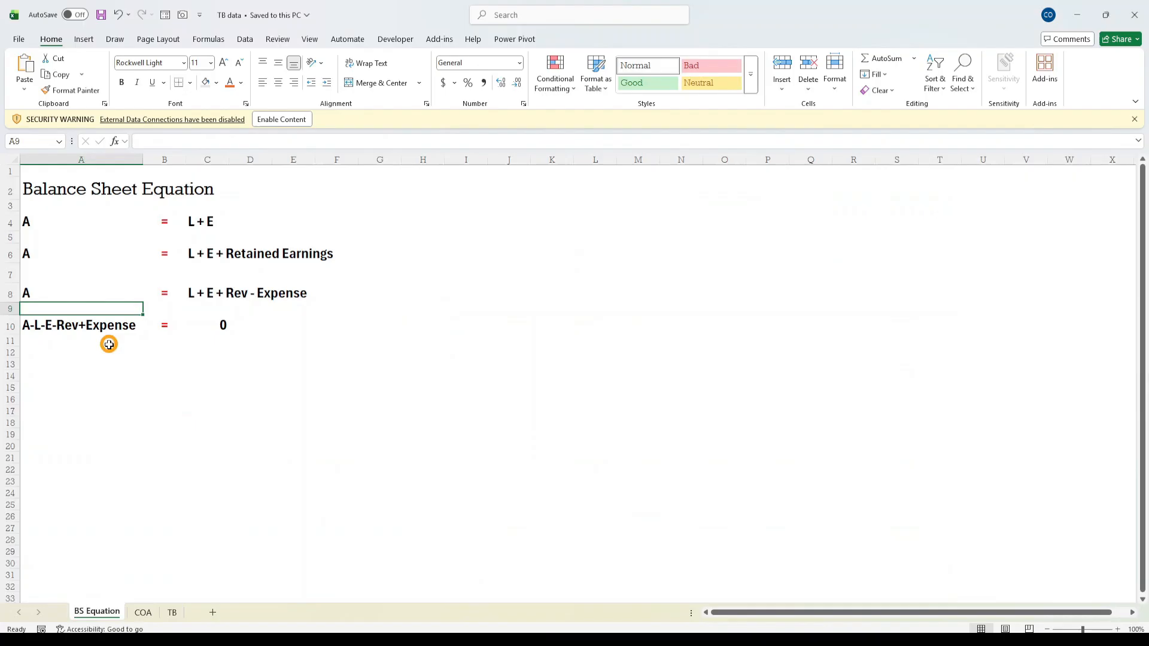
pyautogui.click(225, 294)
pyautogui.click(112, 331)
pyautogui.moveTo(90, 332); pyautogui.dragTo(225, 326)
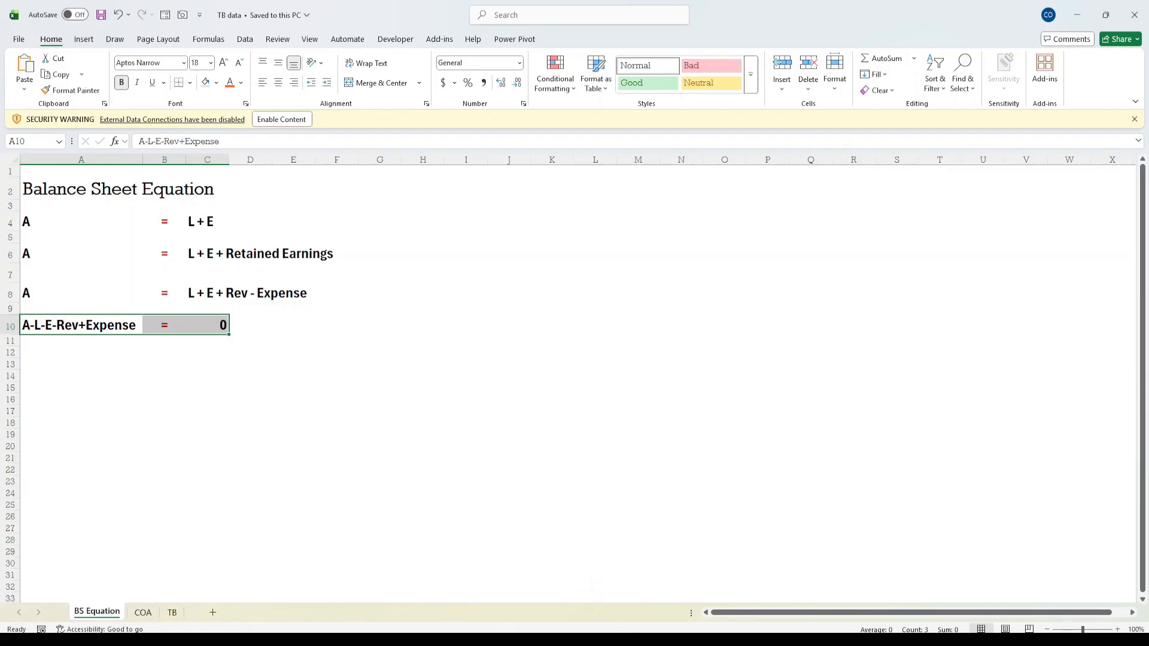
# - Return to the Book4 workbook and reverse the sign of the E5 formula by putting a minus before GETPIVOTDATA
pyautogui.moveTo(707, 640)
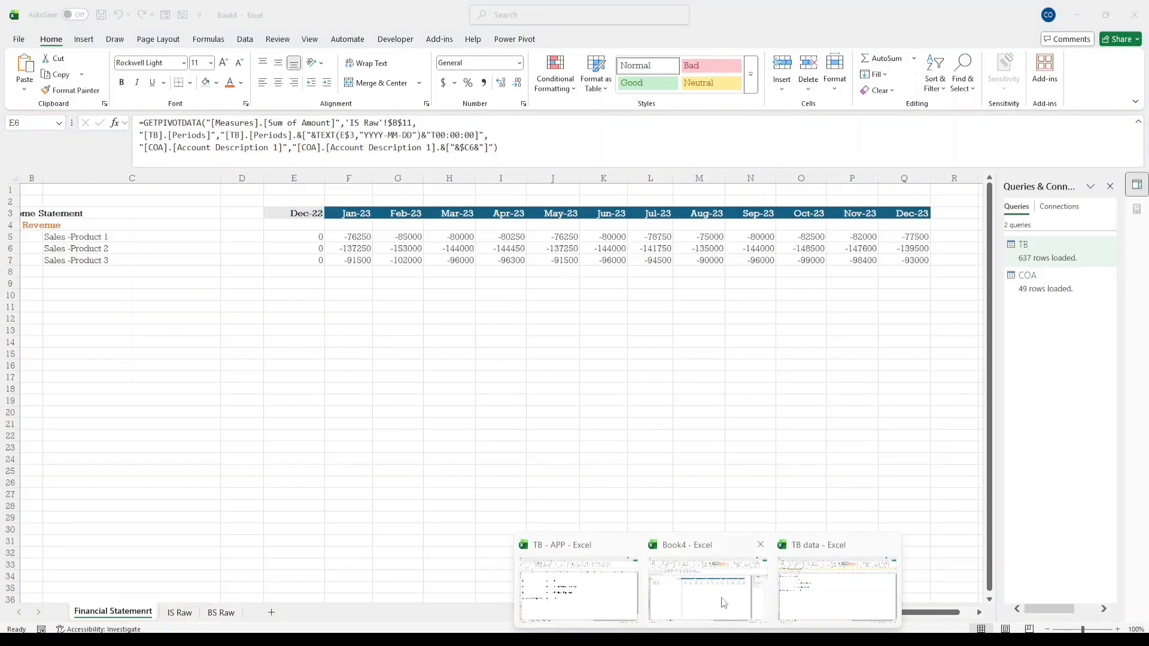
pyautogui.click(724, 603)
pyautogui.click(317, 236)
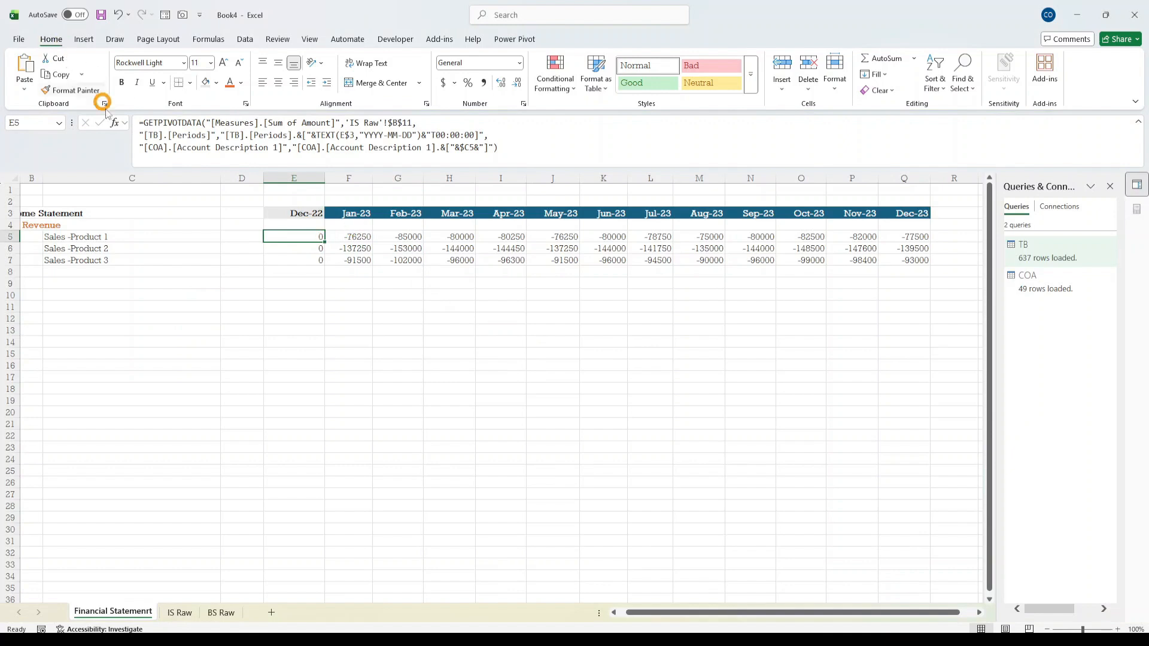
pyautogui.click(142, 122)
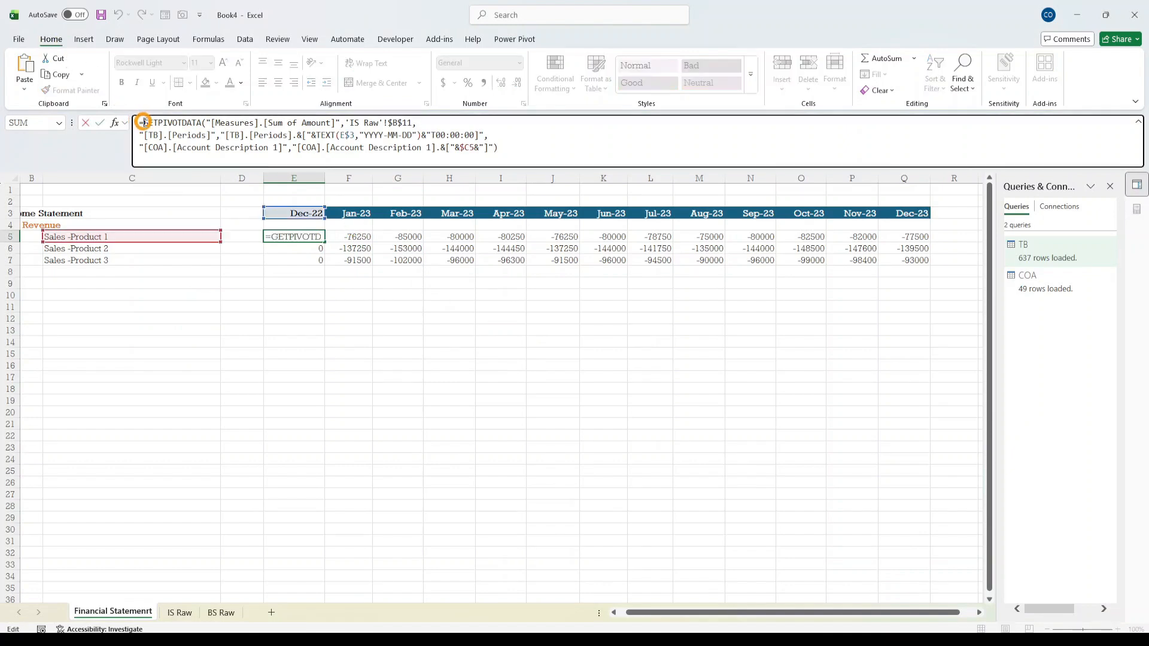
pyautogui.write('-')
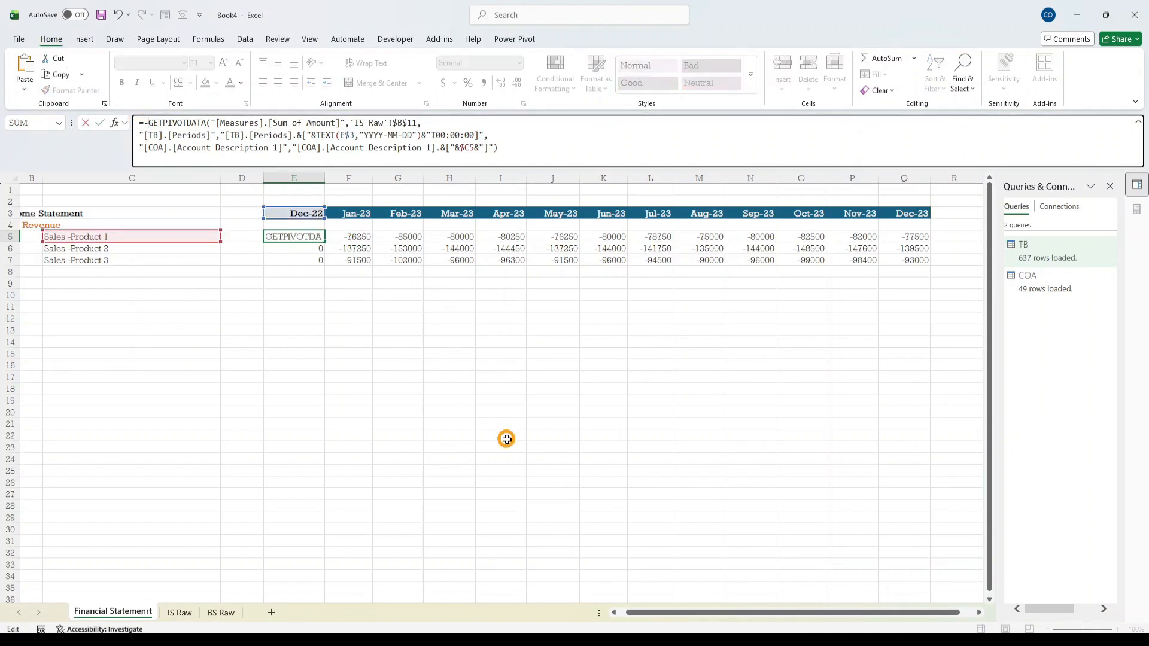
pyautogui.hotkey('ctrl', 'Return')
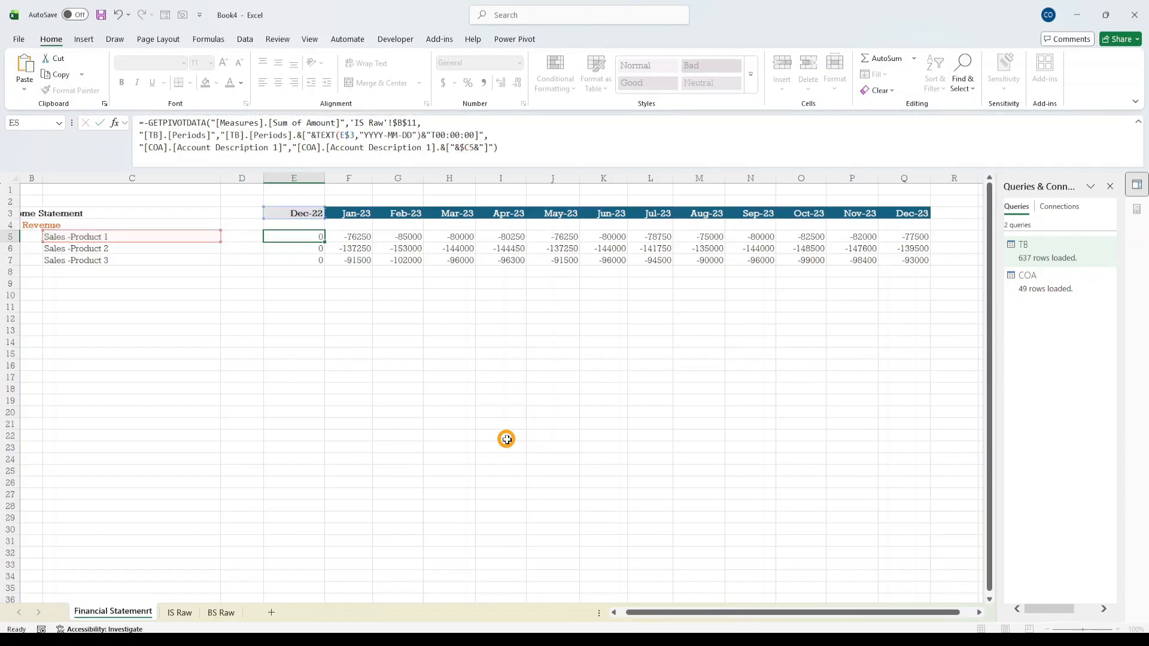
# - Fill the sign-reversed E5 formula through E5:Q7 and shrink the formula bar to a single line
pyautogui.hotkey('shift', 'Down')
pyautogui.hotkey('shift', 'Down')
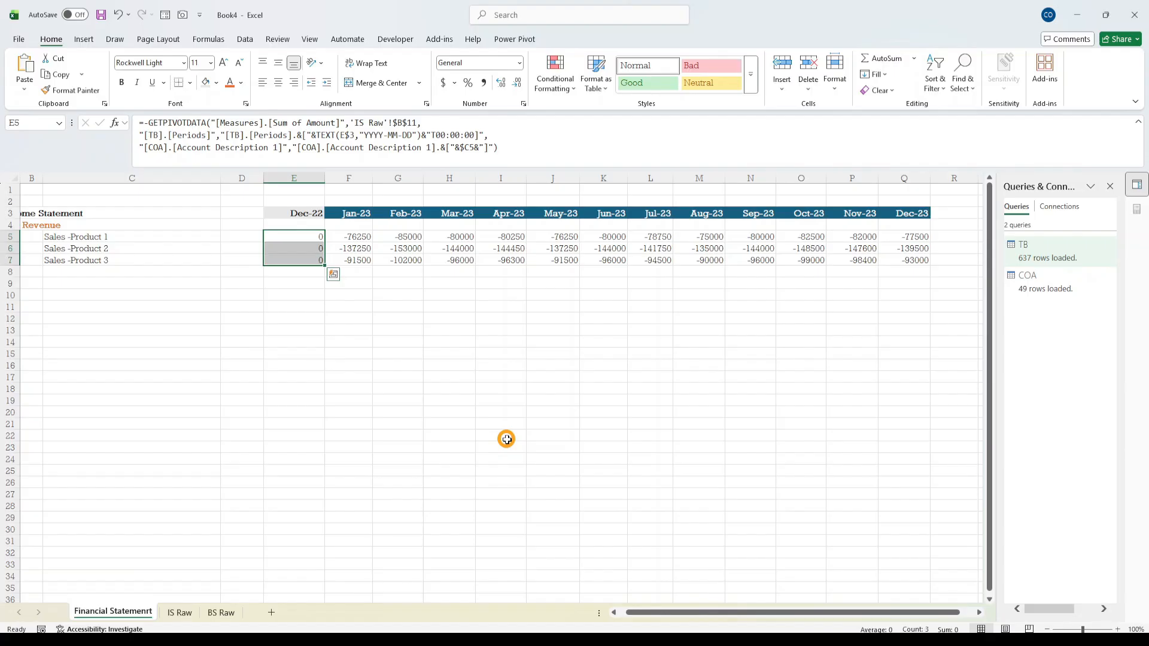
pyautogui.hotkey('ctrl', 'shift', 'Right')
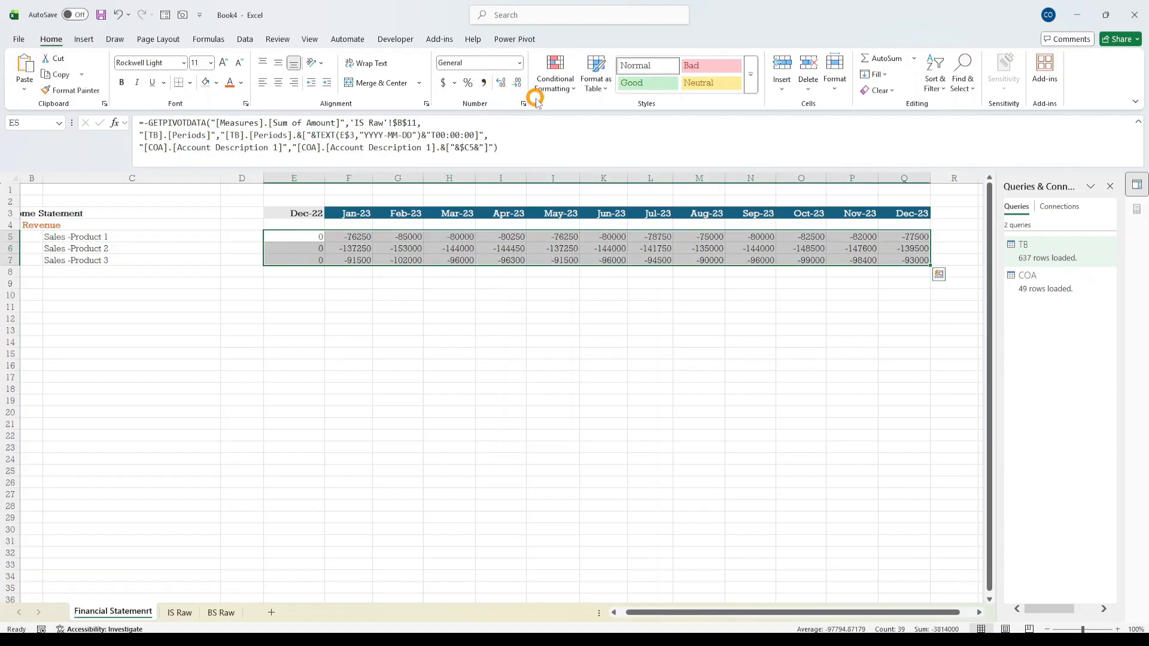
pyautogui.hotkey('ctrl', 'r')
pyautogui.click(752, 261)
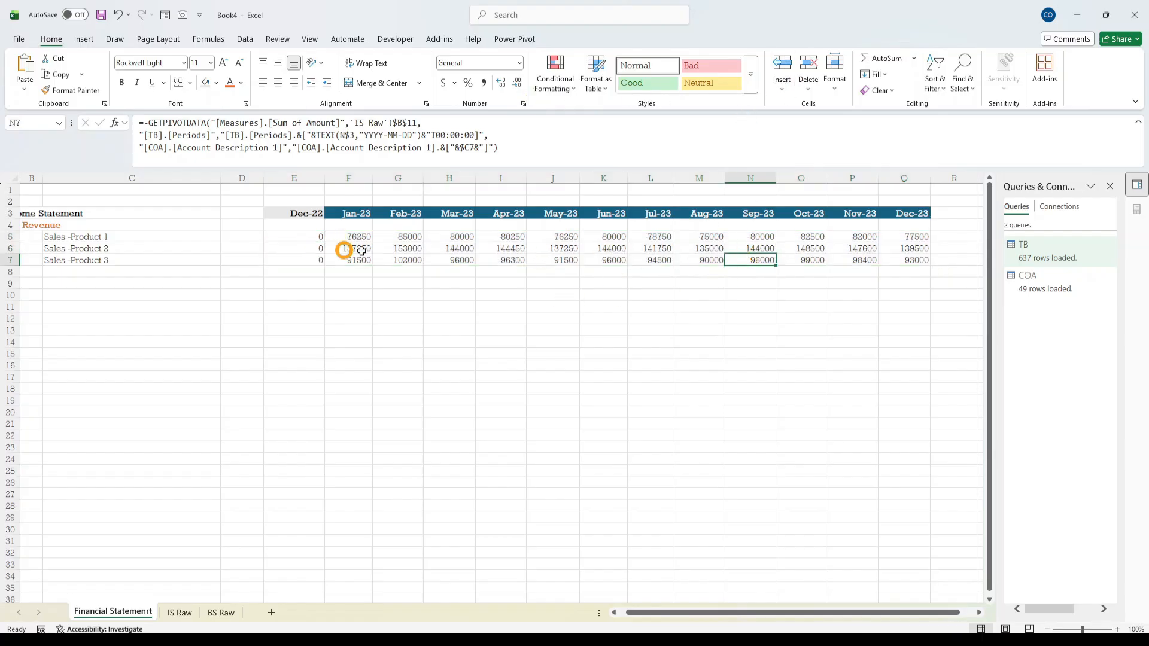
pyautogui.moveTo(343, 167); pyautogui.dragTo(347, 109)
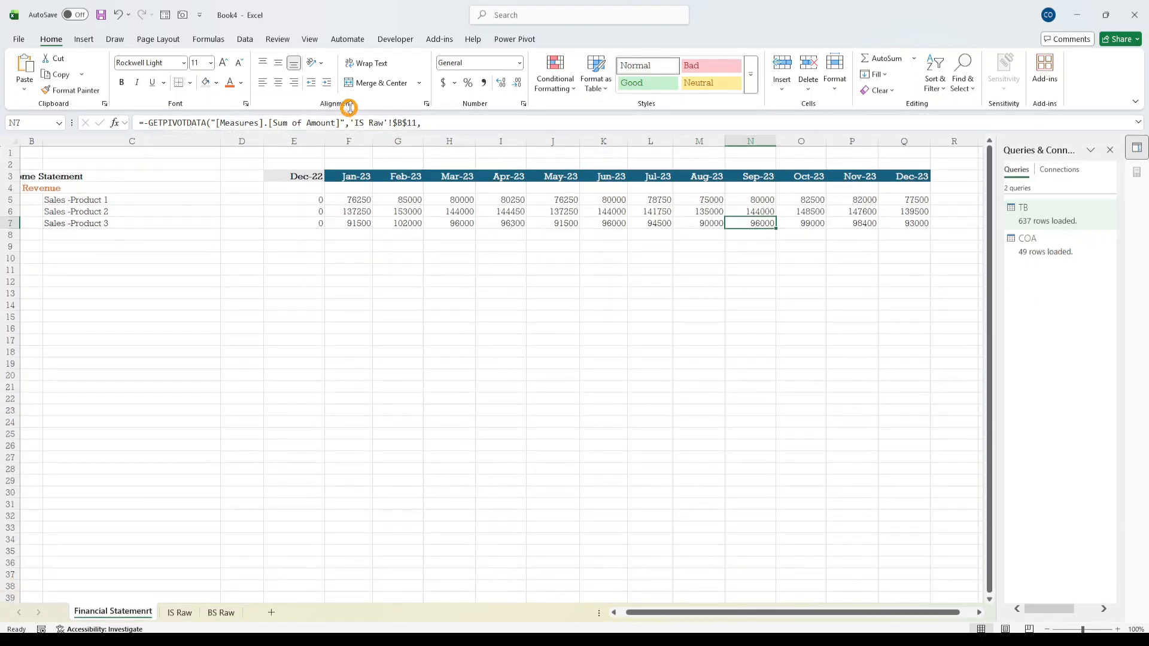
pyautogui.click(500, 281)
# - Review the monthly sales amounts of the three products in E5:Q7
pyautogui.click(317, 200)
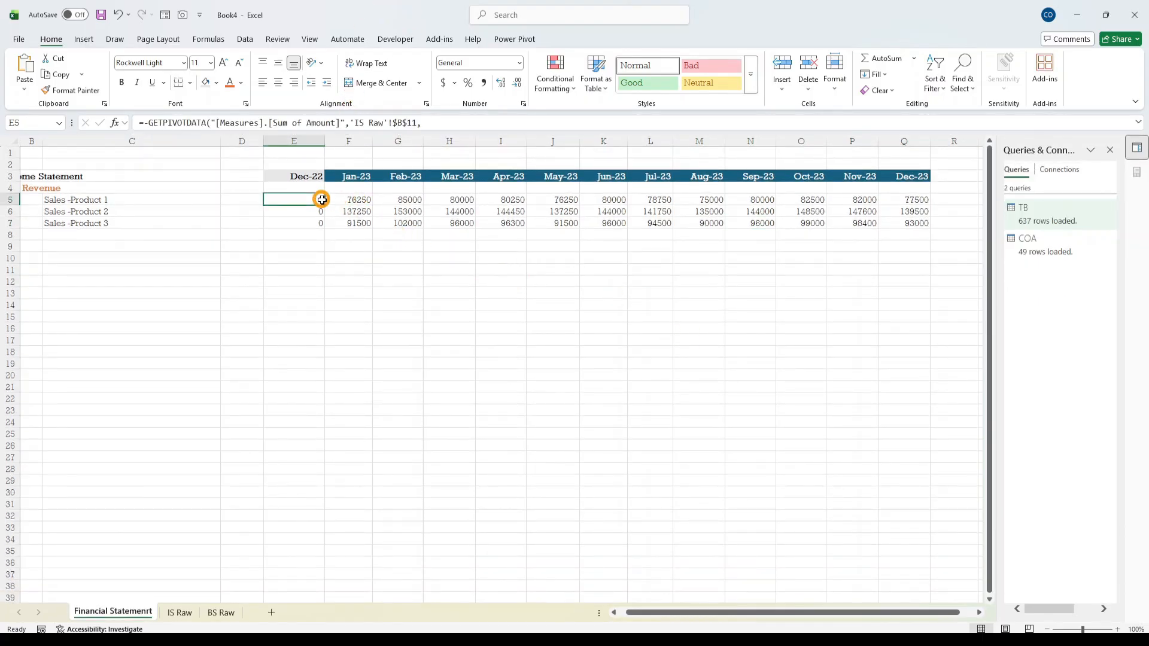
pyautogui.hotkey('shift', 'Right')
pyautogui.hotkey('shift', 'Right')
pyautogui.hotkey('shift', 'Right')
pyautogui.hotkey('shift', 'Right')
pyautogui.hotkey('shift', 'Right')
pyautogui.hotkey('shift', 'Right')
pyautogui.hotkey('shift', 'Right')
pyautogui.hotkey('shift', 'Right')
pyautogui.hotkey('shift', 'Right')
pyautogui.hotkey('shift', 'Right')
pyautogui.hotkey('shift', 'Right')
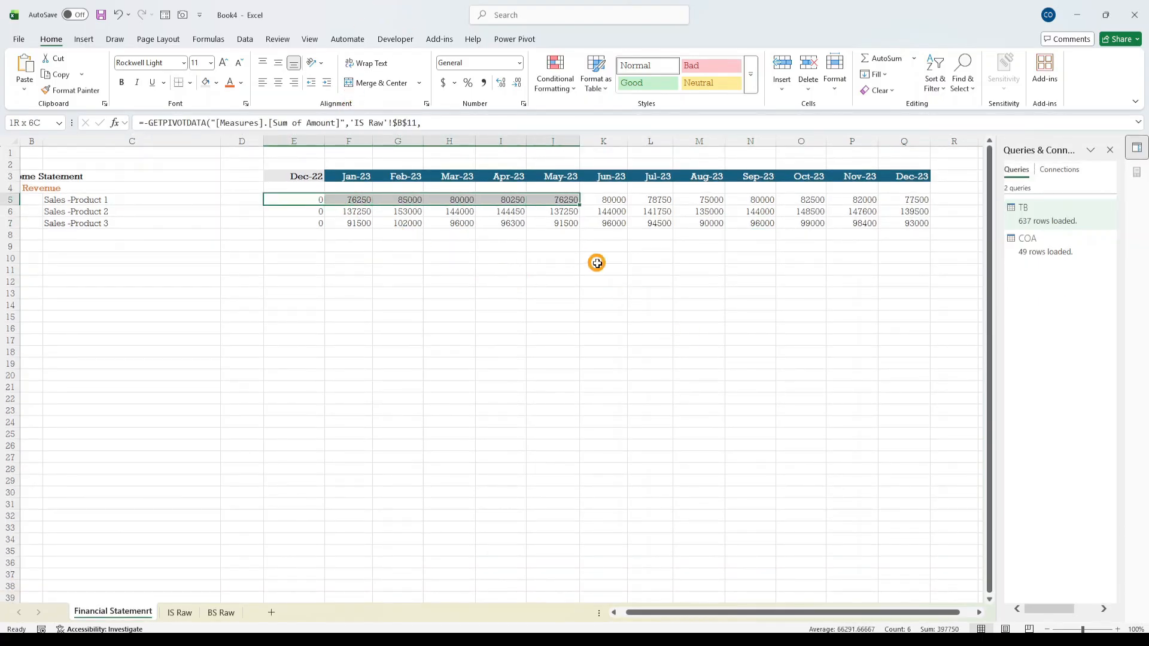
pyautogui.hotkey('shift', 'Right')
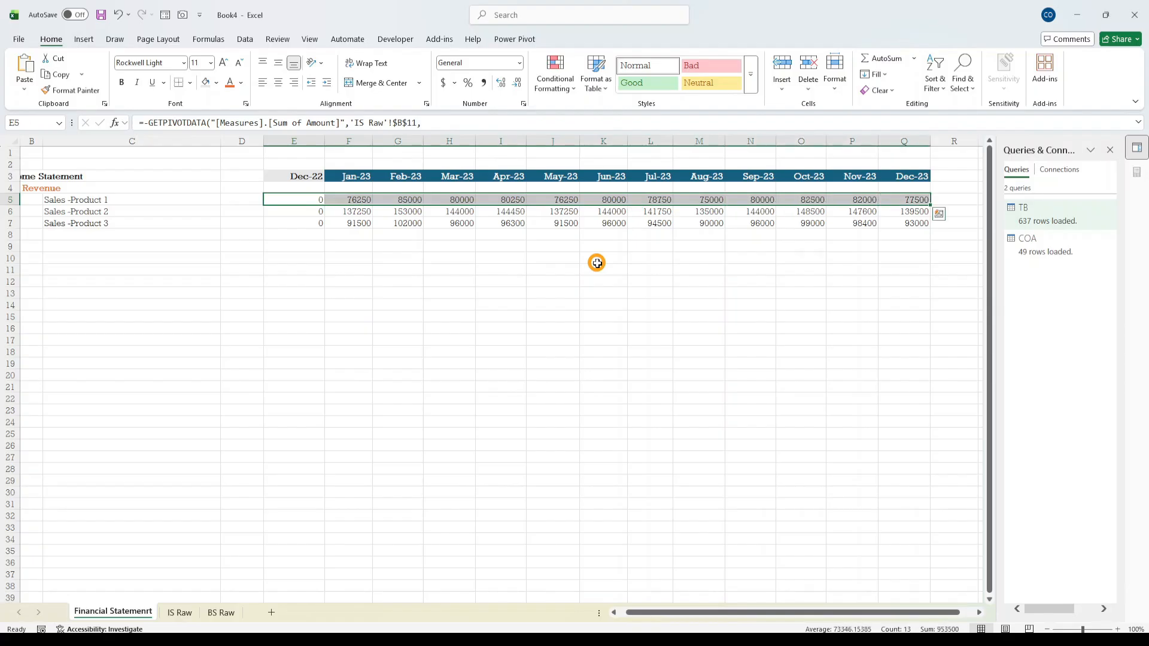
pyautogui.hotkey('shift', 'Down')
pyautogui.hotkey('shift', 'Down')
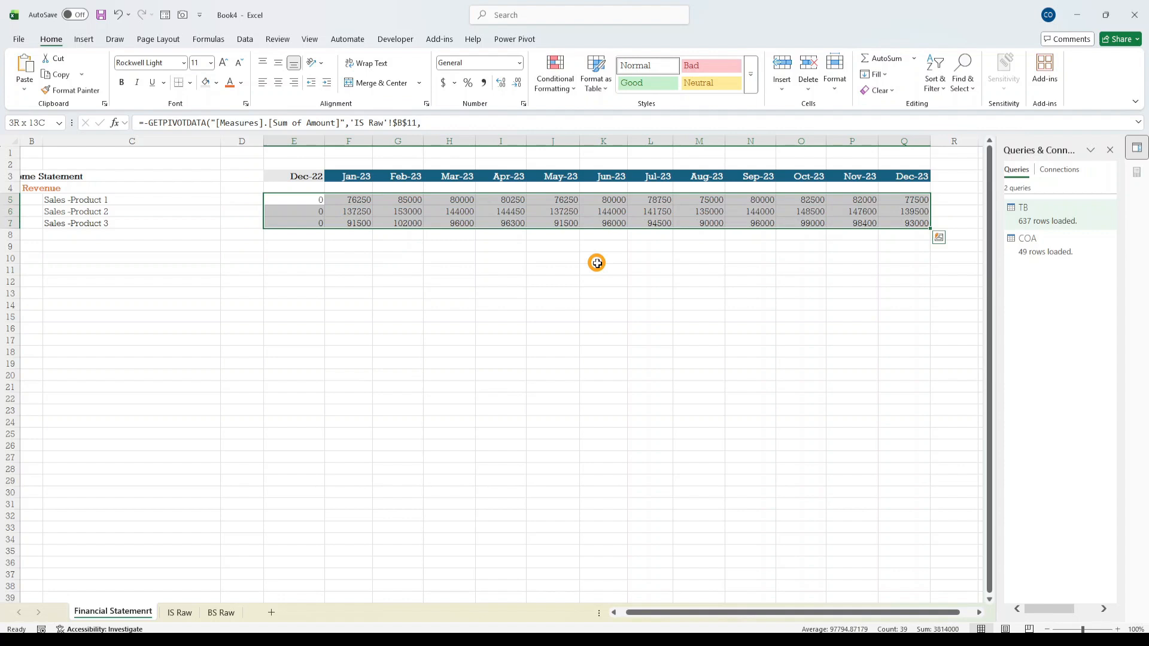
pyautogui.press('Down')
pyautogui.press('Down')
pyautogui.press('Down')
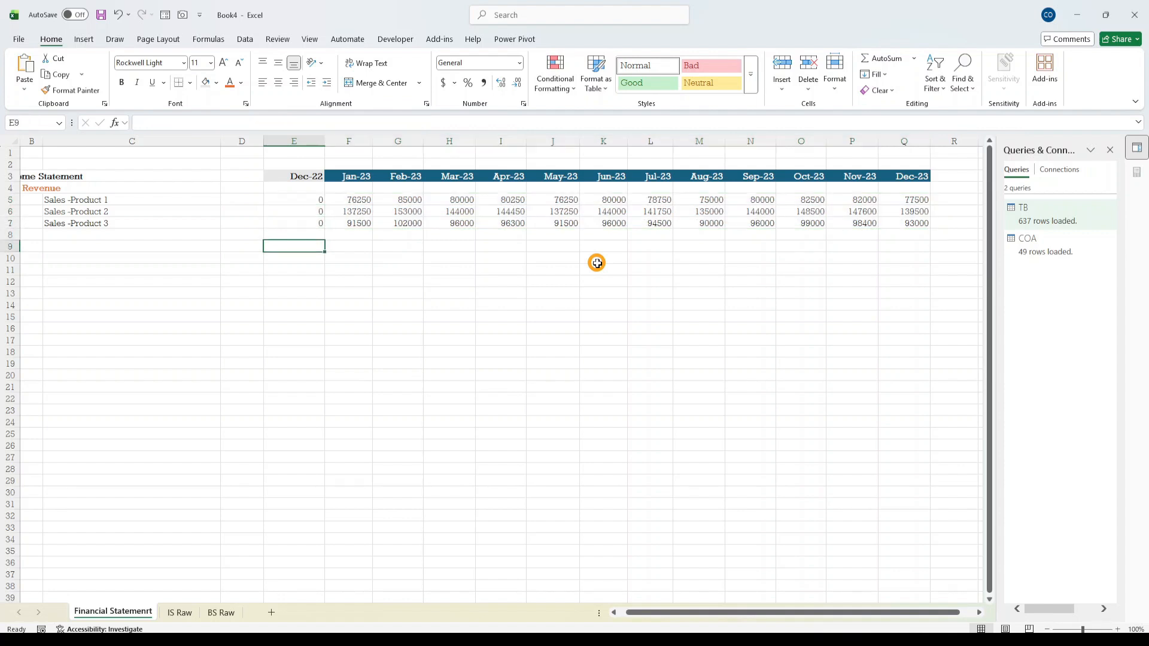
# - Label cell C8, below Sales -Product 3, as Total Revenue
pyautogui.press('Left')
pyautogui.press('Left')
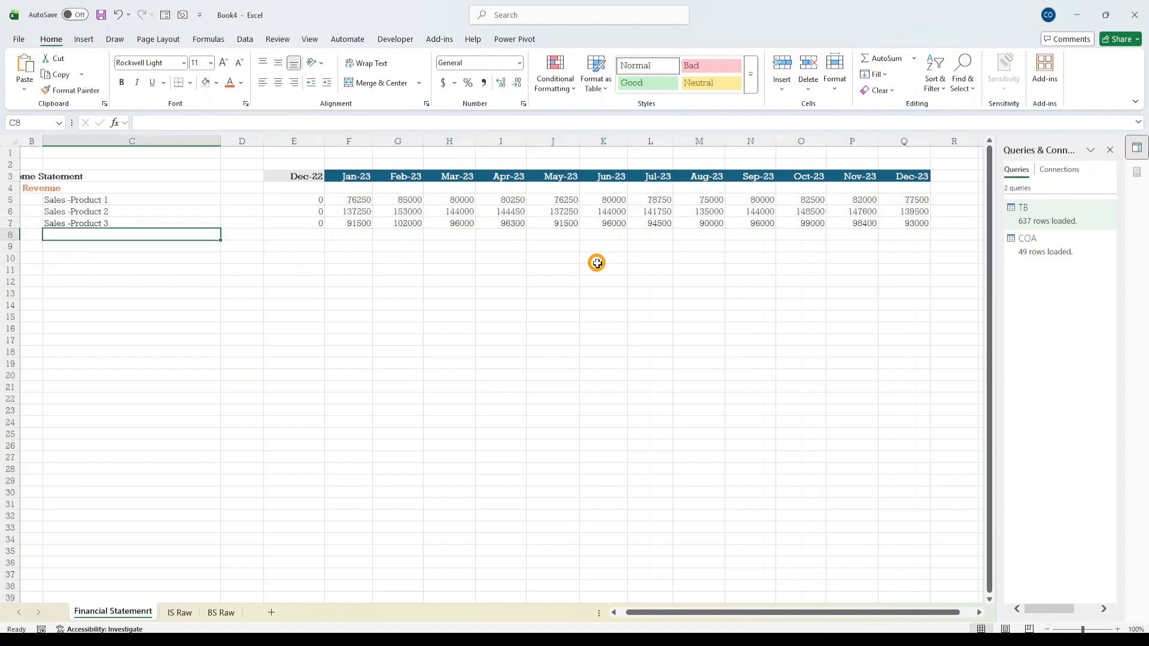
pyautogui.write('rE')
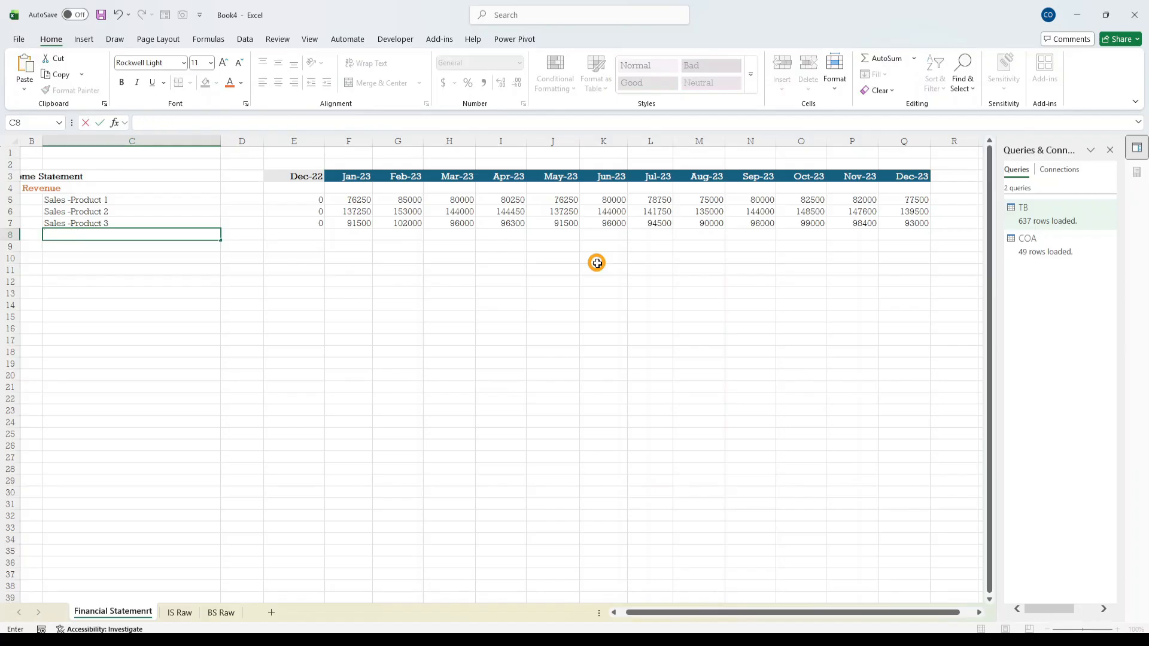
pyautogui.press('Right')
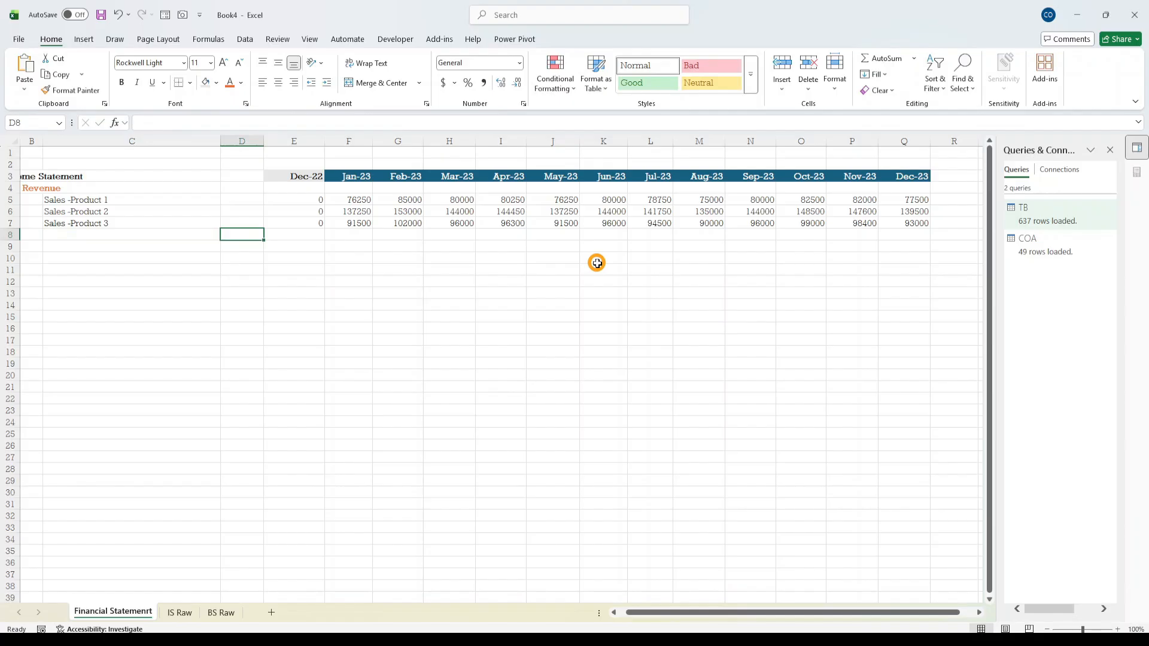
pyautogui.write('R')
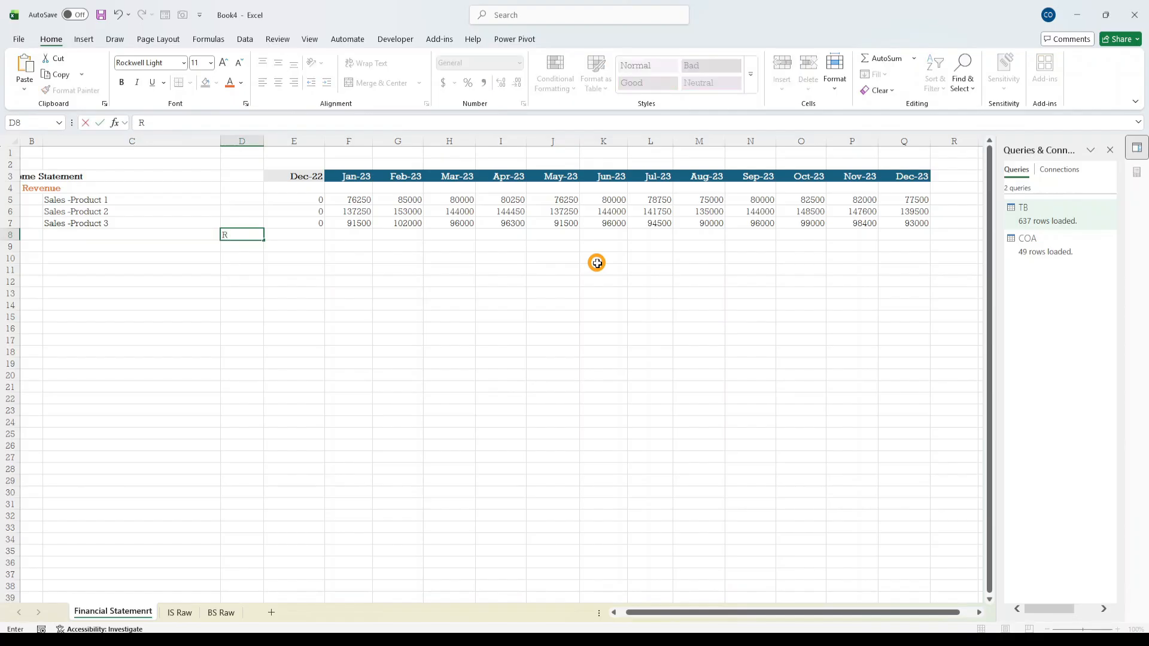
pyautogui.press('Escape')
pyautogui.press('Left')
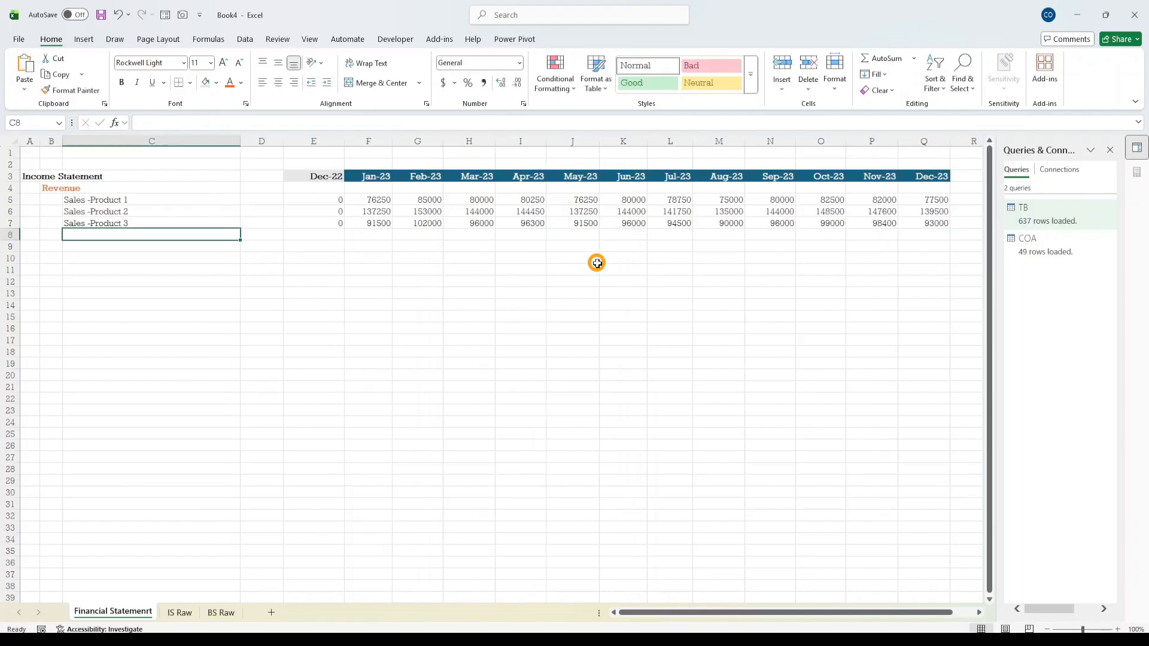
pyautogui.write('Total Revenue')
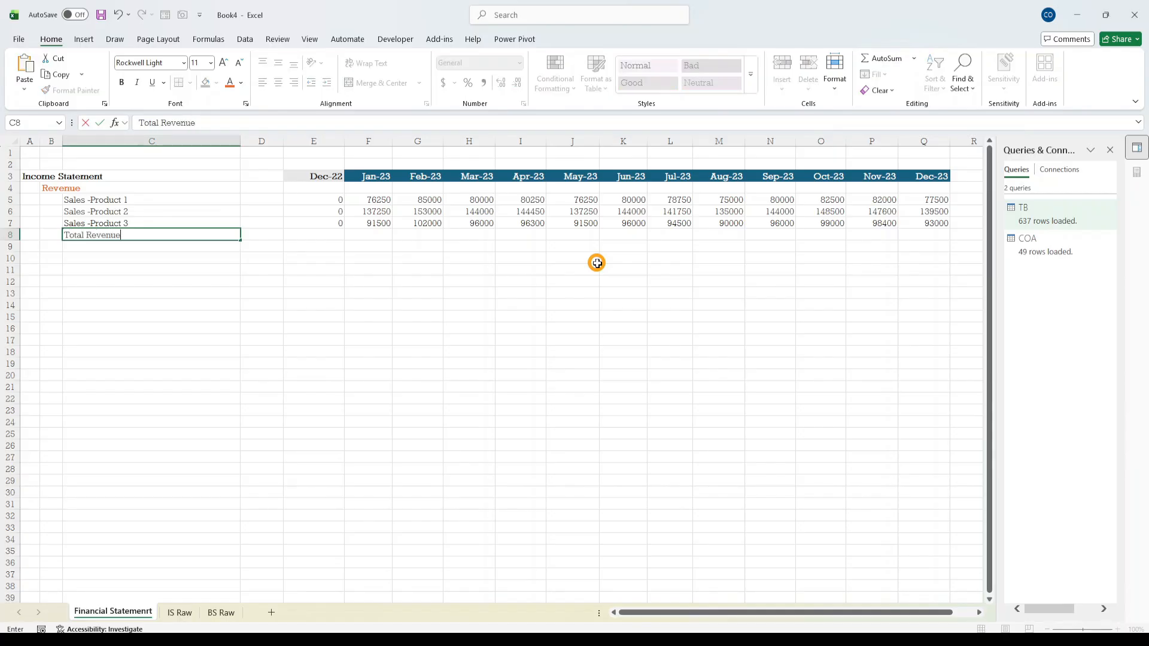
# - Total the three product sales for Dec-22 in E8 with =SUM(E5:E7)
pyautogui.press('Right')
pyautogui.press('Right')
pyautogui.write('=Sum(')
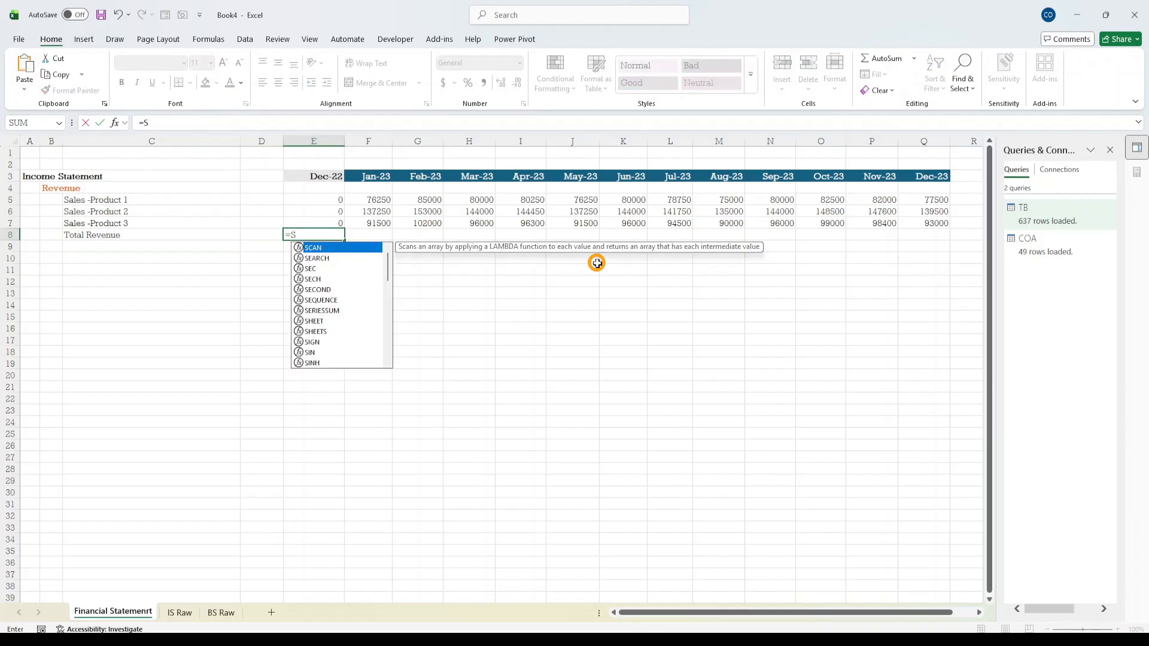
pyautogui.press('Up')
pyautogui.press('Up')
pyautogui.press('Up')
pyautogui.hotkey('shift', 'Down')
pyautogui.hotkey('shift', 'Down')
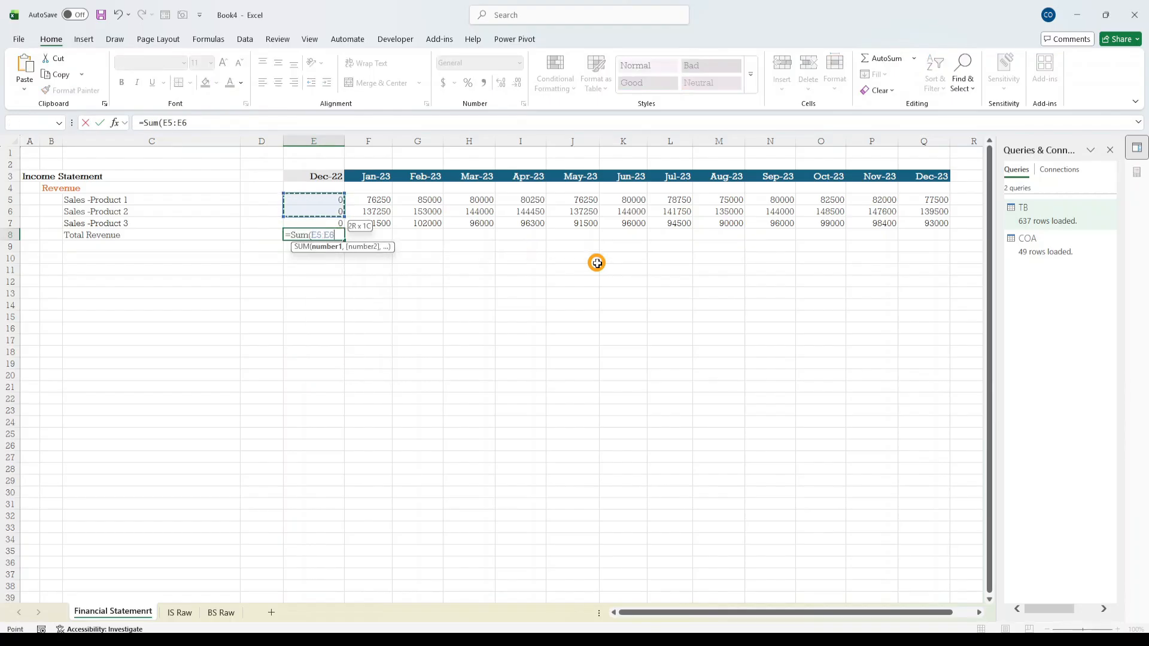
pyautogui.write(')')
pyautogui.hotkey('ctrl', 'Return')
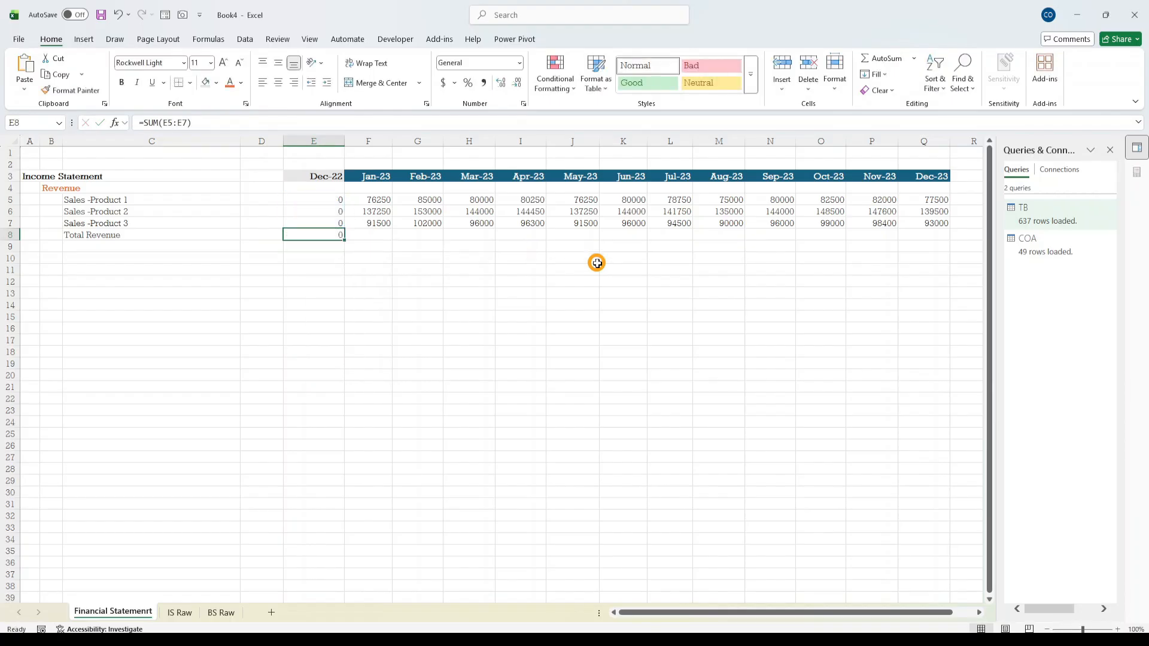
# - Fill the E8 total formula across the Total Revenue row through Q8
pyautogui.hotkey('shift', 'Right')
pyautogui.hotkey('shift', 'Right')
pyautogui.hotkey('shift', 'Right')
pyautogui.hotkey('shift', 'Right')
pyautogui.hotkey('shift', 'Right')
pyautogui.hotkey('shift', 'Right')
pyautogui.hotkey('shift', 'Right')
pyautogui.hotkey('shift', 'Right')
pyautogui.hotkey('shift', 'Right')
pyautogui.hotkey('shift', 'Right')
pyautogui.hotkey('shift', 'Right')
pyautogui.hotkey('shift', 'Right')
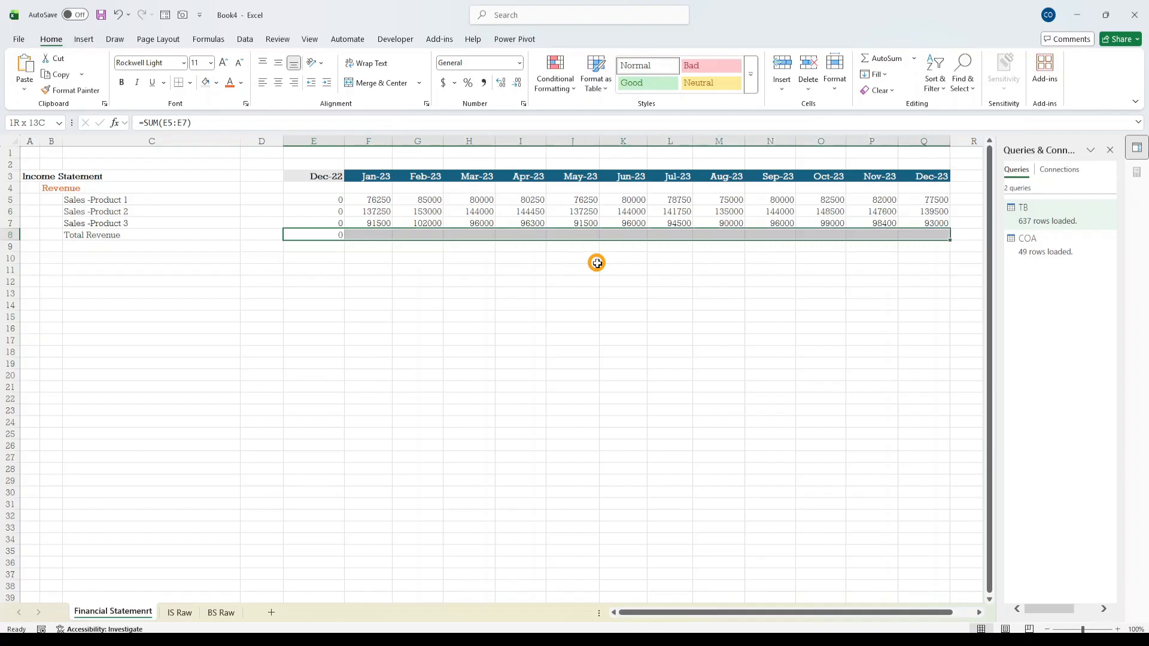
pyautogui.hotkey('ctrl', 'r')
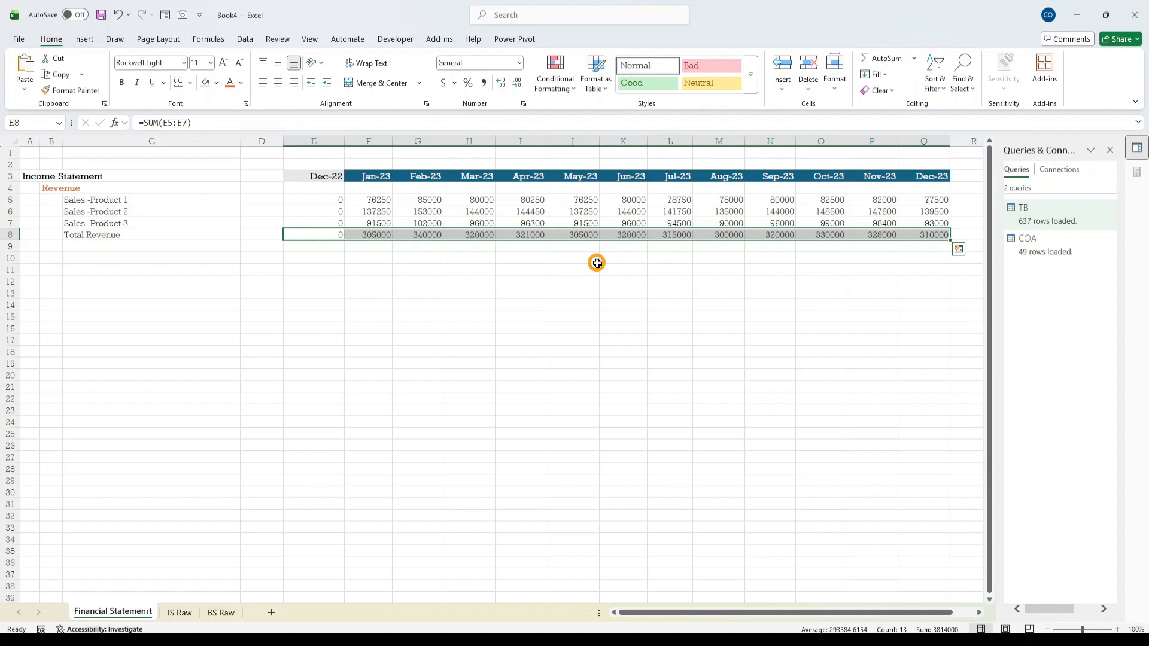
# - Make the Total Revenue amounts in E8:Q8 bold and format them in comma style without decimals
pyautogui.hotkey('ctrl', 'b')
pyautogui.click(484, 82)
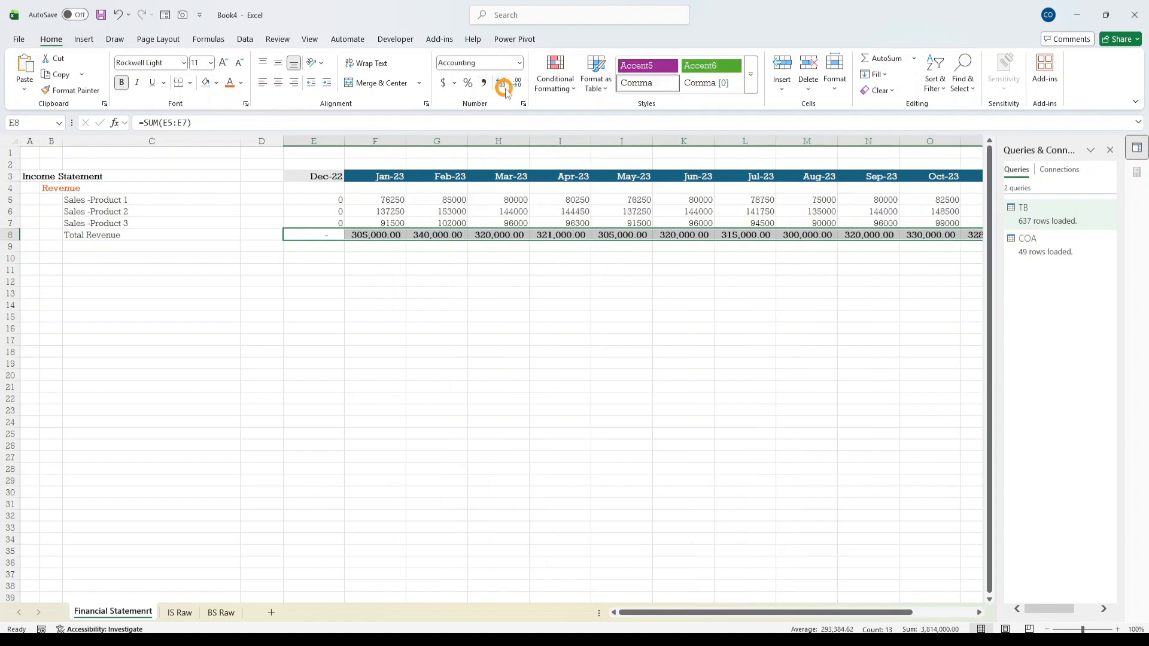
pyautogui.click(517, 86)
pyautogui.click(516, 87)
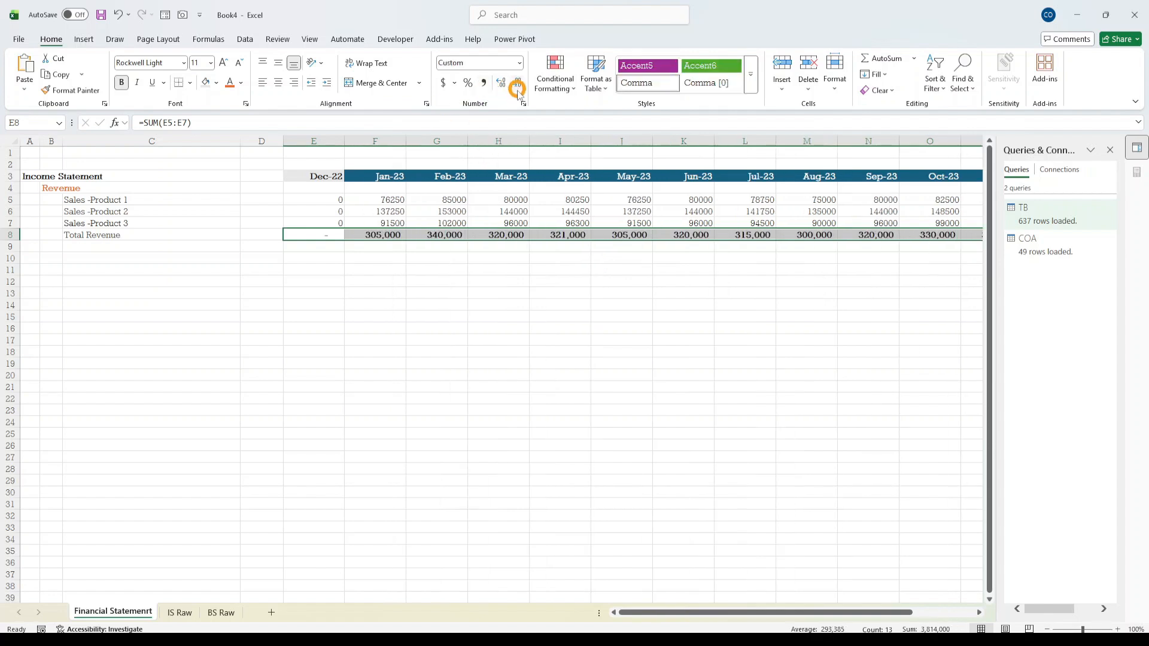
# - Shade the Total Revenue amounts in E8:Q8 with a light blue fill
pyautogui.click(215, 83)
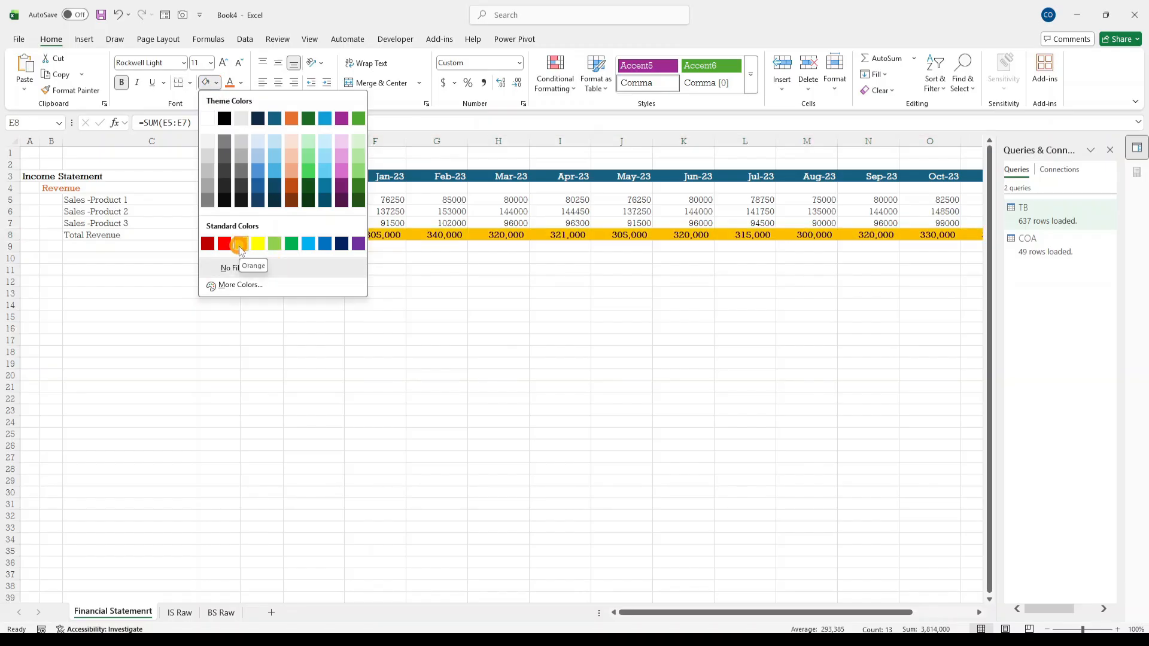
pyautogui.click(325, 140)
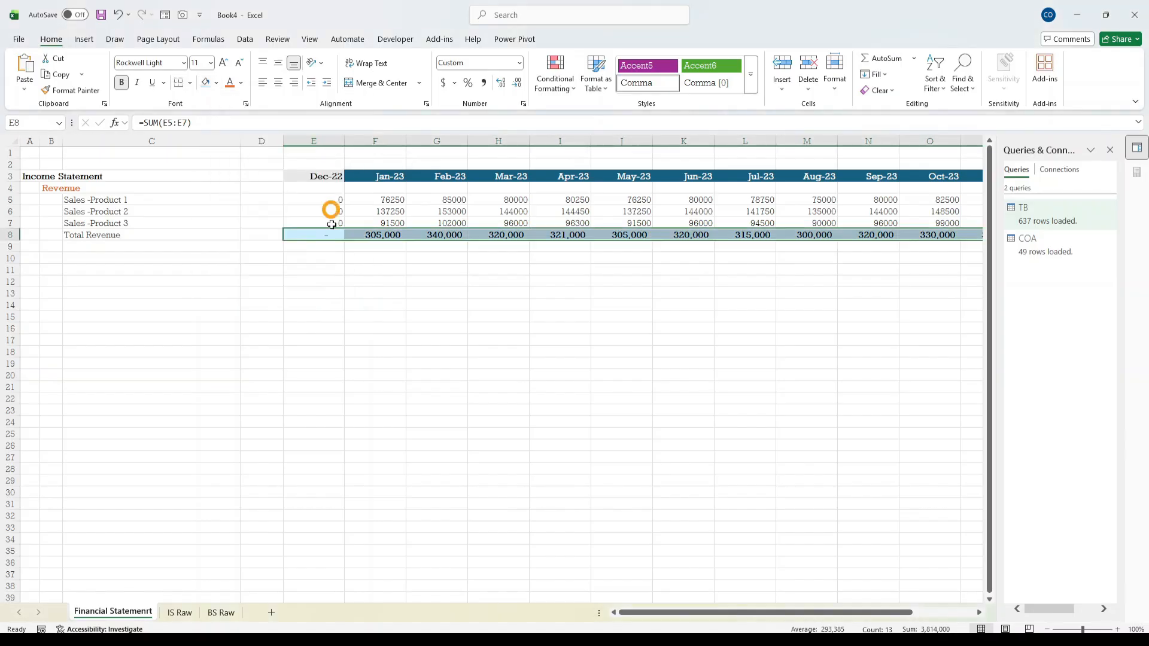
pyautogui.click(349, 362)
# - Narrow columns C and D and make the Total Revenue label in C8 bold
pyautogui.moveTo(658, 612); pyautogui.dragTo(555, 622)
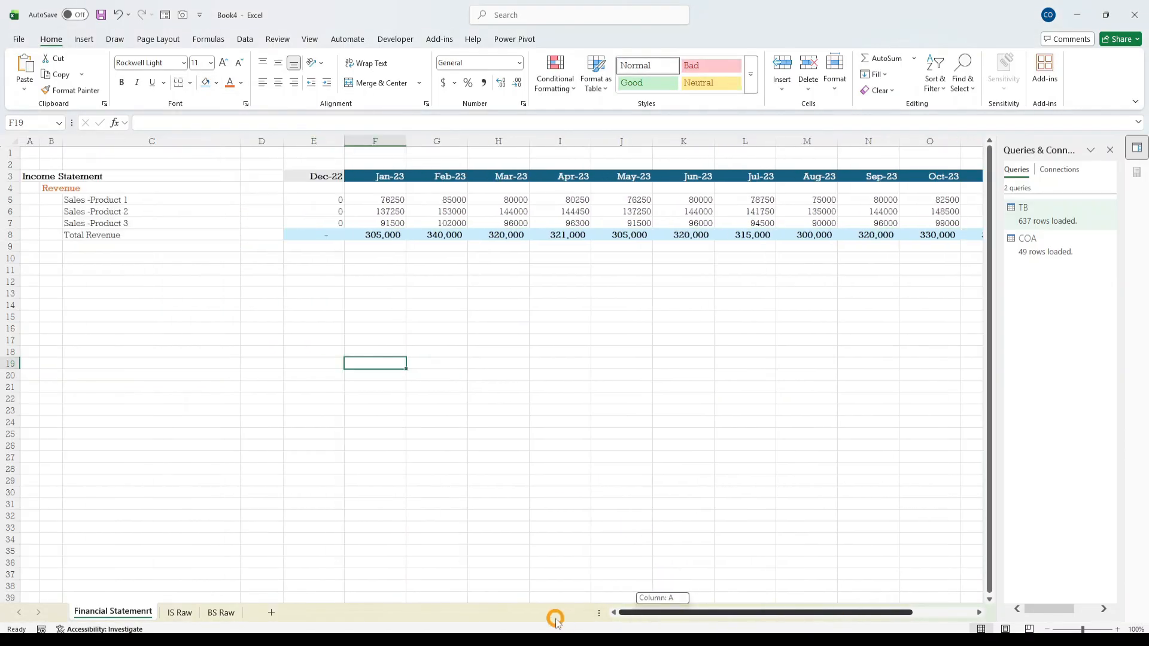
pyautogui.click(235, 223)
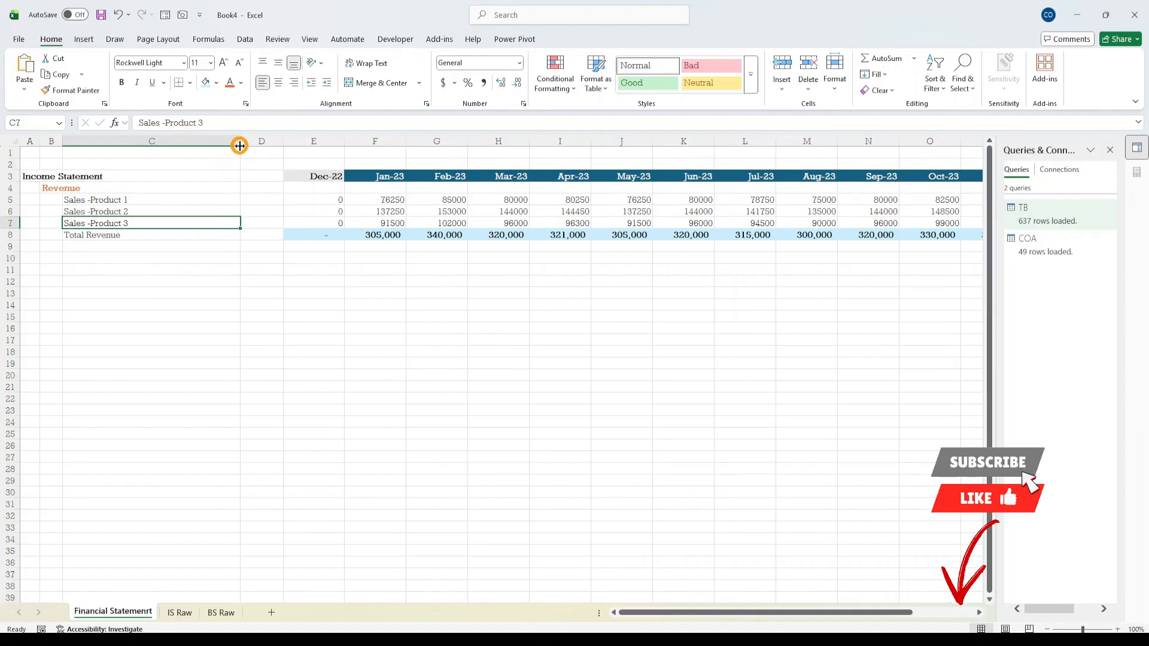
pyautogui.moveTo(239, 145); pyautogui.dragTo(216, 141)
pyautogui.click(266, 246)
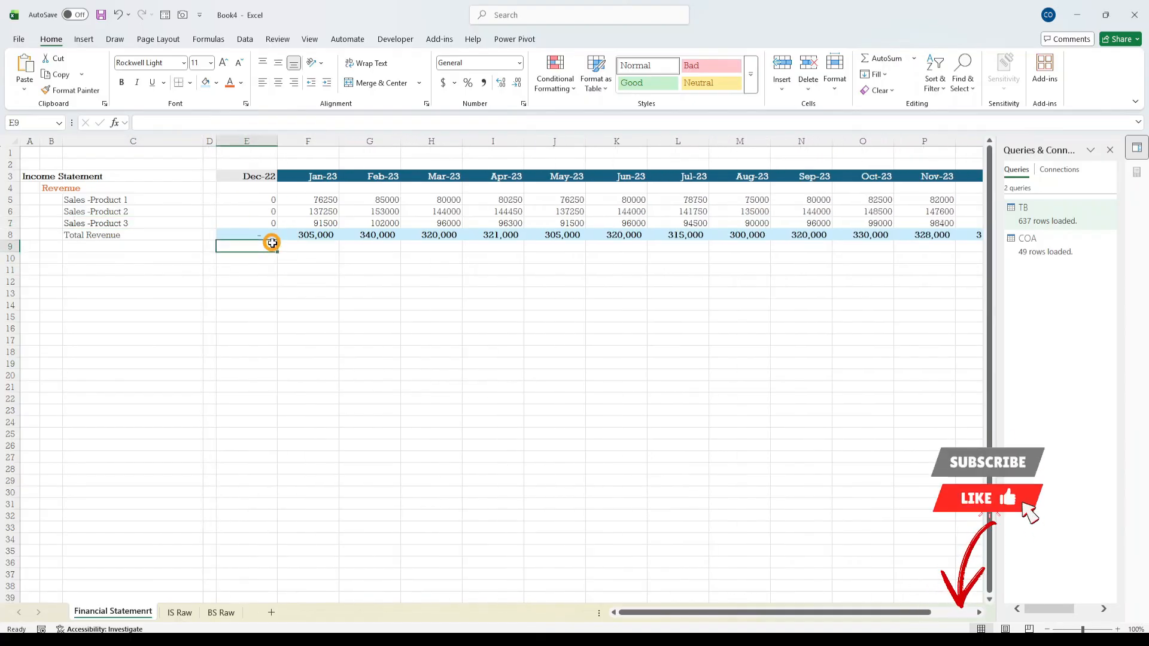
pyautogui.click(91, 239)
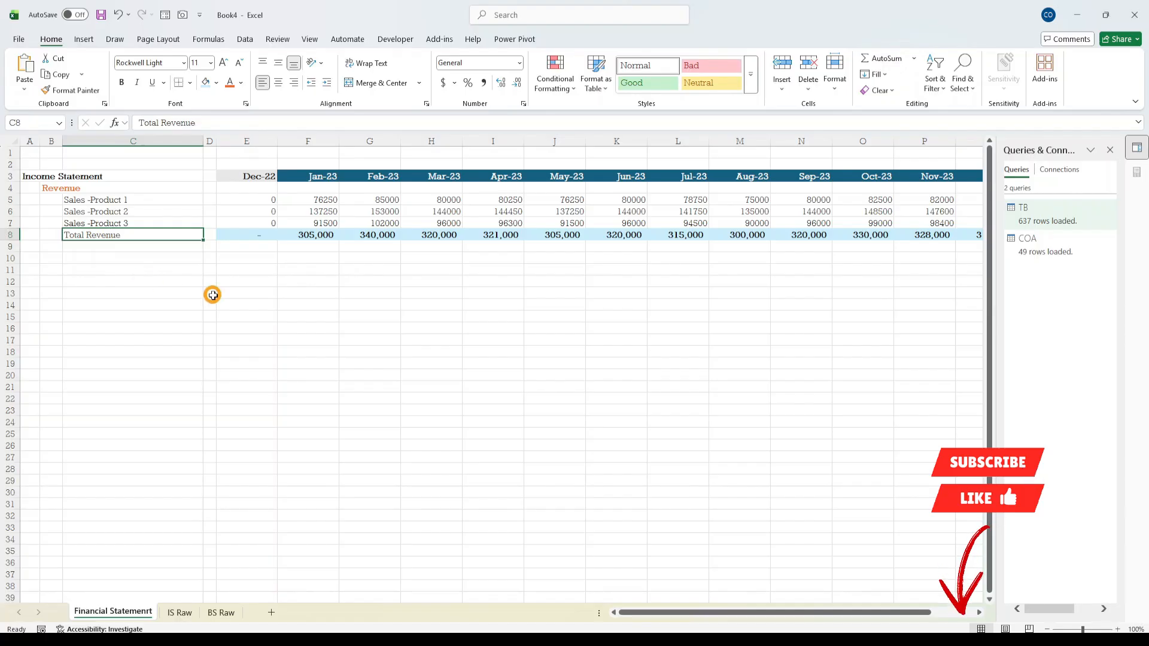
pyautogui.hotkey('ctrl', 'b')
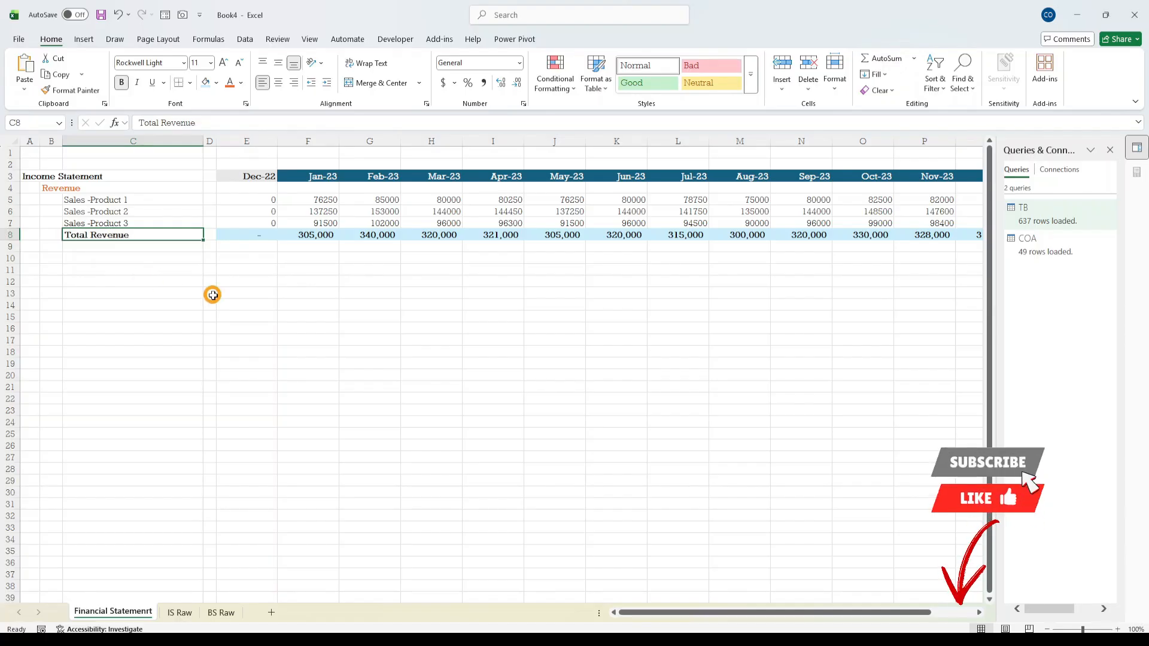
# - Copy the Cost of Sales labels for Products 1 to 3 from the IS Raw sheet into C11:C13 of the Financial Statement sheet
pyautogui.click(180, 612)
pyautogui.scroll(-3, 207, 440)
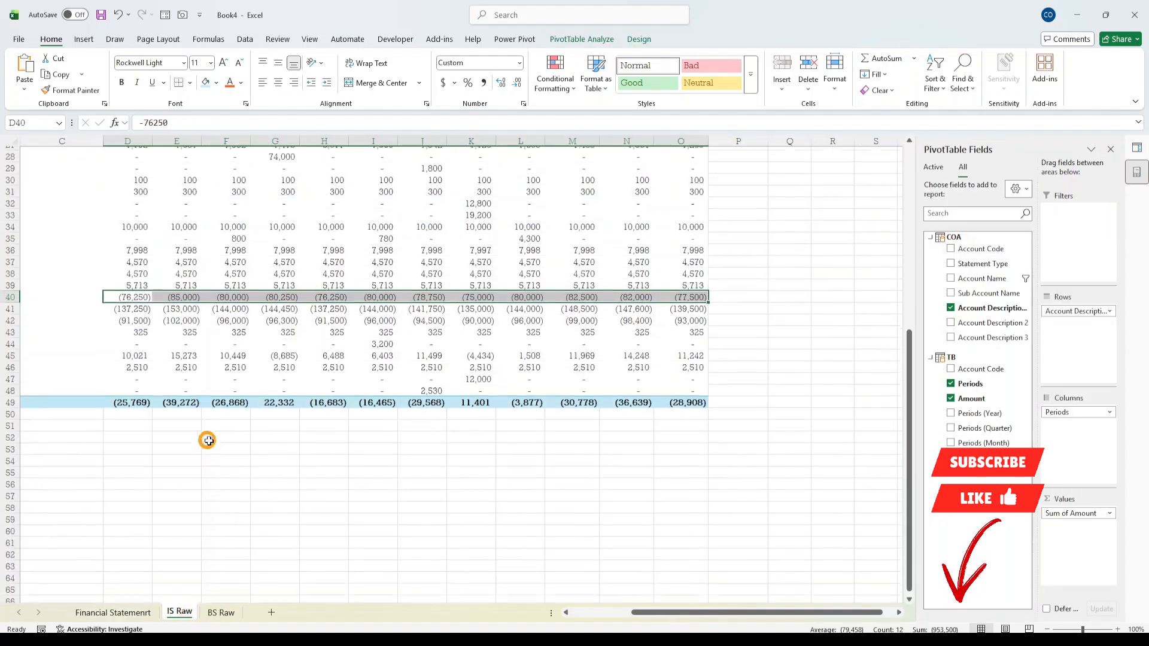
pyautogui.moveTo(692, 612); pyautogui.dragTo(631, 611)
pyautogui.scroll(3, 146, 412)
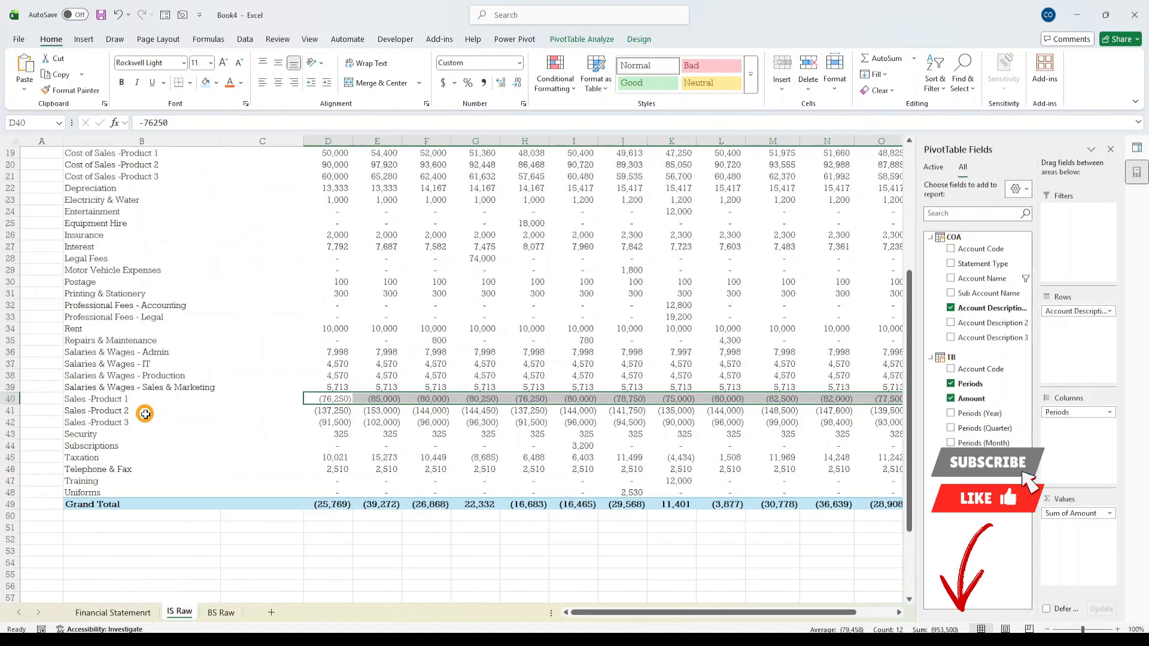
pyautogui.scroll(6, 139, 417)
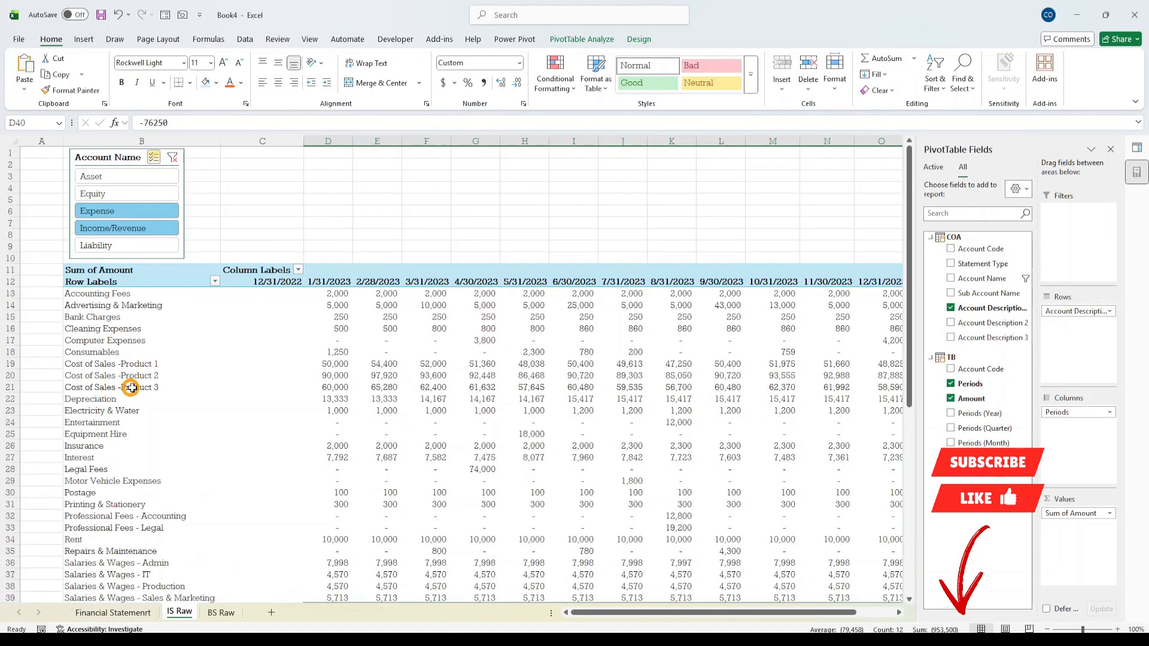
pyautogui.moveTo(107, 365); pyautogui.dragTo(105, 387)
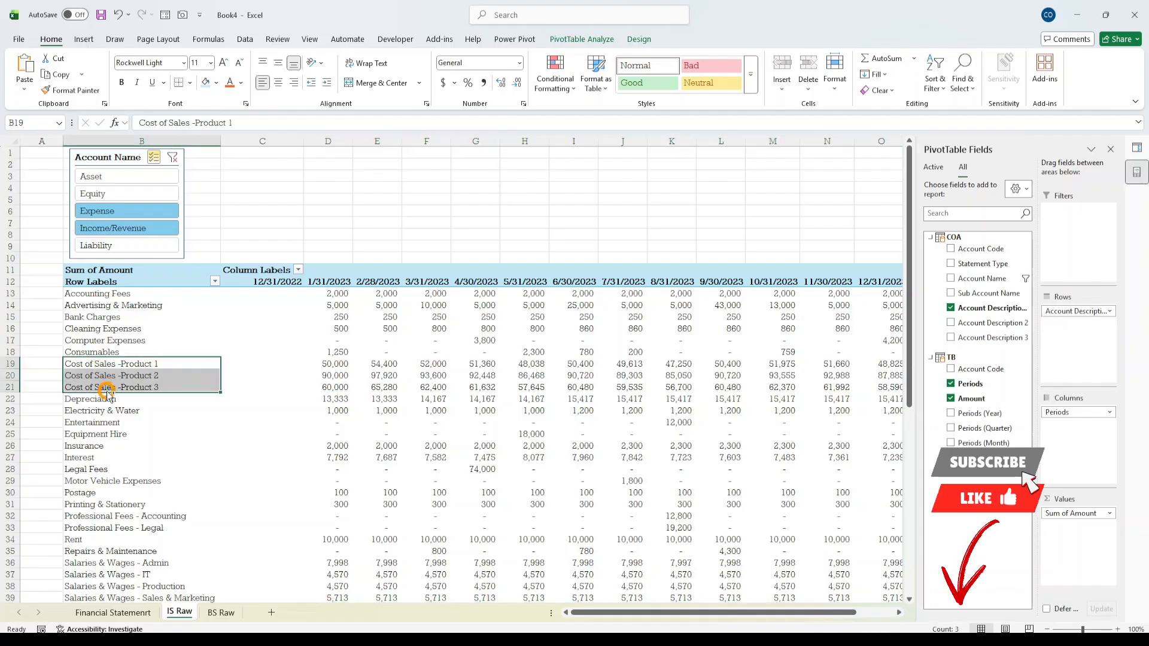
pyautogui.hotkey('ctrl', 'c')
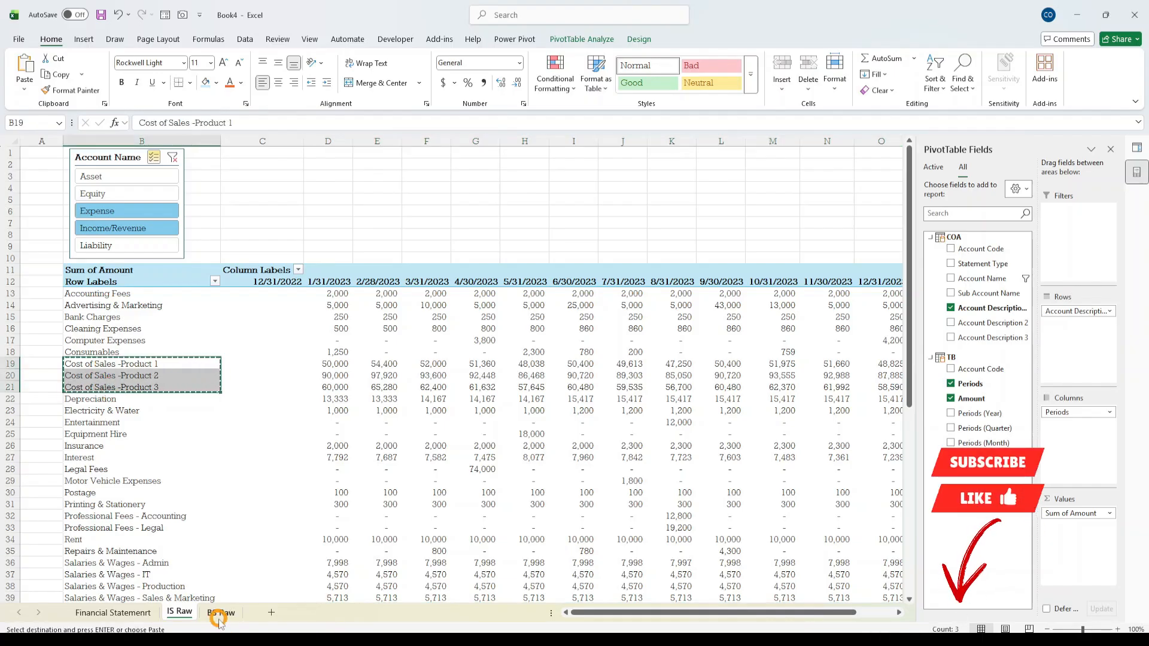
pyautogui.click(113, 612)
pyautogui.click(119, 269)
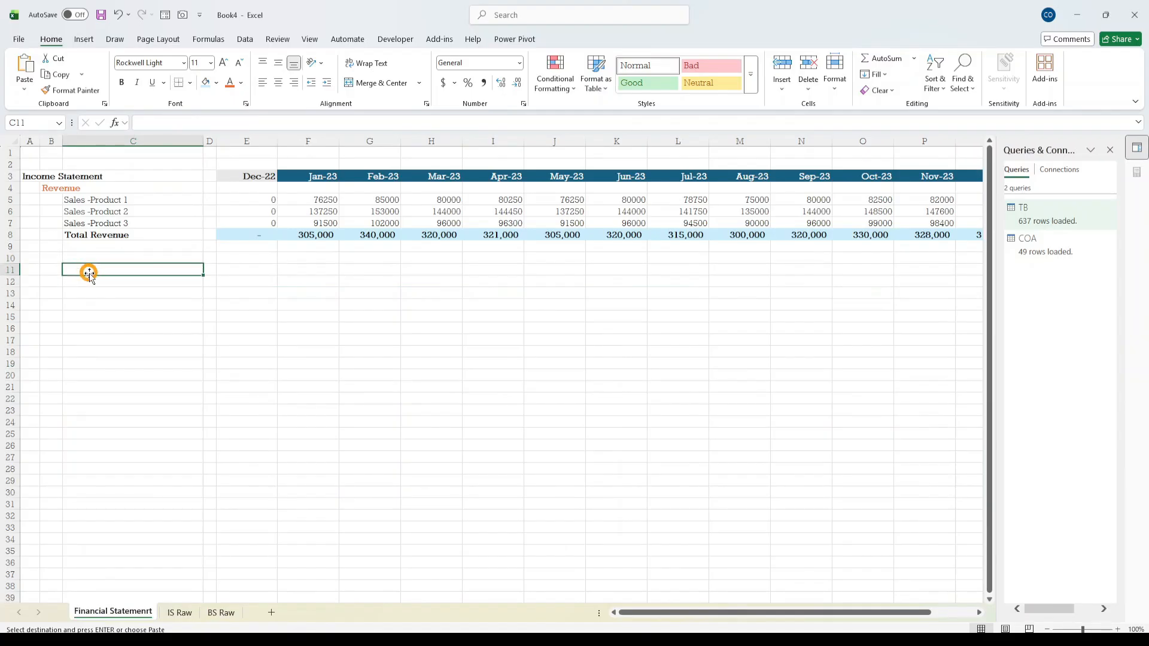
pyautogui.hotkey('ctrl', 'v')
# - Copy the Sales -Product 3 formulas from E7:Q7 into the three Cost of Sales rows, E11:Q13
pyautogui.click(240, 268)
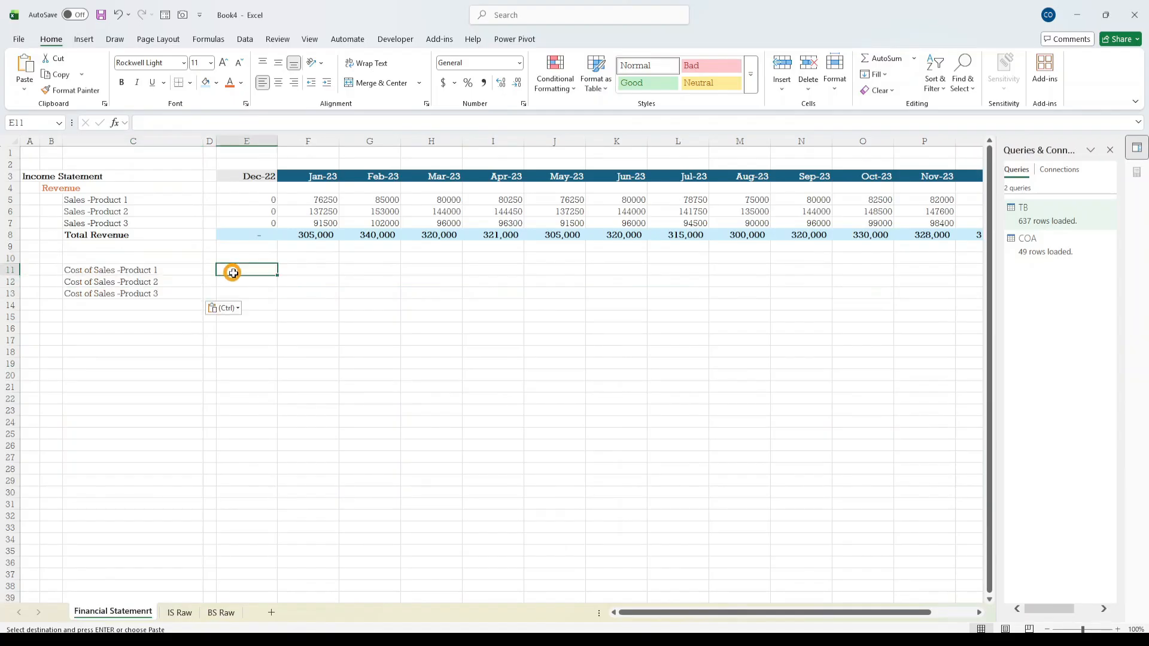
pyautogui.click(272, 223)
pyautogui.hotkey('ctrl', 'shift', 'Right')
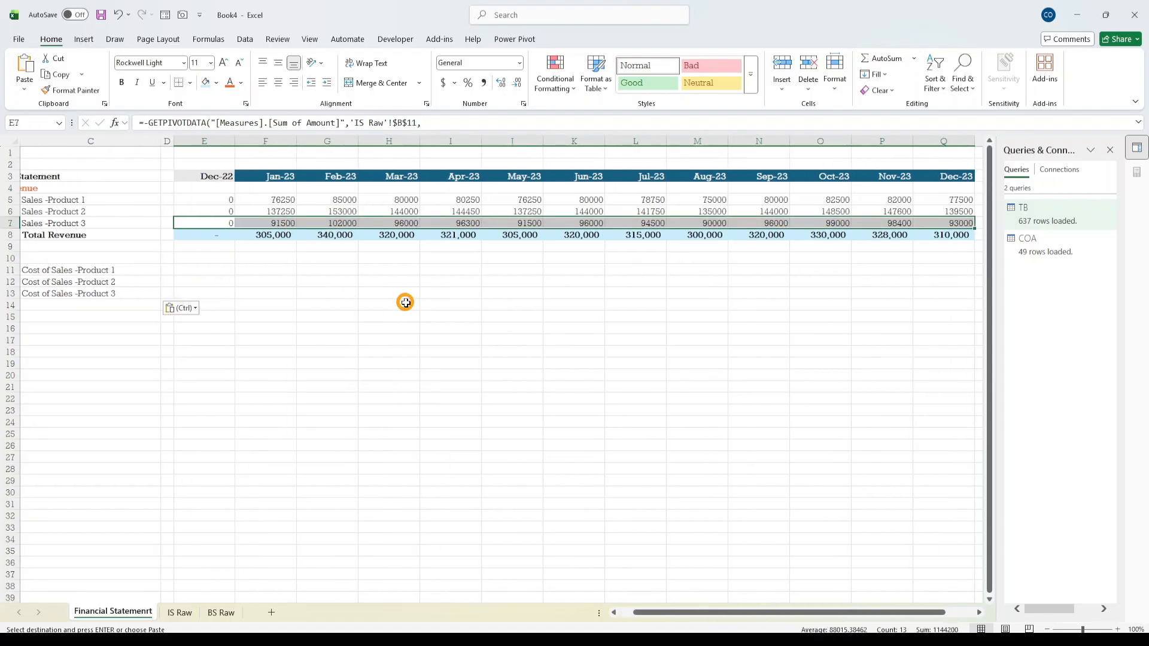
pyautogui.hotkey('ctrl', 'c')
pyautogui.press('Down')
pyautogui.press('Down')
pyautogui.press('Down')
pyautogui.press('Down')
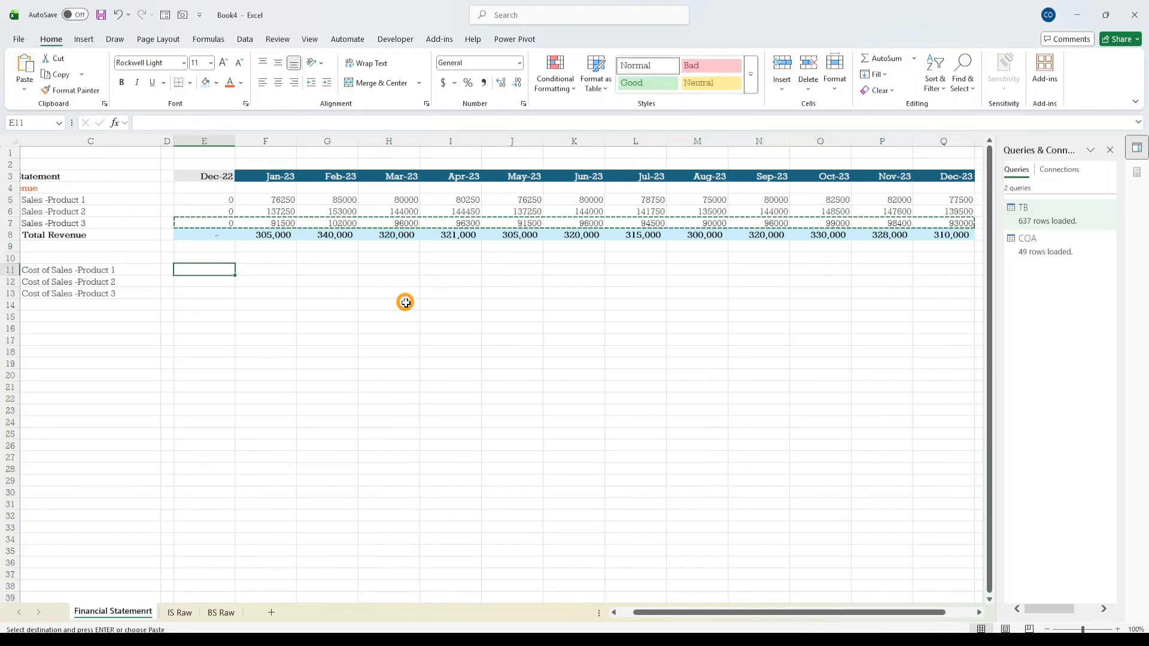
pyautogui.hotkey('shift', 'Down')
pyautogui.hotkey('shift', 'Down')
pyautogui.hotkey('ctrl', 'v')
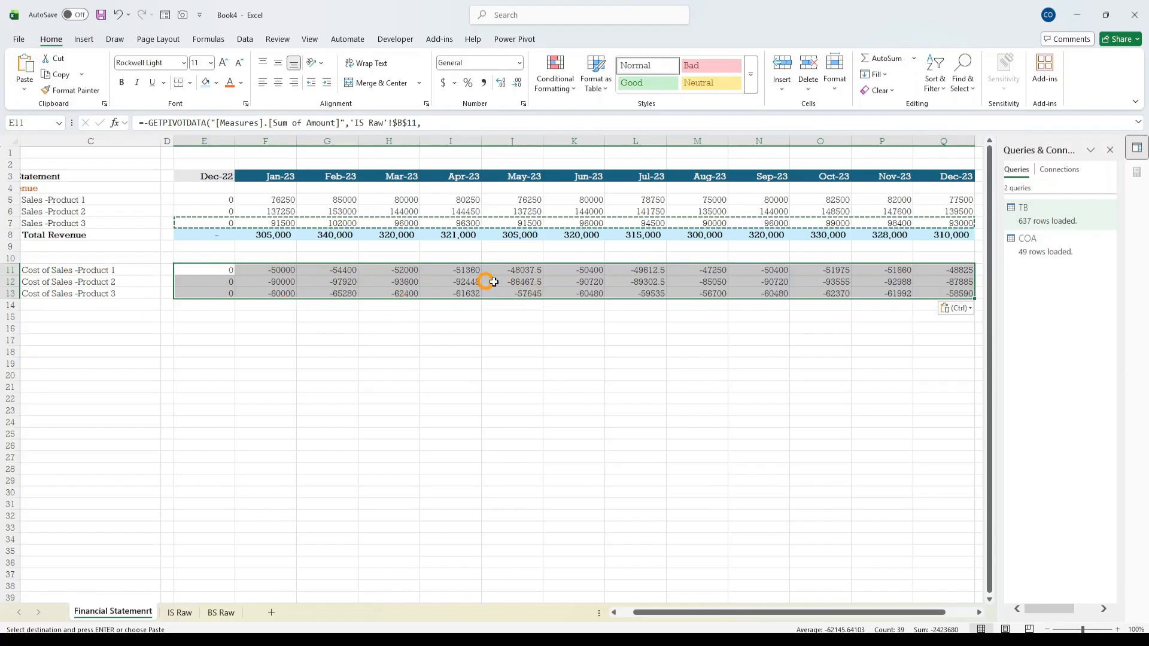
# - Format the Cost of Sales amounts in E11:Q13 in comma style without decimals
pyautogui.click(484, 83)
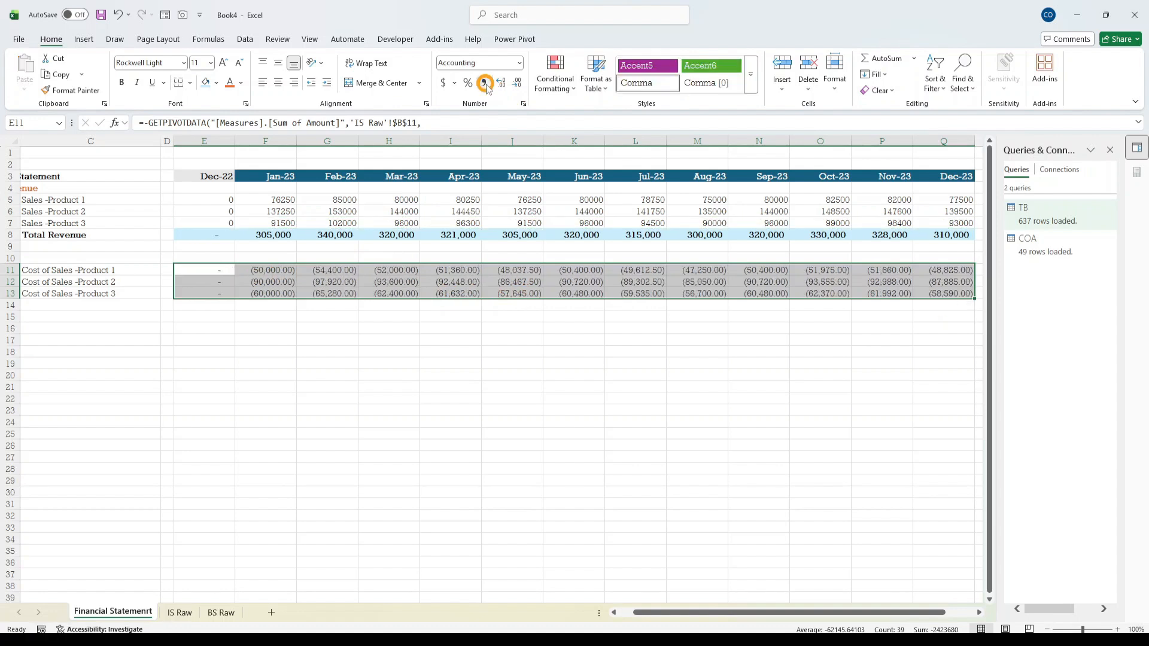
pyautogui.click(516, 83)
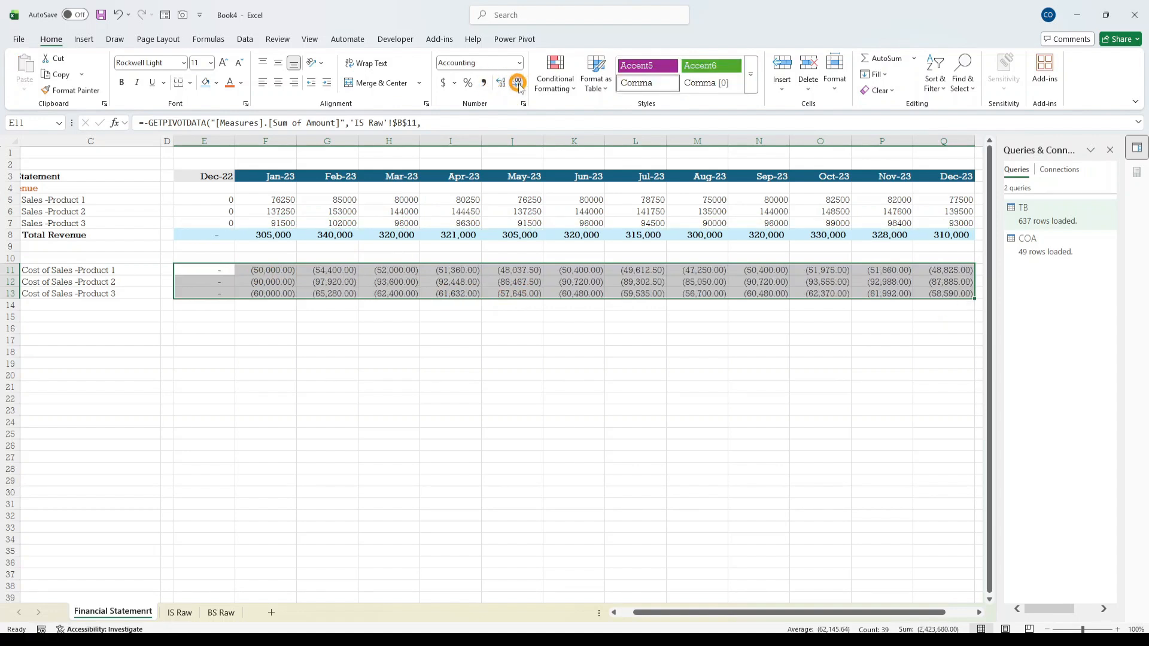
pyautogui.click(516, 83)
pyautogui.click(265, 364)
# - Copy the Total Revenue formulas and formatting from E8:Q8 into row 14, starting at E14, to total the cost of sales
pyautogui.click(228, 303)
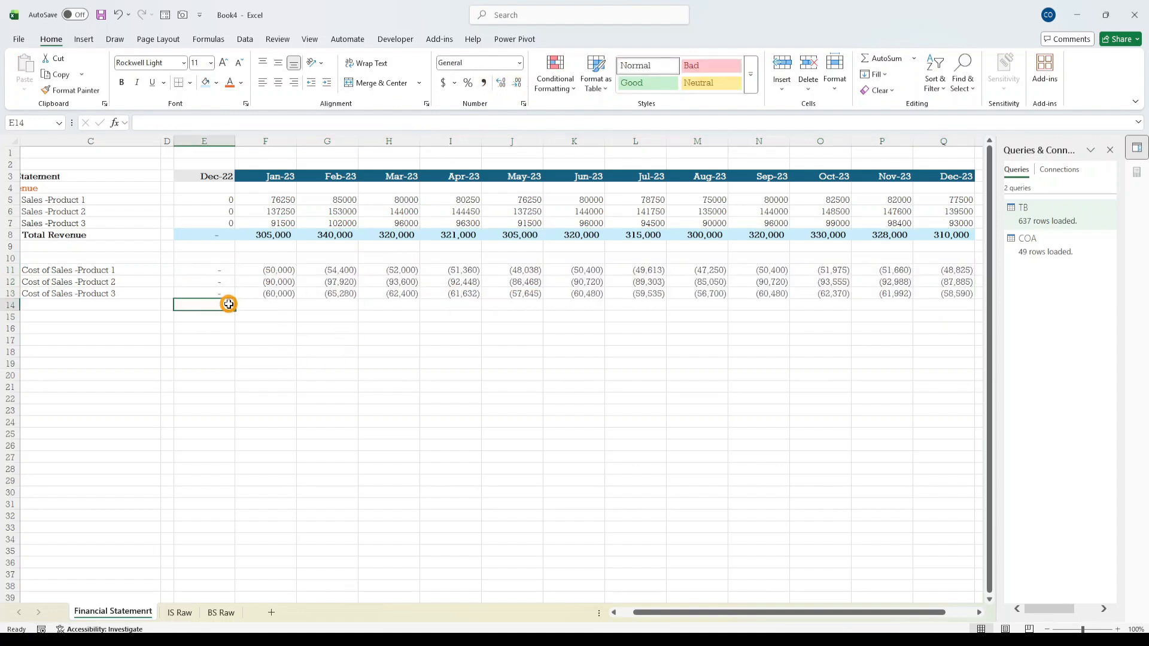
pyautogui.click(213, 234)
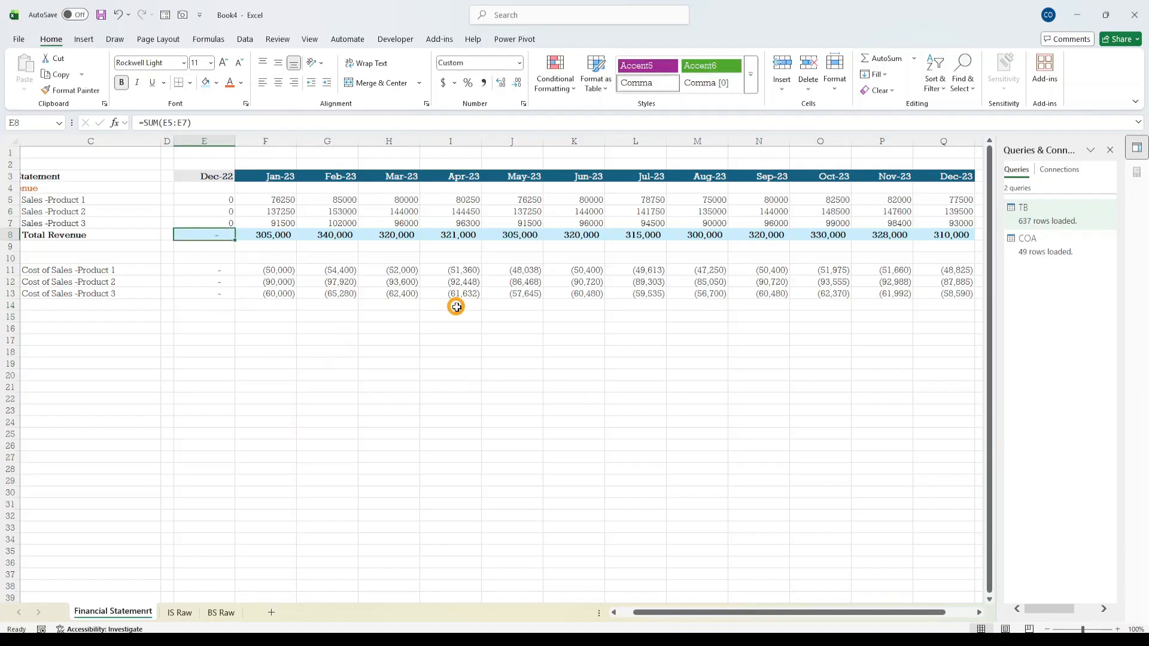
pyautogui.hotkey('ctrl', 'shift', 'Right')
pyautogui.hotkey('ctrl', 'q')
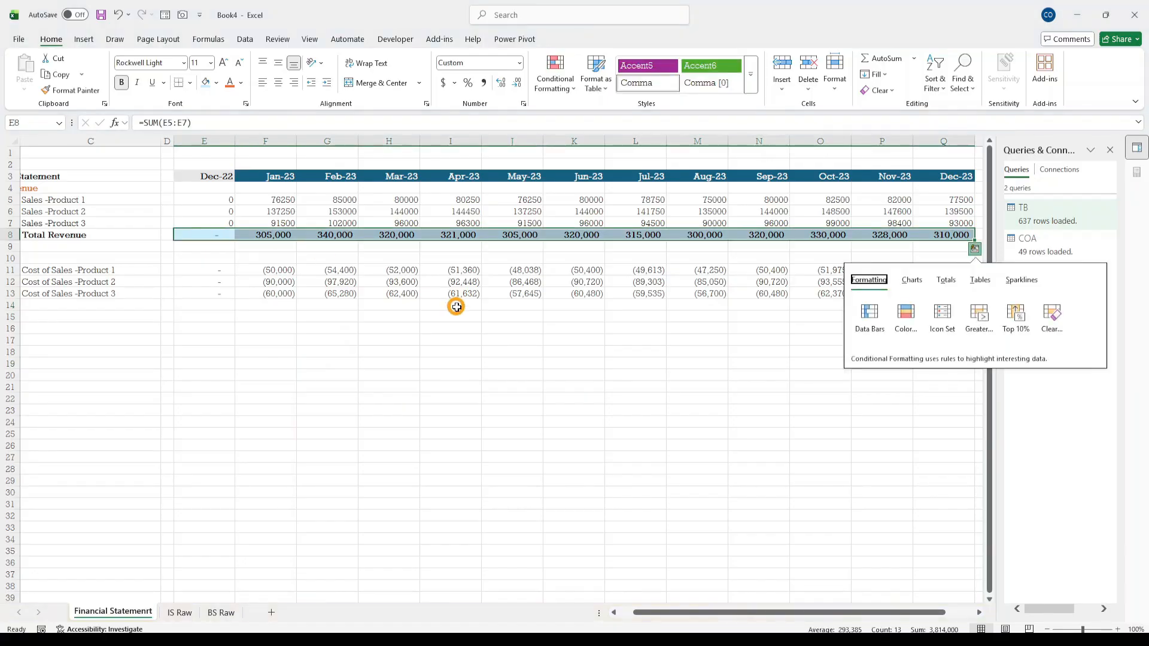
pyautogui.press('Escape')
pyautogui.hotkey('ctrl', 'c')
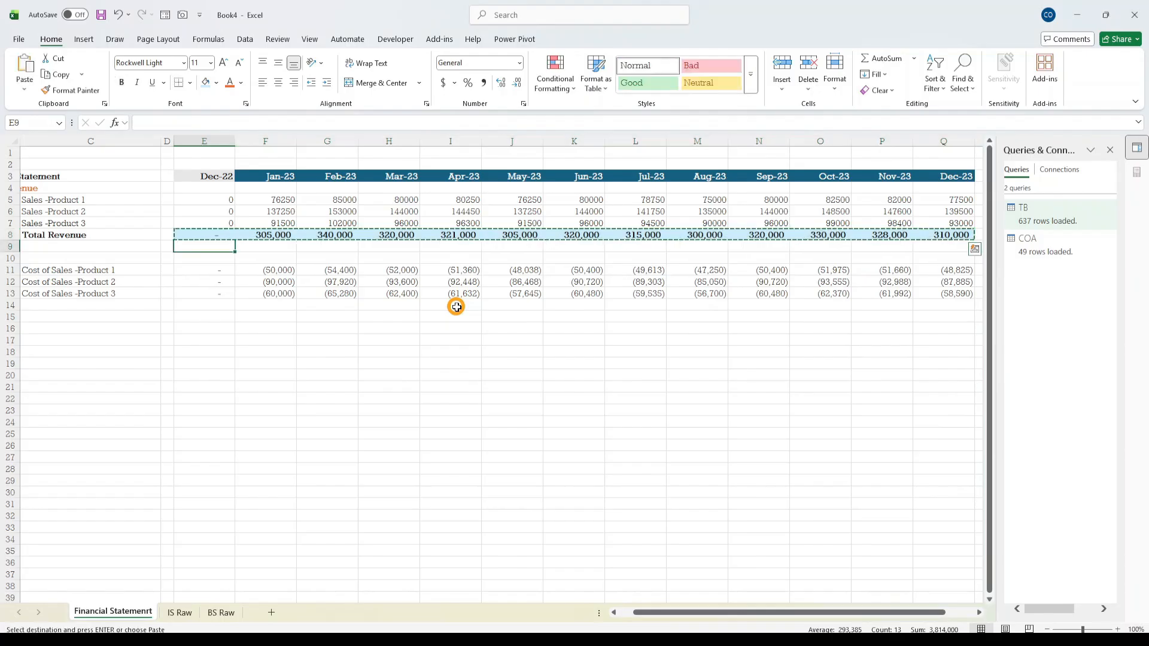
pyautogui.press('Down')
pyautogui.press('Down')
pyautogui.press('Down')
pyautogui.press('Down')
pyautogui.press('Down')
pyautogui.press('Down')
pyautogui.hotkey('ctrl', 'v')
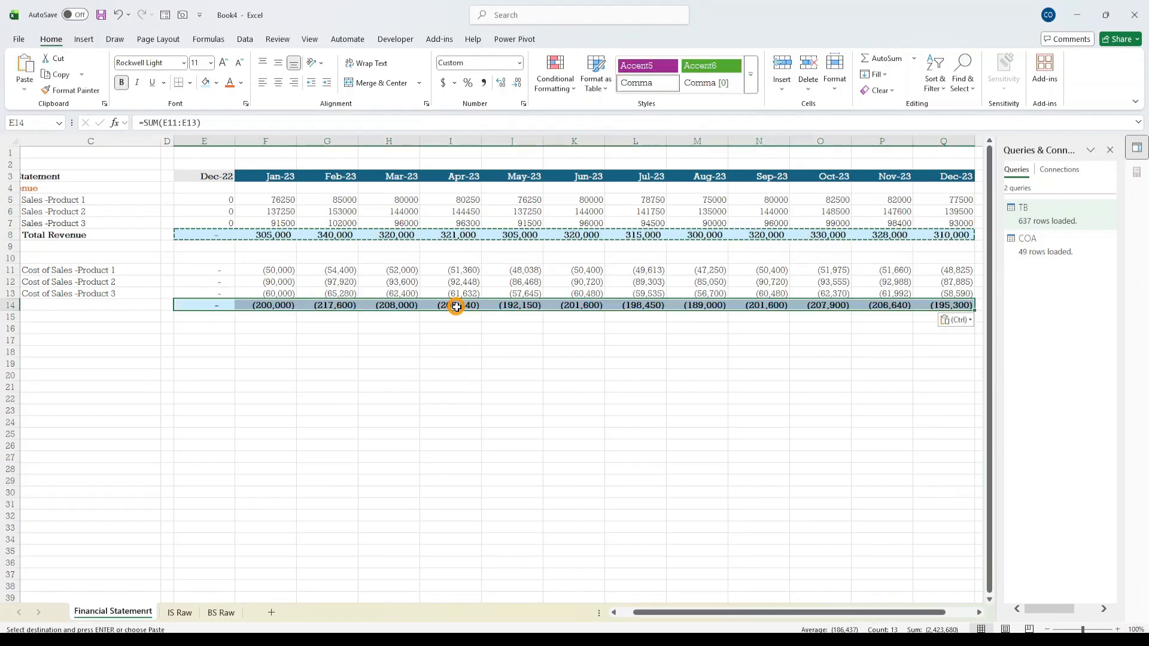
# - Label cell C14 as Total Cost of Sales and make it bold
pyautogui.press('Left')
pyautogui.press('Left')
pyautogui.press('Left')
pyautogui.press('Right')
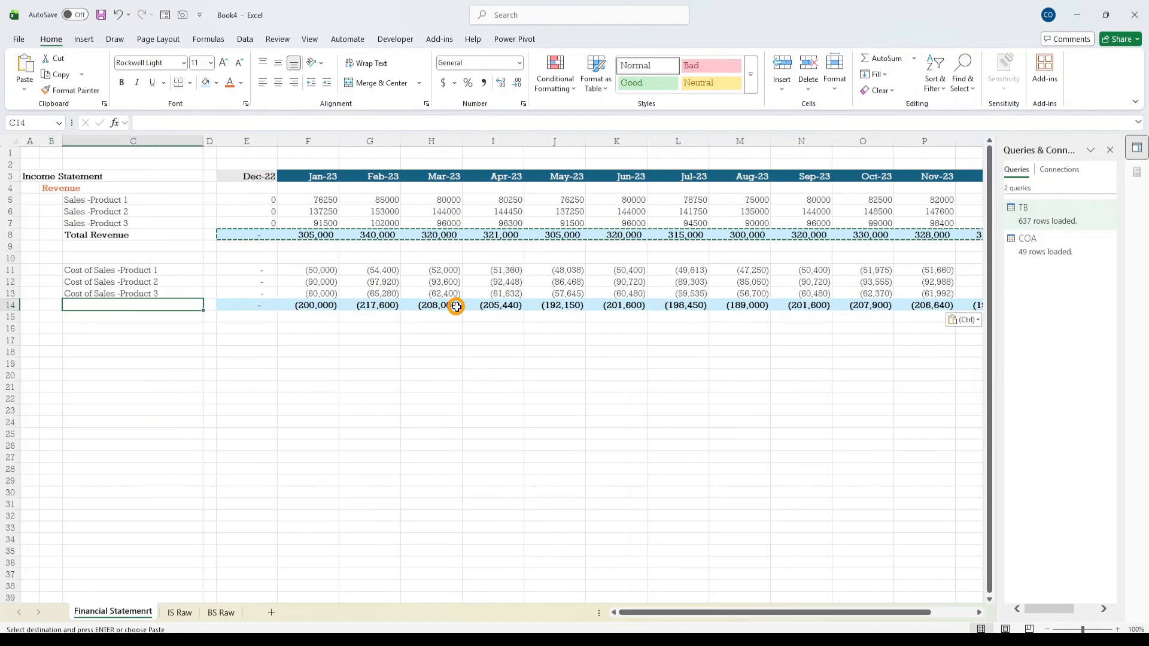
pyautogui.write('Total Cost of Sales')
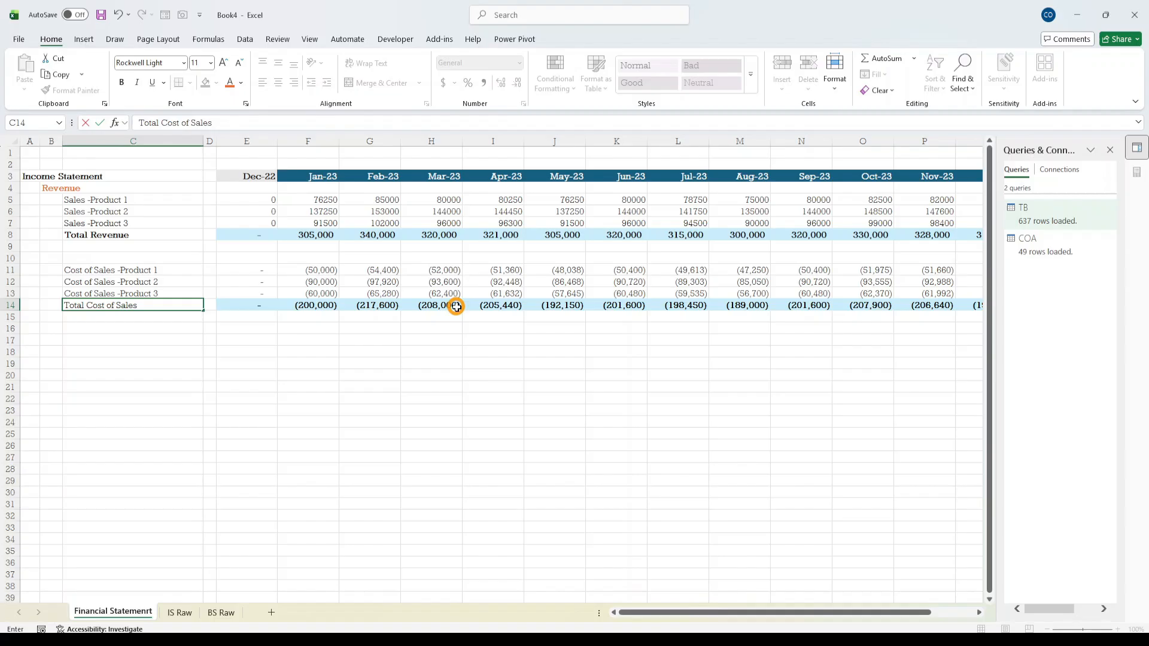
pyautogui.press('Return')
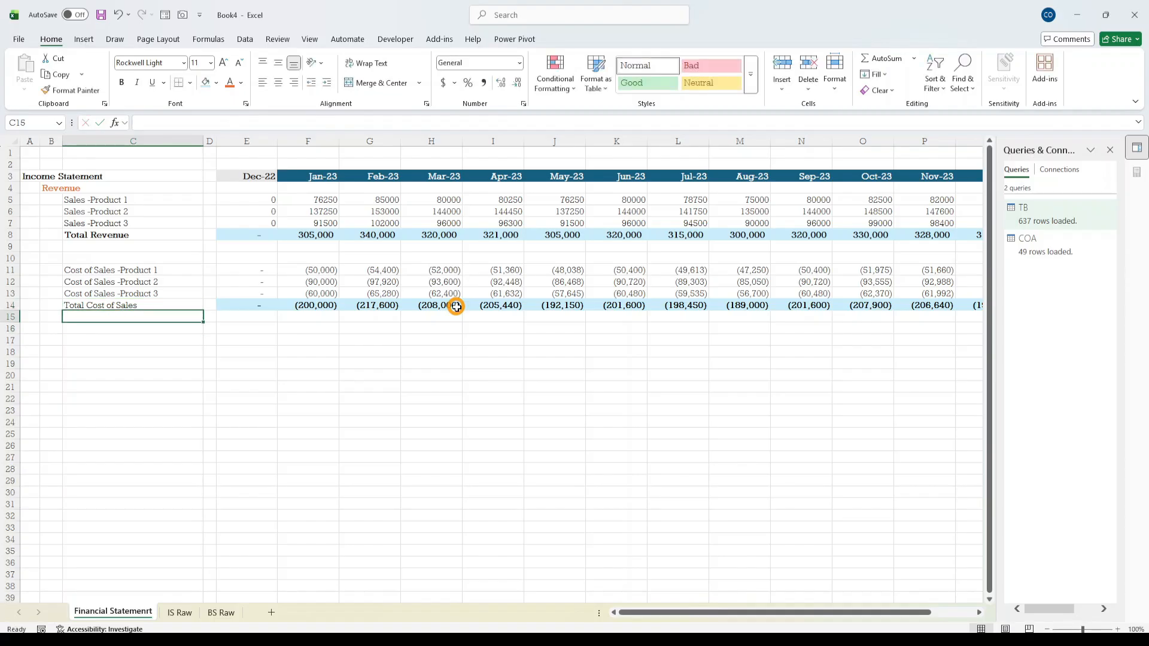
pyautogui.press('Up')
pyautogui.hotkey('ctrl', 'b')
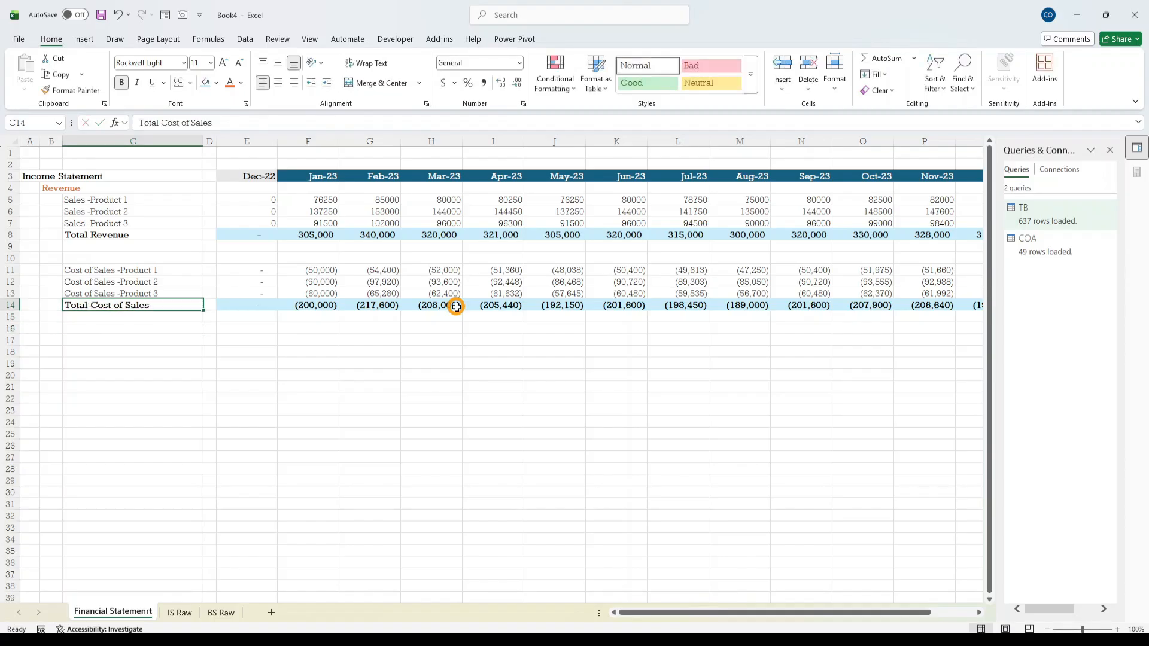
# - Label cell B10 above the cost of sales rows as Cost of Sales
pyautogui.press('Down')
pyautogui.press('Down')
pyautogui.press('Up')
pyautogui.press('Up')
pyautogui.press('Left')
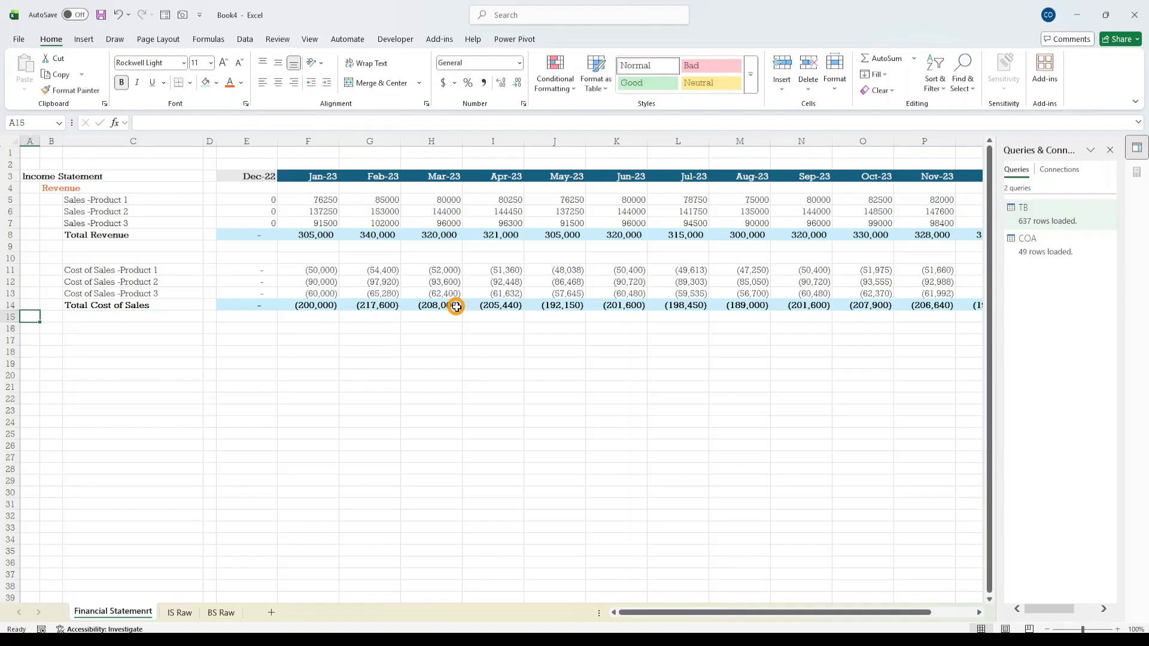
pyautogui.press('Up')
pyautogui.press('Up')
pyautogui.press('Up')
pyautogui.press('Up')
pyautogui.press('Up')
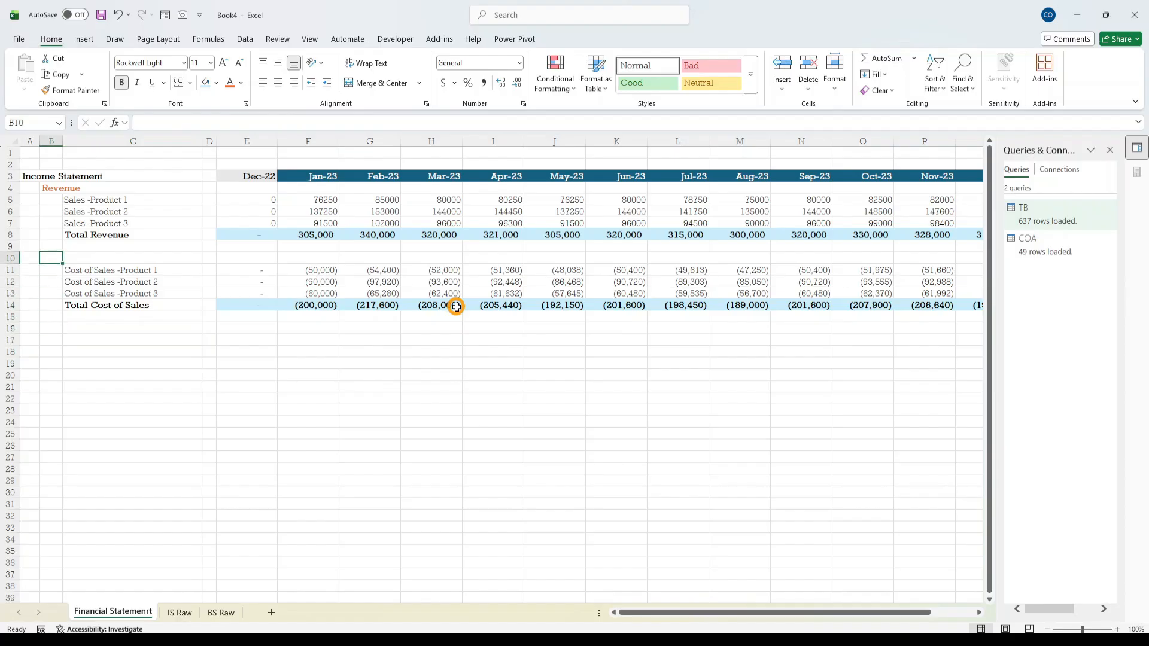
pyautogui.write('Cost of')
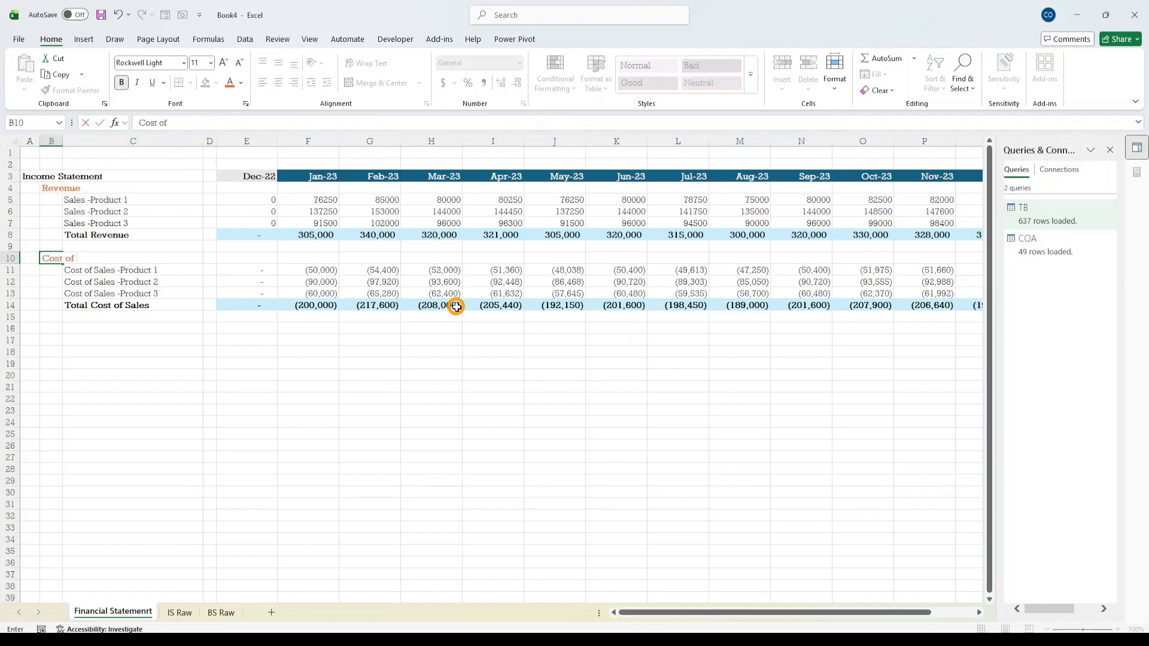
pyautogui.write(' Sales')
pyautogui.hotkey('ctrl', 'Return')
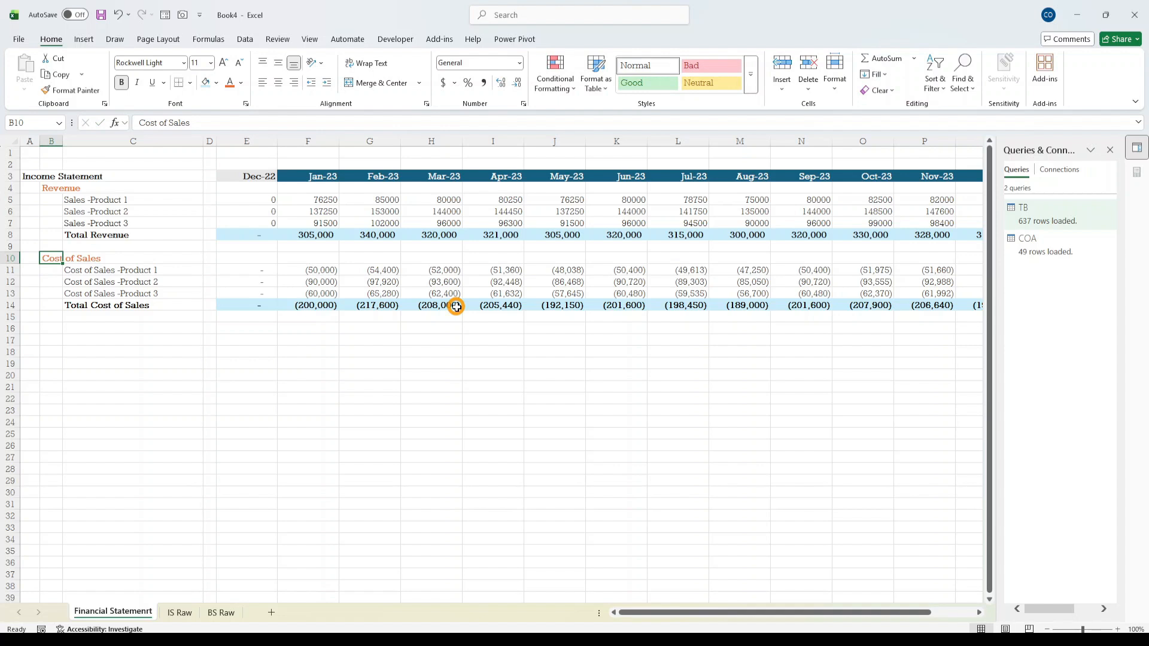
pyautogui.press('Down')
pyautogui.press('Down')
pyautogui.press('Down')
pyautogui.press('Down')
pyautogui.press('Down')
pyautogui.press('Down')
pyautogui.press('Up')
pyautogui.press('Up')
pyautogui.press('Up')
pyautogui.press('Up')
pyautogui.press('Up')
pyautogui.press('Up')
pyautogui.press('Up')
pyautogui.press('Up')
pyautogui.press('Up')
pyautogui.press('Up')
pyautogui.press('Up')
pyautogui.press('Up')
pyautogui.press('Up')
pyautogui.press('Up')
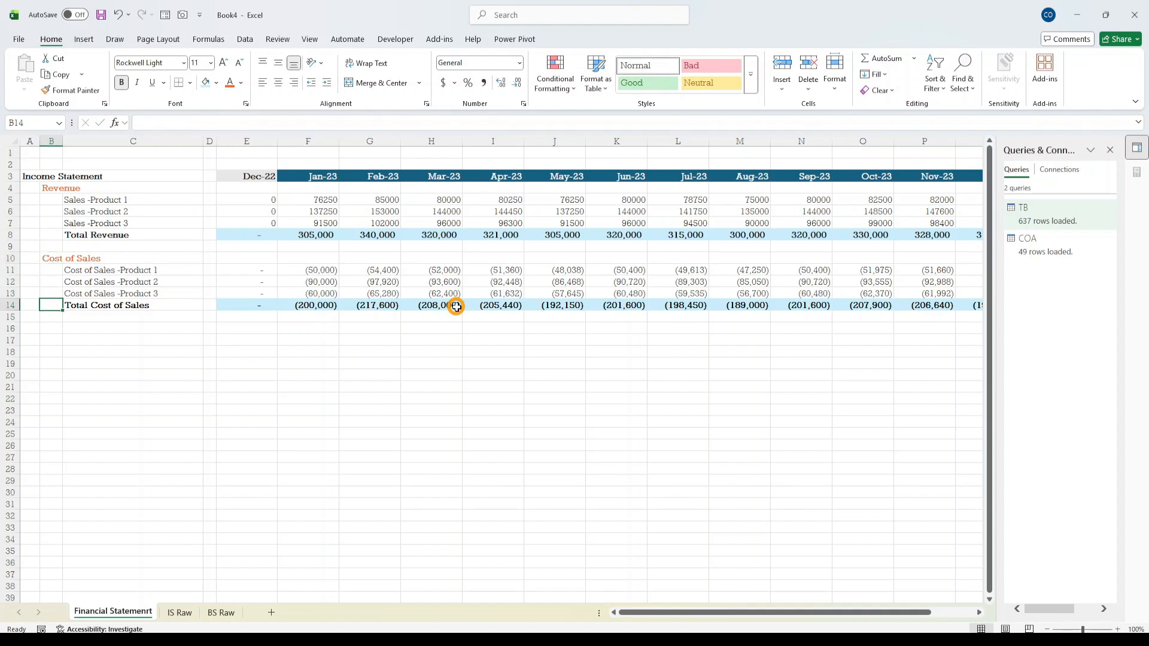
pyautogui.press('Up')
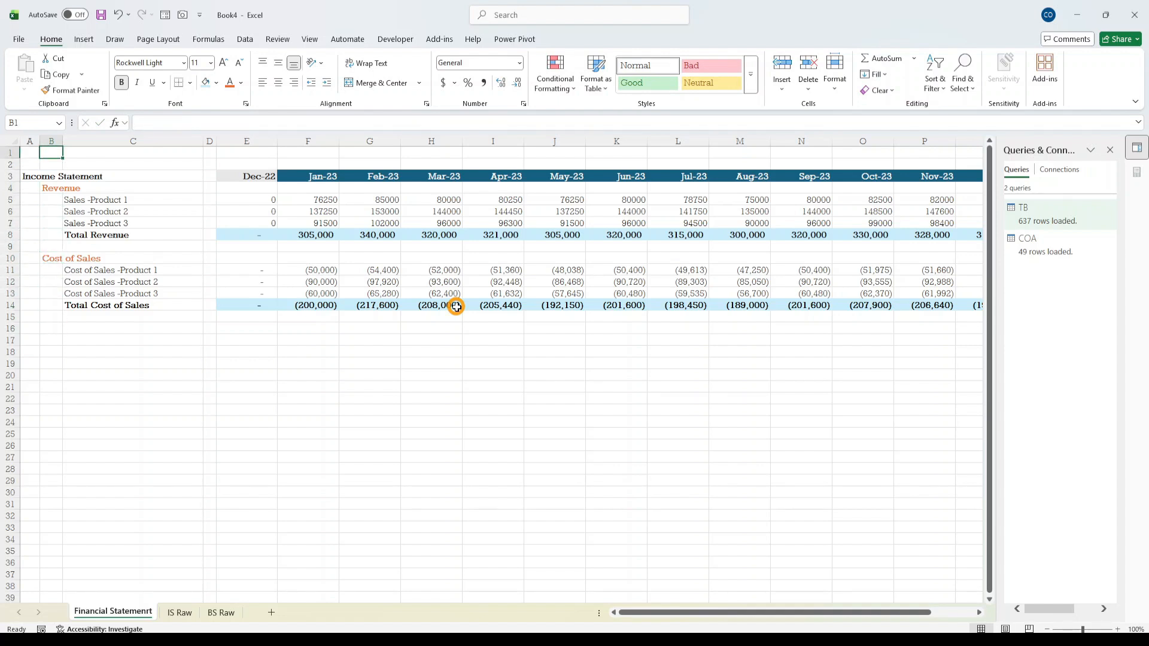
# - Change the font colour of column B, which holds the section headings, to the dark teal theme colour
pyautogui.click(50, 142)
pyautogui.click(241, 83)
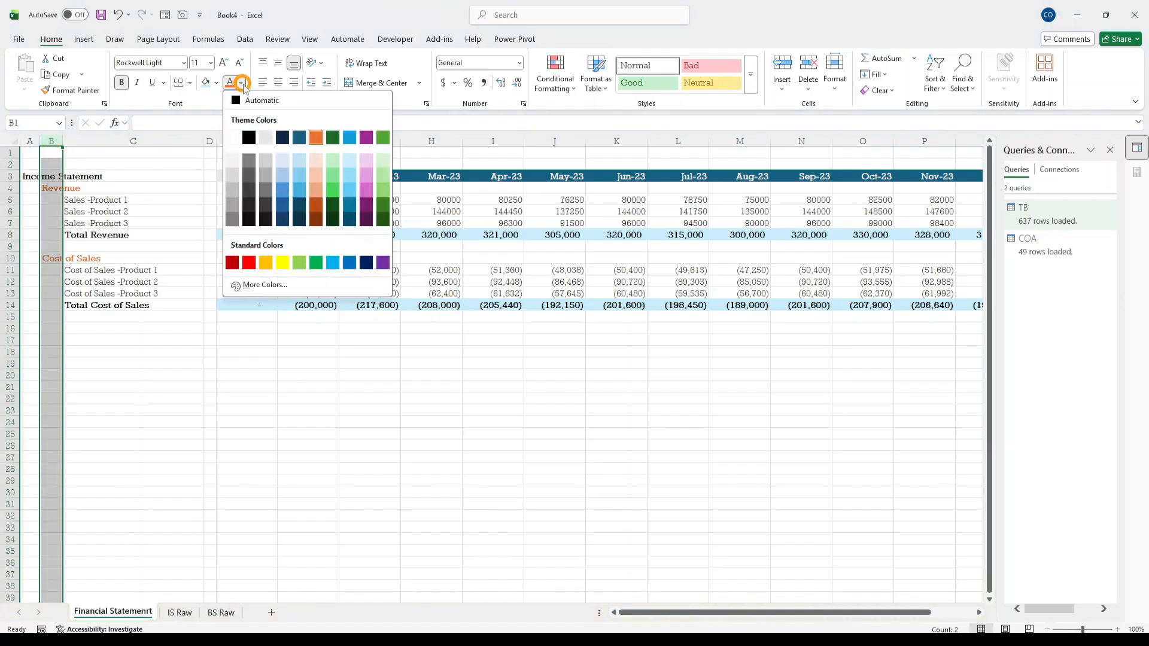
pyautogui.click(299, 137)
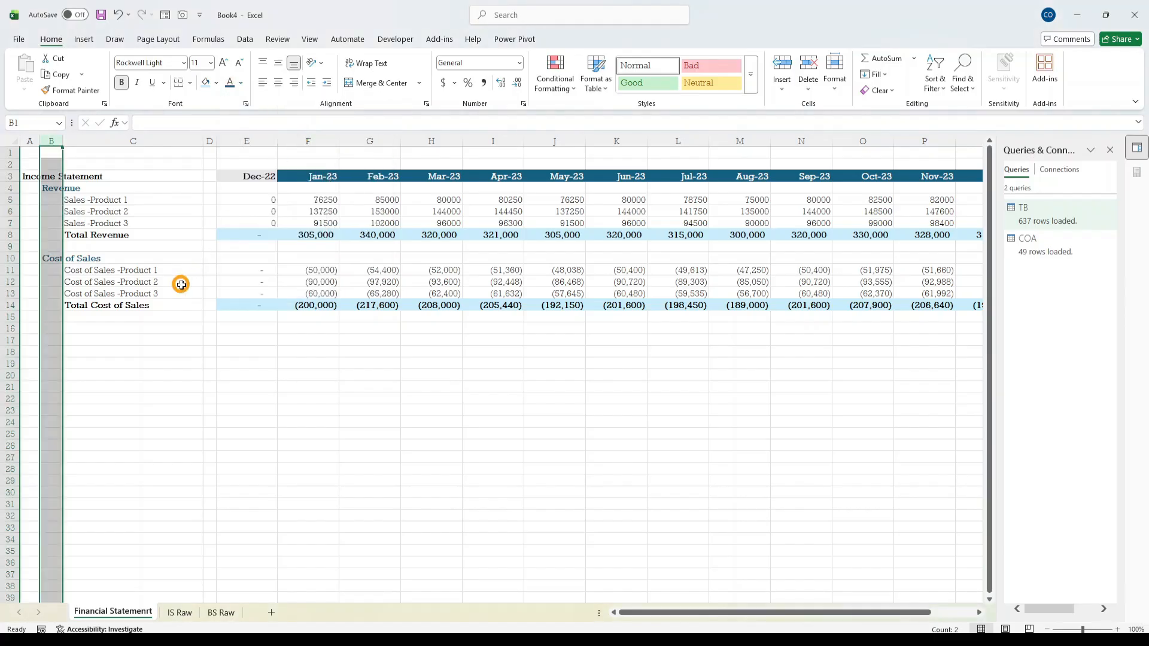
pyautogui.click(138, 340)
pyautogui.click(441, 456)
# - Add a bottom border to the Income Statement header row across A3:Q3
pyautogui.press('Down')
pyautogui.press('Down')
pyautogui.press('Down')
pyautogui.press('Down')
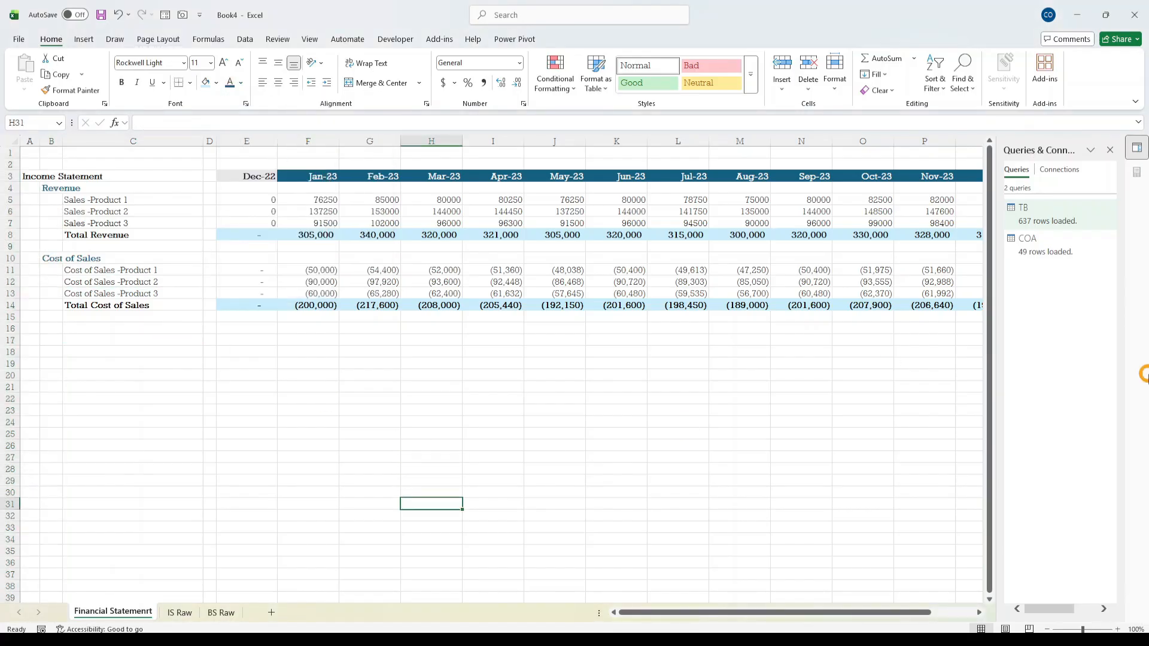
pyautogui.press('Up')
pyautogui.press('Up')
pyautogui.press('Up')
pyautogui.press('Up')
pyautogui.press('Up')
pyautogui.press('Up')
pyautogui.press('Up')
pyautogui.press('Up')
pyautogui.press('Up')
pyautogui.press('Up')
pyautogui.press('Up')
pyautogui.press('Up')
pyautogui.press('Up')
pyautogui.press('Up')
pyautogui.press('Up')
pyautogui.press('Up')
pyautogui.press('Up')
pyautogui.press('Up')
pyautogui.press('Up')
pyautogui.press('Up')
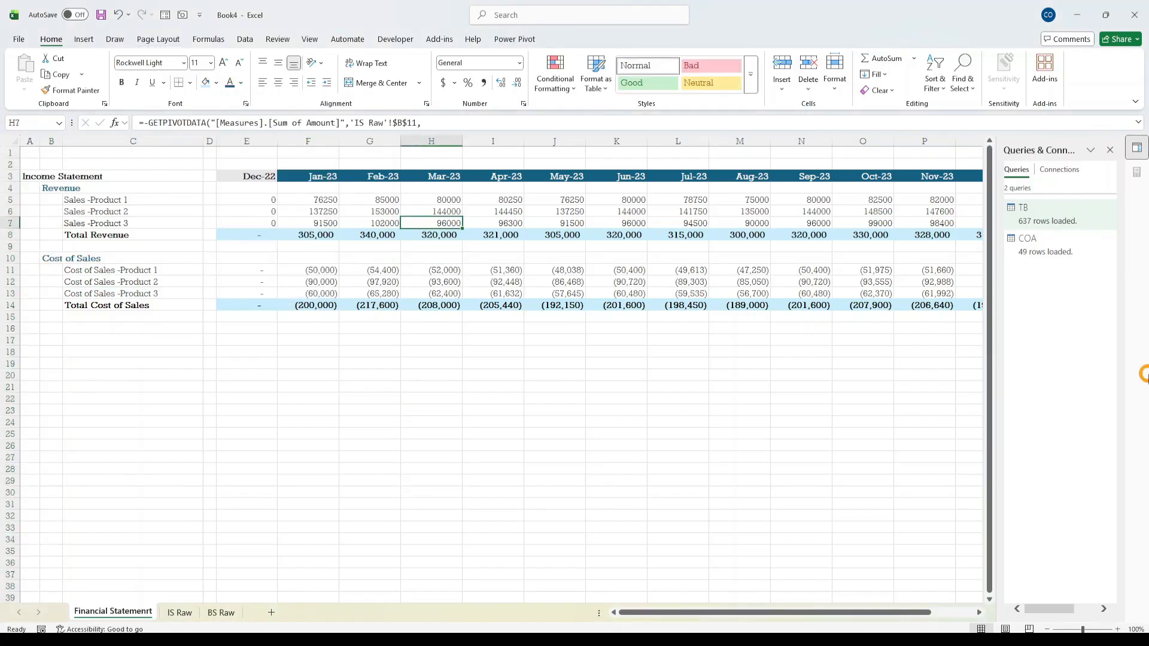
pyautogui.press('Up')
pyautogui.press('Up')
pyautogui.press('Up')
pyautogui.press('Up')
pyautogui.press('Left')
pyautogui.press('Left')
pyautogui.press('Left')
pyautogui.press('Left')
pyautogui.press('Left')
pyautogui.press('Left')
pyautogui.press('Left')
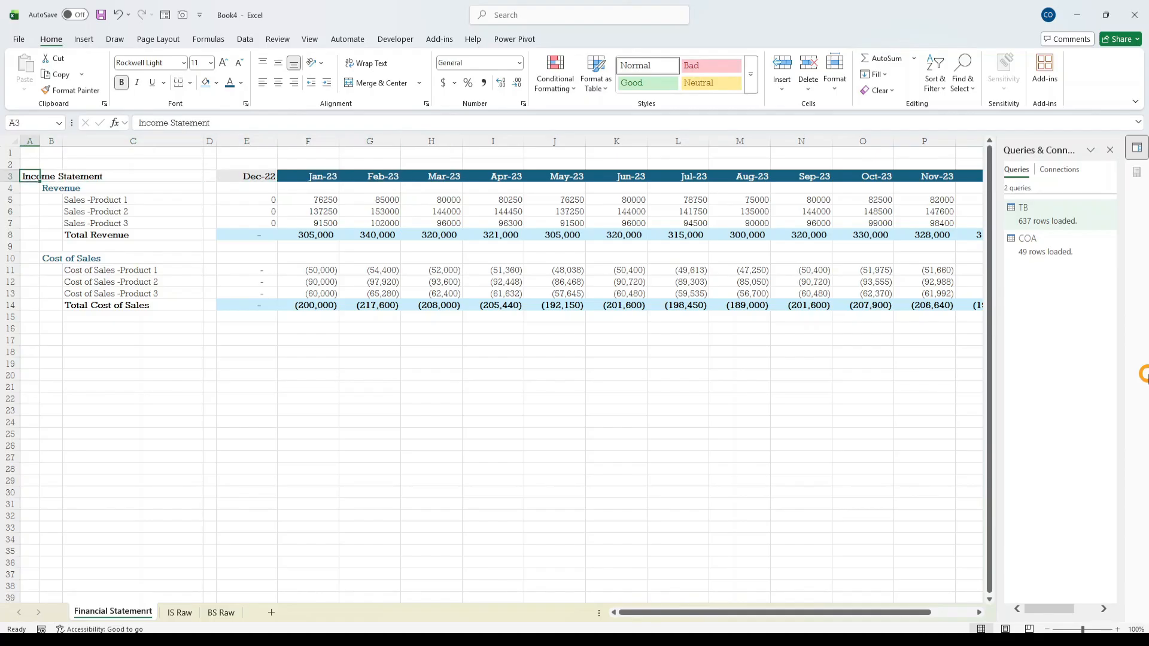
pyautogui.moveTo(40, 176); pyautogui.dragTo(874, 179)
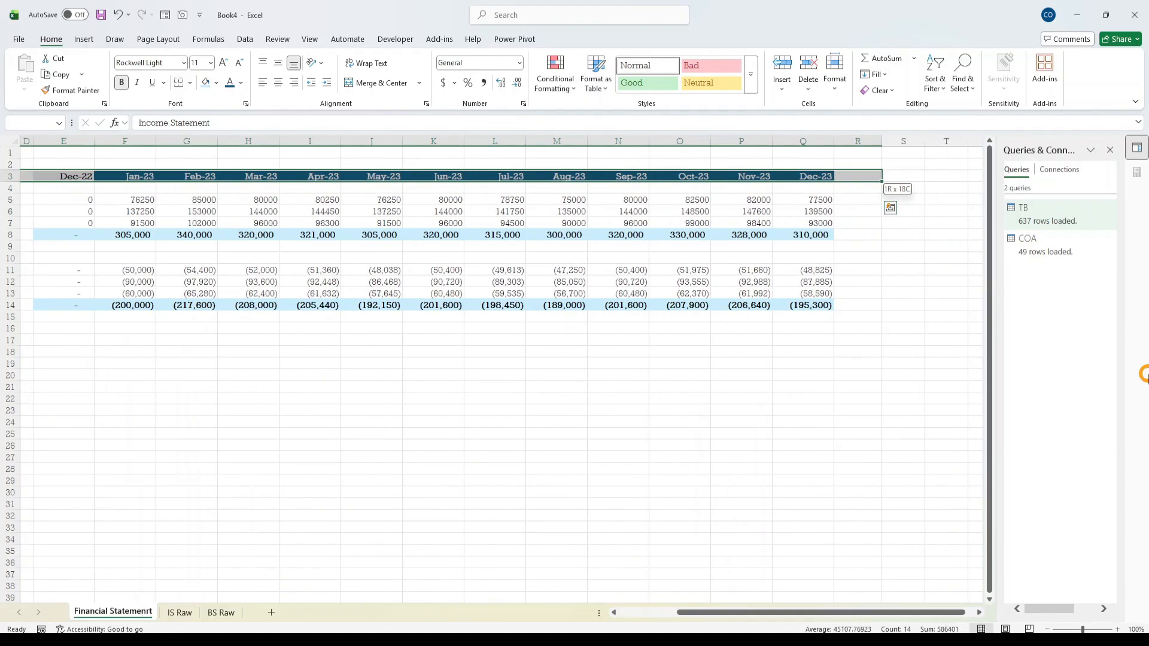
pyautogui.hotkey('shift', 'Left')
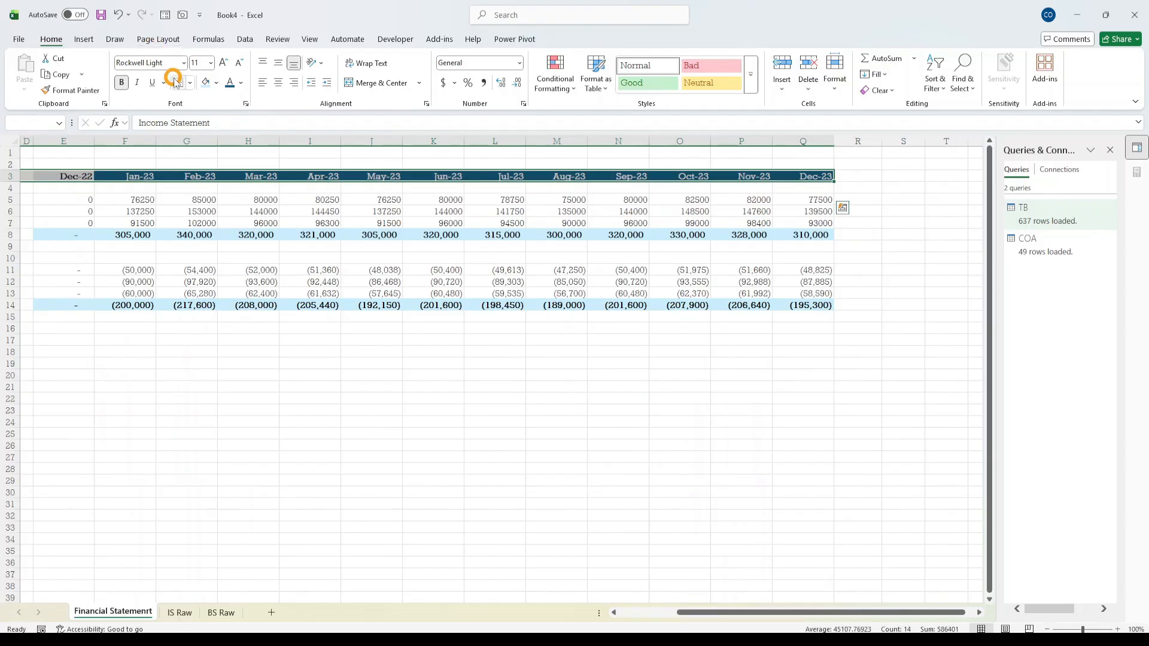
pyautogui.click(178, 83)
pyautogui.click(244, 330)
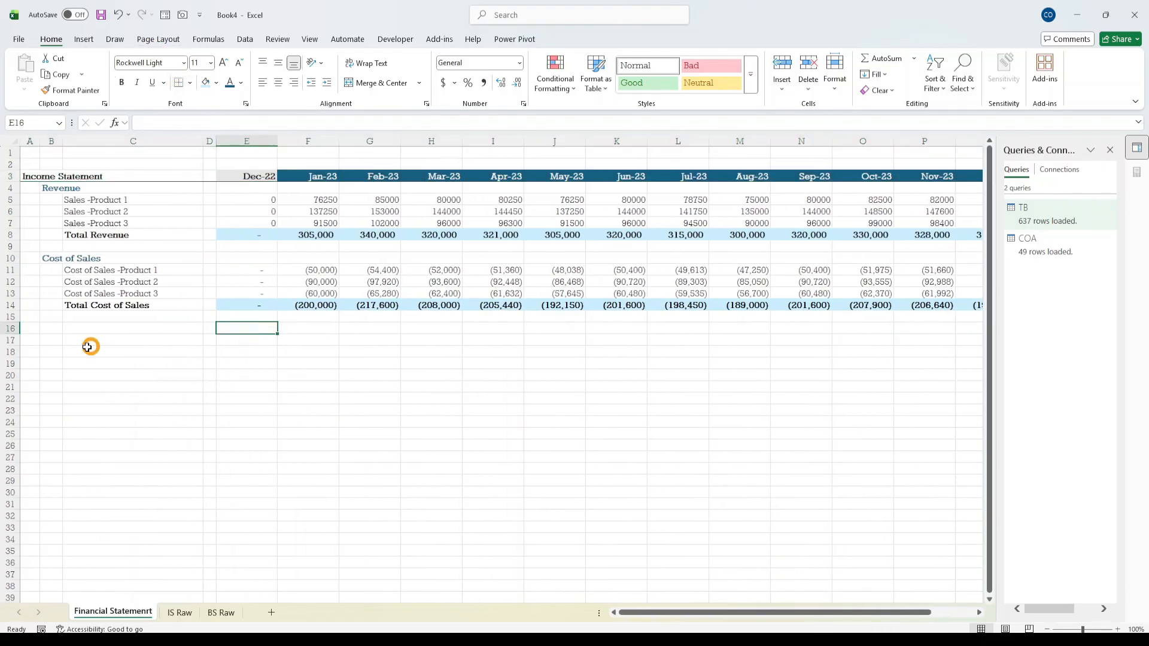
# - Add the section heading Opex in cell B16, below the Total Cost of Sales row
pyautogui.click(30, 363)
pyautogui.press('Down')
pyautogui.press('Down')
pyautogui.press('Down')
pyautogui.press('Down')
pyautogui.press('Up')
pyautogui.press('Up')
pyautogui.press('Up')
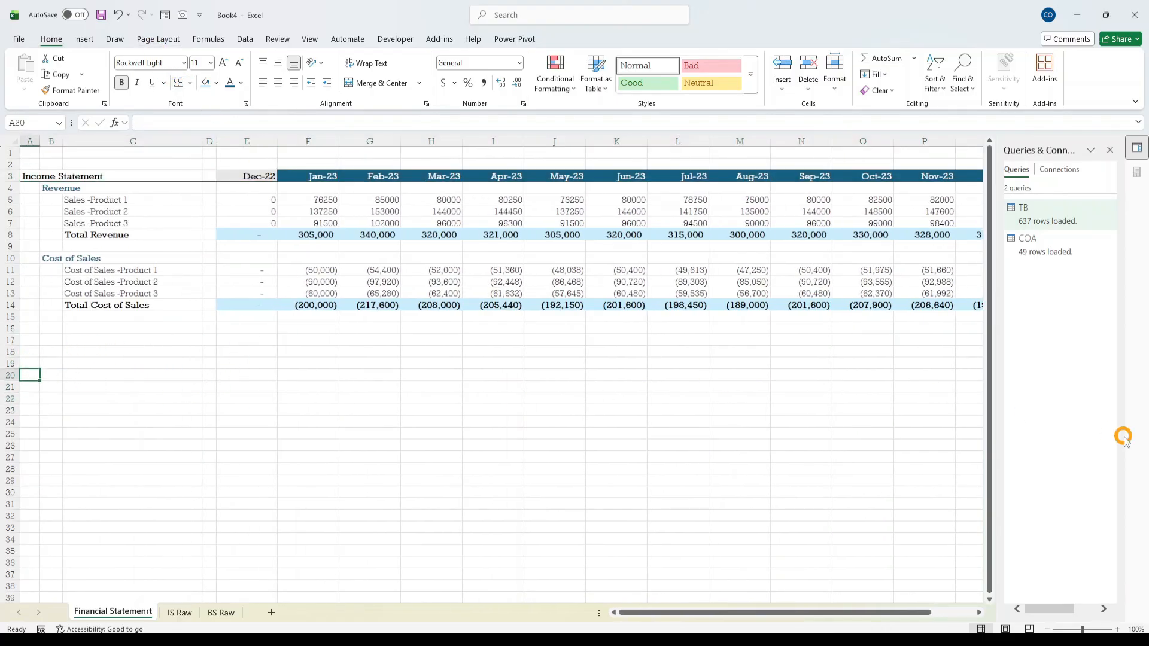
pyautogui.press('Up')
pyautogui.press('Up')
pyautogui.press('Up')
pyautogui.press('Up')
pyautogui.press('Right')
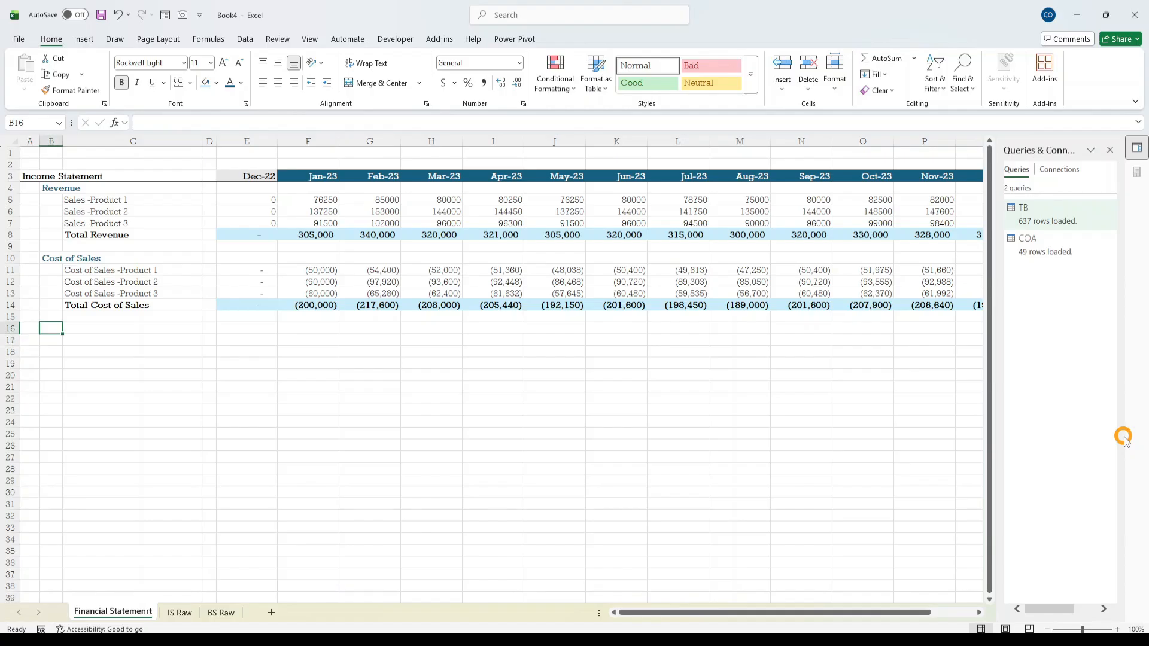
pyautogui.write('OP')
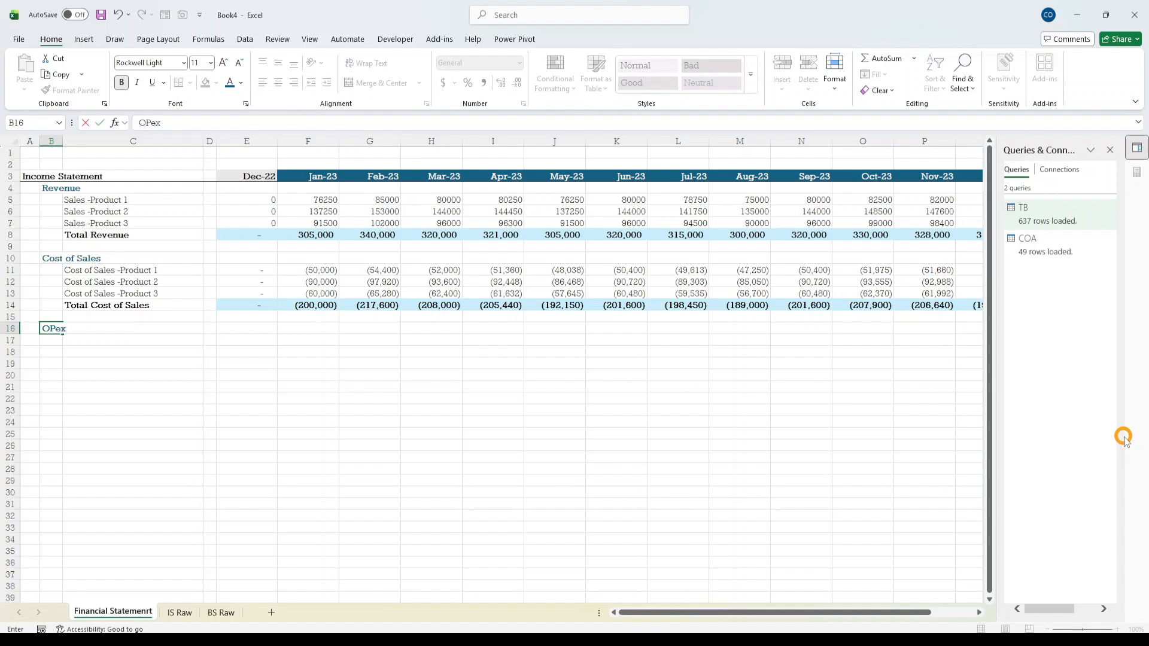
pyautogui.write('ex')
pyautogui.press('Return')
pyautogui.press('Down')
pyautogui.press('Down')
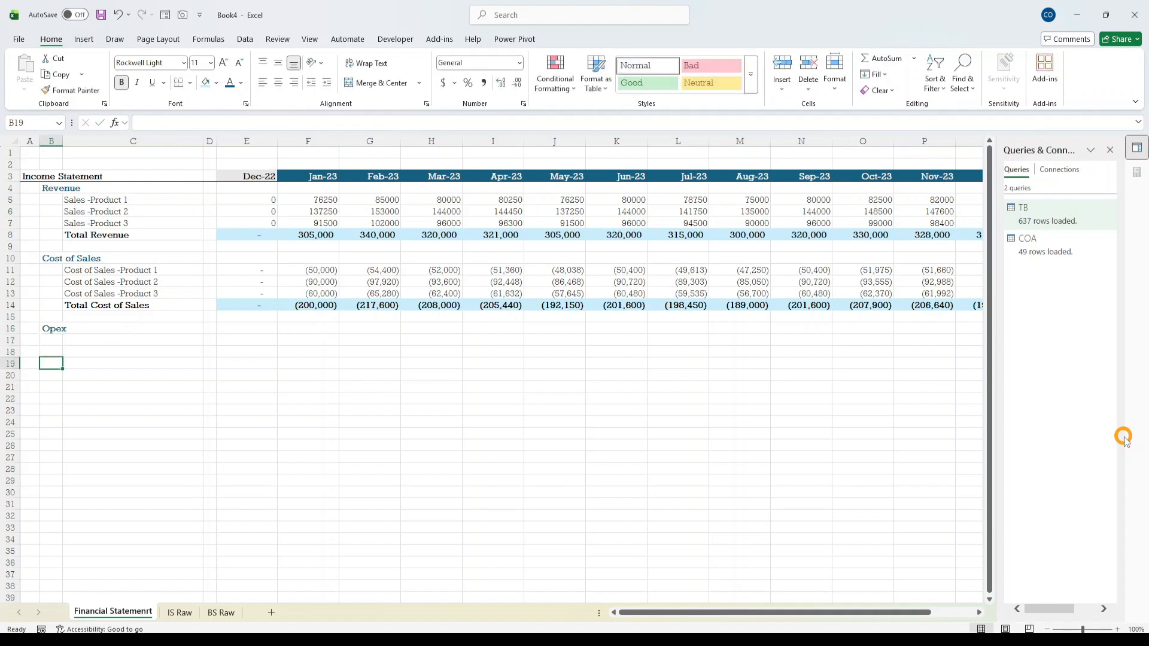
# - Copy the four Salaries & Wages account names in B36:B39 of the IS Raw sheet
pyautogui.press('Up')
pyautogui.press('Up')
pyautogui.press('Right')
pyautogui.press('Down')
pyautogui.press('Down')
pyautogui.press('Up')
pyautogui.press('Up')
pyautogui.press('Down')
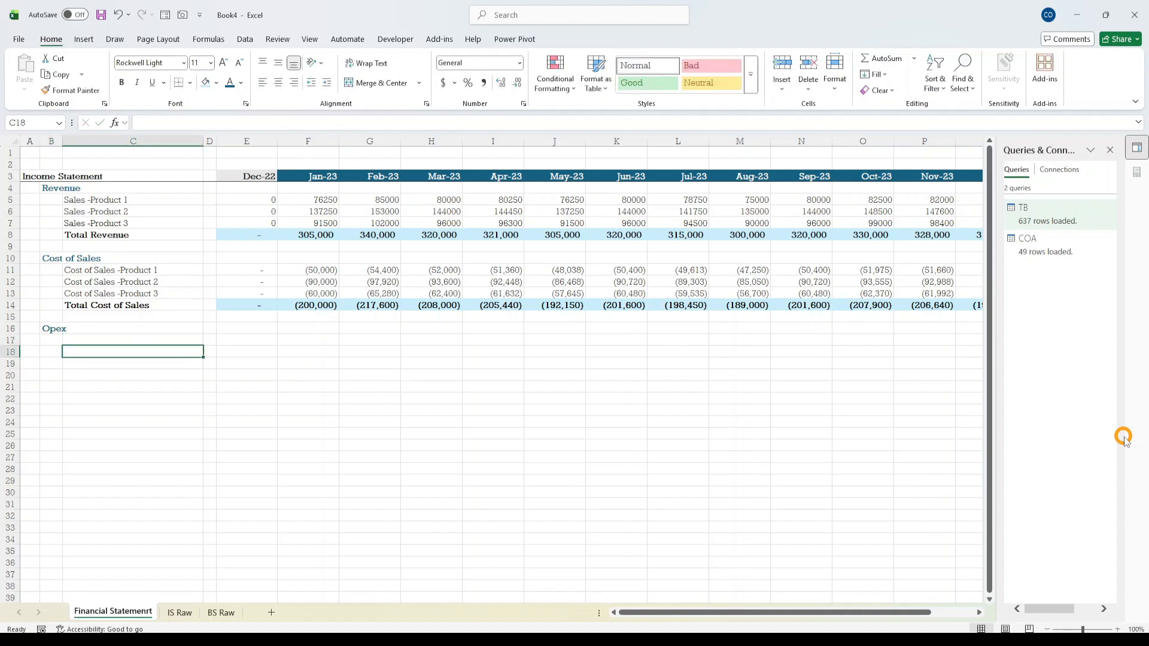
pyautogui.click(180, 612)
pyautogui.scroll(-1, 256, 473)
pyautogui.scroll(-4, 256, 473)
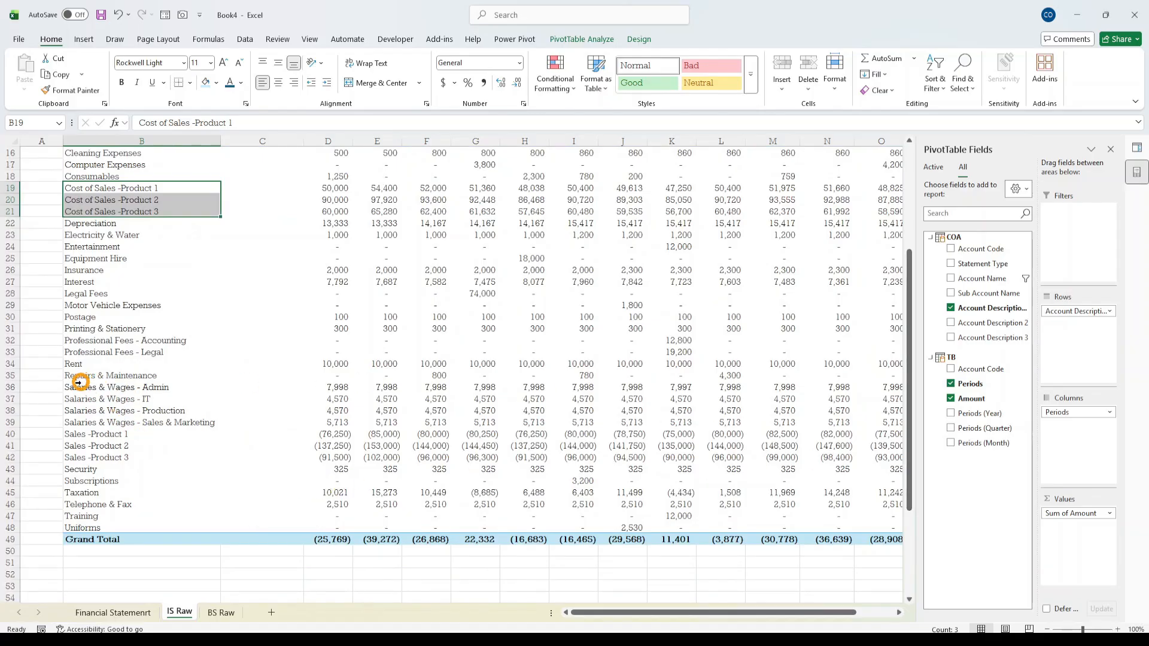
pyautogui.moveTo(79, 389); pyautogui.dragTo(88, 445)
pyautogui.click(86, 420)
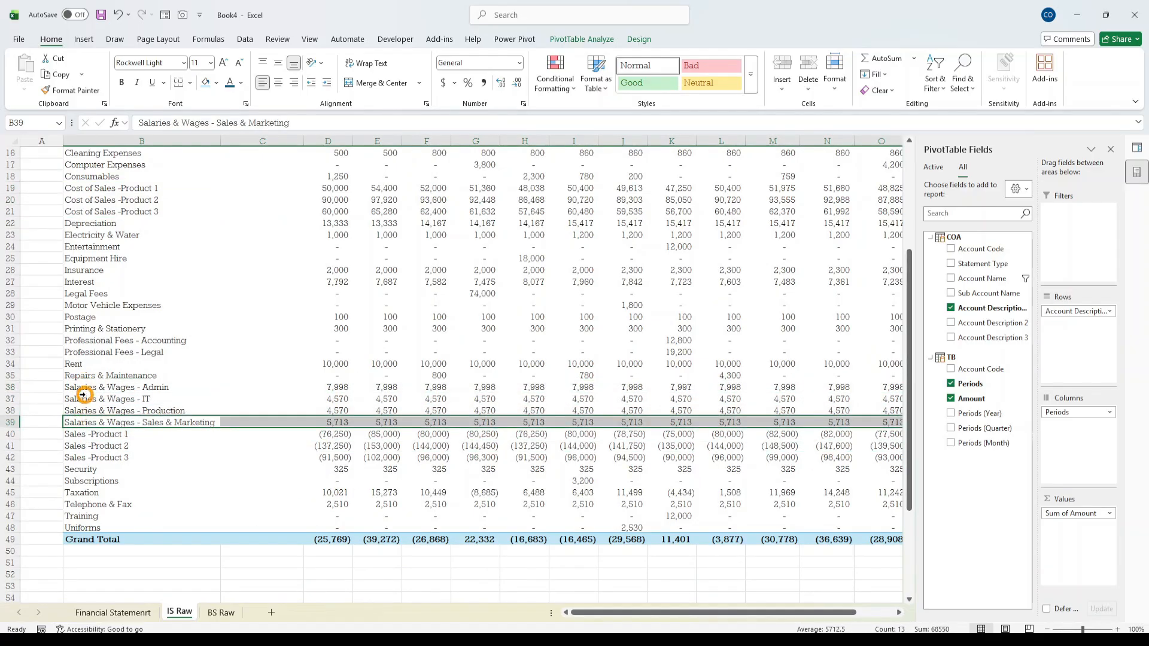
pyautogui.click(84, 395)
pyautogui.press('Up')
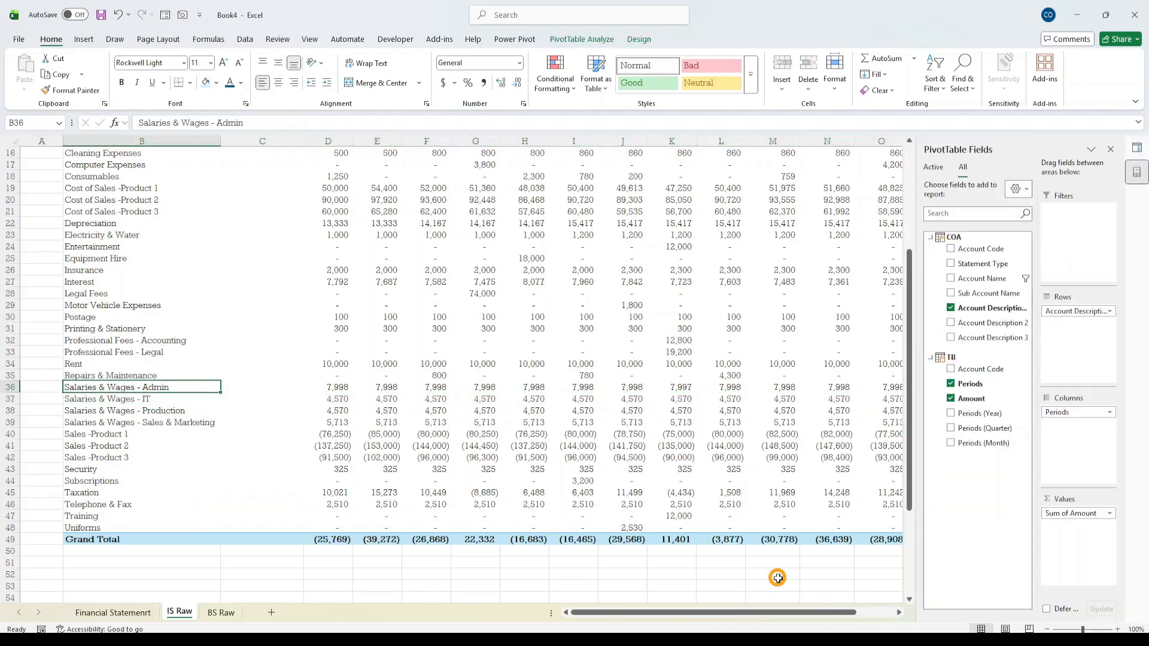
pyautogui.hotkey('shift', 'Down')
pyautogui.hotkey('shift', 'Down')
pyautogui.hotkey('shift', 'Down')
pyautogui.hotkey('shift', 'Down')
pyautogui.hotkey('shift', 'Down')
pyautogui.hotkey('shift', 'Down')
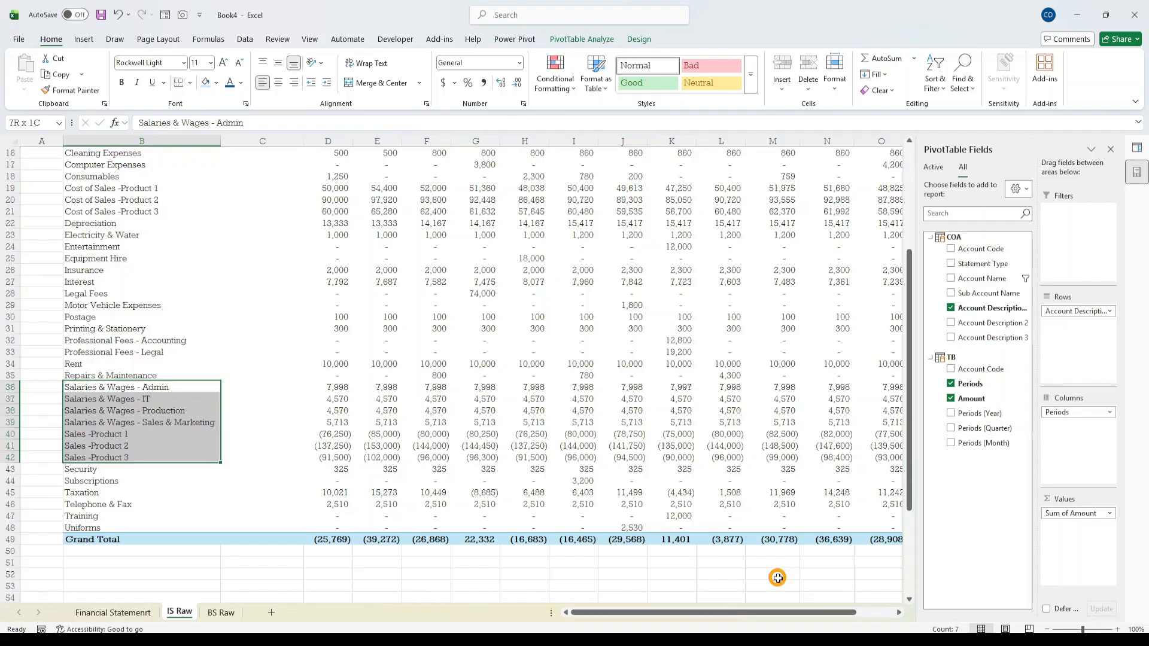
pyautogui.hotkey('shift', 'Up')
pyautogui.hotkey('shift', 'Up')
pyautogui.hotkey('shift', 'Up')
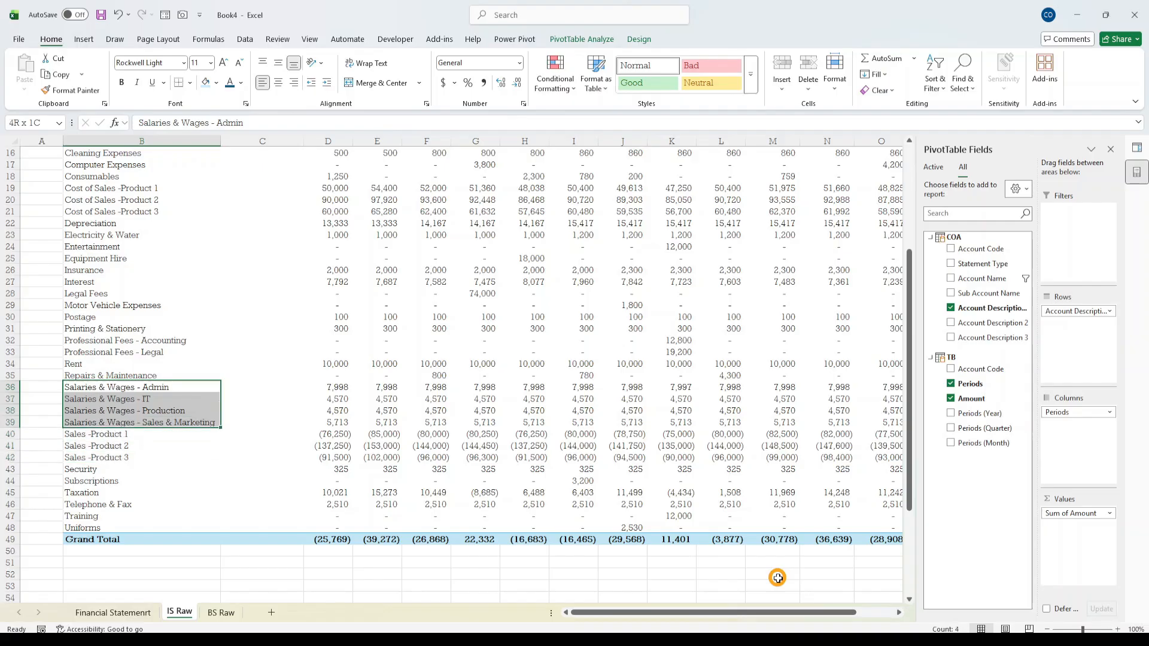
pyautogui.hotkey('ctrl', 'c')
# - Paste the copied Salaries & Wages account names under Opex on the financial statement sheet, starting at C17
pyautogui.hotkey('alt', 'Tab')
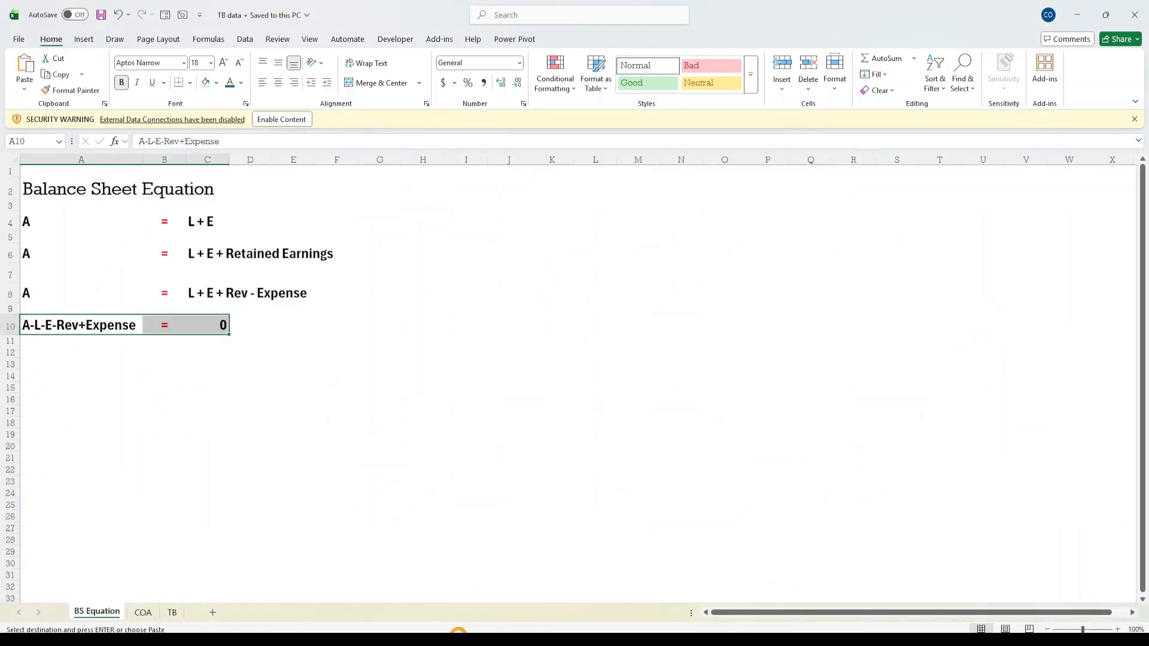
pyautogui.hotkey('alt', 'Tab')
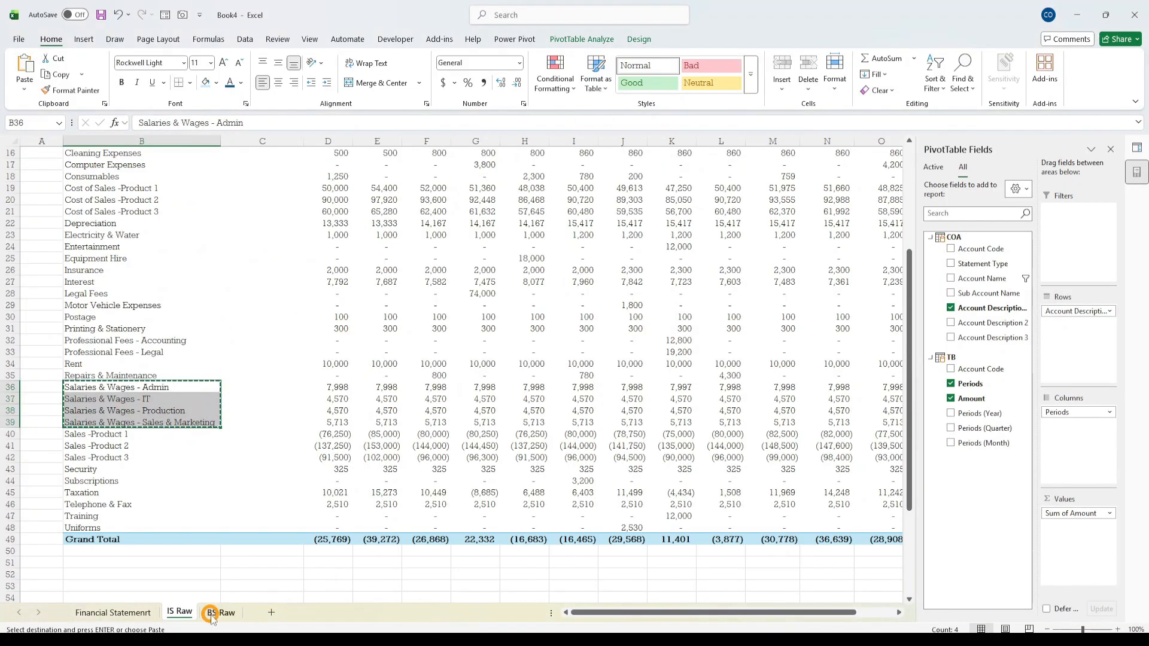
pyautogui.click(216, 614)
pyautogui.click(140, 613)
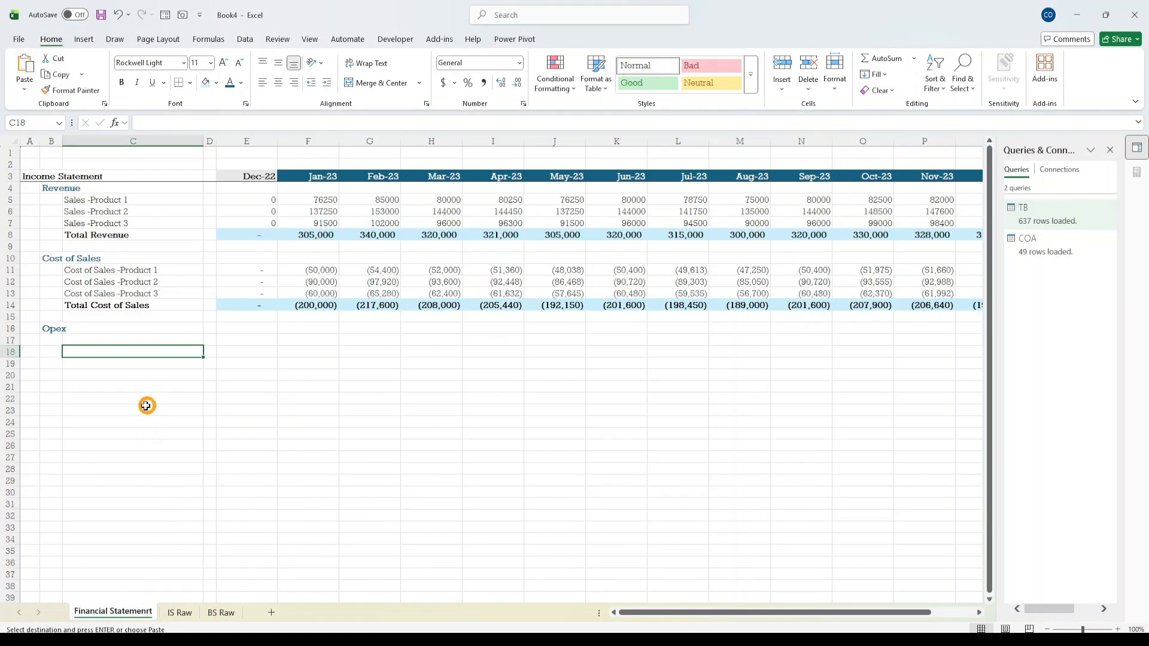
pyautogui.click(121, 342)
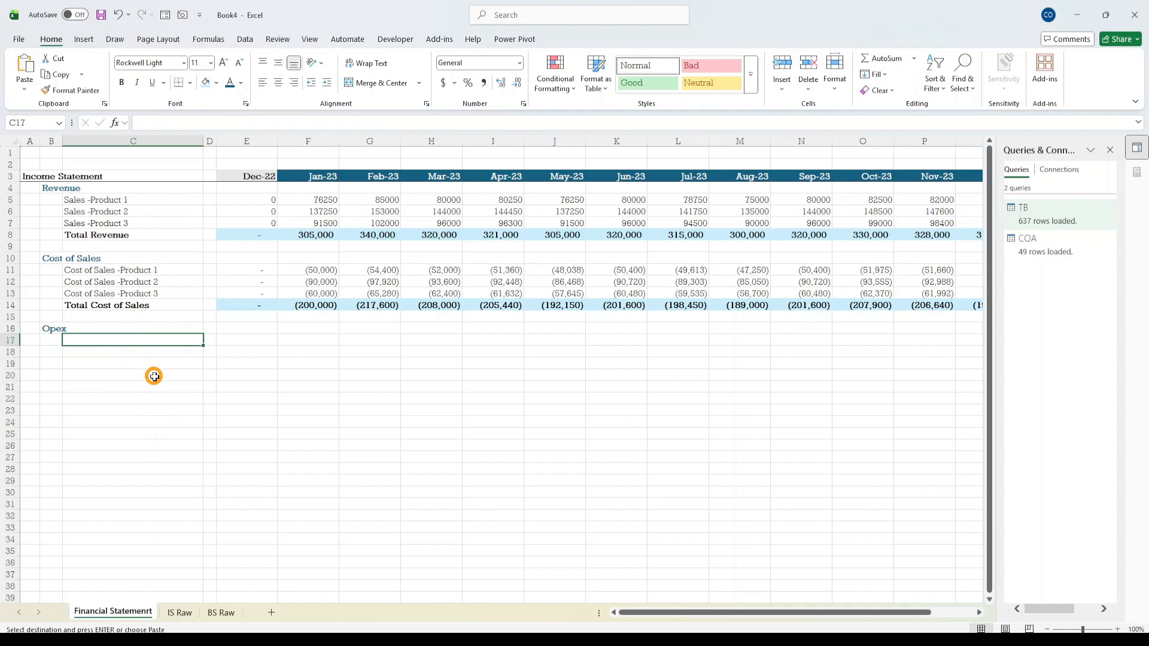
pyautogui.hotkey('ctrl', 'v')
# - Copy the Cost of Sales -Product 3 formulas from E13:Q13 into the four Salaries & Wages rows, E17:Q20
pyautogui.click(281, 293)
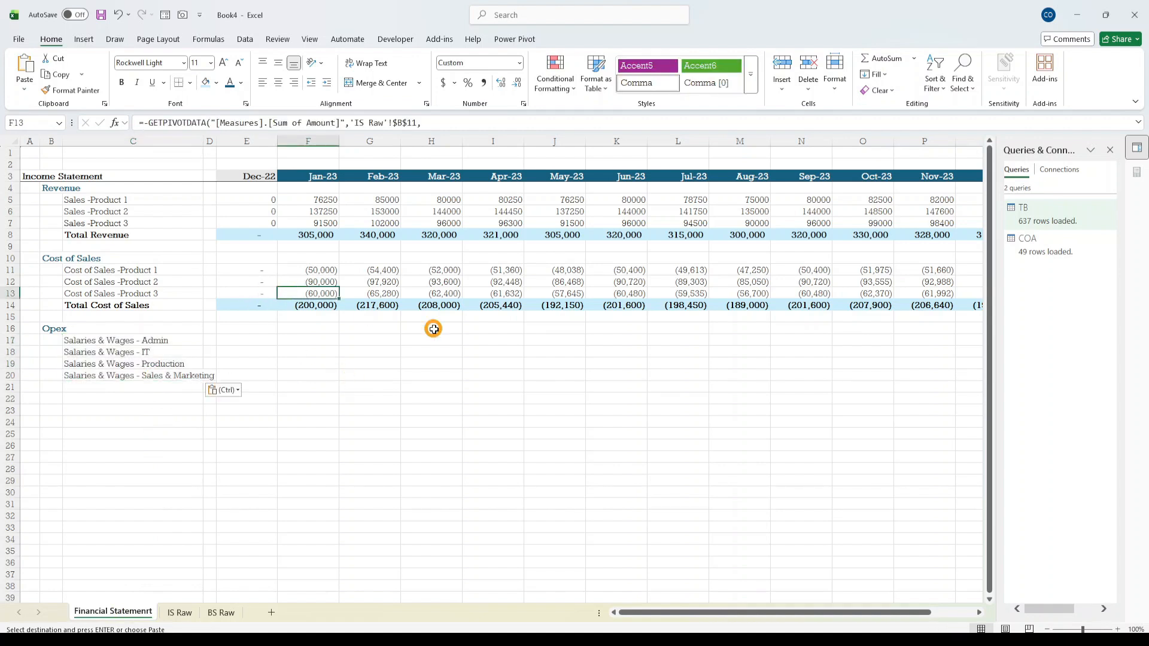
pyautogui.press('Left')
pyautogui.hotkey('ctrl', 'shift', 'Right')
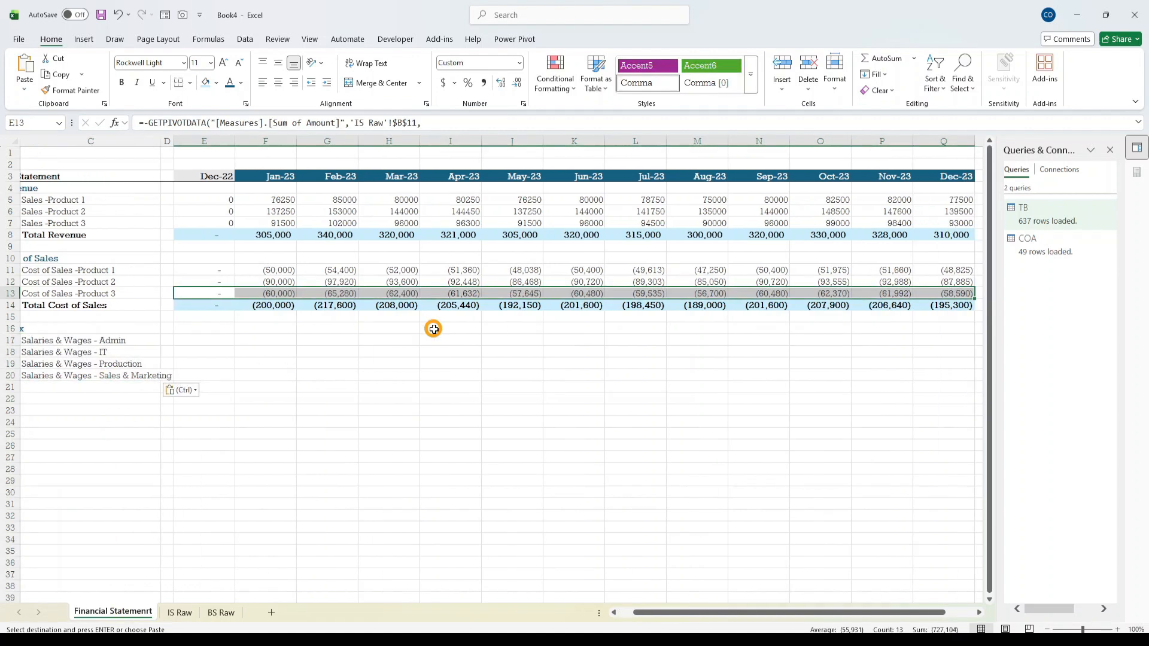
pyautogui.hotkey('ctrl', 'c')
pyautogui.press('Down')
pyautogui.press('Down')
pyautogui.press('Down')
pyautogui.press('Down')
pyautogui.hotkey('shift', 'Down')
pyautogui.hotkey('shift', 'Down')
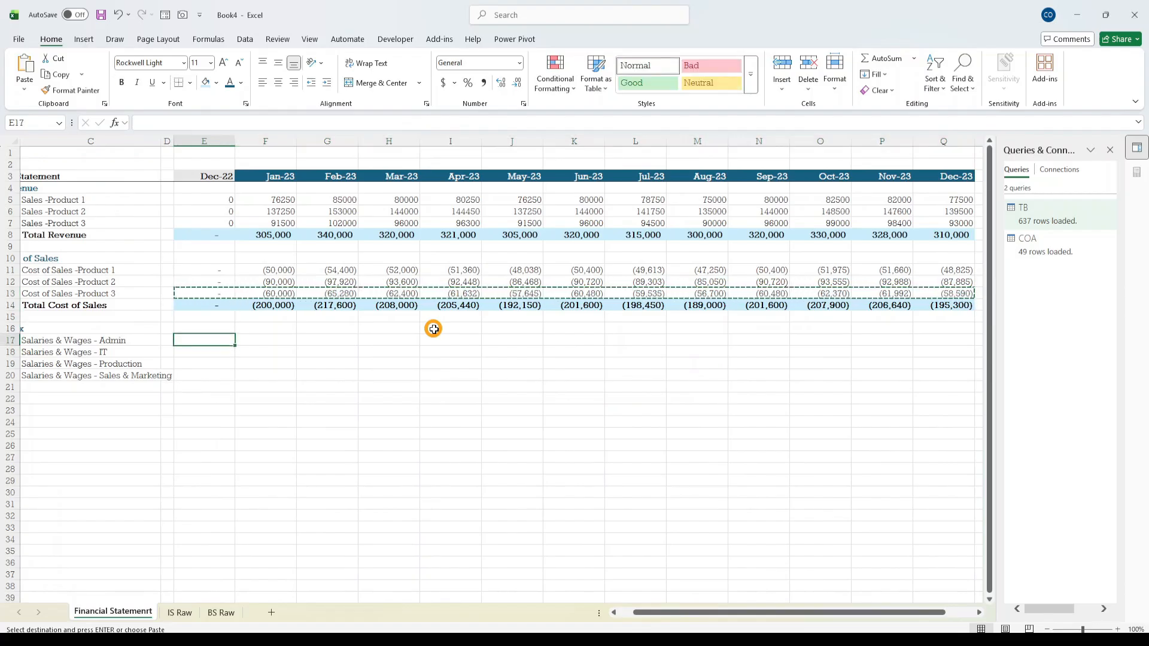
pyautogui.hotkey('shift', 'Down')
pyautogui.hotkey('ctrl', 'v')
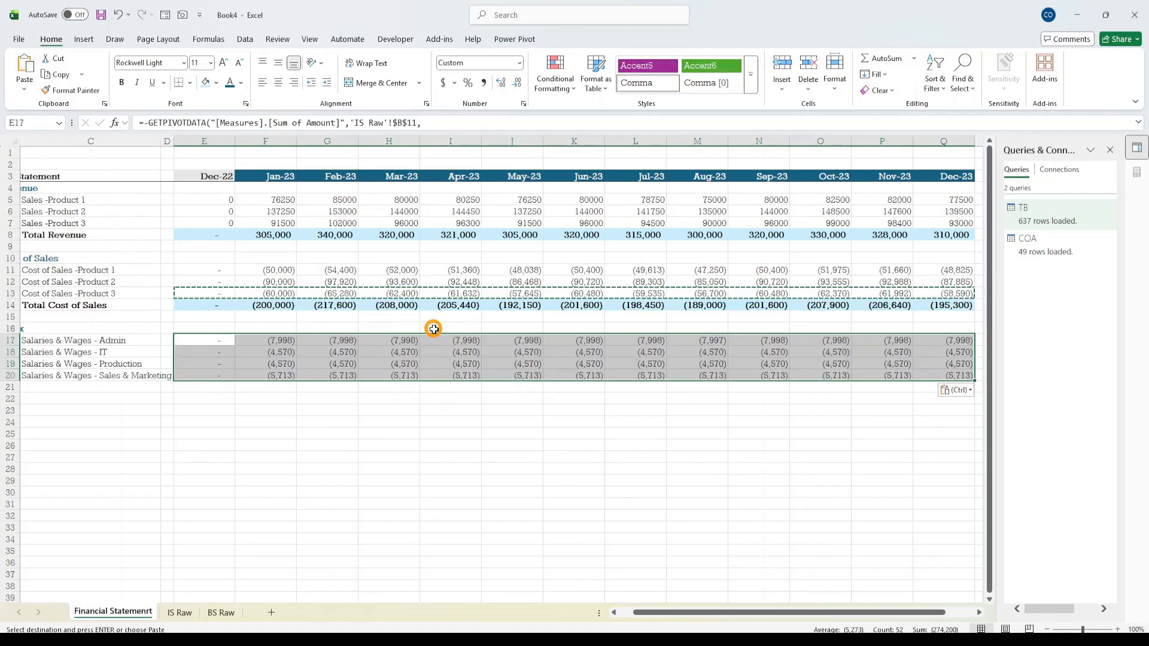
pyautogui.press('Escape')
pyautogui.press('Down')
pyautogui.press('Down')
pyautogui.press('Down')
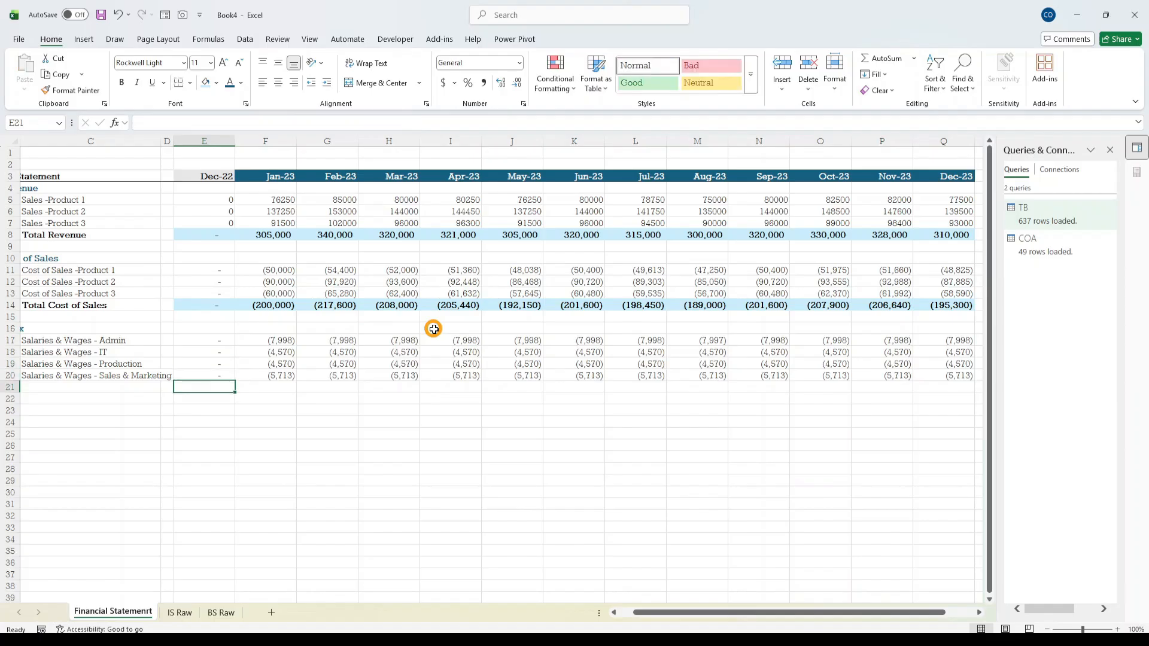
pyautogui.press('Down')
pyautogui.press('Up')
pyautogui.press('Right')
pyautogui.press('Right')
pyautogui.press('Up')
pyautogui.press('Up')
pyautogui.press('Left')
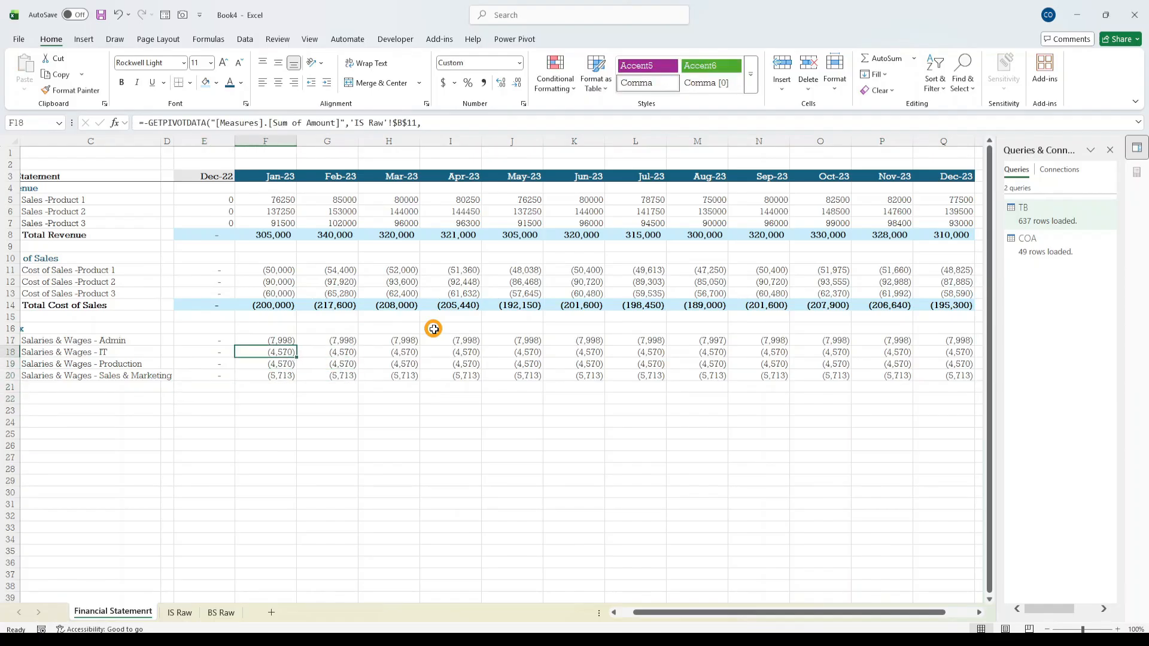
pyautogui.press('Up')
pyautogui.press('Left')
pyautogui.press('Left')
pyautogui.press('Left')
pyautogui.press('Left')
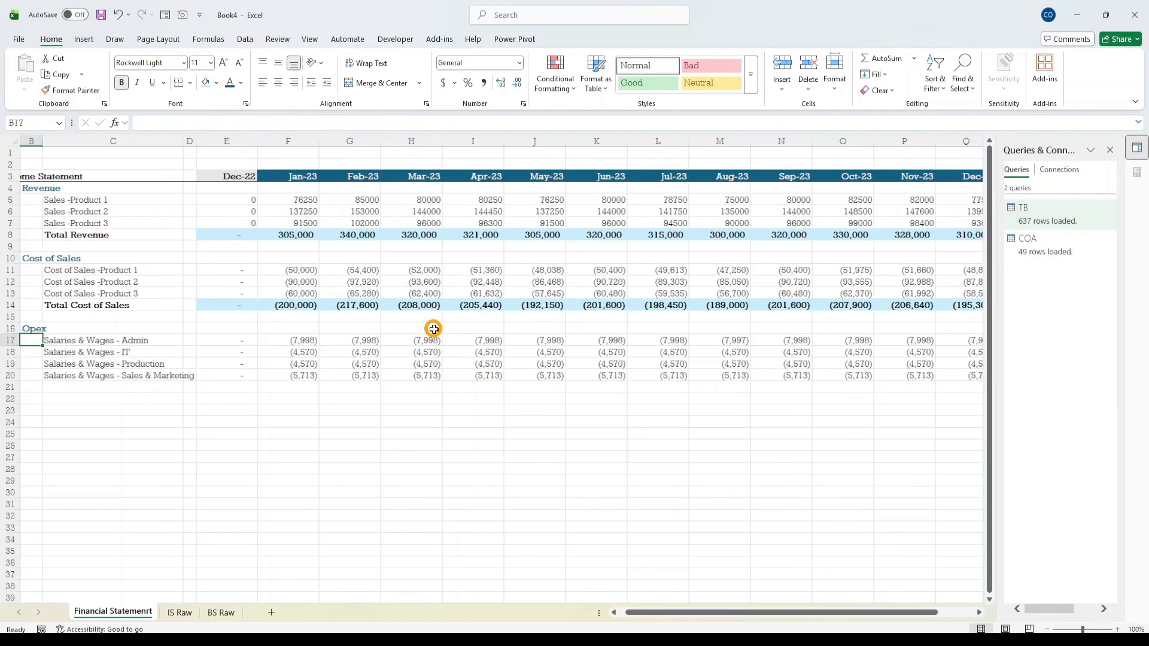
# - Check the Jan-23 Salaries & Wages - Admin formula in F17 and its source amount in D36 of the IS Raw sheet
pyautogui.press('Right')
pyautogui.press('Right')
pyautogui.press('Right')
pyautogui.press('Right')
pyautogui.press('Right')
pyautogui.press('Left')
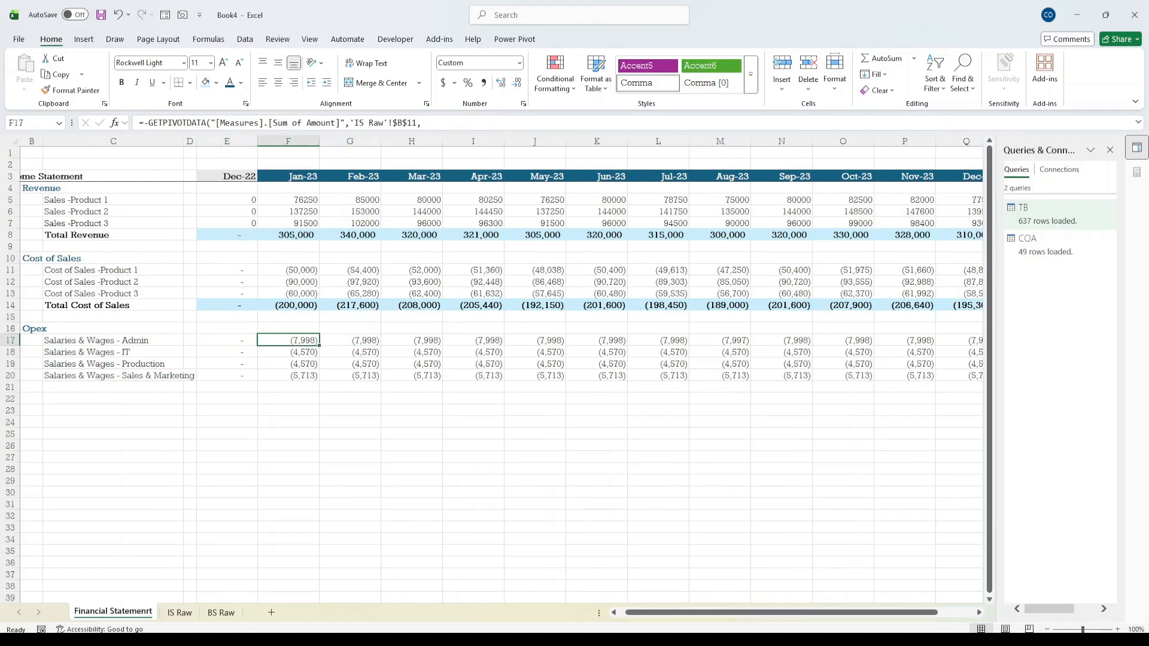
pyautogui.click(180, 612)
pyautogui.click(335, 388)
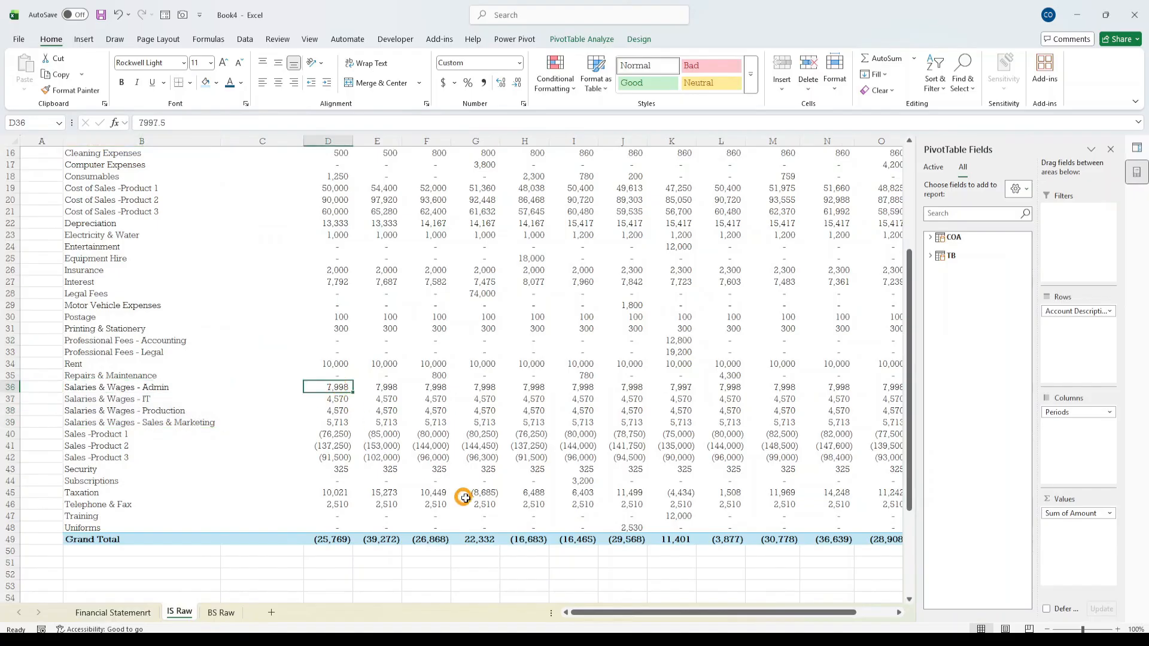
pyautogui.click(359, 445)
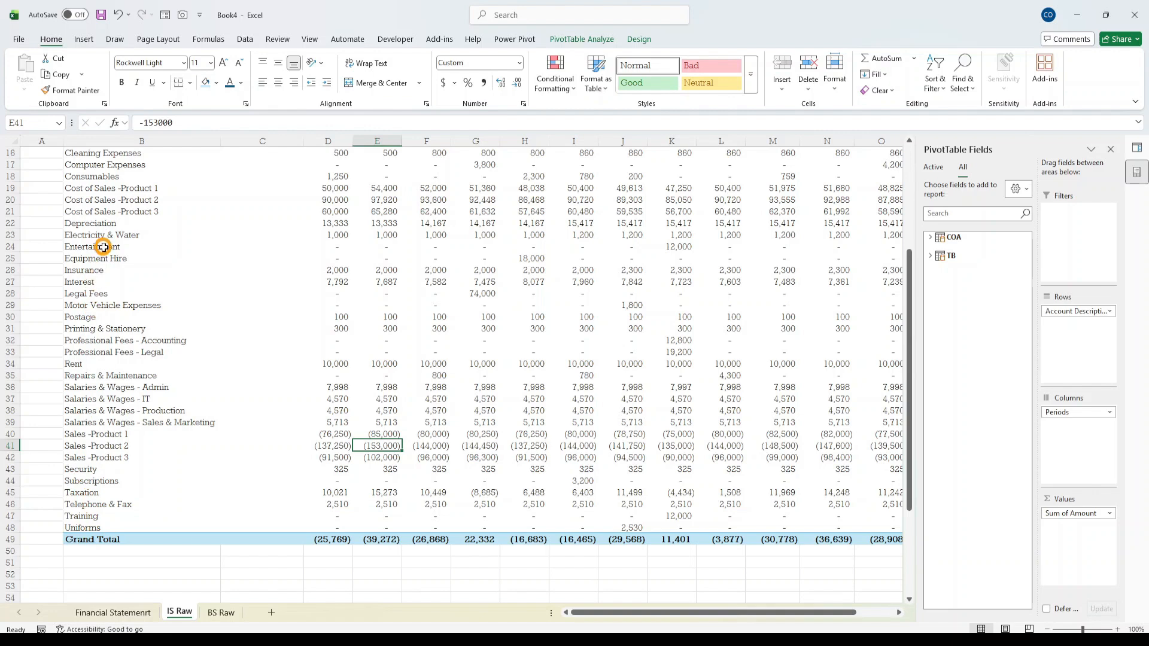
# - Copy the account names from Electricity & Water through Repairs & Maintenance in B23:B35 of the IS Raw sheet
pyautogui.scroll(1, 103, 246)
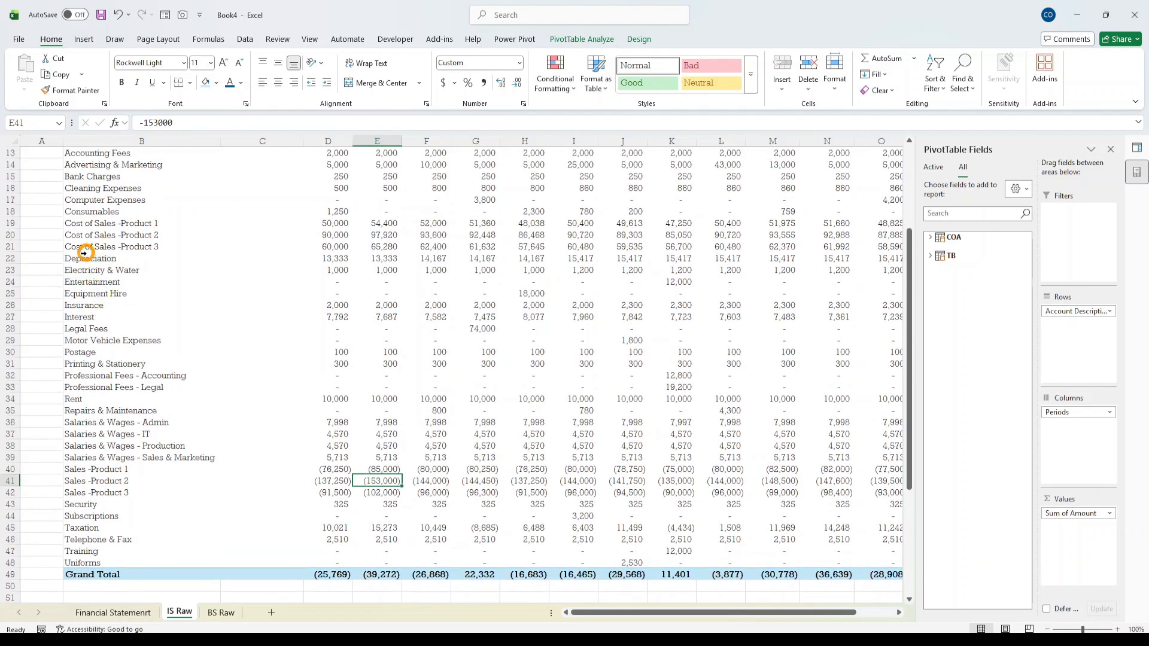
pyautogui.click(79, 271)
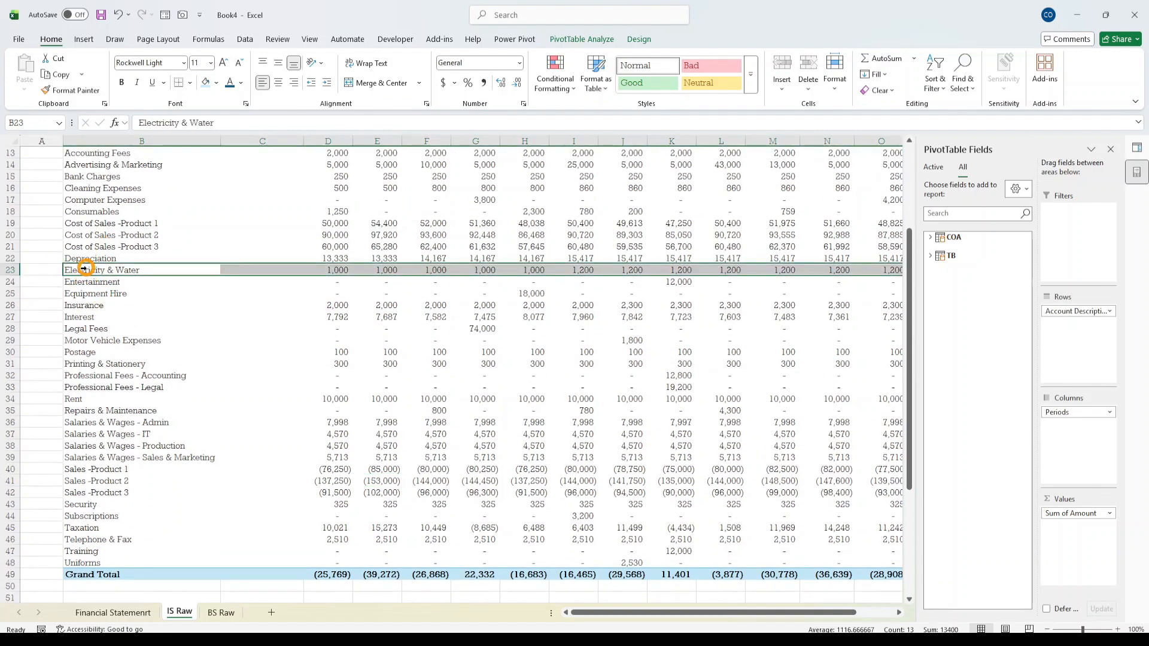
pyautogui.moveTo(84, 267); pyautogui.dragTo(215, 295)
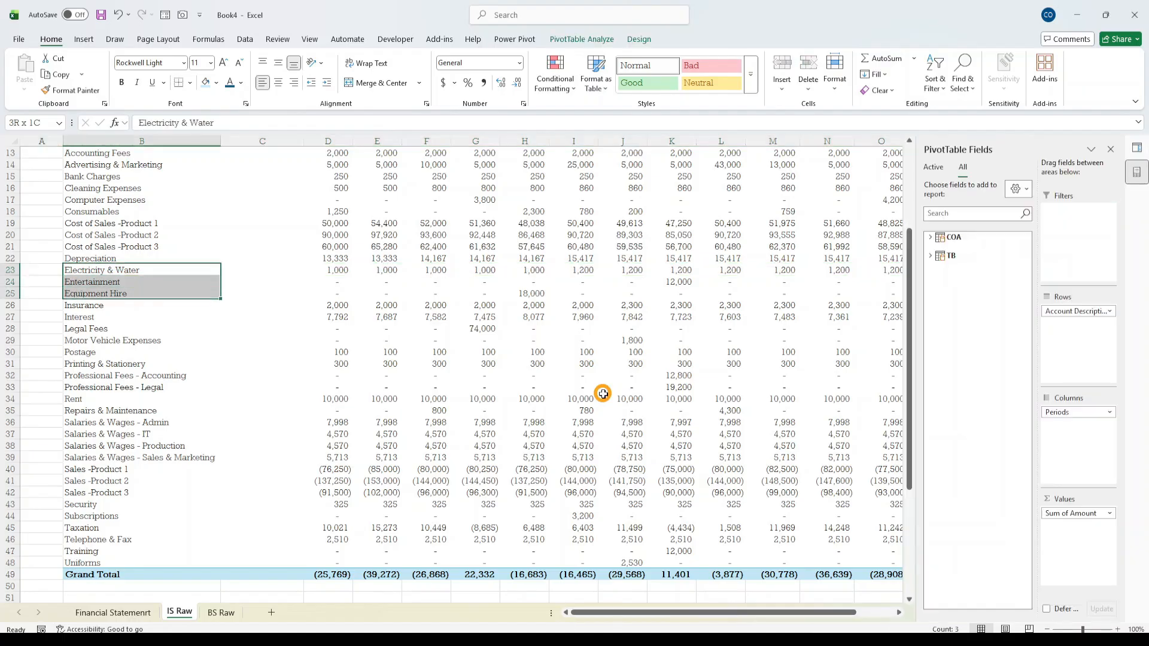
pyautogui.hotkey('shift', 'Down')
pyautogui.hotkey('shift', 'Down')
pyautogui.hotkey('shift', 'Down')
pyautogui.hotkey('shift', 'Down')
pyautogui.hotkey('shift', 'Down')
pyautogui.hotkey('shift', 'Down')
pyautogui.hotkey('shift', 'Down')
pyautogui.hotkey('shift', 'Down')
pyautogui.hotkey('shift', 'Down')
pyautogui.hotkey('shift', 'Down')
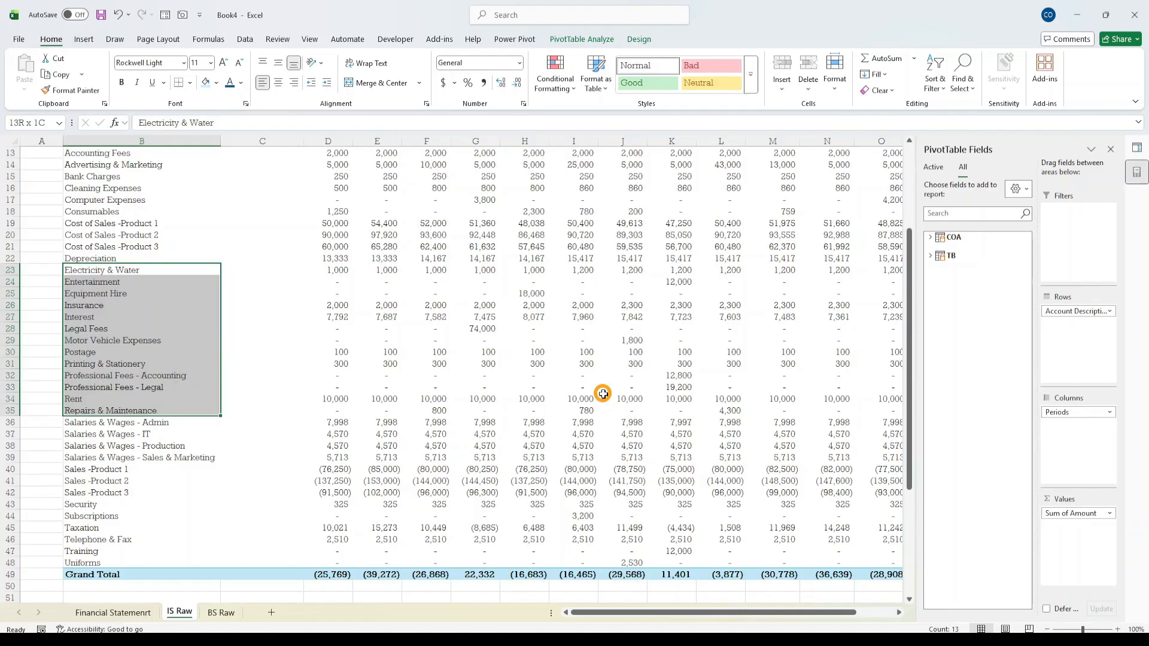
pyautogui.hotkey('ctrl', 'c')
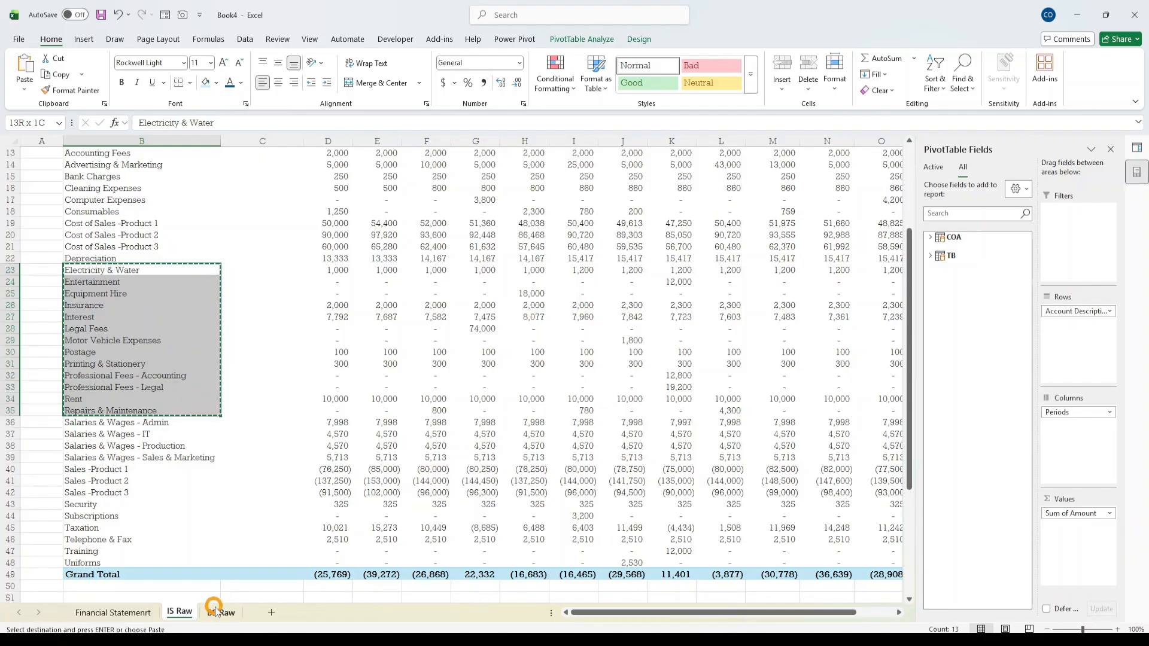
# - Paste the copied account names below the Salaries & Wages rows starting at C21 of the financial statement sheet, and return to IS Raw
pyautogui.click(113, 612)
pyautogui.click(127, 387)
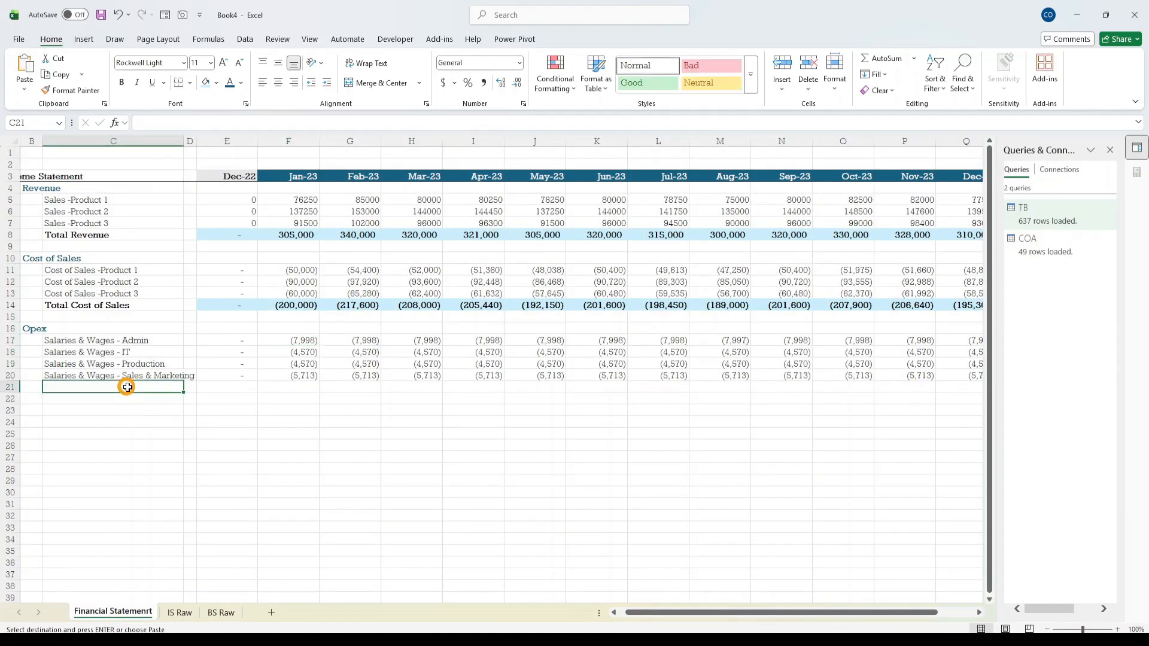
pyautogui.hotkey('ctrl', 'v')
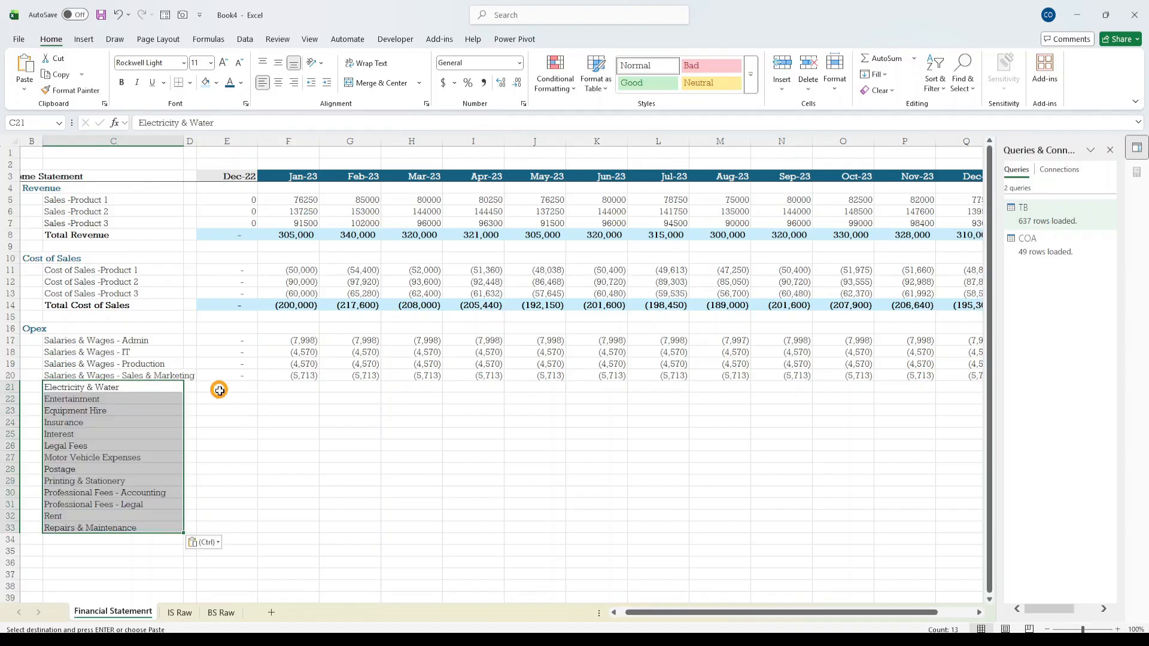
pyautogui.click(179, 612)
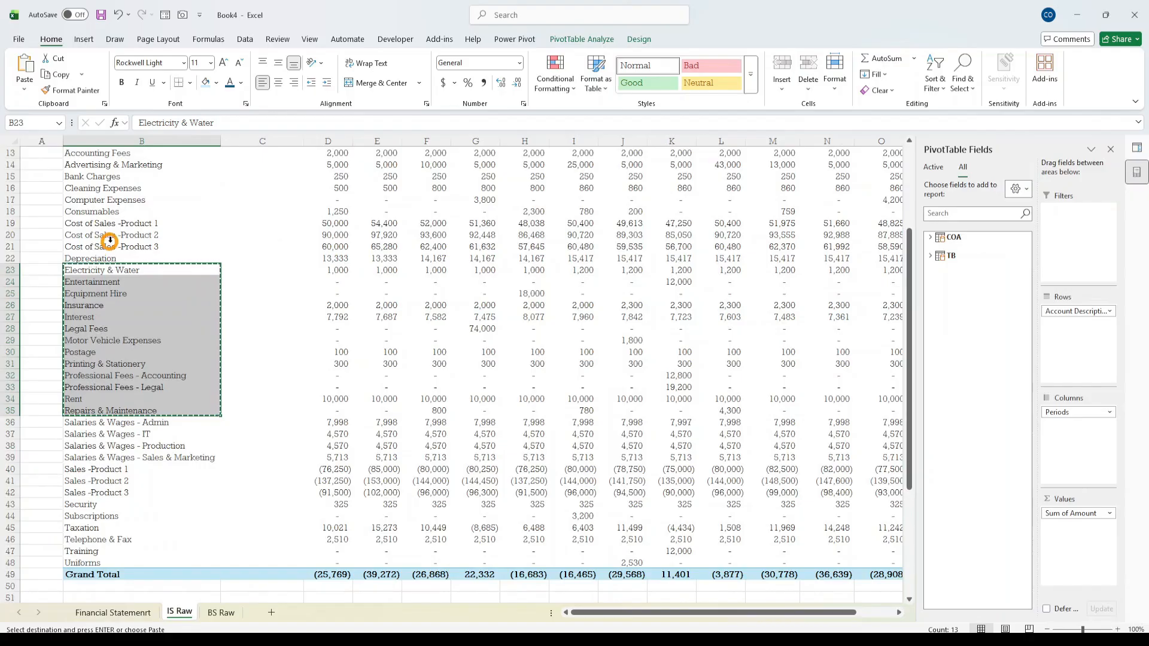
pyautogui.click(113, 190)
pyautogui.hotkey('shift', 'Down')
pyautogui.hotkey('shift', 'Down')
pyautogui.hotkey('shift', 'Down')
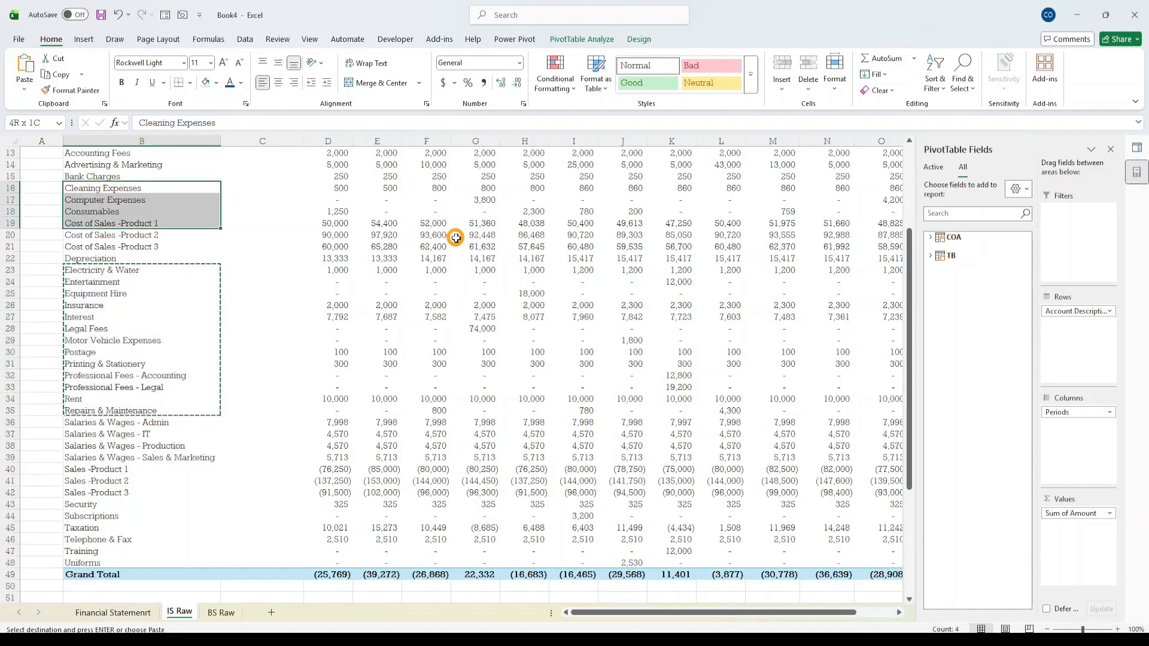
pyautogui.hotkey('shift', 'Up')
pyautogui.hotkey('shift', 'Up')
pyautogui.hotkey('shift', 'Down')
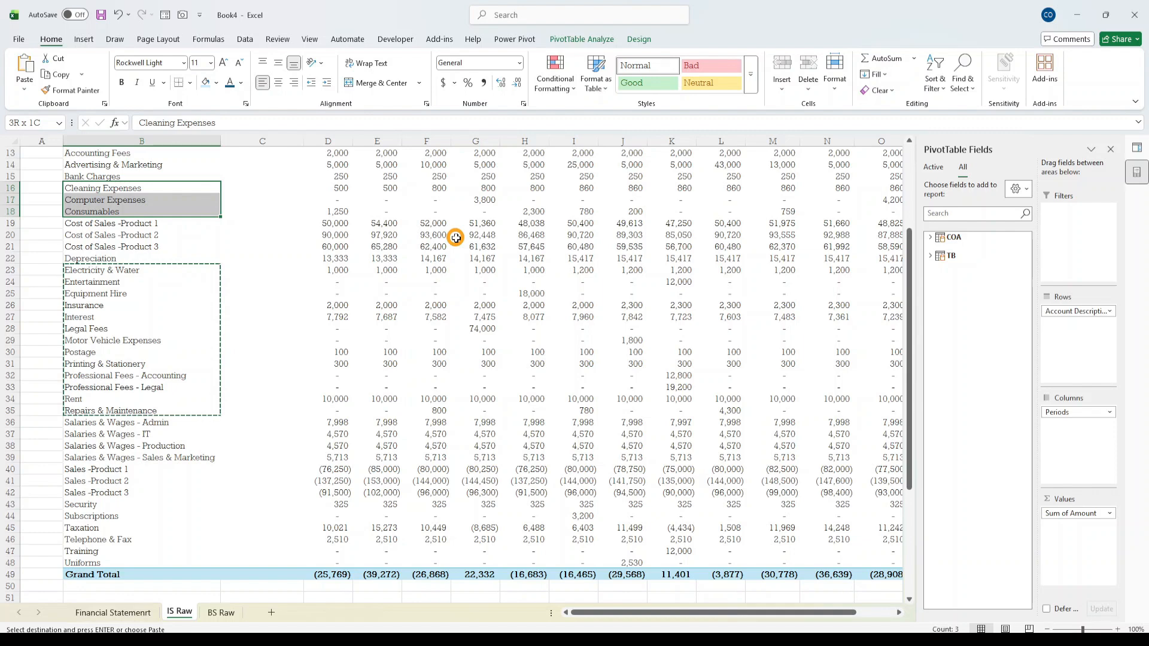
# - Copy the account names from Accounting Fees through Consumables in B13:B18 of the IS Raw sheet
pyautogui.press('Up')
pyautogui.press('Up')
pyautogui.press('Up')
pyautogui.press('Up')
pyautogui.press('Up')
pyautogui.press('Up')
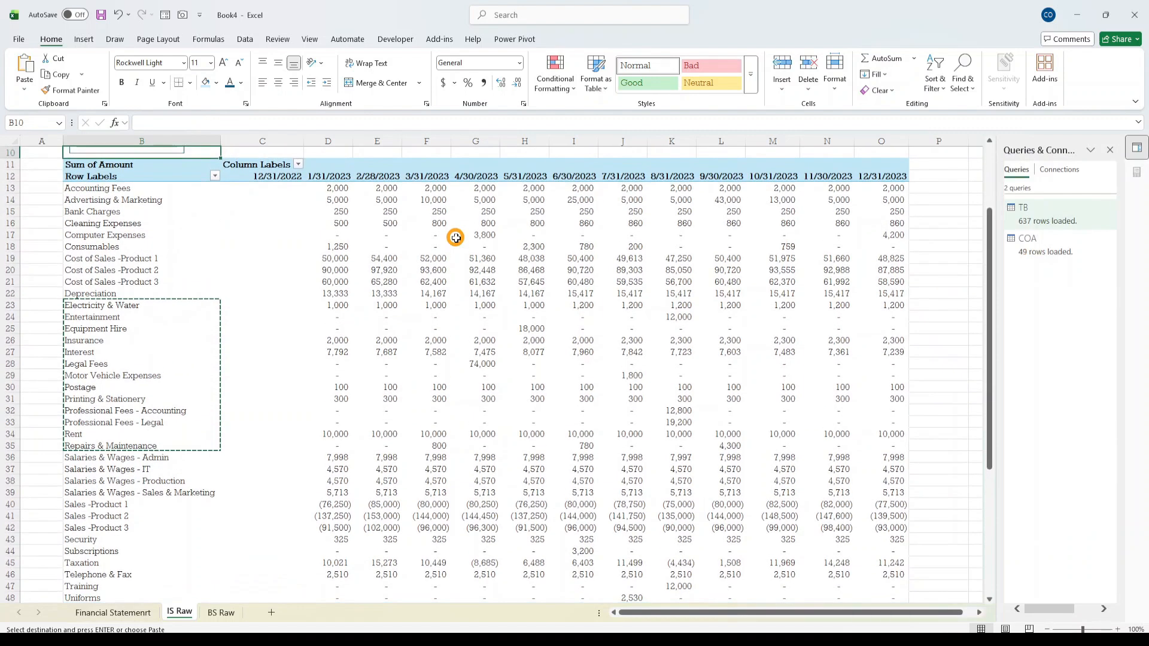
pyautogui.press('Down')
pyautogui.press('Down')
pyautogui.press('Down')
pyautogui.hotkey('shift', 'Down')
pyautogui.hotkey('shift', 'Down')
pyautogui.hotkey('shift', 'Down')
pyautogui.hotkey('shift', 'Down')
pyautogui.hotkey('shift', 'Down')
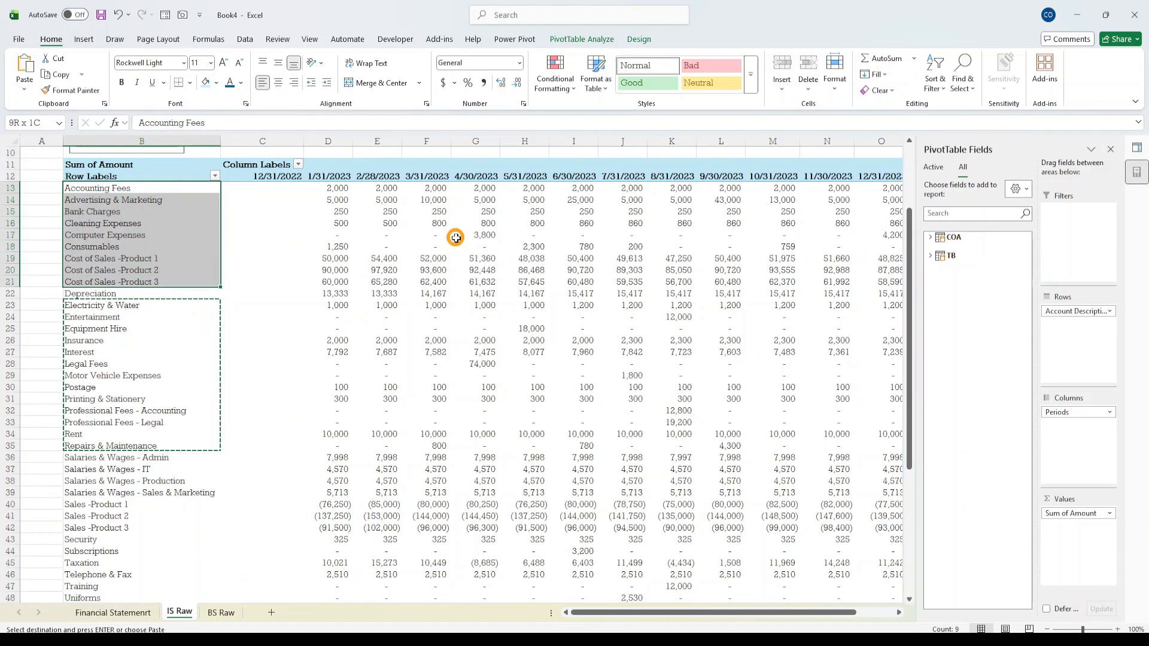
pyautogui.hotkey('shift', 'Up')
pyautogui.hotkey('shift', 'Up')
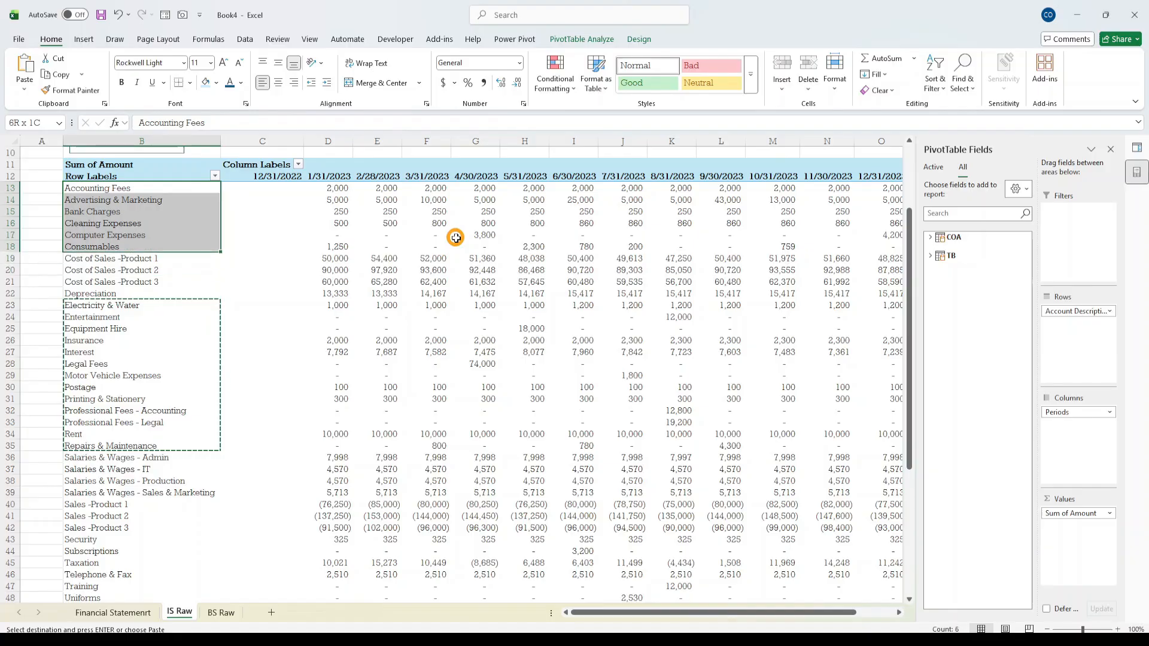
pyautogui.hotkey('ctrl', 'c')
# - Paste the Accounting Fees through Consumables names below Repairs & Maintenance on the financial statement sheet, starting at C34
pyautogui.hotkey('alt', 'Tab')
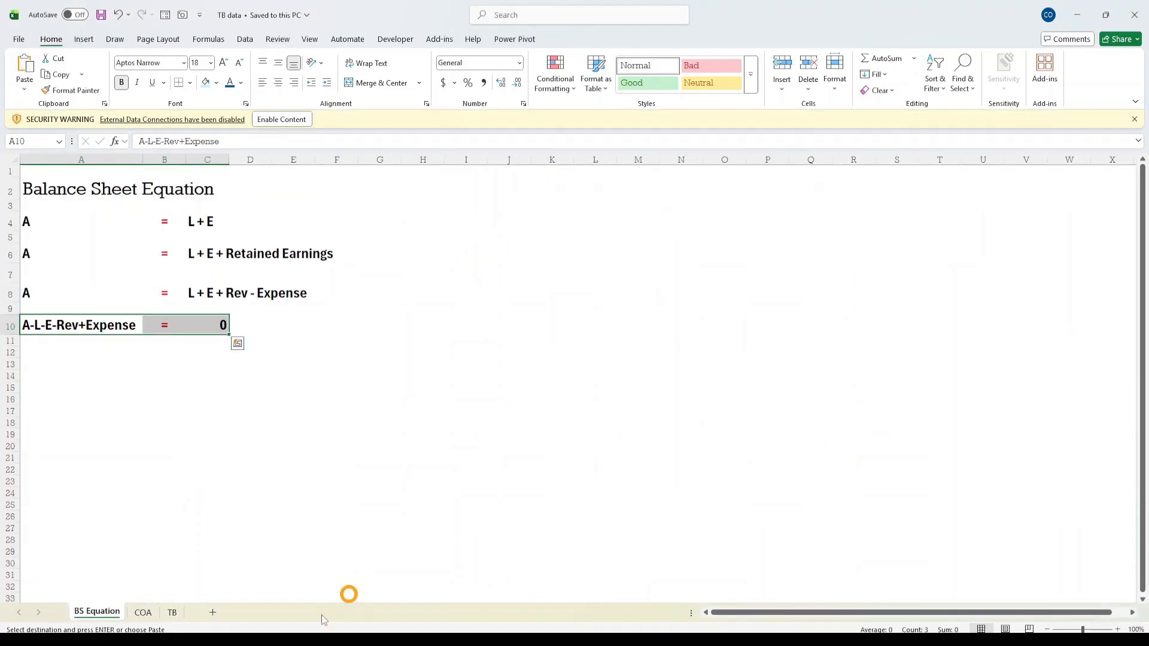
pyautogui.hotkey('alt', 'Tab')
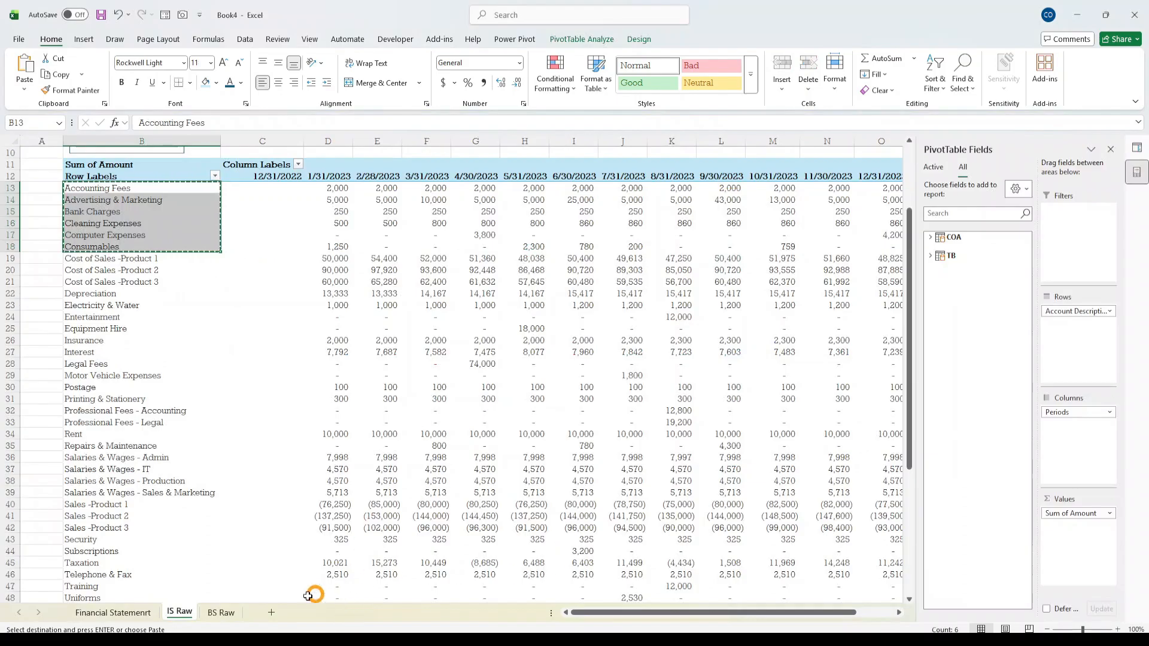
pyautogui.click(113, 611)
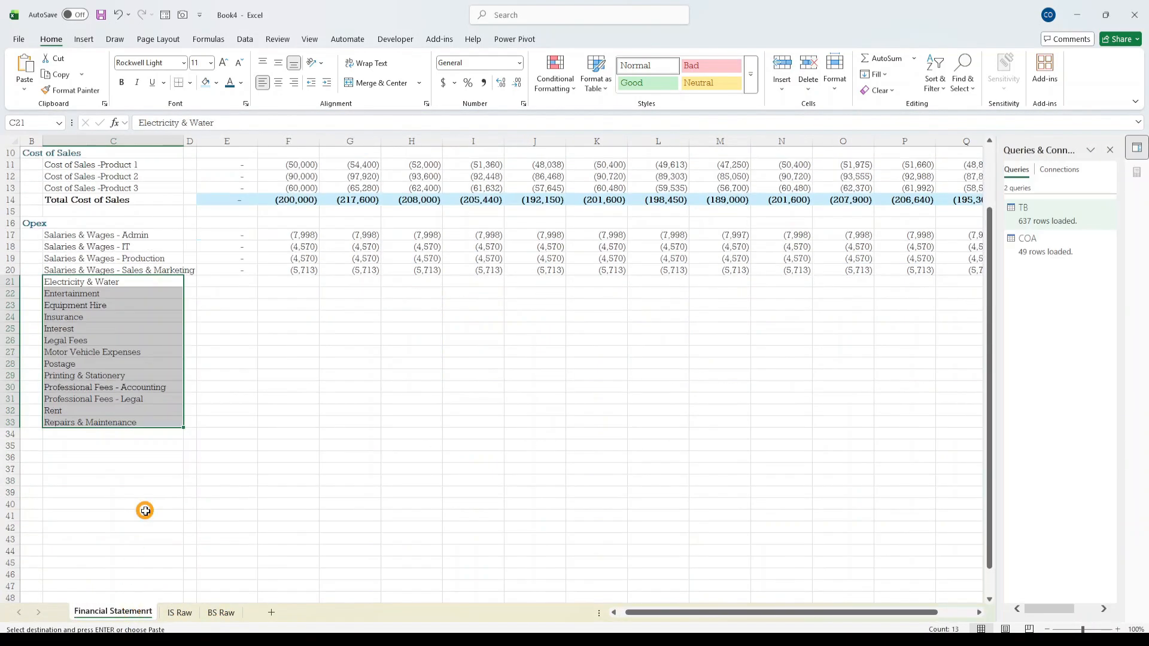
pyautogui.click(133, 438)
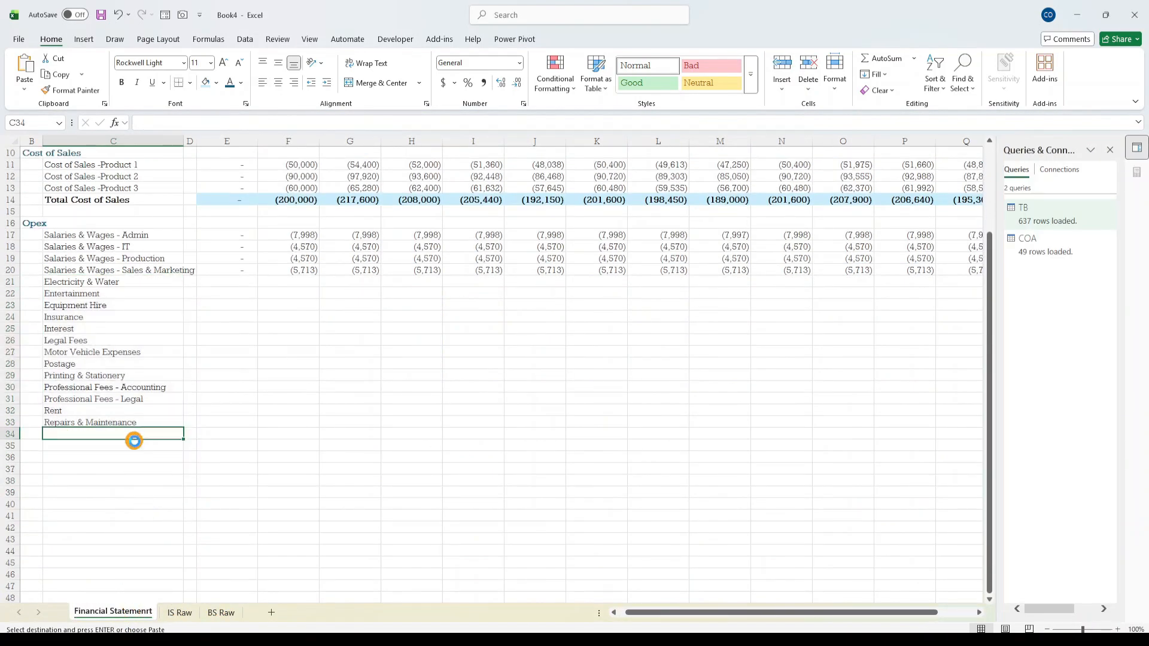
pyautogui.hotkey('ctrl', 'v')
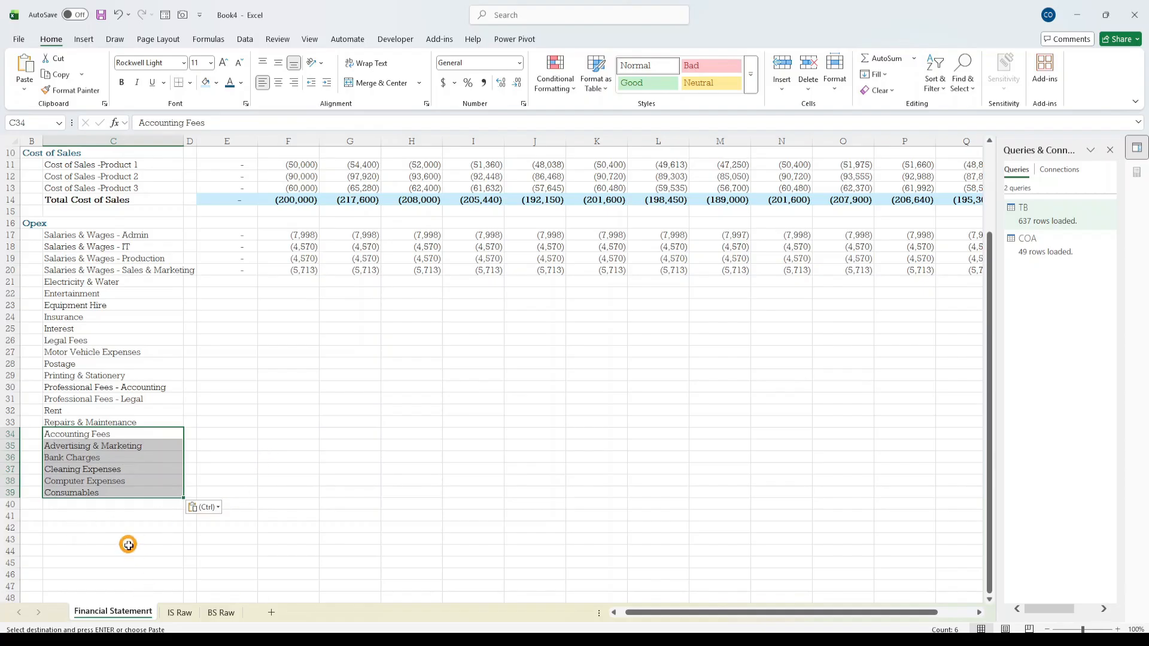
# - Copy the Security and Subscriptions account names in B43:B44 of the IS Raw sheet
pyautogui.click(180, 612)
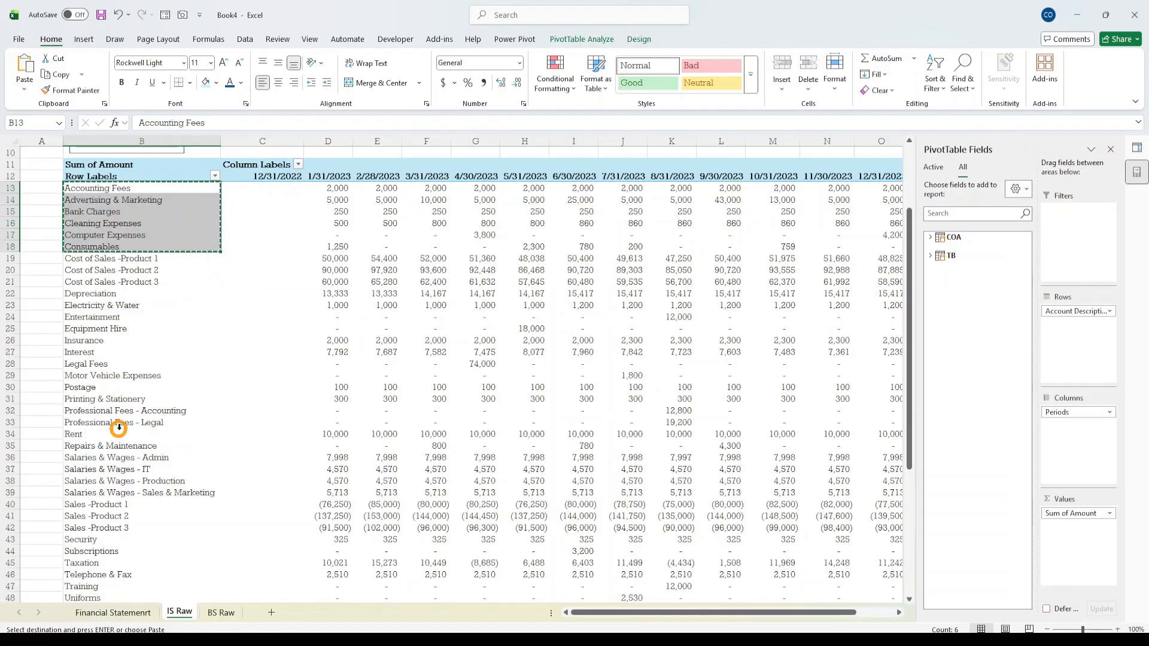
pyautogui.click(109, 446)
pyautogui.scroll(-2, 113, 484)
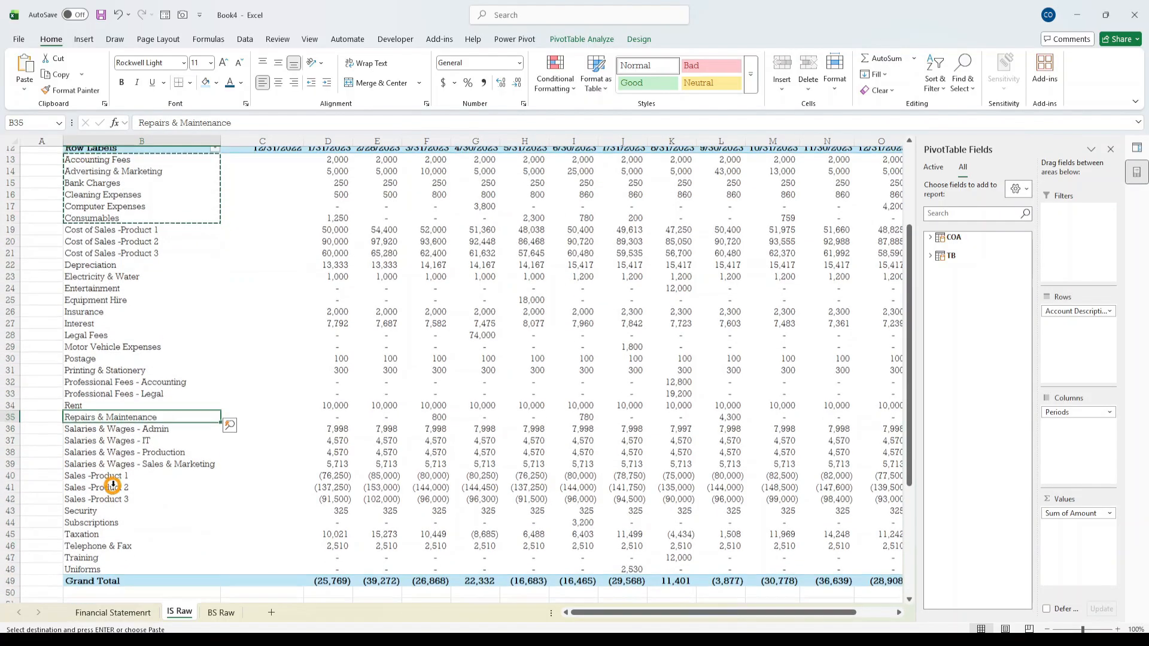
pyautogui.click(92, 469)
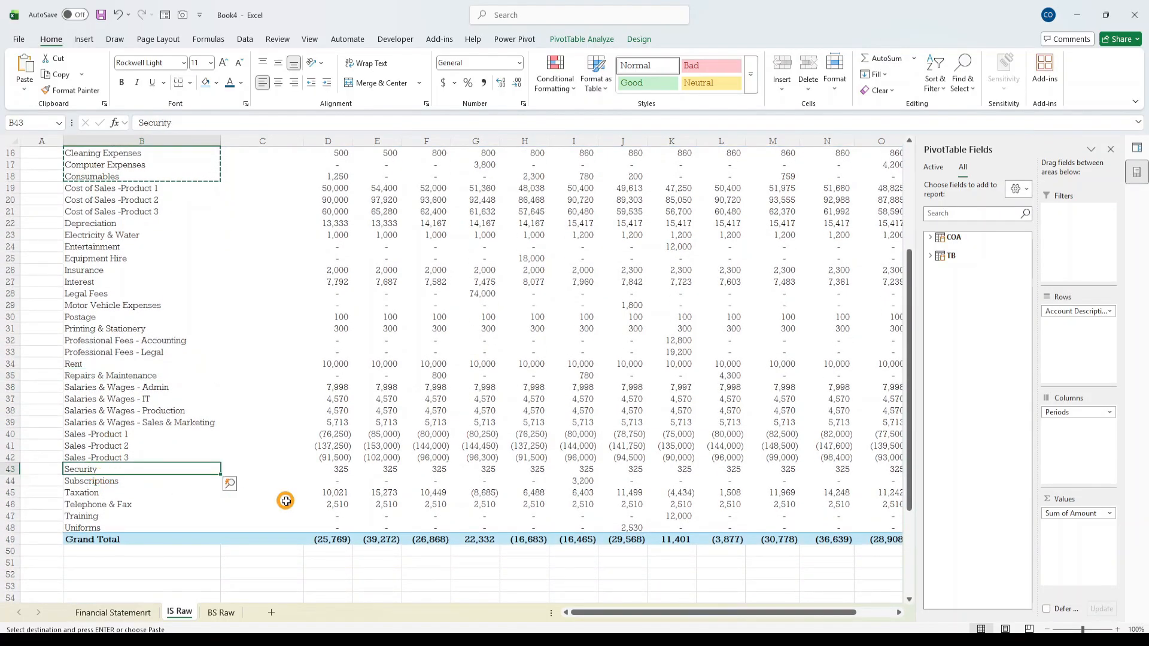
pyautogui.hotkey('shift', 'Down')
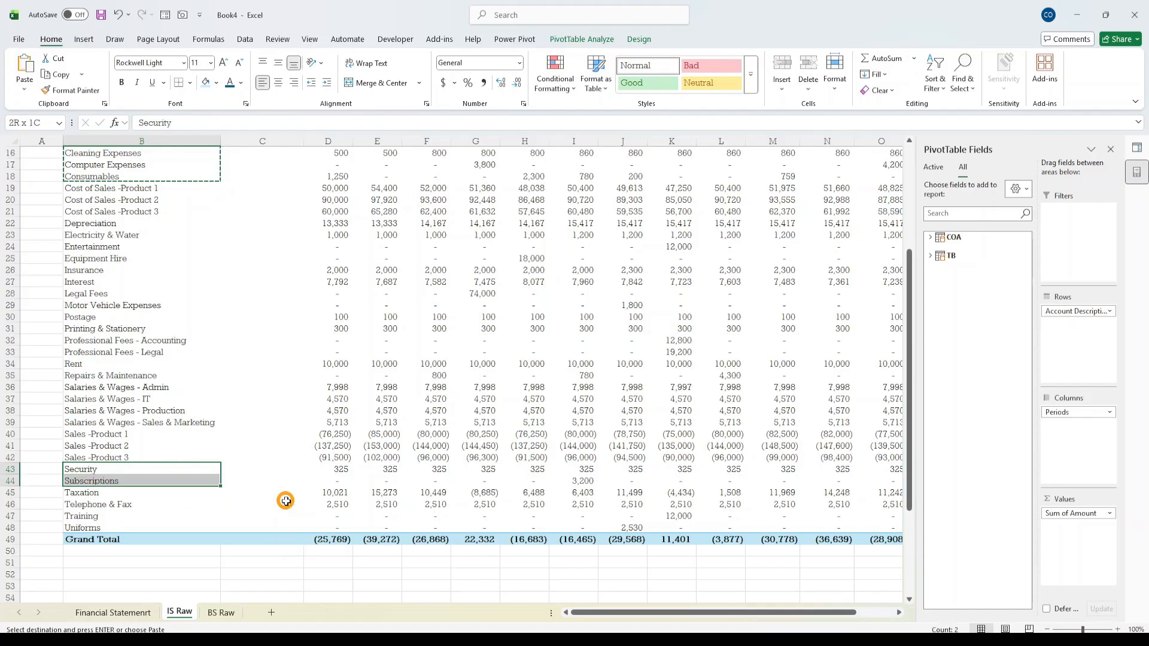
pyautogui.hotkey('ctrl', 'c')
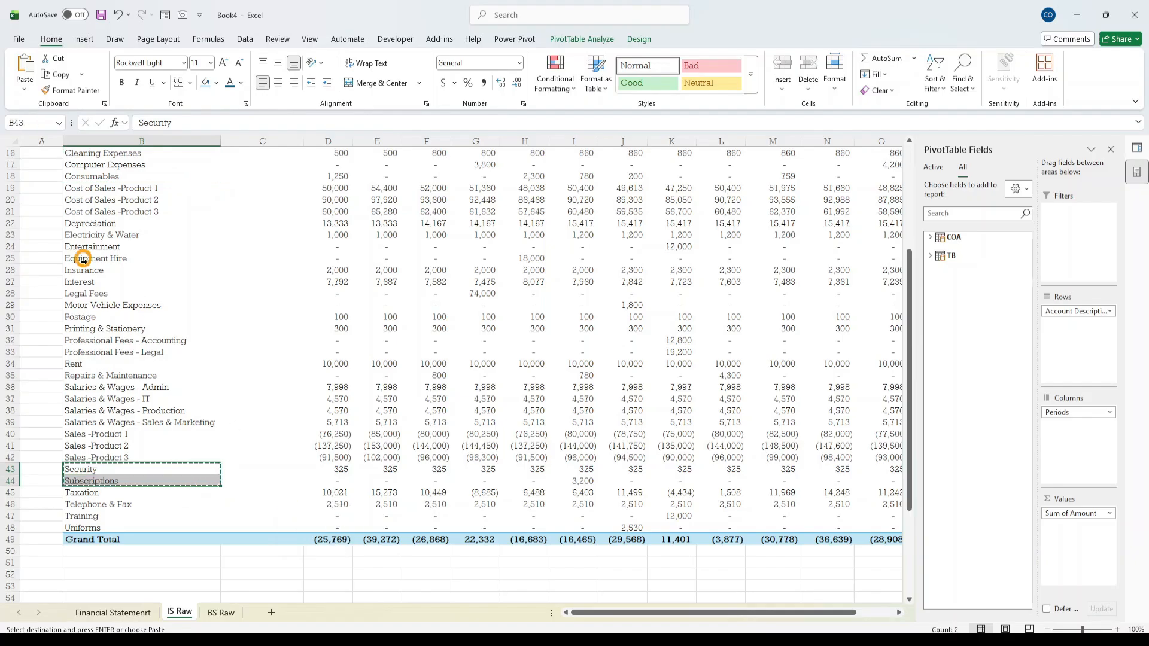
# - Paste Security and Subscriptions below Consumables in the Opex list of the financial statement sheet, starting at C40
pyautogui.click(129, 613)
pyautogui.click(112, 503)
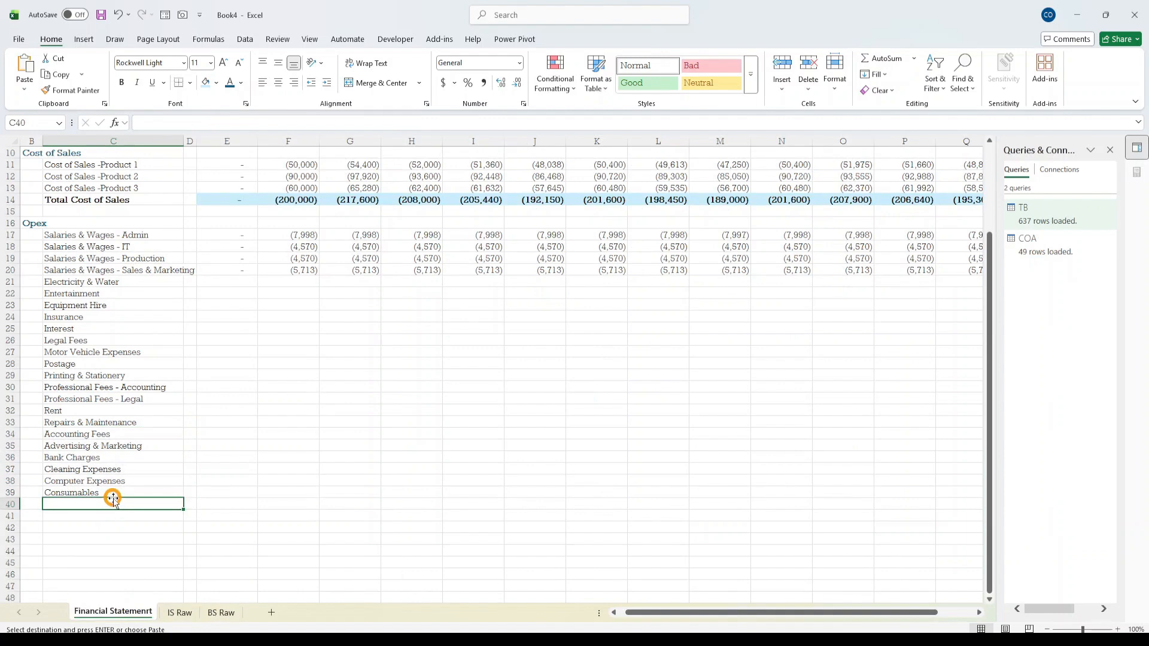
pyautogui.hotkey('ctrl', 'v')
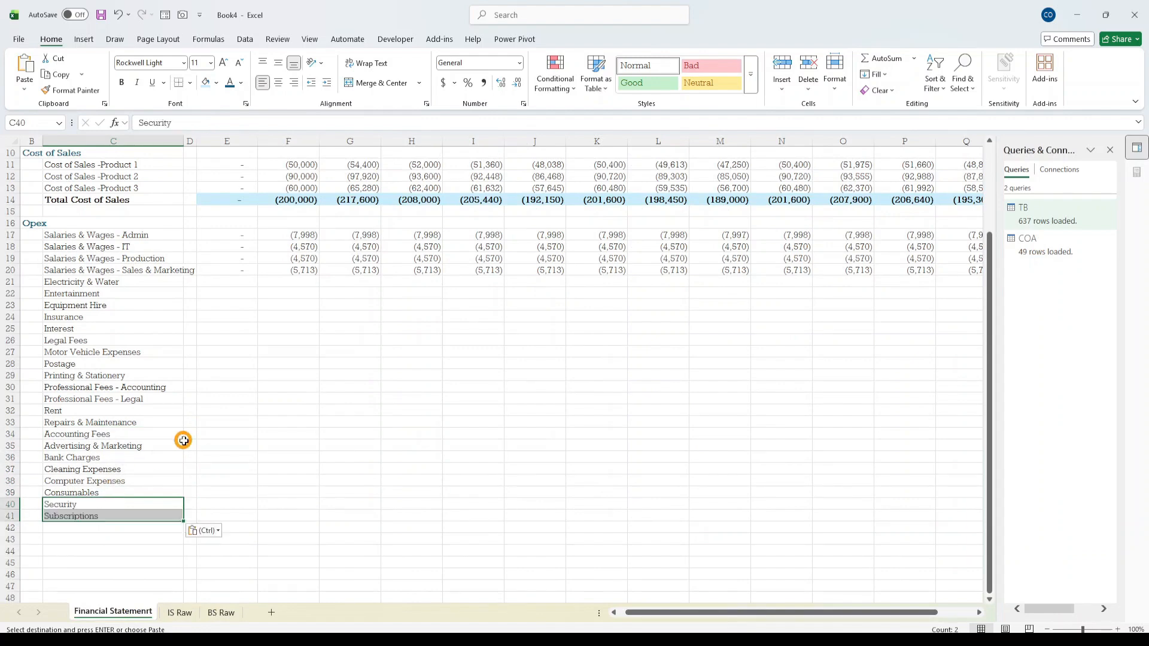
# - Copy the Telephone & Fax, Training and Uniforms account names in B46:B48 of the IS Raw sheet, leaving out Taxation
pyautogui.click(179, 613)
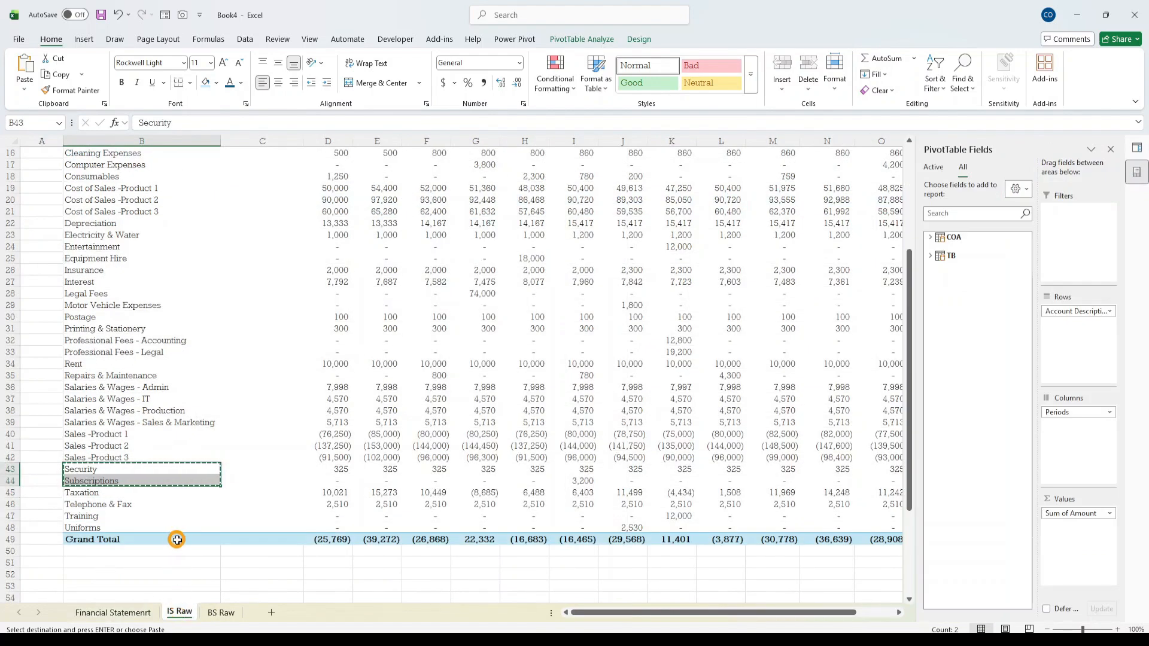
pyautogui.click(72, 497)
pyautogui.click(74, 506)
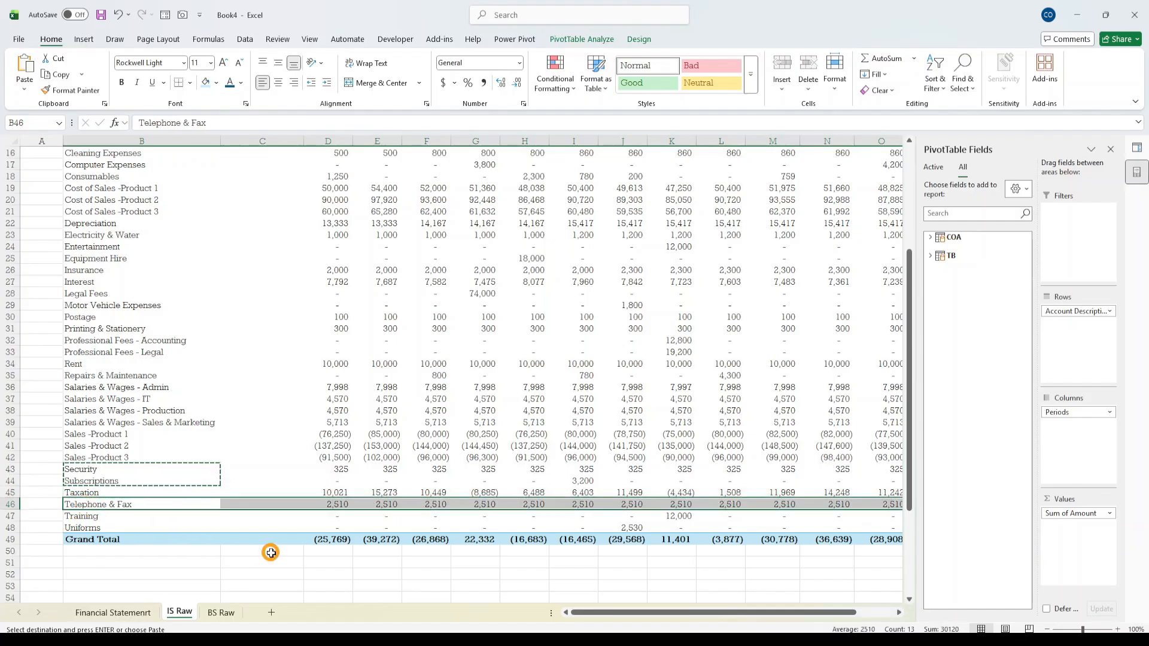
pyautogui.hotkey('shift', 'Down')
pyautogui.hotkey('shift', 'Down')
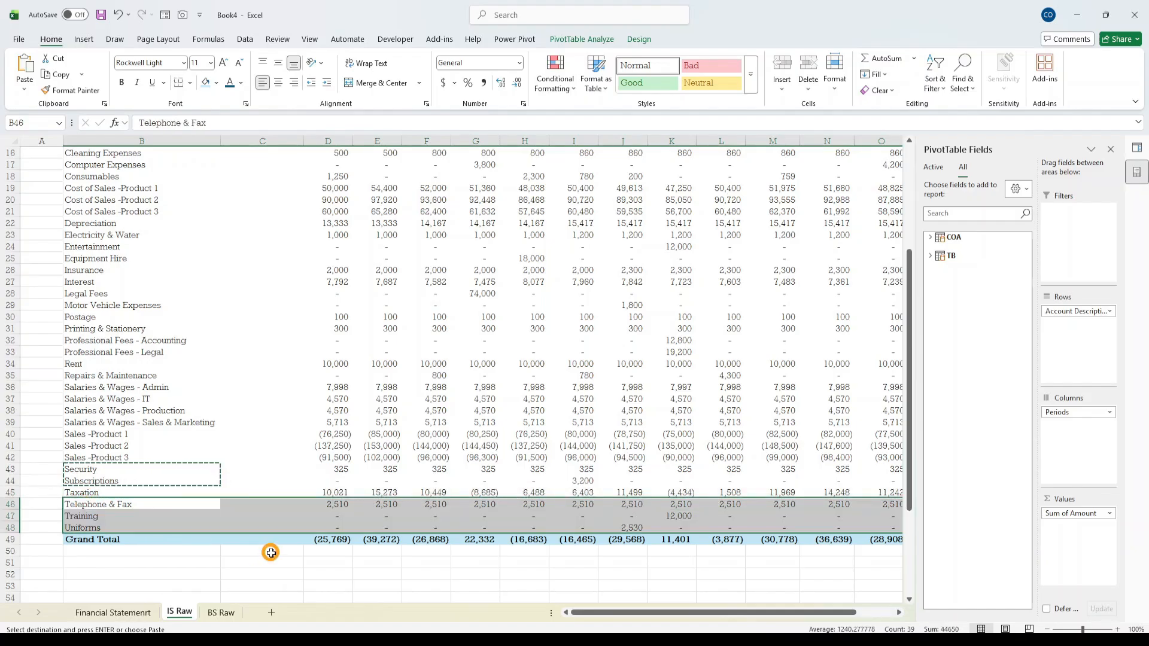
pyautogui.press('Left')
pyautogui.press('Right')
pyautogui.press('Up')
pyautogui.press('Up')
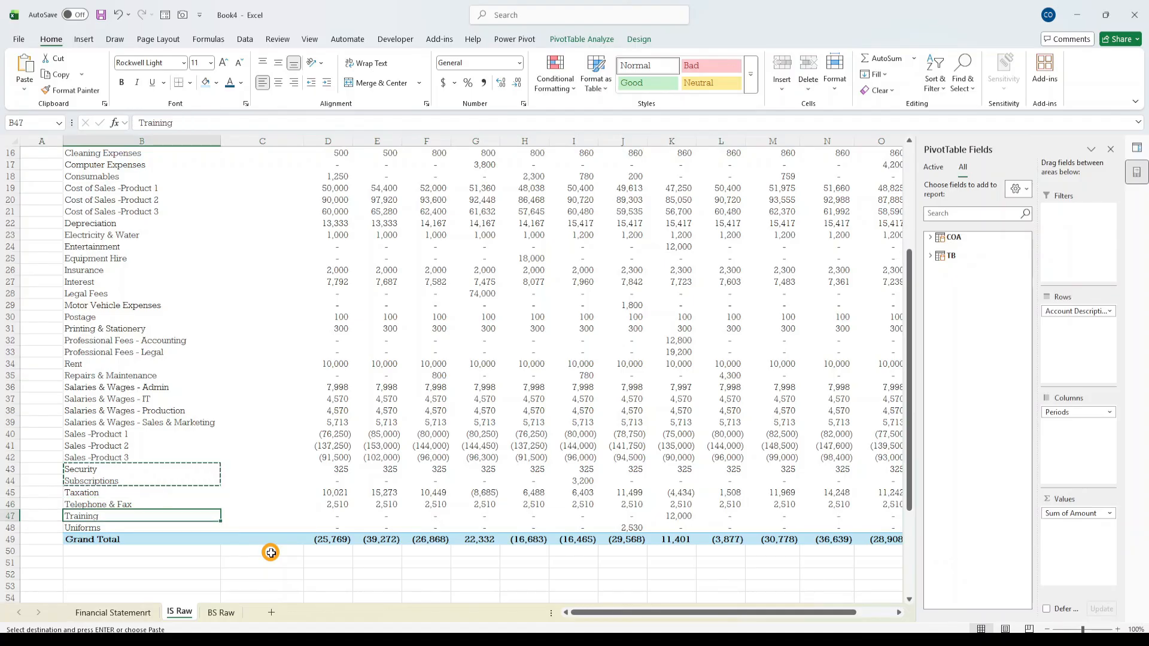
pyautogui.hotkey('shift', 'Down')
pyautogui.hotkey('shift', 'Down')
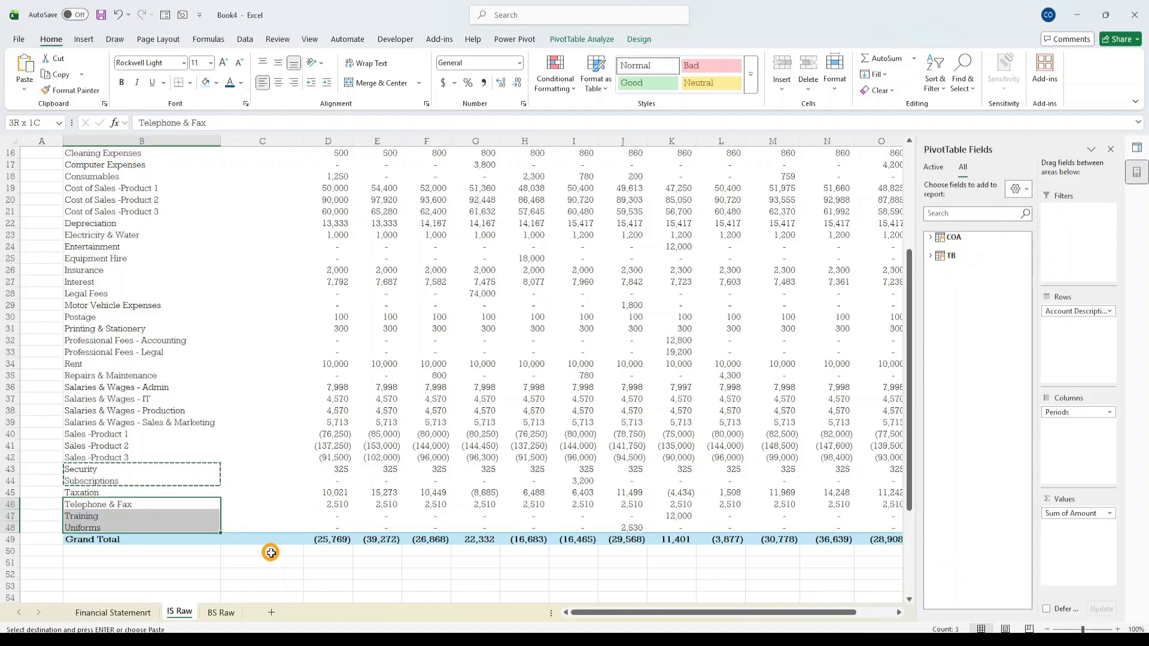
pyautogui.hotkey('ctrl', 'x')
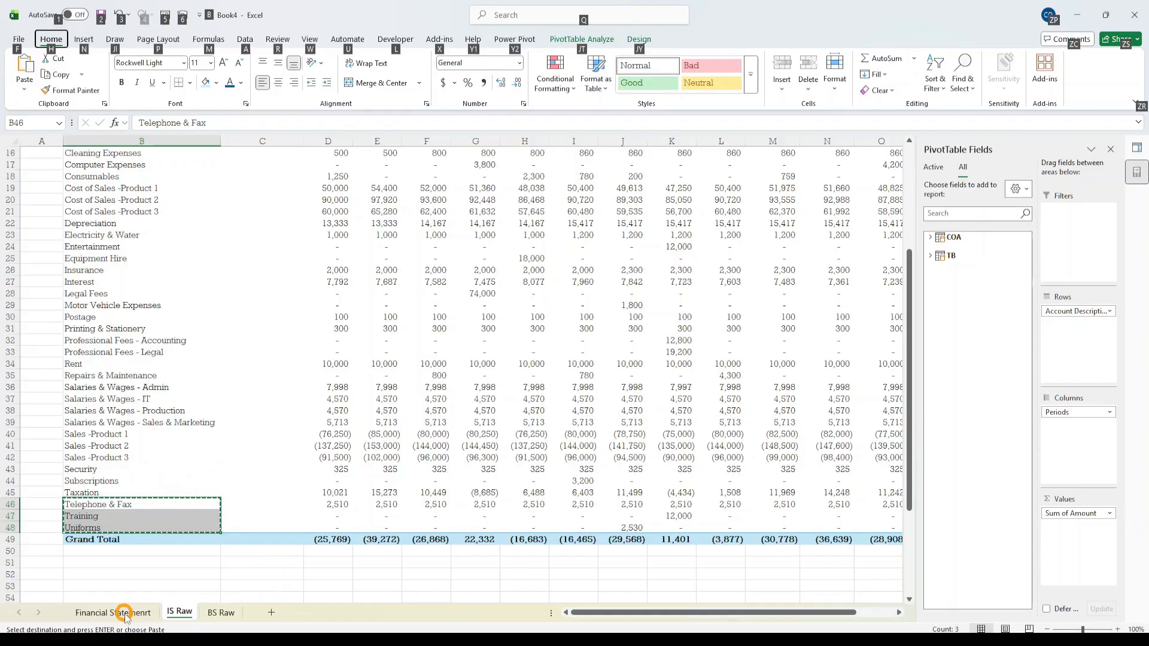
# - Paste Telephone & Fax, Training and Uniforms below Subscriptions in the Opex list of the Financial Statement sheet, starting at C42
pyautogui.click(116, 613)
pyautogui.click(119, 527)
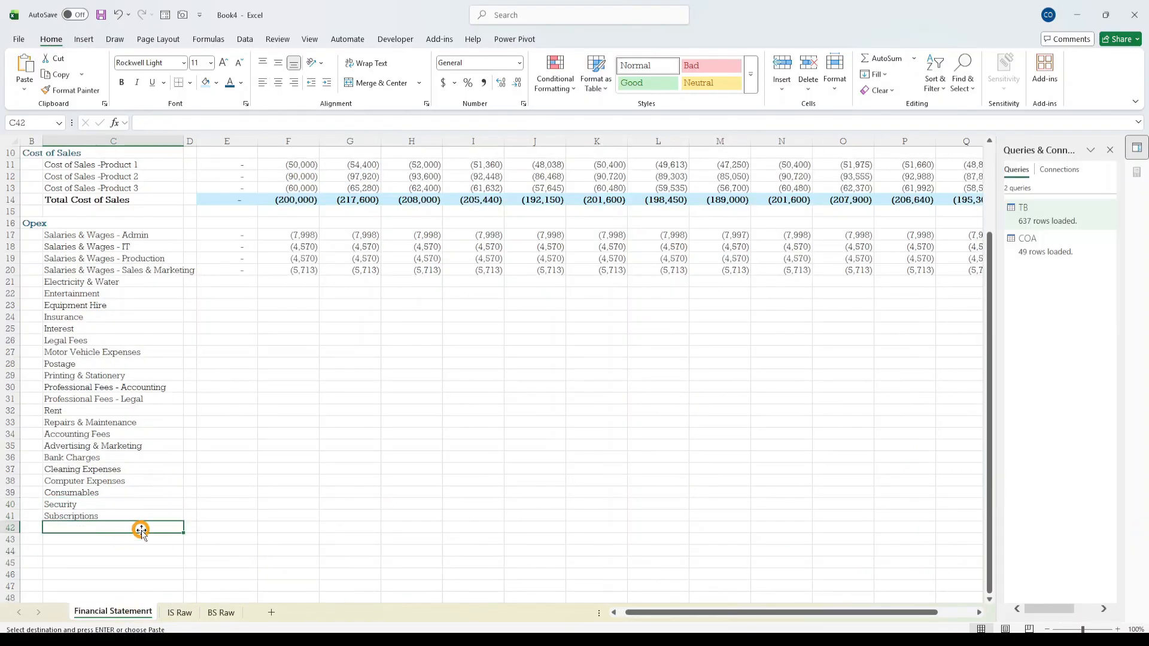
pyautogui.hotkey('ctrl', 'v')
# - Highlight duplicate account names in the Opex list C17:C44 with Light Red Fill with Dark Red Text
pyautogui.click(122, 412)
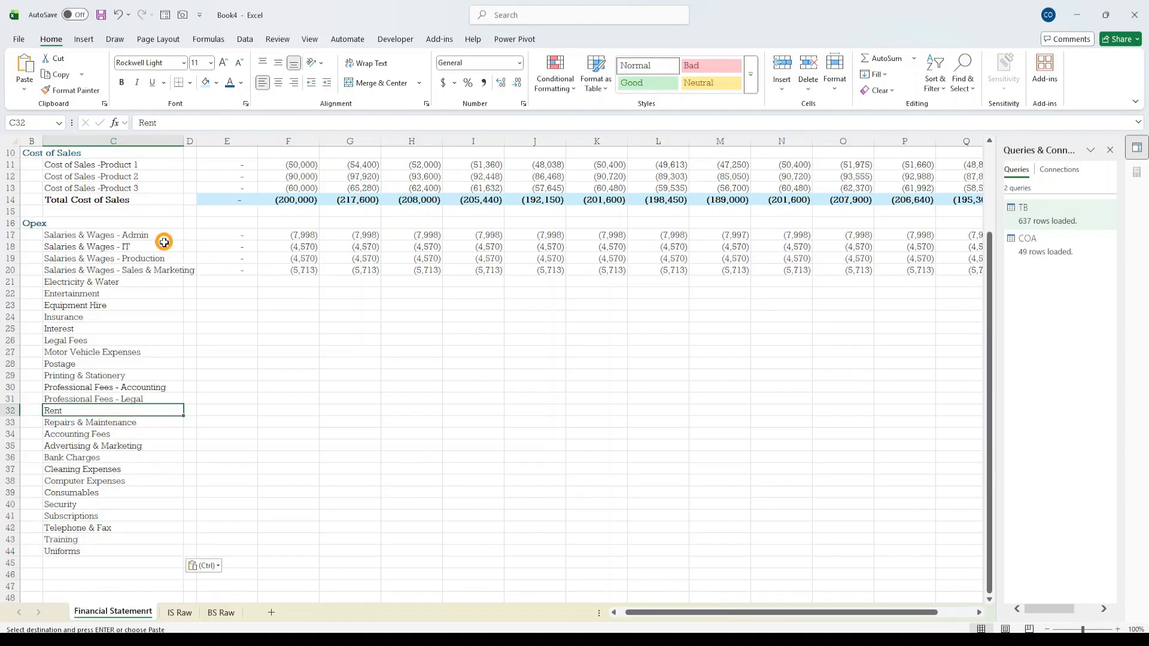
pyautogui.moveTo(111, 234); pyautogui.dragTo(162, 546)
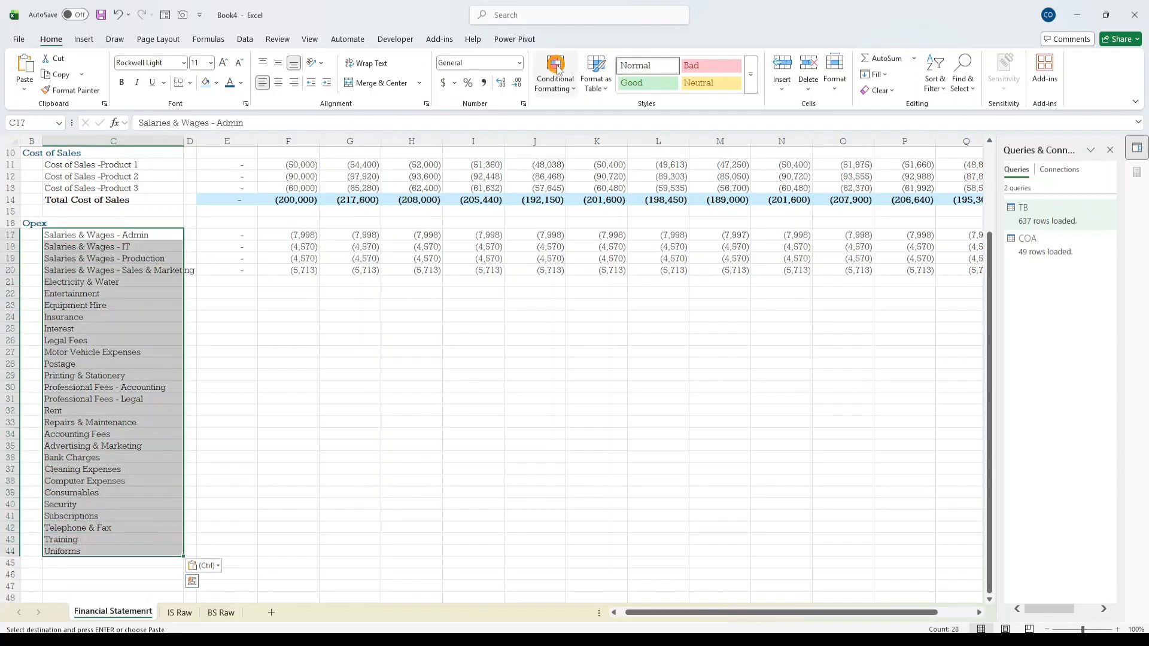
pyautogui.click(555, 75)
pyautogui.click(595, 113)
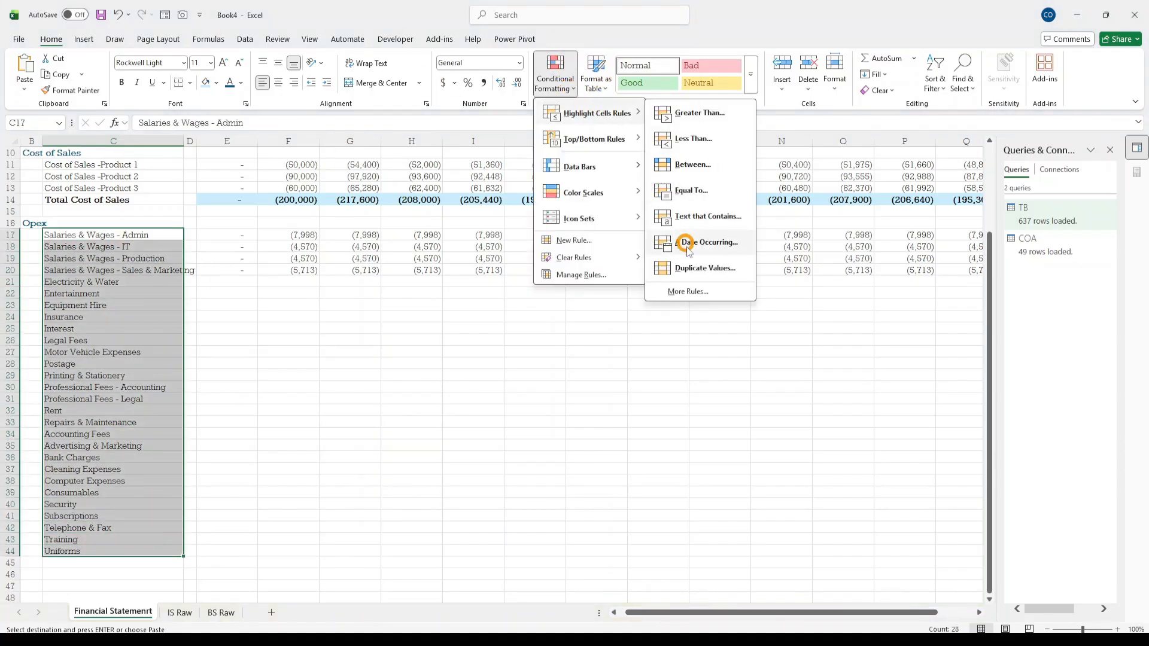
pyautogui.click(703, 268)
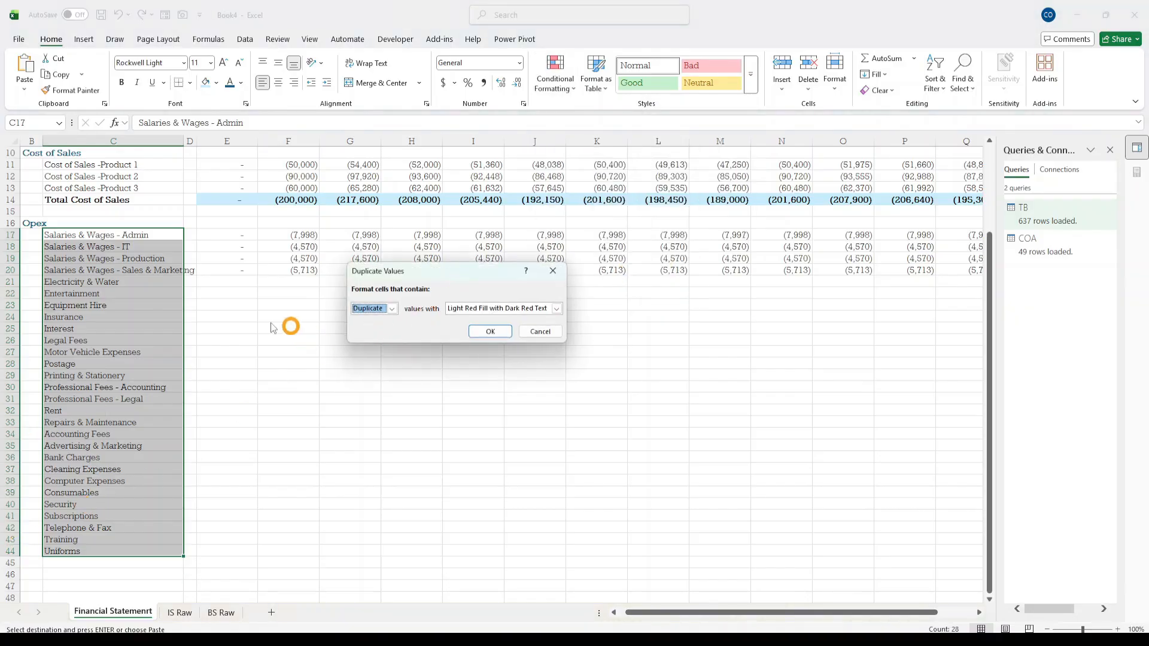
pyautogui.click(500, 335)
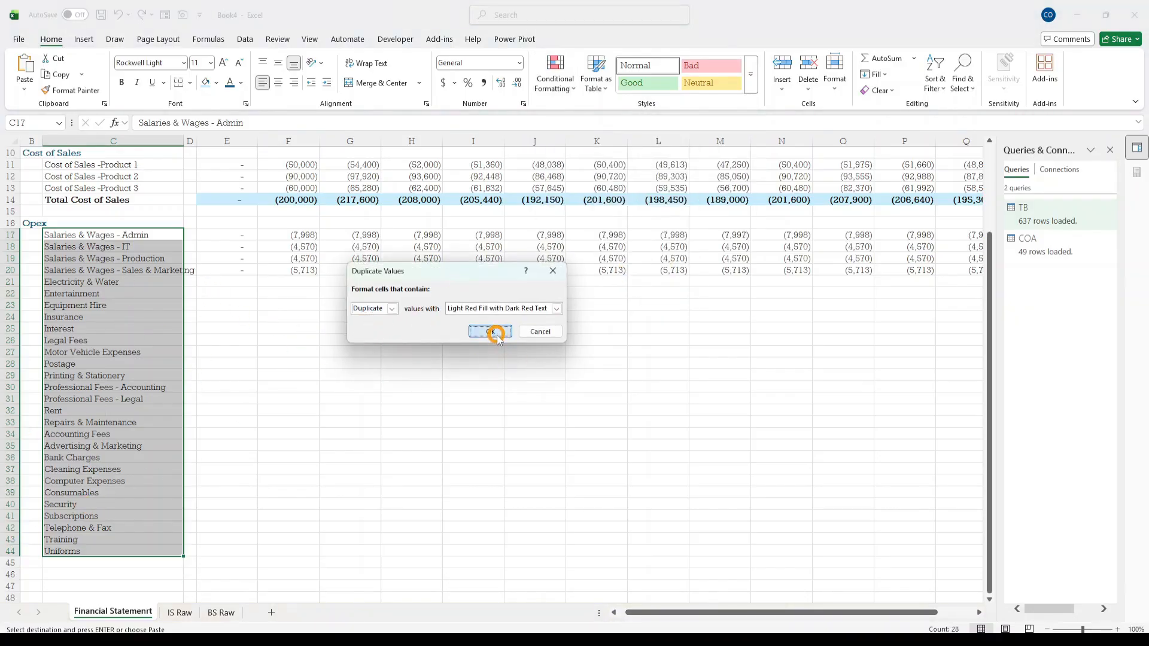
# - Extend the GETPIVOTDATA formulas from E20:Q20 down through row 44 for all the remaining Opex accounts
pyautogui.click(237, 271)
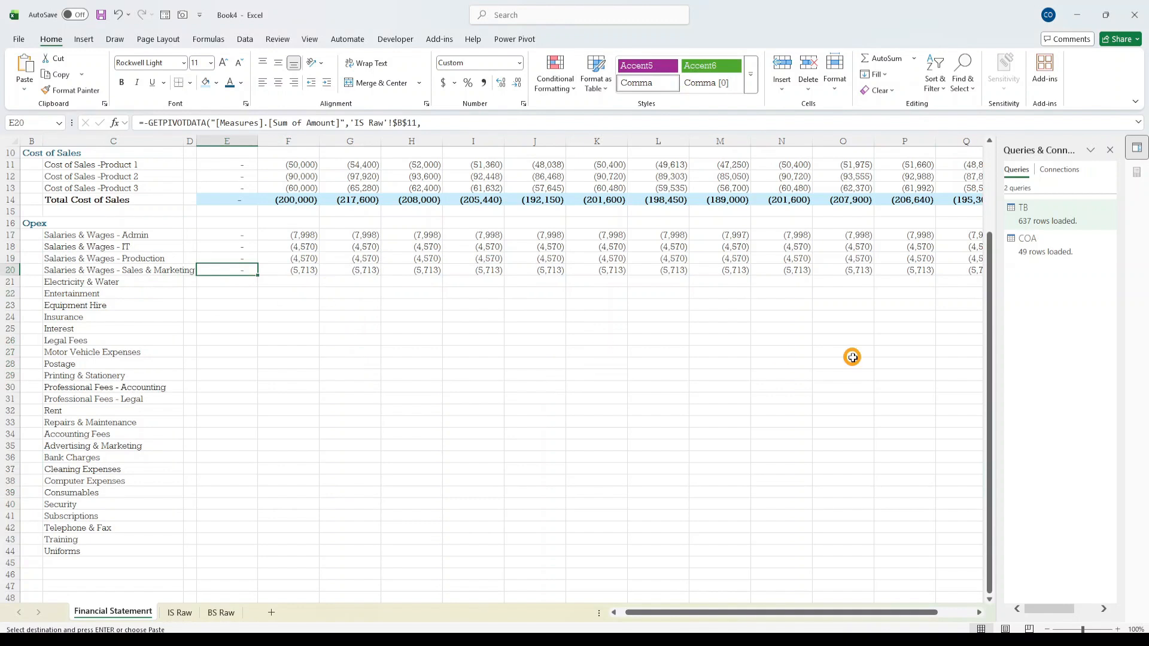
pyautogui.hotkey('shift', 'Right')
pyautogui.hotkey('shift', 'Right')
pyautogui.hotkey('shift', 'Right')
pyautogui.hotkey('shift', 'Right')
pyautogui.hotkey('shift', 'Right')
pyautogui.hotkey('shift', 'Right')
pyautogui.hotkey('shift', 'Right')
pyautogui.hotkey('shift', 'Right')
pyautogui.hotkey('shift', 'Right')
pyautogui.hotkey('shift', 'Right')
pyautogui.hotkey('shift', 'Right')
pyautogui.hotkey('shift', 'Right')
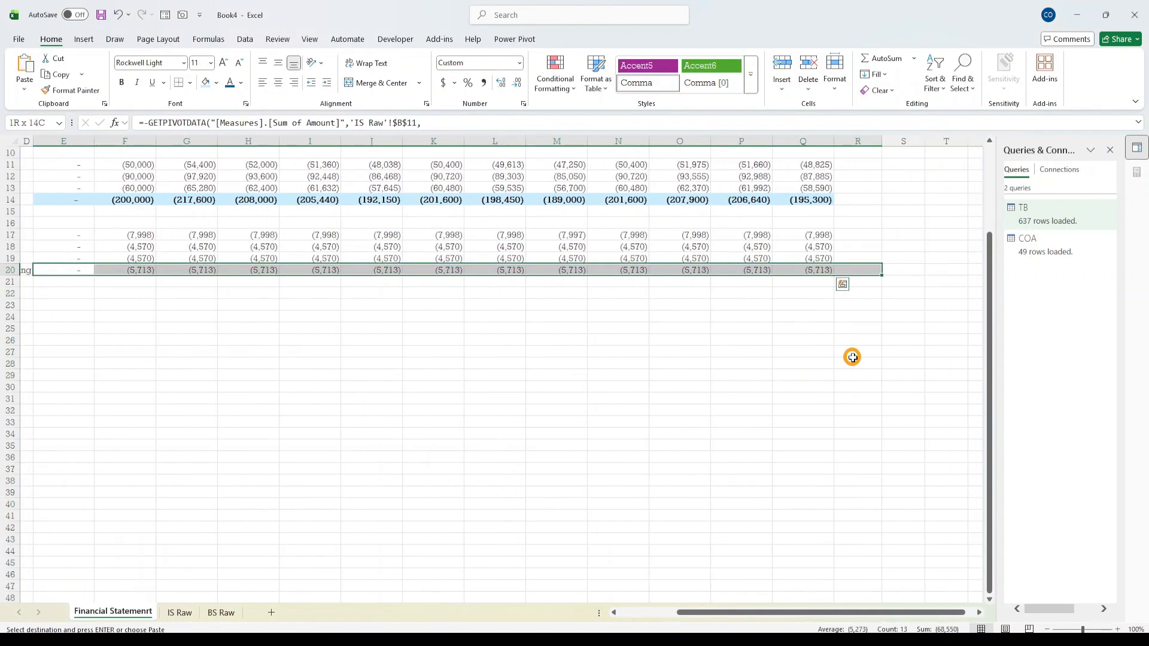
pyautogui.hotkey('shift', 'Down')
pyautogui.hotkey('shift', 'Down')
pyautogui.hotkey('shift', 'Down')
pyautogui.hotkey('shift', 'Down')
pyautogui.hotkey('shift', 'Down')
pyautogui.hotkey('shift', 'Down')
pyautogui.hotkey('shift', 'Down')
pyautogui.hotkey('shift', 'Down')
pyautogui.hotkey('shift', 'Down')
pyautogui.hotkey('shift', 'Down')
pyautogui.hotkey('shift', 'Down')
pyautogui.hotkey('shift', 'Down')
pyautogui.hotkey('shift', 'Down')
pyautogui.hotkey('shift', 'Down')
pyautogui.hotkey('shift', 'Down')
pyautogui.hotkey('shift', 'Down')
pyautogui.hotkey('shift', 'Down')
pyautogui.hotkey('shift', 'Down')
pyautogui.hotkey('shift', 'Down')
pyautogui.hotkey('shift', 'Down')
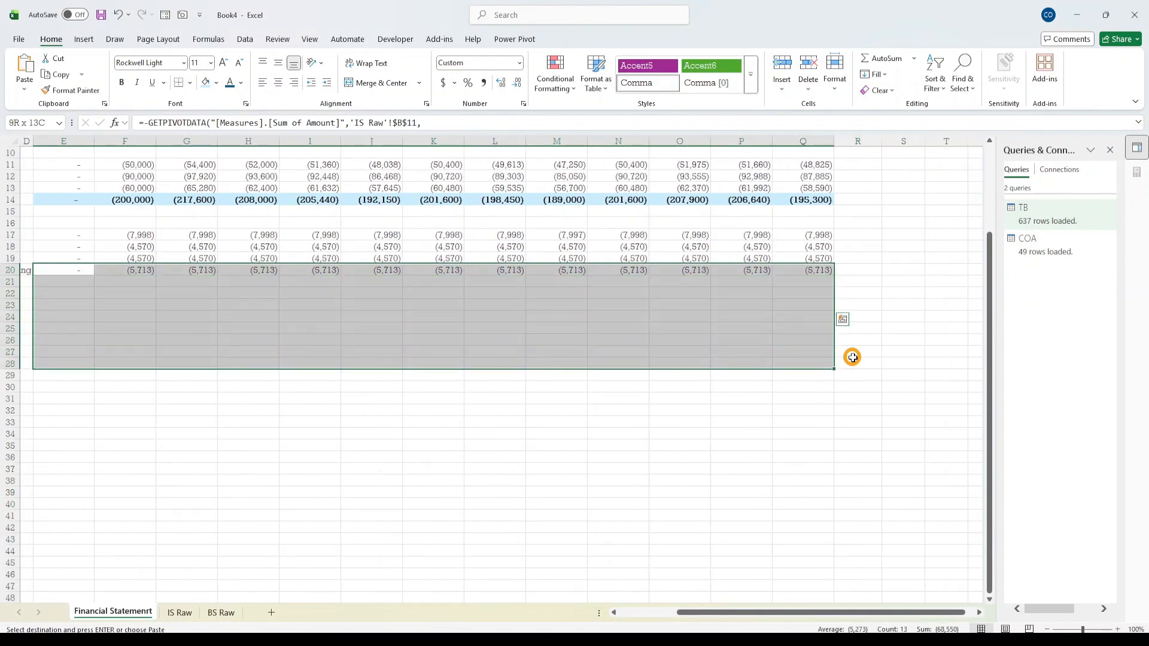
pyautogui.moveTo(718, 620); pyautogui.dragTo(610, 617)
pyautogui.hotkey('shift', 'Down')
pyautogui.hotkey('shift', 'Down')
pyautogui.hotkey('shift', 'Down')
pyautogui.hotkey('shift', 'Down')
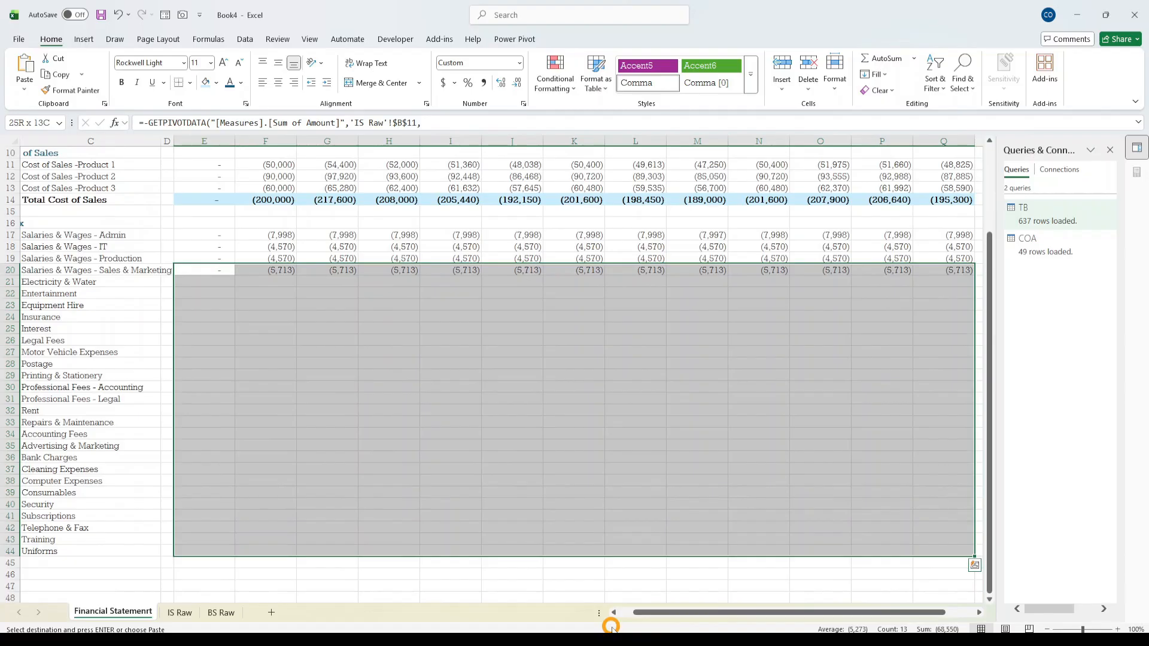
pyautogui.press('Return')
# - Enter the label Total Opex in C45, directly below Uniforms
pyautogui.press('Down')
pyautogui.press('Down')
pyautogui.press('Down')
pyautogui.press('Down')
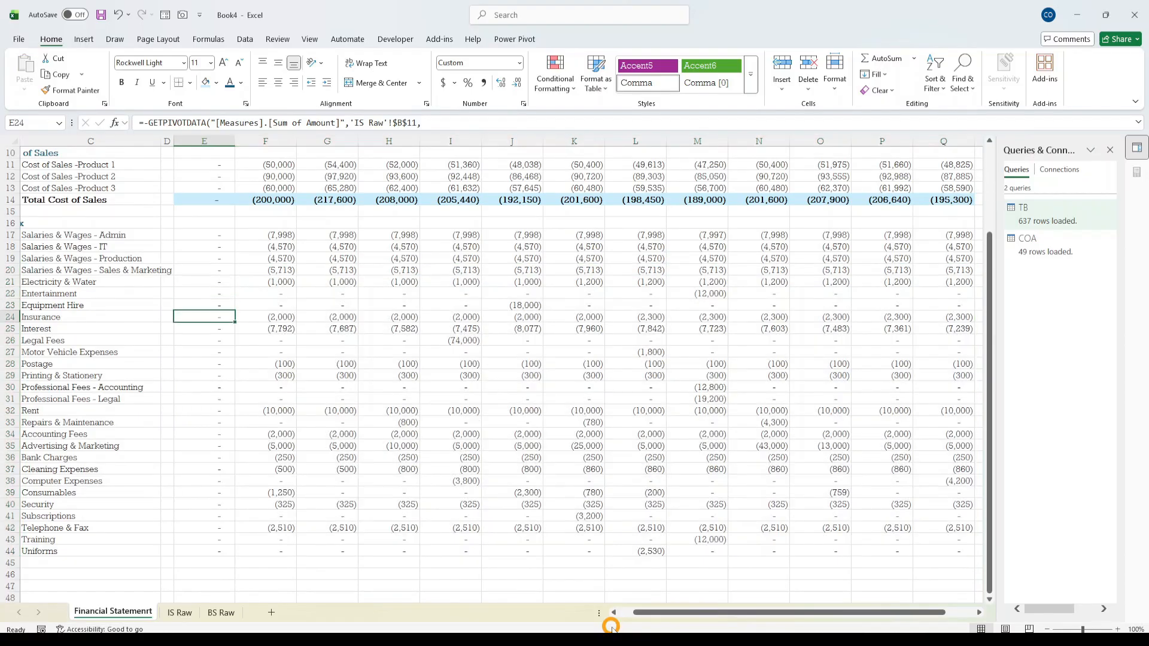
pyautogui.press('Down')
pyautogui.press('Down')
pyautogui.press('Down')
pyautogui.press('Down')
pyautogui.press('Down')
pyautogui.press('Down')
pyautogui.press('Down')
pyautogui.press('Down')
pyautogui.press('Down')
pyautogui.press('Down')
pyautogui.press('Down')
pyautogui.press('Down')
pyautogui.press('Down')
pyautogui.press('Down')
pyautogui.press('Down')
pyautogui.press('Down')
pyautogui.press('Down')
pyautogui.press('Down')
pyautogui.press('Down')
pyautogui.press('Down')
pyautogui.press('Left')
pyautogui.press('Left')
pyautogui.press('Left')
pyautogui.press('Left')
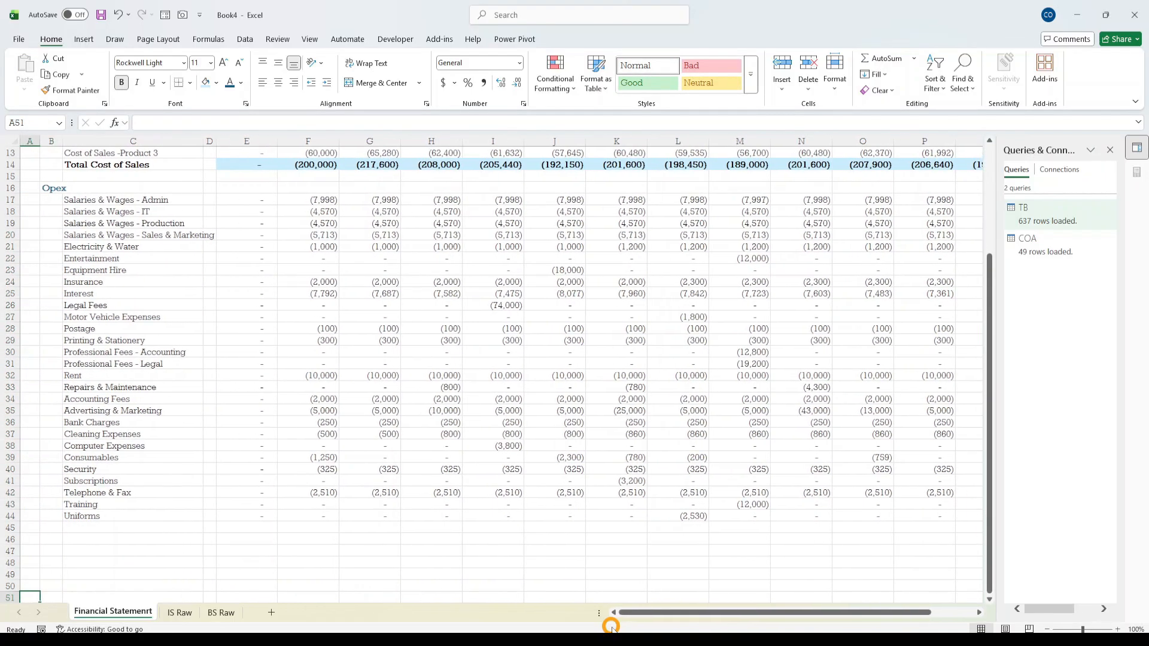
pyautogui.press('Up')
pyautogui.press('Up')
pyautogui.press('Up')
pyautogui.press('Up')
pyautogui.press('Up')
pyautogui.press('Up')
pyautogui.press('Right')
pyautogui.press('Right')
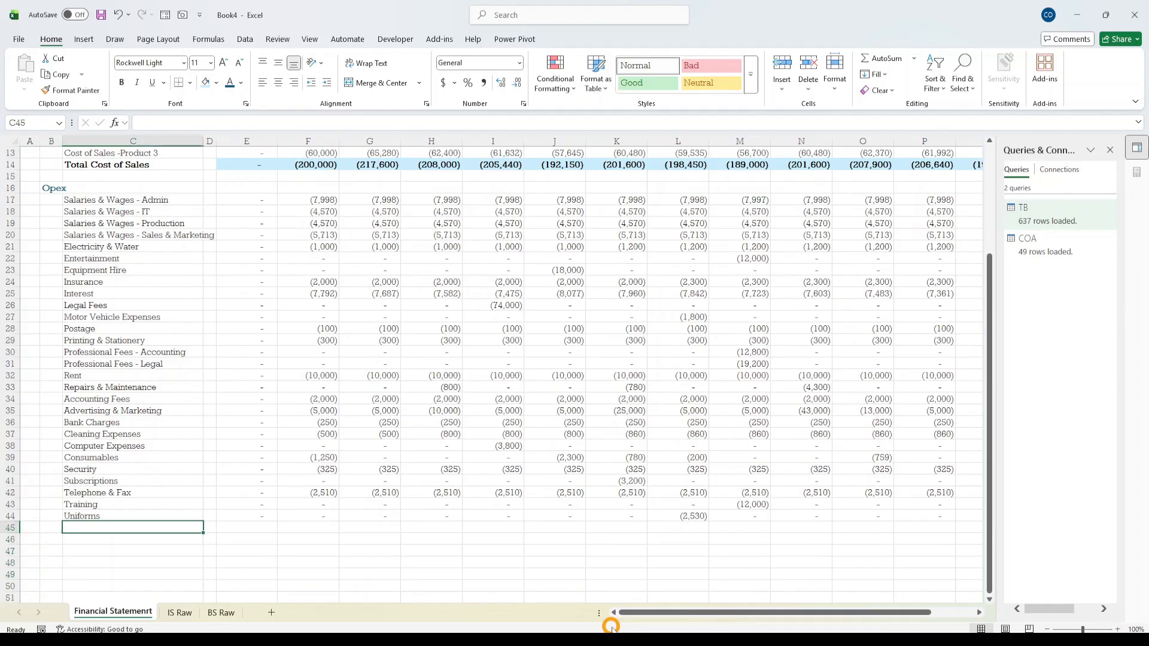
pyautogui.write('Total Opex')
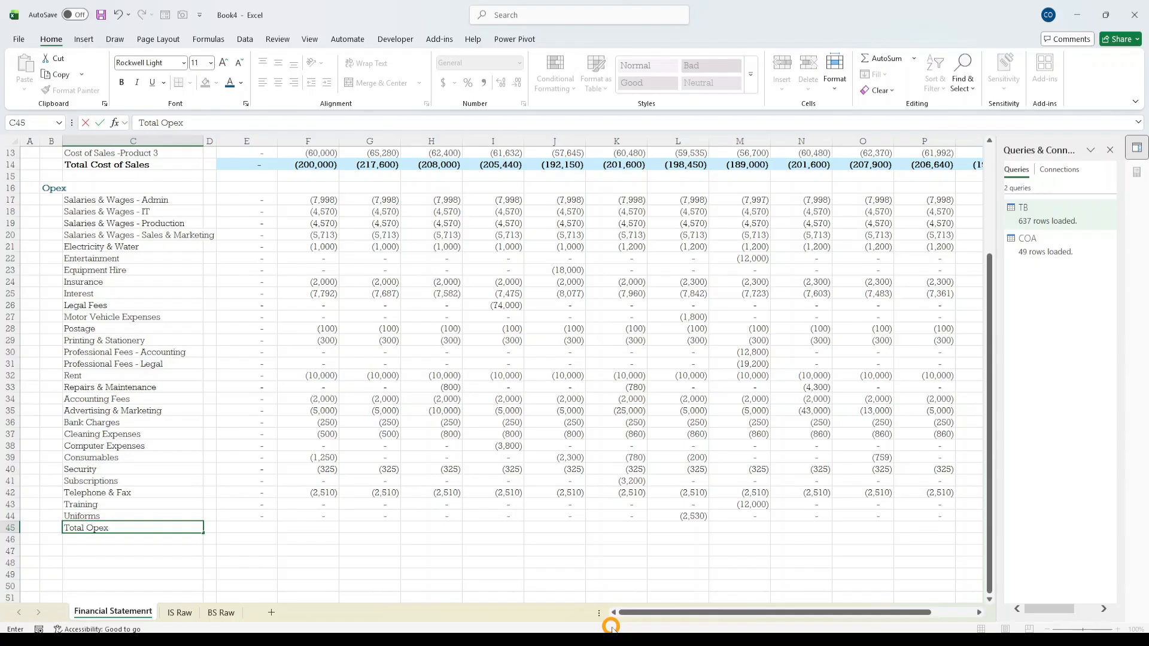
pyautogui.press('Right')
pyautogui.press('Left')
pyautogui.press('Left')
pyautogui.press('Right')
pyautogui.press('Right')
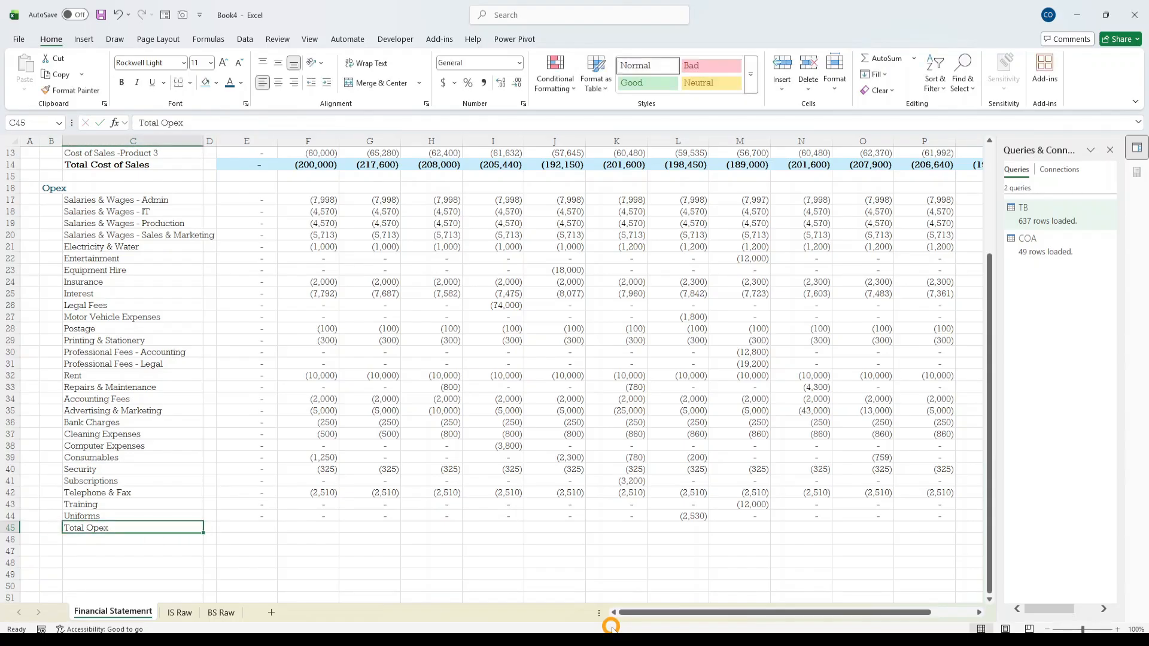
pyautogui.press('Left')
pyautogui.press('Left')
pyautogui.press('Right')
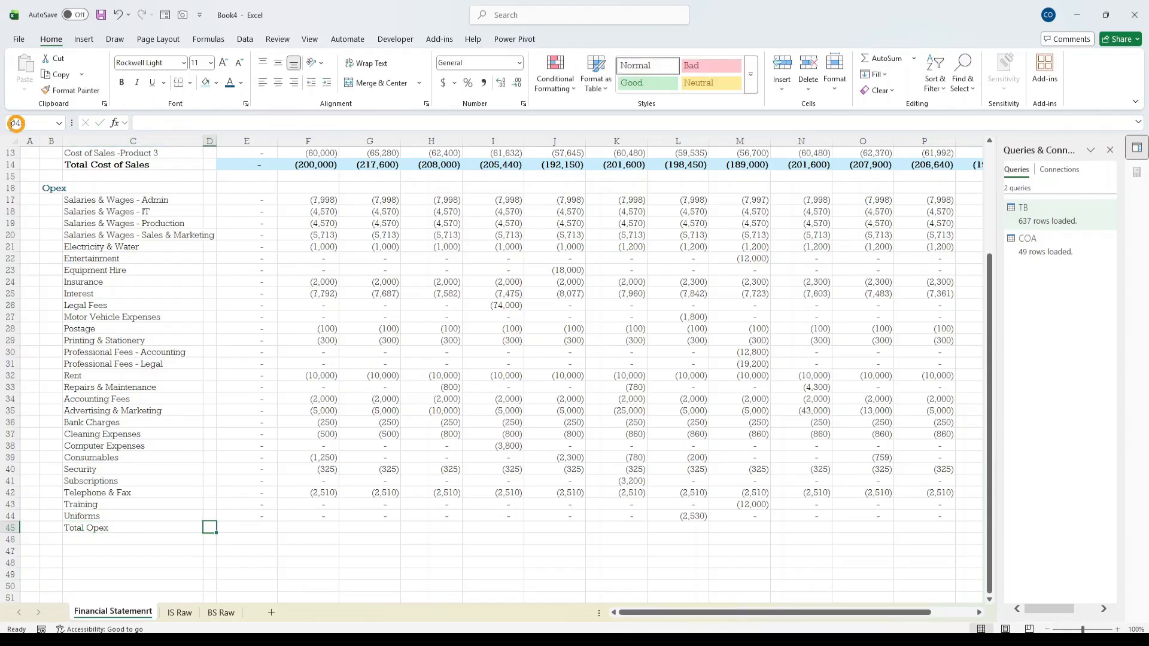
# - Copy the formatted Total Cost of Sales row, A14:Q14, and paste it into row 45 below Uniforms
pyautogui.click(39, 162)
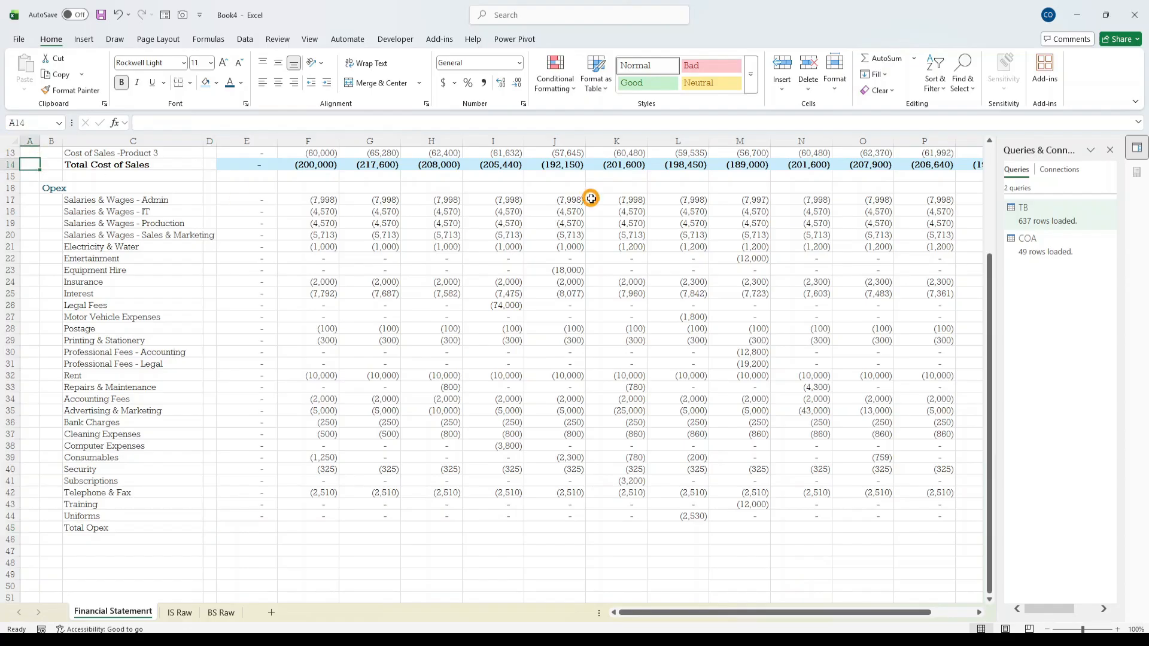
pyautogui.hotkey('shift', 'Right')
pyautogui.hotkey('shift', 'Right')
pyautogui.hotkey('shift', 'Right')
pyautogui.hotkey('shift', 'Right')
pyautogui.hotkey('shift', 'Right')
pyautogui.hotkey('shift', 'Right')
pyautogui.hotkey('shift', 'Right')
pyautogui.hotkey('shift', 'Right')
pyautogui.hotkey('shift', 'Right')
pyautogui.hotkey('shift', 'Right')
pyautogui.hotkey('shift', 'Right')
pyautogui.hotkey('shift', 'Right')
pyautogui.hotkey('shift', 'Right')
pyautogui.hotkey('shift', 'Right')
pyautogui.hotkey('shift', 'Right')
pyautogui.hotkey('shift', 'Right')
pyautogui.hotkey('shift', 'Right')
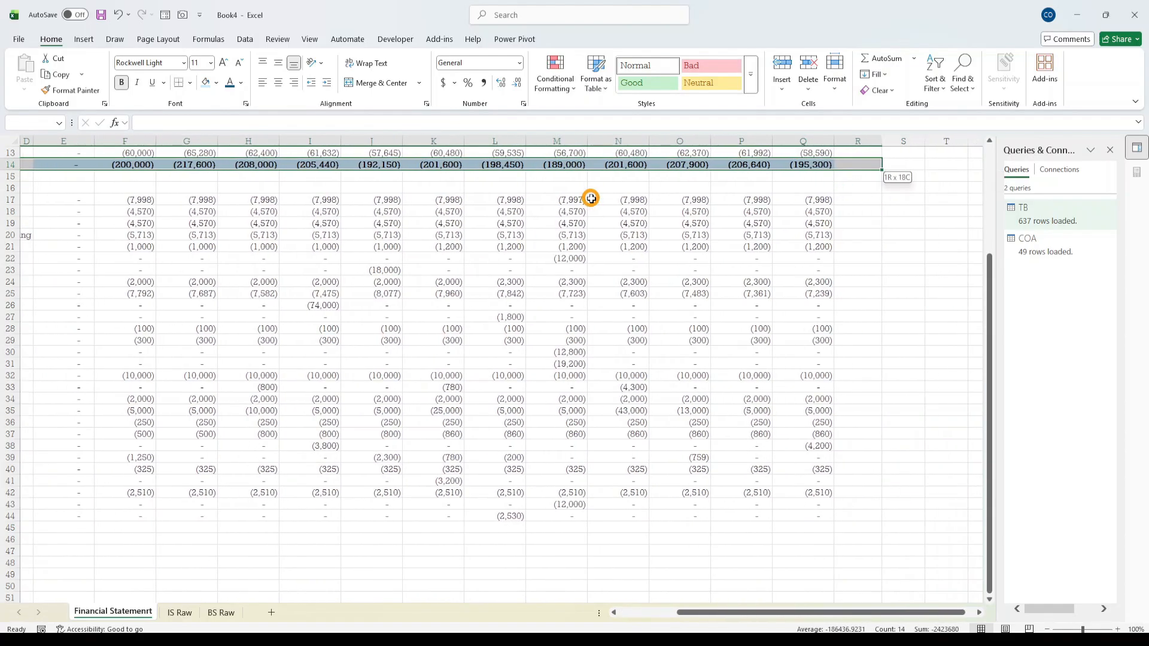
pyautogui.hotkey('shift', 'Left')
pyautogui.hotkey('ctrl', 'c')
pyautogui.press('Down')
pyautogui.press('Down')
pyautogui.press('Down')
pyautogui.press('Down')
pyautogui.press('Down')
pyautogui.press('Down')
pyautogui.press('Down')
pyautogui.press('Down')
pyautogui.press('Down')
pyautogui.press('Down')
pyautogui.press('Down')
pyautogui.press('Down')
pyautogui.press('Down')
pyautogui.press('Down')
pyautogui.press('Down')
pyautogui.press('Down')
pyautogui.press('Down')
pyautogui.press('Down')
pyautogui.press('Down')
pyautogui.press('Down')
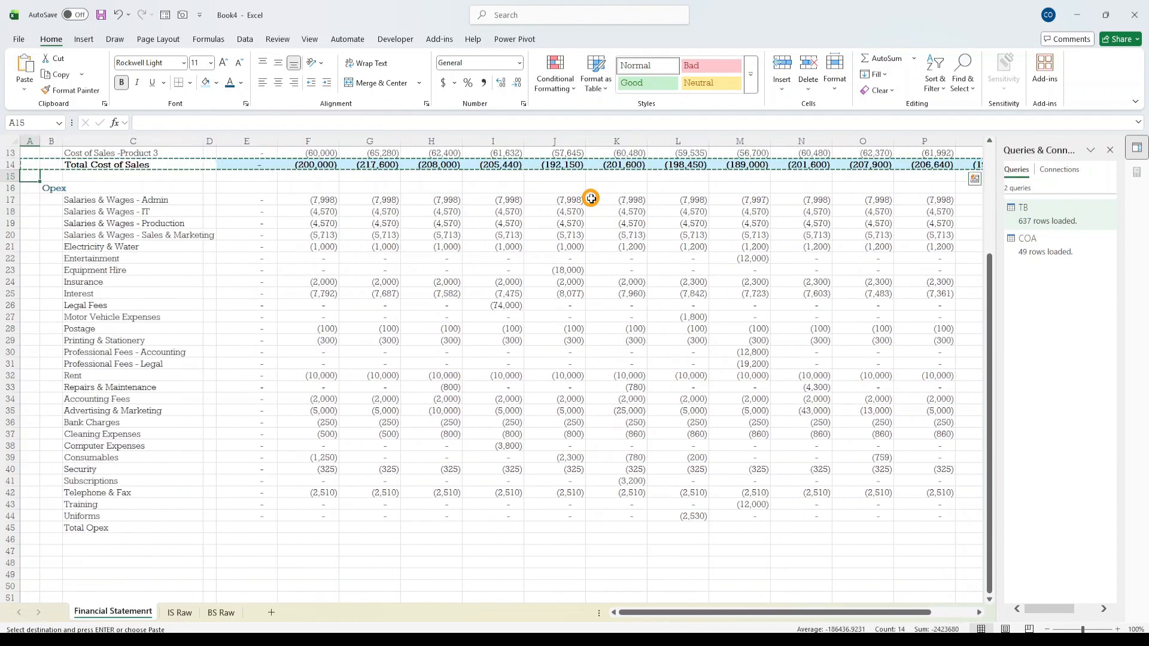
pyautogui.press('Down')
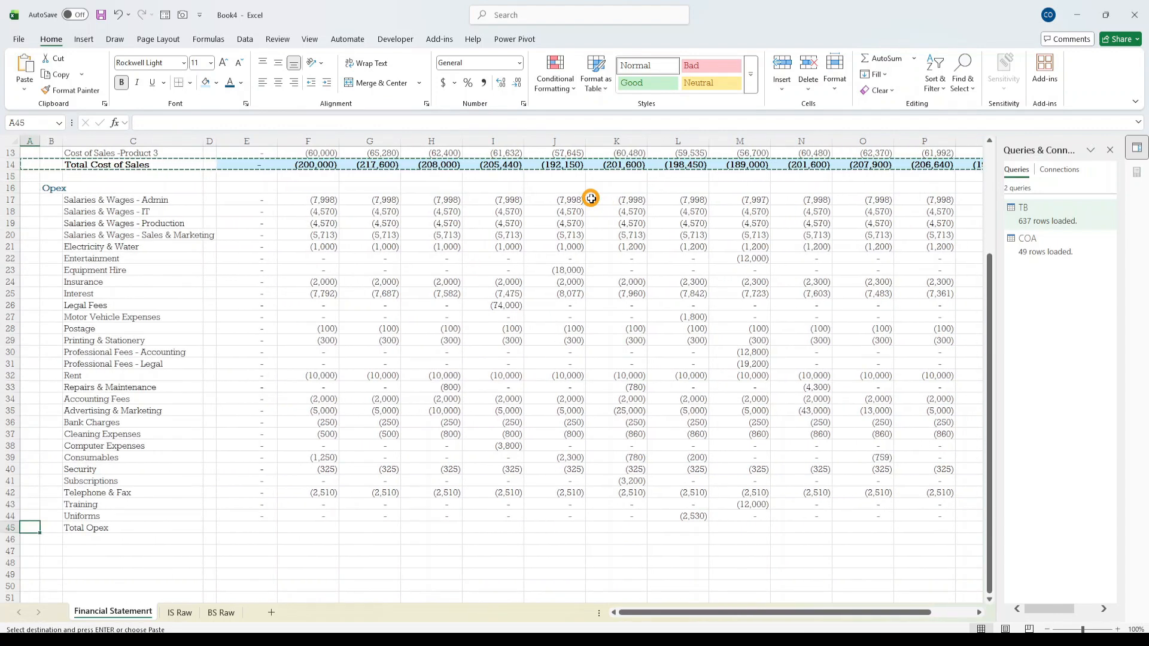
pyautogui.hotkey('ctrl', 'v')
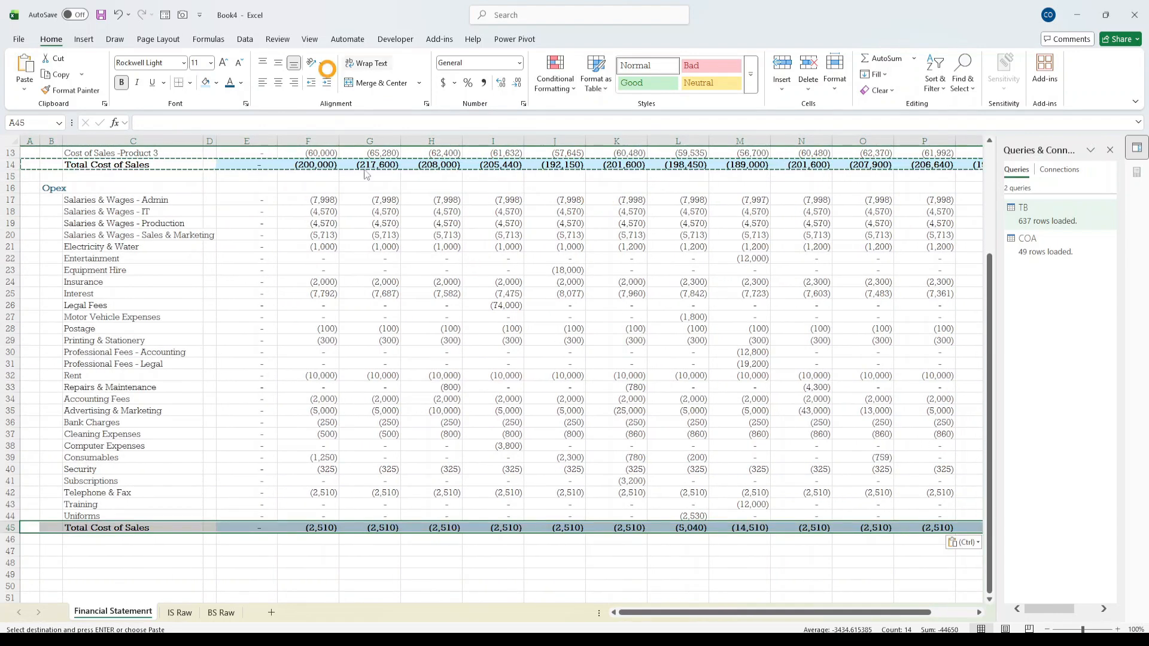
# - Change the label of the pasted total row in C45 to Total Opex
pyautogui.doubleClick(158, 529)
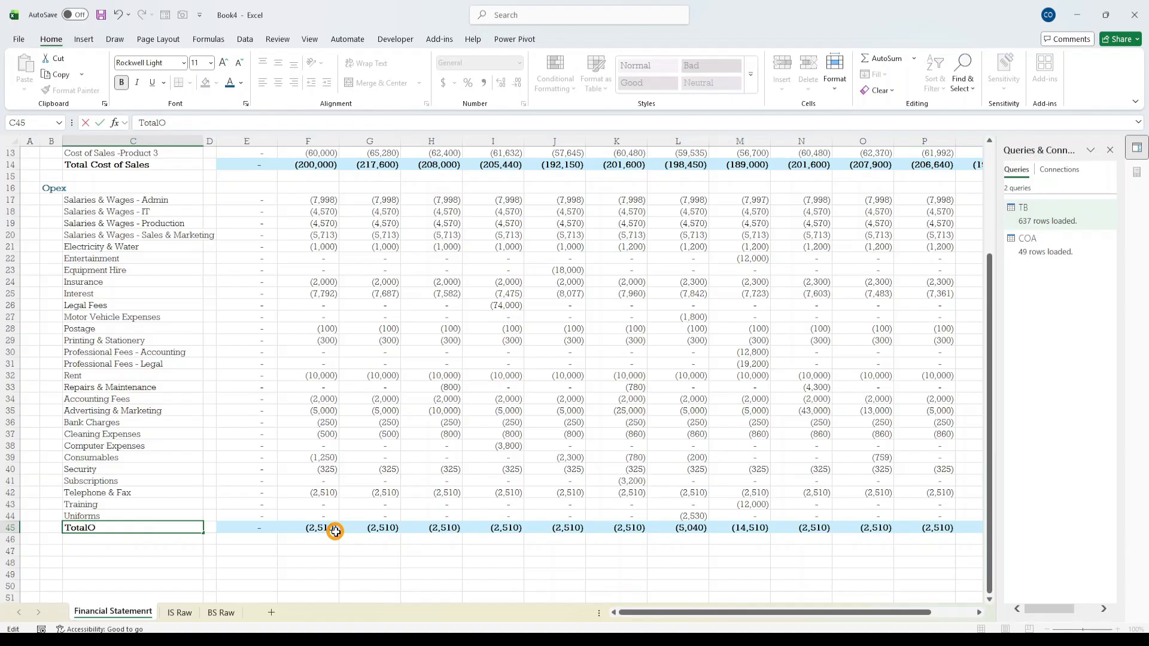
pyautogui.hotkey('ctrl', 'Return')
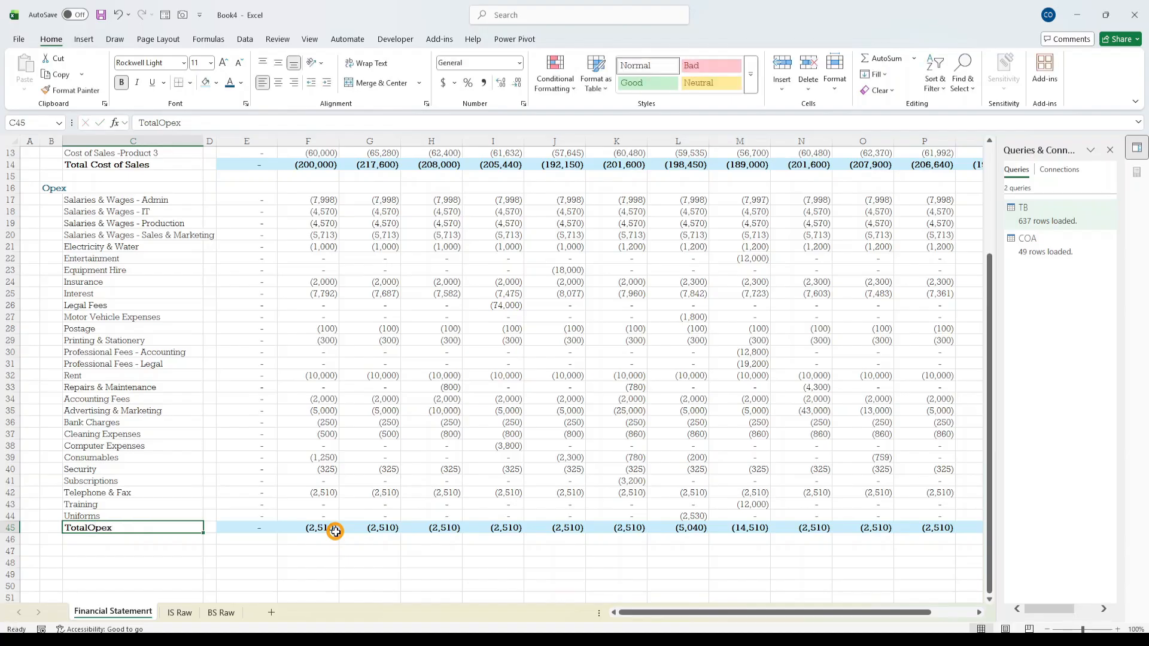
pyautogui.click(157, 122)
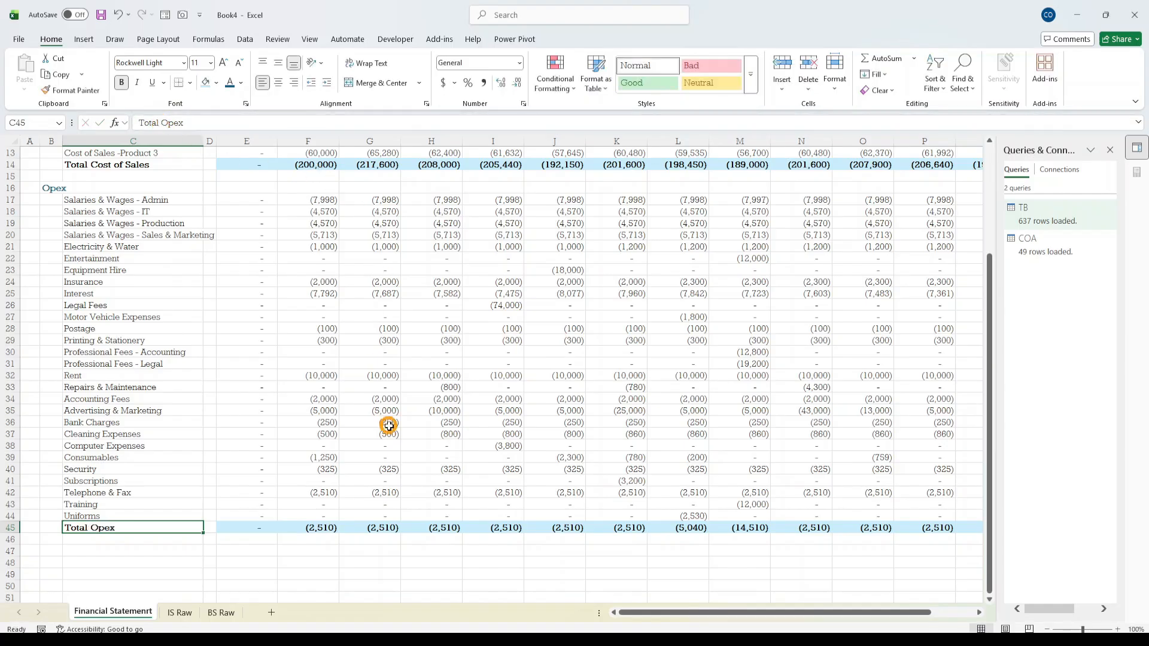
# - Change the Total Opex formula in E45 to =SUM(E17:E44) so it covers the whole Opex list
pyautogui.click(263, 528)
pyautogui.click(184, 123)
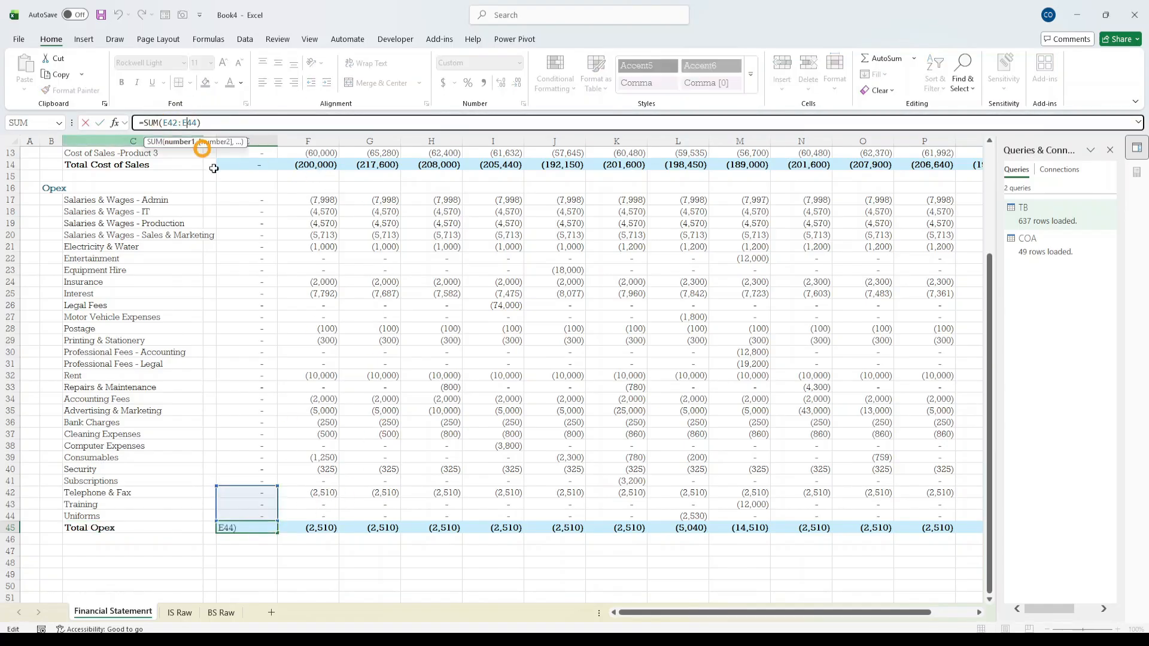
pyautogui.moveTo(275, 486); pyautogui.dragTo(340, 210)
pyautogui.hotkey('ctrl', 'Return')
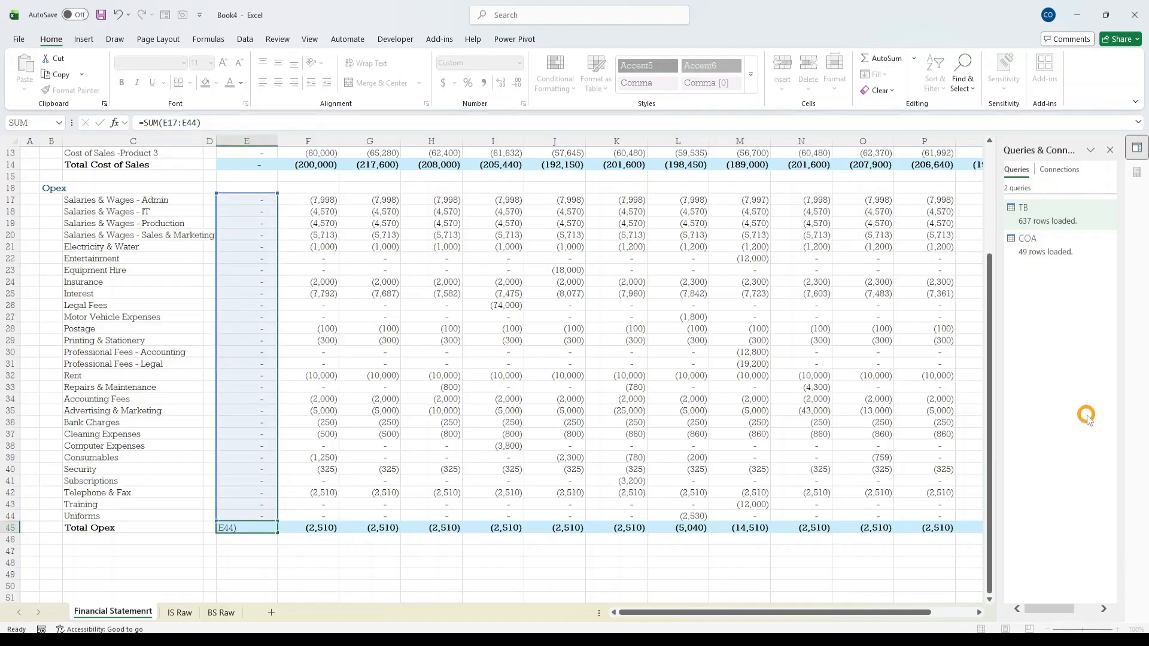
# - Fill the Total Opex formula from E45 across the period columns through Q45
pyautogui.hotkey('shift', 'Right')
pyautogui.hotkey('shift', 'Right')
pyautogui.hotkey('shift', 'Right')
pyautogui.hotkey('shift', 'Right')
pyautogui.hotkey('shift', 'Right')
pyautogui.hotkey('shift', 'Right')
pyautogui.hotkey('shift', 'Right')
pyautogui.hotkey('shift', 'Right')
pyautogui.hotkey('shift', 'Right')
pyautogui.hotkey('shift', 'Right')
pyautogui.hotkey('shift', 'Right')
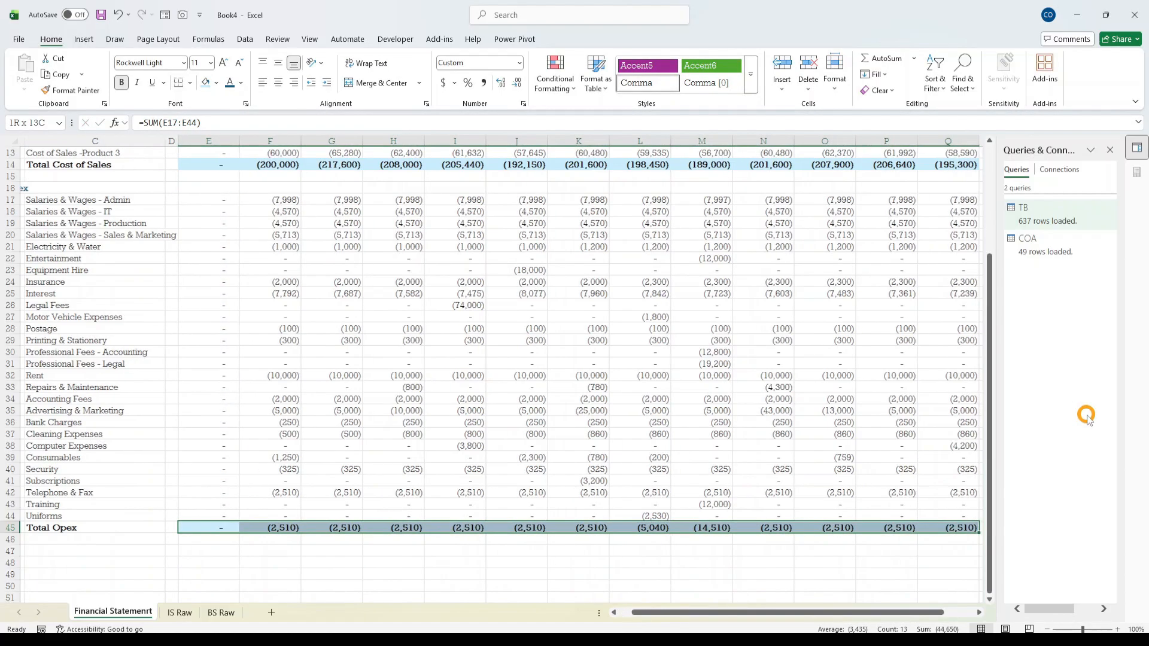
pyautogui.hotkey('shift', 'Right')
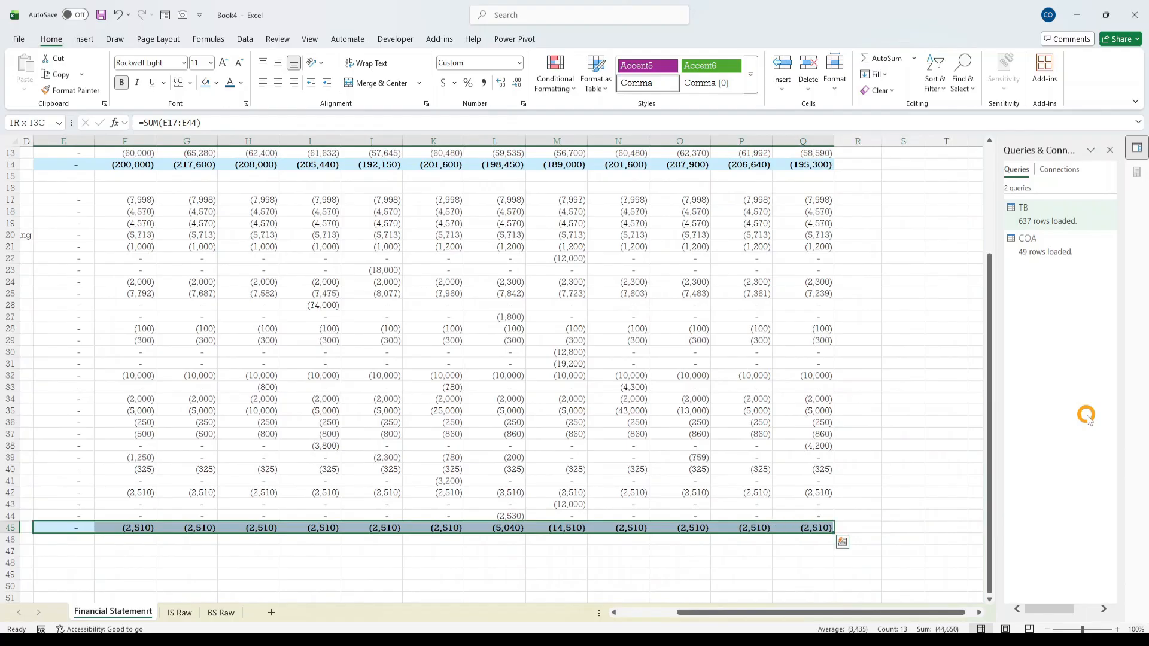
pyautogui.hotkey('ctrl', 'r')
pyautogui.press('Down')
pyautogui.press('Down')
pyautogui.press('Down')
pyautogui.press('Down')
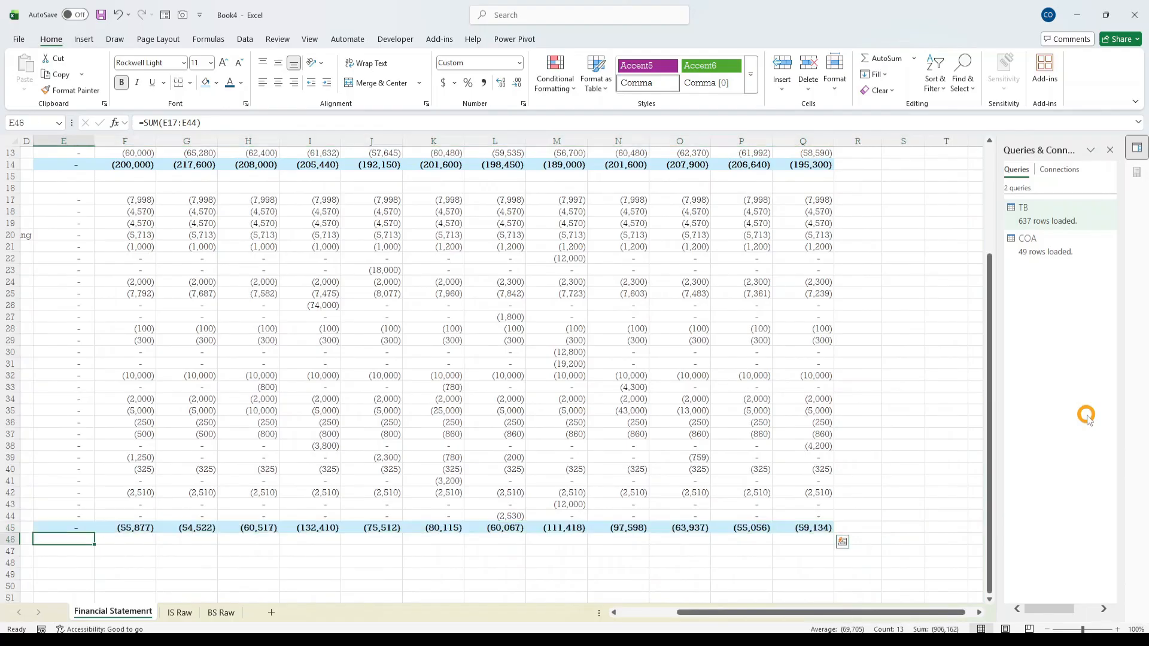
# - Insert two blank rows above the Opex heading in row 16
pyautogui.press('Up')
pyautogui.press('Up')
pyautogui.press('Up')
pyautogui.press('Up')
pyautogui.press('Up')
pyautogui.press('Up')
pyautogui.press('Up')
pyautogui.press('Up')
pyautogui.press('Up')
pyautogui.press('Up')
pyautogui.press('Up')
pyautogui.press('Up')
pyautogui.press('Up')
pyautogui.press('Up')
pyautogui.press('Up')
pyautogui.press('Up')
pyautogui.press('Up')
pyautogui.press('Up')
pyautogui.press('Up')
pyautogui.press('Up')
pyautogui.press('Up')
pyautogui.press('Up')
pyautogui.press('Up')
pyautogui.press('Up')
pyautogui.press('Up')
pyautogui.press('Up')
pyautogui.press('Up')
pyautogui.press('Up')
pyautogui.press('Up')
pyautogui.press('Up')
pyautogui.press('Up')
pyautogui.press('Up')
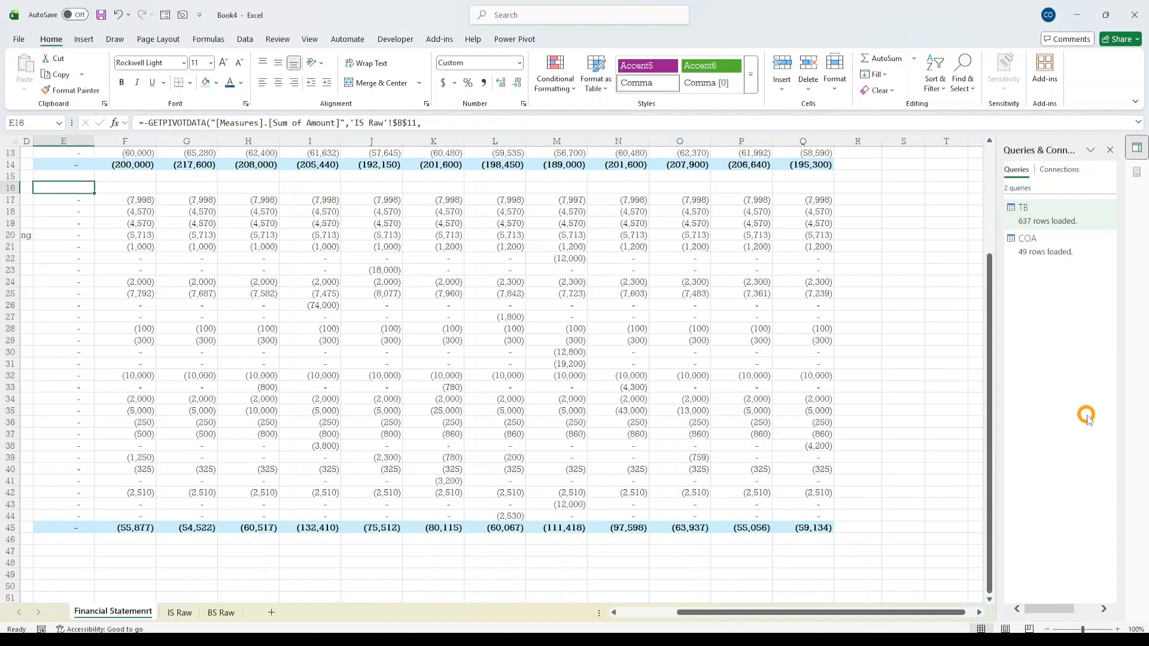
pyautogui.hotkey('ctrl', 'Home')
pyautogui.press('Down')
pyautogui.press('Down')
pyautogui.press('Down')
pyautogui.press('Down')
pyautogui.press('Down')
pyautogui.press('Down')
pyautogui.press('Down')
pyautogui.press('Down')
pyautogui.press('Down')
pyautogui.press('Down')
pyautogui.press('Down')
pyautogui.press('Down')
pyautogui.press('Down')
pyautogui.press('Down')
pyautogui.press('Down')
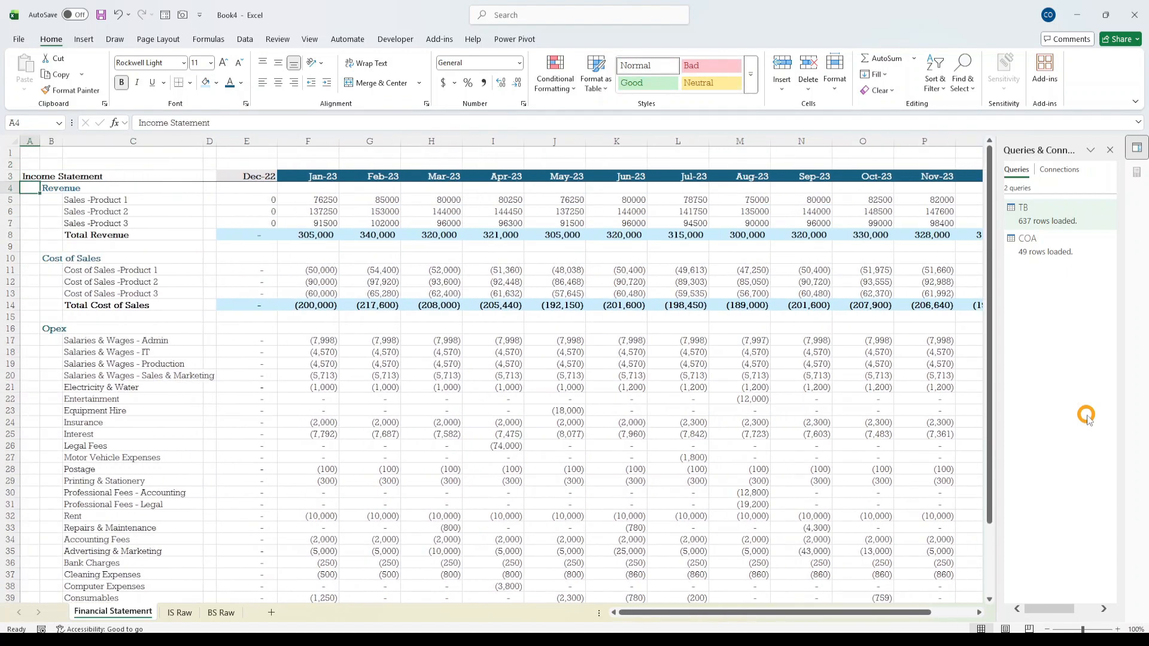
pyautogui.press('Right')
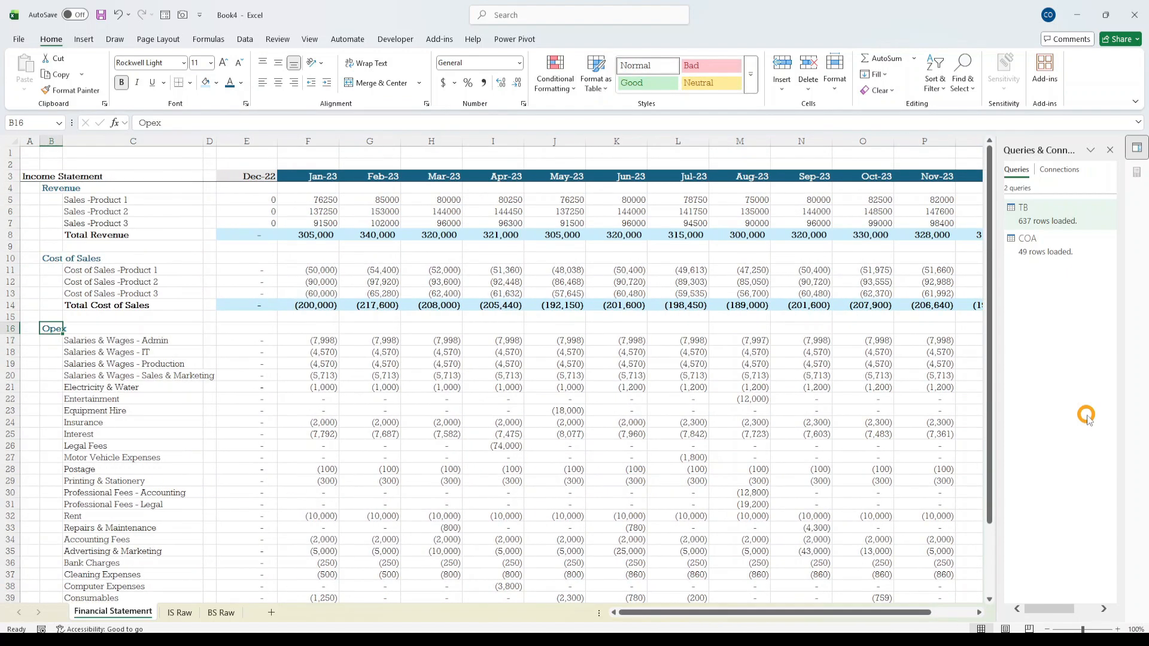
pyautogui.hotkey('shift', 'space')
pyautogui.hotkey('ctrl', 'shift', '+')
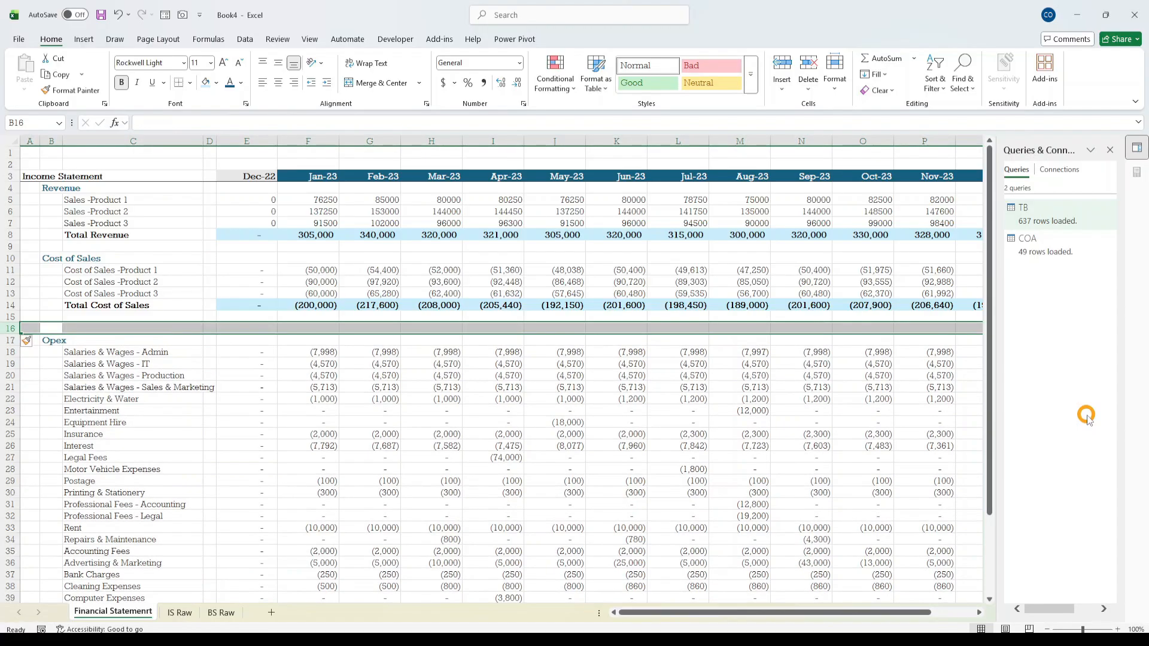
pyautogui.hotkey('ctrl', 'shift', '+')
# - Enter the label Gross Profit in C16, between Total Cost of Sales and the Opex heading
pyautogui.press('Down')
pyautogui.press('Down')
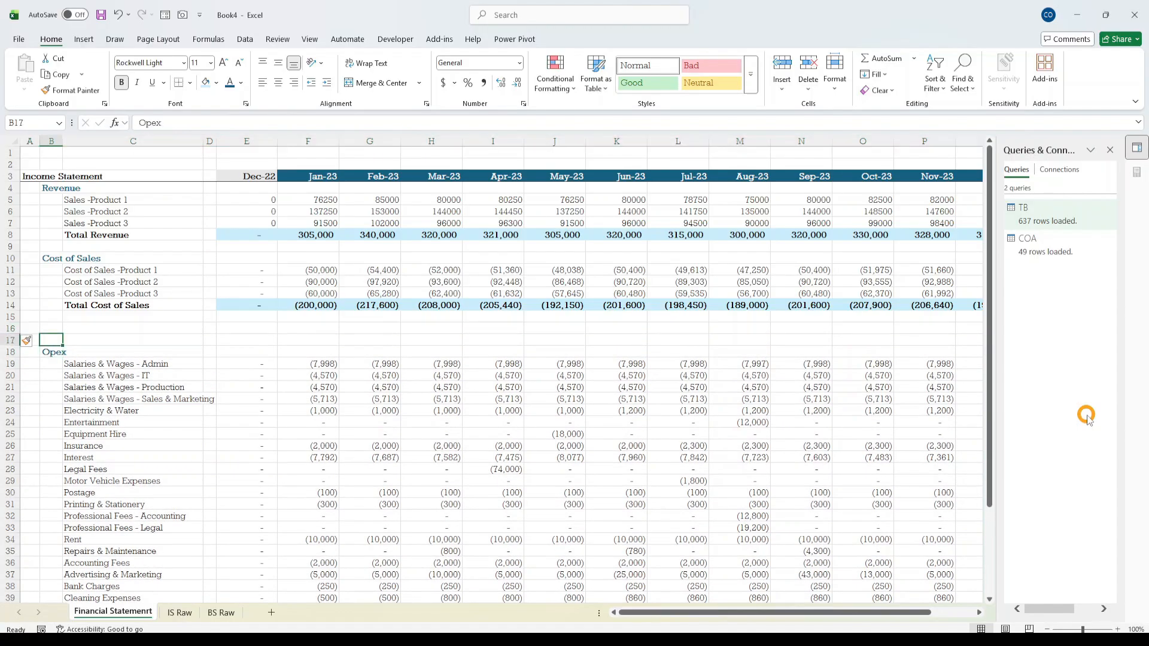
pyautogui.press('Up')
pyautogui.press('Up')
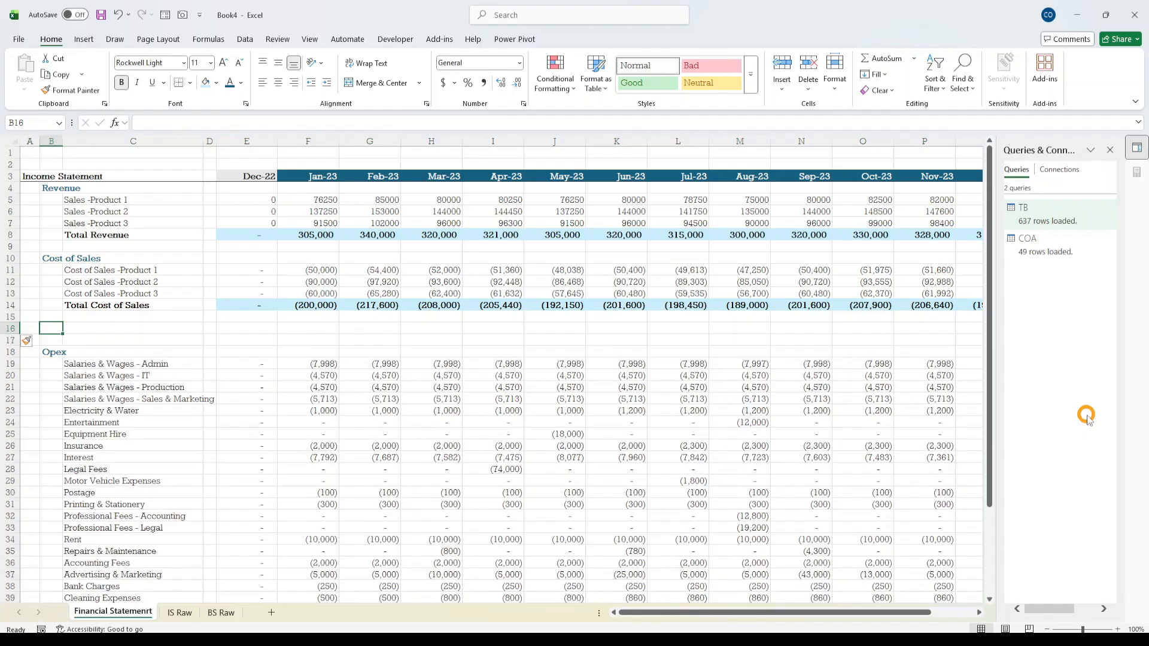
pyautogui.press('Right')
pyautogui.write('Gr')
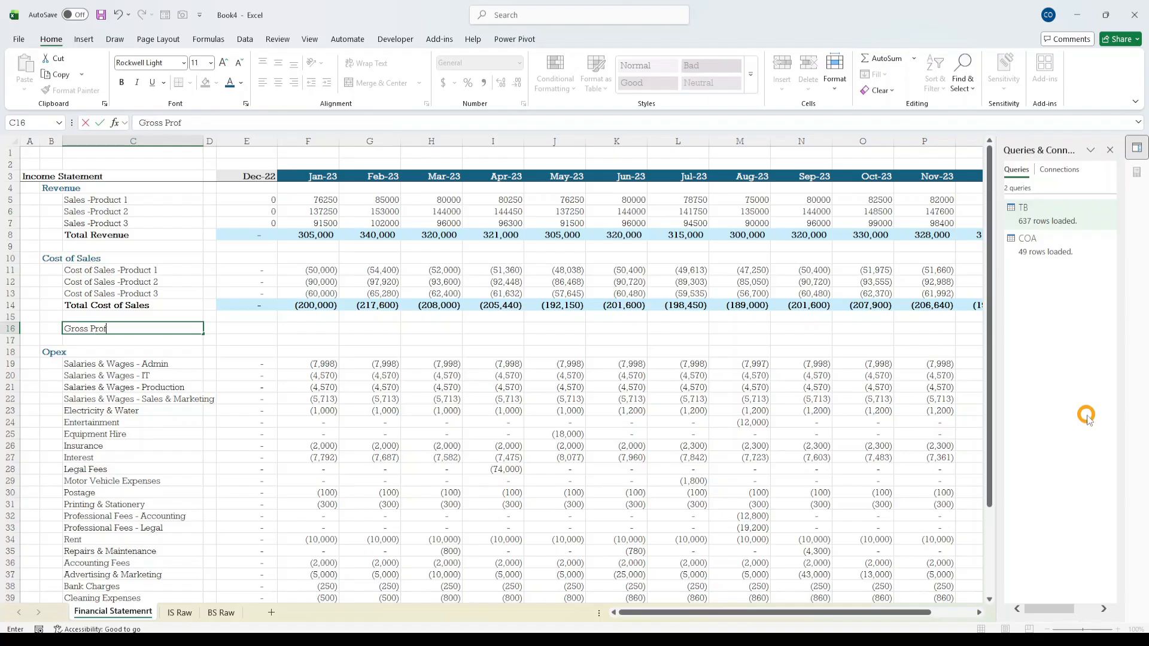
pyautogui.press('Right')
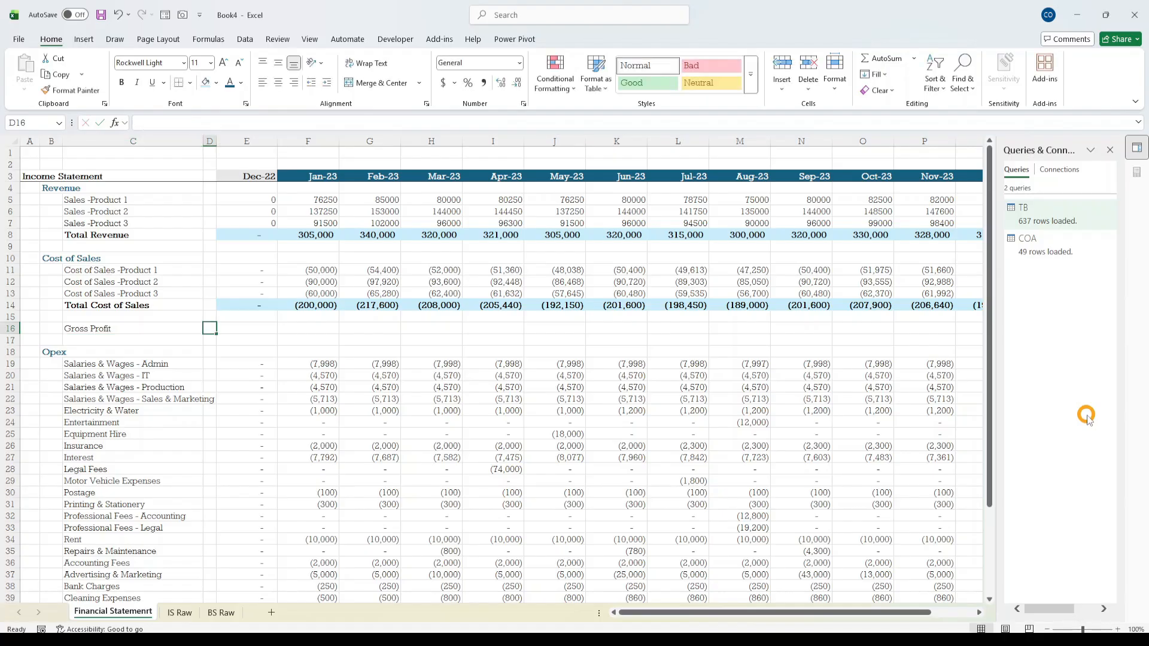
# - Calculate the Dec-22 gross profit in E16 with =SUM(E8,E14), adding Total Revenue and Total Cost of Sales
pyautogui.press('Right')
pyautogui.press('Right')
pyautogui.press('Right')
pyautogui.press('Left')
pyautogui.press('Left')
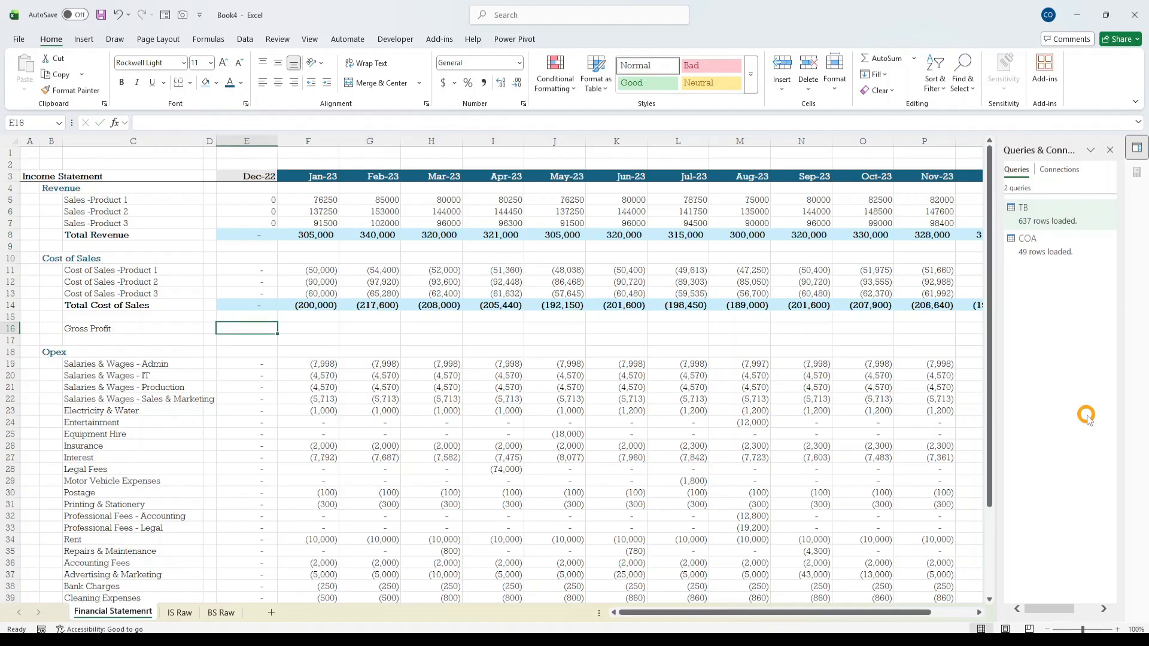
pyautogui.write('=')
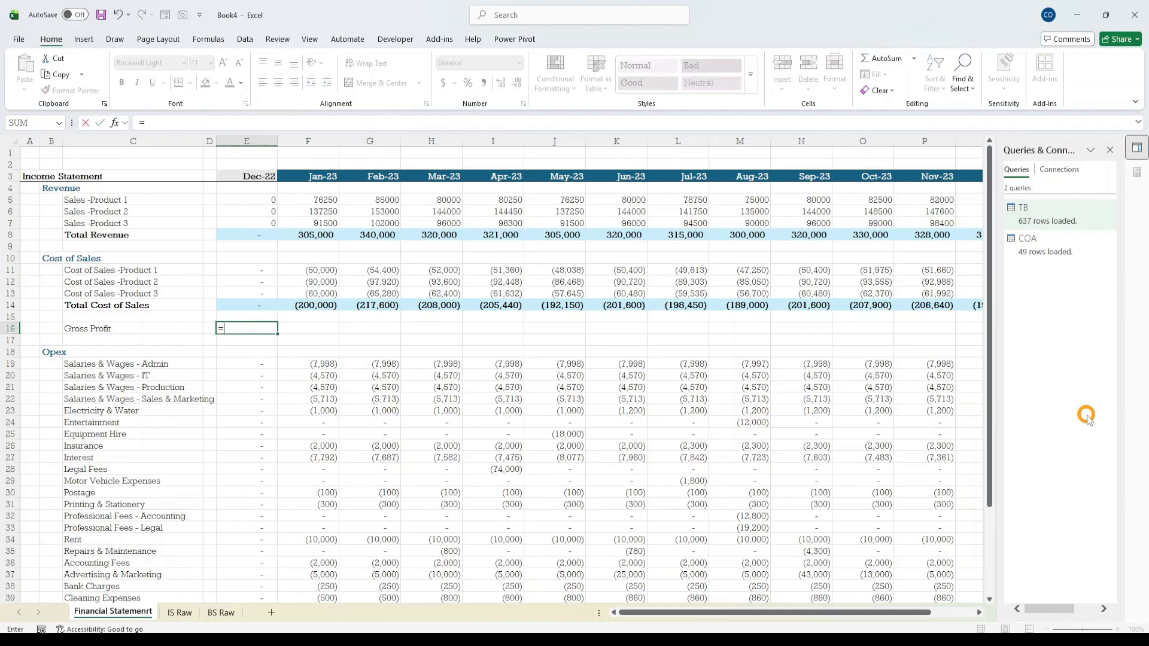
pyautogui.write('Sum(')
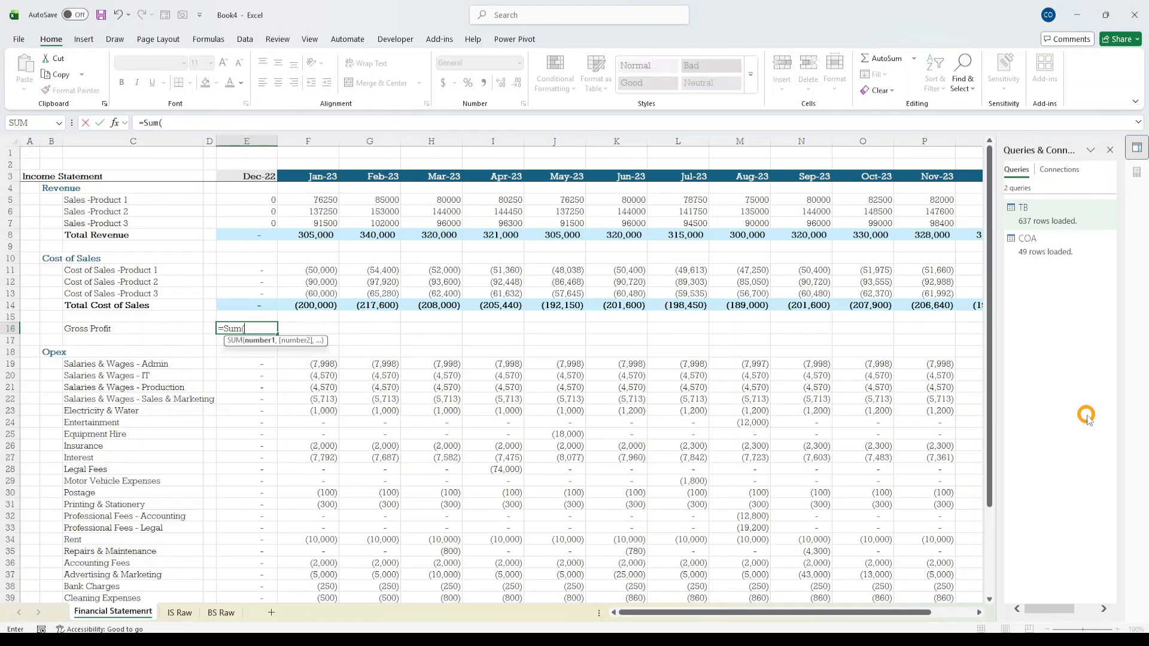
pyautogui.press('Up')
pyautogui.press('Up')
pyautogui.press('Up')
pyautogui.press('Up')
pyautogui.press('Up')
pyautogui.press('Up')
pyautogui.press('Up')
pyautogui.press('Up')
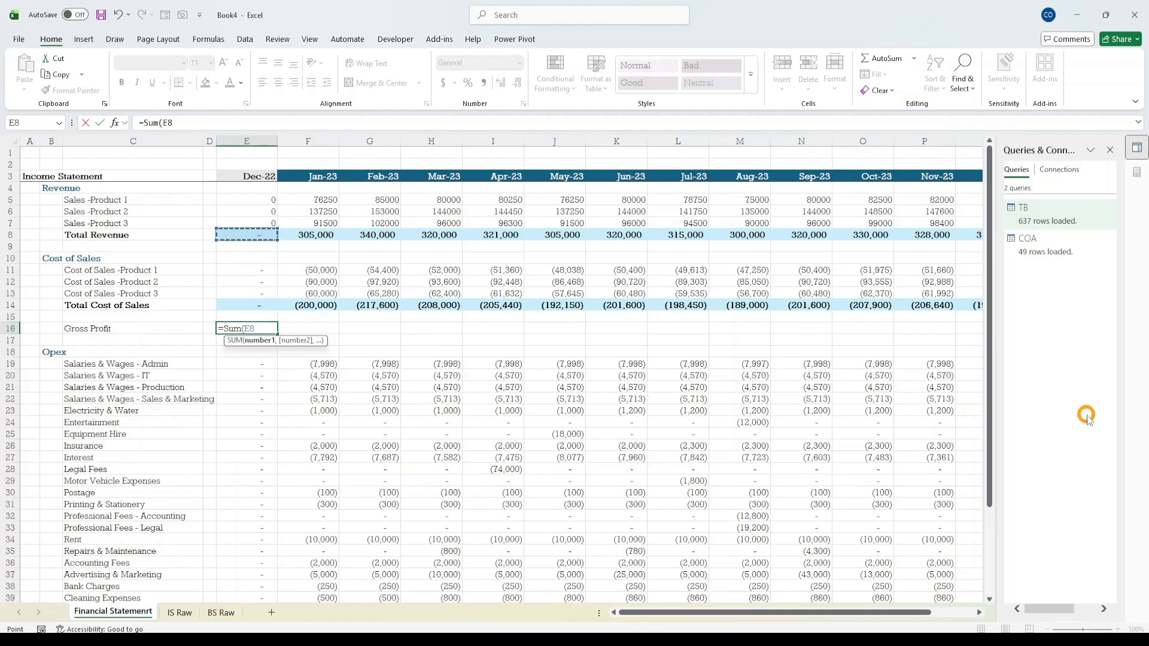
pyautogui.write(',')
pyautogui.press('Up')
pyautogui.press('Up')
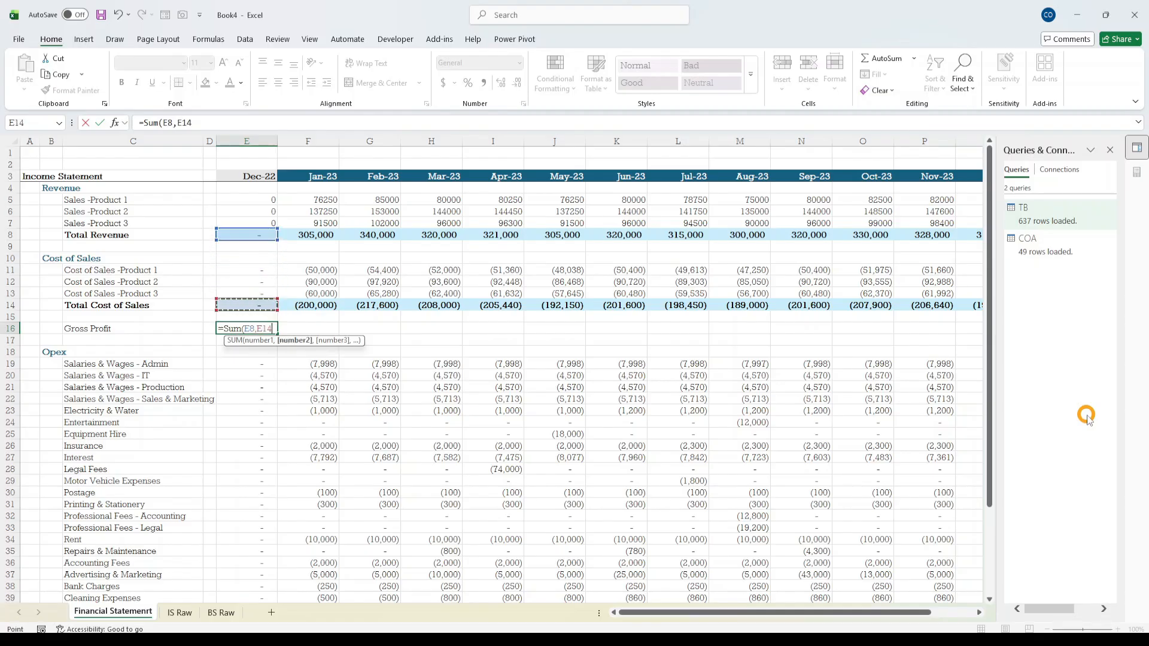
pyautogui.hotkey('ctrl', 'Return')
# - Fill the Gross Profit formula from E16 across the period columns through Q16
pyautogui.hotkey('shift', 'Right')
pyautogui.hotkey('shift', 'Right')
pyautogui.hotkey('shift', 'Right')
pyautogui.hotkey('shift', 'Right')
pyautogui.hotkey('shift', 'Right')
pyautogui.hotkey('shift', 'Right')
pyautogui.hotkey('shift', 'Right')
pyautogui.hotkey('shift', 'Right')
pyautogui.hotkey('shift', 'Right')
pyautogui.hotkey('shift', 'Right')
pyautogui.hotkey('shift', 'Right')
pyautogui.hotkey('shift', 'Right')
pyautogui.hotkey('shift', 'Right')
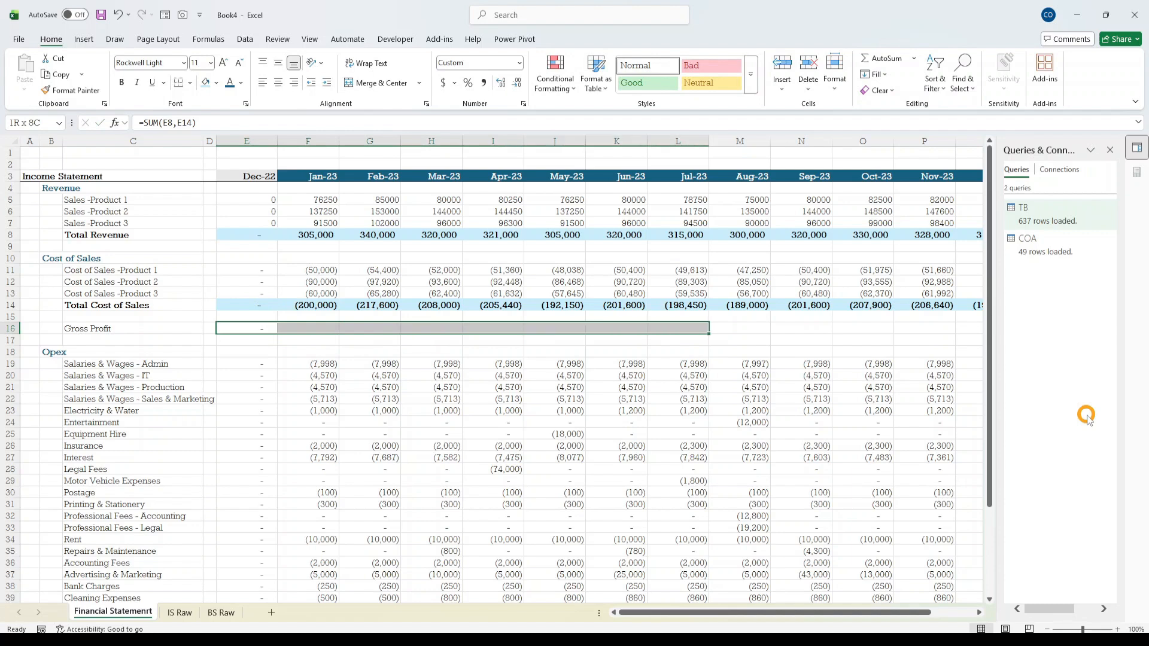
pyautogui.hotkey('shift', 'Left')
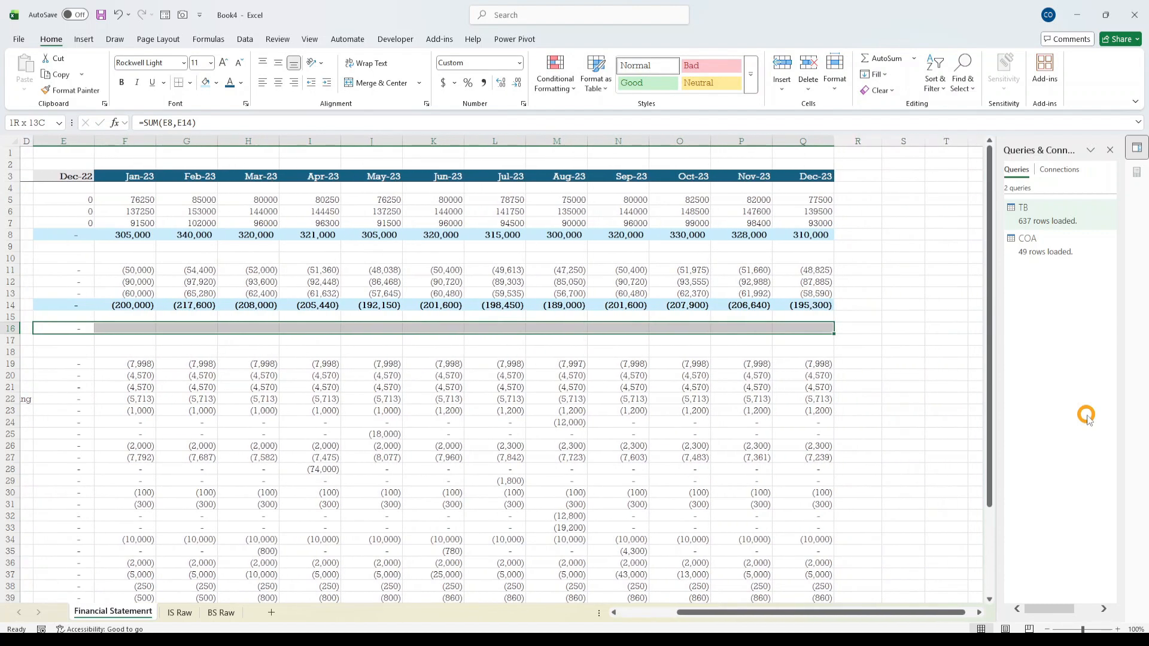
pyautogui.hotkey('ctrl', 'r')
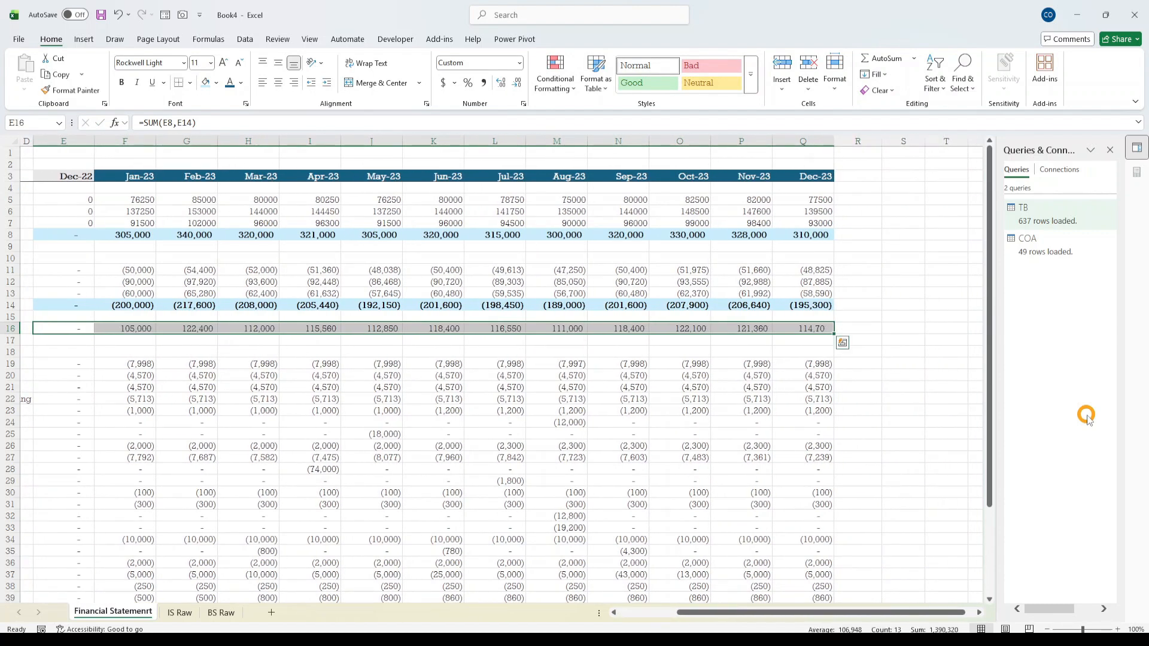
# - Make the Gross Profit values in E16:Q16 and the label in C16 bold
pyautogui.hotkey('ctrl', 'b')
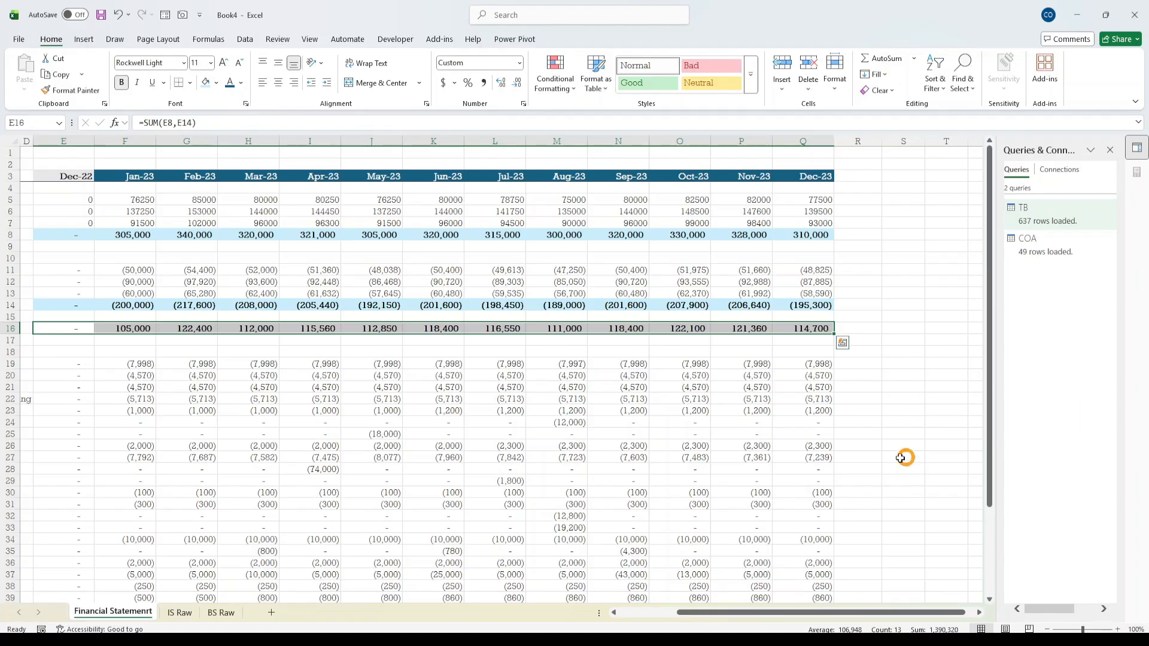
pyautogui.moveTo(784, 612); pyautogui.dragTo(634, 609)
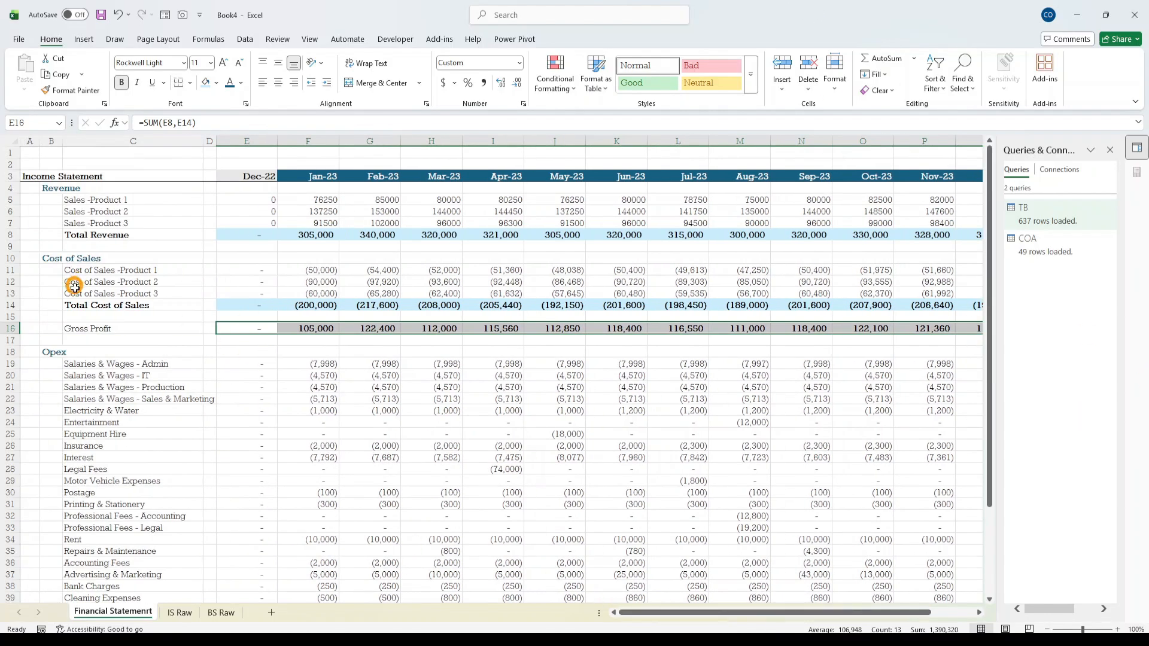
pyautogui.click(98, 328)
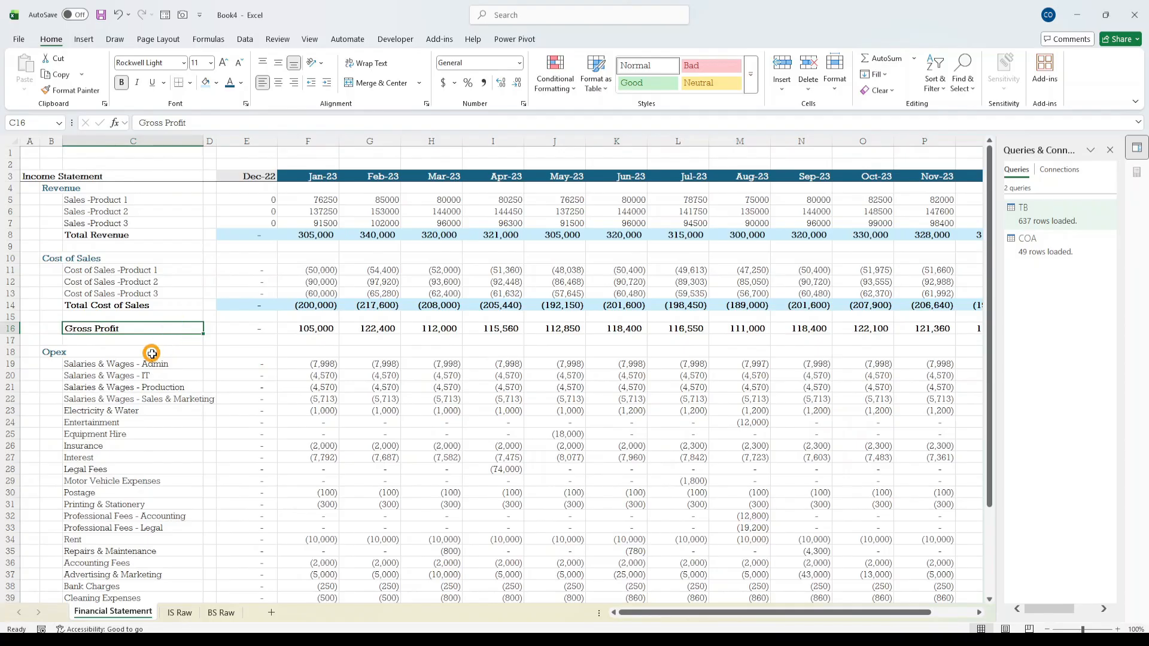
# - Insert one more blank row above the Opex heading in row 18
pyautogui.click(152, 352)
pyautogui.hotkey('shift', 'space')
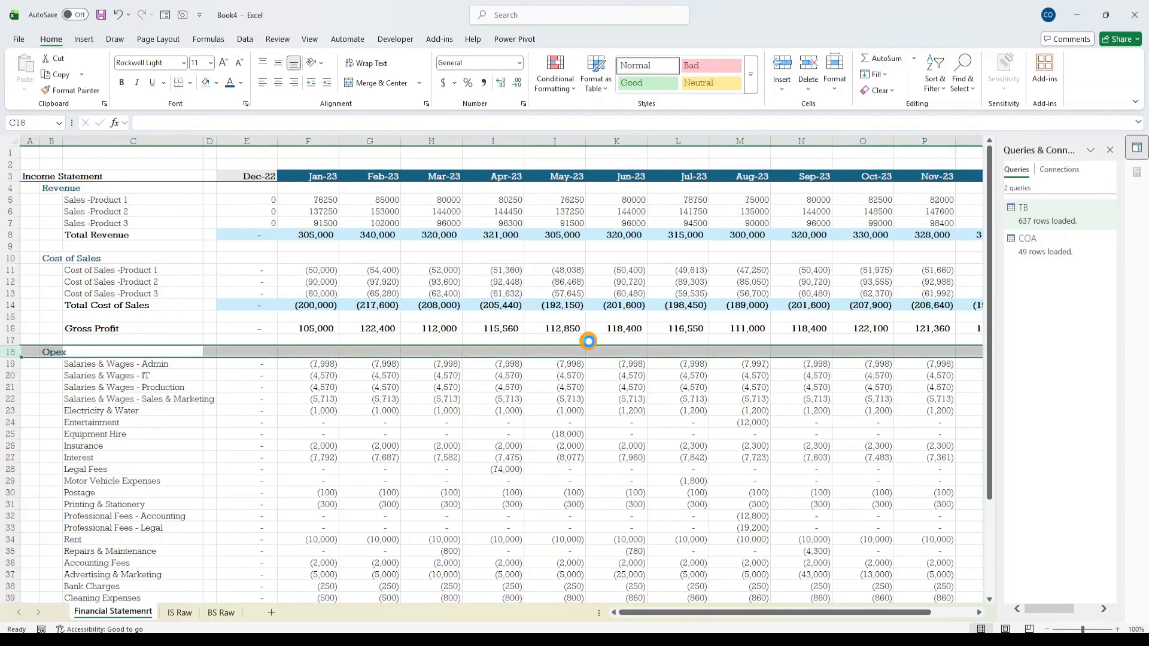
pyautogui.hotkey('ctrl', 'shift', '+')
# - Calculate the Jan-23 gross profit margin in F17 with =F16/F8 and format it as a percentage
pyautogui.click(317, 340)
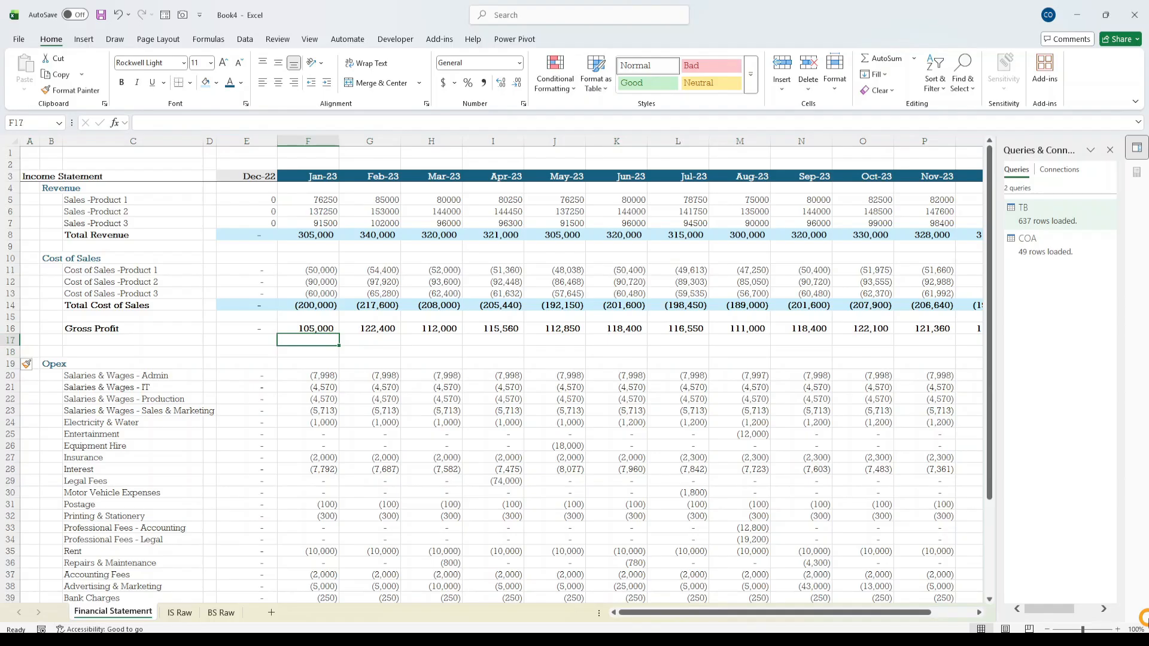
pyautogui.write('=')
pyautogui.press('Up')
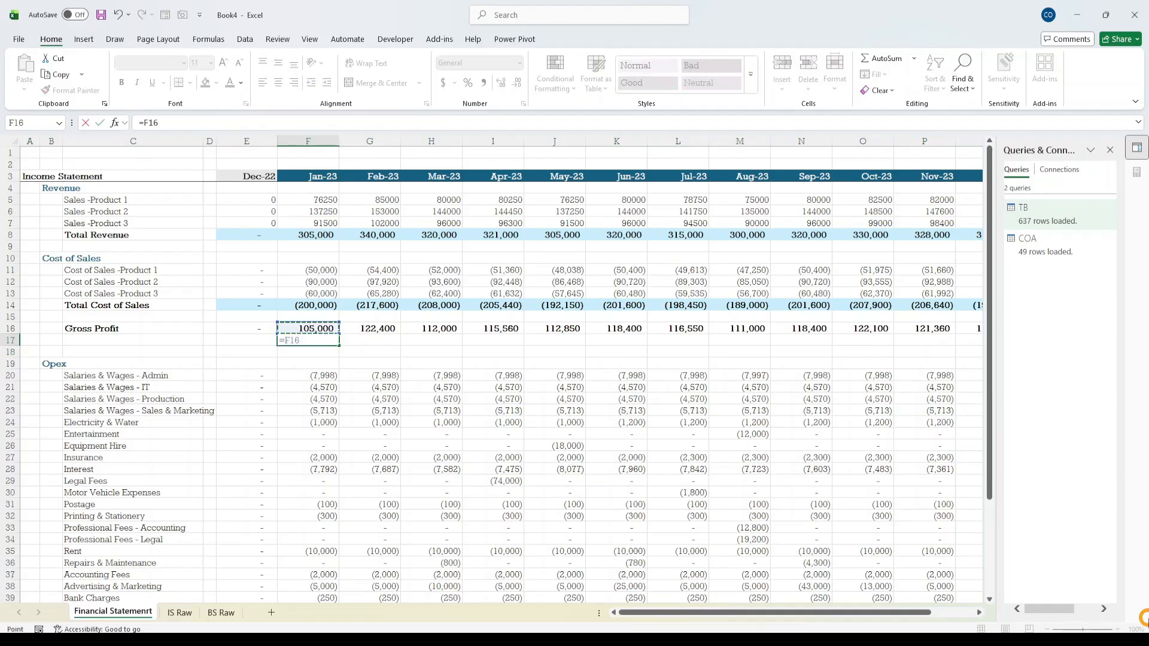
pyautogui.write('/')
pyautogui.press('Up')
pyautogui.press('Up')
pyautogui.press('Up')
pyautogui.press('Up')
pyautogui.press('Up')
pyautogui.press('Up')
pyautogui.press('Up')
pyautogui.press('Up')
pyautogui.press('Up')
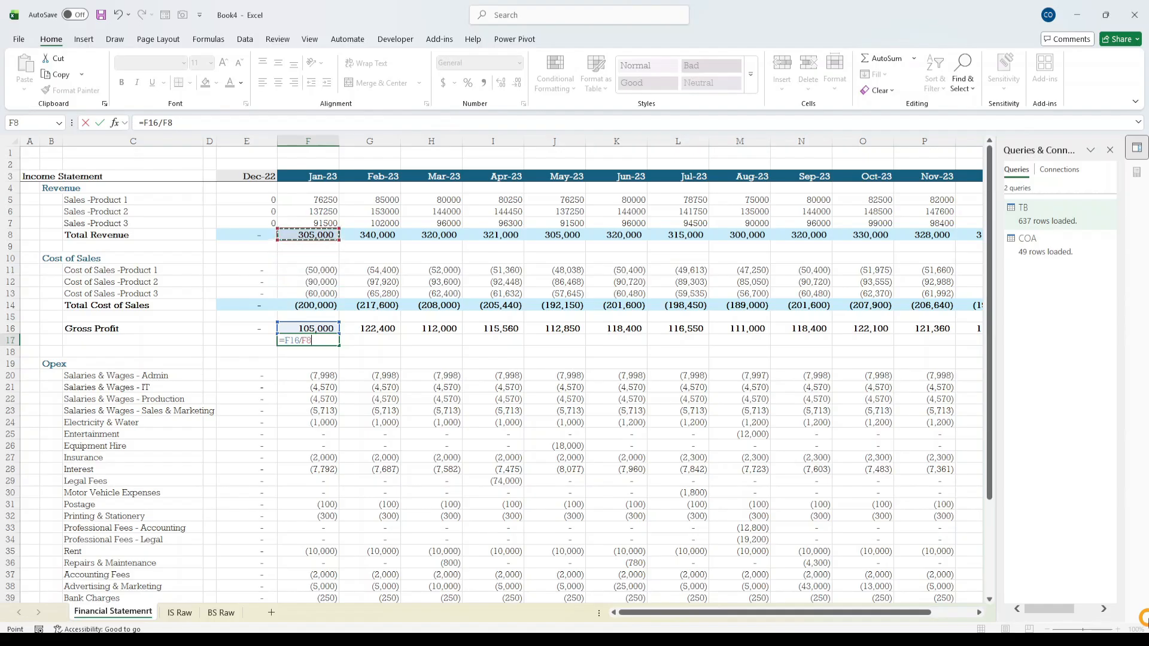
pyautogui.hotkey('ctrl', 'Return')
pyautogui.click(474, 89)
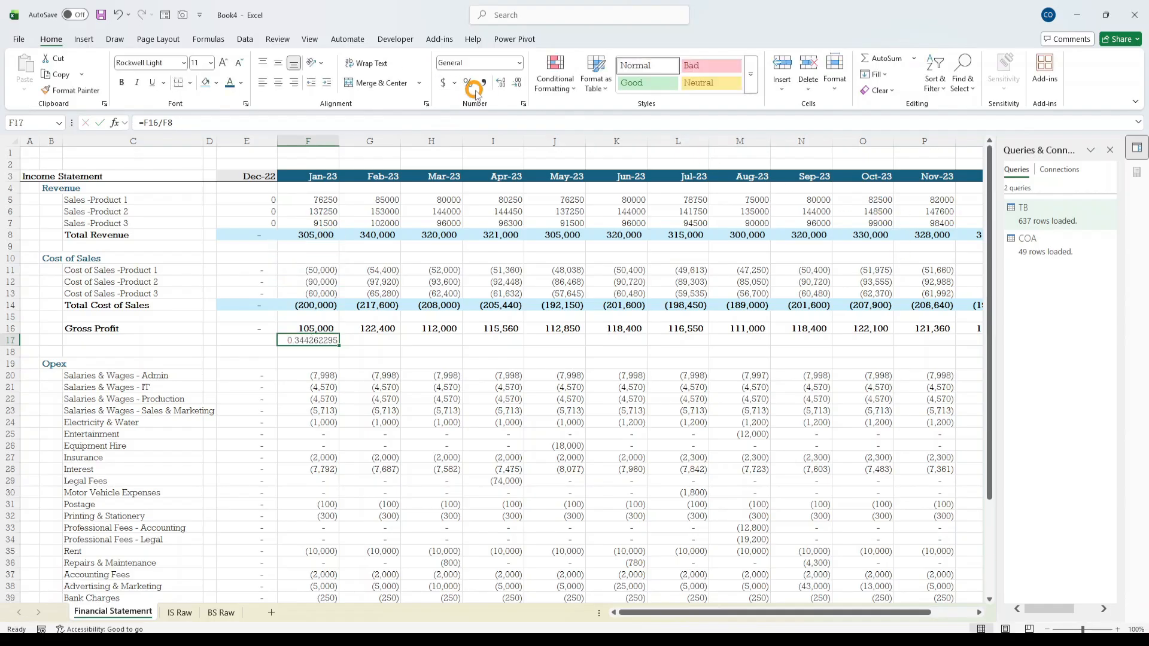
pyautogui.click(468, 83)
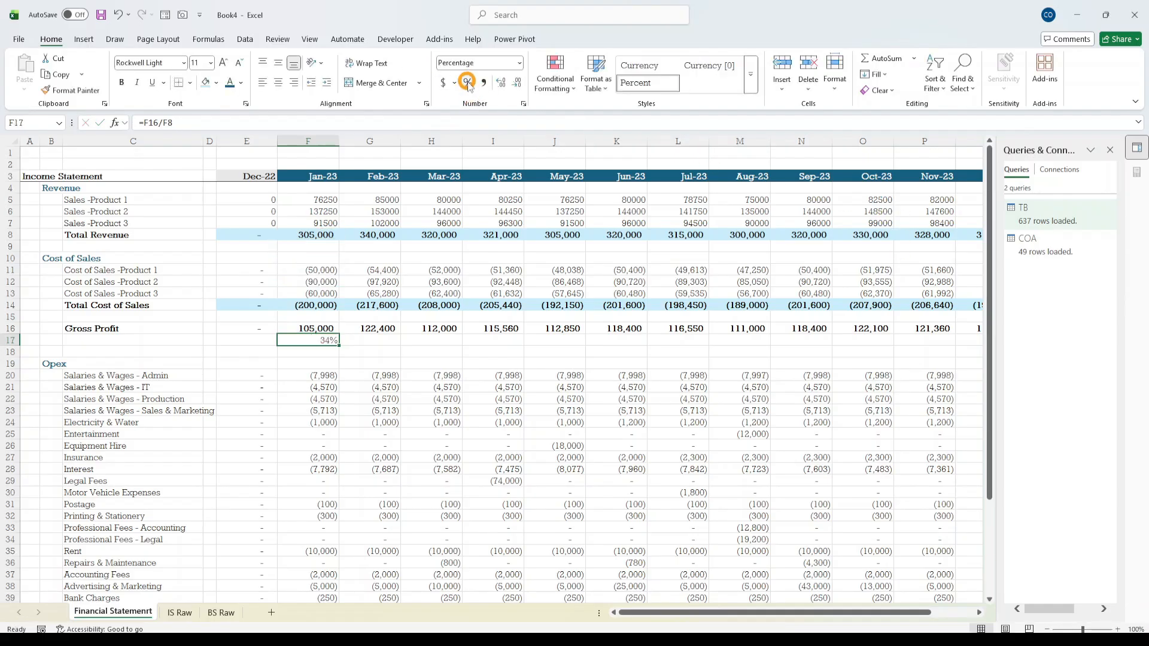
# - Fill the gross profit margin formula from F17 across the period columns through Q17
pyautogui.hotkey('shift', 'Right')
pyautogui.hotkey('shift', 'Right')
pyautogui.hotkey('shift', 'Right')
pyautogui.hotkey('shift', 'Right')
pyautogui.hotkey('shift', 'Right')
pyautogui.hotkey('shift', 'Right')
pyautogui.hotkey('shift', 'Right')
pyautogui.hotkey('shift', 'Right')
pyautogui.hotkey('shift', 'Right')
pyautogui.hotkey('shift', 'Right')
pyautogui.hotkey('shift', 'Right')
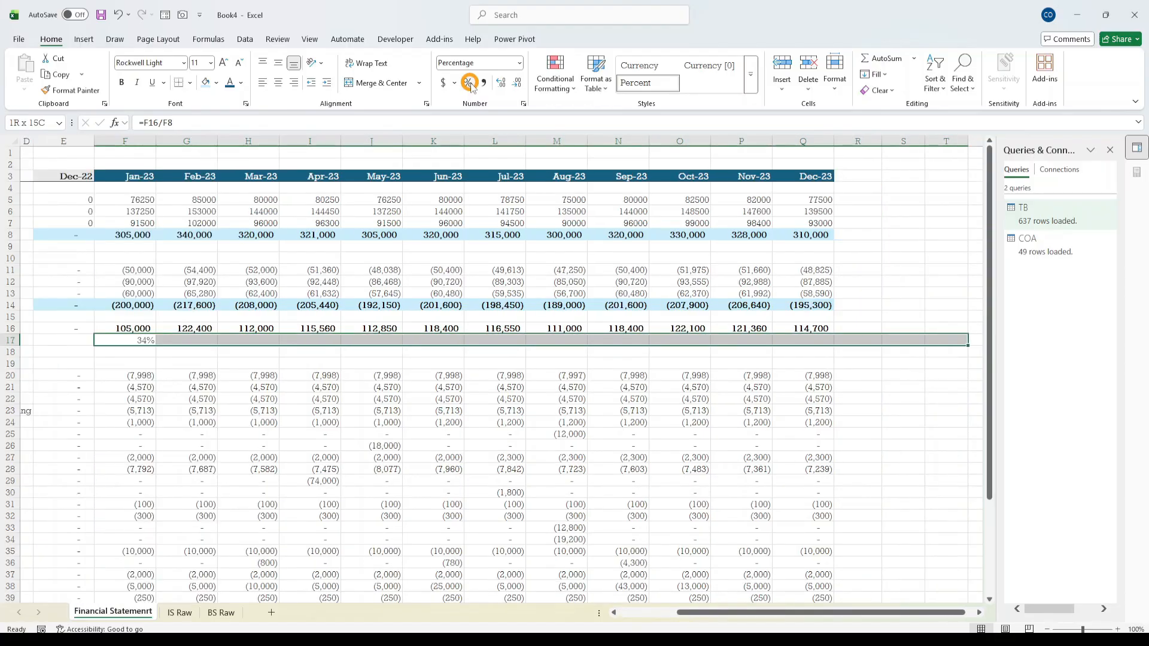
pyautogui.hotkey('ctrl', 'r')
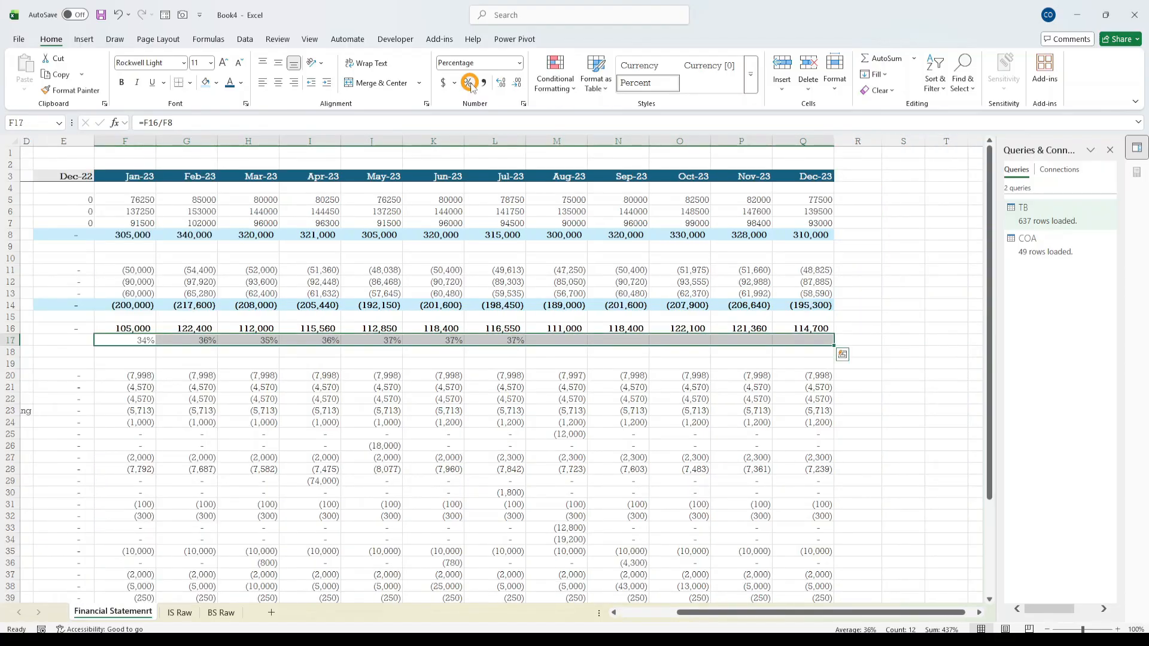
# - Copy the margin formula from F17 into the Dec-22 cell E17
pyautogui.press('Home')
pyautogui.press('Right')
pyautogui.press('Right')
pyautogui.press('Right')
pyautogui.press('Right')
pyautogui.press('Right')
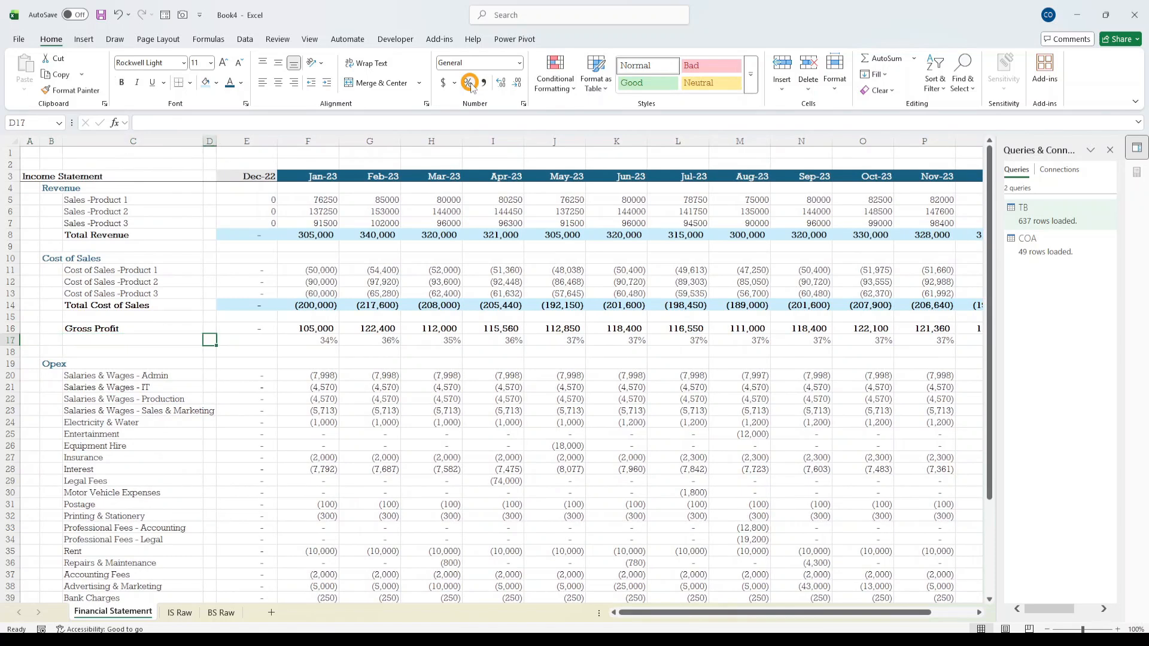
pyautogui.hotkey('ctrl', 'c')
pyautogui.press('Left')
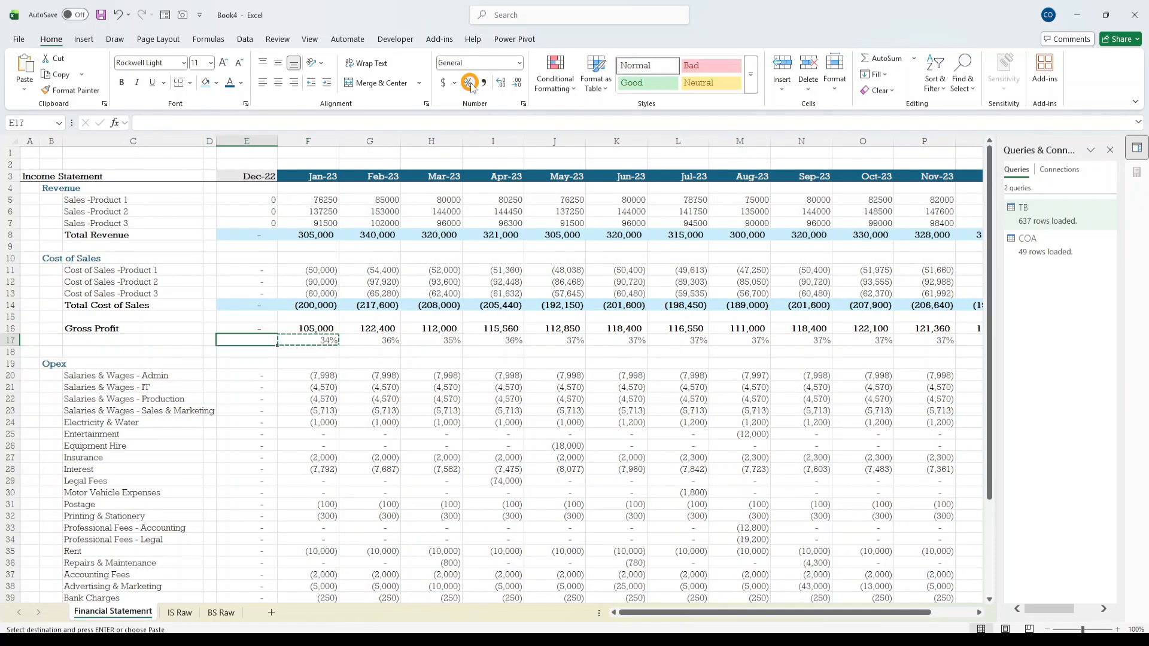
pyautogui.hotkey('ctrl', 'v')
pyautogui.press('Escape')
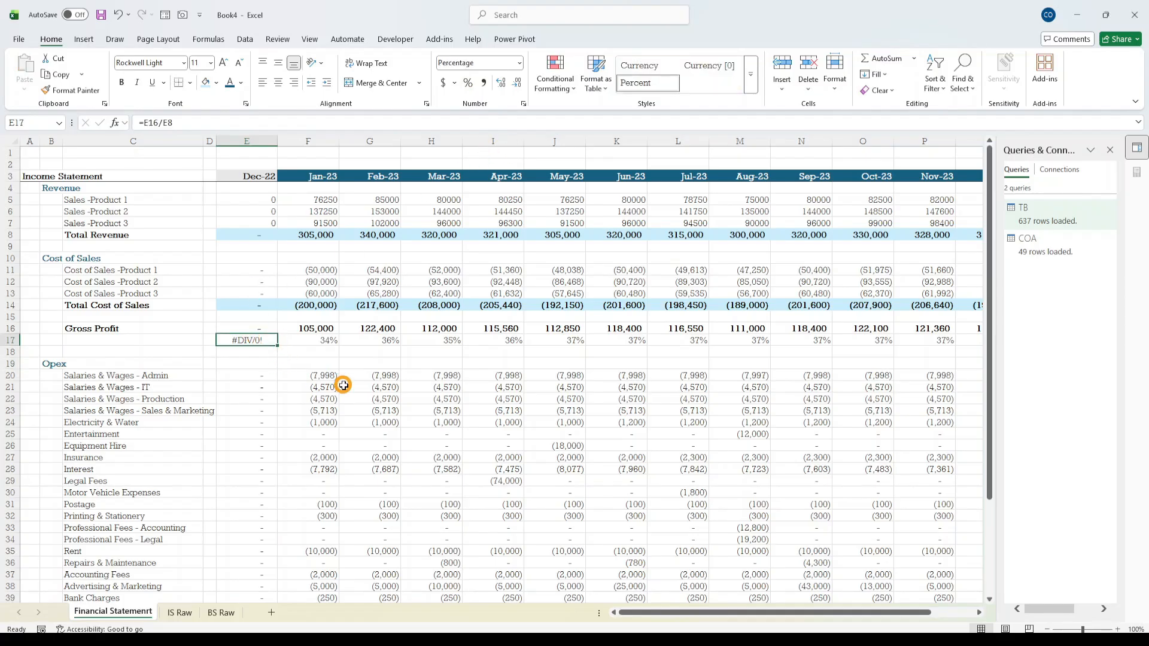
# - Wrap the margin formula in E17 in an error check so it reads =IFERROR(E16/E8,0)
pyautogui.click(144, 123)
pyautogui.write('iferr')
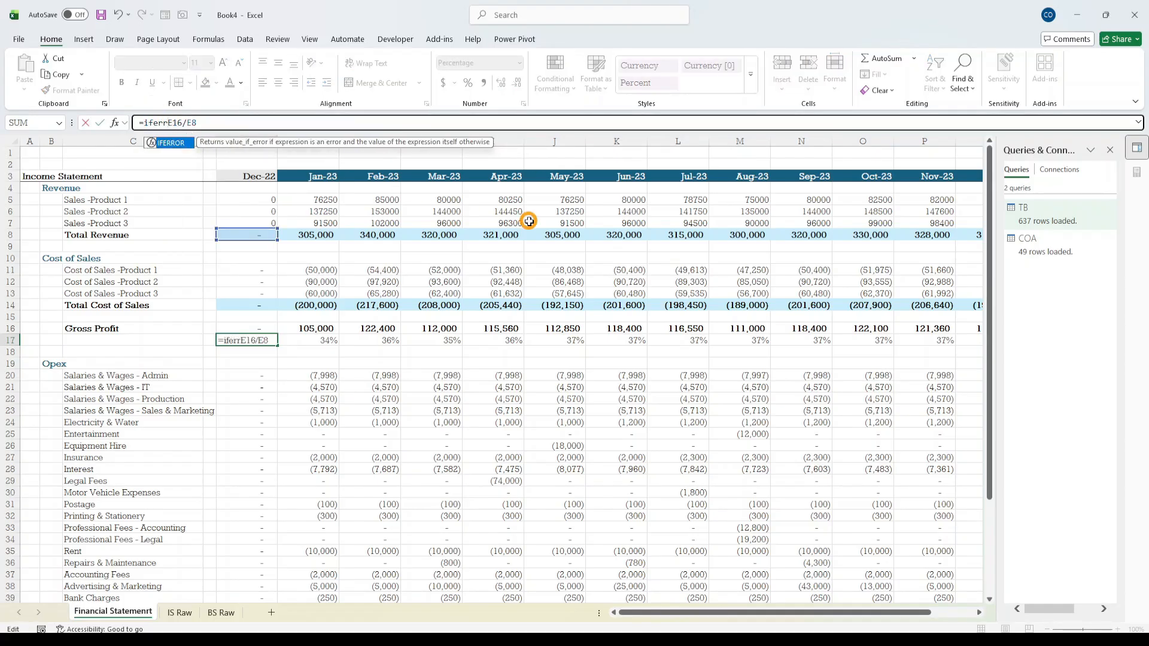
pyautogui.press('Tab')
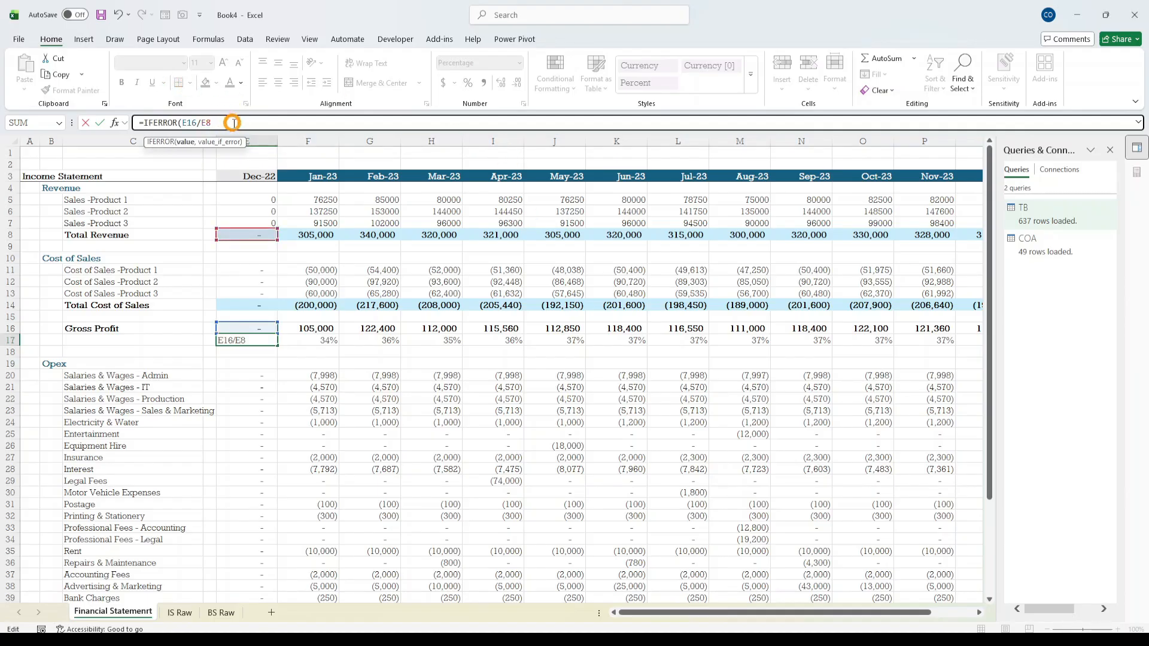
pyautogui.write(',0)')
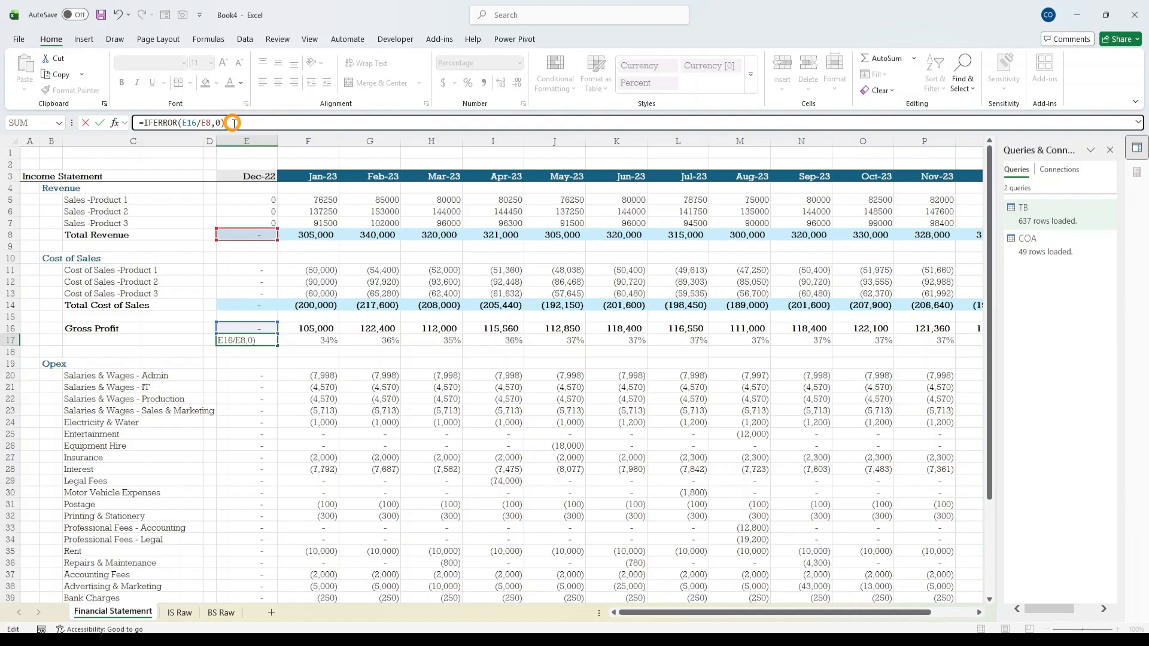
pyautogui.hotkey('ctrl', 'Return')
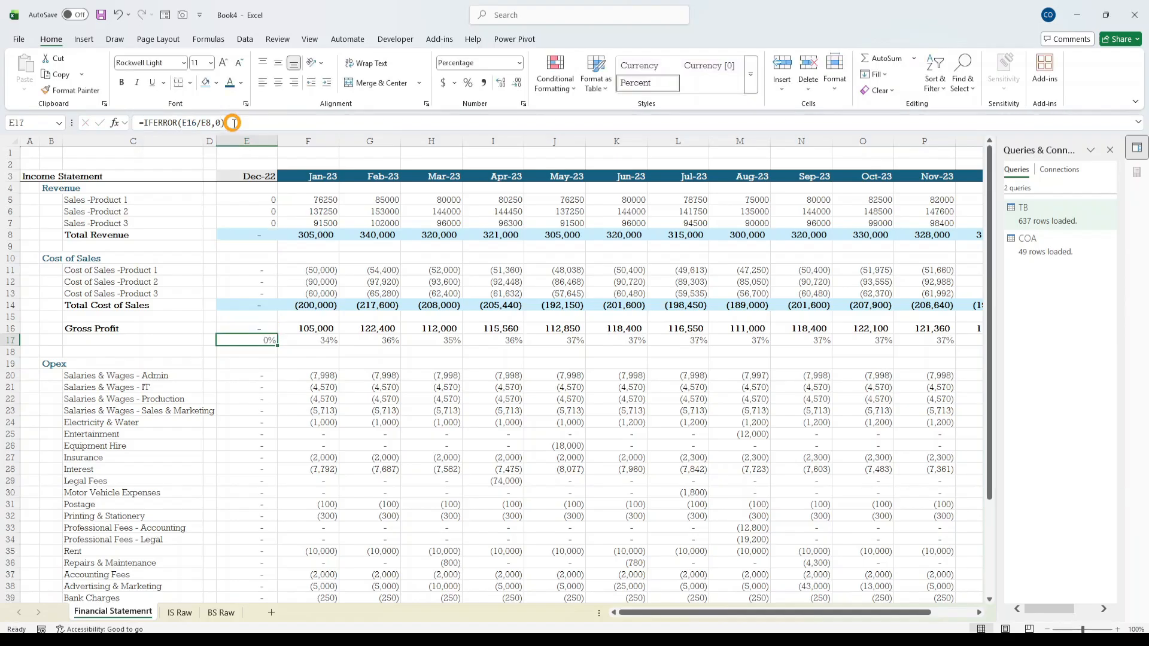
# - Enter the label "Groos Profit Margin" in C17 for the margin row under Gross Profit
pyautogui.hotkey('ctrl', 'shift', 'Right')
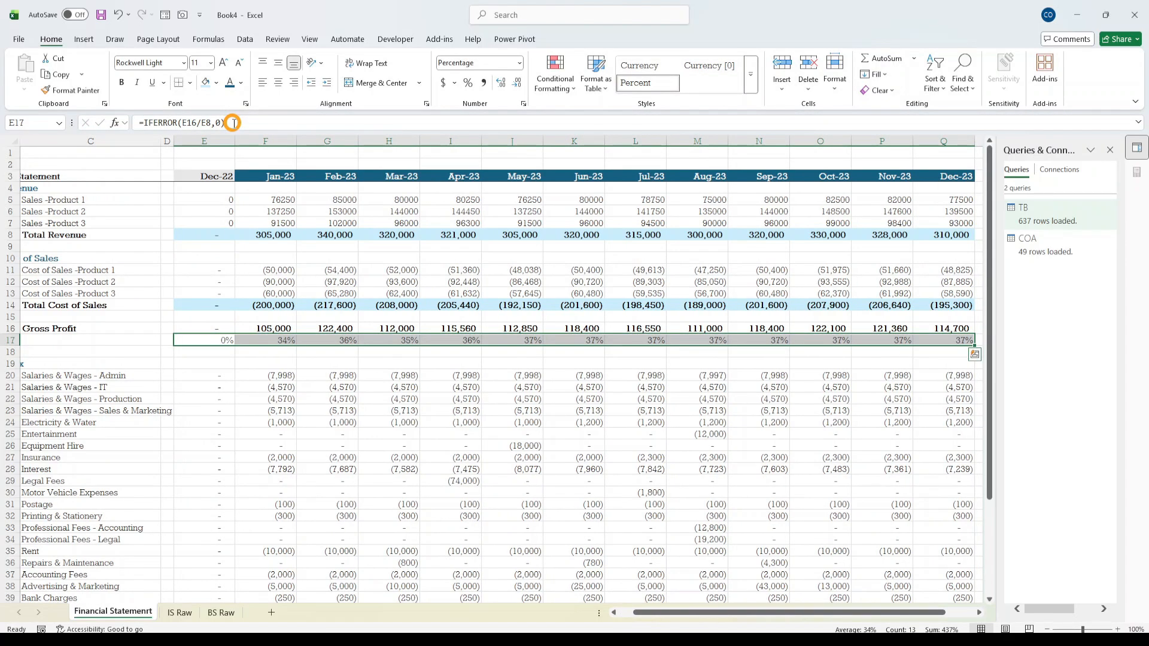
pyautogui.press('Left')
pyautogui.press('Left')
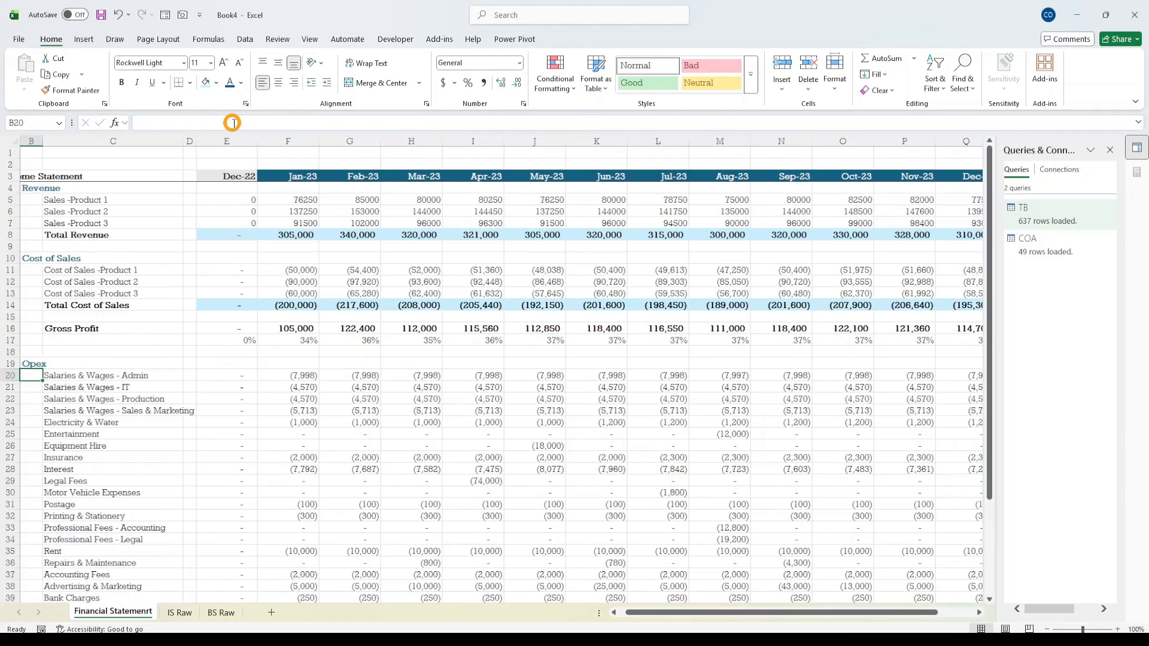
pyautogui.write('G')
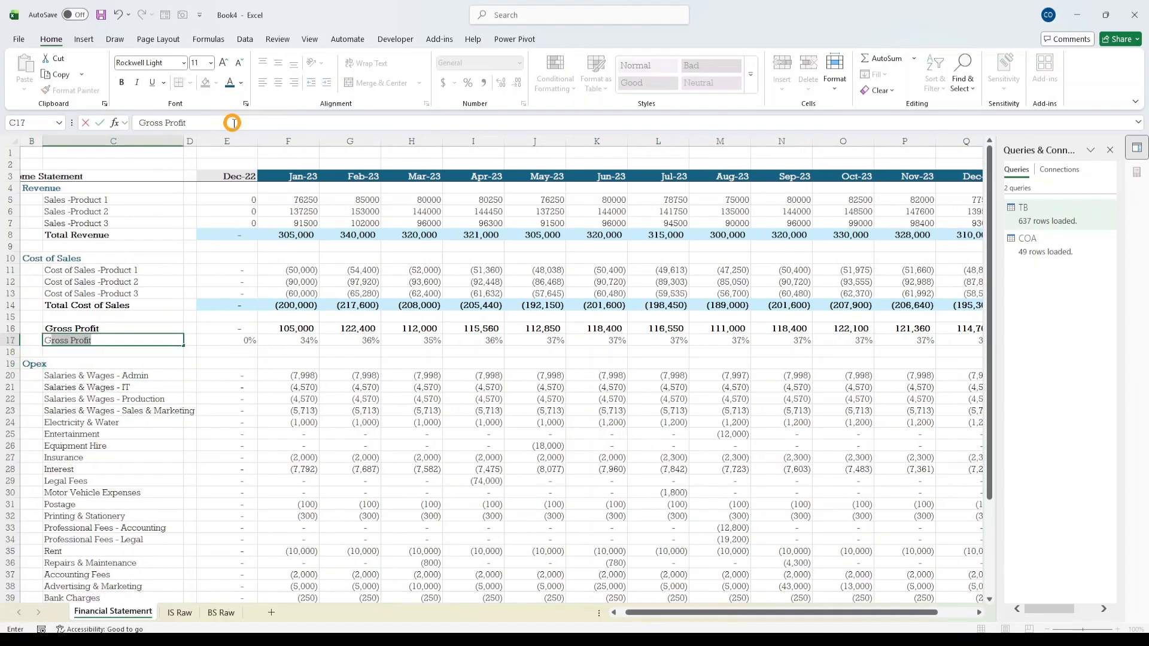
pyautogui.write('roos Profit argin')
pyautogui.hotkey('ctrl', 'Return')
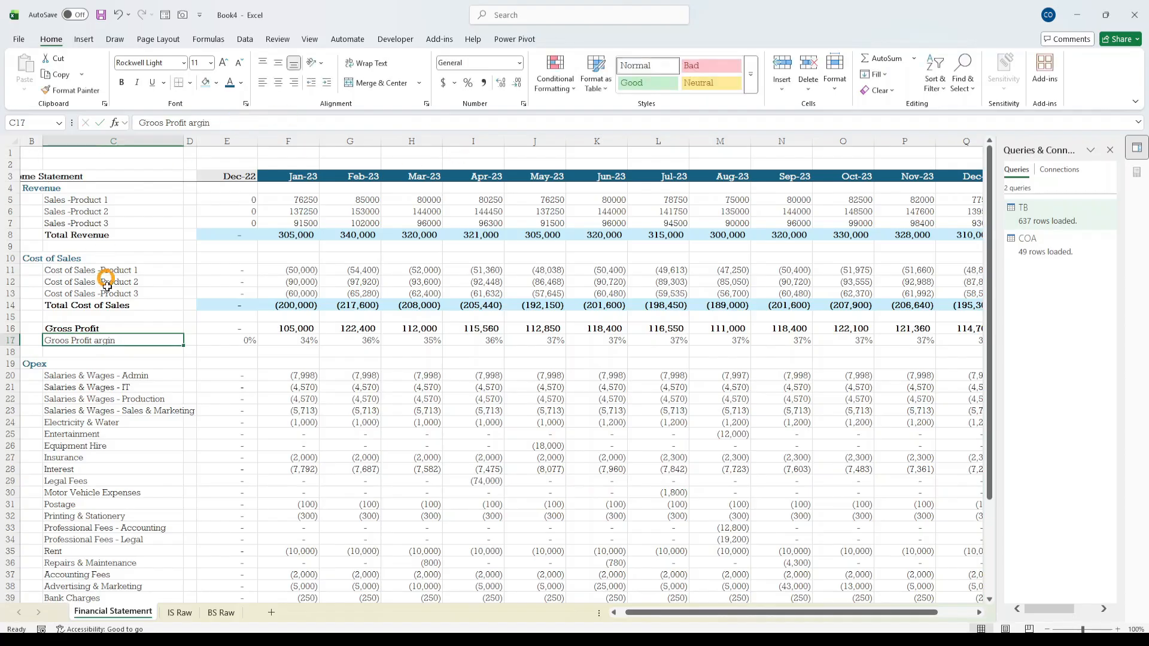
pyautogui.click(187, 122)
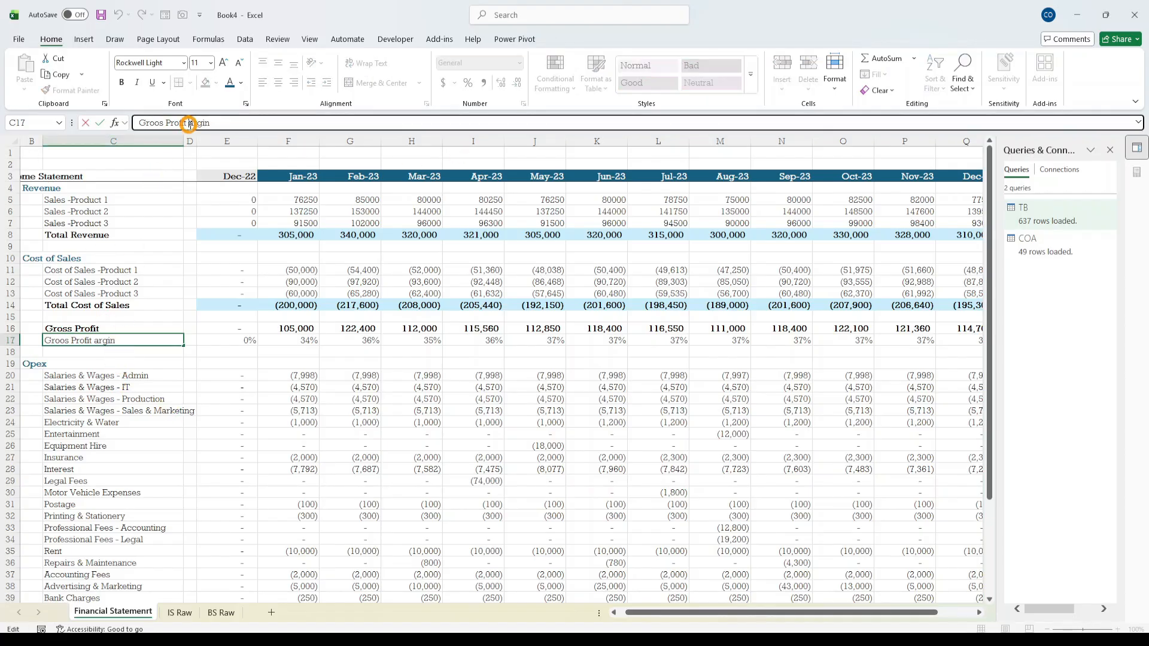
pyautogui.write('M')
pyautogui.press('Return')
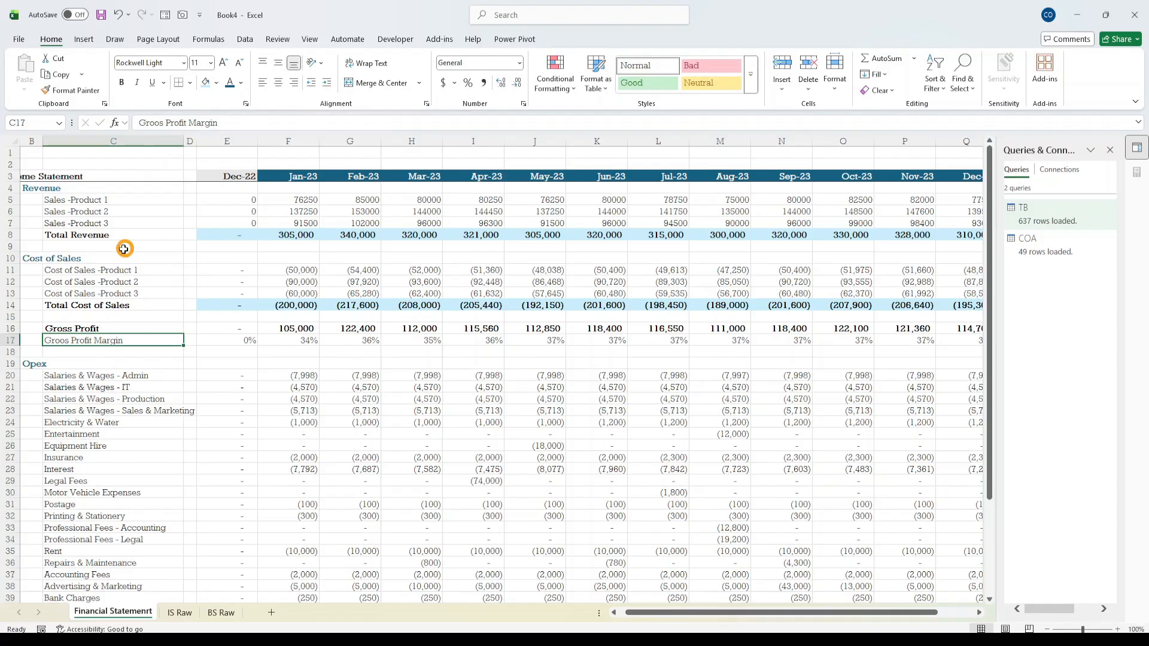
# - Format the whole gross profit margin row 17 with a grey font colour and reduce its font size to 10
pyautogui.click(10, 340)
pyautogui.click(229, 82)
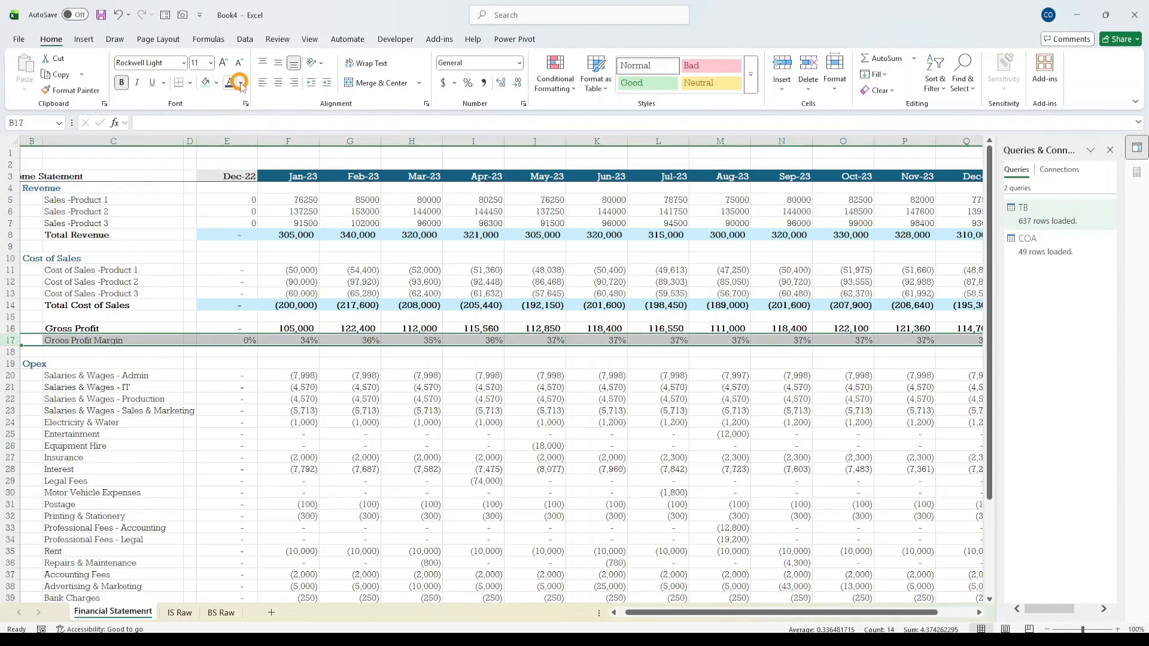
pyautogui.click(267, 169)
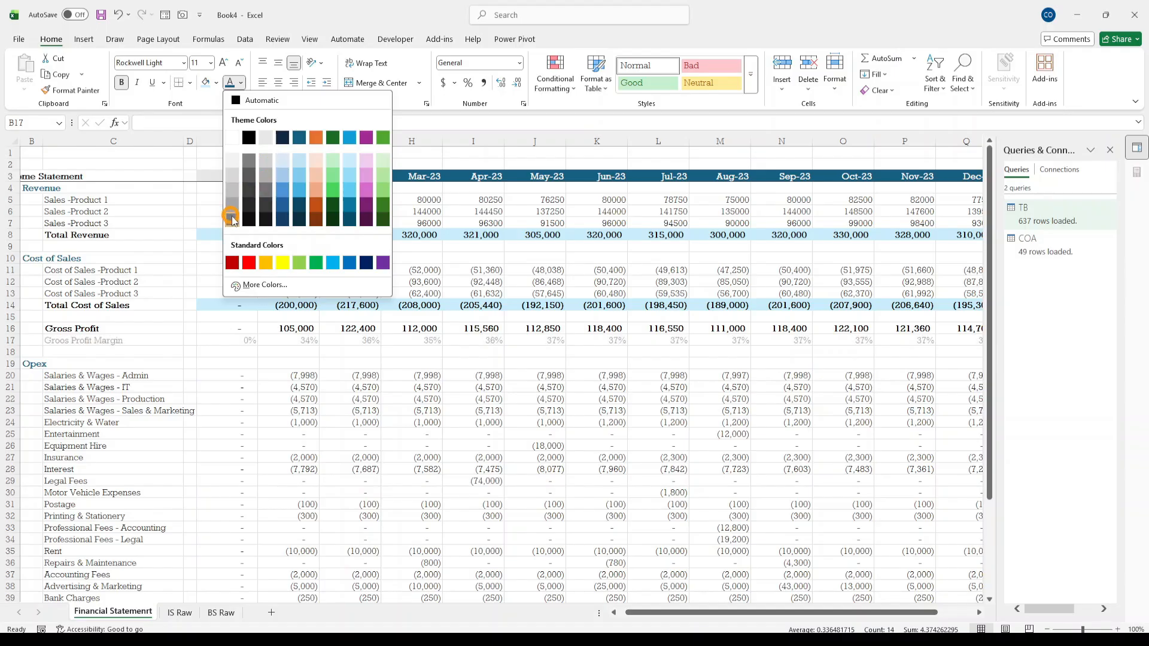
pyautogui.click(233, 219)
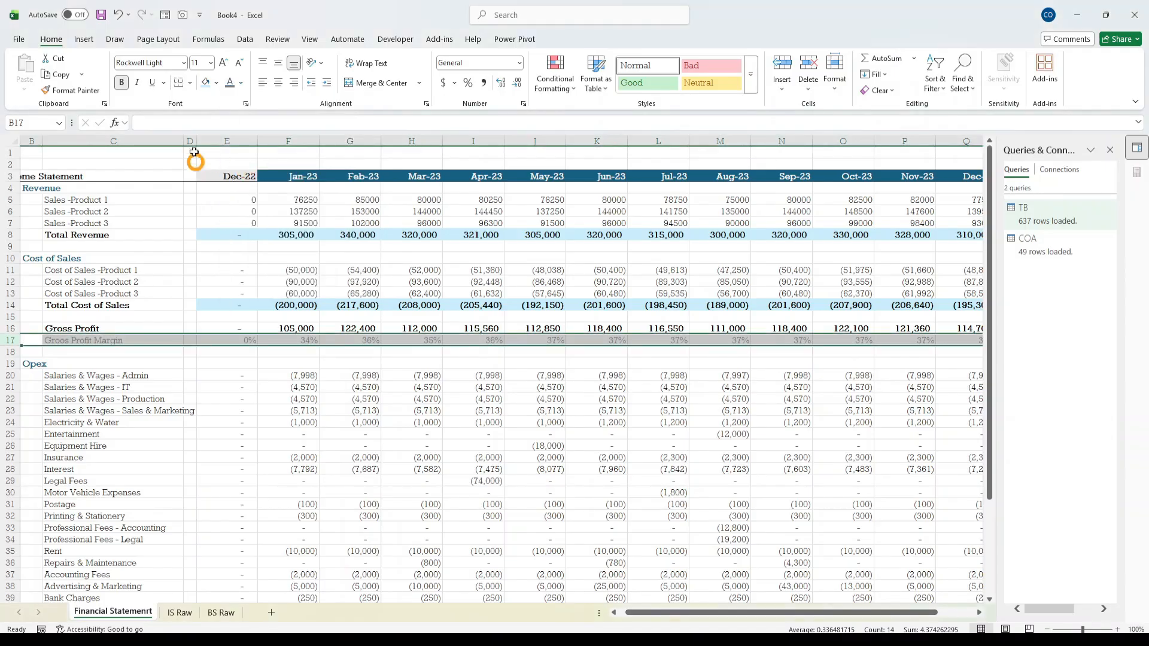
pyautogui.click(238, 63)
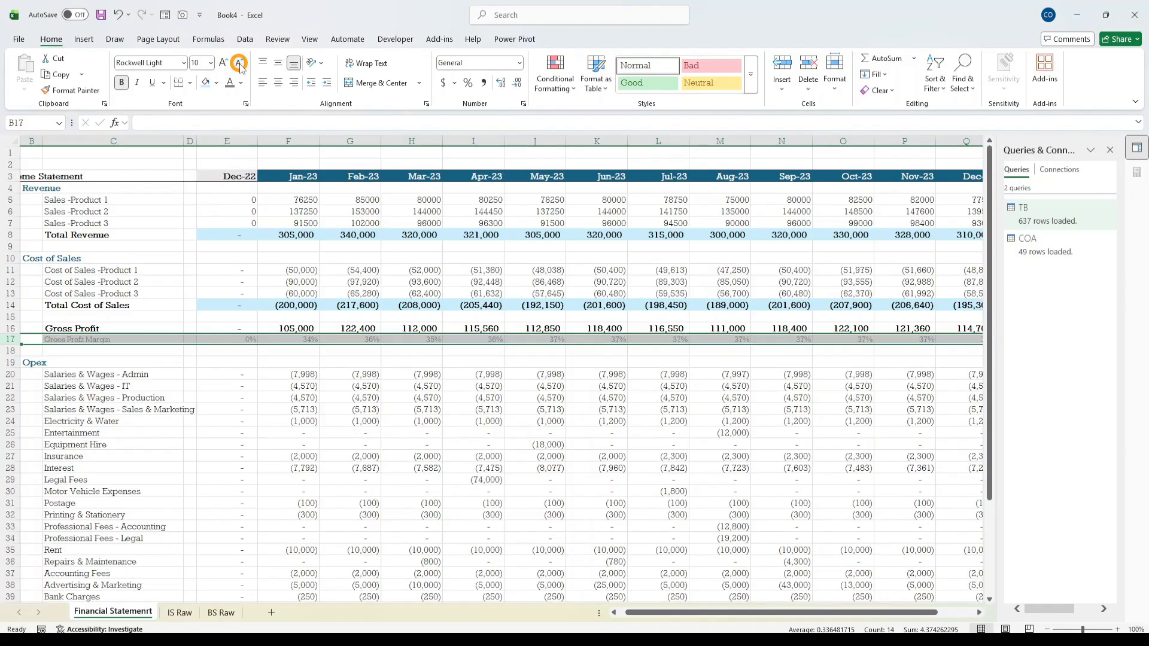
pyautogui.click(413, 446)
pyautogui.click(661, 328)
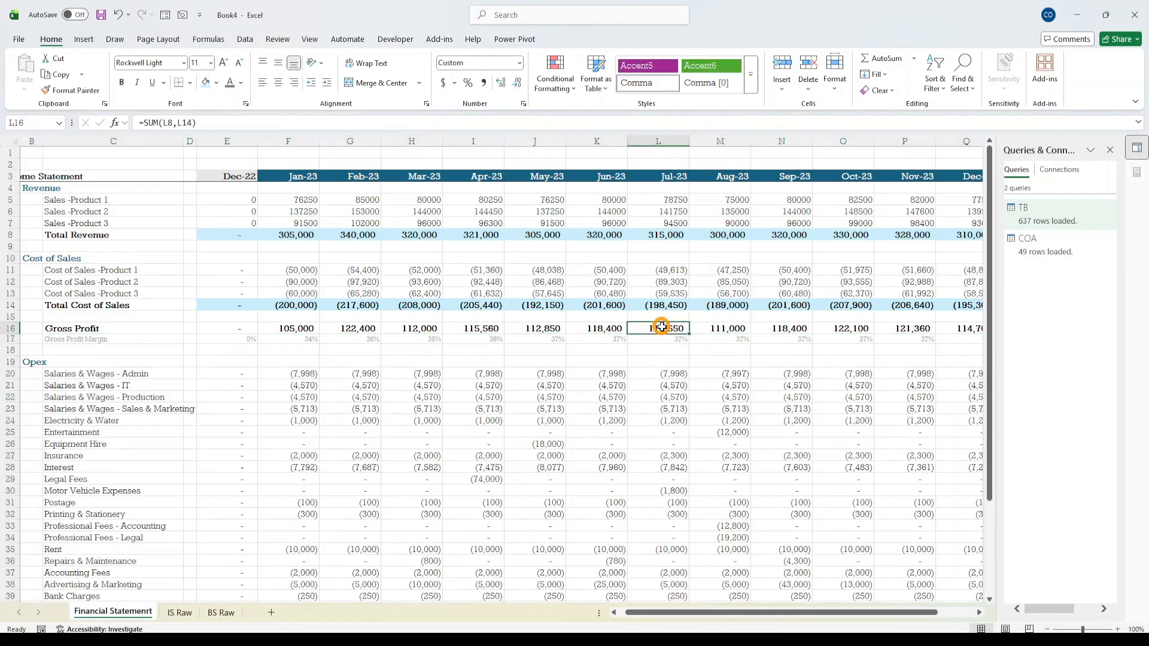
# - Enter a bold EBITDA label in C50, two rows below Total Opex
pyautogui.scroll(-2, 449, 402)
pyautogui.scroll(2, 413, 400)
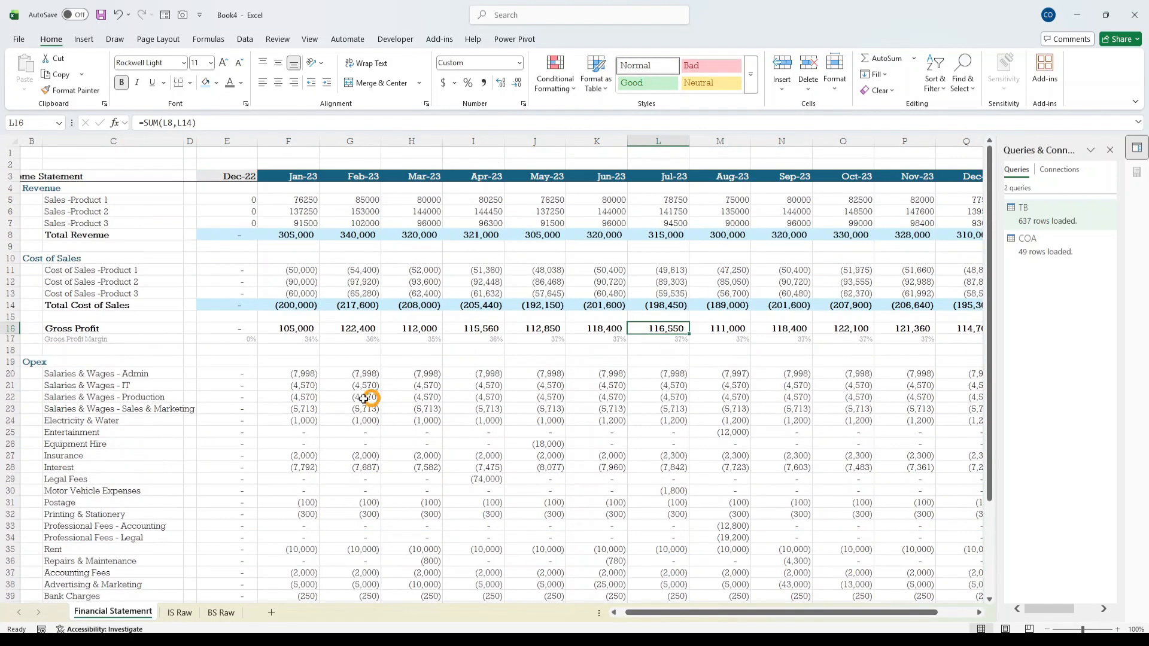
pyautogui.moveTo(744, 611); pyautogui.dragTo(657, 611)
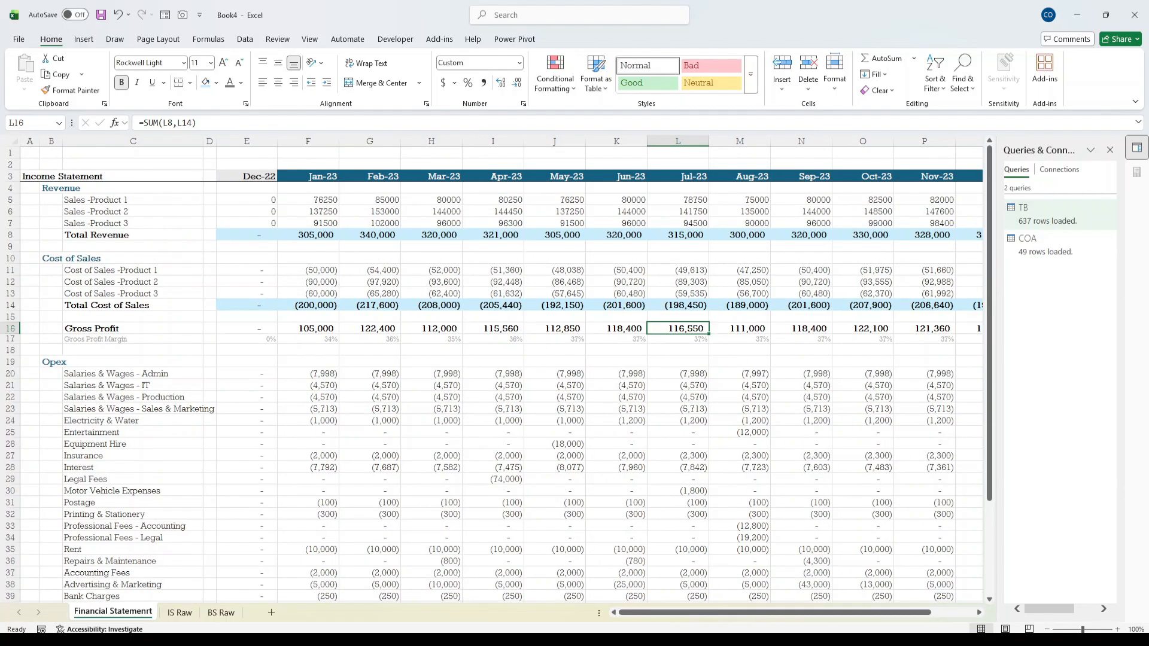
pyautogui.moveTo(838, 612); pyautogui.dragTo(455, 619)
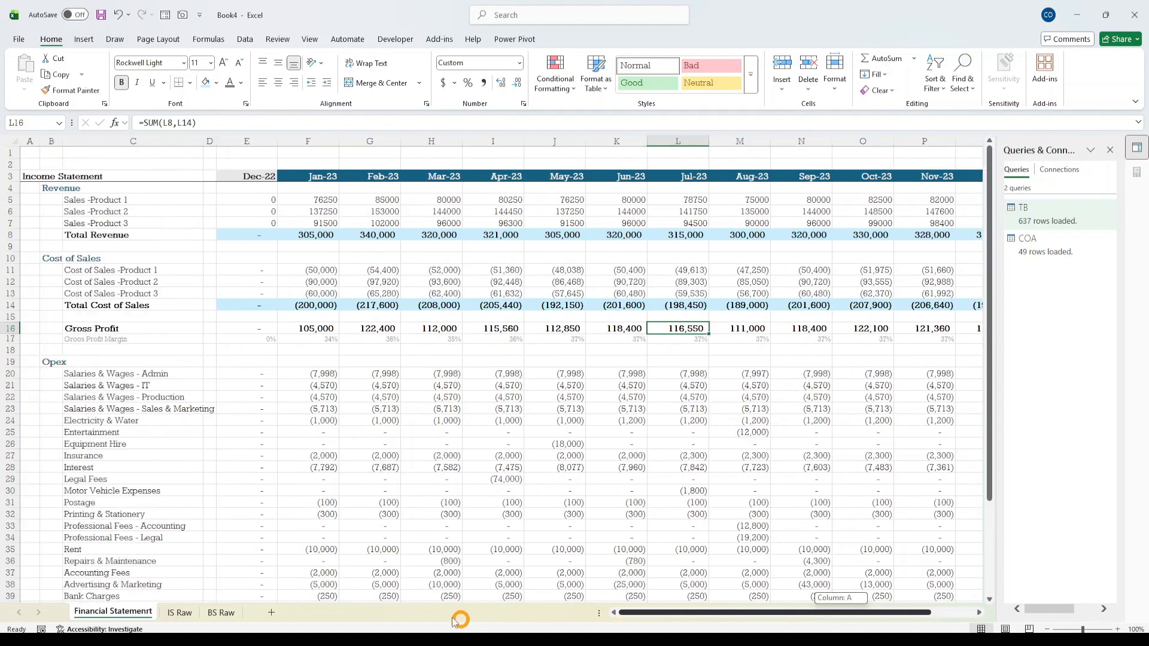
pyautogui.scroll(-3, 315, 415)
pyautogui.scroll(2, 336, 411)
pyautogui.scroll(-5, 321, 408)
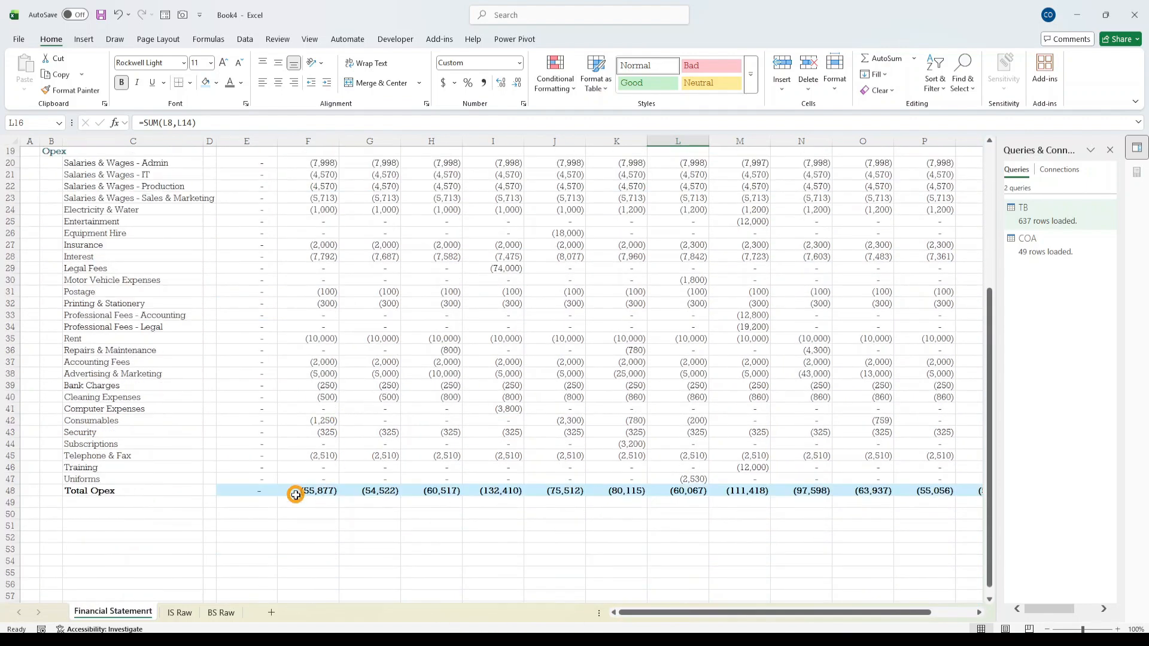
pyautogui.click(83, 515)
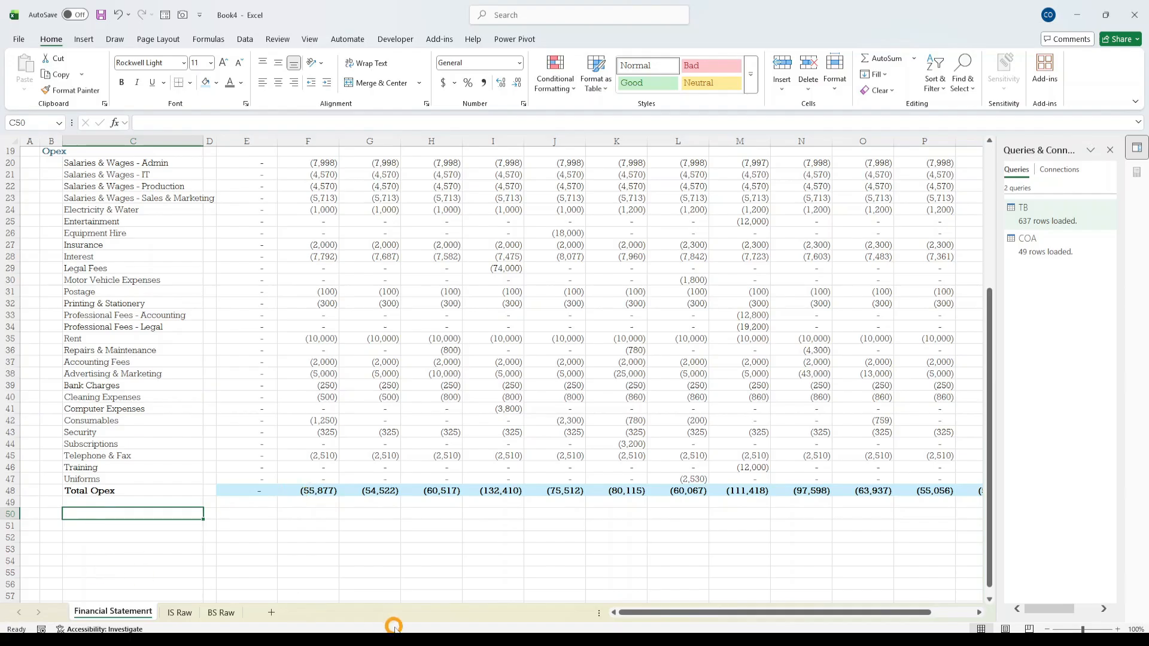
pyautogui.write('EBITDA')
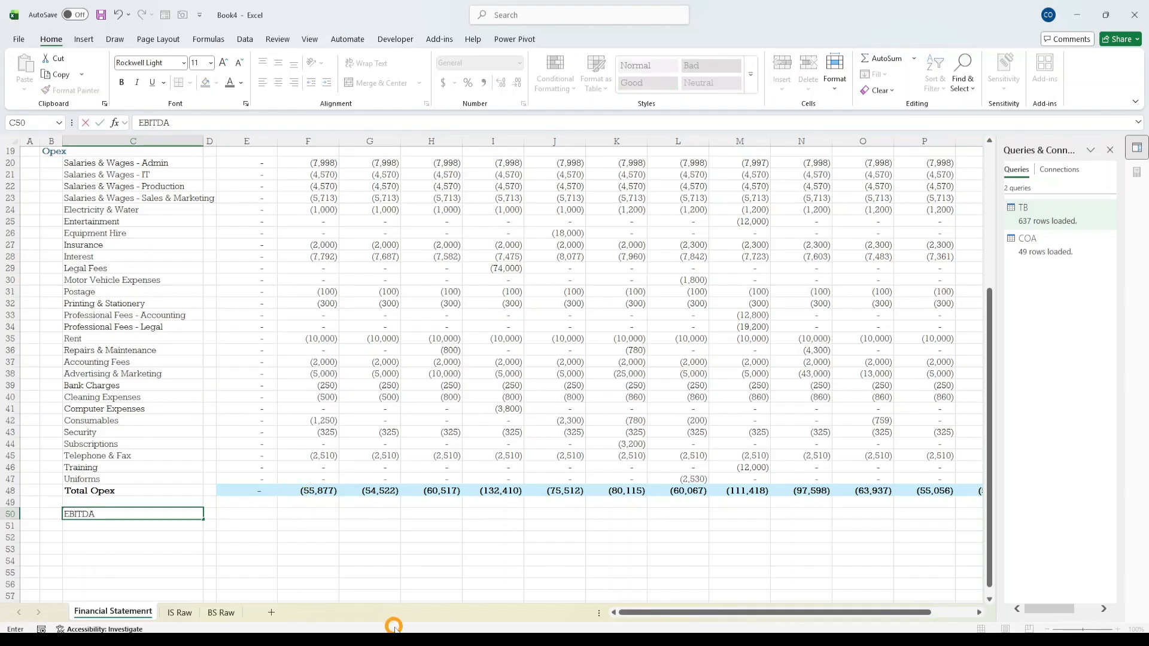
pyautogui.hotkey('ctrl', 'Return')
pyautogui.press('Up')
pyautogui.press('Up')
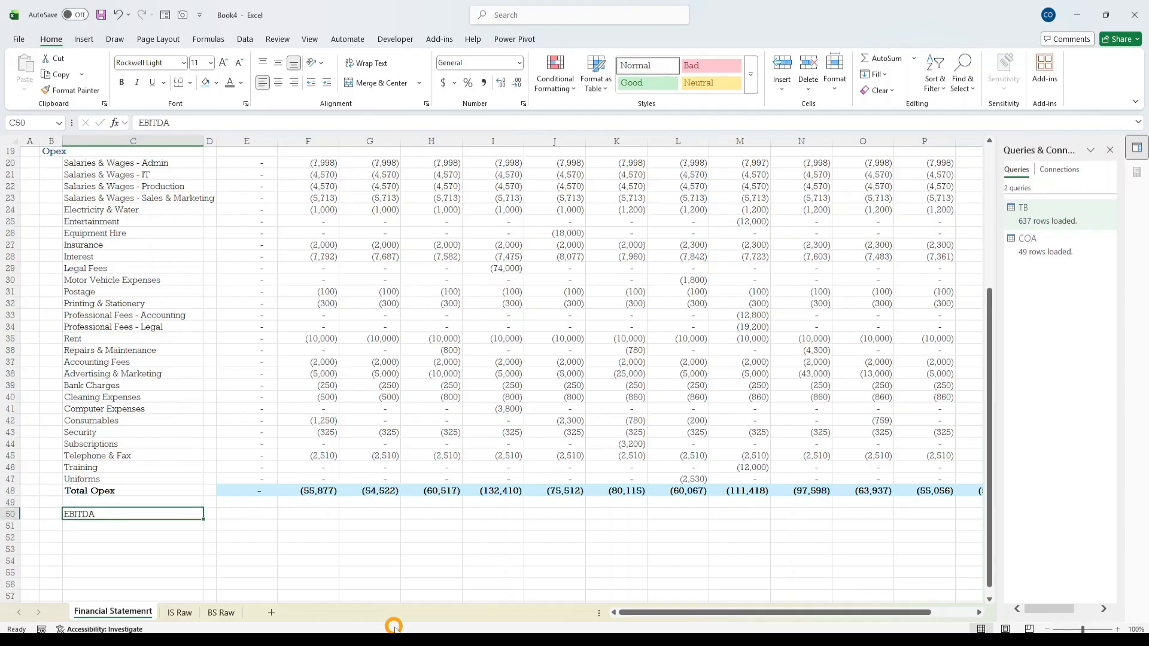
# - Enter the Dec-22 EBITDA formula =SUM(E14,E48) in E50, adding Total Cost of Sales and Total Opex
pyautogui.press('Right')
pyautogui.press('Right')
pyautogui.press('Right')
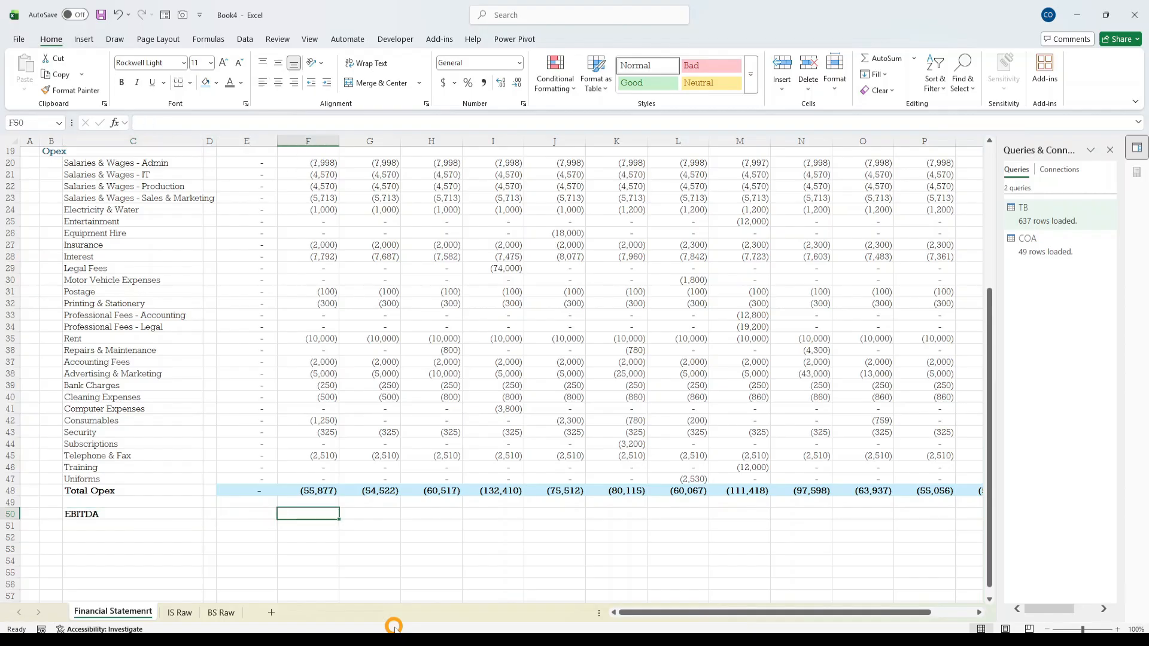
pyautogui.press('Left')
pyautogui.write('=Sum')
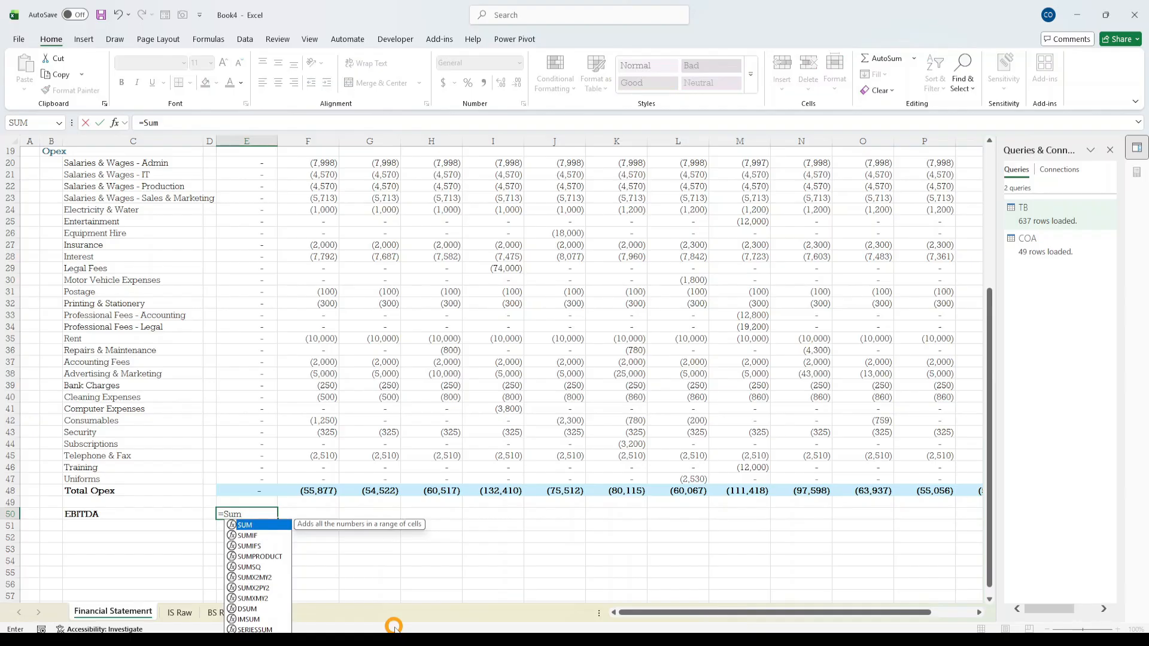
pyautogui.write('(')
pyautogui.scroll(5, 169, 264)
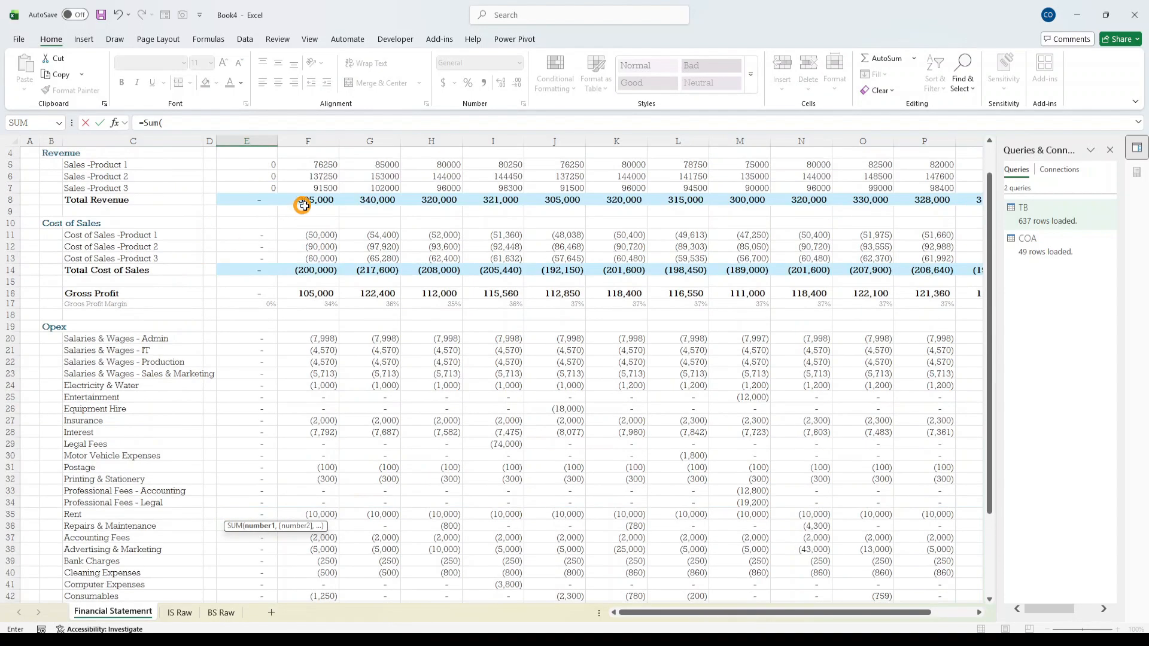
pyautogui.click(254, 268)
pyautogui.write(',')
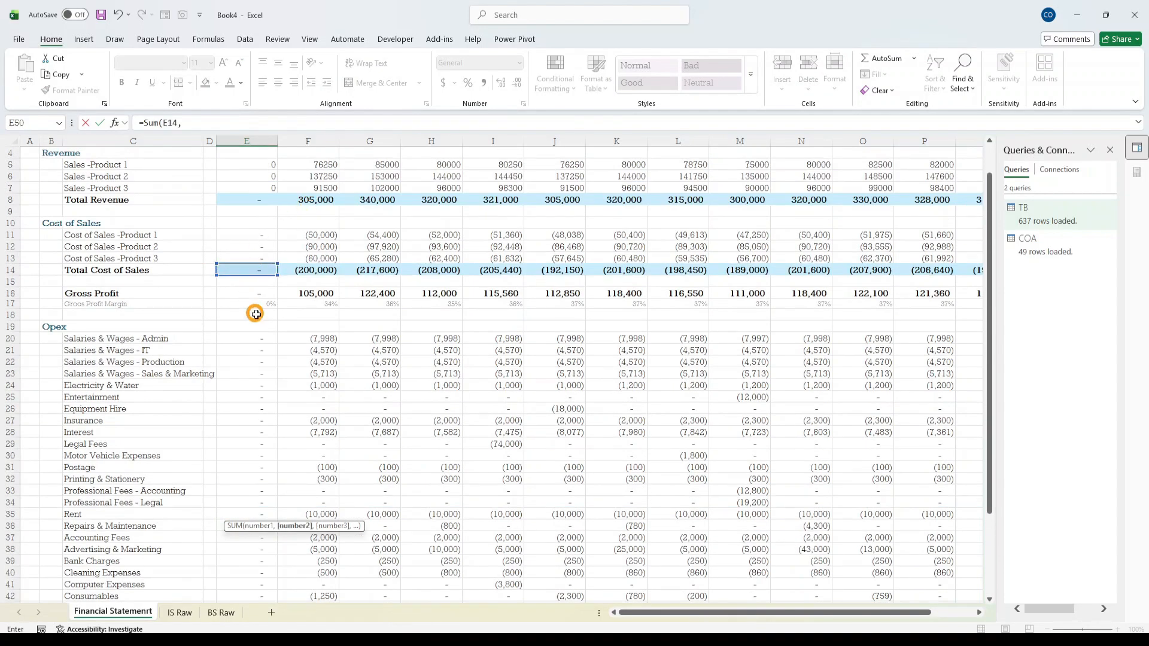
pyautogui.scroll(-7, 308, 347)
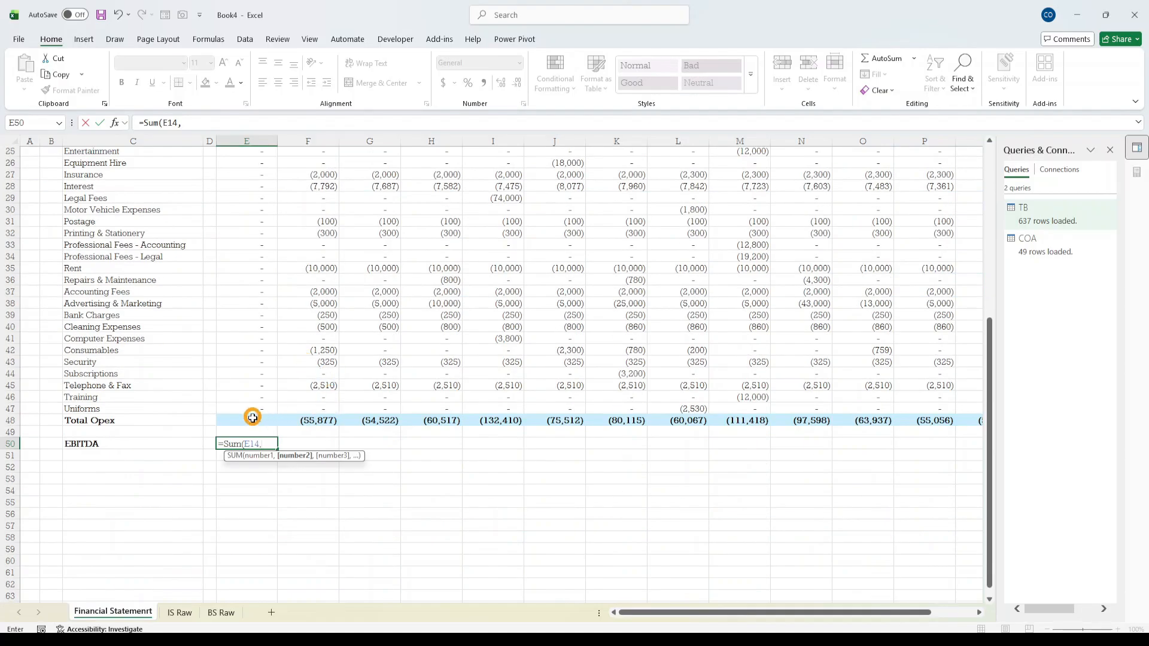
pyautogui.click(253, 418)
pyautogui.hotkey('ctrl', 'Return')
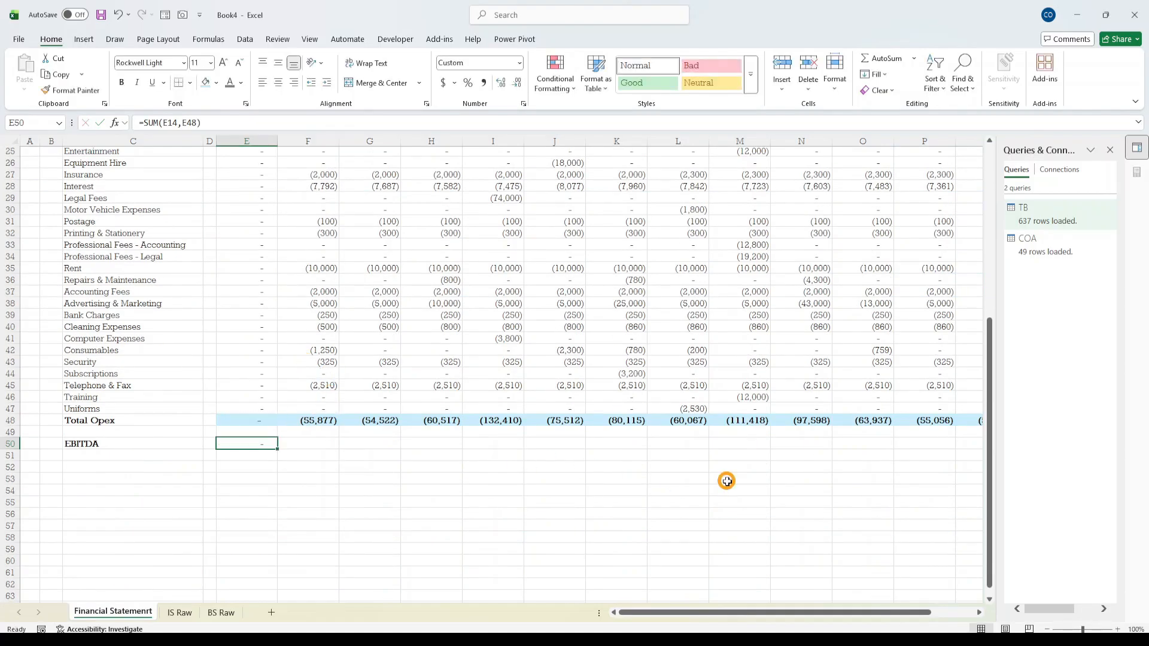
# - Fill the EBITDA formula from E50 across the period columns through Q50
pyautogui.hotkey('shift', 'Right')
pyautogui.hotkey('shift', 'Right')
pyautogui.hotkey('shift', 'Right')
pyautogui.hotkey('shift', 'Right')
pyautogui.hotkey('shift', 'Right')
pyautogui.hotkey('shift', 'Right')
pyautogui.hotkey('shift', 'Right')
pyautogui.hotkey('shift', 'Right')
pyautogui.hotkey('shift', 'Right')
pyautogui.hotkey('shift', 'Right')
pyautogui.hotkey('shift', 'Right')
pyautogui.hotkey('shift', 'Right')
pyautogui.hotkey('shift', 'Right')
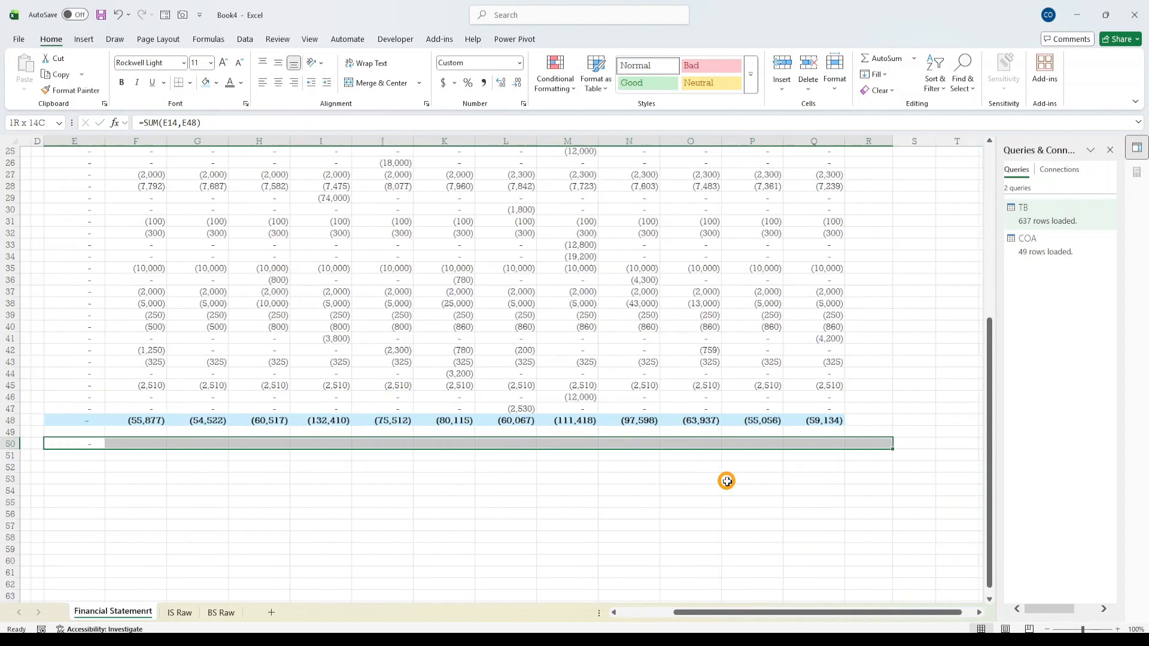
pyautogui.hotkey('shift', 'Left')
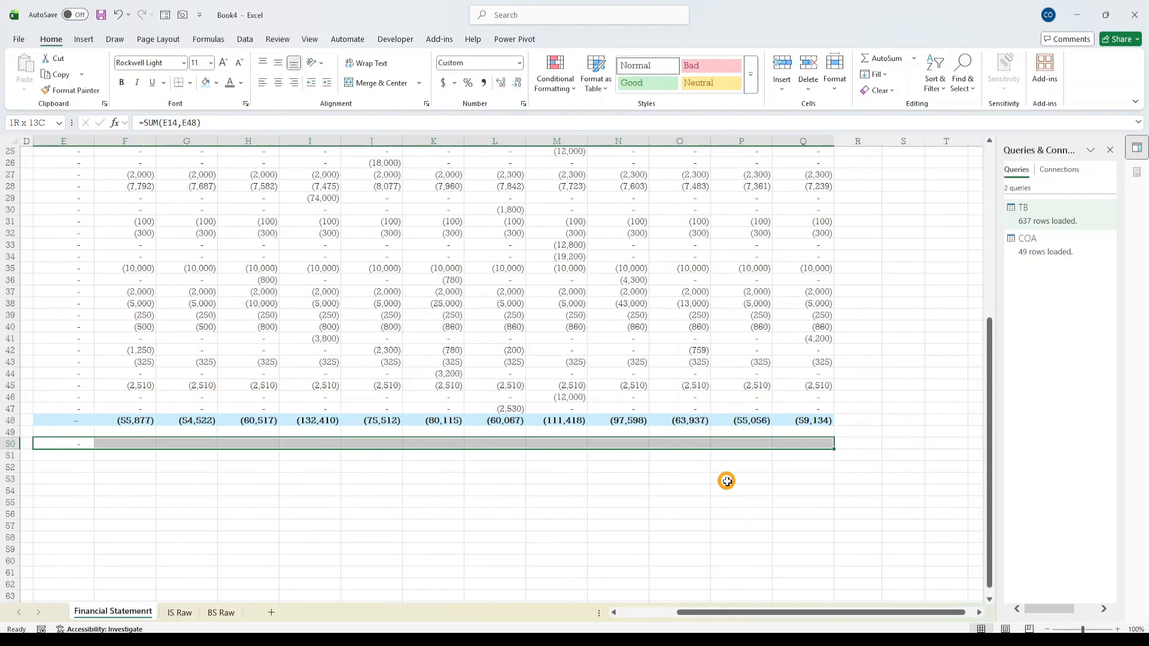
pyautogui.hotkey('ctrl', 'r')
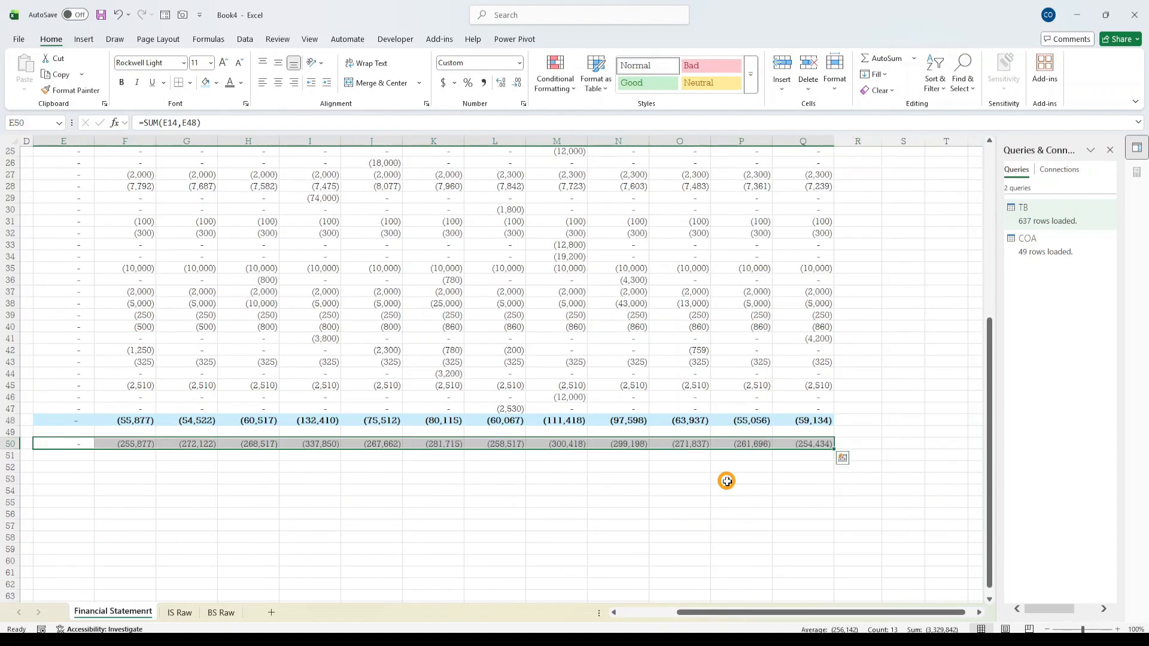
# - Copy the formatting of Total Opex row 48 onto EBITDA row 50
pyautogui.press('Down')
pyautogui.press('Up')
pyautogui.press('Left')
pyautogui.press('Left')
pyautogui.press('Left')
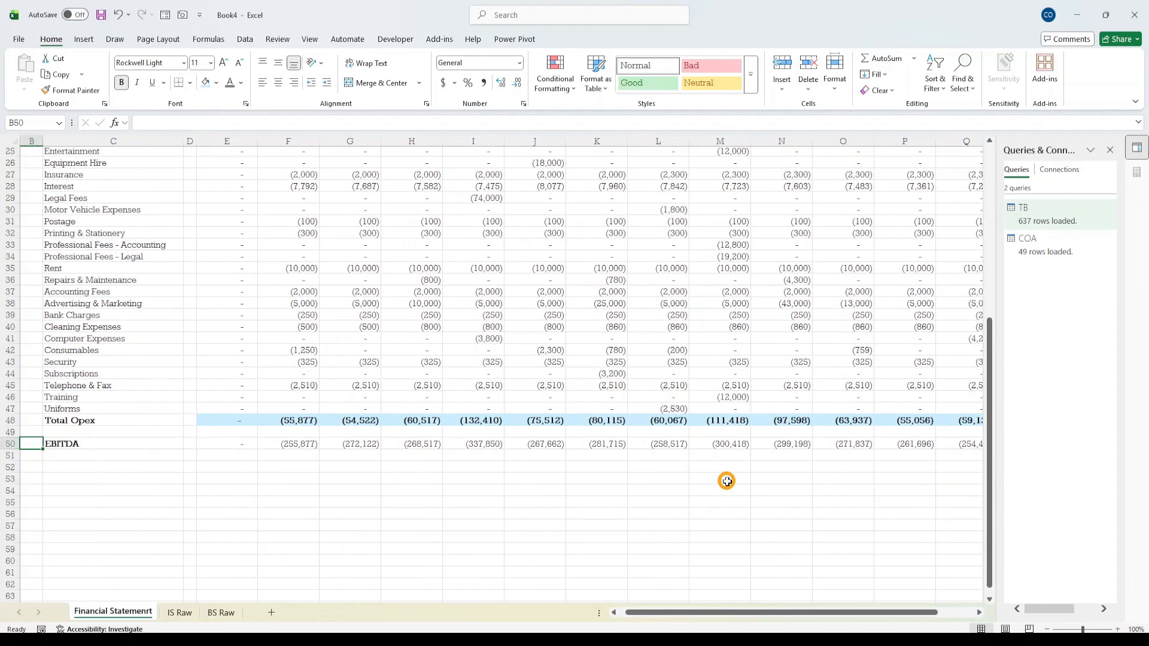
pyautogui.press('Left')
pyautogui.click(4, 419)
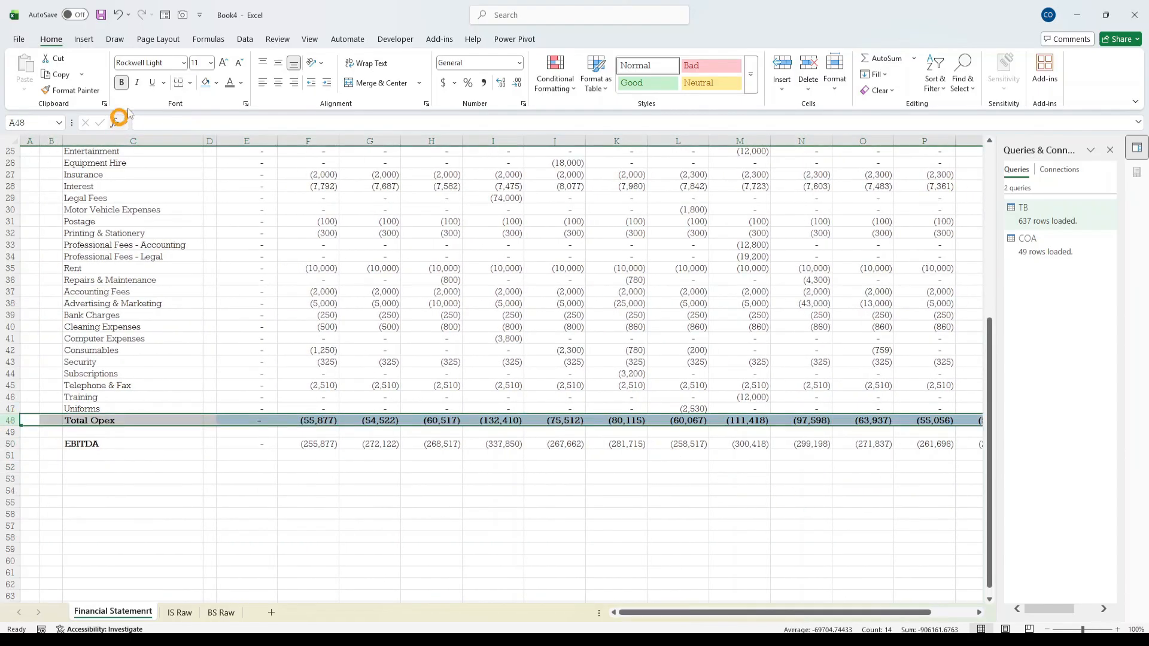
pyautogui.click(70, 90)
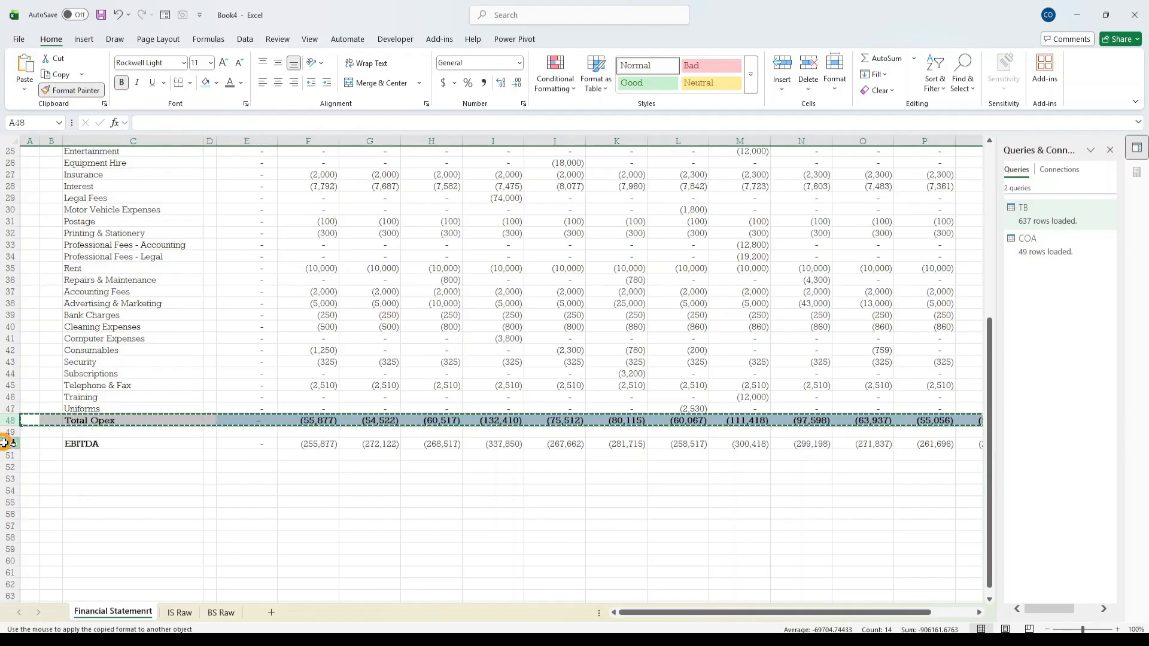
pyautogui.click(24, 445)
pyautogui.click(307, 479)
pyautogui.scroll(7, 390, 551)
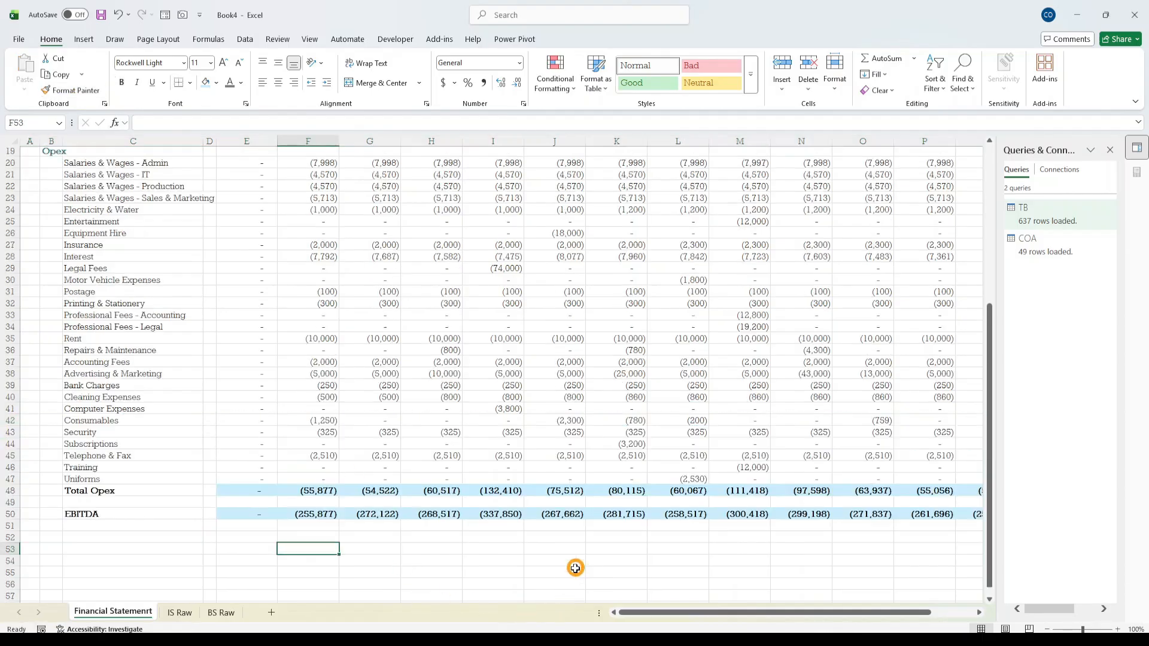
pyautogui.scroll(-7, 389, 441)
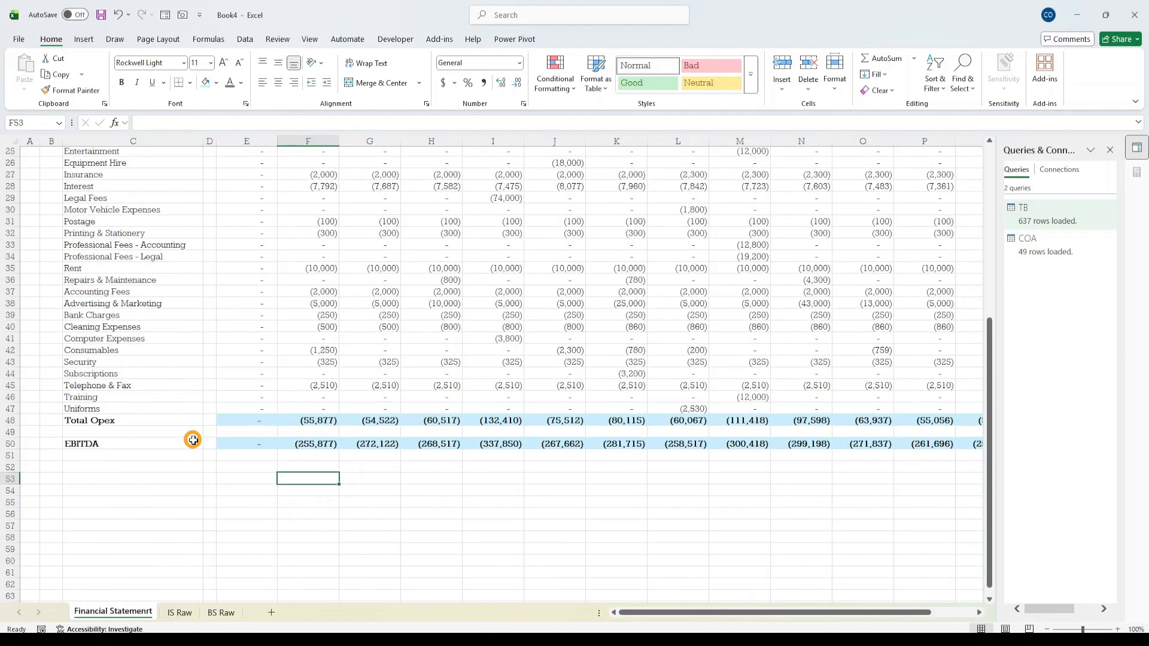
# - Find and select the Depreciation account label in the pivot table on the IS Raw sheet
pyautogui.click(132, 466)
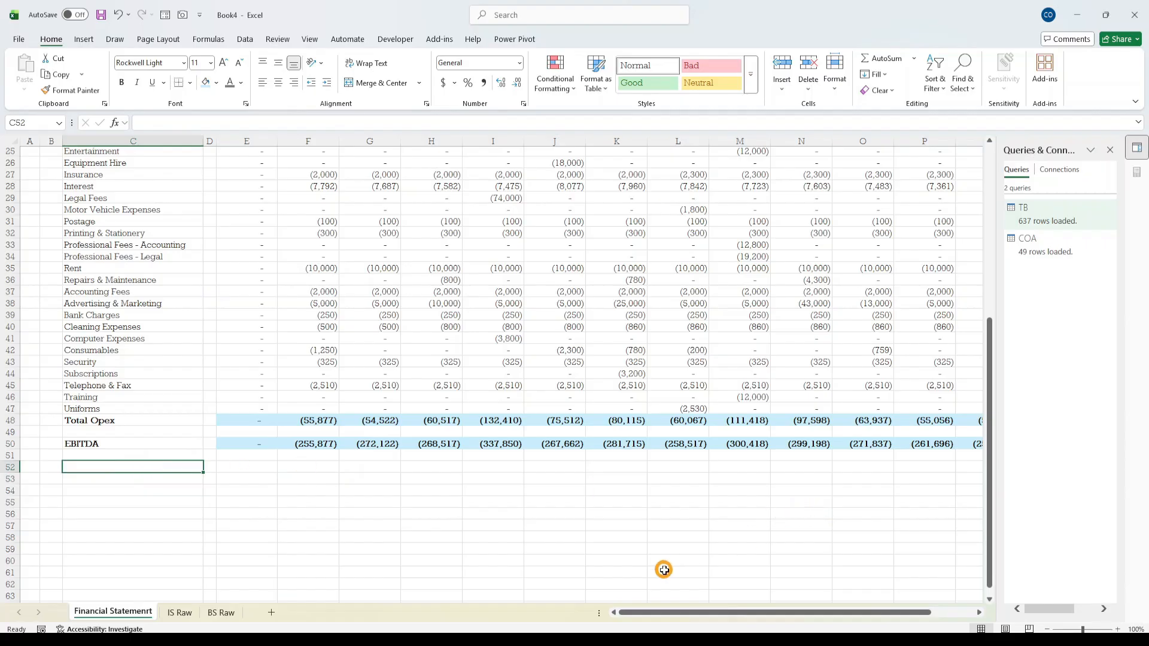
pyautogui.click(179, 612)
pyautogui.scroll(4, 143, 374)
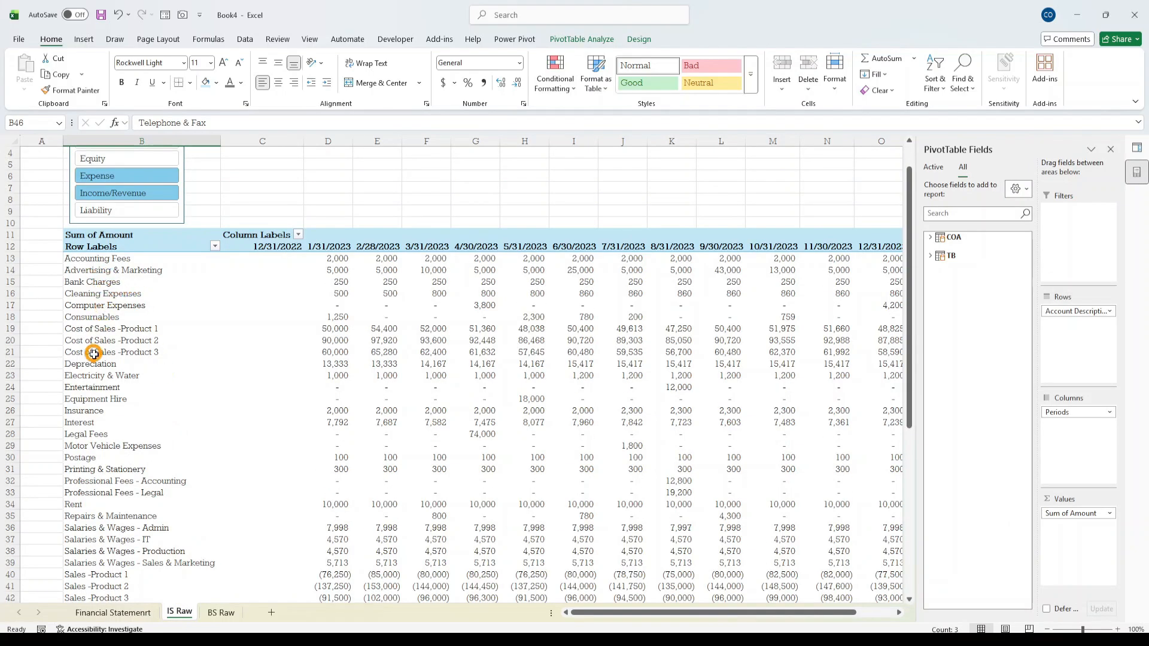
pyautogui.scroll(1, 99, 316)
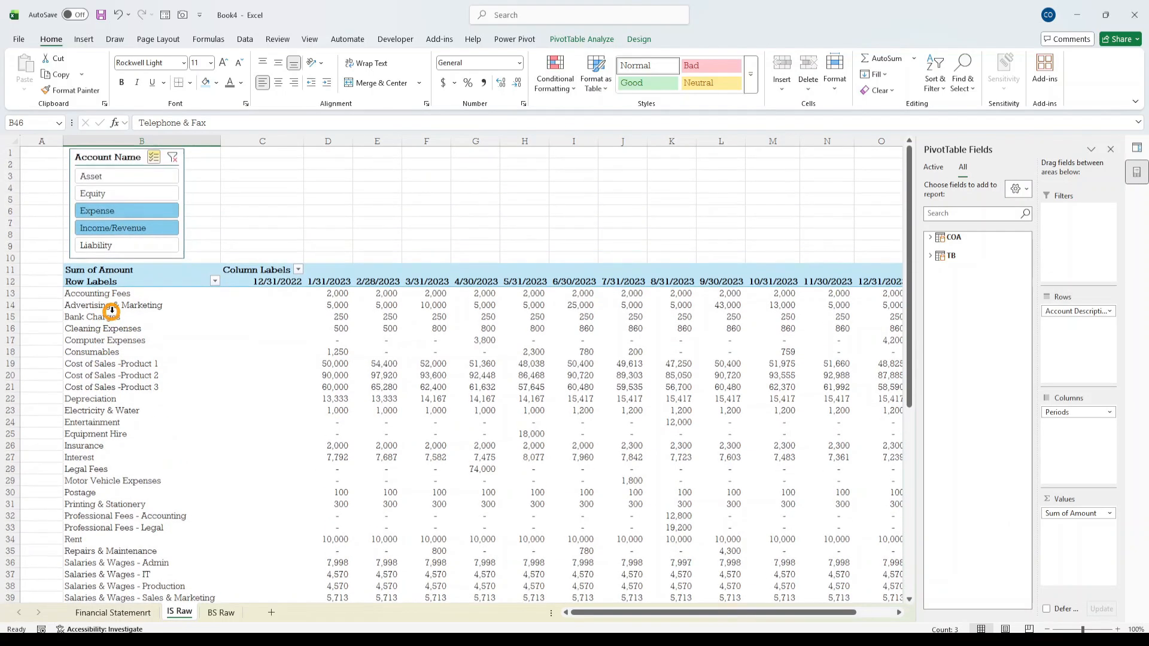
pyautogui.click(98, 413)
pyautogui.click(84, 399)
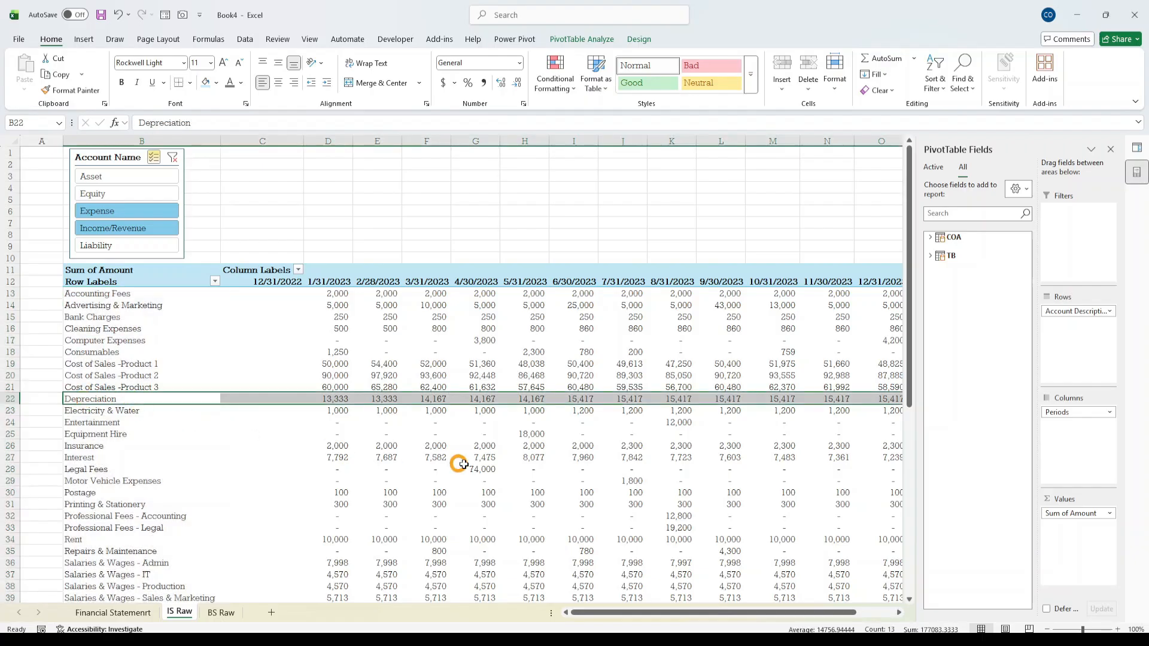
pyautogui.press('Left')
pyautogui.press('Right')
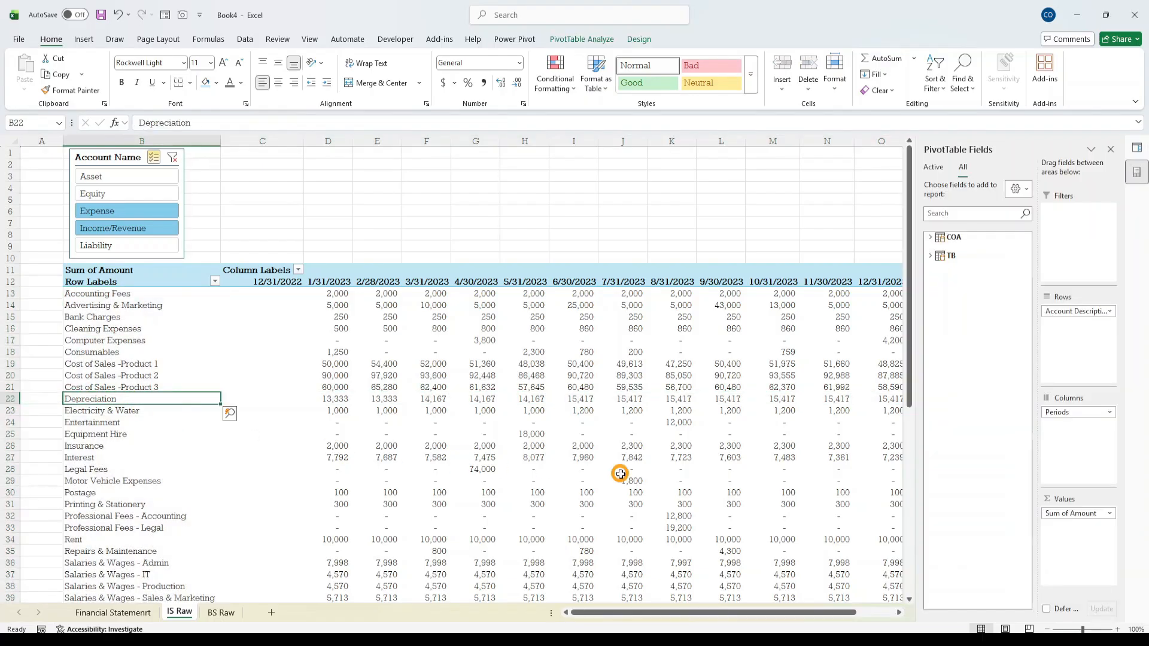
# - Copy the Depreciation label from the IS Raw sheet into cell C52 of the financial statement sheet, below EBITDA
pyautogui.hotkey('ctrl', 'c')
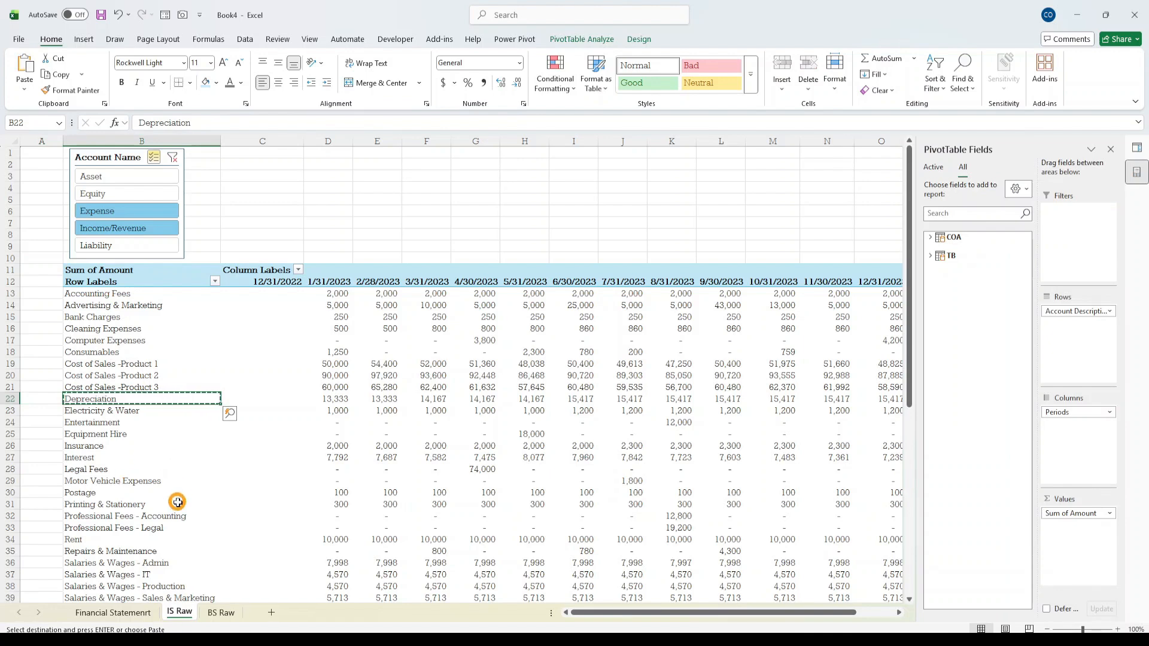
pyautogui.click(138, 613)
pyautogui.hotkey('ctrl', 'v')
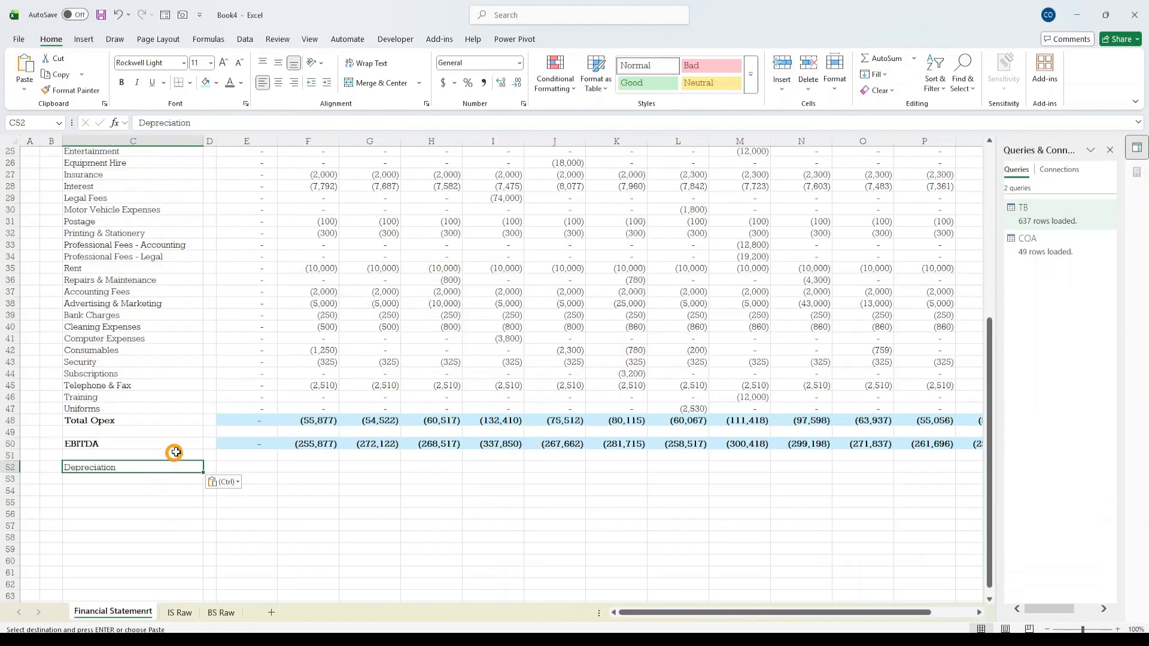
# - Copy the Uniforms row formulas from E47:Q47 into the Depreciation row starting at E52
pyautogui.click(303, 389)
pyautogui.click(263, 409)
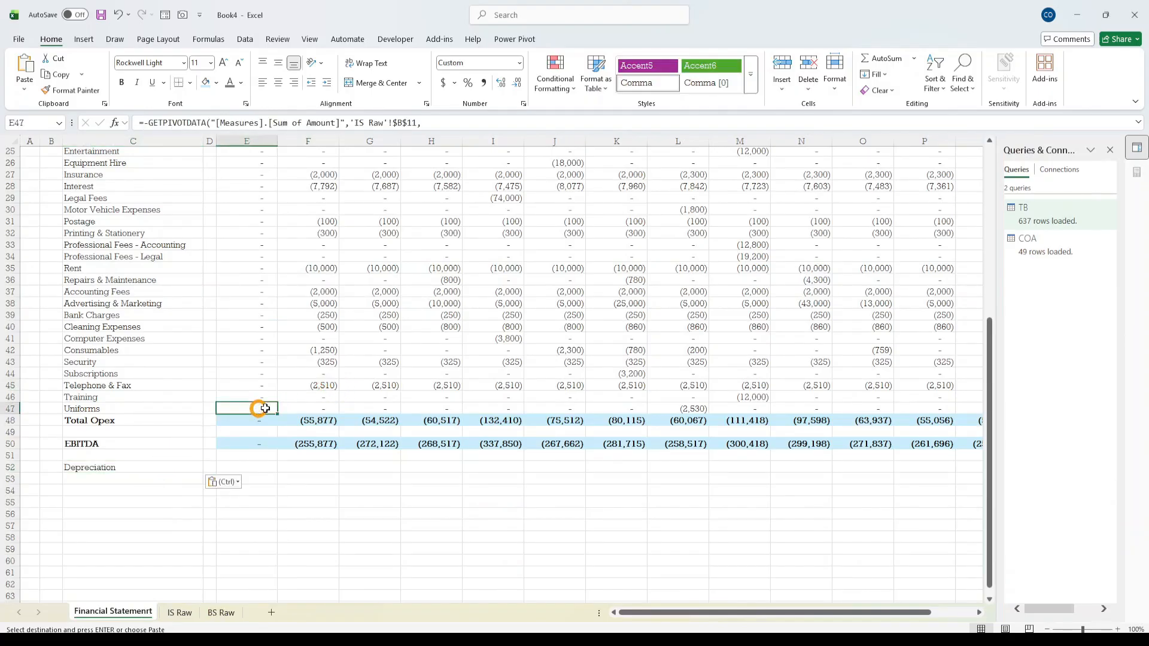
pyautogui.hotkey('ctrl', 'shift', 'Right')
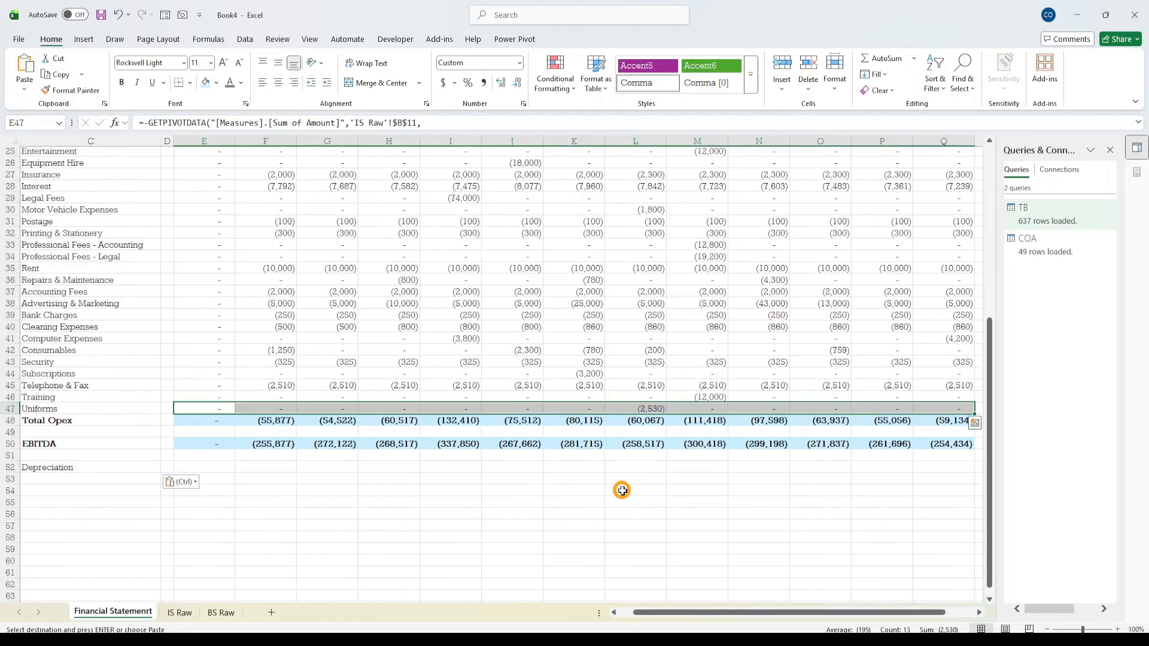
pyautogui.hotkey('ctrl', 'c')
pyautogui.press('Down')
pyautogui.press('Down')
pyautogui.press('Down')
pyautogui.press('Down')
pyautogui.press('Down')
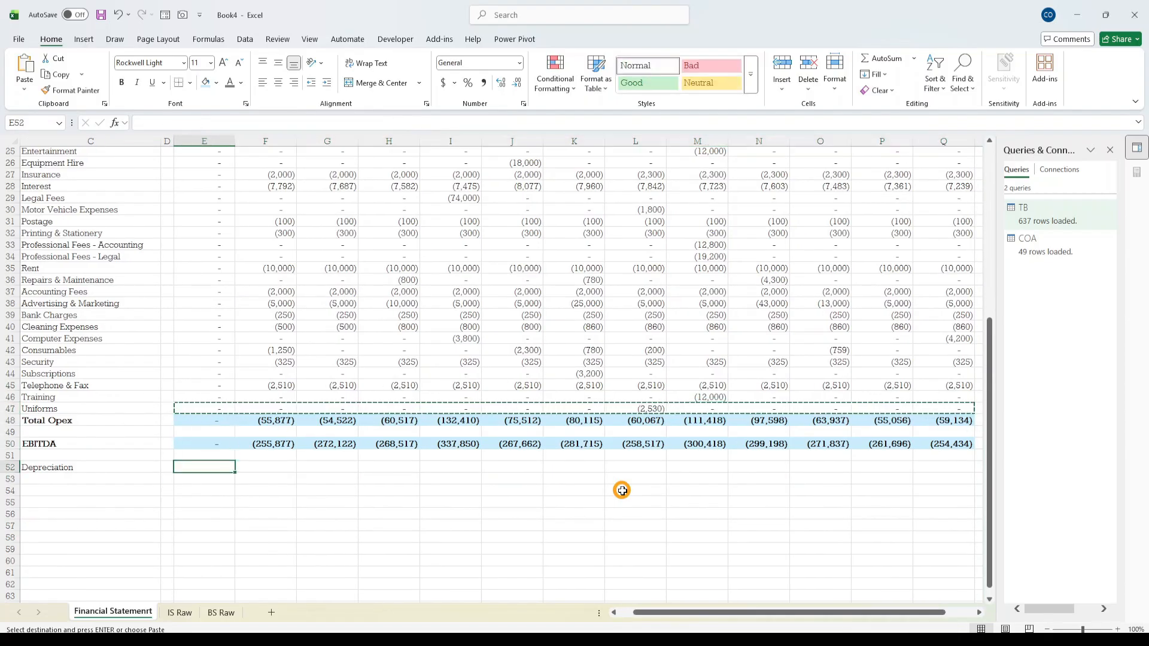
pyautogui.hotkey('ctrl', 'v')
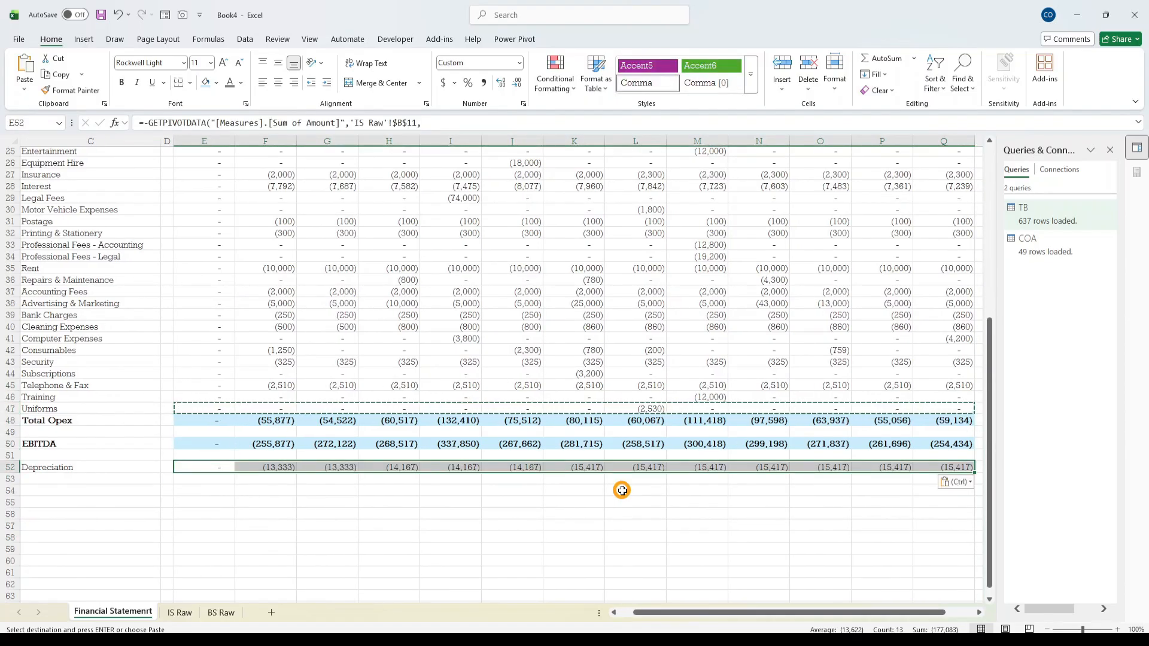
pyautogui.press('Down')
pyautogui.press('Escape')
pyautogui.press('Down')
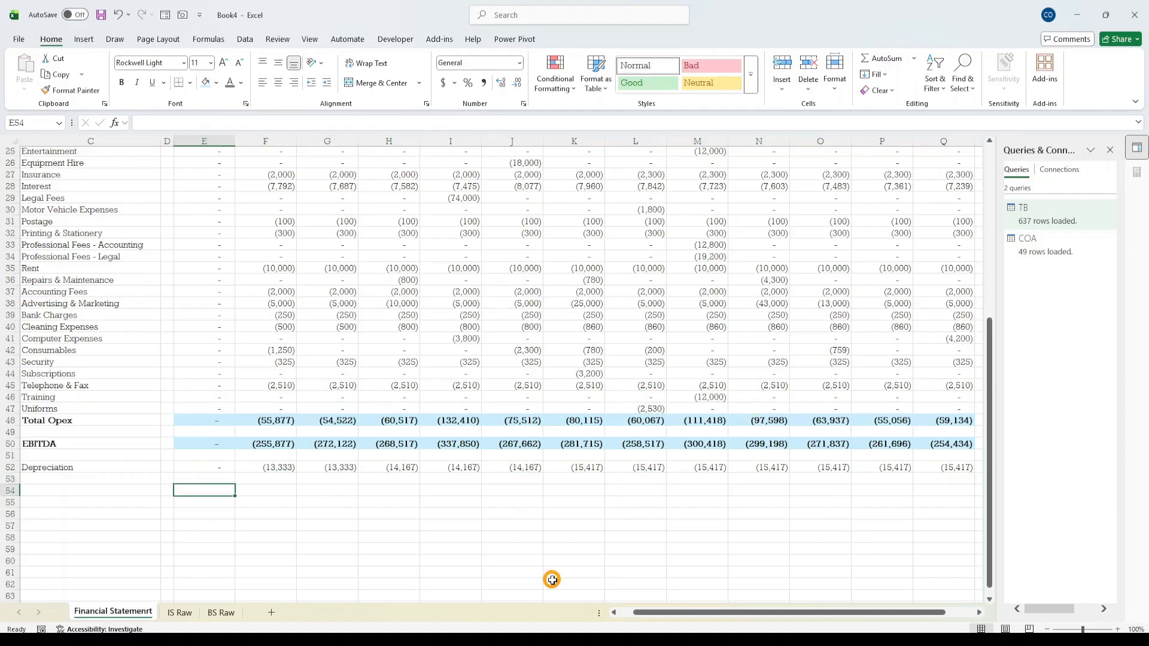
# - Check the Depreciation amounts across the monthly columns of row 52
pyautogui.press('Up')
pyautogui.press('Up')
pyautogui.press('Right')
pyautogui.press('Right')
pyautogui.press('Right')
pyautogui.press('Right')
pyautogui.press('Right')
pyautogui.press('Right')
pyautogui.press('Right')
pyautogui.press('Right')
pyautogui.press('Right')
pyautogui.press('Right')
pyautogui.press('Right')
pyautogui.press('Right')
pyautogui.press('Right')
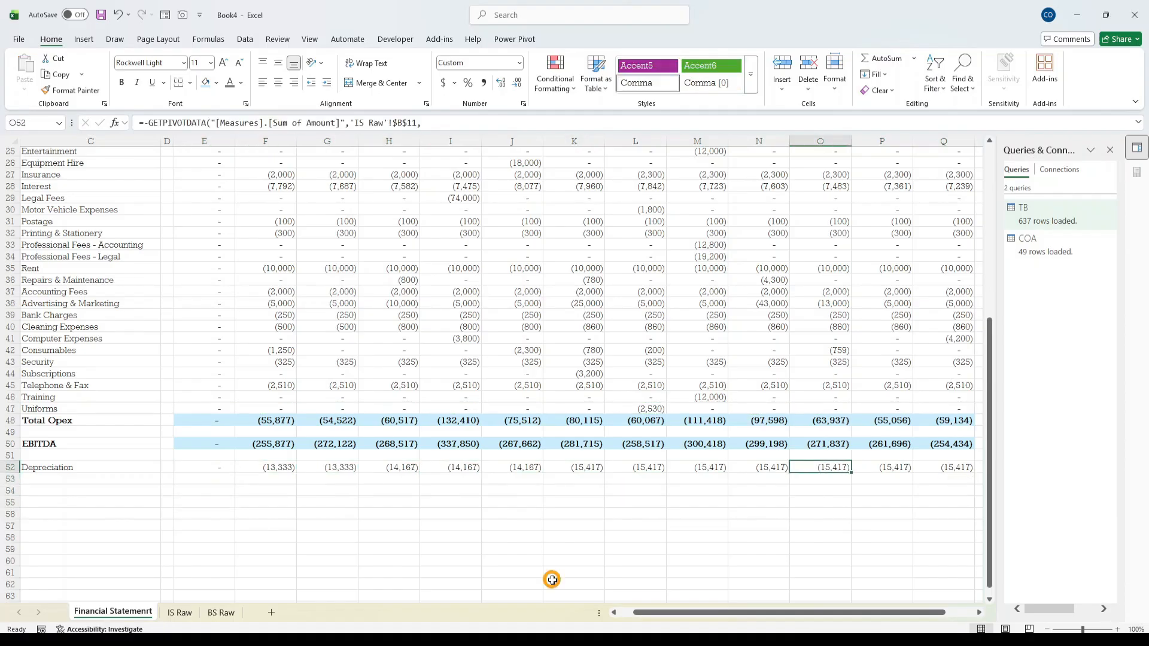
pyautogui.press('Left')
pyautogui.press('Home')
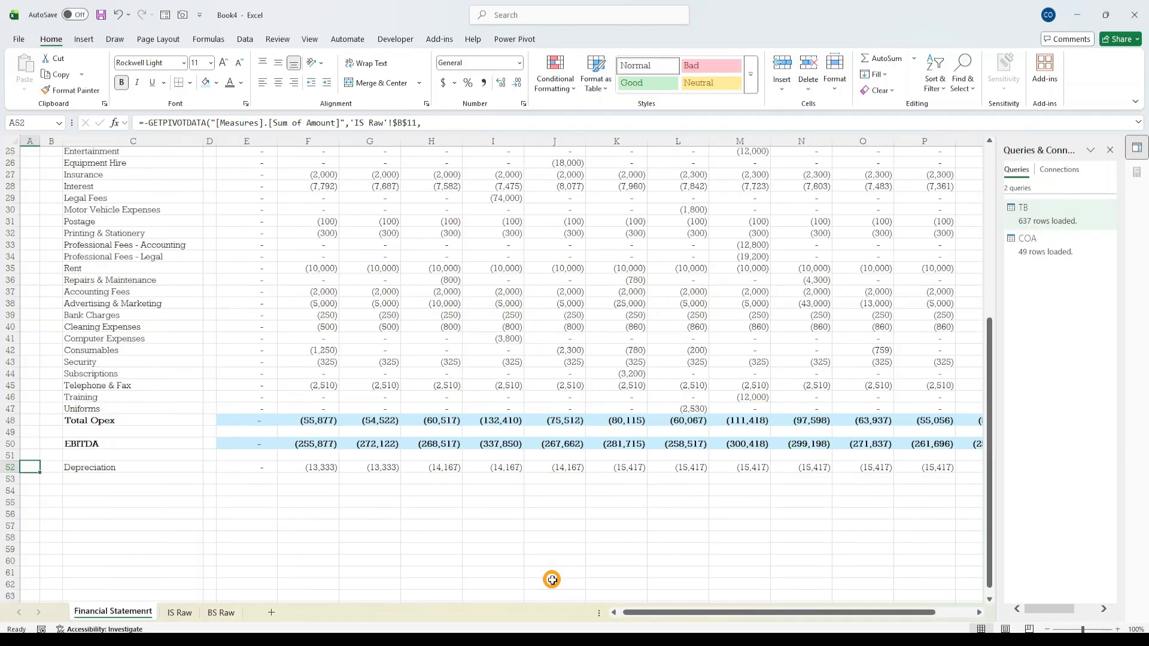
# - Enter the label EBIT in cell C53, directly below Depreciation
pyautogui.press('Right')
pyautogui.press('Right')
pyautogui.press('Right')
pyautogui.press('Down')
pyautogui.press('Left')
pyautogui.press('Left')
pyautogui.press('Right')
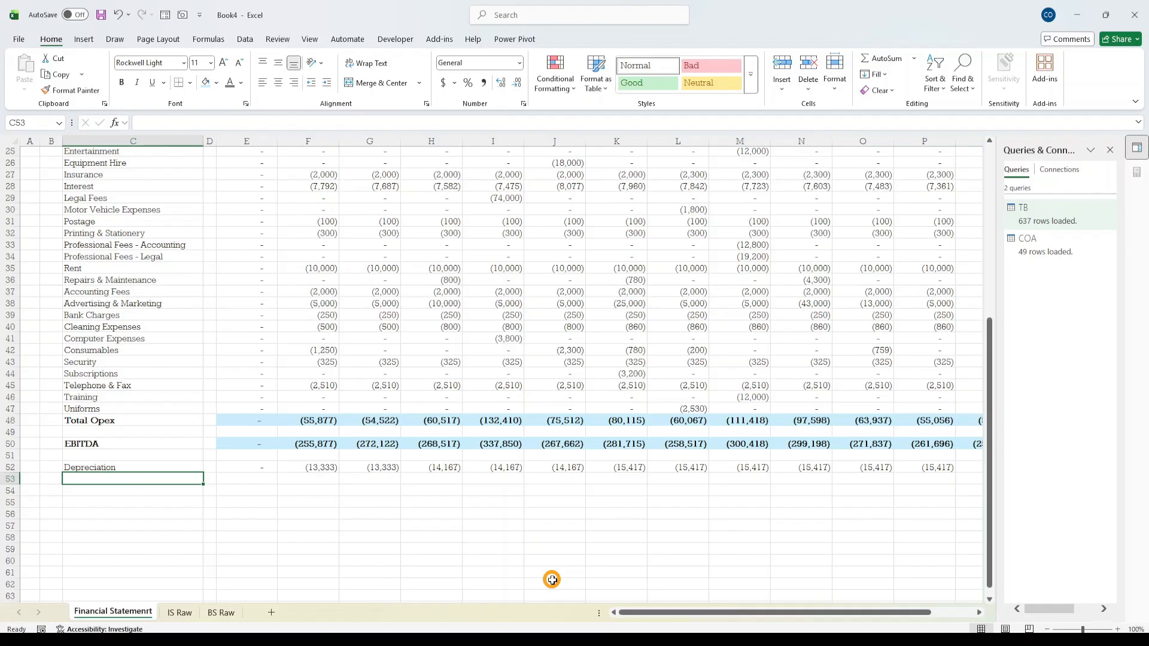
pyautogui.write('EBIT')
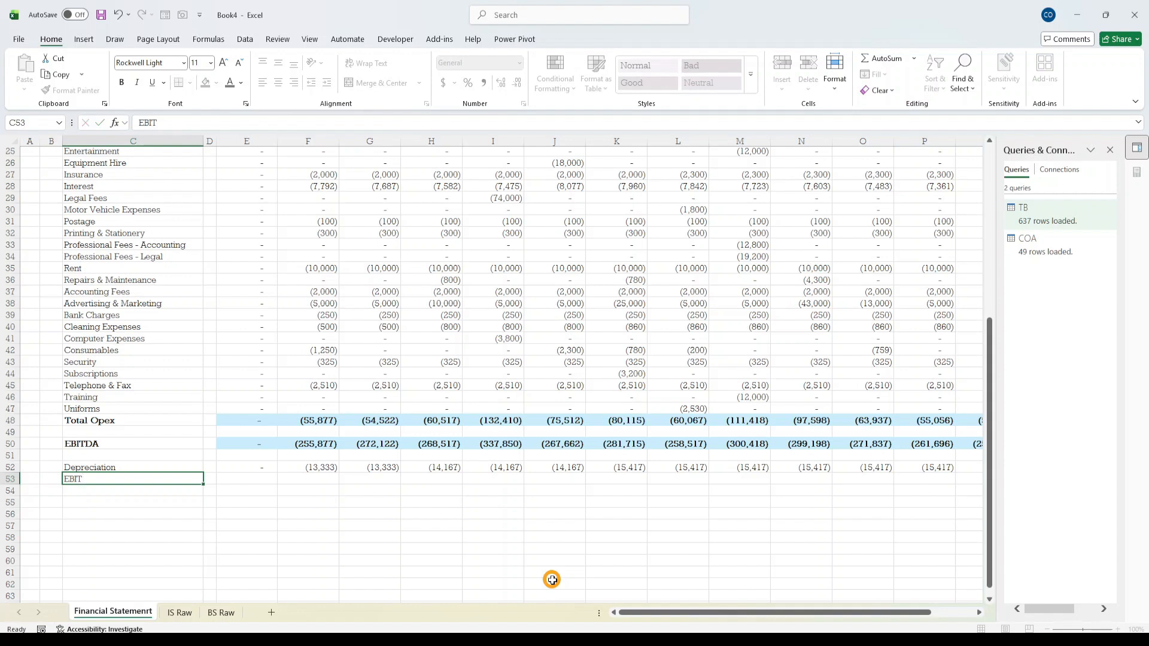
pyautogui.press('Return')
# - Enter the EBIT formula =SUM(E50,E52) in cell E53 to add EBITDA and Depreciation
pyautogui.press('Up')
pyautogui.press('Up')
pyautogui.press('Down')
pyautogui.press('Right')
pyautogui.press('Right')
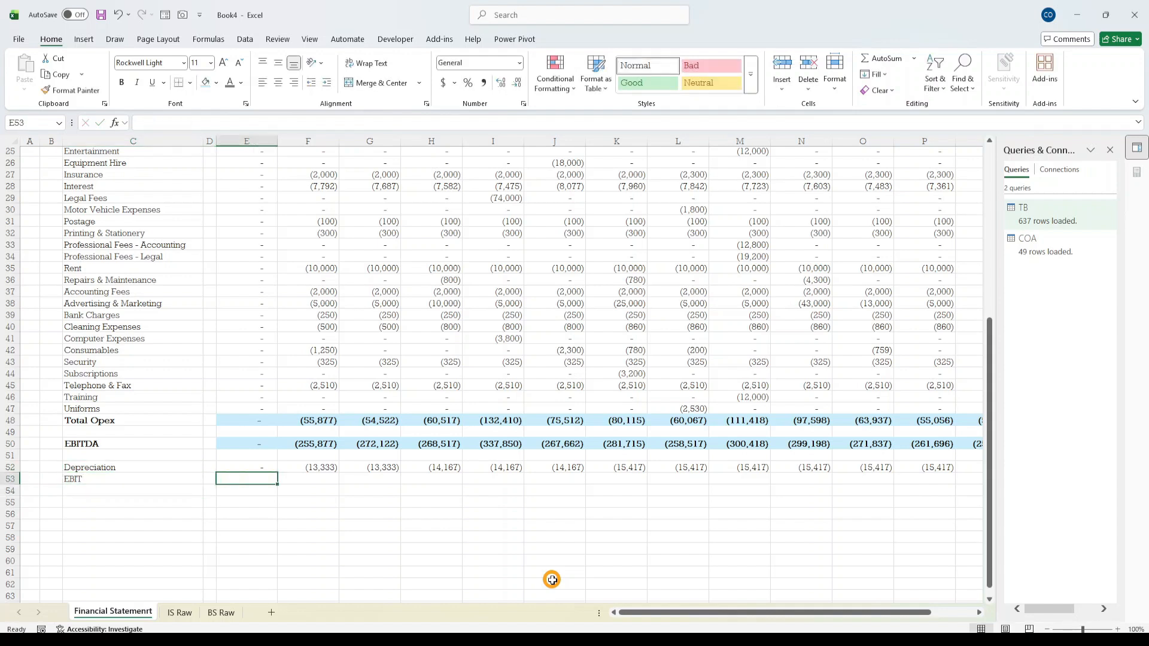
pyautogui.write('=Sum(')
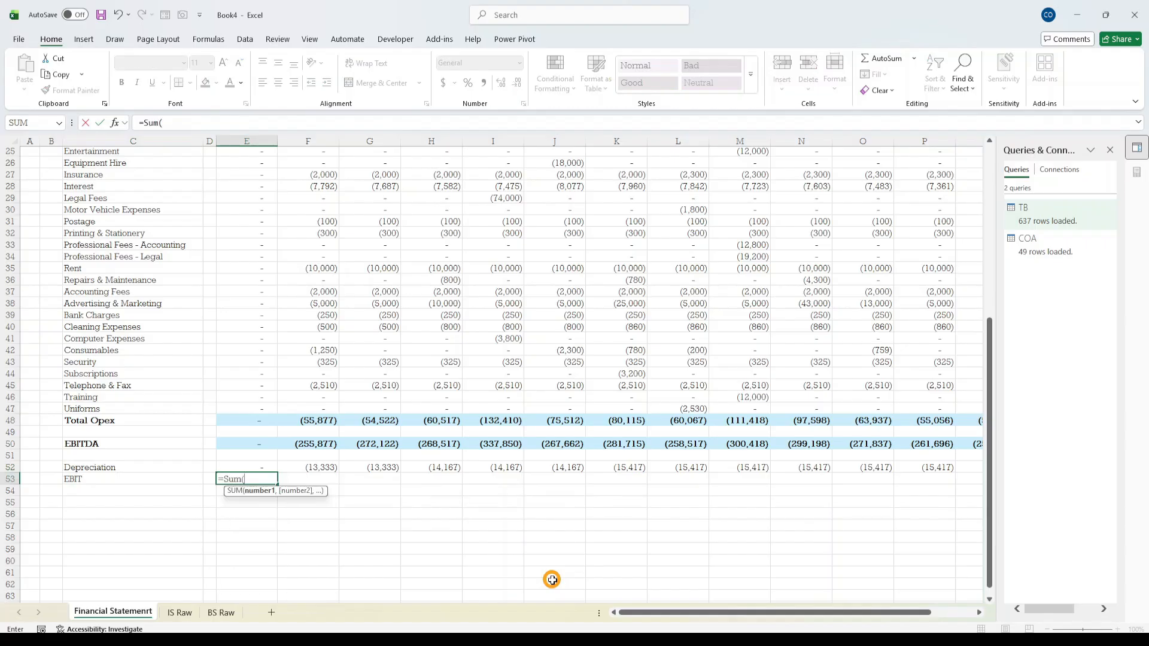
pyautogui.press('Up')
pyautogui.press('Up')
pyautogui.press('Up')
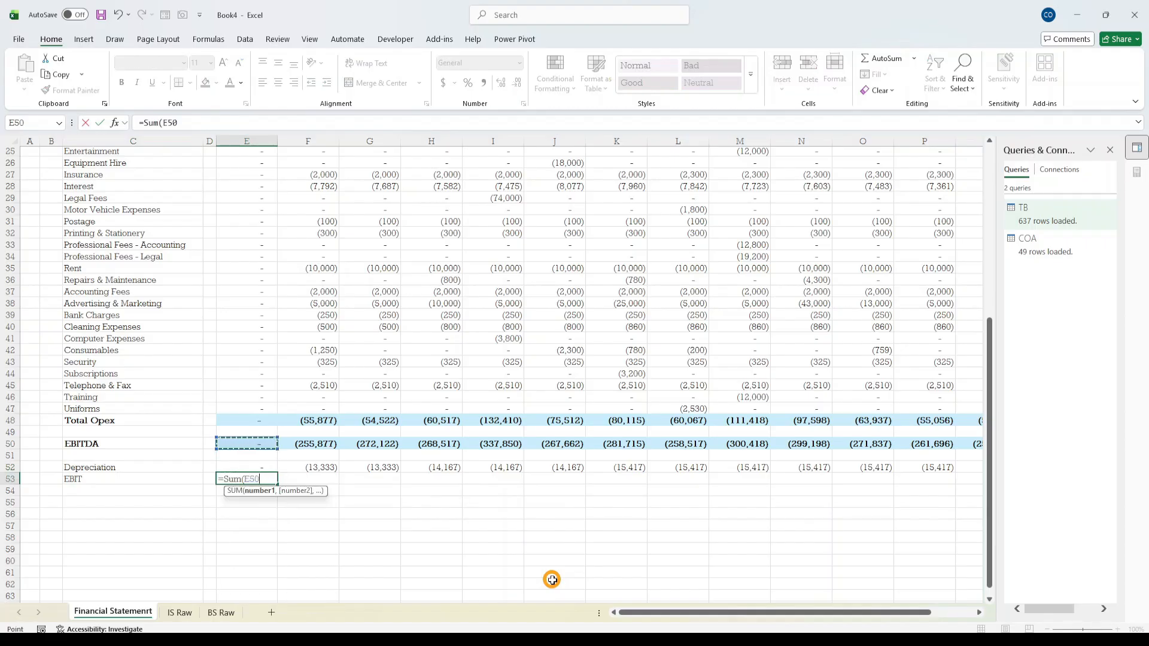
pyautogui.write(',')
pyautogui.press('Up')
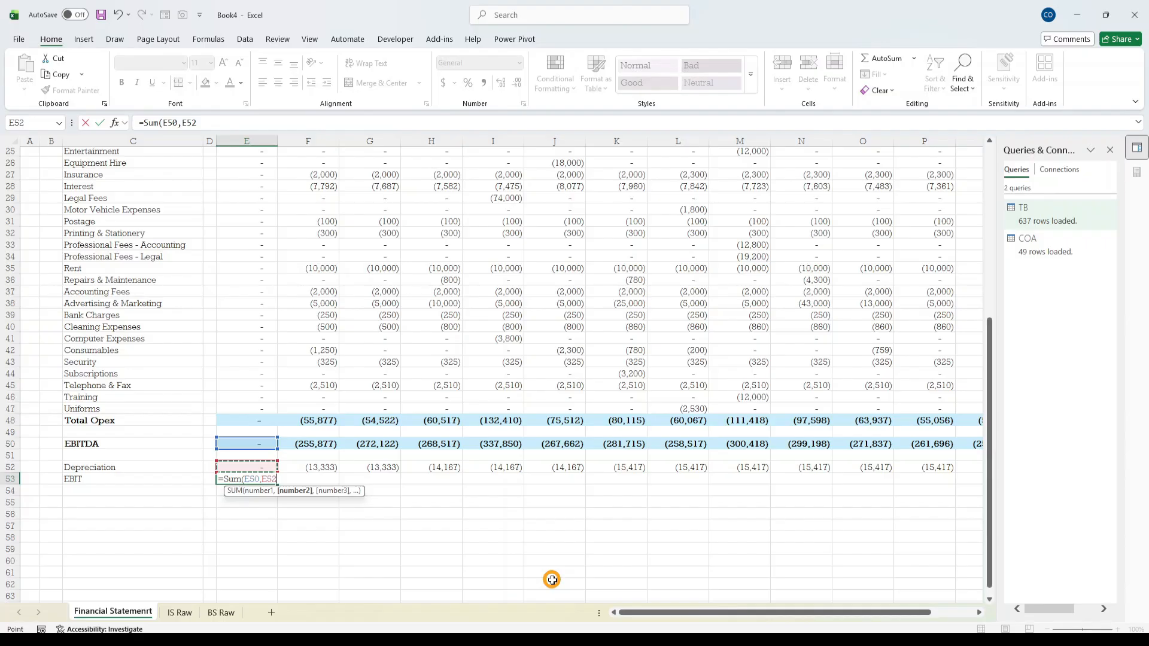
pyautogui.write(')')
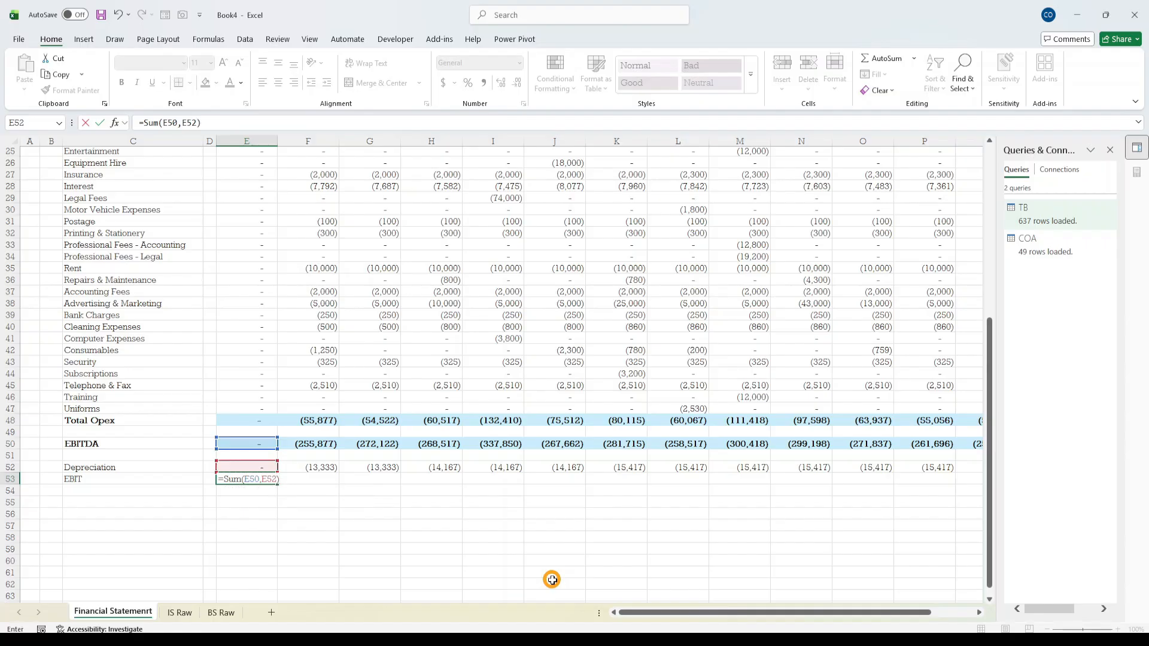
pyautogui.hotkey('ctrl', 'Return')
pyautogui.hotkey('shift', 'Right')
pyautogui.hotkey('shift', 'Right')
pyautogui.hotkey('shift', 'Right')
pyautogui.hotkey('shift', 'Right')
pyautogui.hotkey('shift', 'Right')
pyautogui.hotkey('shift', 'Right')
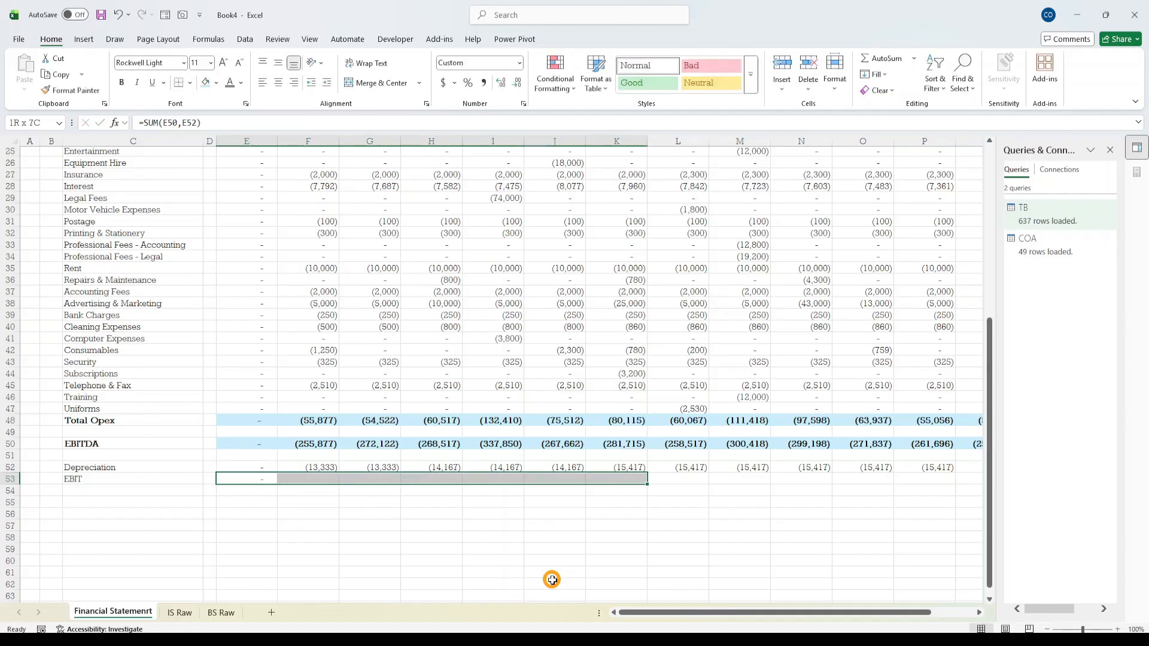
# - Apply the formatting of the EBITDA cell E50 to the EBIT cell E53
pyautogui.click(263, 447)
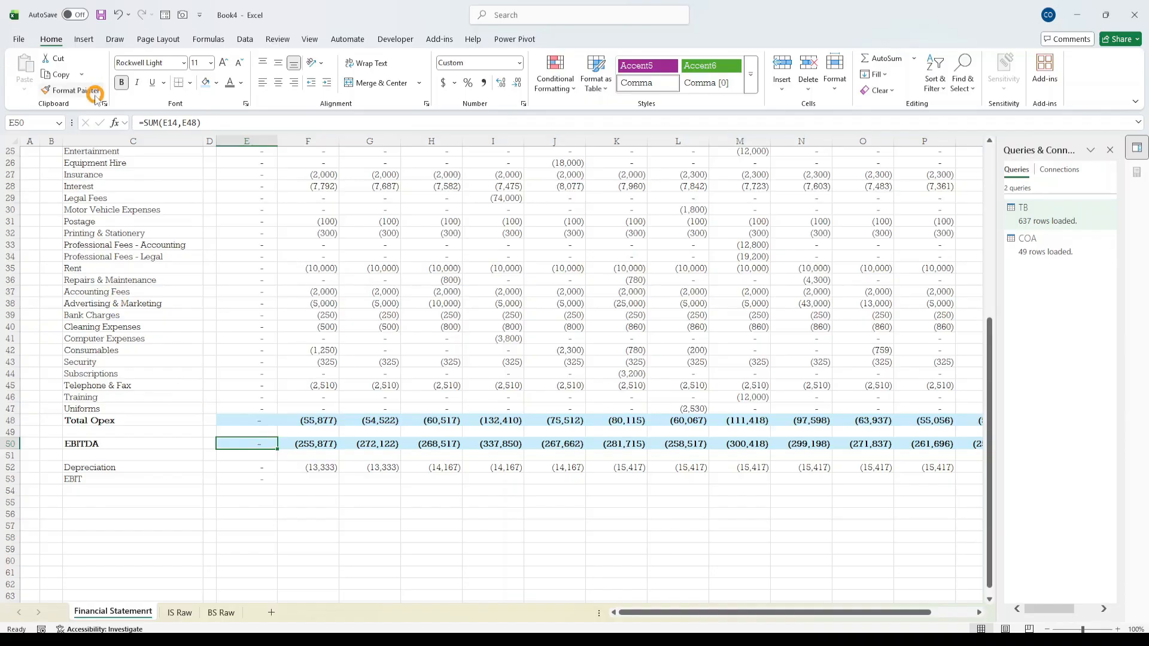
pyautogui.click(71, 90)
pyautogui.click(261, 484)
# - Fill the EBIT formula and its formatting from E53 across to column Q
pyautogui.hotkey('shift', 'Right')
pyautogui.hotkey('shift', 'Right')
pyautogui.hotkey('shift', 'Right')
pyautogui.hotkey('shift', 'Right')
pyautogui.hotkey('shift', 'Right')
pyautogui.hotkey('shift', 'Right')
pyautogui.hotkey('shift', 'Right')
pyautogui.hotkey('shift', 'Right')
pyautogui.hotkey('shift', 'Right')
pyautogui.hotkey('shift', 'Right')
pyautogui.hotkey('shift', 'Right')
pyautogui.hotkey('shift', 'Right')
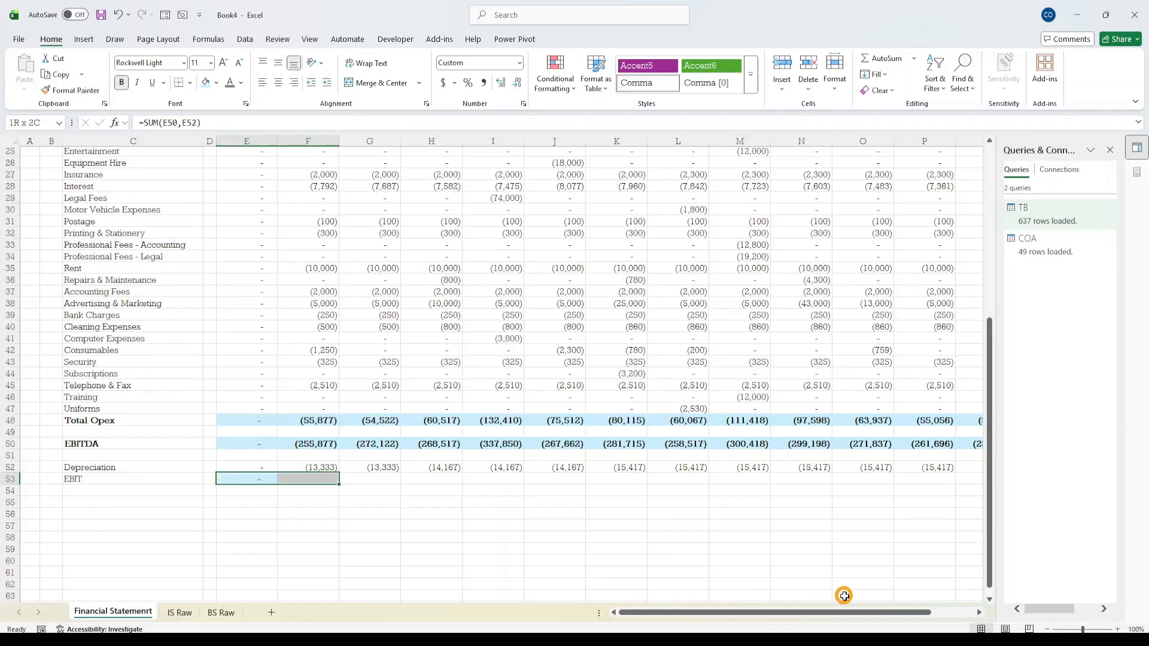
pyautogui.hotkey('shift', 'Right')
pyautogui.hotkey('shift', 'Left')
pyautogui.hotkey('shift', 'Left')
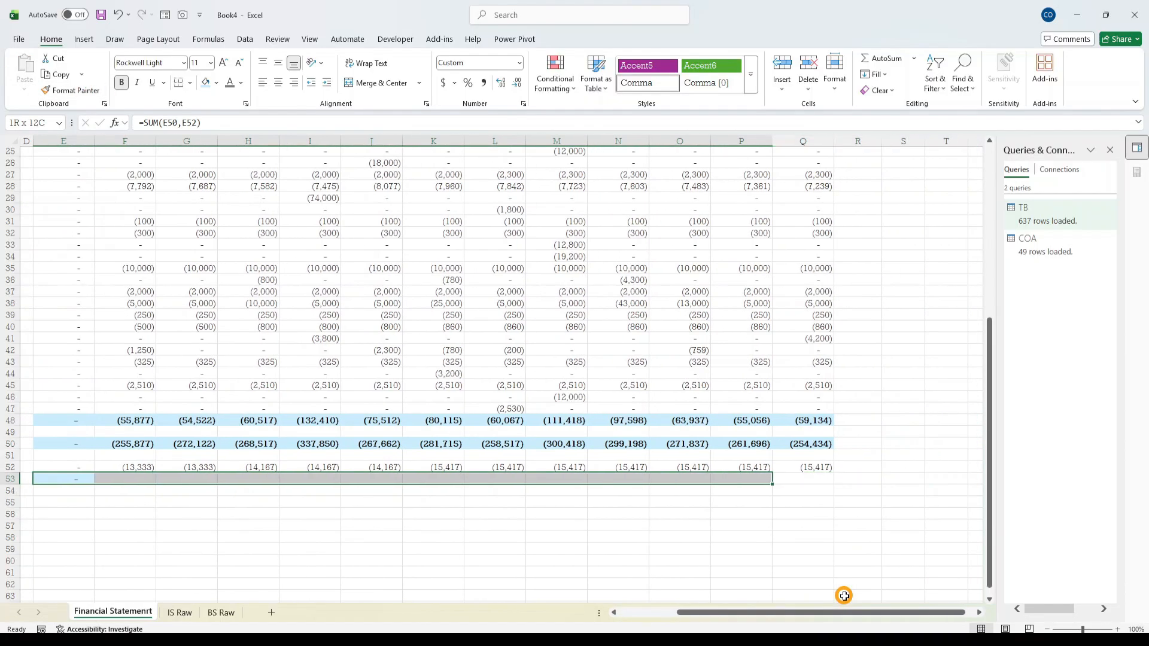
pyautogui.hotkey('shift', 'Right')
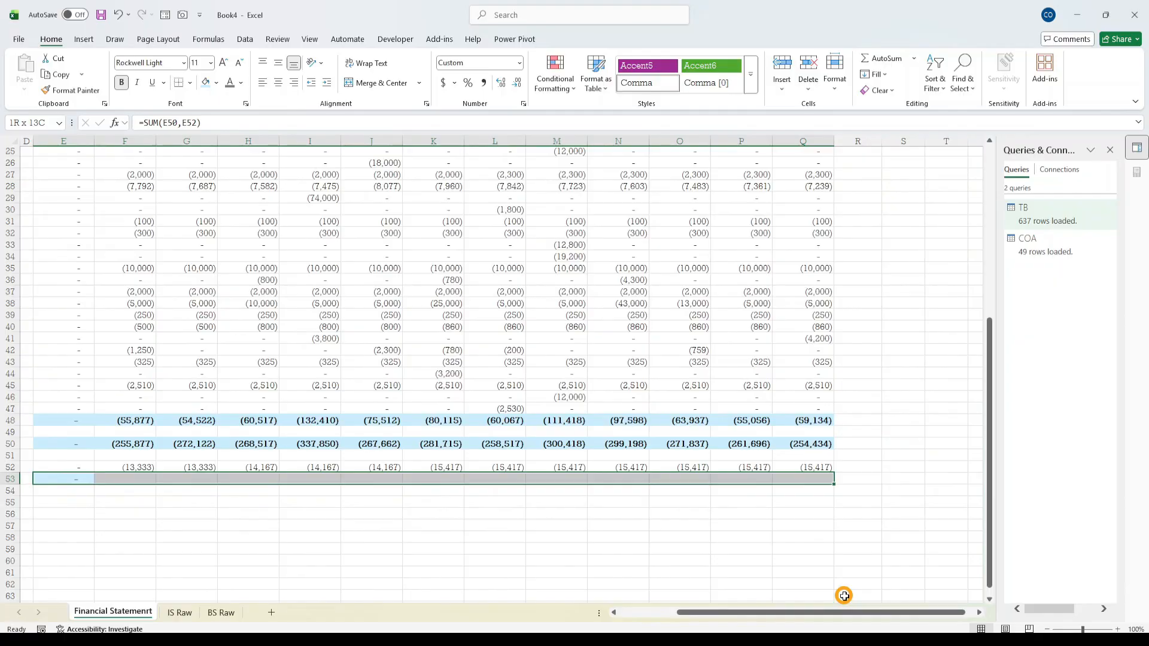
pyautogui.hotkey('ctrl', 'r')
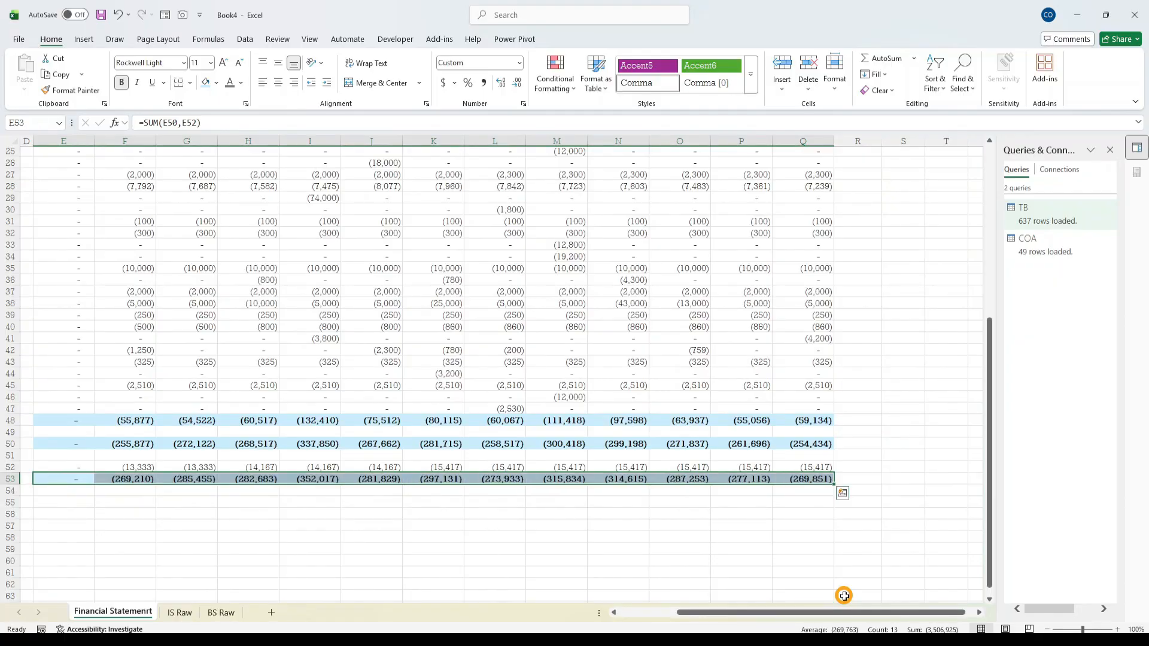
pyautogui.press('Left')
pyautogui.press('Left')
pyautogui.press('Left')
pyautogui.press('Left')
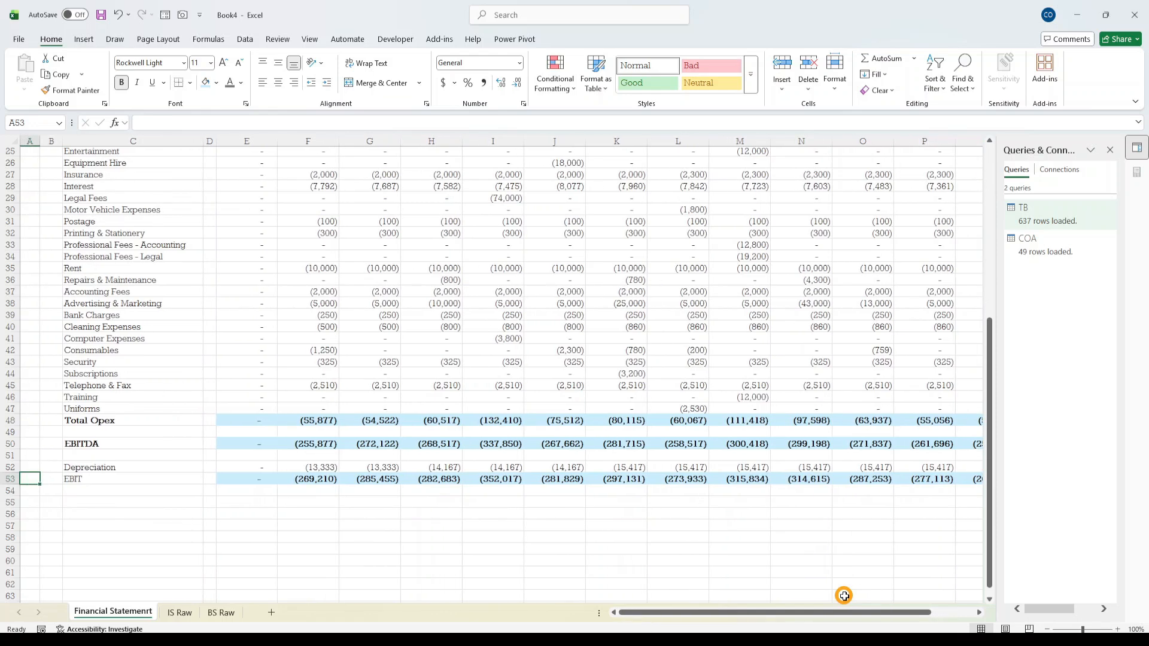
pyautogui.press('Right')
pyautogui.press('Right')
pyautogui.press('Right')
pyautogui.press('Right')
pyautogui.press('Right')
pyautogui.press('Right')
pyautogui.press('Left')
pyautogui.press('Left')
pyautogui.press('Left')
pyautogui.press('Left')
pyautogui.press('Down')
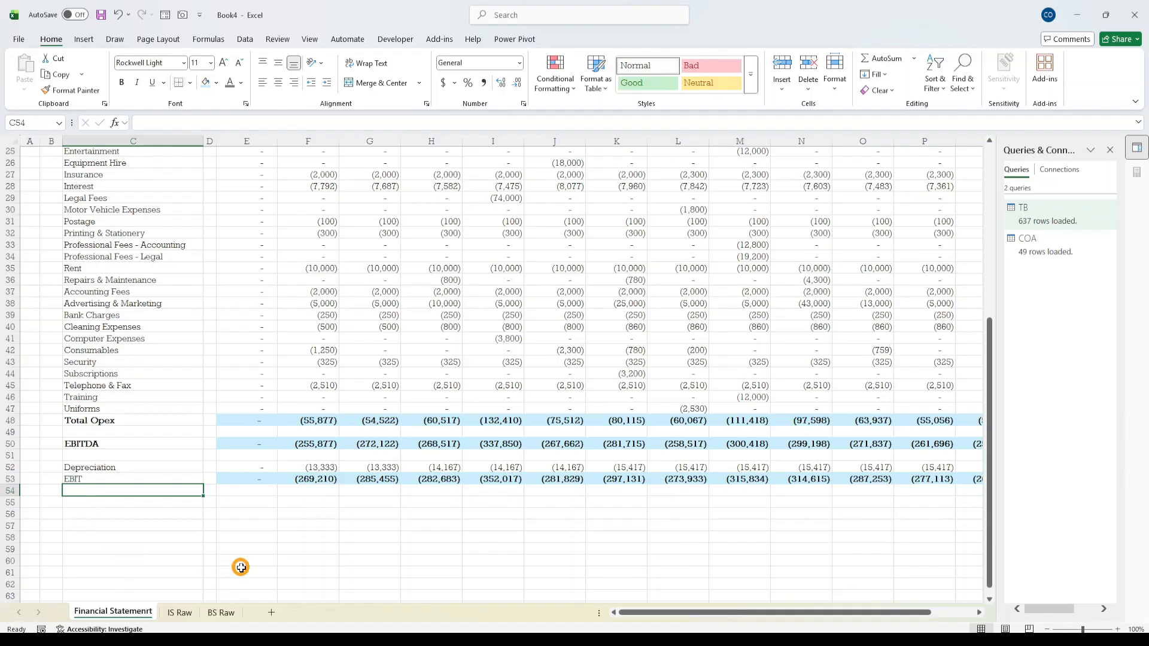
# - Copy the Interest label from the Opex section in C28 into cell C55 below EBIT
pyautogui.click(89, 186)
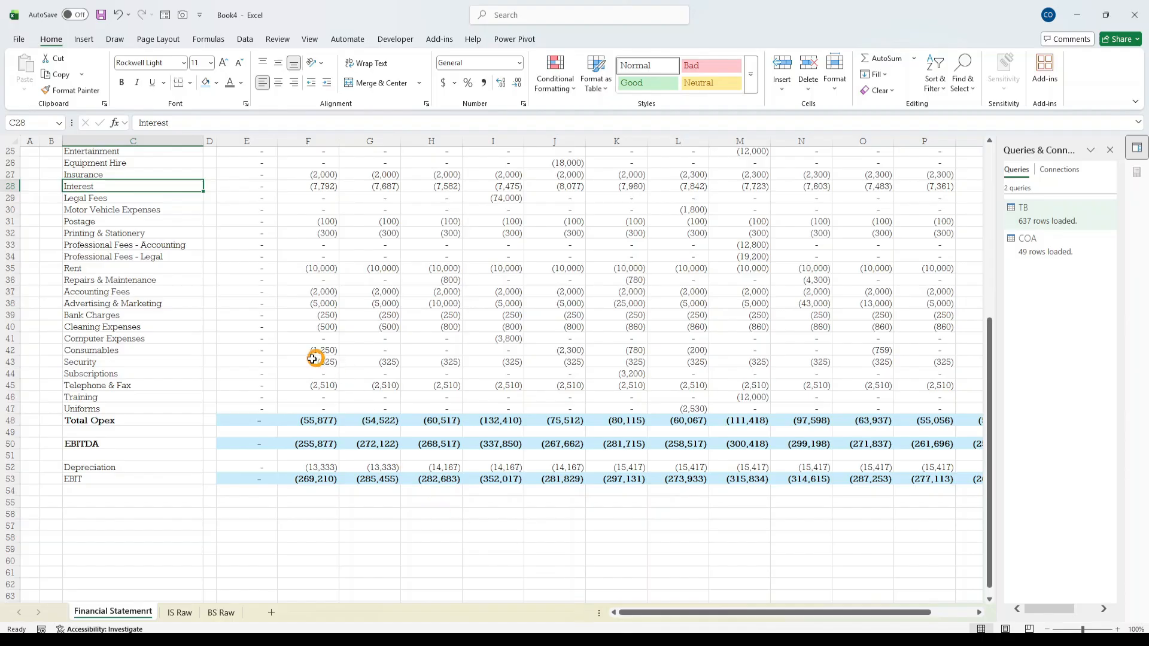
pyautogui.scroll(7, 189, 283)
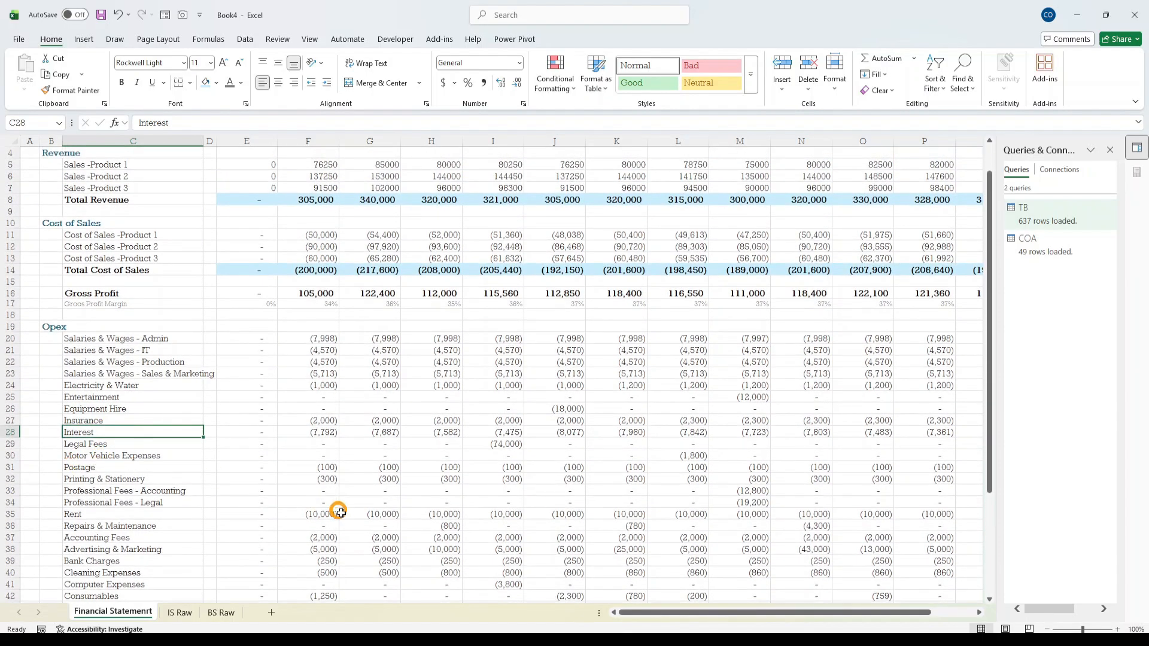
pyautogui.hotkey('ctrl', 'c')
pyautogui.scroll(-7, 172, 455)
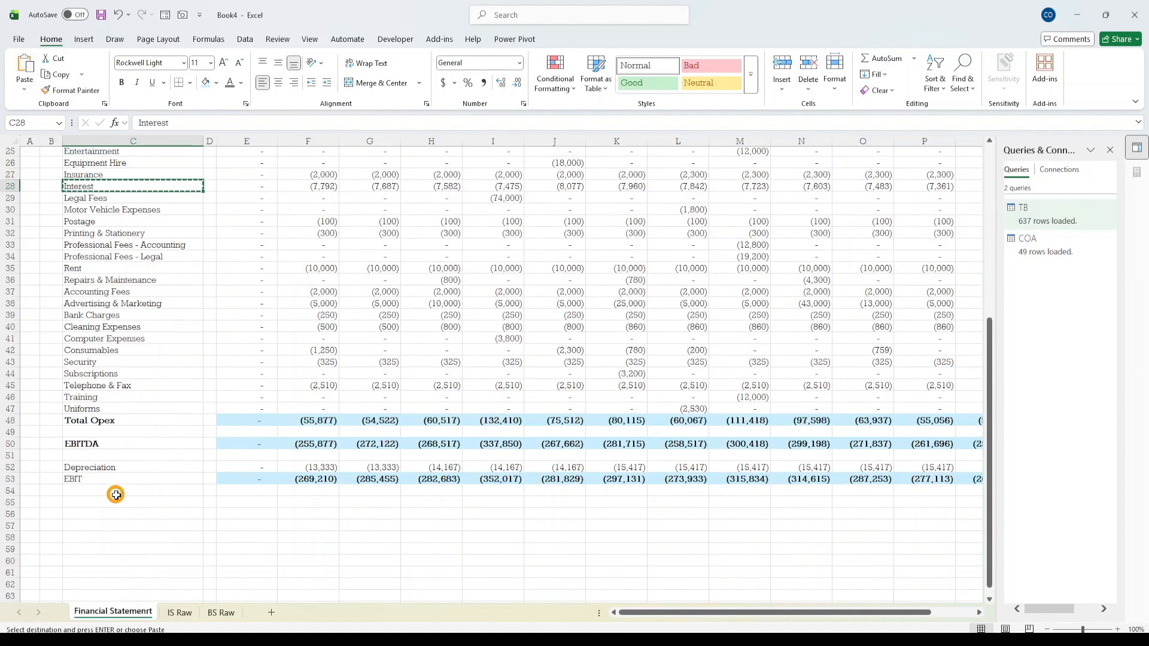
pyautogui.click(118, 500)
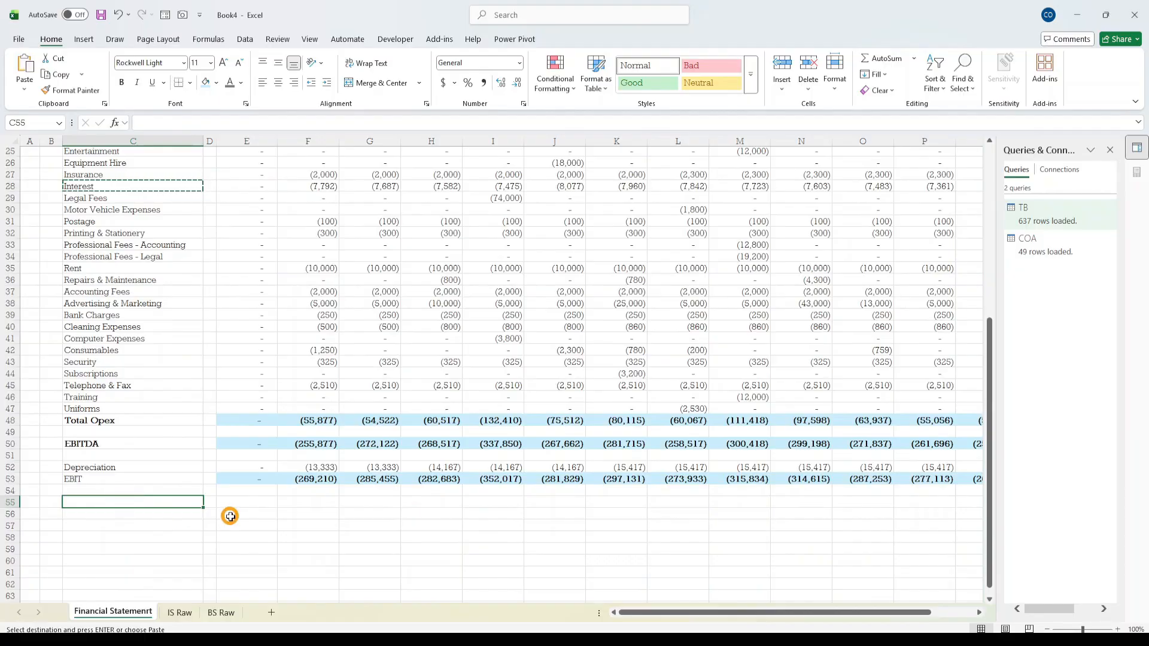
pyautogui.hotkey('ctrl', 'v')
# - Delete the entire Interest row, row 28, from the Opex section
pyautogui.click(106, 188)
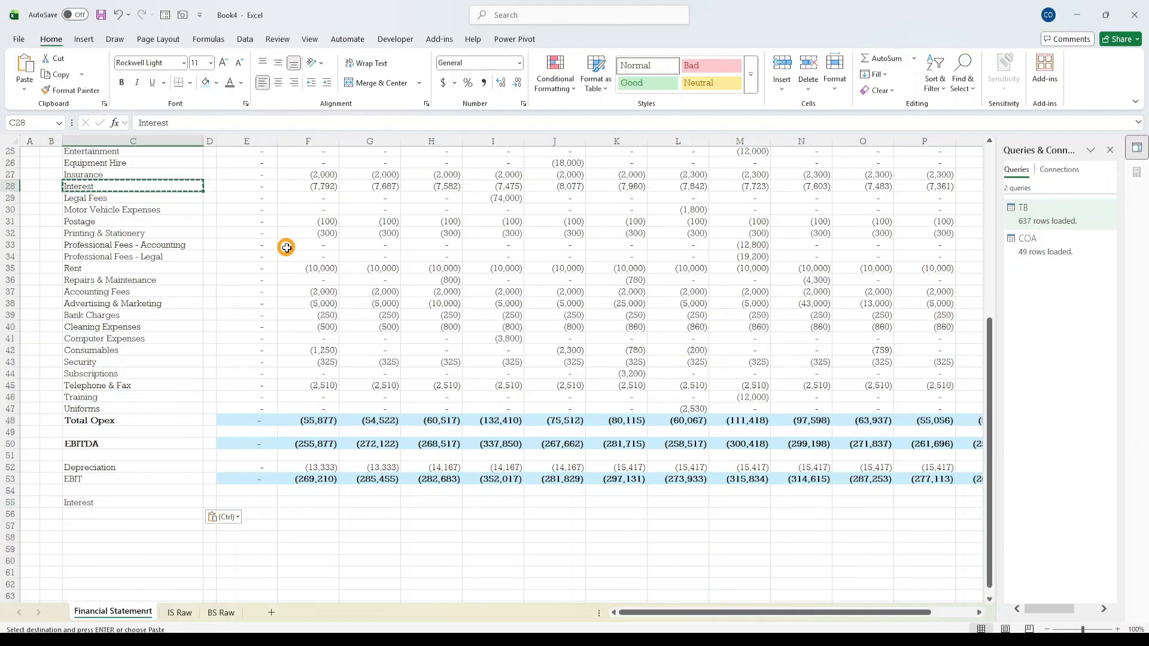
pyautogui.hotkey('shift', 'space')
pyautogui.hotkey('ctrl', '-')
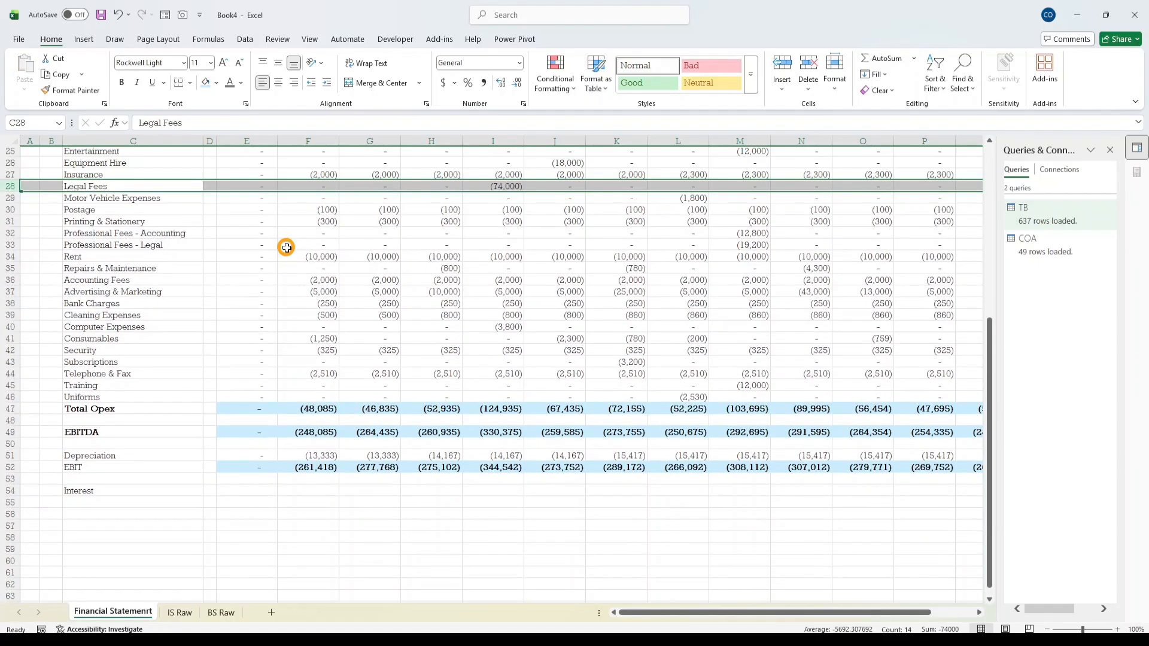
# - Copy the Depreciation formulas from E51:Q51 into the Interest row starting at E54
pyautogui.click(99, 492)
pyautogui.click(245, 490)
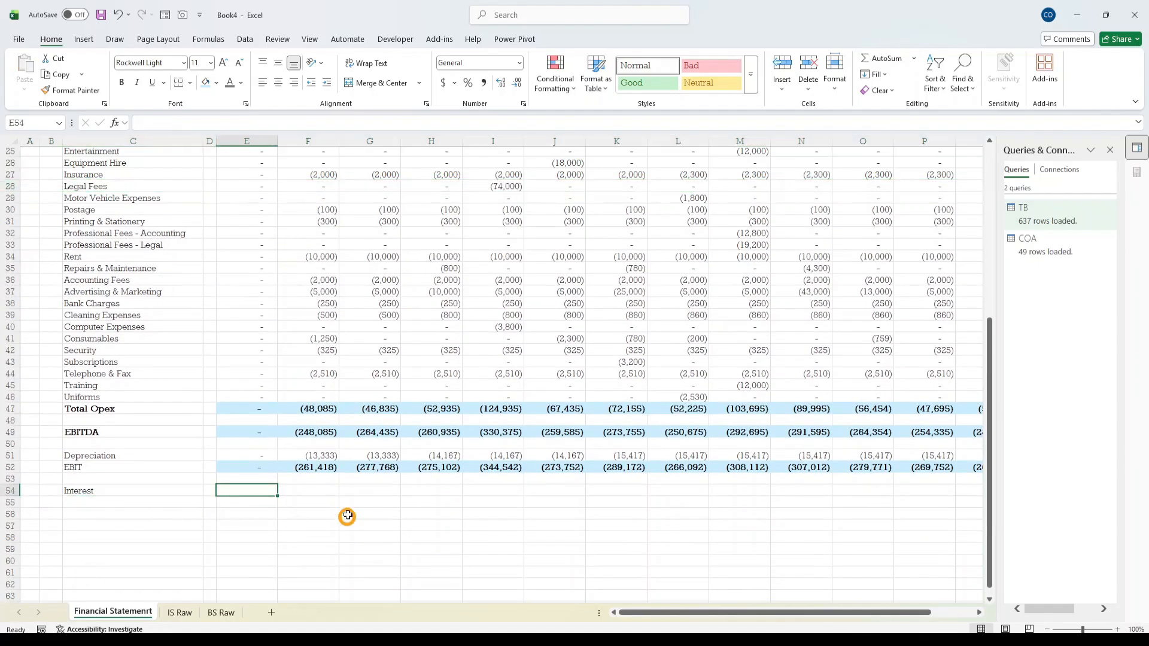
pyautogui.click(271, 454)
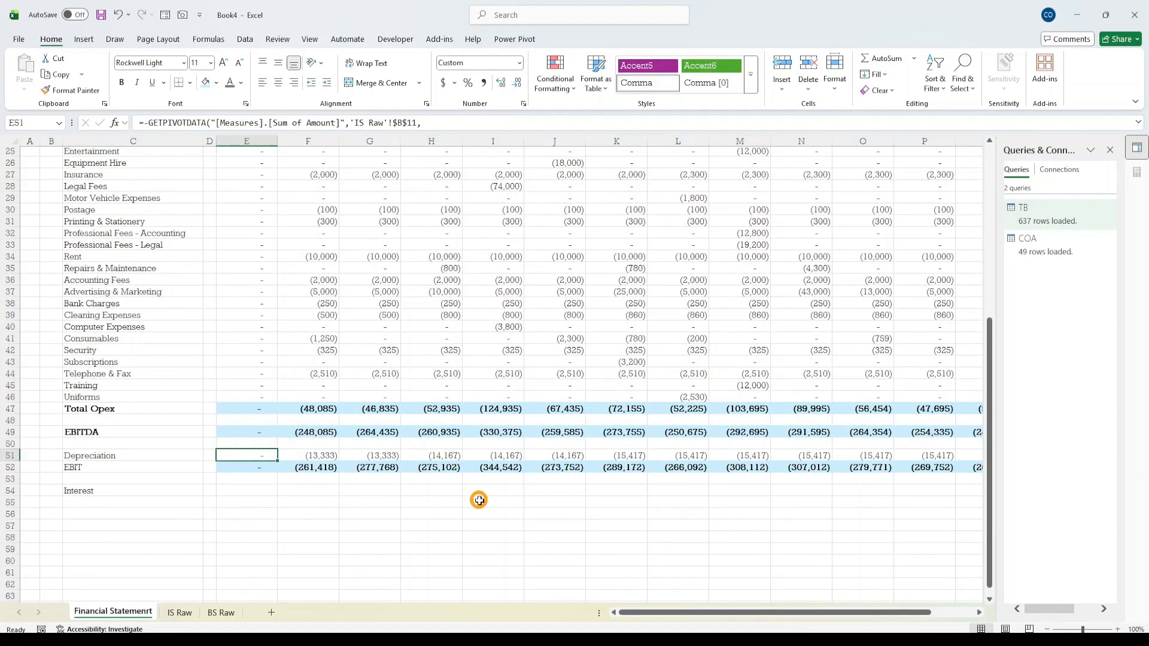
pyautogui.hotkey('ctrl', 'shift', 'Right')
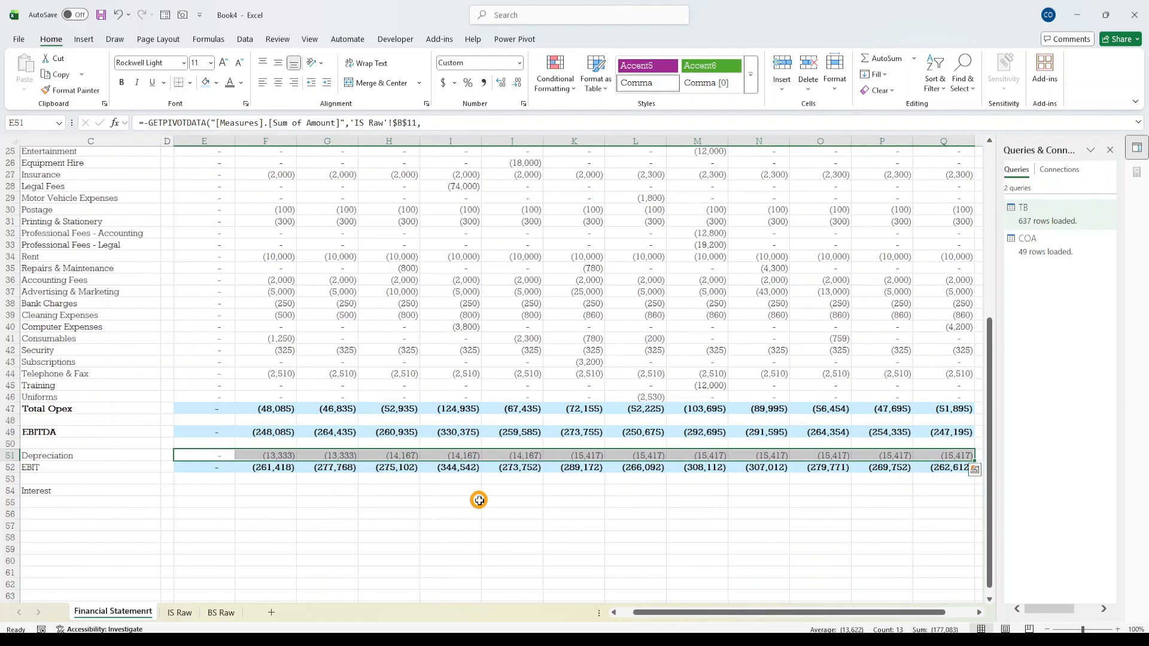
pyautogui.hotkey('ctrl', 'c')
pyautogui.press('Down')
pyautogui.press('Down')
pyautogui.press('Down')
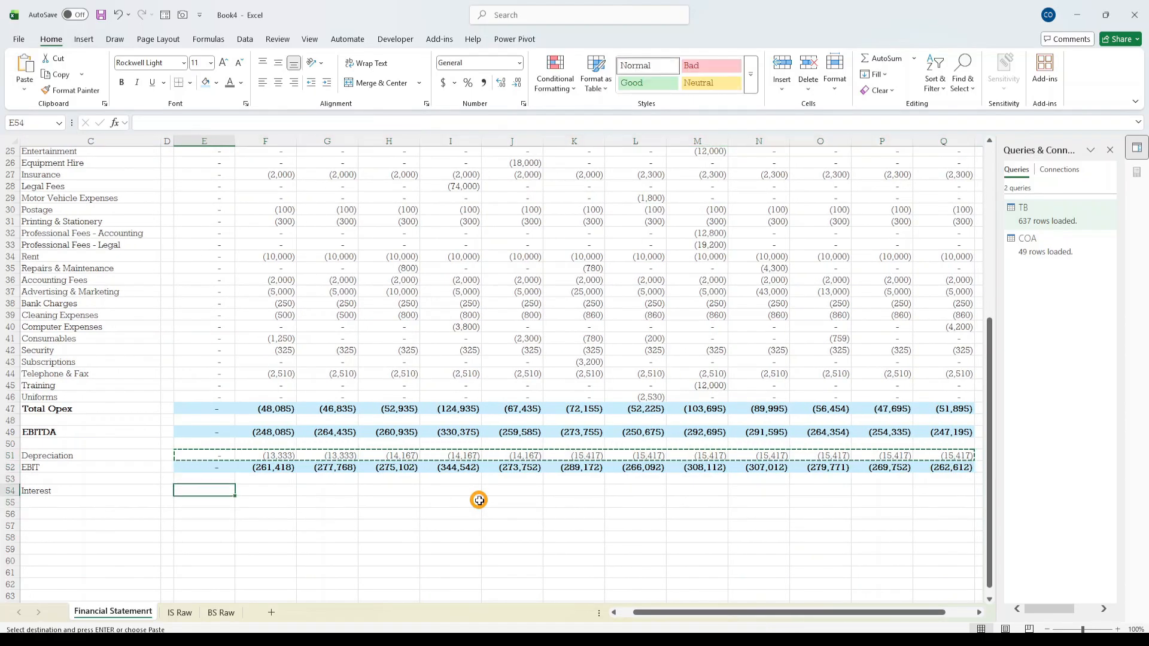
pyautogui.hotkey('ctrl', 'v')
pyautogui.press('Escape')
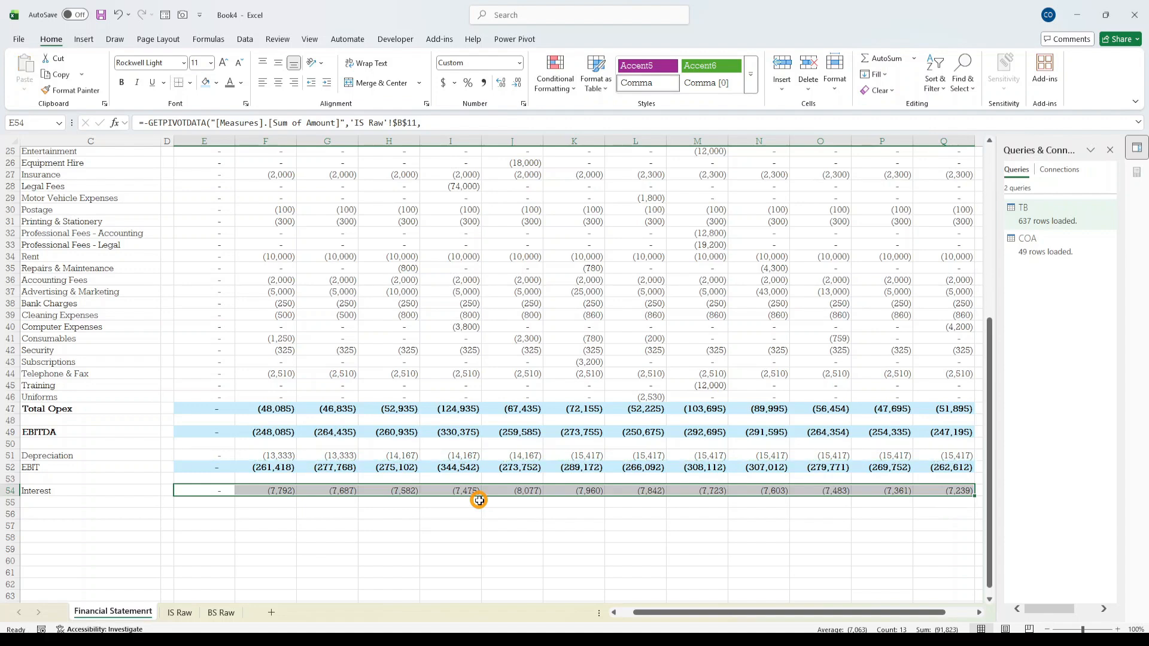
# - Check which cells the Interest formula for Jan-23 in F54 refers to, leaving it unchanged
pyautogui.click(281, 494)
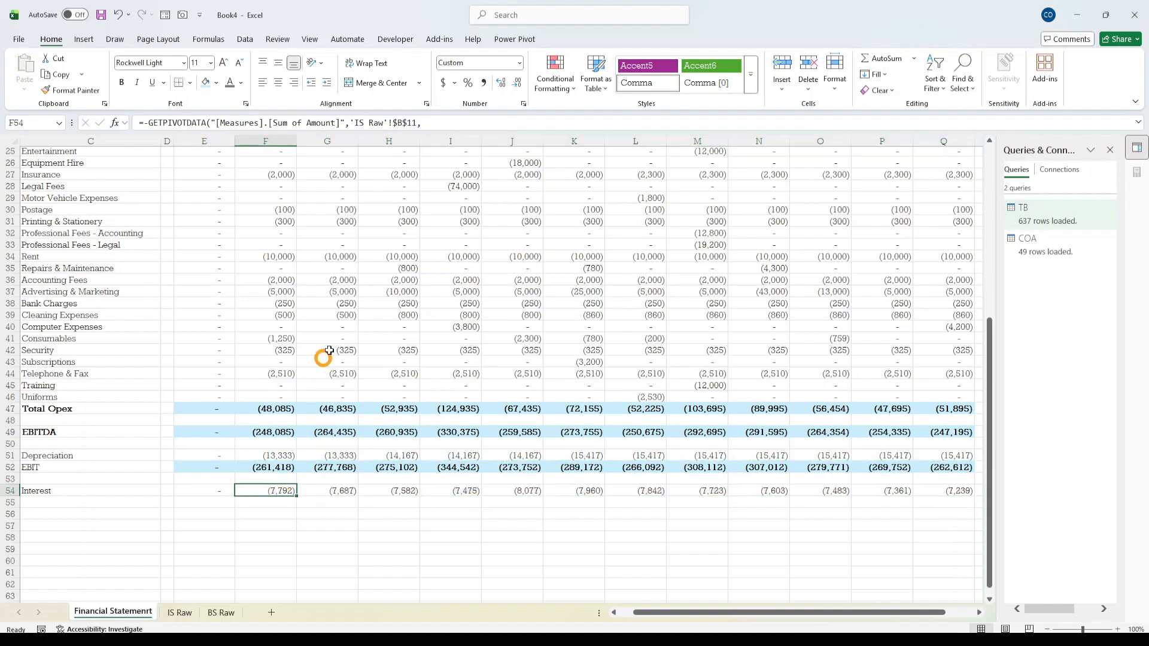
pyautogui.click(348, 120)
pyautogui.scroll(8, 333, 469)
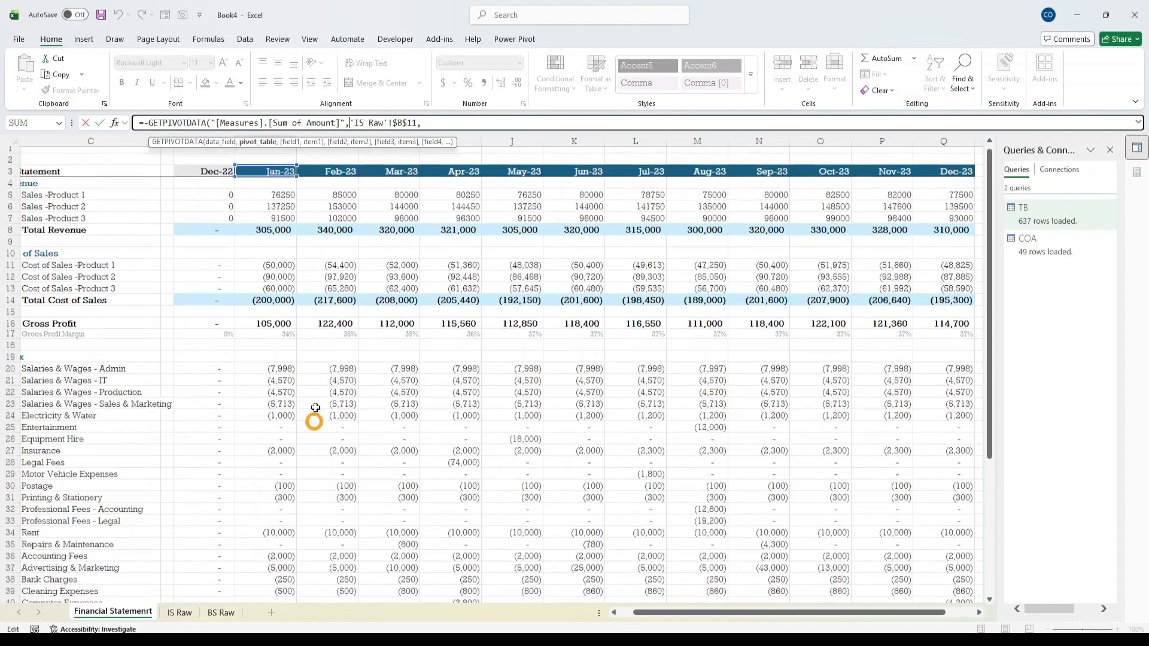
pyautogui.scroll(-10, 377, 397)
pyautogui.press('Escape')
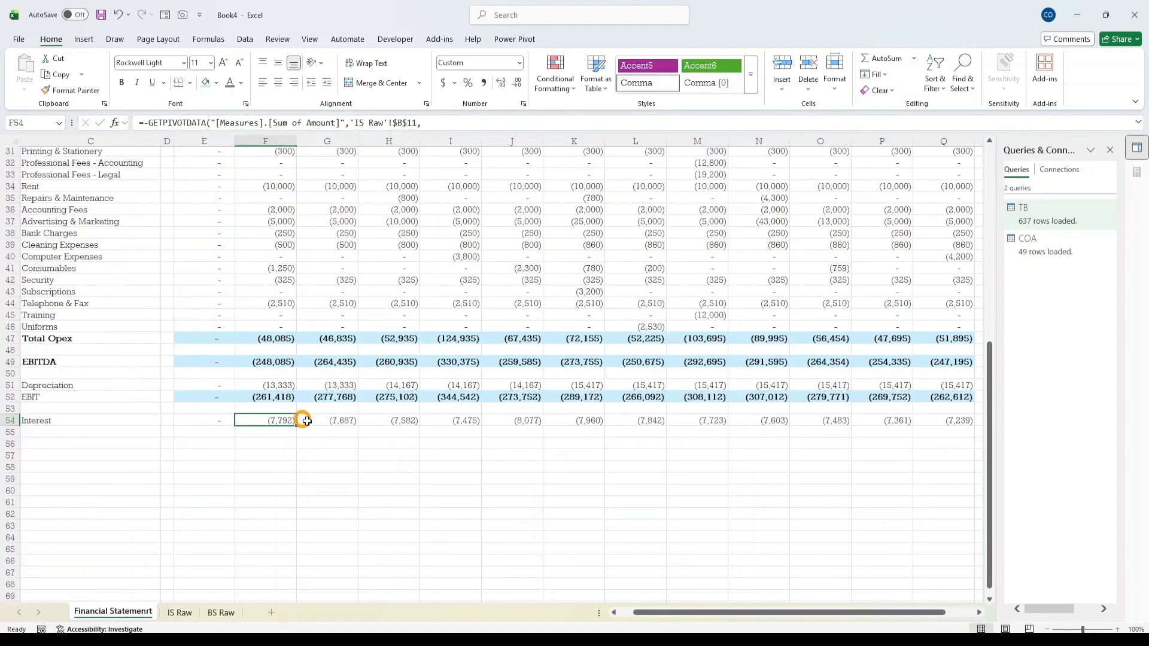
pyautogui.click(304, 450)
# - Copy the Taxation label from B45 of the IS Raw sheet into C55 below Interest in the financial statement sheet
pyautogui.click(120, 432)
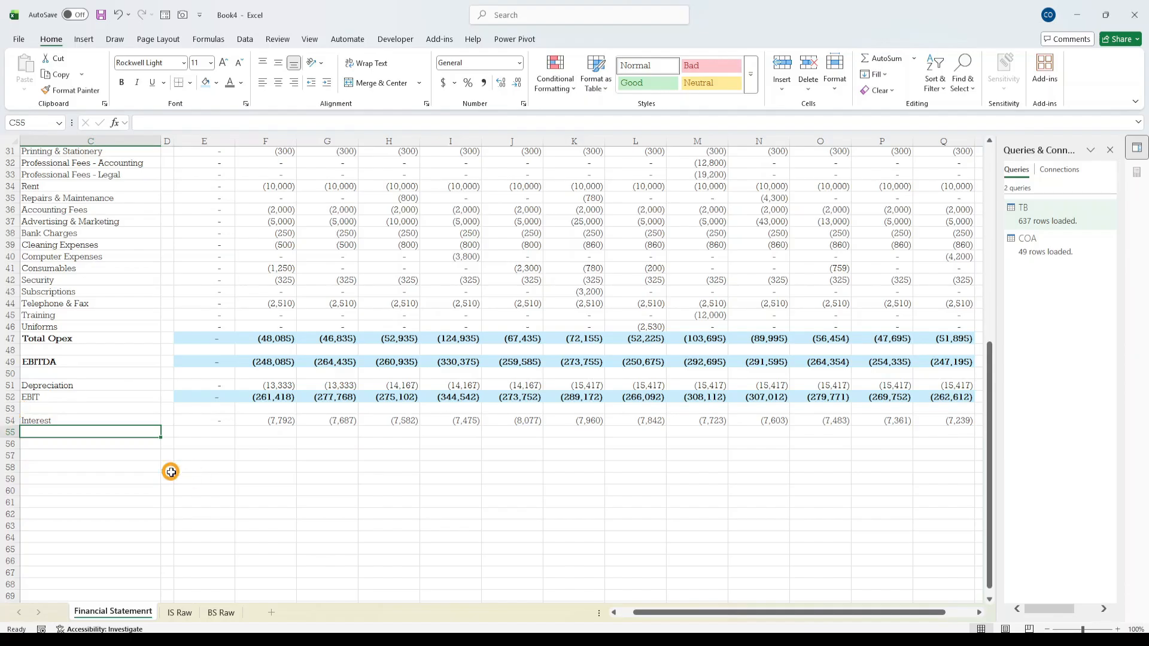
pyautogui.click(179, 614)
pyautogui.scroll(-7, 90, 473)
pyautogui.scroll(1, 98, 490)
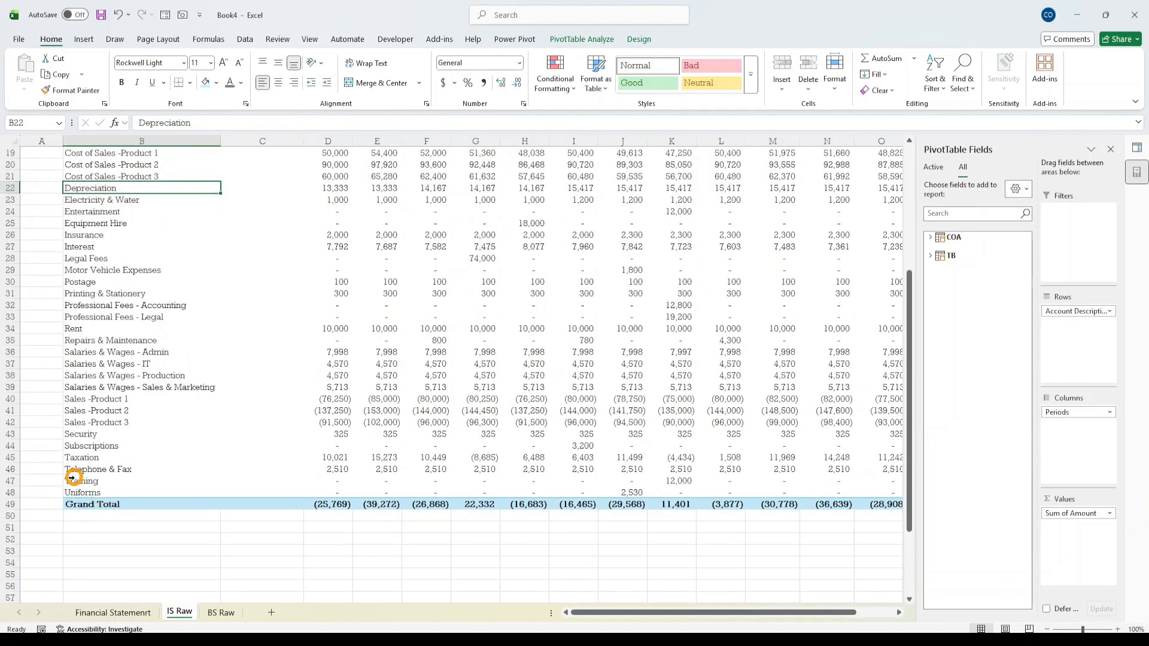
pyautogui.click(89, 458)
pyautogui.hotkey('ctrl', 'c')
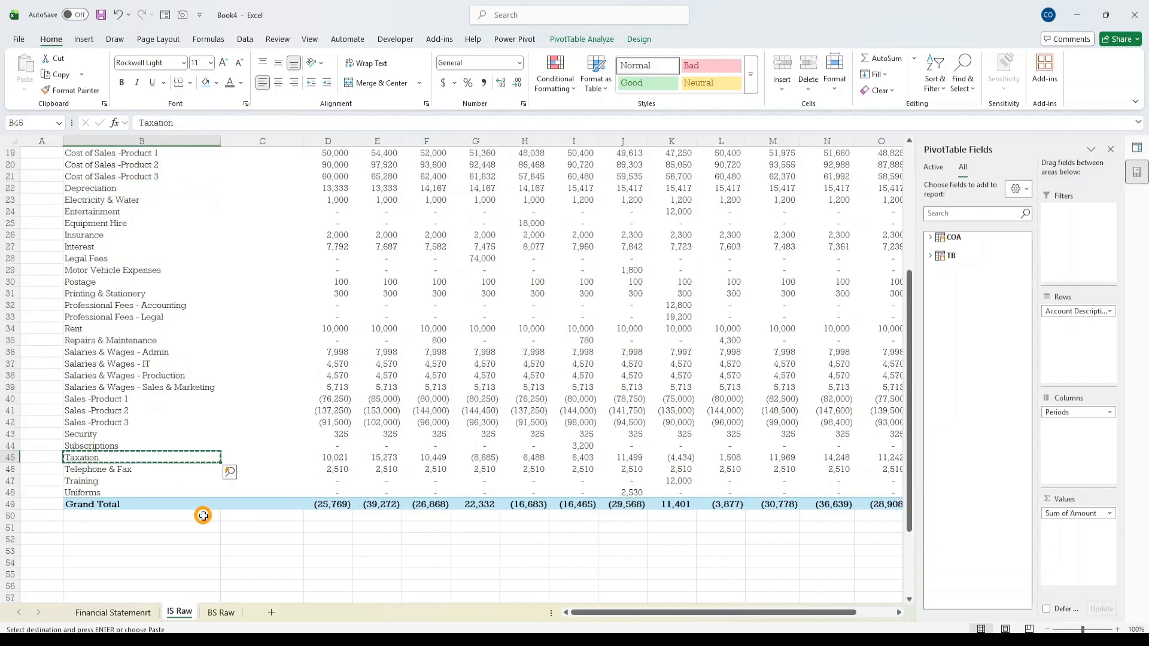
pyautogui.click(113, 613)
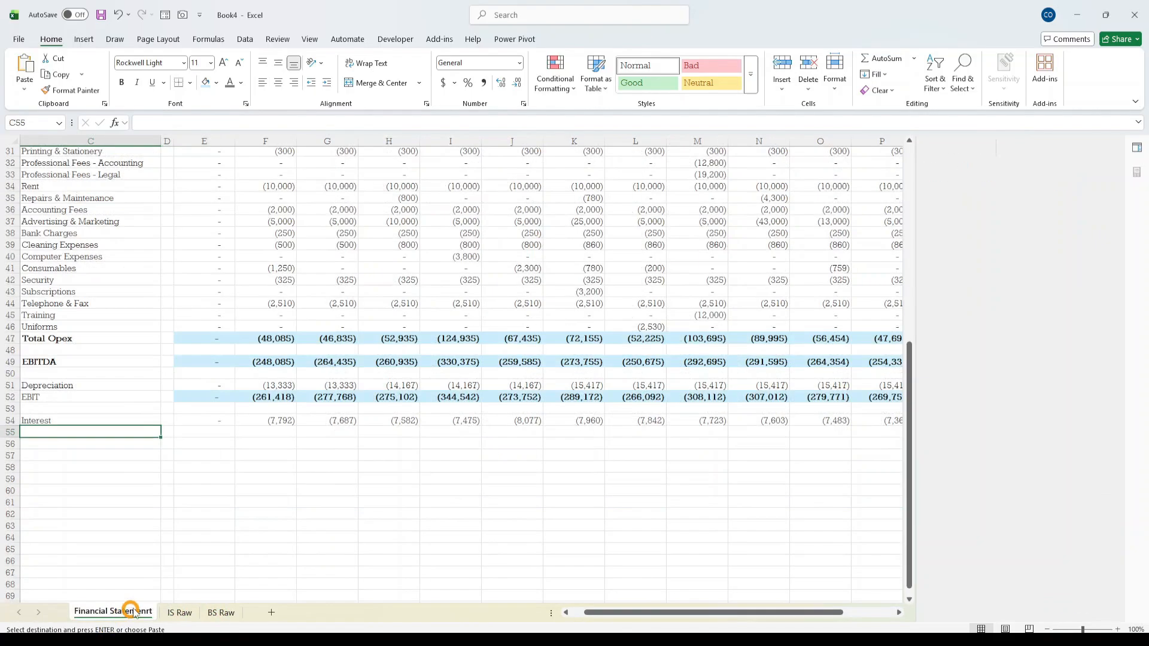
pyautogui.hotkey('ctrl', 'v')
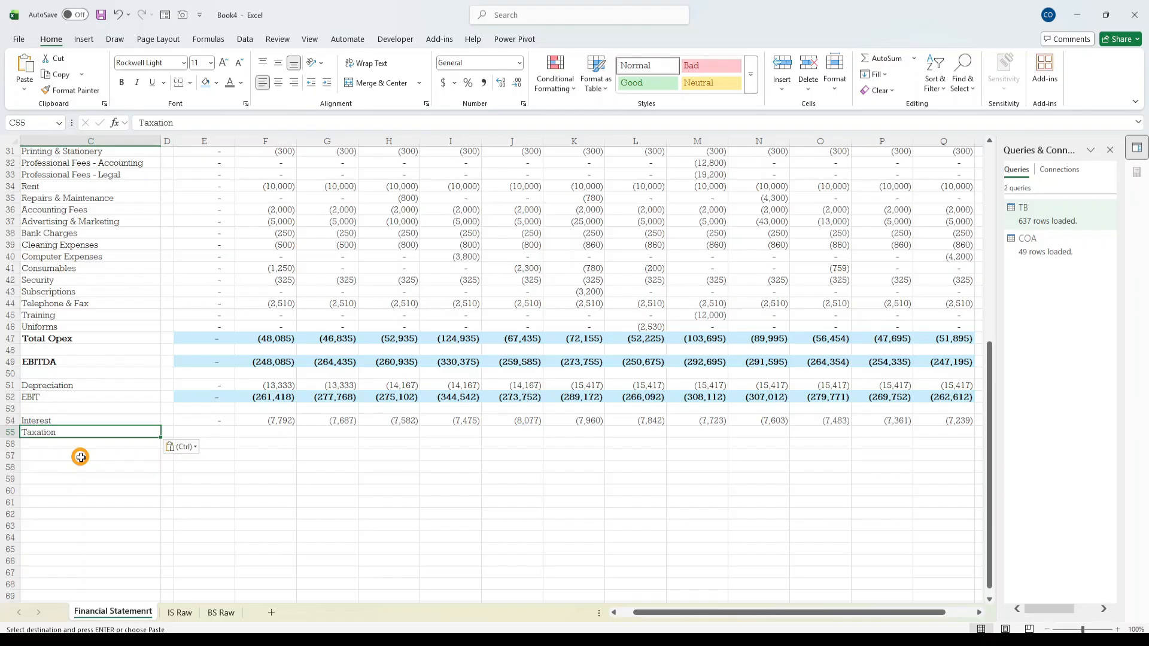
# - Fill the Interest formulas from E54:Q54 down into the Taxation row
pyautogui.click(224, 422)
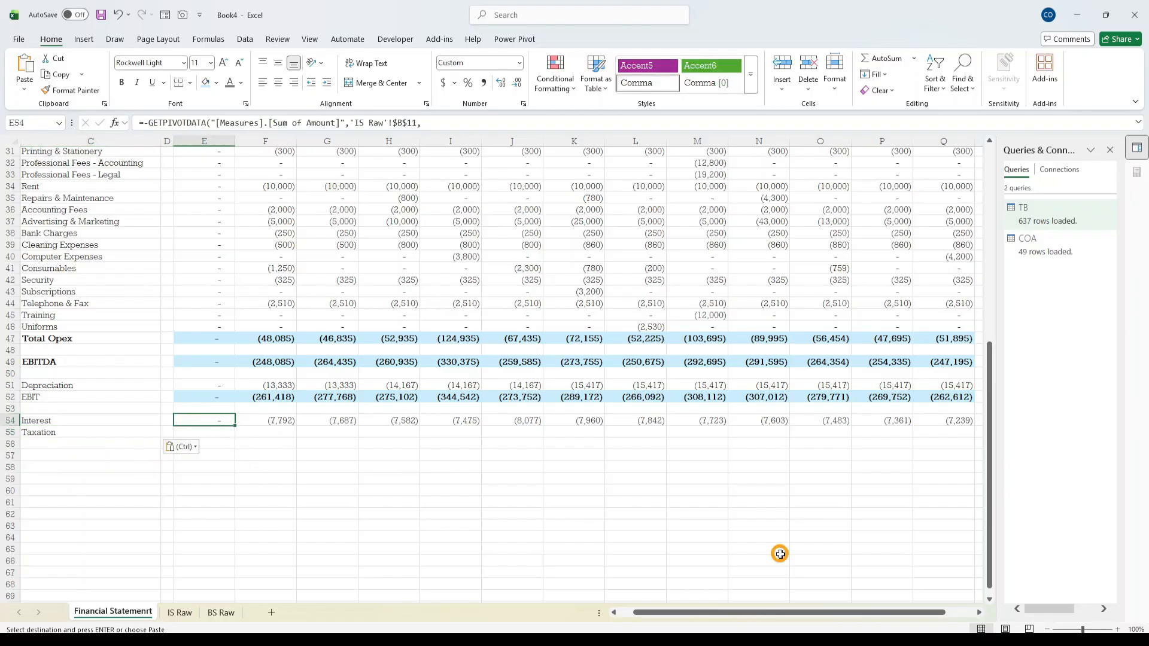
pyautogui.hotkey('ctrl', 'shift', 'Right')
pyautogui.hotkey('shift', 'Down')
pyautogui.hotkey('ctrl', 'd')
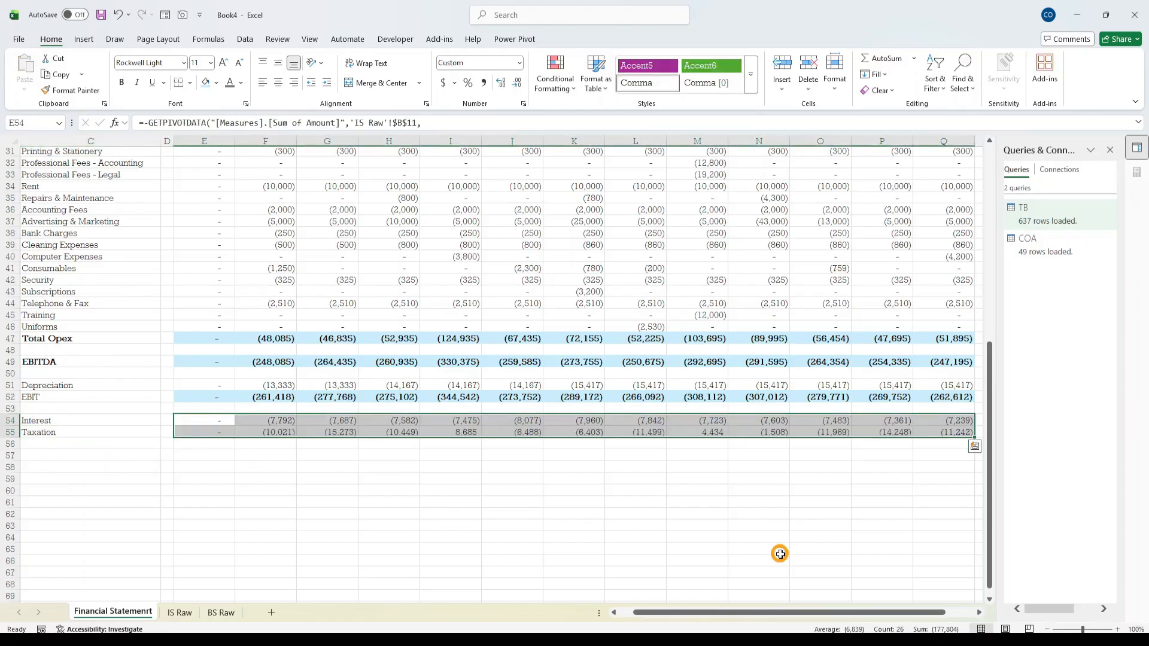
# - Enter the label PAT in C56 below Taxation
pyautogui.press('Down')
pyautogui.press('Down')
pyautogui.press('Left')
pyautogui.press('Left')
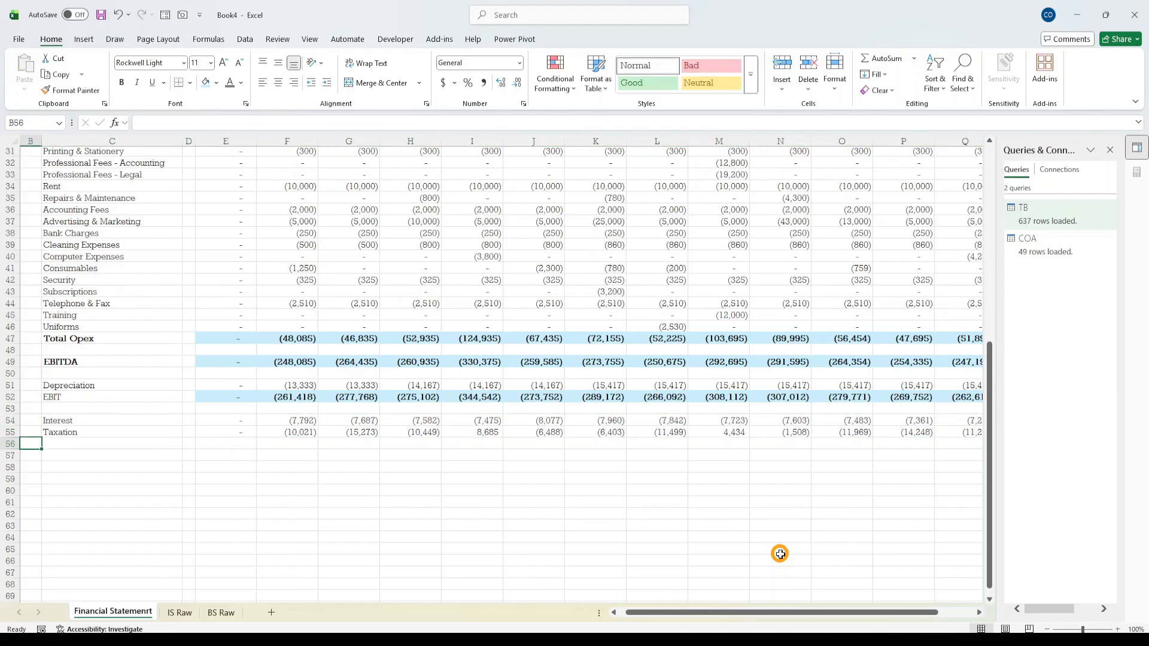
pyautogui.write('PAT')
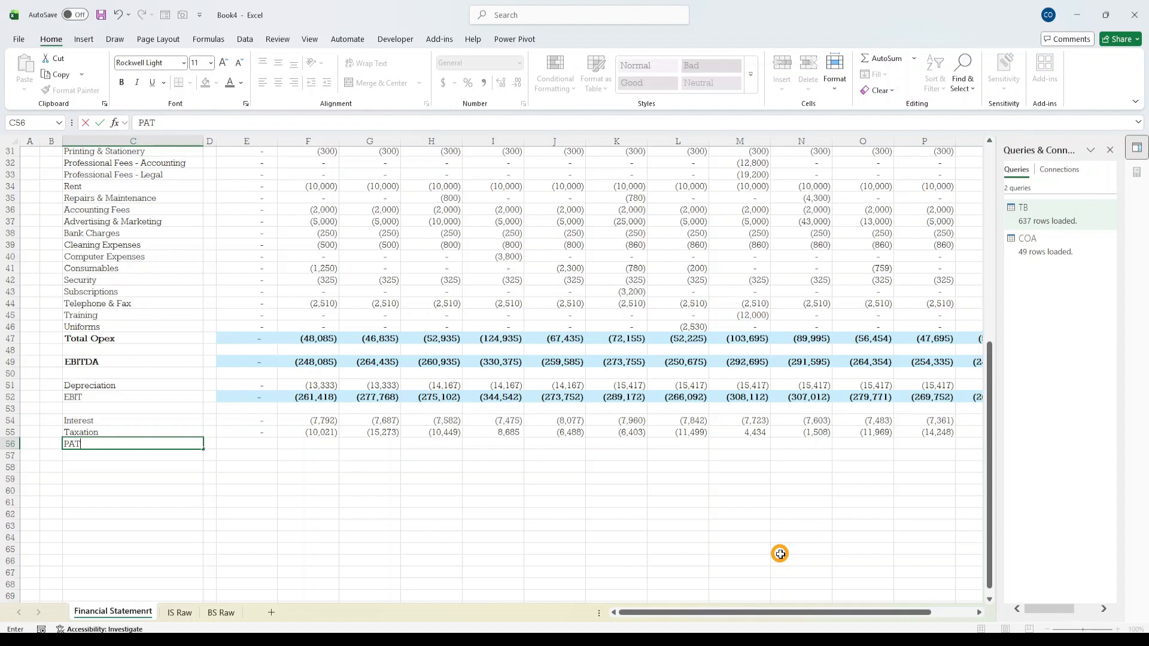
pyautogui.hotkey('ctrl', 'Return')
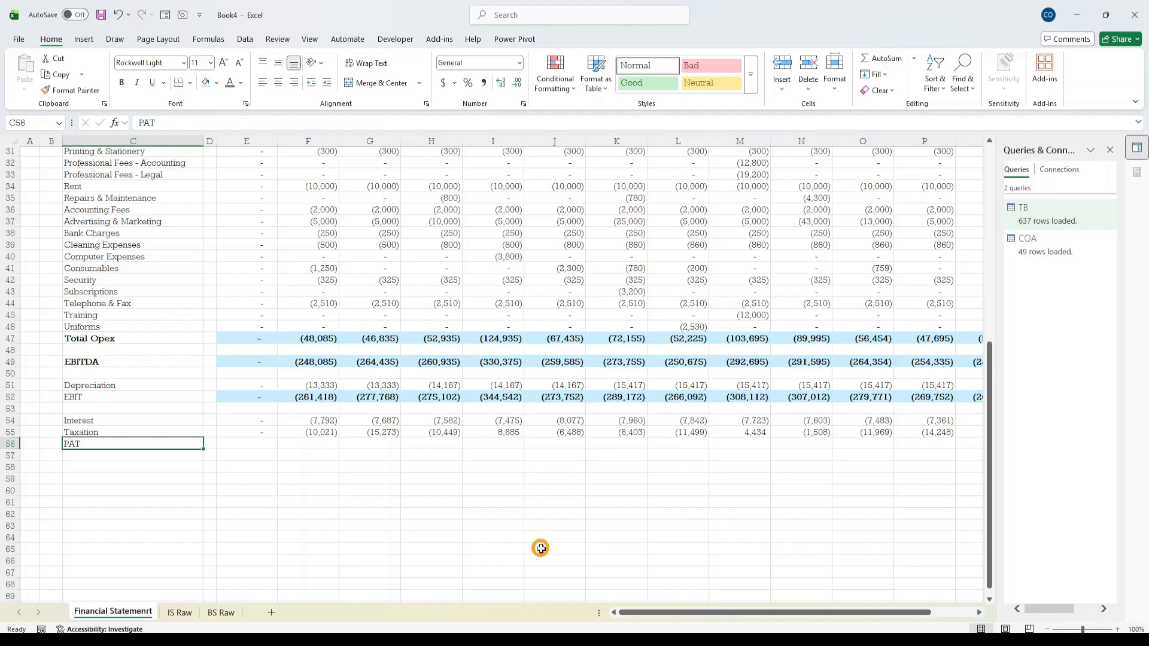
# - Copy the formatting of the EBITDA row, row 49, onto the PAT row, row 56
pyautogui.click(5, 361)
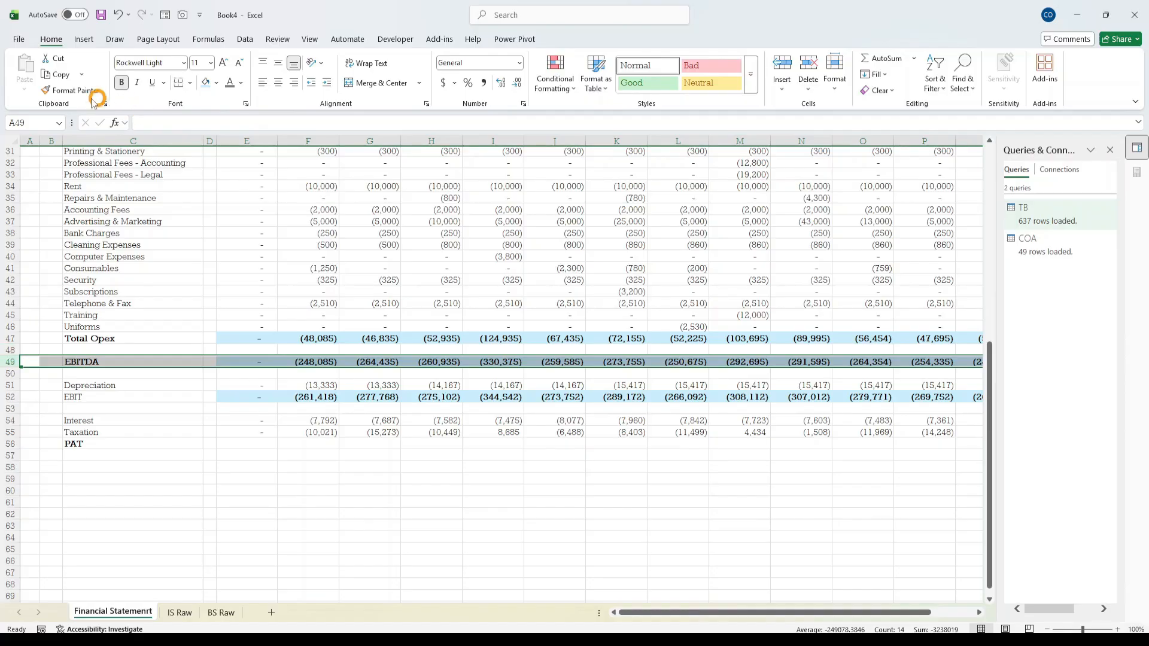
pyautogui.click(72, 90)
pyautogui.click(10, 444)
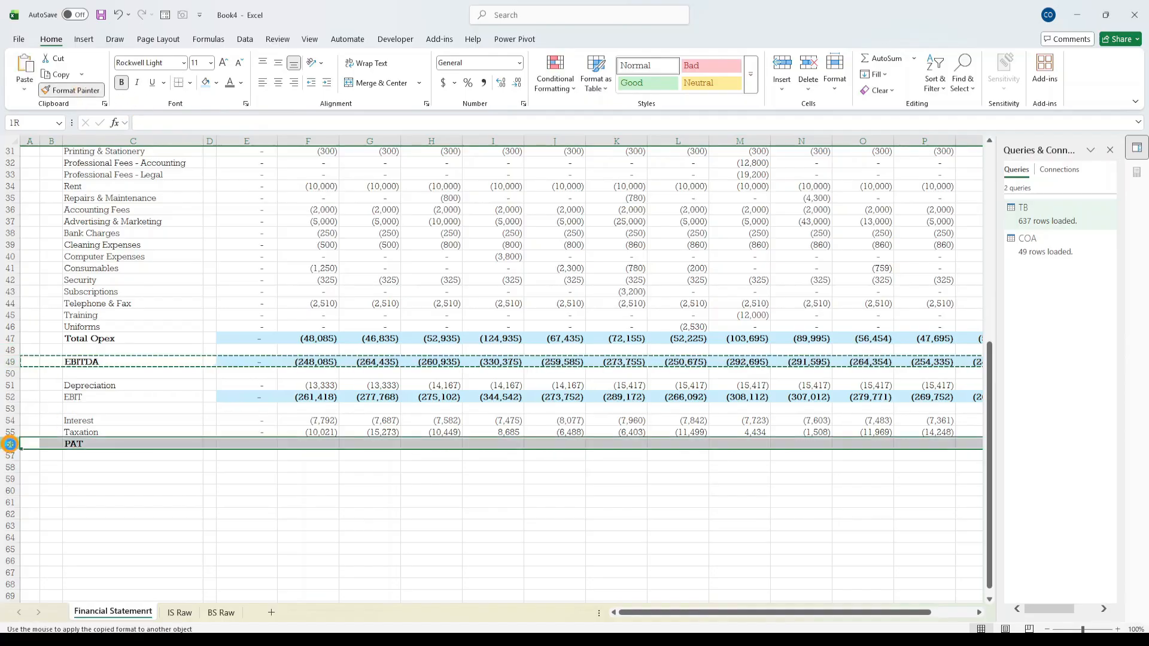
# - Calculate PAT in E56 with =SUM(E52,E54:E55), adding EBIT, Interest and Taxation
pyautogui.click(262, 444)
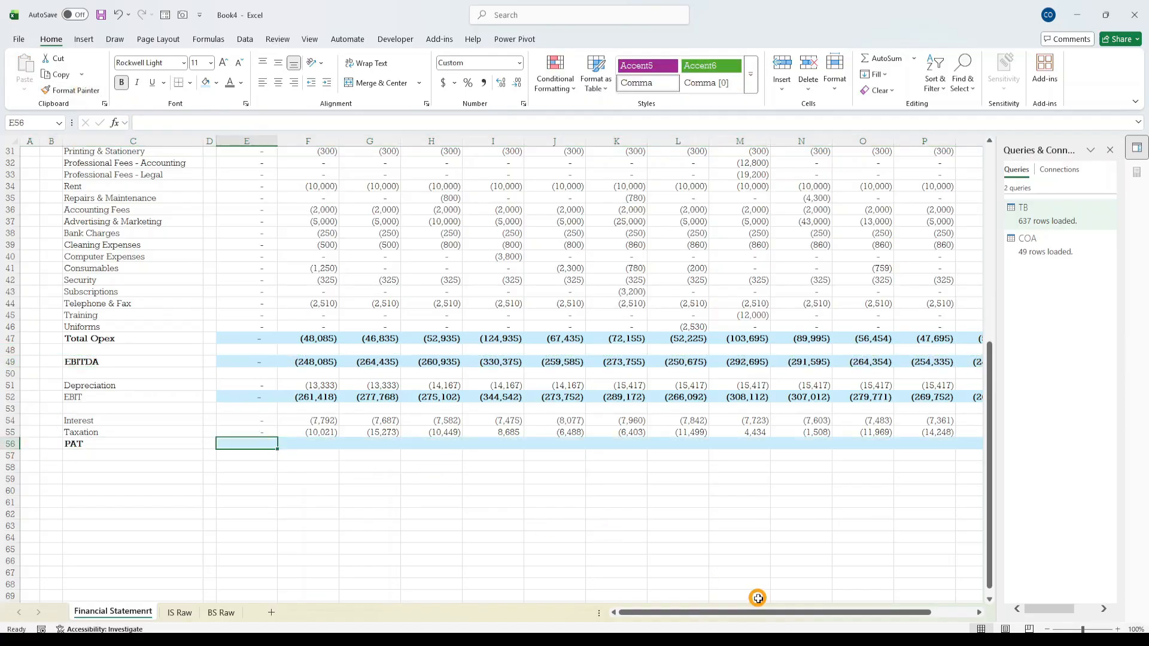
pyautogui.write('=Sum(')
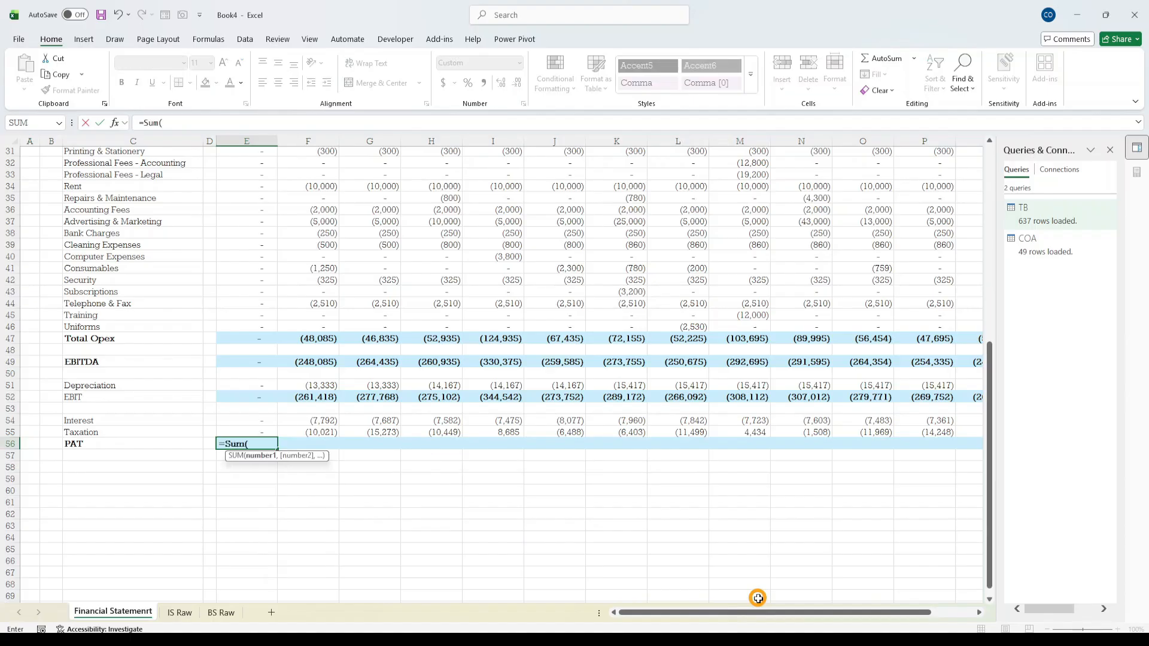
pyautogui.press('Up')
pyautogui.press('Up')
pyautogui.press('Up')
pyautogui.press('Up')
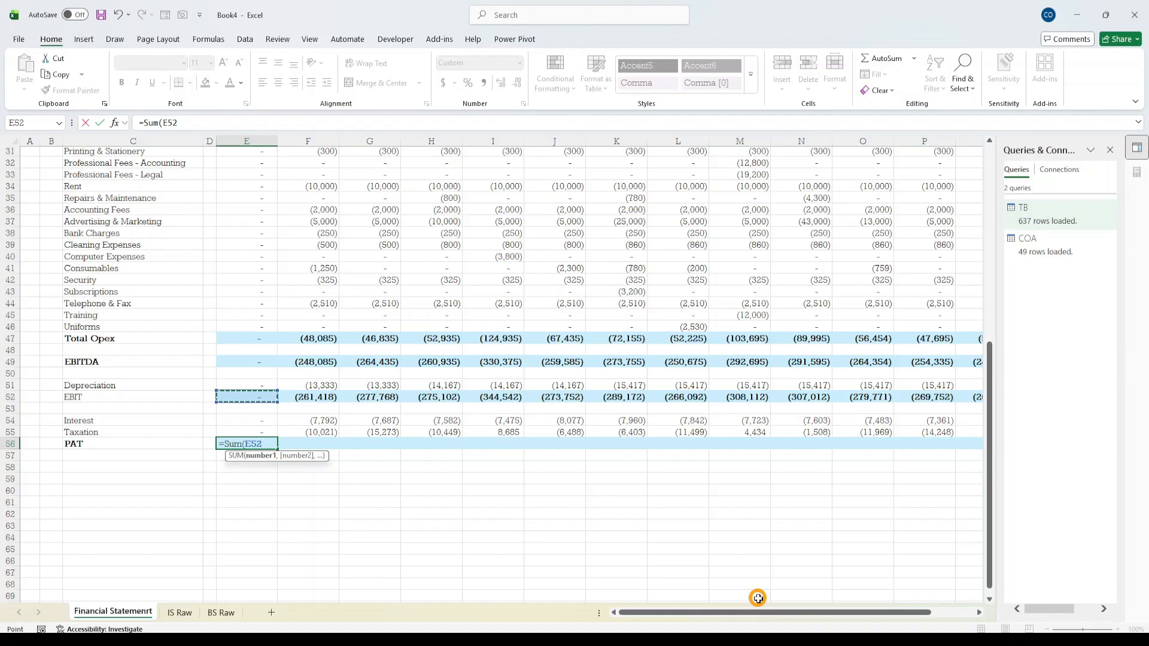
pyautogui.write(',')
pyautogui.press('Up')
pyautogui.press('Up')
pyautogui.hotkey('shift', 'Down')
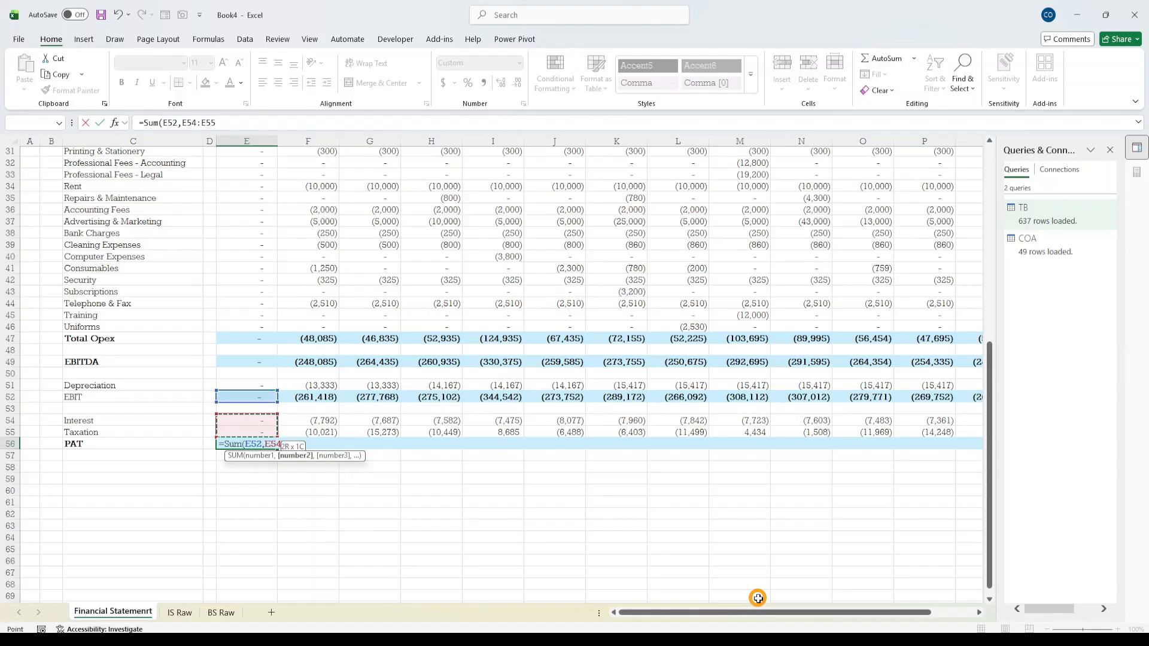
pyautogui.write(')')
pyautogui.hotkey('ctrl', 'Return')
# - Fill the PAT formula from E56 across to column Q
pyautogui.hotkey('shift', 'Right')
pyautogui.hotkey('shift', 'Right')
pyautogui.hotkey('shift', 'Right')
pyautogui.hotkey('shift', 'Right')
pyautogui.hotkey('shift', 'Right')
pyautogui.hotkey('shift', 'Right')
pyautogui.hotkey('shift', 'Right')
pyautogui.hotkey('shift', 'Right')
pyautogui.hotkey('shift', 'Right')
pyautogui.hotkey('shift', 'Right')
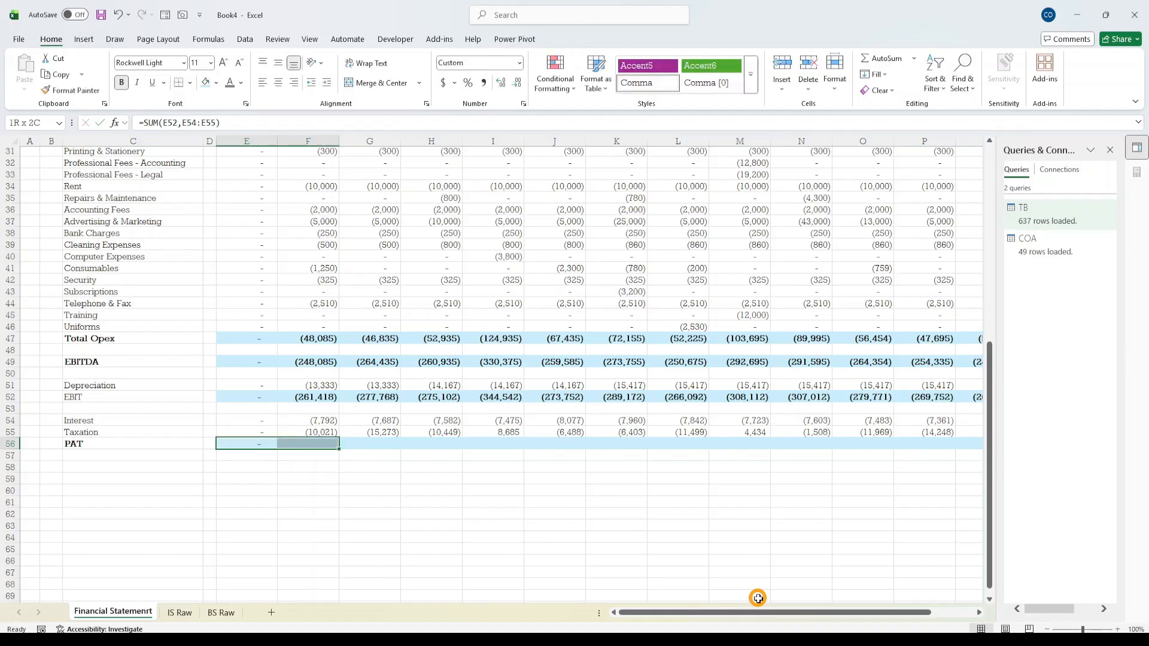
pyautogui.hotkey('shift', 'Right')
pyautogui.hotkey('shift', 'Right')
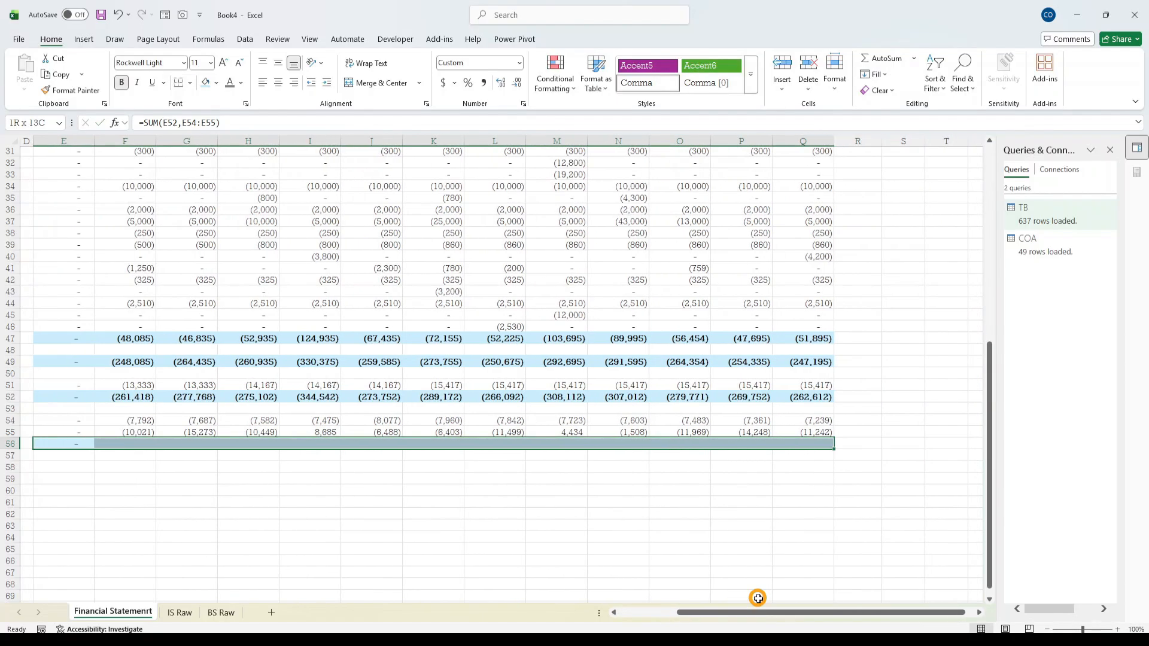
pyautogui.hotkey('ctrl', 'r')
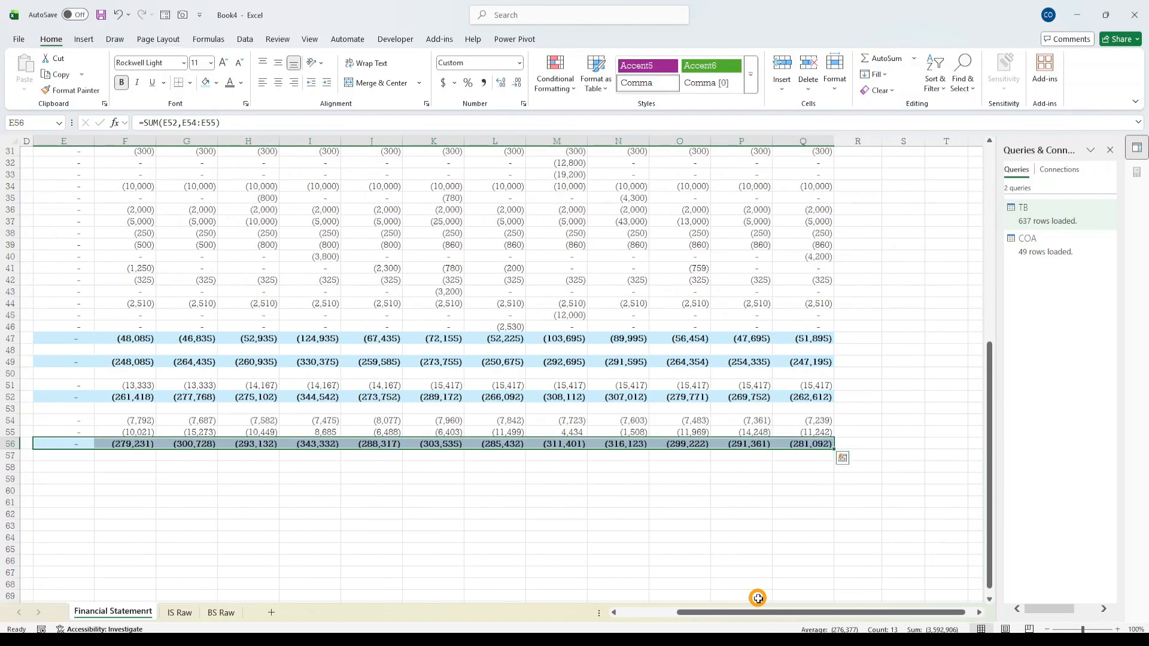
# - Review the Jan-23 formulas in column F from PAT up through Opex, Gross Profit, Cost of Sales and Revenue
pyautogui.press('Down')
pyautogui.press('Up')
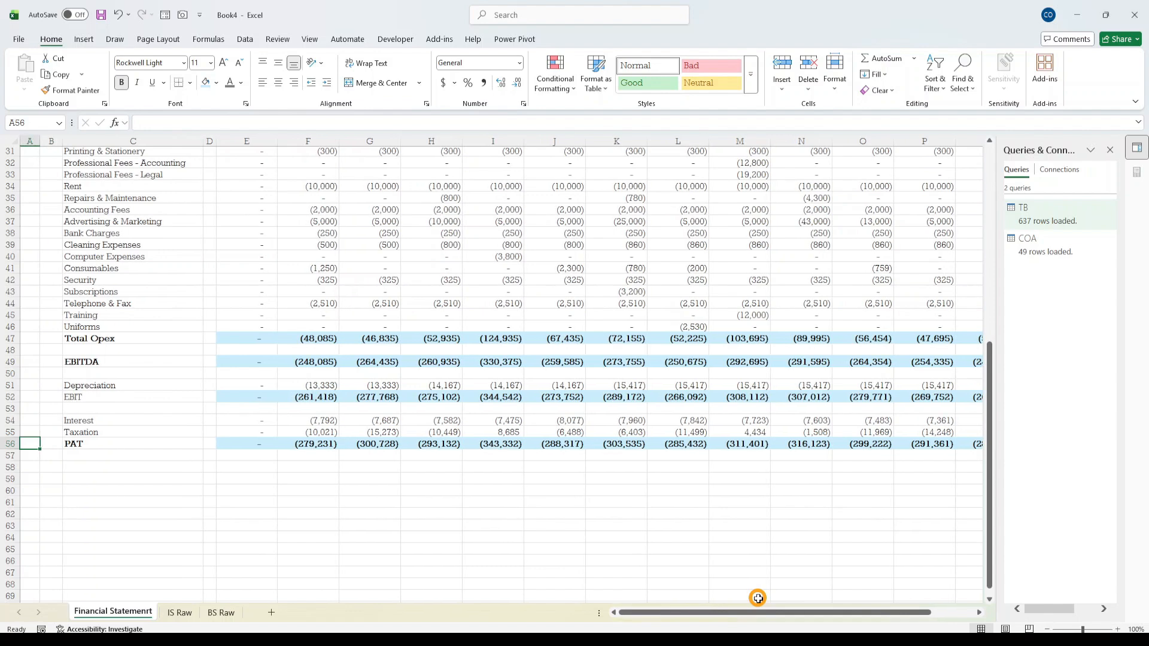
pyautogui.press('Right')
pyautogui.press('Right')
pyautogui.press('Right')
pyautogui.press('Right')
pyautogui.press('Right')
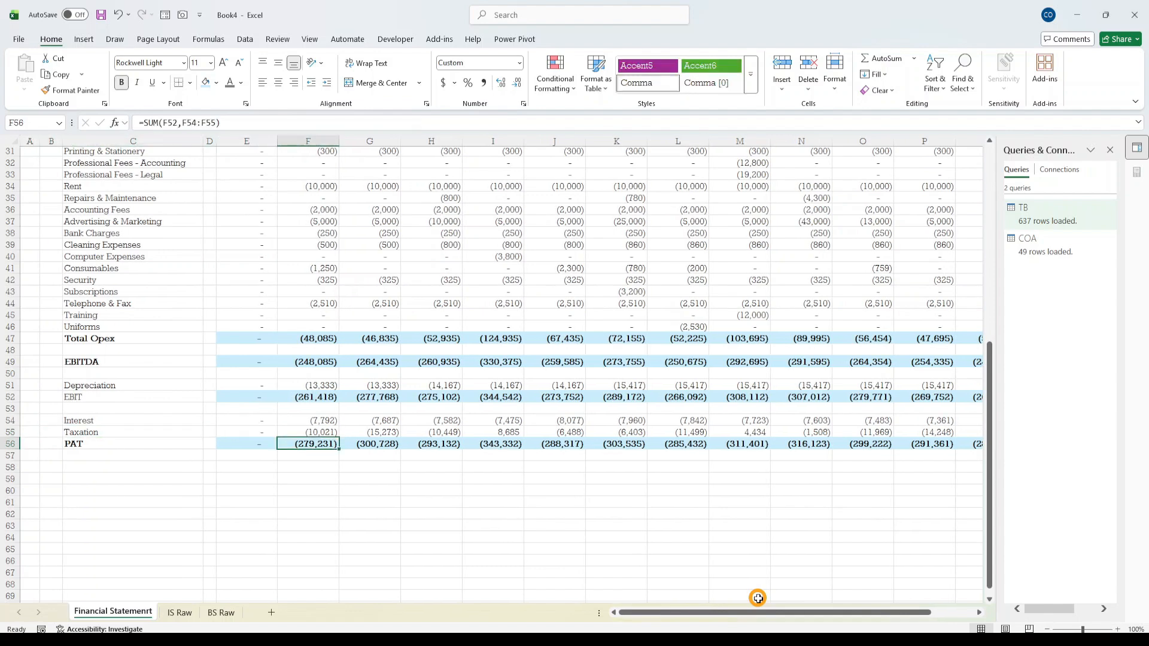
pyautogui.press('Down')
pyautogui.press('Up')
pyautogui.press('Up')
pyautogui.press('Up')
pyautogui.press('Up')
pyautogui.press('Up')
pyautogui.press('Up')
pyautogui.press('Up')
pyautogui.press('Up')
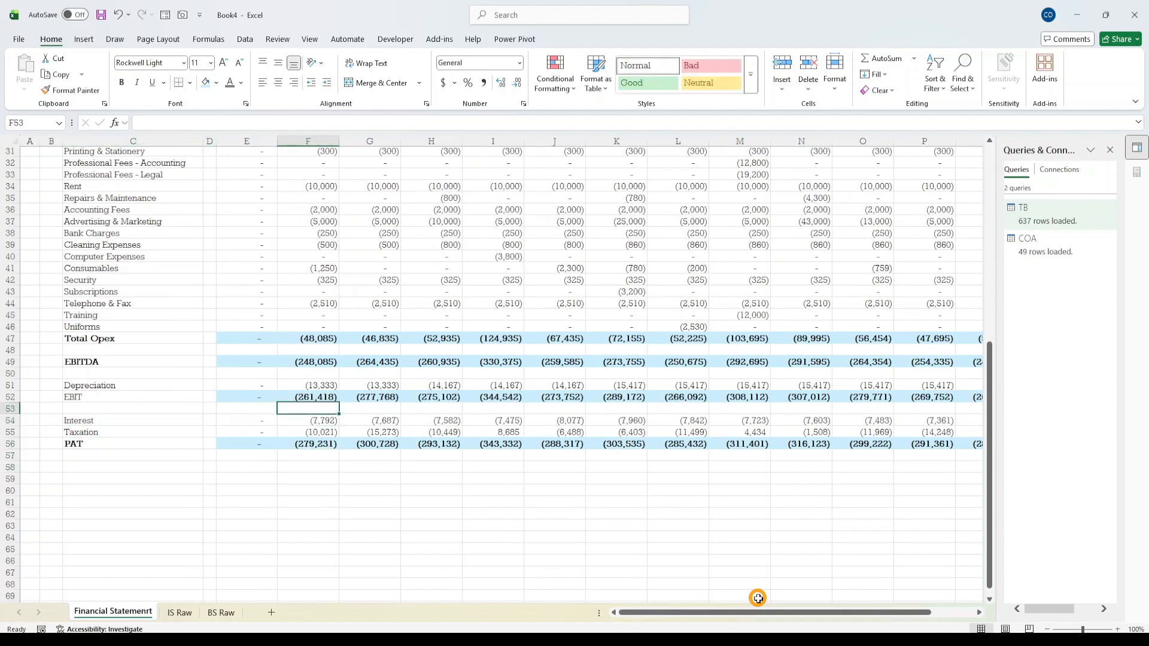
pyautogui.press('Up')
pyautogui.press('Up')
pyautogui.press('Up')
pyautogui.press('Up')
pyautogui.press('Up')
pyautogui.press('Down')
pyautogui.press('Down')
pyautogui.press('Down')
pyautogui.press('Down')
pyautogui.press('Down')
pyautogui.press('Down')
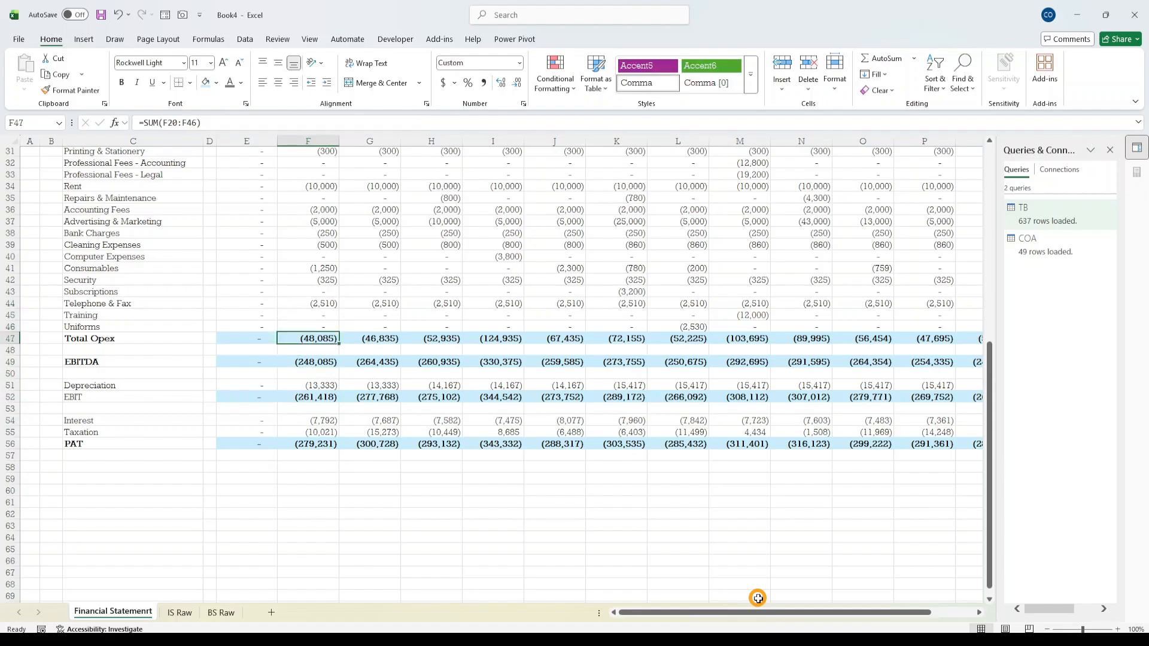
pyautogui.press('Down')
pyautogui.press('Down')
pyautogui.press('Down')
pyautogui.press('Up')
pyautogui.press('Up')
pyautogui.press('Up')
pyautogui.press('Up')
pyautogui.press('Up')
pyautogui.press('Up')
pyautogui.press('Up')
pyautogui.press('Up')
pyautogui.press('Up')
pyautogui.press('Up')
pyautogui.press('Up')
pyautogui.press('Up')
pyautogui.press('Up')
pyautogui.press('Up')
pyautogui.press('Up')
pyautogui.press('Up')
pyautogui.press('Up')
pyautogui.press('Up')
pyautogui.press('Up')
pyautogui.press('Up')
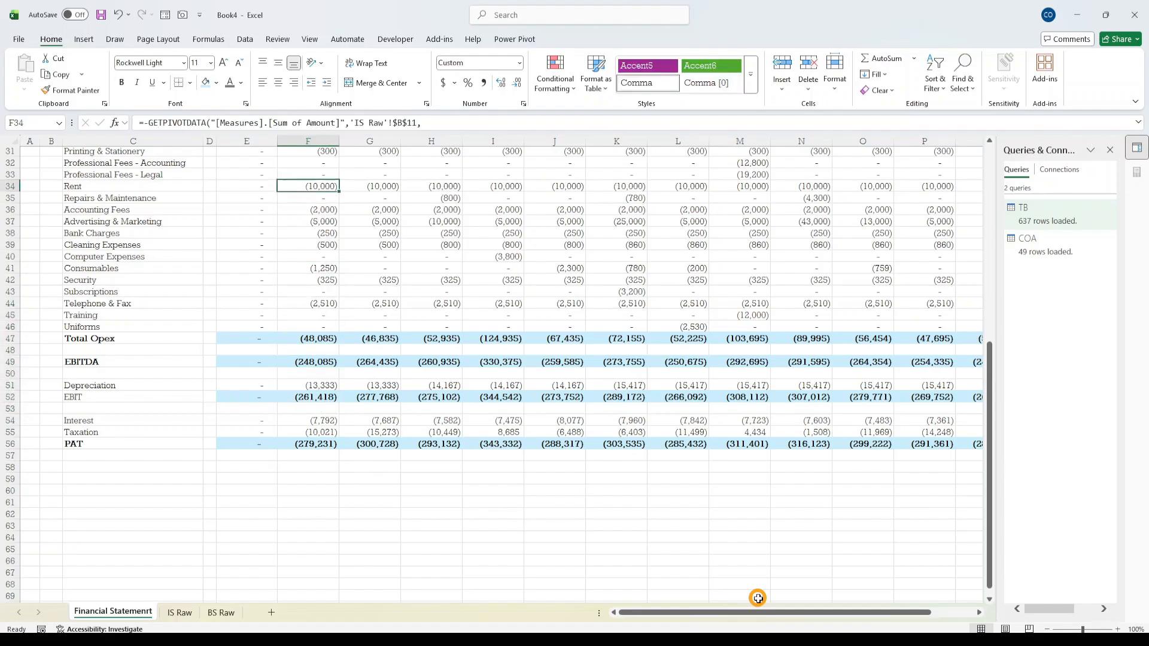
pyautogui.press('Up')
pyautogui.press('Up')
pyautogui.press('Up')
pyautogui.press('Up')
pyautogui.press('Up')
pyautogui.press('Up')
pyautogui.press('Up')
pyautogui.press('Up')
pyautogui.press('Up')
pyautogui.press('Up')
pyautogui.press('Up')
pyautogui.press('Up')
pyautogui.press('Up')
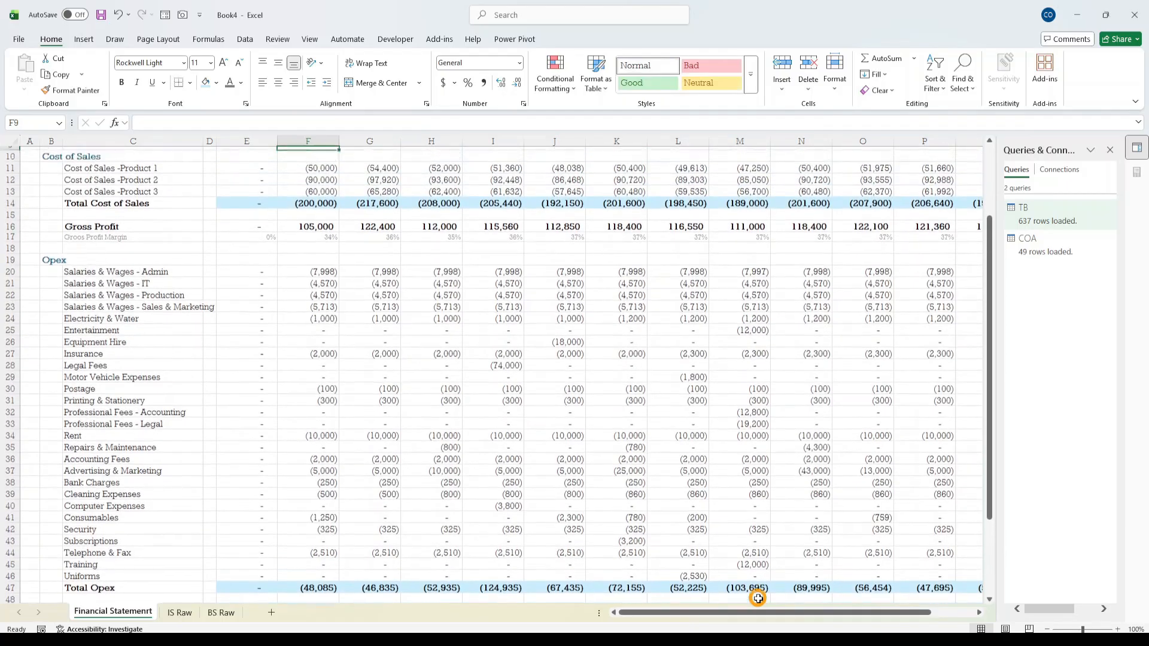
pyautogui.press('Up')
pyautogui.press('Up')
pyautogui.press('Up')
pyautogui.press('Up')
pyautogui.press('Down')
pyautogui.press('Down')
pyautogui.press('Down')
pyautogui.press('Down')
pyautogui.press('Down')
pyautogui.press('Down')
pyautogui.press('Down')
pyautogui.press('Down')
pyautogui.press('Down')
pyautogui.press('Down')
pyautogui.press('Down')
pyautogui.press('Down')
pyautogui.press('Down')
pyautogui.press('Down')
pyautogui.press('Down')
pyautogui.press('Down')
pyautogui.press('Down')
pyautogui.press('Down')
pyautogui.press('Down')
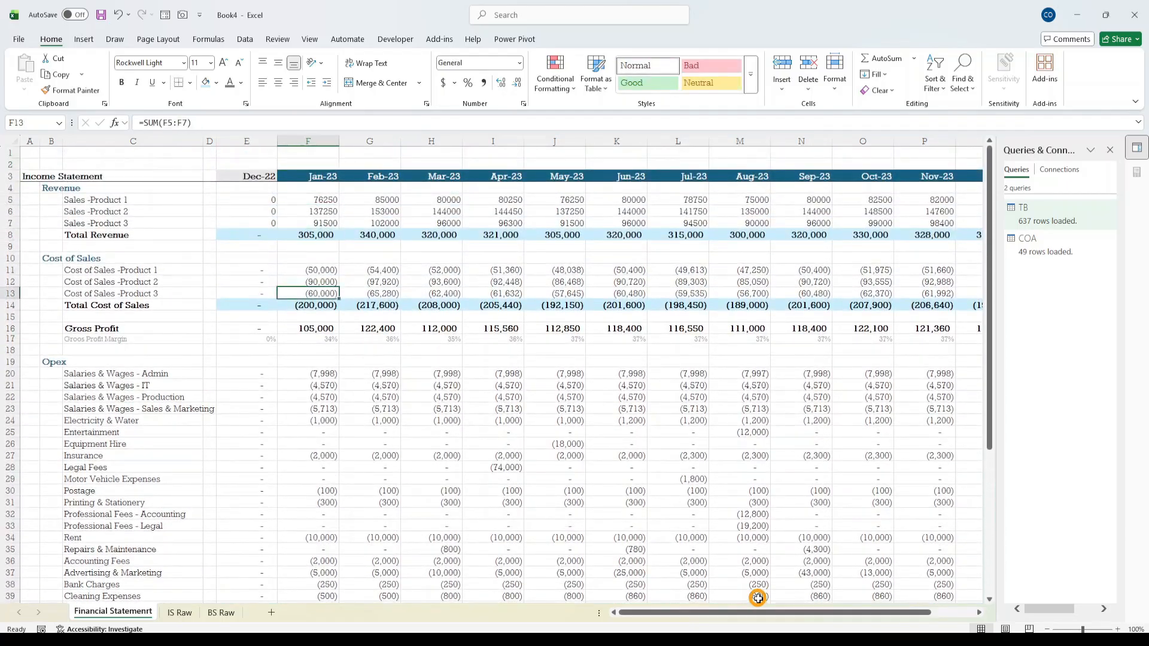
pyautogui.press('Up')
pyautogui.press('Up')
pyautogui.press('Up')
pyautogui.press('Up')
pyautogui.press('Up')
pyautogui.press('Up')
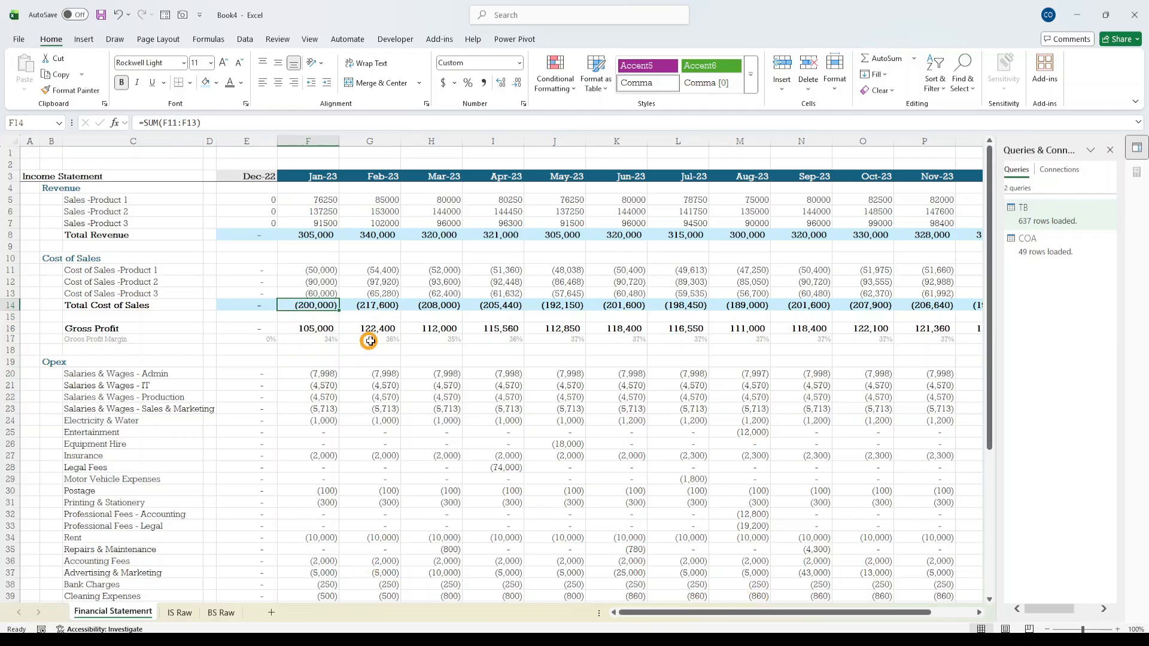
pyautogui.click(321, 333)
pyautogui.scroll(-6, 375, 389)
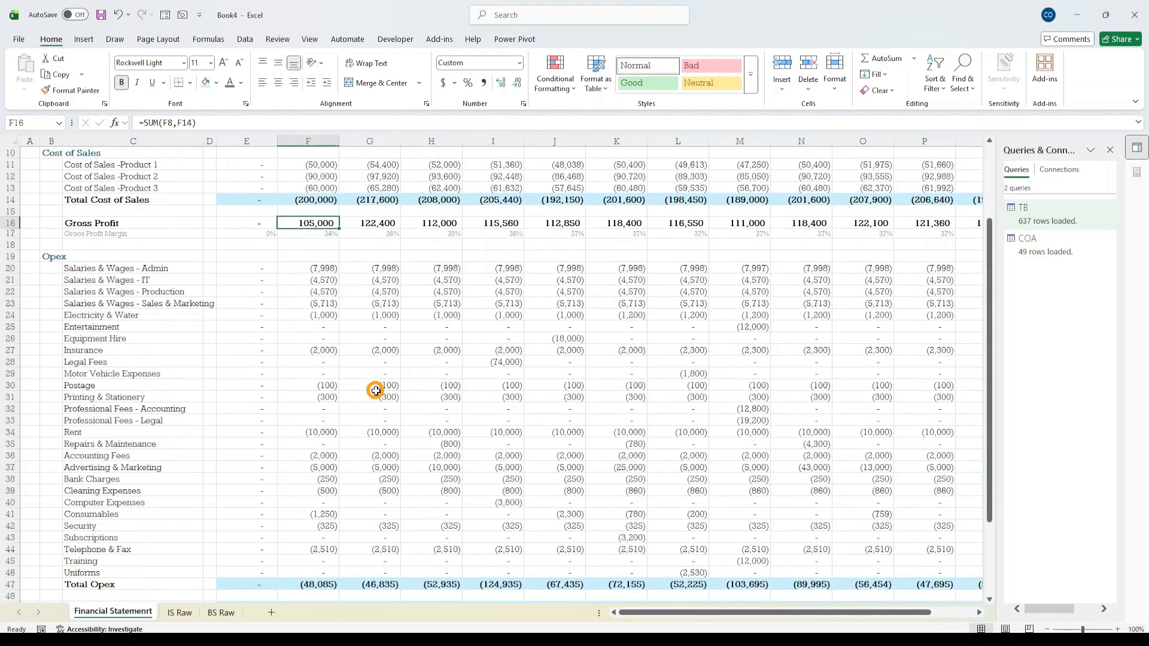
pyautogui.scroll(-1, 363, 504)
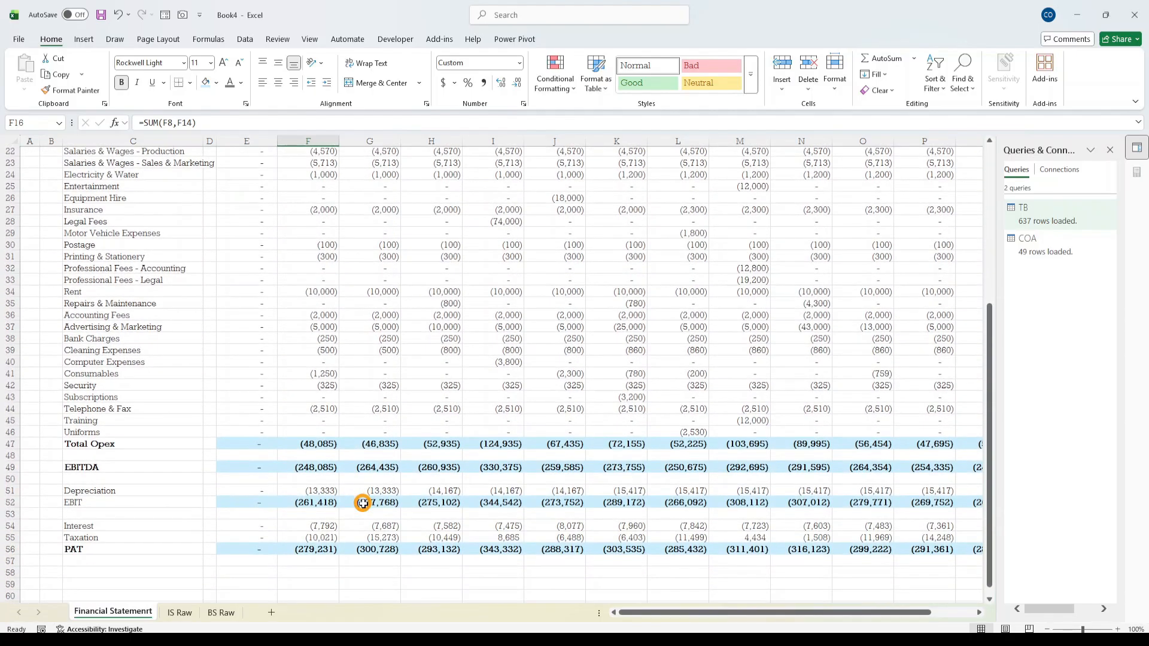
# - Correct the Jan-23 EBITDA formula in F49 to =SUM(F16,F47), so it adds Gross Profit and Total Opex
pyautogui.click(331, 467)
pyautogui.click(181, 122)
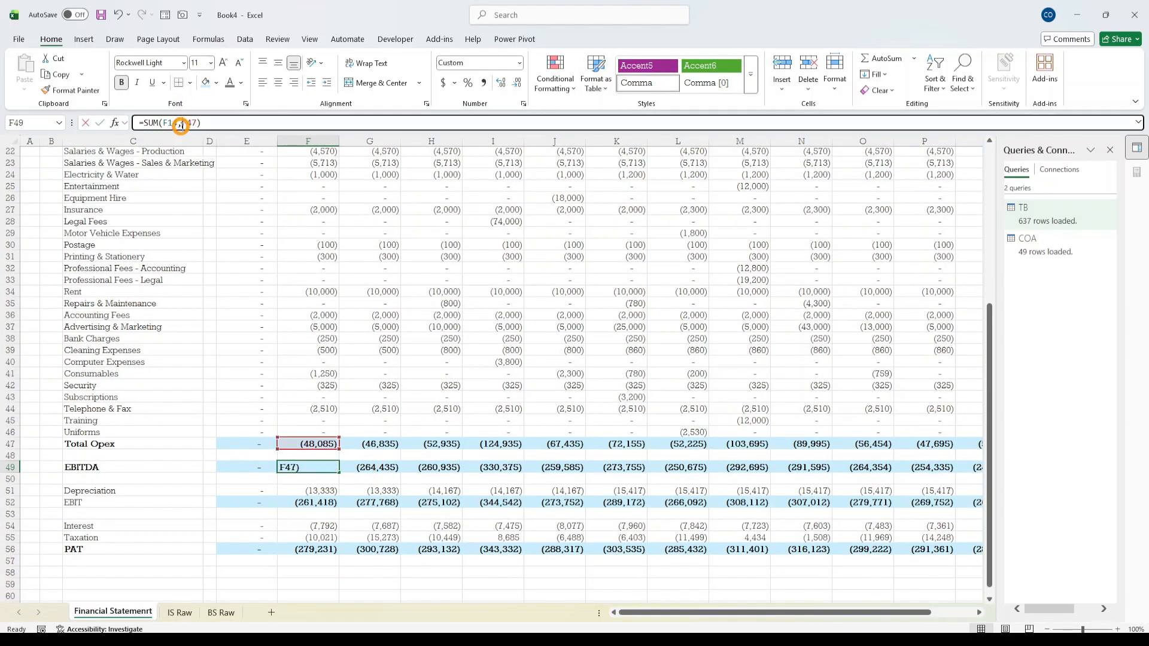
pyautogui.scroll(7, 525, 334)
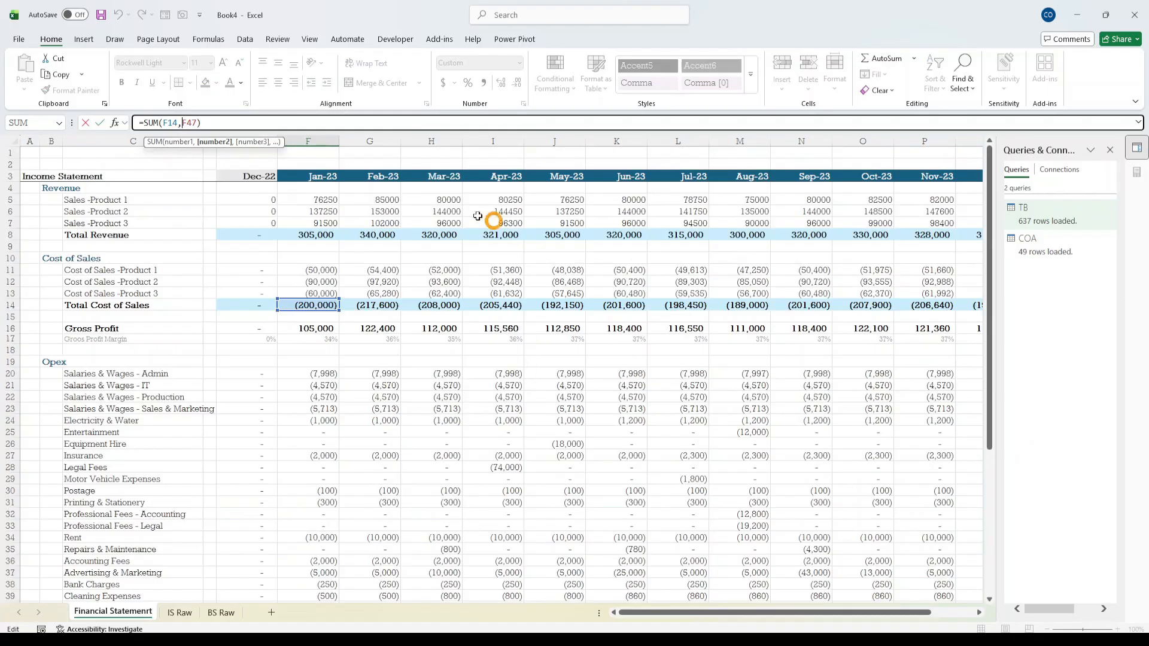
pyautogui.click(285, 328)
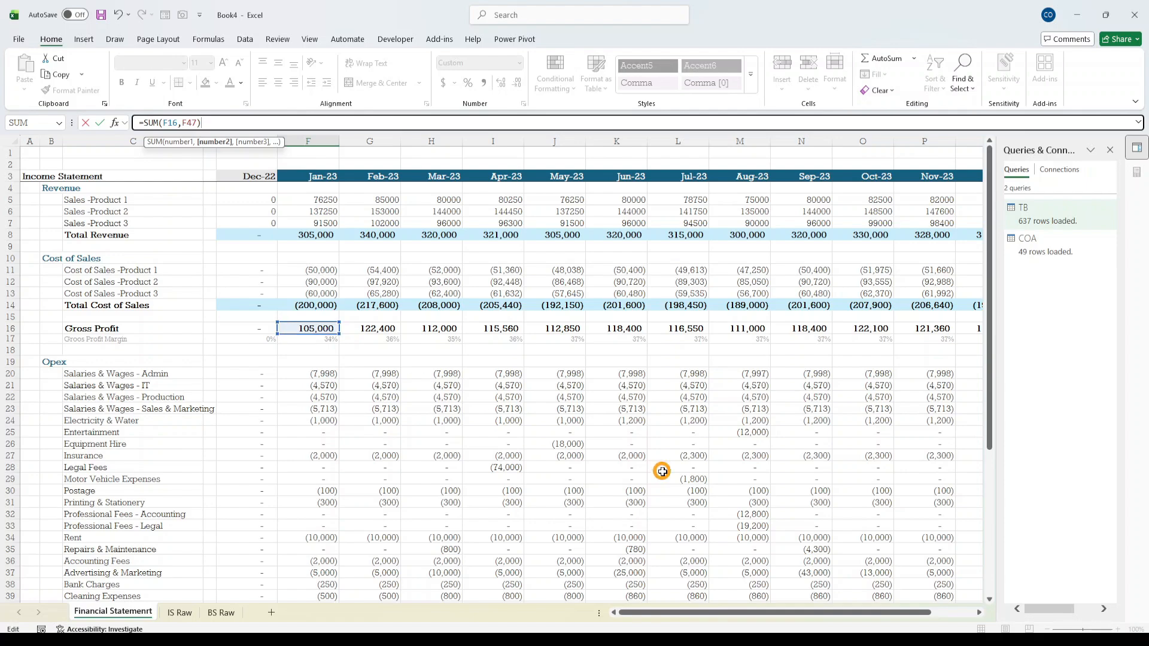
pyautogui.hotkey('ctrl', 'Return')
# - Fill the corrected EBITDA formula from F49 across row 49 to column Q
pyautogui.scroll(-1, 662, 472)
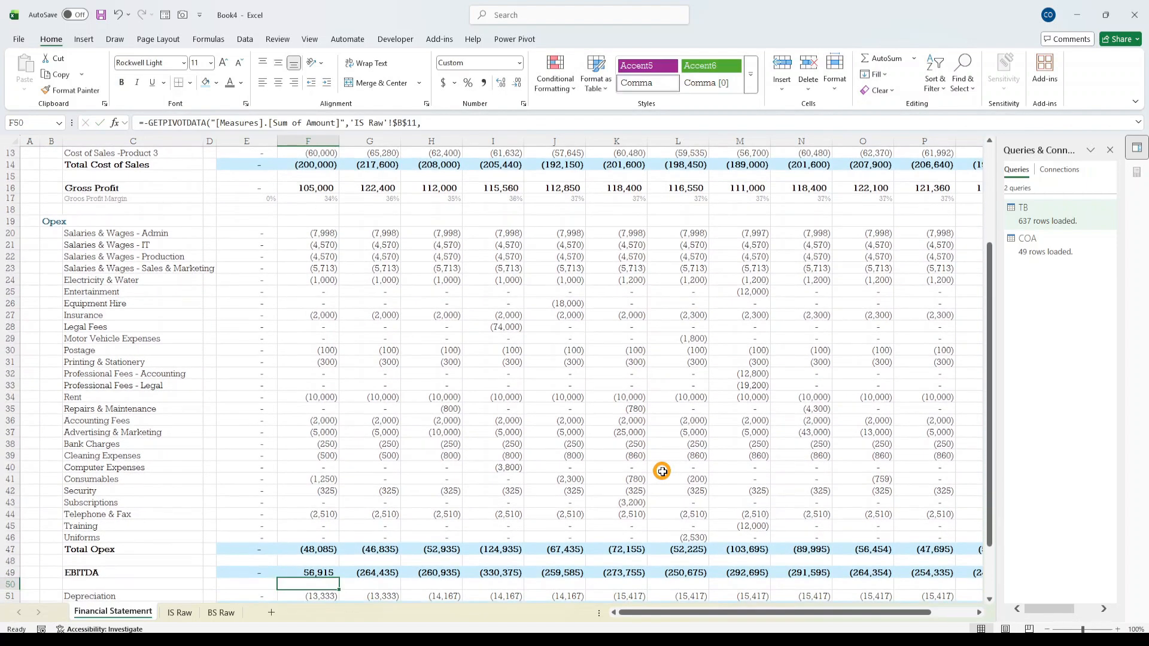
pyautogui.hotkey('ctrl', 'shift', 'Right')
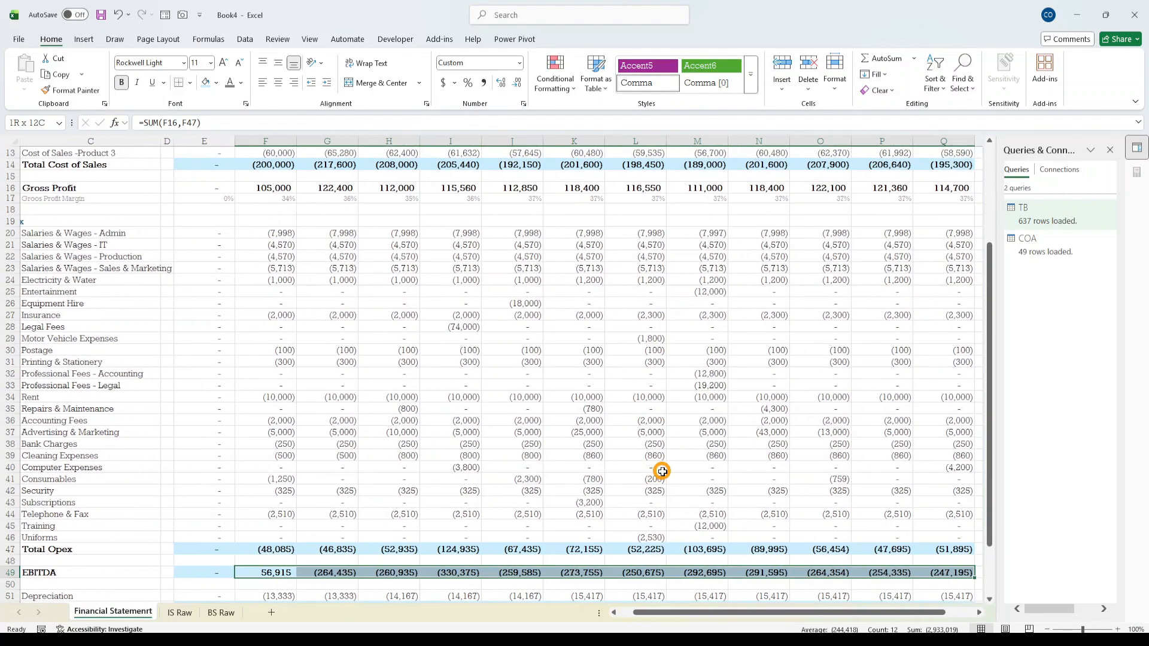
pyautogui.hotkey('ctrl', 'r')
# - Examine the Jan-23 column from EBITDA down through EBIT to PAT to check the recalculated results
pyautogui.press('Down')
pyautogui.press('Down')
pyautogui.press('Down')
pyautogui.press('Down')
pyautogui.press('Down')
pyautogui.press('Down')
pyautogui.press('Down')
pyautogui.press('Down')
pyautogui.press('Down')
pyautogui.press('Down')
pyautogui.press('Down')
pyautogui.press('Down')
pyautogui.press('Down')
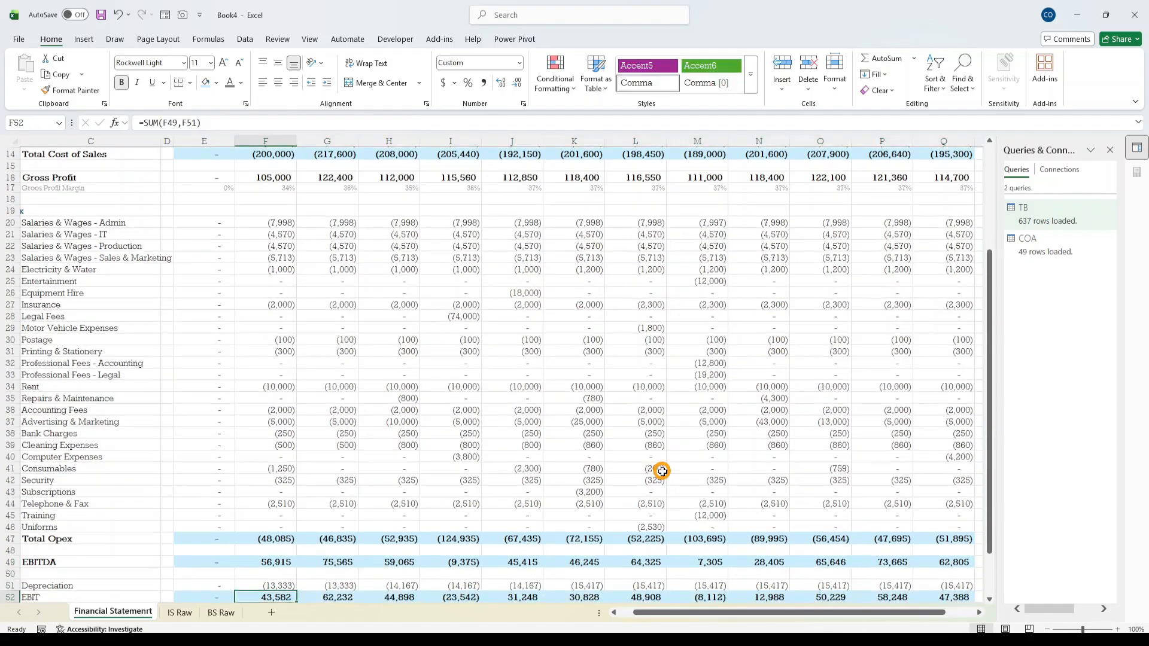
pyautogui.press('Up')
pyautogui.press('Up')
pyautogui.press('Up')
pyautogui.press('Up')
pyautogui.press('Up')
pyautogui.press('Up')
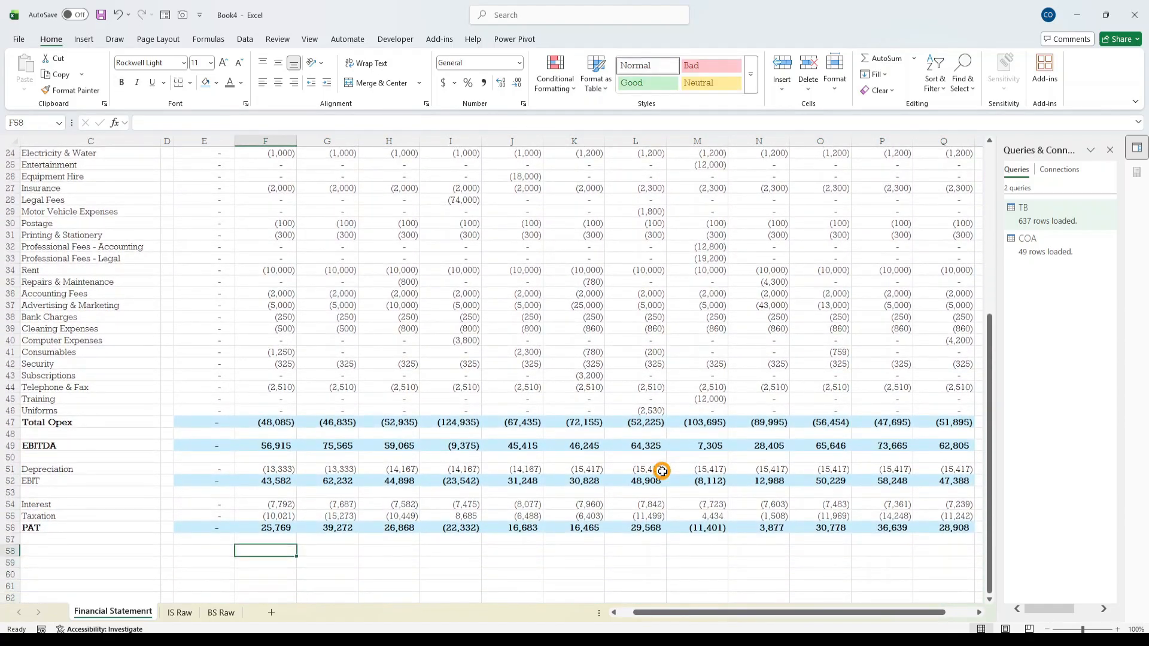
# - Examine the PAT formulas in row 56 across the months from Jan-23 to Nov-23
pyautogui.press('Left')
pyautogui.press('Left')
pyautogui.press('Left')
pyautogui.press('Left')
pyautogui.press('Right')
pyautogui.press('Right')
pyautogui.press('Right')
pyautogui.press('Right')
pyautogui.press('Right')
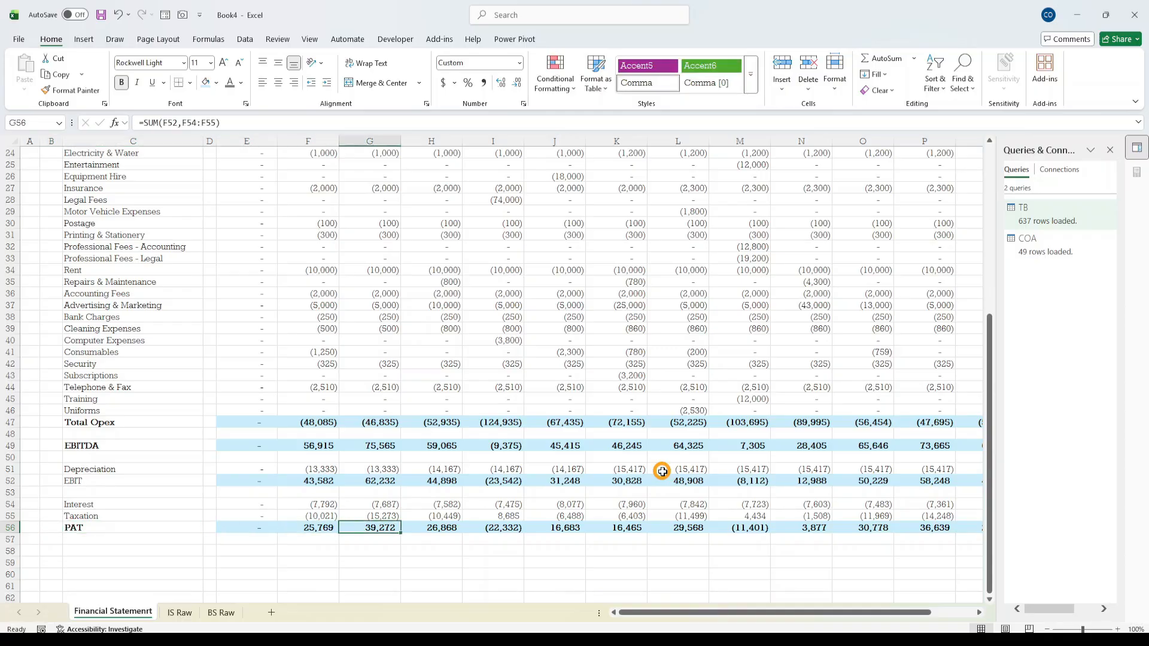
pyautogui.press('Right')
pyautogui.press('Right')
pyautogui.press('Right')
pyautogui.press('Right')
pyautogui.press('Right')
pyautogui.press('Right')
pyautogui.press('Right')
pyautogui.press('Right')
pyautogui.press('Right')
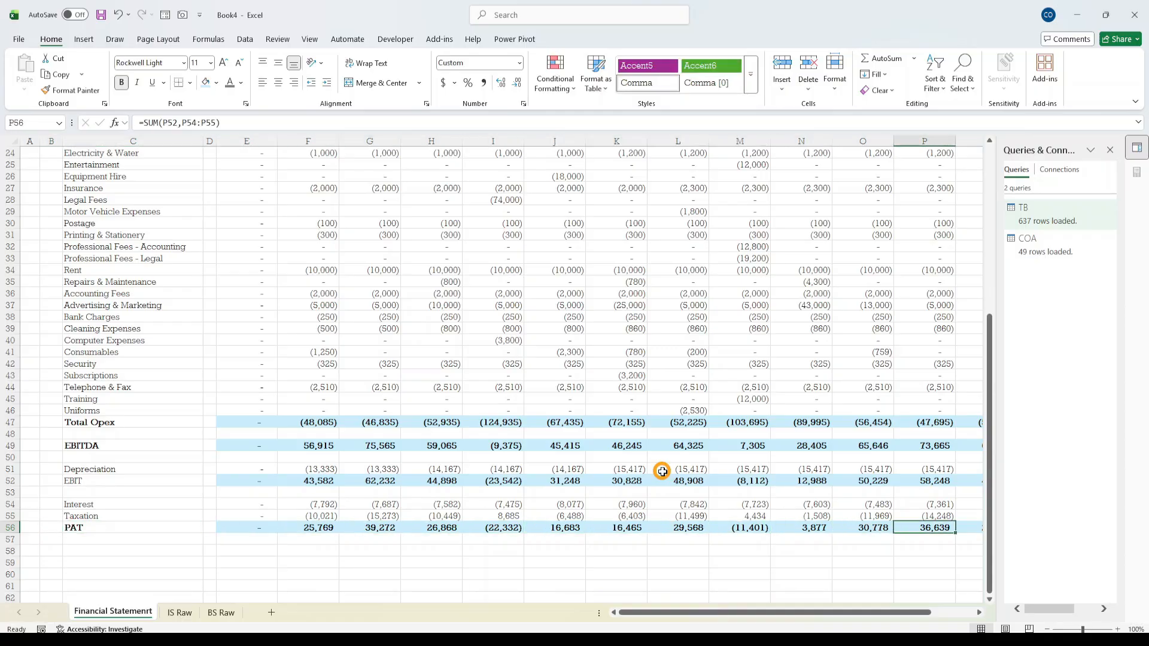
pyautogui.press('Left')
pyautogui.press('Left')
pyautogui.press('Left')
pyautogui.press('Left')
pyautogui.press('Left')
pyautogui.press('Left')
pyautogui.press('Left')
pyautogui.press('Left')
pyautogui.press('Left')
pyautogui.press('Left')
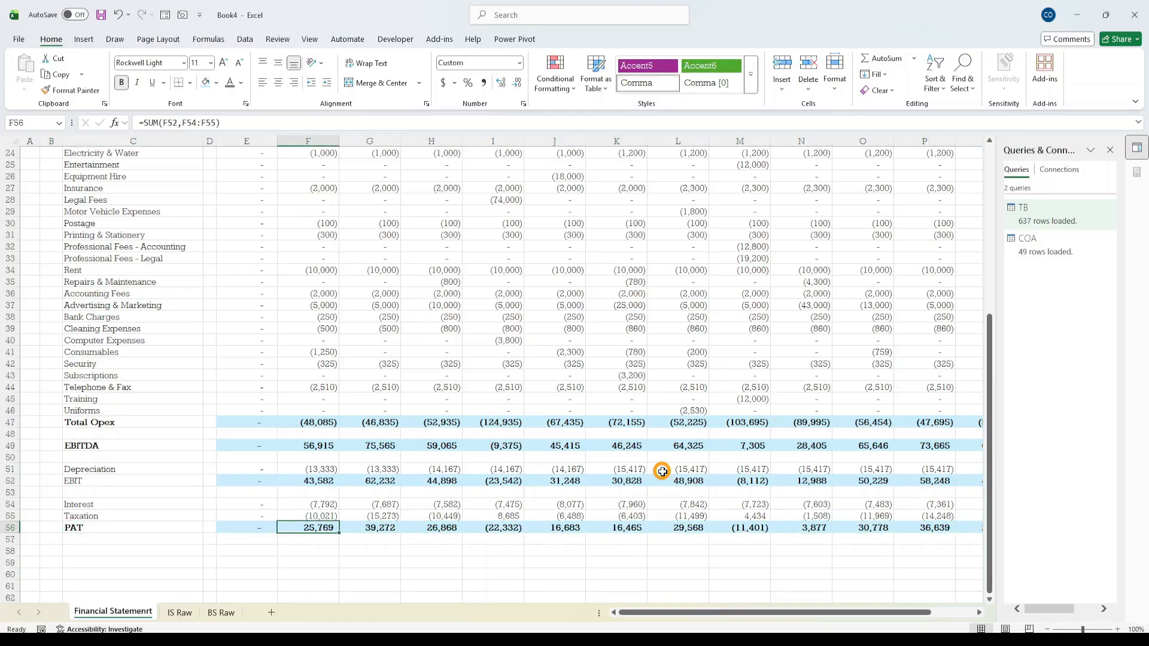
# - Compare the monthly PAT values with the Grand Total row on the IS Raw sheet, also checking the BS Raw sheet
pyautogui.click(179, 612)
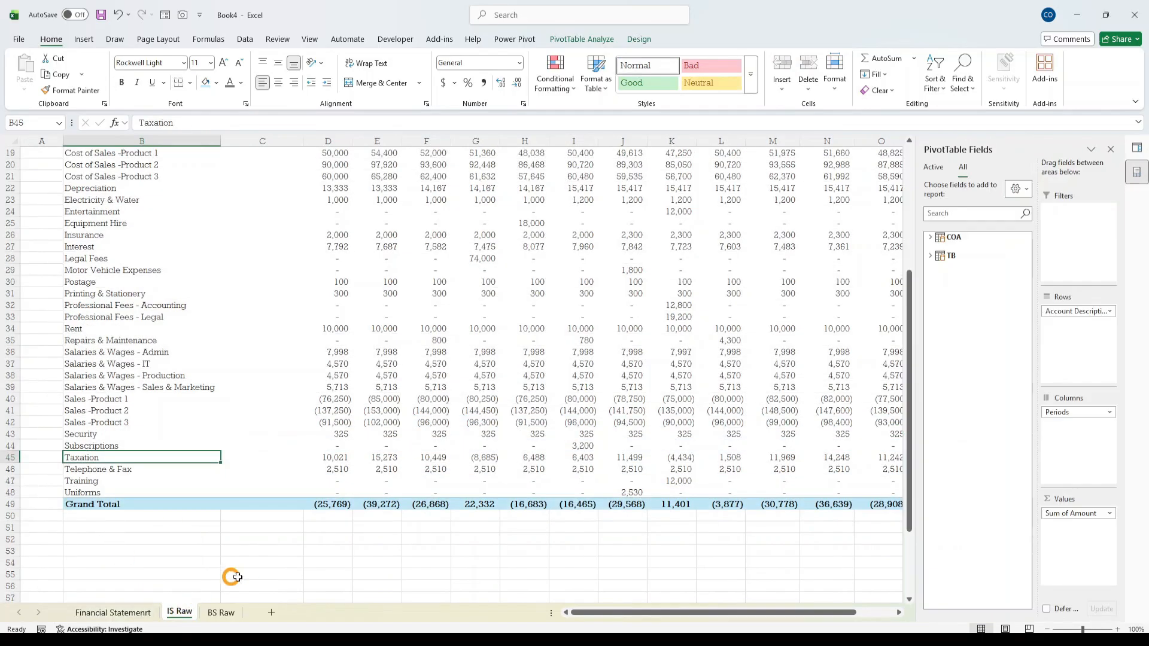
pyautogui.click(319, 504)
pyautogui.click(372, 503)
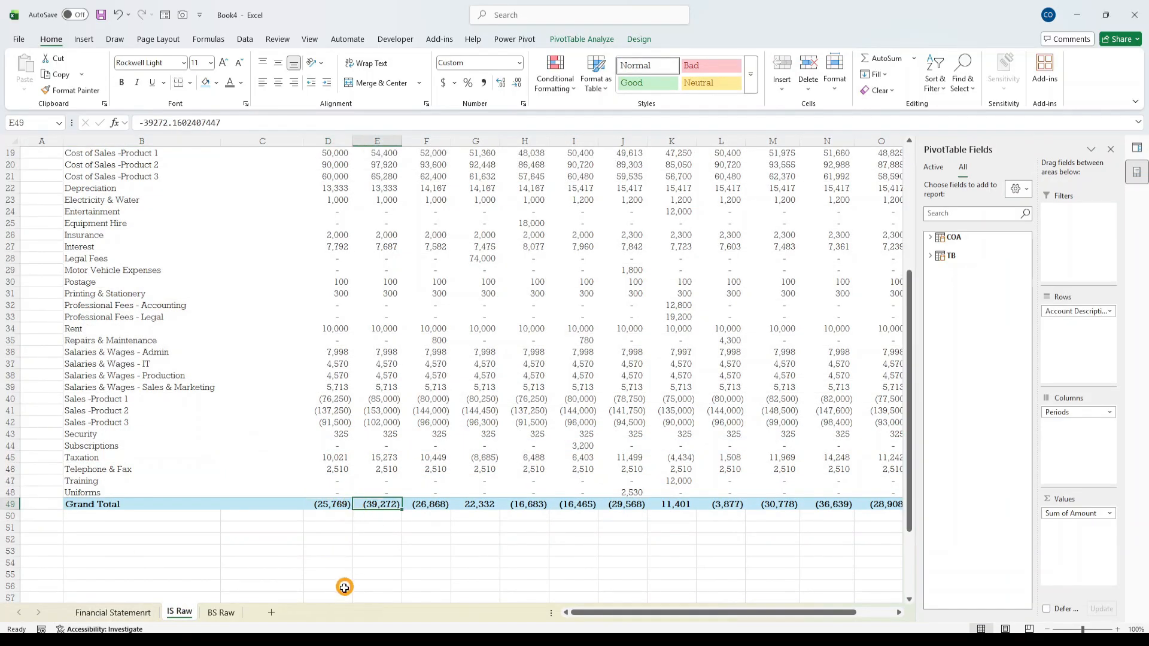
pyautogui.click(222, 612)
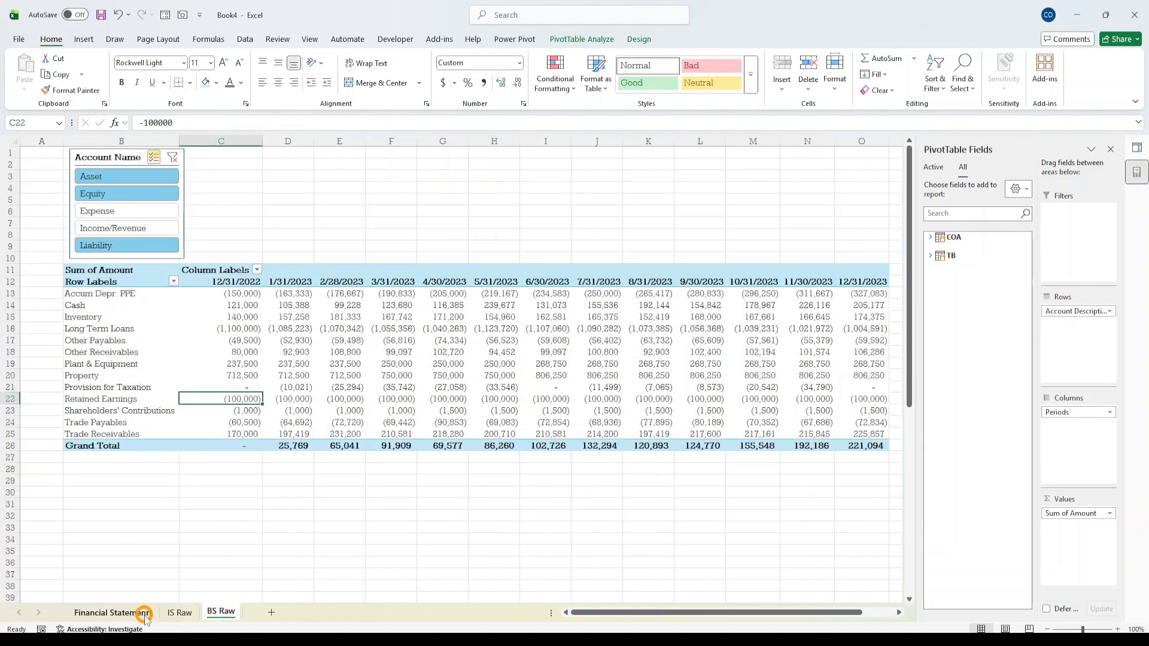
pyautogui.click(145, 611)
pyautogui.click(379, 526)
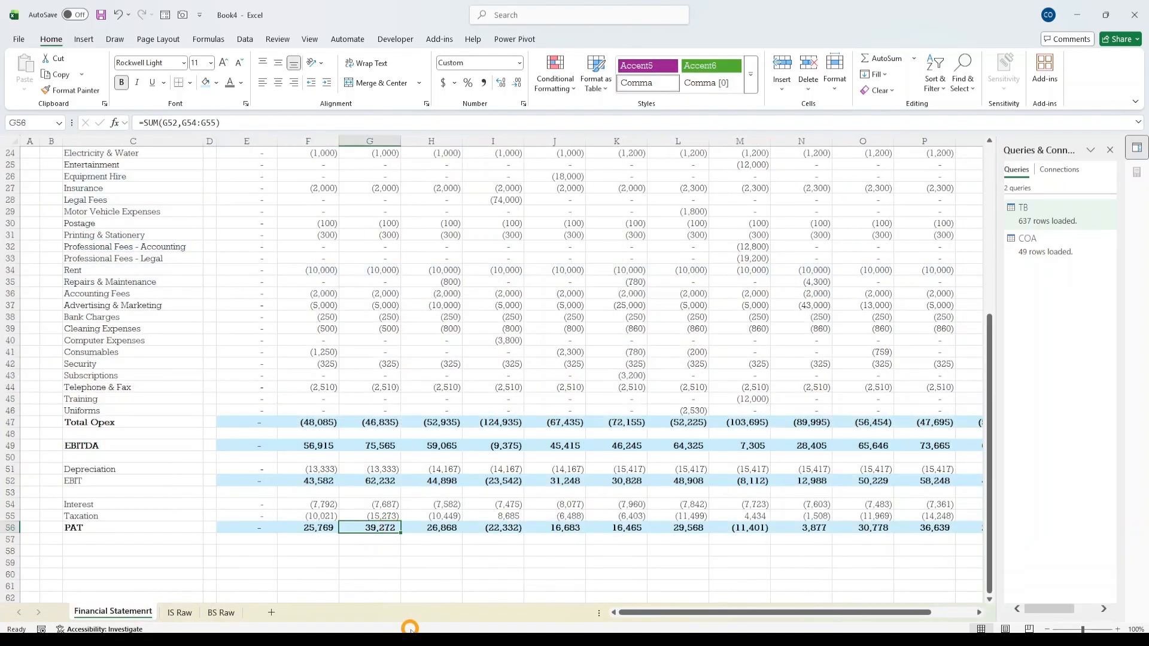
pyautogui.click(168, 614)
pyautogui.scroll(6, 243, 482)
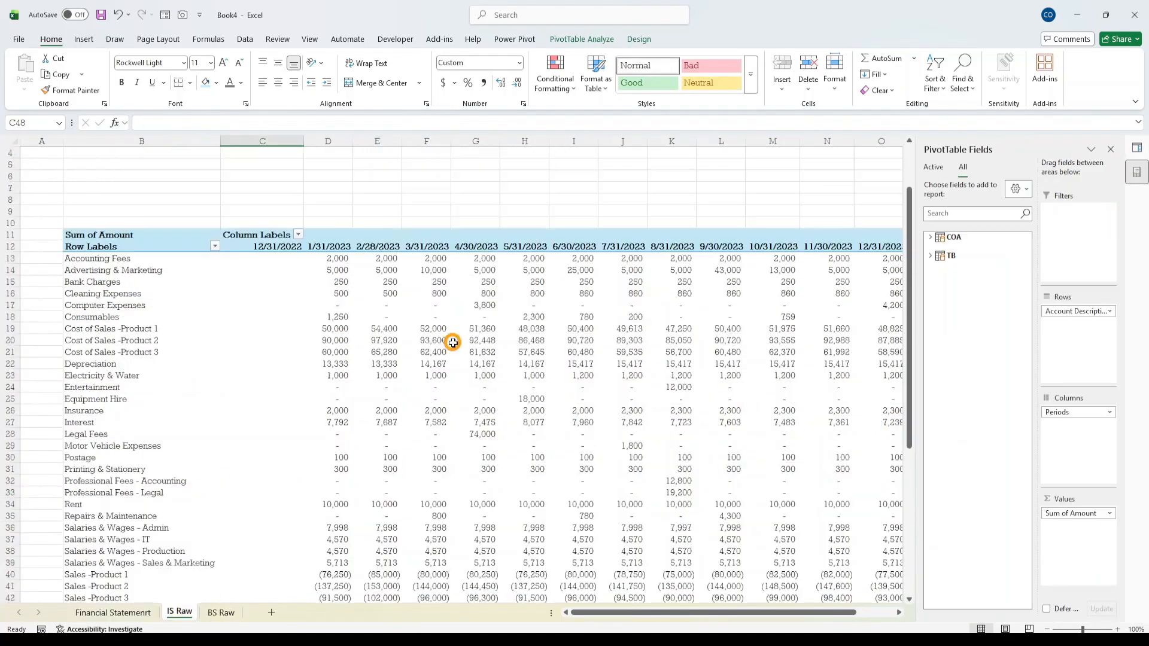
pyautogui.scroll(-3, 385, 328)
pyautogui.click(96, 613)
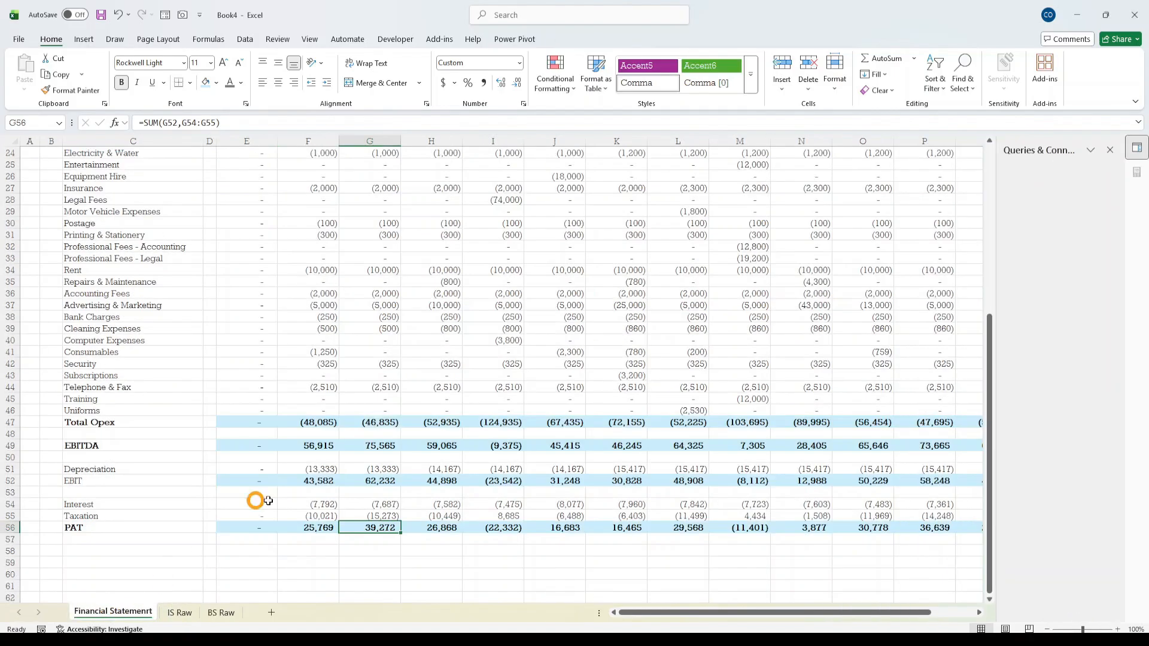
# - Try extending the income statement to Jan-24 by filling column Q into column R, and undo the fill
pyautogui.click(353, 278)
pyautogui.scroll(8, 354, 279)
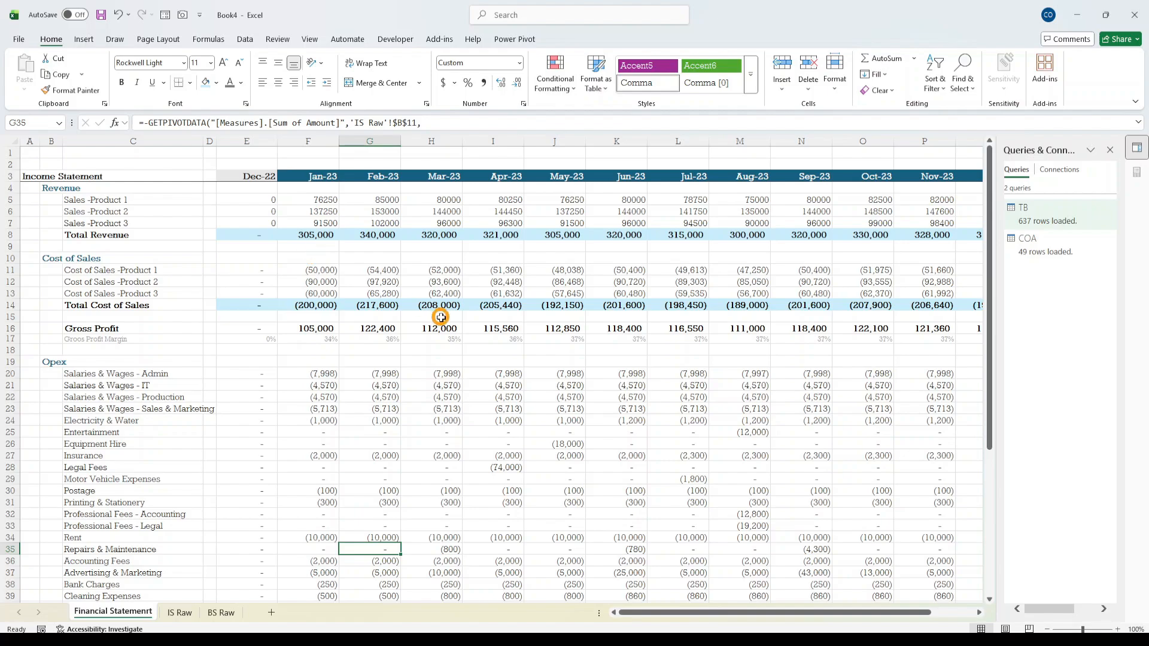
pyautogui.scroll(-8, 447, 327)
pyautogui.scroll(8, 440, 327)
pyautogui.moveTo(949, 612); pyautogui.dragTo(1026, 586)
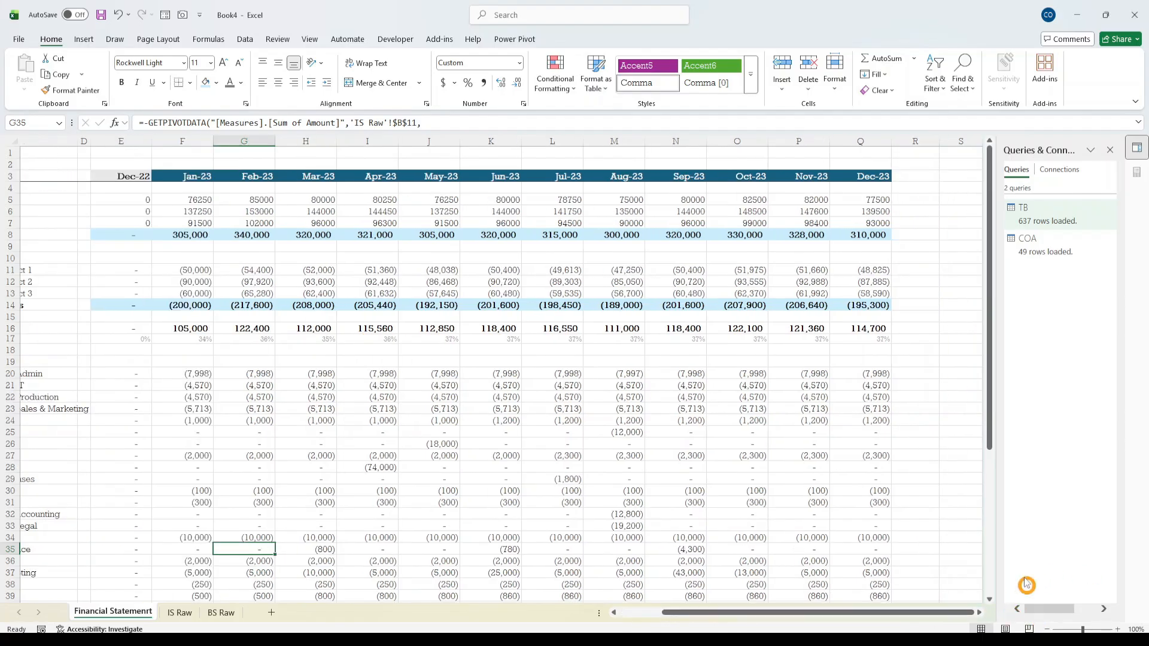
pyautogui.click(872, 137)
pyautogui.moveTo(873, 138); pyautogui.dragTo(915, 139)
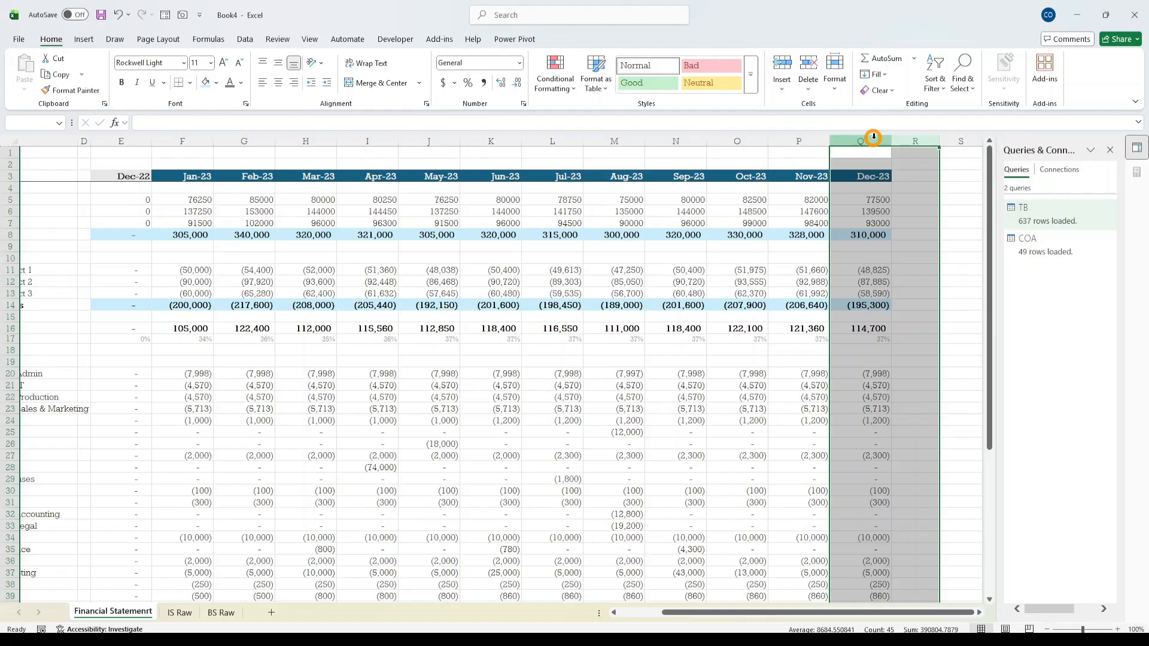
pyautogui.hotkey('ctrl', 'r')
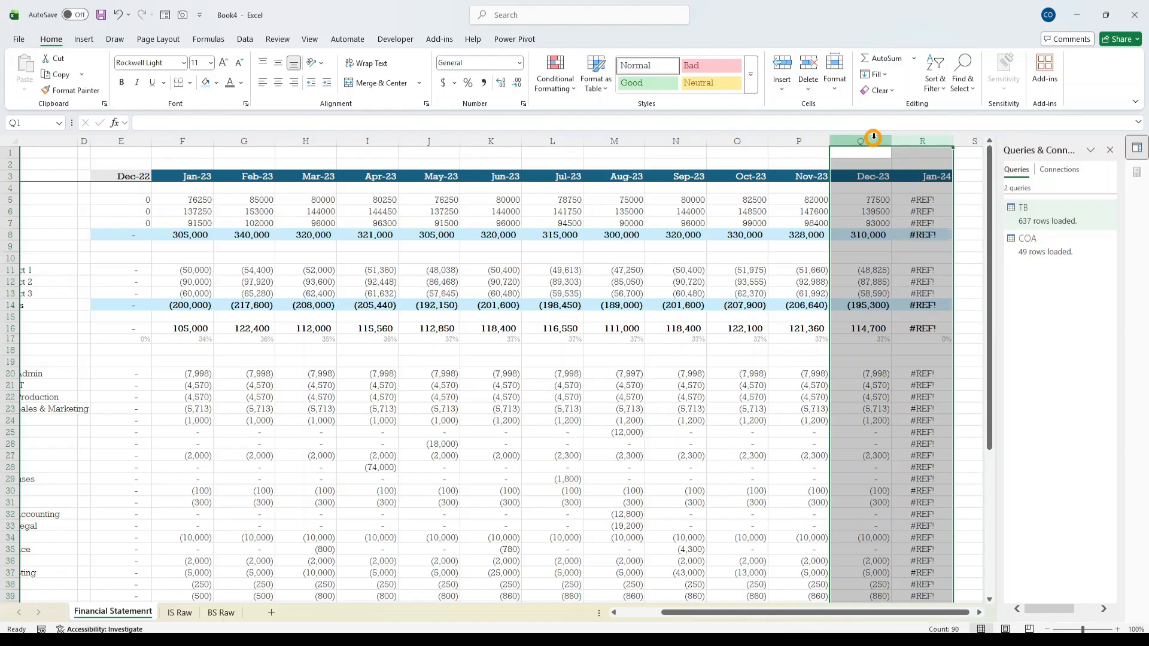
pyautogui.hotkey('ctrl', 'z')
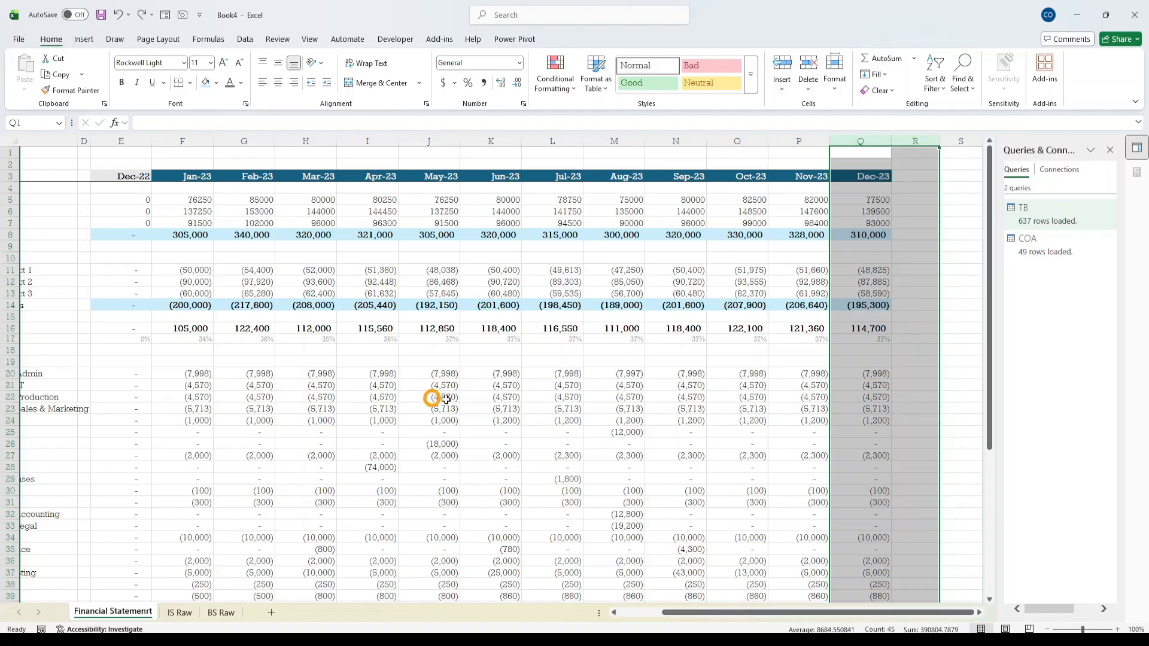
# - Copy the Income Statement header in row 3, including its month dates, to row 59 below PAT
pyautogui.scroll(-7, 445, 399)
pyautogui.moveTo(693, 612); pyautogui.dragTo(361, 602)
pyautogui.scroll(-3, 288, 556)
pyautogui.scroll(10, 385, 546)
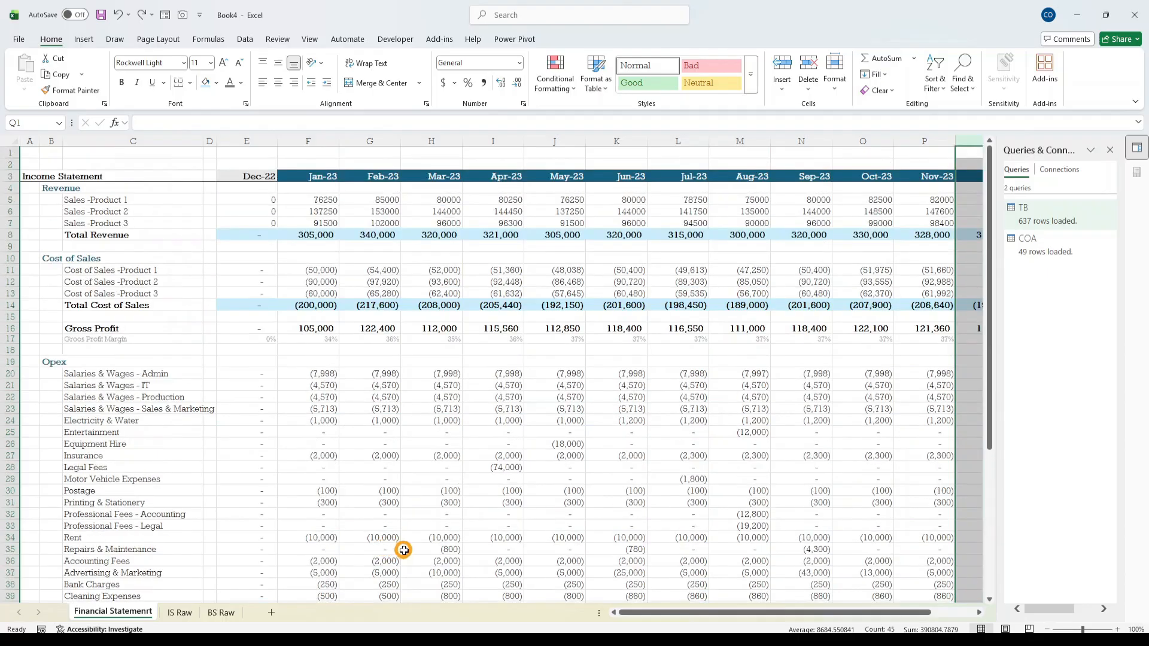
pyautogui.click(9, 177)
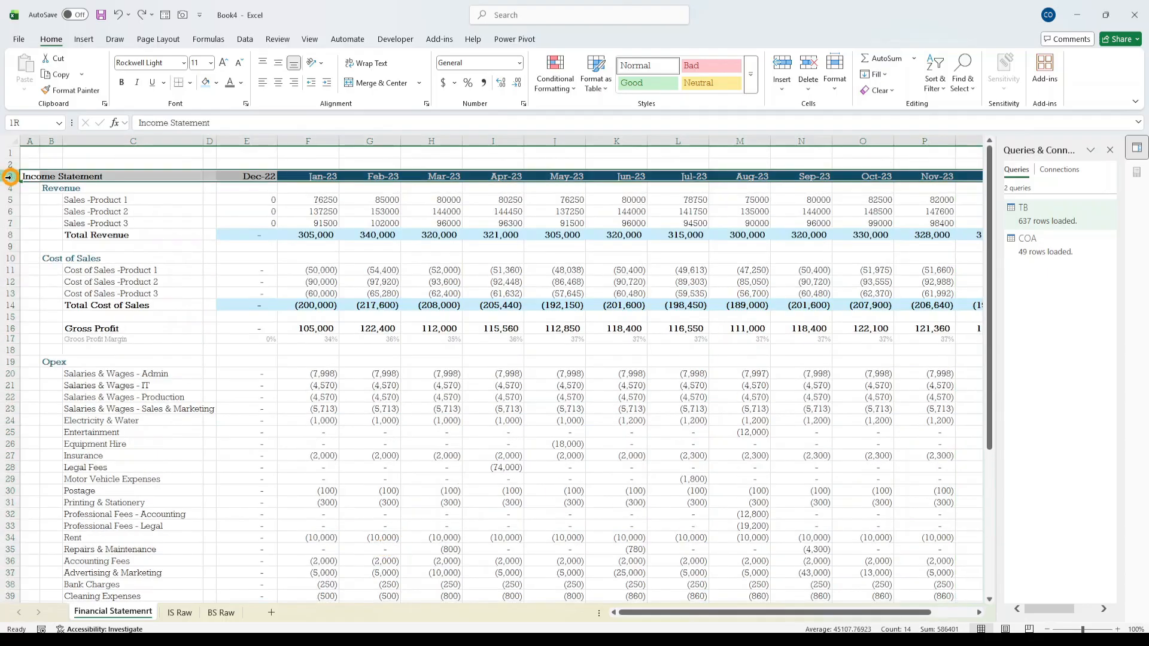
pyautogui.hotkey('ctrl', 'c')
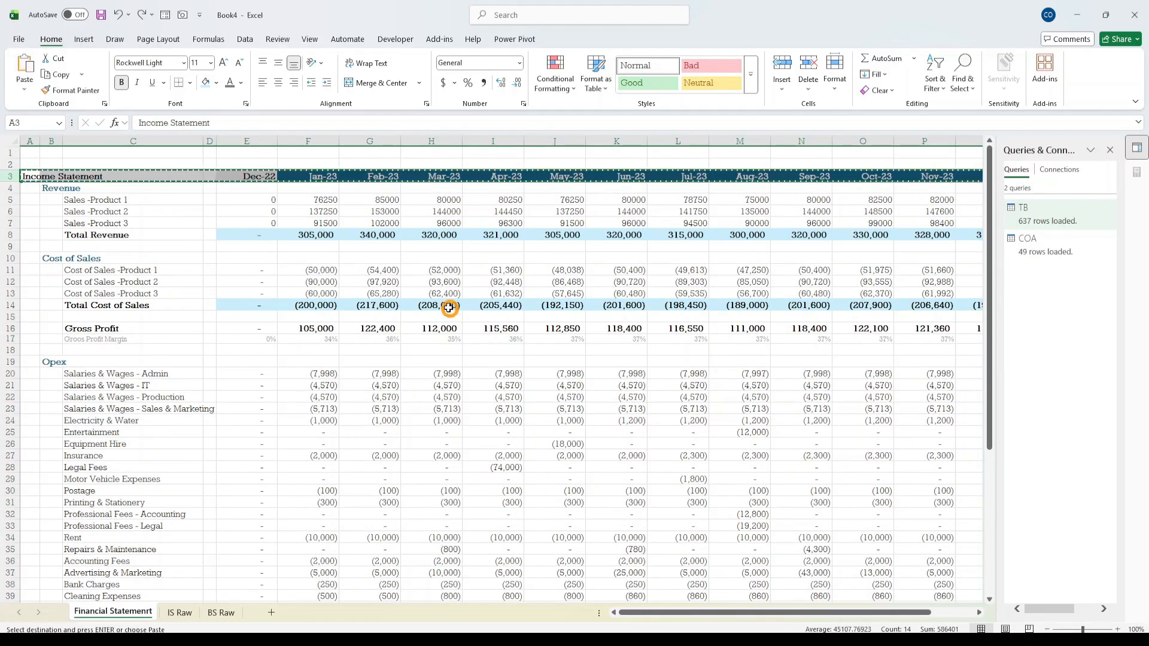
pyautogui.scroll(-12, 474, 287)
pyautogui.click(10, 408)
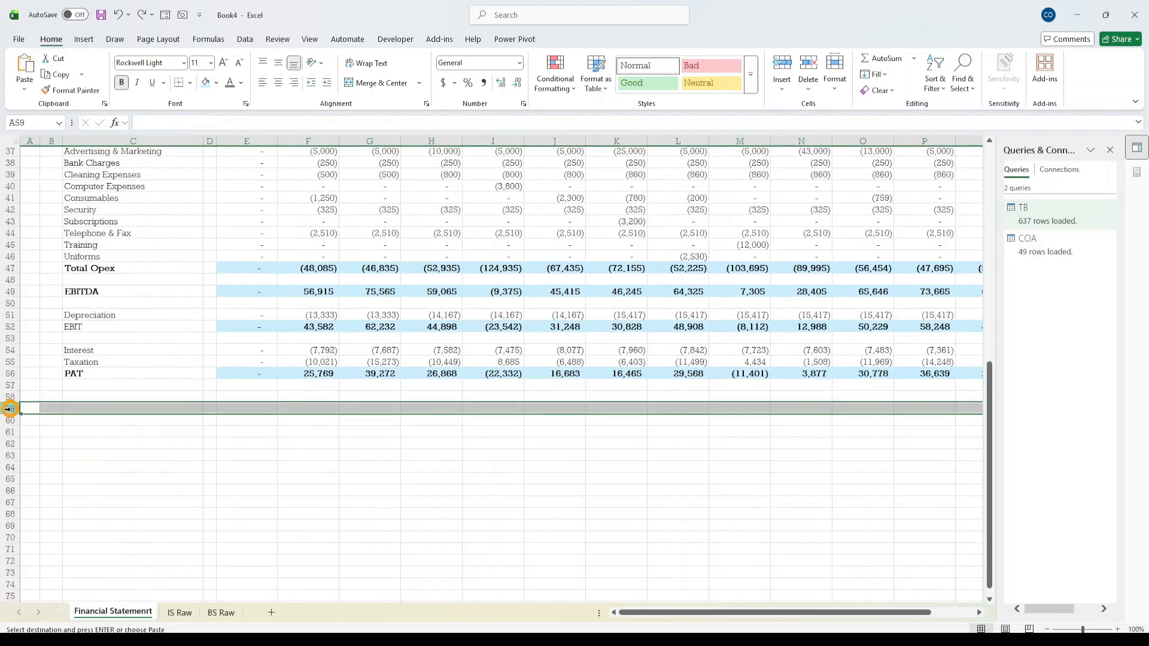
pyautogui.hotkey('ctrl', 'v')
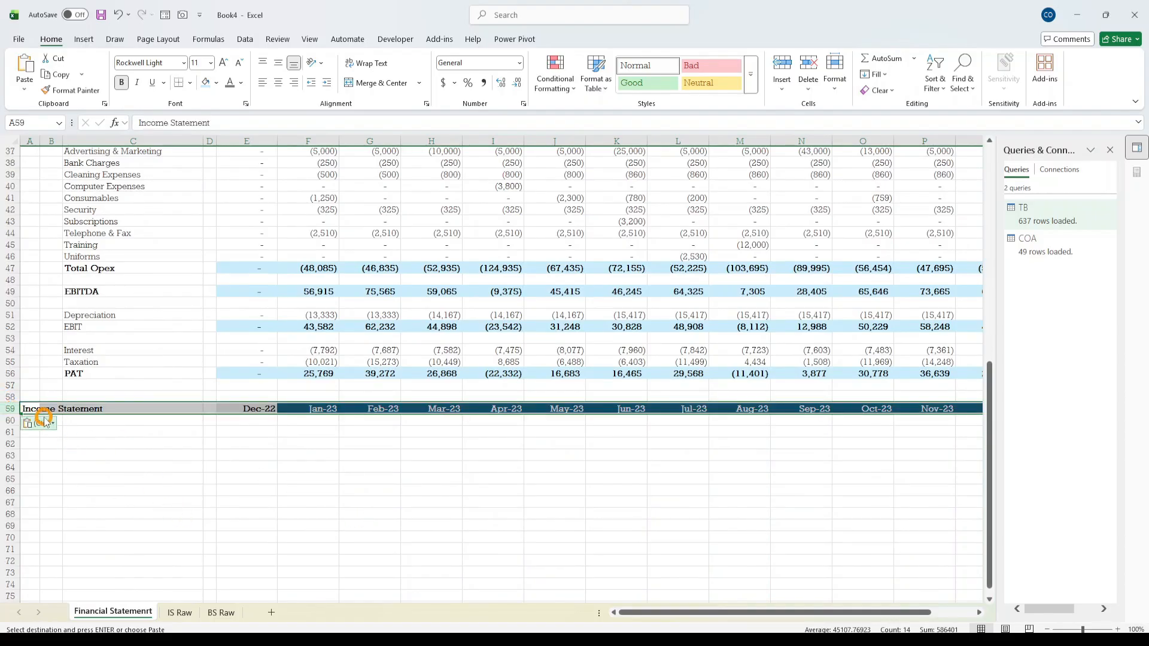
# - Change the copied header title in A59 to Statement Financial Position
pyautogui.click(33, 409)
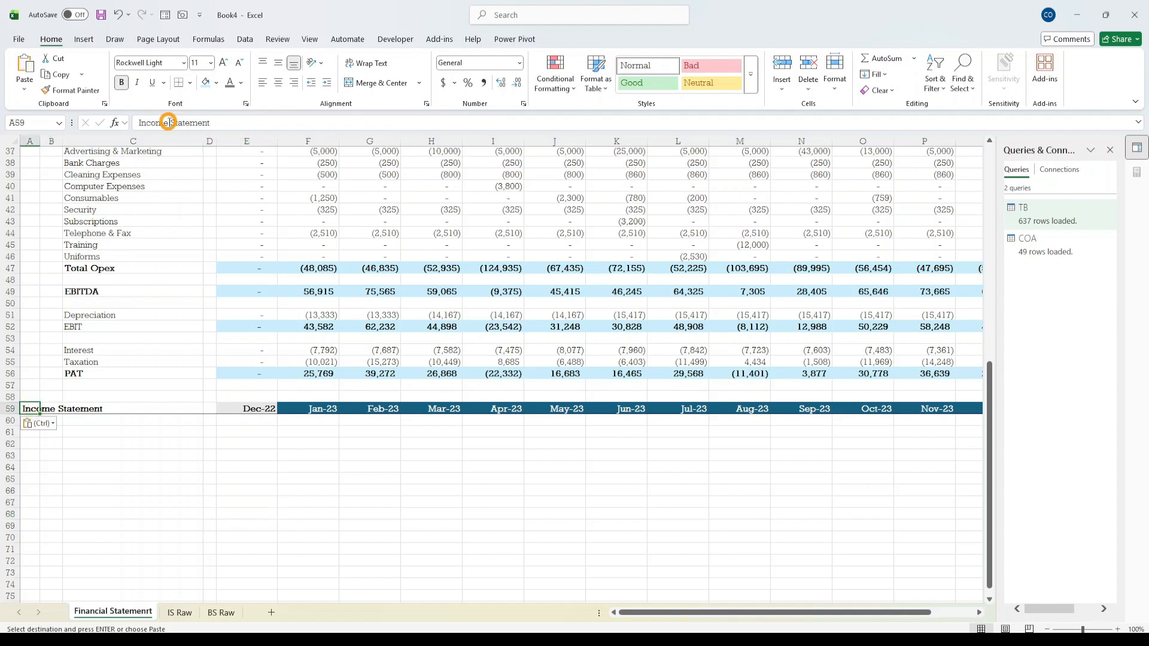
pyautogui.click(171, 124)
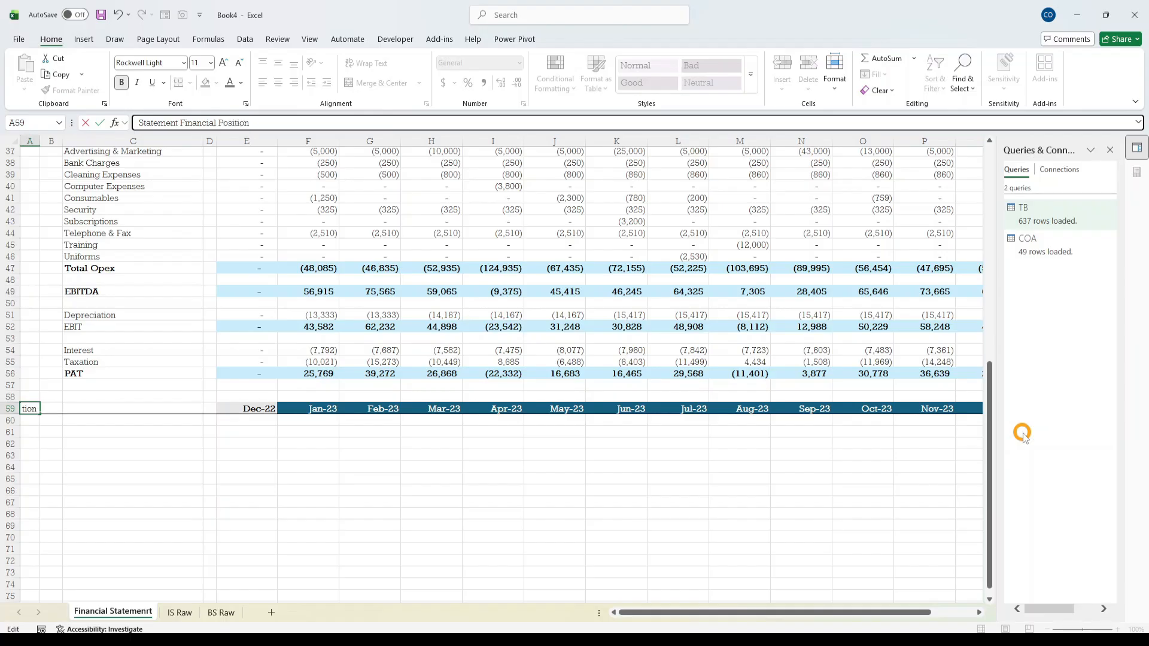
pyautogui.hotkey('ctrl', 'Return')
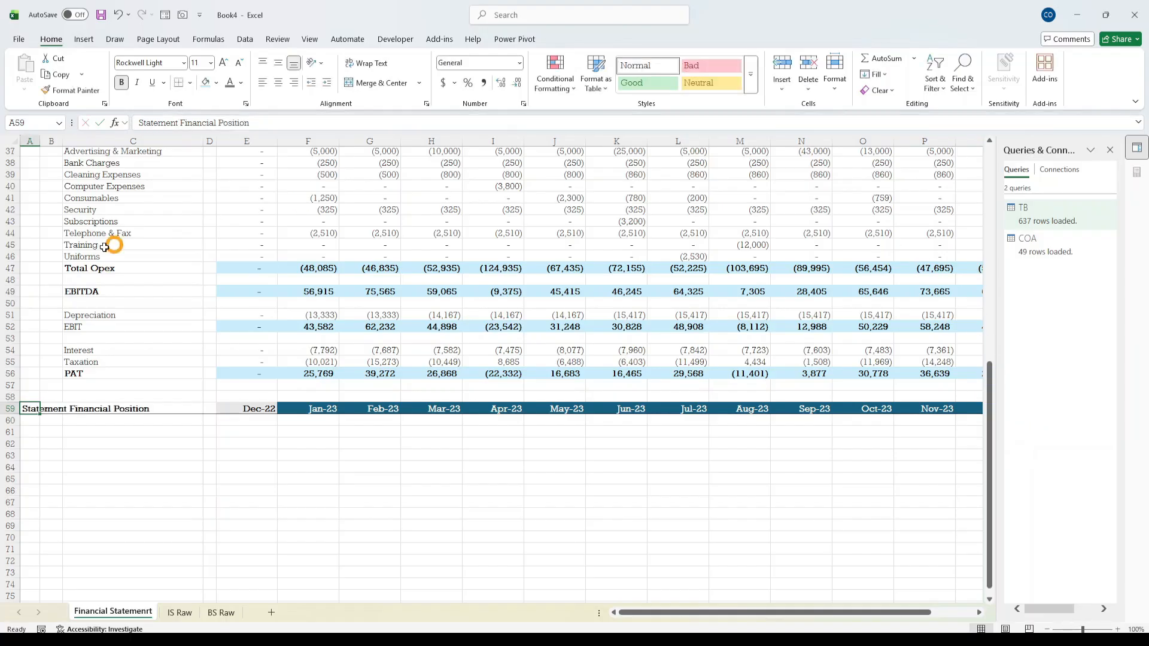
# - Link the opening date in E59 to the income statement's Dec-22 header date with the formula =E3
pyautogui.click(299, 409)
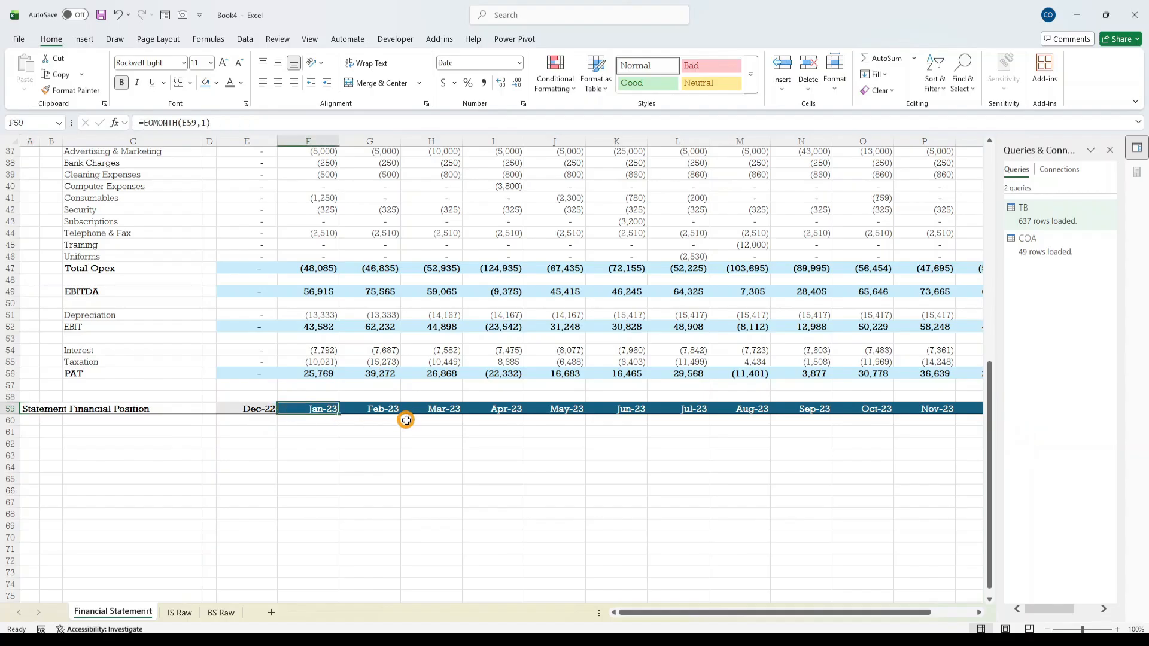
pyautogui.hotkey('ctrl', 'c')
pyautogui.click(256, 409)
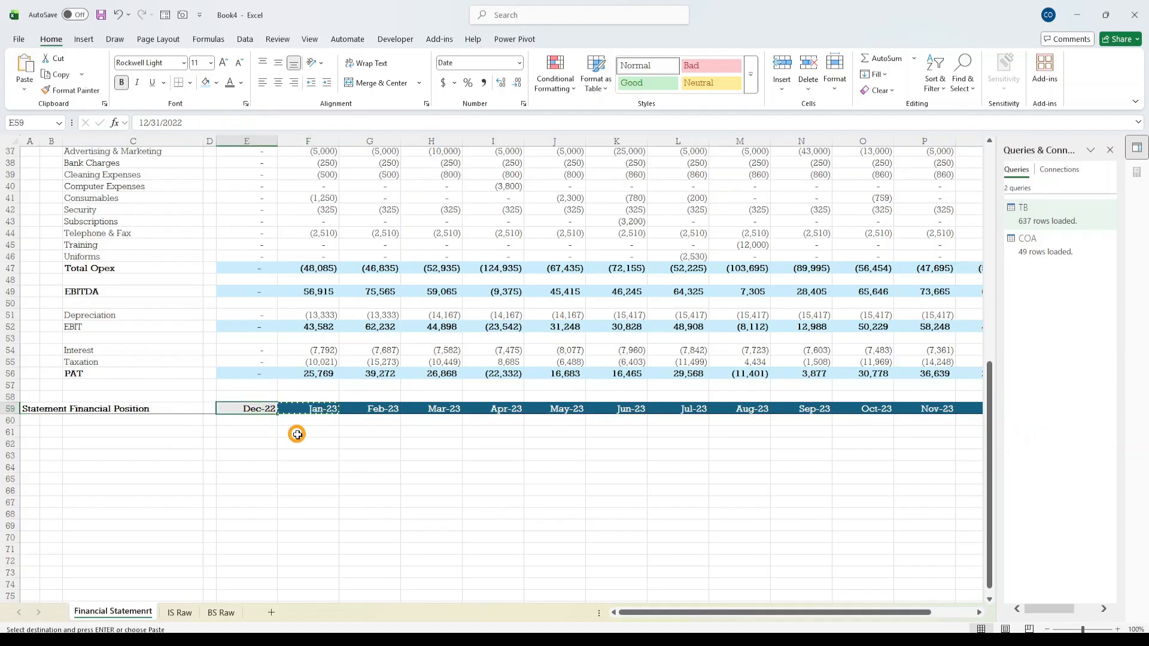
pyautogui.press('Escape')
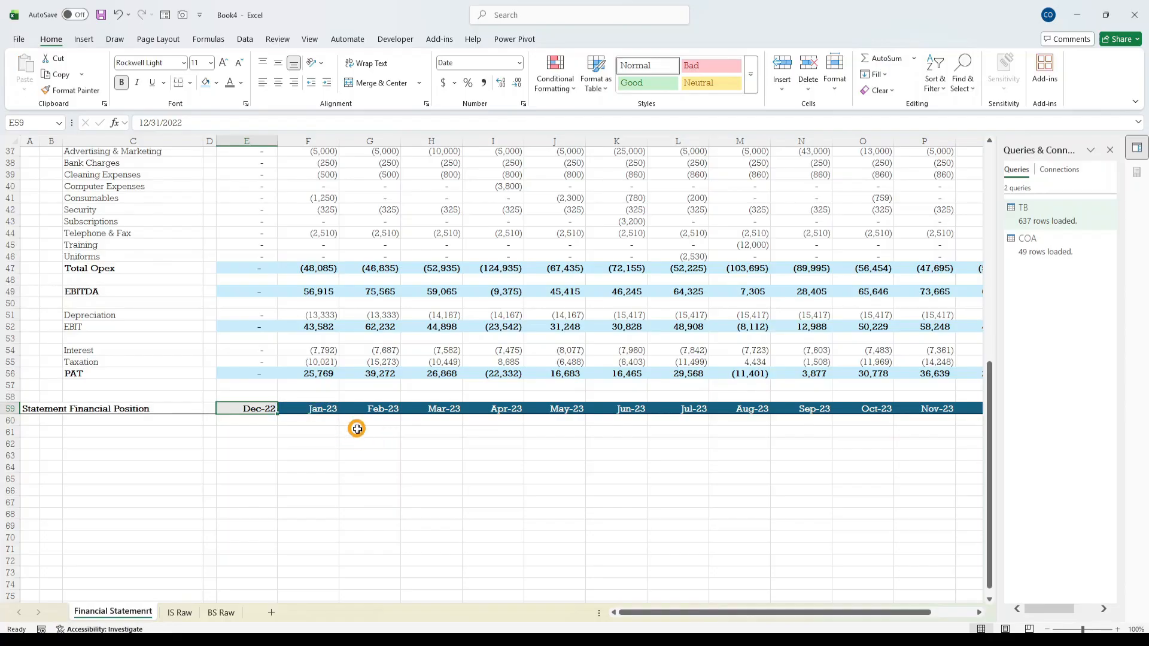
pyautogui.write('=')
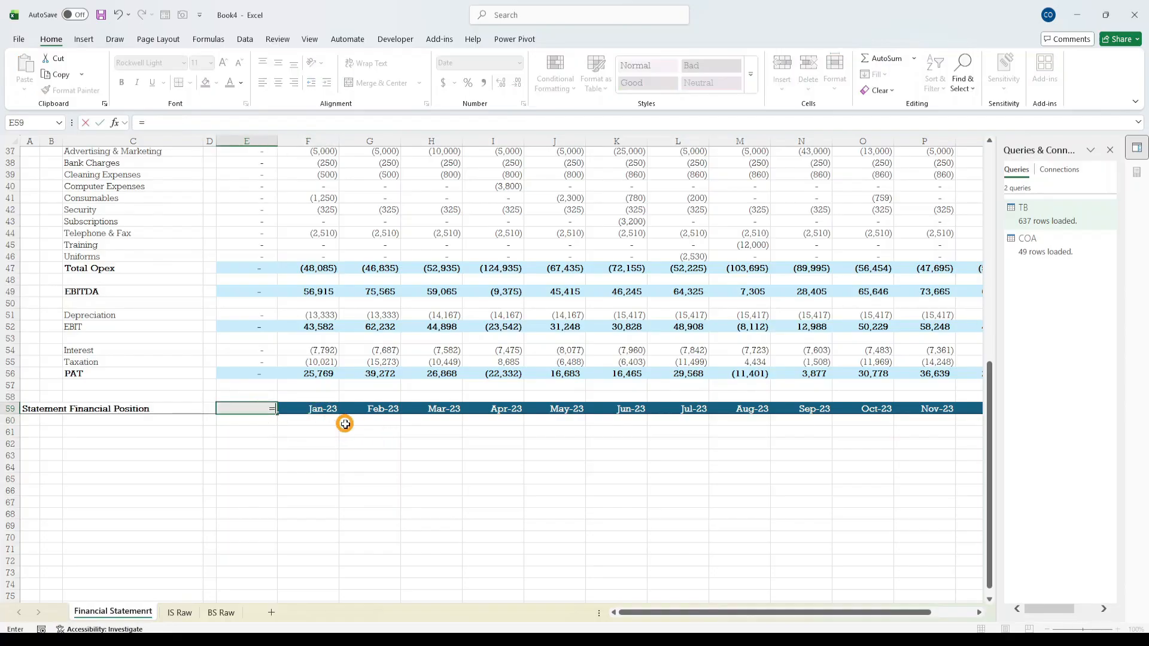
pyautogui.scroll(12, 342, 422)
pyautogui.click(256, 176)
pyautogui.hotkey('ctrl', 'Return')
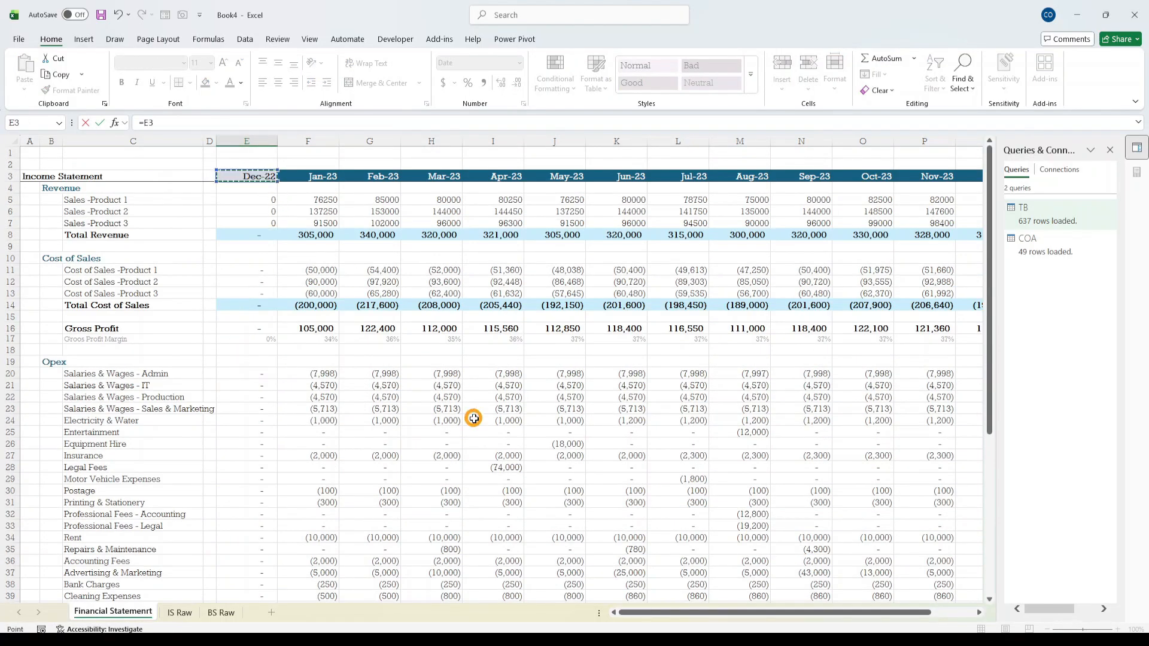
pyautogui.click(315, 393)
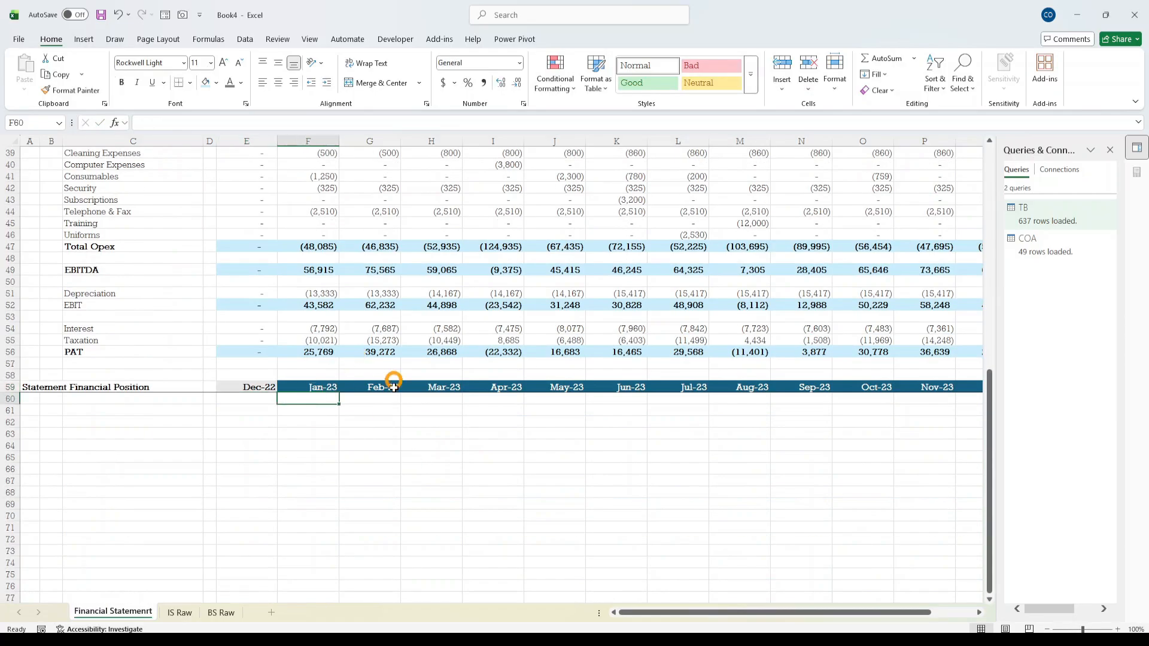
# - Apply the dark blue month-header formatting to the Dec-22 opening date in E59
pyautogui.doubleClick(71, 90)
pyautogui.click(257, 387)
pyautogui.press('Escape')
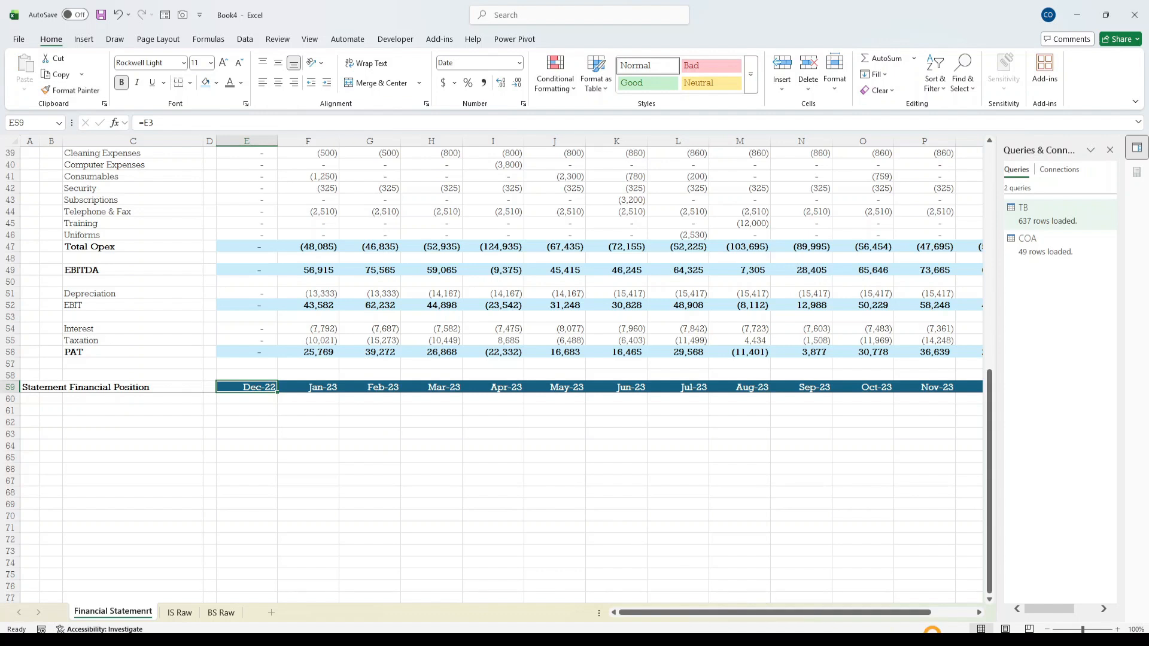
# - Fill the income statement date link from E59 across row 59 to Dec-23 in Q59, and check the reference in P59
pyautogui.hotkey('ctrl', 'shift', 'Right')
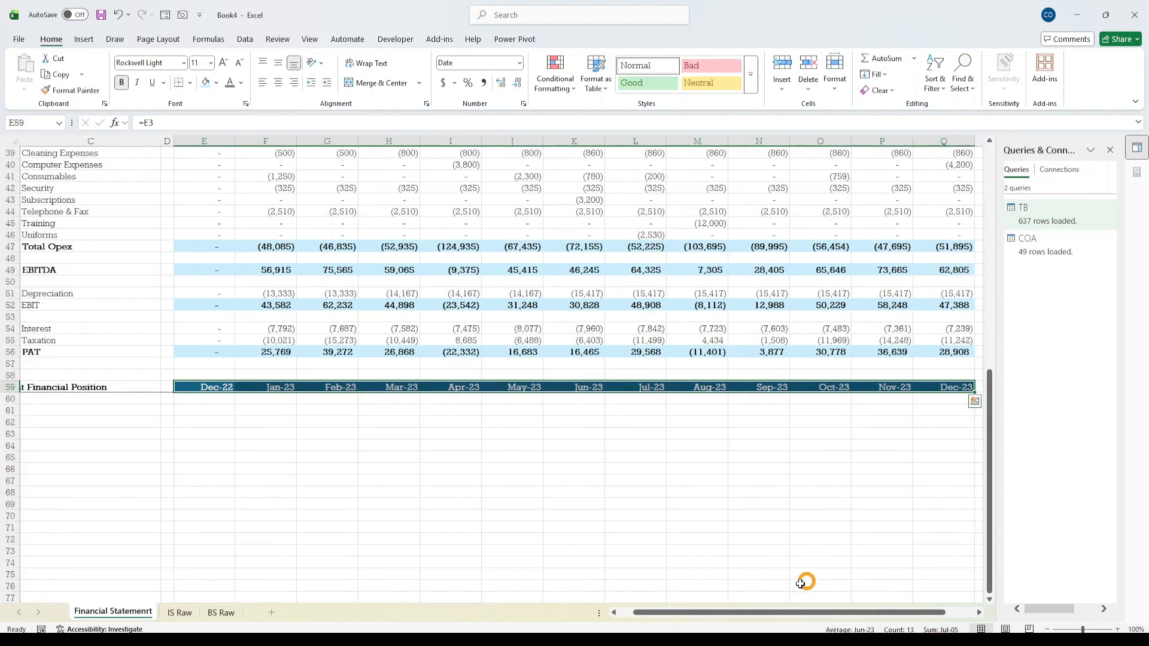
pyautogui.moveTo(820, 611); pyautogui.dragTo(849, 611)
pyautogui.click(825, 382)
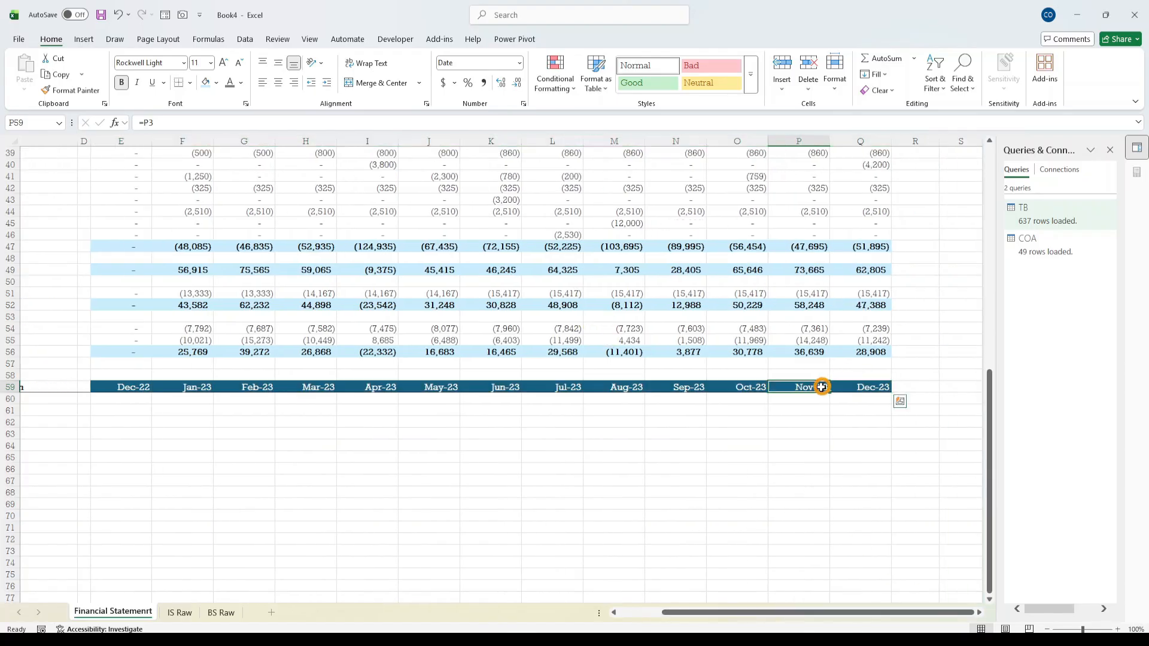
pyautogui.click(166, 123)
pyautogui.scroll(9, 698, 421)
pyautogui.scroll(4, 698, 421)
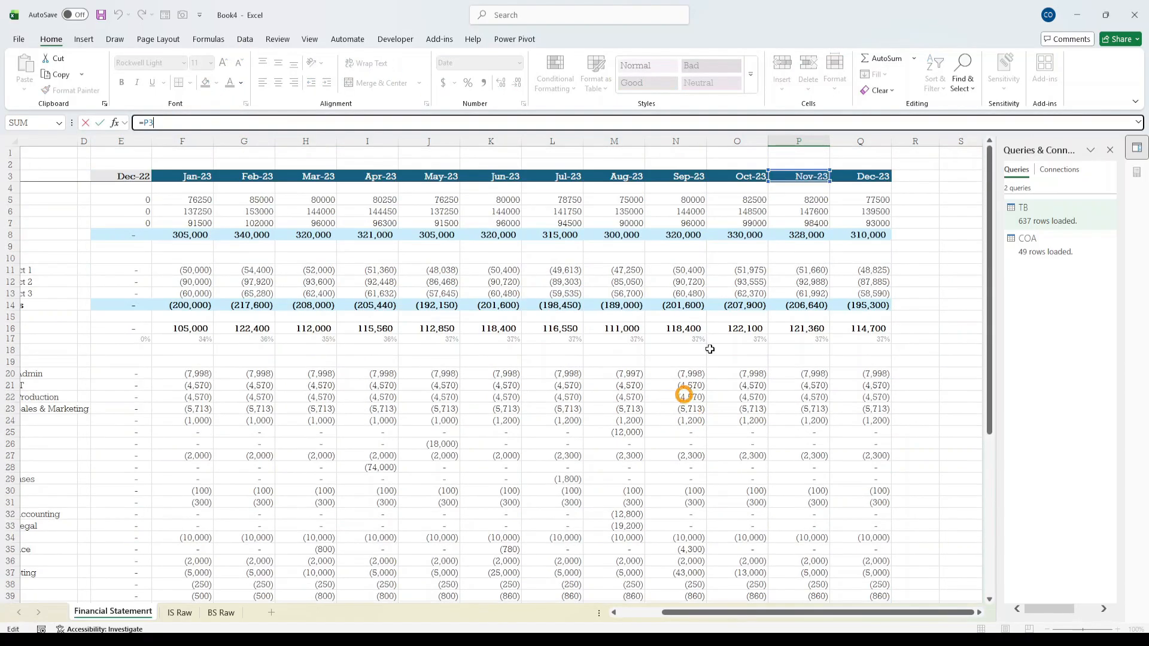
pyautogui.click(795, 173)
pyautogui.press('Return')
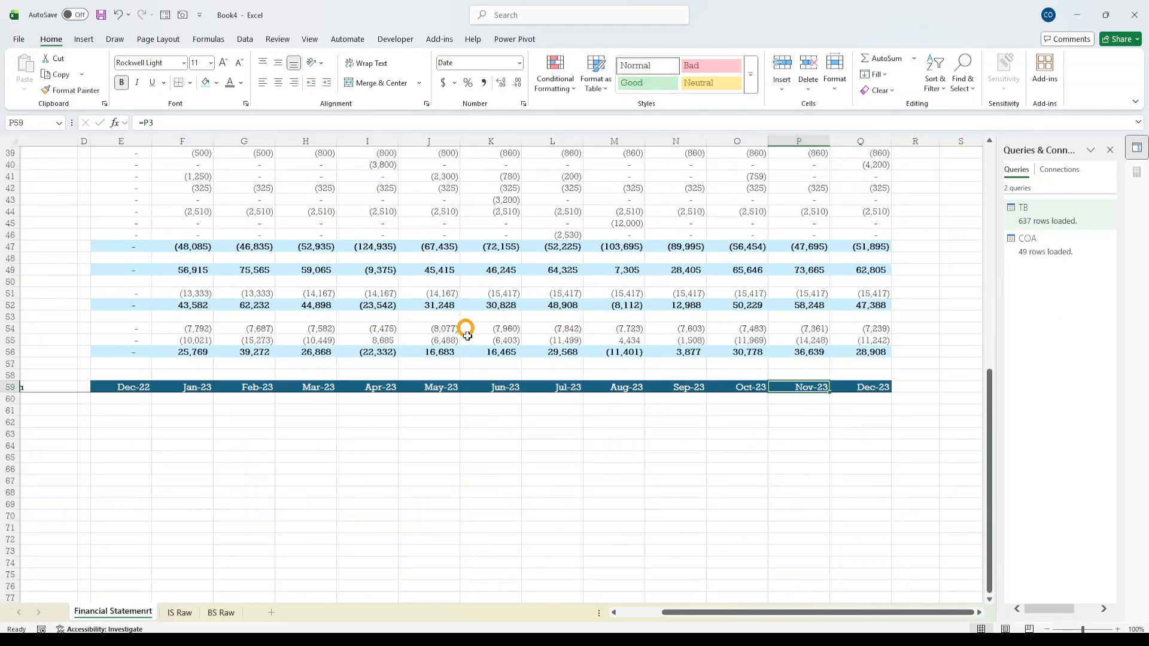
# - Review the income statement layout and the account lists in the IS Raw and BS Raw pivot tables
pyautogui.moveTo(706, 612); pyautogui.dragTo(2, 584)
pyautogui.scroll(16, 113, 433)
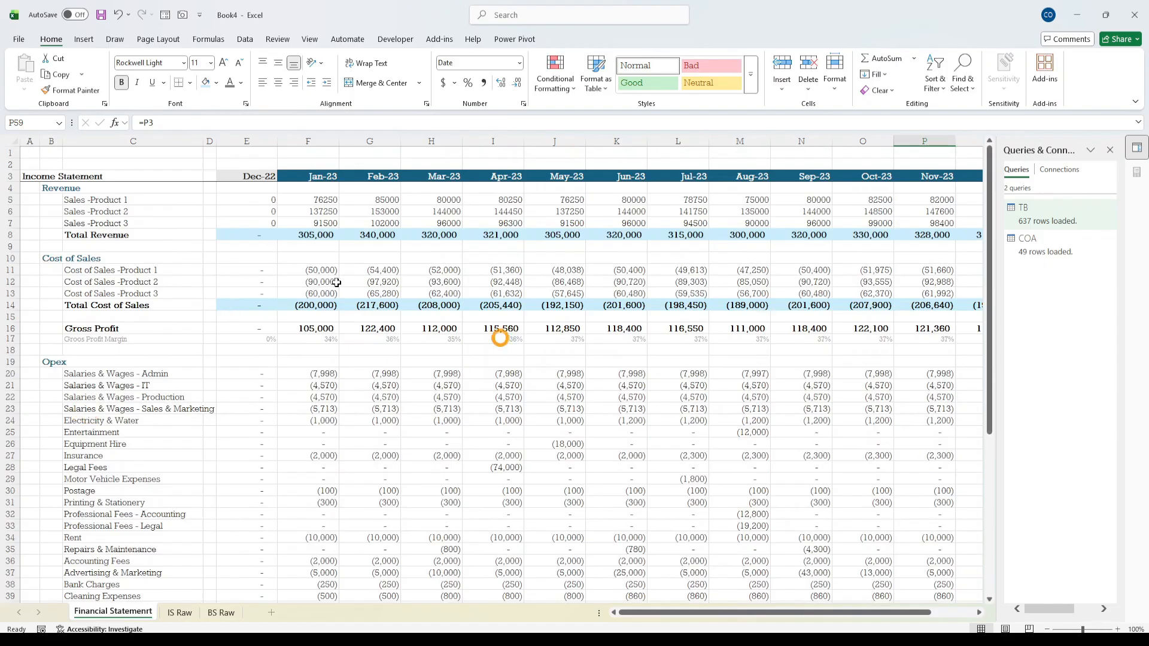
pyautogui.scroll(-11, 221, 505)
pyautogui.click(144, 491)
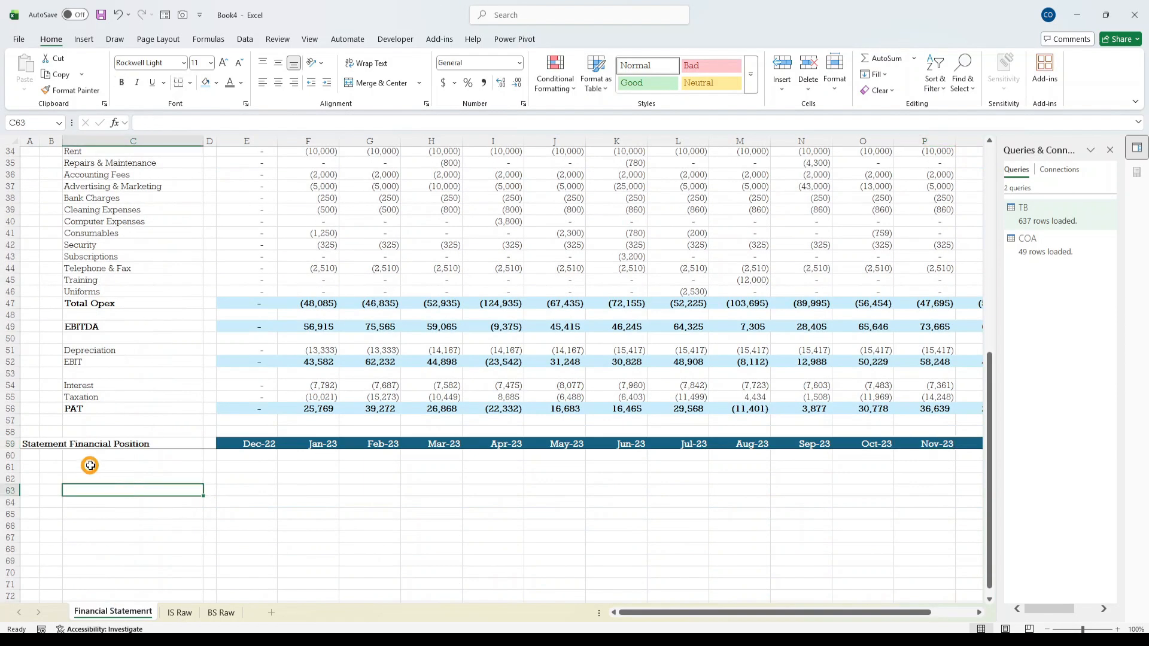
pyautogui.click(90, 465)
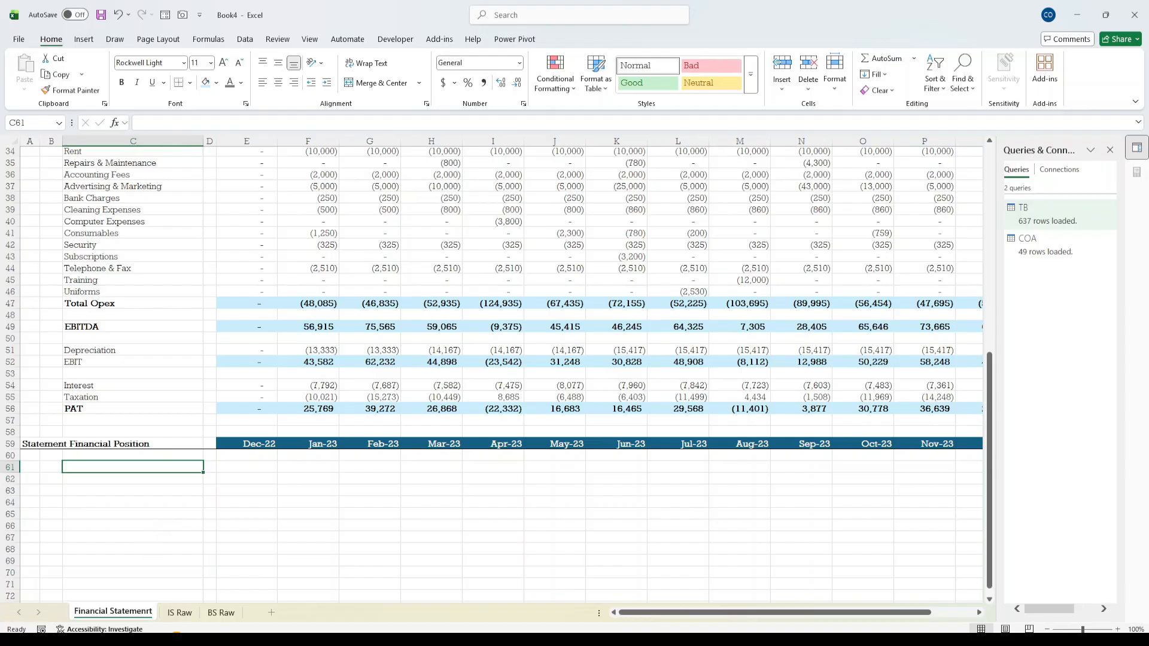
pyautogui.click(179, 612)
pyautogui.scroll(-7, 197, 526)
pyautogui.scroll(7, 200, 525)
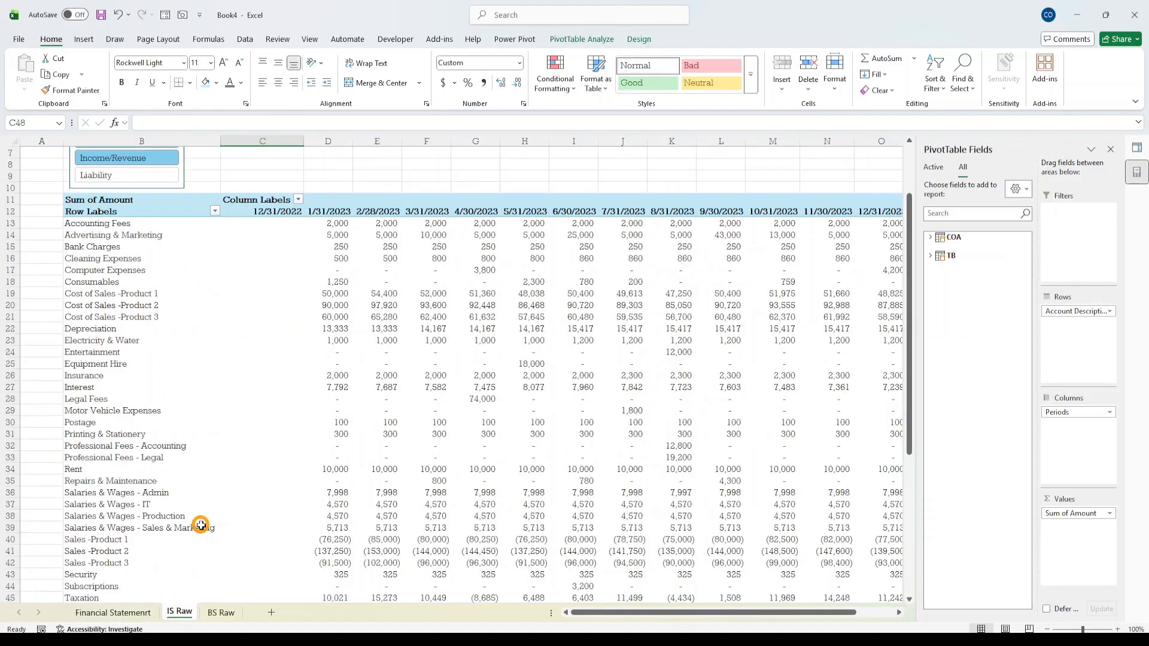
pyautogui.scroll(2, 201, 524)
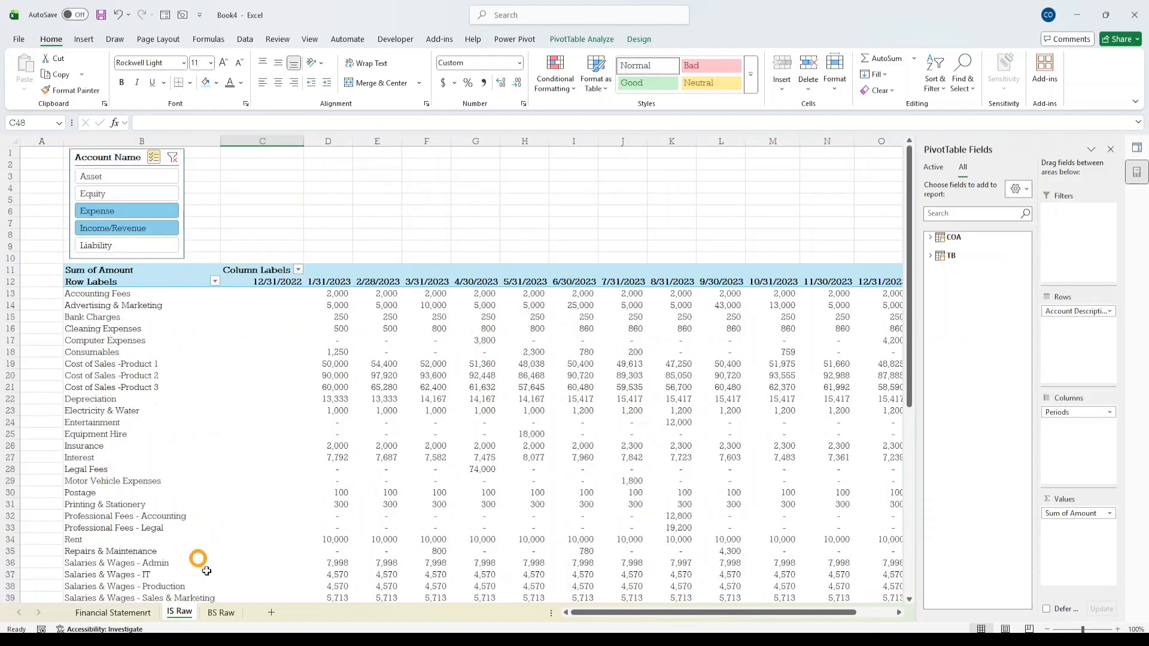
pyautogui.click(224, 612)
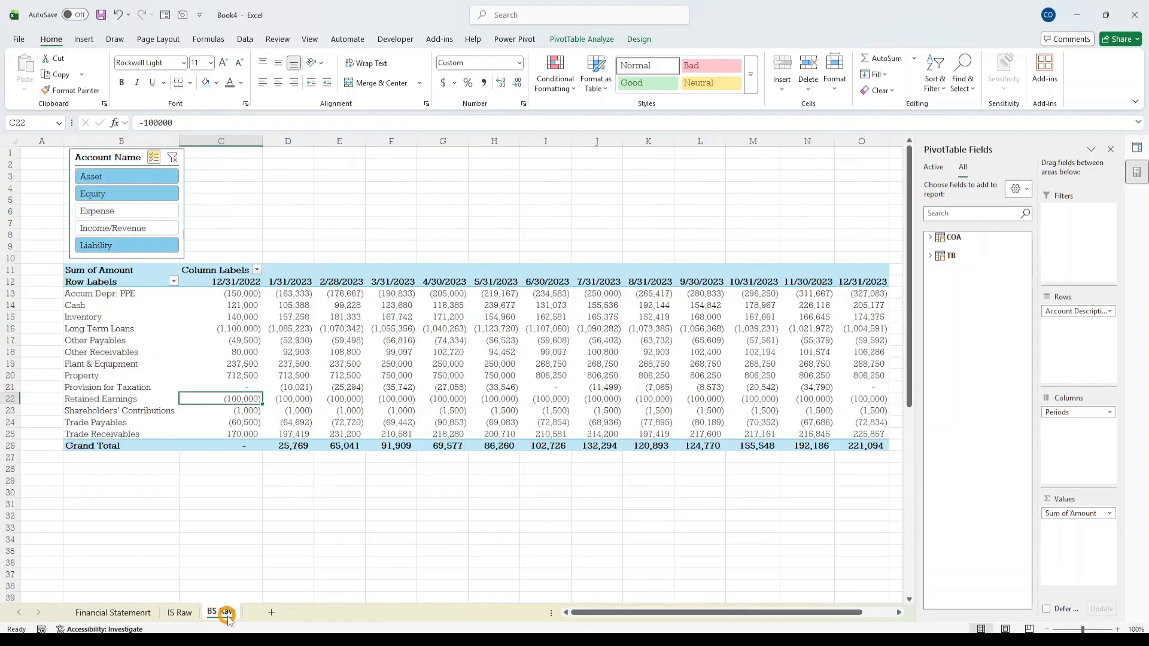
pyautogui.click(383, 410)
pyautogui.moveTo(607, 614); pyautogui.dragTo(539, 609)
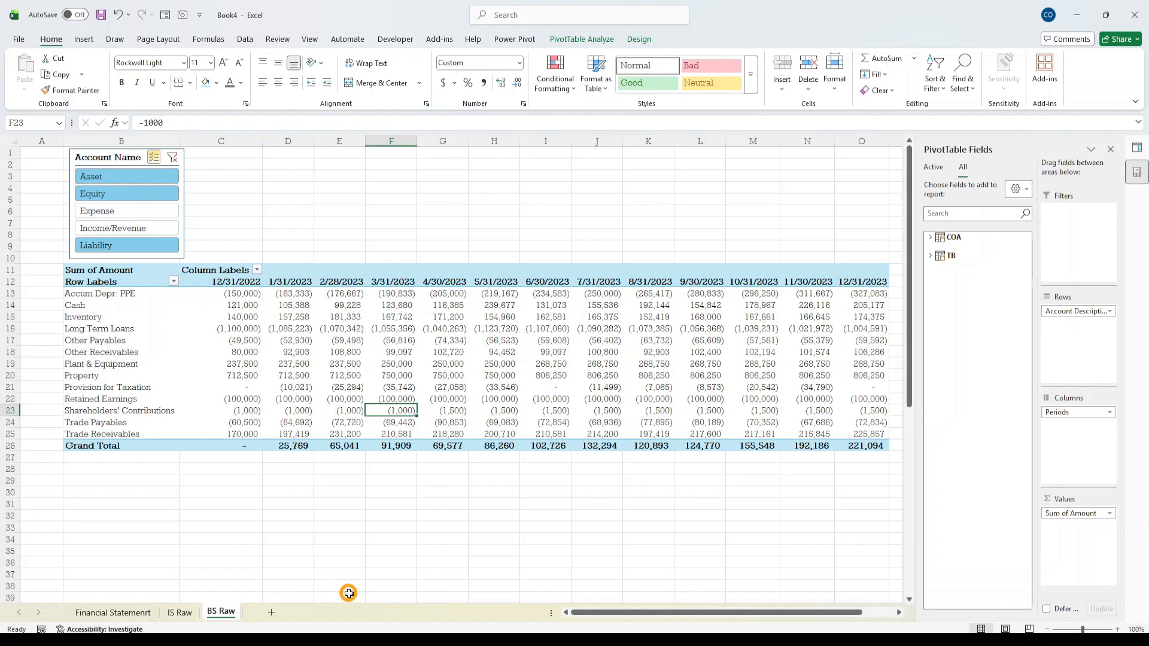
pyautogui.click(113, 612)
pyautogui.scroll(5, 95, 522)
pyautogui.scroll(-5, 128, 528)
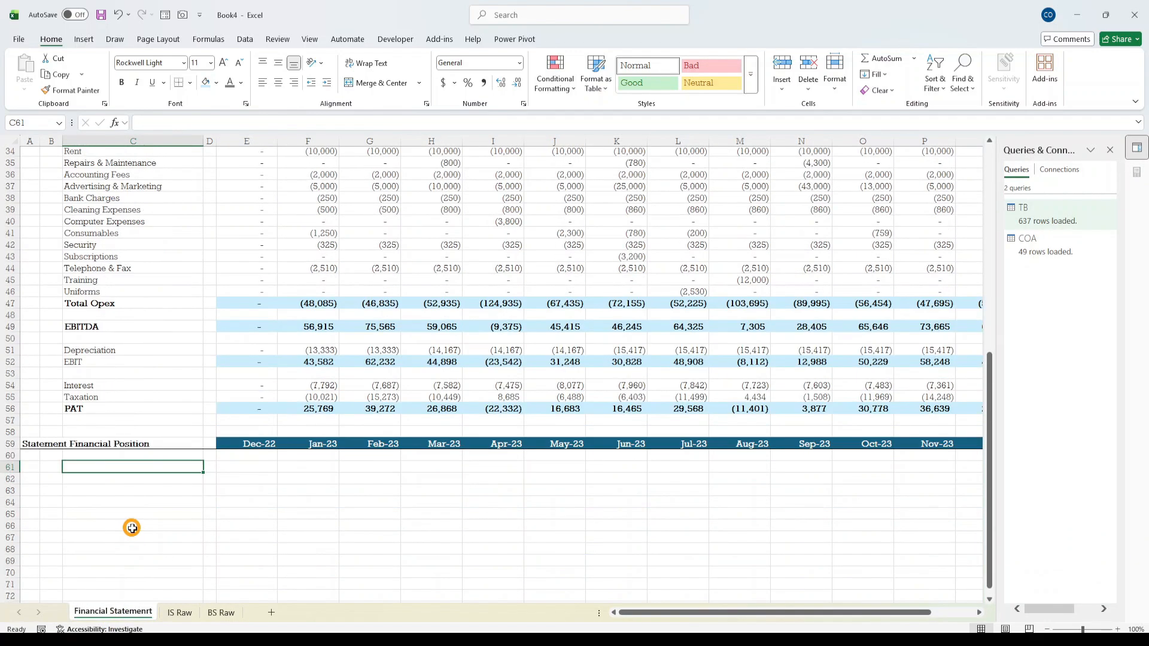
# - Enter the section heading Non Current Assets in B61 of the Financial Statement sheet
pyautogui.click(50, 468)
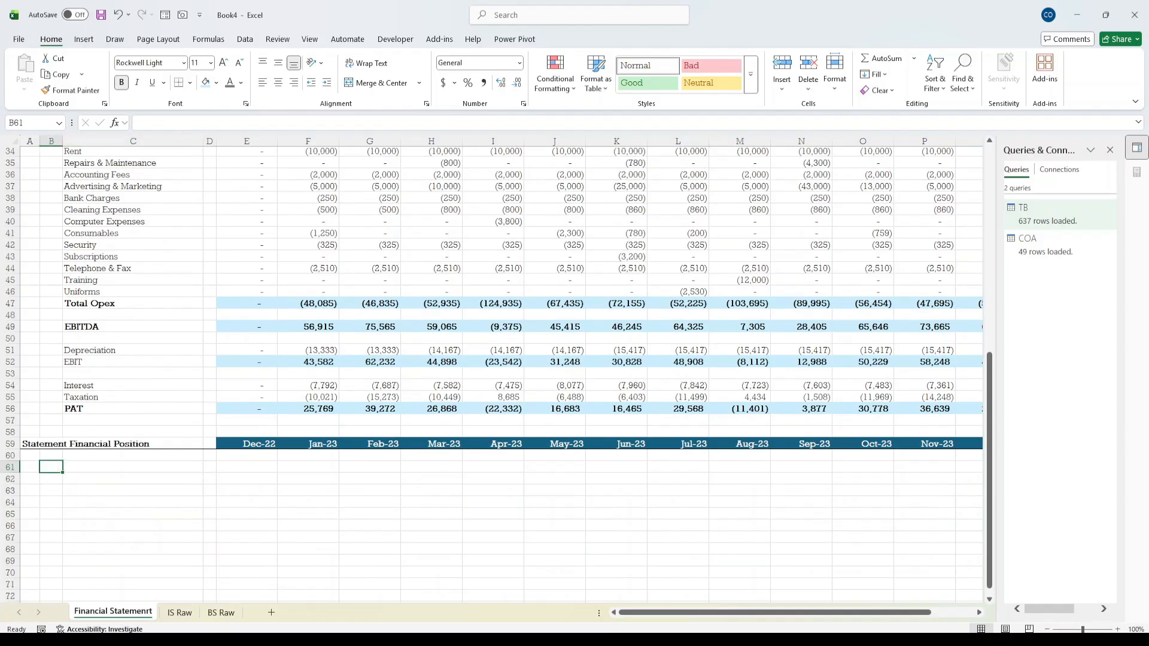
pyautogui.scroll(-7, 154, 592)
pyautogui.scroll(8, 155, 592)
pyautogui.moveTo(628, 640)
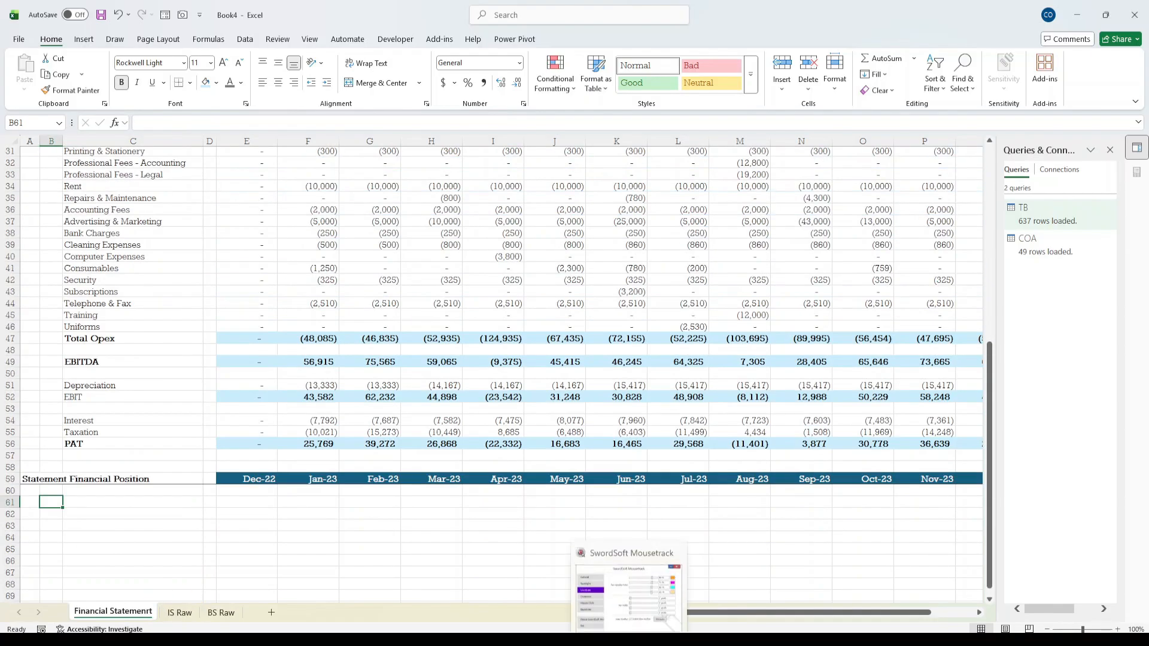
pyautogui.write('on Current Assets')
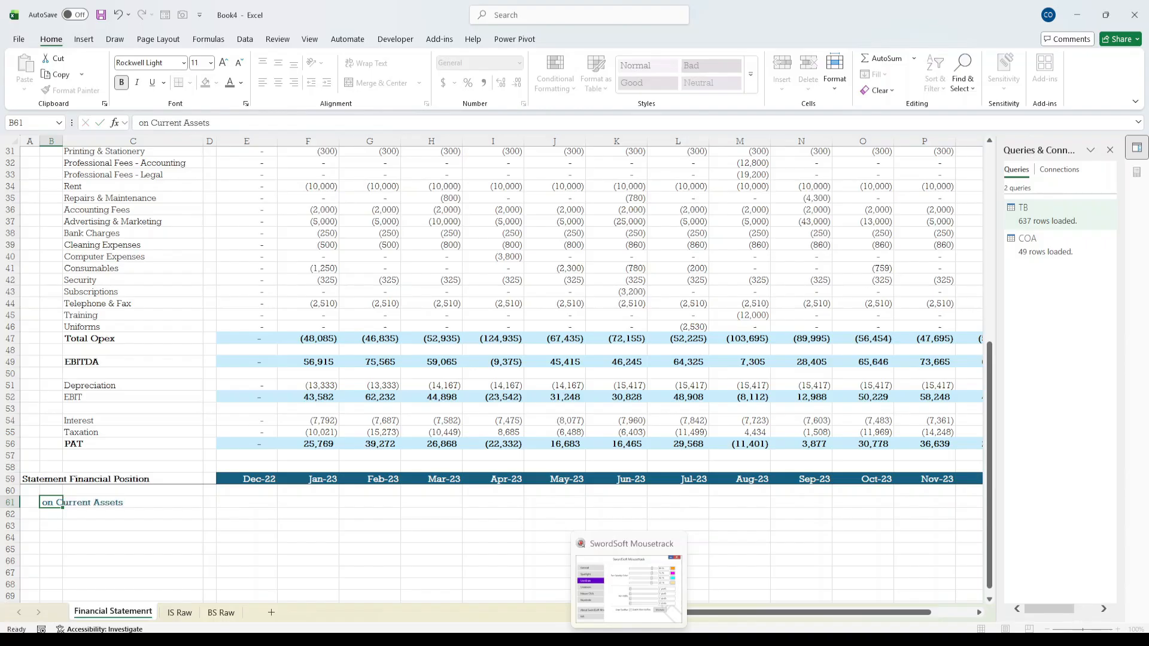
pyautogui.click(139, 123)
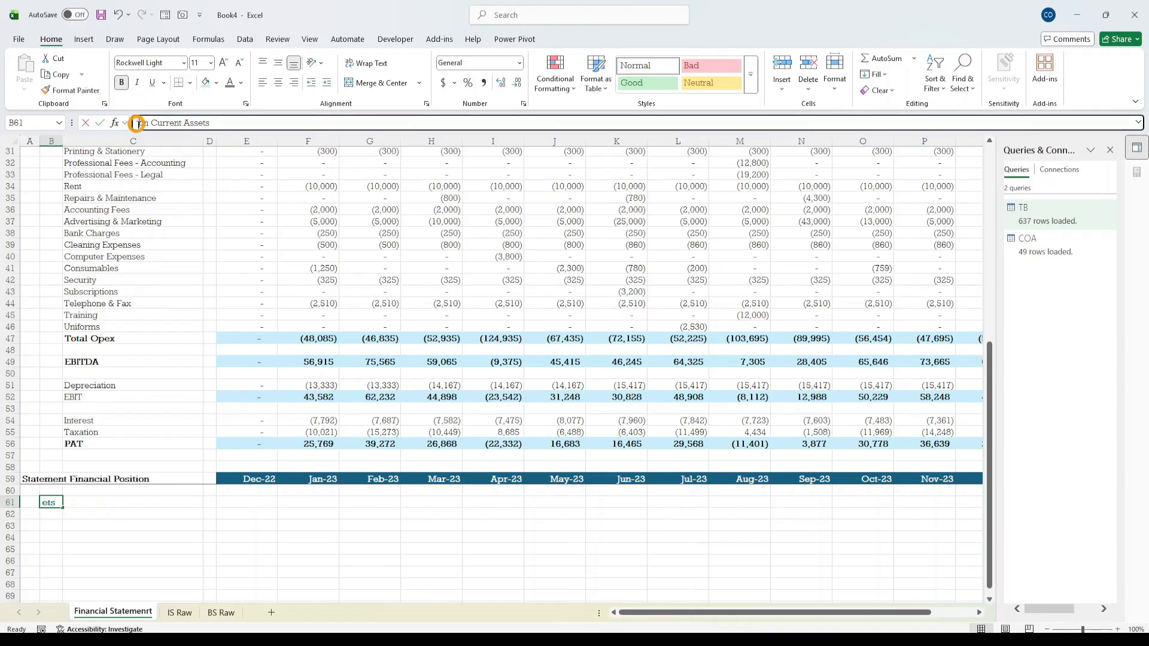
pyautogui.write('N')
pyautogui.hotkey('ctrl', 'Return')
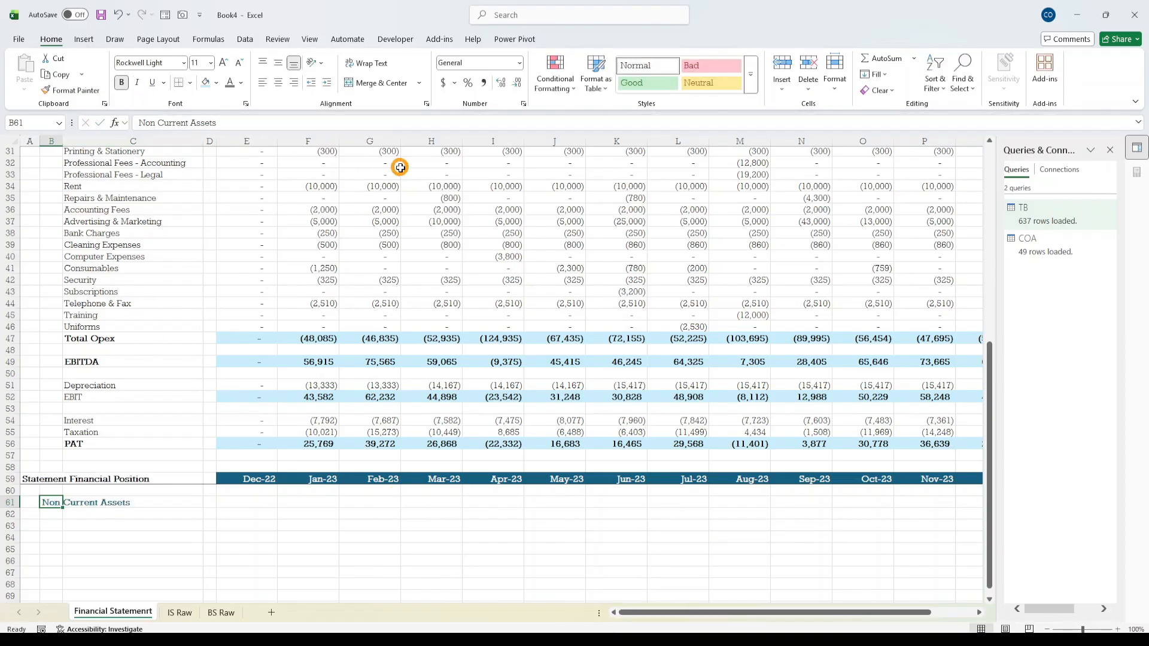
# - Add the headings Current Assets in B67 and Total Assets in B70
pyautogui.scroll(-2, 179, 407)
pyautogui.click(47, 502)
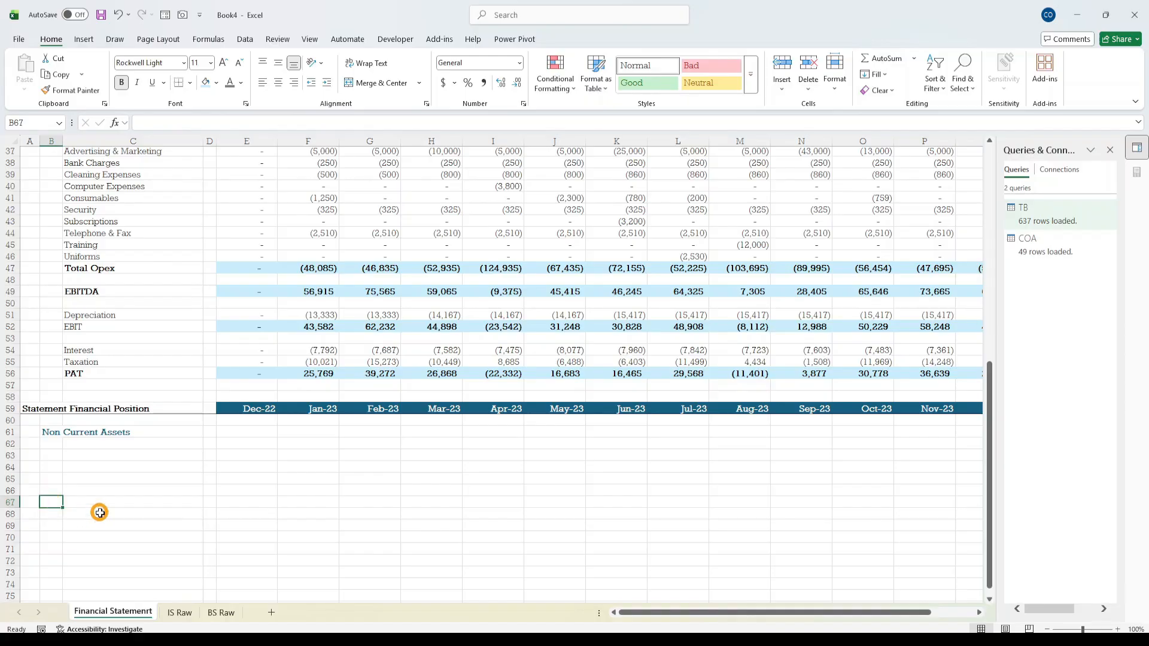
pyautogui.write('C')
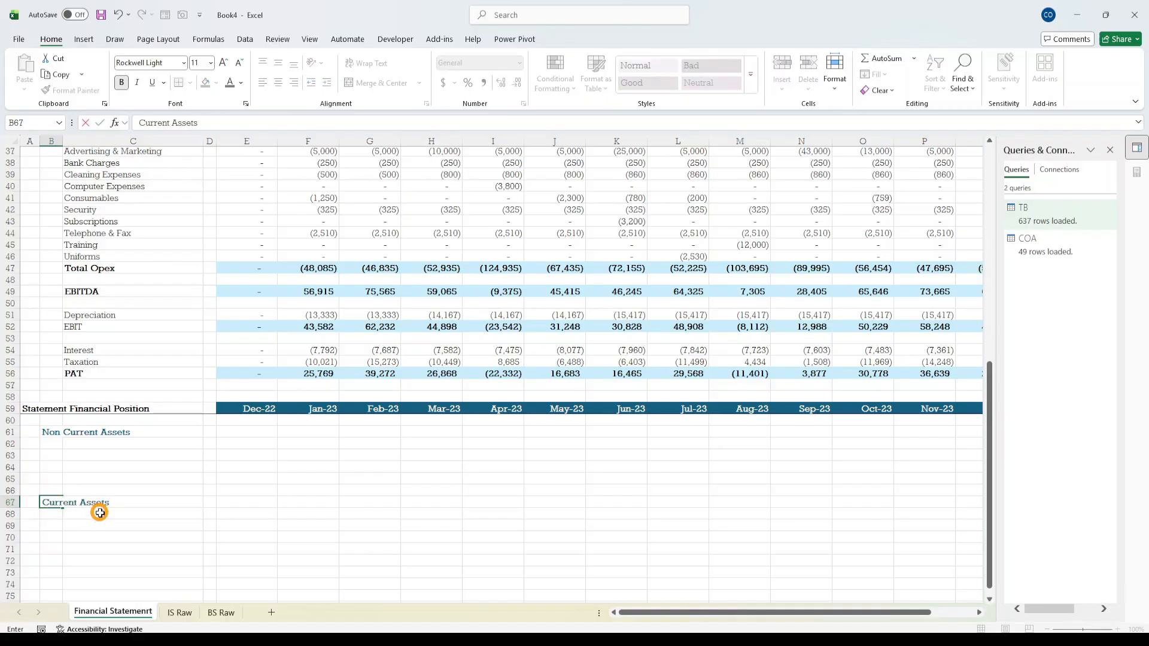
pyautogui.write('urrent Assets')
pyautogui.press('Return')
pyautogui.press('Return')
pyautogui.press('Return')
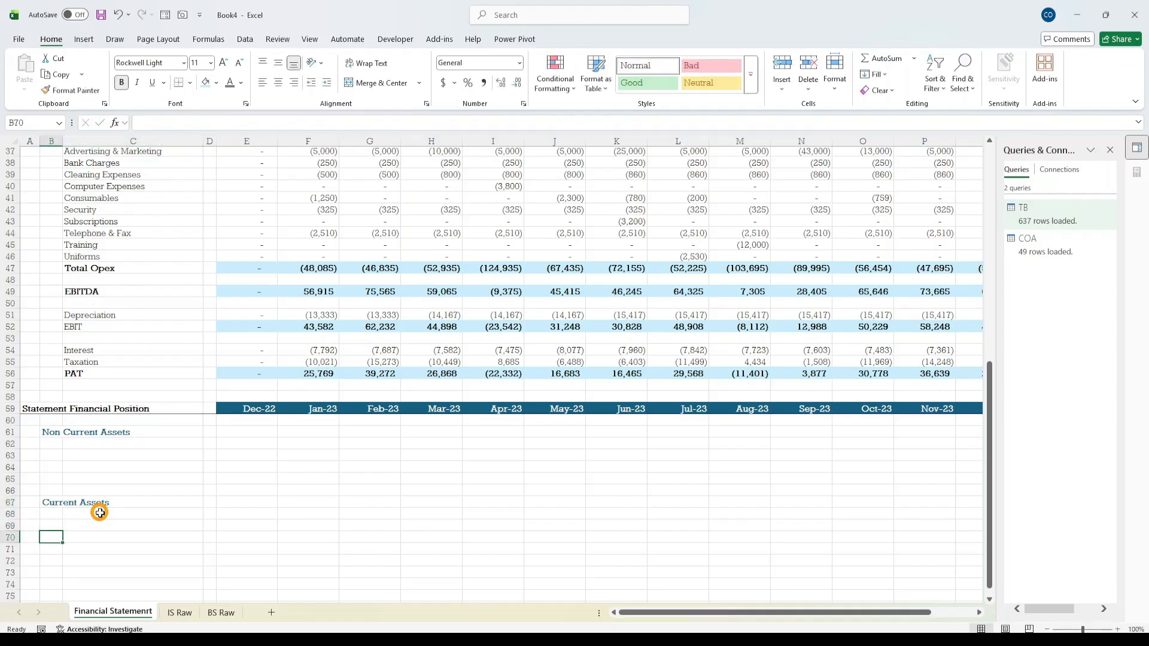
pyautogui.write('Total Assets')
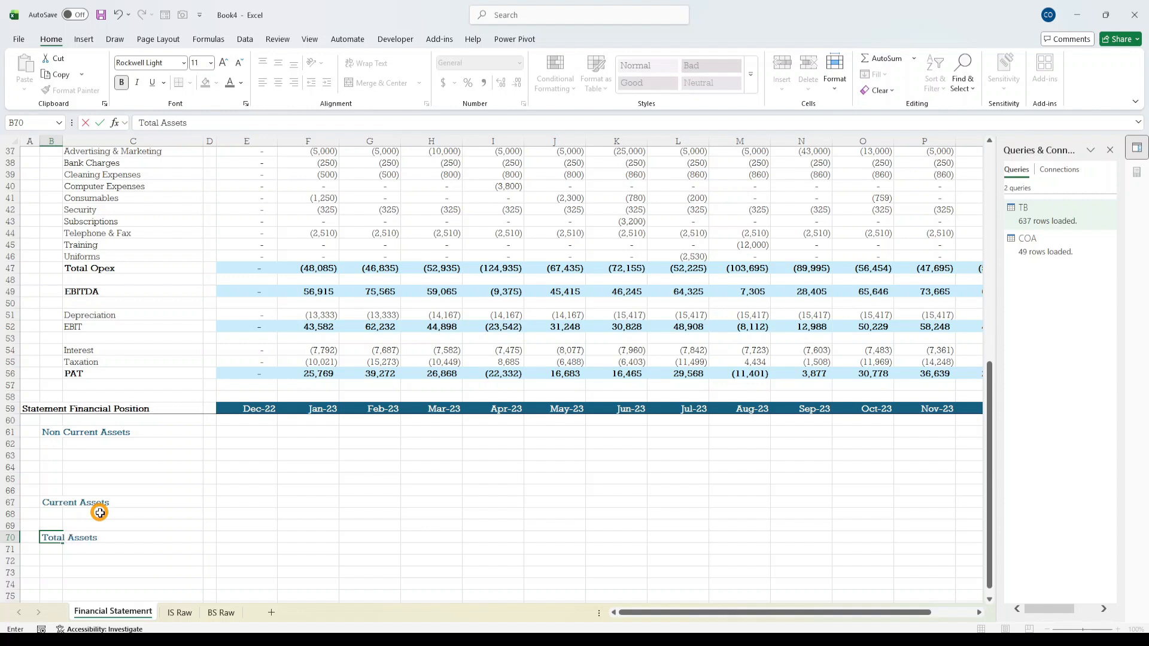
pyautogui.press('Return')
pyautogui.press('Return')
pyautogui.press('Return')
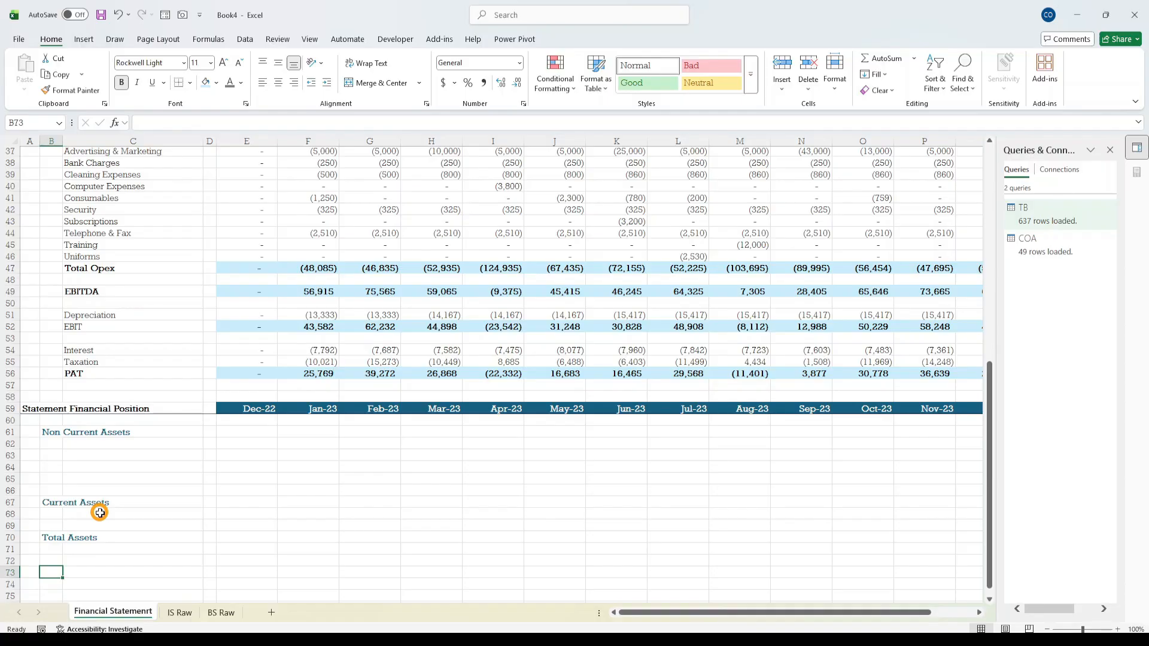
# - Add the headings Current Liabilities in B73 and Non Current Liabilities in B76
pyautogui.write('C')
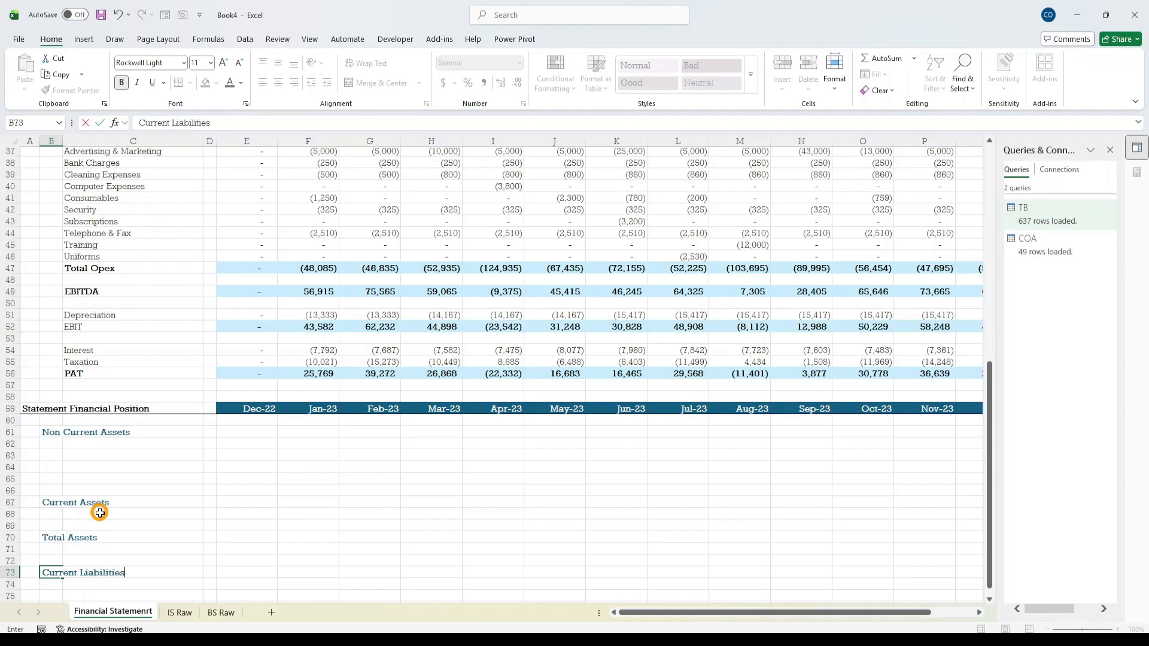
pyautogui.write('urrent Liabilities')
pyautogui.press('Return')
pyautogui.press('Return')
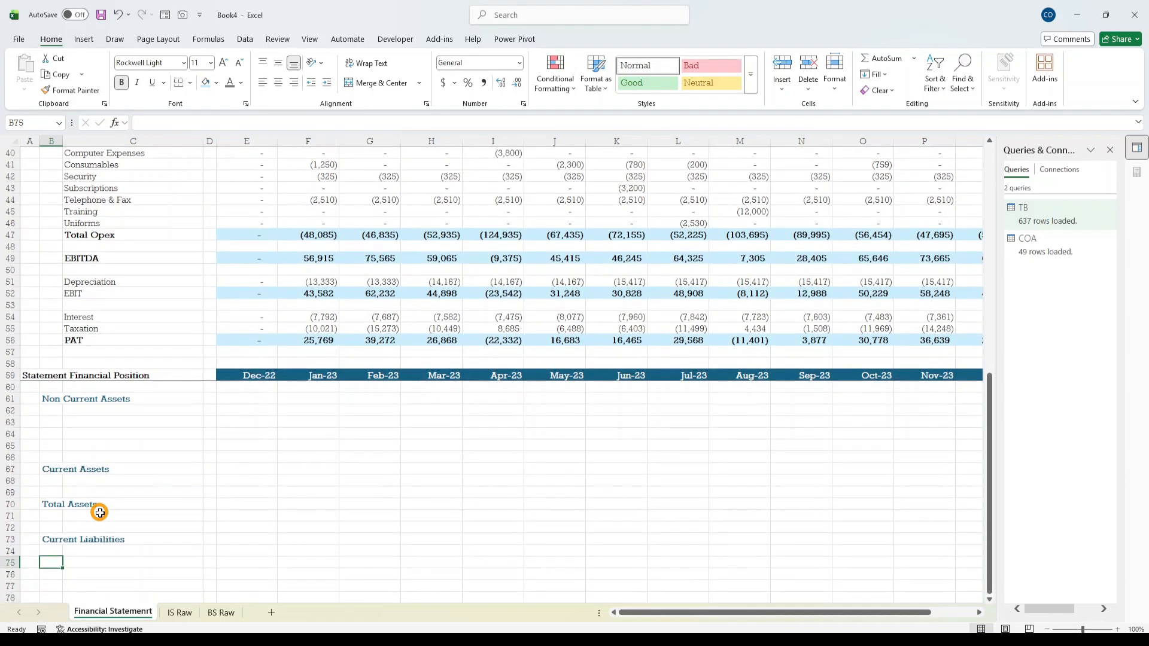
pyautogui.press('Return')
pyautogui.write('Non Current Liabilities')
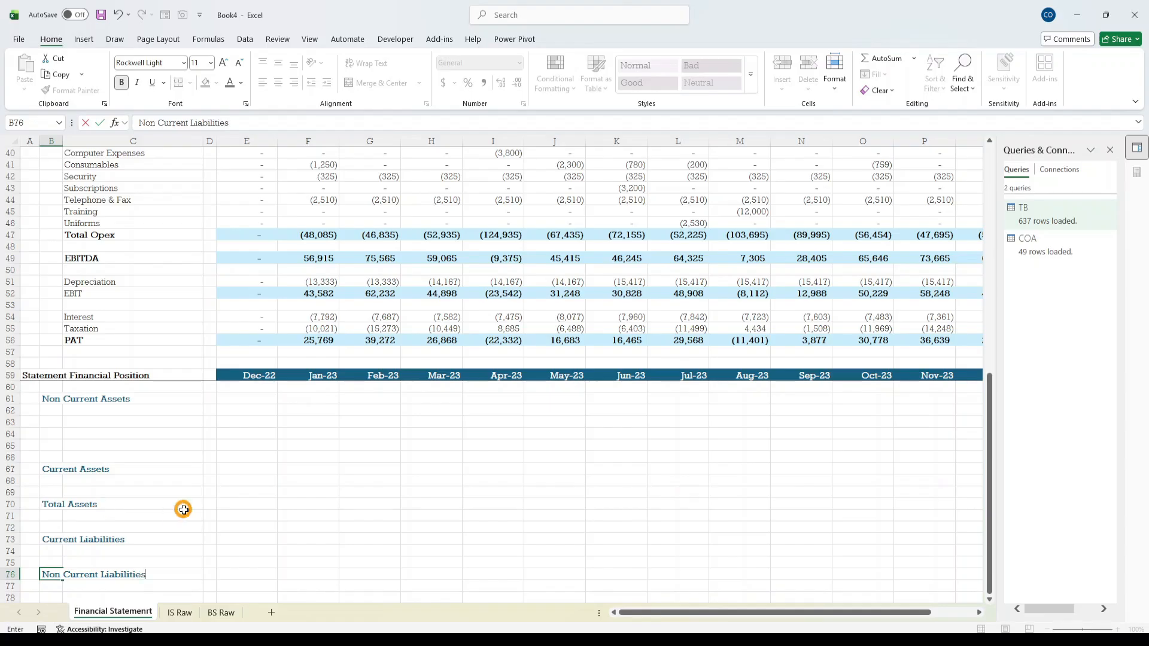
pyautogui.click(183, 508)
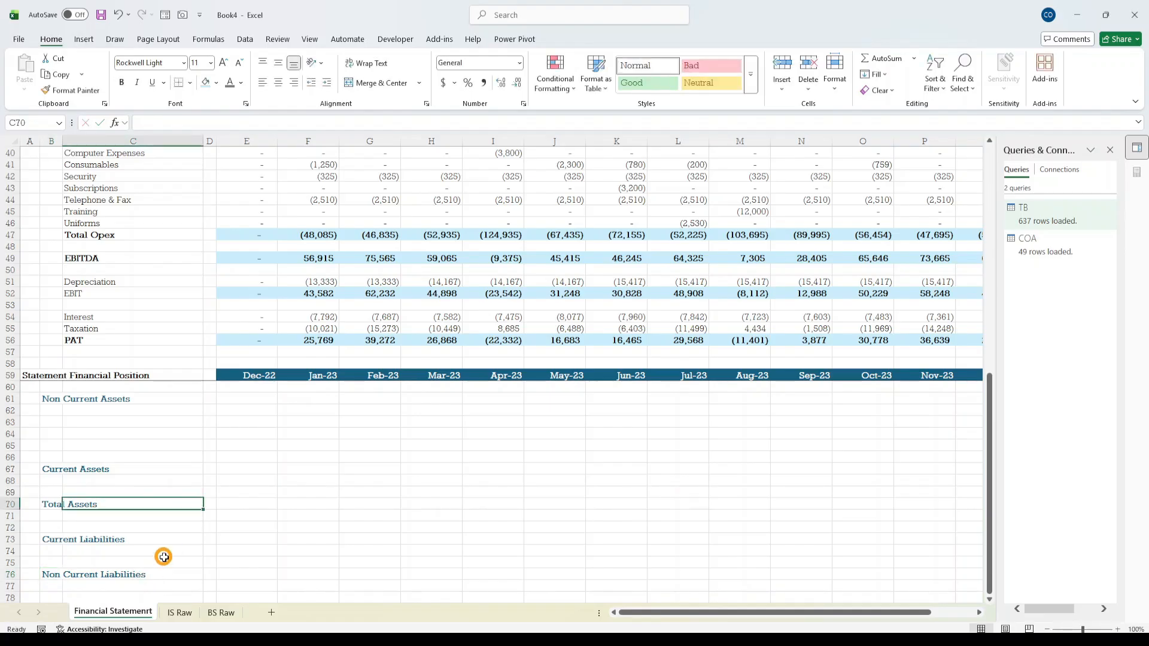
# - Enter the heading Total Liabilities in B79, below the non-current liabilities section
pyautogui.scroll(-4, 163, 557)
pyautogui.click(57, 444)
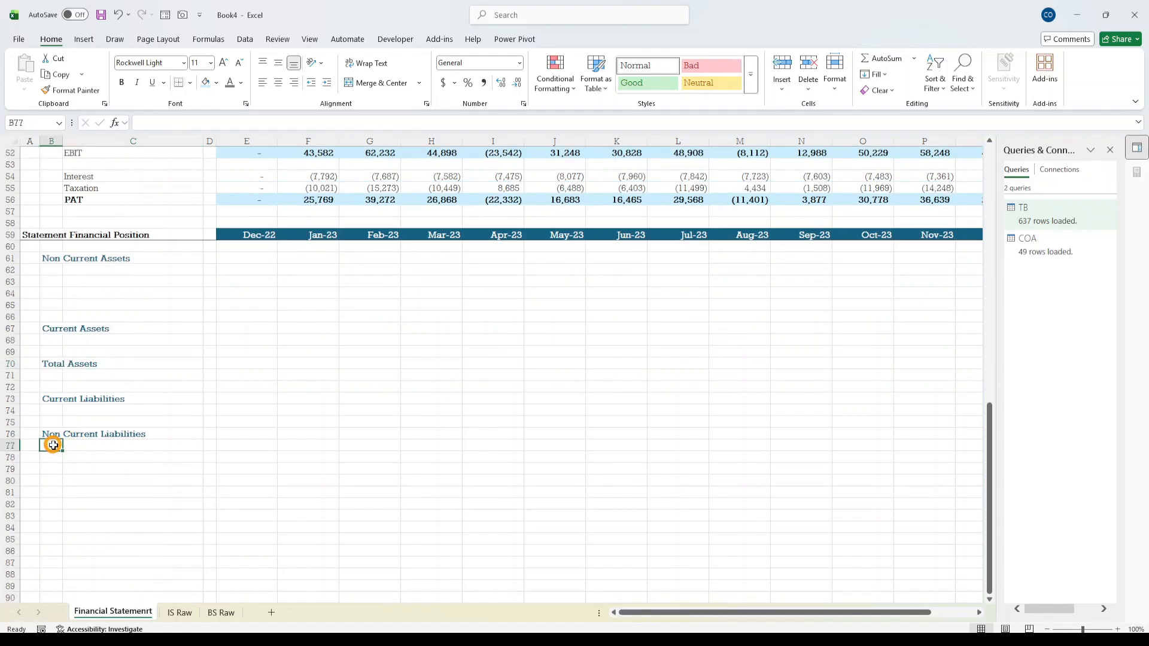
pyautogui.moveTo(51, 399); pyautogui.dragTo(56, 444)
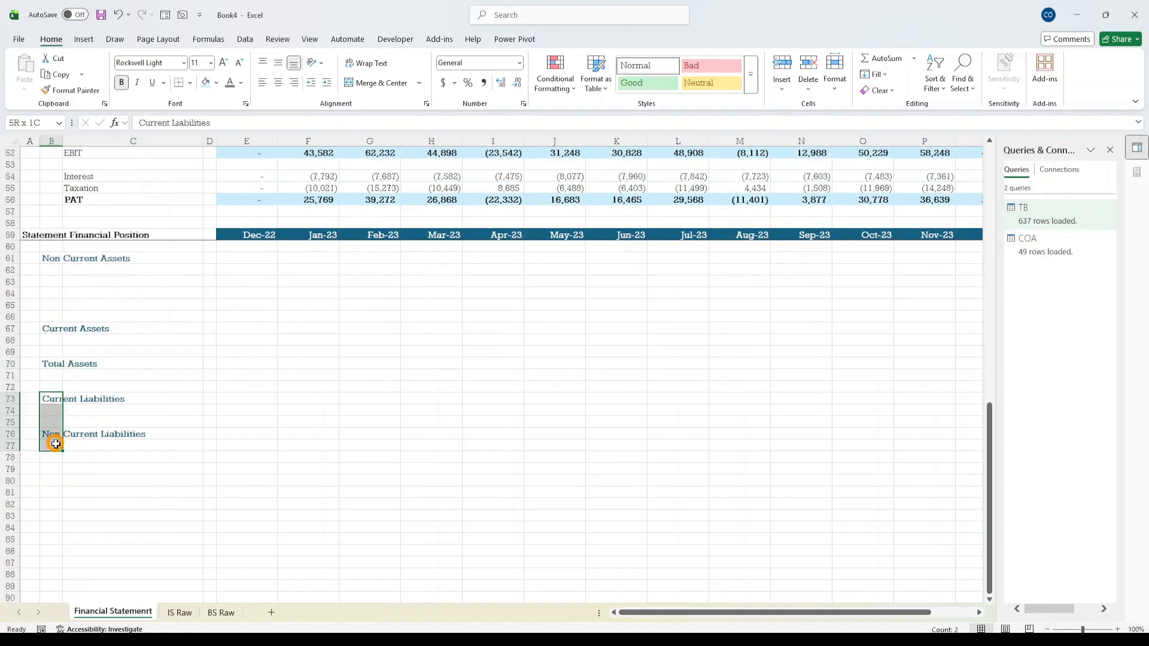
pyautogui.click(106, 470)
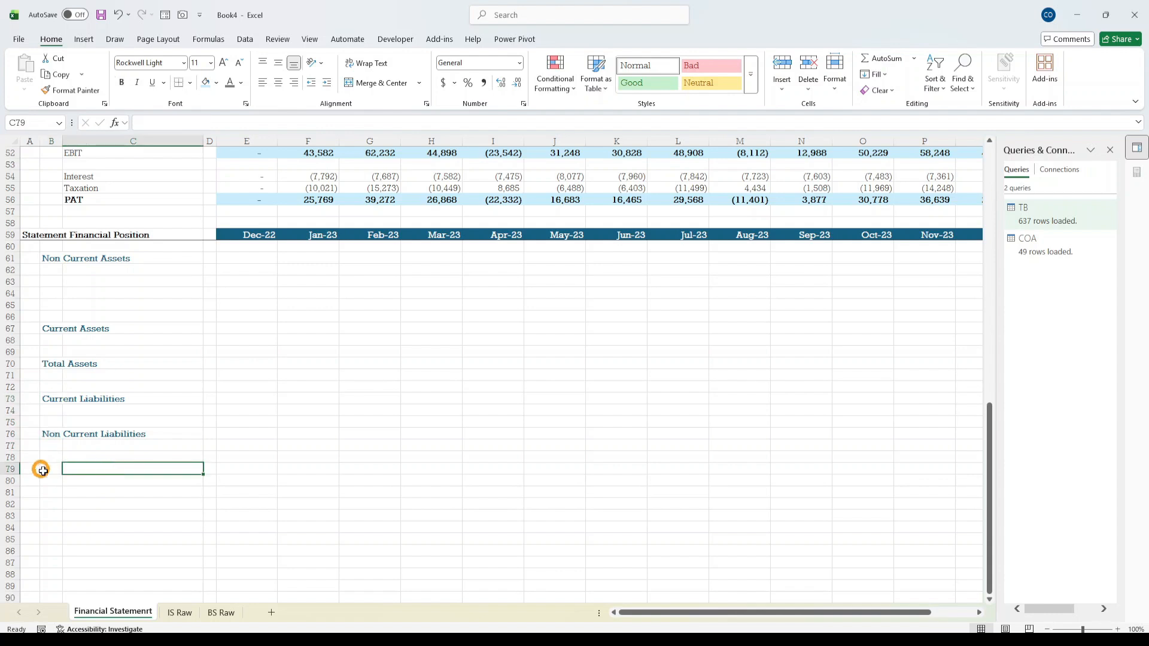
pyautogui.click(45, 469)
pyautogui.write('Total Liabil')
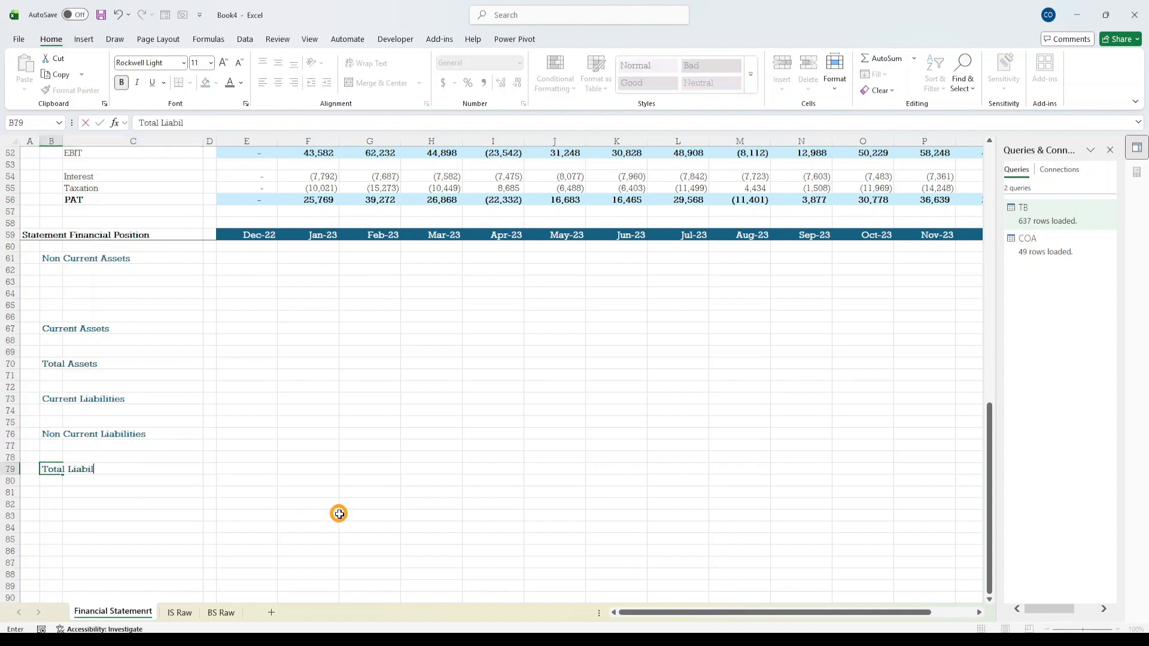
pyautogui.press('Return')
# - Enter the heading Equity in B82, three rows below Total Liabilities
pyautogui.press('Down')
pyautogui.press('Down')
pyautogui.press('Down')
pyautogui.press('Down')
pyautogui.press('Down')
pyautogui.press('Down')
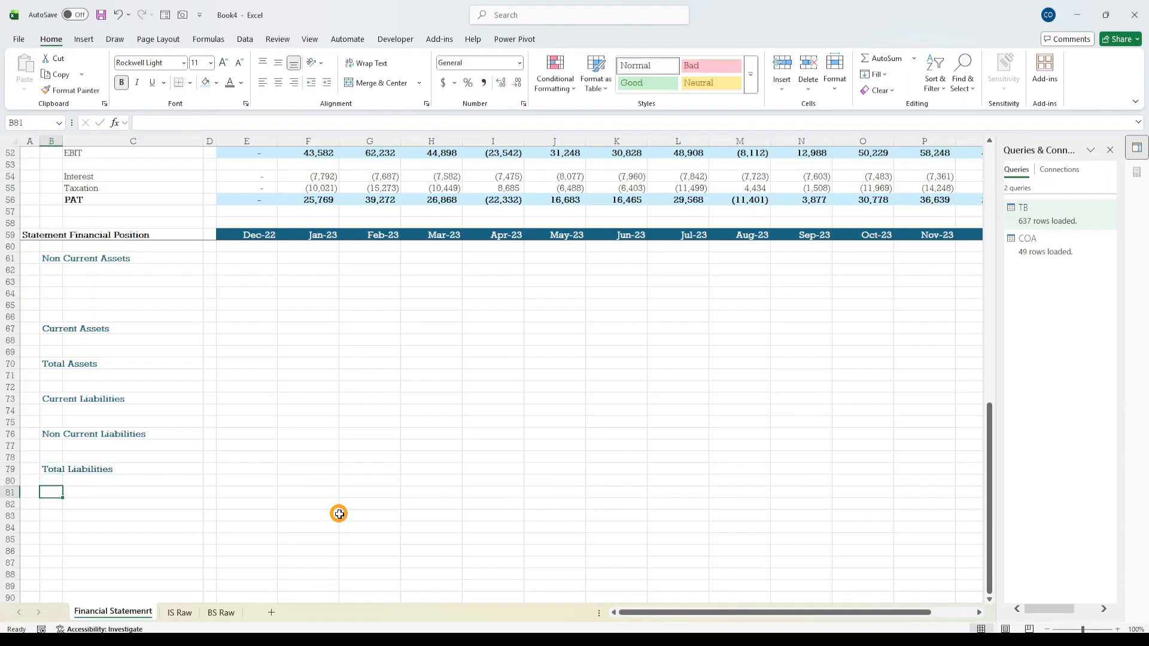
pyautogui.press('Up')
pyautogui.press('Up')
pyautogui.press('Up')
pyautogui.press('Up')
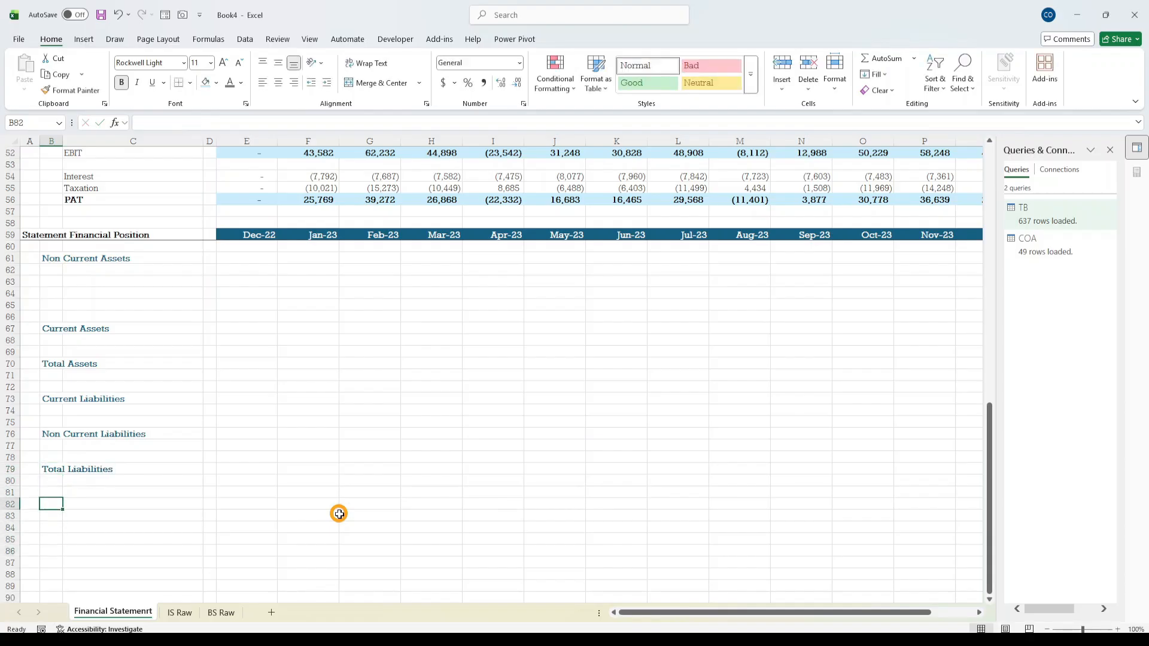
pyautogui.press('Down')
pyautogui.press('Down')
pyautogui.press('Up')
pyautogui.press('Up')
pyautogui.write('E')
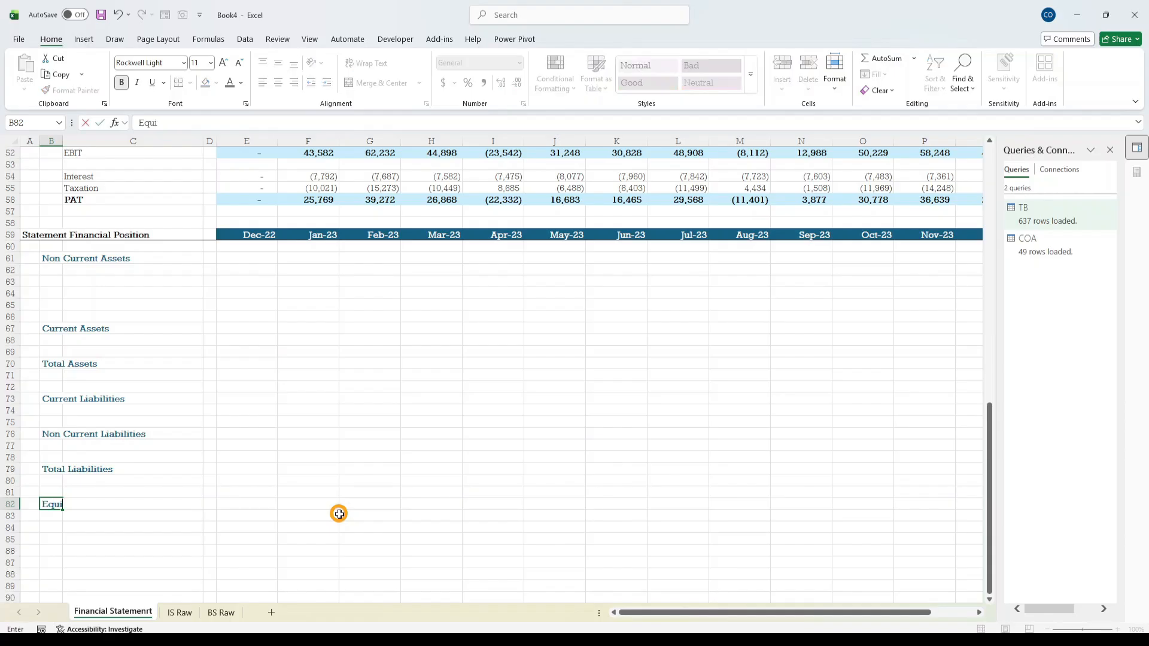
pyautogui.press('Return')
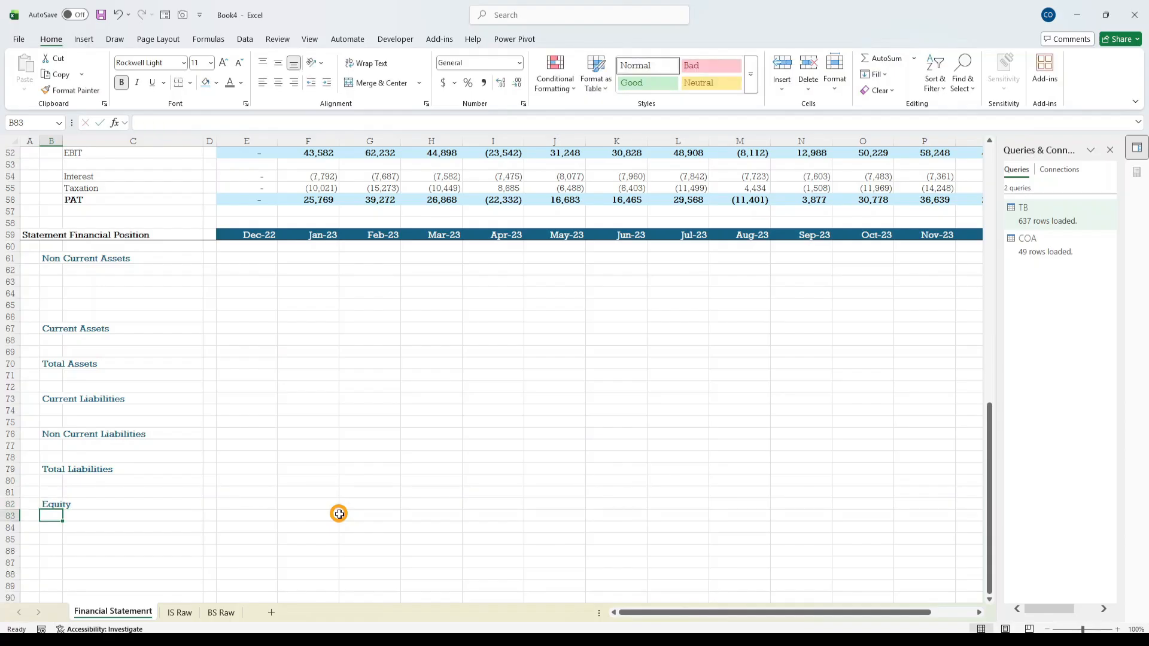
# - Enter the label Retained Earning (Prior Years) in B83, directly below the Equity heading
pyautogui.write('Retained Earning (Curr')
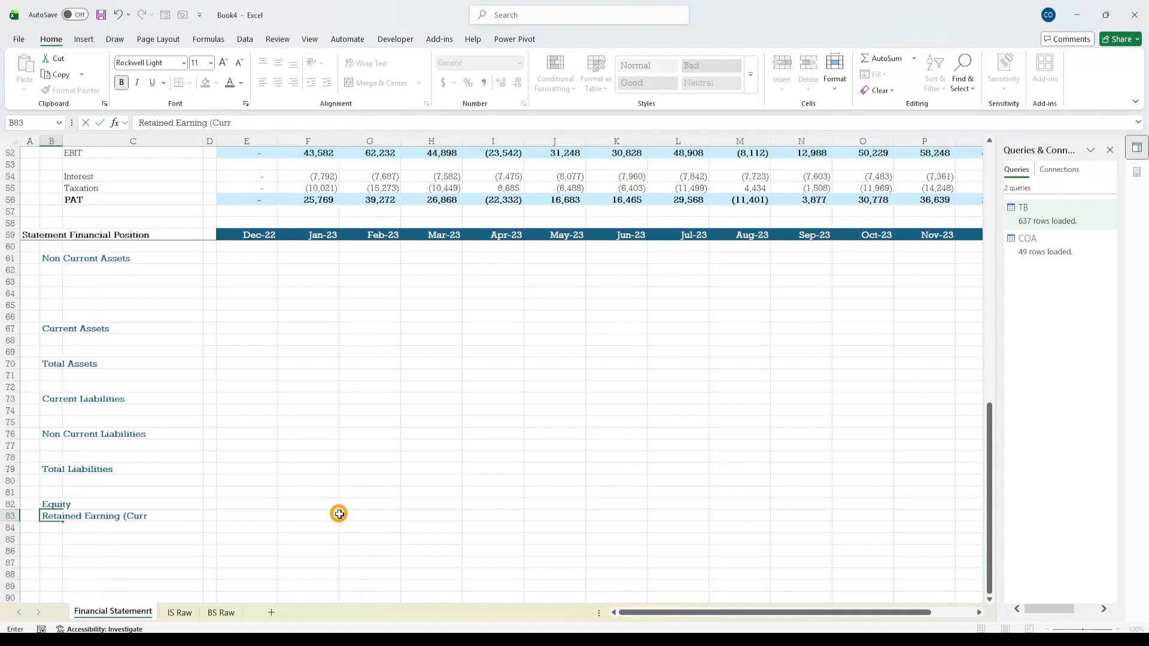
pyautogui.press('BackSpace')
pyautogui.press('BackSpace')
pyautogui.press('BackSpace')
pyautogui.press('BackSpace')
# - Copy the retained earnings label down to B84 and change it to Retained Earning (Current Years)
pyautogui.hotkey('shift', 'Down')
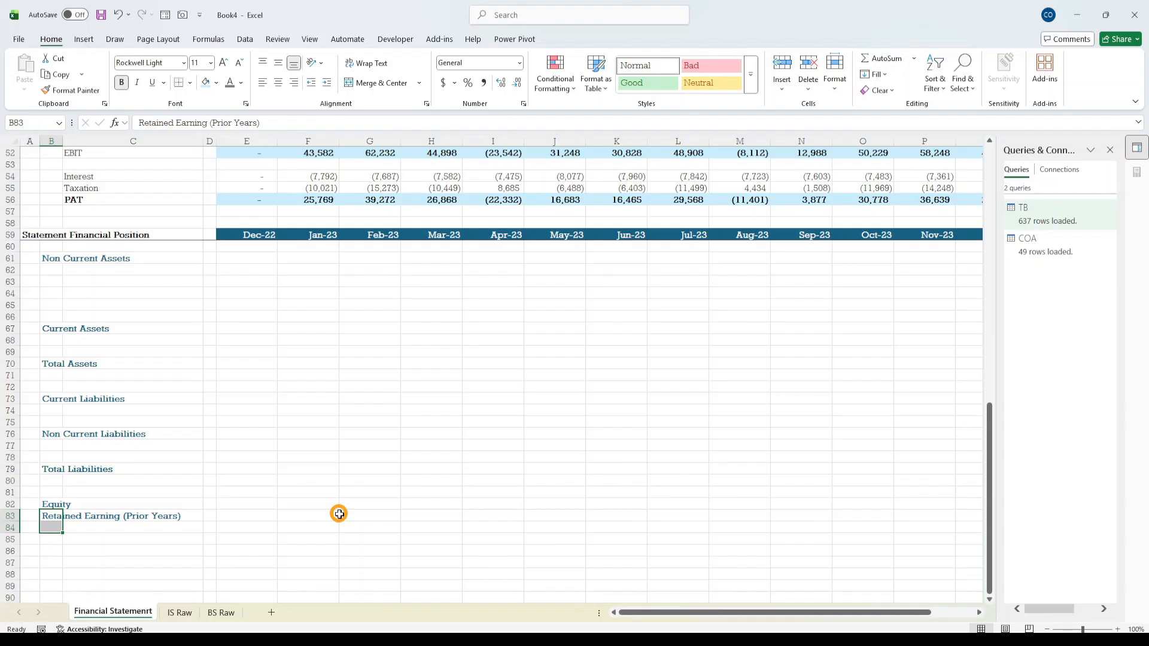
pyautogui.hotkey('ctrl', 'd')
pyautogui.press('Down')
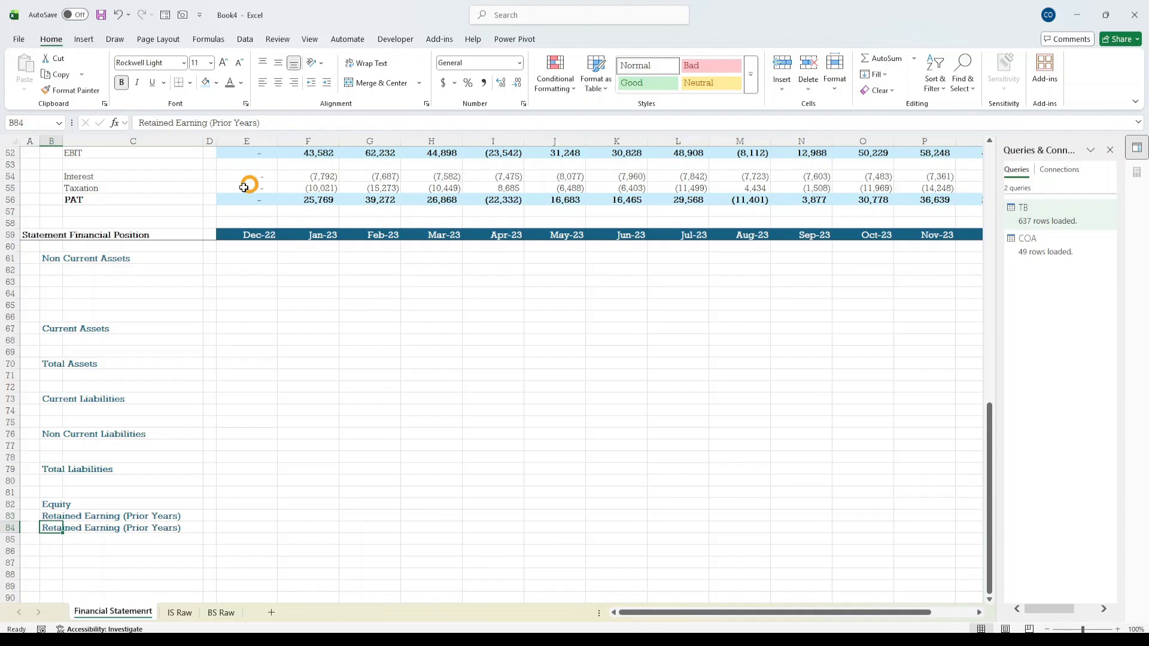
pyautogui.click(281, 121)
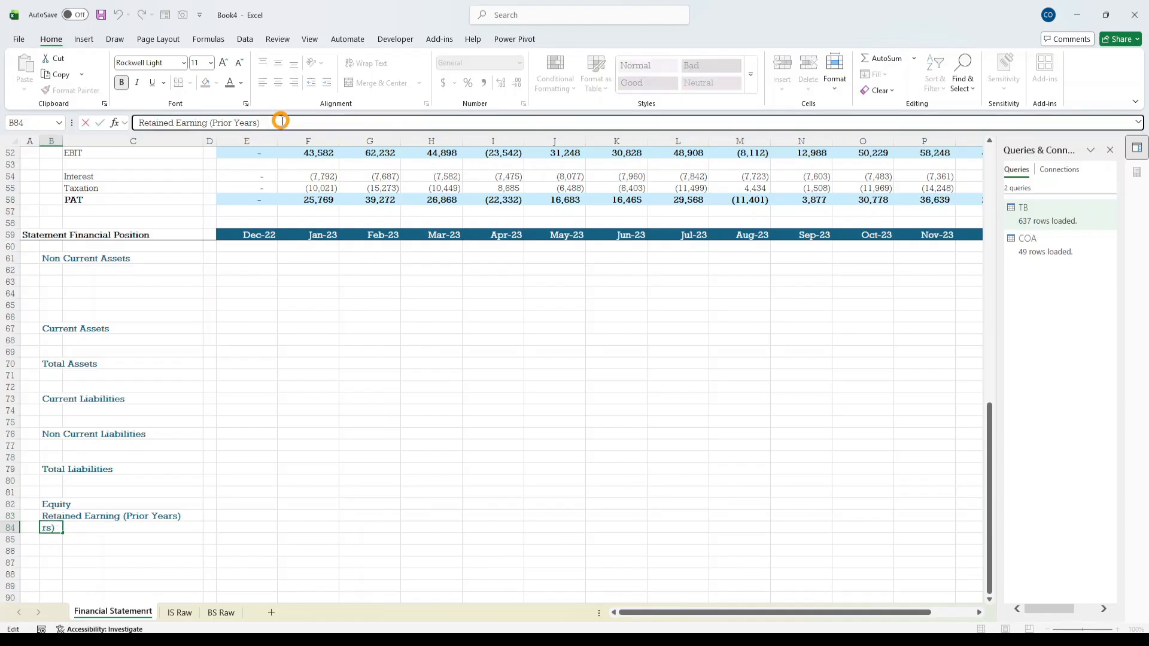
pyautogui.press('Left')
pyautogui.press('Left')
pyautogui.press('Left')
pyautogui.press('Left')
pyautogui.press('Left')
pyautogui.press('Left')
pyautogui.press('Left')
pyautogui.press('BackSpace')
pyautogui.press('BackSpace')
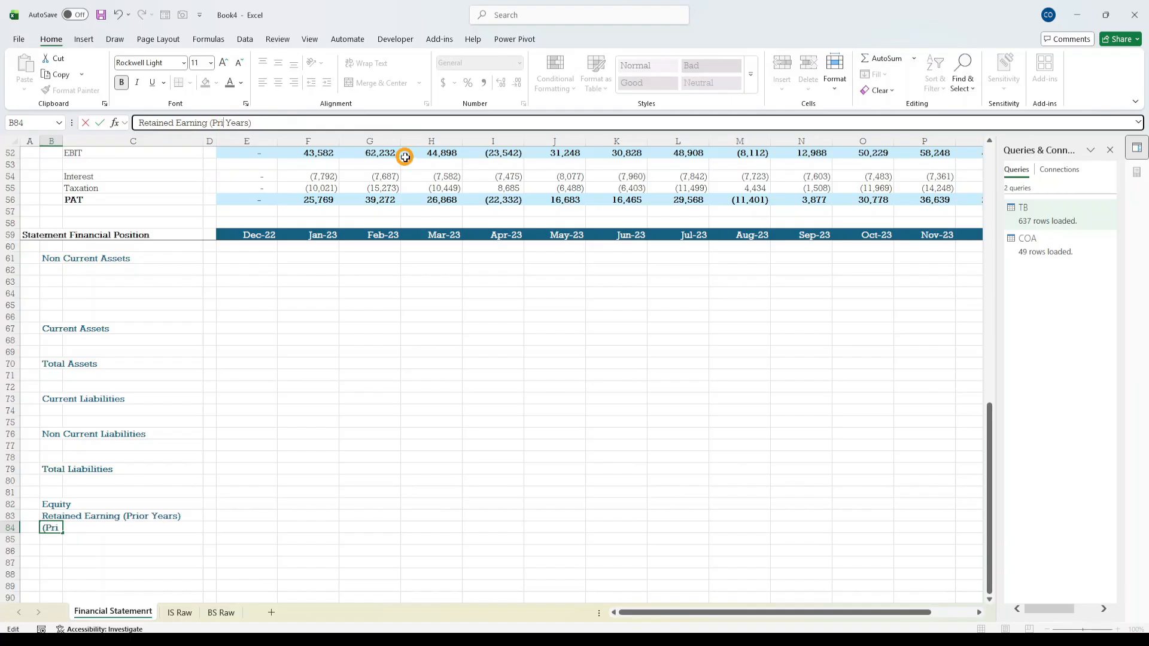
pyautogui.press('BackSpace')
pyautogui.write('Current year')
pyautogui.press('BackSpace')
pyautogui.press('BackSpace')
pyautogui.press('BackSpace')
pyautogui.press('BackSpace')
pyautogui.press('BackSpace')
pyautogui.press('Return')
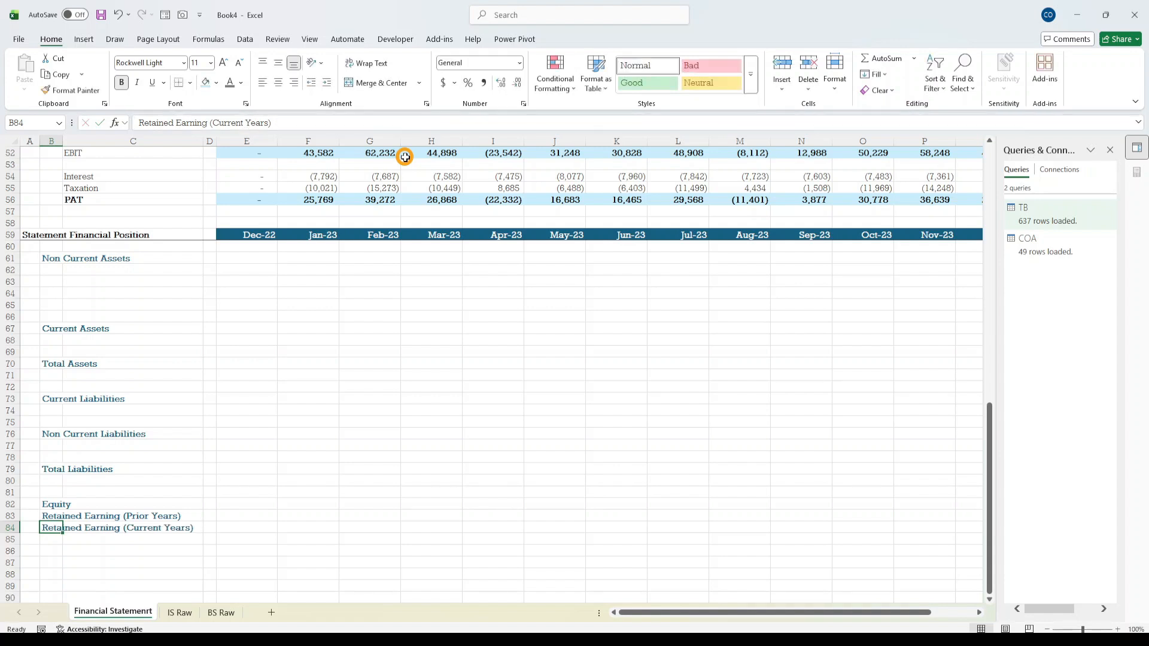
pyautogui.click(89, 540)
pyautogui.click(55, 540)
pyautogui.click(91, 559)
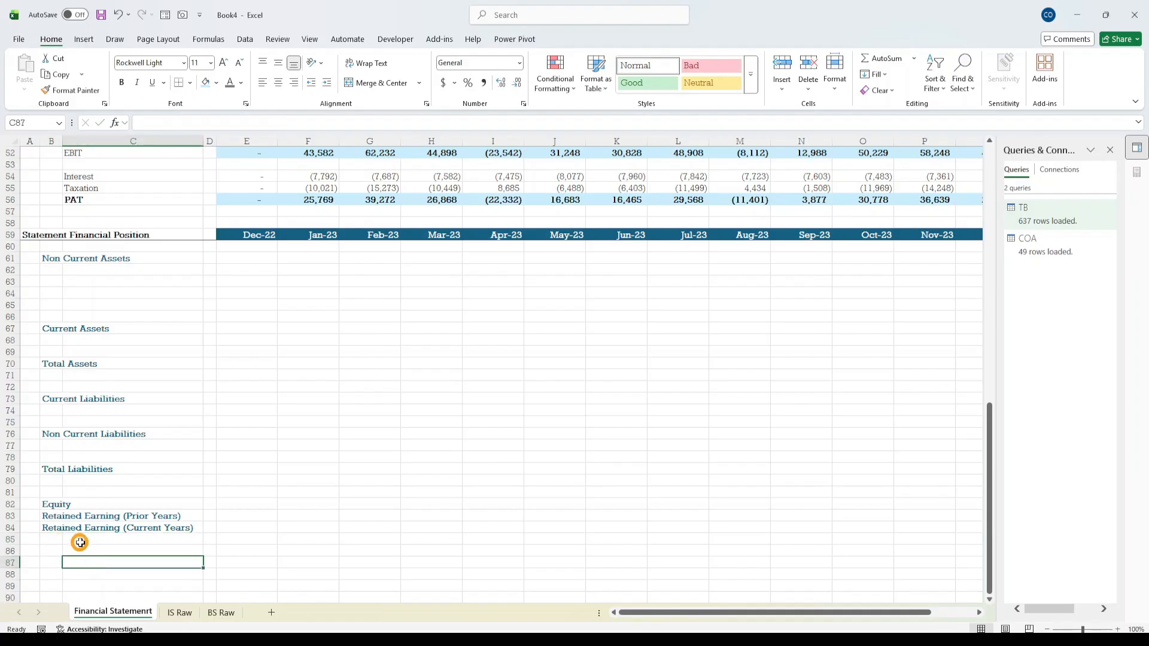
pyautogui.click(84, 539)
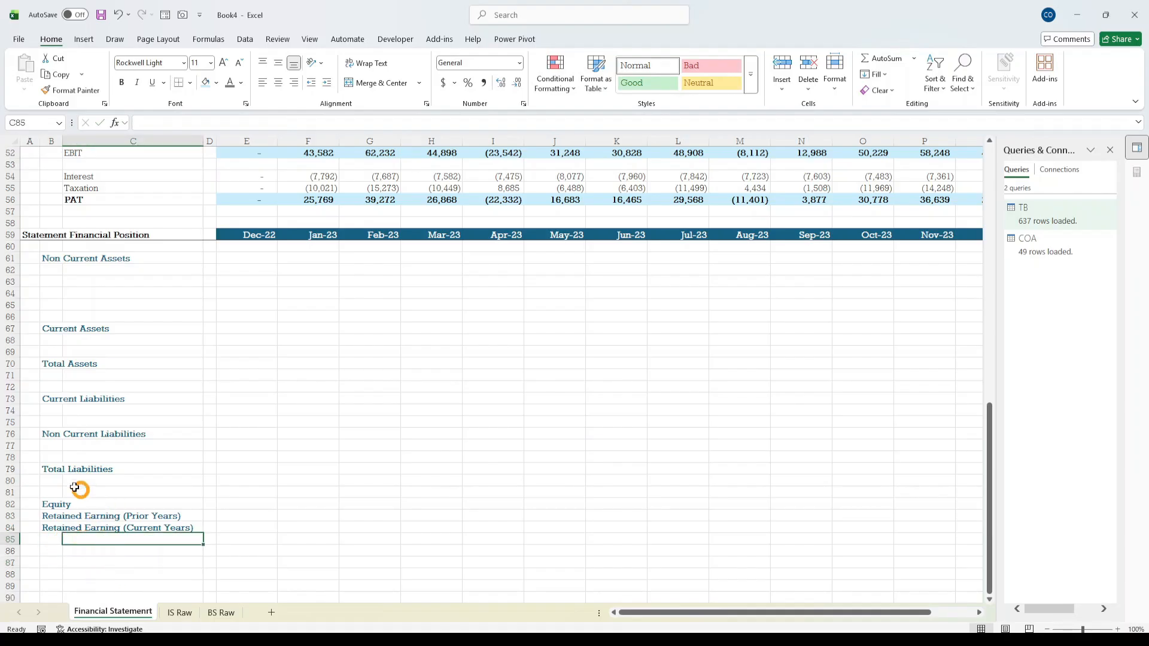
# - Delete the Total Liabilities heading in B79 and the Total Assets heading in B70
pyautogui.click(54, 474)
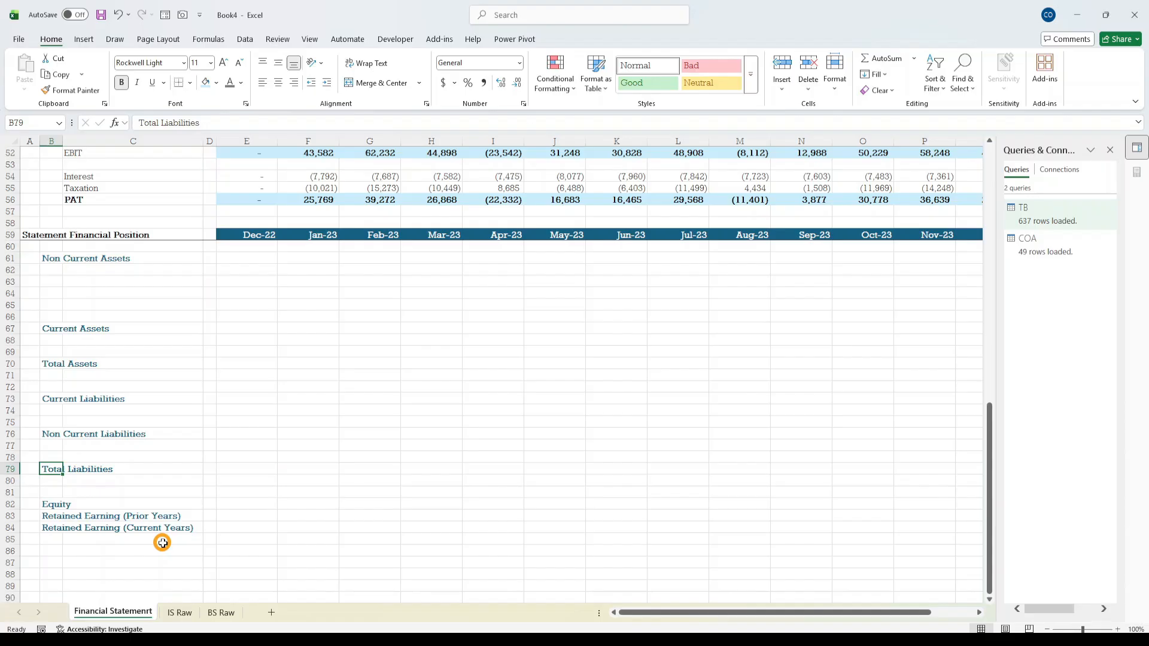
pyautogui.press('Delete')
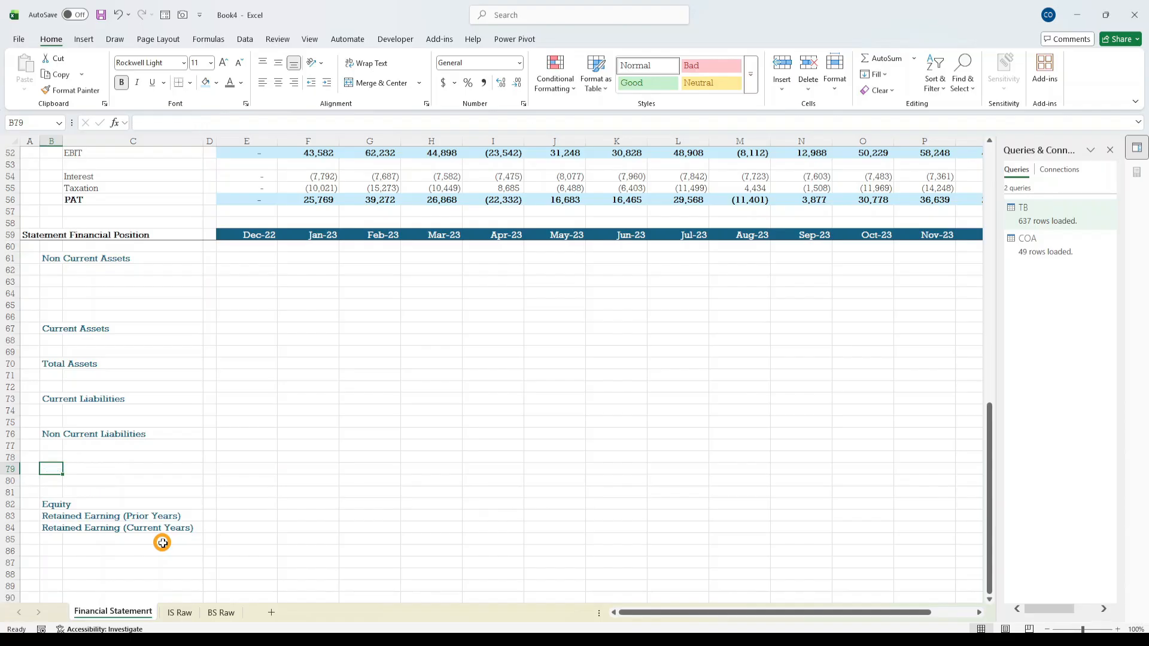
pyautogui.press('Up')
pyautogui.press('Up')
pyautogui.press('Up')
pyautogui.press('Up')
pyautogui.press('Up')
pyautogui.press('Up')
pyautogui.press('Up')
pyautogui.press('Up')
pyautogui.press('Up')
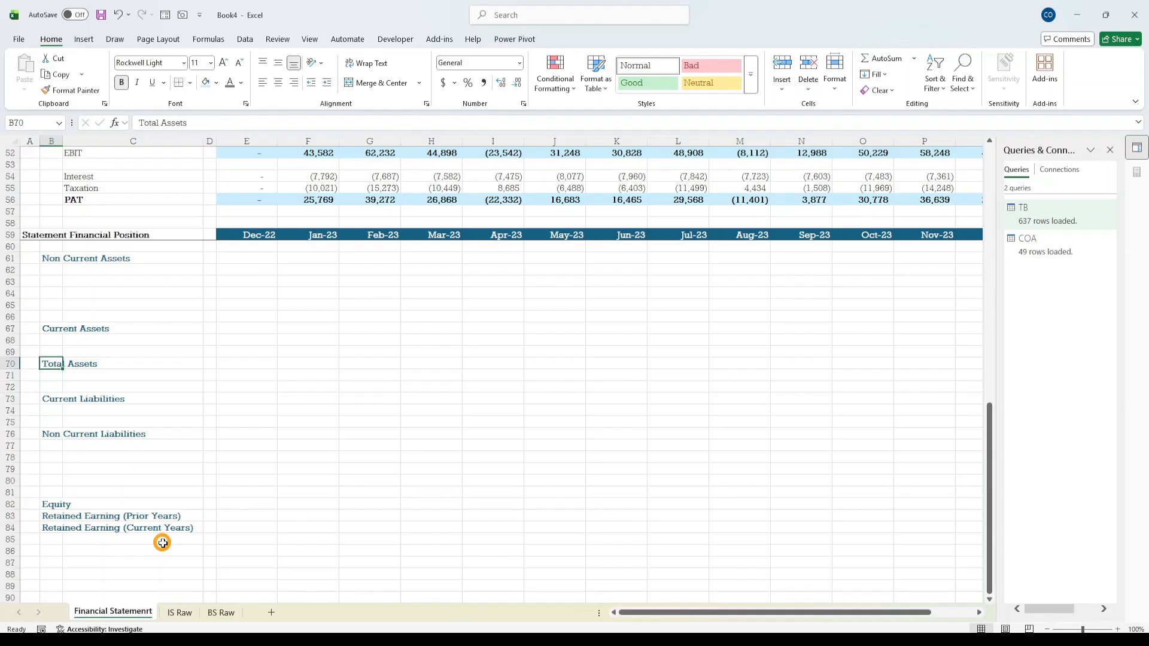
pyautogui.press('Delete')
# - Copy the Plant & Equipment and Property labels from the BS Raw pivot table to C62:C63 under Non Current Assets
pyautogui.click(78, 274)
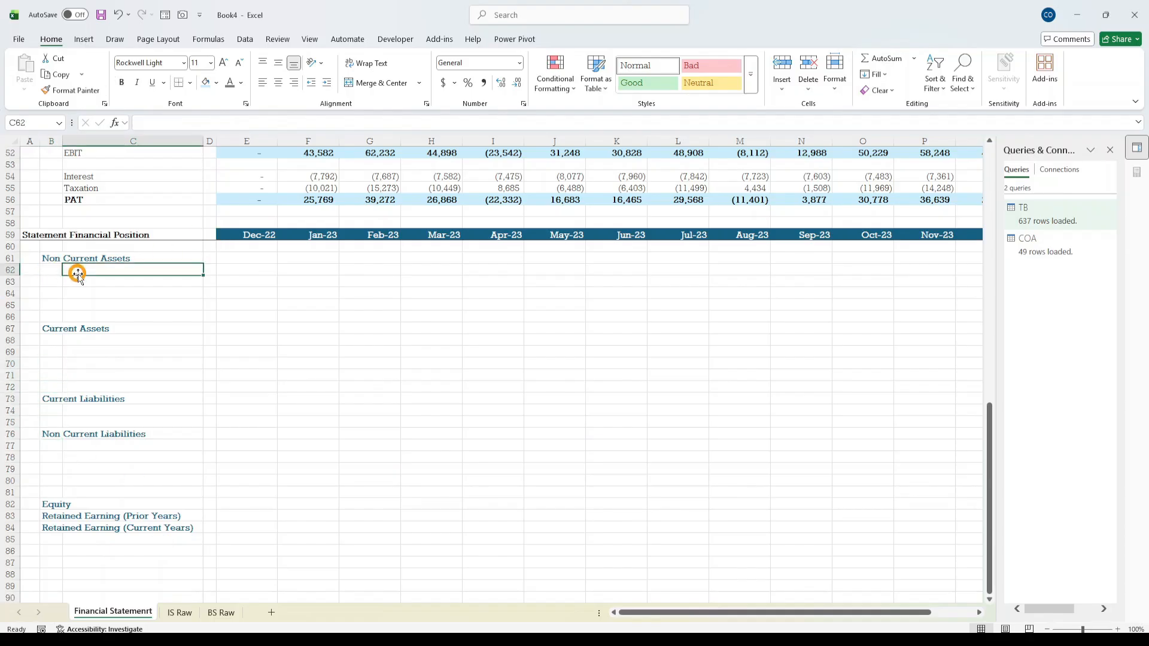
pyautogui.click(219, 613)
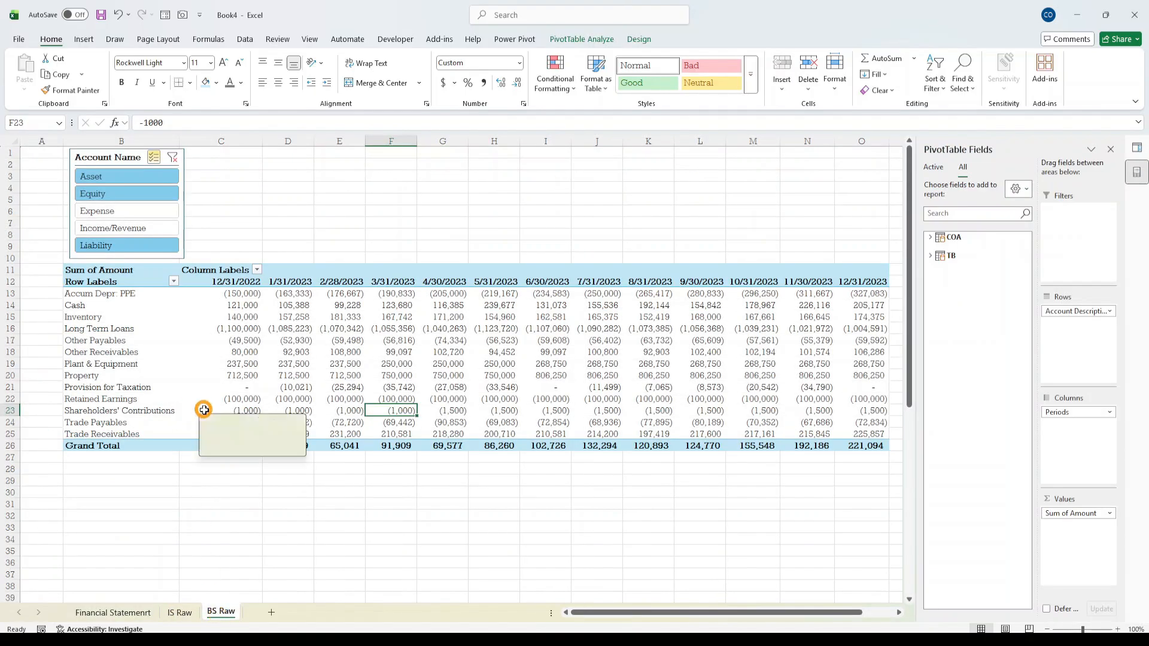
pyautogui.click(67, 294)
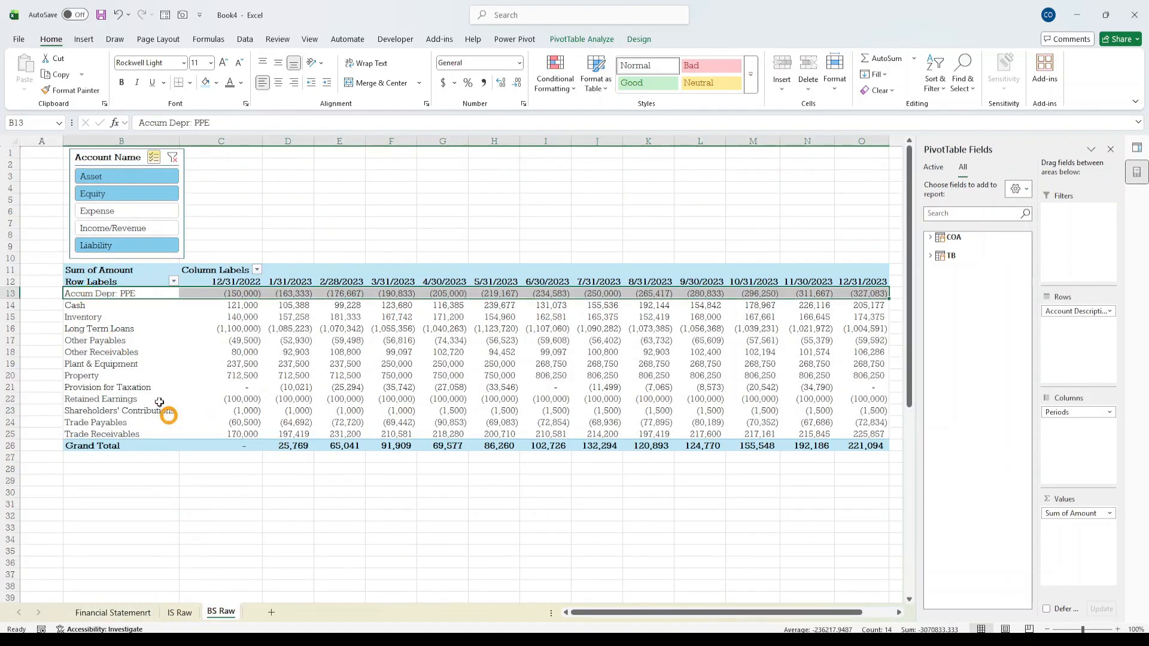
pyautogui.click(68, 316)
pyautogui.click(97, 295)
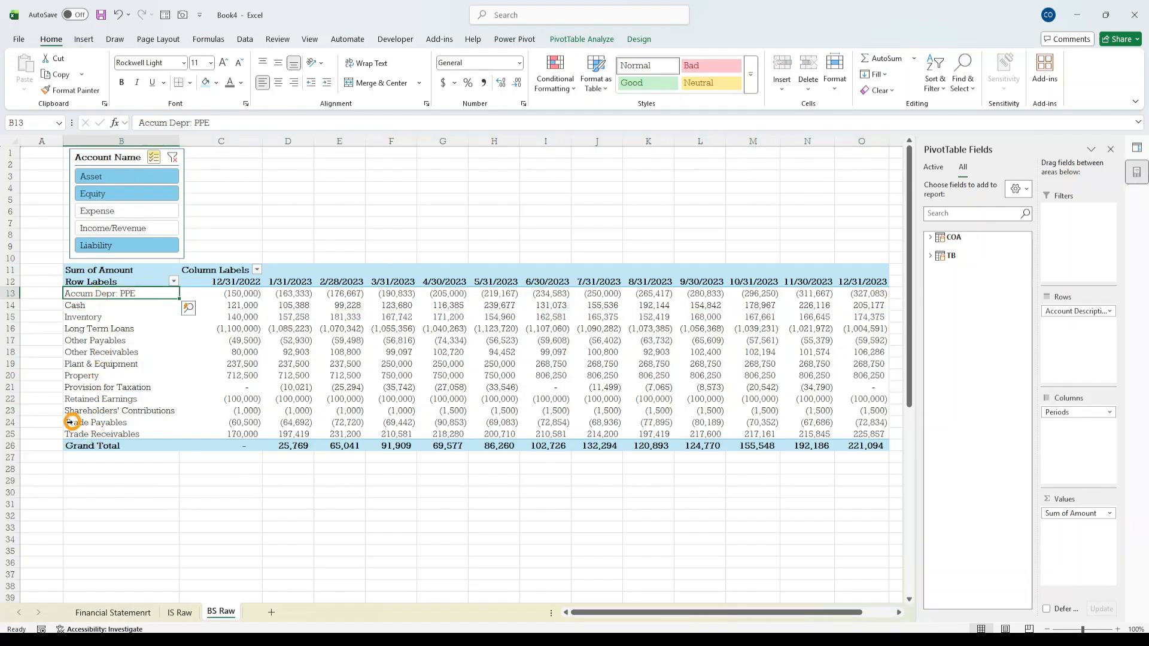
pyautogui.click(96, 366)
pyautogui.hotkey('shift', 'Down')
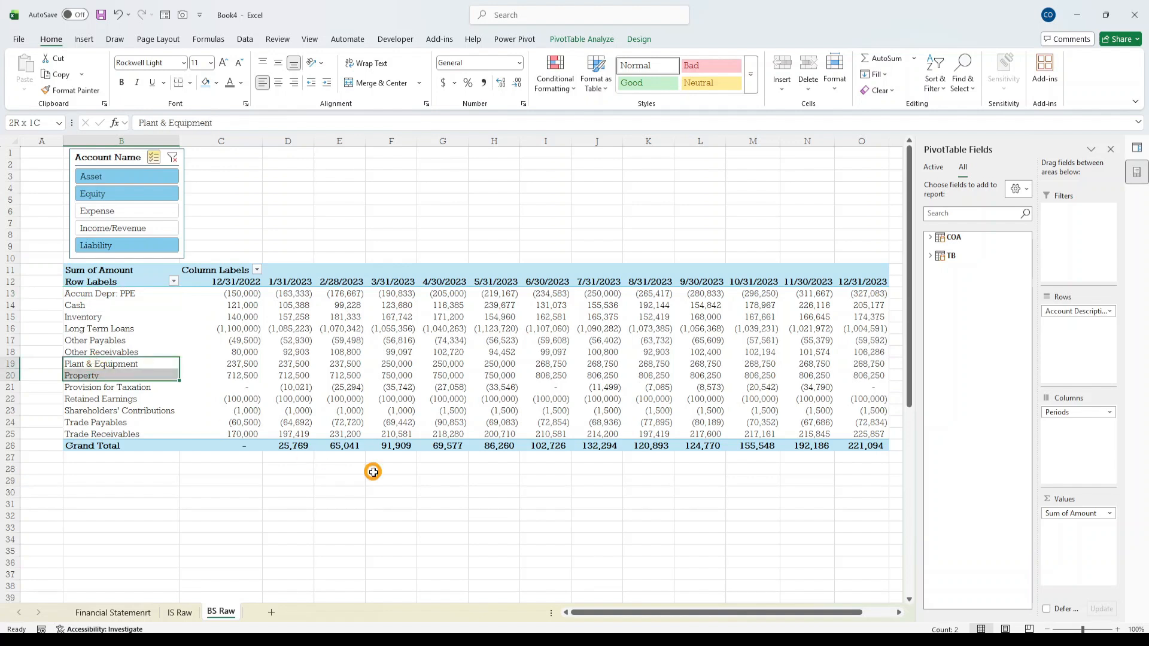
pyautogui.hotkey('ctrl', 'c')
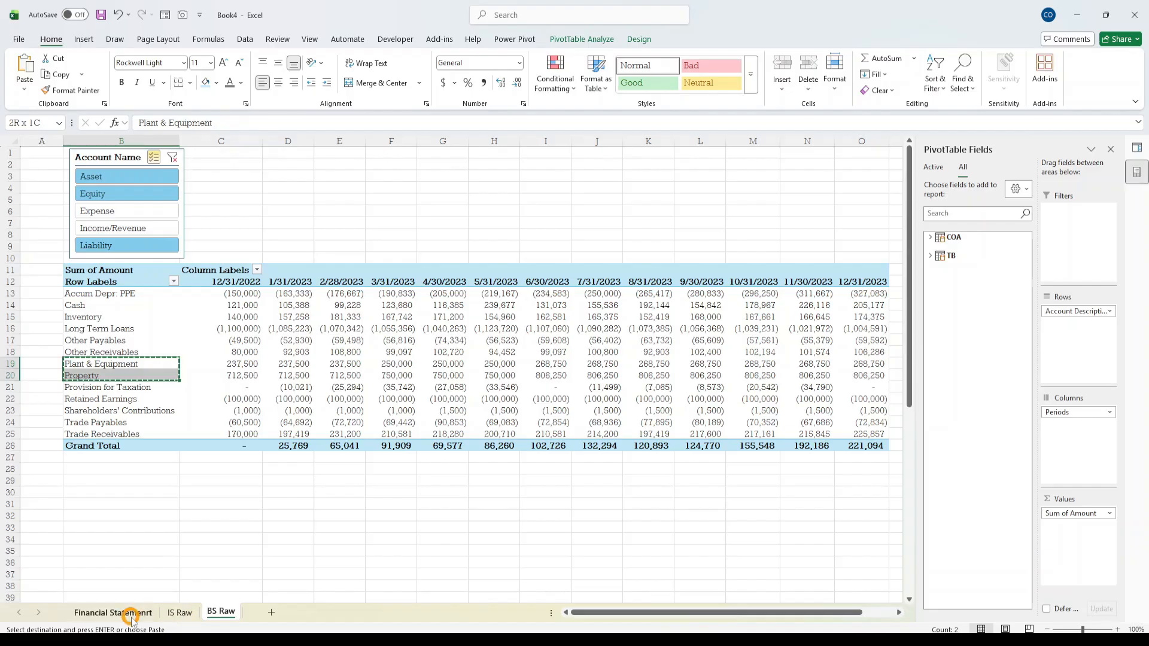
pyautogui.click(114, 612)
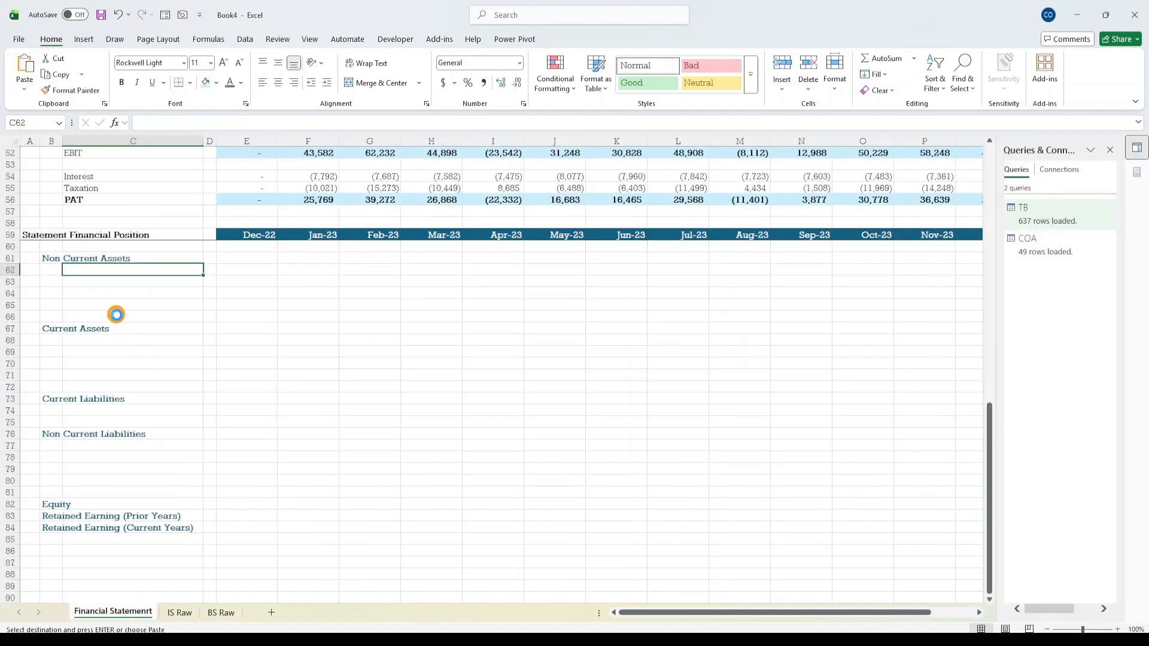
pyautogui.hotkey('ctrl', 'v')
# - Copy the Accum Depr: PPE label from the BS Raw pivot table to C64, below Property
pyautogui.click(112, 294)
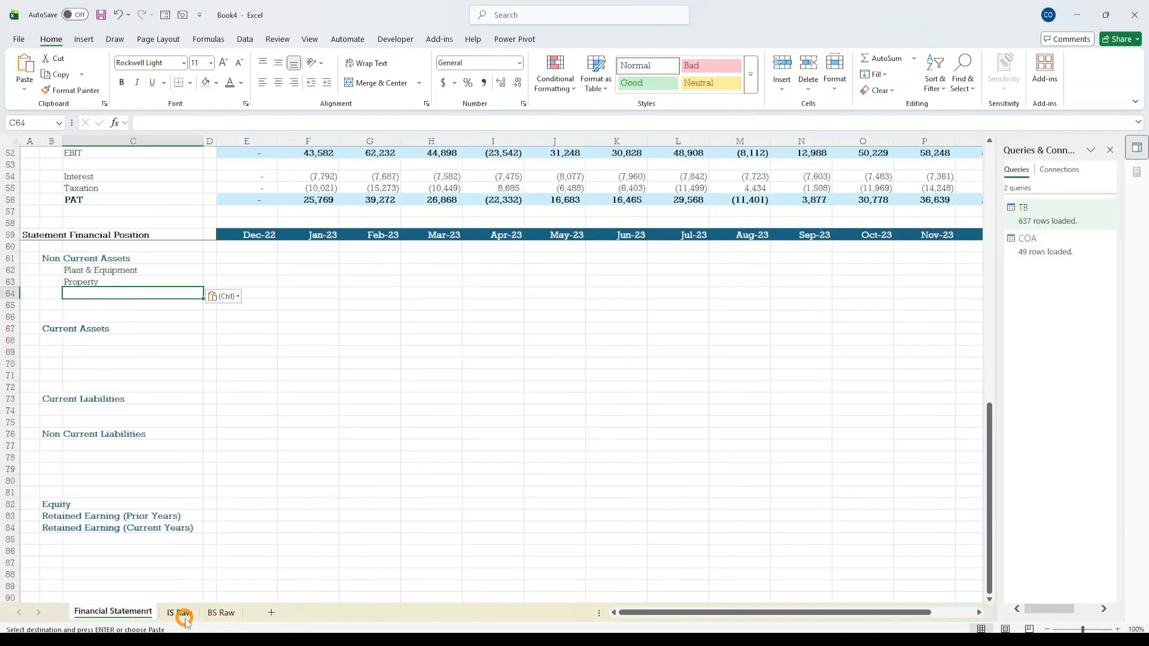
pyautogui.click(221, 611)
pyautogui.click(111, 293)
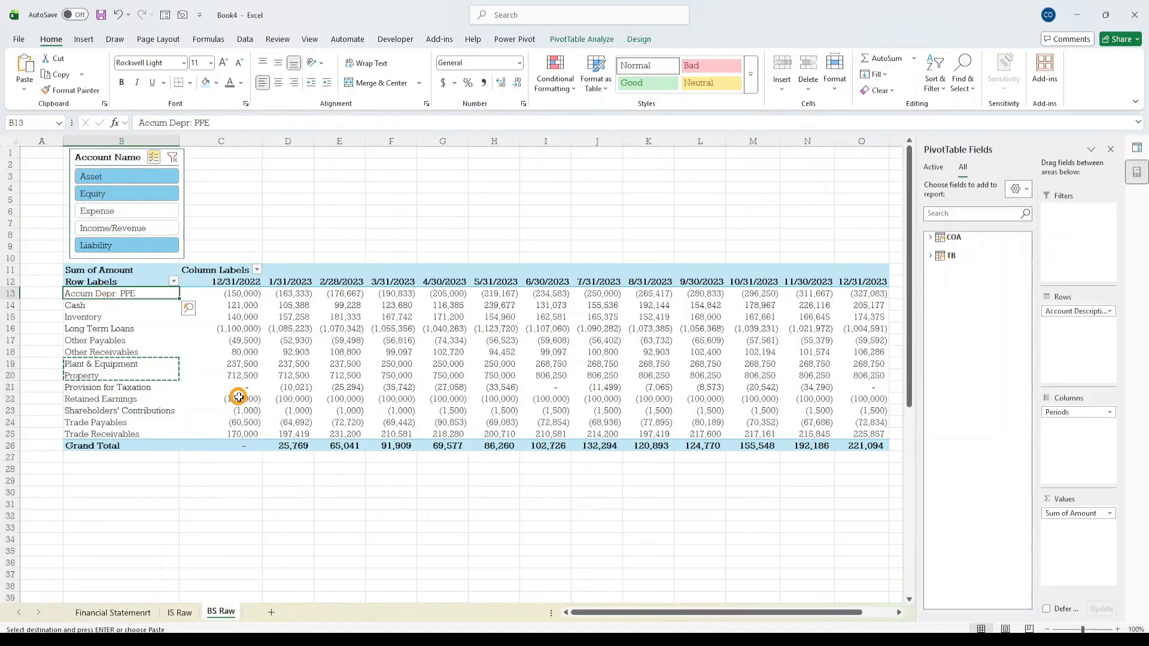
pyautogui.hotkey('ctrl', 'c')
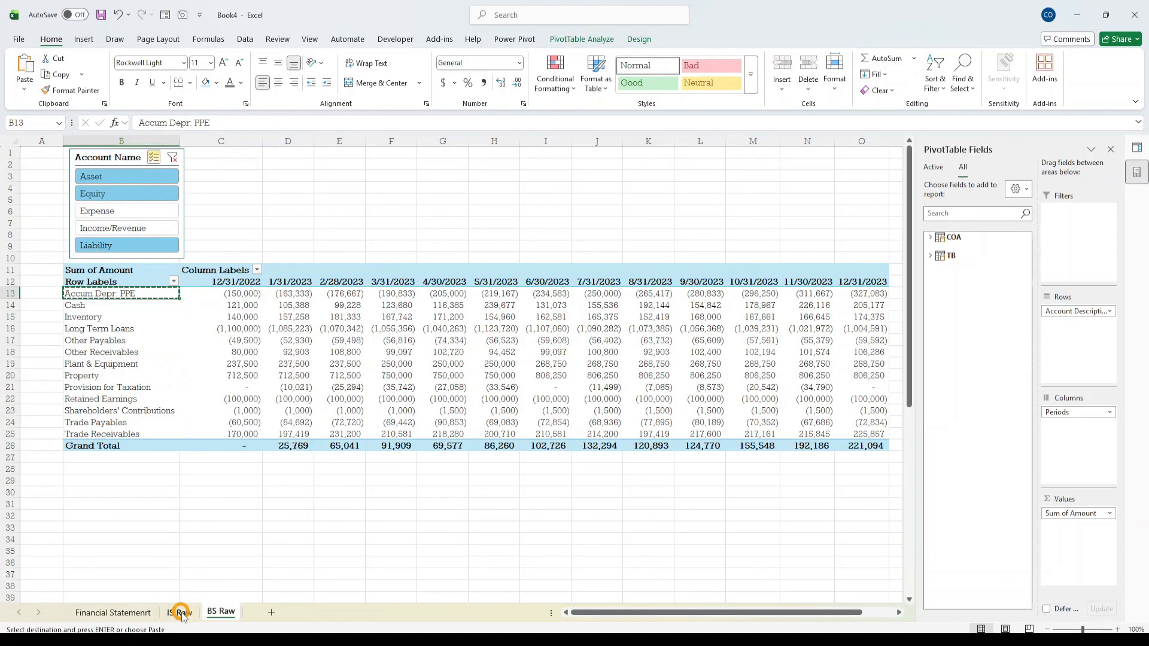
pyautogui.click(129, 612)
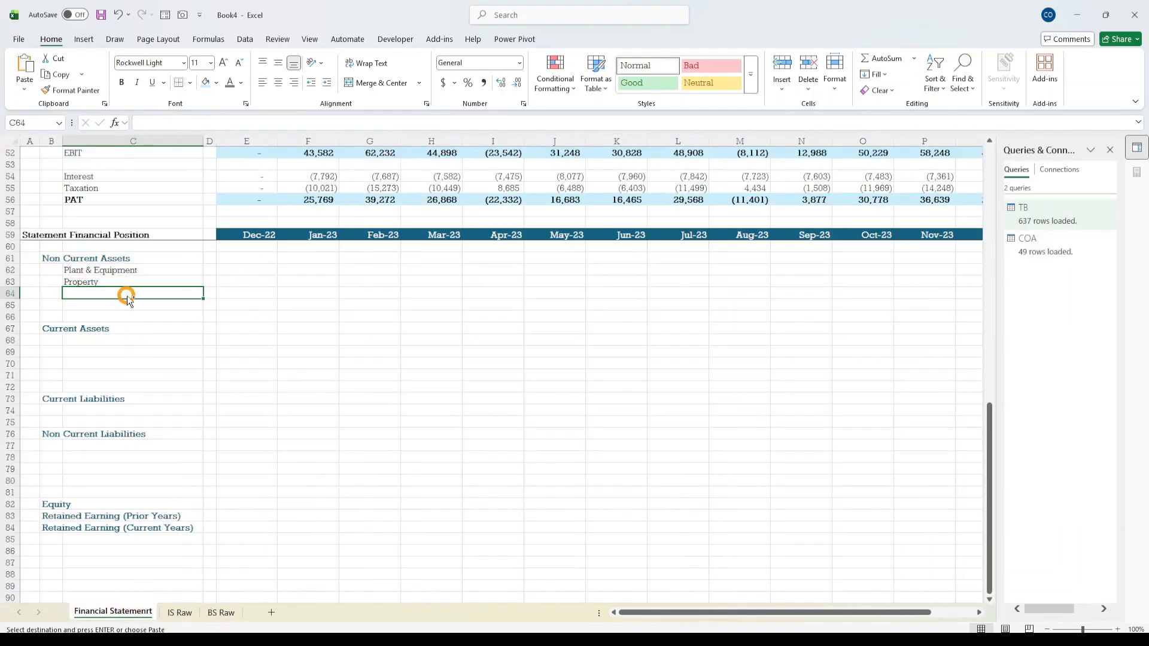
pyautogui.hotkey('ctrl', 'v')
pyautogui.click(246, 270)
pyautogui.click(248, 346)
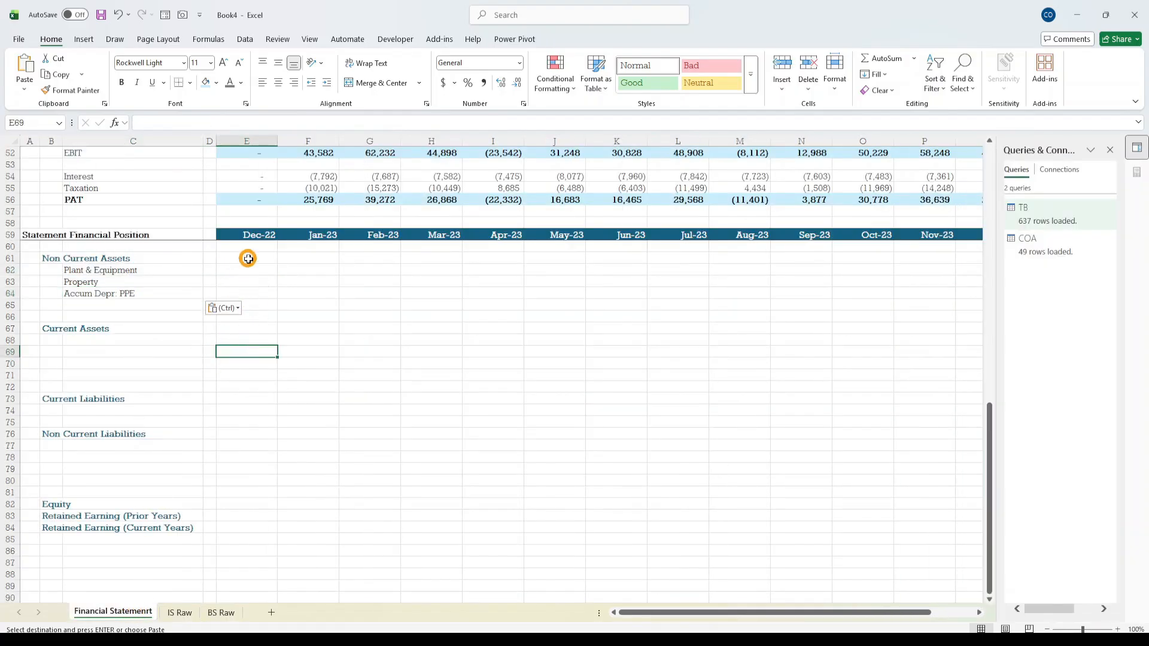
pyautogui.click(245, 258)
pyautogui.press('Down')
pyautogui.press('Down')
pyautogui.press('Up')
pyautogui.press('Up')
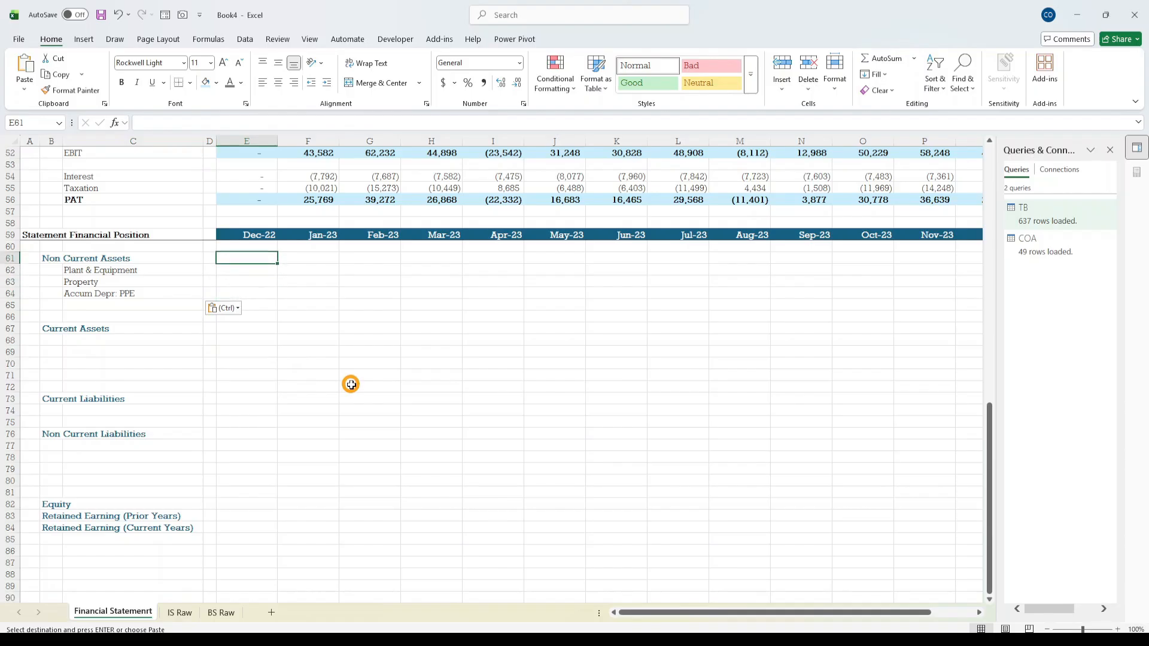
pyautogui.press('Down')
pyautogui.hotkey('shift', 'Down')
pyautogui.hotkey('shift', 'Down')
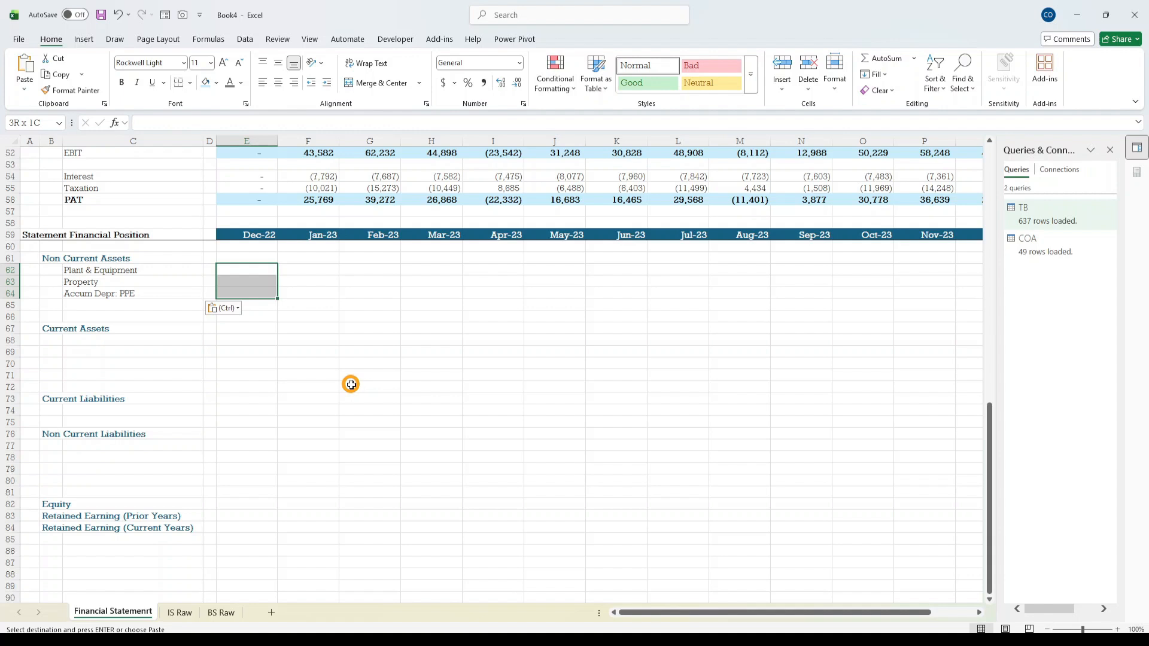
pyautogui.hotkey('shift', 'Up')
# - Copy the Taxation row's monthly GETPIVOTDATA formulas, E55:Q55, to the Plant & Equipment row starting at E62
pyautogui.press('Up')
pyautogui.press('Up')
pyautogui.press('Up')
pyautogui.press('Up')
pyautogui.press('Up')
pyautogui.press('Up')
pyautogui.press('Up')
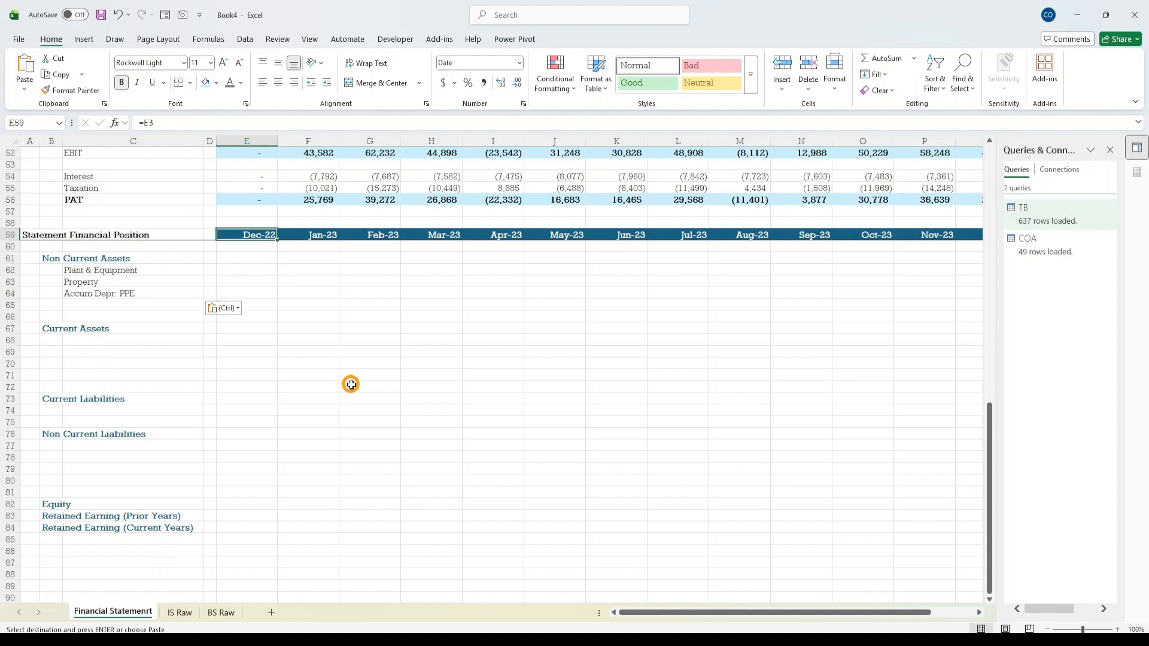
pyautogui.hotkey('ctrl', 'shift', 'Right')
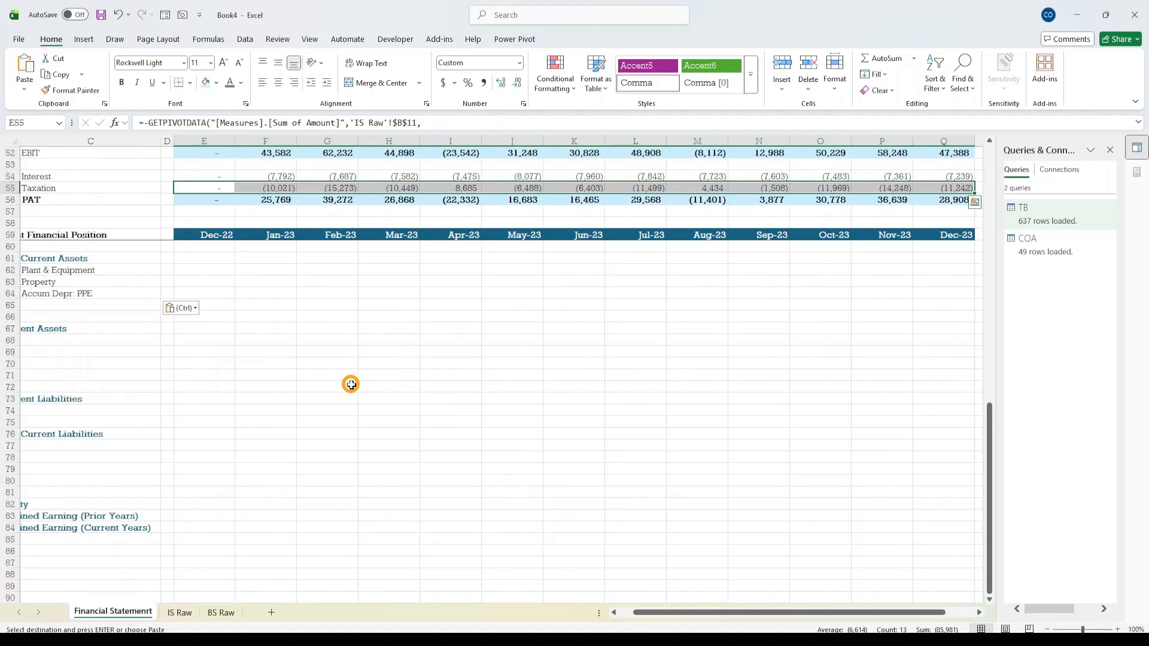
pyautogui.hotkey('ctrl', 'c')
pyautogui.press('Down')
pyautogui.press('Down')
pyautogui.press('Down')
pyautogui.press('Down')
pyautogui.press('Down')
pyautogui.press('Down')
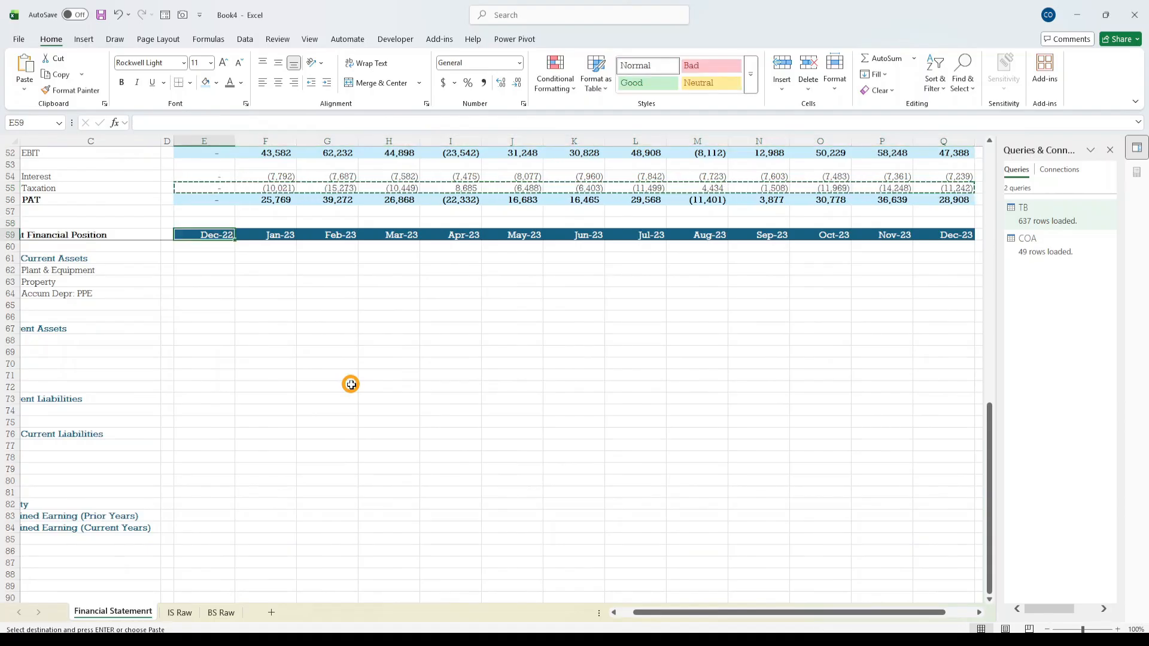
pyautogui.press('Down')
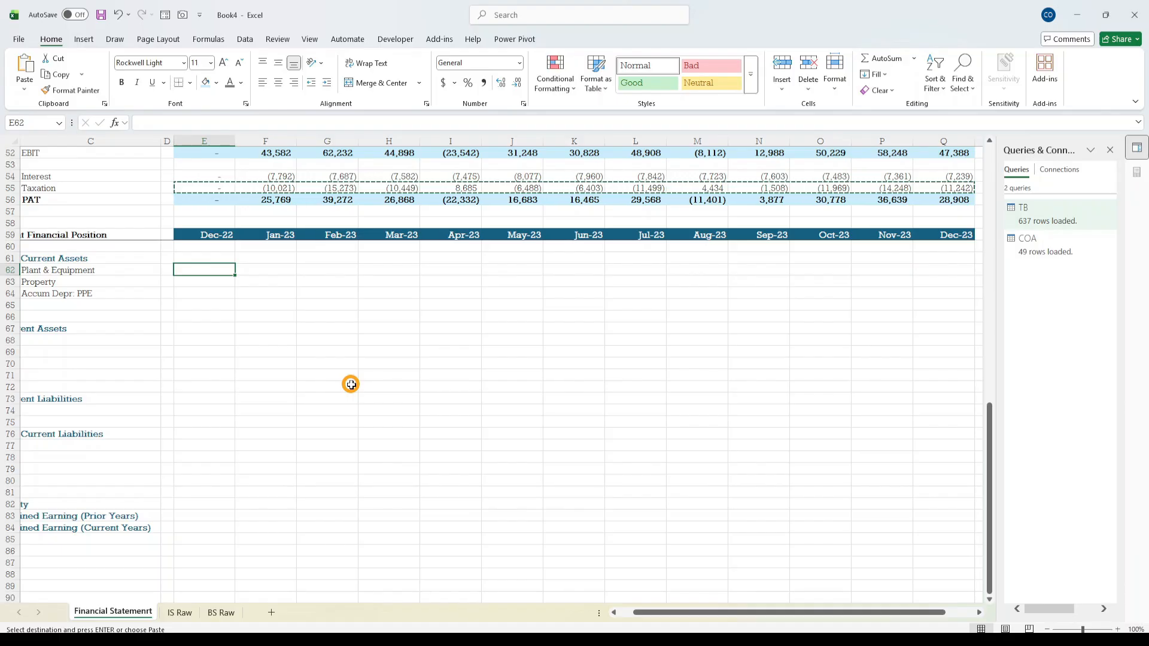
pyautogui.hotkey('ctrl', 'v')
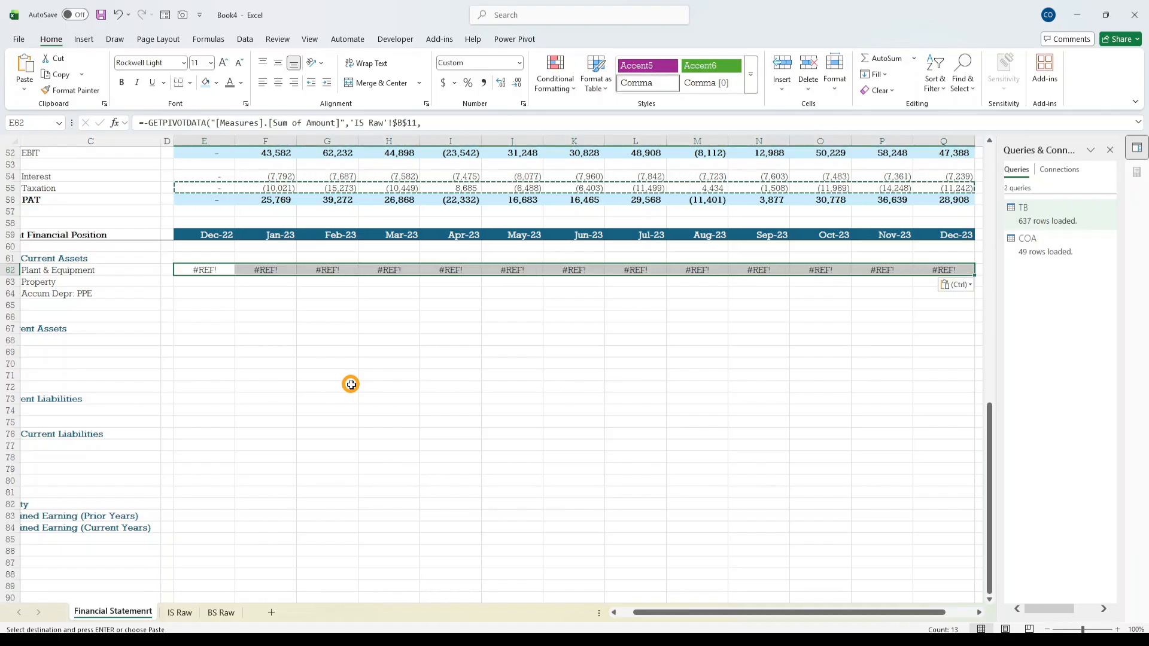
# - Change the sheet reference in E62's GETPIVOTDATA formula from IS Raw to BS Raw
pyautogui.click(271, 374)
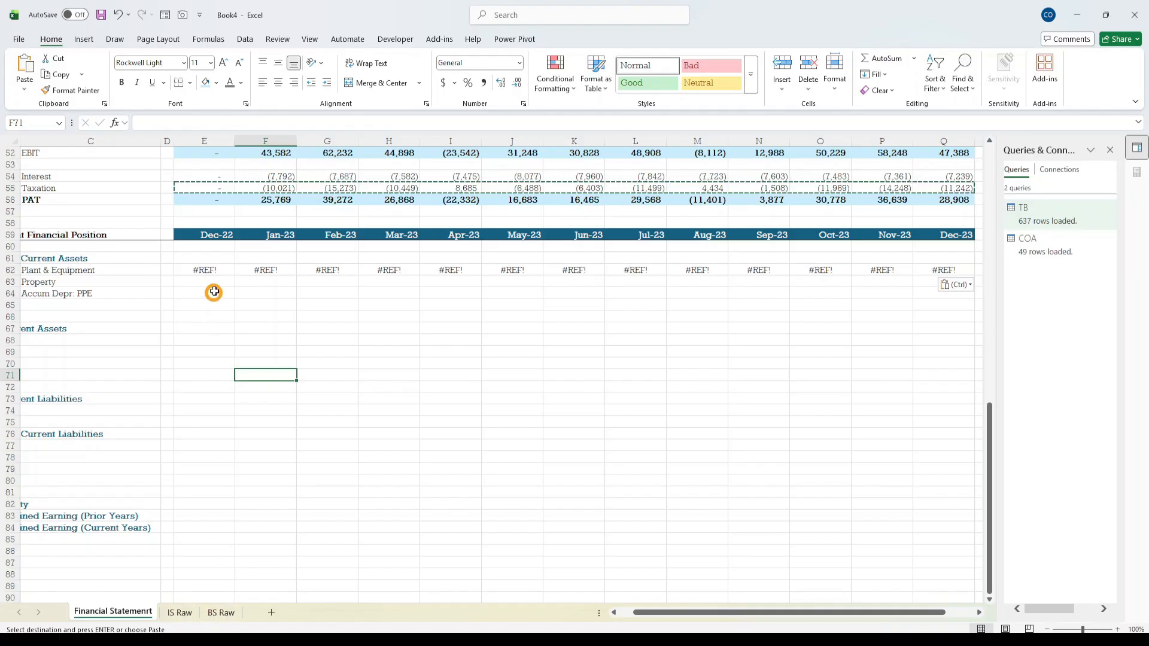
pyautogui.click(206, 273)
pyautogui.click(302, 123)
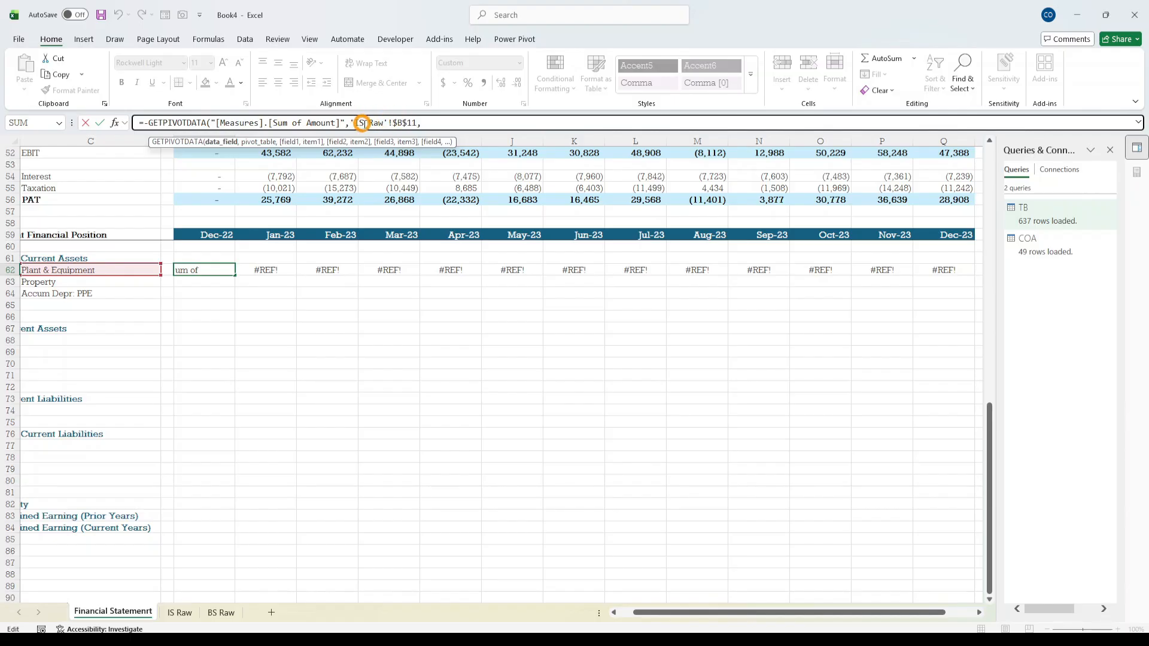
pyautogui.click(363, 123)
pyautogui.press('BackSpace')
pyautogui.press('BackSpace')
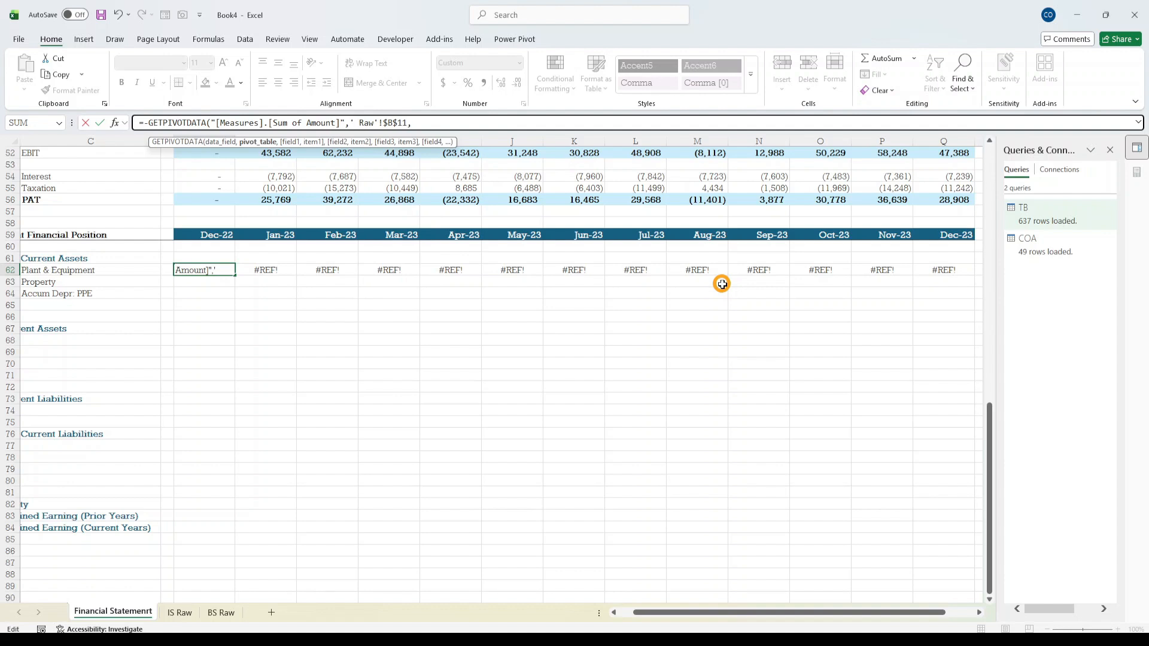
pyautogui.write('BS')
pyautogui.hotkey('ctrl', 'Return')
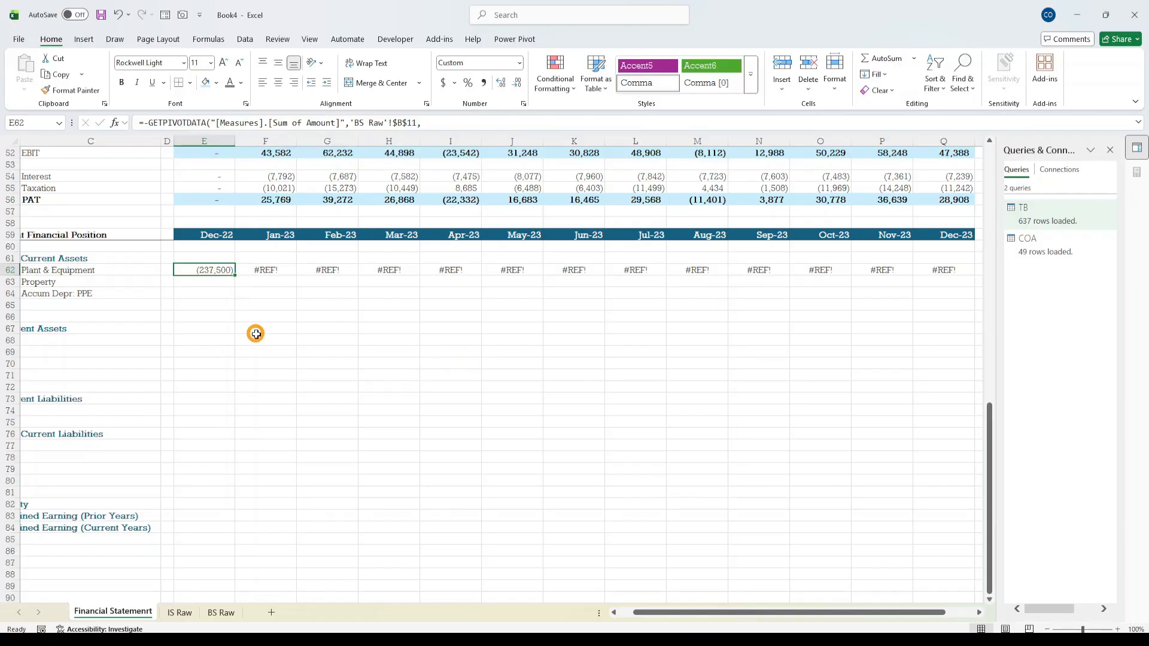
# - Check the BS Raw pivot table's anchor cell B11 and the Plant & Equipment balance for 12/31/2022
pyautogui.click(221, 612)
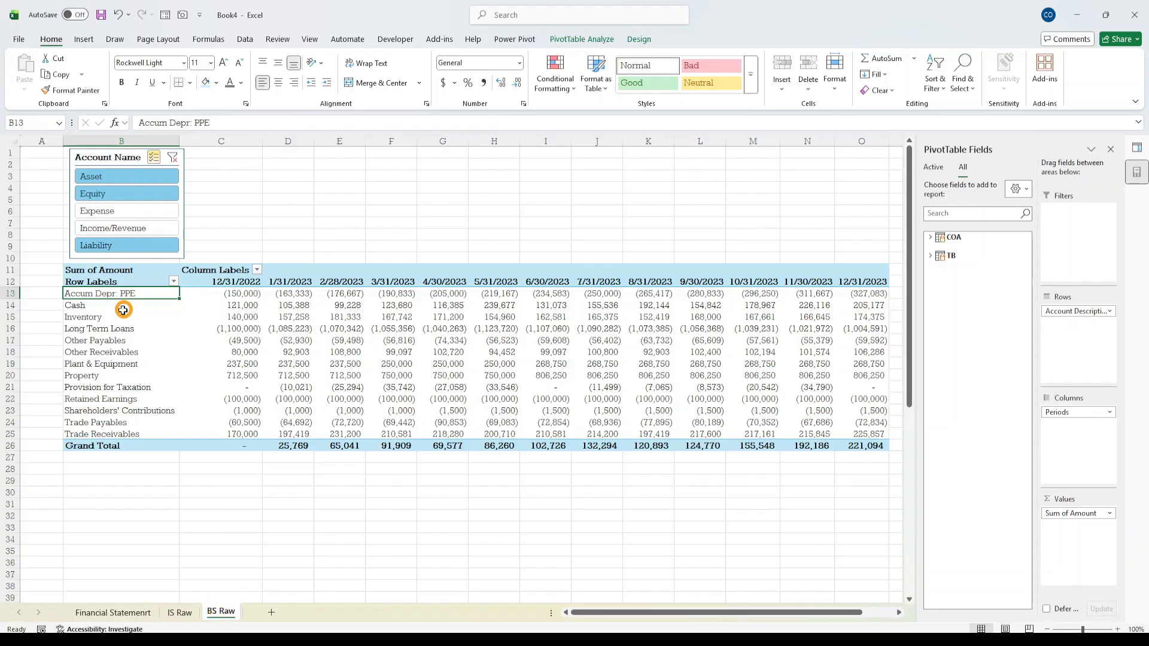
pyautogui.click(84, 280)
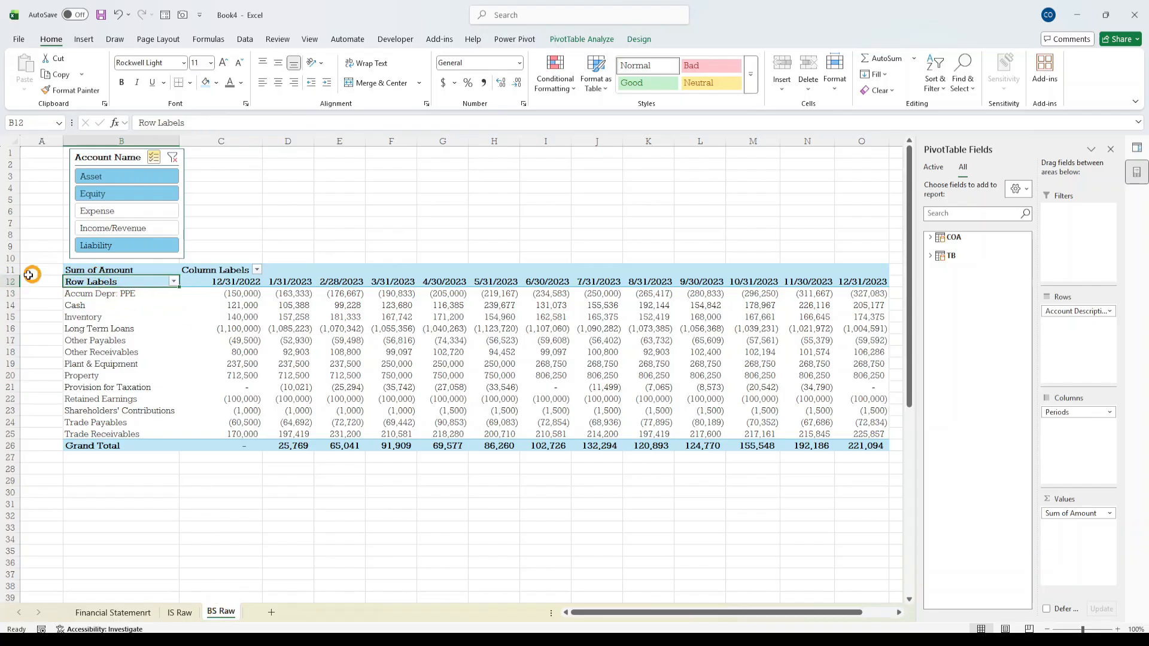
pyautogui.click(244, 365)
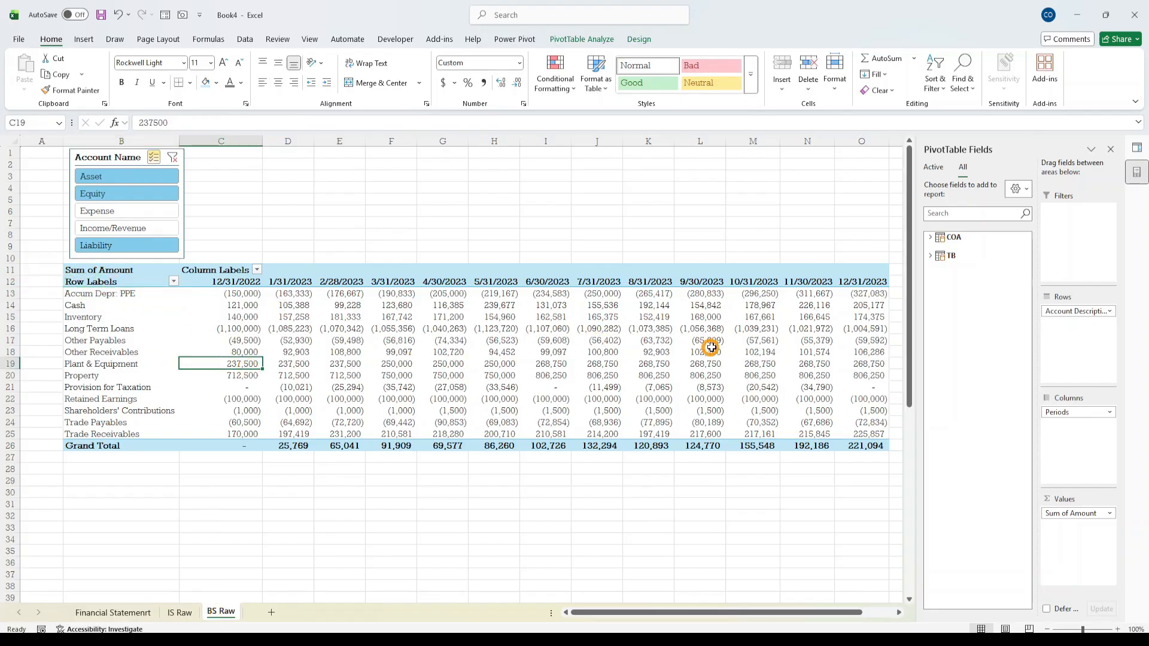
pyautogui.click(99, 264)
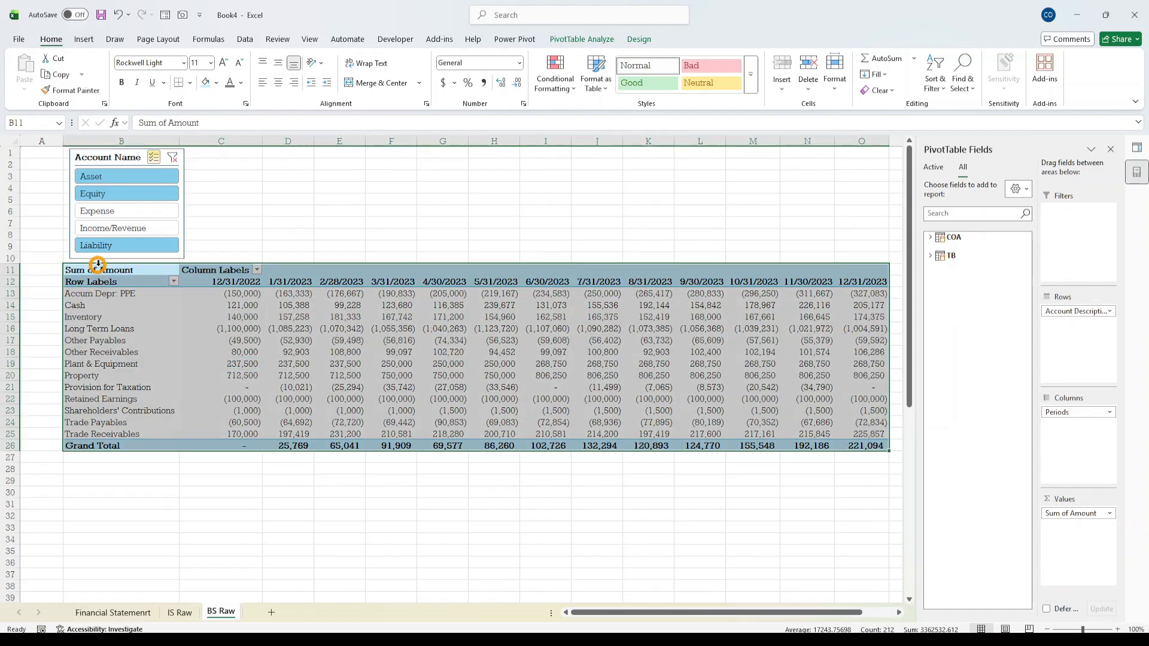
pyautogui.click(78, 269)
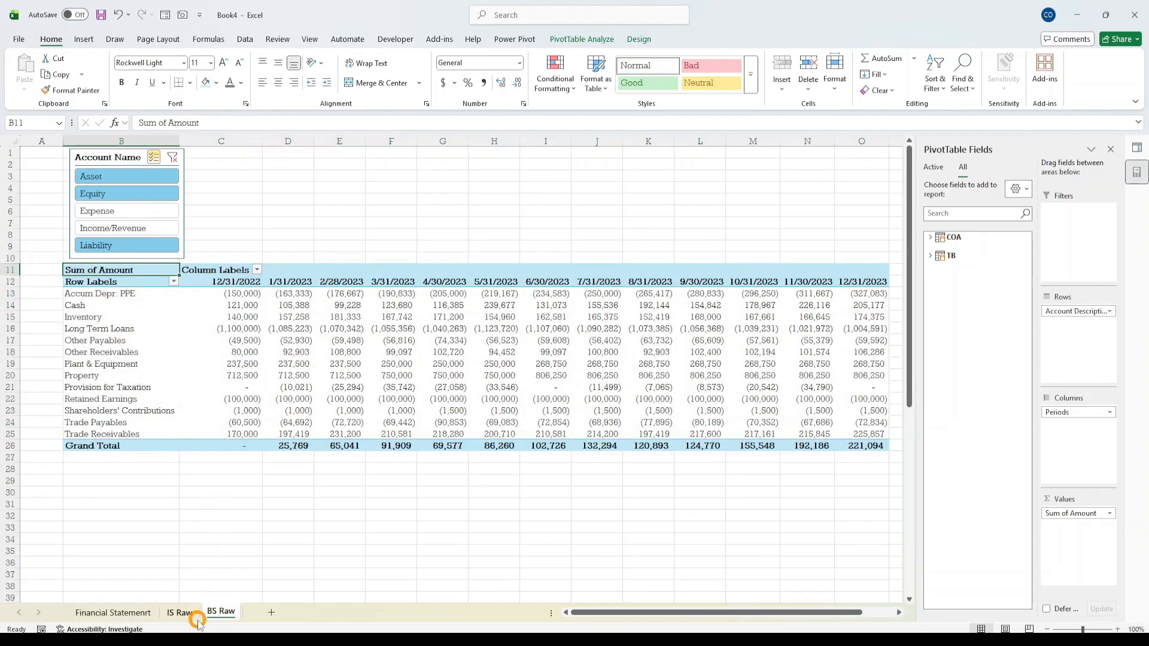
pyautogui.click(108, 611)
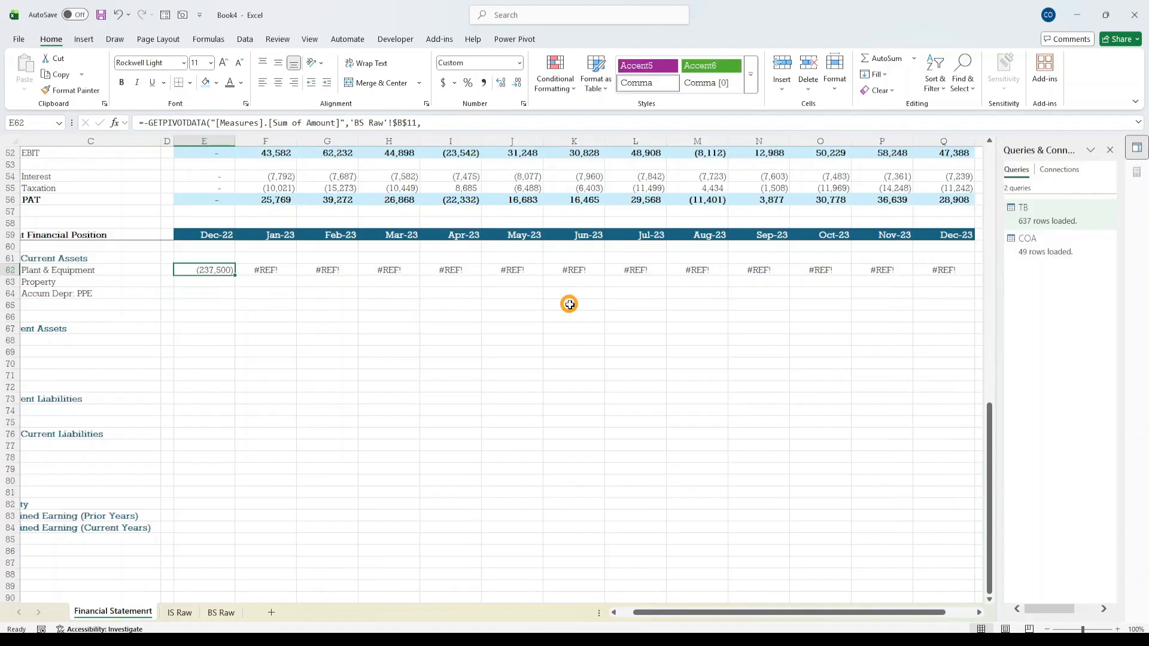
# - Fill E62's BS Raw GETPIVOTDATA formula across the Plant & Equipment row through Q62
pyautogui.hotkey('shift', 'Right')
pyautogui.hotkey('shift', 'Right')
pyautogui.hotkey('shift', 'Right')
pyautogui.hotkey('shift', 'Right')
pyautogui.hotkey('shift', 'Right')
pyautogui.hotkey('shift', 'Right')
pyautogui.hotkey('shift', 'Right')
pyautogui.hotkey('shift', 'Right')
pyautogui.hotkey('shift', 'Right')
pyautogui.hotkey('shift', 'Right')
pyautogui.hotkey('shift', 'Right')
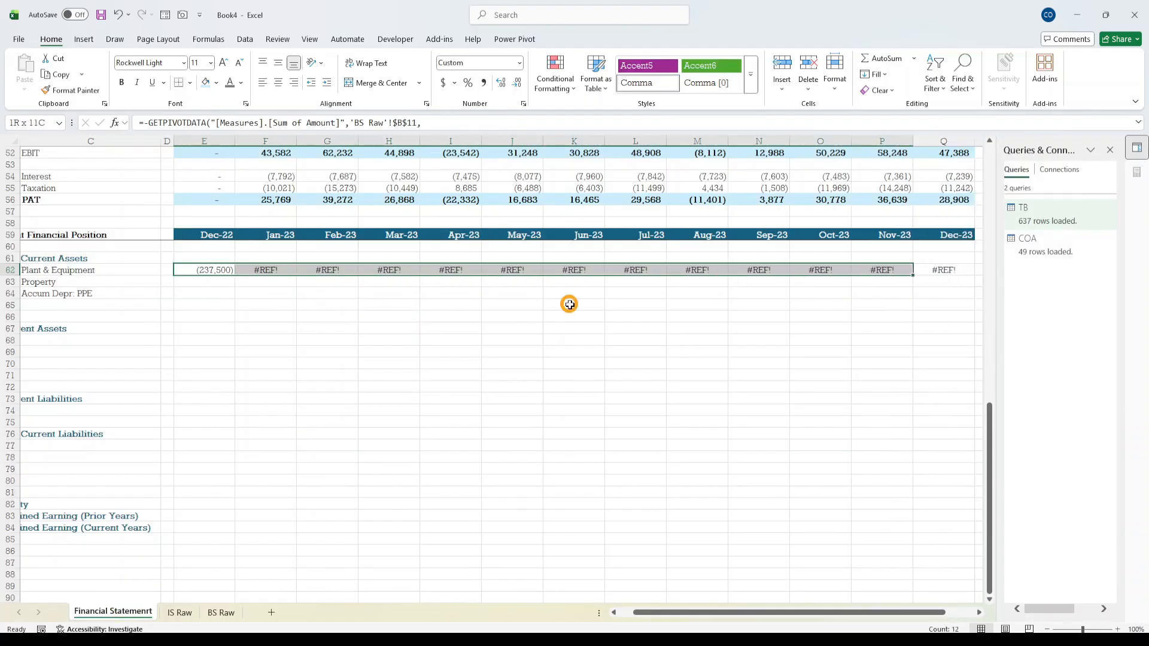
pyautogui.hotkey('shift', 'Right')
pyautogui.hotkey('shift', 'Right')
pyautogui.hotkey('shift', 'Left')
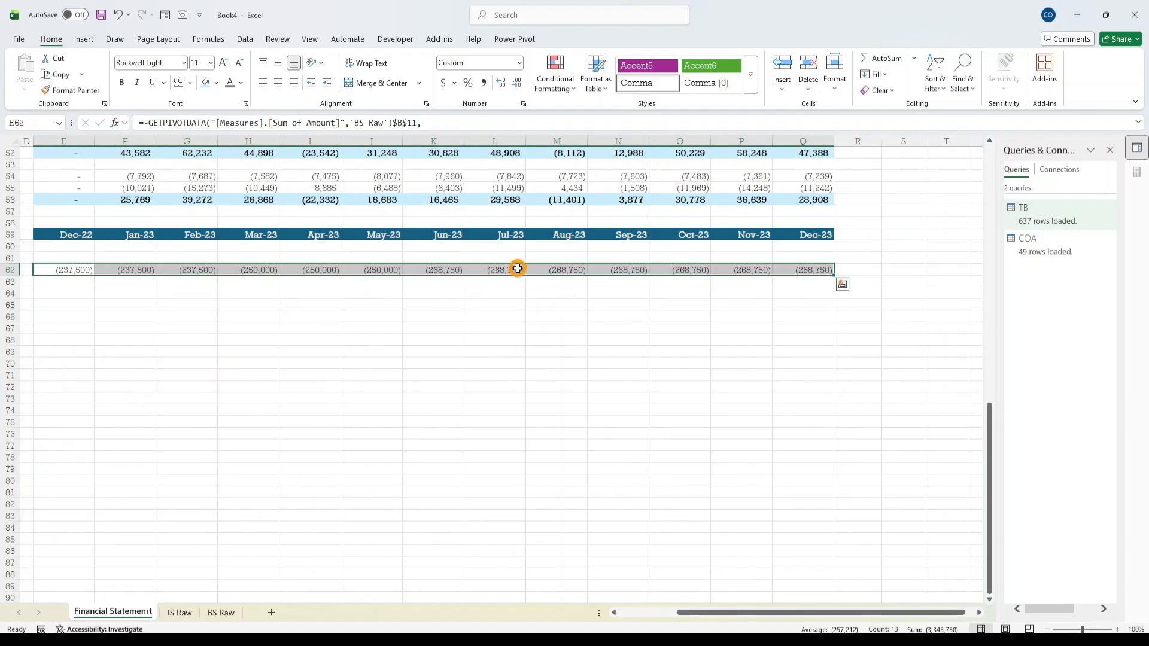
# - Compare the sign of E62 with the Plant & Equipment balance for 12/31/2022 in the BS Raw pivot table
pyautogui.click(187, 375)
pyautogui.click(157, 270)
pyautogui.press('Home')
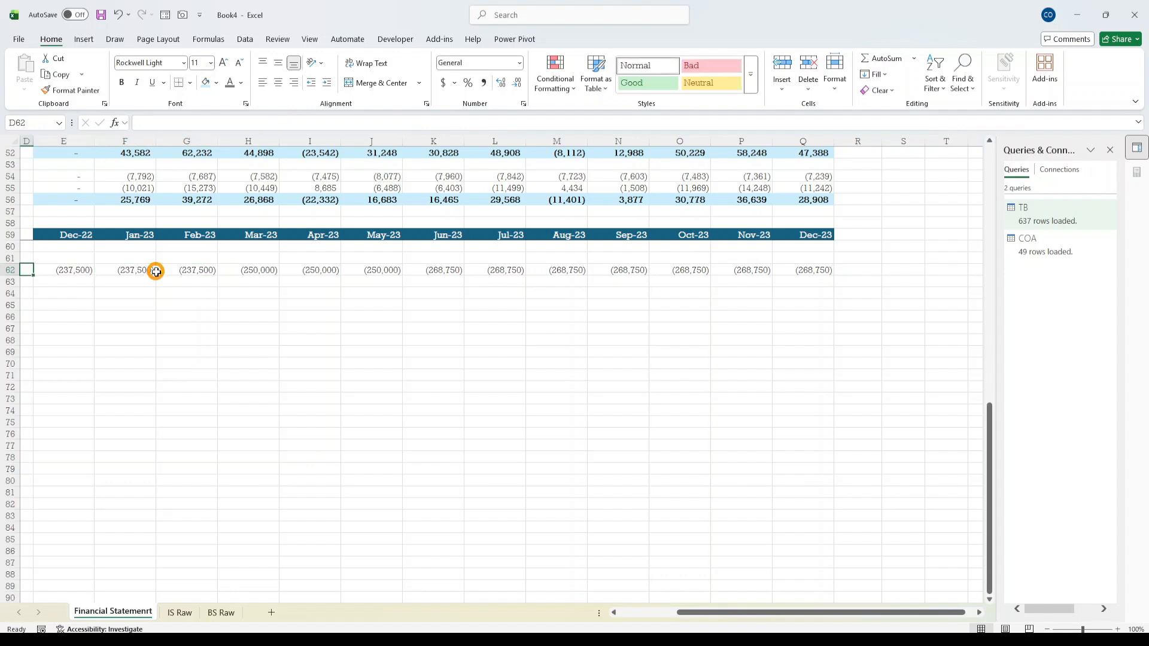
pyautogui.click(259, 270)
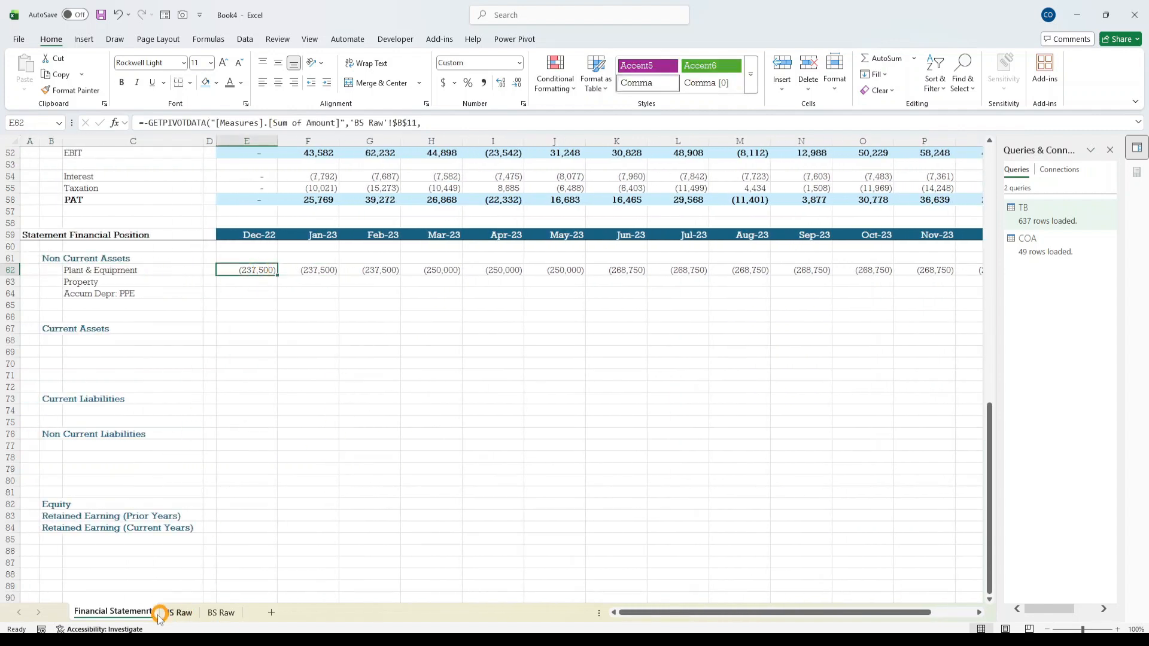
pyautogui.click(217, 613)
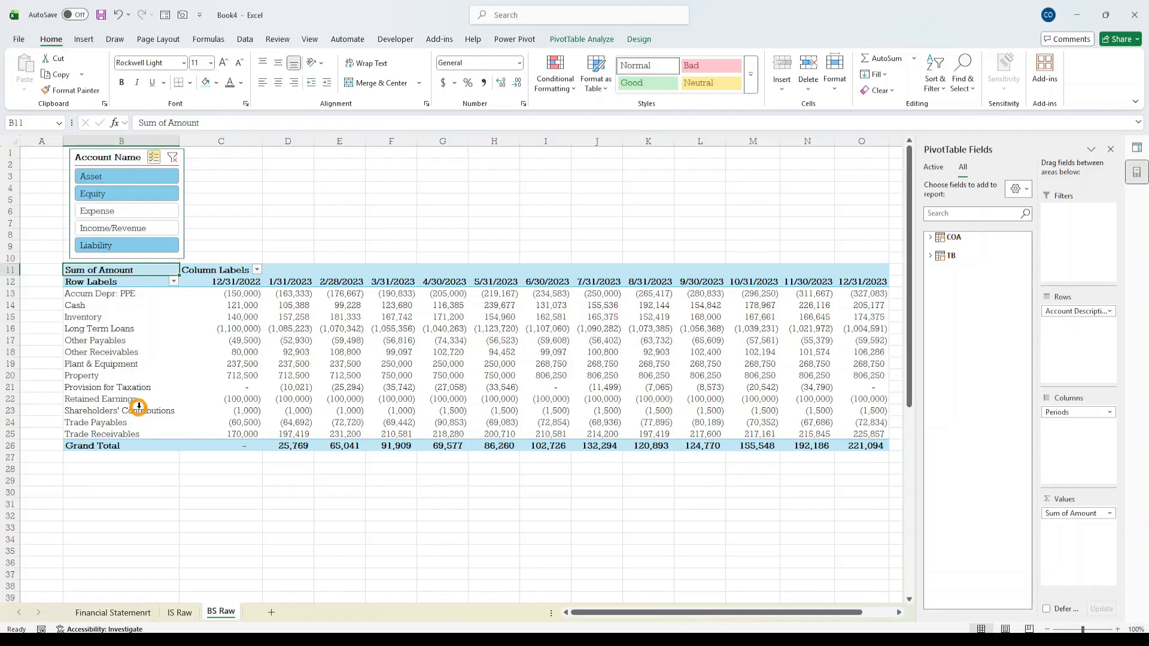
pyautogui.click(126, 365)
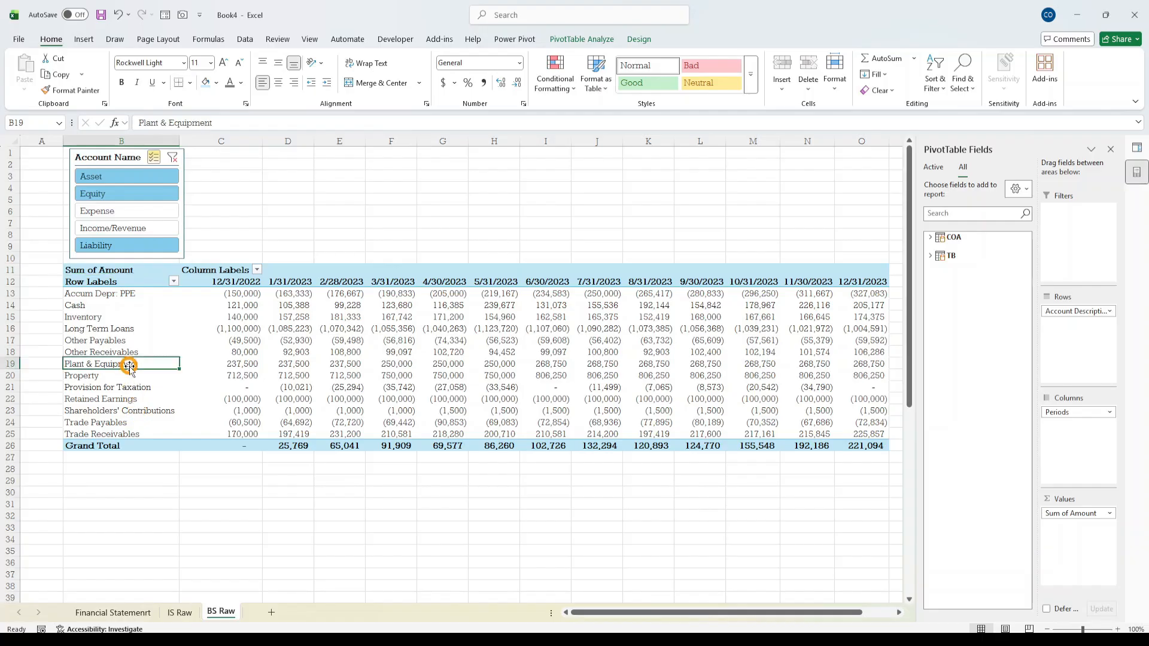
pyautogui.click(251, 365)
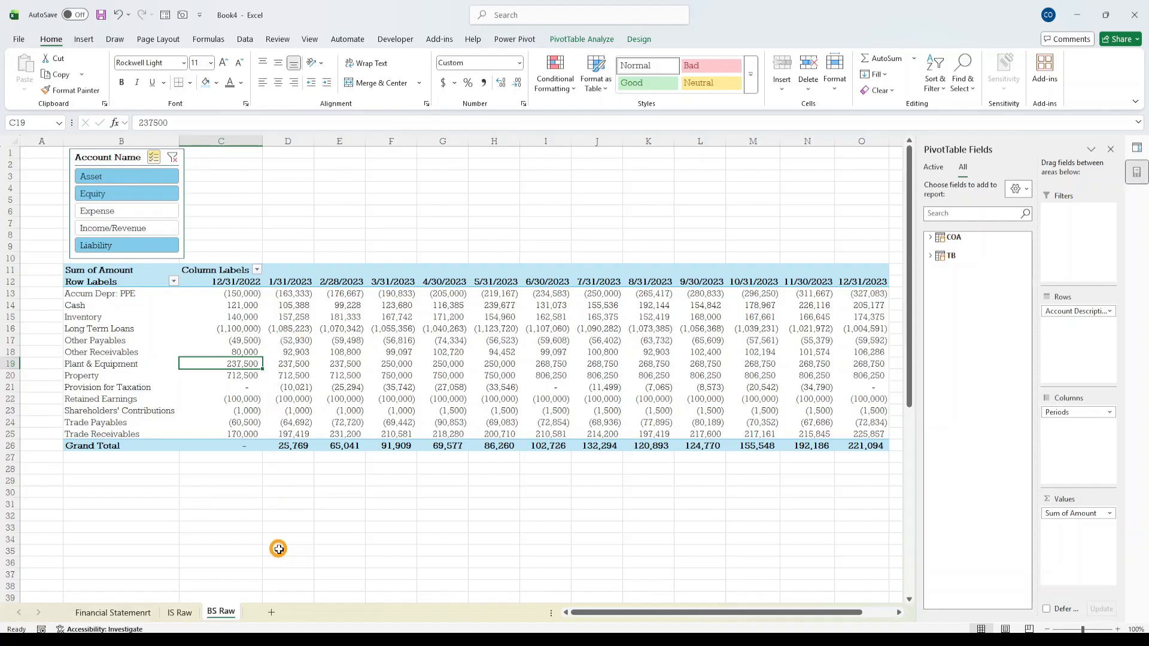
pyautogui.hotkey('alt', 'Tab')
pyautogui.hotkey('alt', 'Tab')
# - Remove the minus sign before GETPIVOTDATA in E62's formula on the financial statement sheet
pyautogui.click(110, 611)
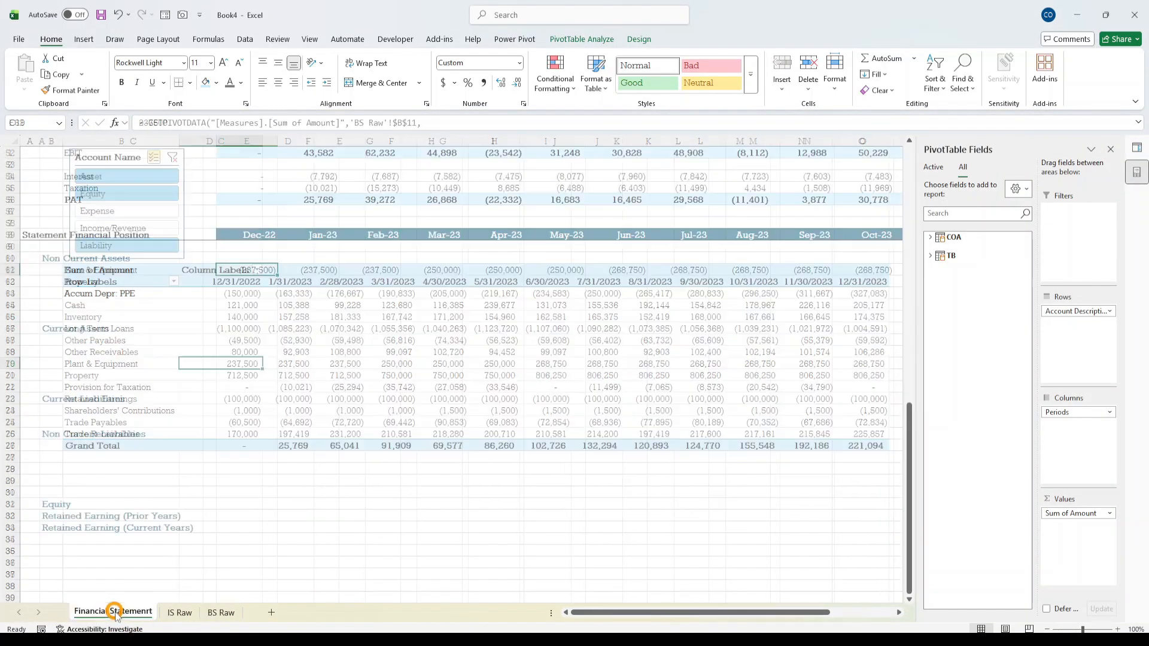
pyautogui.scroll(5, 269, 326)
pyautogui.click(251, 445)
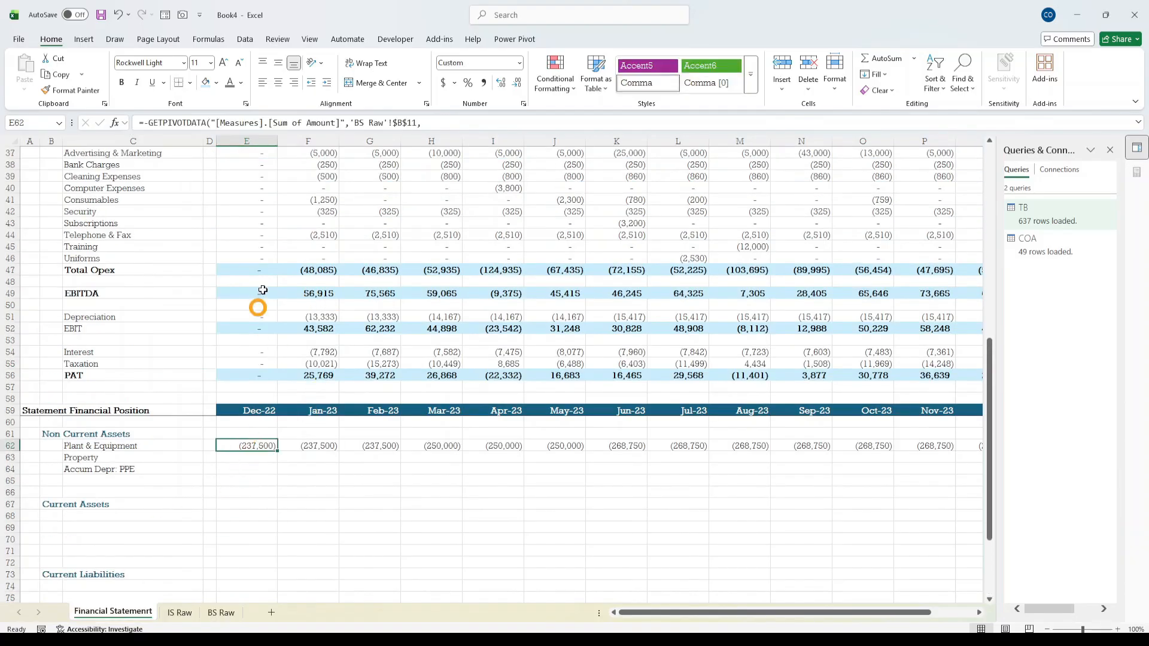
pyautogui.click(148, 124)
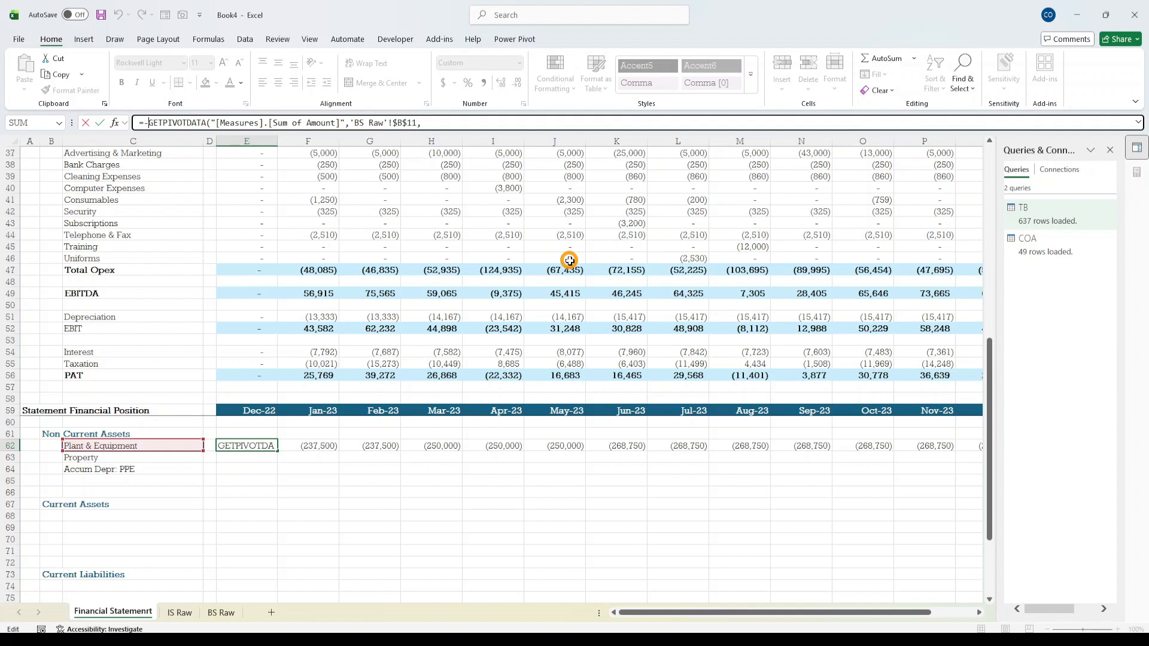
pyautogui.press('BackSpace')
pyautogui.hotkey('ctrl', 'Return')
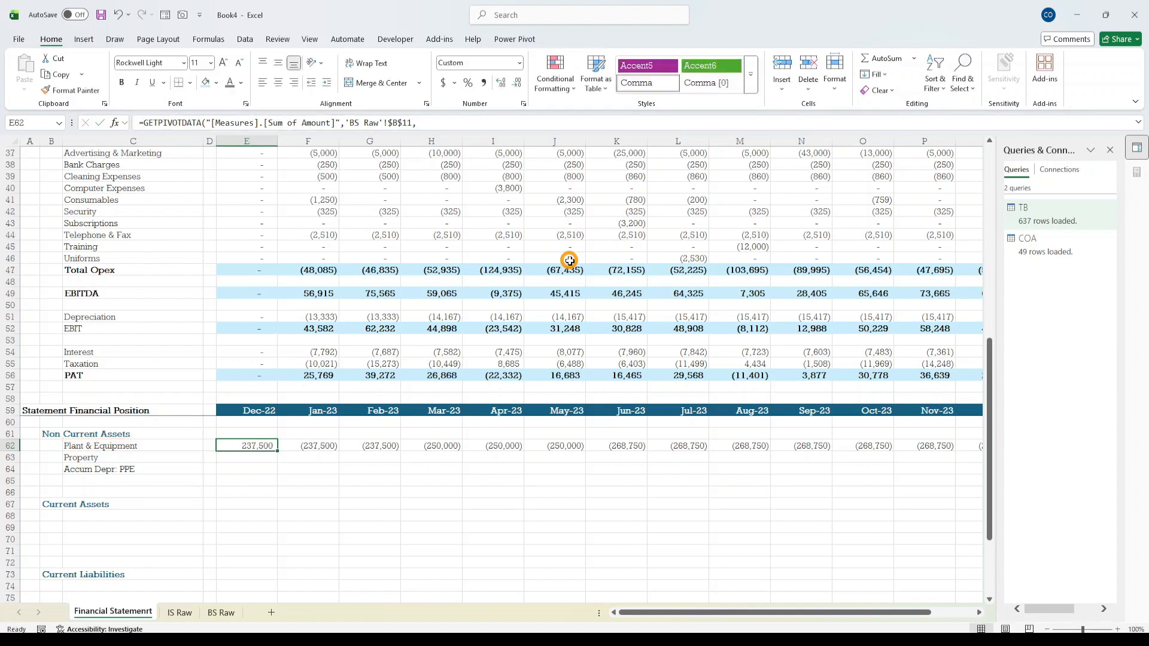
# - Copy the sign-corrected E62 formula across the Plant & Equipment row to the Dec-23 column, Q62
pyautogui.hotkey('shift', 'Right')
pyautogui.hotkey('shift', 'Right')
pyautogui.hotkey('shift', 'Right')
pyautogui.hotkey('shift', 'Right')
pyautogui.hotkey('shift', 'Right')
pyautogui.hotkey('shift', 'Right')
pyautogui.hotkey('shift', 'Right')
pyautogui.hotkey('shift', 'Right')
pyautogui.hotkey('shift', 'Right')
pyautogui.hotkey('shift', 'Right')
pyautogui.hotkey('shift', 'Right')
pyautogui.hotkey('shift', 'Right')
pyautogui.hotkey('shift', 'Right')
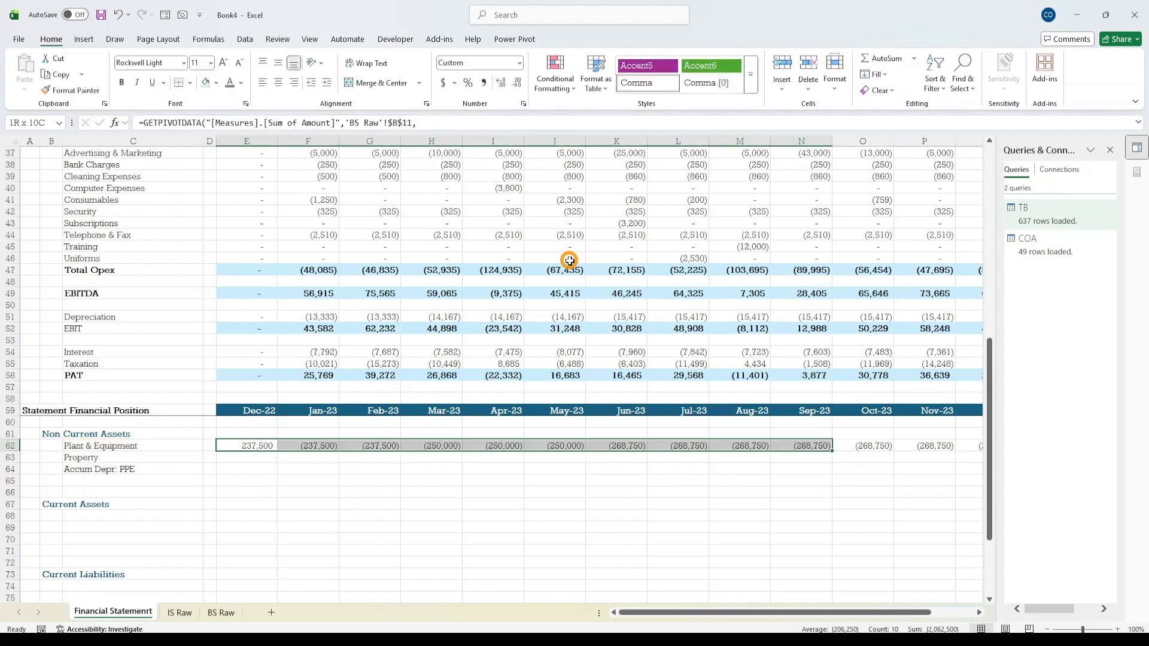
pyautogui.hotkey('shift', 'Left')
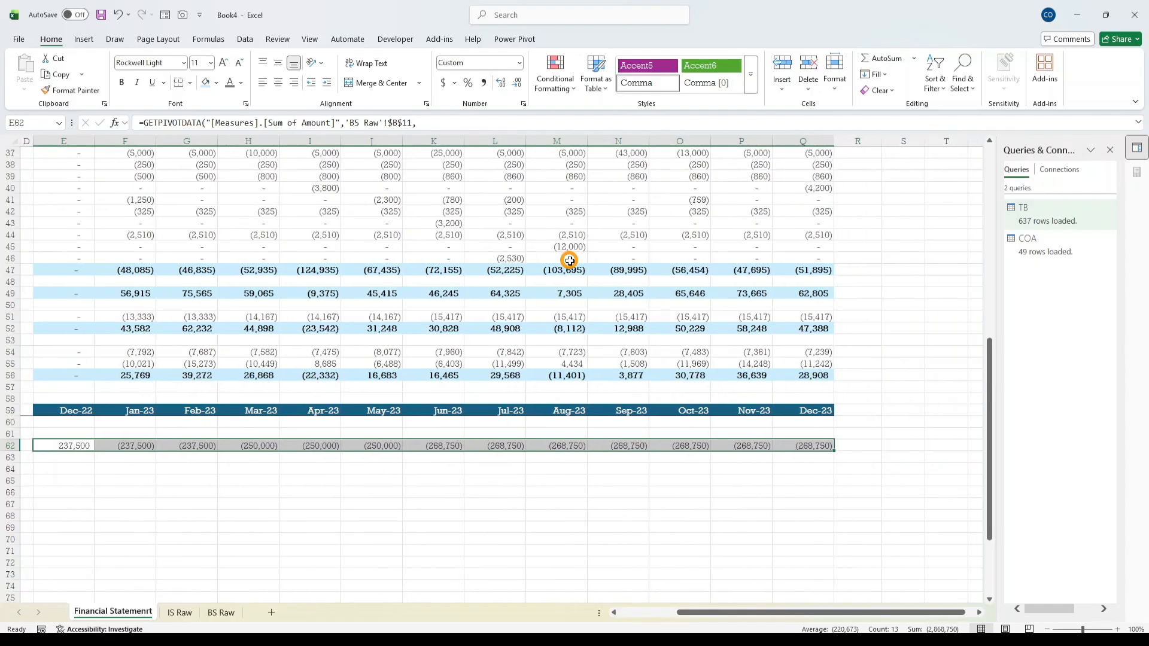
# - Fill the Plant & Equipment formulas in E62:Q62 down through the Property and Accum Depr: PPE rows, to row 64
pyautogui.hotkey('shift', 'Down')
pyautogui.hotkey('shift', 'Down')
pyautogui.hotkey('shift', 'Down')
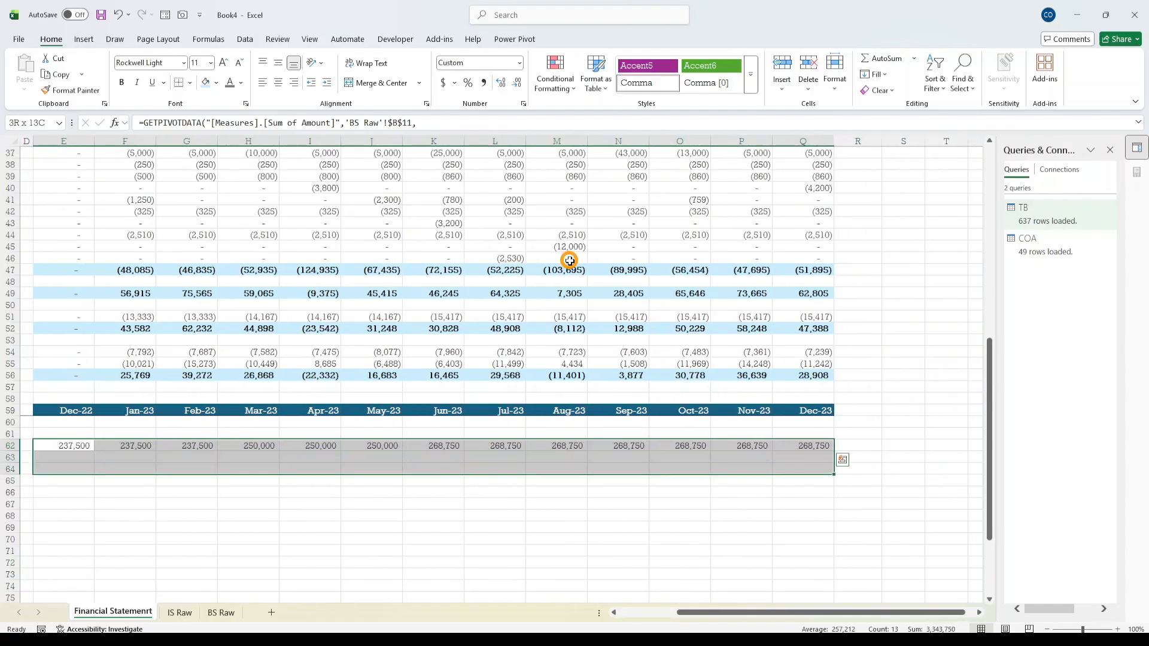
pyautogui.moveTo(767, 622); pyautogui.dragTo(748, 611)
pyautogui.hotkey('shift', 'Up')
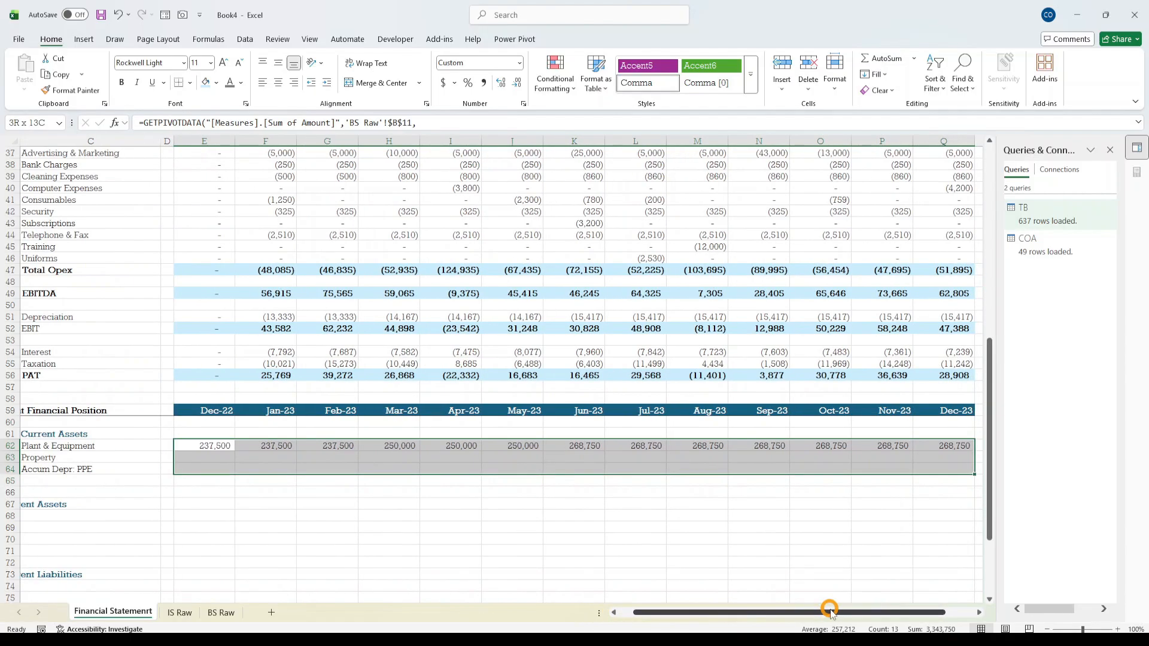
pyautogui.hotkey('ctrl', 'd')
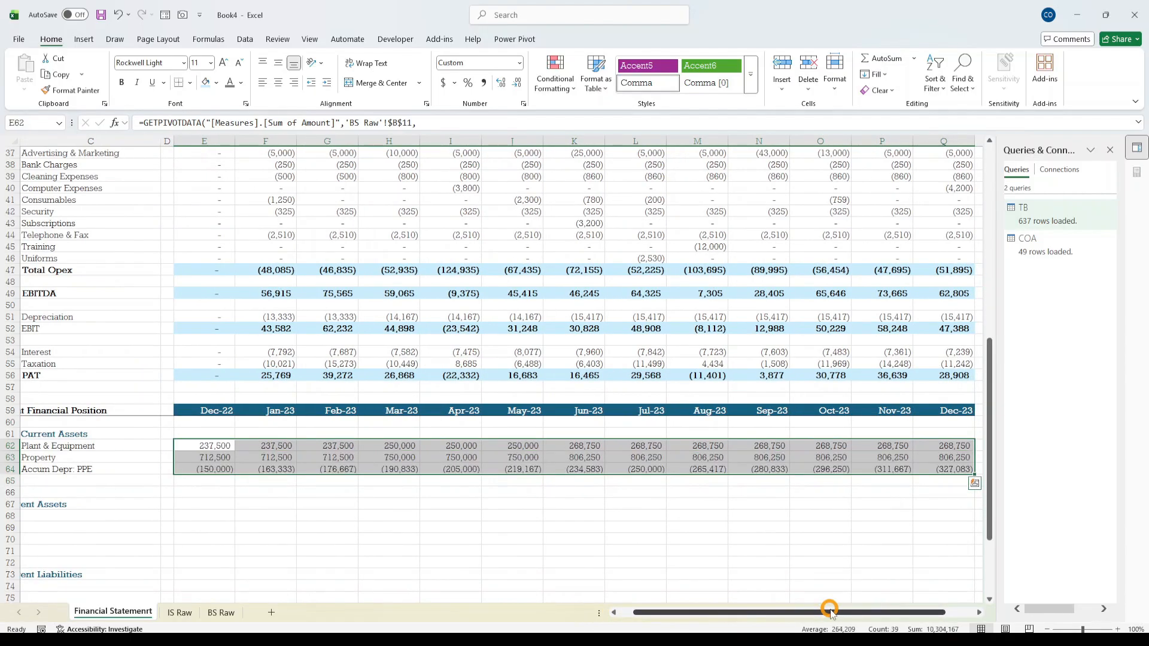
pyautogui.click(399, 549)
pyautogui.click(205, 471)
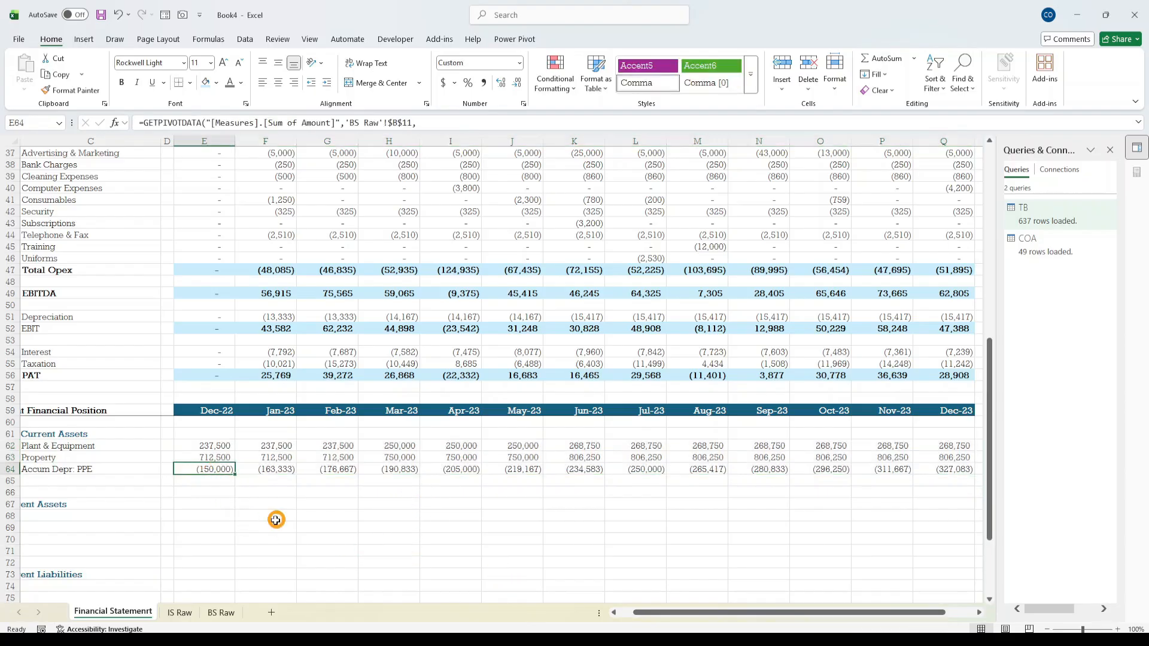
pyautogui.click(69, 473)
pyautogui.click(205, 471)
# - Enter the label "Total Non Current Assets" in C65, below Accum Depr: PPE
pyautogui.click(109, 484)
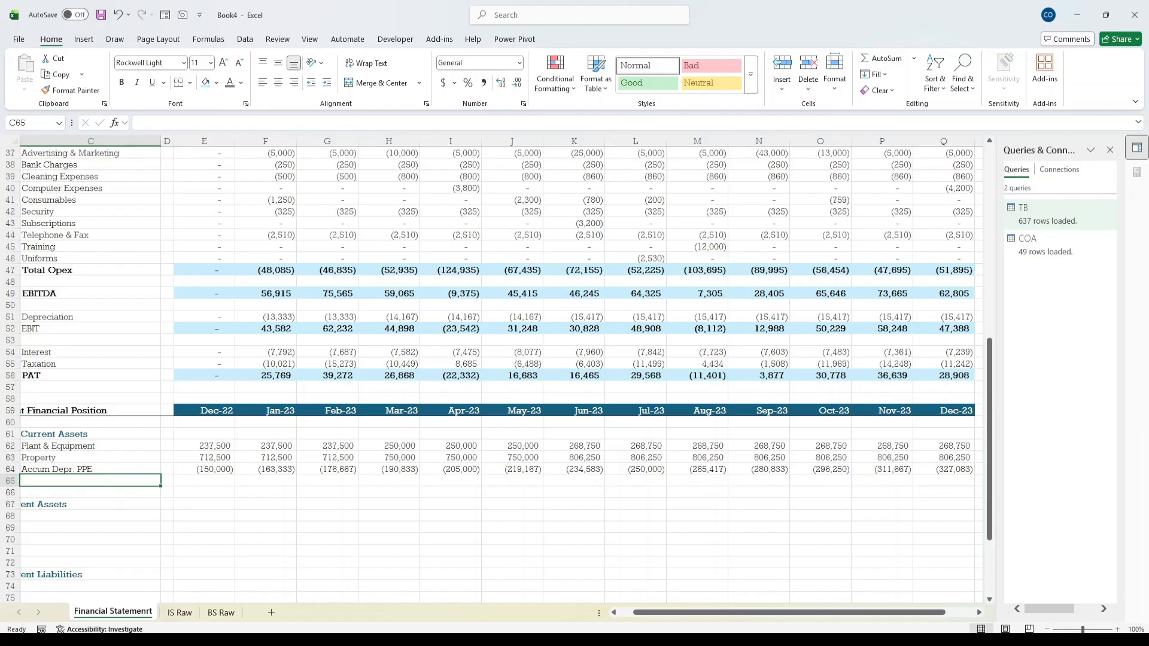
pyautogui.write('Total Non Current Assets')
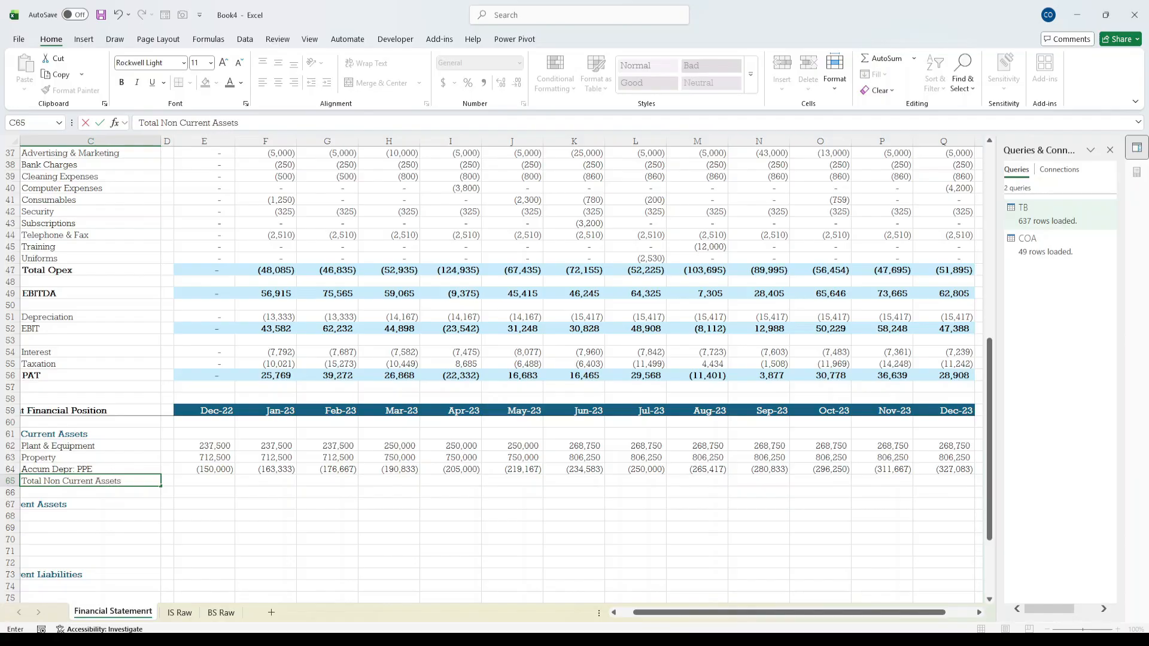
pyautogui.press('Return')
# - Total the Dec-22 non current assets in E65 with =SUM(E62:E64)
pyautogui.press('Up')
pyautogui.press('Right')
pyautogui.press('Right')
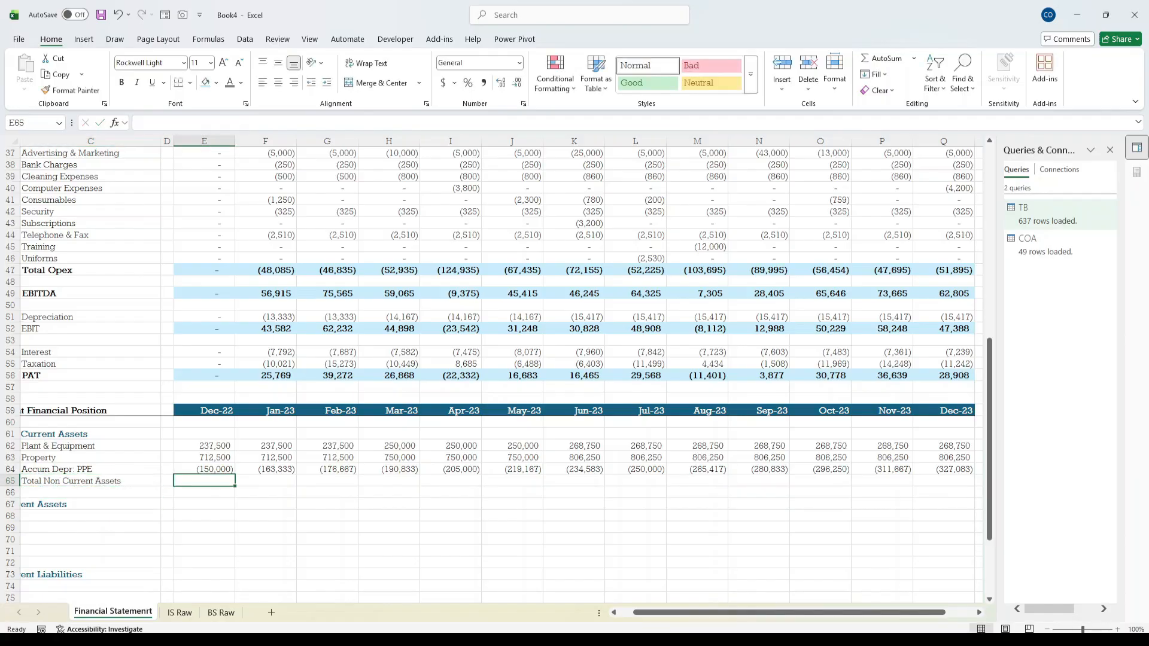
pyautogui.write('=S')
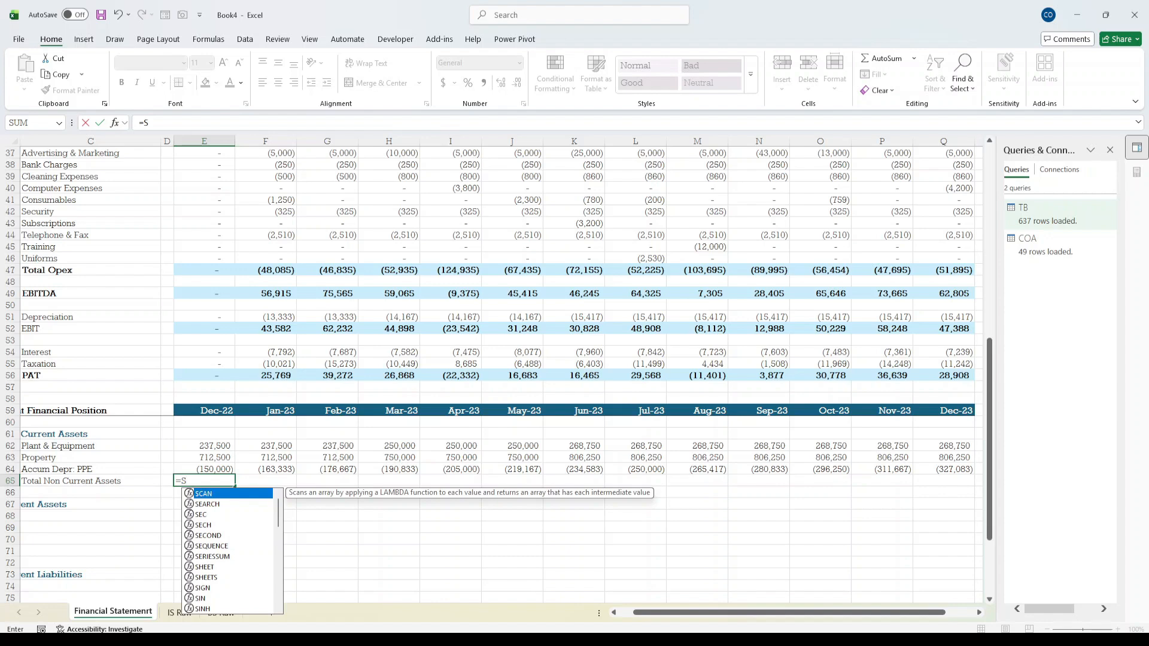
pyautogui.write('um(')
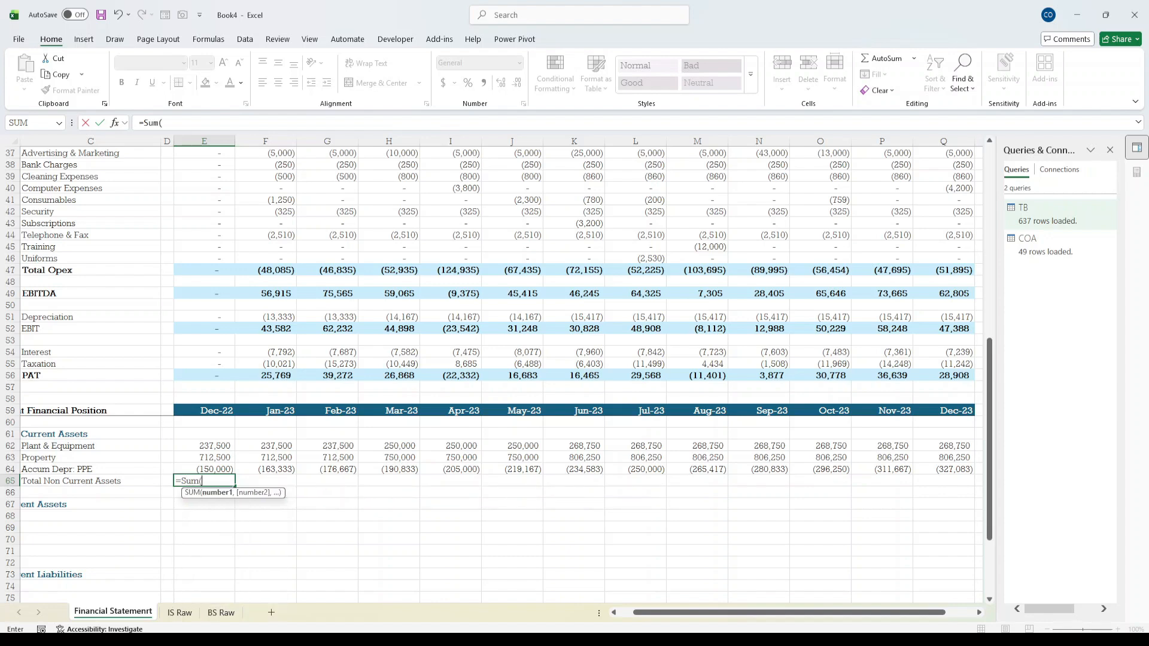
pyautogui.press('Up')
pyautogui.press('Up')
pyautogui.press('Up')
pyautogui.hotkey('shift', 'Down')
pyautogui.hotkey('shift', 'Down')
pyautogui.hotkey('ctrl', 'Return')
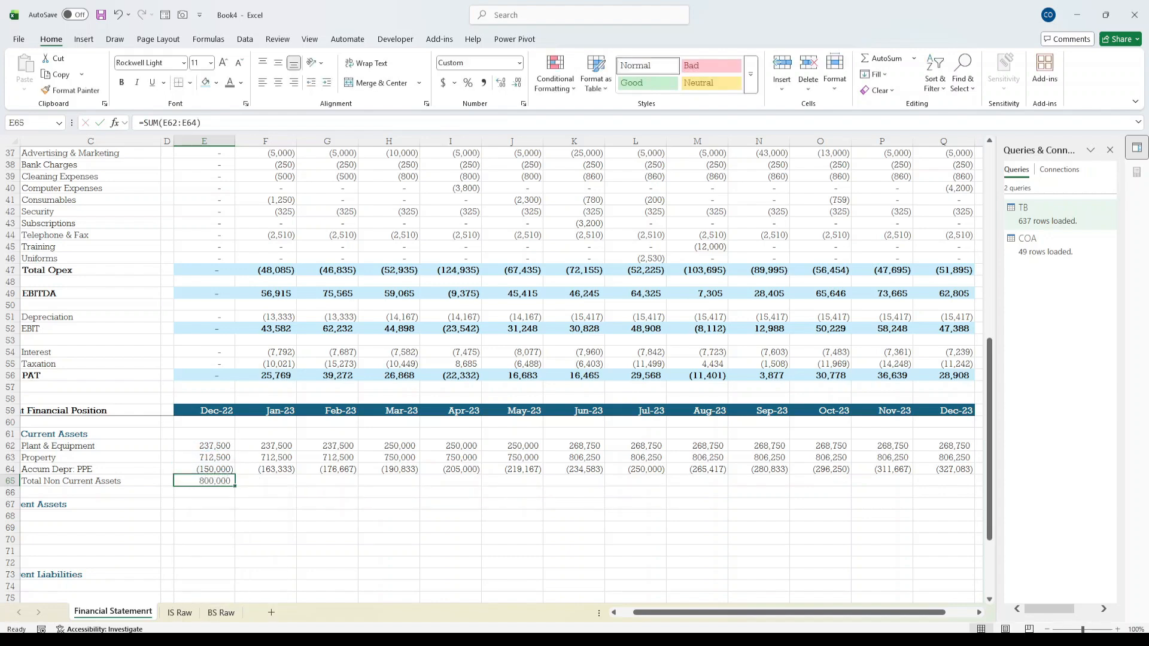
# - Copy the formatting of the PAT row (row 56) to the Total Non Current Assets row (row 65)
pyautogui.scroll(1, 266, 320)
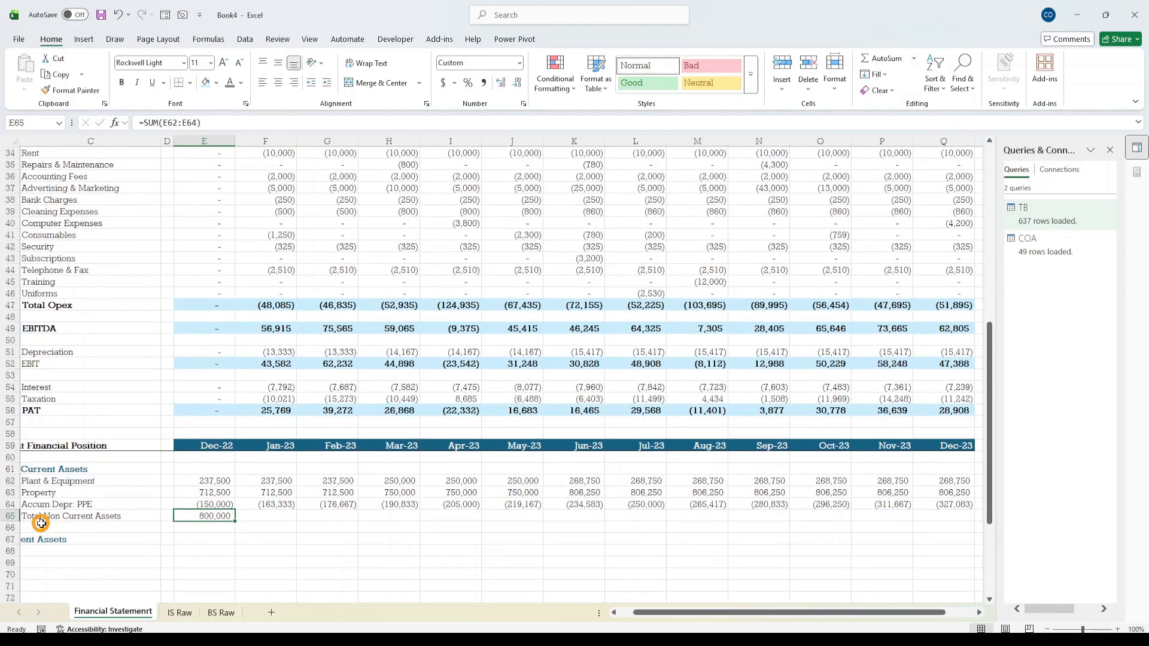
pyautogui.click(11, 411)
pyautogui.click(70, 89)
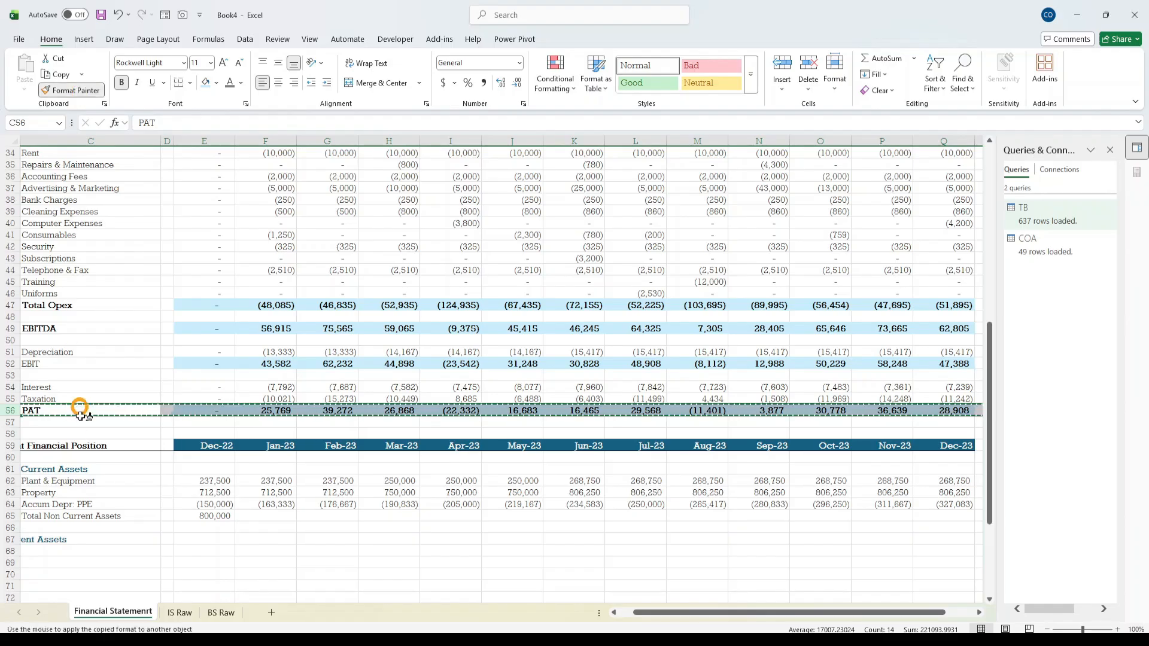
pyautogui.click(9, 516)
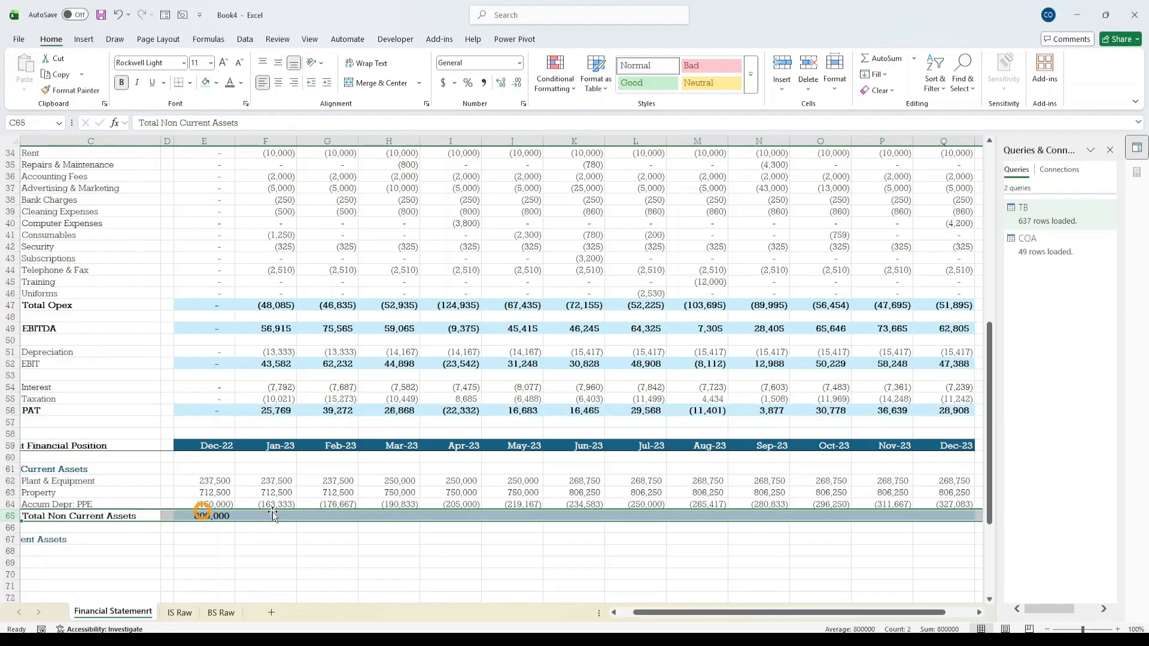
# - Fill E65's SUM formula across the Total Non Current Assets row through Dec-23, Q65
pyautogui.click(223, 517)
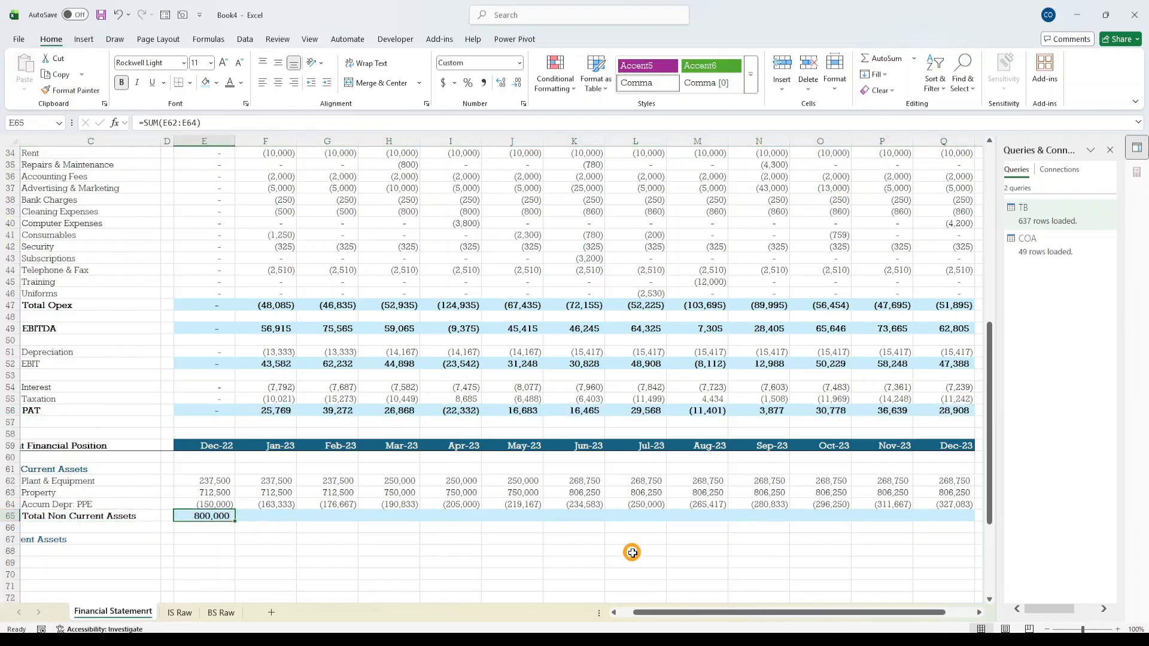
pyautogui.hotkey('shift', 'Right')
pyautogui.hotkey('shift', 'Right')
pyautogui.hotkey('shift', 'Right')
pyautogui.hotkey('shift', 'Right')
pyautogui.hotkey('shift', 'Right')
pyautogui.hotkey('shift', 'Right')
pyautogui.hotkey('shift', 'Right')
pyautogui.hotkey('shift', 'Right')
pyautogui.hotkey('shift', 'Right')
pyautogui.hotkey('shift', 'Right')
pyautogui.hotkey('shift', 'Right')
pyautogui.hotkey('shift', 'Right')
pyautogui.hotkey('shift', 'Right')
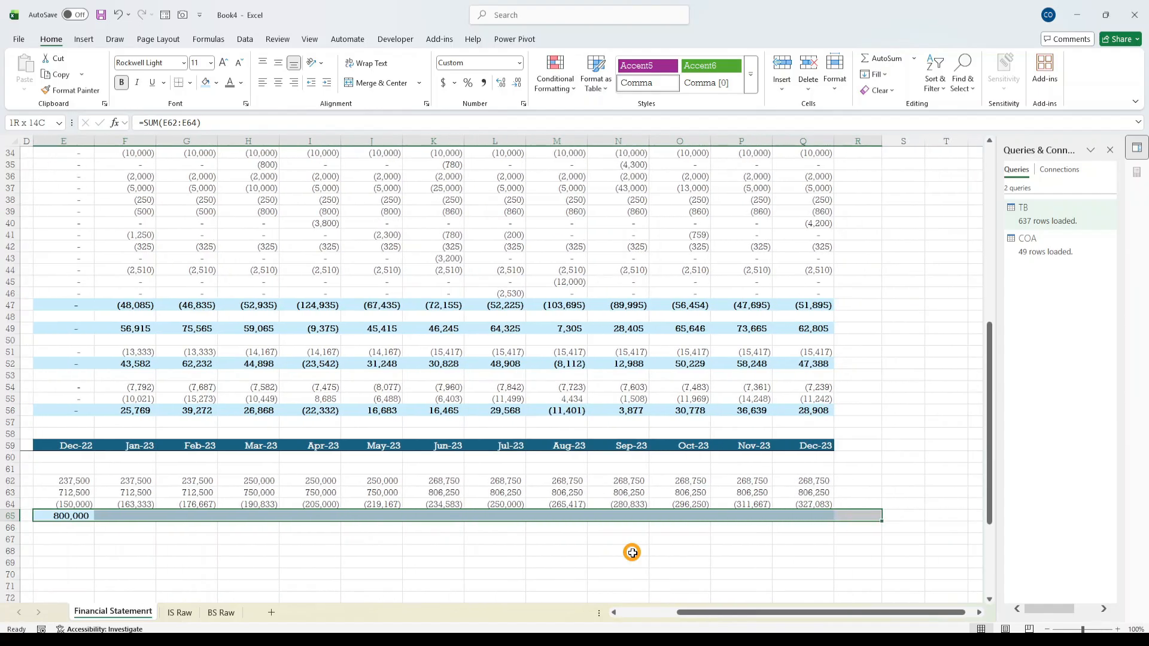
pyautogui.hotkey('shift', 'Left')
pyautogui.hotkey('ctrl', 'r')
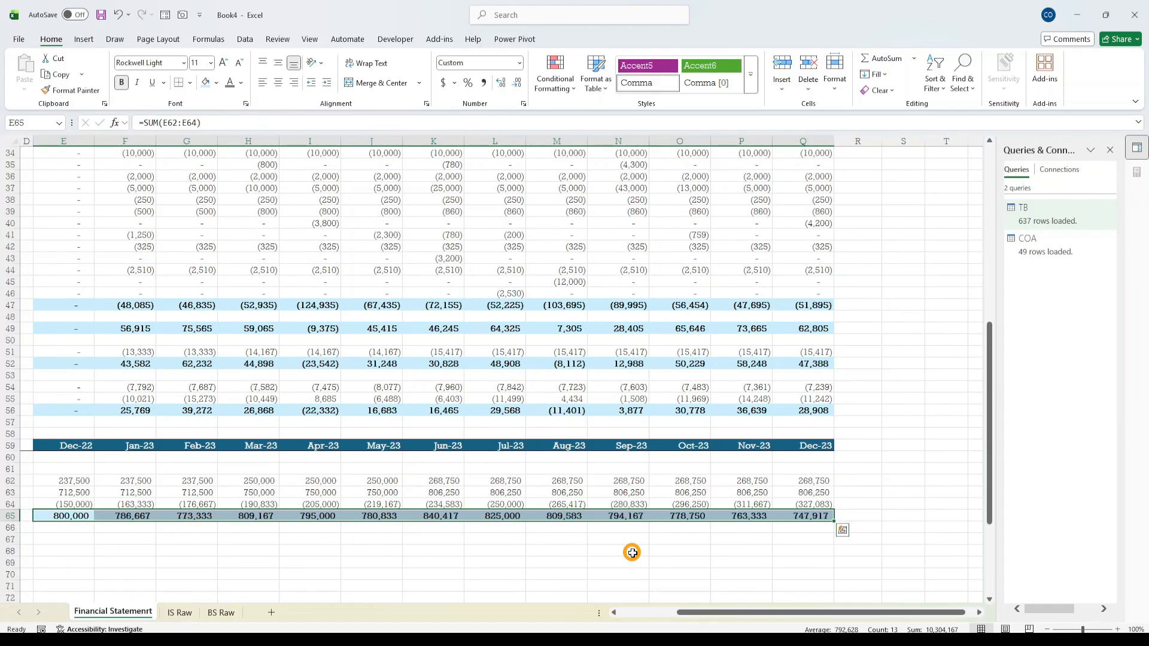
pyautogui.press('Home')
pyautogui.press('Down')
pyautogui.press('Down')
pyautogui.press('Down')
pyautogui.press('Down')
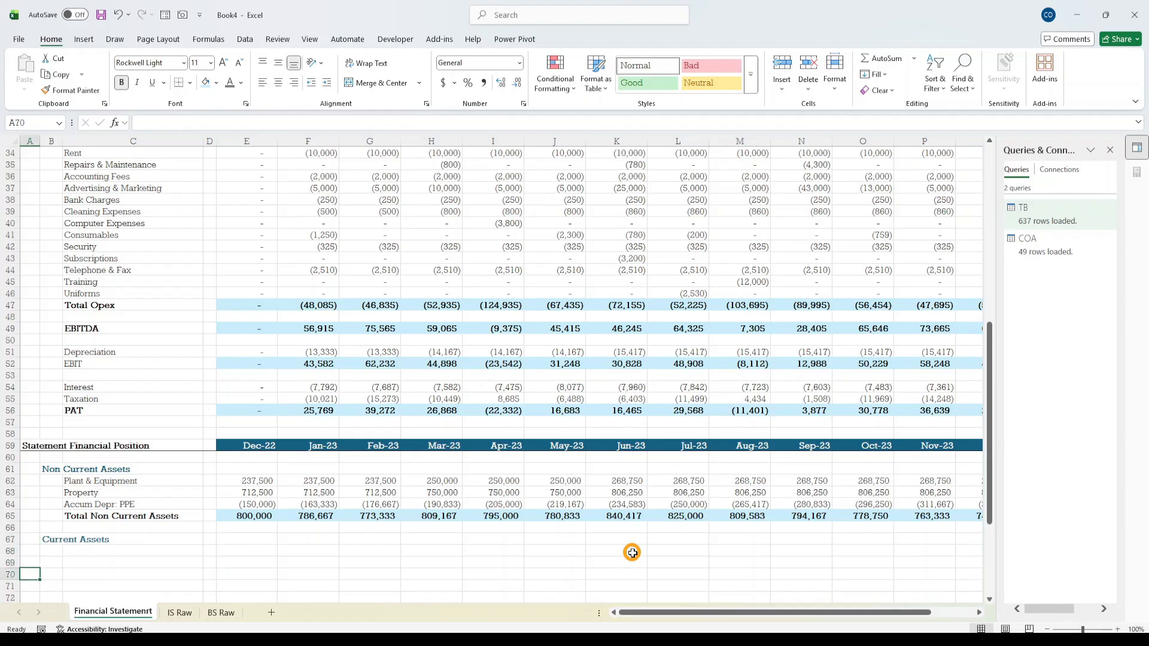
pyautogui.press('Up')
pyautogui.press('Up')
pyautogui.press('Down')
pyautogui.press('Right')
pyautogui.press('Right')
pyautogui.press('Down')
pyautogui.press('Up')
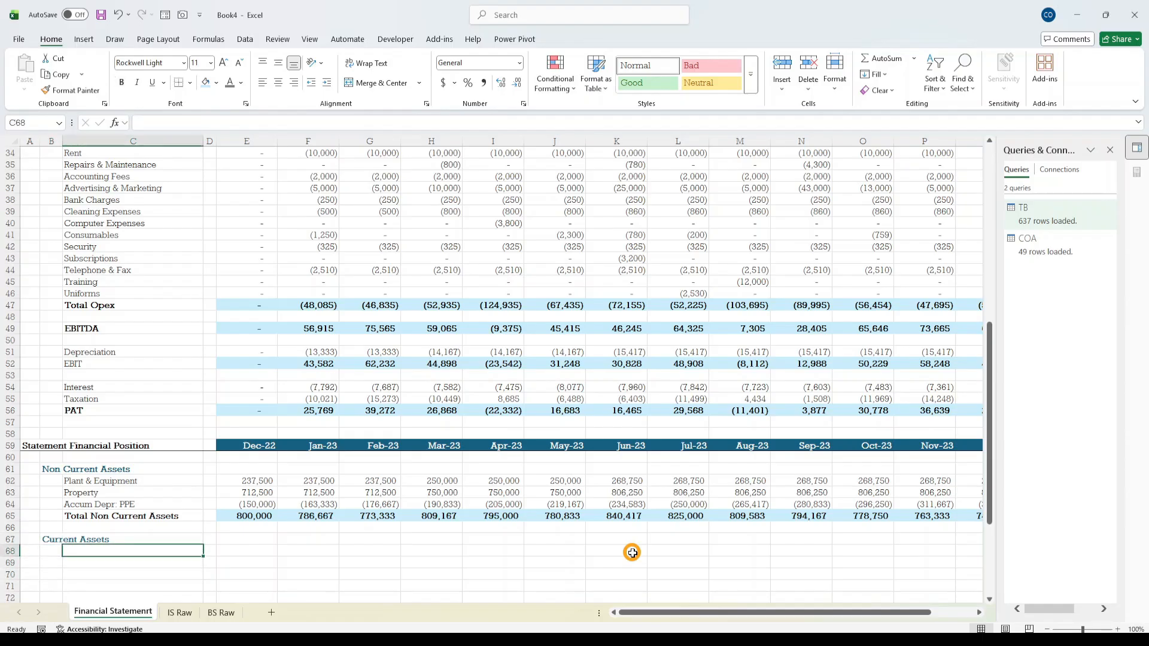
pyautogui.hotkey('shift', 'Down')
pyautogui.hotkey('shift', 'Down')
pyautogui.hotkey('shift', 'Down')
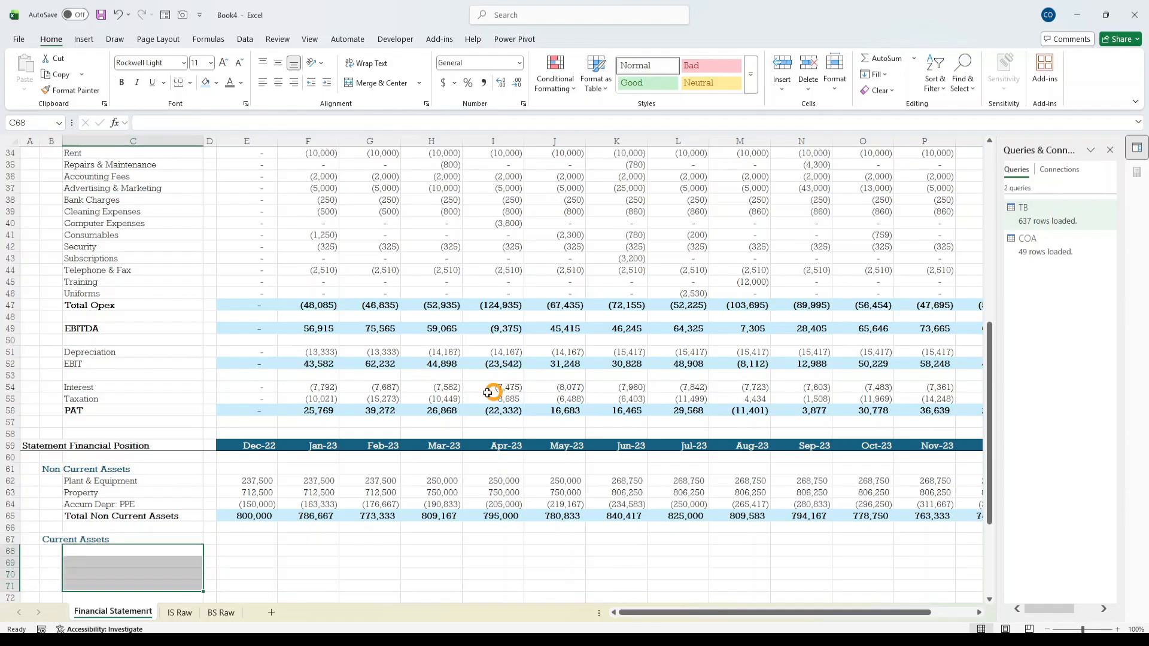
pyautogui.click(434, 492)
# - Copy the Cash and Inventory labels from the BS Raw pivot table into C68:C69 under Current Assets
pyautogui.scroll(-7, 436, 503)
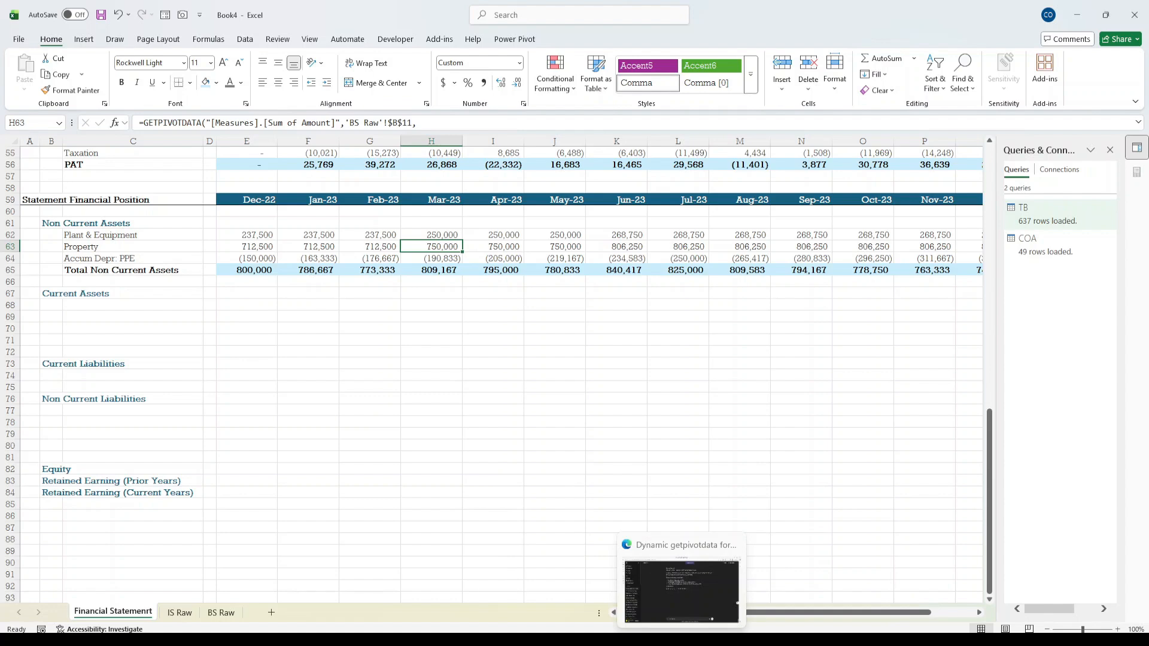
pyautogui.click(220, 611)
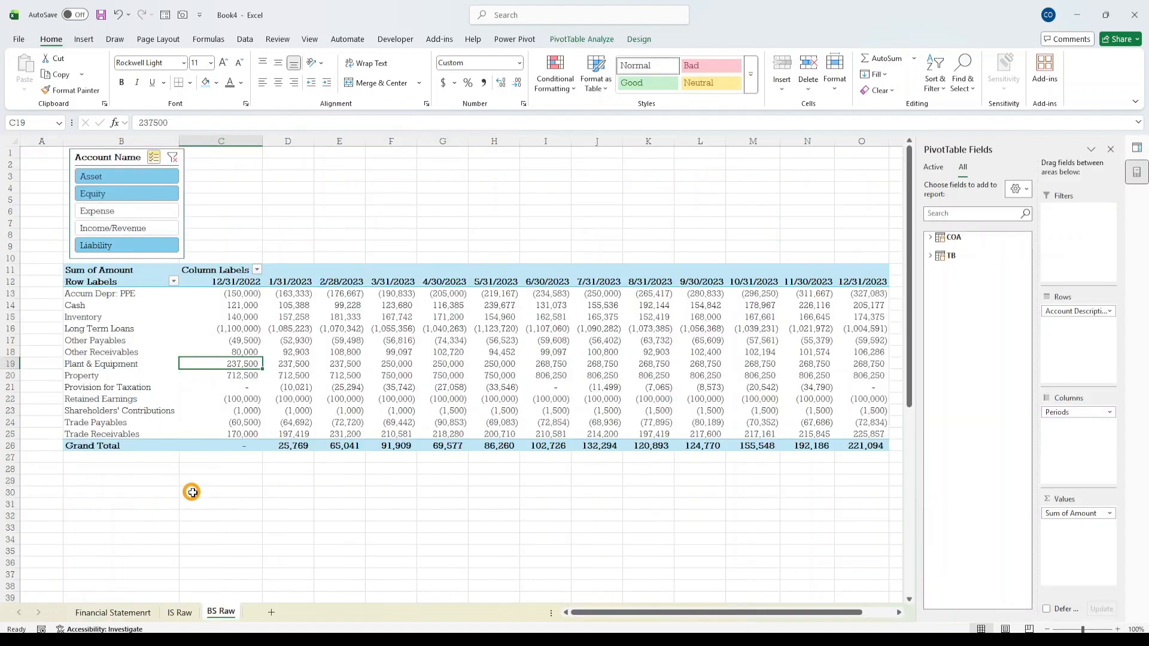
pyautogui.click(67, 306)
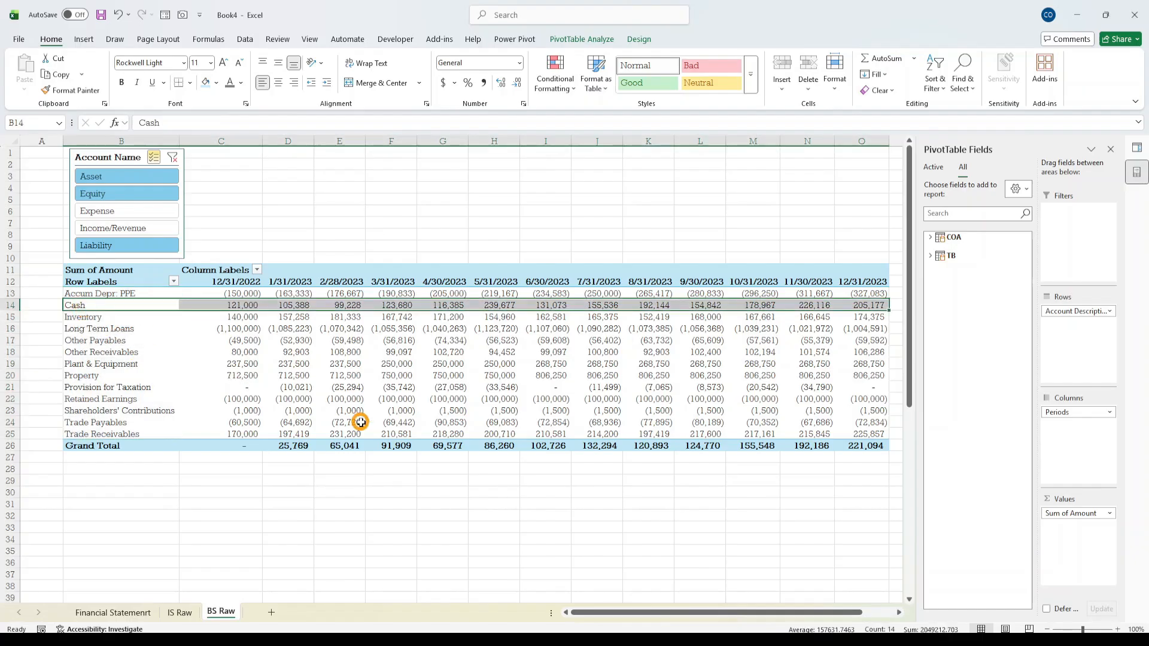
pyautogui.hotkey('shift', 'Down')
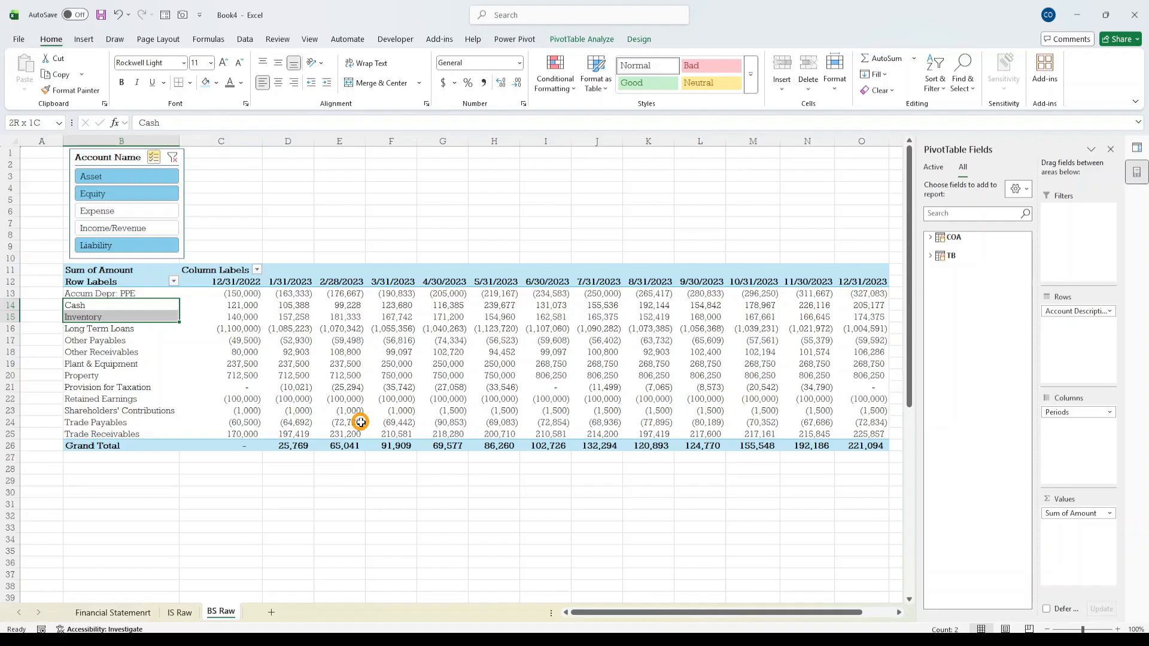
pyautogui.hotkey('ctrl', 'c')
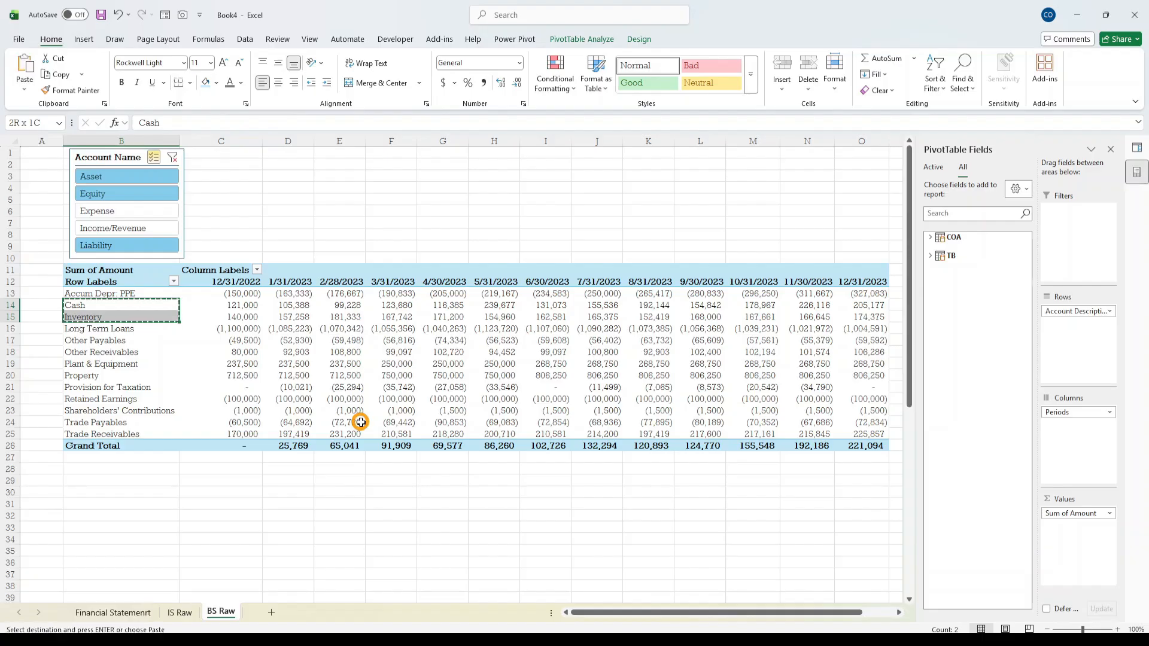
pyautogui.click(141, 619)
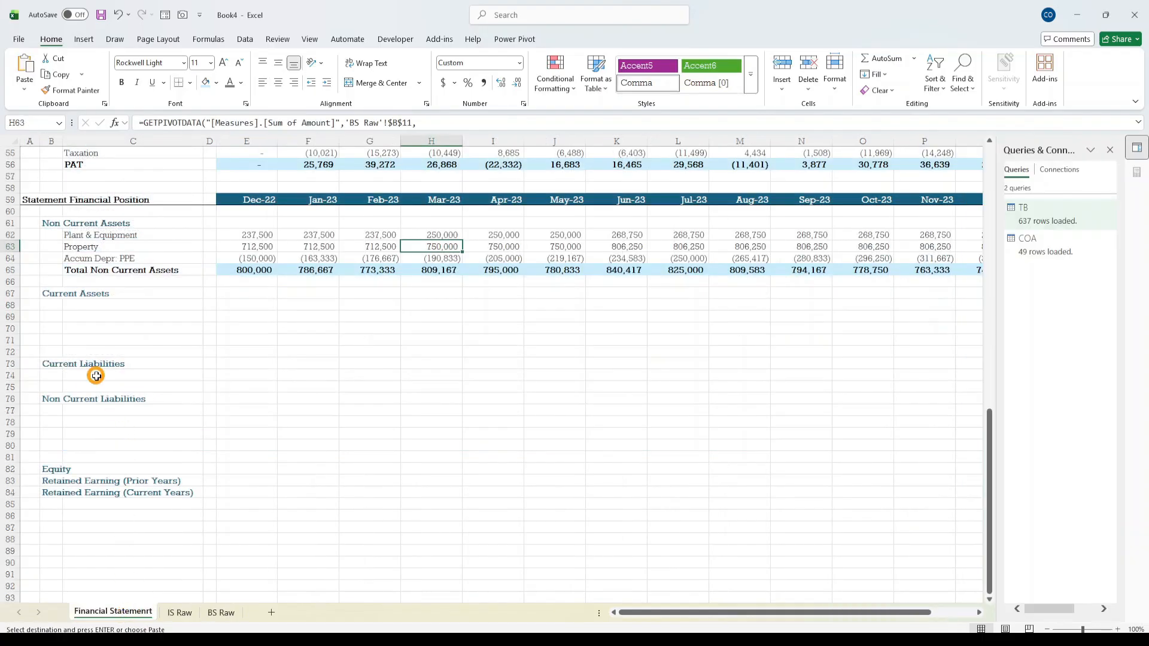
pyautogui.click(76, 304)
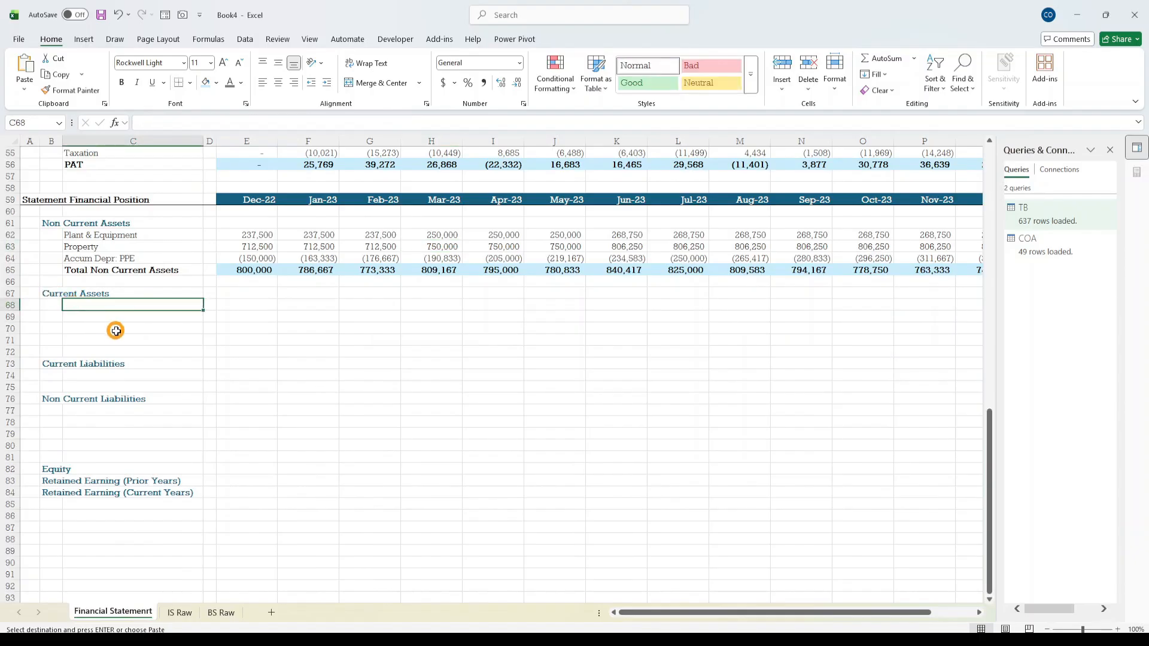
pyautogui.hotkey('ctrl', 'v')
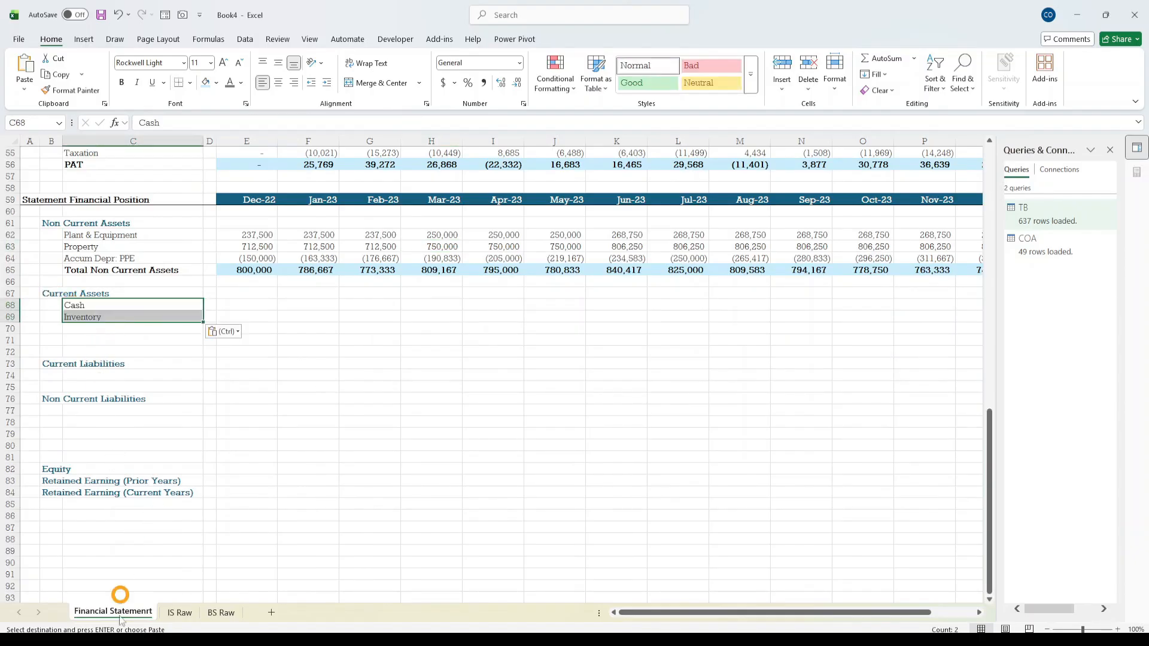
# - Copy the Other Receivables label from the BS Raw pivot table into C70, below Inventory
pyautogui.click(206, 614)
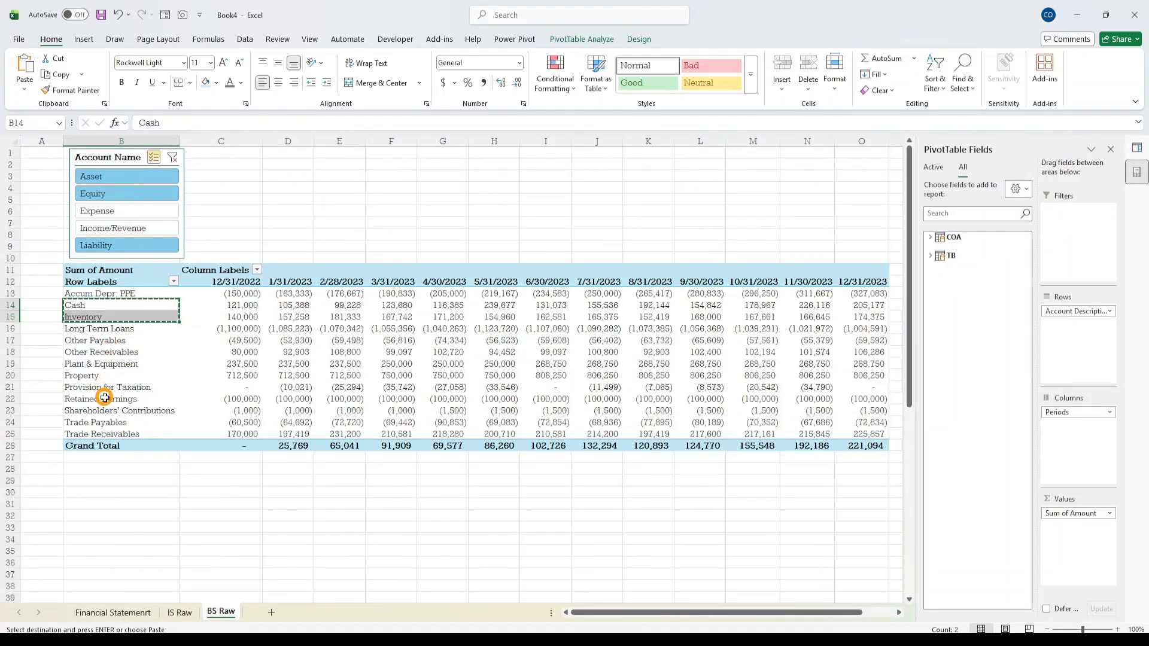
pyautogui.click(92, 375)
pyautogui.click(104, 361)
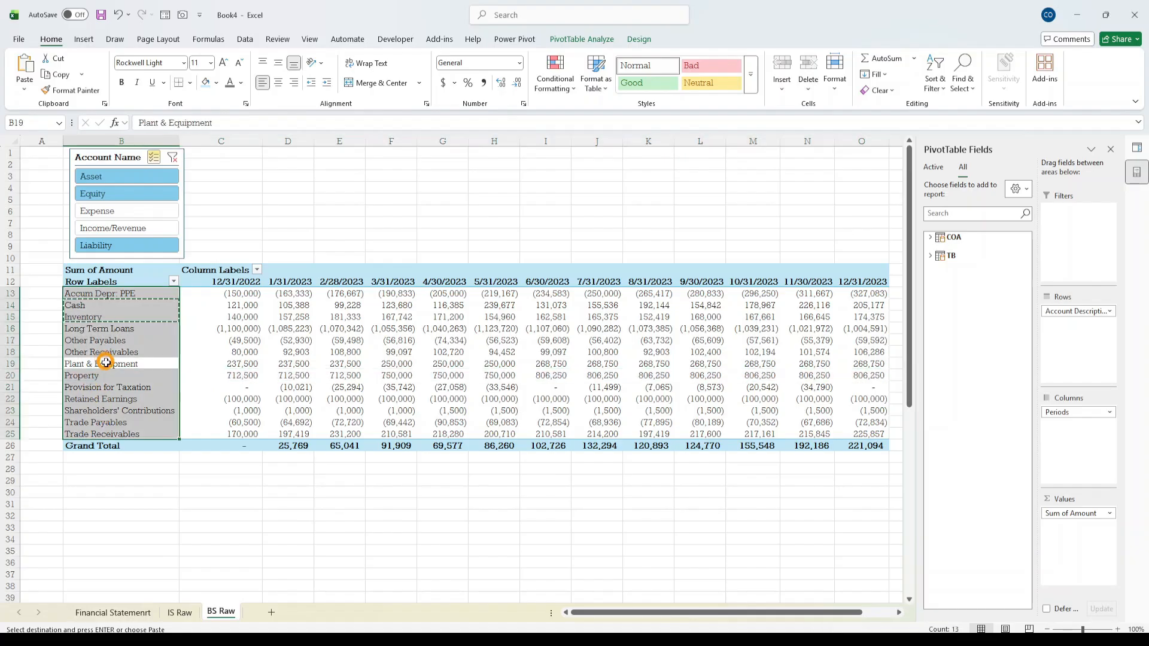
pyautogui.click(109, 351)
pyautogui.hotkey('ctrl', 'c')
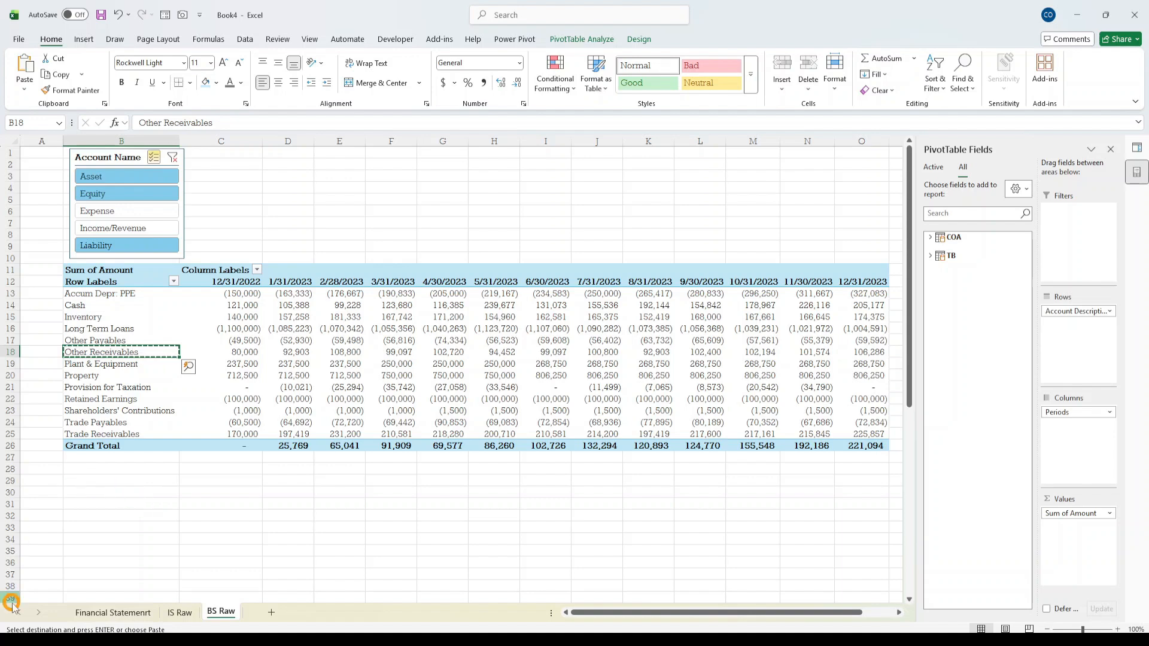
pyautogui.click(113, 612)
pyautogui.click(200, 350)
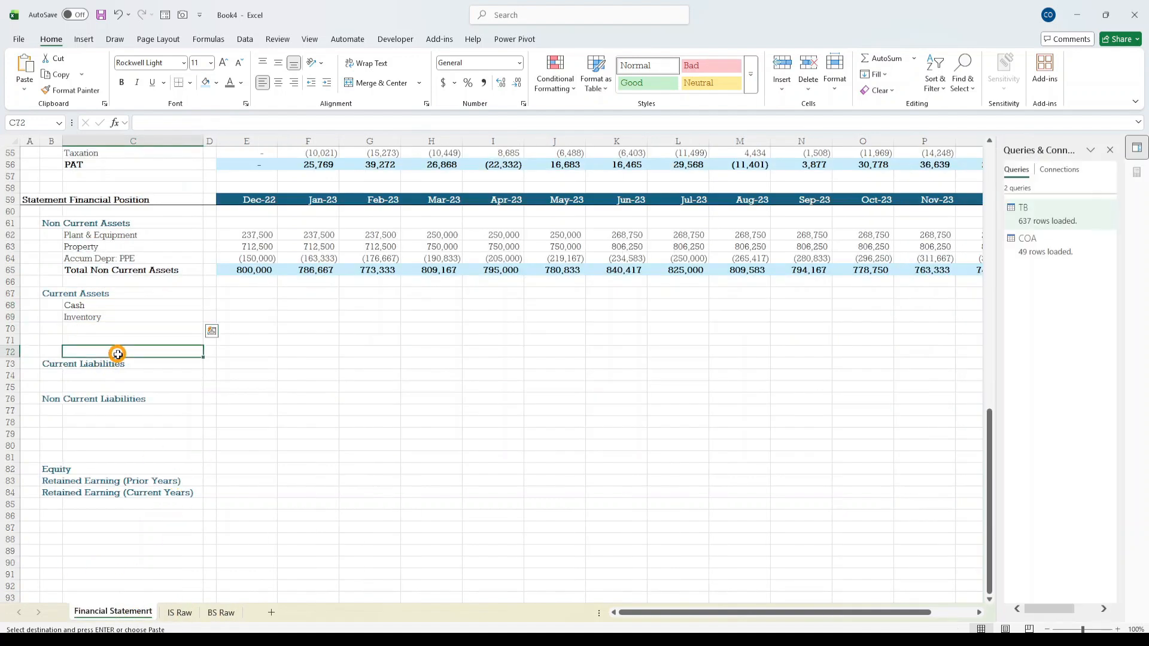
pyautogui.click(105, 329)
pyautogui.hotkey('ctrl', 'v')
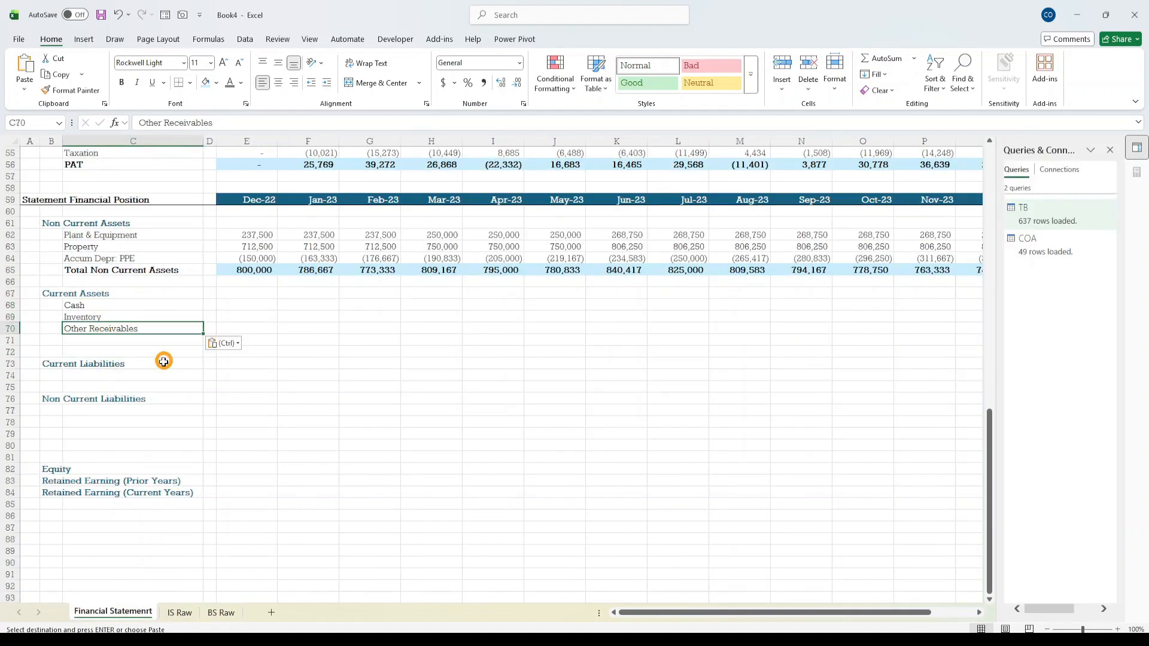
# - Copy the Accum Depr: PPE GETPIVOTDATA formulas from E64:Q64 to the Cash, Inventory and Other Receivables rows, E68:Q70
pyautogui.click(158, 359)
pyautogui.click(142, 326)
pyautogui.click(255, 303)
pyautogui.click(259, 256)
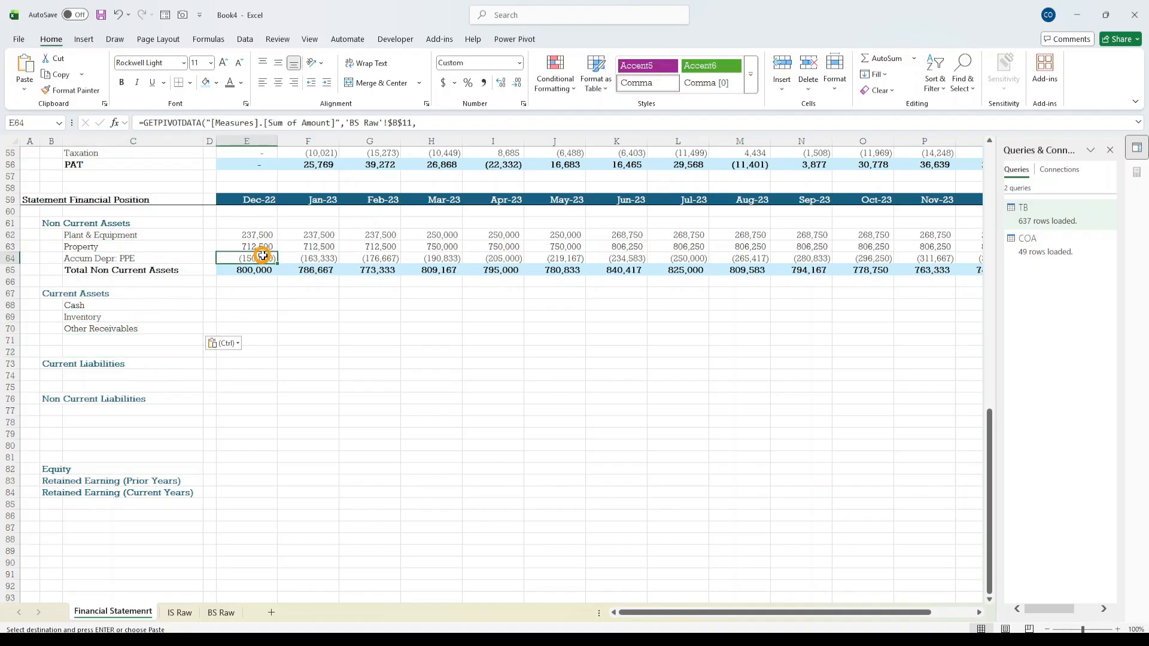
pyautogui.hotkey('ctrl', 'shift', 'Right')
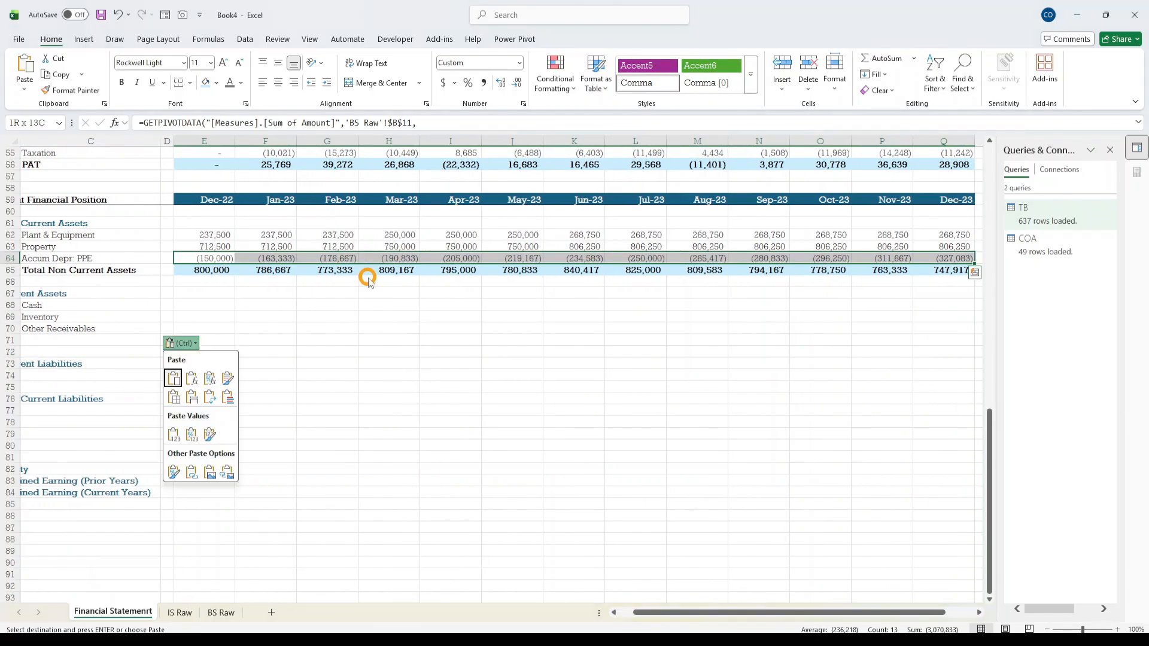
pyautogui.click(368, 278)
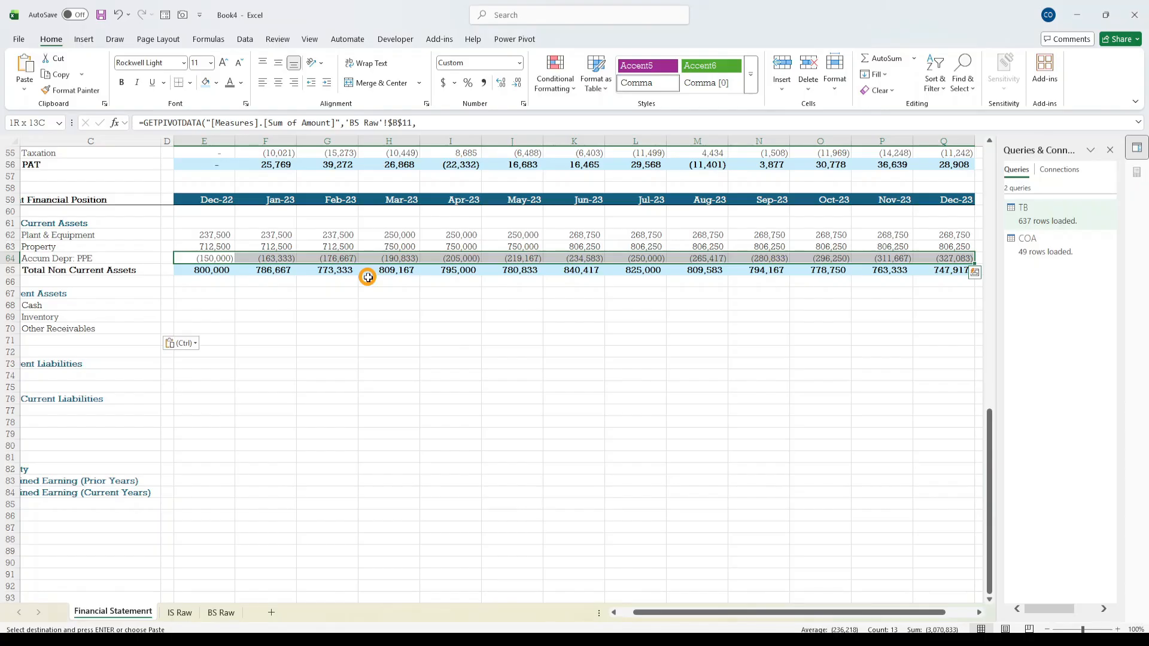
pyautogui.hotkey('ctrl', 'c')
pyautogui.press('Down')
pyautogui.press('Down')
pyautogui.press('Down')
pyautogui.press('Down')
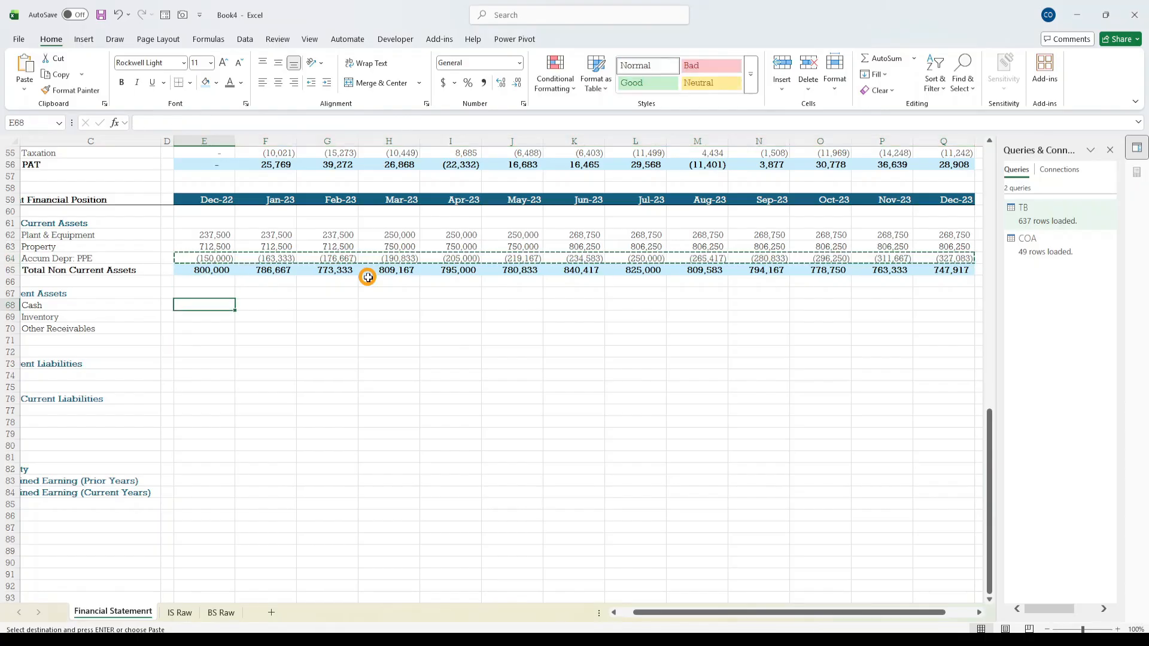
pyautogui.hotkey('shift', 'Down')
pyautogui.hotkey('shift', 'Down')
pyautogui.hotkey('ctrl', 'v')
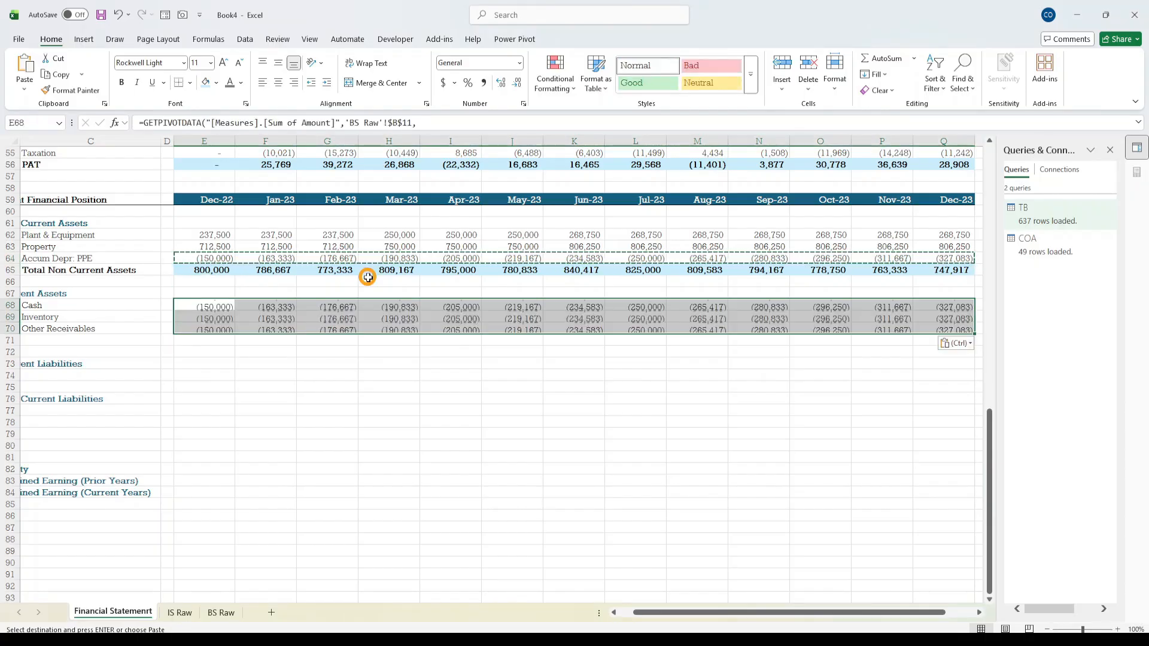
# - Enter the label "Total Current Assets" in C71, below Other Receivables
pyautogui.press('Down')
pyautogui.press('Down')
pyautogui.press('Down')
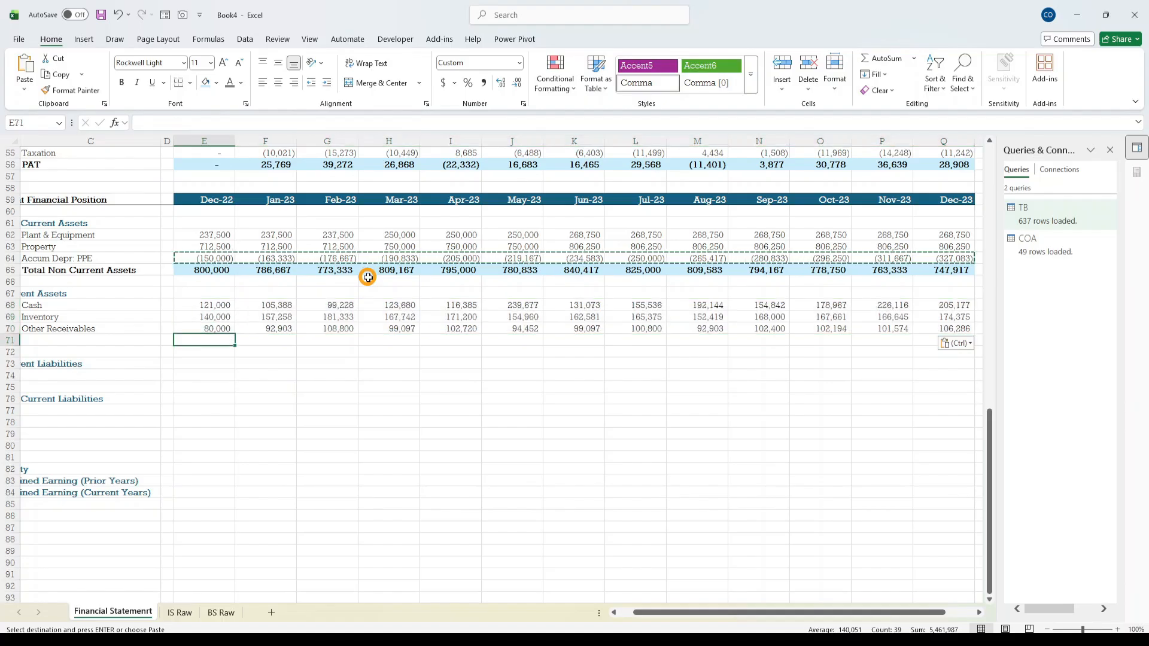
pyautogui.press('Left')
pyautogui.press('Left')
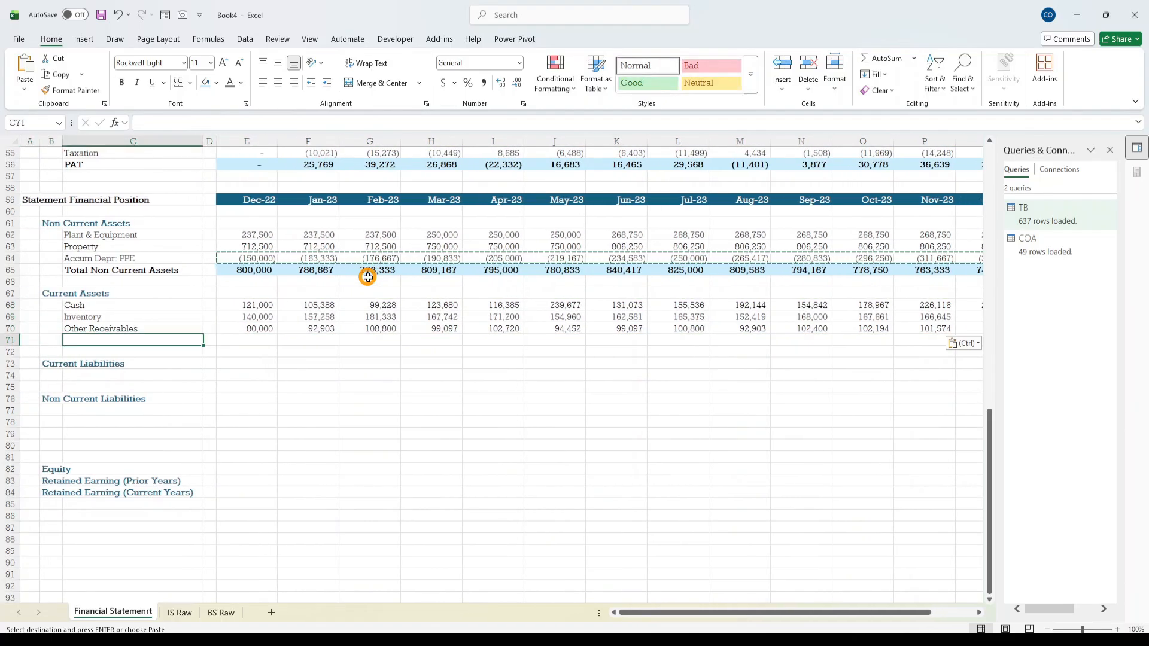
pyautogui.write('Total Current Assets')
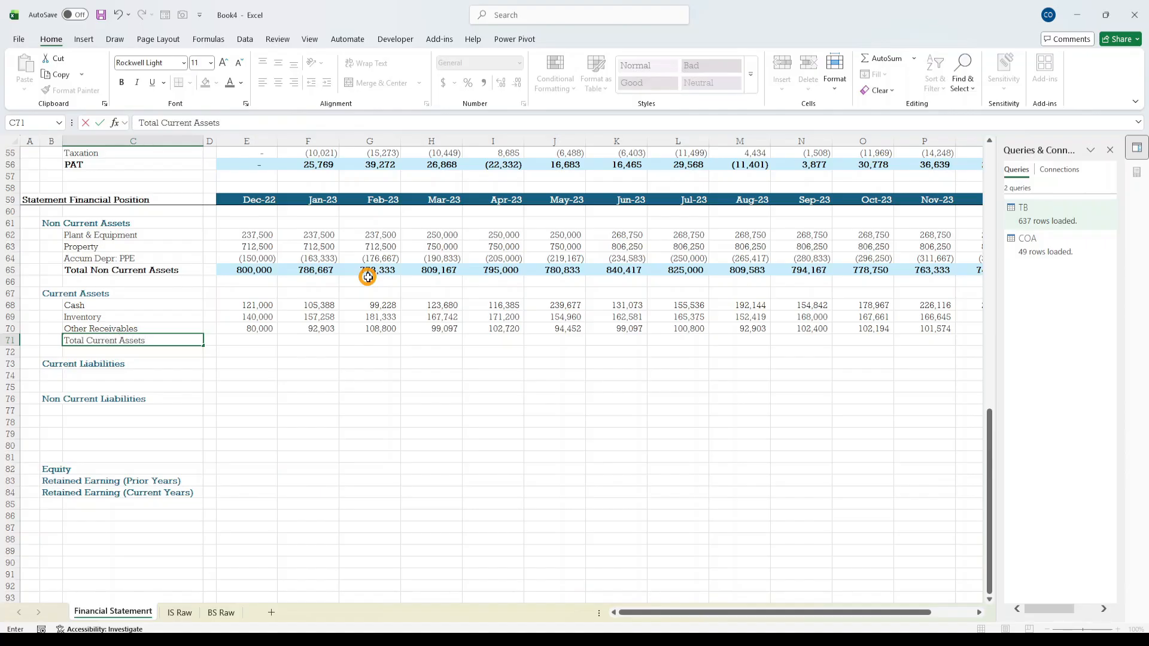
# - Copy the Total Non Current Assets formulas and formatting from E65:Q65 to the Total Current Assets row, E71:Q71
pyautogui.press('Right')
pyautogui.press('Right')
pyautogui.press('Right')
pyautogui.press('Left')
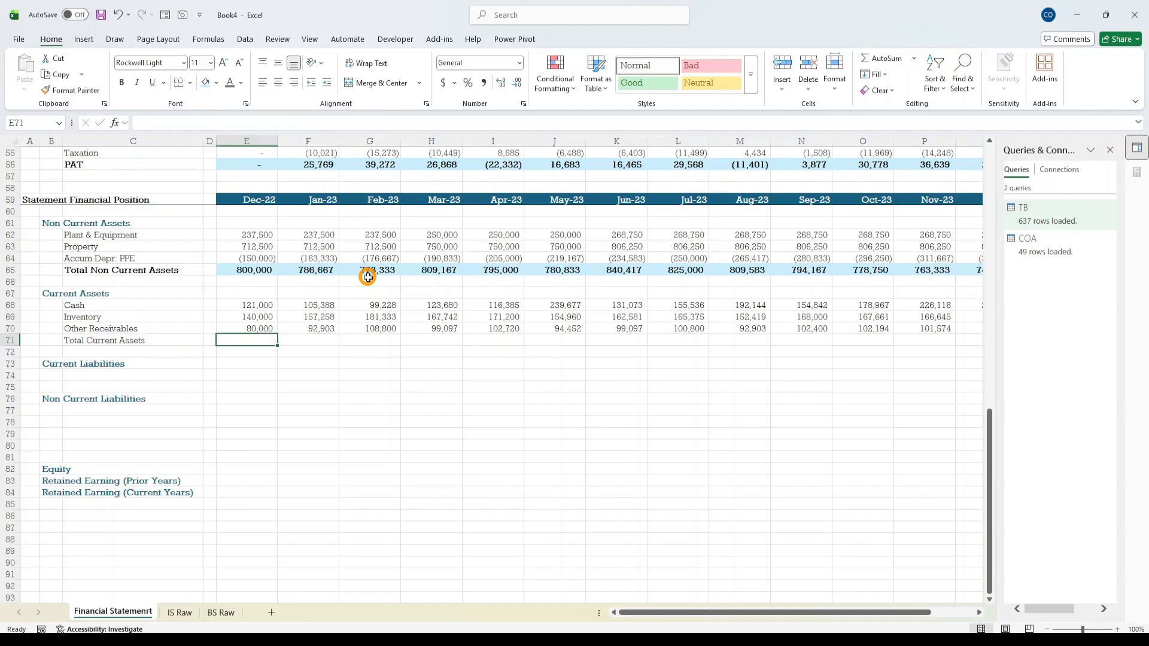
pyautogui.press('Up')
pyautogui.press('Up')
pyautogui.press('Up')
pyautogui.press('Up')
pyautogui.press('Up')
pyautogui.press('Up')
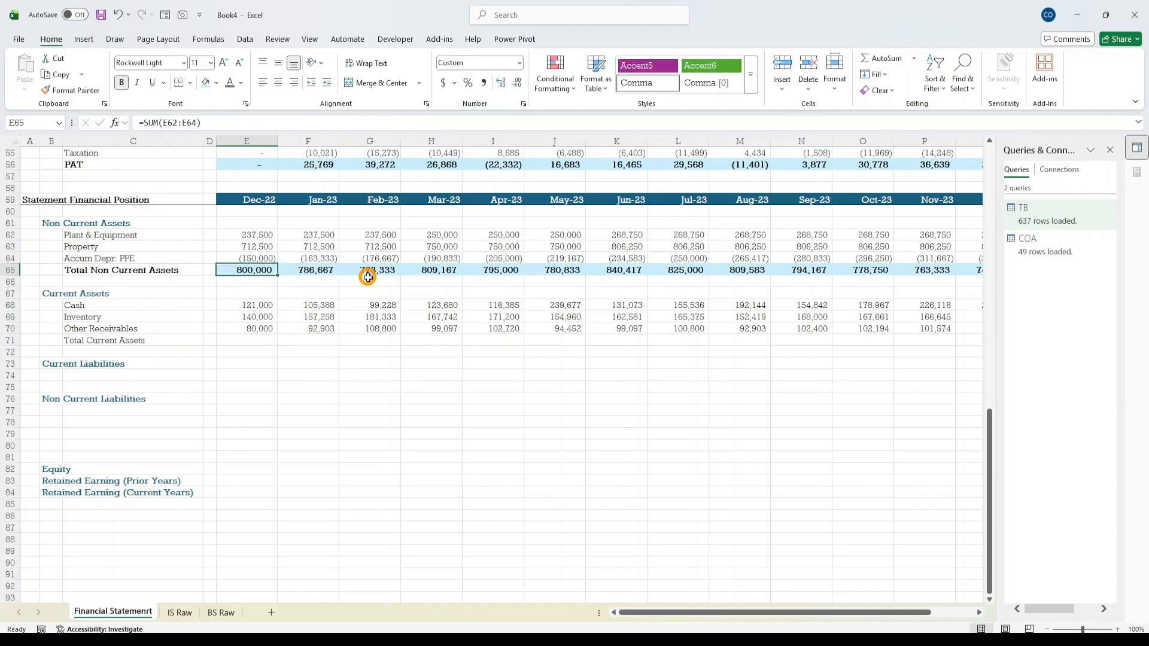
pyautogui.hotkey('ctrl', 'shift', 'Right')
pyautogui.hotkey('ctrl', 'c')
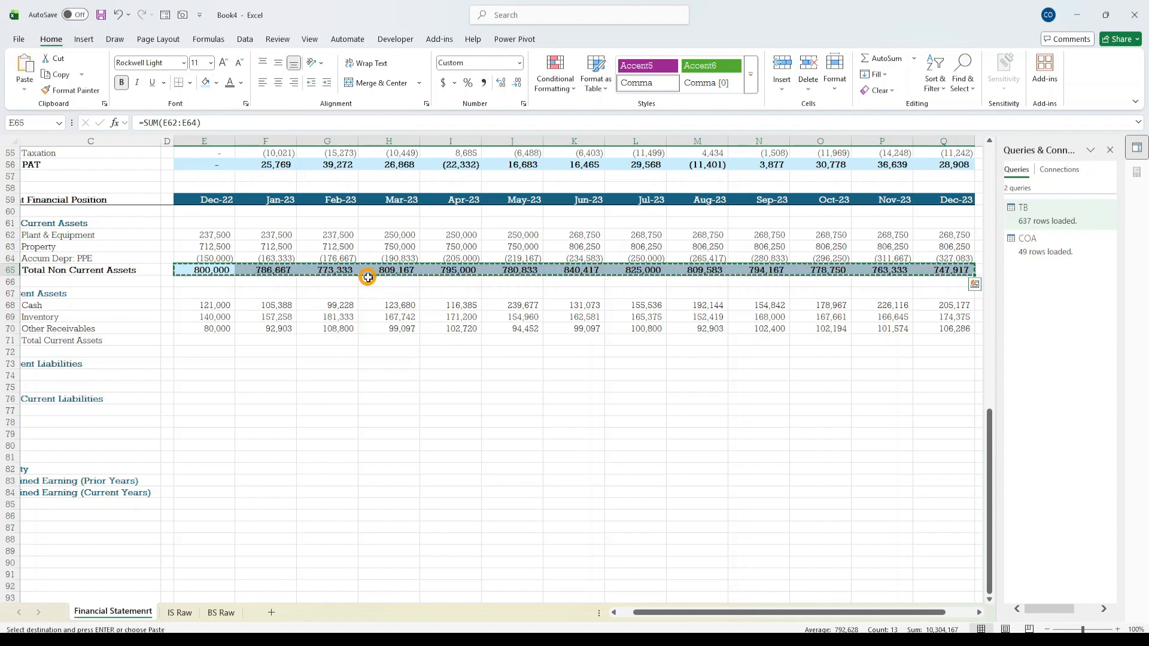
pyautogui.press('Down')
pyautogui.press('Down')
pyautogui.press('Down')
pyautogui.press('Down')
pyautogui.press('Down')
pyautogui.press('Down')
pyautogui.hotkey('ctrl', 'shift', 'Right')
pyautogui.hotkey('ctrl', 'v')
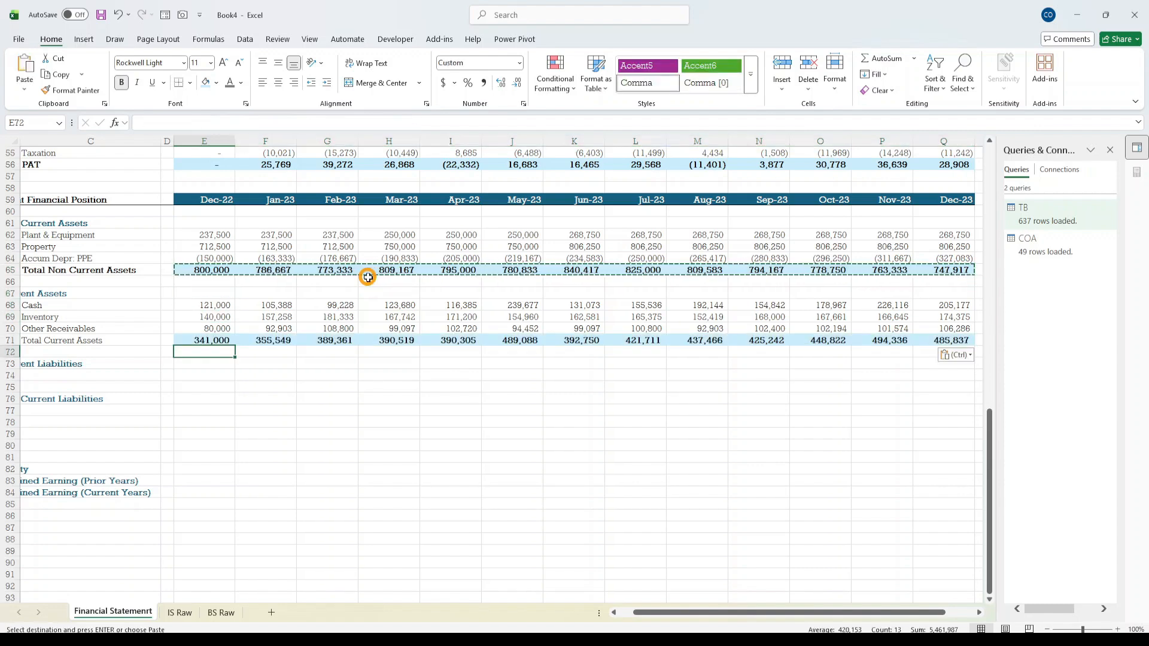
# - Make the Total Current Assets label in C71 bold
pyautogui.press('Down')
pyautogui.press('Home')
pyautogui.press('Up')
pyautogui.press('Right')
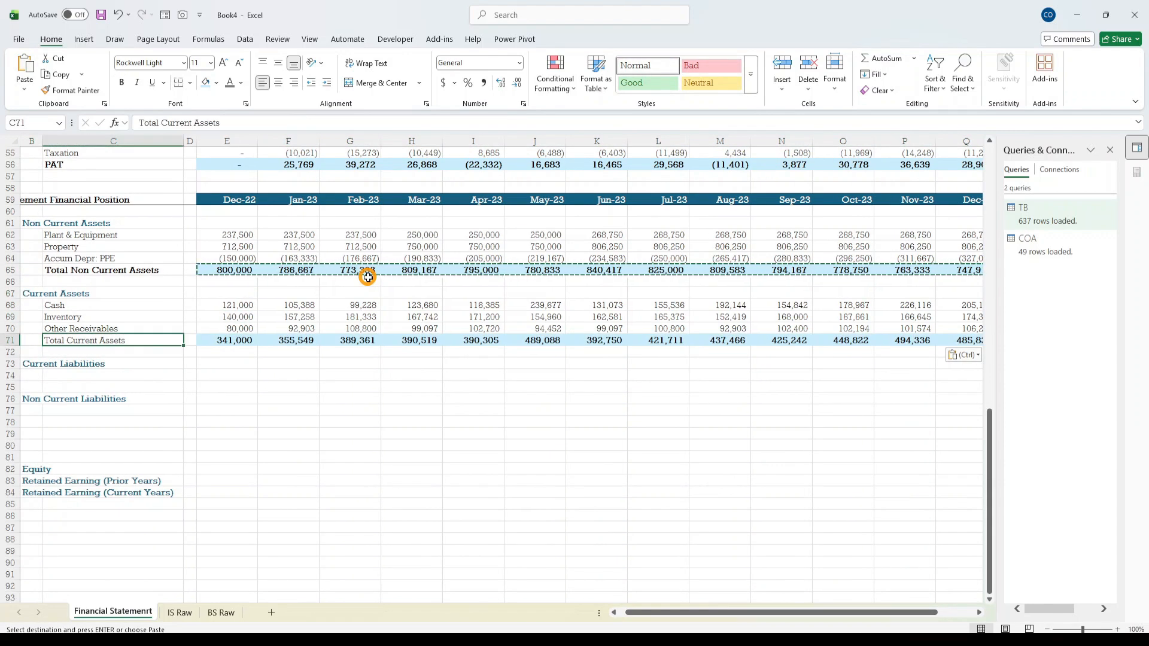
pyautogui.press('Escape')
pyautogui.press('Down')
pyautogui.press('Down')
pyautogui.press('Down')
pyautogui.press('Down')
pyautogui.press('Up')
pyautogui.press('Up')
pyautogui.press('Up')
pyautogui.press('Up')
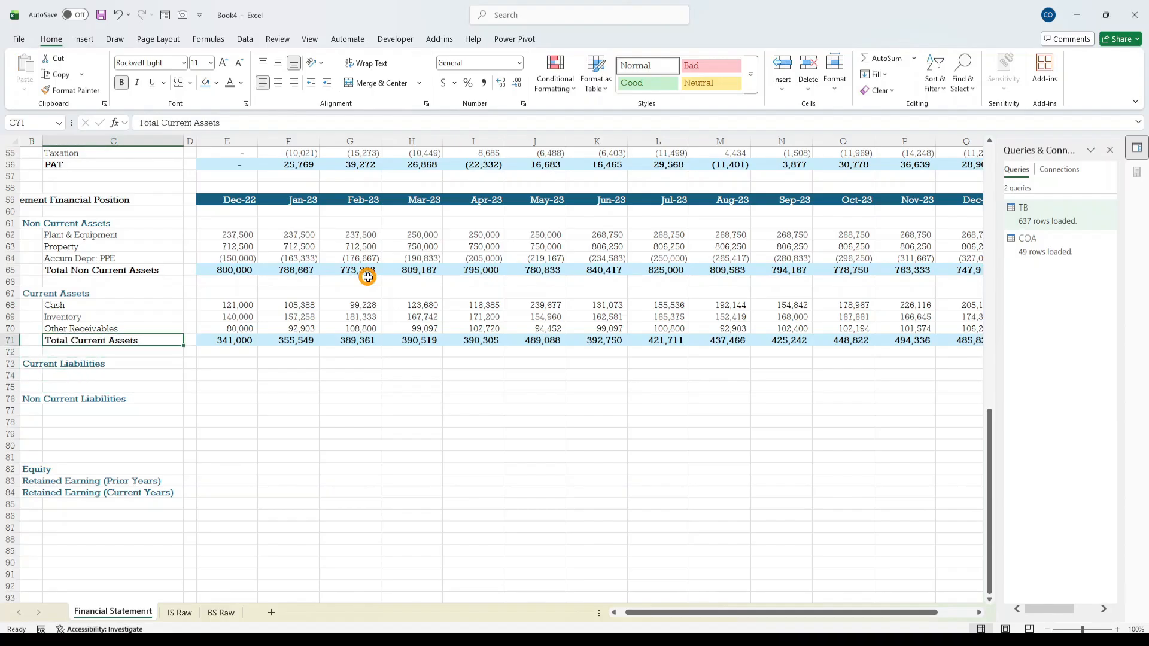
# - Insert two blank rows above the Current Liabilities heading in row 73
pyautogui.press('Down')
pyautogui.press('Down')
pyautogui.press('Down')
pyautogui.press('Down')
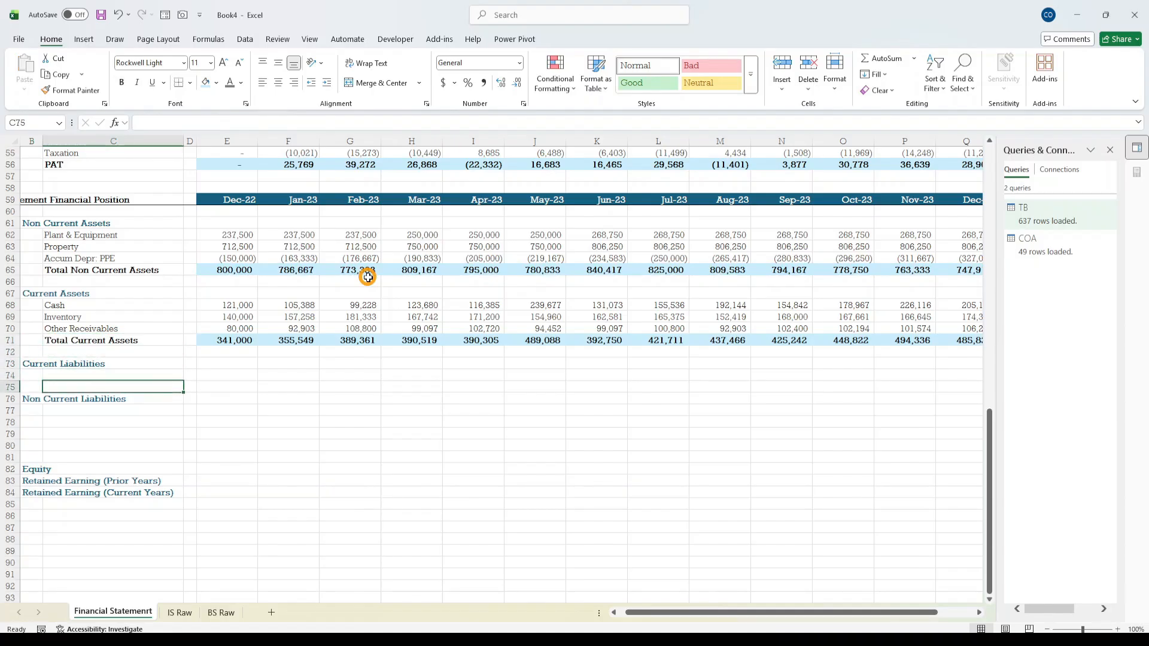
pyautogui.press('Up')
pyautogui.press('Up')
pyautogui.hotkey('shift', 'space')
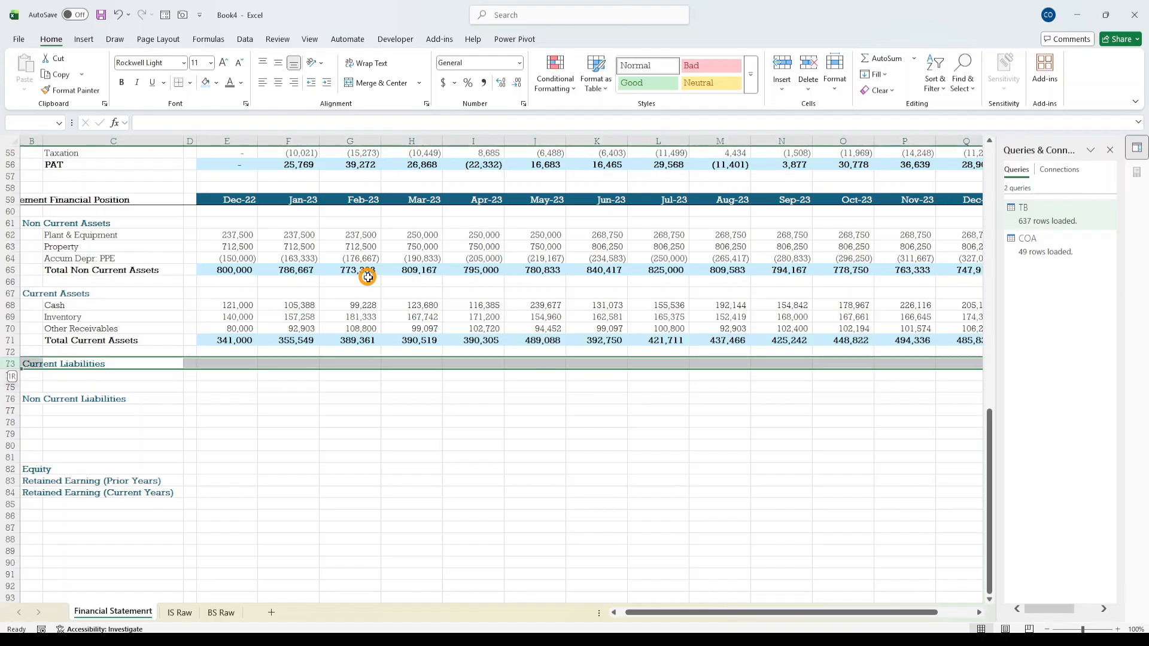
pyautogui.hotkey('ctrl', '+')
pyautogui.hotkey('ctrl', '+')
# - Enter the label "Total Assets" in C73, two rows below Total Current Assets
pyautogui.press('Down')
pyautogui.press('Down')
pyautogui.press('Up')
pyautogui.press('Up')
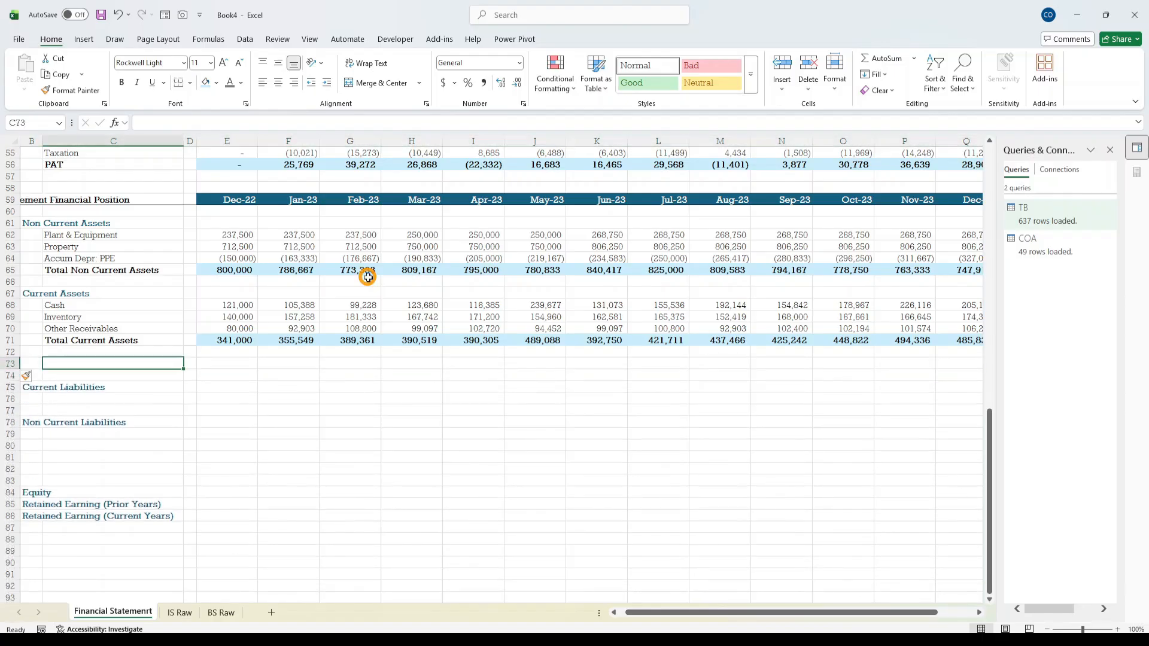
pyautogui.write('Total')
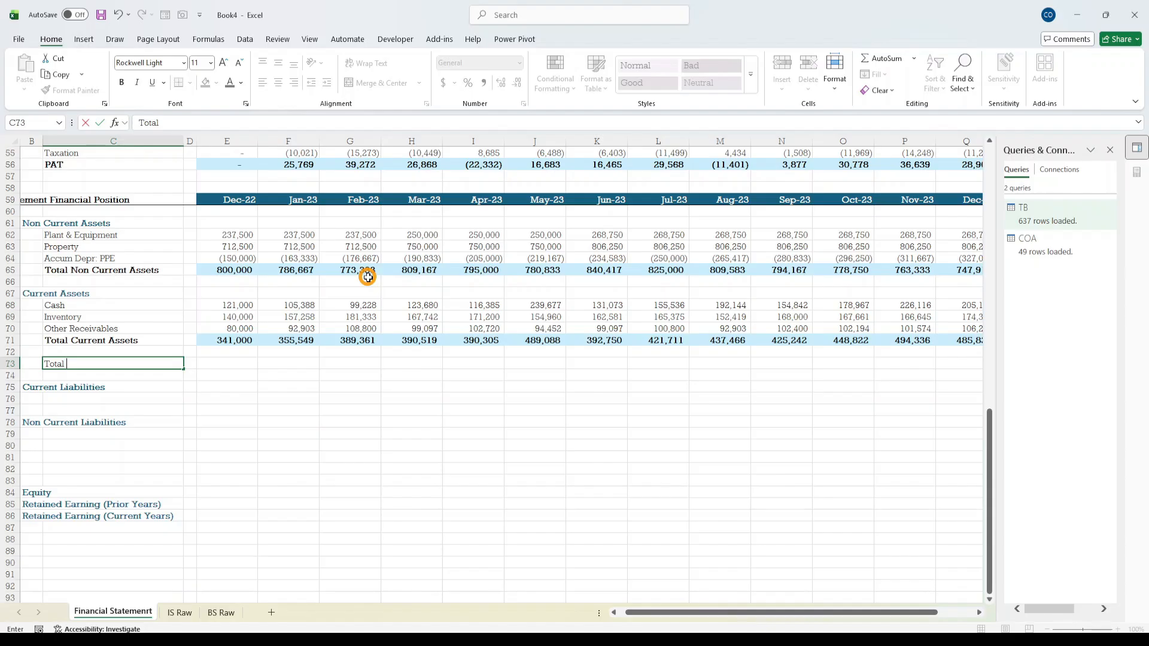
pyautogui.press('Left')
pyautogui.press('Left')
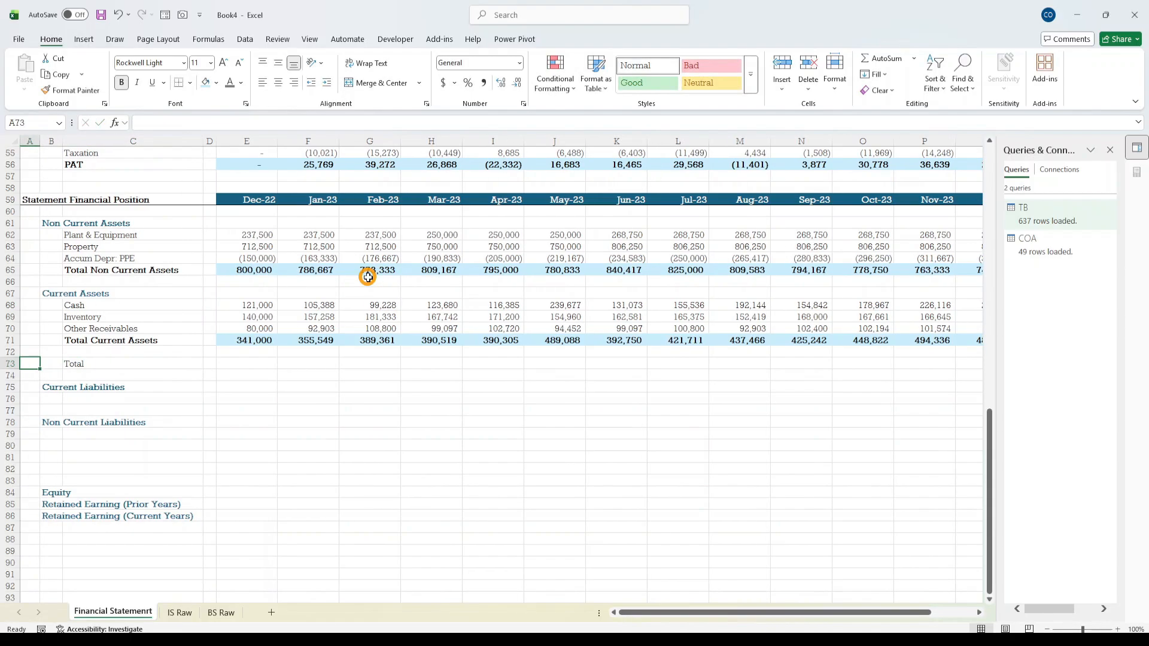
pyautogui.press('Right')
pyautogui.press('Right')
pyautogui.press('Left')
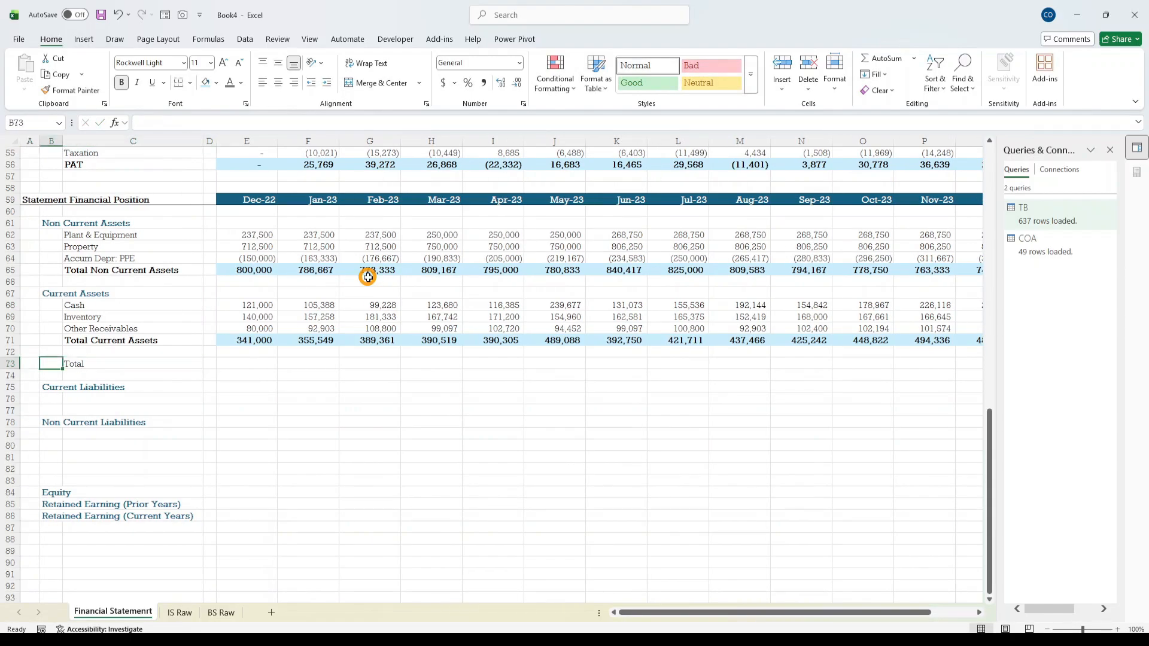
pyautogui.press('Right')
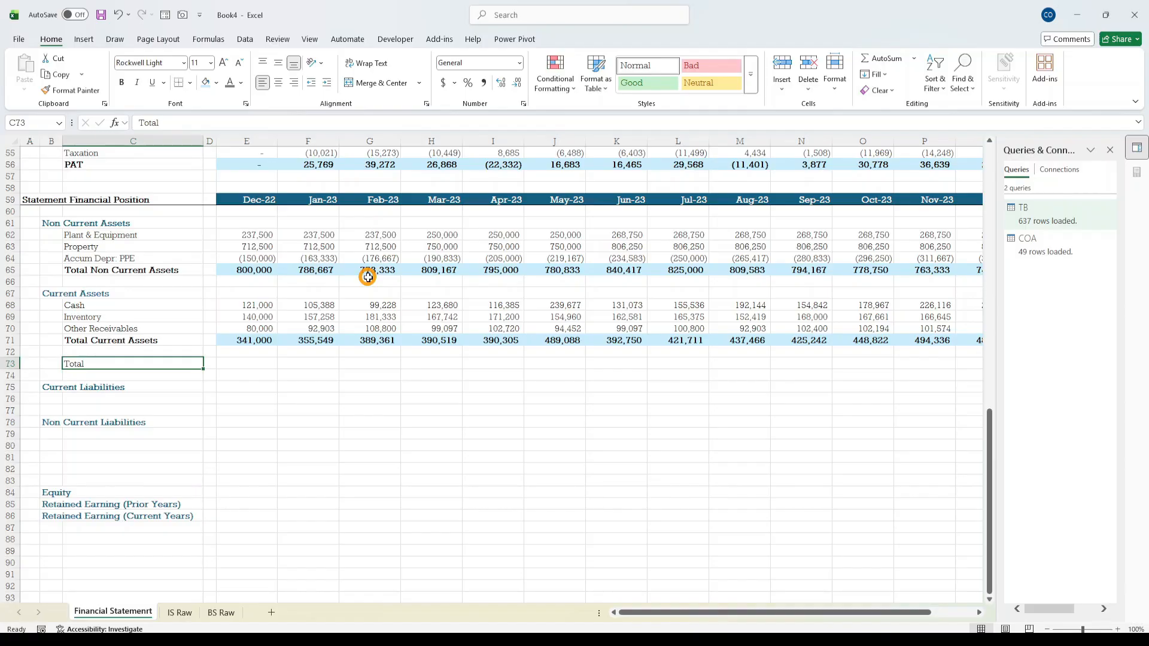
pyautogui.write('Total')
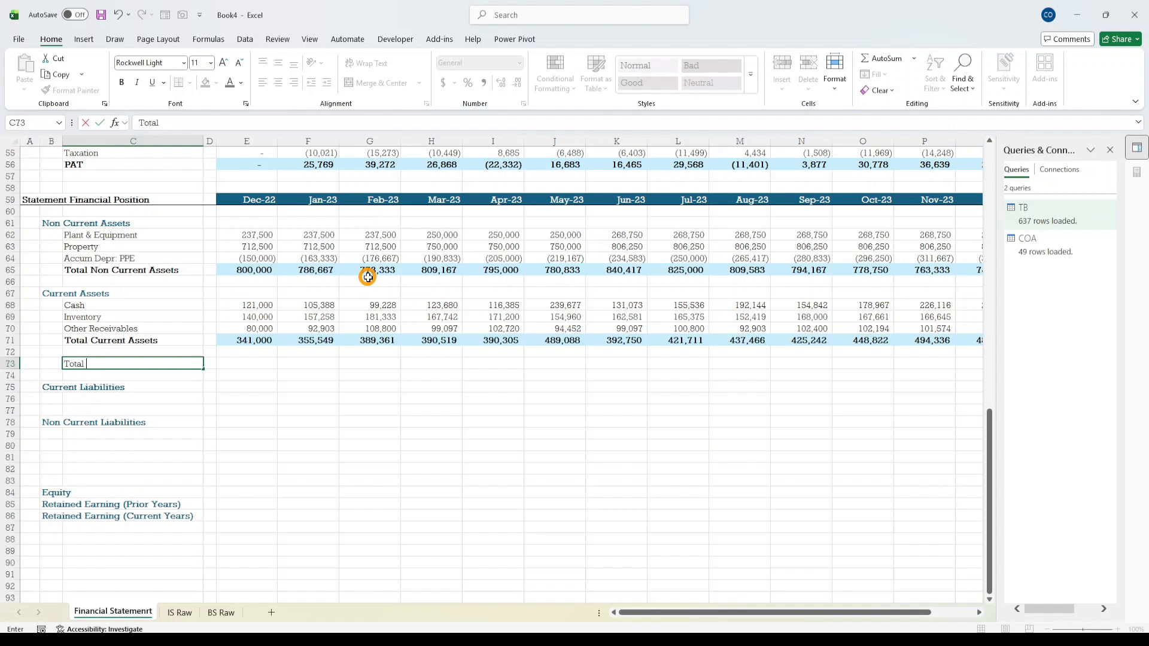
pyautogui.write('Assets')
pyautogui.press('Tab')
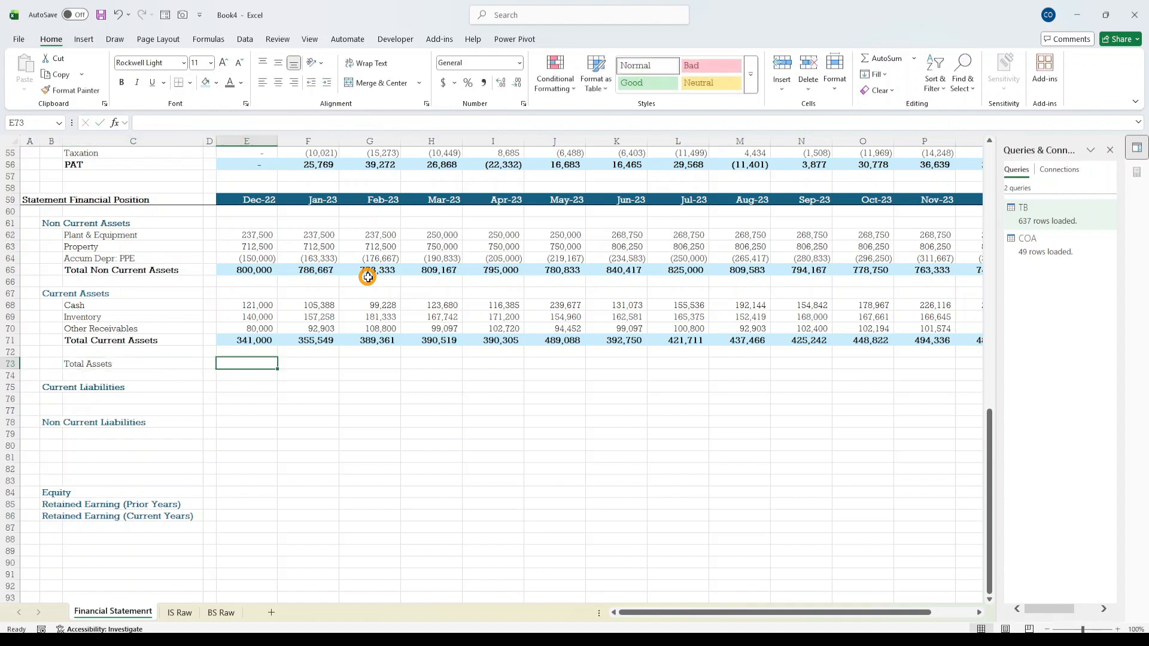
# - Enter a SUM formula in E73 adding Total Non Current Assets (E65) and Total Current Assets (E71)
pyautogui.write('=Sum(')
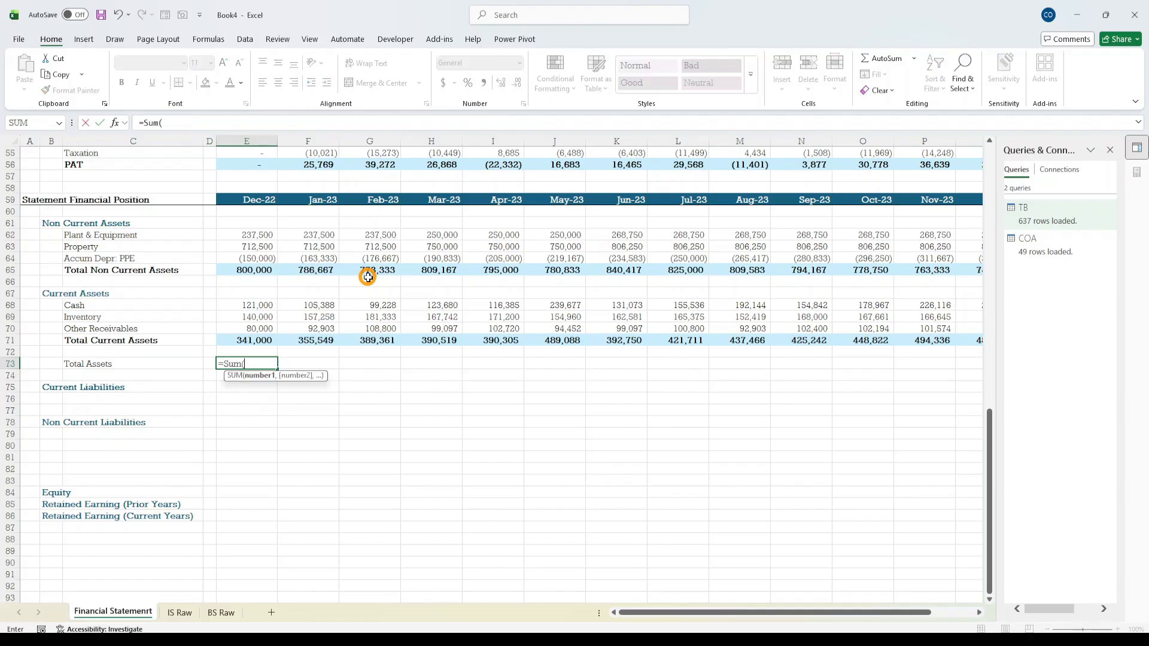
pyautogui.press('Up')
pyautogui.press('Up')
pyautogui.press('Up')
pyautogui.press('Up')
pyautogui.press('Up')
pyautogui.press('Up')
pyautogui.press('Up')
pyautogui.press('Up')
pyautogui.write(',')
pyautogui.press('Up')
pyautogui.press('Up')
pyautogui.hotkey('ctrl', 'Return')
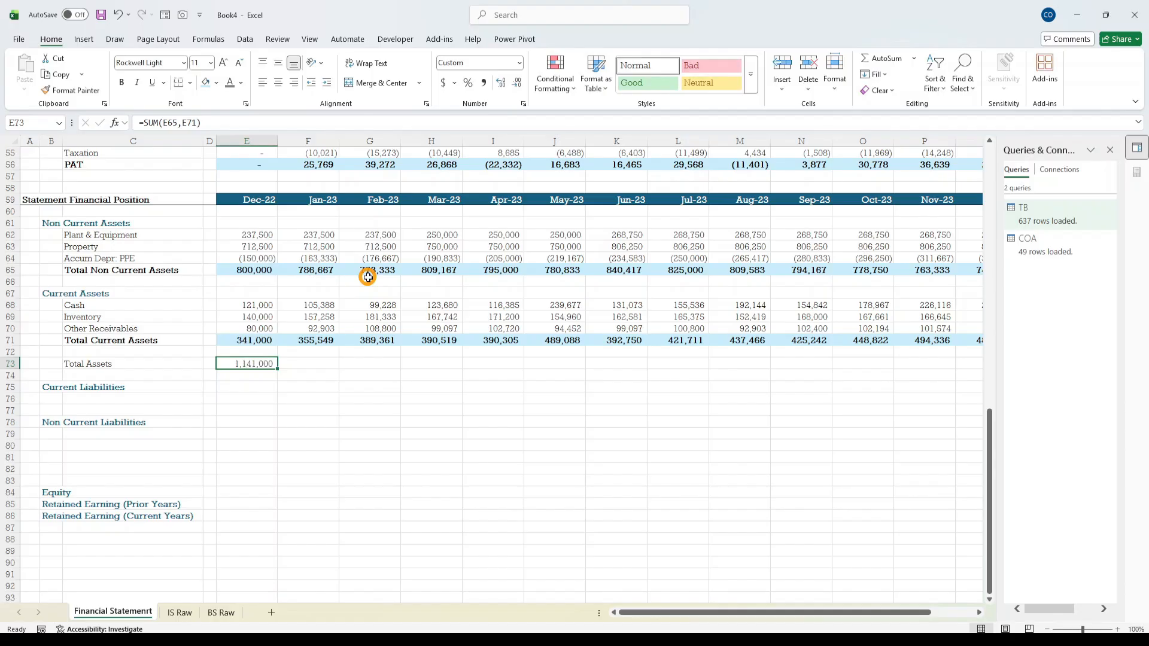
# - Copy the formatting of the E71 total to E73 and make the Total Assets label in C73 bold
pyautogui.click(259, 339)
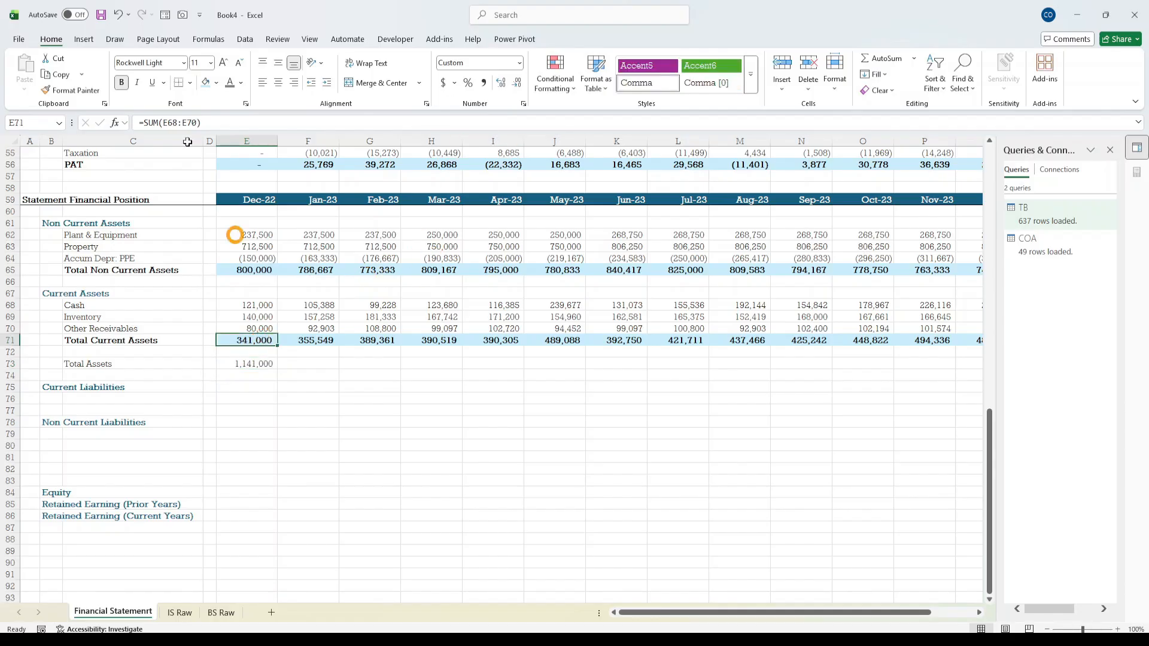
pyautogui.click(90, 91)
pyautogui.click(242, 363)
pyautogui.click(129, 364)
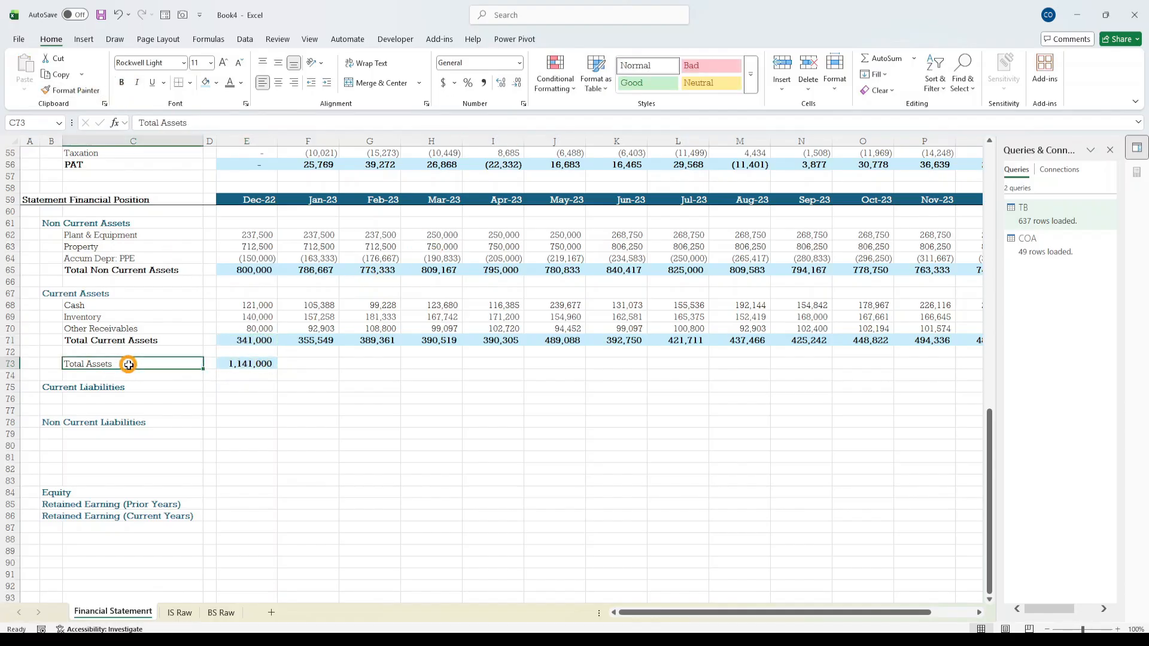
pyautogui.hotkey('ctrl', 'b')
# - Fill the Total Assets formula from E73 across the monthly columns to Q73
pyautogui.click(266, 362)
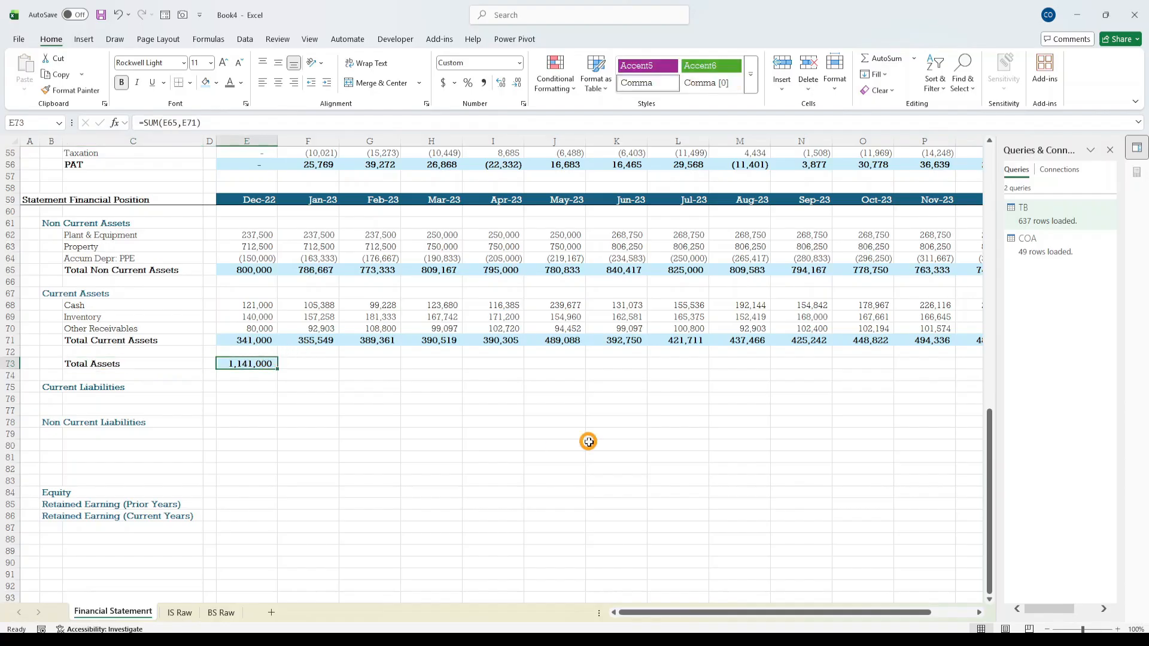
pyautogui.hscroll(2, 588, 442)
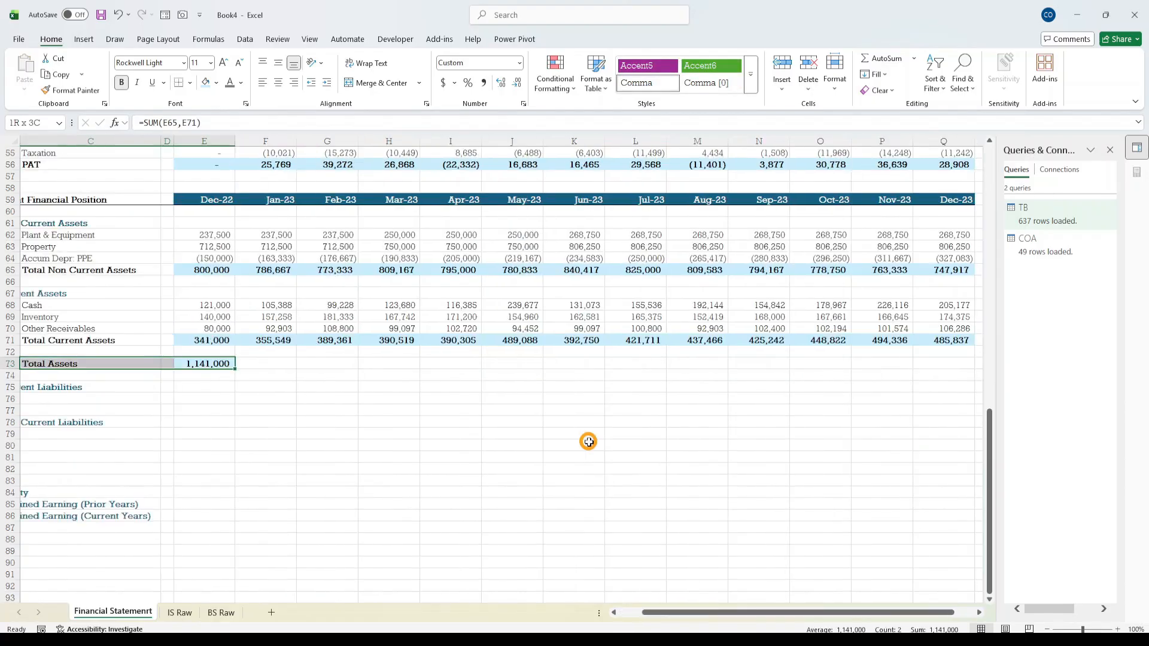
pyautogui.hotkey('shift', 'Right')
pyautogui.hotkey('shift', 'Right')
pyautogui.hotkey('shift', 'Right')
pyautogui.hotkey('shift', 'Right')
pyautogui.hotkey('shift', 'Right')
pyautogui.hotkey('shift', 'Right')
pyautogui.hotkey('shift', 'Right')
pyautogui.hotkey('shift', 'Right')
pyautogui.hotkey('shift', 'Right')
pyautogui.hotkey('shift', 'Right')
pyautogui.hotkey('shift', 'Right')
pyautogui.hotkey('shift', 'Right')
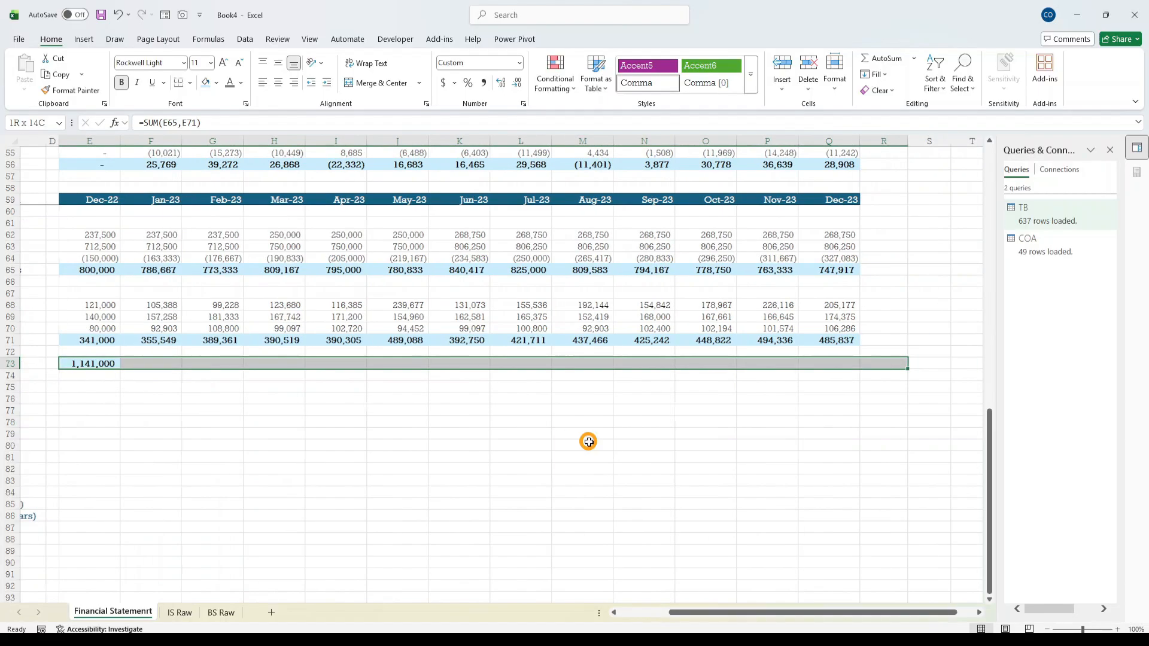
pyautogui.hotkey('ctrl', 'r')
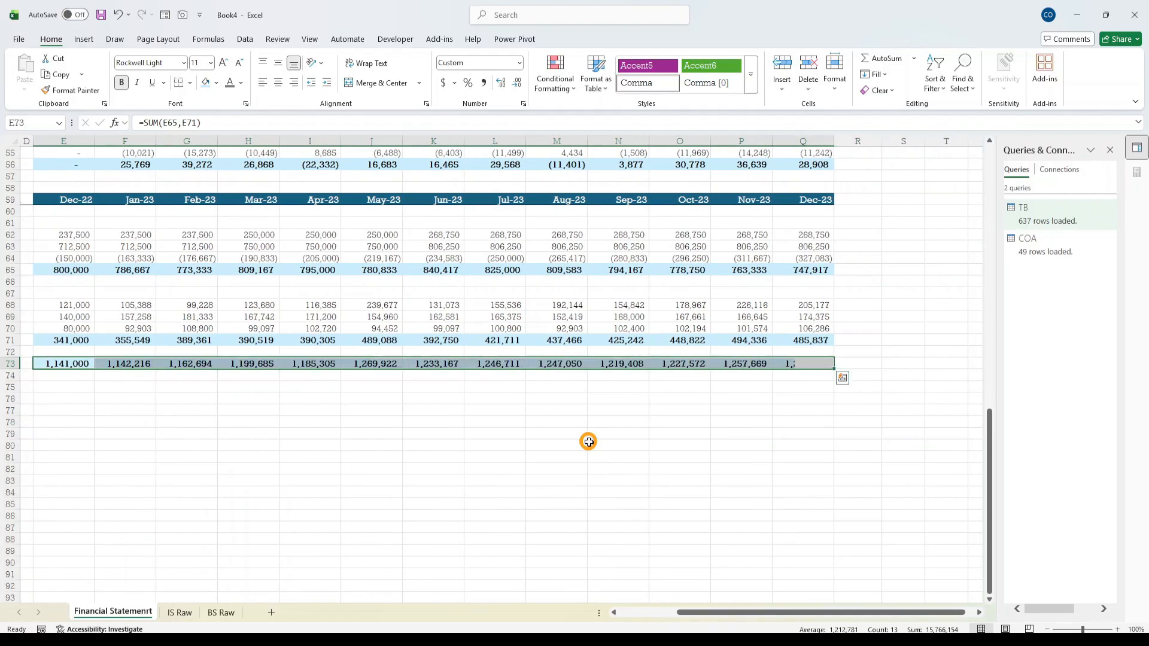
pyautogui.press('Down')
pyautogui.press('Down')
pyautogui.press('Up')
pyautogui.press('Up')
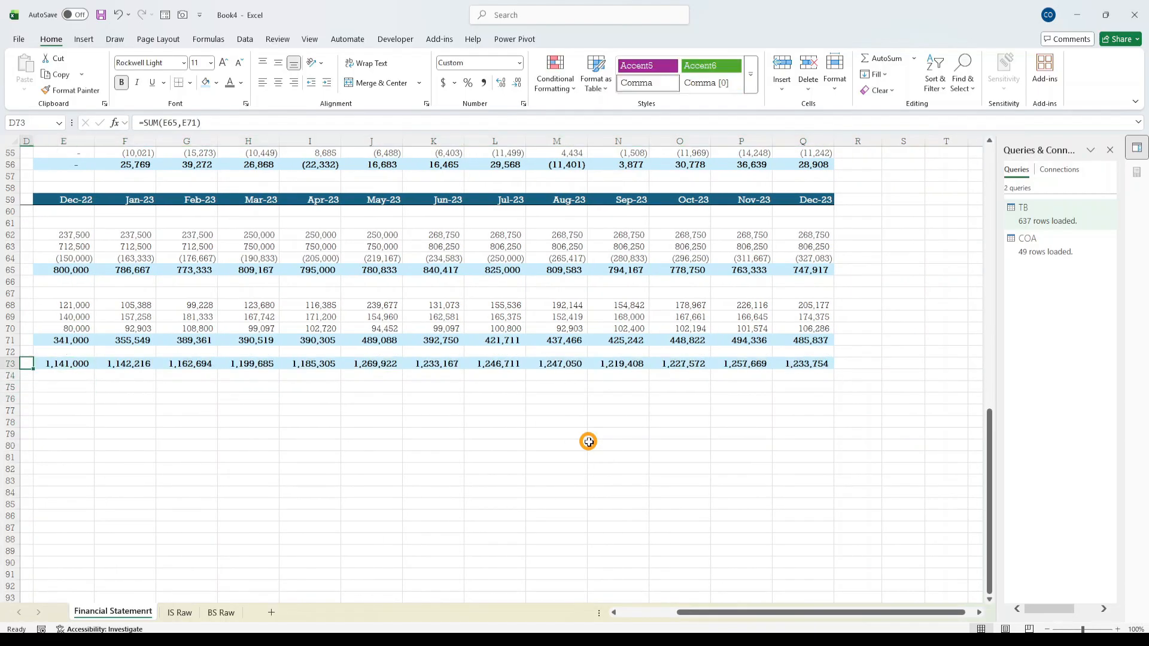
# - Copy the Other Payables label from the BS Raw pivot table to C77 under Current Liabilities on the Financial Statement sheet
pyautogui.press('Home')
pyautogui.press('Right')
pyautogui.press('Down')
pyautogui.press('Down')
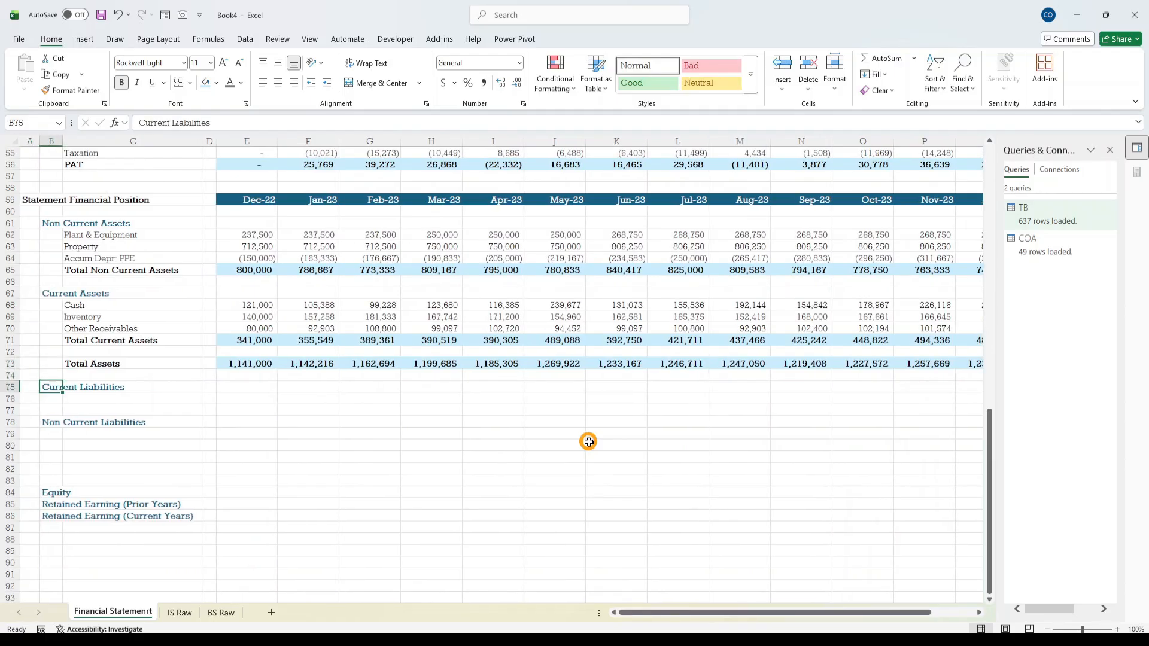
pyautogui.click(151, 433)
pyautogui.click(132, 400)
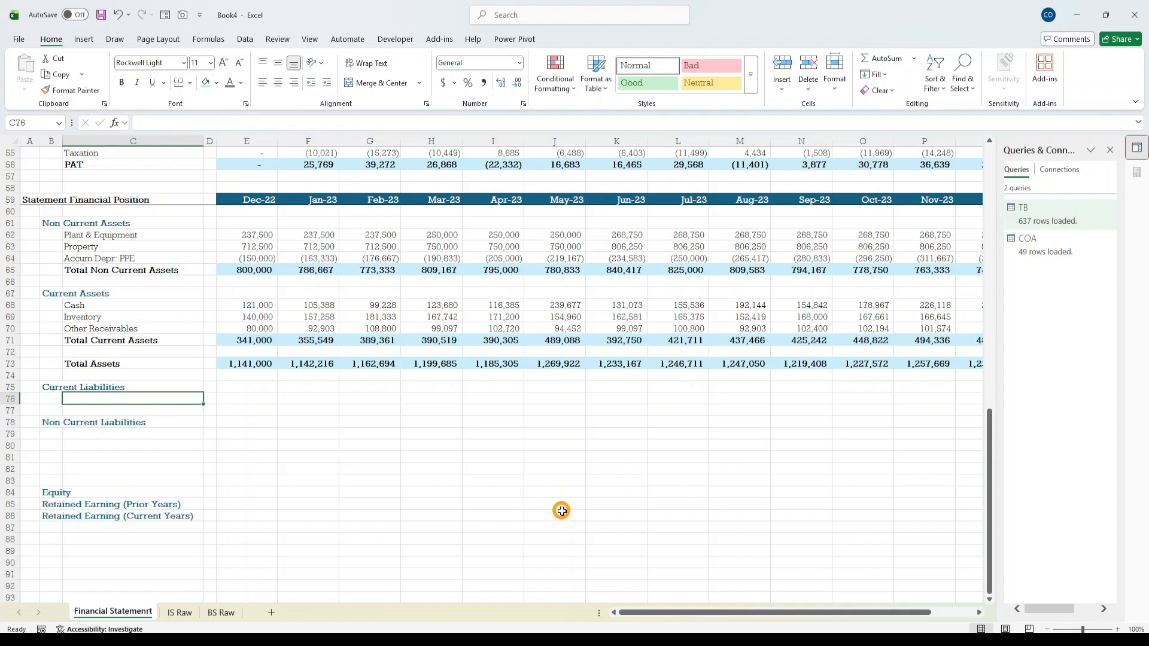
pyautogui.press('Down')
pyautogui.press('Down')
pyautogui.press('Up')
pyautogui.press('Up')
pyautogui.click(221, 612)
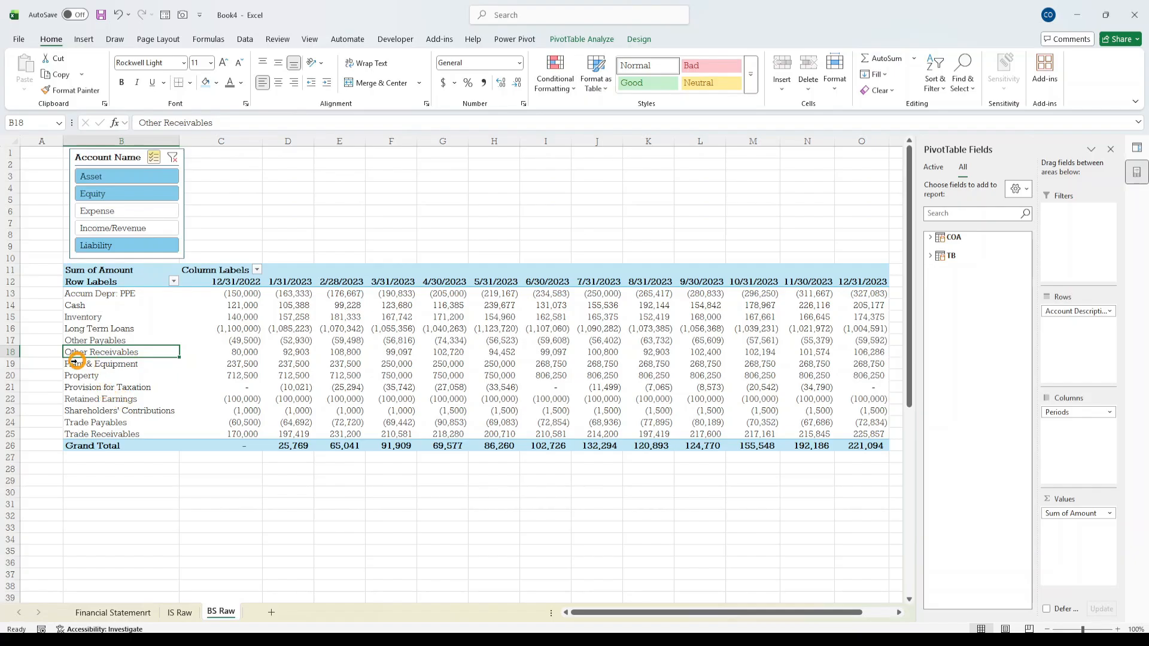
pyautogui.click(103, 340)
pyautogui.moveTo(674, 613)
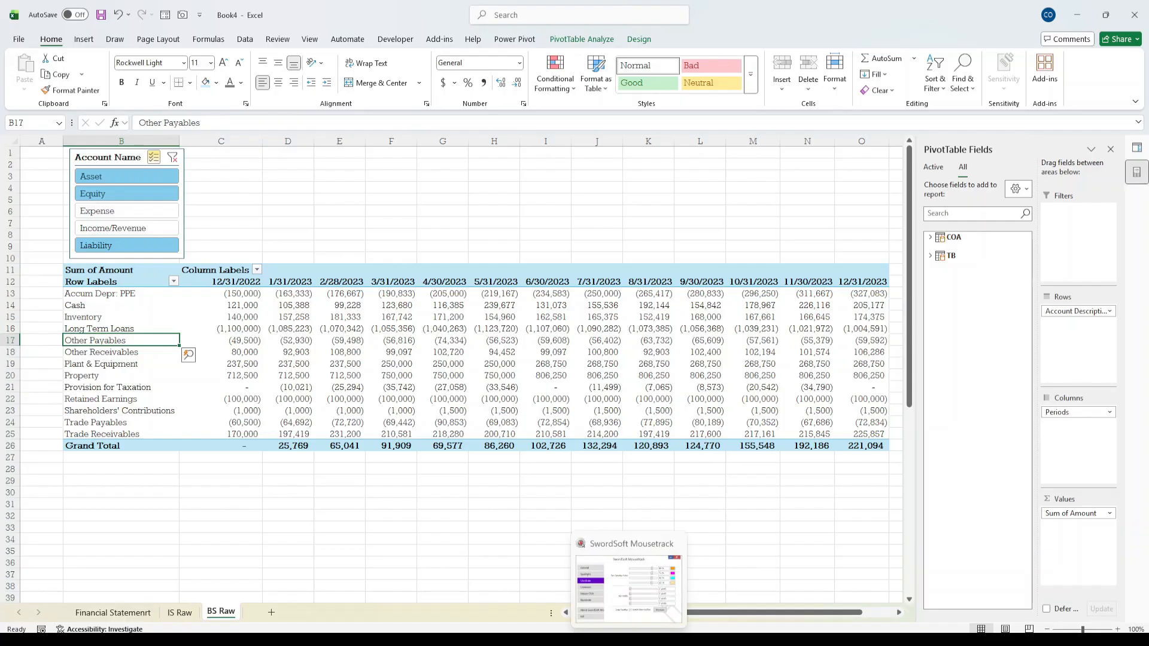
pyautogui.hotkey('ctrl', 'c')
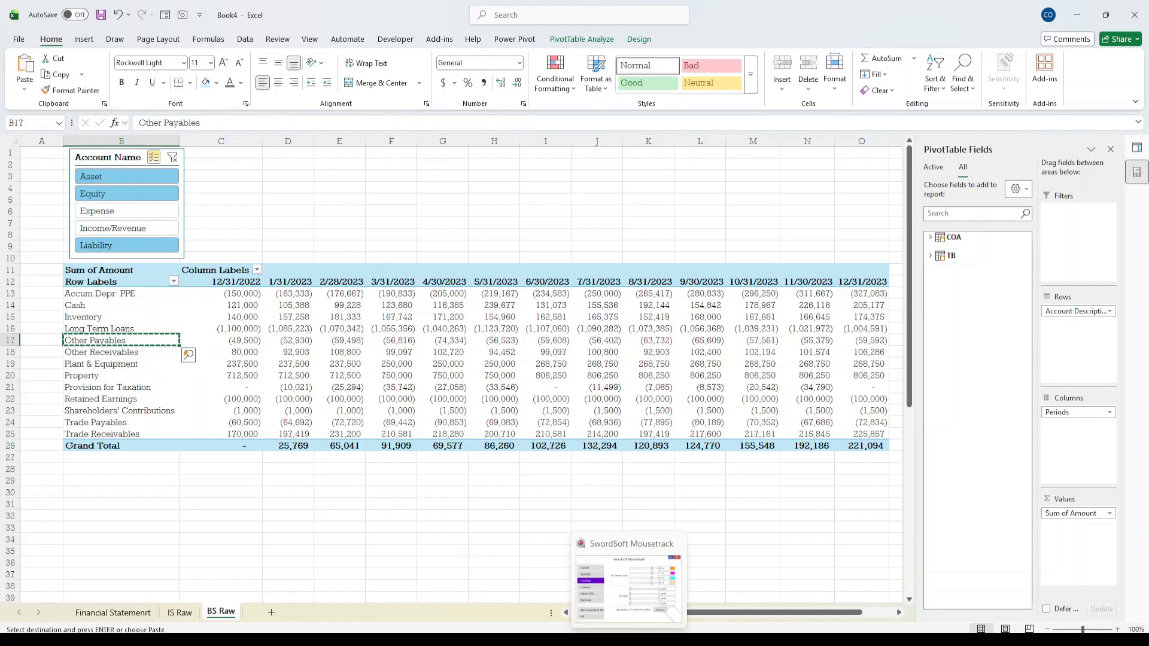
pyautogui.click(114, 611)
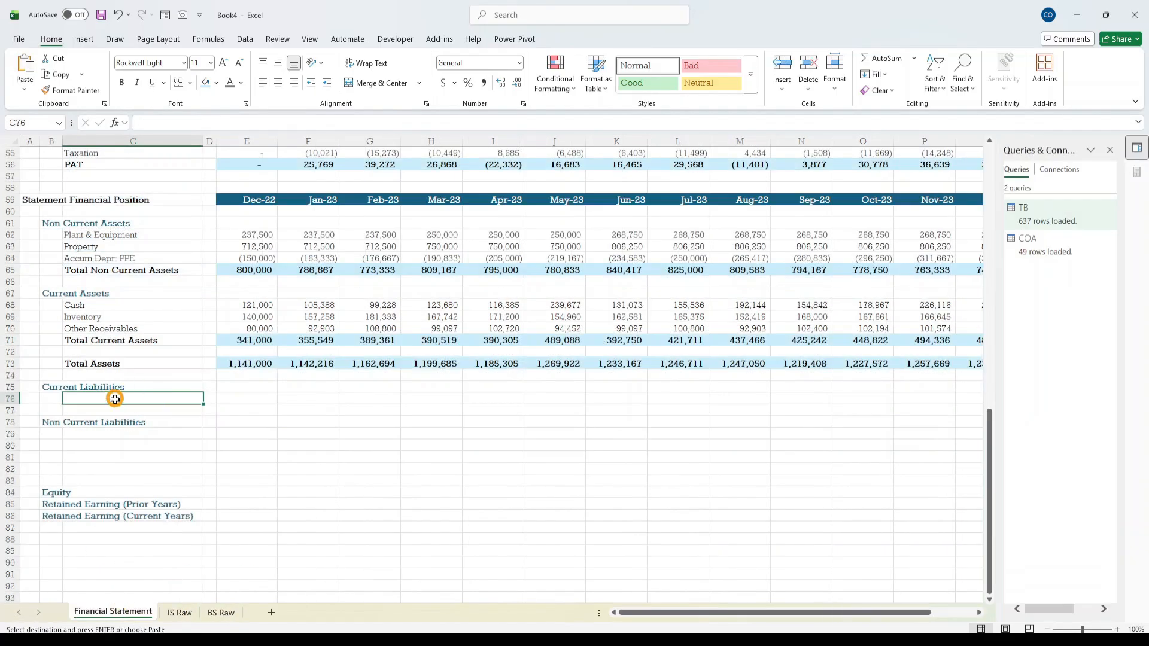
pyautogui.click(114, 410)
pyautogui.hotkey('ctrl', 'v')
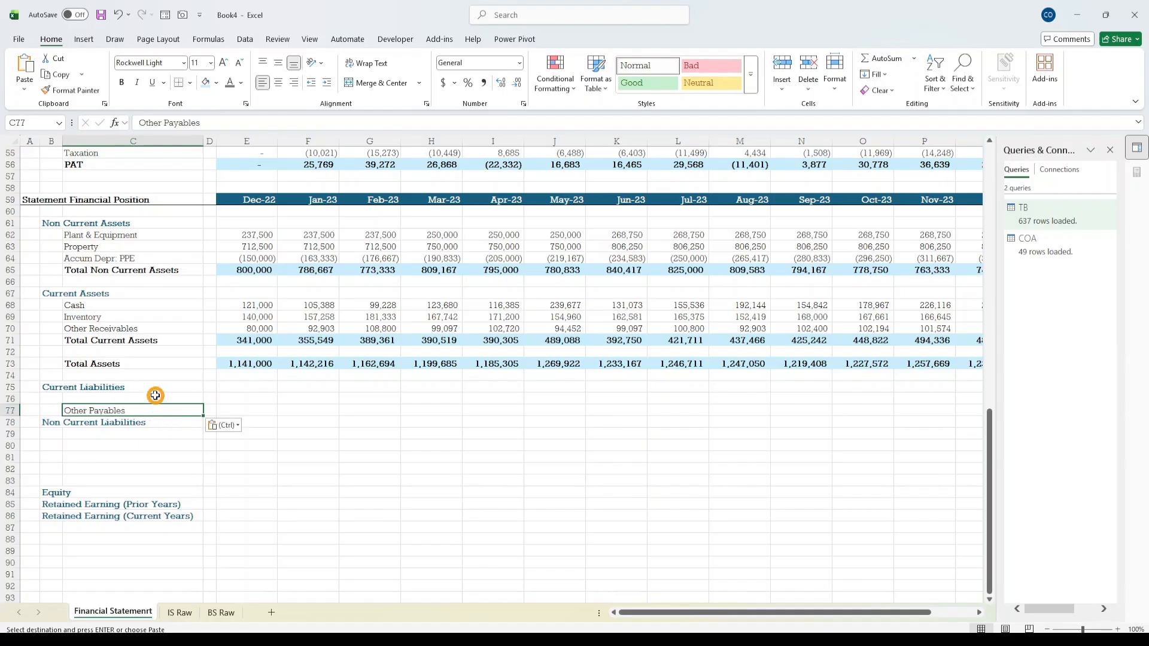
# - Insert a blank row above the Other Payables row under Current Liabilities
pyautogui.hotkey('shift', 'space')
pyautogui.press('Escape')
pyautogui.hotkey('ctrl', 'shift', '+')
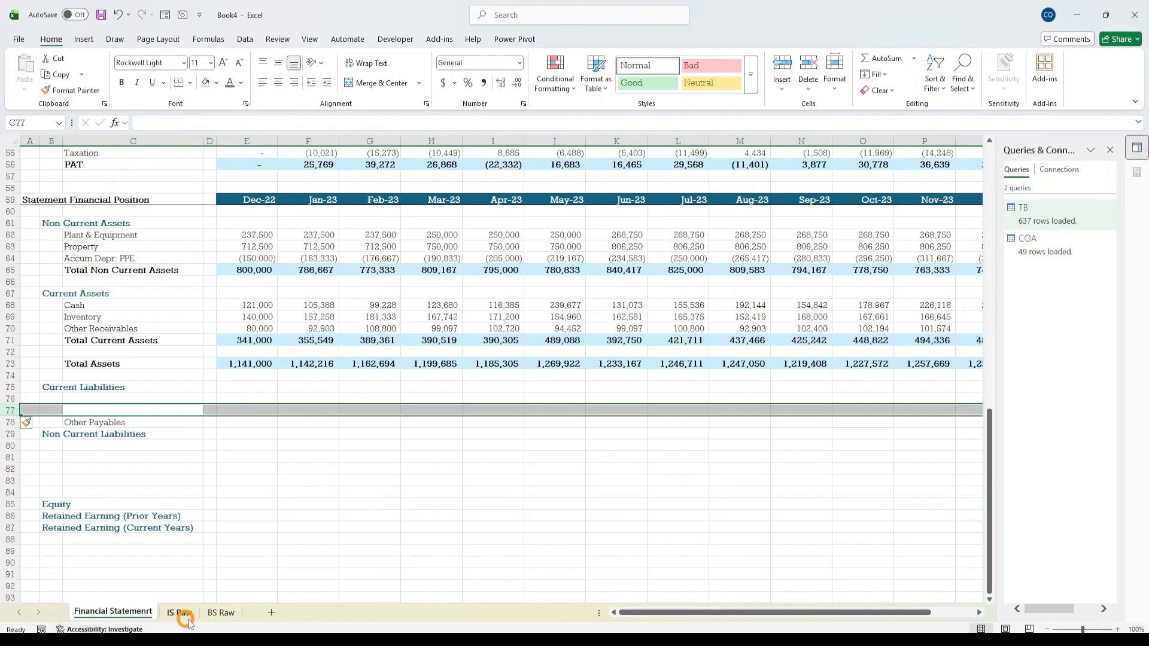
# - Copy the Provision for Taxation label from the BS Raw pivot table to C77, above Other Payables
pyautogui.click(220, 611)
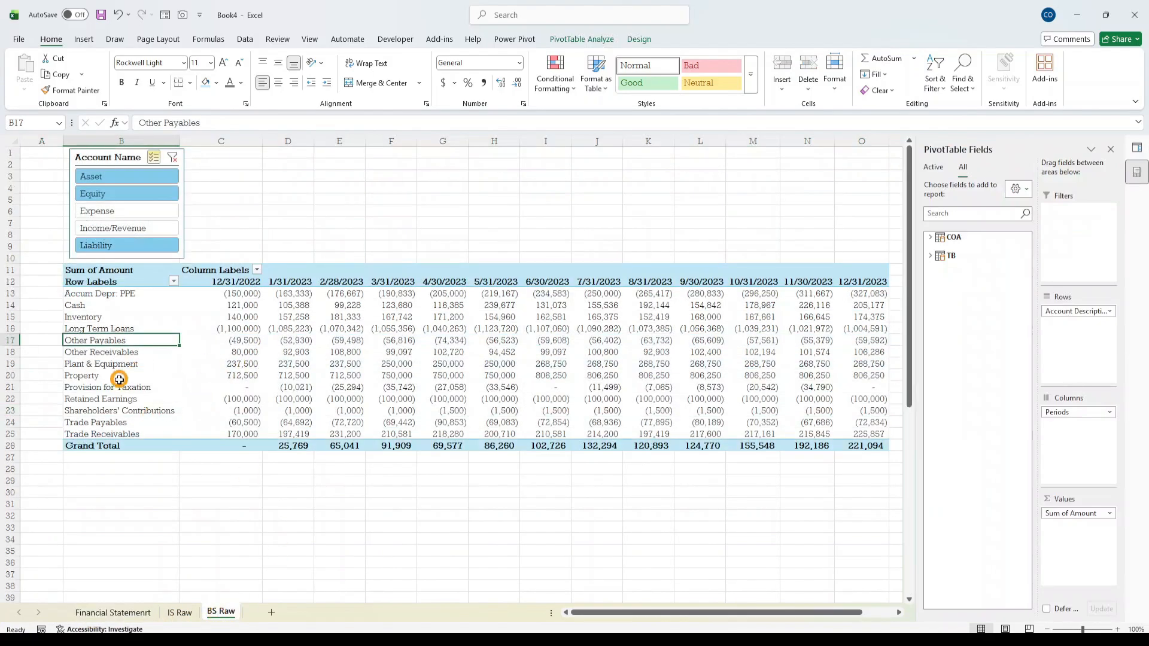
pyautogui.click(103, 367)
pyautogui.click(112, 394)
pyautogui.press('Return')
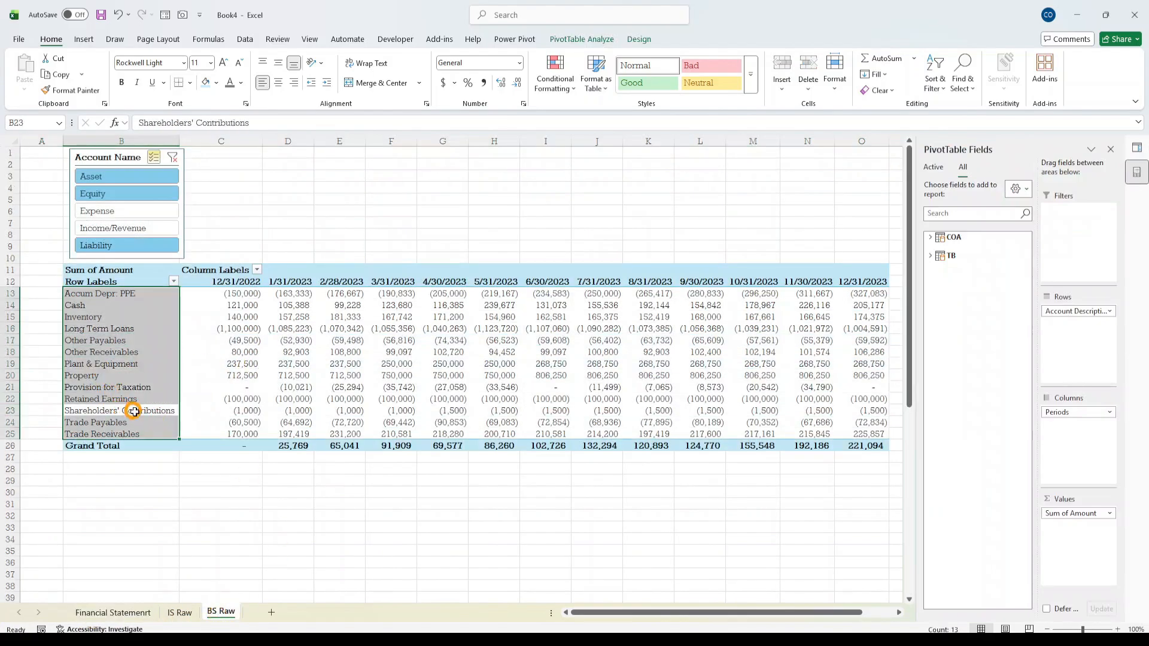
pyautogui.click(113, 389)
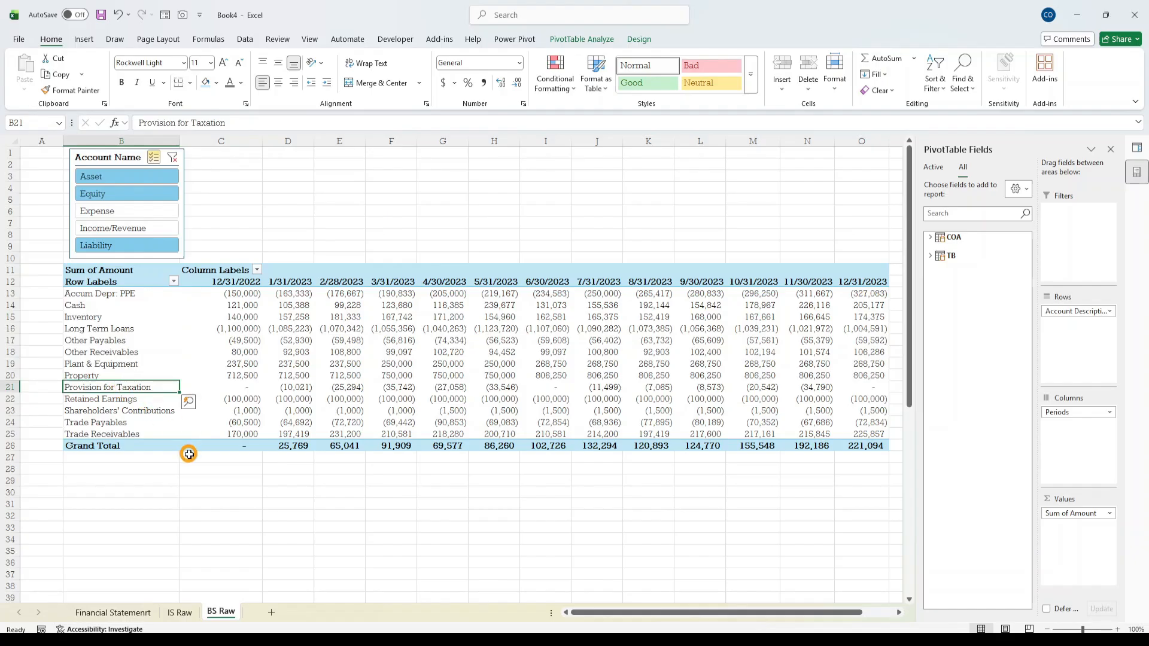
pyautogui.hotkey('ctrl', 'c')
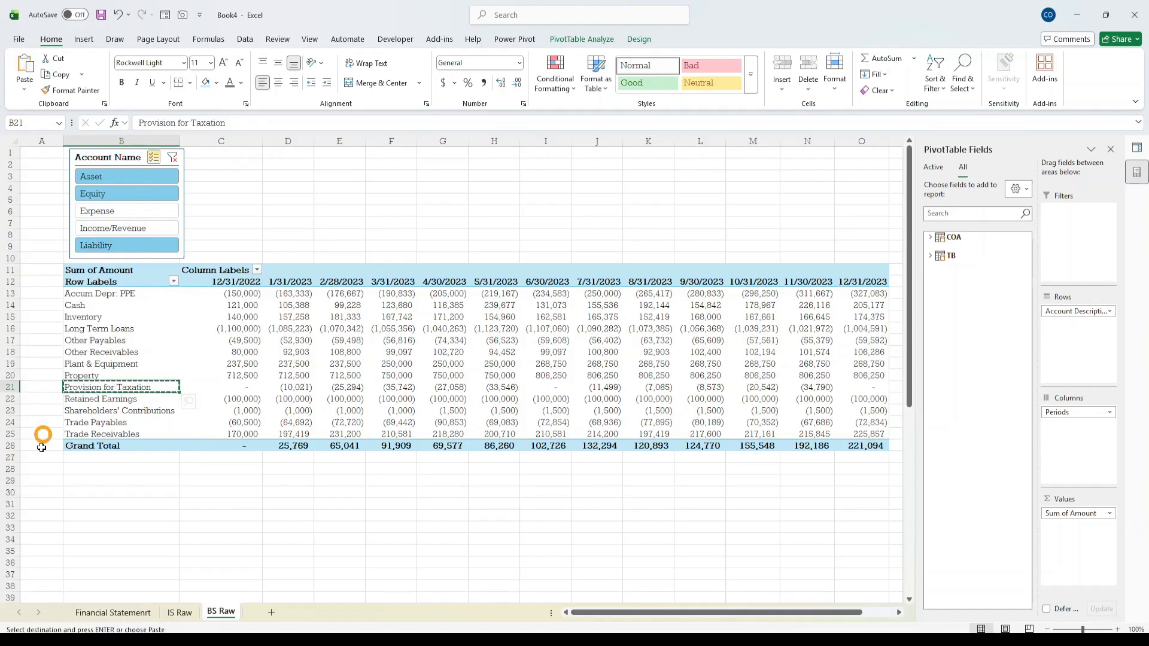
pyautogui.click(113, 612)
pyautogui.click(111, 494)
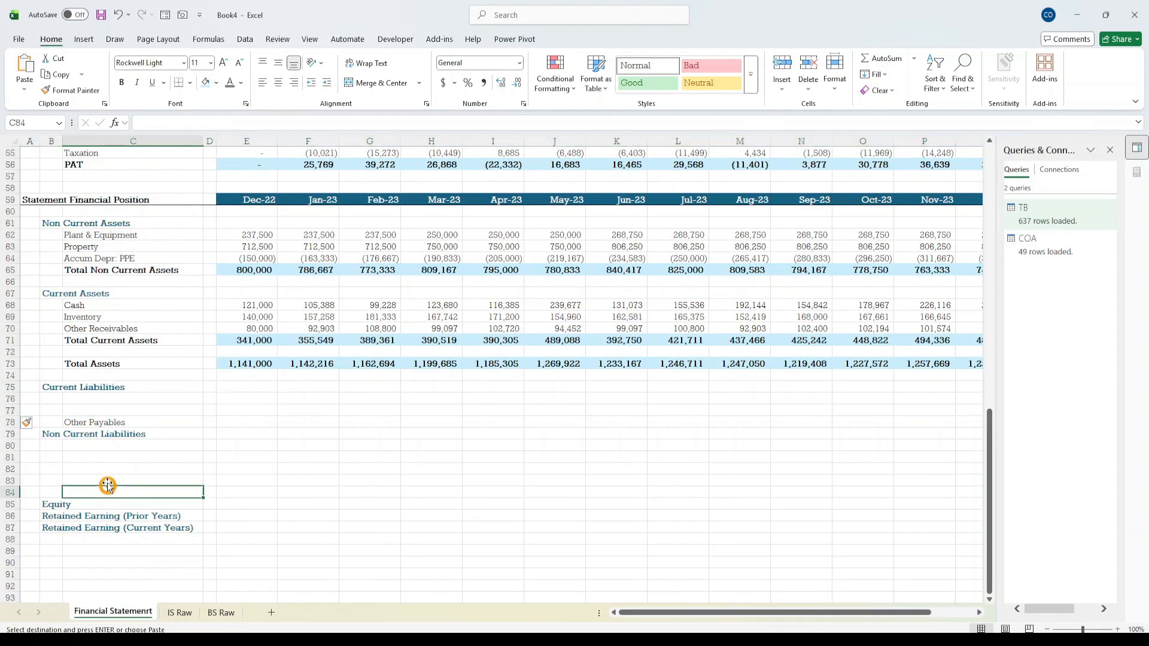
pyautogui.click(113, 443)
pyautogui.click(105, 408)
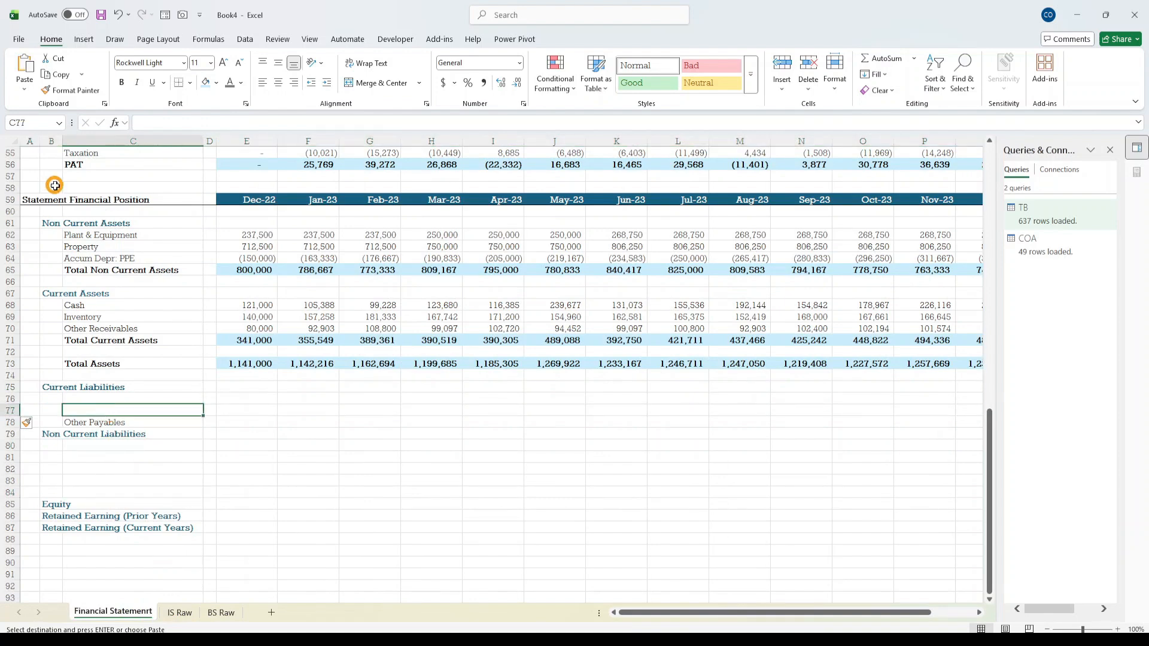
pyautogui.hotkey('ctrl', 'v')
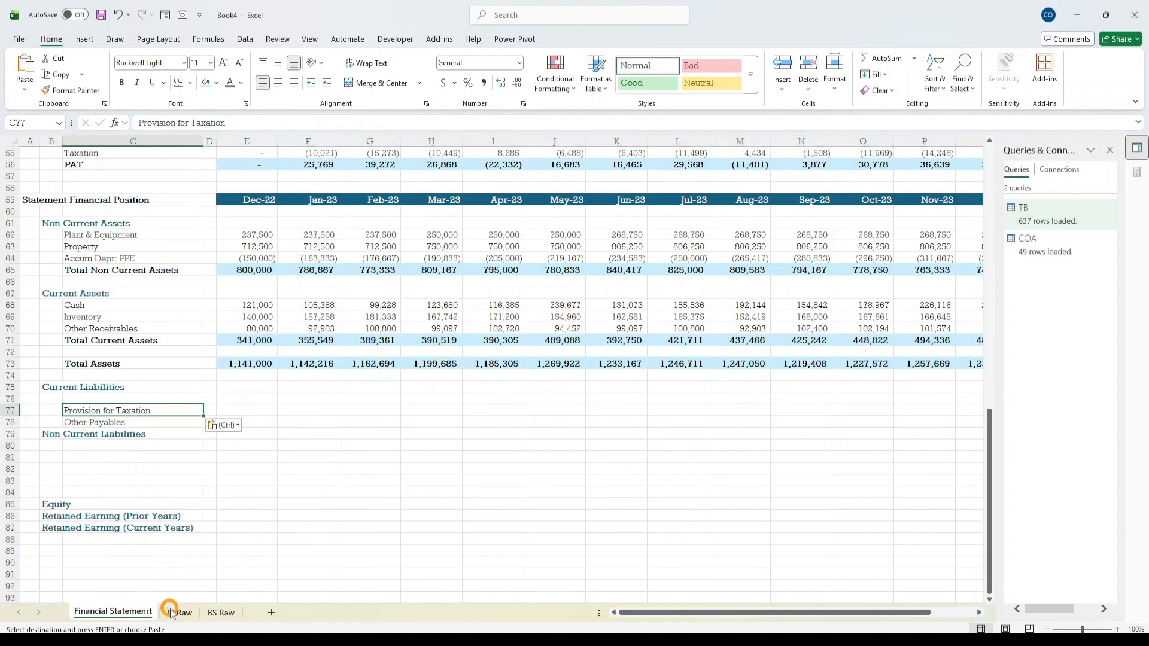
# - Copy the Trade Payables label from the BS Raw pivot table to C76 under Current Liabilities on the Financial Statement sheet
pyautogui.click(221, 612)
pyautogui.click(95, 317)
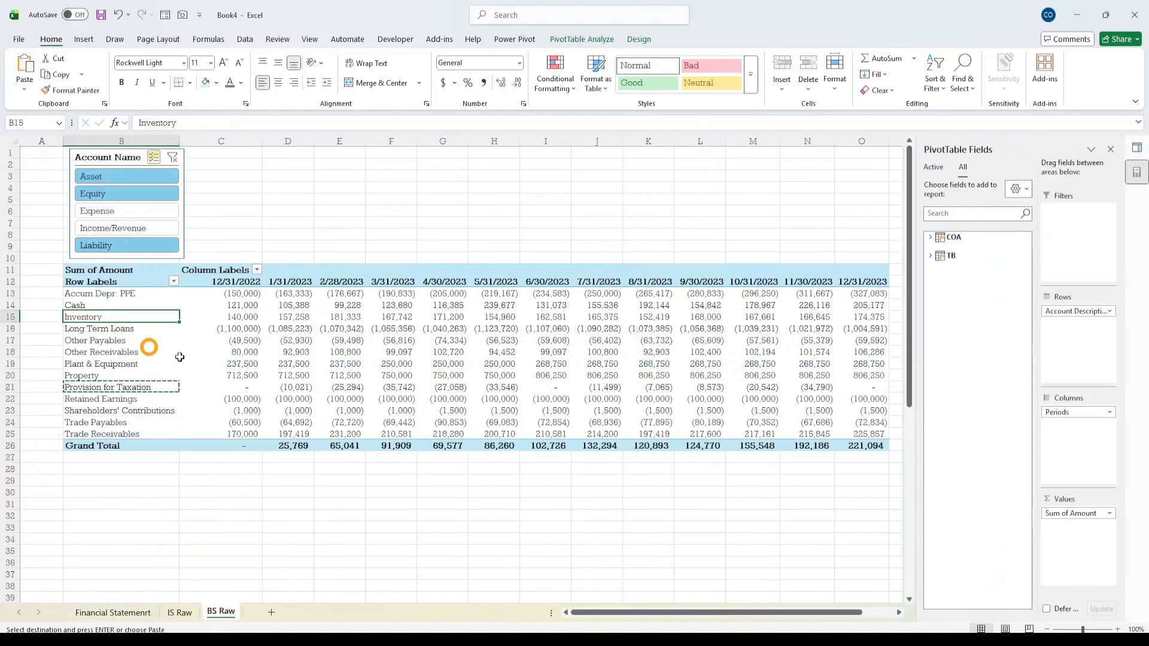
pyautogui.press('Up')
pyautogui.press('Up')
pyautogui.press('Up')
pyautogui.press('Down')
pyautogui.press('Down')
pyautogui.press('Down')
pyautogui.press('Down')
pyautogui.press('Down')
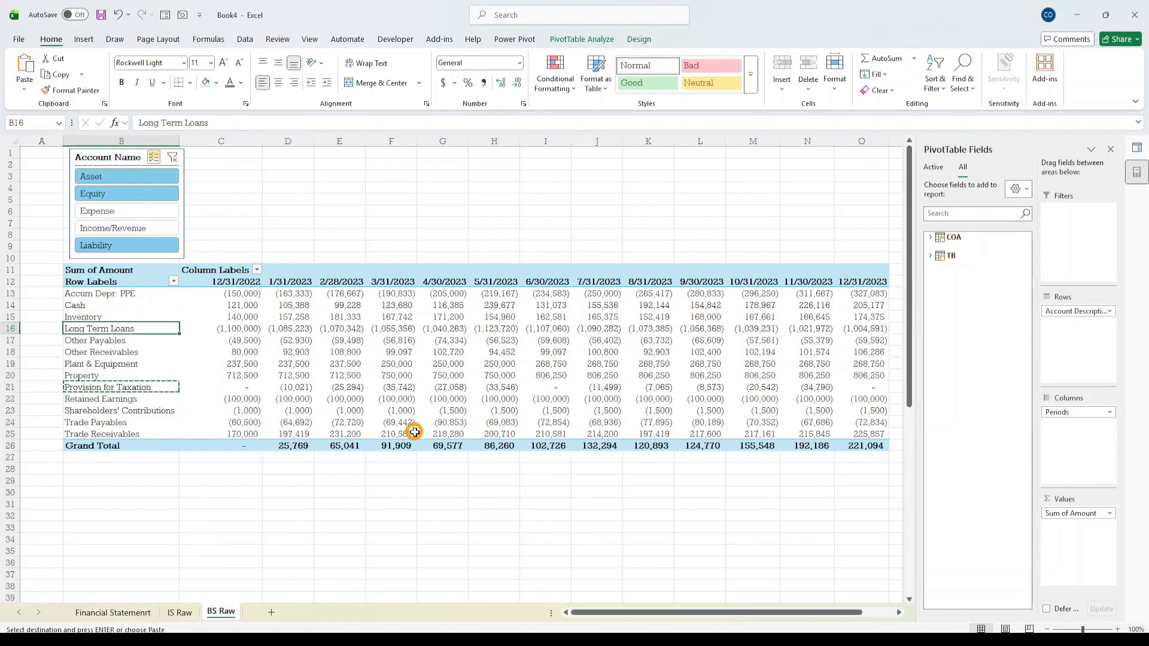
pyautogui.press('Down')
pyautogui.press('Down')
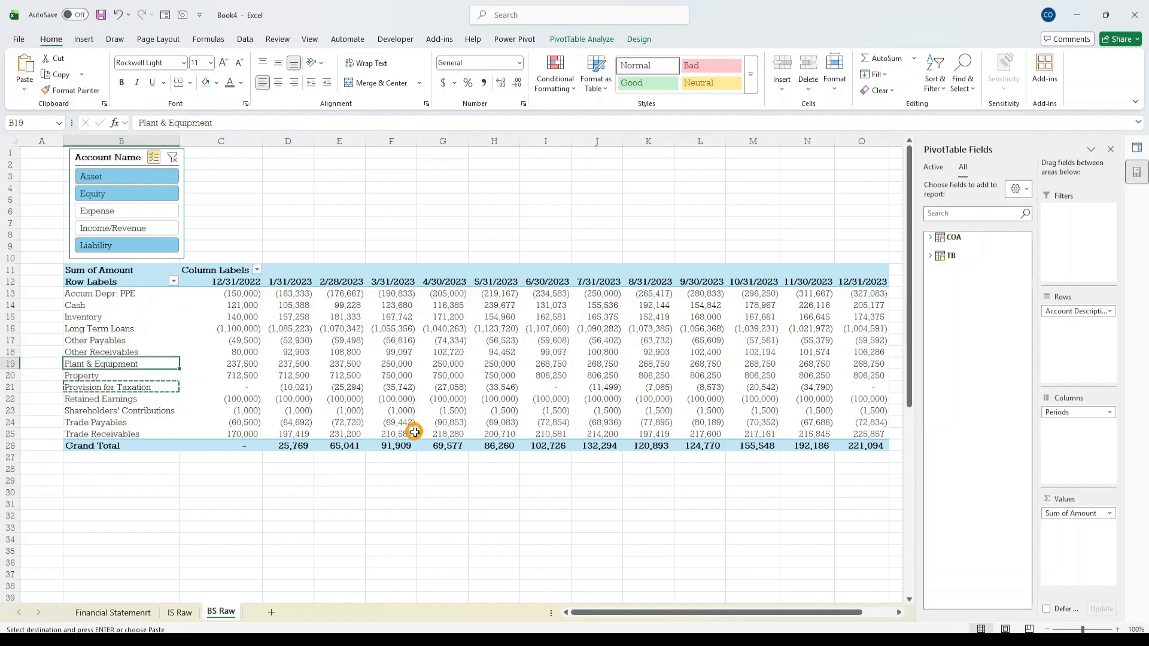
pyautogui.press('Up')
pyautogui.press('Up')
pyautogui.press('Down')
pyautogui.press('Down')
pyautogui.press('Down')
pyautogui.press('Down')
pyautogui.press('Down')
pyautogui.press('Down')
pyautogui.press('Down')
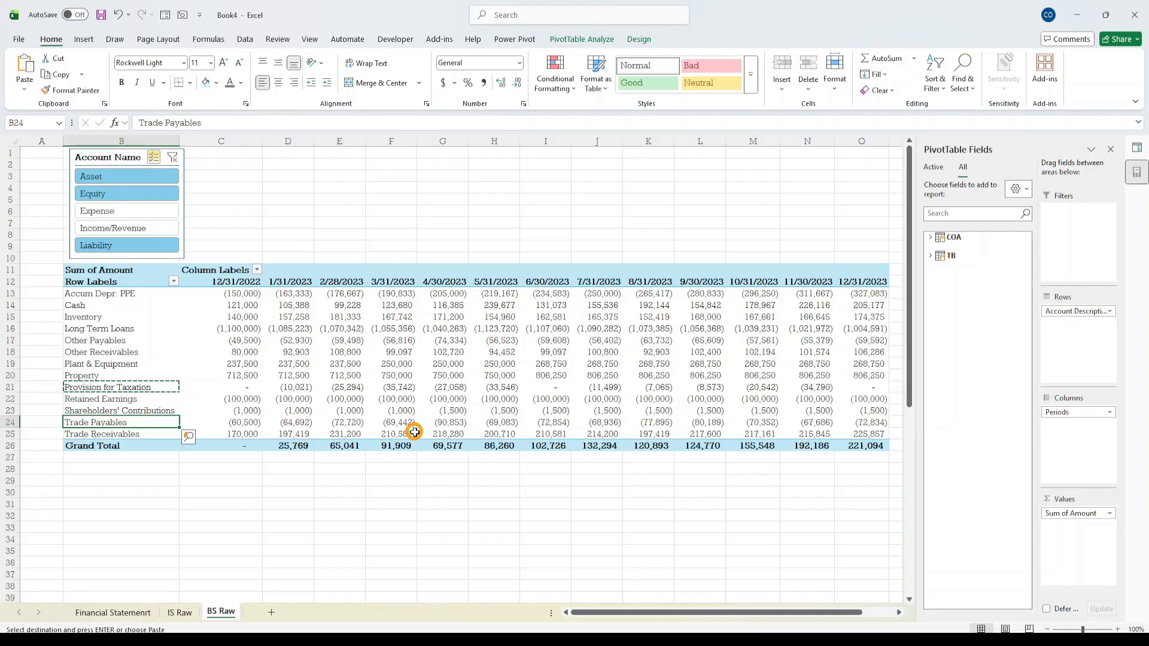
pyautogui.hotkey('ctrl', 'c')
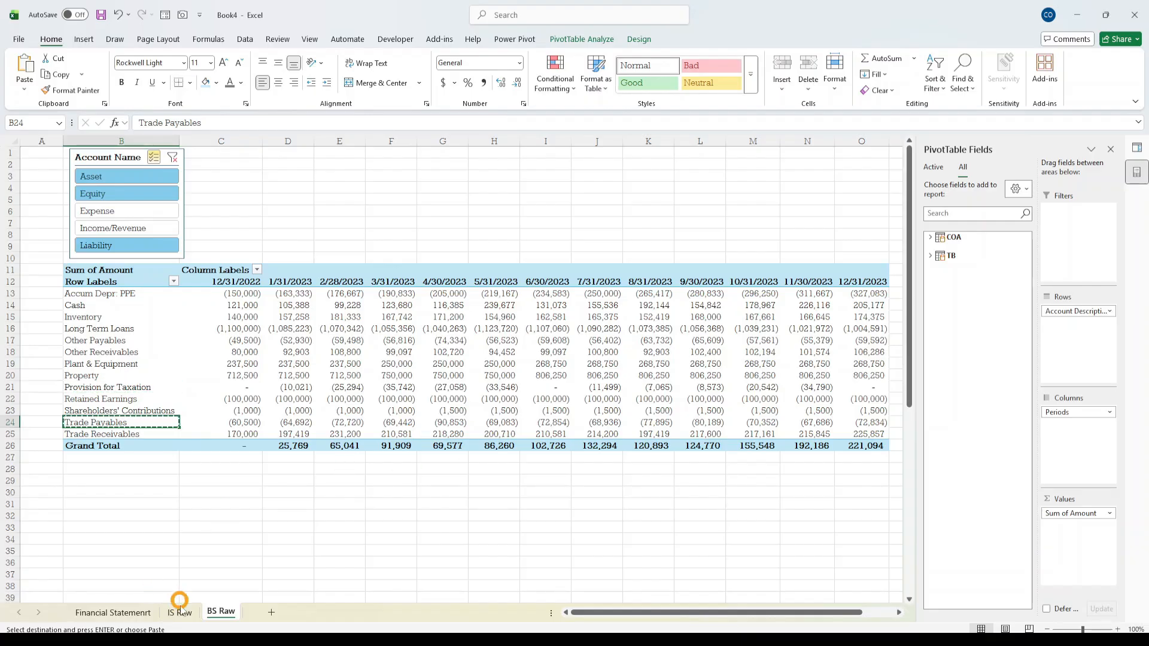
pyautogui.click(113, 611)
pyautogui.click(113, 397)
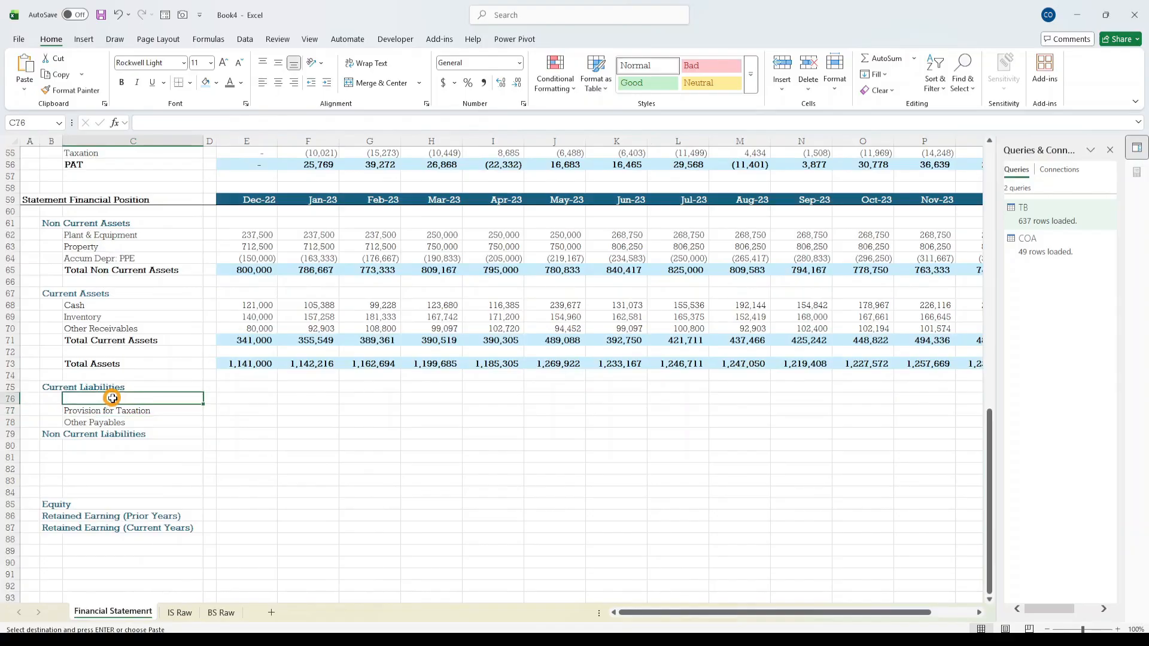
pyautogui.hotkey('ctrl', 'v')
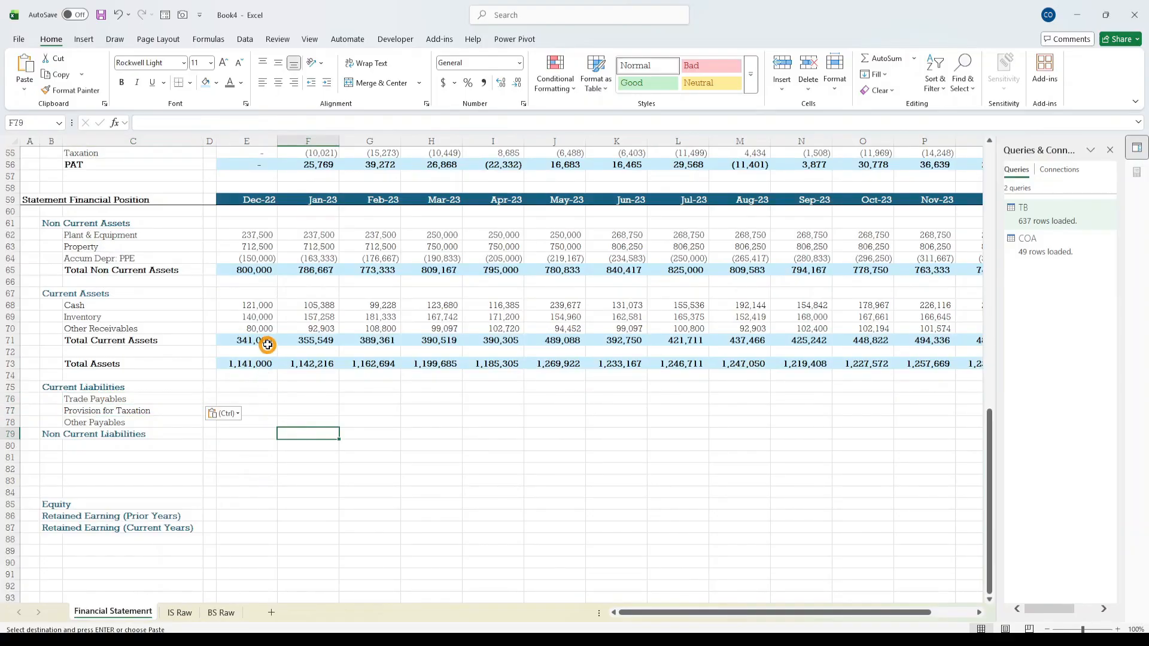
# - Copy the Other Receivables formulas in E70:Q70 to E76:Q78 for Trade Payables, Provision for Taxation and Other Payables
pyautogui.click(264, 329)
pyautogui.hotkey('ctrl', 'shift', 'Right')
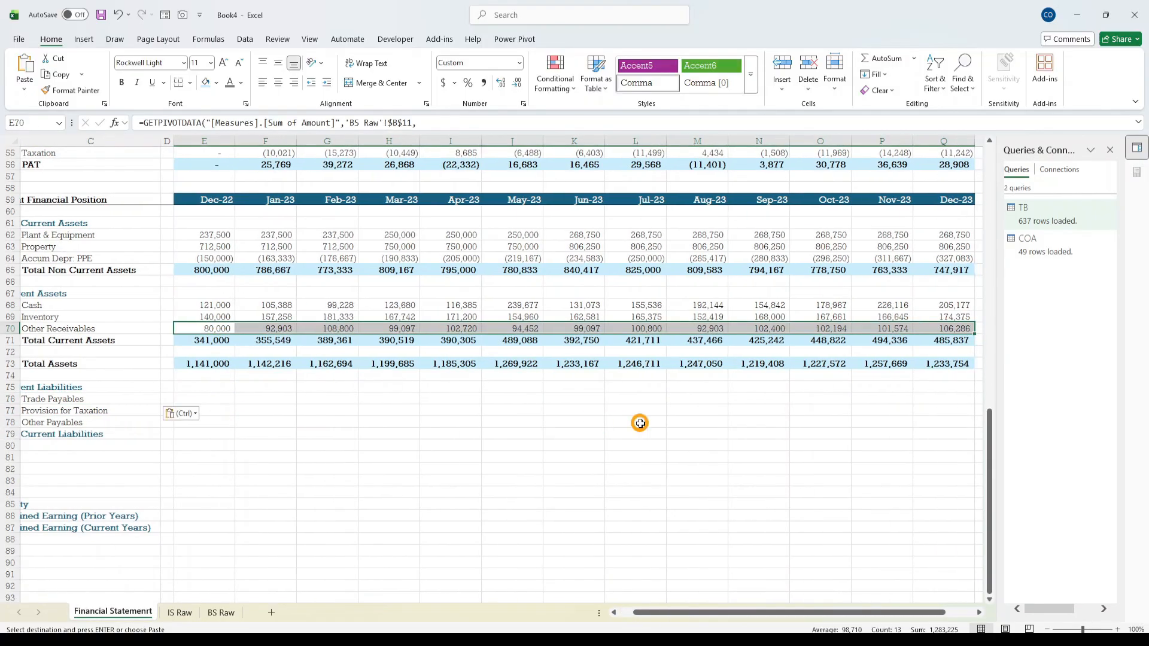
pyautogui.hotkey('ctrl', 'c')
pyautogui.press('Down')
pyautogui.press('Down')
pyautogui.press('Down')
pyautogui.press('Down')
pyautogui.press('Down')
pyautogui.press('Down')
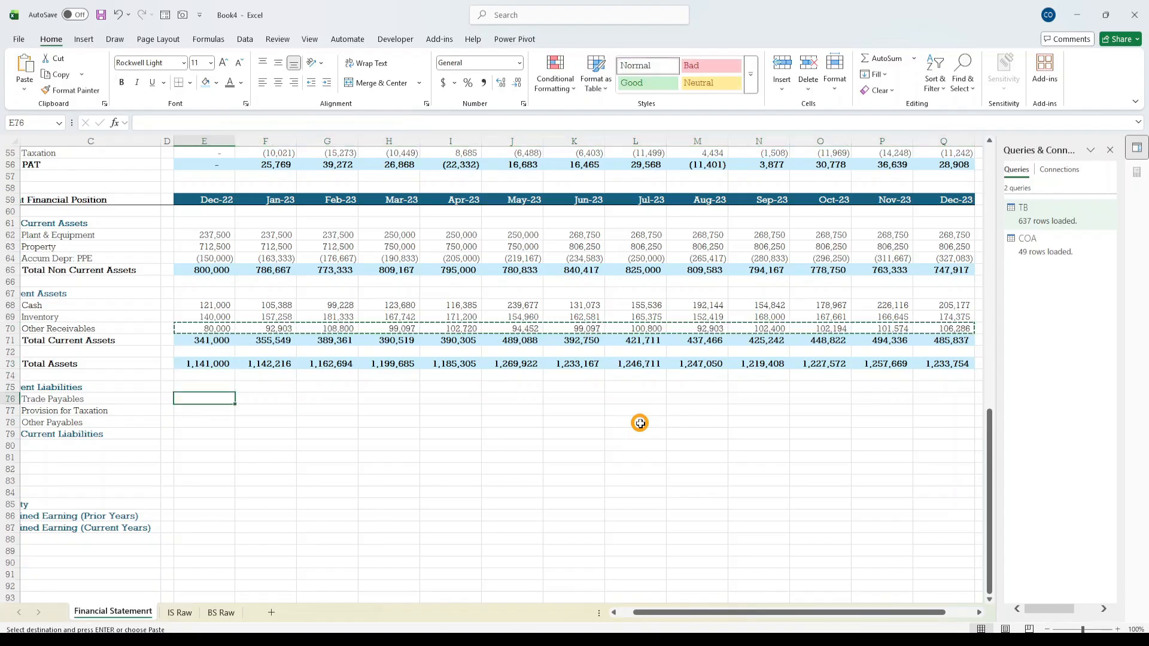
pyautogui.hotkey('shift', 'Down')
pyautogui.hotkey('shift', 'Down')
pyautogui.hotkey('ctrl', 'v')
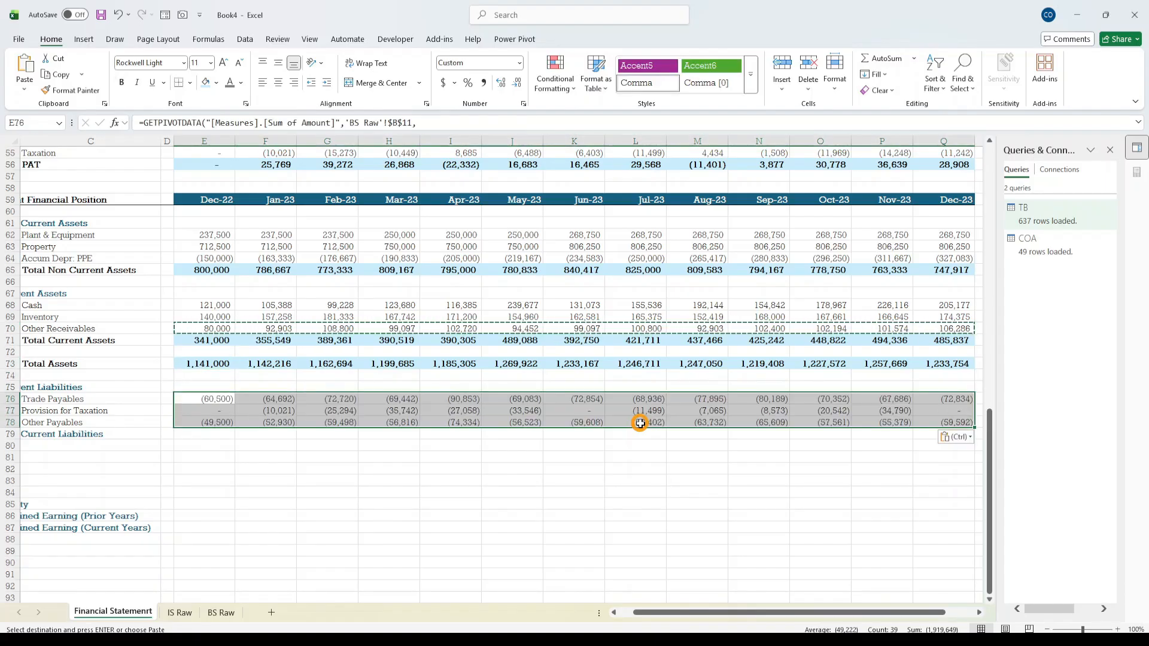
pyautogui.press('Down')
pyautogui.press('Down')
pyautogui.press('Down')
pyautogui.press('Up')
pyautogui.press('Up')
pyautogui.press('Up')
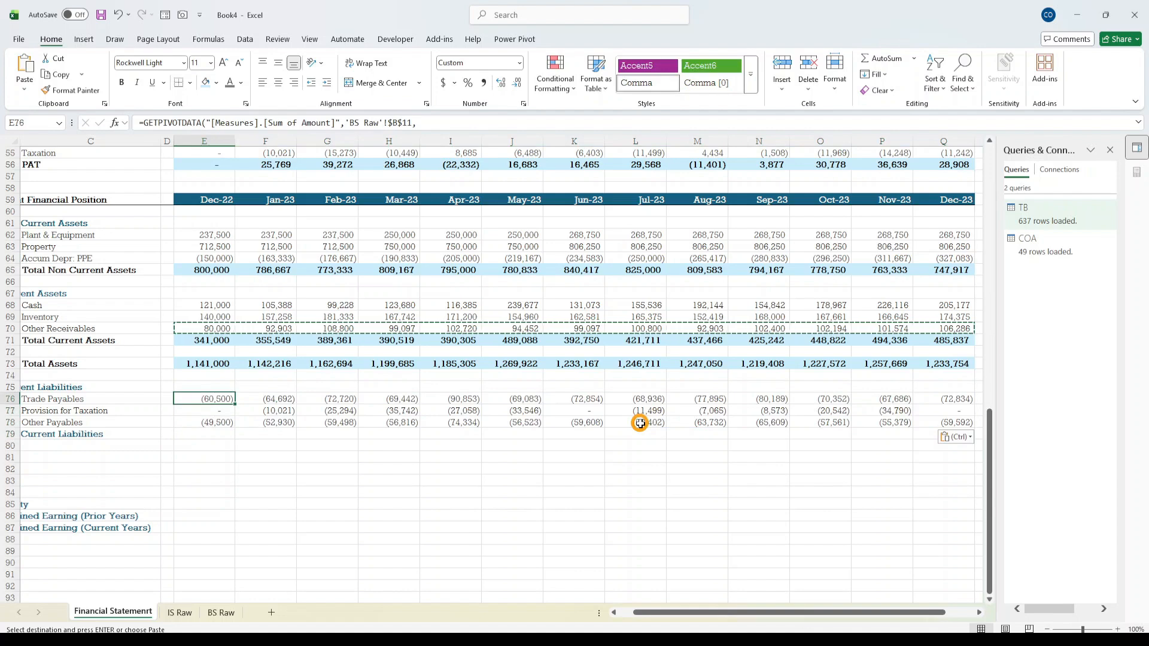
pyautogui.press('Escape')
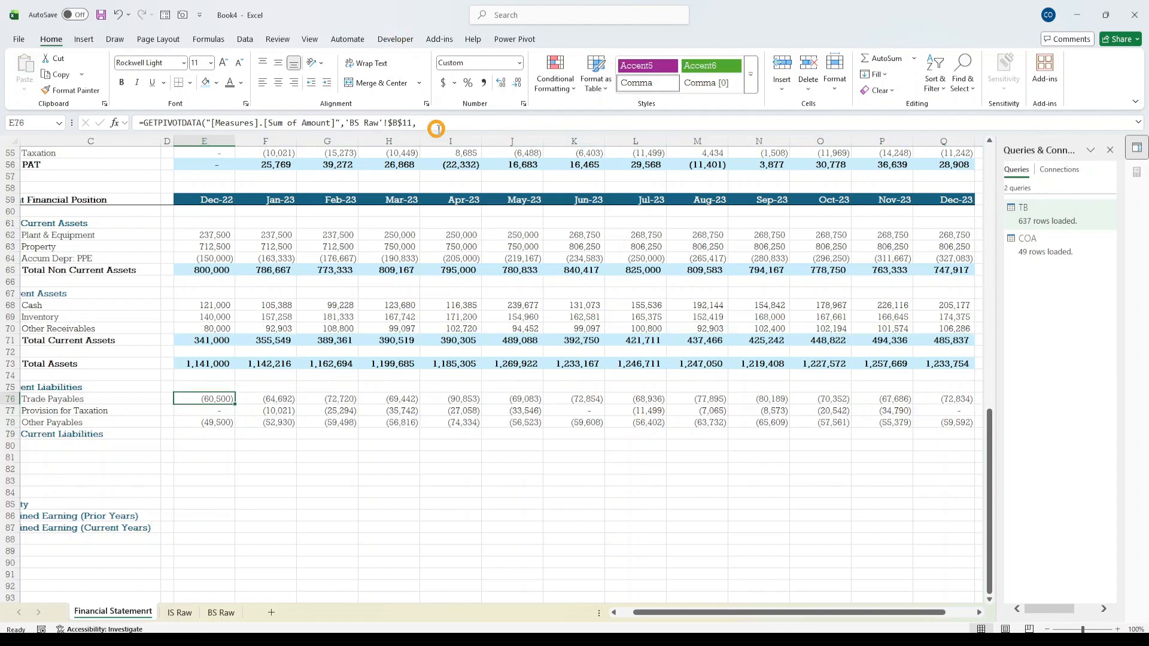
# - Examine the signs of the Trade Payables, Provision for Taxation and Other Payables amounts in the Dec-22 column
pyautogui.moveTo(437, 131); pyautogui.dragTo(454, 52)
pyautogui.press('Down')
pyautogui.press('Down')
pyautogui.press('Up')
pyautogui.press('Up')
pyautogui.press('Down')
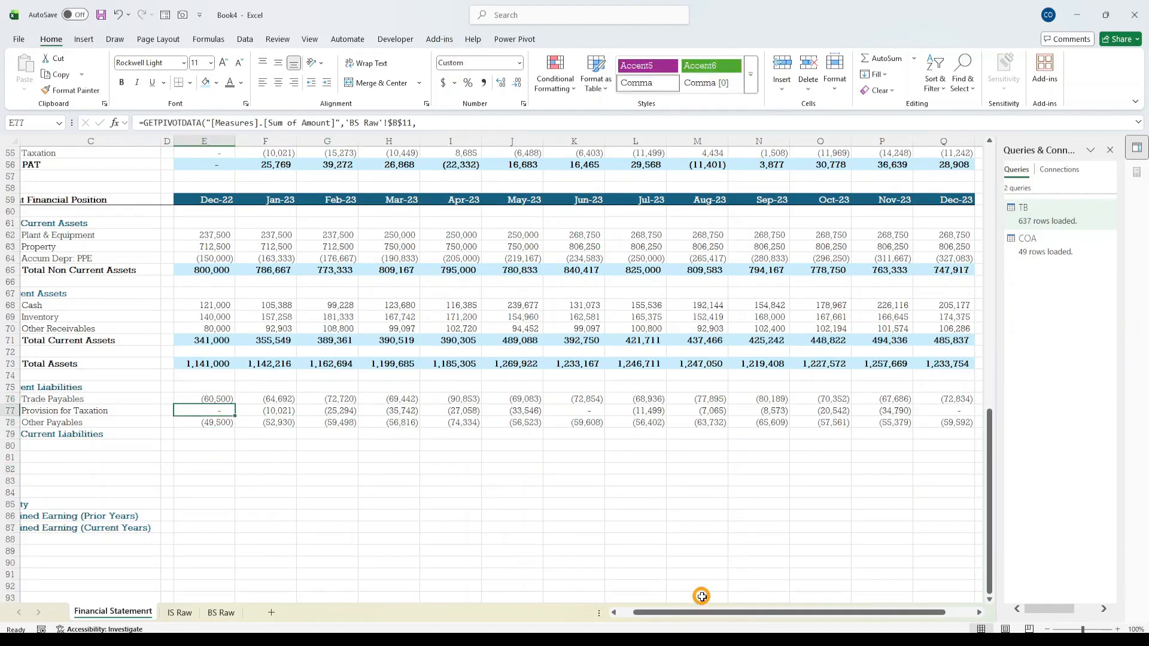
pyautogui.press('Up')
pyautogui.press('Up')
pyautogui.press('Down')
pyautogui.press('Down')
pyautogui.press('Down')
pyautogui.press('Down')
pyautogui.press('Up')
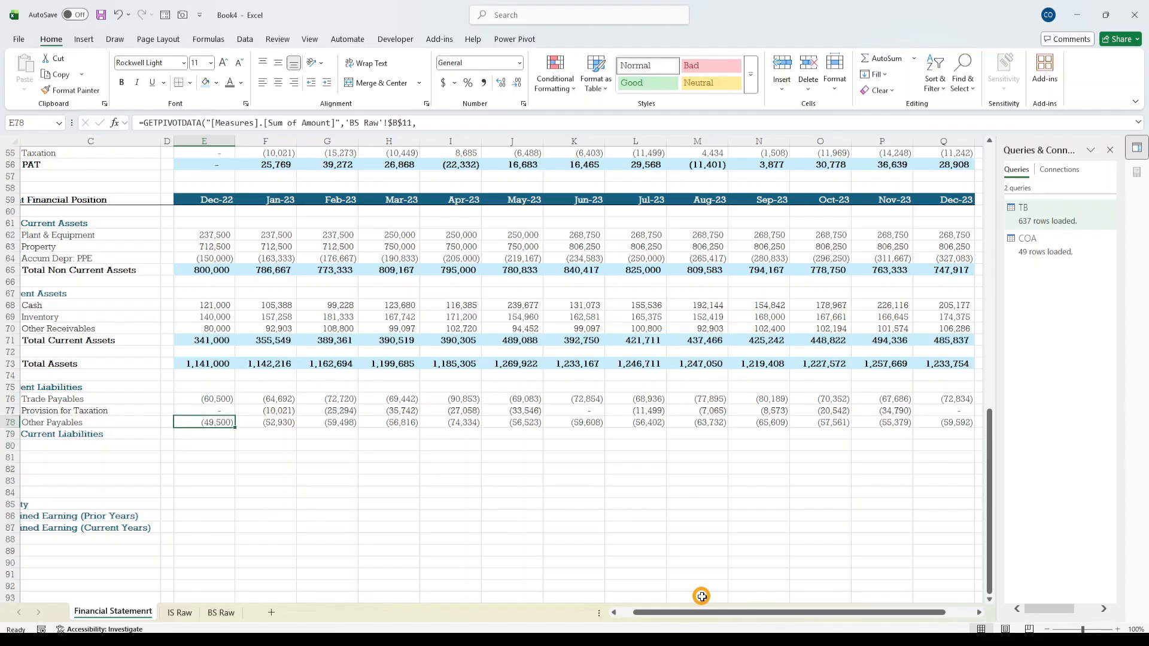
pyautogui.press('Up')
pyautogui.press('Up')
pyautogui.press('Down')
pyautogui.press('Down')
pyautogui.press('Down')
pyautogui.press('Up')
pyautogui.press('Up')
pyautogui.press('Up')
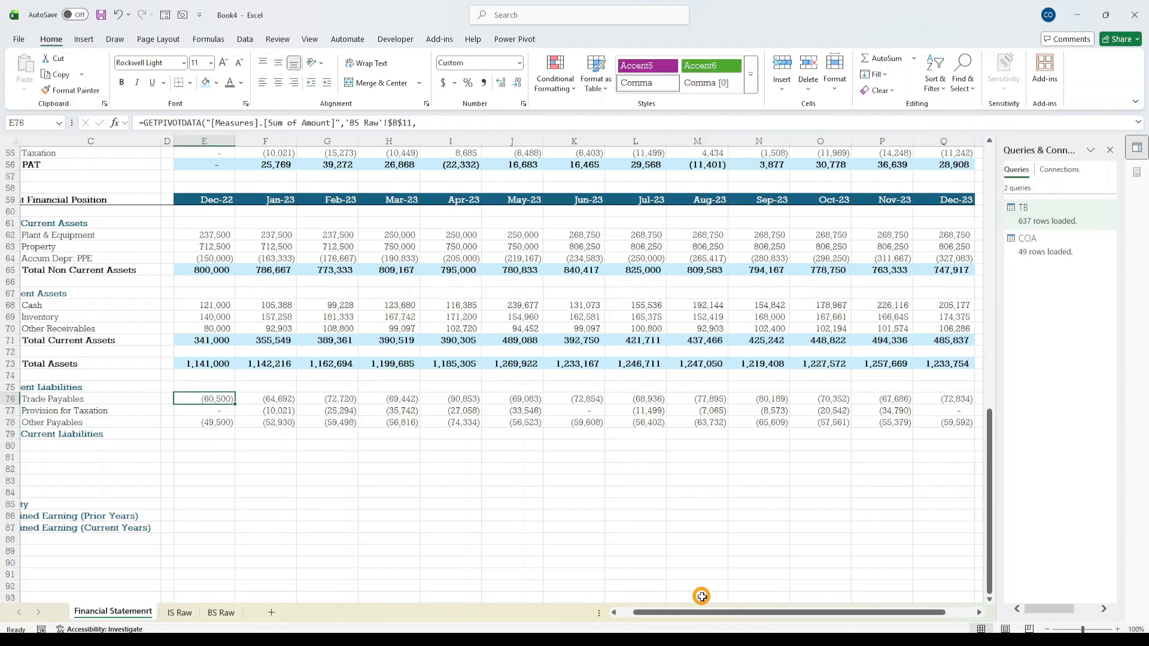
# - Put a minus sign in front of GETPIVOTDATA in the Trade Payables formula in E76
pyautogui.press('F2')
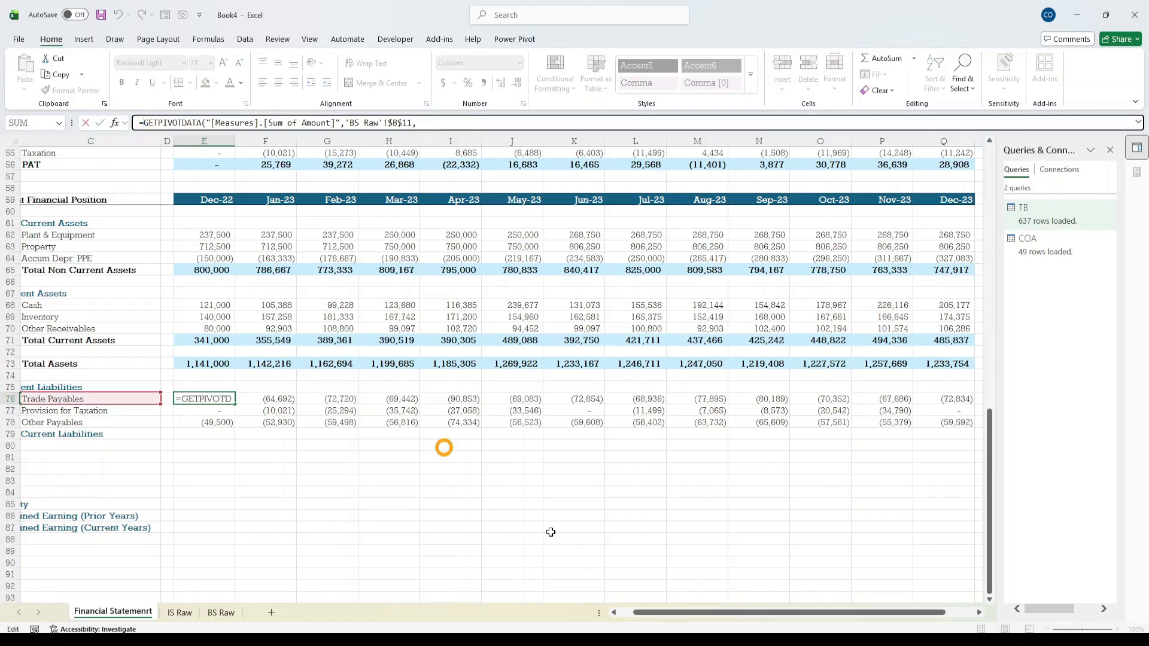
pyautogui.write('-')
pyautogui.hotkey('ctrl', 'Return')
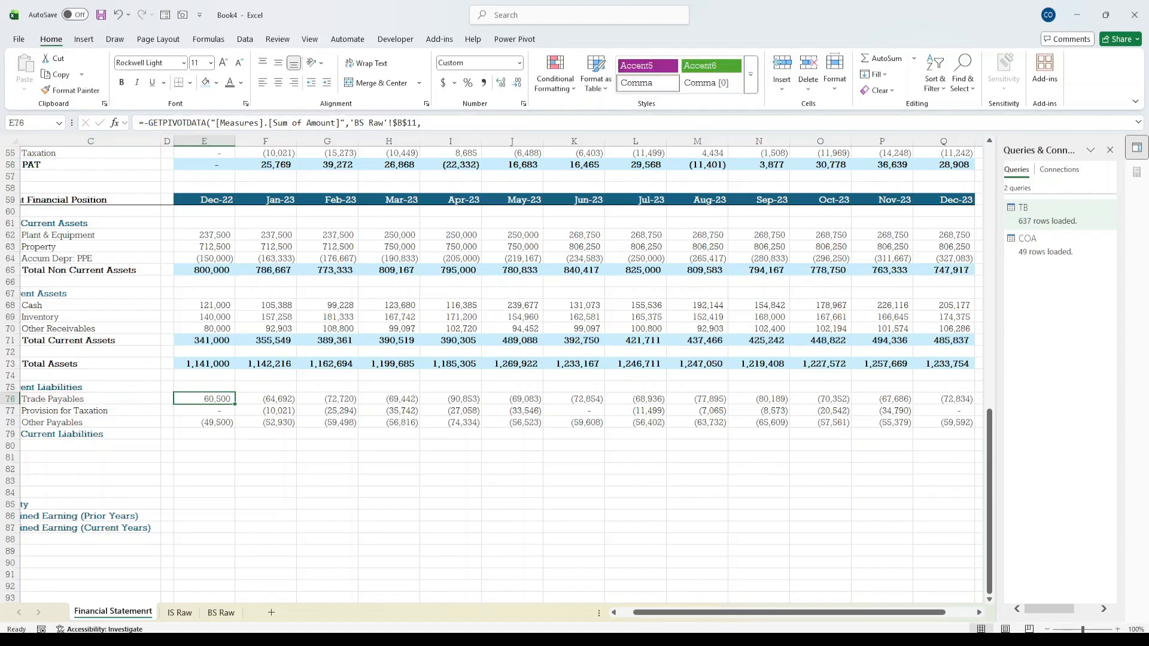
# - Fill the negated formula from E76 across to Q76 and down through the Other Payables row
pyautogui.hotkey('shift', 'Right')
pyautogui.hotkey('shift', 'Right')
pyautogui.hotkey('shift', 'Right')
pyautogui.hotkey('shift', 'Right')
pyautogui.hotkey('shift', 'Right')
pyautogui.hotkey('shift', 'Right')
pyautogui.hotkey('shift', 'Right')
pyautogui.hotkey('shift', 'Right')
pyautogui.hotkey('shift', 'Right')
pyautogui.hotkey('shift', 'Right')
pyautogui.hotkey('shift', 'Right')
pyautogui.hotkey('shift', 'Right')
pyautogui.hotkey('shift', 'Right')
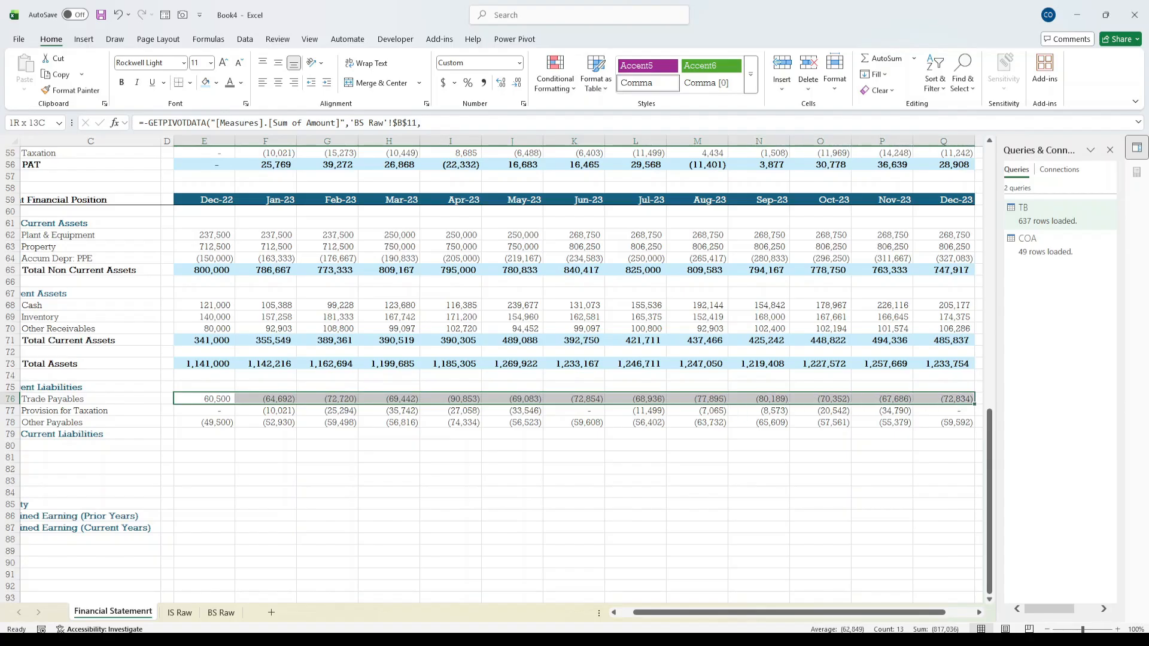
pyautogui.hotkey('shift', 'Left')
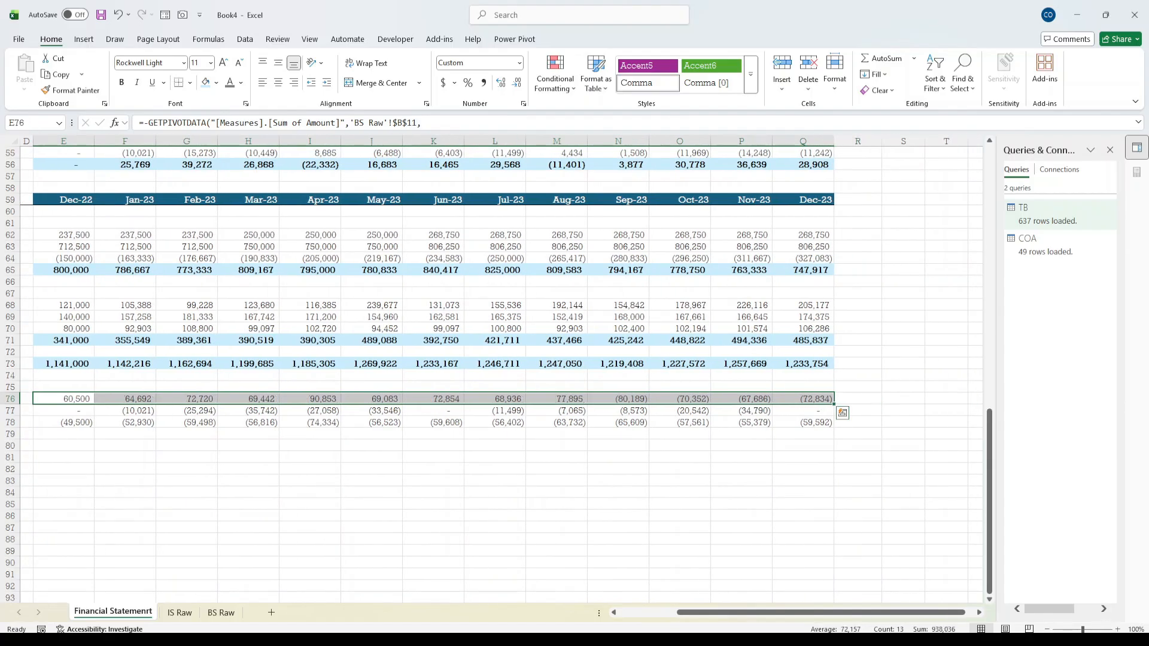
pyautogui.hotkey('shift', 'Down')
pyautogui.hotkey('shift', 'Down')
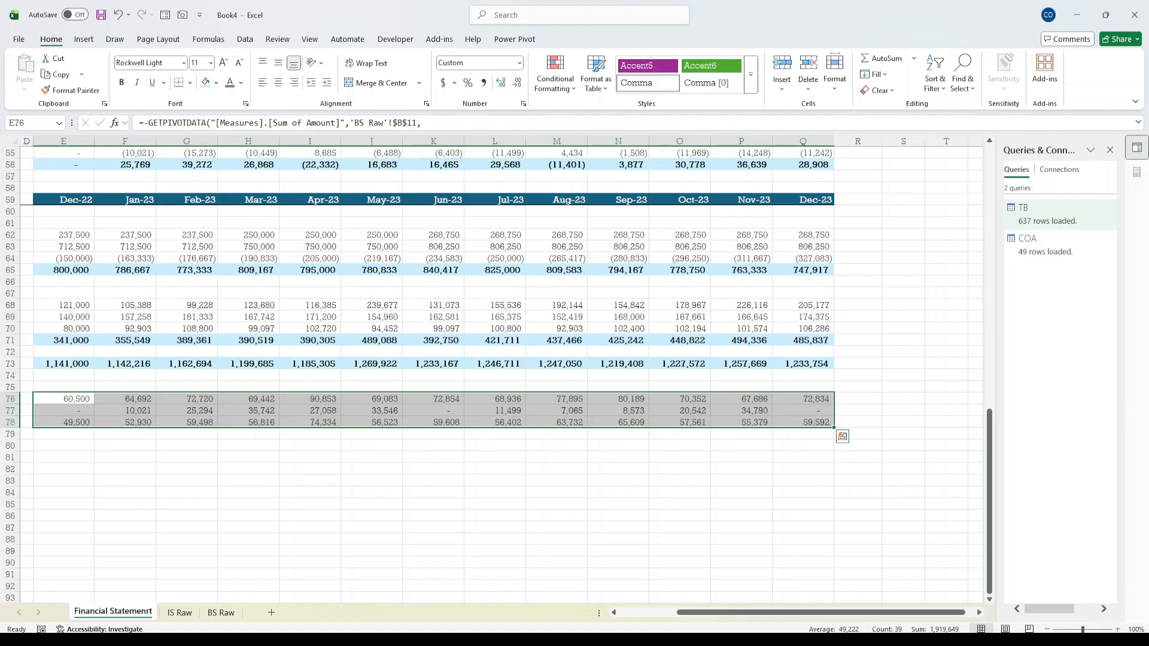
# - Check the sign-reversed amounts in the three Current Liabilities rows
pyautogui.press('Down')
pyautogui.press('Down')
pyautogui.press('Up')
pyautogui.press('Up')
pyautogui.press('Up')
pyautogui.press('Left')
pyautogui.press('Left')
pyautogui.press('Left')
pyautogui.press('Left')
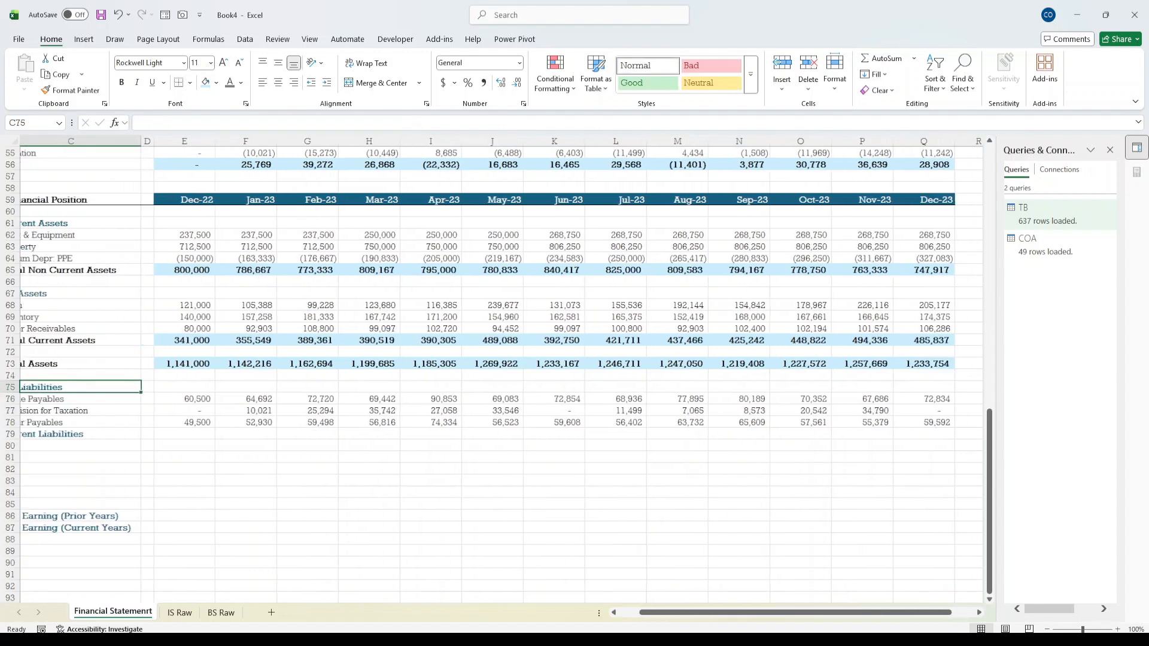
pyautogui.press('Right')
pyautogui.press('Right')
pyautogui.press('Right')
pyautogui.press('Right')
pyautogui.press('Down')
pyautogui.press('Down')
pyautogui.press('Down')
pyautogui.press('Down')
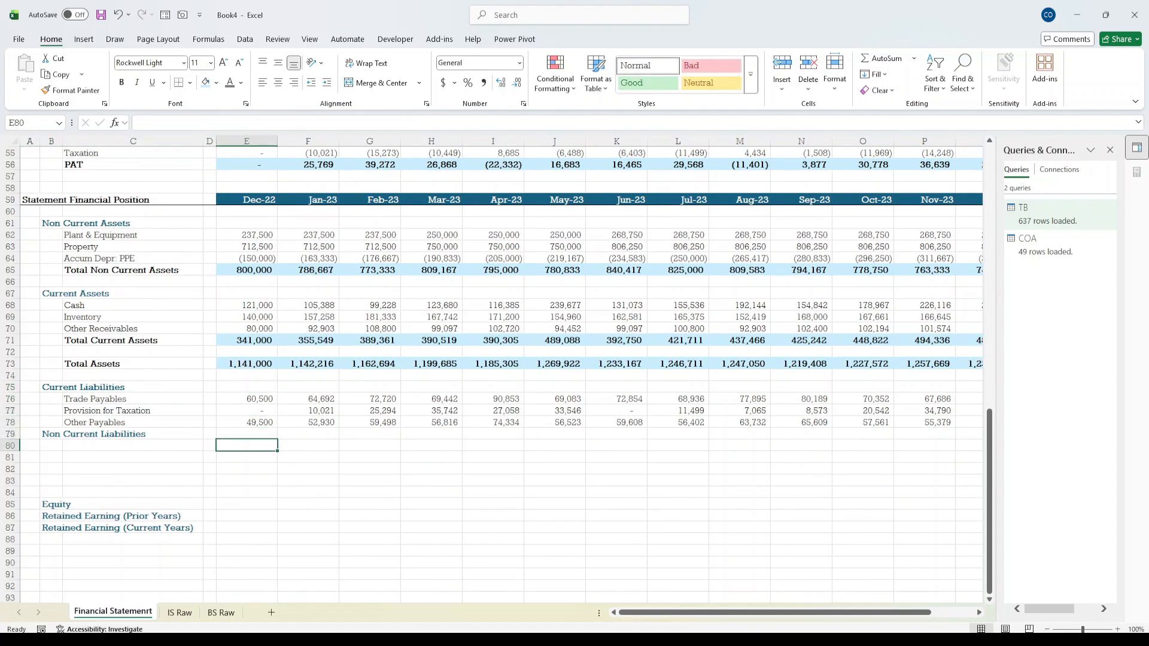
pyautogui.press('Up')
pyautogui.press('Up')
pyautogui.press('Up')
pyautogui.press('Down')
pyautogui.press('Down')
pyautogui.press('Down')
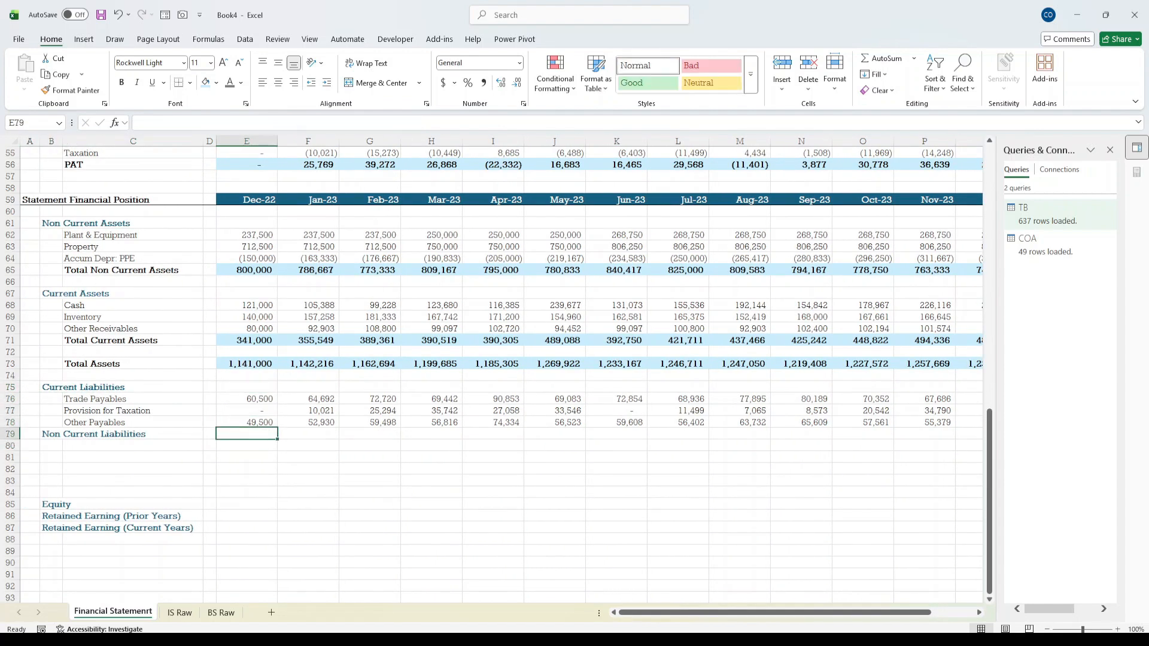
pyautogui.press('Up')
pyautogui.press('Up')
pyautogui.press('Up')
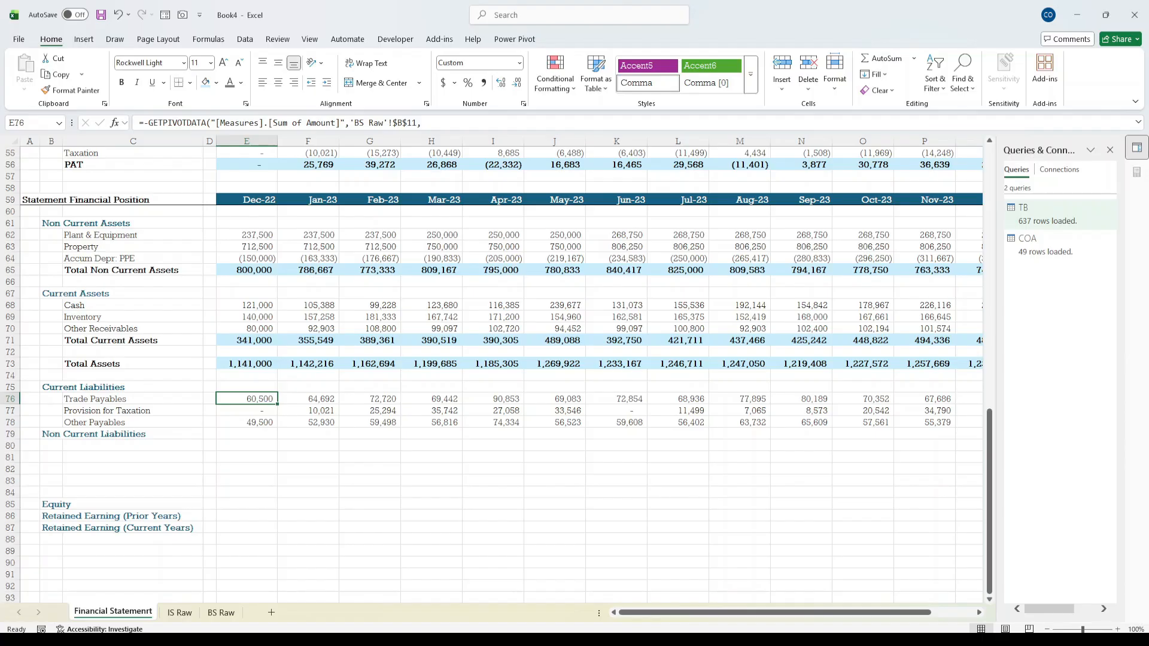
pyautogui.press('Down')
pyautogui.press('Down')
pyautogui.press('Down')
pyautogui.press('Down')
pyautogui.press('Up')
pyautogui.press('Up')
# - Insert four blank rows at row 79, between Other Payables and the Non Current Liabilities heading
pyautogui.press('Left')
pyautogui.press('Left')
pyautogui.press('Left')
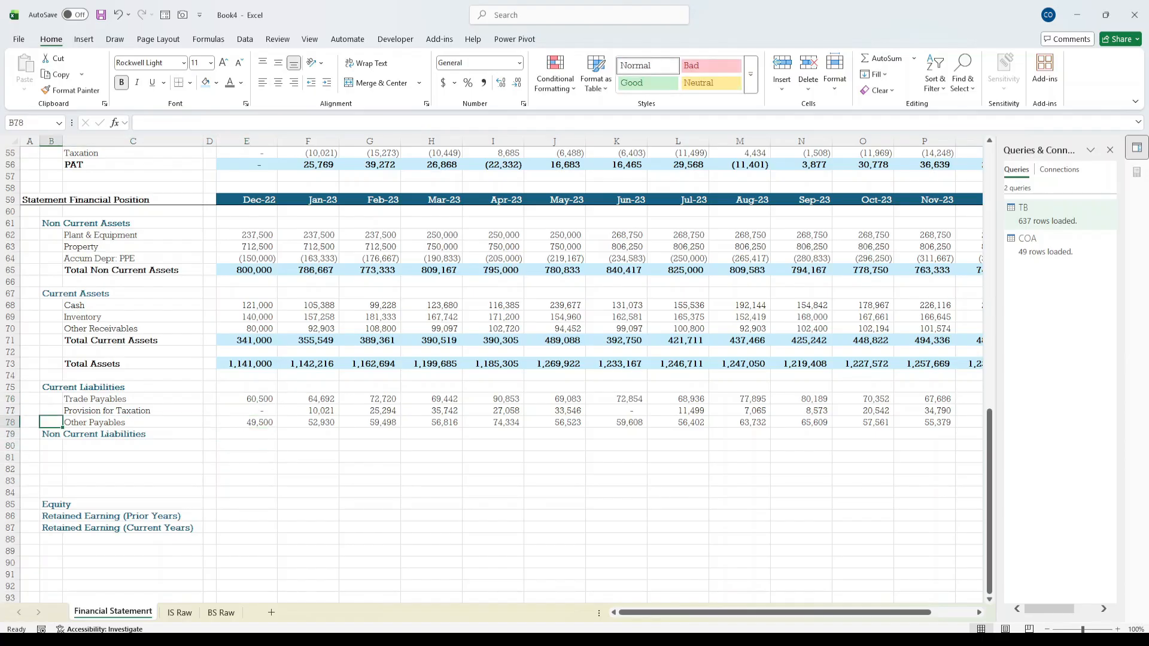
pyautogui.press('Down')
pyautogui.hotkey('shift', 'space')
pyautogui.hotkey('ctrl', 'shift', '+')
pyautogui.hotkey('ctrl', 'shift', '+')
pyautogui.hotkey('ctrl', 'shift', '+')
pyautogui.hotkey('ctrl', 'shift', '+')
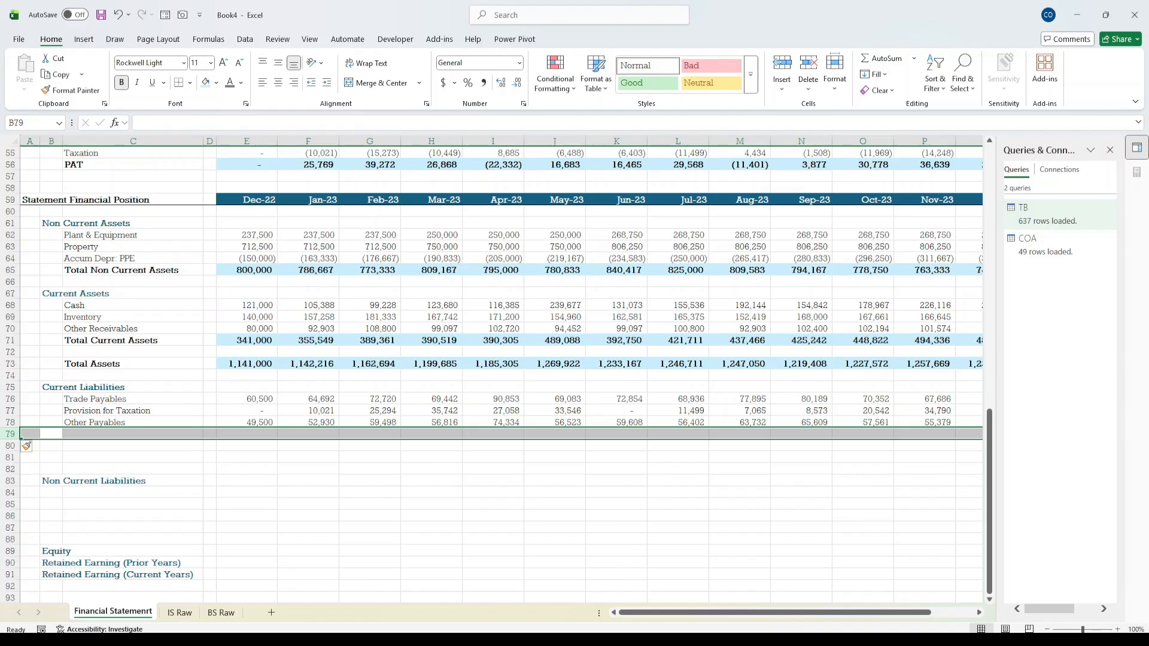
# - Enter the label Total Current Liabilities in C79, directly below Other Payables
pyautogui.press('Down')
pyautogui.press('Down')
pyautogui.press('Down')
pyautogui.press('Up')
pyautogui.press('Up')
pyautogui.press('Right')
pyautogui.press('Up')
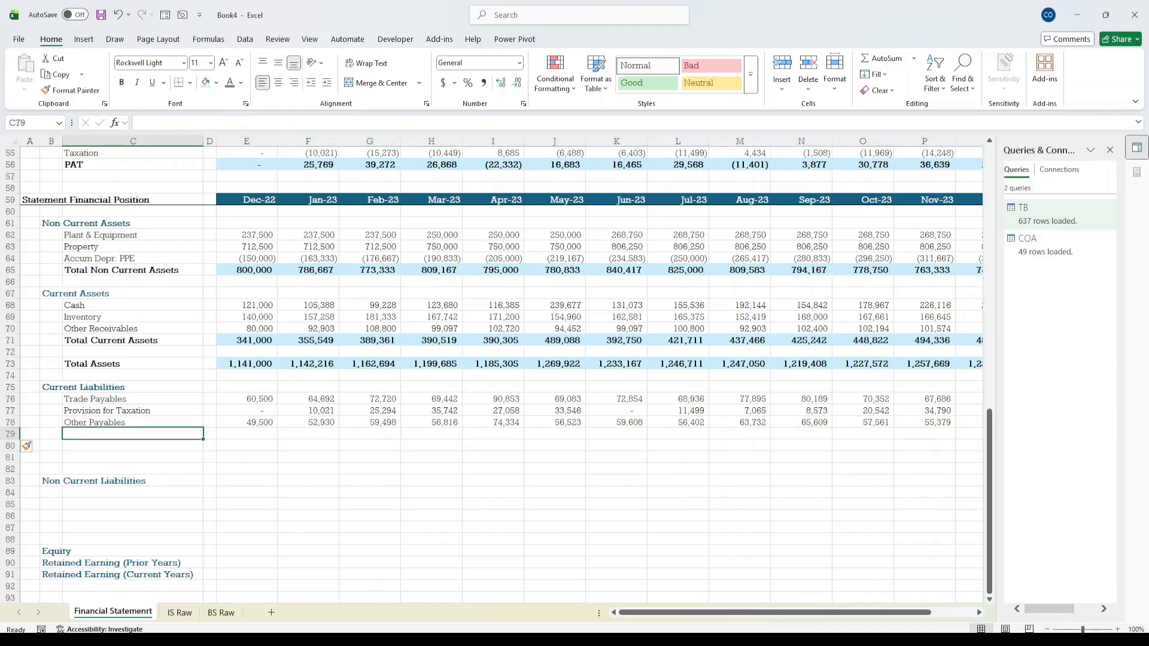
pyautogui.write('Total Current Liabilit')
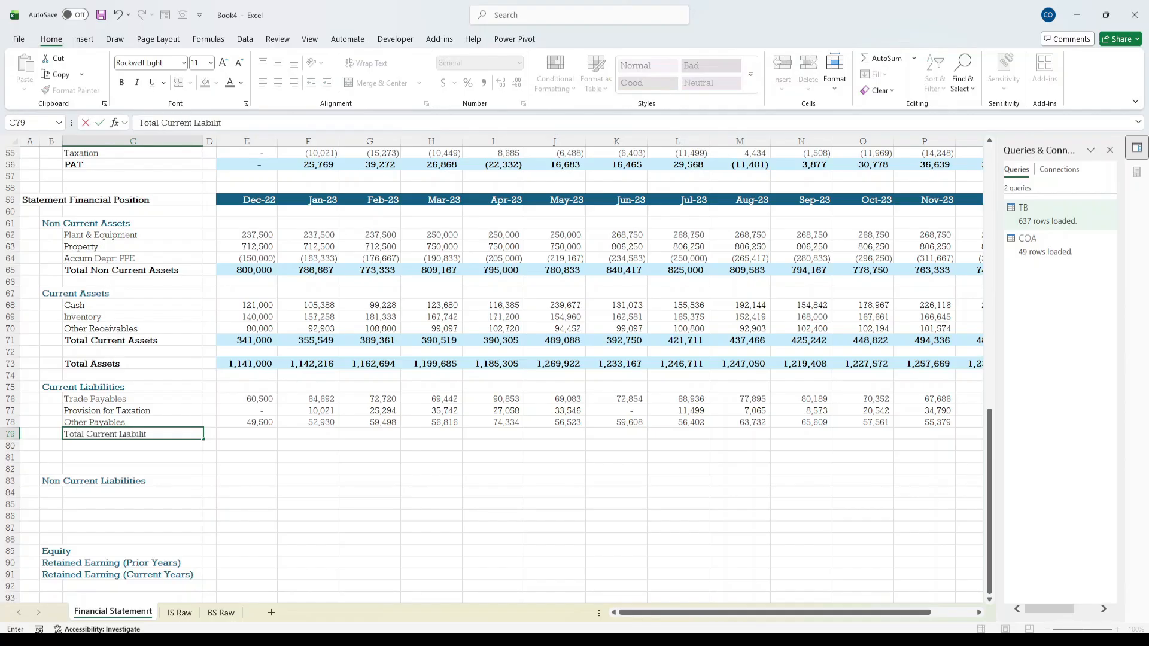
pyautogui.press('Return')
# - Copy the Total Current Assets sum from E71 to E79 and check that the formula covers E76:E78
pyautogui.press('Up')
pyautogui.press('Right')
pyautogui.press('Right')
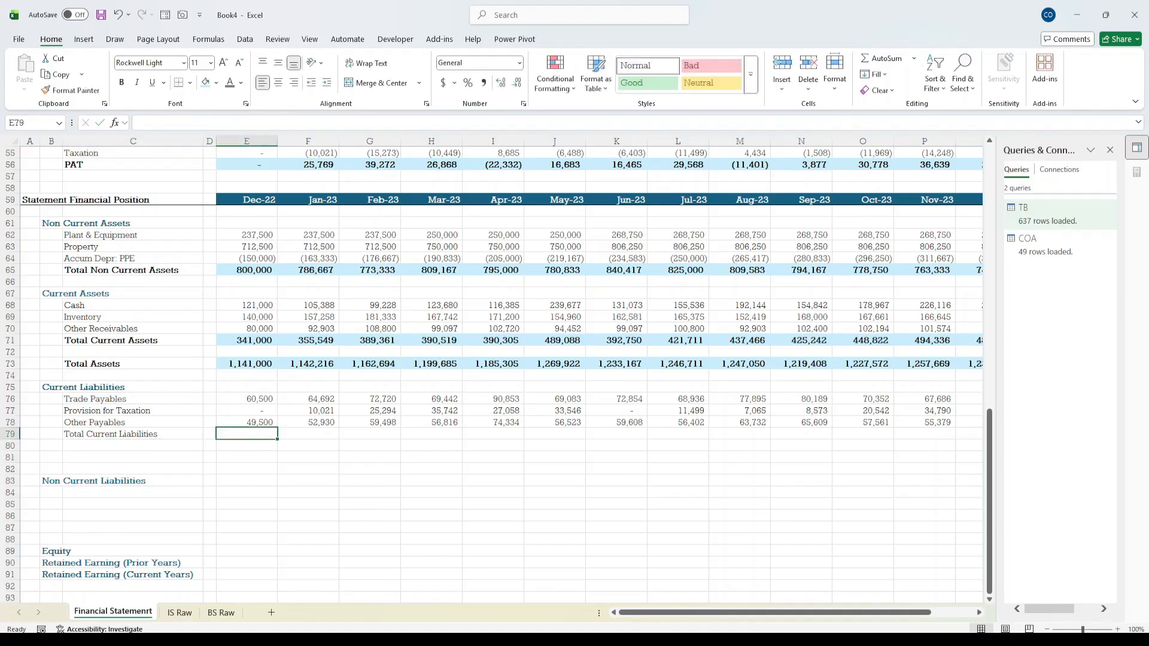
pyautogui.press('Up')
pyautogui.press('Up')
pyautogui.press('Up')
pyautogui.press('Up')
pyautogui.press('Up')
pyautogui.press('Up')
pyautogui.press('Up')
pyautogui.press('Up')
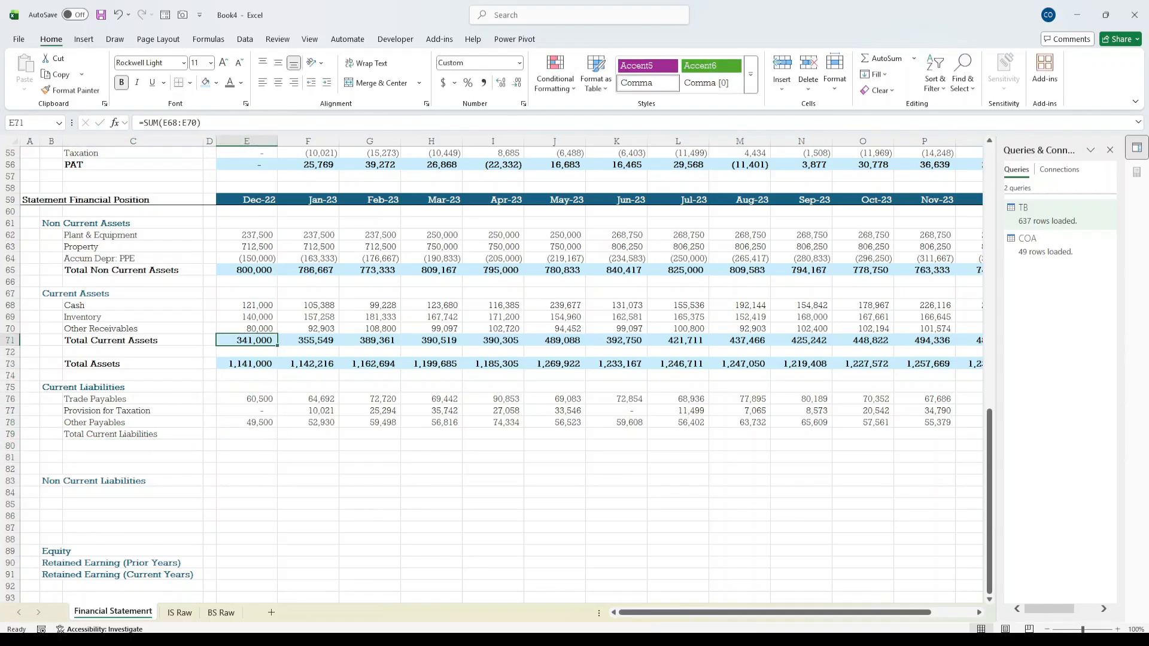
pyautogui.hotkey('ctrl', 'c')
pyautogui.press('Down')
pyautogui.press('Down')
pyautogui.press('Down')
pyautogui.press('Down')
pyautogui.press('Down')
pyautogui.press('Down')
pyautogui.press('Down')
pyautogui.press('Down')
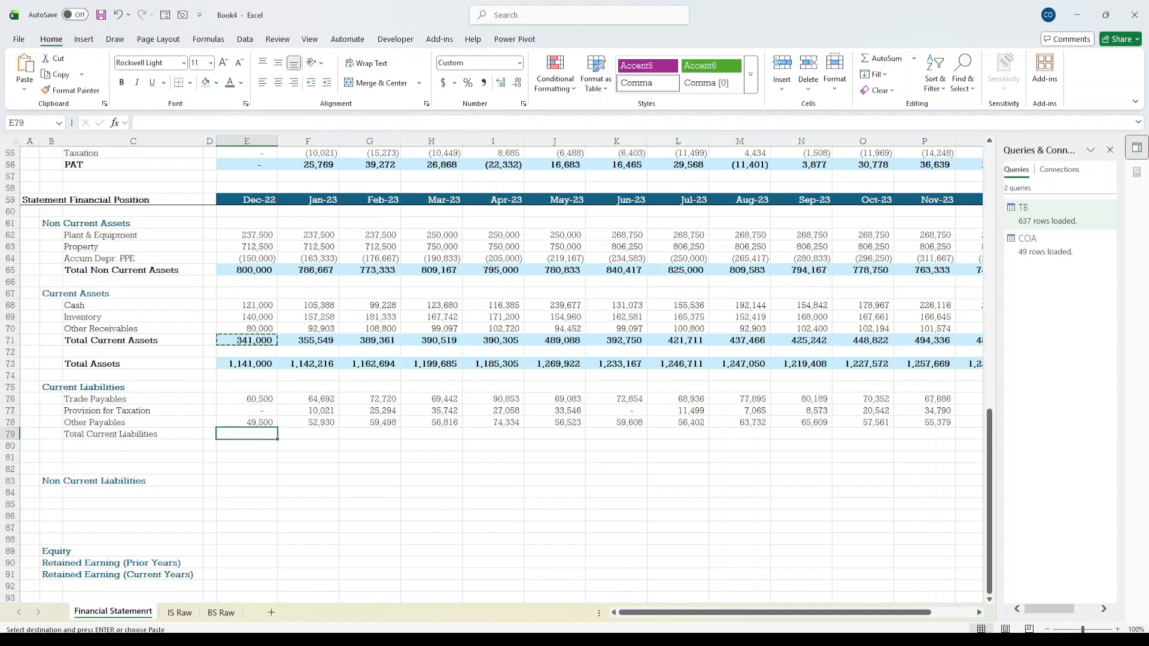
pyautogui.hotkey('ctrl', 'v')
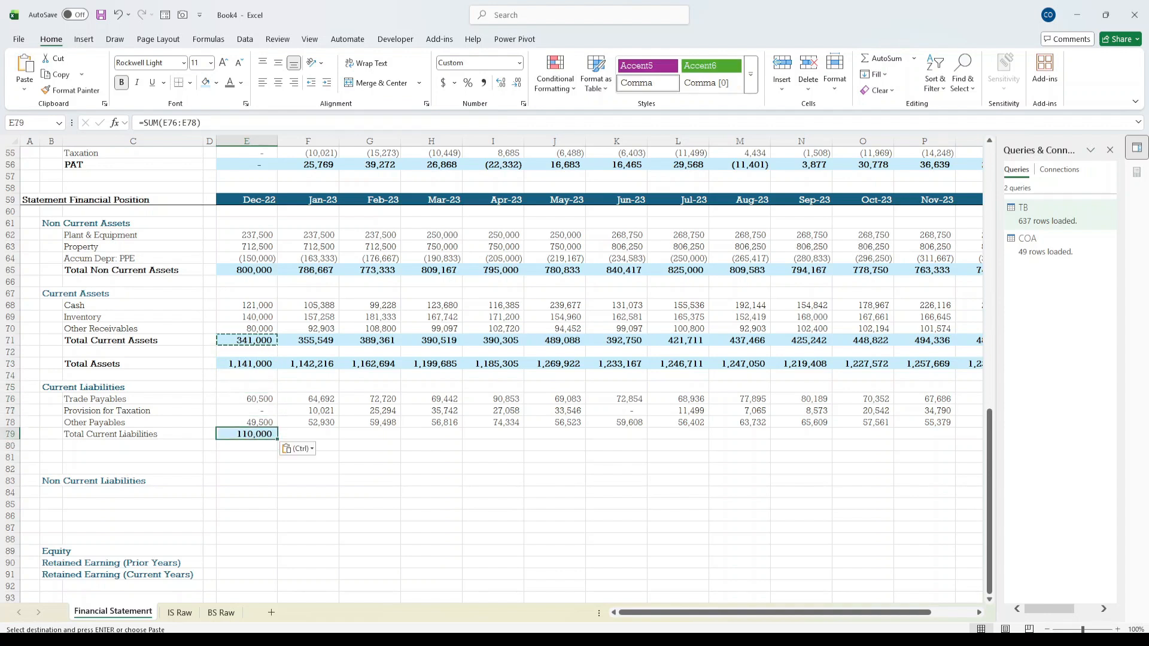
pyautogui.press('F2')
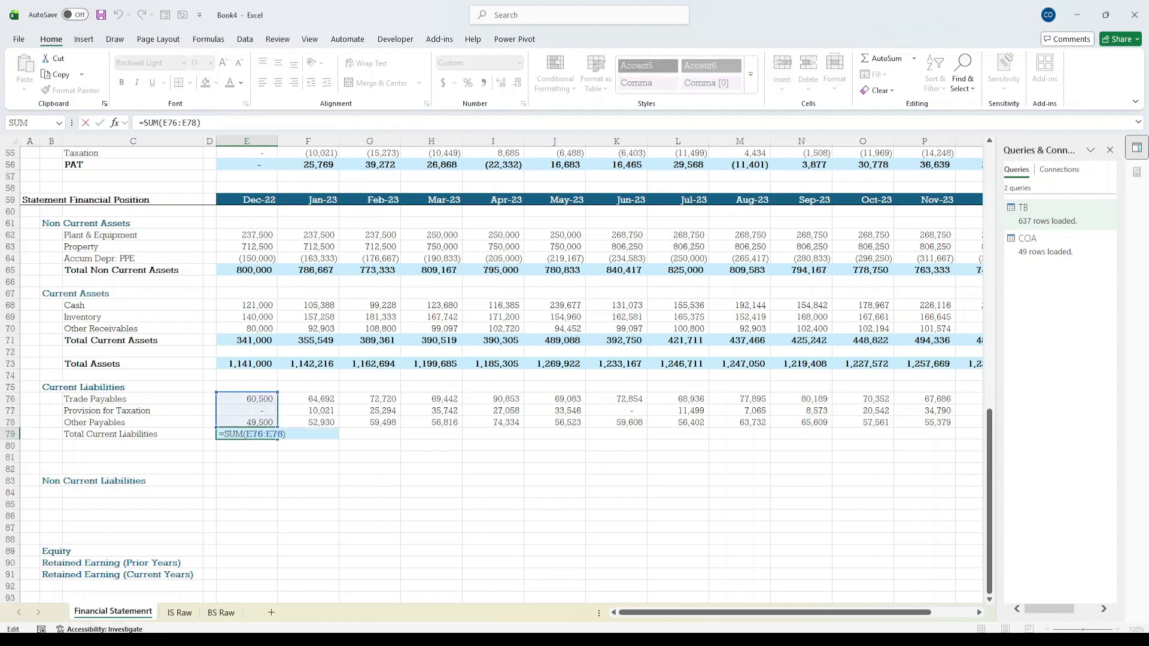
pyautogui.press('Return')
pyautogui.press('Up')
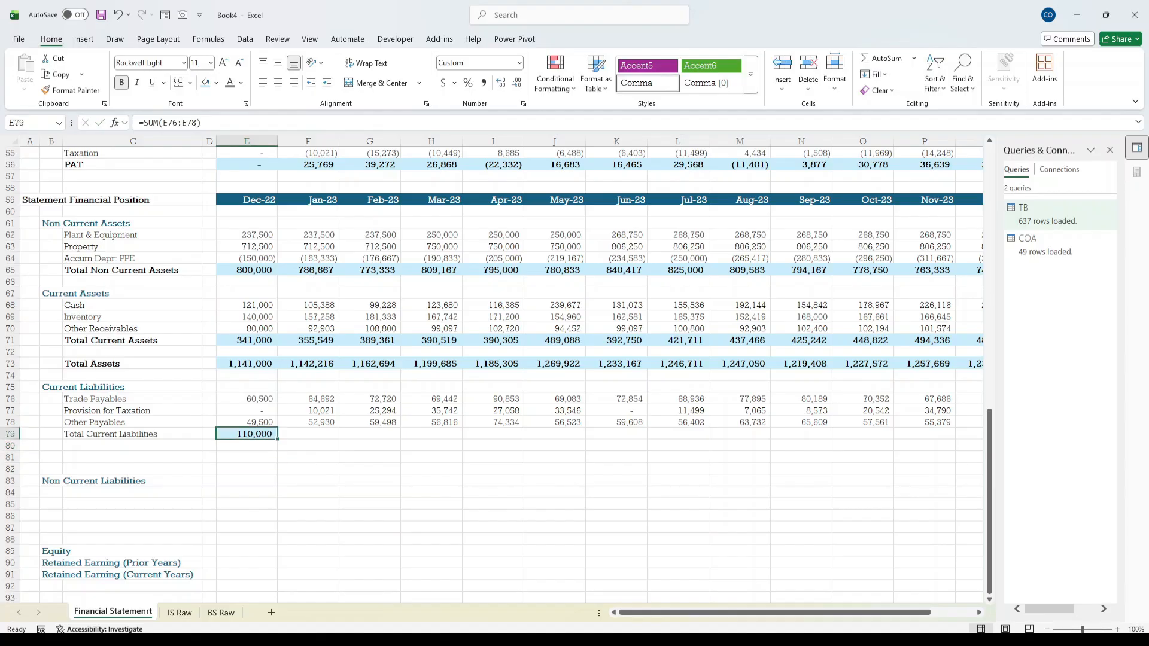
# - Fill the Total Current Liabilities sum from E79 across to the Dec-23 column, Q79
pyautogui.hotkey('shift', 'Right')
pyautogui.hotkey('shift', 'Right')
pyautogui.hotkey('shift', 'Right')
pyautogui.hotkey('shift', 'Right')
pyautogui.hotkey('shift', 'Right')
pyautogui.hotkey('shift', 'Right')
pyautogui.hotkey('shift', 'Right')
pyautogui.hotkey('shift', 'Right')
pyautogui.hotkey('shift', 'Right')
pyautogui.hotkey('shift', 'Right')
pyautogui.hotkey('shift', 'Right')
pyautogui.hotkey('shift', 'Right')
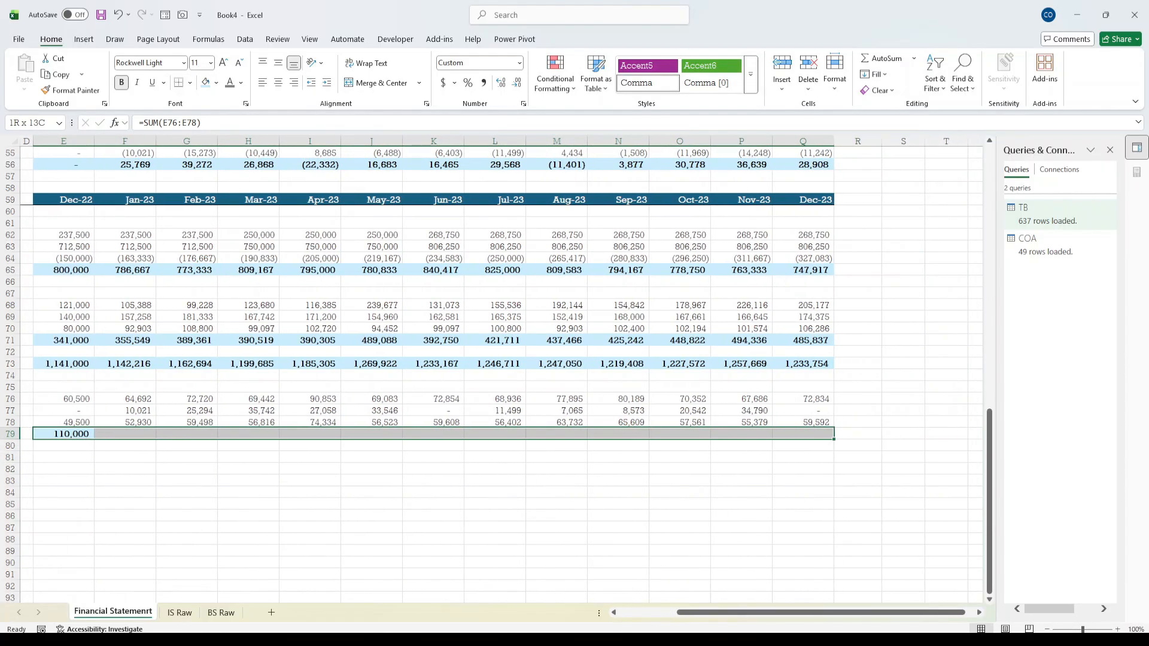
pyautogui.hotkey('ctrl', 'r')
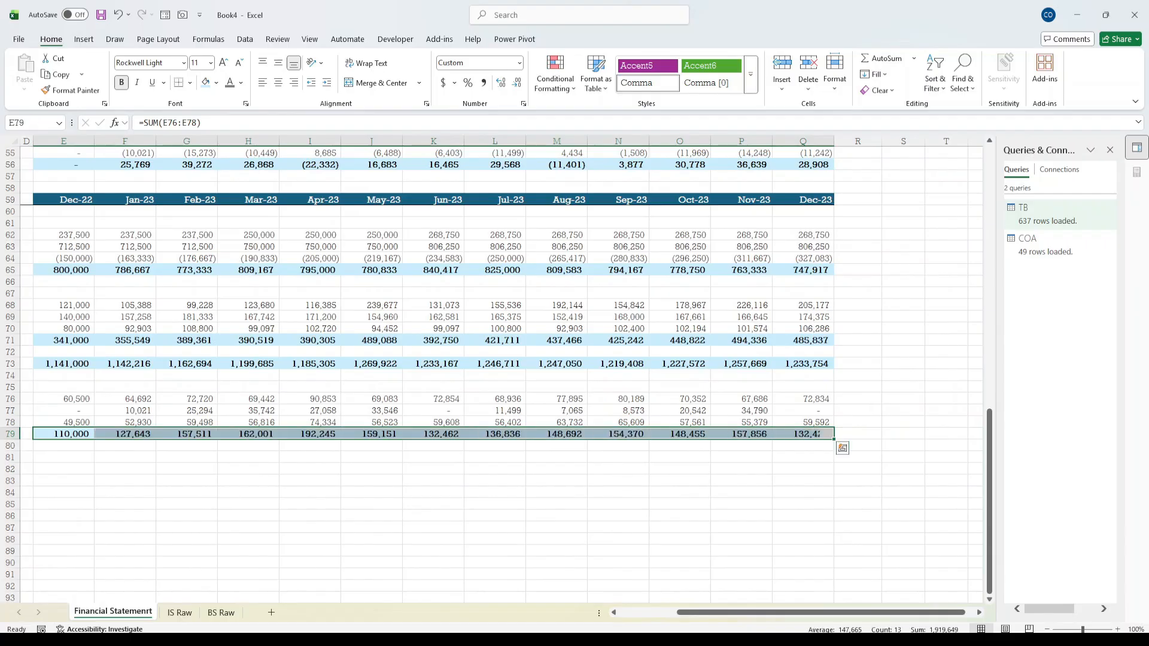
# - Make the Total Current Liabilities label in C79 bold
pyautogui.press('Left')
pyautogui.press('Left')
pyautogui.press('Left')
pyautogui.press('Left')
pyautogui.hotkey('ctrl', 'Right')
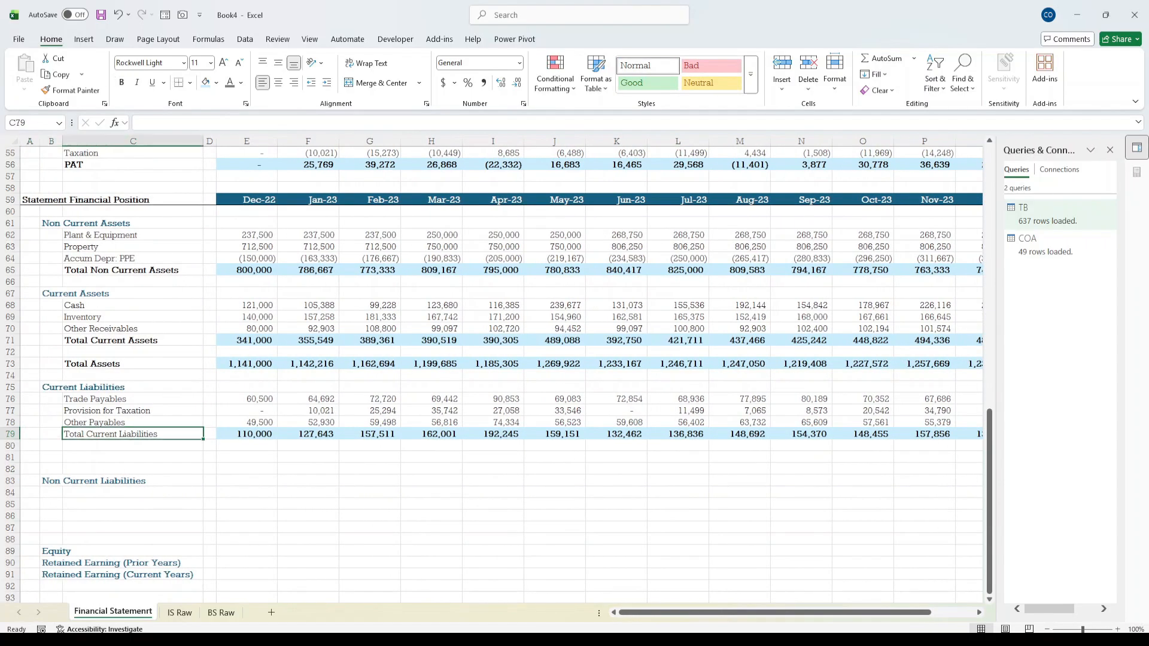
pyautogui.hotkey('ctrl', 'b')
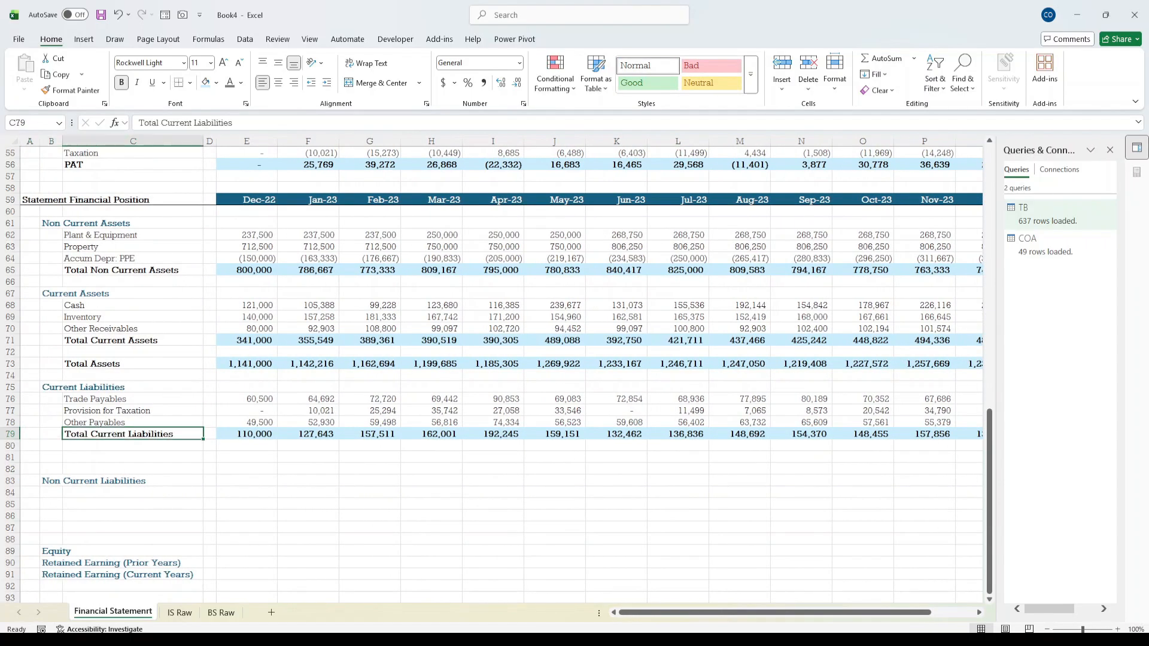
# - Delete the two blank rows 81 and 82 directly above the Non Current Liabilities heading
pyautogui.press('Down')
pyautogui.press('Down')
pyautogui.press('Down')
pyautogui.press('Down')
pyautogui.press('Down')
pyautogui.press('Up')
pyautogui.press('Up')
pyautogui.press('Up')
pyautogui.press('Down')
pyautogui.press('Down')
pyautogui.press('Down')
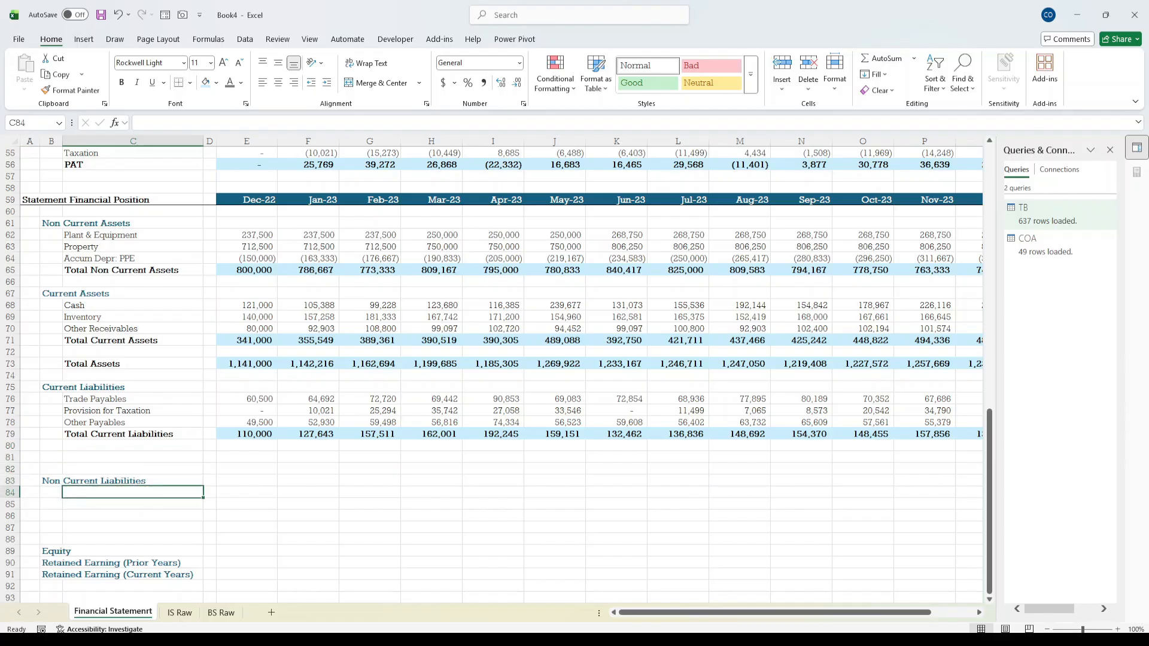
pyautogui.press('Up')
pyautogui.press('Up')
pyautogui.press('Up')
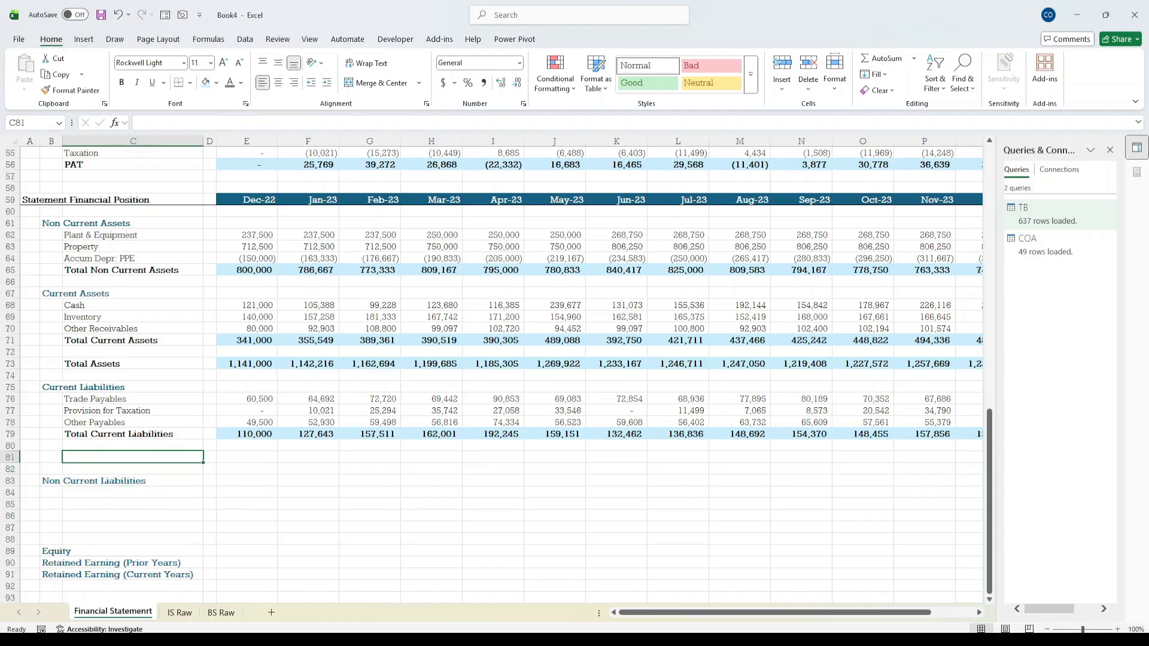
pyautogui.hotkey('shift', 'Down')
pyautogui.hotkey('shift', 'space')
pyautogui.hotkey('ctrl', '-')
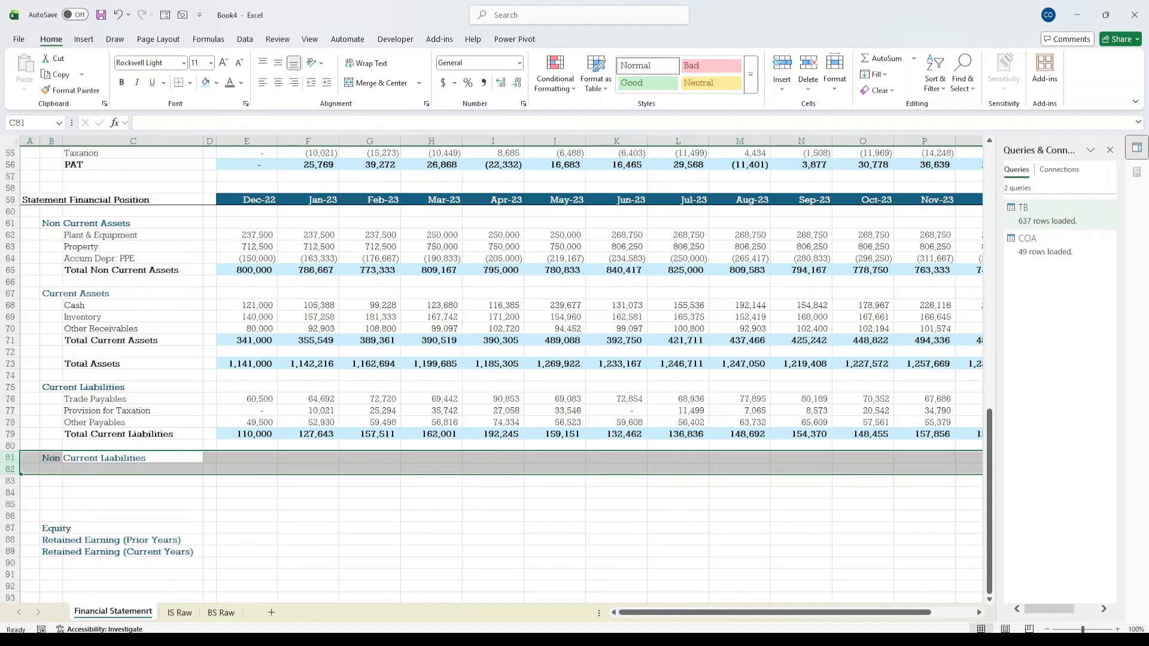
# - Copy the Long Term Loans account label from the BS Raw pivot table into C82, under Non Current Liabilities
pyautogui.press('Down')
pyautogui.press('Down')
pyautogui.press('Down')
pyautogui.press('Down')
pyautogui.press('Up')
pyautogui.press('Up')
pyautogui.press('Up')
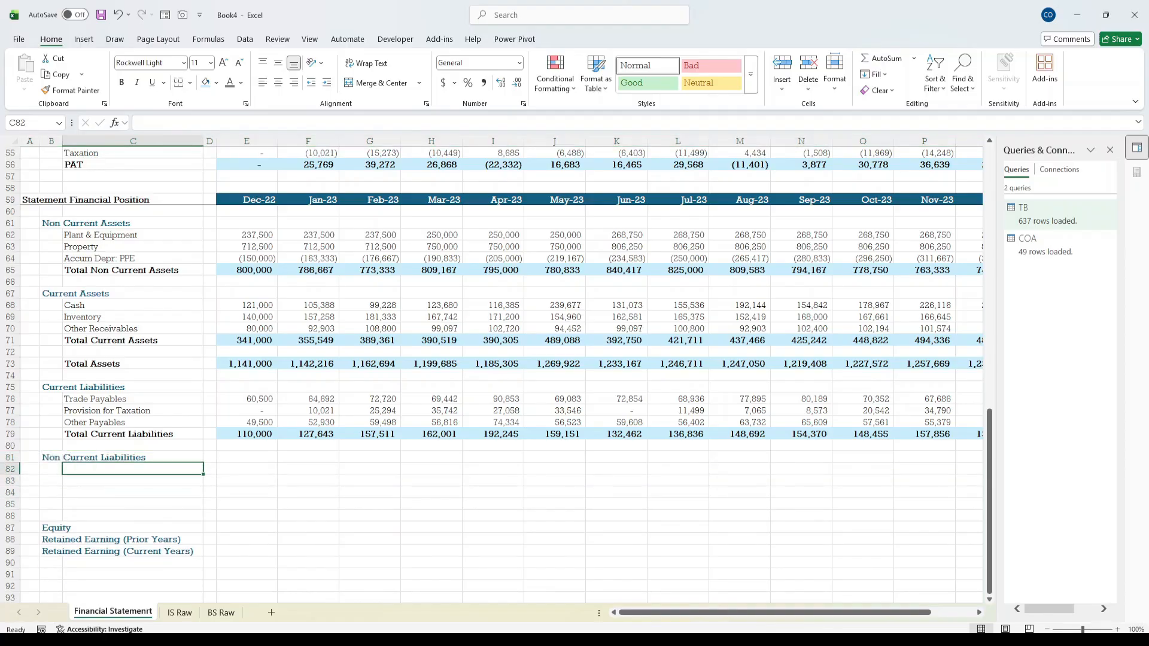
pyautogui.click(223, 613)
pyautogui.click(106, 399)
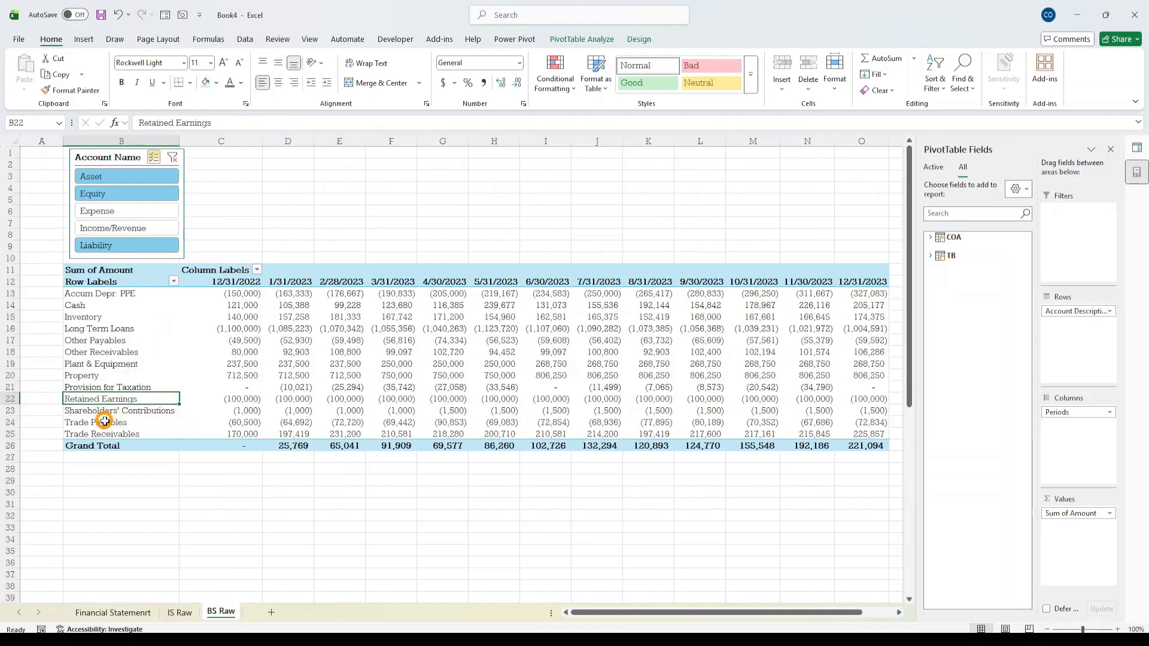
pyautogui.click(108, 364)
pyautogui.click(105, 352)
pyautogui.click(102, 329)
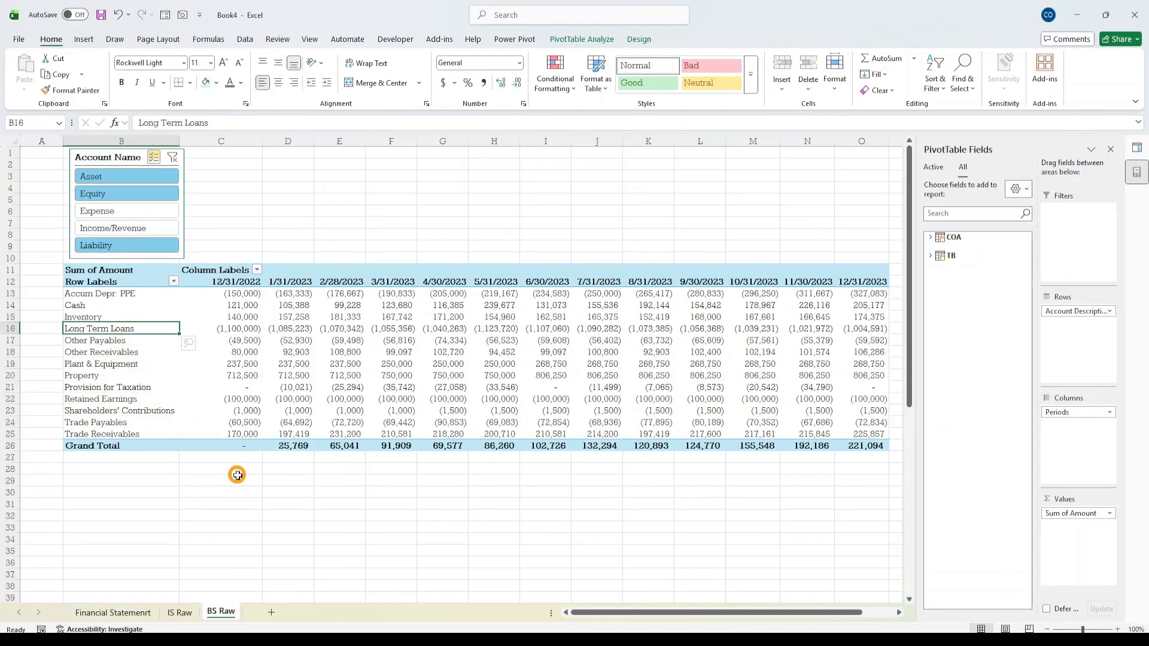
pyautogui.hotkey('ctrl', 'c')
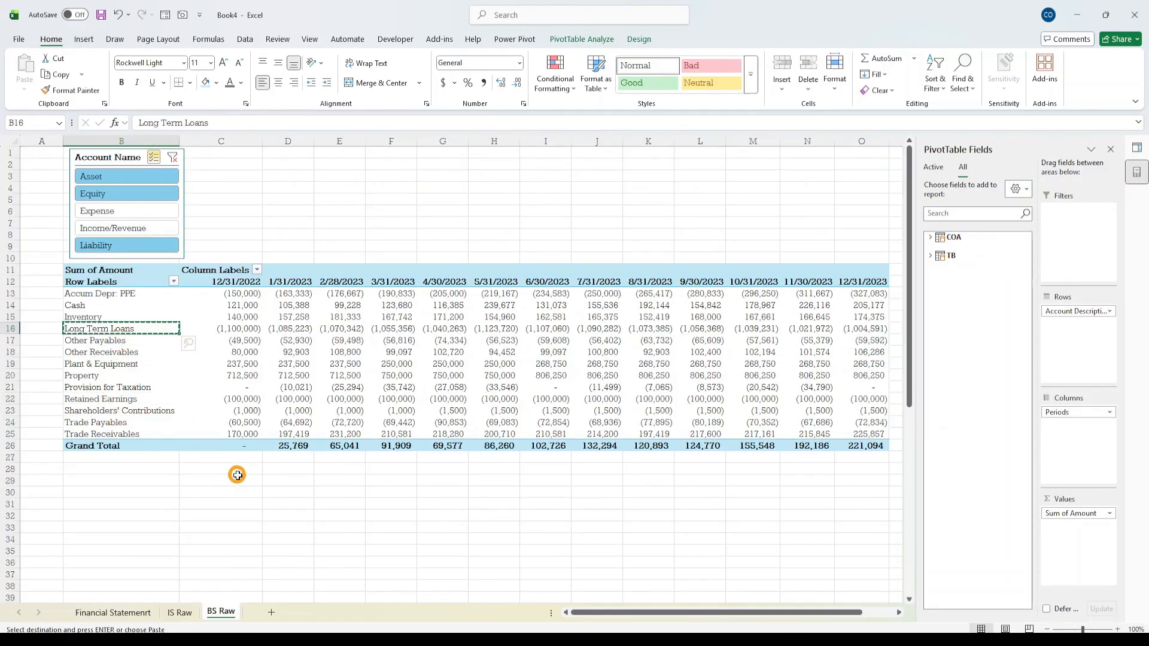
pyautogui.click(180, 613)
pyautogui.click(120, 612)
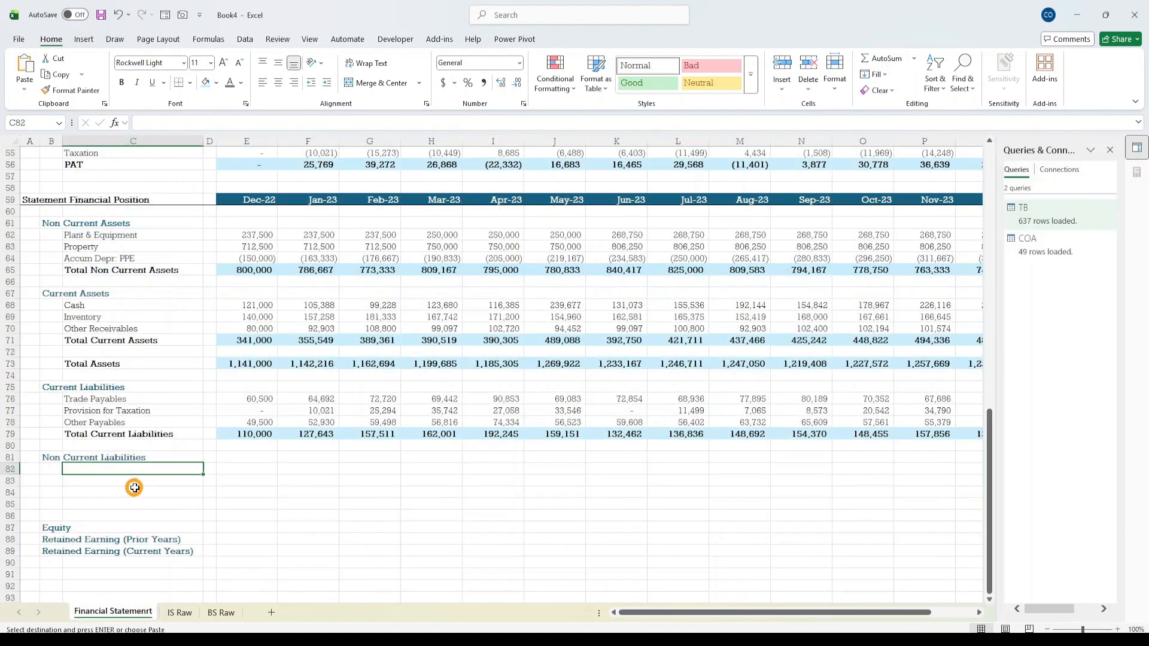
pyautogui.hotkey('ctrl', 'v')
# - Test the label dependency by shortening Provision for Taxation in C77 to Provision for Taxatio, and undo the edit
pyautogui.click(93, 387)
pyautogui.click(102, 423)
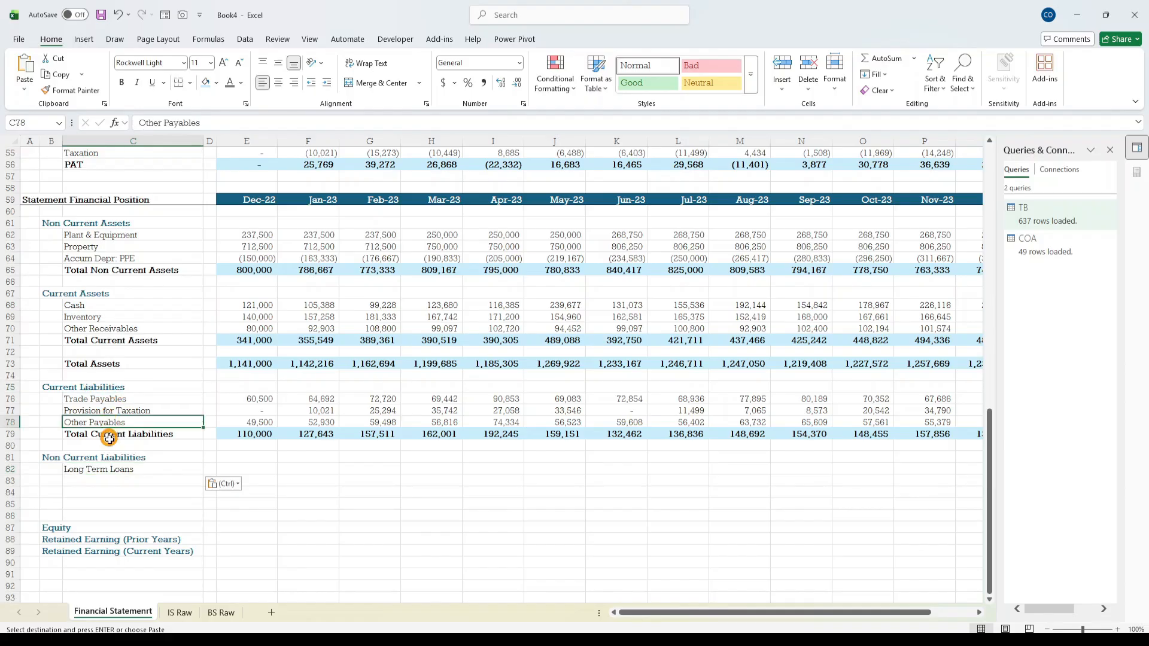
pyautogui.click(121, 469)
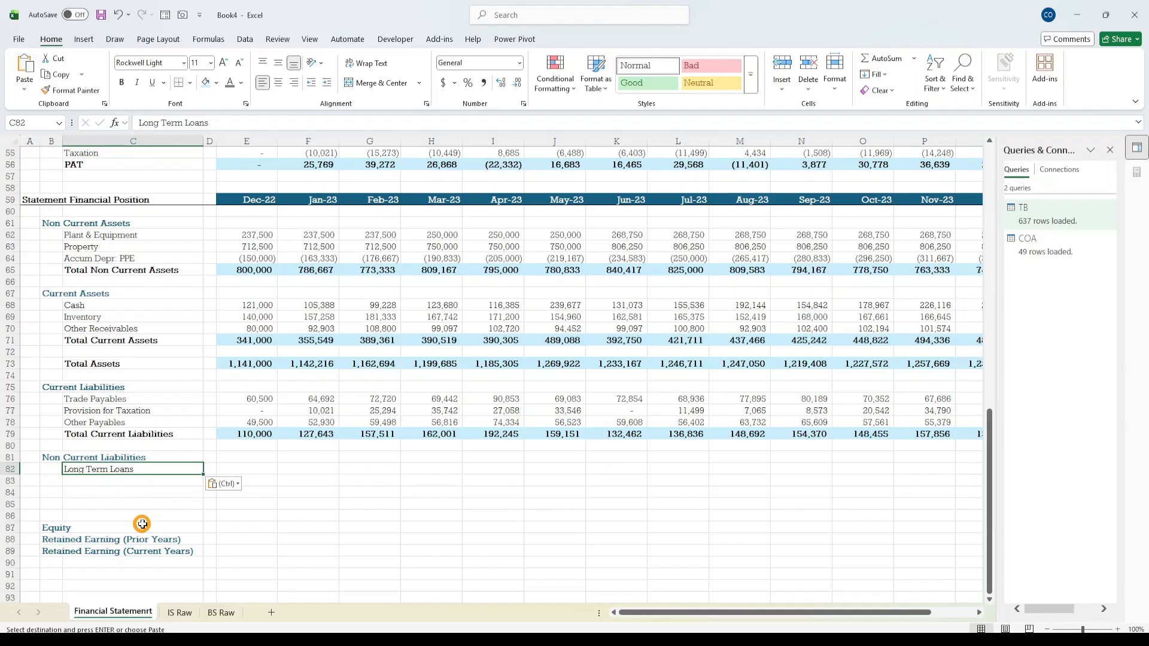
pyautogui.click(160, 410)
pyautogui.click(267, 125)
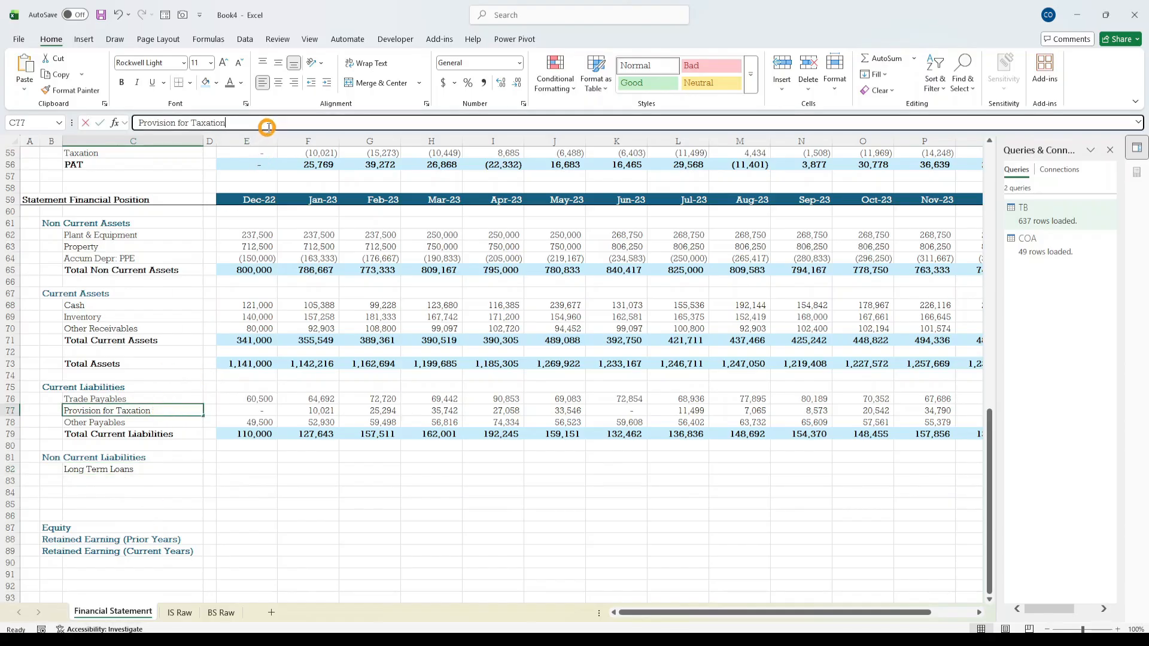
pyautogui.hotkey('ctrl', 'Return')
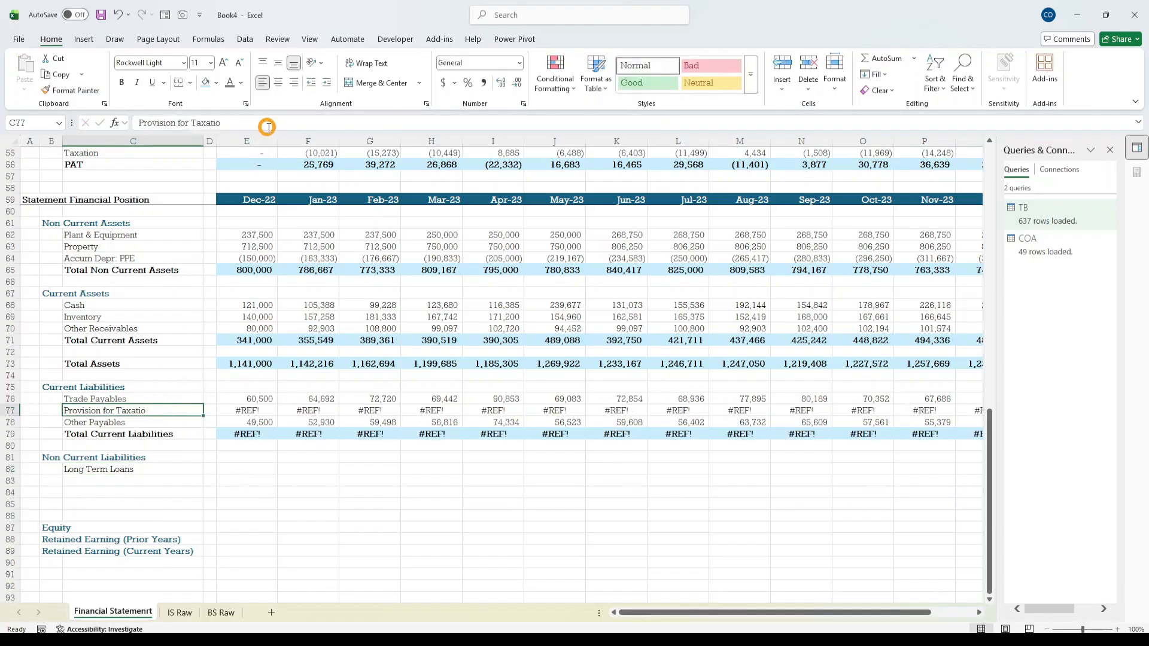
pyautogui.hotkey('ctrl', 'z')
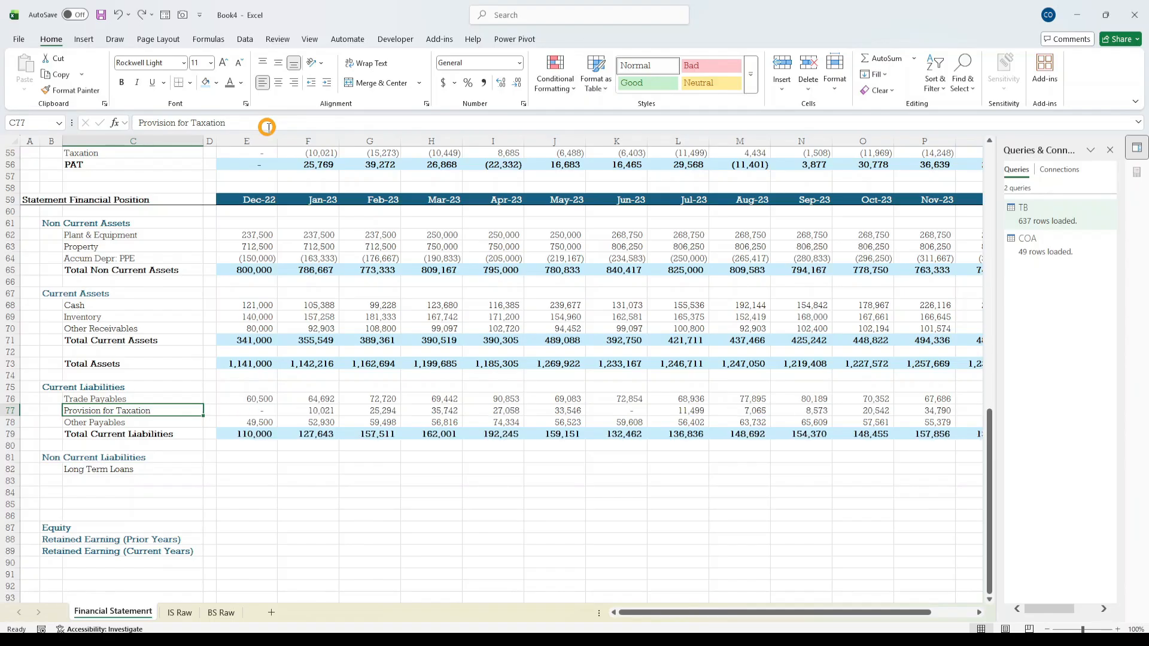
# - Copy the Other Payables GETPIVOTDATA formulas in E78:Q78 to the Long Term Loans row, starting at E82
pyautogui.click(132, 469)
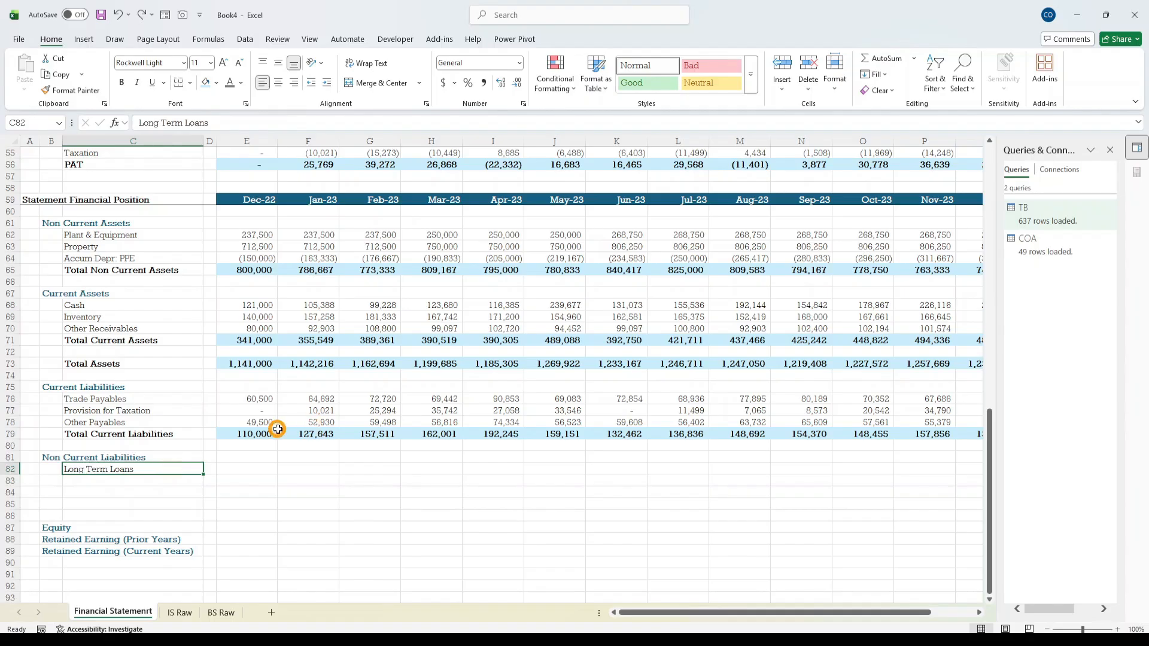
pyautogui.click(277, 427)
pyautogui.hotkey('ctrl', 'shift', 'Right')
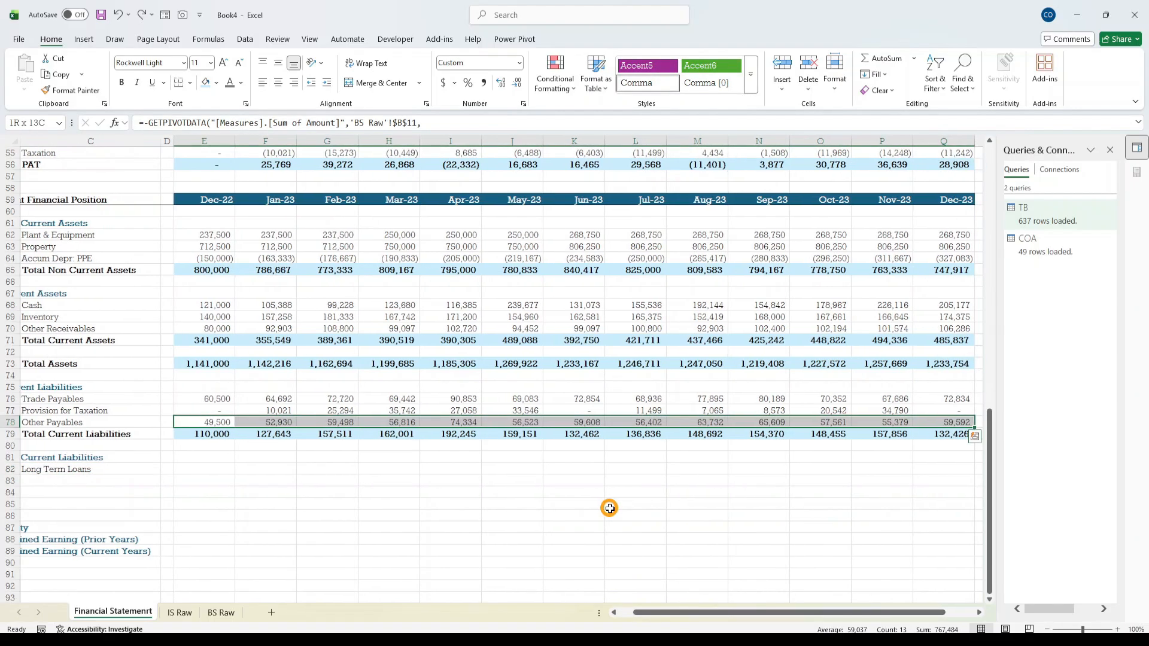
pyautogui.hotkey('ctrl', 'c')
pyautogui.press('Down')
pyautogui.press('Down')
pyautogui.press('Down')
pyautogui.press('Down')
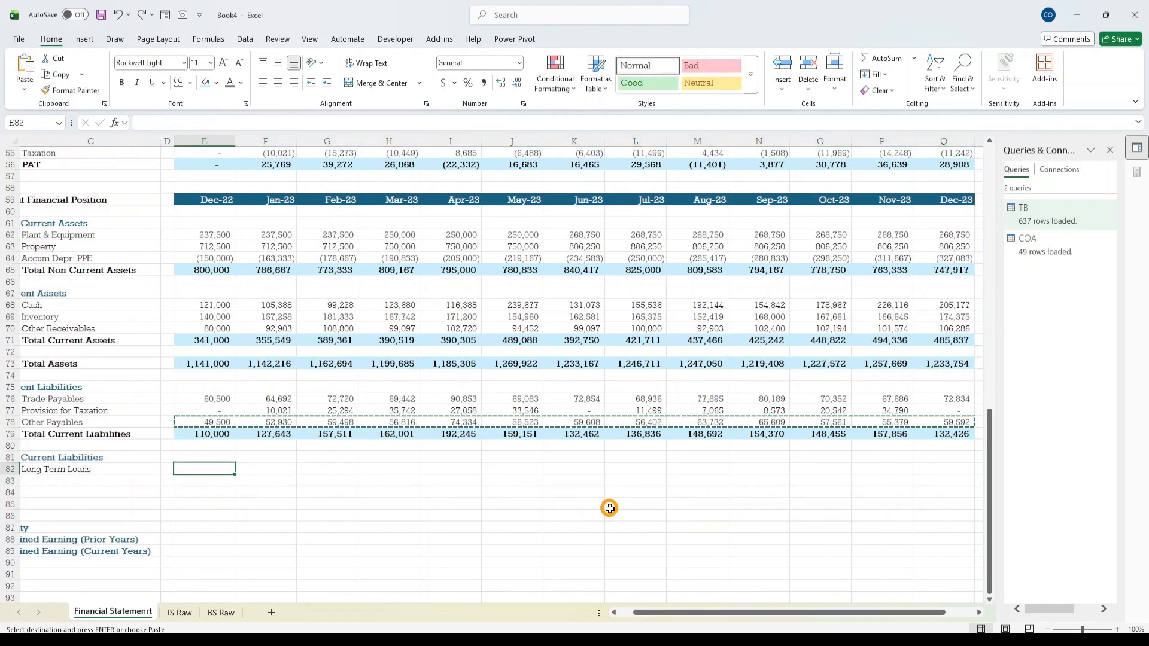
pyautogui.hotkey('ctrl', 'v')
pyautogui.press('Escape')
# - Enter the label Total Liabilities in C83, below Long Term Loans, and make it bold
pyautogui.press('Down')
pyautogui.press('Down')
pyautogui.press('Up')
pyautogui.press('Up')
pyautogui.press('Left')
pyautogui.press('Left')
pyautogui.press('Left')
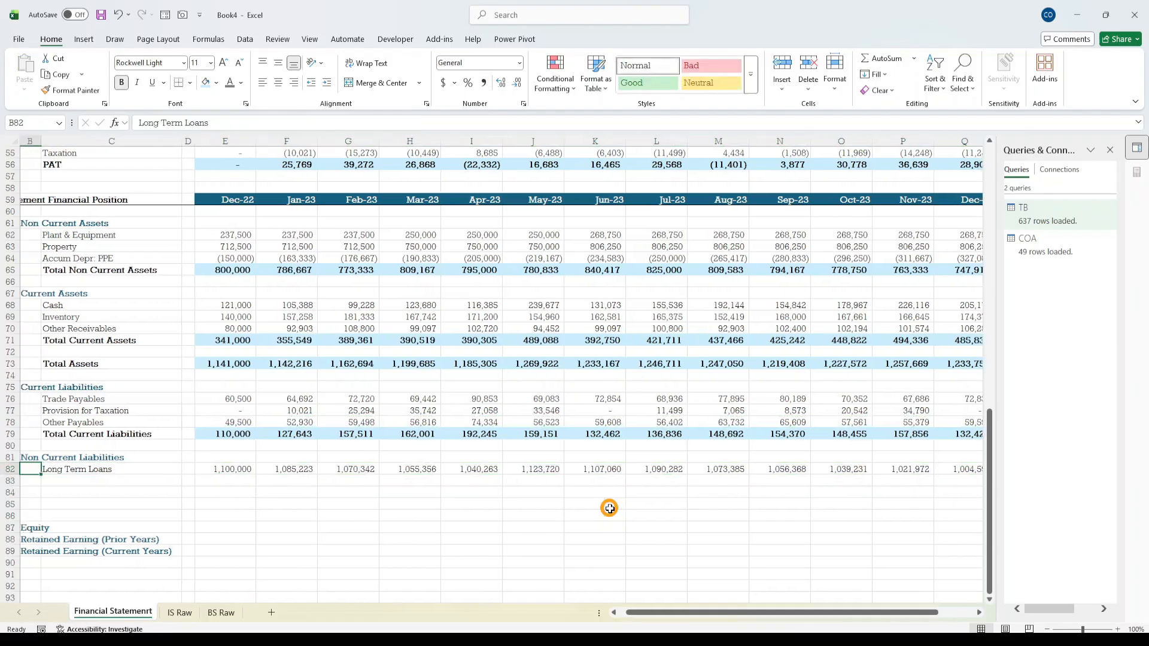
pyautogui.press('Up')
pyautogui.press('Up')
pyautogui.press('Down')
pyautogui.press('Down')
pyautogui.press('Down')
pyautogui.press('Right')
pyautogui.write('T')
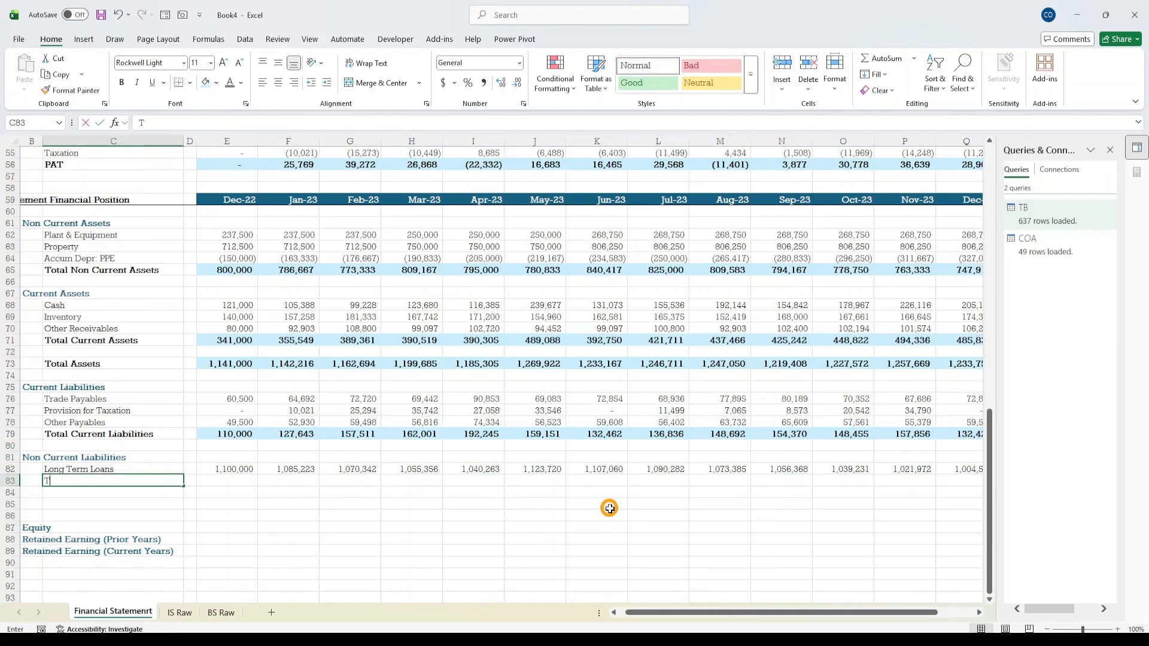
pyautogui.write('o')
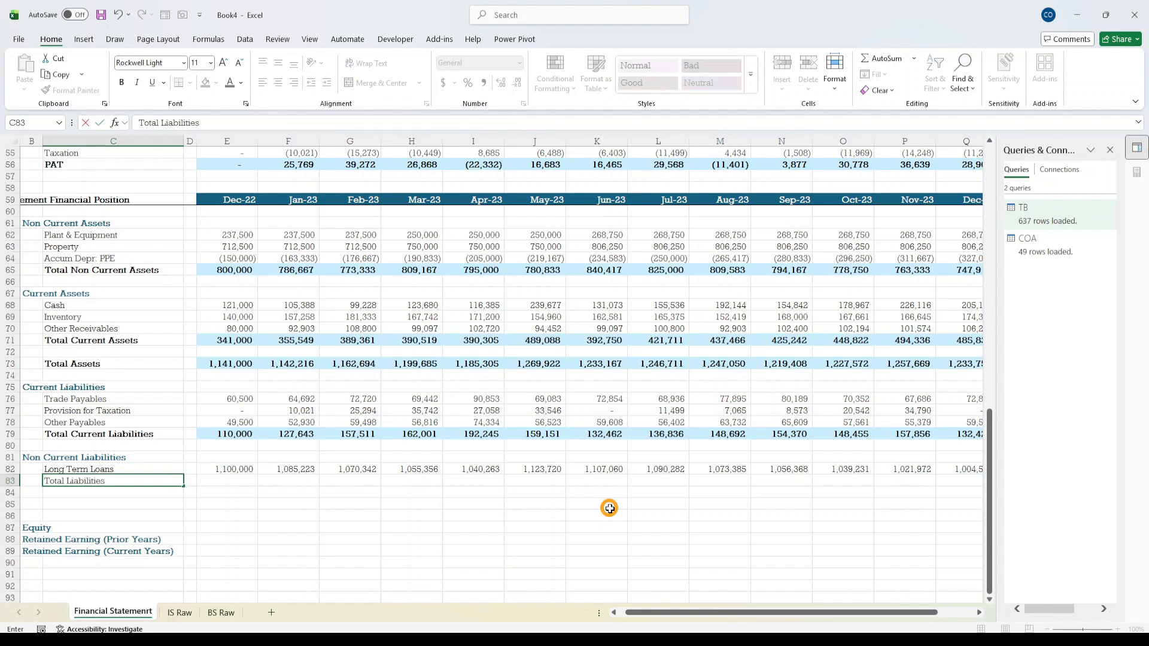
pyautogui.write('tal Liabilities')
pyautogui.press('Return')
pyautogui.press('Up')
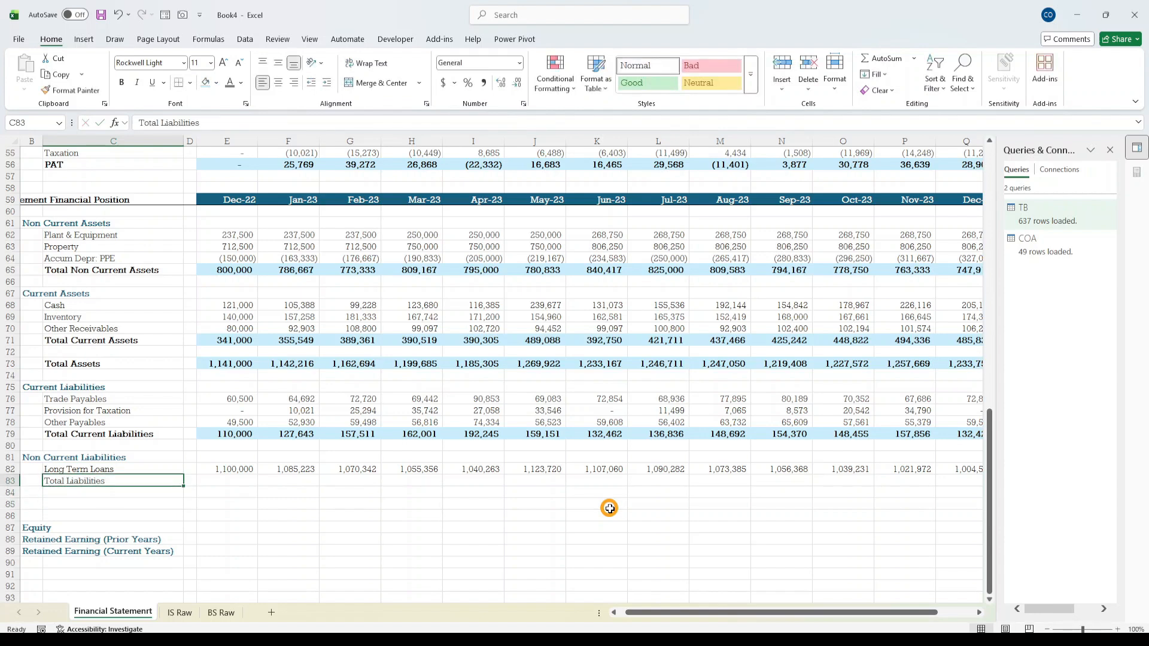
pyautogui.hotkey('ctrl', 'b')
# - Copy the Total Current Liabilities sum with its formatting from E79 to E83
pyautogui.press('Right')
pyautogui.press('Right')
pyautogui.press('Up')
pyautogui.press('Up')
pyautogui.press('Up')
pyautogui.press('Up')
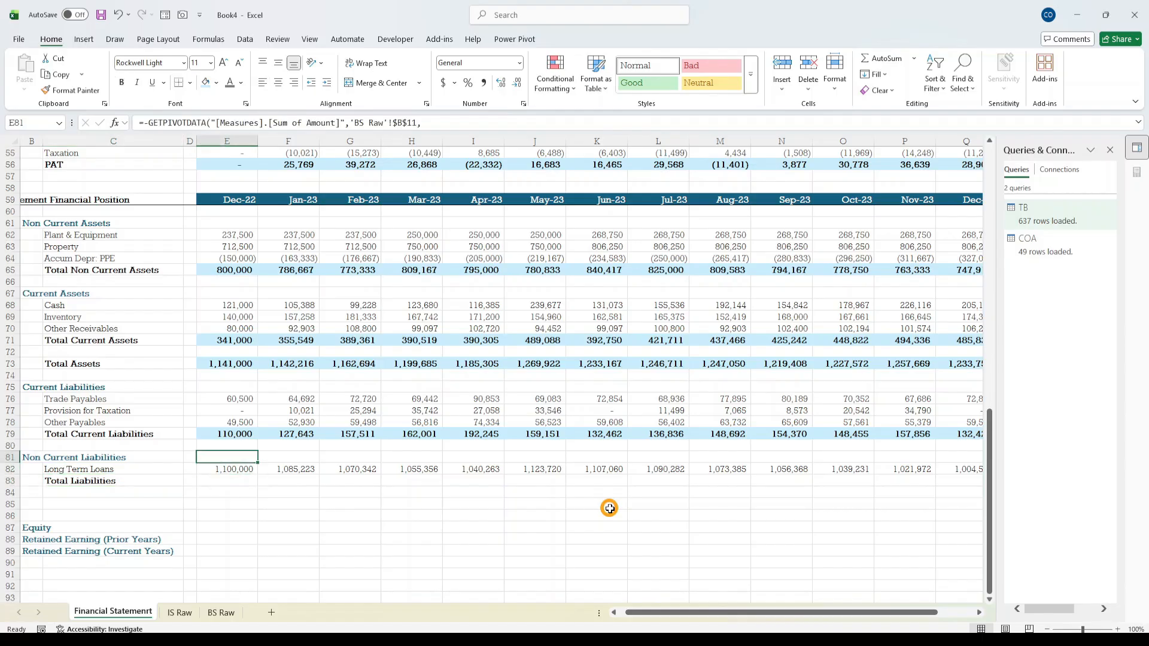
pyautogui.hotkey('ctrl', 'c')
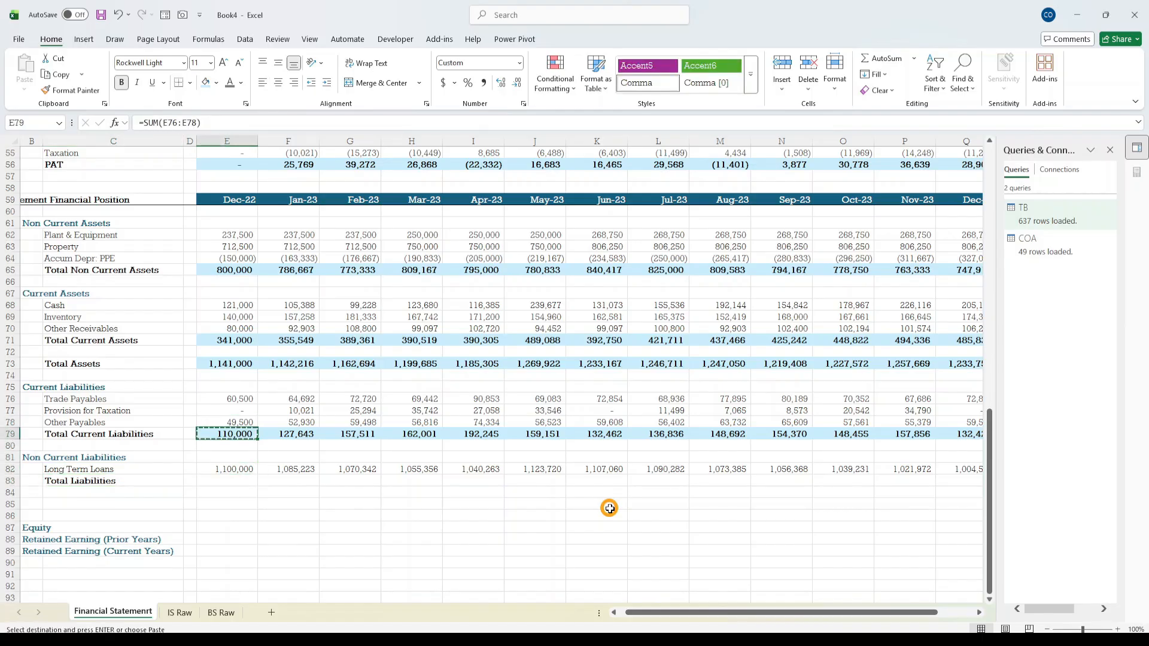
pyautogui.press('Down')
pyautogui.press('Down')
pyautogui.press('Down')
pyautogui.press('Down')
pyautogui.hotkey('ctrl', 'v')
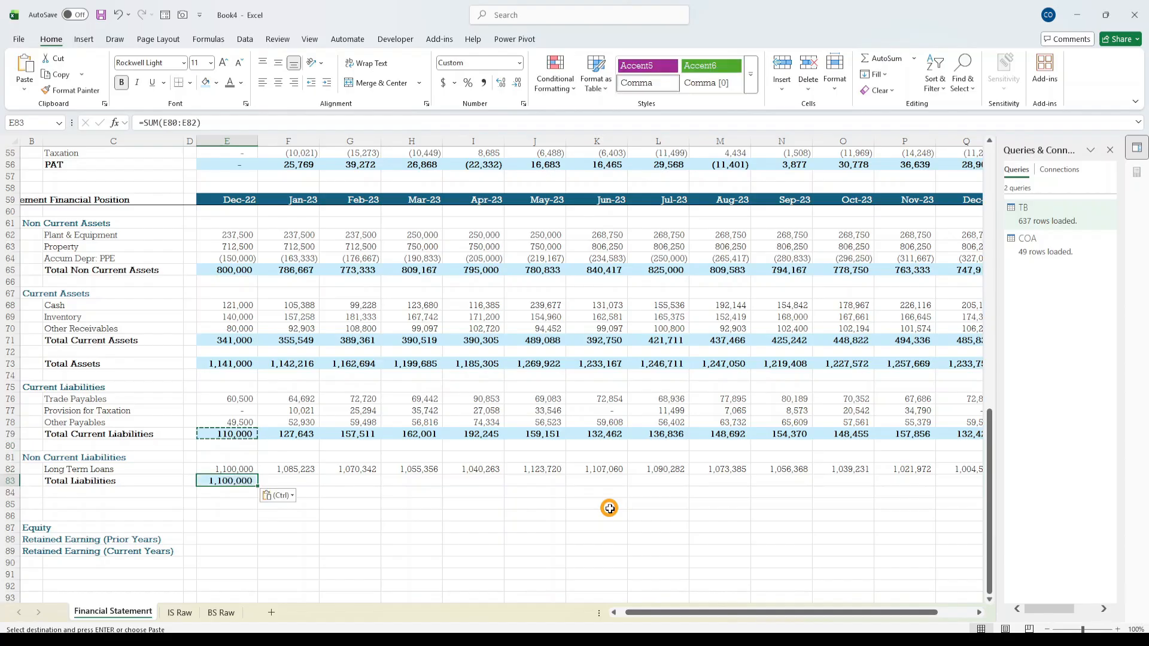
pyautogui.press('Escape')
# - Change the range of the sum in E83 so that it covers only E82, the Long Term Loans amount
pyautogui.press('Up')
pyautogui.press('Down')
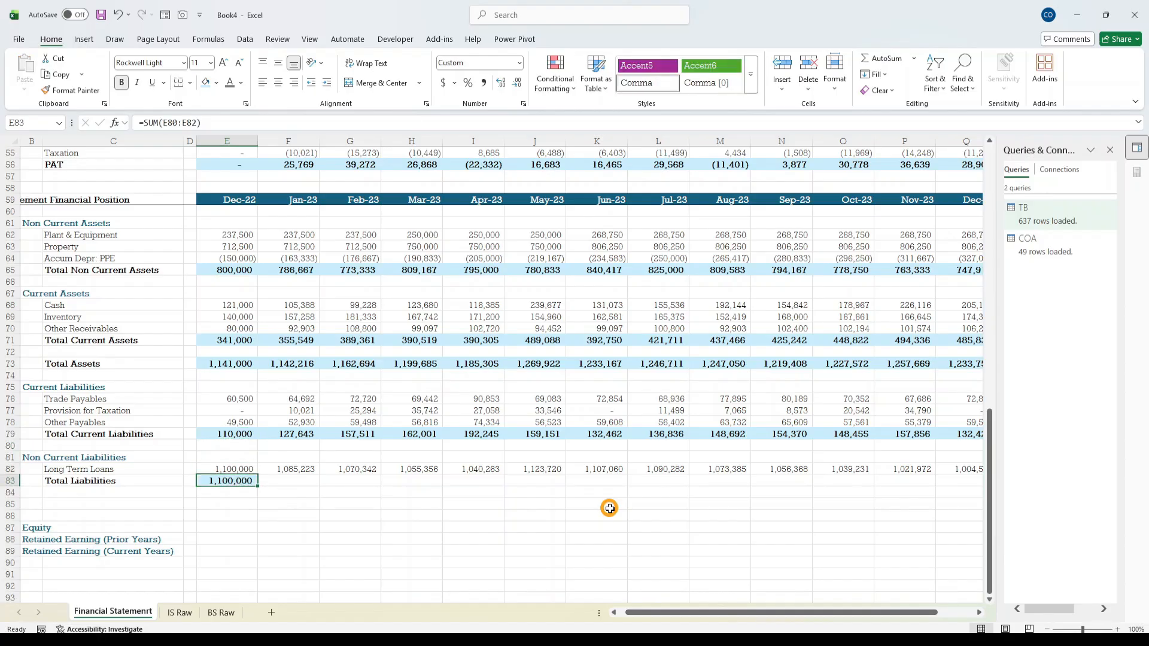
pyautogui.click(196, 122)
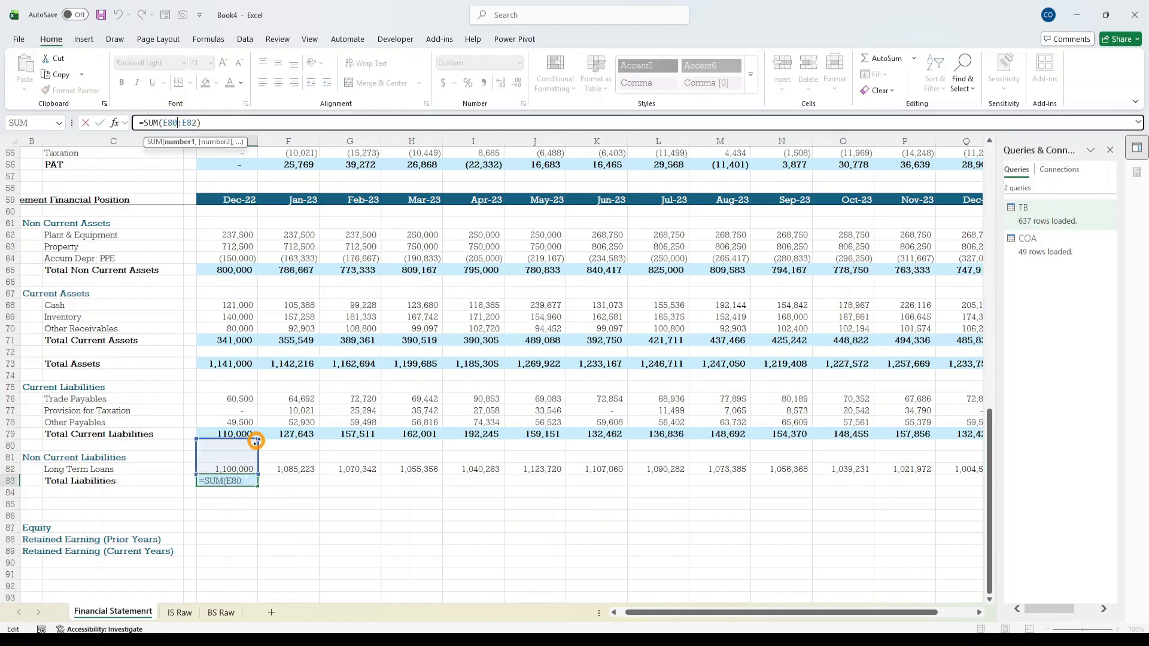
pyautogui.moveTo(256, 447); pyautogui.dragTo(253, 464)
pyautogui.hotkey('ctrl', 'Return')
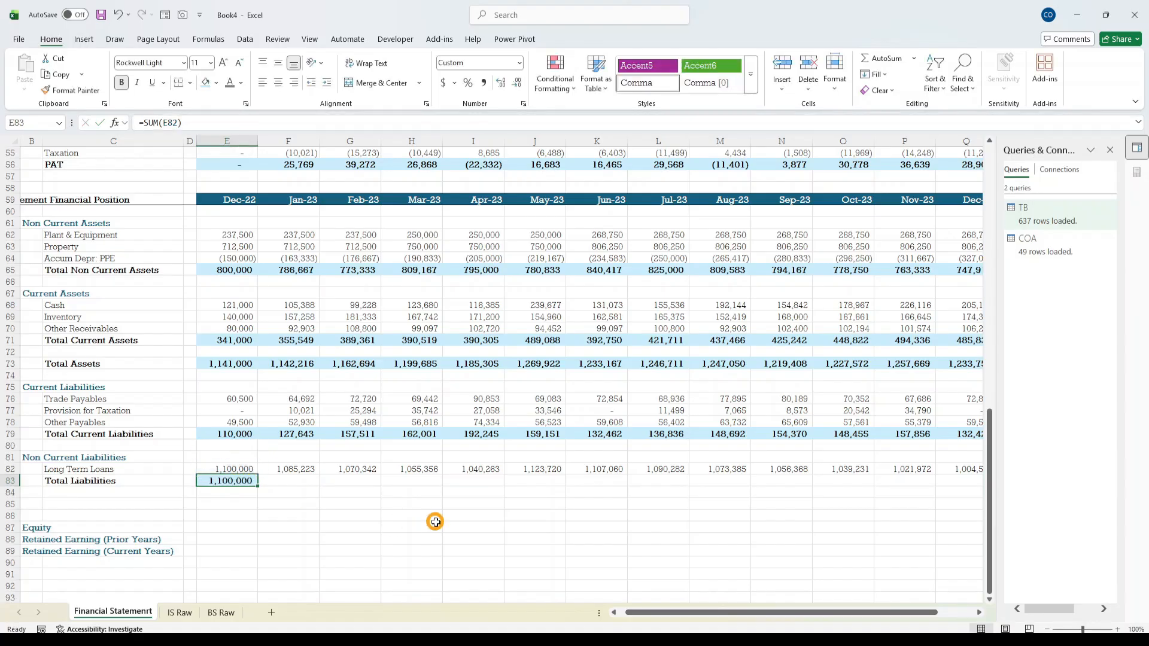
# - Fill the Total Liabilities sum from E83 across to the Dec-23 column, Q83
pyautogui.hotkey('shift', 'Right')
pyautogui.hotkey('shift', 'Right')
pyautogui.hotkey('shift', 'Right')
pyautogui.hotkey('shift', 'Right')
pyautogui.hotkey('shift', 'Right')
pyautogui.hotkey('shift', 'Right')
pyautogui.hotkey('shift', 'Right')
pyautogui.hotkey('shift', 'Right')
pyautogui.hotkey('shift', 'Right')
pyautogui.hotkey('shift', 'Right')
pyautogui.hotkey('shift', 'Right')
pyautogui.hotkey('shift', 'Right')
pyautogui.hotkey('shift', 'Right')
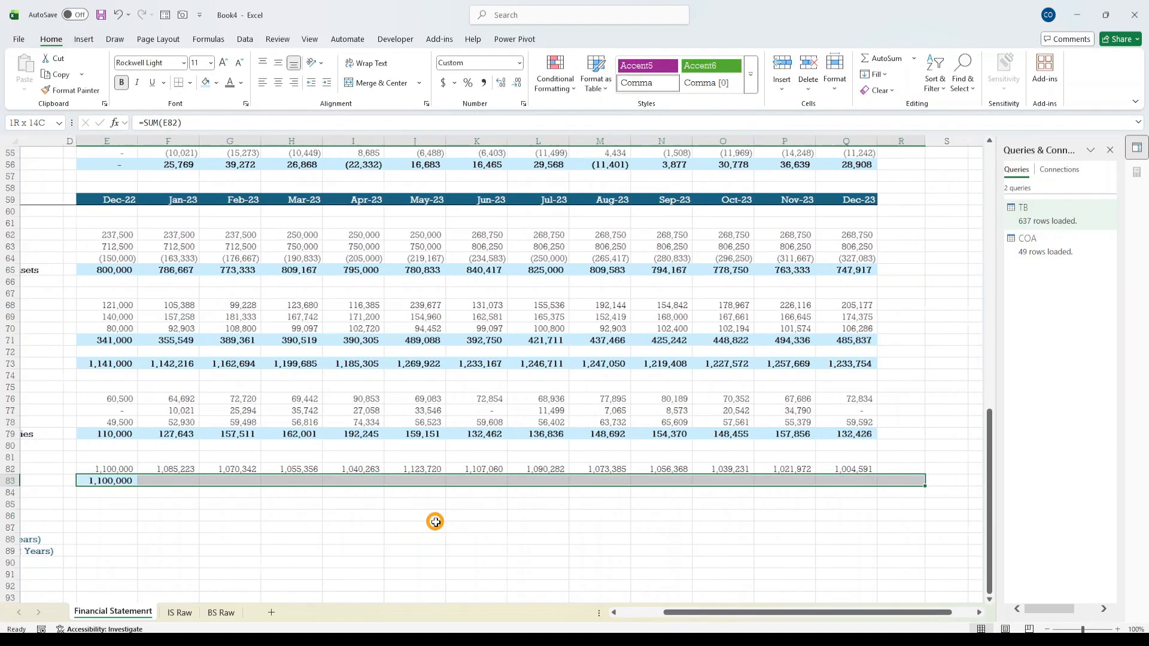
pyautogui.hotkey('shift', 'Left')
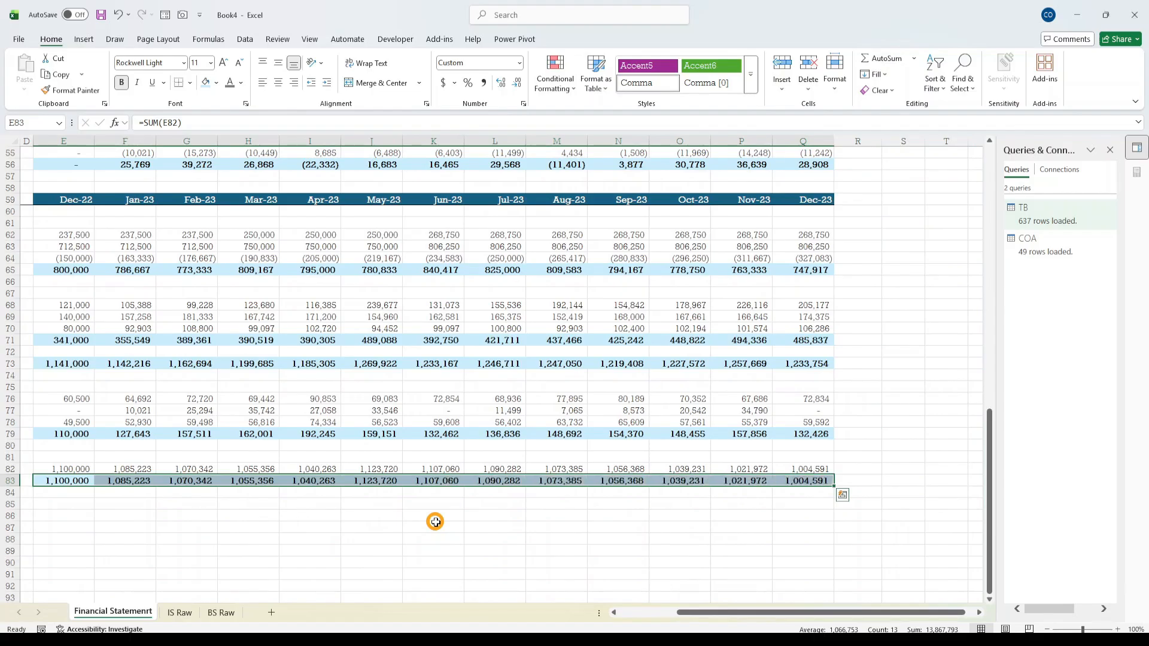
# - Delete the blank rows 85 and 86 above the Equity heading in the statement of financial position
pyautogui.press('Home')
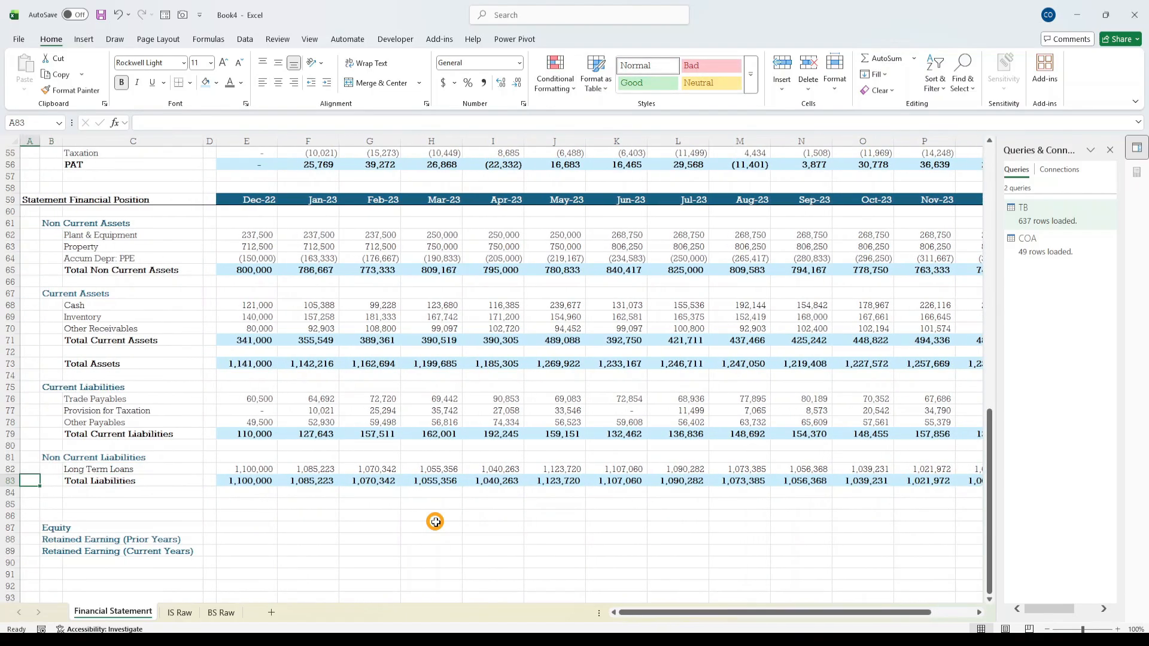
pyautogui.scroll(-3, 167, 357)
pyautogui.click(67, 399)
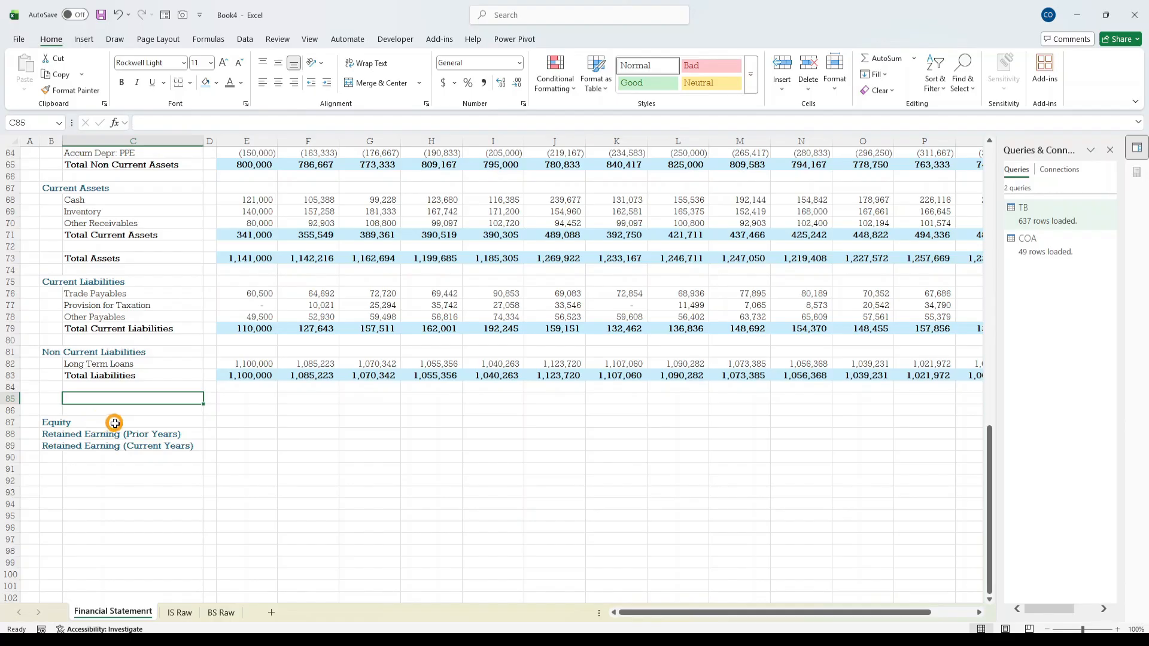
pyautogui.click(93, 377)
pyautogui.click(55, 398)
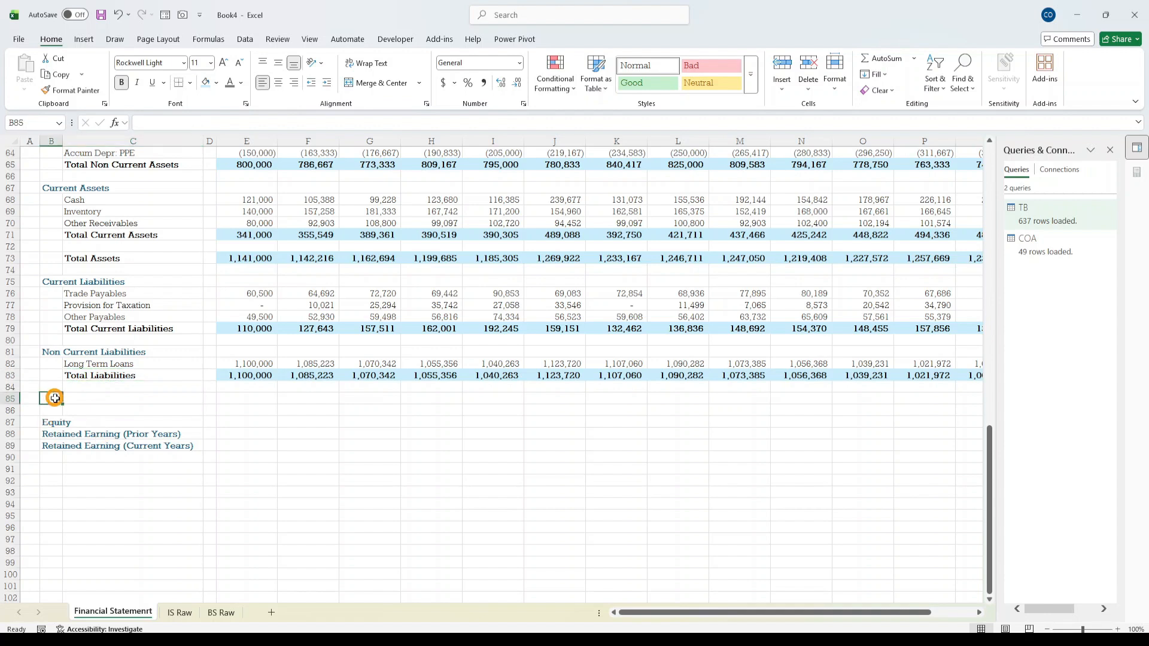
pyautogui.moveTo(55, 398)
pyautogui.mouseDown()
pyautogui.moveTo(55, 419)
pyautogui.moveTo(54, 408)
pyautogui.mouseUp()
pyautogui.hotkey('shift', 'space')
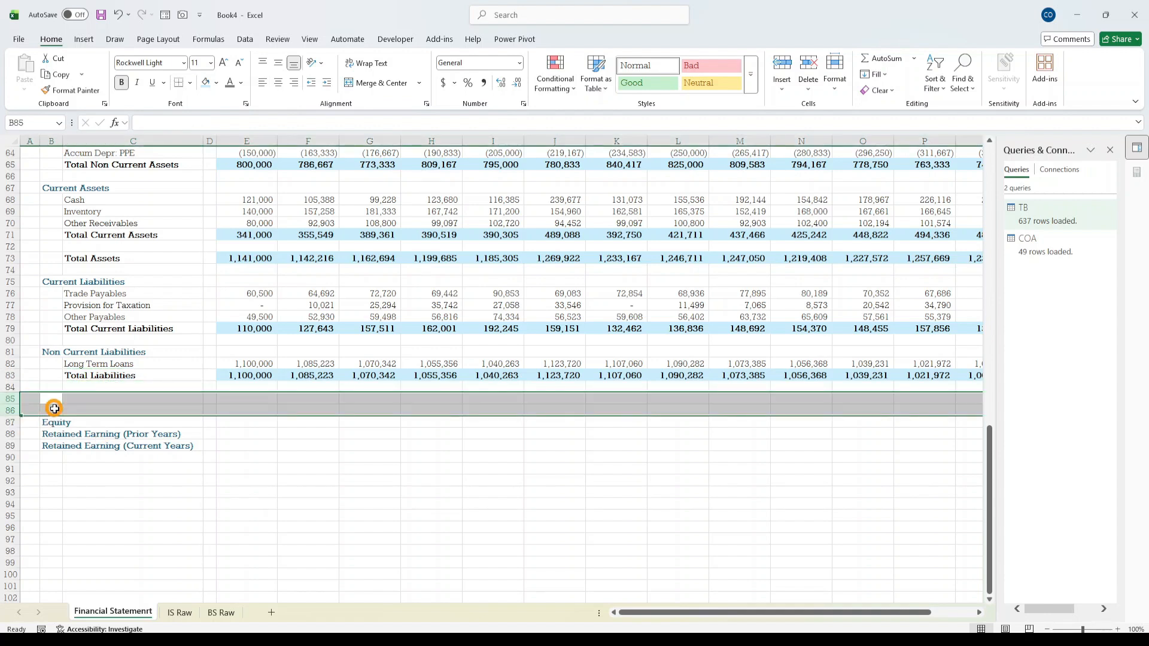
pyautogui.hotkey('ctrl', '-')
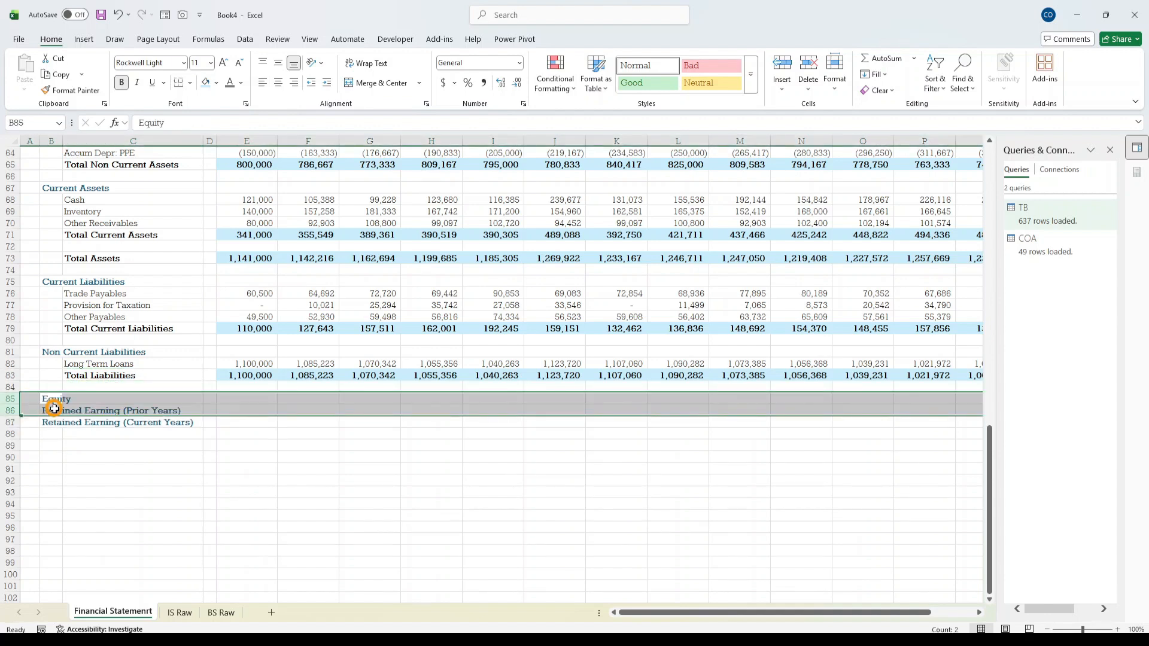
pyautogui.click(93, 411)
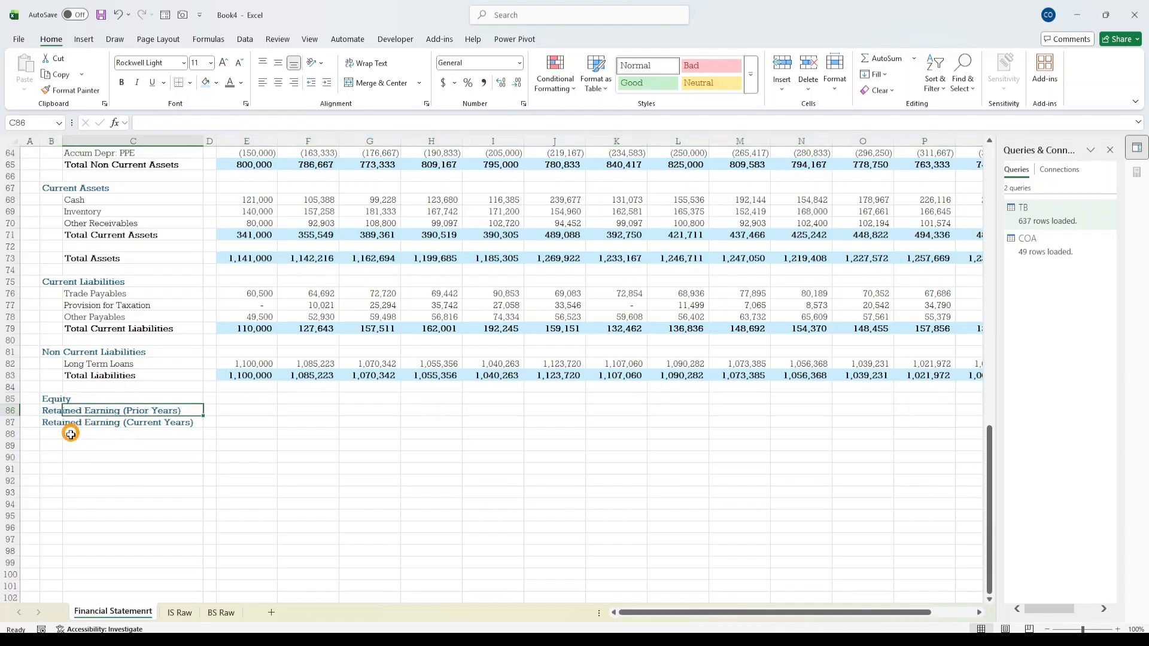
pyautogui.click(46, 410)
pyautogui.click(46, 436)
pyautogui.click(52, 413)
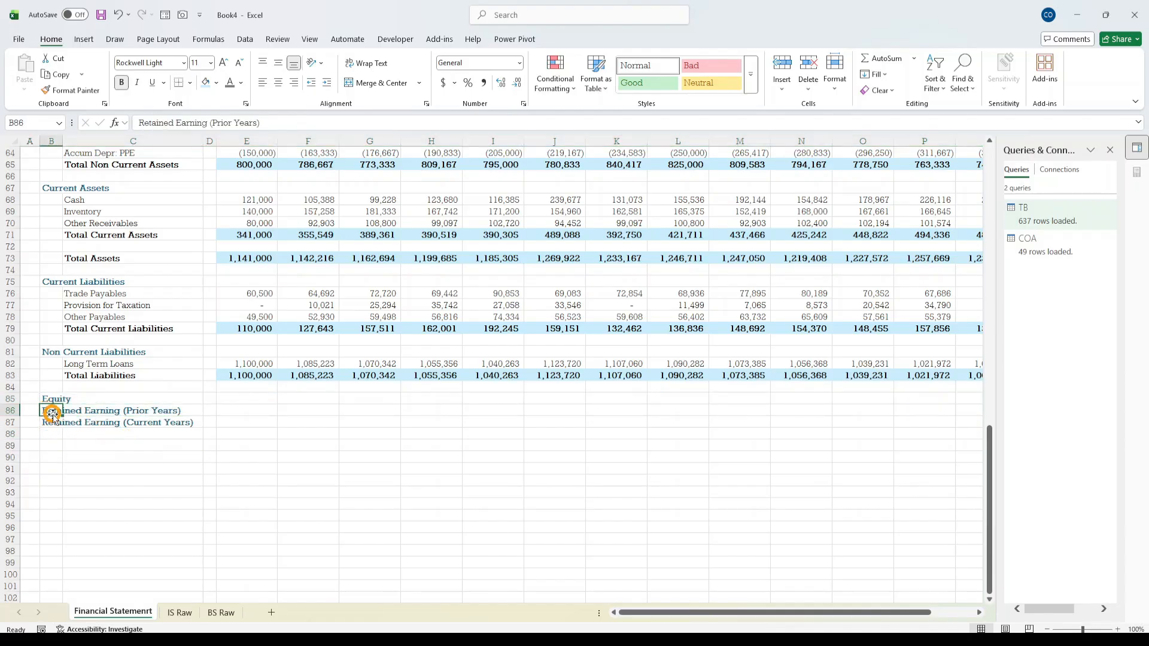
# - Copy the Shareholders' Contributions label from the BS Raw sheet into cell C90 of the financial statement sheet
pyautogui.click(218, 612)
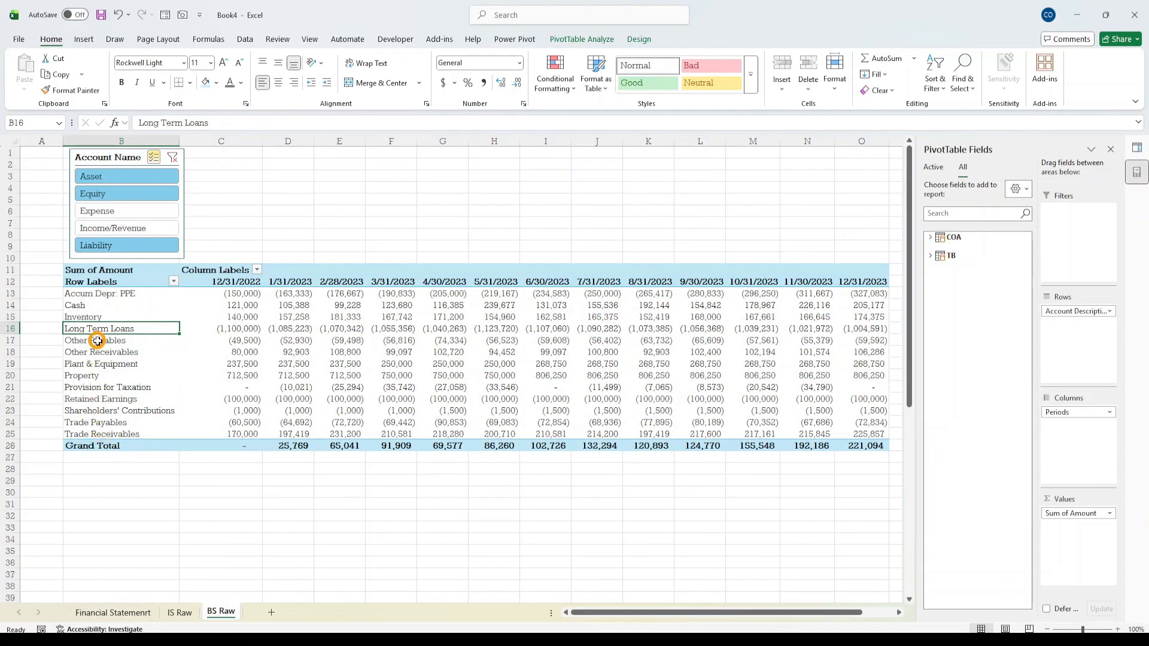
pyautogui.click(75, 364)
pyautogui.click(79, 375)
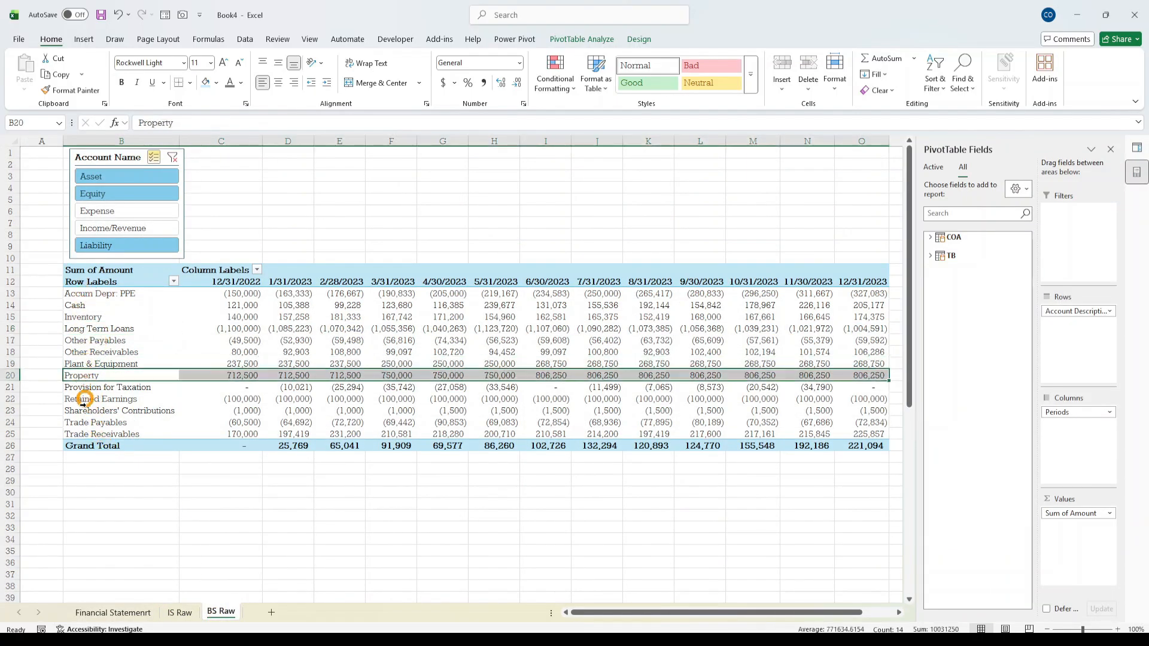
pyautogui.click(89, 410)
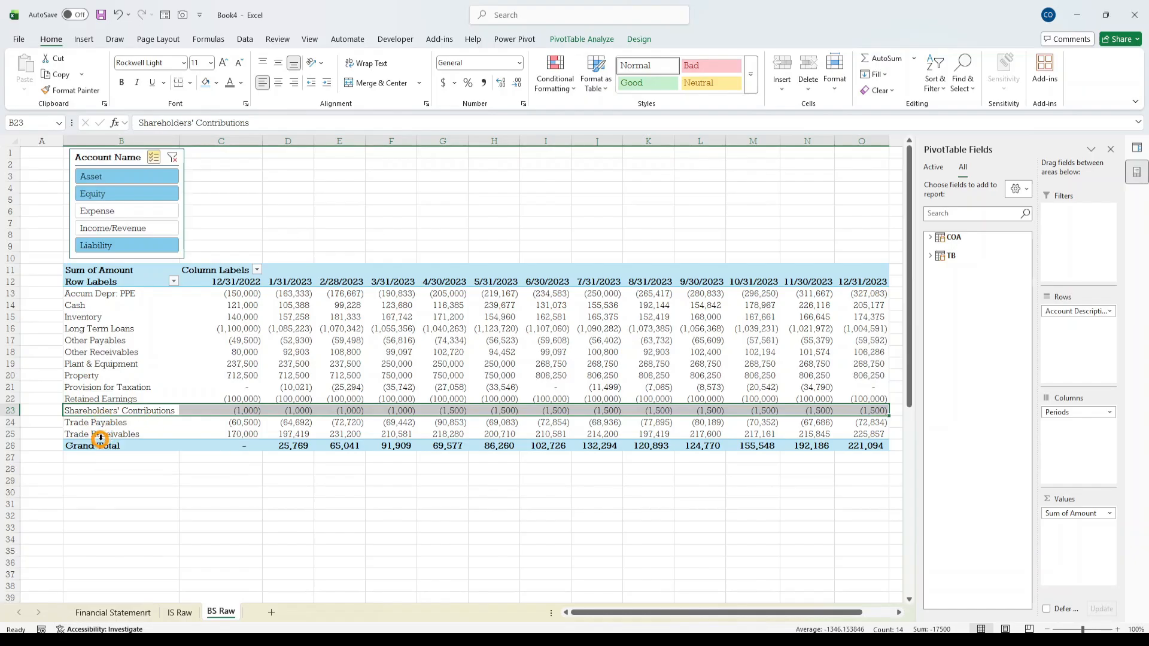
pyautogui.click(119, 467)
pyautogui.click(120, 412)
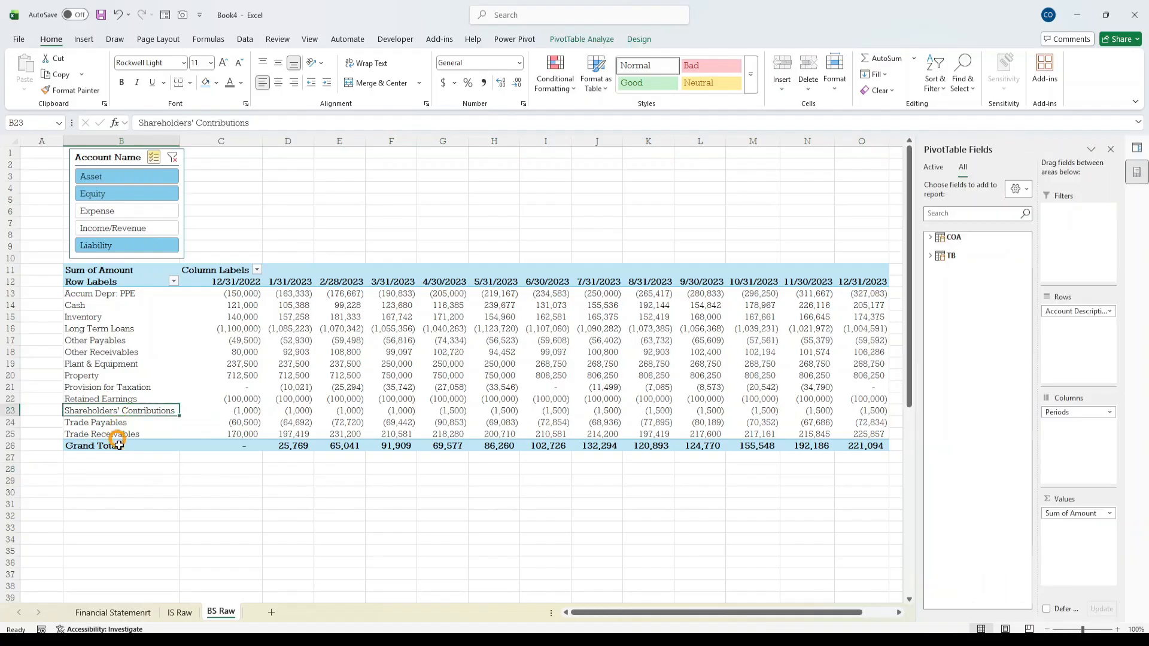
pyautogui.hotkey('ctrl', 'c')
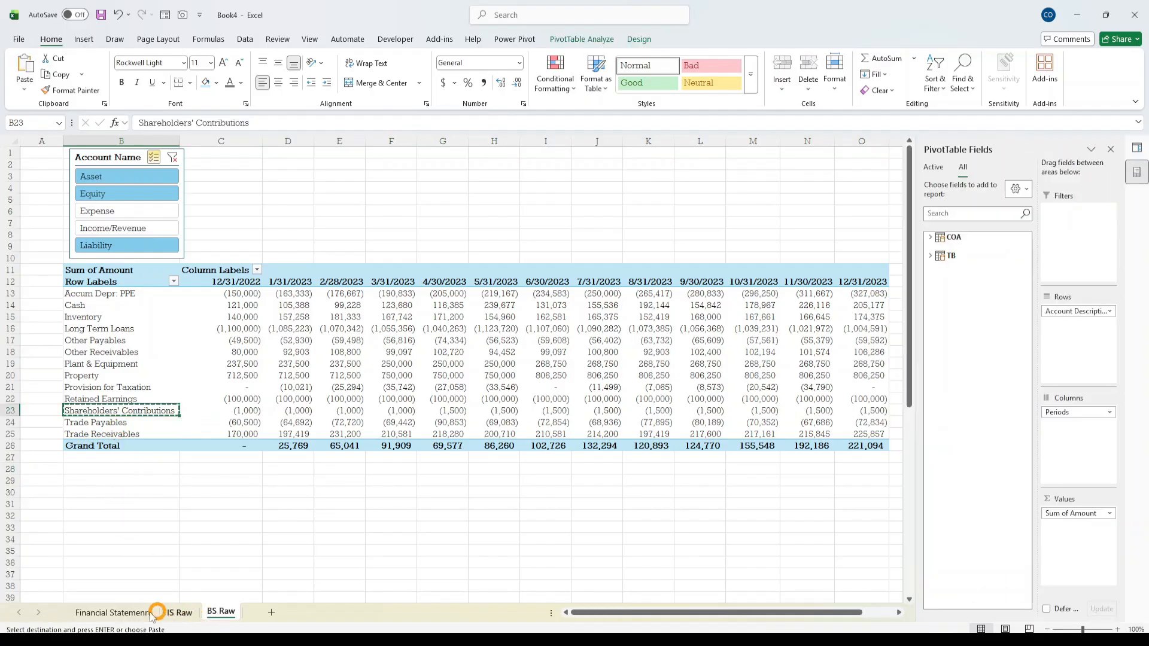
pyautogui.click(112, 611)
pyautogui.click(131, 527)
pyautogui.click(119, 459)
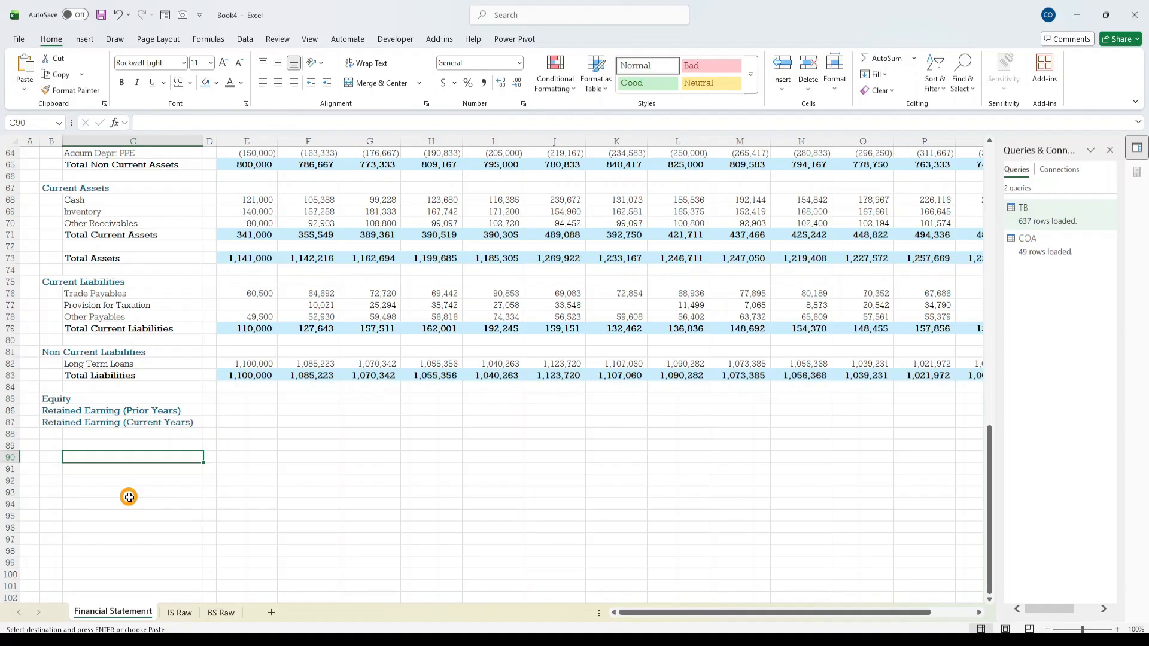
pyautogui.hotkey('ctrl', 'v')
# - Clear the two Retained Earning labels in B86:B87 and move the Shareholders' Contributions label from C90 to C86 under Equity
pyautogui.moveTo(45, 411); pyautogui.dragTo(45, 422)
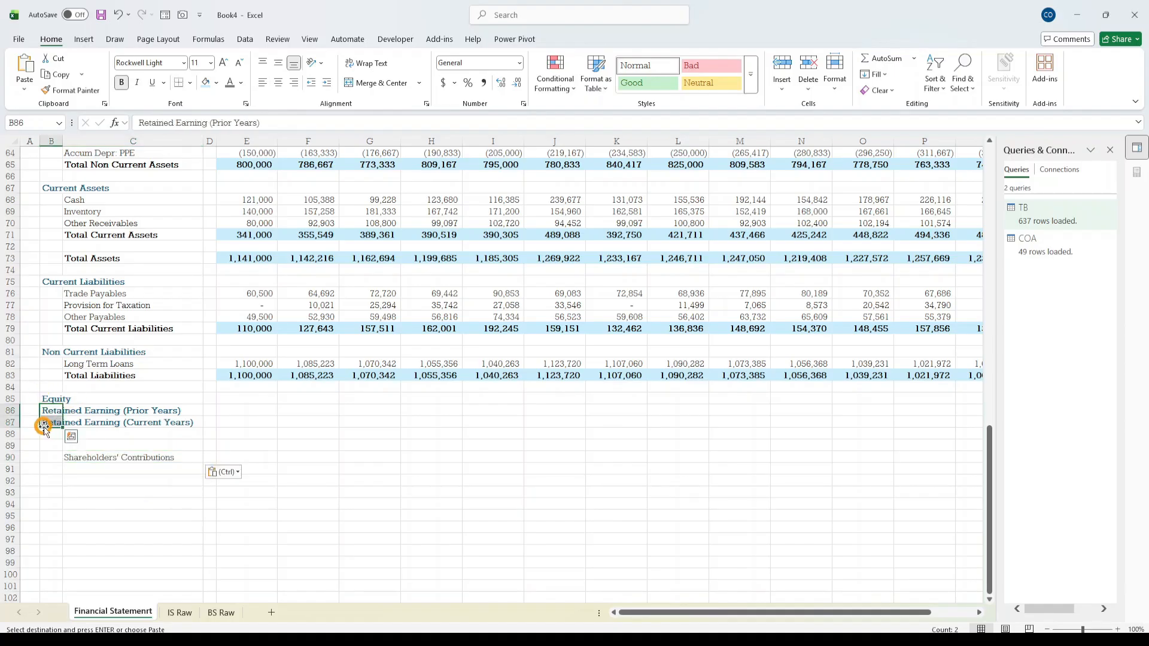
pyautogui.press('Delete')
pyautogui.click(87, 453)
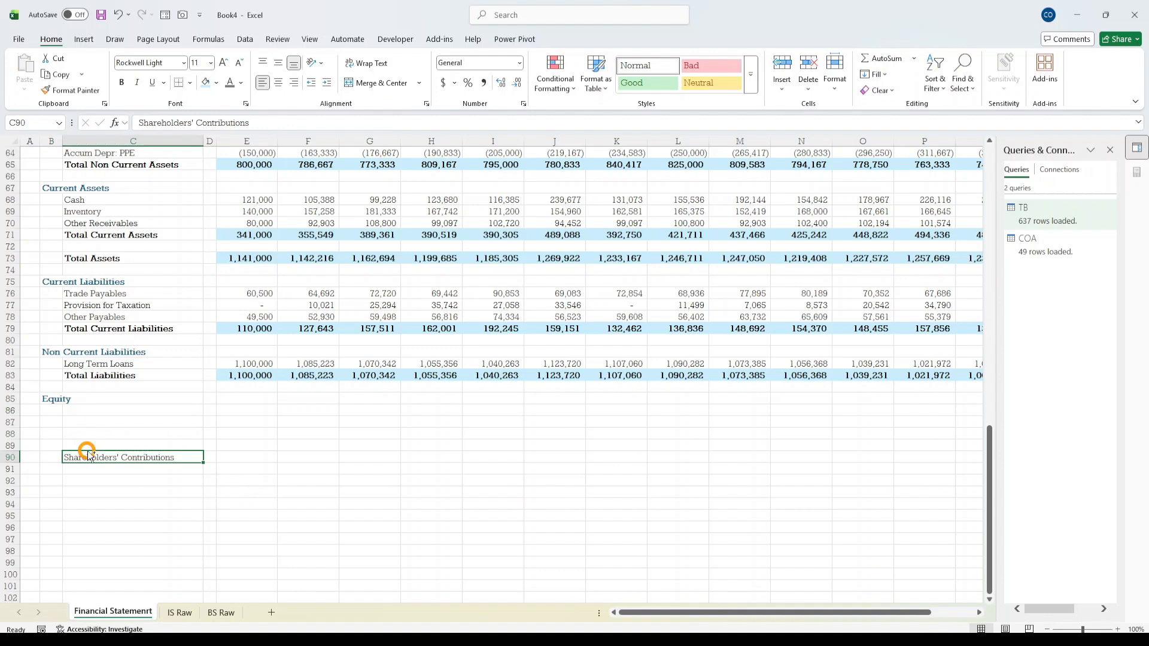
pyautogui.hotkey('ctrl', 'c')
pyautogui.press('Up')
pyautogui.press('Up')
pyautogui.press('Up')
pyautogui.press('Up')
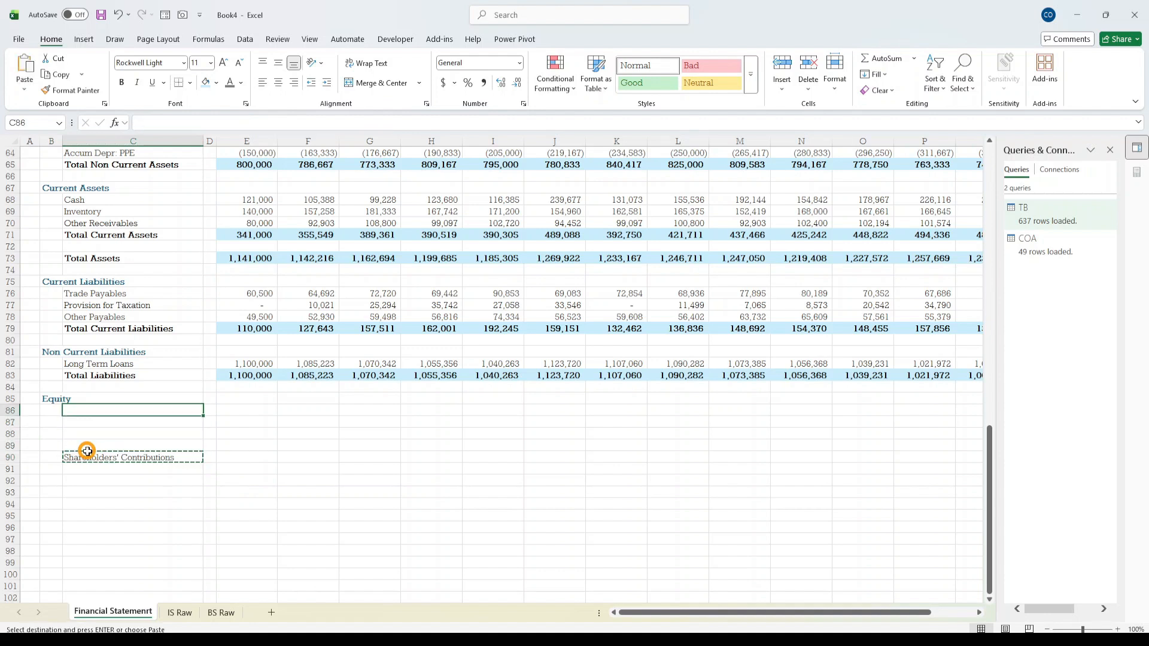
pyautogui.press('Return')
pyautogui.press('Return')
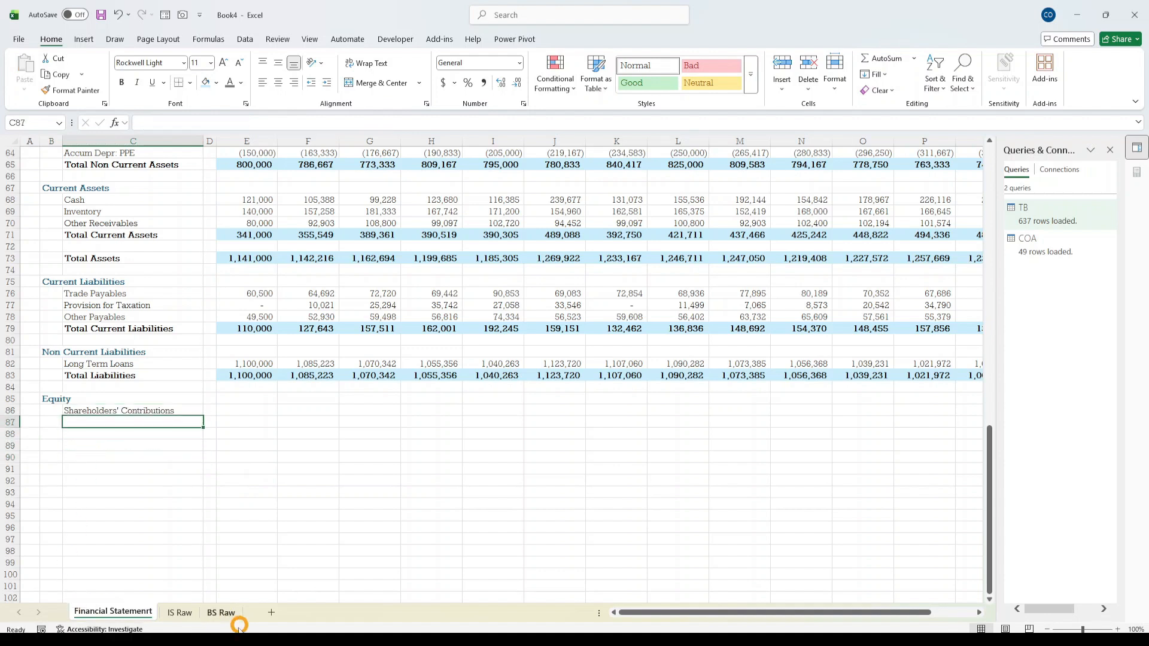
# - Copy the Retained Earnings label from the BS Raw sheet into cell C87 of the financial statement sheet
pyautogui.click(221, 611)
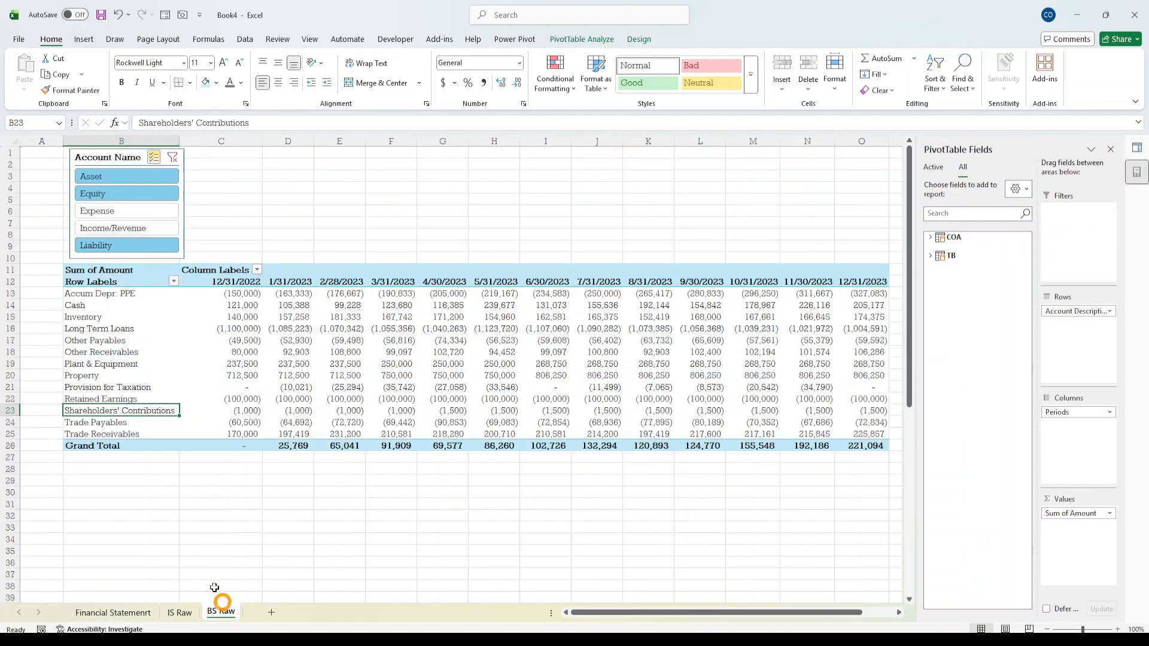
pyautogui.click(117, 399)
pyautogui.hotkey('ctrl', 'c')
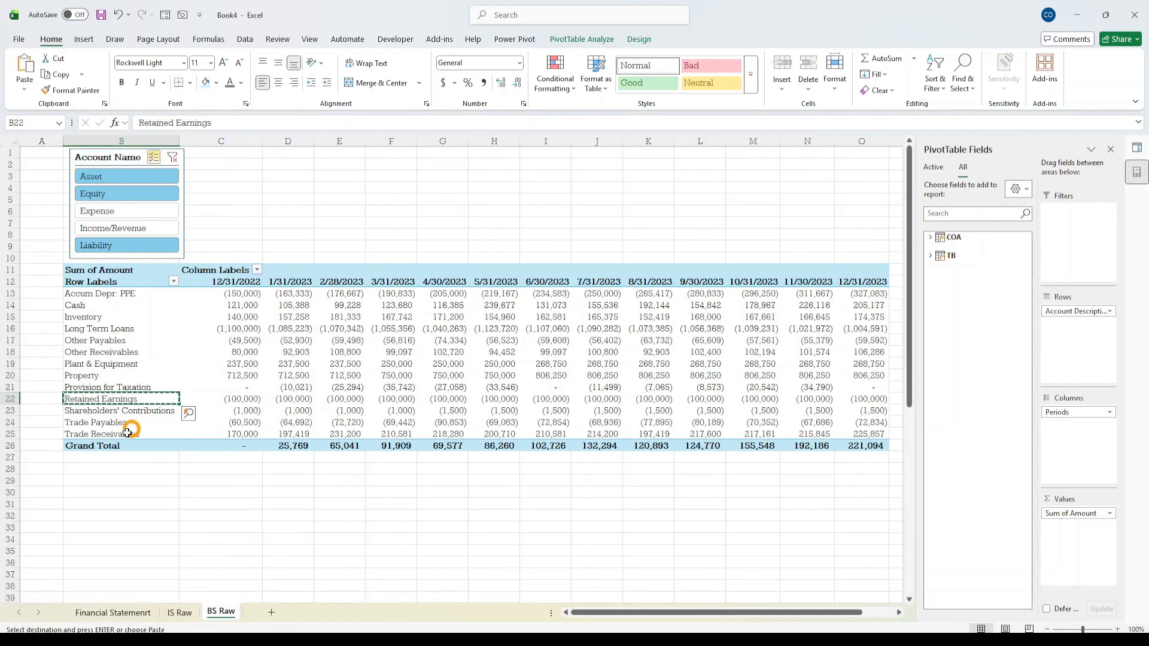
pyautogui.click(187, 612)
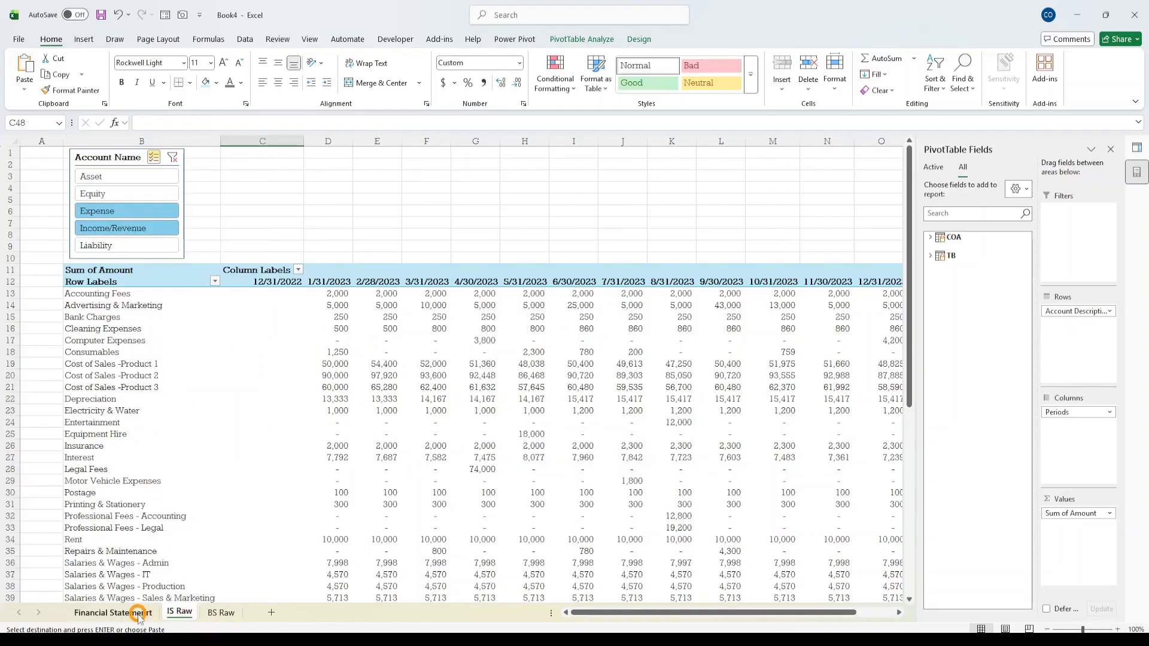
pyautogui.click(122, 612)
pyautogui.hotkey('ctrl', 'v')
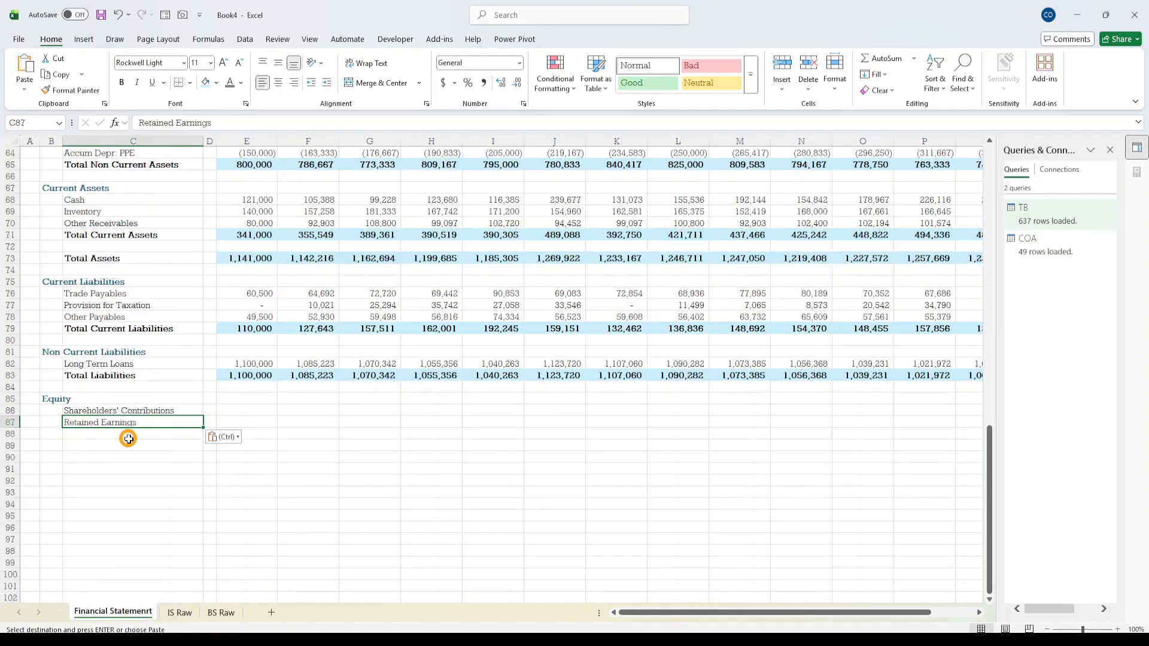
# - Enter the label "Retained Earning Current Years" in cell C88 below Retained Earnings
pyautogui.click(128, 437)
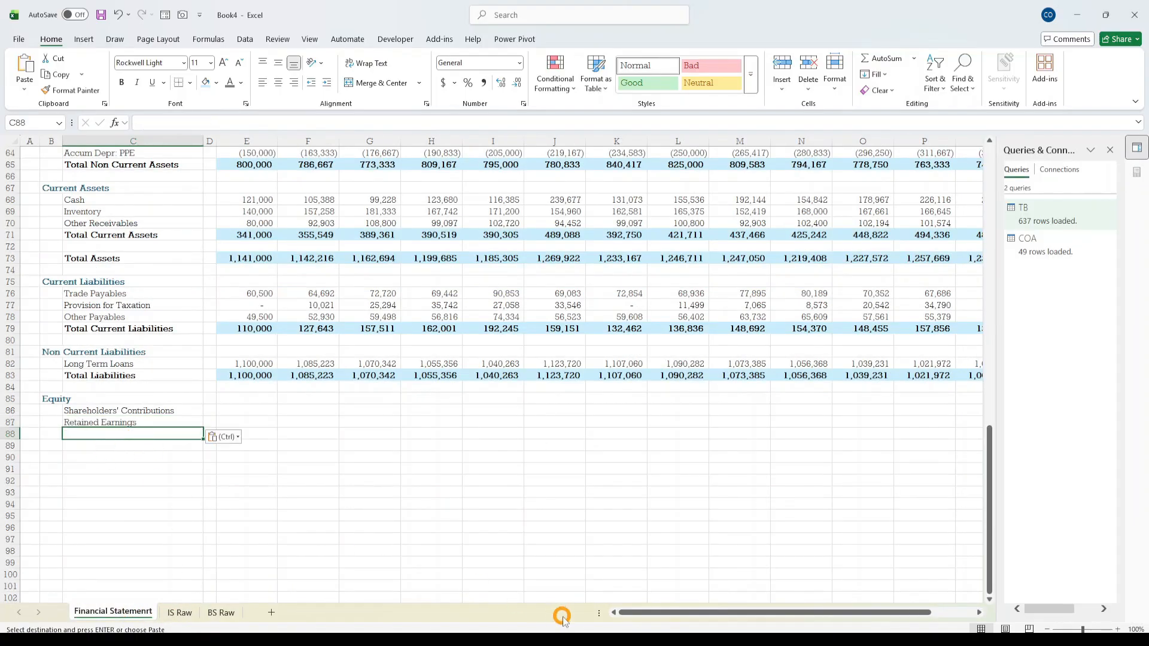
pyautogui.write('Retained Earning Current Years')
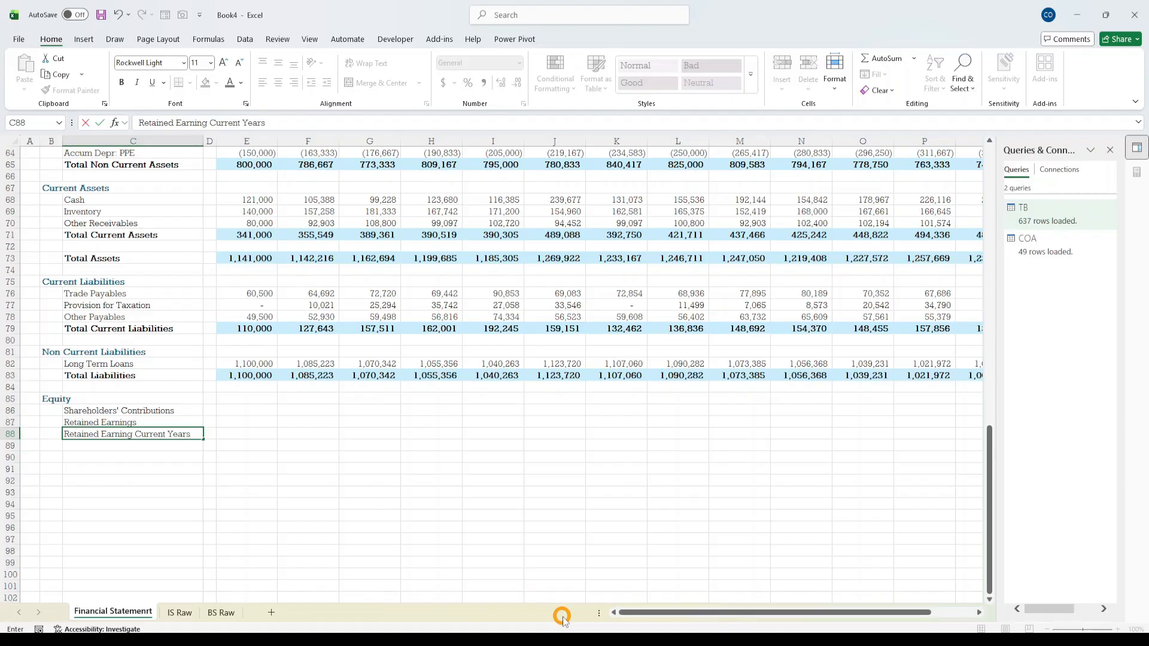
pyautogui.press('Return')
pyautogui.press('Down')
pyautogui.press('Down')
pyautogui.press('Up')
pyautogui.press('Up')
pyautogui.press('Up')
pyautogui.press('Up')
pyautogui.press('Down')
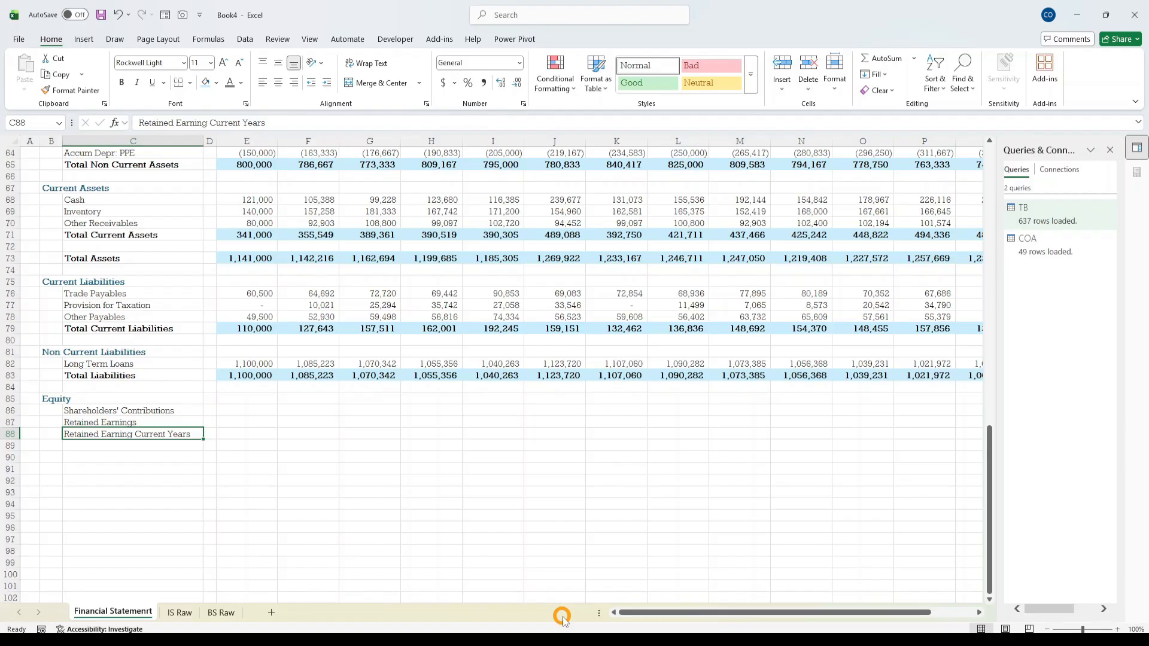
pyautogui.press('Down')
pyautogui.press('Down')
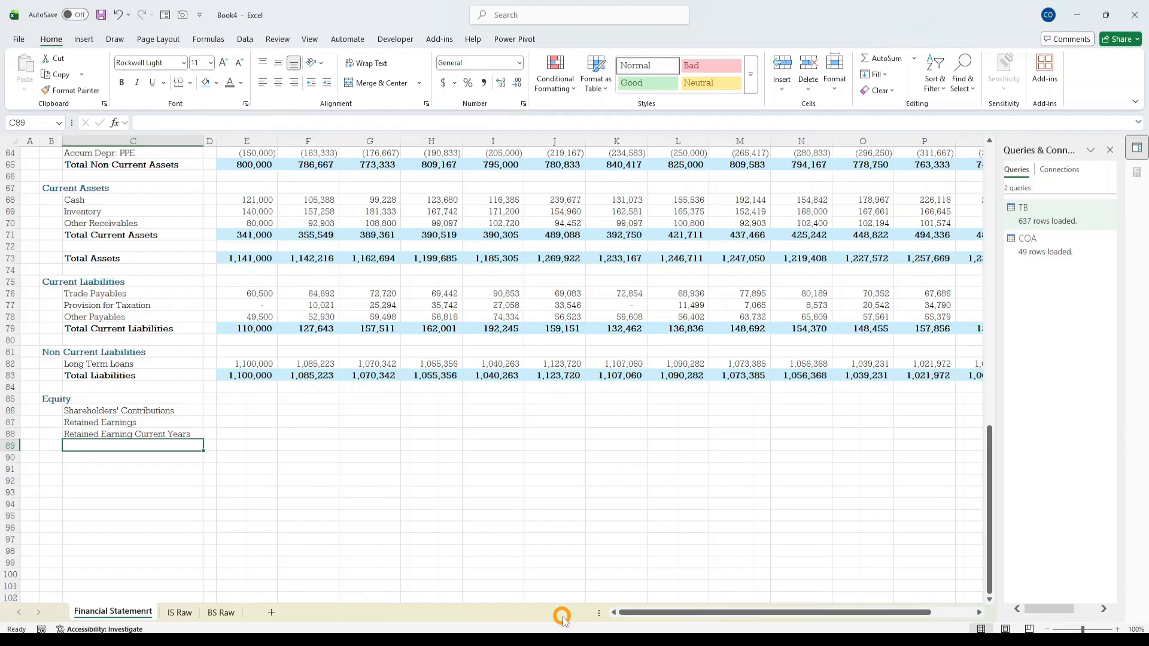
pyautogui.press('Up')
pyautogui.press('Up')
pyautogui.press('Up')
pyautogui.press('Up')
pyautogui.press('Up')
pyautogui.press('Down')
pyautogui.press('Down')
pyautogui.press('Down')
pyautogui.press('Down')
pyautogui.press('Down')
pyautogui.press('Up')
pyautogui.press('Up')
pyautogui.press('Up')
pyautogui.press('Down')
pyautogui.press('Down')
pyautogui.press('Up')
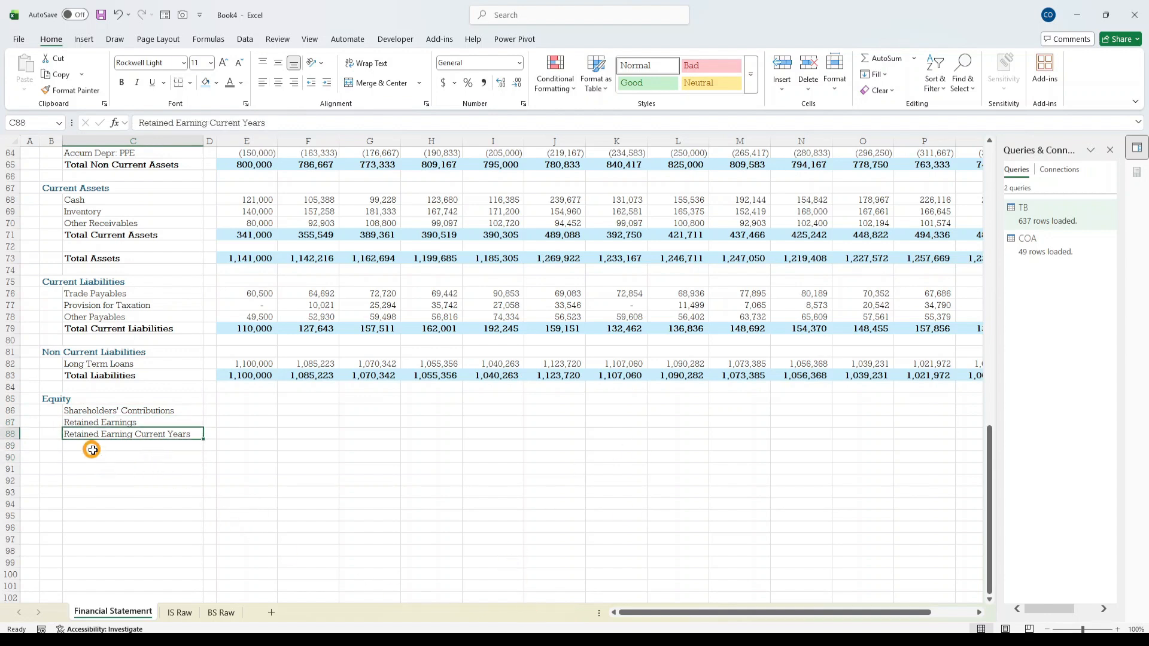
# - Enter the label "Total Equity" in cell C89 and make it bold
pyautogui.click(95, 449)
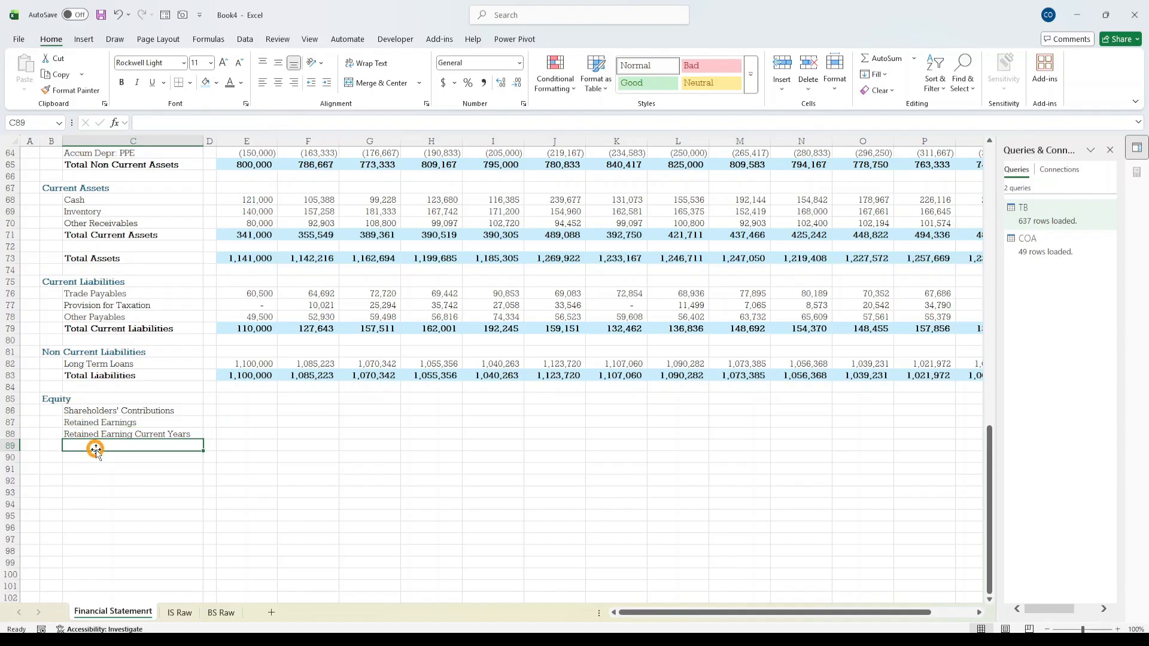
pyautogui.write('Total Equity')
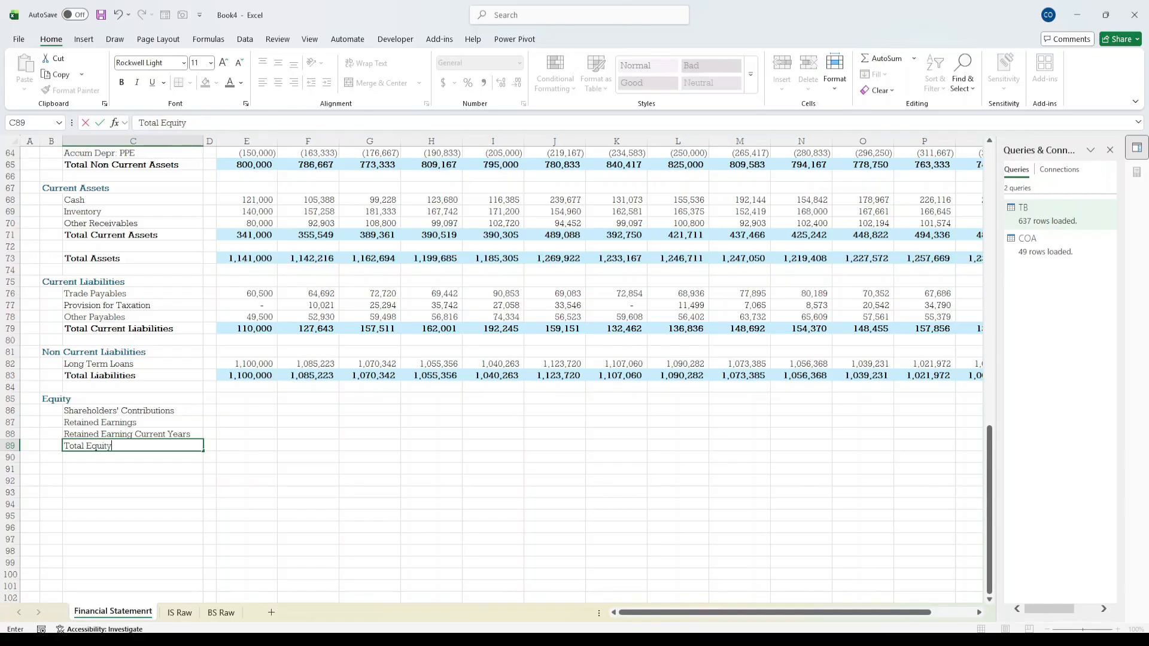
pyautogui.hotkey('ctrl', 'Return')
pyautogui.press('Down')
pyautogui.press('Up')
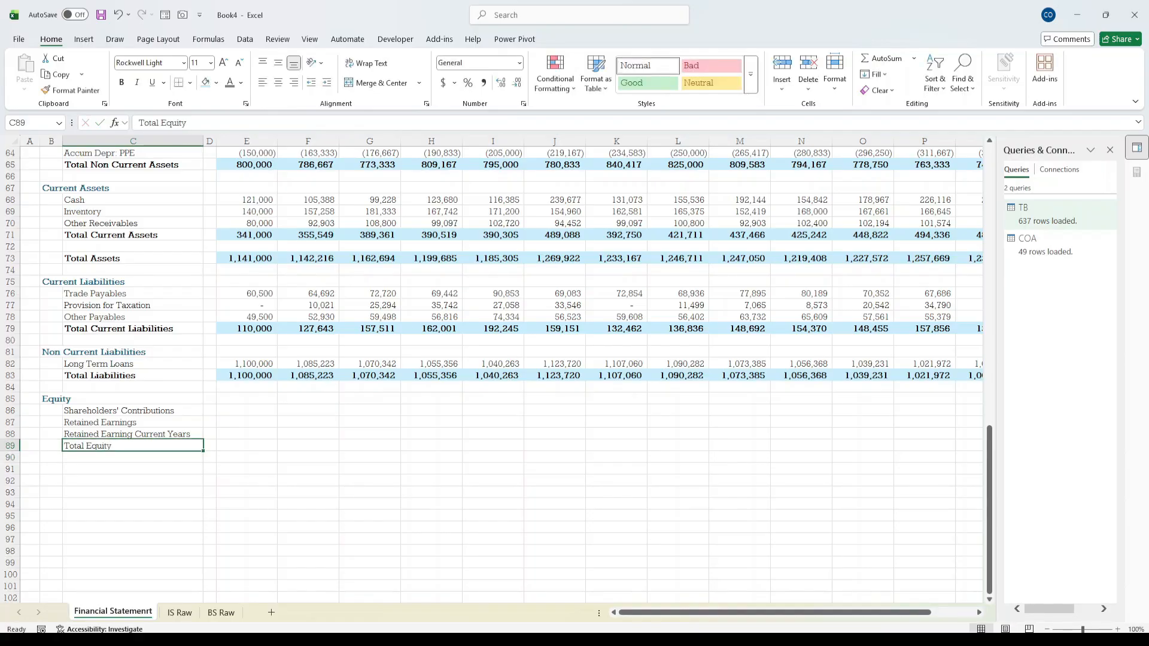
pyautogui.hotkey('ctrl', 'b')
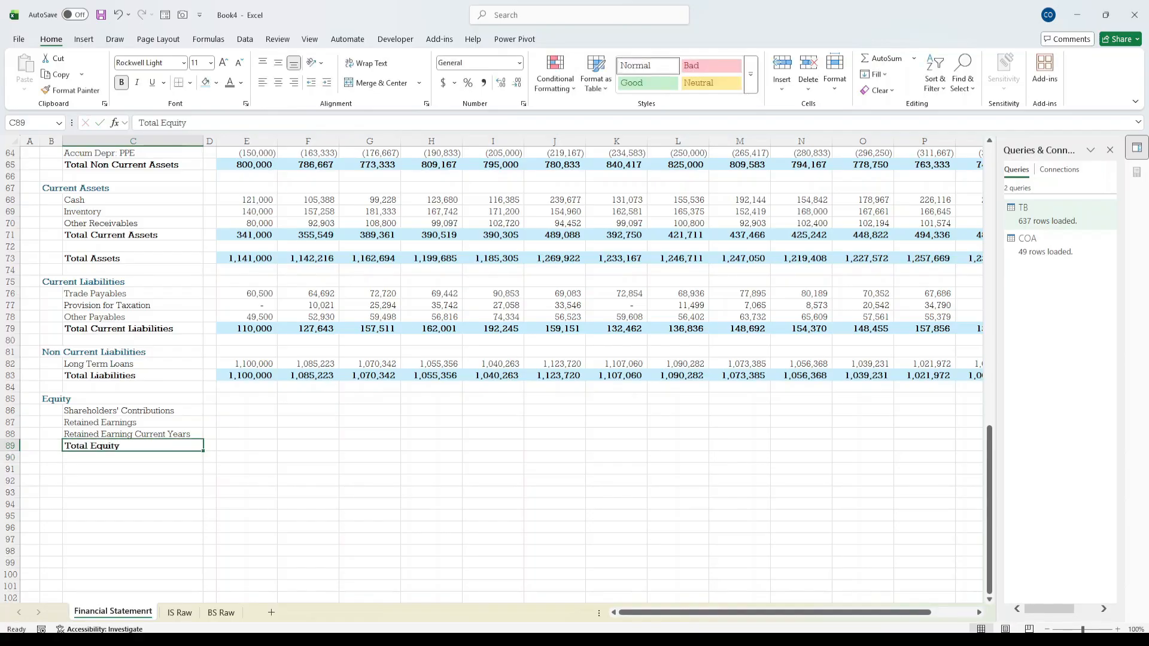
# - Copy the Dec-22 Total Current Liabilities sum formula with its formatting into the Total Equity row at E89
pyautogui.click(255, 374)
pyautogui.click(262, 318)
pyautogui.click(267, 329)
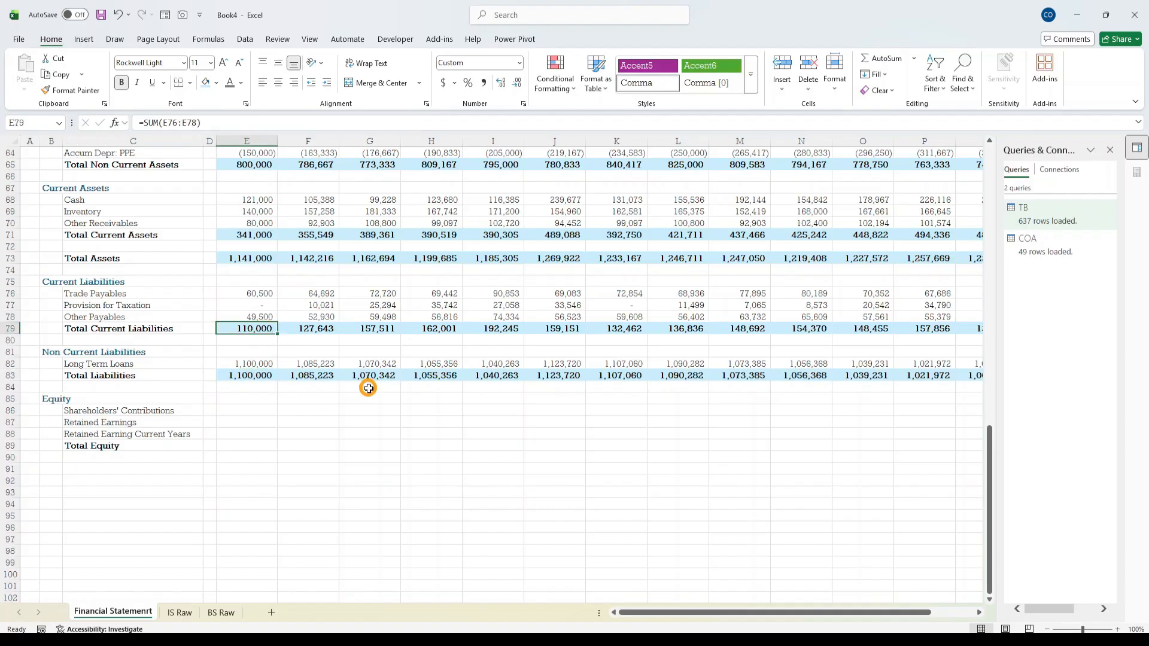
pyautogui.hotkey('ctrl', 'c')
pyautogui.click(245, 445)
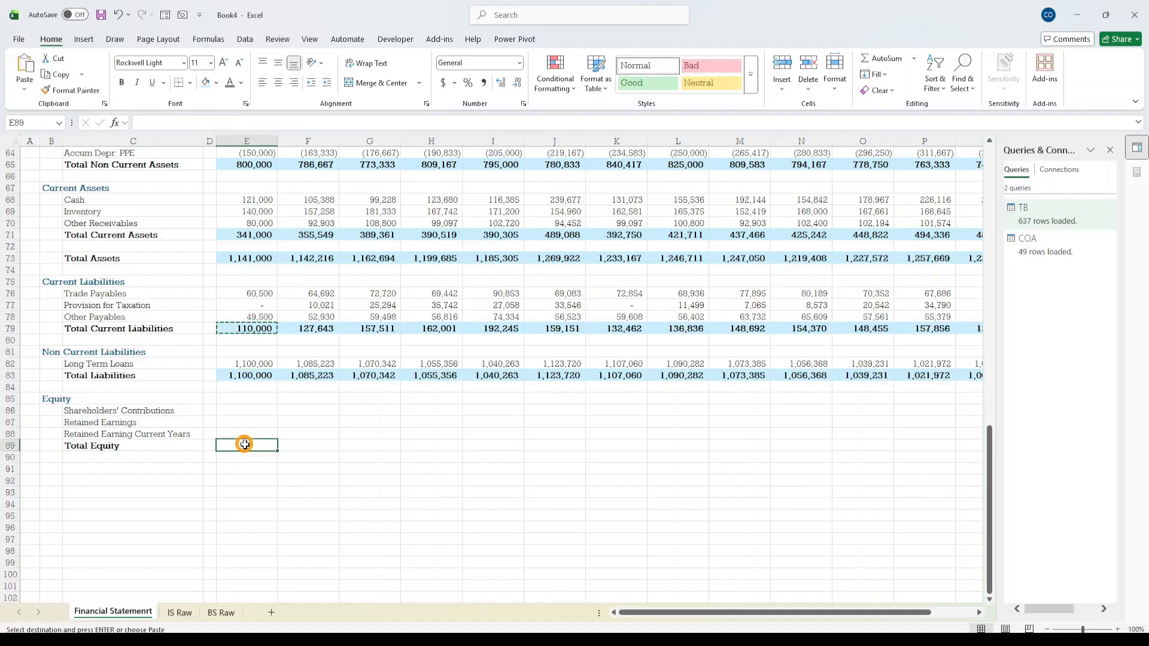
pyautogui.hotkey('alt', '=')
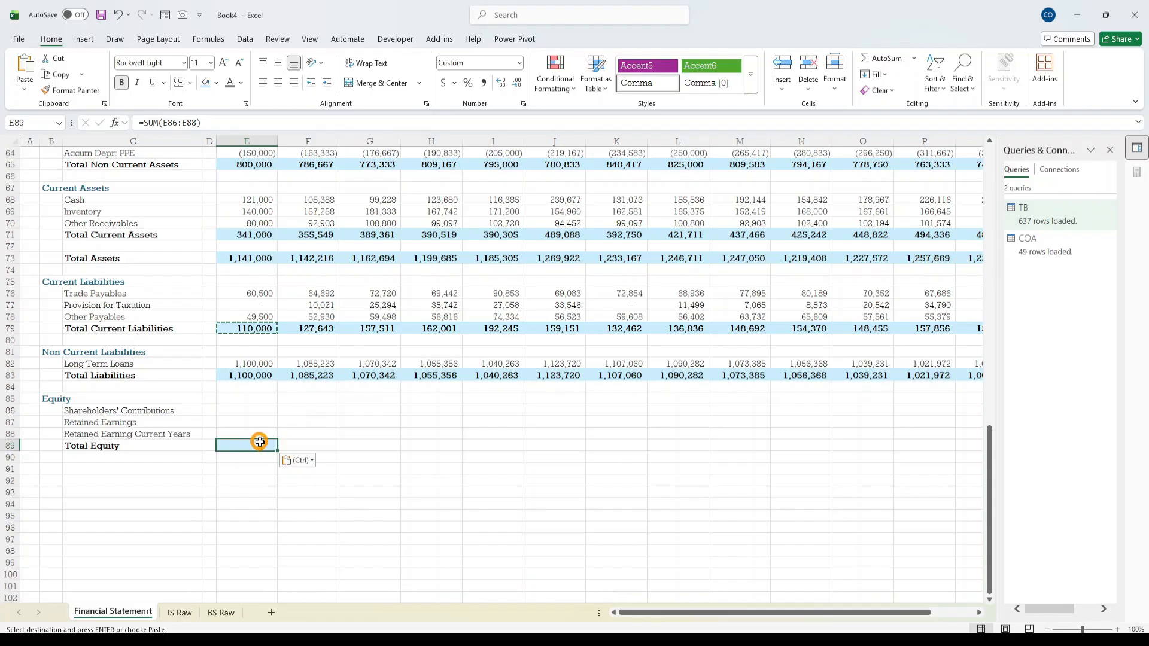
pyautogui.press('Escape')
pyautogui.click(420, 459)
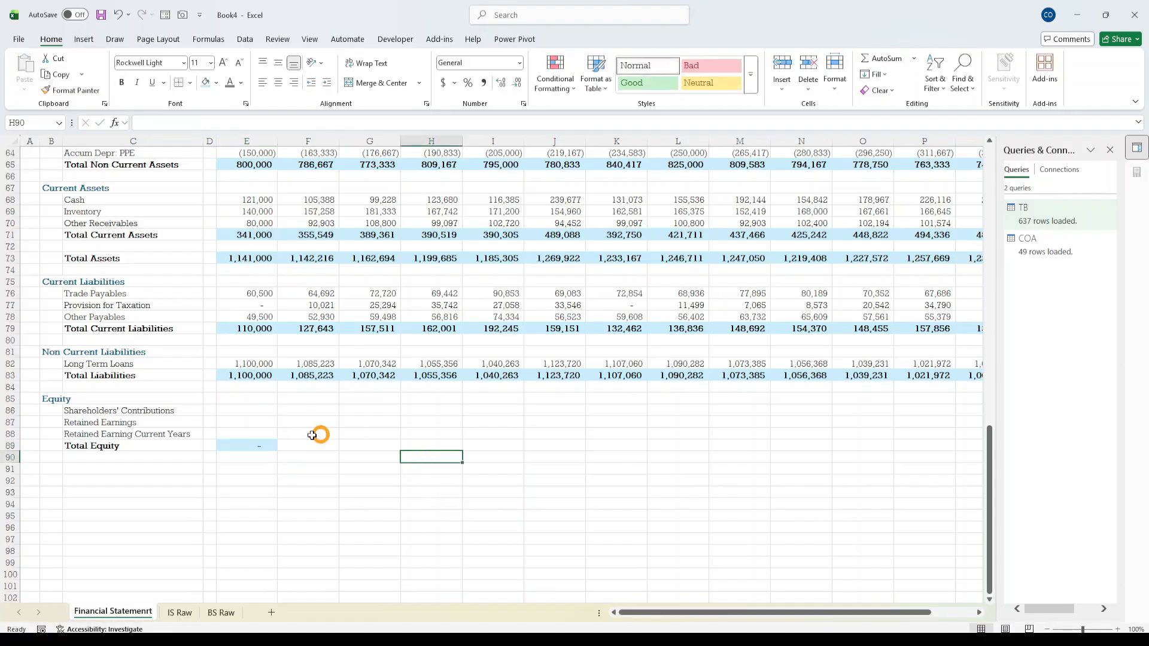
# - Copy the Long Term Loans formulas in E82:Q82 into the three Equity line rows, E86:Q88
pyautogui.click(251, 444)
pyautogui.click(248, 413)
pyautogui.click(255, 363)
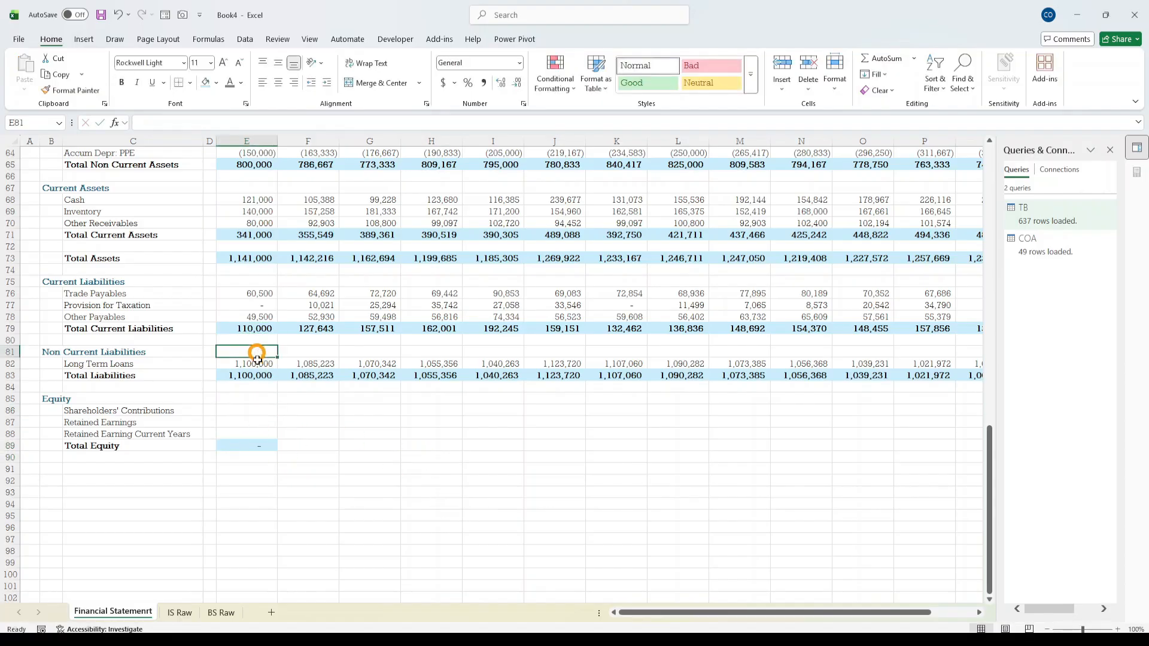
pyautogui.hotkey('ctrl', 'shift', 'Right')
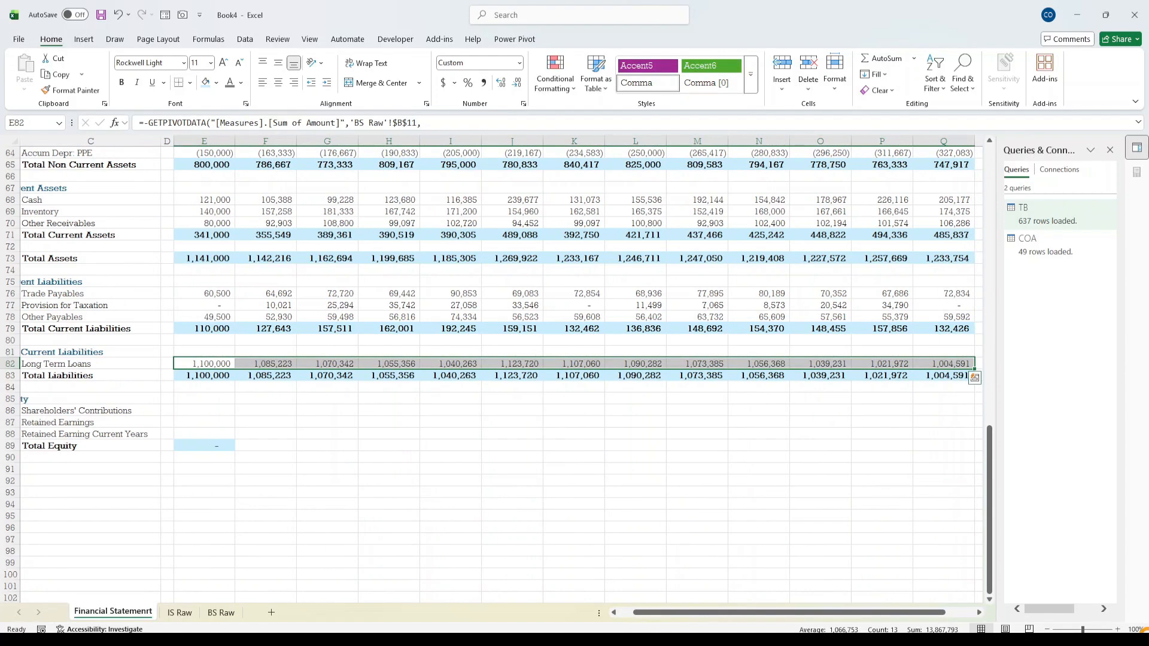
pyautogui.hotkey('ctrl', 'c')
pyautogui.press('Down')
pyautogui.press('Down')
pyautogui.press('Down')
pyautogui.press('Down')
pyautogui.hotkey('shift', 'Down')
pyautogui.hotkey('shift', 'Down')
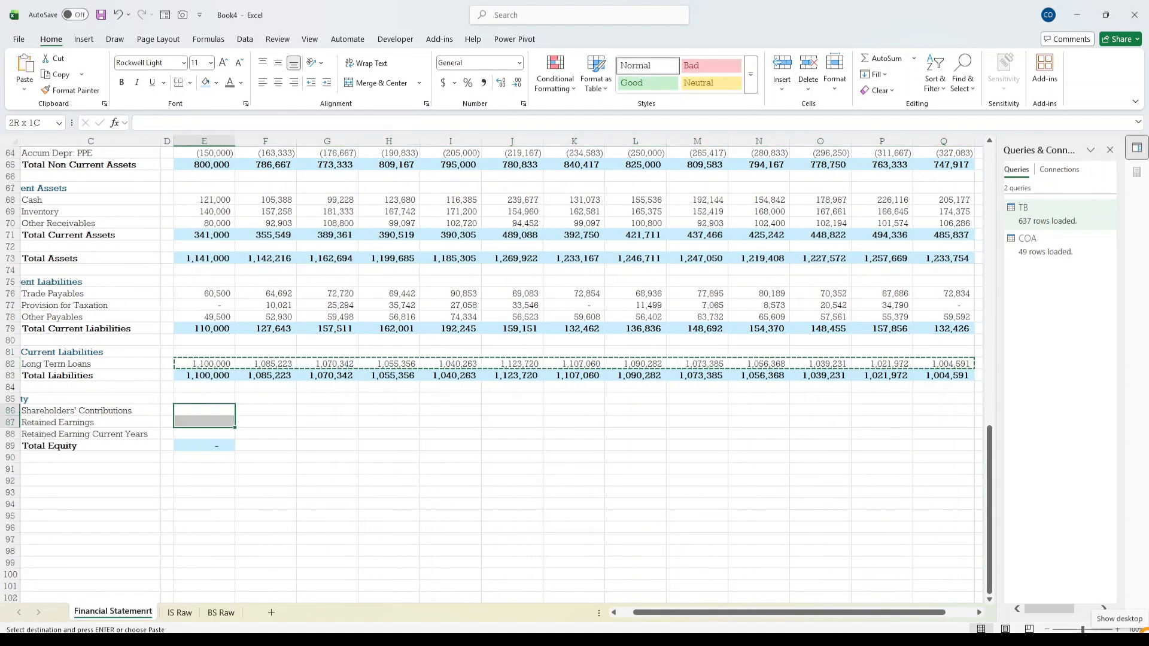
pyautogui.hotkey('ctrl', 'v')
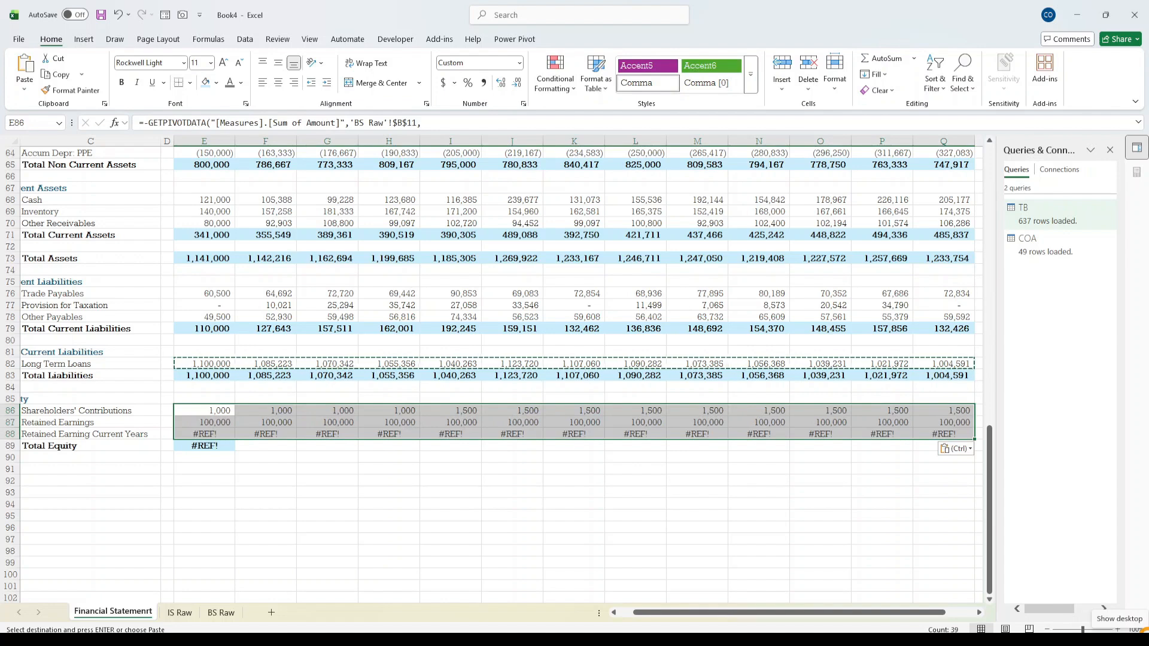
pyautogui.press('Return')
# - Clear the pasted formulas from the Retained Earning Current Years row, E88:Q88
pyautogui.press('Down')
pyautogui.press('Down')
pyautogui.press('Up')
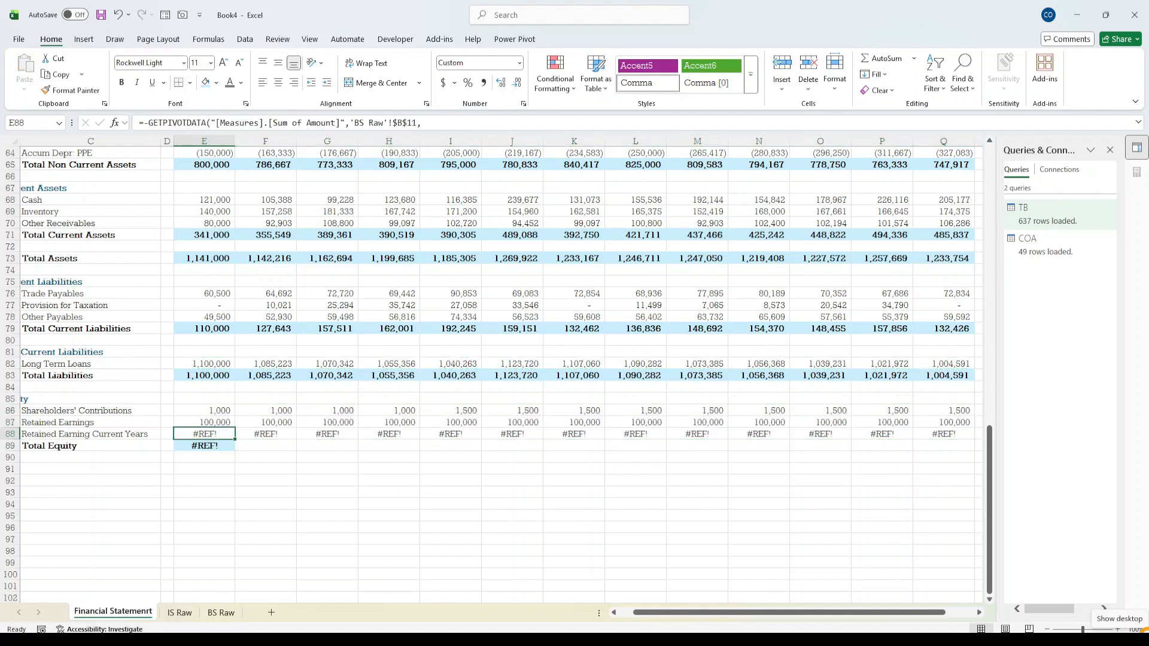
pyautogui.hotkey('shift', 'Right')
pyautogui.hotkey('shift', 'Right')
pyautogui.hotkey('shift', 'Right')
pyautogui.hotkey('shift', 'Right')
pyautogui.hotkey('shift', 'Right')
pyautogui.hotkey('shift', 'Right')
pyautogui.hotkey('shift', 'Right')
pyautogui.hotkey('shift', 'Right')
pyautogui.hotkey('shift', 'Right')
pyautogui.hotkey('shift', 'Right')
pyautogui.hotkey('shift', 'Right')
pyautogui.hotkey('shift', 'Right')
pyautogui.hotkey('shift', 'Right')
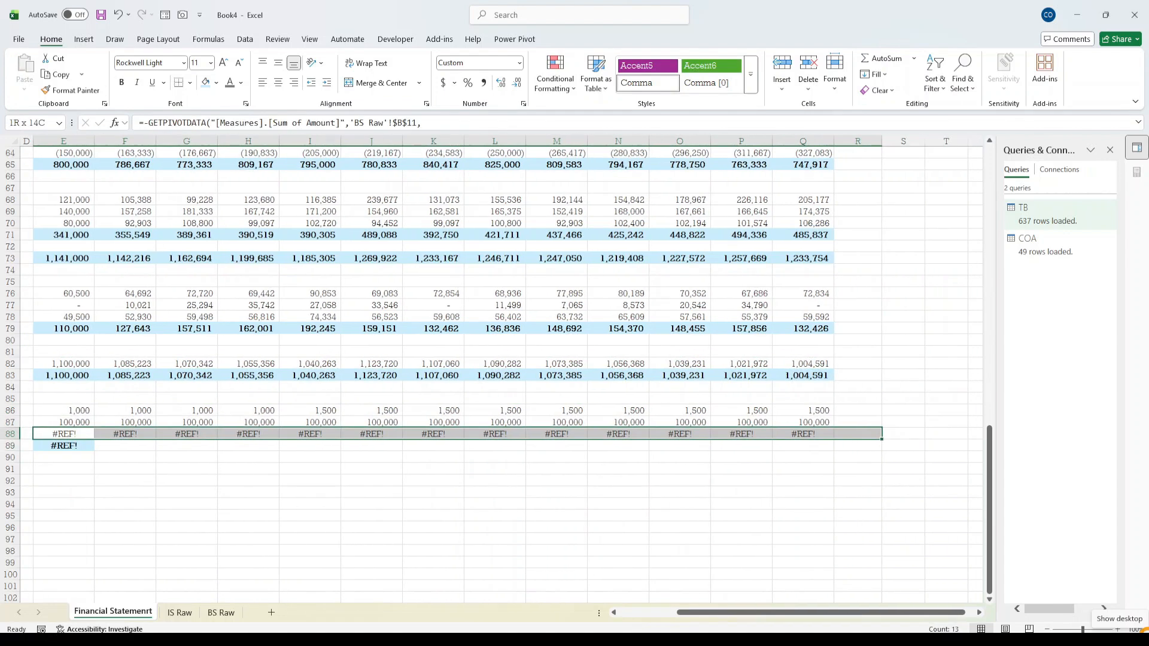
pyautogui.hotkey('shift', 'Left')
pyautogui.press('Delete')
# - Fill the Total Equity sum formula and its formatting from E89 across to Q89
pyautogui.press('Down')
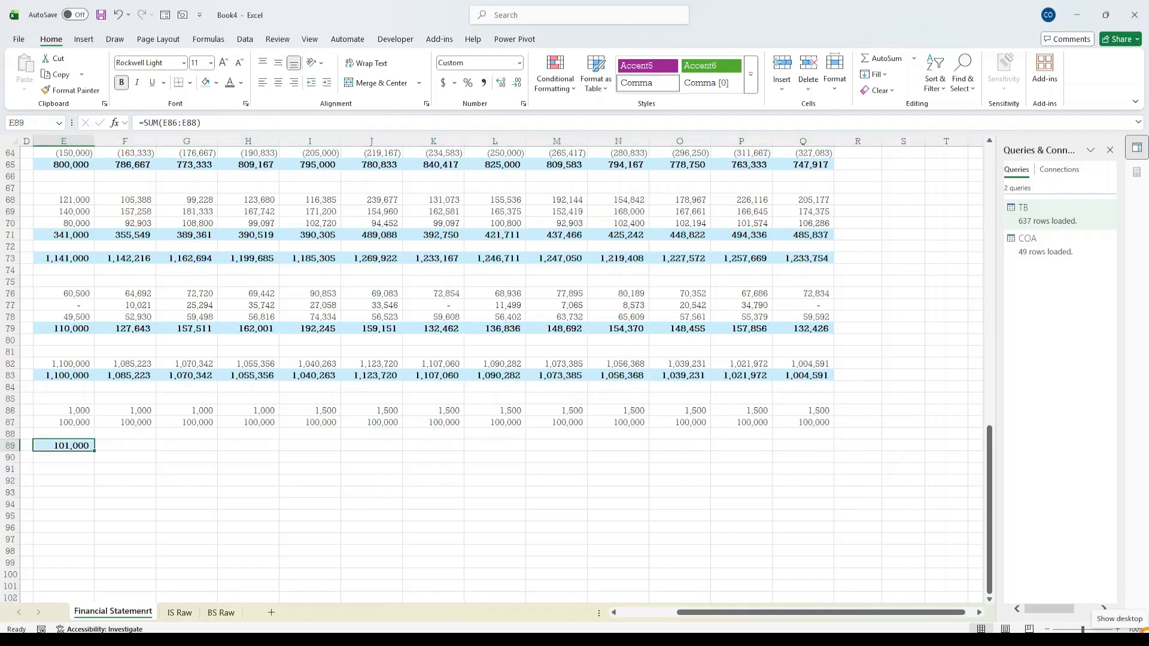
pyautogui.press('Down')
pyautogui.press('Down')
pyautogui.press('Home')
pyautogui.press('Up')
pyautogui.press('Up')
pyautogui.press('Up')
pyautogui.press('Right')
pyautogui.press('Right')
pyautogui.press('Right')
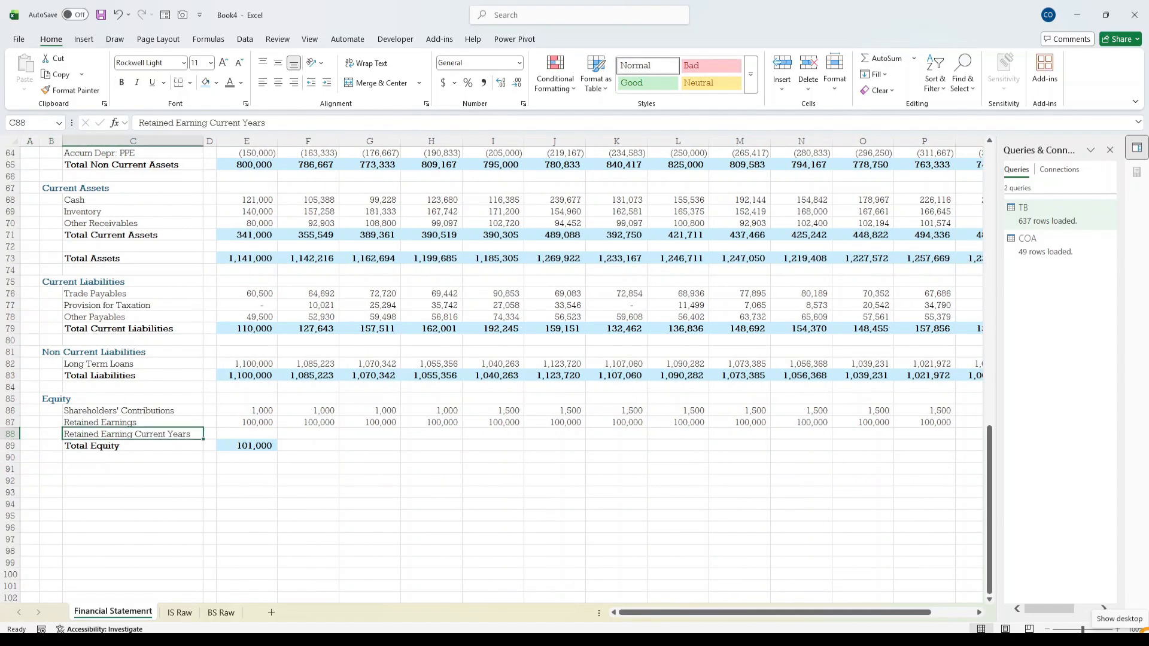
pyautogui.press('Down')
pyautogui.press('Right')
pyautogui.hotkey('shift', 'Right')
pyautogui.hotkey('shift', 'Right')
pyautogui.hotkey('shift', 'Right')
pyautogui.hotkey('shift', 'Right')
pyautogui.hotkey('shift', 'Right')
pyautogui.hotkey('shift', 'Right')
pyautogui.hotkey('shift', 'Right')
pyautogui.hotkey('shift', 'Right')
pyautogui.hotkey('shift', 'Right')
pyautogui.hotkey('shift', 'Right')
pyautogui.hotkey('shift', 'Right')
pyautogui.hotkey('shift', 'Right')
pyautogui.hotkey('shift', 'Right')
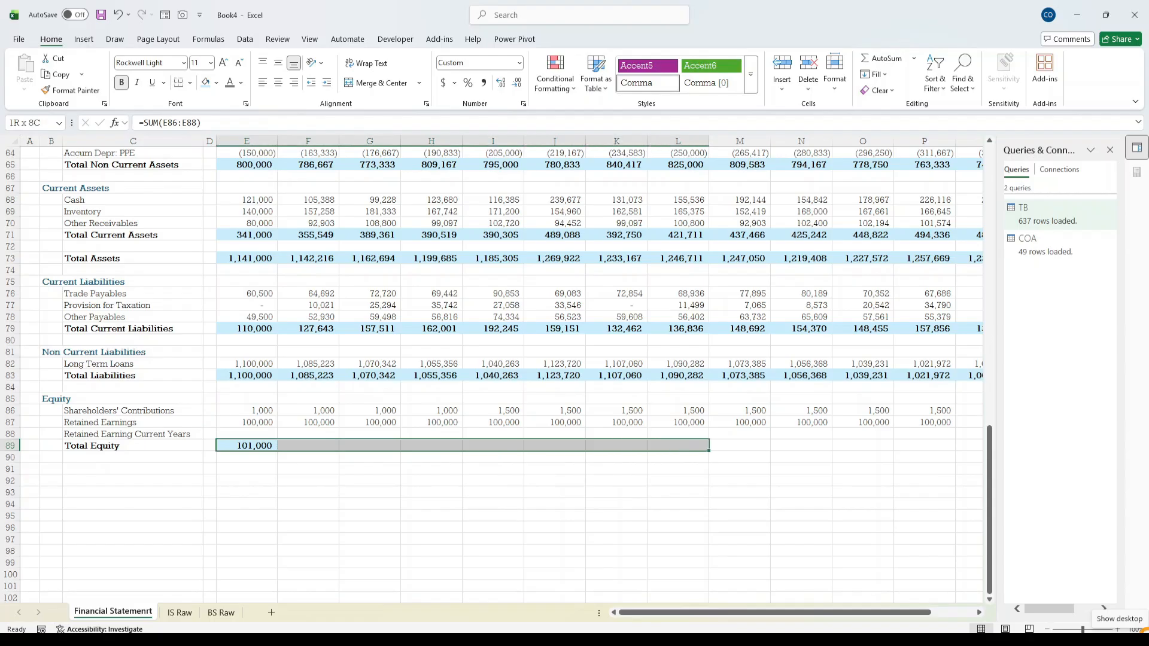
pyautogui.hotkey('shift', 'Left')
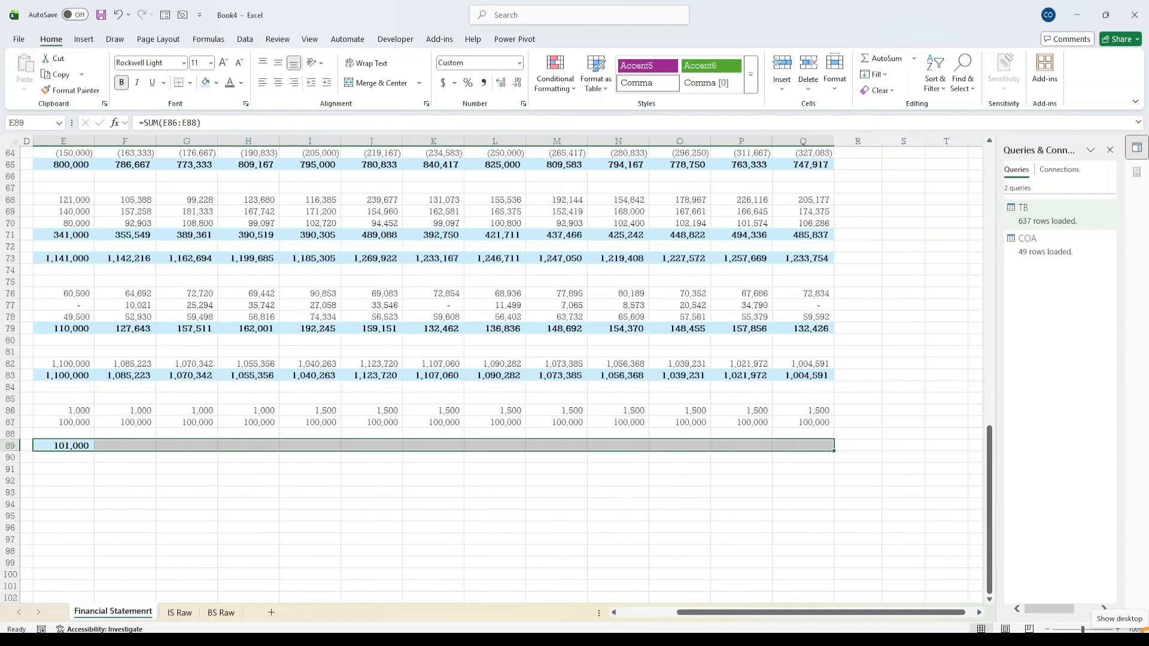
pyautogui.hotkey('ctrl', 'r')
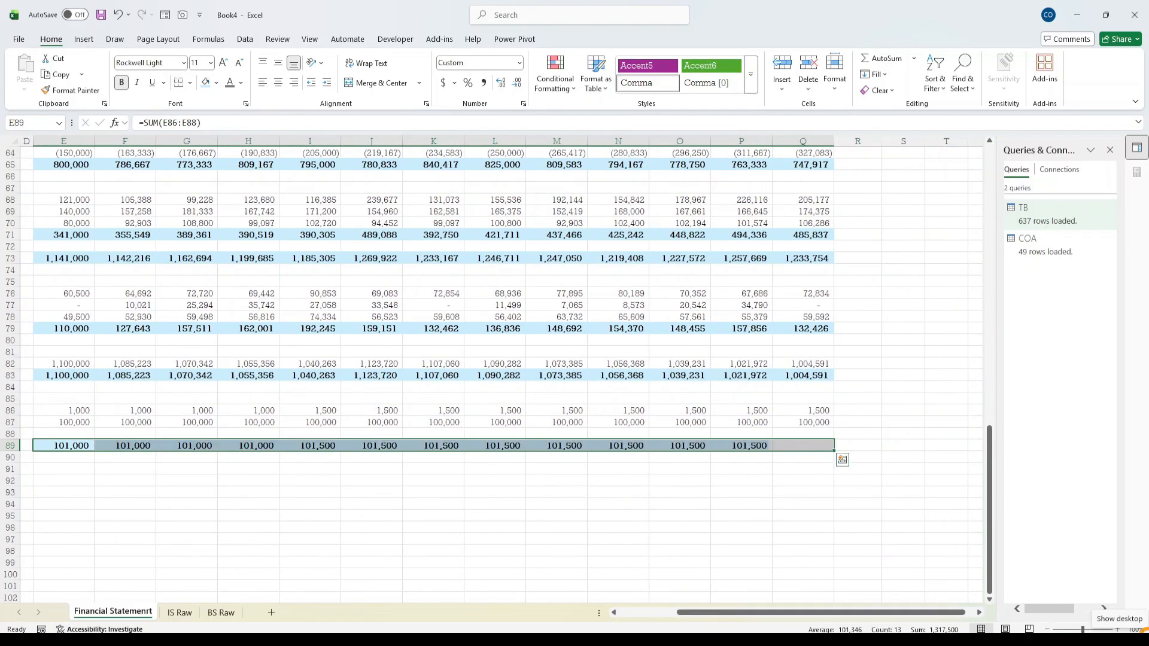
# - Copy the Statement Financial Position header row 59 into row 92 below the Equity section
pyautogui.press('Down')
pyautogui.press('Down')
pyautogui.press('Down')
pyautogui.press('Home')
pyautogui.press('Right')
pyautogui.press('Right')
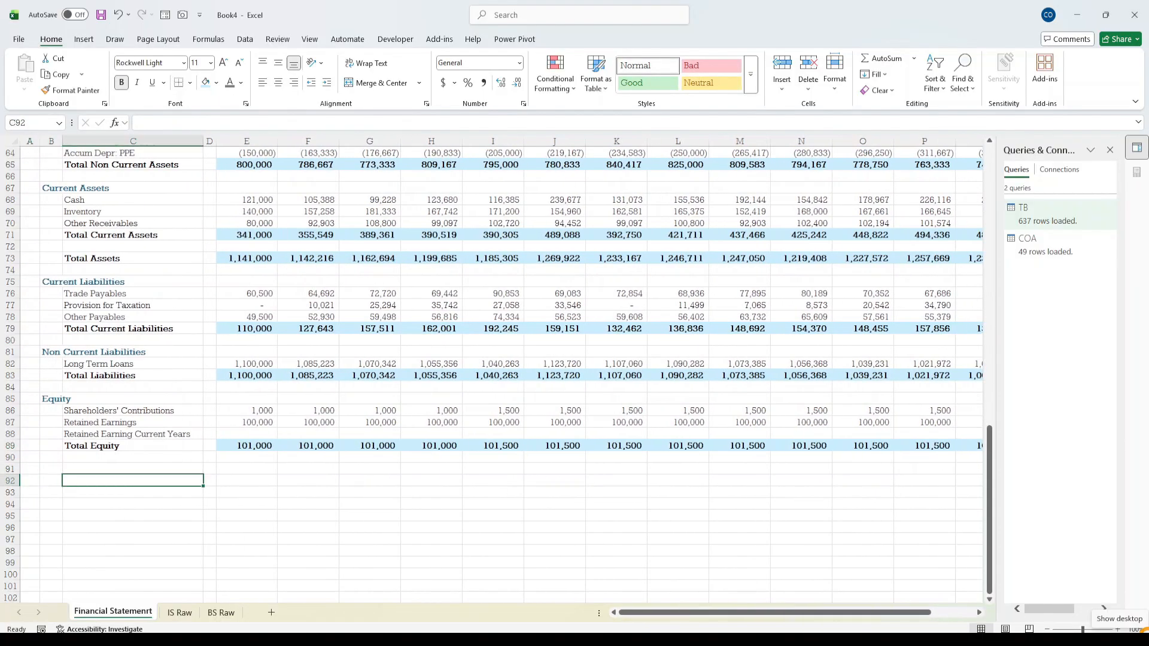
pyautogui.press('Left')
pyautogui.press('Left')
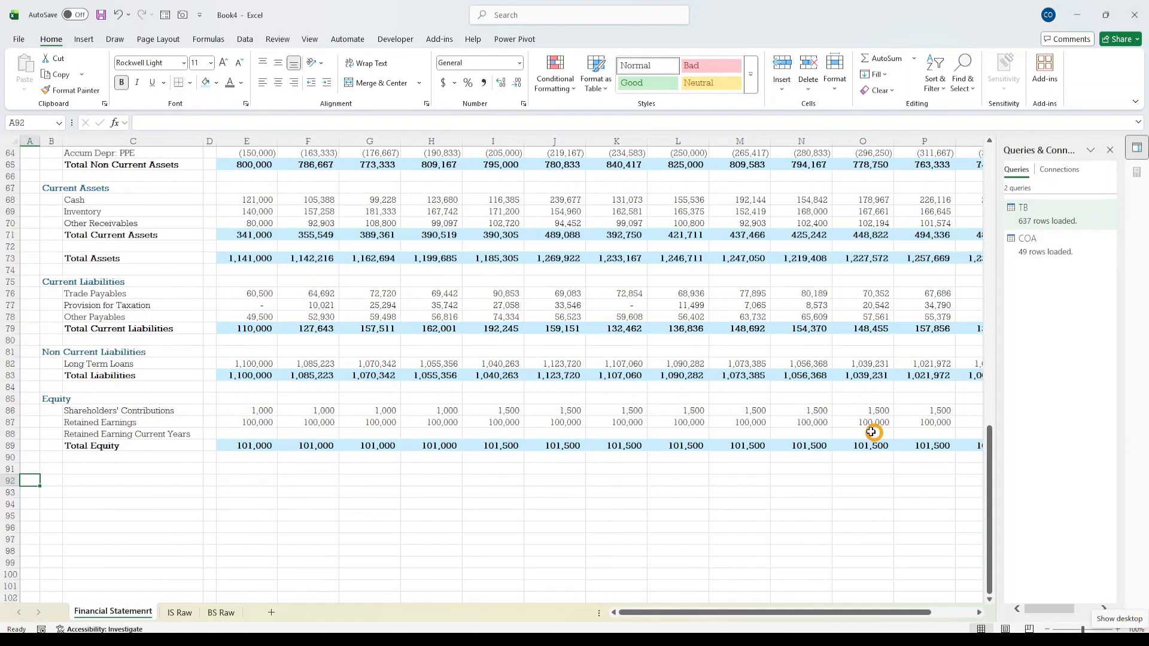
pyautogui.scroll(9, 850, 541)
pyautogui.click(7, 409)
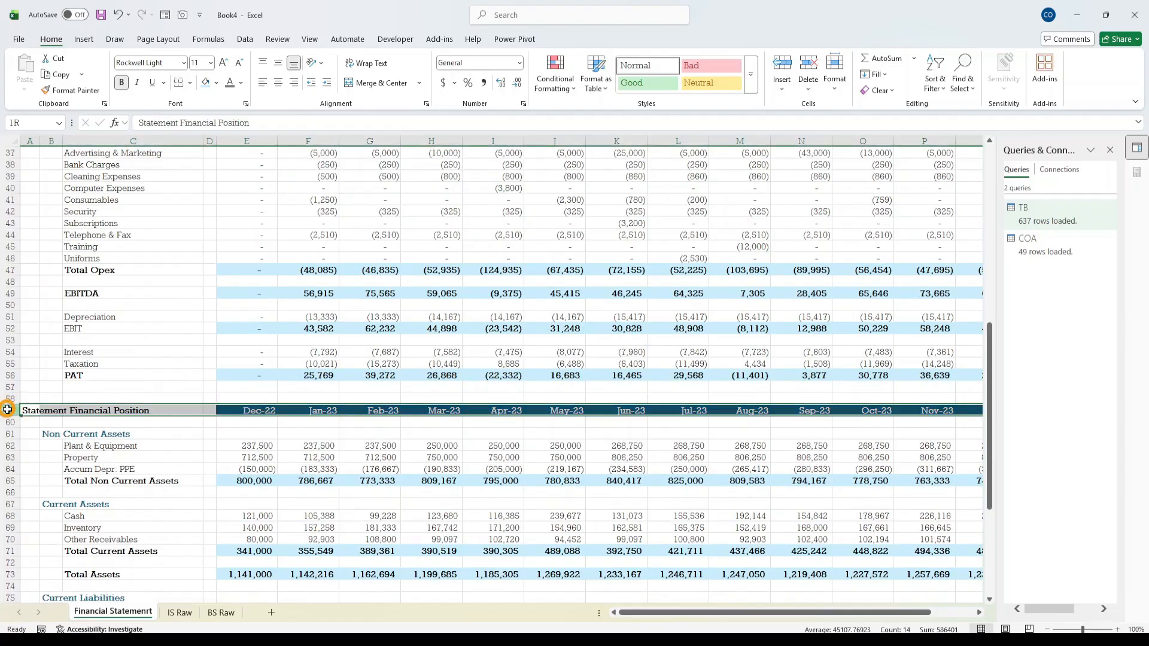
pyautogui.hotkey('ctrl', 'c')
pyautogui.scroll(-8, 195, 416)
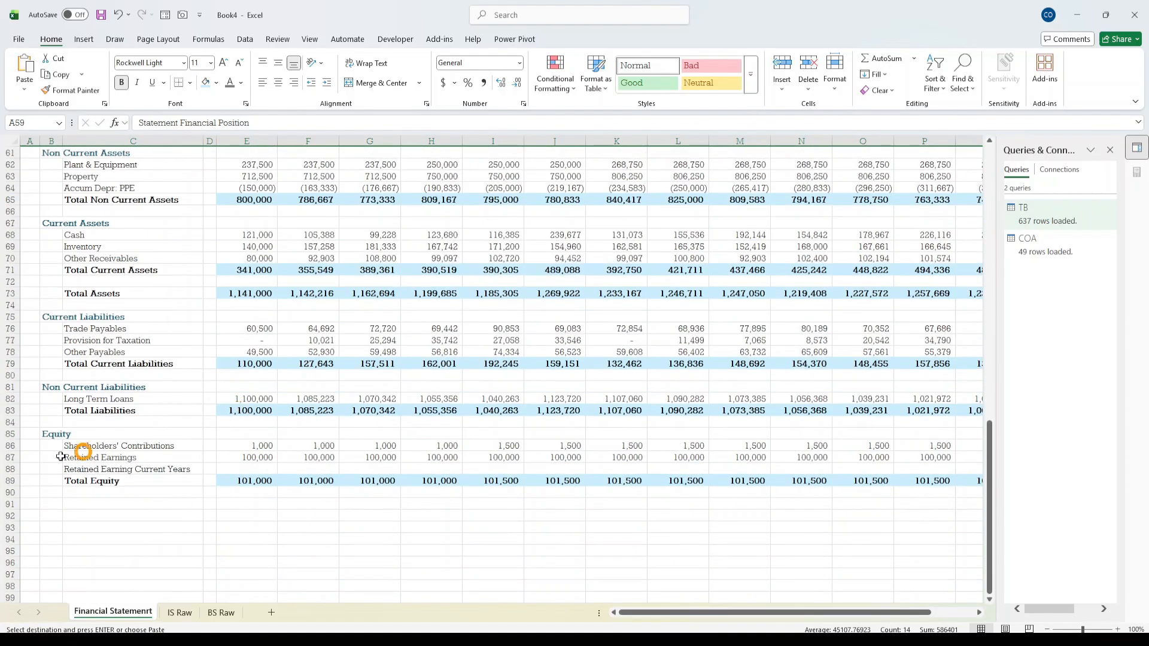
pyautogui.click(8, 516)
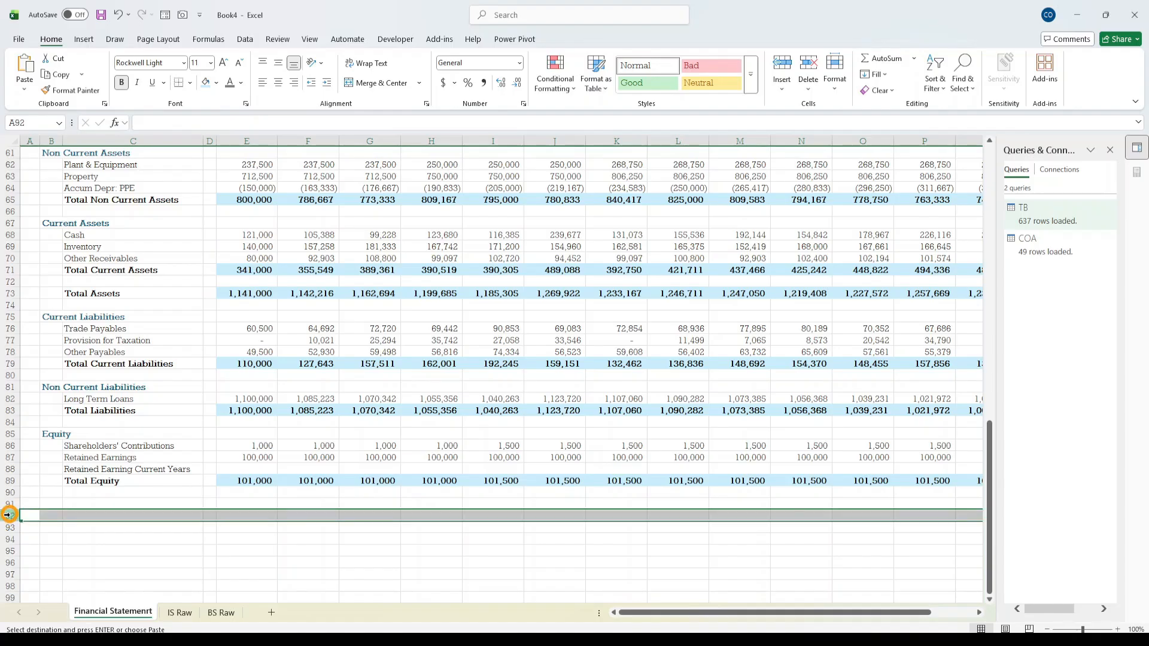
pyautogui.hotkey('ctrl', 'v')
pyautogui.scroll(-4, 415, 472)
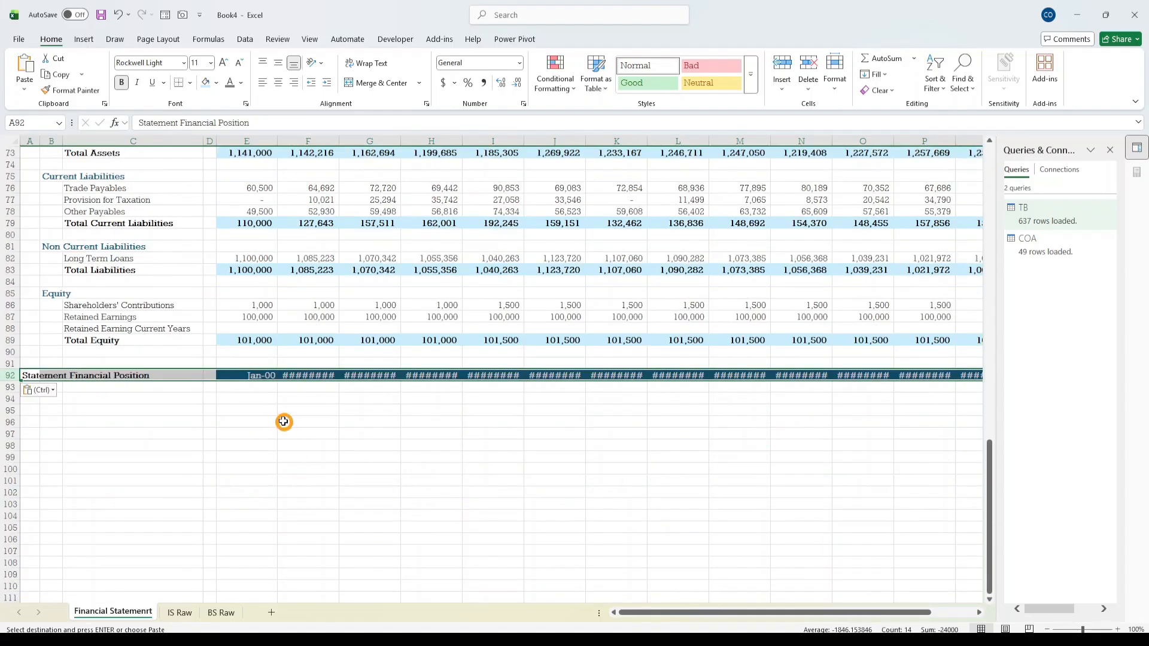
# - Clear the month headings in E92:Q92 and change the copied header's title in A92 to "Check"
pyautogui.click(246, 374)
pyautogui.hotkey('ctrl', 'shift', 'Right')
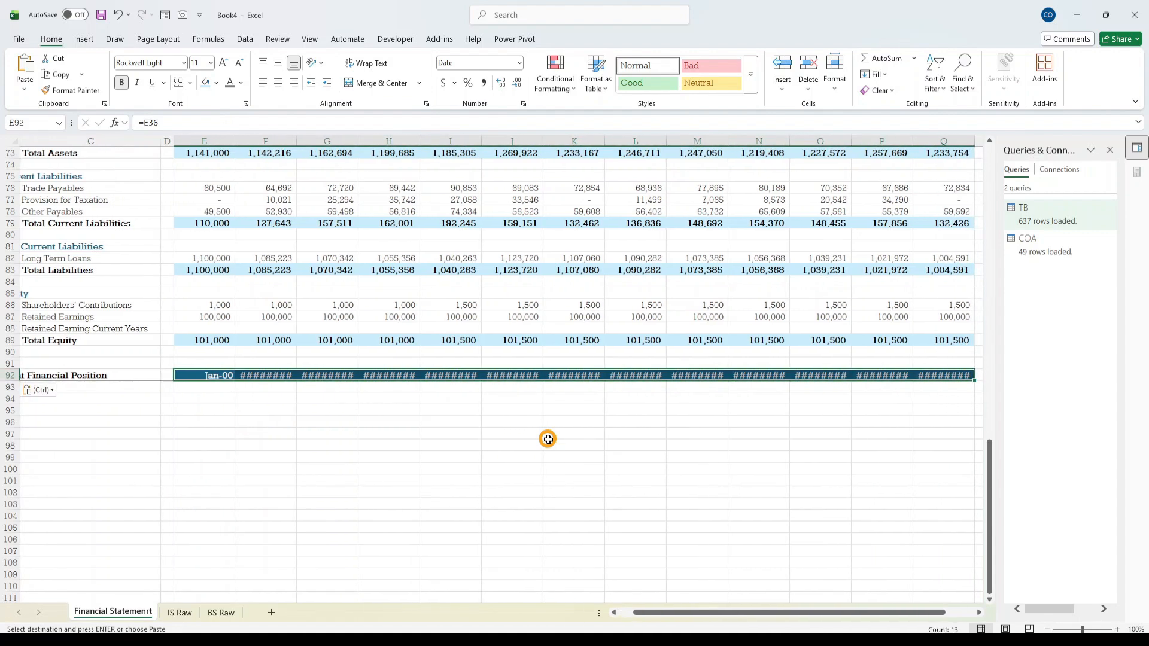
pyautogui.press('Delete')
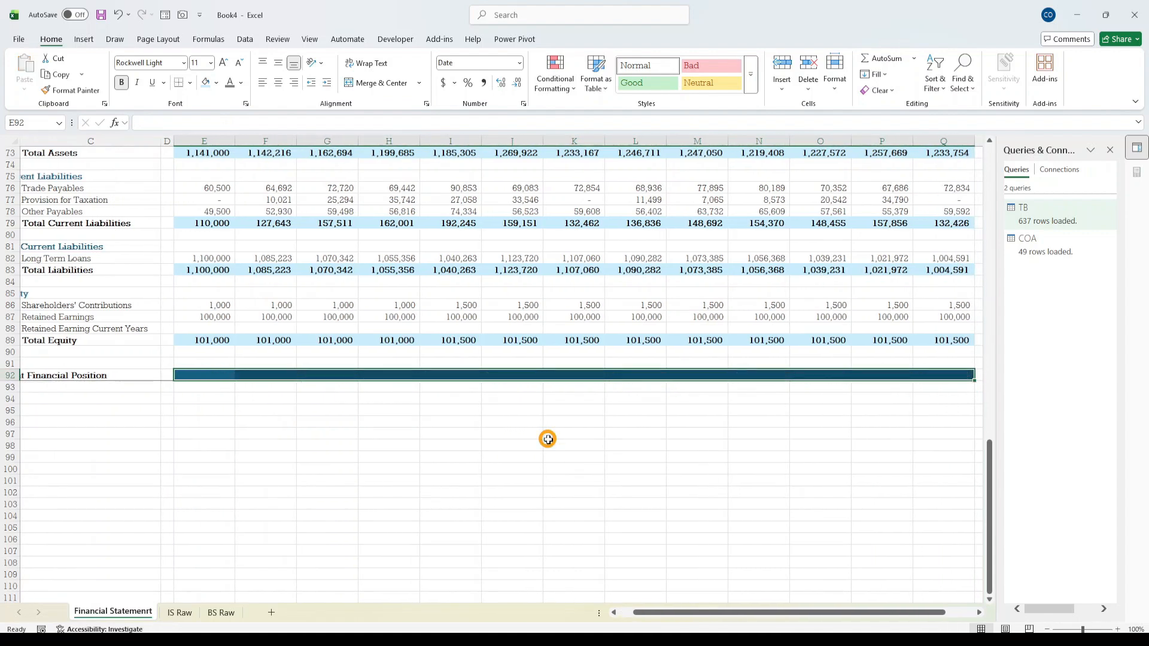
pyautogui.press('Home')
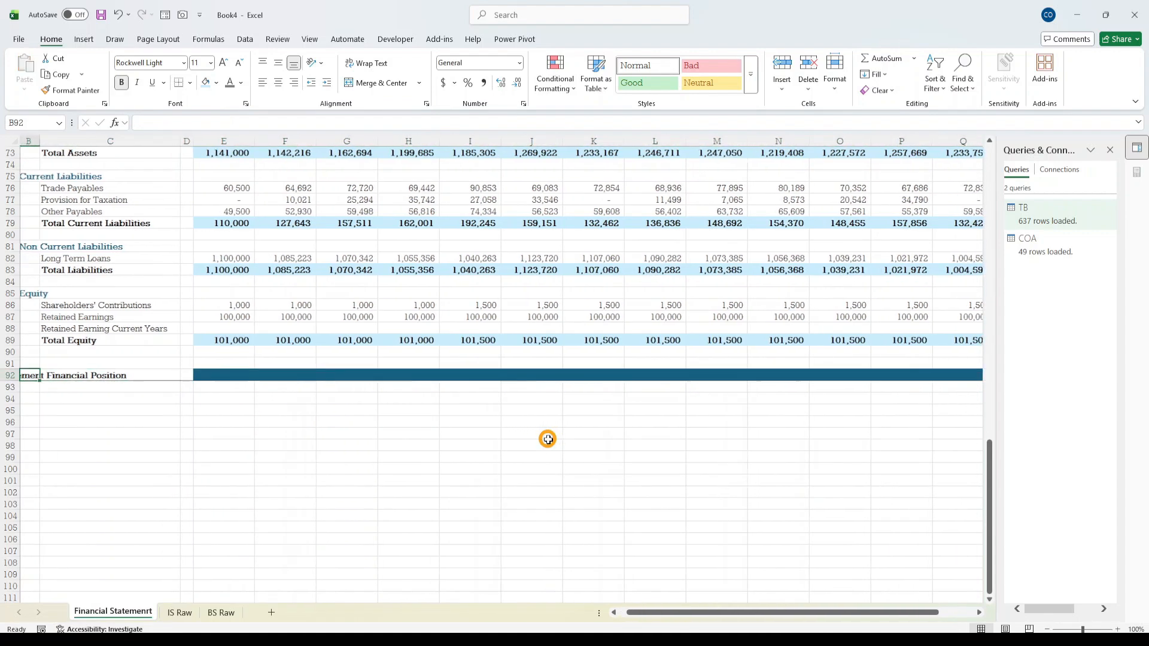
pyautogui.write('Ch')
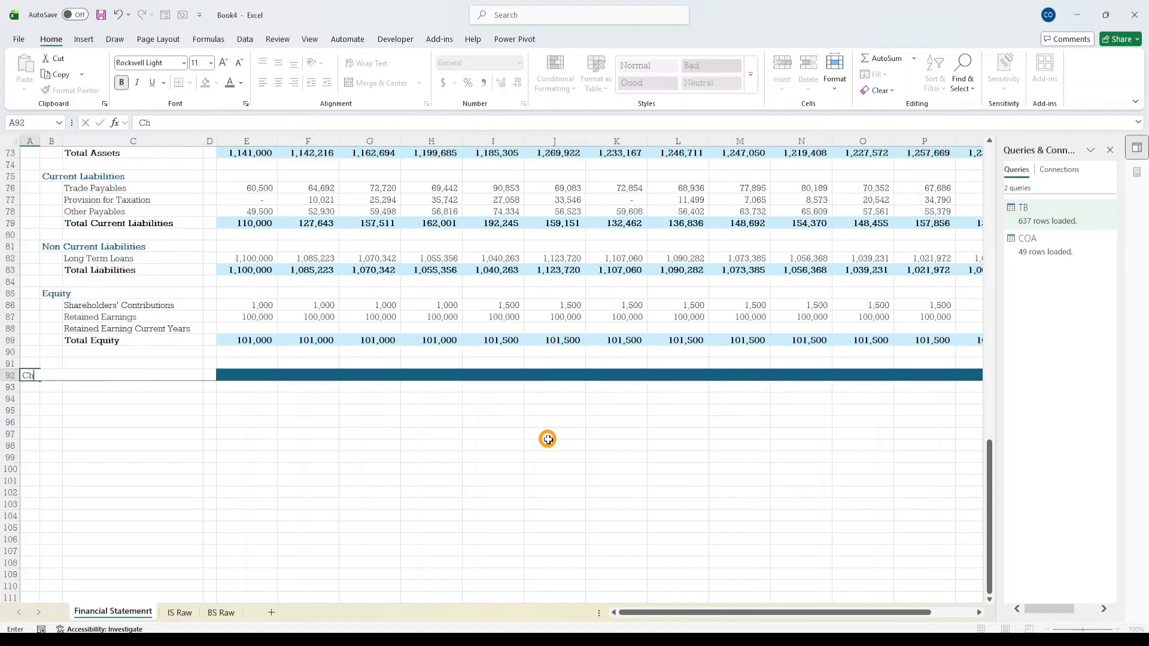
pyautogui.press('Return')
# - Enter the labels "Total Assets", "Total Liabilities" and "Equity" in C94:C96 under the Check header
pyautogui.press('Down')
pyautogui.press('Right')
pyautogui.press('Right')
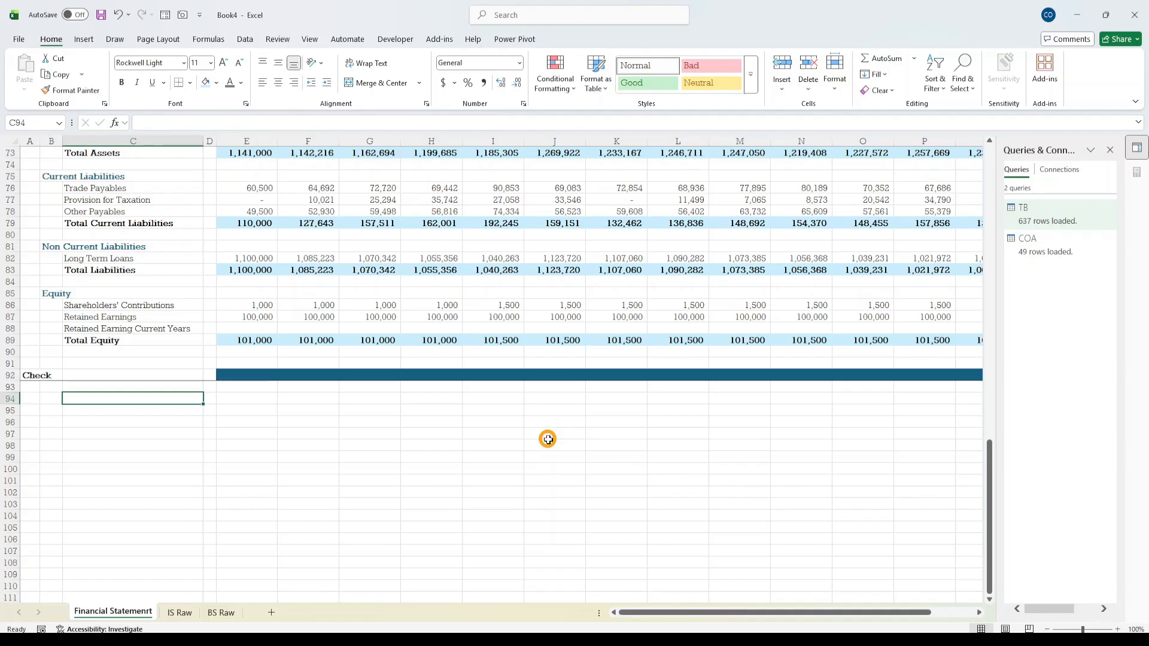
pyautogui.write('Total Assets')
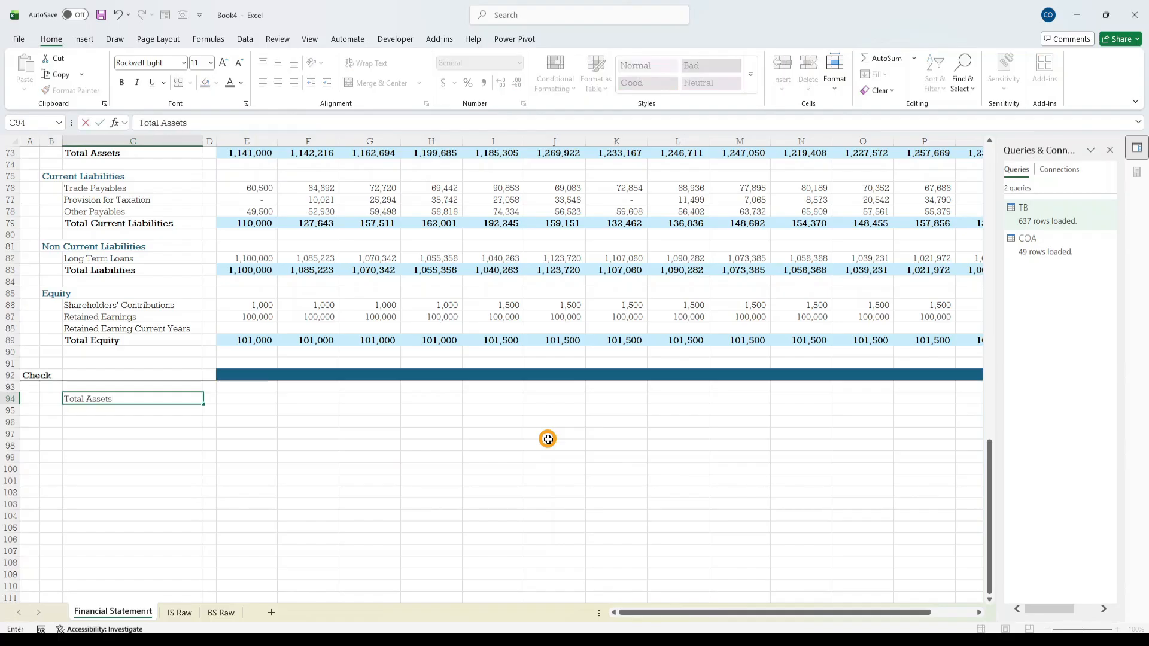
pyautogui.press('Return')
pyautogui.write('To')
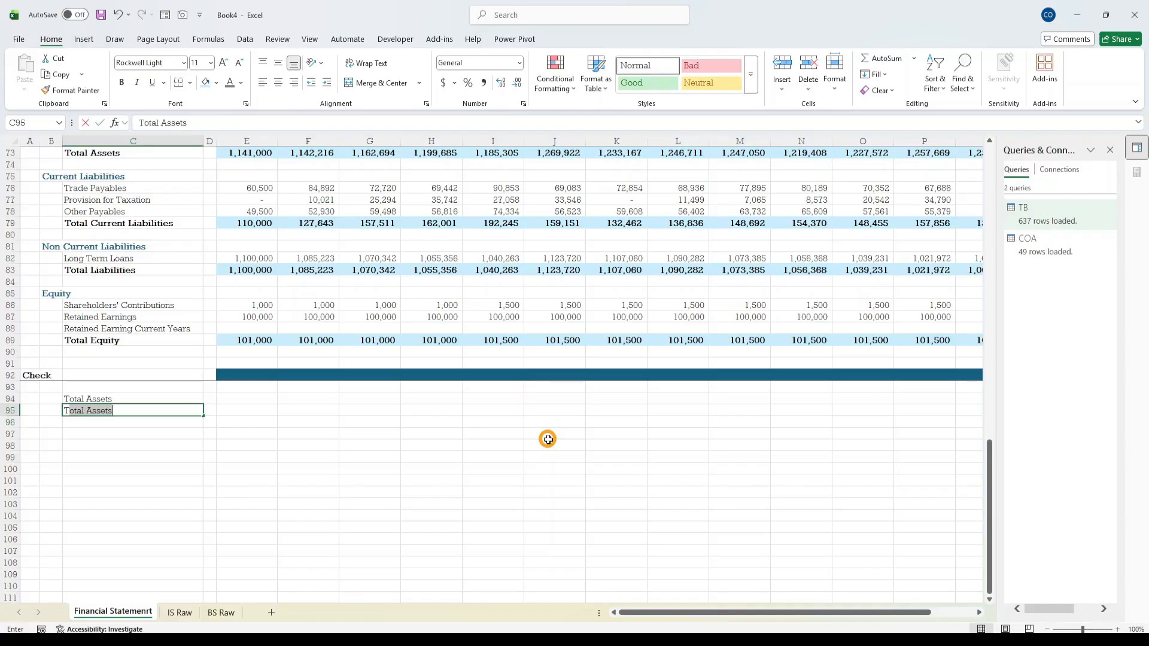
pyautogui.write('tal Liabilities')
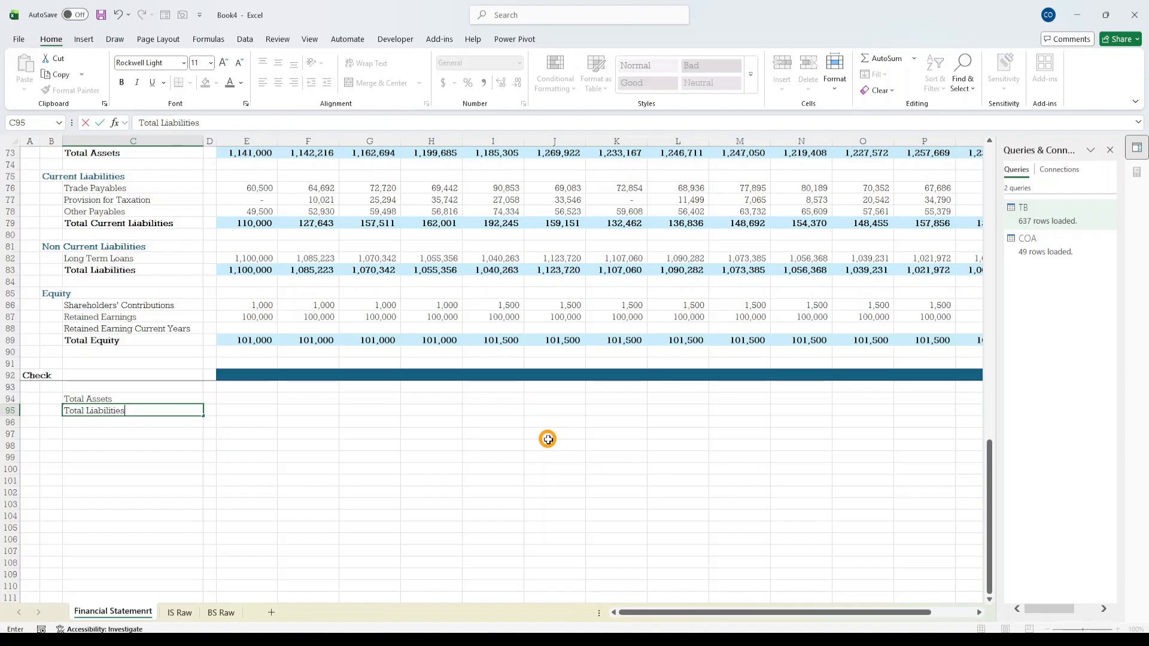
pyautogui.press('Return')
pyautogui.write('T')
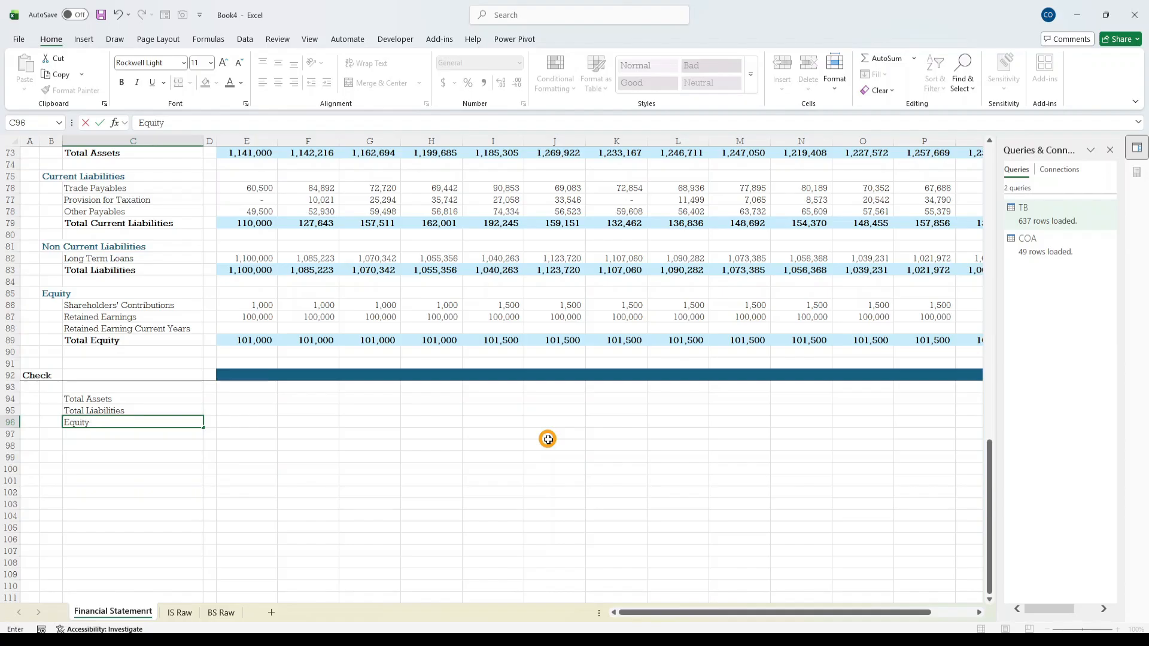
pyautogui.press('Return')
# - Link the check section's Total Assets cell E94 to the Dec-22 Total Assets with the formula =E73
pyautogui.press('Up')
pyautogui.press('Up')
pyautogui.press('Up')
pyautogui.press('Right')
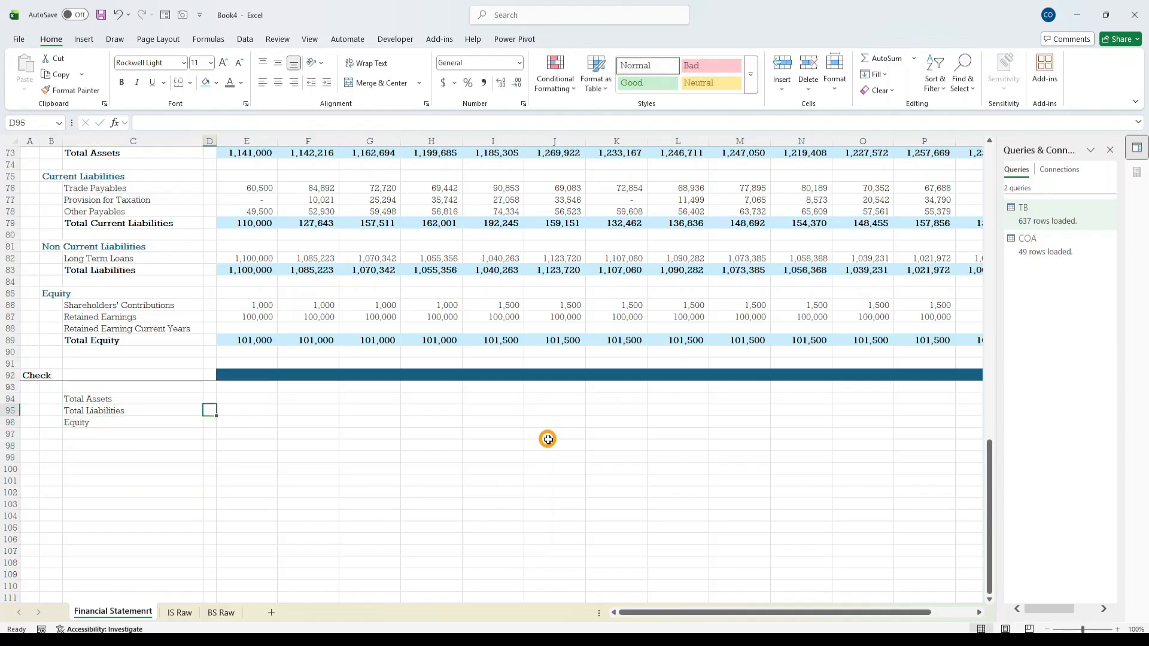
pyautogui.press('Right')
pyautogui.write('=')
pyautogui.scroll(7, 394, 466)
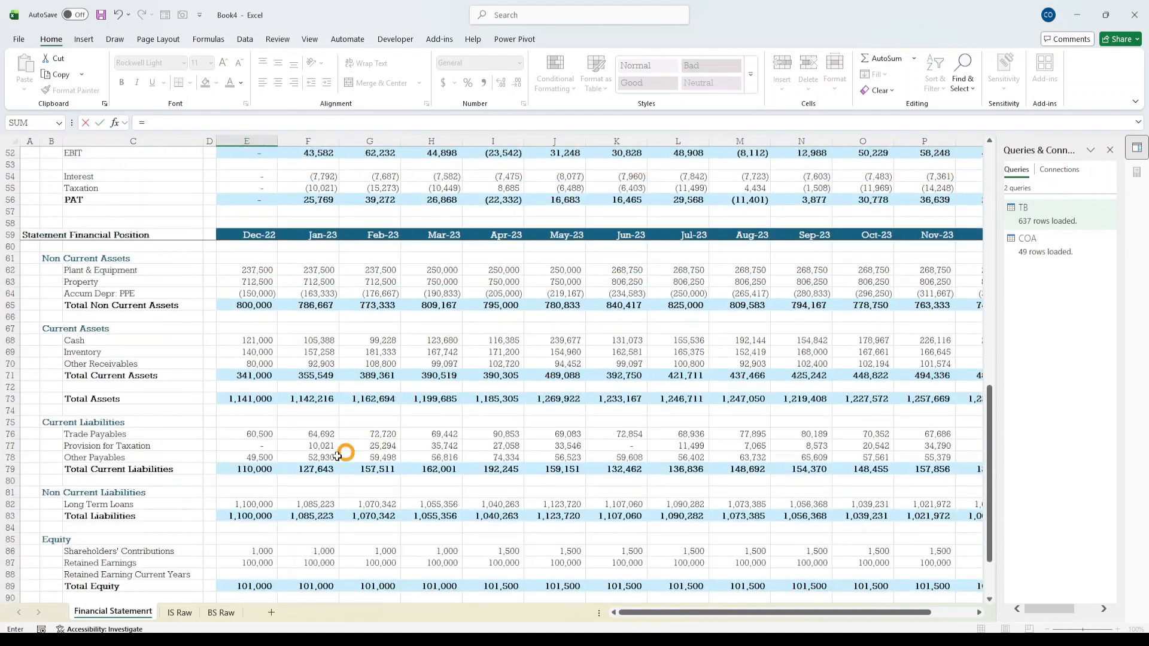
pyautogui.scroll(-2, 241, 389)
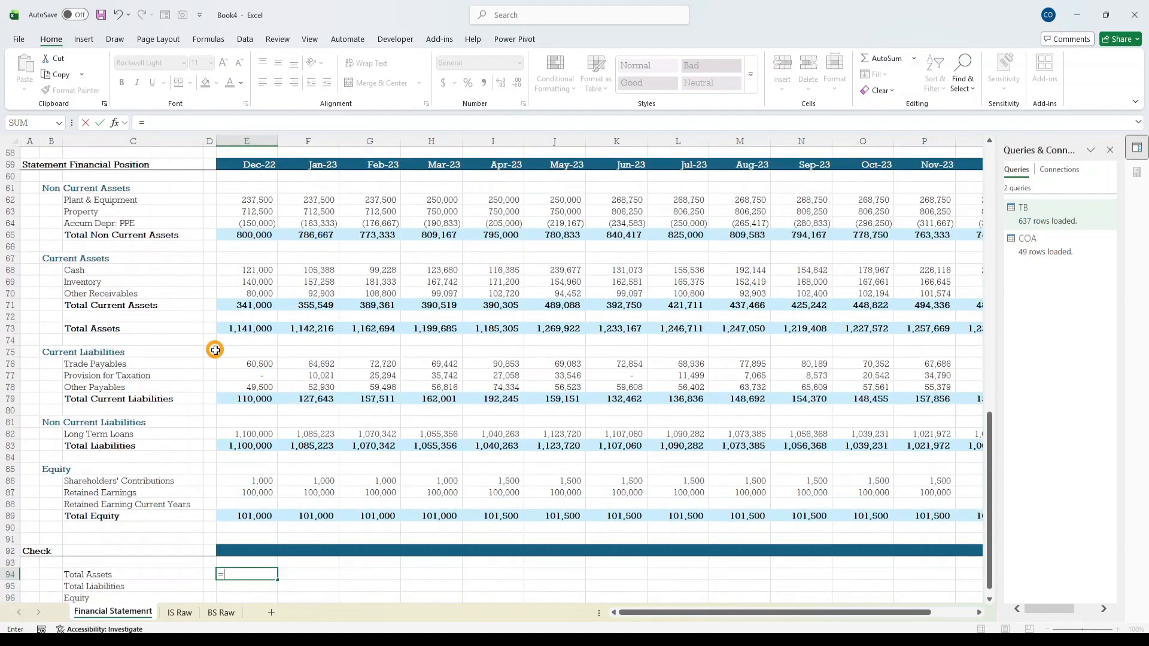
pyautogui.click(251, 338)
pyautogui.click(262, 326)
pyautogui.hotkey('ctrl', 'Return')
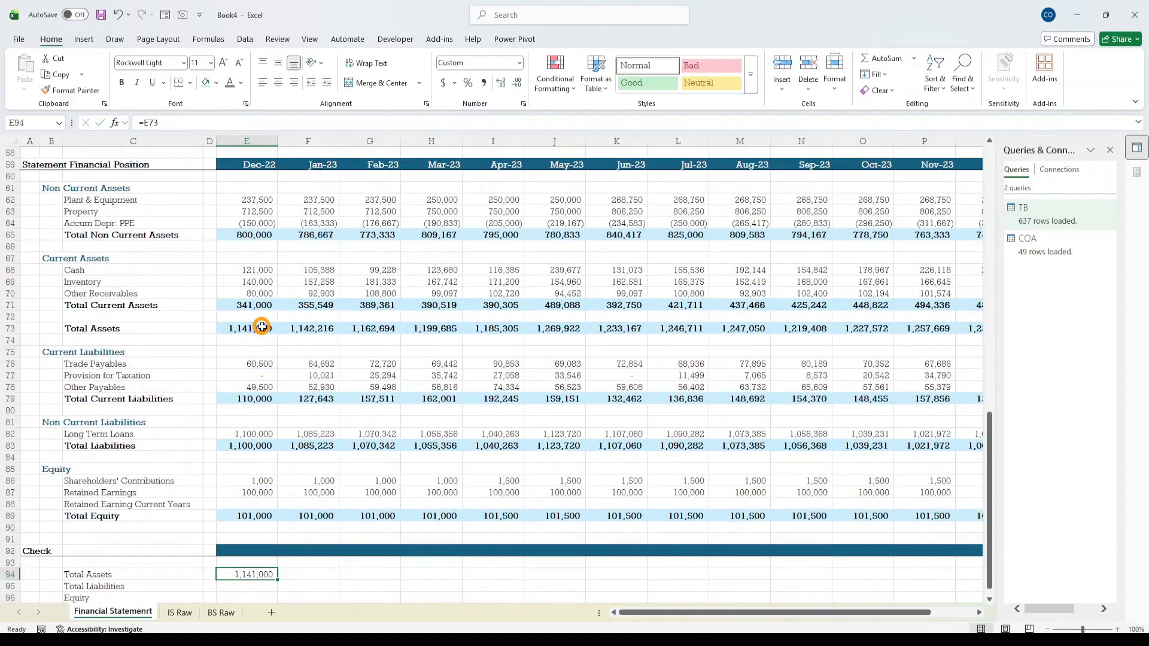
# - Change the Total Liabilities label in C95 of the check section to "Total Liabilities + Equity"
pyautogui.scroll(-4, 262, 329)
pyautogui.click(248, 446)
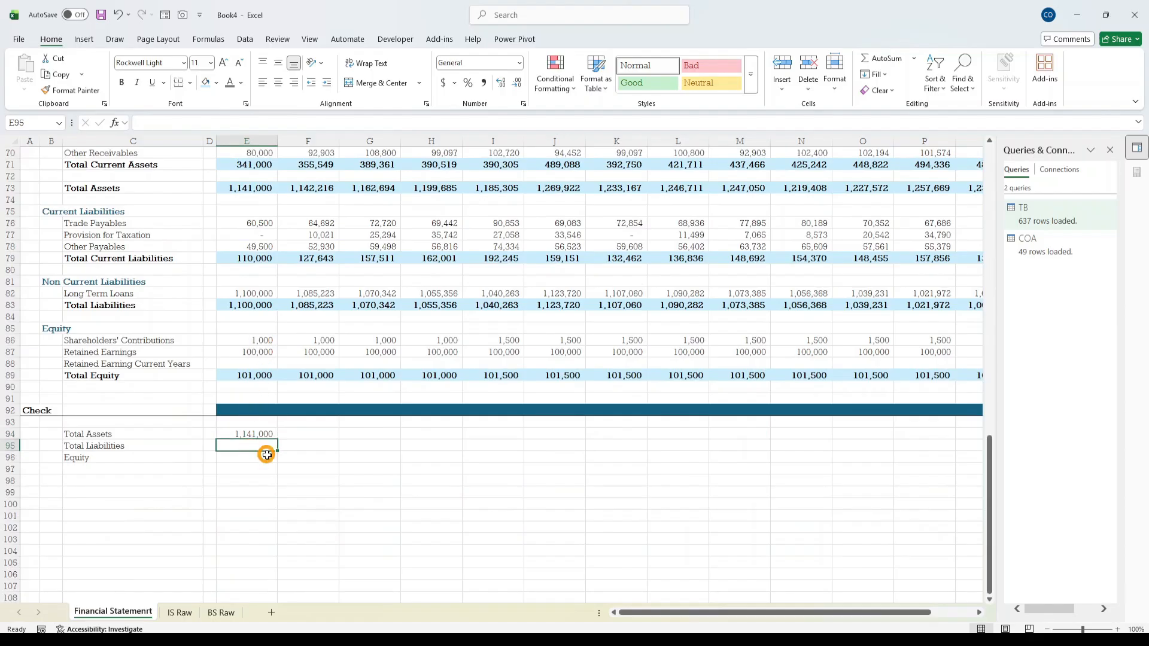
pyautogui.click(85, 448)
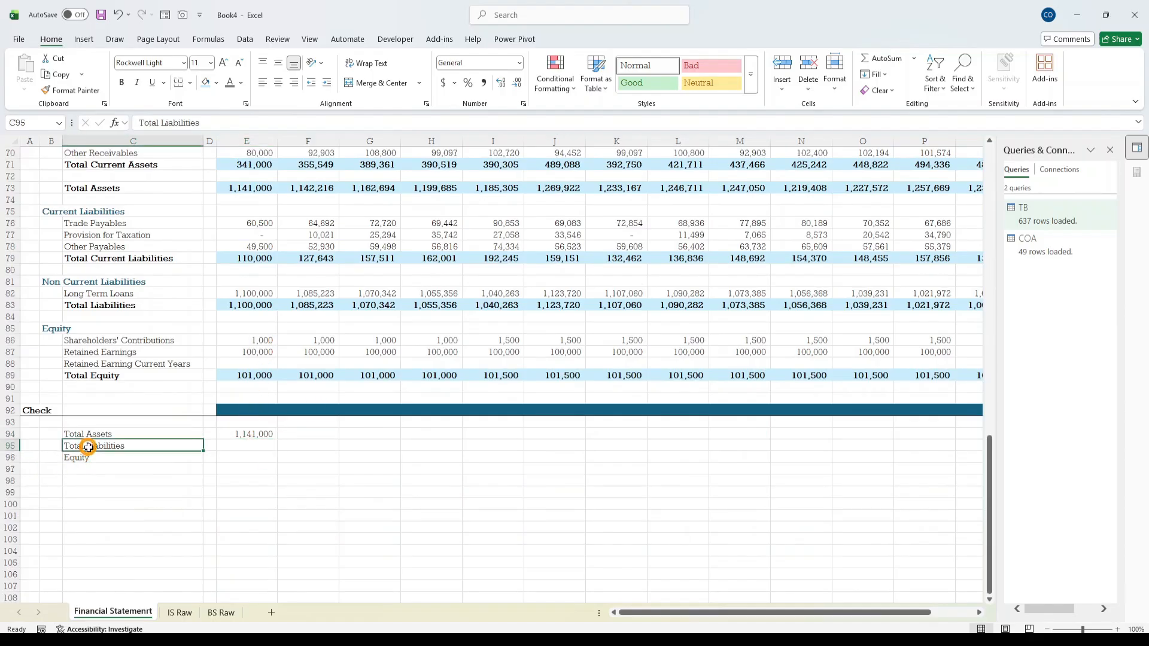
pyautogui.click(161, 122)
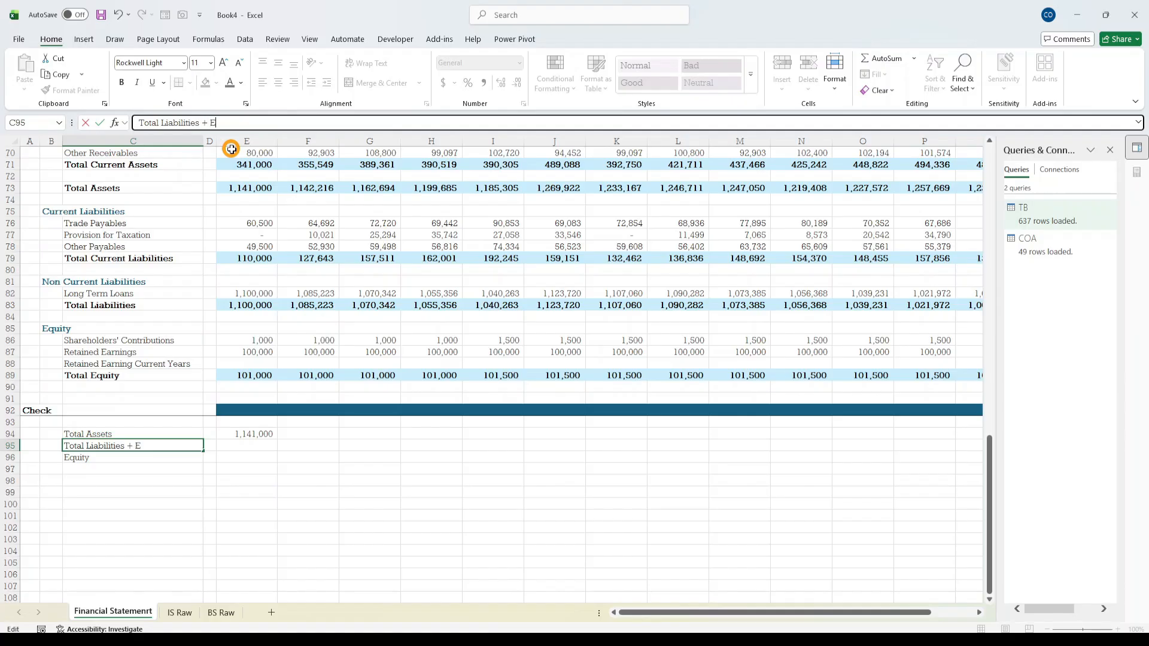
pyautogui.hotkey('ctrl', 'Return')
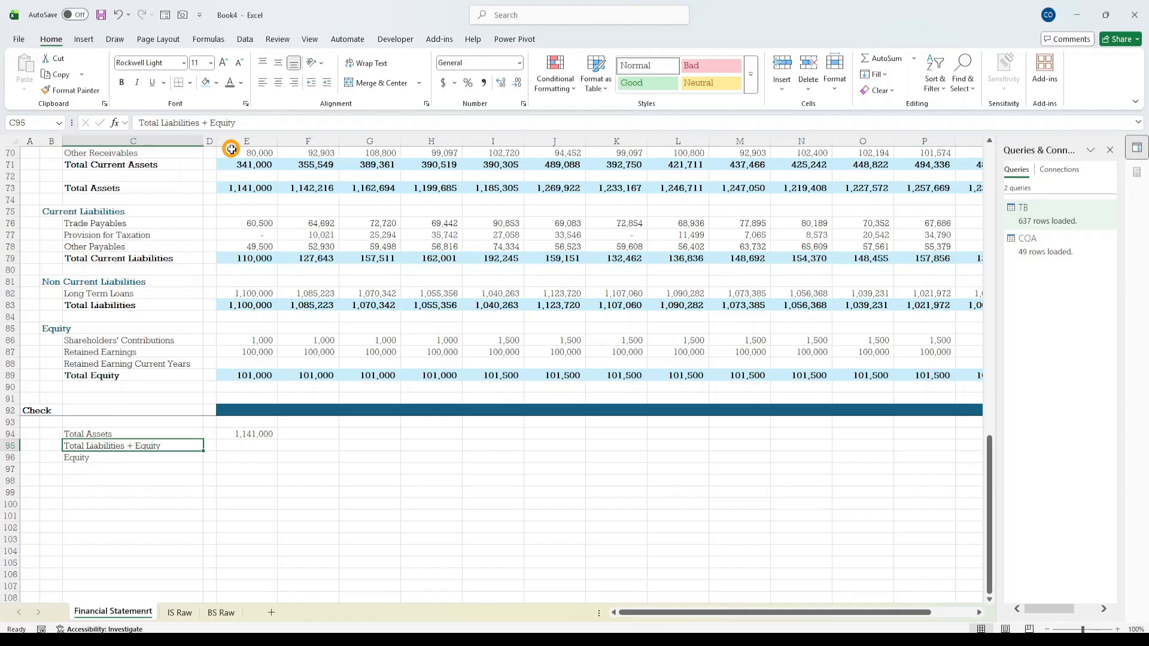
pyautogui.click(86, 458)
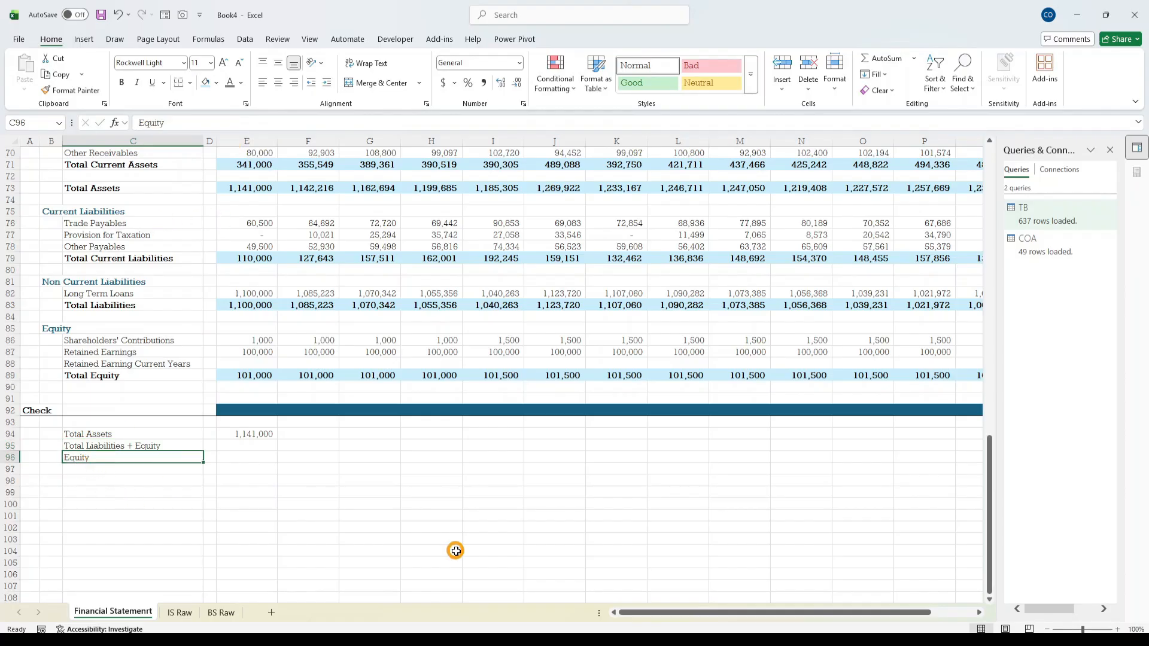
pyautogui.click(267, 445)
pyautogui.write('=')
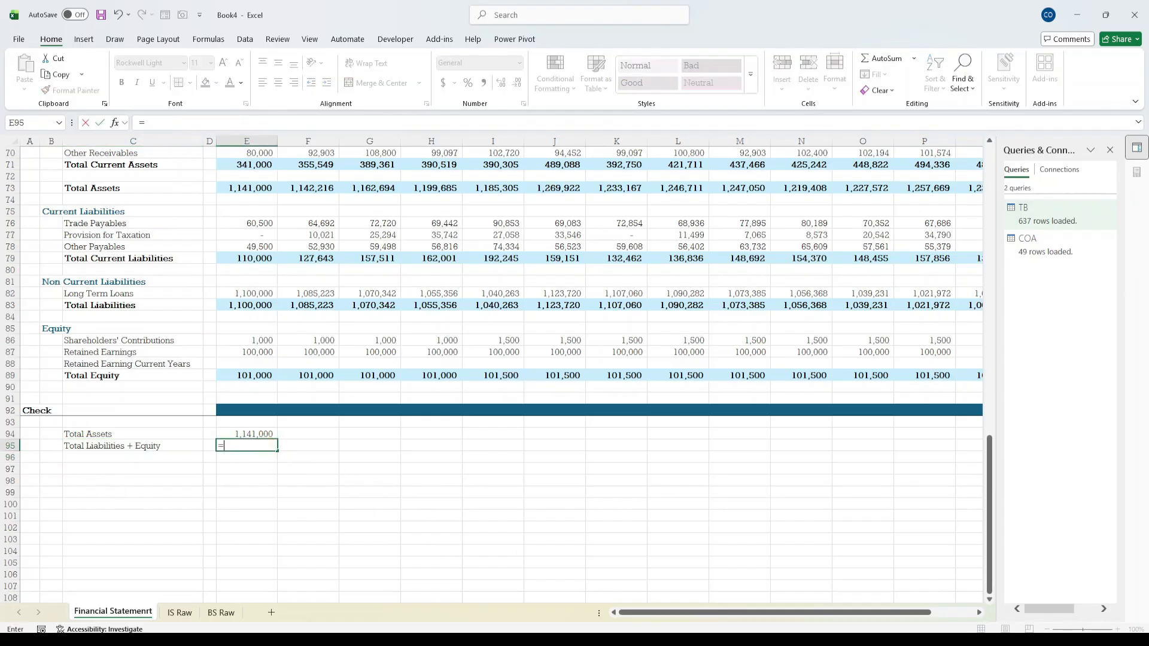
pyautogui.write('Sum(')
pyautogui.press('Up')
pyautogui.press('Up')
pyautogui.press('Up')
pyautogui.press('Up')
pyautogui.press('Up')
pyautogui.press('Up')
pyautogui.press('Up')
pyautogui.press('Up')
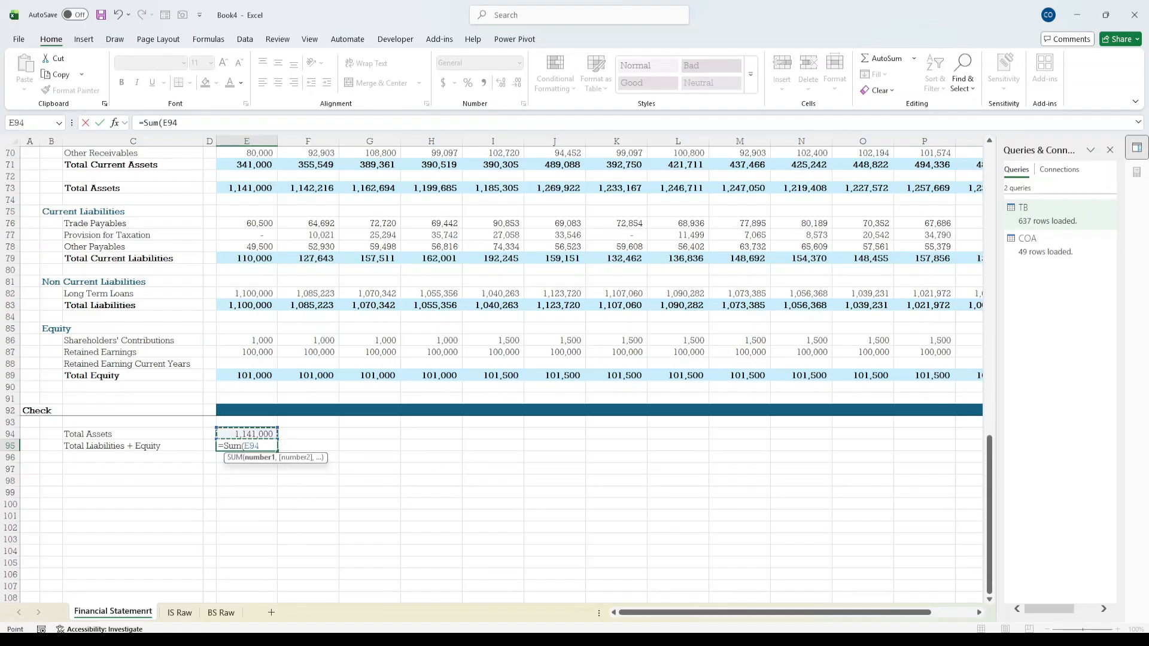
pyautogui.press('Up')
pyautogui.press('Up')
pyautogui.press('Up')
pyautogui.press('Up')
pyautogui.press('Up')
pyautogui.press('Up')
pyautogui.press('Up')
pyautogui.press('Up')
pyautogui.press('Down')
pyautogui.press('Down')
pyautogui.press('Down')
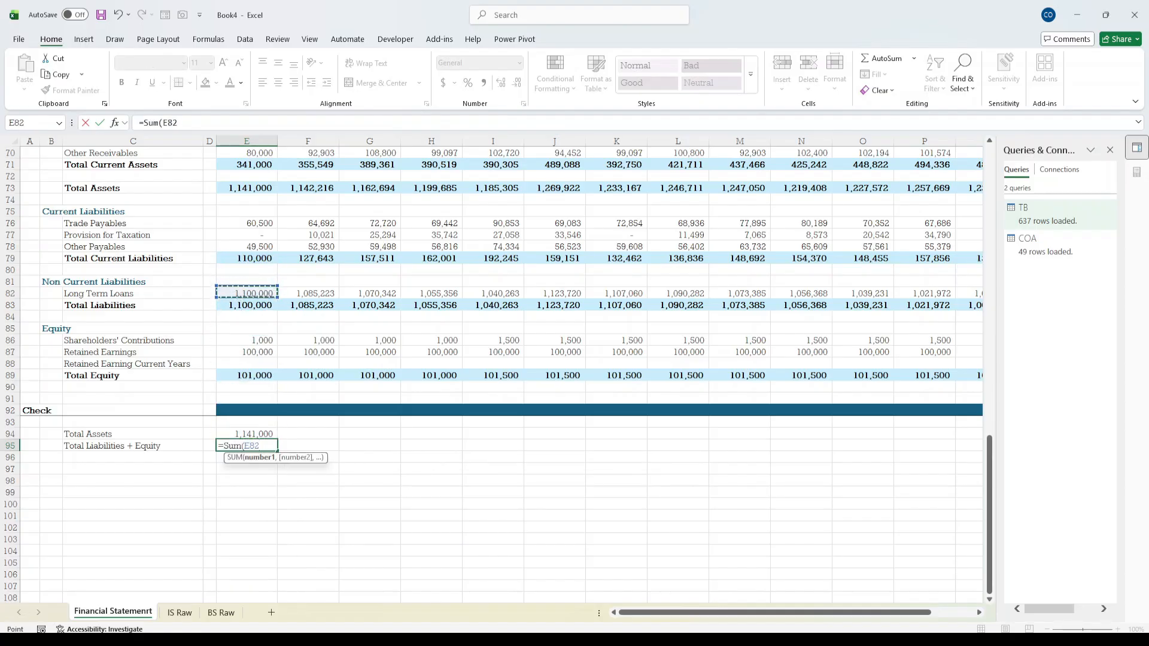
pyautogui.press('Down')
pyautogui.press('Up')
pyautogui.press('Up')
pyautogui.press('Up')
pyautogui.press('Up')
pyautogui.press('Down')
pyautogui.press('Down')
pyautogui.press('Down')
pyautogui.press('Down')
pyautogui.press('Down')
pyautogui.press('Down')
pyautogui.press('Down')
pyautogui.press('Down')
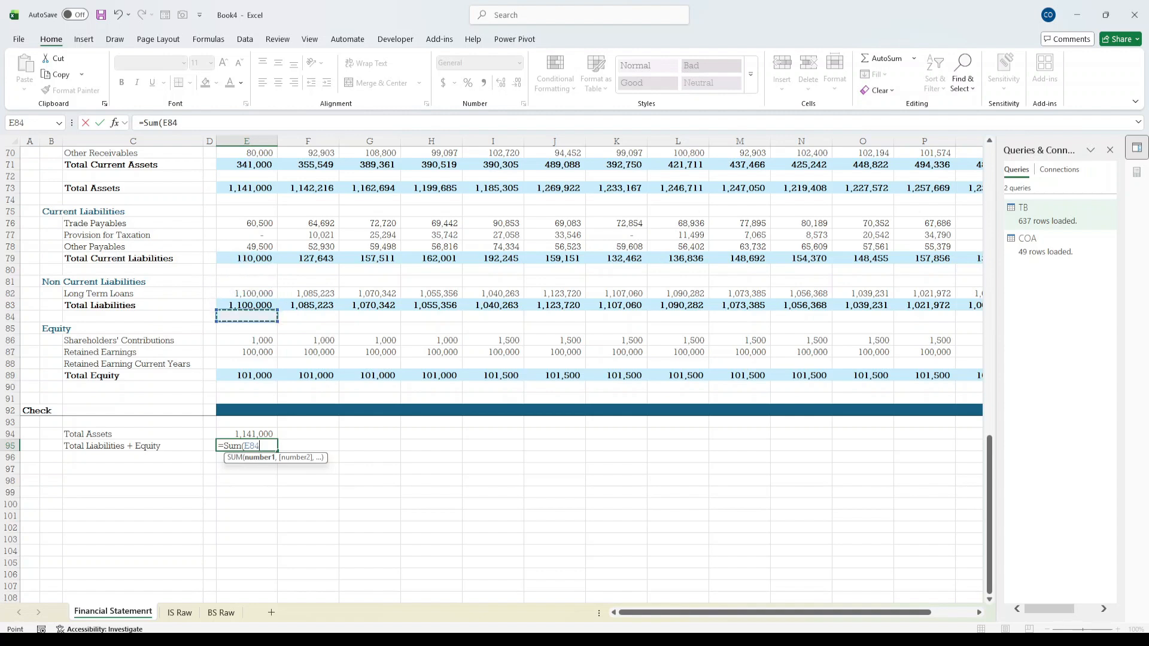
pyautogui.press('Down')
pyautogui.press('Down')
pyautogui.press('Down')
pyautogui.press('Down')
pyautogui.press('Down')
pyautogui.press('Down')
pyautogui.press('Escape')
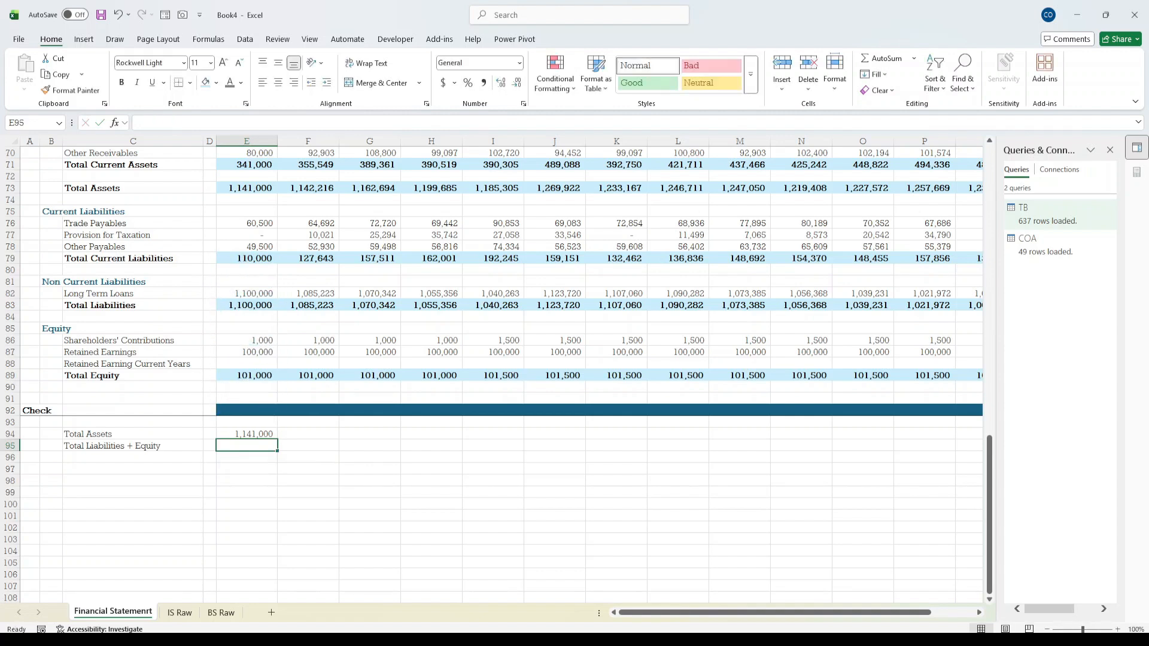
# - Insert two blank rows at row 85, above the Equity heading
pyautogui.click(155, 328)
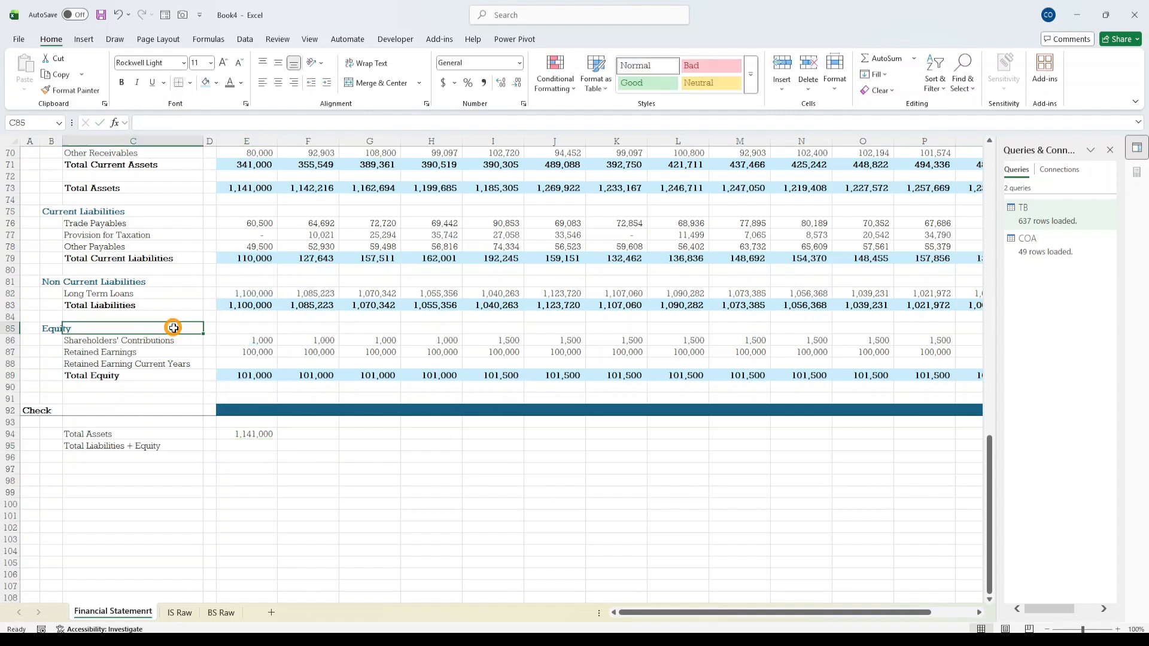
pyautogui.hotkey('shift', 'space')
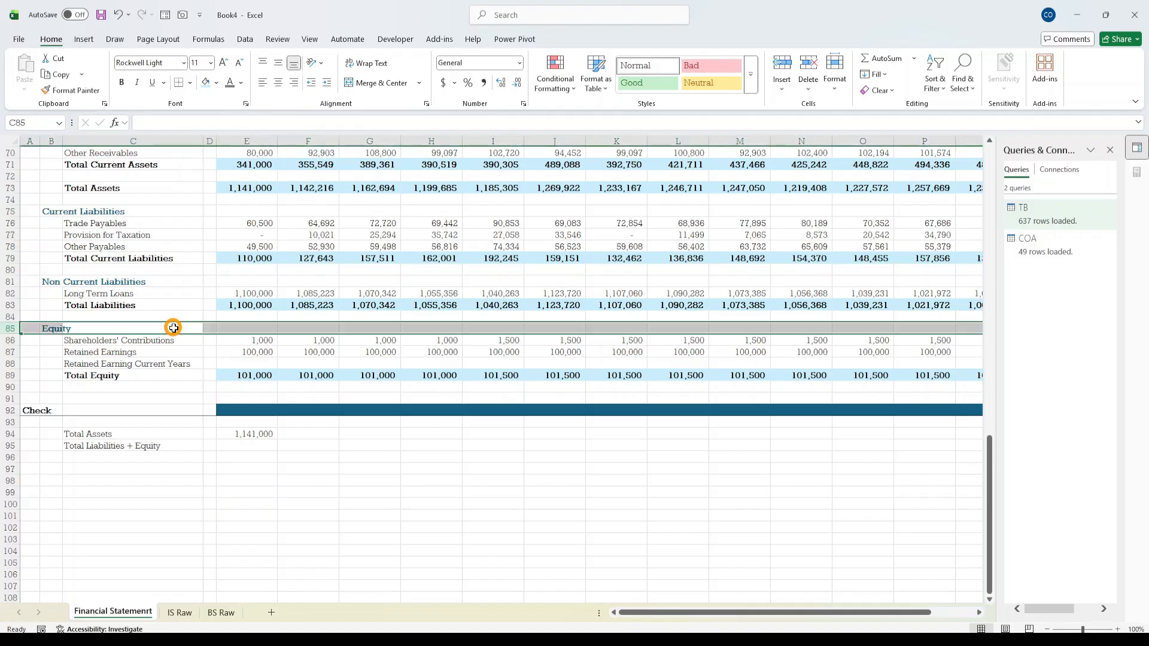
pyautogui.hotkey('ctrl', 'shift', '+')
pyautogui.hotkey('ctrl', 'shift', '+')
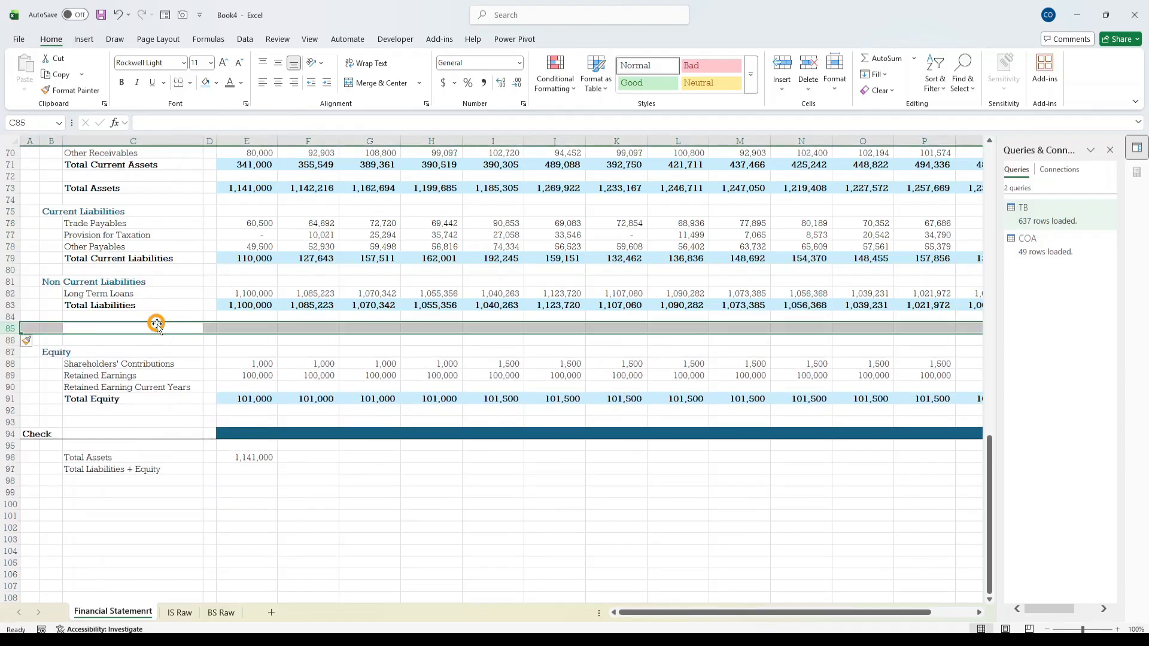
# - Enter the label "Total Liabilities" in C85 and make it bold
pyautogui.click(156, 326)
pyautogui.write('To')
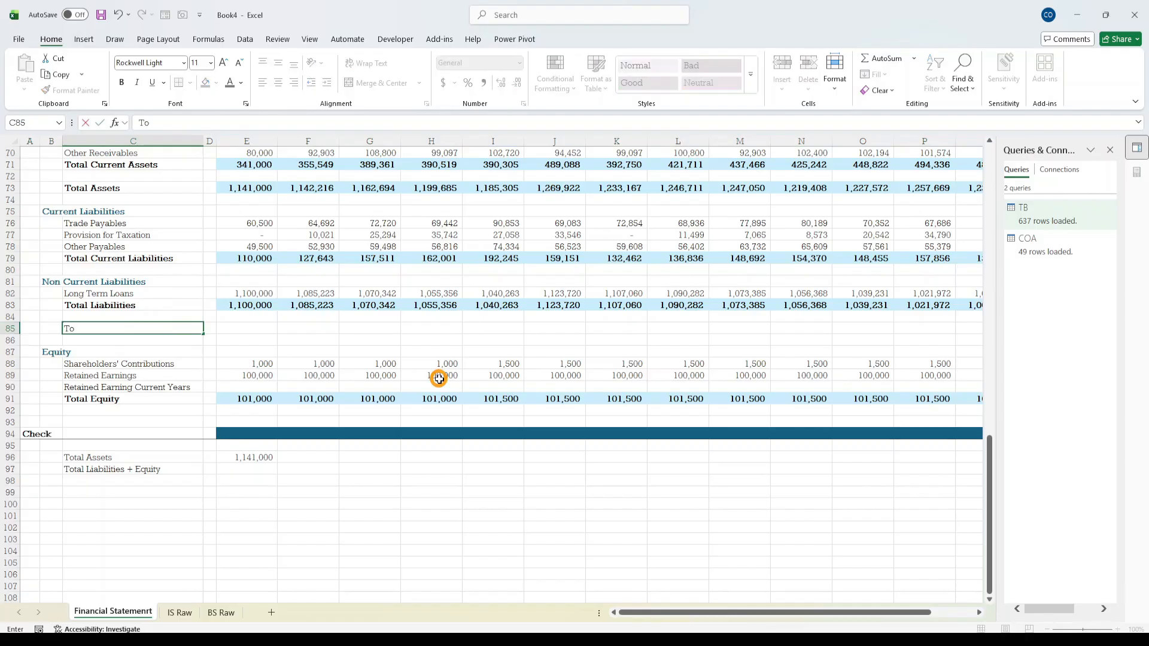
pyautogui.write('tal Liabilities')
pyautogui.press('Return')
pyautogui.press('Up')
pyautogui.hotkey('ctrl', 'b')
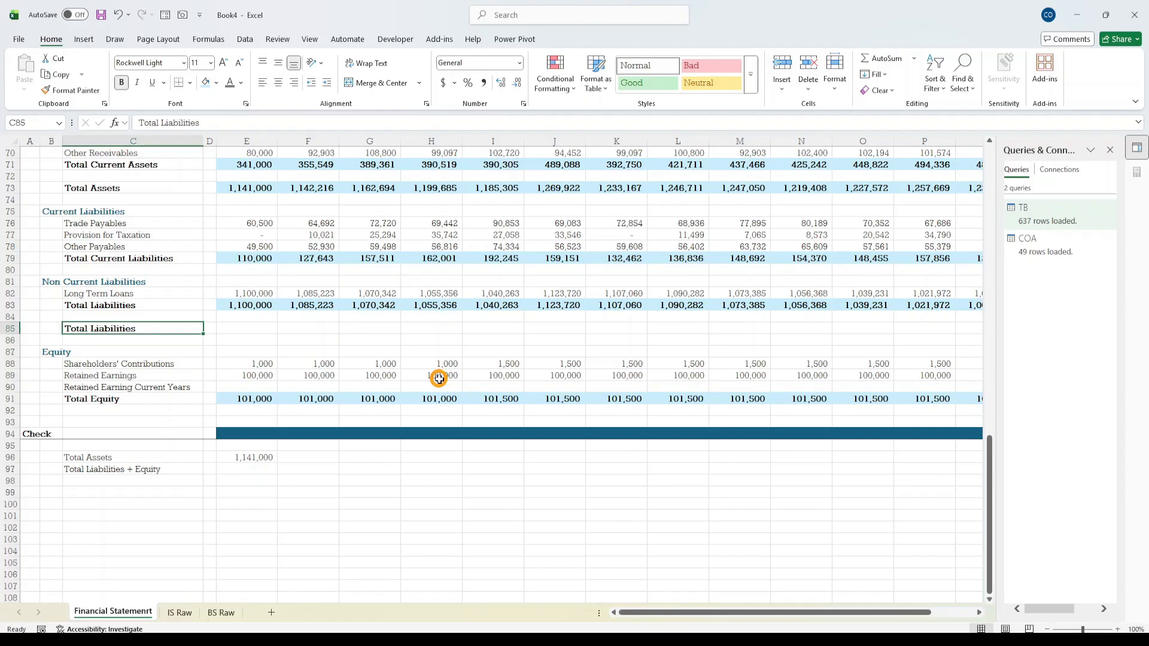
# - Calculate Dec-22 Total Liabilities in E85 from current and non-current totals with the formula =SUM(E79,E83)
pyautogui.press('Right')
pyautogui.press('Right')
pyautogui.write('=Sum(')
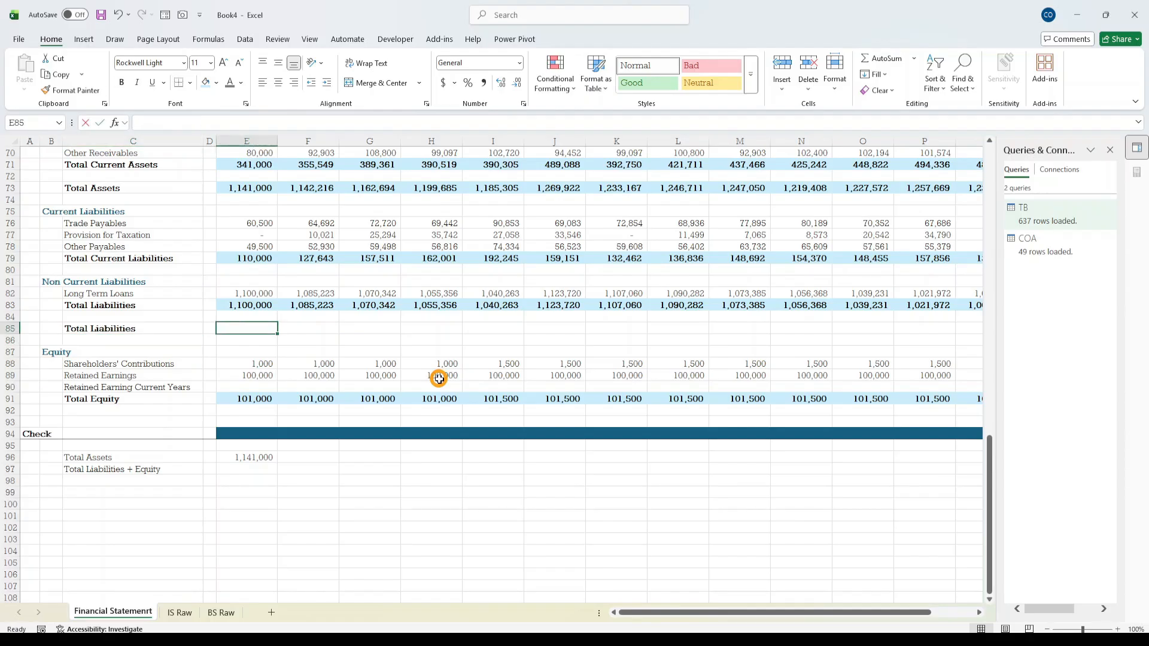
pyautogui.press('Up')
pyautogui.press('Up')
pyautogui.press('Up')
pyautogui.press('Up')
pyautogui.press('Up')
pyautogui.press('Up')
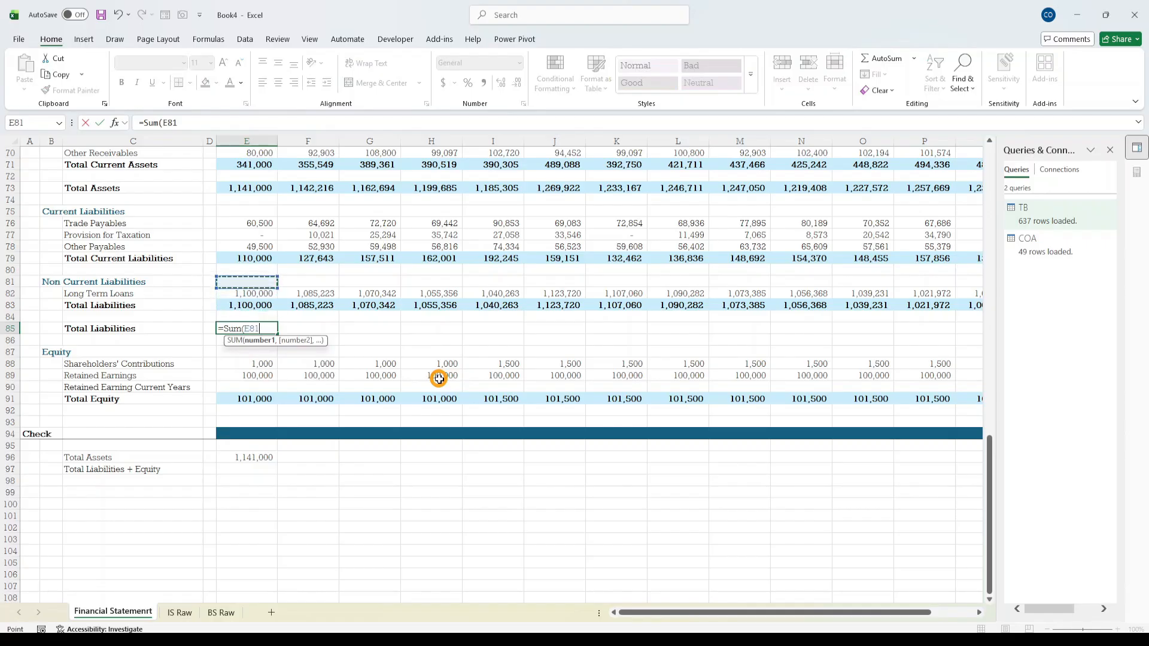
pyautogui.write(',')
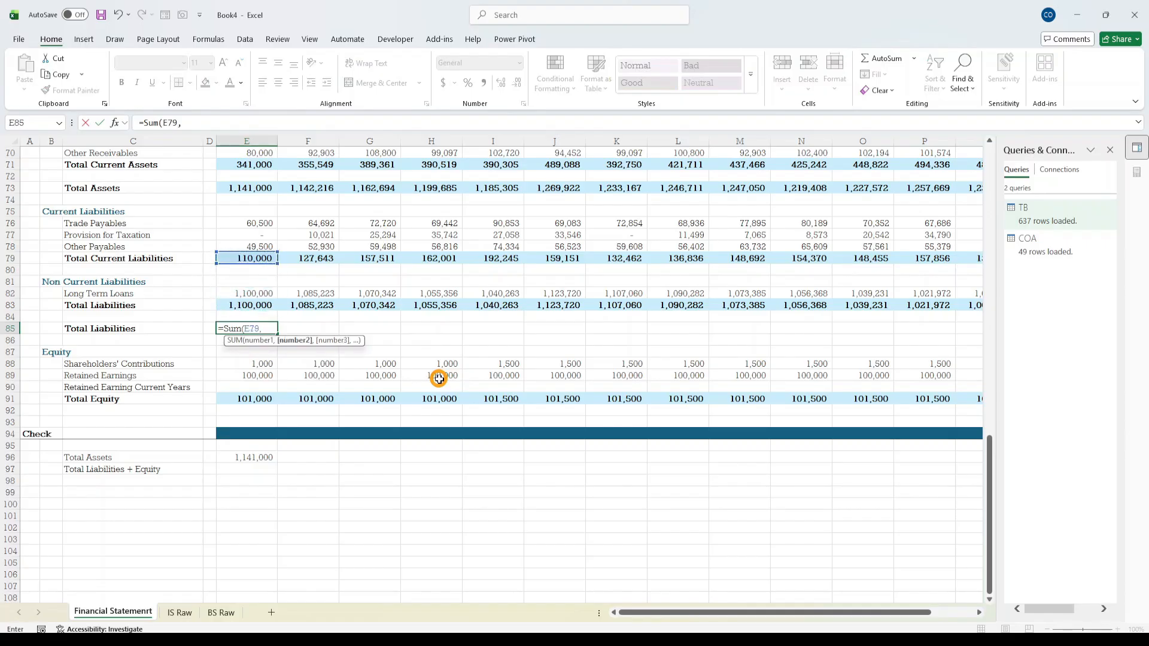
pyautogui.press('Up')
pyautogui.press('Up')
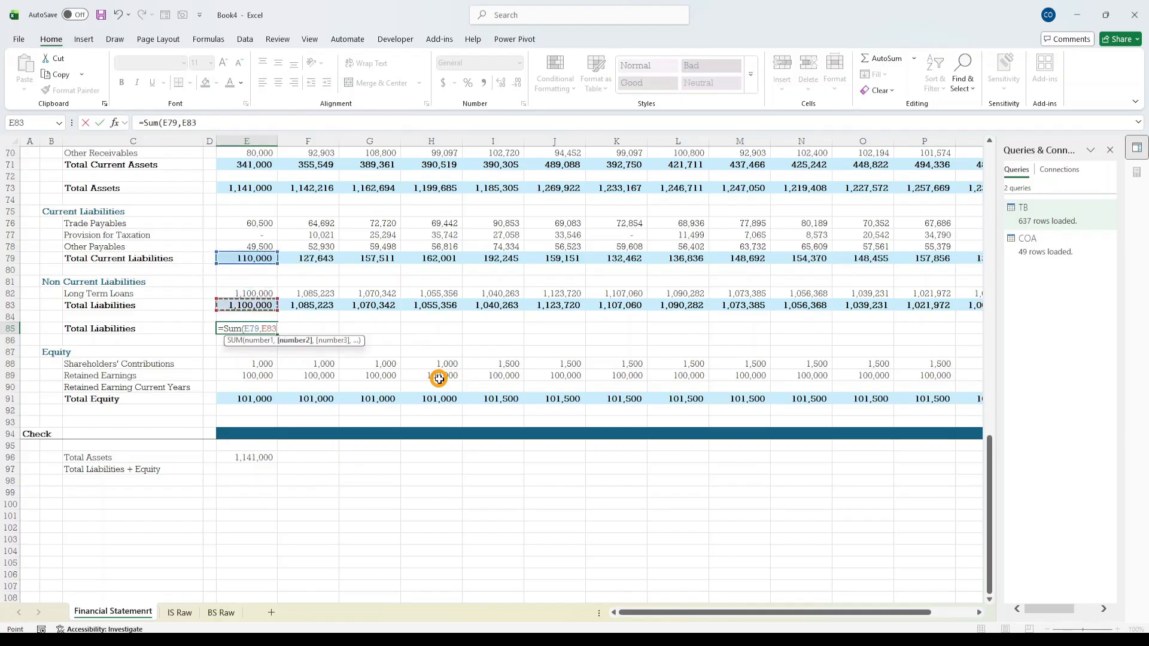
pyautogui.hotkey('ctrl', 'Return')
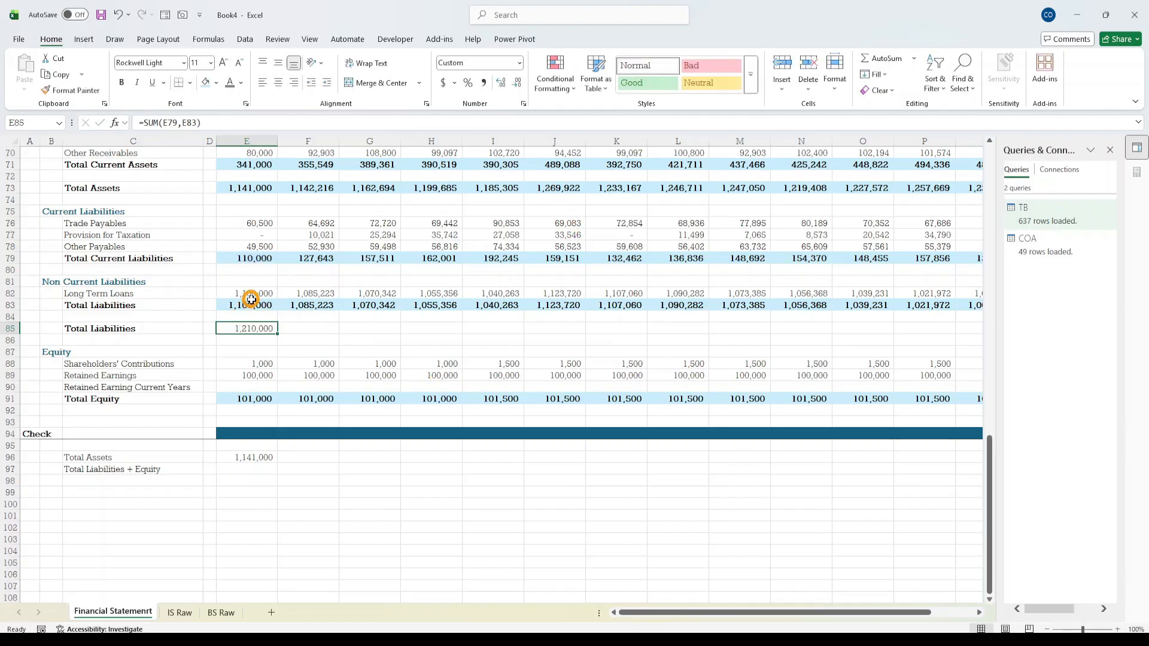
# - Copy the total formatting of E83 onto the new Total Liabilities cell E85
pyautogui.click(251, 301)
pyautogui.click(72, 90)
pyautogui.click(248, 328)
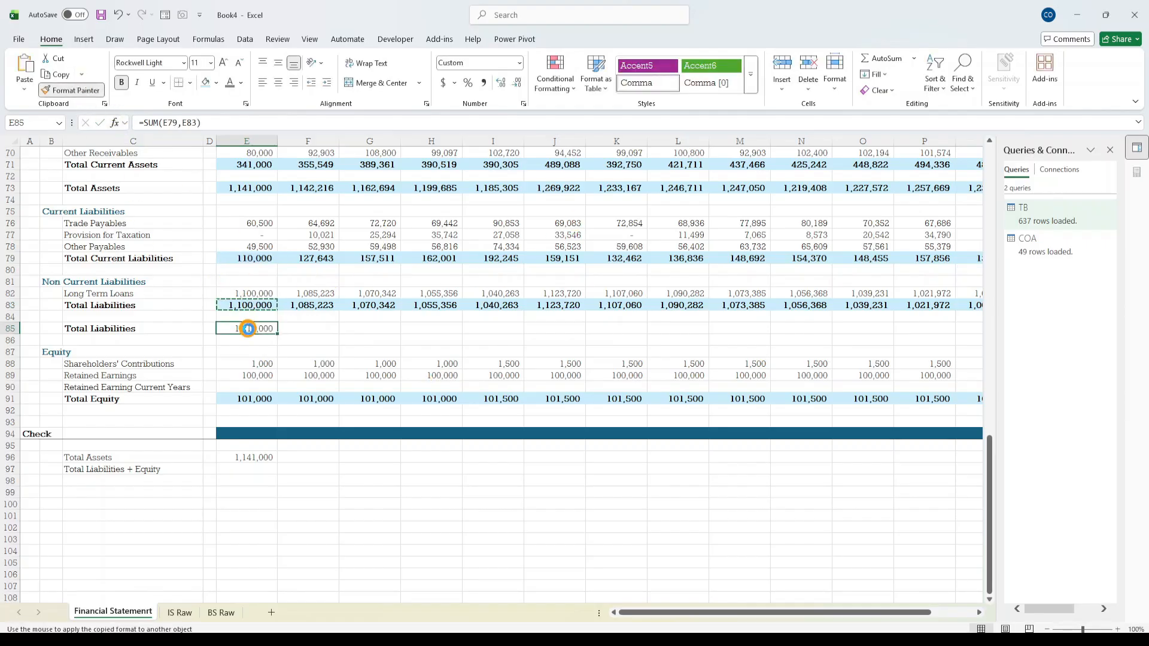
# - Fill the Total Liabilities formula and formatting from E85 across the monthly columns to Q85
pyautogui.hotkey('shift', 'Right')
pyautogui.hotkey('shift', 'Right')
pyautogui.hotkey('shift', 'Right')
pyautogui.hotkey('shift', 'Right')
pyautogui.hotkey('shift', 'Right')
pyautogui.hotkey('shift', 'Right')
pyautogui.hotkey('shift', 'Right')
pyautogui.hotkey('shift', 'Right')
pyautogui.hotkey('shift', 'Right')
pyautogui.hotkey('shift', 'Right')
pyautogui.hotkey('shift', 'Right')
pyautogui.hotkey('shift', 'Right')
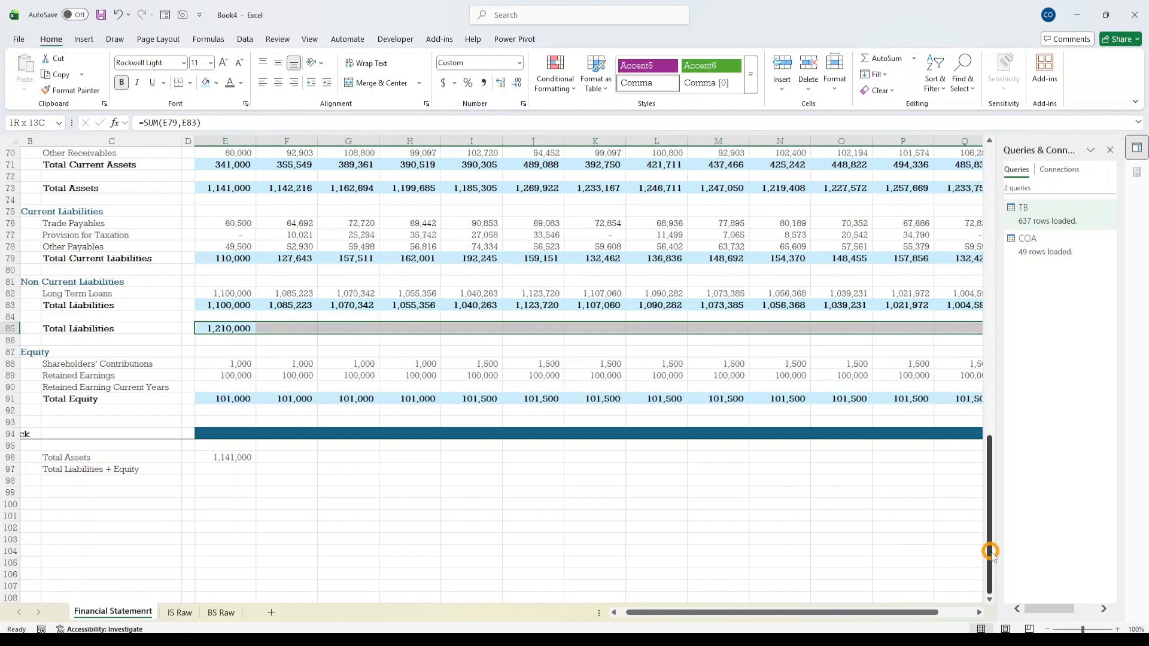
pyautogui.hotkey('ctrl', 'r')
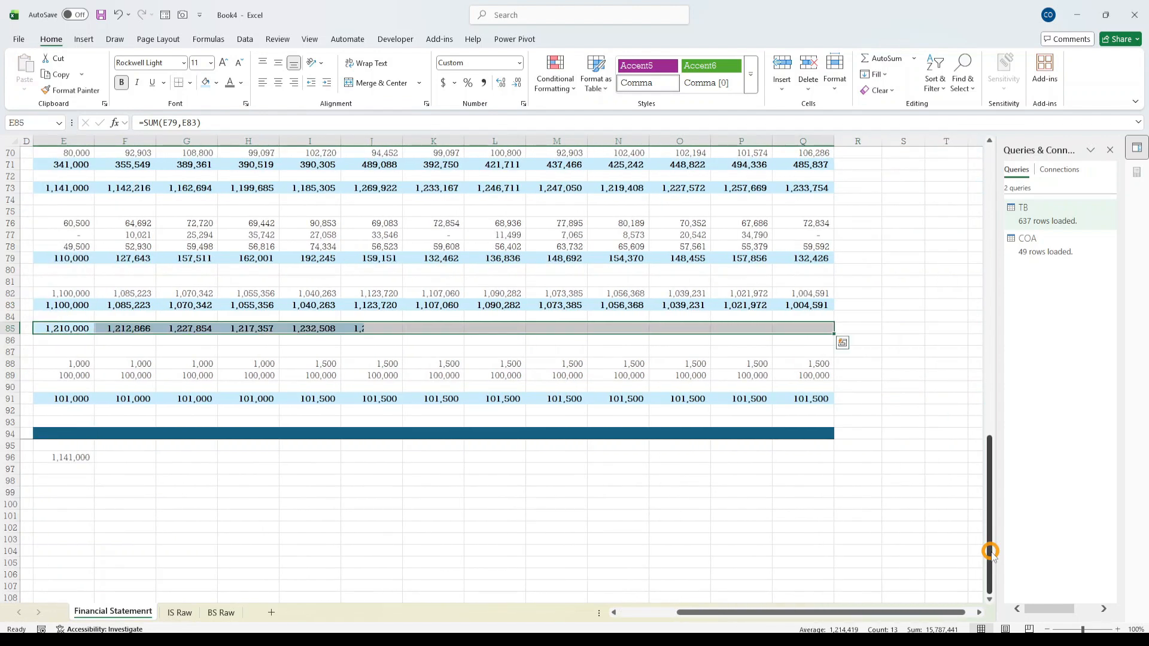
# - Calculate the check section's Total Liabilities + Equity in E97 with the formula =SUM(E85,E91)
pyautogui.press('Down')
pyautogui.press('Down')
pyautogui.press('Home')
pyautogui.press('Down')
pyautogui.press('Down')
pyautogui.press('Down')
pyautogui.press('Down')
pyautogui.press('Down')
pyautogui.press('Down')
pyautogui.press('Down')
pyautogui.press('Down')
pyautogui.press('Down')
pyautogui.press('Down')
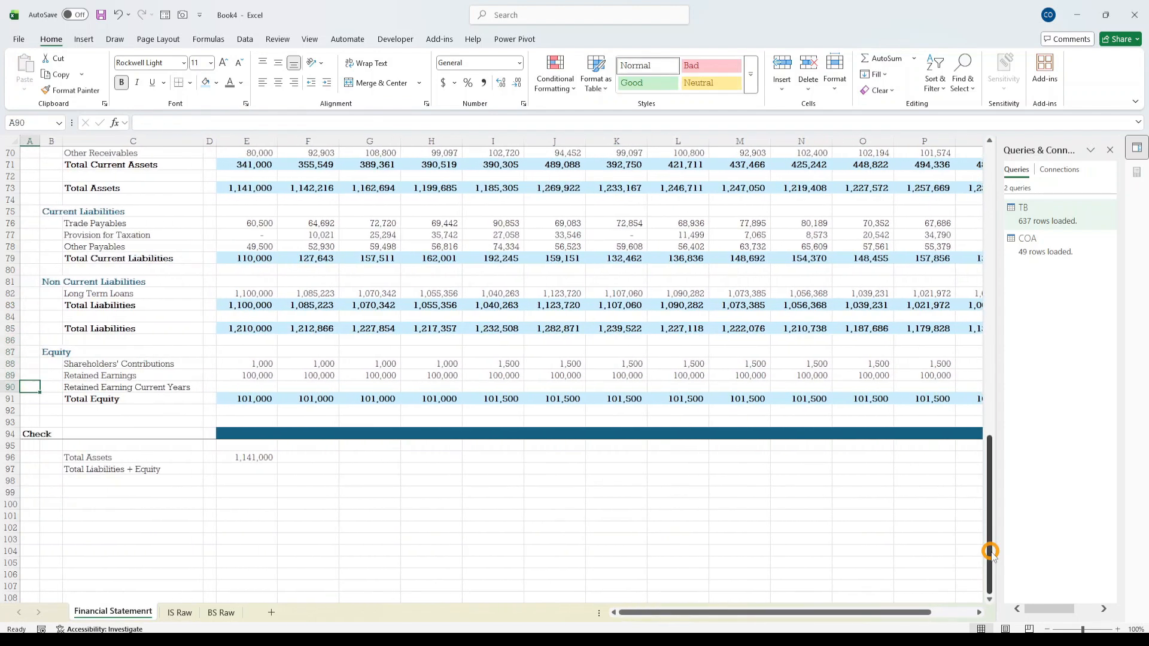
pyautogui.press('Right')
pyautogui.press('Down')
pyautogui.press('Up')
pyautogui.press('Right')
pyautogui.press('Right')
pyautogui.press('Right')
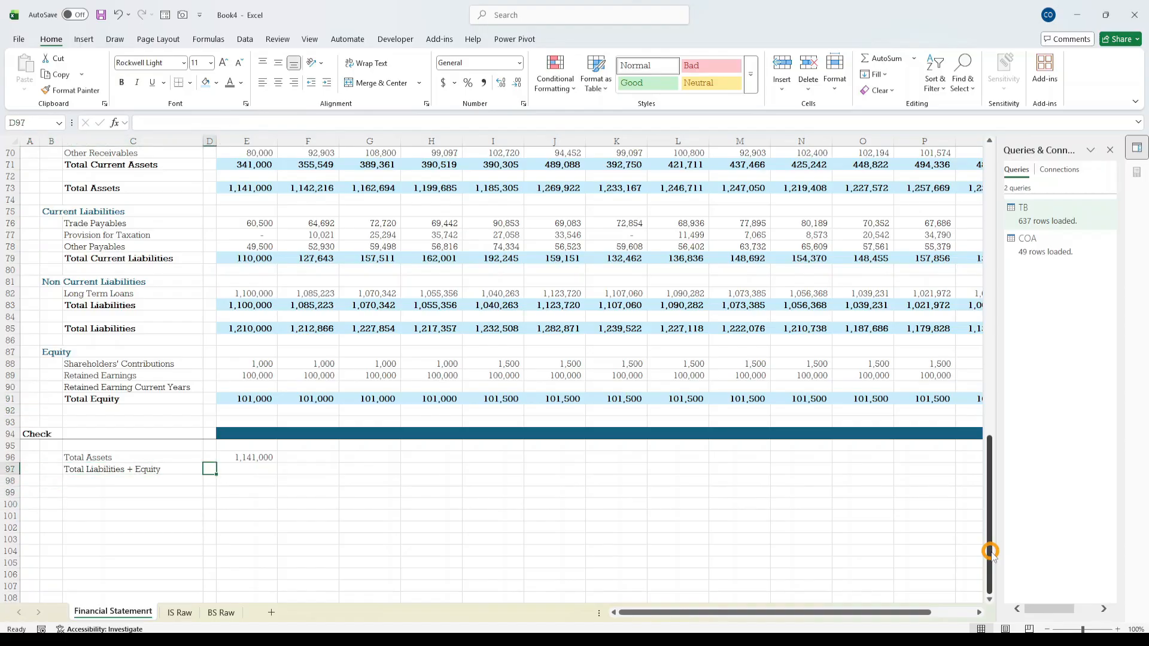
pyautogui.write('=')
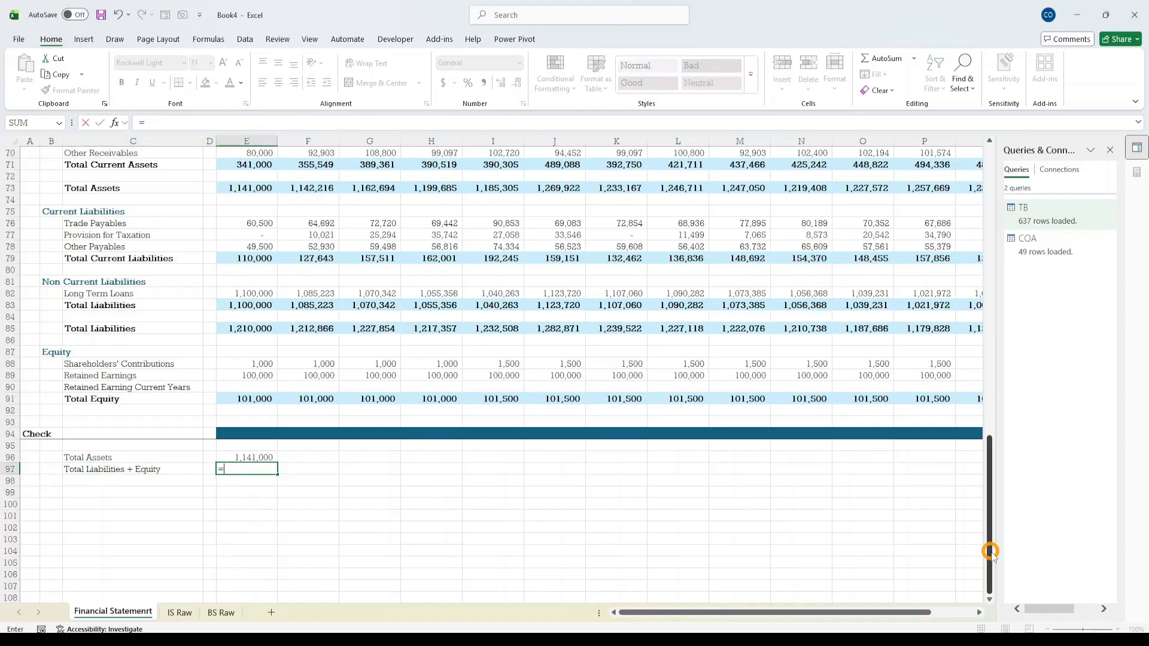
pyautogui.write('Sum(')
pyautogui.press('Up')
pyautogui.press('Up')
pyautogui.press('Up')
pyautogui.press('Up')
pyautogui.press('Up')
pyautogui.press('Up')
pyautogui.press('Up')
pyautogui.press('Up')
pyautogui.press('Up')
pyautogui.press('Up')
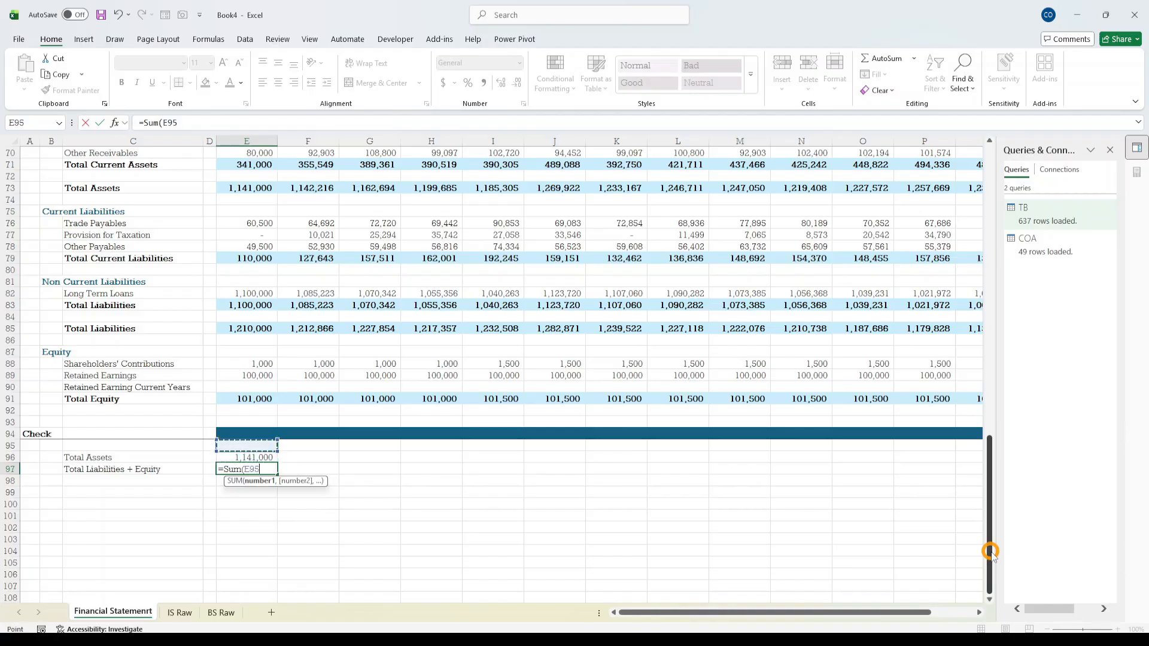
pyautogui.press('Up')
pyautogui.press('Up')
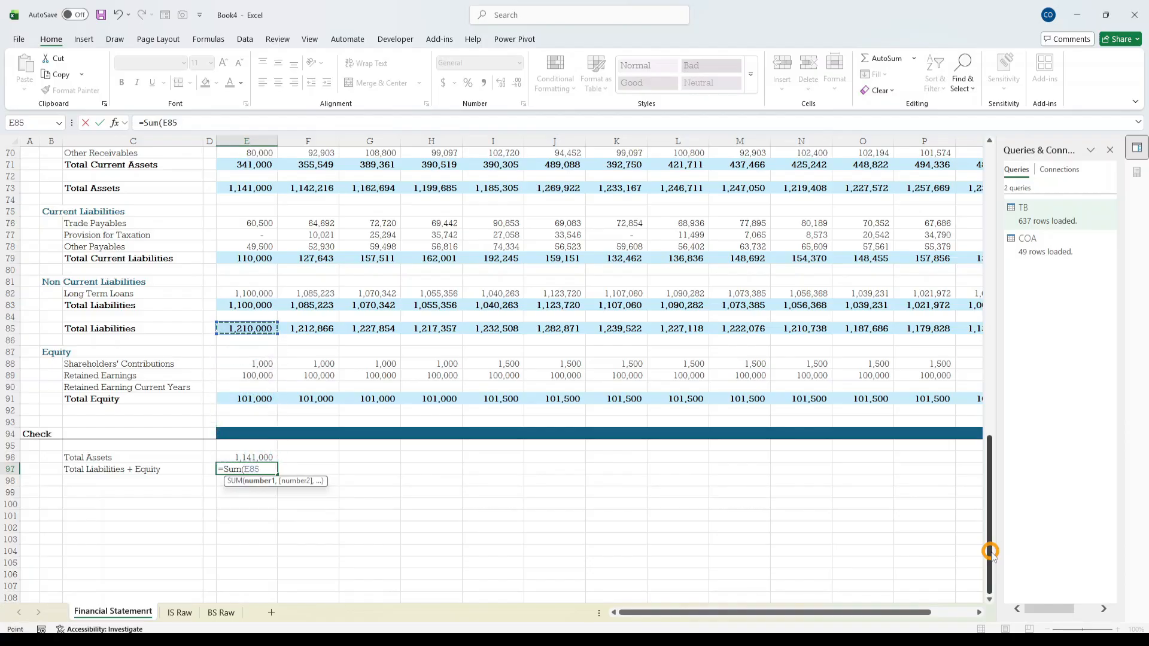
pyautogui.write(',')
pyautogui.press('Up')
pyautogui.press('Up')
pyautogui.press('Up')
pyautogui.press('Up')
pyautogui.press('Up')
pyautogui.press('Up')
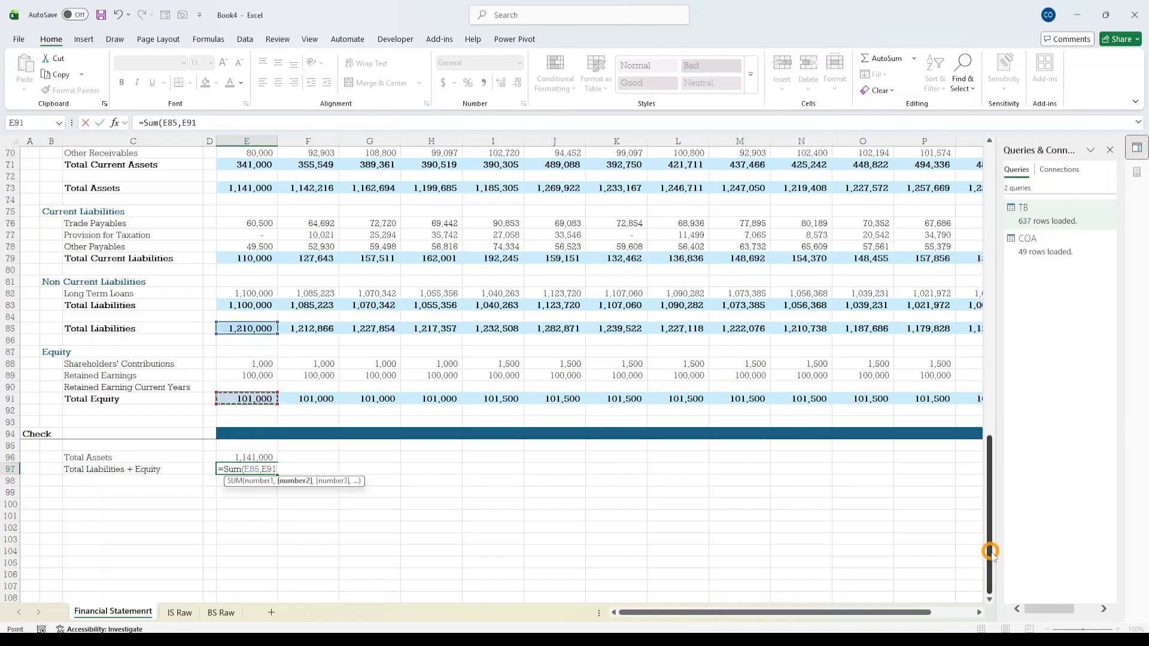
pyautogui.press('Return')
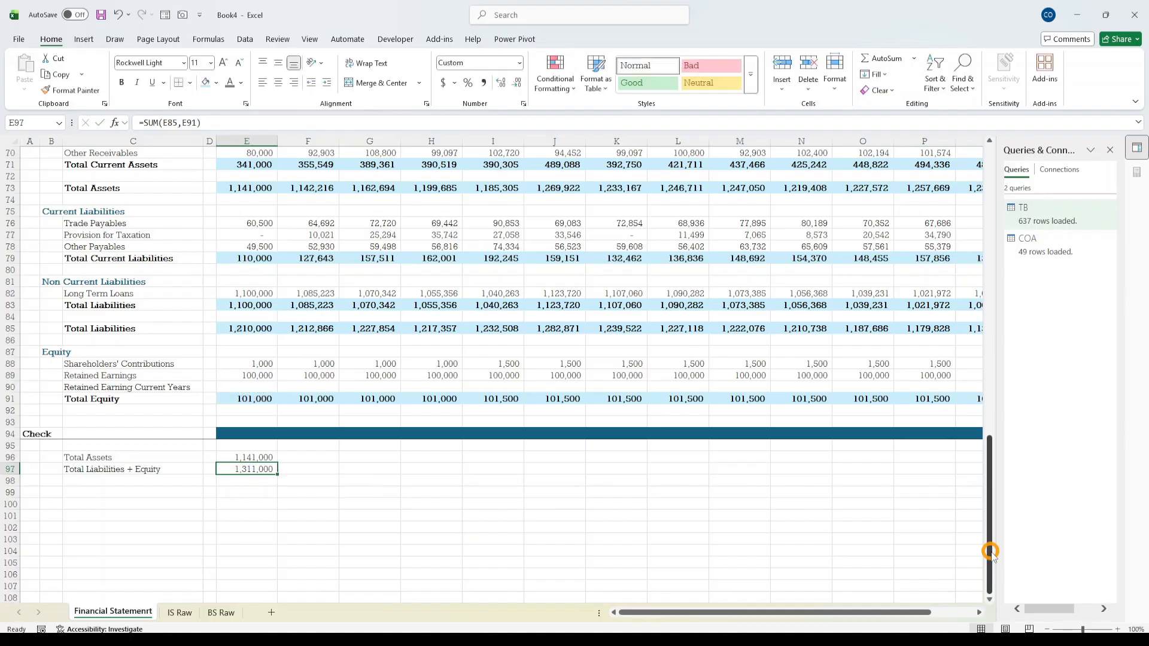
# - Fill the check section's Total Assets and Total Liabilities + Equity formulas from E96:E97 across to column Q
pyautogui.press('Down')
pyautogui.press('Up')
pyautogui.press('Up')
pyautogui.hotkey('shift', 'Down')
pyautogui.hotkey('shift', 'Right')
pyautogui.hotkey('shift', 'Right')
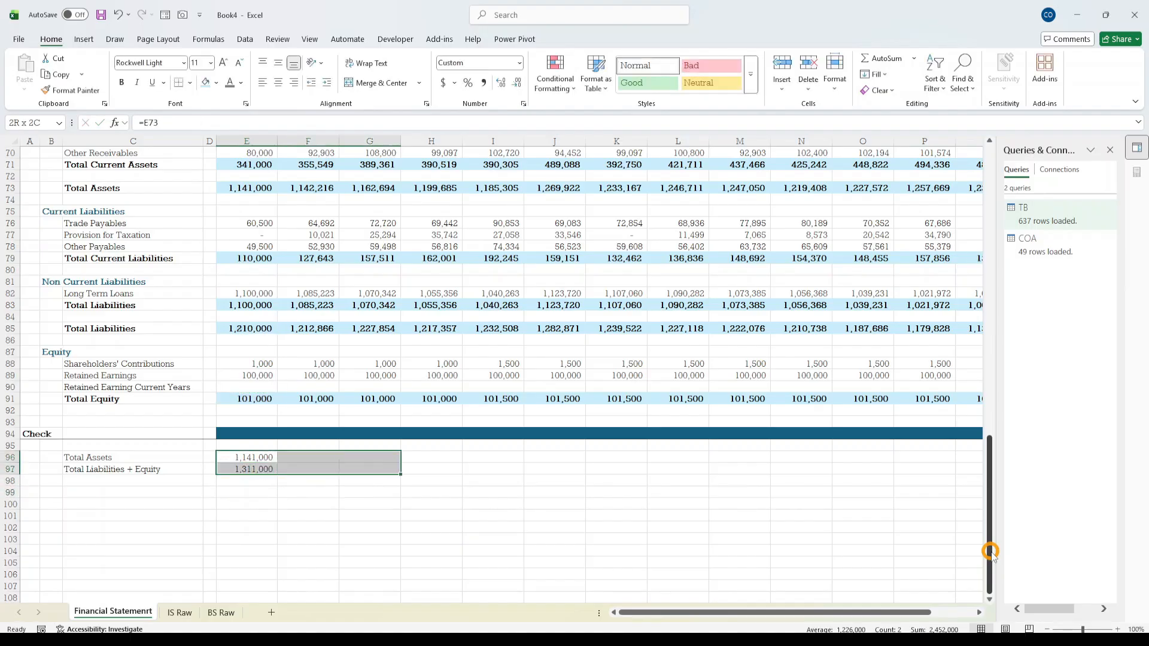
pyautogui.hotkey('shift', 'Right')
pyautogui.hotkey('shift', 'Right')
pyautogui.hotkey('shift', 'Right')
pyautogui.hotkey('shift', 'Right')
pyautogui.hotkey('shift', 'Right')
pyautogui.hotkey('shift', 'Right')
pyautogui.hotkey('shift', 'Right')
pyautogui.hotkey('shift', 'Right')
pyautogui.hotkey('shift', 'Right')
pyautogui.hotkey('shift', 'Right')
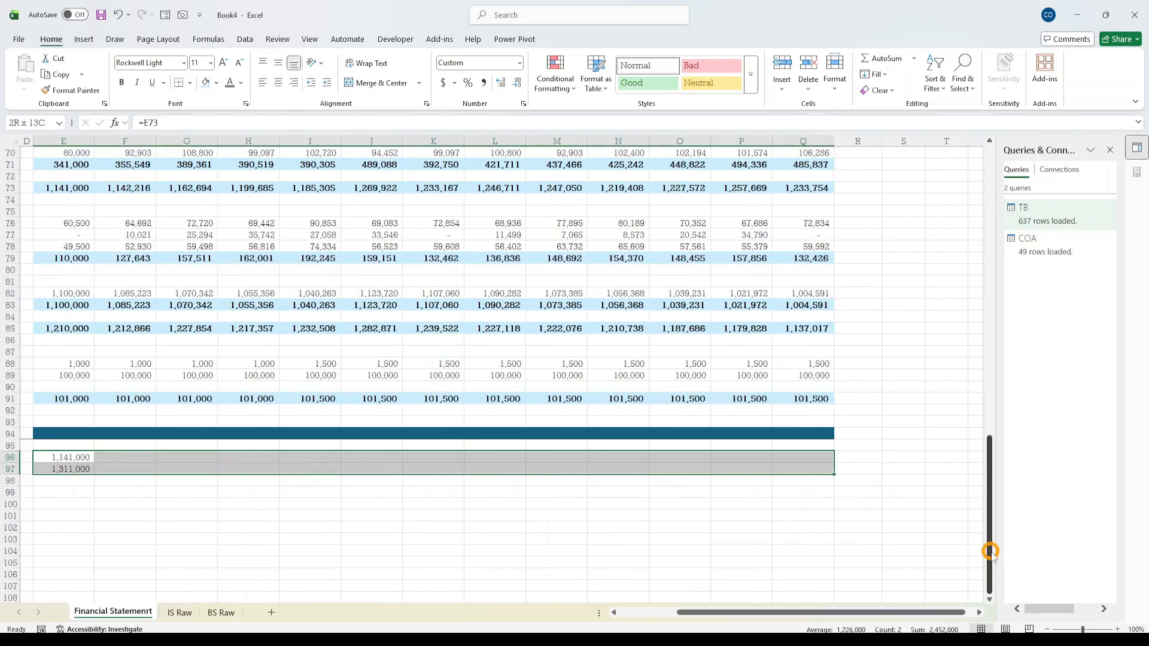
pyautogui.hotkey('ctrl', 'r')
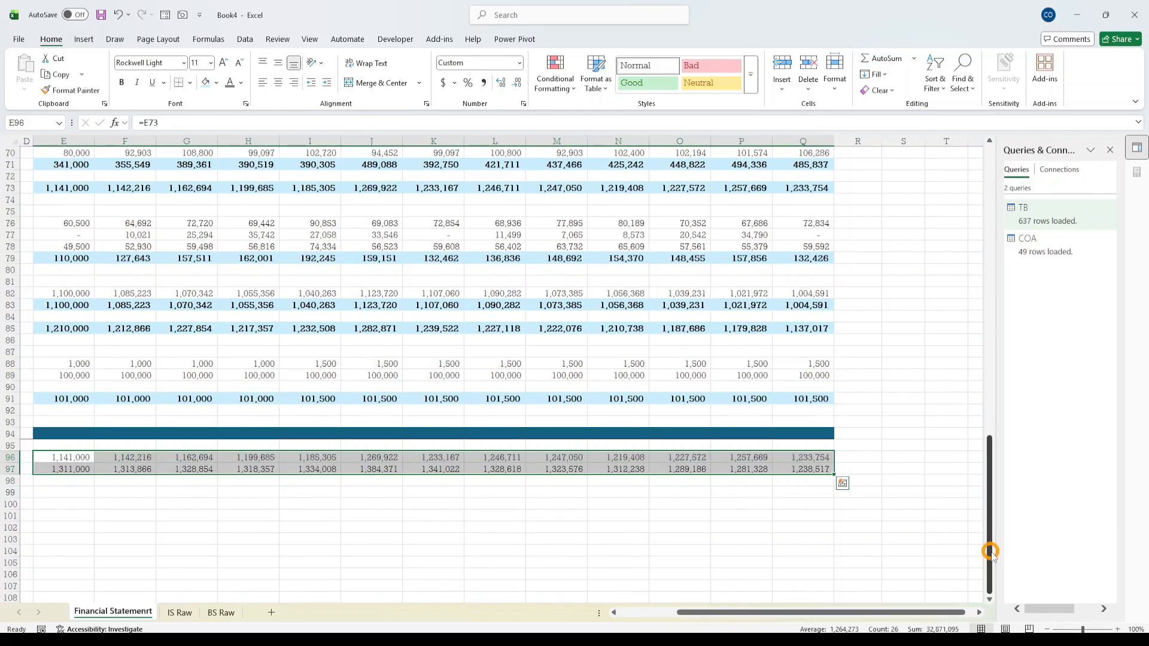
# - Calculate the difference between Total Assets and Total Liabilities + Equity in E98 with the formula =E96-E97
pyautogui.press('Home')
pyautogui.press('Down')
pyautogui.press('Down')
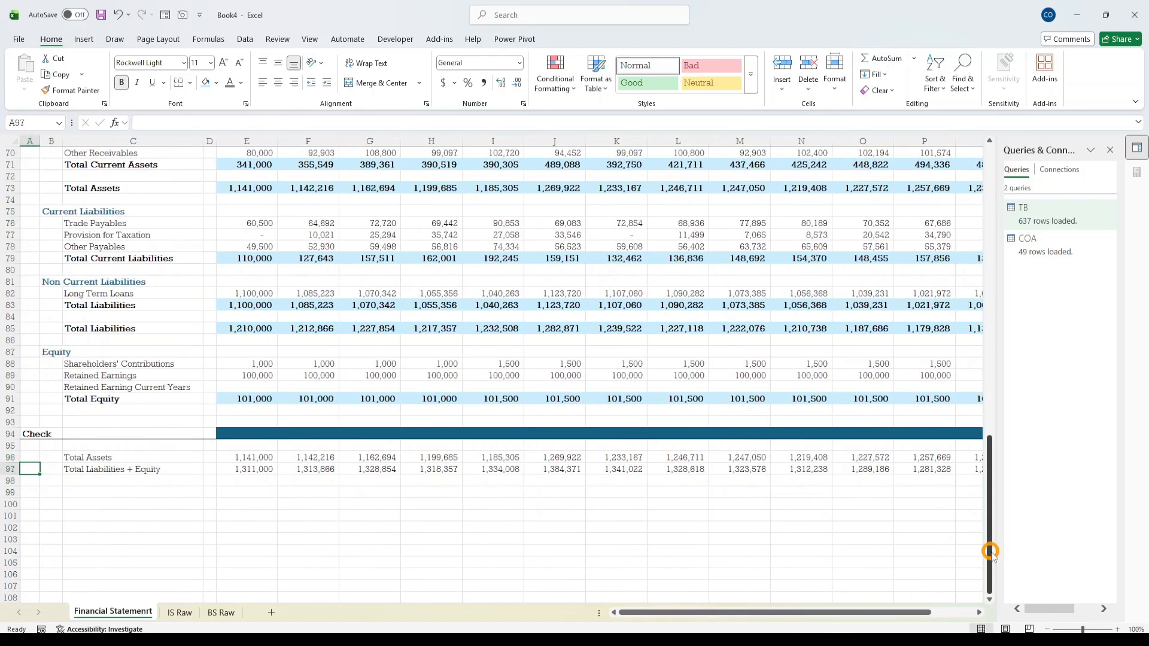
pyautogui.press('Right')
pyautogui.press('Right')
pyautogui.press('Right')
pyautogui.press('Right')
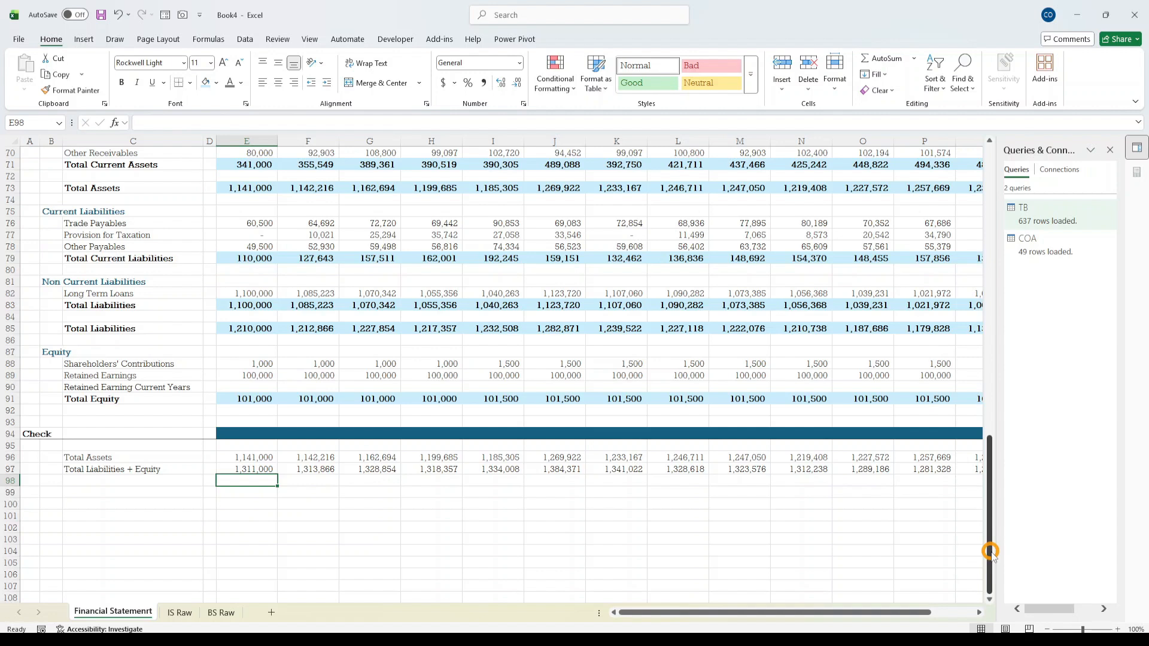
pyautogui.write('=')
pyautogui.press('Up')
pyautogui.press('Up')
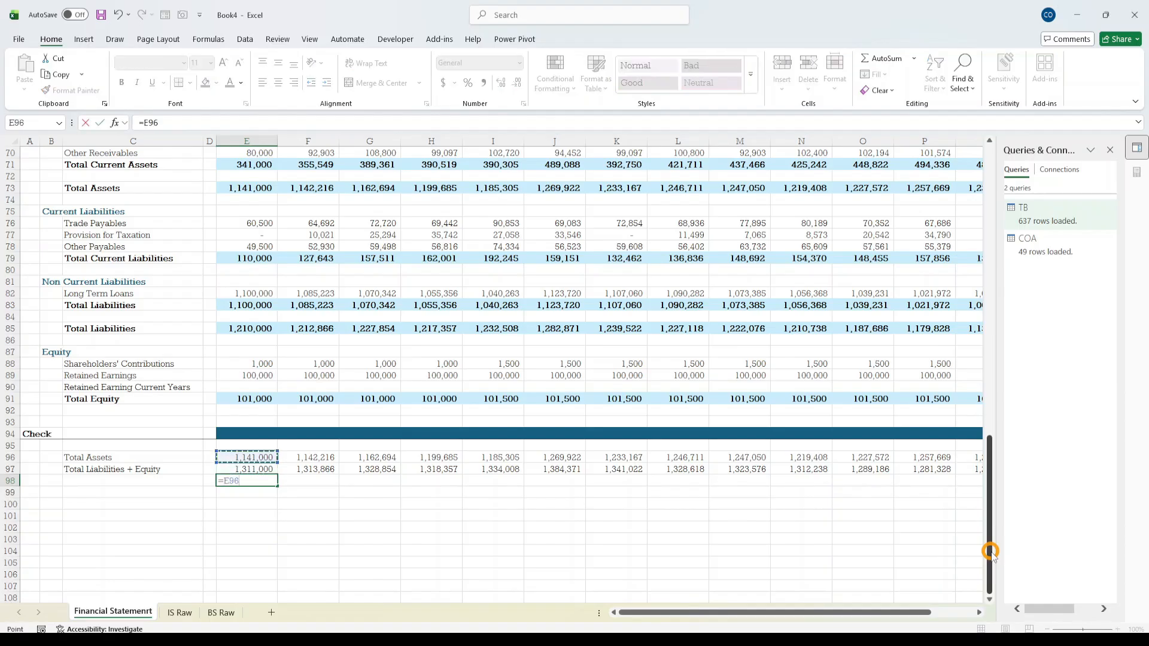
pyautogui.write('-')
pyautogui.press('Up')
pyautogui.press('Return')
# - Fill the difference formula from E98 across the monthly columns to Q98
pyautogui.press('Up')
pyautogui.hotkey('shift', 'Right')
pyautogui.hotkey('shift', 'Right')
pyautogui.hotkey('shift', 'Right')
pyautogui.hotkey('shift', 'Right')
pyautogui.hotkey('shift', 'Right')
pyautogui.hotkey('shift', 'Right')
pyautogui.hotkey('shift', 'Right')
pyautogui.hotkey('shift', 'Right')
pyautogui.hotkey('shift', 'Right')
pyautogui.hotkey('shift', 'Right')
pyautogui.hotkey('shift', 'Right')
pyautogui.hotkey('shift', 'Right')
pyautogui.hotkey('shift', 'Right')
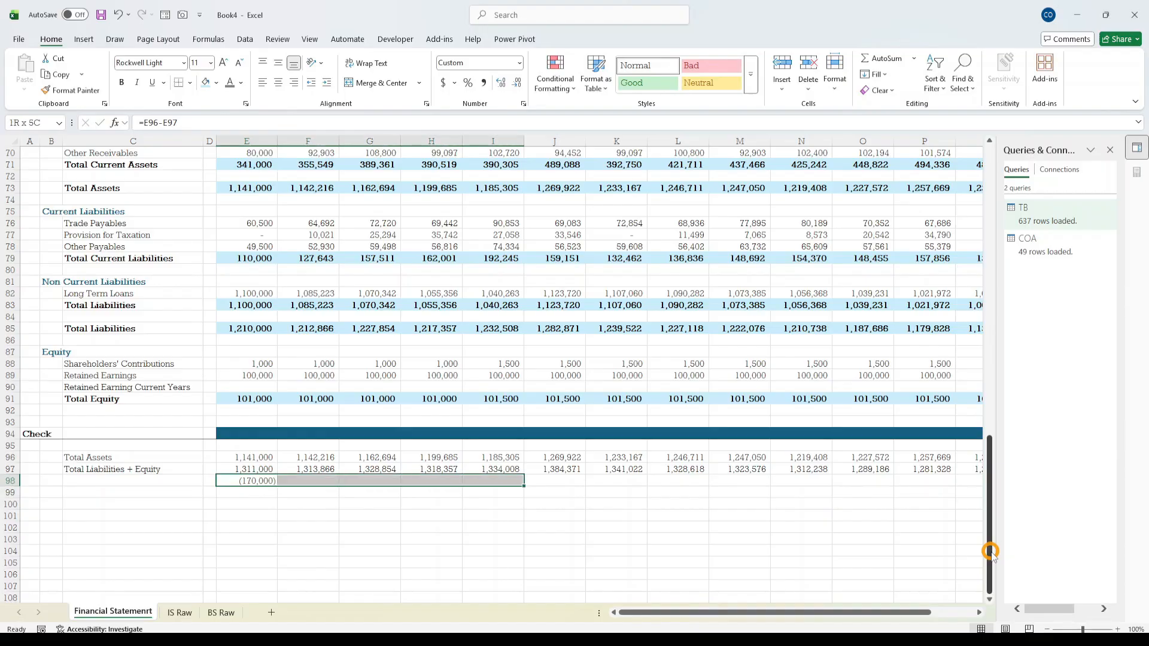
pyautogui.hotkey('shift', 'Left')
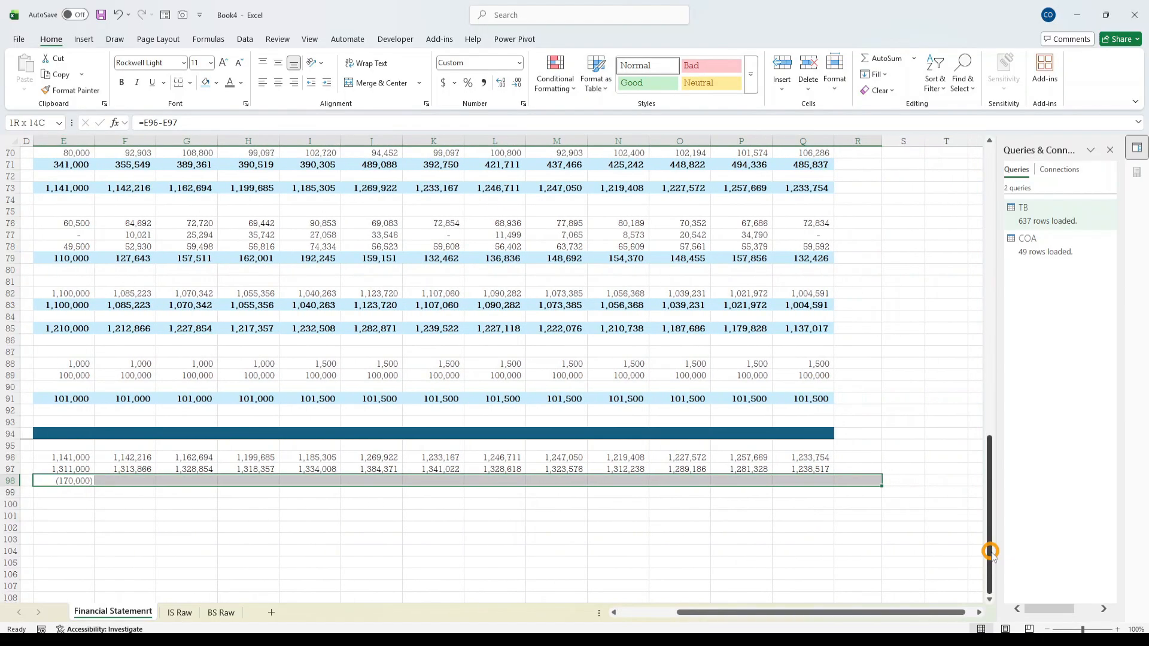
pyautogui.hotkey('ctrl', 'r')
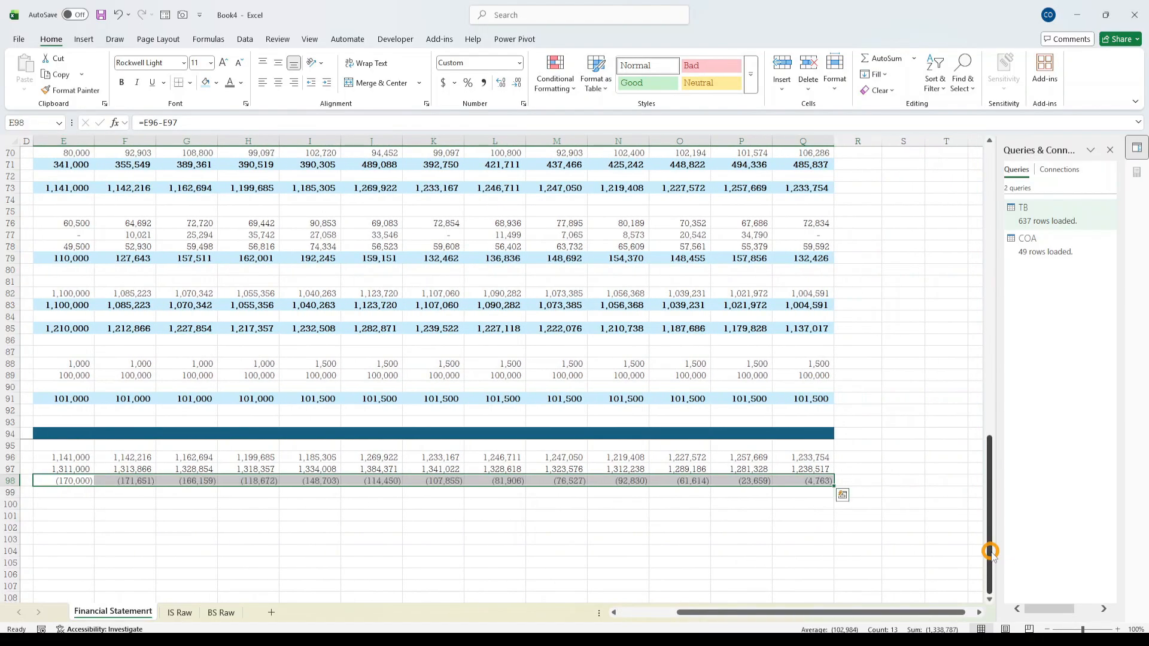
# - Examine the monthly differences along row 98 of the check section
pyautogui.press('Home')
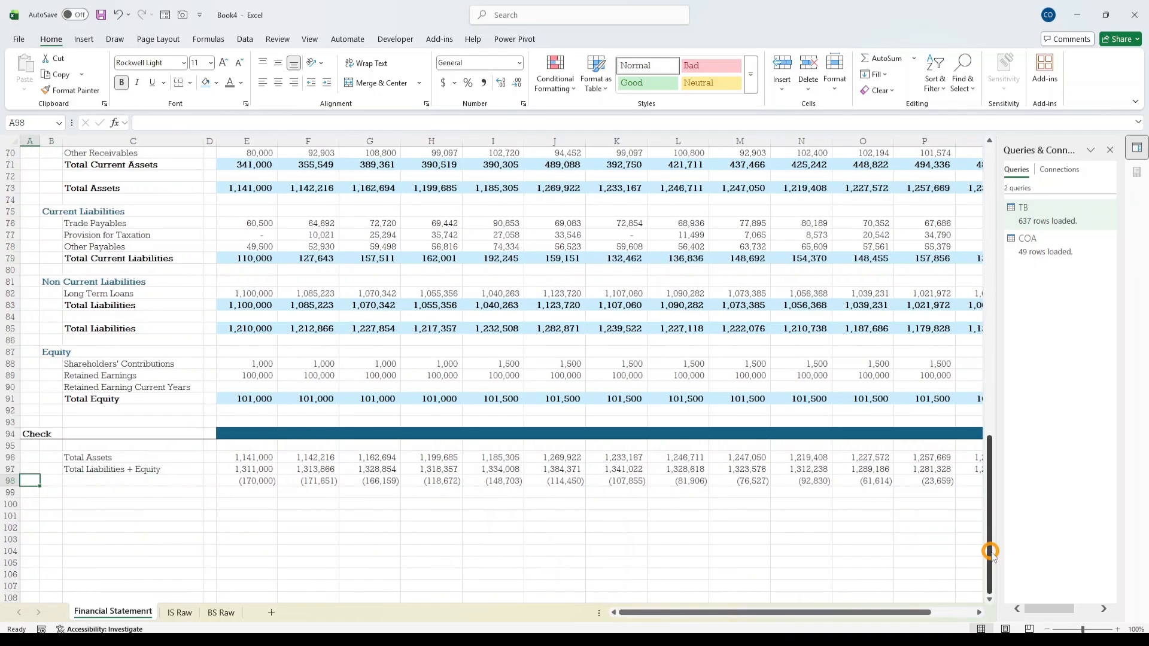
pyautogui.press('Right')
pyautogui.press('Right')
pyautogui.press('Right')
pyautogui.press('Right')
pyautogui.press('Right')
pyautogui.press('Right')
pyautogui.press('Right')
pyautogui.press('Right')
pyautogui.press('Right')
pyautogui.press('Right')
pyautogui.press('Right')
pyautogui.press('Right')
pyautogui.press('Right')
pyautogui.press('Right')
pyautogui.press('Right')
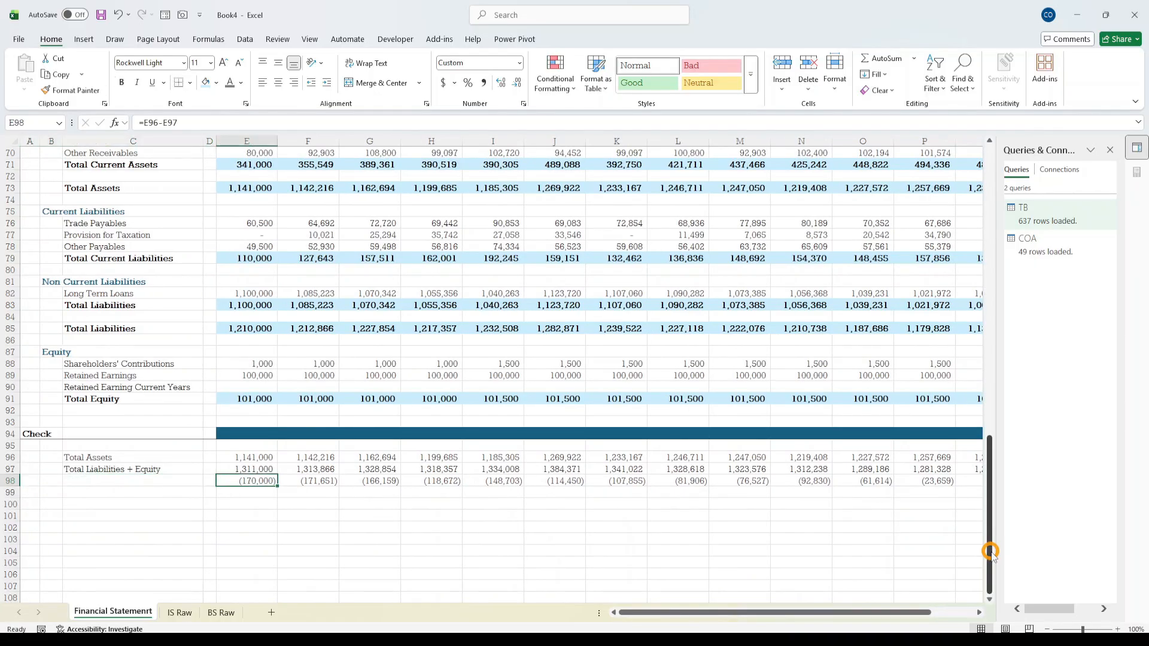
pyautogui.press('Left')
pyautogui.press('Left')
pyautogui.press('Left')
pyautogui.press('Left')
pyautogui.press('Left')
pyautogui.press('Left')
pyautogui.press('Left')
pyautogui.press('Left')
pyautogui.press('Left')
pyautogui.press('Left')
pyautogui.press('Left')
pyautogui.press('Left')
pyautogui.press('Left')
pyautogui.press('Left')
pyautogui.press('Left')
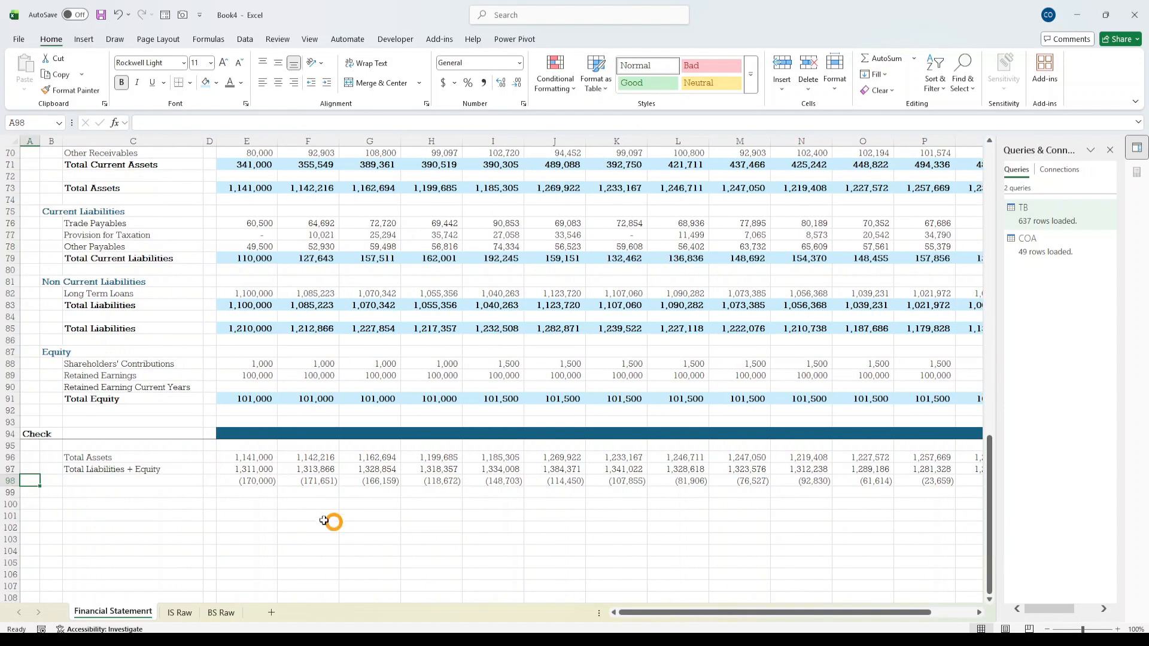
# - Copy the total formatting of the Total Equity cell E91 onto the difference cell E98
pyautogui.click(258, 399)
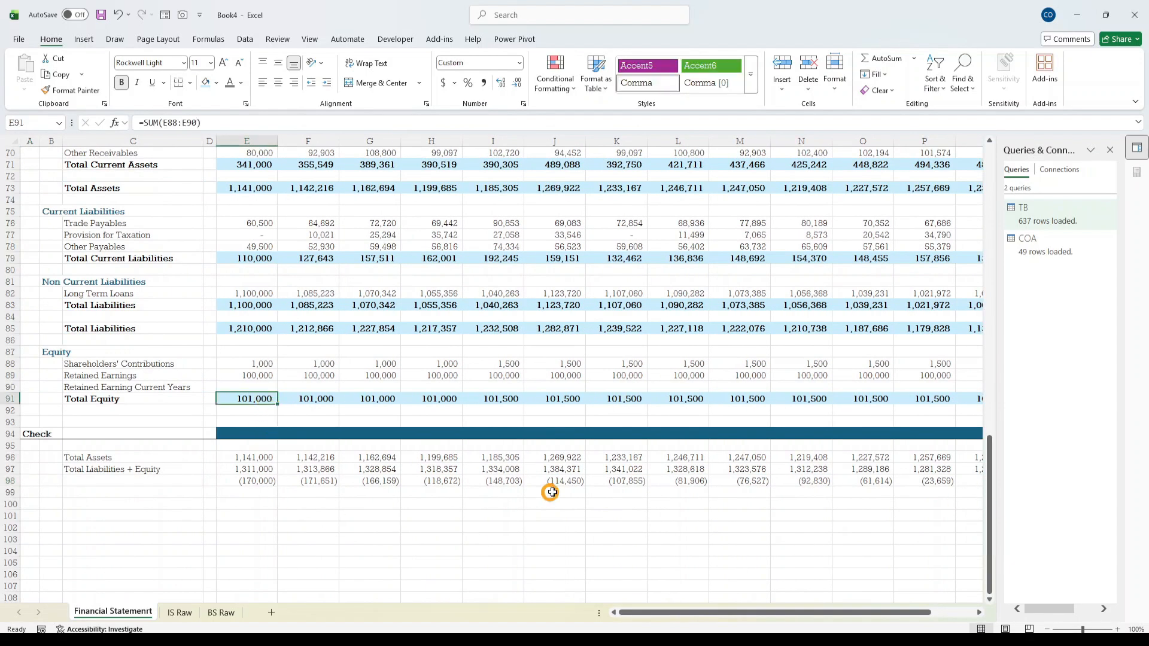
pyautogui.click(60, 90)
pyautogui.click(251, 481)
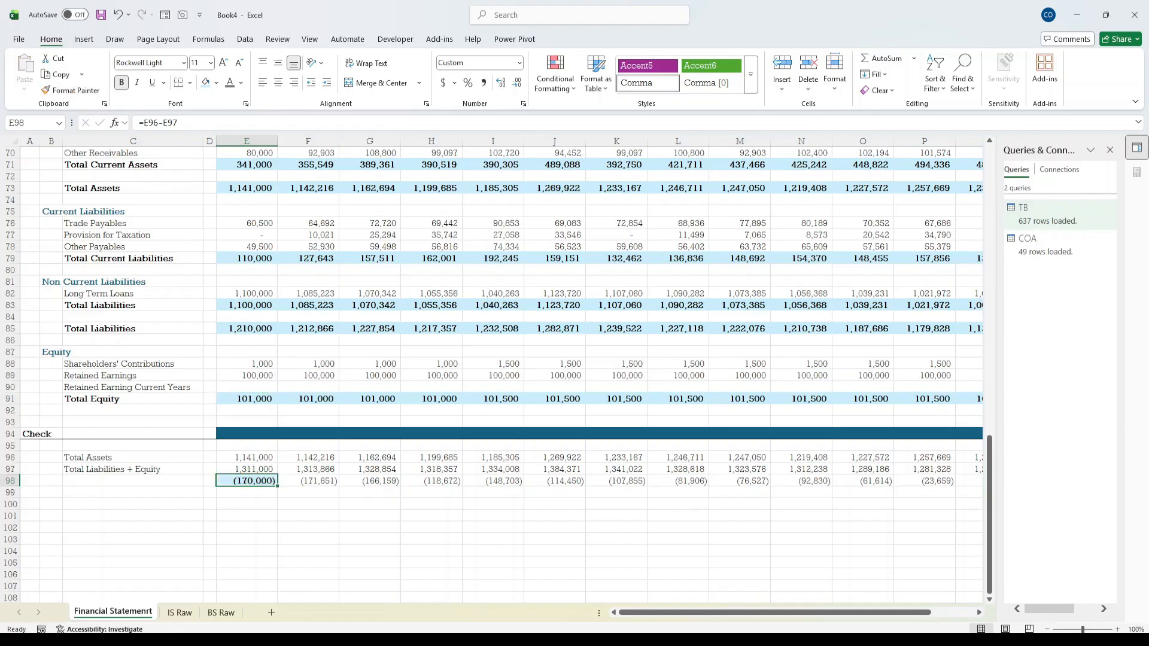
# - Fill the formatted difference cell E98 across the monthly columns to Q98
pyautogui.hotkey('shift', 'Right')
pyautogui.hotkey('shift', 'Right')
pyautogui.hotkey('shift', 'Right')
pyautogui.hotkey('shift', 'Right')
pyautogui.hotkey('shift', 'Right')
pyautogui.hotkey('shift', 'Right')
pyautogui.hotkey('shift', 'Right')
pyautogui.hotkey('shift', 'Right')
pyautogui.hotkey('shift', 'Right')
pyautogui.hotkey('shift', 'Right')
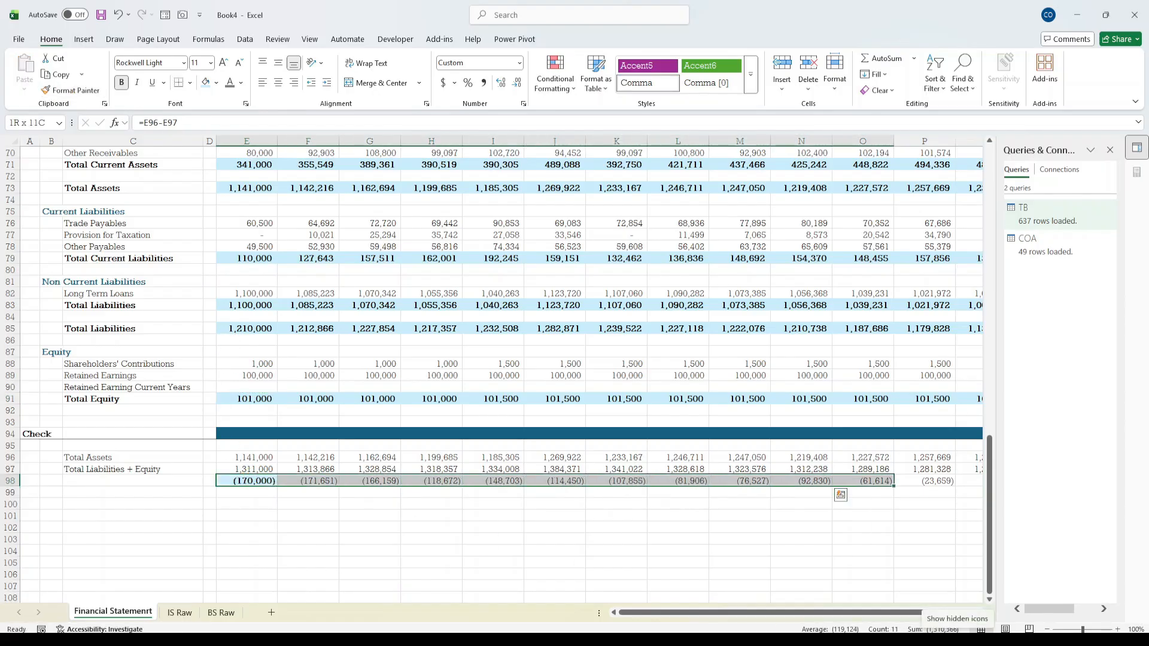
pyautogui.hotkey('shift', 'Right')
pyautogui.hotkey('shift', 'Right')
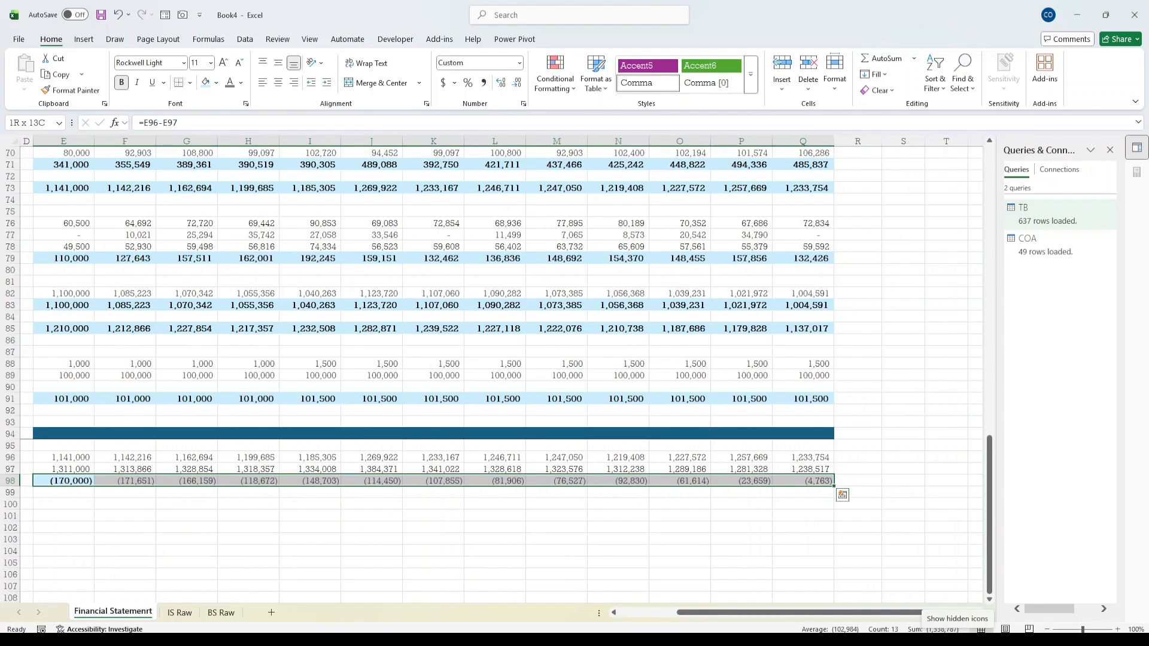
pyautogui.hotkey('ctrl', 'r')
# - Label the difference row Check in C98 and make the label bold
pyautogui.press('Home')
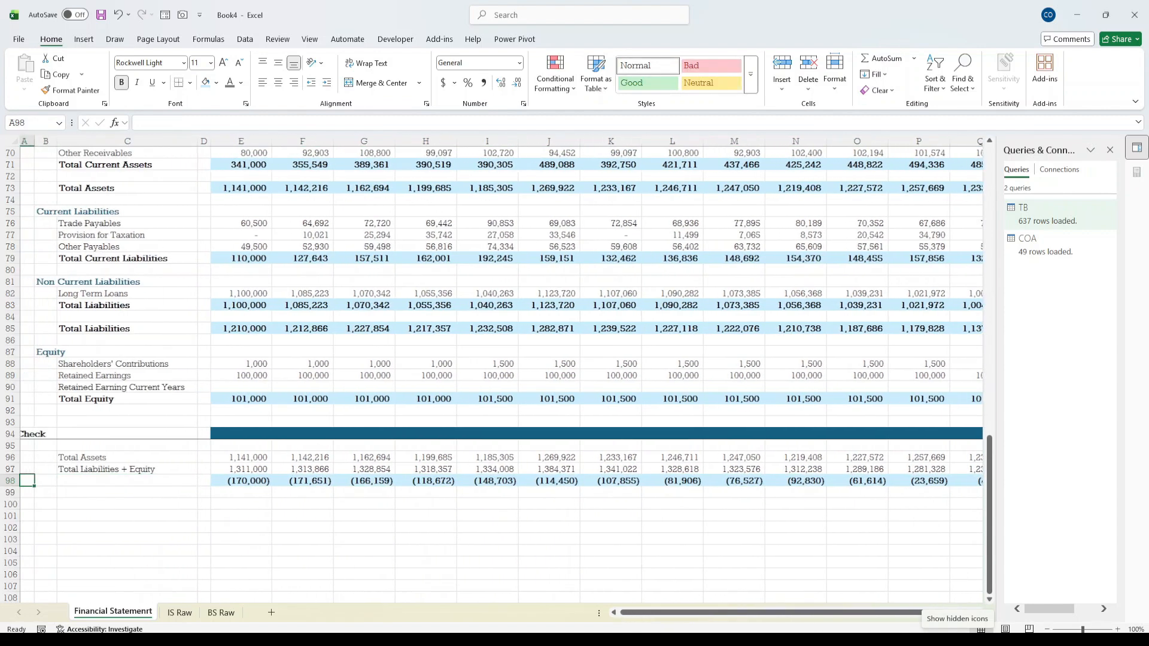
pyautogui.press('Right')
pyautogui.press('Right')
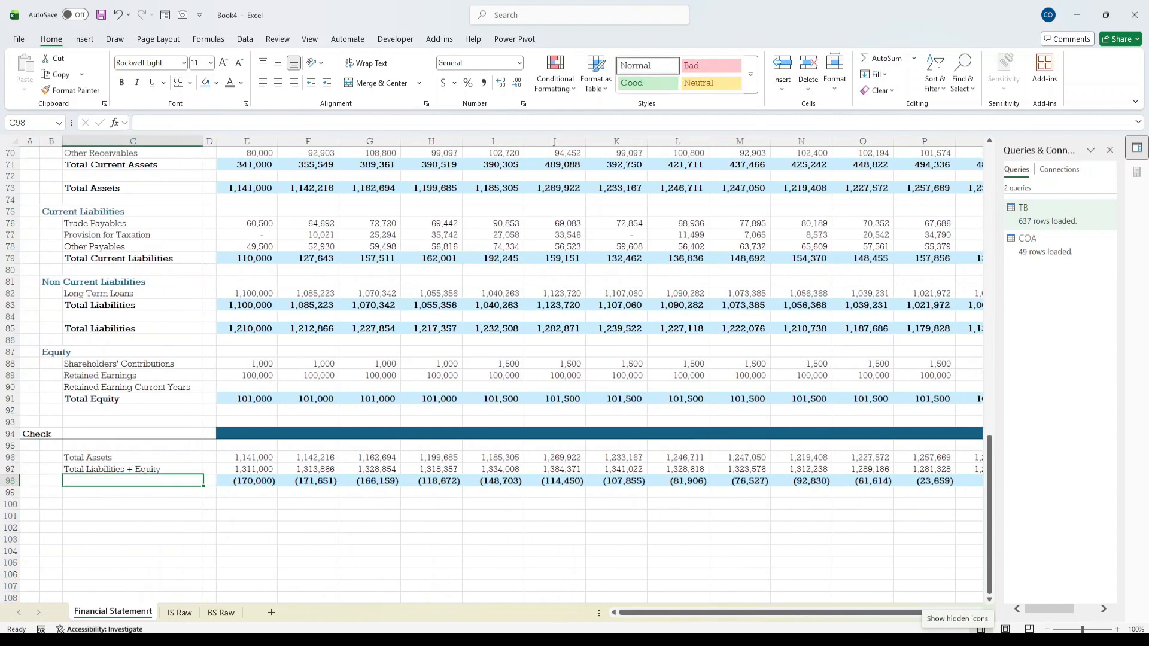
pyautogui.write('Check')
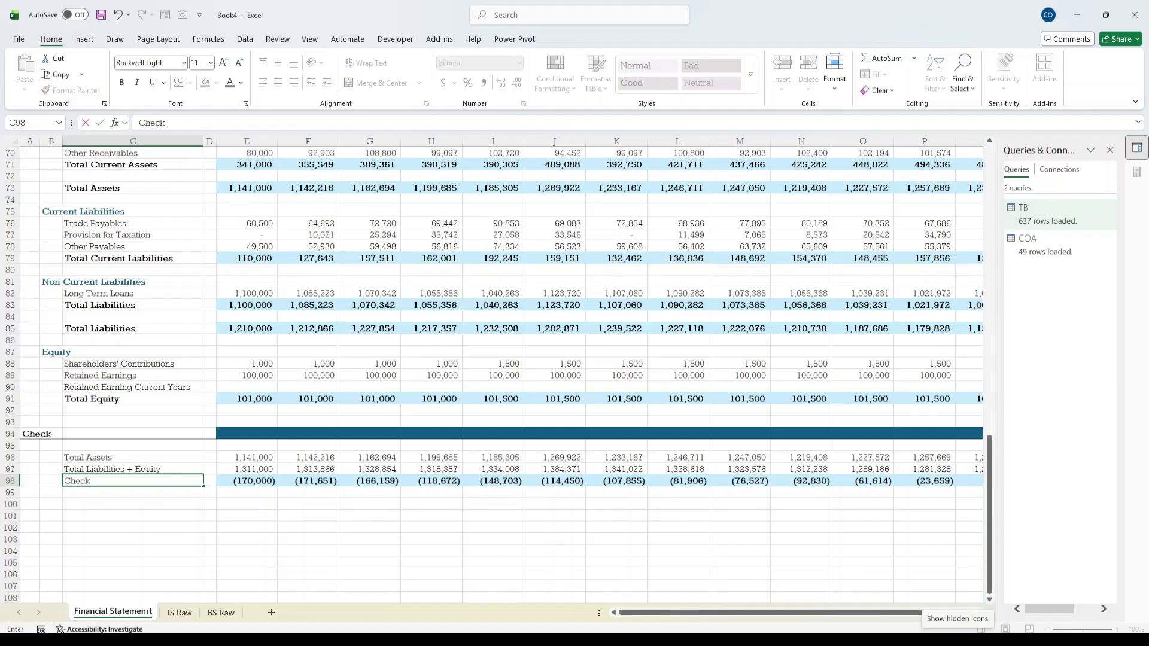
pyautogui.hotkey('ctrl', 'Return')
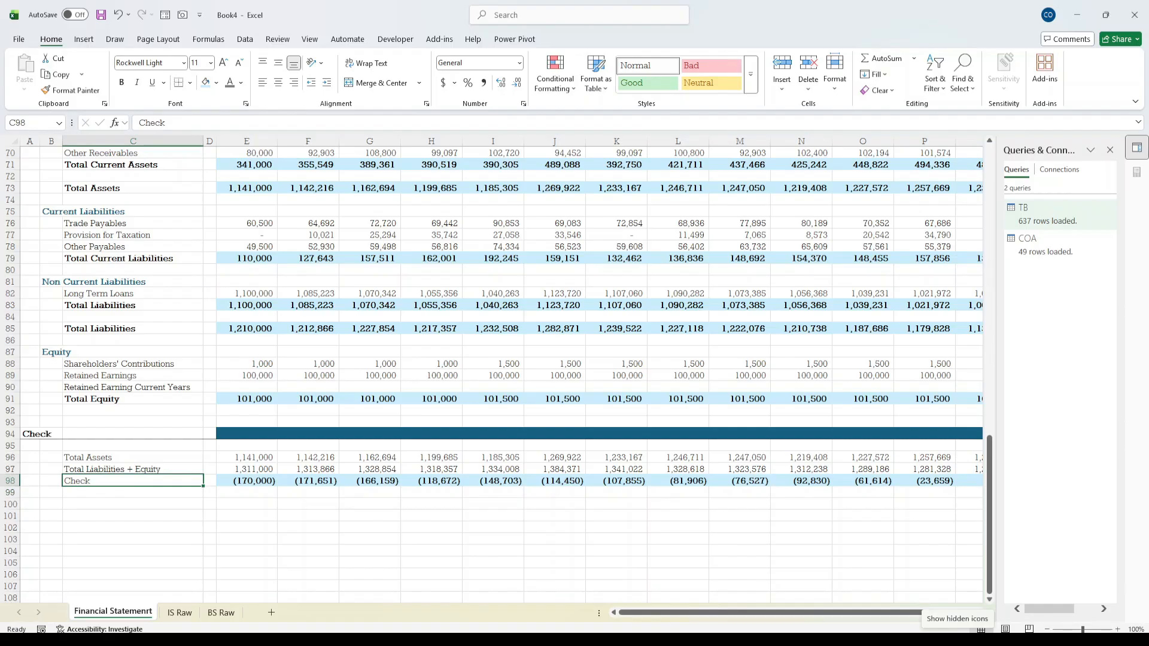
pyautogui.hotkey('ctrl', 'b')
# - Add a Less Than conditional formatting rule to E98:Q98 with threshold 0.5 and Light Red Fill with Dark Red Text
pyautogui.press('Right')
pyautogui.press('Right')
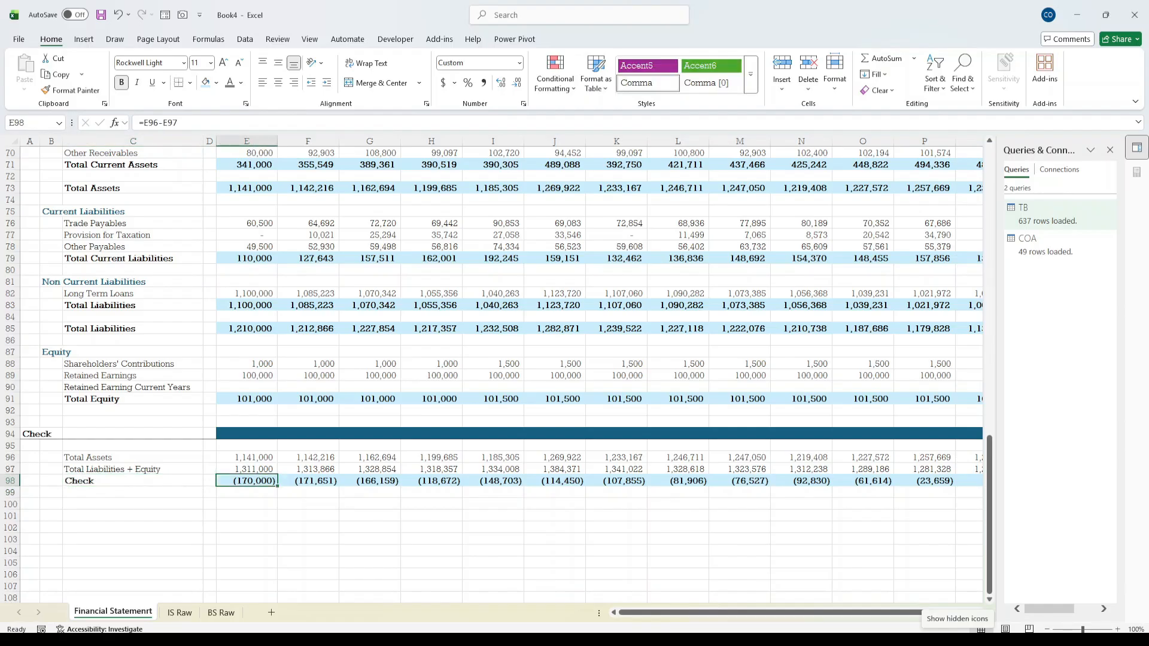
pyautogui.hotkey('ctrl', 'shift', 'Right')
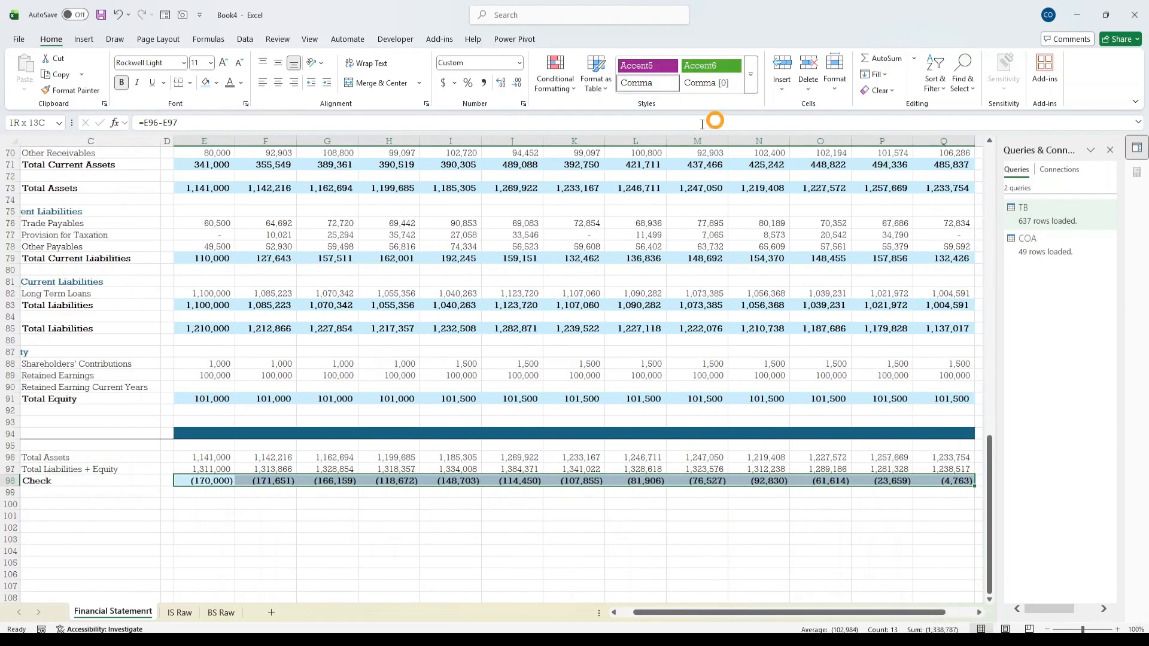
pyautogui.click(565, 82)
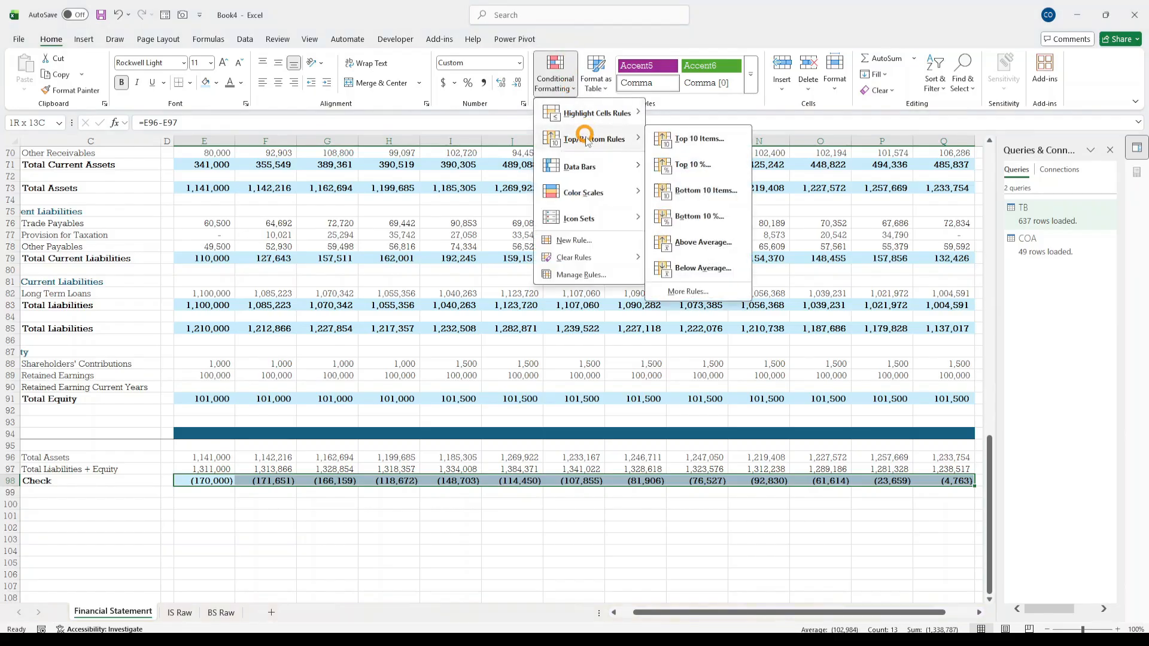
pyautogui.moveTo(595, 120)
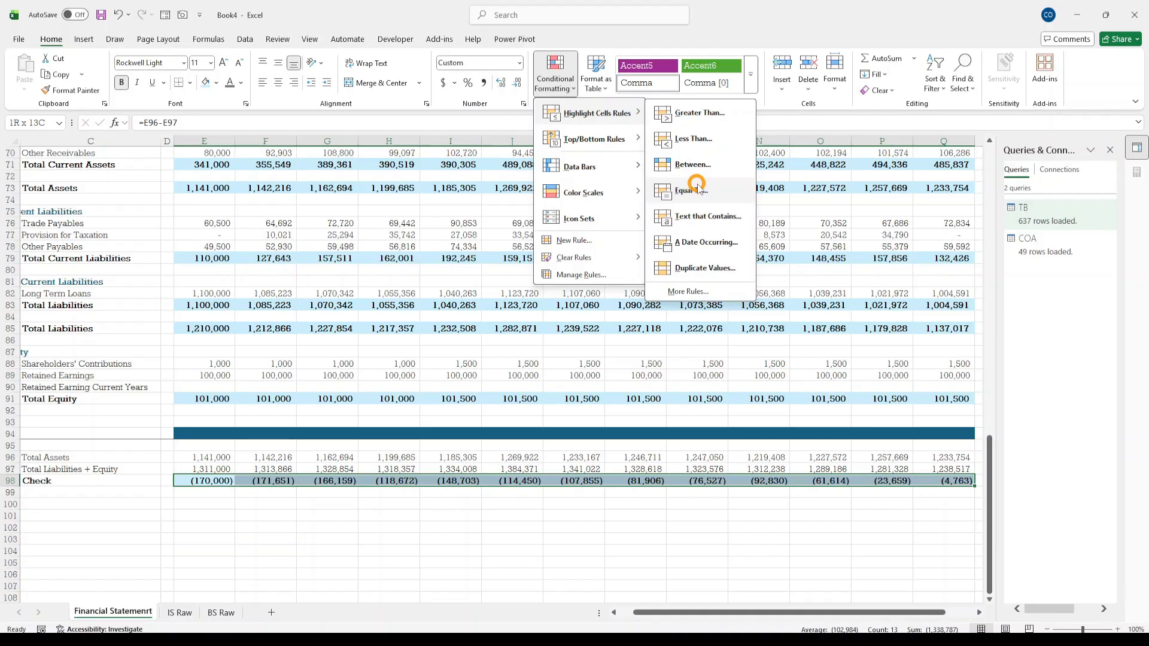
pyautogui.click(694, 139)
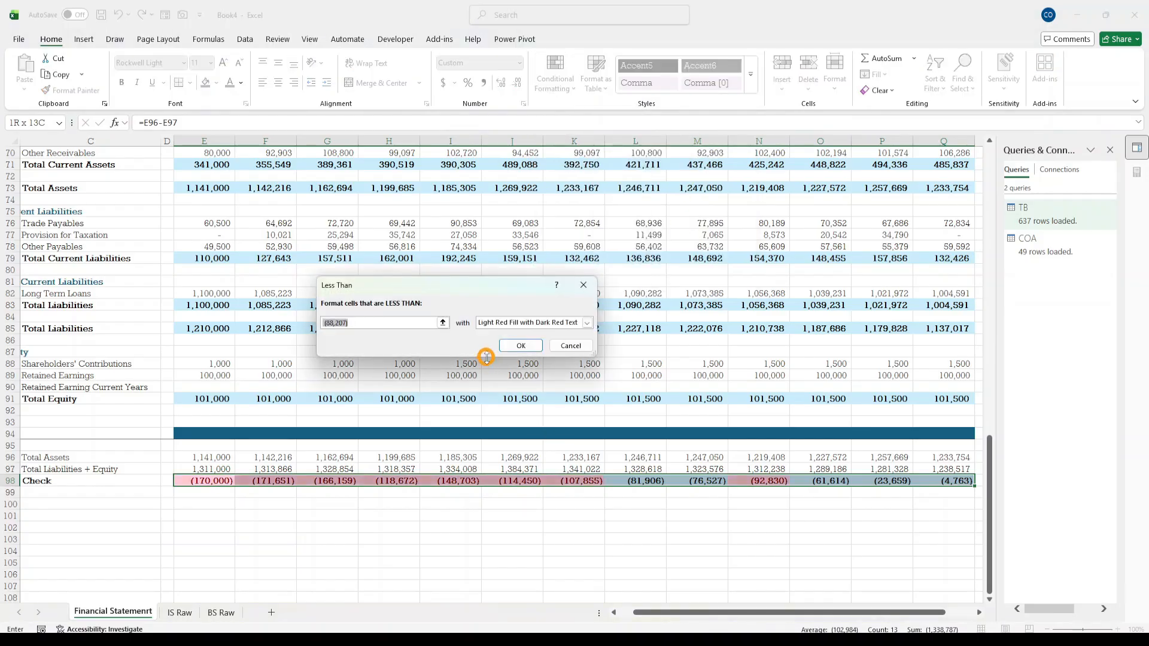
pyautogui.write('0')
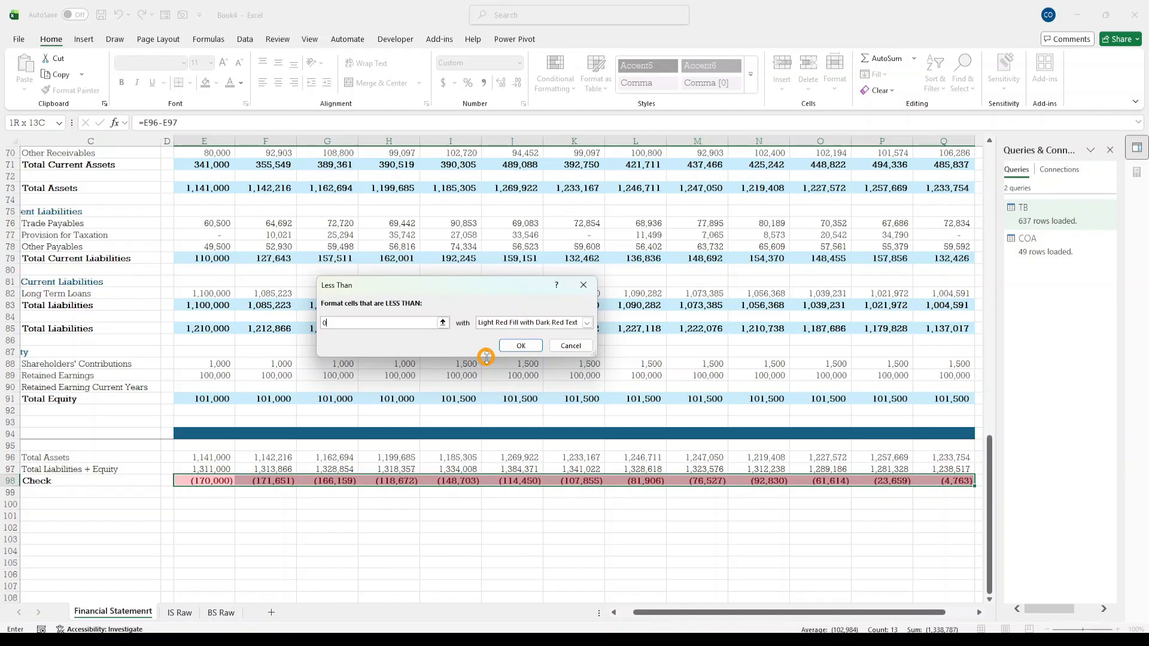
pyautogui.write('=')
pyautogui.press('BackSpace')
pyautogui.write('0.5')
pyautogui.press('Return')
# - Review the conditional formatting of the Check row across all monthly columns
pyautogui.press('Down')
pyautogui.press('Down')
pyautogui.press('Down')
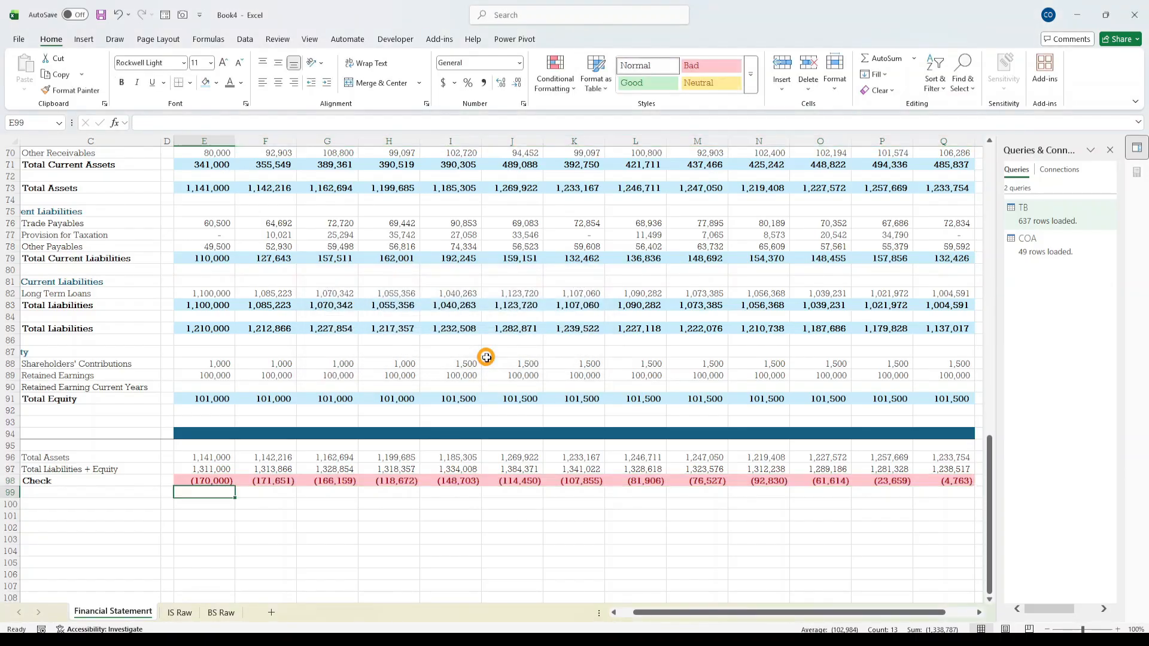
pyautogui.press('Up')
pyautogui.press('Up')
pyautogui.press('Up')
pyautogui.press('Up')
pyautogui.press('Down')
pyautogui.press('Down')
pyautogui.press('Up')
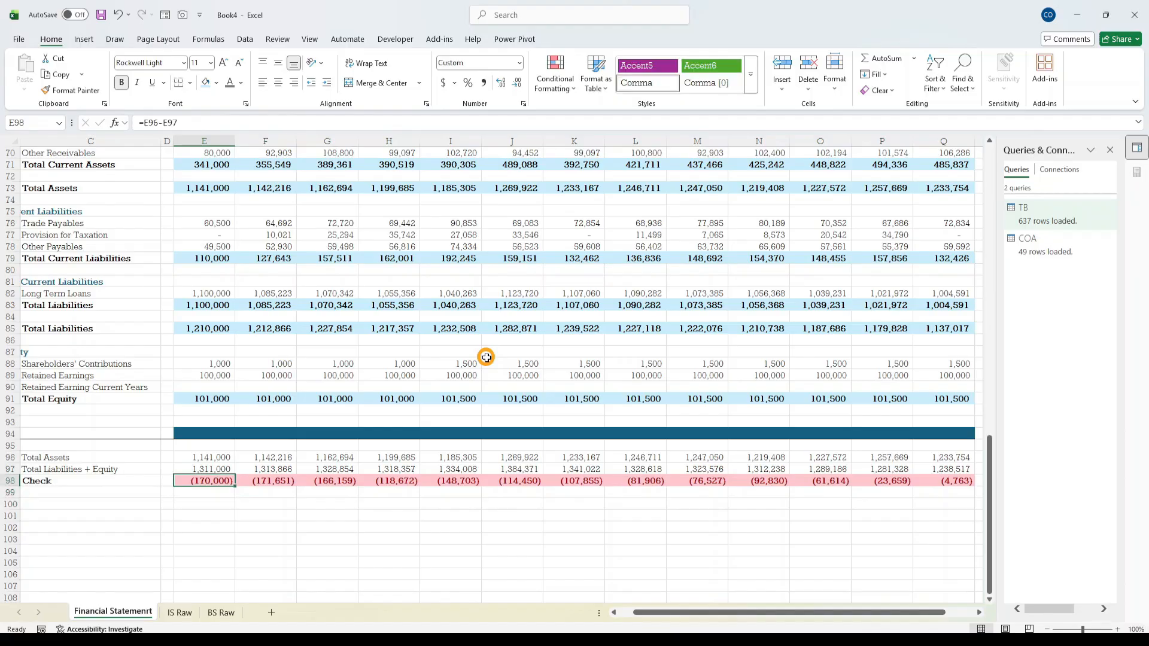
pyautogui.press('Right')
pyautogui.press('Right')
pyautogui.press('Right')
pyautogui.press('Right')
pyautogui.press('Right')
pyautogui.press('Right')
pyautogui.press('Right')
pyautogui.press('Right')
pyautogui.press('Right')
pyautogui.press('Right')
pyautogui.press('Right')
pyautogui.press('Right')
pyautogui.press('Right')
pyautogui.press('Right')
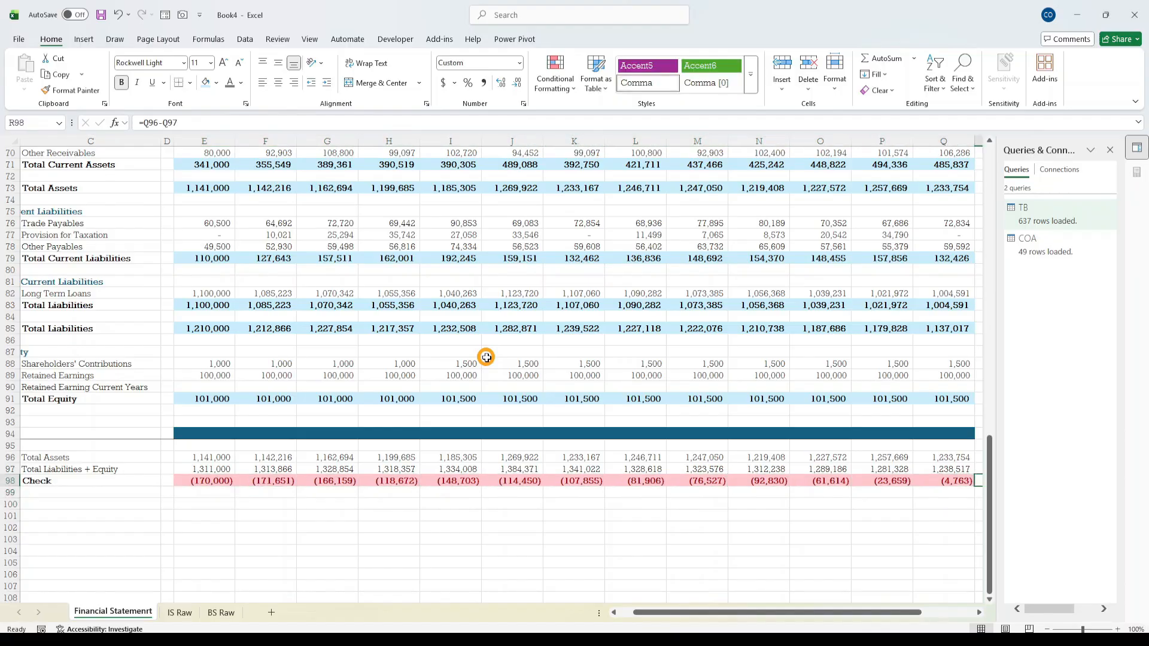
pyautogui.press('Left')
pyautogui.press('Left')
pyautogui.press('Left')
pyautogui.press('Left')
pyautogui.press('Left')
pyautogui.press('Left')
pyautogui.press('Left')
pyautogui.press('Left')
pyautogui.press('Left')
pyautogui.press('Left')
pyautogui.press('Left')
pyautogui.press('Left')
pyautogui.press('Left')
pyautogui.press('Left')
pyautogui.press('Left')
pyautogui.press('Left')
pyautogui.press('Left')
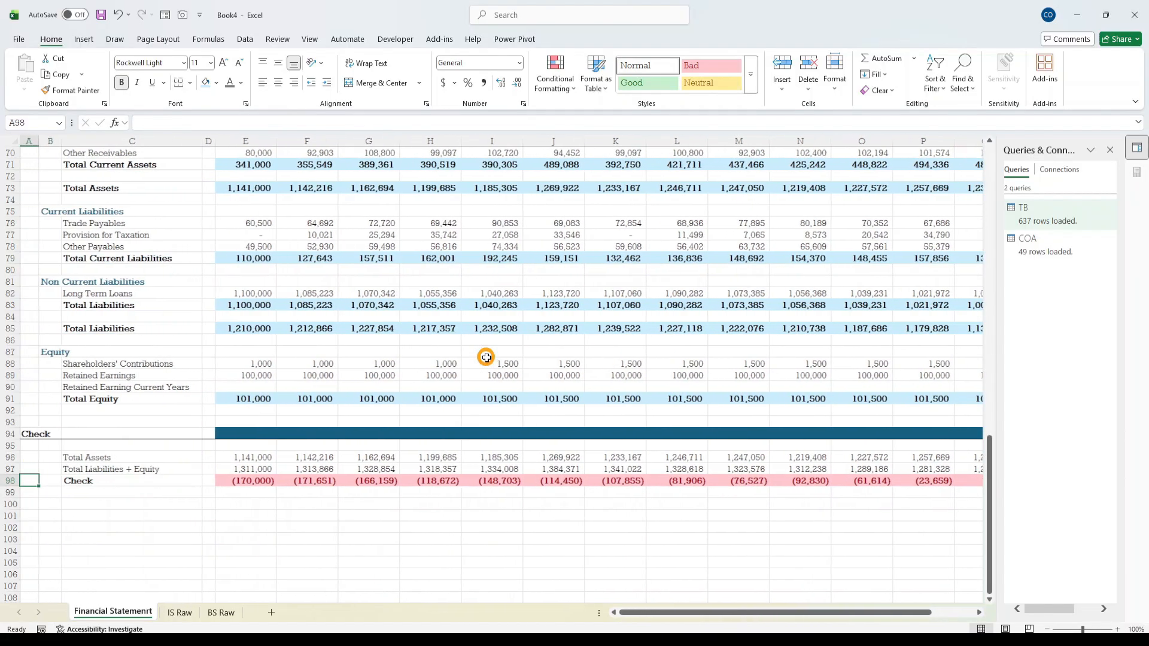
# - Start a SUM formula in E90 for Retained Earning Current Years over the Dec-22 PAT range E56:E56
pyautogui.press('Right')
pyautogui.press('Right')
pyautogui.press('Right')
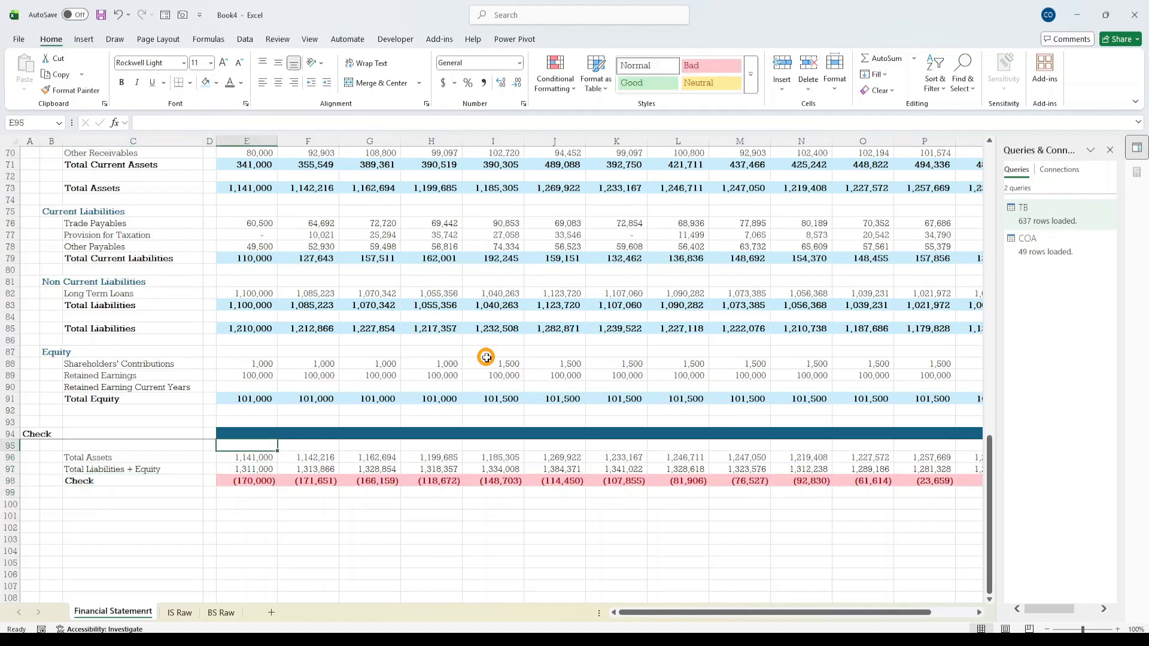
pyautogui.press('Up')
pyautogui.press('Up')
pyautogui.press('Up')
pyautogui.press('Up')
pyautogui.press('Up')
pyautogui.press('Up')
pyautogui.press('Up')
pyautogui.press('Up')
pyautogui.press('Left')
pyautogui.press('Left')
pyautogui.press('Left')
pyautogui.press('Left')
pyautogui.press('Right')
pyautogui.press('Right')
pyautogui.press('Right')
pyautogui.press('Right')
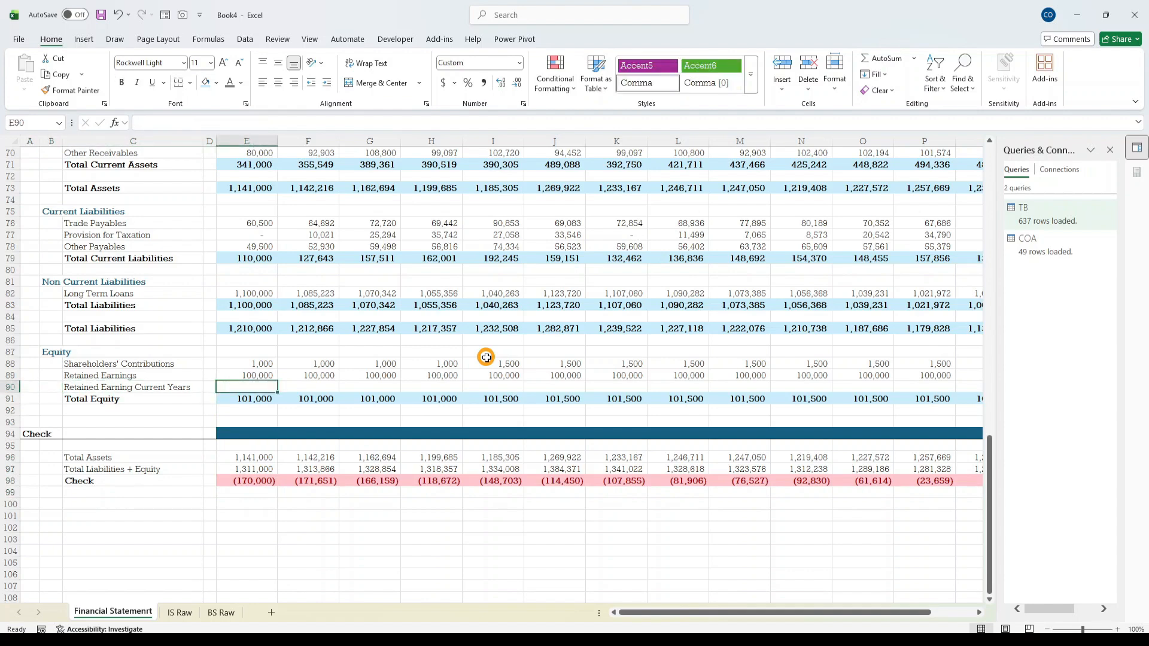
pyautogui.write('=')
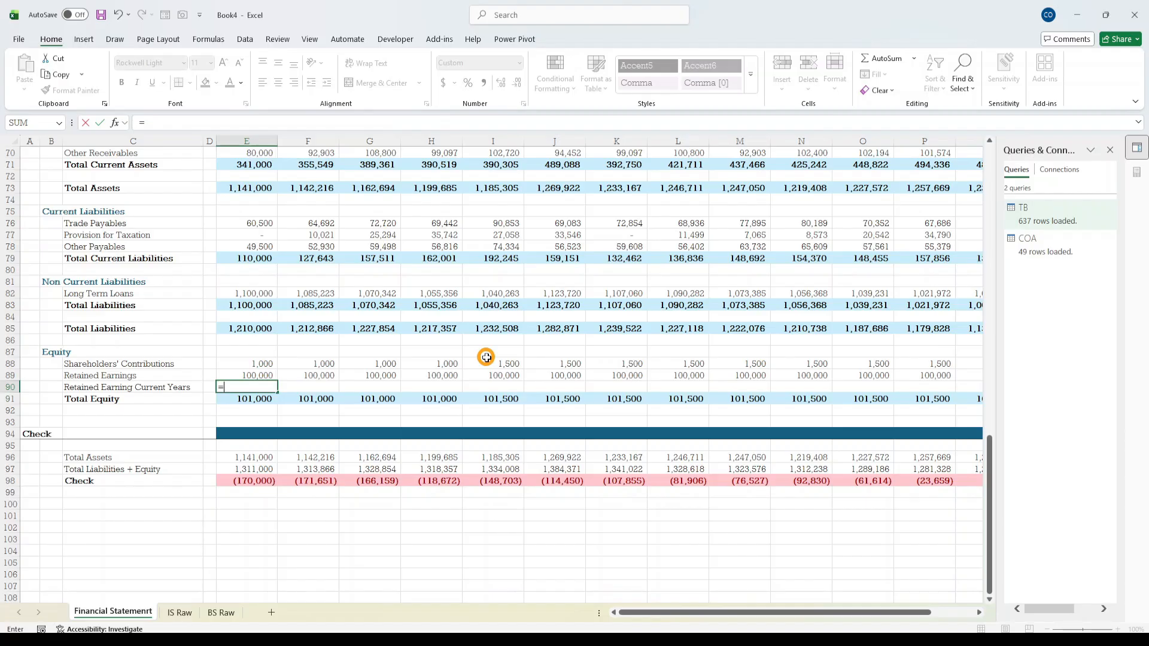
pyautogui.write('sum(')
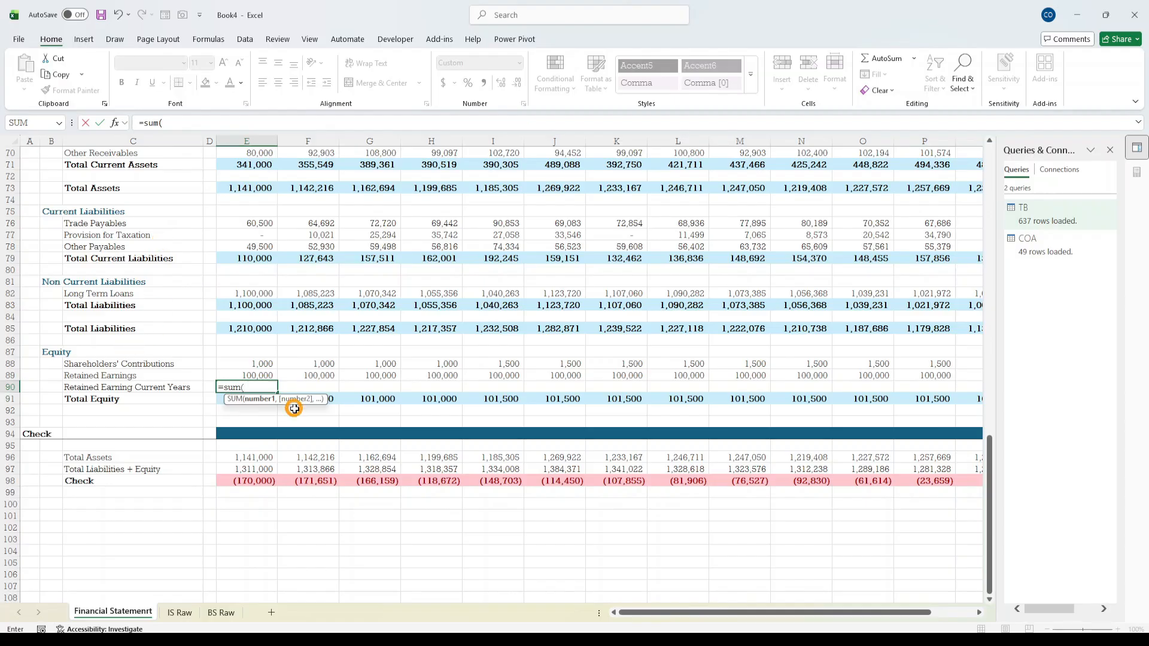
pyautogui.scroll(9, 329, 311)
pyautogui.scroll(2, 322, 323)
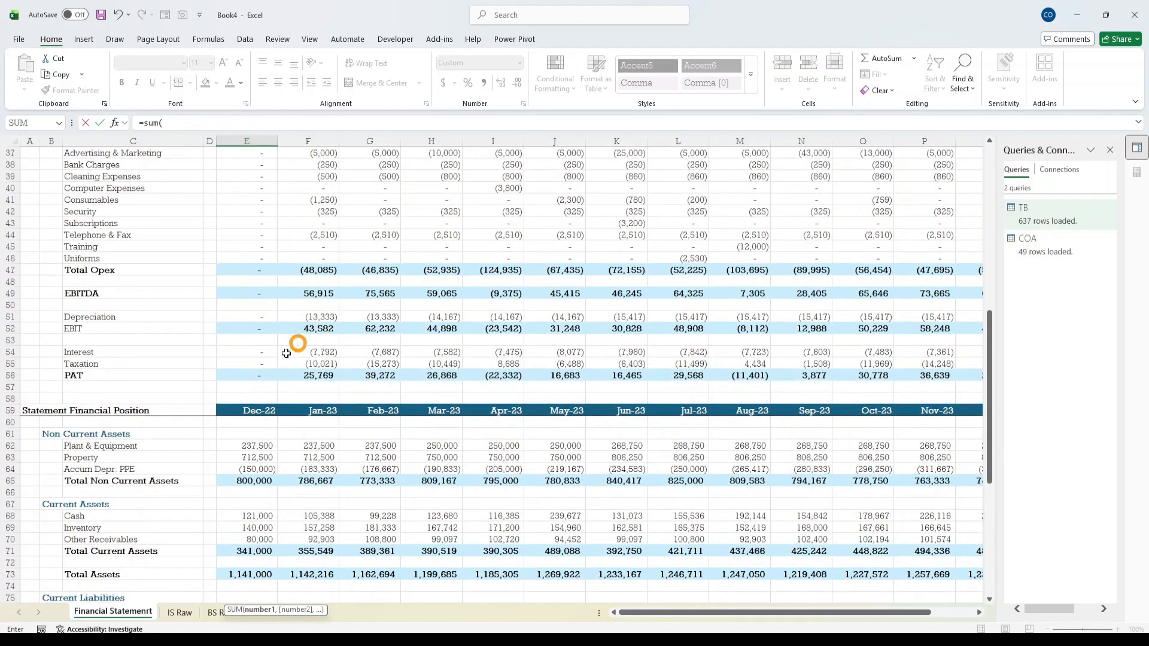
pyautogui.click(262, 375)
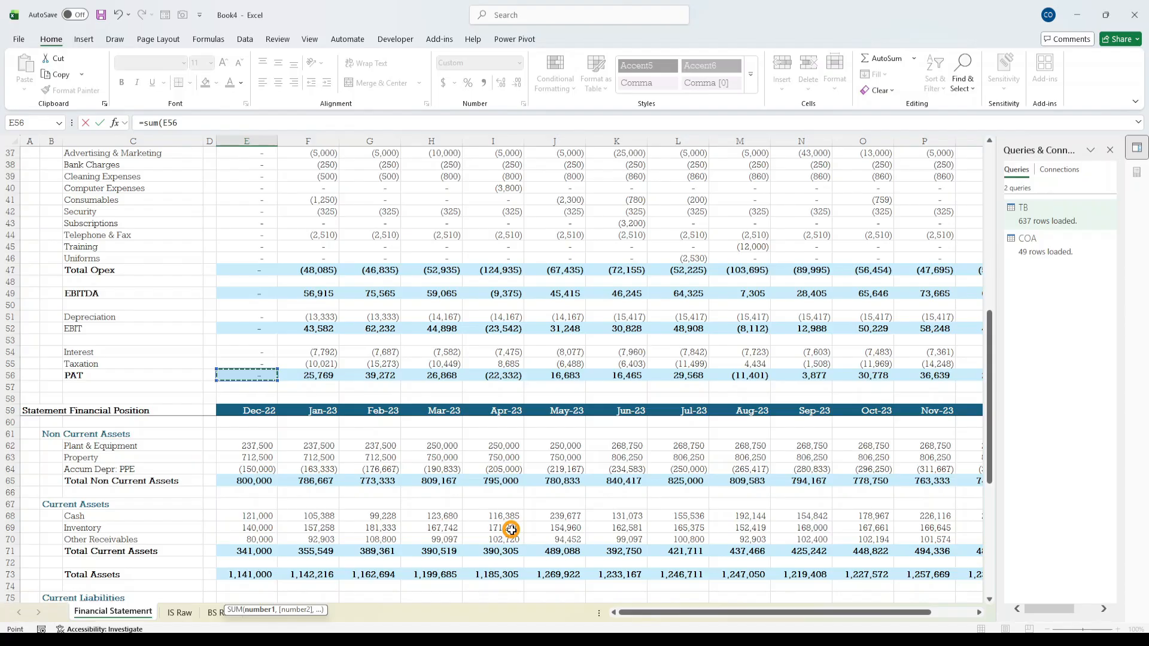
pyautogui.press('F8')
pyautogui.click(200, 123)
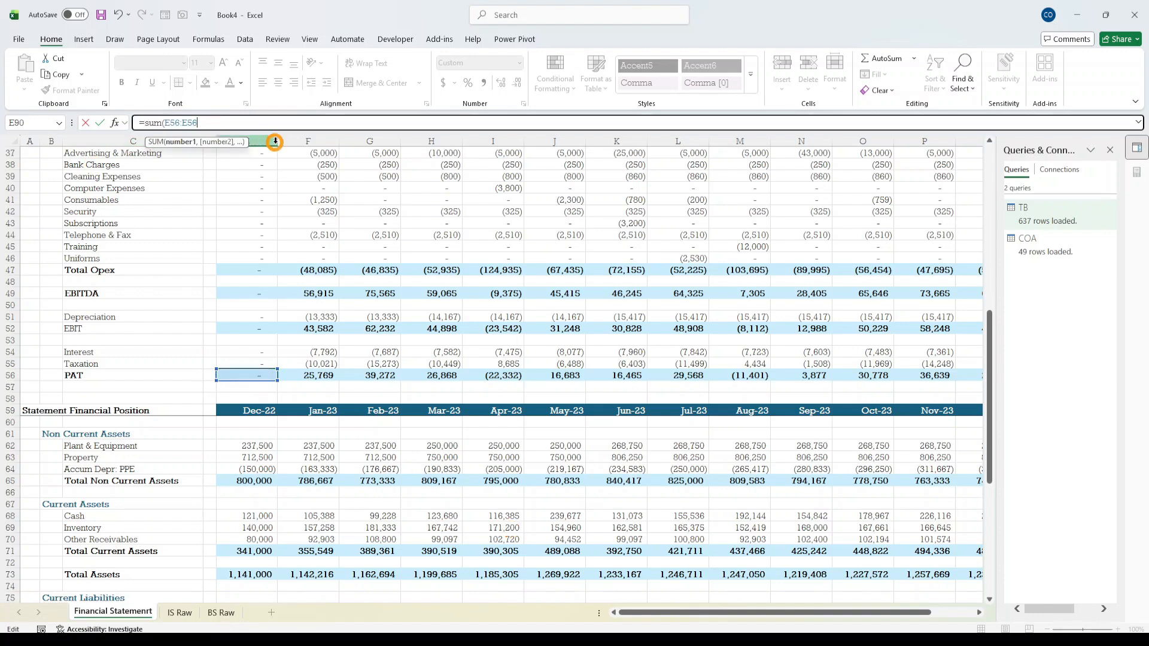
pyautogui.write(')')
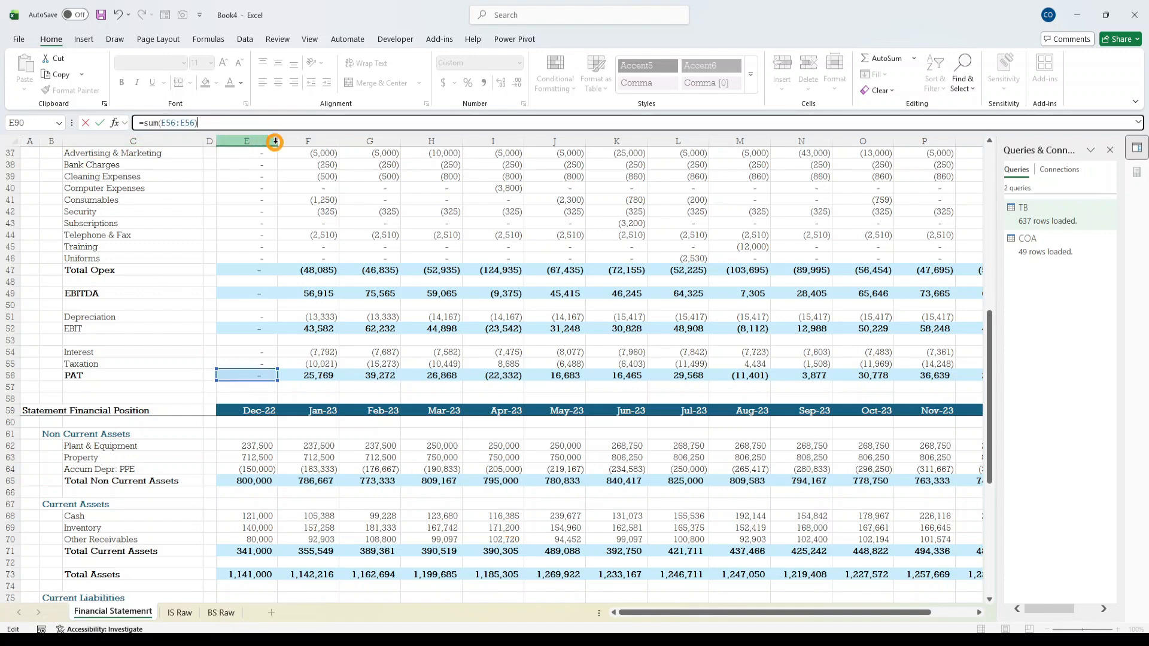
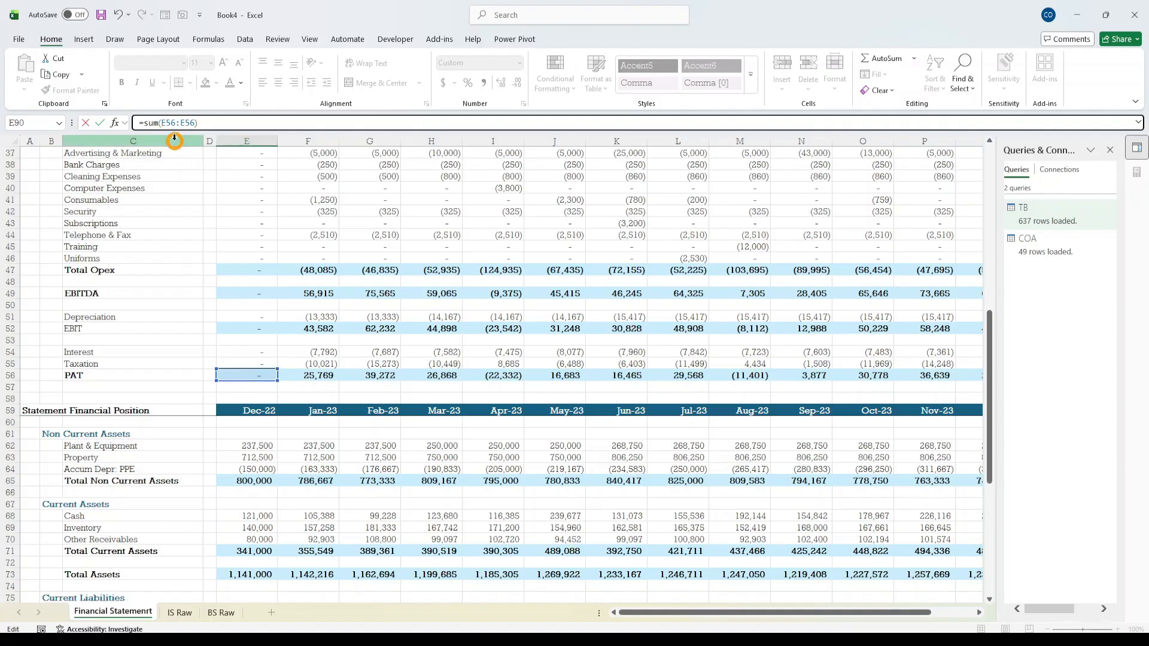
# - Anchor the column of the range's first reference and enter the formula in E90 as =SUM($E56:E56)
pyautogui.click(155, 123)
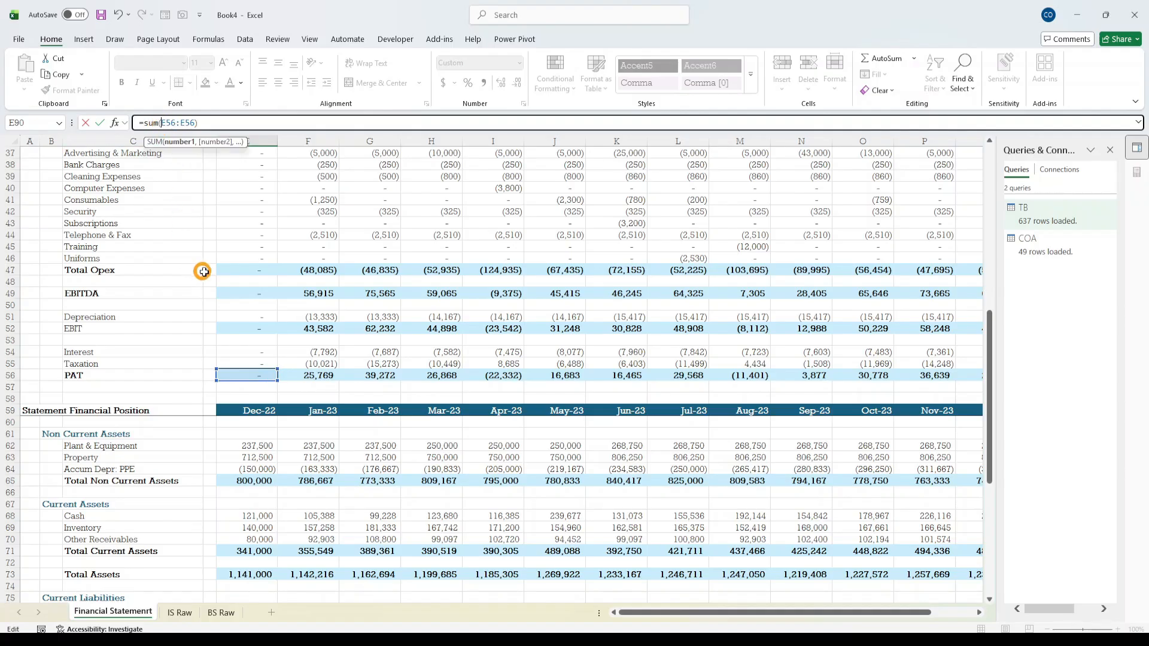
pyautogui.click(161, 124)
pyautogui.write('$')
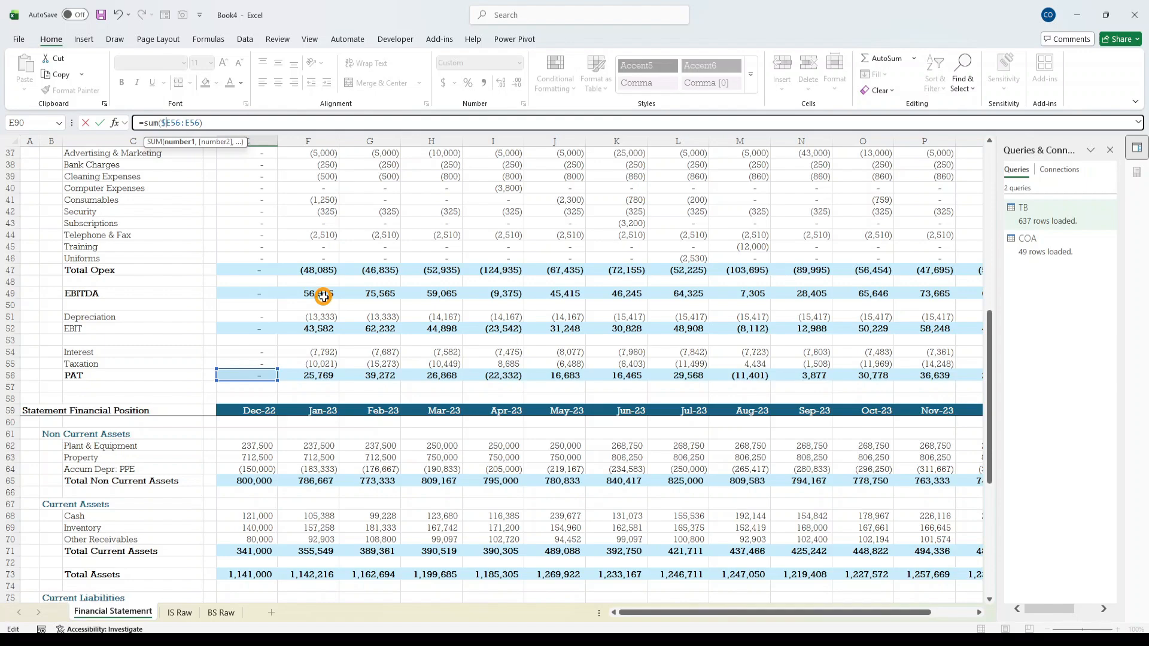
pyautogui.hotkey('ctrl', 'Return')
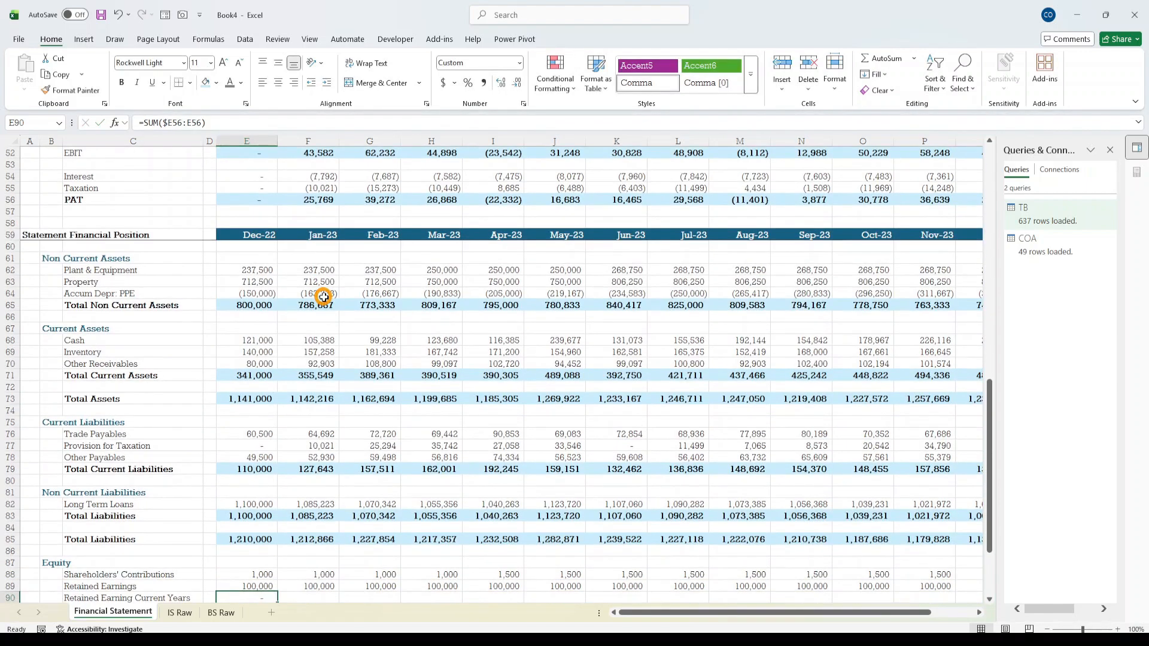
# - Review the Dec-22 equity and Check figures around the new formula cell E90
pyautogui.press('Down')
pyautogui.press('Down')
pyautogui.press('Down')
pyautogui.press('Down')
pyautogui.press('Down')
pyautogui.press('Down')
pyautogui.press('Down')
pyautogui.press('Down')
pyautogui.press('Down')
pyautogui.press('Down')
pyautogui.press('Down')
pyautogui.press('Down')
pyautogui.press('Down')
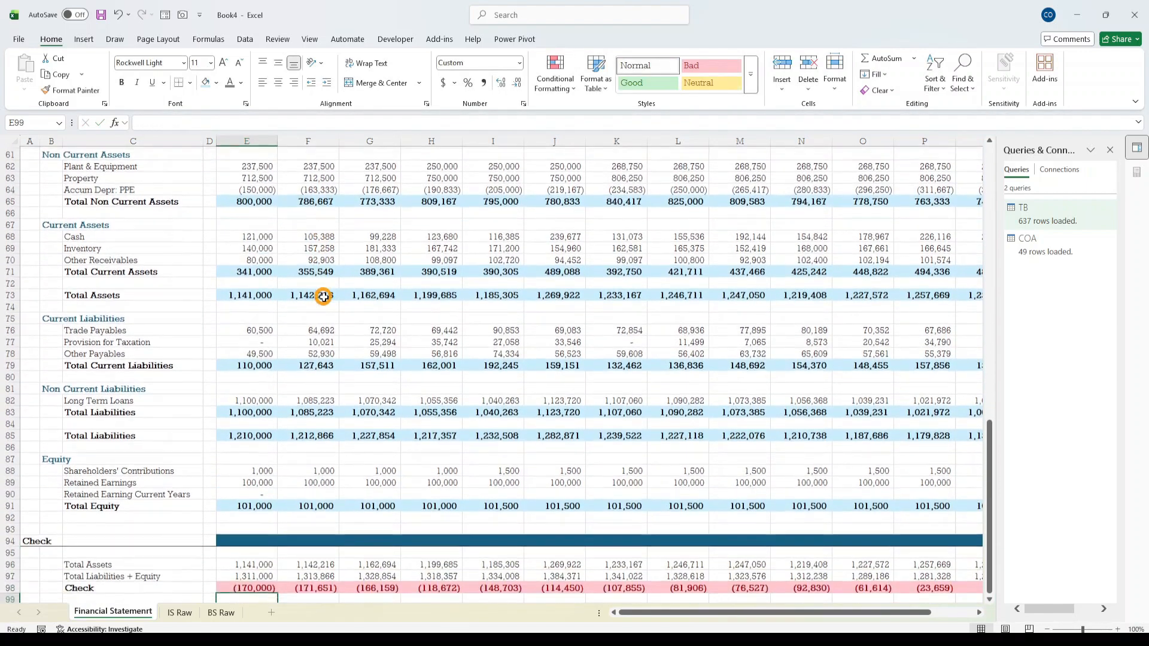
pyautogui.press('Up')
pyautogui.press('Up')
pyautogui.press('Up')
pyautogui.press('Up')
pyautogui.press('Up')
pyautogui.press('Up')
pyautogui.press('Up')
pyautogui.press('Up')
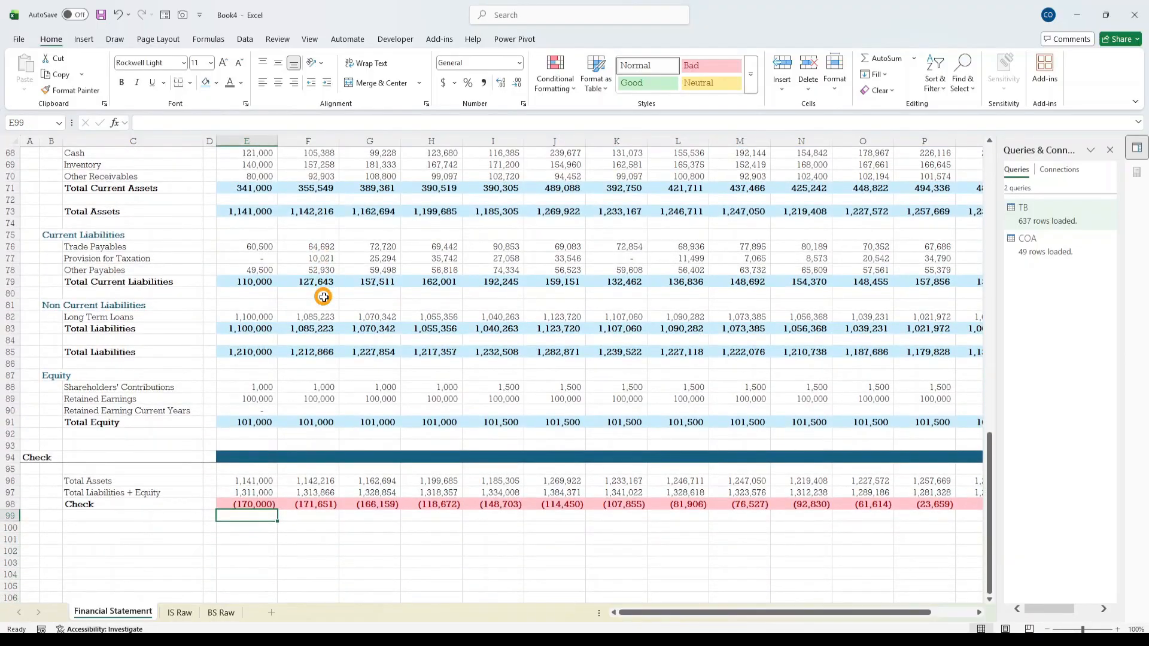
pyautogui.press('Up')
pyautogui.press('Up')
pyautogui.press('Up')
pyautogui.press('Up')
pyautogui.press('Up')
pyautogui.press('Left')
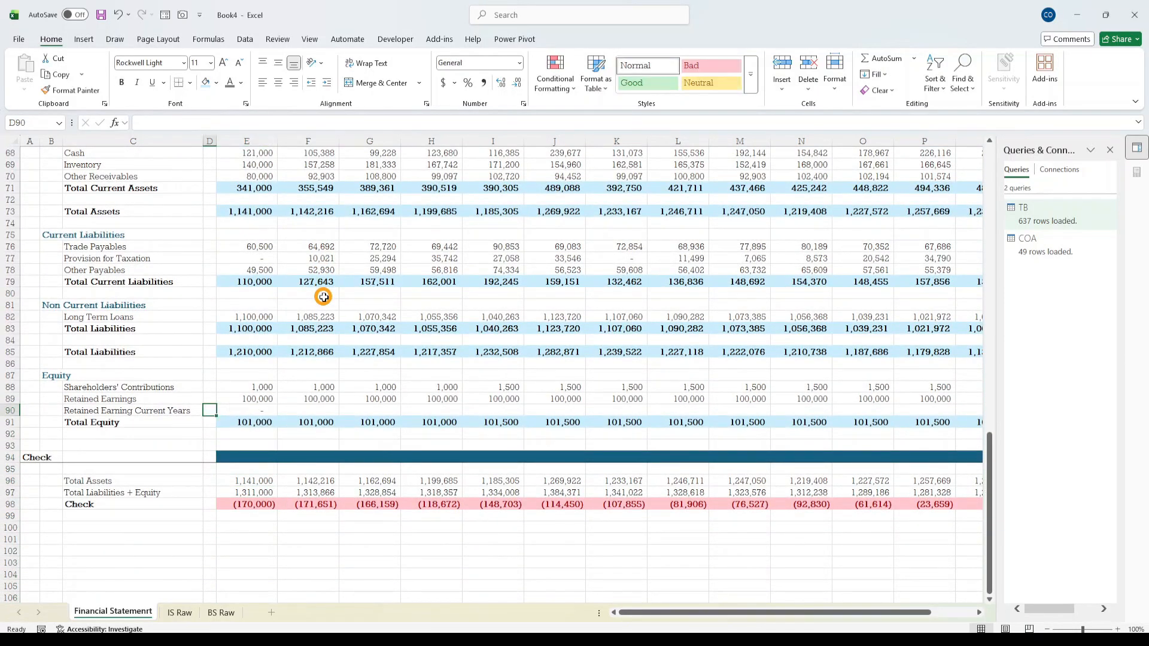
pyautogui.press('Up')
pyautogui.press('Up')
pyautogui.press('Down')
pyautogui.press('Right')
pyautogui.press('Down')
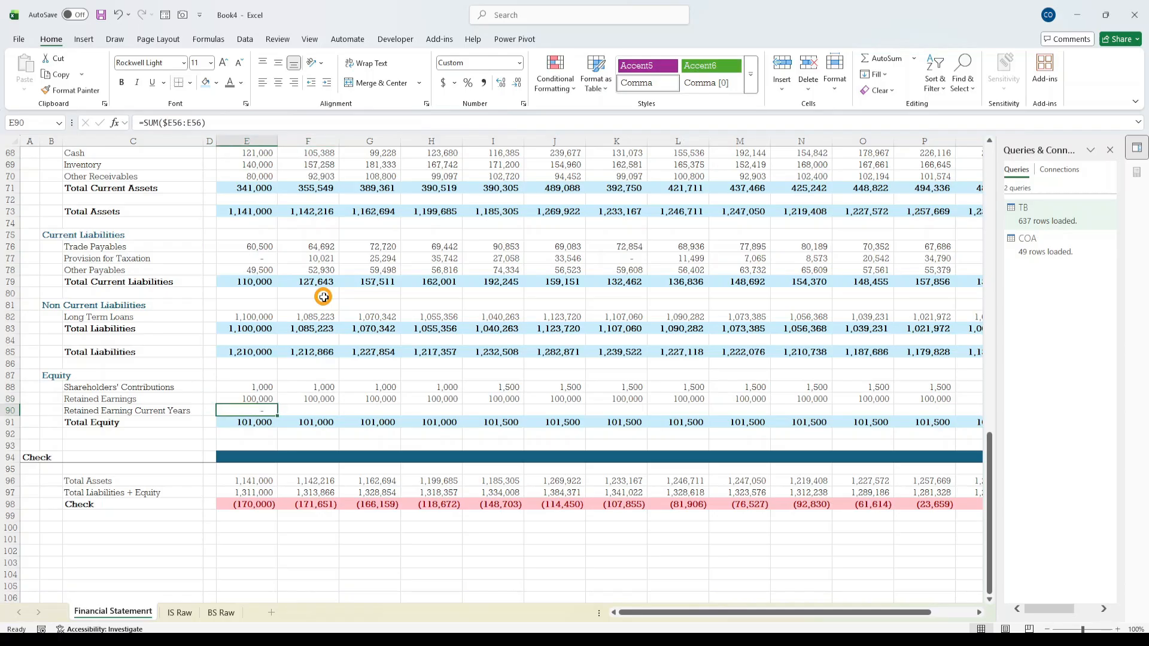
# - Fill the cumulative PAT formula in E90 across the monthly columns to Q90
pyautogui.scroll(6, 353, 517)
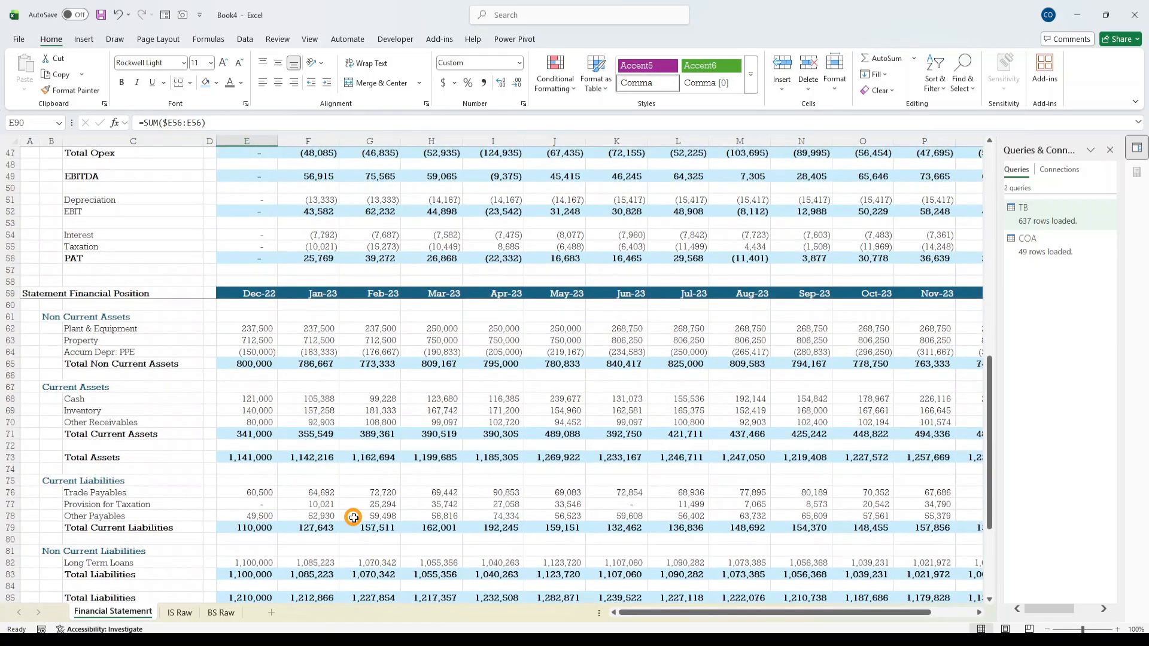
pyautogui.scroll(-5, 353, 518)
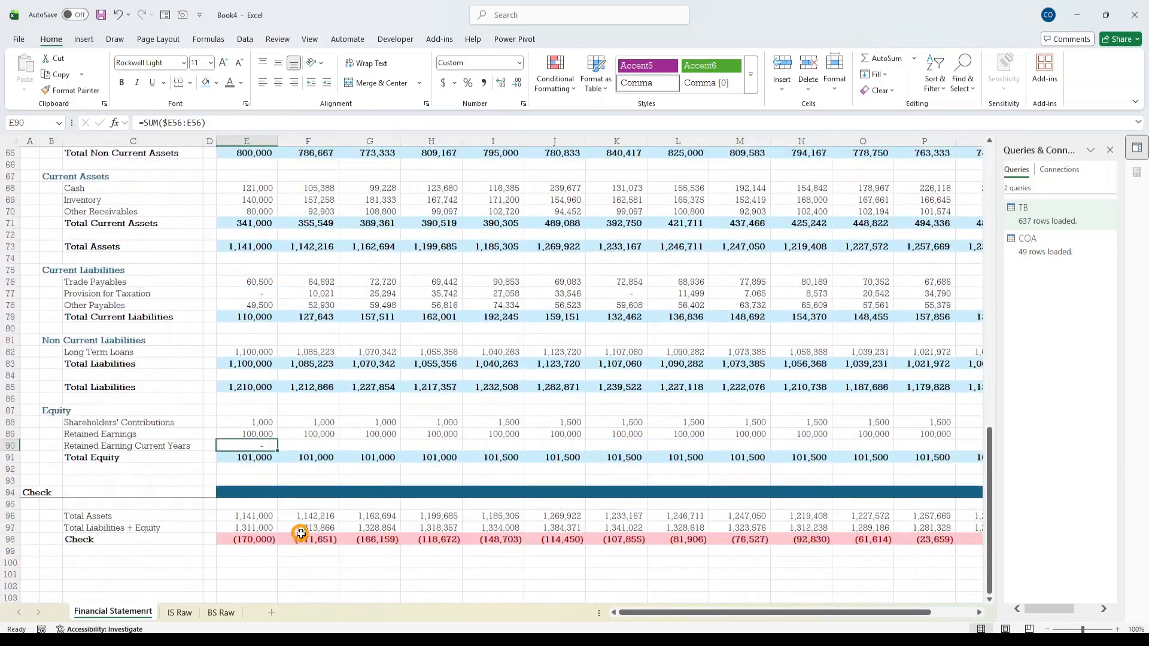
pyautogui.hotkey('shift', 'Right')
pyautogui.hotkey('shift', 'Right')
pyautogui.hotkey('shift', 'Right')
pyautogui.hotkey('shift', 'Right')
pyautogui.hotkey('shift', 'Right')
pyautogui.hotkey('shift', 'Right')
pyautogui.hotkey('shift', 'Right')
pyautogui.hotkey('shift', 'Right')
pyautogui.hotkey('shift', 'Right')
pyautogui.hotkey('shift', 'Right')
pyautogui.hotkey('shift', 'Right')
pyautogui.hotkey('shift', 'Right')
pyautogui.hotkey('shift', 'Right')
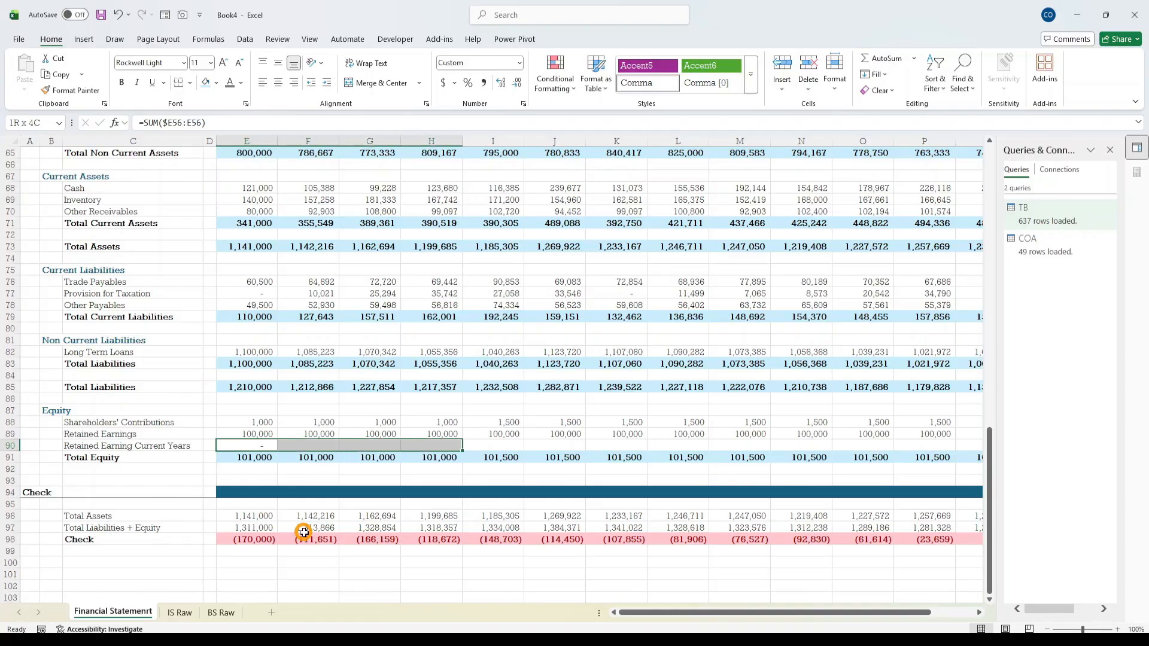
pyautogui.hotkey('shift', 'Left')
pyautogui.hotkey('shift', 'Left')
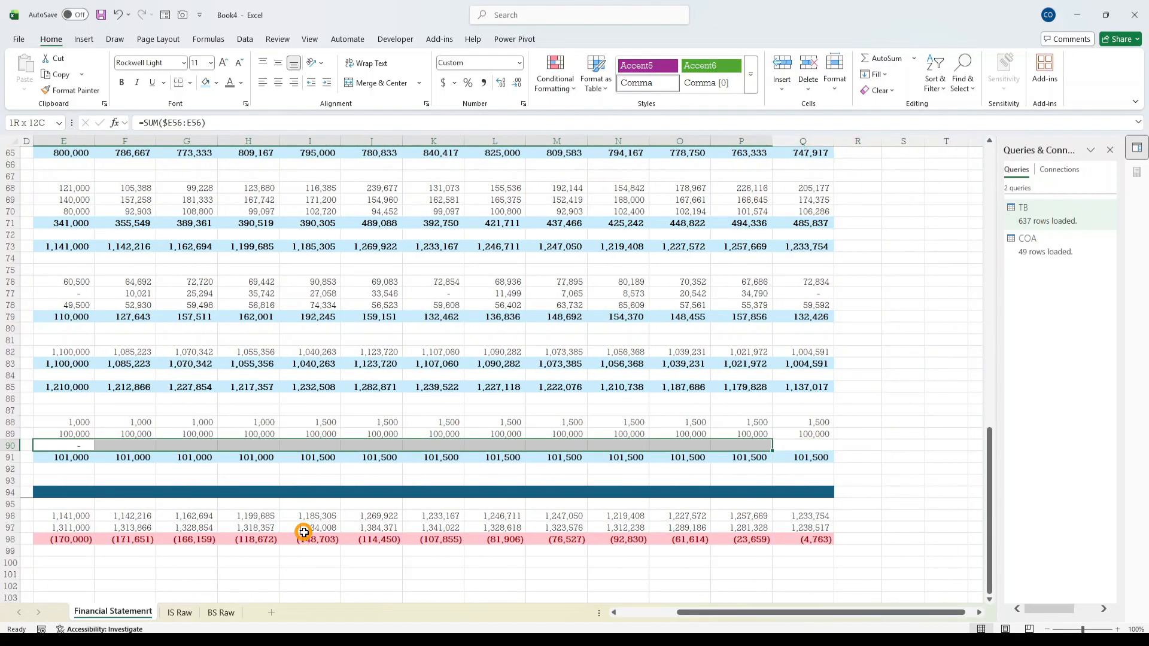
pyautogui.hotkey('shift', 'Right')
pyautogui.hotkey('ctrl', 'r')
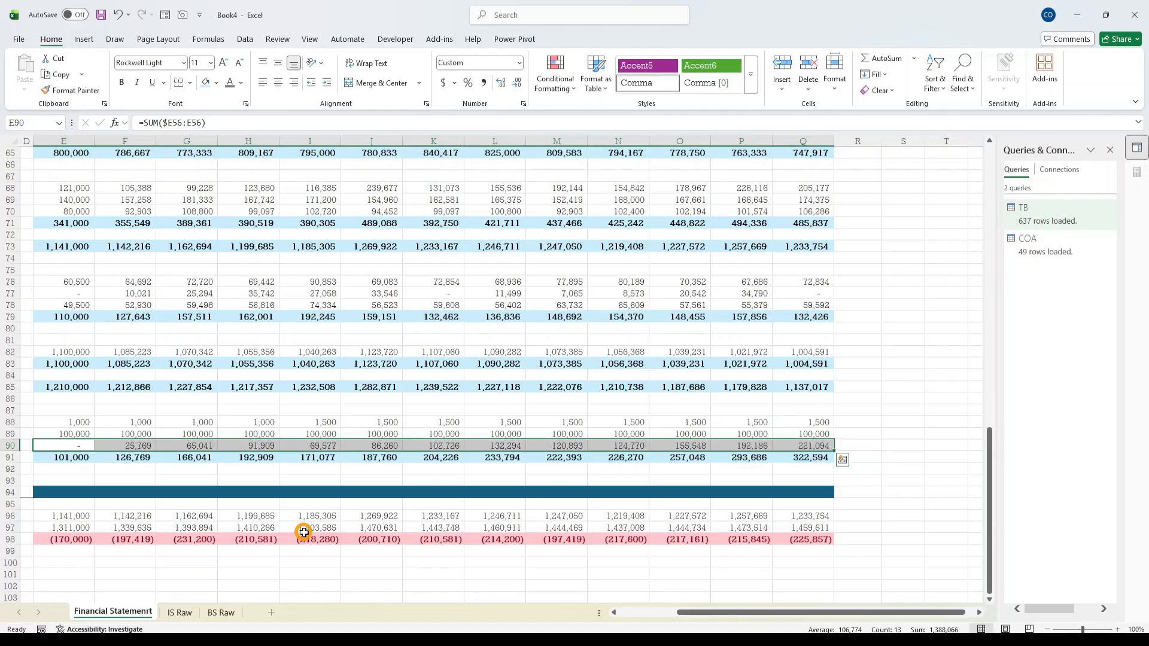
# - Inspect the Check row differences for Dec-22 and Jan-23 in E98 and F98
pyautogui.press('Left')
pyautogui.press('Left')
pyautogui.press('Left')
pyautogui.press('Left')
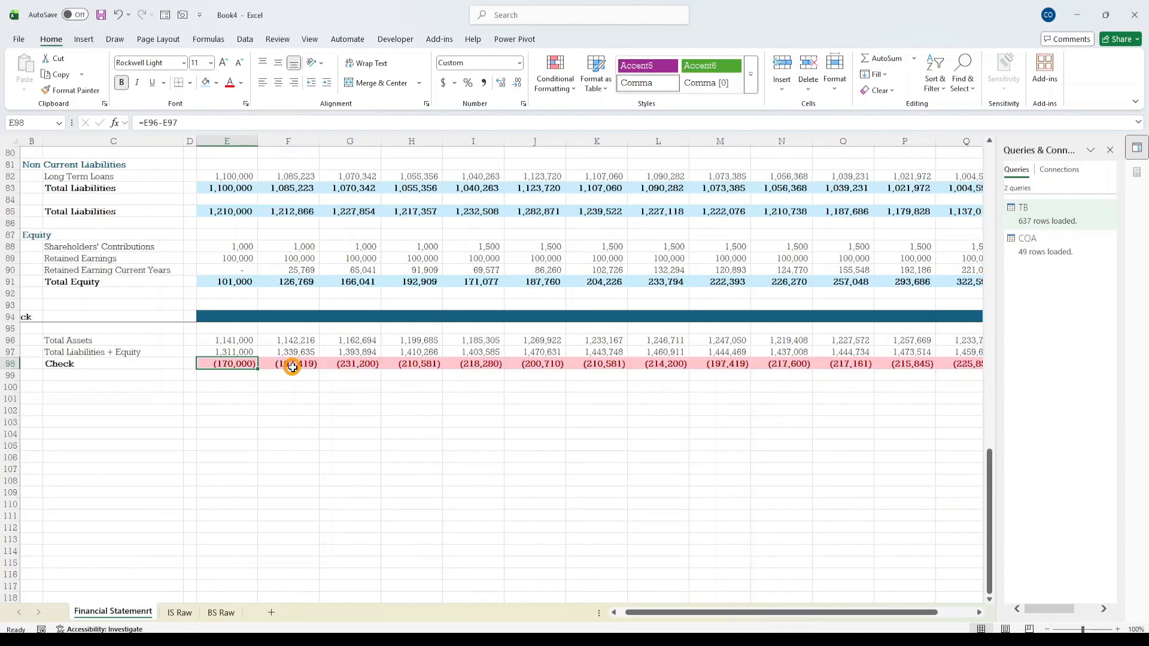
pyautogui.click(292, 367)
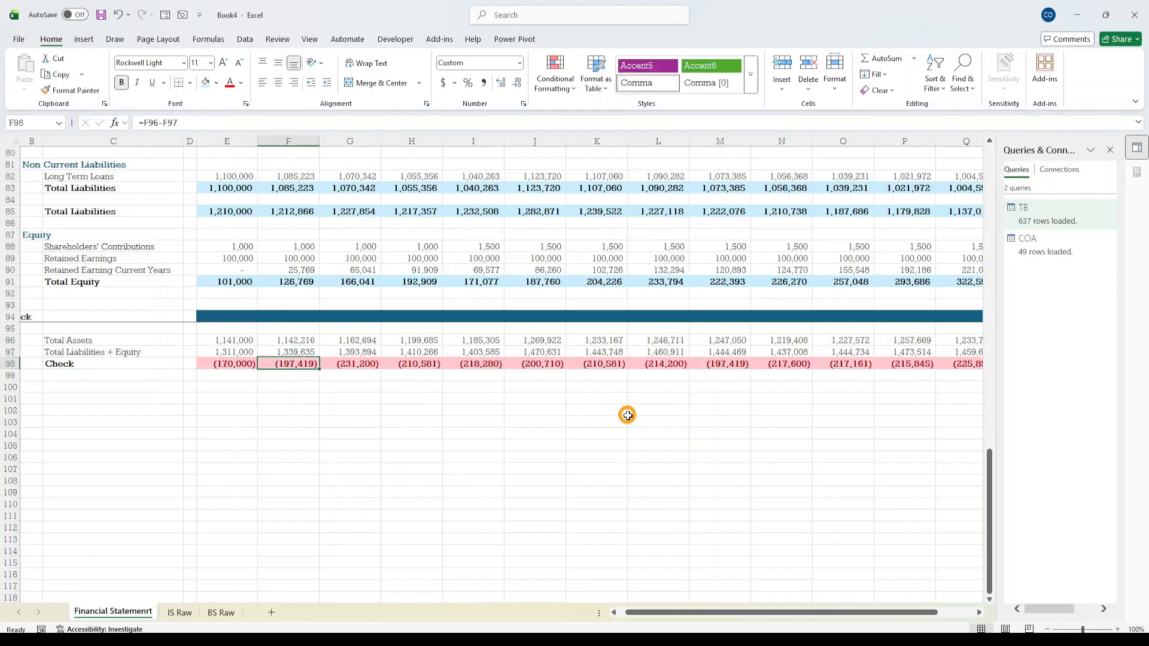
# - Examine the statement of financial position in the Dec-22 and Jan-23 columns, from its upper sections down to Total Liabilities + Equity
pyautogui.press('Up')
pyautogui.press('Up')
pyautogui.press('Up')
pyautogui.press('Up')
pyautogui.press('Up')
pyautogui.press('Up')
pyautogui.press('Up')
pyautogui.press('Up')
pyautogui.press('Up')
pyautogui.press('Up')
pyautogui.press('Up')
pyautogui.press('Up')
pyautogui.press('Up')
pyautogui.press('Up')
pyautogui.press('Up')
pyautogui.press('Up')
pyautogui.press('Up')
pyautogui.press('Up')
pyautogui.press('Up')
pyautogui.press('Up')
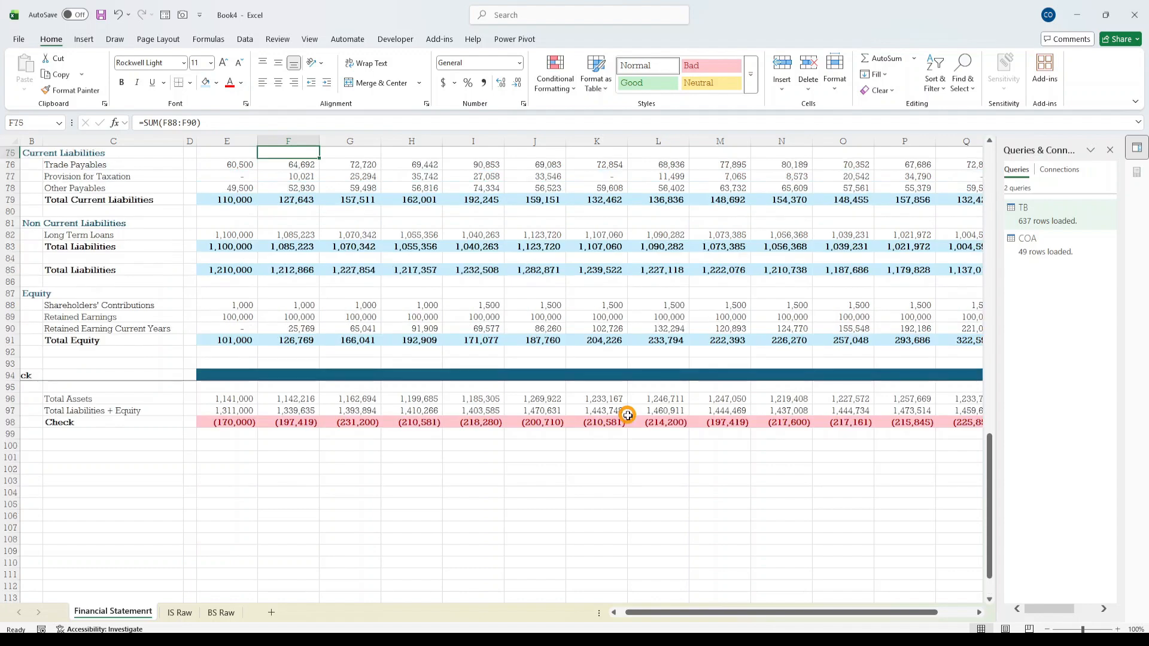
pyautogui.press('Left')
pyautogui.press('Down')
pyautogui.press('Down')
pyautogui.press('Down')
pyautogui.press('Down')
pyautogui.press('Down')
pyautogui.press('Down')
pyautogui.press('Down')
pyautogui.press('Down')
pyautogui.press('Down')
pyautogui.press('Down')
pyautogui.press('Down')
pyautogui.press('Down')
pyautogui.press('Down')
pyautogui.press('Down')
pyautogui.press('Down')
pyautogui.press('Down')
pyautogui.press('Down')
pyautogui.press('Down')
pyautogui.press('Down')
pyautogui.press('Down')
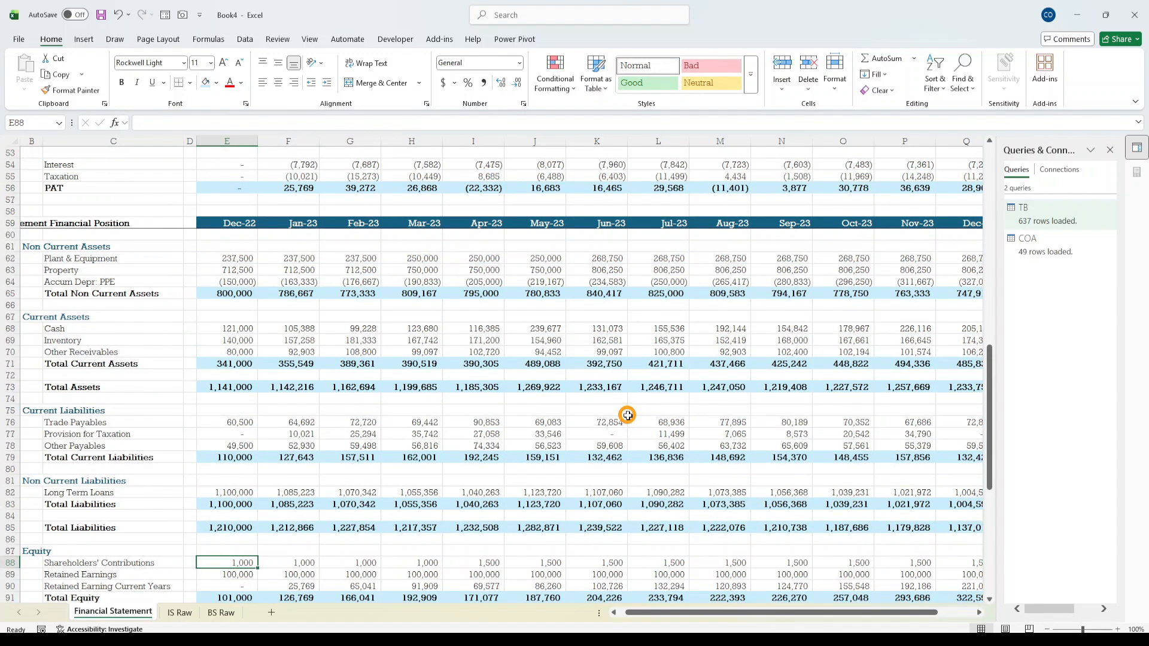
pyautogui.press('Down')
pyautogui.press('Down')
pyautogui.press('Down')
pyautogui.press('Down')
pyautogui.press('Down')
pyautogui.press('Down')
pyautogui.press('Down')
pyautogui.press('Down')
pyautogui.press('Down')
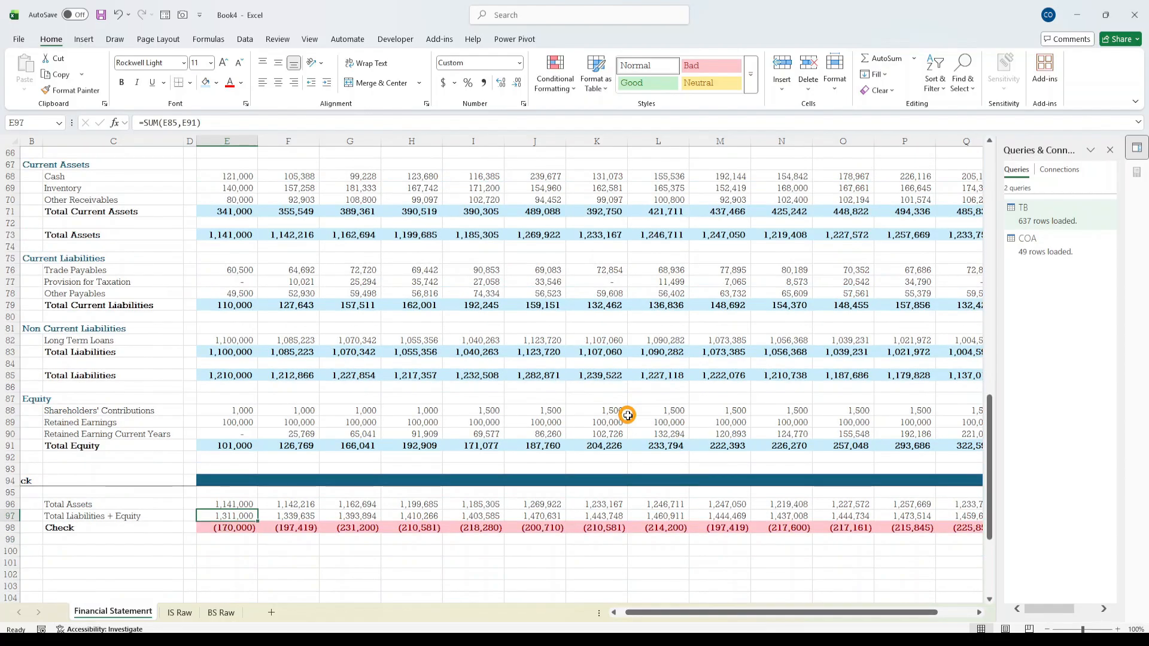
# - Examine the statement's line items from the equity section up to the non-current assets, including Accum Depr: PPE
pyautogui.press('Up')
pyautogui.press('Up')
pyautogui.press('Up')
pyautogui.press('Up')
pyautogui.press('Up')
pyautogui.press('Up')
pyautogui.press('Up')
pyautogui.press('Up')
pyautogui.press('Up')
pyautogui.press('Up')
pyautogui.press('Up')
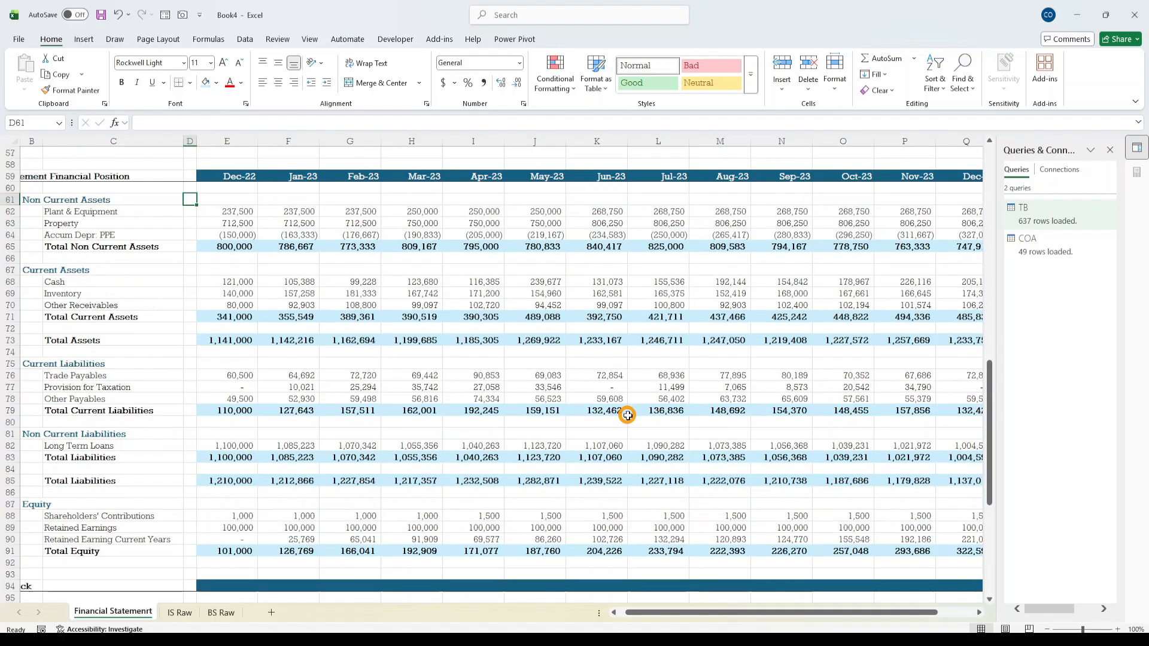
pyautogui.press('Left')
pyautogui.press('Down')
pyautogui.press('Down')
pyautogui.press('Down')
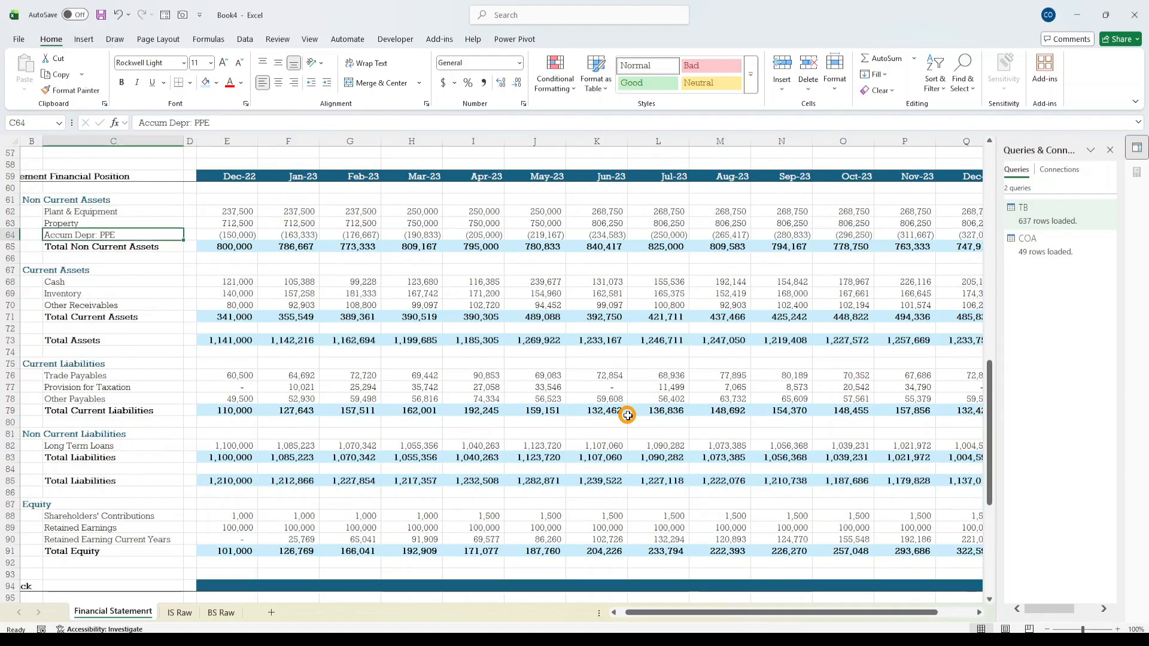
# - Review the current asset and current liability line items for missing accounts, focusing on Cash, Inventory and Other Receivables
pyautogui.press('Down')
pyautogui.press('Down')
pyautogui.press('Down')
pyautogui.press('Down')
pyautogui.press('Down')
pyautogui.press('Down')
pyautogui.press('Down')
pyautogui.press('Down')
pyautogui.press('Down')
pyautogui.press('Down')
pyautogui.press('Down')
pyautogui.press('Down')
pyautogui.press('Down')
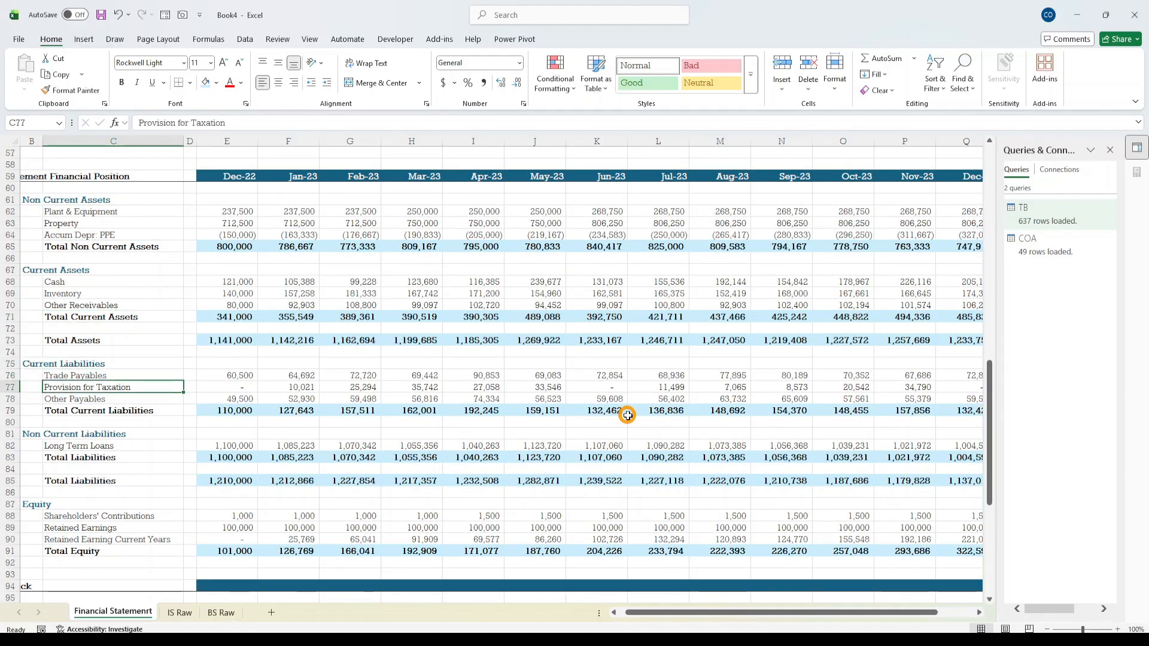
pyautogui.press('Up')
pyautogui.press('Up')
pyautogui.press('Up')
pyautogui.press('Up')
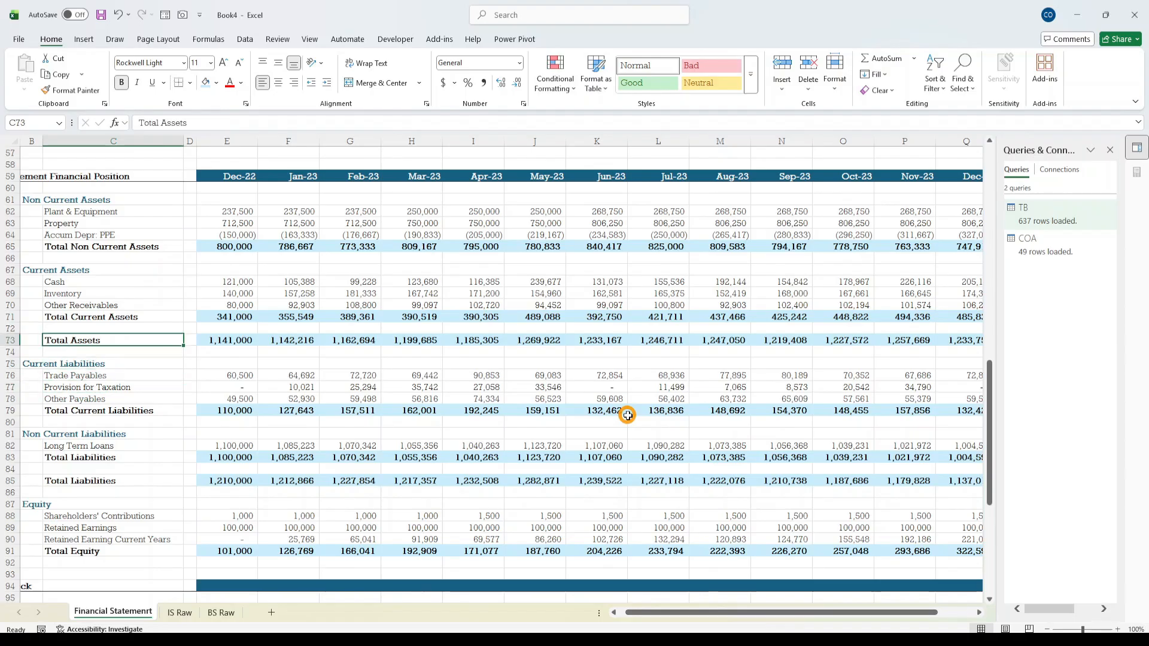
pyautogui.press('Up')
pyautogui.press('Up')
pyautogui.press('Up')
pyautogui.press('Up')
pyautogui.press('Up')
pyautogui.hotkey('shift', 'Down')
pyautogui.hotkey('shift', 'Down')
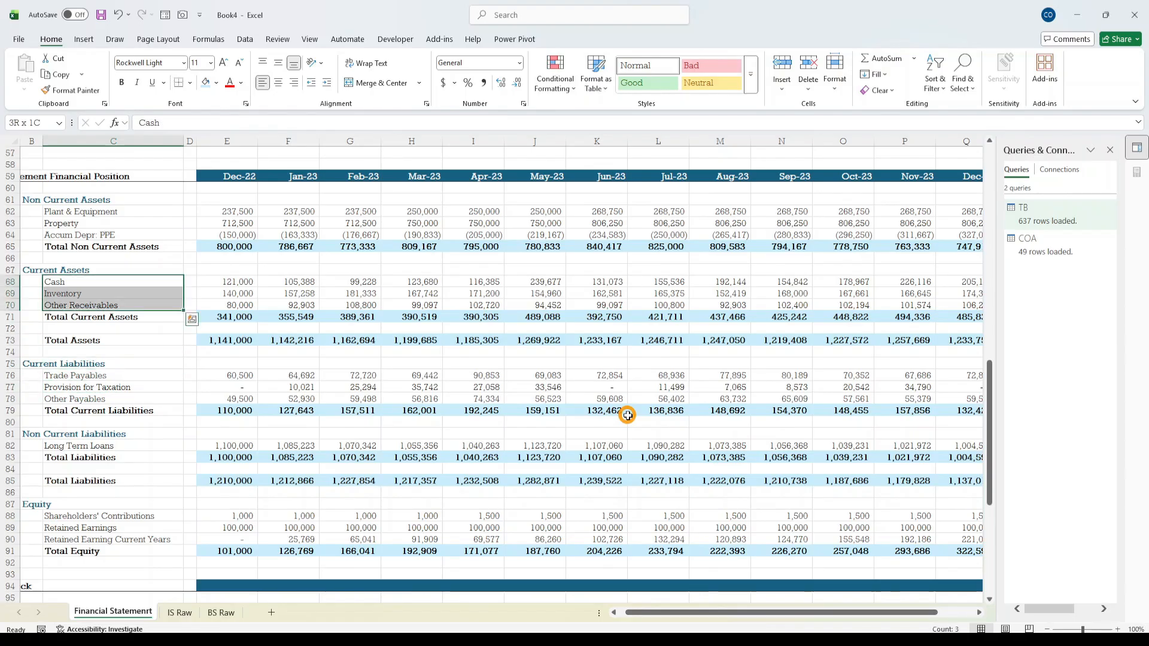
pyautogui.press('Down')
pyautogui.press('Down')
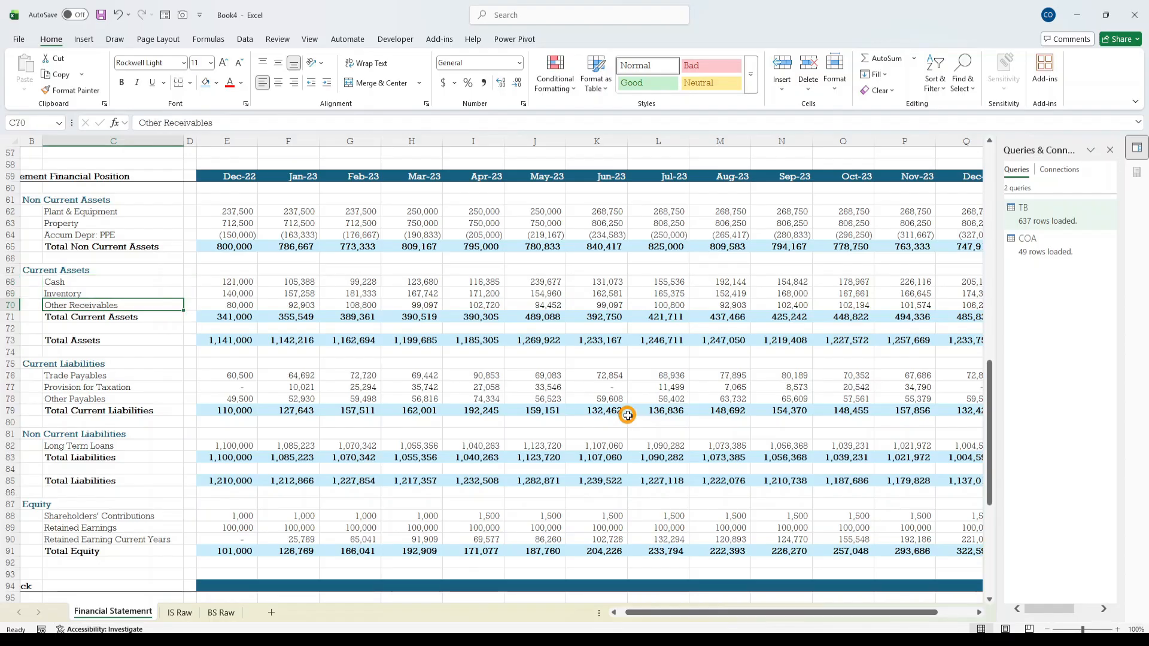
# - Review the liabilities and equity line items down to the end of the equity section and back up to Other Receivables
pyautogui.press('Down')
pyautogui.press('Down')
pyautogui.press('Down')
pyautogui.press('Down')
pyautogui.press('Down')
pyautogui.press('Down')
pyautogui.press('Down')
pyautogui.press('Down')
pyautogui.press('Down')
pyautogui.press('Down')
pyautogui.press('Down')
pyautogui.press('Down')
pyautogui.press('Down')
pyautogui.press('Down')
pyautogui.press('Down')
pyautogui.press('Down')
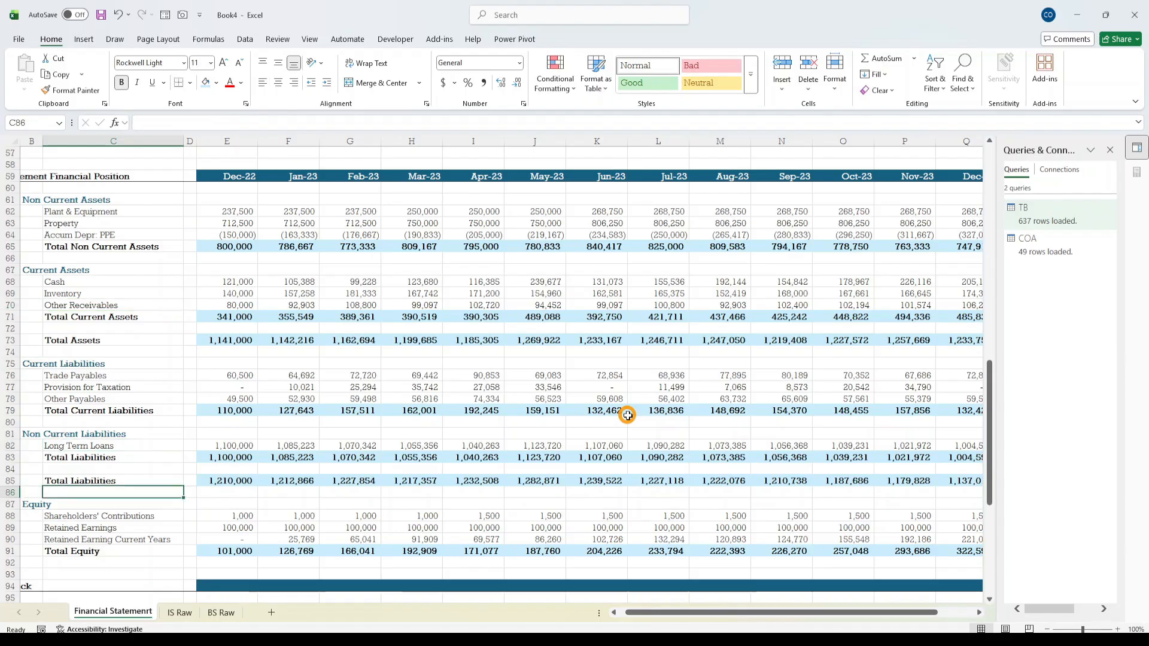
pyautogui.press('Down')
pyautogui.press('Down')
pyautogui.press('Down')
pyautogui.press('Down')
pyautogui.press('Down')
pyautogui.press('Up')
pyautogui.press('Up')
pyautogui.press('Up')
pyautogui.press('Up')
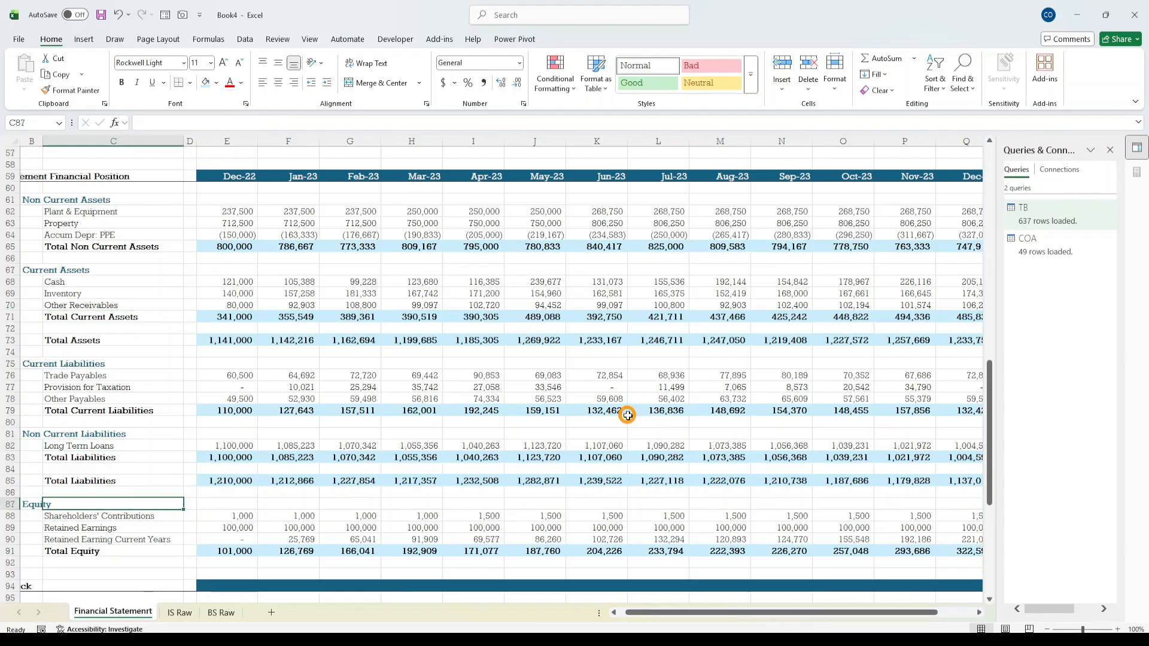
pyautogui.press('Up')
pyautogui.press('Up')
pyautogui.press('Up')
pyautogui.press('Up')
pyautogui.press('Up')
pyautogui.press('Up')
pyautogui.press('Up')
pyautogui.press('Up')
pyautogui.press('Up')
pyautogui.press('Up')
pyautogui.press('Up')
pyautogui.press('Up')
pyautogui.press('Up')
pyautogui.press('Up')
pyautogui.press('Up')
pyautogui.press('Up')
pyautogui.press('Up')
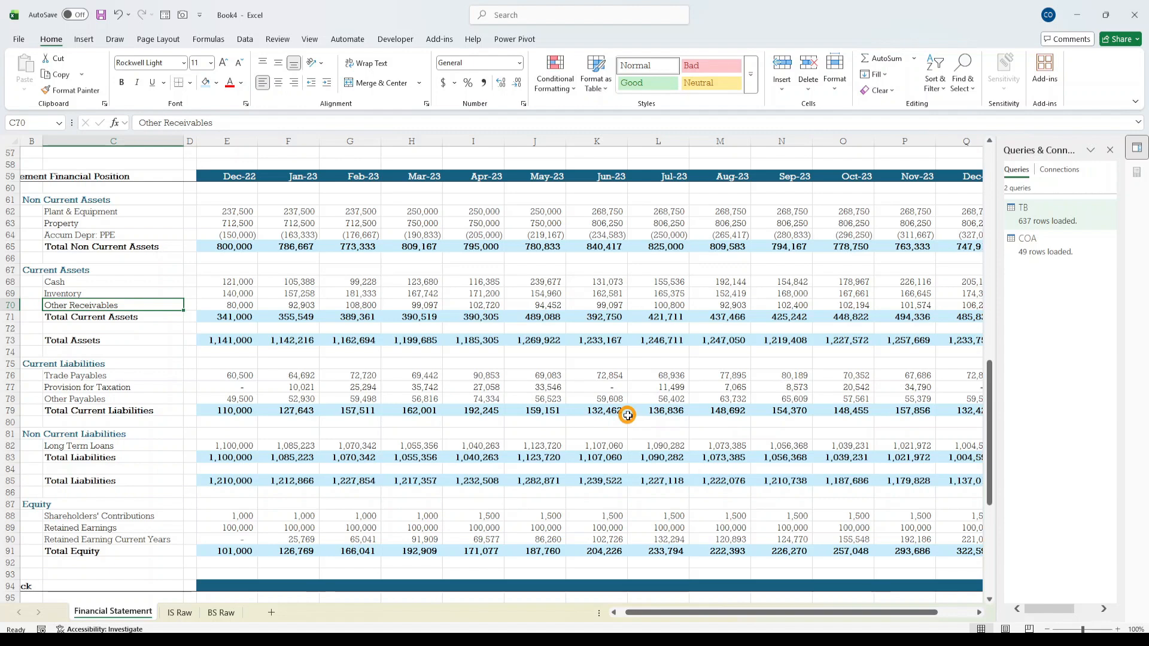
# - Examine the account names in the BS Raw pivot table, including Trade Payables and Trade Receivables
pyautogui.hotkey('ctrl', 'pagedown')
pyautogui.hotkey('ctrl', 'pagedown')
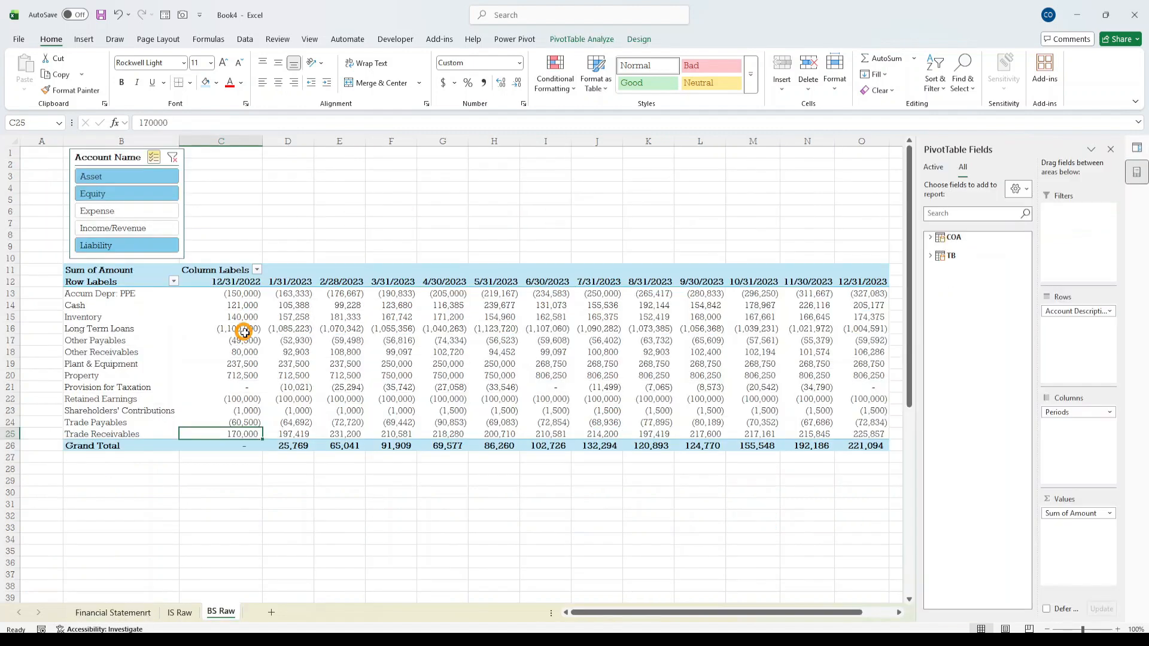
pyautogui.click(126, 426)
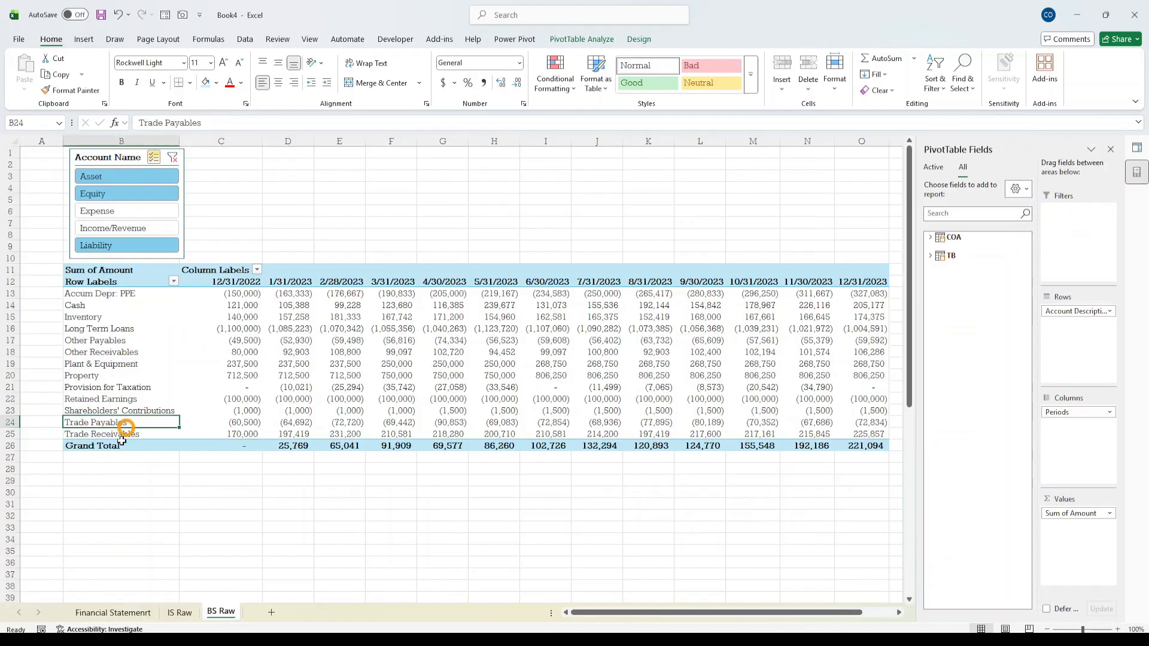
pyautogui.click(122, 439)
pyautogui.hotkey('shift', 'Return')
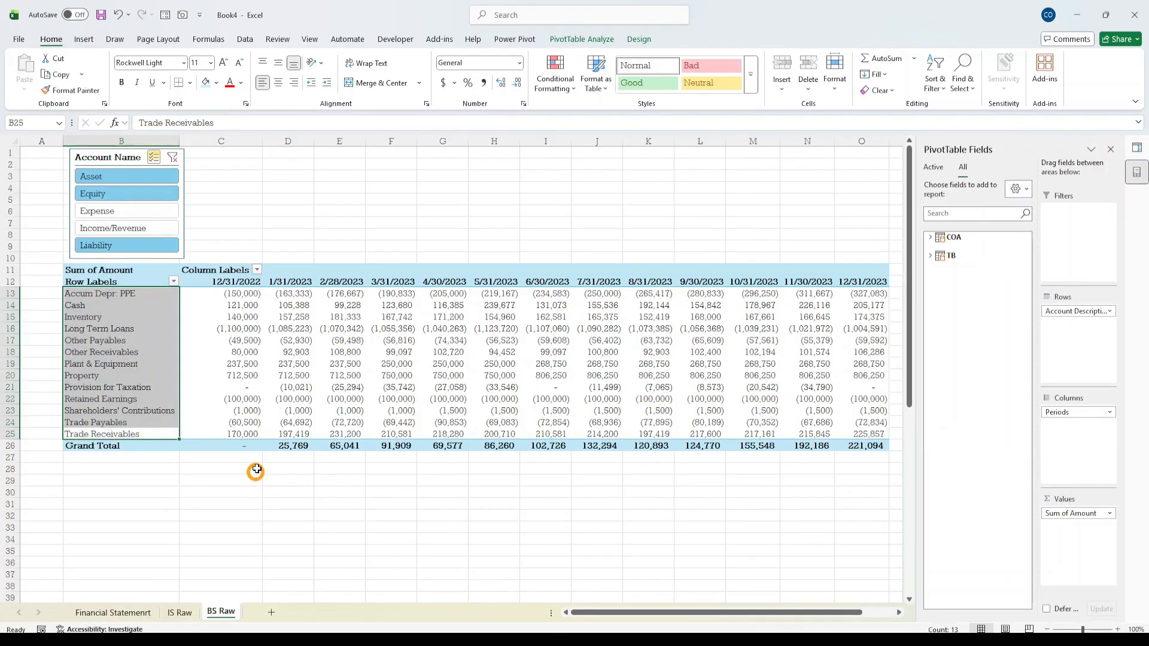
pyautogui.press('Right')
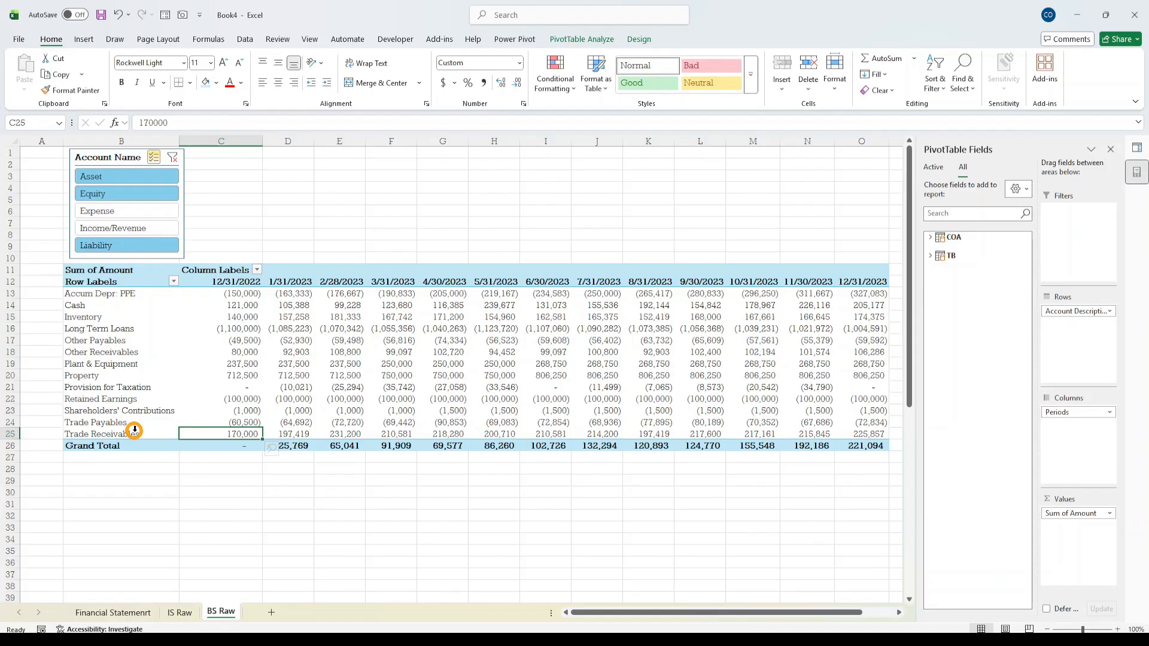
# - Copy the Trade Receivables label from BS Raw and insert a blank row above Other Receivables in the statement of financial position
pyautogui.click(135, 430)
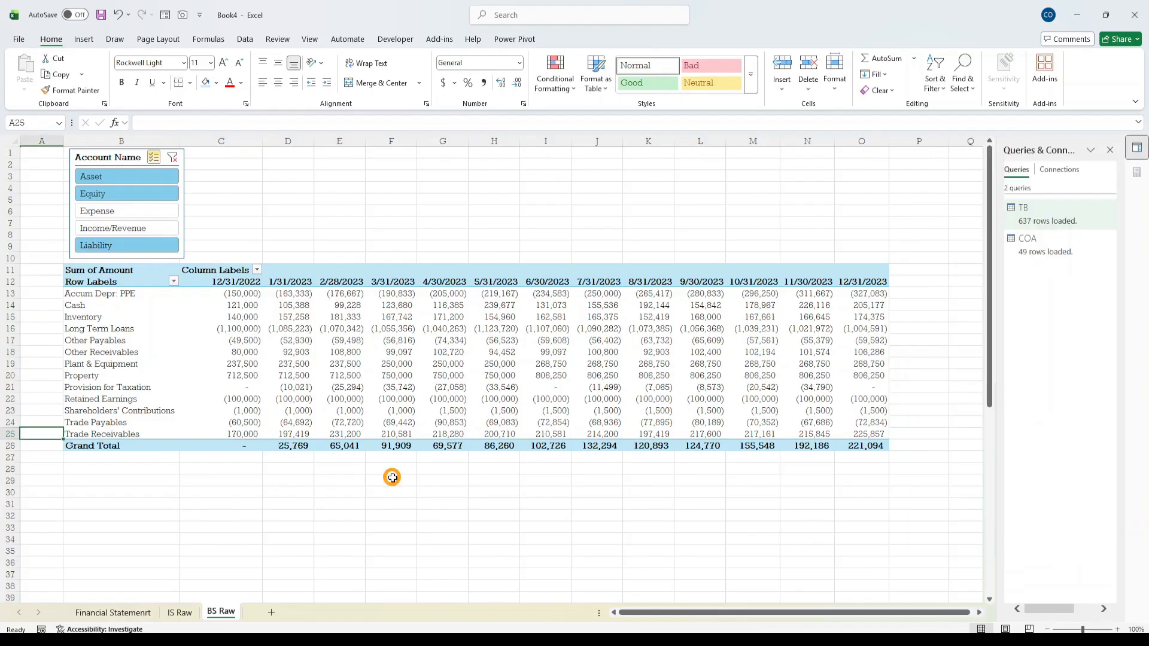
pyautogui.hotkey('ctrl', 'c')
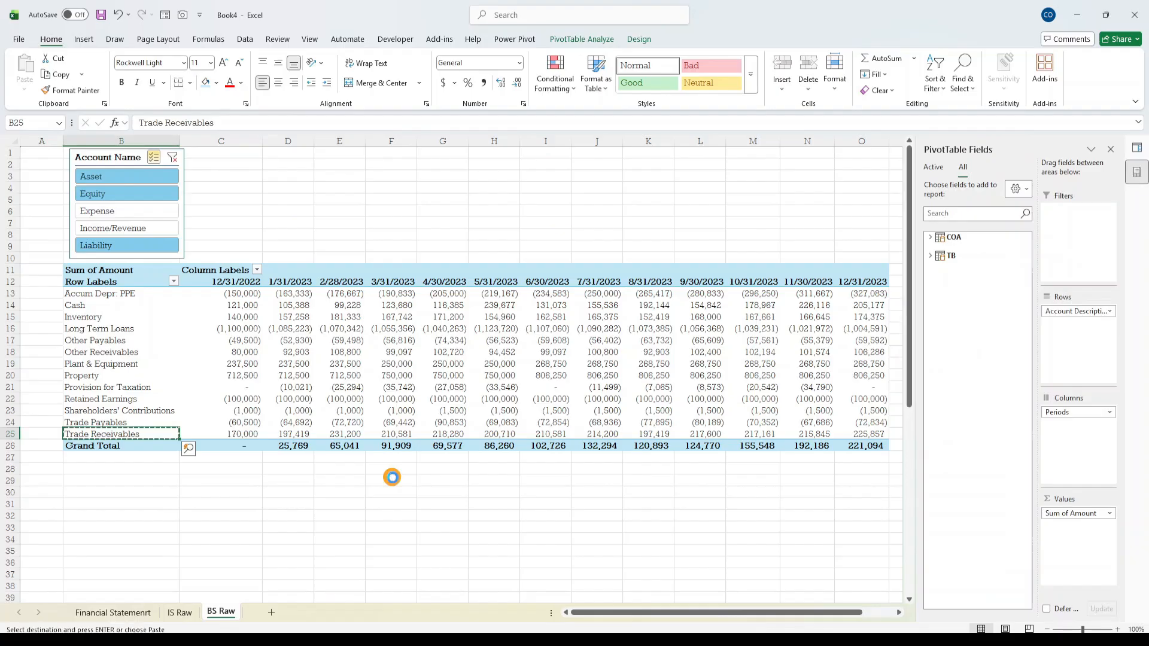
pyautogui.click(118, 611)
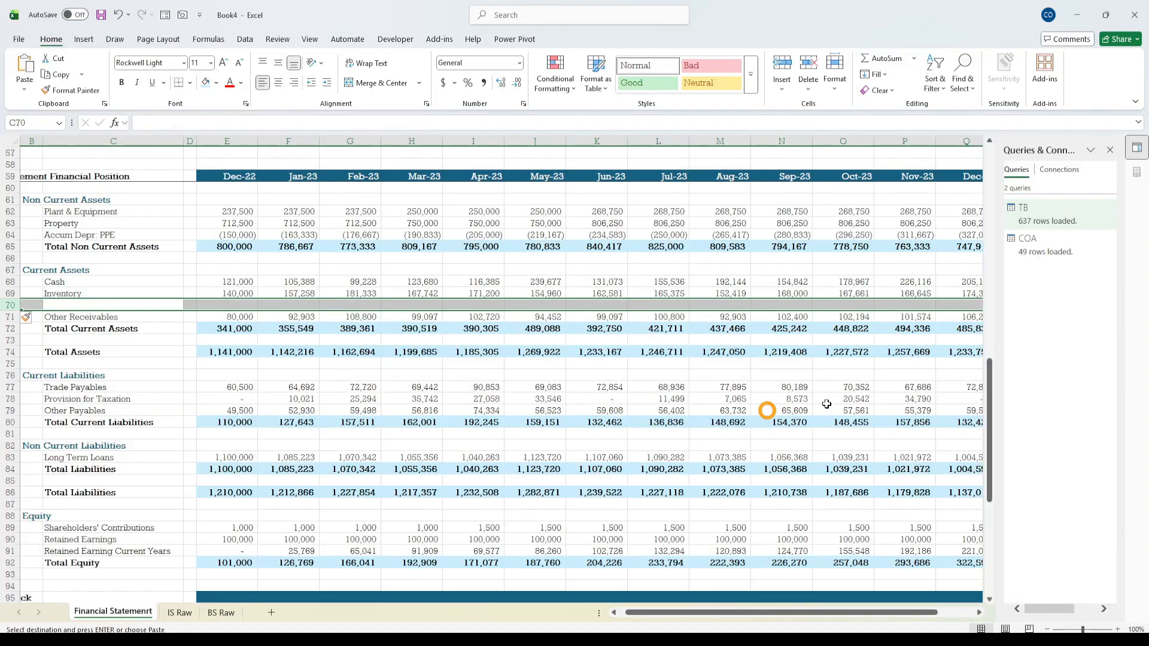
# - Paste the Trade Receivables label in C70 and fill the Inventory formulas down into E70:Q70
pyautogui.click(421, 423)
pyautogui.click(112, 305)
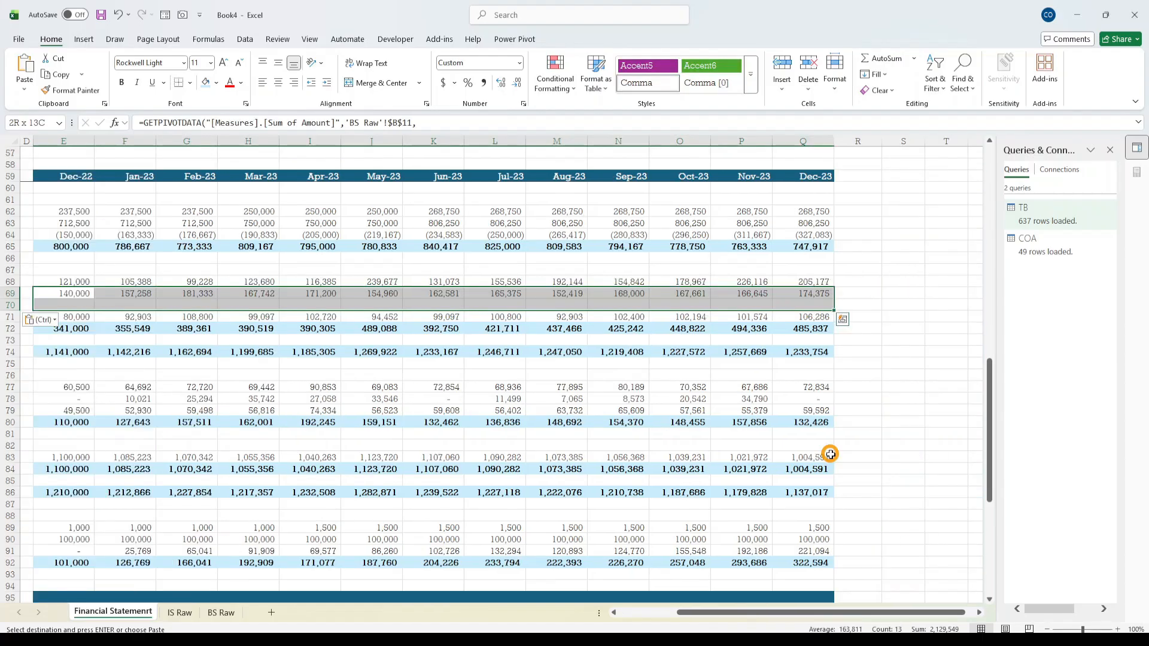
pyautogui.press('Return')
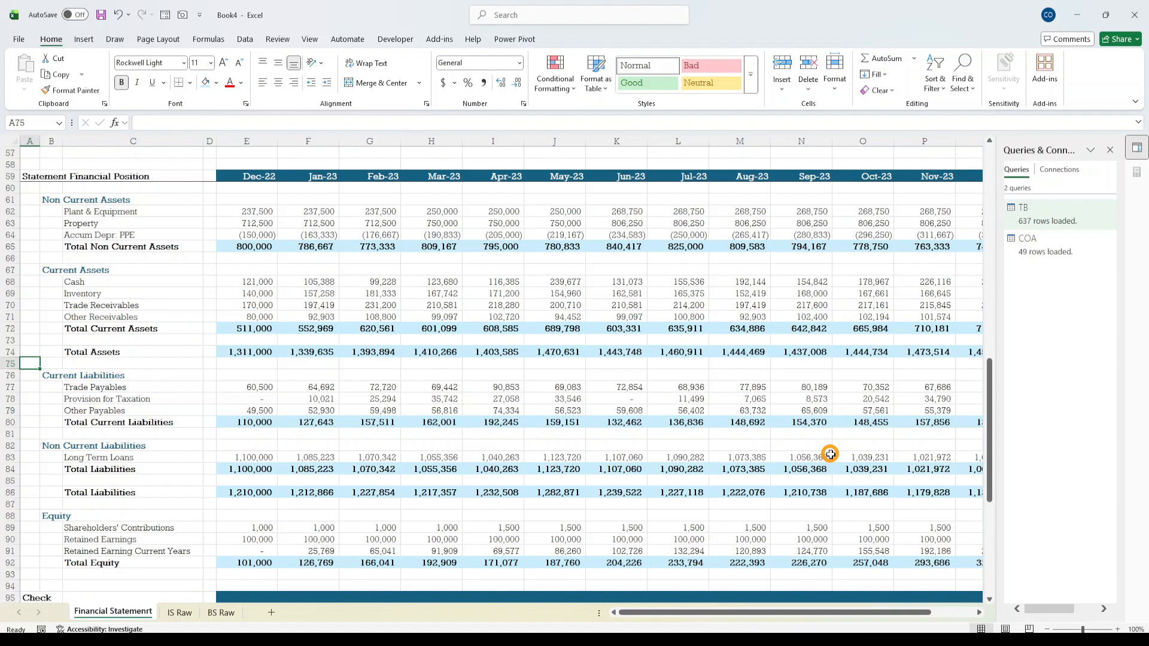
# - Examine the Check section comparing Total Assets with Total Liabilities + Equity for each month
pyautogui.press('Down')
pyautogui.press('Down')
pyautogui.press('Down')
pyautogui.press('Down')
pyautogui.press('Down')
pyautogui.press('Down')
pyautogui.press('Down')
pyautogui.press('Down')
pyautogui.press('Down')
pyautogui.press('Down')
pyautogui.press('Down')
pyautogui.press('Down')
pyautogui.press('Down')
pyautogui.press('Down')
pyautogui.press('Down')
pyautogui.press('Down')
pyautogui.press('Down')
pyautogui.press('Down')
pyautogui.press('Down')
pyautogui.press('Down')
pyautogui.press('Down')
pyautogui.press('Down')
pyautogui.press('Down')
pyautogui.press('Down')
pyautogui.press('Down')
pyautogui.press('Down')
pyautogui.press('Down')
pyautogui.press('Down')
pyautogui.press('Down')
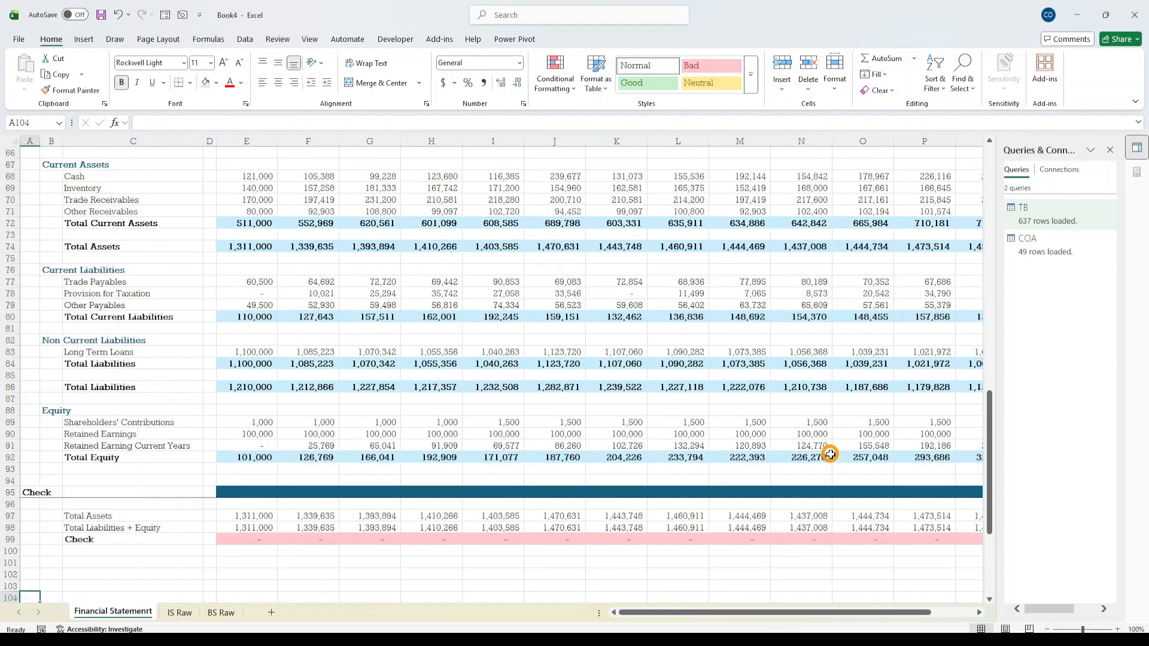
pyautogui.scroll(-3, 830, 454)
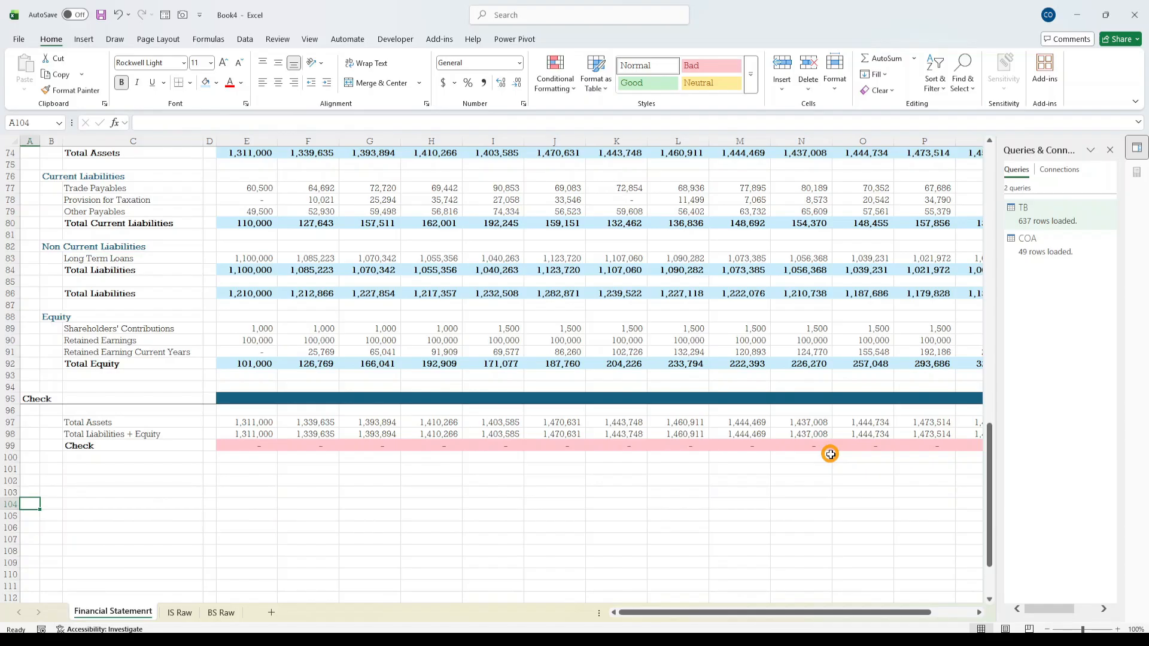
# - Select the Check row from Dec-22 to Dec-23 (E99:Q99) and inspect its monthly differences
pyautogui.press('Up')
pyautogui.press('Up')
pyautogui.press('Up')
pyautogui.press('Up')
pyautogui.press('Up')
pyautogui.press('Right')
pyautogui.press('Right')
pyautogui.press('Right')
pyautogui.press('Right')
pyautogui.hotkey('ctrl', 'shift', 'Right')
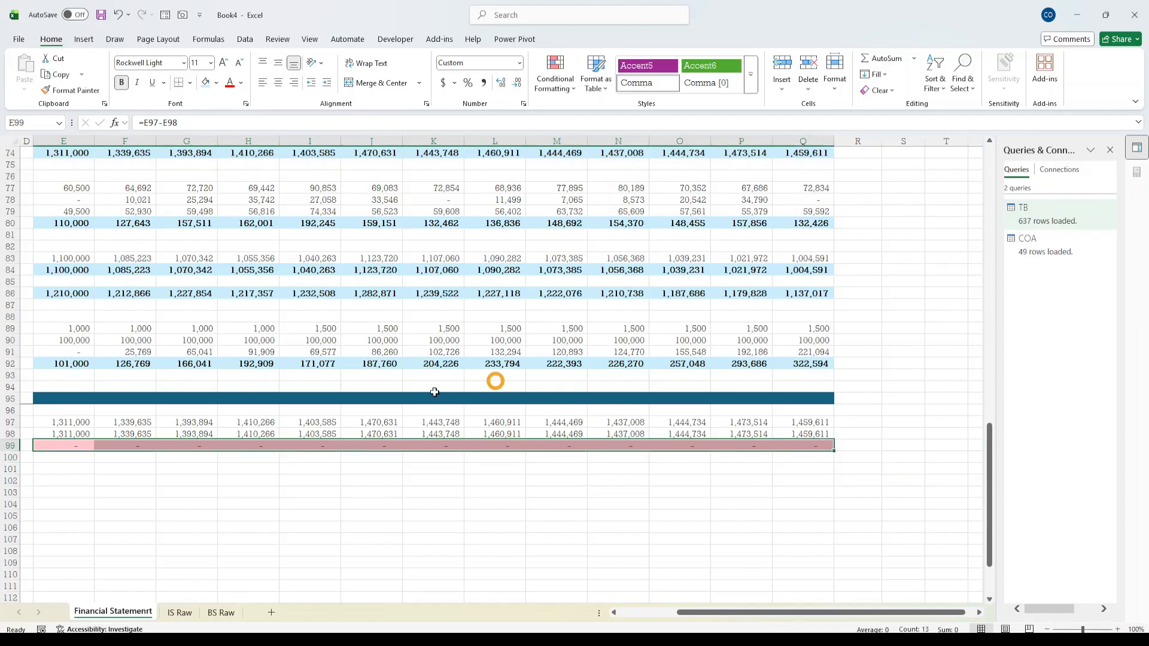
pyautogui.click(72, 447)
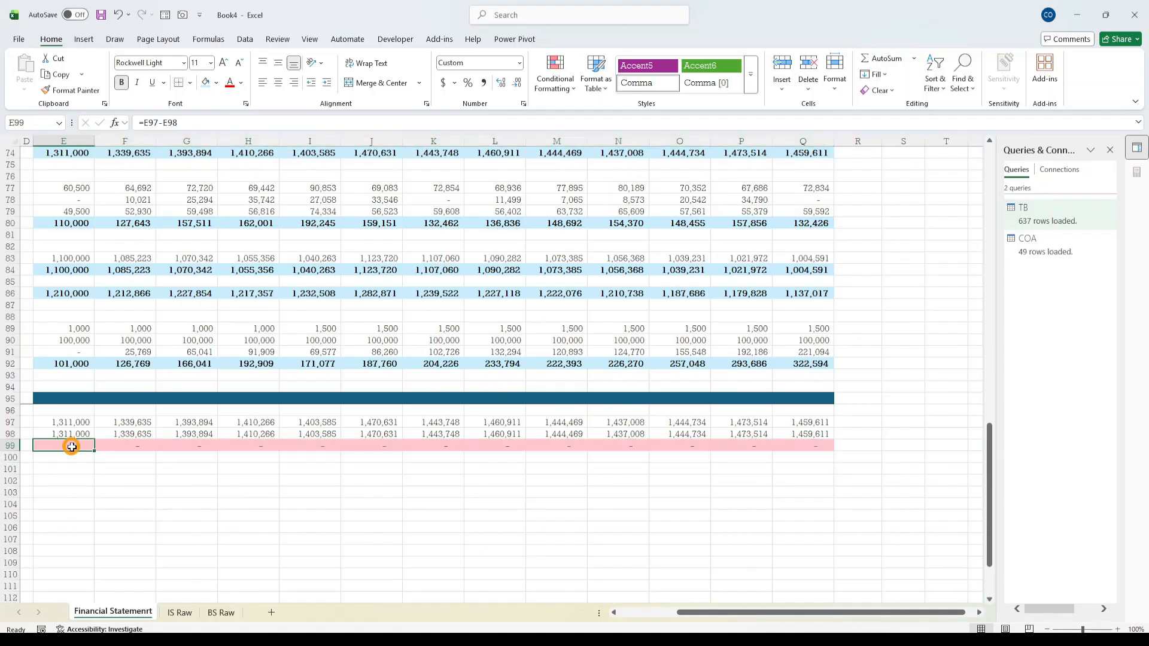
pyautogui.hotkey('shift', 'Right')
pyautogui.hotkey('shift', 'Right')
pyautogui.hotkey('shift', 'Right')
pyautogui.hotkey('shift', 'Right')
pyautogui.hotkey('shift', 'Right')
pyautogui.hotkey('shift', 'Right')
pyautogui.hotkey('shift', 'Right')
pyautogui.hotkey('shift', 'Right')
pyautogui.hotkey('shift', 'Right')
pyautogui.hotkey('shift', 'Right')
pyautogui.hotkey('shift', 'Right')
pyautogui.hotkey('shift', 'Right')
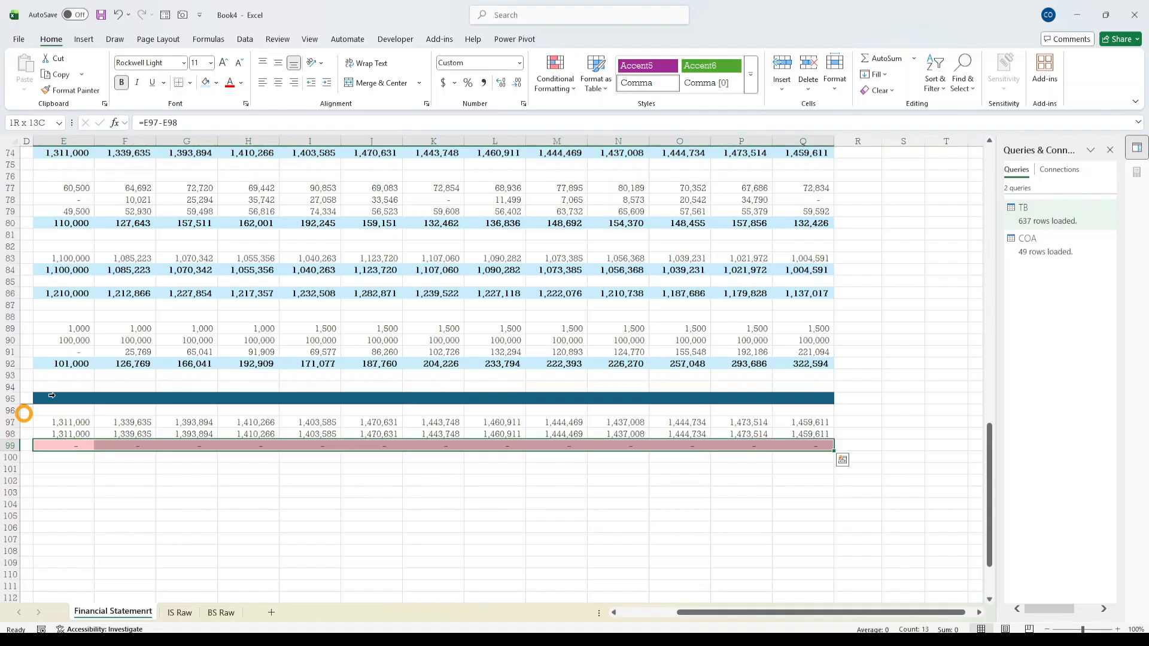
# - Open the Check row's existing conditional formatting rule, Cell Value < 0.5, for editing
pyautogui.click(517, 83)
pyautogui.click(623, 613)
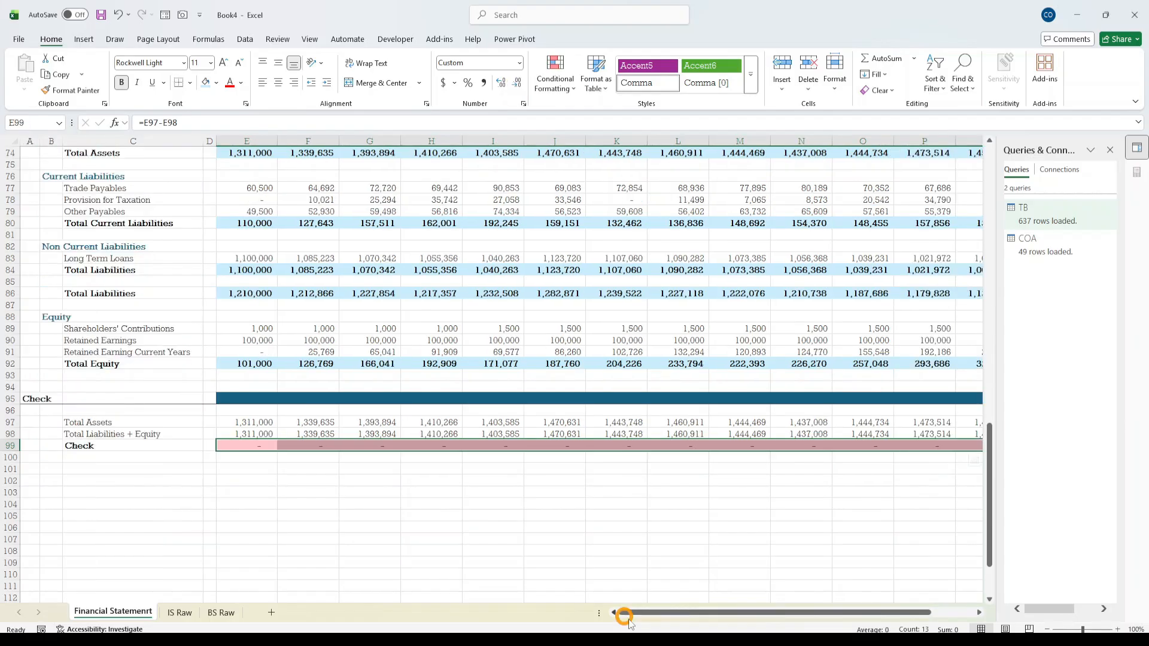
pyautogui.click(259, 445)
pyautogui.click(267, 450)
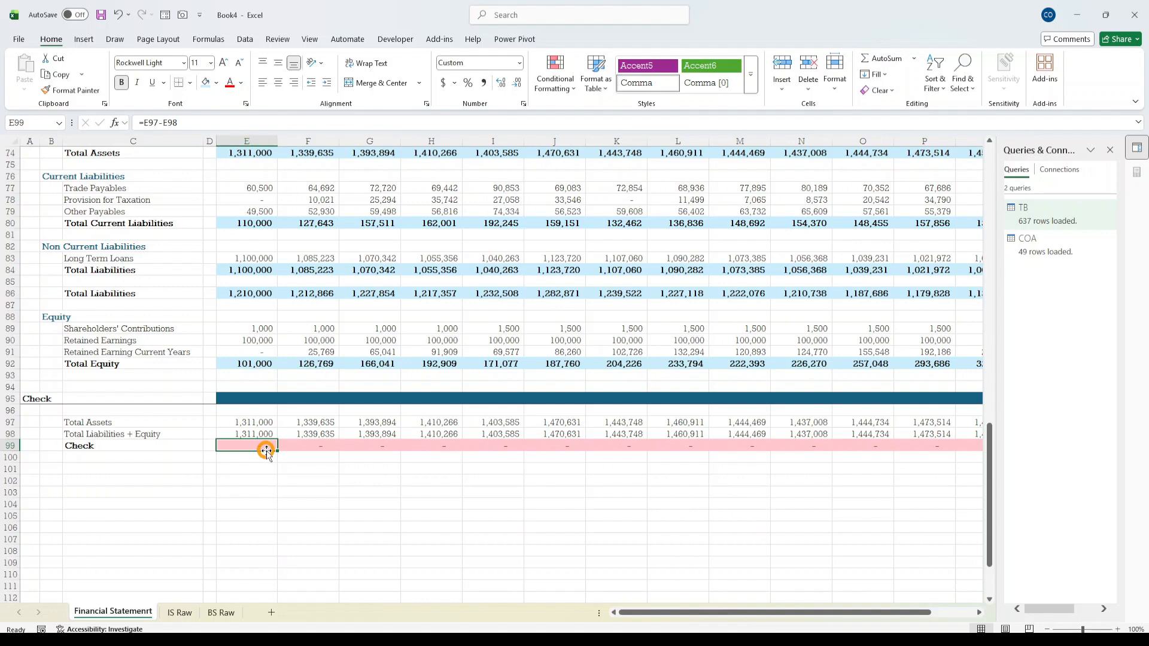
pyautogui.click(556, 83)
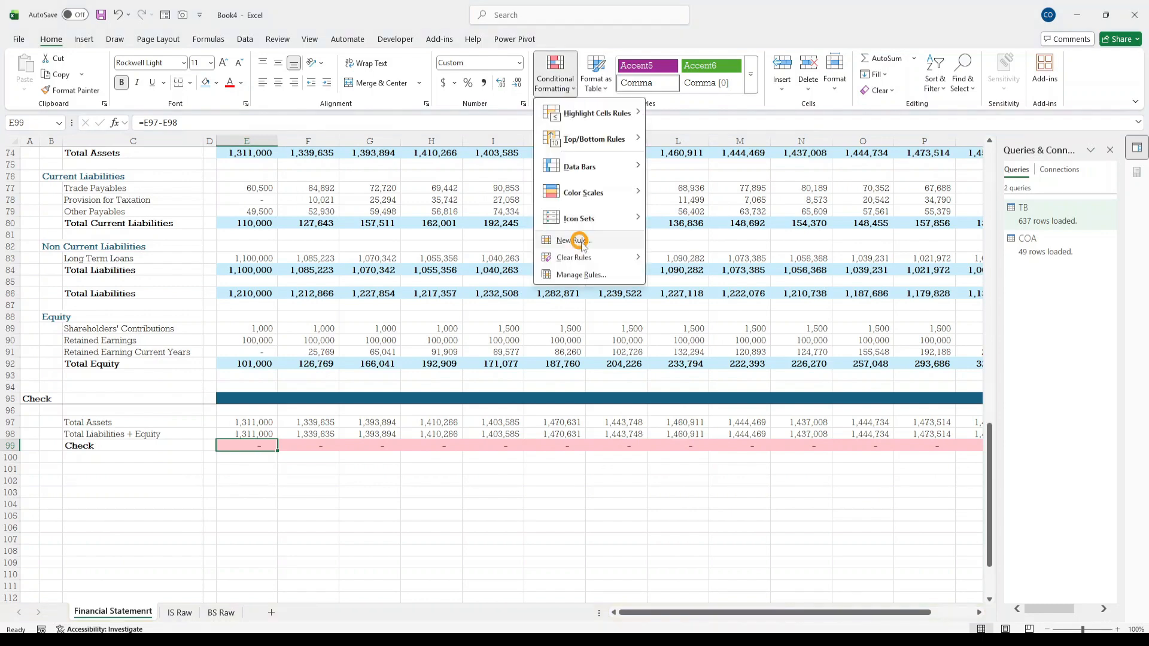
pyautogui.click(578, 275)
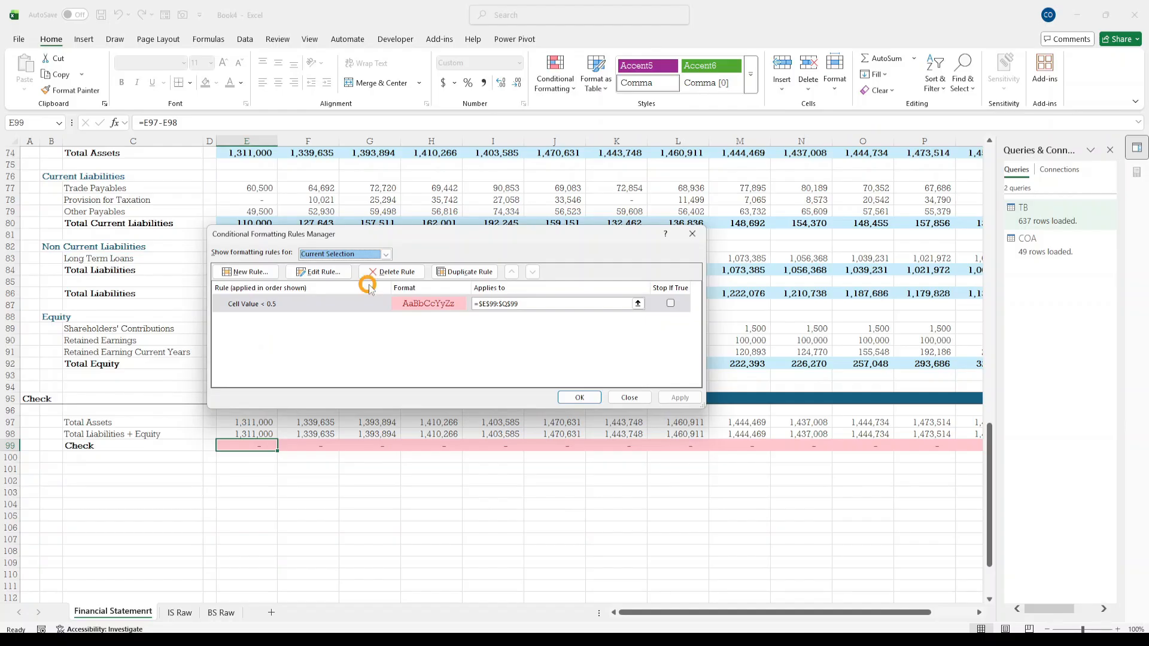
pyautogui.click(337, 273)
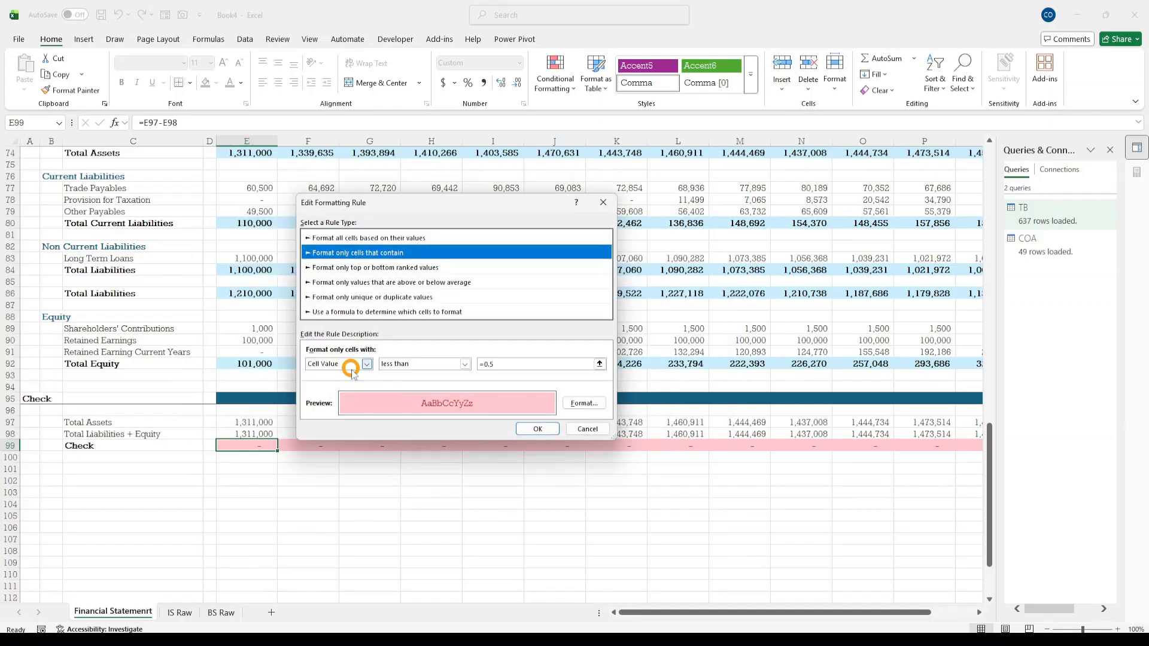
# - Replace the comparison value in the Check row's formatting rule with >1
pyautogui.click(539, 363)
pyautogui.press('BackSpace')
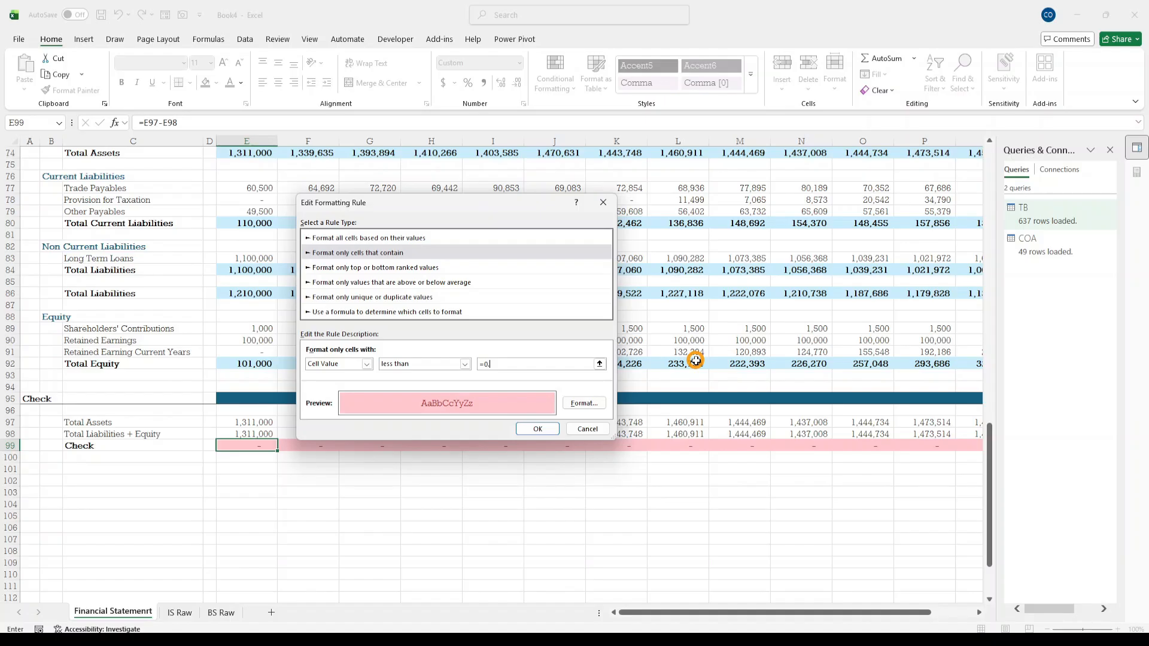
pyautogui.press('BackSpace')
pyautogui.press('BackSpace')
pyautogui.write('1')
pyautogui.write('>')
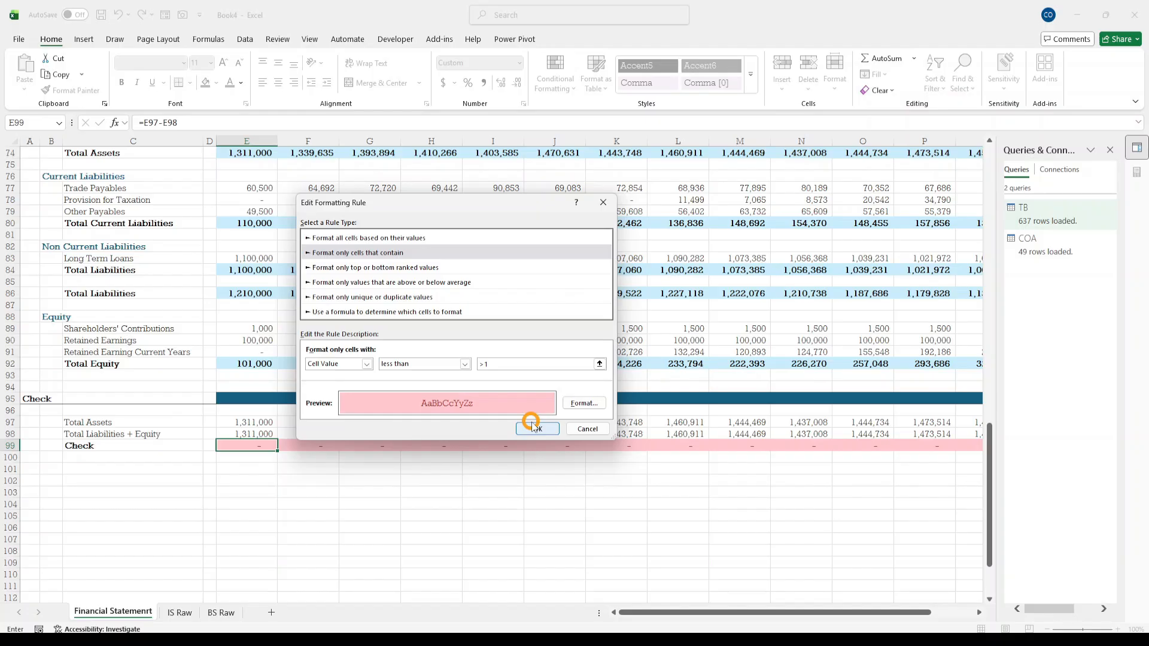
# - Clear the >1 comparison value from the rule and finish editing the Check row's conditional formatting
pyautogui.click(516, 364)
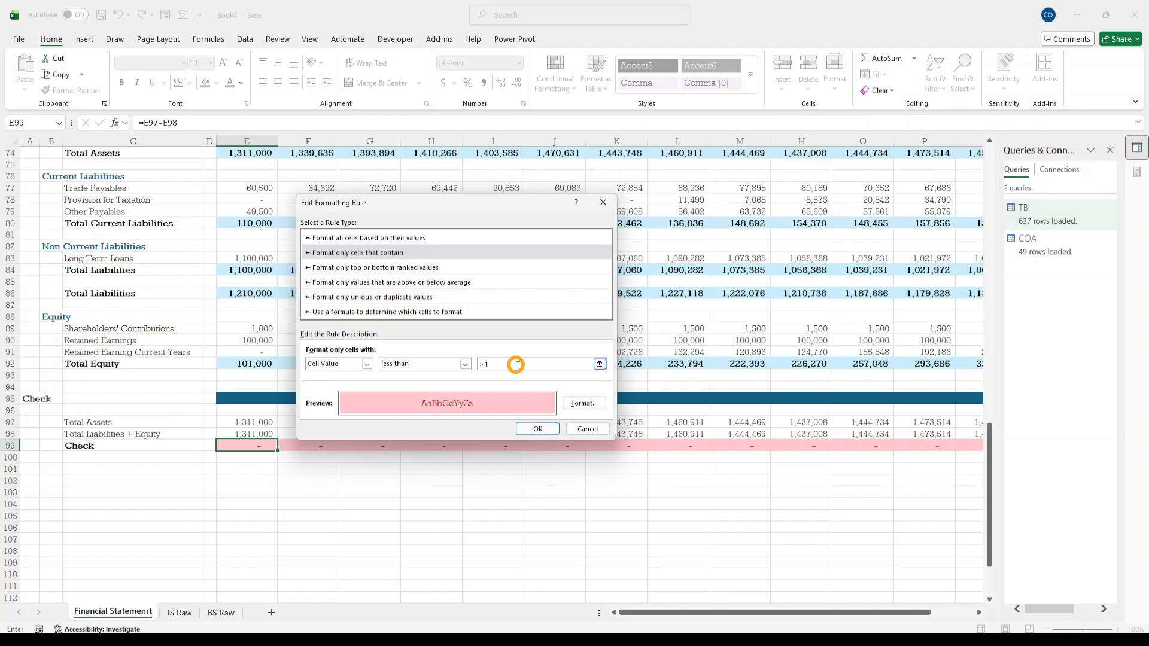
pyautogui.press('BackSpace')
pyautogui.press('BackSpace')
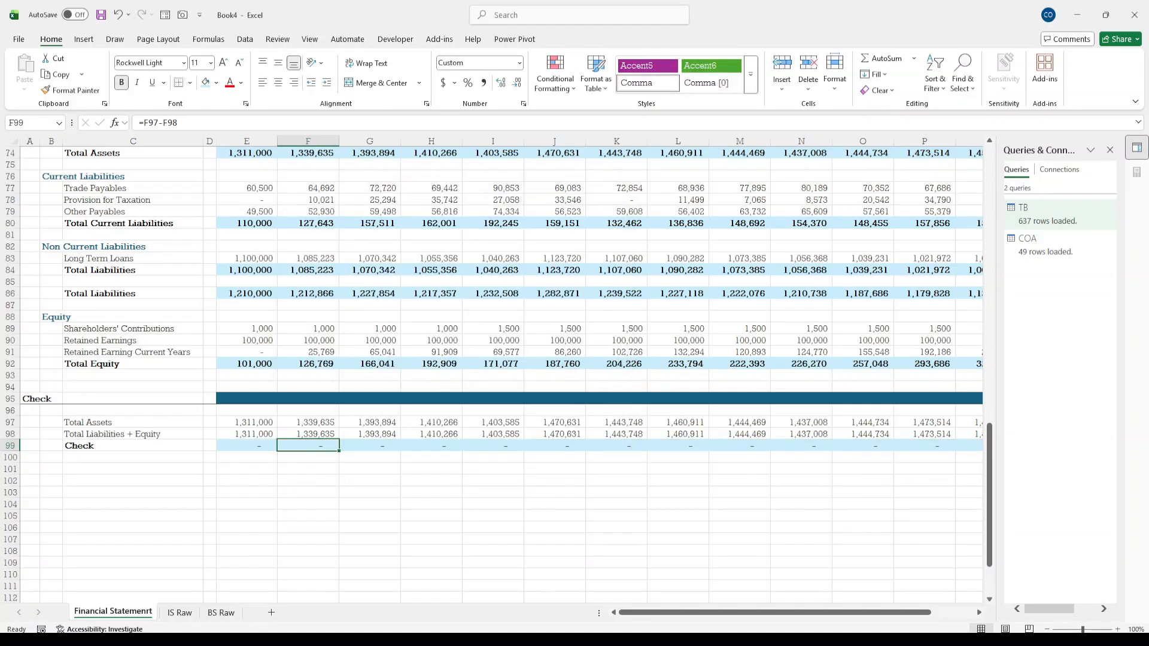
# - Inspect the Check row's cells and highlighting month by month from Dec-22 to May-23
pyautogui.press('Home')
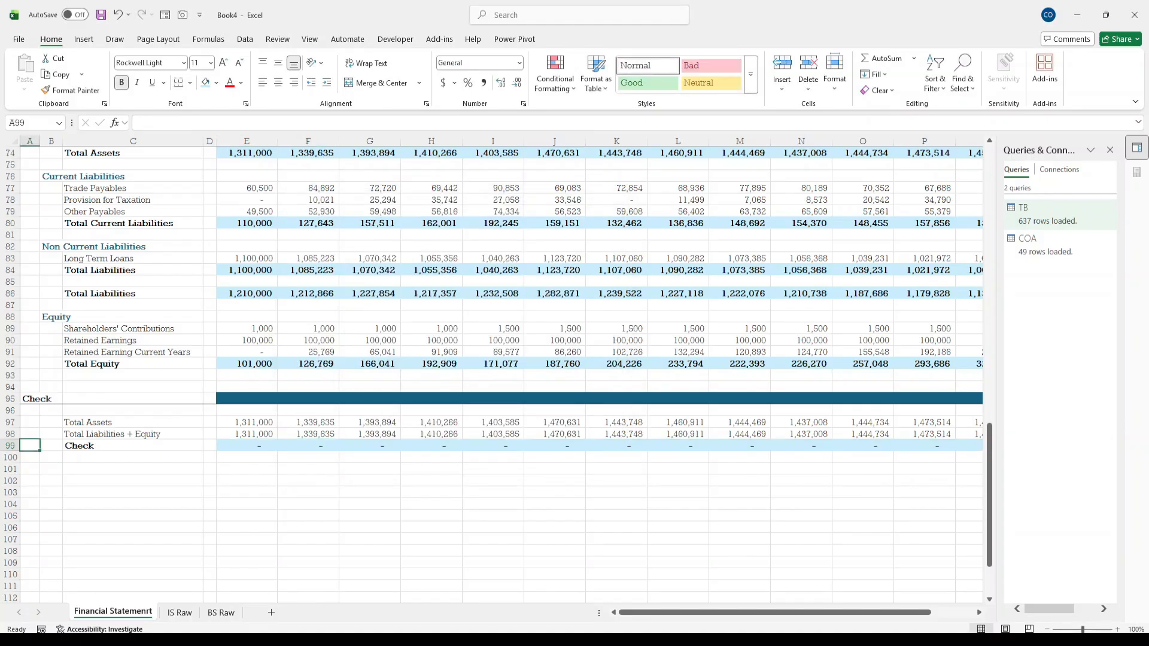
pyautogui.press('Right')
pyautogui.press('Right')
pyautogui.press('Right')
pyautogui.press('Right')
pyautogui.press('Right')
pyautogui.press('Right')
pyautogui.press('Right')
pyautogui.press('Right')
pyautogui.press('Right')
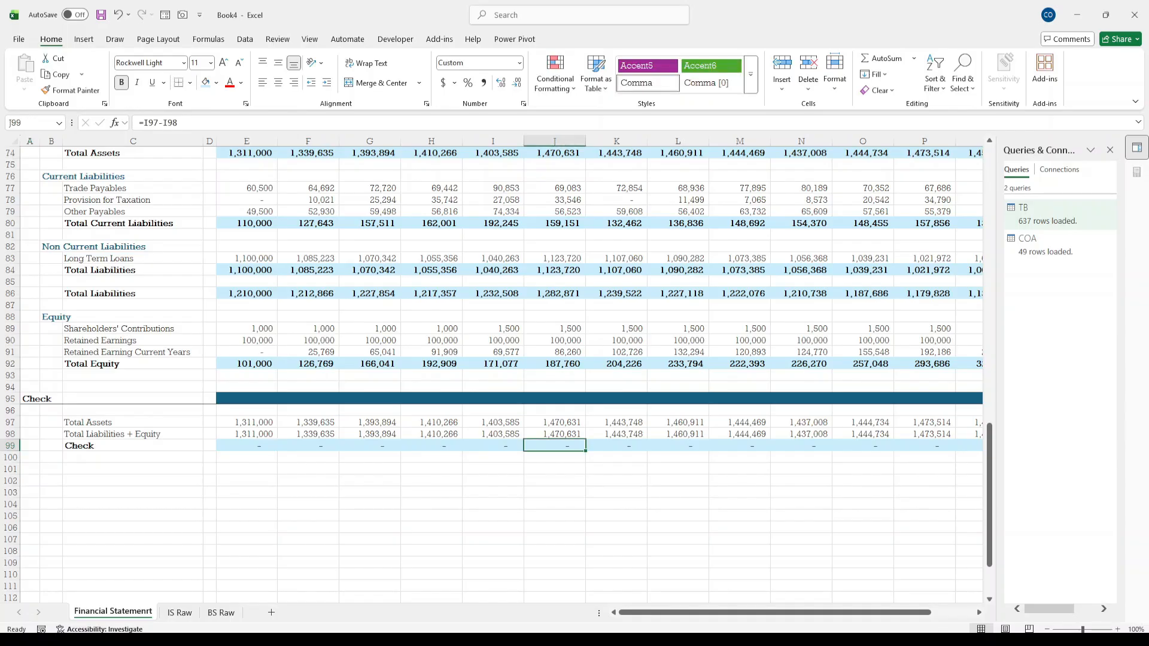
# - Review the financial statements upward from the Check row, through the balance sheet and expenses, to the start of the Income Statement
pyautogui.press('Home')
pyautogui.press('Up')
pyautogui.press('Up')
pyautogui.press('Up')
pyautogui.press('Up')
pyautogui.press('Up')
pyautogui.press('Up')
pyautogui.press('Up')
pyautogui.press('Up')
pyautogui.press('Up')
pyautogui.press('Up')
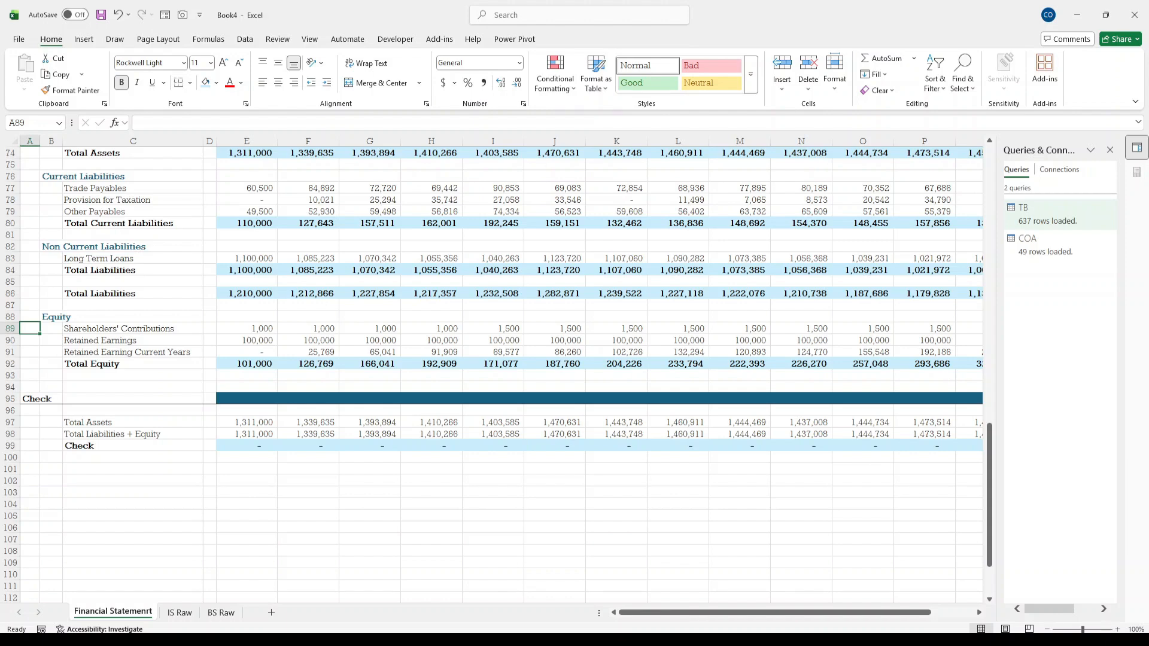
pyautogui.press('Up')
pyautogui.press('Up')
pyautogui.press('Up')
pyautogui.press('Up')
pyautogui.press('Up')
pyautogui.press('Up')
pyautogui.press('Up')
pyautogui.press('Up')
pyautogui.press('Up')
pyautogui.press('Up')
pyautogui.press('Up')
pyautogui.press('Up')
pyautogui.press('Up')
pyautogui.press('Up')
pyautogui.press('Up')
pyautogui.press('Up')
pyautogui.press('Up')
pyautogui.press('Up')
pyautogui.press('Up')
pyautogui.press('Up')
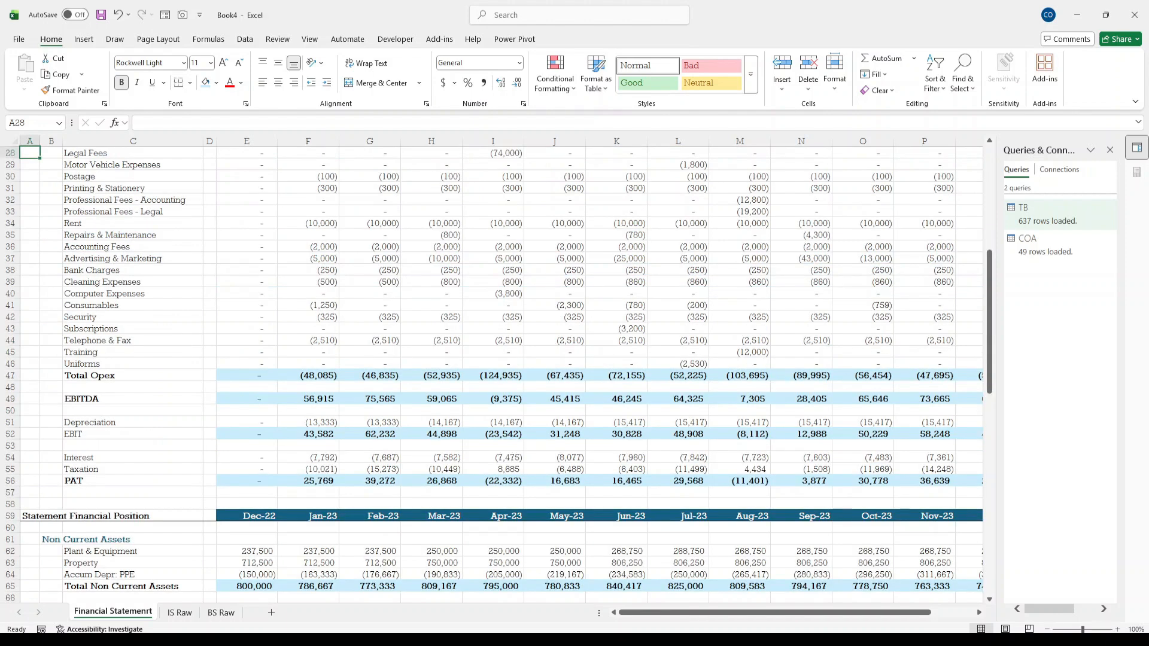
pyautogui.press('Up')
pyautogui.press('Up')
pyautogui.press('Up')
pyautogui.press('Up')
pyautogui.press('Up')
pyautogui.press('Up')
pyautogui.press('Up')
pyautogui.press('Up')
pyautogui.press('Up')
pyautogui.press('Up')
pyautogui.press('Up')
pyautogui.press('Up')
pyautogui.press('Up')
pyautogui.press('Up')
pyautogui.press('Up')
pyautogui.press('Up')
pyautogui.press('Up')
pyautogui.press('Up')
pyautogui.press('Up')
pyautogui.press('Up')
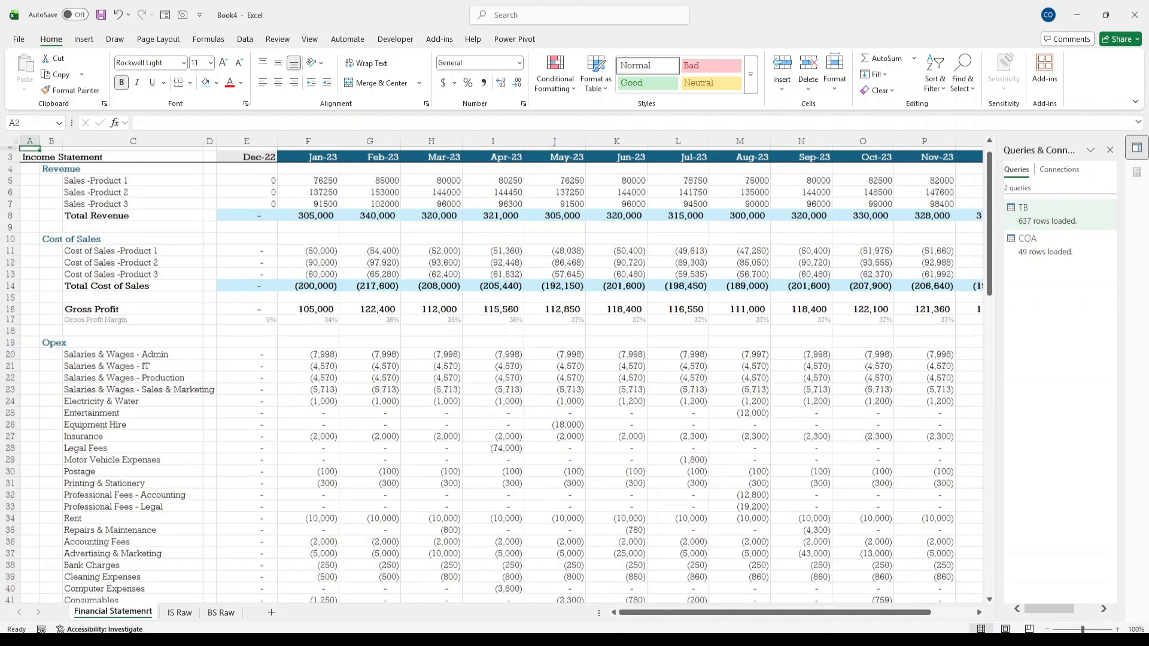
pyautogui.press('Up')
# - Read down the Income Statement from Revenue through Opex and PAT to the Statement Financial Position heading in row 59
pyautogui.press('Down')
pyautogui.press('Down')
pyautogui.press('Down')
pyautogui.press('Down')
pyautogui.press('Down')
pyautogui.press('Down')
pyautogui.press('Down')
pyautogui.press('Down')
pyautogui.press('Down')
pyautogui.press('Down')
pyautogui.press('Down')
pyautogui.press('Down')
pyautogui.press('Down')
pyautogui.press('Down')
pyautogui.press('Down')
pyautogui.press('Down')
pyautogui.press('Down')
pyautogui.press('Down')
pyautogui.press('Down')
pyautogui.press('Down')
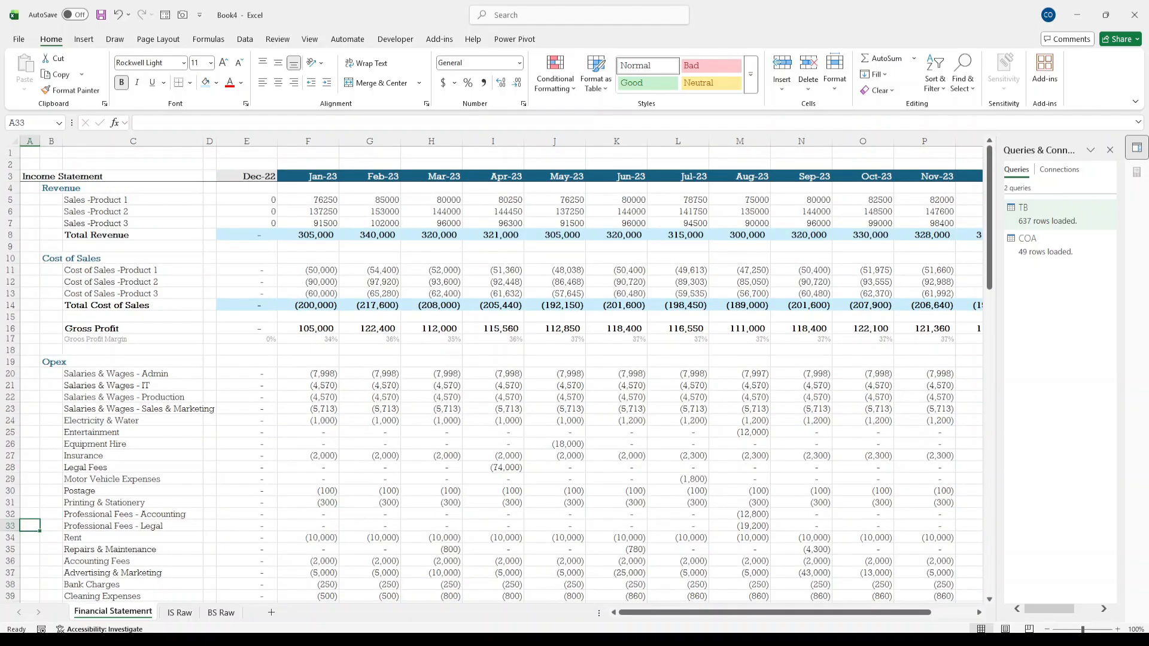
pyautogui.press('Down')
pyautogui.press('Down')
pyautogui.press('Down')
pyautogui.press('Down')
pyautogui.press('Down')
pyautogui.press('Down')
pyautogui.press('Down')
pyautogui.press('Down')
pyautogui.press('Down')
pyautogui.press('Down')
pyautogui.press('Down')
pyautogui.press('Down')
pyautogui.press('Down')
pyautogui.press('Down')
pyautogui.press('Down')
pyautogui.press('Down')
pyautogui.press('Down')
pyautogui.press('Down')
pyautogui.press('Down')
pyautogui.press('Down')
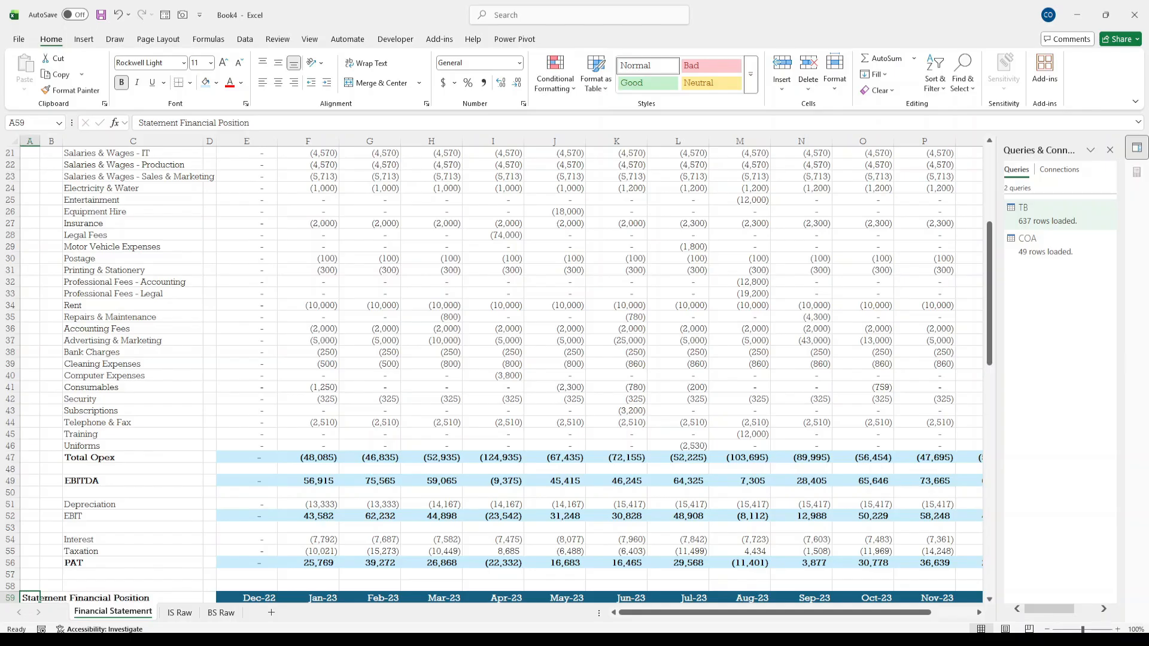
pyautogui.press('Up')
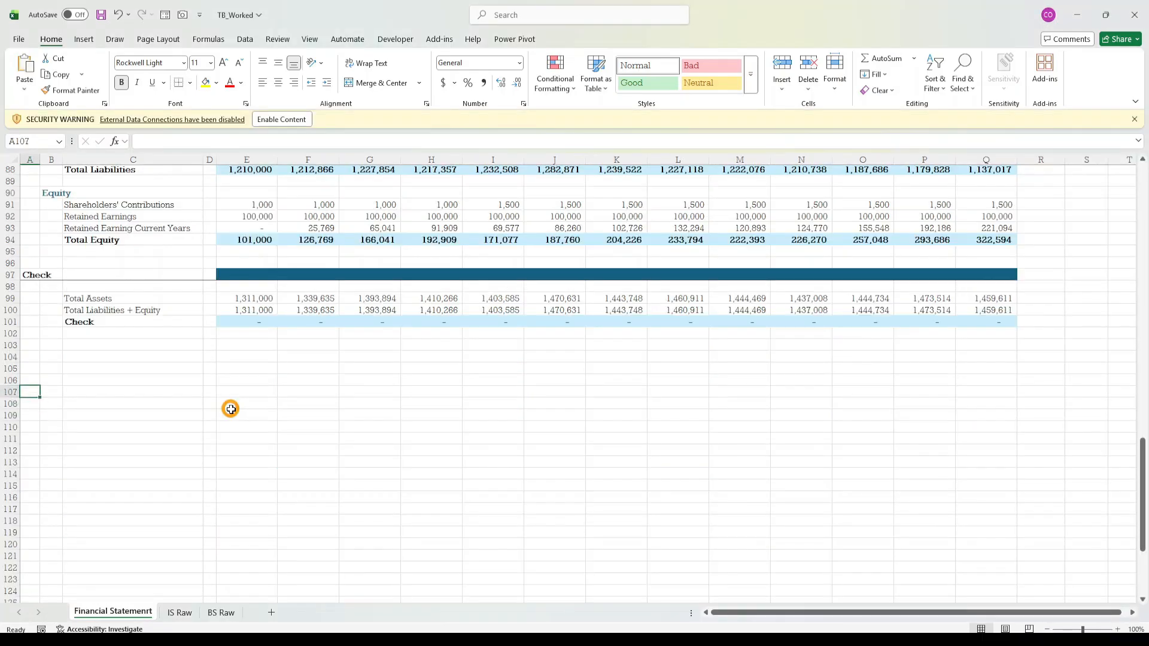
# - Copy the Statement of Financial Position header row with its Dec-22 to Dec-23 months from row 59 to row 105, below the Check section
pyautogui.press('Up')
pyautogui.press('Up')
pyautogui.press('Up')
pyautogui.press('Up')
pyautogui.press('Up')
pyautogui.press('Up')
pyautogui.press('Up')
pyautogui.press('Up')
pyautogui.press('Up')
pyautogui.press('Up')
pyautogui.press('Up')
pyautogui.press('Up')
pyautogui.press('Up')
pyautogui.press('Up')
pyautogui.press('Up')
pyautogui.press('Up')
pyautogui.hotkey('ctrl', 'Up')
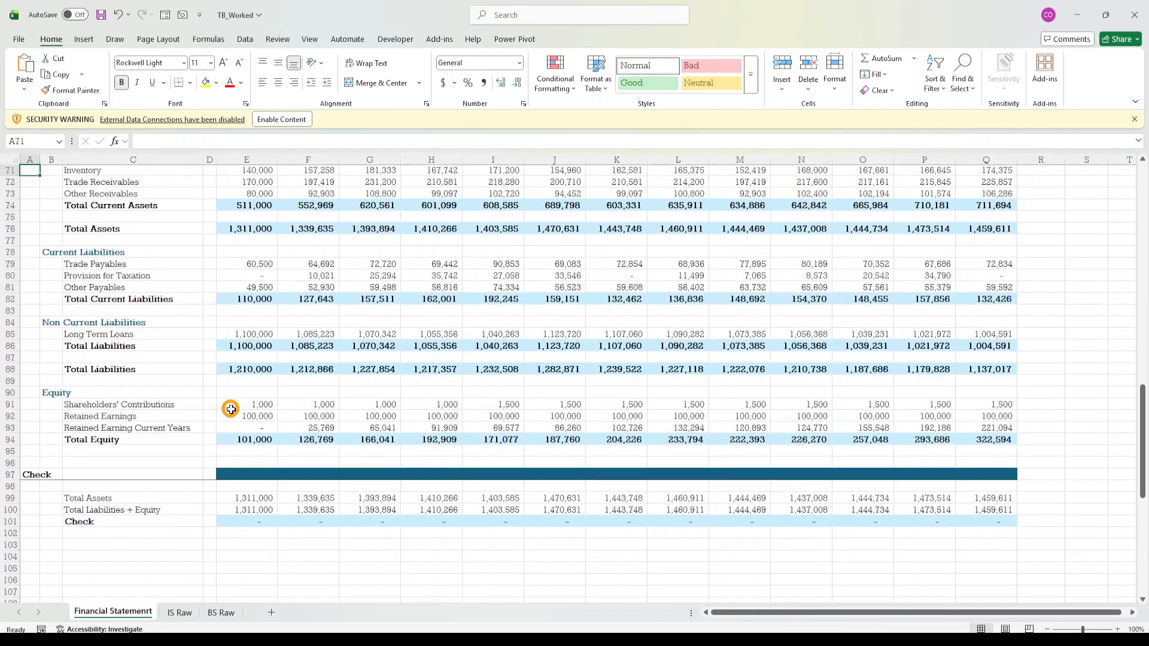
pyautogui.hotkey('ctrl', 'shift', 'Right')
pyautogui.hotkey('ctrl', 'shift', 'Right')
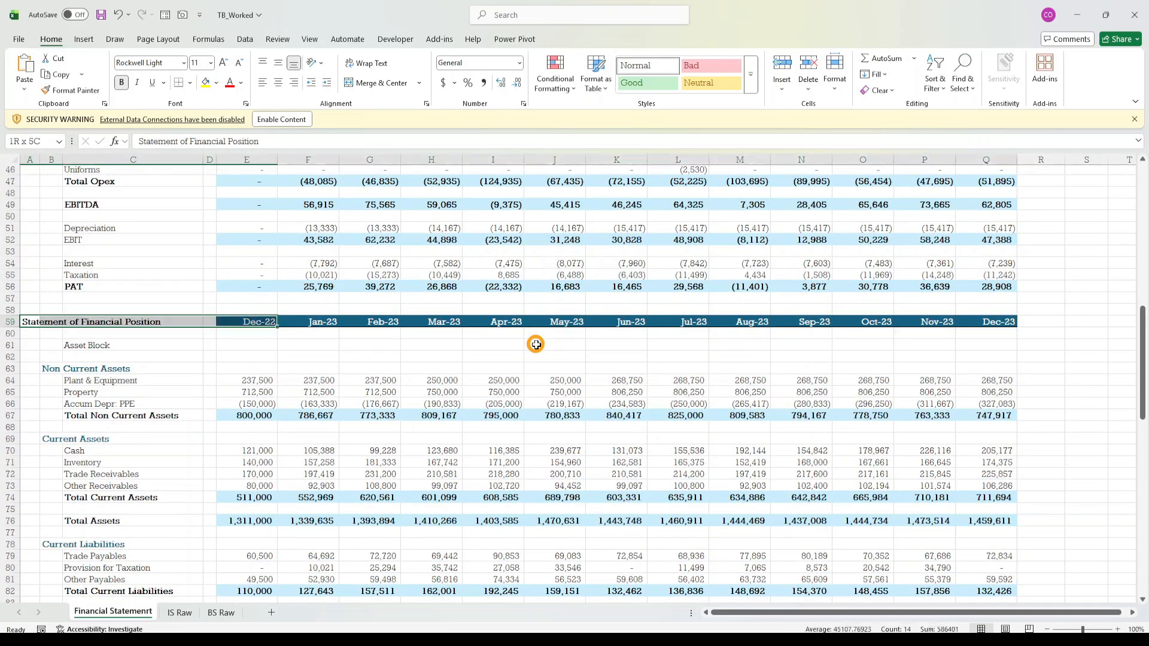
pyautogui.hotkey('ctrl', 'c')
pyautogui.press('Down')
pyautogui.press('Down')
pyautogui.press('Down')
pyautogui.press('Down')
pyautogui.press('Down')
pyautogui.press('Down')
pyautogui.press('Down')
pyautogui.press('Down')
pyautogui.press('Down')
pyautogui.press('Down')
pyautogui.press('Down')
pyautogui.press('Down')
pyautogui.press('Down')
pyautogui.press('Down')
pyautogui.press('Down')
pyautogui.press('Down')
pyautogui.press('Down')
pyautogui.press('Down')
pyautogui.press('Down')
pyautogui.press('Down')
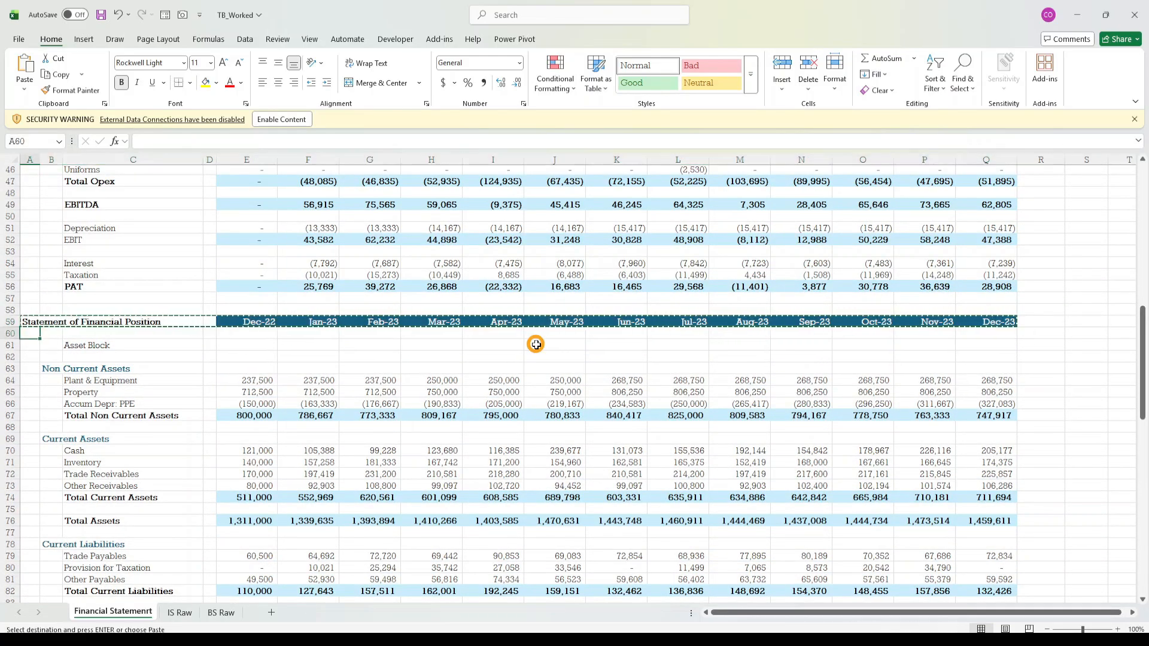
pyautogui.press('Down')
pyautogui.press('Down')
pyautogui.press('Down')
pyautogui.press('Down')
pyautogui.press('Down')
pyautogui.press('Down')
pyautogui.press('Down')
pyautogui.press('Down')
pyautogui.press('Down')
pyautogui.press('Down')
pyautogui.press('Down')
pyautogui.press('Down')
pyautogui.press('Down')
pyautogui.press('Down')
pyautogui.press('Down')
pyautogui.press('Down')
pyautogui.press('Down')
pyautogui.press('Down')
pyautogui.press('Down')
pyautogui.press('Down')
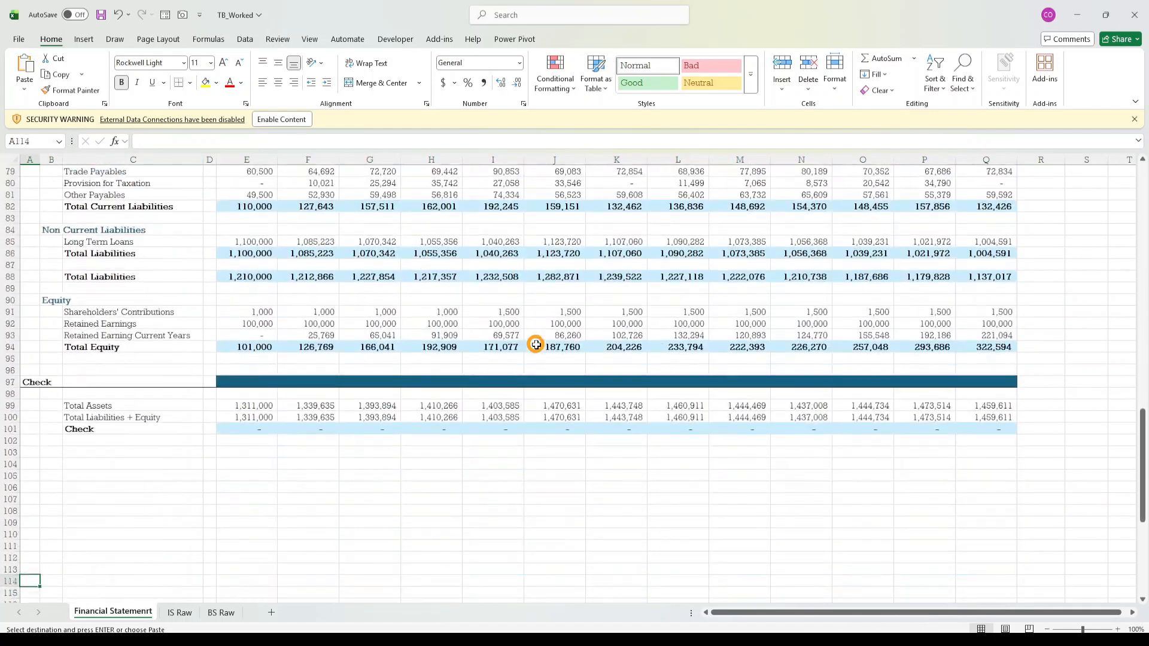
pyautogui.press('Up')
pyautogui.press('Up')
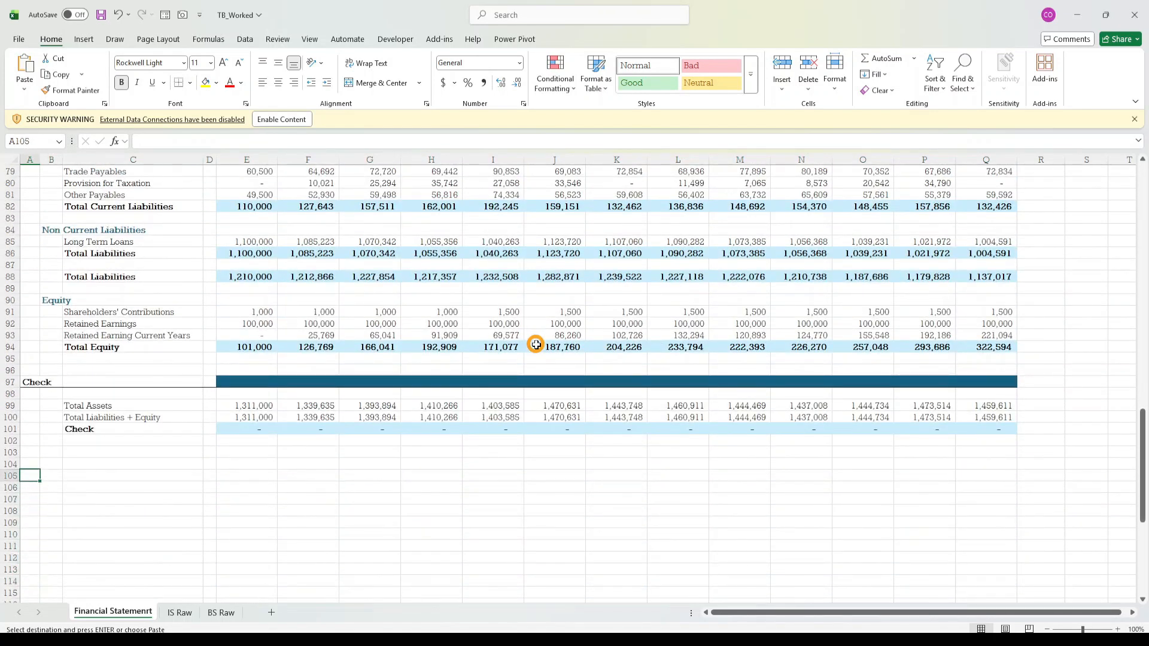
pyautogui.hotkey('ctrl', 'v')
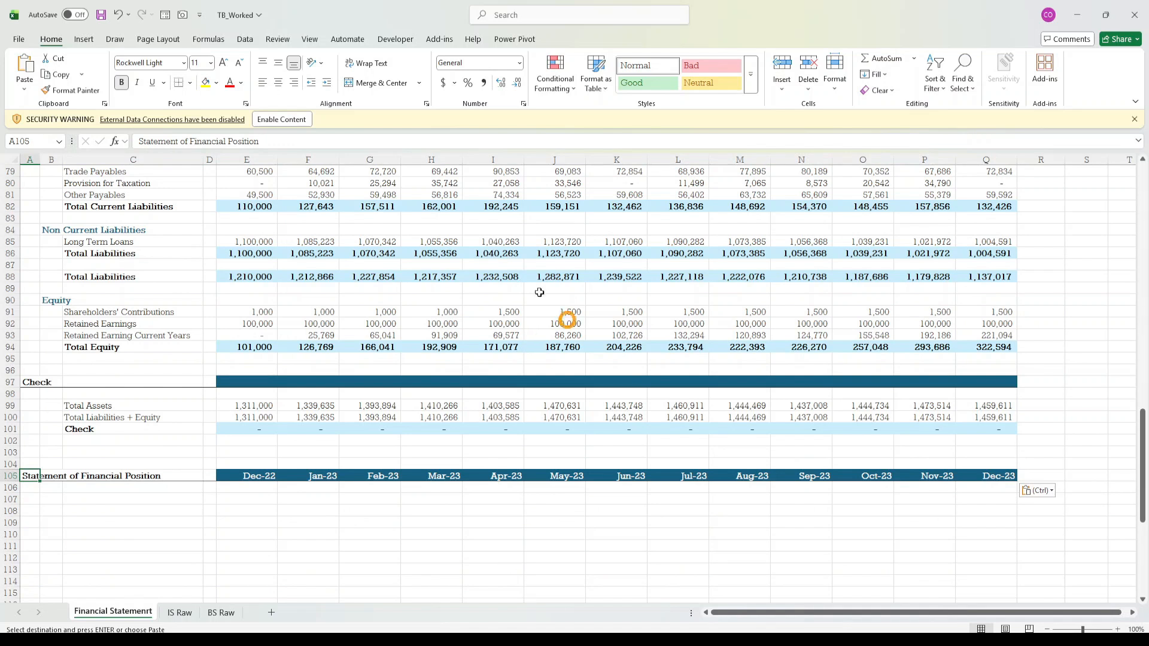
# - Retitle the copied header in A105 as "Statement of Cash Flow", with a capital F in Flow
pyautogui.click(280, 141)
pyautogui.press('BackSpace')
pyautogui.press('BackSpace')
pyautogui.press('BackSpace')
pyautogui.press('BackSpace')
pyautogui.press('BackSpace')
pyautogui.press('BackSpace')
pyautogui.press('BackSpace')
pyautogui.press('BackSpace')
pyautogui.press('BackSpace')
pyautogui.press('BackSpace')
pyautogui.press('BackSpace')
pyautogui.press('BackSpace')
pyautogui.press('BackSpace')
pyautogui.press('BackSpace')
pyautogui.press('BackSpace')
pyautogui.press('BackSpace')
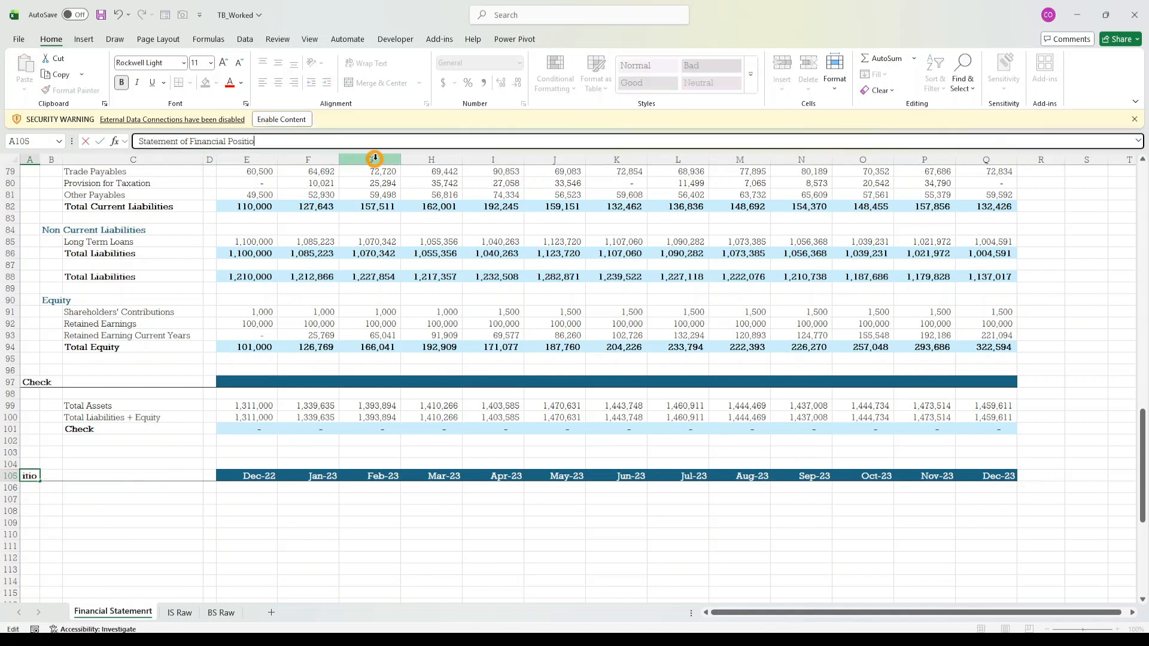
pyautogui.press('BackSpace')
pyautogui.press('BackSpace')
pyautogui.write('Cash flow')
pyautogui.hotkey('ctrl', 'Return')
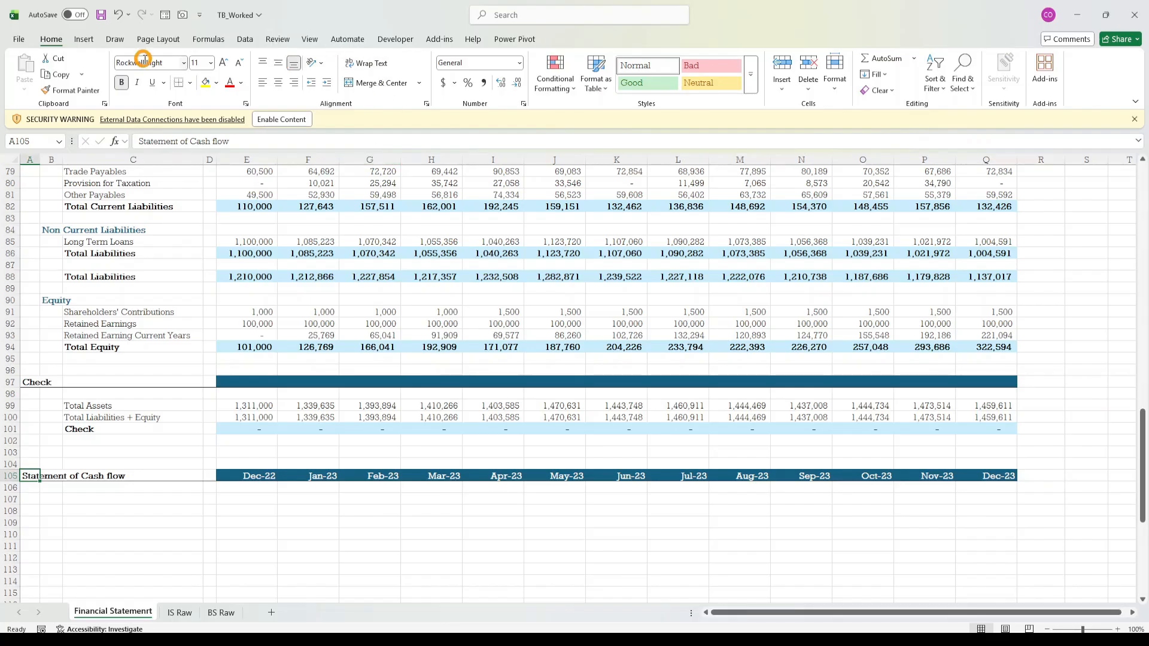
pyautogui.click(214, 141)
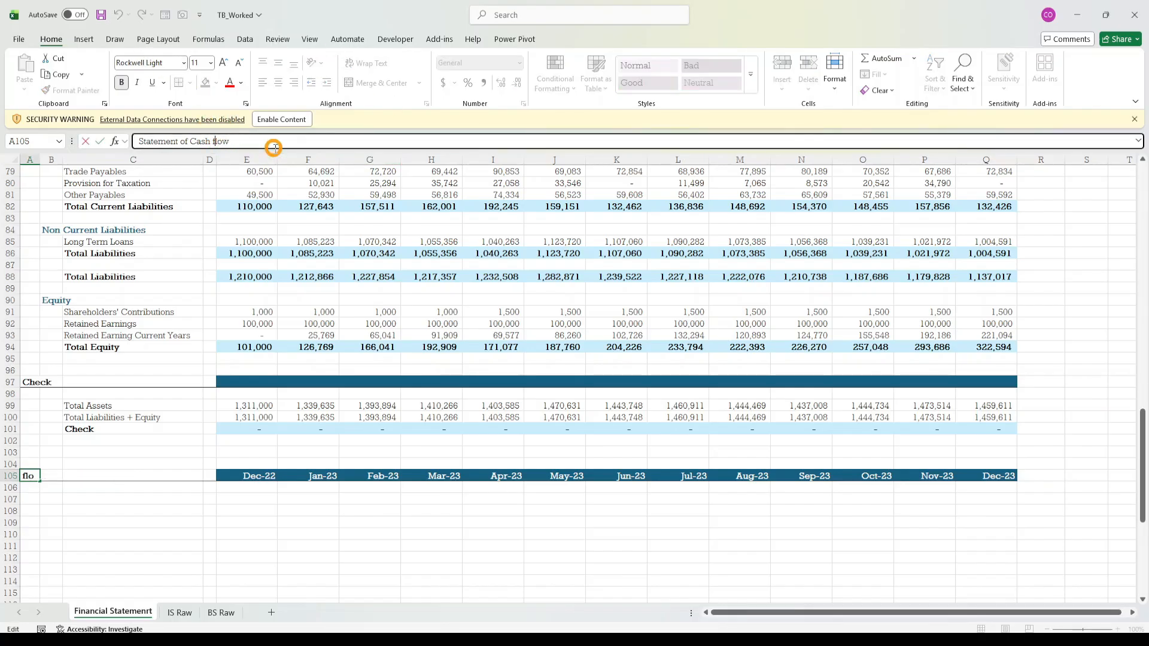
pyautogui.press('BackSpace')
pyautogui.write('F')
pyautogui.hotkey('ctrl', 'Return')
# - Add the subheading "Adjustment" in cell B107 beneath the cash flow header
pyautogui.press('Down')
pyautogui.press('Down')
pyautogui.press('Down')
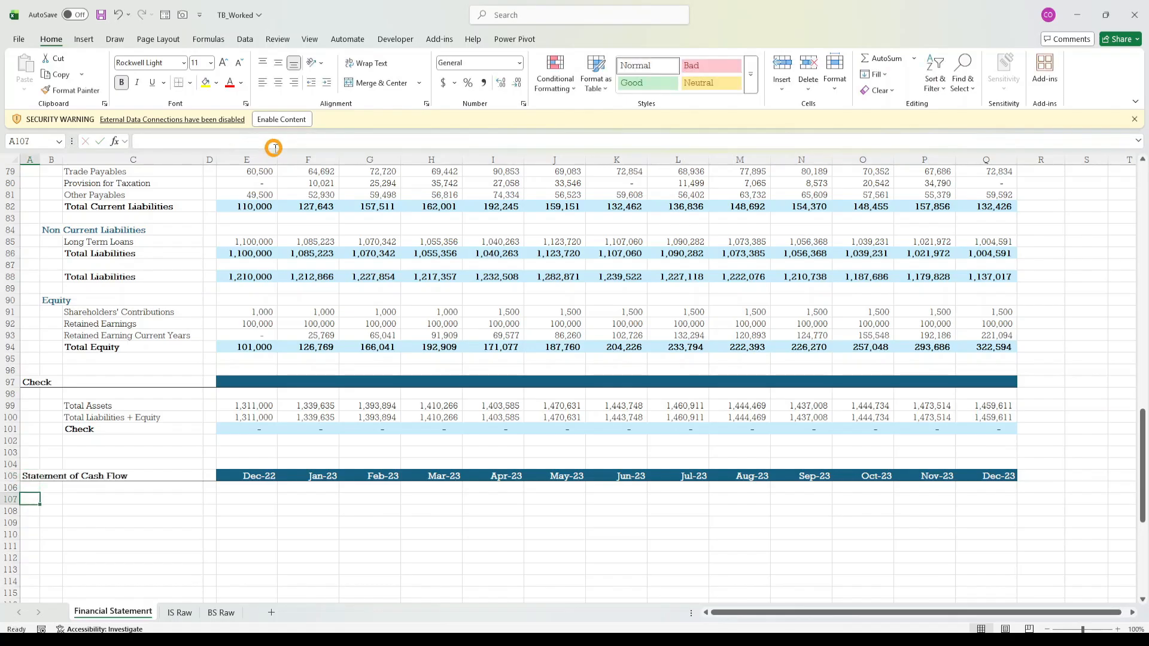
pyautogui.press('Right')
pyautogui.press('Right')
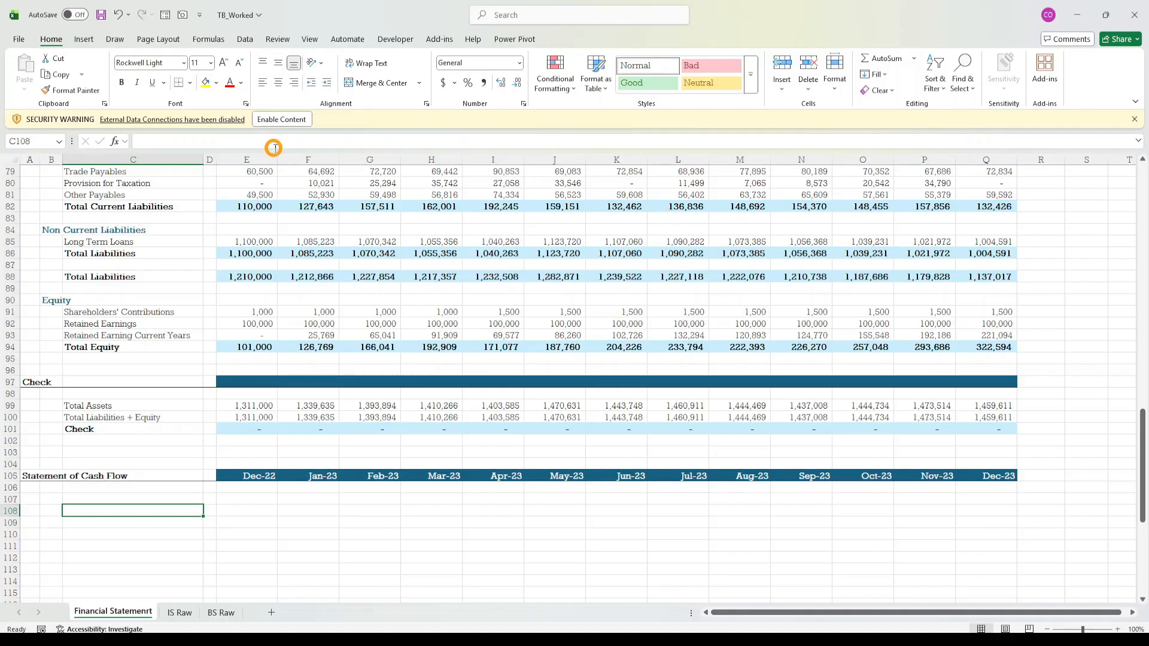
pyautogui.press('Left')
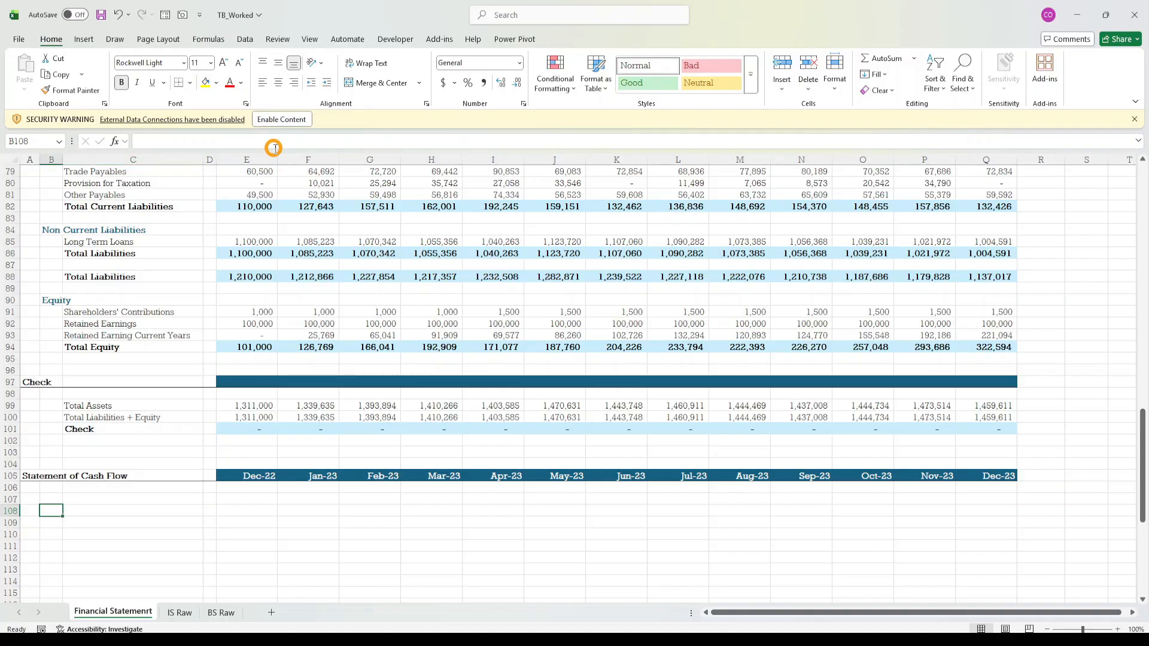
pyautogui.press('Up')
pyautogui.write('Ad')
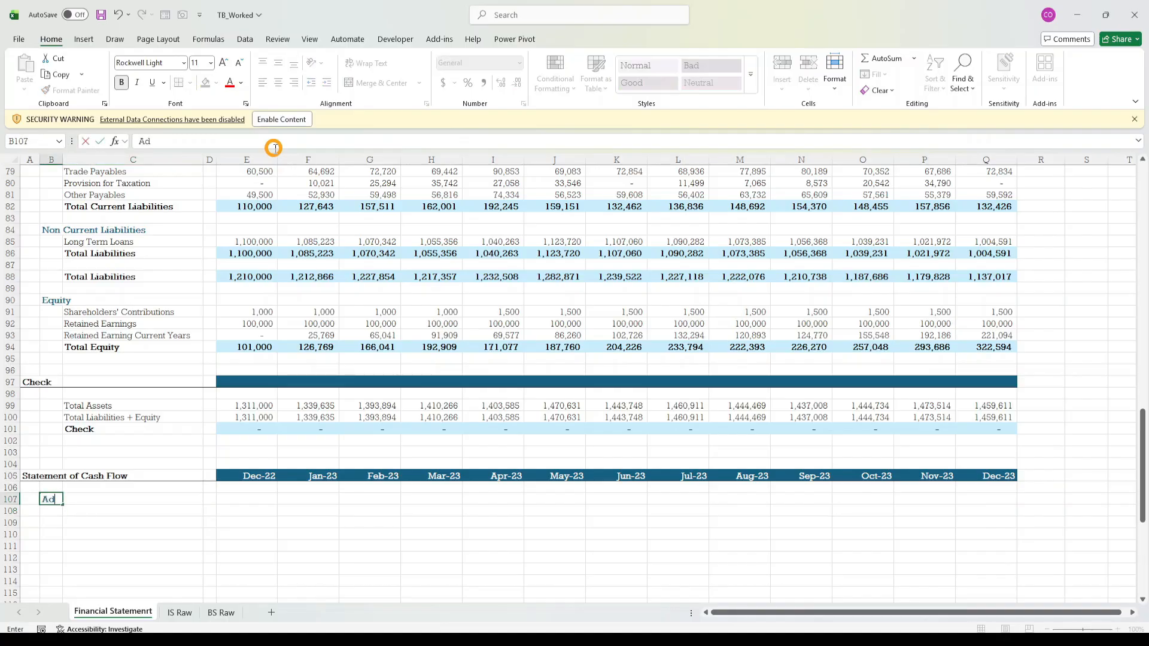
pyautogui.write('justment')
pyautogui.hotkey('ctrl', 'Return')
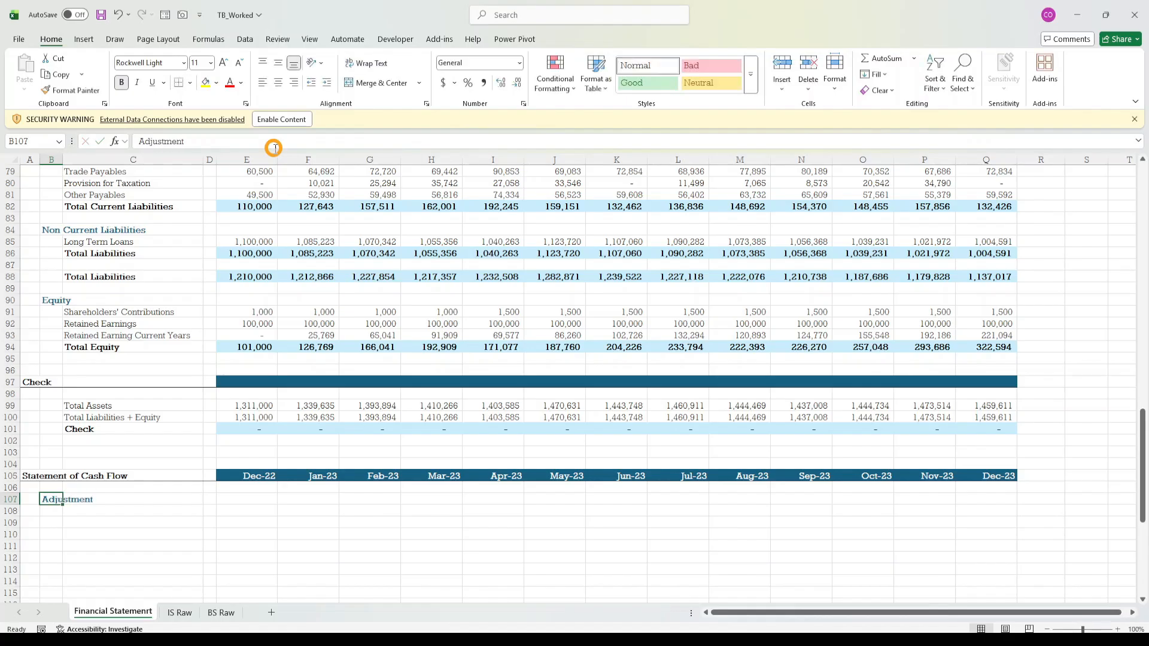
# - Enter the line label "Net Profit" in cell C108 under Adjustment
pyautogui.press('Down')
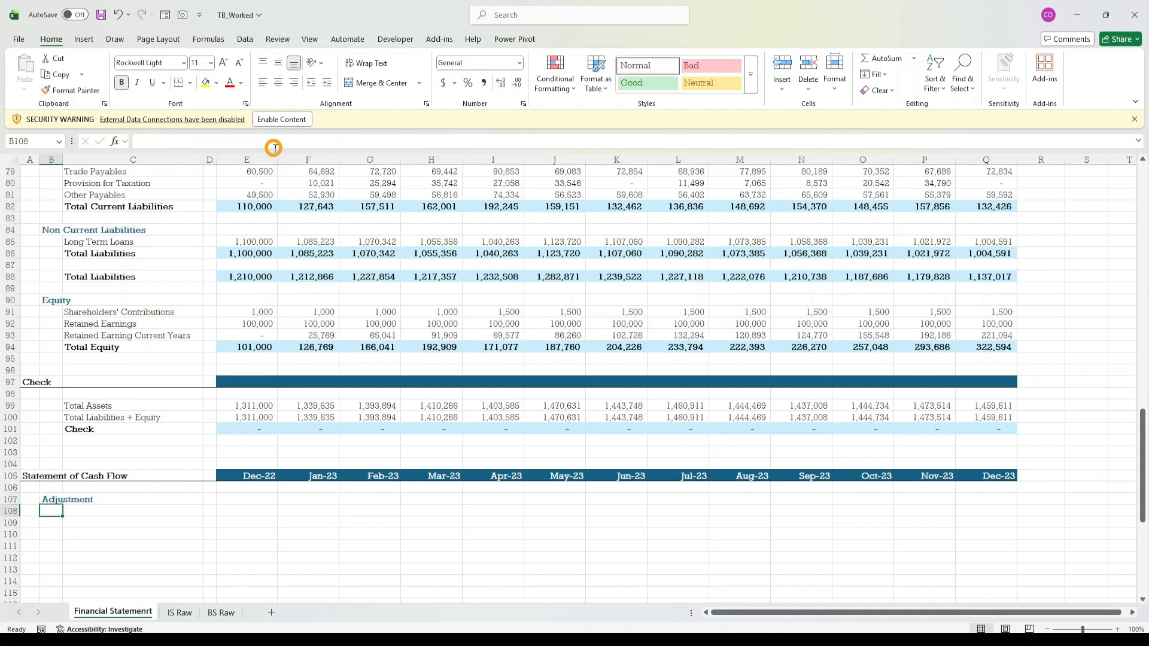
pyautogui.press('Right')
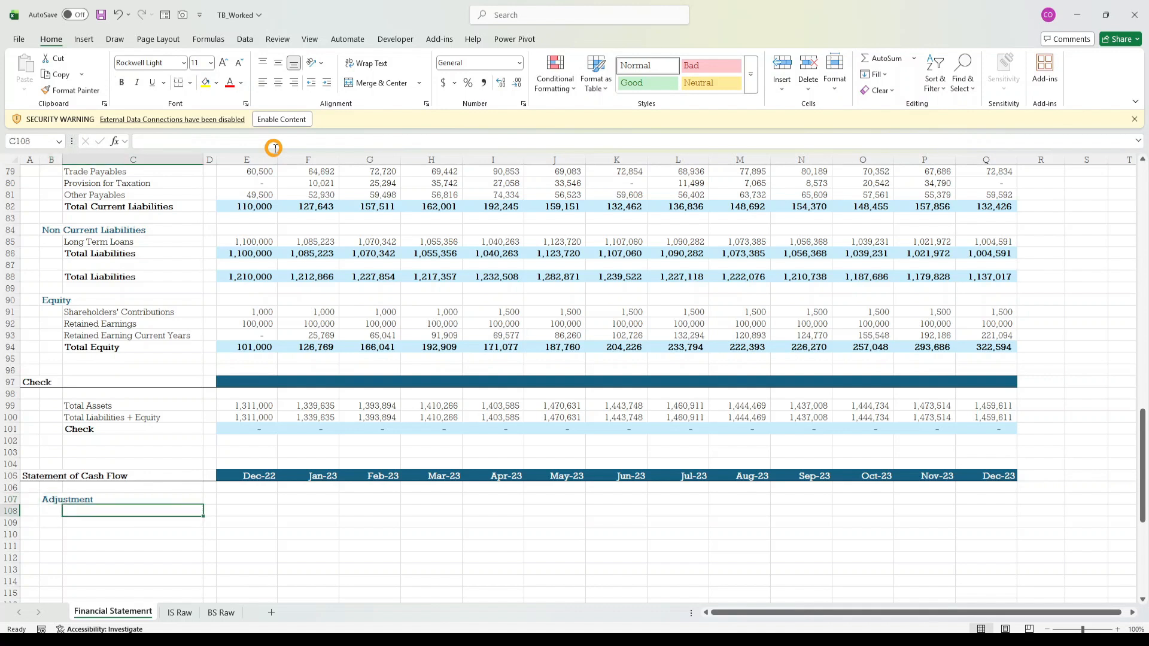
pyautogui.write('Net Profit')
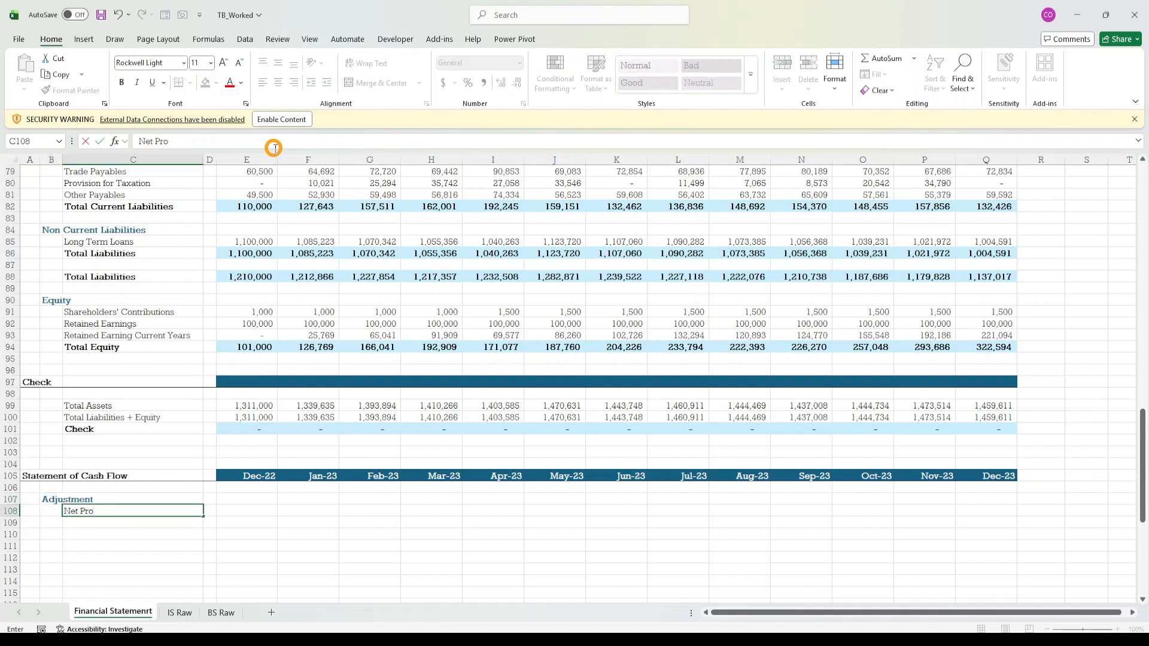
pyautogui.hotkey('ctrl', 'Return')
pyautogui.press('Down')
pyautogui.press('Down')
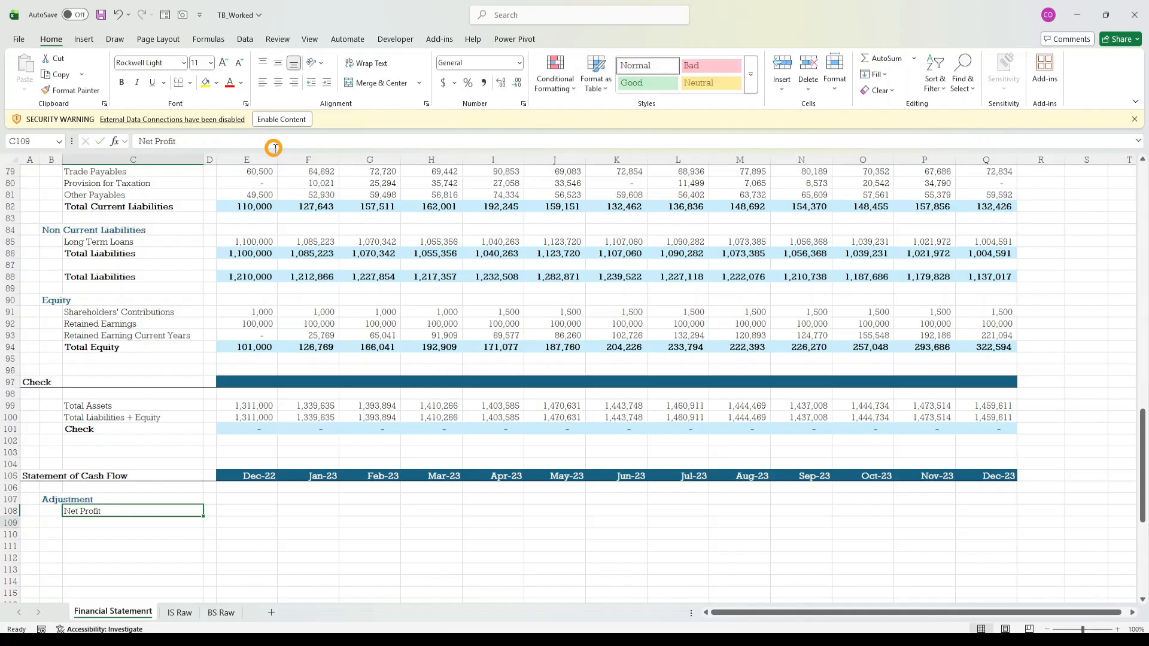
# - Link the Dec-22 Net Profit cell E108 to PAT with =E56, and delete that formula again
pyautogui.press('Up')
pyautogui.press('Up')
pyautogui.press('Right')
pyautogui.press('Right')
pyautogui.write('=')
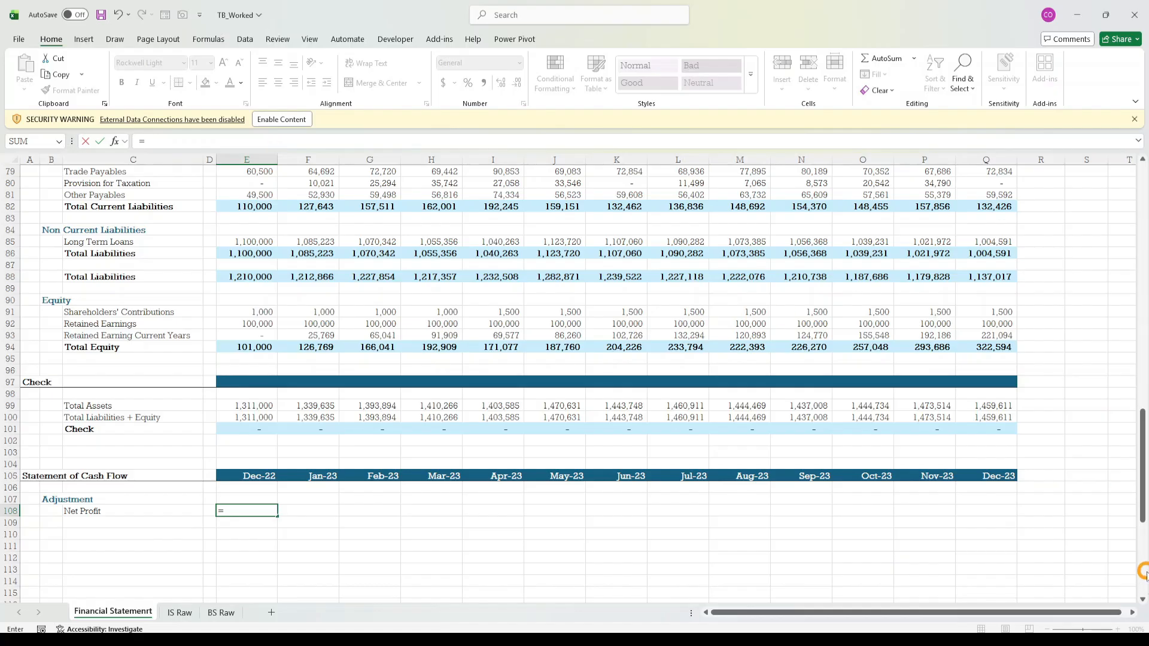
pyautogui.press('Up')
pyautogui.press('Up')
pyautogui.press('Up')
pyautogui.press('Up')
pyautogui.press('Up')
pyautogui.press('Up')
pyautogui.press('Up')
pyautogui.press('Up')
pyautogui.press('Up')
pyautogui.press('Up')
pyautogui.press('Up')
pyautogui.press('Up')
pyautogui.press('Up')
pyautogui.press('Up')
pyautogui.press('Up')
pyautogui.press('Up')
pyautogui.press('Up')
pyautogui.press('Up')
pyautogui.press('Up')
pyautogui.press('Up')
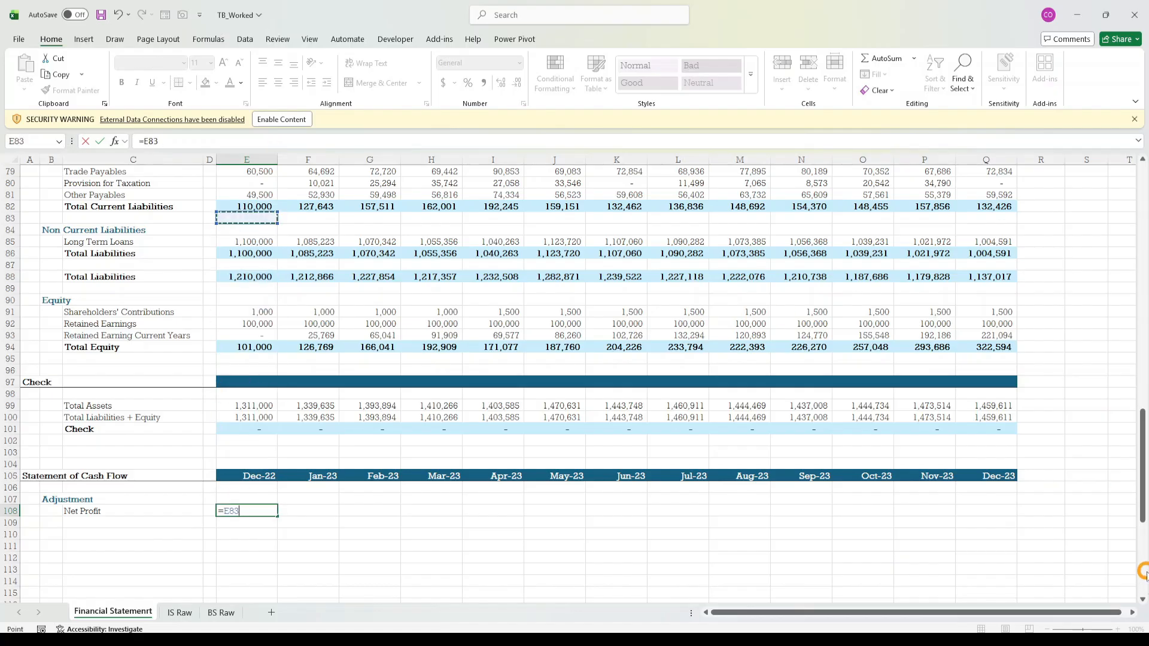
pyautogui.press('Up')
pyautogui.press('Up')
pyautogui.press('Up')
pyautogui.press('Up')
pyautogui.press('Up')
pyautogui.press('Up')
pyautogui.press('Up')
pyautogui.press('Up')
pyautogui.press('Up')
pyautogui.press('Up')
pyautogui.press('Up')
pyautogui.press('Up')
pyautogui.press('Up')
pyautogui.press('Up')
pyautogui.press('Up')
pyautogui.press('Up')
pyautogui.press('Up')
pyautogui.press('Up')
pyautogui.press('Up')
pyautogui.press('Up')
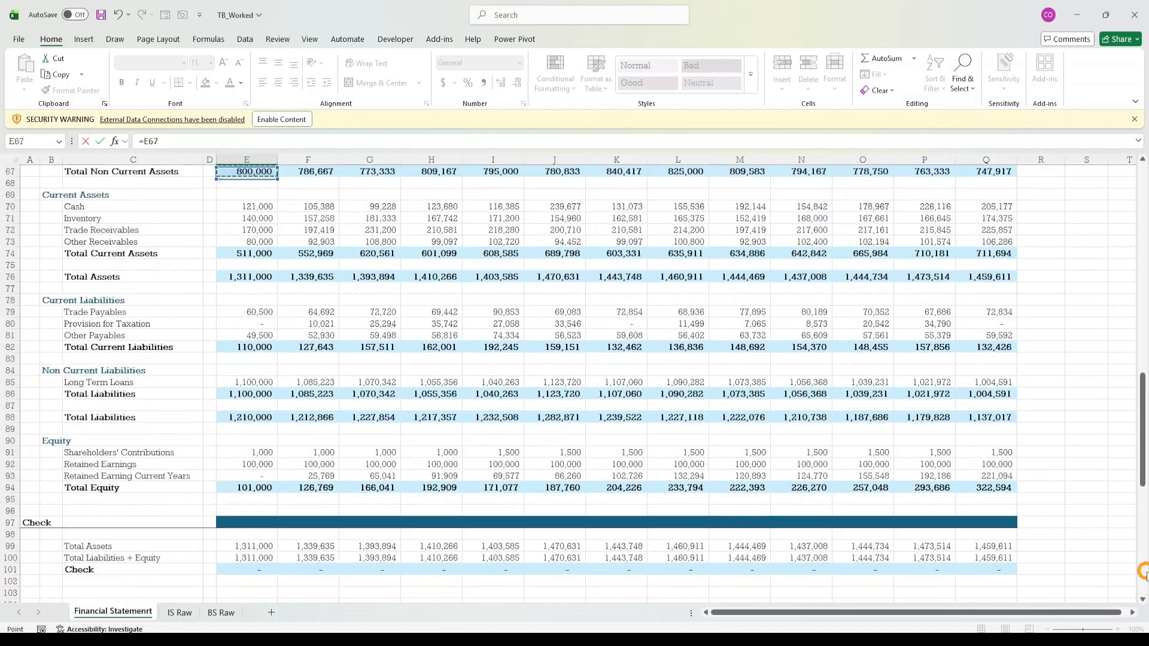
pyautogui.press('Up')
pyautogui.press('Up')
pyautogui.press('Up')
pyautogui.press('Up')
pyautogui.press('Up')
pyautogui.press('Up')
pyautogui.press('Up')
pyautogui.press('Up')
pyautogui.press('Up')
pyautogui.press('Up')
pyautogui.press('Up')
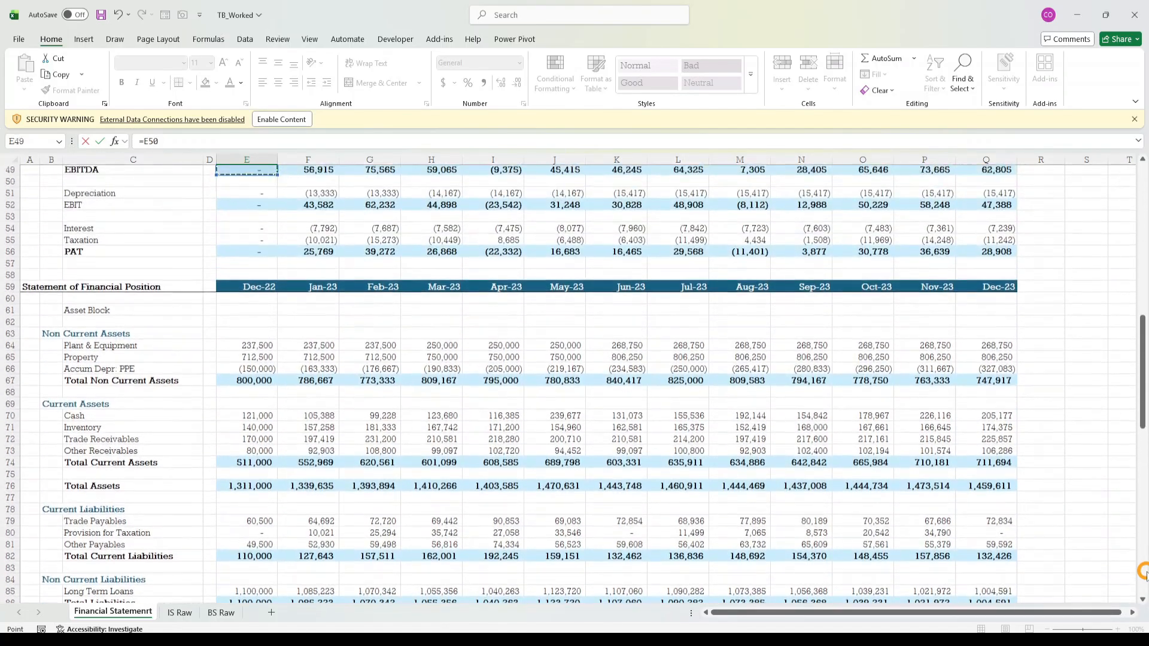
pyautogui.press('Down')
pyautogui.press('Down')
pyautogui.press('Down')
pyautogui.press('Down')
pyautogui.press('Down')
pyautogui.press('Down')
pyautogui.press('Down')
pyautogui.press('Down')
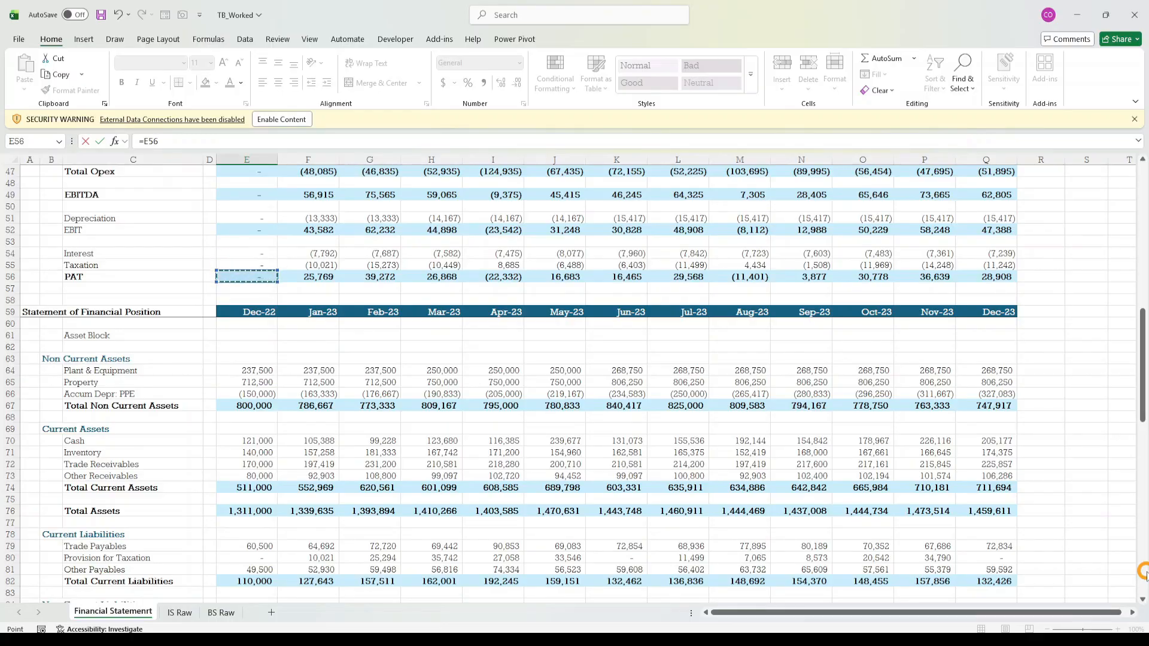
pyautogui.hotkey('ctrl', 'Return')
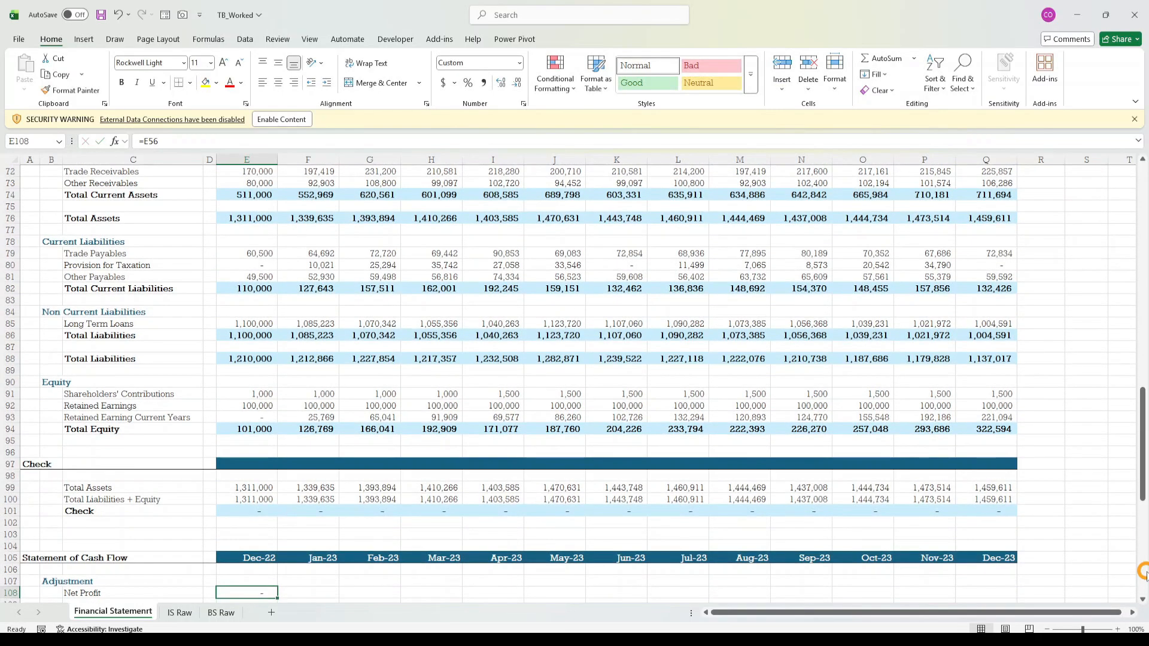
pyautogui.press('Down')
pyautogui.press('Up')
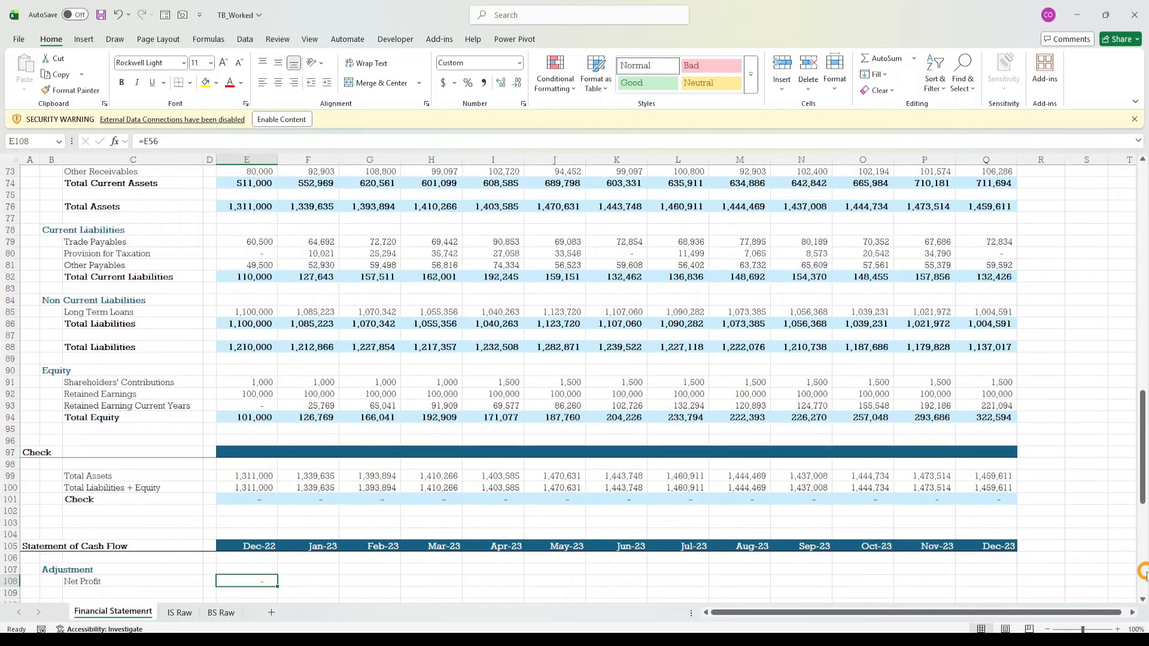
pyautogui.press('Delete')
pyautogui.hotkey('shift', 'Down')
pyautogui.hotkey('shift', 'Down')
pyautogui.hotkey('shift', 'Down')
pyautogui.hotkey('shift', 'Down')
pyautogui.hotkey('shift', 'Down')
pyautogui.hotkey('shift', 'Down')
pyautogui.hotkey('shift', 'Down')
pyautogui.hotkey('shift', 'Down')
pyautogui.hotkey('shift', 'Down')
pyautogui.hotkey('shift', 'Down')
pyautogui.hotkey('shift', 'Down')
pyautogui.hotkey('shift', 'Down')
pyautogui.hotkey('shift', 'Down')
pyautogui.hotkey('shift', 'Down')
pyautogui.hotkey('shift', 'Down')
pyautogui.hotkey('shift', 'Down')
pyautogui.hotkey('shift', 'Down')
pyautogui.hotkey('shift', 'Down')
pyautogui.hotkey('shift', 'Down')
pyautogui.hotkey('shift', 'Down')
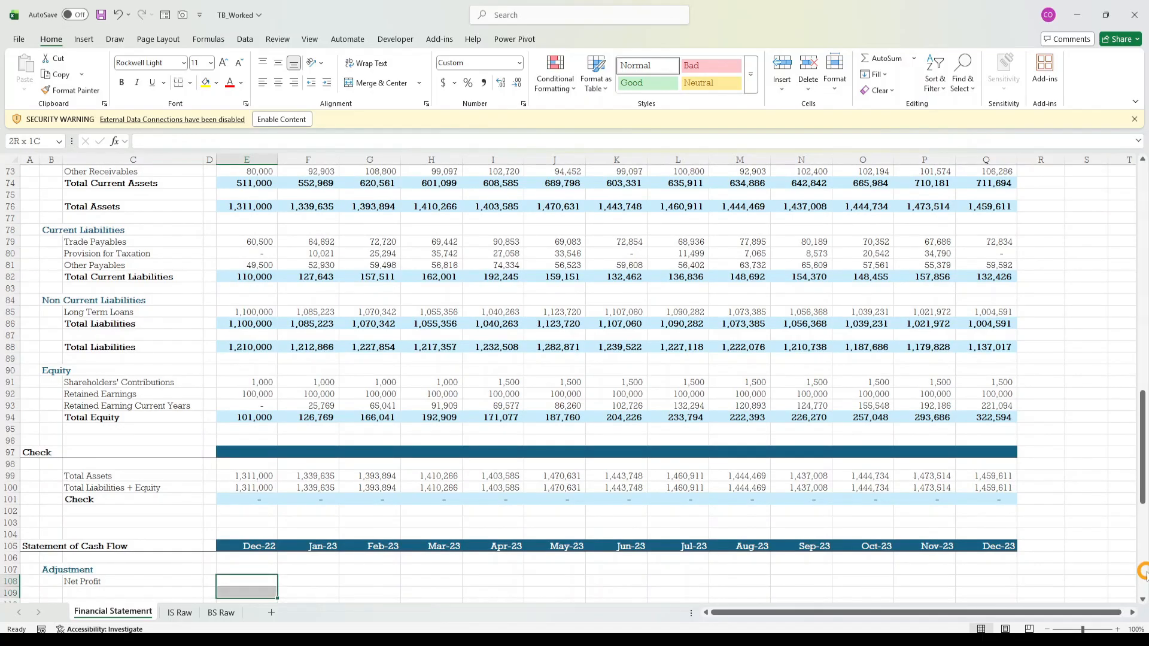
pyautogui.hotkey('shift', 'Down')
pyautogui.hotkey('shift', 'Up')
pyautogui.hotkey('shift', 'Up')
pyautogui.hotkey('shift', 'Up')
pyautogui.hotkey('shift', 'Up')
pyautogui.hotkey('shift', 'Up')
pyautogui.hotkey('shift', 'Up')
pyautogui.hotkey('shift', 'Up')
pyautogui.hotkey('shift', 'Up')
pyautogui.hotkey('shift', 'Up')
pyautogui.hotkey('shift', 'Up')
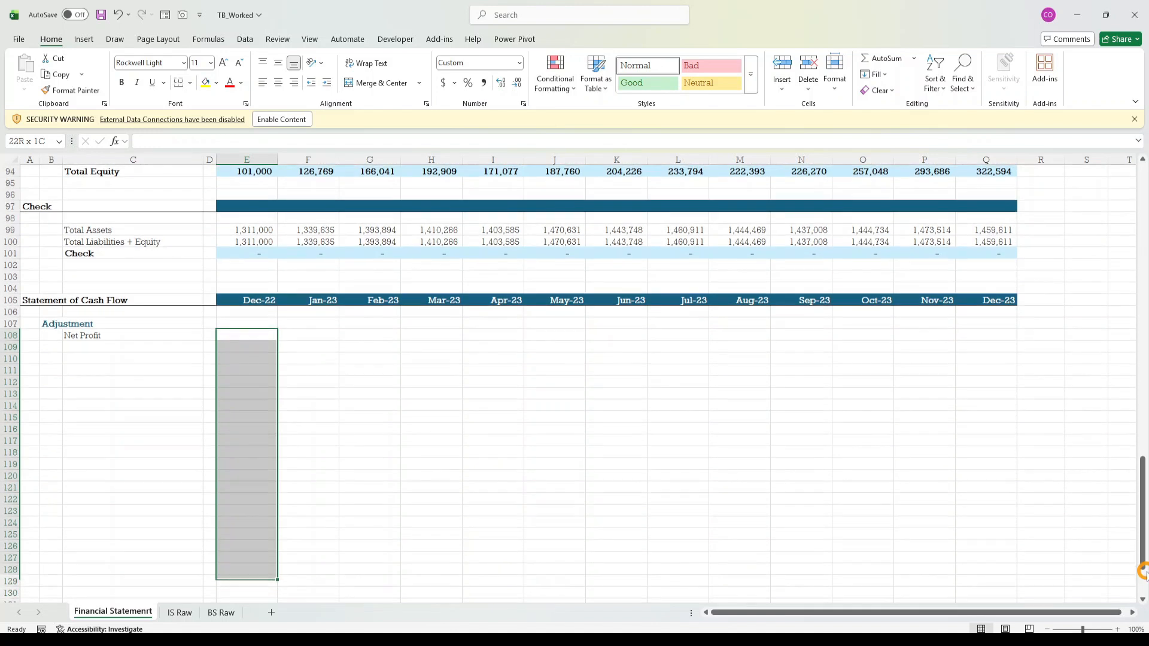
# - Link the Jan-23 Net Profit cell F108 to the income statement's PAT with =F56
pyautogui.press('Up')
pyautogui.press('Up')
pyautogui.press('Down')
pyautogui.press('Down')
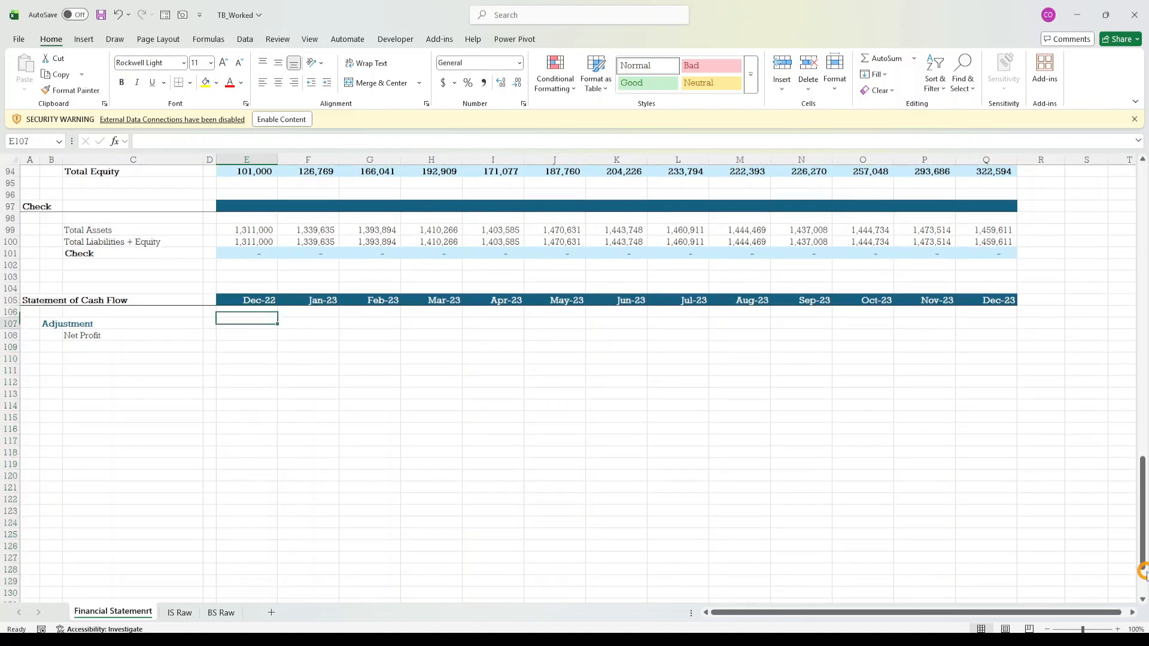
pyautogui.press('Right')
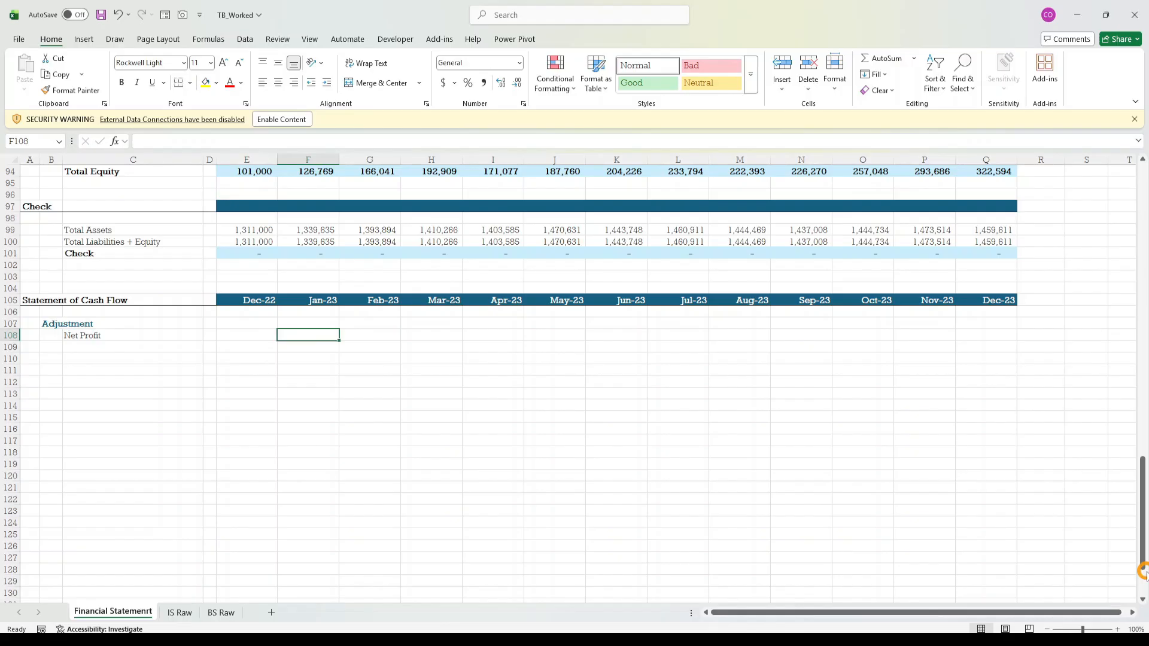
pyautogui.write('=')
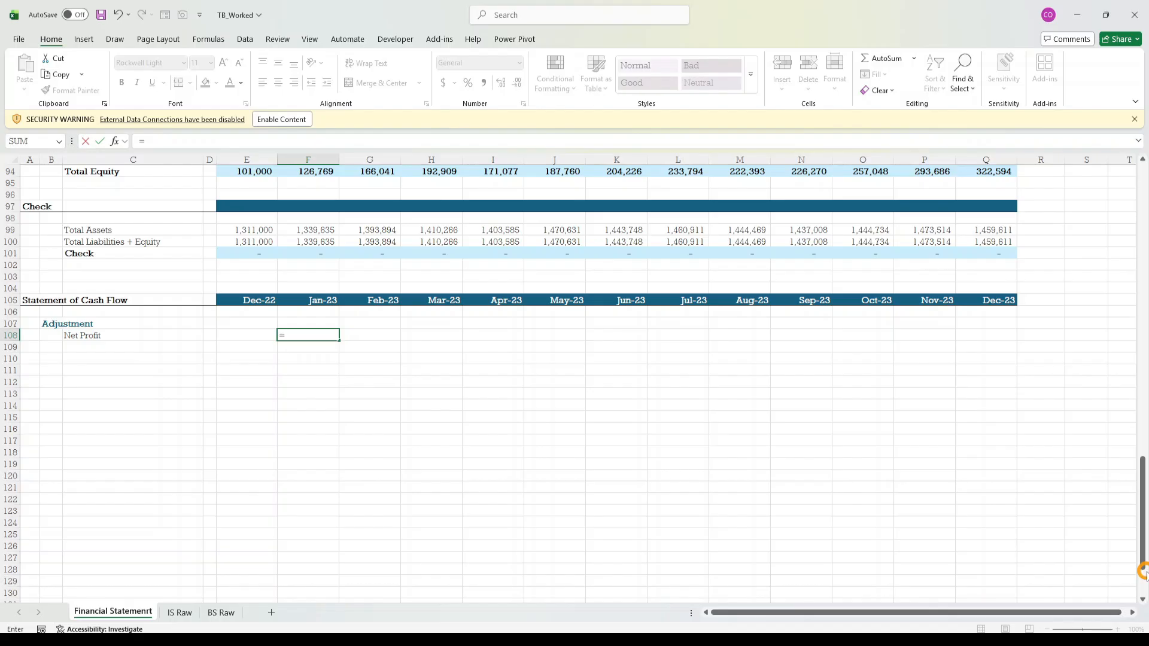
pyautogui.press('Up')
pyautogui.press('Up')
pyautogui.press('Up')
pyautogui.press('Up')
pyautogui.press('Up')
pyautogui.press('Up')
pyautogui.press('Up')
pyautogui.press('Up')
pyautogui.press('Up')
pyautogui.press('Up')
pyautogui.press('Up')
pyautogui.press('Up')
pyautogui.press('Up')
pyautogui.press('Up')
pyautogui.press('Up')
pyautogui.press('Up')
pyautogui.press('Up')
pyautogui.press('Up')
pyautogui.press('Up')
pyautogui.press('Up')
pyautogui.press('Up')
pyautogui.press('Up')
pyautogui.press('Up')
pyautogui.press('Up')
pyautogui.press('Up')
pyautogui.press('Up')
pyautogui.press('Up')
pyautogui.press('Up')
pyautogui.press('Up')
pyautogui.press('Up')
pyautogui.press('Up')
pyautogui.press('Up')
pyautogui.press('Up')
pyautogui.press('Up')
pyautogui.press('Up')
pyautogui.press('Up')
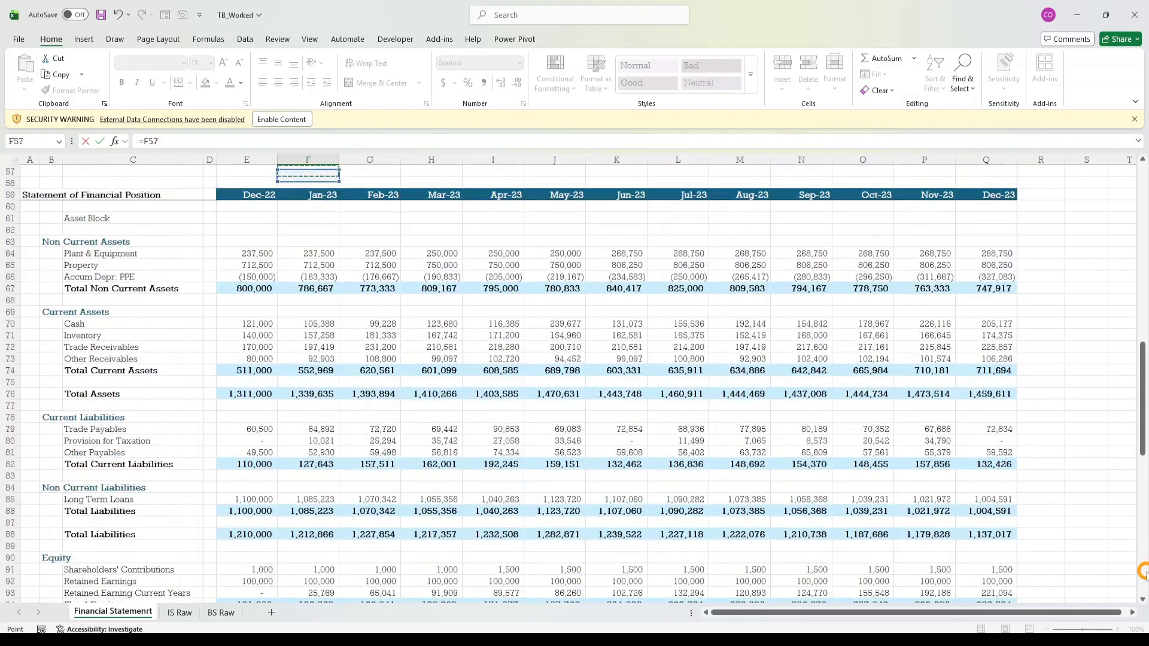
pyautogui.press('Up')
pyautogui.press('Up')
pyautogui.press('Up')
pyautogui.press('Up')
pyautogui.press('Down')
pyautogui.press('Down')
pyautogui.press('Down')
pyautogui.press('Down')
pyautogui.press('Down')
pyautogui.press('Down')
pyautogui.press('Down')
pyautogui.press('Down')
pyautogui.press('Down')
pyautogui.press('Down')
pyautogui.press('Down')
pyautogui.press('Down')
pyautogui.press('Down')
pyautogui.press('Down')
pyautogui.press('Down')
pyautogui.press('Down')
pyautogui.press('Down')
pyautogui.press('Down')
pyautogui.press('Down')
pyautogui.press('Down')
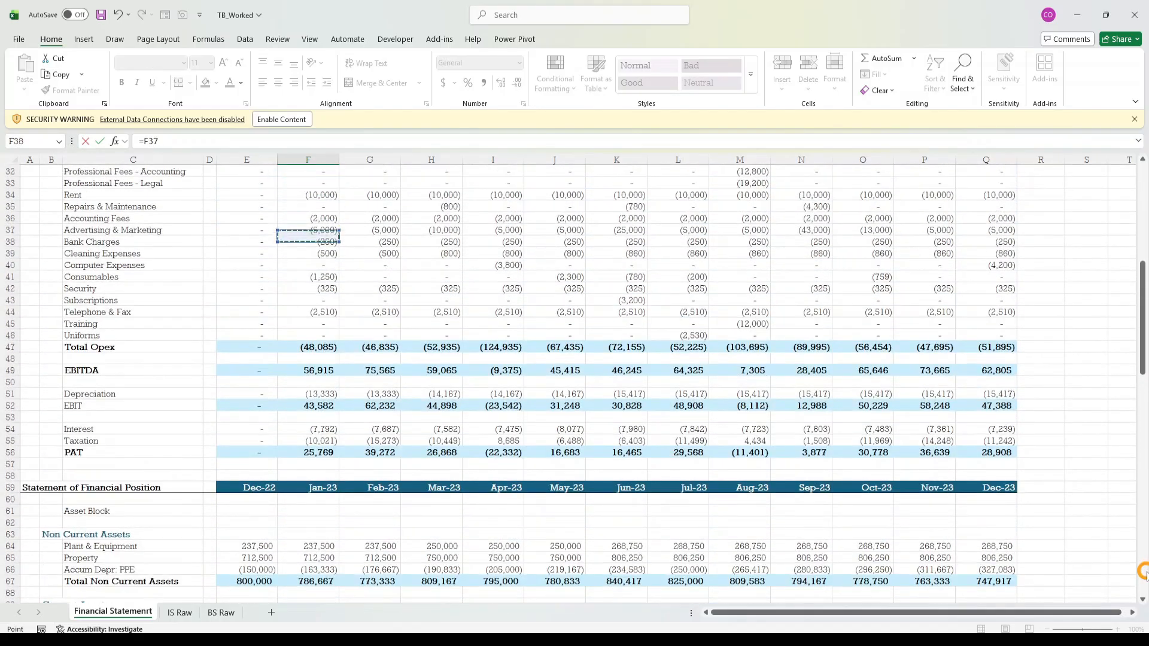
pyautogui.press('Up')
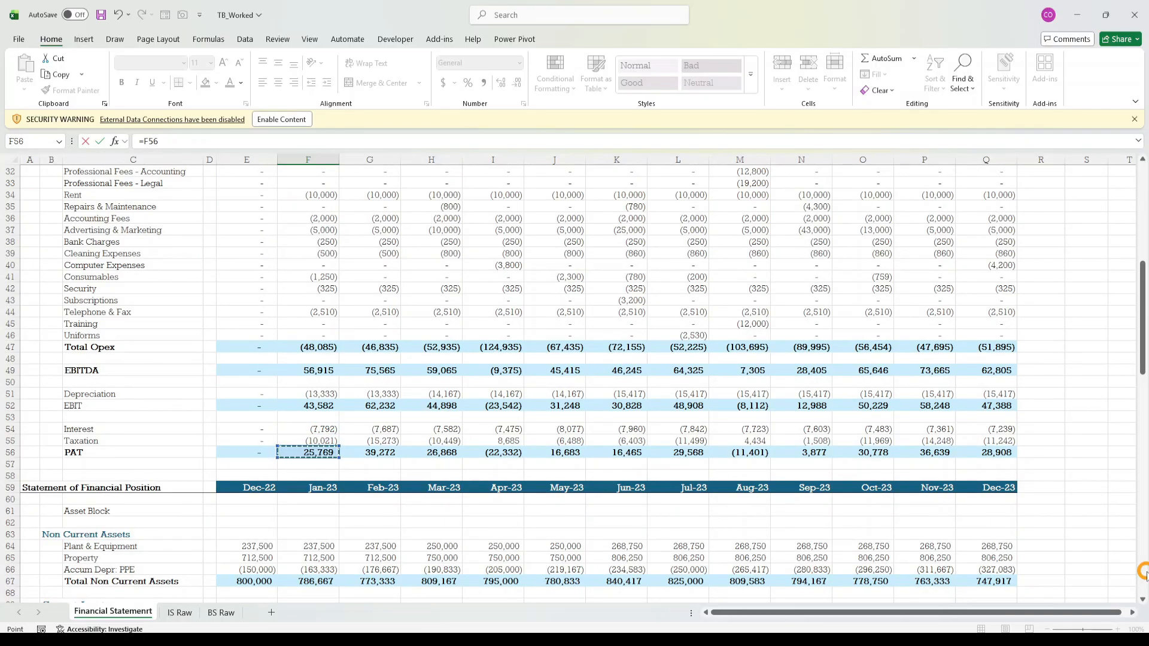
pyautogui.hotkey('ctrl', 'Return')
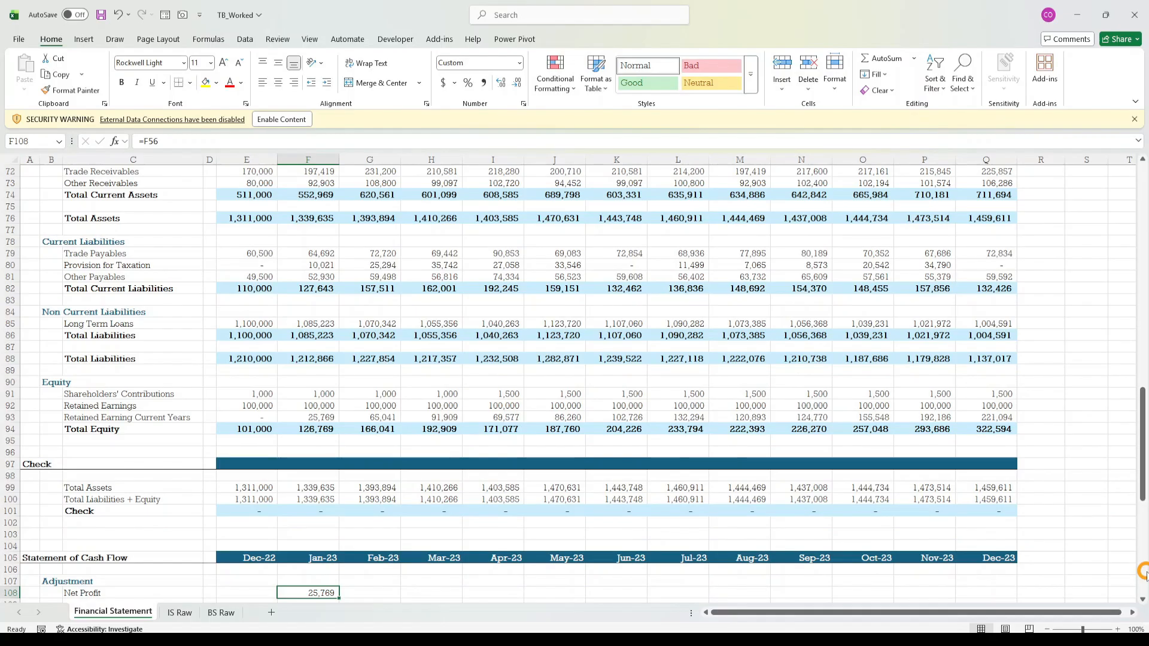
# - Fill the Net Profit formula in row 108 across from Jan-23 to Dec-23 (F108:Q108)
pyautogui.hotkey('shift', 'Right')
pyautogui.hotkey('shift', 'Right')
pyautogui.hotkey('shift', 'Right')
pyautogui.hotkey('shift', 'Right')
pyautogui.hotkey('shift', 'Right')
pyautogui.hotkey('shift', 'Right')
pyautogui.hotkey('shift', 'Right')
pyautogui.hotkey('shift', 'Right')
pyautogui.hotkey('shift', 'Right')
pyautogui.hotkey('shift', 'Right')
pyautogui.hotkey('shift', 'Right')
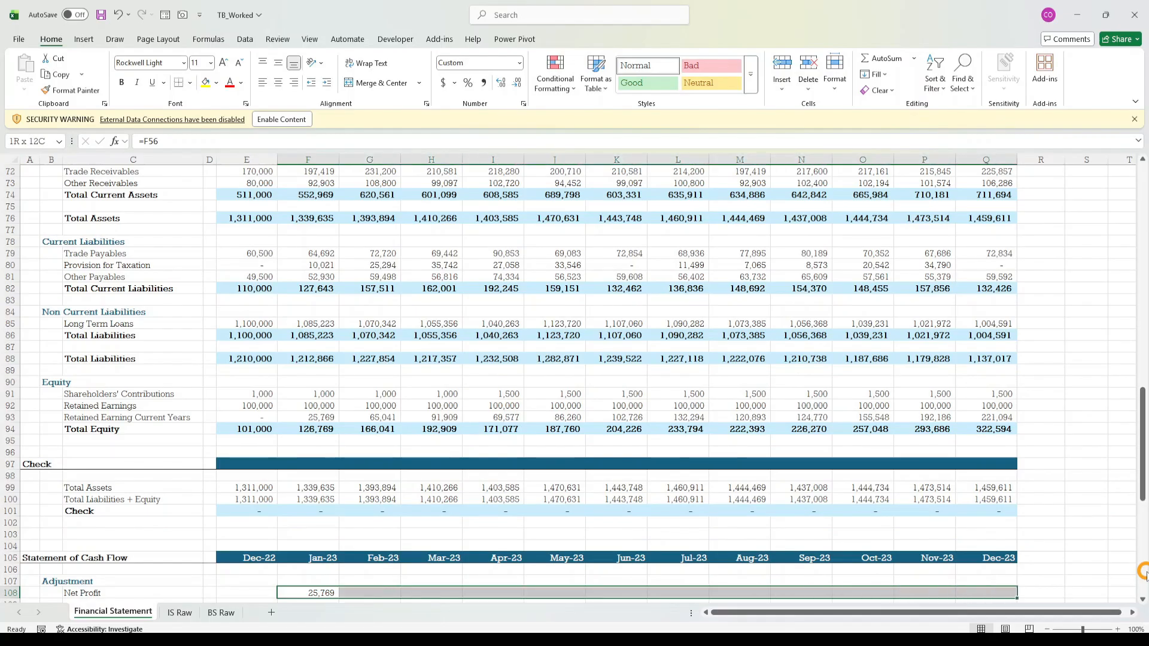
pyautogui.hotkey('ctrl', 'r')
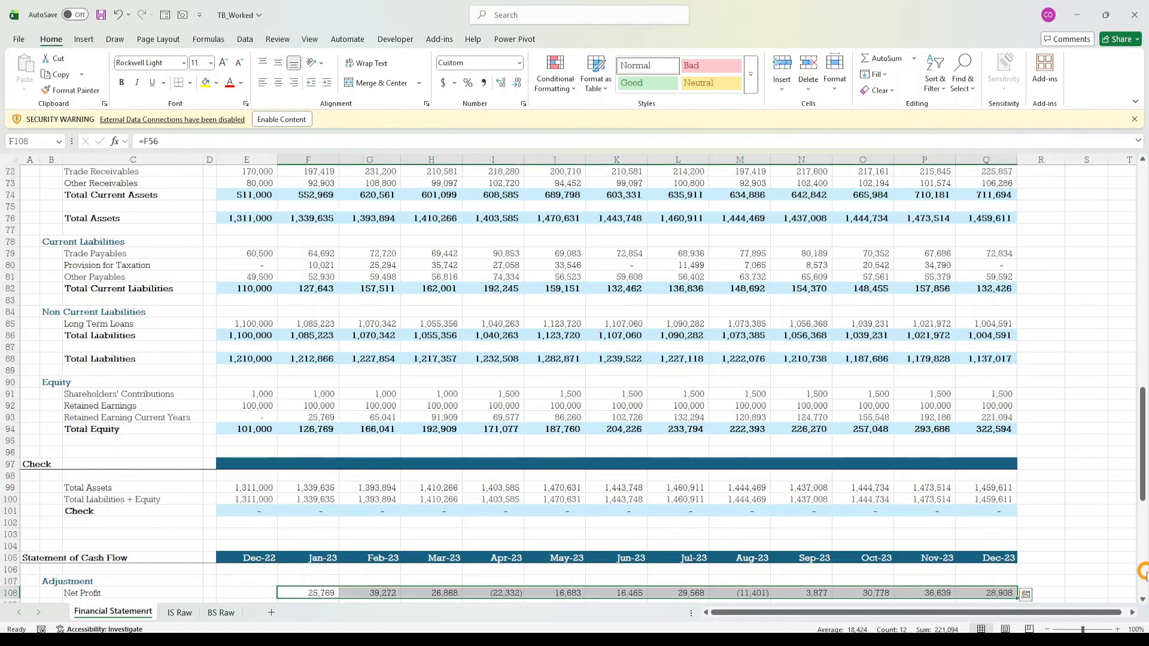
# - Enter the line label "Add Back Depreciation" in cell C109 below Net Profit
pyautogui.press('Down')
pyautogui.press('Down')
pyautogui.press('Down')
pyautogui.scroll(-3, 1145, 573)
pyautogui.press('Down')
pyautogui.press('Down')
pyautogui.press('Down')
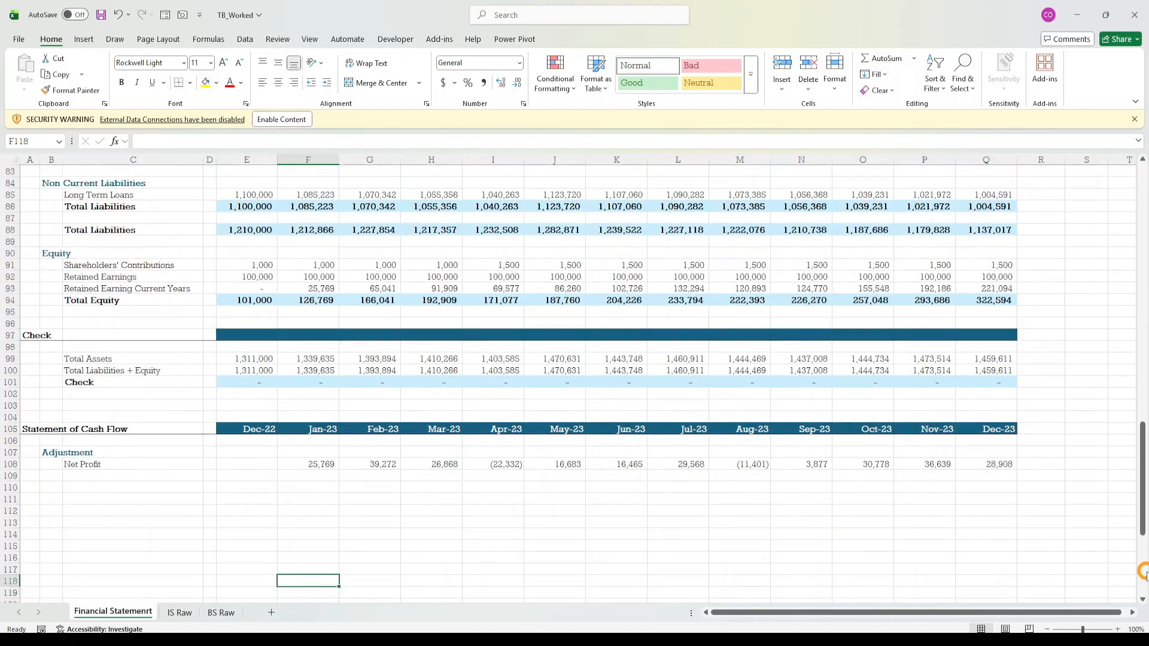
pyautogui.press('Up')
pyautogui.press('Up')
pyautogui.press('Up')
pyautogui.press('Up')
pyautogui.press('Up')
pyautogui.press('Left')
pyautogui.press('Left')
pyautogui.press('Left')
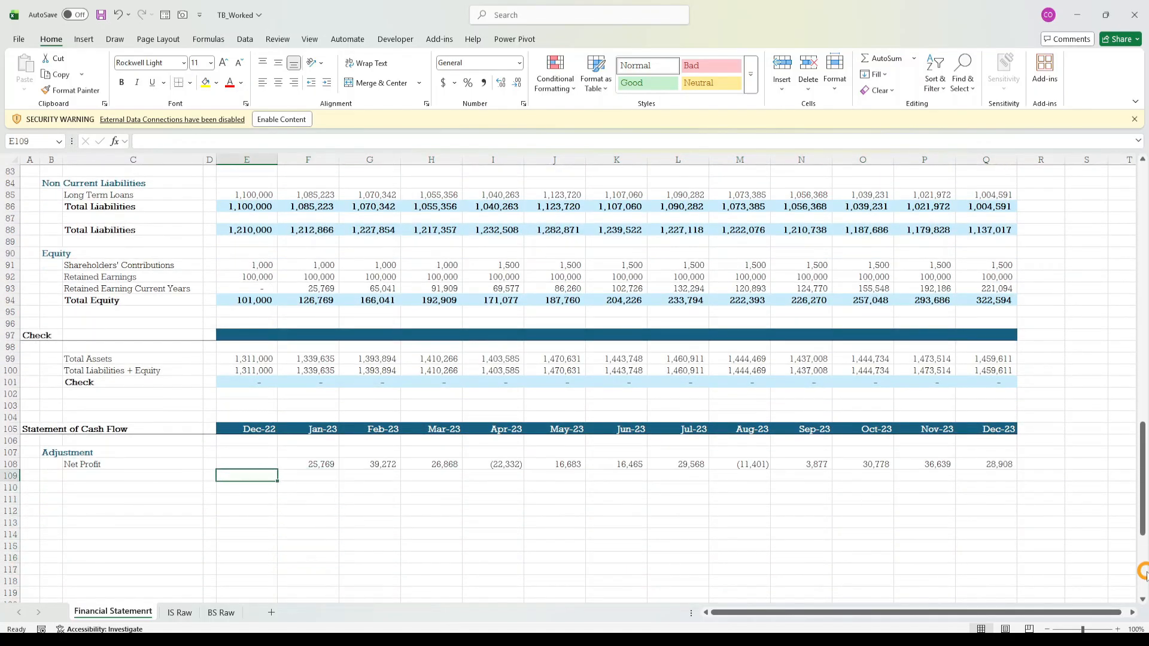
pyautogui.write('Add')
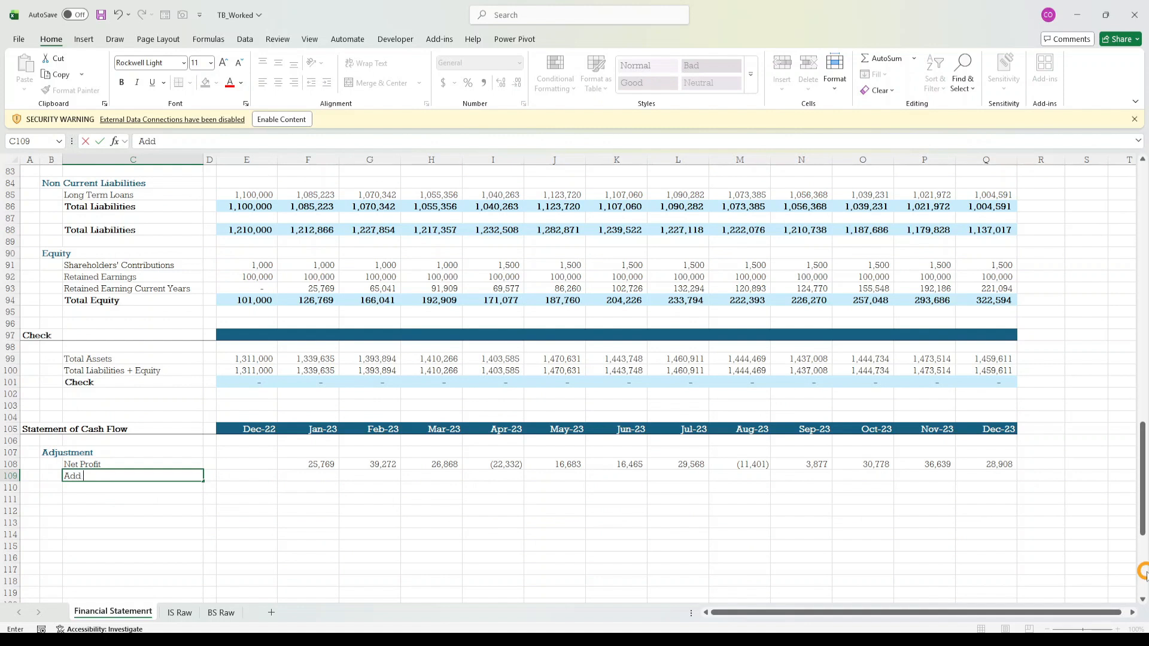
pyautogui.write(' Back Depreciati')
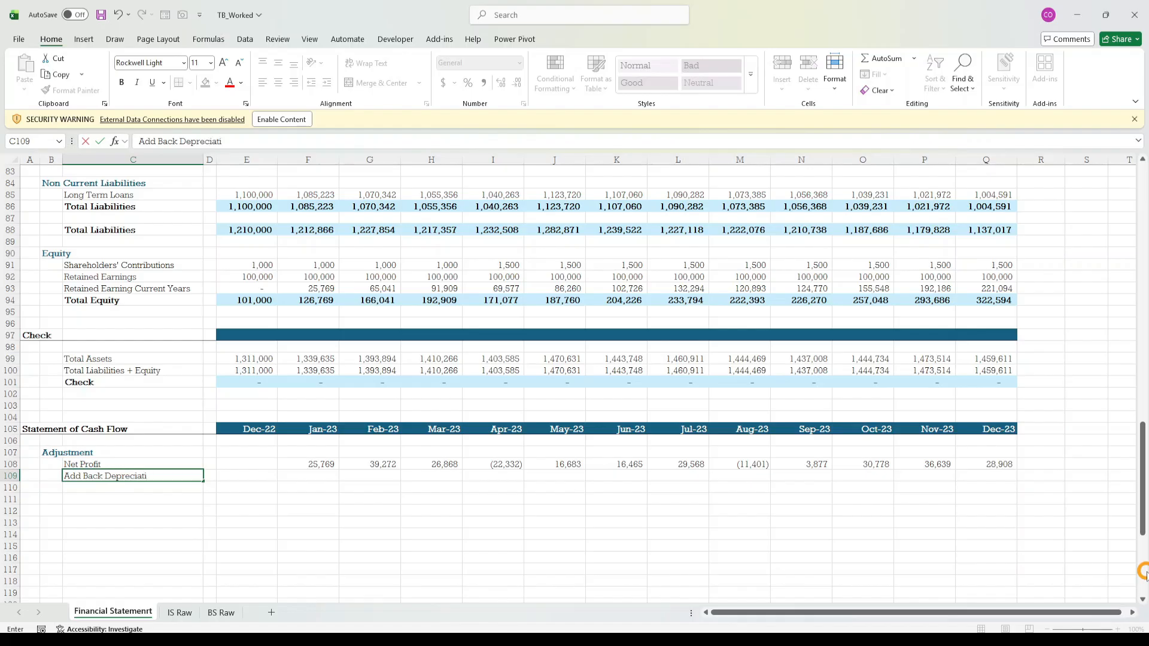
pyautogui.write('omn')
pyautogui.press('BackSpace')
pyautogui.press('BackSpace')
pyautogui.press('BackSpace')
pyautogui.write('on')
pyautogui.hotkey('ctrl', 'Return')
pyautogui.press('Down')
pyautogui.press('Down')
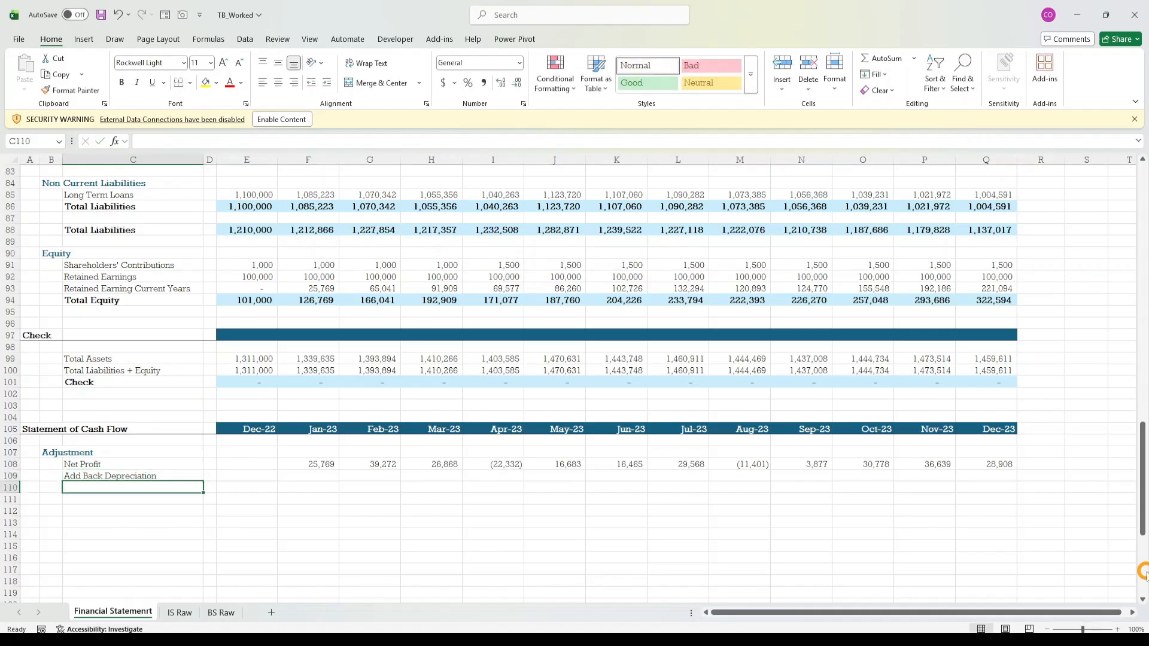
# - Link the Jan-23 Add Back Depreciation cell F109 to the sign-reversed Depreciation expense with =-F51
pyautogui.press('Up')
pyautogui.press('Up')
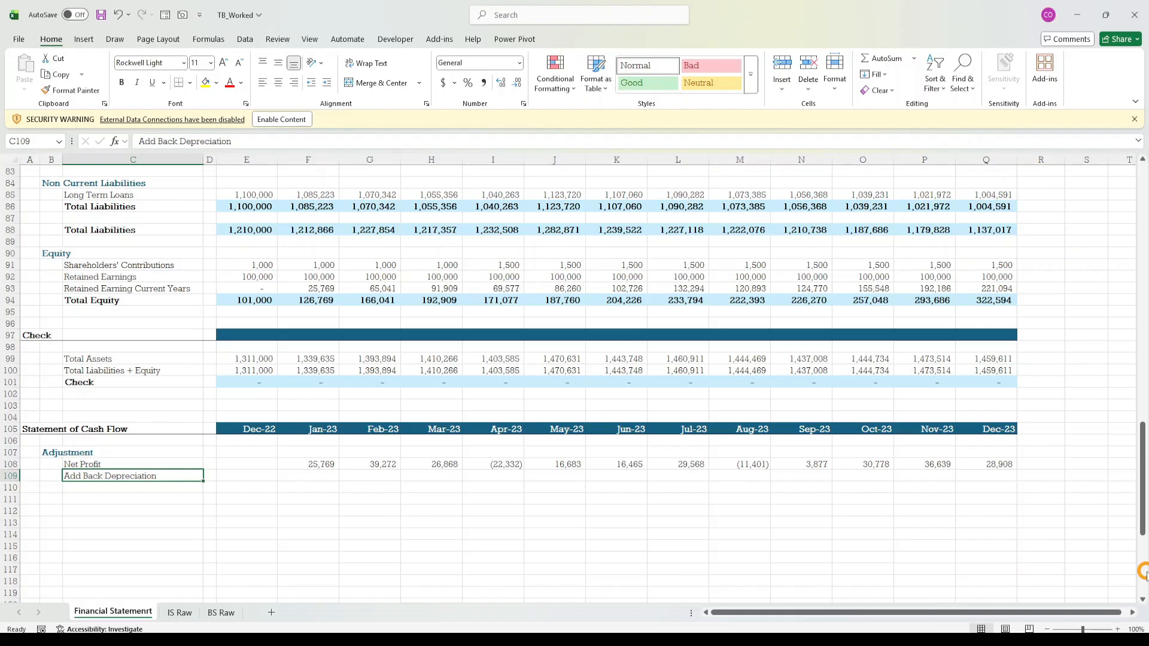
pyautogui.press('Right')
pyautogui.press('Right')
pyautogui.press('Right')
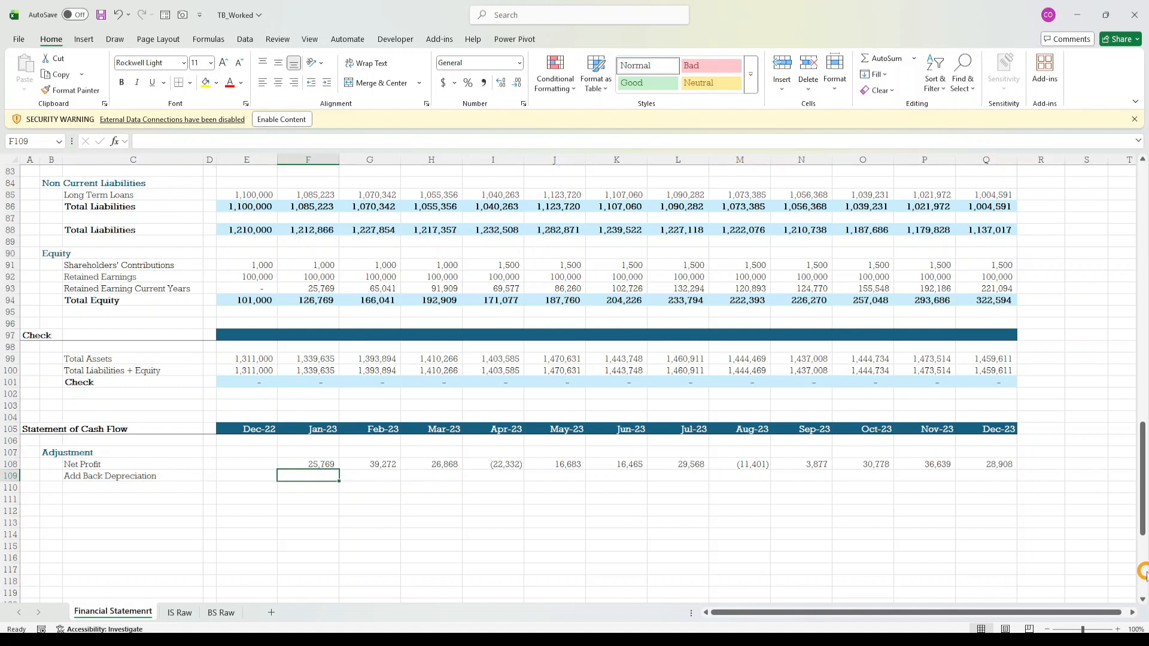
pyautogui.scroll(16, 948, 503)
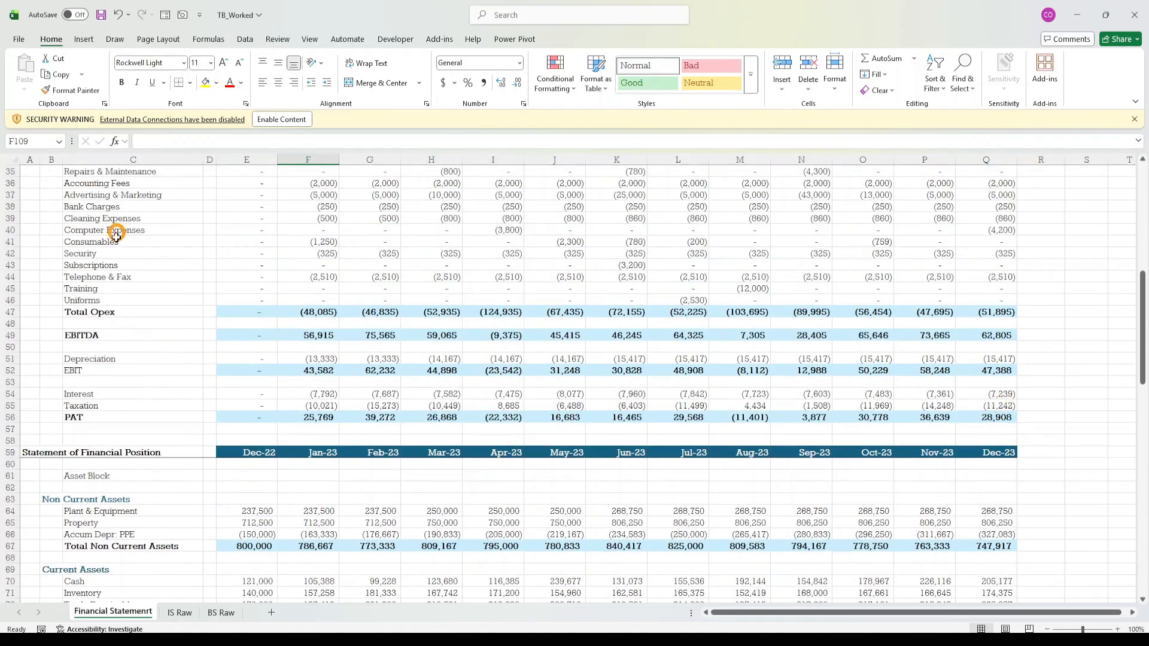
pyautogui.scroll(2, 206, 326)
pyautogui.click(333, 426)
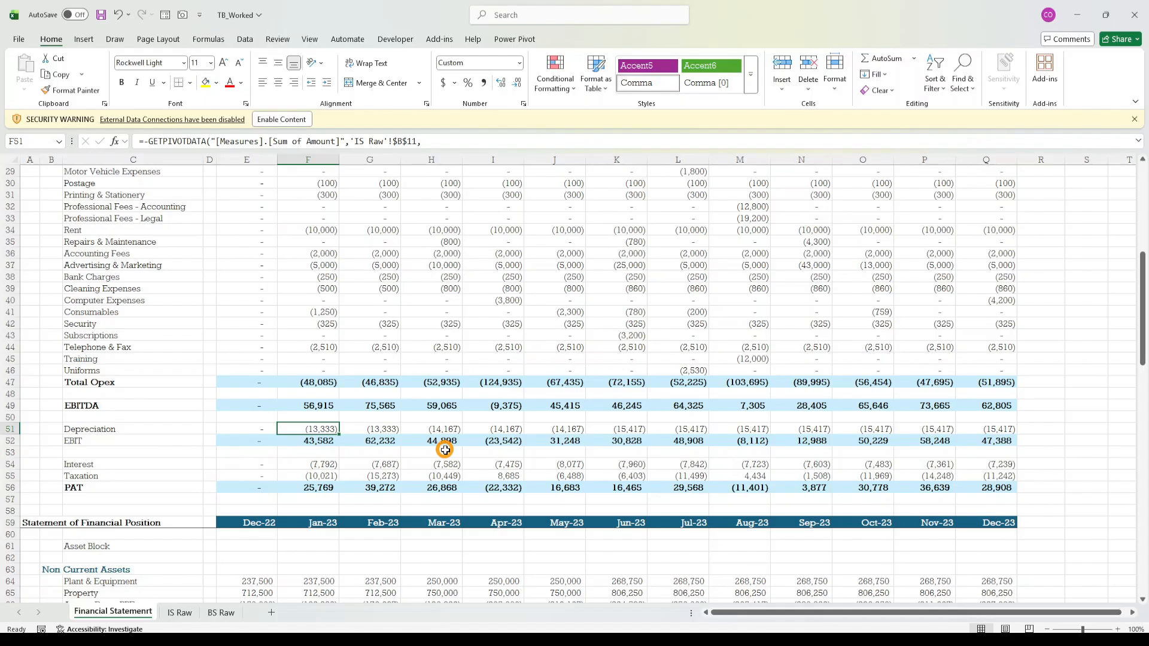
pyautogui.scroll(-17, 444, 449)
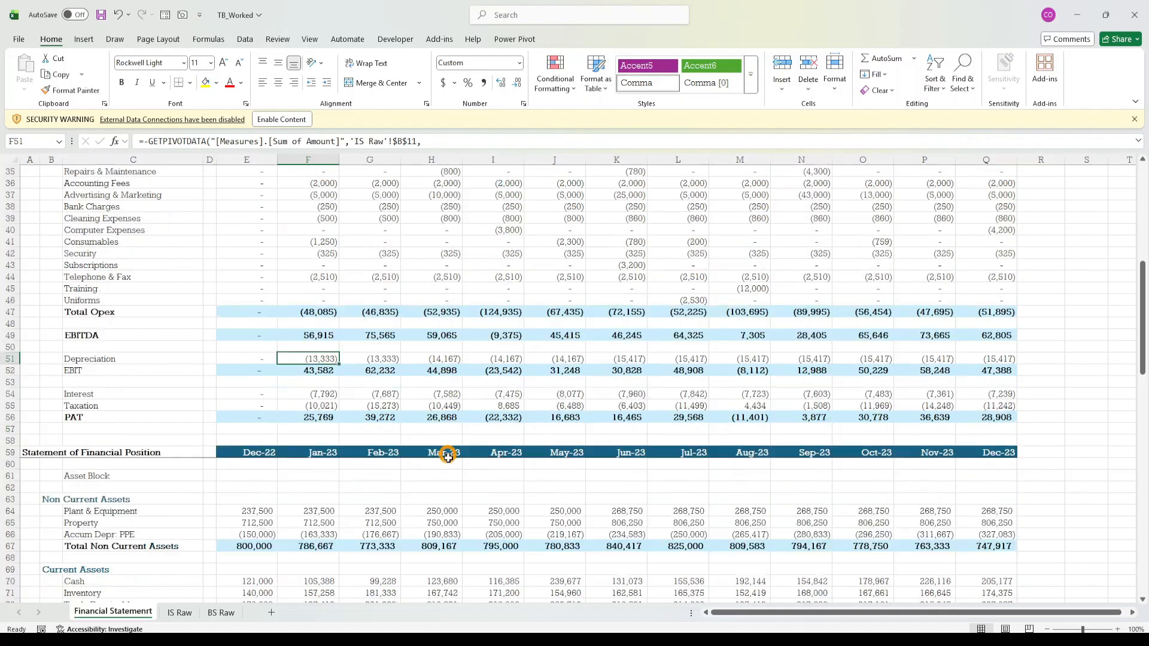
pyautogui.click(317, 512)
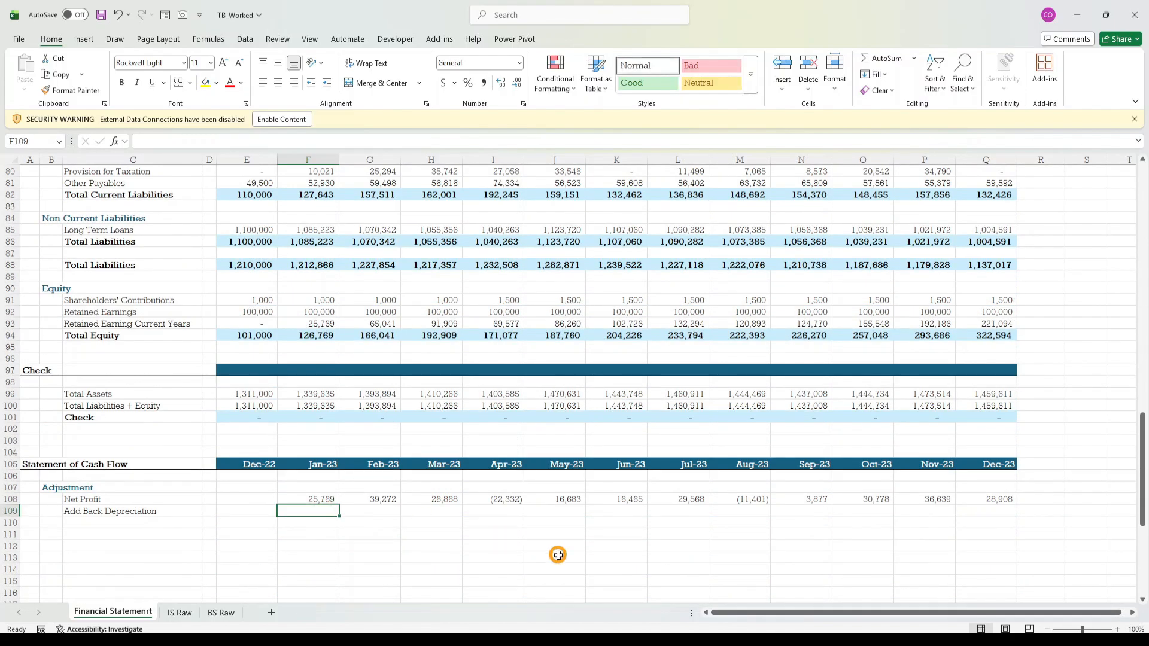
pyautogui.write('=-')
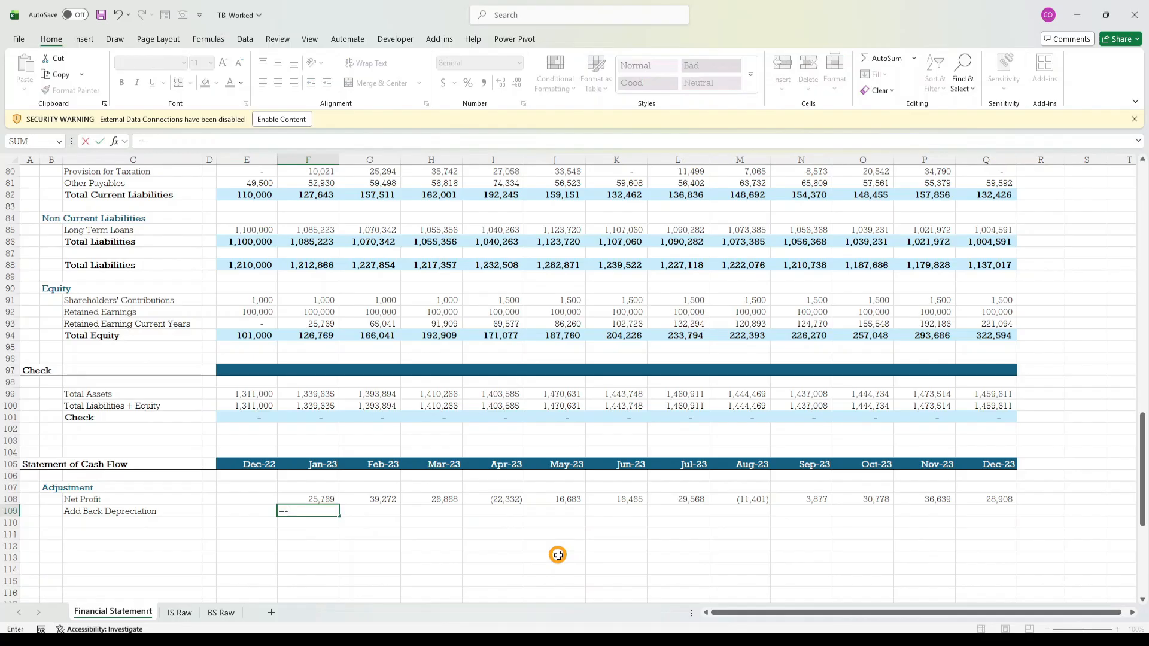
pyautogui.scroll(13, 441, 389)
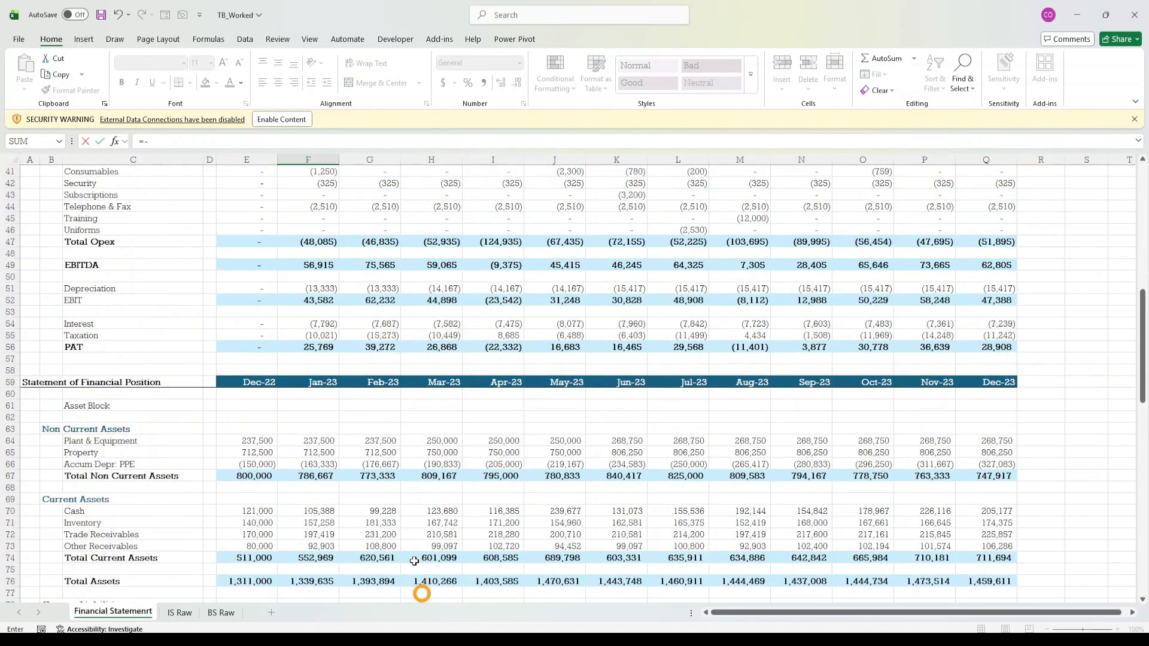
pyautogui.scroll(3, 256, 360)
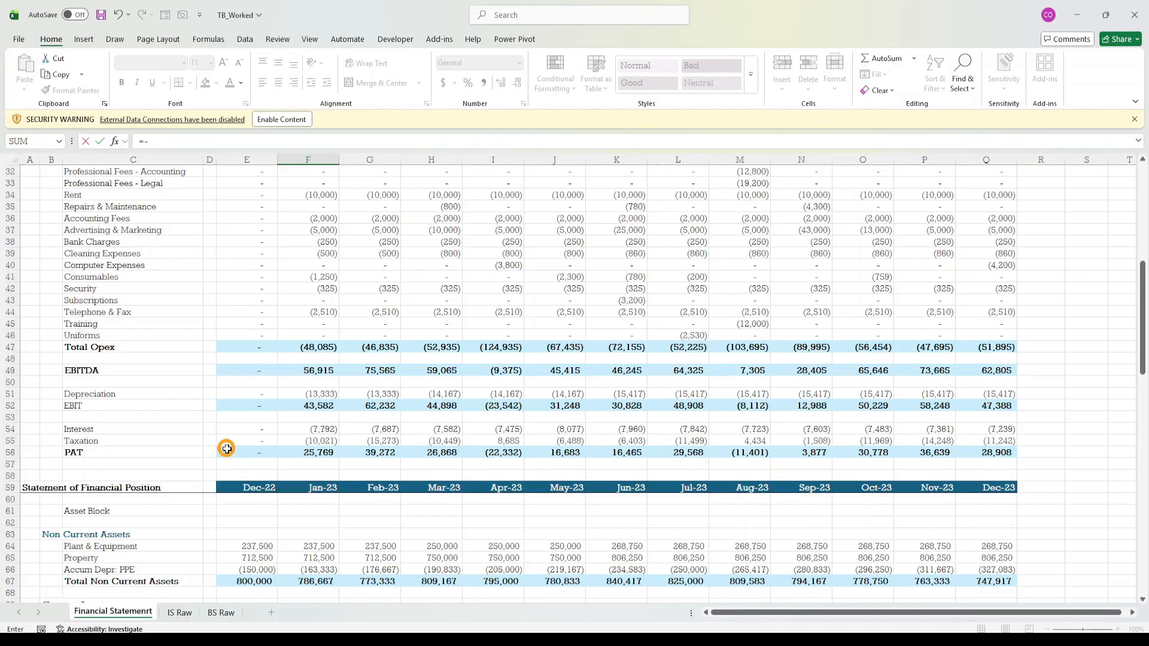
pyautogui.click(337, 388)
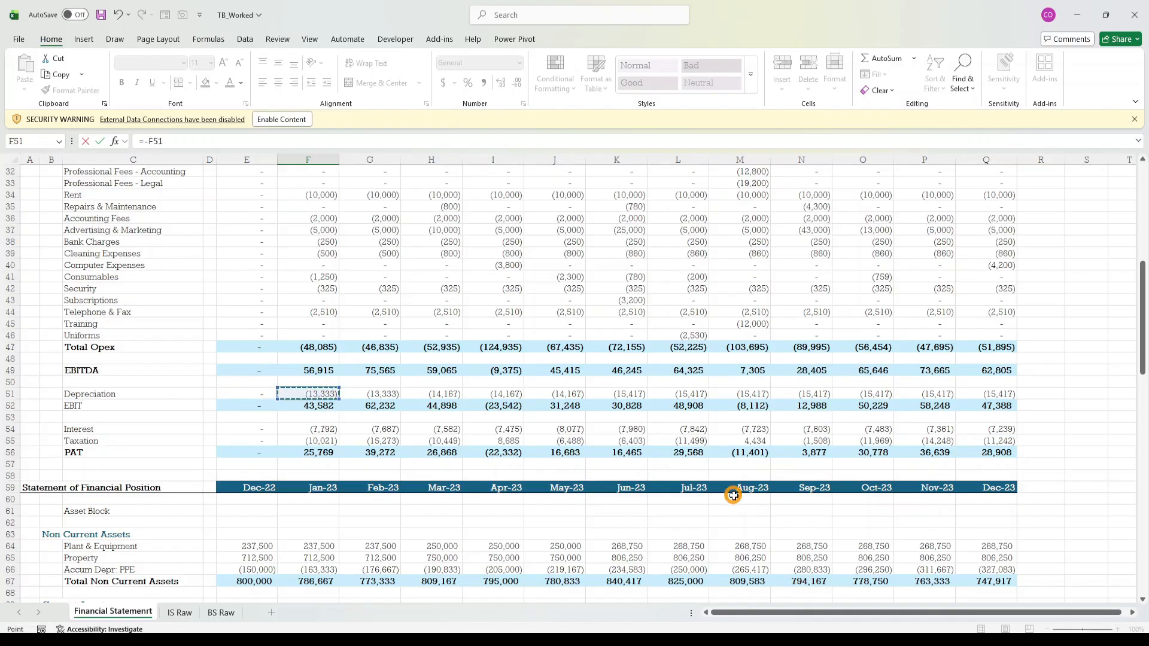
pyautogui.hotkey('ctrl', 'Return')
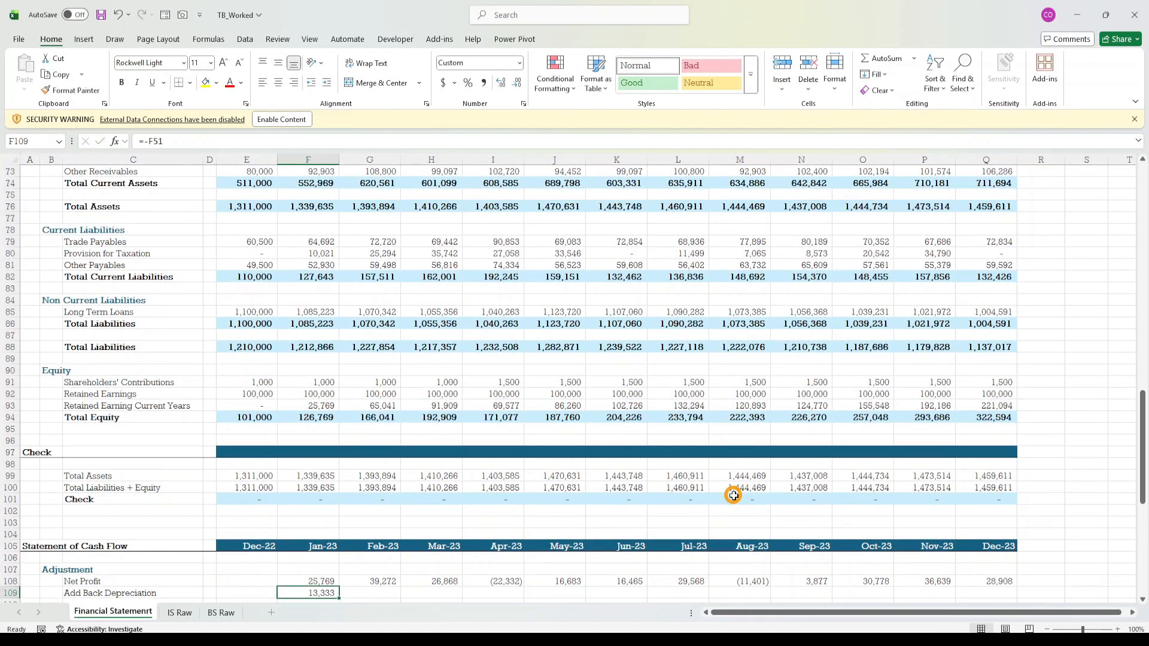
# - Fill the Add Back Depreciation formula in row 109 across from Jan-23 to Dec-23 (F109:Q109)
pyautogui.scroll(-1, 733, 496)
pyautogui.hotkey('shift', 'Right')
pyautogui.hotkey('shift', 'Right')
pyautogui.hotkey('shift', 'Right')
pyautogui.hotkey('shift', 'Right')
pyautogui.hotkey('shift', 'Right')
pyautogui.hotkey('shift', 'Right')
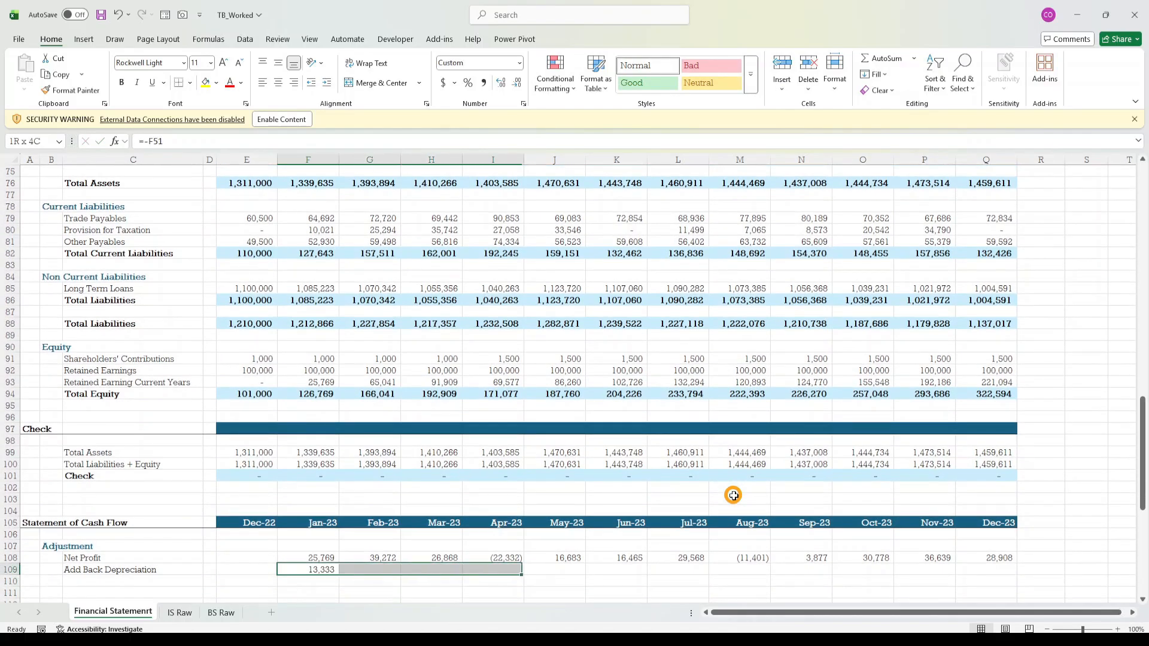
pyautogui.hotkey('shift', 'Right')
pyautogui.hotkey('shift', 'Right')
pyautogui.hotkey('shift', 'Right')
pyautogui.hotkey('shift', 'Right')
pyautogui.hotkey('shift', 'Right')
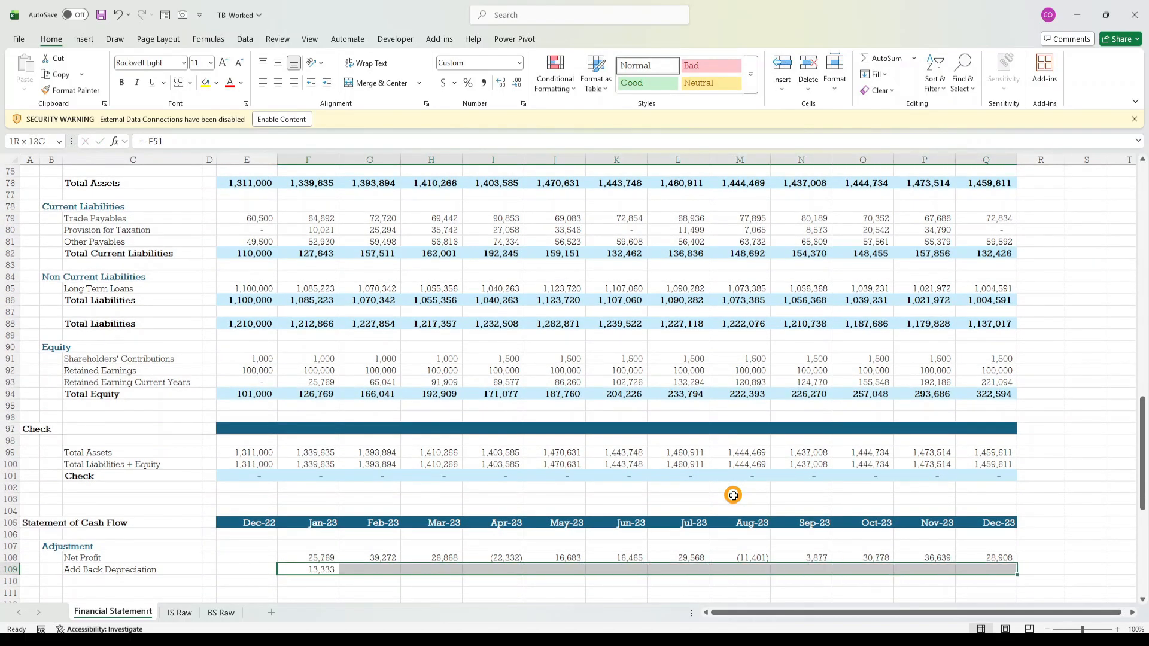
pyautogui.hotkey('ctrl', 'r')
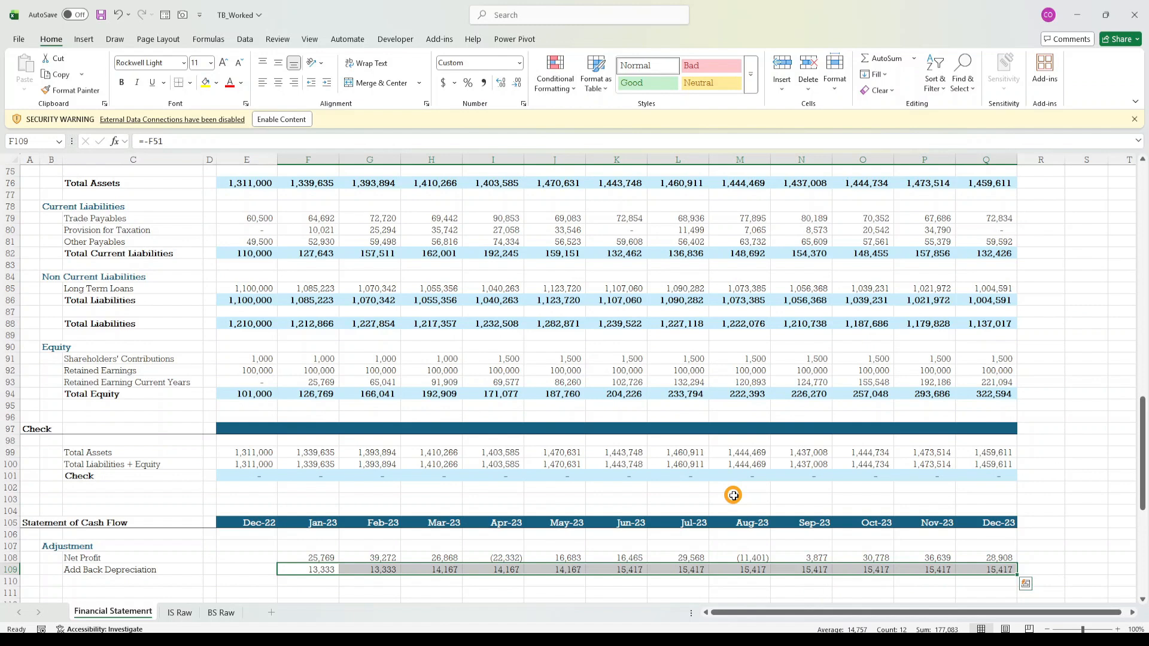
# - Enter the line label "Adjusted Net Profit" in cell C110 below Add Back Depreciation
pyautogui.press('Left')
pyautogui.press('Left')
pyautogui.press('Left')
pyautogui.press('Left')
pyautogui.press('Left')
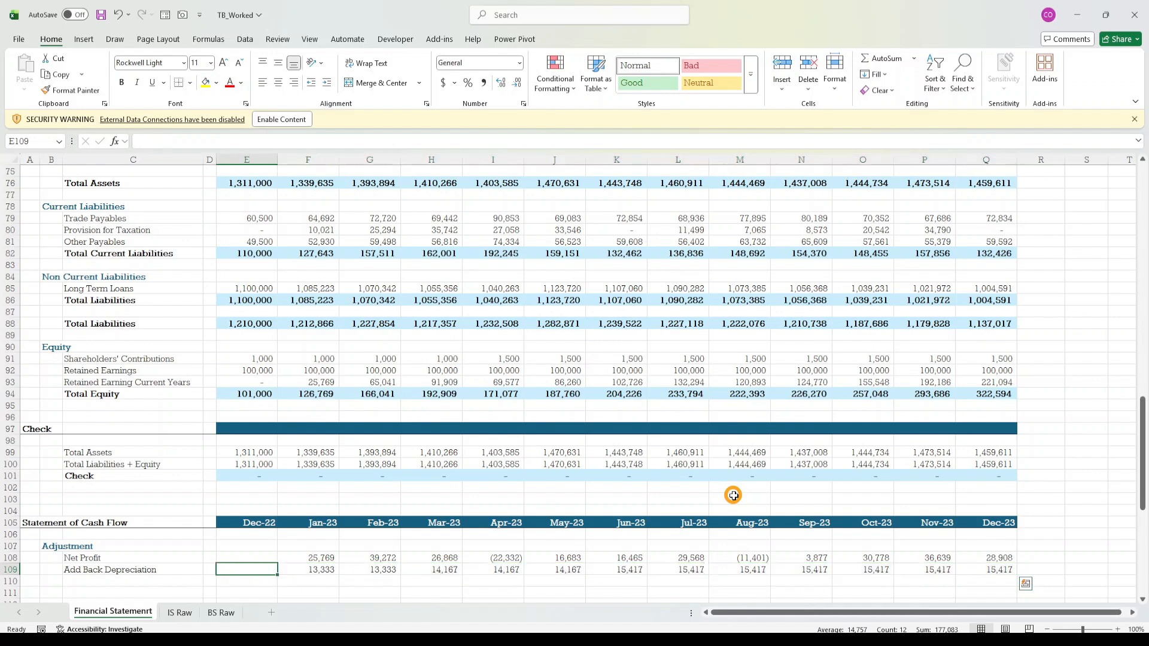
pyautogui.press('Down')
pyautogui.press('Down')
pyautogui.press('Right')
pyautogui.press('Right')
pyautogui.press('Up')
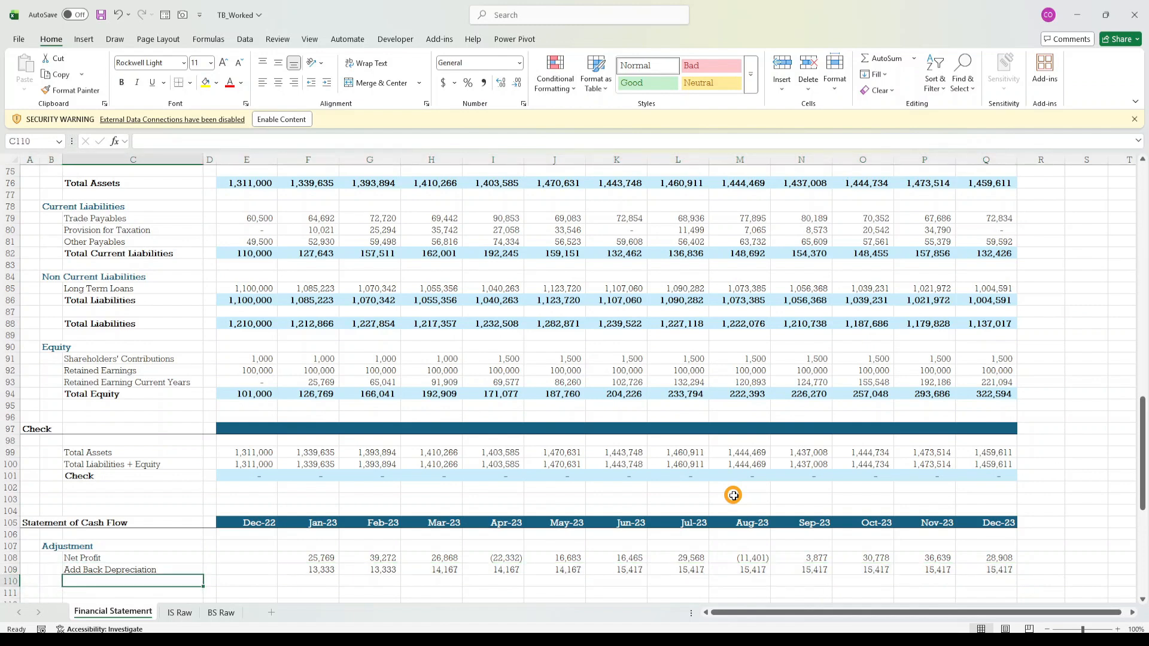
pyautogui.write('Adjust')
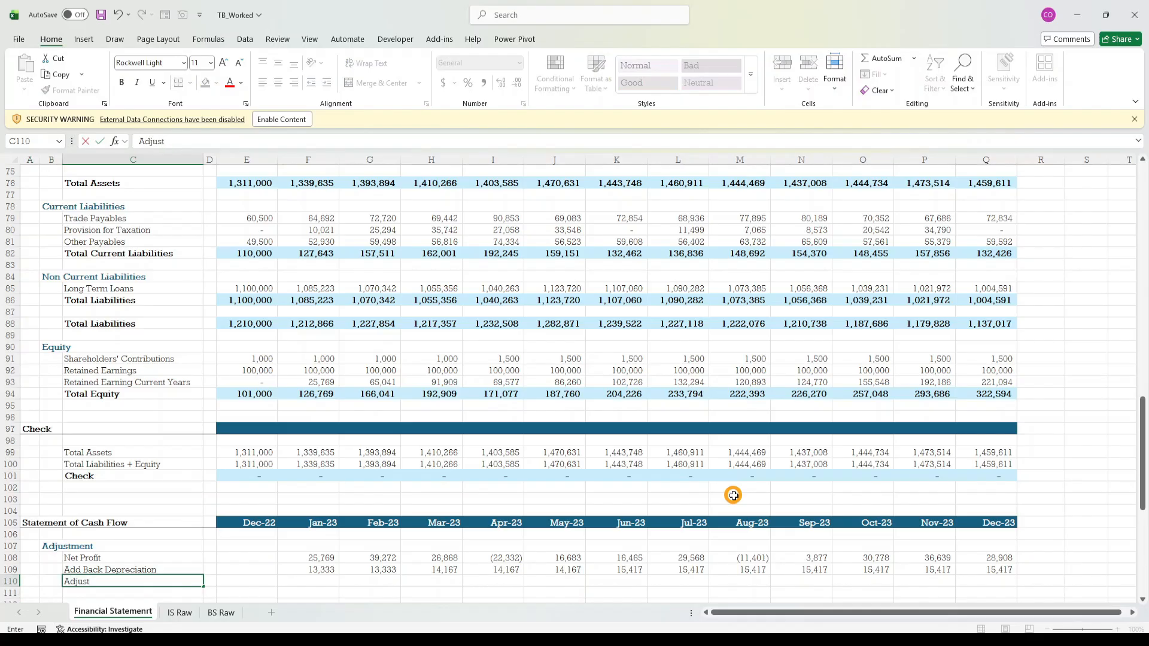
pyautogui.write('ed Net Profit')
pyautogui.press('Right')
pyautogui.press('Right')
pyautogui.press('Right')
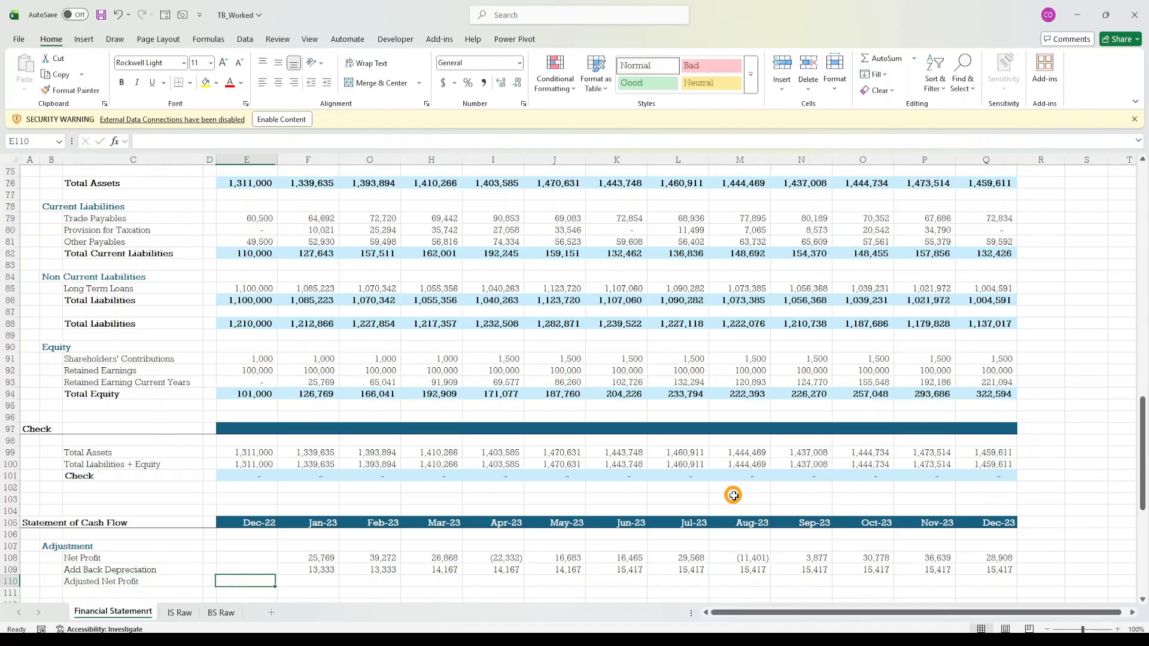
# - Copy the Total Equity sum row E94:Q94 with its formatting into the Adjusted Net Profit row, E110:Q110
pyautogui.press('Up')
pyautogui.press('Up')
pyautogui.press('Up')
pyautogui.press('Up')
pyautogui.press('Up')
pyautogui.press('Left')
pyautogui.press('Up')
pyautogui.press('Up')
pyautogui.press('Up')
pyautogui.press('Up')
pyautogui.press('Up')
pyautogui.press('Up')
pyautogui.press('Up')
pyautogui.press('Up')
pyautogui.press('Up')
pyautogui.press('Up')
pyautogui.press('Up')
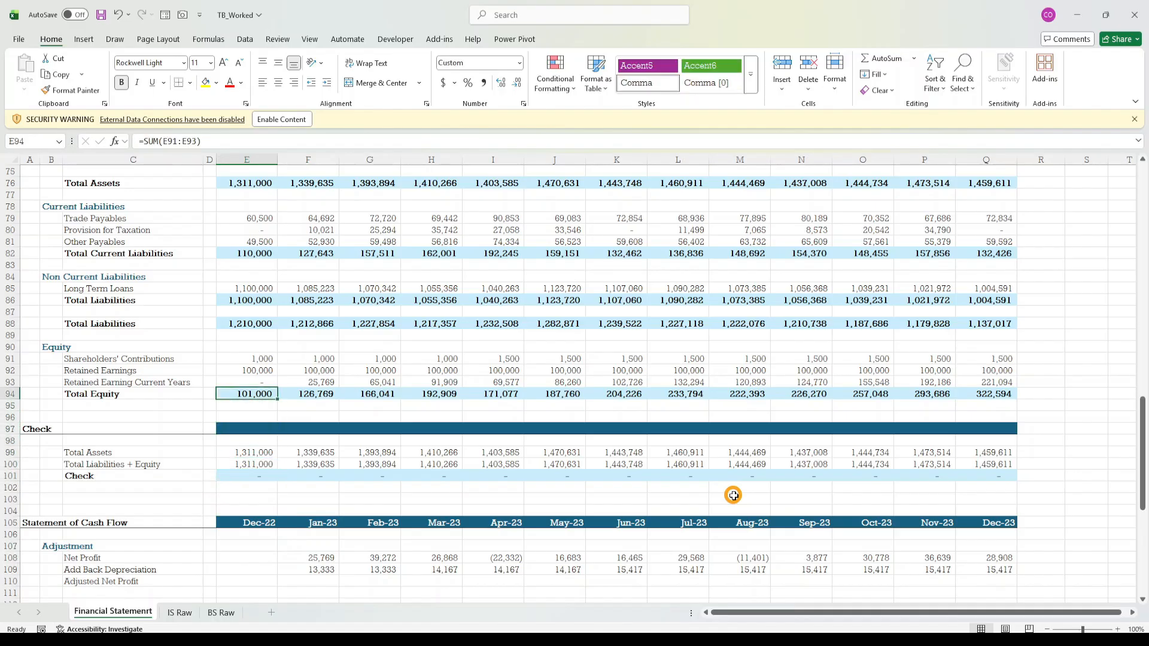
pyautogui.hotkey('ctrl', 'shift', 'Right')
pyautogui.hotkey('ctrl', 'c')
pyautogui.hotkey('ctrl', 'q')
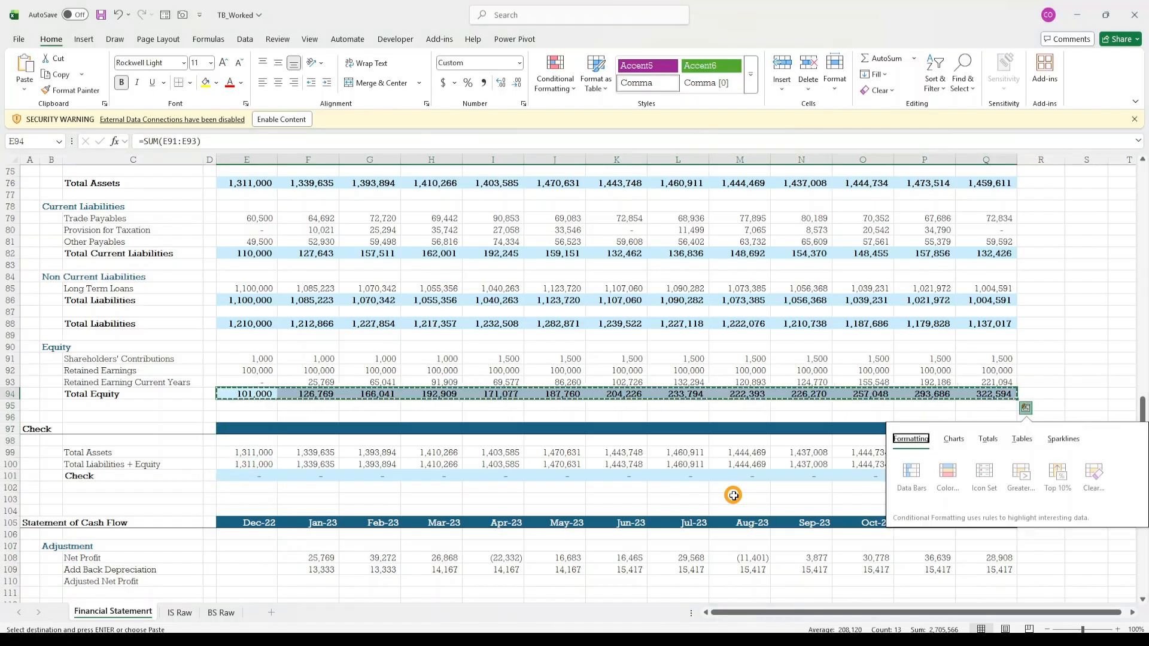
pyautogui.press('Escape')
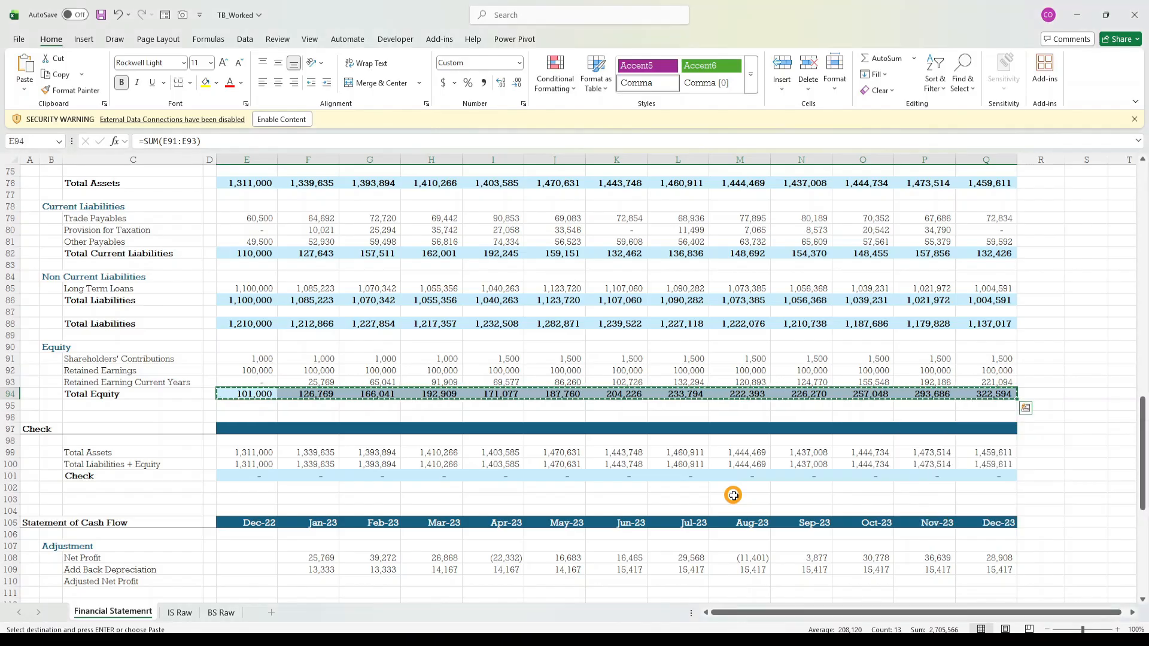
pyautogui.press('Down')
pyautogui.press('Down')
pyautogui.press('Down')
pyautogui.press('Down')
pyautogui.press('Down')
pyautogui.press('Down')
pyautogui.press('Down')
pyautogui.press('Down')
pyautogui.press('Down')
pyautogui.press('Down')
pyautogui.press('Down')
pyautogui.press('Down')
pyautogui.press('Down')
pyautogui.press('Down')
pyautogui.press('Down')
pyautogui.press('Down')
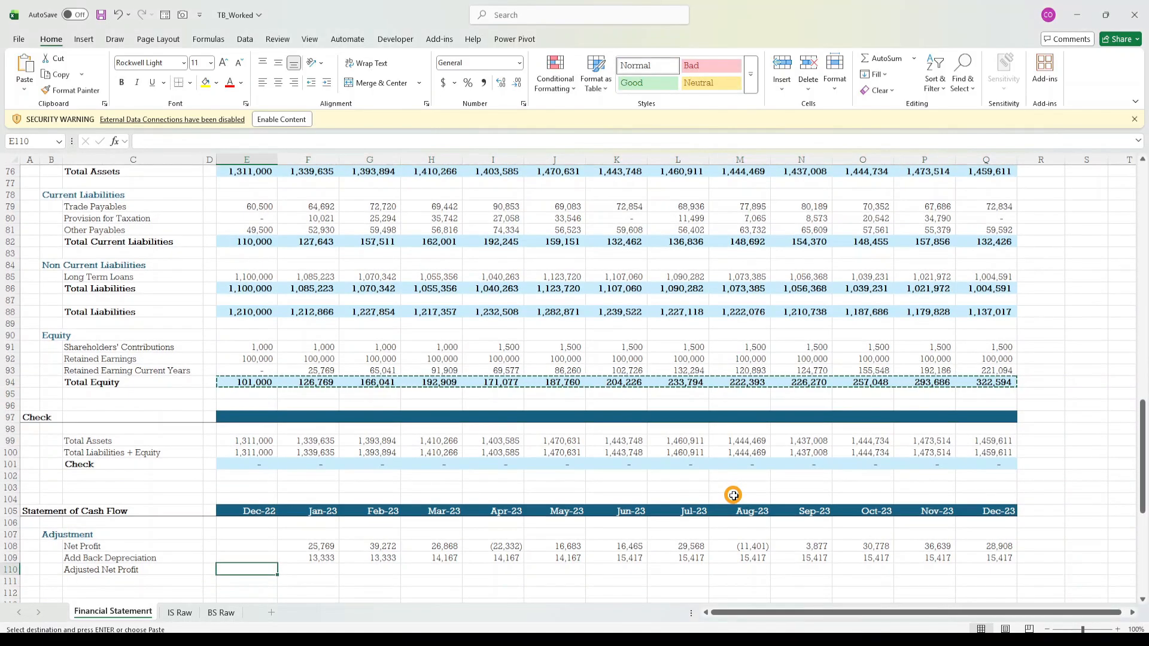
pyautogui.hotkey('ctrl', 'v')
pyautogui.press('Down')
pyautogui.press('Up')
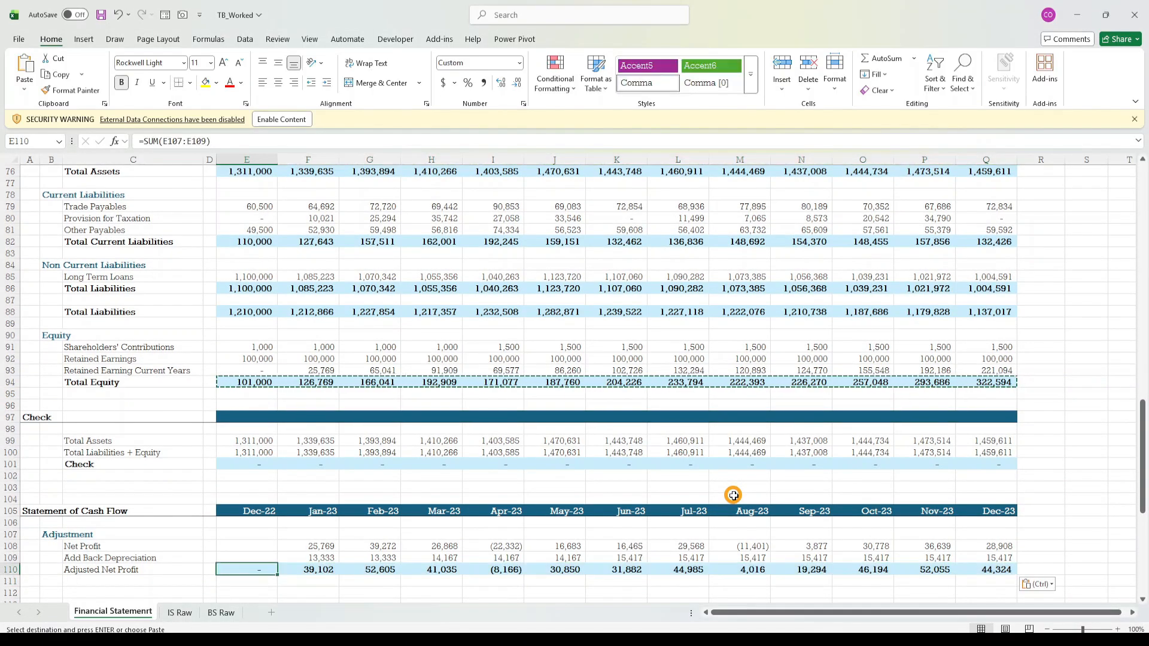
pyautogui.press('Escape')
# - Correct the Jan-23 Adjusted Net Profit formula in F110 to =SUM(F108:F109) and select the row from Jan-23 through Dec-23
pyautogui.press('Right')
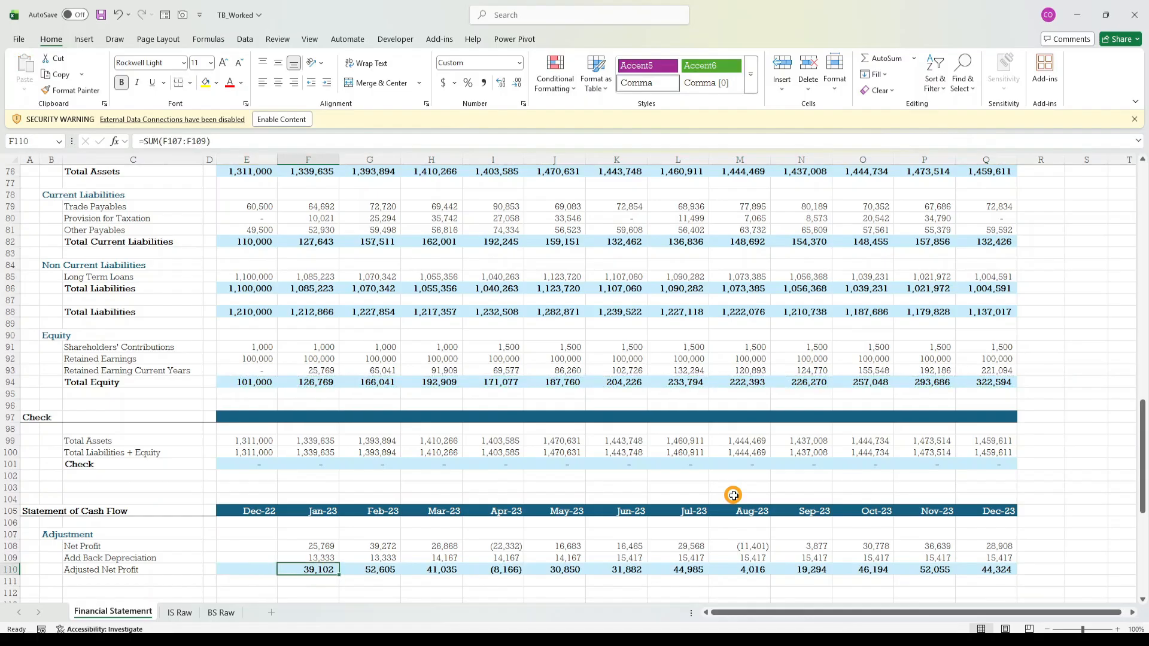
pyautogui.click(190, 139)
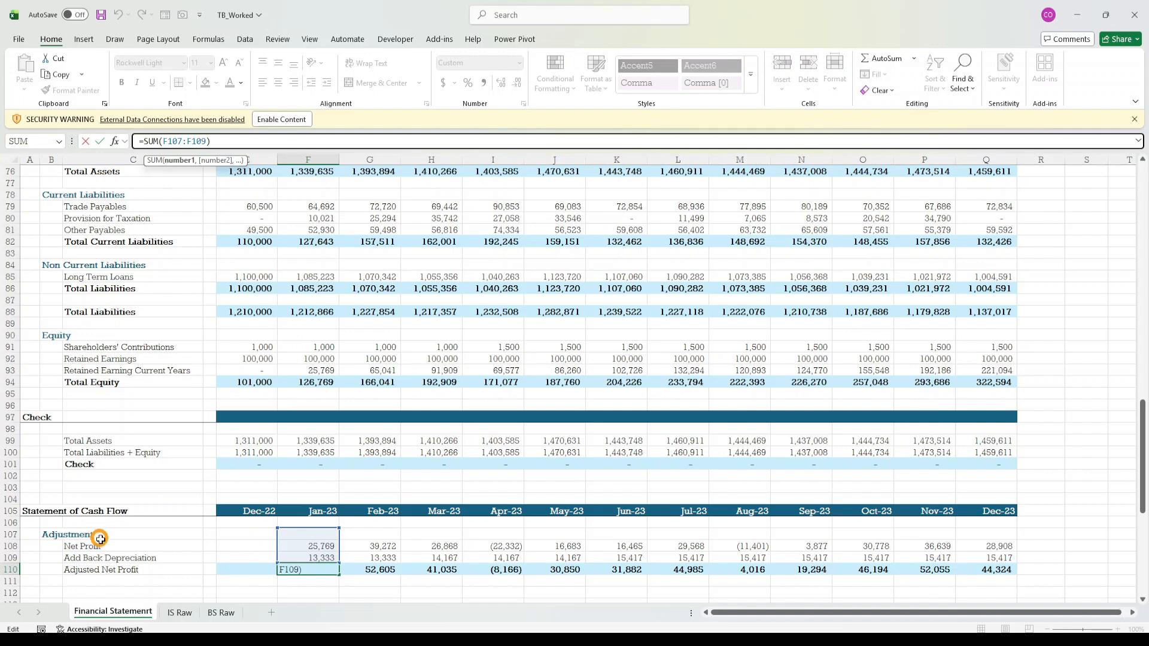
pyautogui.moveTo(342, 526); pyautogui.dragTo(334, 537)
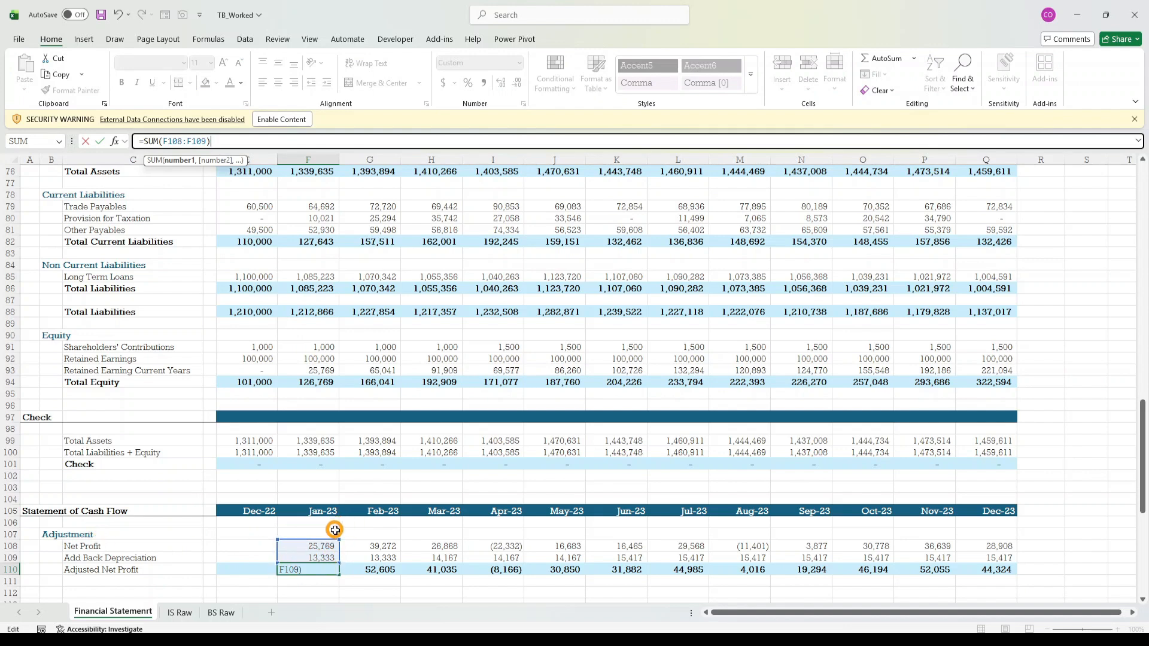
pyautogui.hotkey('ctrl', 'Return')
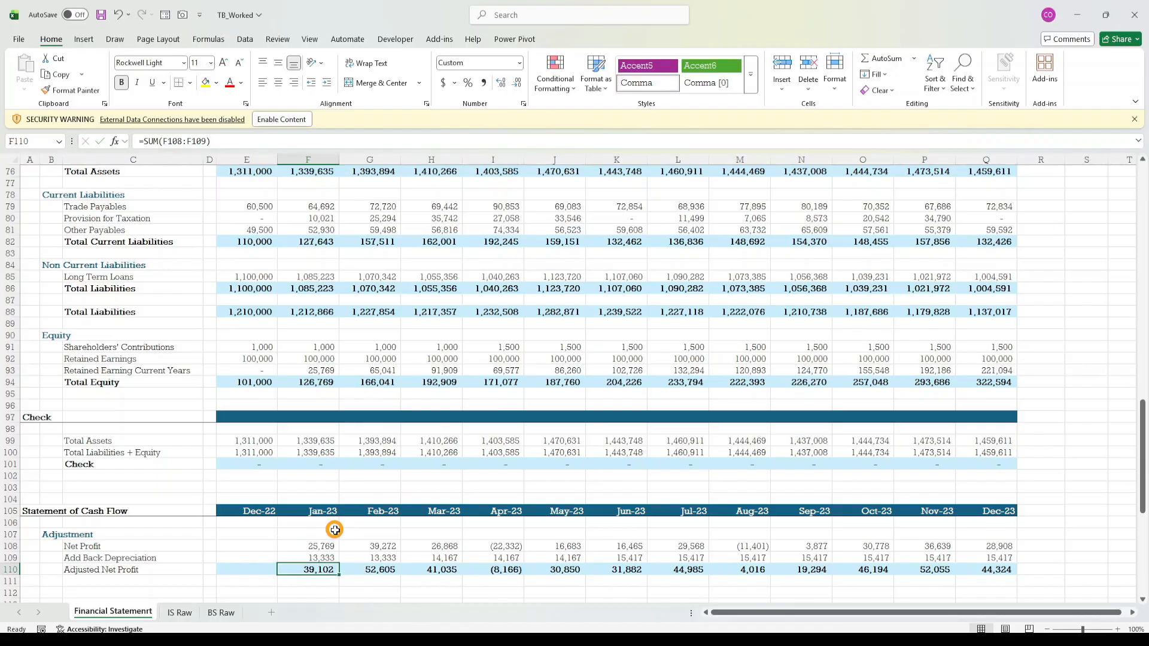
pyautogui.hotkey('ctrl', 'shift', 'Right')
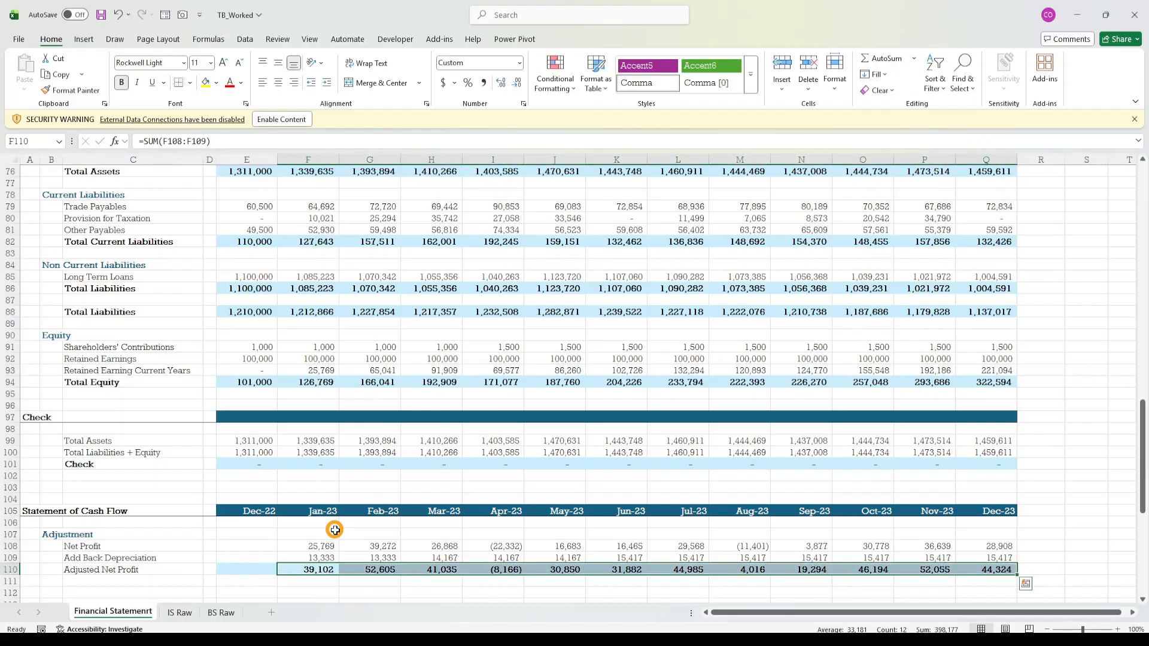
# - Make the "Adjusted Net Profit" label in cell C110 bold
pyautogui.press('Down')
pyautogui.press('Down')
pyautogui.press('Down')
pyautogui.press('Down')
pyautogui.press('Up')
pyautogui.press('Up')
pyautogui.press('Up')
pyautogui.press('Up')
pyautogui.press('Up')
pyautogui.press('Up')
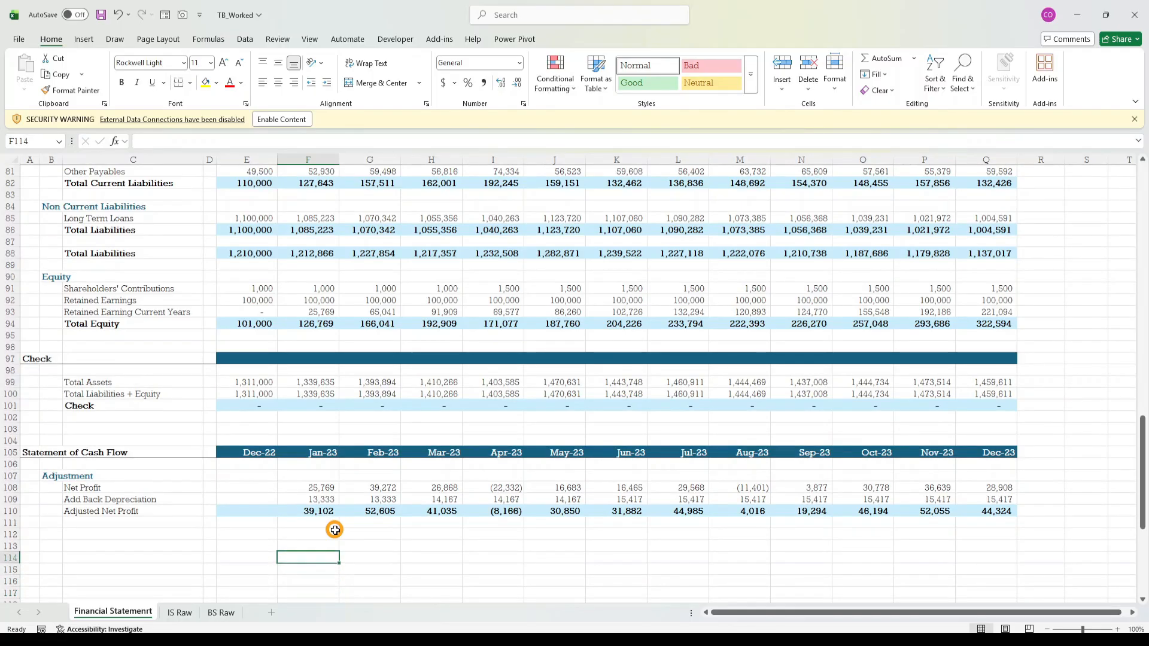
pyautogui.press('Home')
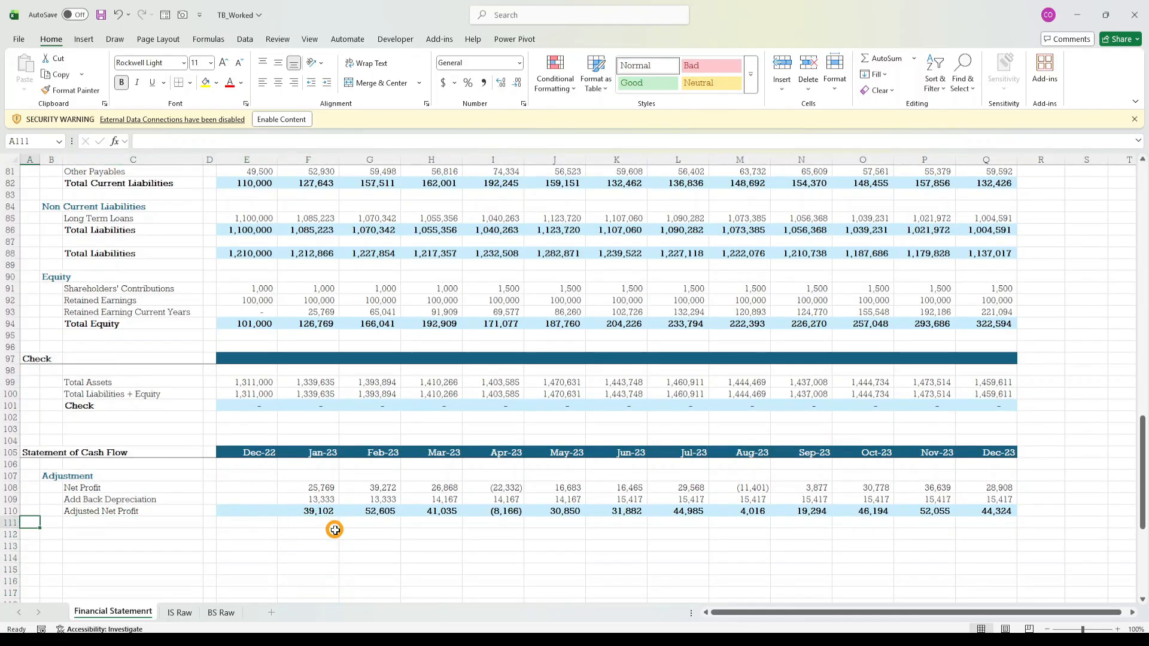
pyautogui.press('Right')
pyautogui.press('Right')
pyautogui.press('Up')
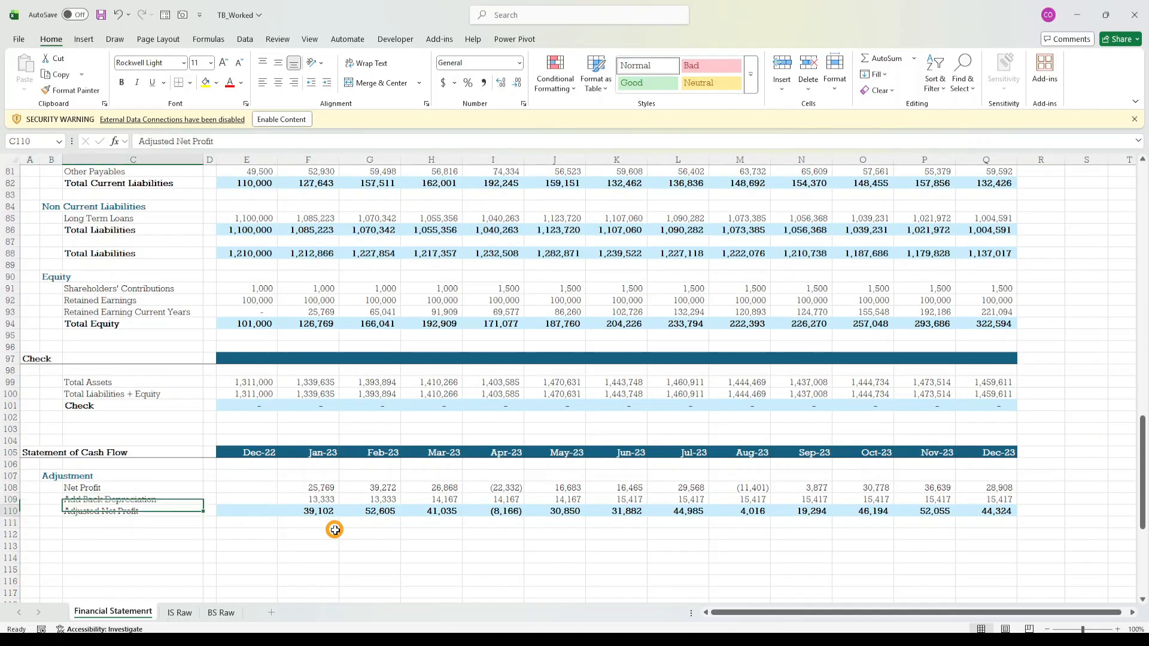
pyautogui.hotkey('ctrl', 'b')
# - Enter the section heading "Changes in Working Capital" in cell B112 below the Adjustment section
pyautogui.press('Down')
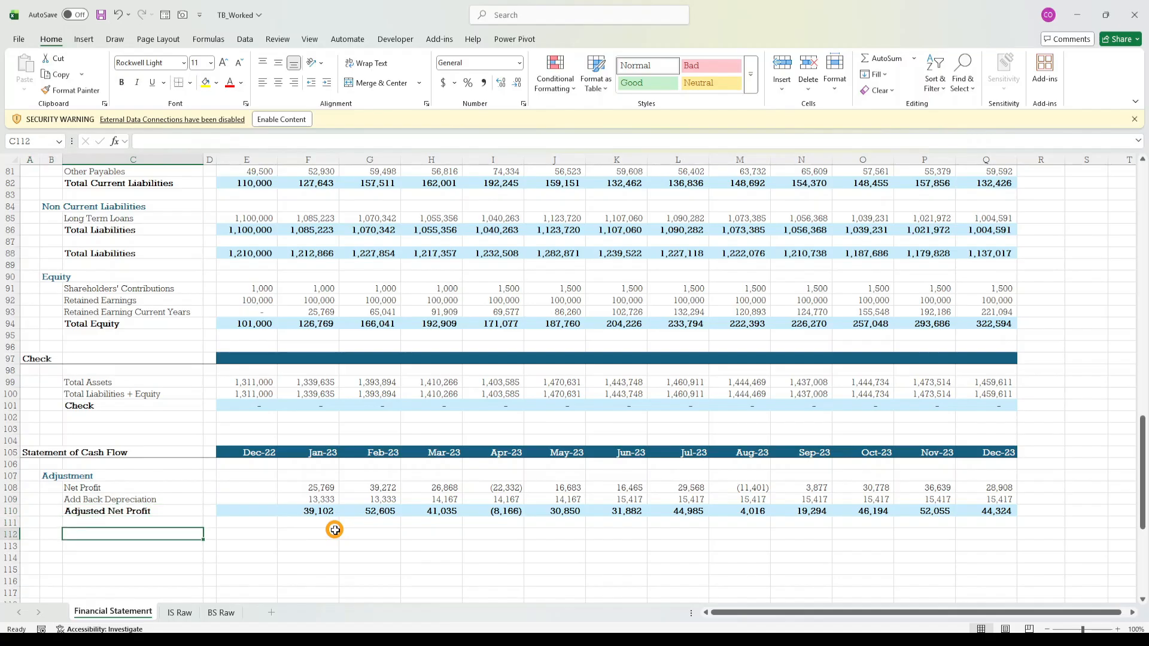
pyautogui.press('Down')
pyautogui.press('Down')
pyautogui.press('Up')
pyautogui.press('Left')
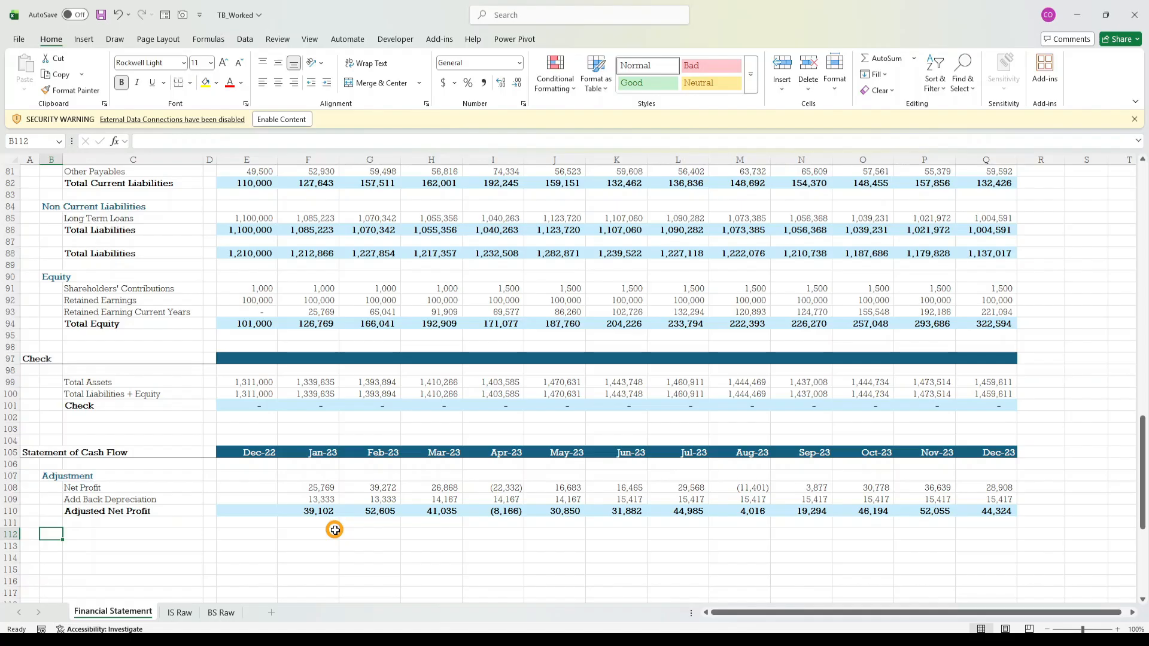
pyautogui.write('Changes in ')
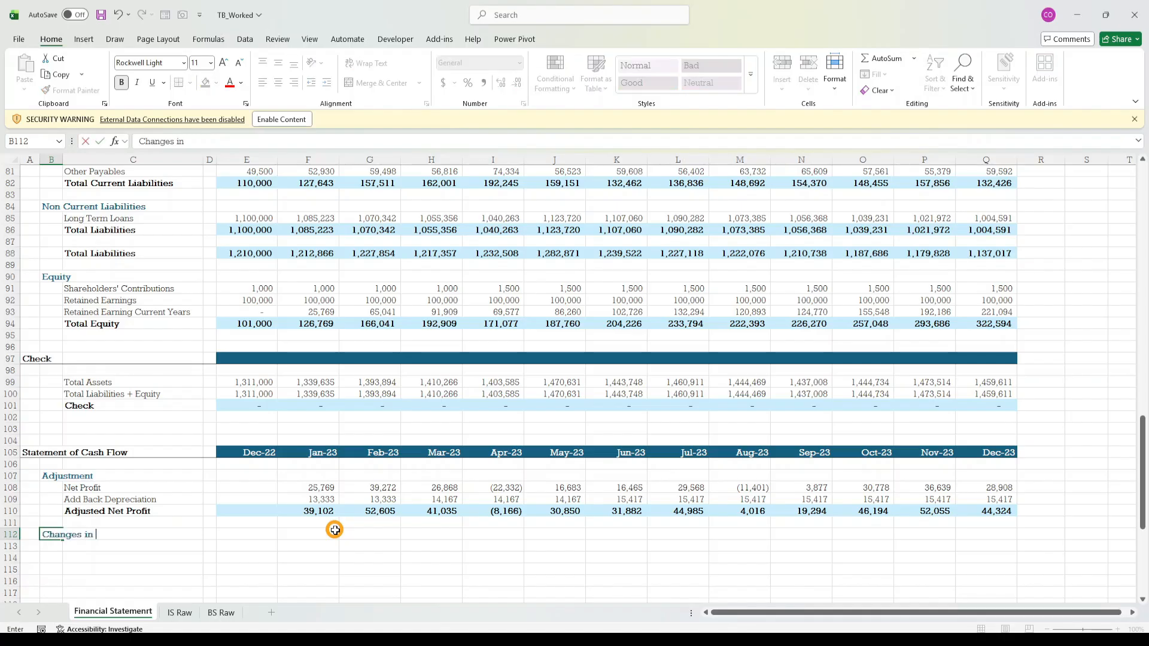
pyautogui.write('Working Capital')
pyautogui.press('Return')
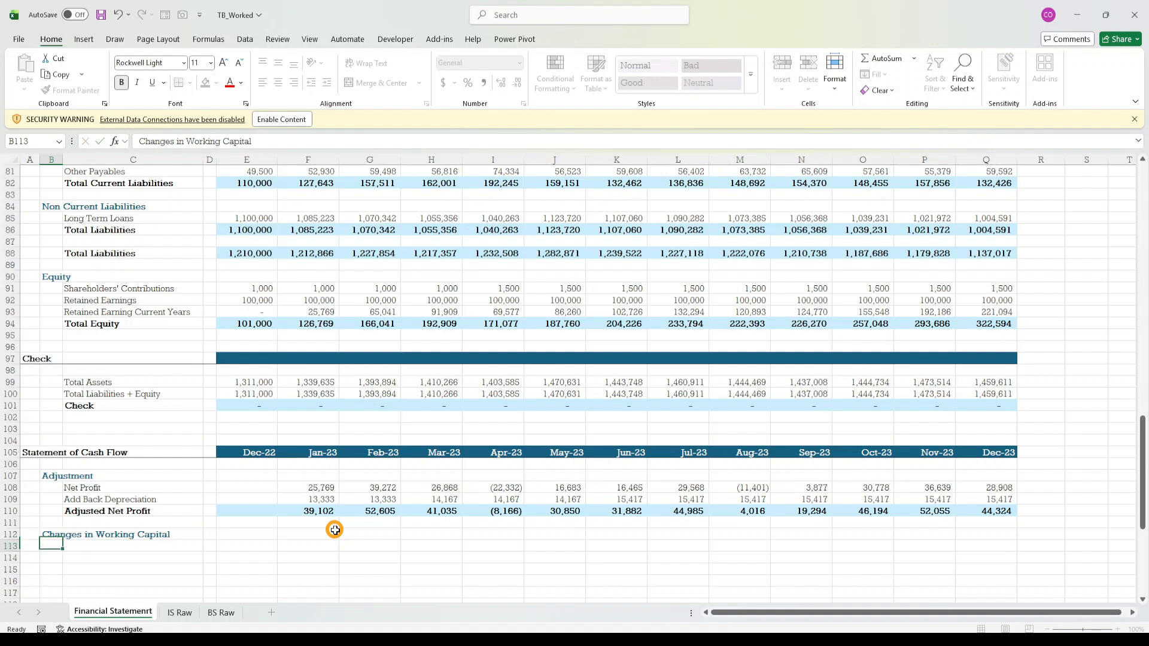
# - Enter the line label "(+/-) Current Assets" in cell C114 under Changes in Working Capital
pyautogui.press('Down')
pyautogui.press('Right')
pyautogui.press('Left')
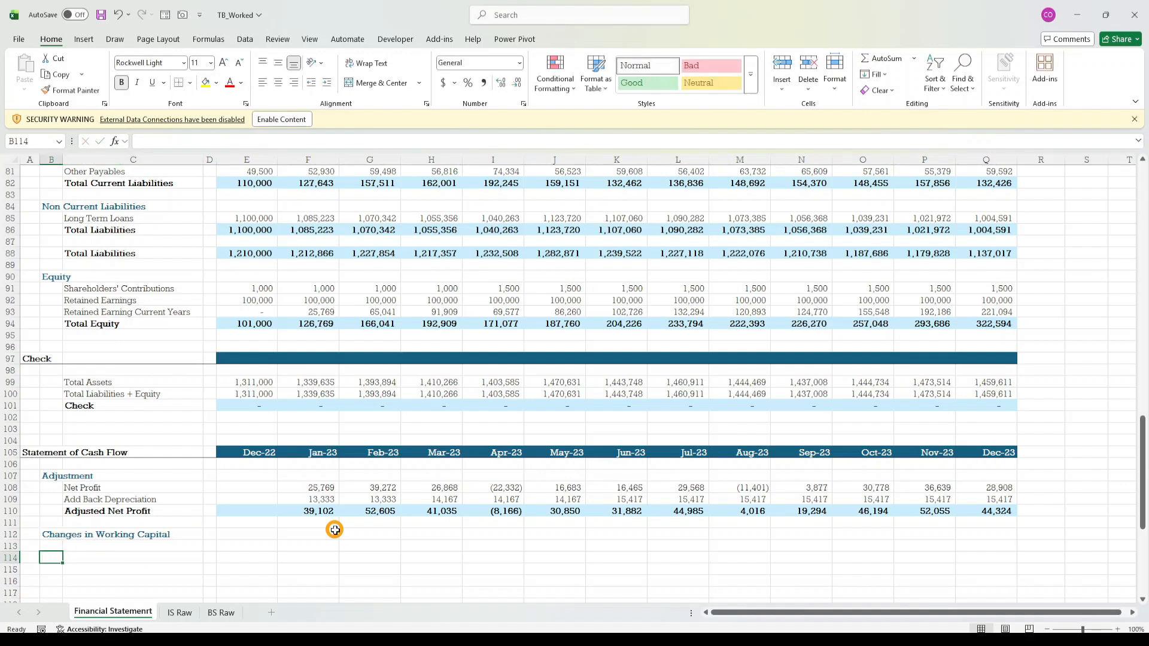
pyautogui.press('Right')
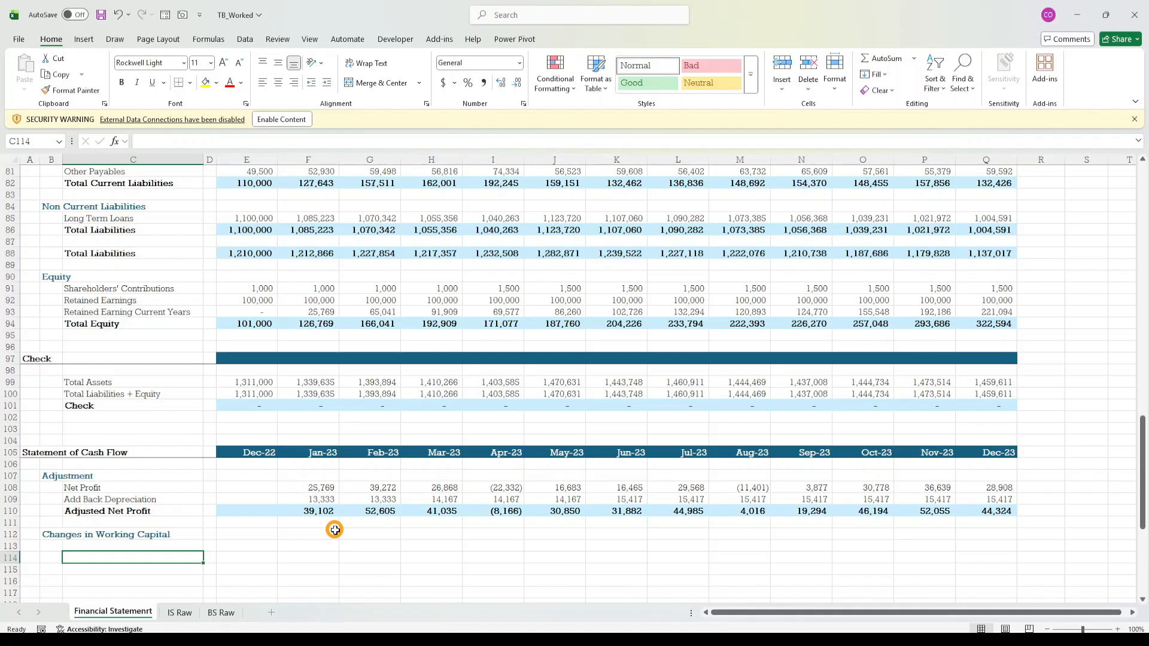
pyautogui.write('(')
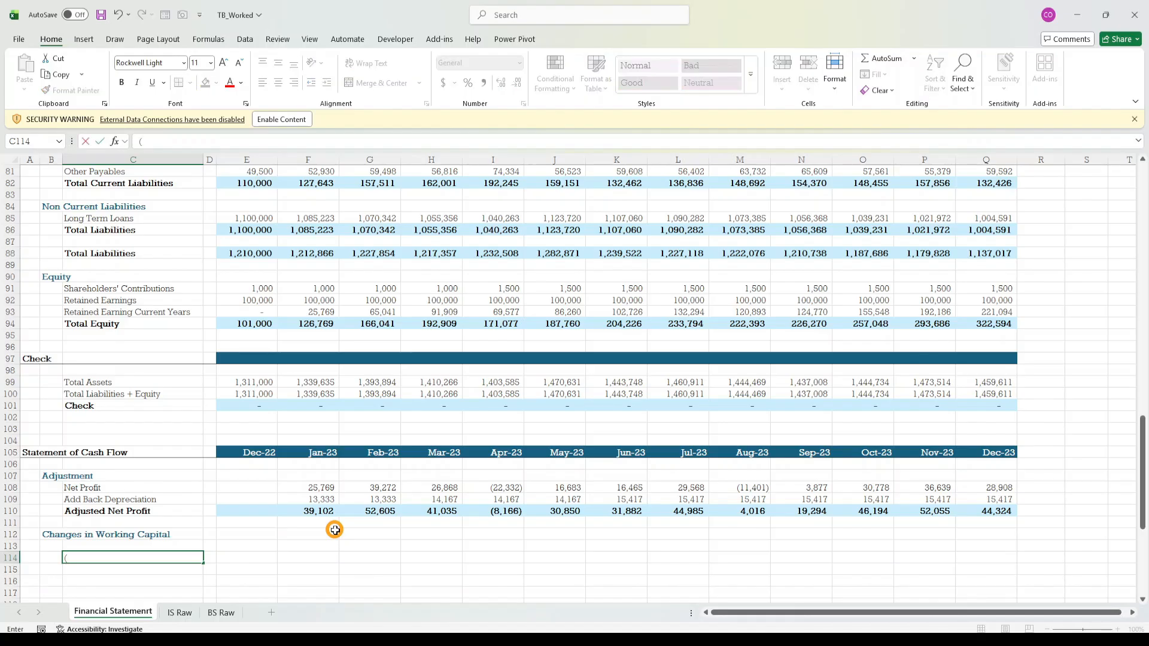
pyautogui.write('+/-)')
pyautogui.hotkey('ctrl', 'Return')
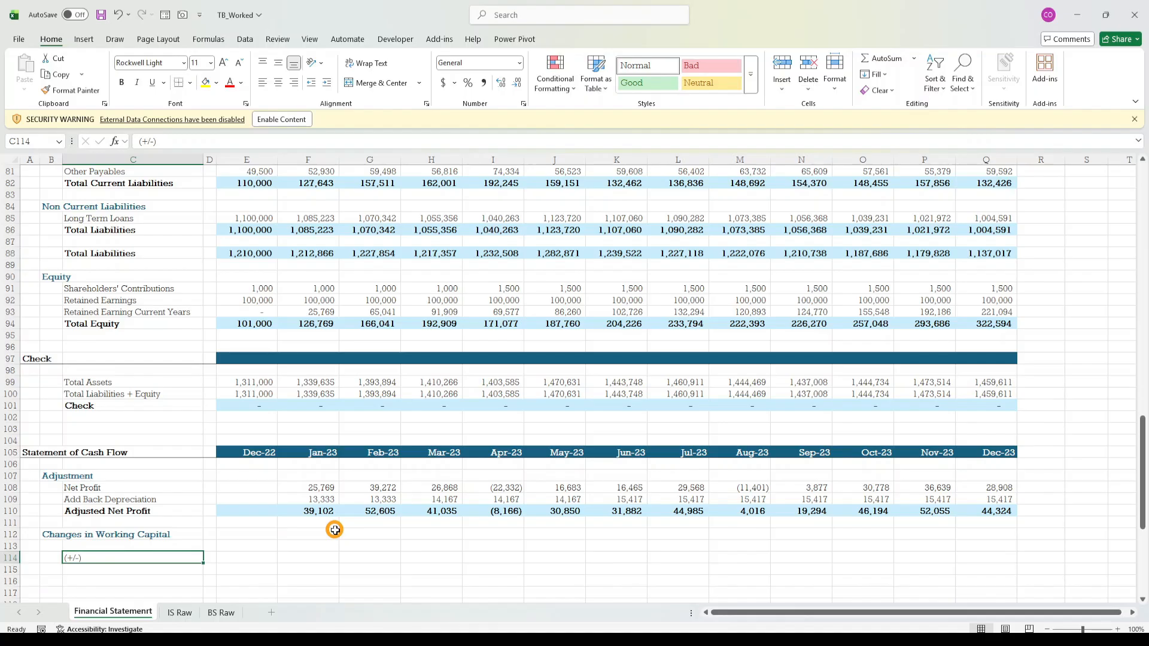
pyautogui.click(238, 141)
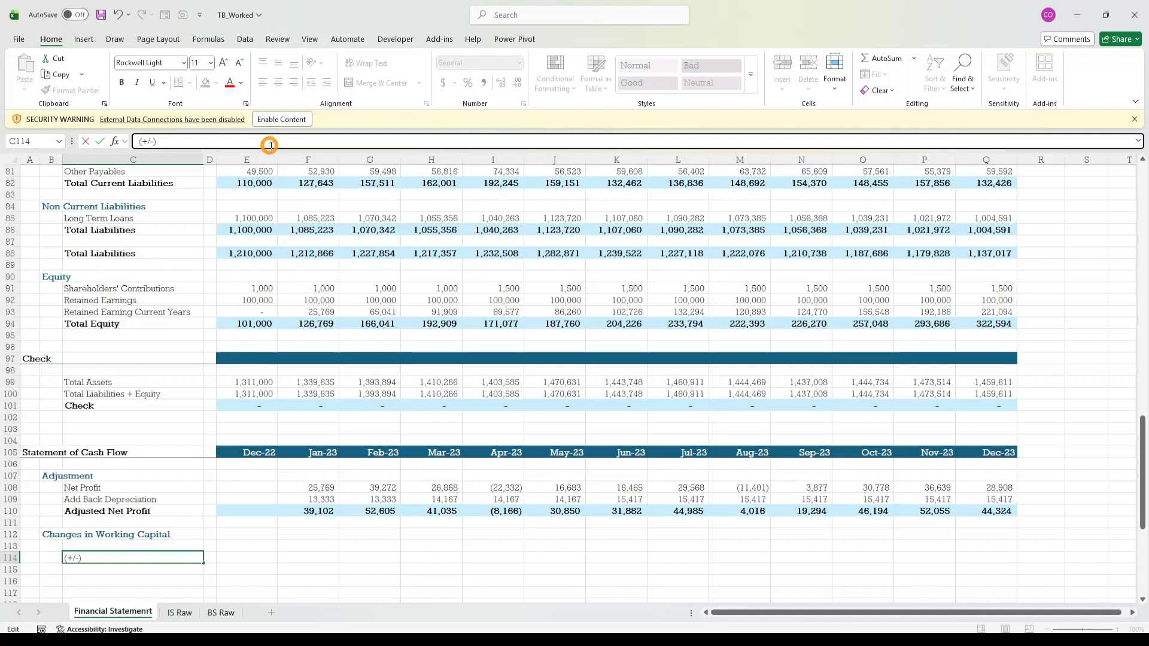
pyautogui.write('Current Assets')
pyautogui.press('Return')
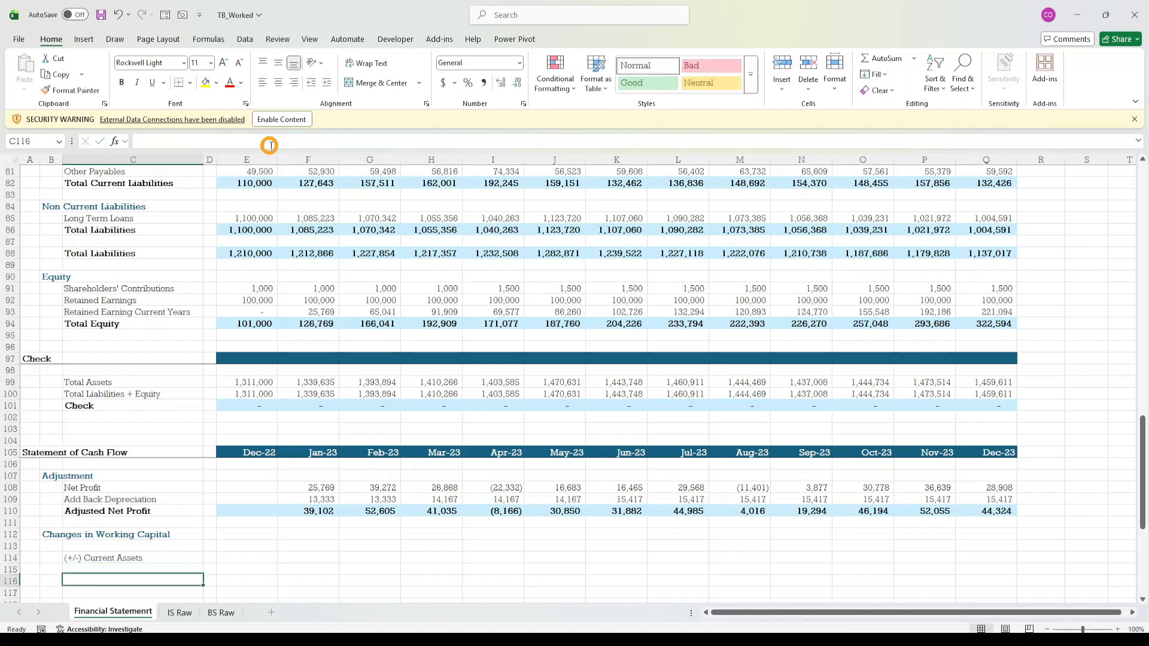
pyautogui.press('Up')
pyautogui.press('Right')
pyautogui.press('Right')
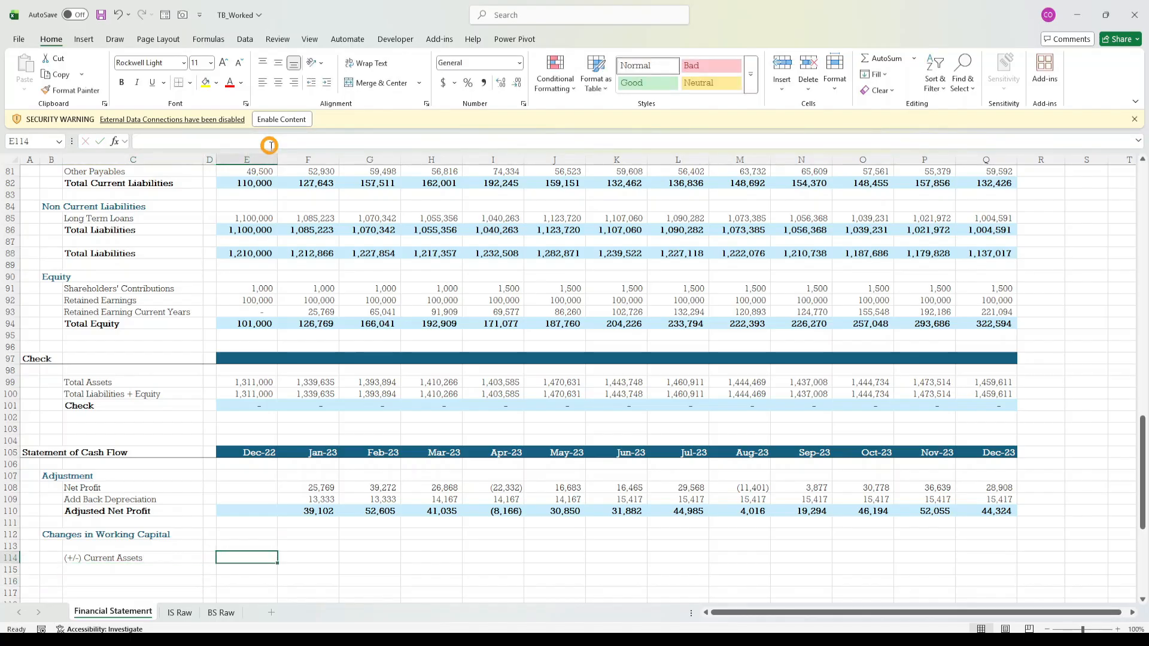
pyautogui.write('=')
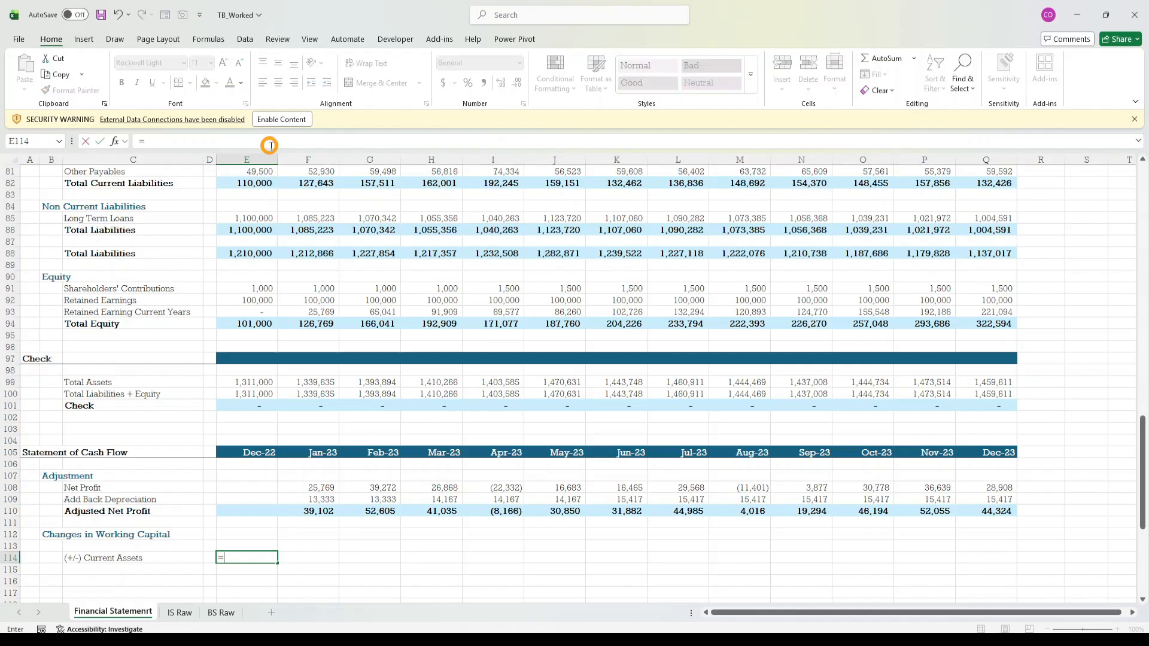
pyautogui.press('Escape')
# - Select the Jan-23 (+/-) Current Assets cell F114 and turn on Focus Cell highlighting of its row and column
pyautogui.press('Right')
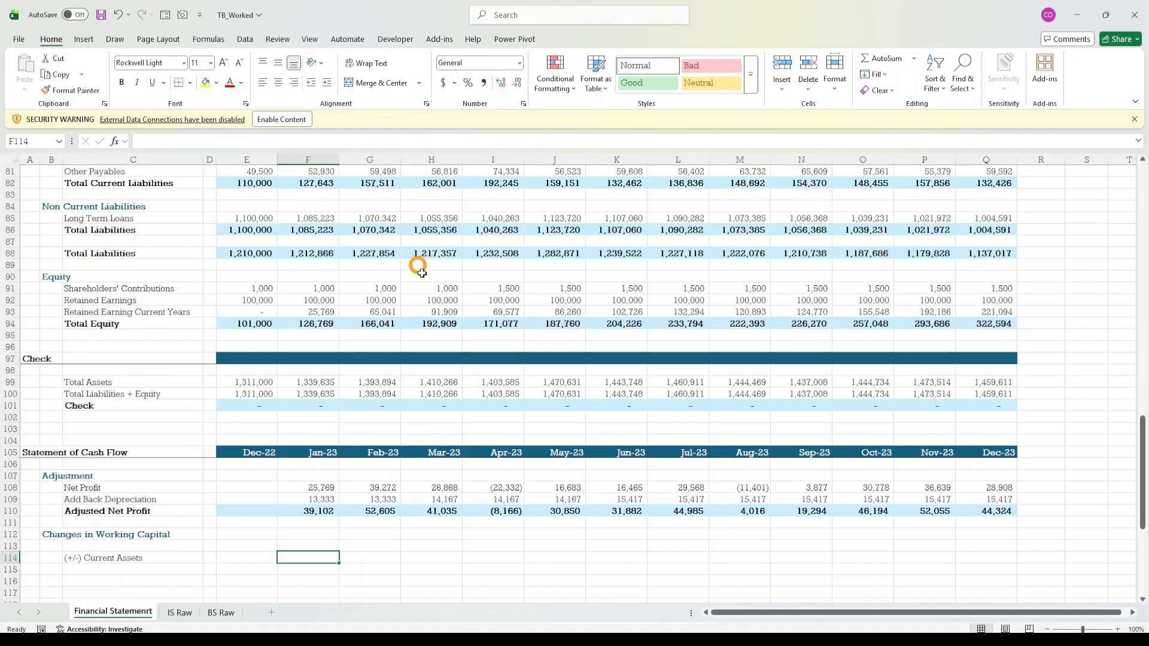
pyautogui.click(308, 39)
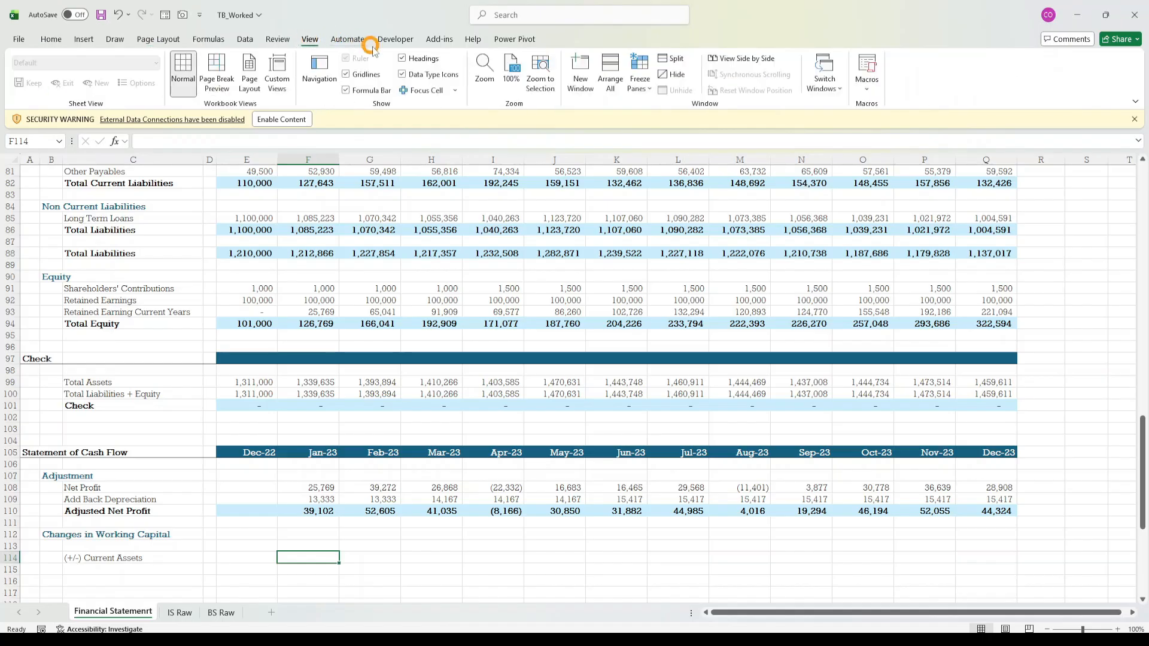
pyautogui.click(419, 91)
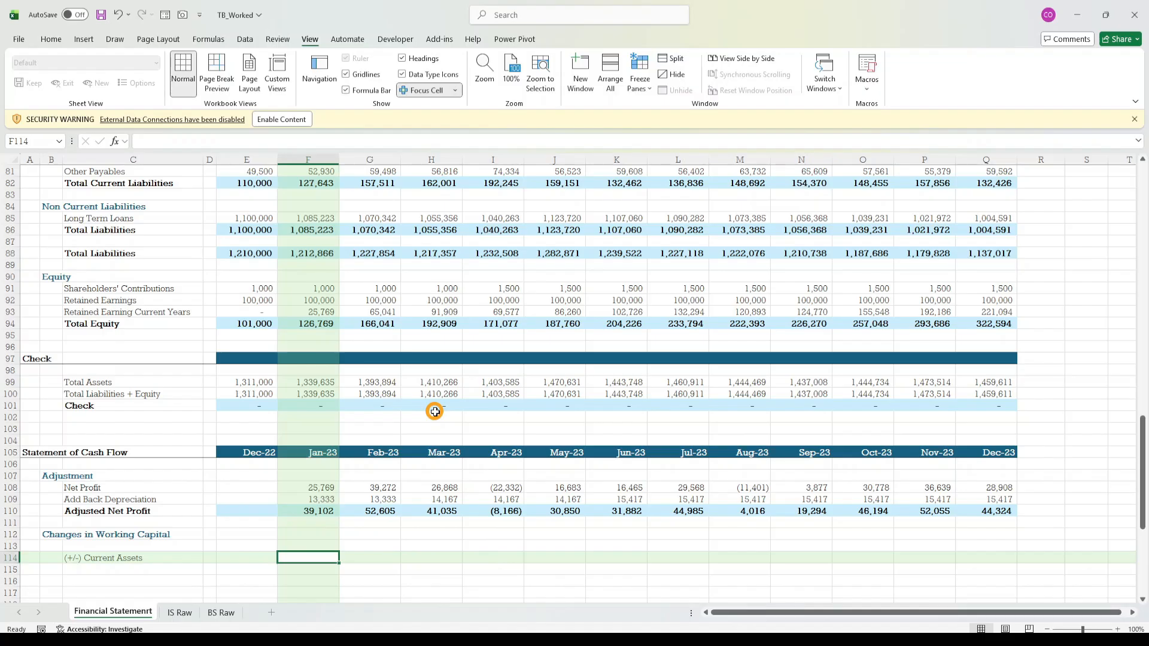
# - Start the Jan-23 (+/-) Current Assets formula in F114 with the sum of Inventory through Other Receivables, =SUM(F71:F73)
pyautogui.write('=')
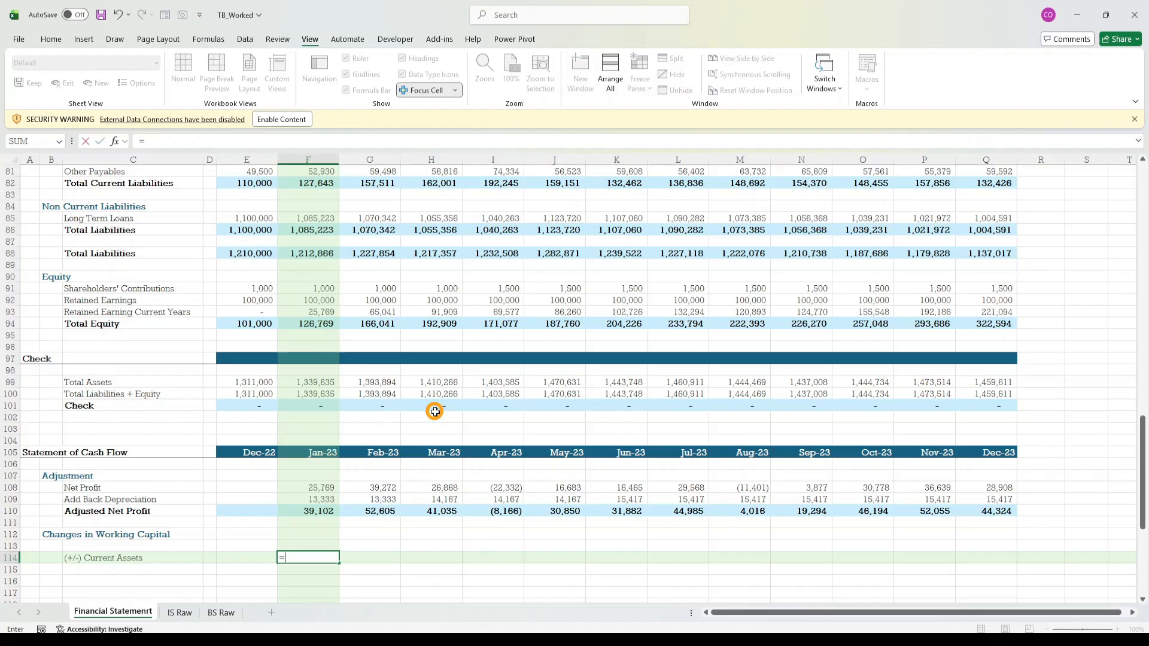
pyautogui.write('sum(')
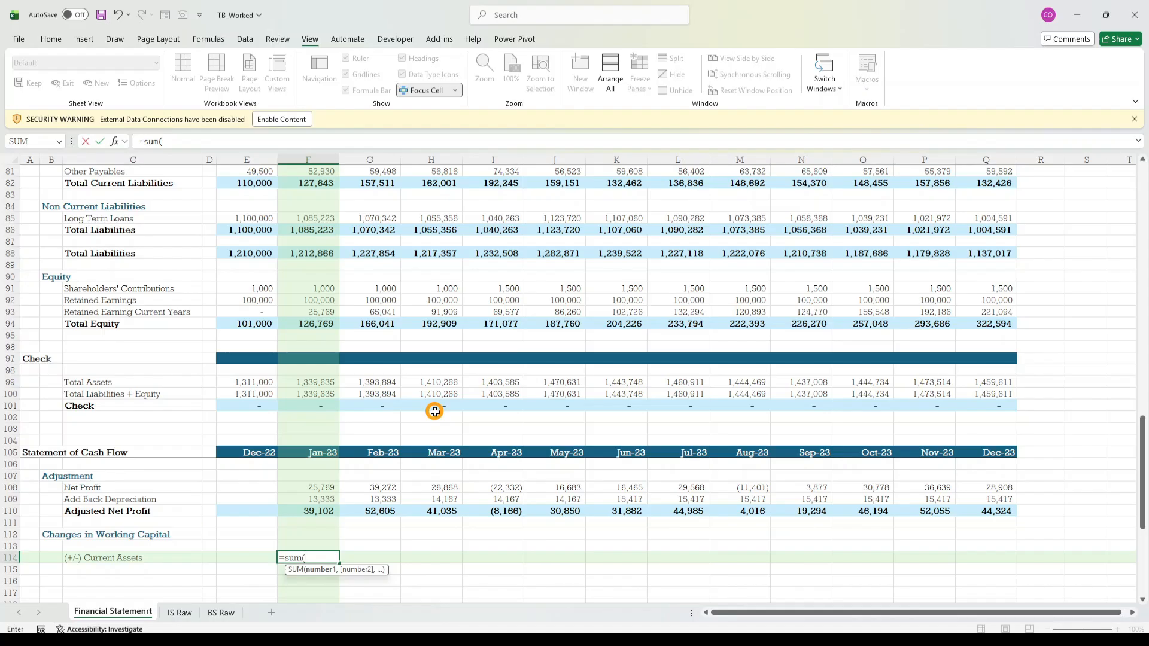
pyautogui.press('Up')
pyautogui.press('Up')
pyautogui.press('Up')
pyautogui.press('Up')
pyautogui.press('Up')
pyautogui.press('Up')
pyautogui.press('Up')
pyautogui.press('Up')
pyautogui.press('Up')
pyautogui.press('Up')
pyautogui.press('Up')
pyautogui.press('Up')
pyautogui.press('Up')
pyautogui.press('Up')
pyautogui.press('Up')
pyautogui.press('Up')
pyautogui.press('Up')
pyautogui.press('Up')
pyautogui.press('Up')
pyautogui.press('Up')
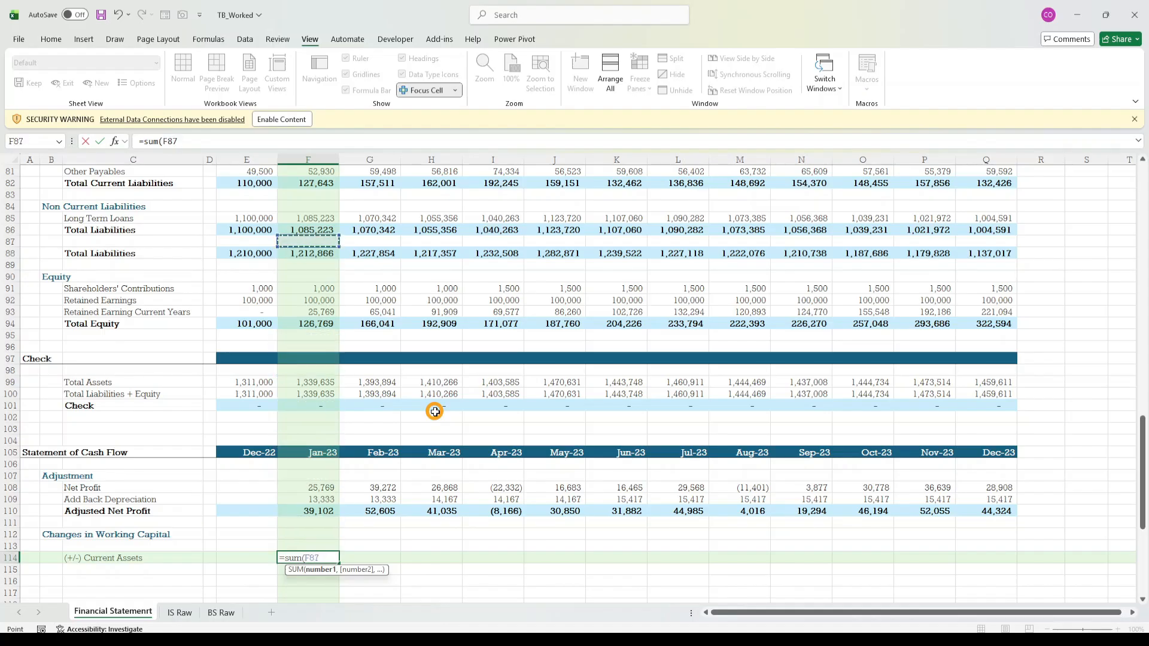
pyautogui.press('Up')
pyautogui.press('Up')
pyautogui.press('Up')
pyautogui.press('Up')
pyautogui.press('Up')
pyautogui.press('Up')
pyautogui.press('Up')
pyautogui.press('Up')
pyautogui.press('Up')
pyautogui.press('Up')
pyautogui.press('Up')
pyautogui.press('Up')
pyautogui.press('Up')
pyautogui.press('Up')
pyautogui.press('Up')
pyautogui.press('Up')
pyautogui.press('Up')
pyautogui.press('Up')
pyautogui.press('Up')
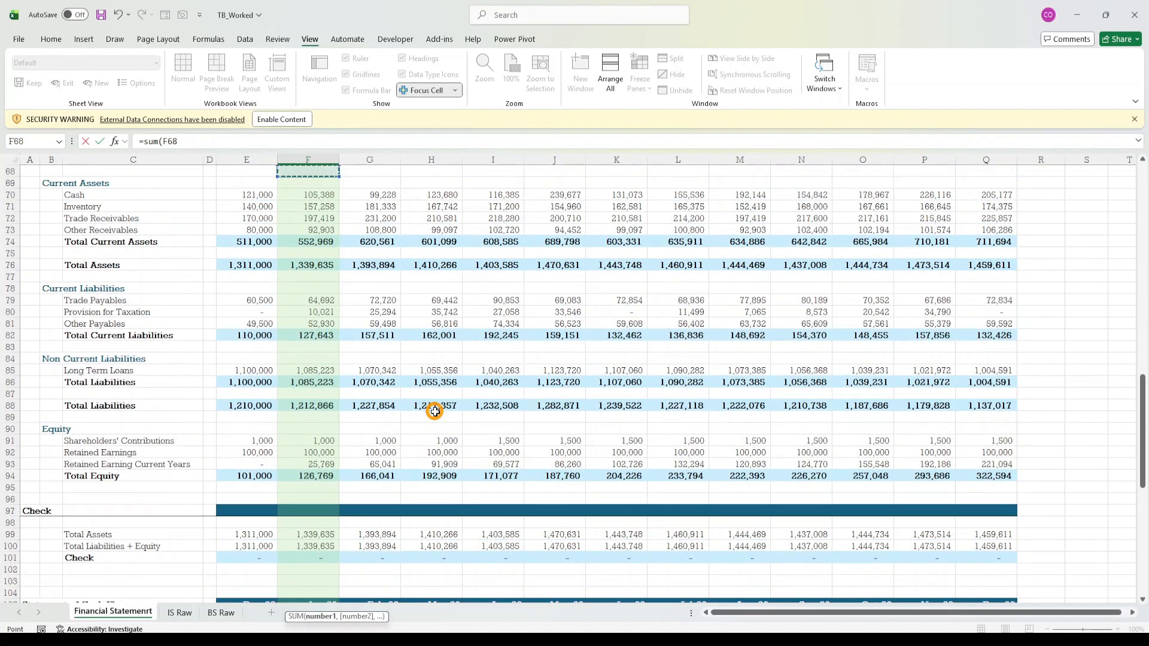
pyautogui.press('Up')
pyautogui.press('Up')
pyautogui.press('Up')
pyautogui.press('Down')
pyautogui.press('Down')
pyautogui.press('Down')
pyautogui.press('Down')
pyautogui.press('Down')
pyautogui.press('Down')
pyautogui.press('Down')
pyautogui.press('Down')
pyautogui.press('Down')
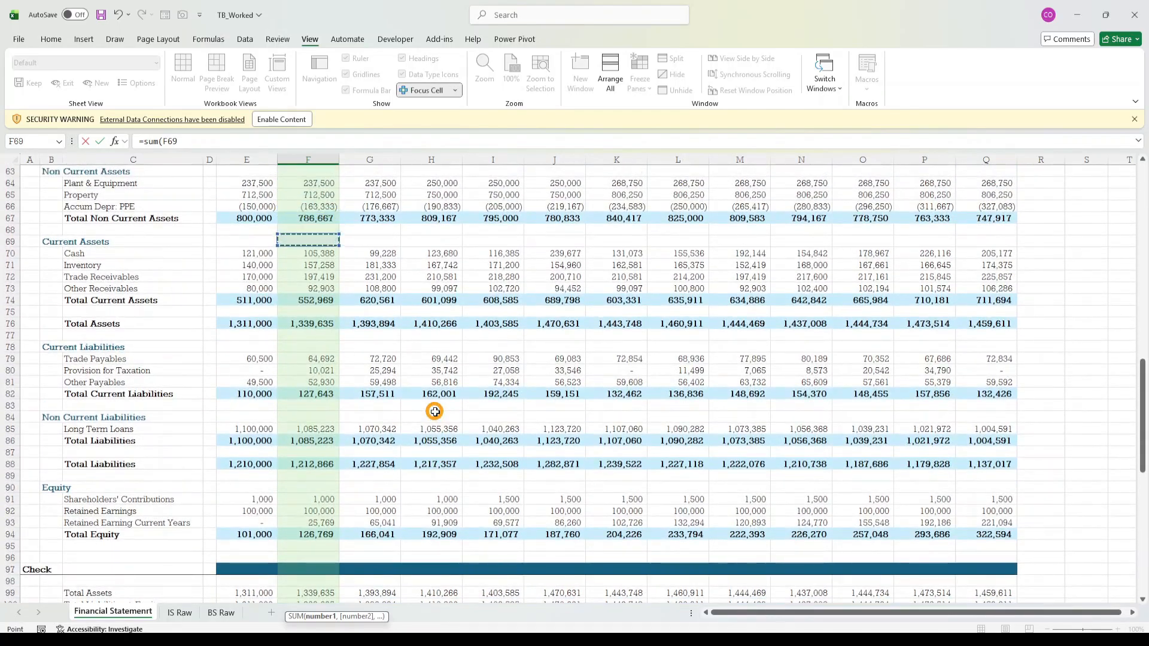
pyautogui.press('Up')
pyautogui.press('Up')
pyautogui.press('Up')
pyautogui.press('Down')
pyautogui.press('Down')
pyautogui.press('Down')
pyautogui.press('Down')
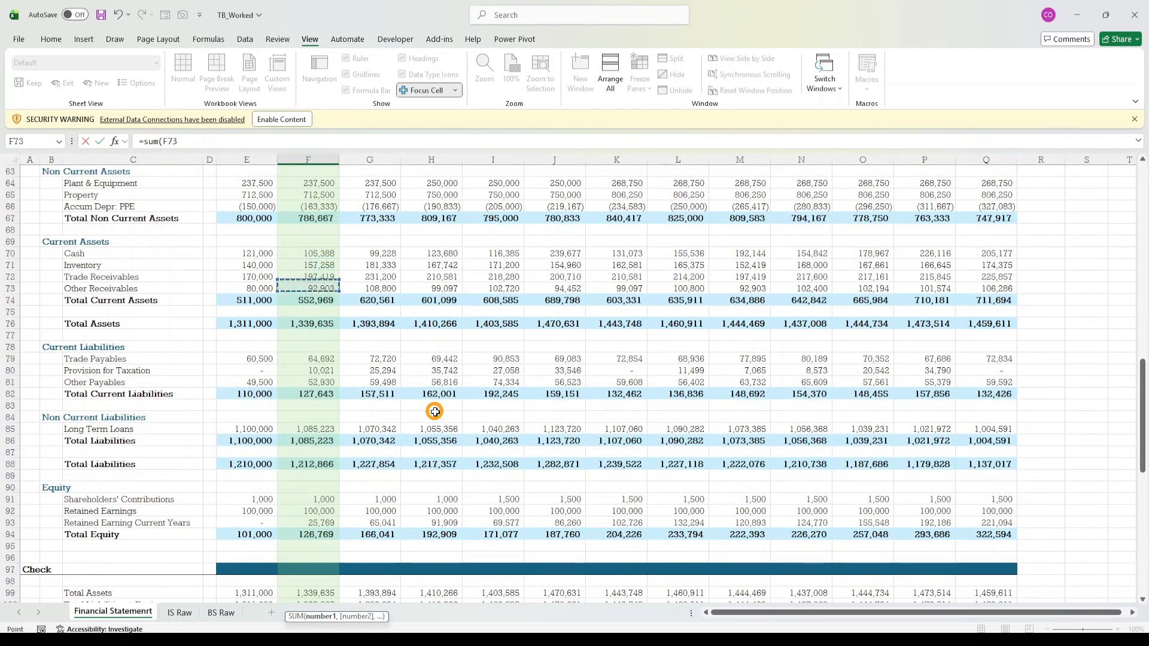
pyautogui.press('Down')
pyautogui.press('Down')
pyautogui.press('Down')
pyautogui.press('Up')
pyautogui.press('Up')
pyautogui.press('Up')
pyautogui.press('Up')
pyautogui.press('Up')
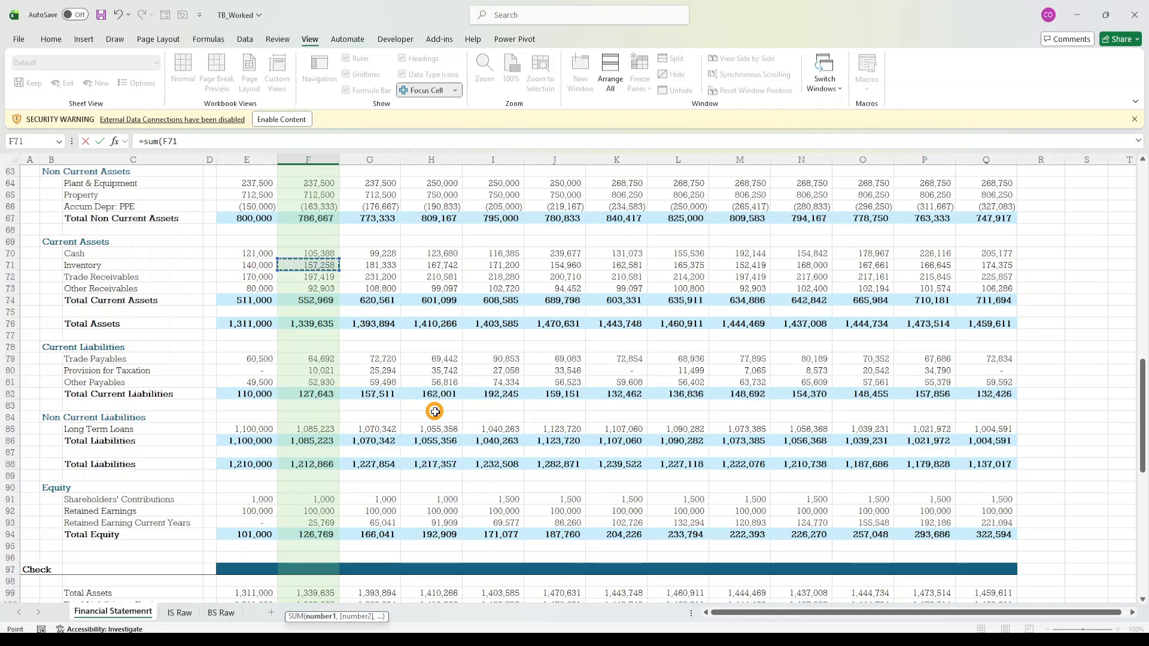
pyautogui.press('Up')
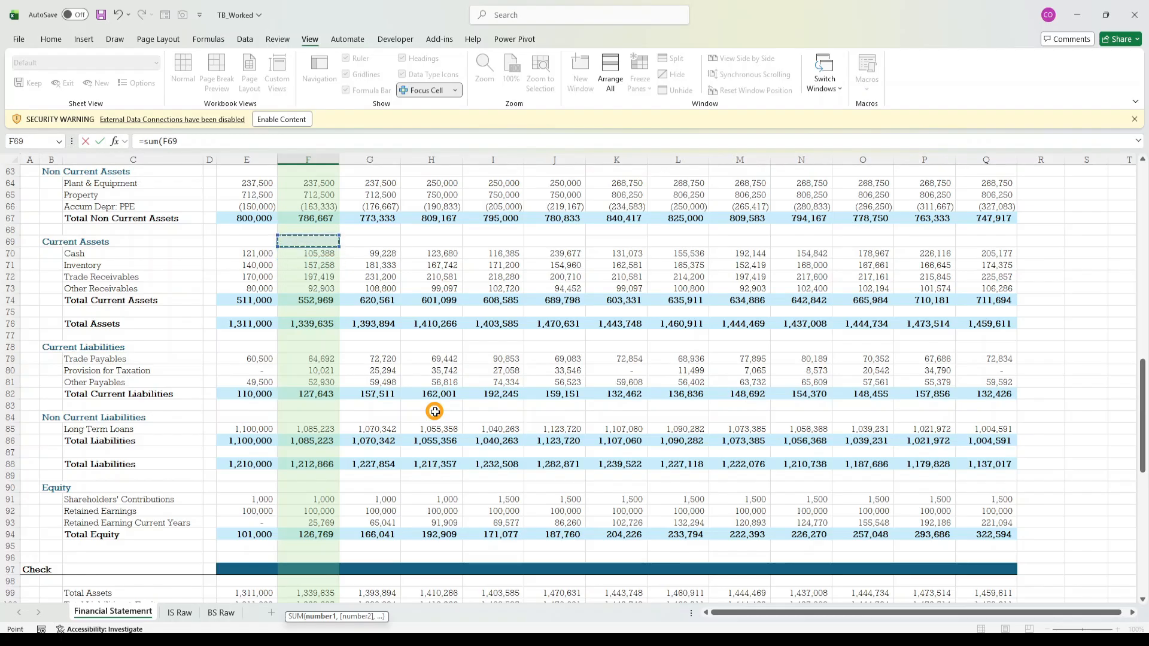
pyautogui.press('Down')
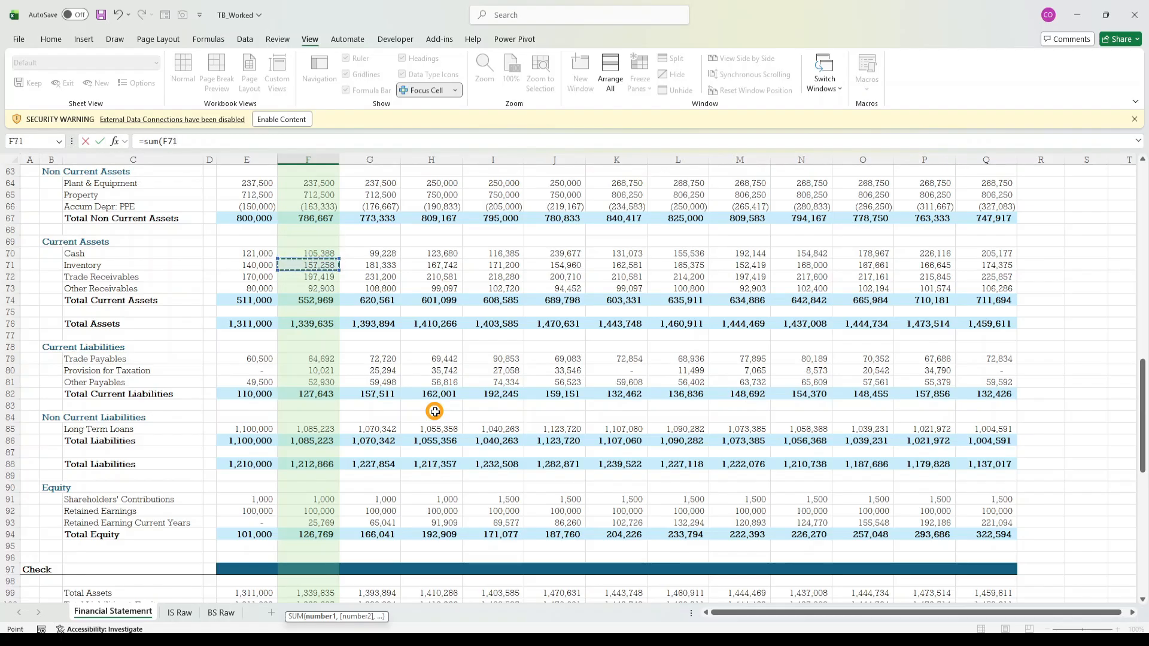
pyautogui.hotkey('shift', 'Down')
pyautogui.hotkey('shift', 'Down')
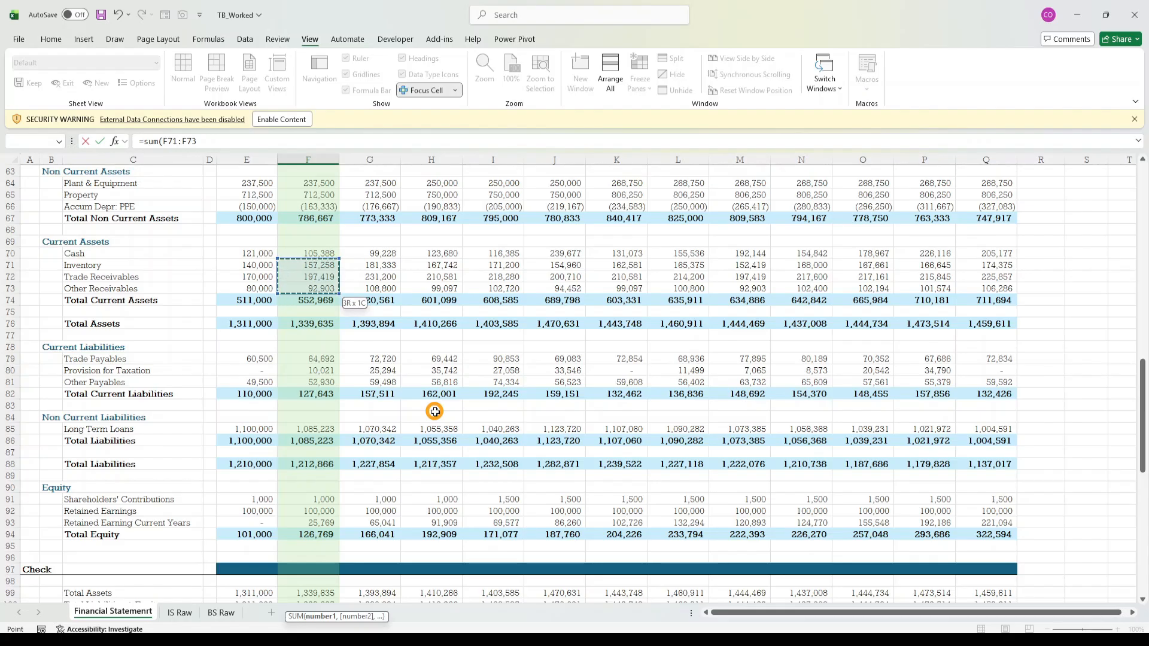
pyautogui.write(')')
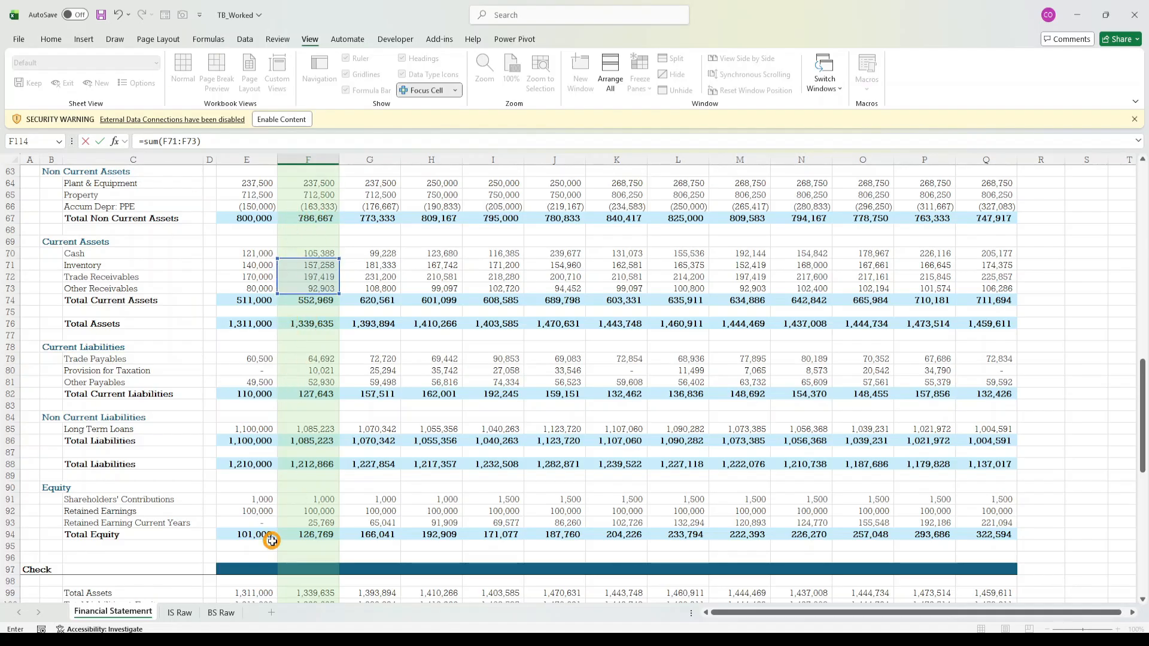
# - Complete the F114 formula by subtracting the Dec-22 Inventory through Other Receivables sum, -SUM(E71:E73)
pyautogui.click(211, 140)
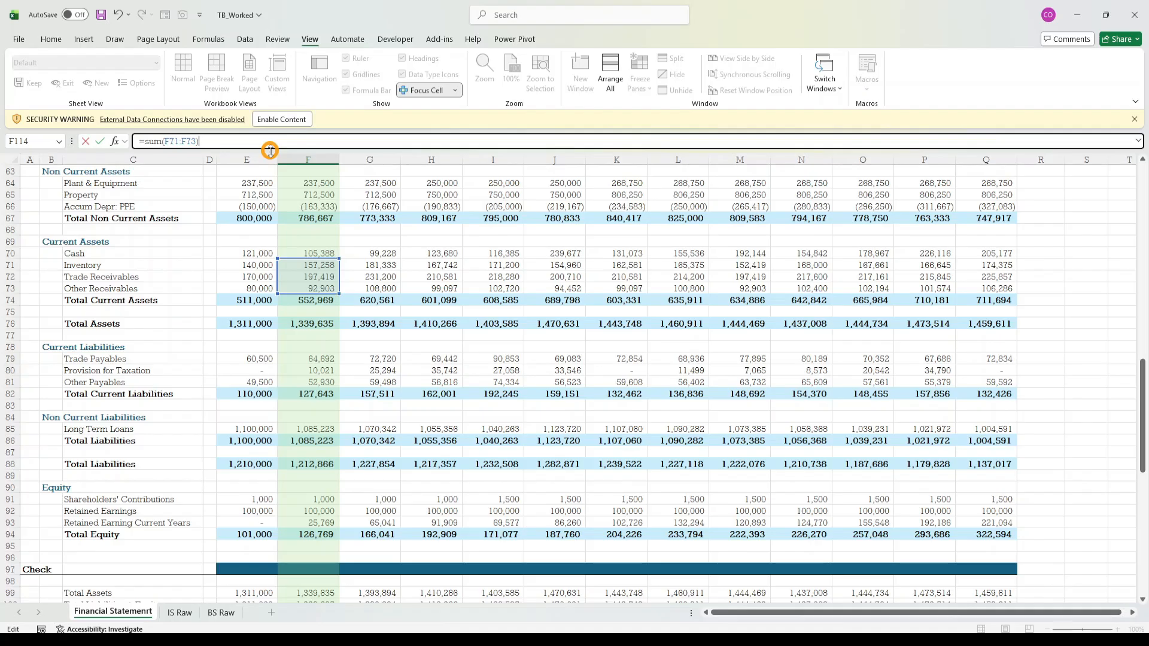
pyautogui.write('-Sum(')
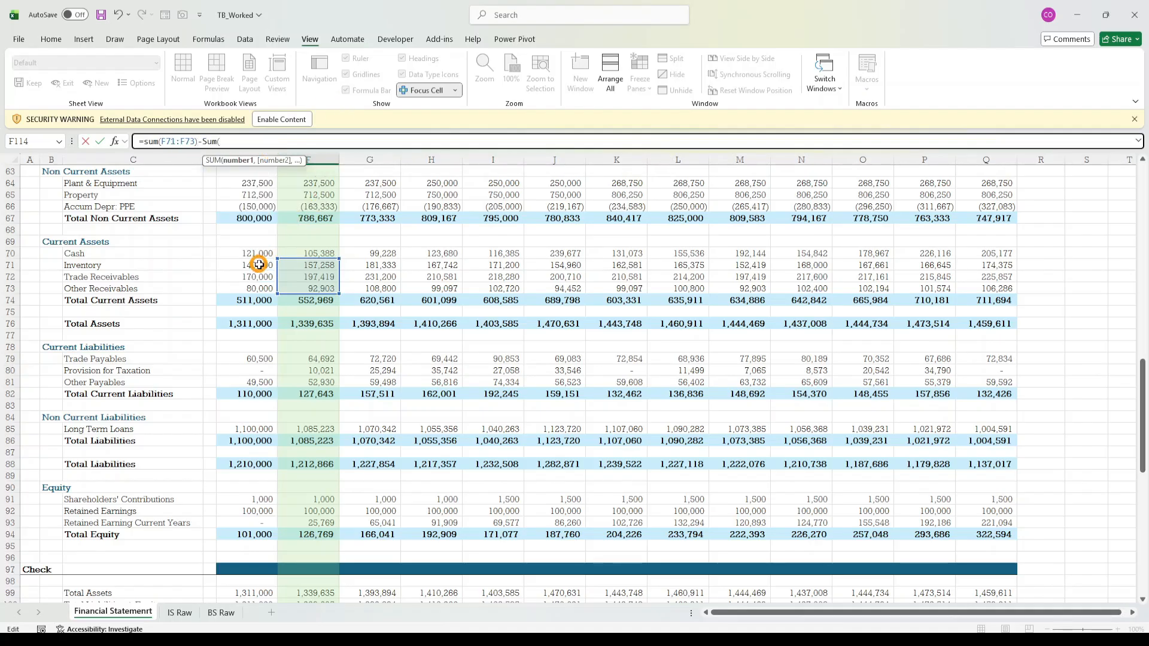
pyautogui.moveTo(260, 265); pyautogui.dragTo(262, 293)
pyautogui.write(')')
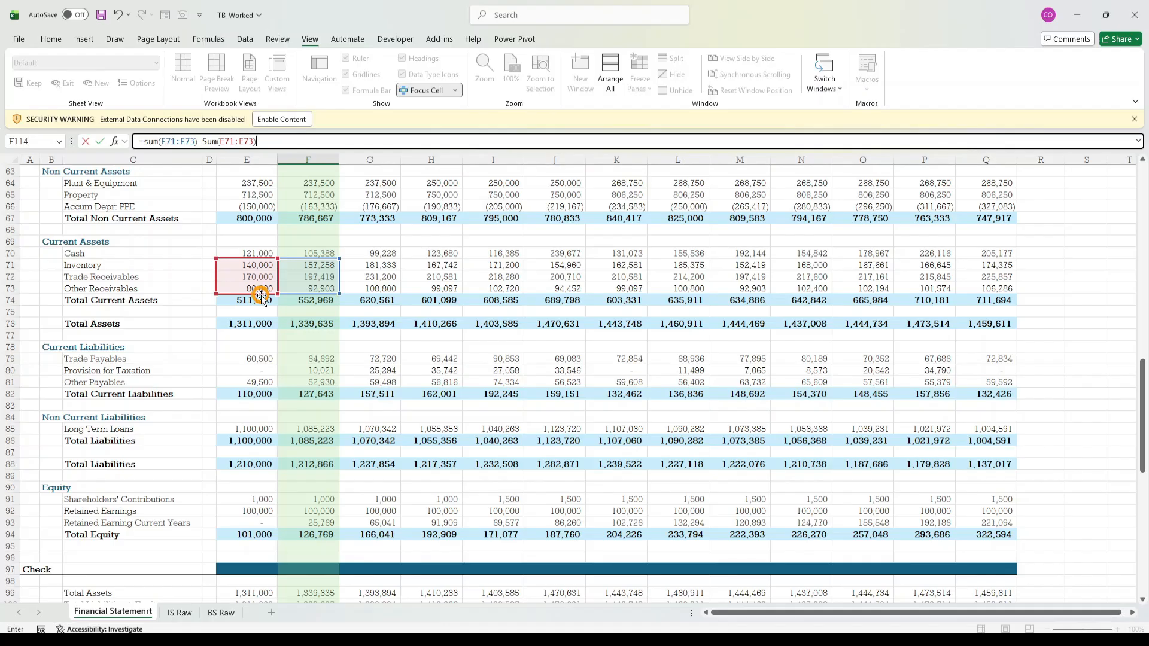
pyautogui.hotkey('ctrl', 'Return')
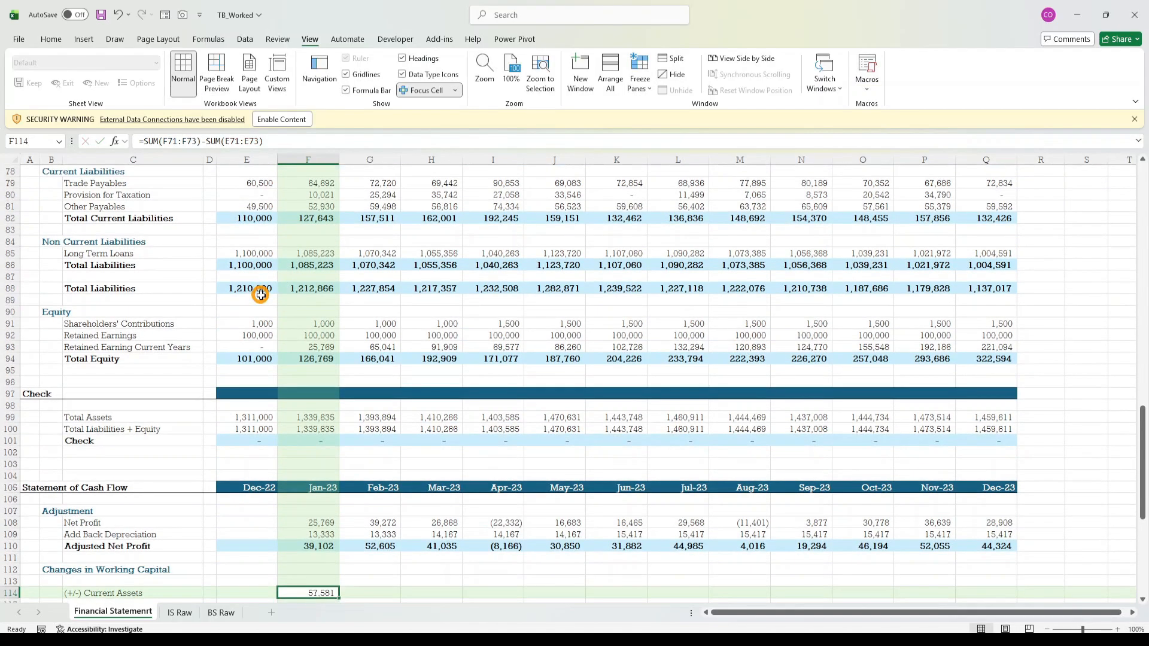
pyautogui.scroll(-2, 261, 294)
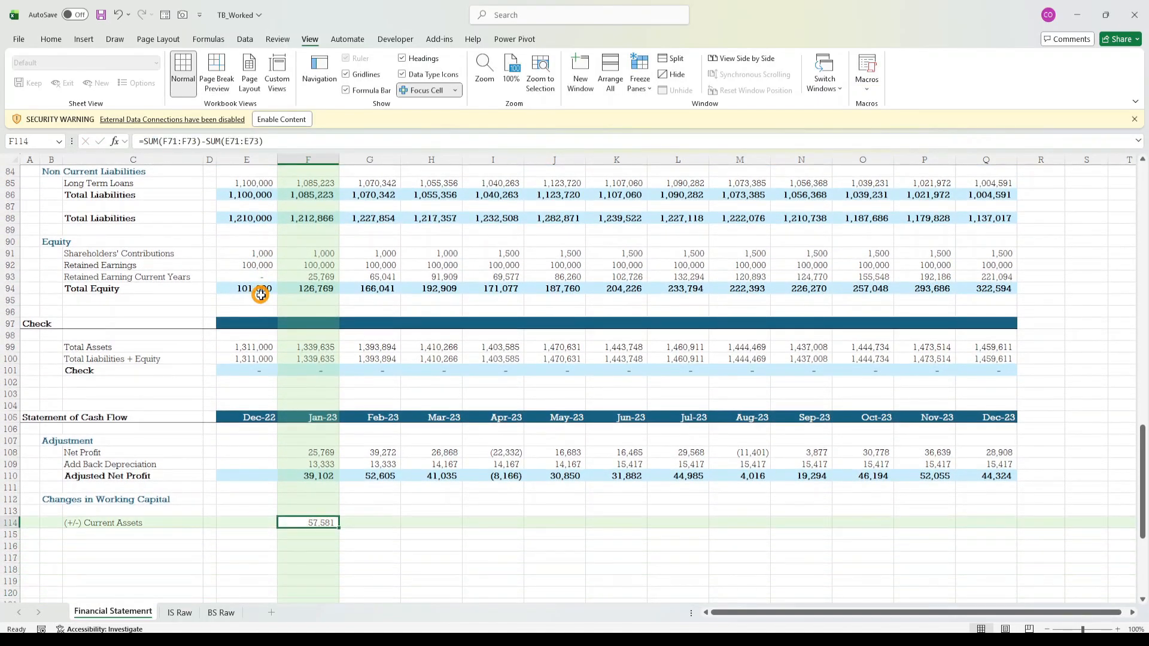
pyautogui.press('Right')
pyautogui.press('Left')
pyautogui.press('Left')
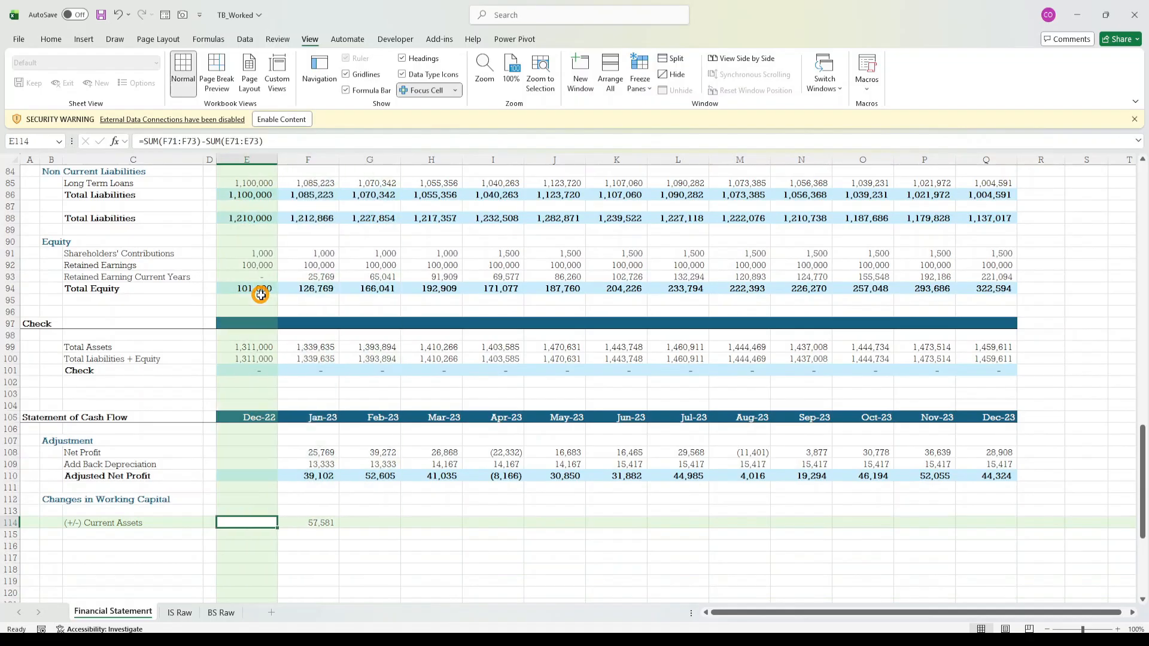
pyautogui.press('Right')
pyautogui.press('Right')
pyautogui.press('Left')
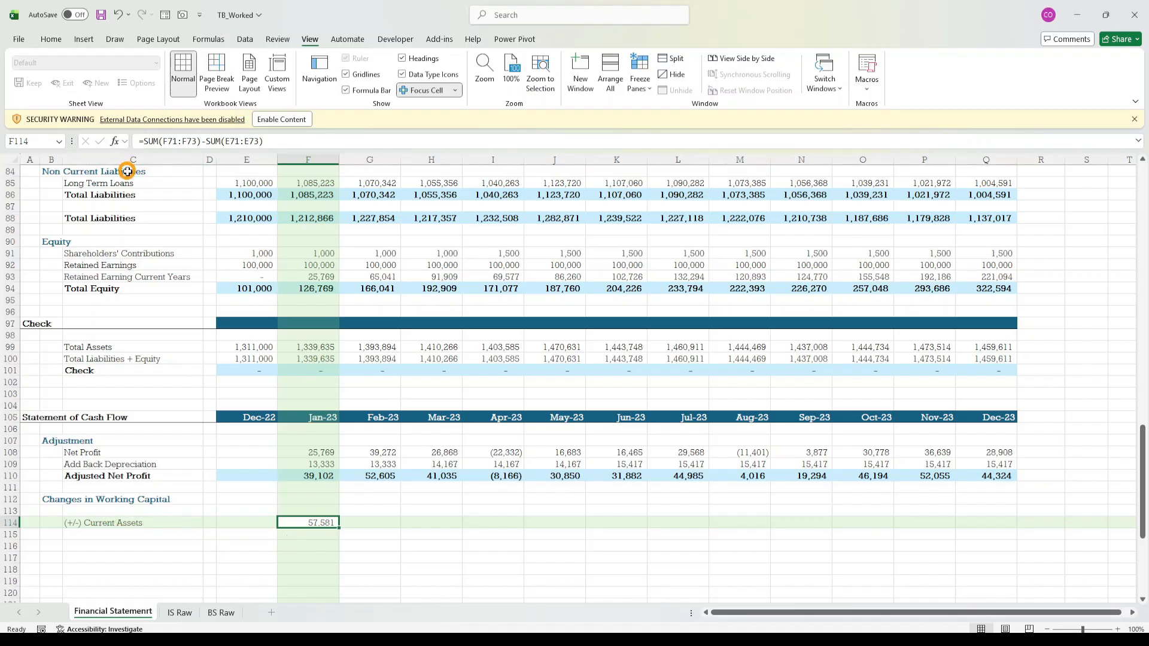
# - Reverse the sign of the Jan-23 (+/-) Current Assets formula so F114 reads =-(SUM(F71:F73)-SUM(E71:E73))
pyautogui.click(146, 141)
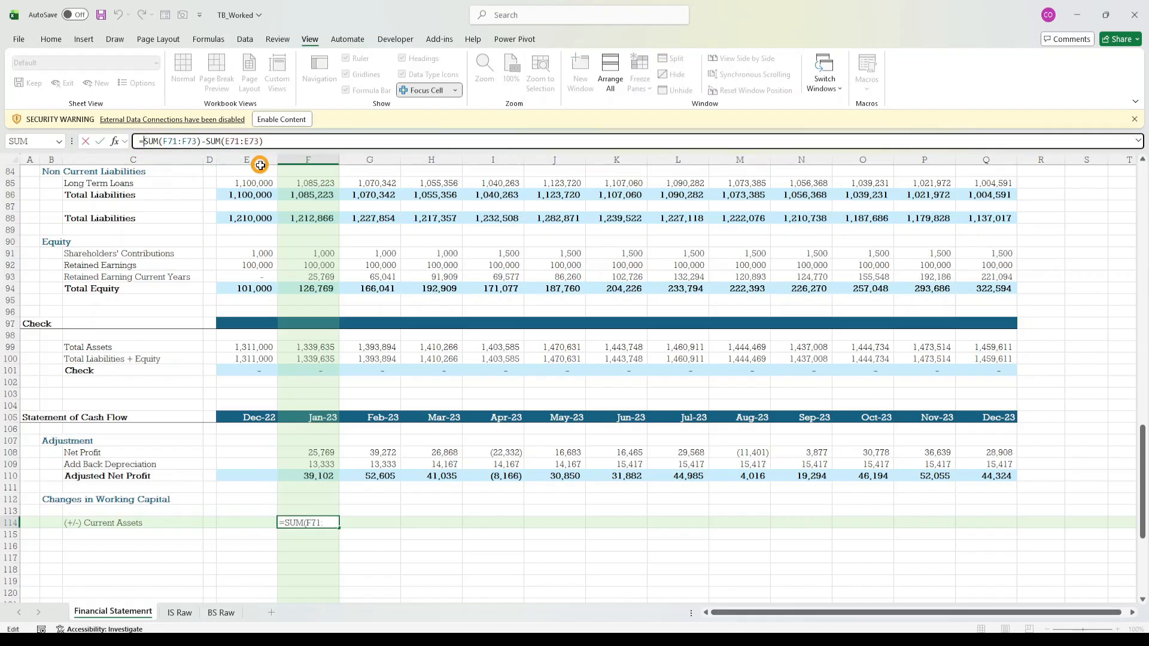
pyautogui.write('-(')
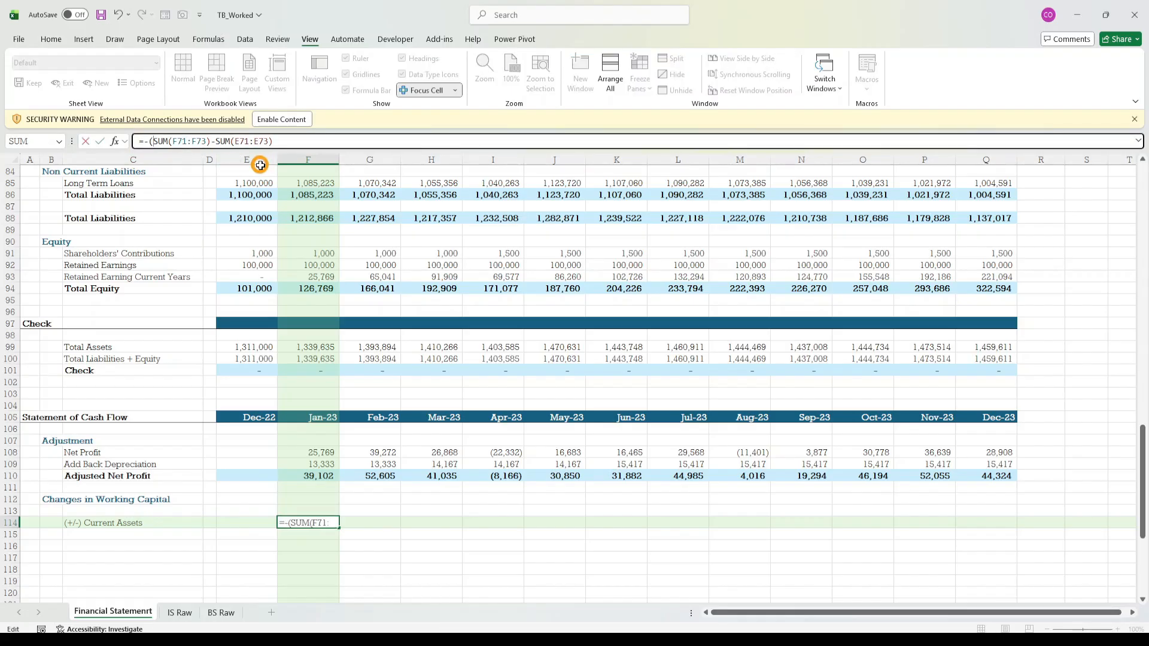
pyautogui.click(297, 146)
pyautogui.write(')')
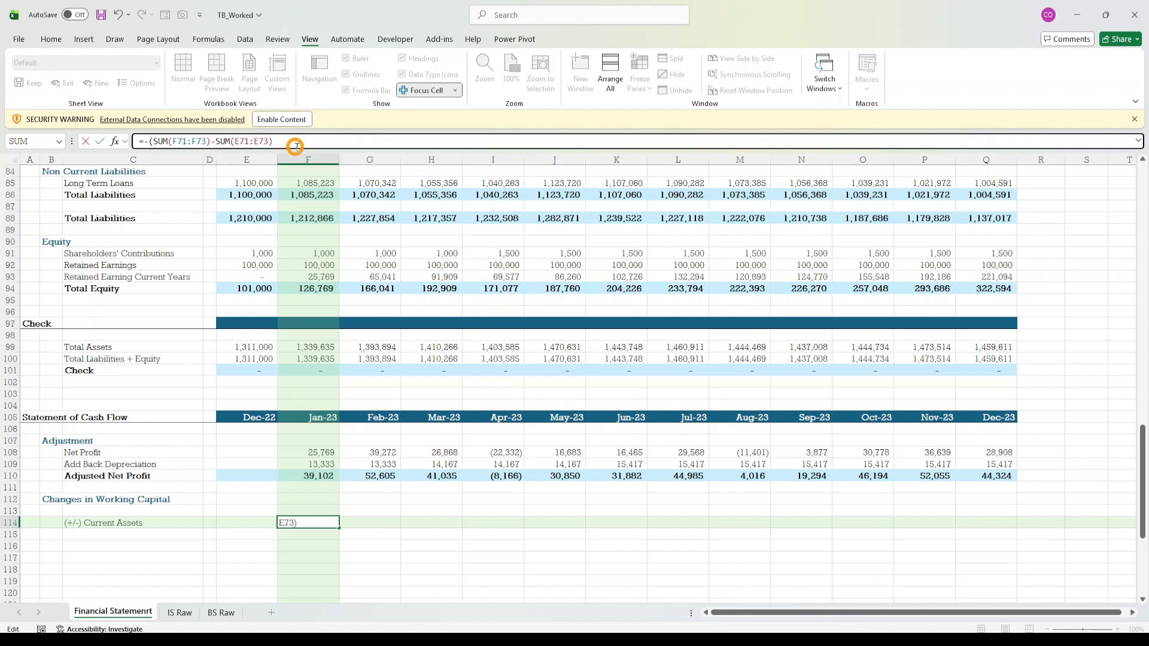
pyautogui.write(')')
pyautogui.hotkey('ctrl', 'Return')
# - Fill the (+/-) Current Assets formula from F114 across to Dec-23 in Q114
pyautogui.hotkey('shift', 'Right')
pyautogui.hotkey('shift', 'Right')
pyautogui.hotkey('shift', 'Right')
pyautogui.hotkey('shift', 'Right')
pyautogui.hotkey('shift', 'Right')
pyautogui.hotkey('shift', 'Right')
pyautogui.hotkey('shift', 'Right')
pyautogui.hotkey('shift', 'Right')
pyautogui.hotkey('shift', 'Right')
pyautogui.hotkey('shift', 'Right')
pyautogui.hotkey('shift', 'Right')
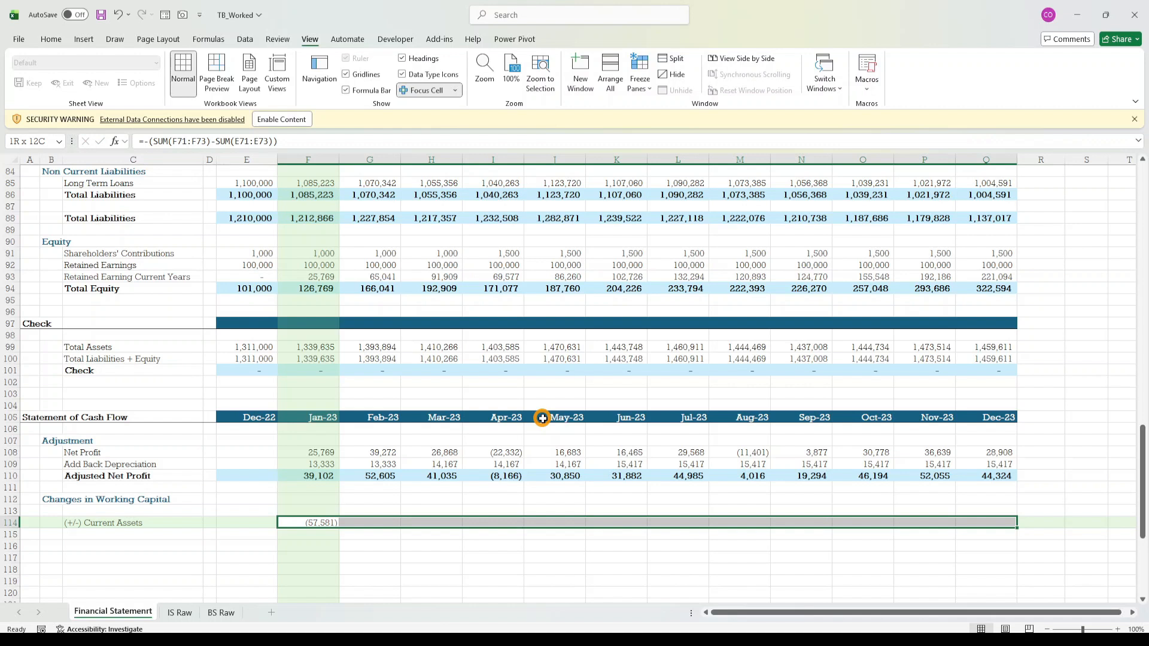
pyautogui.hotkey('ctrl', 'r')
# - Copy the "(+/-) Current Assets" label from C114 down into C115
pyautogui.press('Down')
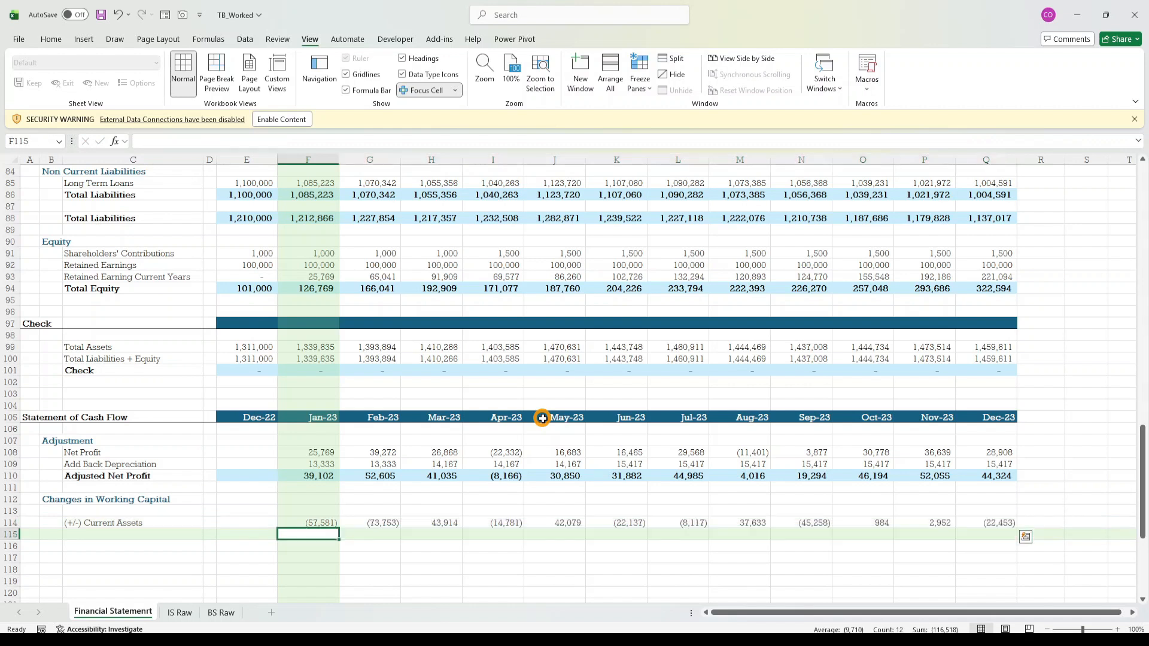
pyautogui.press('Left')
pyautogui.press('Left')
pyautogui.press('Left')
pyautogui.press('Left')
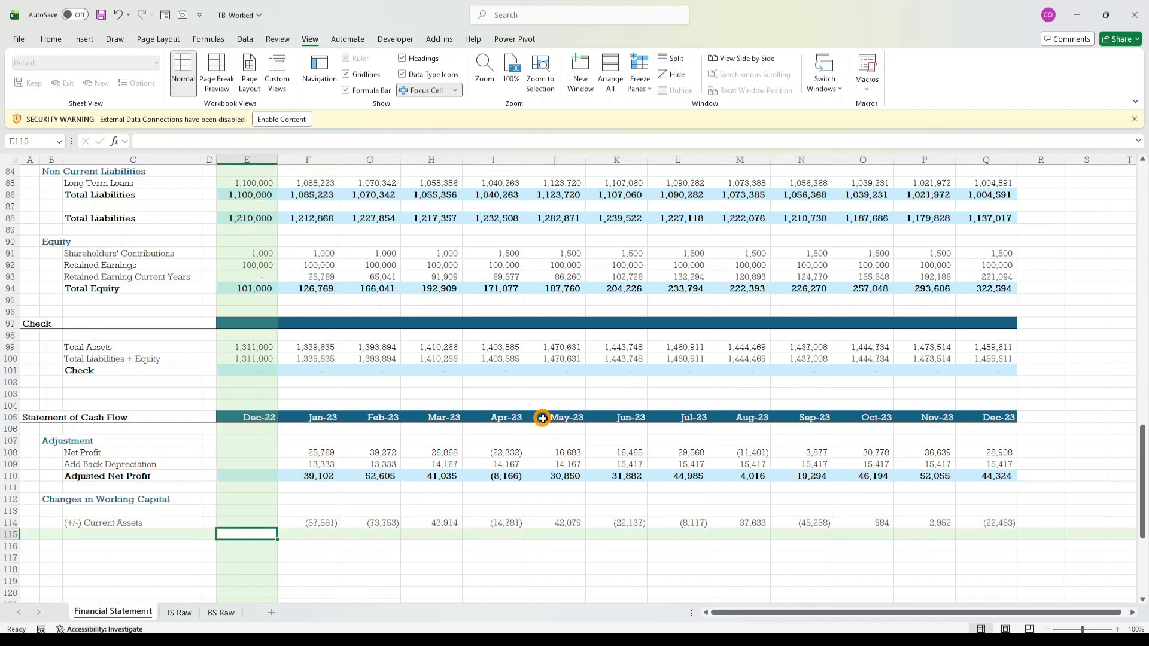
pyautogui.press('Right')
pyautogui.press('Up')
pyautogui.hotkey('shift', 'Down')
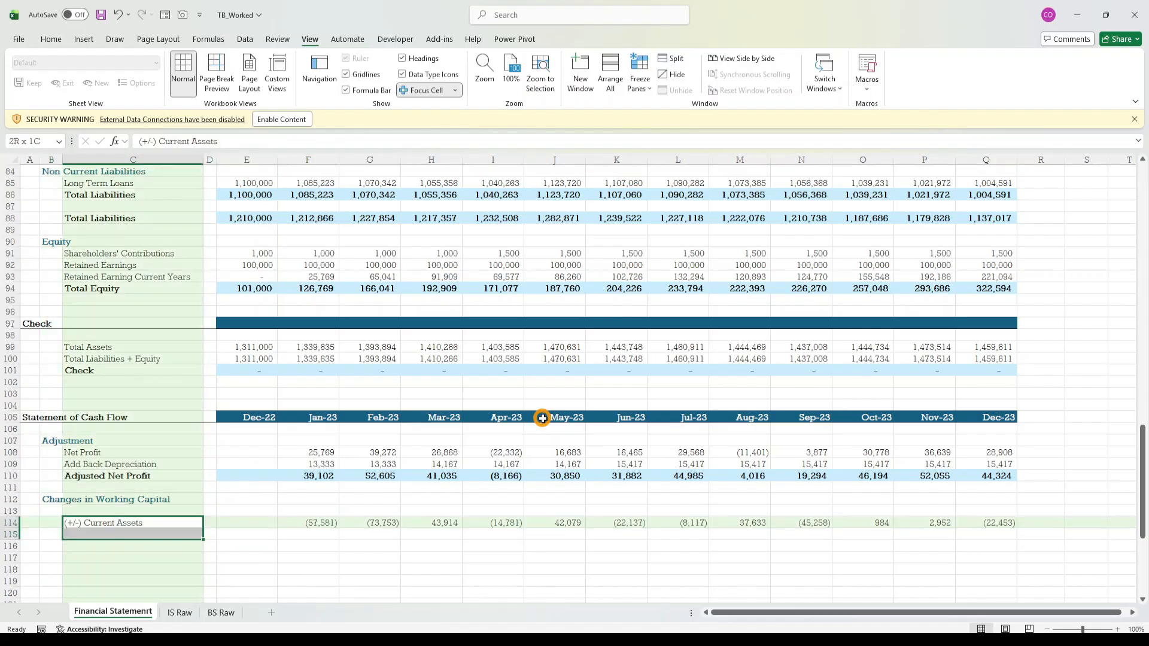
pyautogui.hotkey('ctrl', 'd')
pyautogui.press('Down')
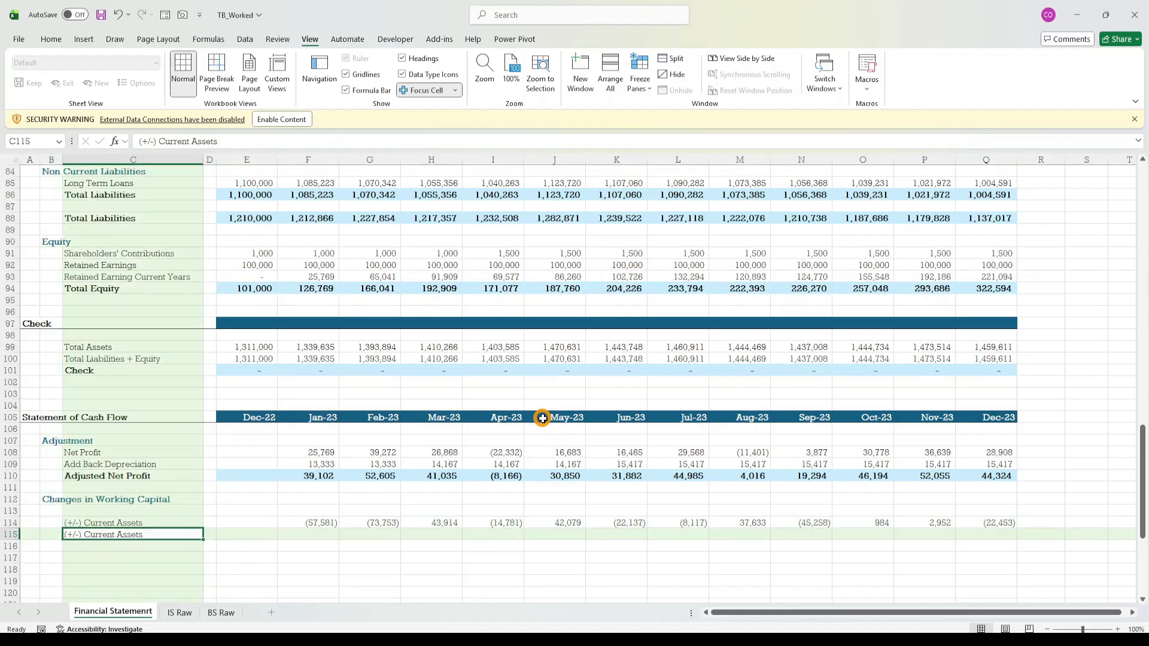
# - Change the copied label in C115 to "(+/-) Current Liabilities"
pyautogui.click(233, 141)
pyautogui.press('BackSpace')
pyautogui.press('BackSpace')
pyautogui.press('BackSpace')
pyautogui.press('BackSpace')
pyautogui.press('BackSpace')
pyautogui.press('BackSpace')
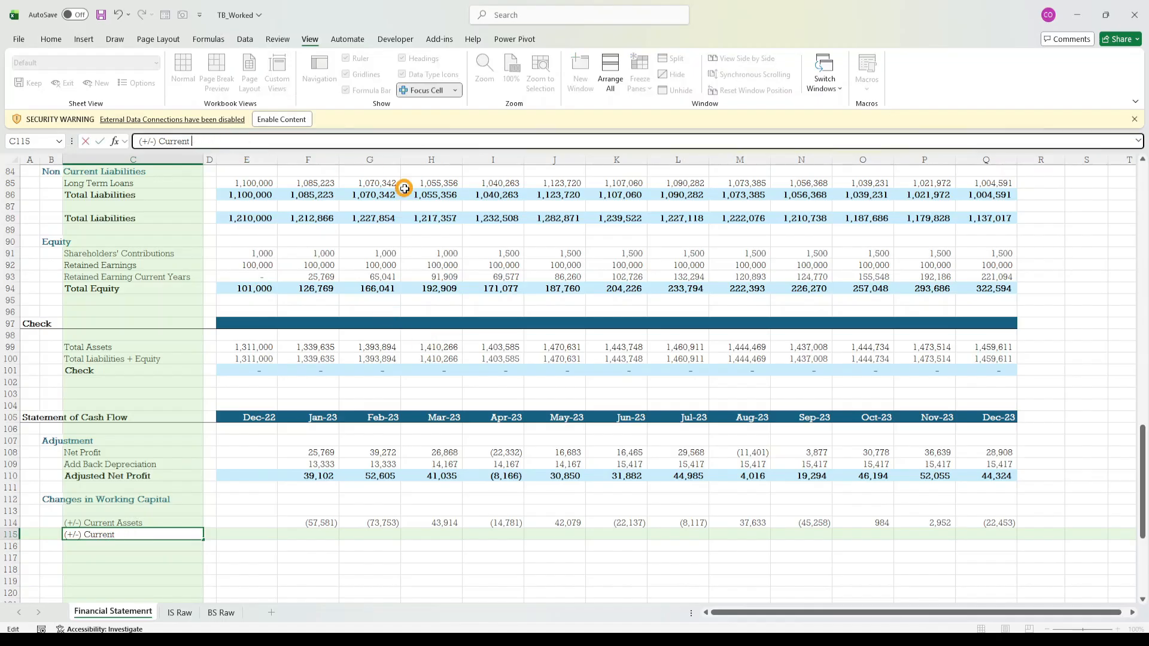
pyautogui.write('Liabilities')
pyautogui.hotkey('ctrl', 'Return')
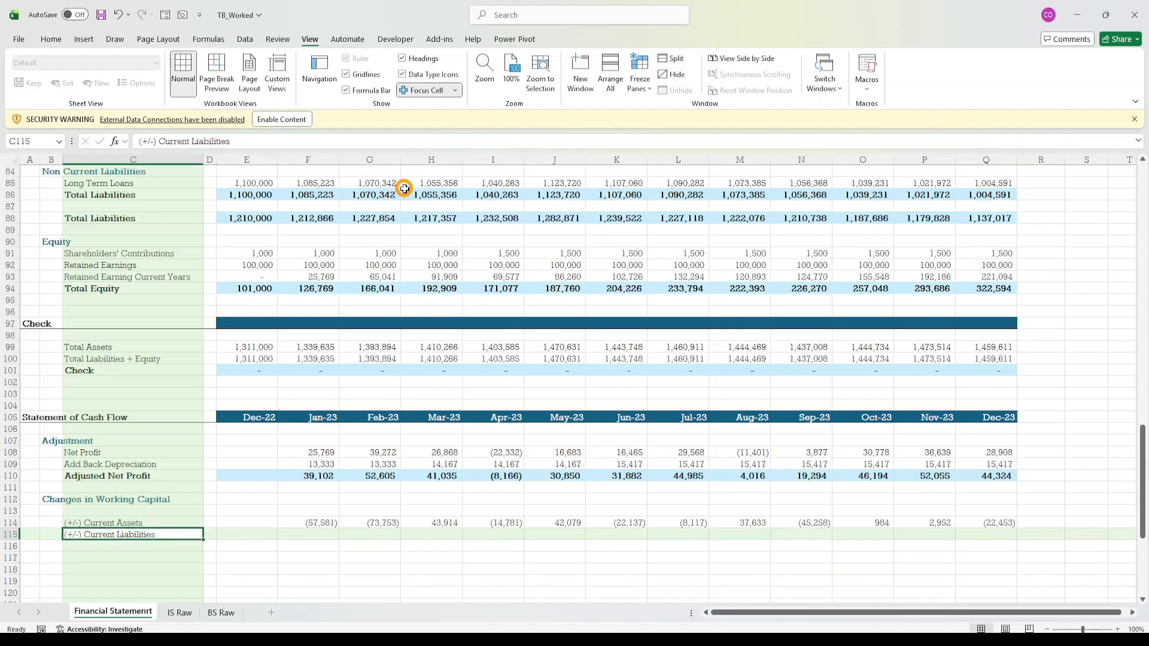
# - Enter the Jan-23 (+/-) Current Liabilities formula =SUM(F79:F81)-SUM(E79:E81) in F115
pyautogui.press('Right')
pyautogui.press('Right')
pyautogui.press('Right')
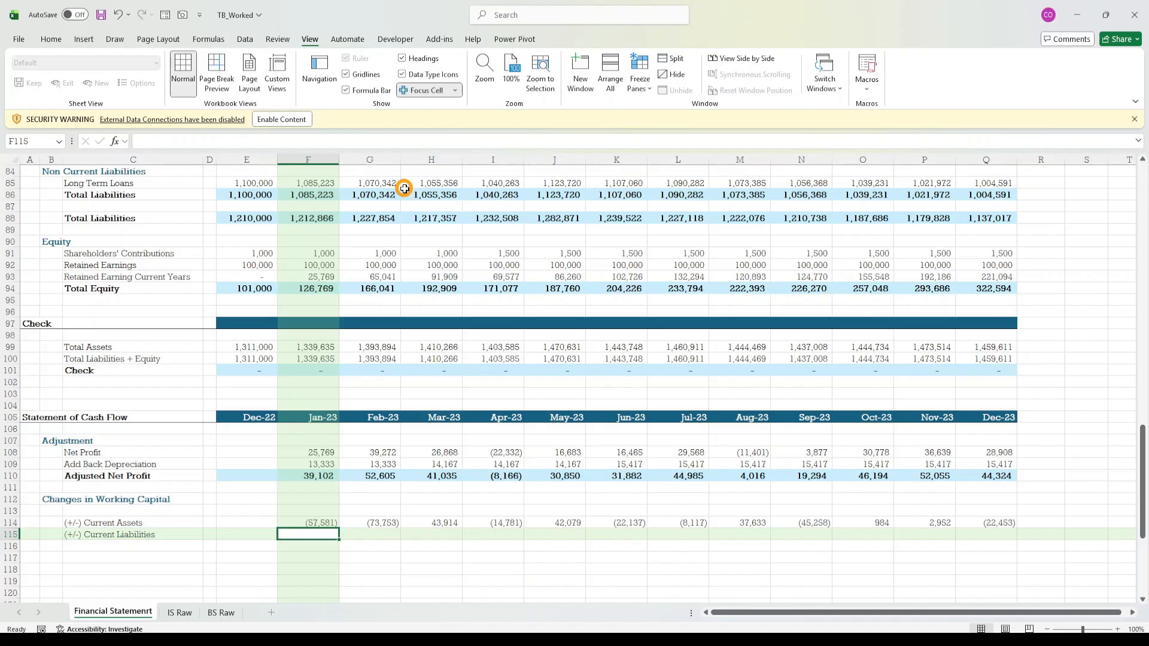
pyautogui.write('=Sum(')
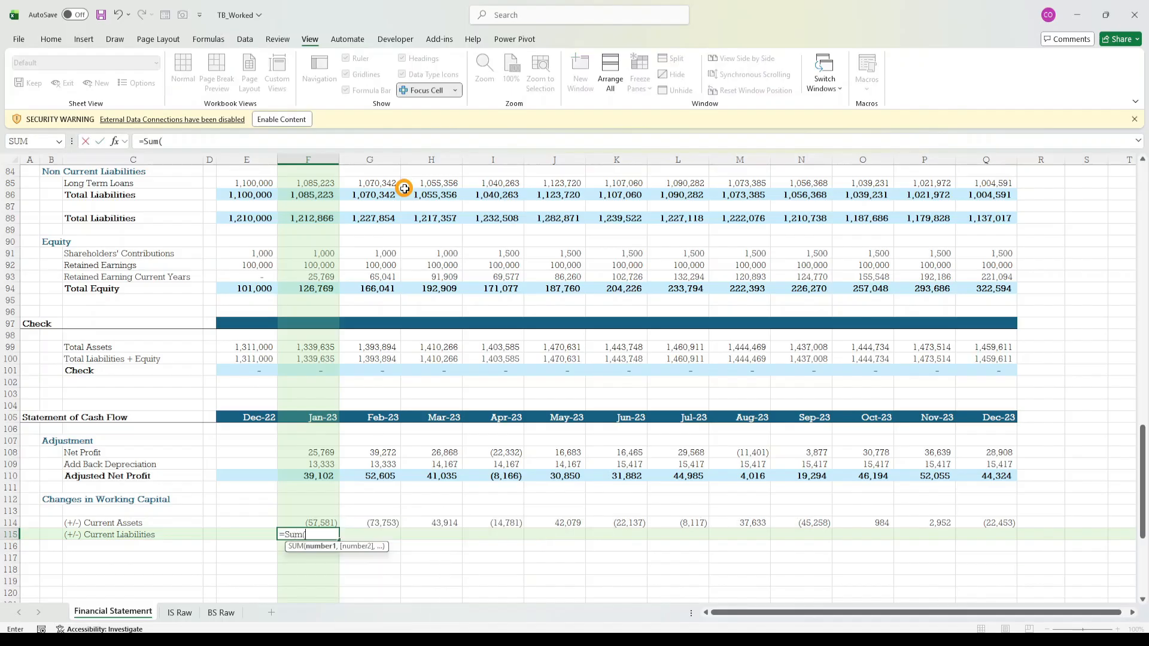
pyautogui.press('Up')
pyautogui.press('Up')
pyautogui.press('Up')
pyautogui.press('Up')
pyautogui.press('Up')
pyautogui.press('Up')
pyautogui.press('Up')
pyautogui.press('Up')
pyautogui.press('Up')
pyautogui.press('Up')
pyautogui.press('Up')
pyautogui.press('Up')
pyautogui.press('Up')
pyautogui.press('Up')
pyautogui.press('Up')
pyautogui.press('Up')
pyautogui.press('Up')
pyautogui.press('Up')
pyautogui.press('Up')
pyautogui.press('Up')
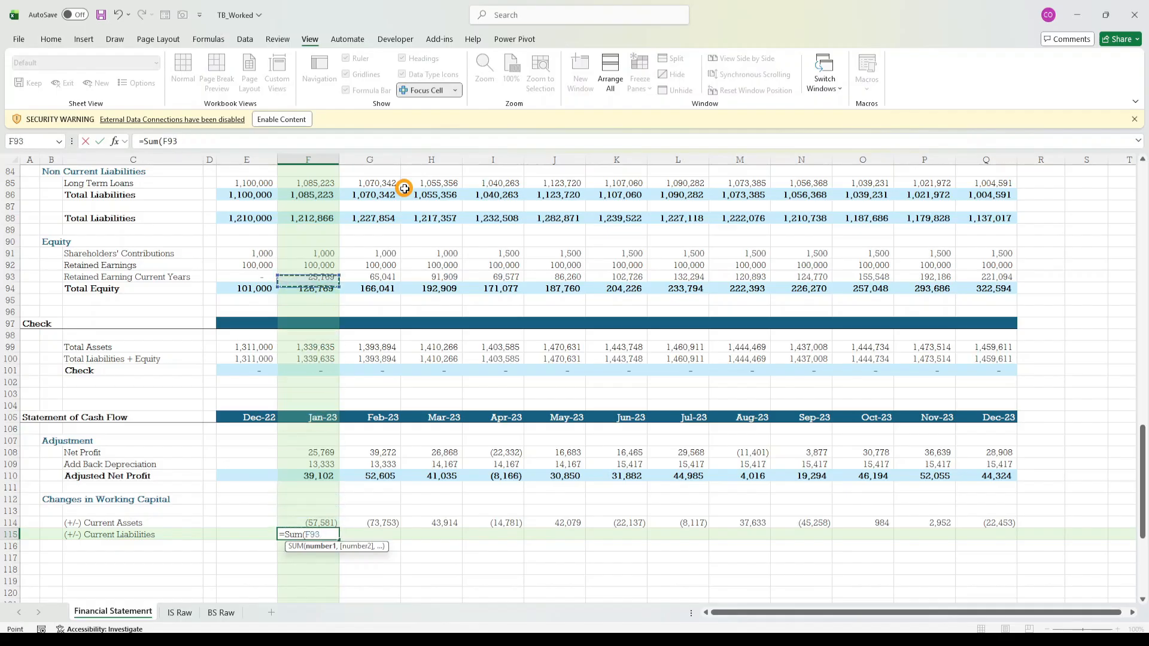
pyautogui.press('Up')
pyautogui.press('Up')
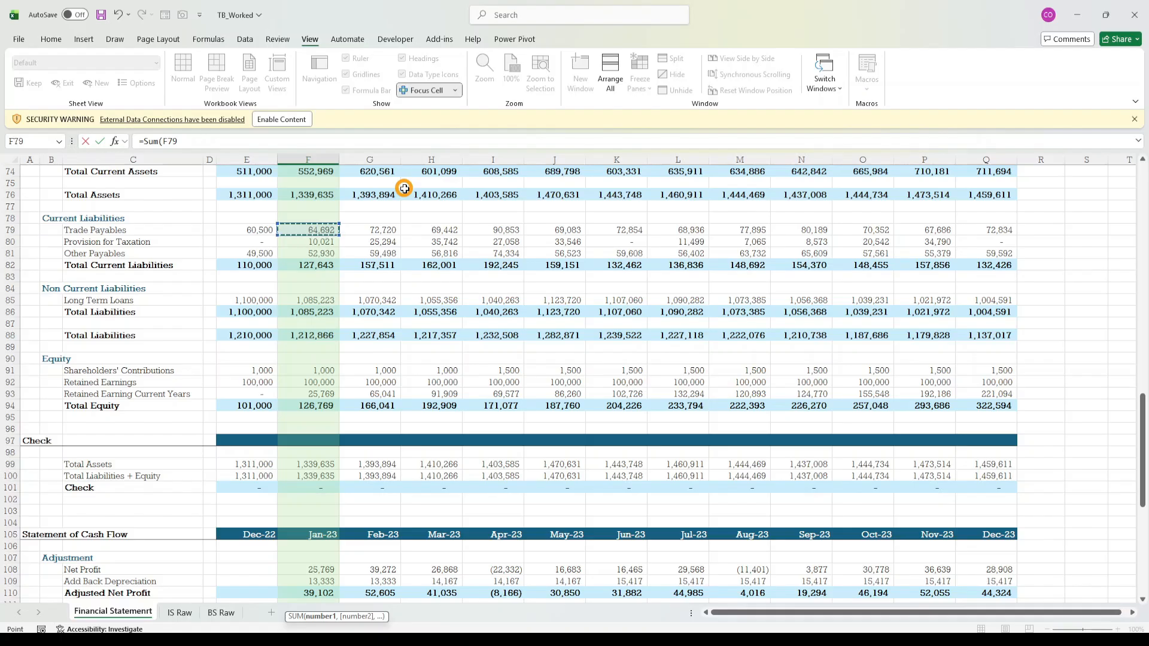
pyautogui.hotkey('shift', 'Down')
pyautogui.hotkey('shift', 'Down')
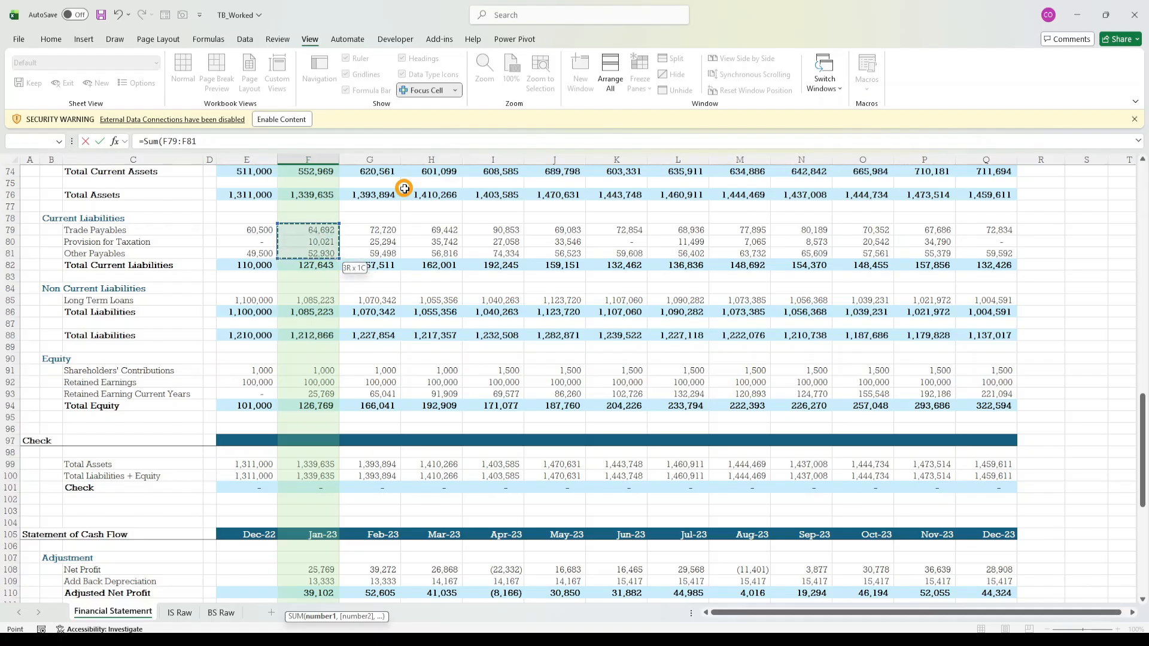
pyautogui.write(')-')
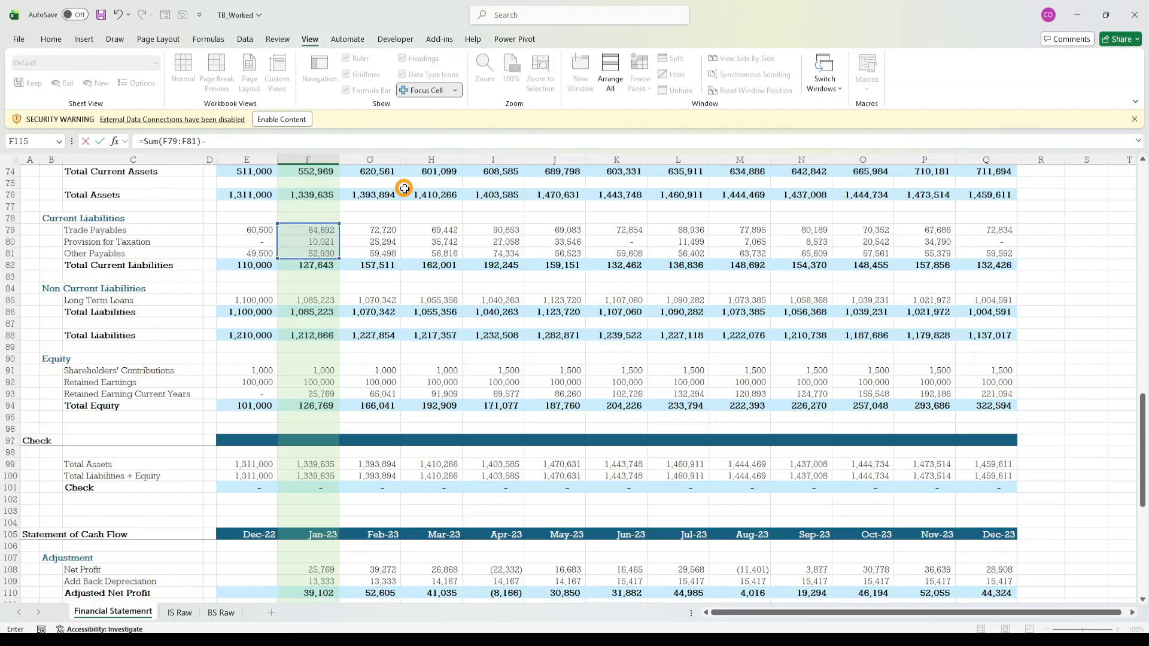
pyautogui.write('Sum(')
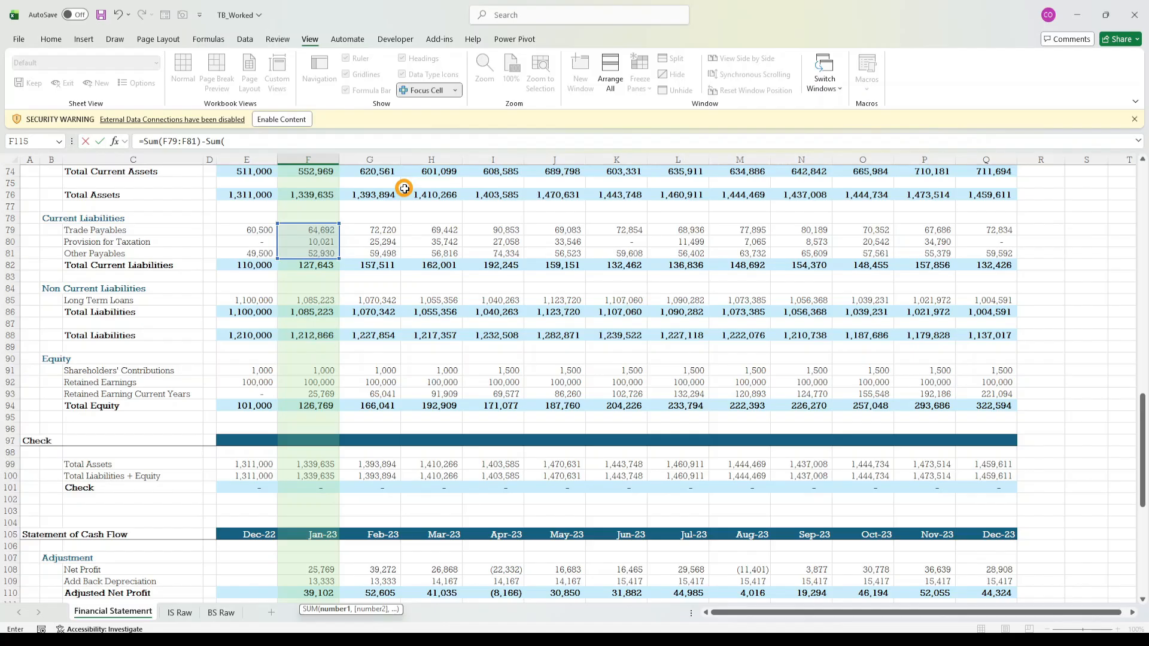
pyautogui.moveTo(254, 232); pyautogui.dragTo(257, 252)
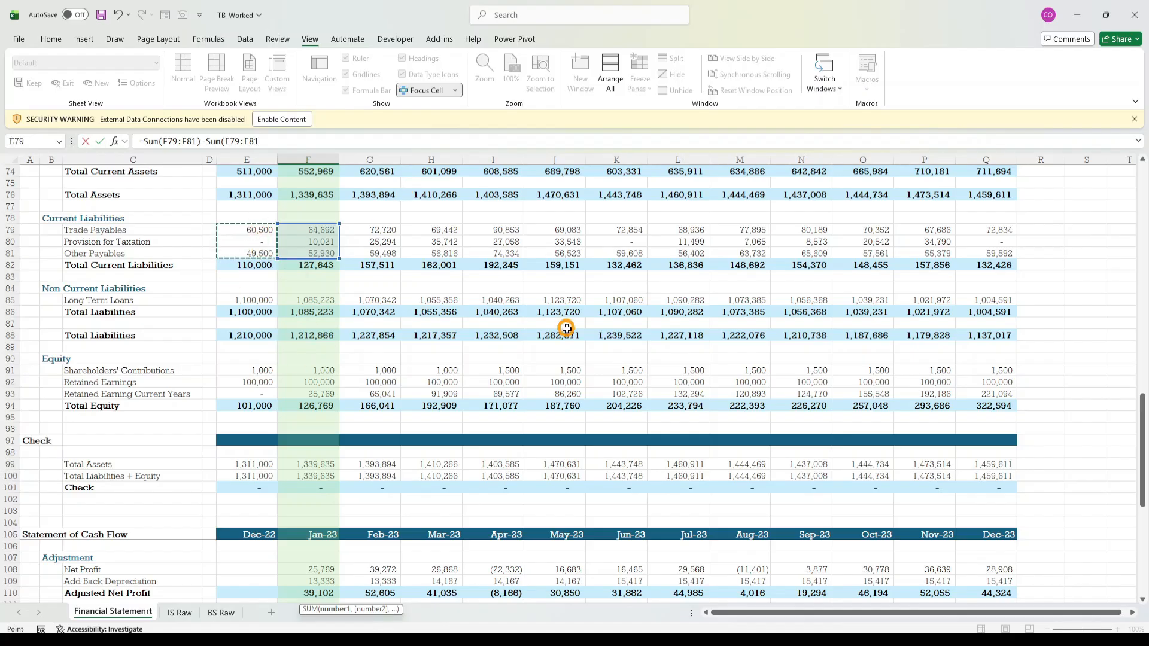
pyautogui.write(')')
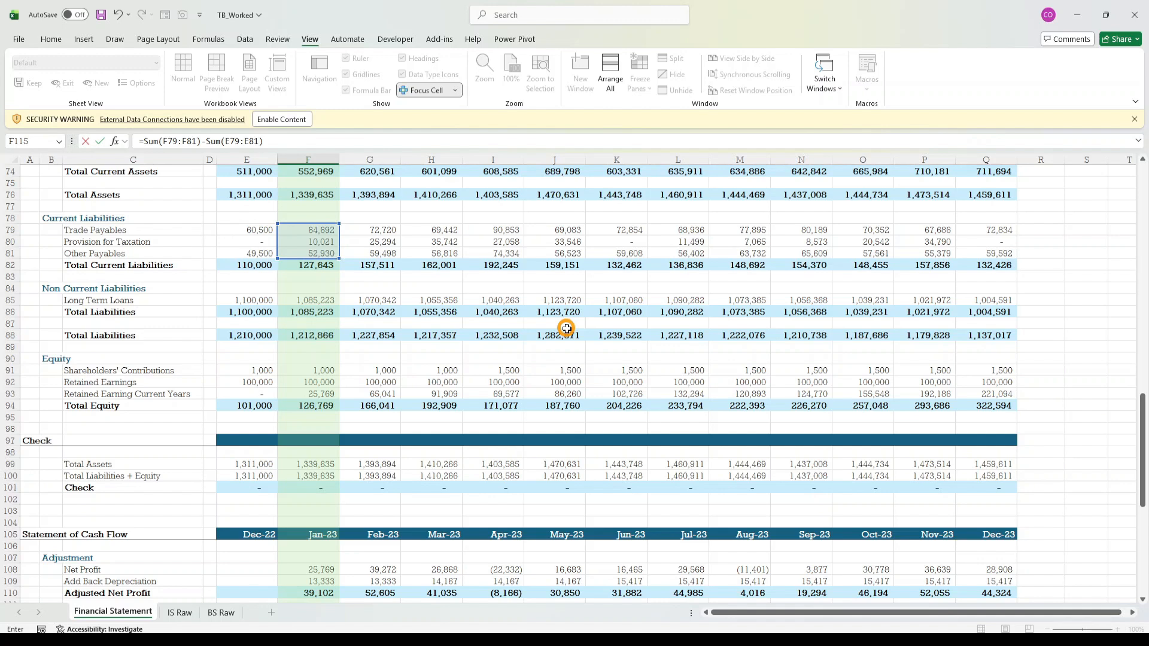
pyautogui.hotkey('ctrl', 'Return')
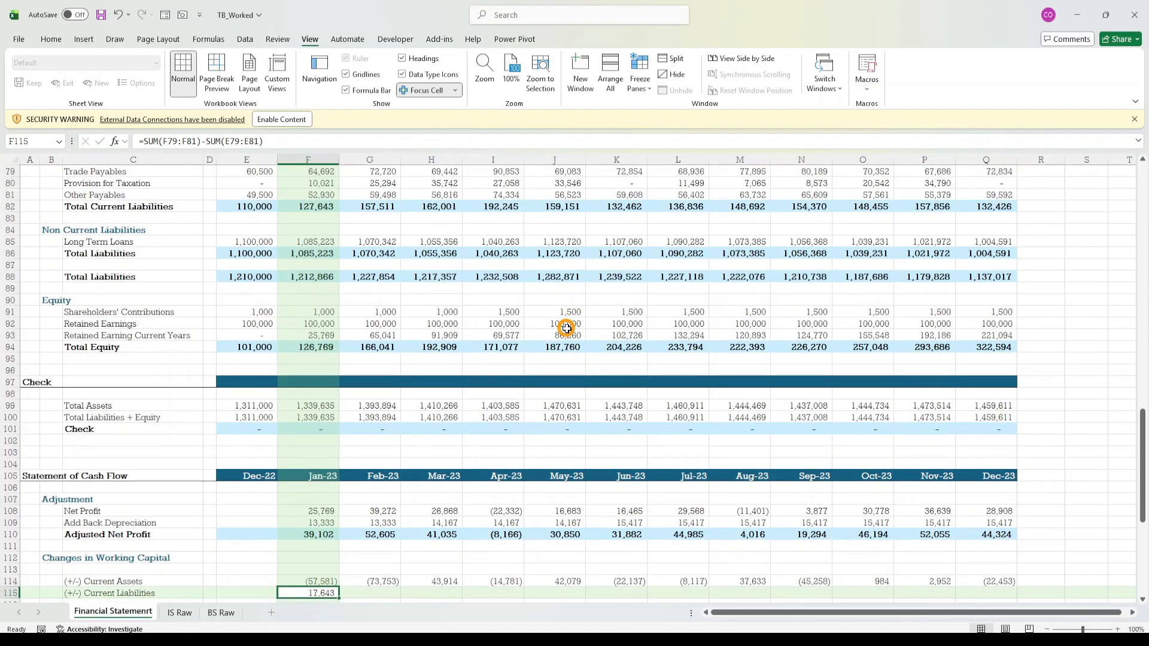
# - Fill the (+/-) Current Liabilities formula from F115 across to Dec-23 in Q115
pyautogui.scroll(-1, 566, 327)
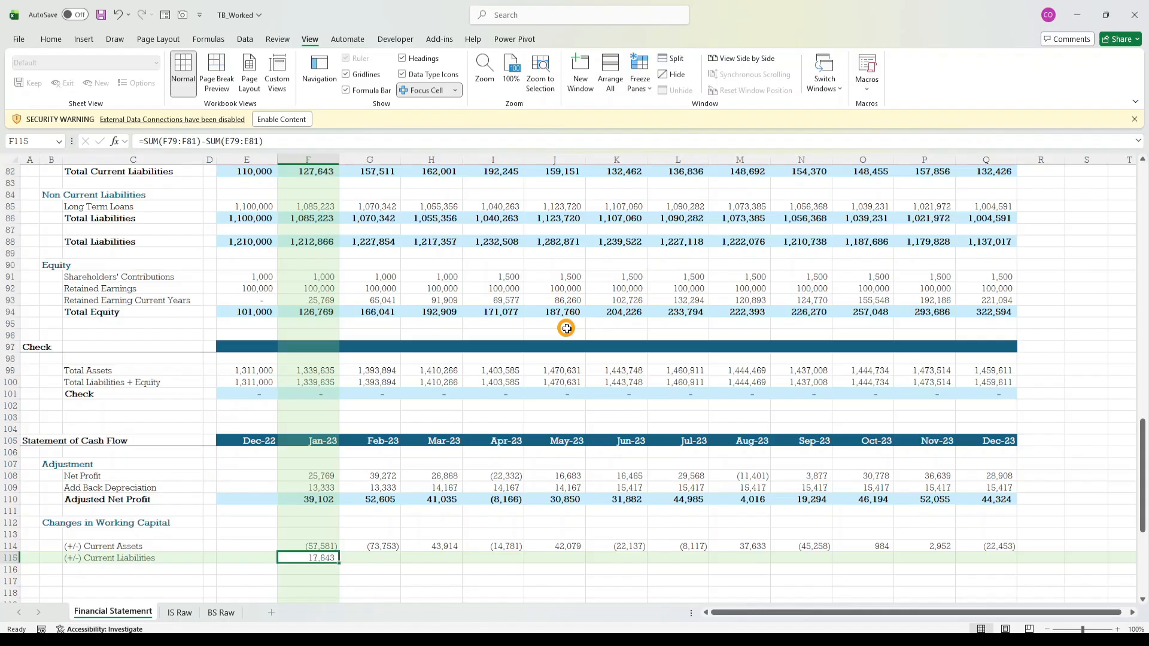
pyautogui.hotkey('shift', 'Right')
pyautogui.hotkey('shift', 'Right')
pyautogui.hotkey('shift', 'Right')
pyautogui.hotkey('shift', 'Right')
pyautogui.hotkey('shift', 'Right')
pyautogui.hotkey('shift', 'Right')
pyautogui.hotkey('shift', 'Right')
pyautogui.hotkey('shift', 'Right')
pyautogui.hotkey('shift', 'Right')
pyautogui.hotkey('shift', 'Right')
pyautogui.hotkey('shift', 'Right')
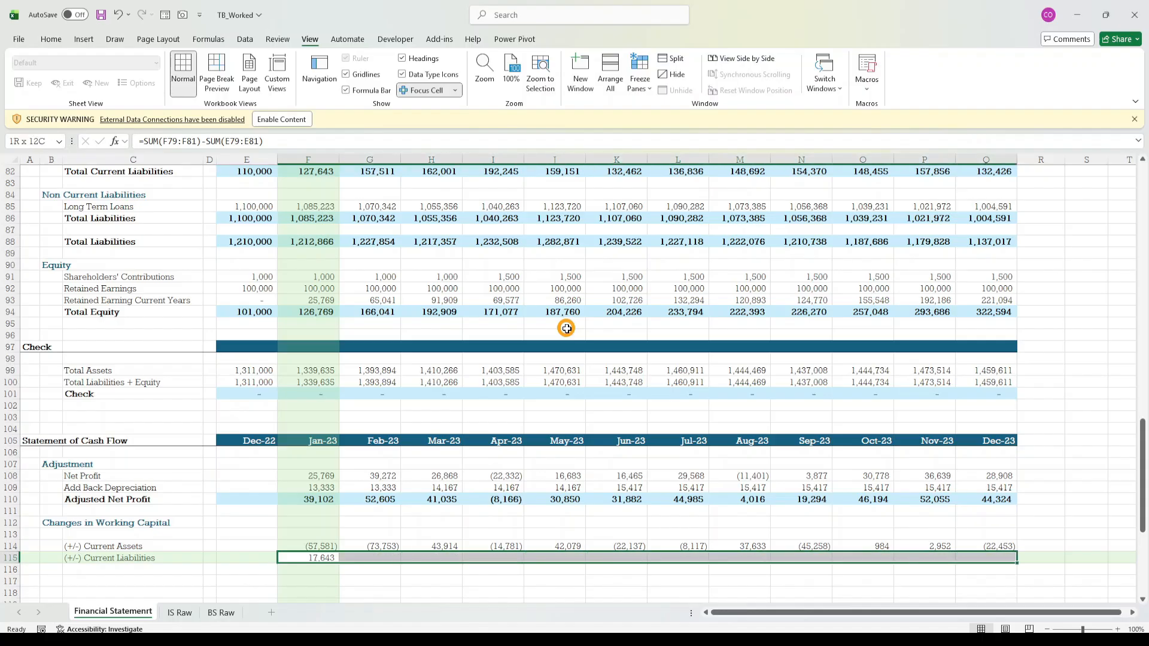
pyautogui.hotkey('ctrl', 'r')
# - Add the bold label "Total Changes in Working Capital" in C116, below the (+/-) Current Liabilities label
pyautogui.press('Down')
pyautogui.press('Down')
pyautogui.press('Down')
pyautogui.press('Down')
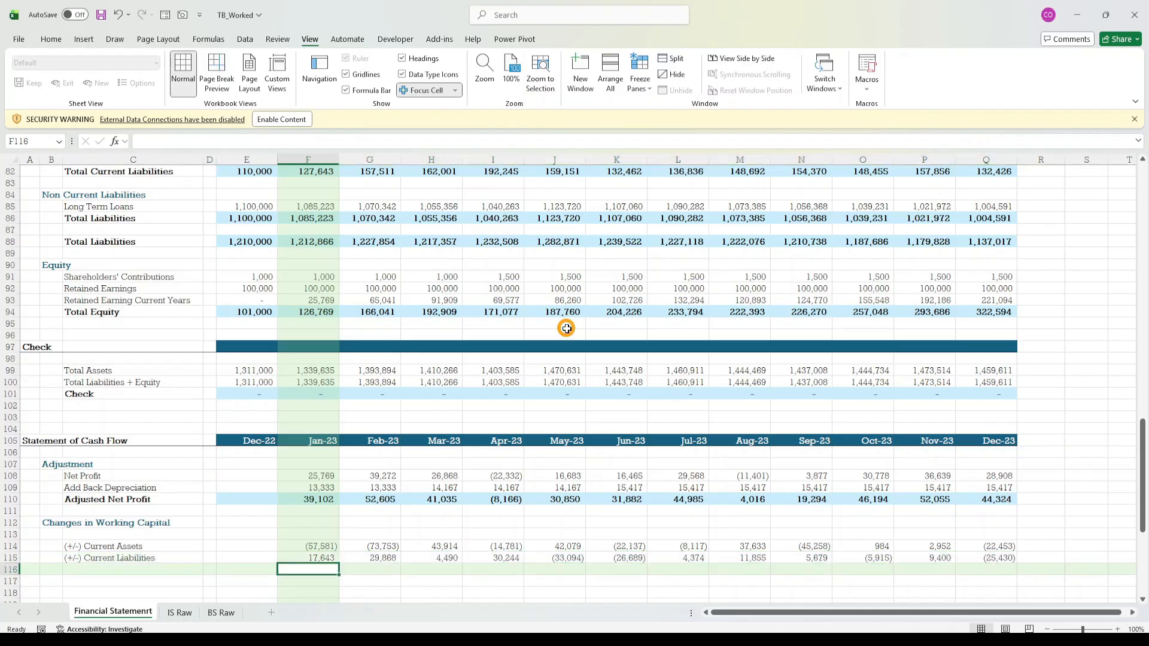
pyautogui.press('Up')
pyautogui.press('Up')
pyautogui.press('Up')
pyautogui.press('Up')
pyautogui.press('Up')
pyautogui.press('Down')
pyautogui.press('Down')
pyautogui.press('Left')
pyautogui.press('Left')
pyautogui.press('Left')
pyautogui.press('Left')
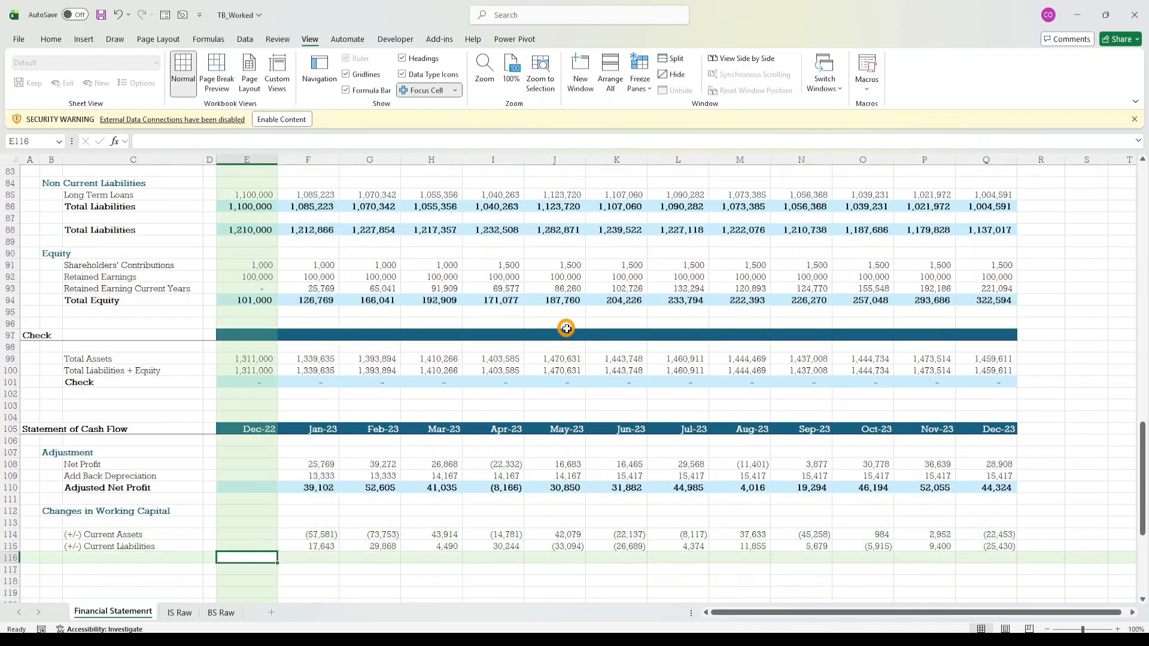
pyautogui.press('Right')
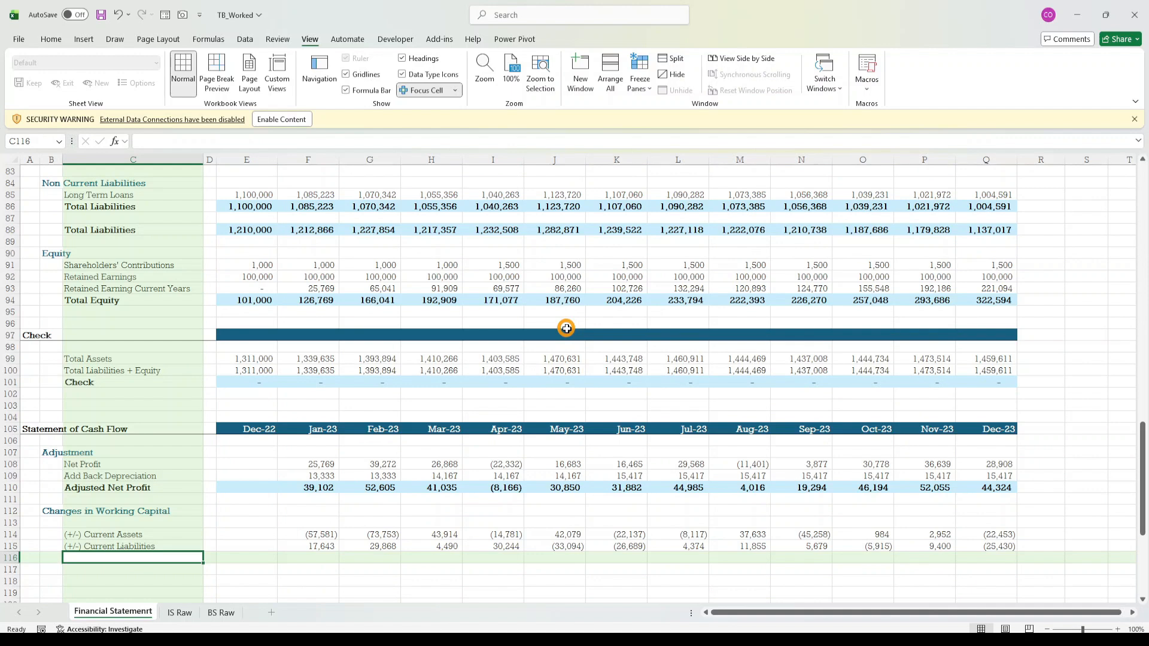
pyautogui.write('To')
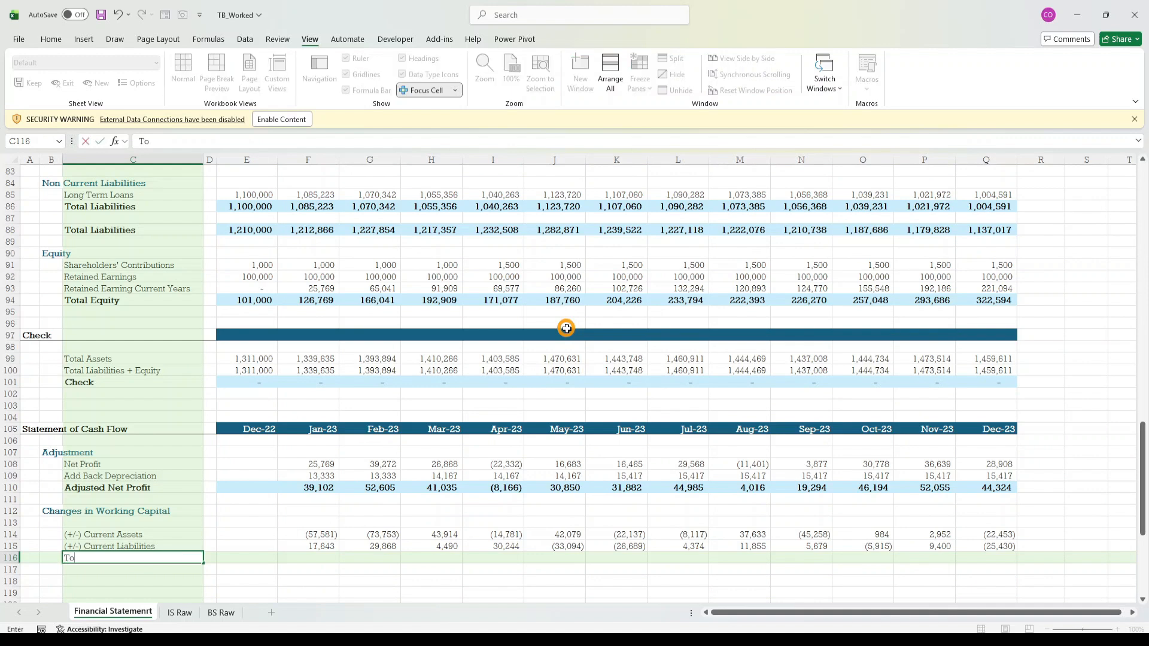
pyautogui.write('tal Changes in W')
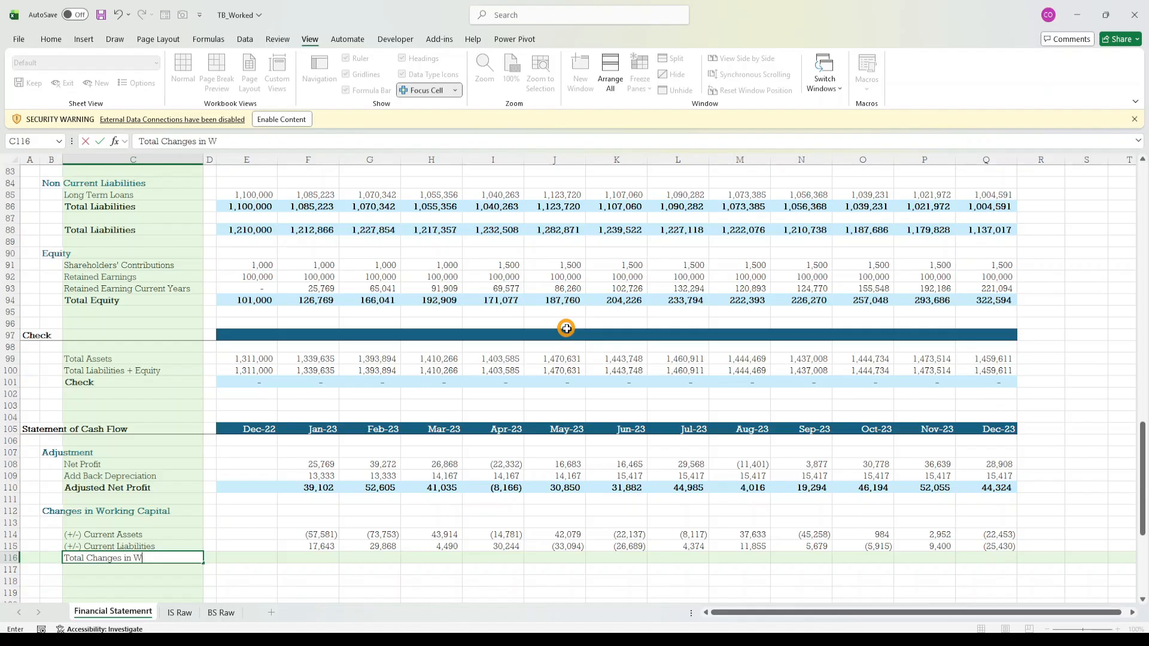
pyautogui.write('orking Capital')
pyautogui.hotkey('ctrl', 'Return')
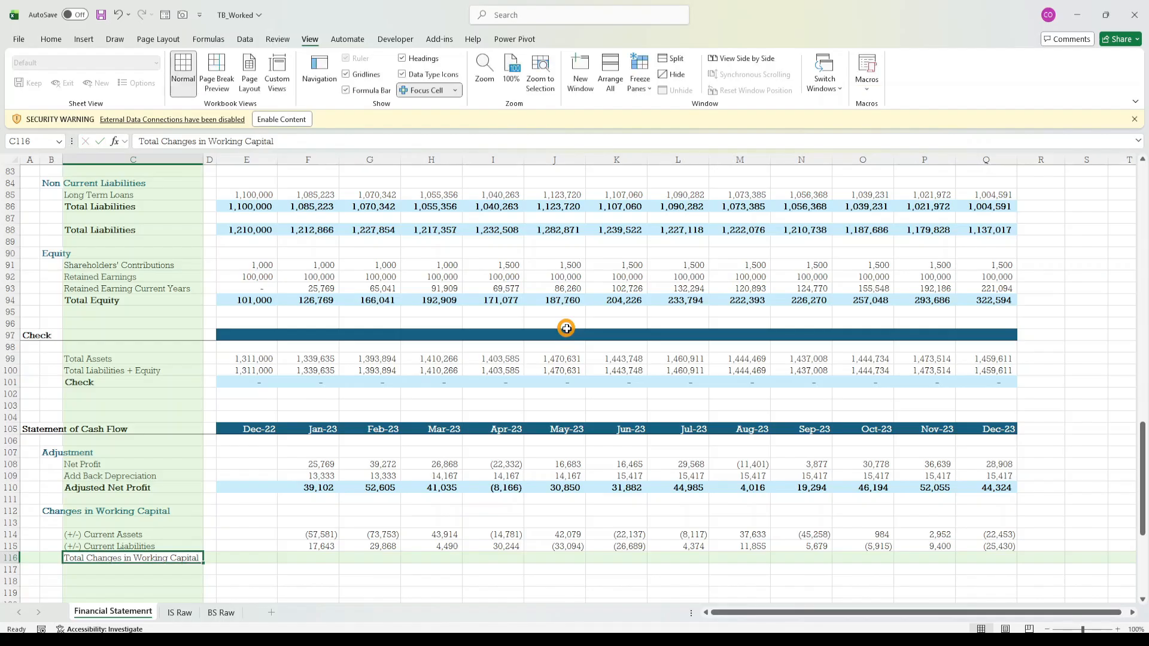
pyautogui.hotkey('ctrl', 'b')
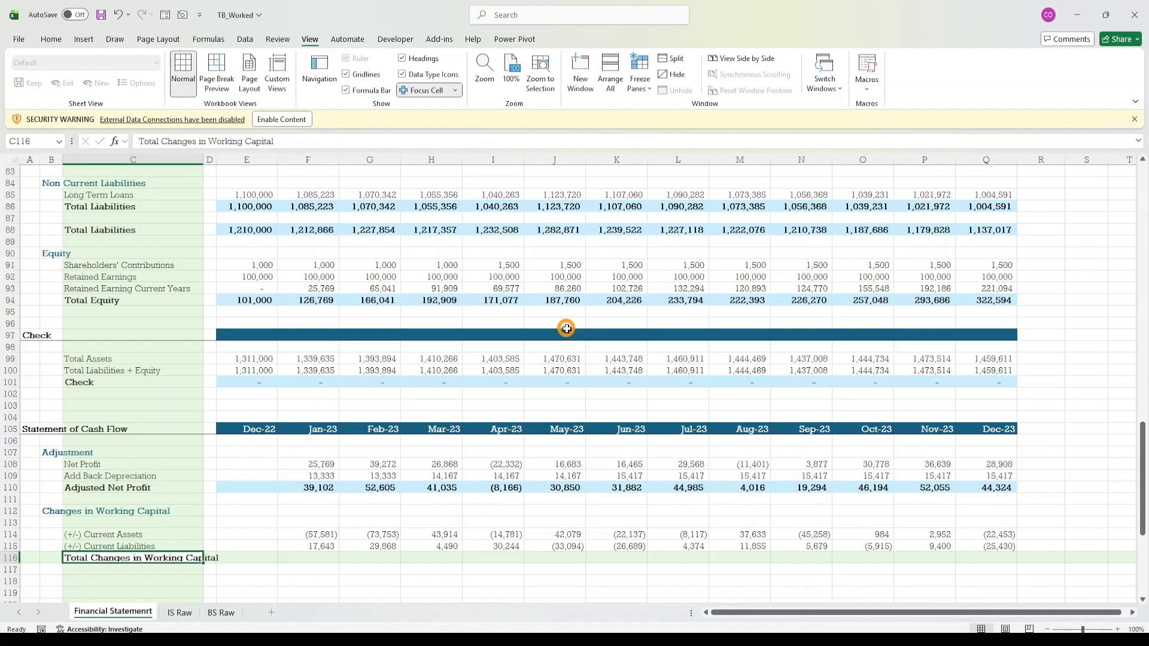
# - Total the Jan-23 working capital changes in F116 with =SUM(F114:F115)
pyautogui.press('Right')
pyautogui.press('Right')
pyautogui.press('Right')
pyautogui.press('Right')
pyautogui.press('Right')
pyautogui.press('Right')
pyautogui.press('Left')
pyautogui.press('Left')
pyautogui.press('Left')
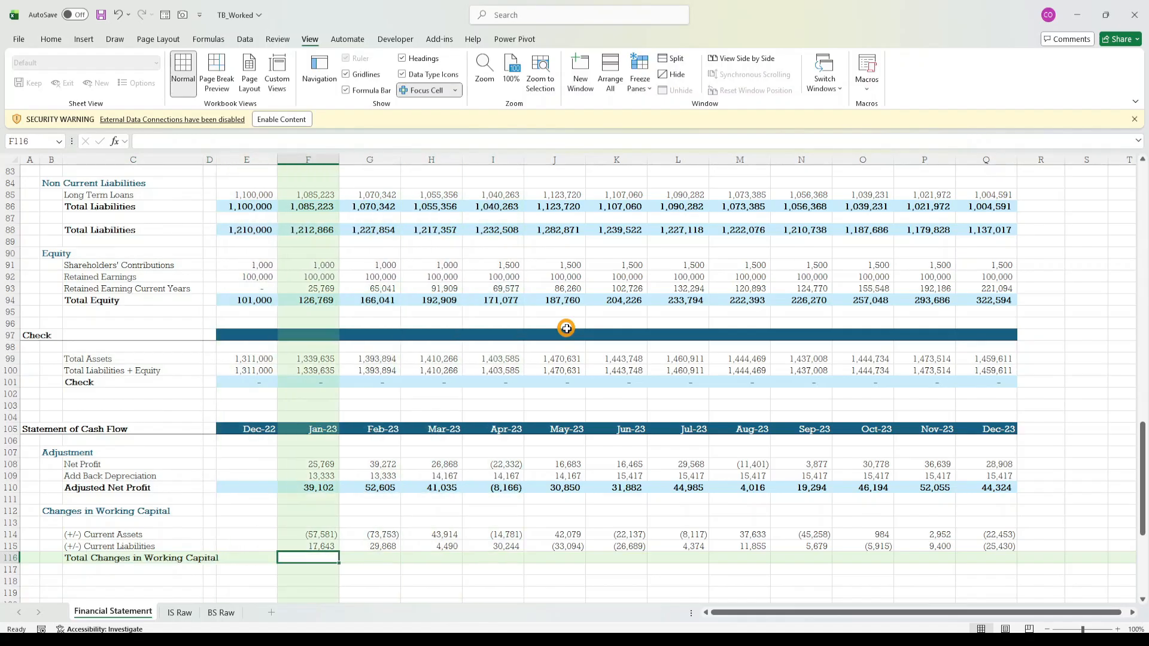
pyautogui.write('=Sum(')
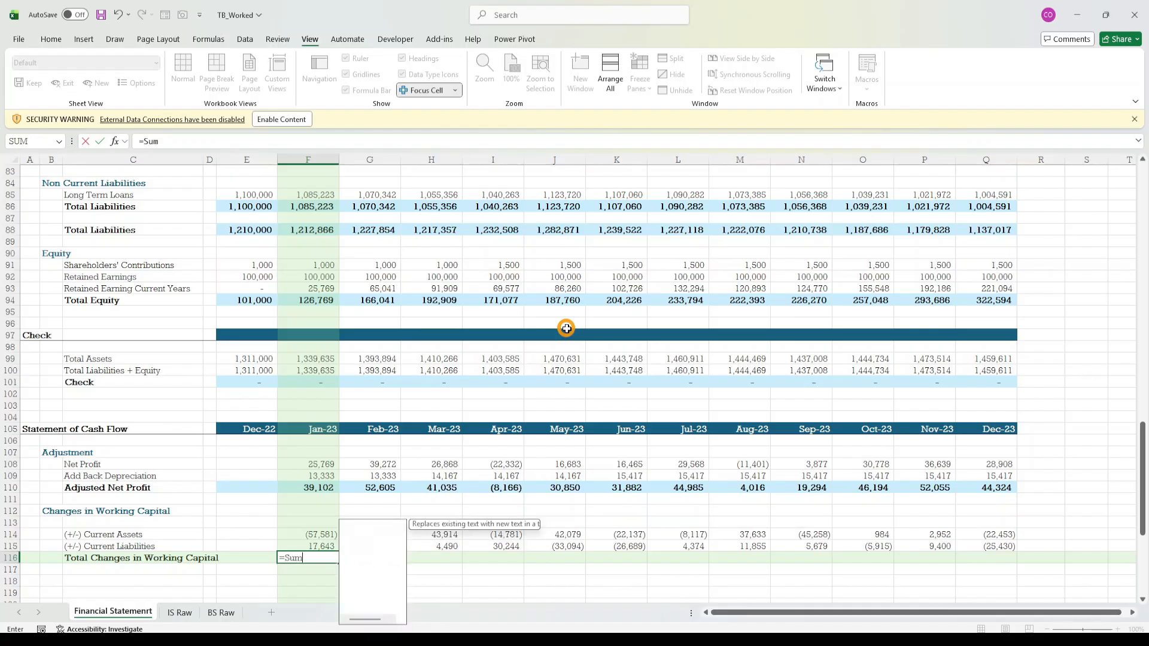
pyautogui.press('Up')
pyautogui.press('Up')
pyautogui.hotkey('shift', 'Down')
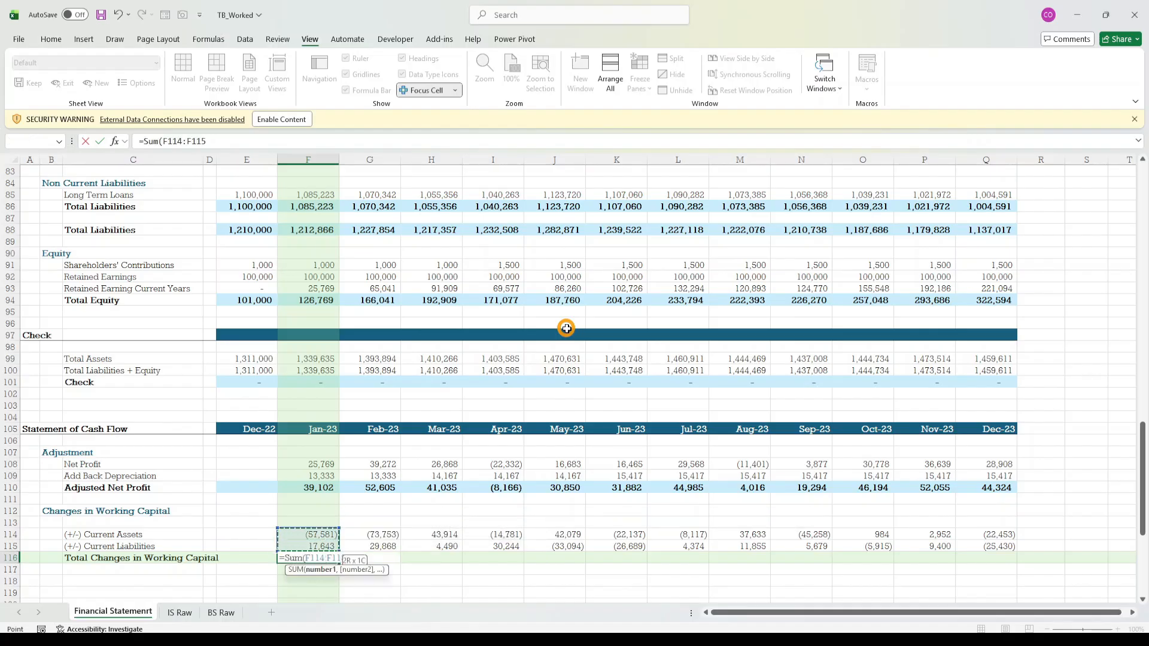
pyautogui.hotkey('ctrl', 'Return')
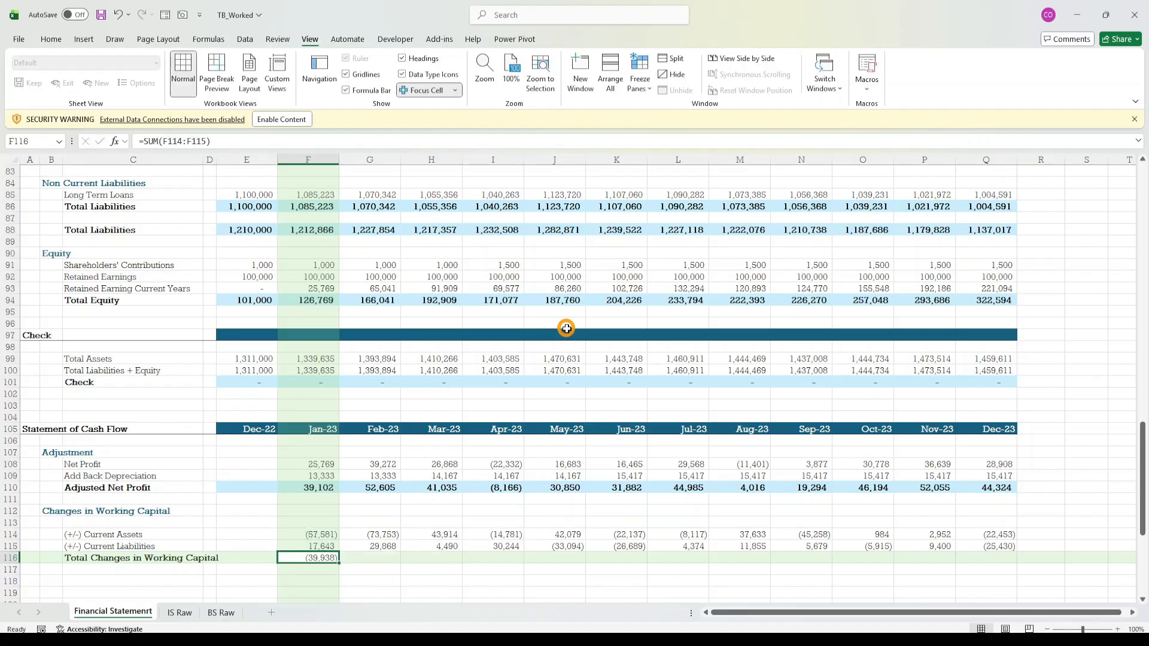
# - Copy the formatting of the Jan-23 Adjusted Net Profit cell F110 onto the working capital total in F116
pyautogui.click(314, 486)
pyautogui.click(51, 39)
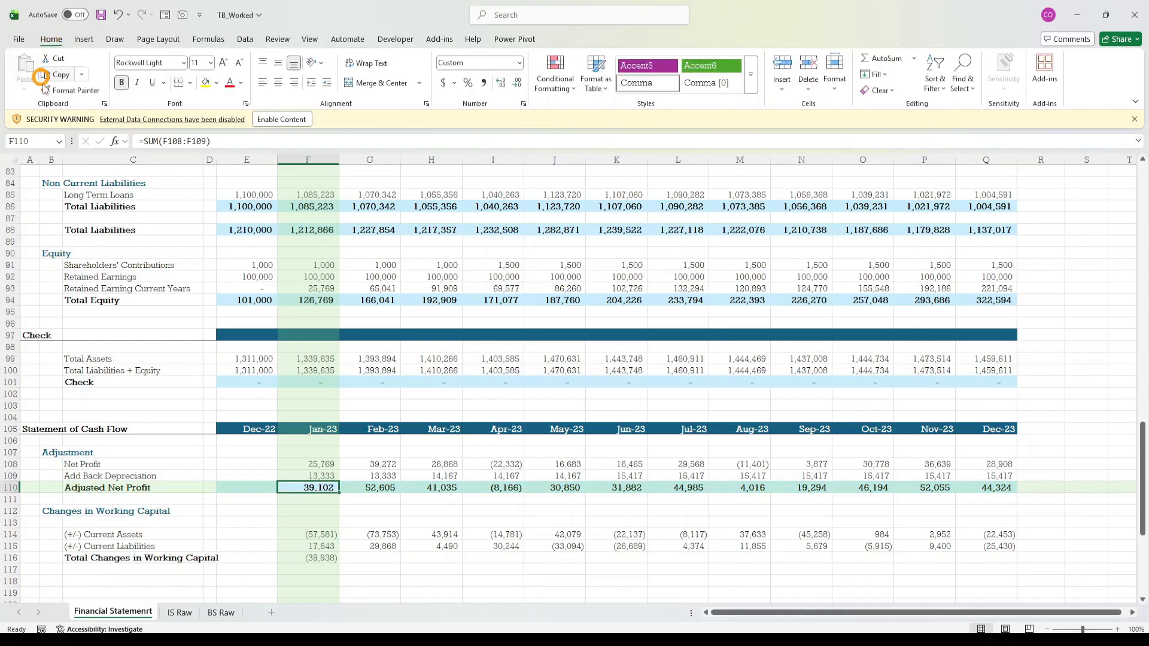
pyautogui.click(70, 90)
pyautogui.click(317, 557)
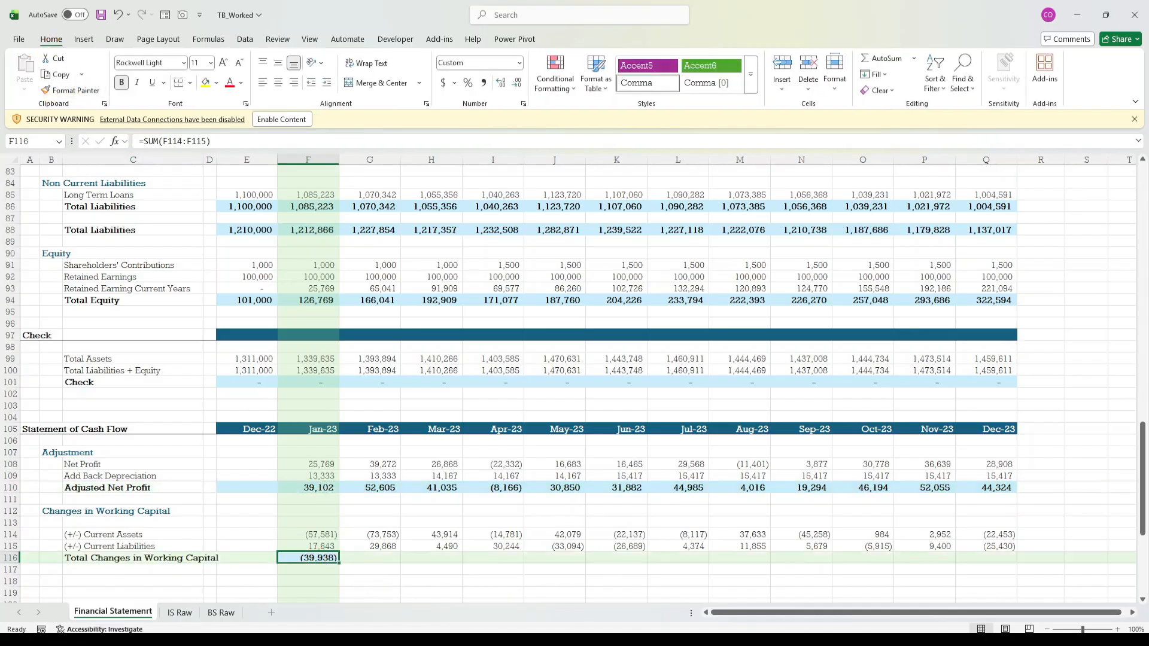
# - Fill the Jan-23 working capital formulas and formatting in F114:F116 across to Dec-23 in column Q
pyautogui.press('Down')
pyautogui.press('Down')
pyautogui.press('Up')
pyautogui.press('Up')
pyautogui.press('Up')
pyautogui.press('Up')
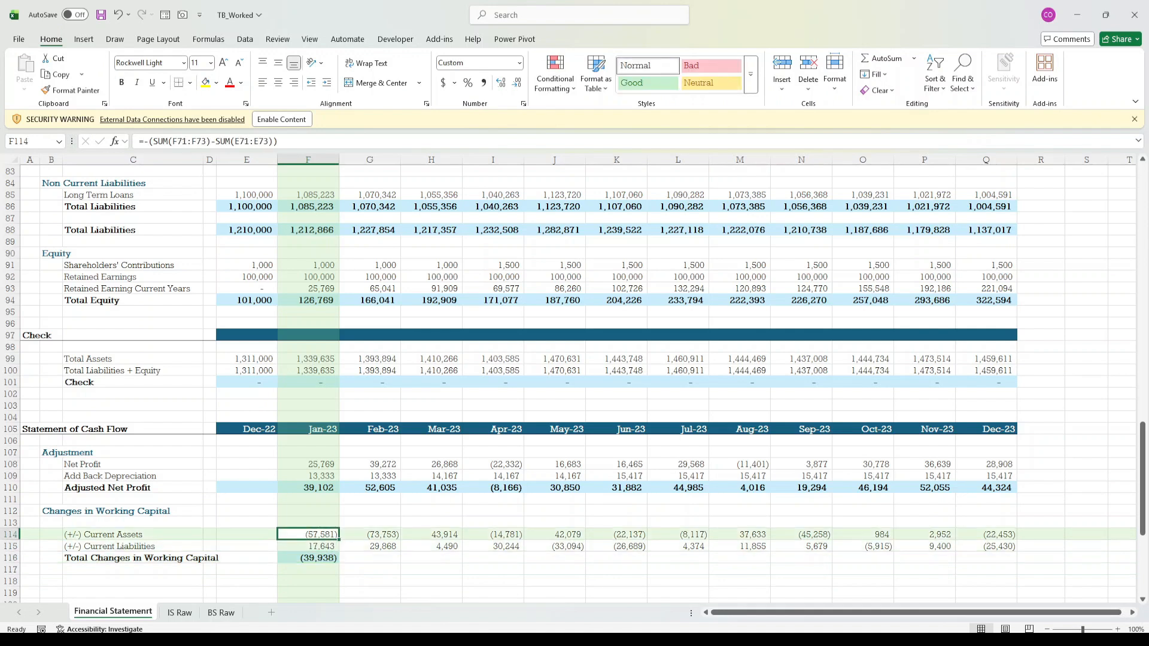
pyautogui.hotkey('shift', 'Down')
pyautogui.hotkey('shift', 'Down')
pyautogui.hotkey('shift', 'Right')
pyautogui.hotkey('shift', 'Right')
pyautogui.hotkey('shift', 'Right')
pyautogui.hotkey('shift', 'Right')
pyautogui.hotkey('shift', 'Right')
pyautogui.hotkey('shift', 'Right')
pyautogui.hotkey('shift', 'Right')
pyautogui.hotkey('shift', 'Right')
pyautogui.hotkey('shift', 'Right')
pyautogui.hotkey('shift', 'Right')
pyautogui.hotkey('shift', 'Right')
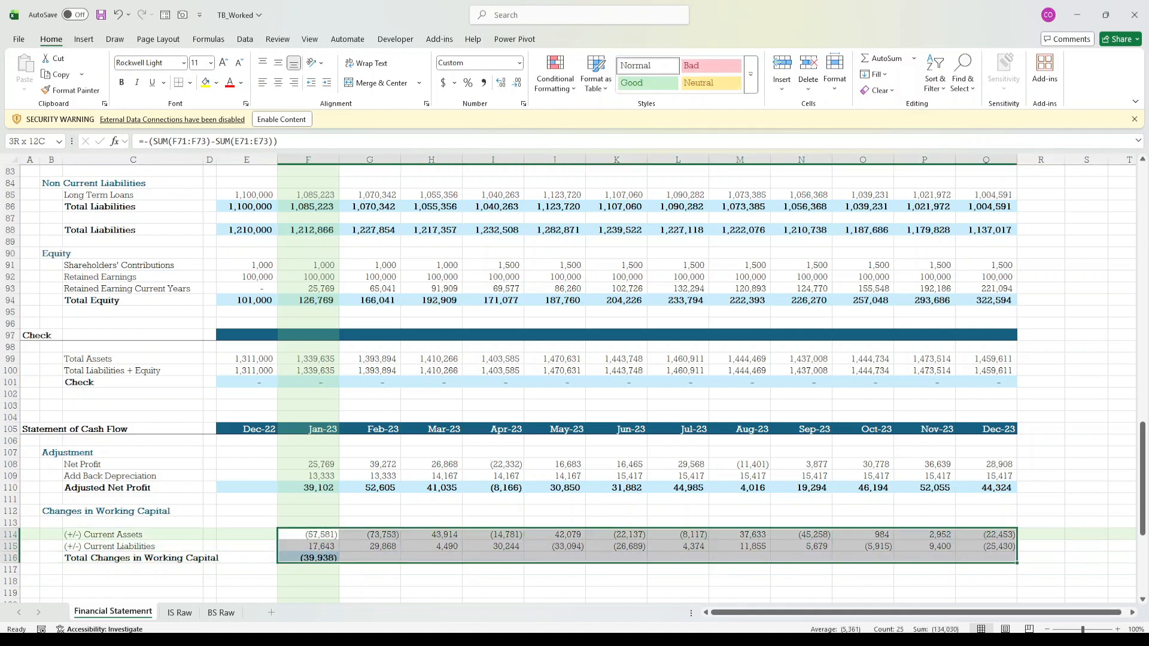
pyautogui.hotkey('ctrl', 'r')
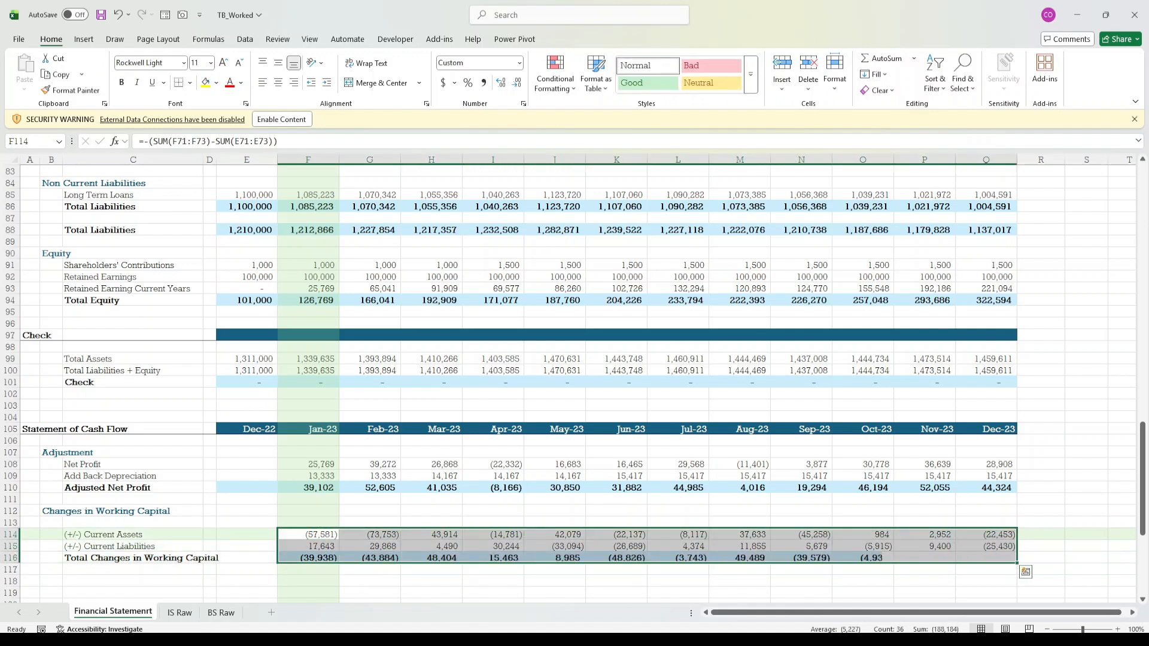
pyautogui.press('Home')
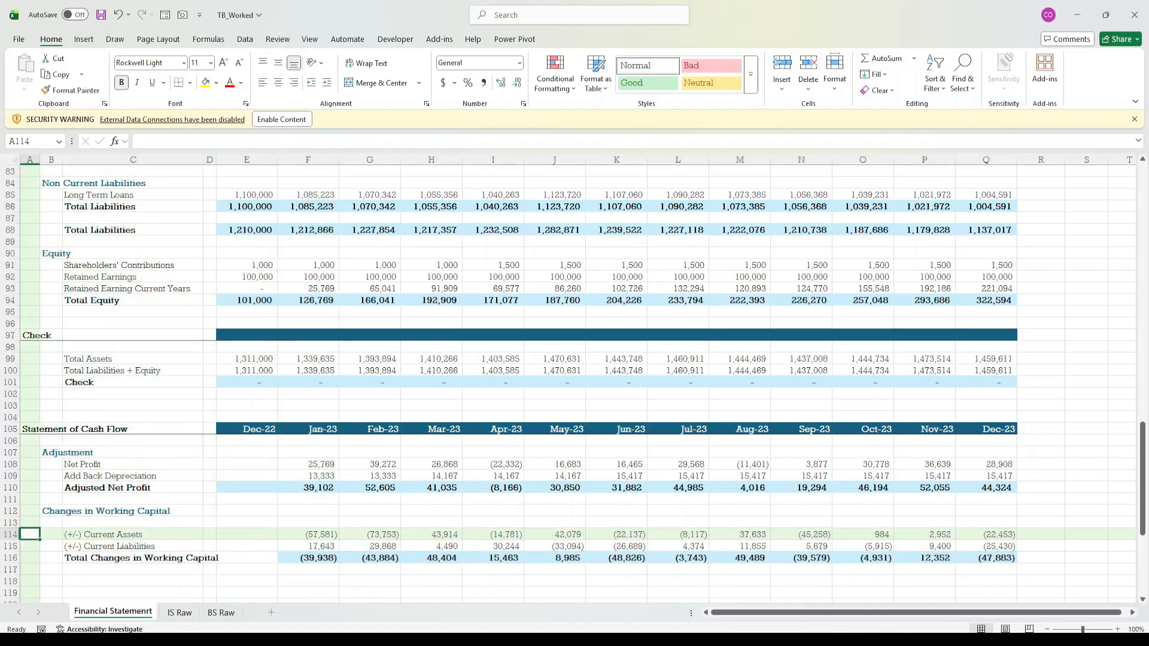
pyautogui.press('Right')
pyautogui.press('Right')
pyautogui.press('Right')
pyautogui.press('Right')
pyautogui.press('Right')
pyautogui.press('Down')
pyautogui.press('Down')
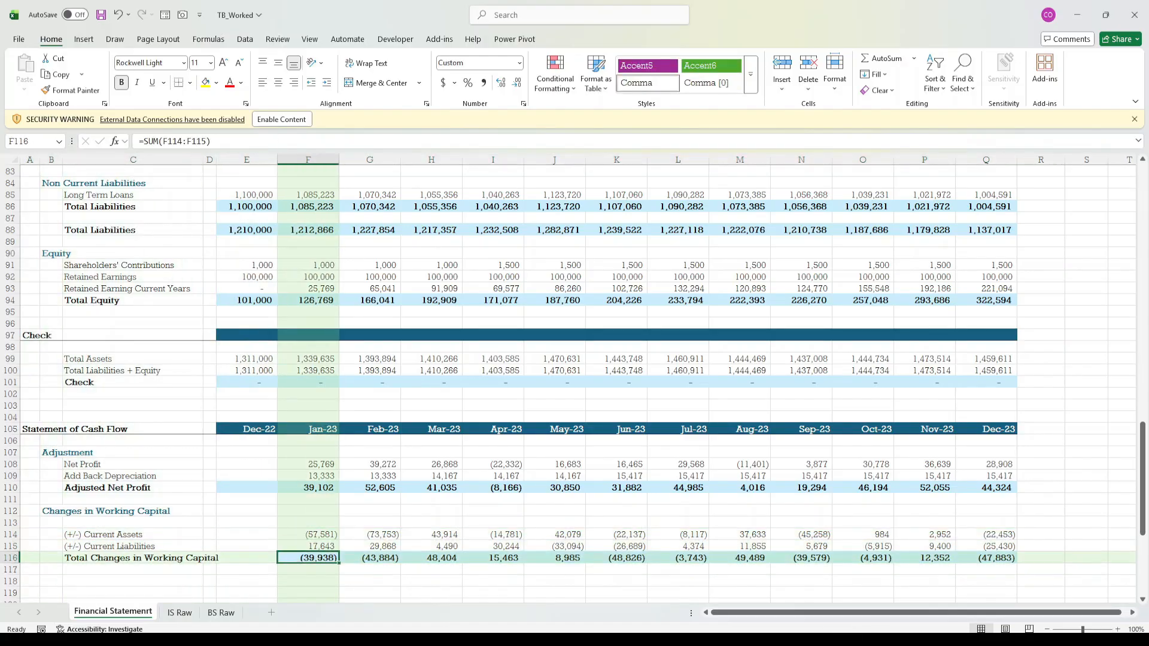
# - Add the heading "Cashflow From Operations" in cell B119, below the Total Changes in Working Capital row
pyautogui.press('Right')
pyautogui.press('Right')
pyautogui.press('Right')
pyautogui.press('Right')
pyautogui.press('Right')
pyautogui.press('Right')
pyautogui.press('Down')
pyautogui.press('Down')
pyautogui.press('Down')
pyautogui.press('Left')
pyautogui.press('Left')
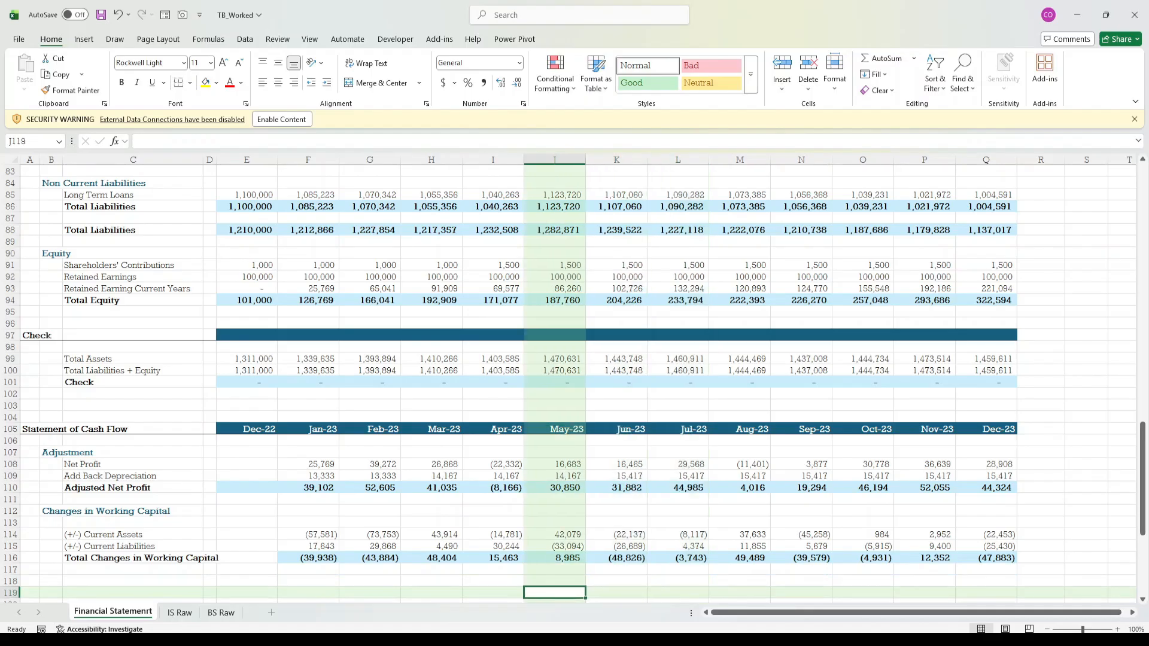
pyautogui.press('Left')
pyautogui.press('Left')
pyautogui.press('Left')
pyautogui.press('Left')
pyautogui.press('Left')
pyautogui.press('Left')
pyautogui.press('Left')
pyautogui.press('Left')
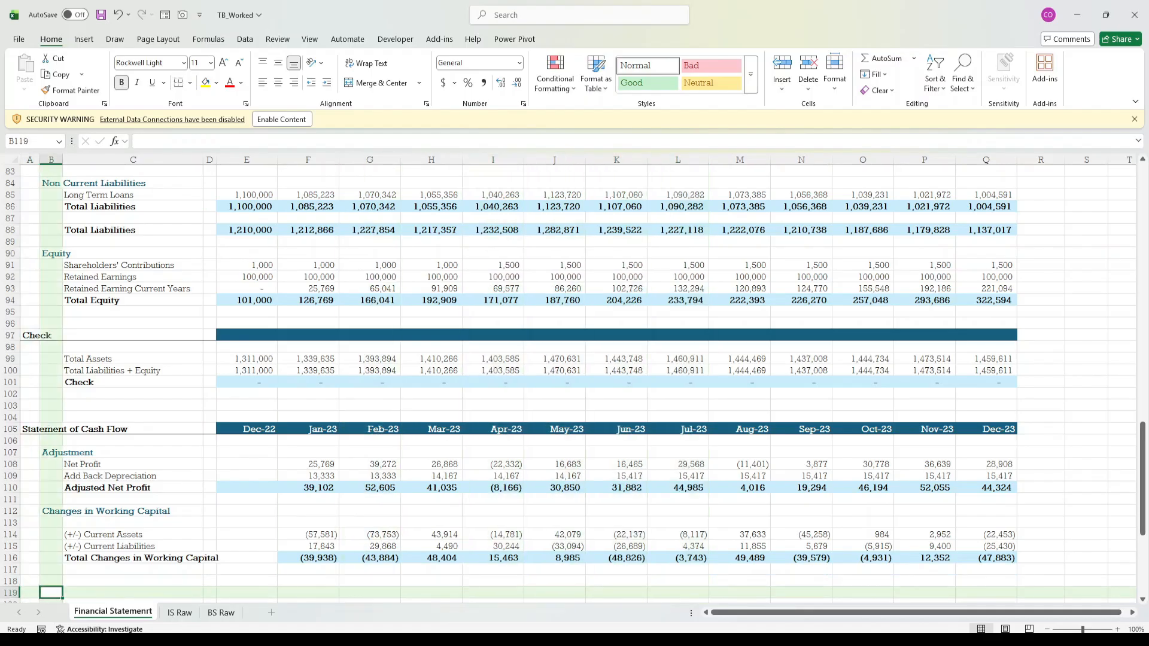
pyautogui.press('Right')
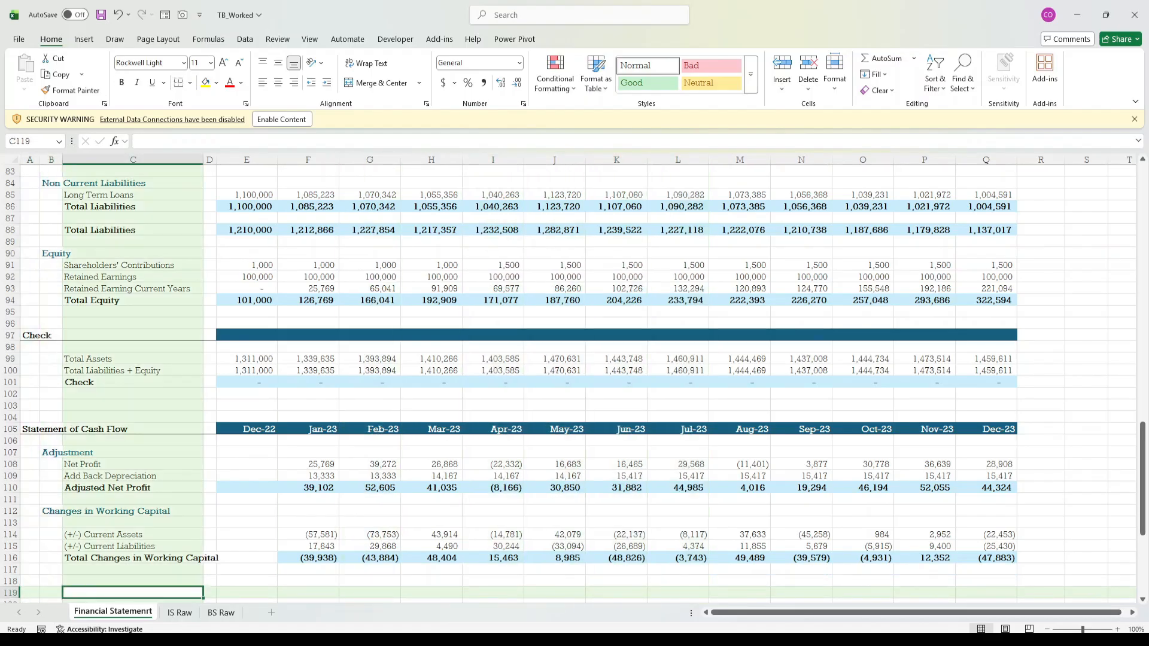
pyautogui.press('Left')
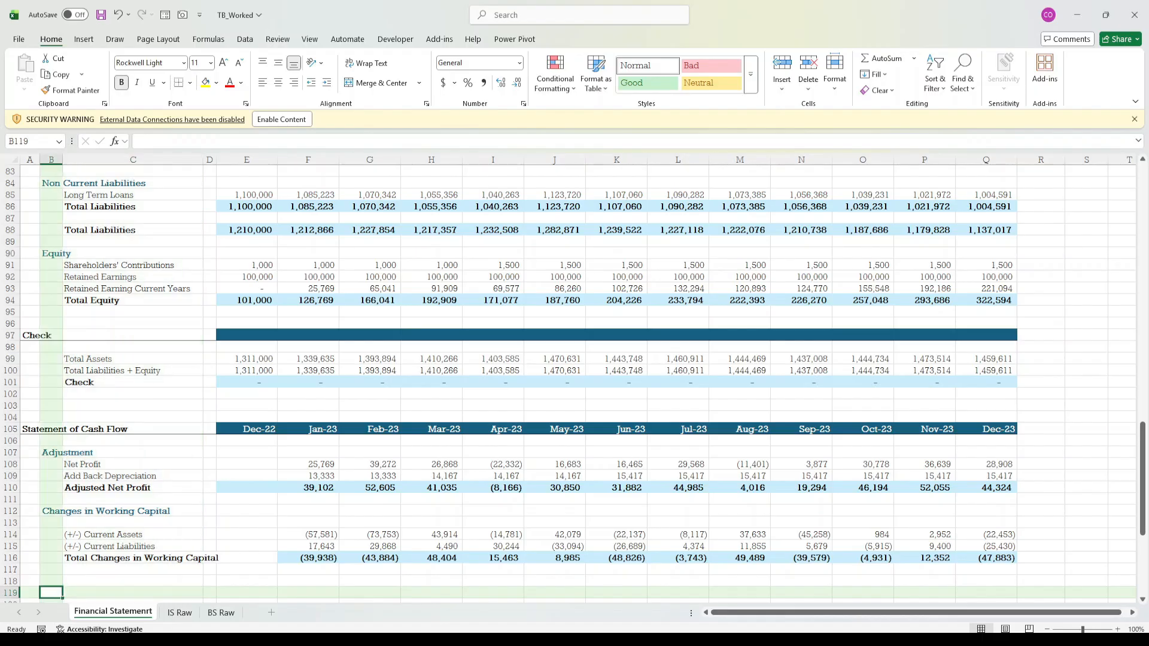
pyautogui.write('Cash')
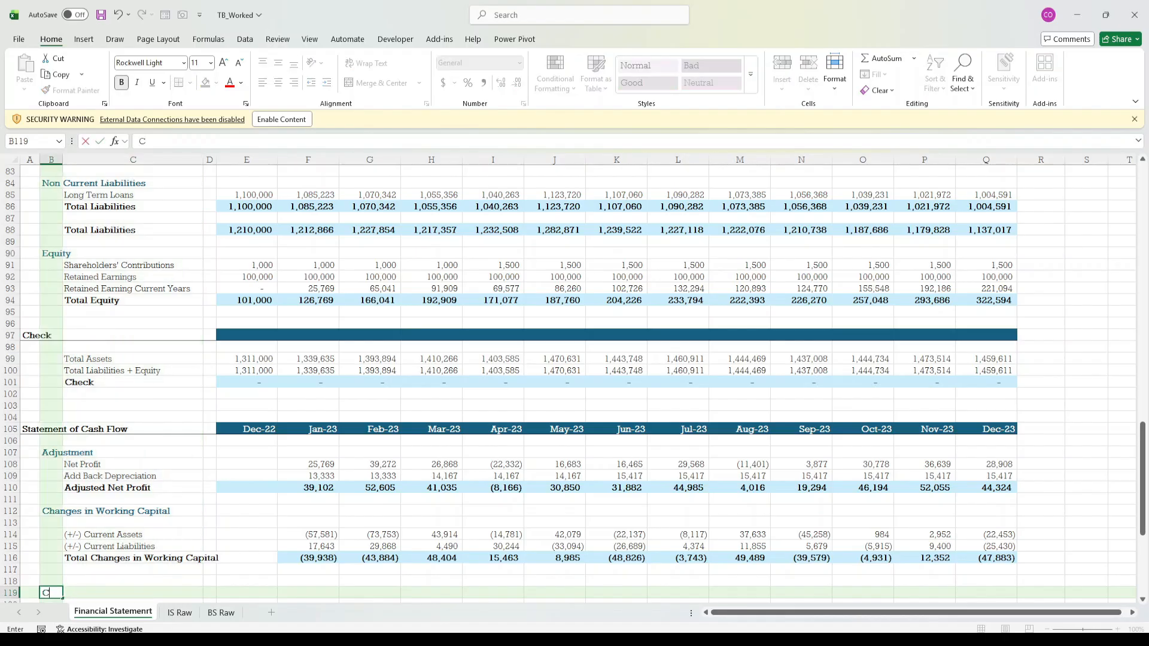
pyautogui.write('w ')
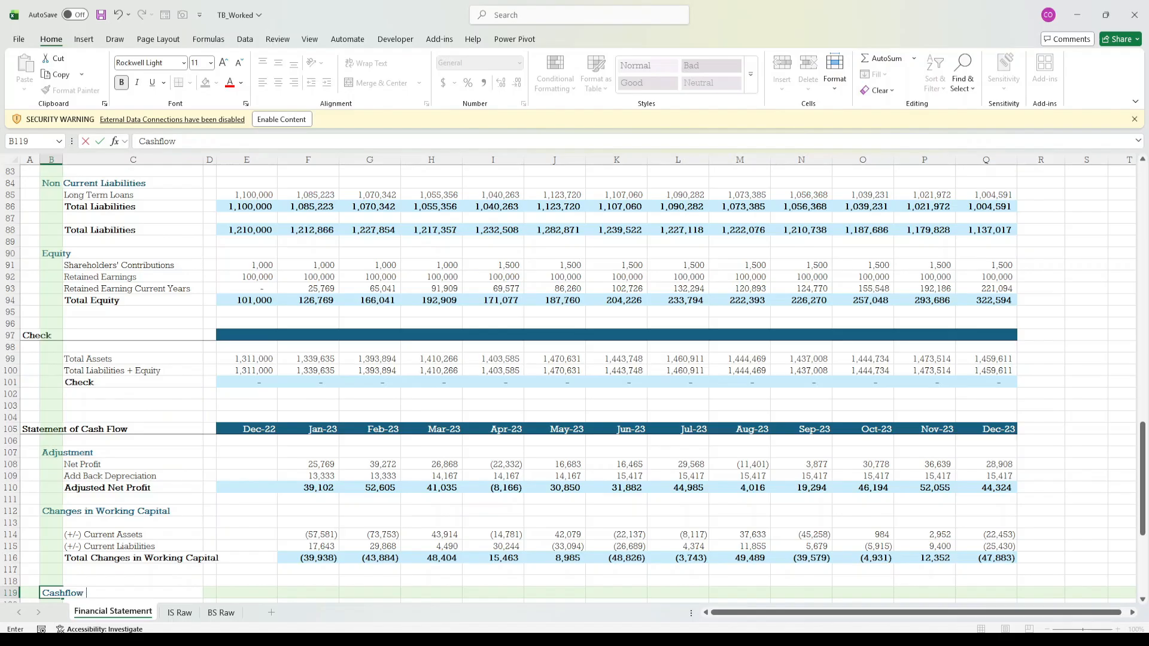
pyautogui.write('From Operations')
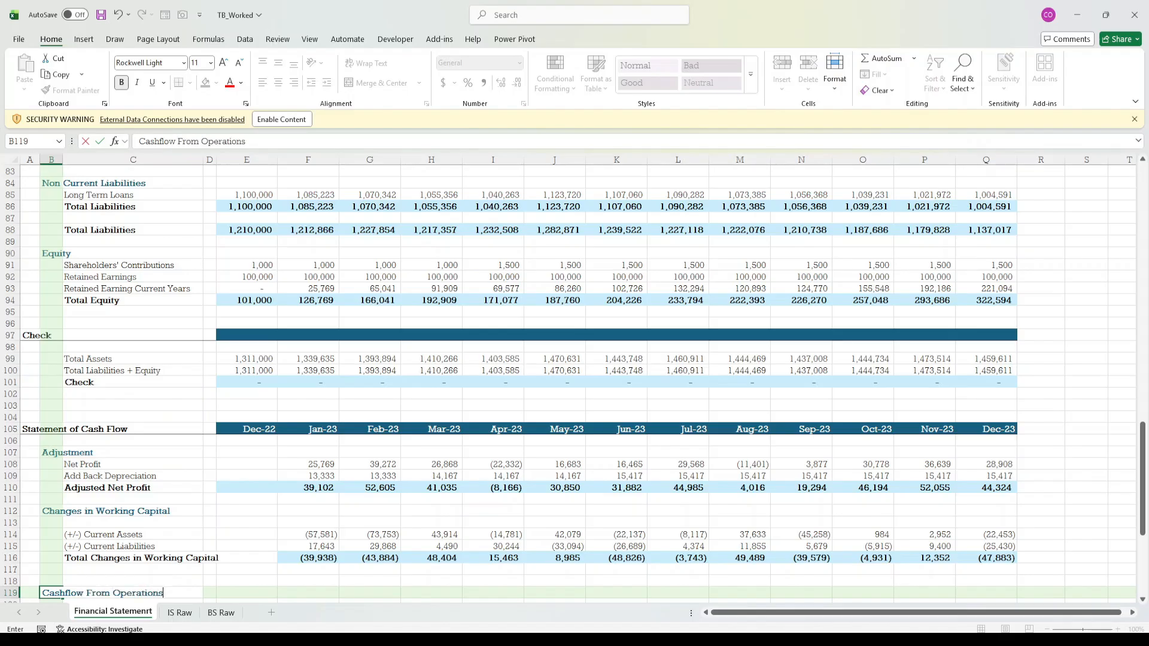
pyautogui.press('Return')
# - Review the Adjusted Net Profit and Total Changes in Working Capital rows that make up the cashflow from operations
pyautogui.press('Down')
pyautogui.press('Down')
pyautogui.press('Down')
pyautogui.press('Down')
pyautogui.press('Down')
pyautogui.press('Down')
pyautogui.press('Down')
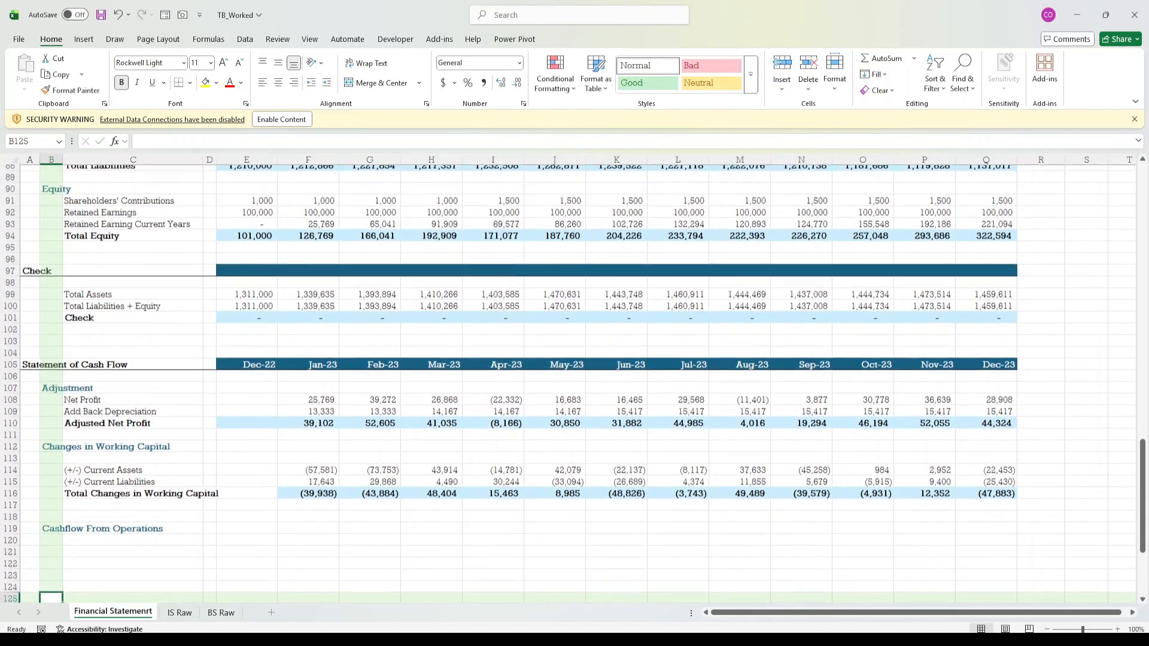
pyautogui.press('Up')
pyautogui.press('Up')
pyautogui.press('Up')
pyautogui.press('Up')
pyautogui.press('Up')
pyautogui.press('Up')
pyautogui.press('Up')
pyautogui.press('Up')
pyautogui.press('Up')
pyautogui.press('Up')
pyautogui.press('Up')
pyautogui.press('Up')
pyautogui.press('Up')
pyautogui.press('Up')
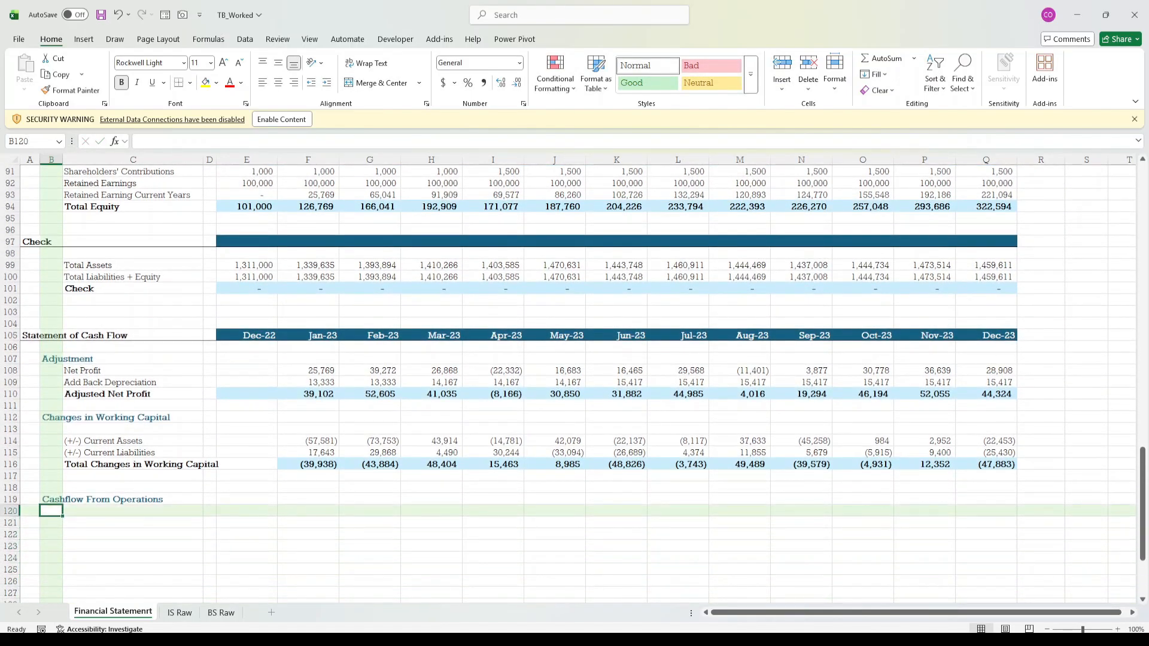
pyautogui.press('Up')
pyautogui.press('Up')
pyautogui.press('Right')
pyautogui.press('Up')
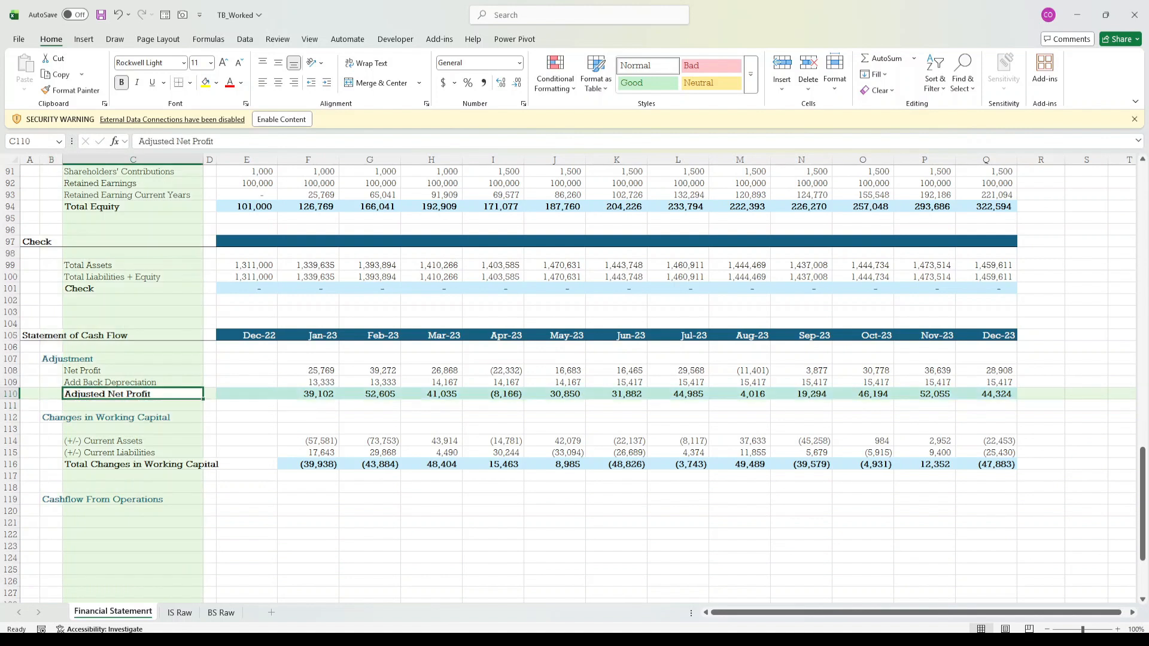
pyautogui.press('Right')
pyautogui.press('Right')
pyautogui.press('Right')
pyautogui.press('Right')
pyautogui.press('Down')
pyautogui.press('Down')
pyautogui.press('Down')
pyautogui.press('Down')
pyautogui.press('Down')
pyautogui.press('Down')
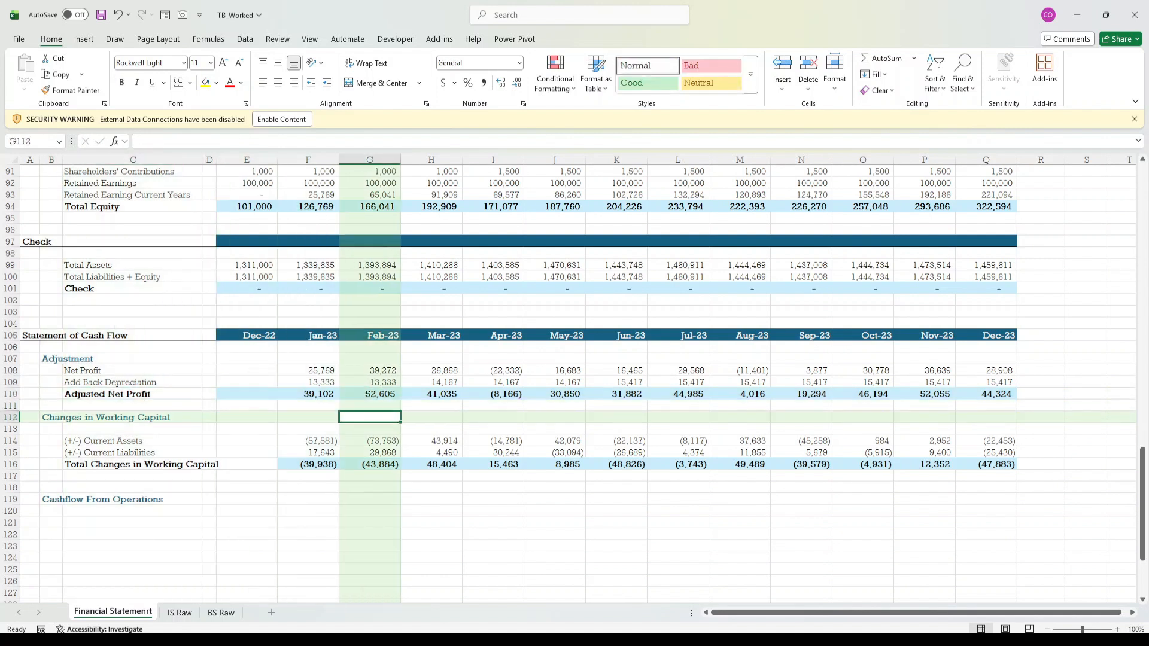
pyautogui.press('Left')
pyautogui.press('Left')
pyautogui.press('Left')
pyautogui.press('Left')
pyautogui.press('Left')
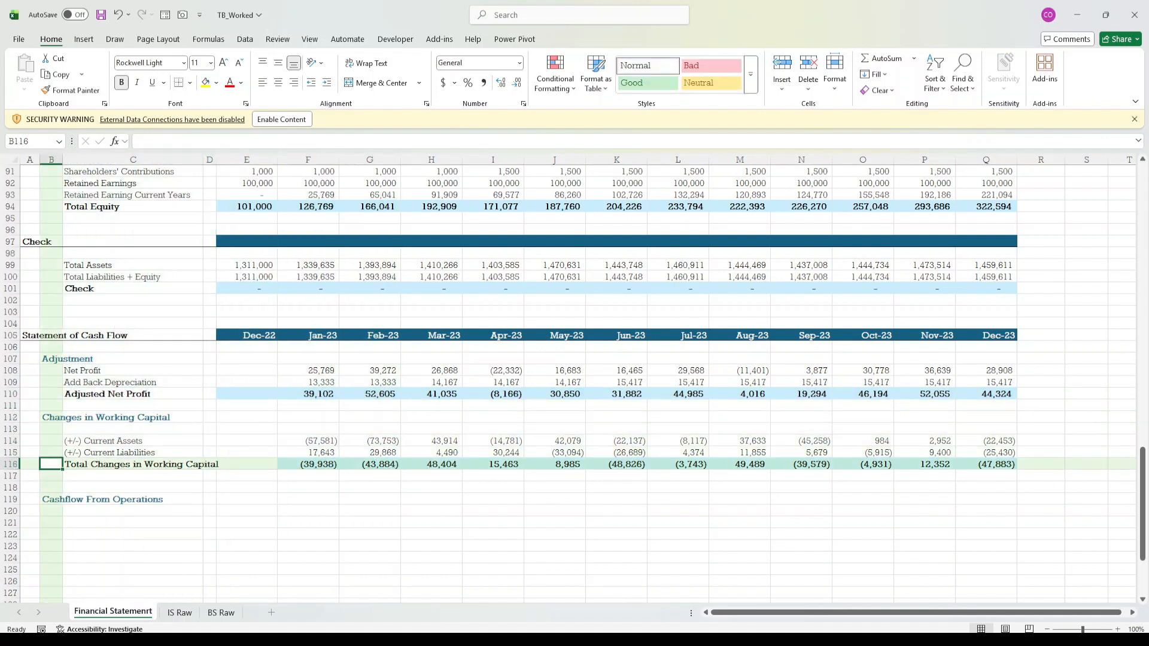
pyautogui.press('Right')
pyautogui.press('Right')
pyautogui.press('Right')
pyautogui.press('Right')
pyautogui.press('Right')
pyautogui.press('Down')
pyautogui.press('Down')
pyautogui.press('Left')
pyautogui.press('Left')
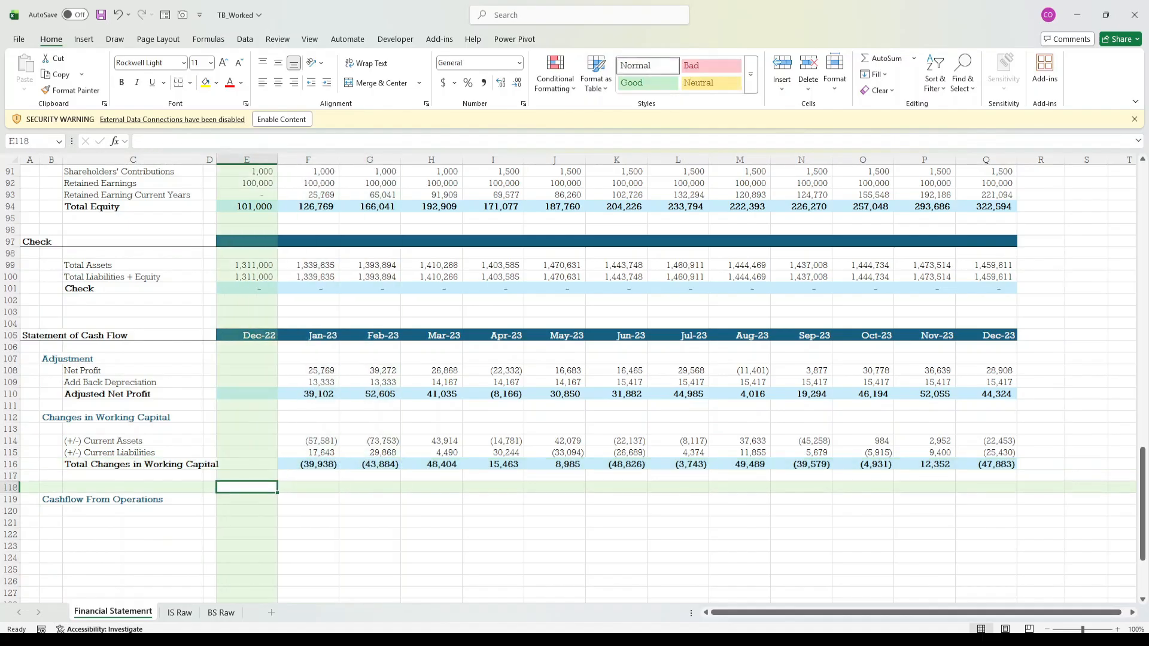
pyautogui.press('Left')
pyautogui.press('Left')
pyautogui.press('Left')
pyautogui.press('Down')
pyautogui.press('Right')
pyautogui.press('Right')
pyautogui.press('Right')
pyautogui.press('Right')
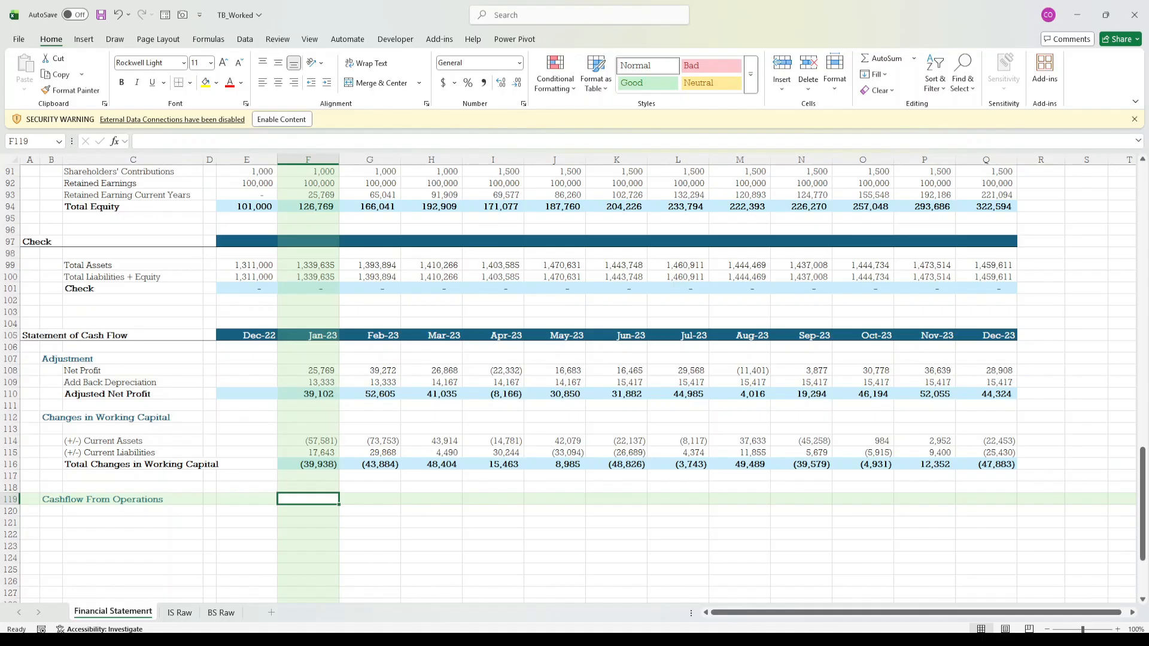
# - Examine the Jan-23 net profit, depreciation add-back, and changes in current assets and current liabilities
pyautogui.click(317, 370)
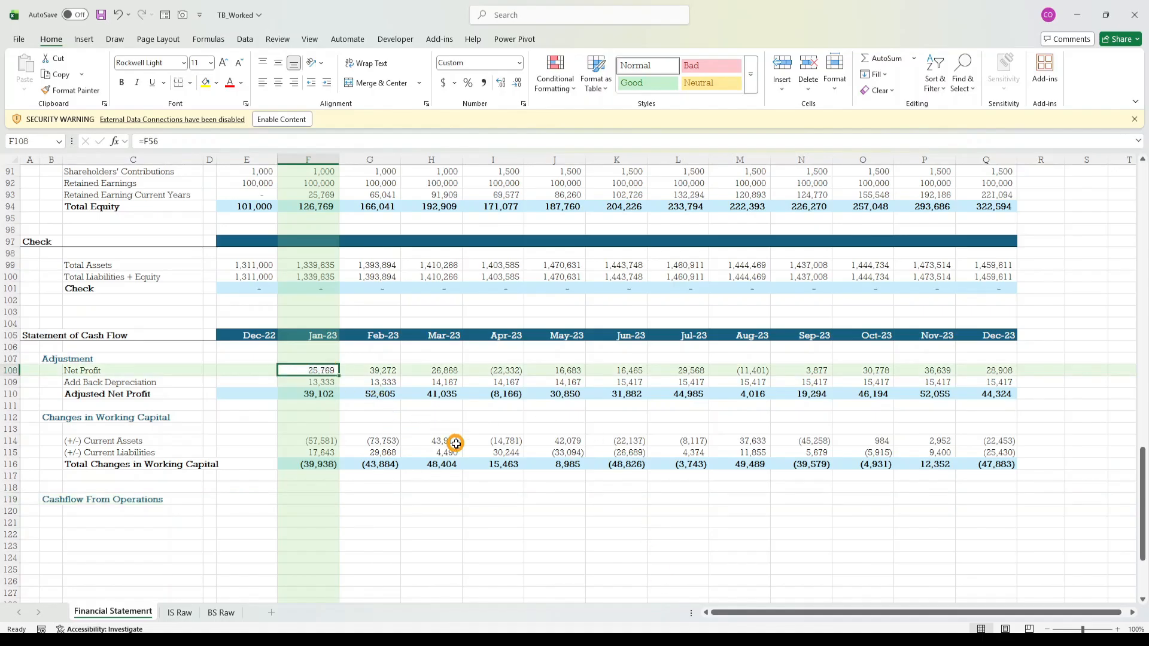
pyautogui.press('Down')
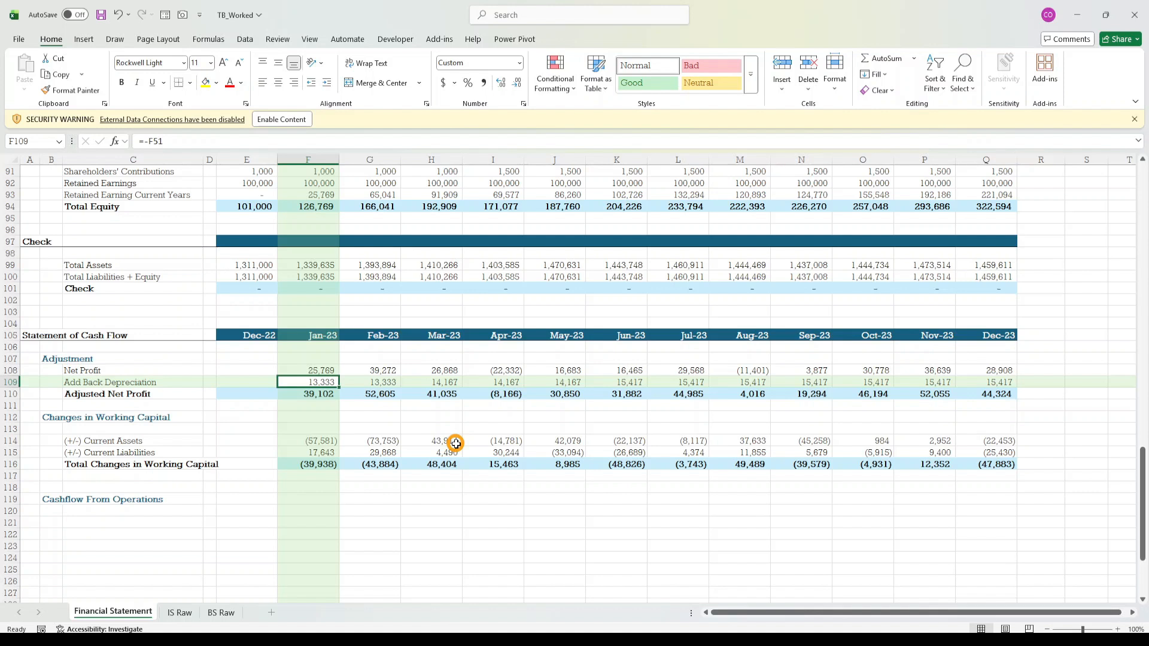
pyautogui.press('Down')
pyautogui.press('Down')
pyautogui.press('Down')
pyautogui.press('Down')
pyautogui.press('Down')
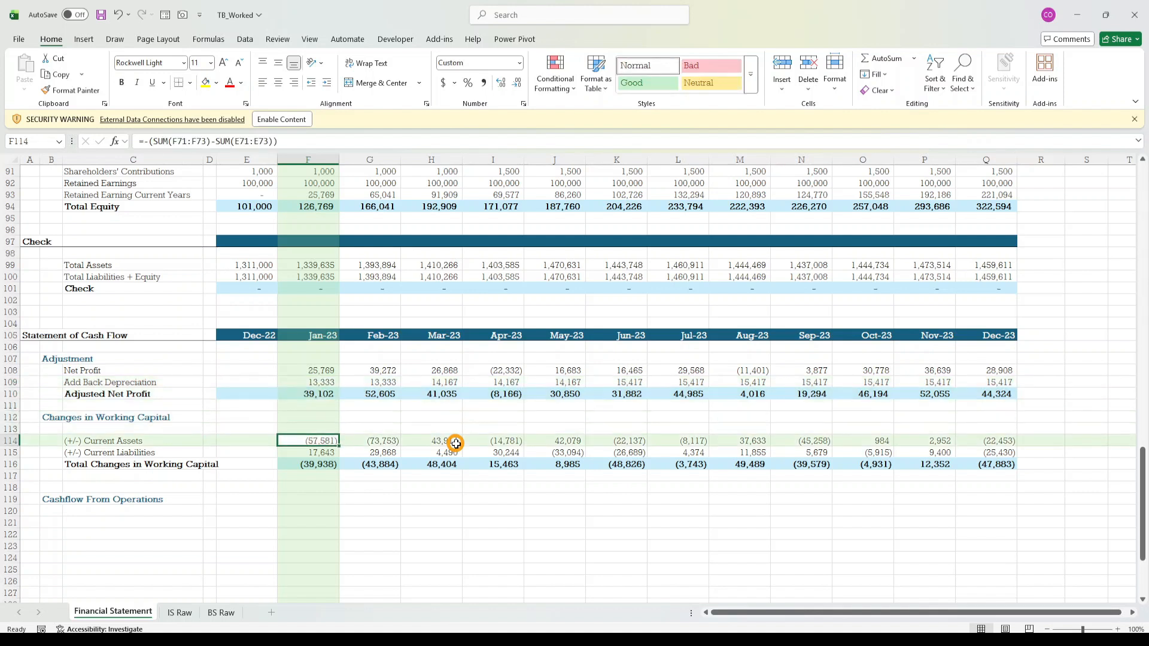
pyautogui.hotkey('shift', 'Down')
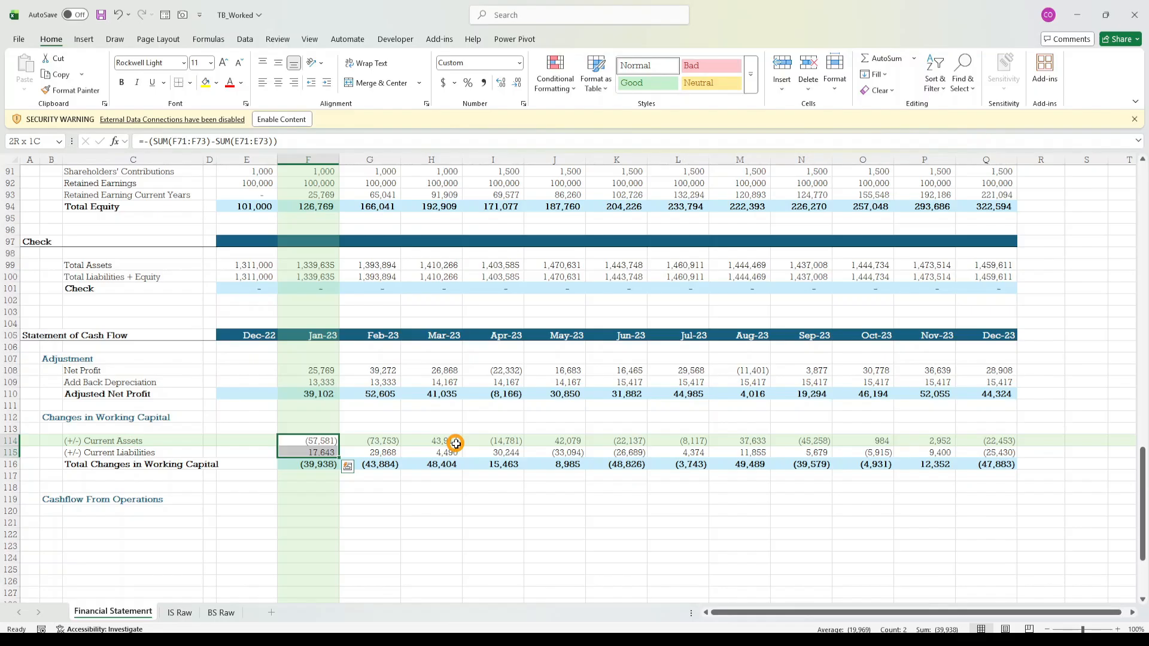
pyautogui.press('Down')
pyautogui.press('Down')
pyautogui.press('Down')
pyautogui.press('Down')
pyautogui.press('Down')
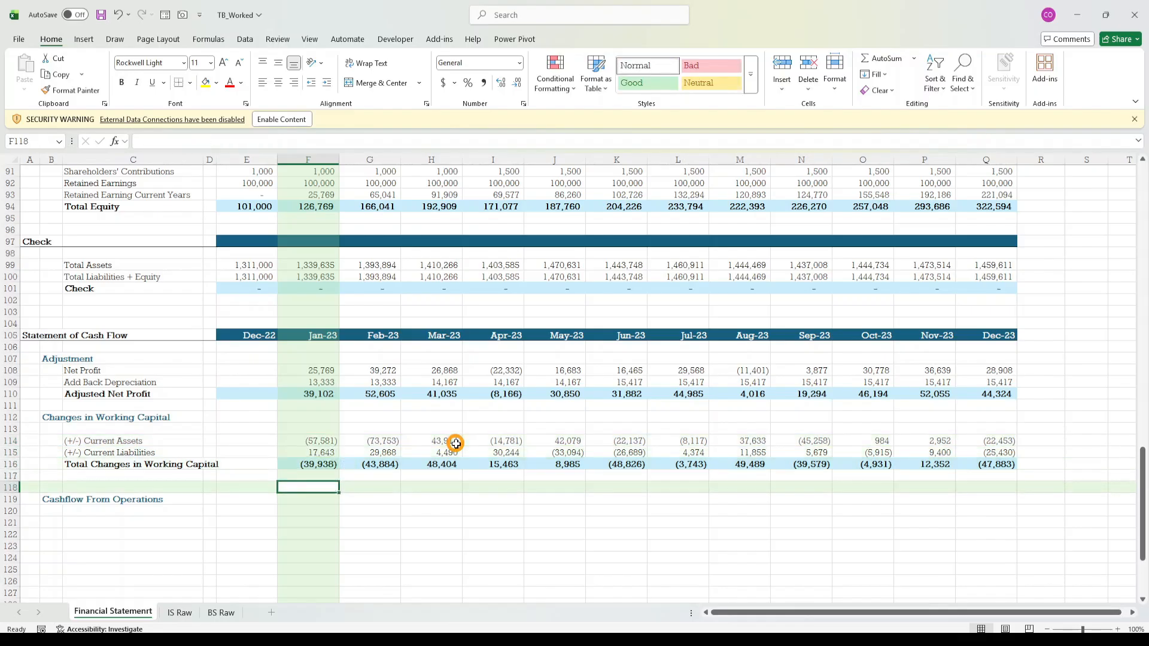
# - Calculate the Jan-23 cashflow from operations in F119 with =SUM(F110,F116), adding adjusted net profit and total working capital changes
pyautogui.press('Up')
pyautogui.press('Up')
pyautogui.press('Up')
pyautogui.press('Up')
pyautogui.press('Down')
pyautogui.press('Down')
pyautogui.press('Down')
pyautogui.press('Down')
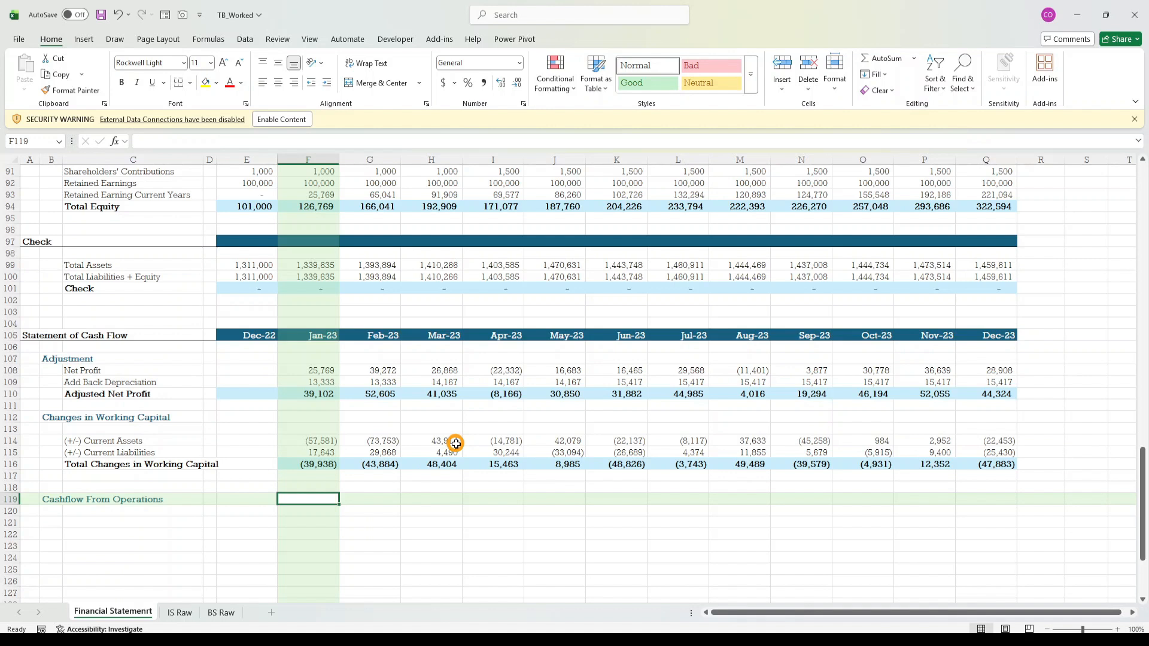
pyautogui.write('=Sum(')
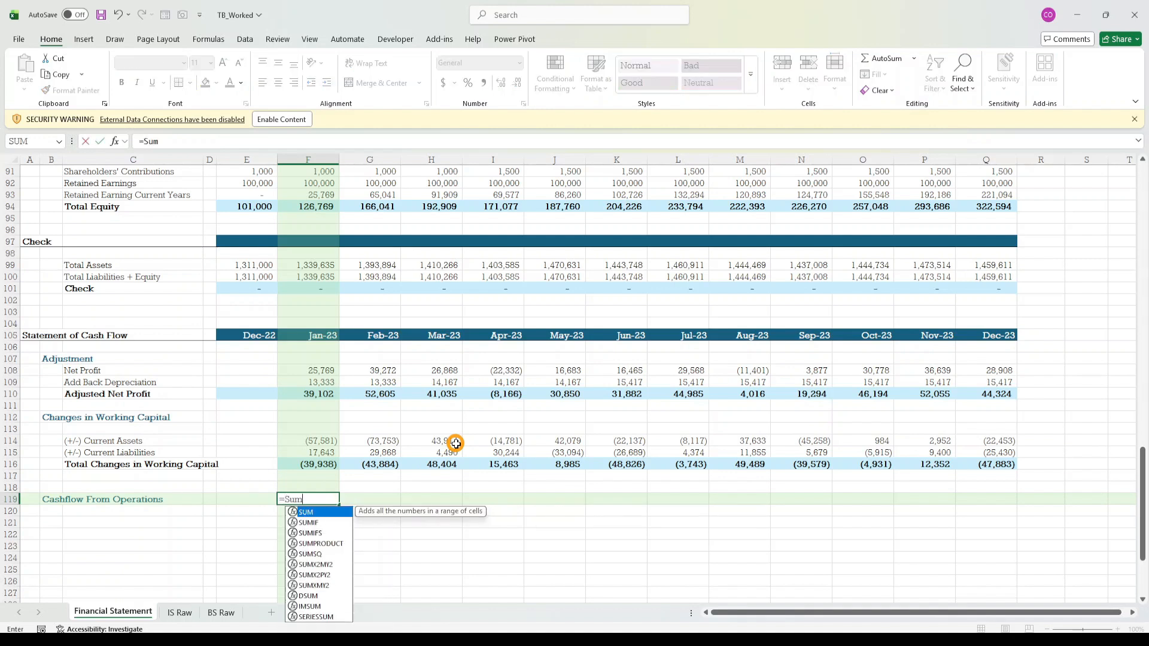
pyautogui.press('Up')
pyautogui.press('Up')
pyautogui.press('Up')
pyautogui.press('Up')
pyautogui.press('Up')
pyautogui.press('Up')
pyautogui.press('Up')
pyautogui.press('Up')
pyautogui.press('Up')
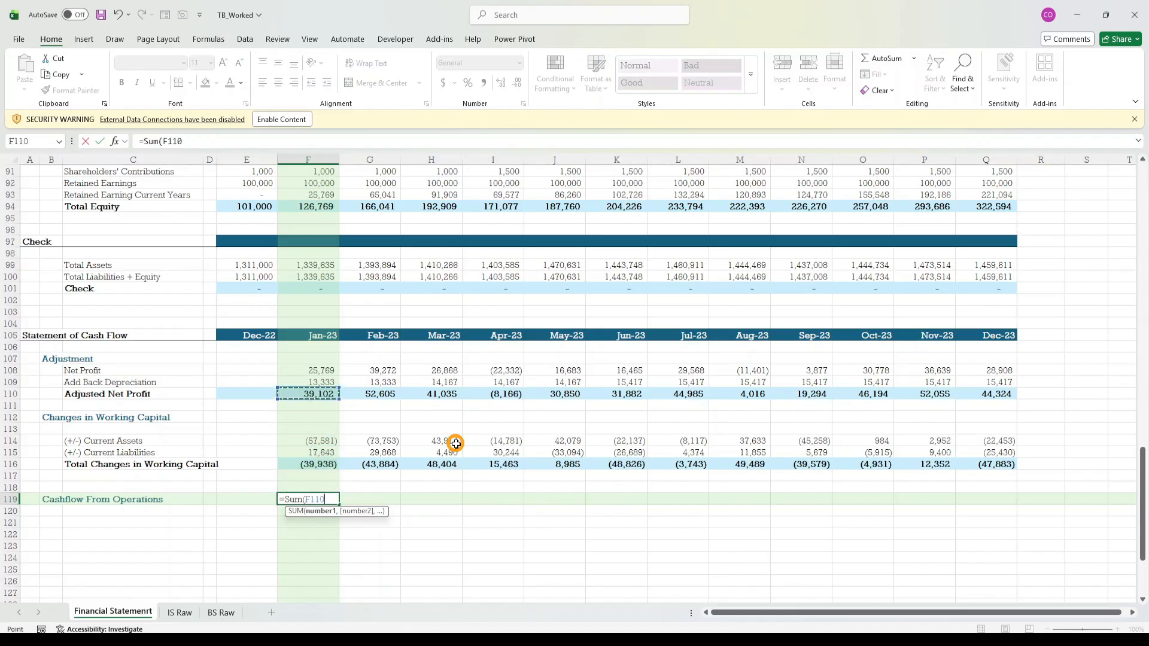
pyautogui.write(',')
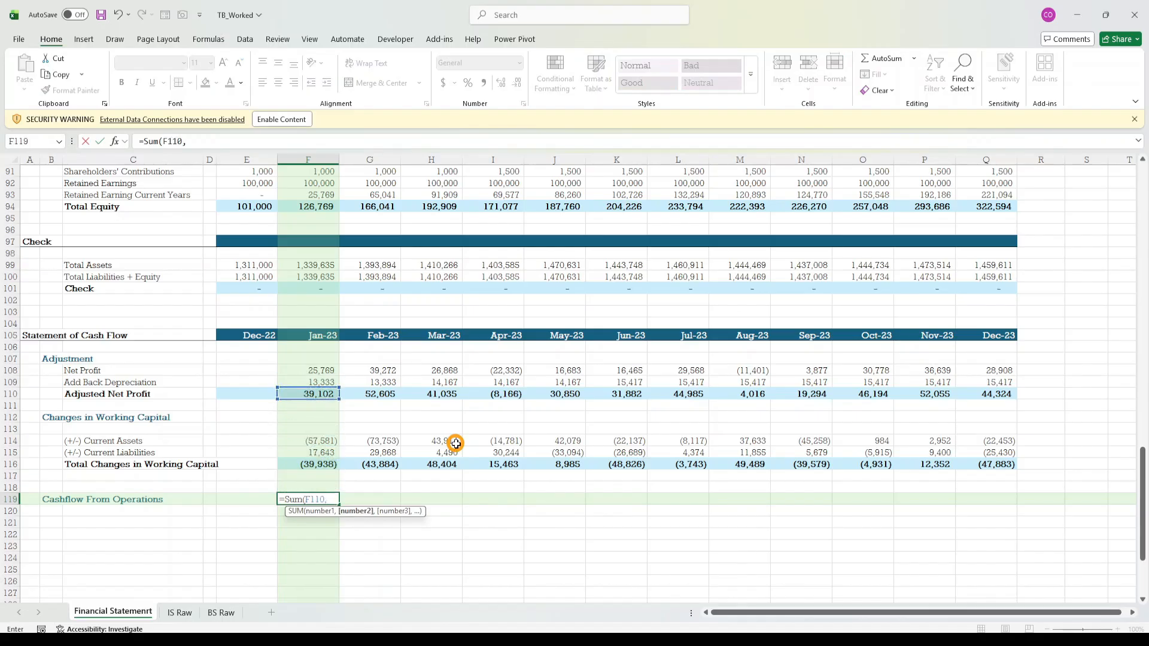
pyautogui.press('Up')
pyautogui.press('Up')
pyautogui.press('Up')
pyautogui.press('Return')
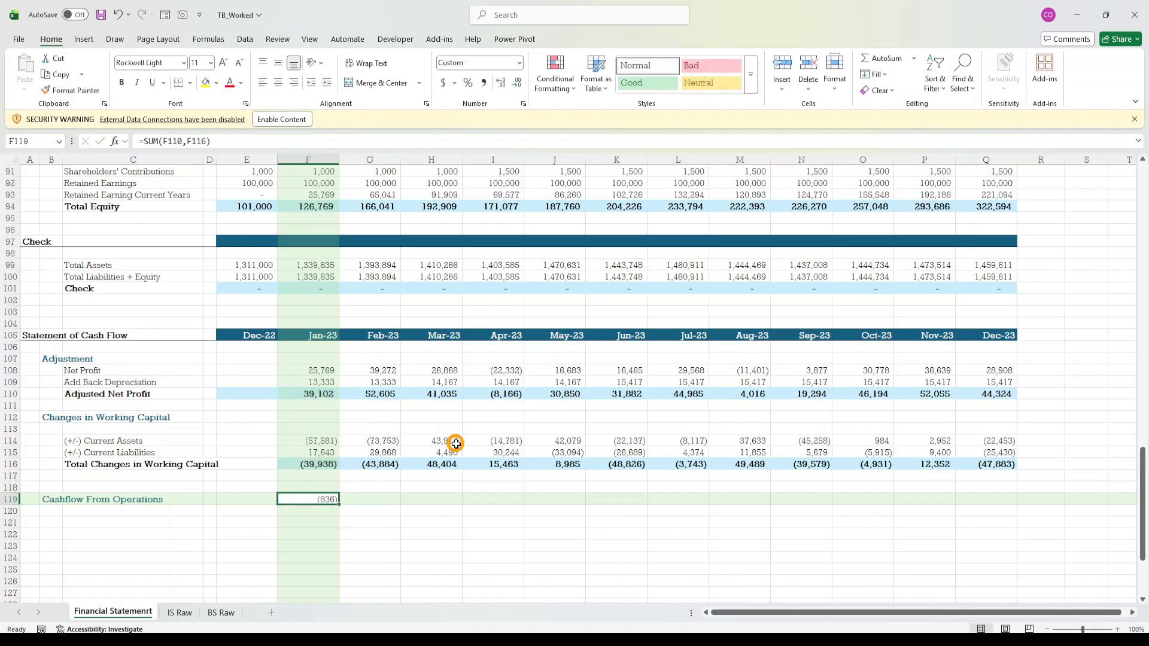
# - Fill the Jan-23 Cashflow From Operations formula across row 119 through Dec-23, covering F119:Q119
pyautogui.hotkey('shift', 'Right')
pyautogui.hotkey('shift', 'Right')
pyautogui.hotkey('shift', 'Right')
pyautogui.hotkey('shift', 'Right')
pyautogui.hotkey('shift', 'Right')
pyautogui.hotkey('shift', 'Right')
pyautogui.hotkey('shift', 'Right')
pyautogui.hotkey('shift', 'Right')
pyautogui.hotkey('shift', 'Right')
pyautogui.hotkey('shift', 'Right')
pyautogui.hotkey('shift', 'Right')
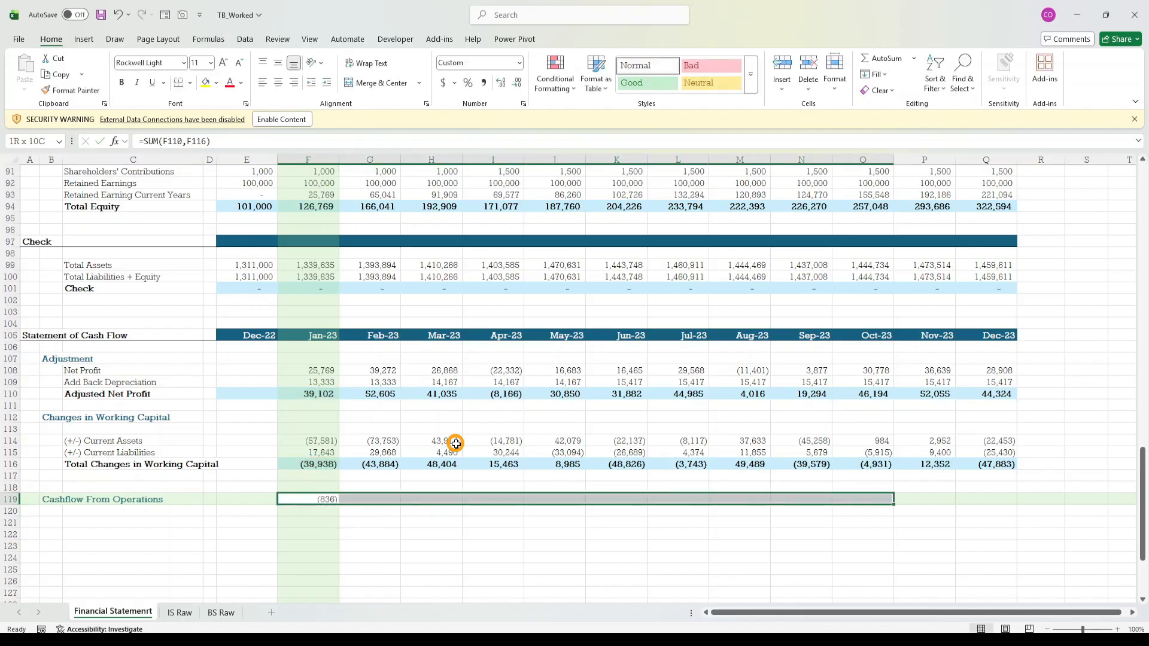
pyautogui.hotkey('ctrl', 'r')
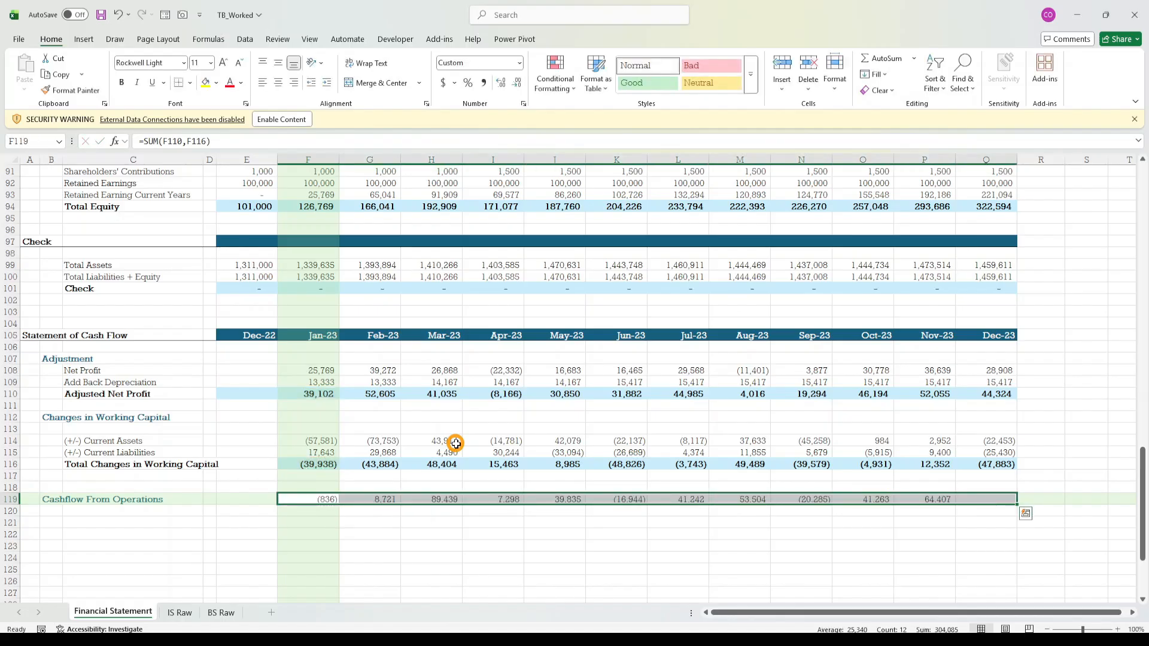
pyautogui.press('Down')
pyautogui.press('Down')
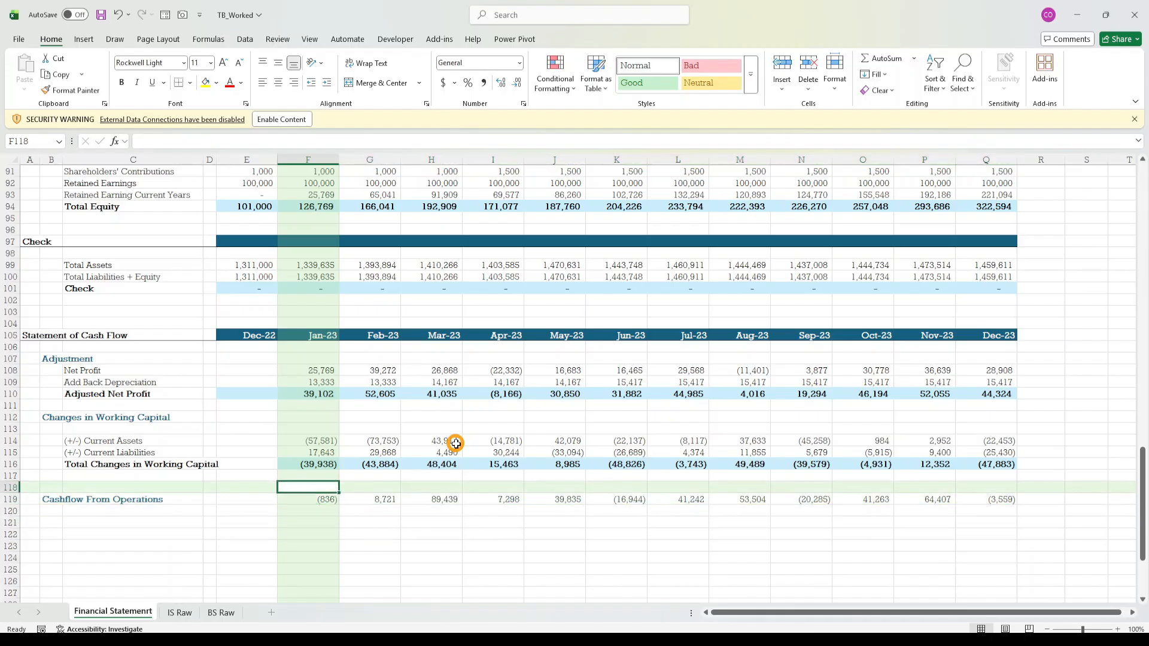
# - Copy the formatting of the Jan-23 Total Changes in Working Capital cell F116 onto F119
pyautogui.click(301, 463)
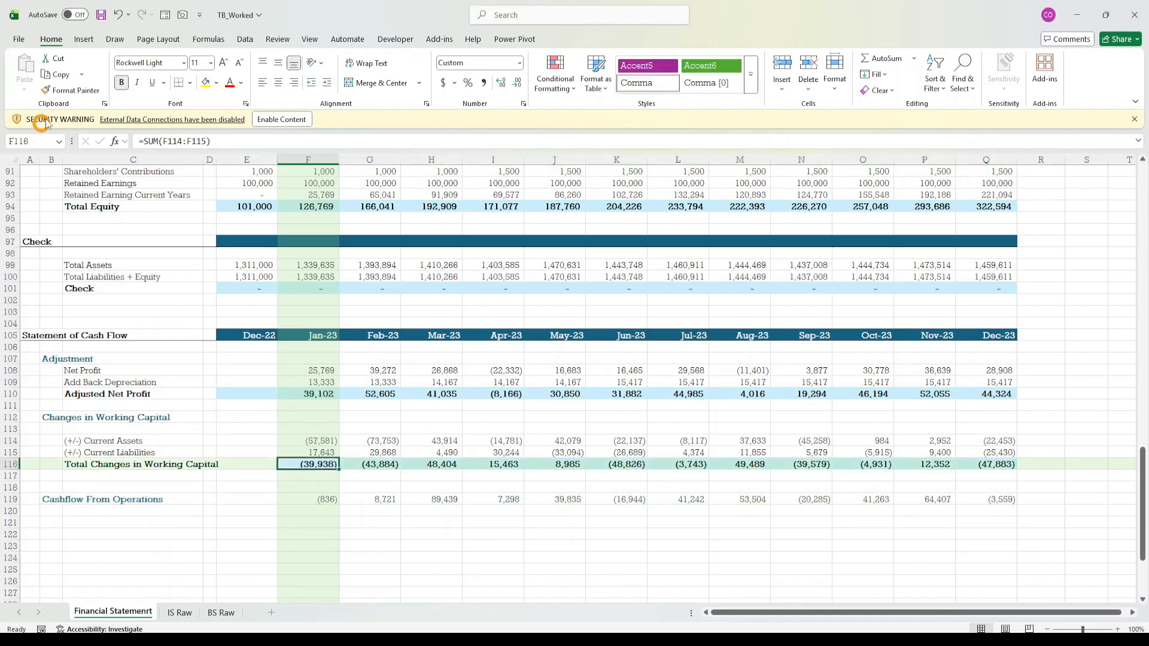
pyautogui.click(71, 90)
pyautogui.click(309, 499)
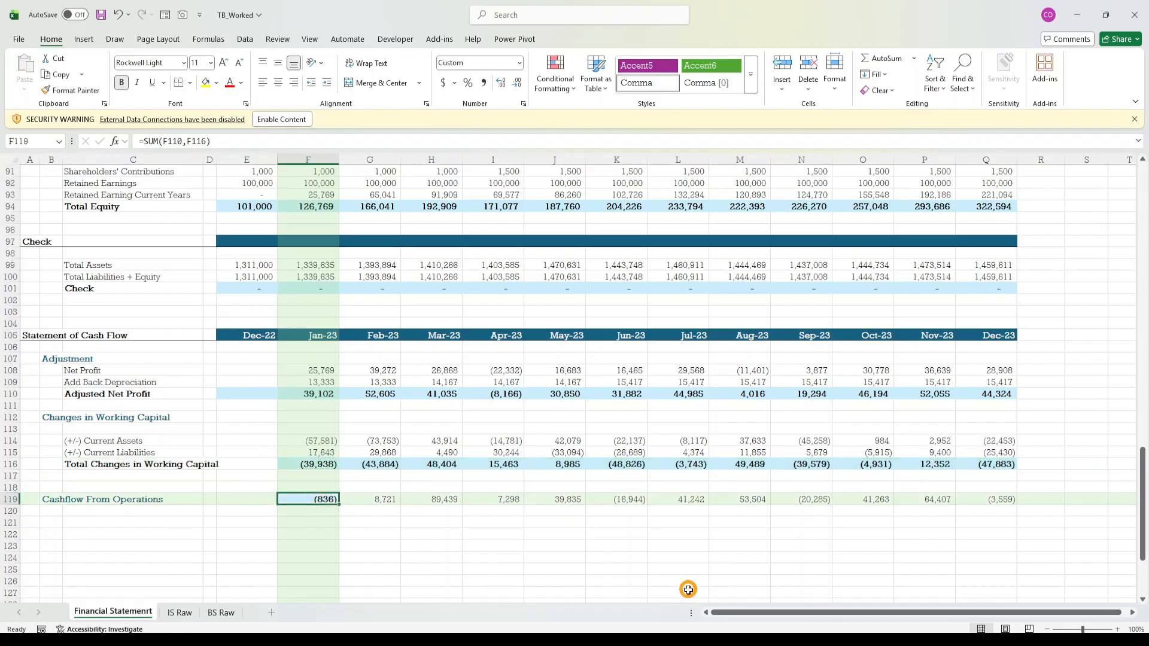
# - Extend the bold, shaded total formatting of F119 across the Cashflow From Operations row through Dec-23
pyautogui.hotkey('shift', 'Right')
pyautogui.hotkey('shift', 'Right')
pyautogui.hotkey('shift', 'Right')
pyautogui.hotkey('shift', 'Right')
pyautogui.hotkey('shift', 'Right')
pyautogui.hotkey('shift', 'Right')
pyautogui.hotkey('shift', 'Right')
pyautogui.hotkey('shift', 'Right')
pyautogui.hotkey('shift', 'Right')
pyautogui.hotkey('shift', 'Right')
pyautogui.hotkey('shift', 'Right')
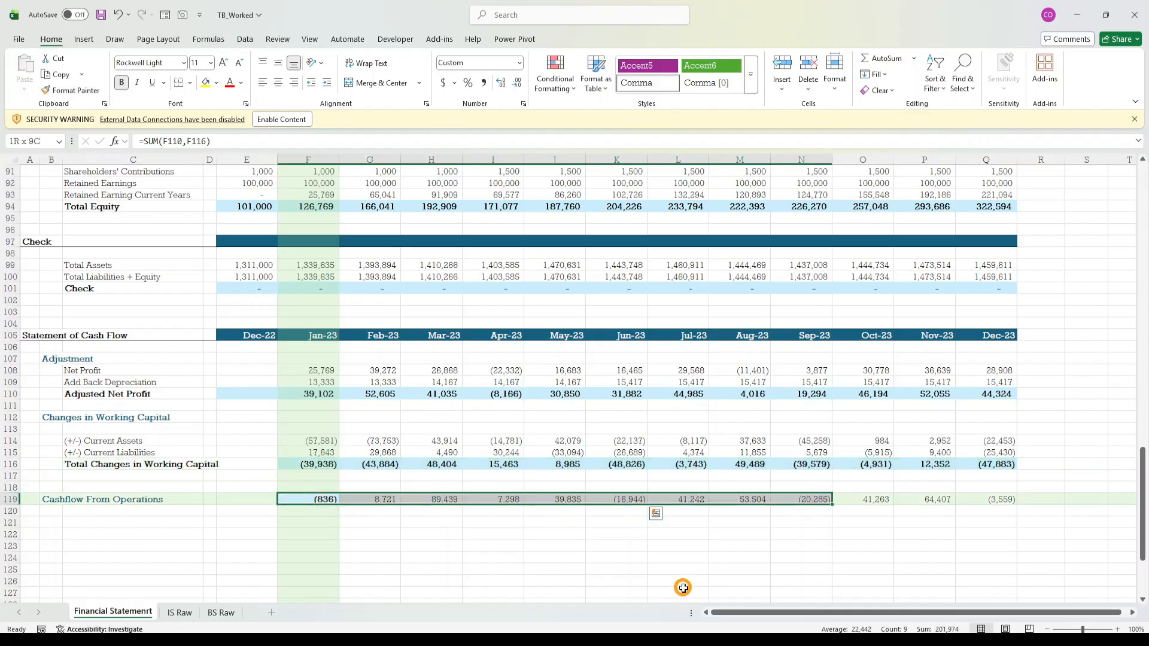
pyautogui.hotkey('ctrl', 'r')
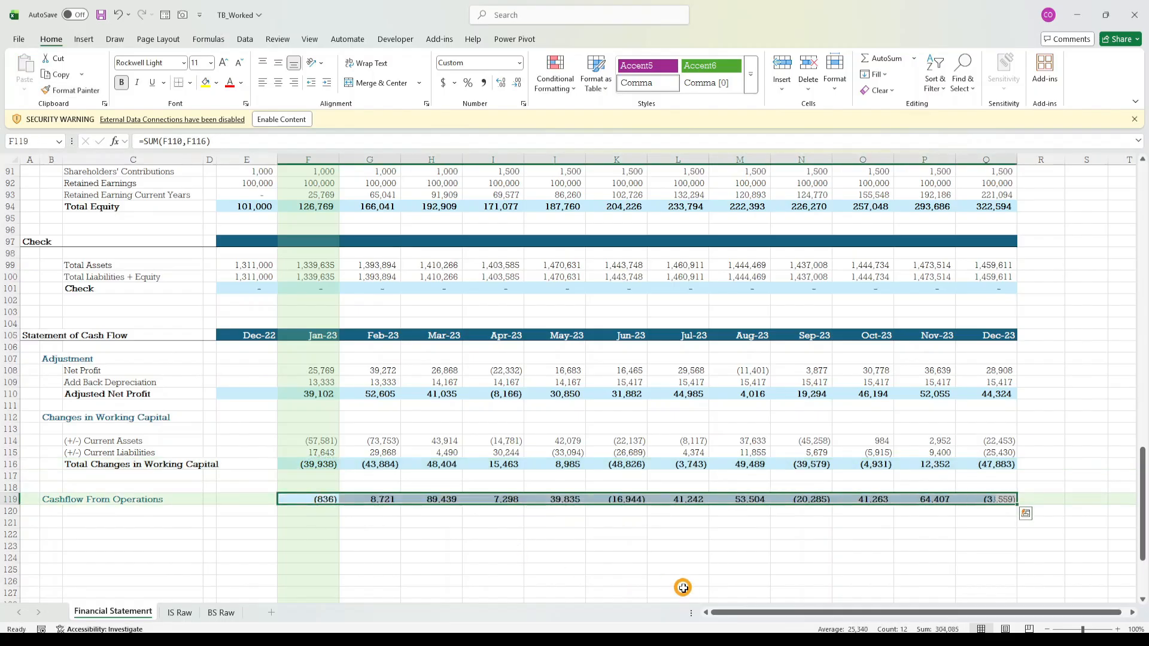
pyautogui.press('Left')
pyautogui.press('Left')
pyautogui.press('Left')
pyautogui.press('Left')
pyautogui.press('Left')
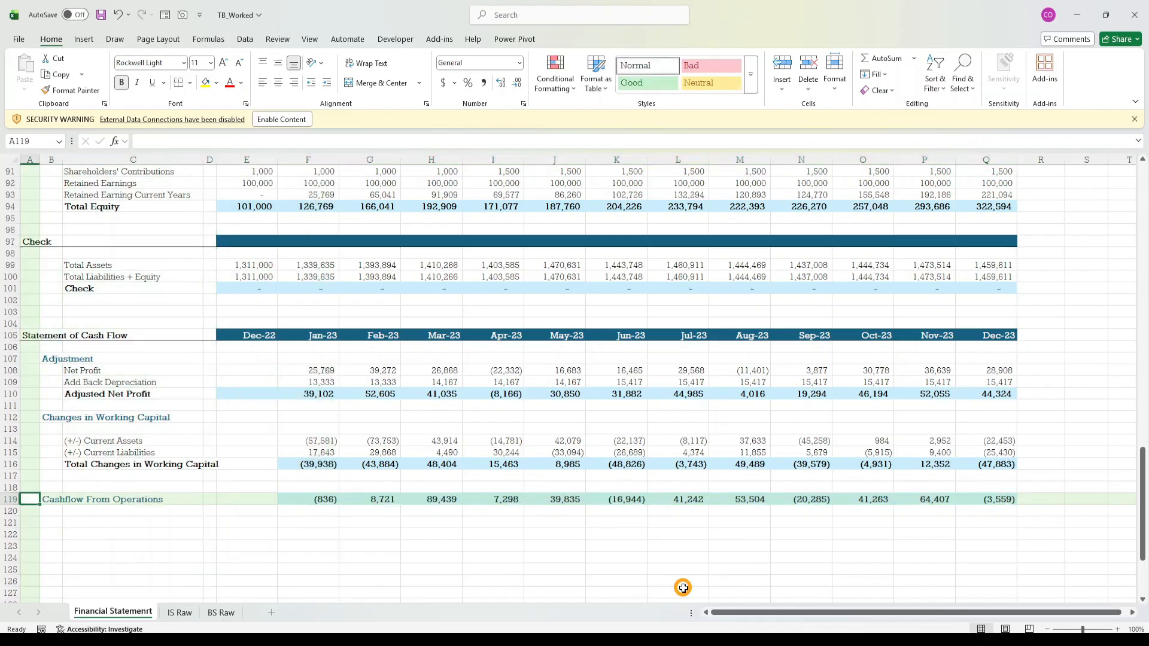
pyautogui.press('Up')
pyautogui.press('Up')
pyautogui.press('Right')
pyautogui.press('Right')
pyautogui.press('Right')
pyautogui.press('Right')
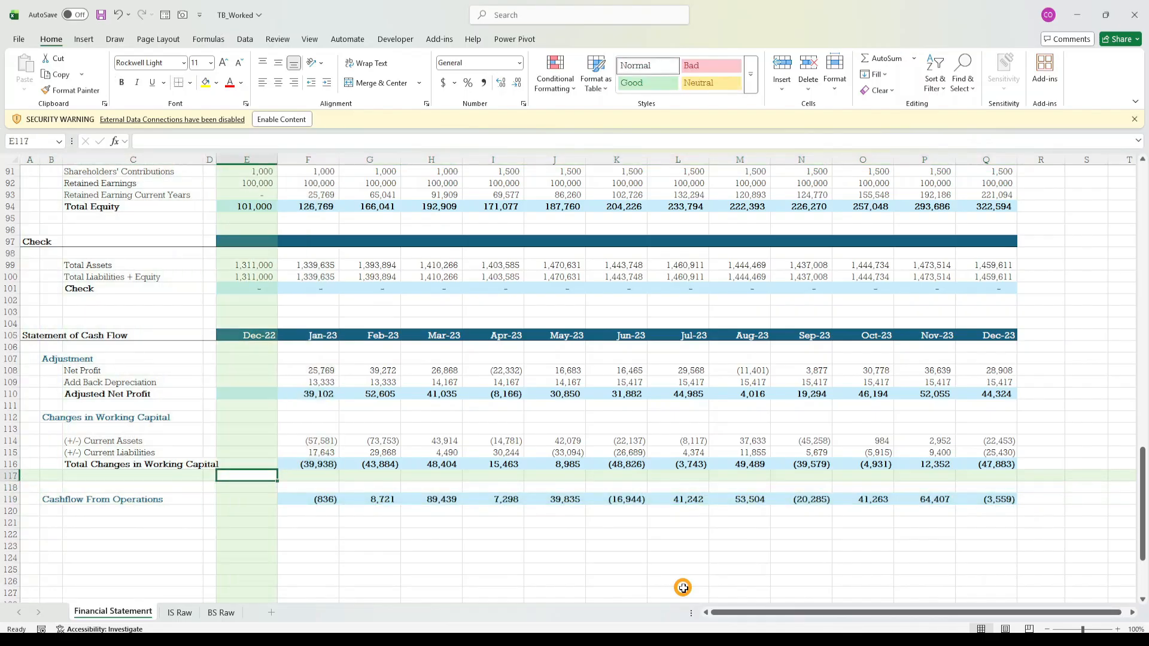
# - Remove the fill from the Total Changes in Working Capital cells F116:Q116 and add a top border to them
pyautogui.press('Right')
pyautogui.press('Up')
pyautogui.hotkey('ctrl', 'shift', 'Right')
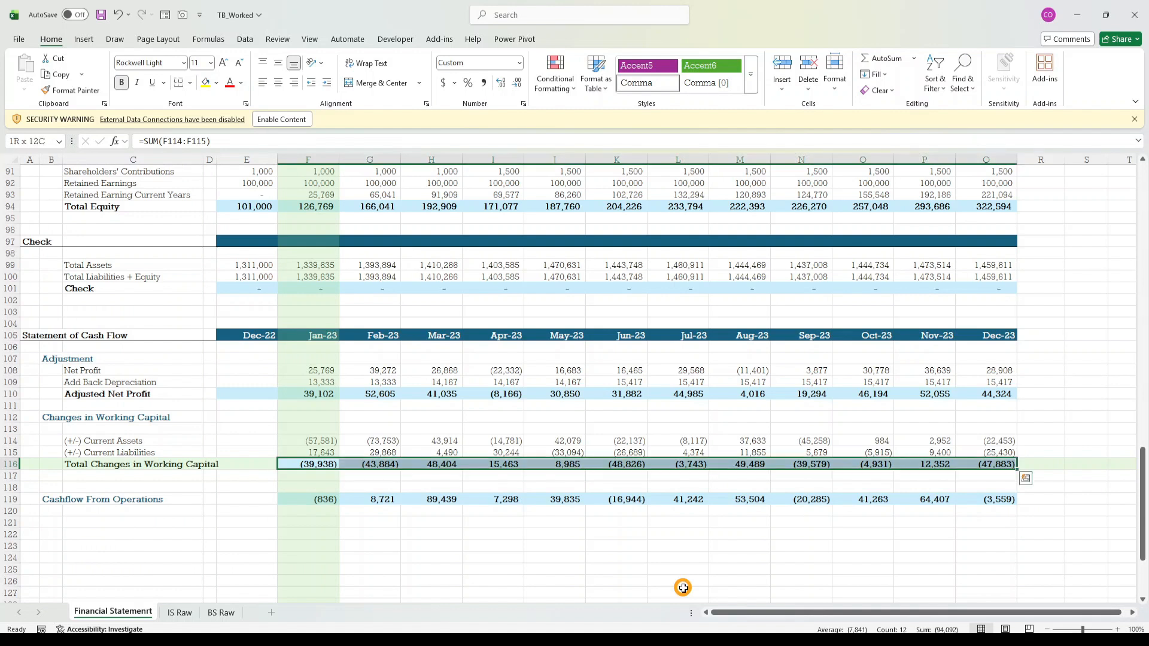
pyautogui.click(219, 82)
pyautogui.click(239, 266)
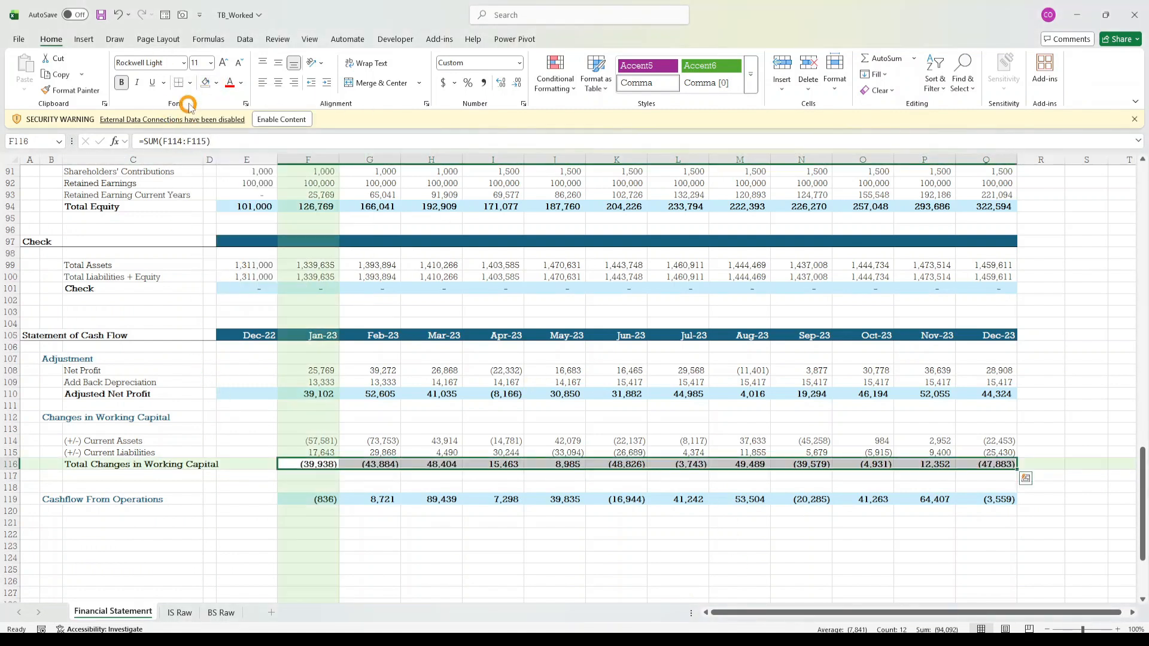
pyautogui.click(190, 83)
pyautogui.click(197, 152)
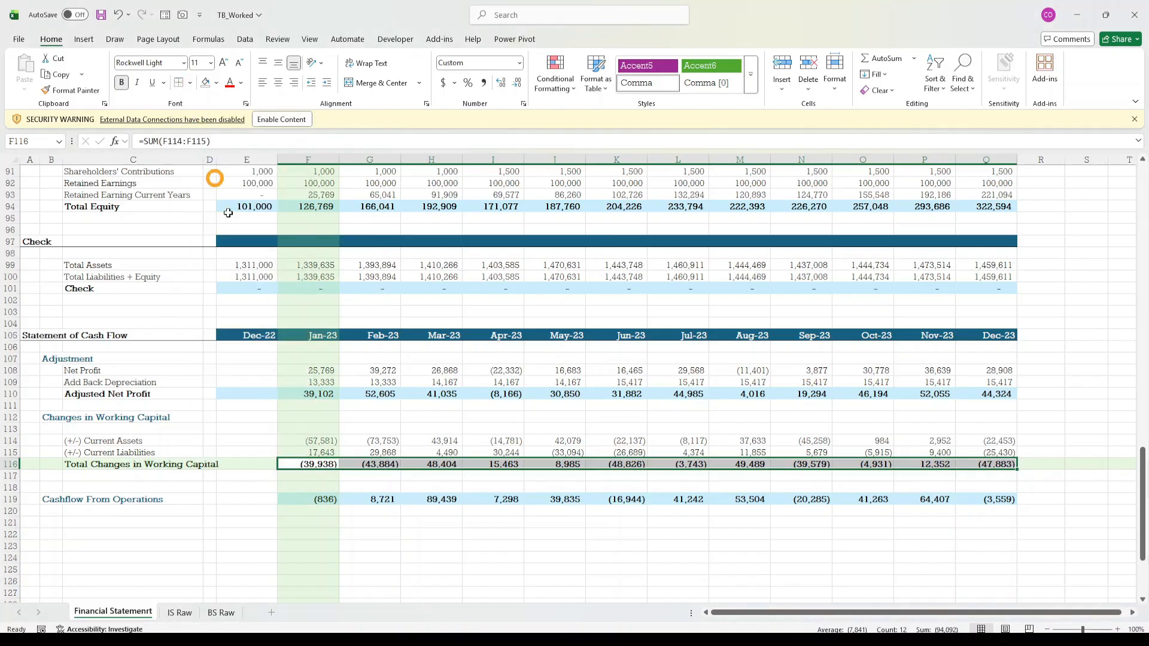
pyautogui.click(308, 498)
pyautogui.click(308, 557)
pyautogui.press('Down')
pyautogui.press('Down')
pyautogui.press('Down')
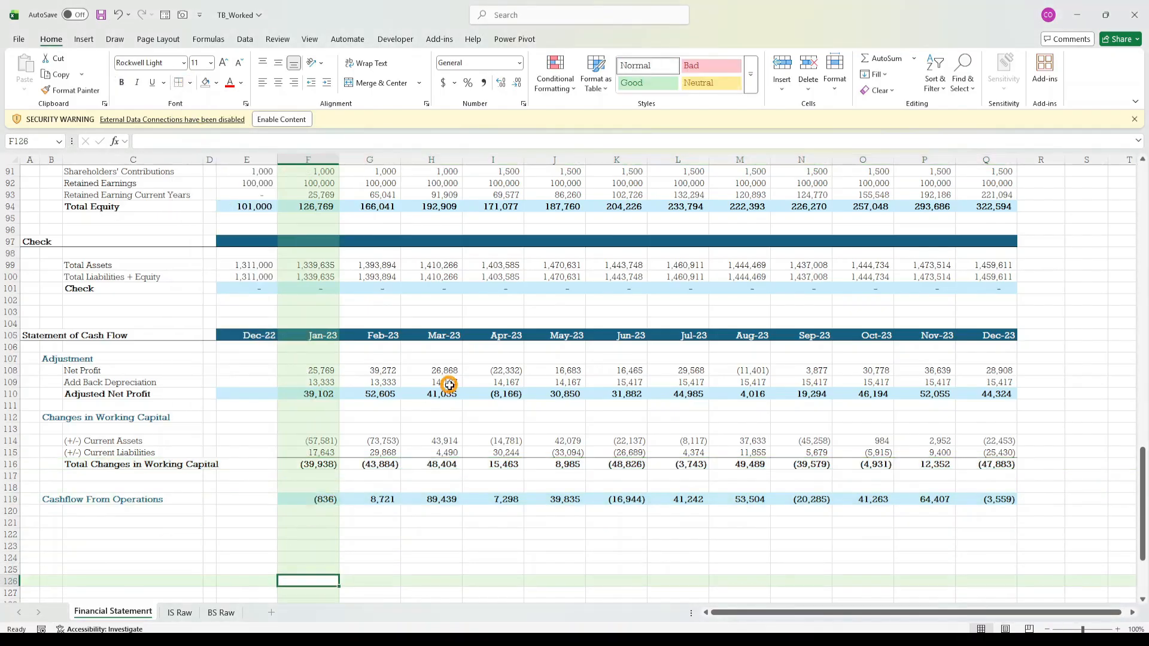
pyautogui.press('Up')
pyautogui.press('Up')
pyautogui.press('Up')
pyautogui.press('Up')
pyautogui.press('Up')
pyautogui.press('Up')
pyautogui.press('Up')
pyautogui.press('Up')
pyautogui.hotkey('shift', 'Right')
pyautogui.hotkey('shift', 'Right')
pyautogui.hotkey('shift', 'Right')
pyautogui.hotkey('shift', 'Right')
pyautogui.hotkey('shift', 'Right')
pyautogui.hotkey('shift', 'Right')
pyautogui.hotkey('shift', 'Right')
pyautogui.hotkey('shift', 'Right')
pyautogui.hotkey('shift', 'Right')
pyautogui.hotkey('shift', 'Right')
pyautogui.hotkey('shift', 'Right')
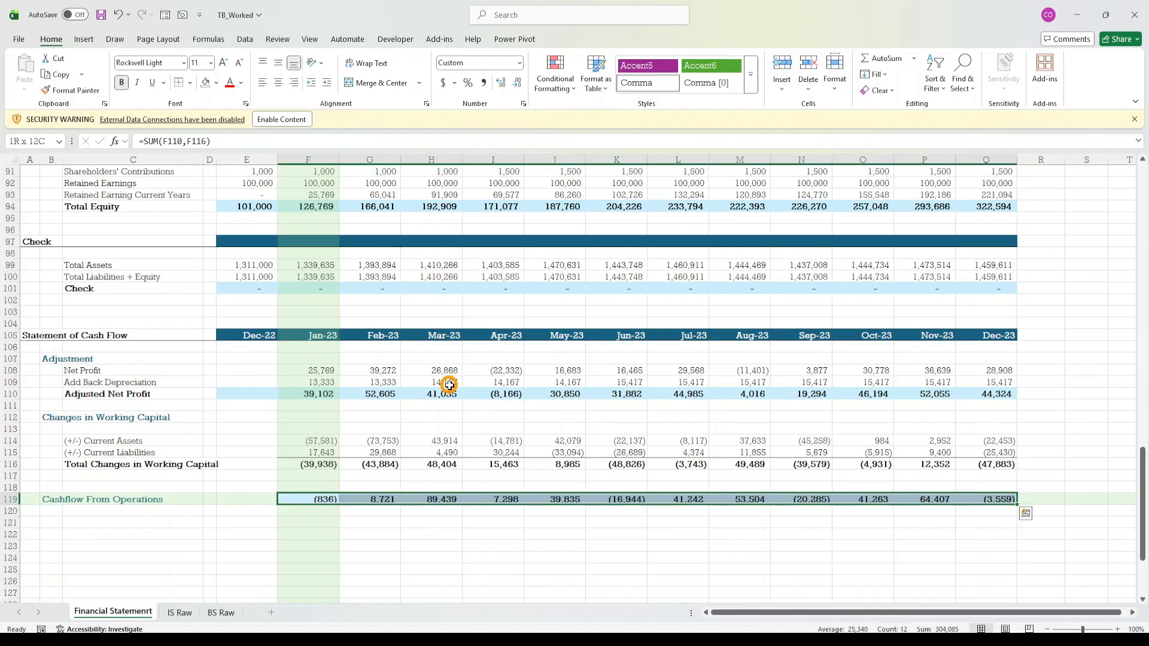
pyautogui.press('Down')
pyautogui.press('Down')
pyautogui.press('Left')
pyautogui.press('Left')
pyautogui.press('Left')
pyautogui.press('Left')
pyautogui.press('Left')
pyautogui.press('Up')
pyautogui.press('Up')
pyautogui.press('Up')
pyautogui.press('Up')
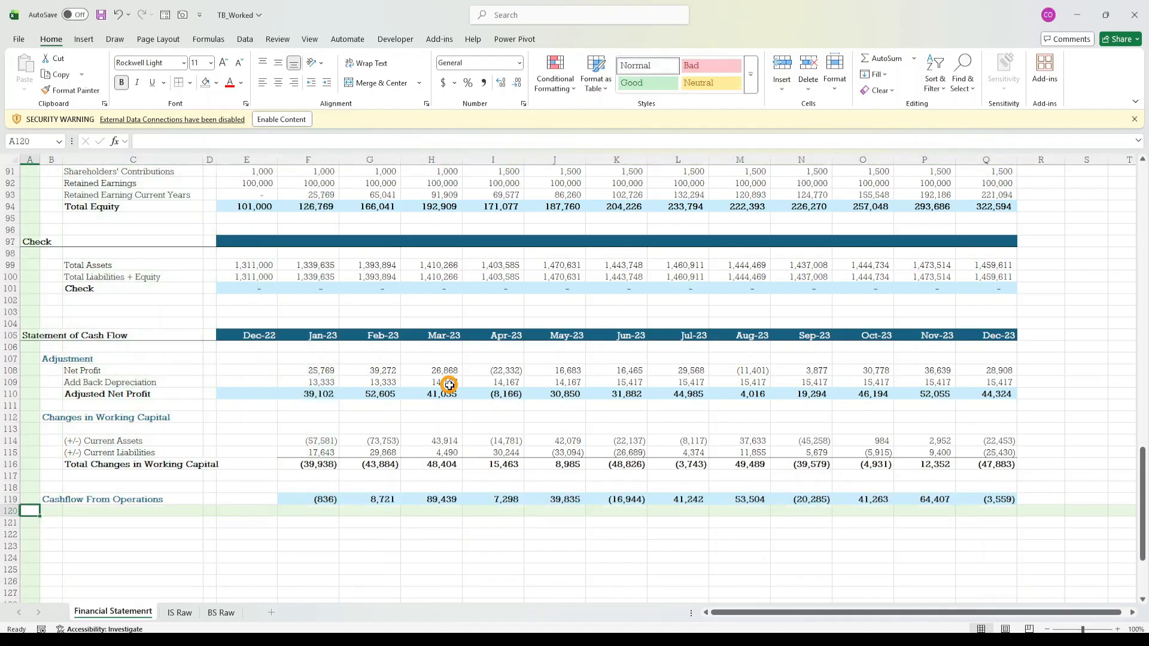
# - Copy the formatting of the Total Changes in Working Capital cells F116:Q116 onto the Adjusted Net Profit cells F110:Q110
pyautogui.moveTo(311, 464); pyautogui.dragTo(996, 464)
pyautogui.click(70, 90)
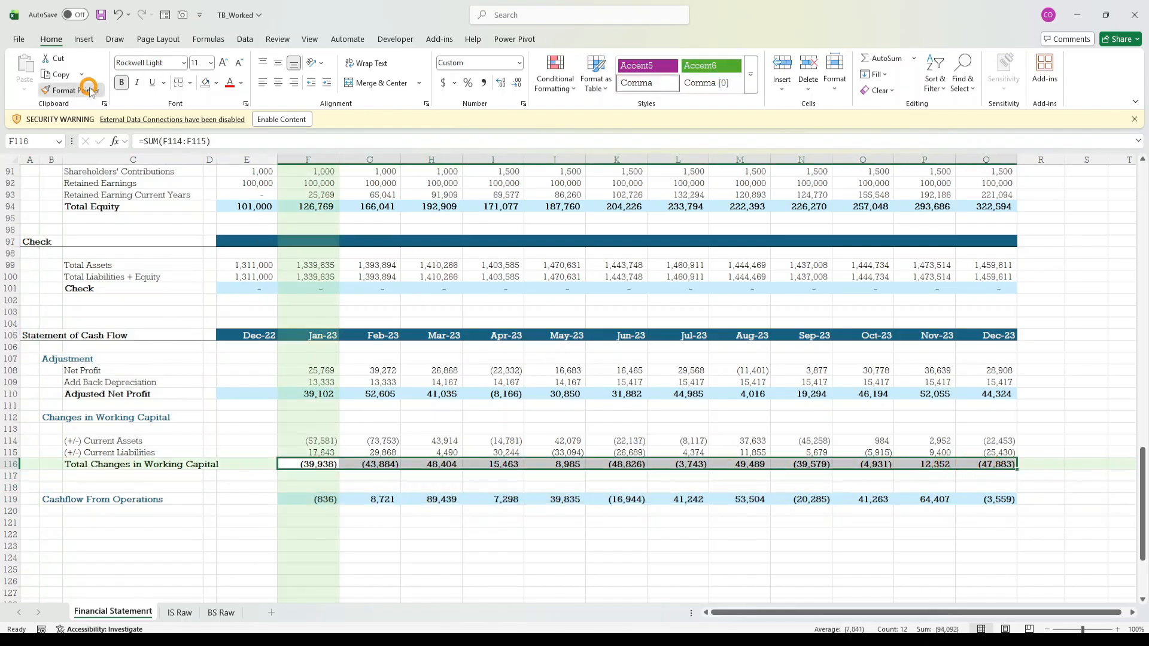
pyautogui.click(280, 394)
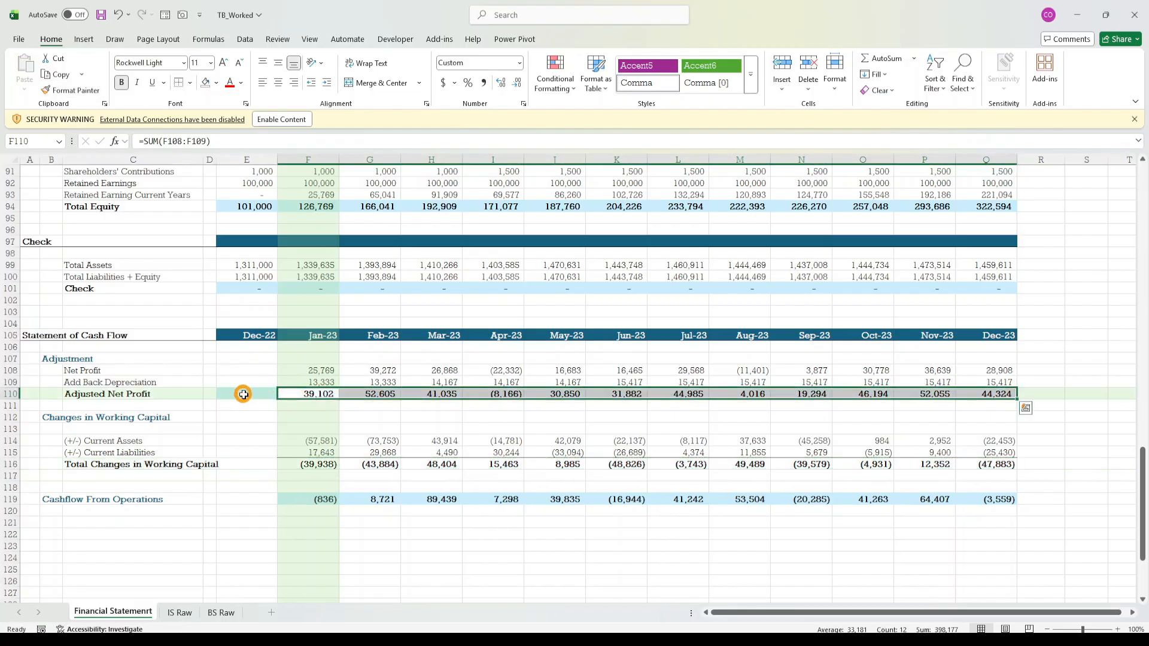
# - Extend the unshaded, top-bordered total formatting to the Dec-22 column by copying F110's format onto E110 and F116's format onto E116
pyautogui.click(303, 393)
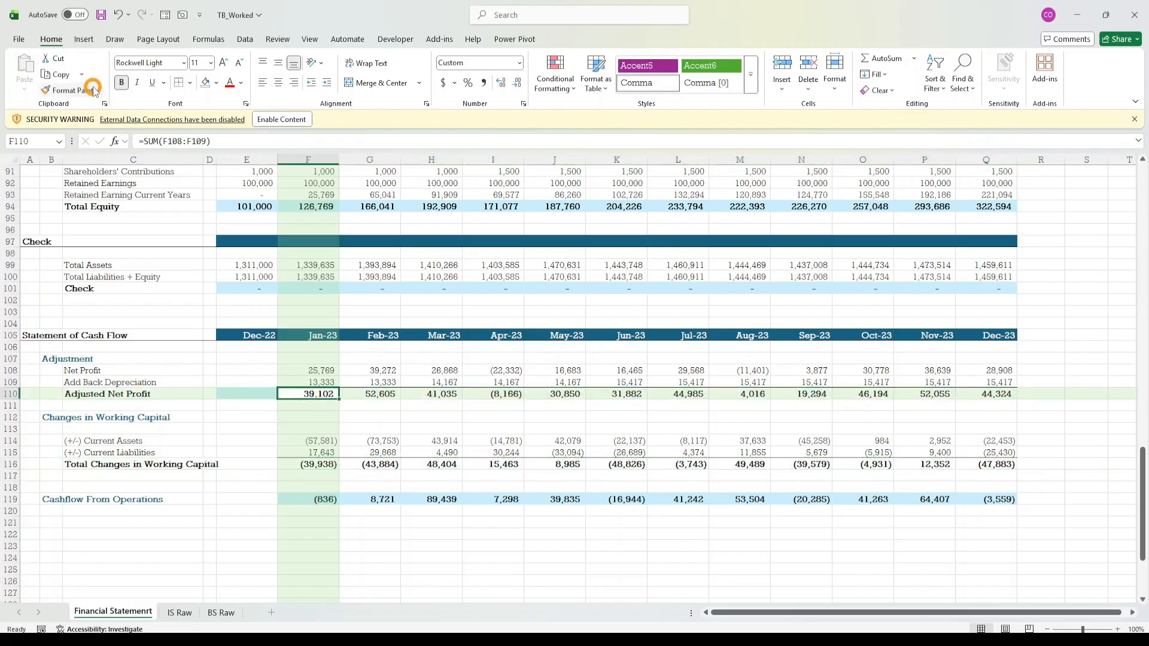
pyautogui.click(68, 90)
pyautogui.click(250, 393)
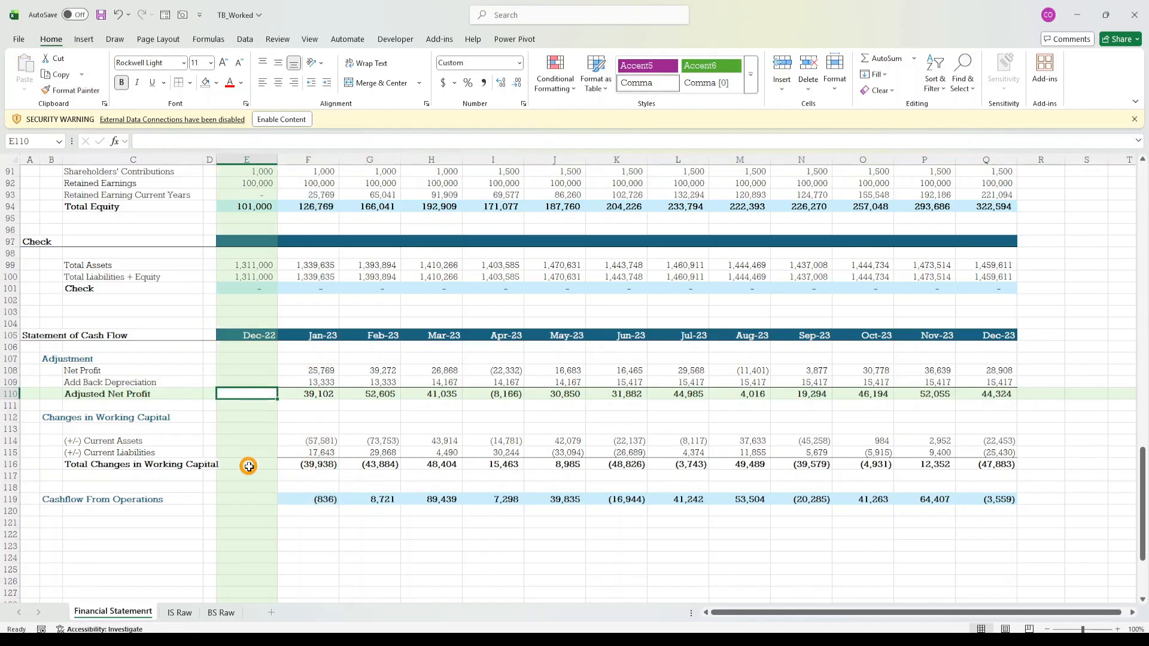
pyautogui.click(304, 464)
pyautogui.click(86, 87)
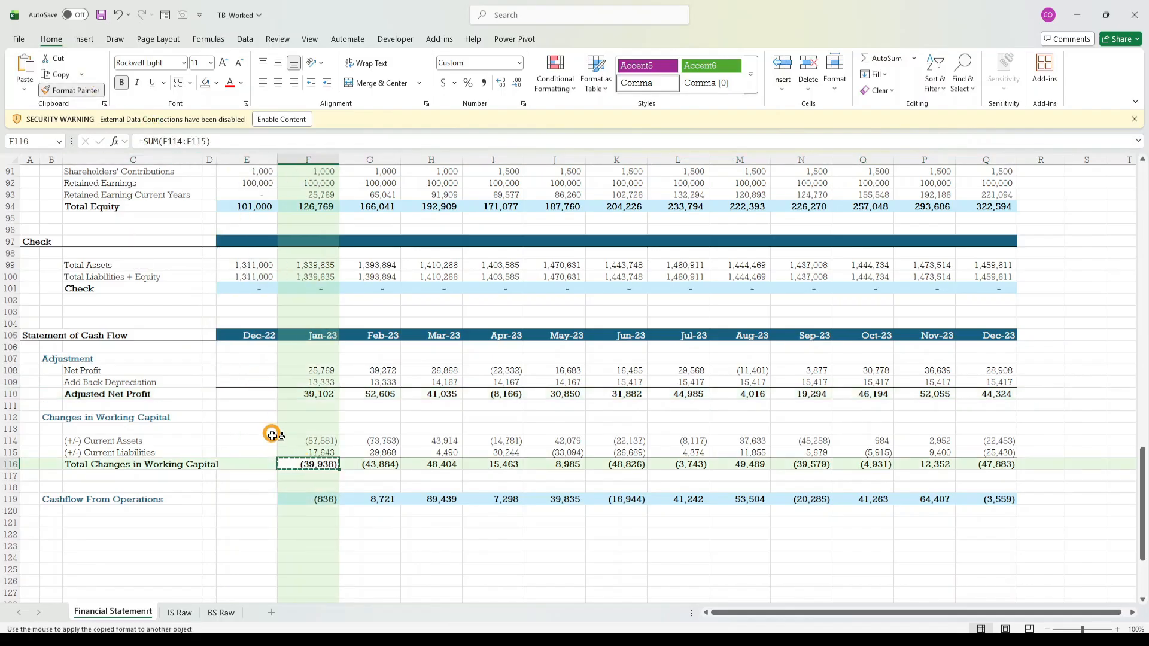
pyautogui.click(251, 463)
pyautogui.click(367, 498)
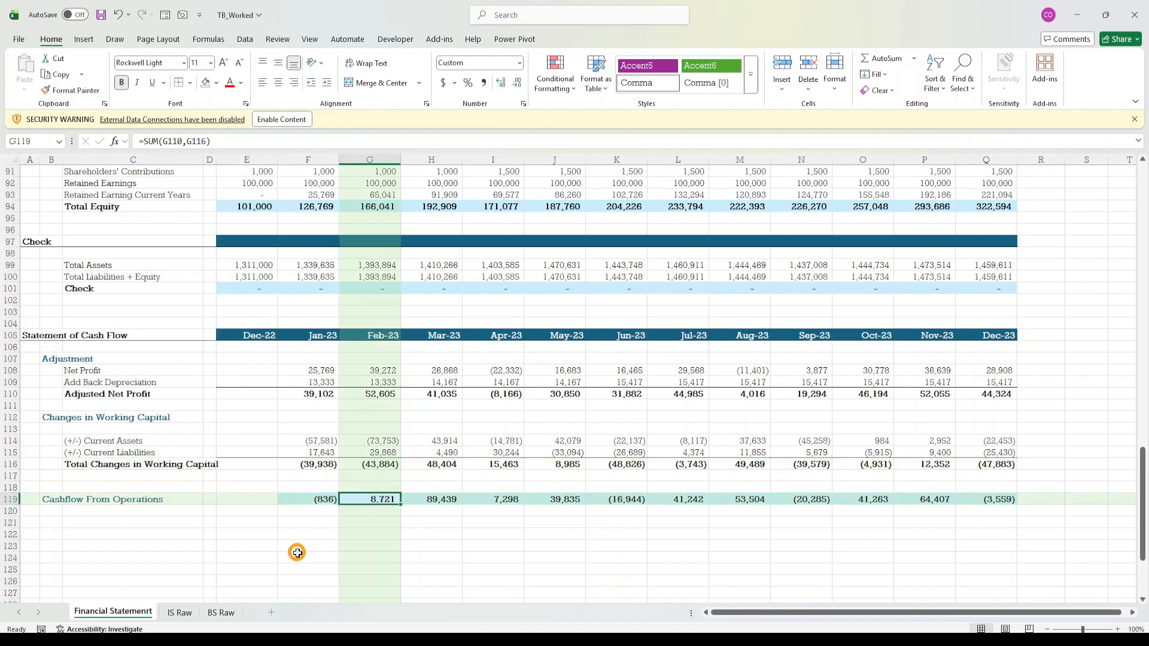
pyautogui.click(314, 555)
pyautogui.click(244, 313)
pyautogui.click(163, 393)
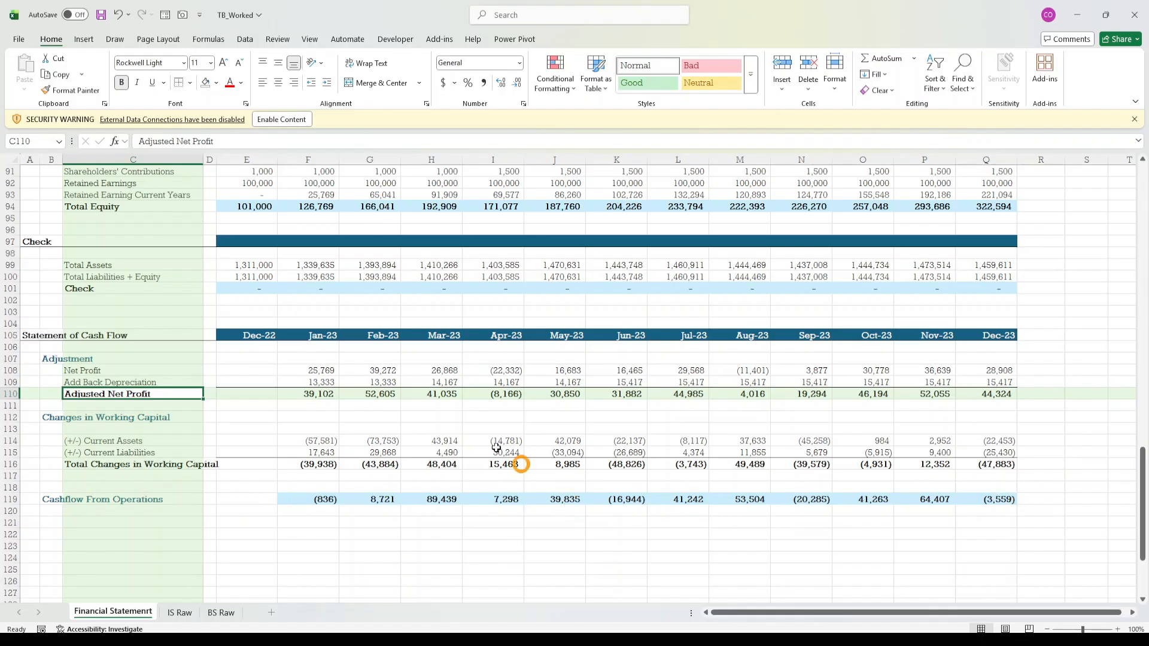
pyautogui.click(65, 522)
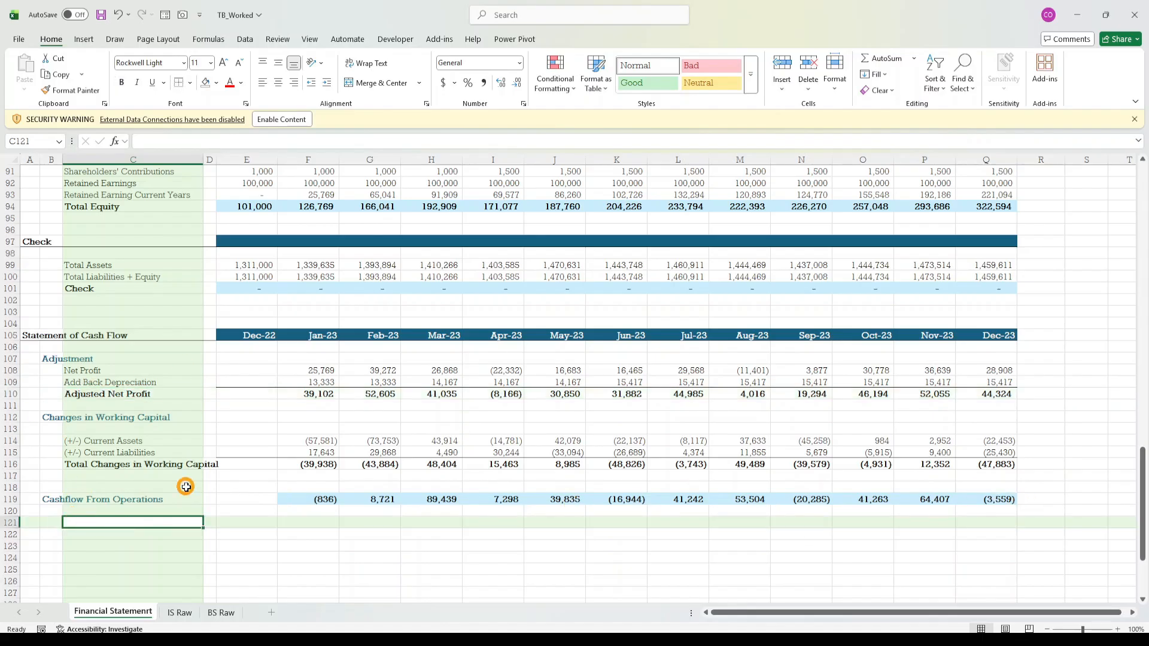
pyautogui.press('Down')
pyautogui.press('Down')
pyautogui.press('Up')
pyautogui.press('Up')
pyautogui.press('Up')
pyautogui.press('Up')
pyautogui.press('Left')
pyautogui.press('Left')
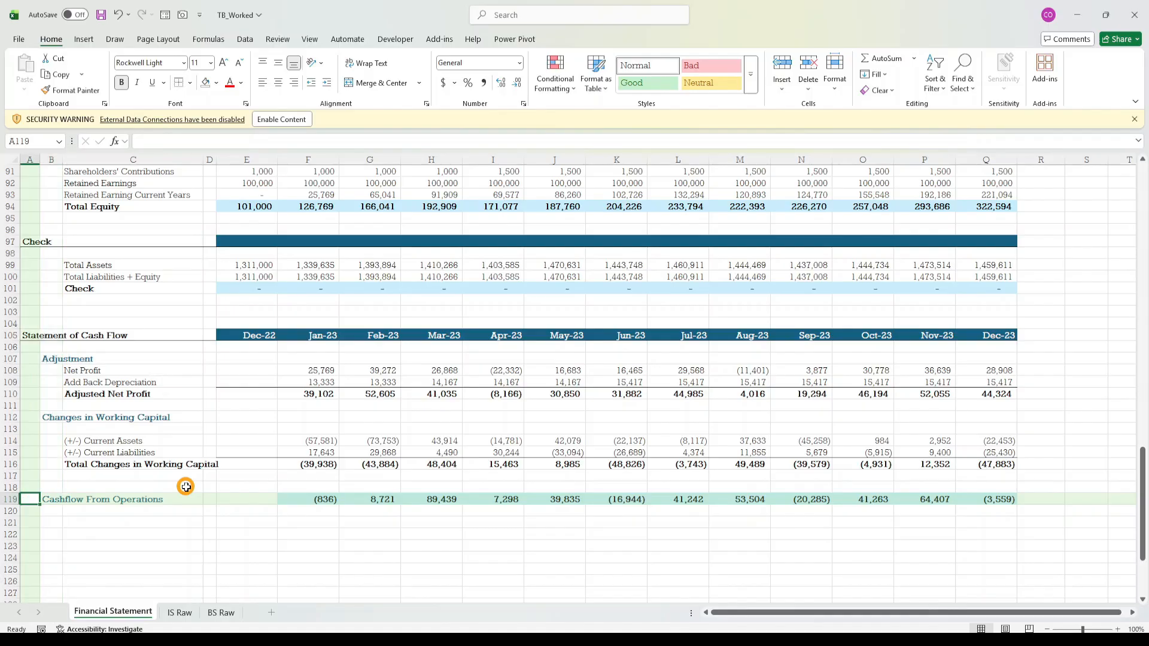
# - Enter the section heading "Changes in Investments" in B122, below Cashflow From Operations
pyautogui.press('Right')
pyautogui.press('Down')
pyautogui.press('Down')
pyautogui.press('Down')
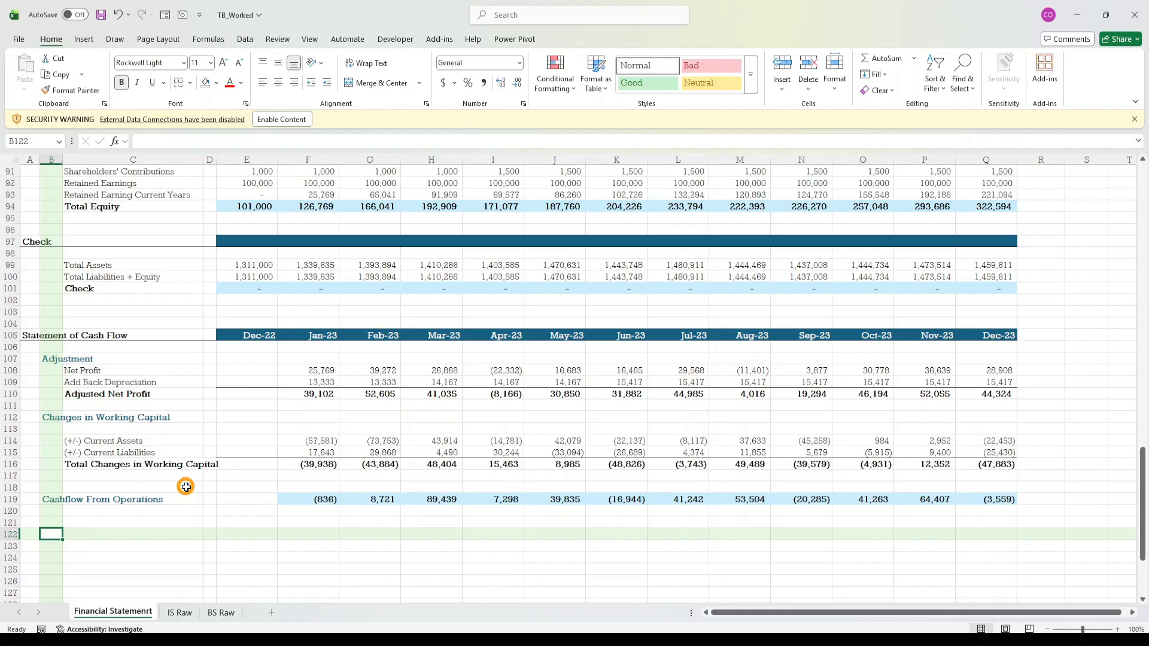
pyautogui.write('Changes in')
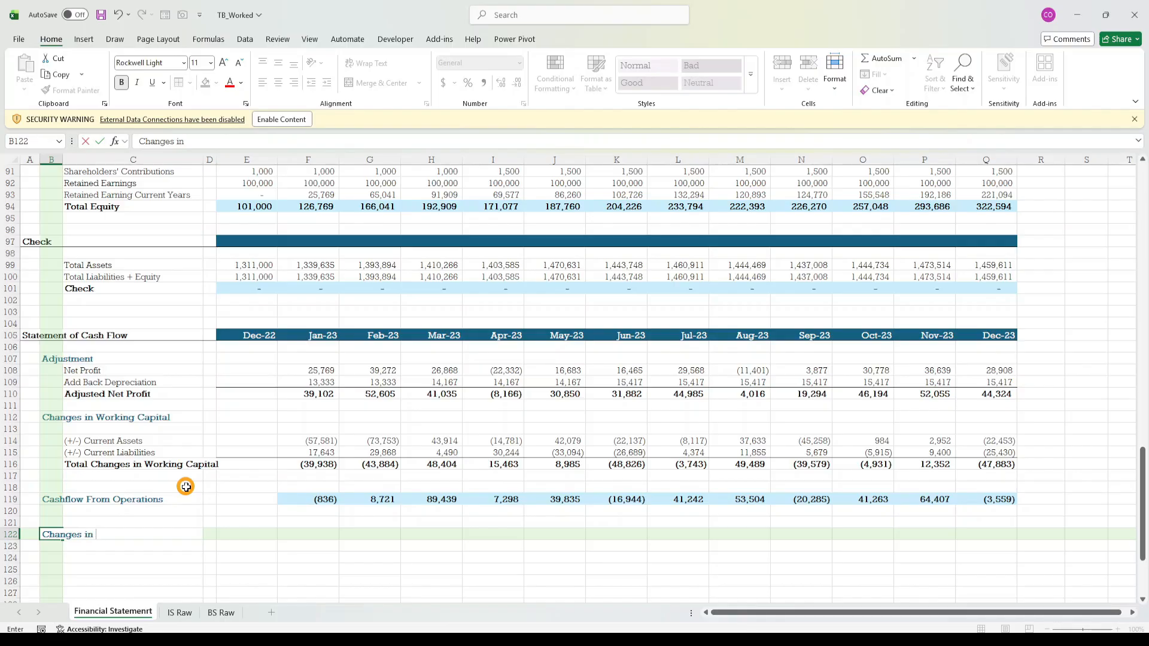
pyautogui.write('Investments')
pyautogui.press('Return')
pyautogui.press('Down')
pyautogui.press('Down')
pyautogui.press('Down')
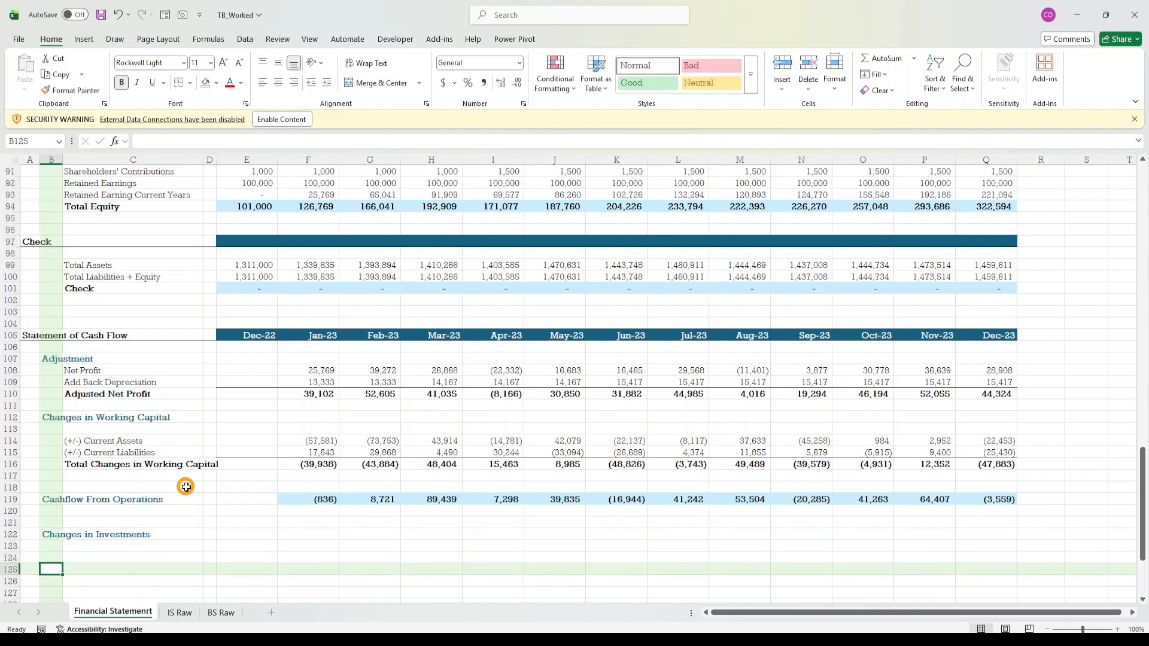
pyautogui.press('Up')
pyautogui.press('Up')
pyautogui.press('Up')
pyautogui.press('Up')
pyautogui.press('Up')
pyautogui.press('Up')
pyautogui.press('Up')
pyautogui.press('Up')
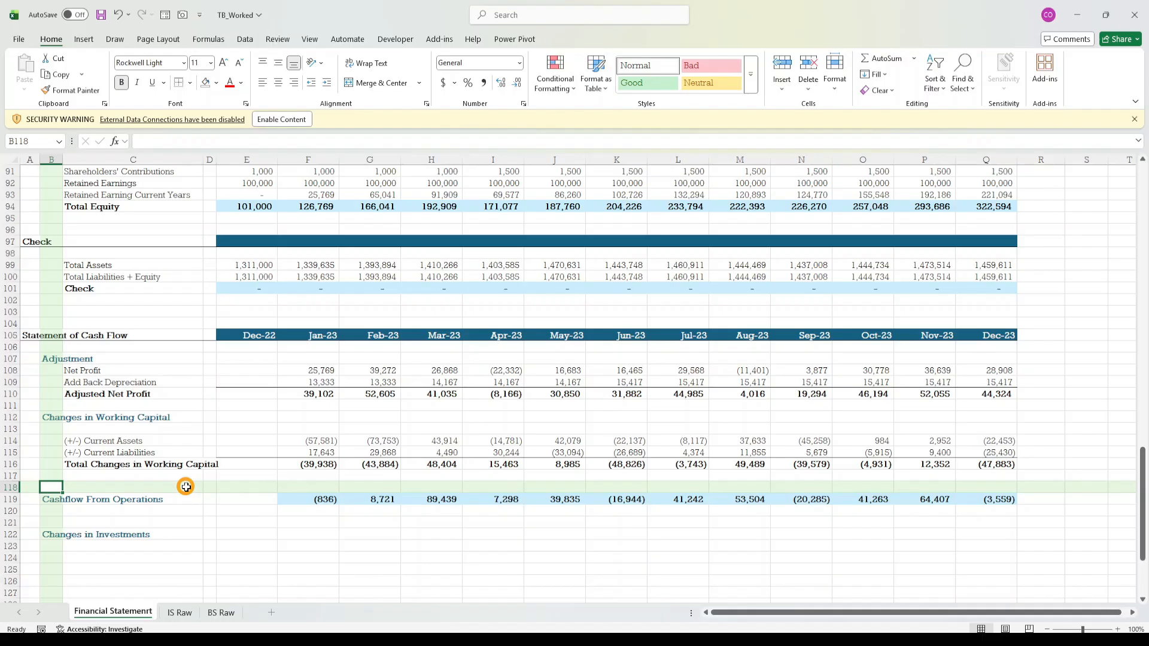
pyautogui.press('Down')
pyautogui.press('Down')
pyautogui.press('Down')
pyautogui.press('Down')
pyautogui.press('Down')
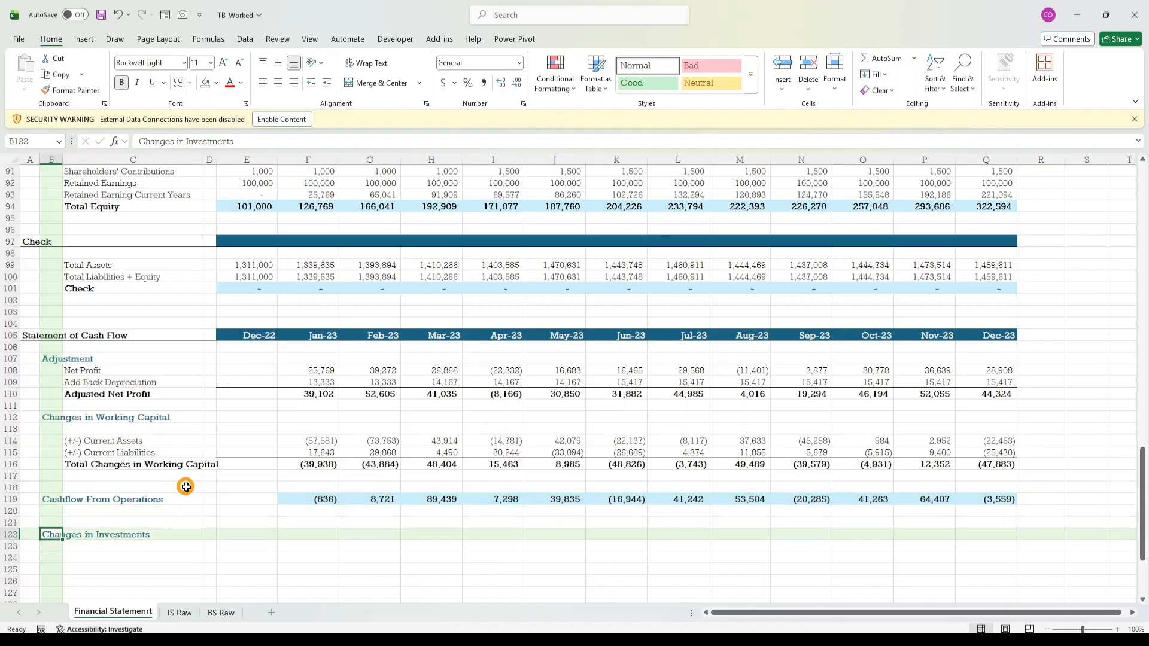
# - Copy the "(+/-) Current Liabilities" label from C115 into C123 under Changes in Investments
pyautogui.press('Right')
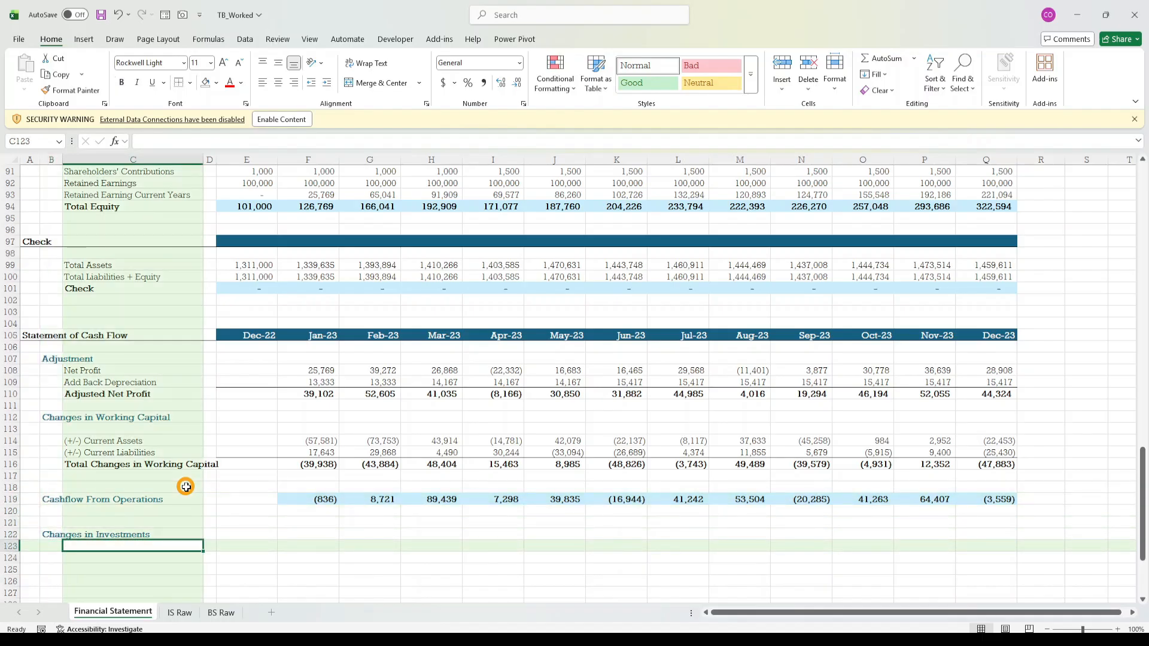
pyautogui.click(147, 432)
pyautogui.click(162, 452)
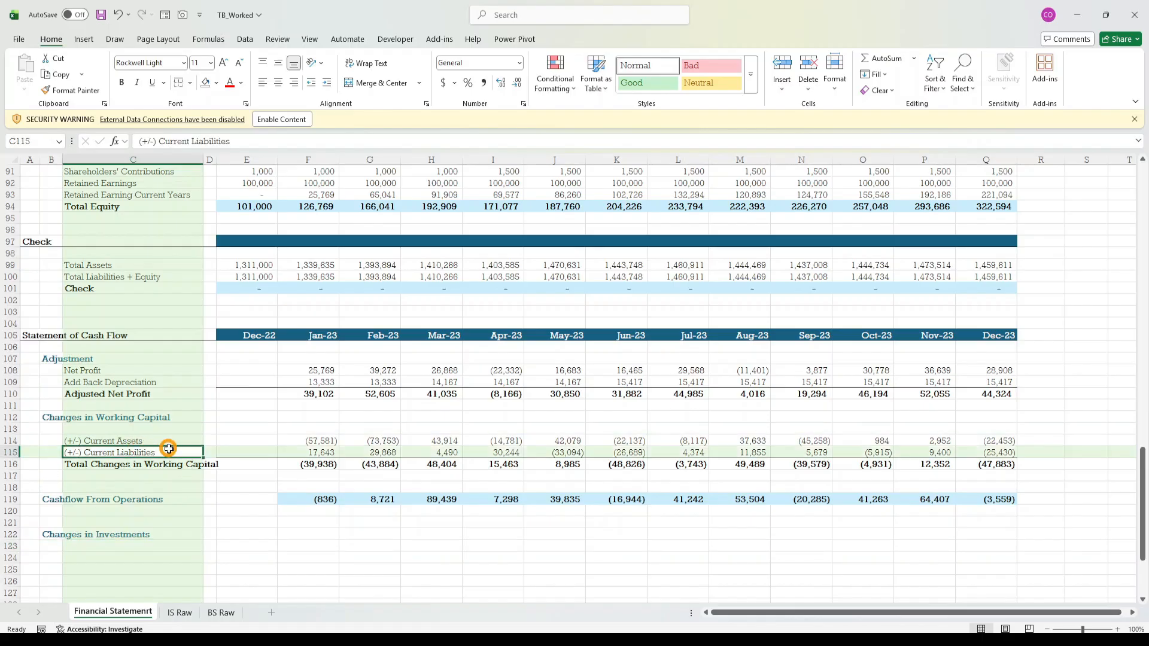
pyautogui.hotkey('ctrl', 'c')
pyautogui.click(104, 545)
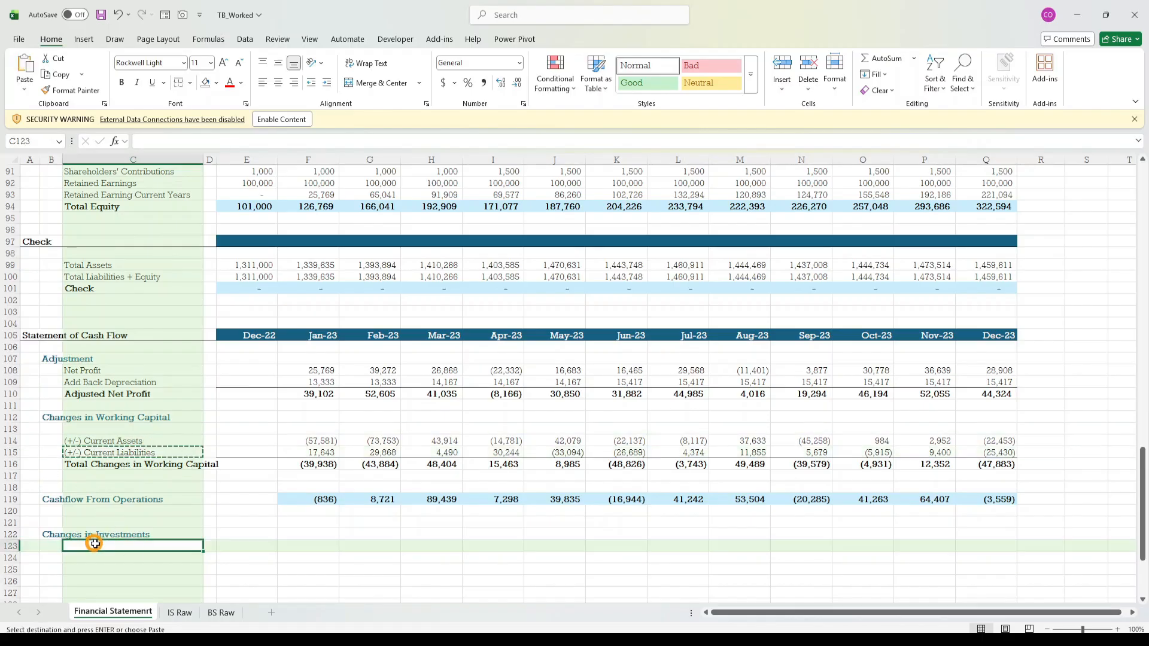
pyautogui.hotkey('ctrl', 'v')
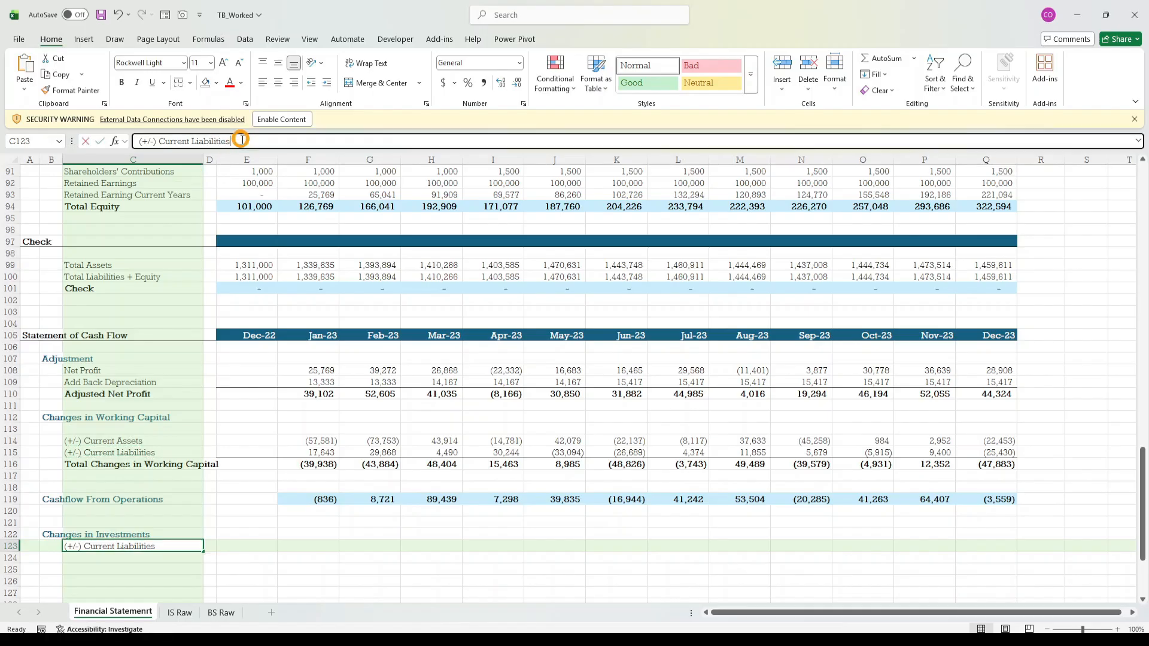
# - Change the copied label in C123 to "(+/-) PPE"
pyautogui.click(267, 143)
pyautogui.press('BackSpace')
pyautogui.press('BackSpace')
pyautogui.press('BackSpace')
pyautogui.press('BackSpace')
pyautogui.press('BackSpace')
pyautogui.press('BackSpace')
pyautogui.press('BackSpace')
pyautogui.press('BackSpace')
pyautogui.press('BackSpace')
pyautogui.press('BackSpace')
pyautogui.press('BackSpace')
pyautogui.press('BackSpace')
pyautogui.press('BackSpace')
pyautogui.press('BackSpace')
pyautogui.press('BackSpace')
pyautogui.press('BackSpace')
pyautogui.press('BackSpace')
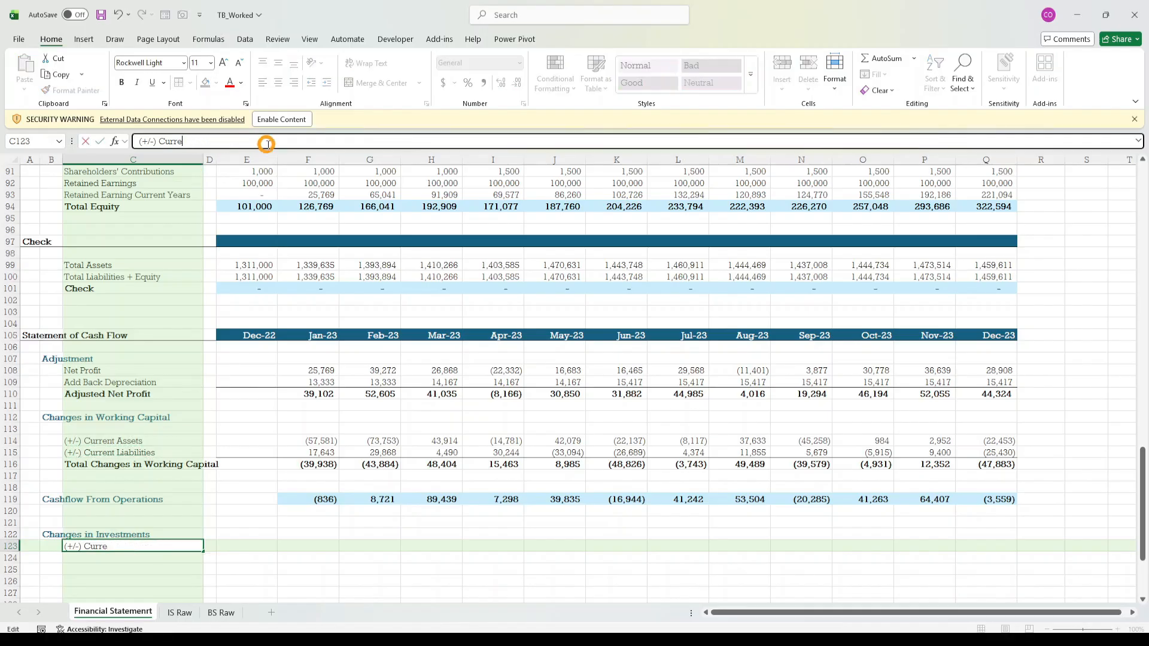
pyautogui.press('BackSpace')
pyautogui.press('BackSpace')
pyautogui.write('PPE')
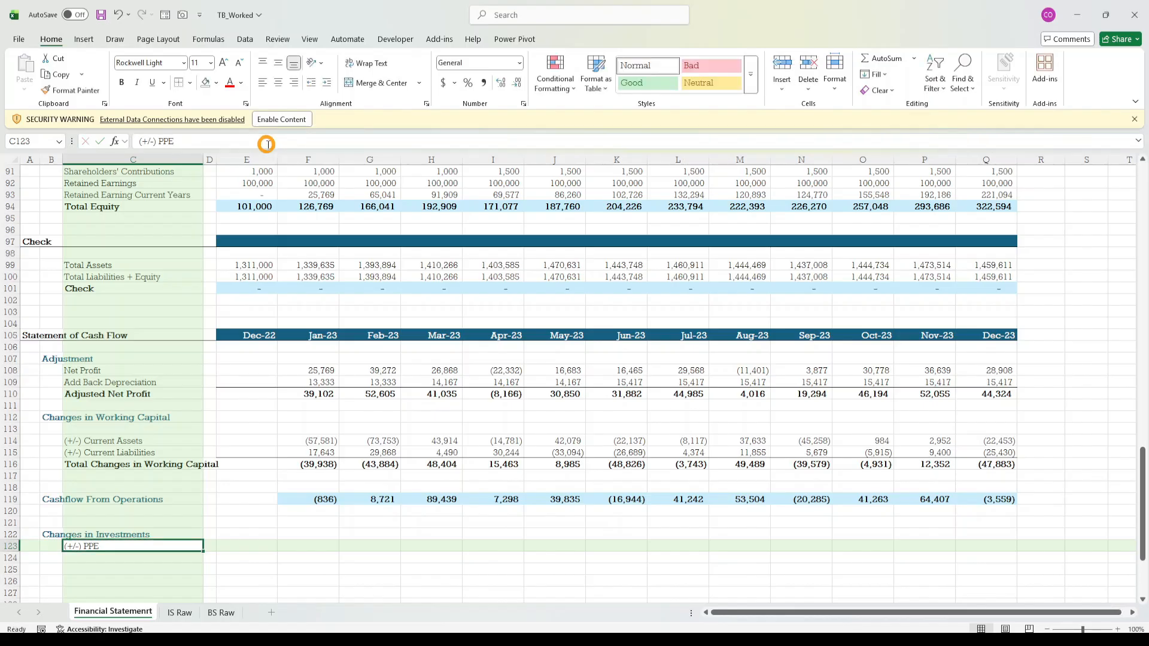
pyautogui.press('Return')
# - Start the Jan-23 (+/-) PPE formula in F123 by summing Plant & Equipment and Property with SUM(F64:F65)
pyautogui.press('Up')
pyautogui.press('Right')
pyautogui.press('Right')
pyautogui.press('Right')
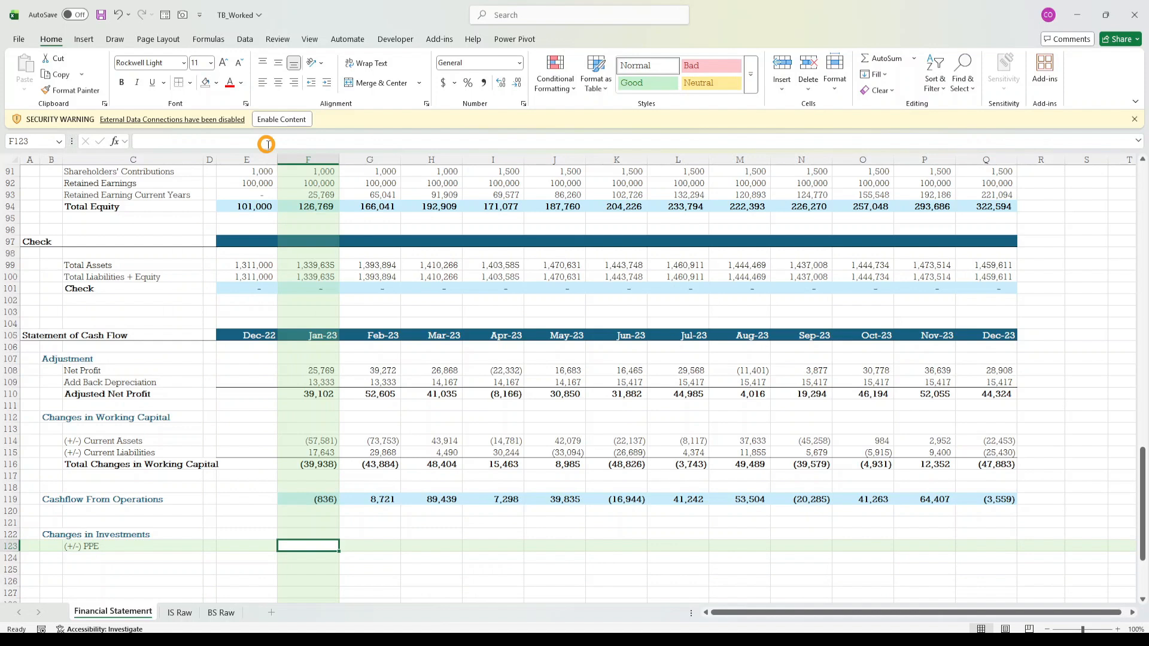
pyautogui.write('=')
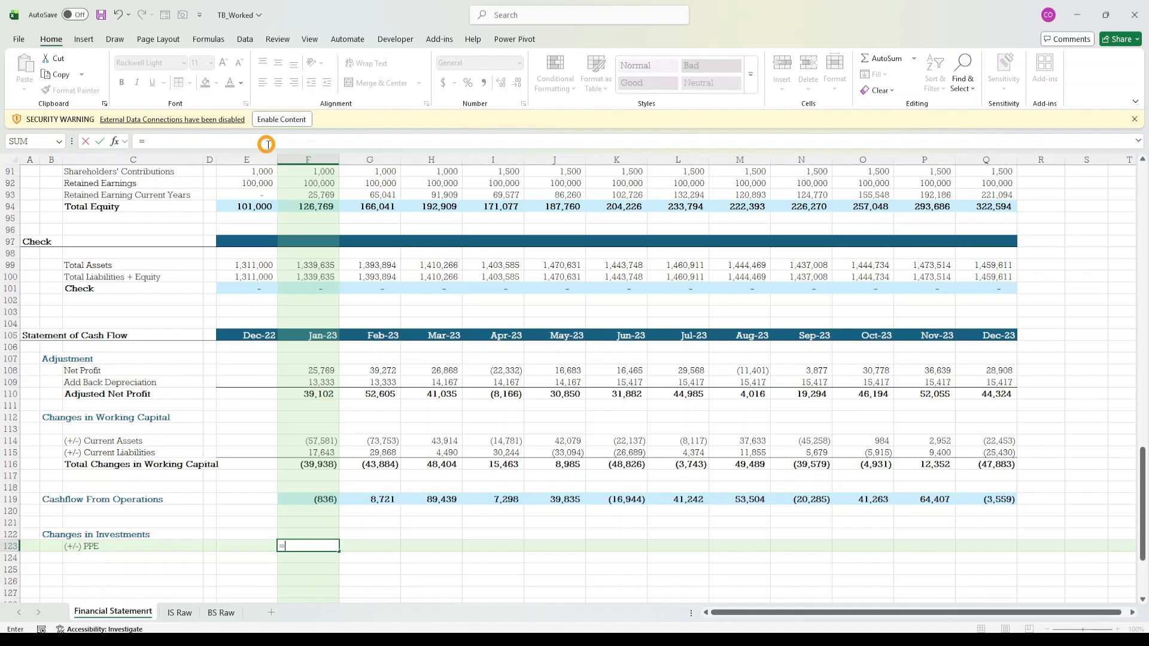
pyautogui.press('Up')
pyautogui.press('Up')
pyautogui.press('Up')
pyautogui.press('Up')
pyautogui.press('Up')
pyautogui.press('Up')
pyautogui.press('Up')
pyautogui.press('Up')
pyautogui.press('Up')
pyautogui.press('Up')
pyautogui.press('Up')
pyautogui.press('Up')
pyautogui.press('Up')
pyautogui.press('Up')
pyautogui.press('Up')
pyautogui.press('Up')
pyautogui.press('Up')
pyautogui.press('Up')
pyautogui.press('Up')
pyautogui.press('Up')
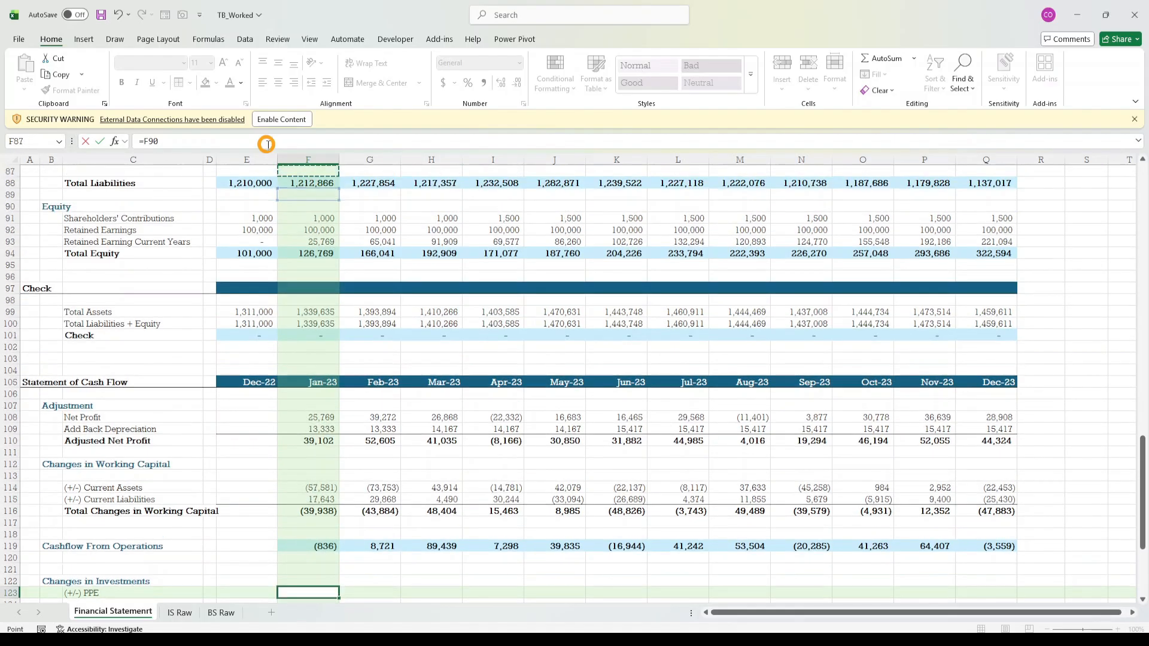
pyautogui.press('Up')
pyautogui.press('Up')
pyautogui.press('Up')
pyautogui.press('Up')
pyautogui.press('Up')
pyautogui.press('Up')
pyautogui.press('Up')
pyautogui.press('Up')
pyautogui.press('Down')
pyautogui.press('Down')
pyautogui.press('Down')
pyautogui.press('Down')
pyautogui.press('Down')
pyautogui.press('Down')
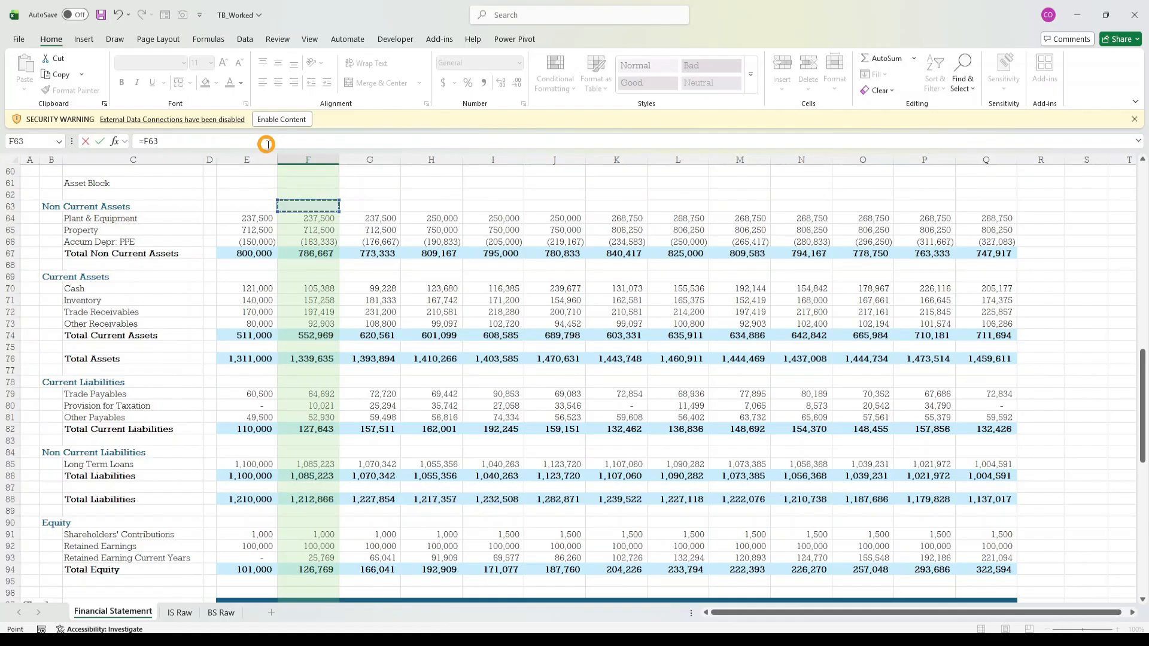
pyautogui.press('Up')
pyautogui.press('Up')
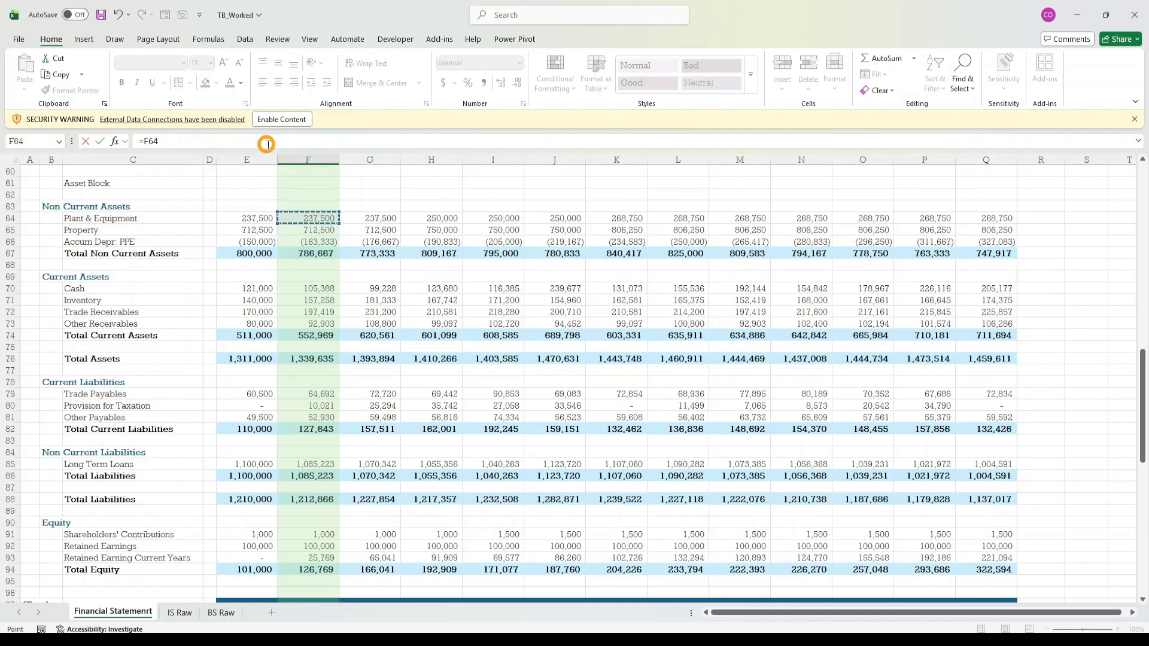
pyautogui.hotkey('shift', 'Down')
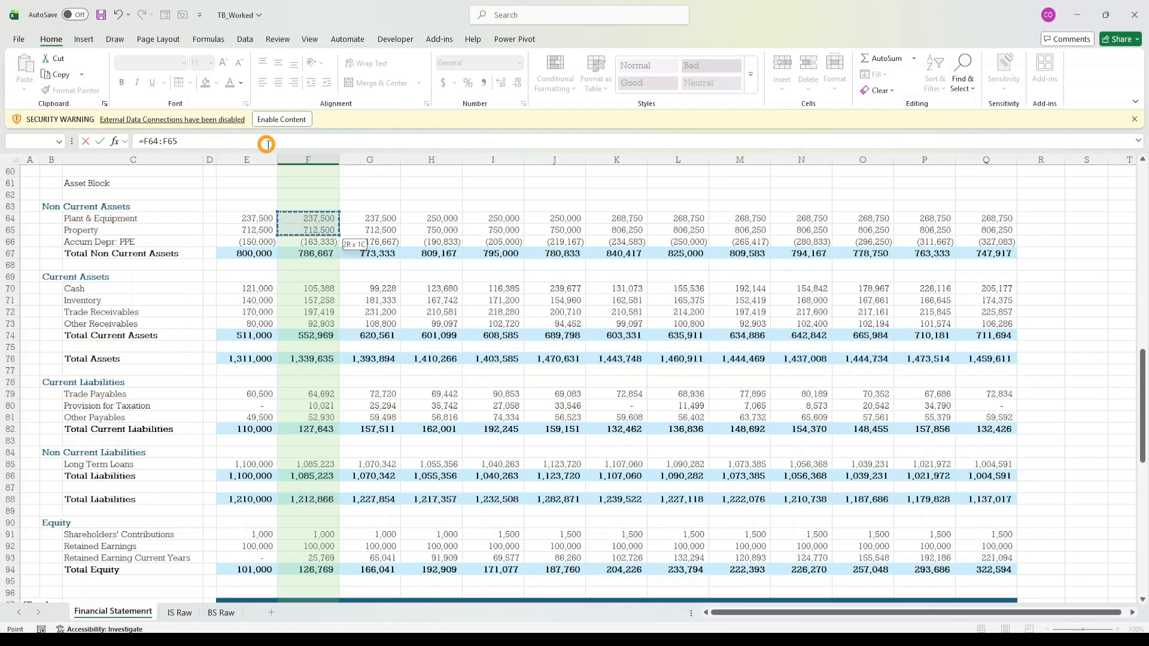
pyautogui.click(147, 141)
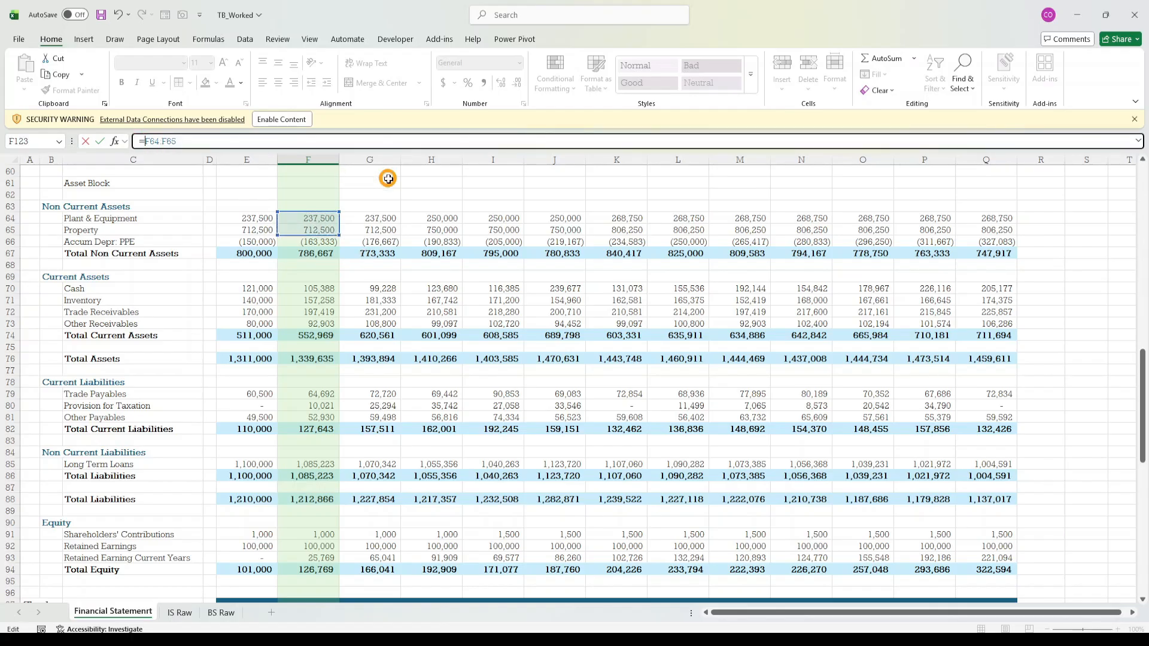
pyautogui.write('sum(')
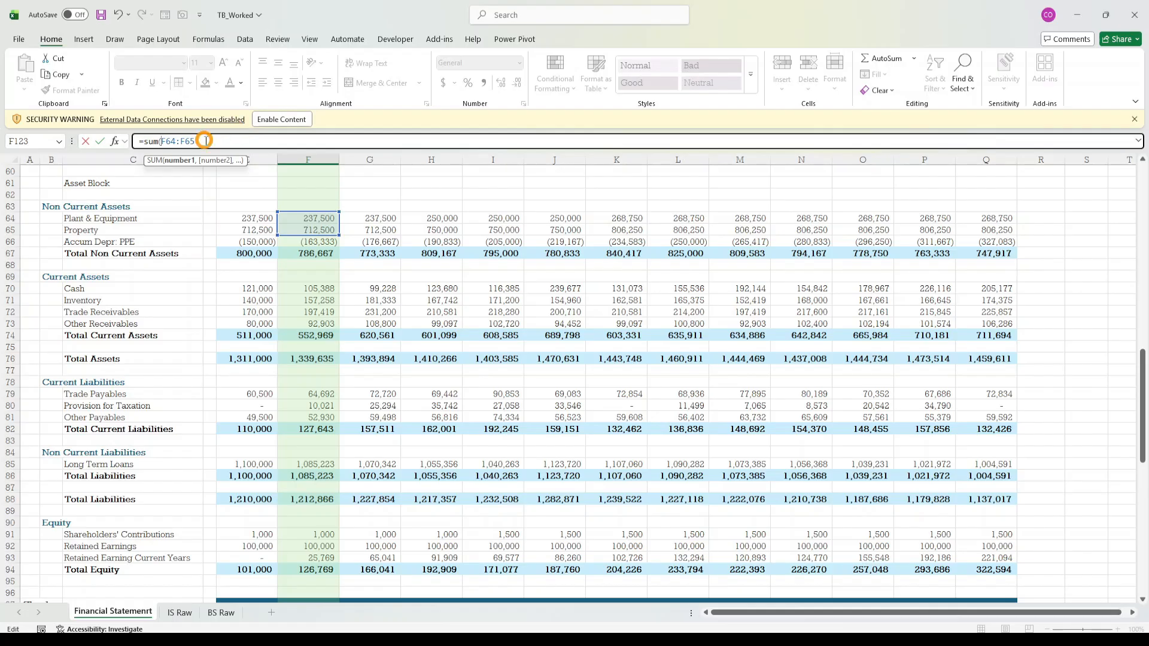
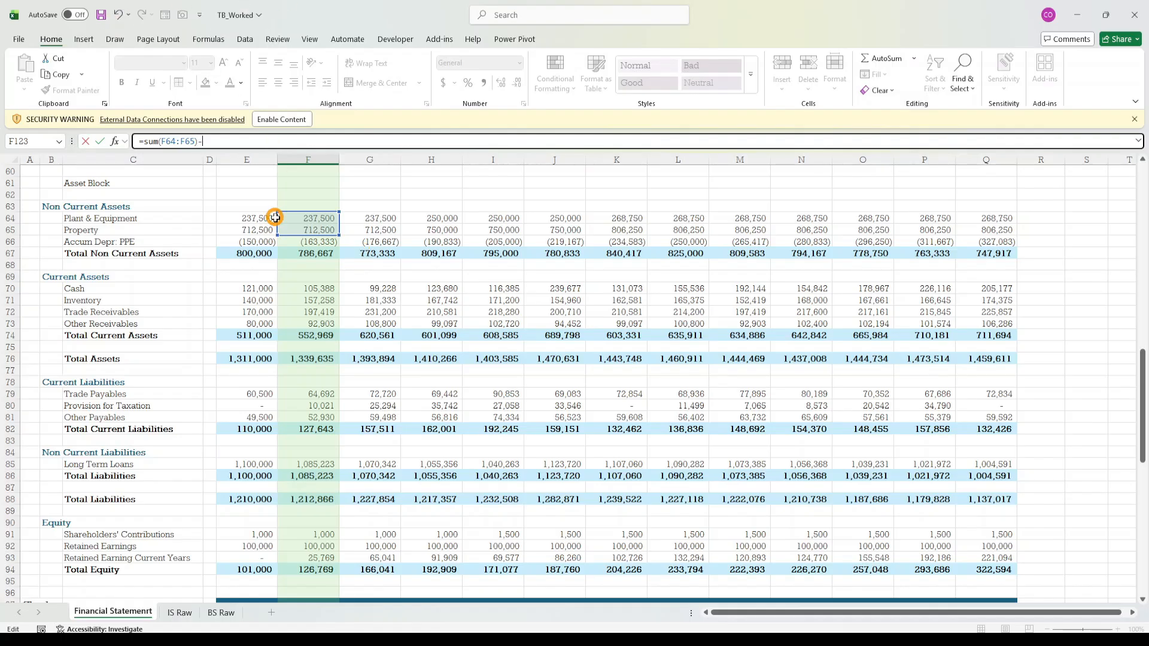
# - Subtract the Dec-22 Plant & Equipment and Property sum, SUM(E64:E65), in the F123 formula
pyautogui.write('Sum(')
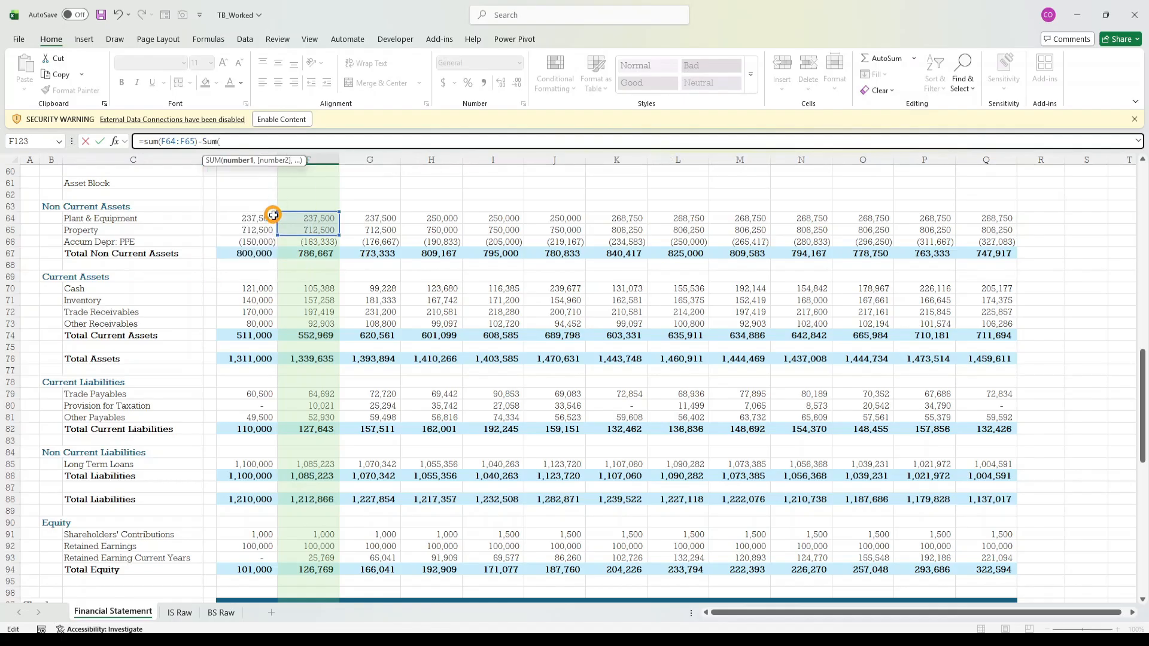
pyautogui.moveTo(265, 219); pyautogui.dragTo(264, 231)
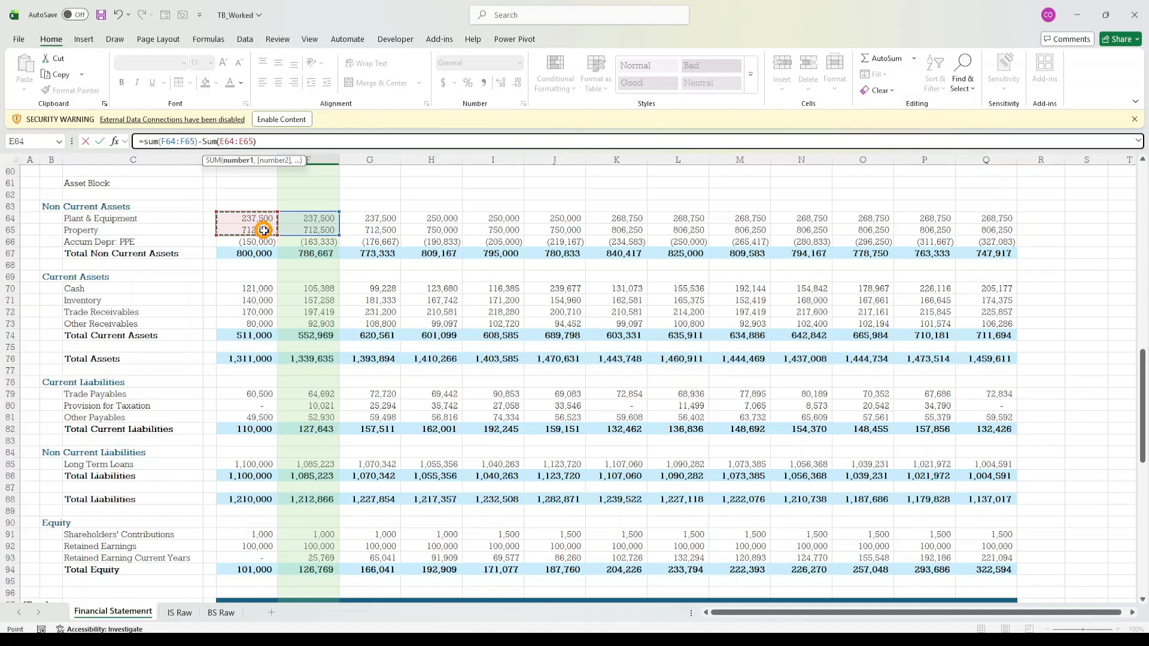
pyautogui.write(')')
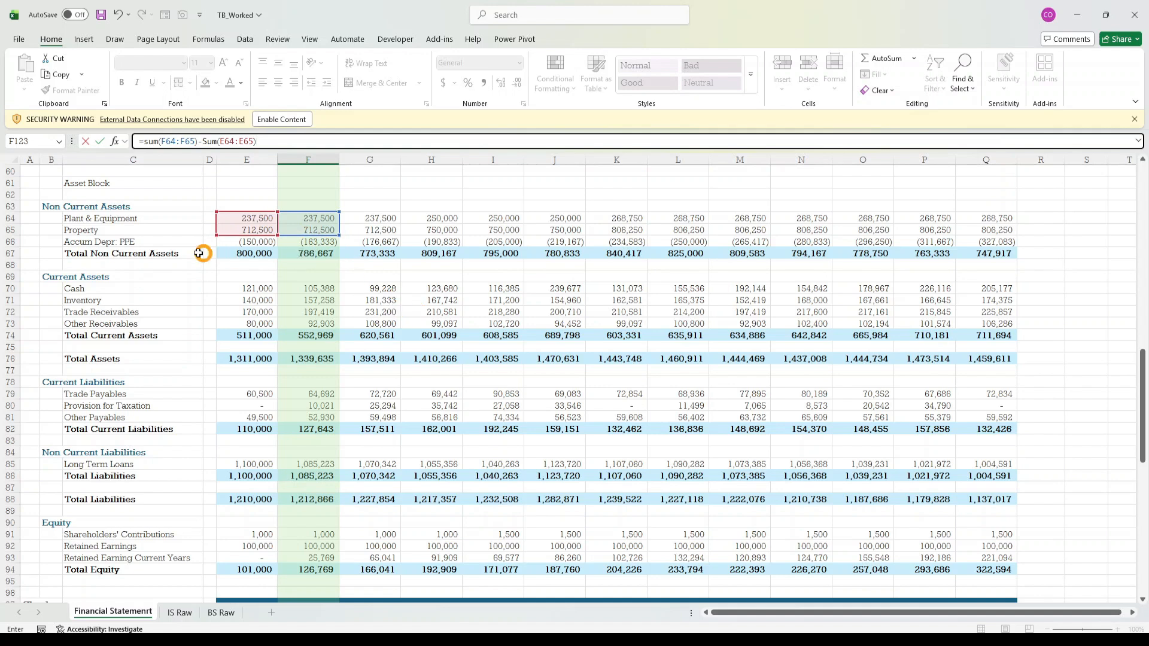
# - Negate the whole difference in F123 so the formula reads =-(SUM(F64:F65)-SUM(E64:E65)), and commit it
pyautogui.click(143, 141)
pyautogui.write('-')
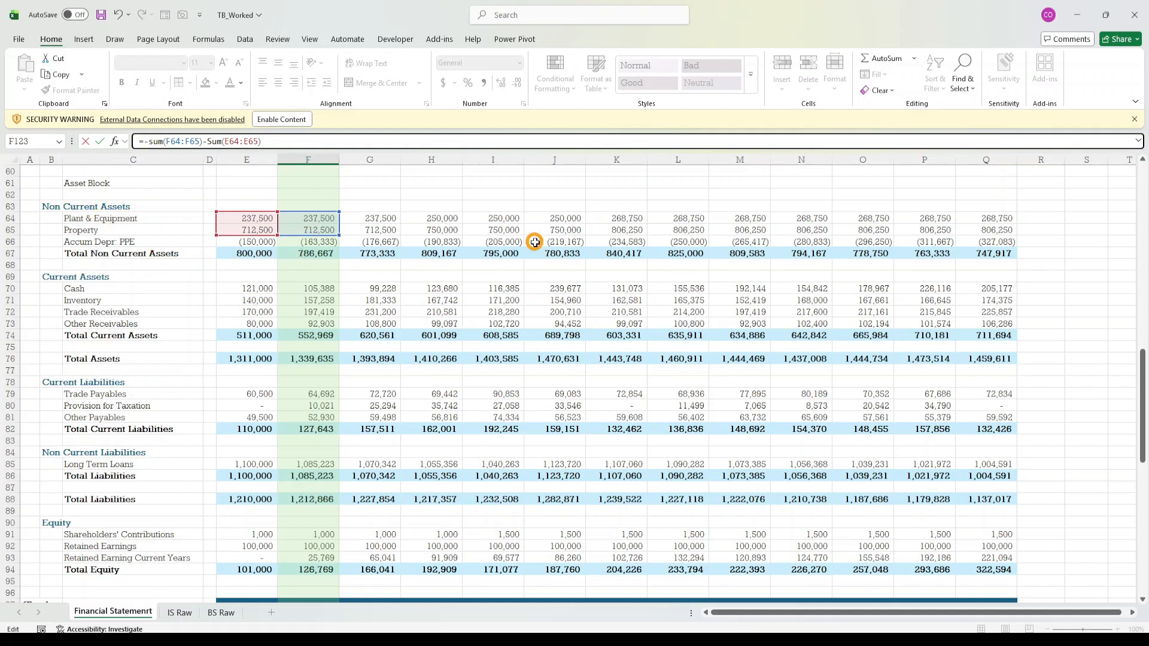
pyautogui.write('(')
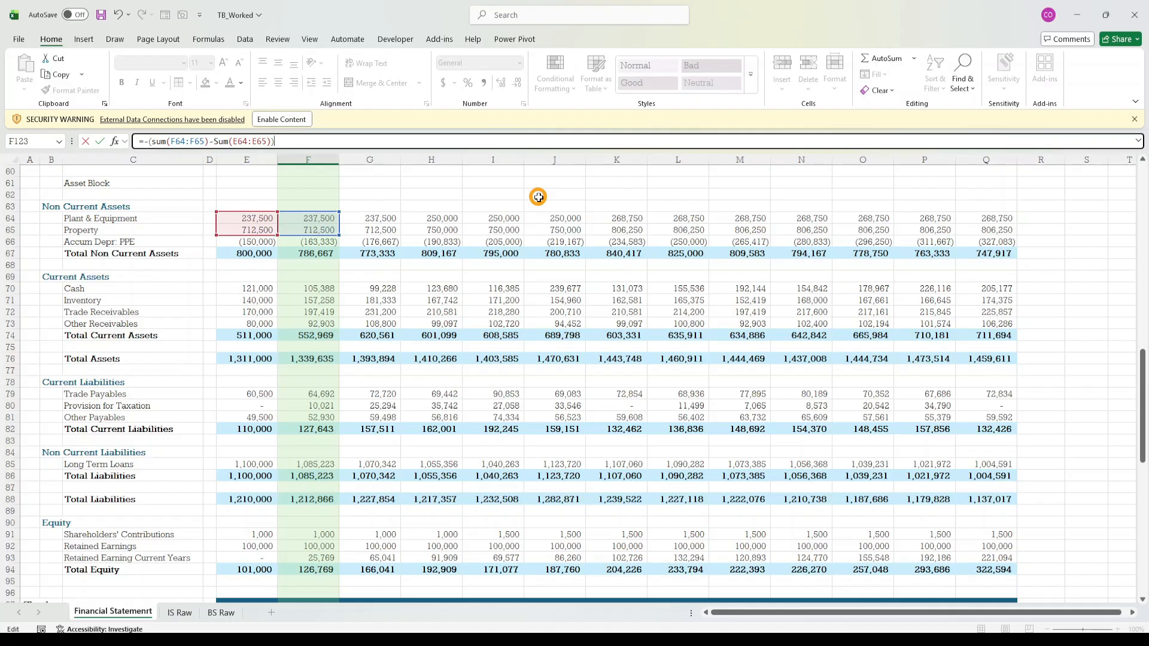
pyautogui.hotkey('ctrl', 'Return')
pyautogui.scroll(-1, 538, 197)
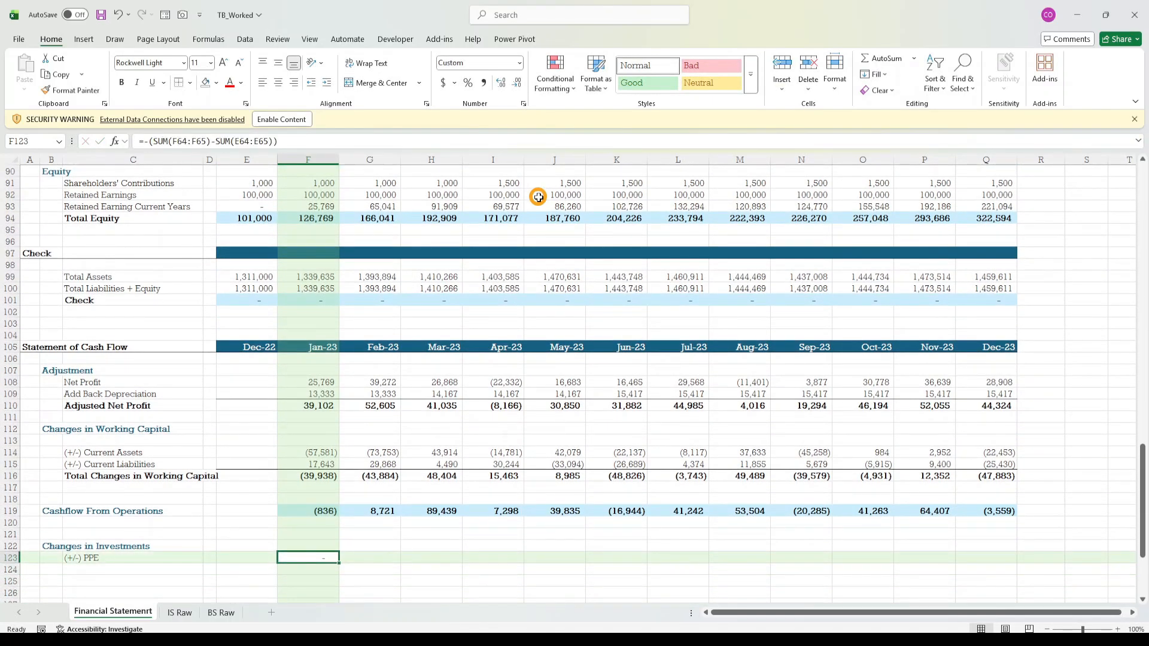
# - Jump to the balance sheet cells that the F123 formula refers to
pyautogui.hotkey('shift', 'Down')
pyautogui.hotkey('shift', 'Up')
pyautogui.hotkey('ctrl', '[')
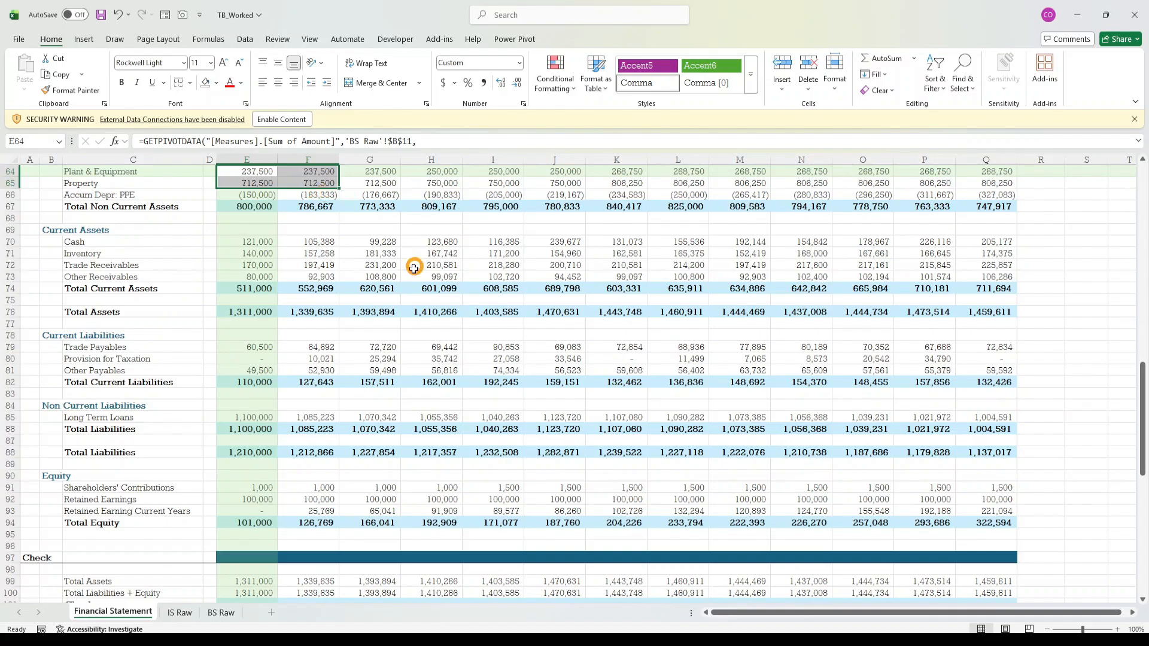
pyautogui.scroll(-13, 414, 267)
# - Fill the (+/-) PPE formula from F123 across the row through Dec-23 in Q123
pyautogui.click(310, 415)
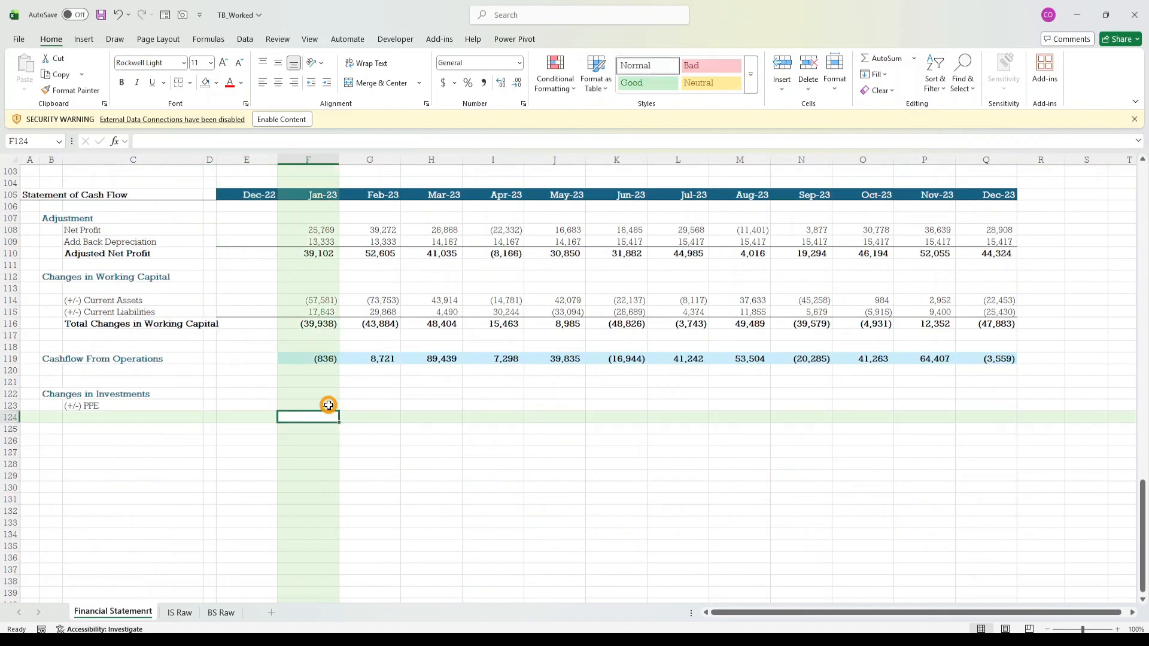
pyautogui.click(329, 405)
pyautogui.hotkey('shift', 'Right')
pyautogui.hotkey('shift', 'Right')
pyautogui.hotkey('shift', 'Right')
pyautogui.hotkey('shift', 'Right')
pyautogui.hotkey('shift', 'Right')
pyautogui.hotkey('shift', 'Right')
pyautogui.hotkey('shift', 'Right')
pyautogui.hotkey('shift', 'Right')
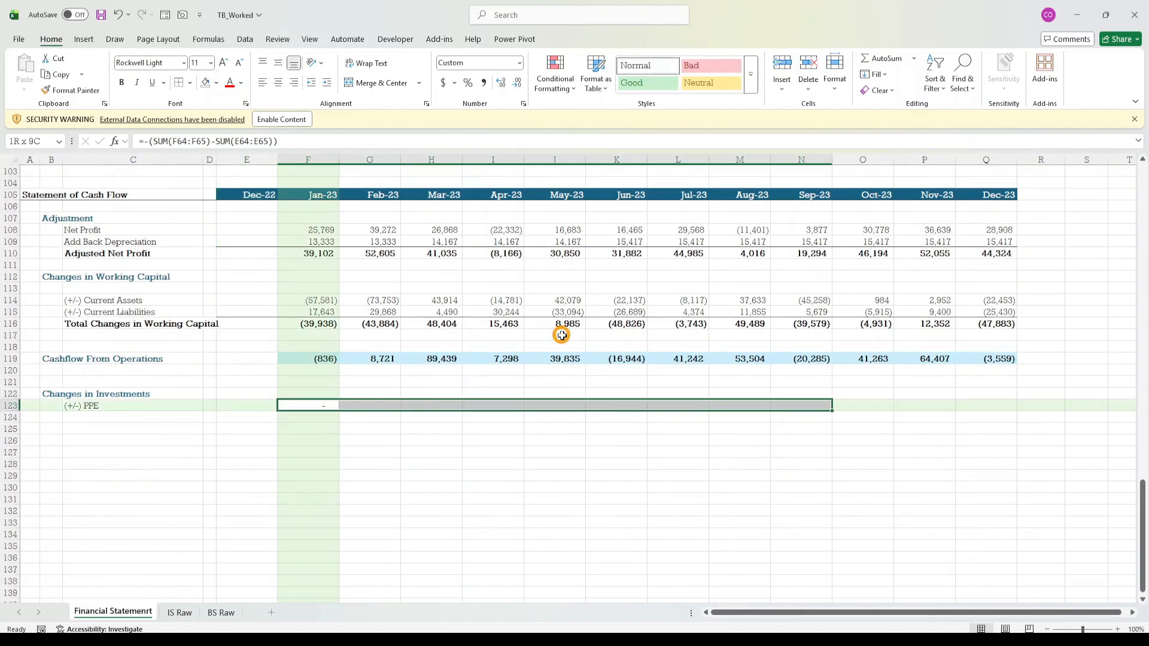
pyautogui.hotkey('shift', 'Right')
pyautogui.hotkey('shift', 'Right')
pyautogui.hotkey('shift', 'Right')
pyautogui.hotkey('ctrl', 'r')
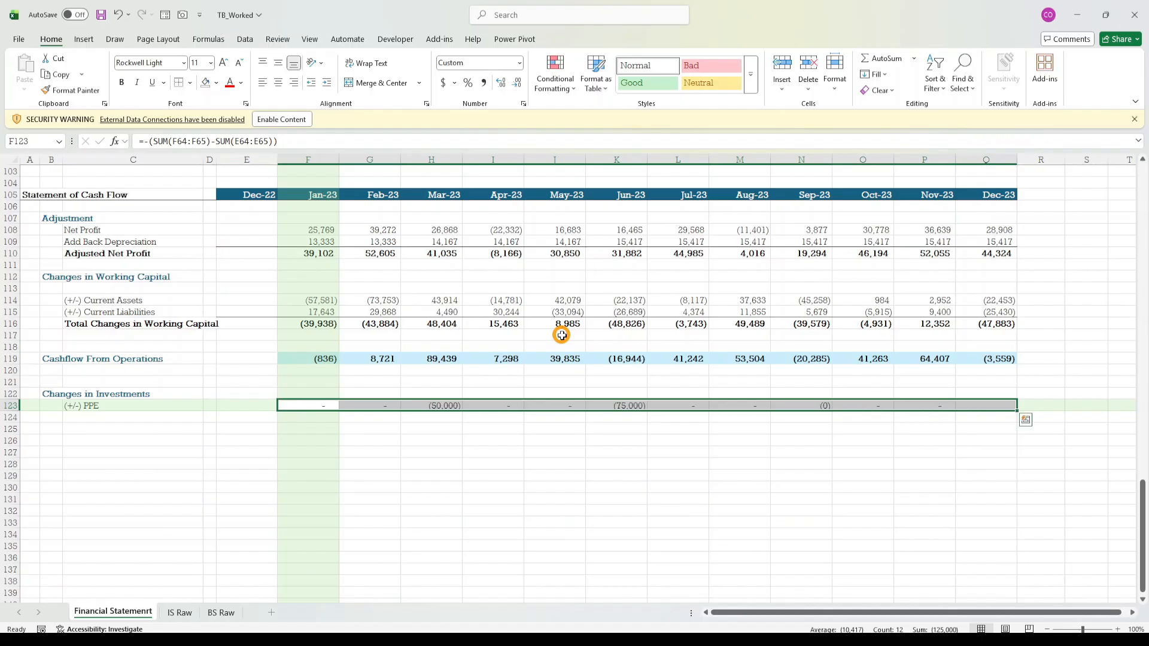
# - Inspect the Mar-23 PPE formula in H123 against the Plant & Equipment and Property balances in rows 64 and 65
pyautogui.press('Down')
pyautogui.press('Down')
pyautogui.press('Up')
pyautogui.press('Up')
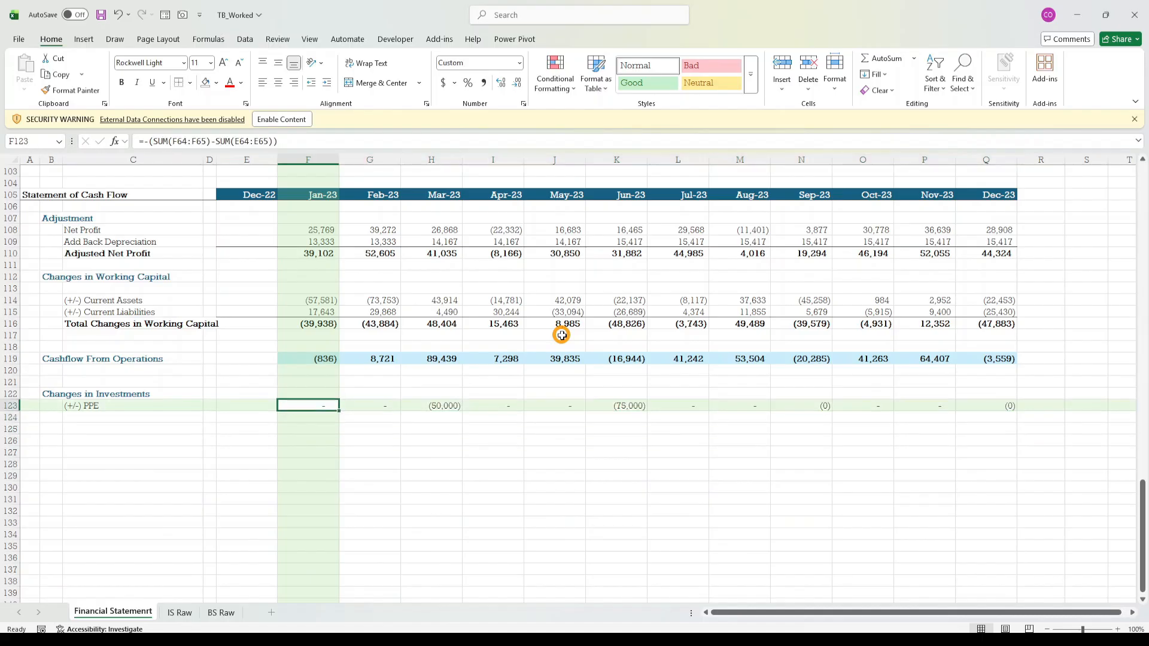
pyautogui.press('Right')
pyautogui.press('Right')
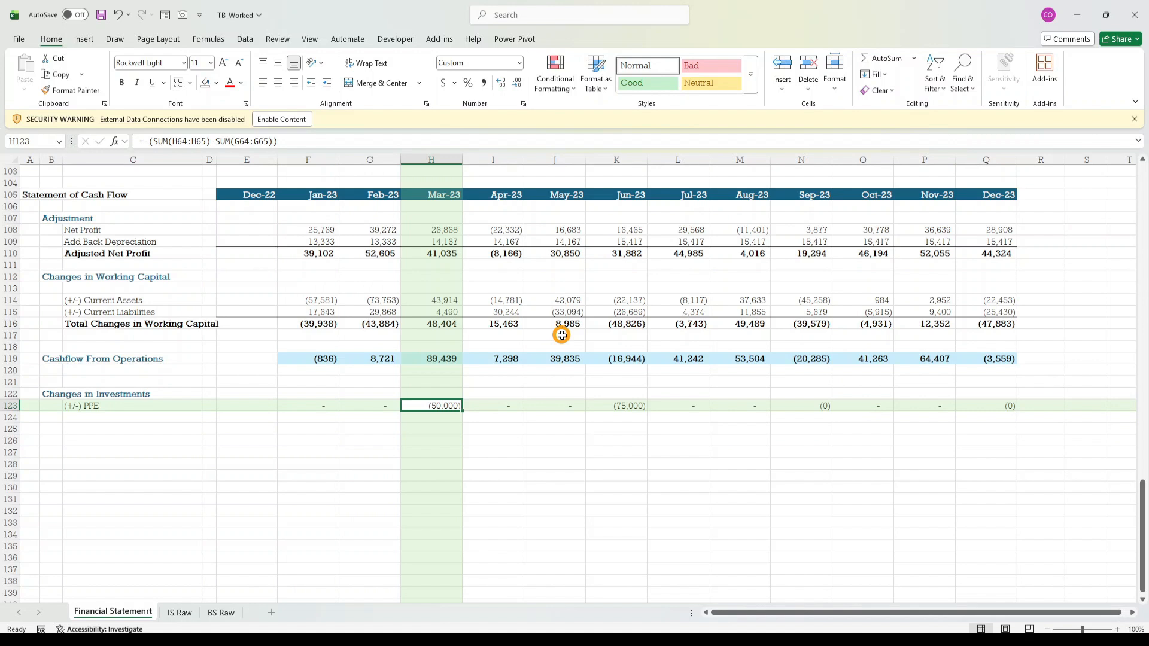
pyautogui.click(238, 142)
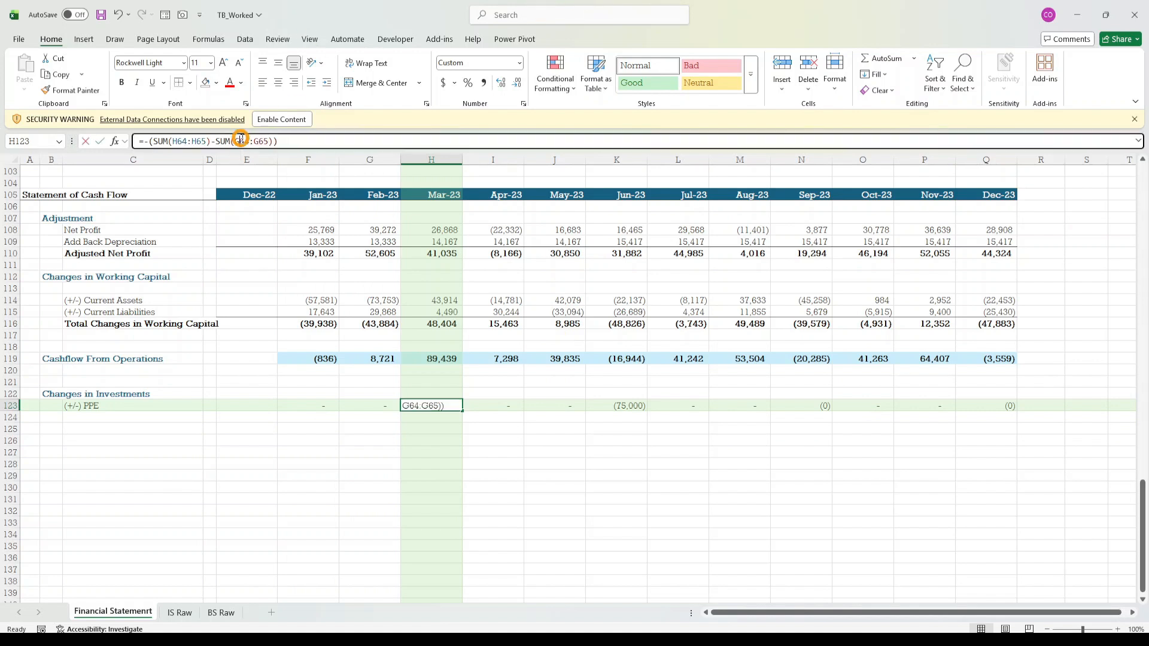
pyautogui.scroll(20, 484, 205)
pyautogui.scroll(-3, 424, 216)
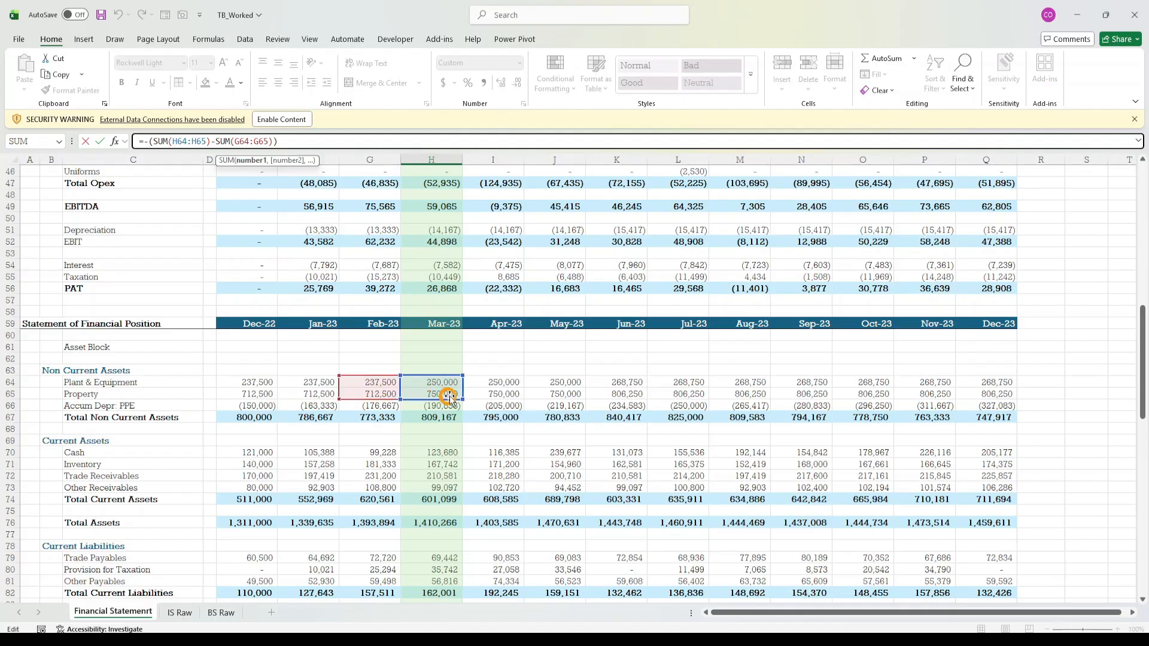
pyautogui.press('Return')
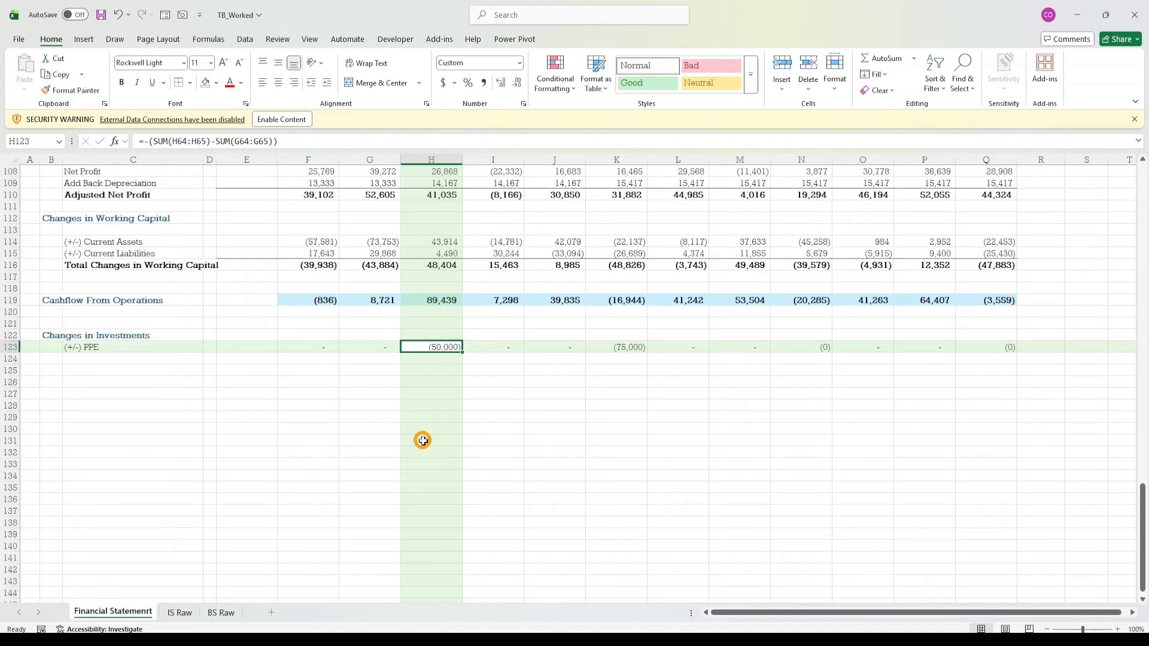
# - Examine the monthly PPE changes in row 123 for the months following Mar-23
pyautogui.press('Up')
pyautogui.press('Right')
pyautogui.press('Right')
pyautogui.press('Right')
pyautogui.press('Right')
pyautogui.press('Right')
pyautogui.press('Right')
pyautogui.press('Right')
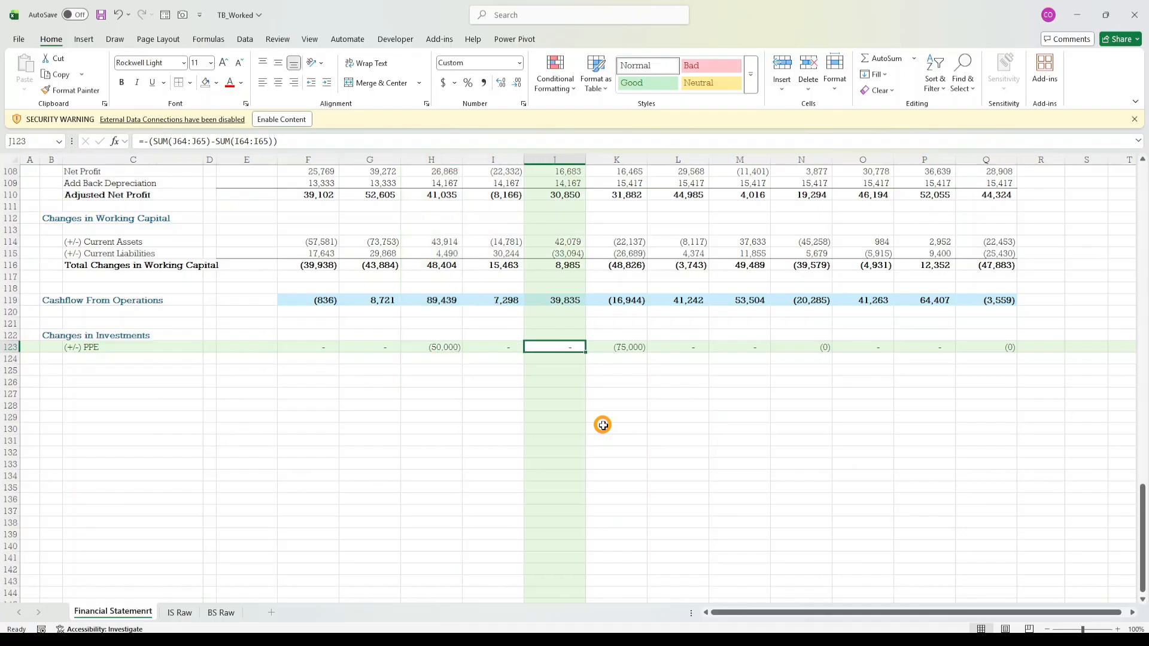
pyautogui.press('Right')
pyautogui.press('Right')
pyautogui.press('Left')
pyautogui.press('Left')
pyautogui.press('Left')
pyautogui.press('Left')
pyautogui.press('Left')
pyautogui.press('Left')
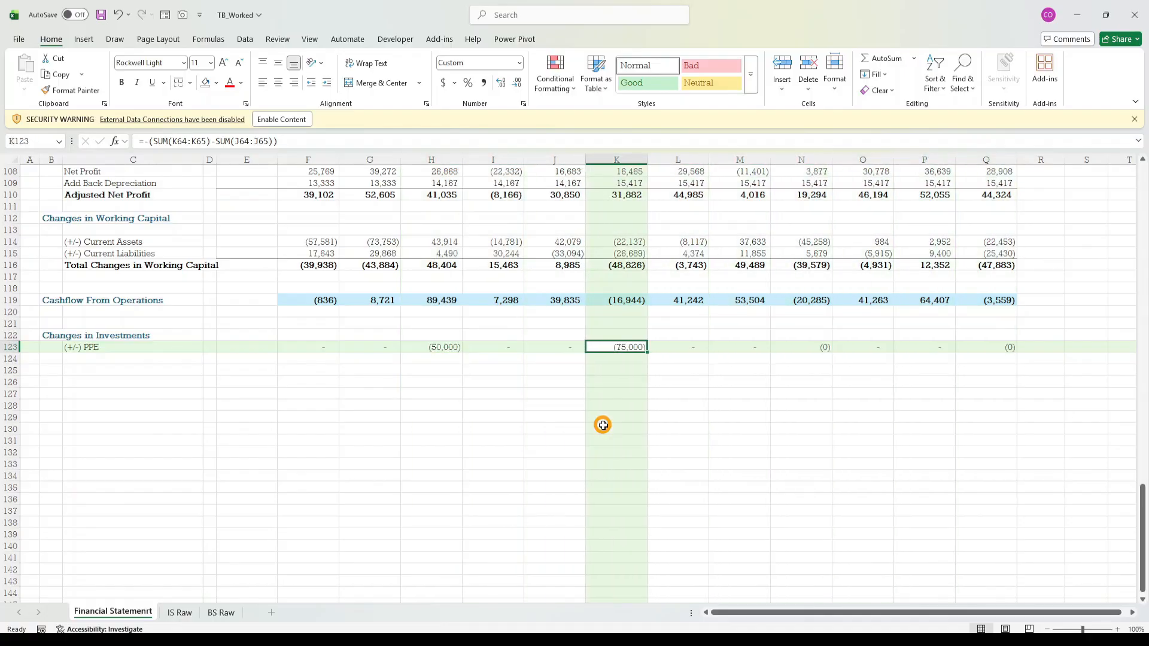
pyautogui.press('Down')
pyautogui.press('Down')
pyautogui.press('Down')
pyautogui.press('Left')
pyautogui.press('Left')
pyautogui.press('Left')
pyautogui.press('Left')
pyautogui.press('Left')
pyautogui.press('Left')
pyautogui.press('Left')
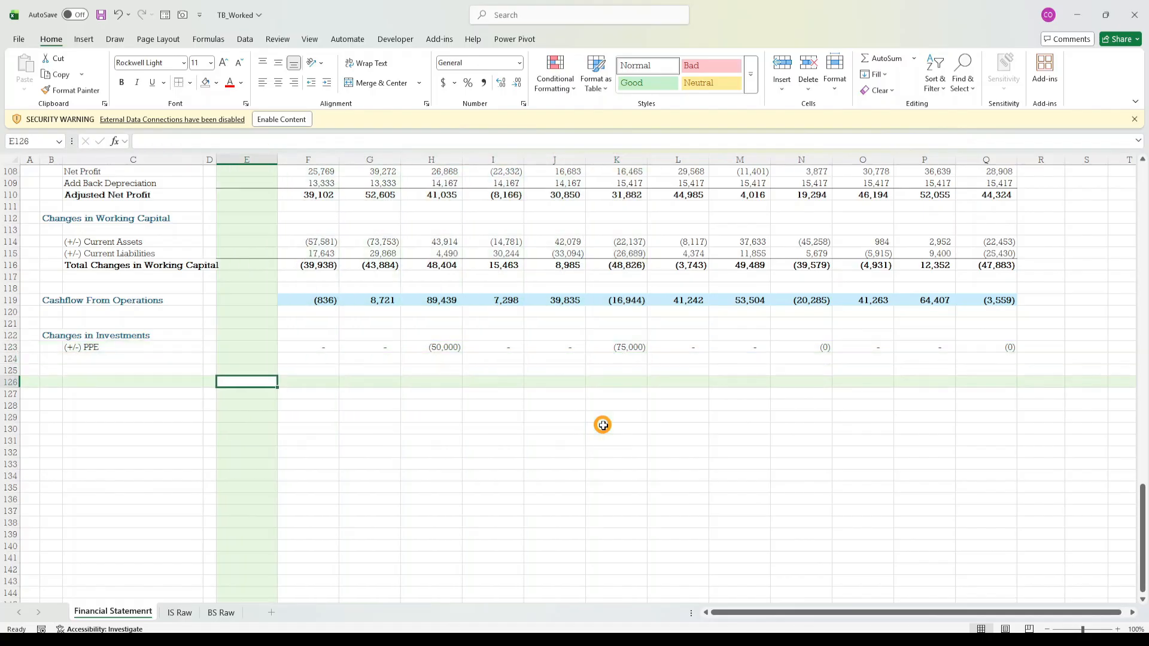
pyautogui.press('Up')
pyautogui.press('Up')
pyautogui.press('Up')
pyautogui.press('Left')
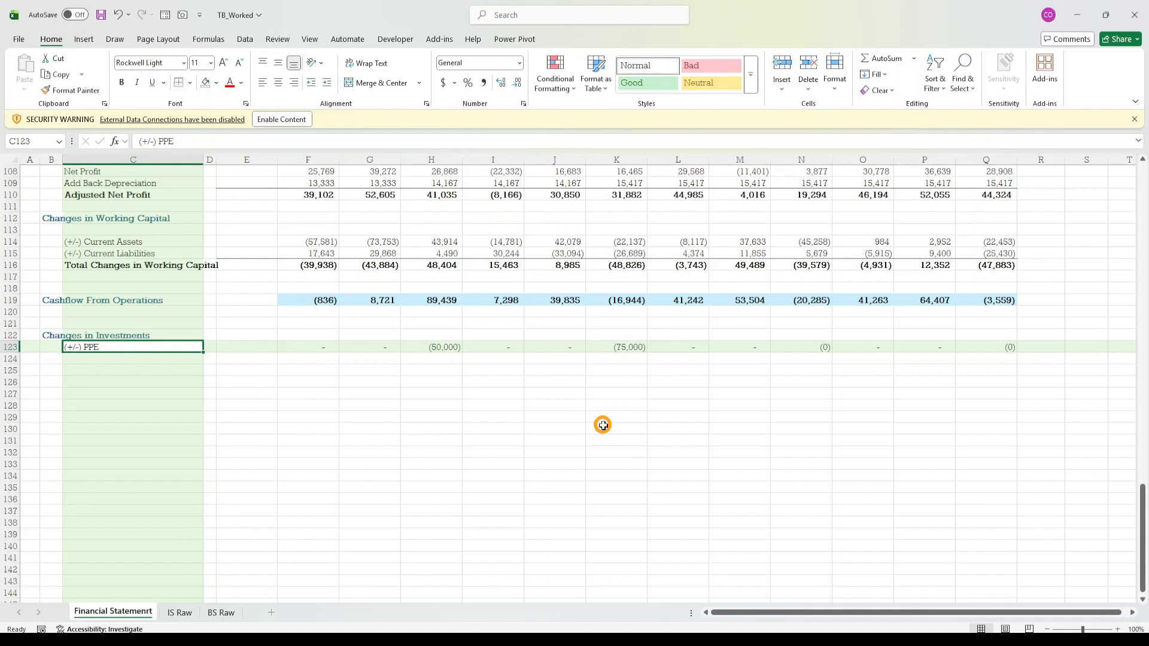
pyautogui.press('Down')
pyautogui.press('Up')
# - Copy the Jan-23 Cashflow From Operations total from F119 into F124, below the PPE row
pyautogui.press('Right')
pyautogui.press('Right')
pyautogui.press('Right')
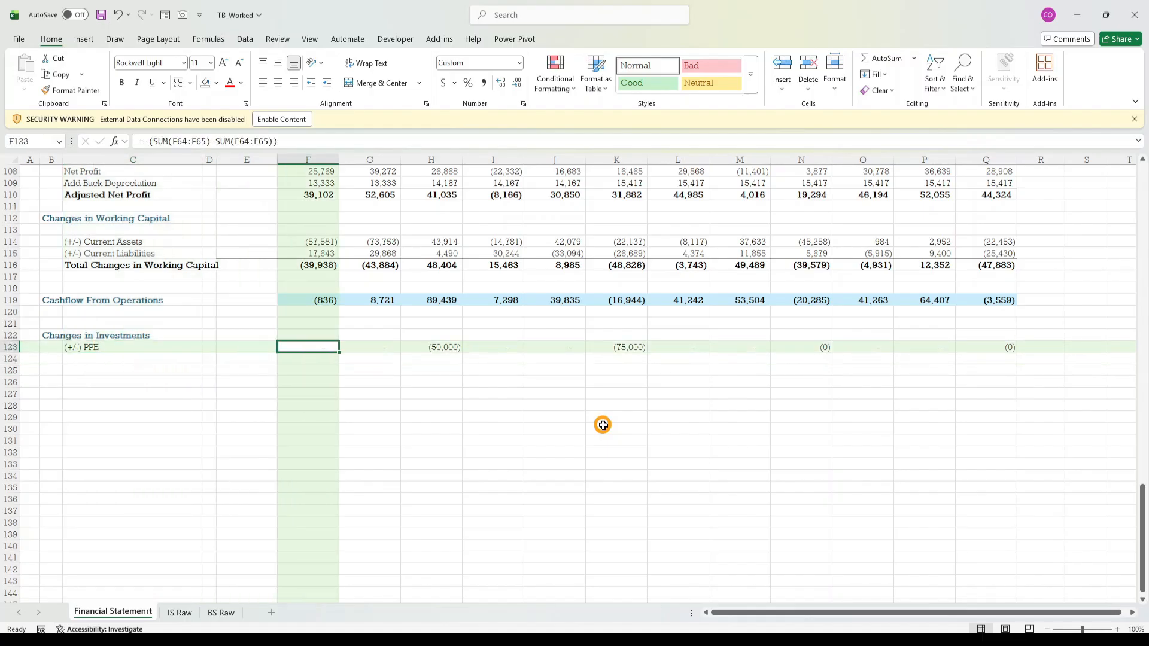
pyautogui.press('Up')
pyautogui.press('Up')
pyautogui.press('Up')
pyautogui.press('Up')
pyautogui.hotkey('ctrl', 'c')
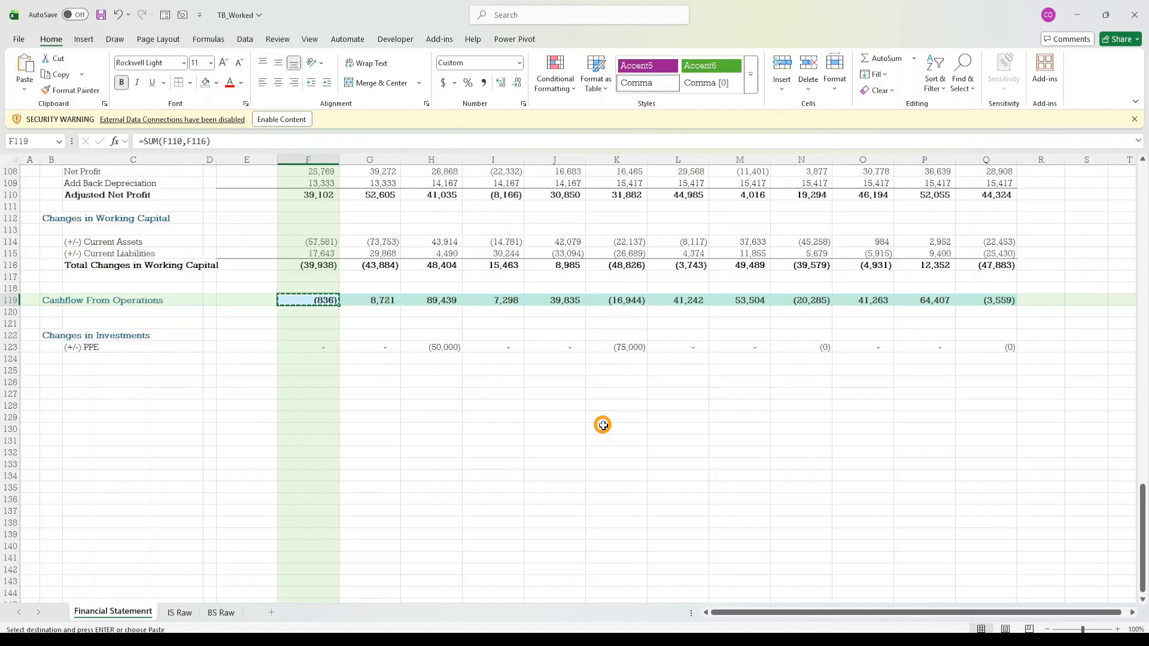
pyautogui.press('Down')
pyautogui.press('Down')
pyautogui.press('Down')
pyautogui.press('Down')
pyautogui.press('Down')
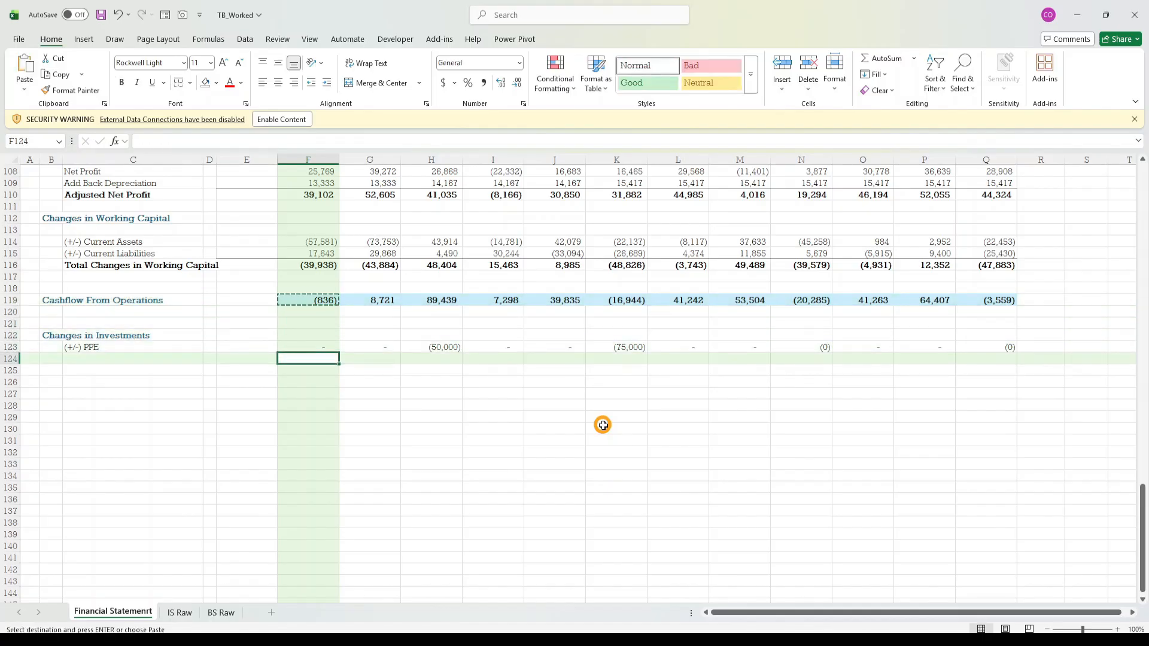
pyautogui.hotkey('ctrl', 'v')
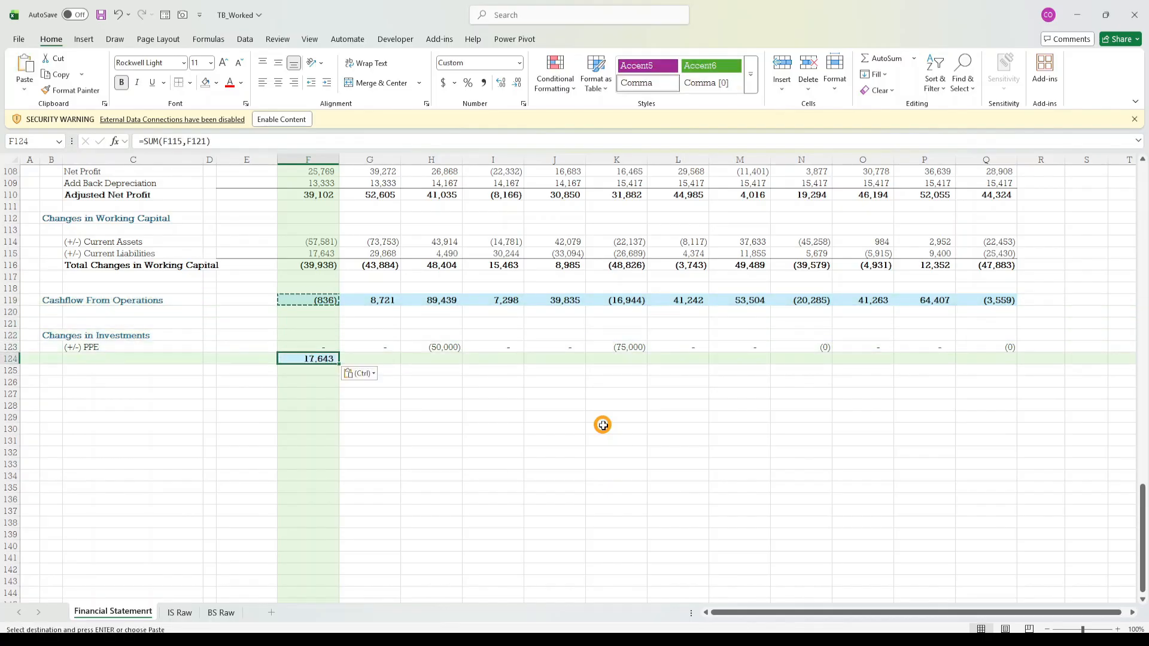
# - Replace the copied formula in F124 with =SUM(F123) to total the Jan-23 changes in investments
pyautogui.press('Escape')
pyautogui.press('Down')
pyautogui.press('Up')
pyautogui.click(192, 147)
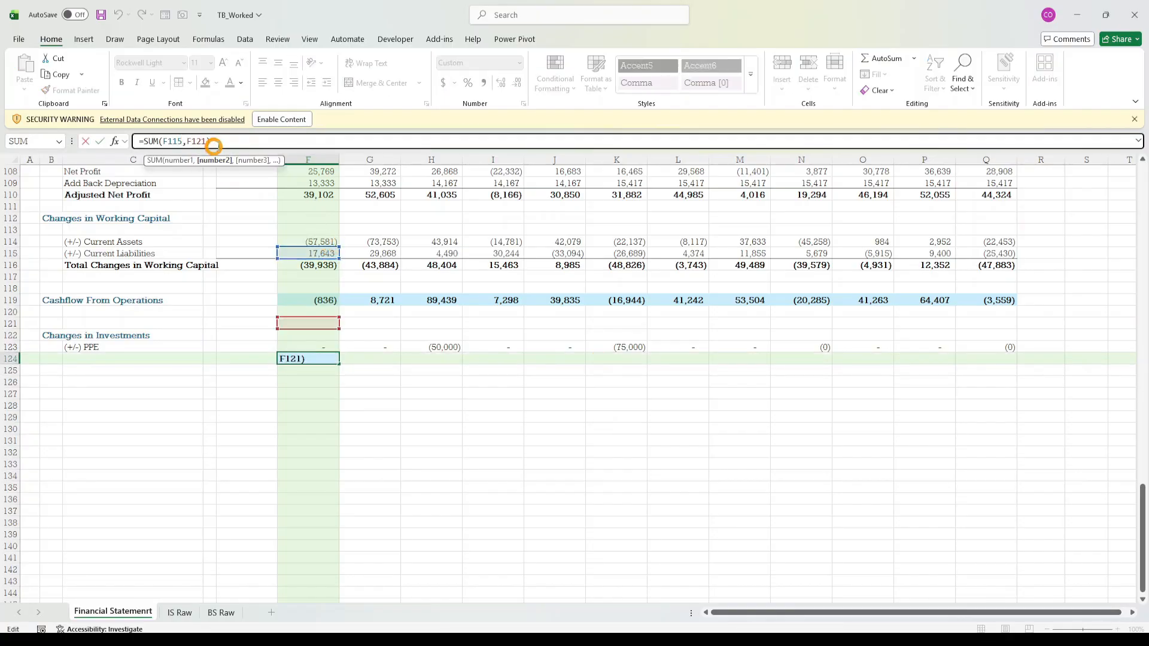
pyautogui.click(221, 140)
pyautogui.press('BackSpace')
pyautogui.press('BackSpace')
pyautogui.press('BackSpace')
pyautogui.press('BackSpace')
pyautogui.press('BackSpace')
pyautogui.press('BackSpace')
pyautogui.press('BackSpace')
pyautogui.press('BackSpace')
pyautogui.press('BackSpace')
pyautogui.press('BackSpace')
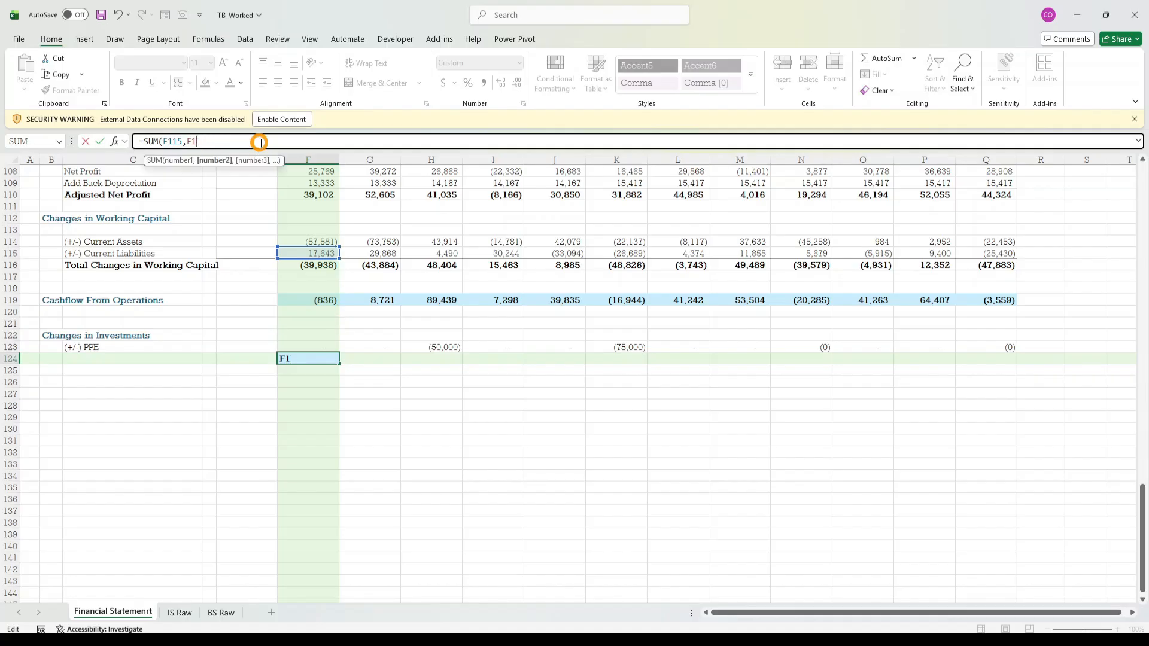
pyautogui.press('BackSpace')
pyautogui.press('BackSpace')
pyautogui.press('BackSpace')
pyautogui.press('BackSpace')
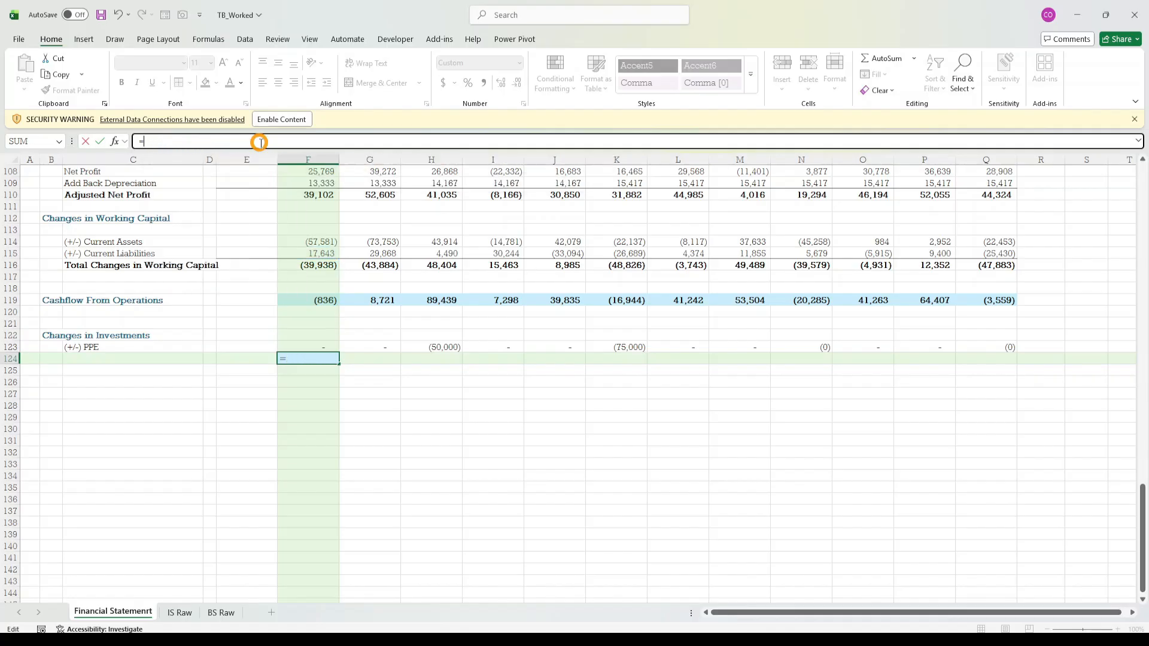
pyautogui.write('Sum(')
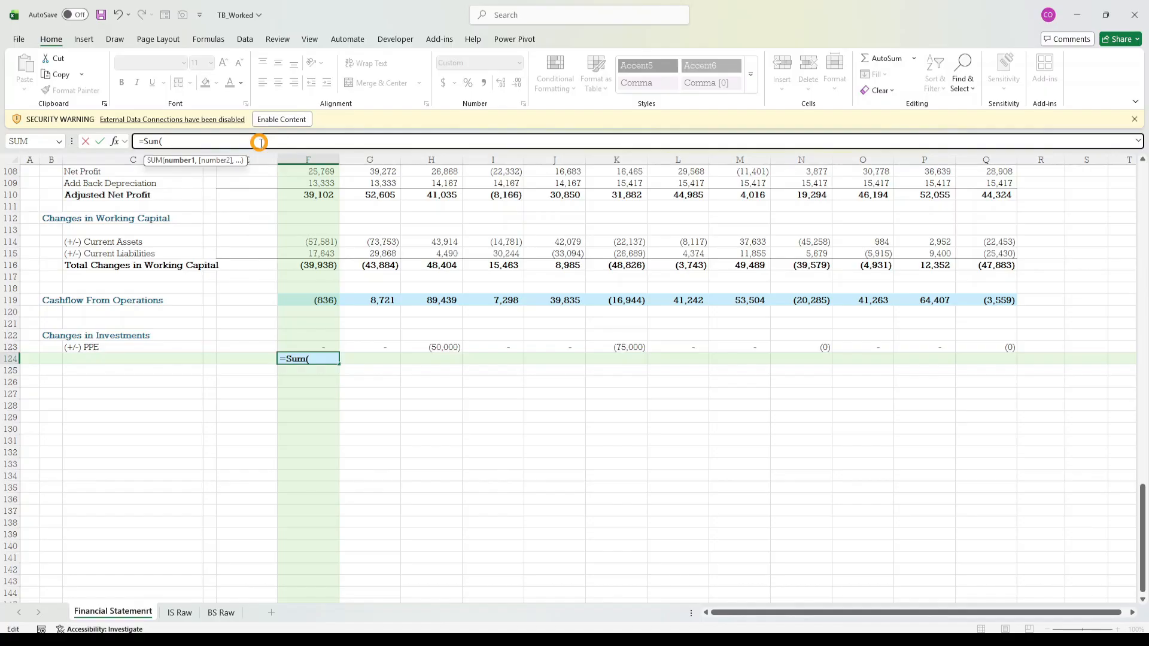
pyautogui.press('Up')
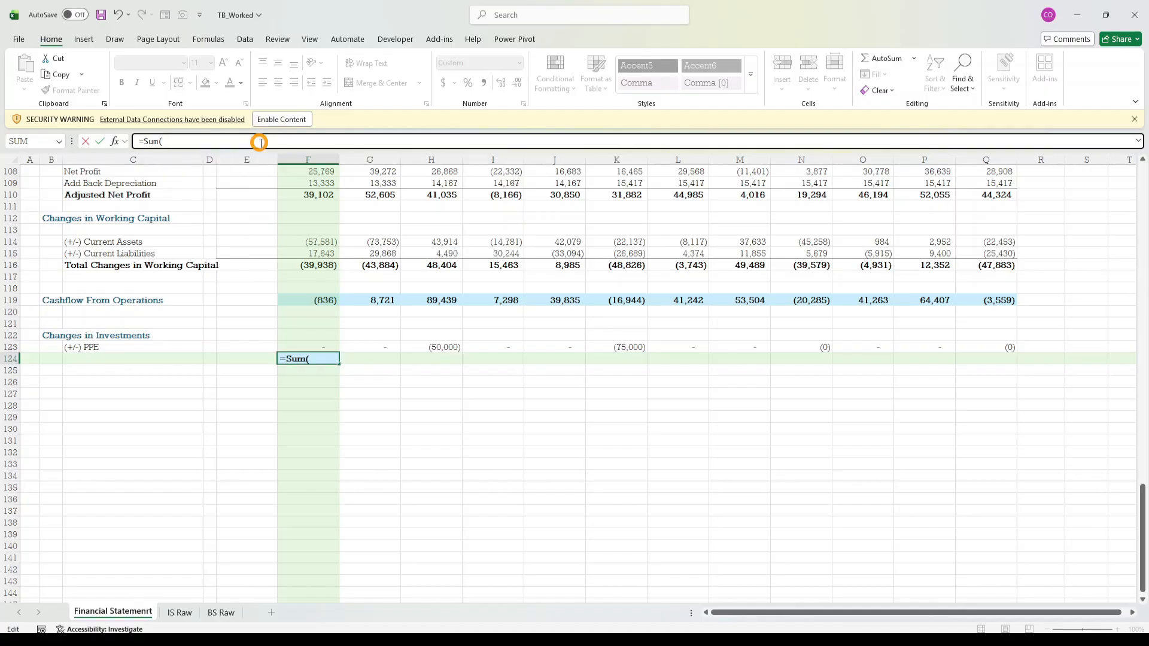
pyautogui.write('=')
pyautogui.click(323, 347)
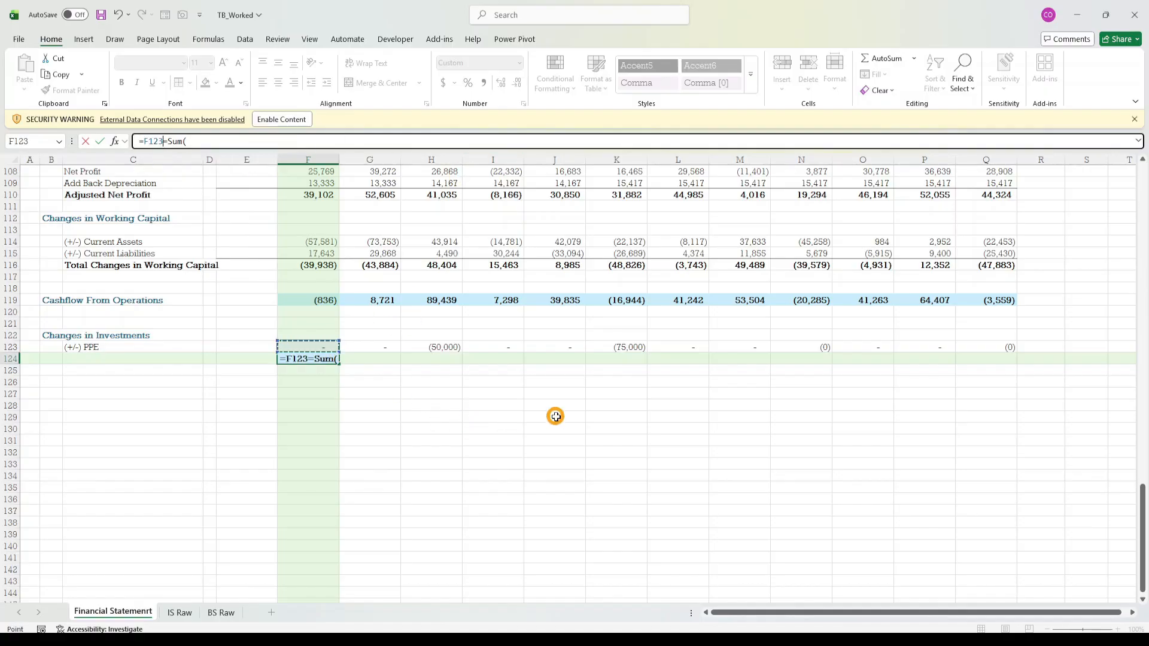
pyautogui.press('BackSpace')
pyautogui.press('BackSpace')
pyautogui.press('BackSpace')
pyautogui.press('BackSpace')
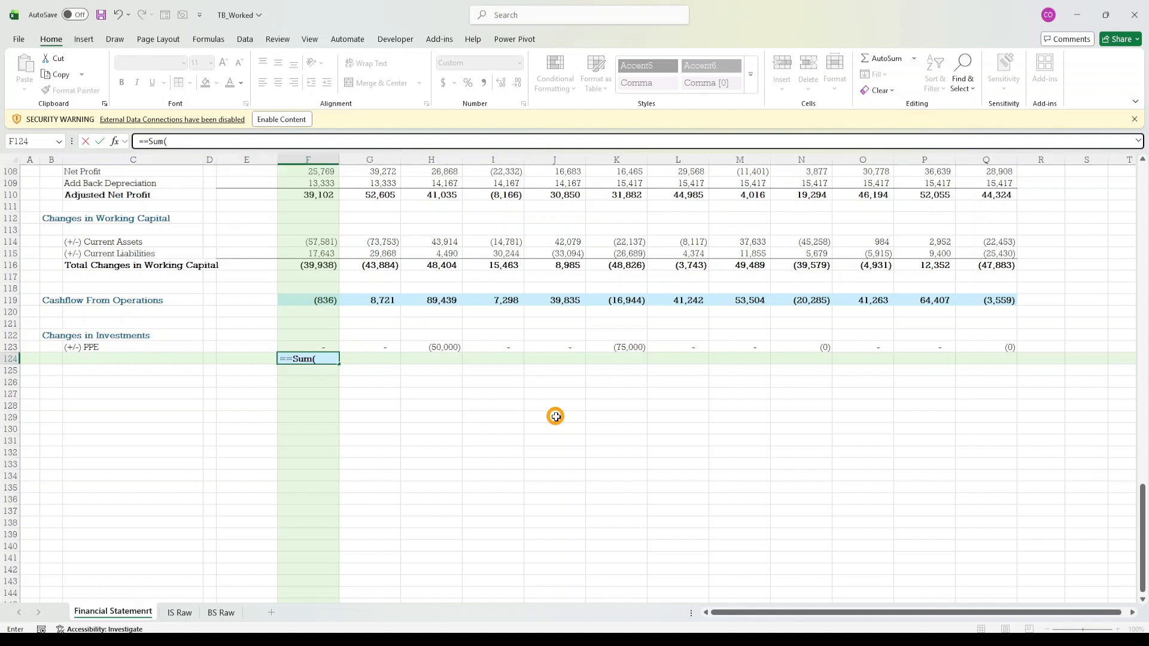
pyautogui.press('BackSpace')
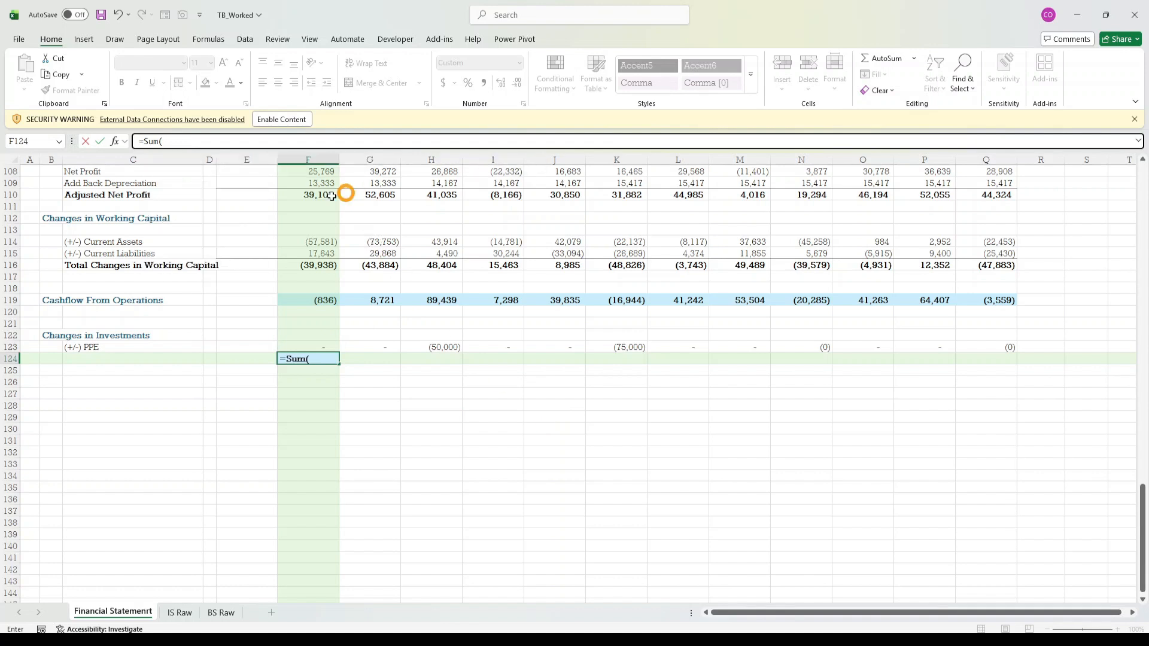
pyautogui.press('F2')
pyautogui.press('End')
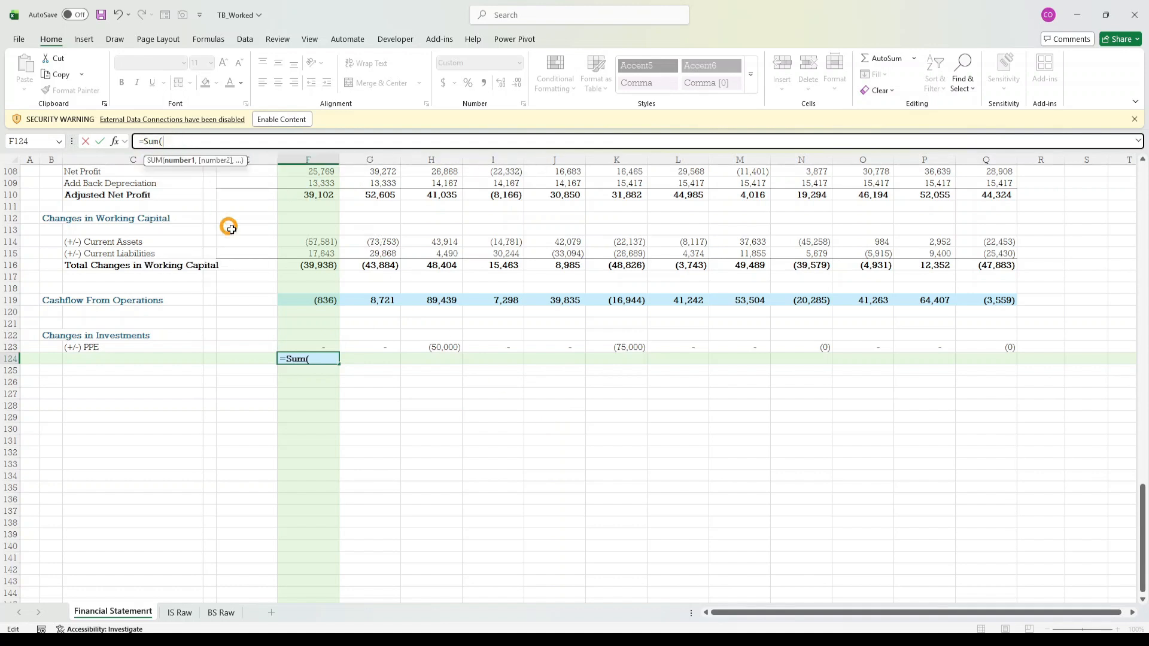
pyautogui.click(314, 347)
pyautogui.write(')')
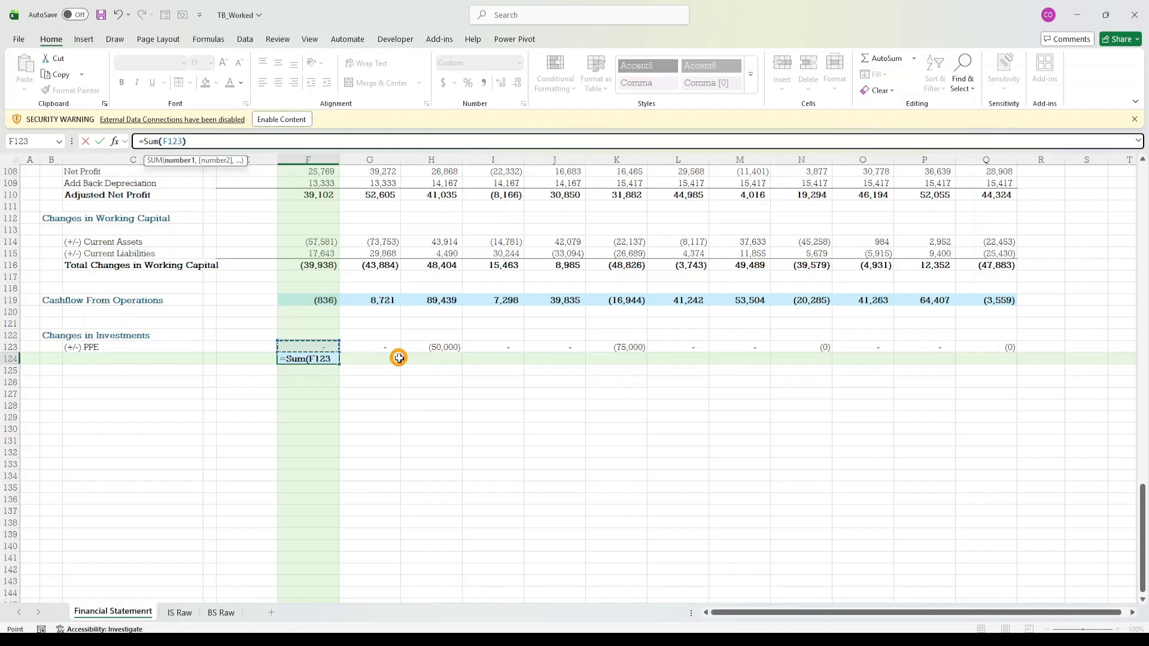
pyautogui.hotkey('ctrl', 'Return')
# - Fill the investment total formula from F124 across the row through Dec-23 in Q124
pyautogui.hotkey('shift', 'Right')
pyautogui.hotkey('shift', 'Right')
pyautogui.hotkey('shift', 'Right')
pyautogui.hotkey('shift', 'Right')
pyautogui.hotkey('shift', 'Right')
pyautogui.hotkey('shift', 'Right')
pyautogui.hotkey('shift', 'Right')
pyautogui.hotkey('shift', 'Right')
pyautogui.hotkey('shift', 'Right')
pyautogui.hotkey('shift', 'Right')
pyautogui.hotkey('shift', 'Right')
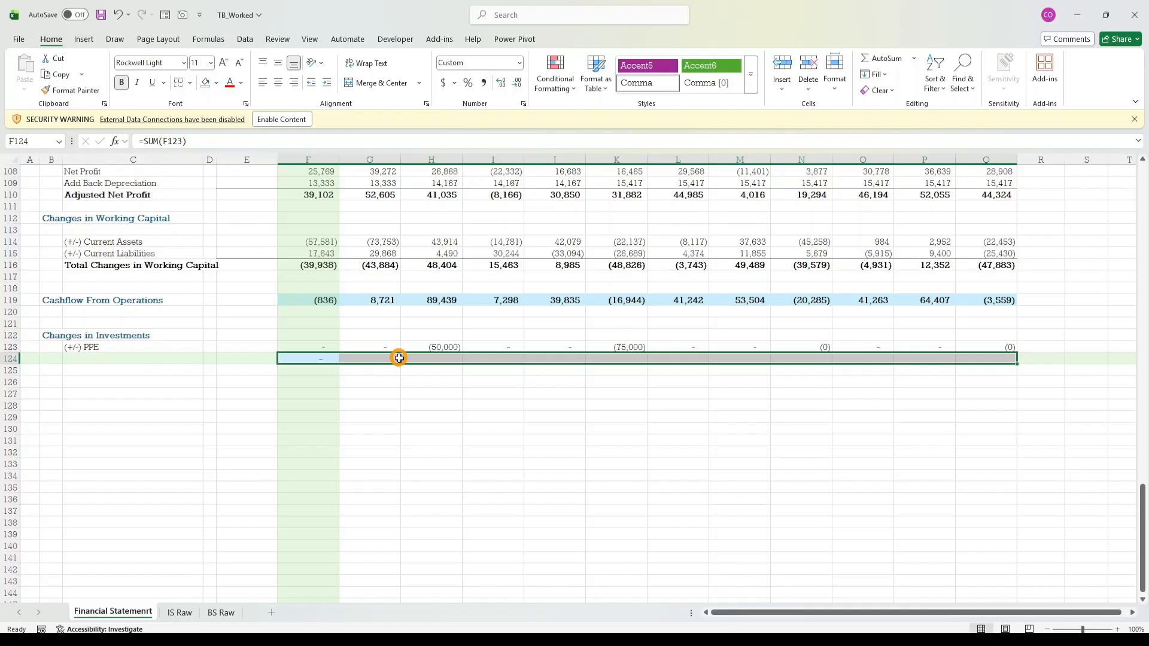
pyautogui.hotkey('ctrl', 'r')
pyautogui.press('Down')
pyautogui.press('Down')
pyautogui.press('Left')
pyautogui.press('Left')
pyautogui.press('Left')
pyautogui.press('Left')
pyautogui.press('Left')
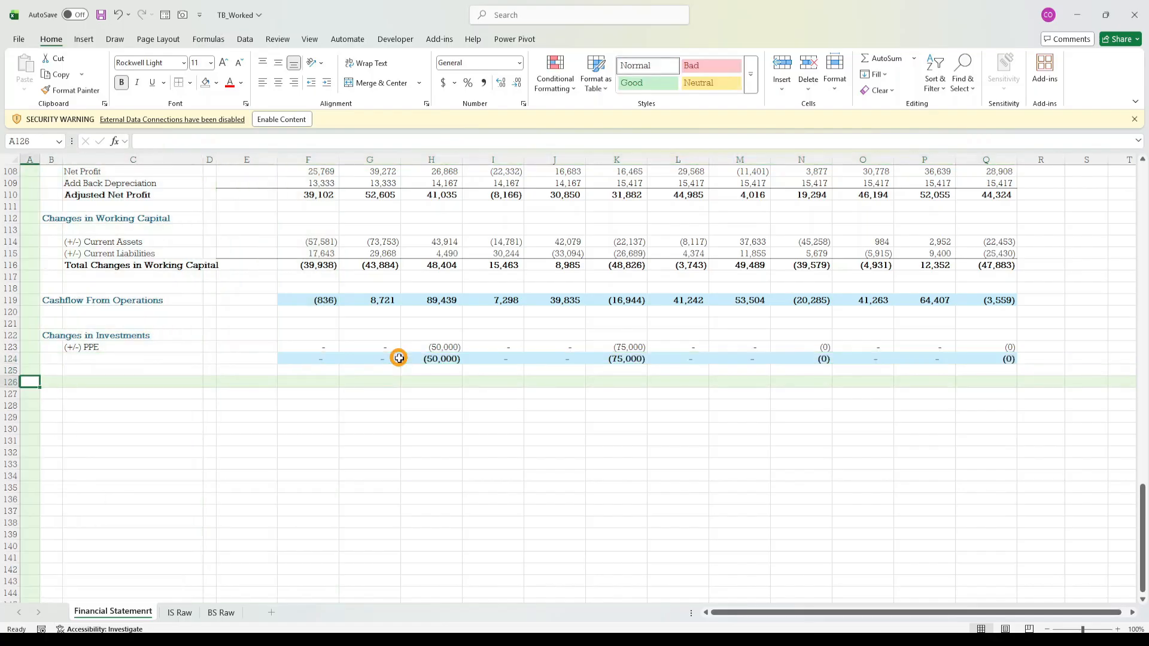
pyautogui.press('Right')
pyautogui.press('Right')
pyautogui.press('Down')
pyautogui.press('Down')
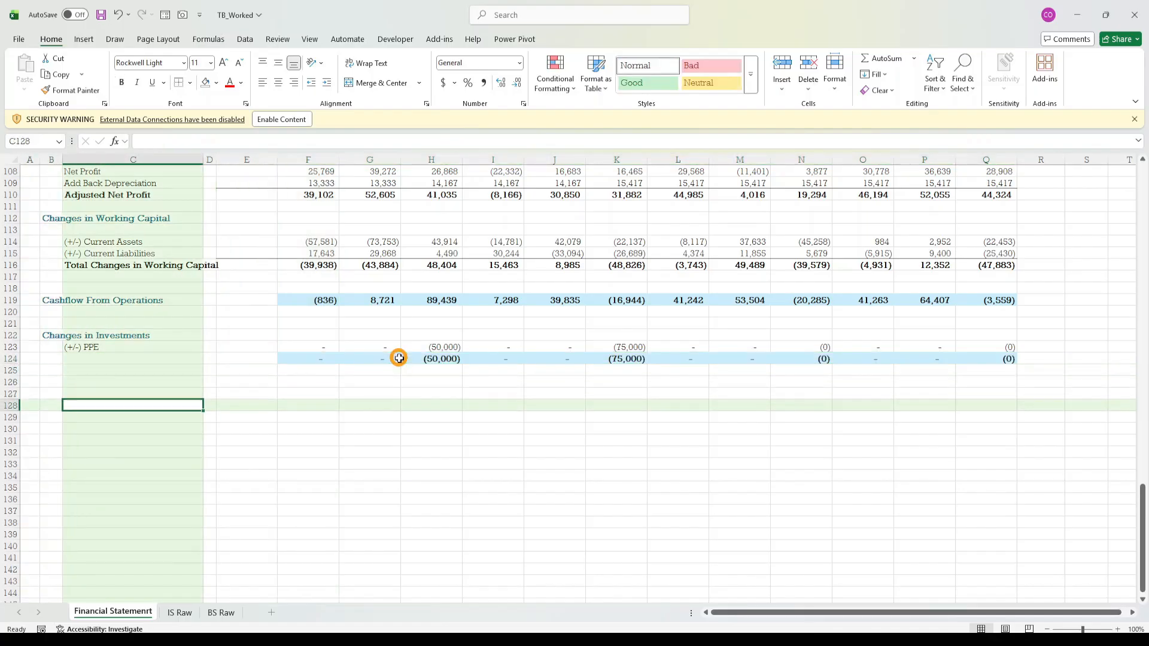
pyautogui.press('Up')
pyautogui.press('Up')
pyautogui.press('Up')
pyautogui.press('Up')
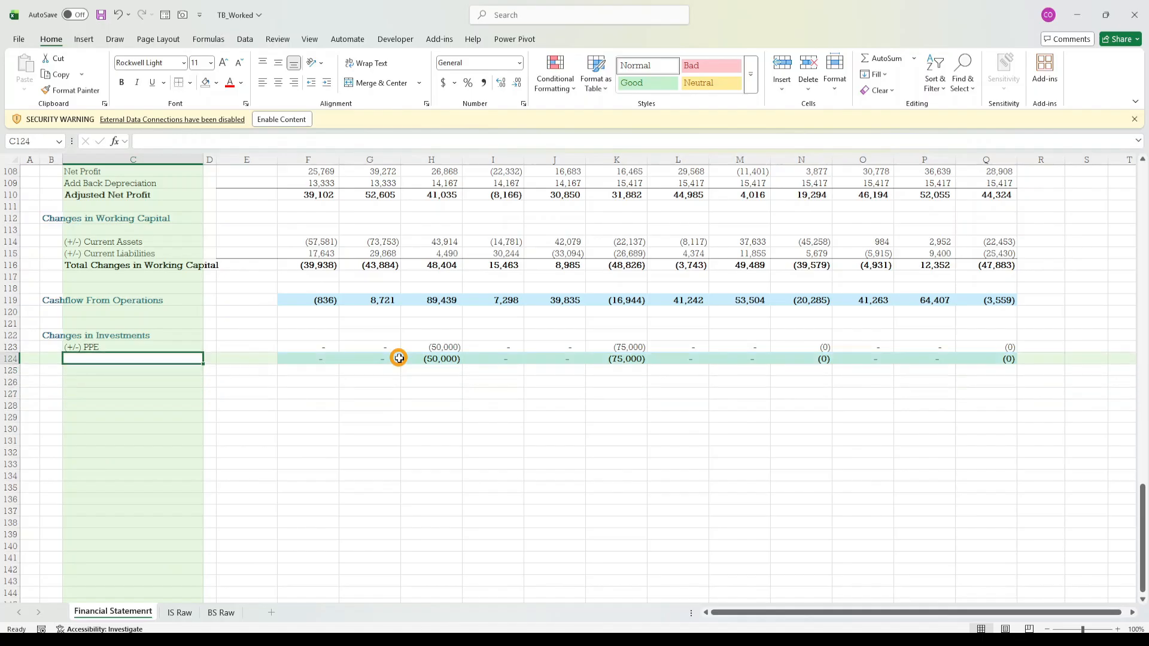
pyautogui.write('Cas')
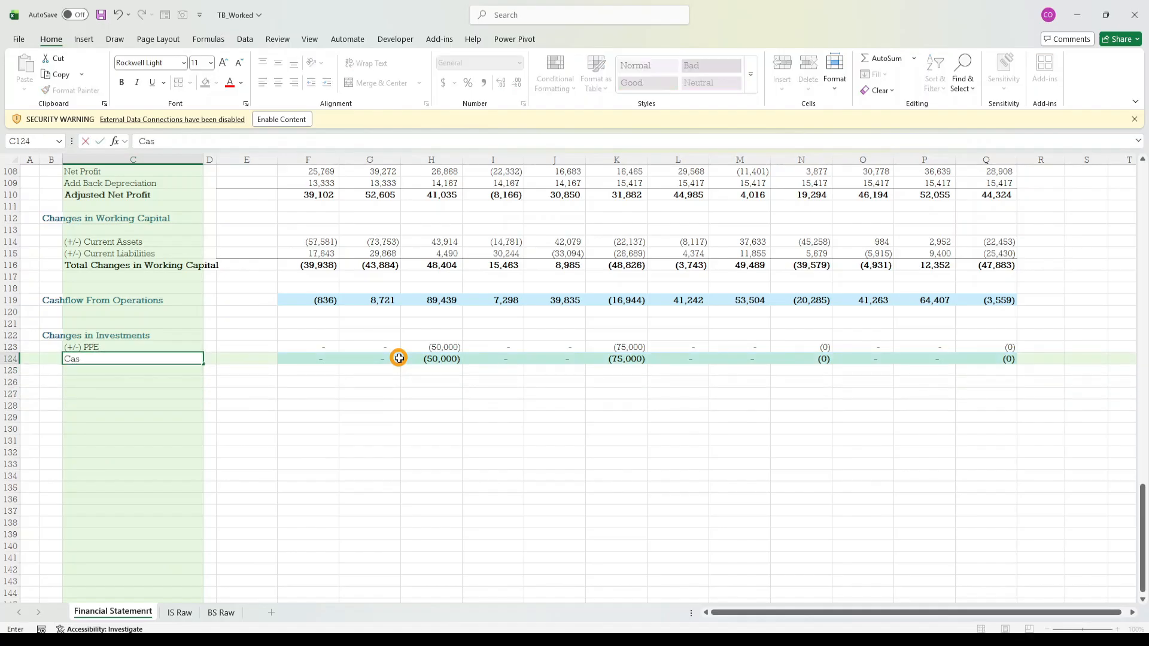
pyautogui.write('h')
pyautogui.press('Escape')
# - Label the total row in B124 as "Cash flow from Investment"
pyautogui.press('Left')
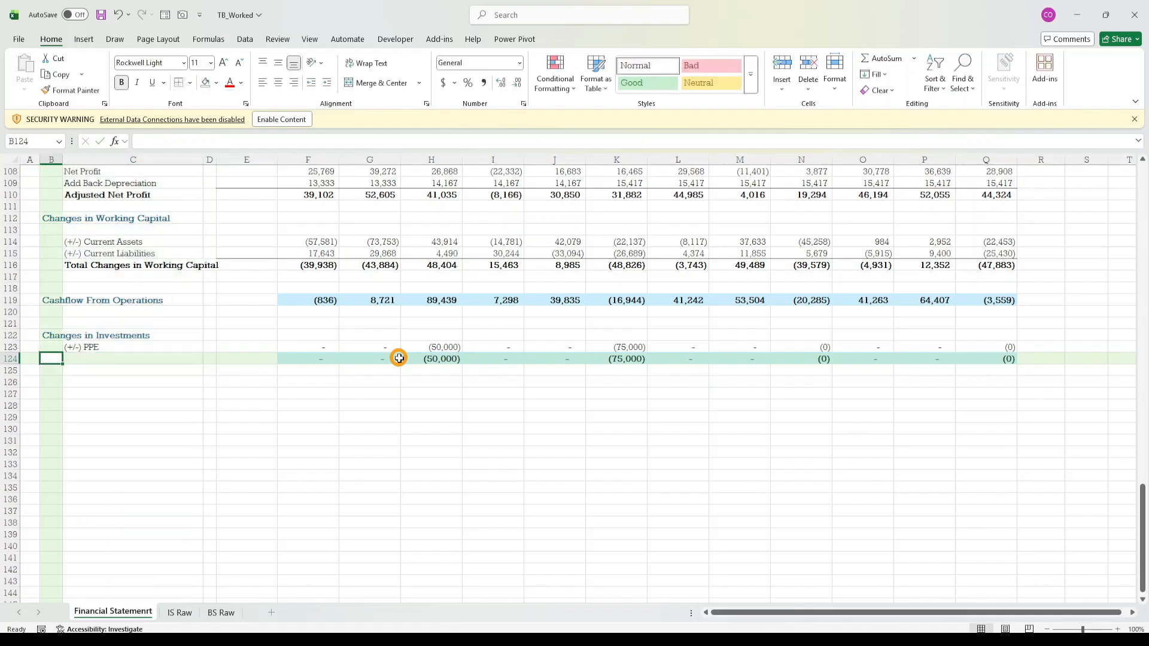
pyautogui.write('Cash flow ')
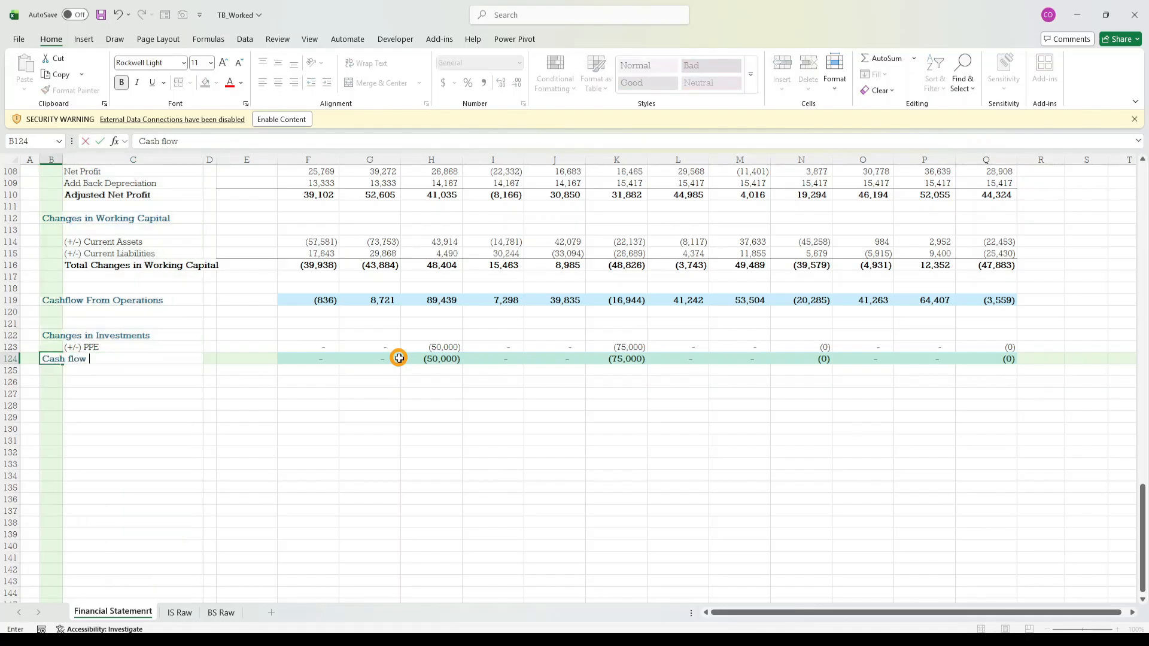
pyautogui.write('from Investment')
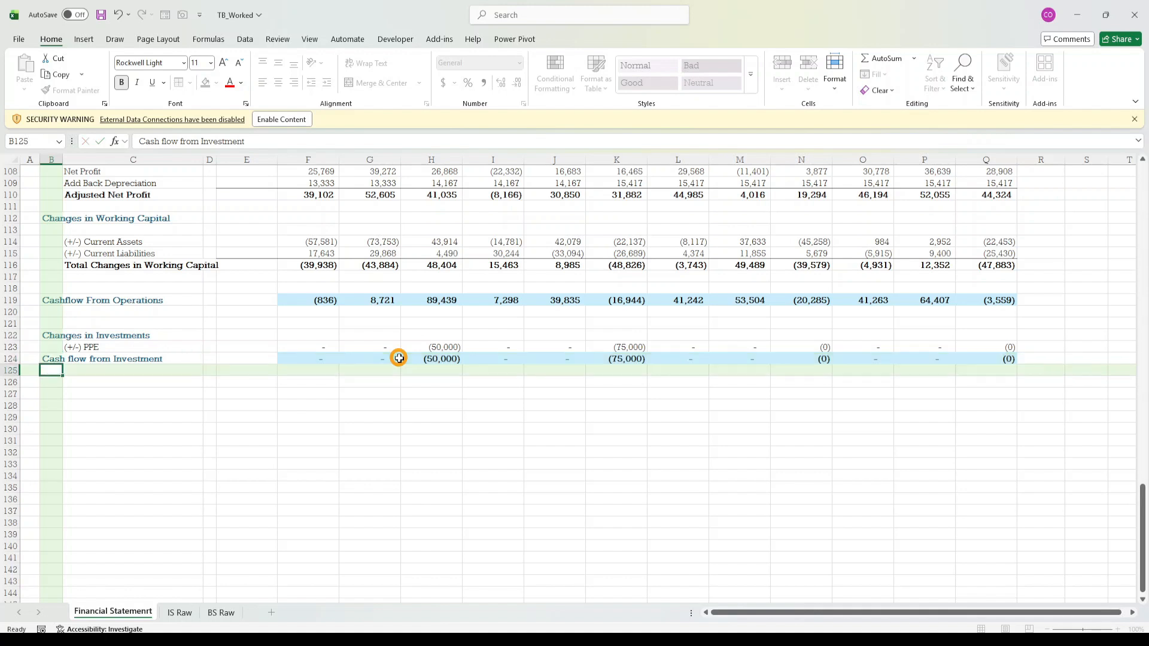
pyautogui.press('Return')
pyautogui.press('Up')
pyautogui.press('Up')
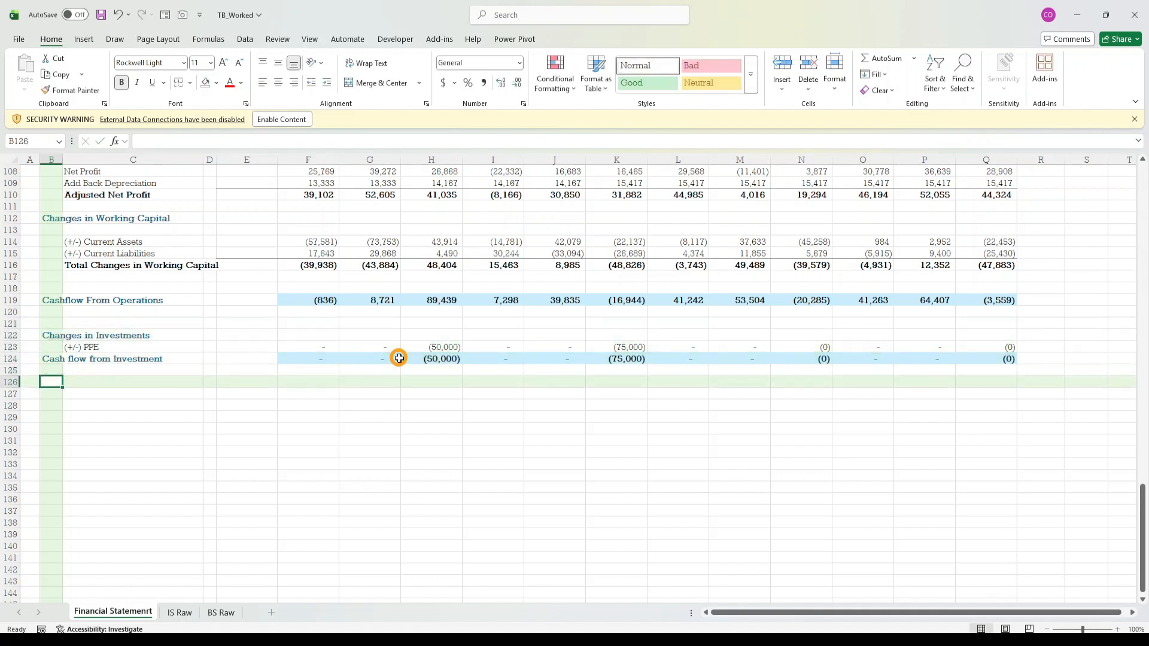
pyautogui.press('Up')
pyautogui.press('Down')
pyautogui.press('Down')
pyautogui.press('Down')
pyautogui.press('Down')
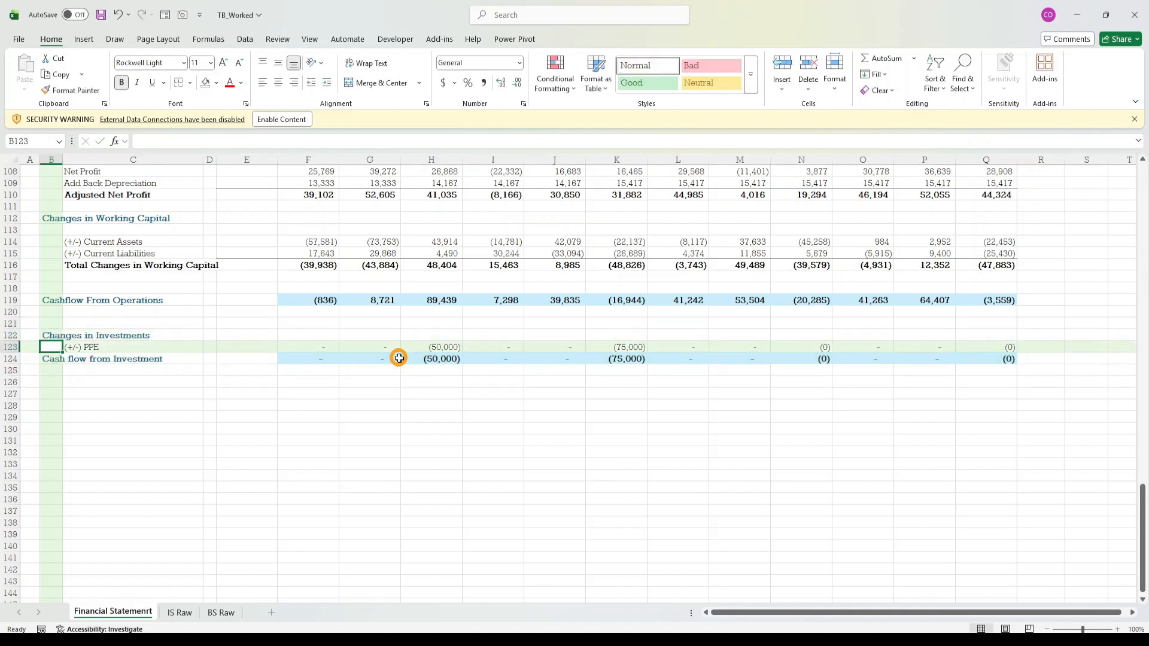
pyautogui.press('Up')
pyautogui.press('Right')
pyautogui.press('Up')
pyautogui.press('Right')
pyautogui.press('Right')
pyautogui.press('Right')
pyautogui.press('Right')
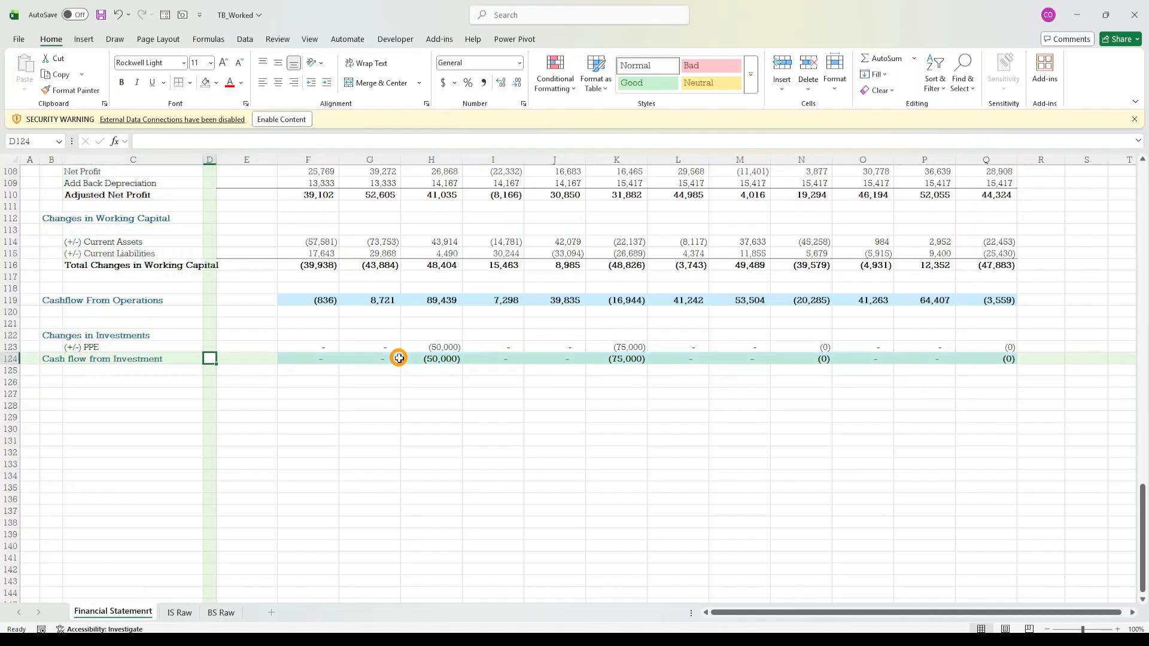
# - Add the section heading "Changes in Financing" in B126, below the investment total
pyautogui.press('Down')
pyautogui.press('Down')
pyautogui.press('Left')
pyautogui.press('Left')
pyautogui.press('Left')
pyautogui.press('Left')
pyautogui.press('Left')
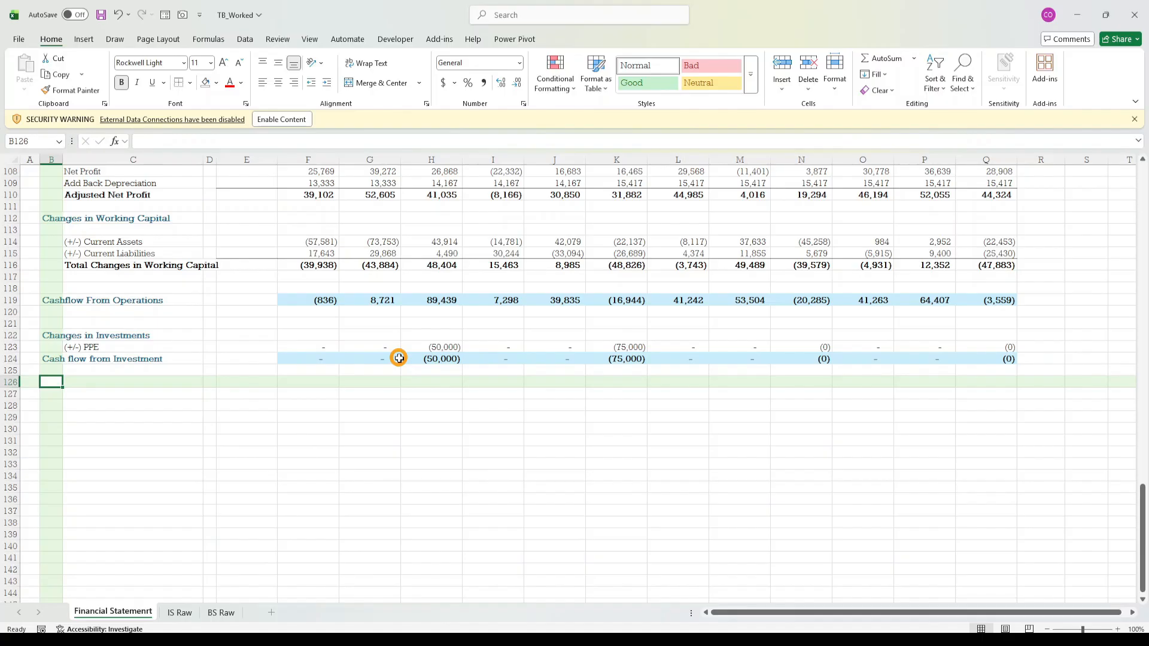
pyautogui.write('Changes in')
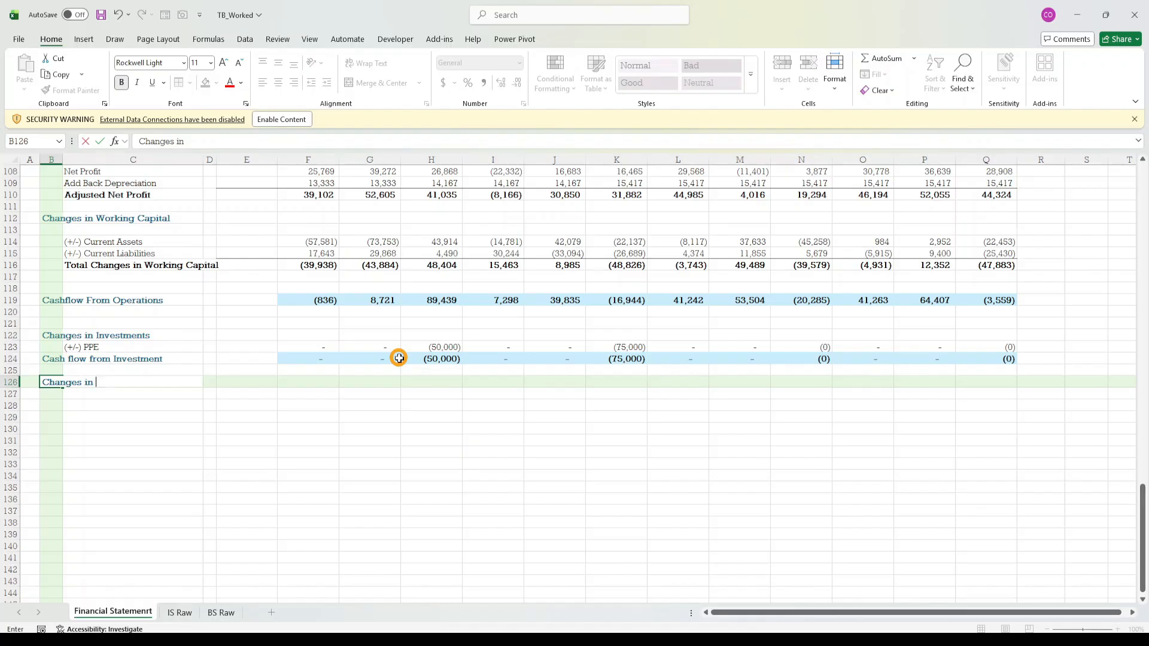
pyautogui.write('Financing')
pyautogui.hotkey('ctrl', 'Return')
pyautogui.press('Down')
pyautogui.press('Down')
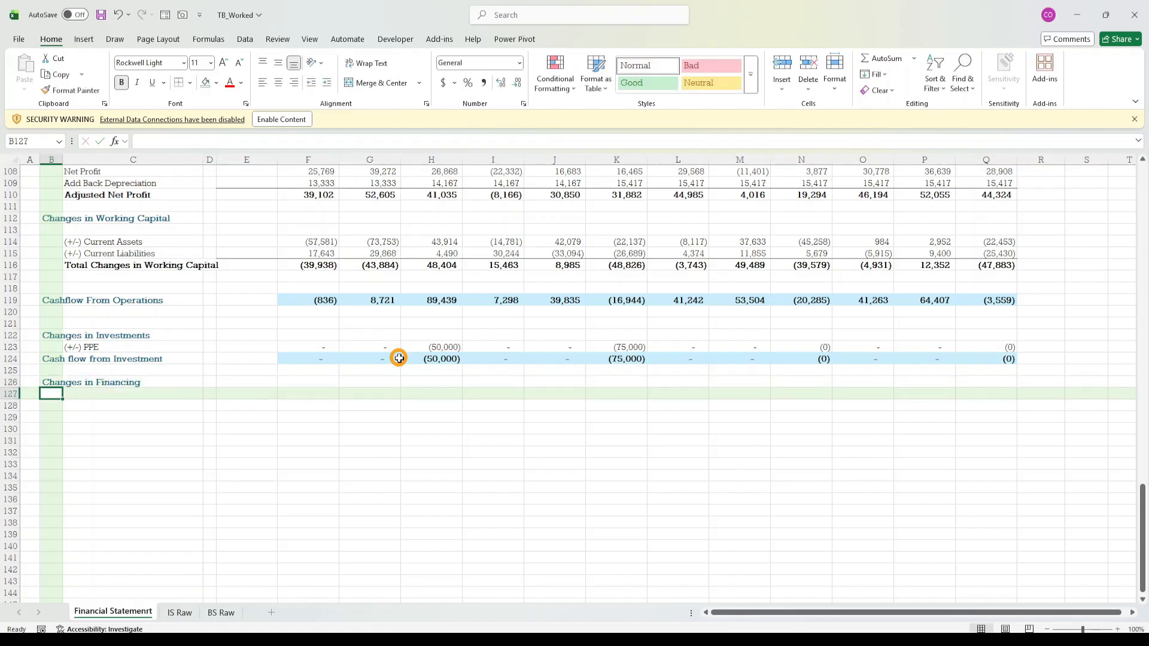
# - Copy the (+/-) PPE label from C123 into C127 under the Changes in Financing heading
pyautogui.press('Up')
pyautogui.press('Up')
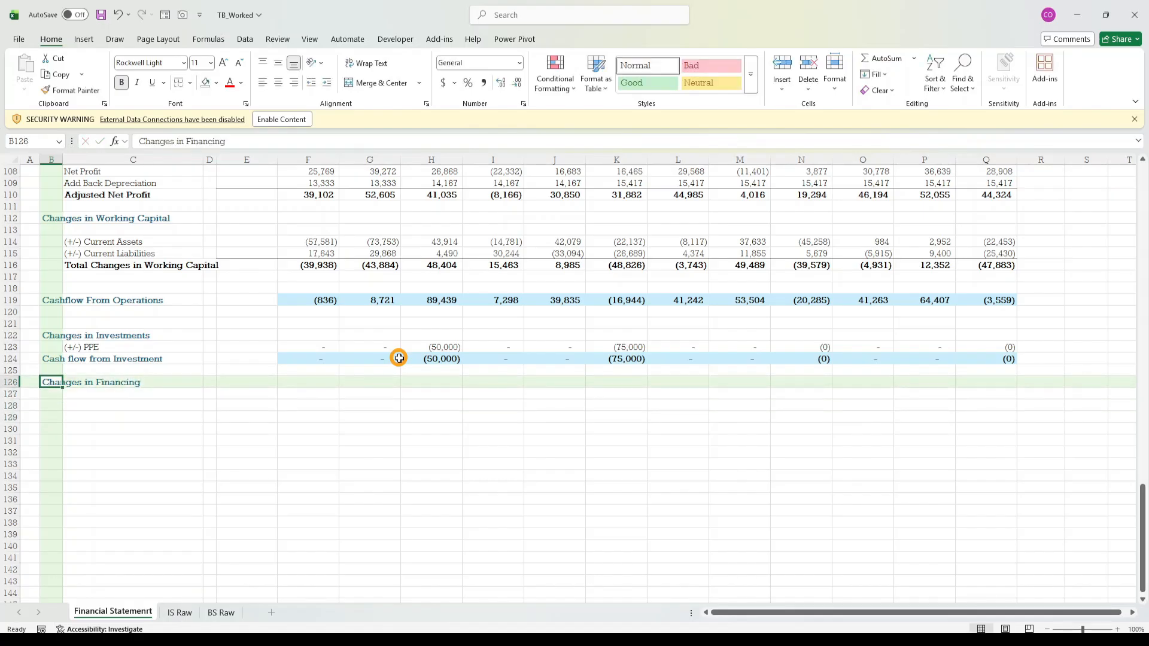
pyautogui.press('Up')
pyautogui.press('Up')
pyautogui.press('Up')
pyautogui.press('Right')
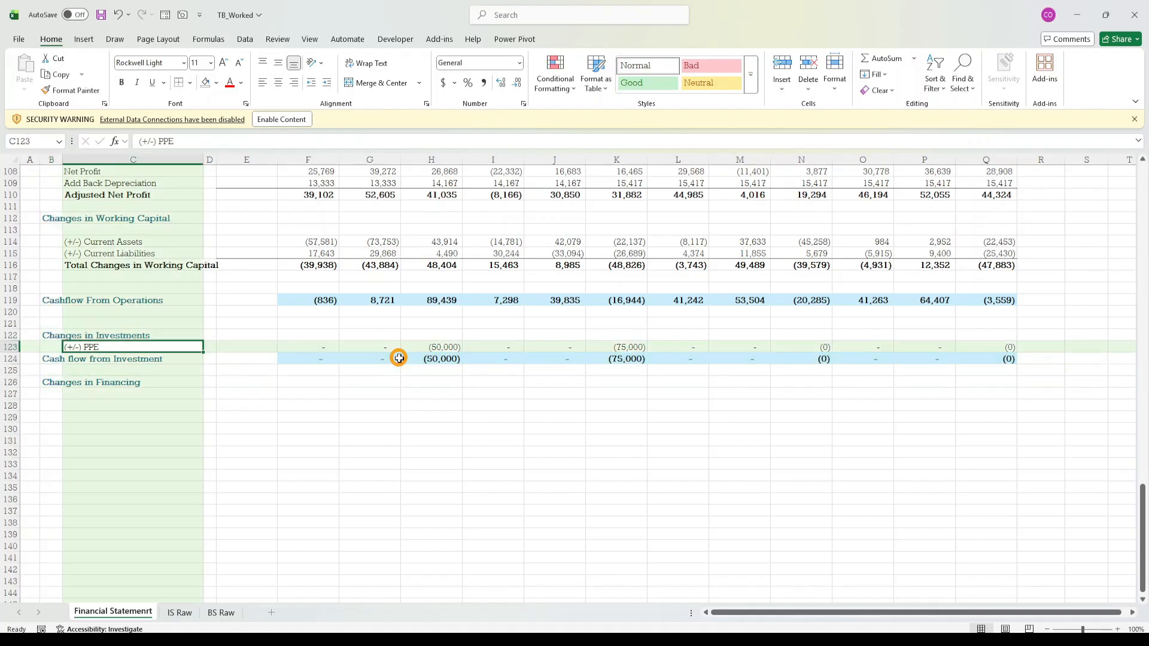
pyautogui.hotkey('ctrl', 'c')
pyautogui.press('Down')
pyautogui.press('Down')
pyautogui.press('Down')
pyautogui.press('Down')
pyautogui.hotkey('ctrl', 'v')
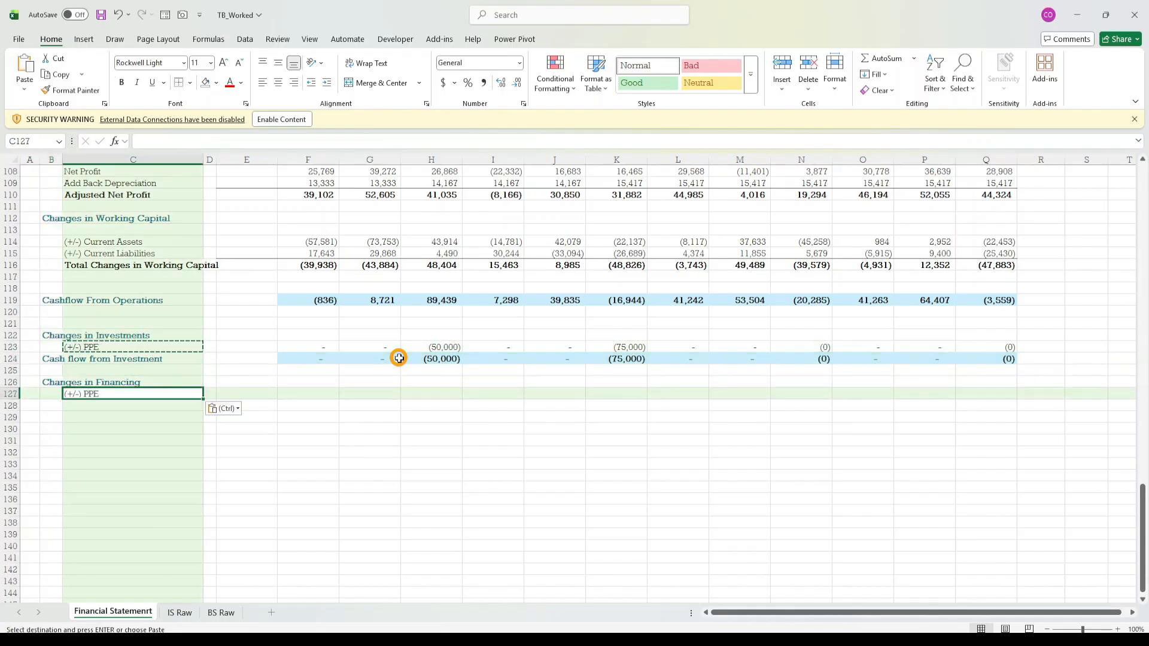
# - Change the copied label in C127 to "(+/-) Long Term Loans"
pyautogui.click(198, 141)
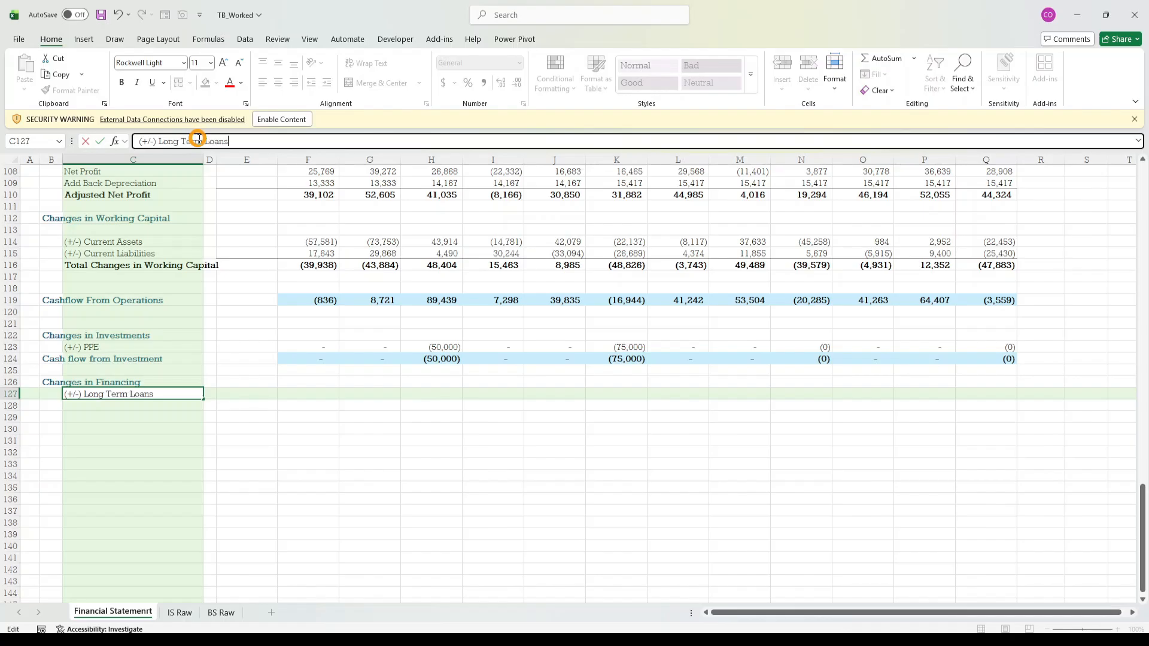
pyautogui.hotkey('ctrl', 'Return')
pyautogui.press('Down')
pyautogui.press('Down')
pyautogui.press('Down')
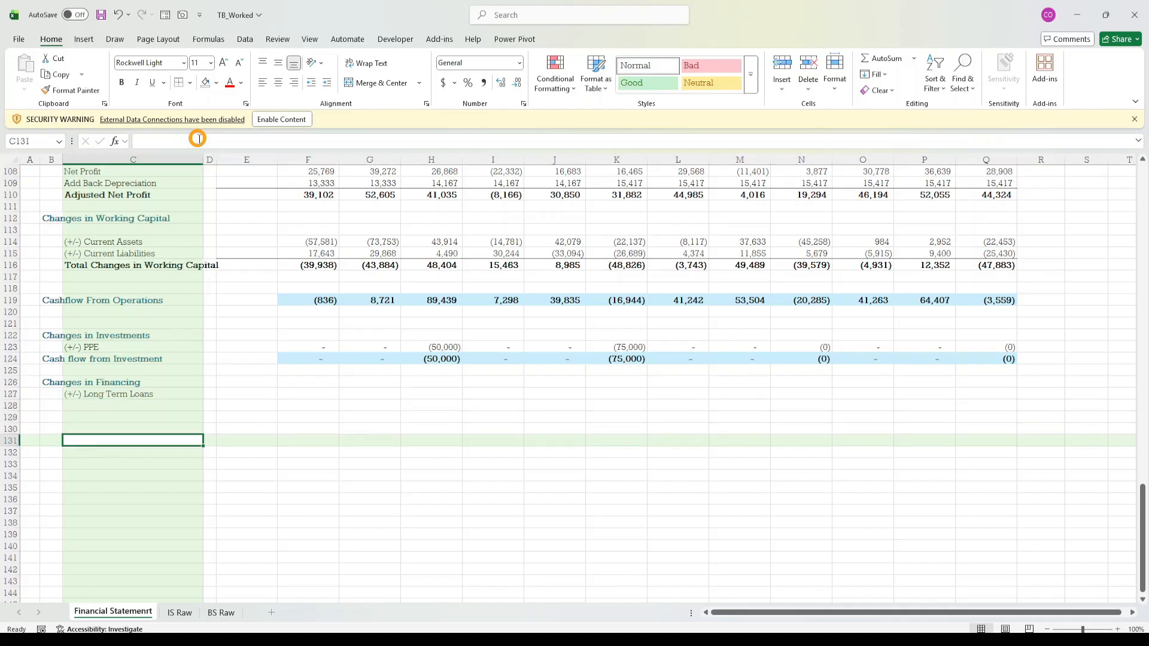
pyautogui.press('Up')
pyautogui.press('Up')
pyautogui.press('Up')
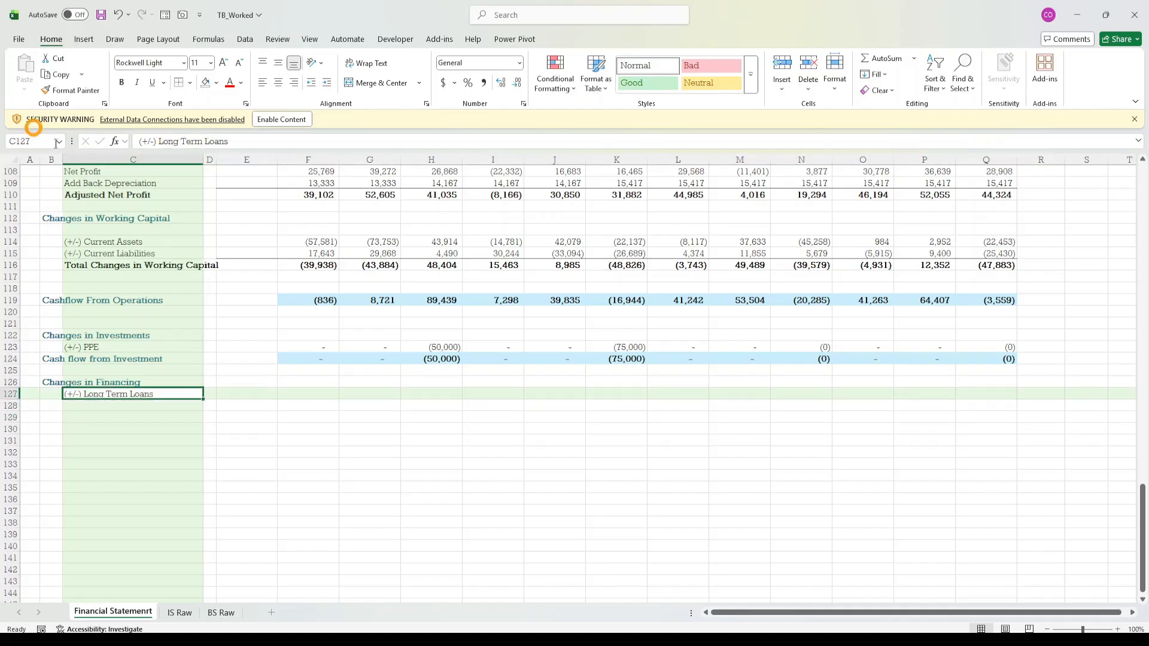
# - Review the balance sheet's asset, liability and equity lines and the cash flow statement's Adjustment and Changes in Working Capital sections
pyautogui.scroll(10, 141, 310)
pyautogui.scroll(4, 276, 323)
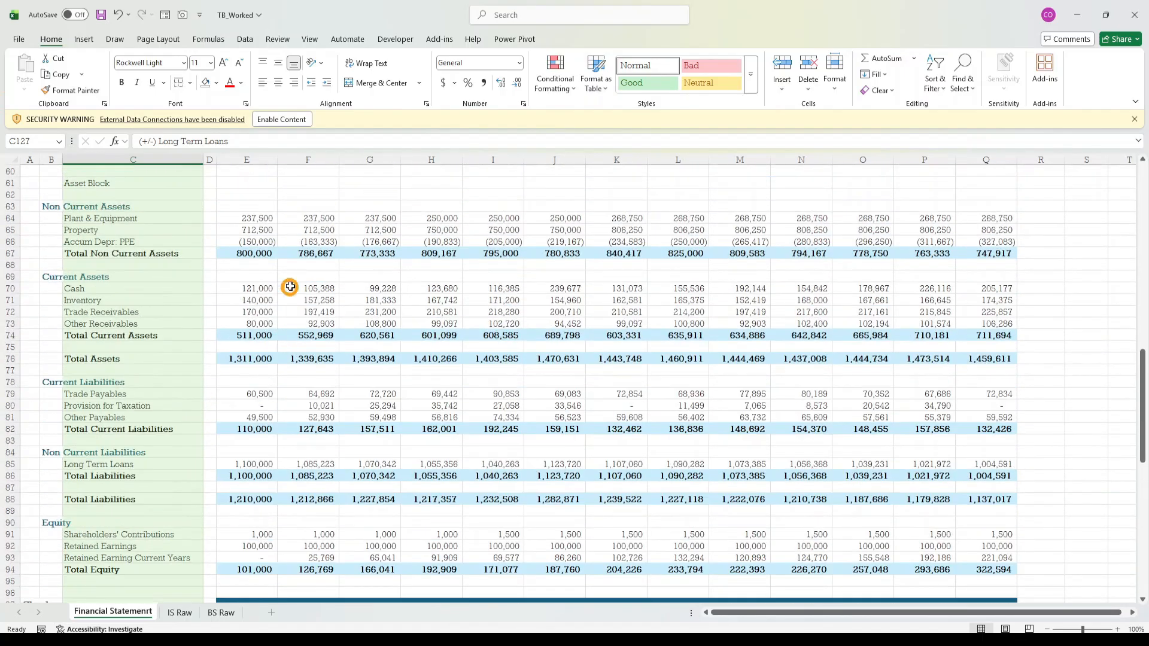
pyautogui.scroll(1, 265, 243)
pyautogui.scroll(-3, 265, 443)
pyautogui.scroll(-9, 265, 452)
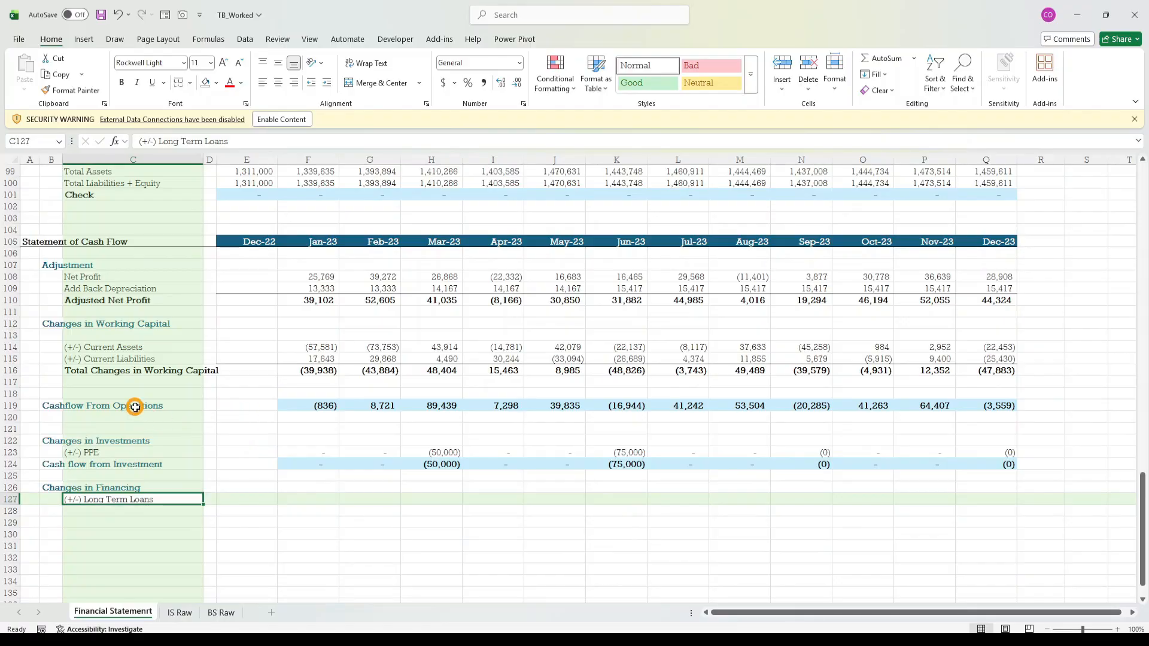
pyautogui.moveTo(100, 277); pyautogui.dragTo(104, 300)
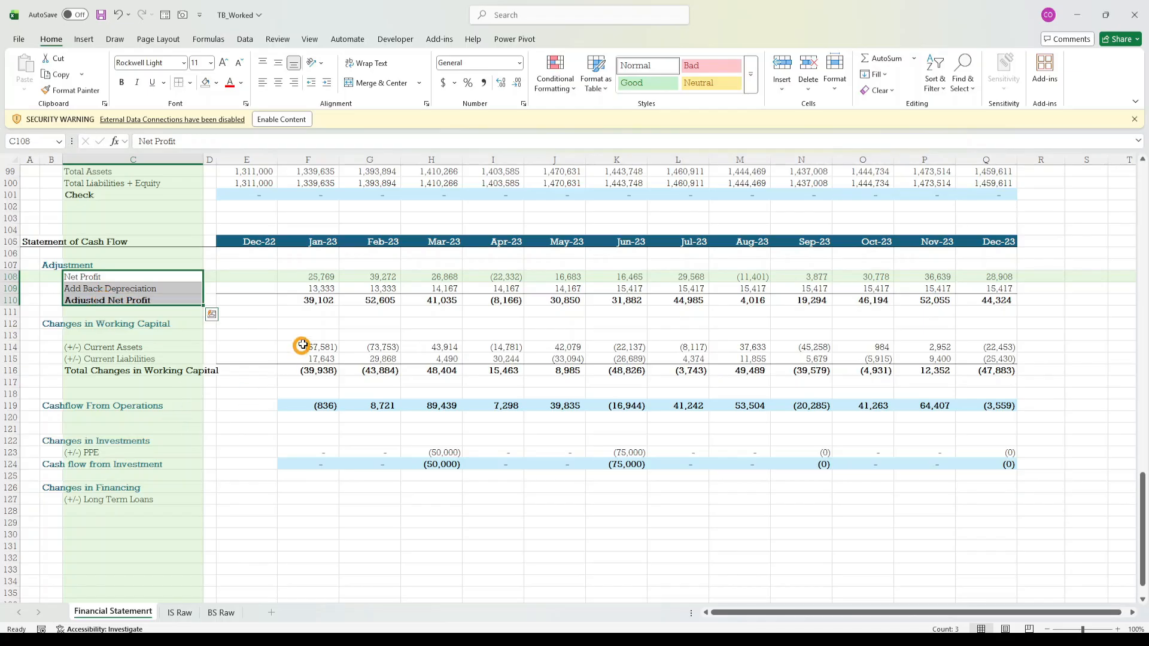
pyautogui.click(350, 281)
pyautogui.click(311, 280)
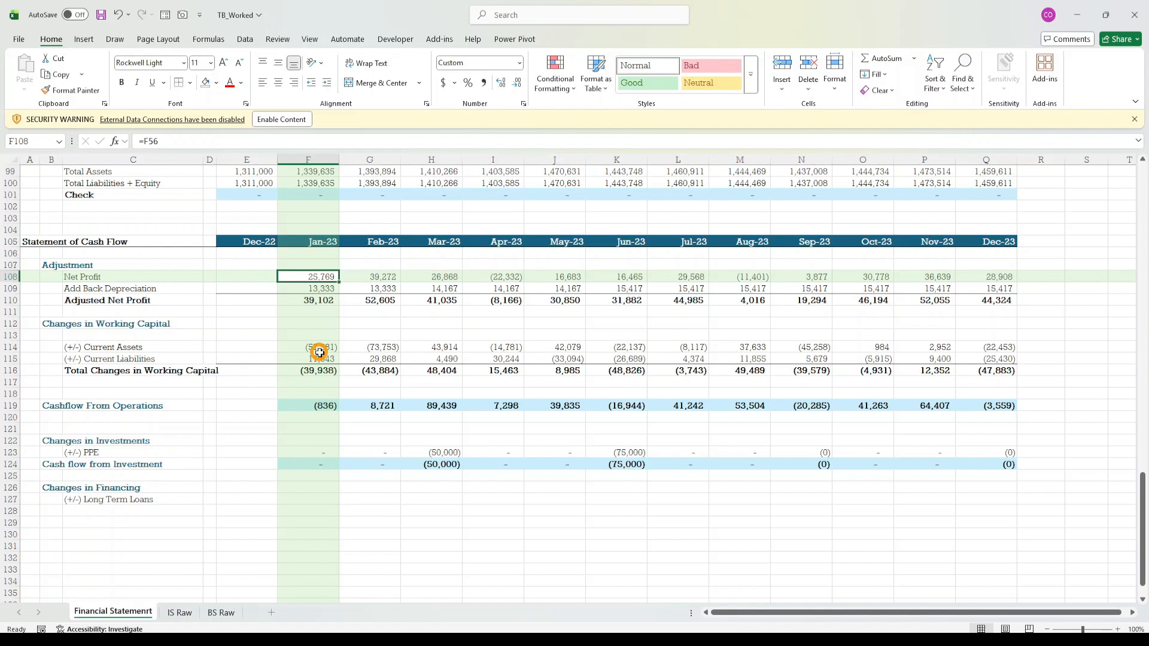
pyautogui.click(95, 299)
pyautogui.click(155, 381)
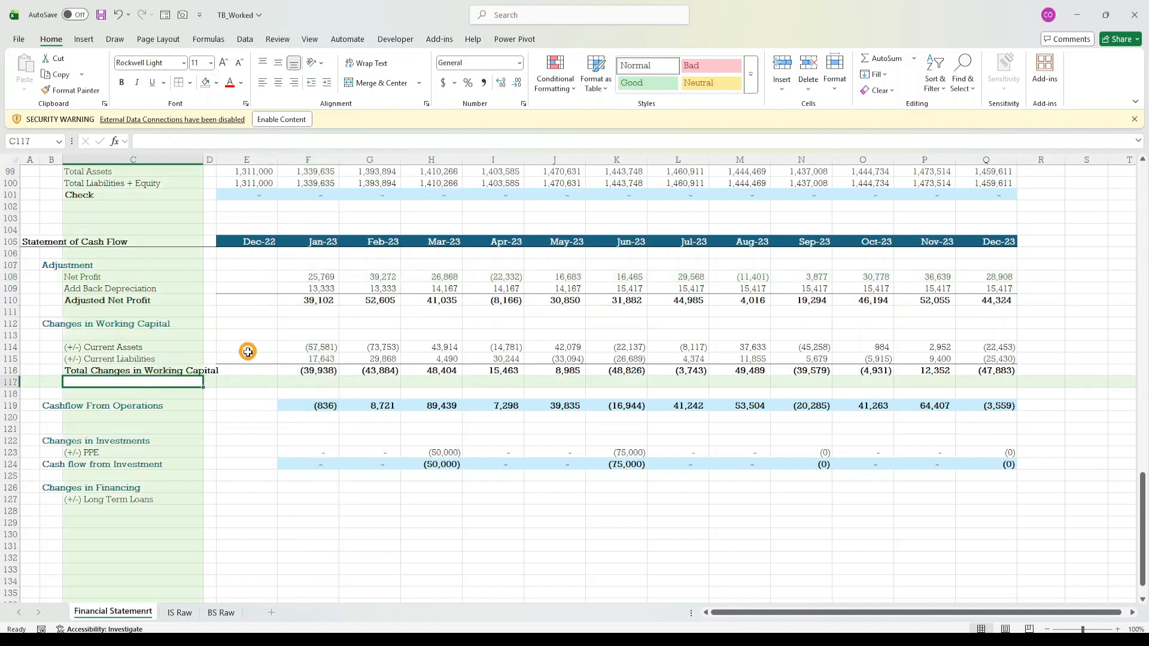
pyautogui.moveTo(118, 348); pyautogui.dragTo(123, 356)
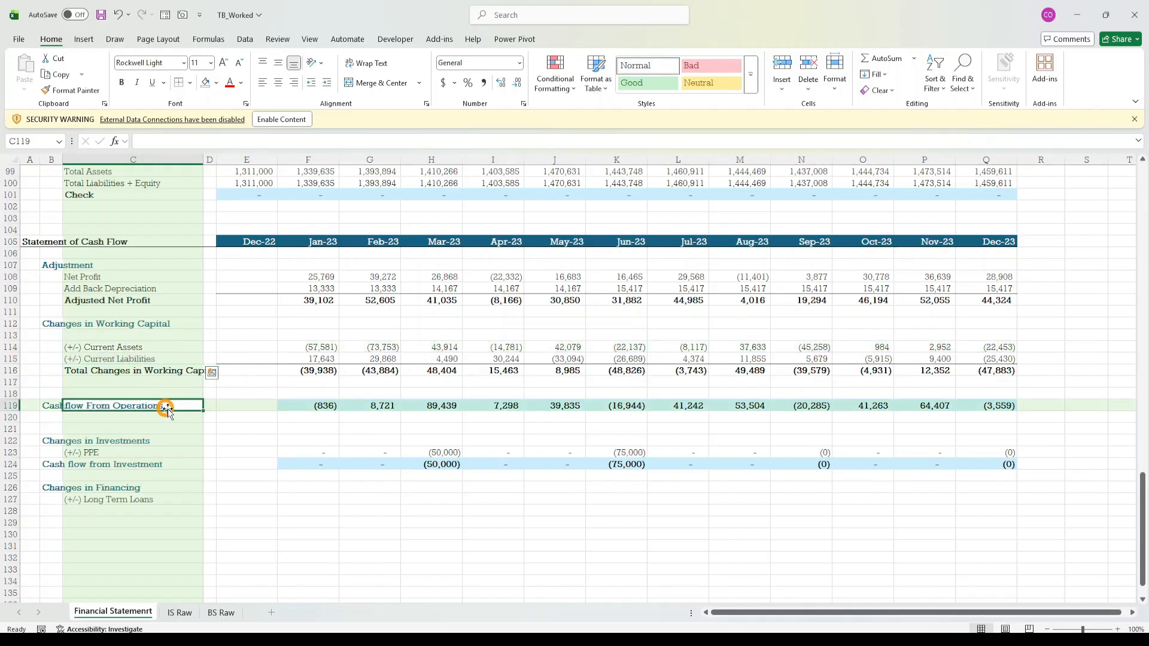
pyautogui.click(133, 405)
pyautogui.click(136, 451)
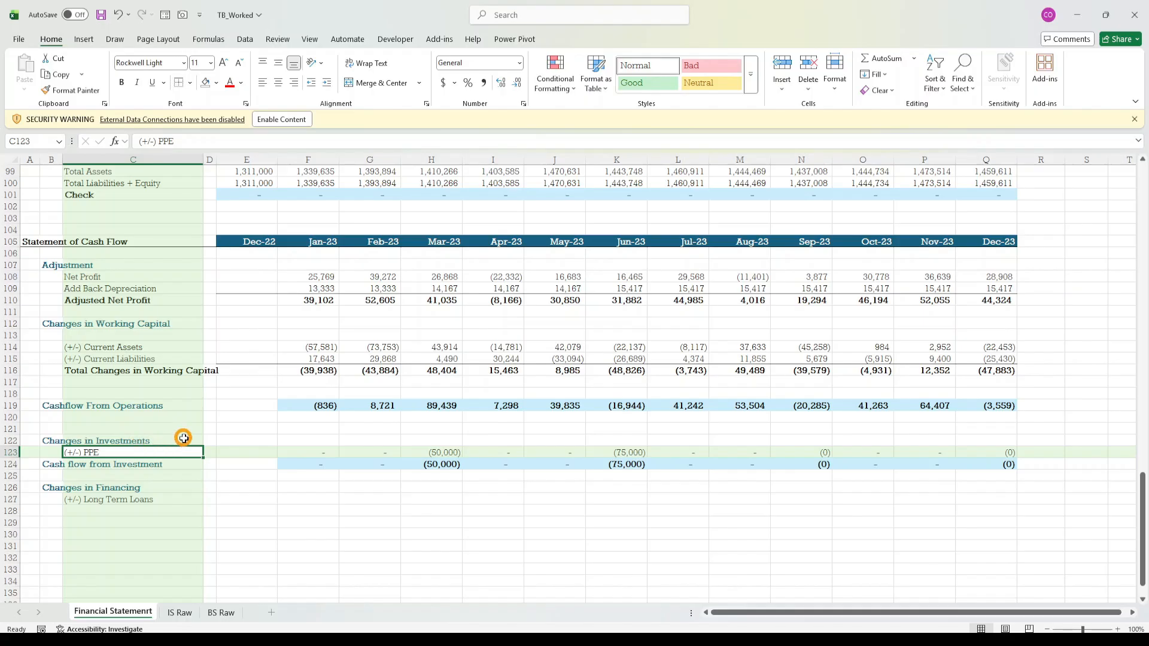
# - Duplicate the (+/-) Long Term Loans label from C127 into C128 under Changes in Financing
pyautogui.click(90, 497)
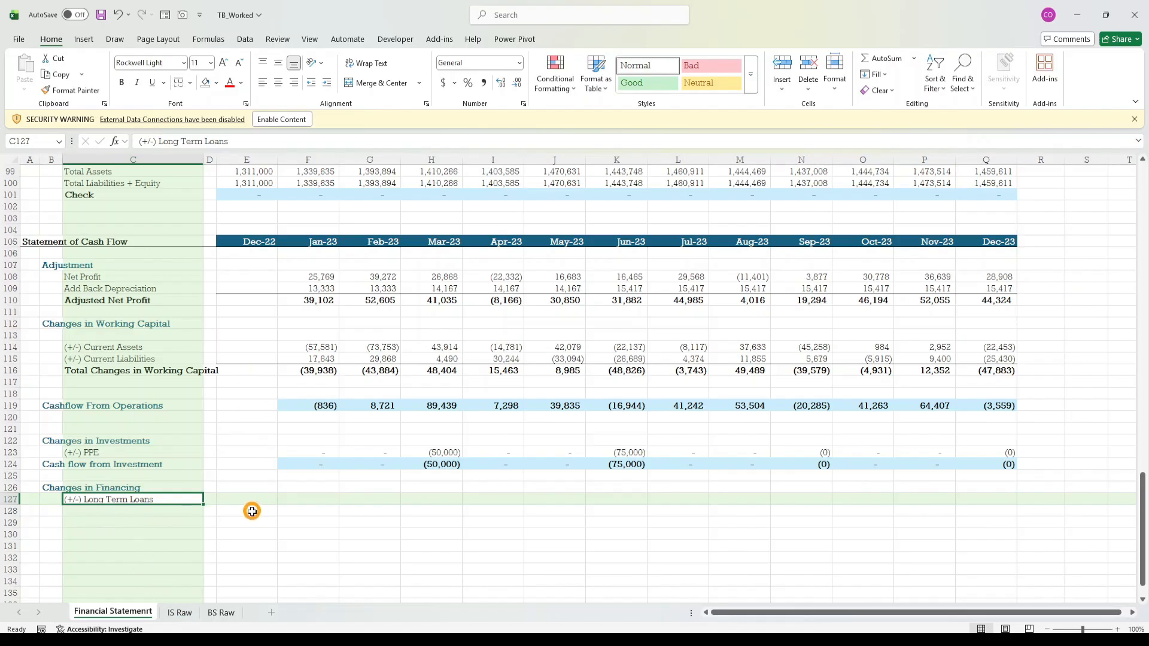
pyautogui.hotkey('shift', 'Down')
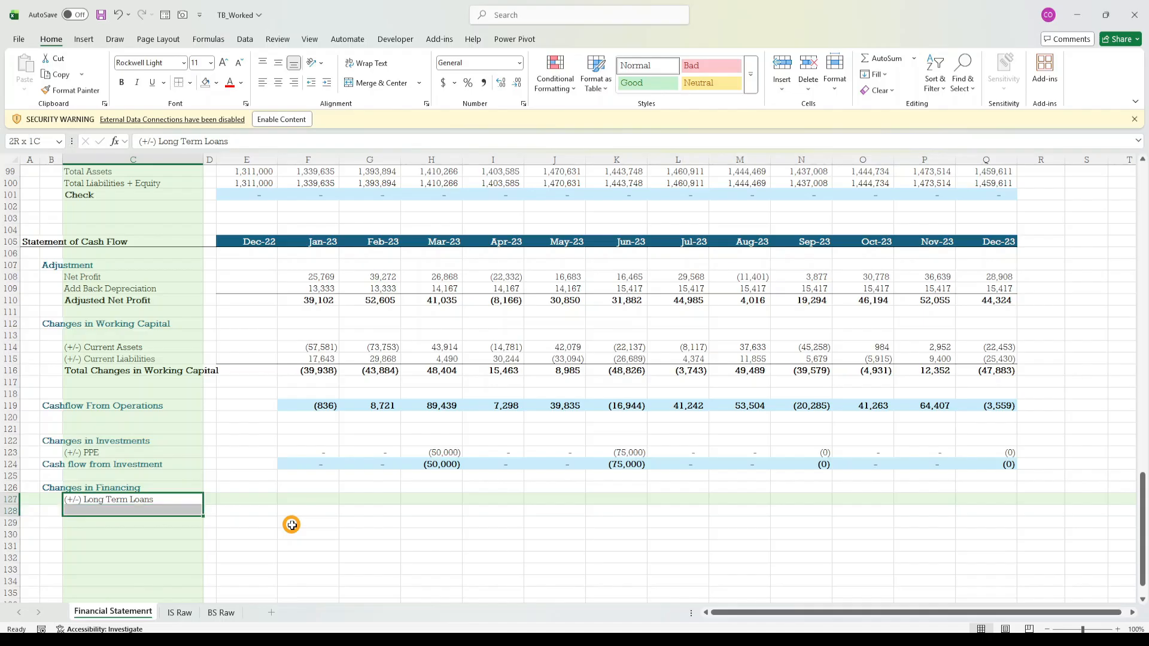
pyautogui.hotkey('ctrl', 'd')
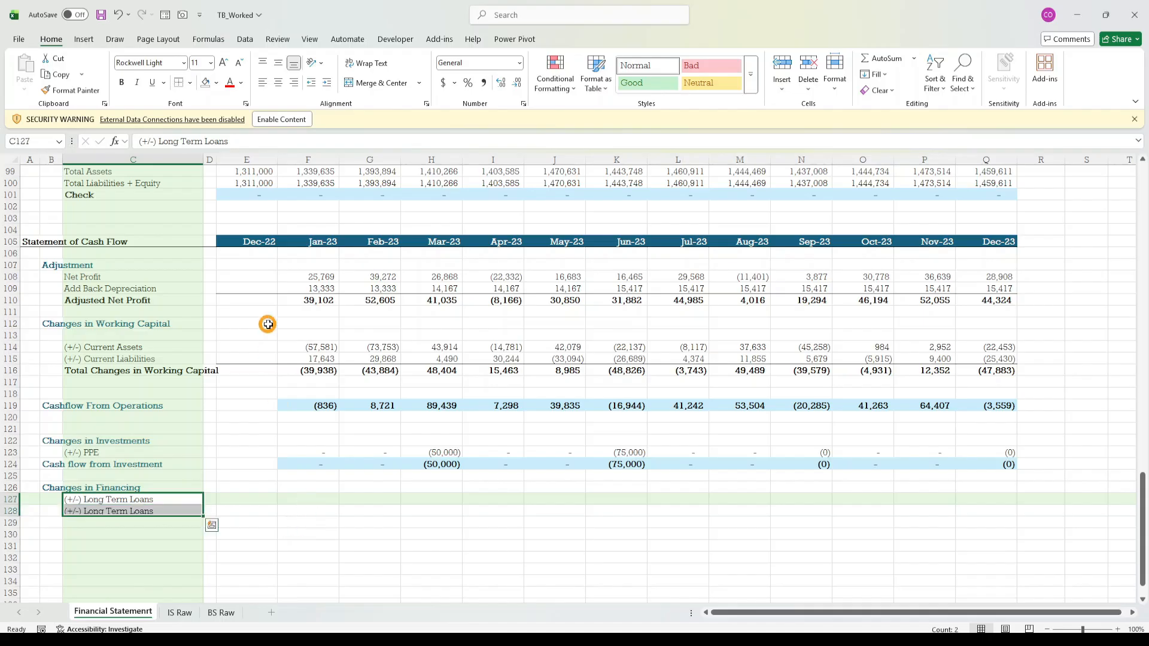
# - Change the duplicated label in C128 to "(+/-) Shareholder Contributions"
pyautogui.click(116, 542)
pyautogui.click(143, 511)
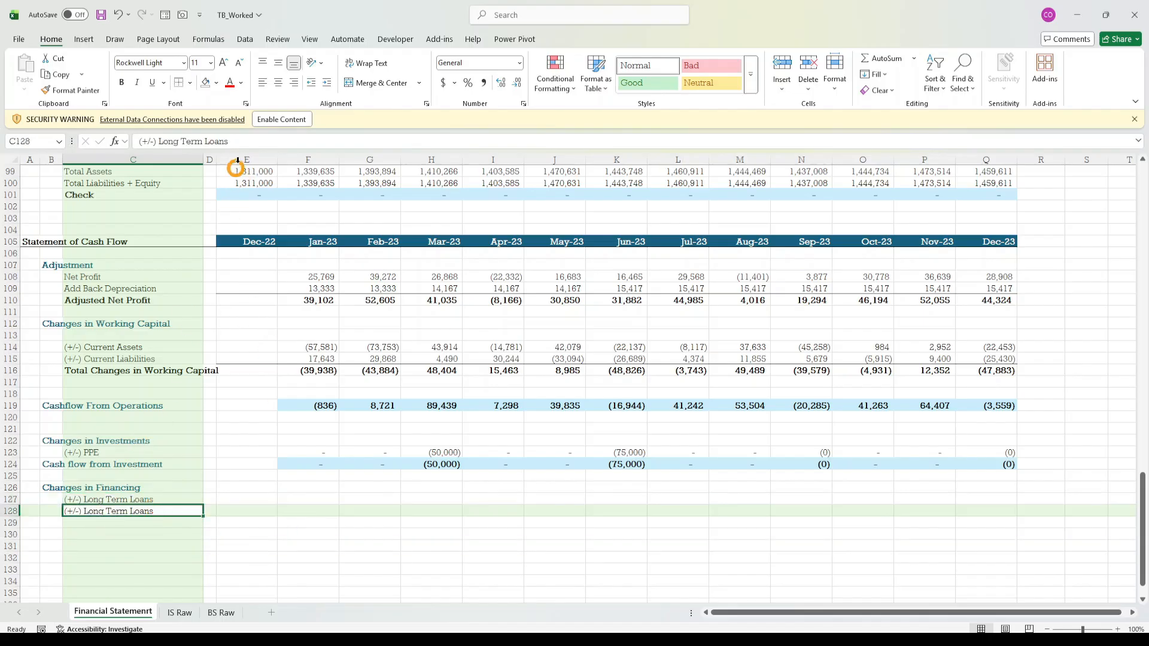
pyautogui.click(248, 142)
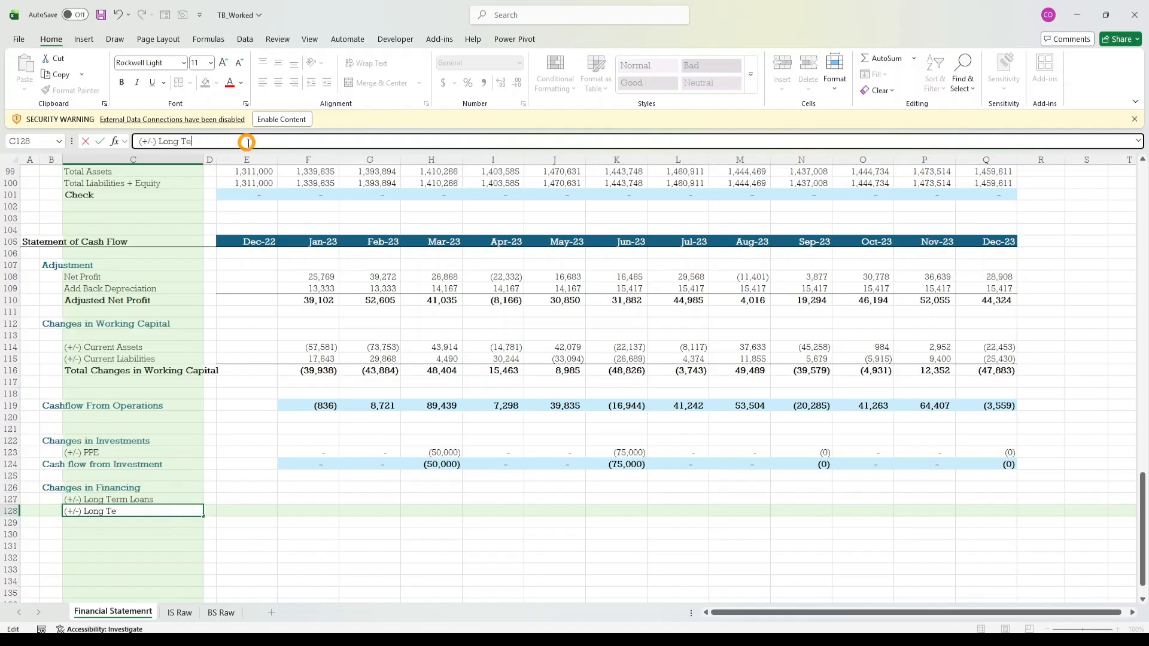
pyautogui.press('BackSpace')
pyautogui.press('BackSpace')
pyautogui.press('BackSpace')
pyautogui.press('BackSpace')
pyautogui.press('BackSpace')
pyautogui.scroll(14, 345, 457)
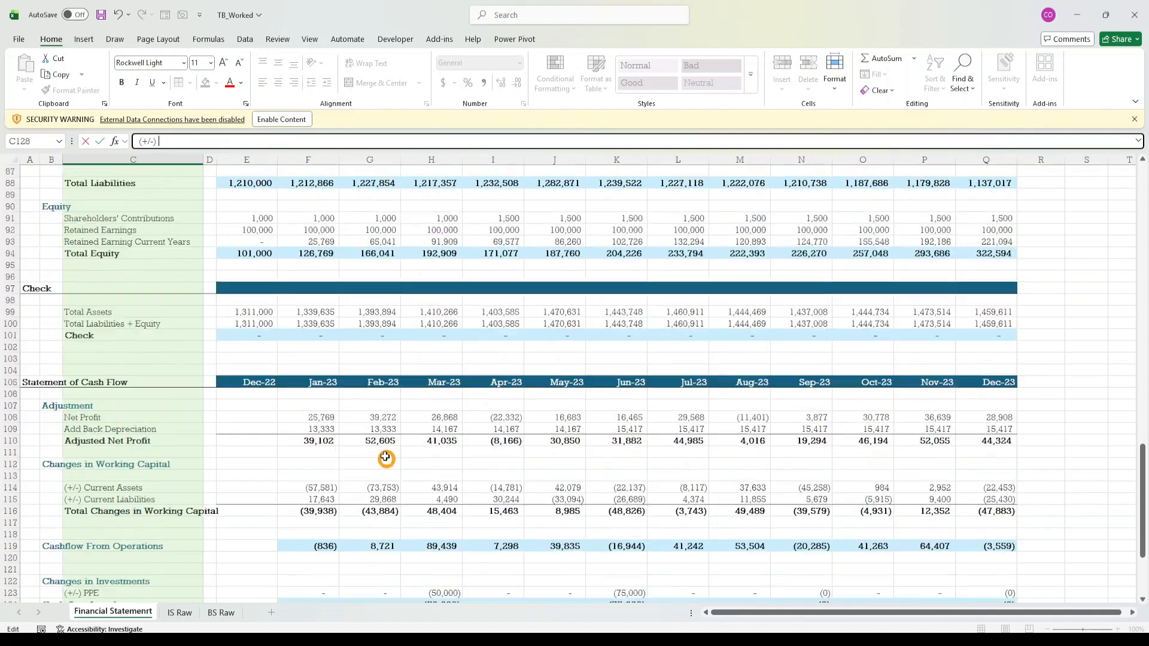
pyautogui.scroll(-4, 345, 377)
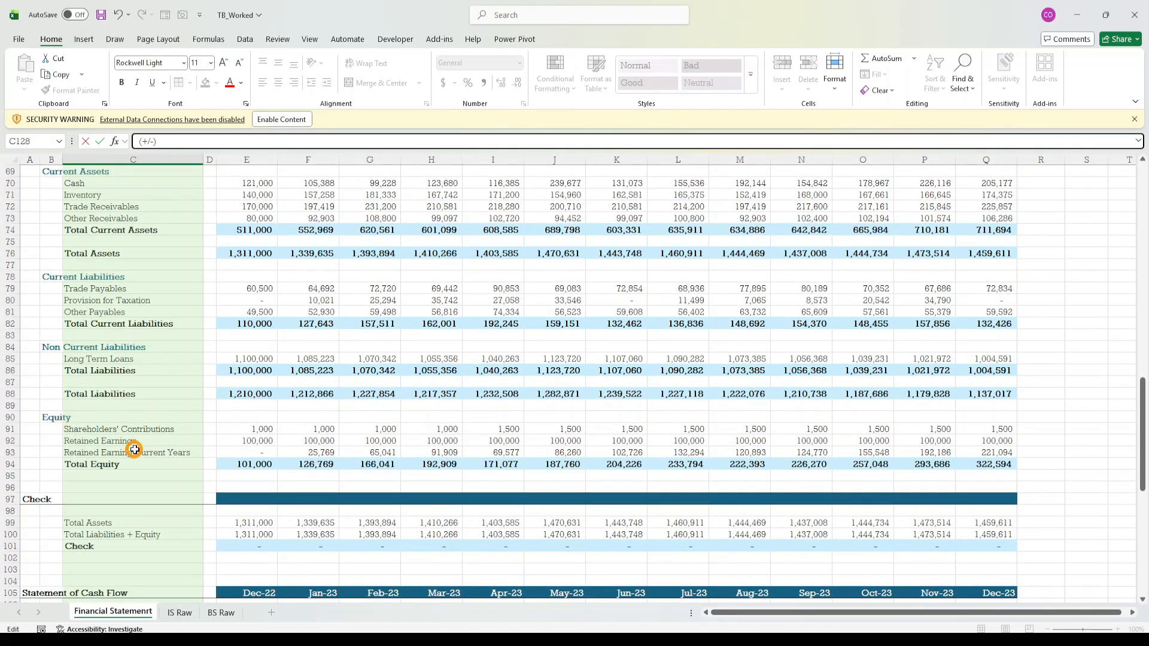
pyautogui.scroll(-16, 135, 447)
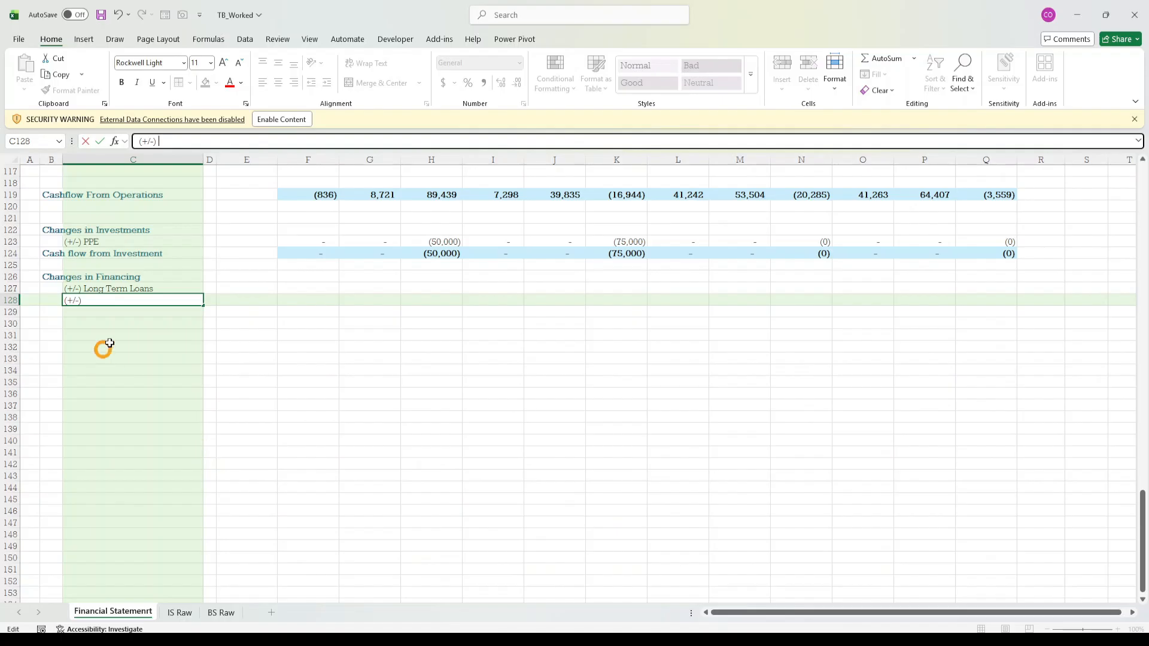
pyautogui.click(111, 297)
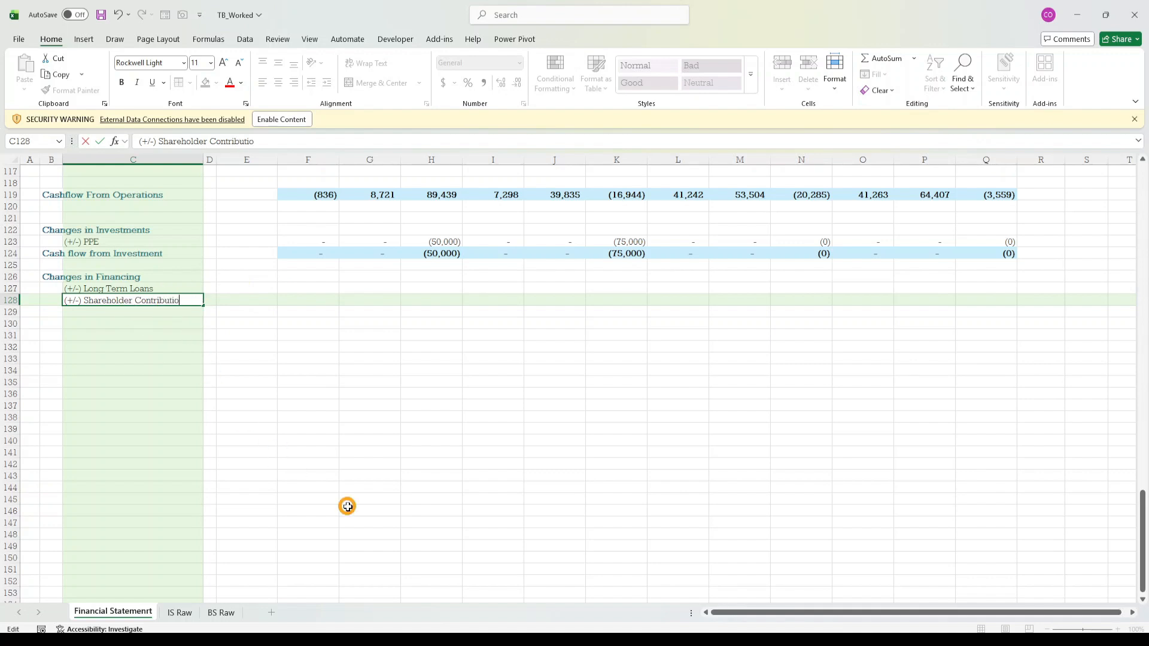
pyautogui.write('s')
pyautogui.hotkey('ctrl', 'Return')
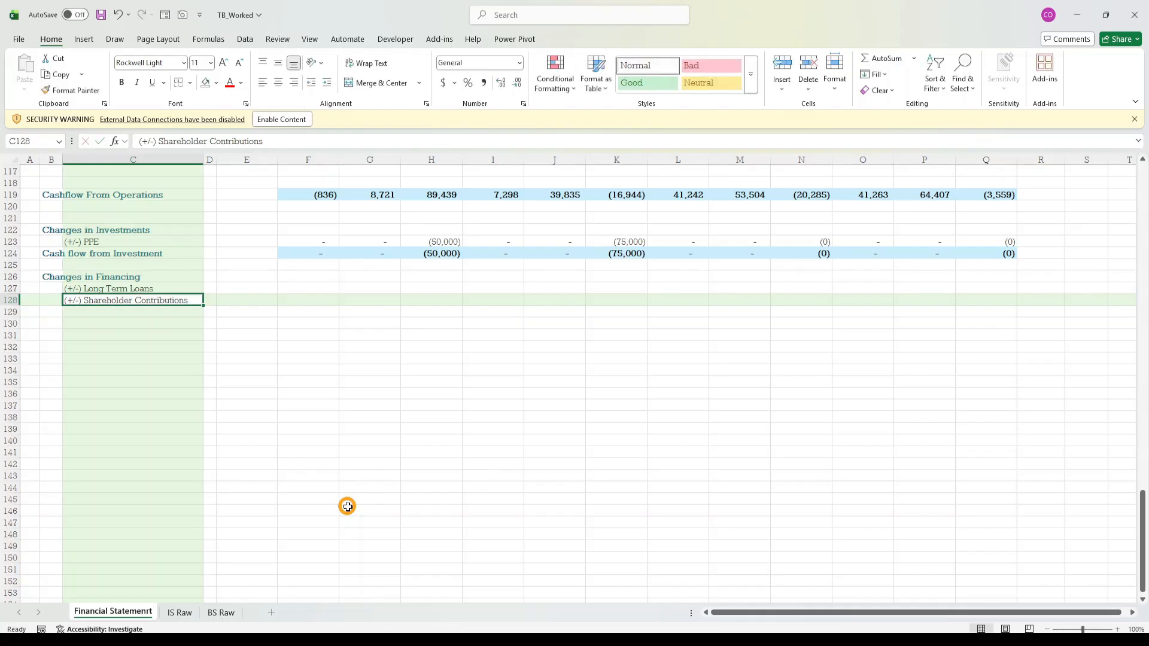
# - Enter the Feb-23 change in long term loans in G127 with the formula =G85-F85
pyautogui.press('Down')
pyautogui.press('Up')
pyautogui.press('Up')
pyautogui.press('Down')
pyautogui.press('Right')
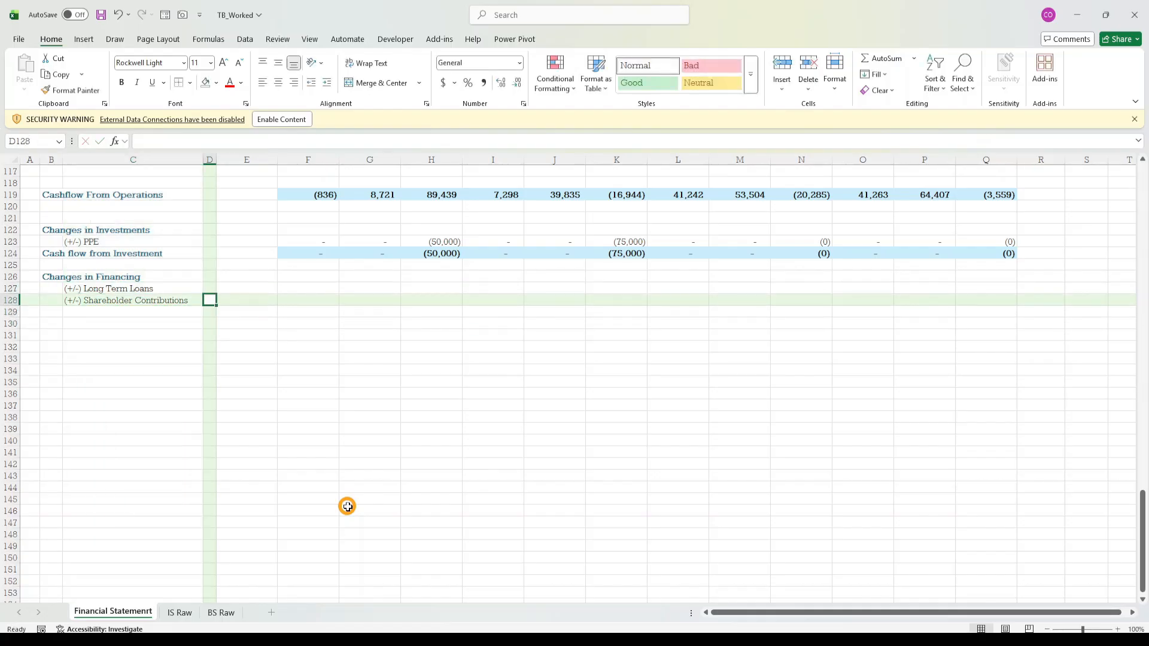
pyautogui.press('Up')
pyautogui.press('Right')
pyautogui.press('Right')
pyautogui.press('Right')
pyautogui.press('Left')
pyautogui.press('Left')
pyautogui.press('Right')
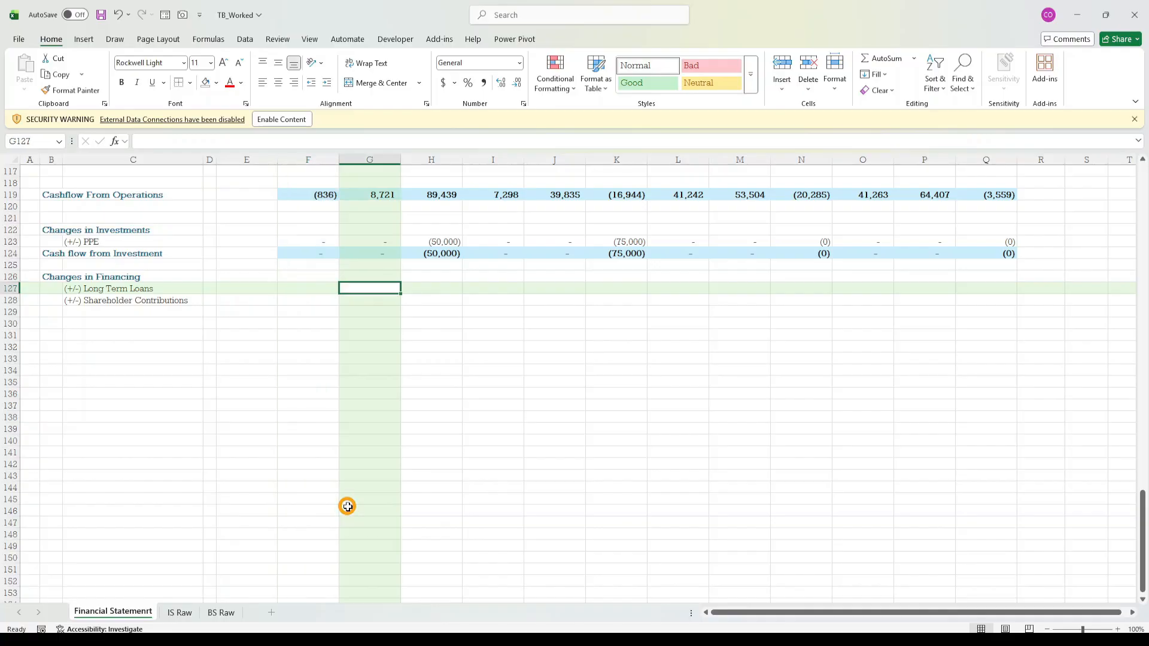
pyautogui.write('=')
pyautogui.scroll(9, 359, 479)
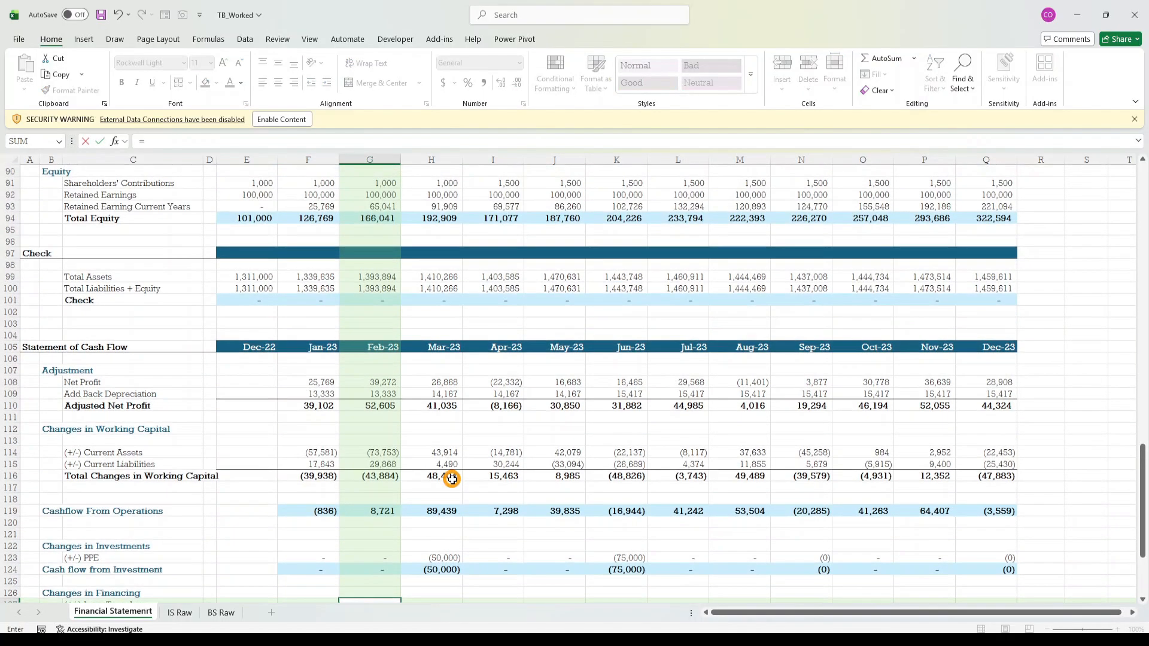
pyautogui.scroll(18, 452, 478)
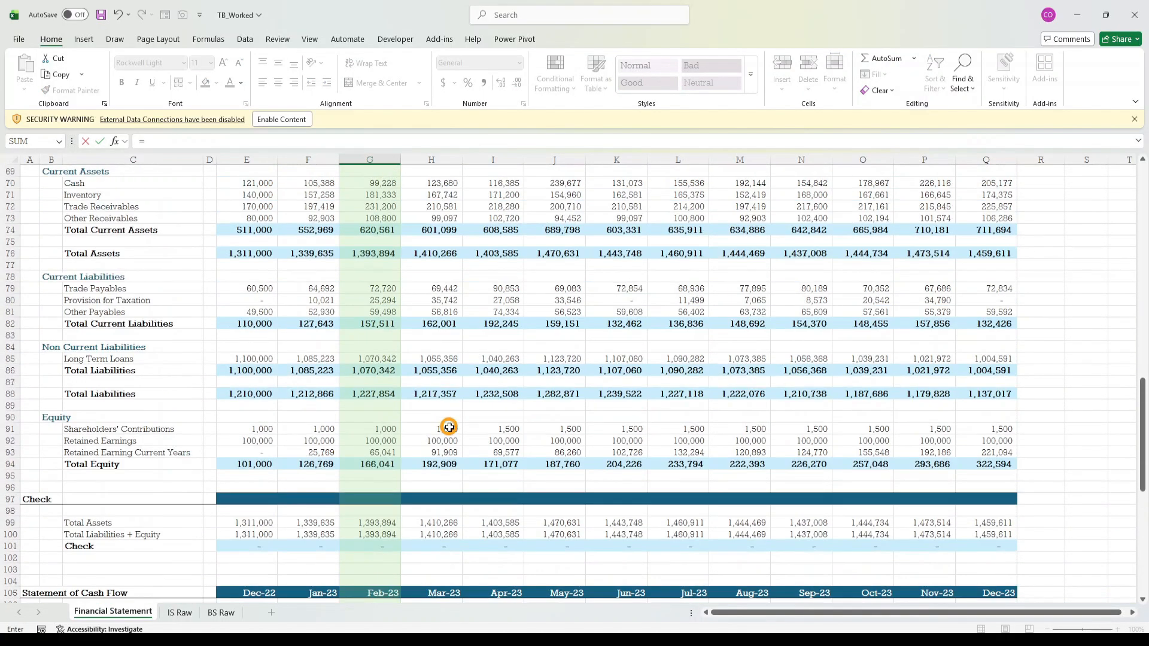
pyautogui.scroll(-8, 385, 472)
pyautogui.scroll(-2, 386, 472)
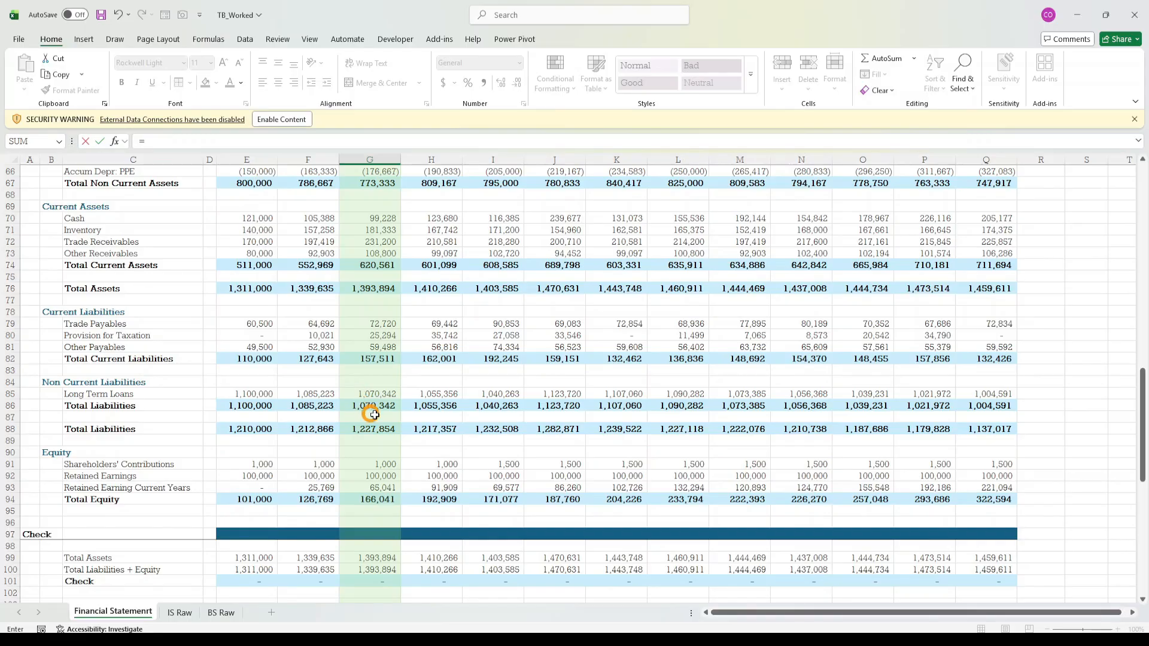
pyautogui.scroll(-7, 372, 410)
pyautogui.scroll(-9, 384, 416)
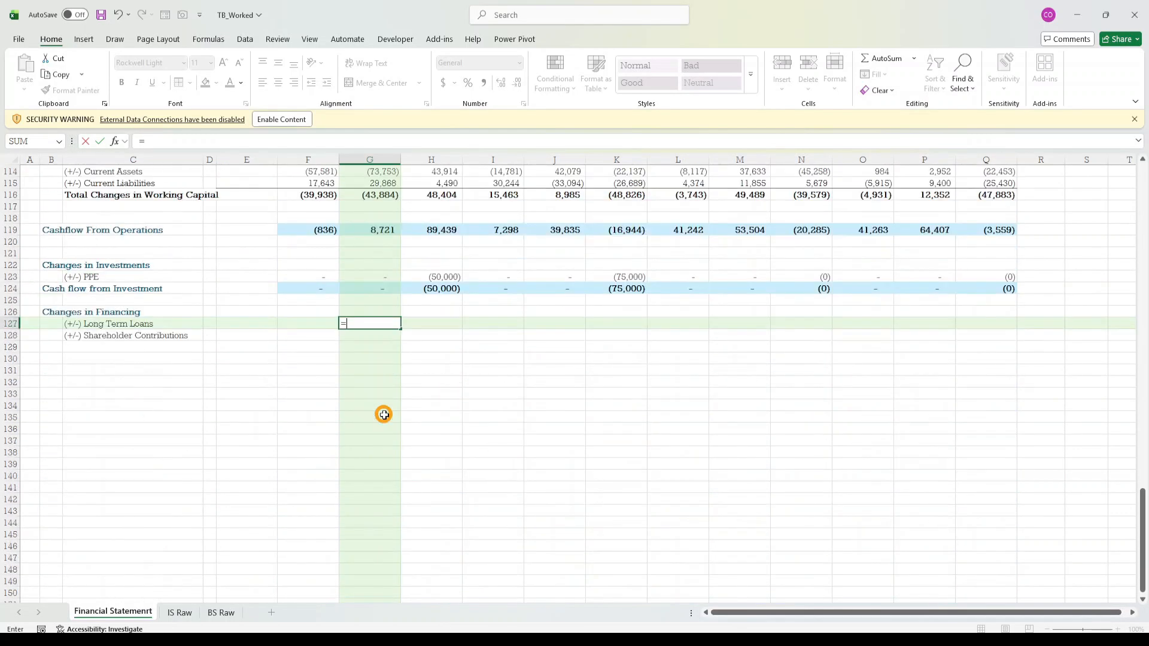
pyautogui.scroll(16, 383, 415)
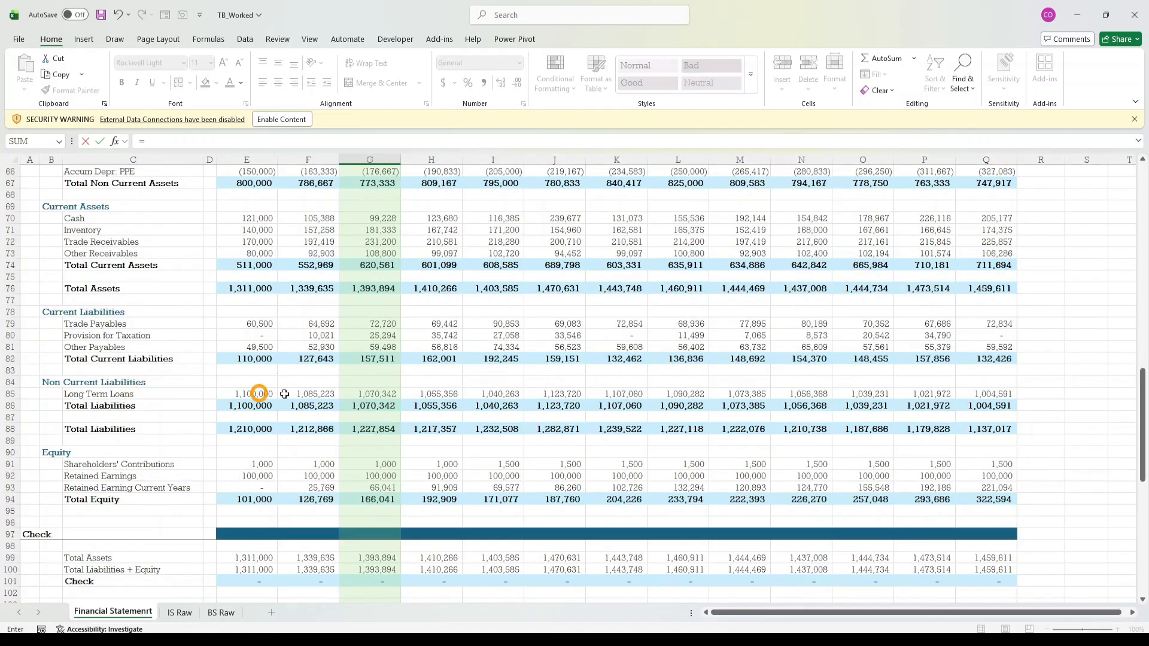
pyautogui.click(377, 393)
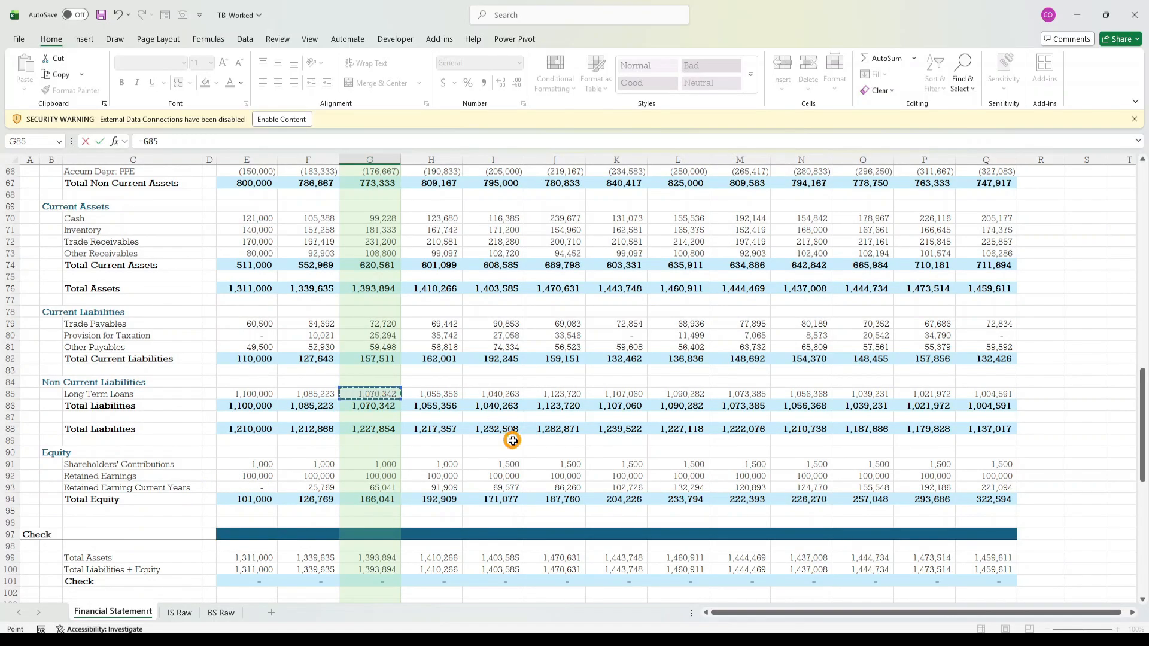
pyautogui.write('-')
pyautogui.click(306, 394)
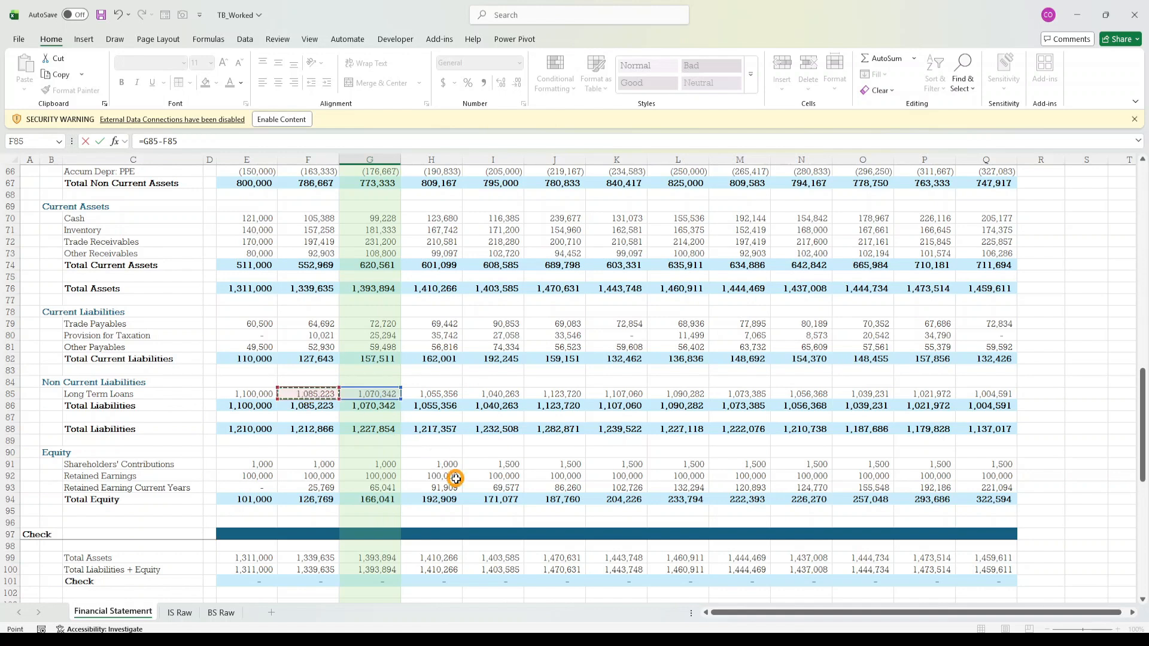
pyautogui.press('Return')
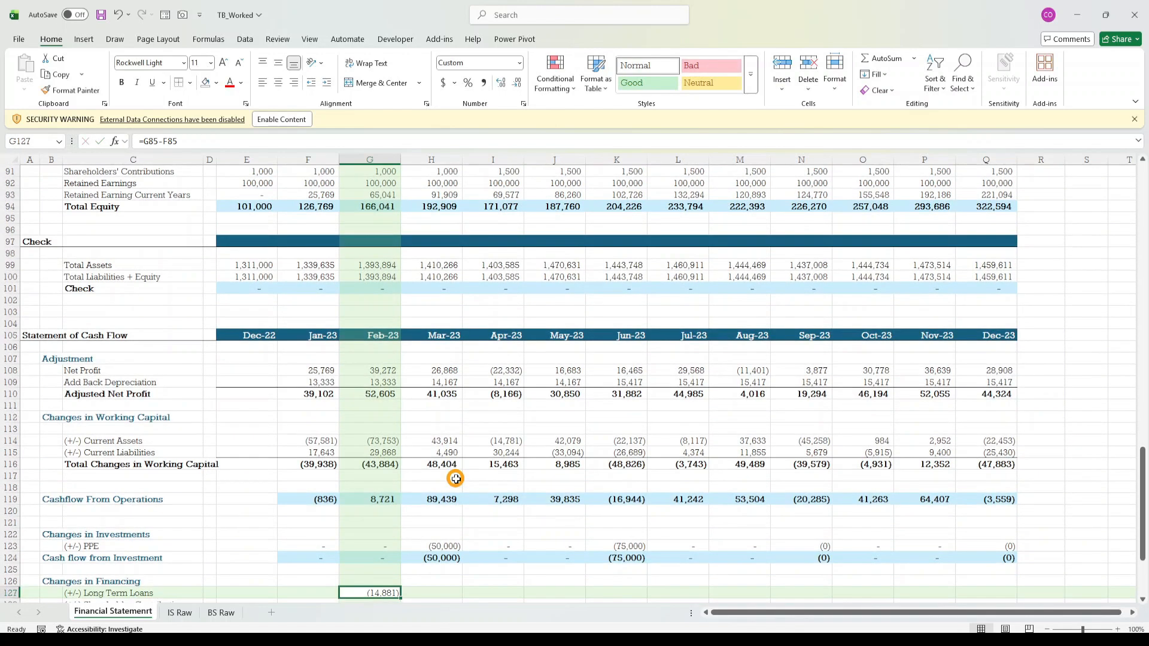
# - Copy the long term loans formula from G127 across F127:Q127, covering Jan-23 to Dec-23
pyautogui.hotkey('ctrl', 'c')
pyautogui.press('Left')
pyautogui.press('Left')
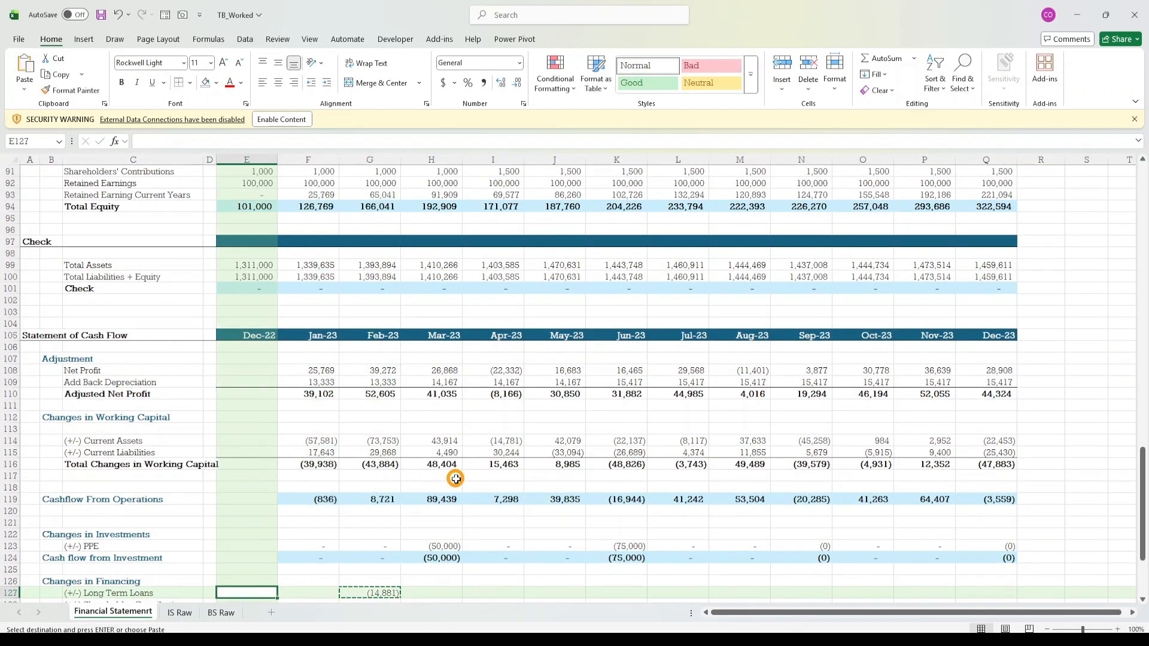
pyautogui.press('Right')
pyautogui.hotkey('shift', 'Right')
pyautogui.hotkey('shift', 'Right')
pyautogui.hotkey('shift', 'Right')
pyautogui.hotkey('shift', 'Right')
pyautogui.hotkey('shift', 'Right')
pyautogui.hotkey('shift', 'Right')
pyautogui.hotkey('shift', 'Right')
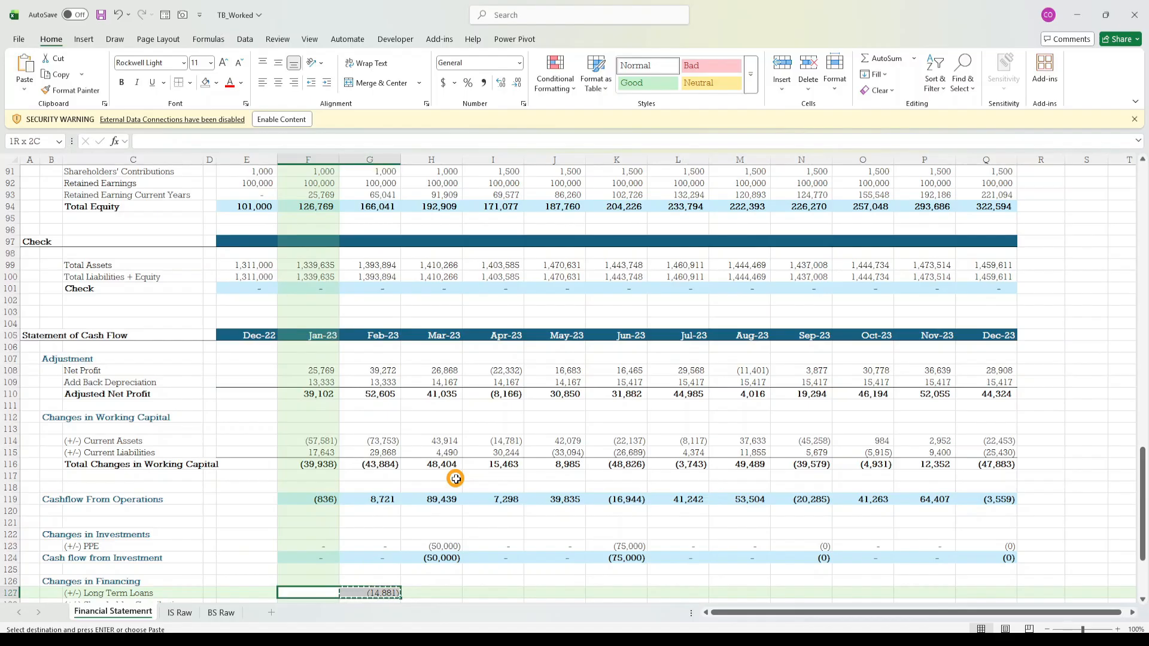
pyautogui.hotkey('shift', 'Right')
pyautogui.hotkey('shift', 'Right')
pyautogui.hotkey('shift', 'Right')
pyautogui.hotkey('shift', 'Right')
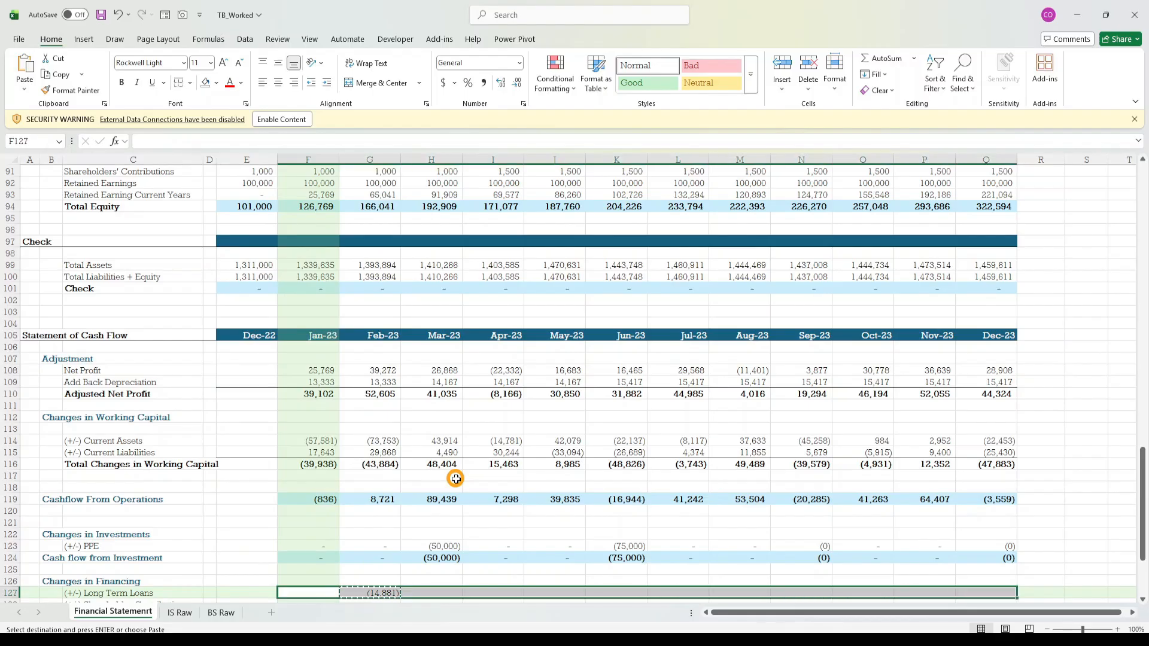
pyautogui.hotkey('ctrl', 'v')
pyautogui.press('Escape')
# - Enter the Jan-23 change in shareholder contributions in F128 with the formula =F91-E91
pyautogui.press('Down')
pyautogui.press('Down')
pyautogui.press('Down')
pyautogui.press('Down')
pyautogui.press('Down')
pyautogui.press('Down')
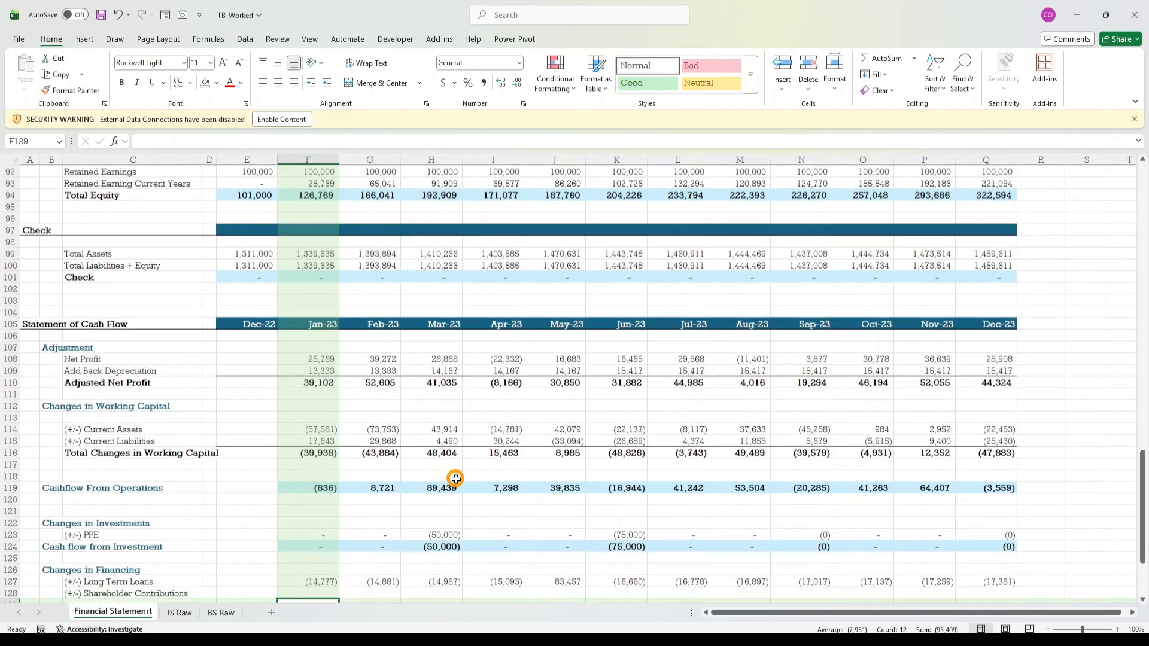
pyautogui.press('Up')
pyautogui.press('Up')
pyautogui.press('Up')
pyautogui.press('Up')
pyautogui.press('Up')
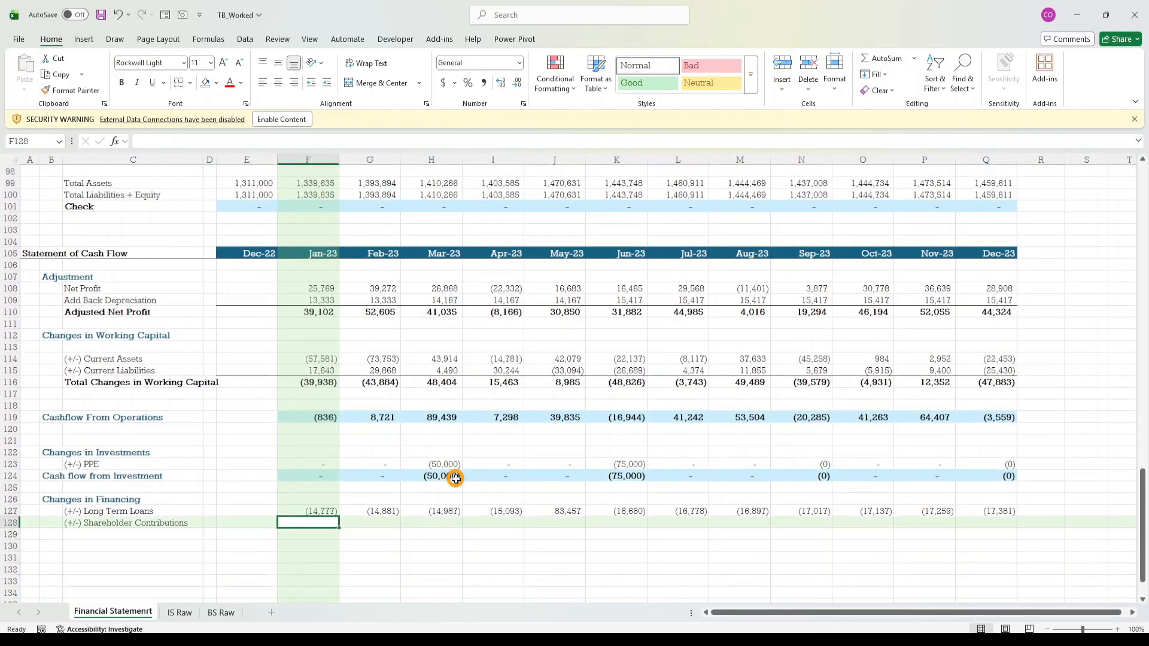
pyautogui.write('=')
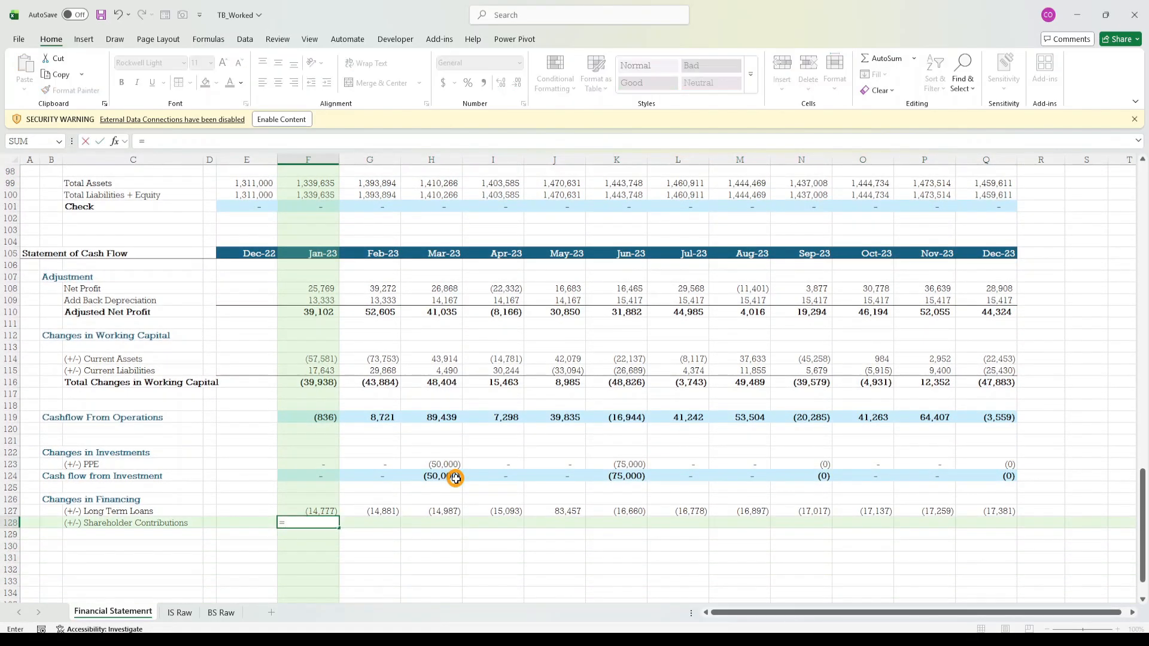
pyautogui.press('Up')
pyautogui.press('Up')
pyautogui.press('Up')
pyautogui.press('Up')
pyautogui.press('Up')
pyautogui.press('Up')
pyautogui.press('Up')
pyautogui.press('Up')
pyautogui.press('Up')
pyautogui.press('Up')
pyautogui.press('Up')
pyautogui.press('Up')
pyautogui.press('Up')
pyautogui.press('Up')
pyautogui.press('Up')
pyautogui.press('Up')
pyautogui.press('Up')
pyautogui.press('Up')
pyautogui.press('Up')
pyautogui.press('Up')
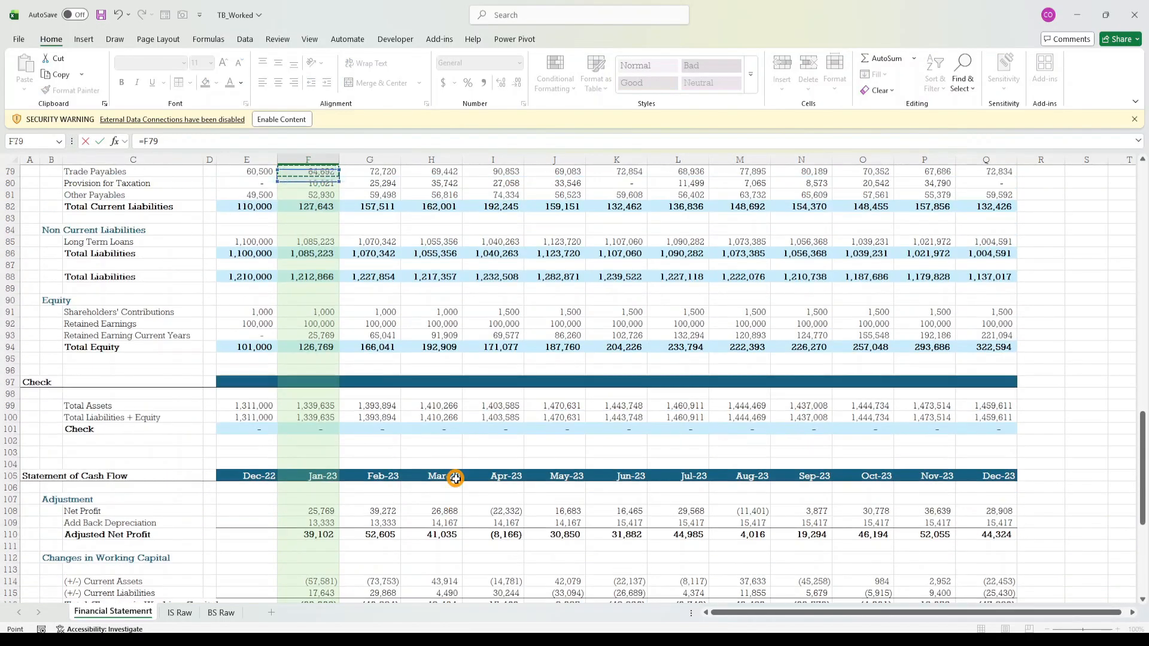
pyautogui.press('Down')
pyautogui.press('Down')
pyautogui.press('Down')
pyautogui.press('Down')
pyautogui.press('Down')
pyautogui.press('Down')
pyautogui.press('Down')
pyautogui.press('Down')
pyautogui.press('Down')
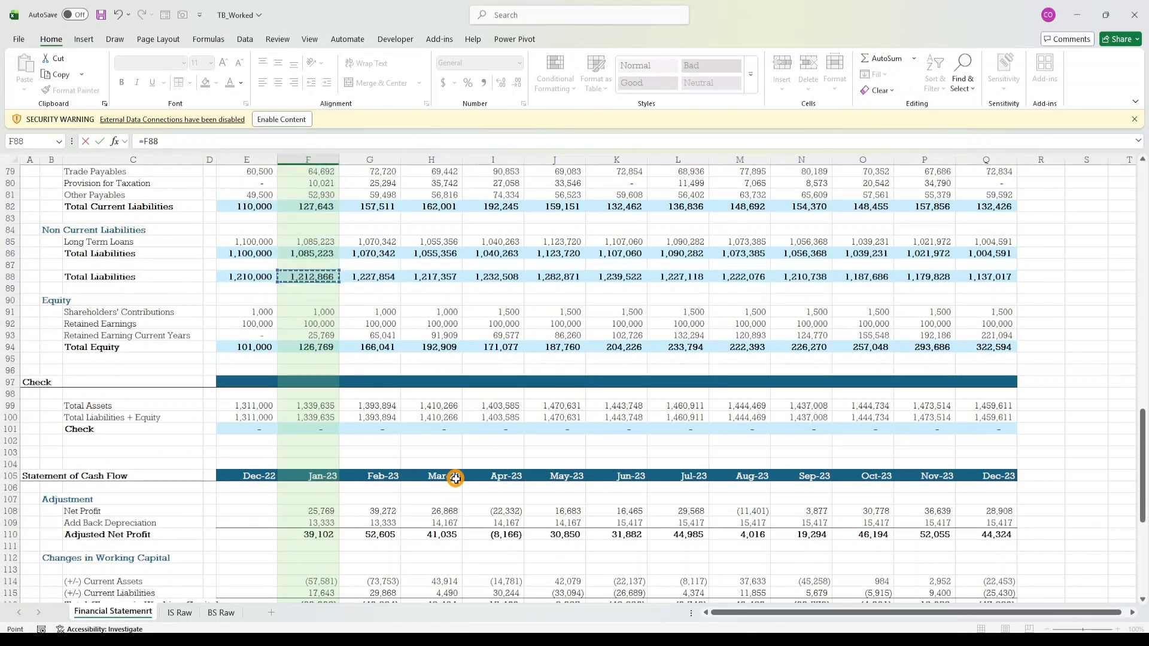
pyautogui.press('Down')
pyautogui.press('Down')
pyautogui.press('Down')
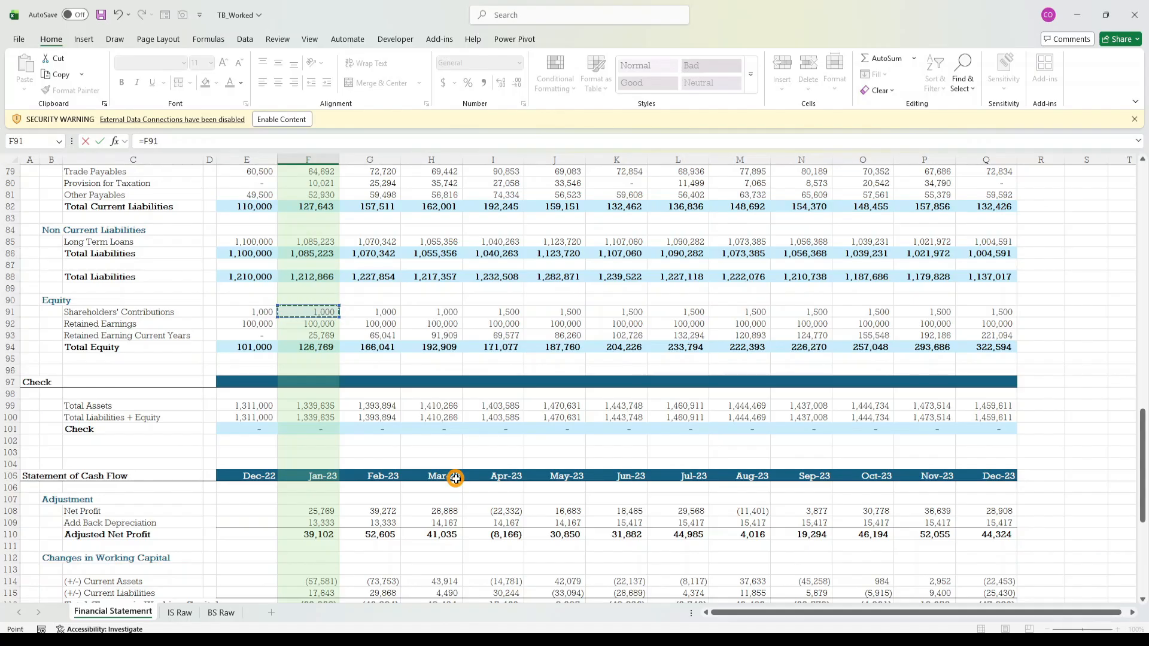
pyautogui.write('-')
pyautogui.press('Left')
pyautogui.press('Up')
pyautogui.press('Up')
pyautogui.press('Up')
pyautogui.press('Up')
pyautogui.press('Up')
pyautogui.press('Up')
pyautogui.press('Up')
pyautogui.press('Up')
pyautogui.press('Up')
pyautogui.press('Up')
pyautogui.press('Up')
pyautogui.press('Up')
pyautogui.press('Up')
pyautogui.press('Up')
pyautogui.press('Up')
pyautogui.press('Up')
pyautogui.press('Up')
pyautogui.press('Up')
pyautogui.press('Up')
pyautogui.press('Up')
pyautogui.press('Up')
pyautogui.press('Up')
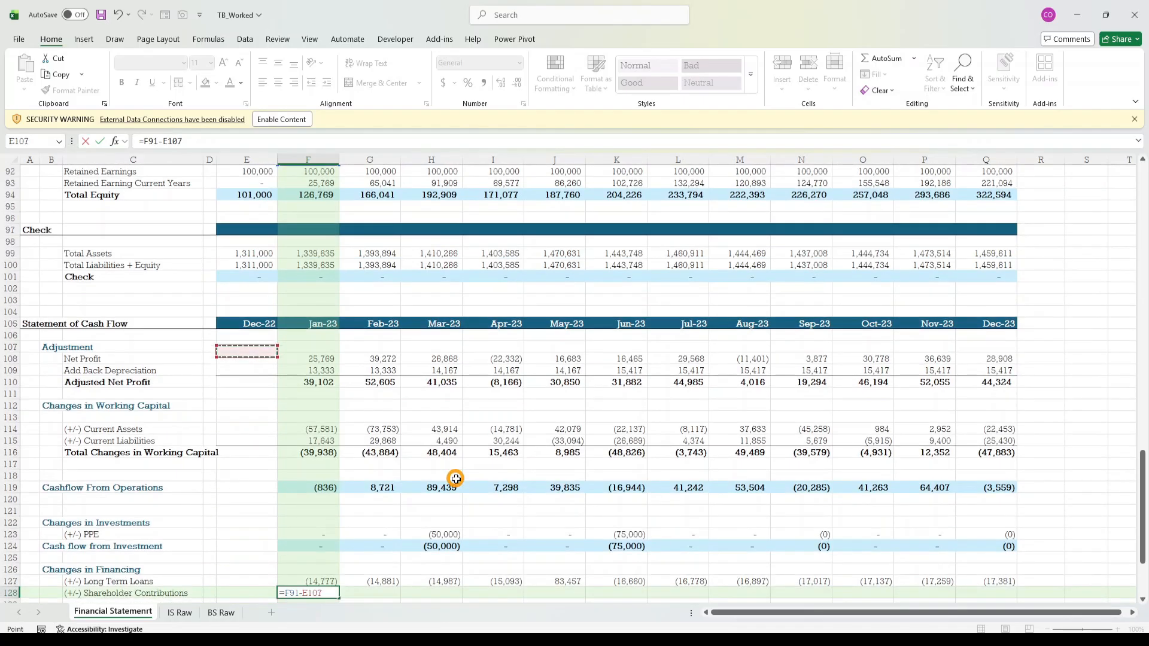
pyautogui.press('Down')
pyautogui.press('Down')
pyautogui.press('Down')
pyautogui.press('Down')
pyautogui.press('Down')
pyautogui.press('Down')
pyautogui.press('Down')
pyautogui.press('Down')
pyautogui.press('Down')
pyautogui.press('Down')
pyautogui.press('Down')
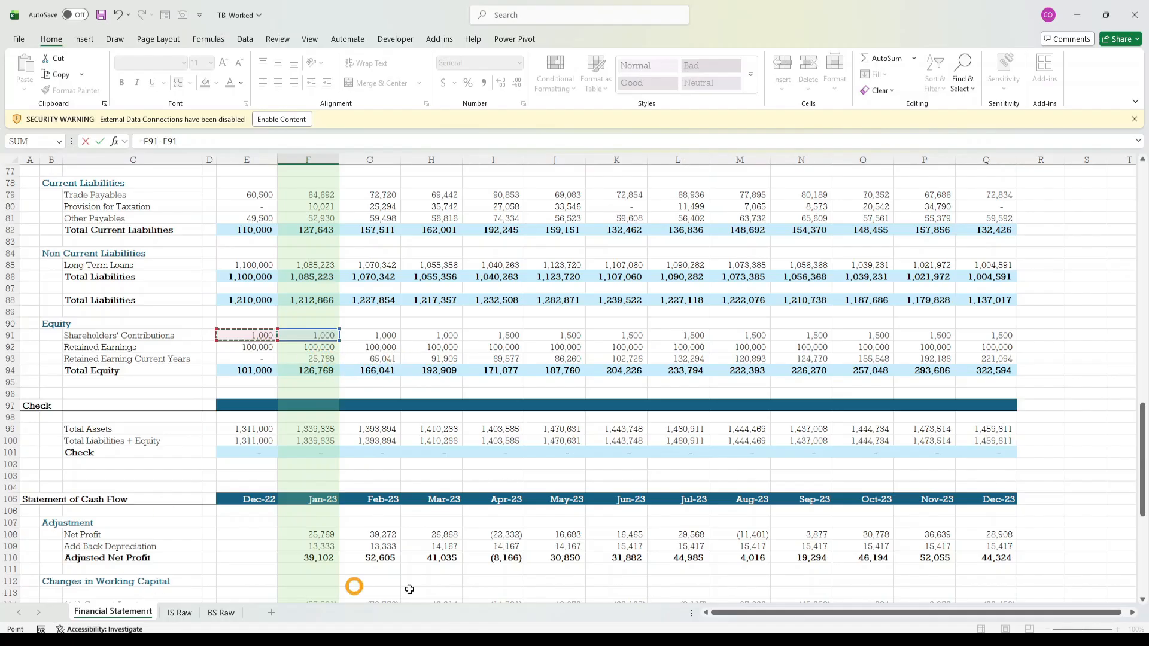
pyautogui.scroll(-7, 333, 571)
pyautogui.scroll(-1, 334, 574)
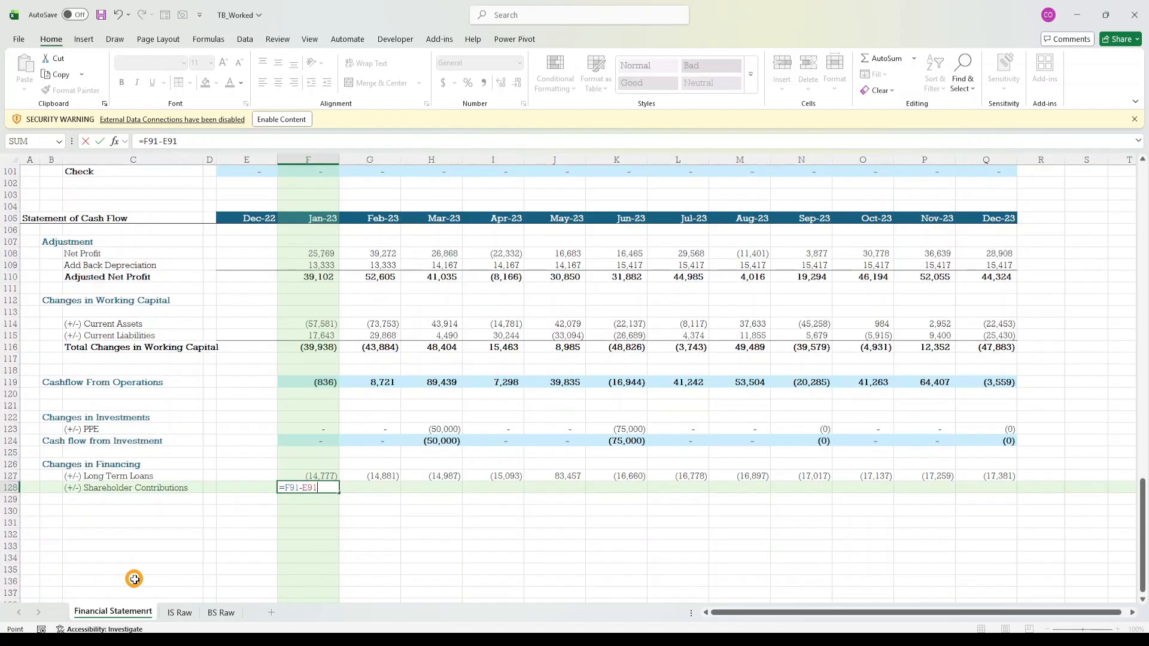
pyautogui.scroll(10, 231, 490)
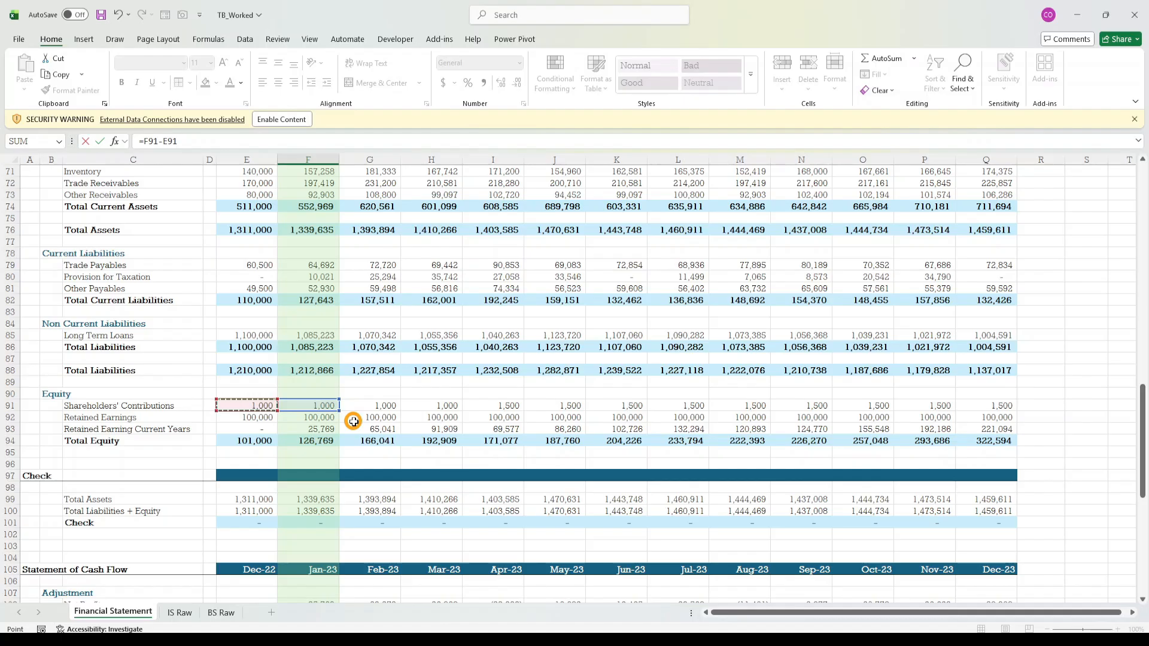
pyautogui.press('Return')
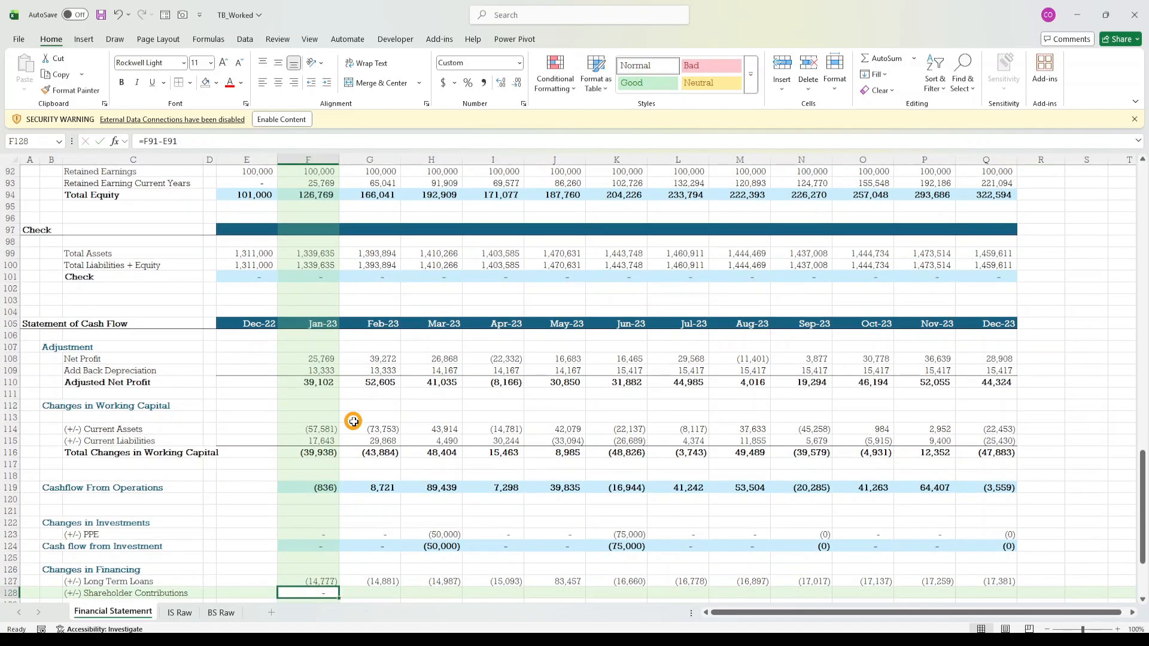
# - Fill the shareholder contributions formula from F128 across to Q128, covering Jan-23 to Dec-23
pyautogui.press('Up')
pyautogui.hotkey('shift', 'Right')
pyautogui.hotkey('shift', 'Right')
pyautogui.hotkey('shift', 'Right')
pyautogui.hotkey('shift', 'Right')
pyautogui.hotkey('shift', 'Right')
pyautogui.hotkey('shift', 'Right')
pyautogui.hotkey('shift', 'Right')
pyautogui.hotkey('shift', 'Right')
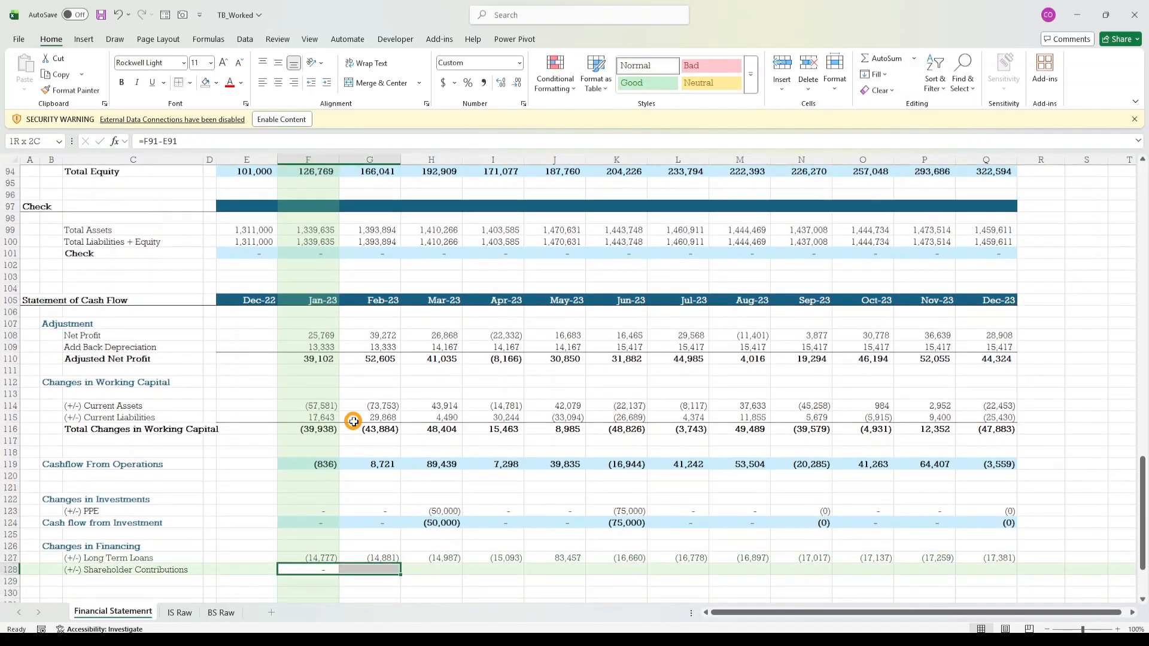
pyautogui.hotkey('shift', 'Right')
pyautogui.hotkey('shift', 'Right')
pyautogui.hotkey('shift', 'Right')
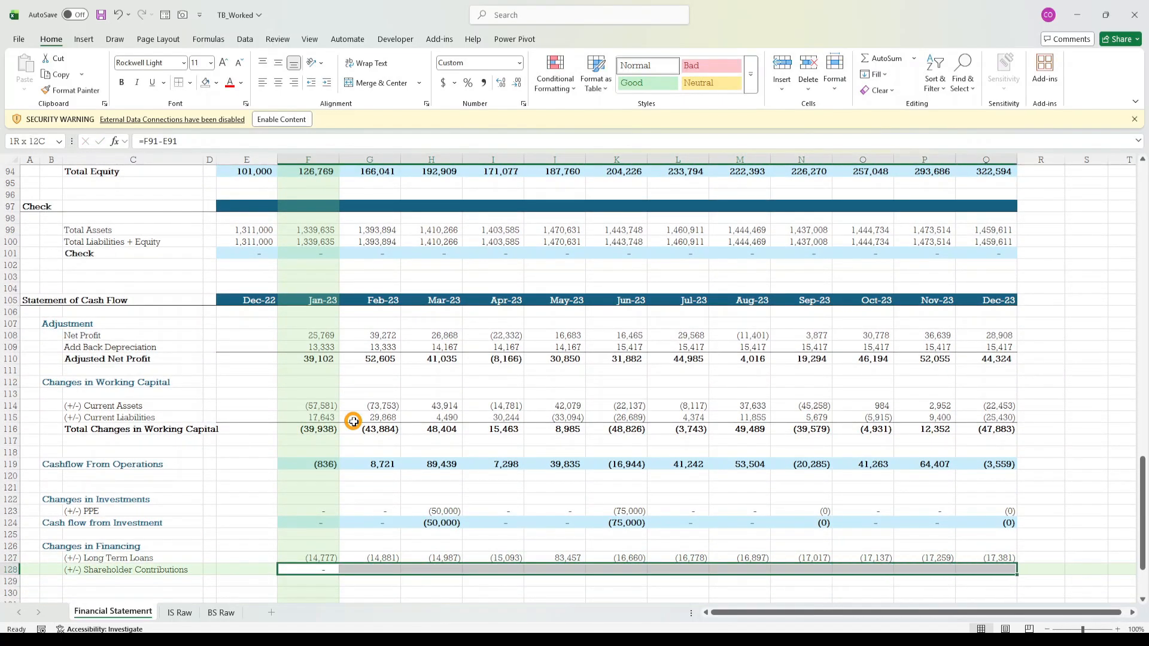
pyautogui.hotkey('ctrl', 'r')
# - Review the (+/-) Shareholder Contributions row, checking the Apr-23 movement and its formula in I128
pyautogui.press('Down')
pyautogui.press('Down')
pyautogui.press('Down')
pyautogui.press('Down')
pyautogui.press('Down')
pyautogui.press('Down')
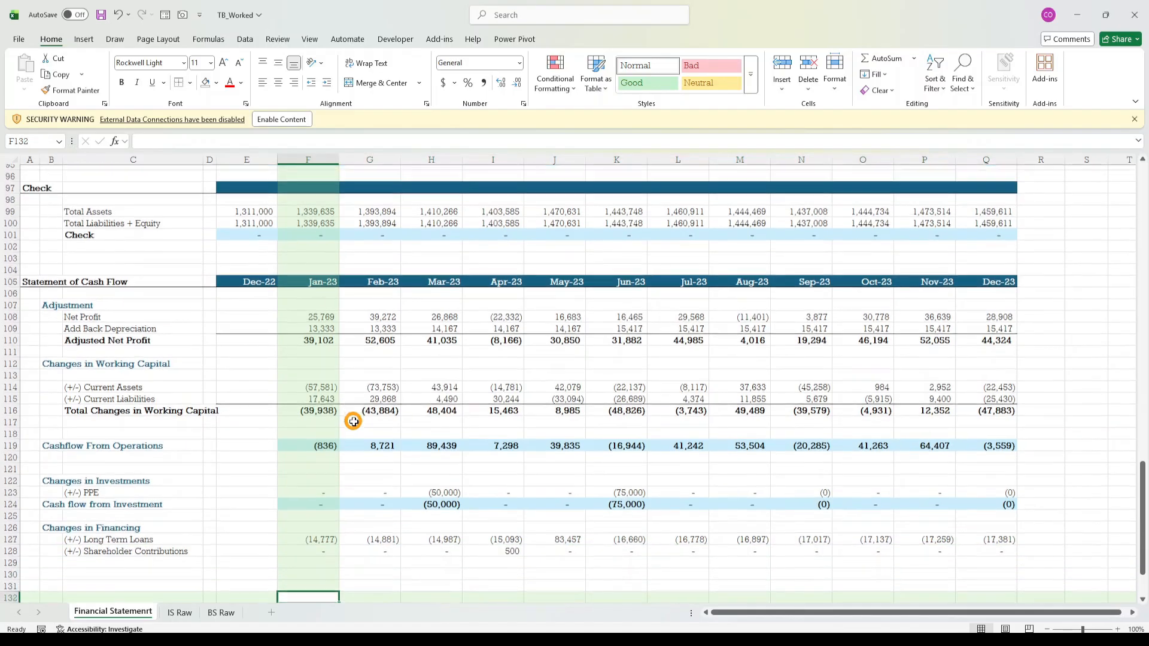
pyautogui.press('Up')
pyautogui.press('Up')
pyautogui.press('Up')
pyautogui.press('Up')
pyautogui.press('Up')
pyautogui.press('Up')
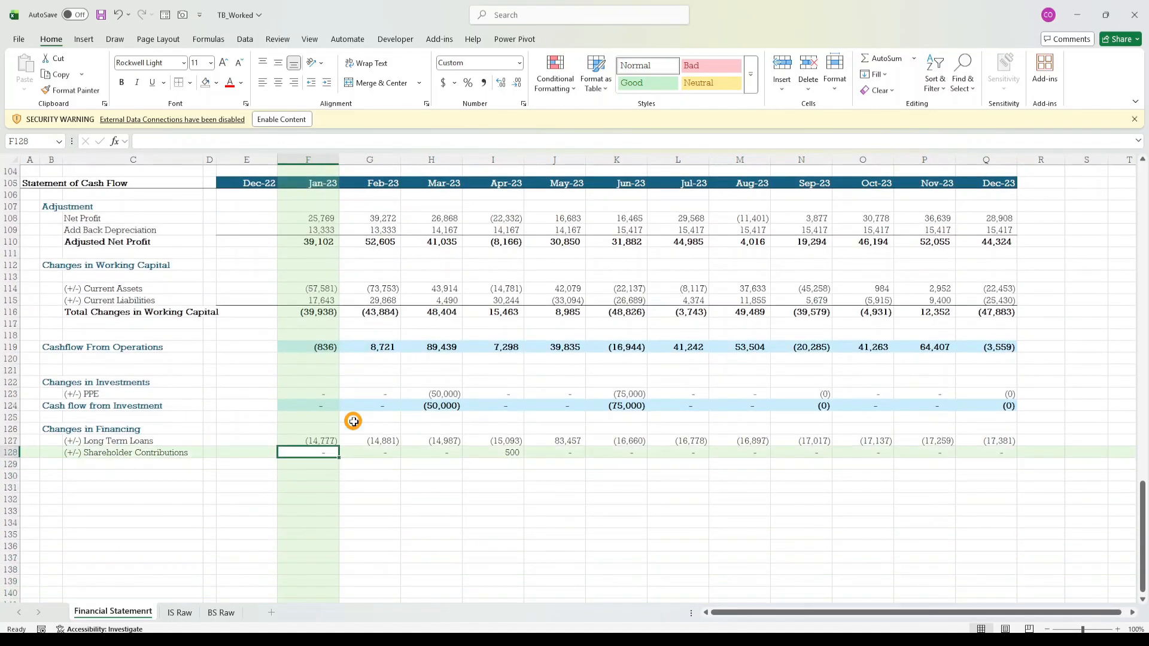
pyautogui.press('Right')
pyautogui.press('Right')
pyautogui.press('Right')
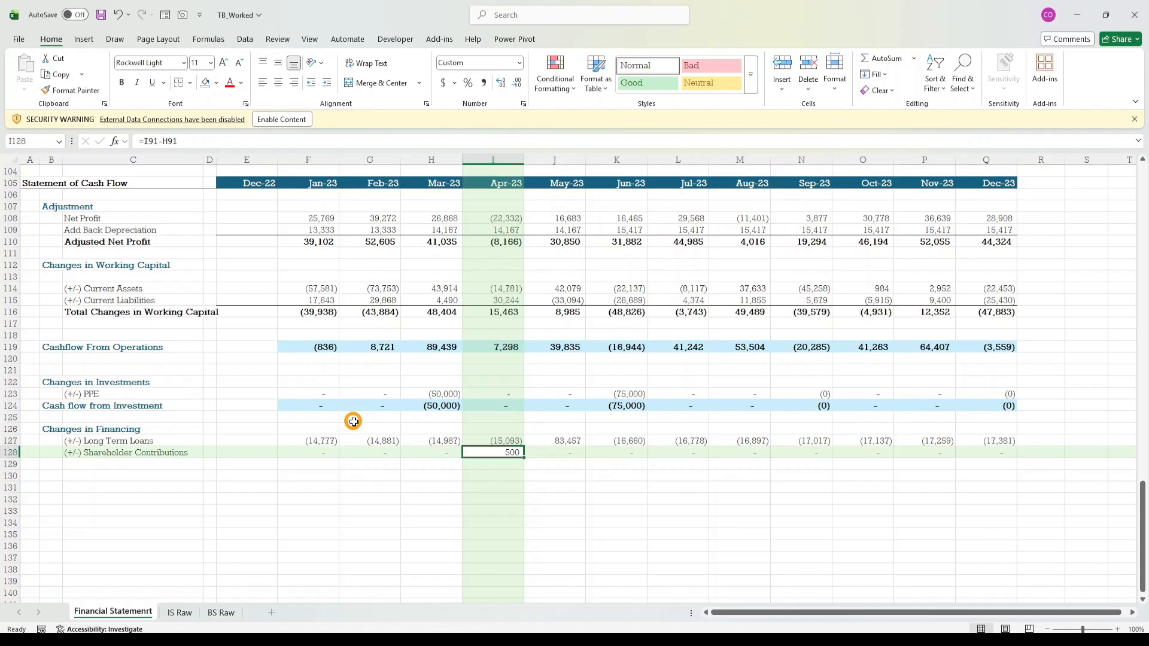
pyautogui.press('Down')
pyautogui.press('Down')
pyautogui.press('Down')
pyautogui.press('Down')
pyautogui.press('Up')
pyautogui.press('Up')
pyautogui.press('Up')
pyautogui.press('Up')
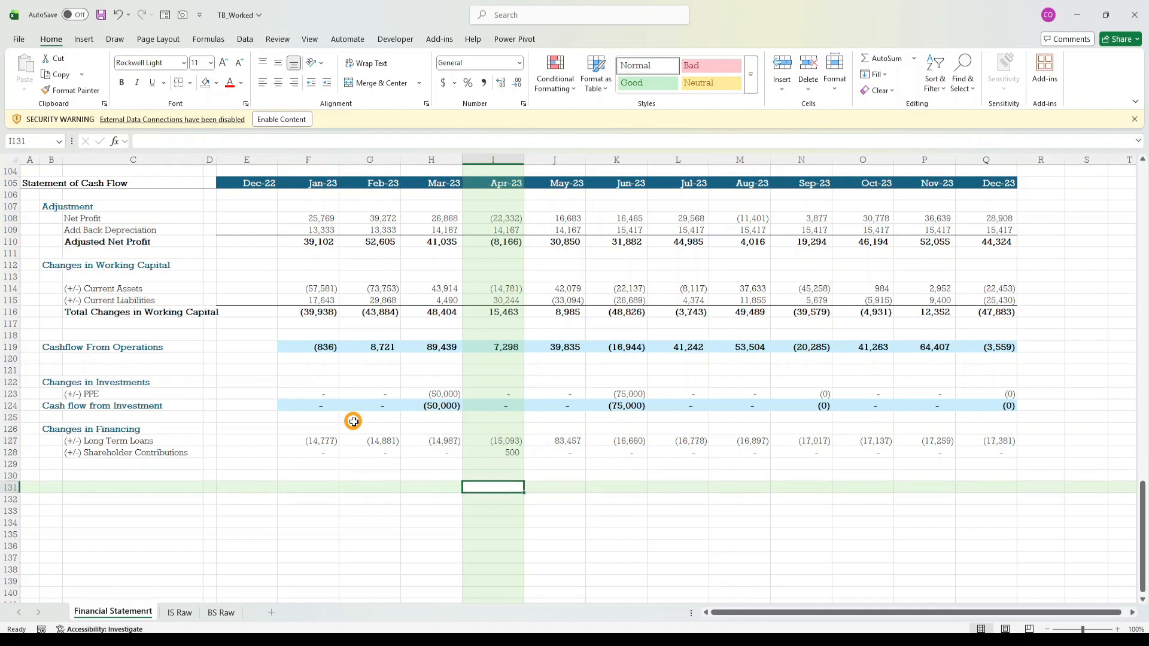
# - Examine the monthly (+/-) Long Term Loans movements in row 127 against the balance sheet's Long Term Loans balances
pyautogui.press('Up')
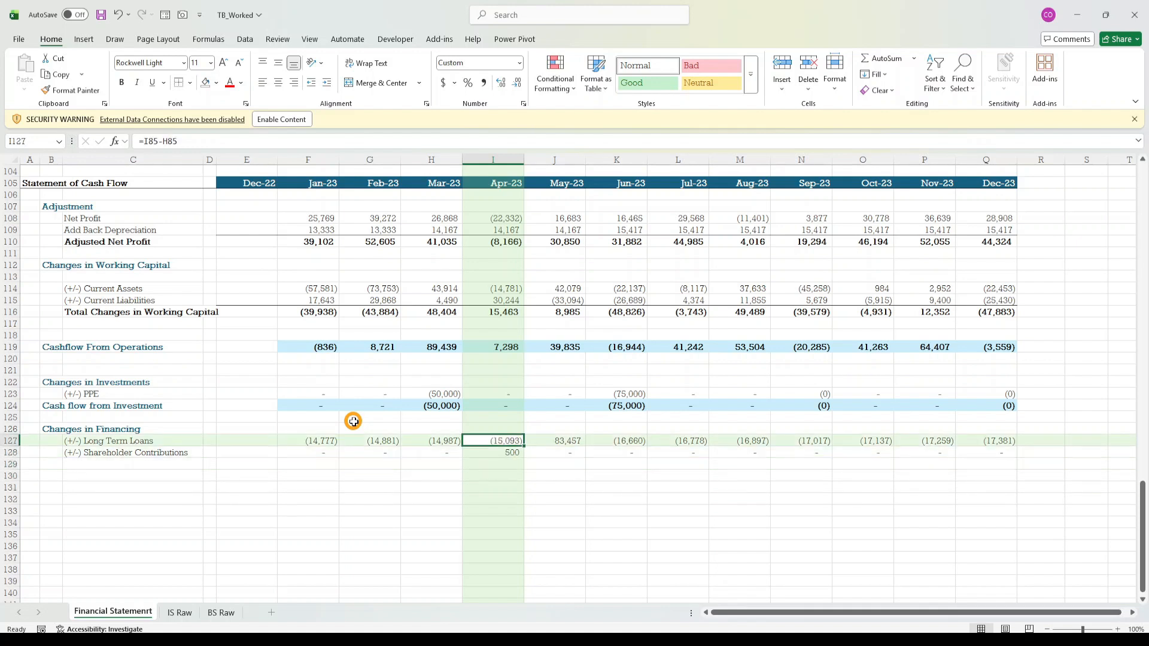
pyautogui.press('Left')
pyautogui.press('Left')
pyautogui.press('Left')
pyautogui.press('Left')
pyautogui.press('Right')
pyautogui.press('Right')
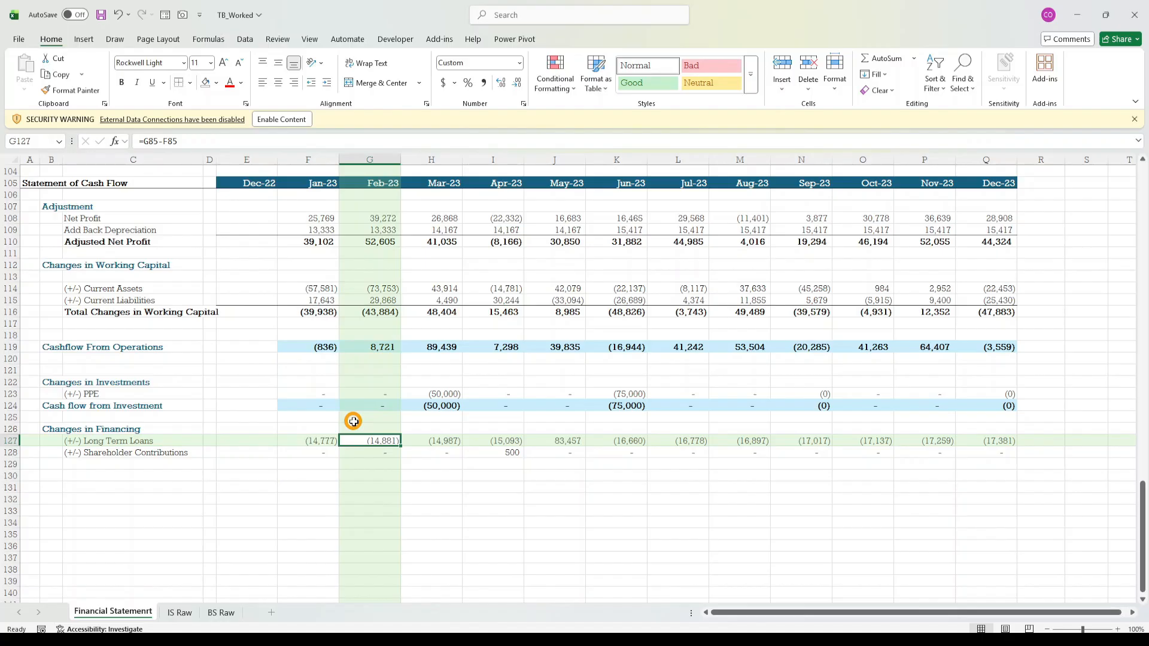
pyautogui.press('Right')
pyautogui.press('Right')
pyautogui.press('Right')
pyautogui.press('Left')
pyautogui.press('Left')
pyautogui.press('Left')
pyautogui.press('Left')
pyautogui.hotkey('shift', 'Right')
pyautogui.hotkey('shift', 'Right')
pyautogui.hotkey('shift', 'Right')
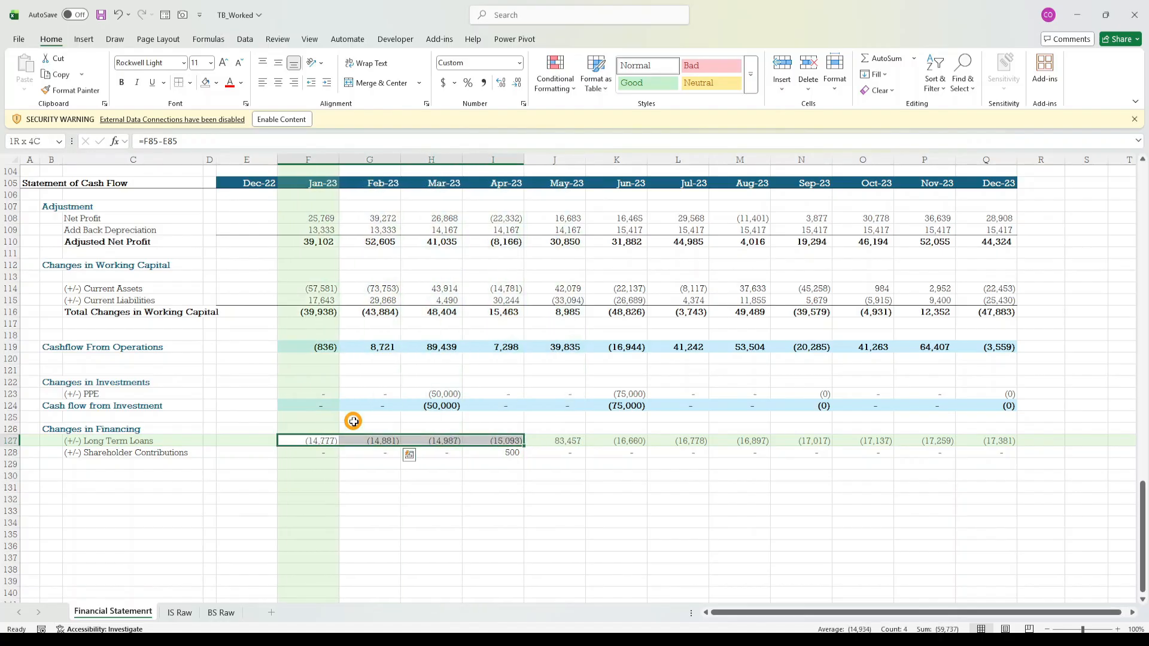
pyautogui.hotkey('ctrl', 'v')
pyautogui.scroll(9, 345, 348)
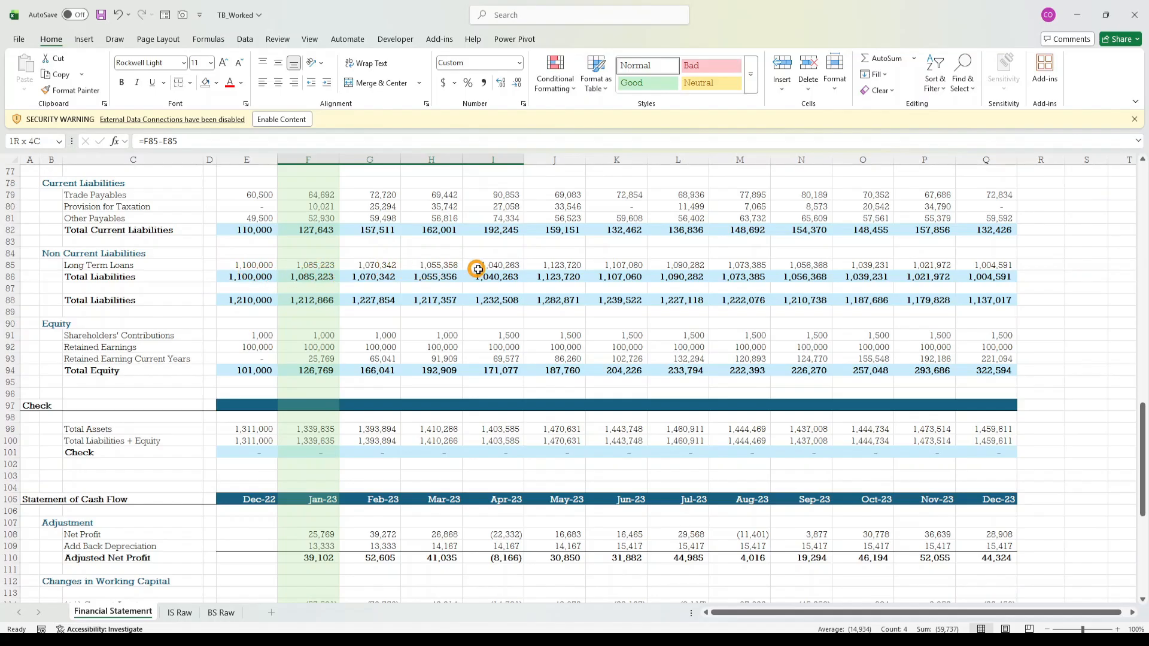
pyautogui.scroll(-9, 539, 371)
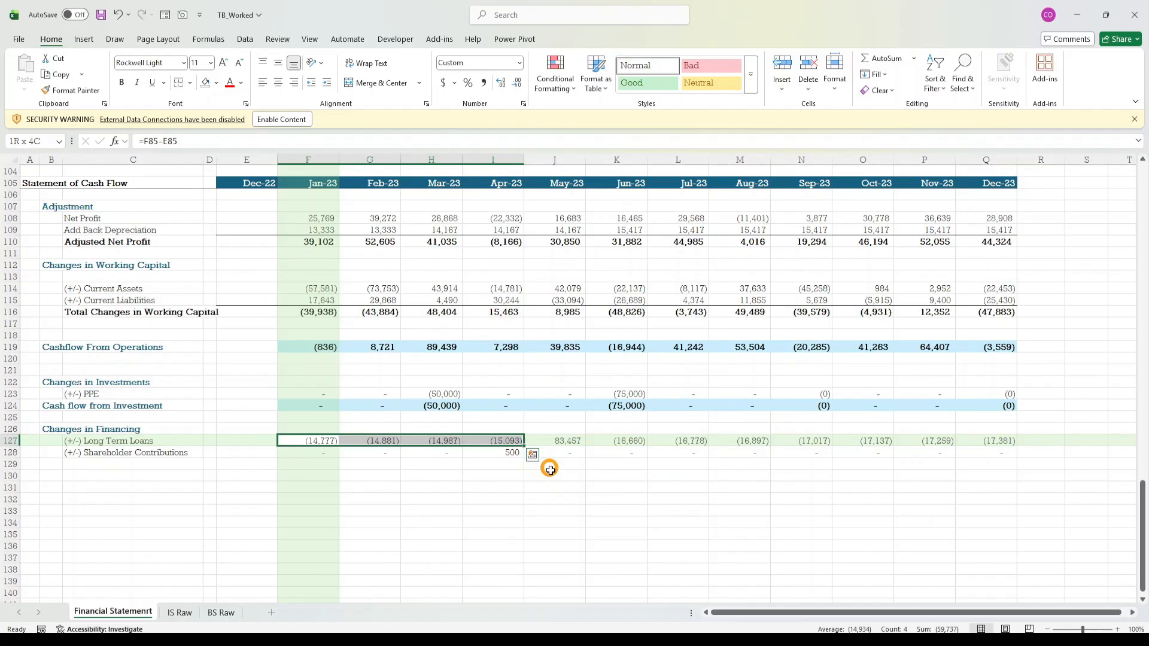
pyautogui.click(569, 437)
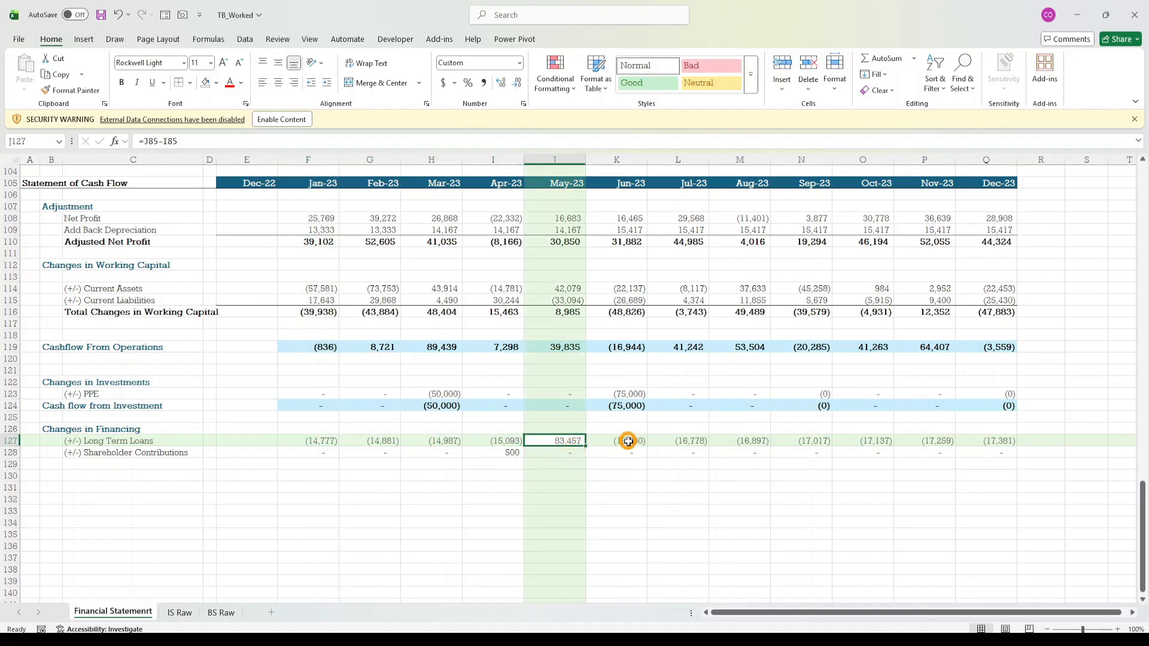
pyautogui.click(627, 441)
pyautogui.click(713, 441)
pyautogui.click(825, 441)
pyautogui.click(883, 441)
pyautogui.click(1014, 441)
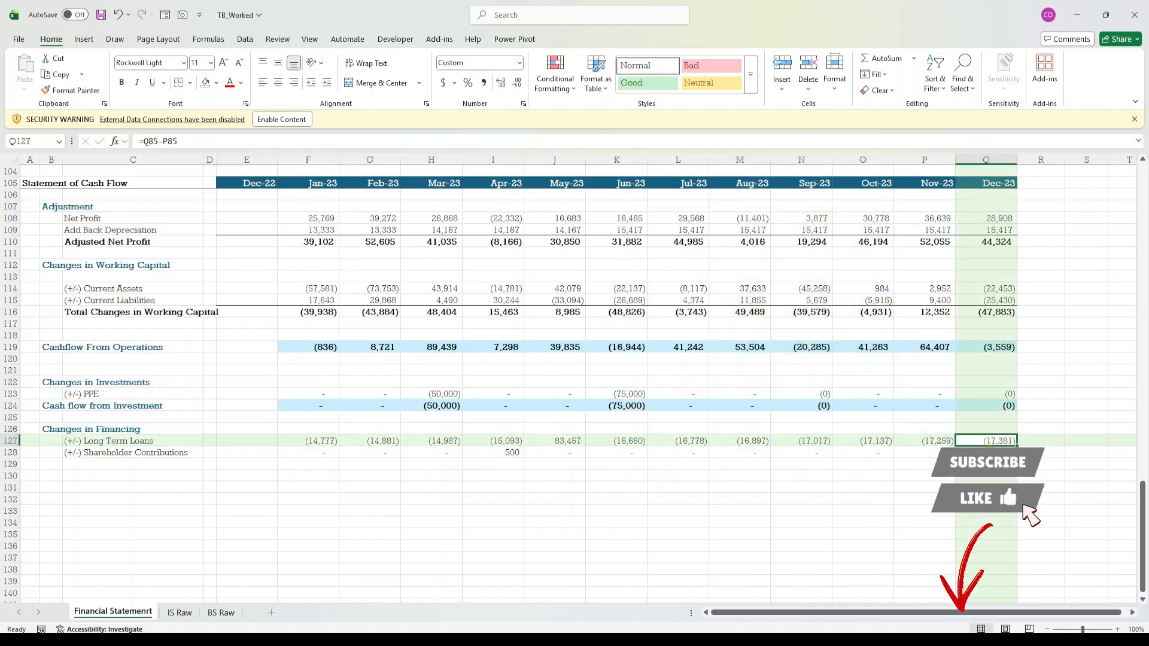
# - Label row 129 in B129 as Cash Flow from Financing, below the shareholder contributions row
pyautogui.click(114, 464)
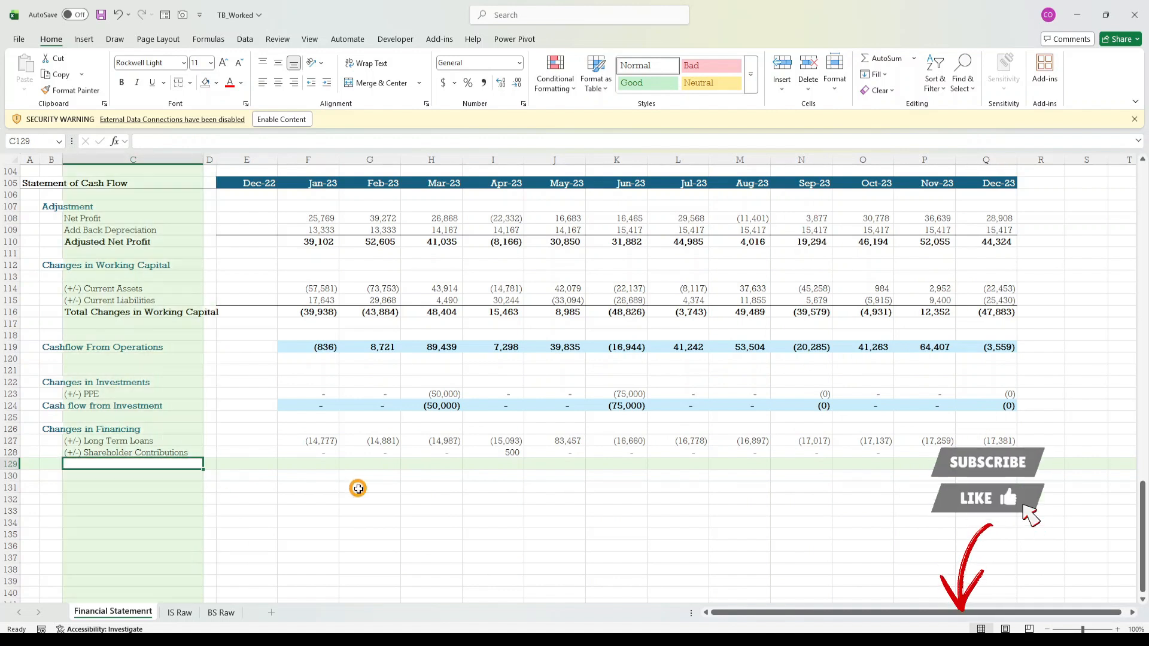
pyautogui.press('Left')
pyautogui.write('Changes in Financing')
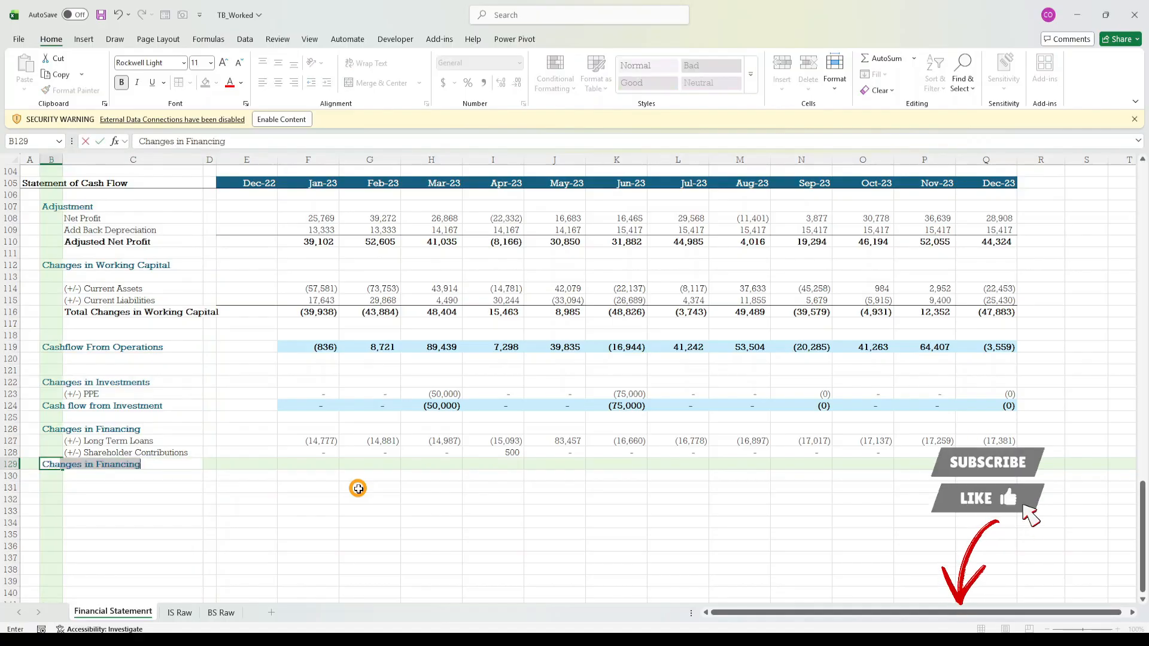
pyautogui.press('BackSpace')
pyautogui.press('BackSpace')
pyautogui.press('BackSpace')
pyautogui.press('BackSpace')
pyautogui.press('BackSpace')
pyautogui.press('BackSpace')
pyautogui.press('BackSpace')
pyautogui.press('BackSpace')
pyautogui.press('BackSpace')
pyautogui.press('BackSpace')
pyautogui.press('BackSpace')
pyautogui.press('BackSpace')
pyautogui.press('BackSpace')
pyautogui.press('BackSpace')
pyautogui.press('BackSpace')
pyautogui.press('BackSpace')
pyautogui.press('BackSpace')
pyautogui.press('BackSpace')
pyautogui.press('BackSpace')
pyautogui.press('BackSpace')
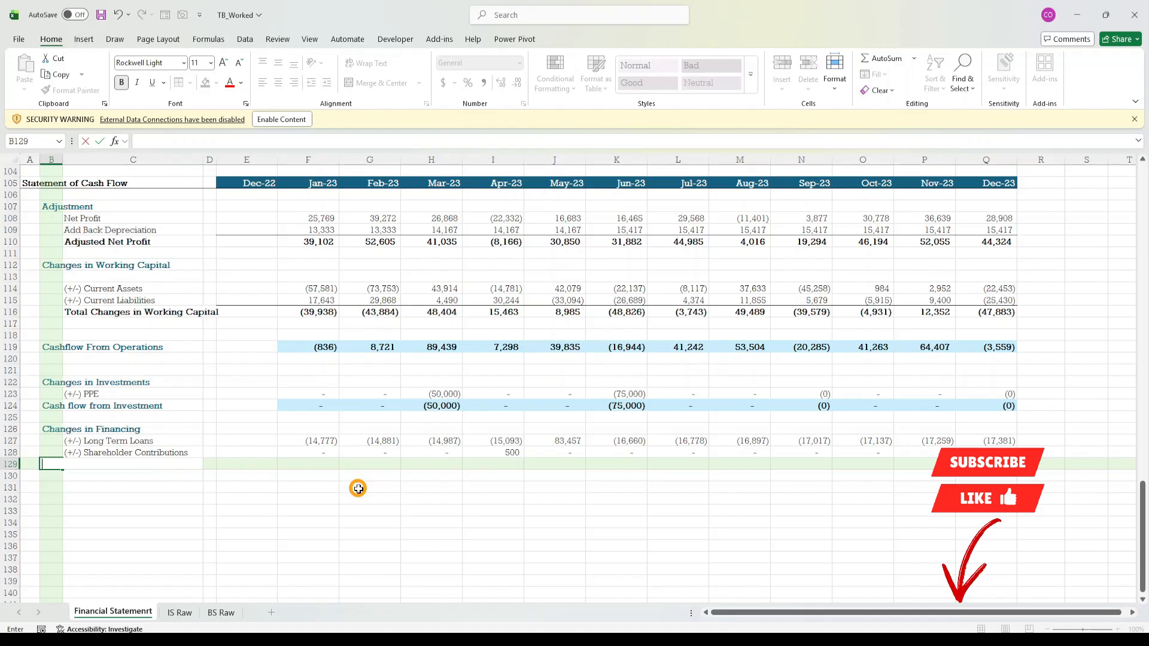
pyautogui.write('Cash')
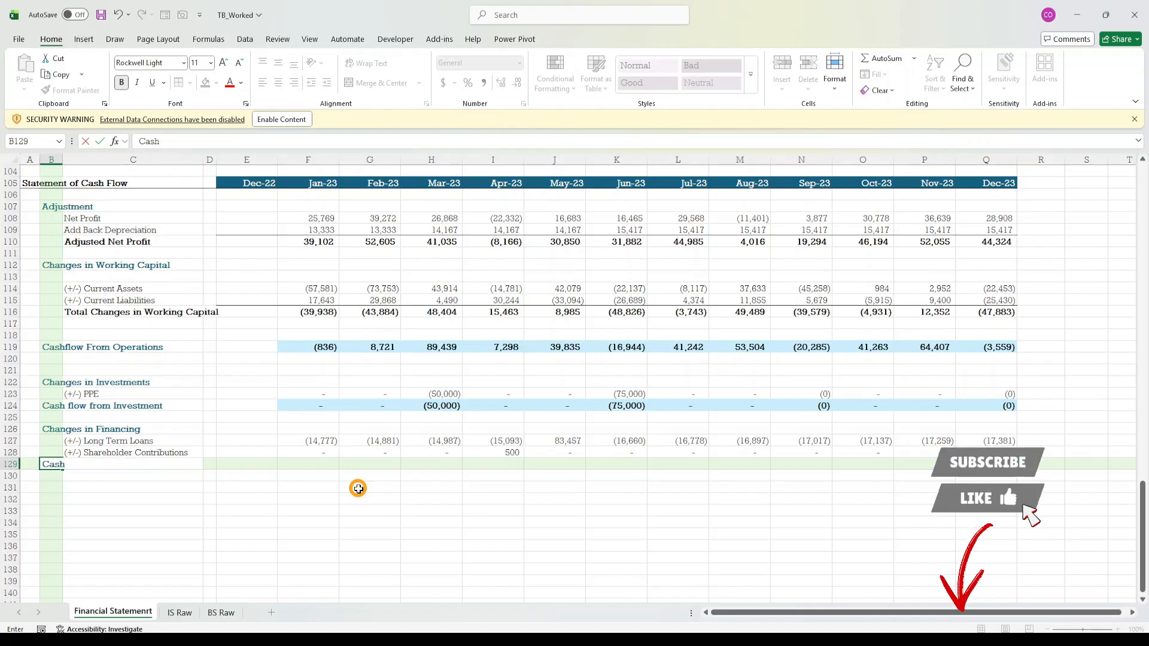
pyautogui.write(' Flow fro')
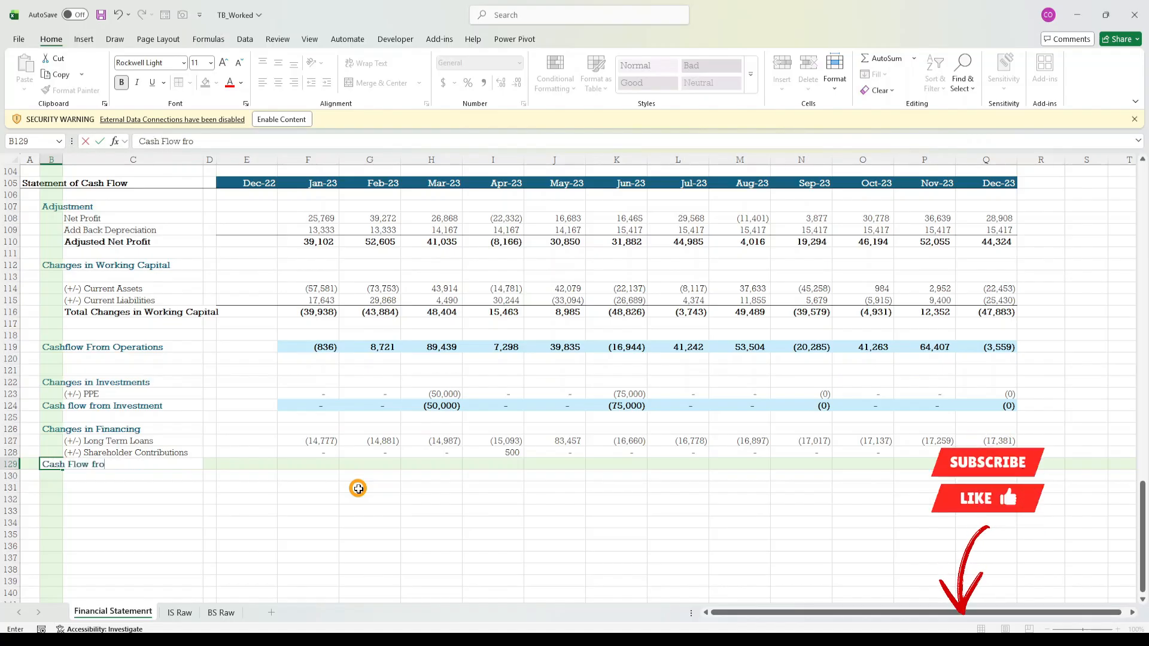
pyautogui.write('m Financing')
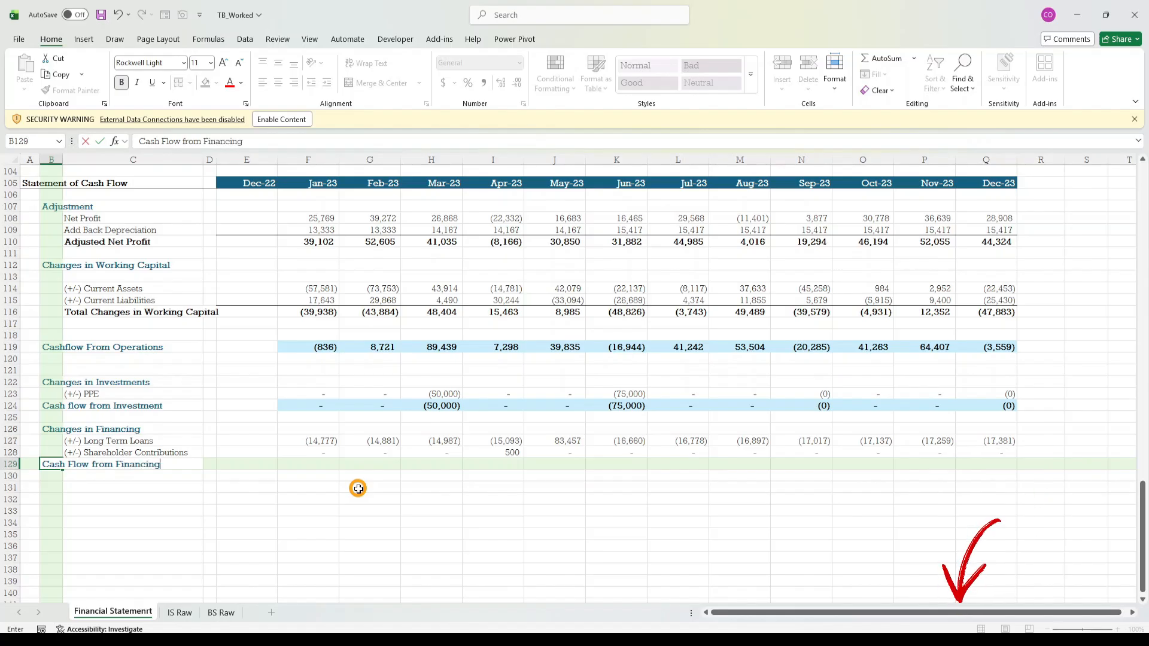
pyautogui.hotkey('ctrl', 'Return')
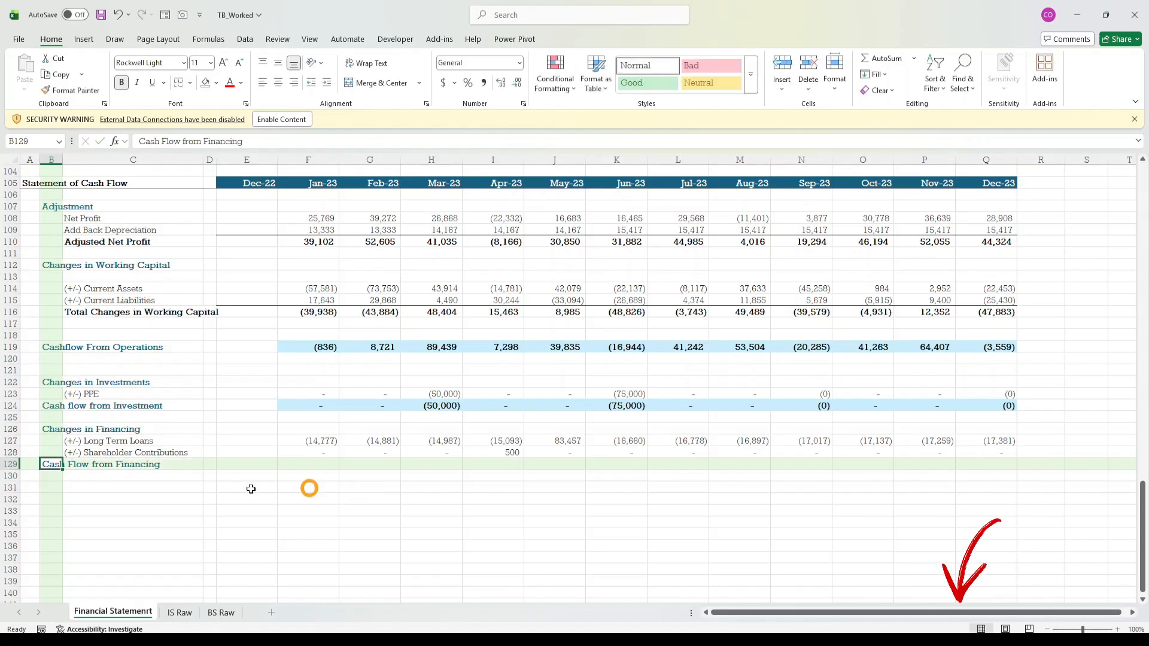
# - Move the Changes in Financing heading from B126 to C126
pyautogui.click(95, 441)
pyautogui.click(75, 508)
pyautogui.click(50, 417)
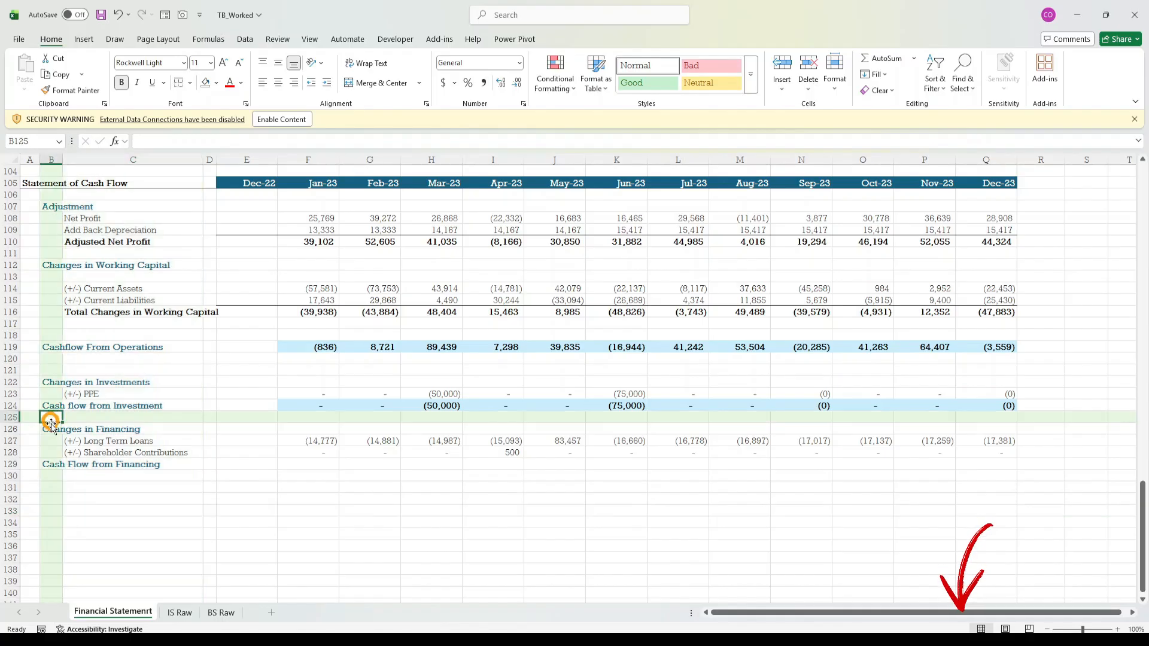
pyautogui.click(51, 428)
pyautogui.hotkey('ctrl', 'c')
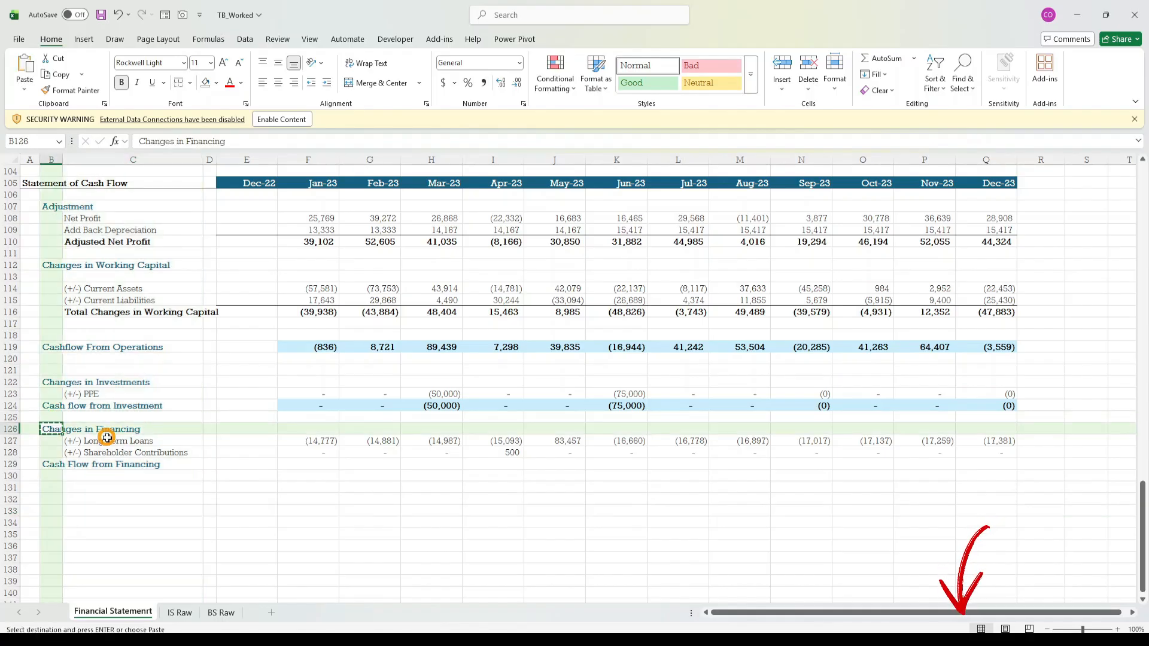
pyautogui.press('Right')
pyautogui.press('Return')
pyautogui.press('Up')
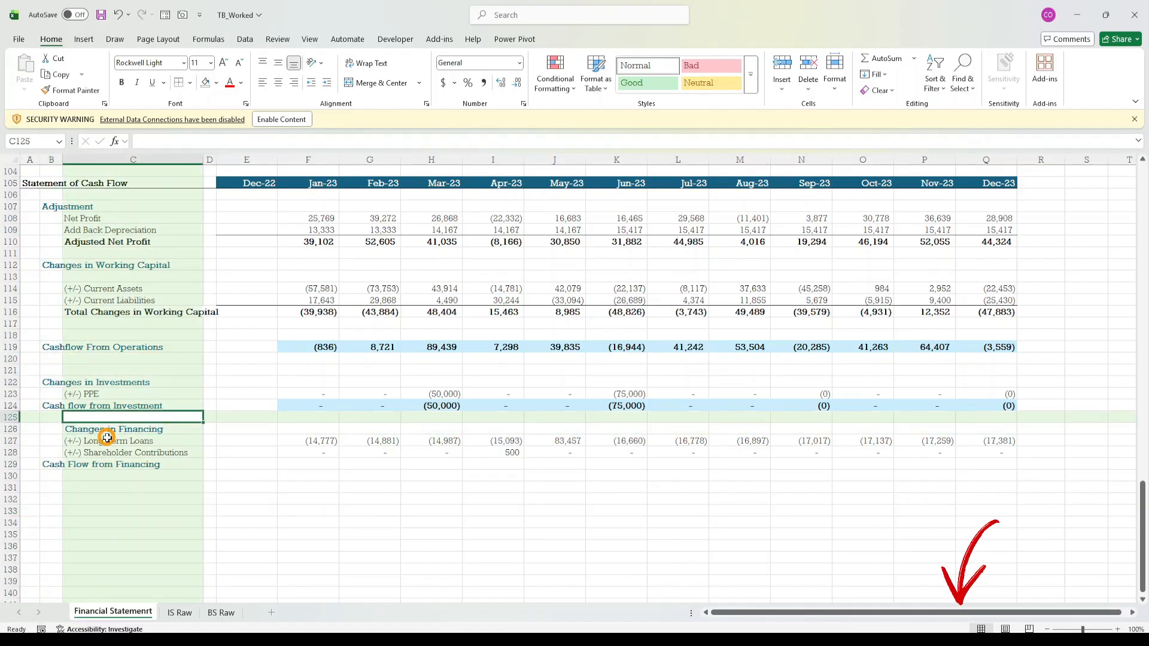
# - Move the Changes in Investments heading from B122 to C122
pyautogui.press('Up')
pyautogui.press('Up')
pyautogui.press('Left')
pyautogui.press('Up')
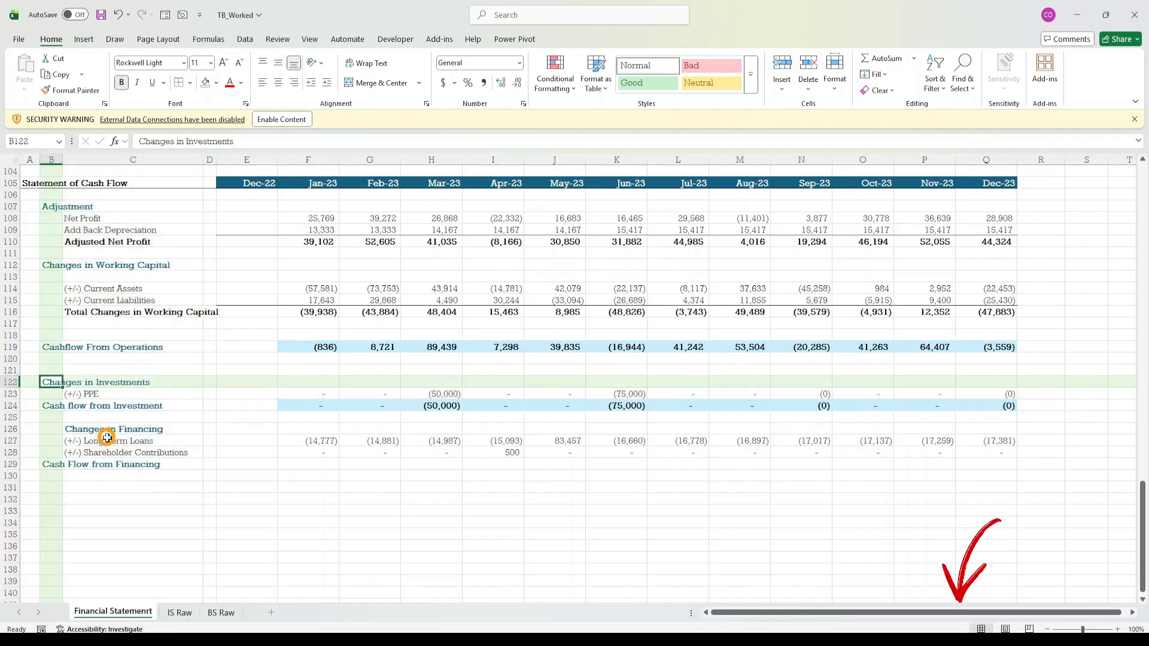
pyautogui.hotkey('ctrl', 'c')
pyautogui.press('Right')
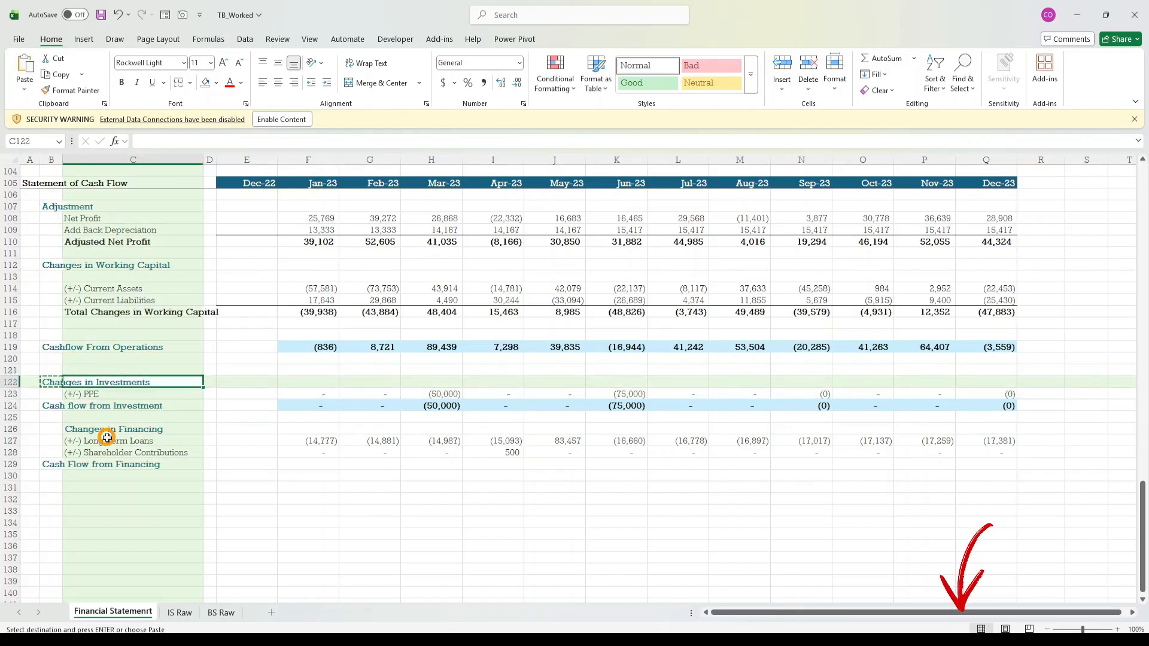
pyautogui.press('Return')
# - Move the Changes in Working Capital heading from B112 to C112
pyautogui.press('Up')
pyautogui.press('Up')
pyautogui.press('Up')
pyautogui.press('Down')
pyautogui.press('Down')
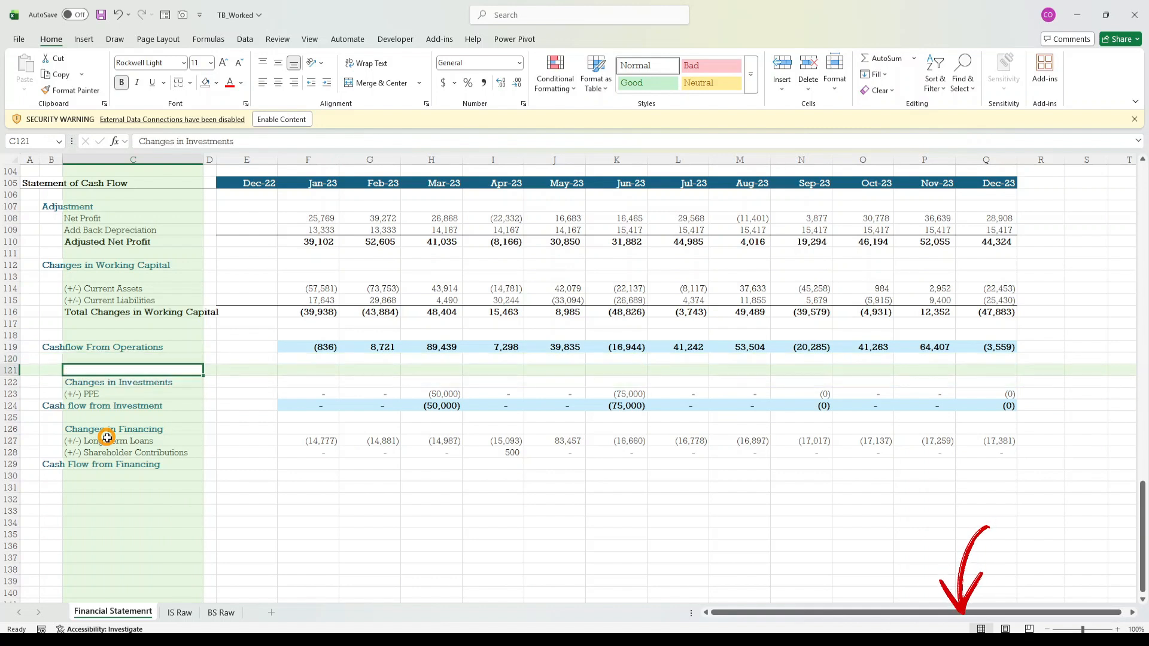
pyautogui.press('Up')
pyautogui.press('Up')
pyautogui.press('Up')
pyautogui.press('Up')
pyautogui.press('Up')
pyautogui.press('Up')
pyautogui.press('Up')
pyautogui.press('Up')
pyautogui.press('Up')
pyautogui.press('Up')
pyautogui.press('Left')
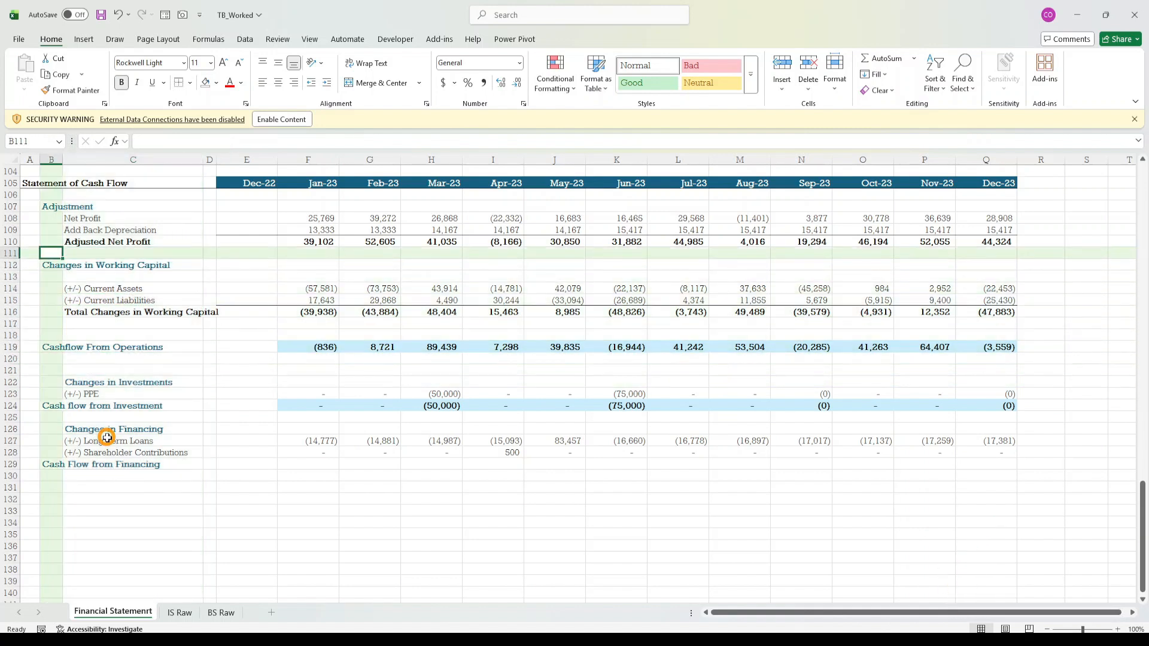
pyautogui.press('Down')
pyautogui.hotkey('ctrl', 'x')
pyautogui.press('Right')
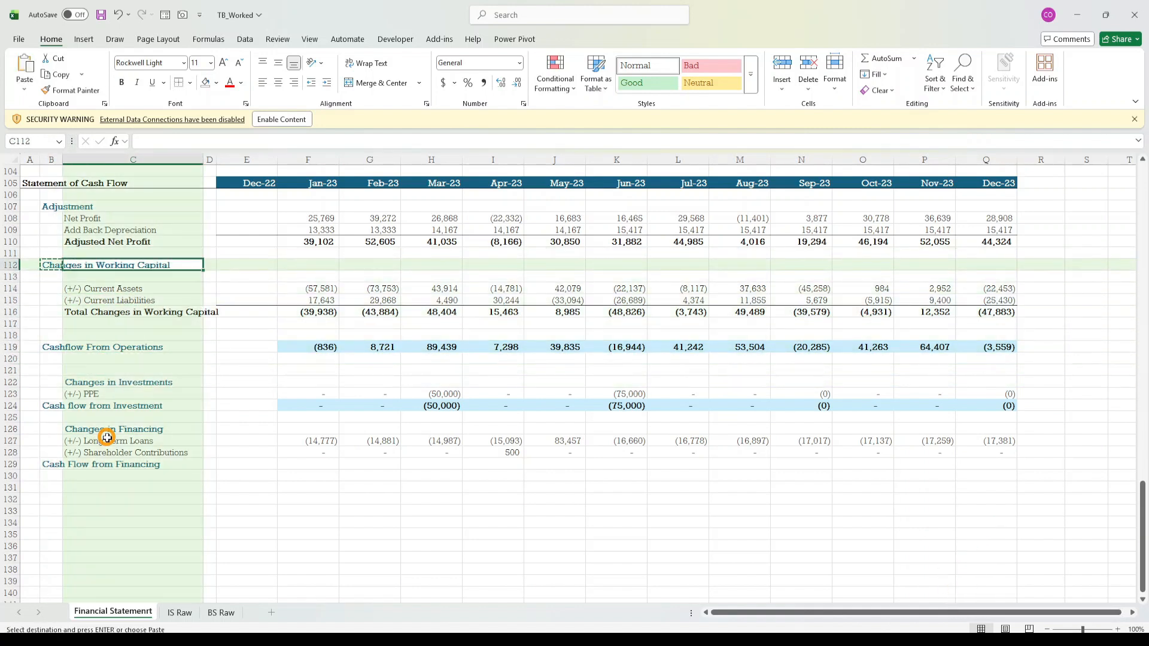
pyautogui.press('Return')
# - Total the Jan-23 financing movements in F130 with the formula =SUM(F127:F128)
pyautogui.press('Down')
pyautogui.press('Down')
pyautogui.press('Down')
pyautogui.press('Down')
pyautogui.press('Down')
pyautogui.press('Down')
pyautogui.press('Down')
pyautogui.press('Down')
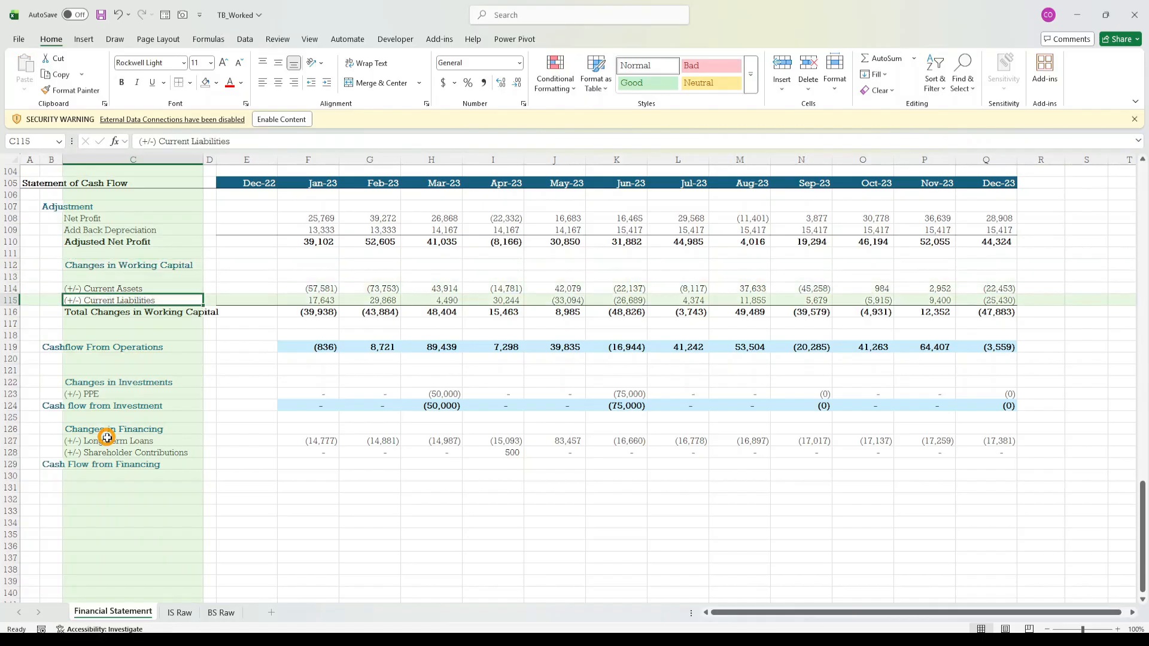
pyautogui.press('Left')
pyautogui.press('Left')
pyautogui.press('Right')
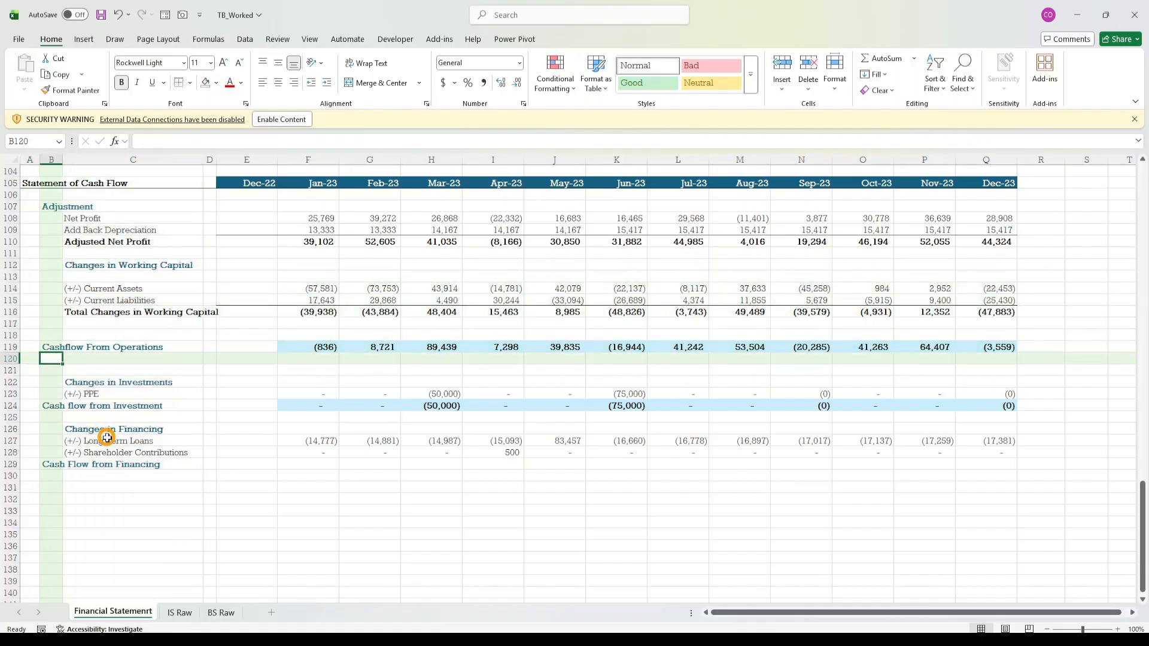
pyautogui.press('Down')
pyautogui.press('Down')
pyautogui.press('Down')
pyautogui.press('Down')
pyautogui.press('Down')
pyautogui.press('Down')
pyautogui.press('Down')
pyautogui.press('Down')
pyautogui.press('Down')
pyautogui.press('Down')
pyautogui.press('Down')
pyautogui.press('Up')
pyautogui.press('Right')
pyautogui.press('Right')
pyautogui.press('Right')
pyautogui.press('Right')
pyautogui.press('Right')
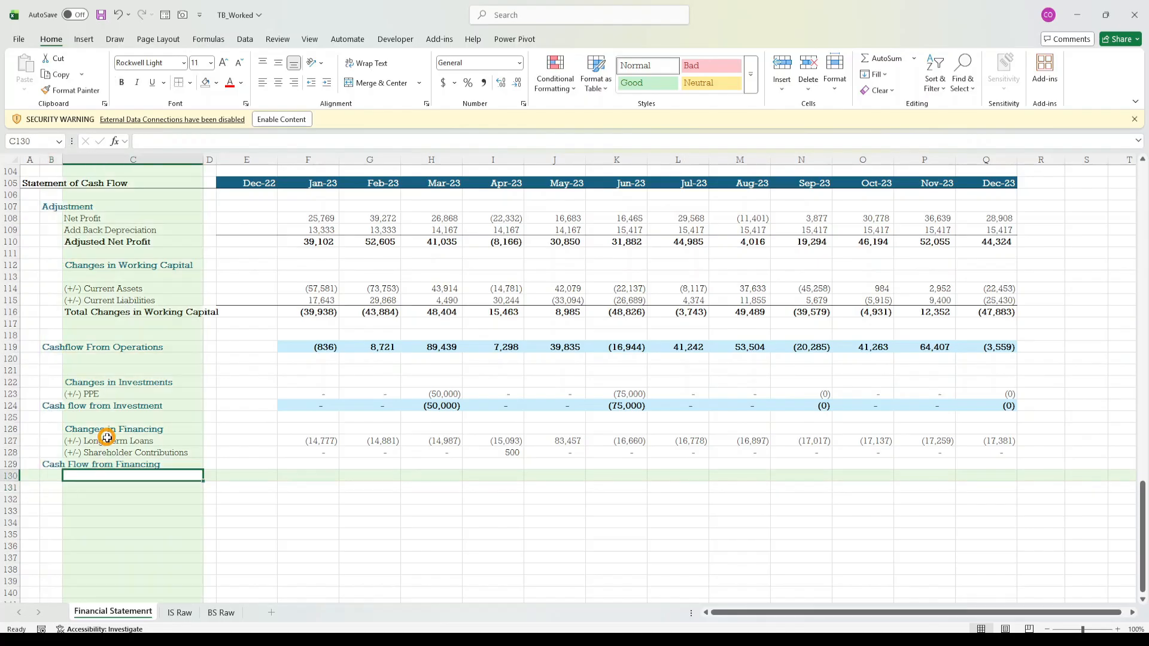
pyautogui.press('Left')
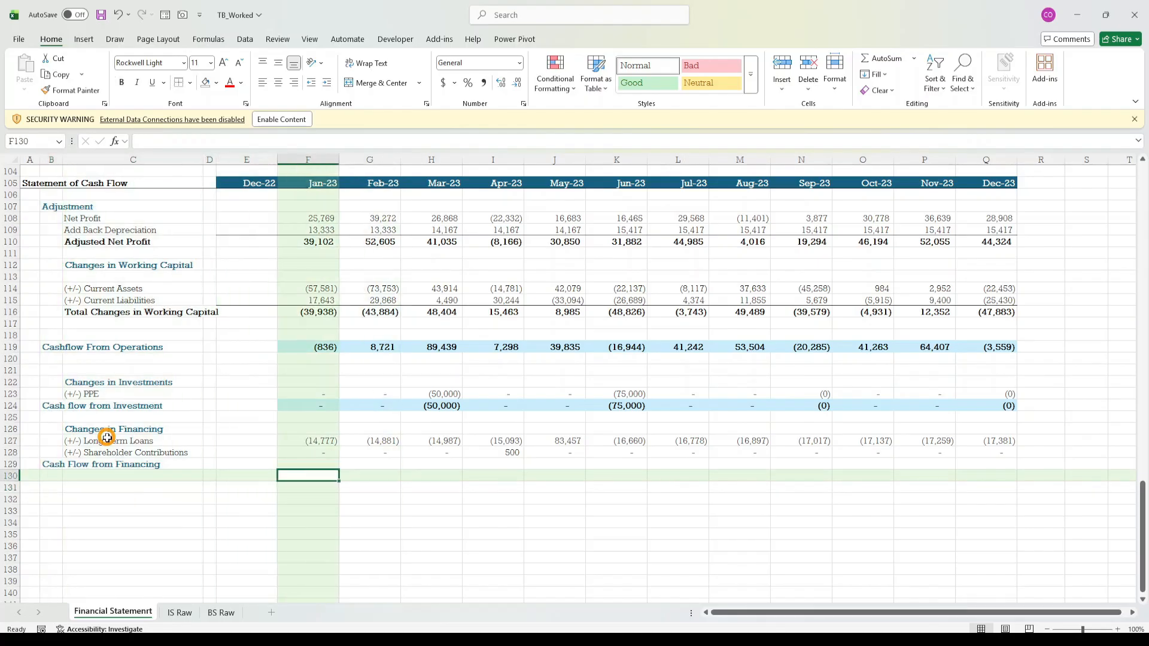
pyautogui.write('=Sum(')
pyautogui.press('Up')
pyautogui.press('Up')
pyautogui.press('Up')
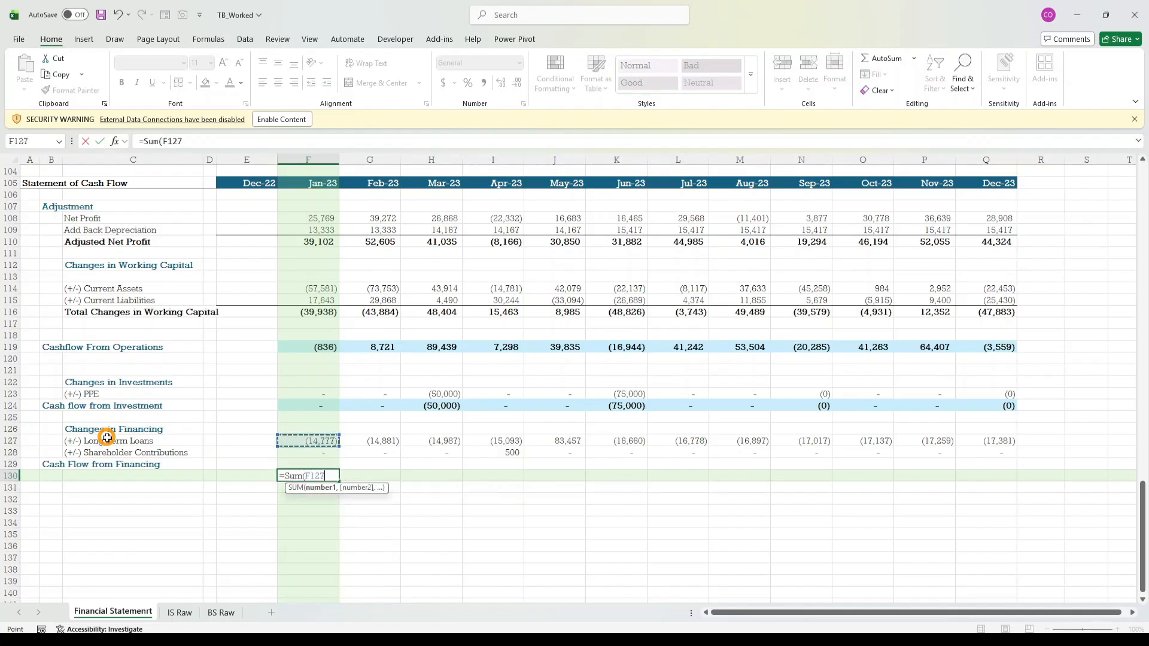
pyautogui.hotkey('shift', 'Down')
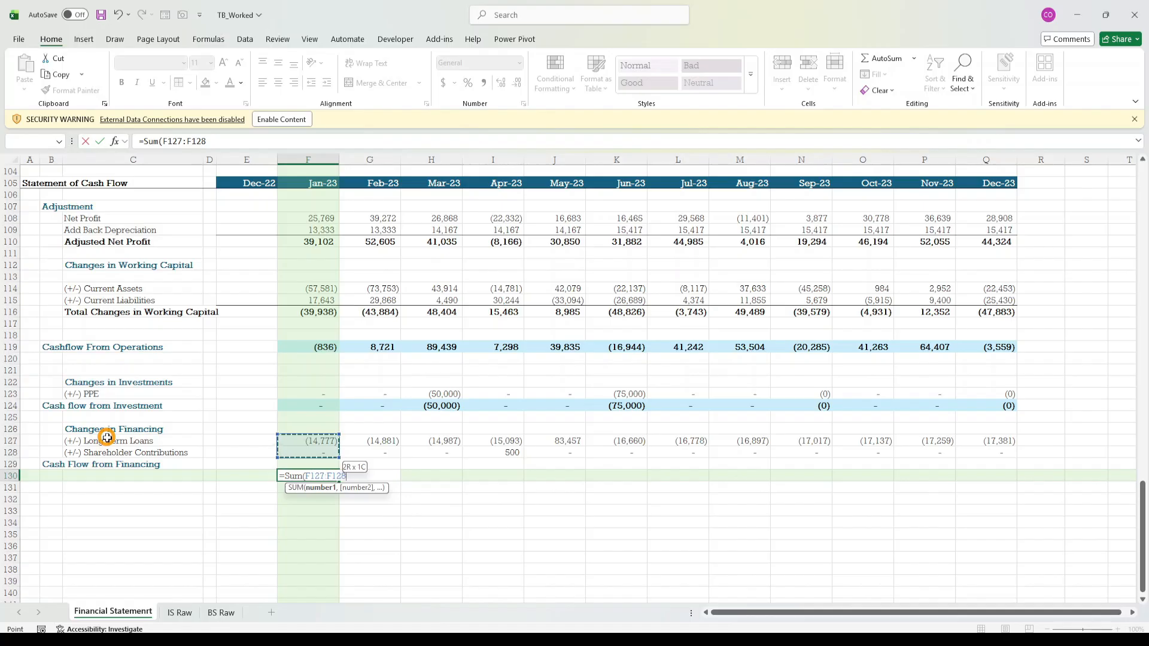
pyautogui.hotkey('ctrl', 'Return')
# - Move the Jan-23 financing total from F130 up to F129, on the Cash Flow from Financing row
pyautogui.hotkey('ctrl', 'x')
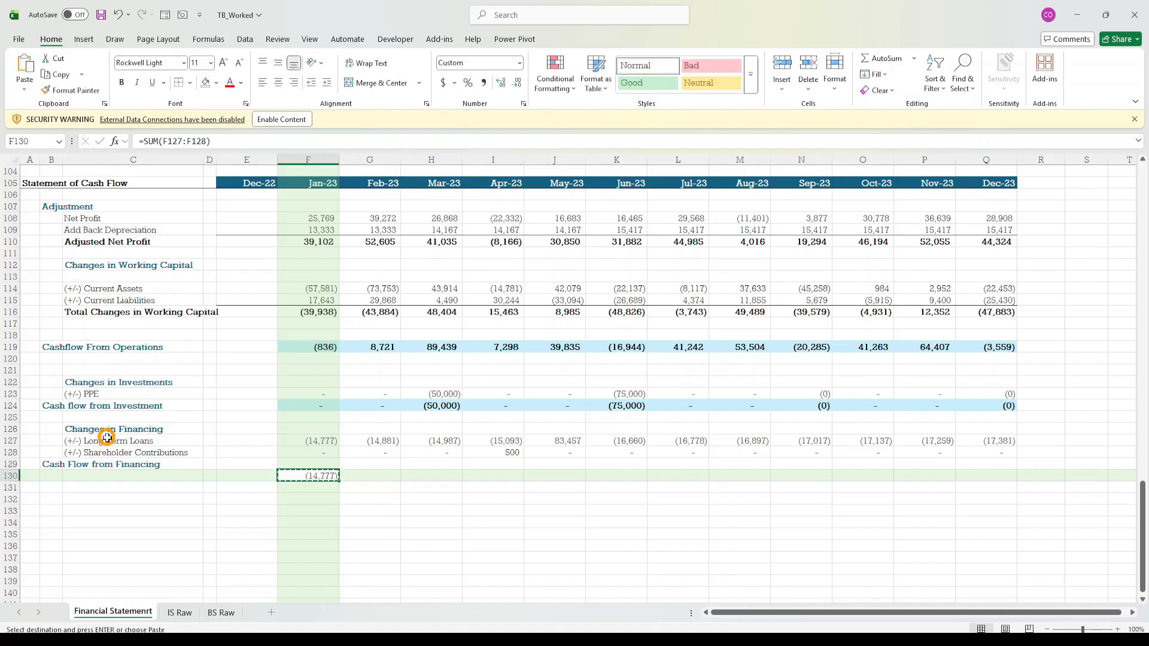
pyautogui.press('Up')
pyautogui.hotkey('ctrl', 'v')
pyautogui.press('Down')
pyautogui.press('Down')
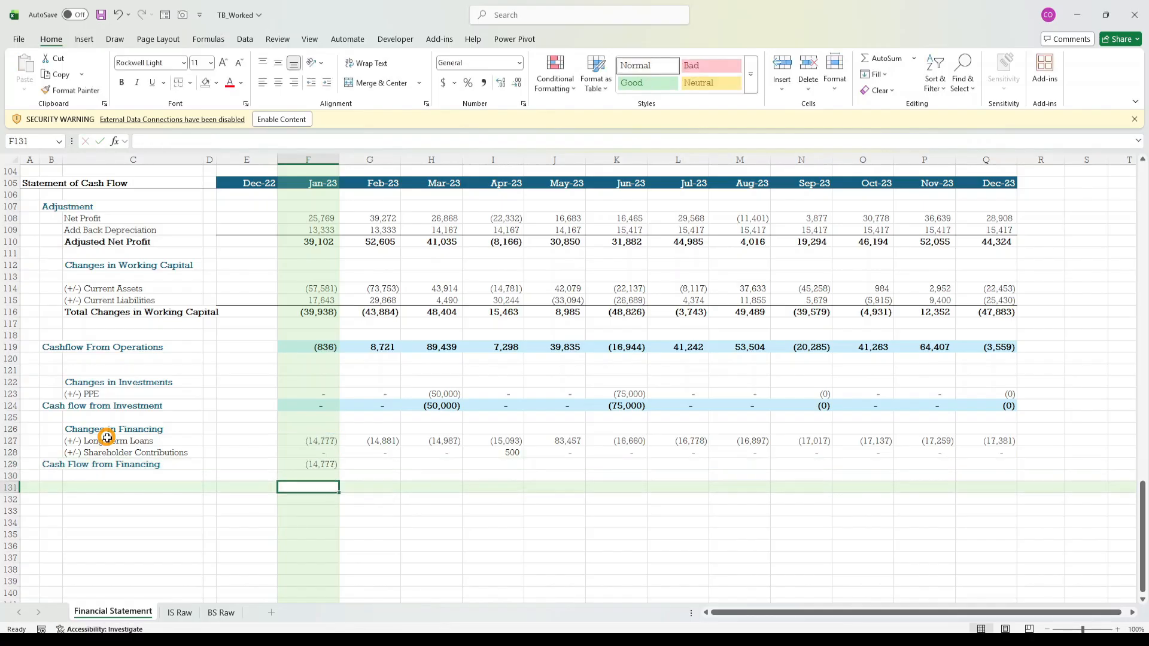
# - Fill the Cash Flow from Financing formula from F129 across to Q129, covering Jan-23 to Dec-23
pyautogui.press('Up')
pyautogui.press('Up')
pyautogui.press('Up')
pyautogui.press('Down')
pyautogui.hotkey('shift', 'Right')
pyautogui.hotkey('shift', 'Right')
pyautogui.hotkey('shift', 'Right')
pyautogui.hotkey('shift', 'Right')
pyautogui.hotkey('shift', 'Right')
pyautogui.hotkey('shift', 'Right')
pyautogui.hotkey('shift', 'Right')
pyautogui.hotkey('shift', 'Right')
pyautogui.hotkey('shift', 'Right')
pyautogui.hotkey('shift', 'Right')
pyautogui.hotkey('shift', 'Right')
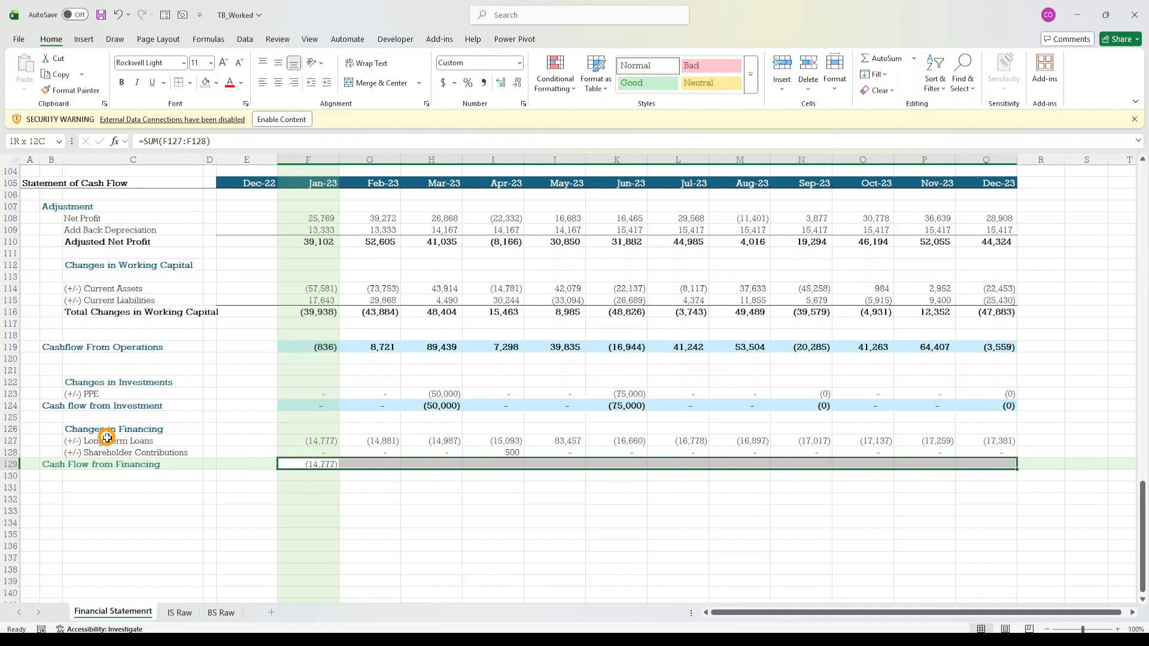
pyautogui.hotkey('ctrl', 'r')
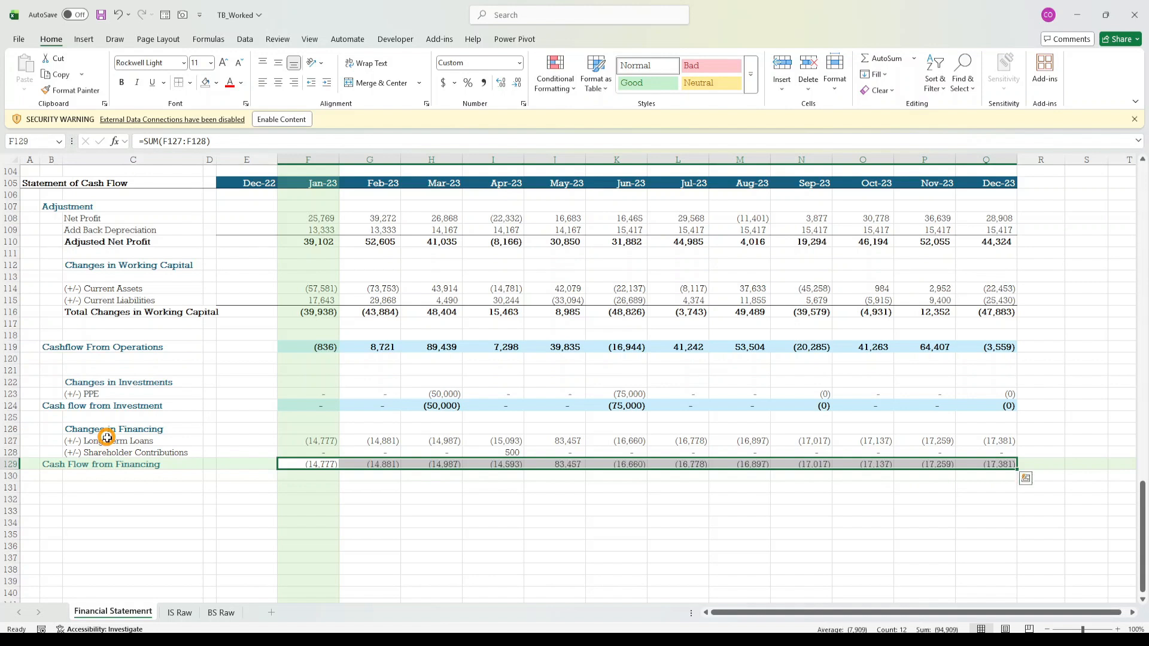
pyautogui.press('Down')
pyautogui.press('Down')
pyautogui.press('Down')
pyautogui.press('Up')
pyautogui.press('Up')
pyautogui.press('Up')
pyautogui.press('Down')
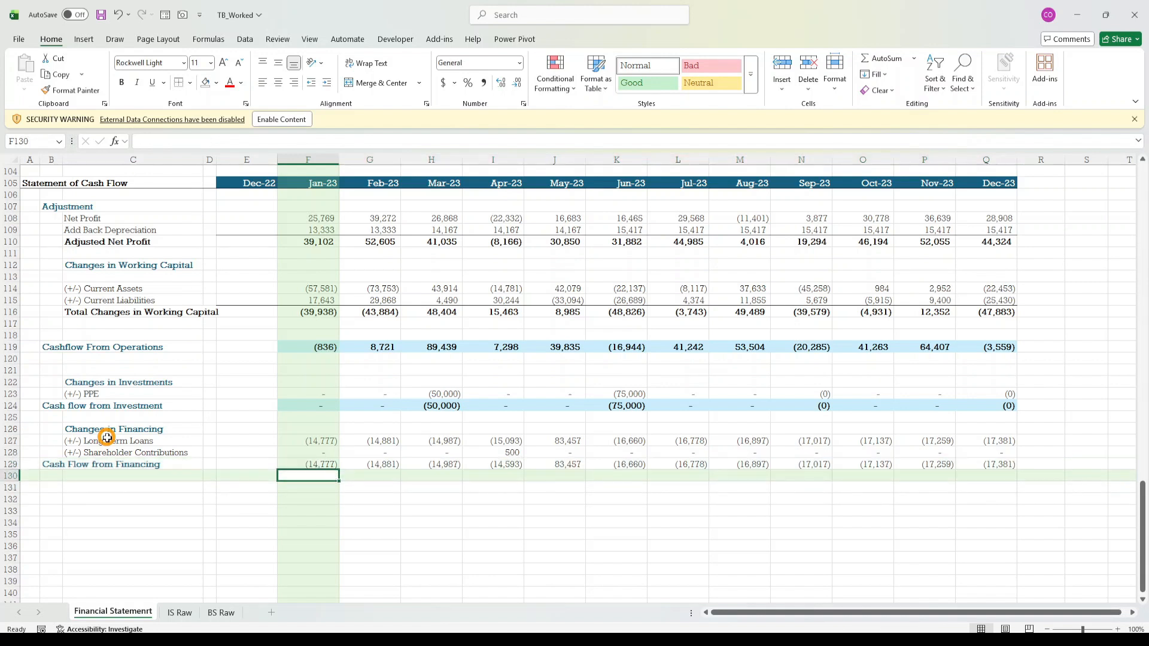
pyautogui.press('Up')
pyautogui.press('Up')
pyautogui.press('Up')
pyautogui.press('Up')
pyautogui.press('Up')
pyautogui.press('Up')
pyautogui.press('Up')
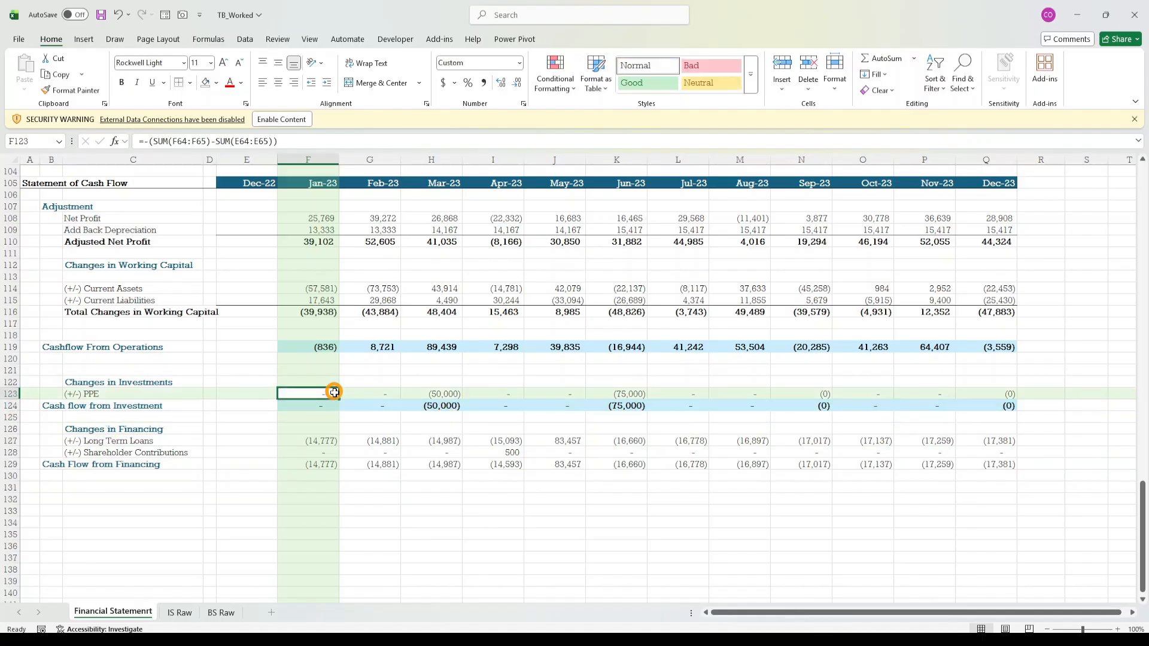
pyautogui.click(321, 405)
pyautogui.click(71, 90)
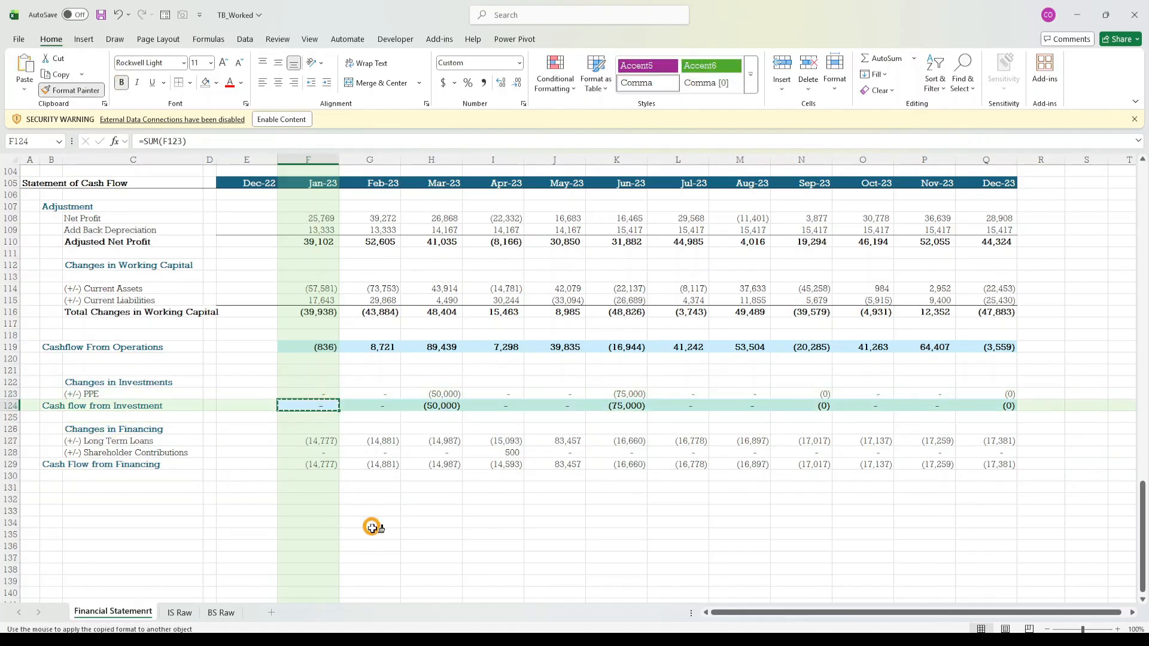
pyautogui.click(317, 474)
pyautogui.hotkey('shift', 'Right')
pyautogui.hotkey('shift', 'Right')
pyautogui.hotkey('shift', 'Right')
pyautogui.hotkey('shift', 'Right')
pyautogui.hotkey('shift', 'Right')
pyautogui.hotkey('shift', 'Right')
pyautogui.hotkey('shift', 'Right')
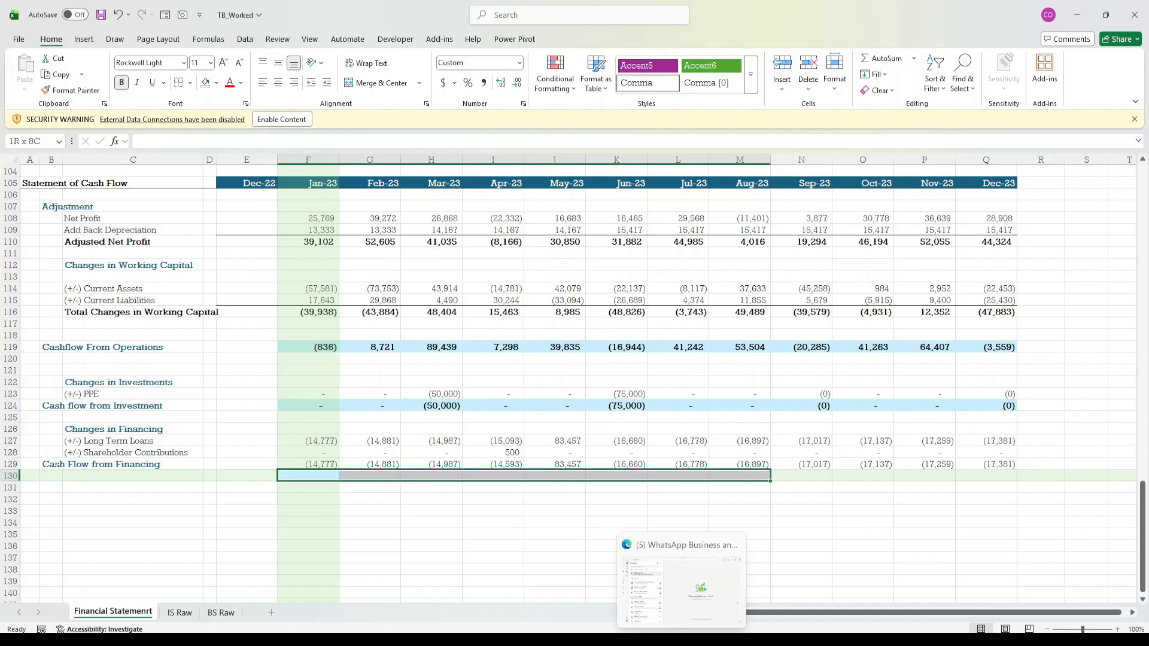
pyautogui.press('Down')
pyautogui.press('Up')
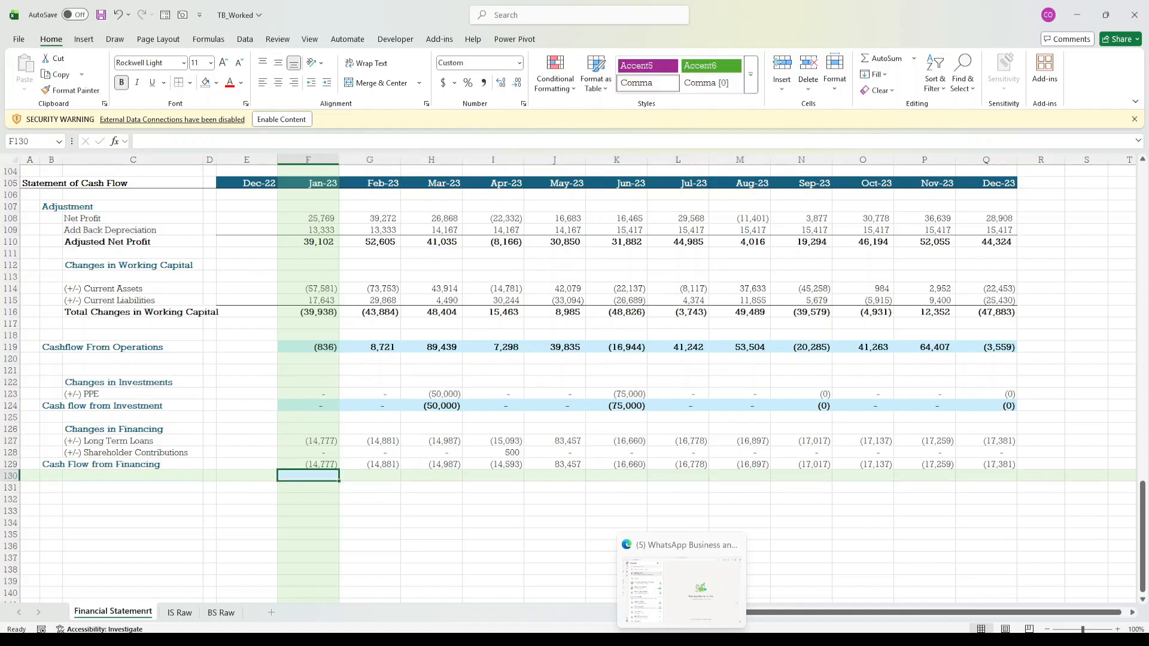
pyautogui.press('Left')
pyautogui.hotkey('shift', 'Right')
pyautogui.hotkey('shift', 'Right')
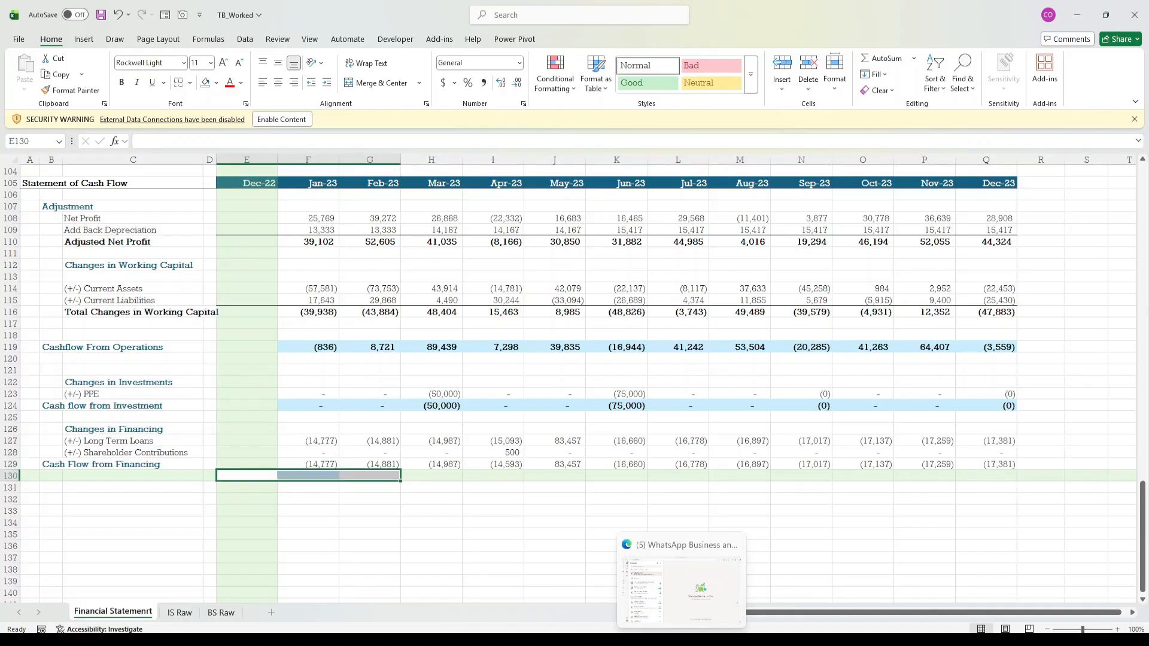
# - Copy the Cash flow from Investment formatting from F124 to F129 and fill it across to Q129
pyautogui.click(324, 406)
pyautogui.click(70, 90)
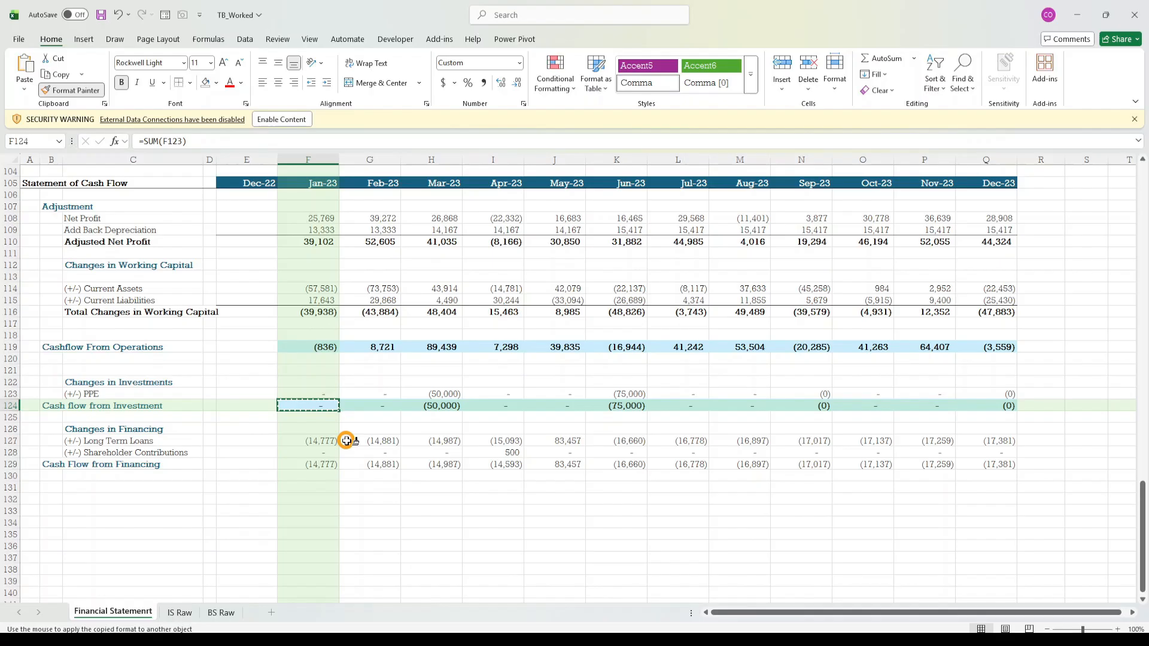
pyautogui.click(327, 466)
pyautogui.moveTo(327, 464); pyautogui.dragTo(993, 464)
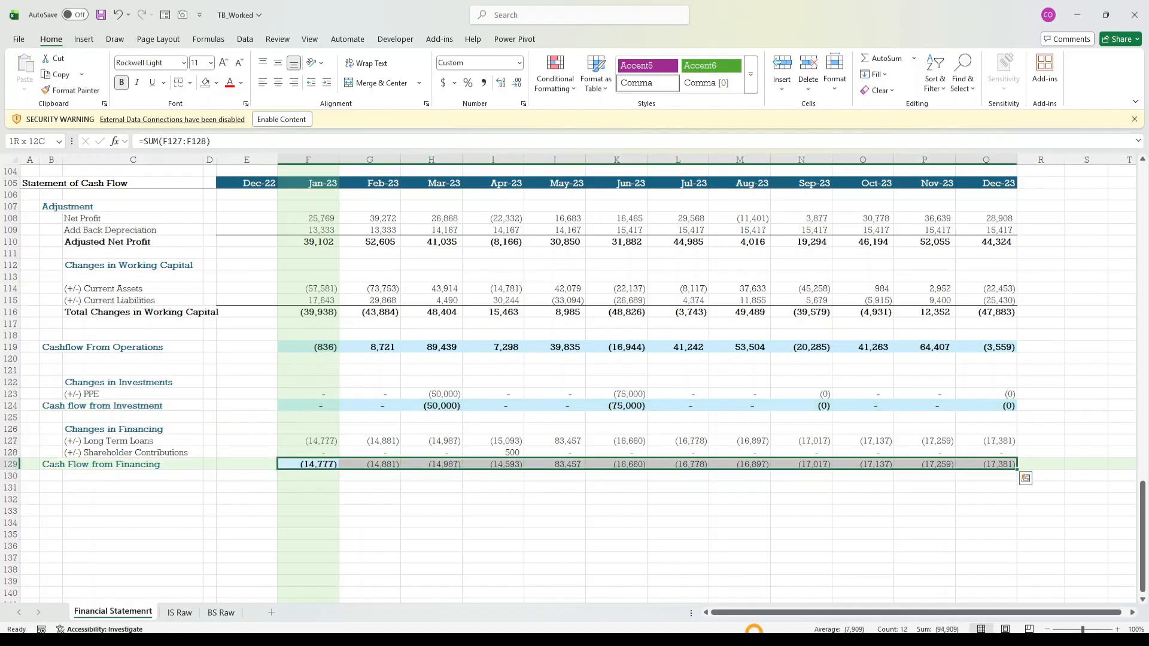
pyautogui.hotkey('ctrl', 'r')
pyautogui.press('Down')
pyautogui.press('Down')
pyautogui.press('Down')
pyautogui.press('Left')
pyautogui.press('Left')
pyautogui.press('Left')
pyautogui.press('Left')
pyautogui.press('Left')
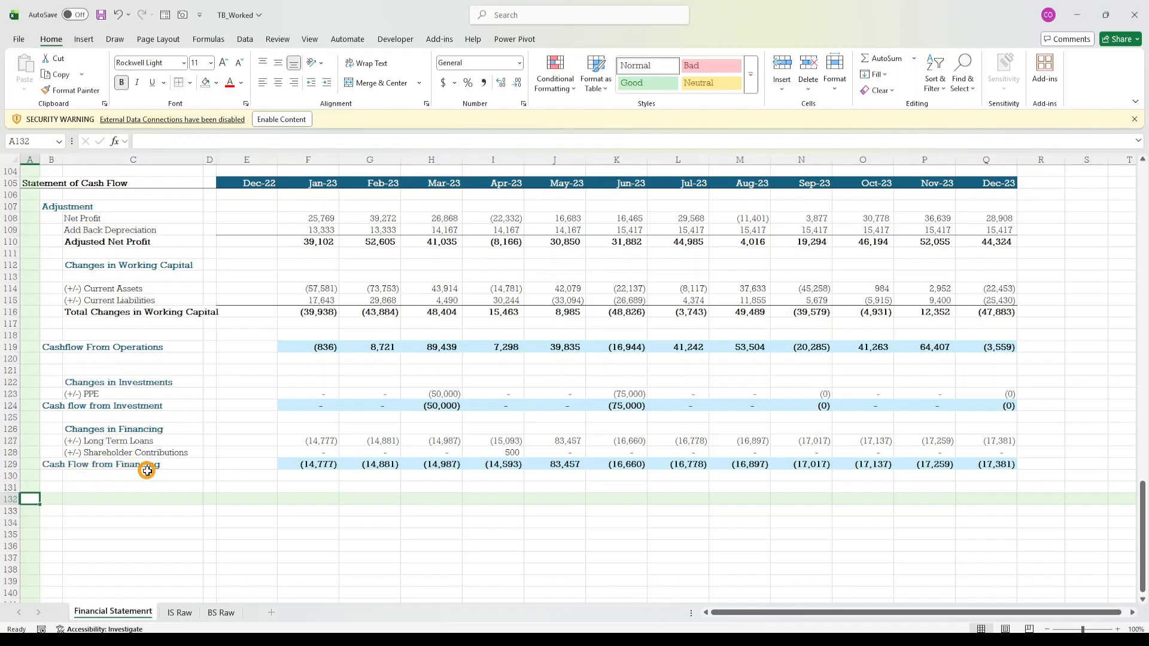
# - Copy the Cash Flow from Financing label from B129 to B131
pyautogui.click(297, 461)
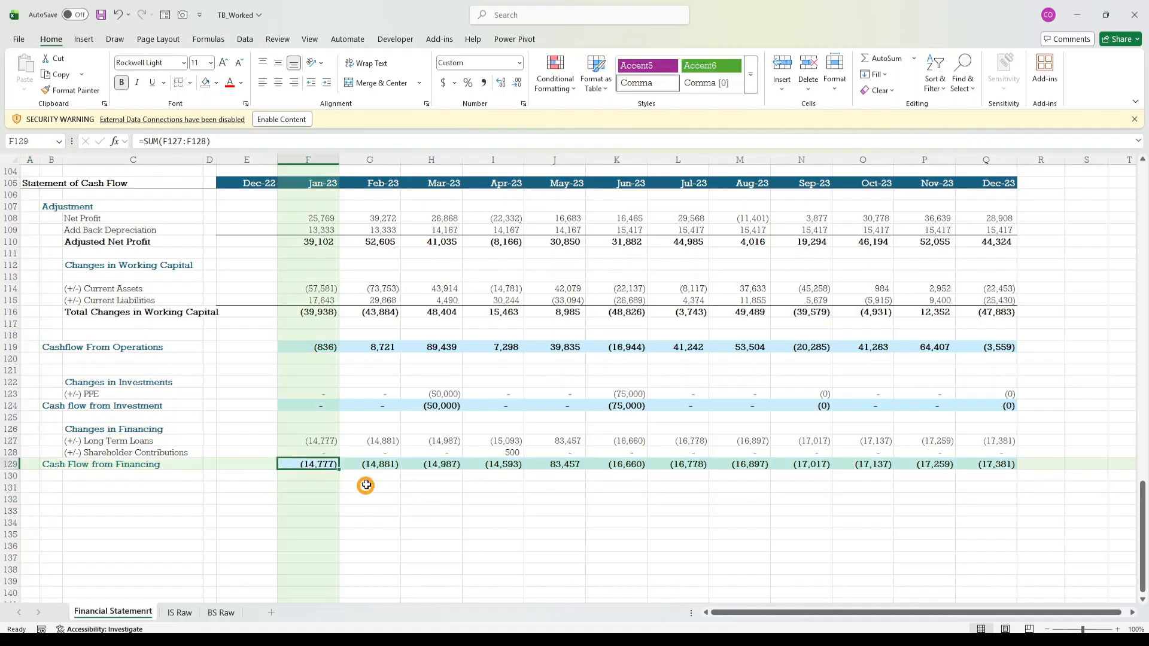
pyautogui.click(114, 486)
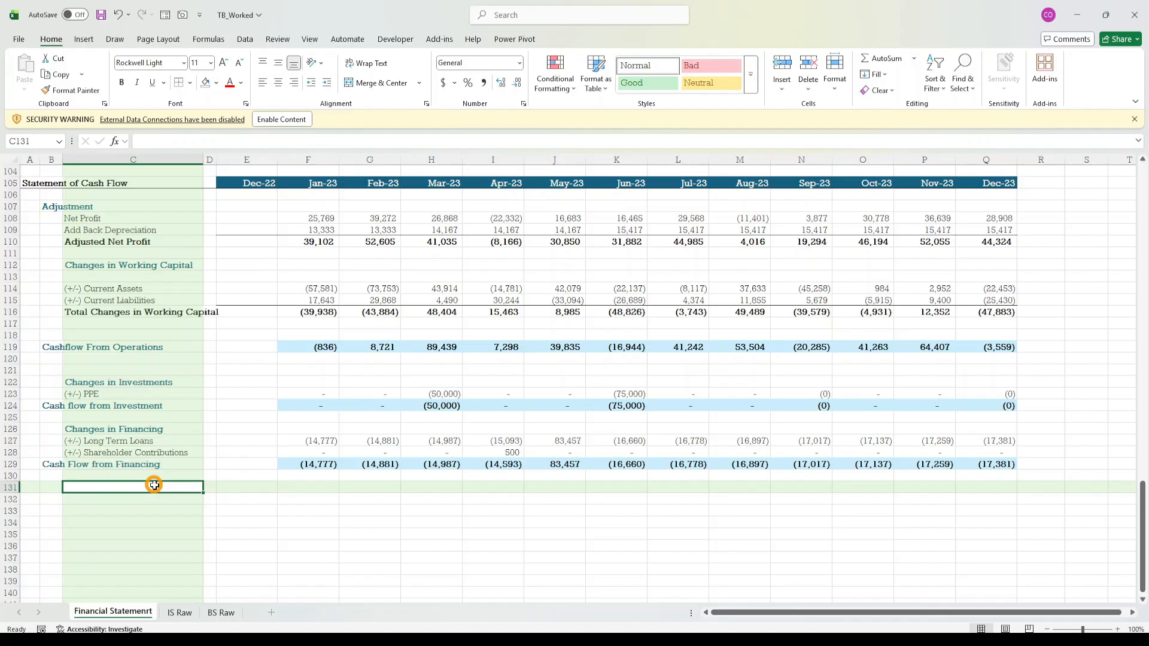
pyautogui.press('Left')
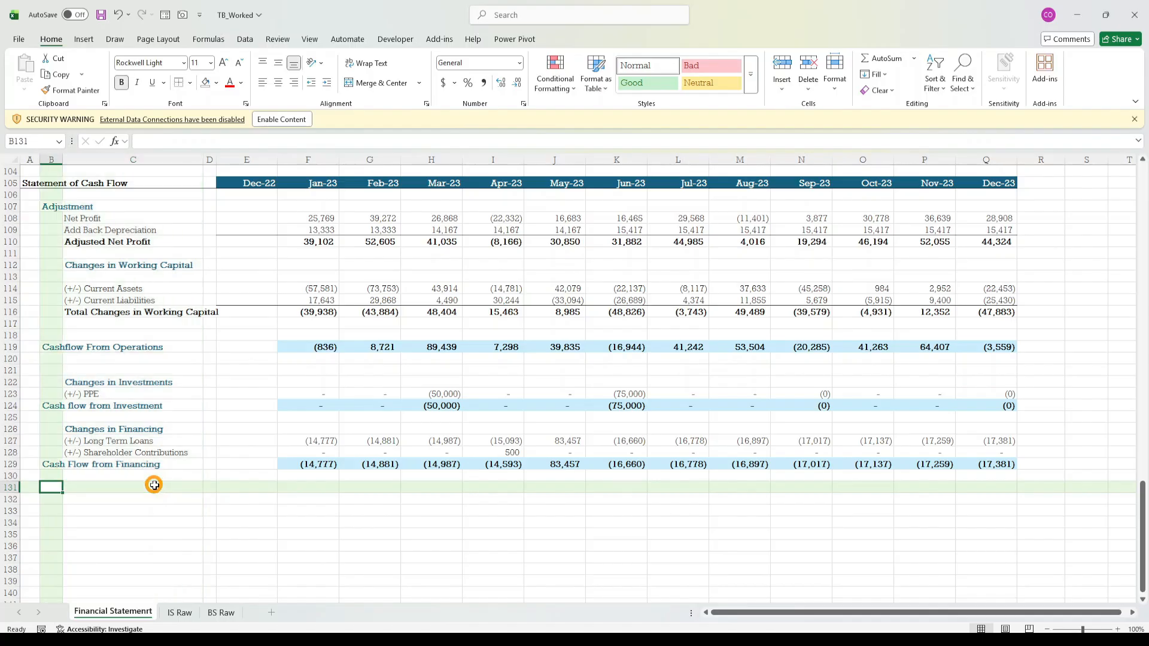
pyautogui.press('Up')
pyautogui.press('Up')
pyautogui.hotkey('ctrl', 'c')
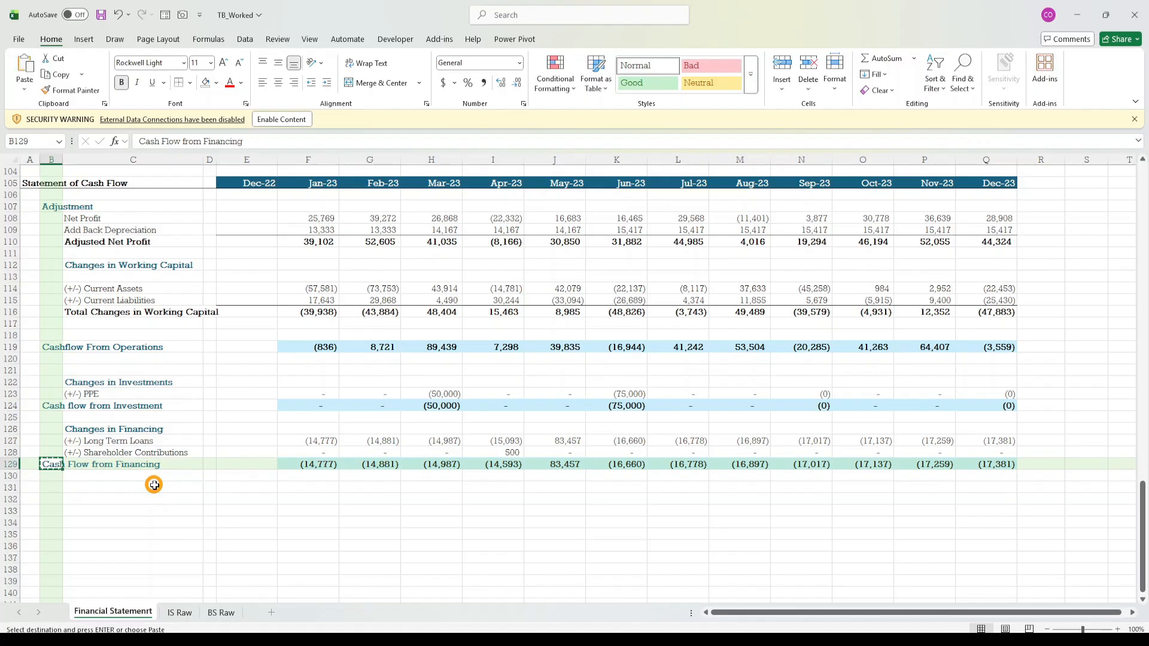
pyautogui.press('Down')
pyautogui.press('Down')
pyautogui.hotkey('ctrl', 'v')
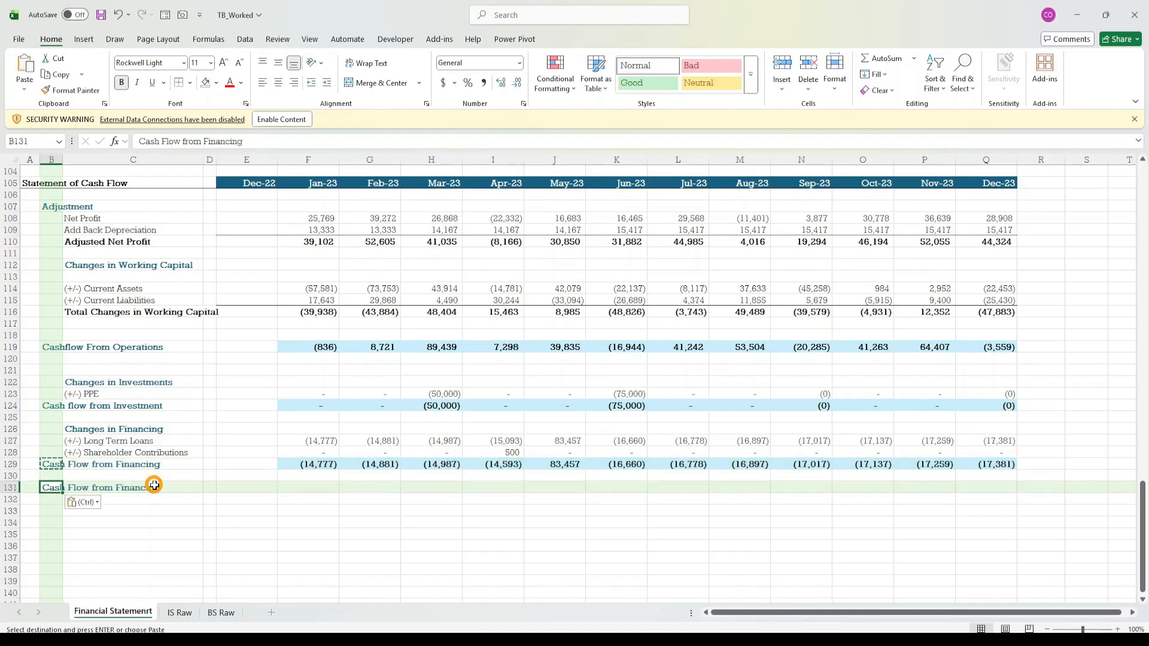
# - Reword the label in B131 as "Total Cash Flow from For The Period"
pyautogui.click(137, 141)
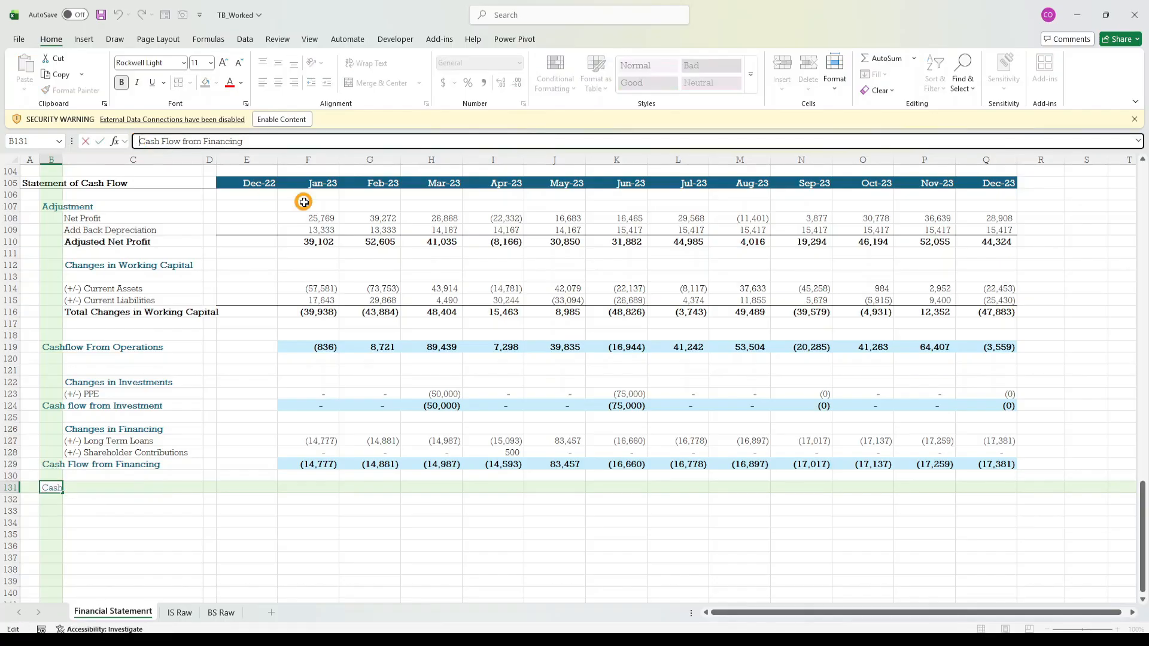
pyautogui.write('Total')
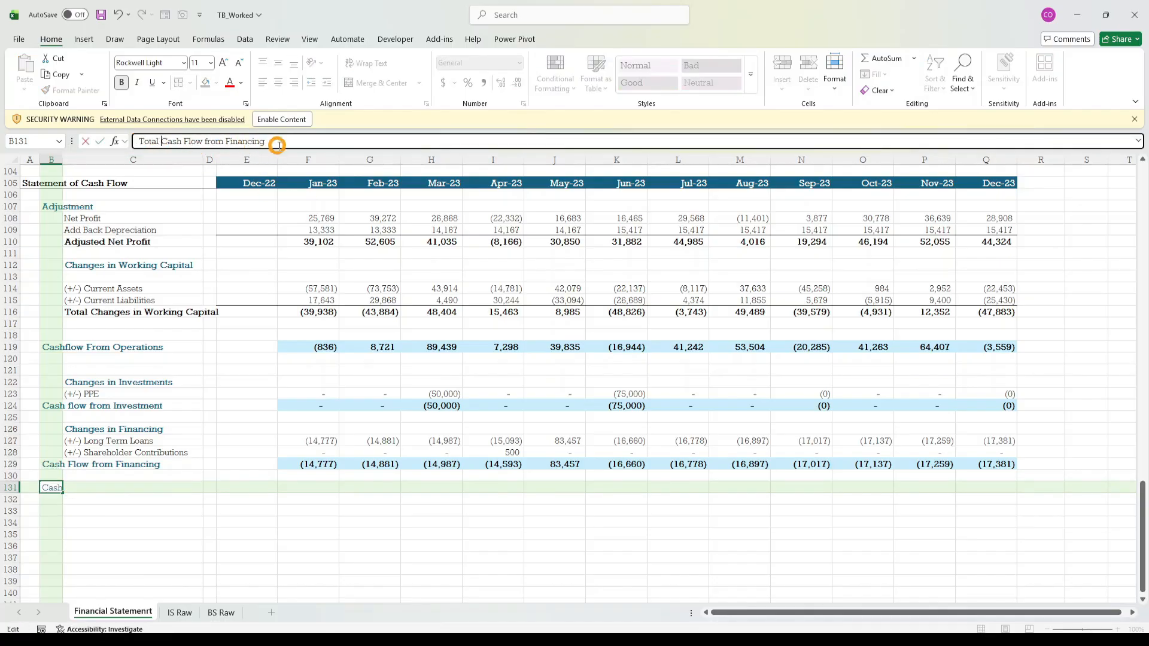
pyautogui.click(302, 140)
pyautogui.press('BackSpace')
pyautogui.press('BackSpace')
pyautogui.press('BackSpace')
pyautogui.press('BackSpace')
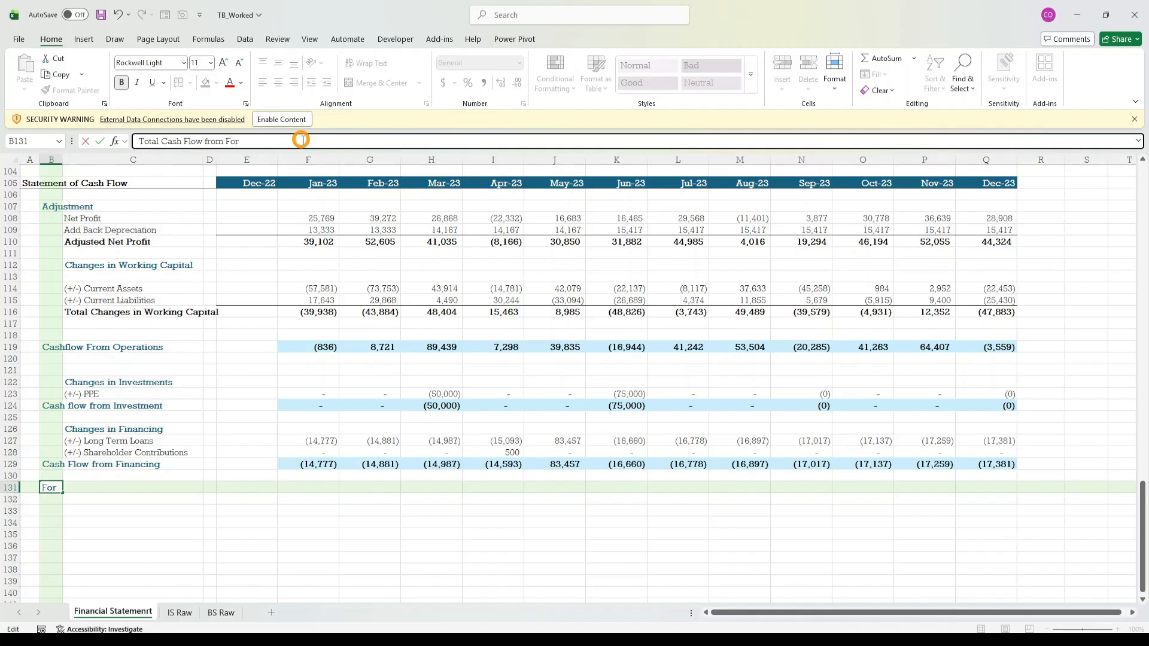
pyautogui.write('or The Period')
pyautogui.hotkey('ctrl', 'Return')
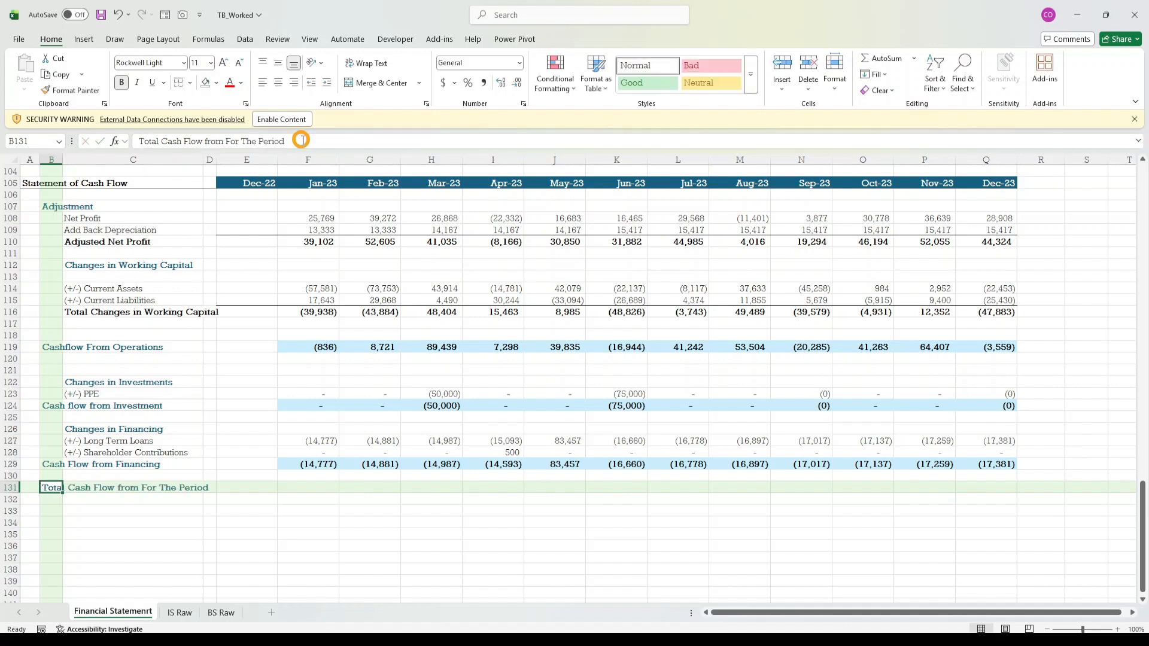
# - Total the Jan-23 operations, investment and financing cash flows in F131 with the formula =SUM(F119,F124,F129)
pyautogui.press('Right')
pyautogui.press('Right')
pyautogui.press('Right')
pyautogui.press('Right')
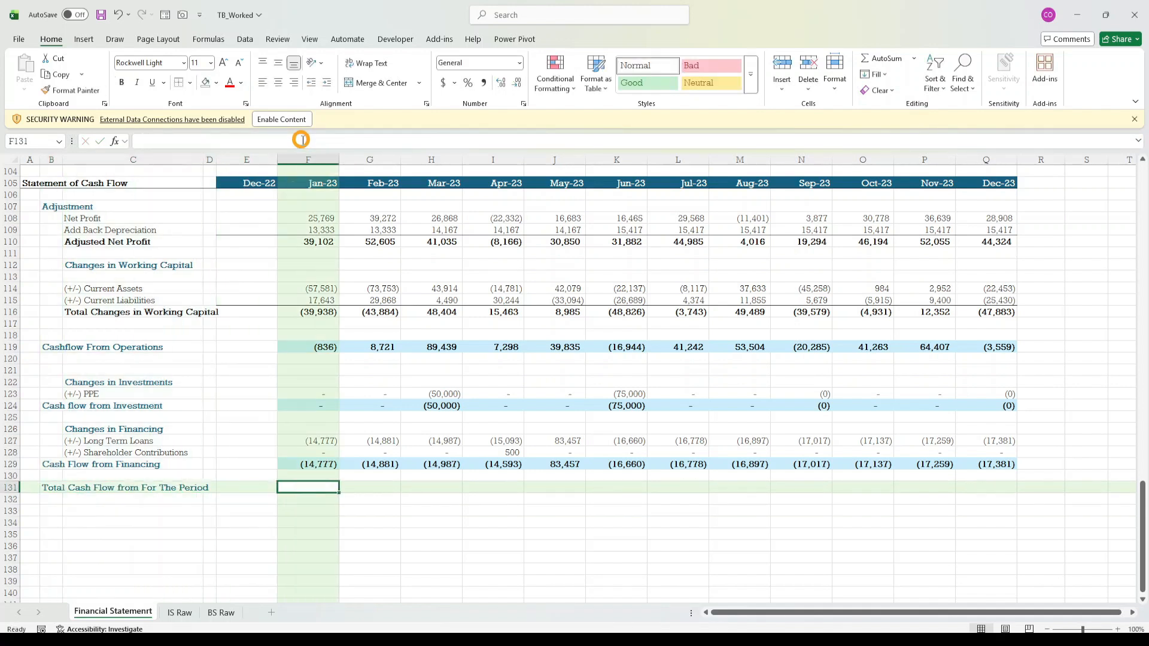
pyautogui.write('=Sum(')
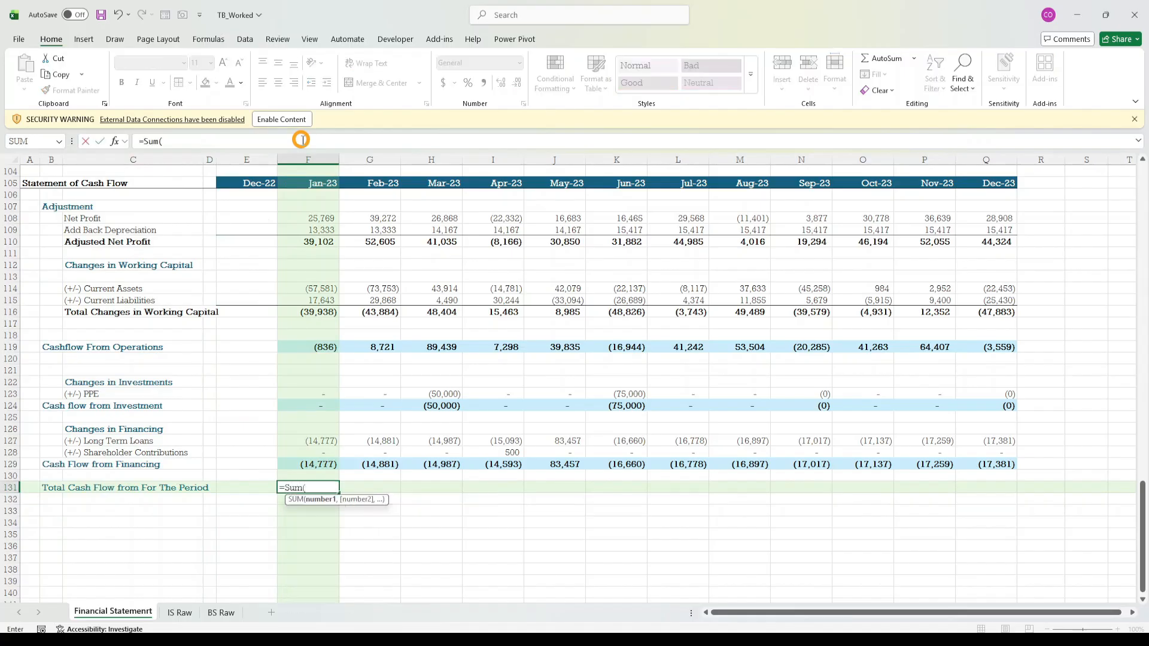
pyautogui.press('Up')
pyautogui.press('Up')
pyautogui.press('Up')
pyautogui.press('Up')
pyautogui.press('Up')
pyautogui.press('Up')
pyautogui.press('Up')
pyautogui.press('Up')
pyautogui.press('Up')
pyautogui.press('Up')
pyautogui.press('Up')
pyautogui.press('Up')
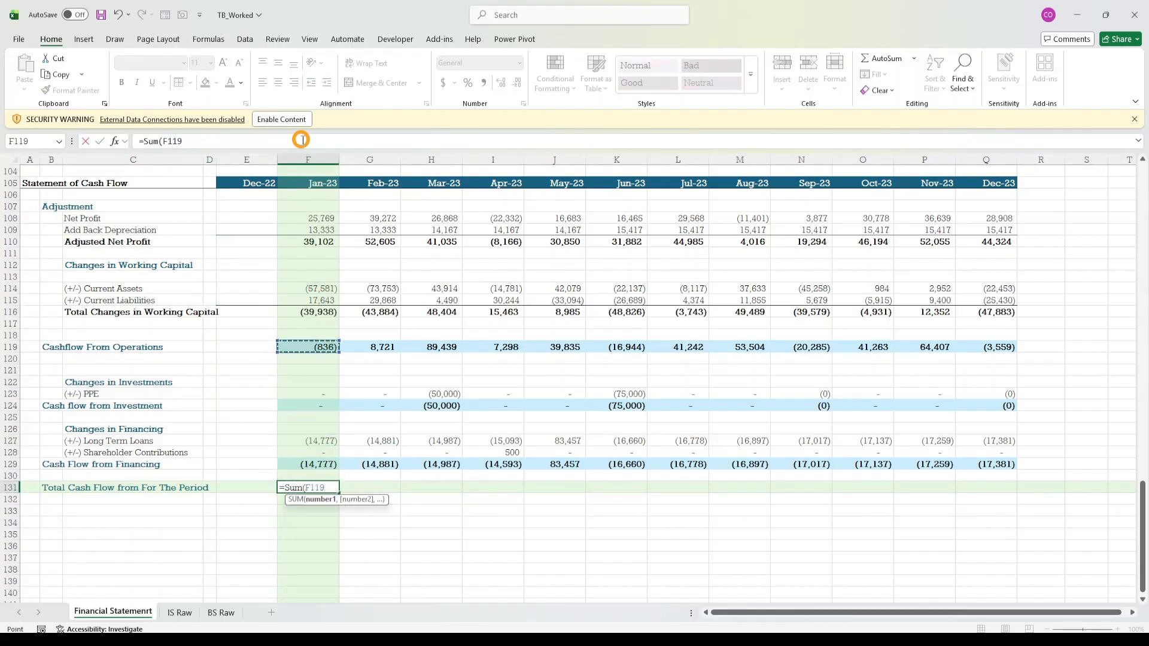
pyautogui.write(',')
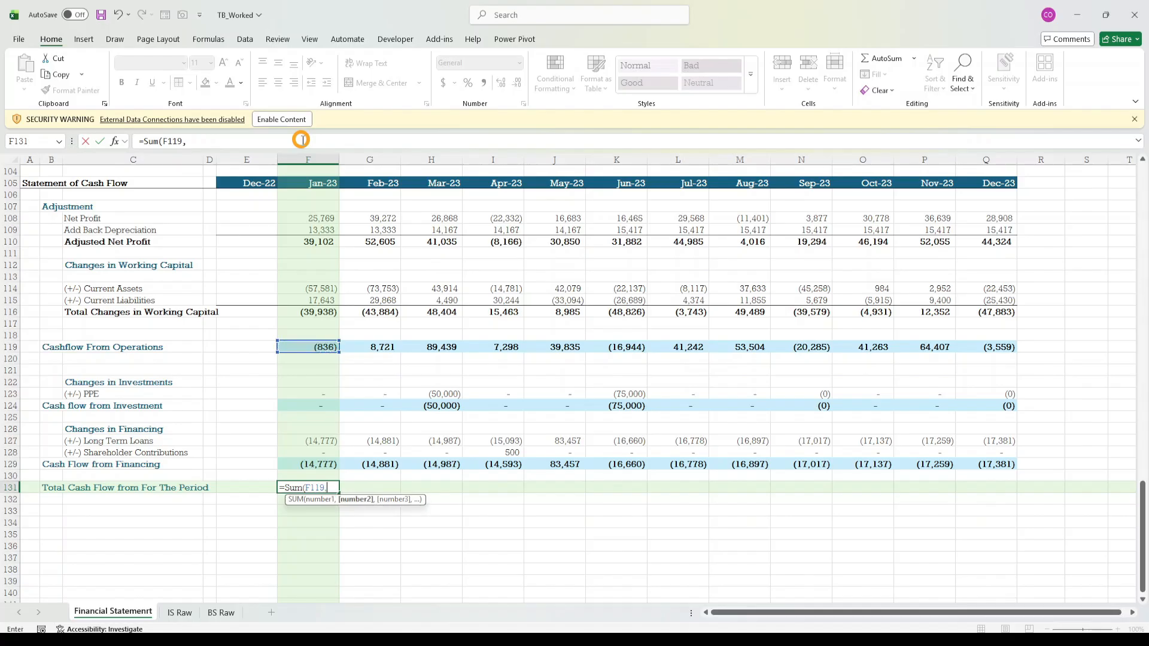
pyautogui.press('Up')
pyautogui.press('Up')
pyautogui.press('Up')
pyautogui.press('Up')
pyautogui.press('Up')
pyautogui.press('Up')
pyautogui.press('Up')
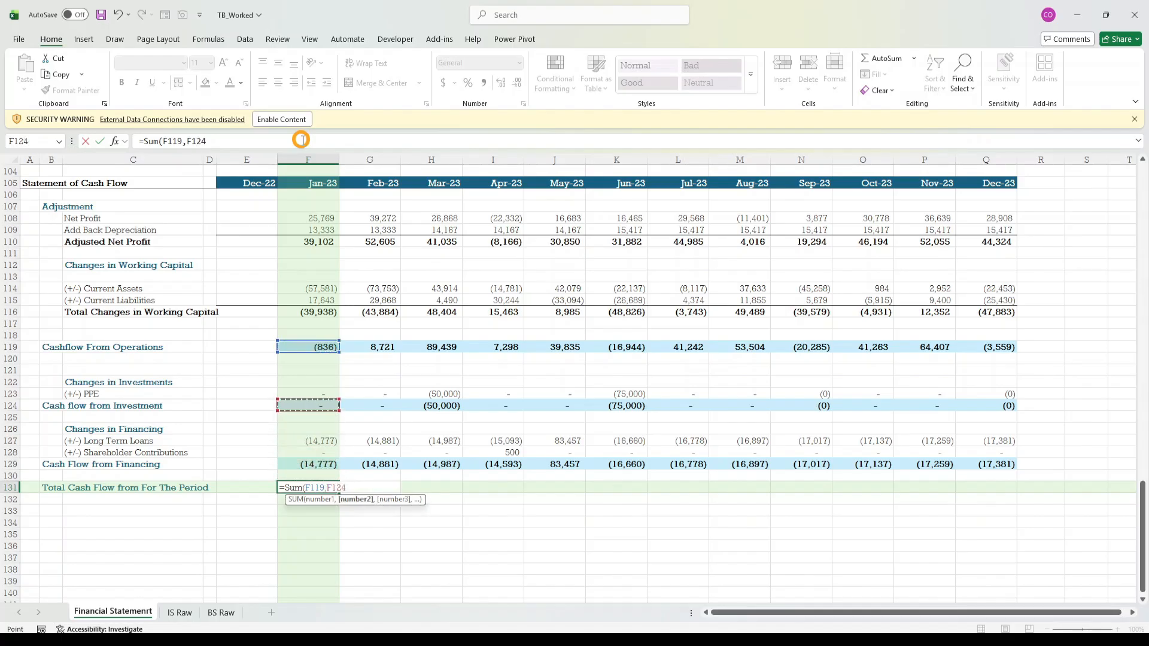
pyautogui.write(',')
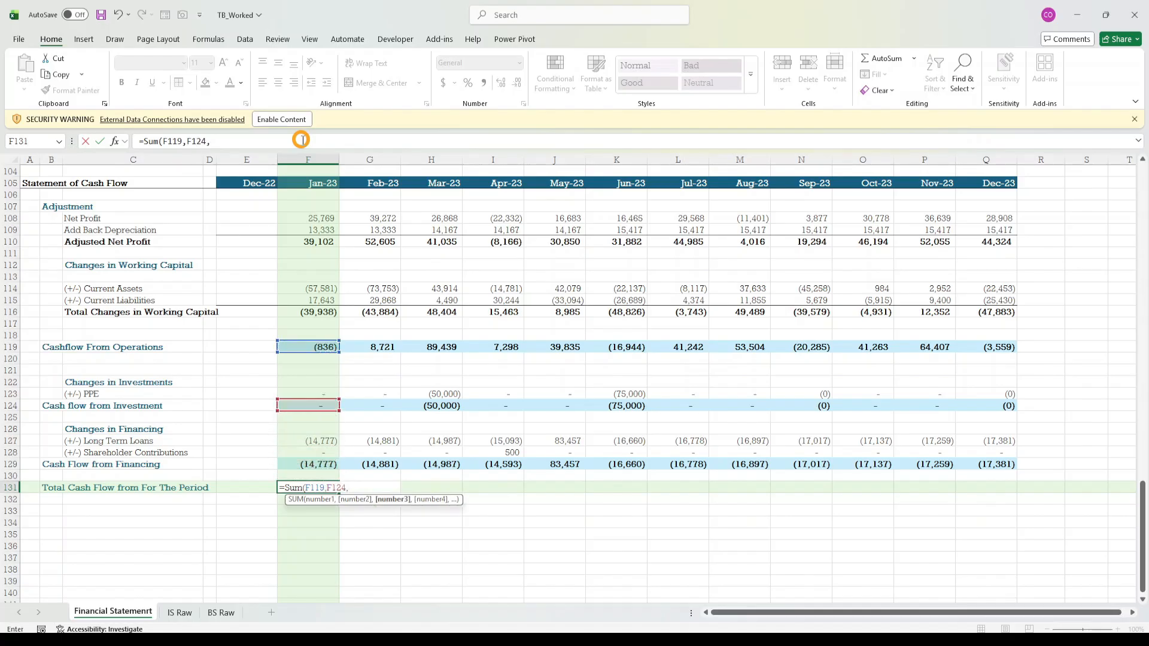
pyautogui.press('Up')
pyautogui.press('Up')
pyautogui.press('Up')
pyautogui.press('Down')
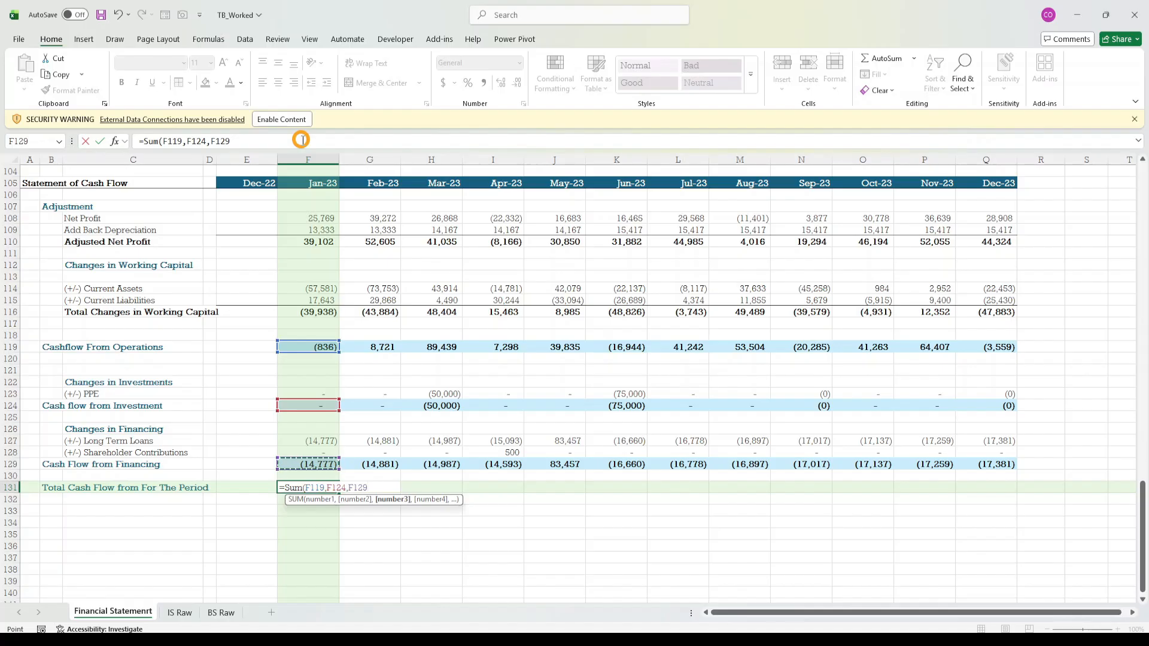
pyautogui.hotkey('ctrl', 'Return')
# - Fill the total cash flow formula from F131 across to Q131, covering Jan-23 to Dec-23
pyautogui.hotkey('shift', 'Right')
pyautogui.hotkey('shift', 'Right')
pyautogui.hotkey('shift', 'Right')
pyautogui.hotkey('shift', 'Right')
pyautogui.hotkey('shift', 'Right')
pyautogui.hotkey('shift', 'Right')
pyautogui.hotkey('shift', 'Right')
pyautogui.hotkey('shift', 'Right')
pyautogui.hotkey('shift', 'Right')
pyautogui.hotkey('shift', 'Right')
pyautogui.hotkey('shift', 'Right')
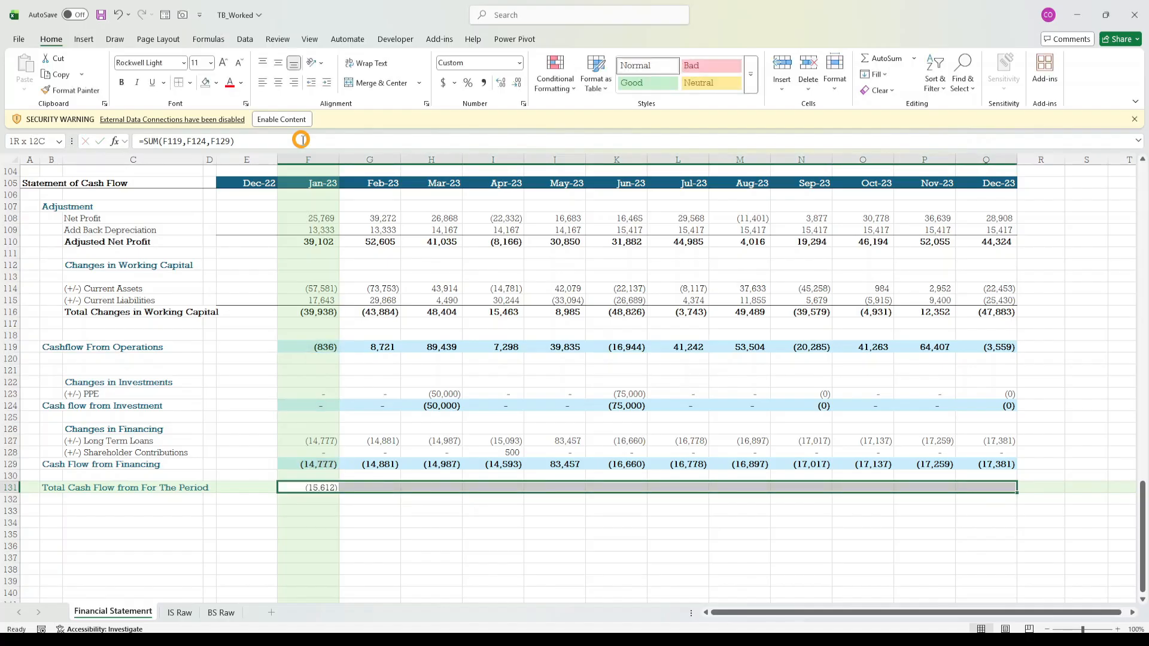
pyautogui.hotkey('ctrl', 'r')
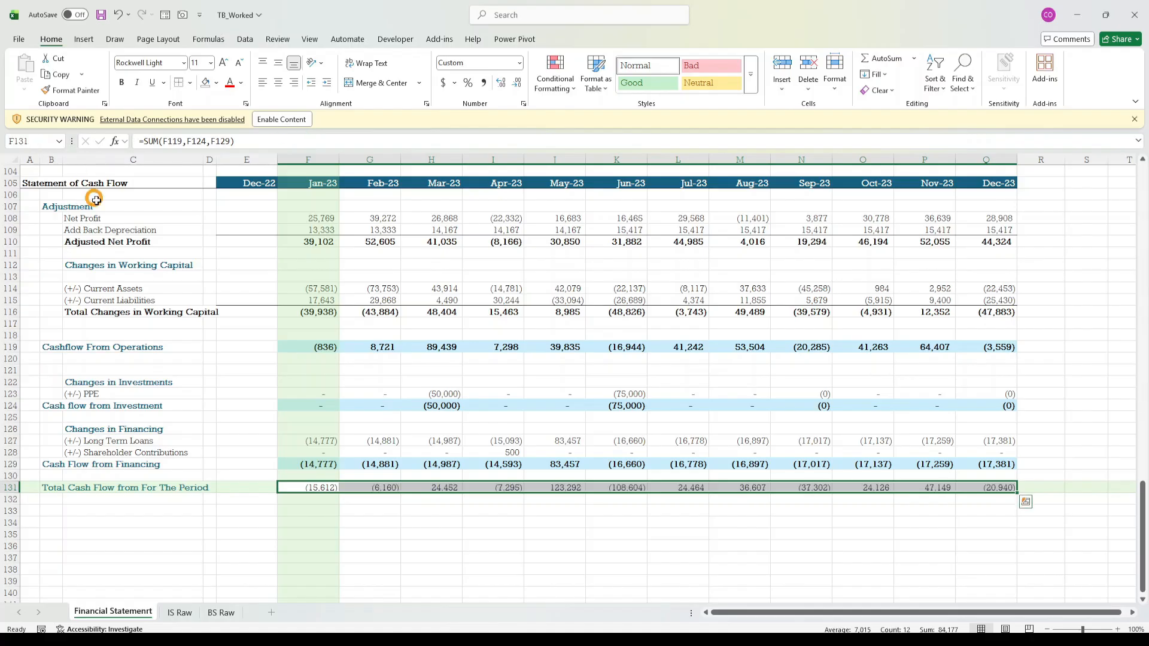
# - Copy the Cash Flow from Financing formatting from F129 to F131 and fill it across to Q131
pyautogui.click(323, 464)
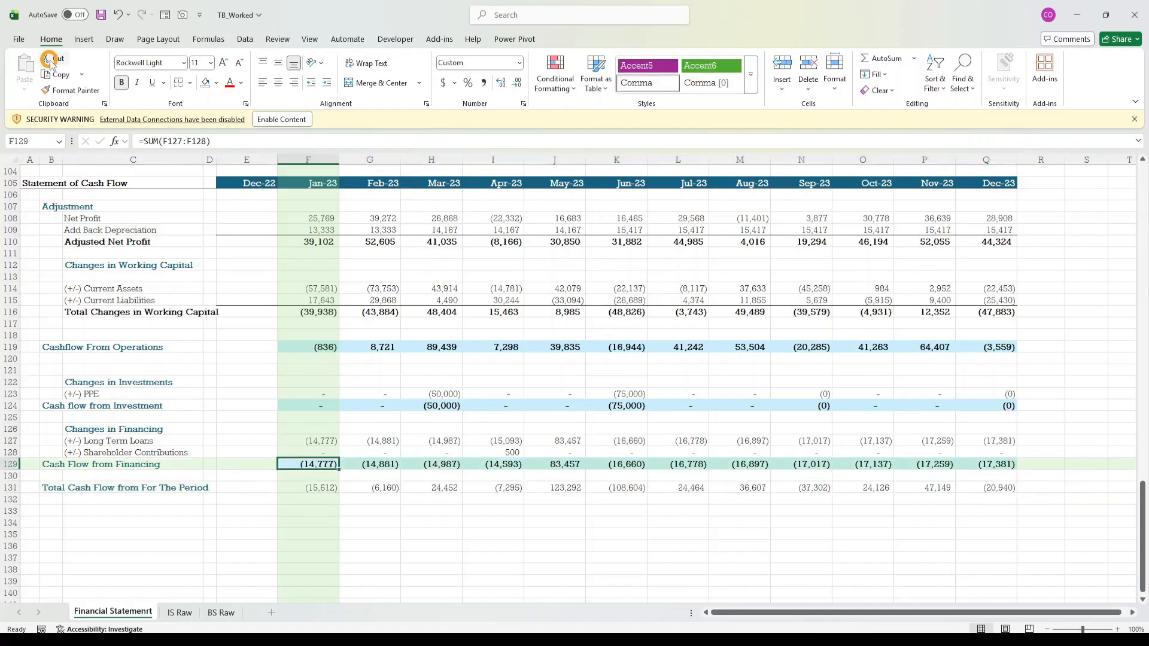
pyautogui.click(65, 90)
pyautogui.click(318, 487)
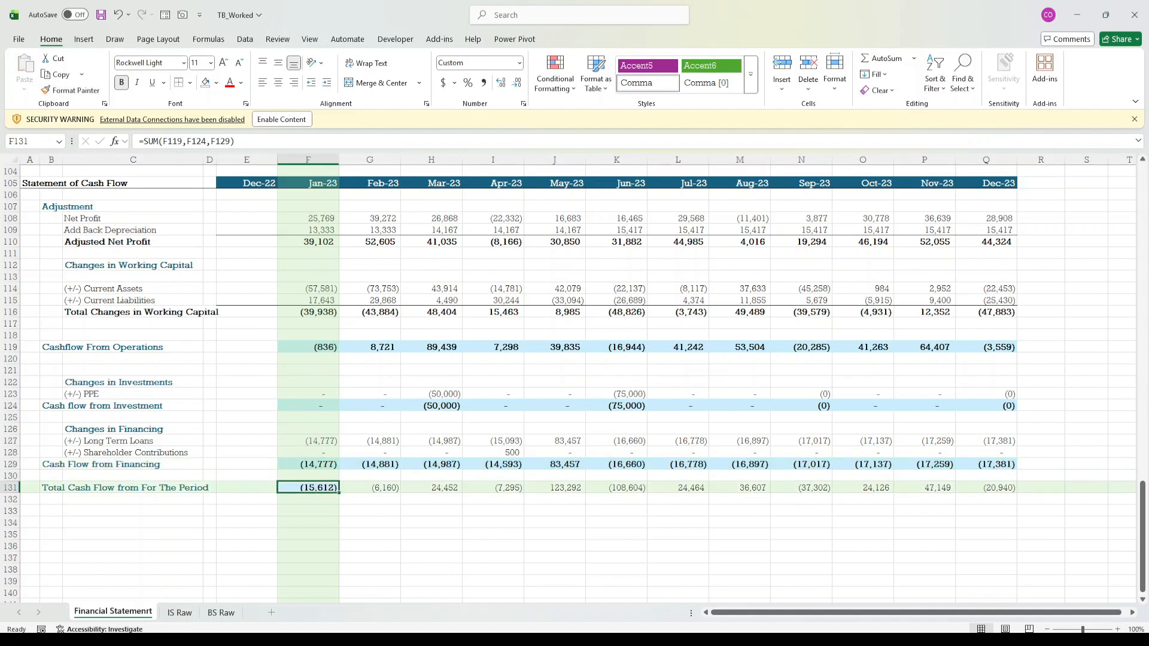
pyautogui.moveTo(317, 488); pyautogui.dragTo(1005, 488)
pyautogui.hotkey('ctrl', 'r')
# - Enter the label "Opening Cash" in C133, below the total cash flow row
pyautogui.press('Down')
pyautogui.press('Down')
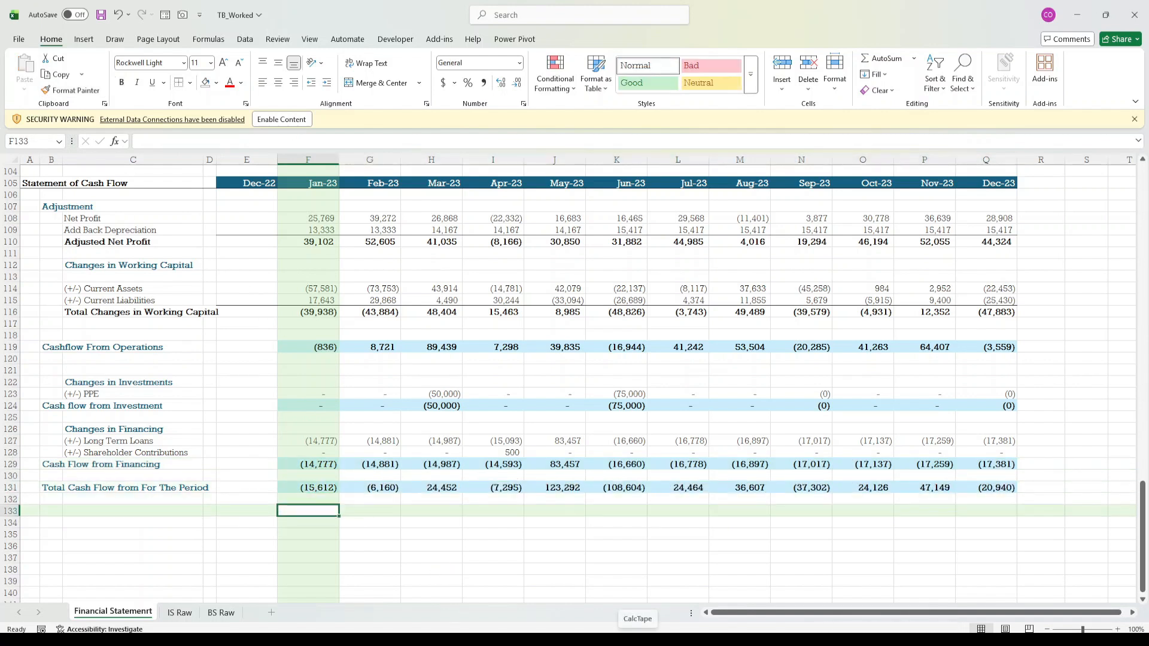
pyautogui.press('Left')
pyautogui.press('Left')
pyautogui.press('Left')
pyautogui.press('Left')
pyautogui.press('Left')
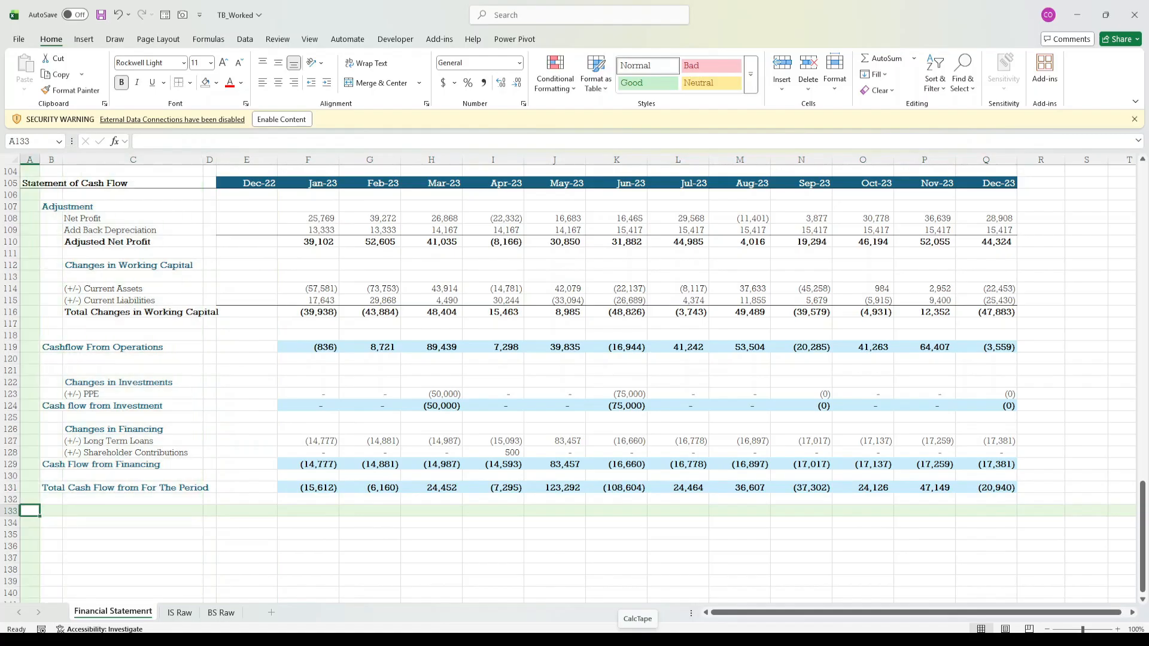
pyautogui.press('Right')
pyautogui.press('Right')
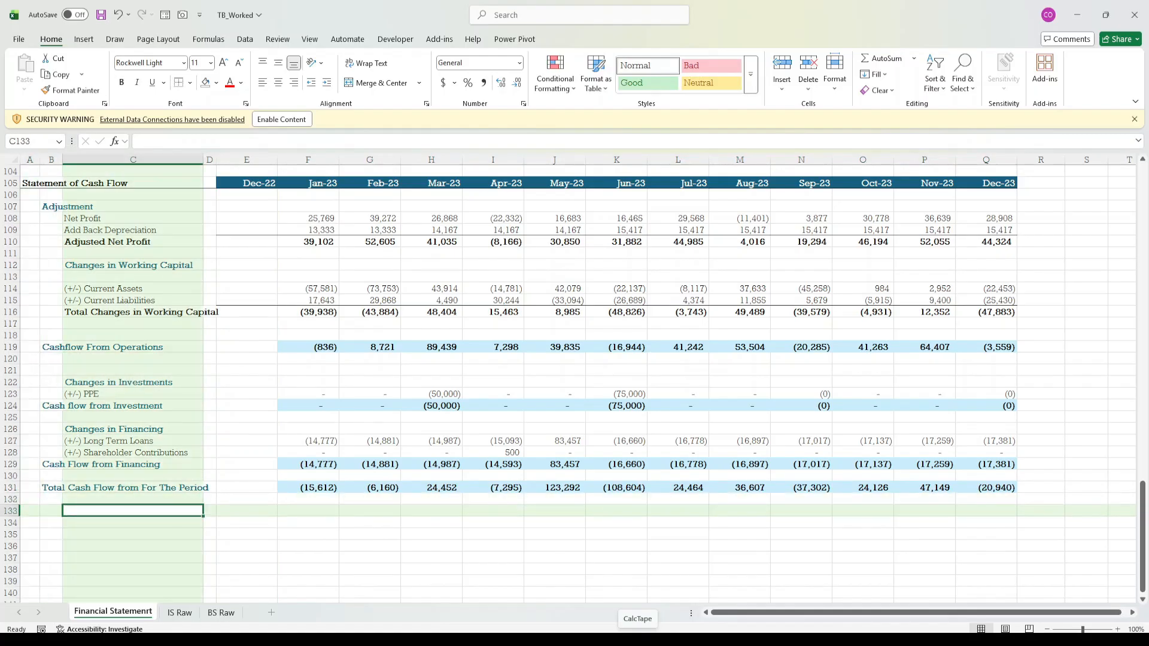
pyautogui.write('Be')
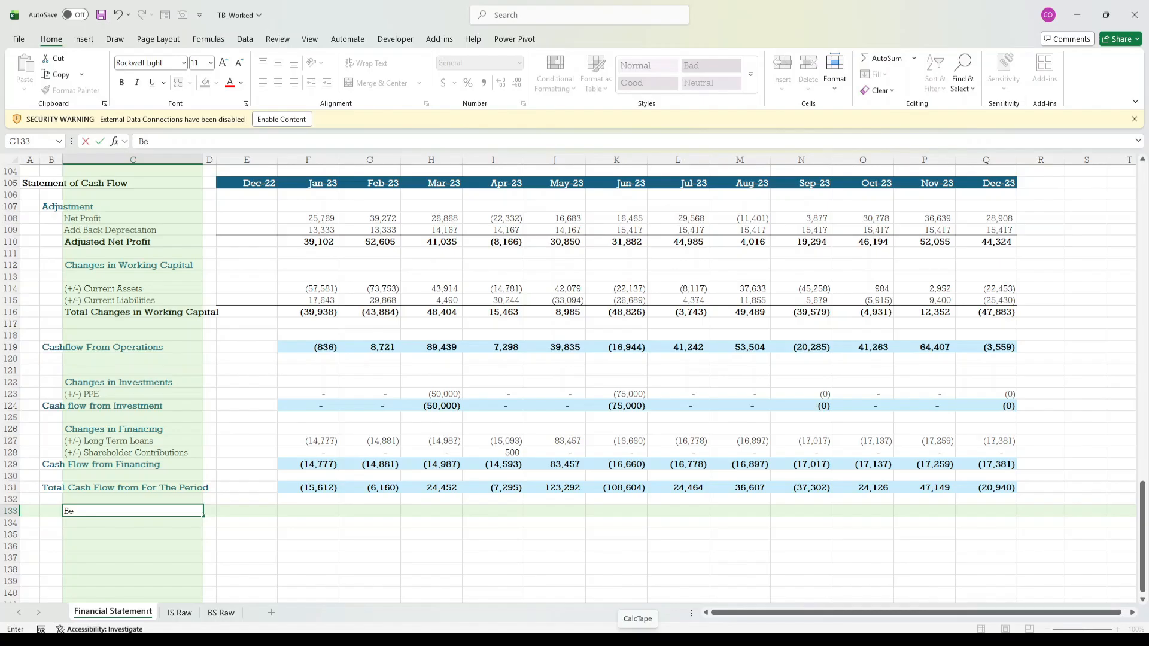
pyautogui.write('gining')
pyautogui.press('BackSpace')
pyautogui.press('BackSpace')
pyautogui.press('BackSpace')
pyautogui.press('BackSpace')
pyautogui.press('BackSpace')
pyautogui.press('BackSpace')
pyautogui.press('BackSpace')
pyautogui.press('BackSpace')
pyautogui.press('BackSpace')
pyautogui.press('BackSpace')
pyautogui.write('Opening')
pyautogui.hotkey('ctrl', 'Return')
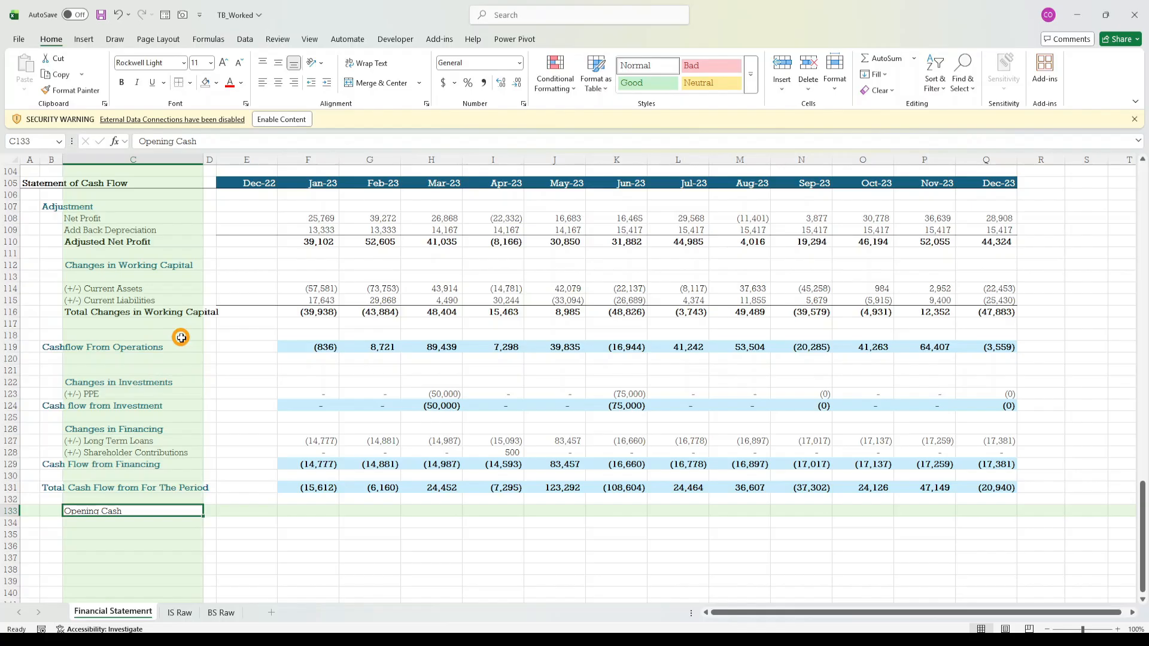
# - Link the Jan-23 Opening Cash in F133 to the Dec-22 balance sheet cash with the formula =E70
pyautogui.click(312, 543)
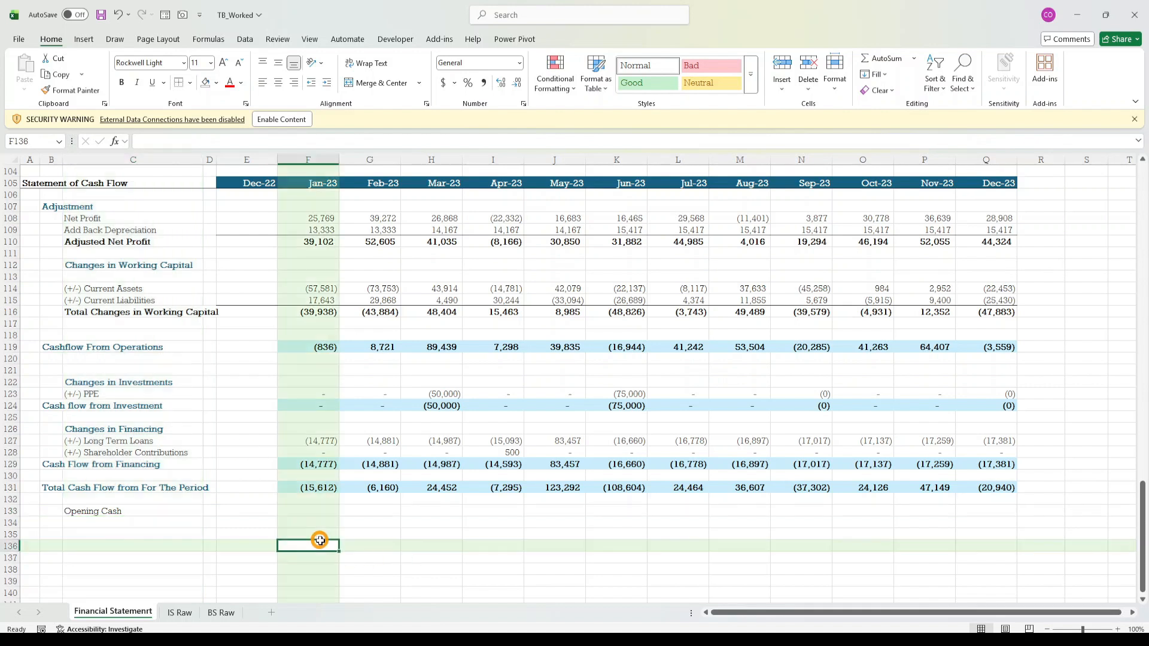
pyautogui.click(319, 510)
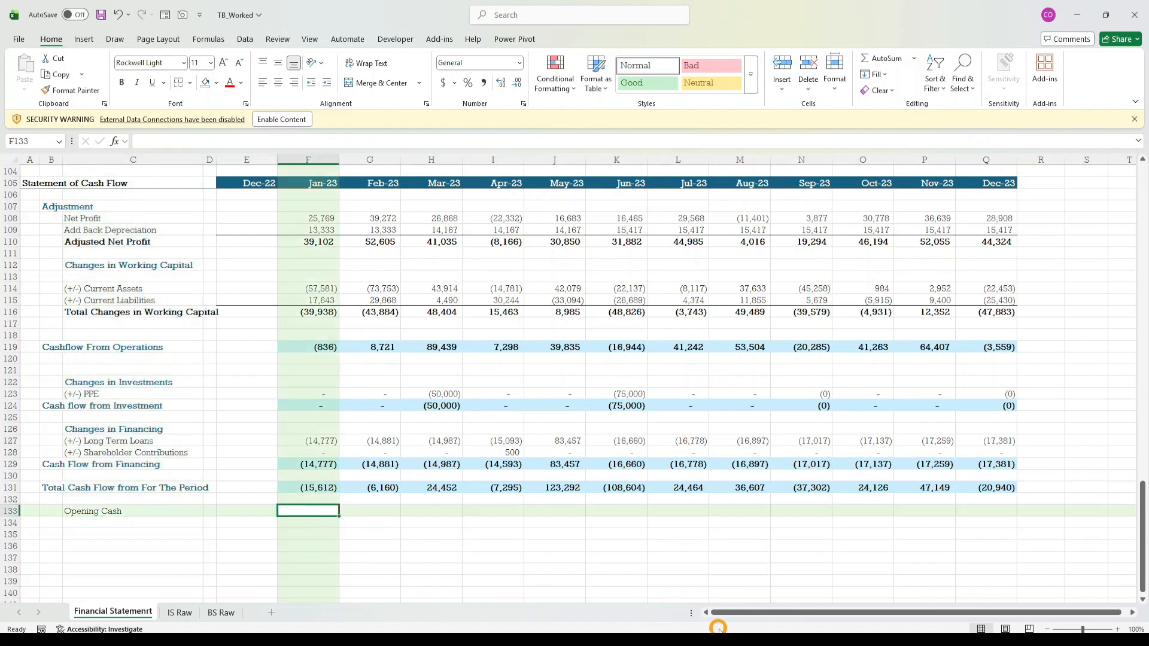
pyautogui.write('=')
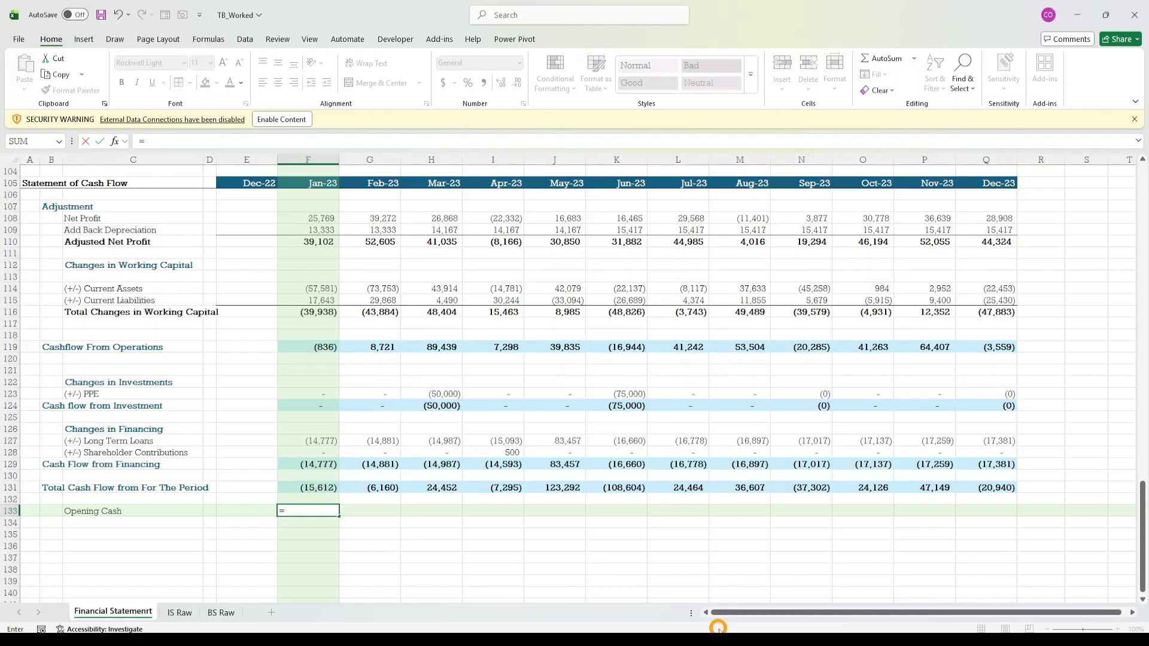
pyautogui.press('Up')
pyautogui.press('Up')
pyautogui.press('Up')
pyautogui.press('Up')
pyautogui.press('Up')
pyautogui.press('Up')
pyautogui.press('Up')
pyautogui.press('Up')
pyautogui.press('Up')
pyautogui.press('Up')
pyautogui.press('Up')
pyautogui.press('Up')
pyautogui.press('Up')
pyautogui.press('Up')
pyautogui.press('Up')
pyautogui.press('Up')
pyautogui.press('Up')
pyautogui.press('Up')
pyautogui.press('Up')
pyautogui.press('Up')
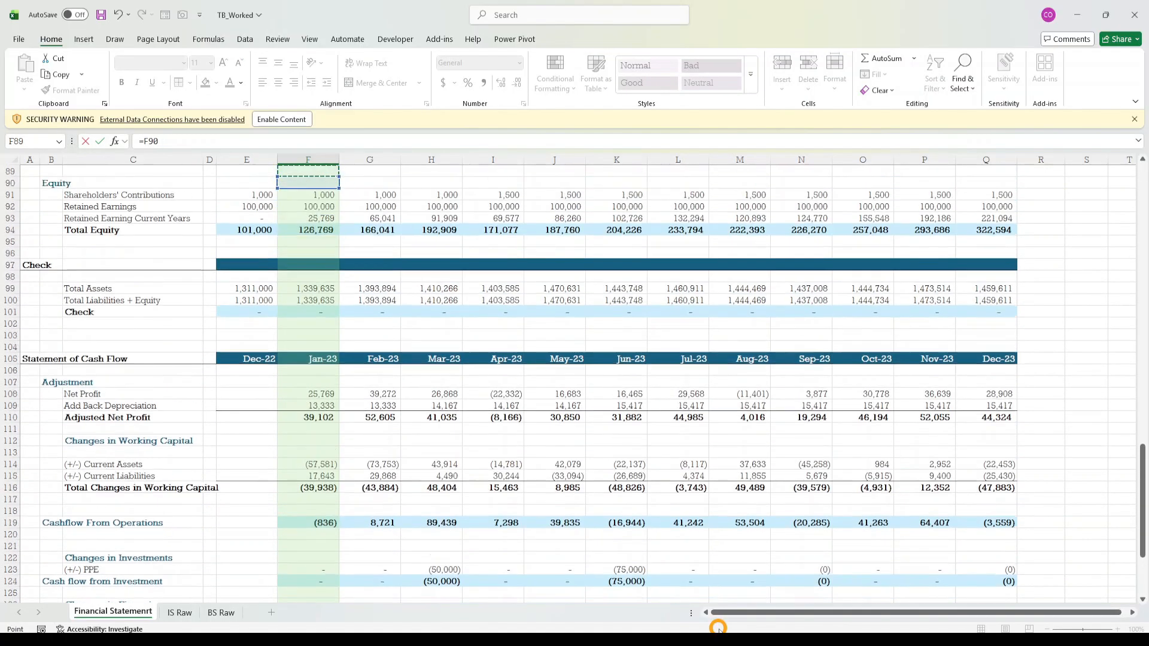
pyautogui.press('Up')
pyautogui.press('Up')
pyautogui.press('Up')
pyautogui.press('Up')
pyautogui.press('Up')
pyautogui.press('Up')
pyautogui.press('Up')
pyautogui.press('Up')
pyautogui.press('Up')
pyautogui.press('Up')
pyautogui.press('Up')
pyautogui.press('Up')
pyautogui.press('Up')
pyautogui.press('Up')
pyautogui.press('Up')
pyautogui.press('Up')
pyautogui.press('Up')
pyautogui.press('Up')
pyautogui.press('Up')
pyautogui.press('Up')
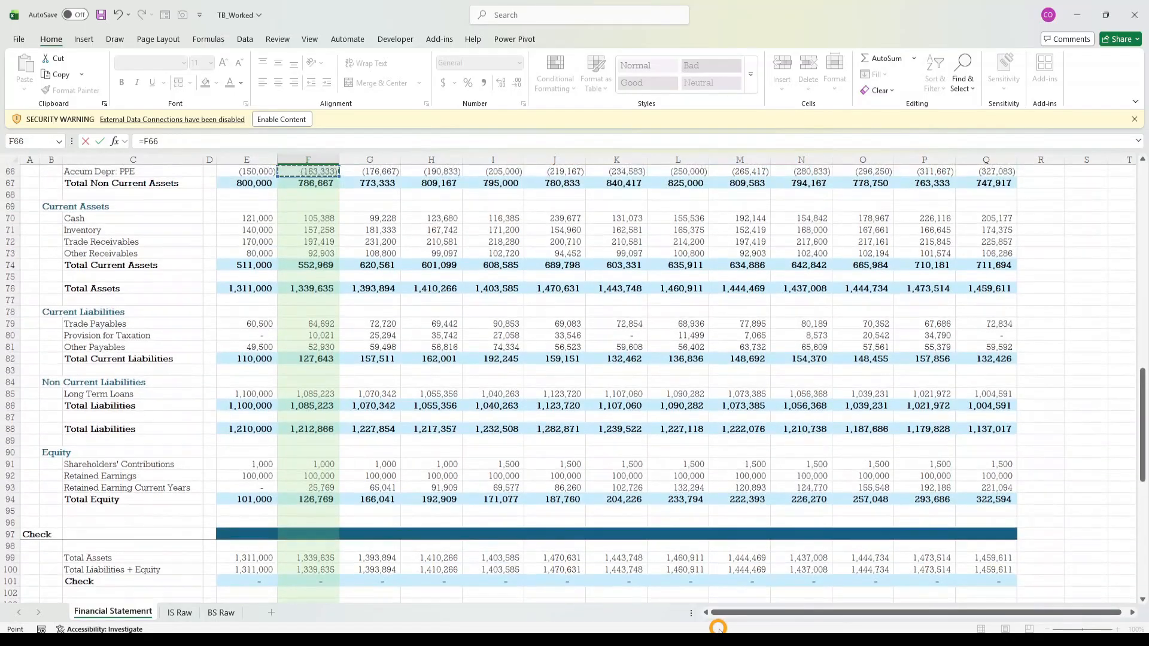
pyautogui.press('Down')
pyautogui.press('Down')
pyautogui.press('Down')
pyautogui.press('Down')
pyautogui.press('Left')
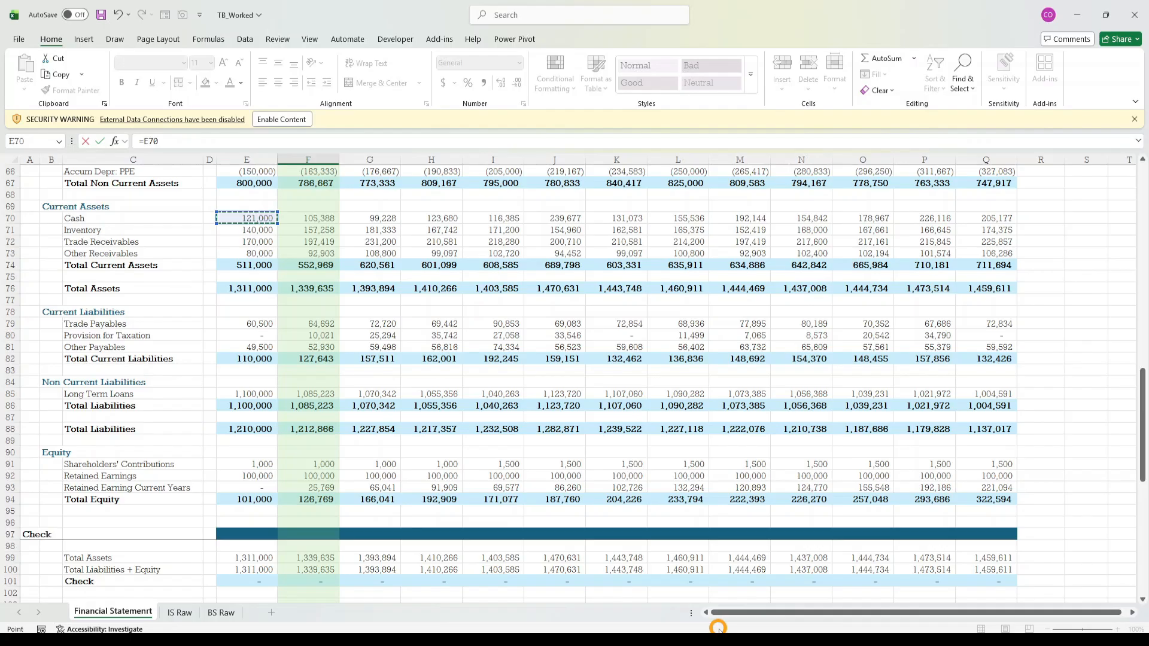
pyautogui.hotkey('ctrl', 'Return')
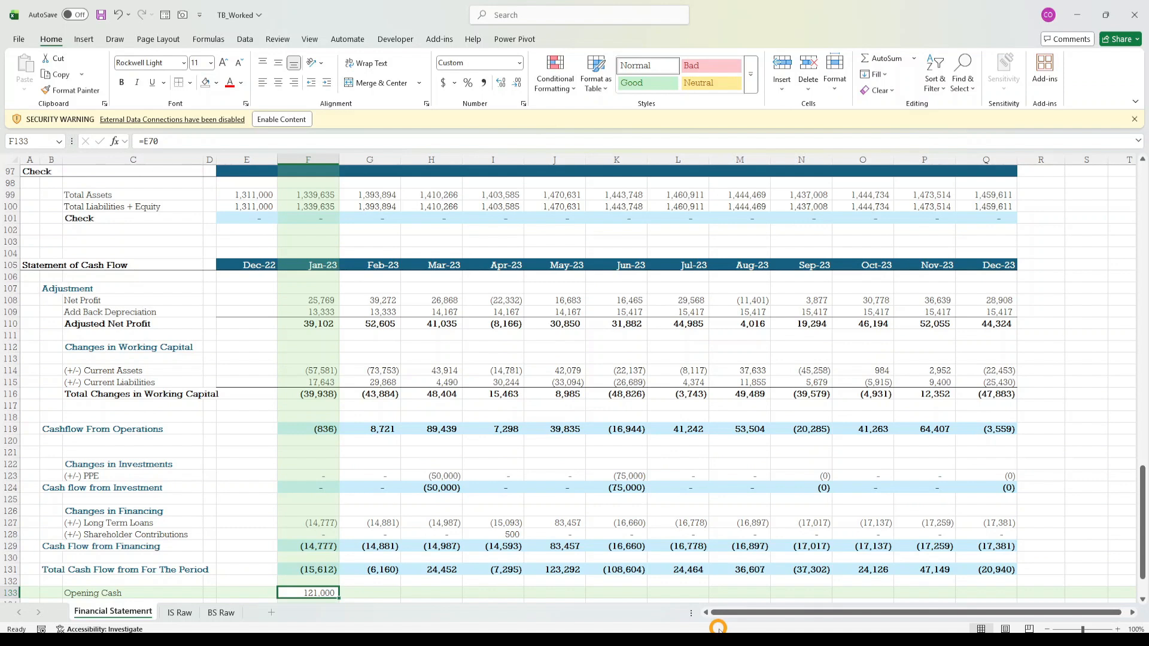
# - Fill the Opening Cash formula from F133 across to Q133, covering Jan-23 to Dec-23
pyautogui.hotkey('shift', 'Right')
pyautogui.hotkey('shift', 'Right')
pyautogui.hotkey('shift', 'Right')
pyautogui.hotkey('shift', 'Right')
pyautogui.hotkey('shift', 'Right')
pyautogui.hotkey('shift', 'Right')
pyautogui.hotkey('shift', 'Right')
pyautogui.hotkey('shift', 'Right')
pyautogui.hotkey('shift', 'Right')
pyautogui.hotkey('shift', 'Right')
pyautogui.hotkey('shift', 'Right')
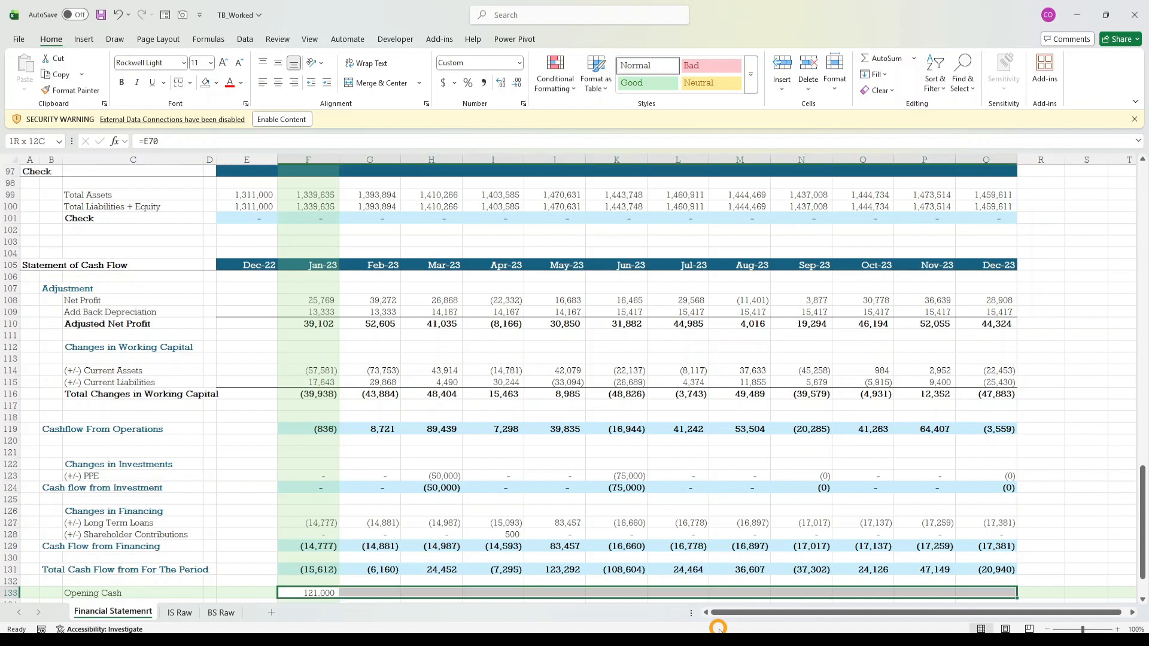
pyautogui.hotkey('ctrl', 'r')
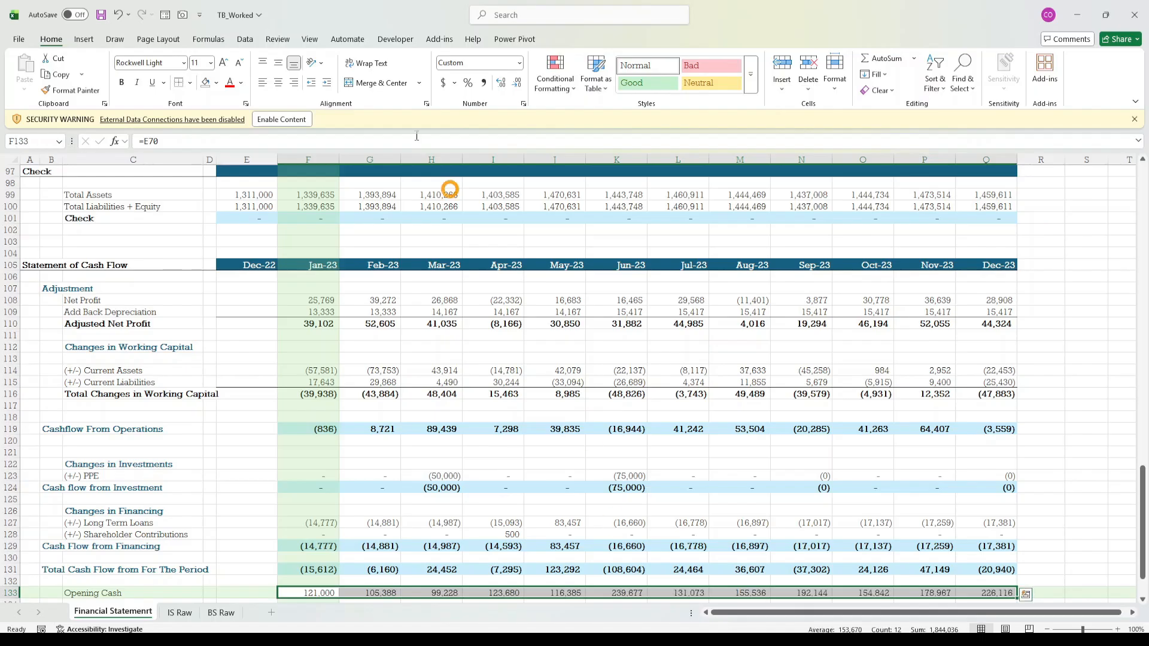
pyautogui.scroll(-5, 470, 392)
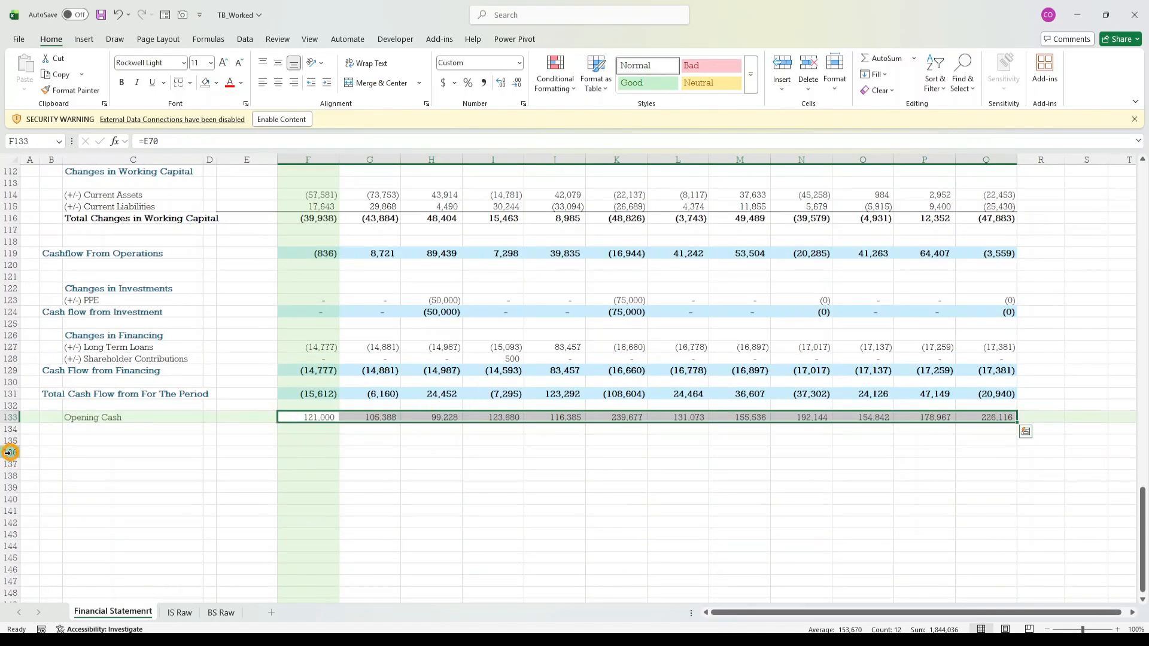
# - Copy the total cash flow label formatting from B131 to B134 and enter "Closing Cash Balance" there
pyautogui.click(52, 428)
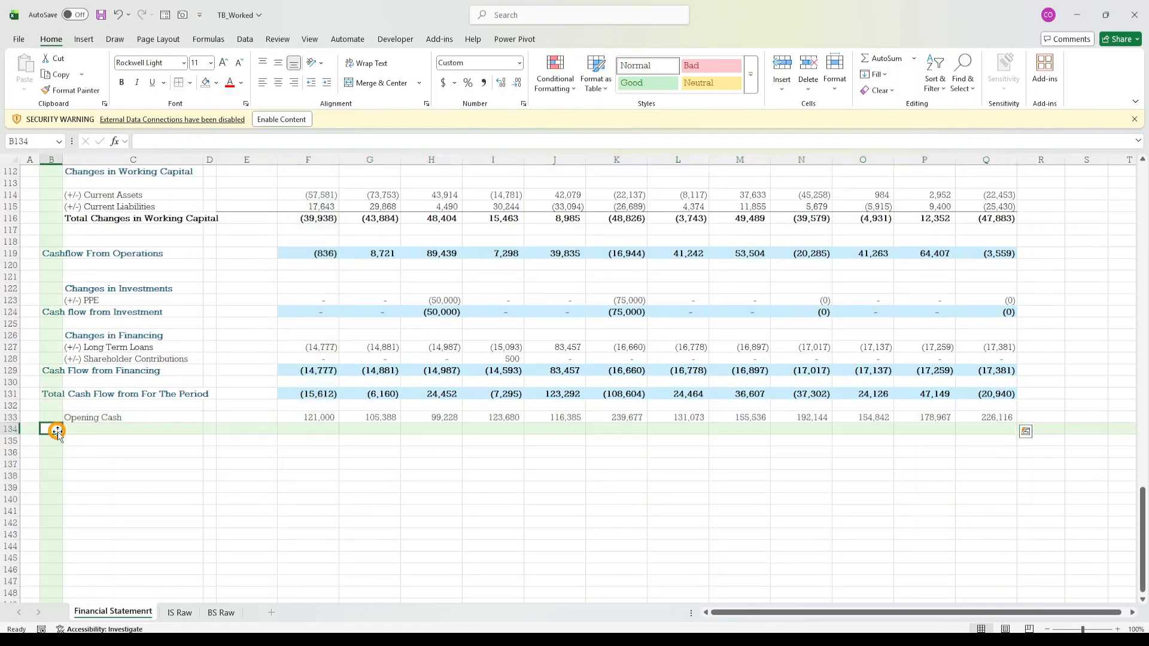
pyautogui.click(60, 394)
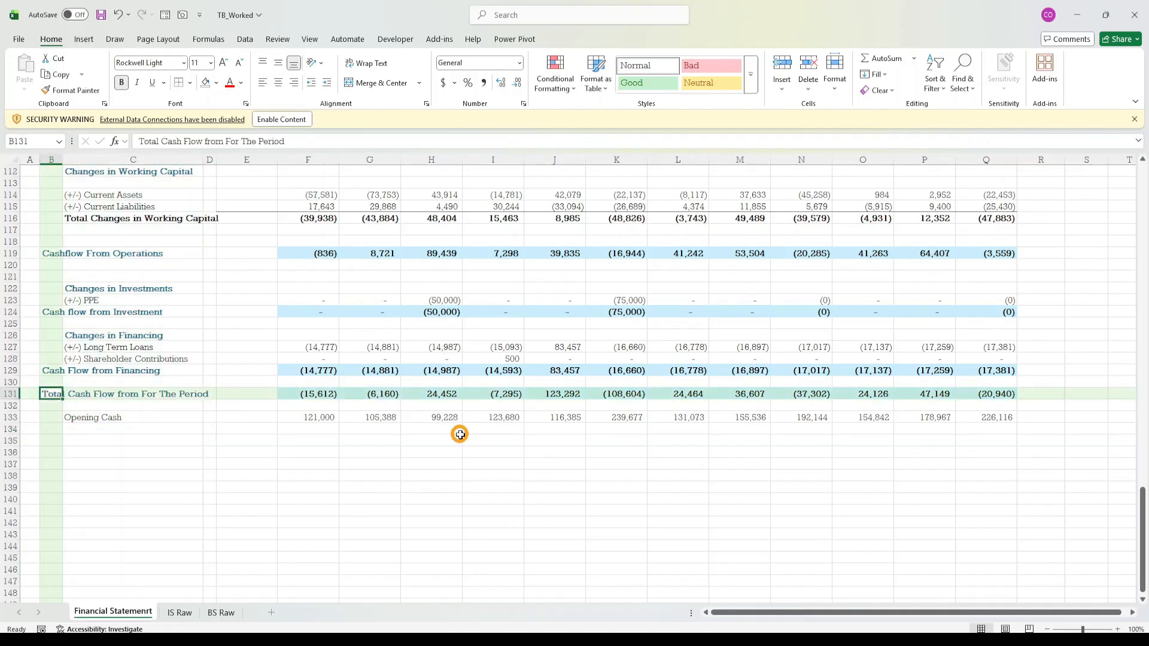
pyautogui.hotkey('ctrl', 'c')
pyautogui.press('Down')
pyautogui.press('Down')
pyautogui.press('Down')
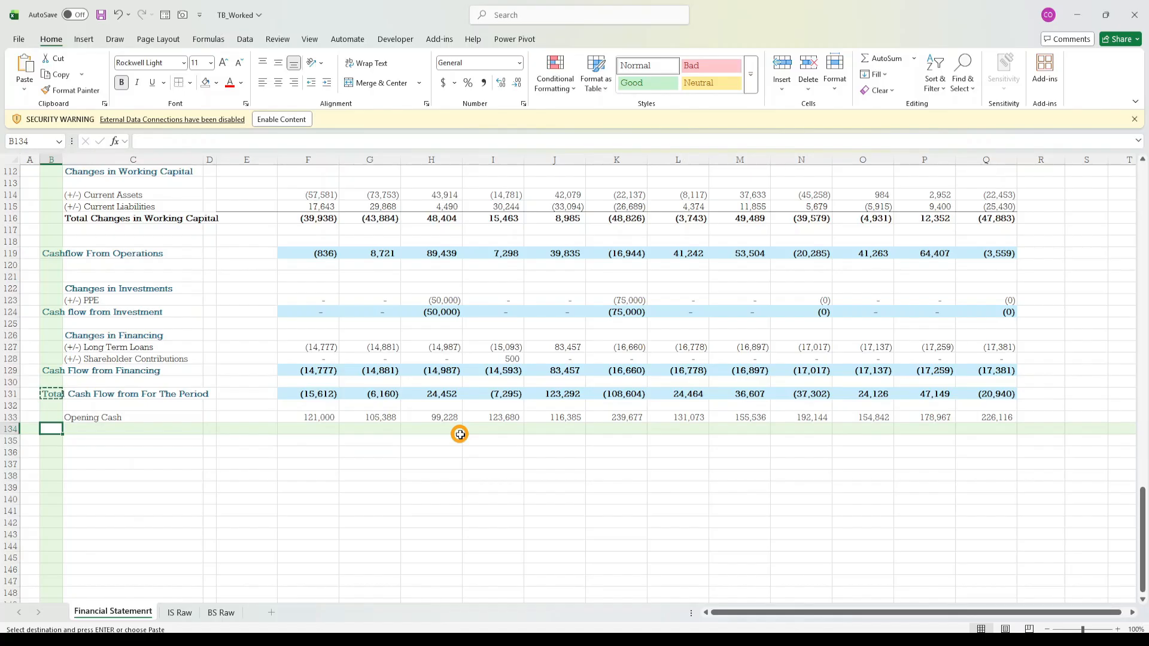
pyautogui.hotkey('ctrl', 'v')
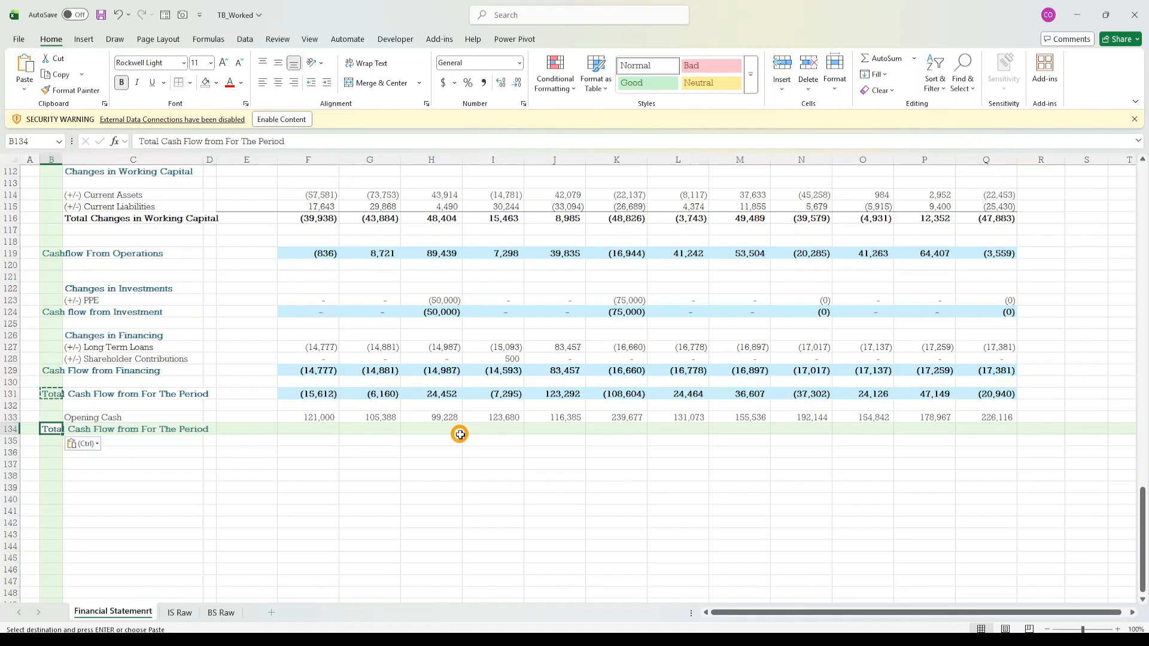
pyautogui.write('C1')
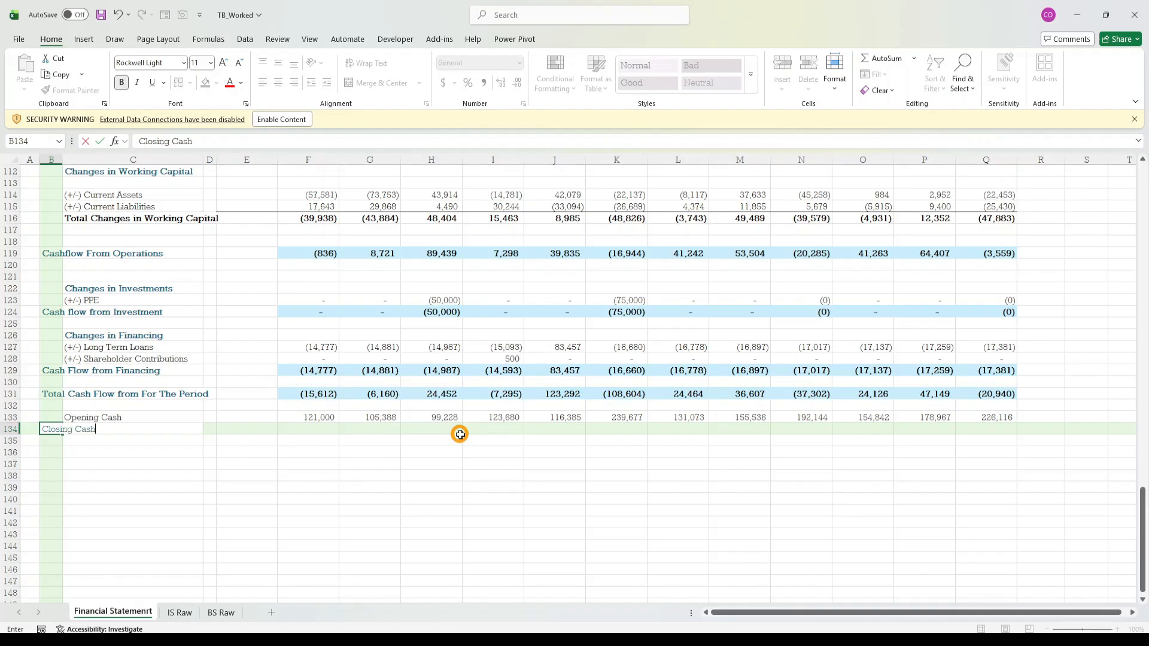
pyautogui.write('osing Cash Balance')
pyautogui.hotkey('ctrl', 'Return')
pyautogui.click(459, 434)
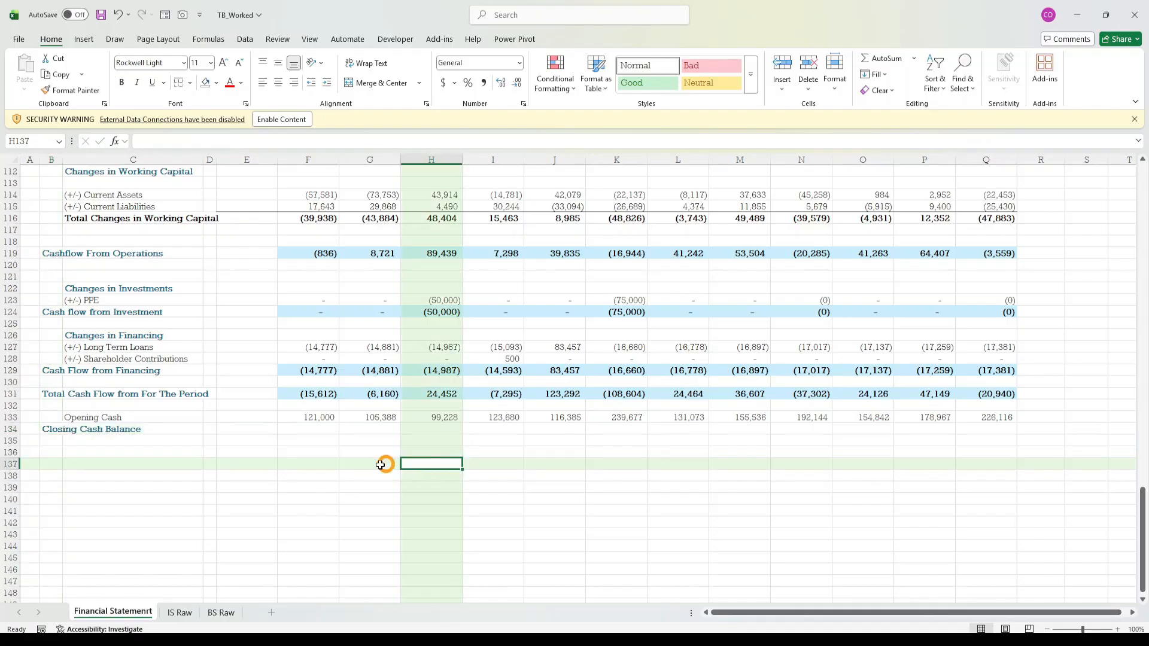
# - Calculate the Jan-23 Closing Cash Balance in F134 with the formula =SUM(F131,F133)
pyautogui.click(322, 427)
pyautogui.write('=S')
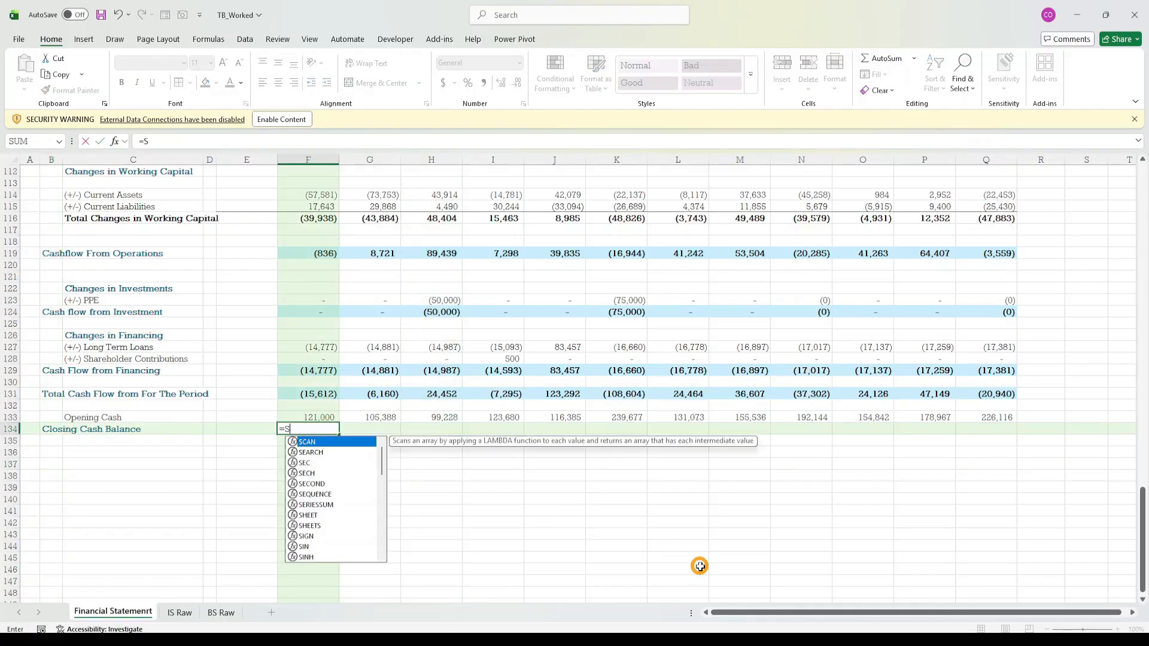
pyautogui.write('um(')
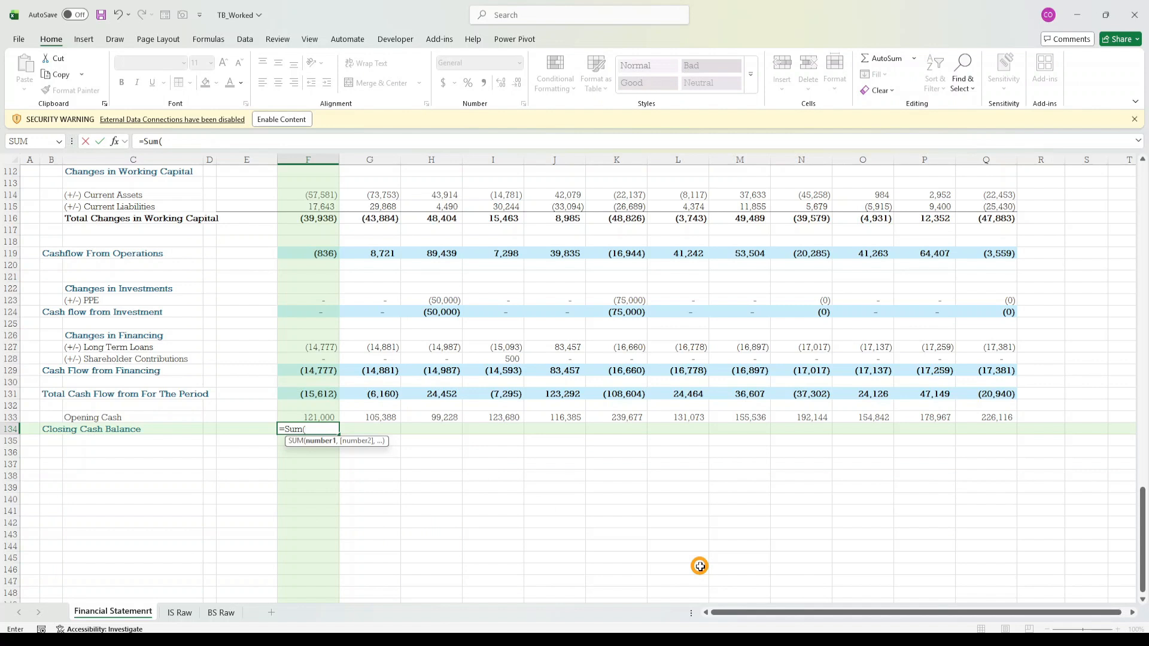
pyautogui.press('Up')
pyautogui.press('Up')
pyautogui.press('Up')
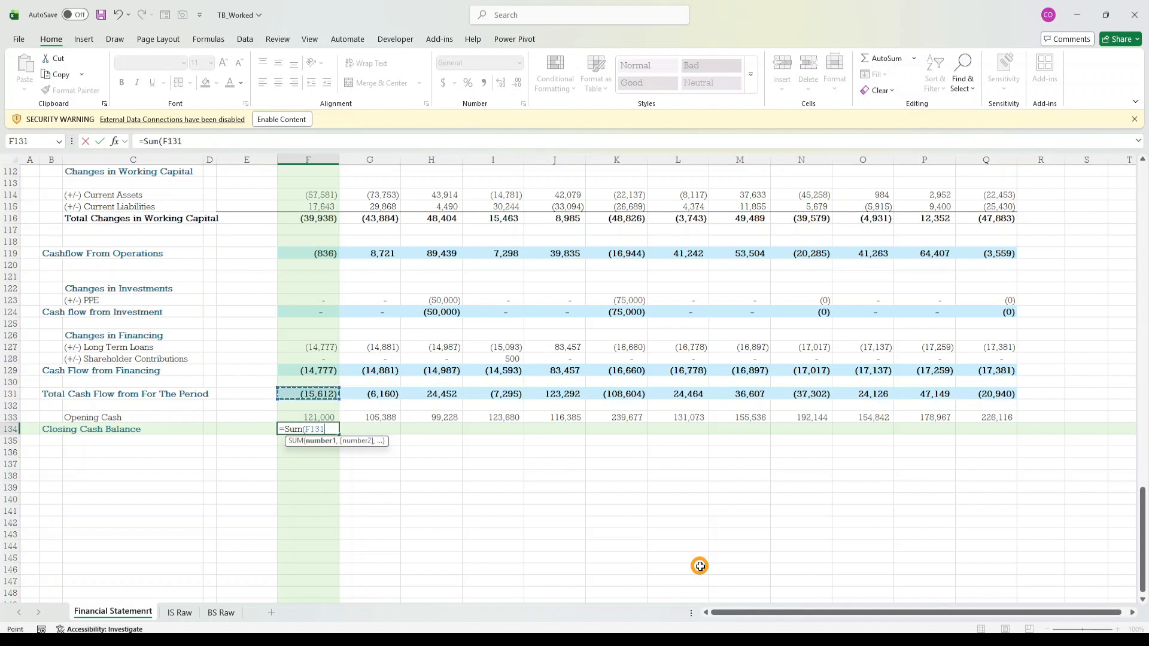
pyautogui.write(',')
pyautogui.press('Up')
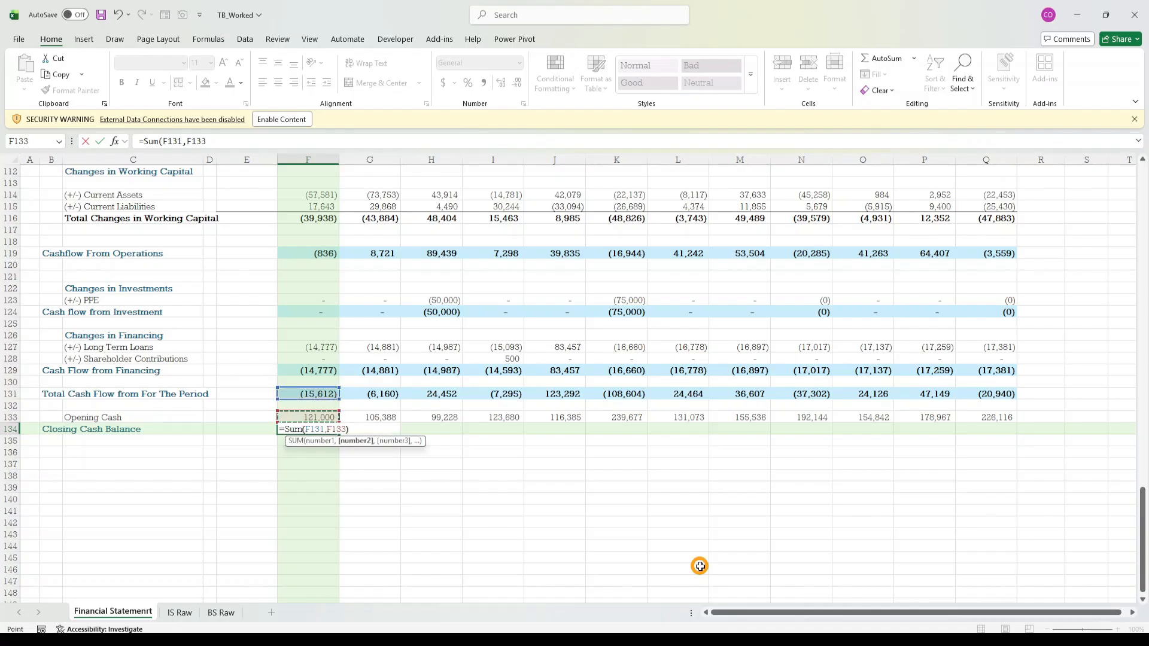
pyautogui.write(')')
pyautogui.hotkey('ctrl', 'Return')
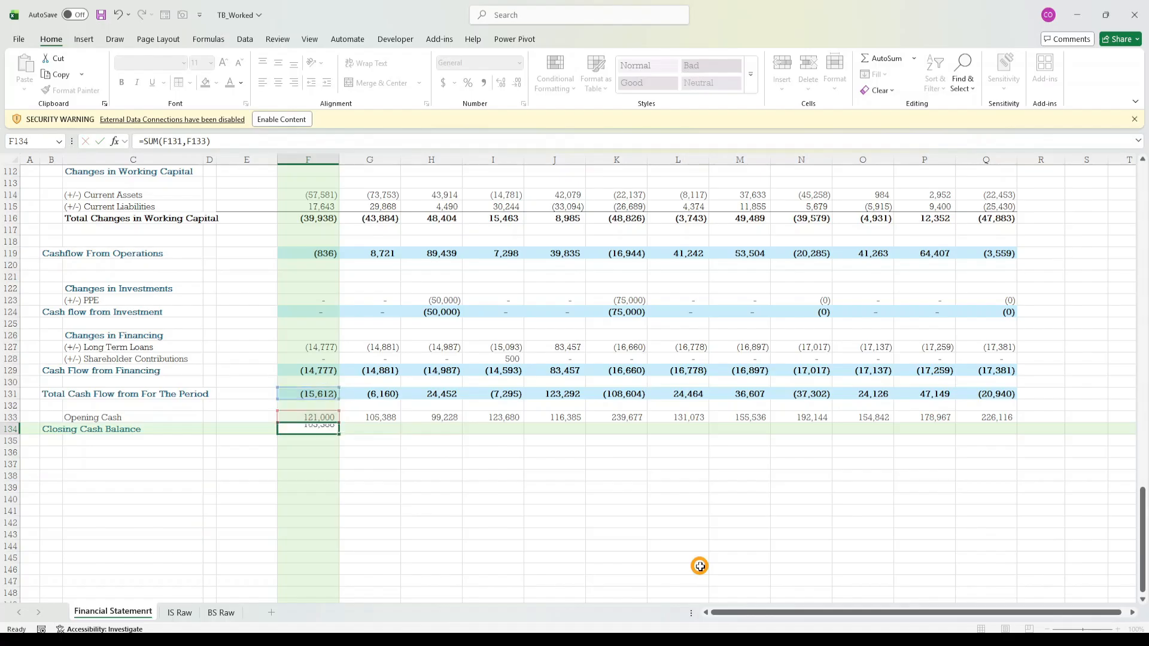
# - Fill the Closing Cash Balance formula from F134 across to Q134, covering Jan-23 to Dec-23
pyautogui.hotkey('shift', 'Right')
pyautogui.hotkey('shift', 'Right')
pyautogui.hotkey('shift', 'Right')
pyautogui.hotkey('shift', 'Right')
pyautogui.hotkey('shift', 'Right')
pyautogui.hotkey('shift', 'Right')
pyautogui.hotkey('shift', 'Right')
pyautogui.hotkey('shift', 'Right')
pyautogui.hotkey('shift', 'Right')
pyautogui.hotkey('shift', 'Right')
pyautogui.hotkey('shift', 'Right')
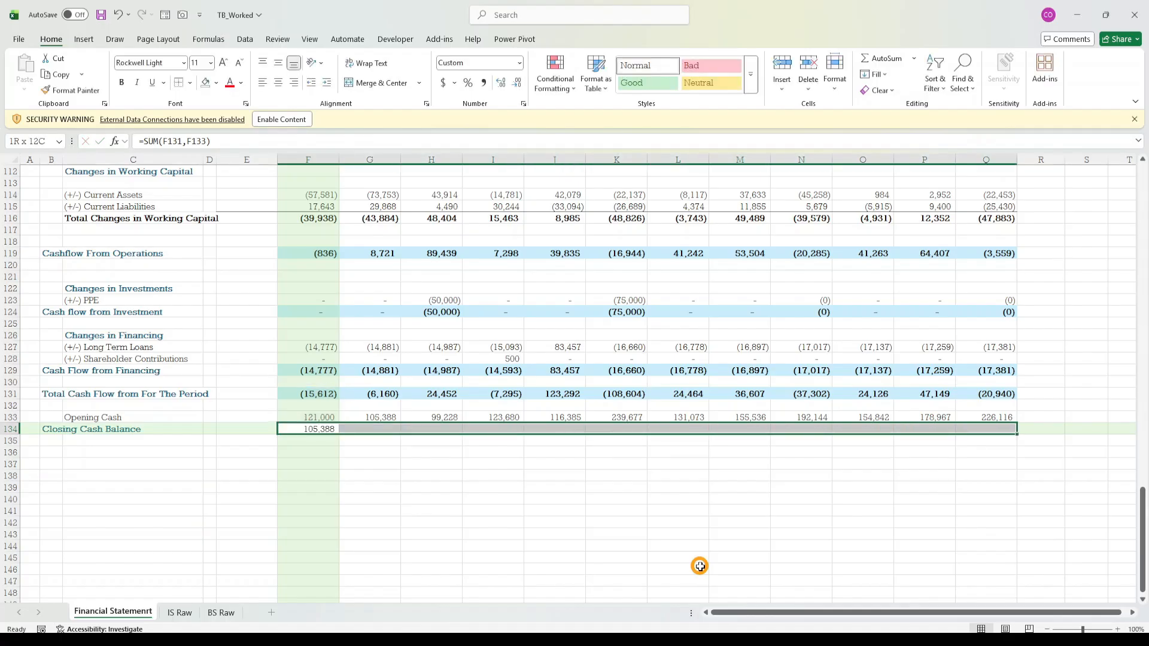
pyautogui.hotkey('ctrl', 'r')
# - Copy the total cash flow formatting from F131 to F134 and fill it across to Q134
pyautogui.click(320, 393)
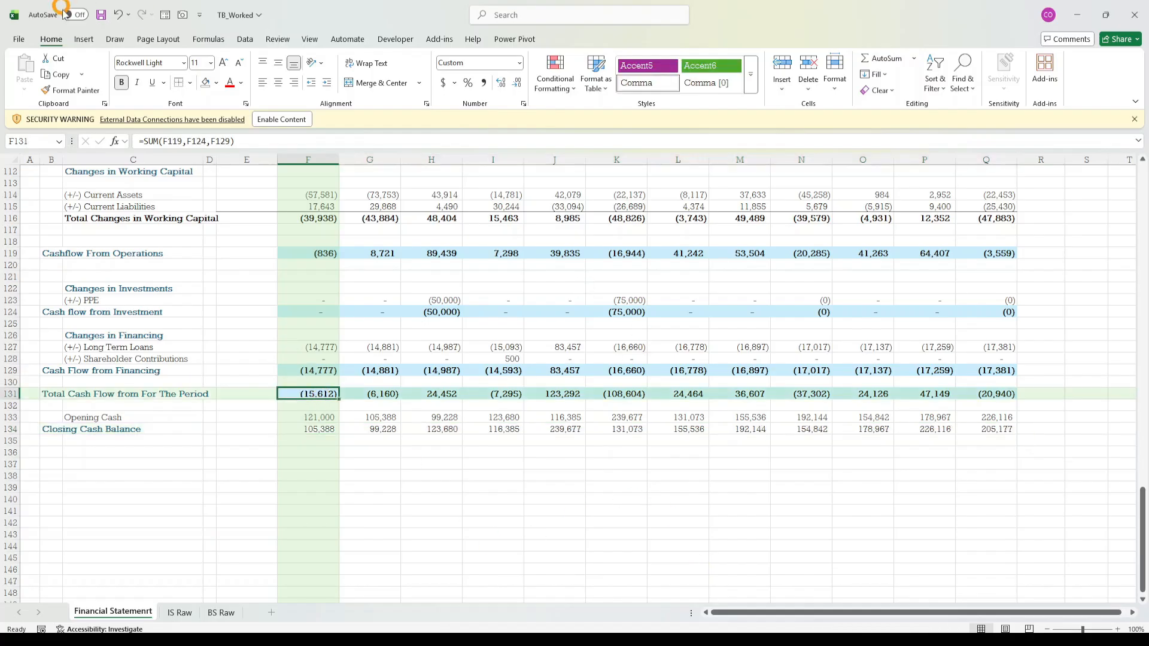
pyautogui.click(71, 90)
pyautogui.click(316, 429)
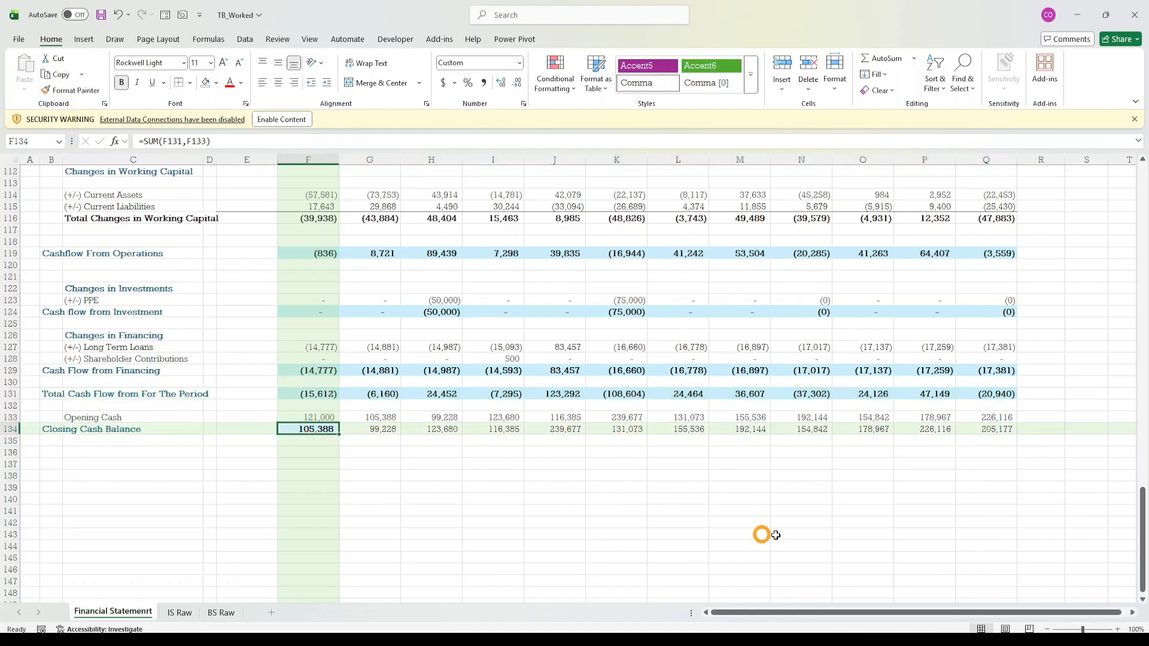
pyautogui.hotkey('shift', 'Right')
pyautogui.hotkey('shift', 'Right')
pyautogui.hotkey('shift', 'Right')
pyautogui.hotkey('shift', 'Right')
pyautogui.hotkey('shift', 'Right')
pyautogui.hotkey('shift', 'Right')
pyautogui.hotkey('shift', 'Right')
pyautogui.hotkey('shift', 'Right')
pyautogui.hotkey('shift', 'Right')
pyautogui.hotkey('shift', 'Right')
pyautogui.hotkey('shift', 'Right')
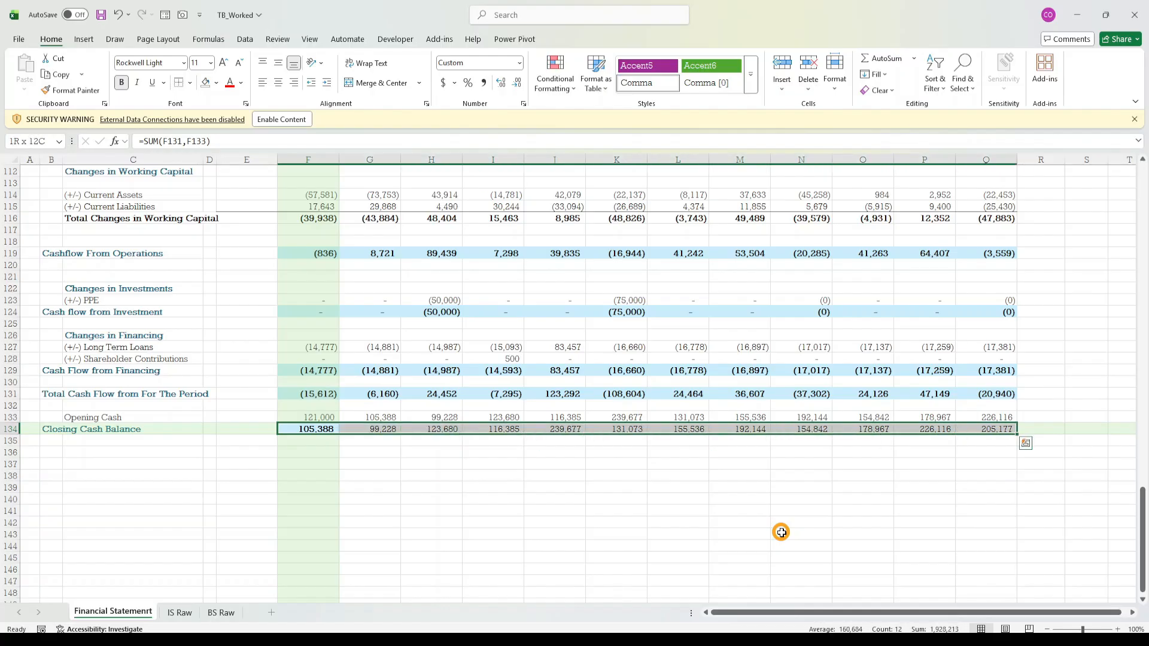
pyautogui.hotkey('ctrl', 'r')
# - Compare the Closing Cash Balance in row 134 with the Cash line in row 70 of the Statement of Financial Position
pyautogui.click(298, 427)
pyautogui.scroll(13, 457, 501)
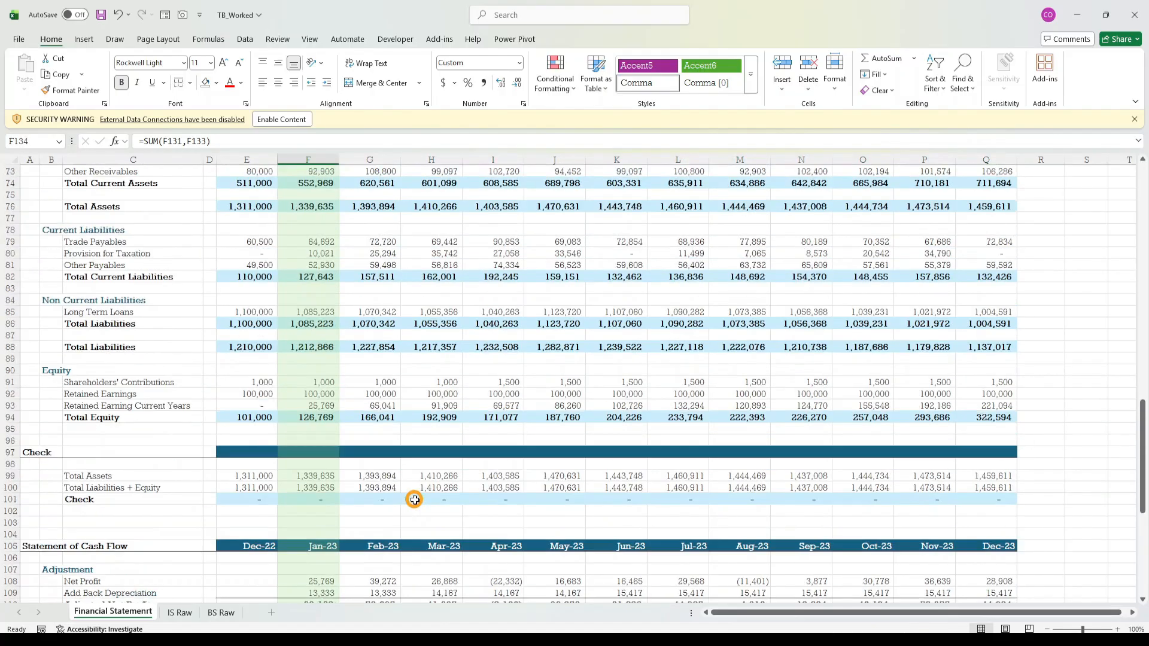
pyautogui.scroll(10, 414, 499)
pyautogui.scroll(6, 420, 497)
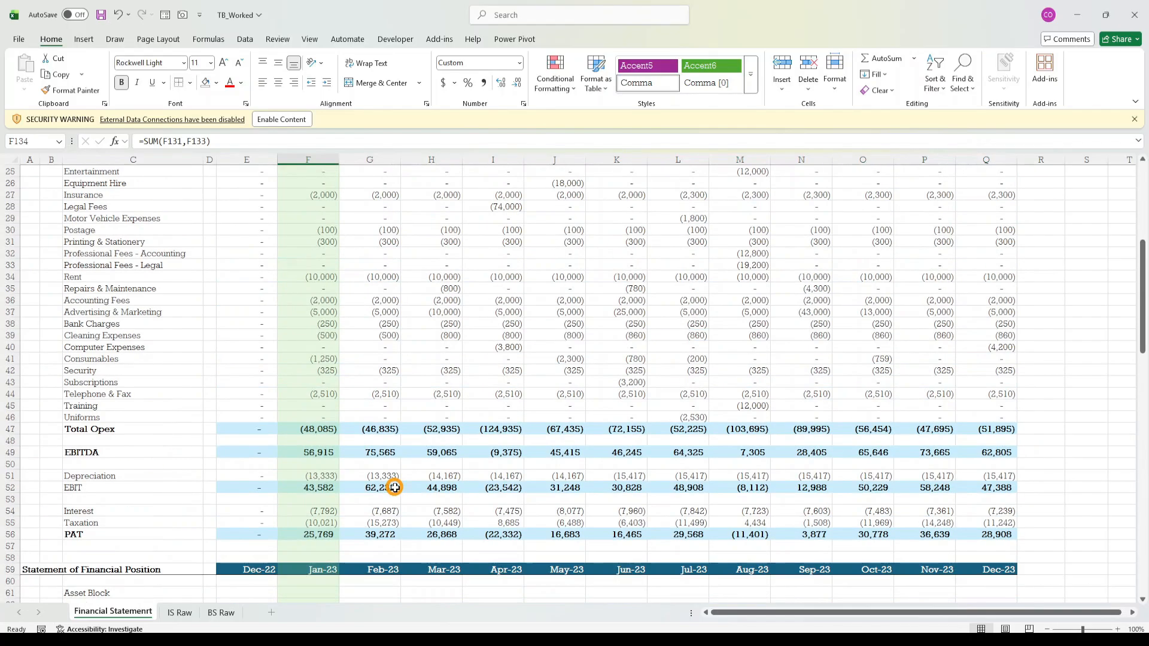
pyautogui.scroll(-12, 392, 481)
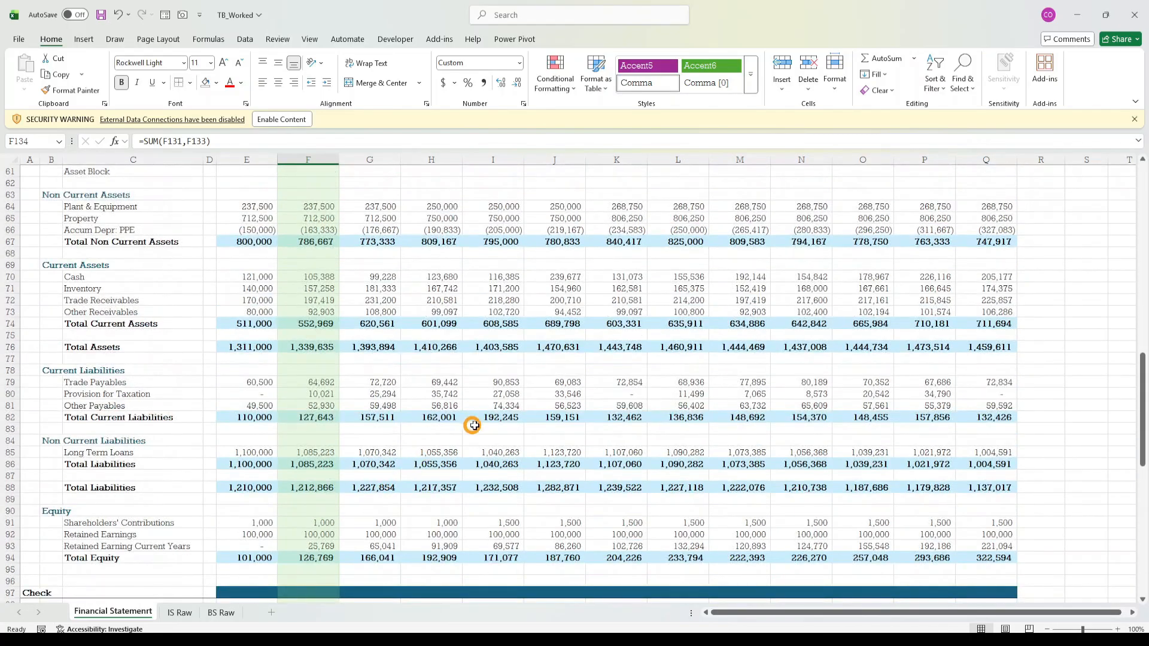
pyautogui.click(322, 265)
pyautogui.click(326, 278)
pyautogui.scroll(-18, 436, 449)
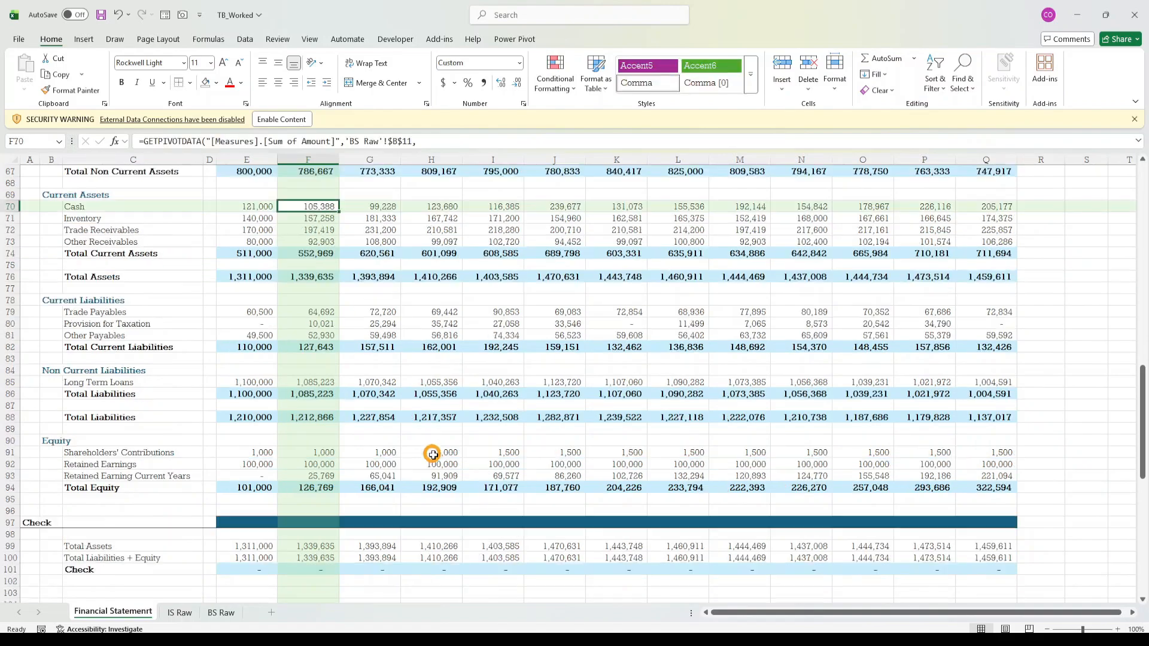
pyautogui.scroll(4, 284, 413)
pyautogui.scroll(10, 311, 388)
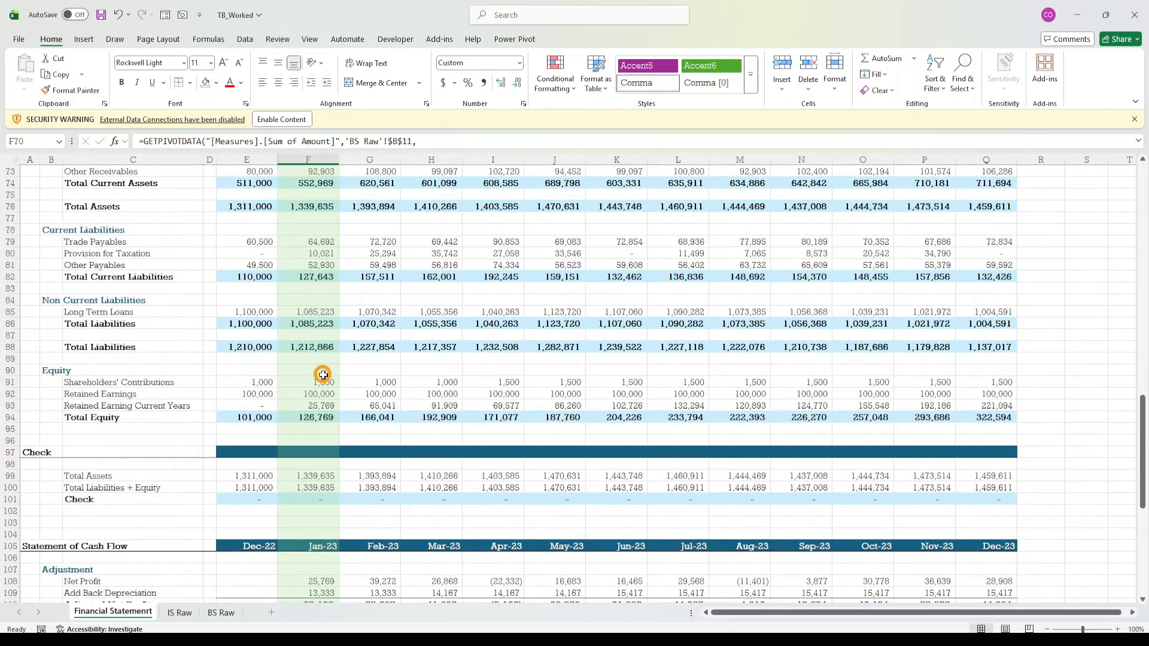
pyautogui.scroll(3, 320, 383)
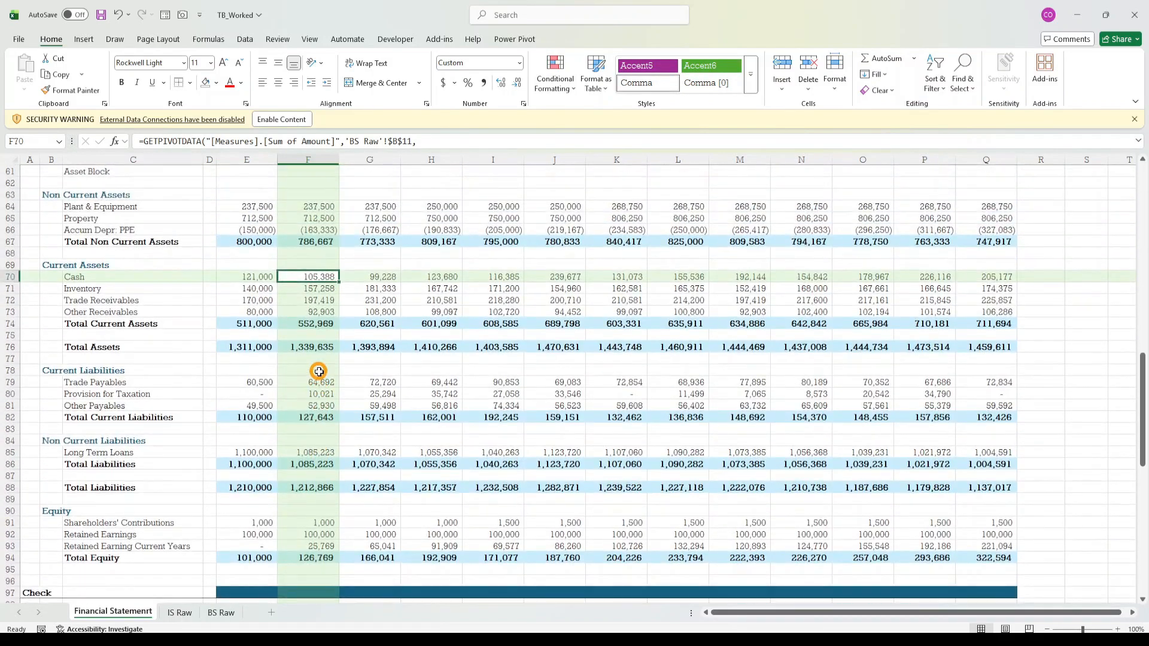
pyautogui.scroll(-20, 323, 395)
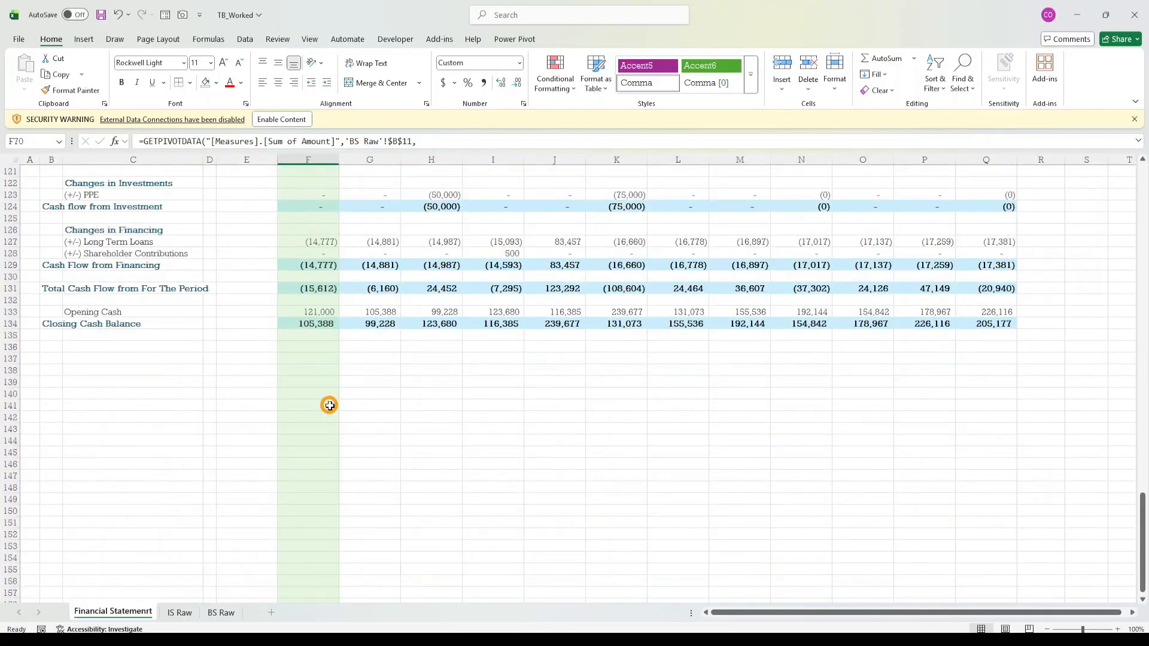
# - Check the Jan-23 closing cash against the balance sheet cash in F136 with the formula =F134-F70
pyautogui.click(303, 357)
pyautogui.click(310, 336)
pyautogui.click(311, 380)
pyautogui.click(316, 347)
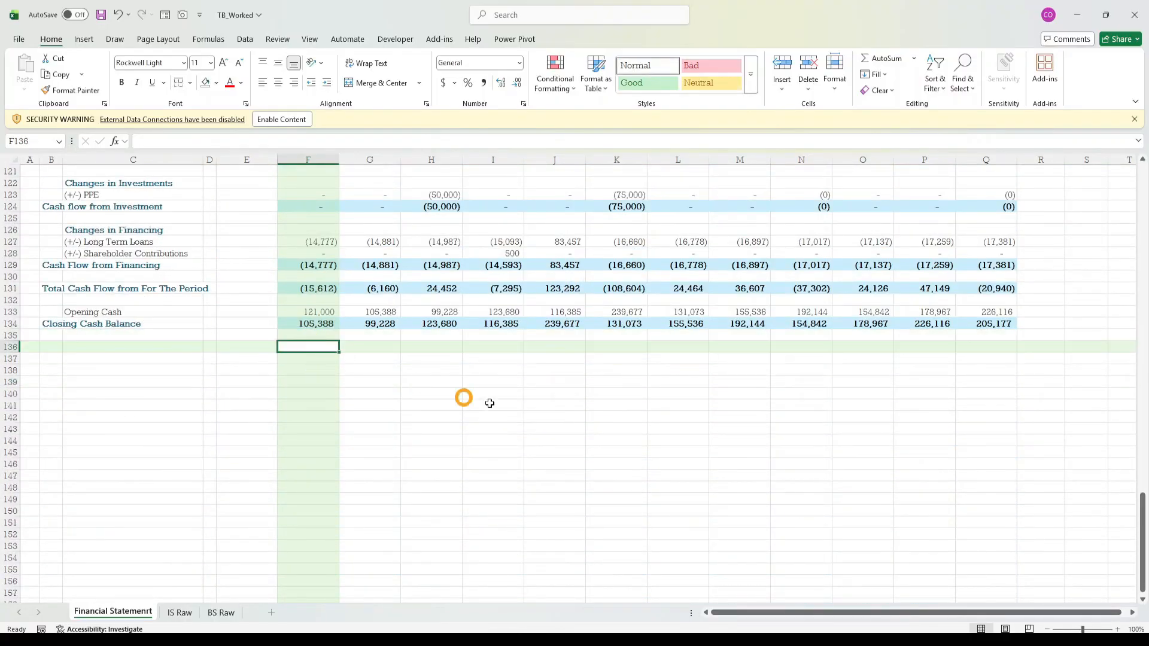
pyautogui.write('=')
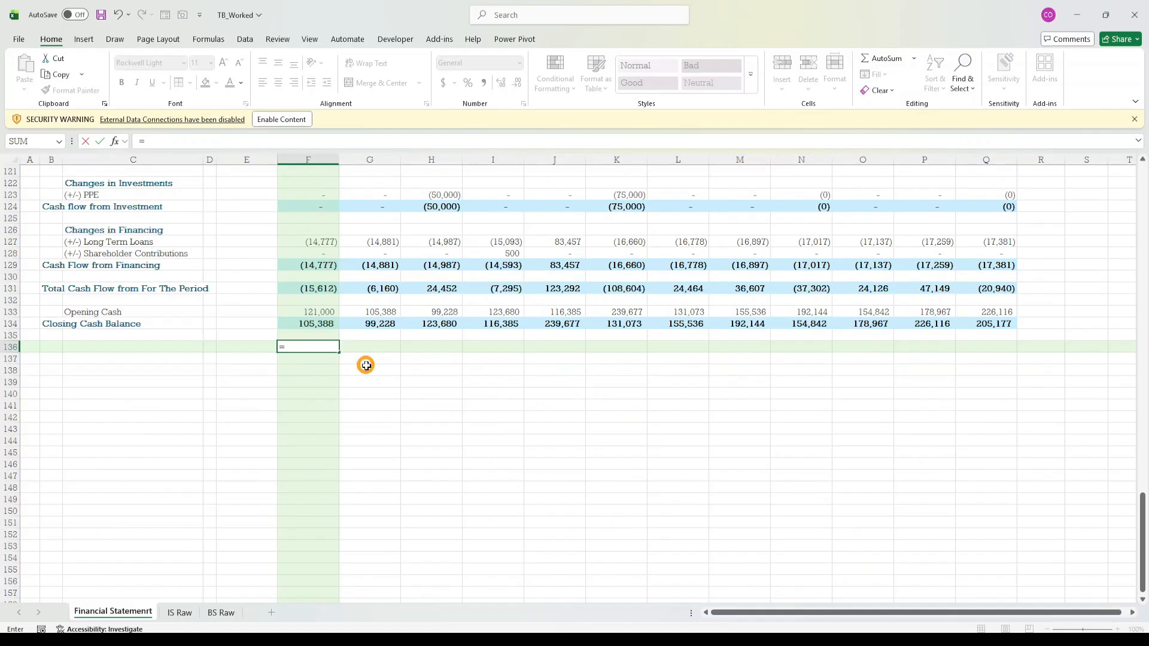
pyautogui.click(316, 323)
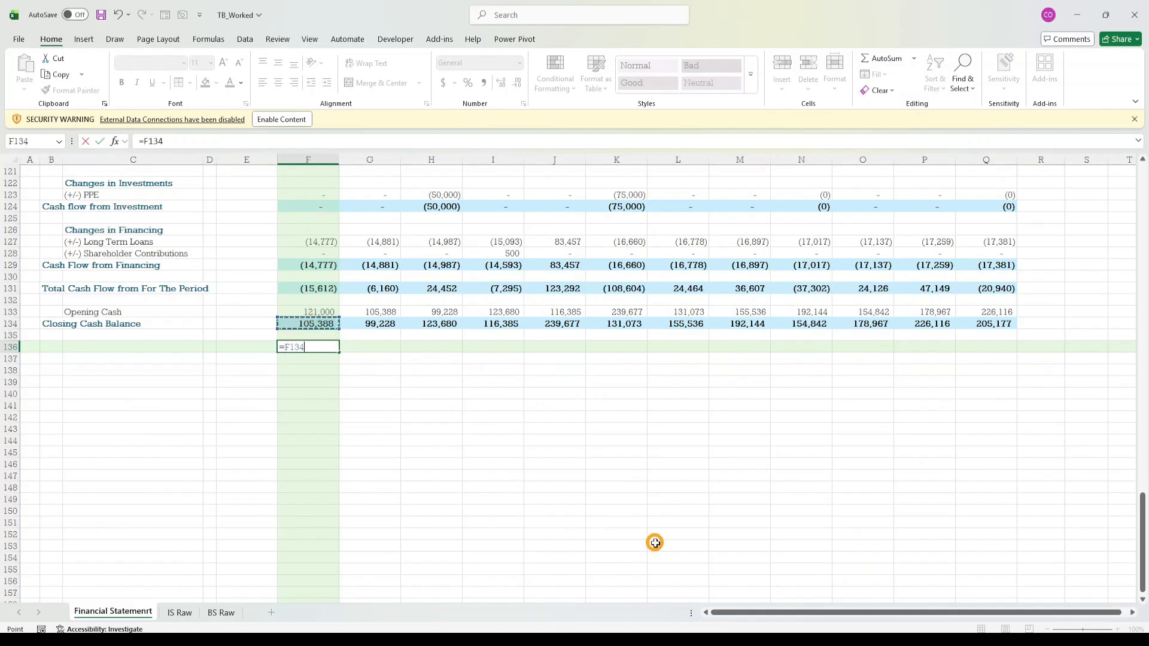
pyautogui.write('-')
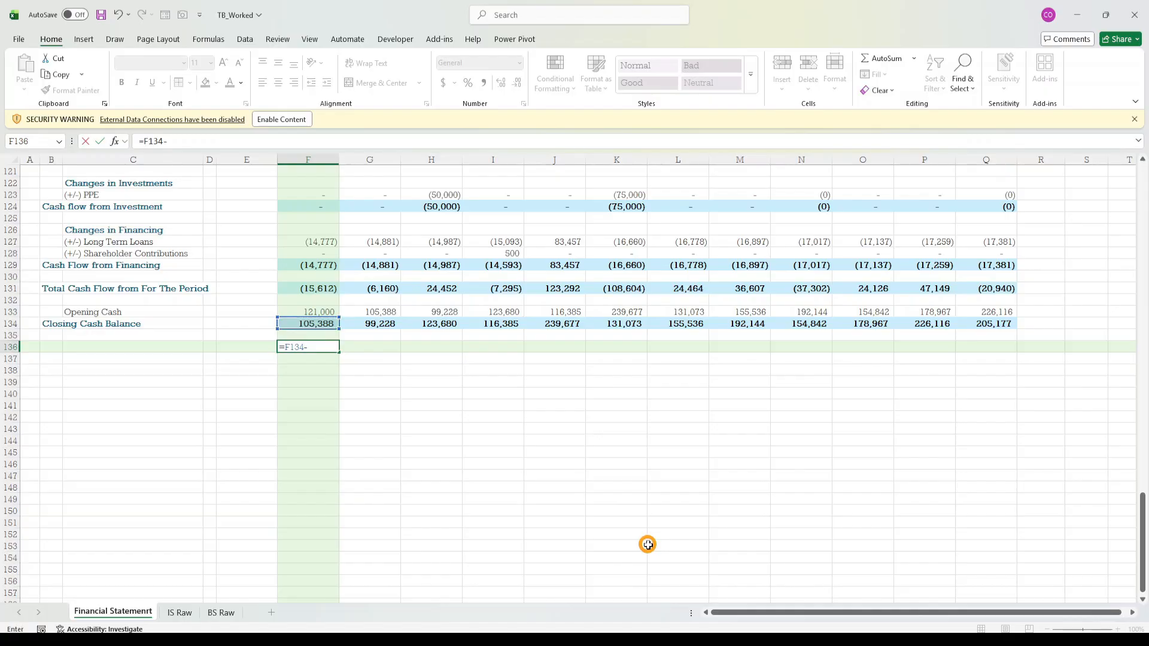
pyautogui.scroll(14, 288, 478)
pyautogui.scroll(8, 287, 478)
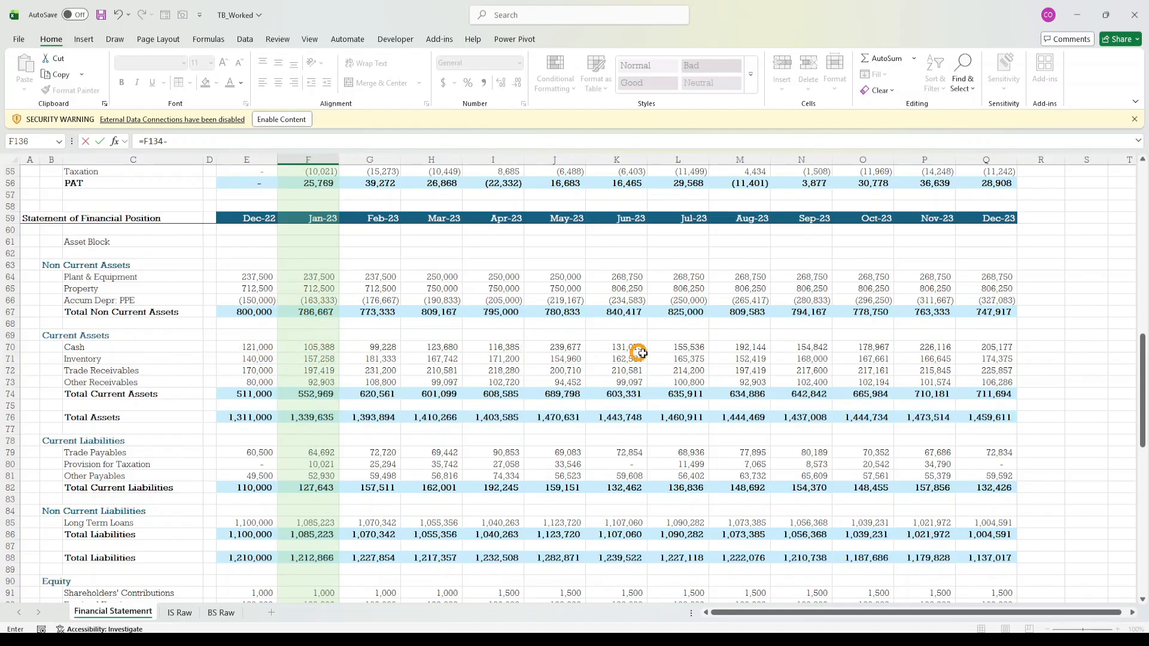
pyautogui.click(311, 345)
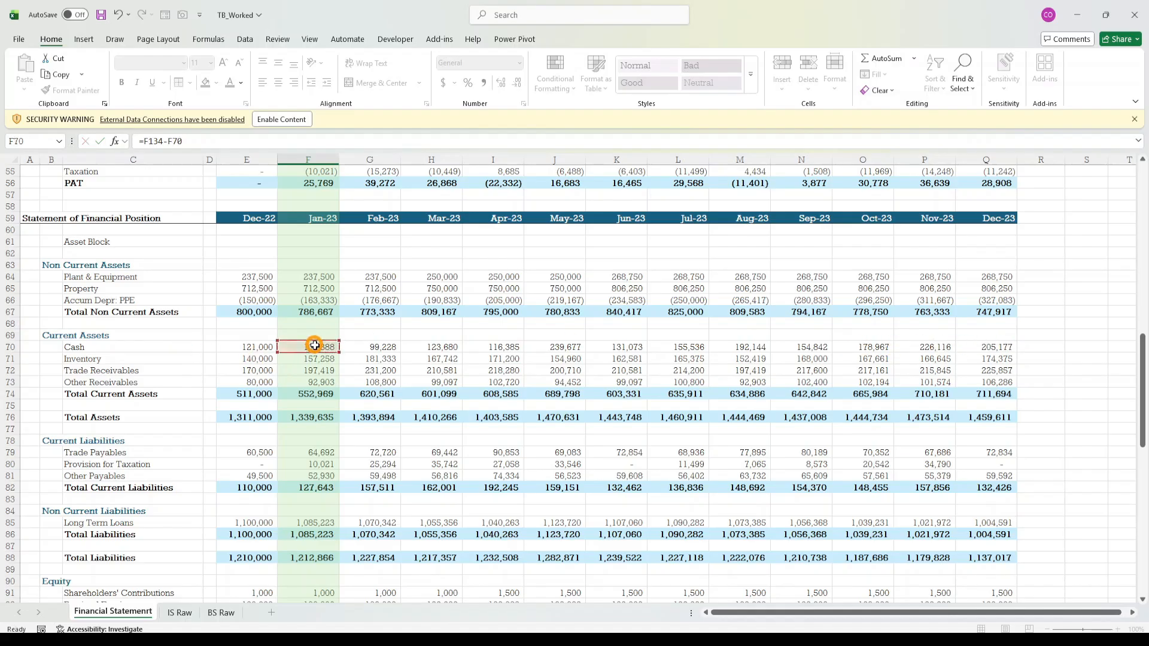
pyautogui.press('Return')
pyautogui.press('Return')
pyautogui.press('Return')
pyautogui.press('Return')
pyautogui.press('Up')
pyautogui.press('Up')
pyautogui.press('Up')
pyautogui.press('Up')
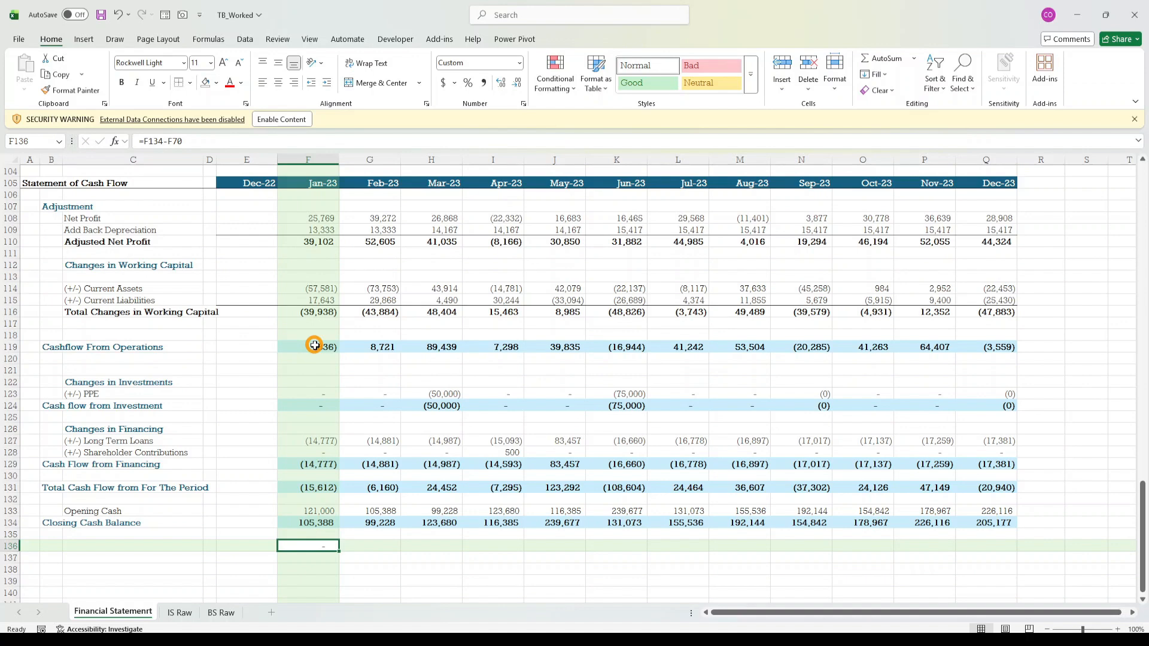
# - Fill the cash check formula from F136 across to Q136 for all months through Dec-23
pyautogui.hotkey('shift', 'Right')
pyautogui.hotkey('shift', 'Right')
pyautogui.hotkey('shift', 'Right')
pyautogui.hotkey('shift', 'Right')
pyautogui.hotkey('shift', 'Right')
pyautogui.hotkey('shift', 'Right')
pyautogui.hotkey('shift', 'Right')
pyautogui.hotkey('shift', 'Right')
pyautogui.hotkey('shift', 'Right')
pyautogui.hotkey('shift', 'Right')
pyautogui.hotkey('shift', 'Right')
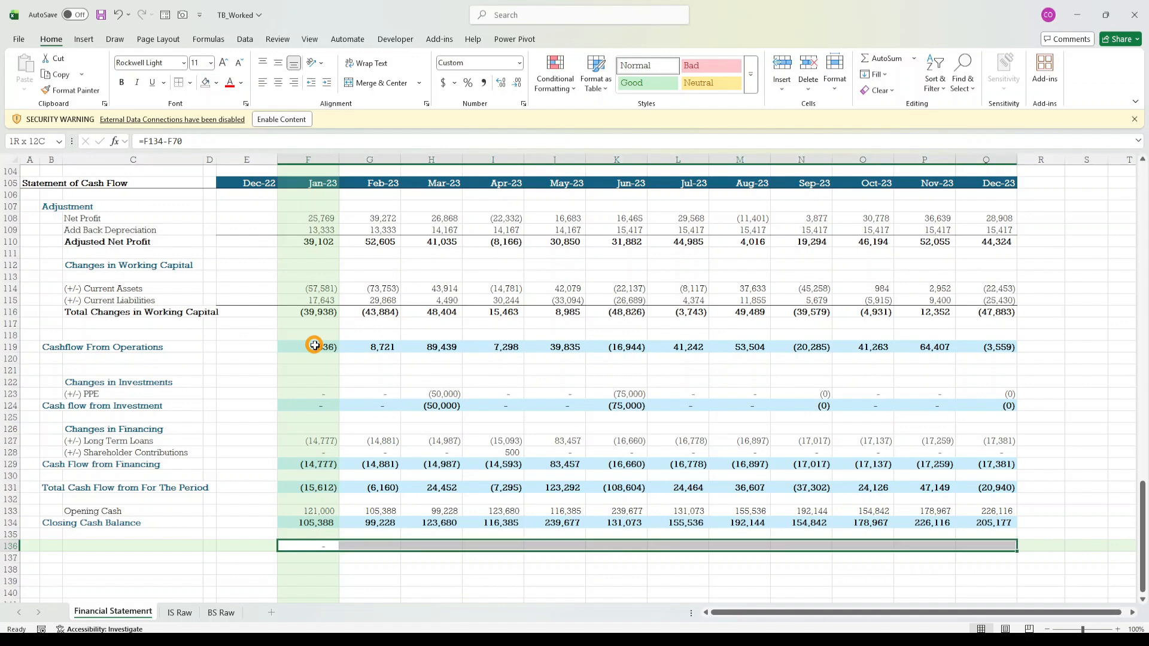
pyautogui.hotkey('ctrl', 'r')
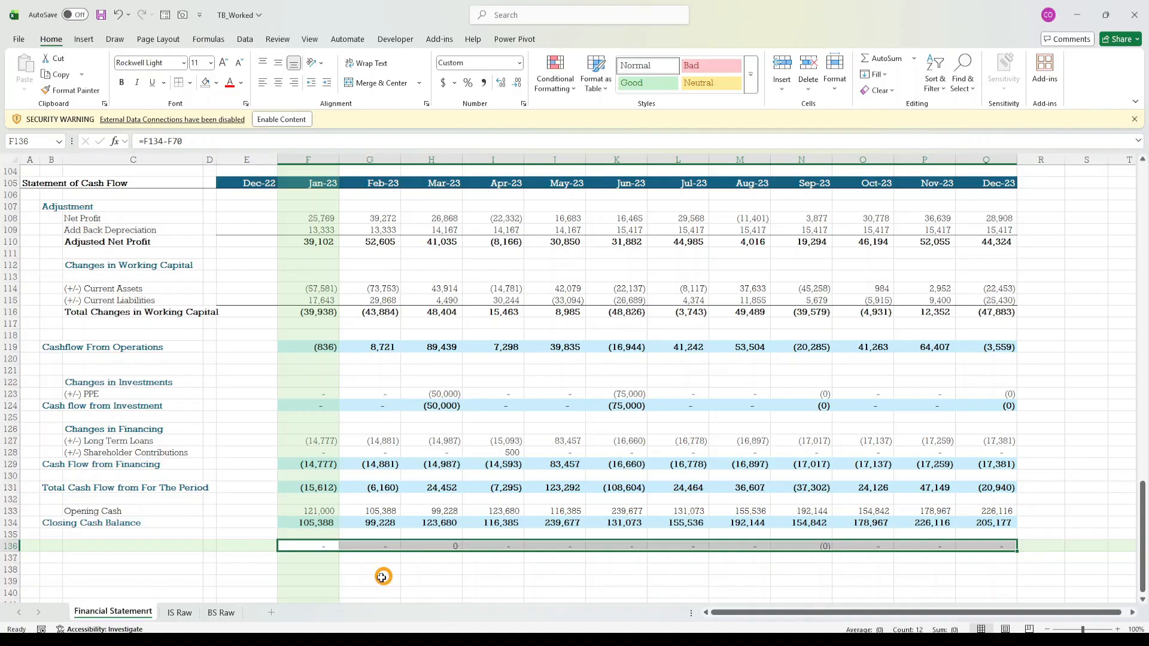
pyautogui.click(383, 577)
# - Clear the temporary cash check formulas from F136 to Q136
pyautogui.click(321, 546)
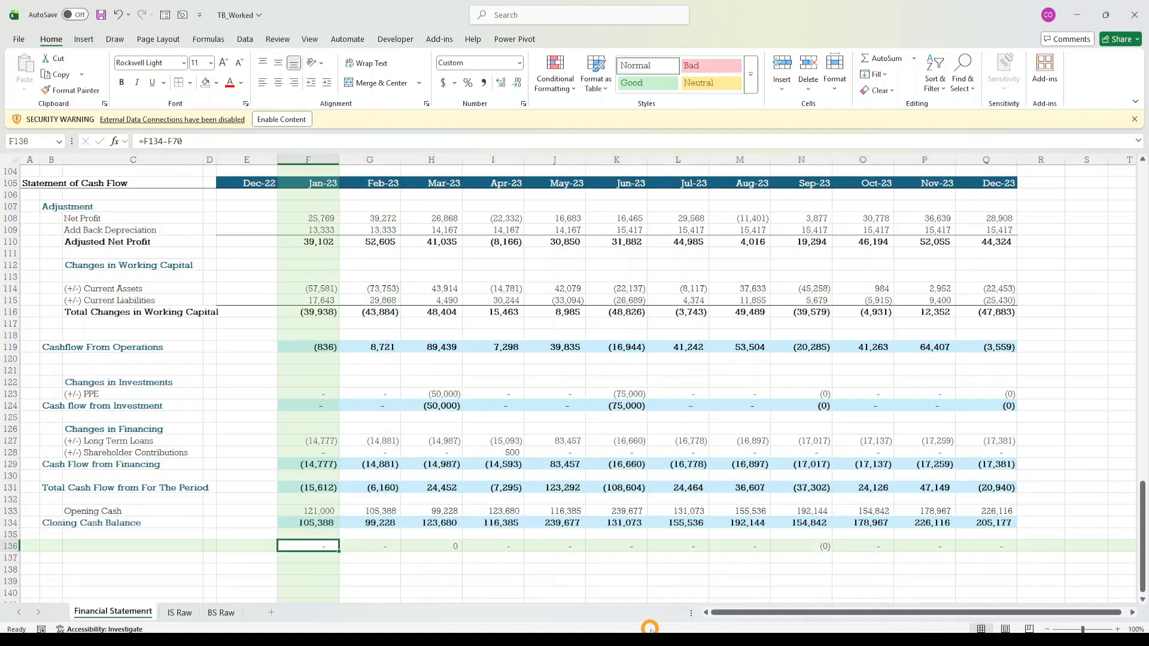
pyautogui.hotkey('ctrl', 'shift', 'Right')
pyautogui.press('Delete')
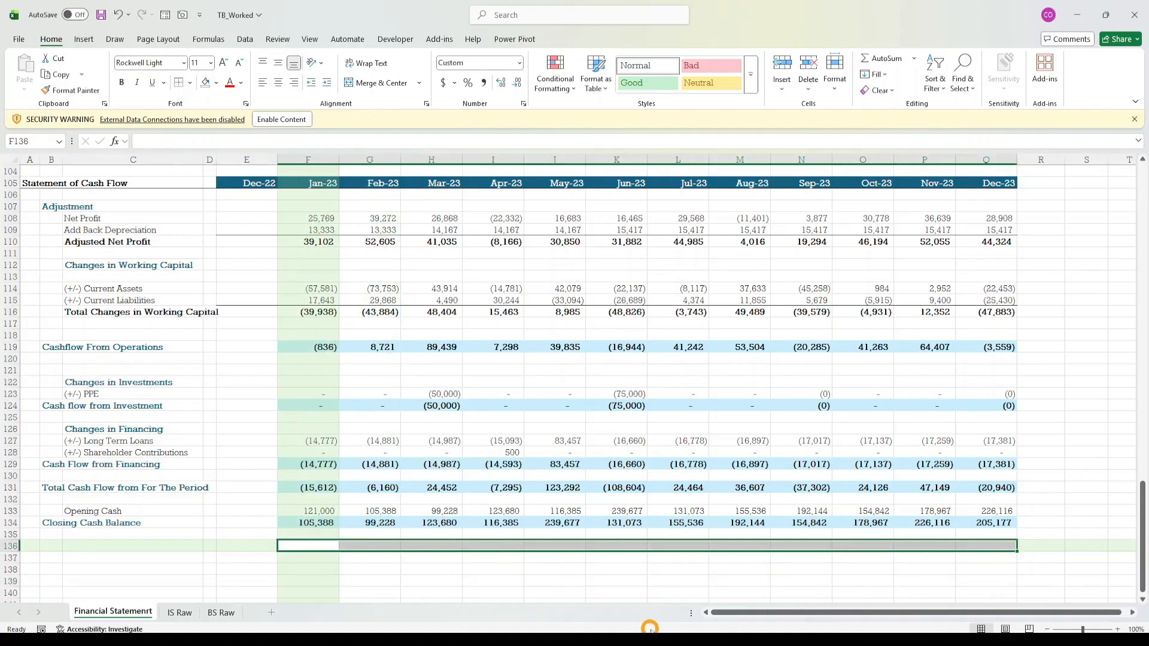
# - Review the finished Statement of Cash Flow and the Statement of Financial Position above it
pyautogui.press('Down')
pyautogui.press('Down')
pyautogui.press('Up')
pyautogui.press('Up')
pyautogui.press('Up')
pyautogui.press('Up')
pyautogui.press('Up')
pyautogui.press('Up')
pyautogui.press('Up')
pyautogui.press('Up')
pyautogui.press('Up')
pyautogui.press('Up')
pyautogui.press('Up')
pyautogui.press('Up')
pyautogui.press('Up')
pyautogui.press('Up')
pyautogui.press('Up')
pyautogui.press('Up')
pyautogui.press('Up')
pyautogui.press('Up')
pyautogui.press('Up')
pyautogui.press('Up')
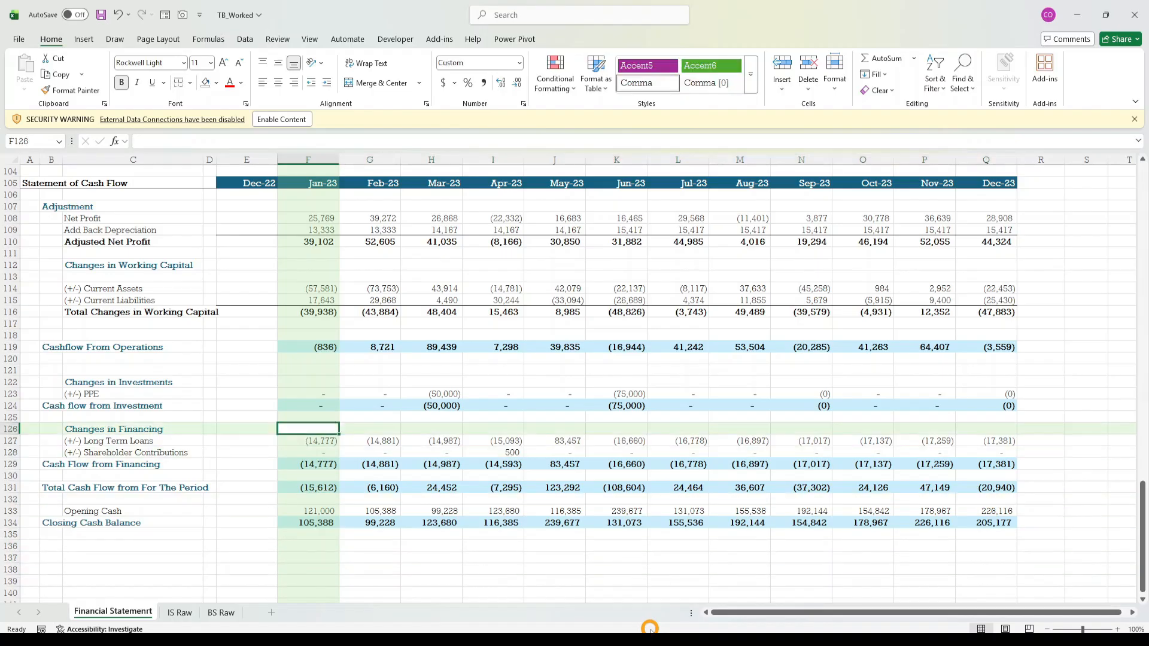
pyautogui.press('Up')
pyautogui.press('Up')
pyautogui.press('Up')
pyautogui.press('Up')
pyautogui.press('Up')
pyautogui.press('Up')
pyautogui.press('Up')
pyautogui.press('Up')
pyautogui.press('Up')
pyautogui.press('Up')
pyautogui.press('Up')
pyautogui.press('Up')
pyautogui.press('Up')
pyautogui.press('Up')
pyautogui.press('Up')
pyautogui.press('Up')
pyautogui.press('Up')
pyautogui.press('Up')
pyautogui.press('Up')
pyautogui.press('Up')
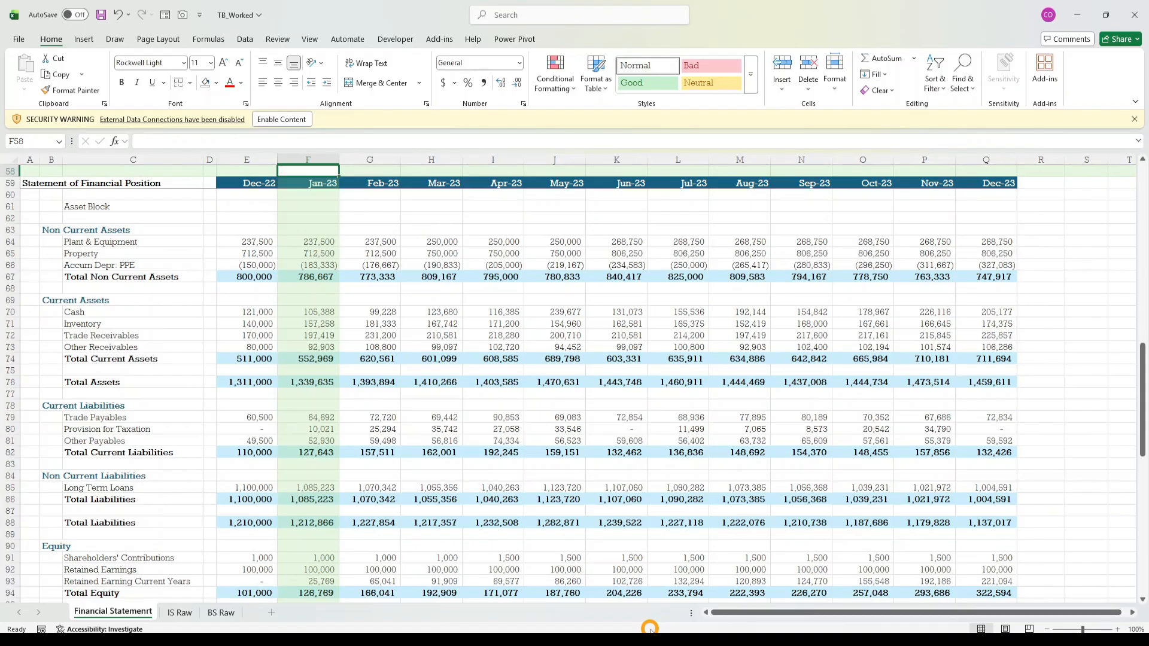
# - Clear the Jan-23 to Dec-23 cash values in F70:Q70 of the Statement of Financial Position, keeping the Dec-22 figure
pyautogui.press('Down')
pyautogui.press('Down')
pyautogui.press('Down')
pyautogui.press('Down')
pyautogui.press('Down')
pyautogui.press('Down')
pyautogui.press('Down')
pyautogui.press('Down')
pyautogui.press('Down')
pyautogui.press('Down')
pyautogui.press('Down')
pyautogui.press('Down')
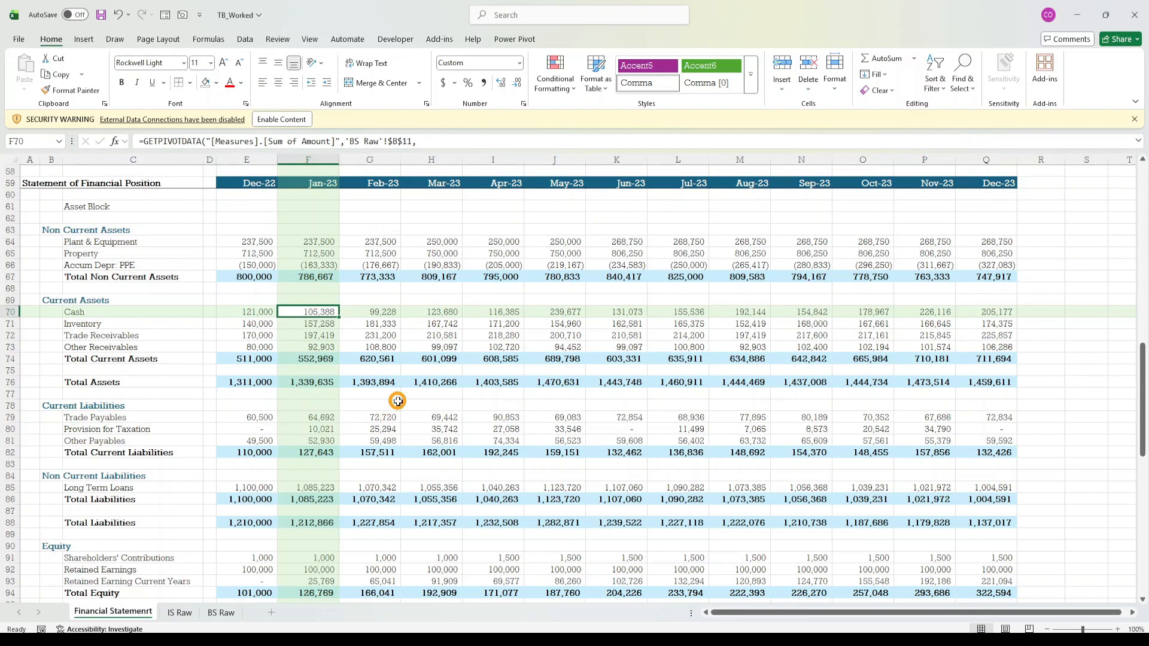
pyautogui.press('Left')
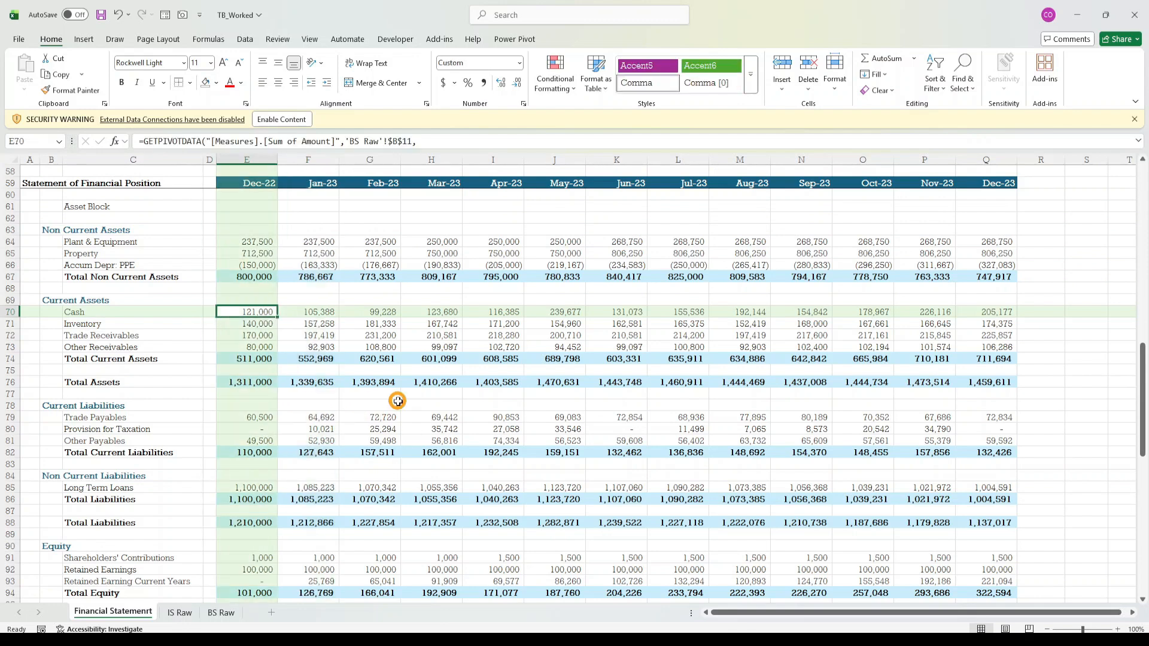
pyautogui.press('Right')
pyautogui.hotkey('shift', 'Right')
pyautogui.hotkey('shift', 'Right')
pyautogui.hotkey('shift', 'Right')
pyautogui.hotkey('shift', 'Right')
pyautogui.hotkey('shift', 'Right')
pyautogui.hotkey('shift', 'Right')
pyautogui.hotkey('shift', 'Right')
pyautogui.hotkey('shift', 'Right')
pyautogui.hotkey('shift', 'Right')
pyautogui.hotkey('shift', 'Right')
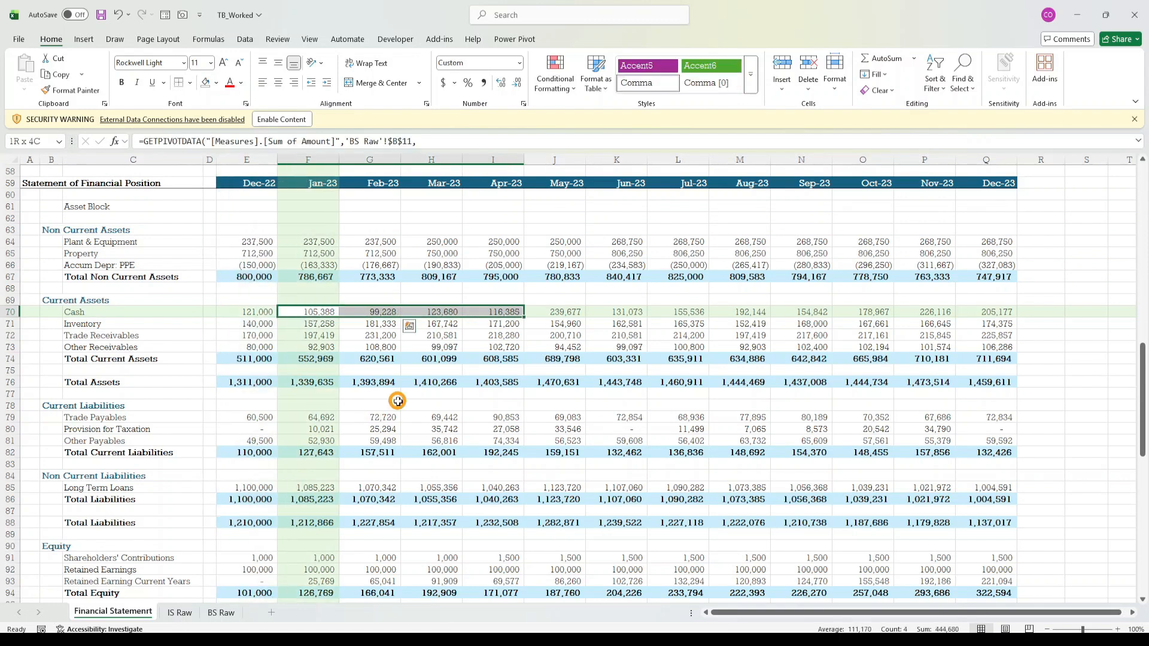
pyautogui.hotkey('shift', 'Right')
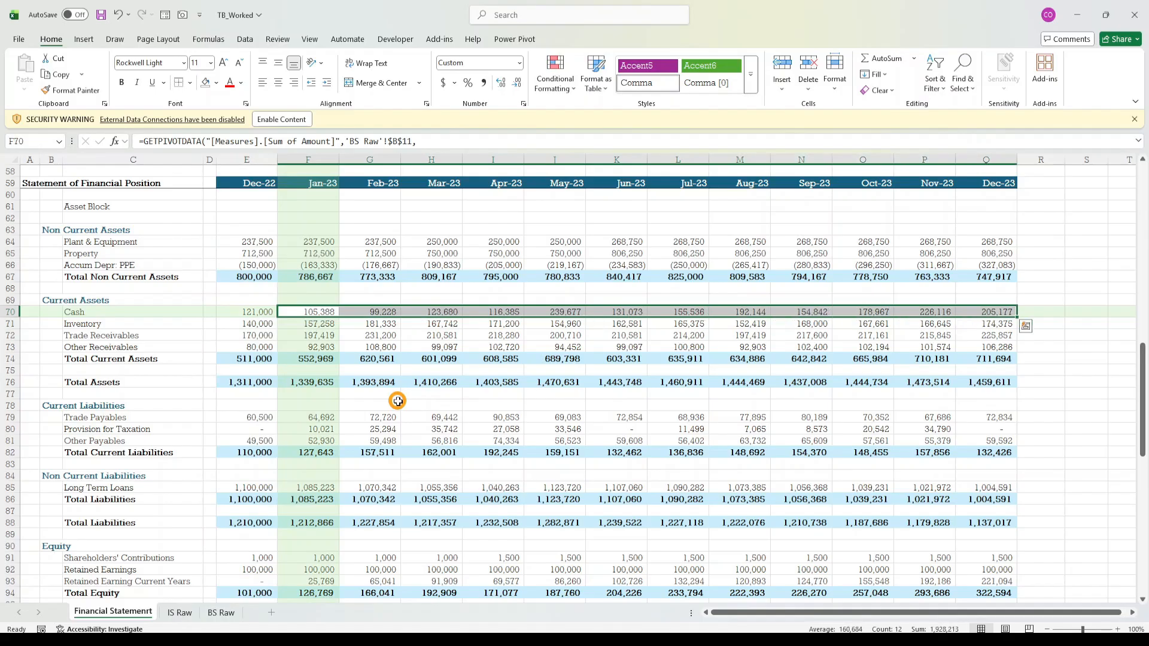
pyautogui.press('Delete')
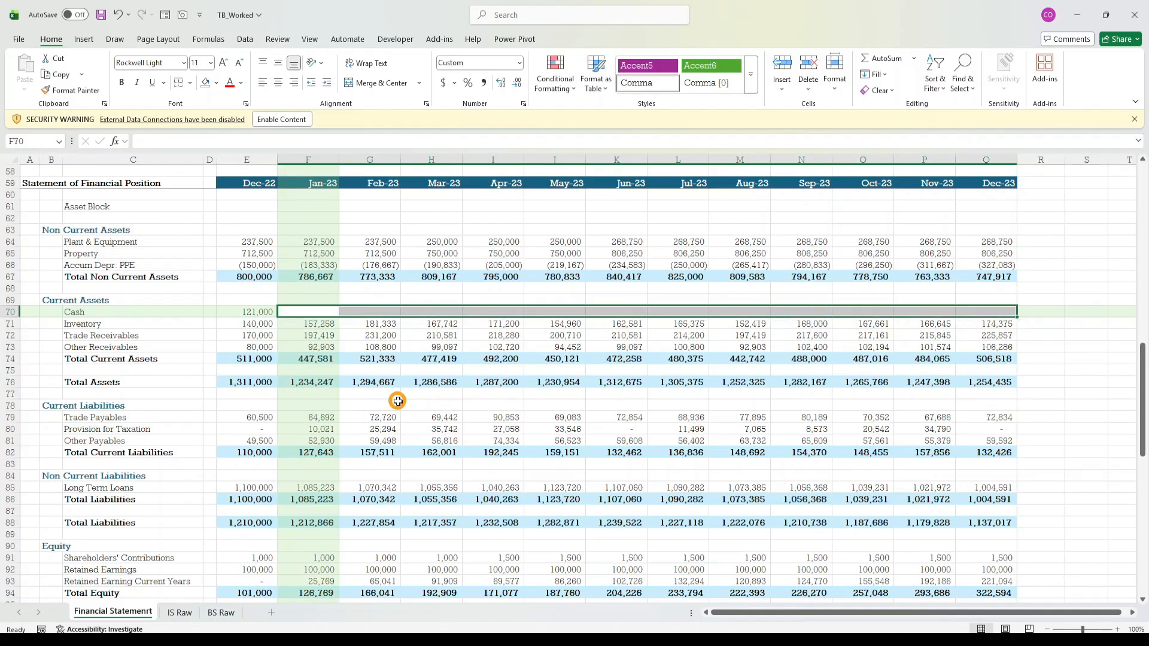
# - Link the Jan-23 balance sheet cash in F70 to the closing cash balance with the formula =F134
pyautogui.scroll(-5, 397, 400)
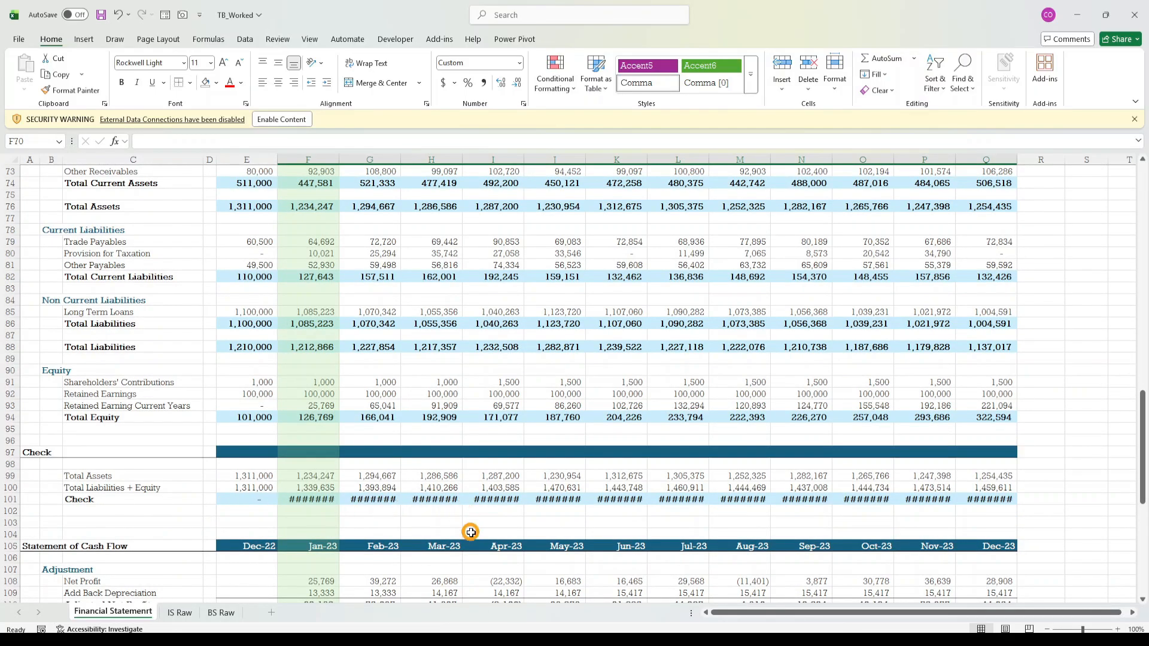
pyautogui.scroll(9, 467, 521)
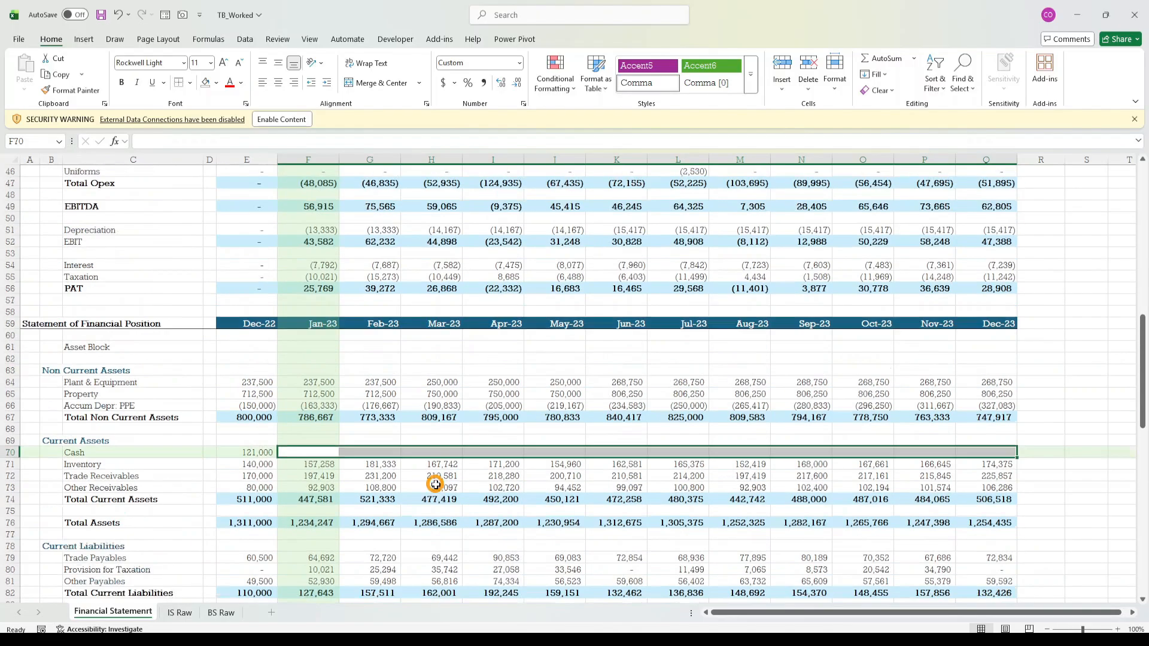
pyautogui.scroll(-6, 435, 484)
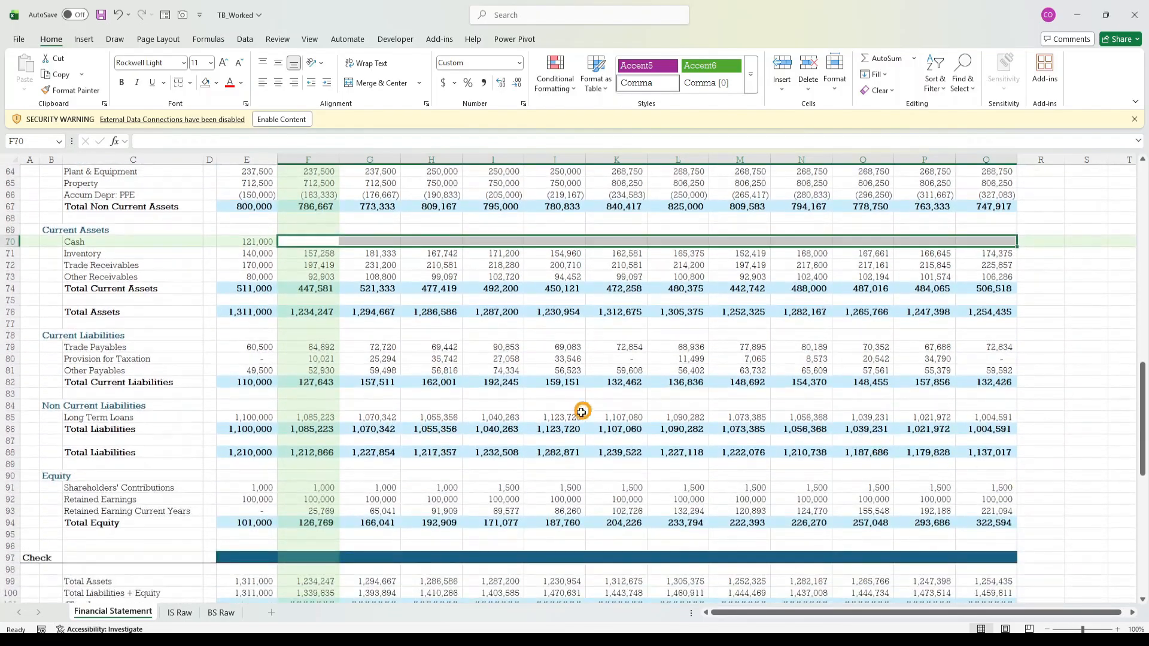
pyautogui.click(320, 242)
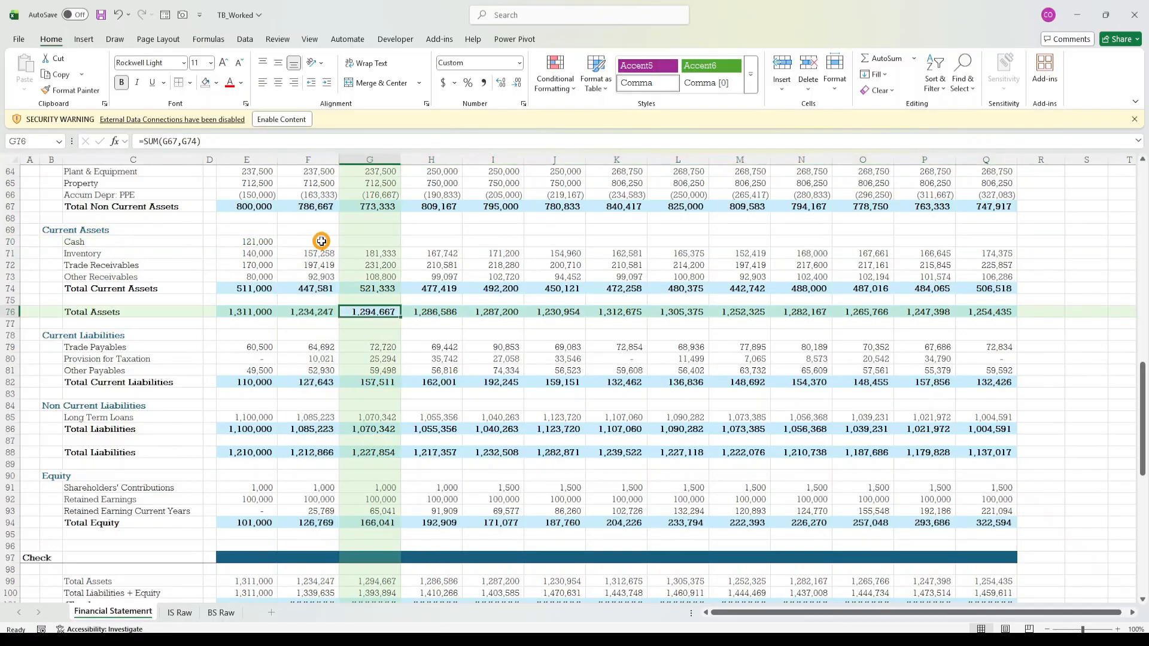
pyautogui.write('=')
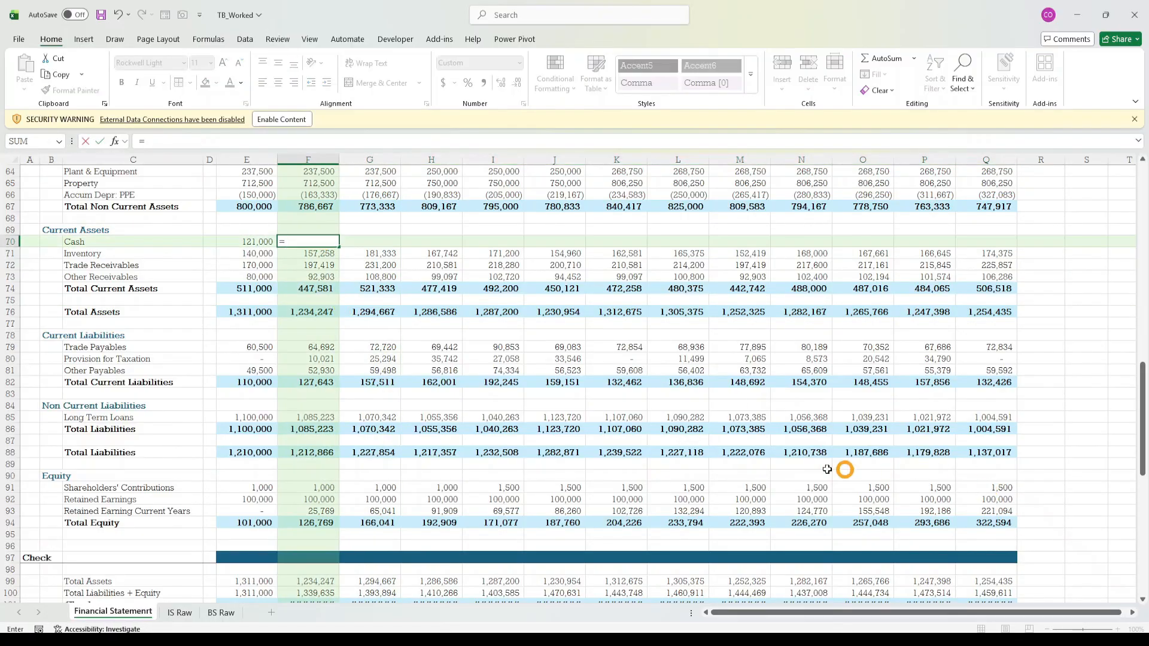
pyautogui.scroll(-1, 417, 398)
pyautogui.scroll(-15, 311, 424)
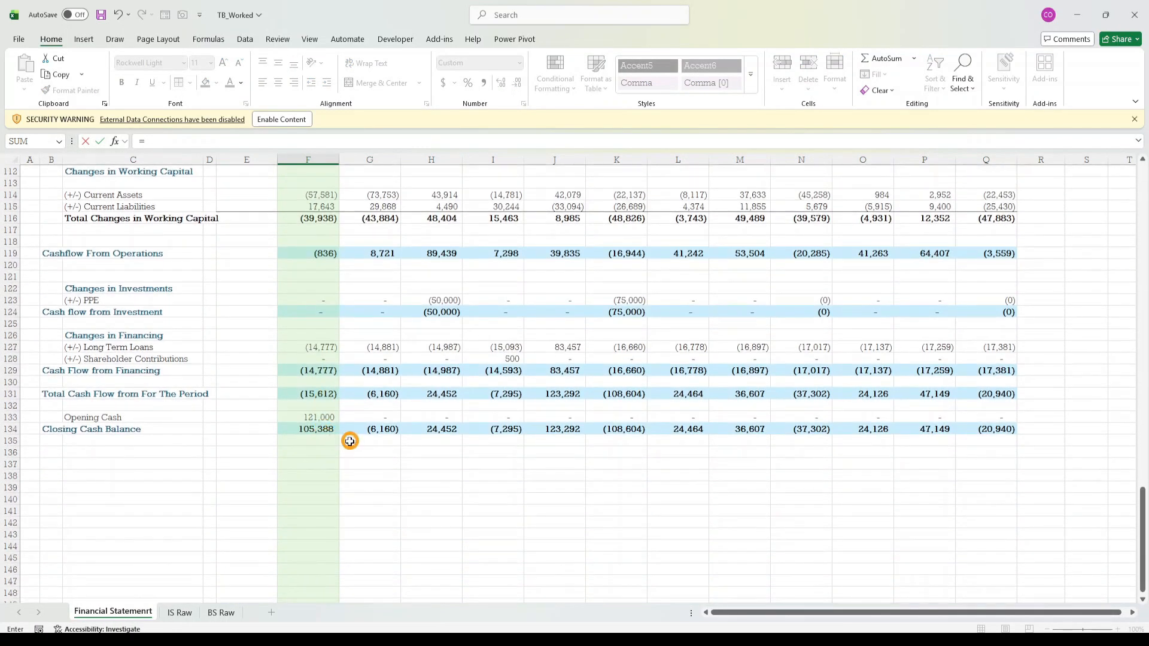
pyautogui.click(313, 429)
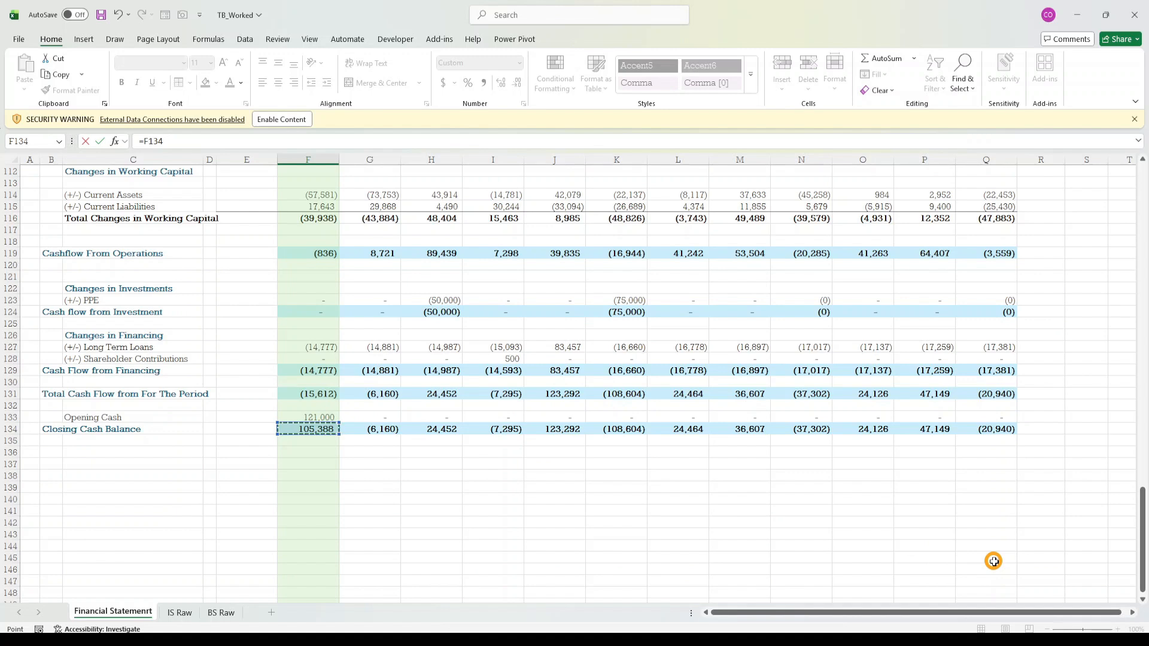
pyautogui.hotkey('ctrl', 'Return')
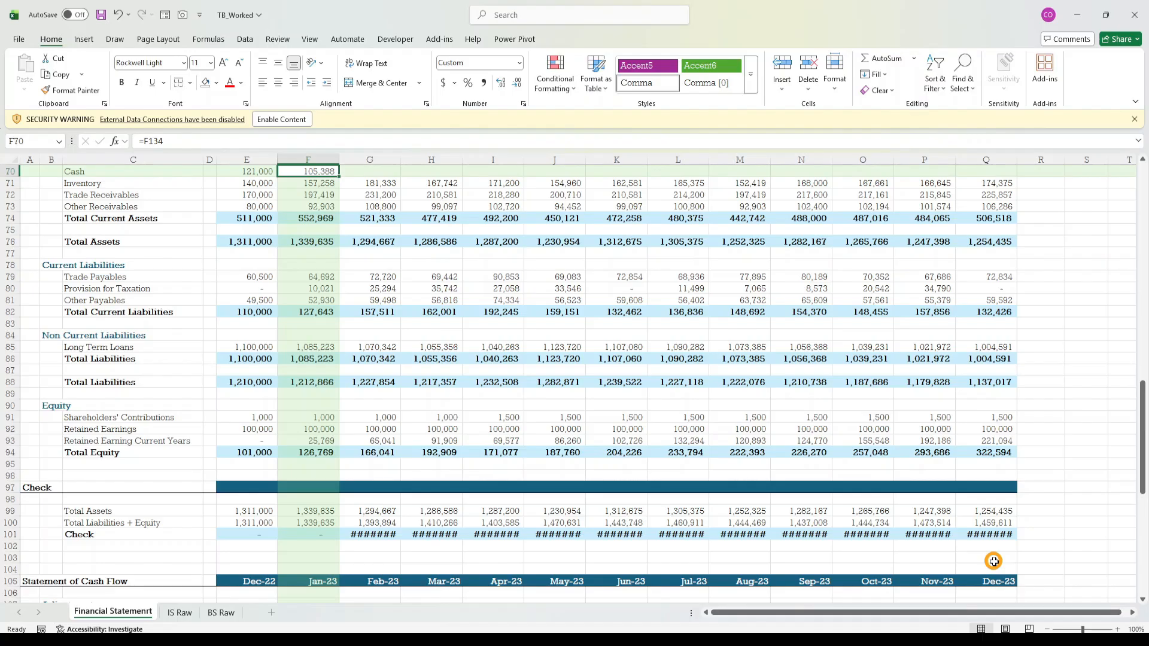
# - Set the font colour of the linked Jan-23 cash cell F70 to standard green
pyautogui.scroll(1, 993, 560)
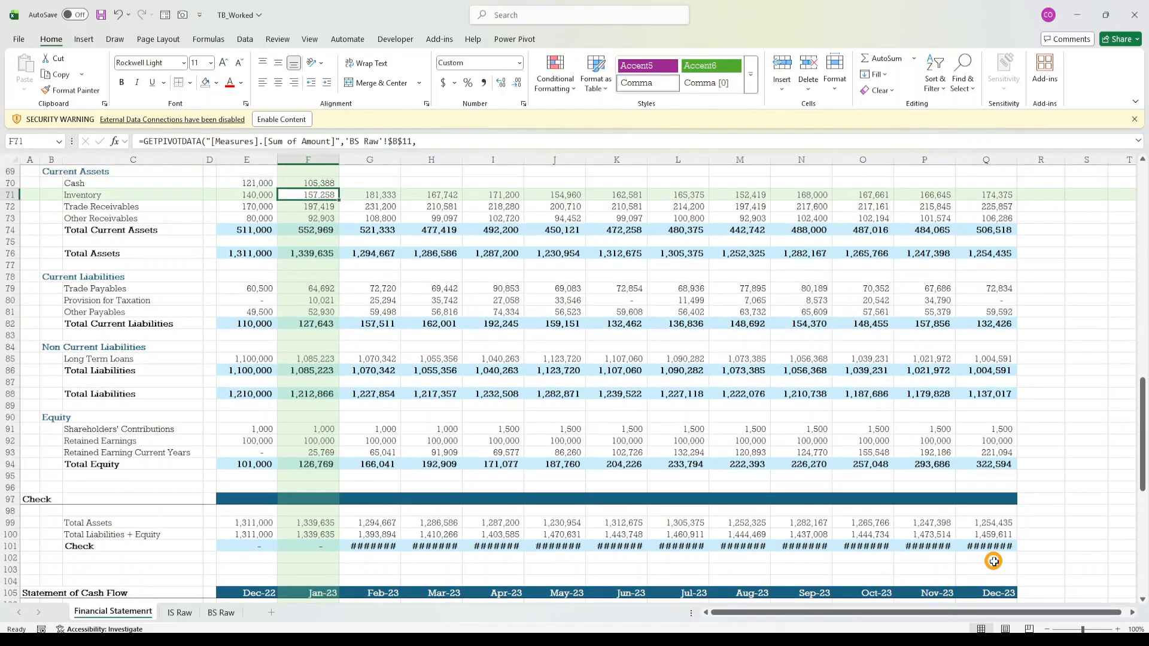
pyautogui.click(241, 83)
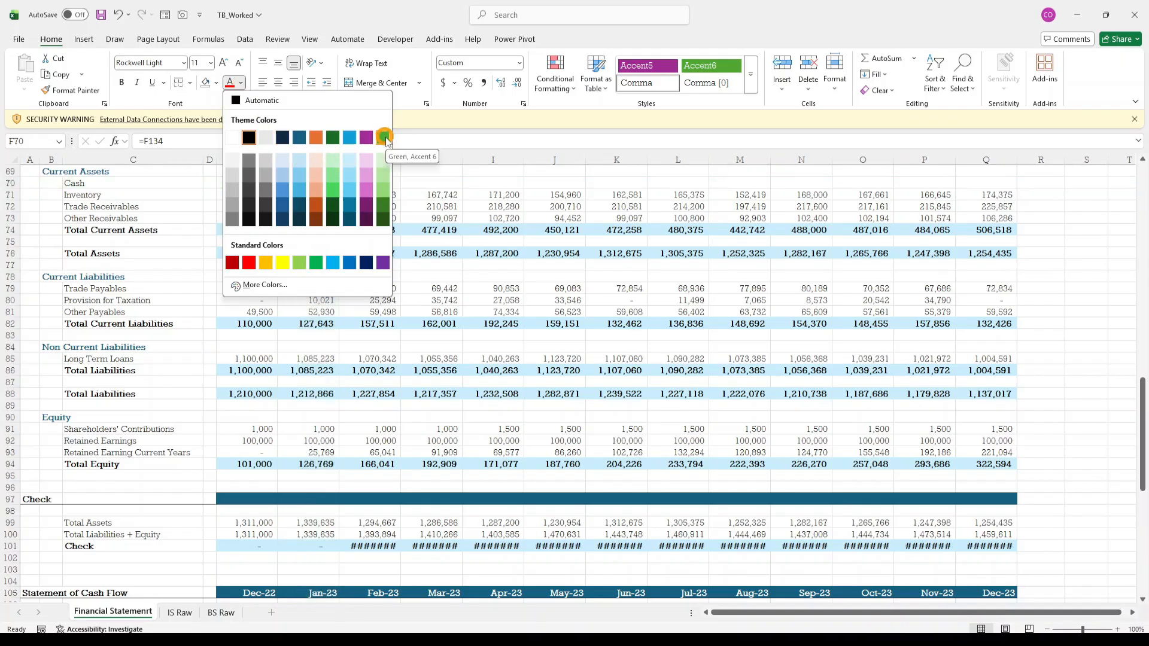
pyautogui.click(316, 262)
pyautogui.click(316, 257)
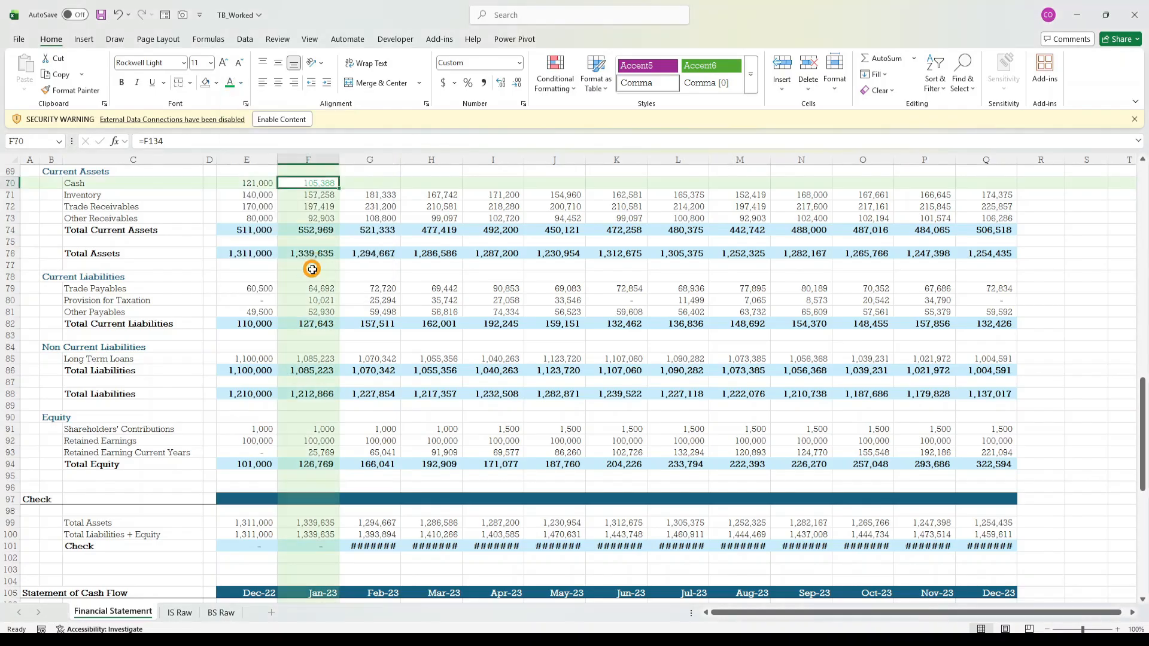
# - Fill the linked cash formula and its formatting from F70 across to Q70 for all months through Dec-23
pyautogui.press('Right')
pyautogui.press('Right')
pyautogui.click(324, 186)
pyautogui.hotkey('shift', 'Right')
pyautogui.hotkey('shift', 'Right')
pyautogui.hotkey('shift', 'Right')
pyautogui.hotkey('shift', 'Right')
pyautogui.hotkey('shift', 'Right')
pyautogui.hotkey('shift', 'Right')
pyautogui.hotkey('shift', 'Right')
pyautogui.hotkey('shift', 'Right')
pyautogui.hotkey('shift', 'Right')
pyautogui.hotkey('shift', 'Right')
pyautogui.hotkey('shift', 'Right')
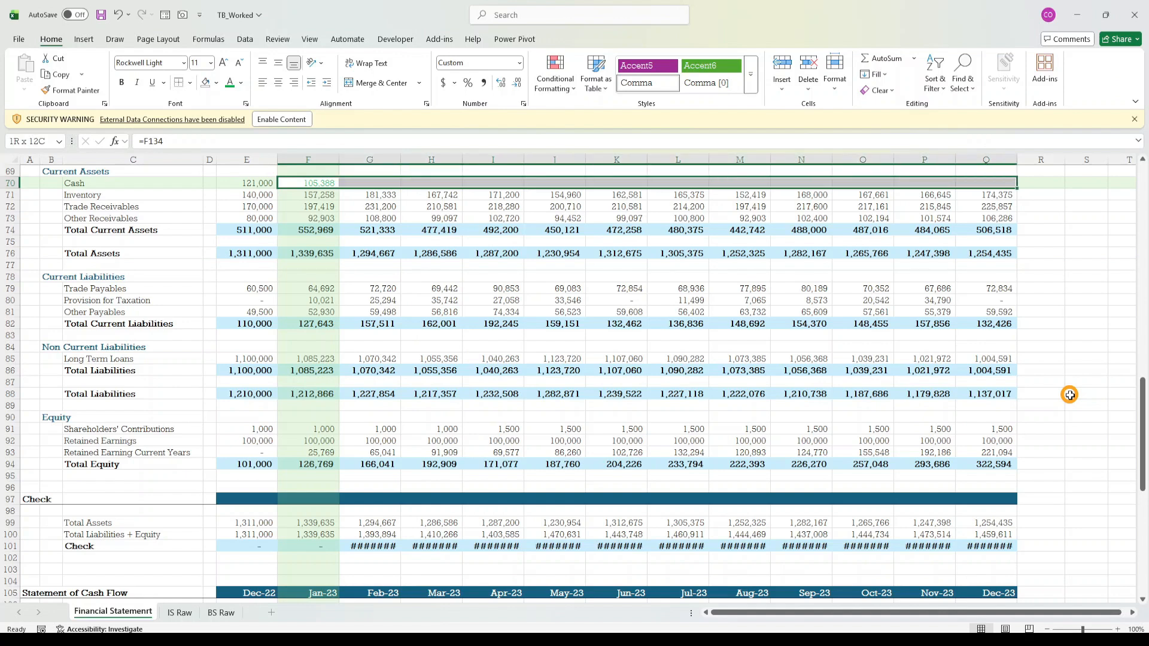
pyautogui.hotkey('ctrl', 'r')
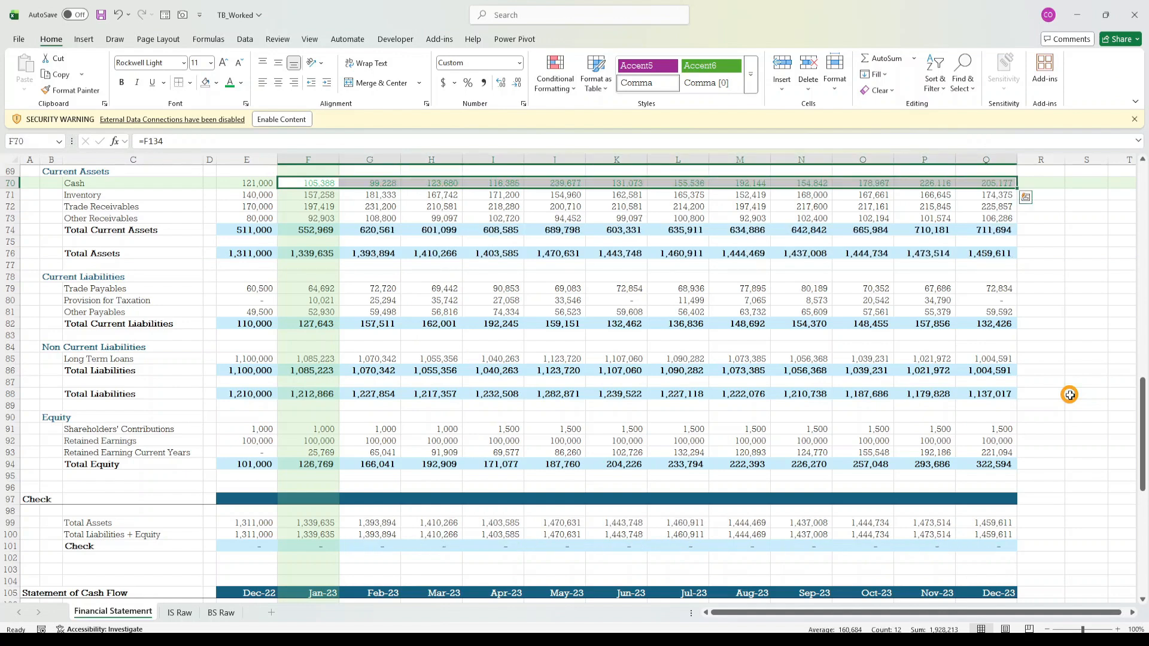
# - Examine the balance check in E101:Q101 and the formulas of the linked cash and other current asset cells
pyautogui.click(582, 382)
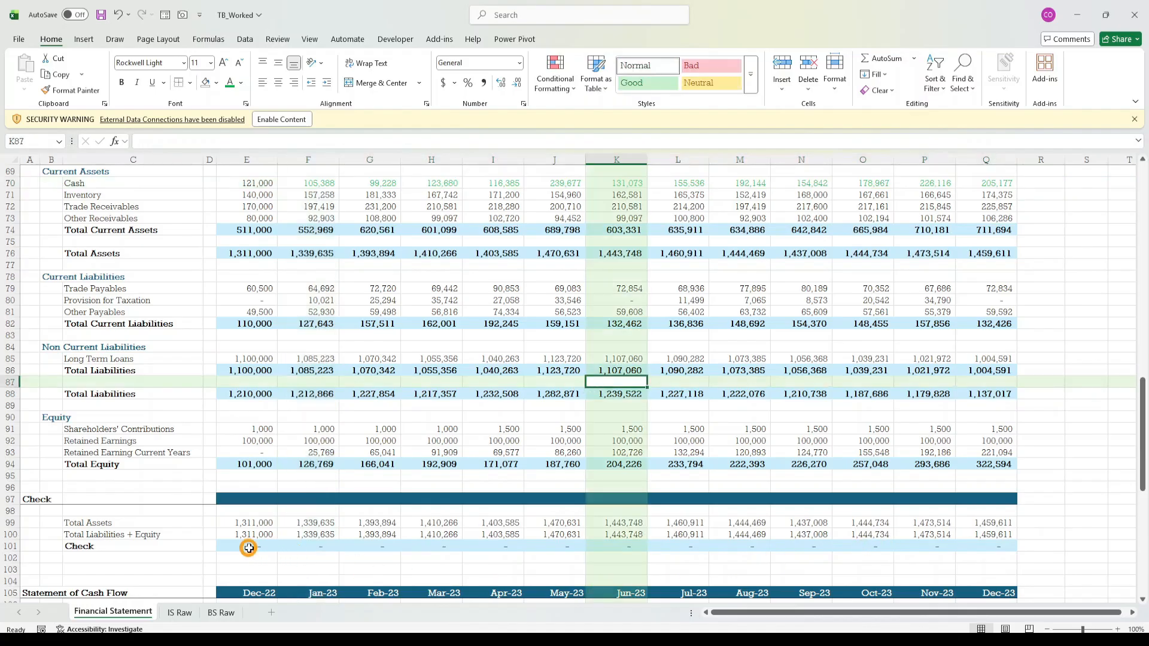
pyautogui.moveTo(248, 548); pyautogui.dragTo(993, 547)
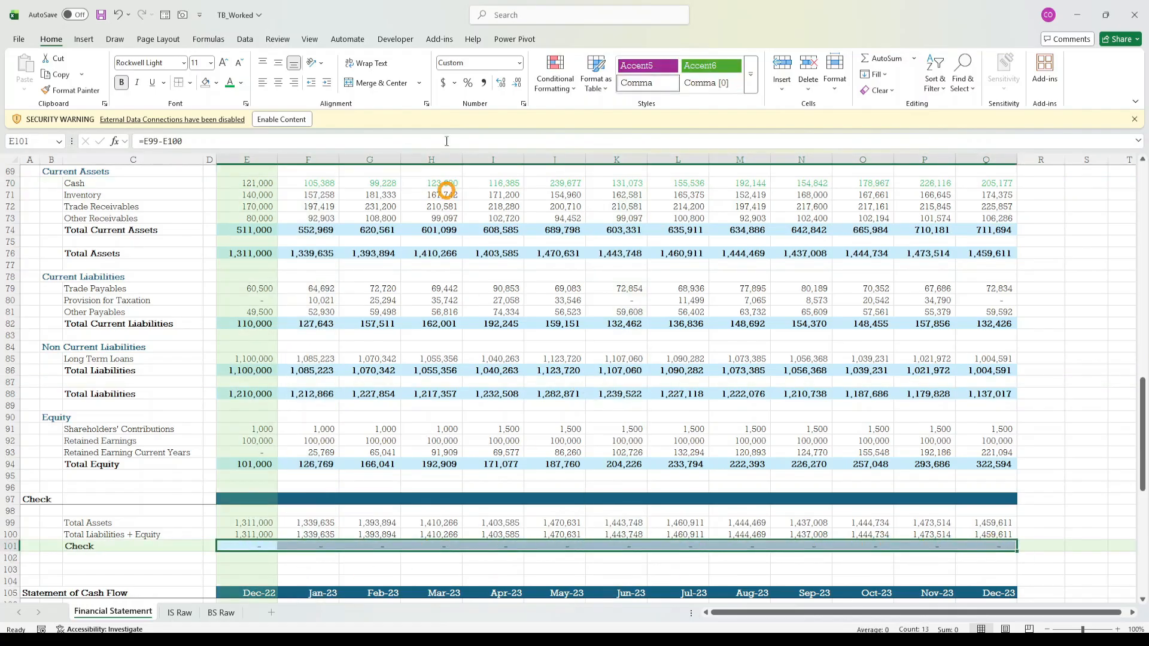
pyautogui.scroll(3, 447, 190)
pyautogui.click(308, 299)
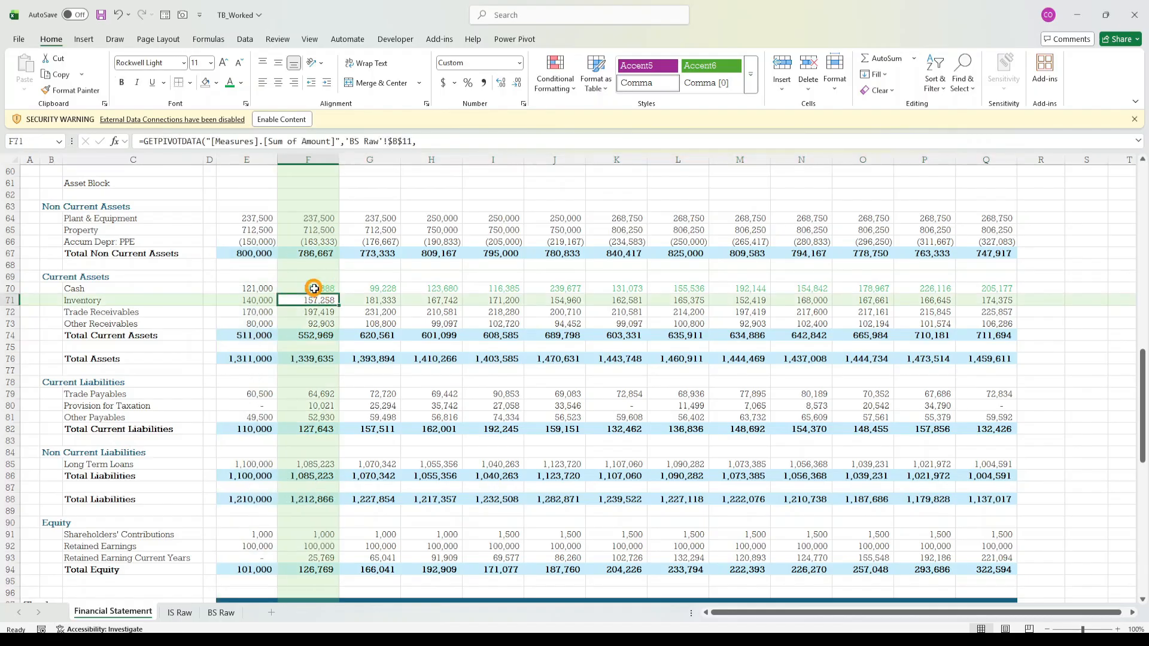
pyautogui.click(375, 290)
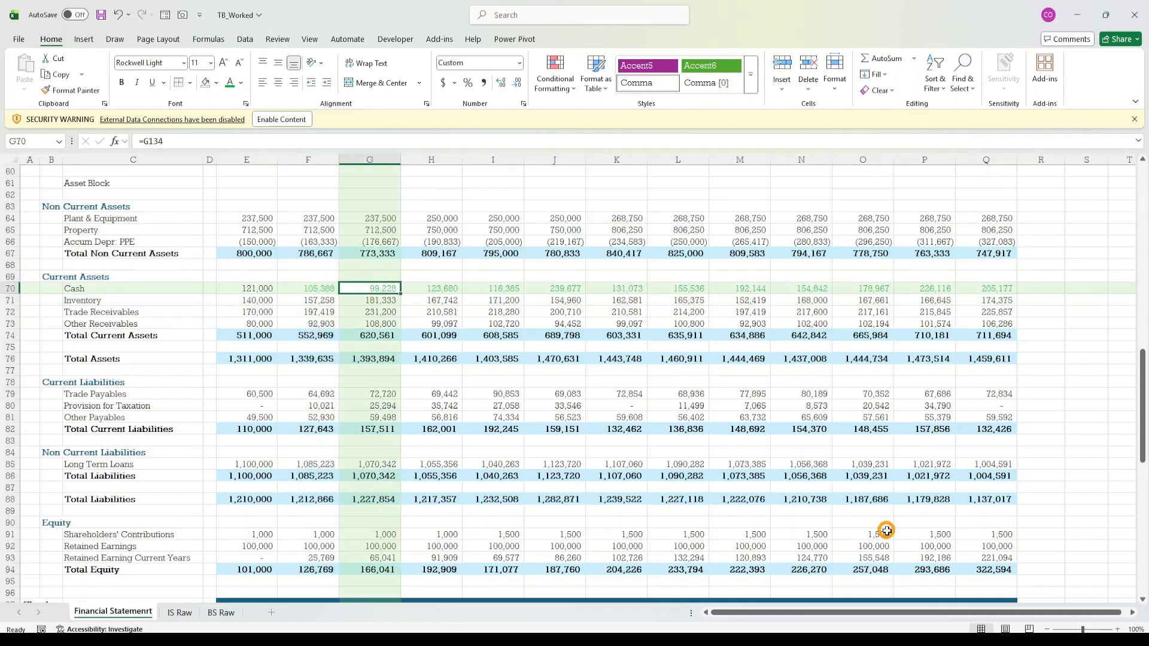
pyautogui.press('Down')
pyautogui.press('Down')
pyautogui.press('Down')
pyautogui.press('Down')
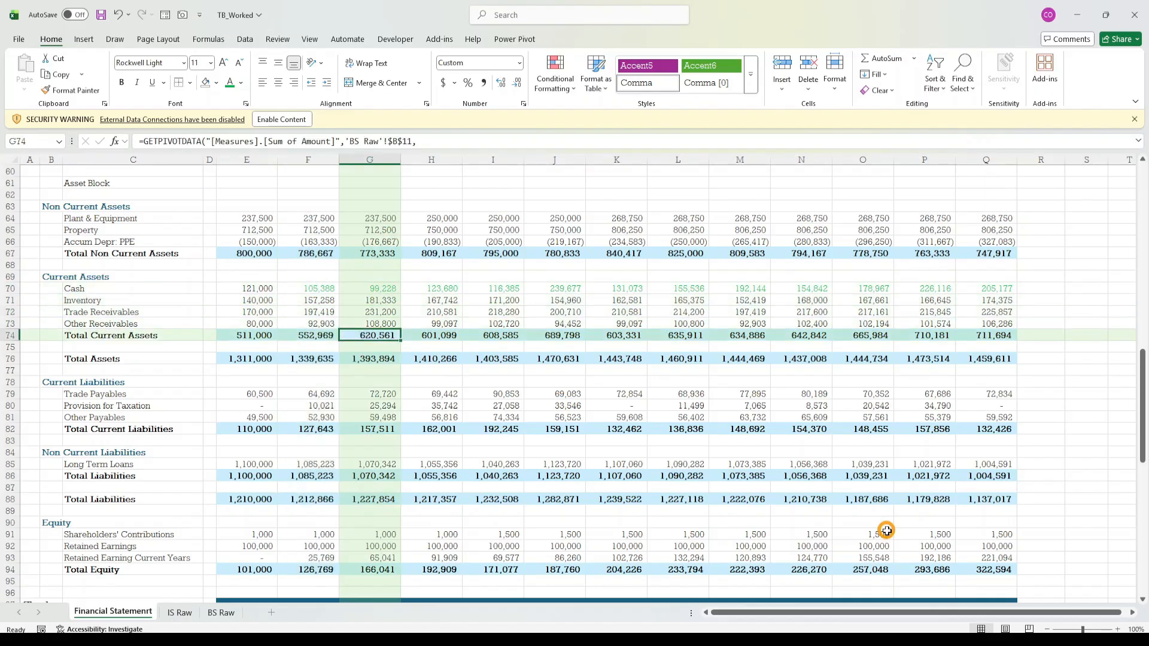
pyautogui.press('Up')
pyautogui.press('Up')
pyautogui.press('Up')
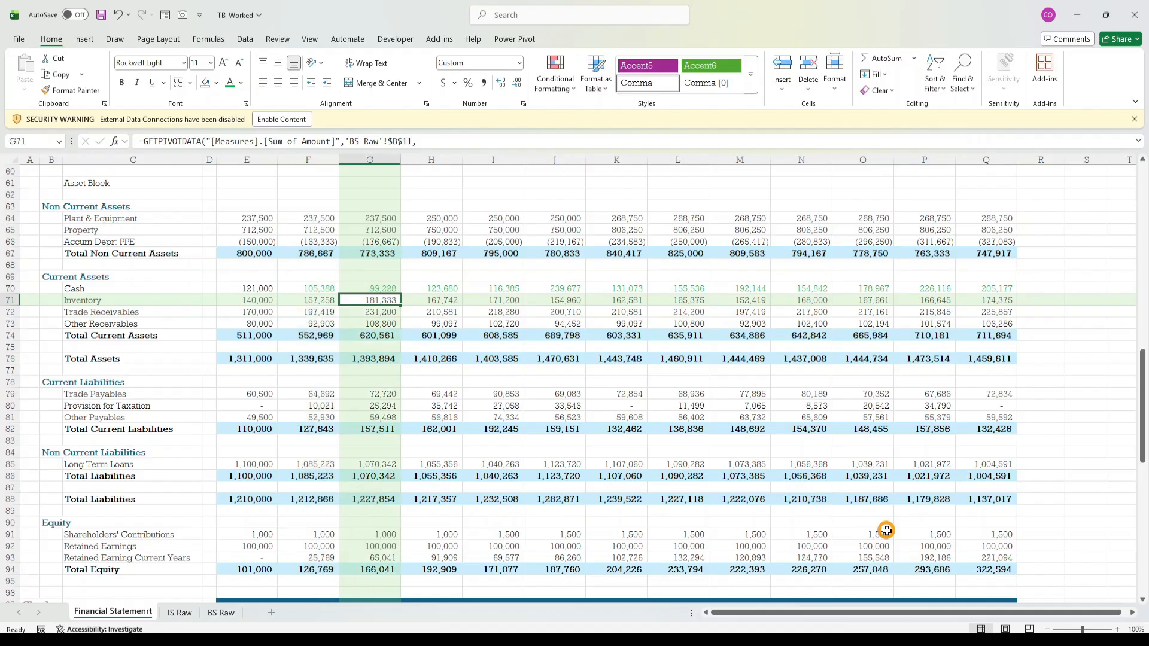
pyautogui.press('Down')
pyautogui.press('Down')
pyautogui.press('Down')
pyautogui.press('Down')
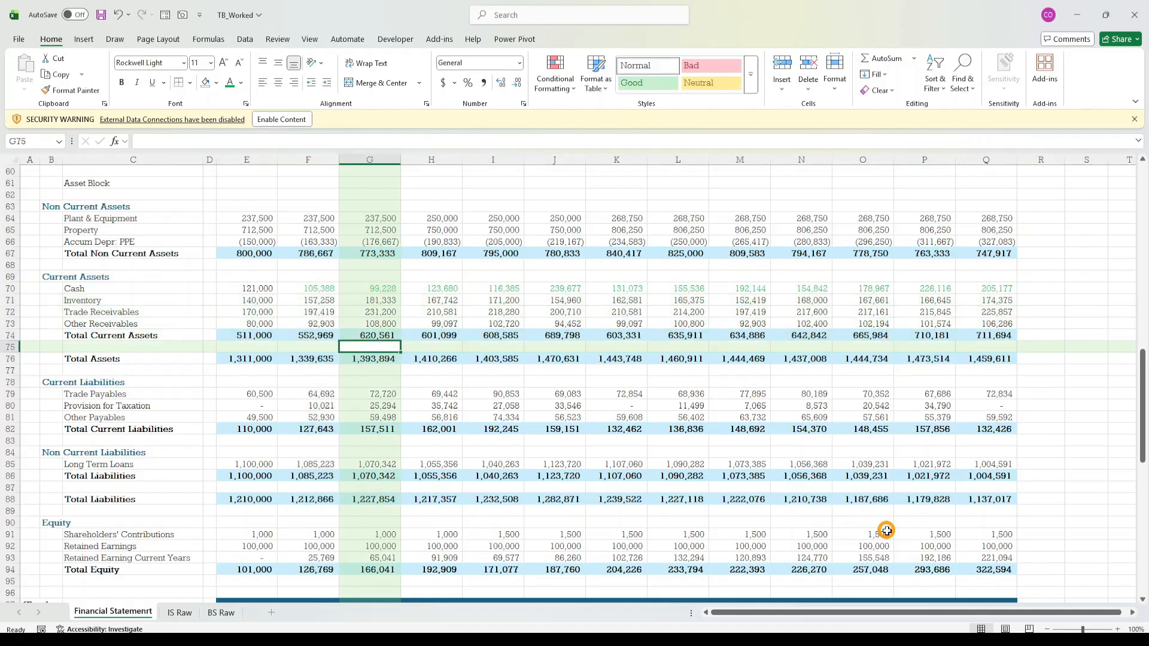
# - Walk through the Feb-23 column down past the closing cash balance and back up to the Statement of Financial Position
pyautogui.press('Down')
pyautogui.press('Down')
pyautogui.press('Down')
pyautogui.press('Down')
pyautogui.press('Down')
pyautogui.press('Down')
pyautogui.press('Down')
pyautogui.press('Down')
pyautogui.press('Down')
pyautogui.press('Down')
pyautogui.press('Down')
pyautogui.press('Down')
pyautogui.press('Down')
pyautogui.press('Down')
pyautogui.press('Down')
pyautogui.press('Down')
pyautogui.press('Down')
pyautogui.press('Down')
pyautogui.press('Down')
pyautogui.press('Down')
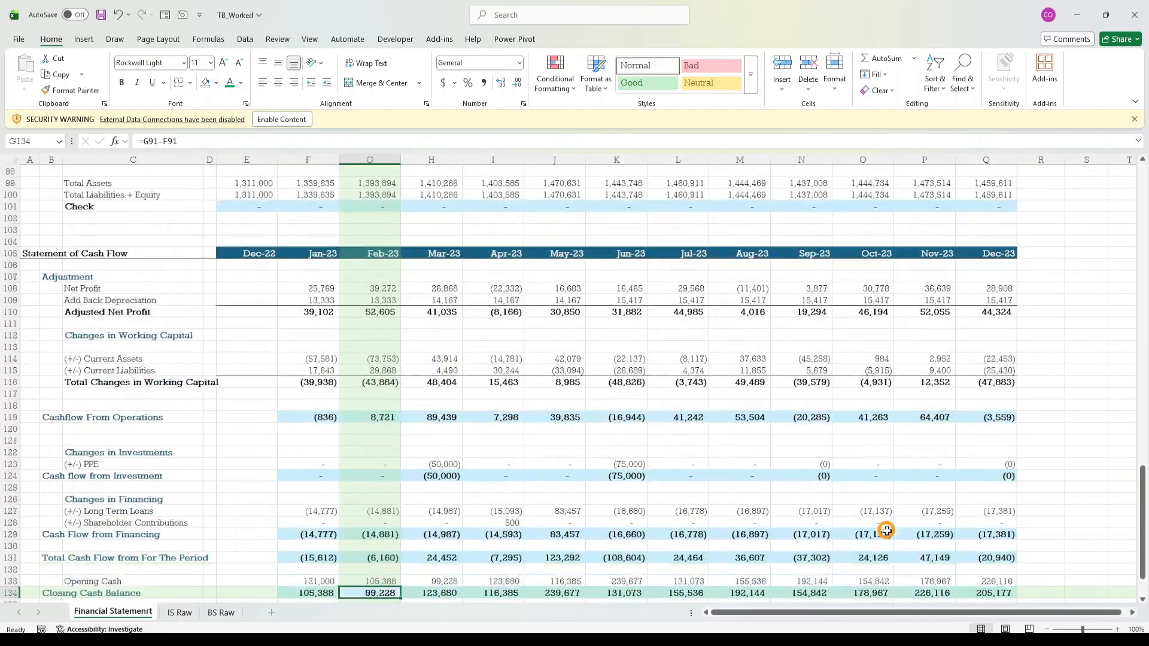
pyautogui.press('Down')
pyautogui.press('Down')
pyautogui.press('Down')
pyautogui.press('Down')
pyautogui.press('Down')
pyautogui.press('Down')
pyautogui.press('Down')
pyautogui.press('Down')
pyautogui.press('Up')
pyautogui.press('Up')
pyautogui.press('Up')
pyautogui.press('Up')
pyautogui.press('Up')
pyautogui.press('Up')
pyautogui.press('Up')
pyautogui.press('Up')
pyautogui.press('Up')
pyautogui.press('Up')
pyautogui.press('Up')
pyautogui.press('Up')
pyautogui.press('Up')
pyautogui.press('Up')
pyautogui.press('Up')
pyautogui.press('Up')
pyautogui.press('Up')
pyautogui.press('Up')
pyautogui.press('Up')
pyautogui.press('Up')
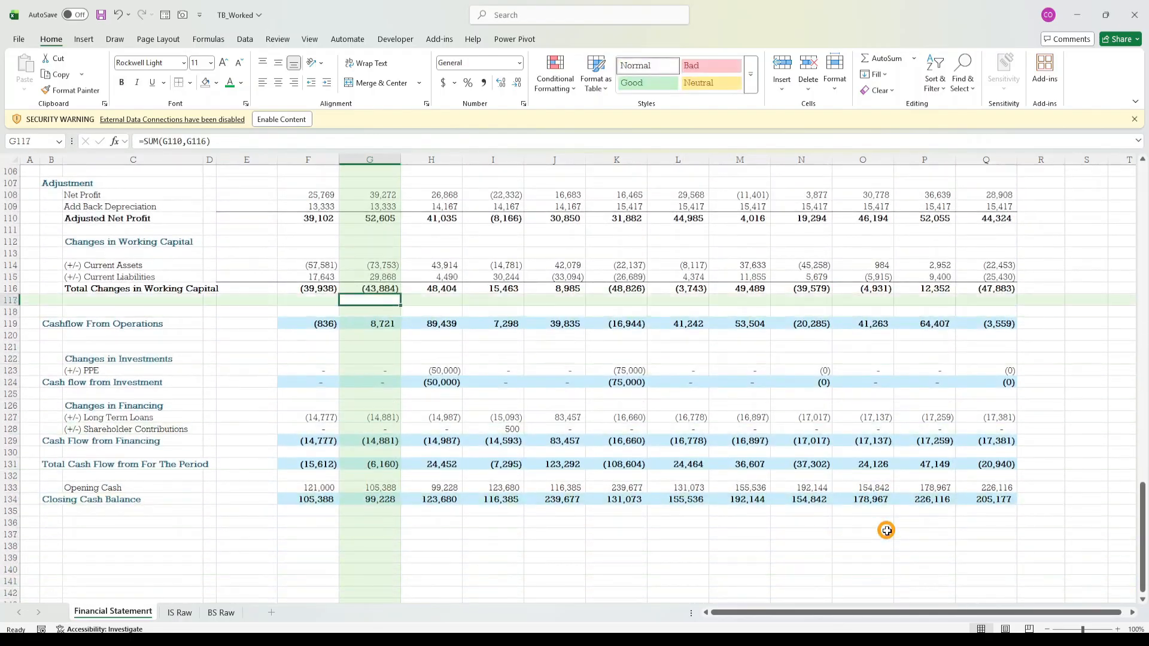
pyautogui.press('Up')
pyautogui.press('Up')
pyautogui.press('Up')
pyautogui.press('Up')
pyautogui.press('Up')
pyautogui.press('Up')
pyautogui.press('Up')
pyautogui.press('Up')
pyautogui.press('Up')
pyautogui.press('Up')
pyautogui.press('Up')
pyautogui.press('Up')
pyautogui.press('Up')
pyautogui.press('Up')
pyautogui.press('Up')
pyautogui.press('Up')
pyautogui.press('Up')
pyautogui.press('Up')
pyautogui.press('Up')
pyautogui.press('Up')
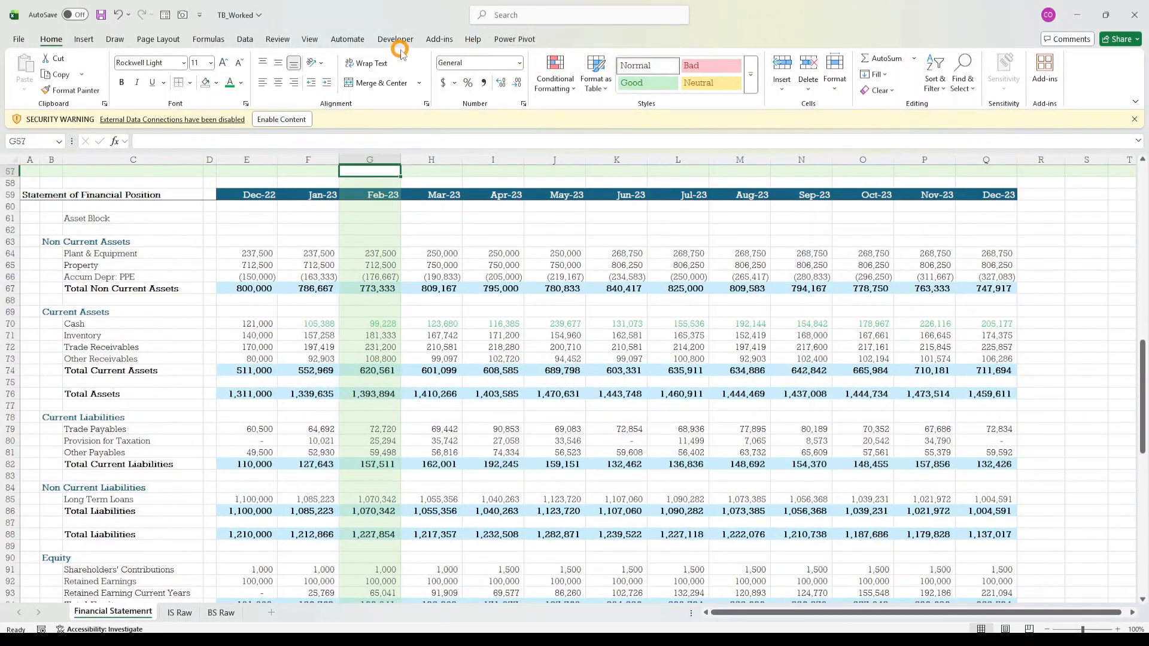
# - Turn off the Focus Cell row and column highlighting
pyautogui.click(310, 40)
pyautogui.click(417, 89)
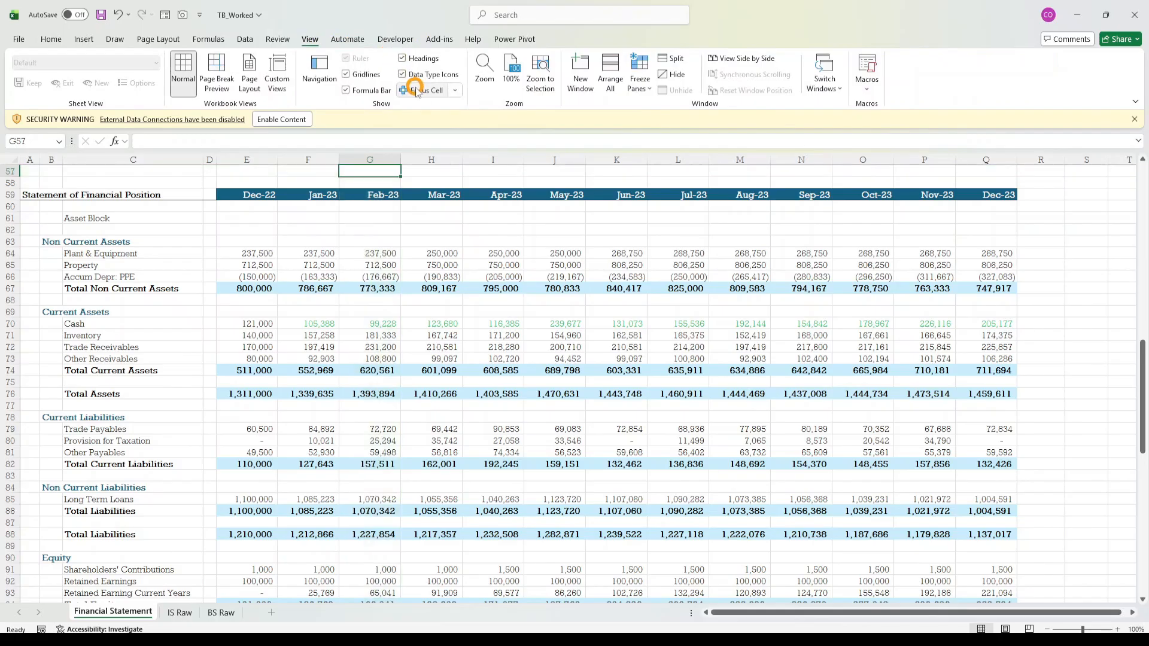
pyautogui.click(370, 300)
# - Review the completed Income Statement, Statement of Financial Position, balance check and Statement of Cash Flow, including the Mar-23 opening cash formula
pyautogui.scroll(-13, 419, 383)
pyautogui.scroll(-5, 411, 492)
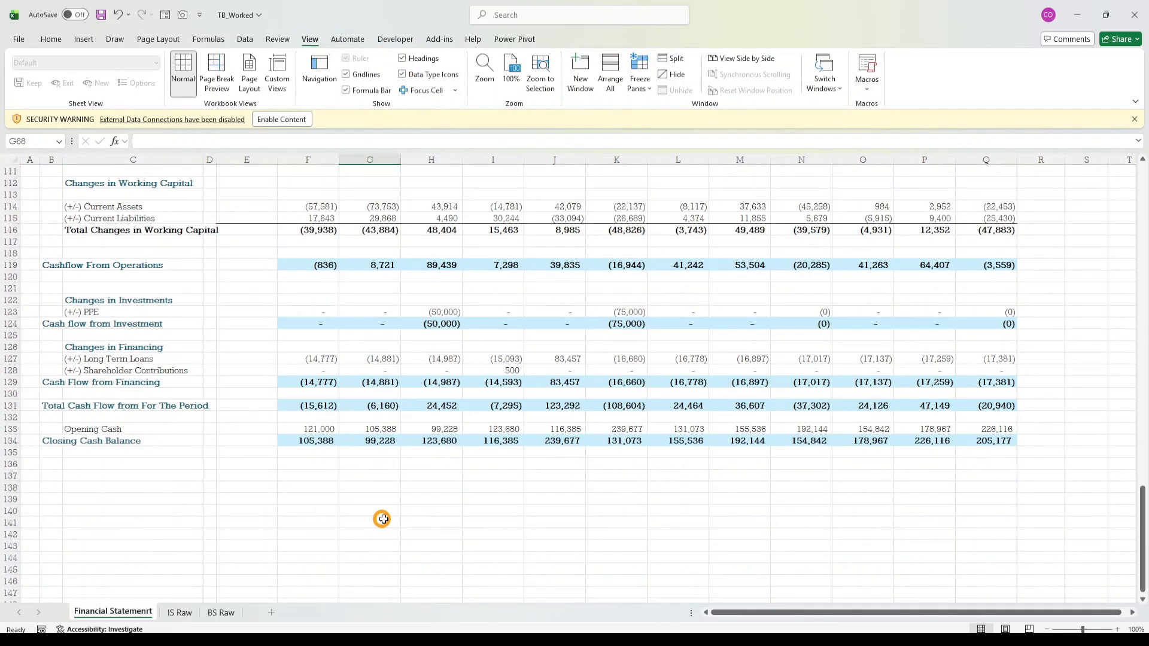
pyautogui.scroll(4, 389, 515)
pyautogui.click(426, 534)
pyautogui.click(442, 570)
pyautogui.scroll(-3, 428, 514)
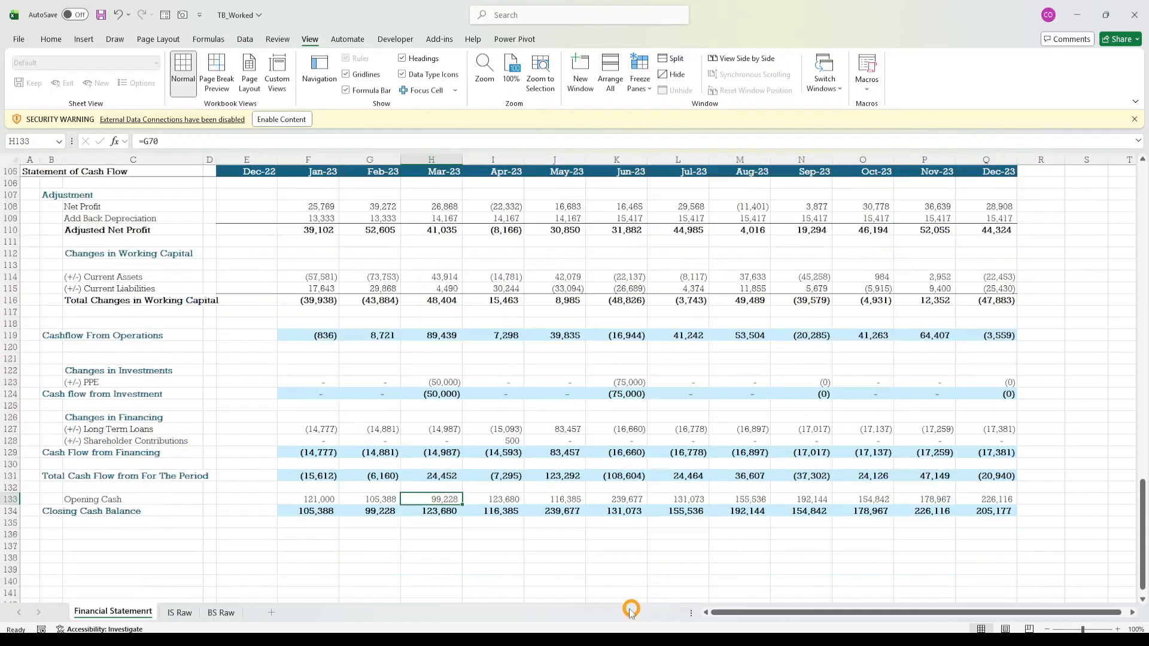
pyautogui.scroll(20, 389, 406)
pyautogui.scroll(8, 401, 387)
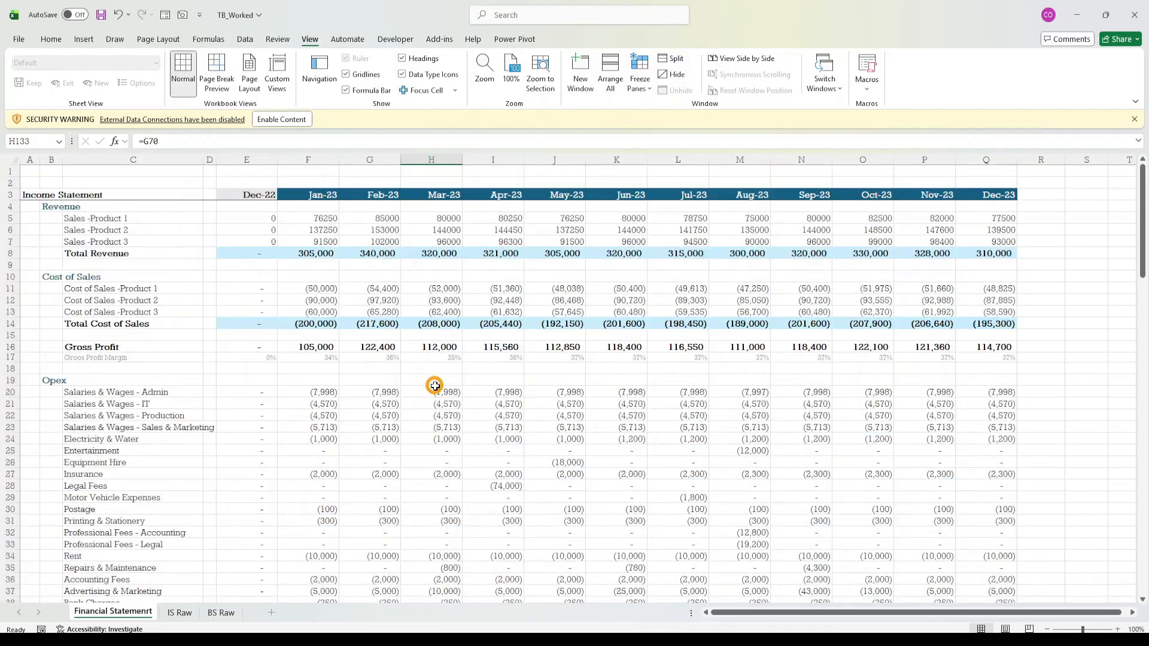
pyautogui.scroll(-13, 434, 386)
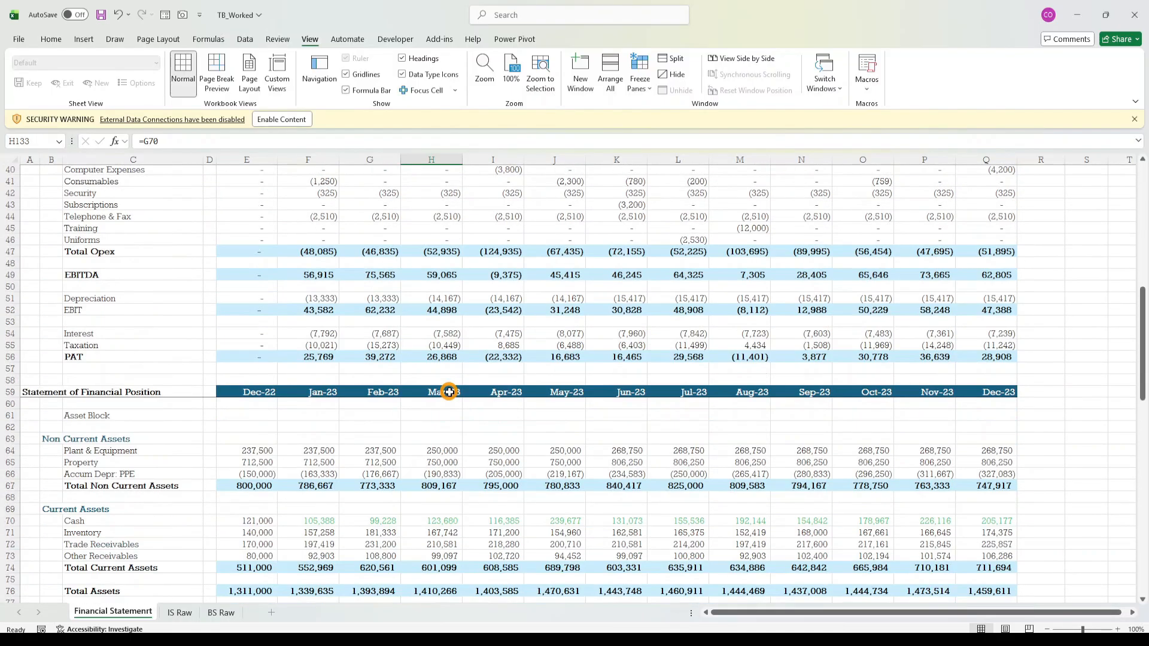
pyautogui.scroll(-4, 448, 392)
pyautogui.scroll(-10, 448, 396)
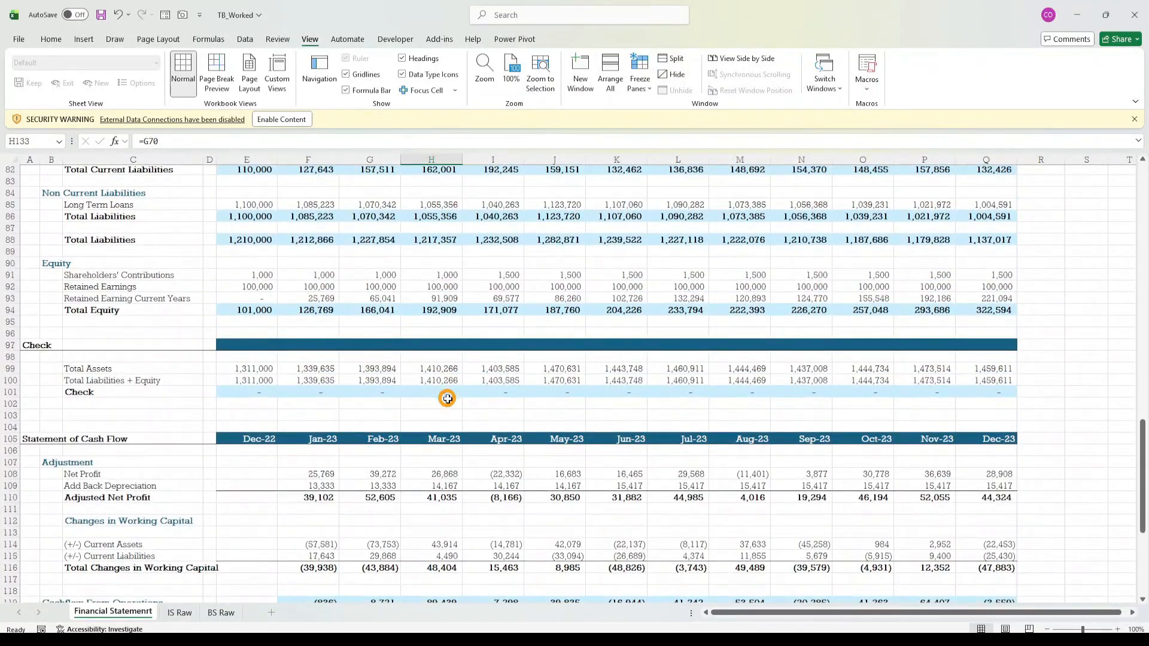
pyautogui.scroll(-5, 447, 398)
pyautogui.scroll(20, 443, 407)
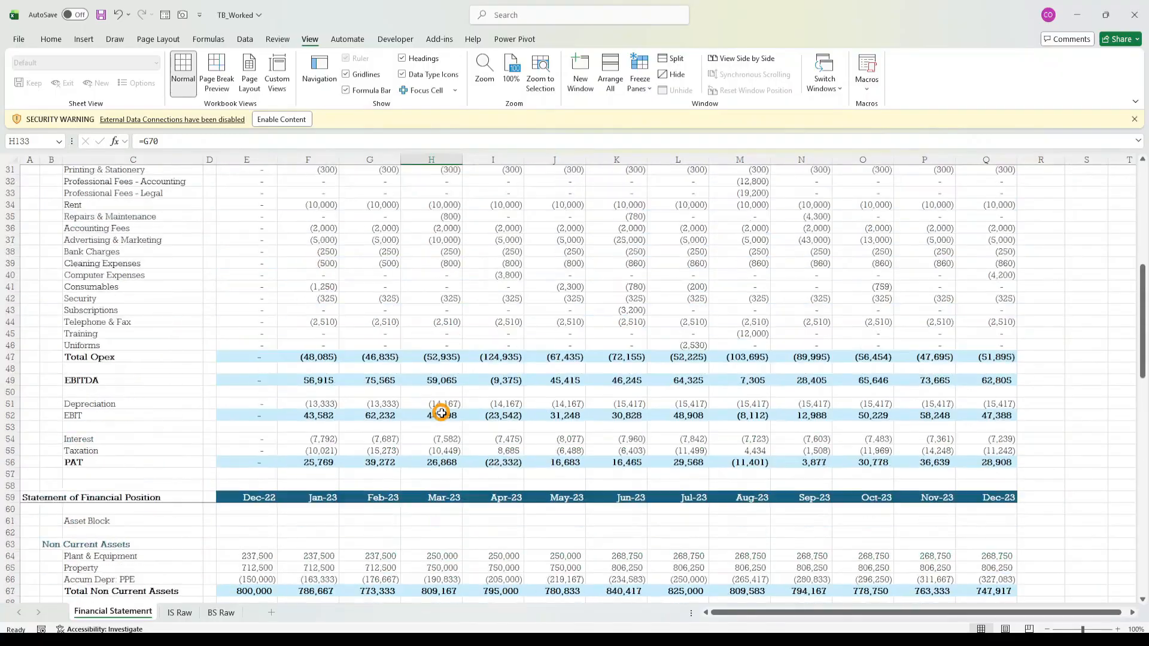
# - Select the monthly PAT figures in E56:Q56 of the Income Statement to review them against the Statement of Financial Position
pyautogui.scroll(2, 441, 413)
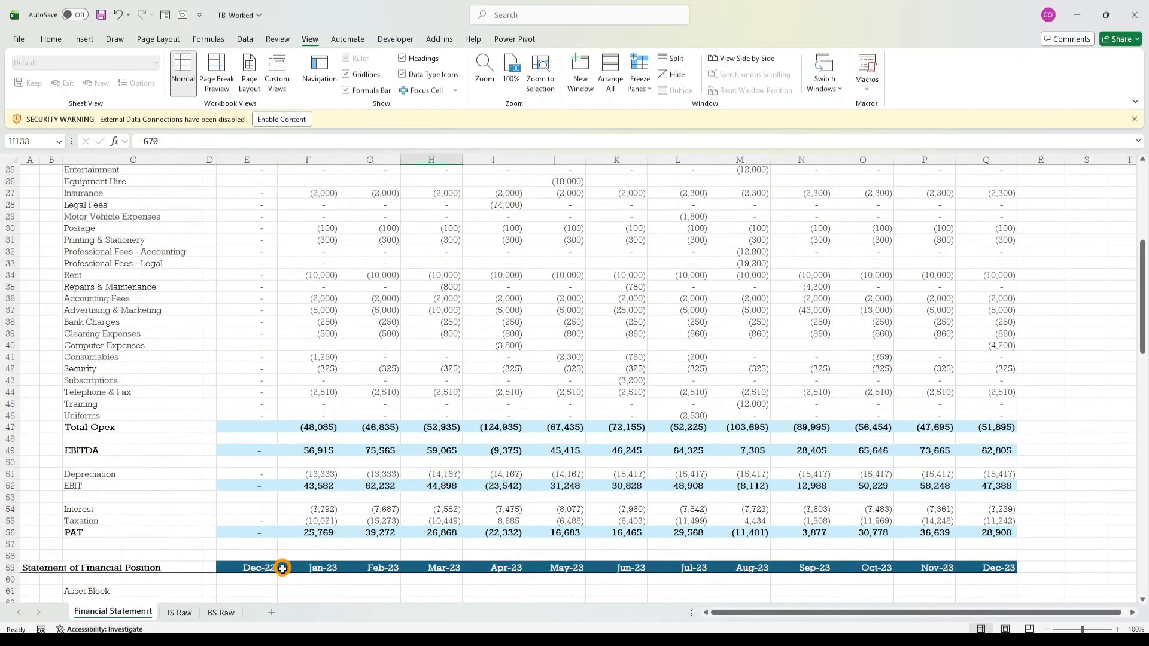
pyautogui.moveTo(270, 536); pyautogui.dragTo(1003, 528)
pyautogui.scroll(-8, 506, 528)
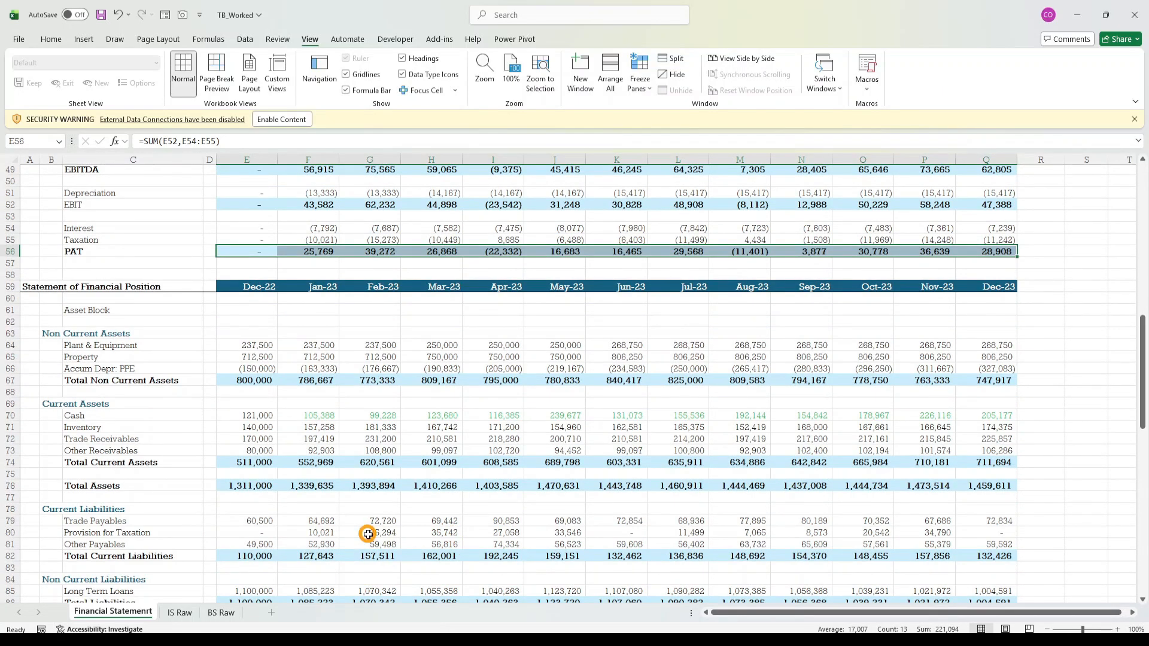
# - Trace the Jan-23 Retained Earning Current Years formula in F93 back to the PAT row, leaving the formula as it is
pyautogui.scroll(-5, 330, 453)
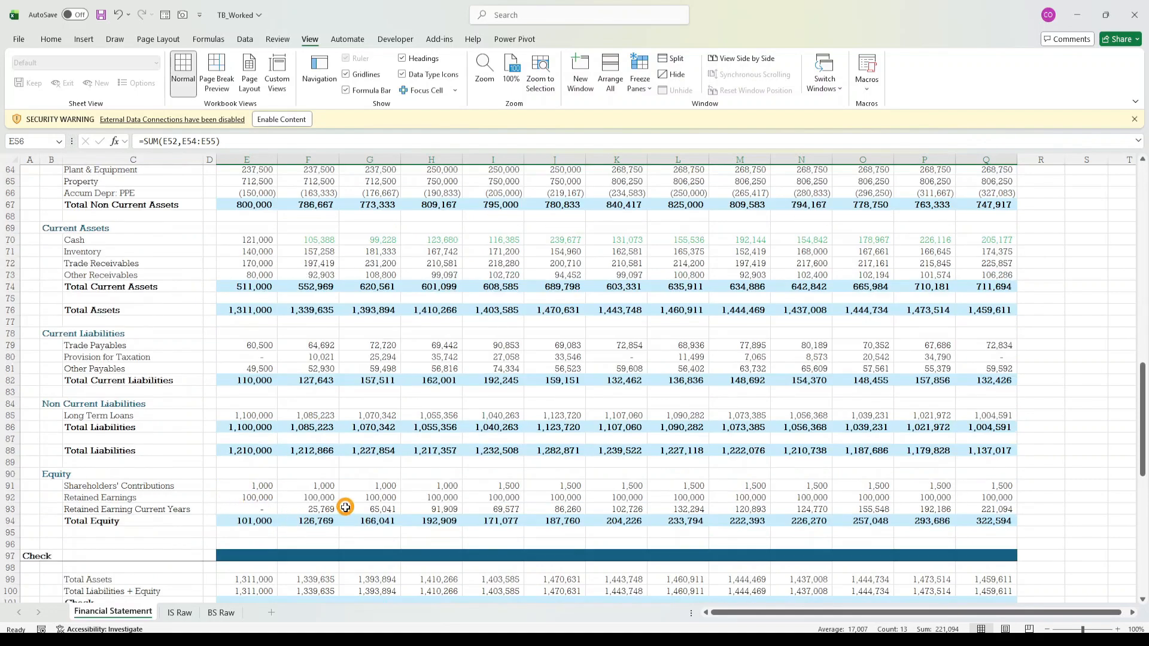
pyautogui.click(296, 510)
pyautogui.click(170, 141)
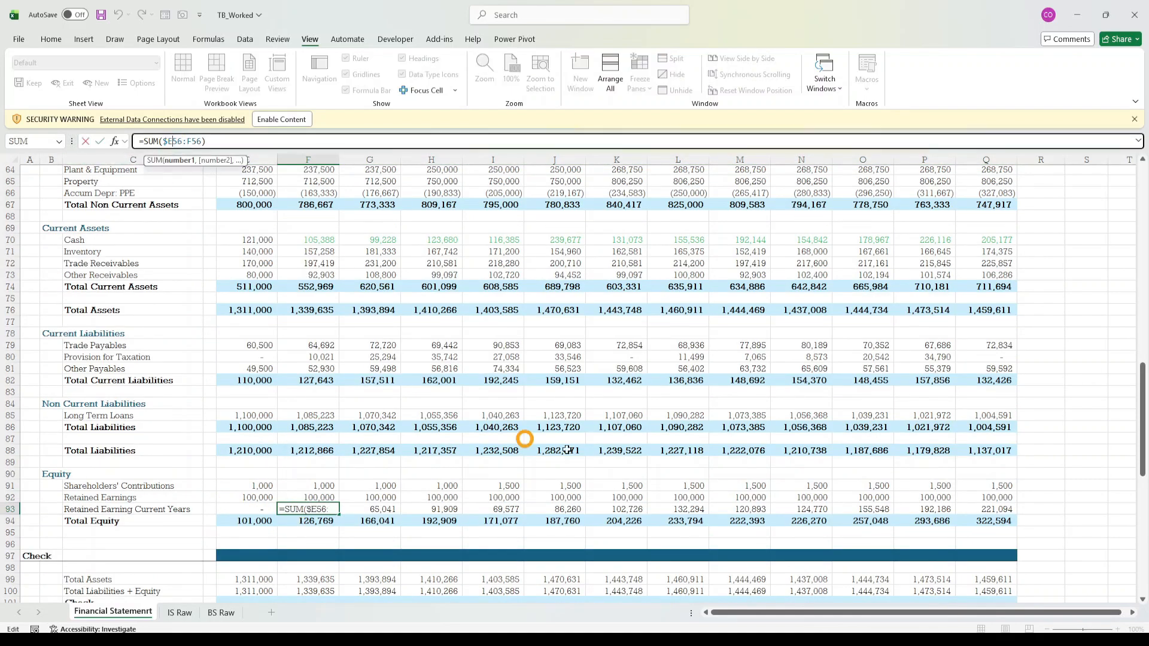
pyautogui.scroll(9, 567, 450)
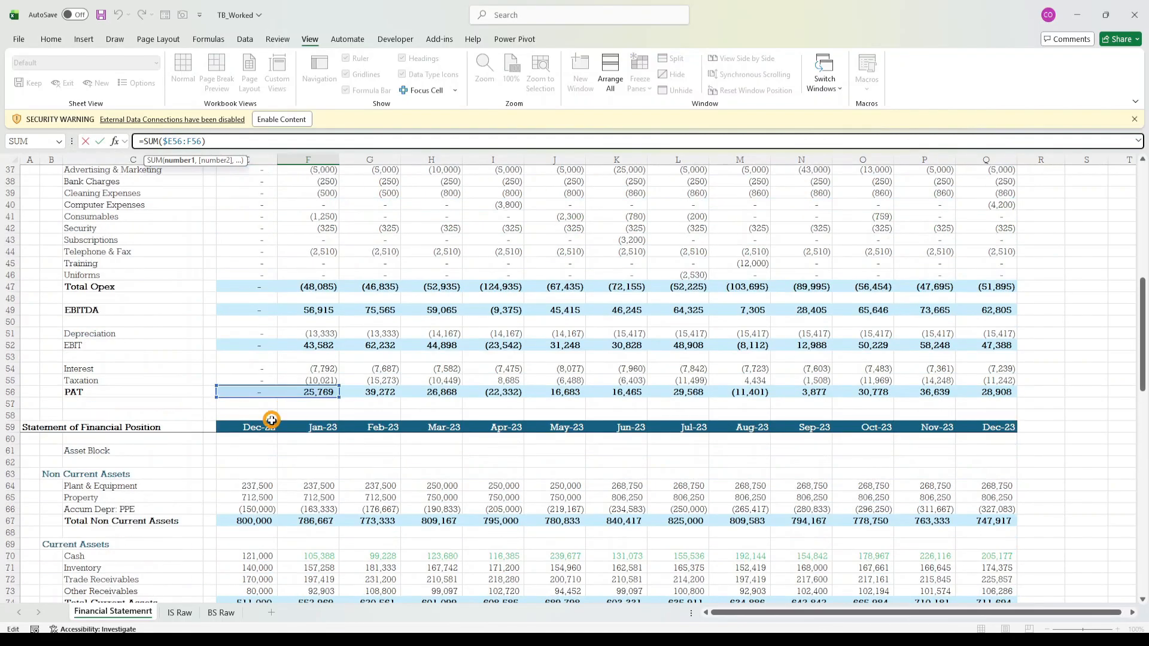
pyautogui.scroll(1, 271, 420)
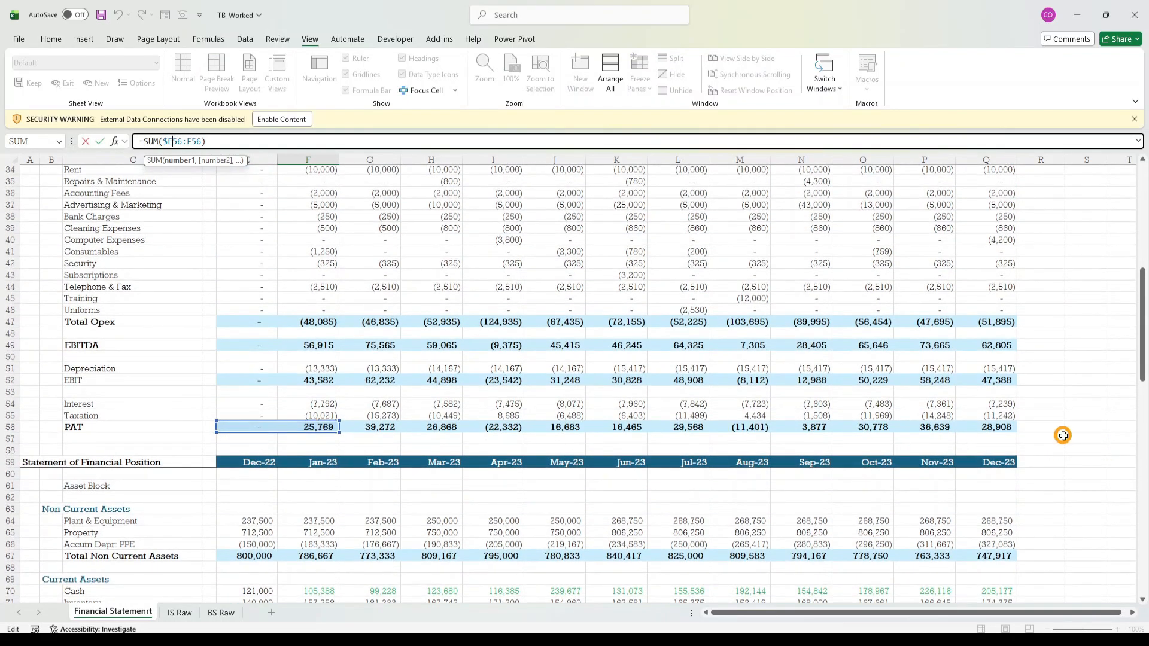
pyautogui.scroll(1, 487, 507)
pyautogui.scroll(-14, 467, 520)
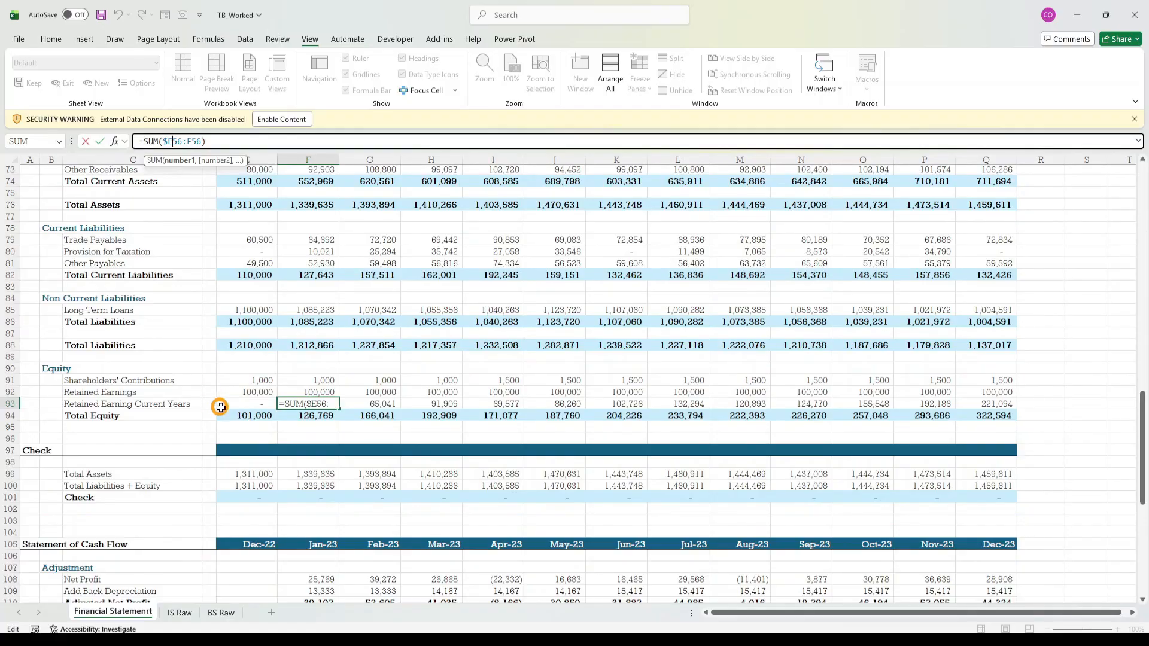
pyautogui.press('Escape')
pyautogui.click(171, 407)
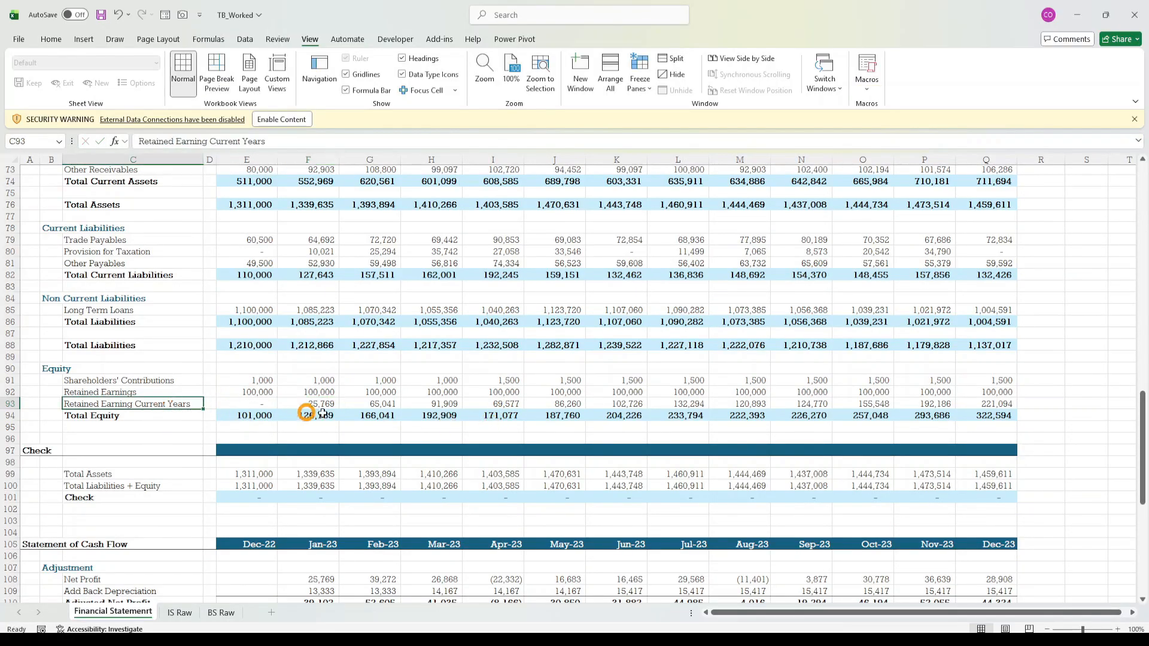
pyautogui.click(308, 405)
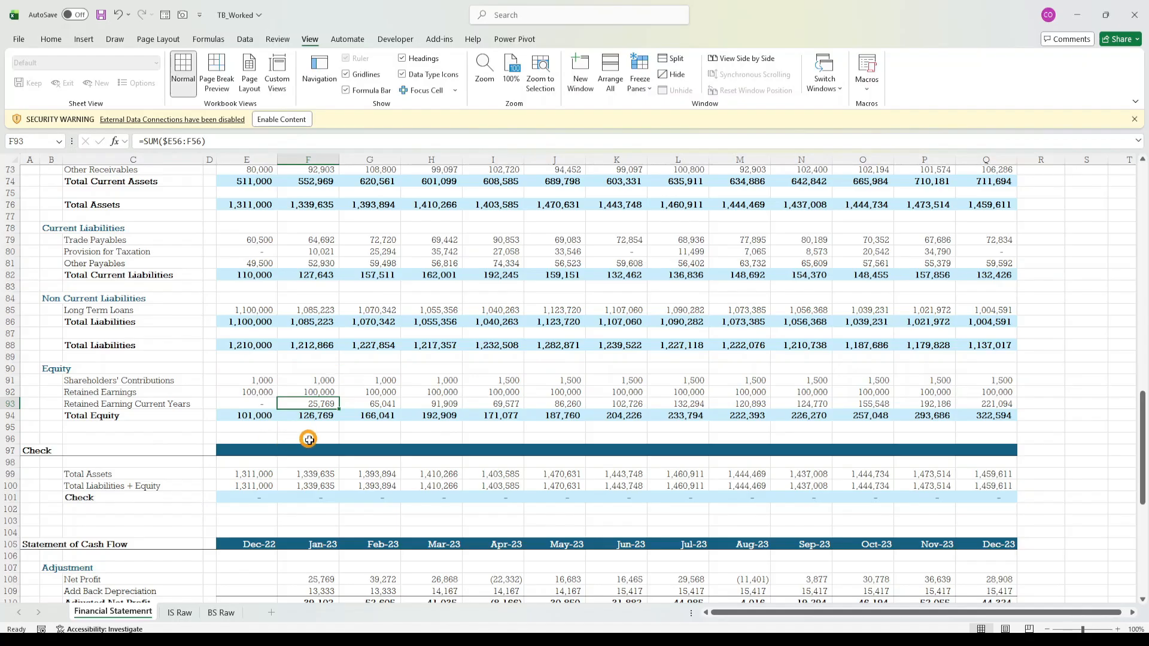
# - Trace the Jan-23 Net Profit formula in F108 of the Statement of Cash Flow back to PAT in the Income Statement
pyautogui.scroll(-7, 308, 442)
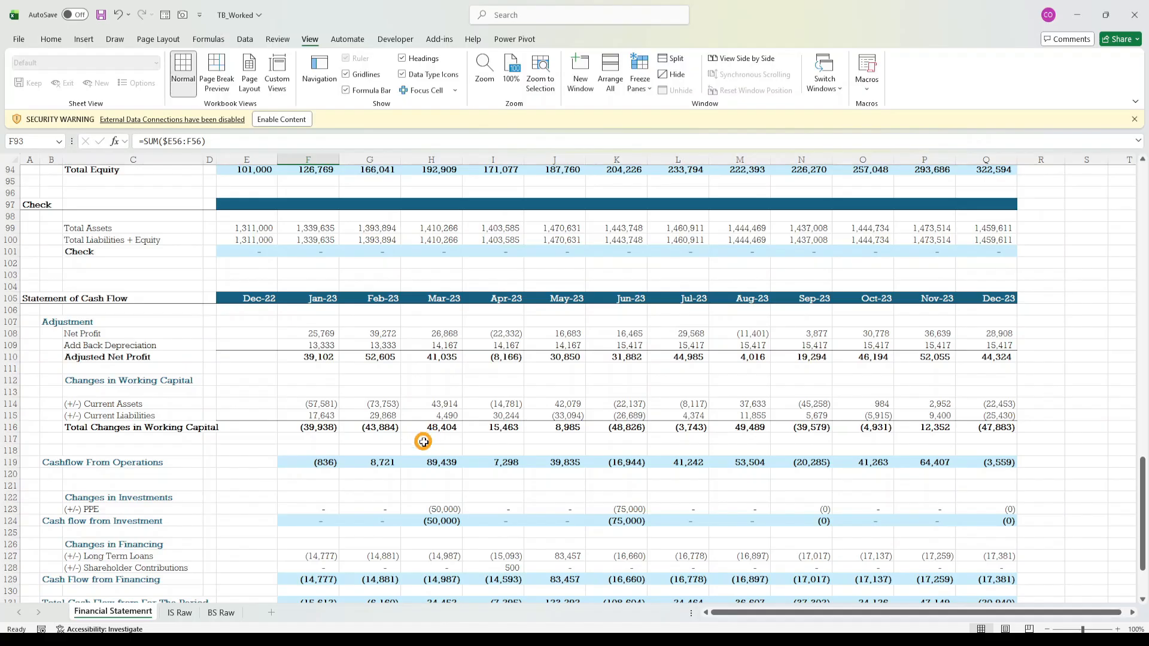
pyautogui.click(323, 339)
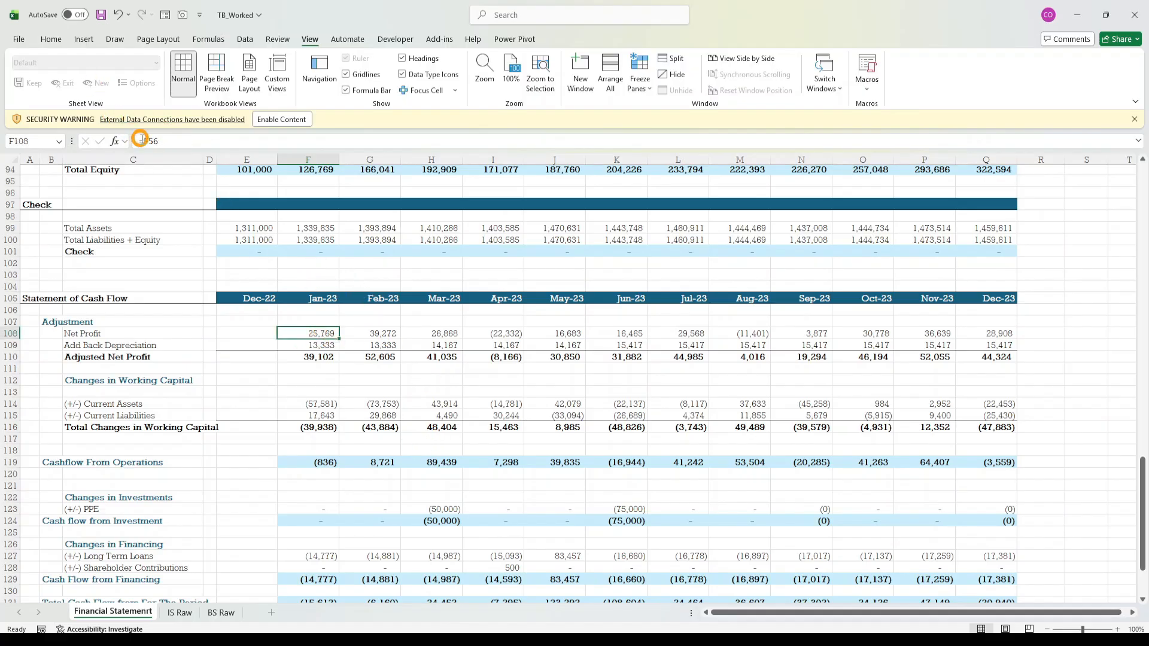
pyautogui.click(197, 142)
pyautogui.scroll(13, 348, 262)
pyautogui.scroll(3, 348, 262)
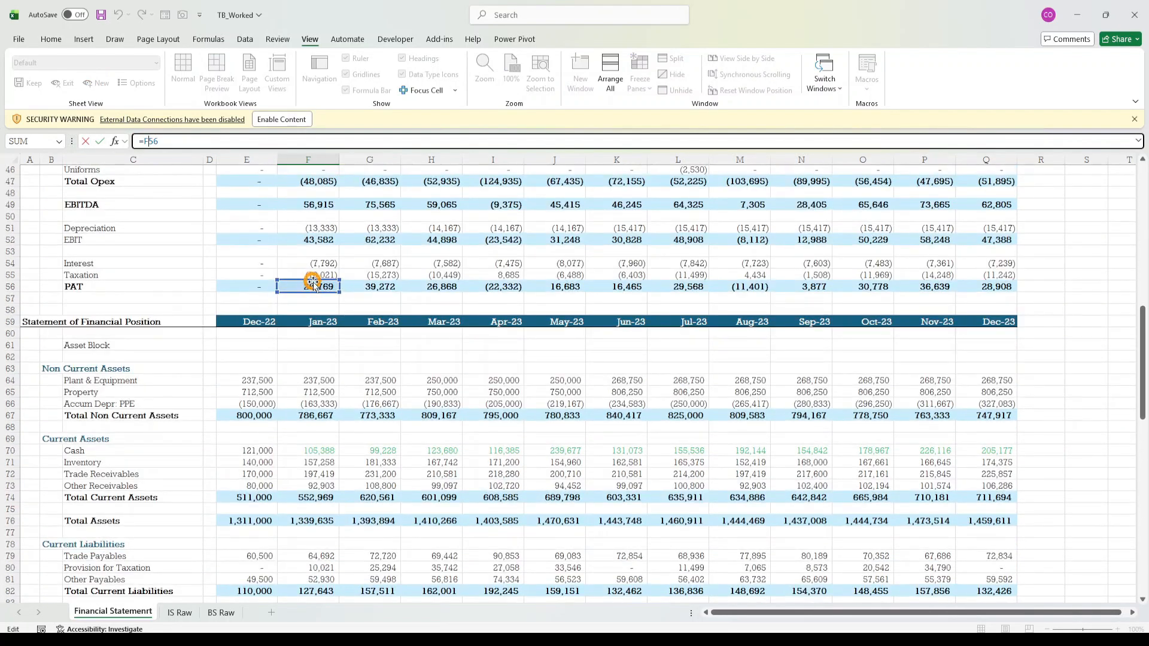
pyautogui.scroll(-16, 430, 313)
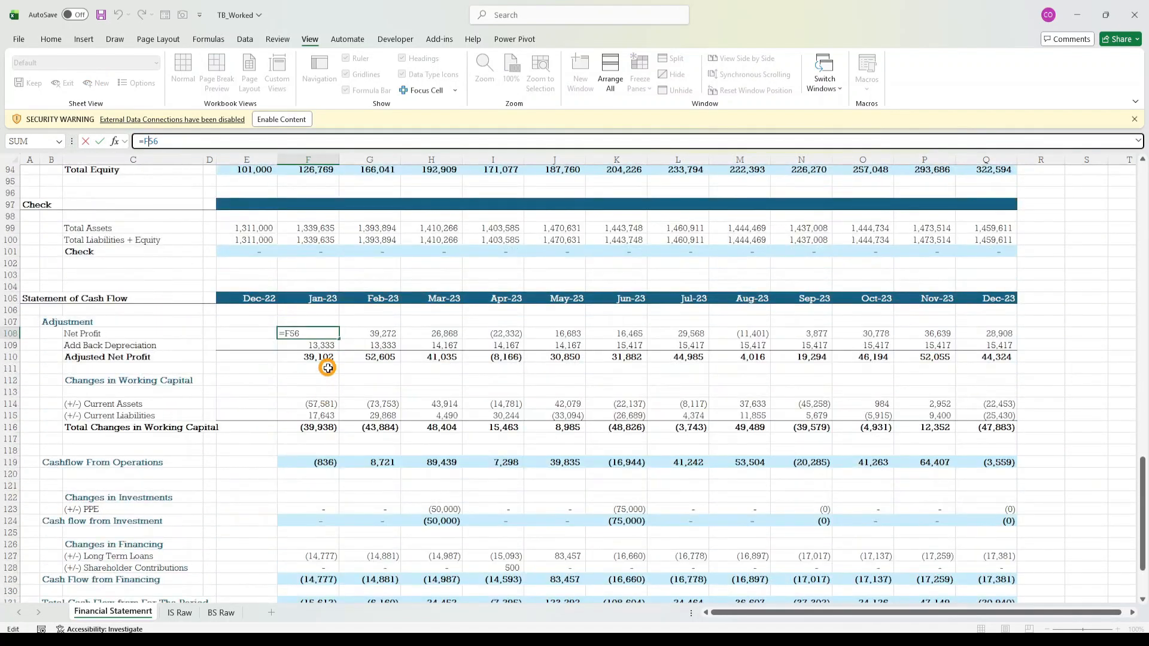
pyautogui.press('Escape')
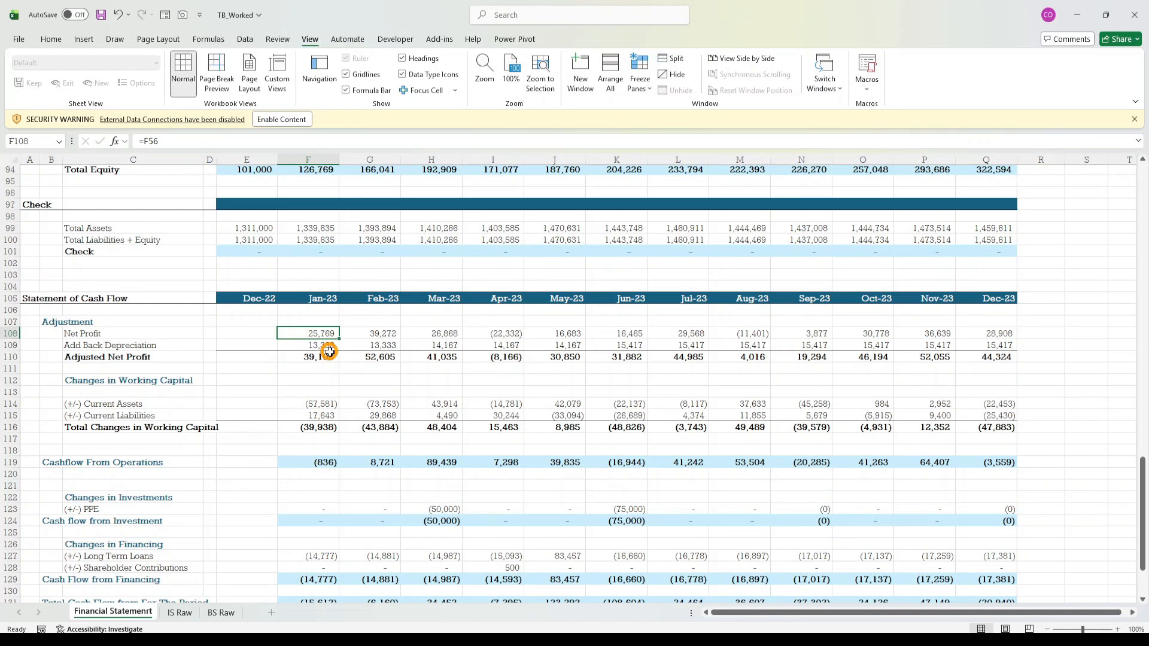
# - Examine the Jan-23 cash flow movements alongside the linked balance sheet cash in F70 and the retained earnings in E92:F93
pyautogui.moveTo(316, 392); pyautogui.dragTo(326, 543)
pyautogui.scroll(13, 392, 490)
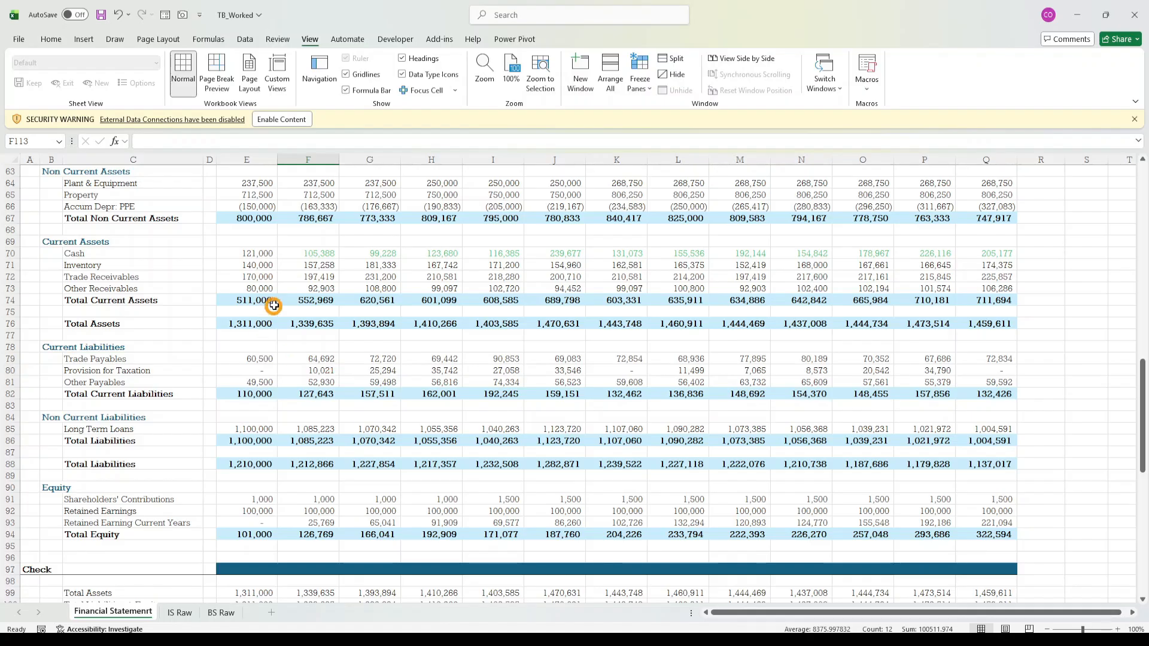
pyautogui.click(307, 255)
pyautogui.scroll(-1, 386, 458)
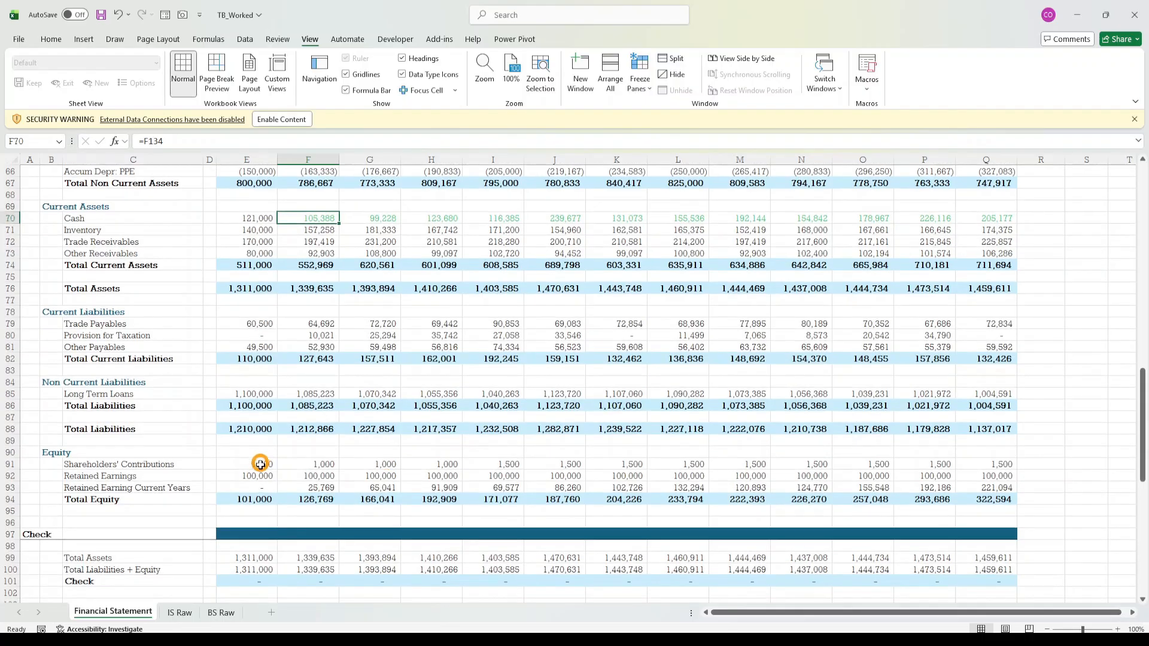
pyautogui.moveTo(254, 487); pyautogui.dragTo(336, 477)
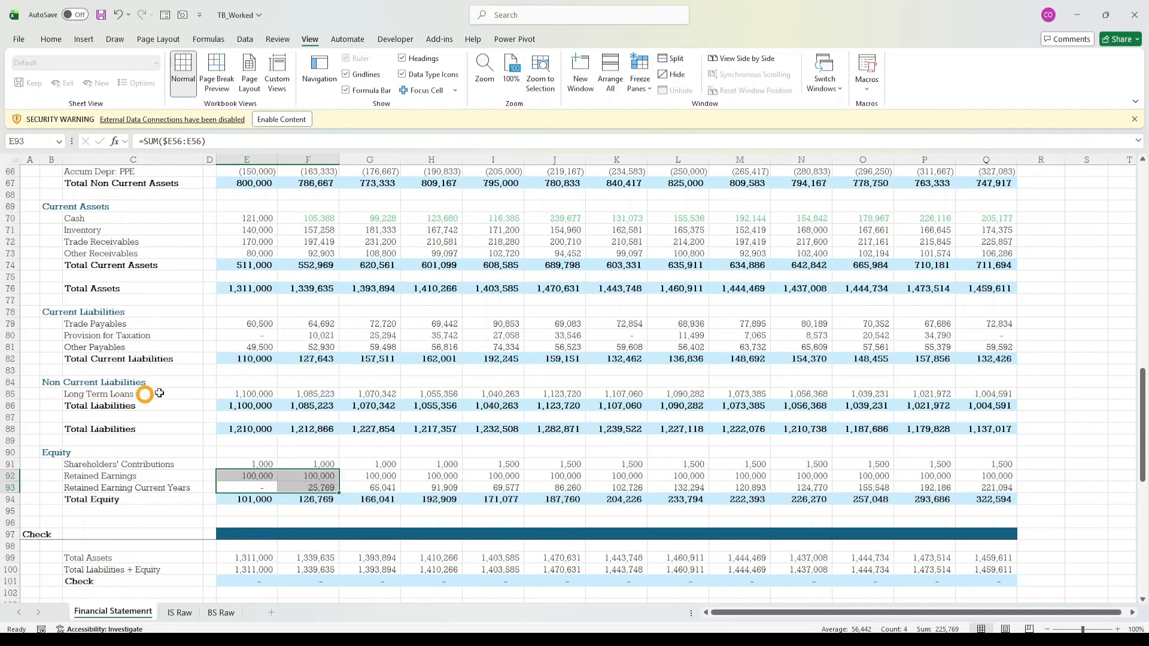
pyautogui.click(307, 383)
# - Review the completed model from the closing cash balance back up to the start of the Income Statement
pyautogui.scroll(-9, 311, 395)
pyautogui.scroll(-2, 447, 557)
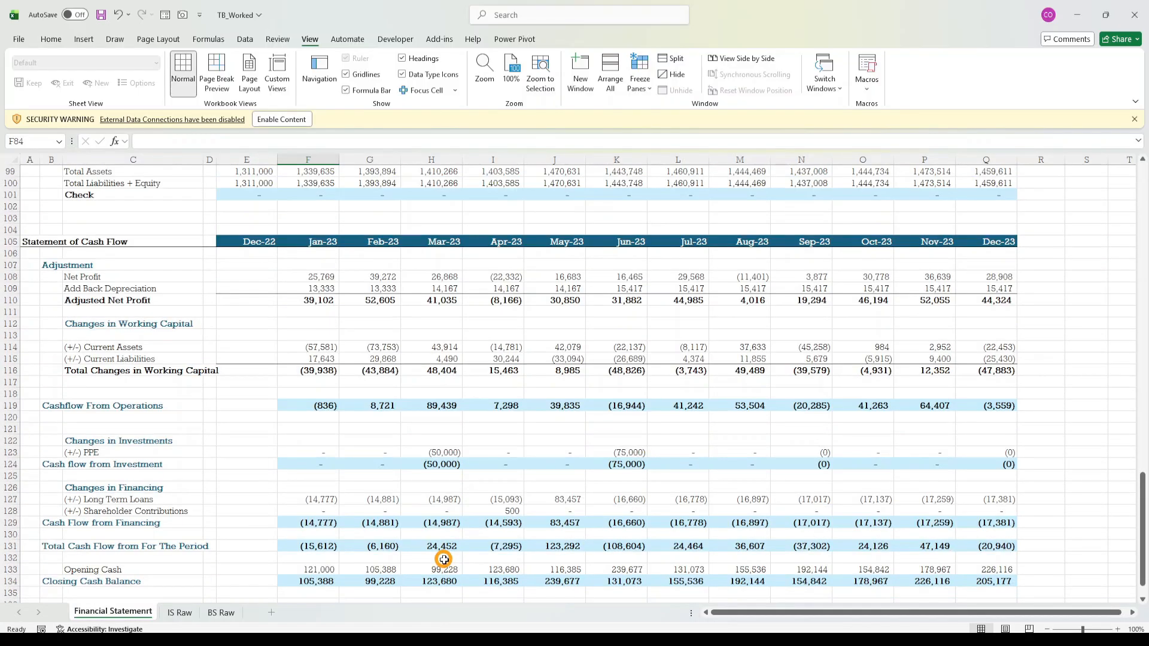
pyautogui.scroll(20, 443, 559)
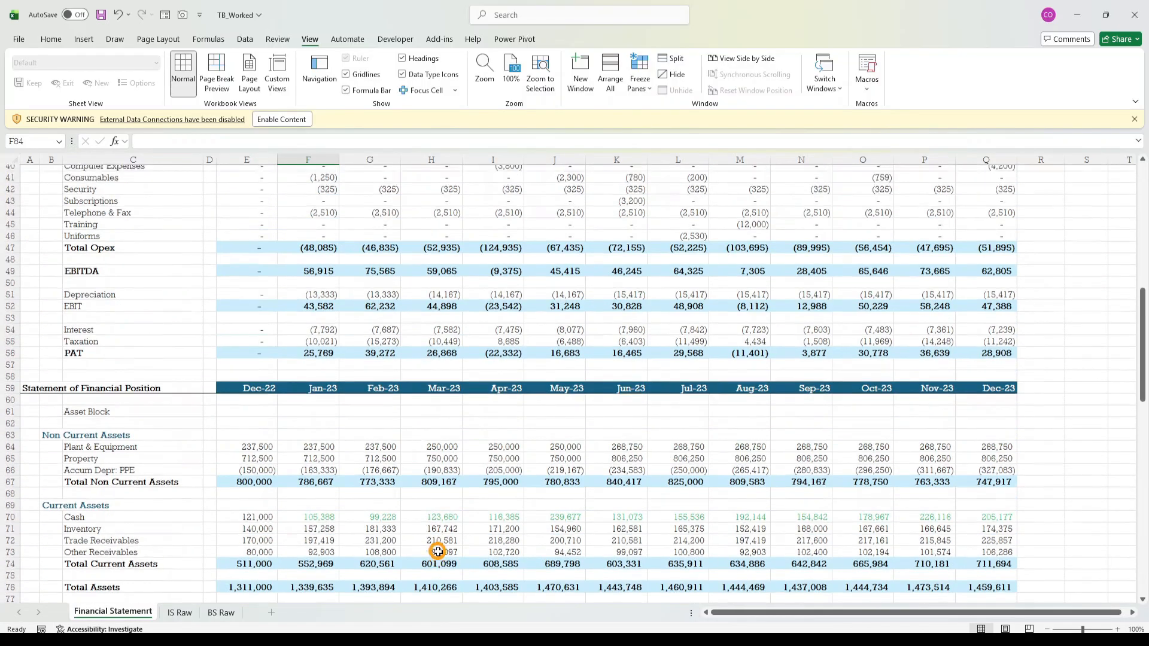
pyautogui.scroll(1, 438, 551)
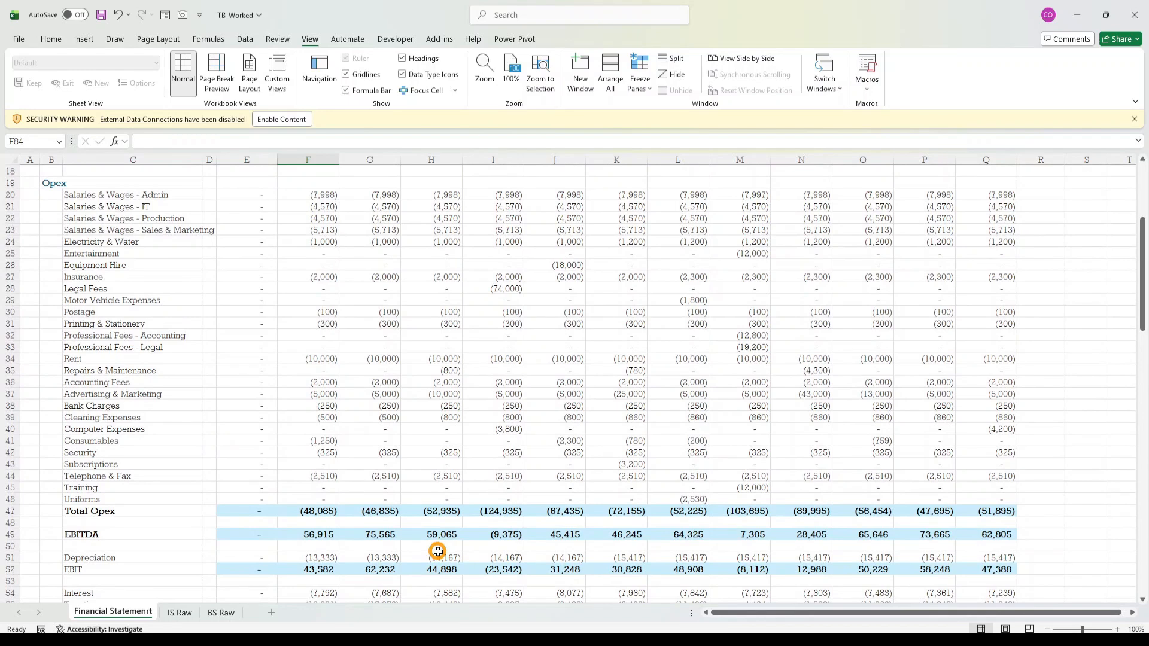
pyautogui.scroll(6, 437, 551)
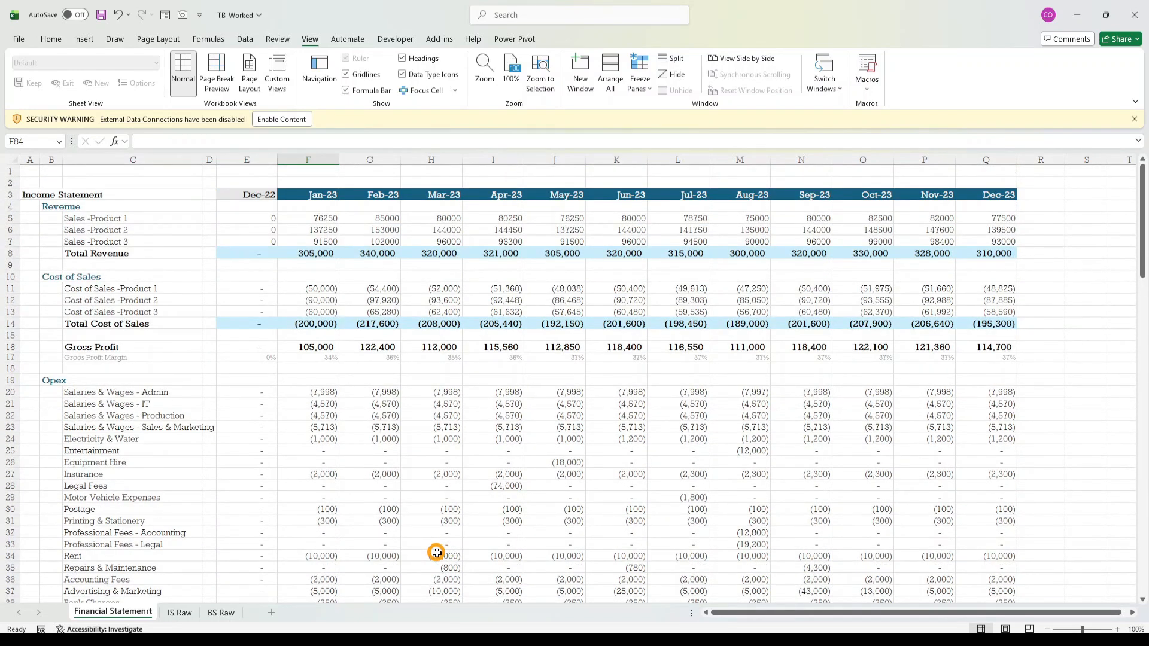